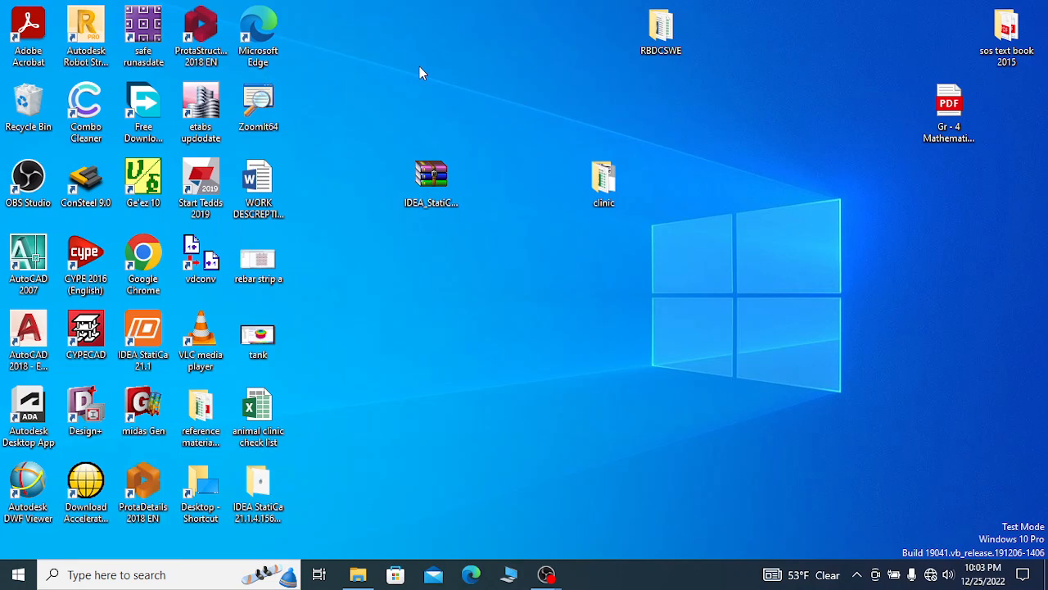
Launch Autodesk Robot Structural Analysis Professional 2021, create a new project from the pitched-roof 3D frame template and dismiss the tip
left_click(86, 36)
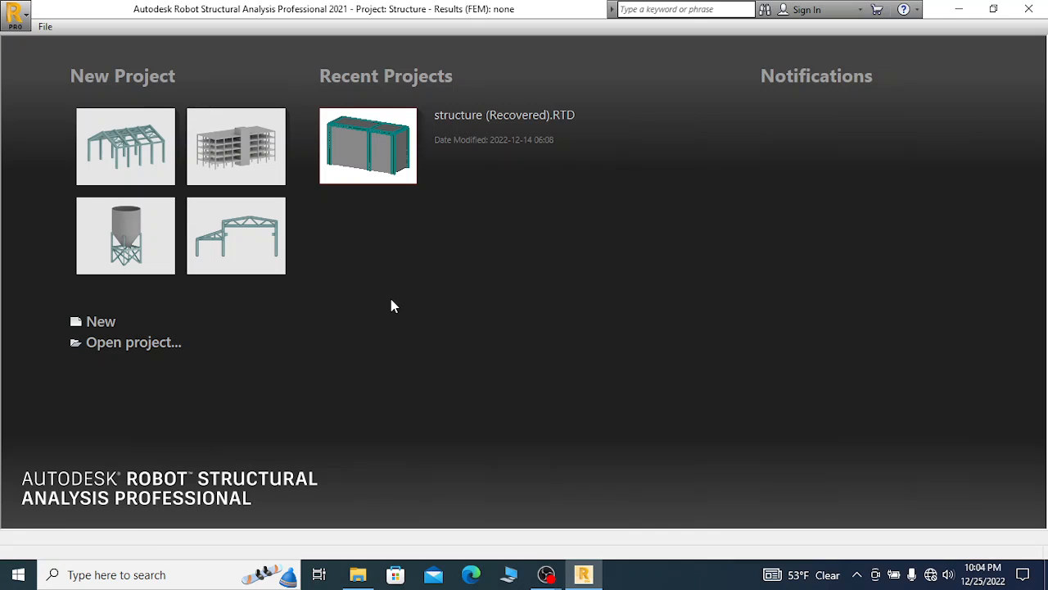
left_click(129, 152)
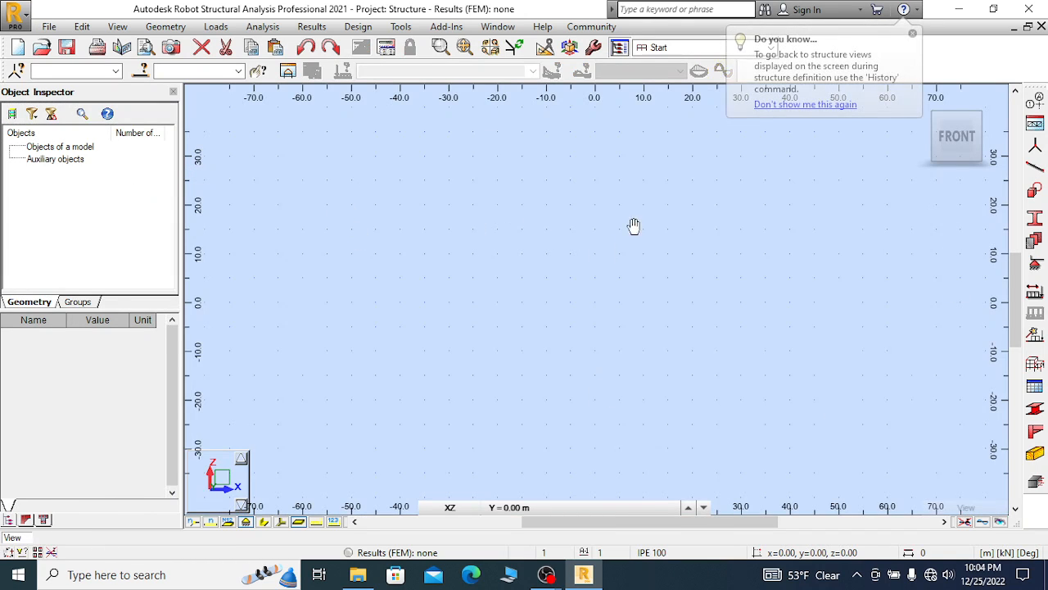
left_click(914, 35)
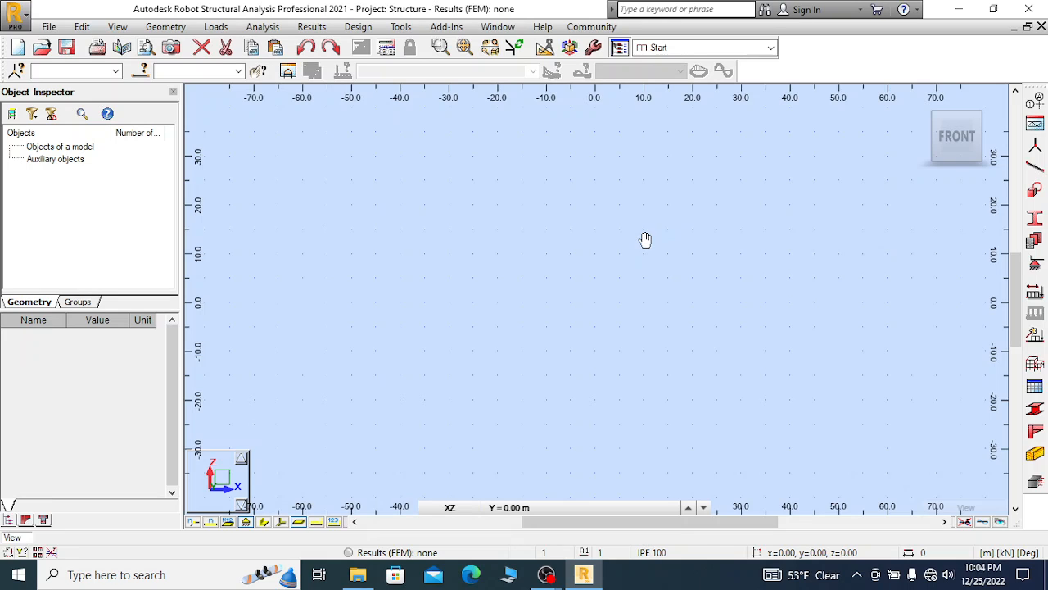
Open the job preferences and review the dimension units, including the unit choices for structure dimensions
left_click(403, 31)
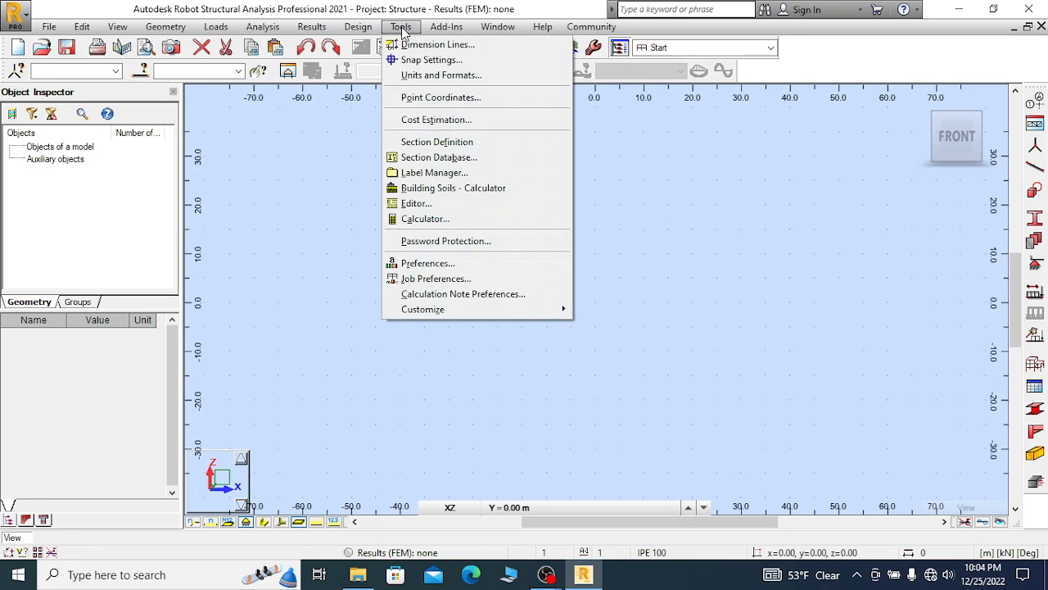
left_click(468, 279)
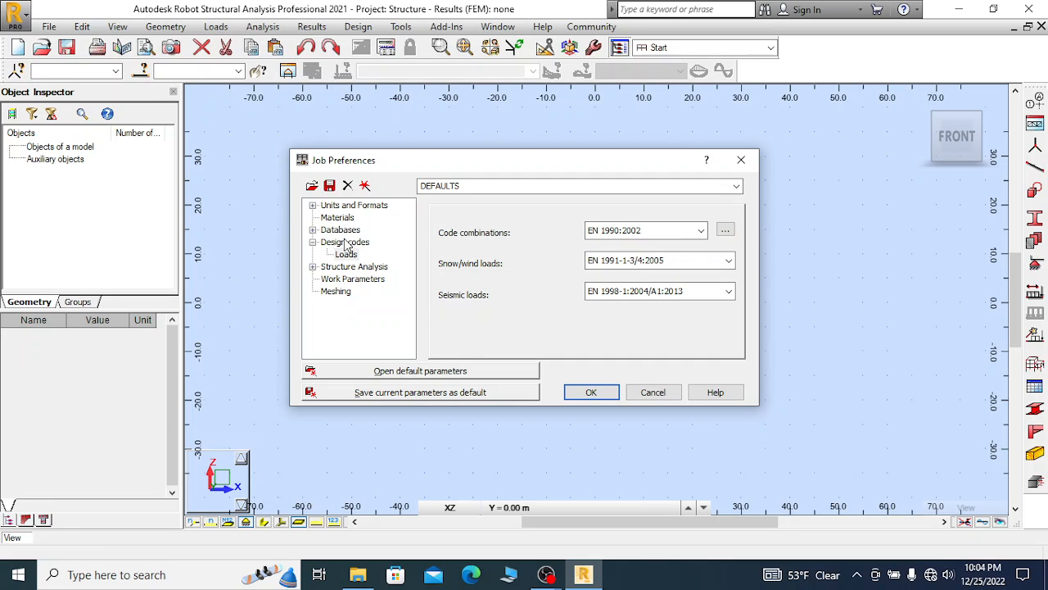
left_click(312, 205)
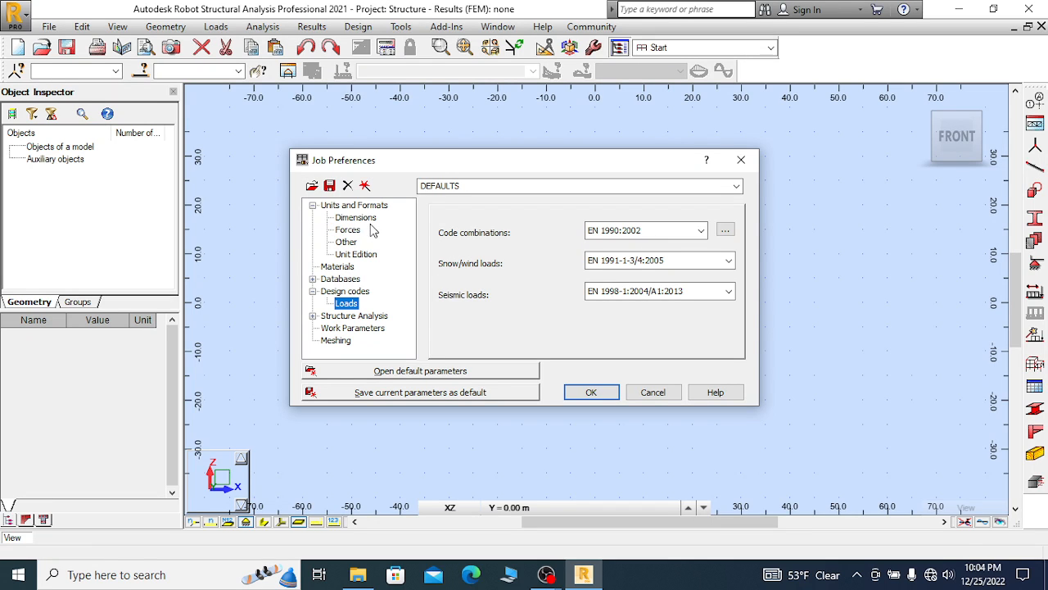
left_click(358, 221)
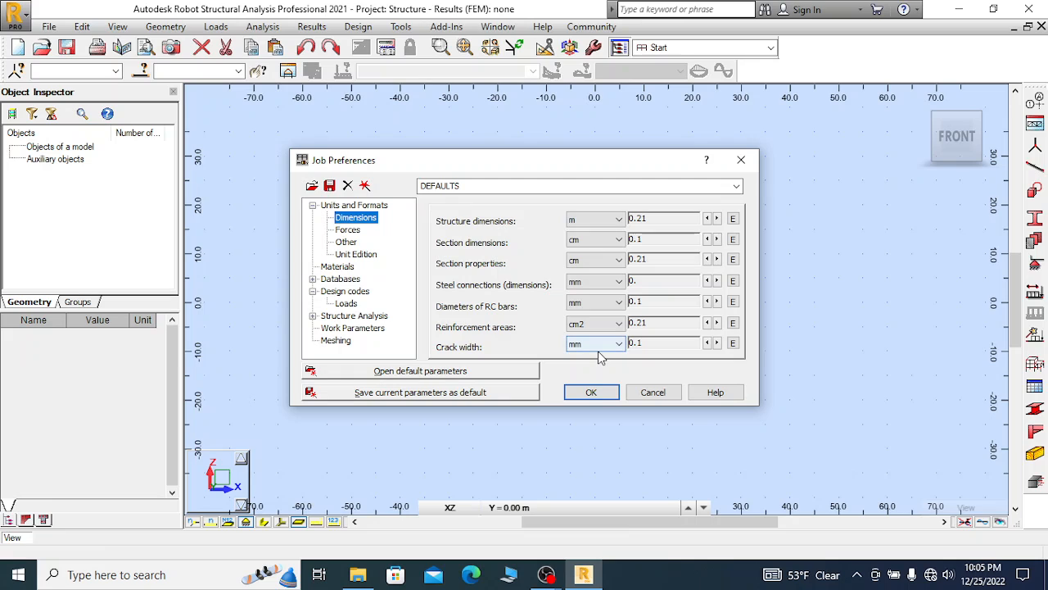
left_click(617, 221)
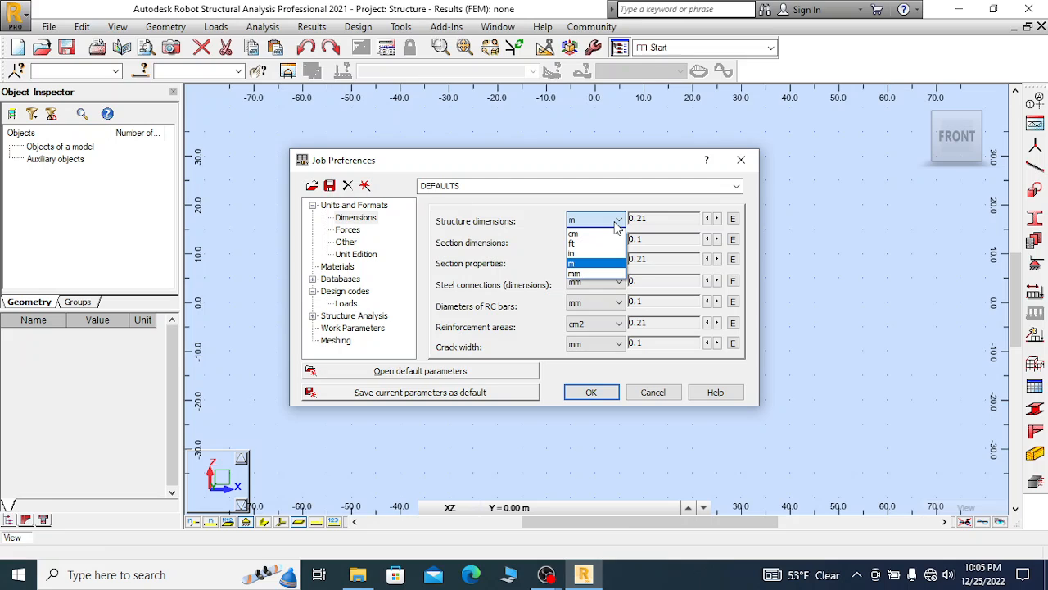
left_click(617, 227)
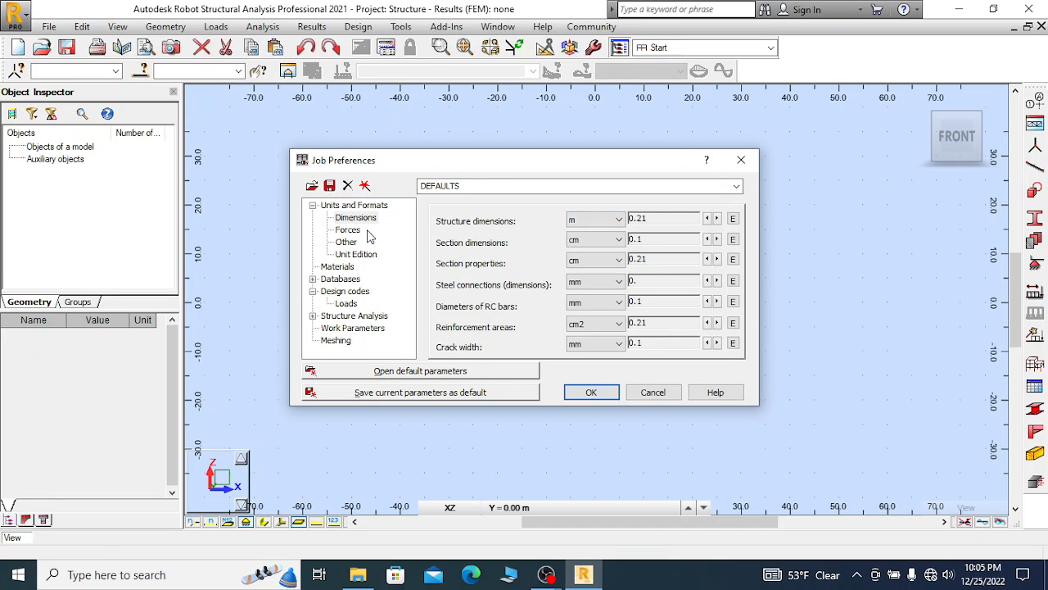
Review the force units, the other units such as displacement and temperature, and the unit edition settings
left_click(359, 233)
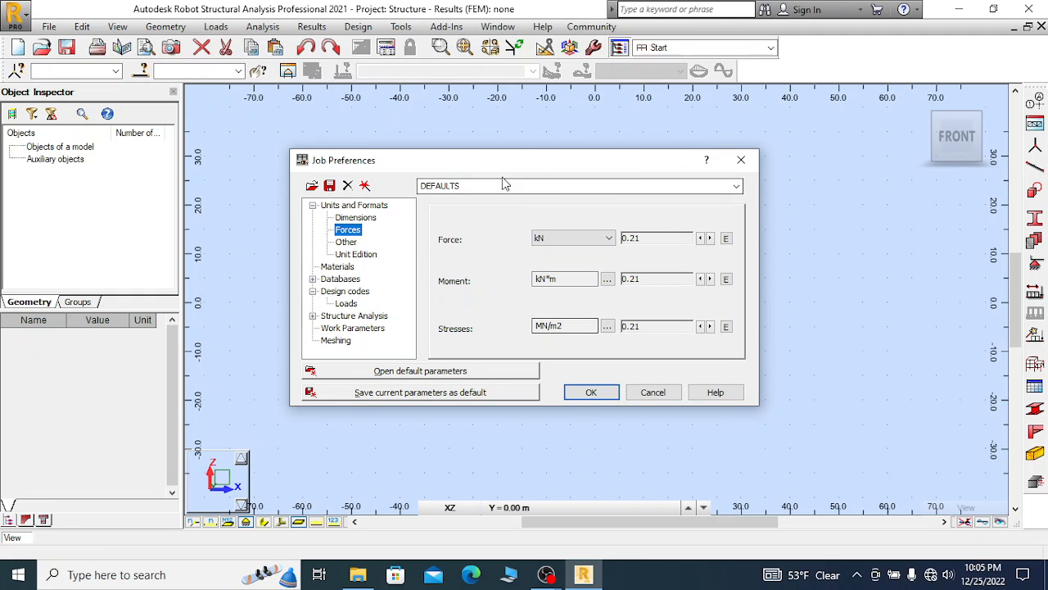
left_click(610, 238)
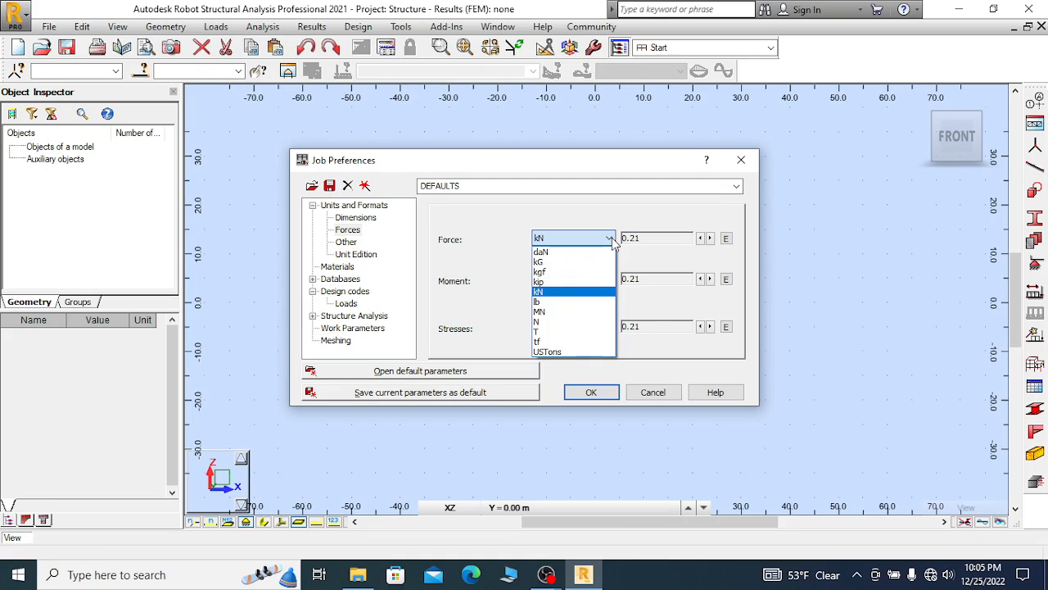
left_click(442, 245)
left_click(348, 243)
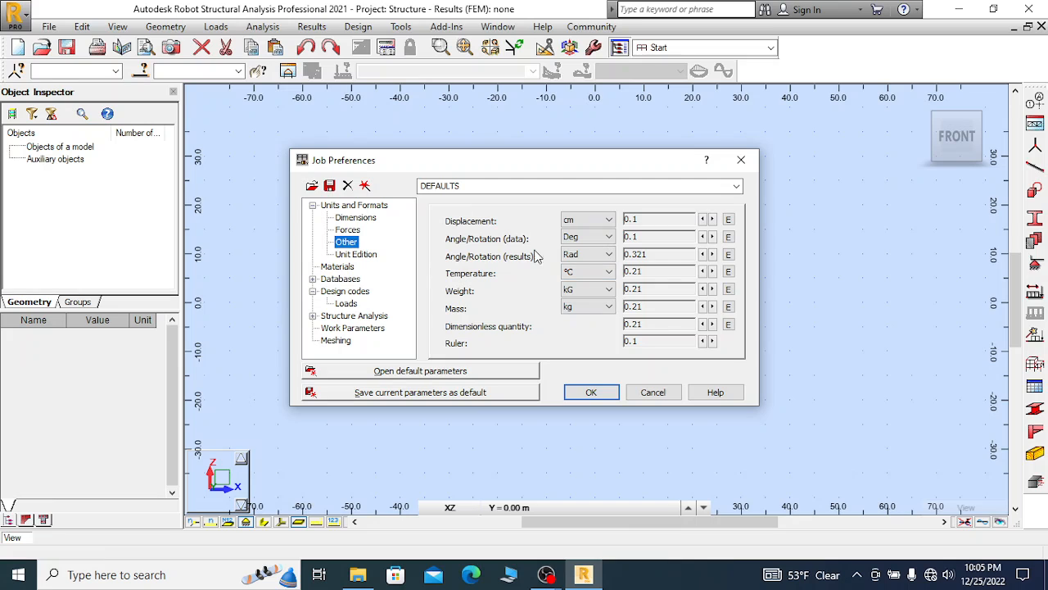
left_click(366, 255)
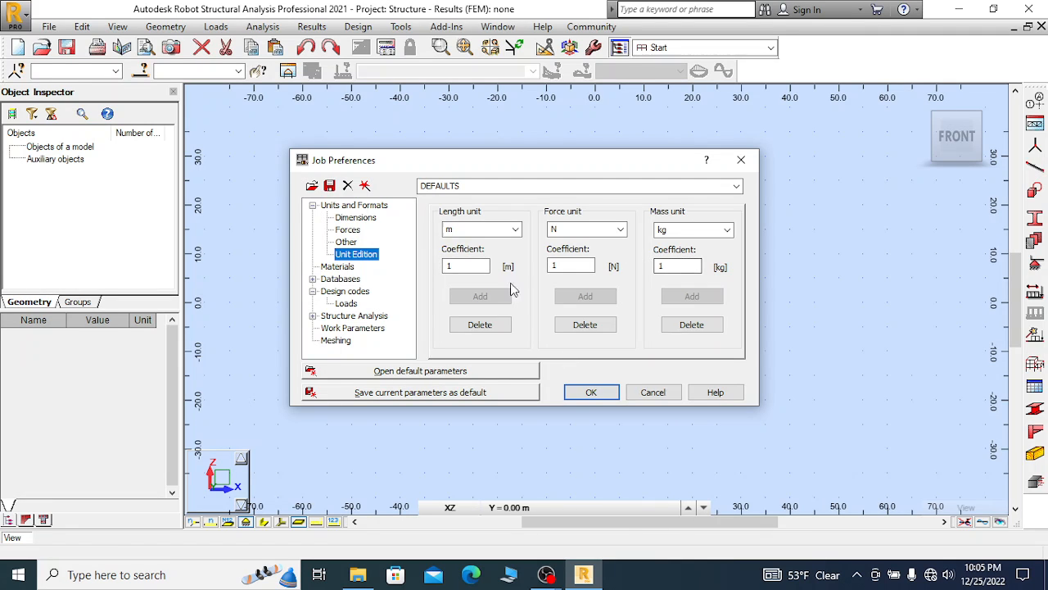
Choose the Eurocode material set with S 355 as the basic steel and C30/37 as the basic concrete
left_click(338, 266)
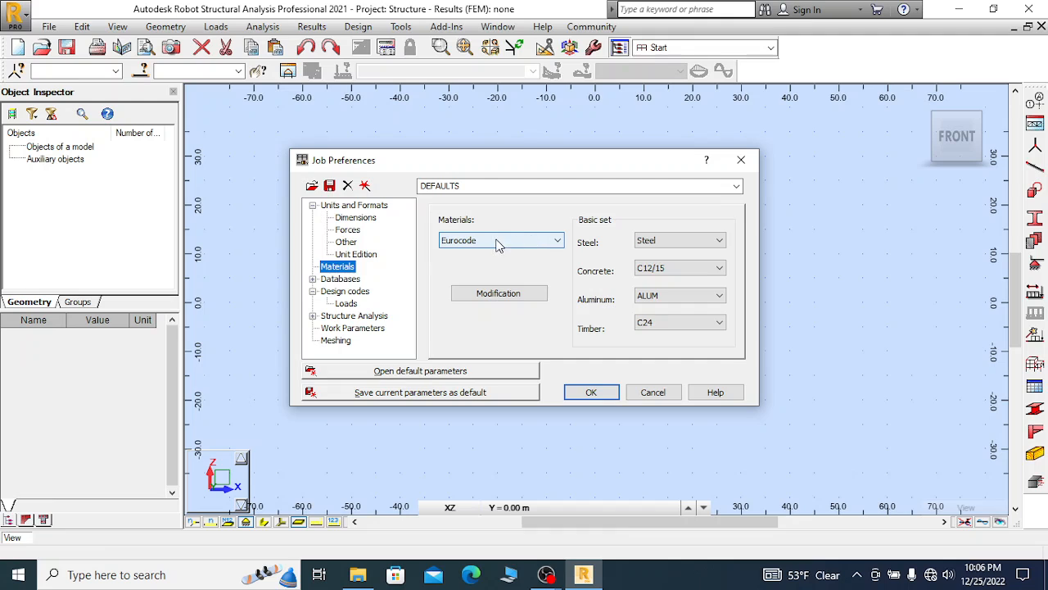
left_click(517, 241)
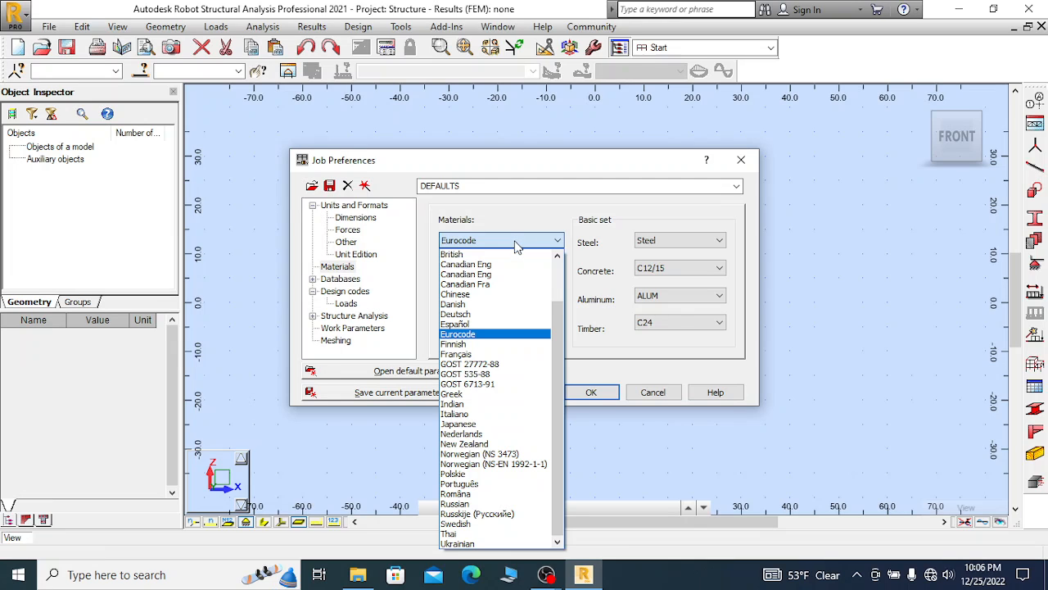
left_click(489, 332)
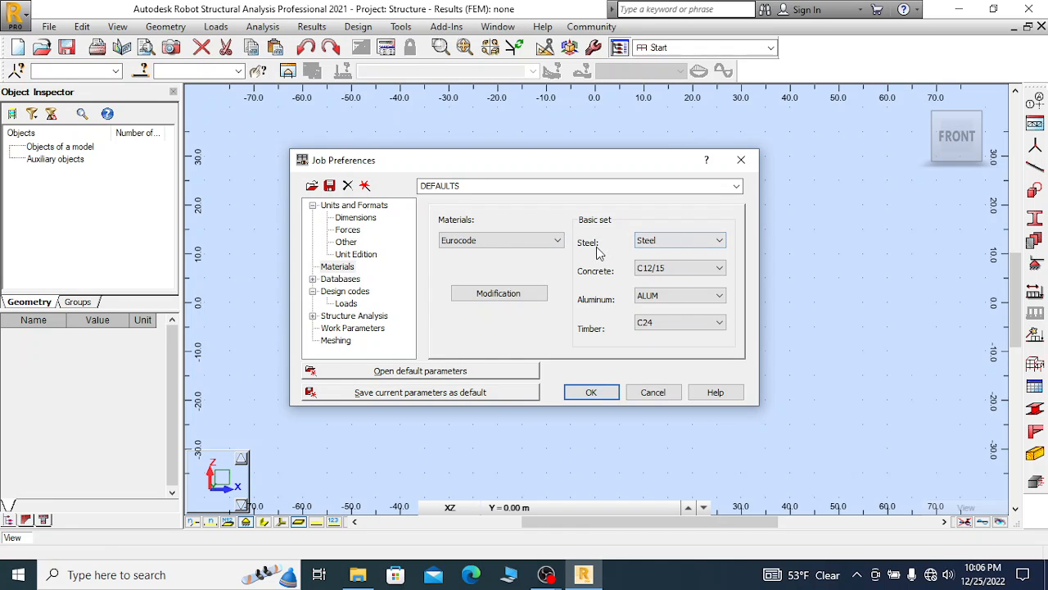
left_click(692, 243)
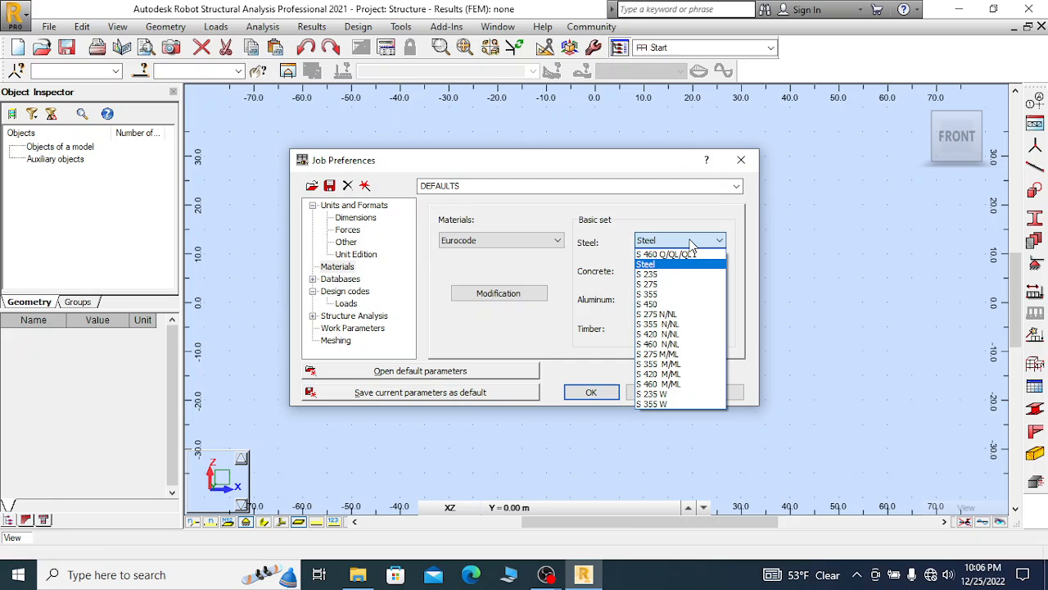
left_click(692, 243)
left_click(692, 242)
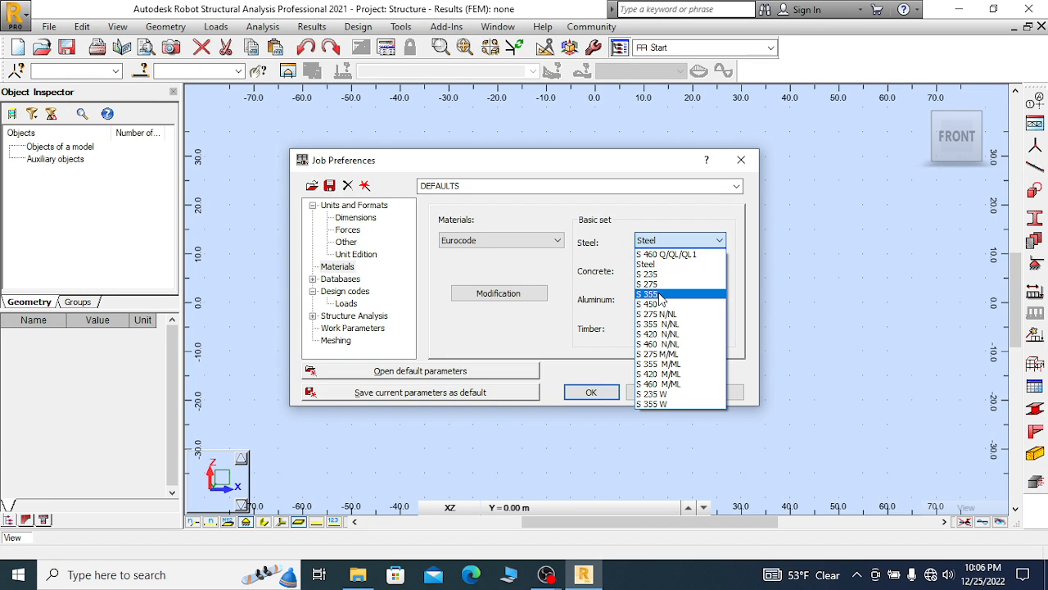
left_click(664, 294)
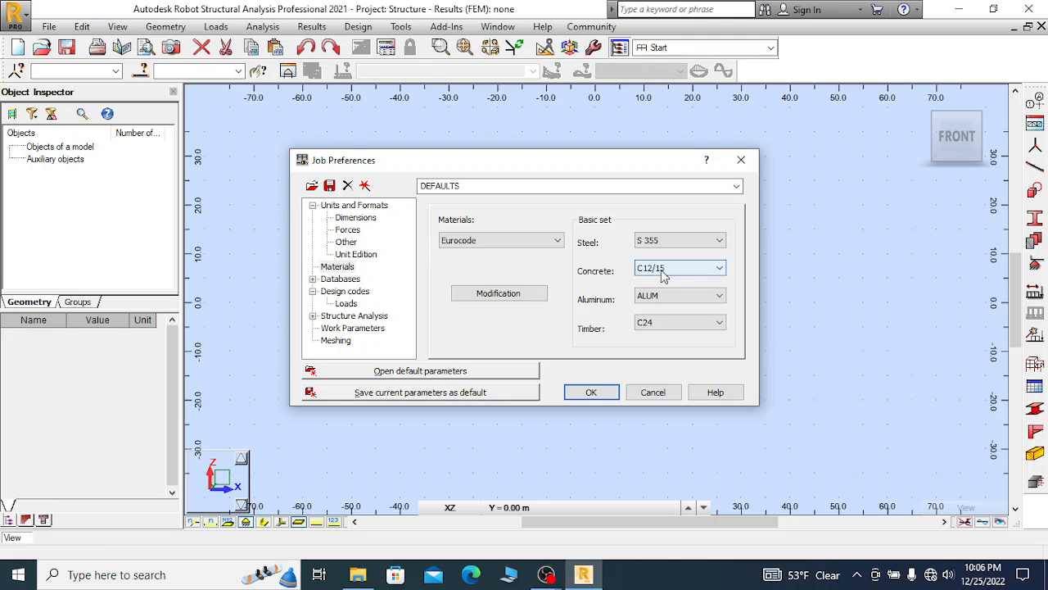
left_click(693, 272)
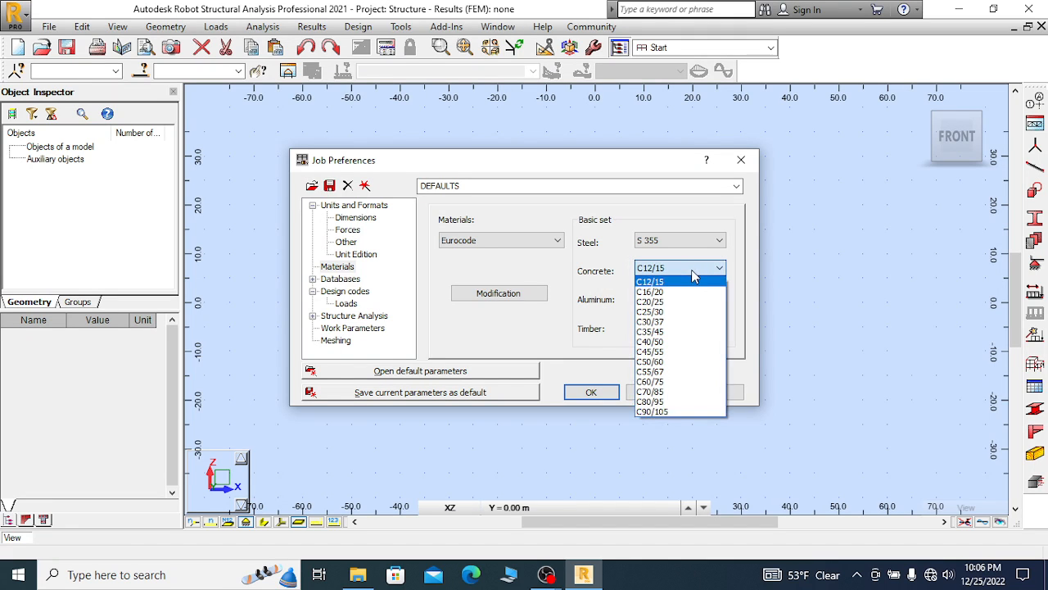
left_click(665, 323)
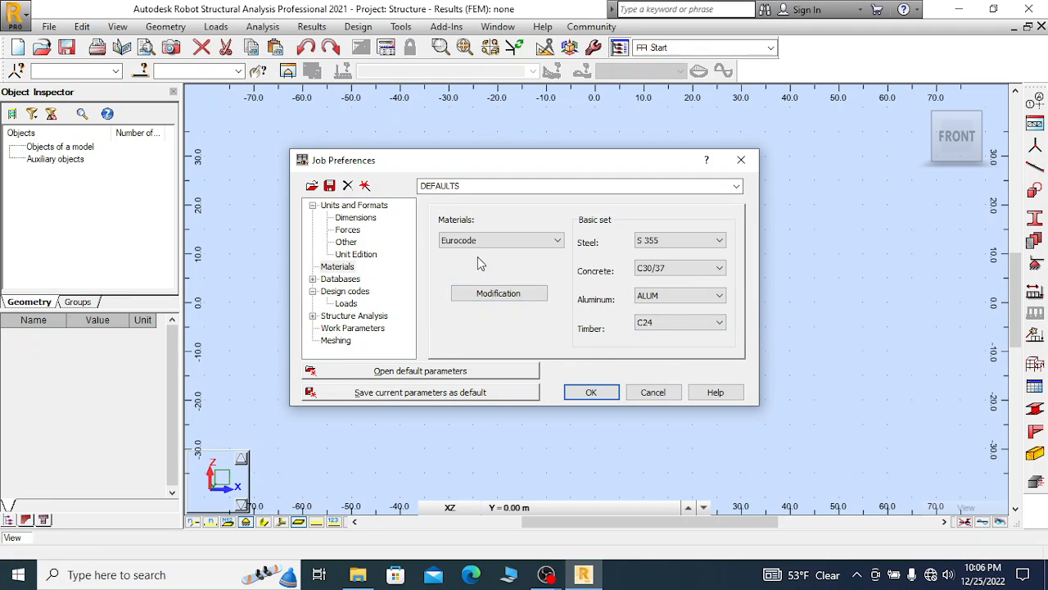
Examine the material definitions for steel, concrete, aluminum, timber and other materials, including the steel elasticity values, then accept them
left_click(502, 293)
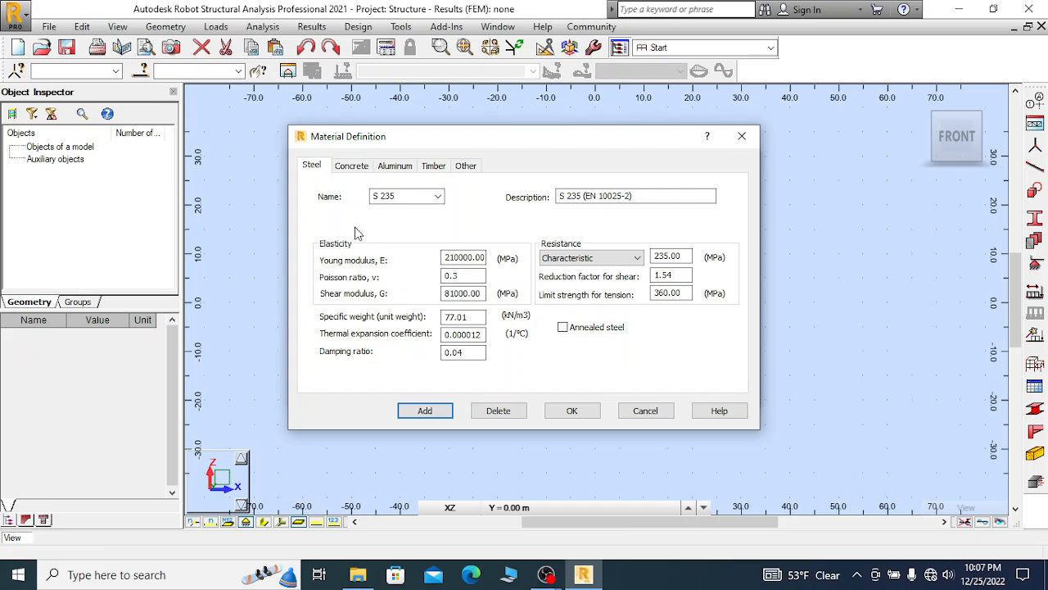
left_click(393, 200)
double_click(465, 276)
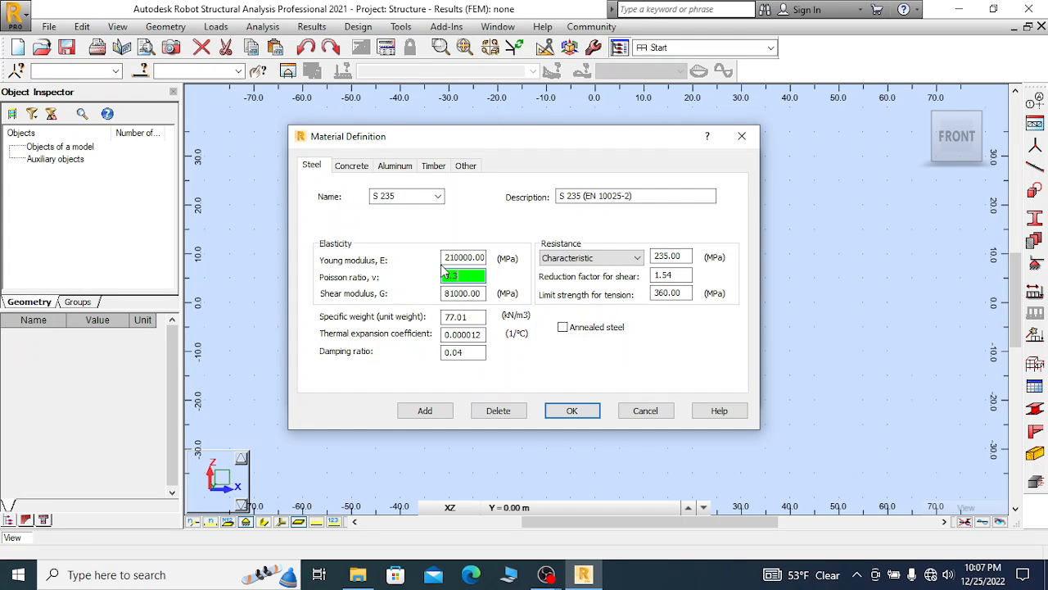
double_click(447, 258)
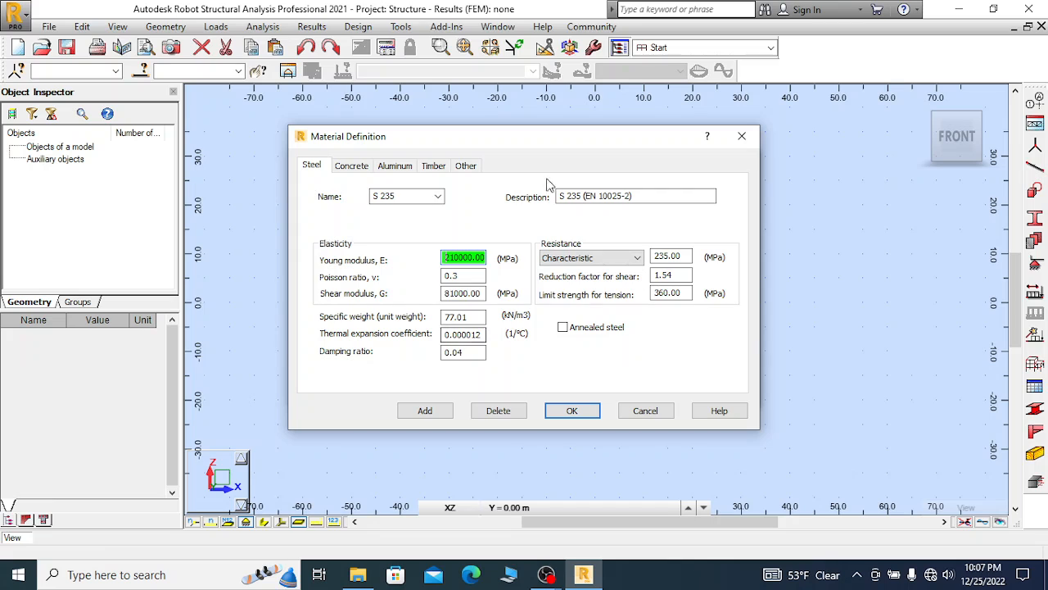
left_click(351, 166)
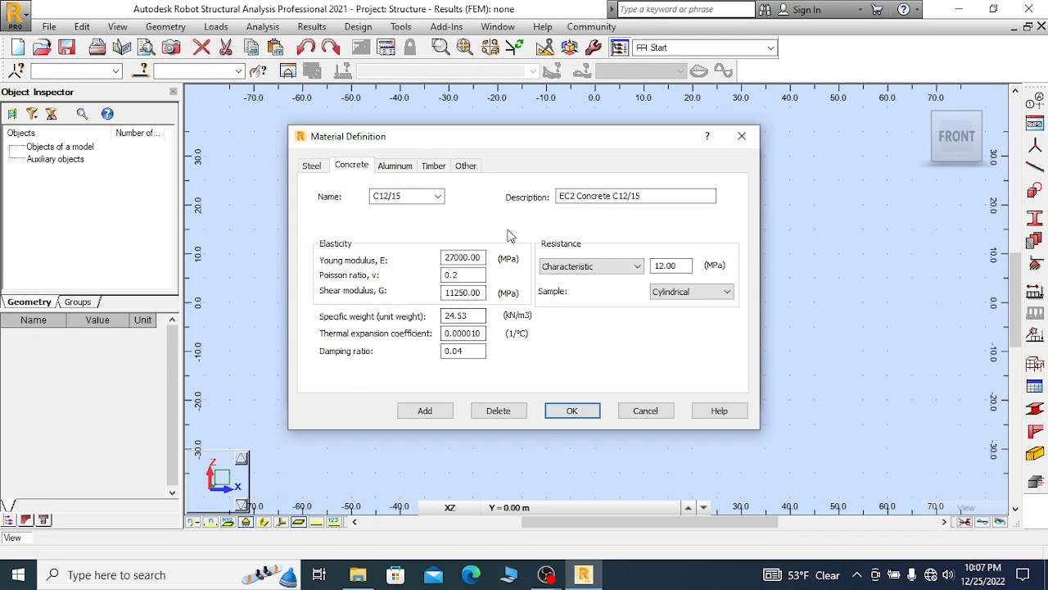
left_click(394, 165)
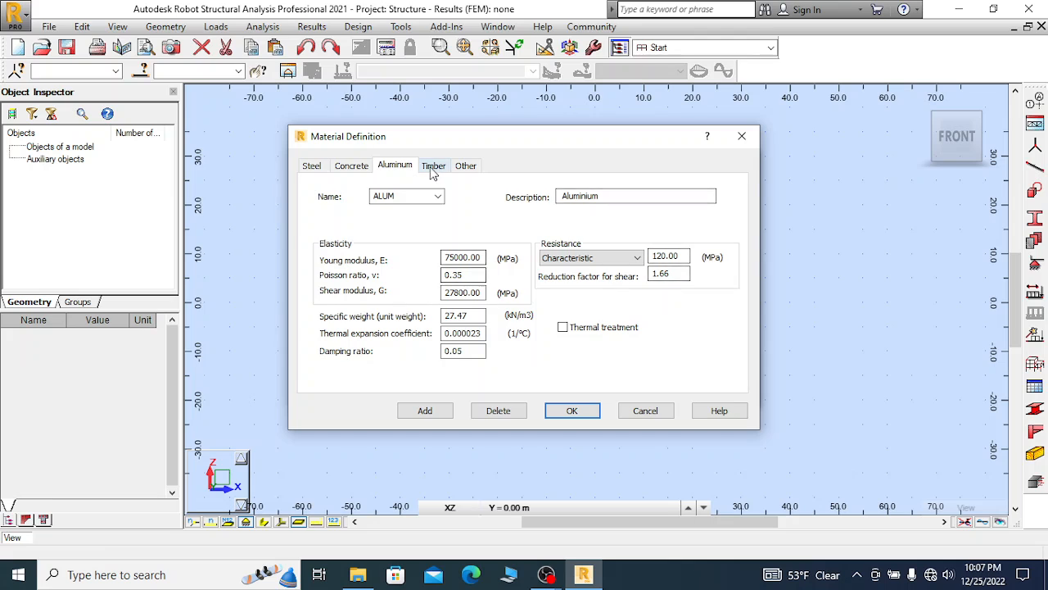
left_click(433, 165)
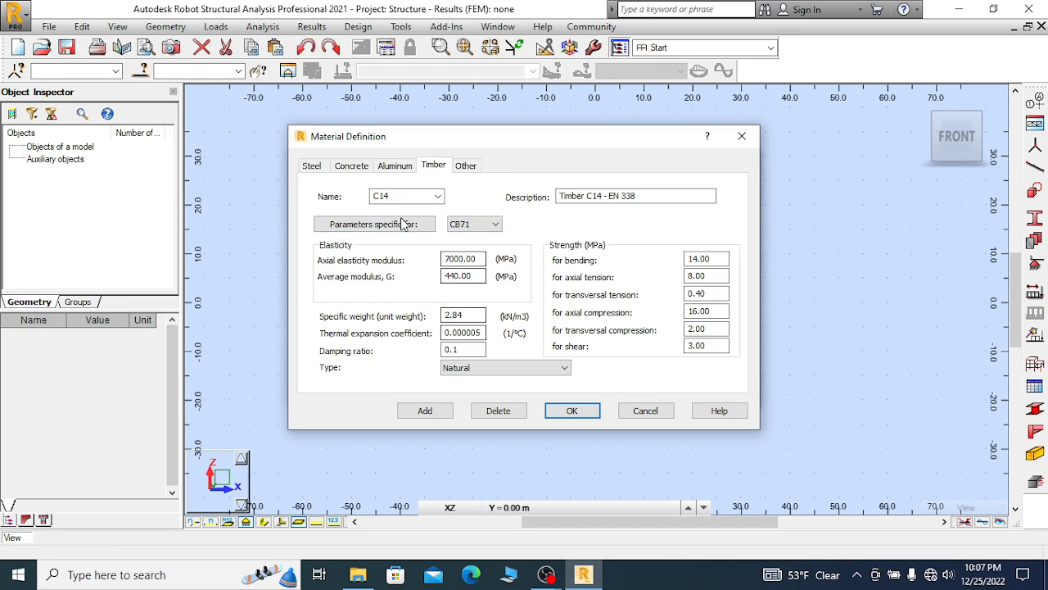
left_click(467, 166)
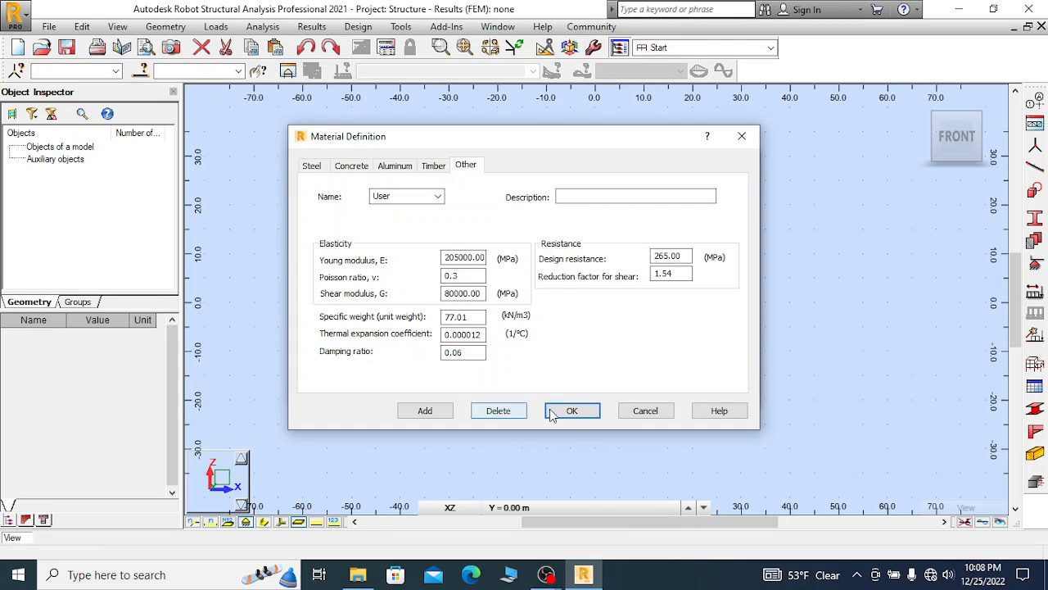
left_click(312, 166)
left_click(572, 411)
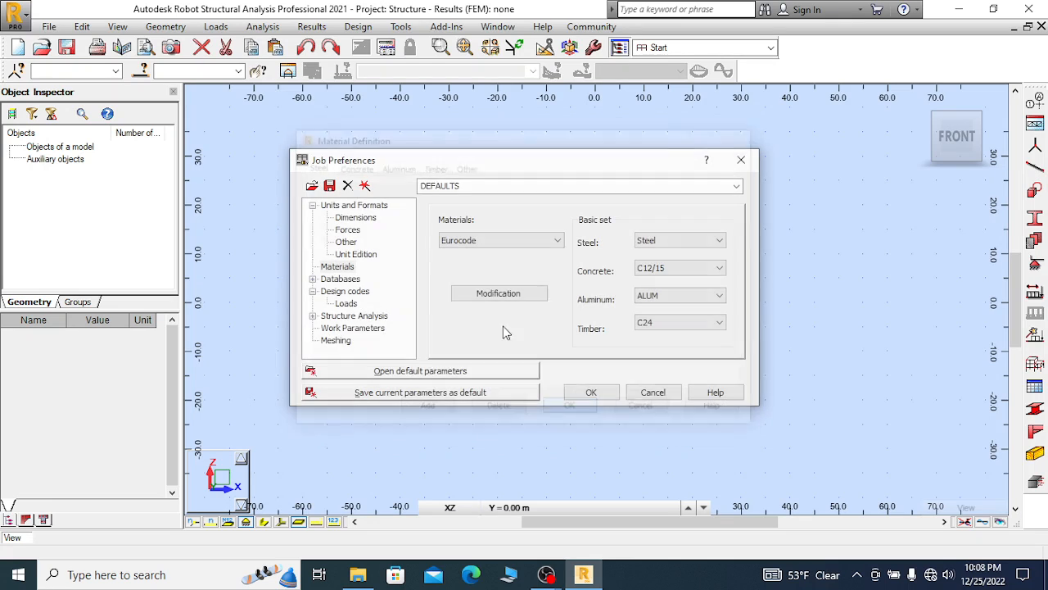
Add the Australian section database (AUS) to the steel and timber section databases
left_click(313, 279)
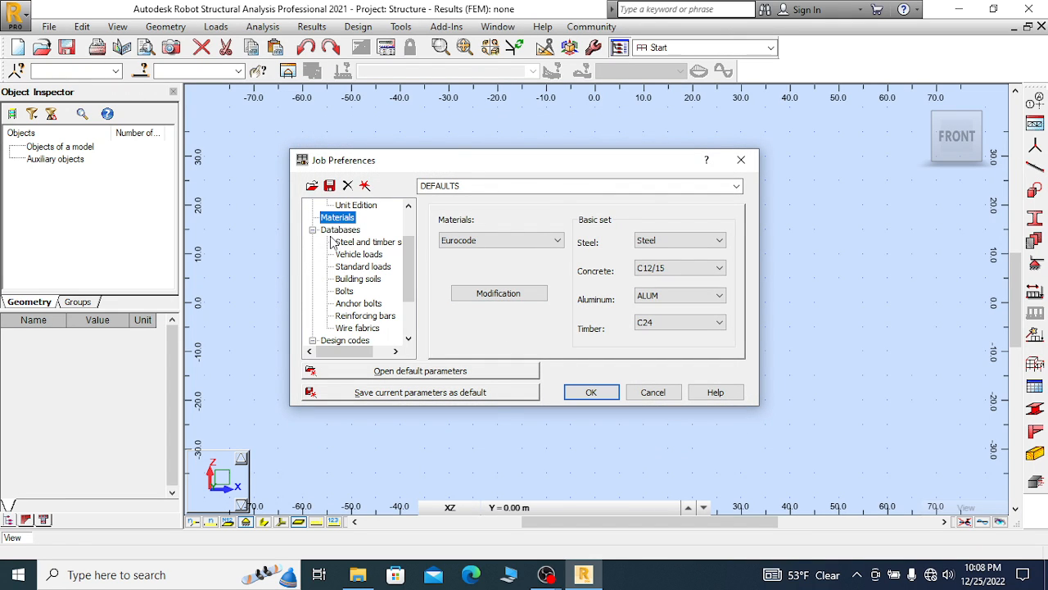
left_click(375, 244)
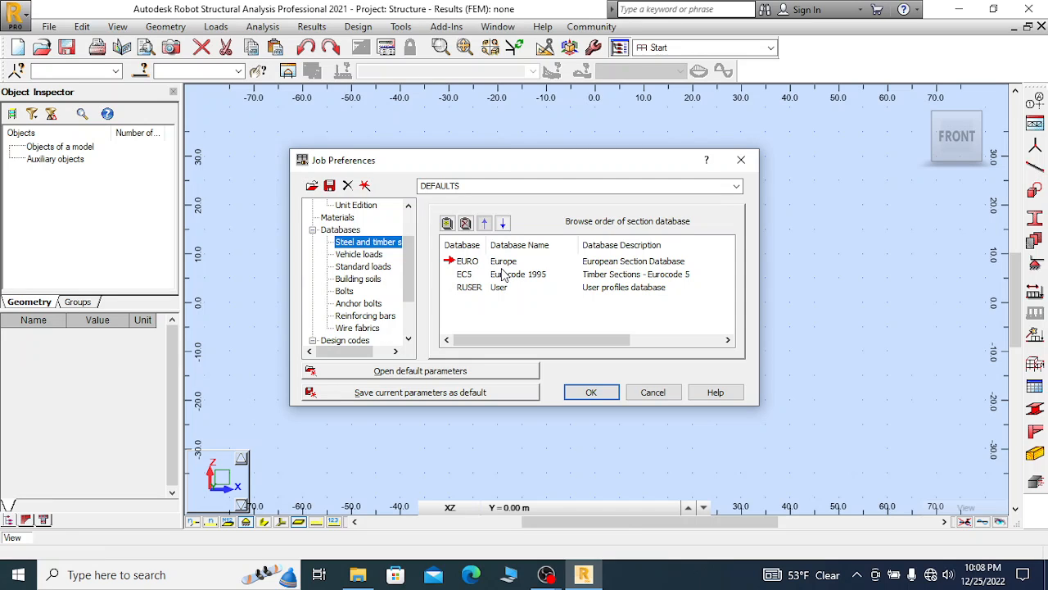
left_click(447, 224)
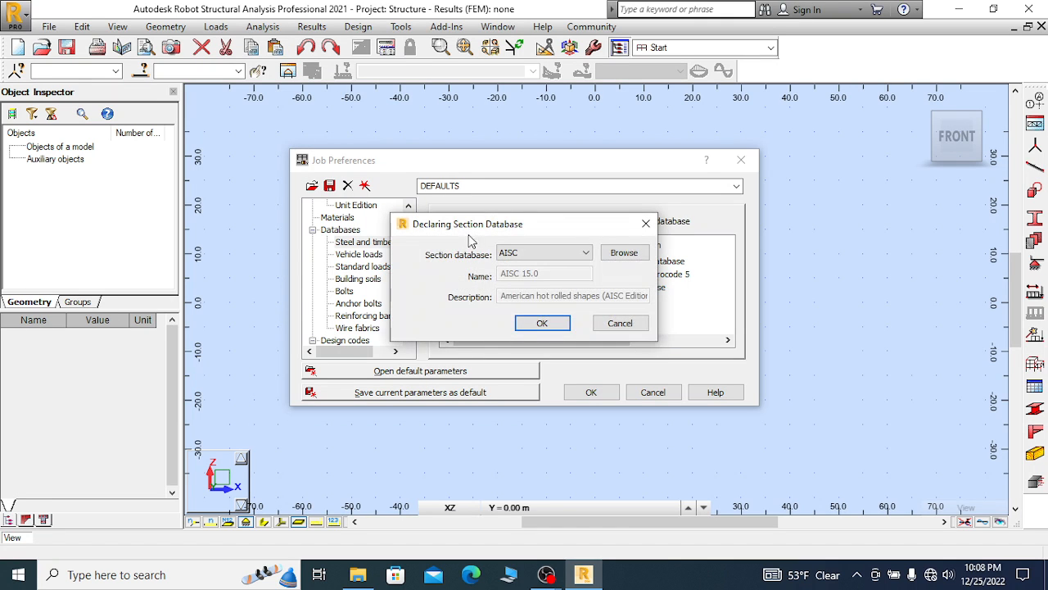
left_click(556, 257)
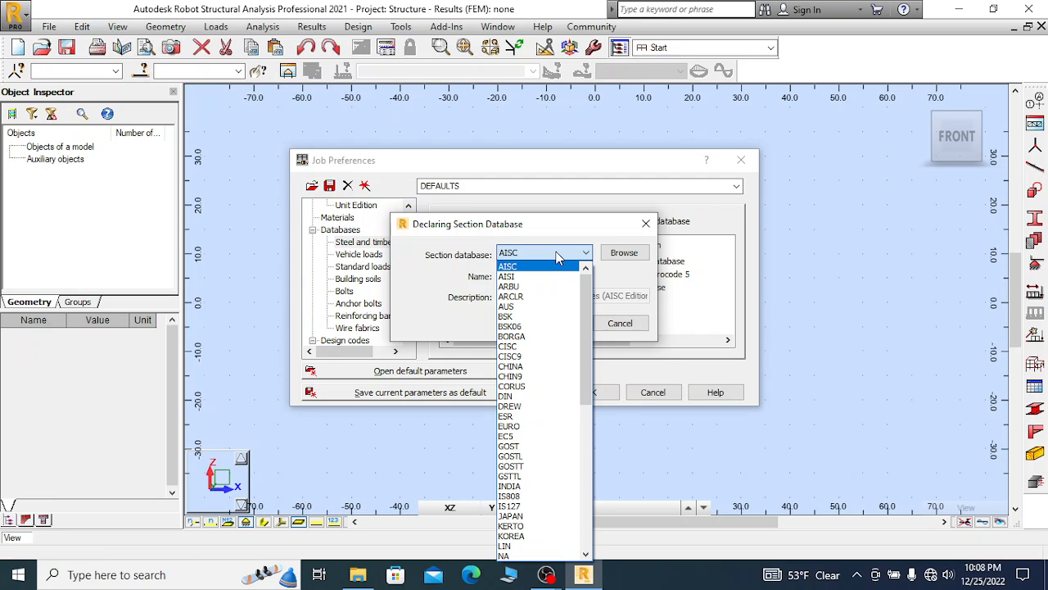
left_click(525, 305)
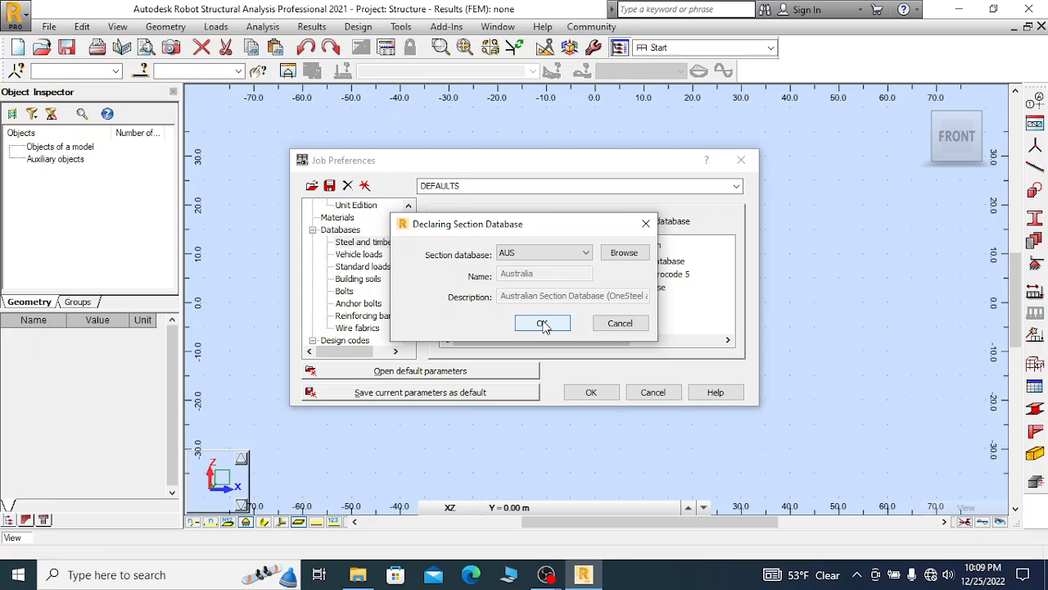
left_click(544, 324)
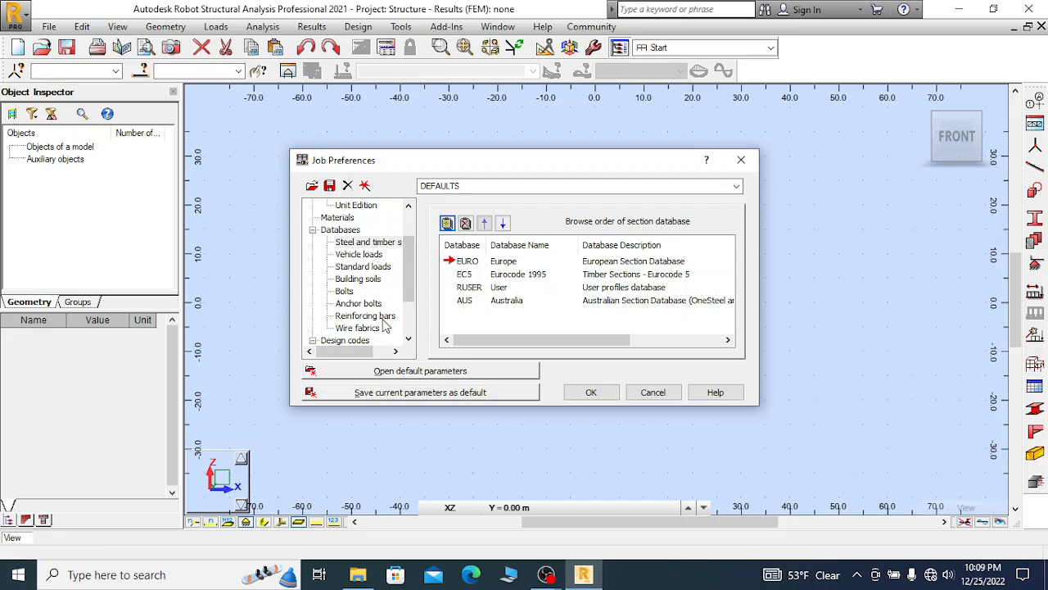
Examine the default databases for vehicle loads, standard loads, building soils, bolts, anchor bolts, reinforcing bars and wire fabrics
left_click(359, 255)
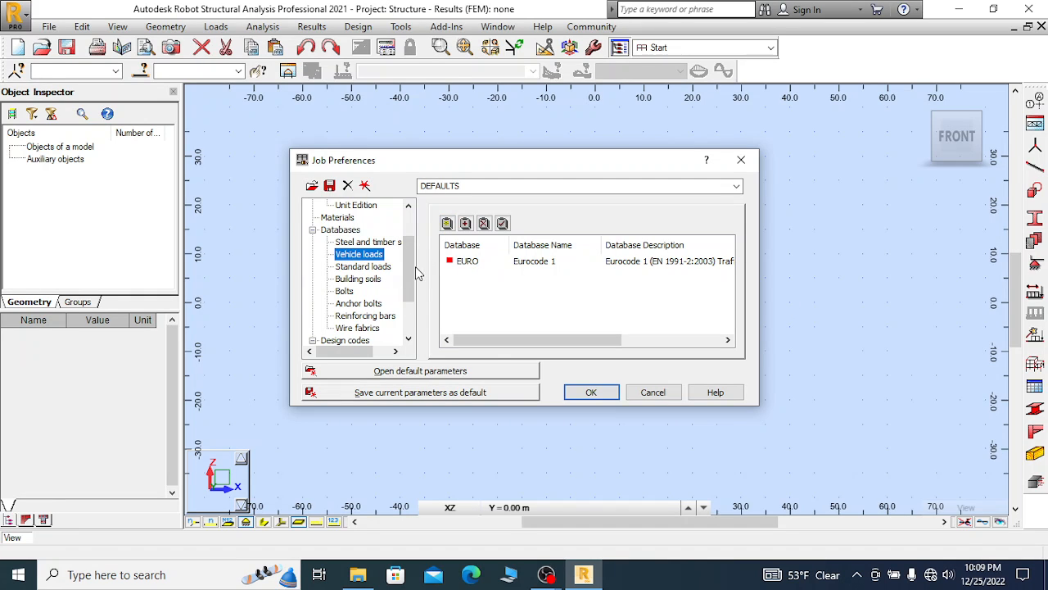
left_click(355, 269)
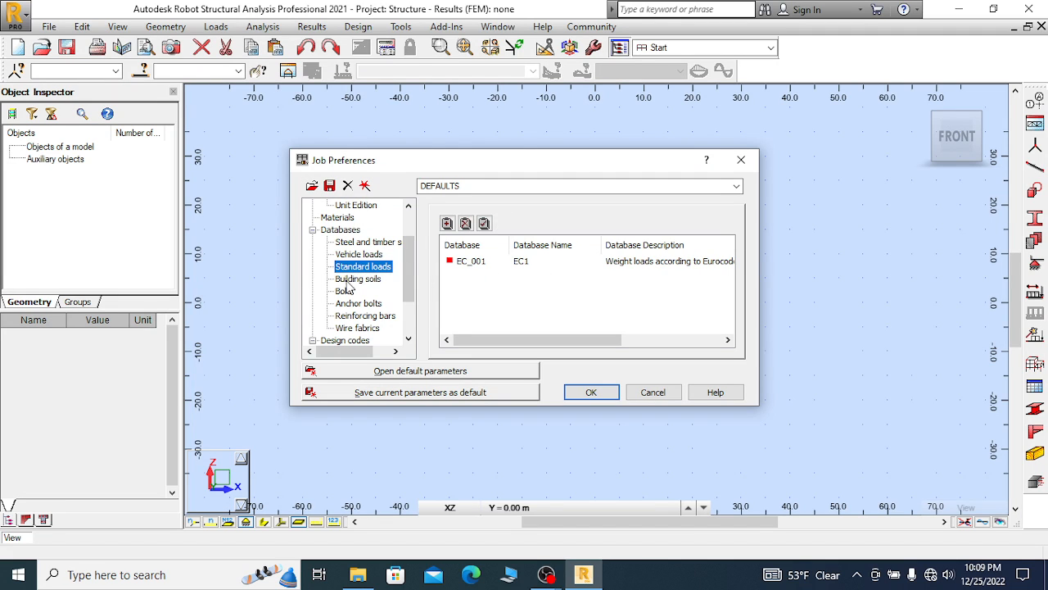
left_click(347, 282)
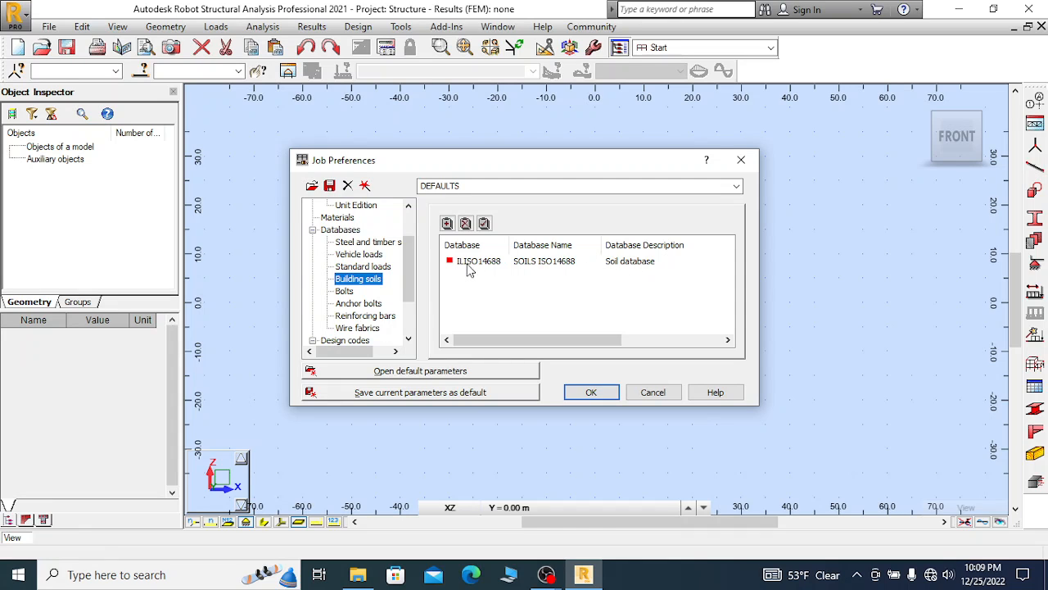
left_click(340, 293)
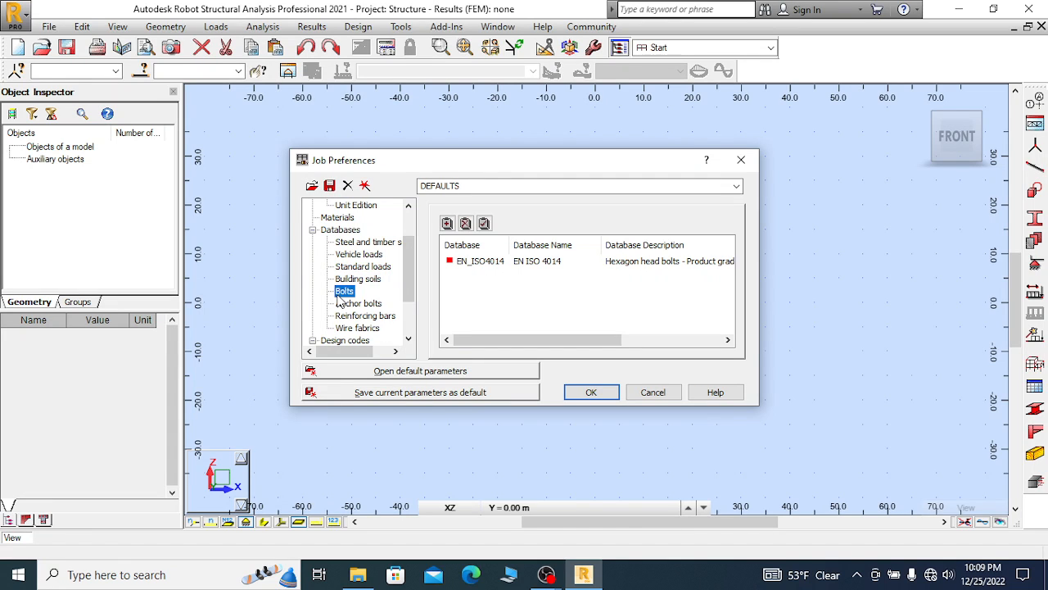
left_click(360, 305)
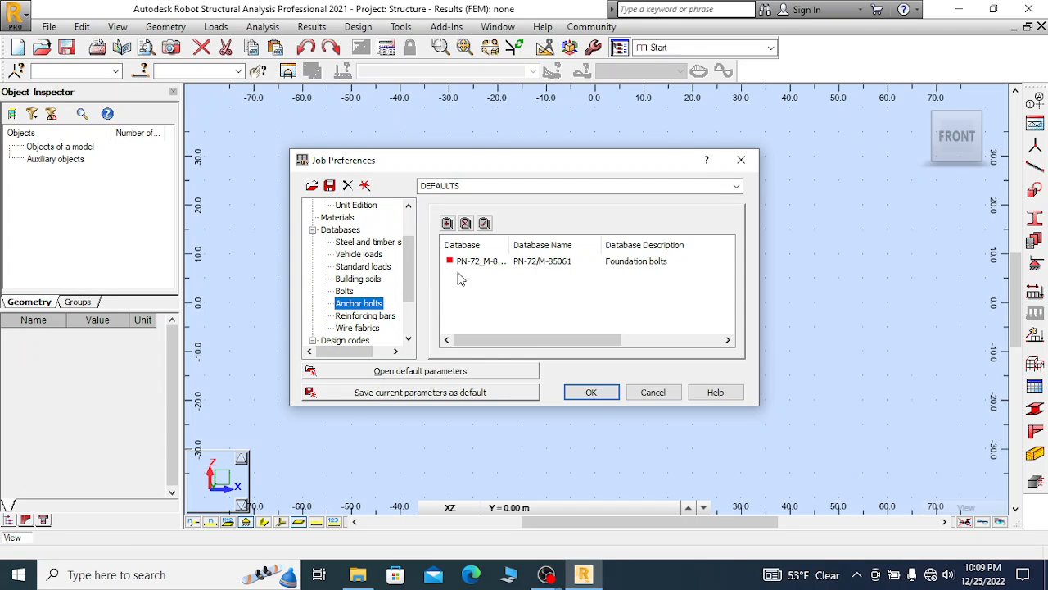
left_click(360, 317)
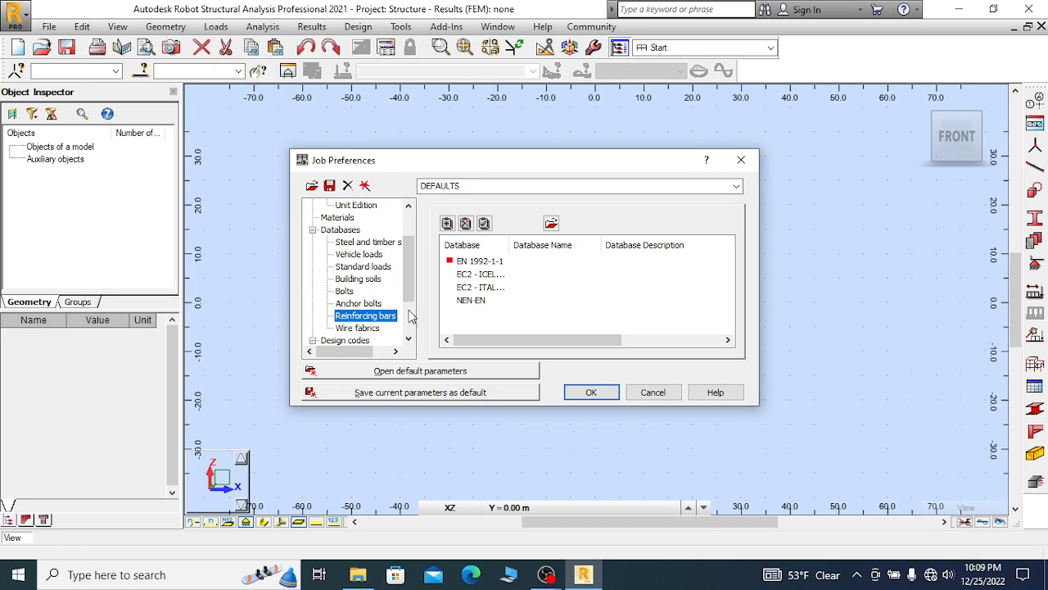
left_click(352, 330)
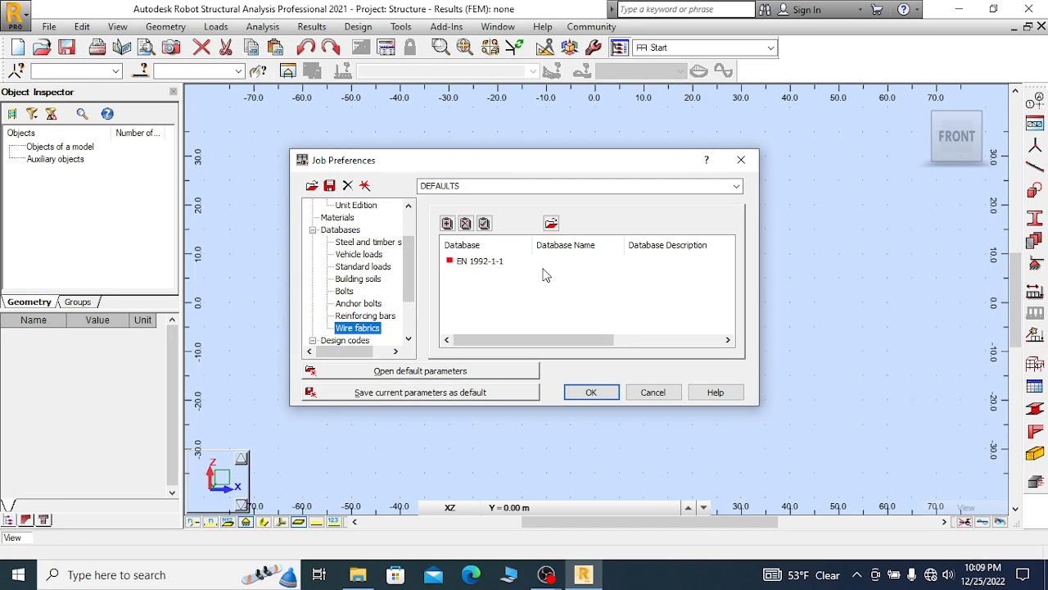
left_click(312, 230)
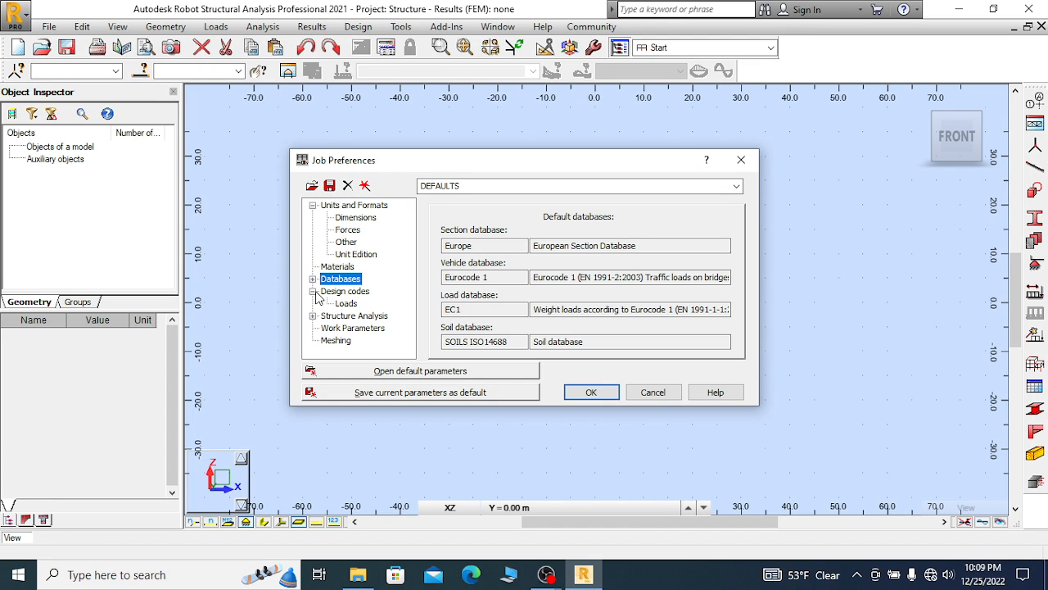
Review the design codes for steel, connections, timber, RC and geotechnical work, including the alternatives offered for steel/aluminum structures
left_click(344, 292)
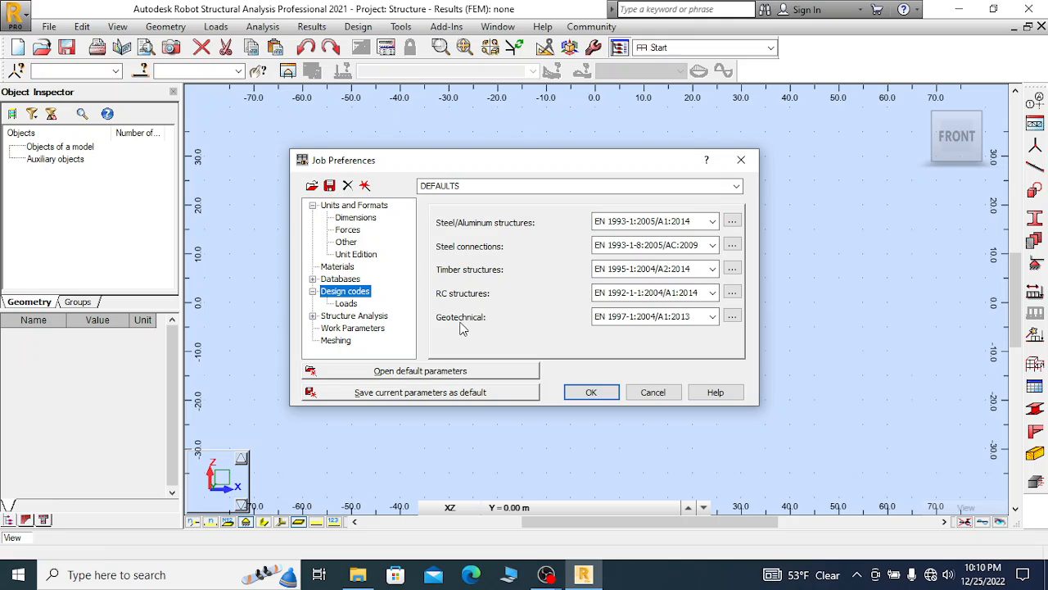
left_click(712, 222)
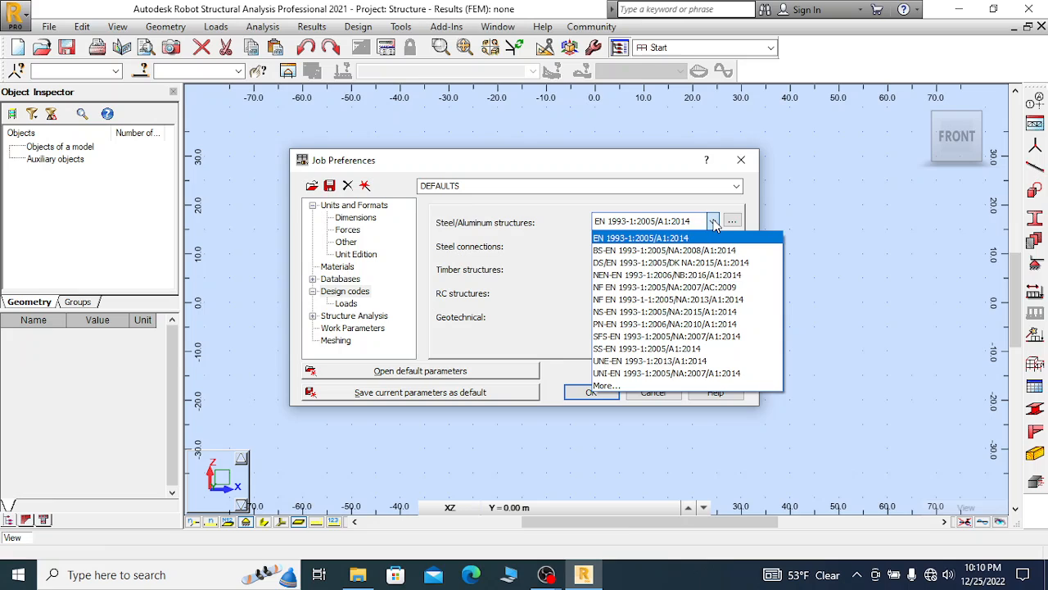
left_click(714, 223)
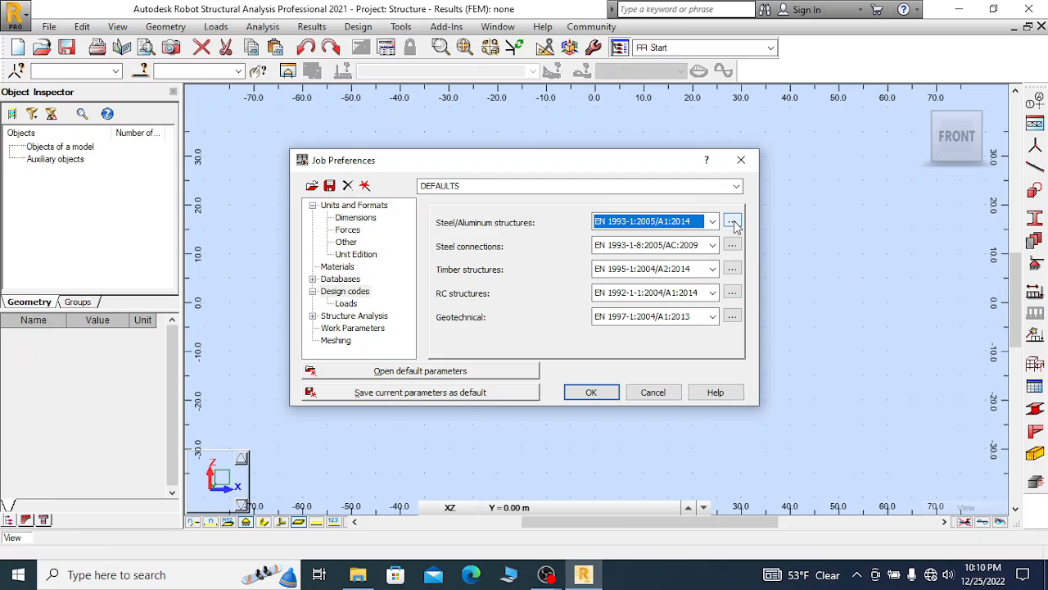
Apply the Norwegian NS-EN 1993-1:2005/NA:2015/A1:2014 partial factors to the steel/aluminum design code
left_click(732, 222)
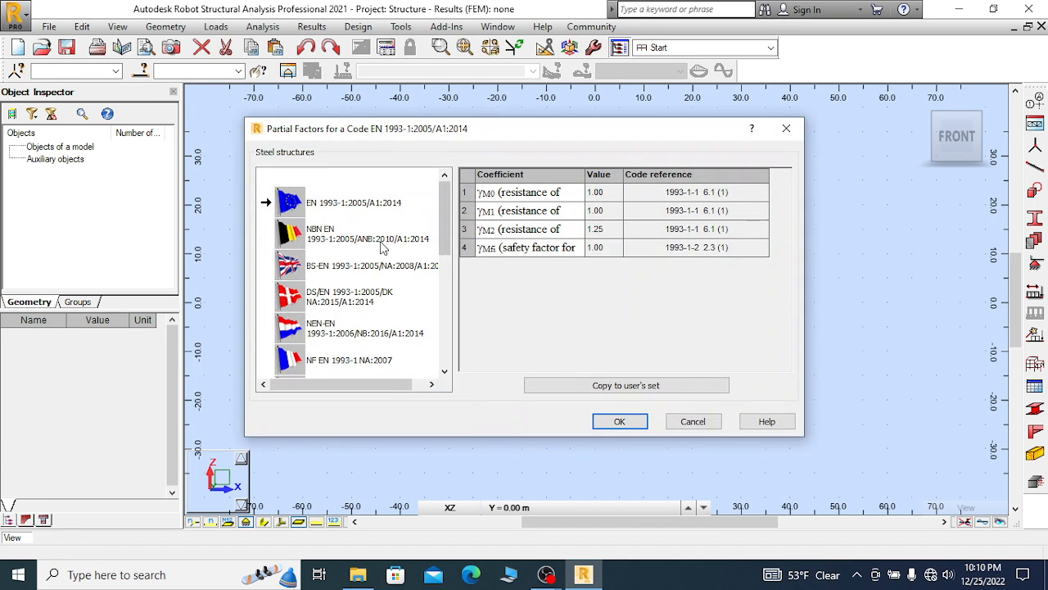
mouse_move(447, 201)
left_mouse_down()
mouse_move(442, 342)
mouse_move(449, 214)
mouse_move(454, 297)
mouse_move(458, 208)
left_mouse_up()
scroll(448, 215, "down", 2)
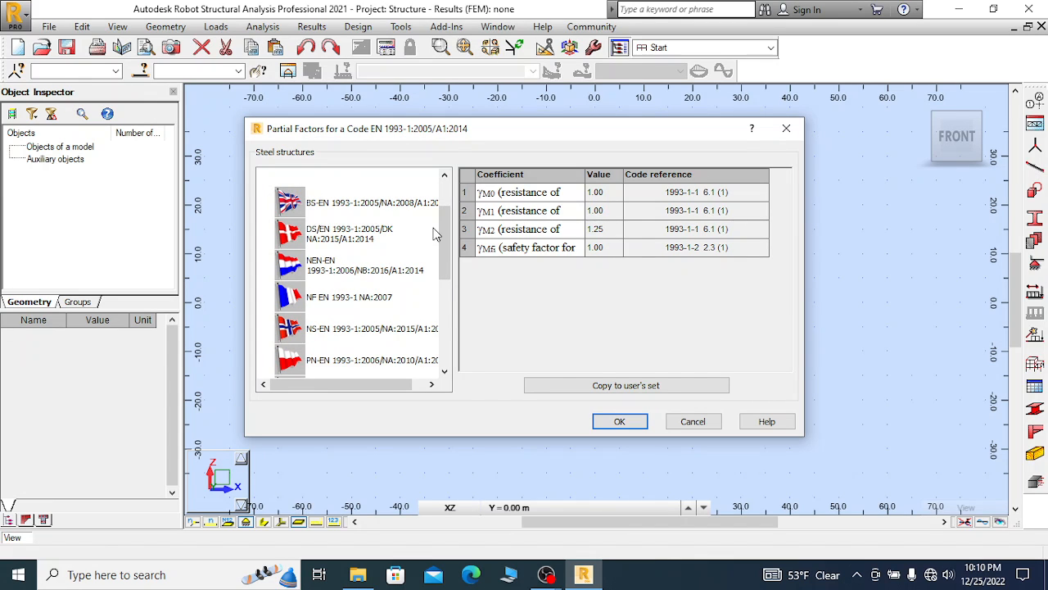
scroll(446, 237, "down", 3)
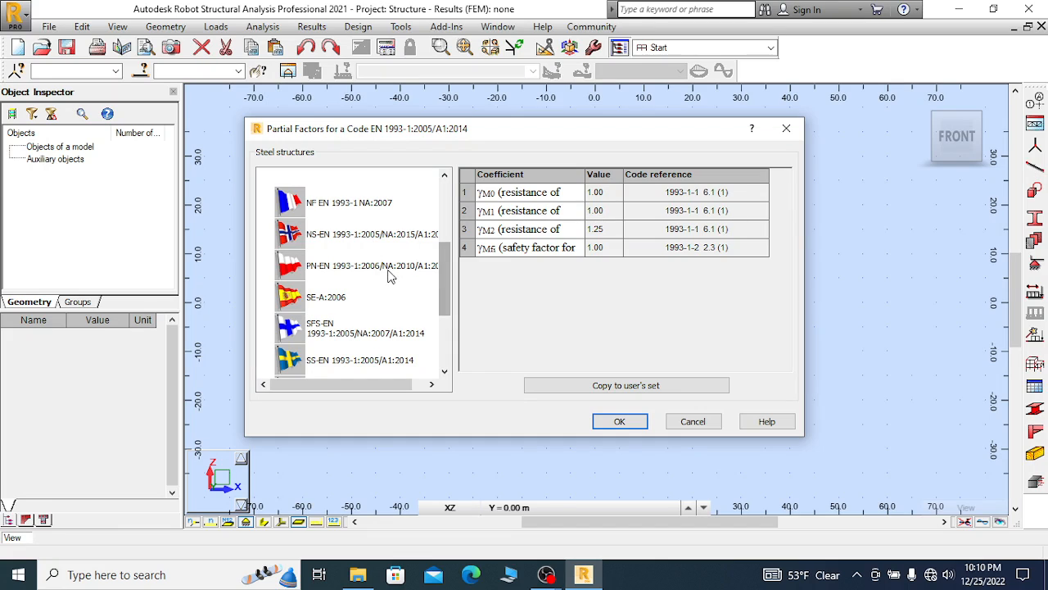
scroll(446, 295, "down", 1)
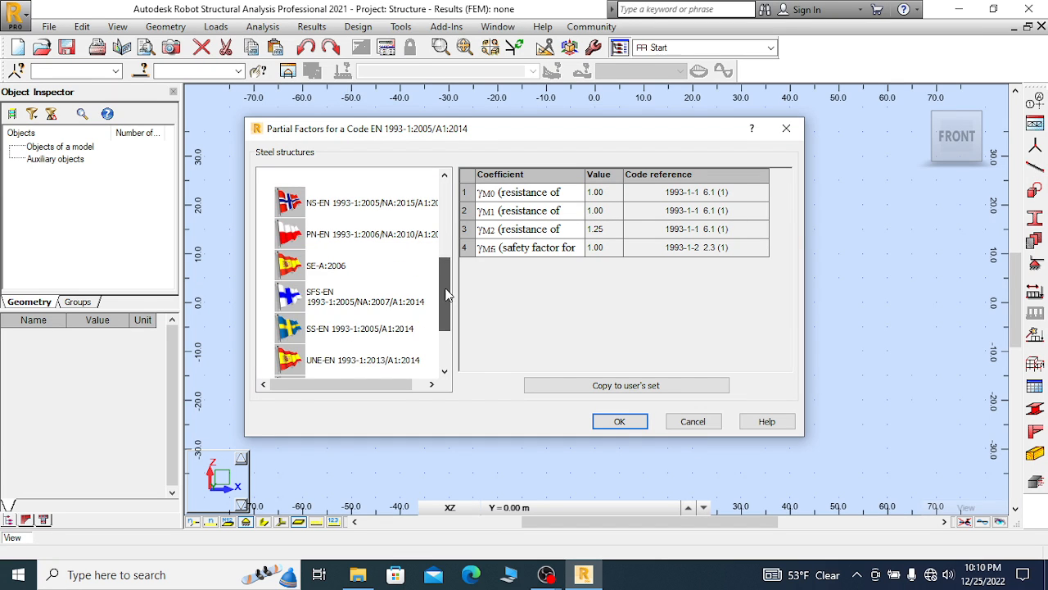
left_click_drag(445, 289, 438, 266)
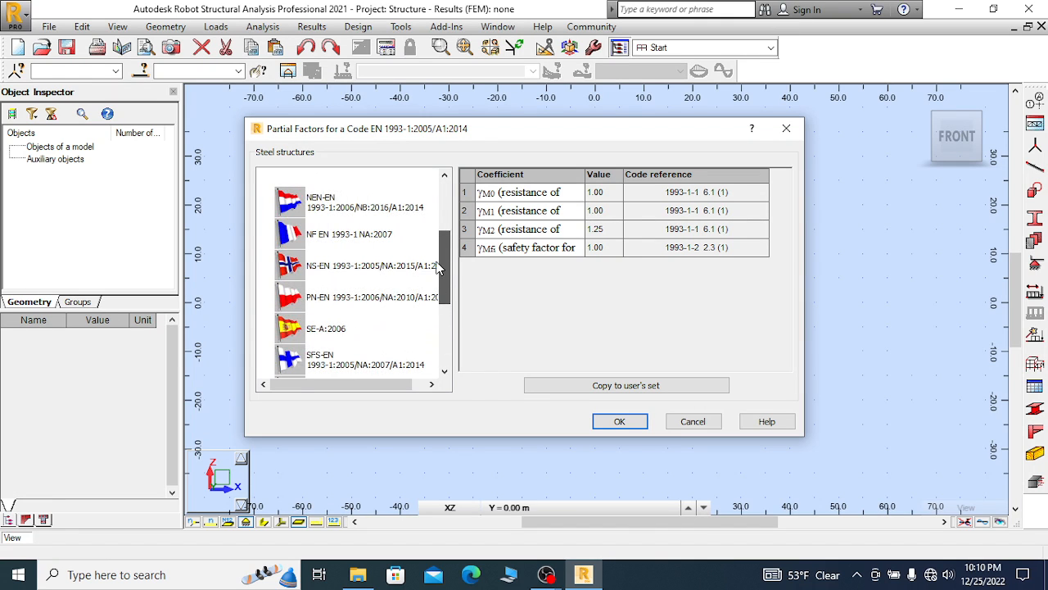
left_click(320, 269)
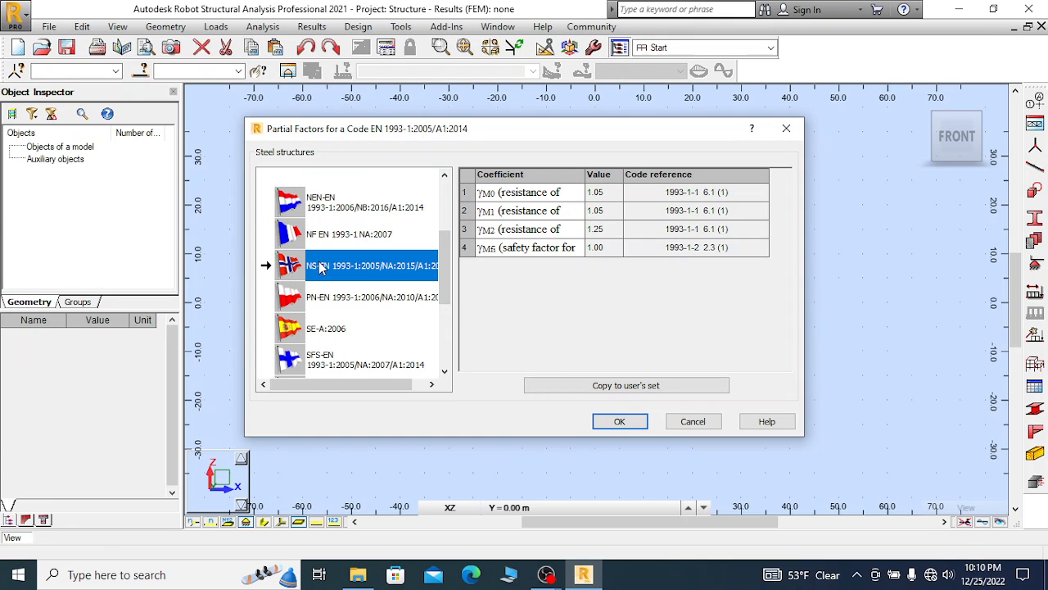
left_click(625, 421)
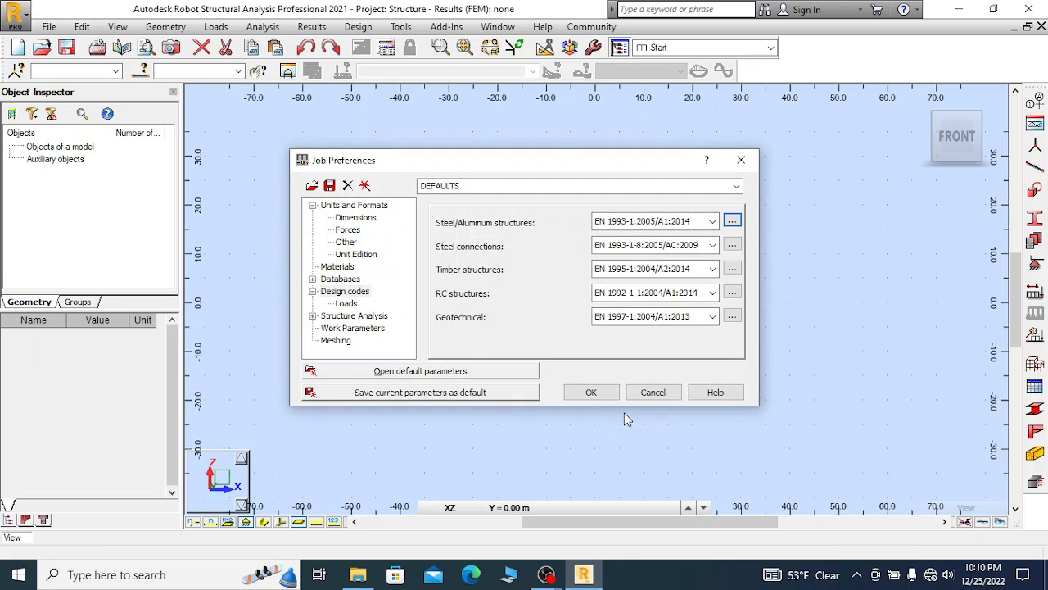
Recheck the steel code's partial factors and look through the national annexes available for it
left_click(731, 222)
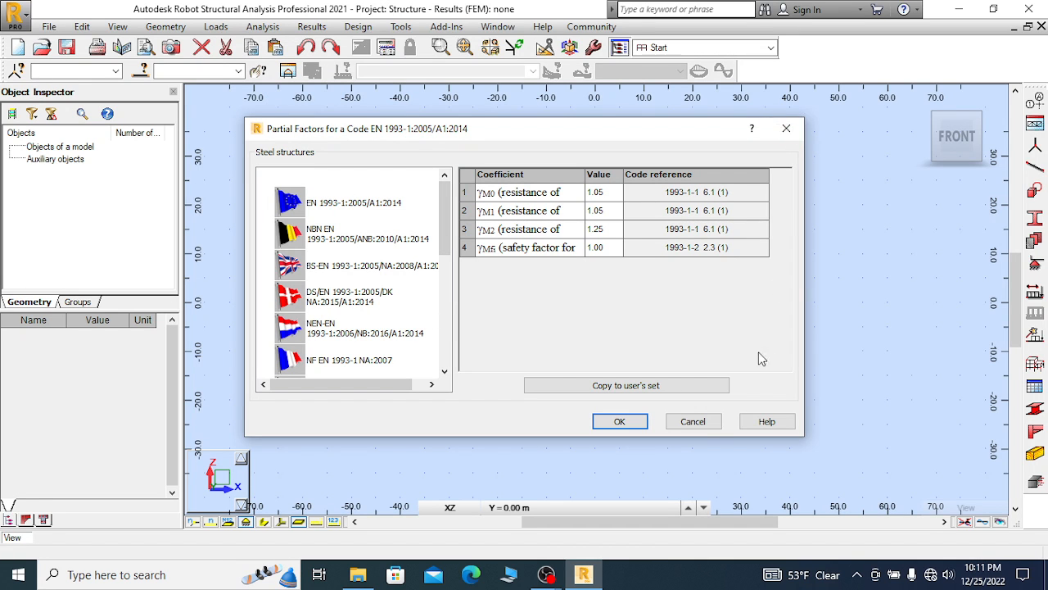
left_click(696, 422)
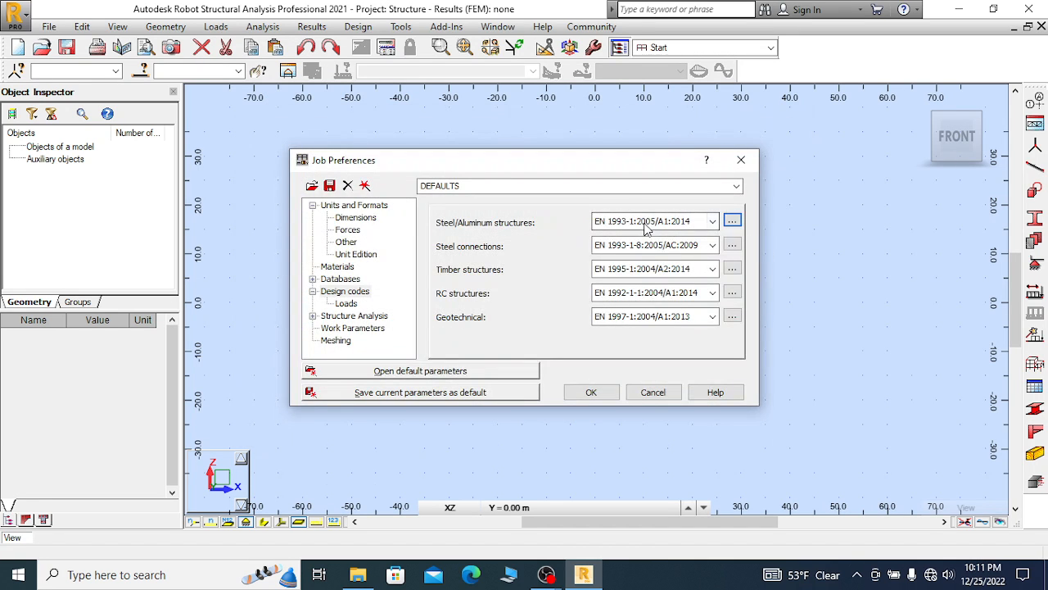
left_click(732, 220)
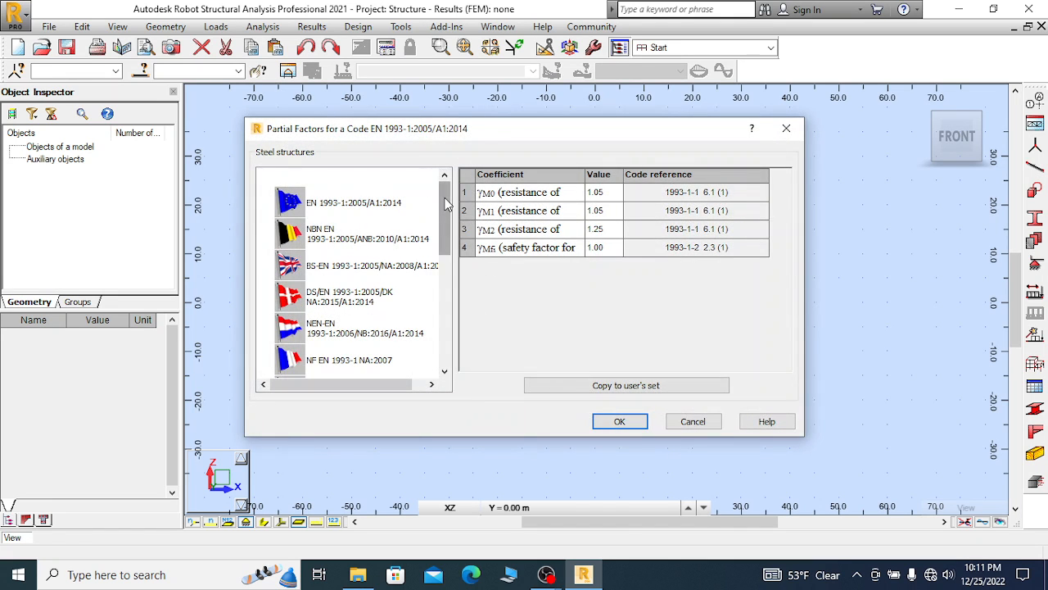
left_click_drag(447, 207, 449, 272)
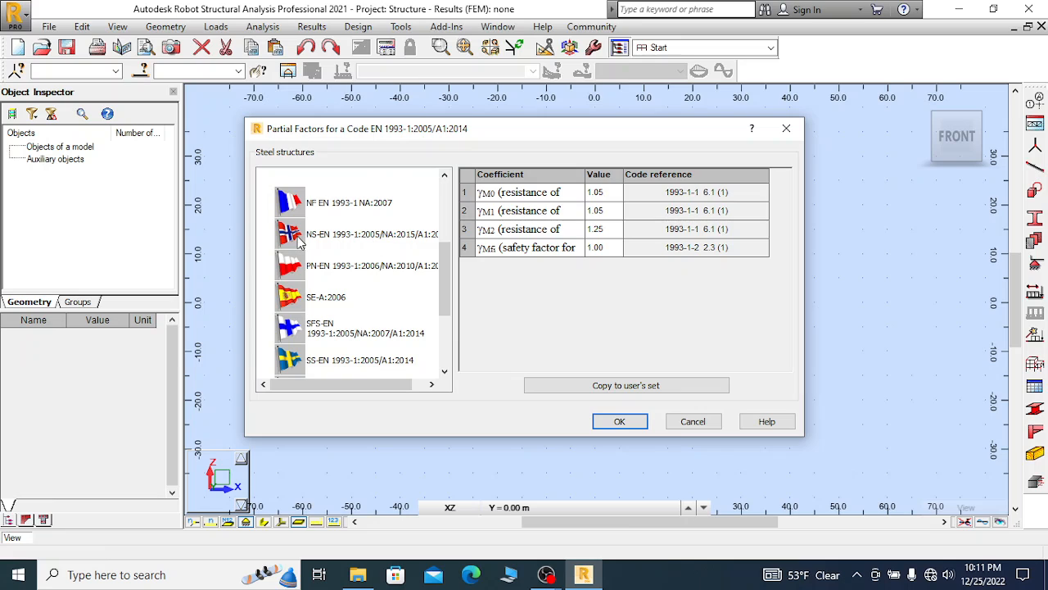
left_click_drag(445, 267, 448, 218)
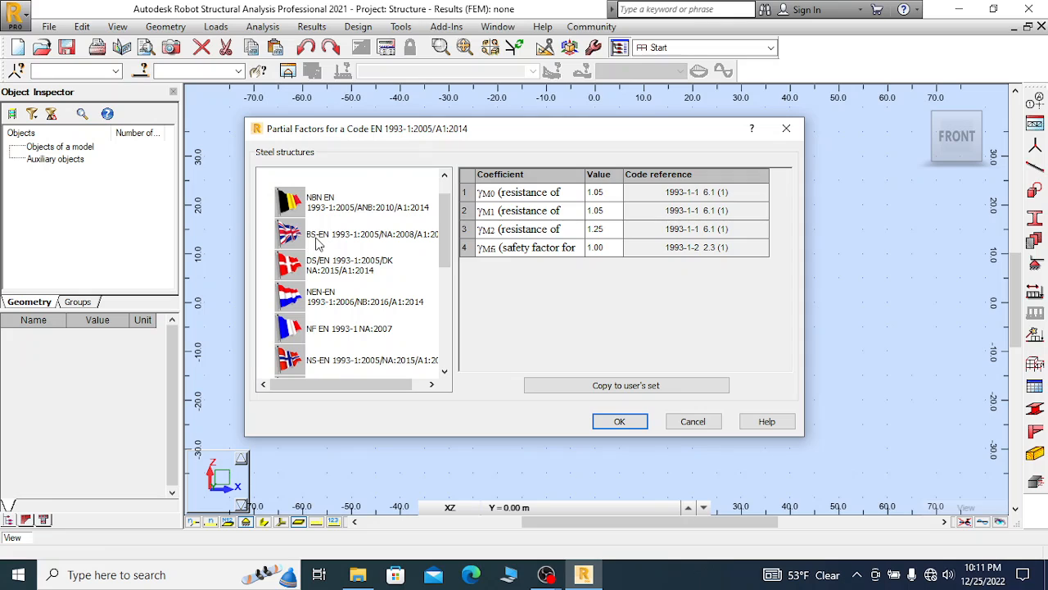
left_click_drag(446, 243, 445, 232)
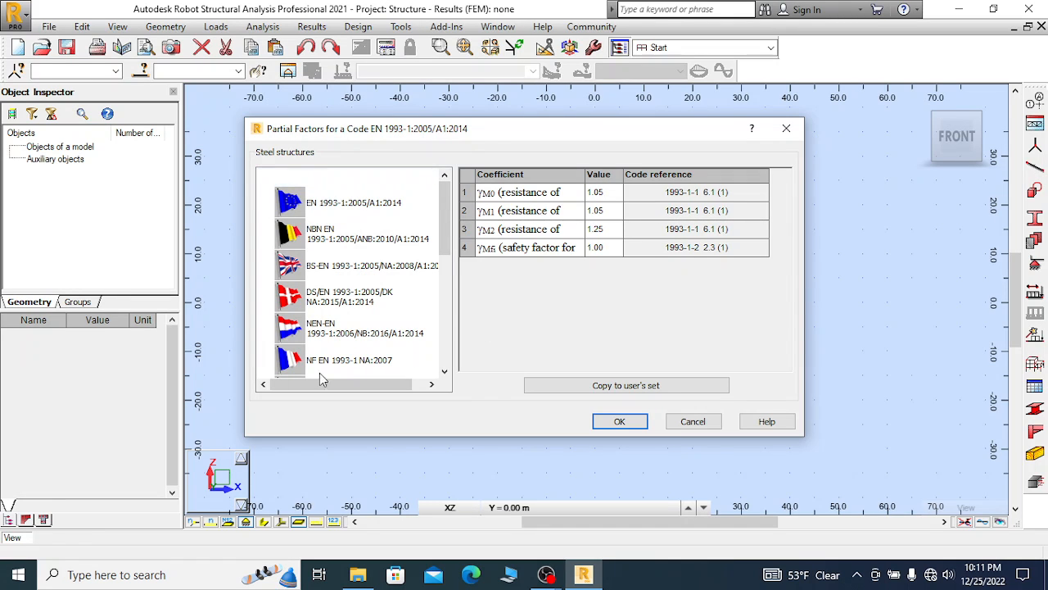
left_click(620, 422)
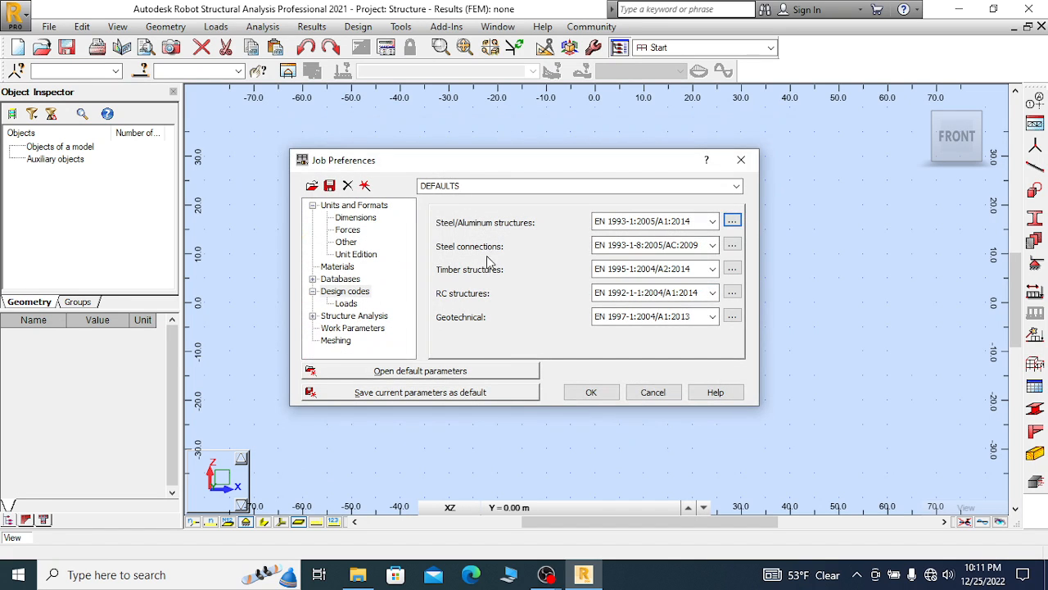
Review the codes for load combinations, snow/wind loads and seismic loads, including the seismic code alternatives
left_click(348, 304)
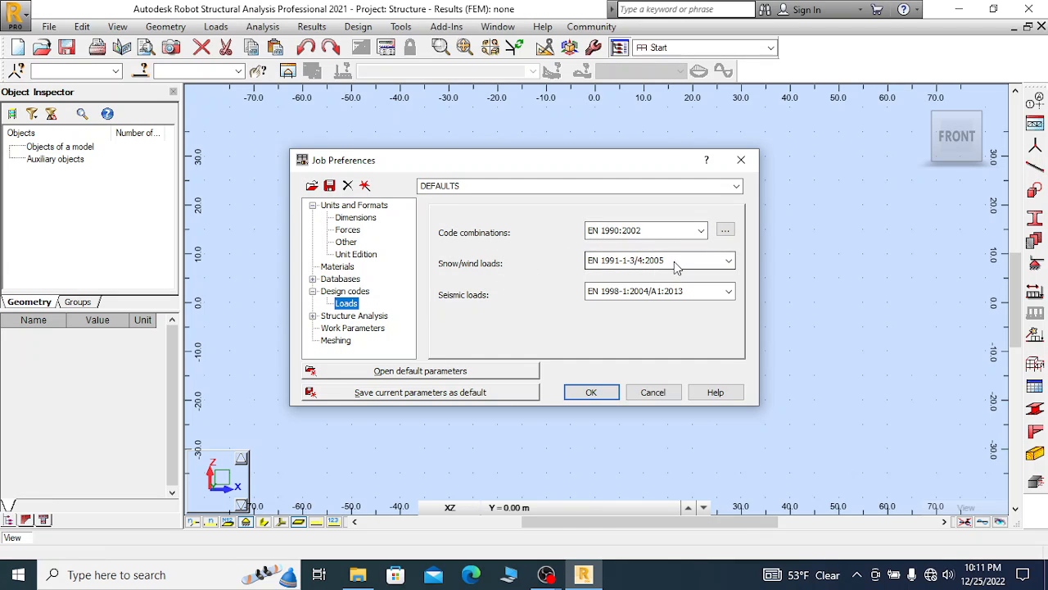
left_click(730, 293)
left_click(730, 293)
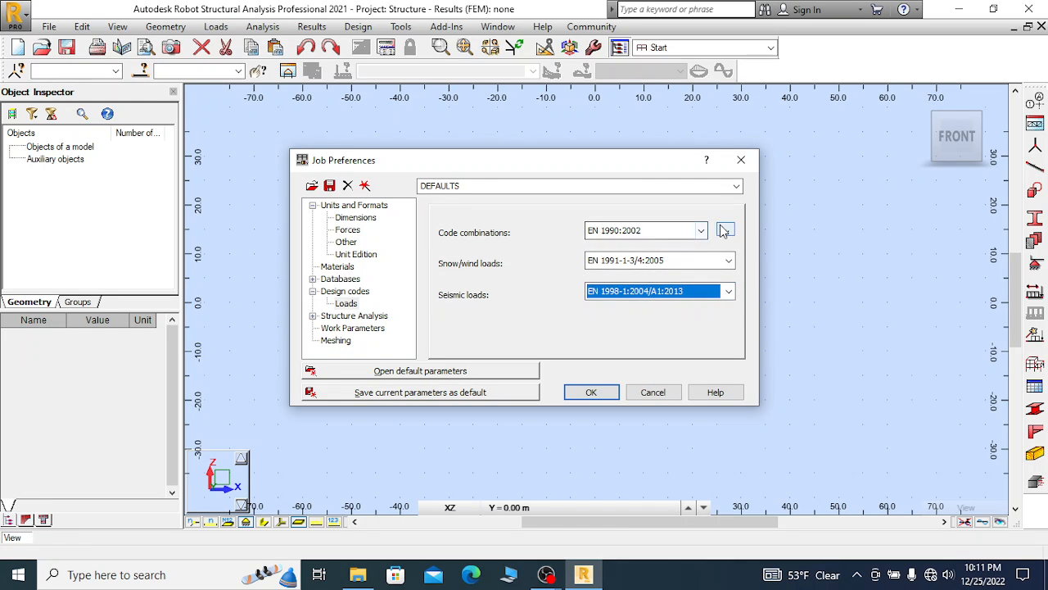
Check the structure analysis, work parameters and meshing settings, then accept the job preferences
left_click(342, 320)
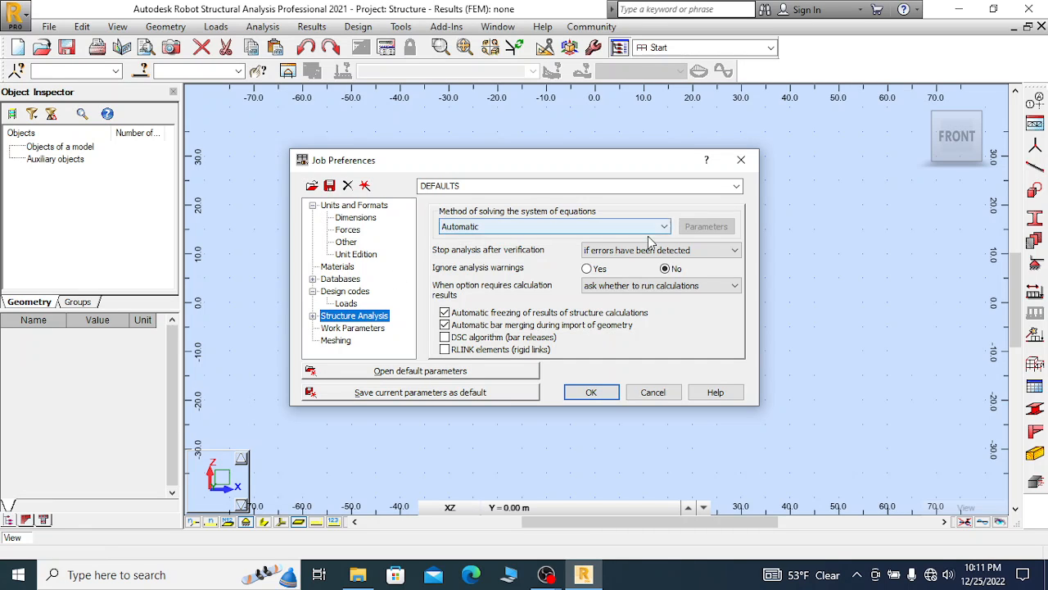
left_click(351, 330)
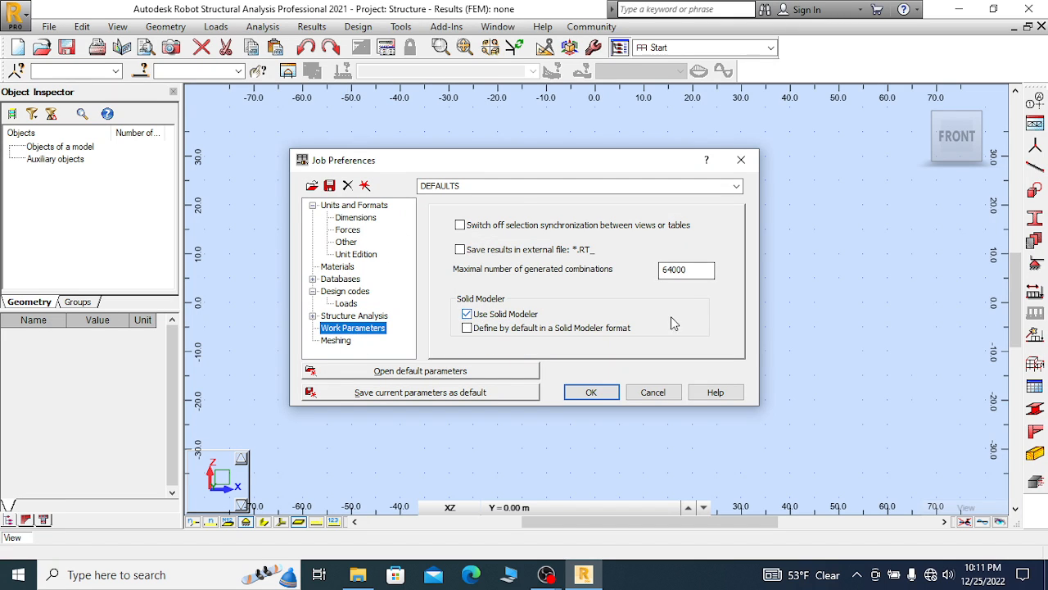
left_click(335, 341)
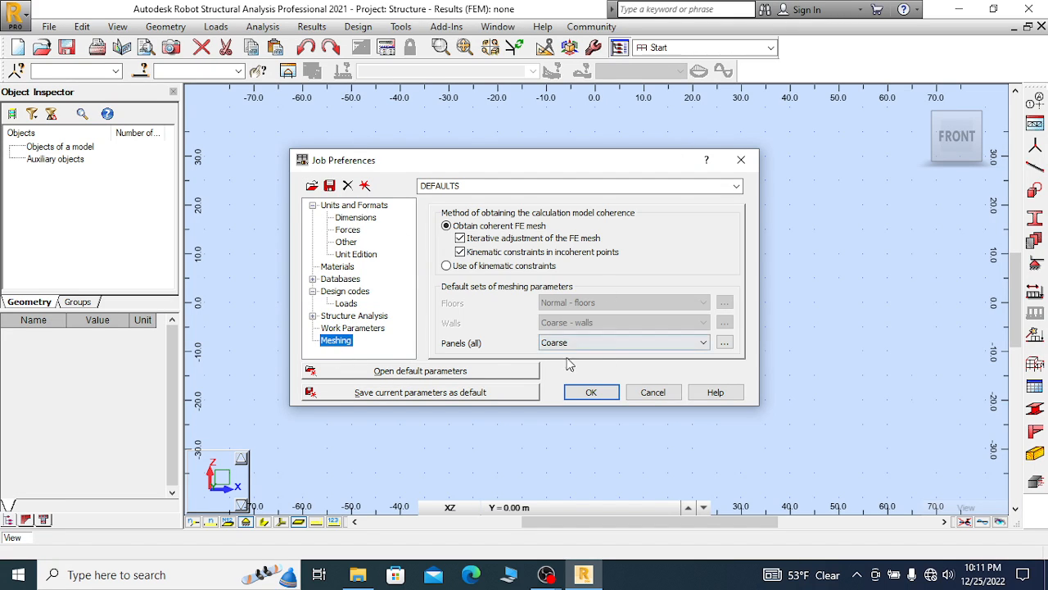
left_click(602, 393)
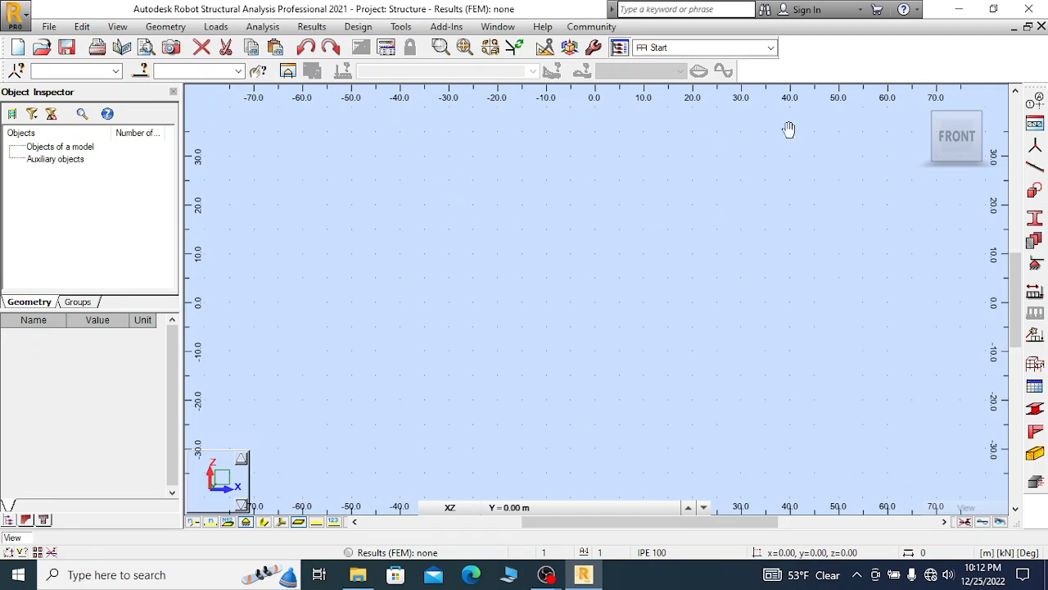
Start a Cartesian structural axis definition and add the first X axis at position 0.00 m with 1 2 3 numbering
left_click(1038, 99)
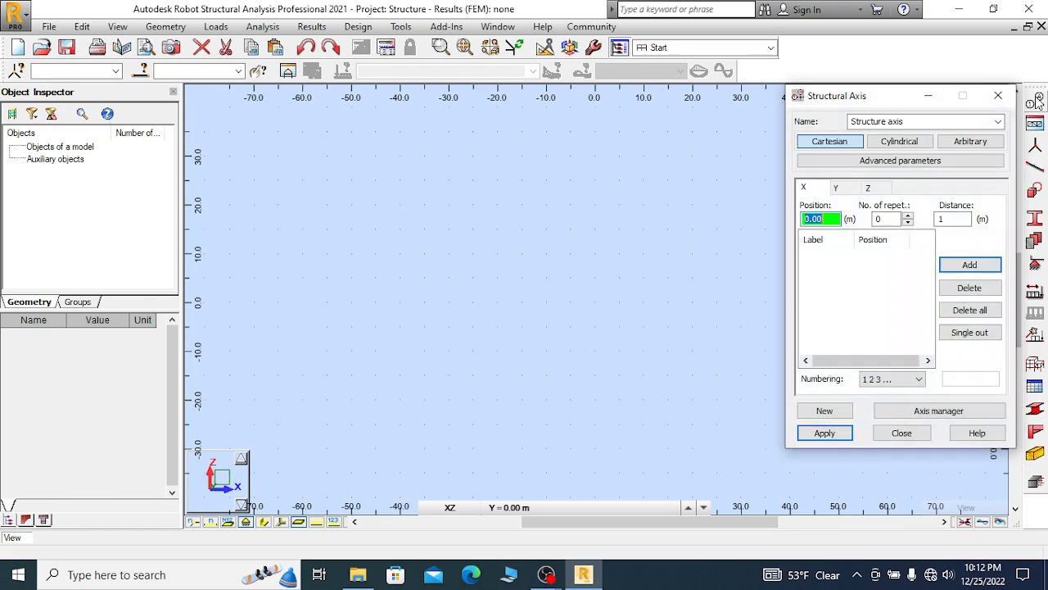
left_click_drag(871, 97, 607, 71)
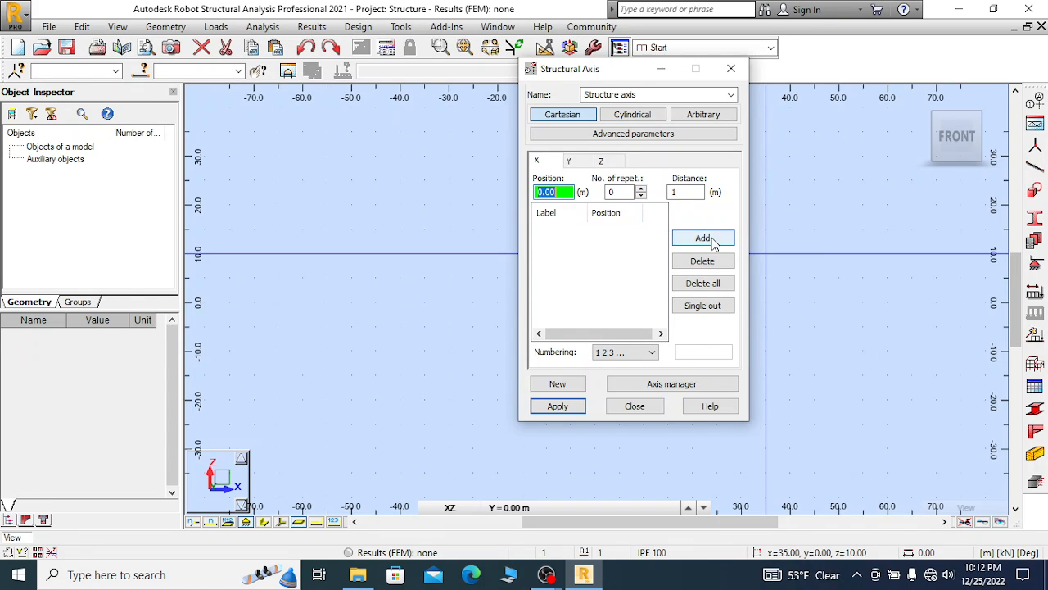
left_click(560, 116)
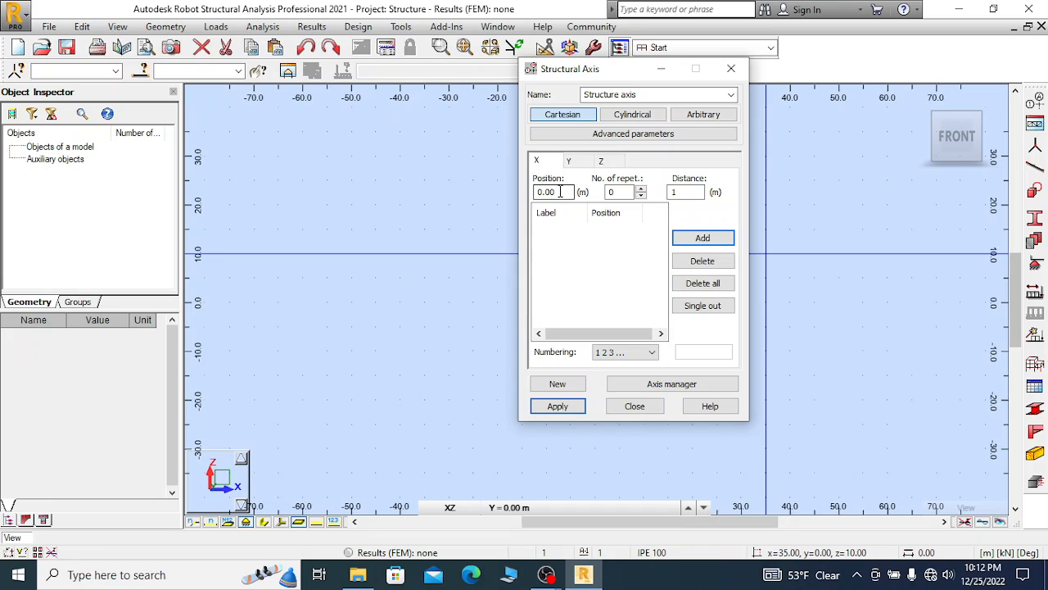
left_click(709, 239)
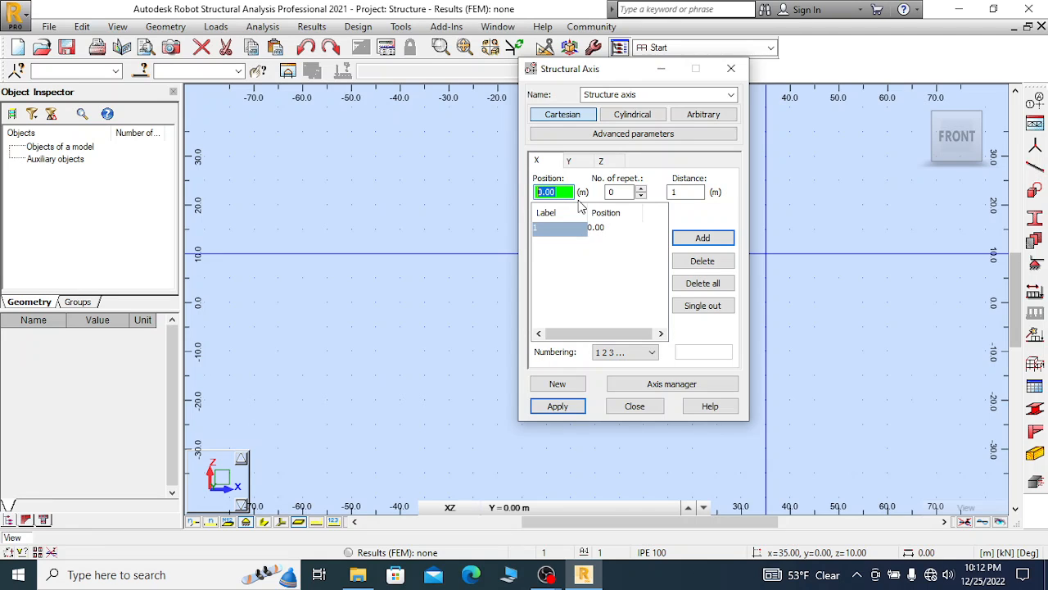
Add further X axes starting at position 6 m, with 5 repetitions spaced 6 m apart
type("6")
left_click(676, 193)
double_click(686, 192)
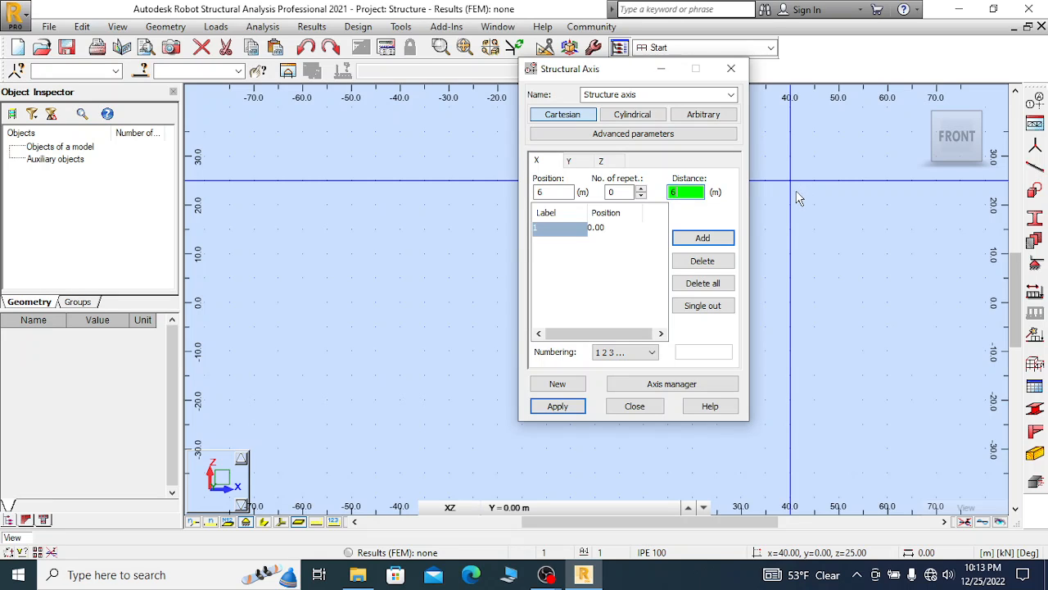
left_click(622, 191)
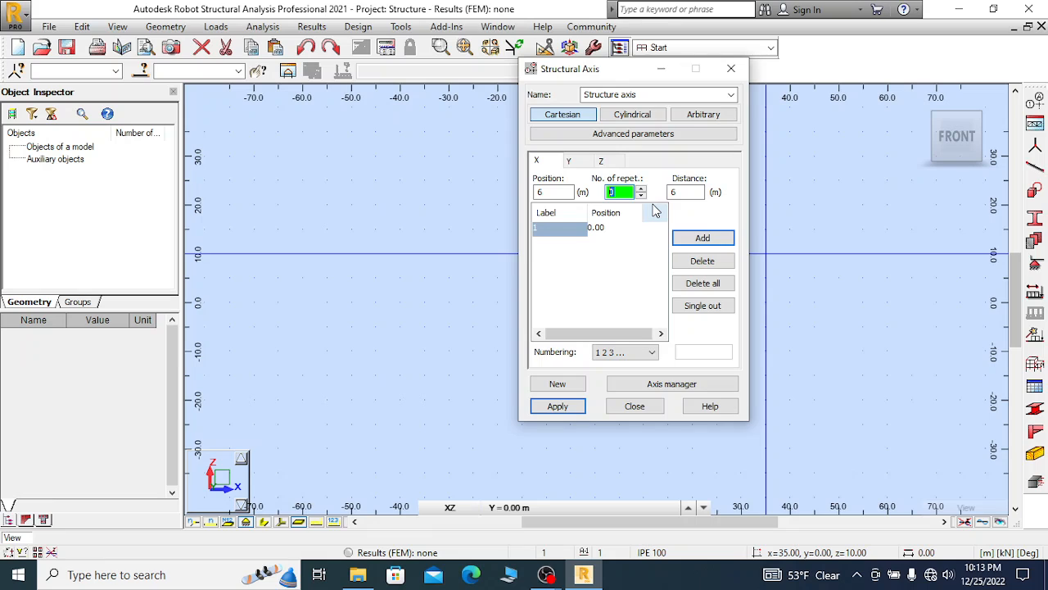
type("6")
left_click(712, 239)
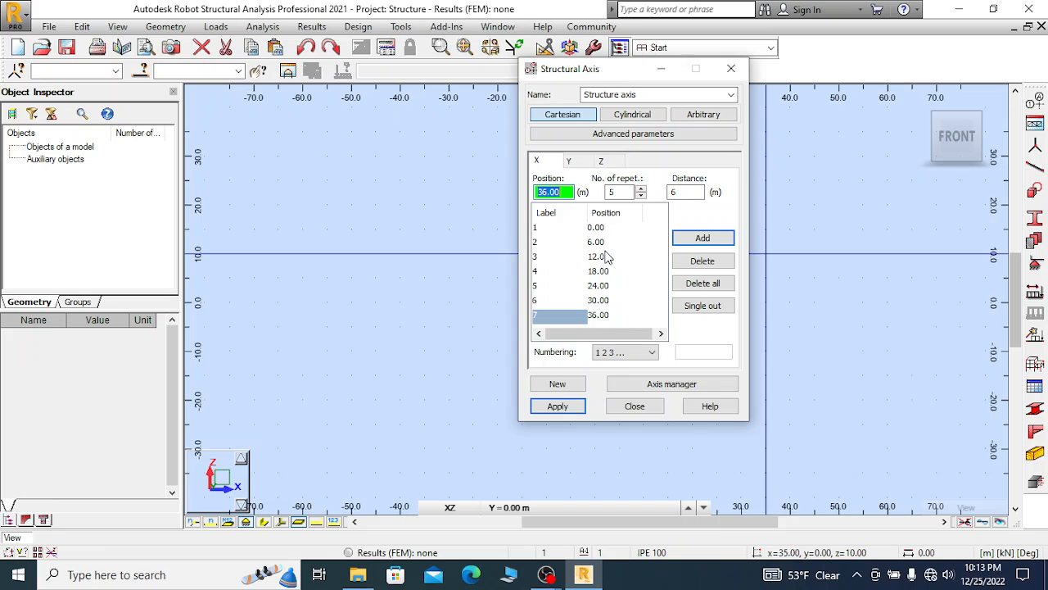
Add a Y axis at 0.00 m and a series starting at 6 m with 6 repetitions spaced 6 m apart
left_click(571, 163)
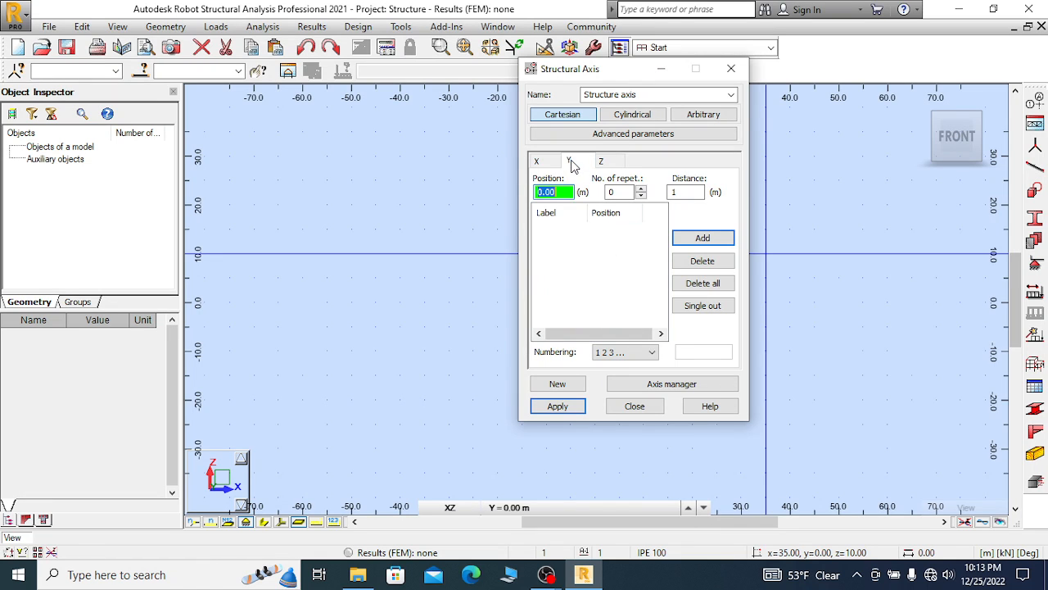
left_click(706, 241)
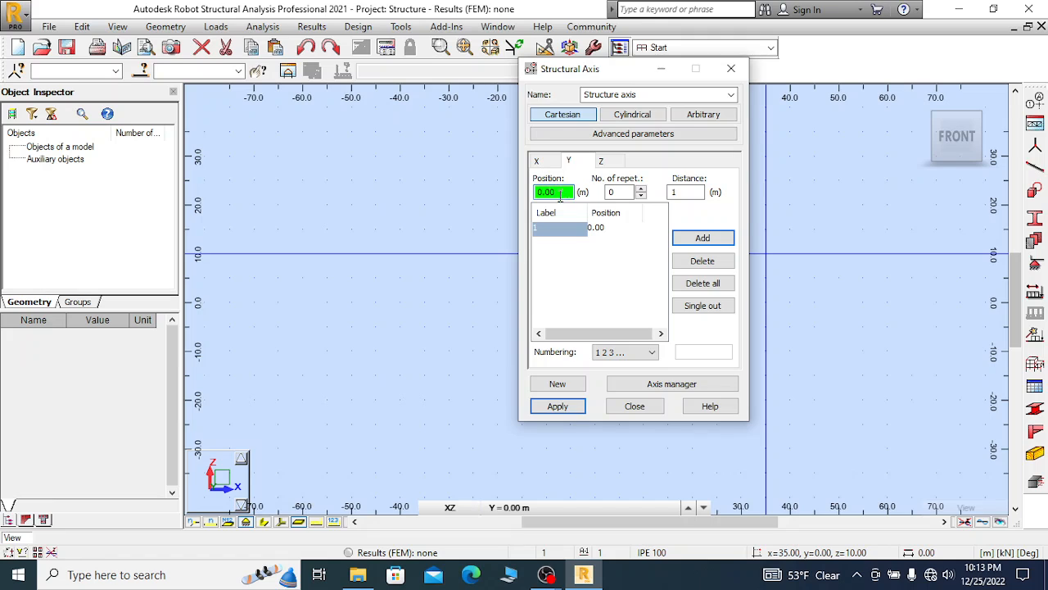
type("6")
key("Tab")
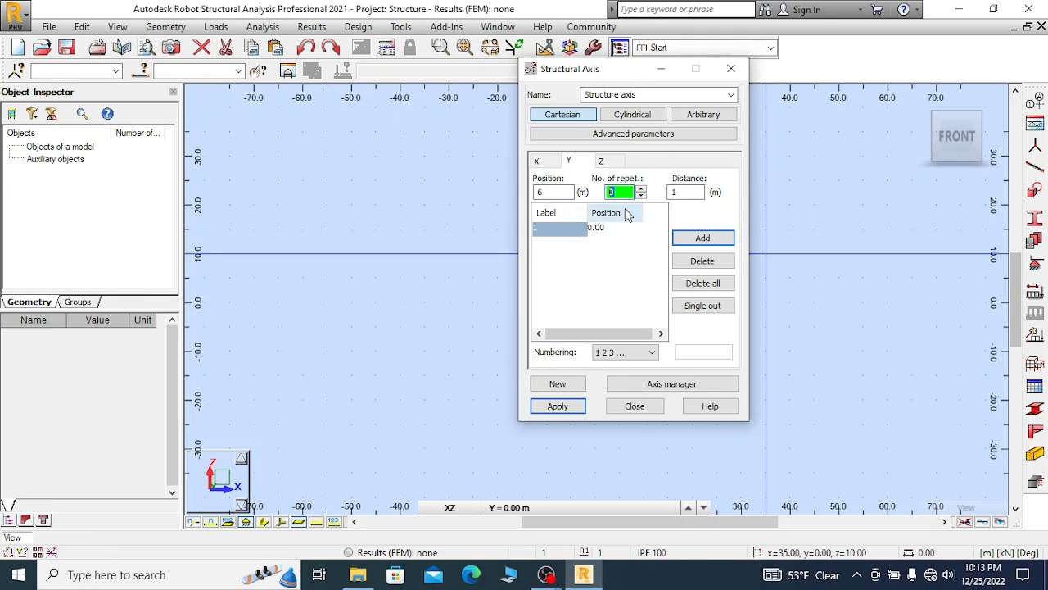
type("6")
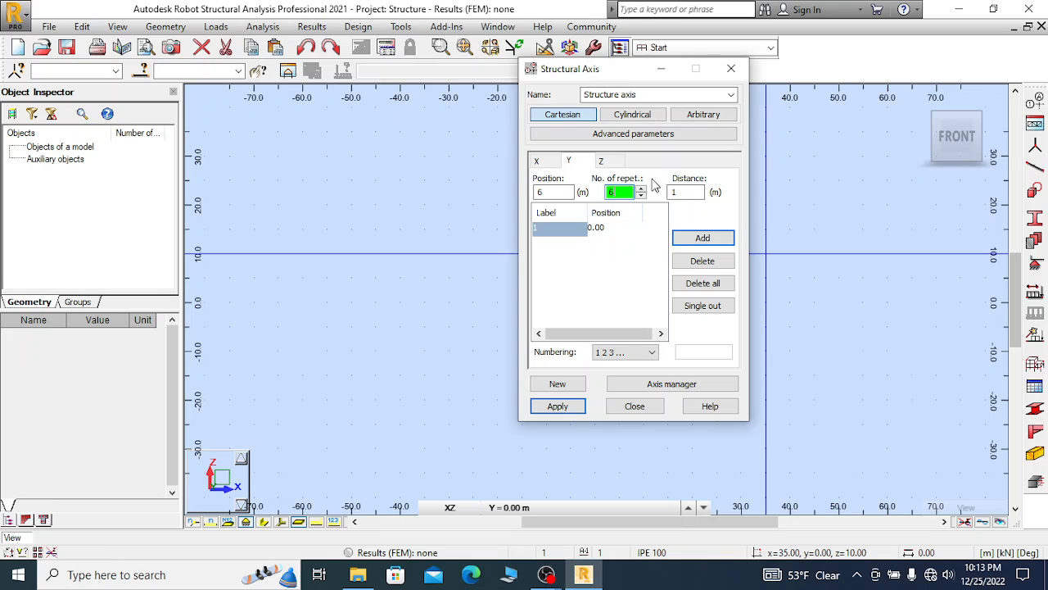
key("Tab")
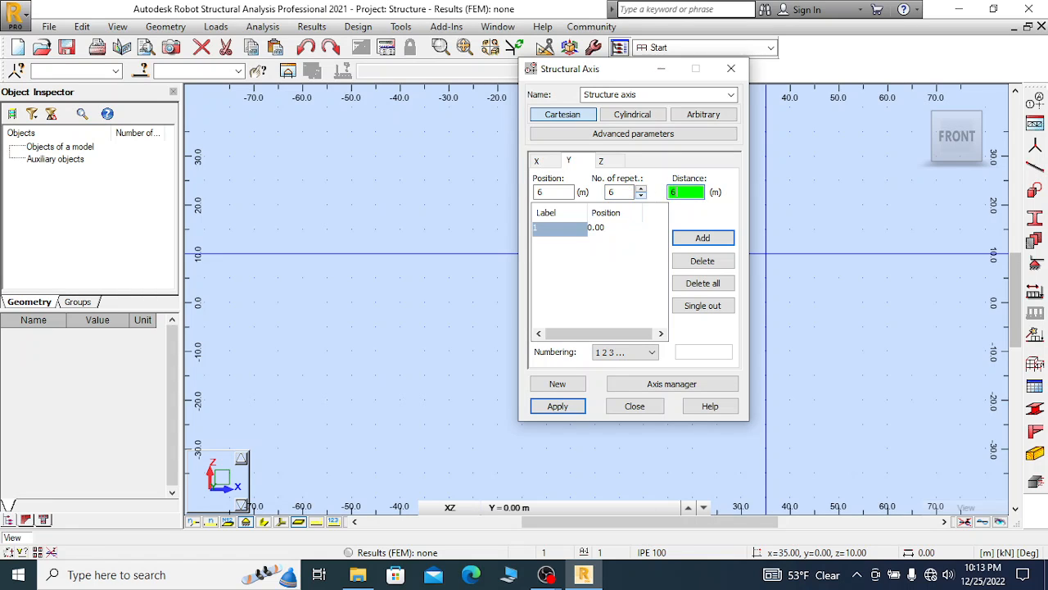
left_click(703, 237)
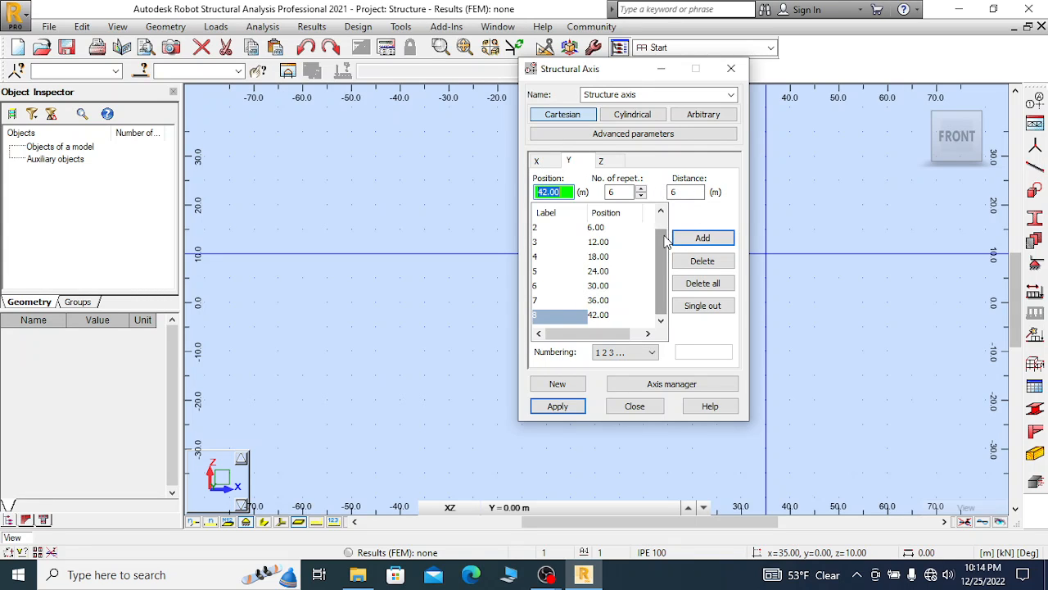
Try extending the Y axes with 4 repetitions at 6 m spacing, then delete all Y axes
double_click(624, 192)
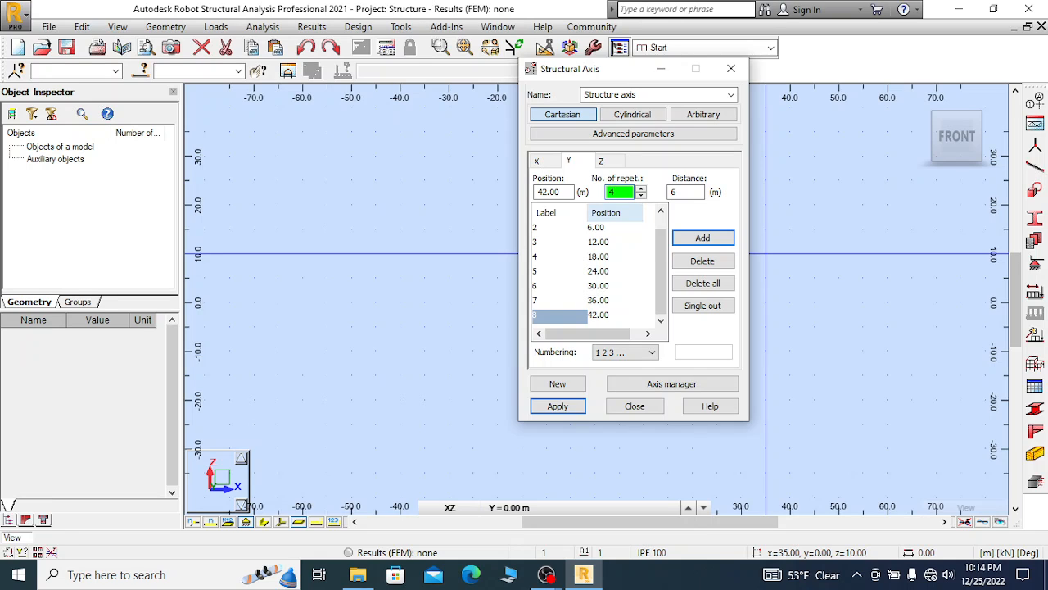
left_click(717, 237)
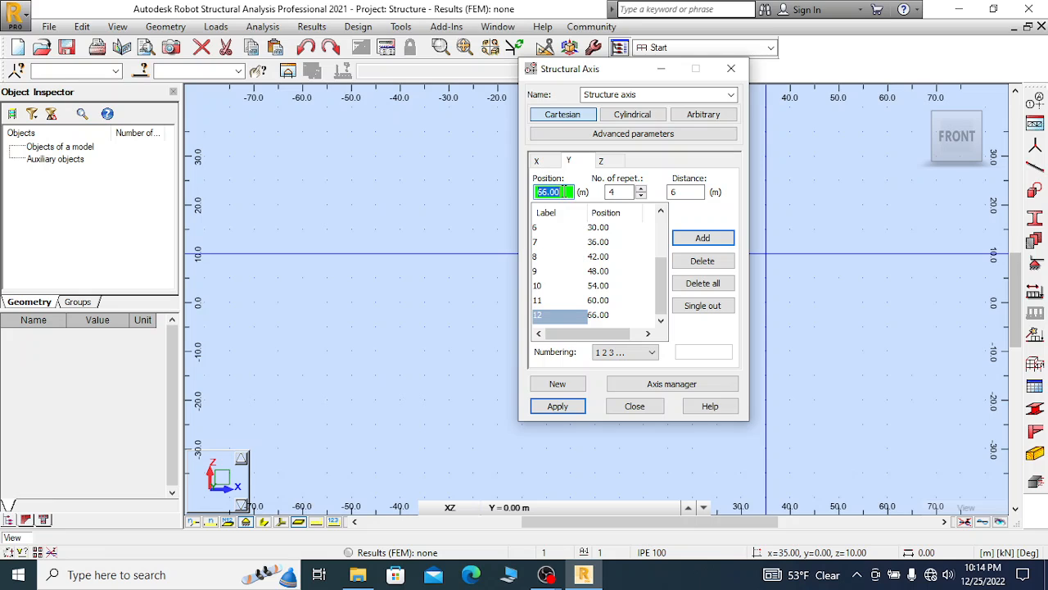
left_click(702, 262)
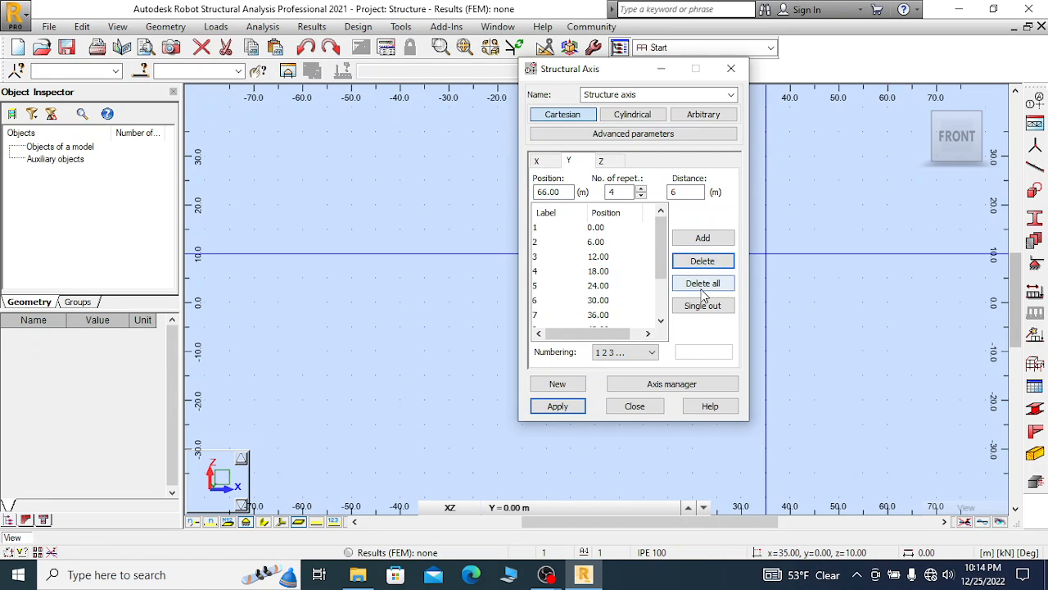
left_click(698, 284)
left_click_drag(566, 191, 497, 202)
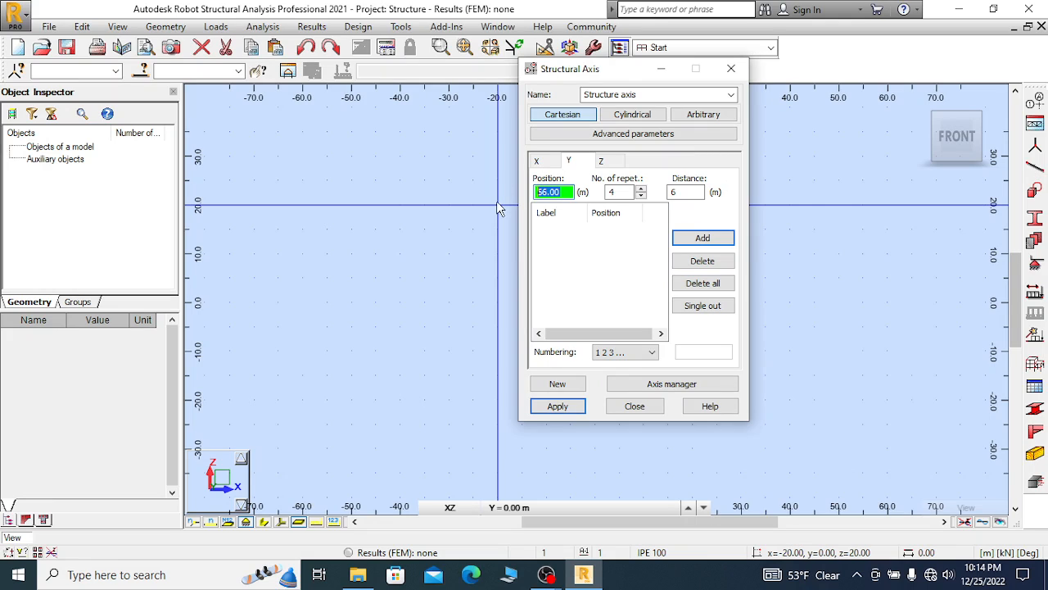
type("6")
double_click(611, 191)
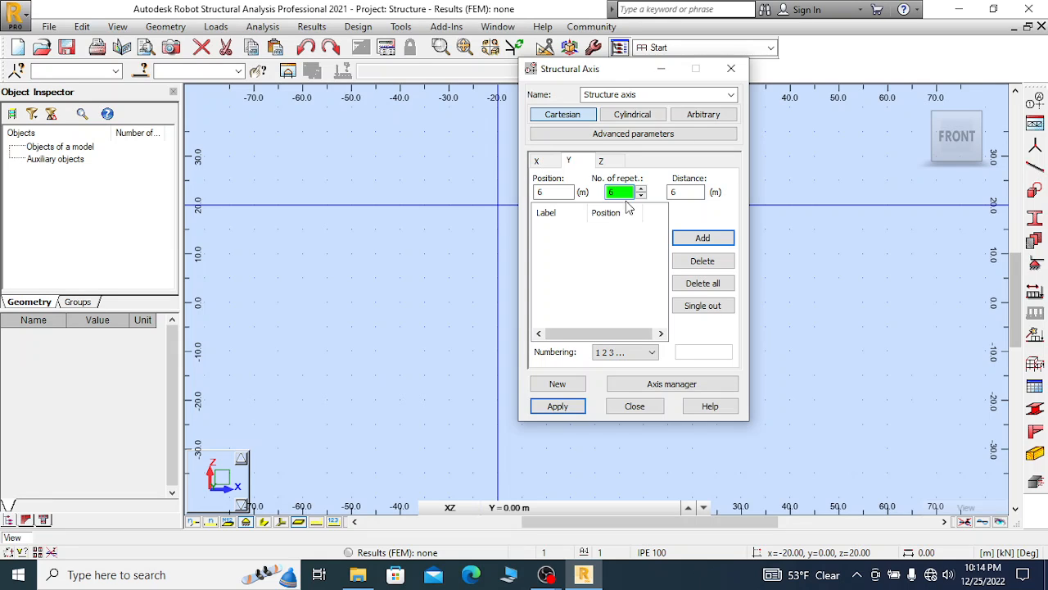
double_click(683, 196)
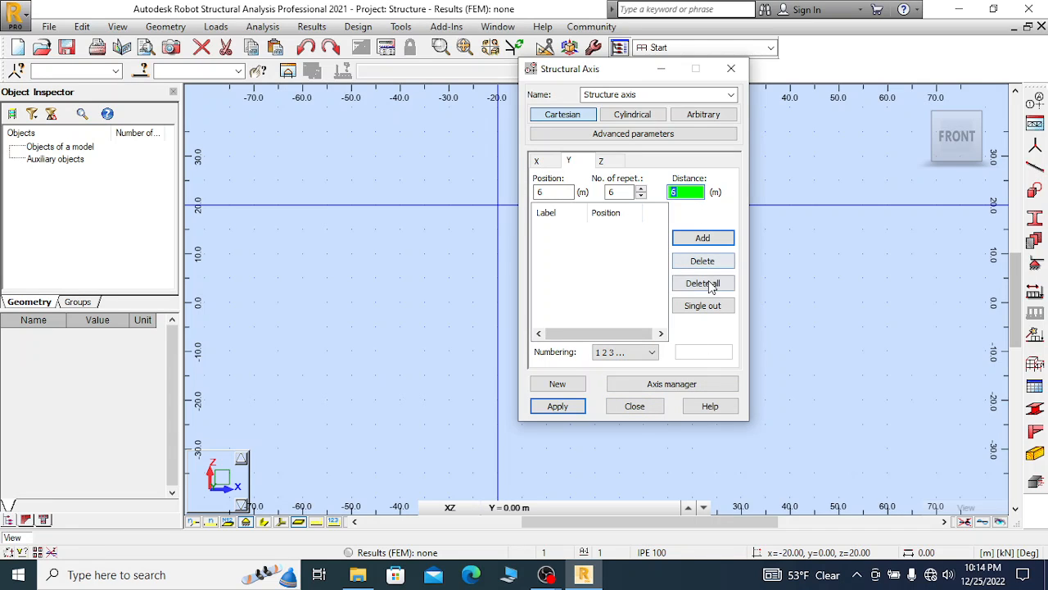
Add the first Y axis at position 0 m with 0 repetitions and a distance of 0 m
double_click(540, 192)
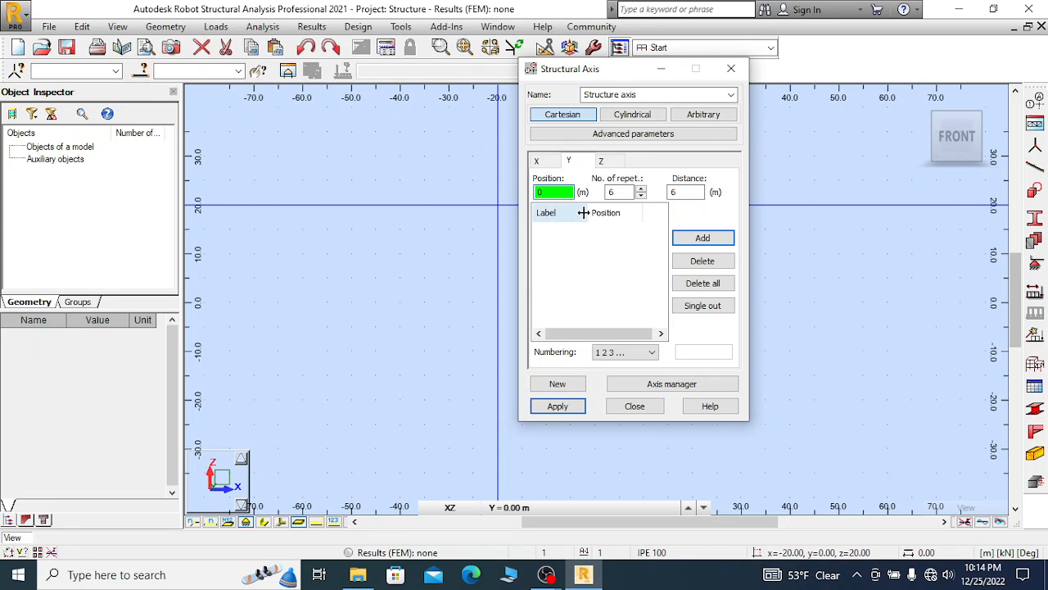
left_click_drag(622, 192, 593, 204)
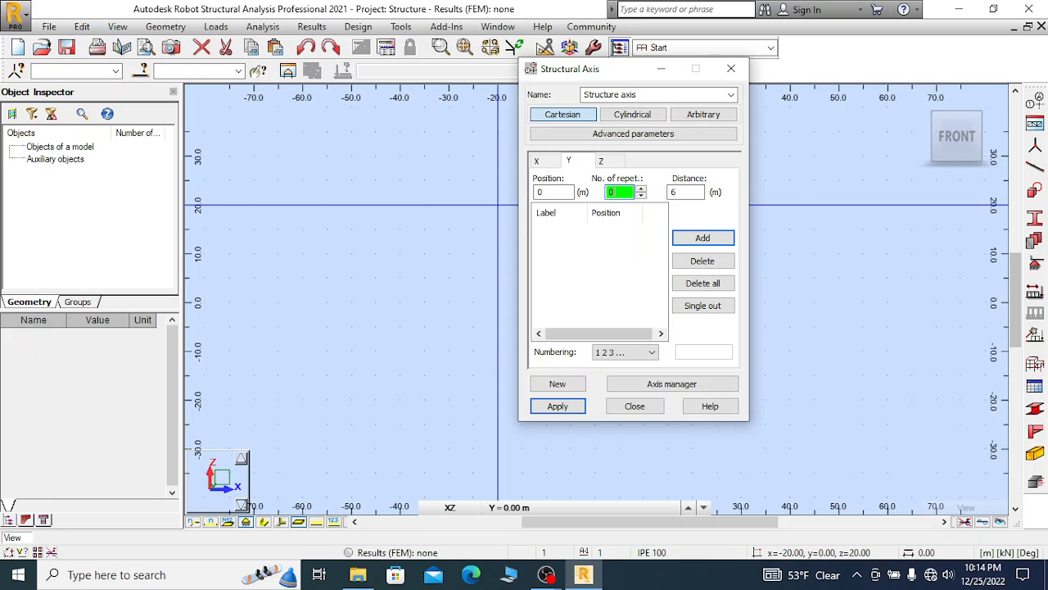
key("Tab")
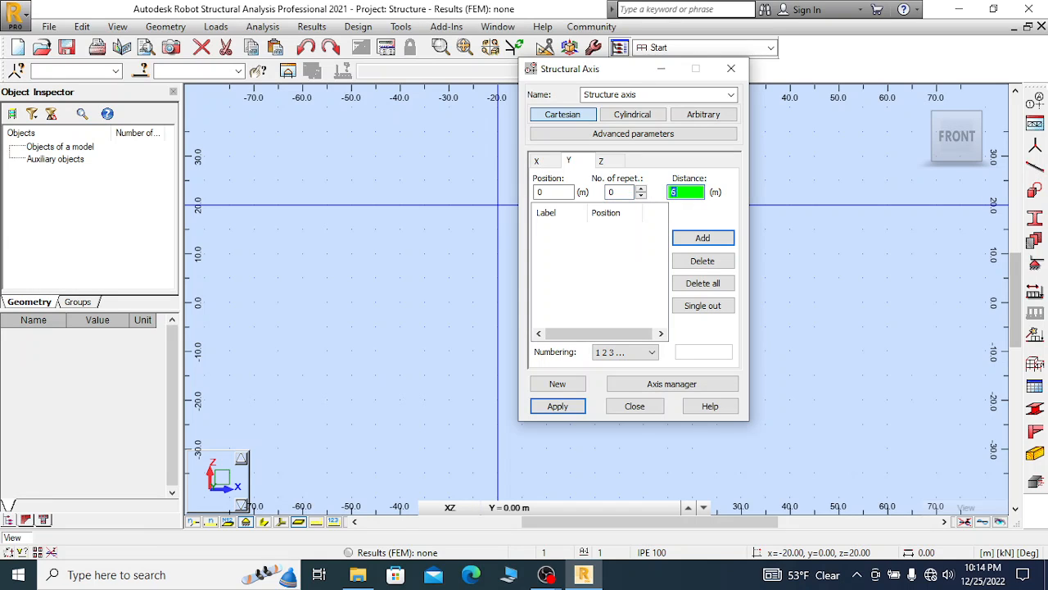
left_click(697, 239)
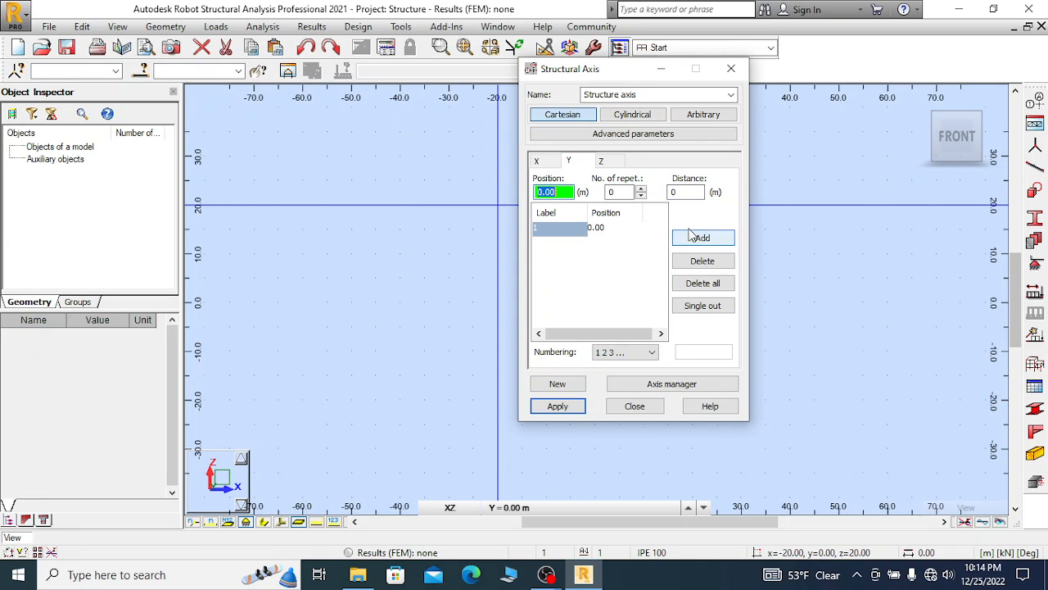
Add further Y axes starting at position 6 m, with 6 repetitions spaced 6 m apart
type("6")
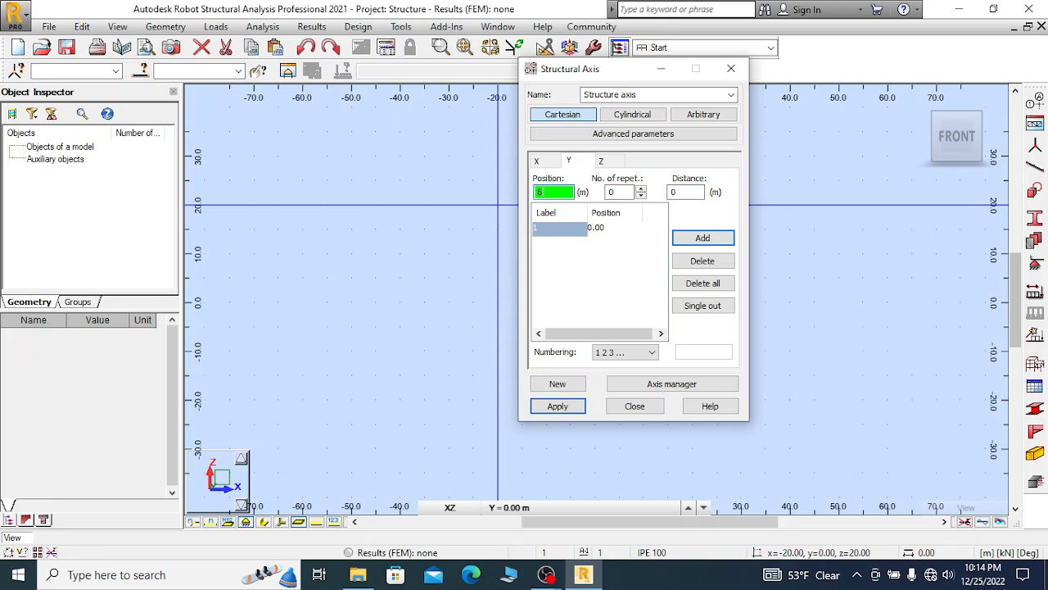
key("Tab")
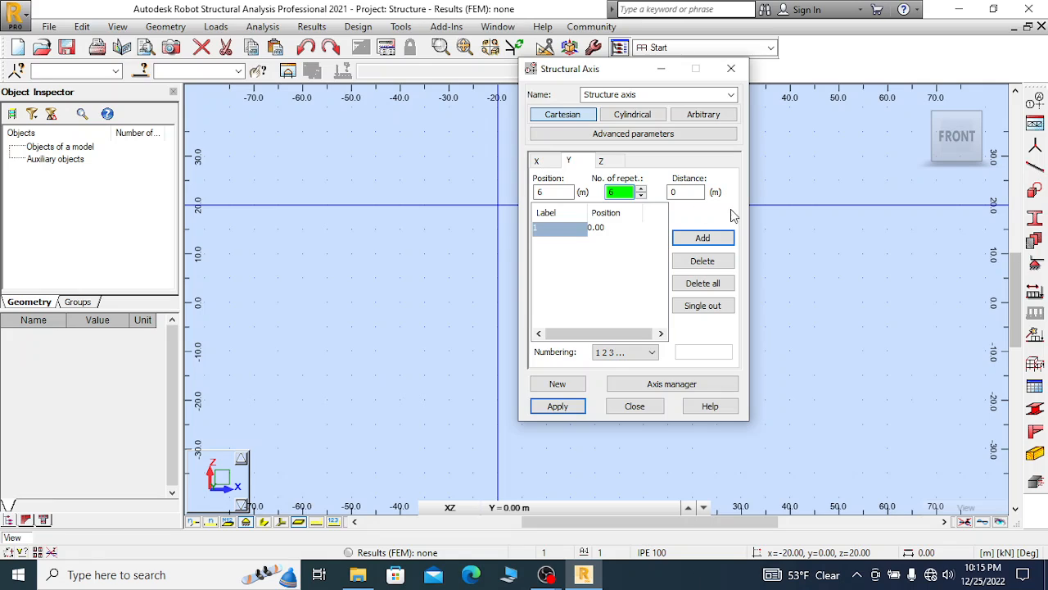
left_click(688, 192)
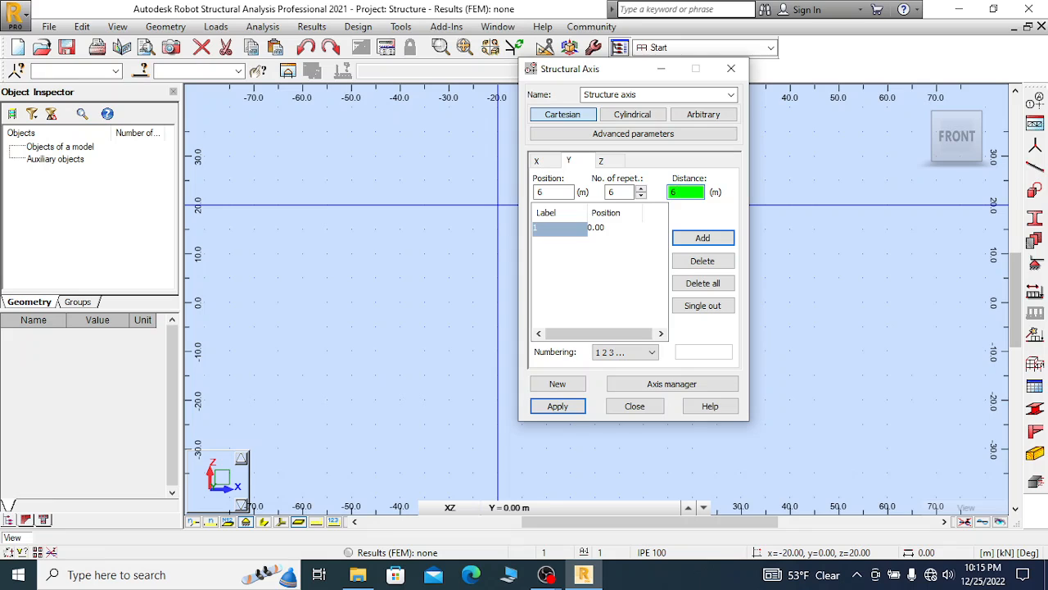
left_click(717, 238)
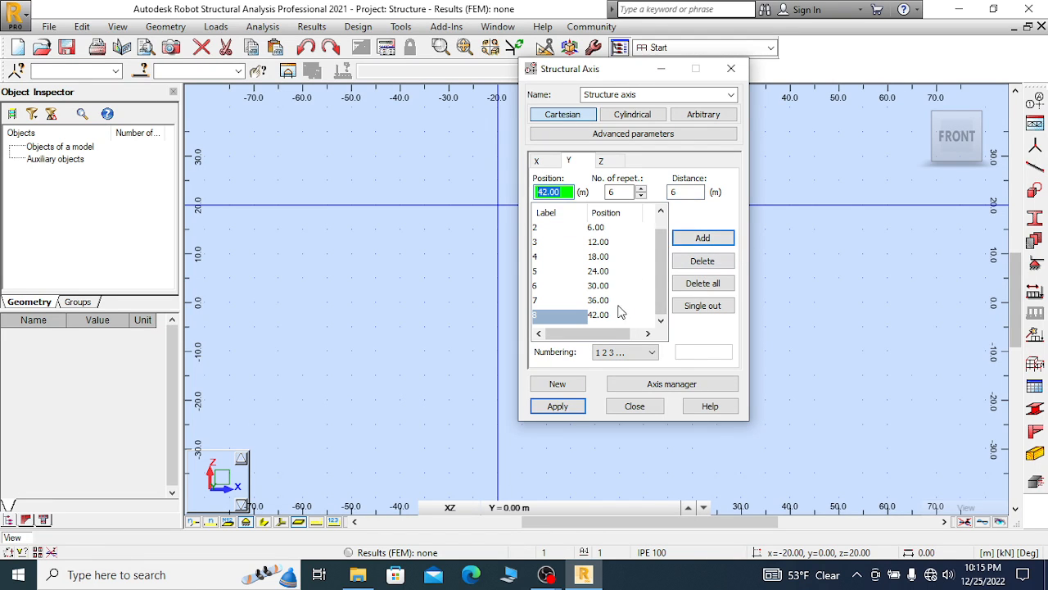
Define Z axis levels at 0.00 m, 8 m and 10.5 m without repetitions
left_click(600, 161)
left_click(702, 238)
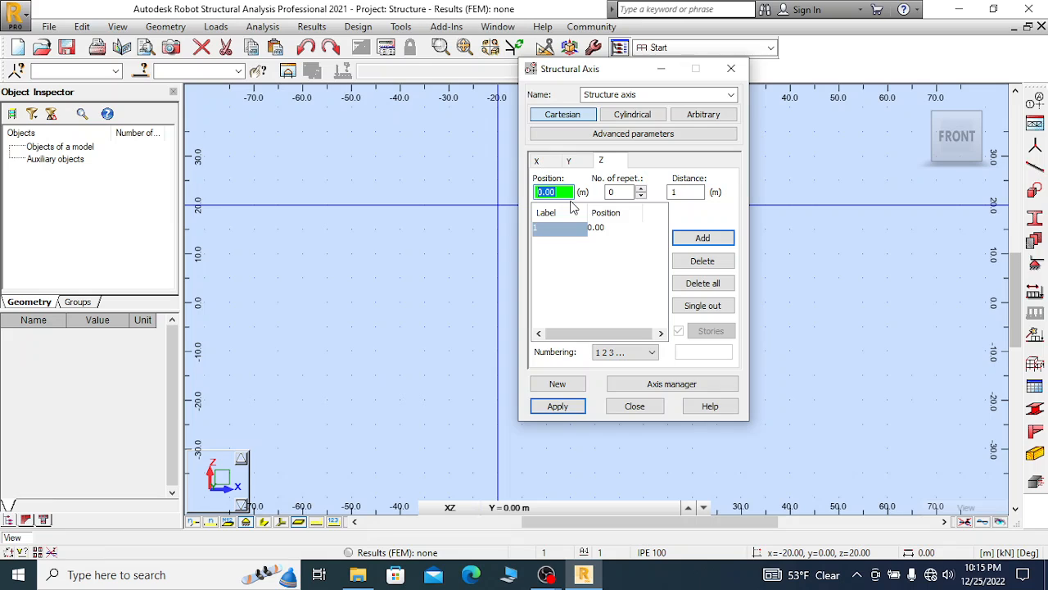
type("8")
left_click(676, 193)
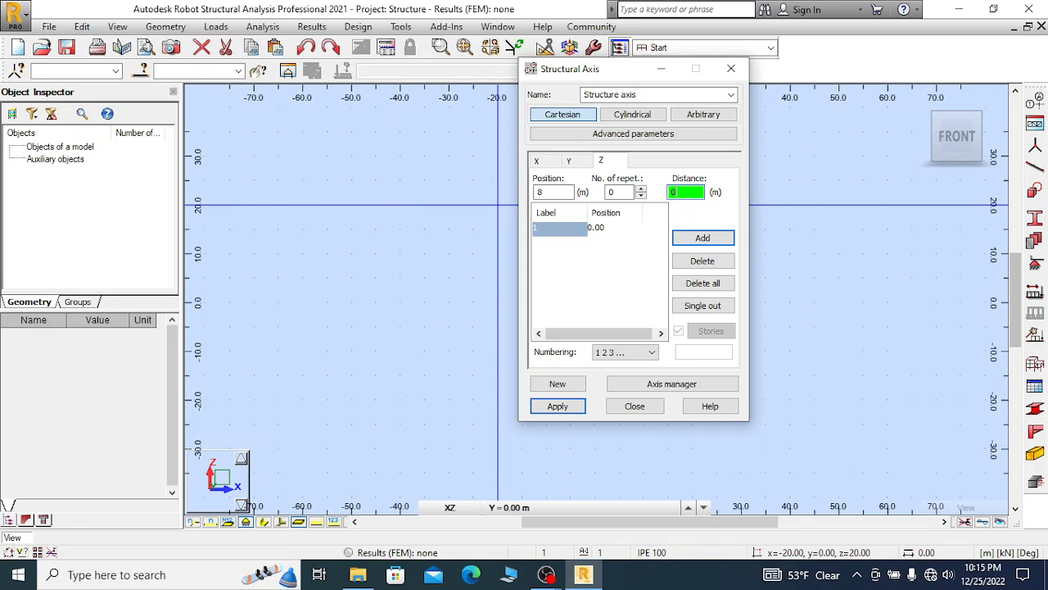
left_click(703, 237)
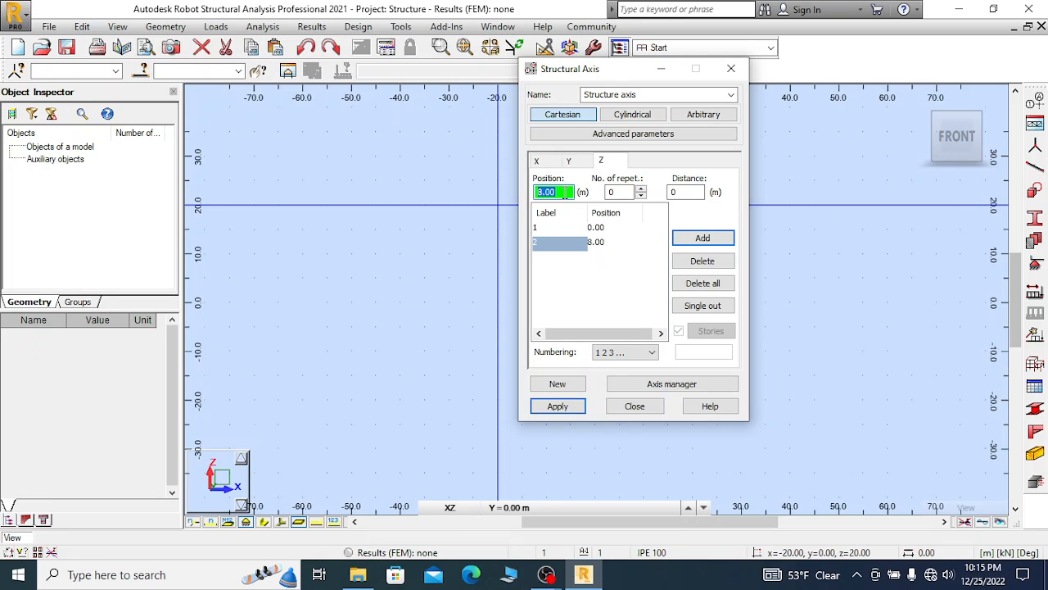
type("10.5")
left_click(717, 240)
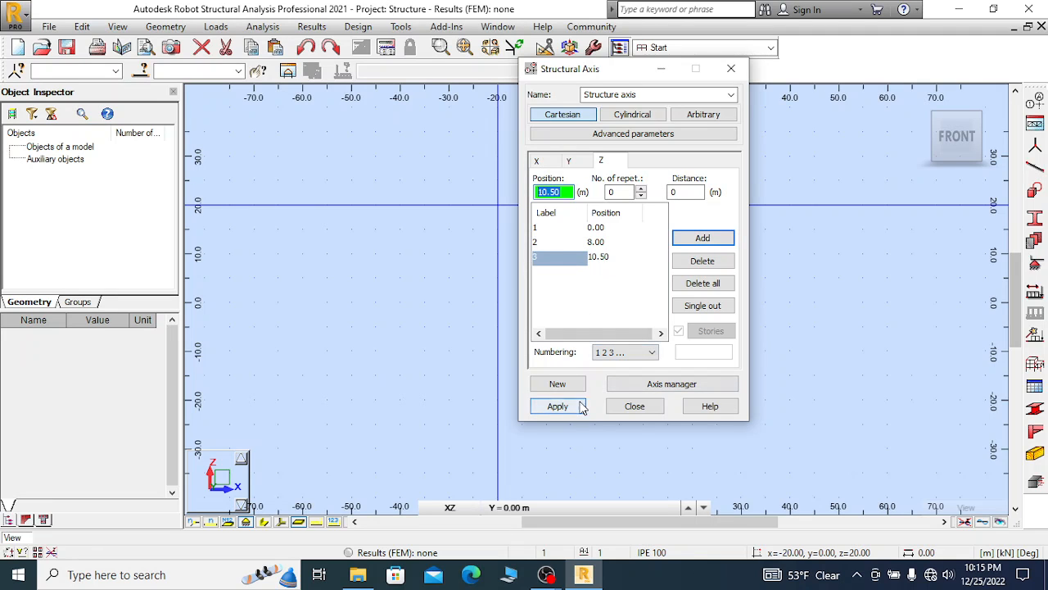
Check the X axis positions and switch the Y axis numbering to A B C
left_click(537, 162)
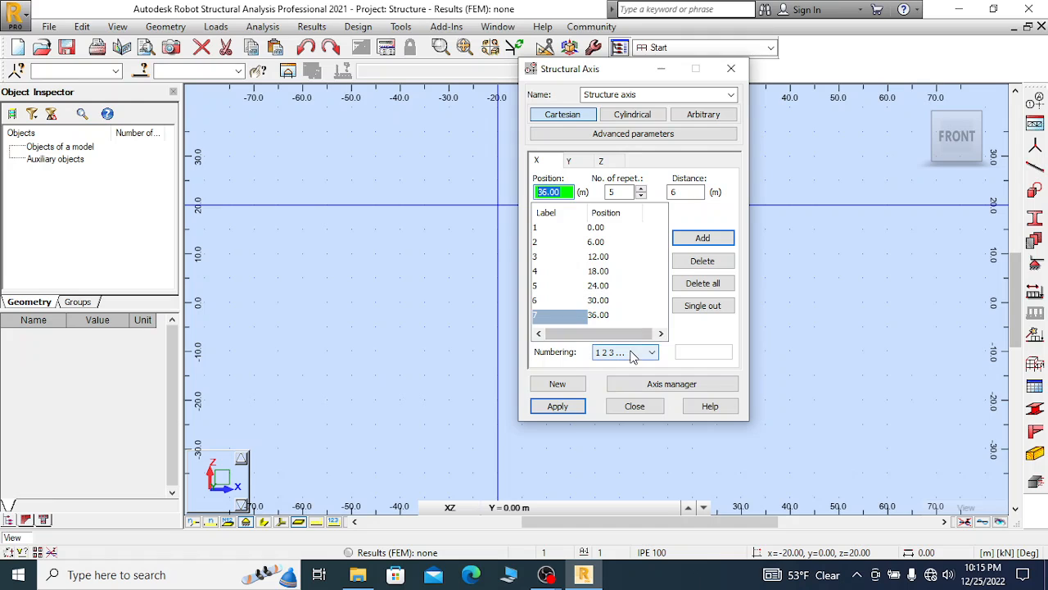
left_click(569, 162)
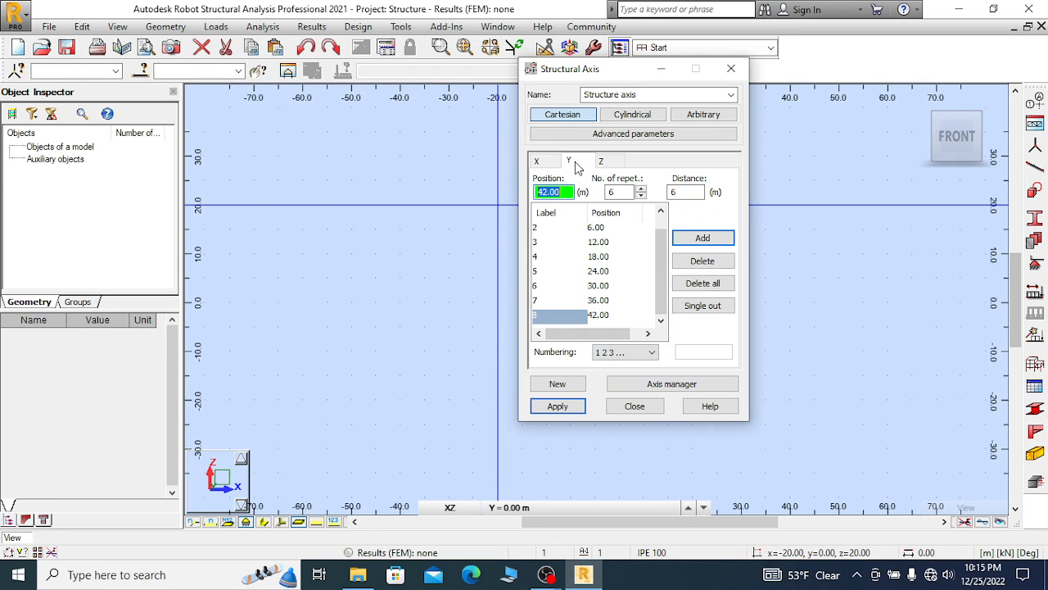
left_click(632, 352)
left_click(615, 376)
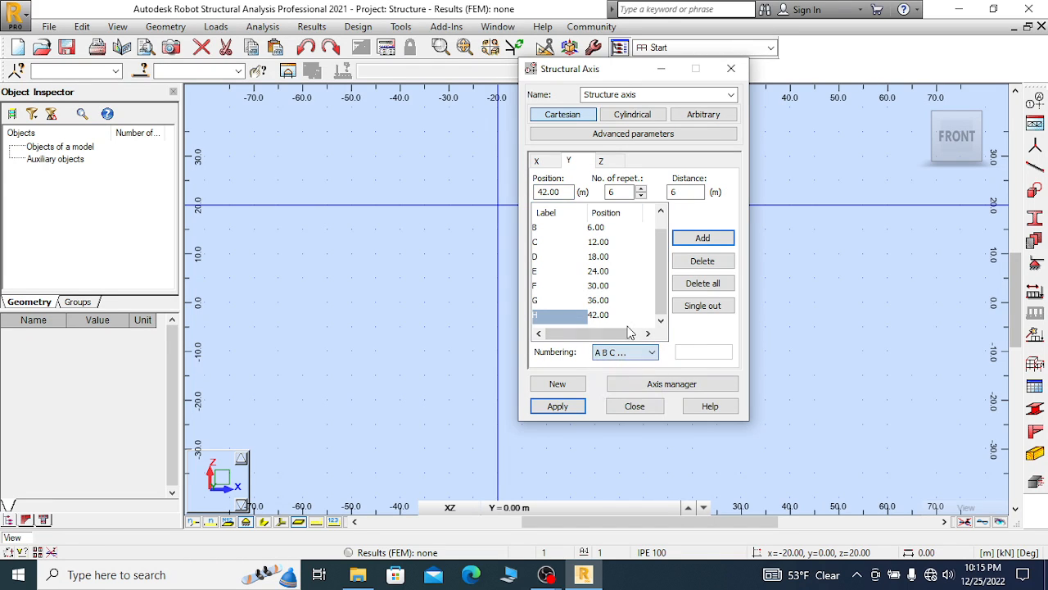
Label the Z axes by Value, then apply the structural axis grid and close its definition
left_click(602, 163)
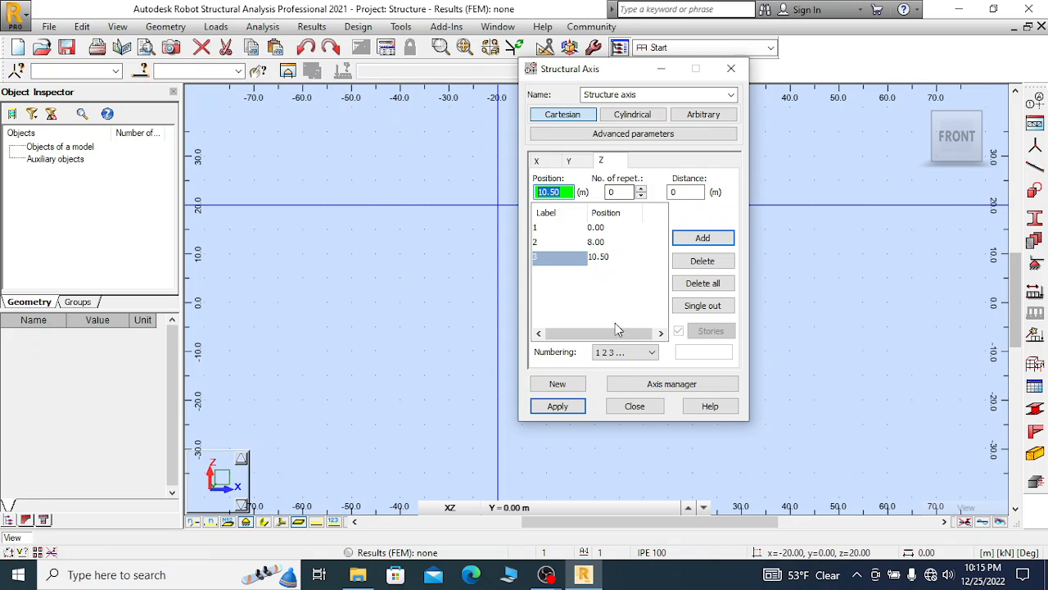
left_click(624, 352)
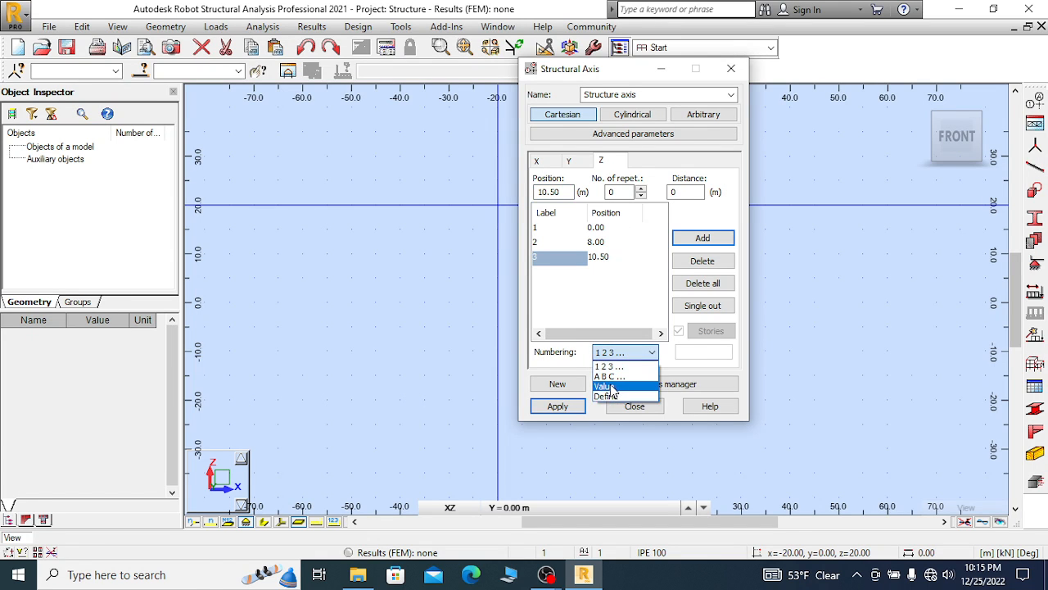
left_click(610, 387)
left_click(567, 409)
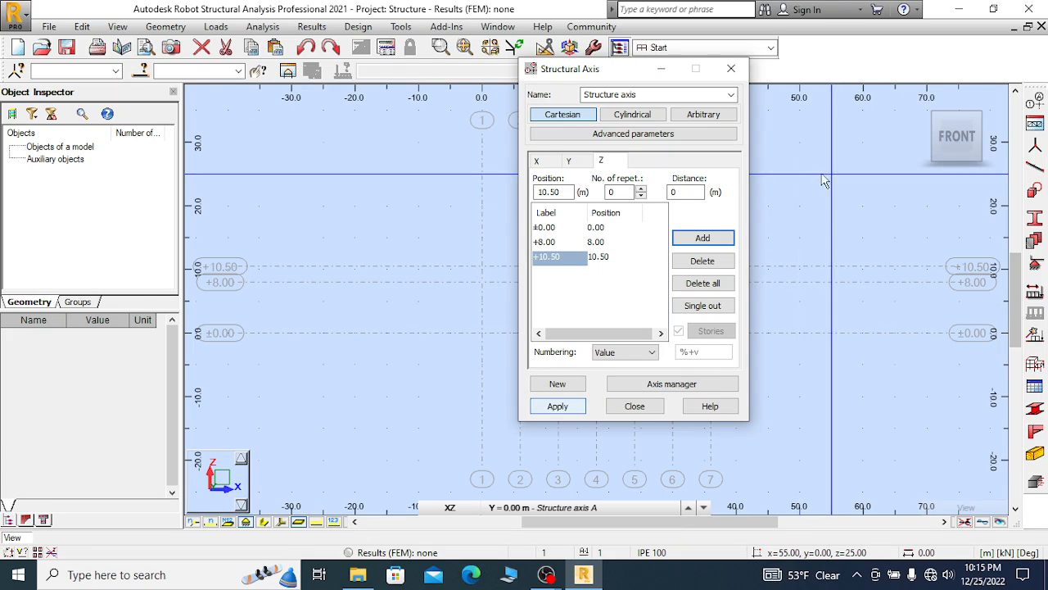
left_click(647, 408)
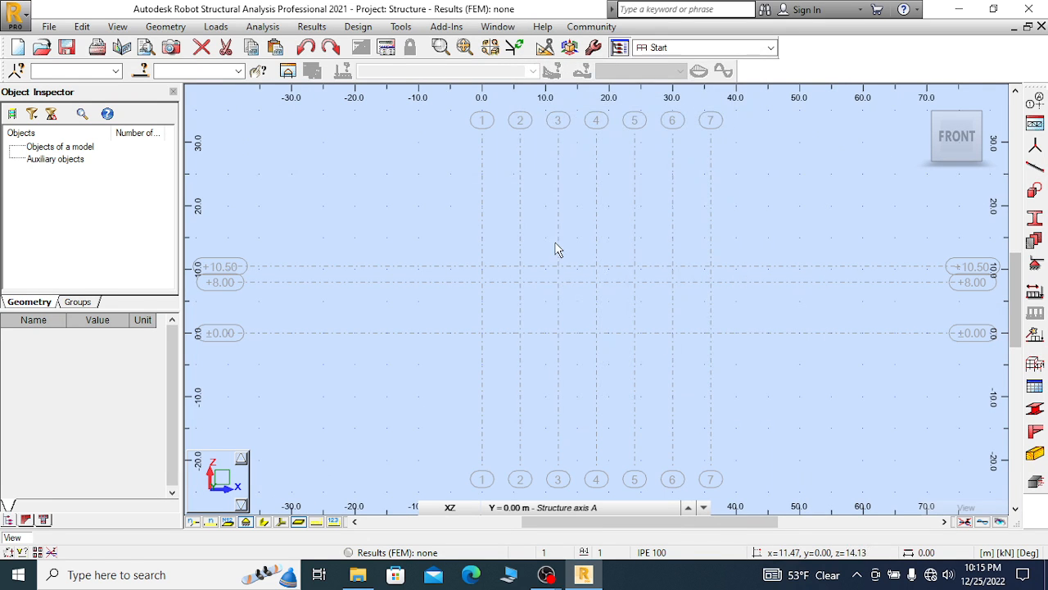
scroll(536, 275, "down", 2)
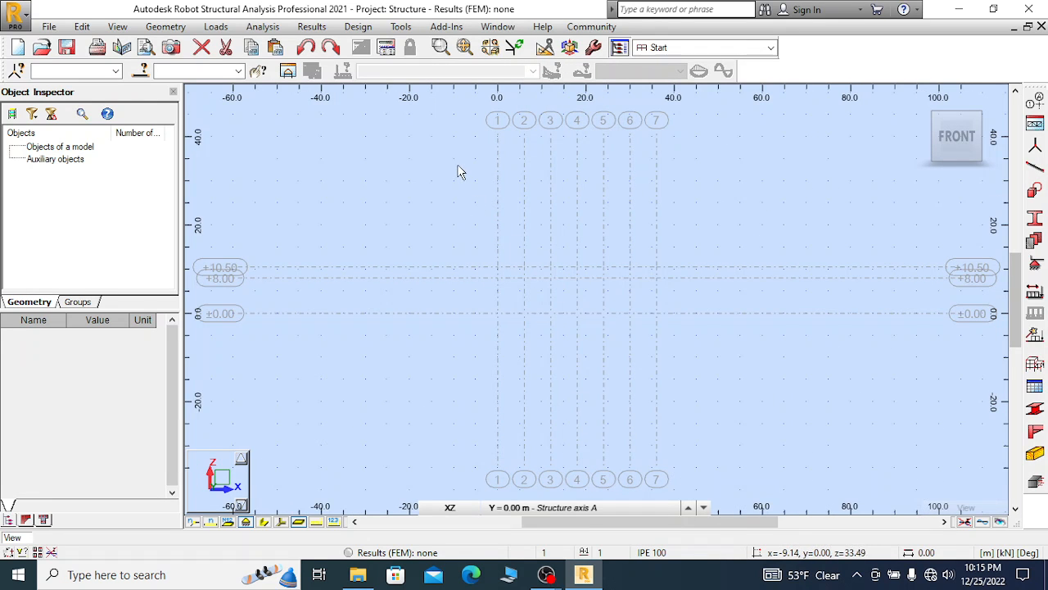
Start defining a new steel bar section and set its material to S 355
scroll(458, 171, "down", 1)
scroll(610, 289, "up", 1)
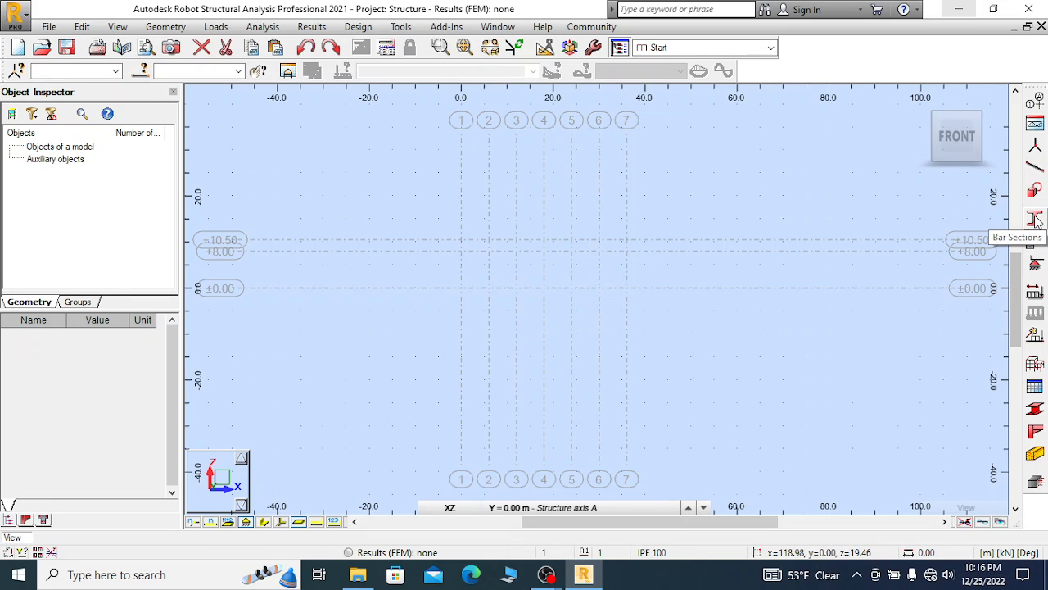
left_click(1035, 219)
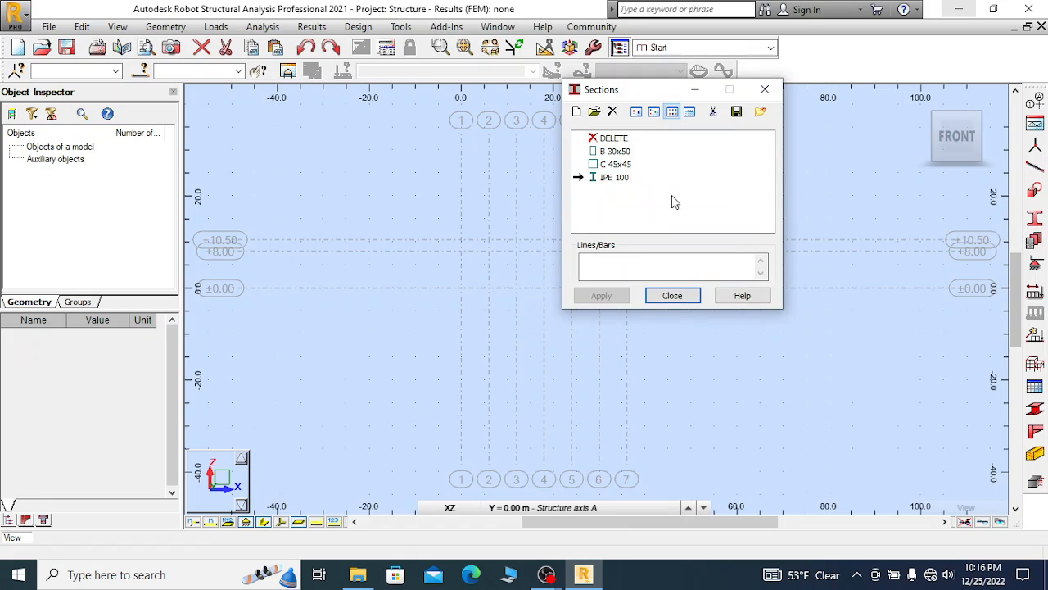
left_click(576, 111)
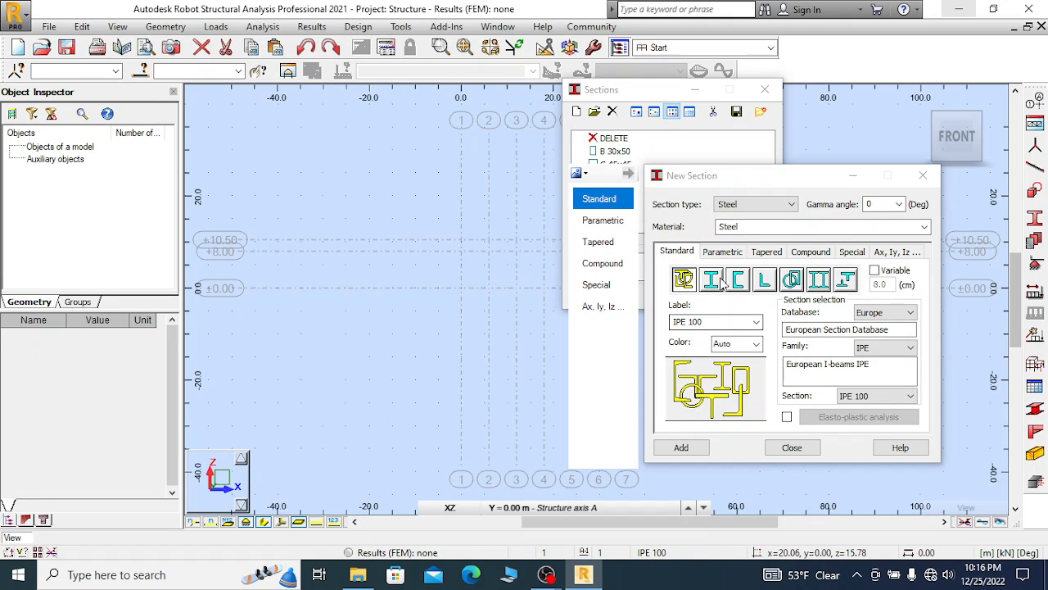
left_click(738, 176)
left_click_drag(738, 176, 720, 121)
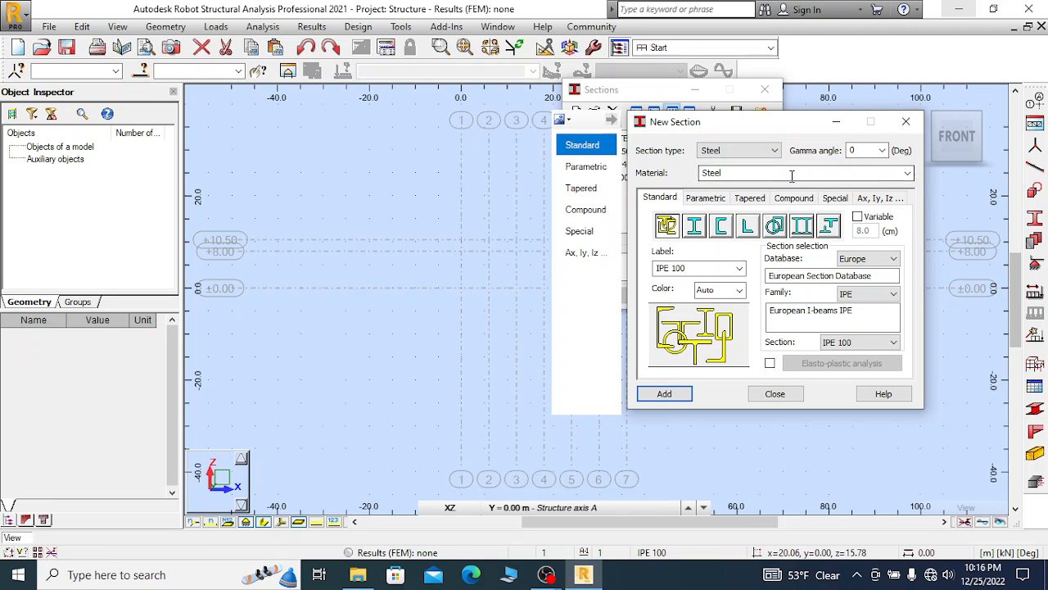
left_click(907, 174)
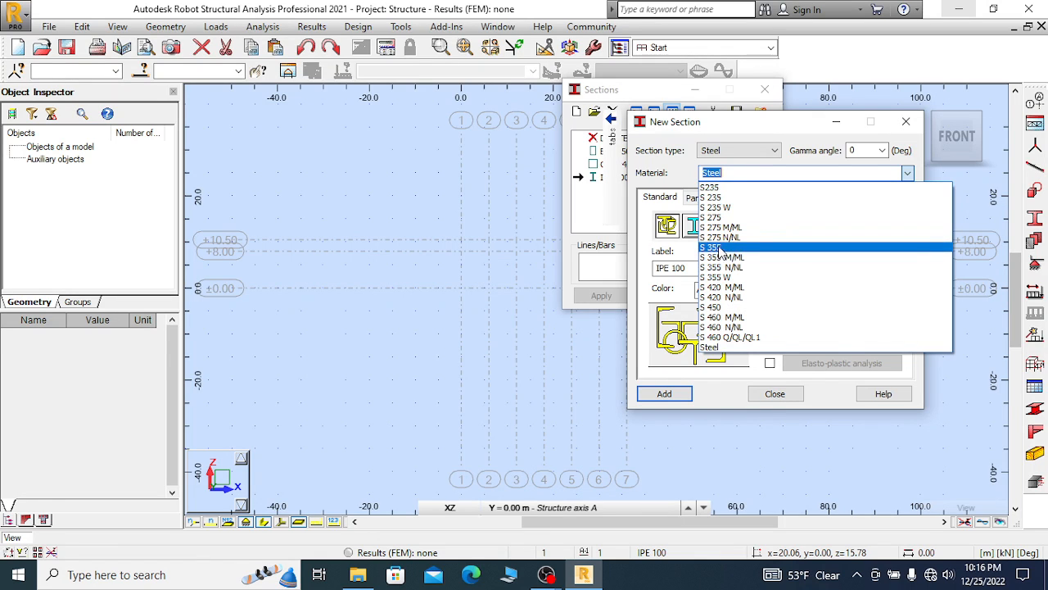
left_click(719, 248)
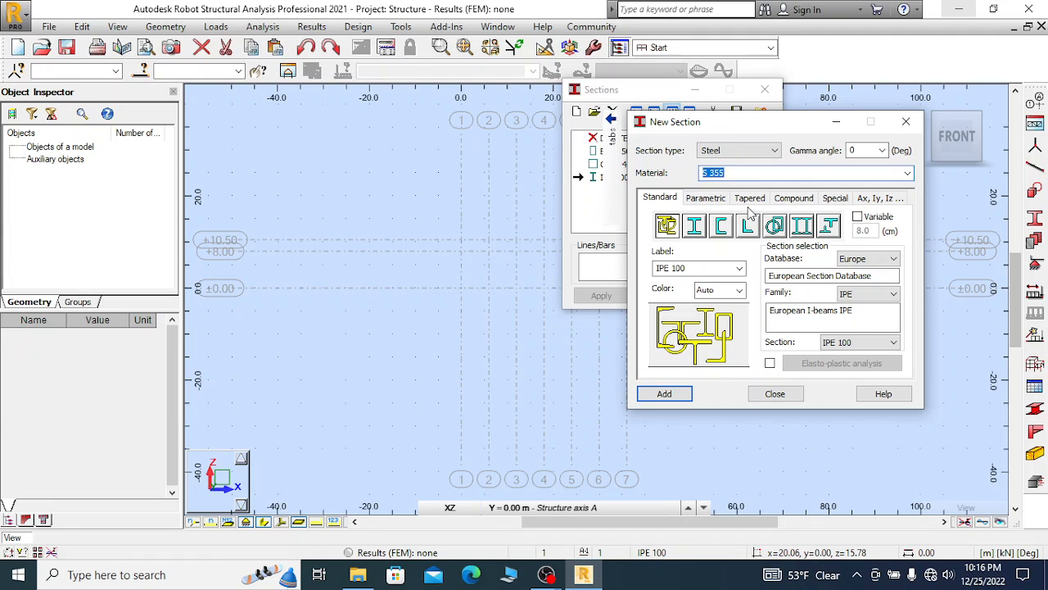
Check the available section databases and look through the section families of the Europe database
left_click(895, 259)
left_click(895, 260)
left_click(897, 261)
left_click(897, 261)
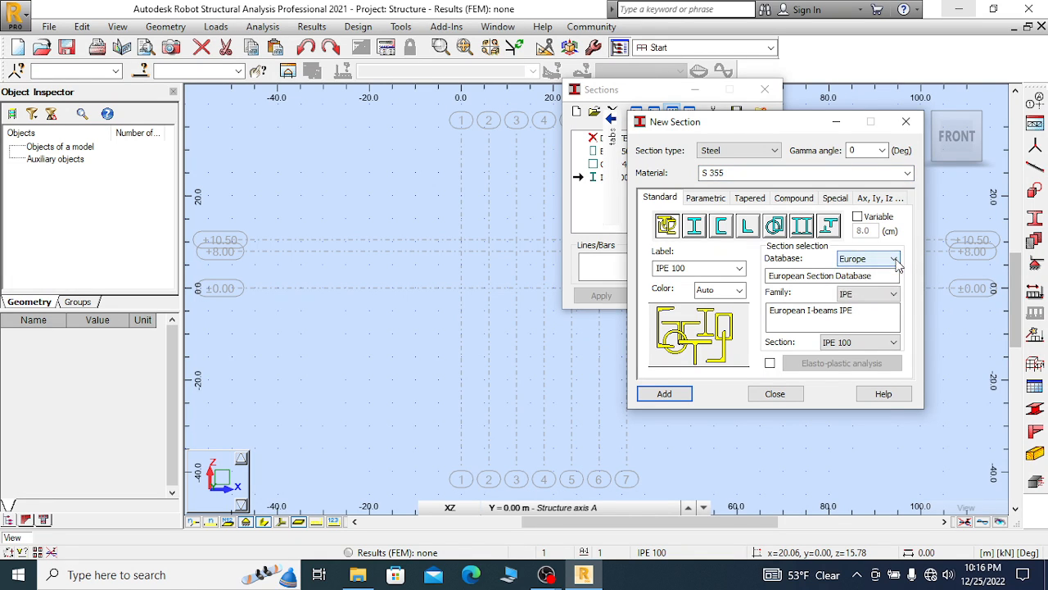
double_click(695, 267)
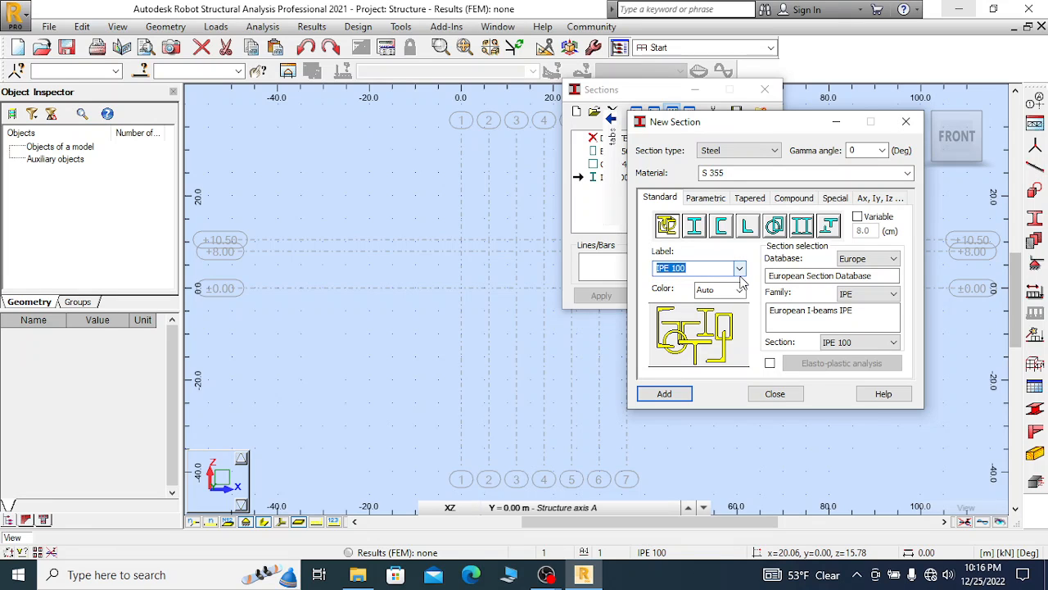
left_click(888, 259)
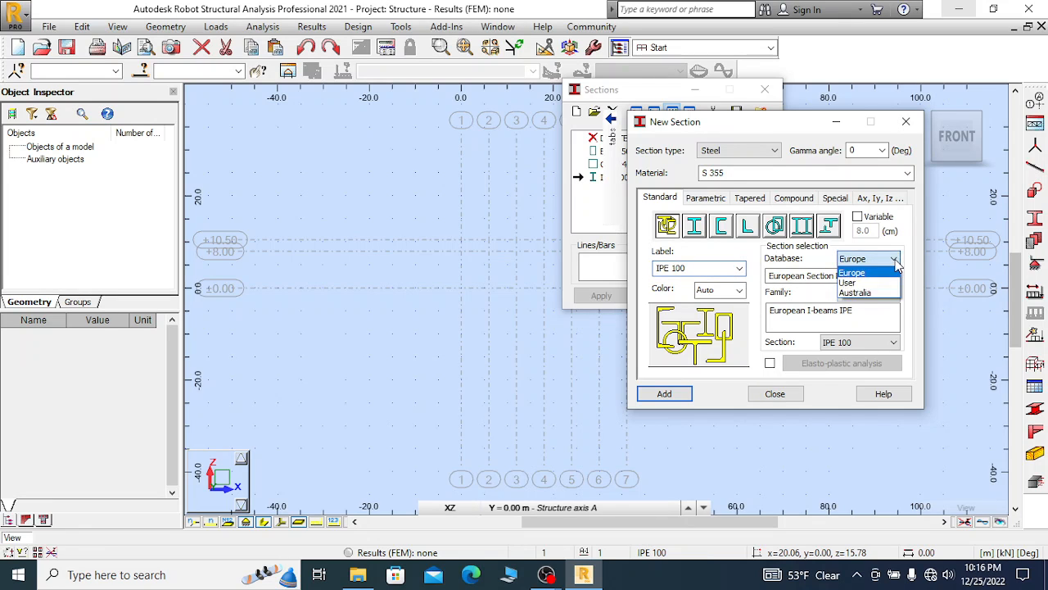
left_click(856, 272)
left_click(866, 296)
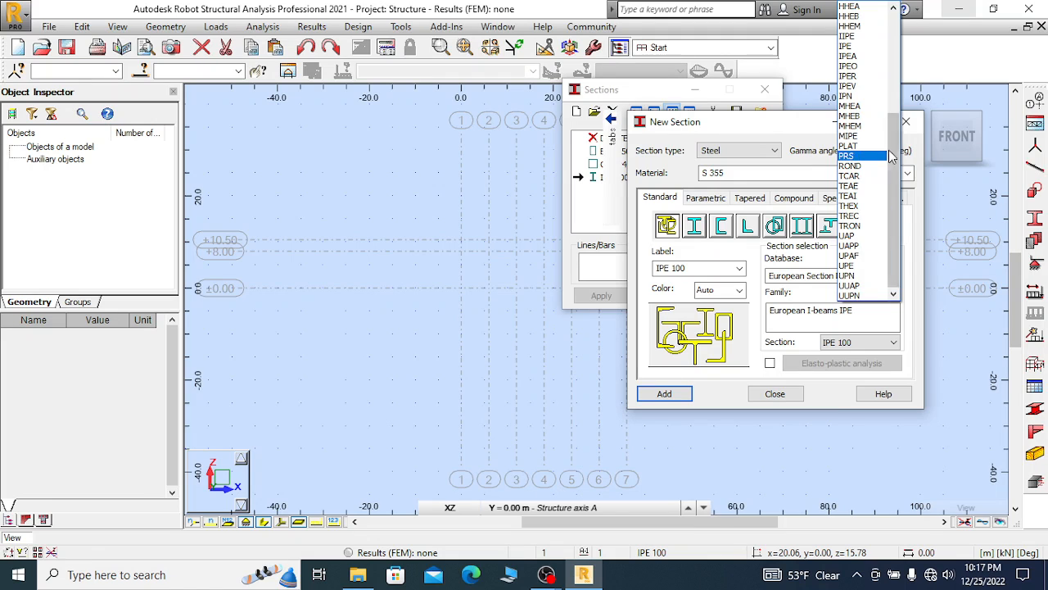
left_click_drag(892, 131, 895, 31)
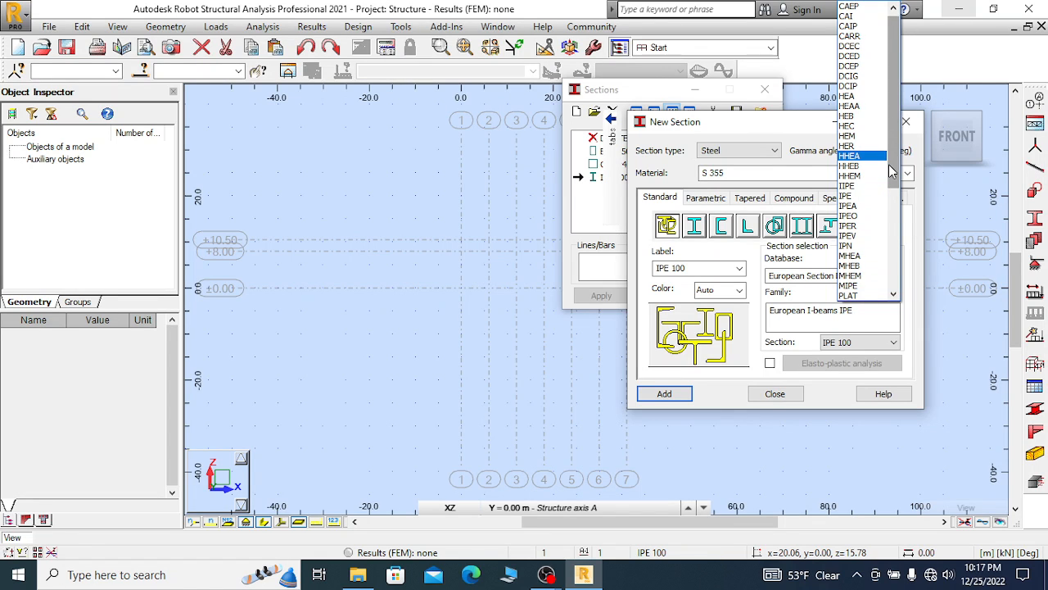
scroll(895, 168, "down", 1)
left_click(778, 144)
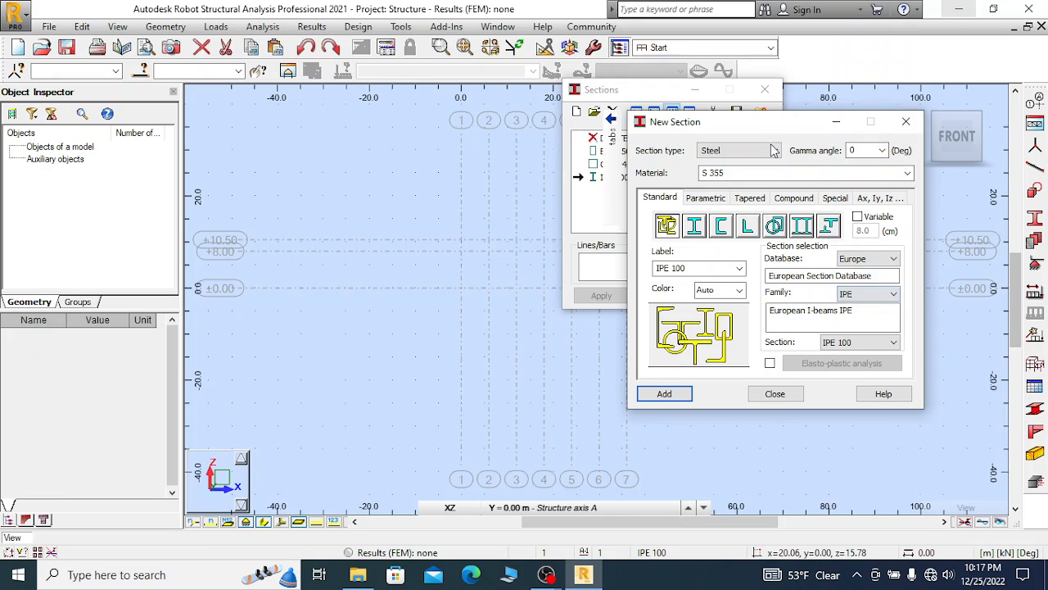
left_click_drag(772, 126, 755, 172)
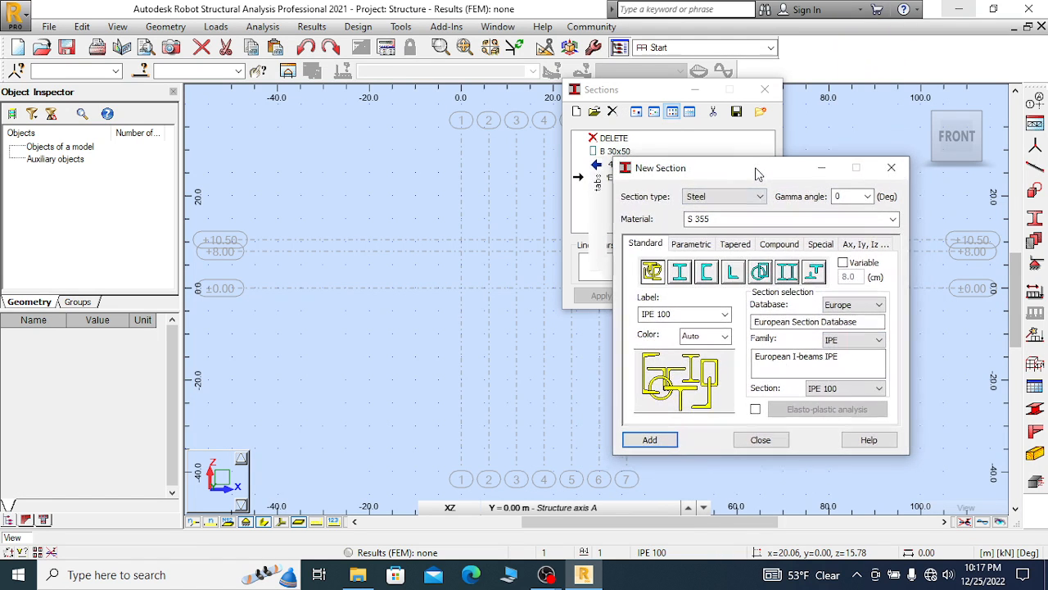
Choose the HEA family from the Europe database for the new section
left_click(858, 307)
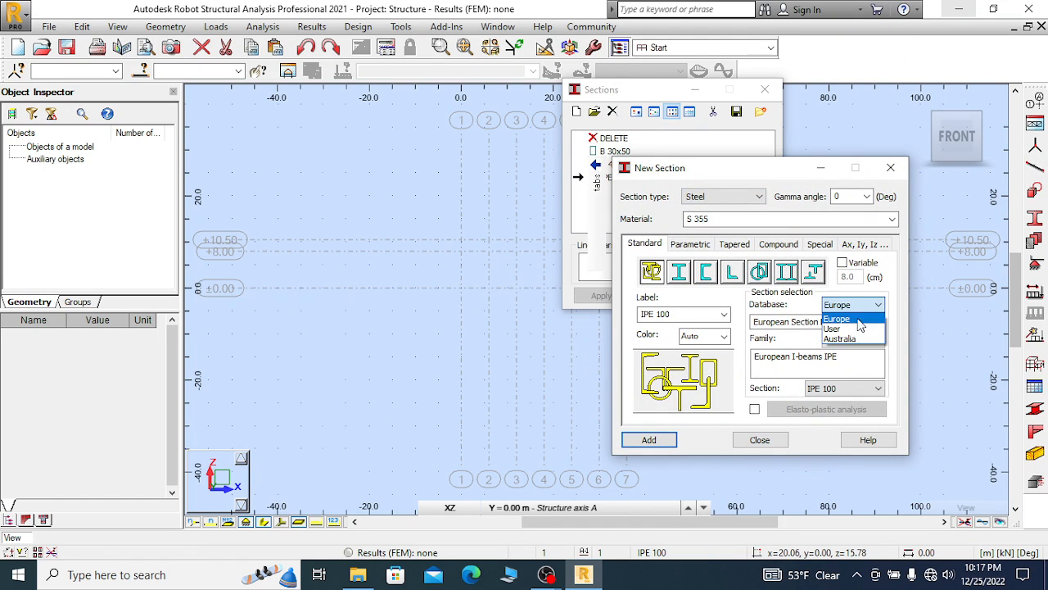
left_click(859, 353)
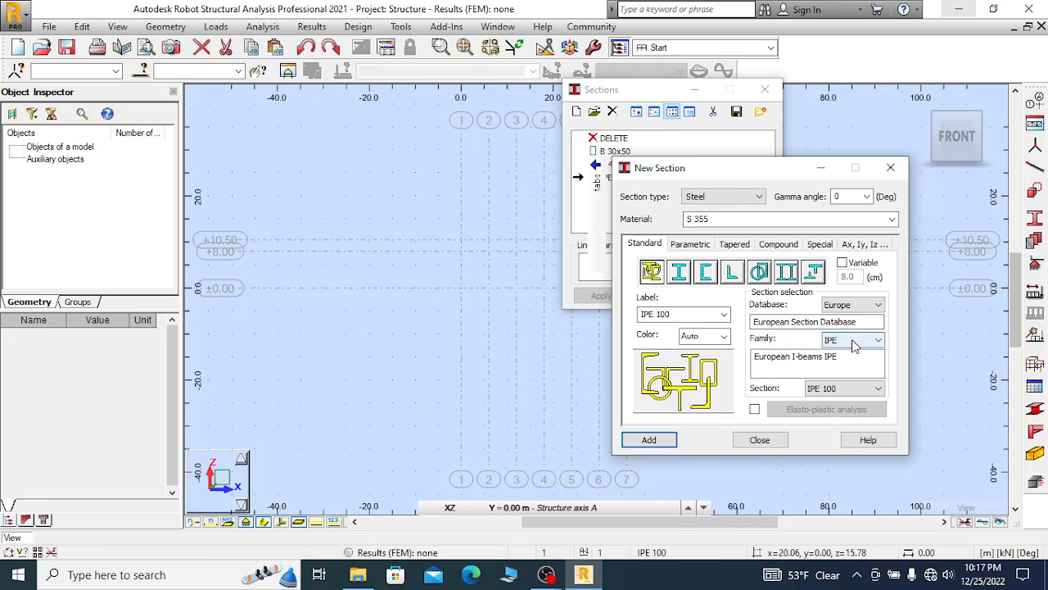
left_click(854, 341)
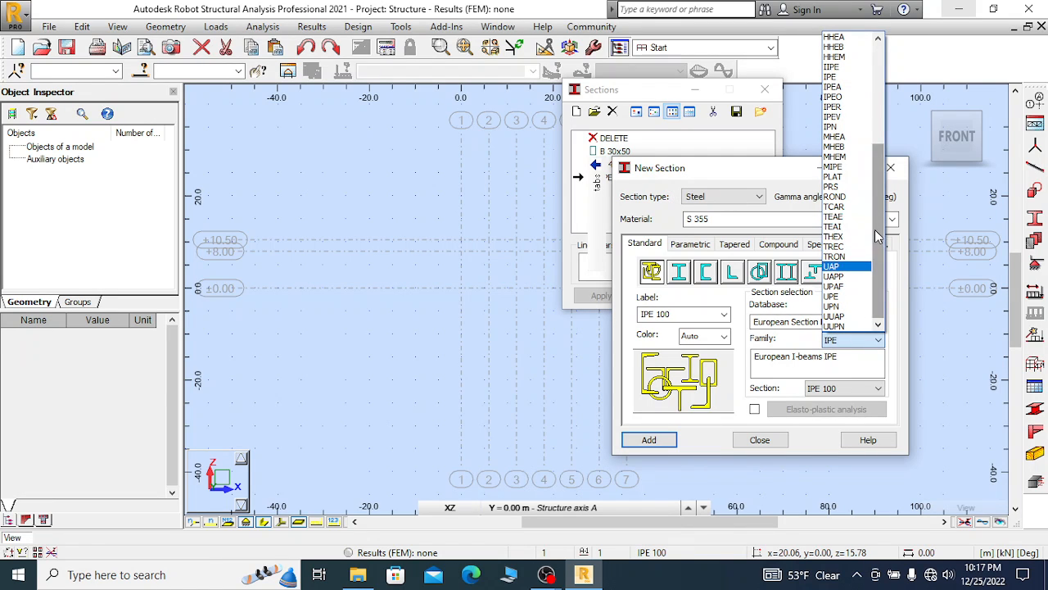
left_click_drag(876, 230, 889, 168)
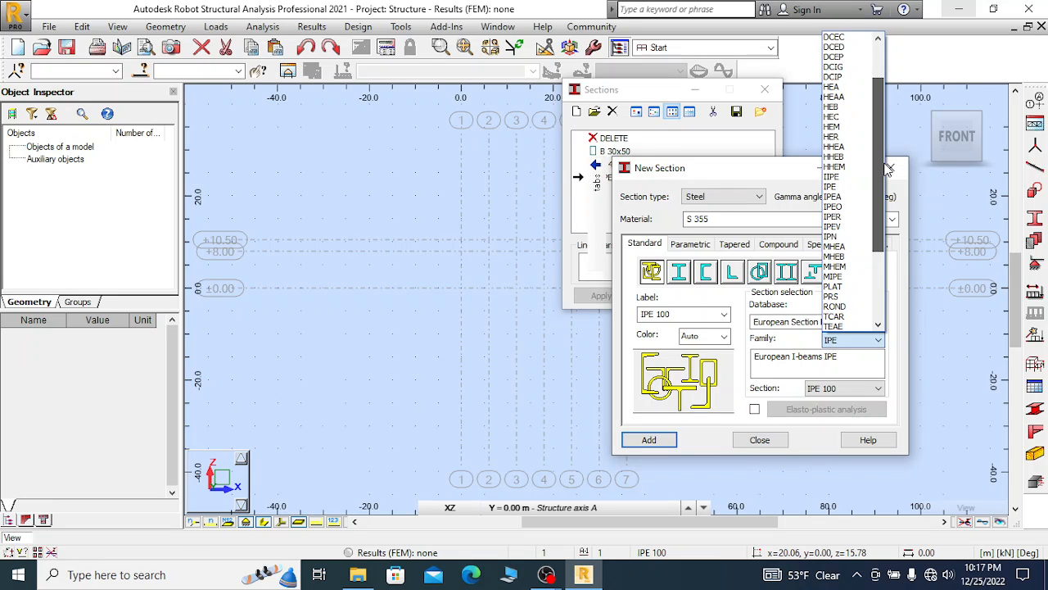
left_click(832, 86)
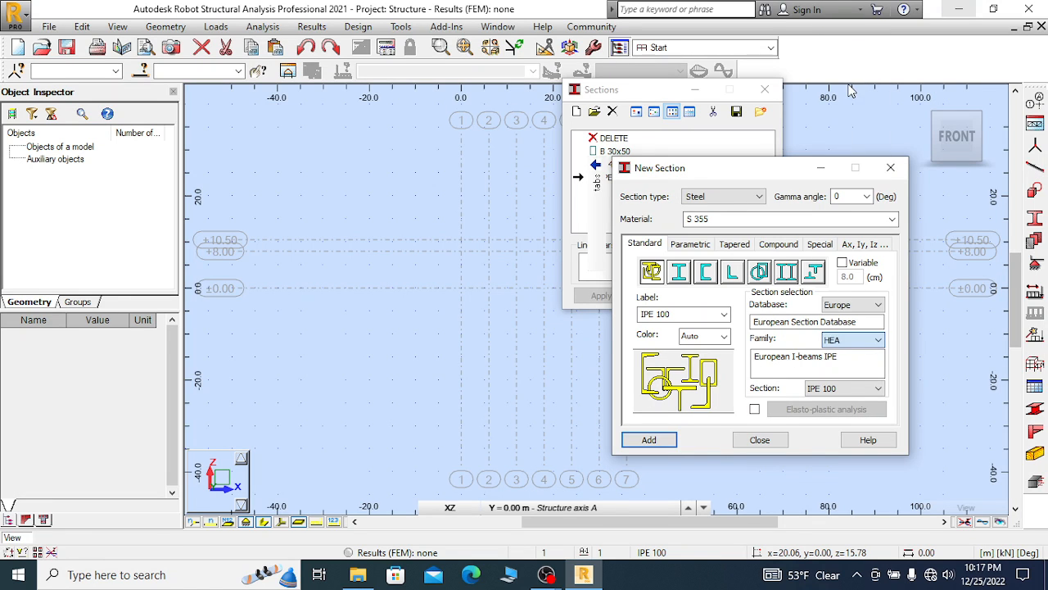
left_click(860, 344)
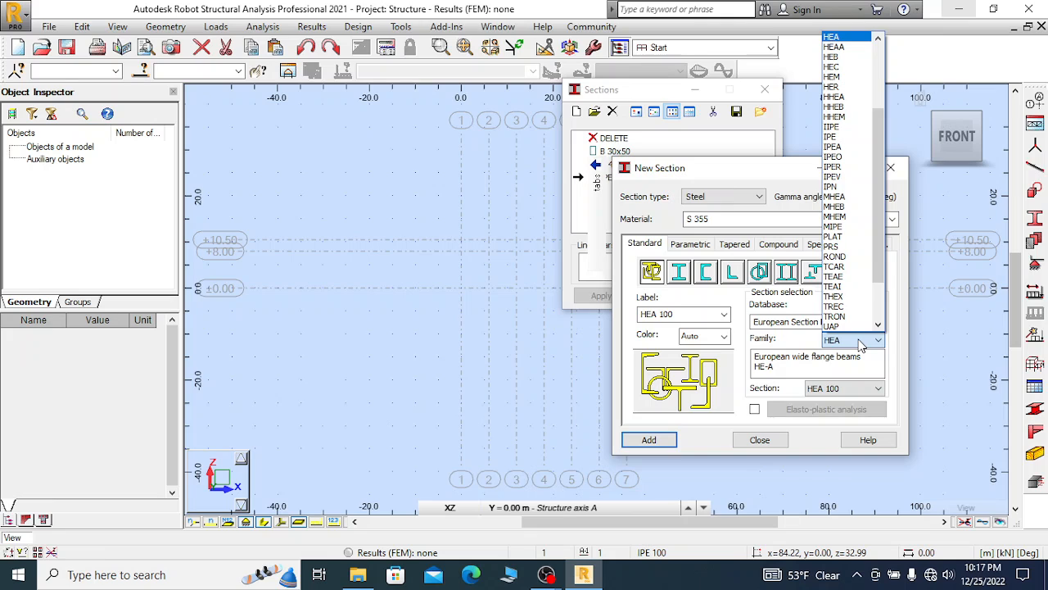
left_click(860, 344)
Select the HEA 450 profile, label it "HEA 450 main col" and add it to the section list
left_click(847, 390)
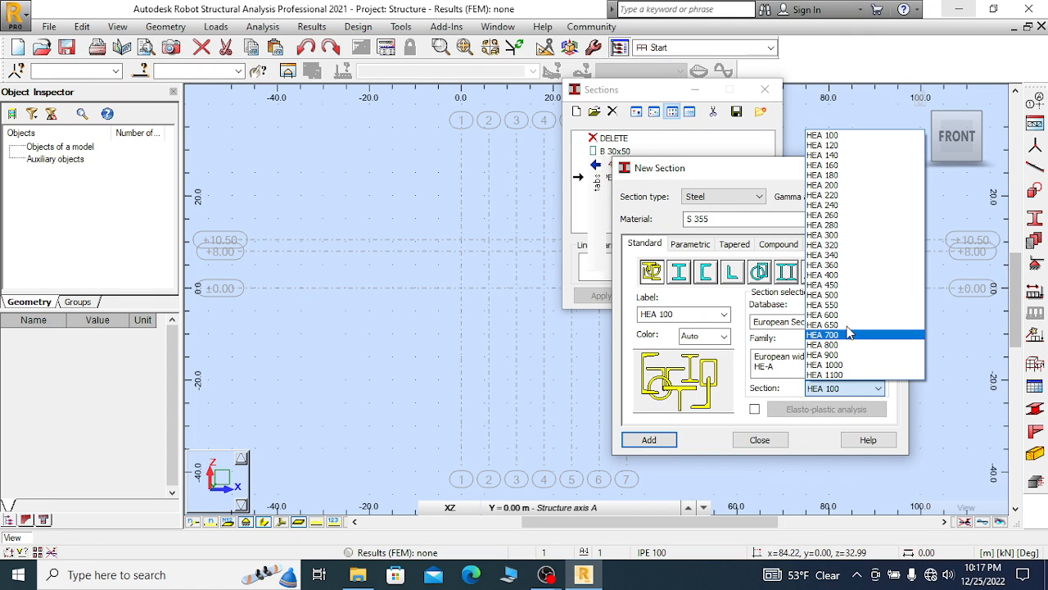
left_click(840, 286)
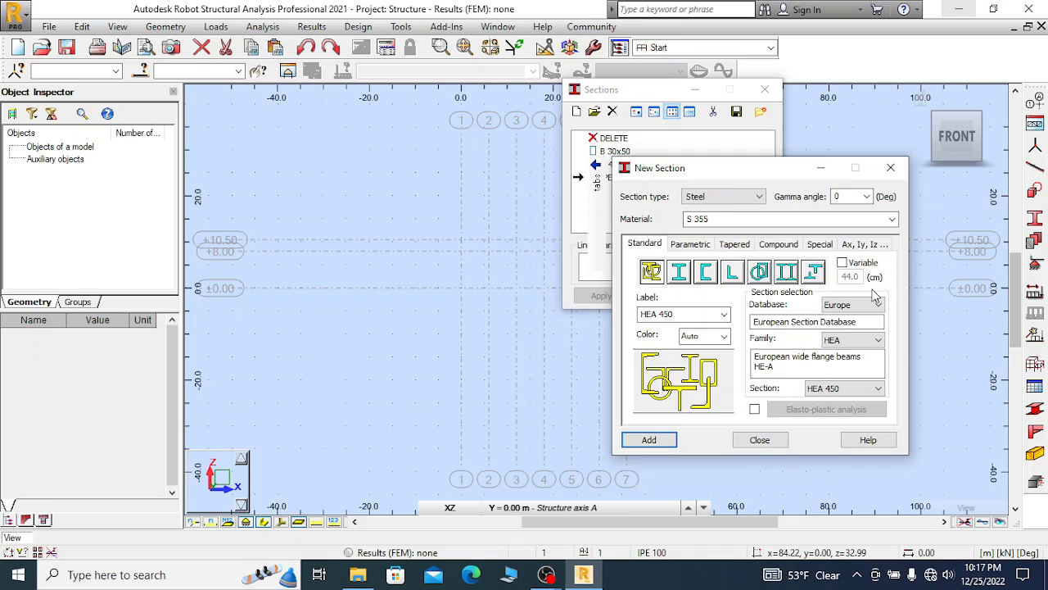
left_click(679, 314)
left_click(687, 312)
left_click(655, 439)
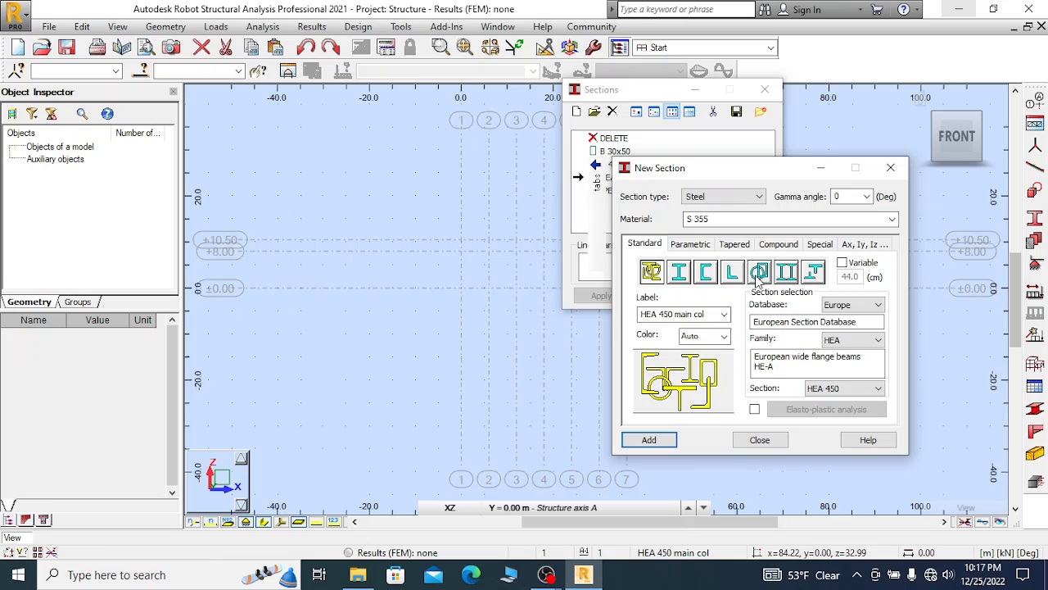
Add an HEA 300 section from the Europe database's HEA family, labelled "HEA 300 corner col"
left_click(859, 305)
left_click(864, 319)
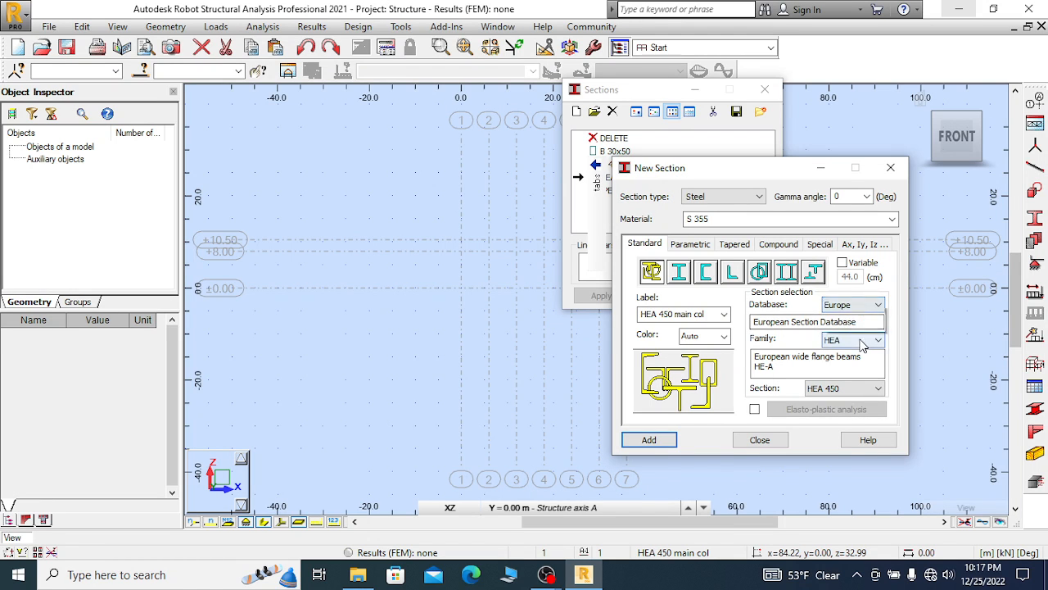
left_click(861, 341)
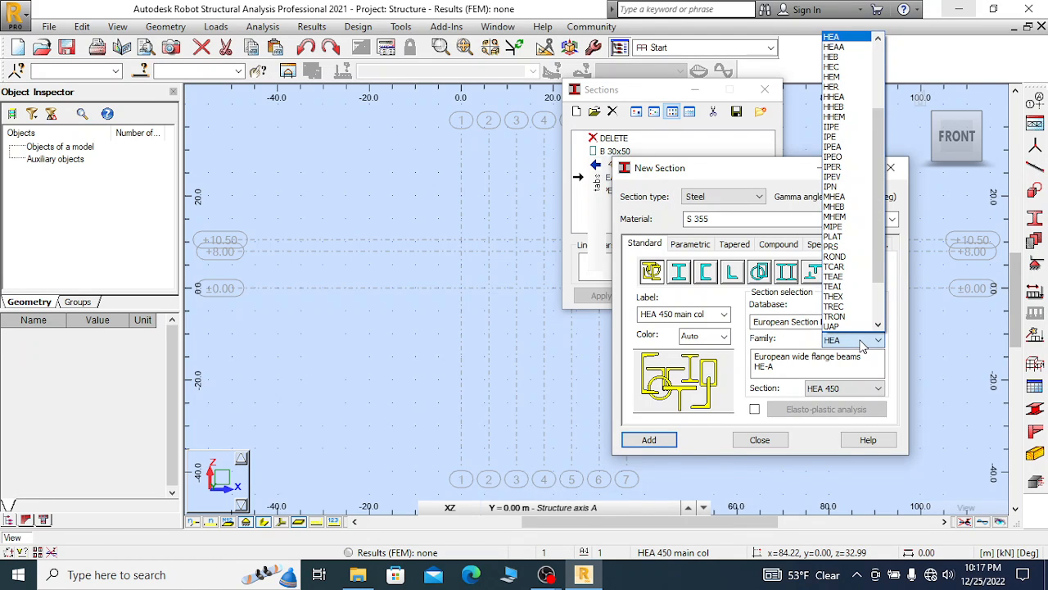
left_click(860, 343)
left_click(852, 392)
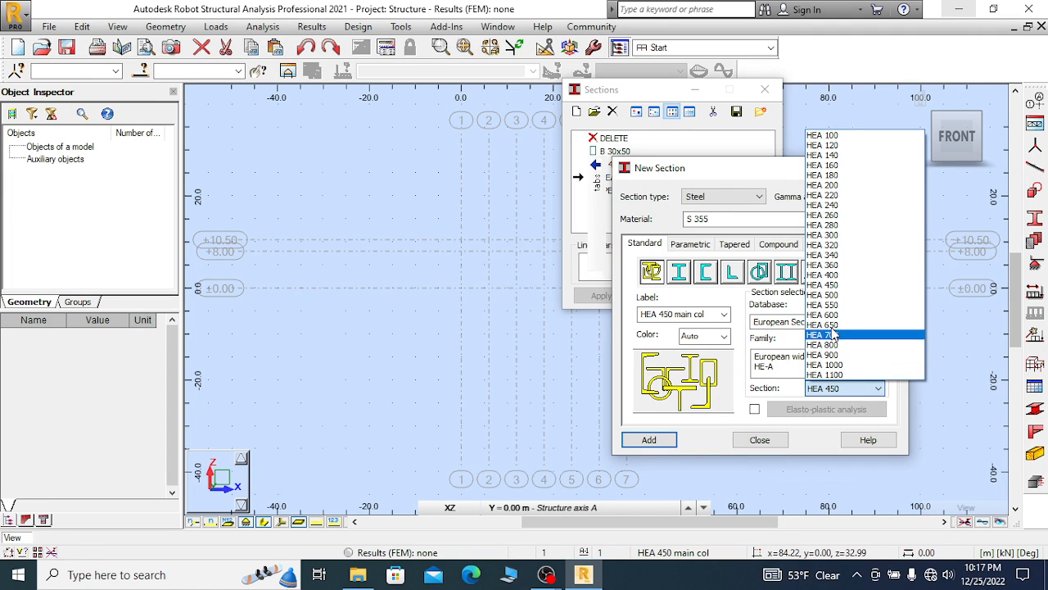
left_click(829, 237)
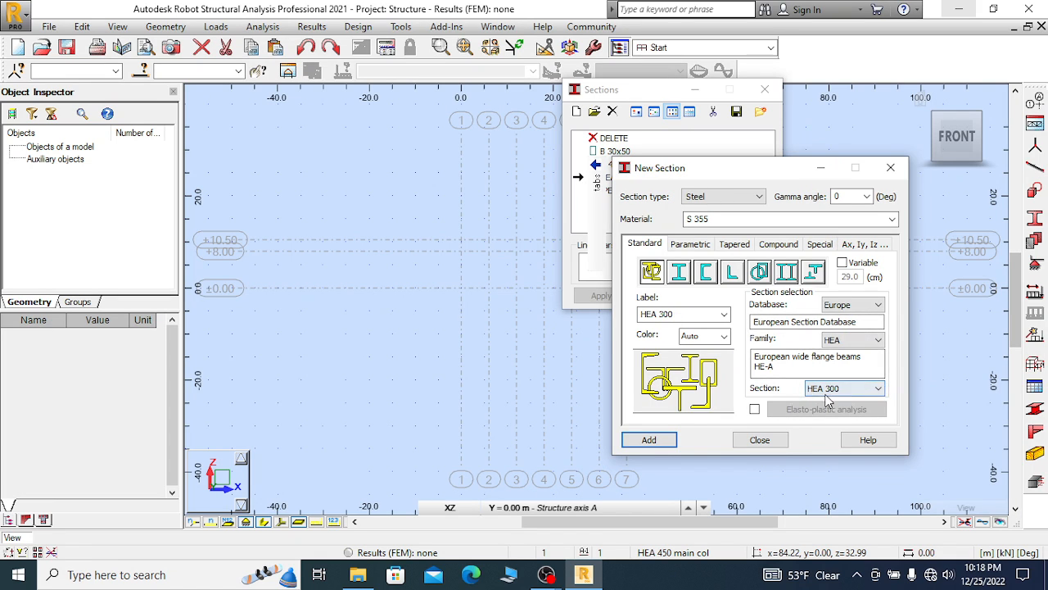
left_click(686, 314)
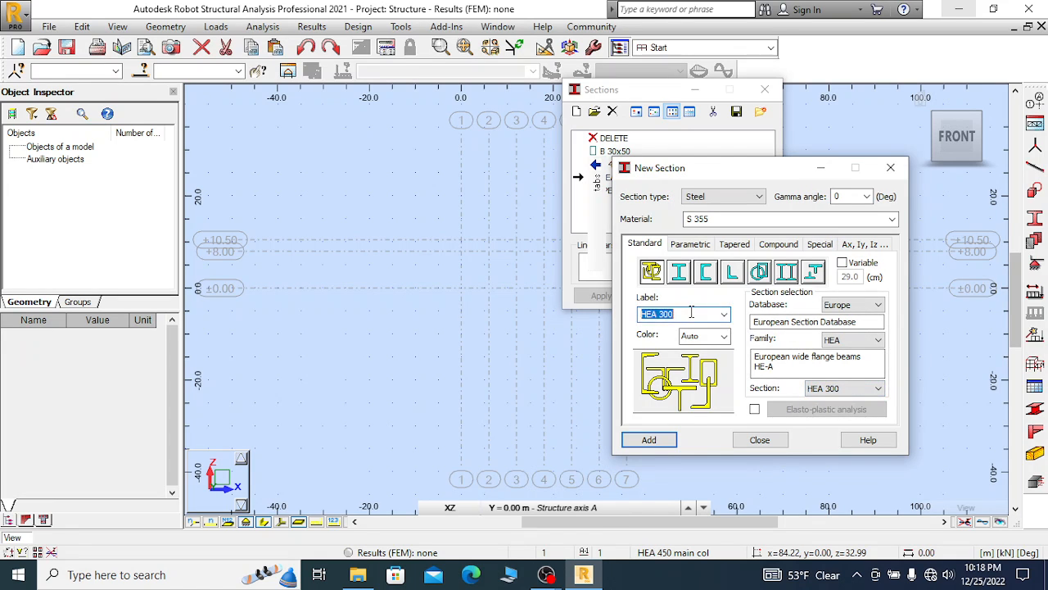
left_click(691, 312)
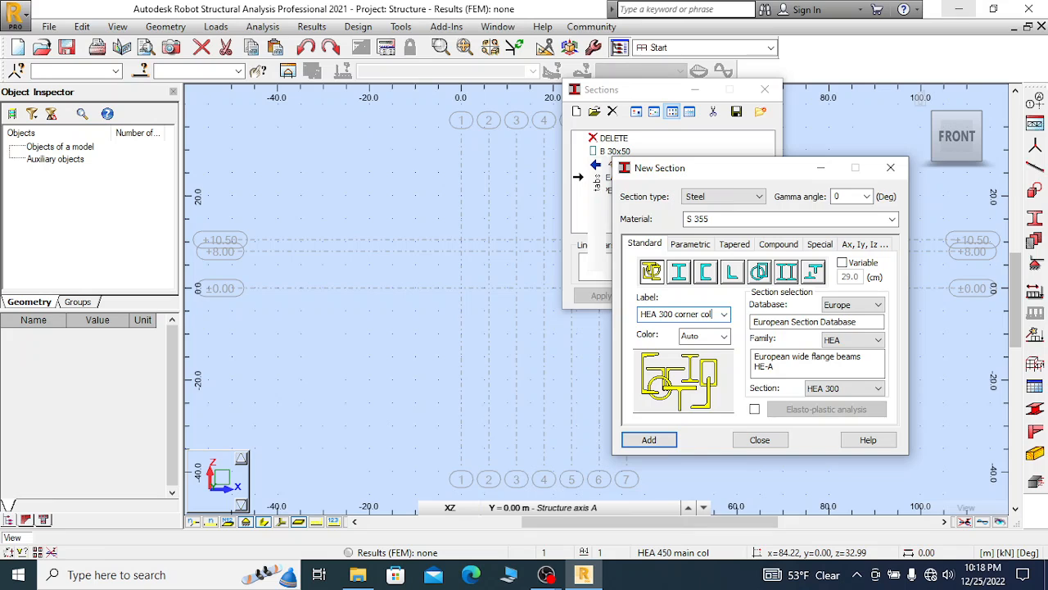
left_click(665, 440)
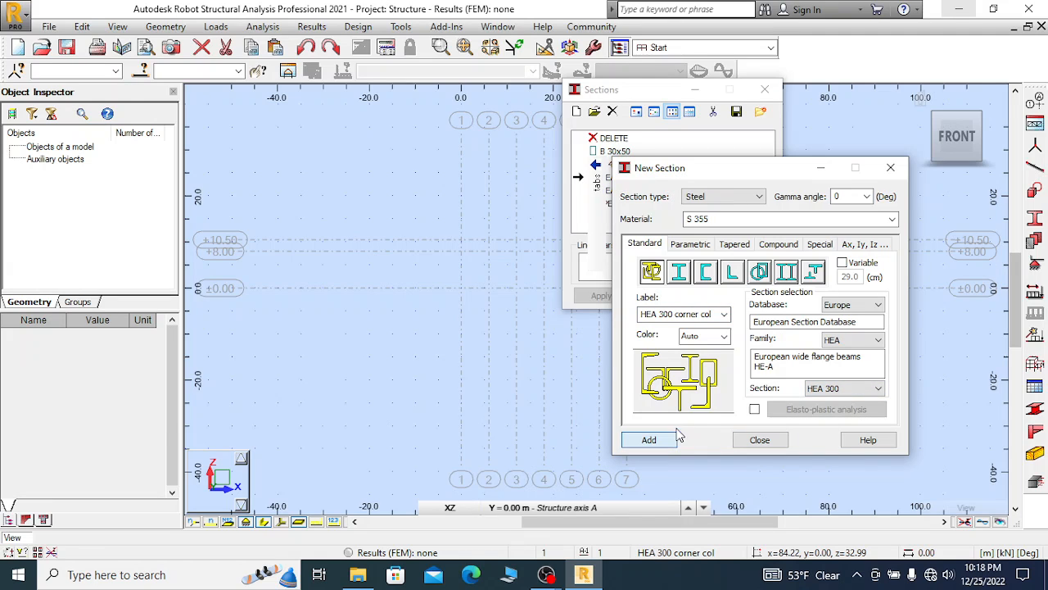
Add another HEA 300 section with the label "HEA 300 end col"
left_click(850, 391)
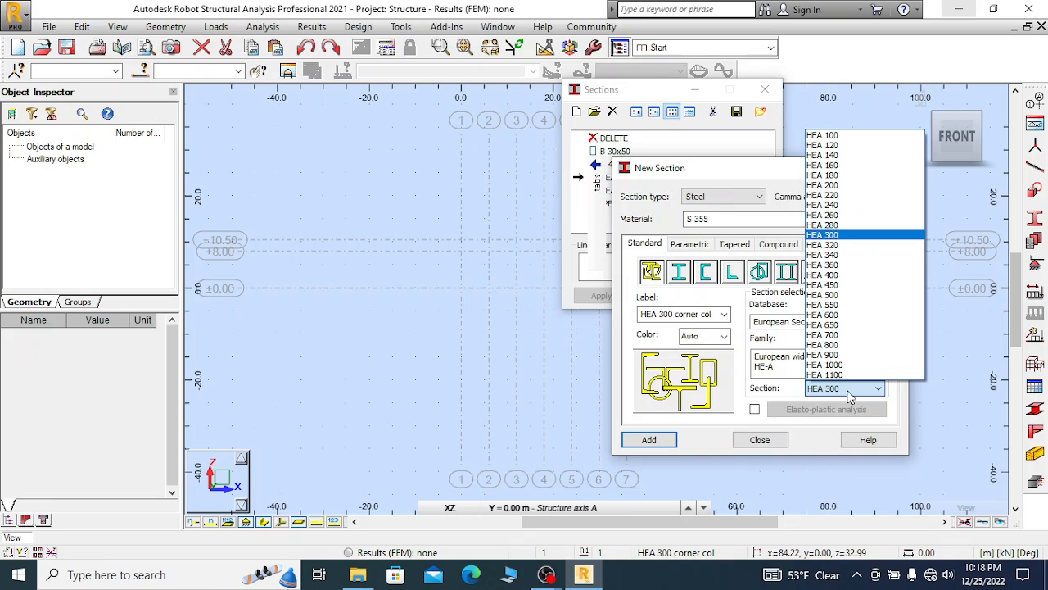
left_click(850, 392)
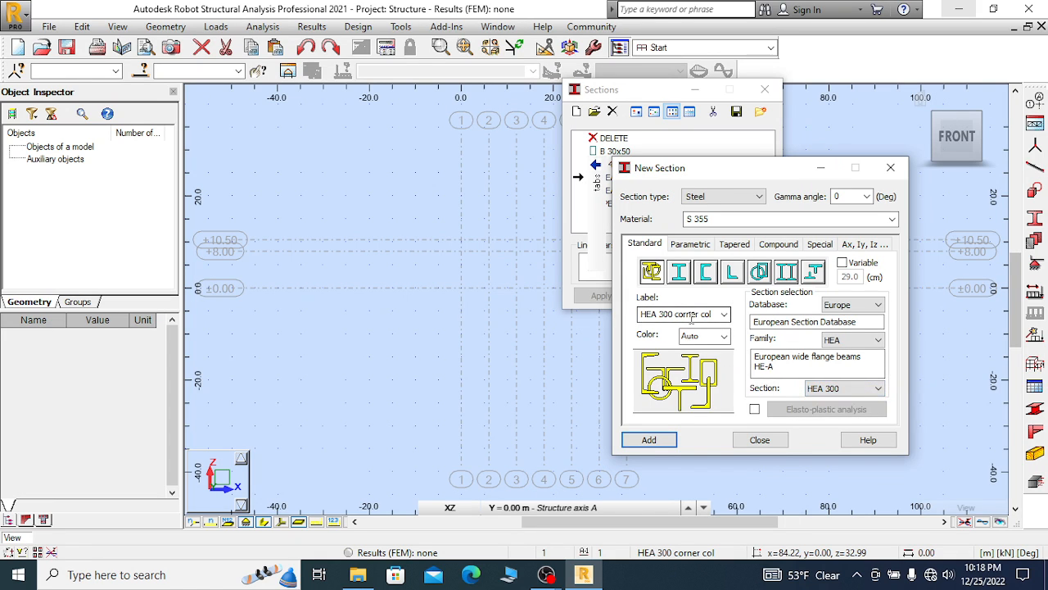
left_click(692, 318)
left_click_drag(702, 315, 680, 314)
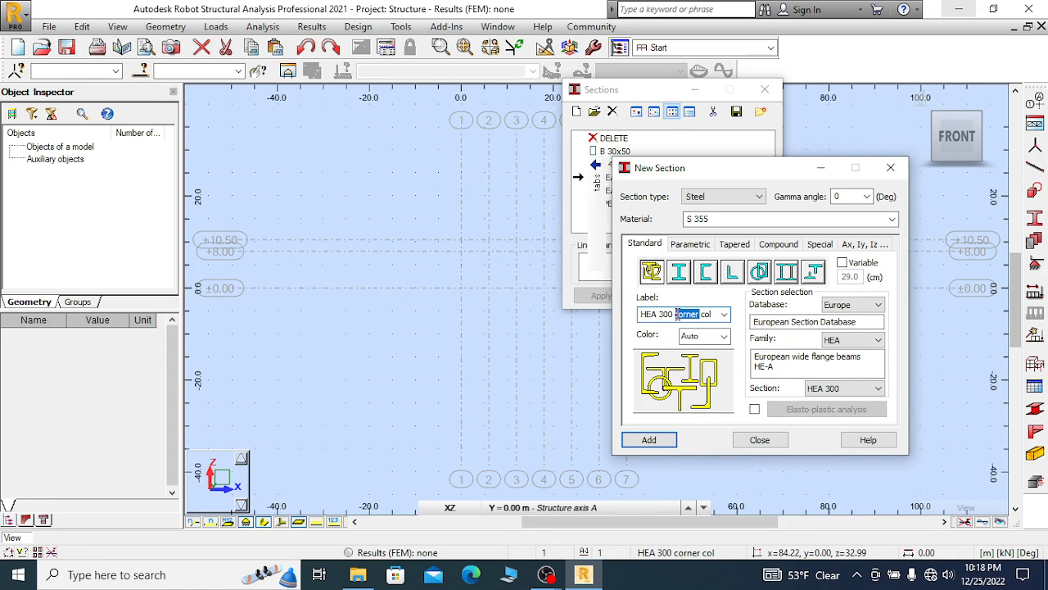
type("end")
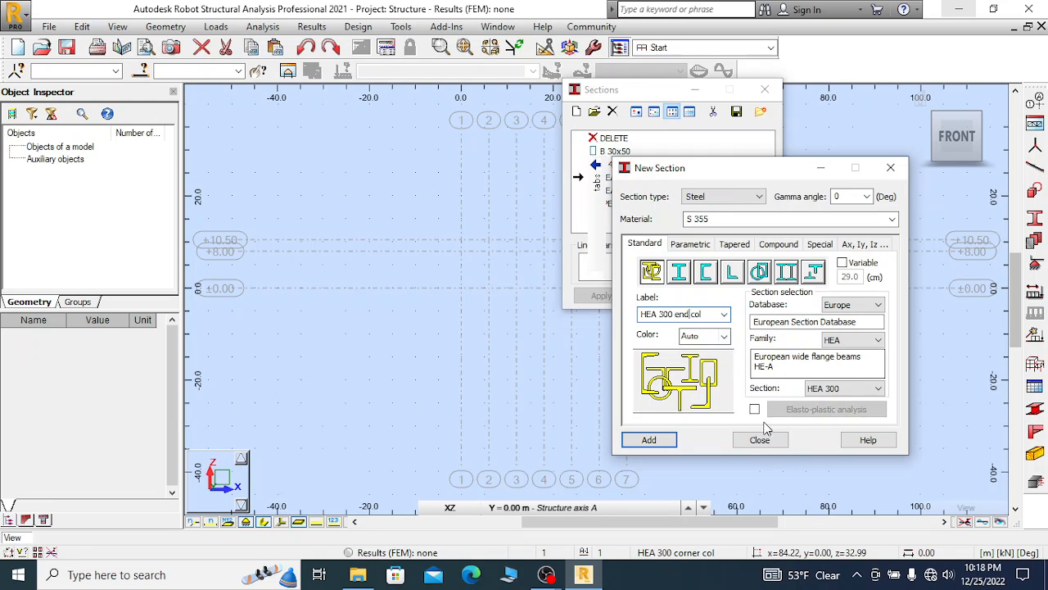
left_click(648, 440)
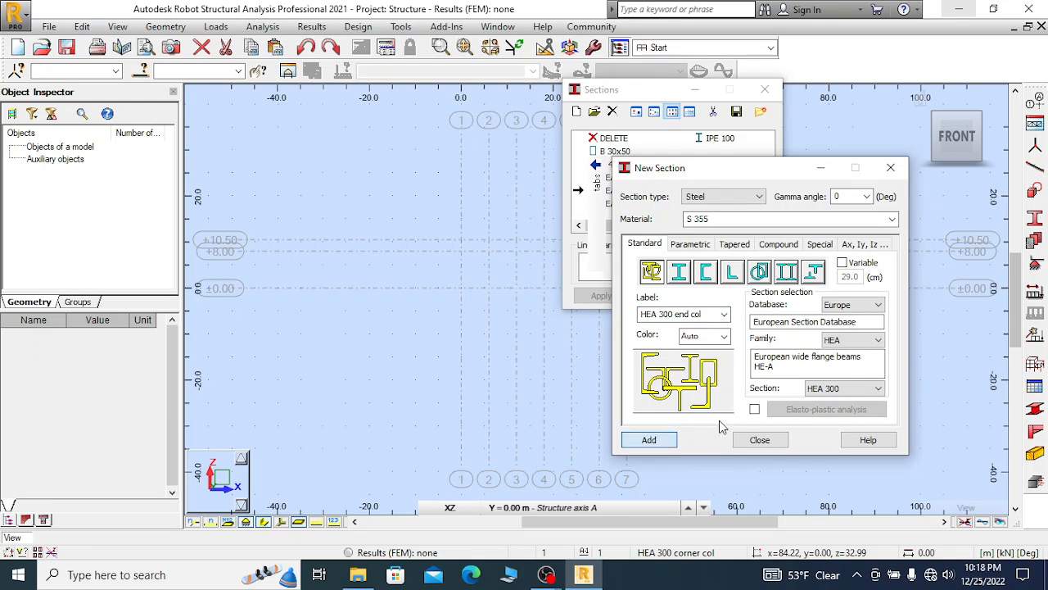
Choose the HEB family from the Europe database for the new section
left_click(853, 343)
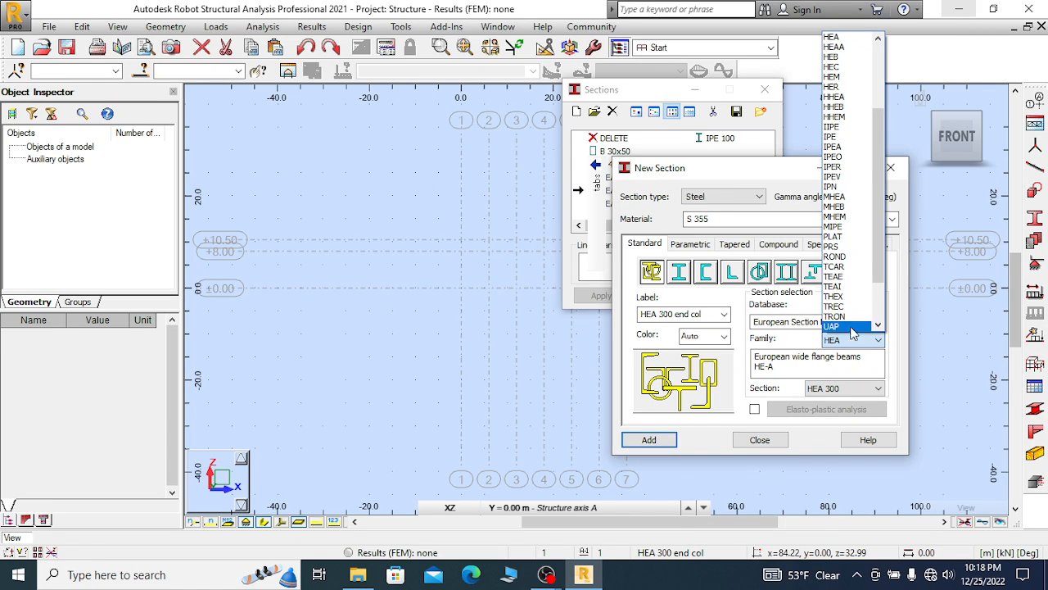
left_click_drag(881, 129, 880, 110)
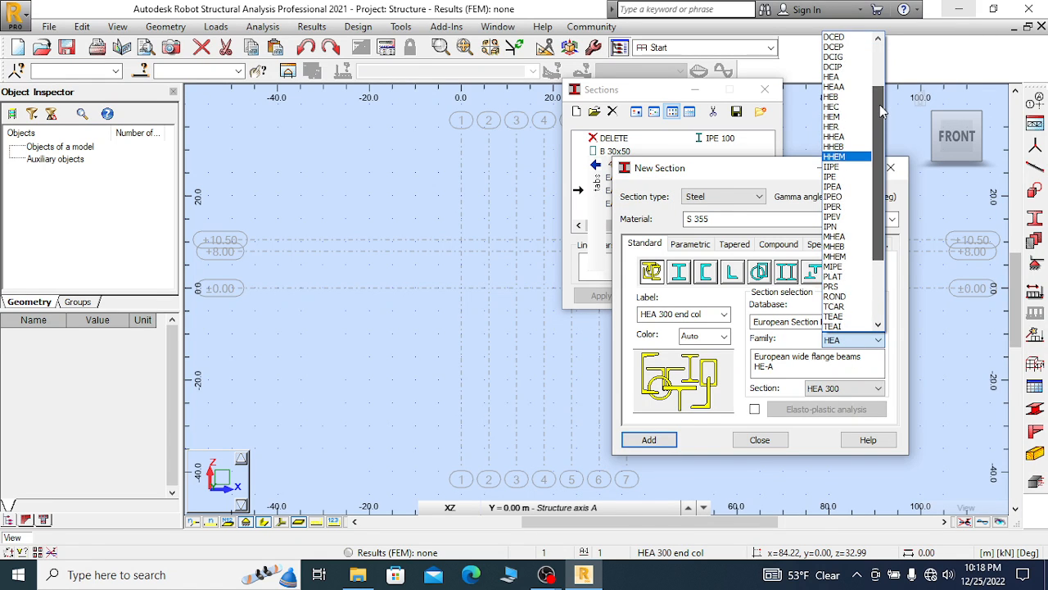
left_click(831, 96)
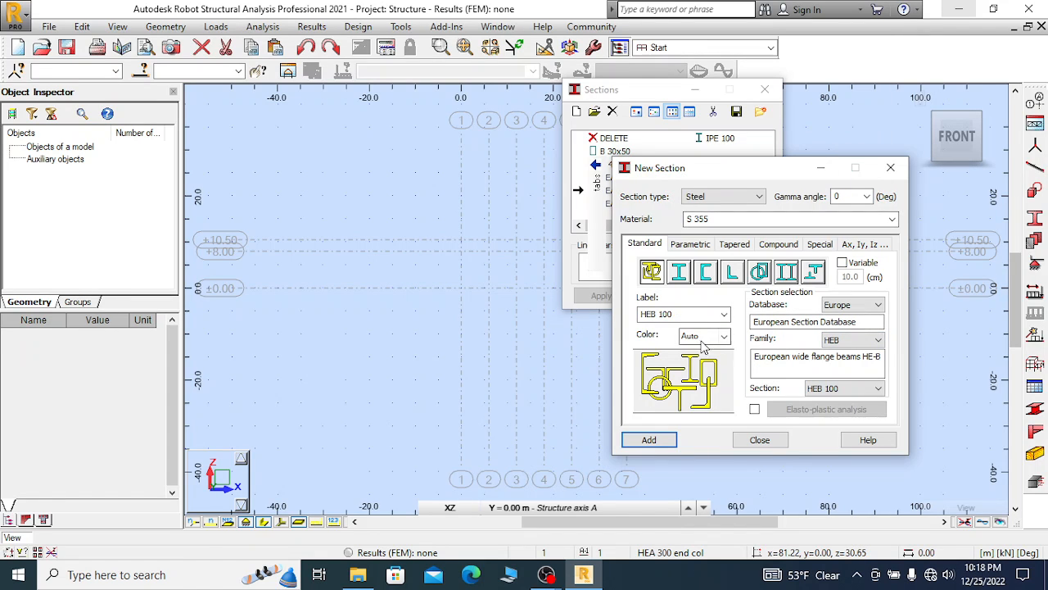
left_click(867, 342)
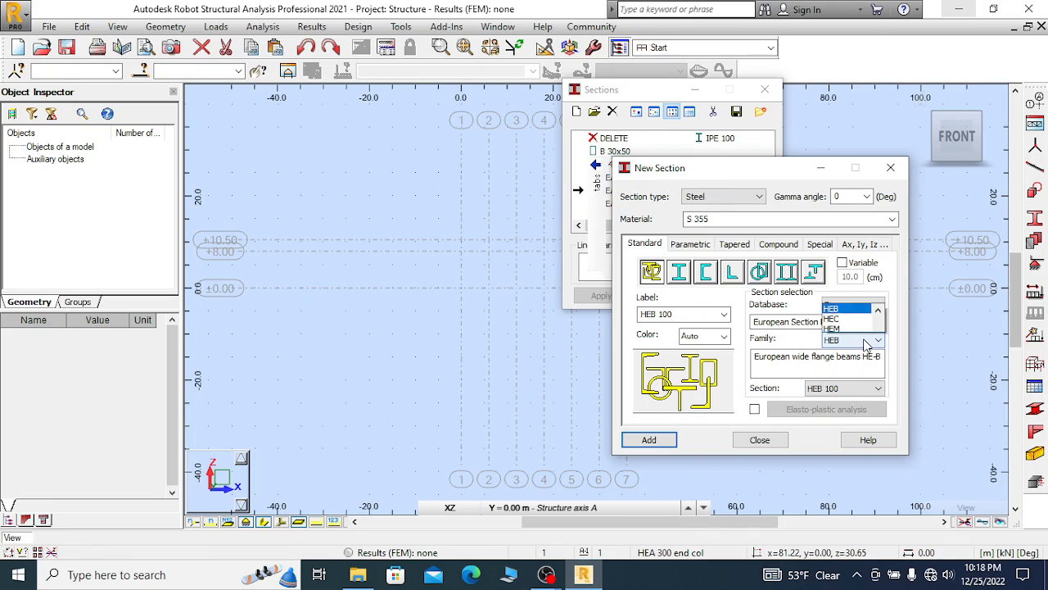
left_click(866, 342)
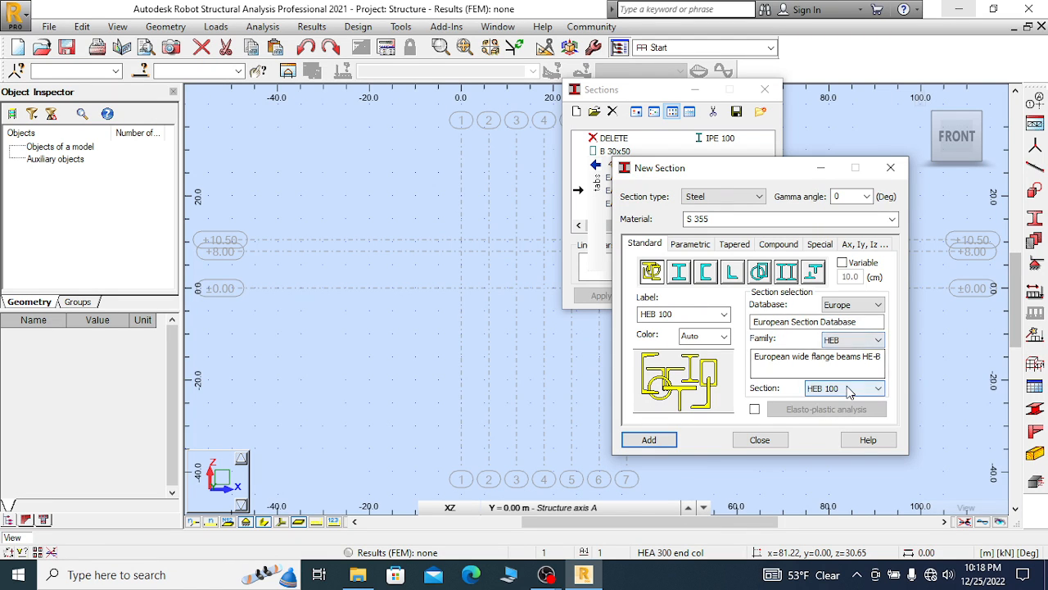
Select the HEB 400 profile, label it "HEB 400 main raft" and add it to the section list
left_click(875, 388)
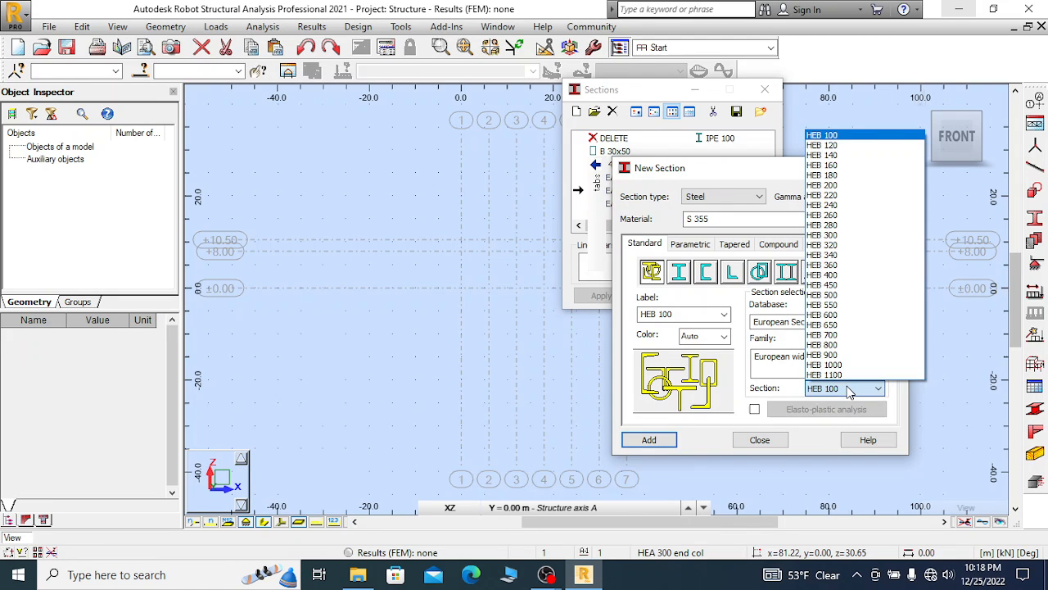
left_click(842, 278)
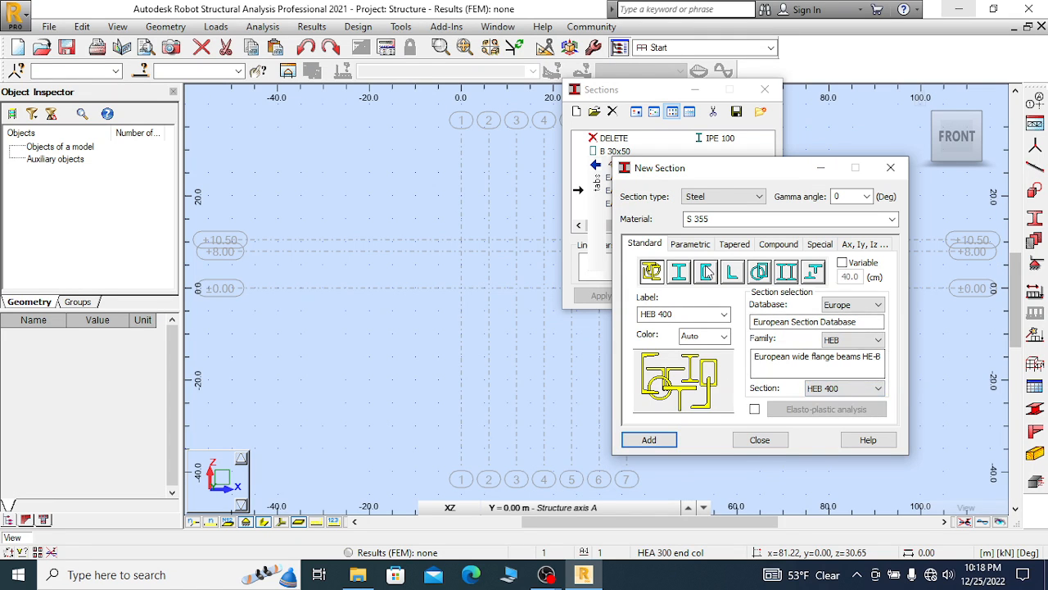
left_click(684, 313)
left_click(690, 311)
type("main raft")
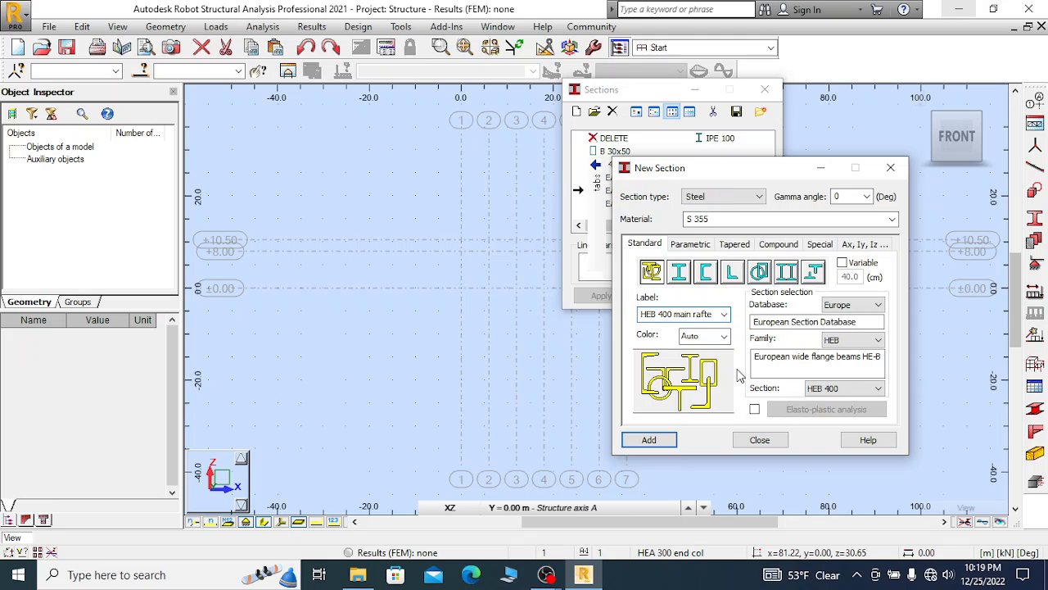
left_click(655, 440)
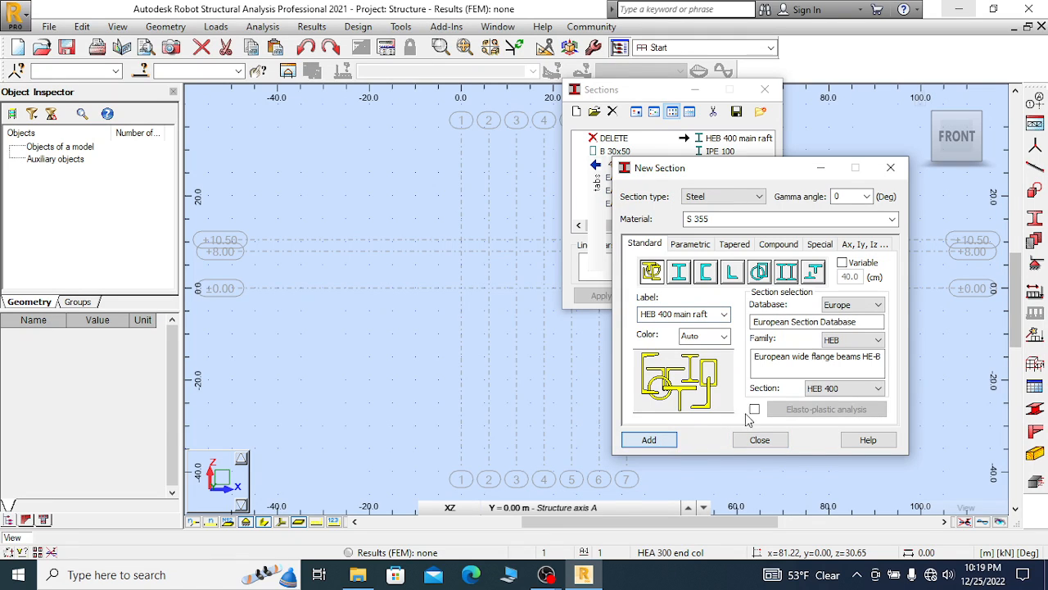
Add an HEB 300 section from the same family with the label "HEB 300 edge raft"
left_click(846, 390)
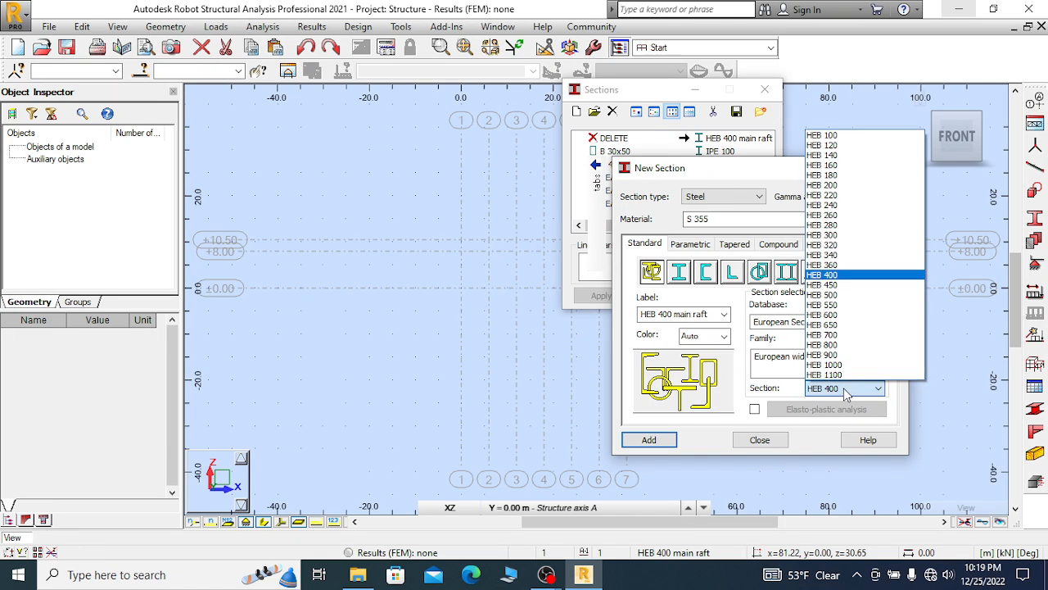
left_click(831, 236)
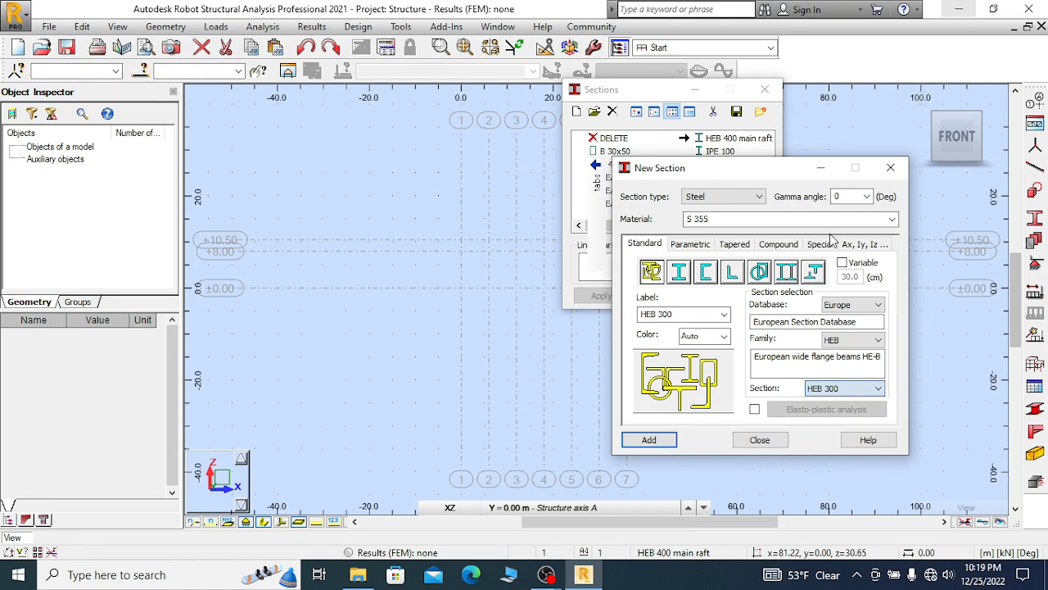
left_click(688, 314)
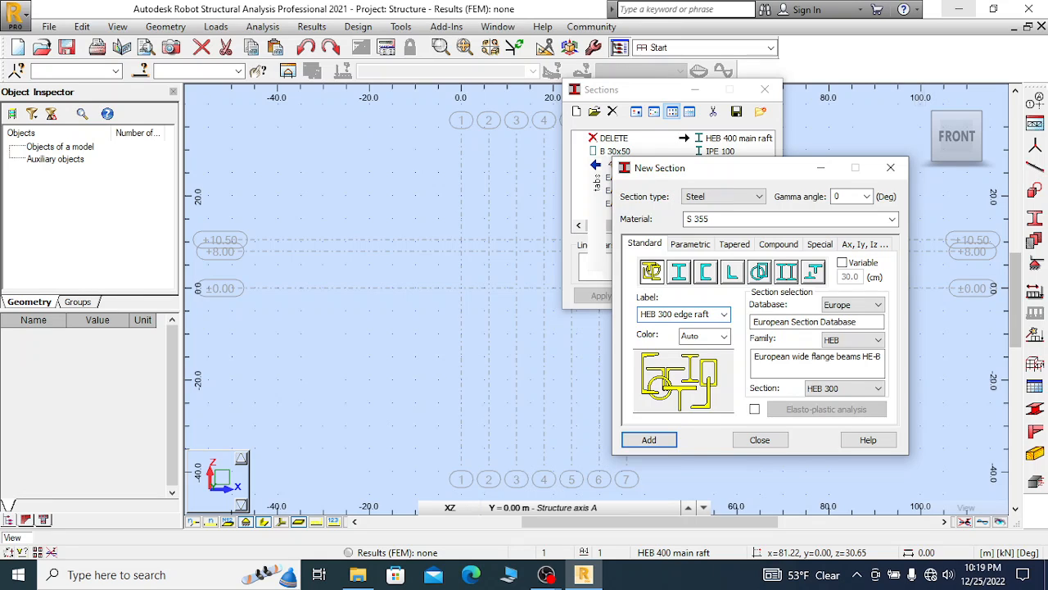
left_click(649, 440)
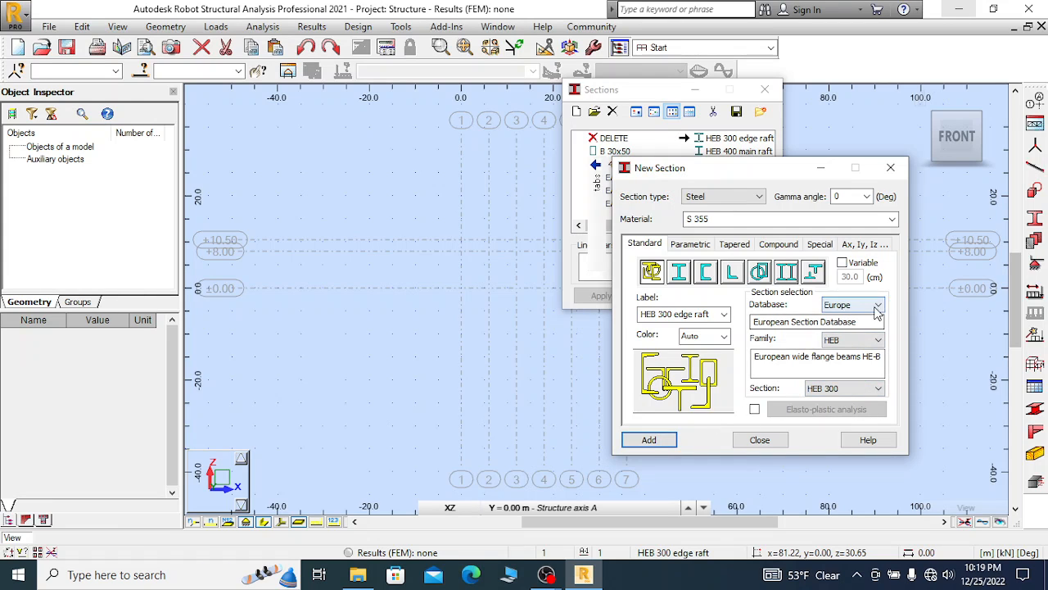
left_click(879, 306)
left_click(843, 316)
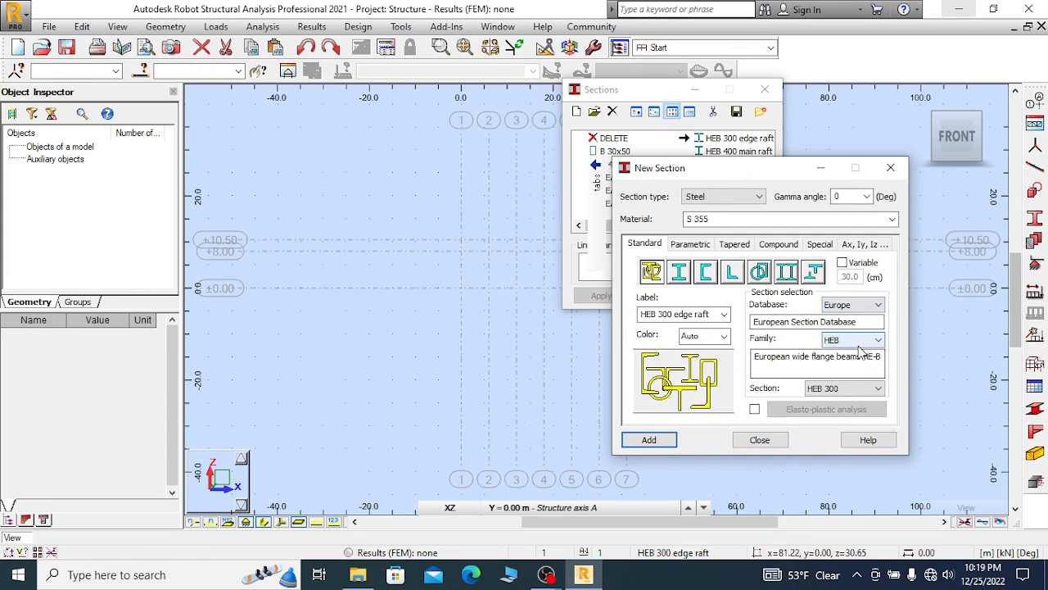
left_click(878, 343)
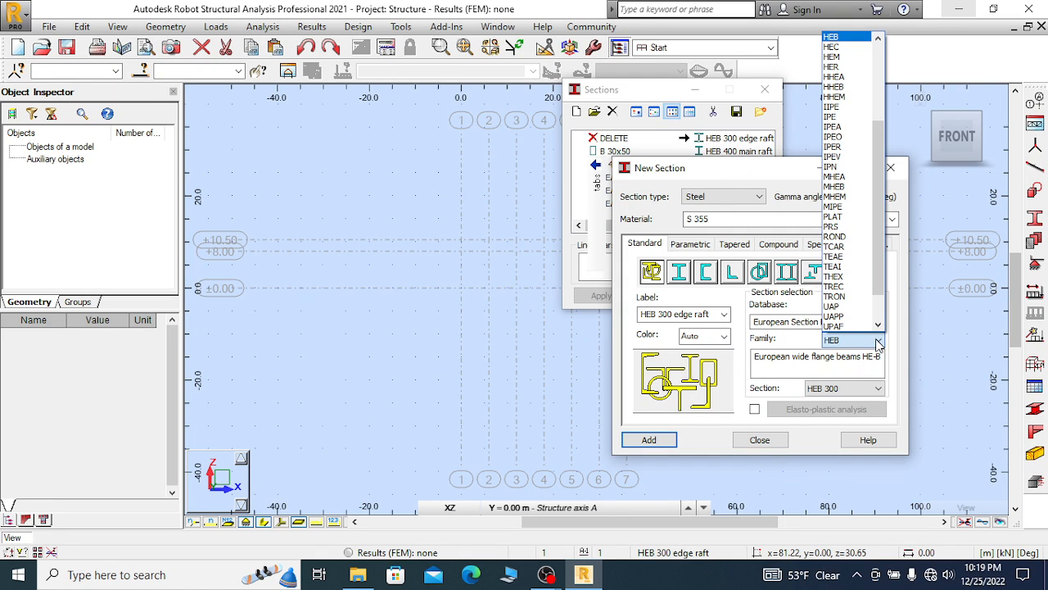
left_click(878, 342)
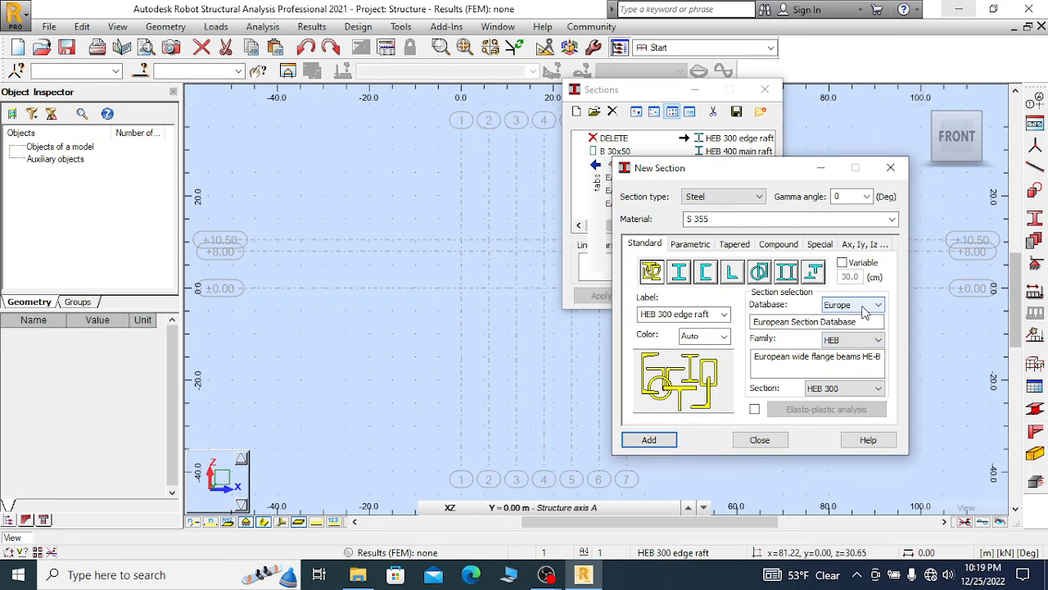
Switch the section database to Australia and choose the Z family
left_click(878, 305)
left_click(841, 339)
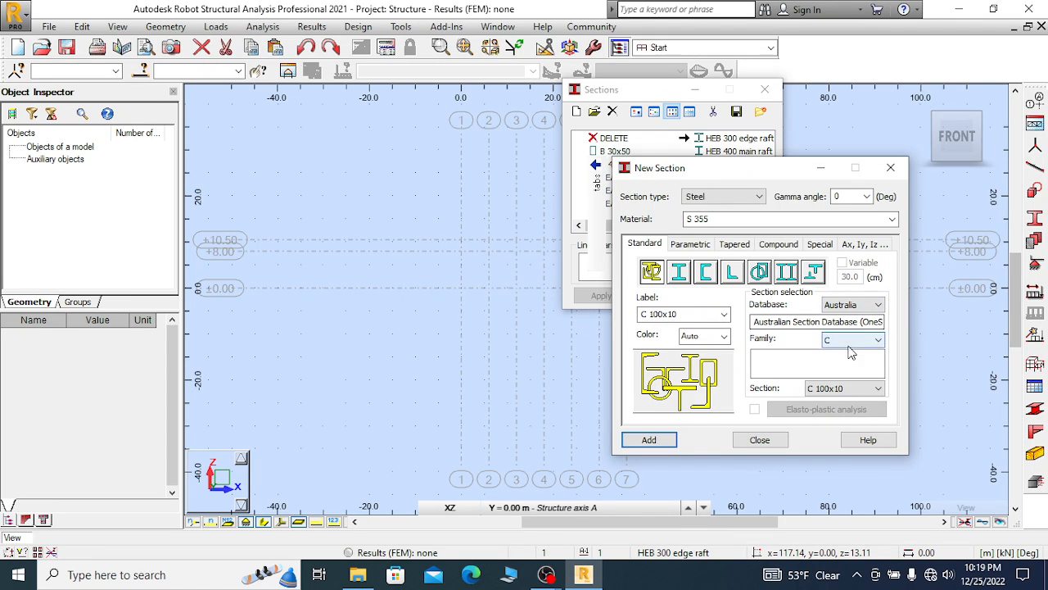
left_click(878, 341)
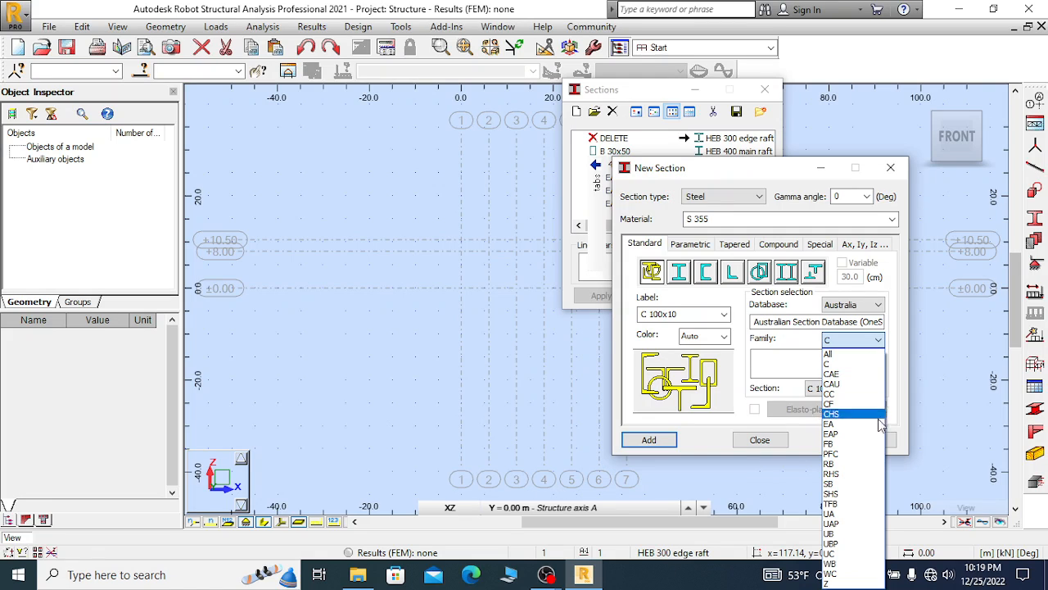
left_click(851, 582)
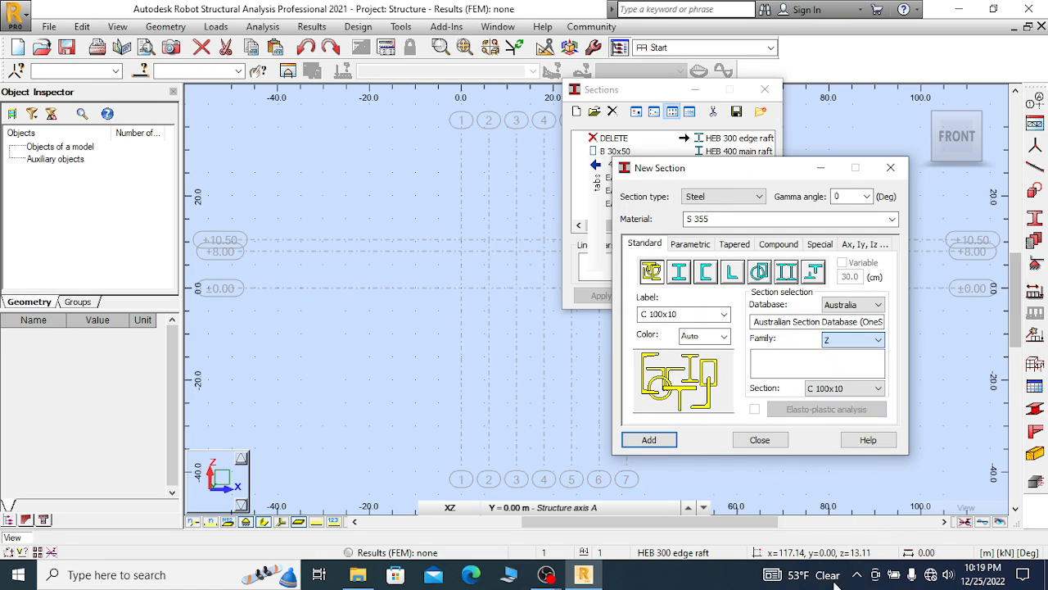
Select the Z 200x19 profile, label it "Z 200x19 roof purli" and add it to the section list
left_click(866, 389)
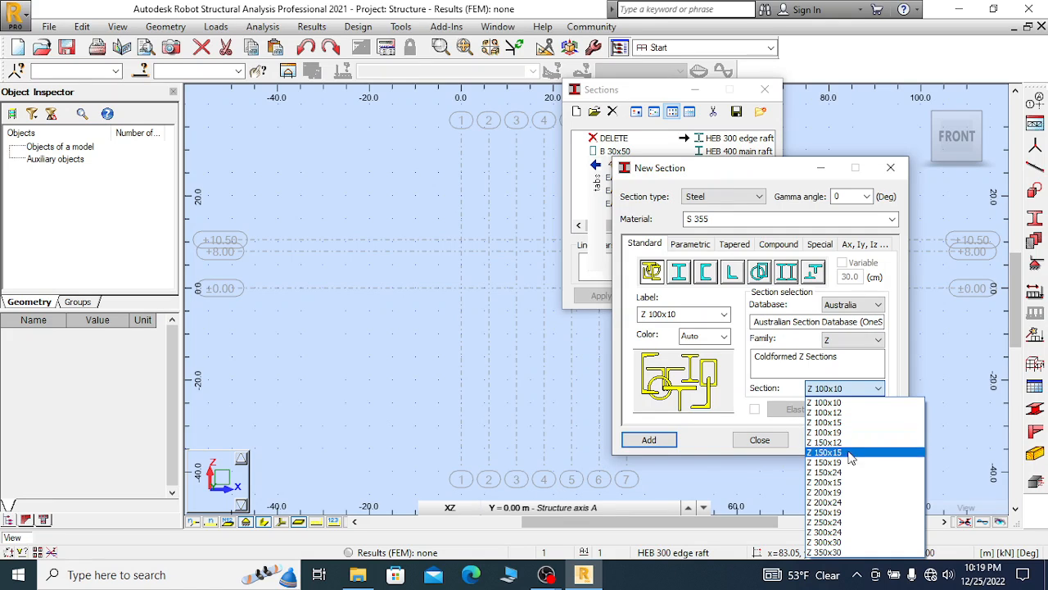
left_click(841, 493)
left_click(687, 315)
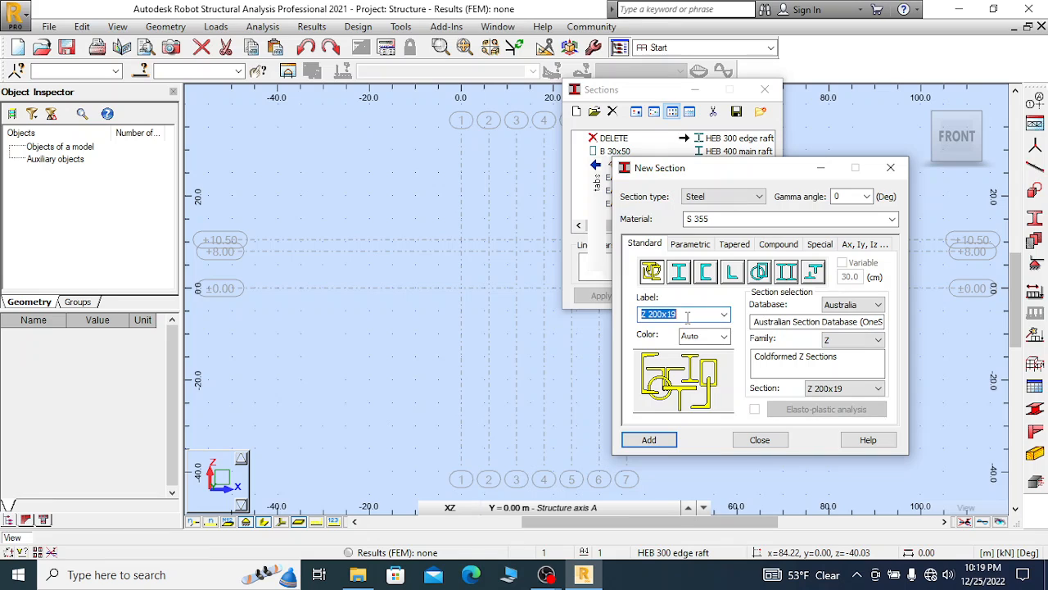
left_click(687, 315)
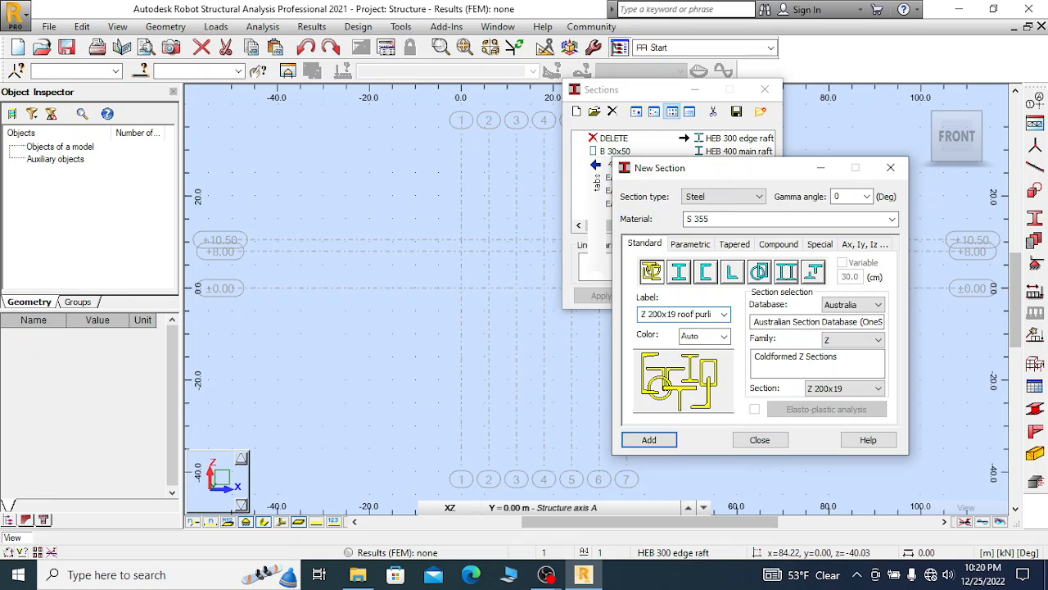
left_click(659, 442)
Add a Z 200x15 section from the Australian Z family with the label "Z 200x15 wall pur"
left_click(867, 347)
left_click(868, 348)
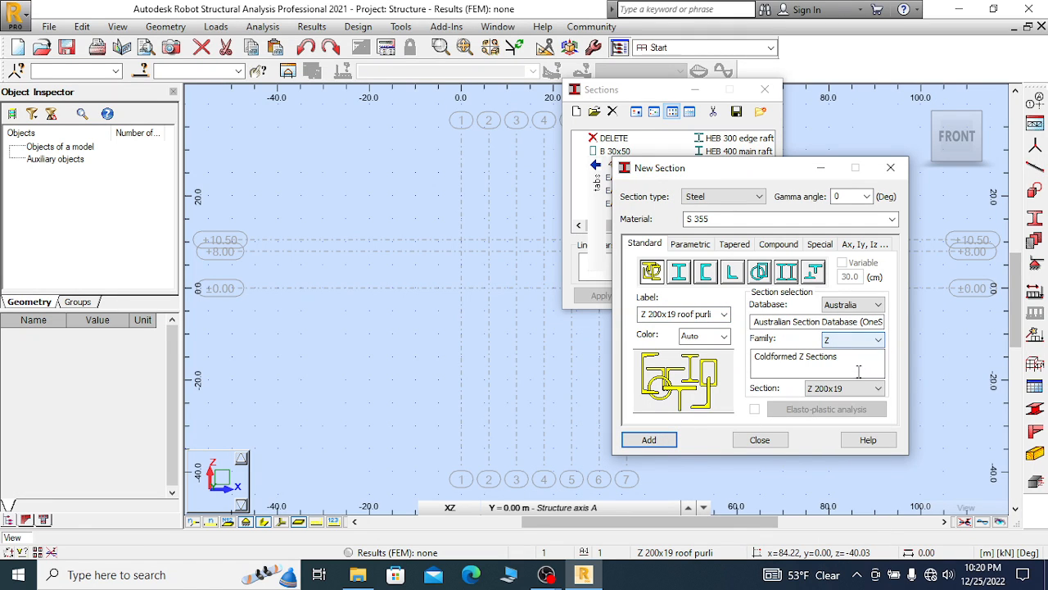
left_click(858, 391)
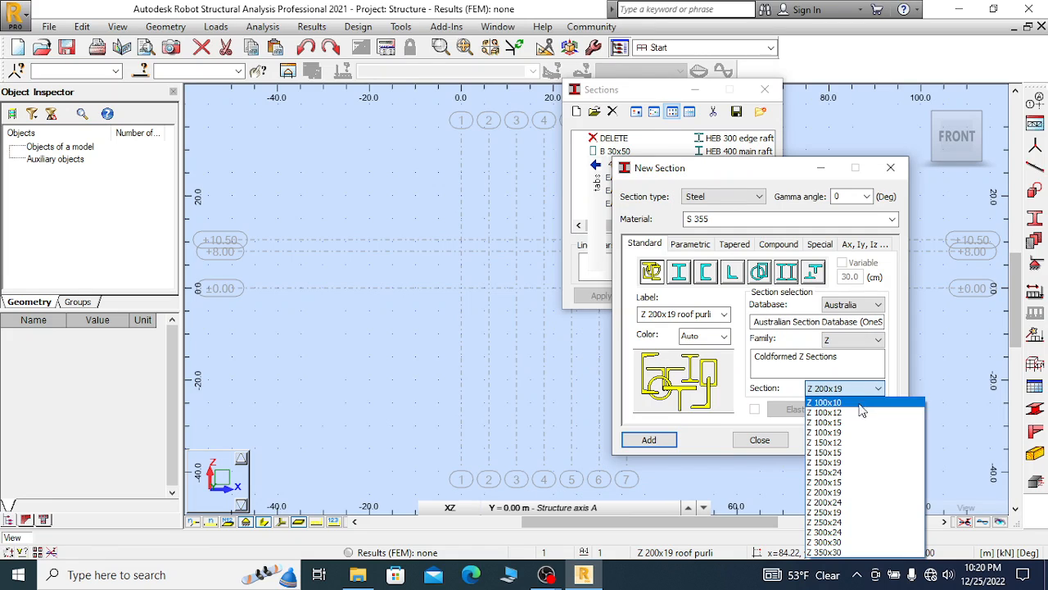
left_click(840, 483)
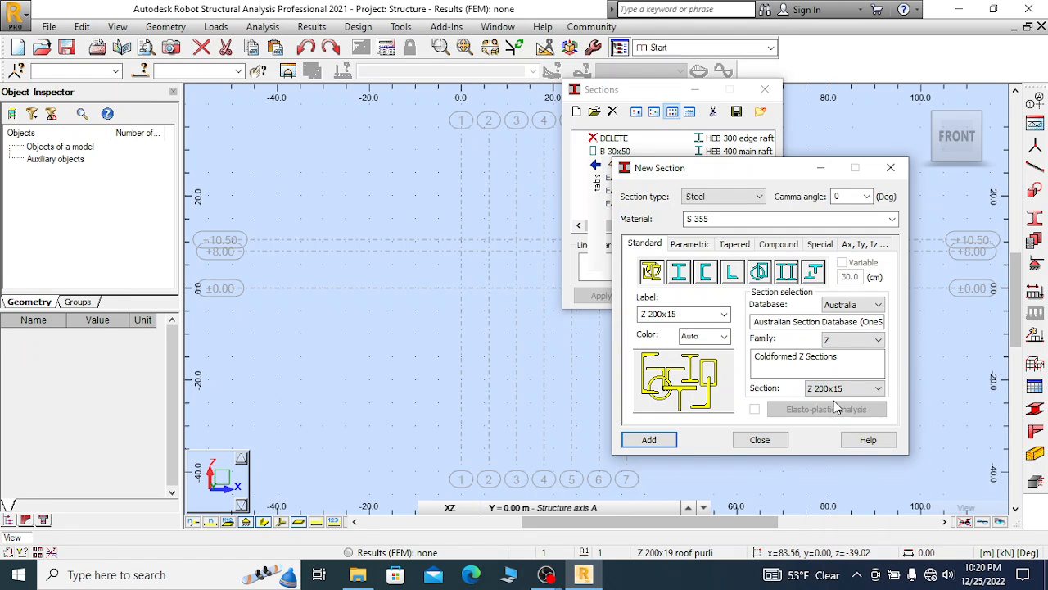
left_click(687, 315)
left_click(687, 315)
left_click(657, 441)
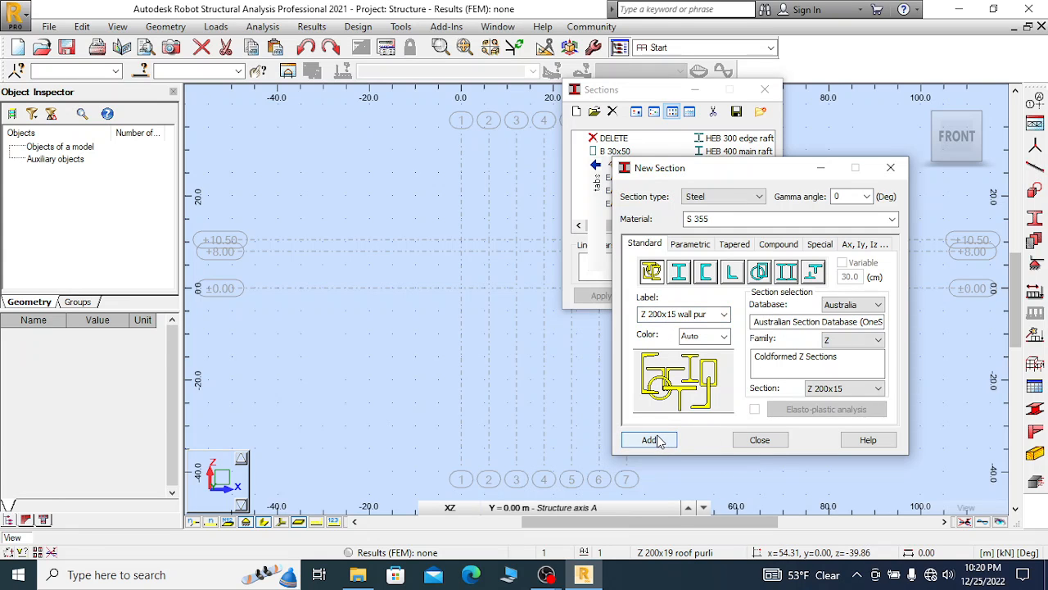
mouse_move(727, 173)
left_mouse_down()
mouse_move(719, 263)
mouse_move(720, 168)
left_mouse_up()
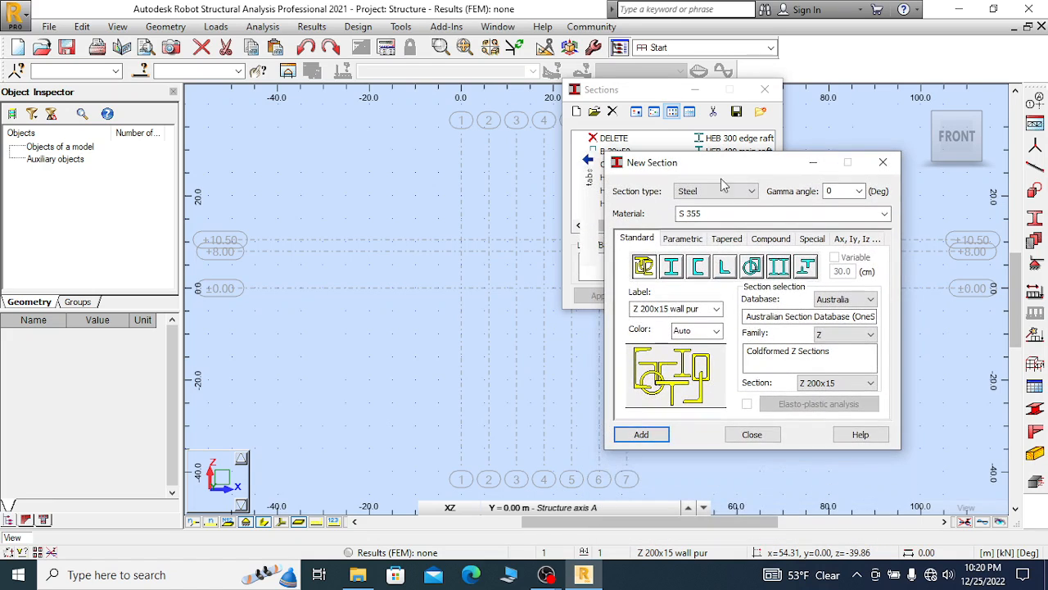
left_click(871, 339)
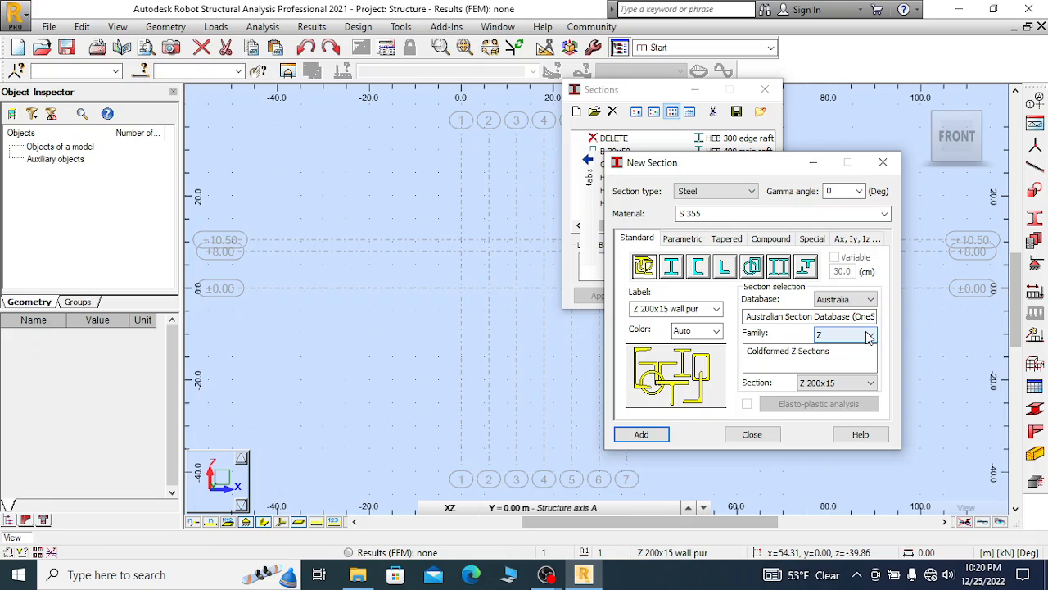
left_click(827, 314)
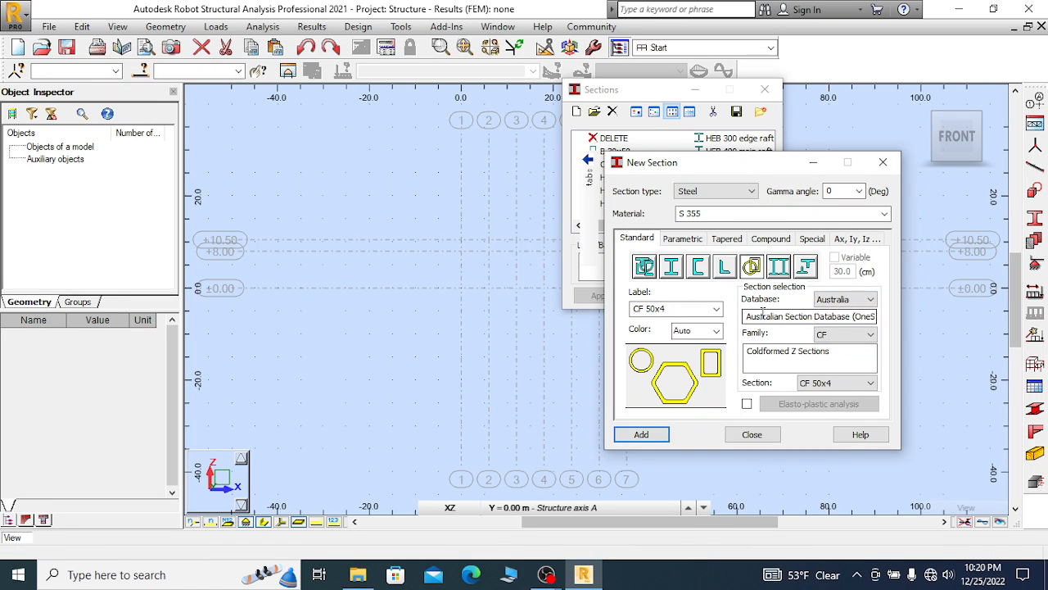
left_click(726, 239)
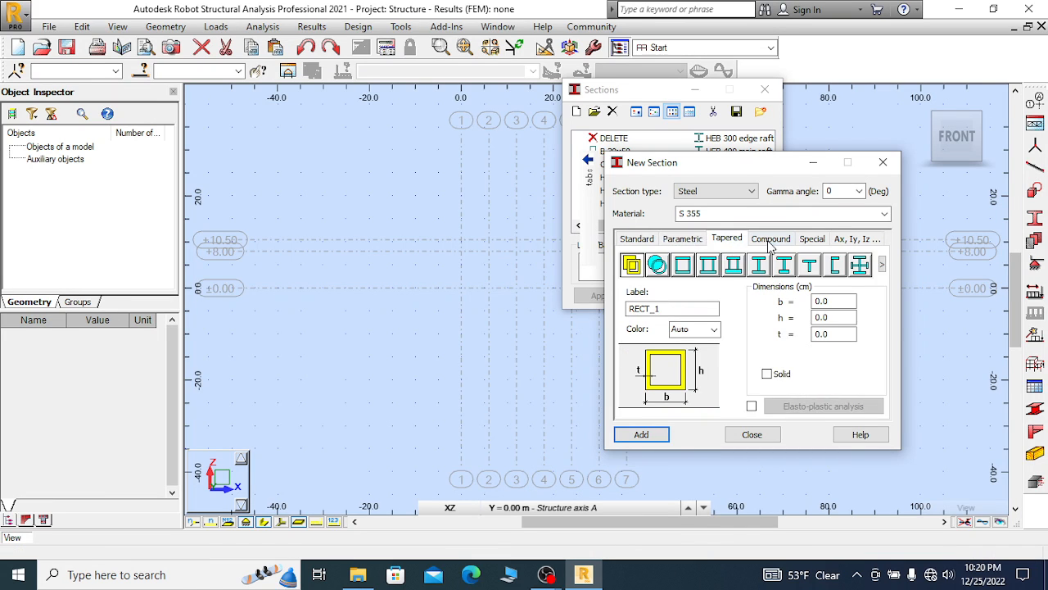
Define a solid circular parametric section with a diameter of 2.5 cm, label it "brace" and add it to the section list
left_click(684, 239)
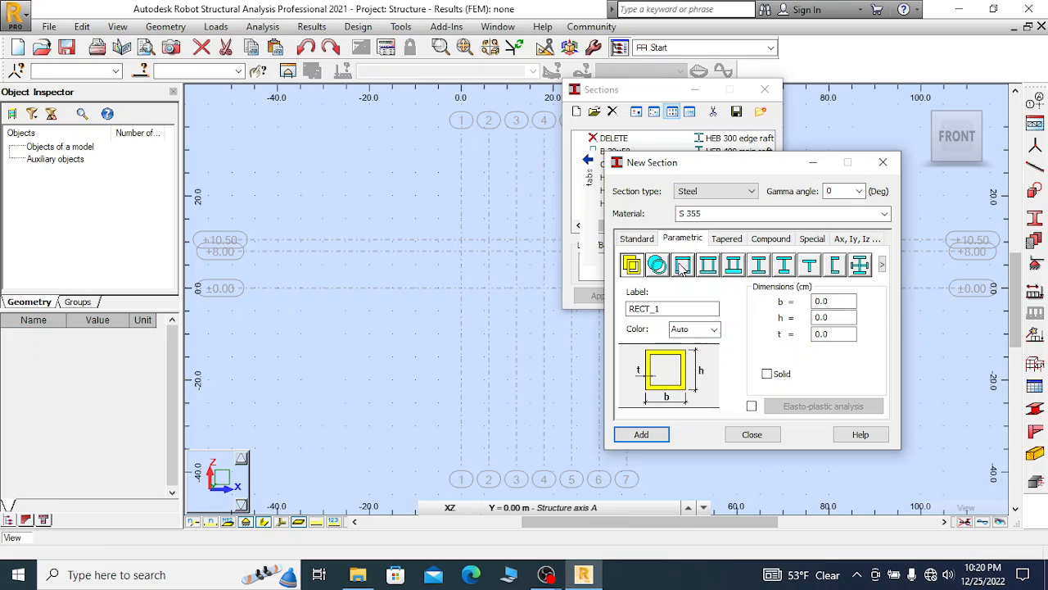
left_click(657, 263)
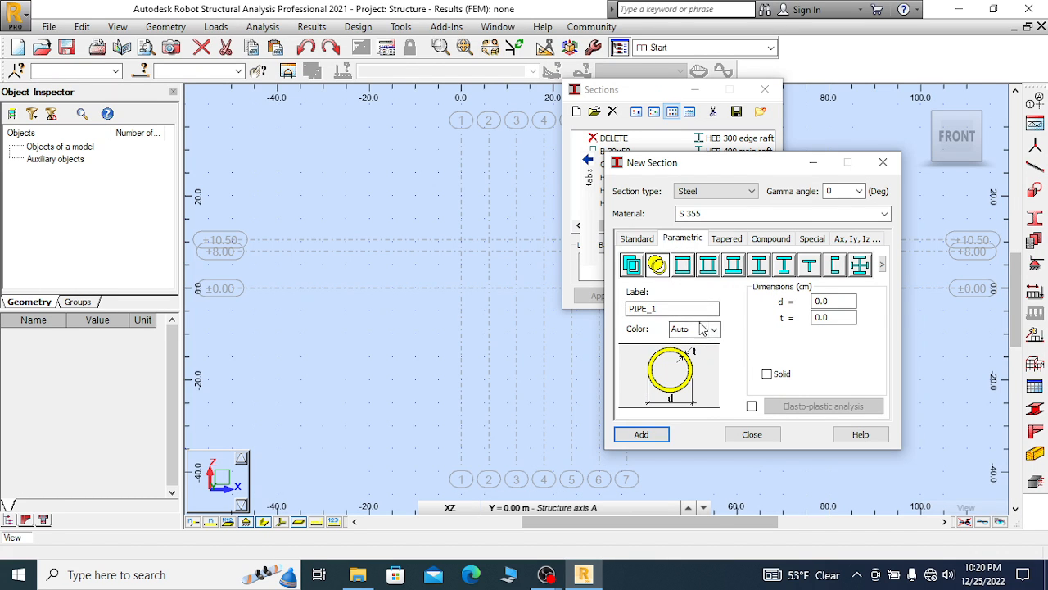
left_click(767, 374)
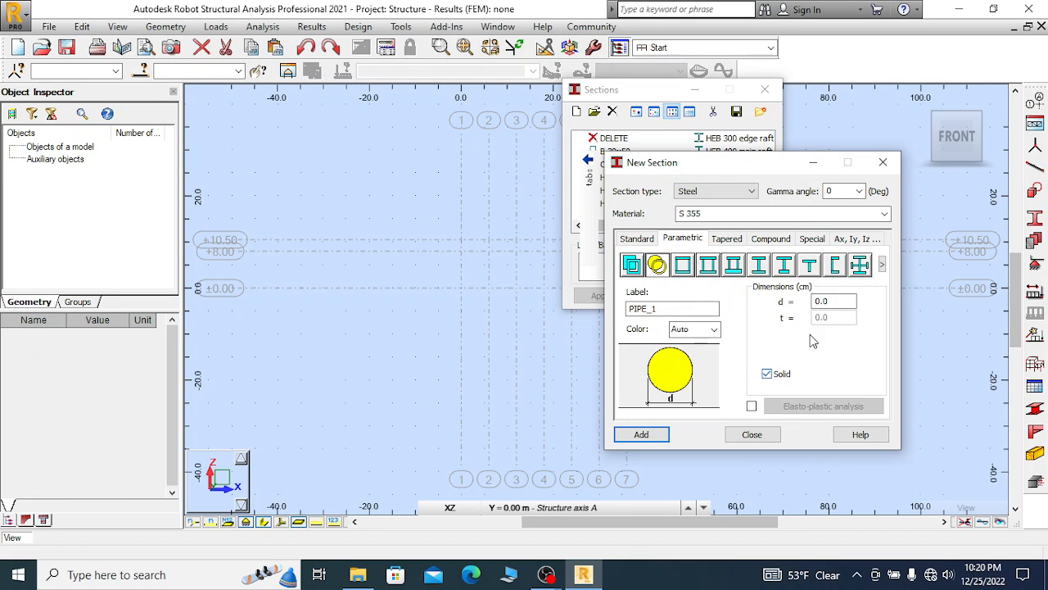
left_click(830, 303)
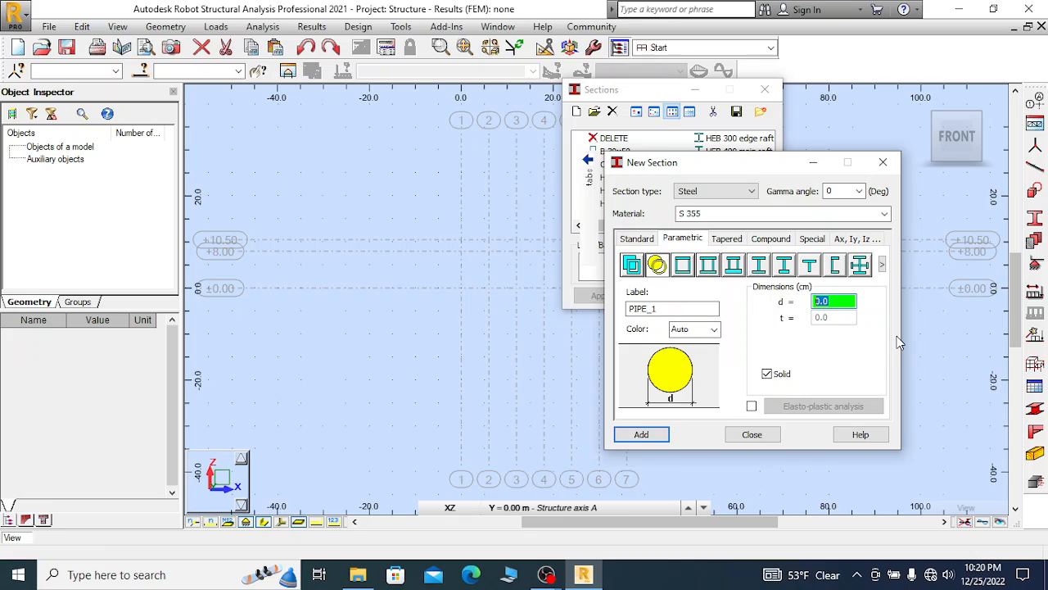
type("2.5")
left_click(665, 308)
double_click(663, 307)
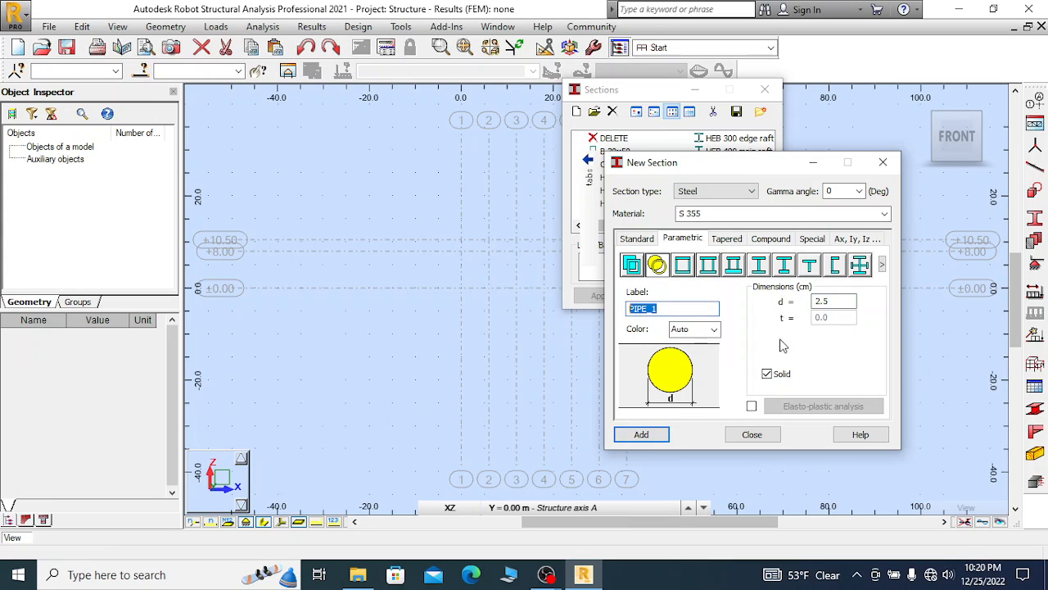
type("brace")
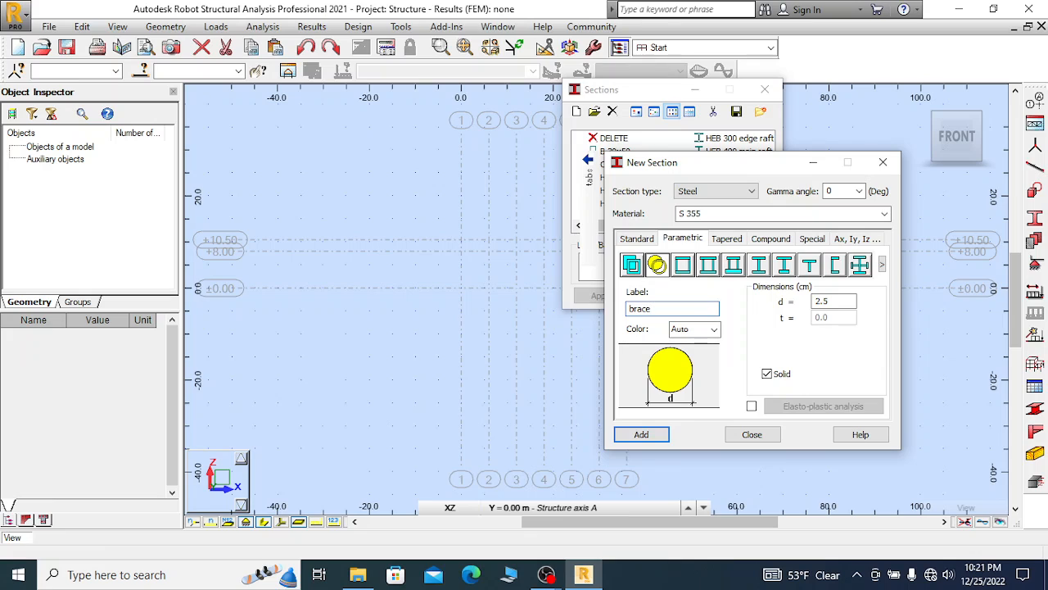
left_click(653, 435)
mouse_move(724, 162)
left_mouse_down()
mouse_move(719, 308)
mouse_move(714, 162)
left_mouse_up()
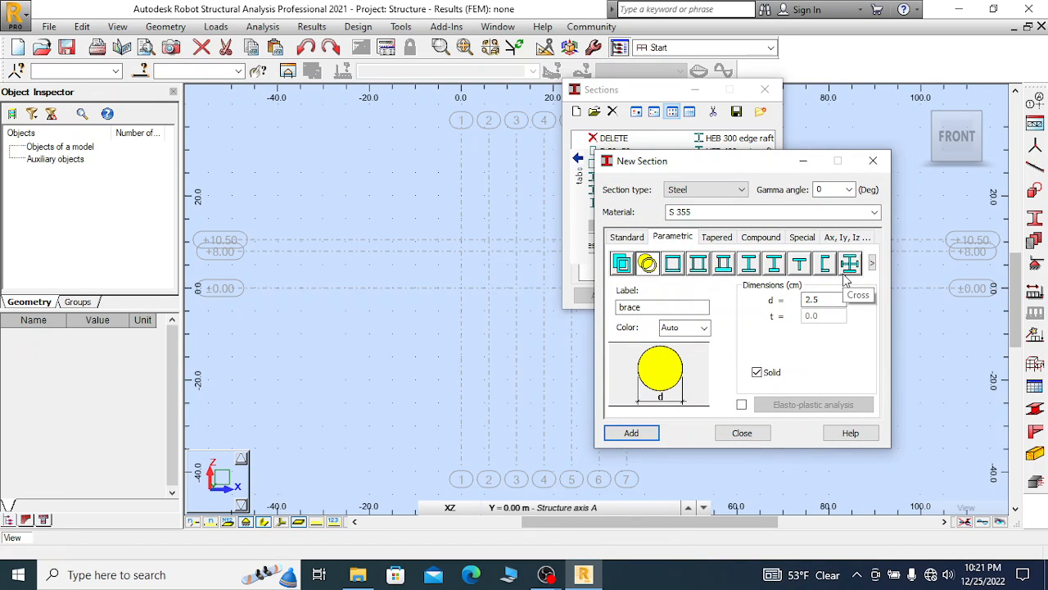
Return to the standard sections, switch the database to Europe and choose the TREC rectangular hollow tube family
left_click(628, 239)
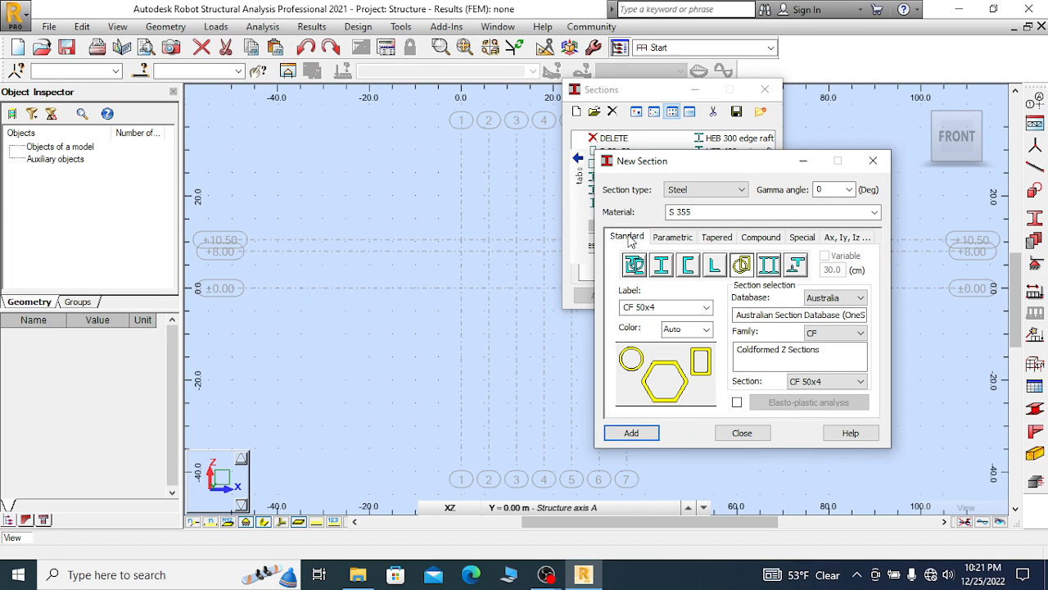
left_click(854, 302)
left_click(833, 311)
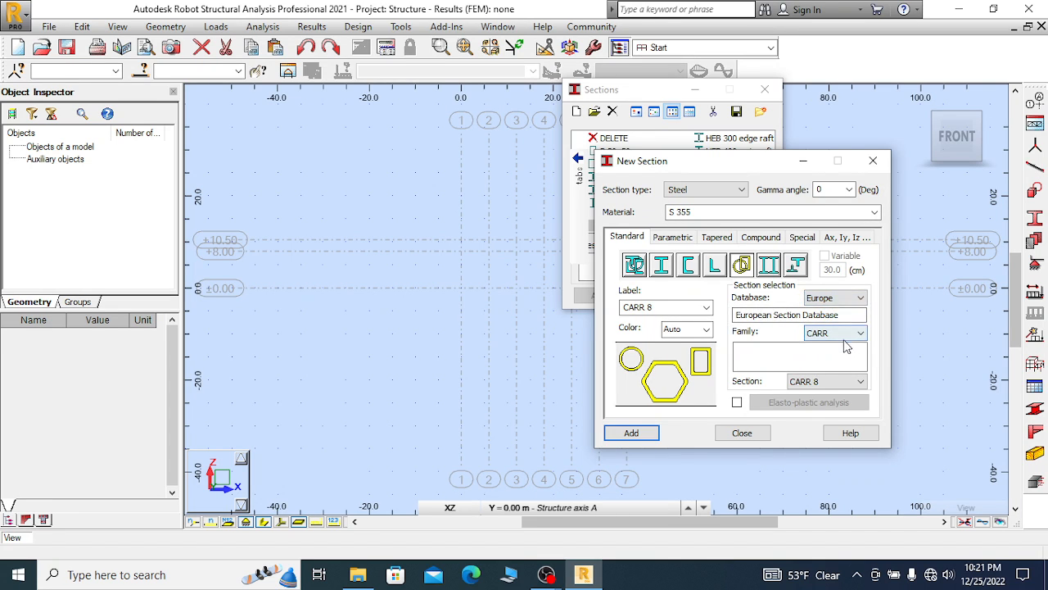
left_click(844, 337)
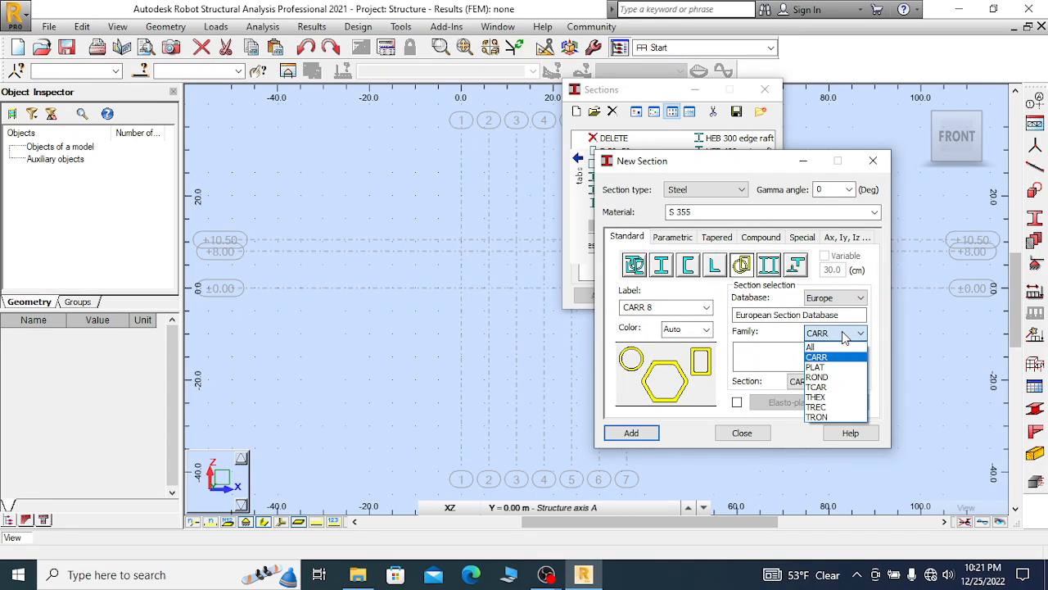
left_click(845, 336)
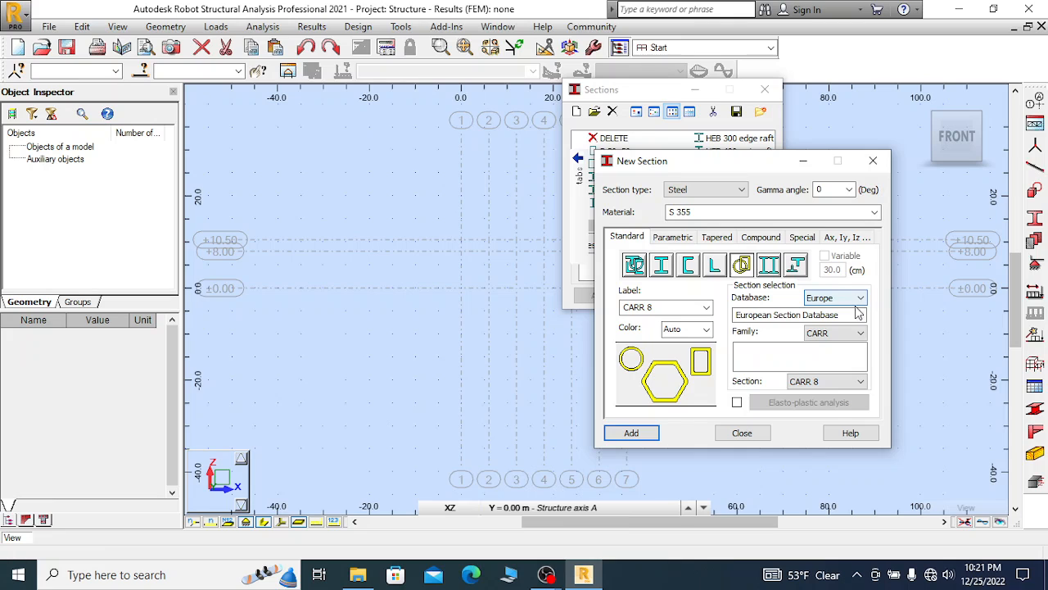
left_click(863, 301)
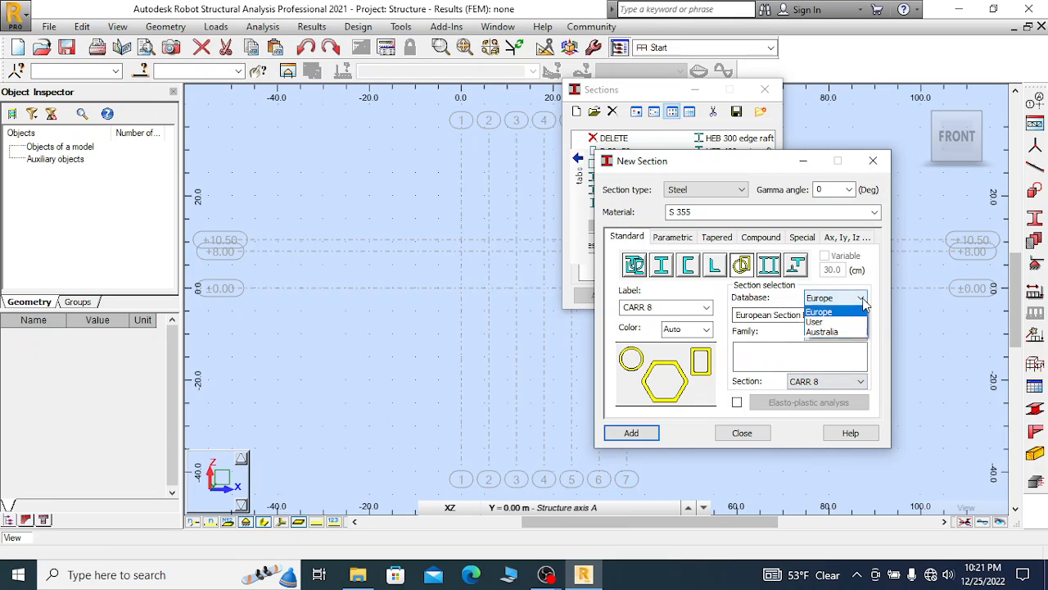
left_click(859, 311)
left_click(858, 332)
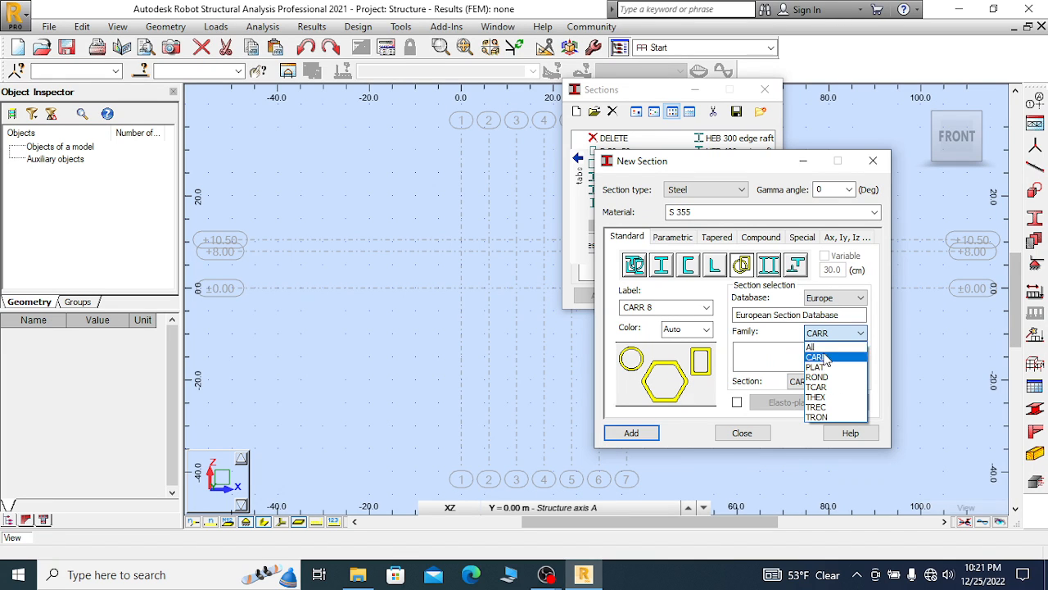
left_click(842, 347)
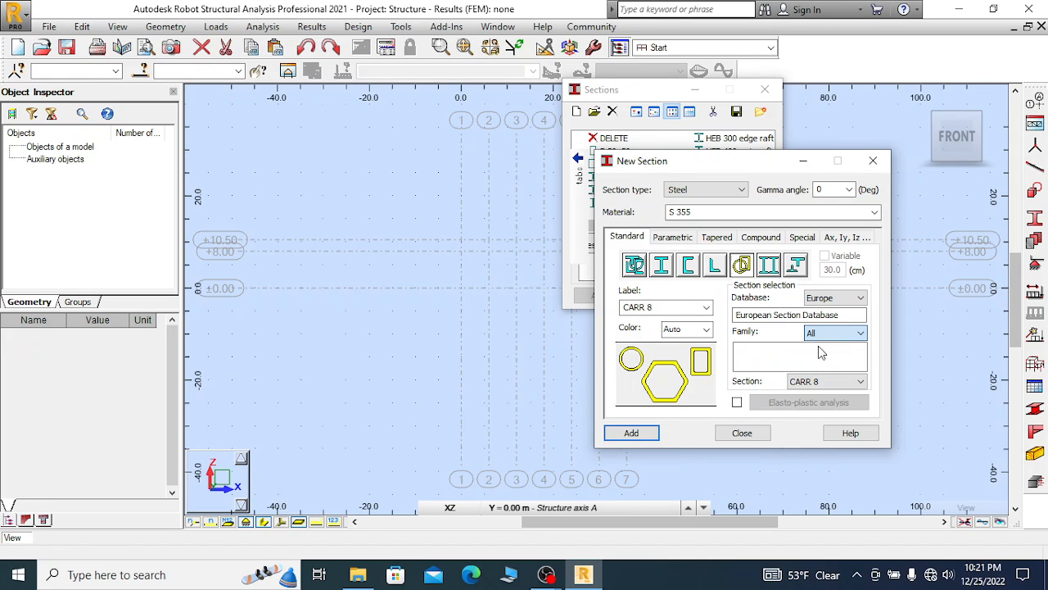
left_click(834, 387)
left_click(833, 386)
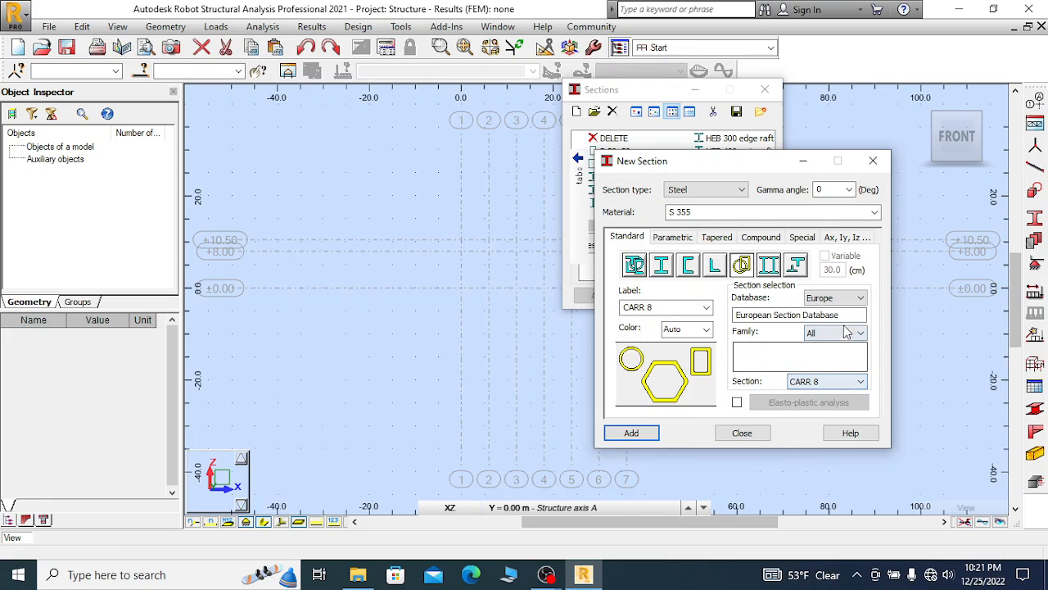
left_click(830, 336)
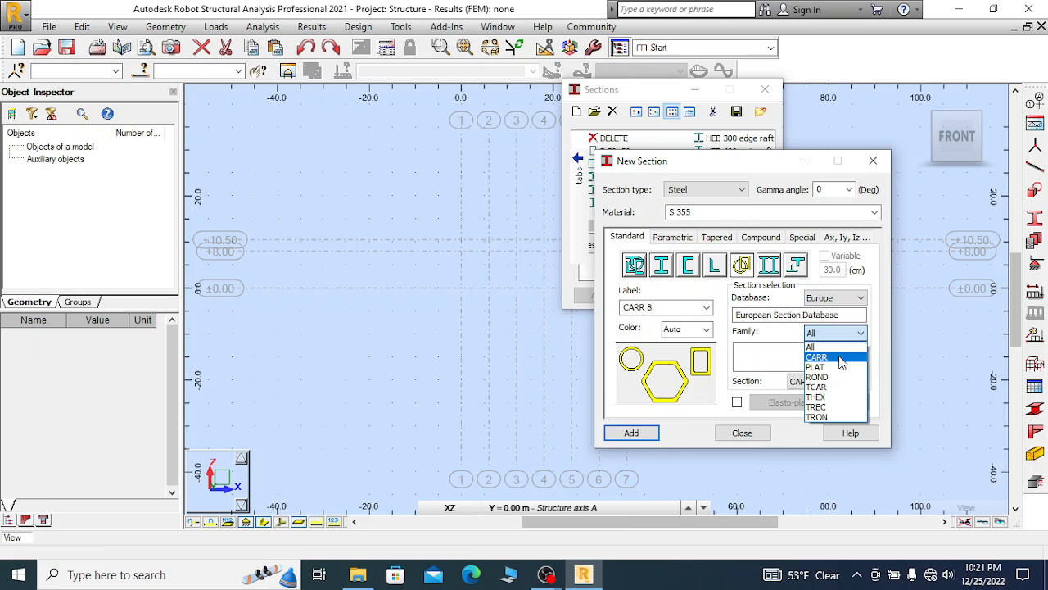
left_click(827, 406)
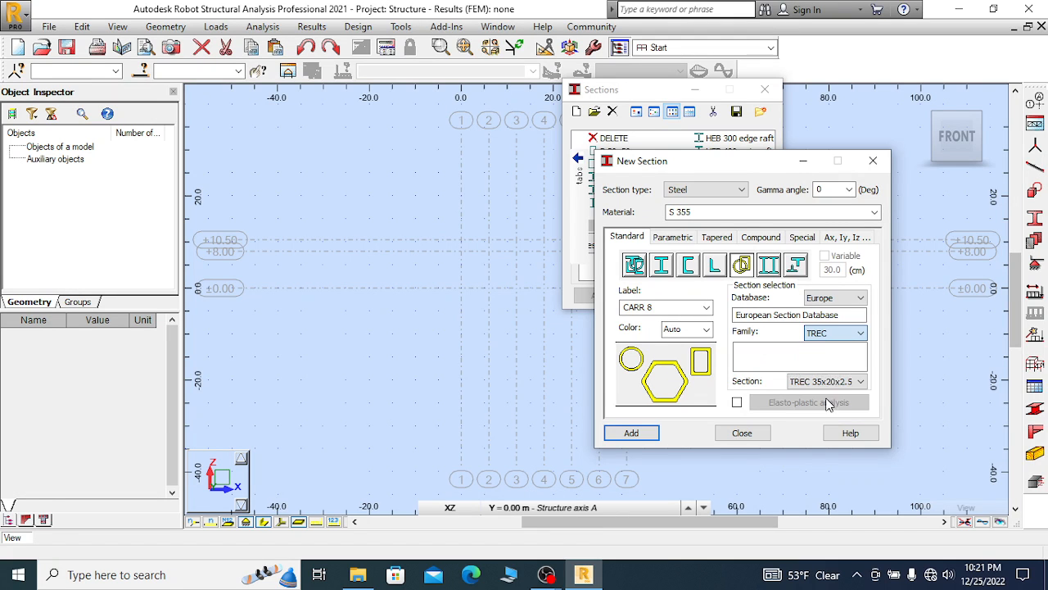
Select the TREC 200x100x8 profile for the new hollow section
left_click(862, 382)
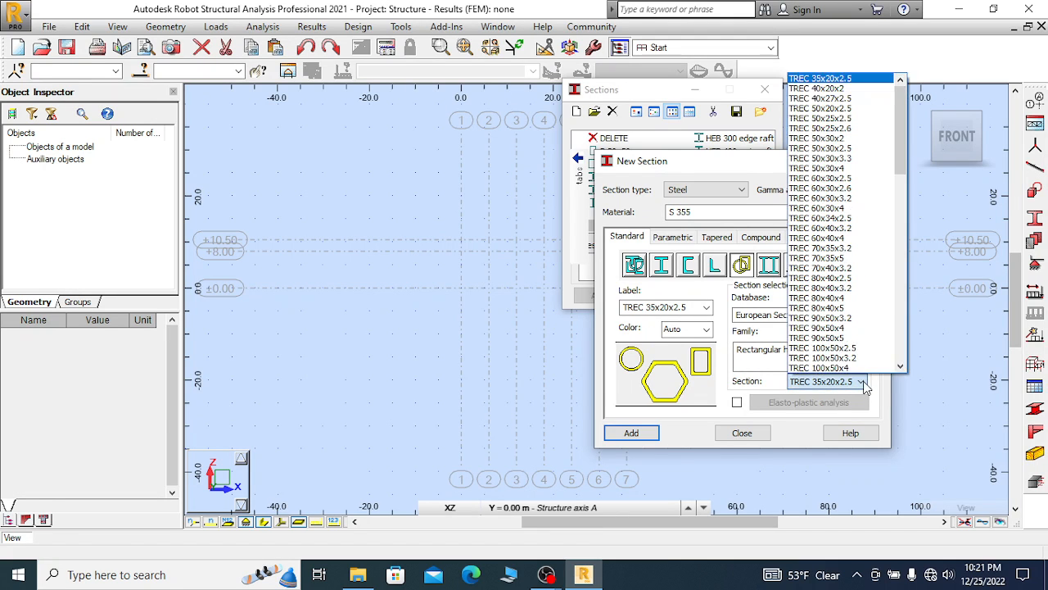
scroll(834, 244, "down", 4)
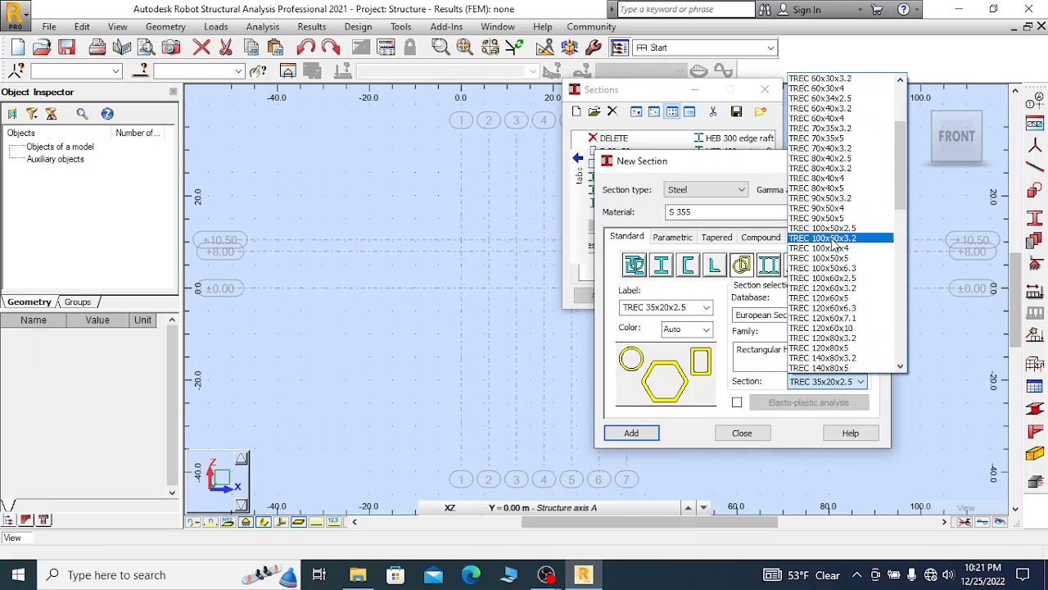
scroll(848, 279, "down", 2)
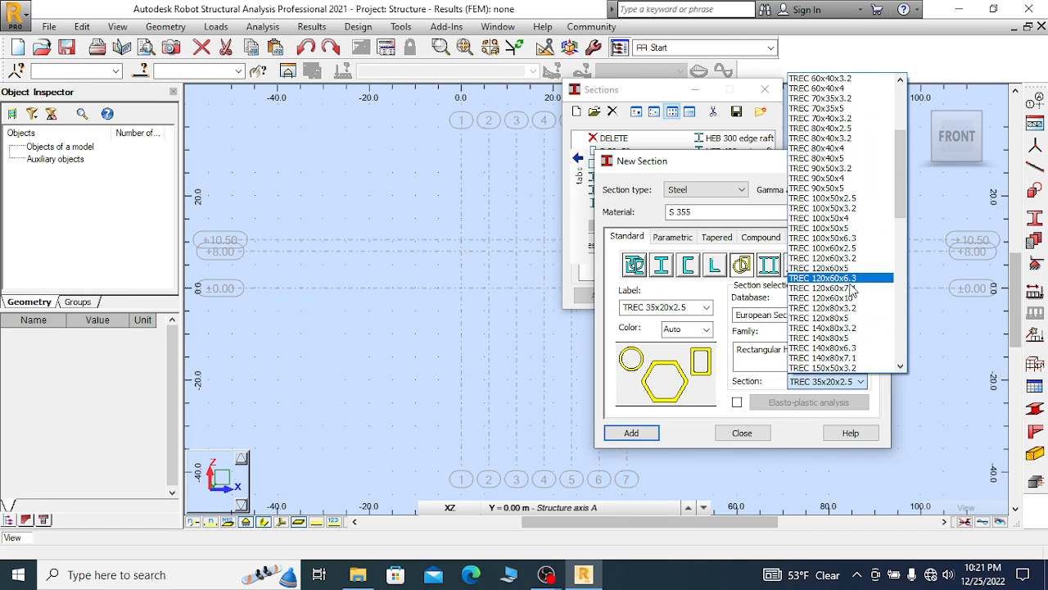
scroll(854, 297, "down", 1)
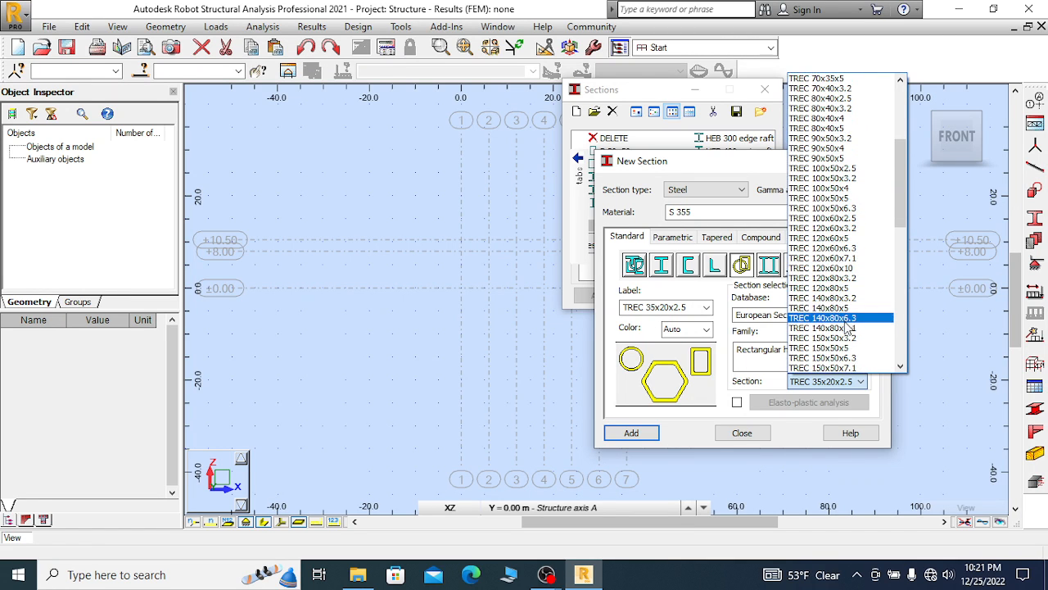
scroll(846, 338, "down", 3)
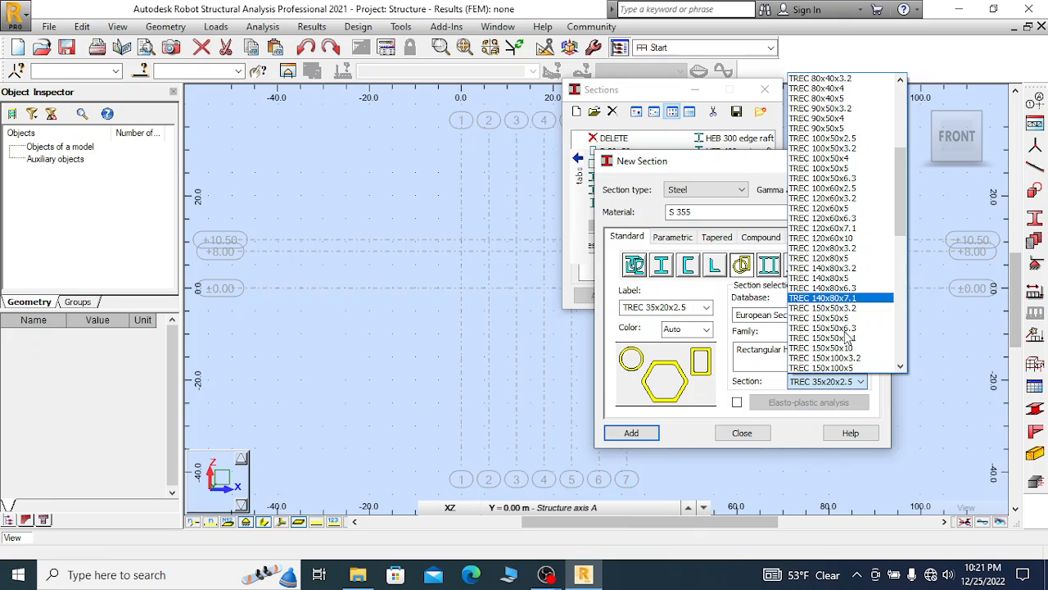
scroll(846, 338, "down", 3)
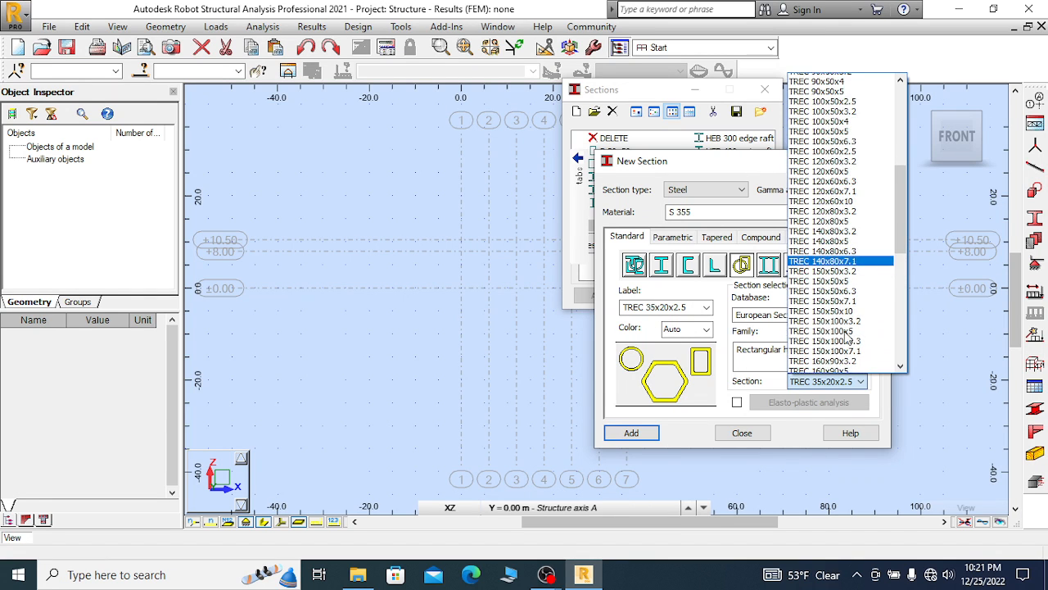
scroll(846, 338, "down", 1)
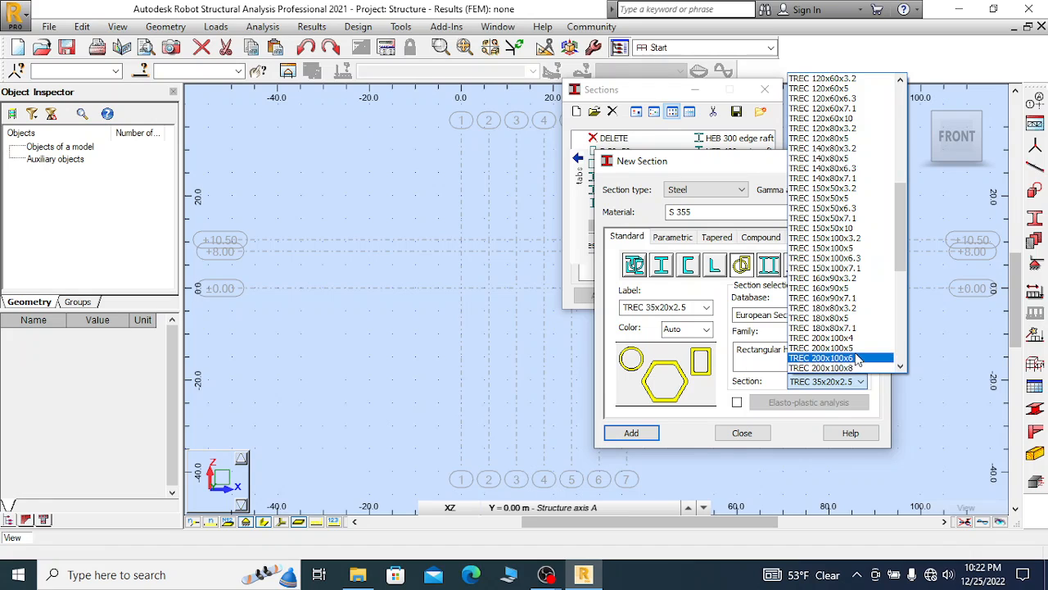
left_click(851, 369)
left_click(852, 332)
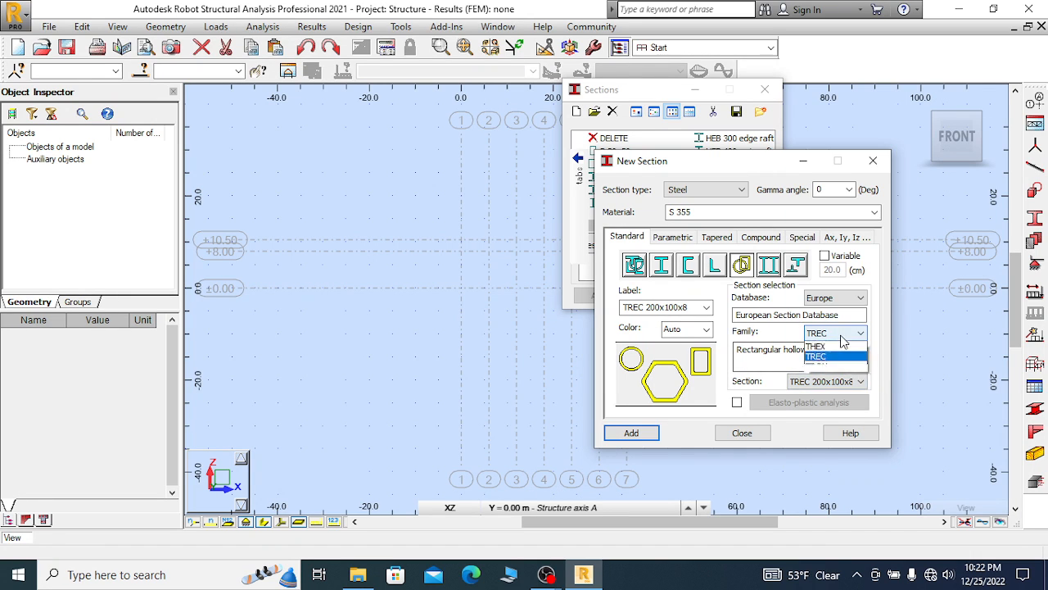
left_click(851, 332)
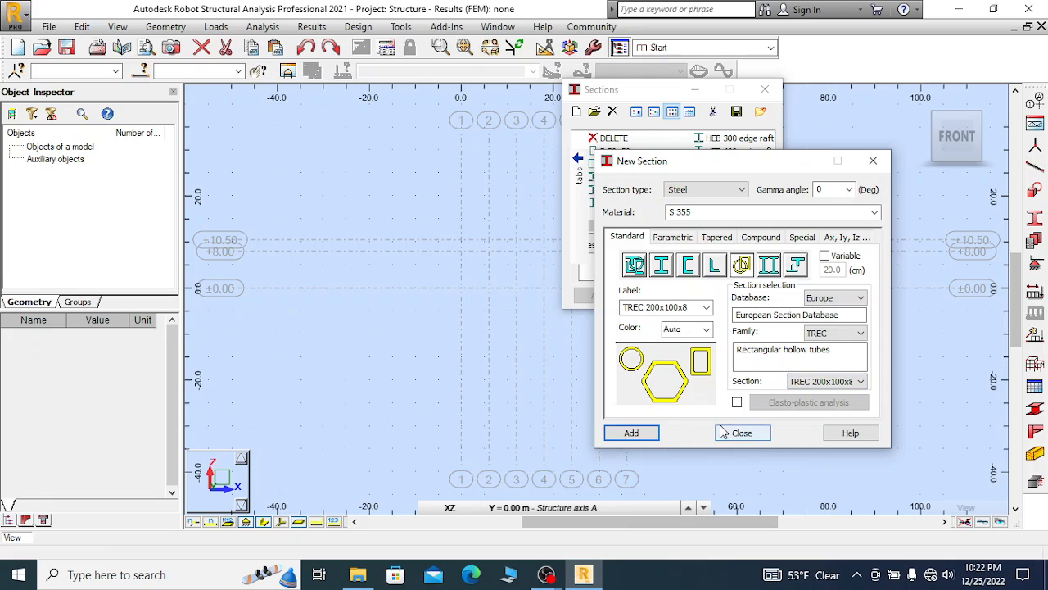
Label the TREC 200x100x4 hollow section "TREC 200 tie beam100x4" and add it to the section list
left_click(696, 308)
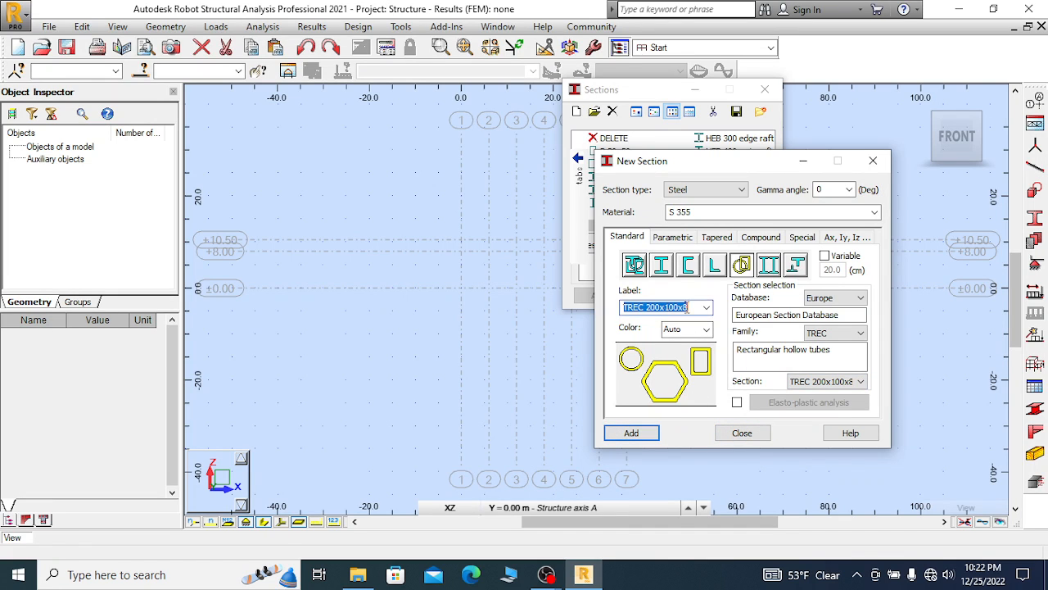
left_click(696, 307)
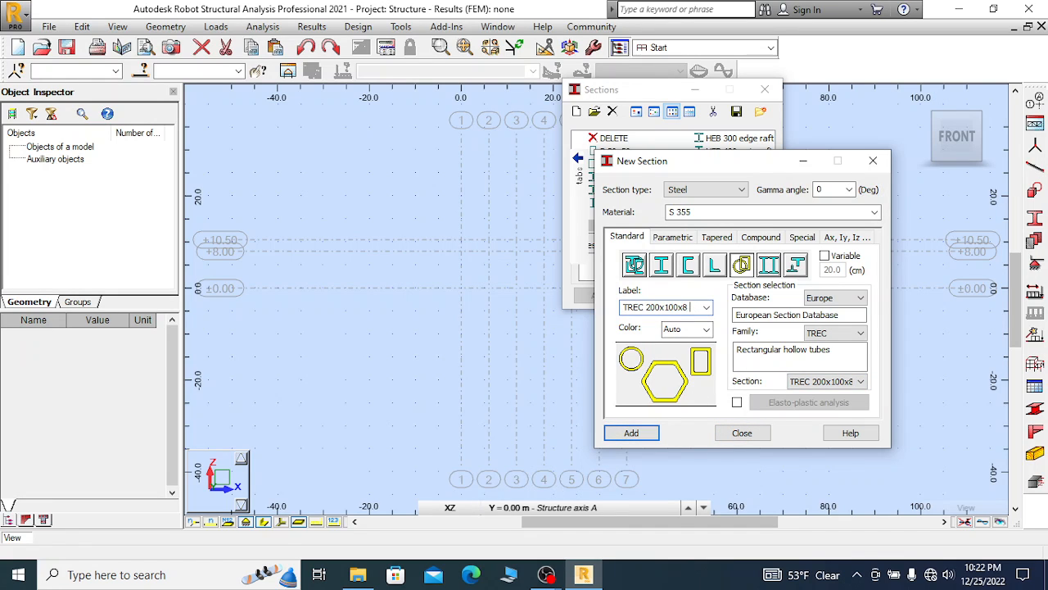
type("ti")
key("BackSpace")
key("BackSpace")
key("BackSpace")
key("BackSpace")
type("tie beam")
left_click(638, 437)
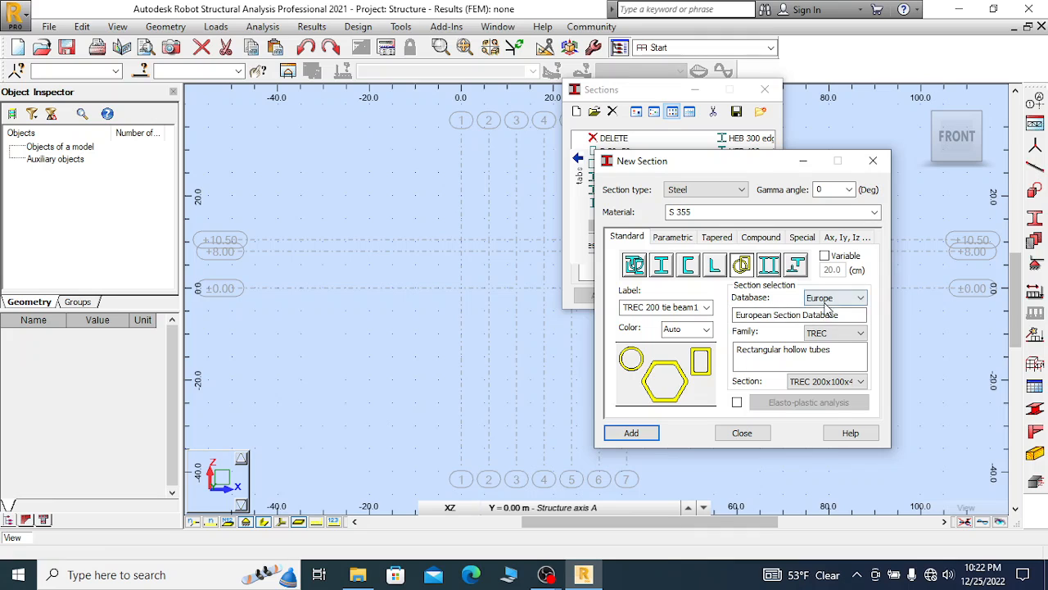
left_click(631, 432)
Finish defining sections by closing both section dialogs, and switch the model from the front view to the 3D home view
left_click(826, 343)
left_click(742, 432)
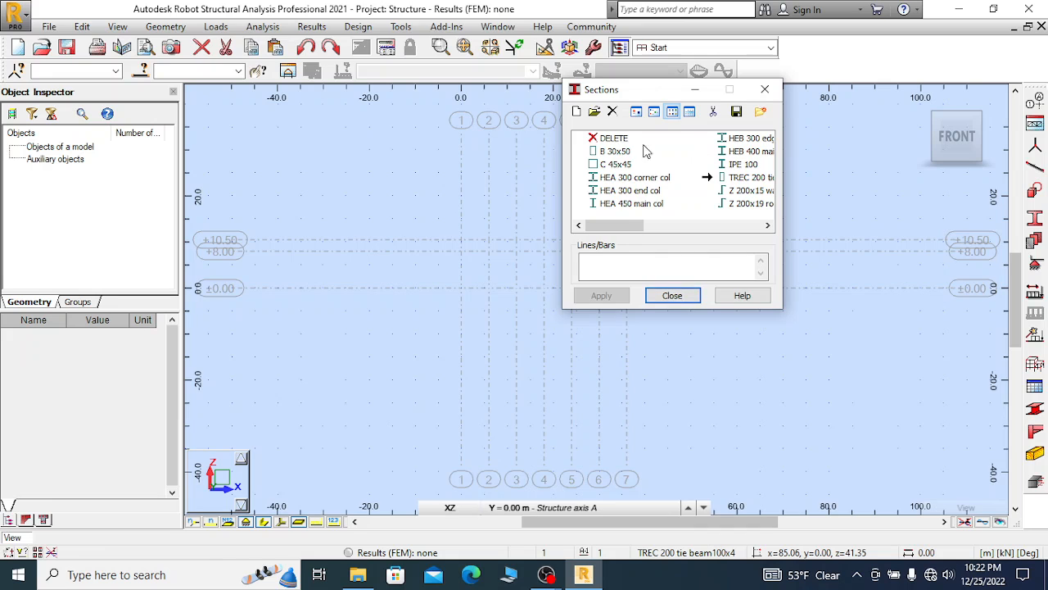
left_click(671, 295)
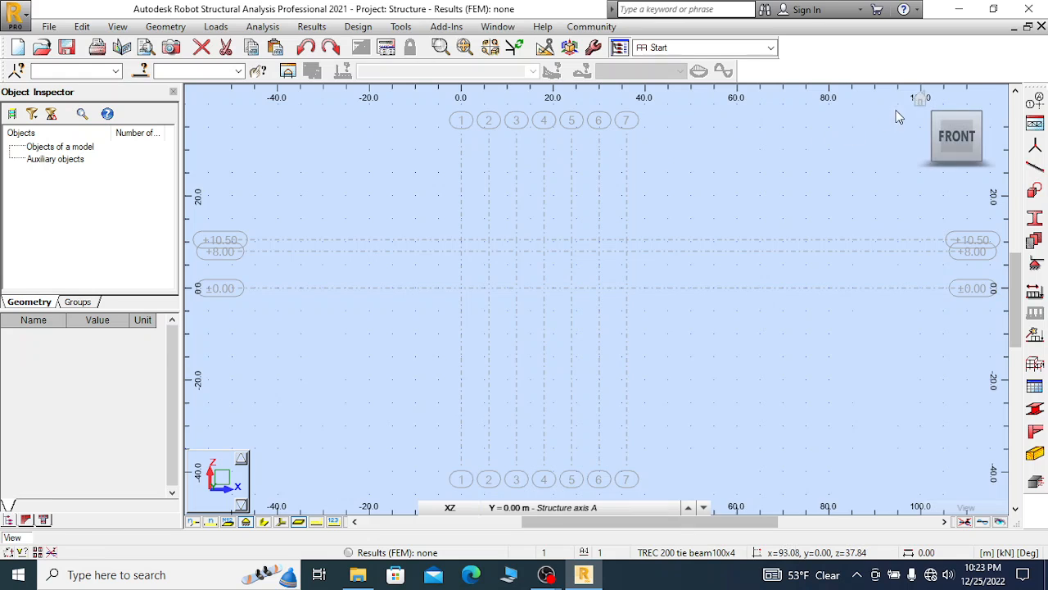
left_click(921, 100)
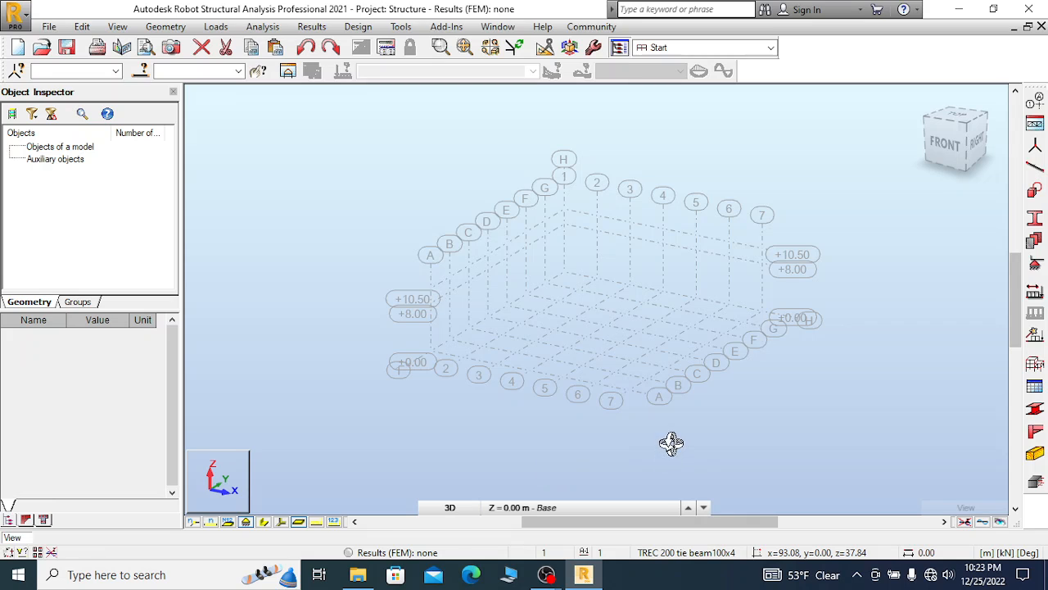
Reopen the list of defined sections, check its entries and close it
left_click(1034, 218)
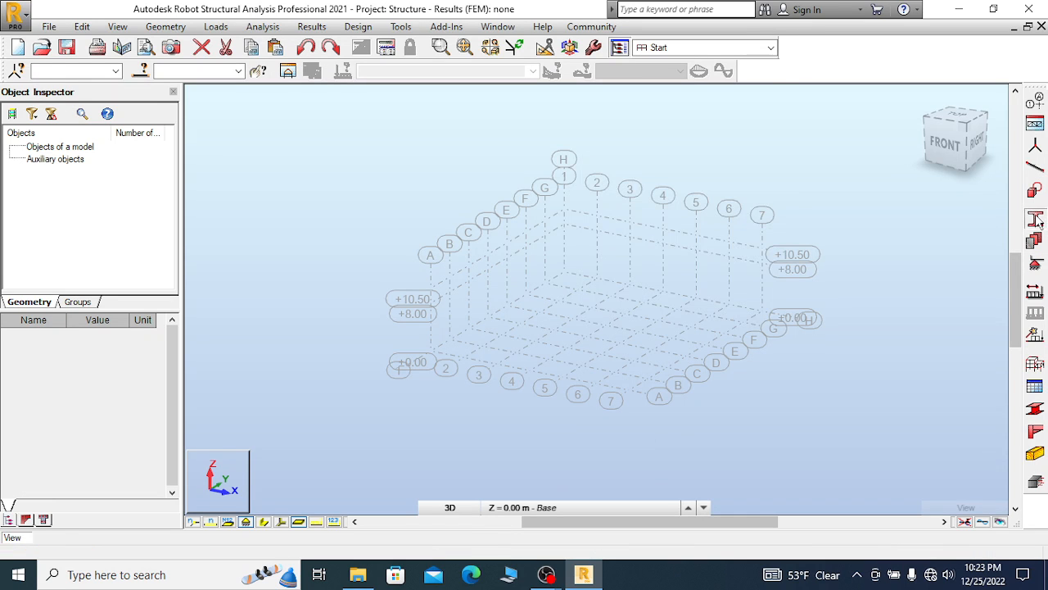
left_click_drag(637, 93, 809, 66)
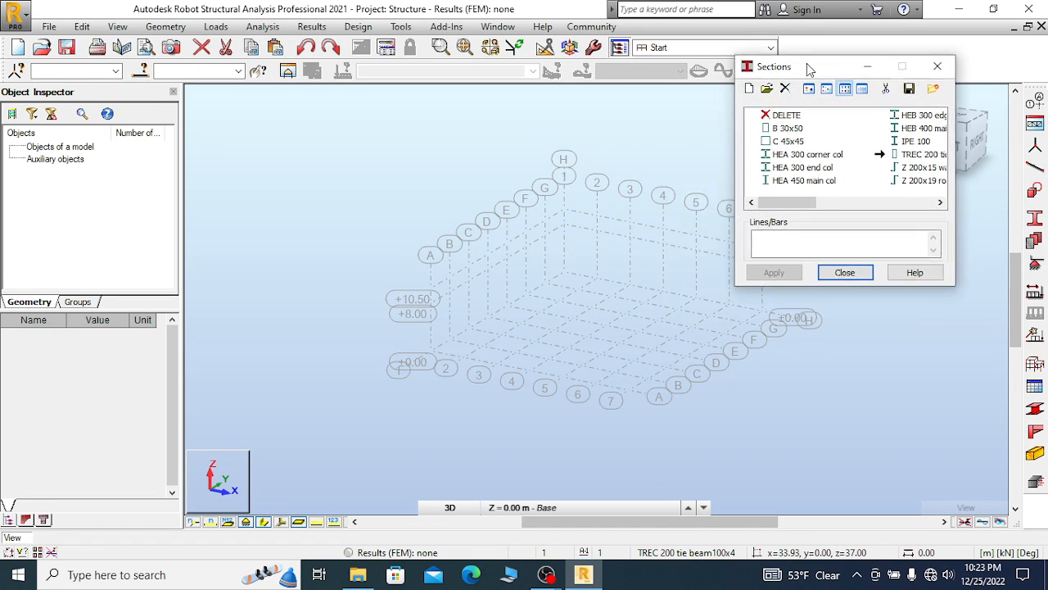
left_click(938, 66)
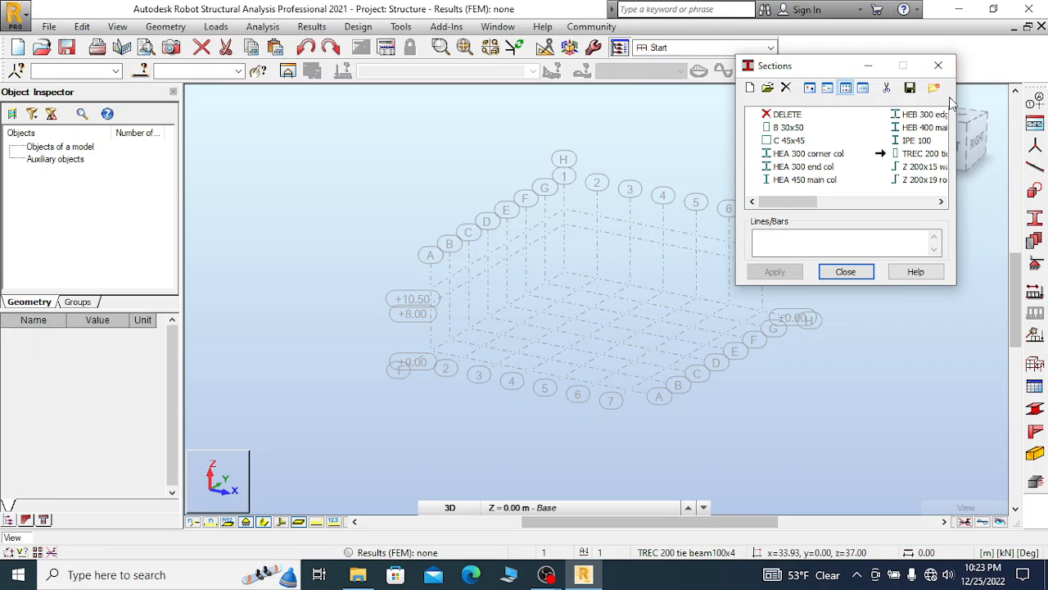
Draw two HEA 300 corner col simple bars on axis H at grid lines 1 and 7, from 0.00 to 8.00 m
left_click(1037, 170)
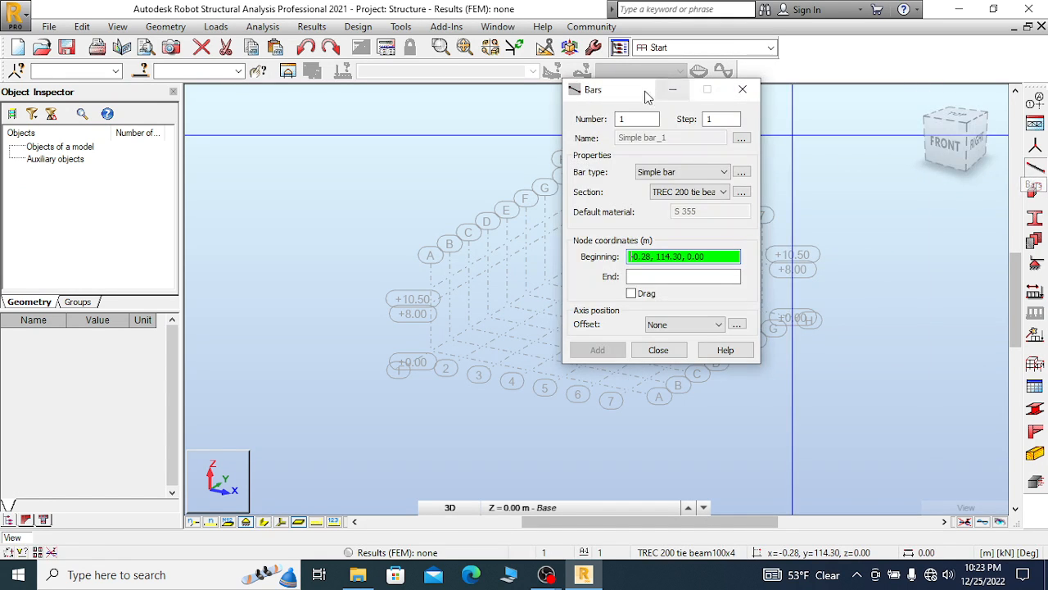
left_click_drag(647, 94, 895, 96)
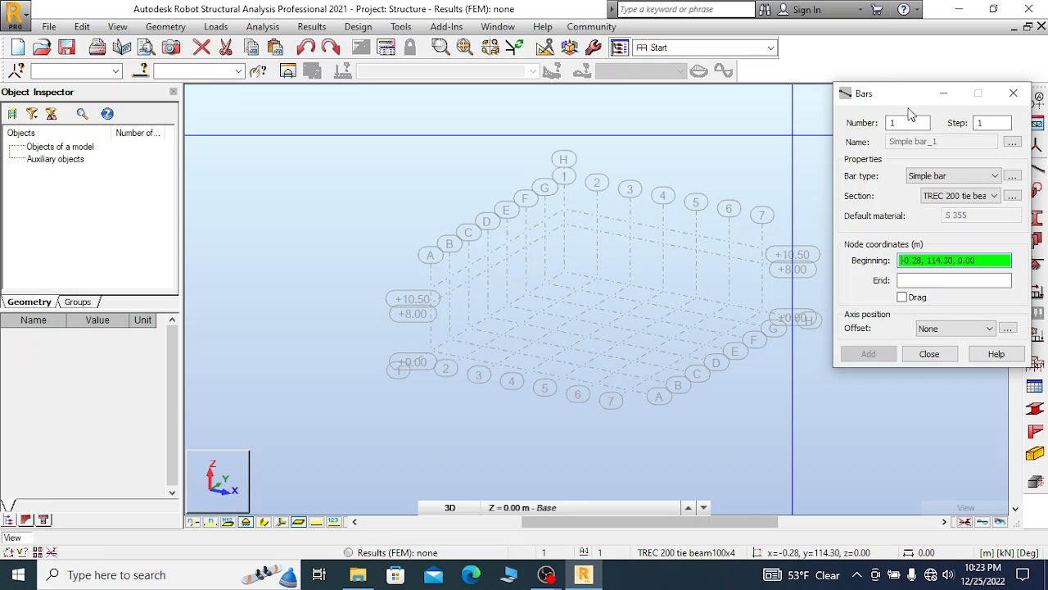
left_click(962, 176)
left_click(962, 177)
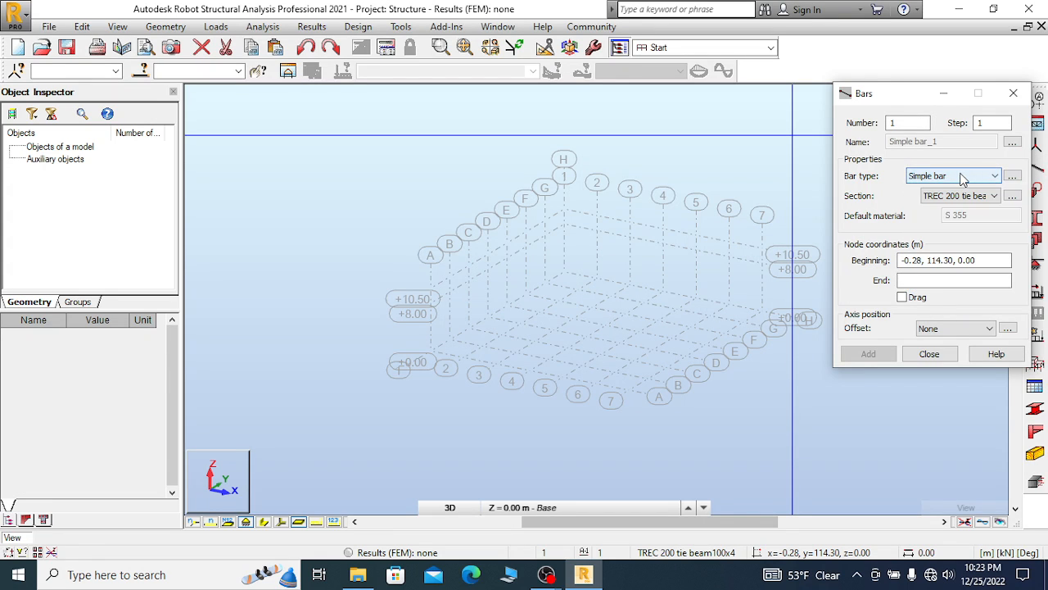
left_click(961, 176)
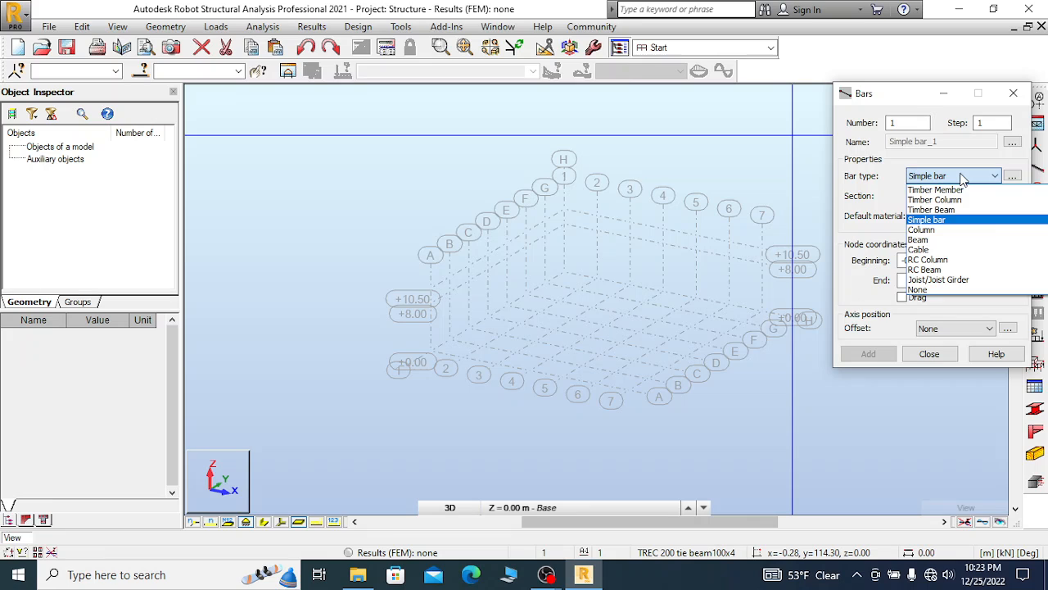
left_click(970, 220)
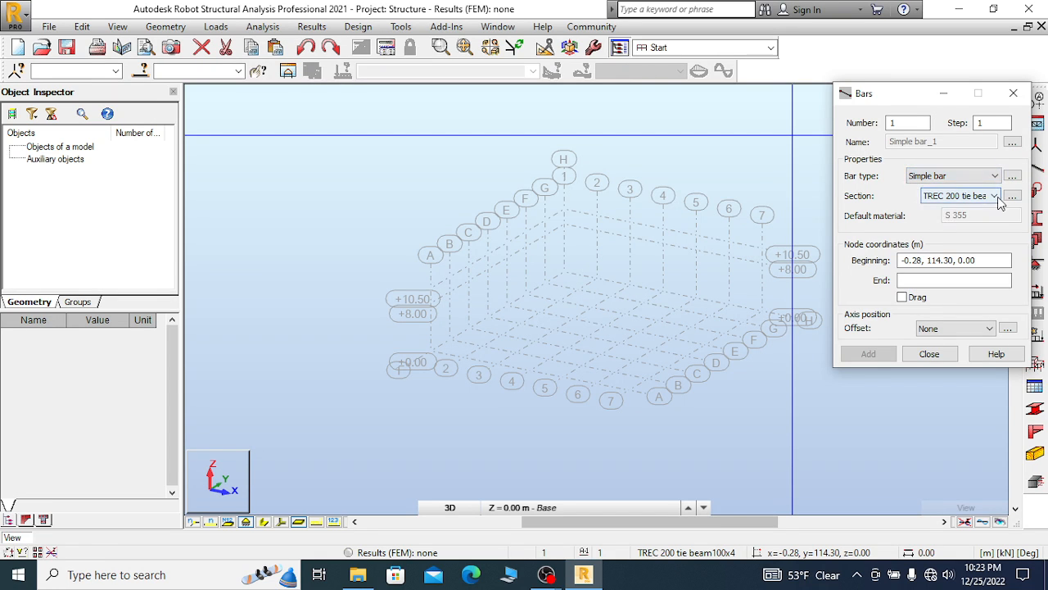
left_click(994, 198)
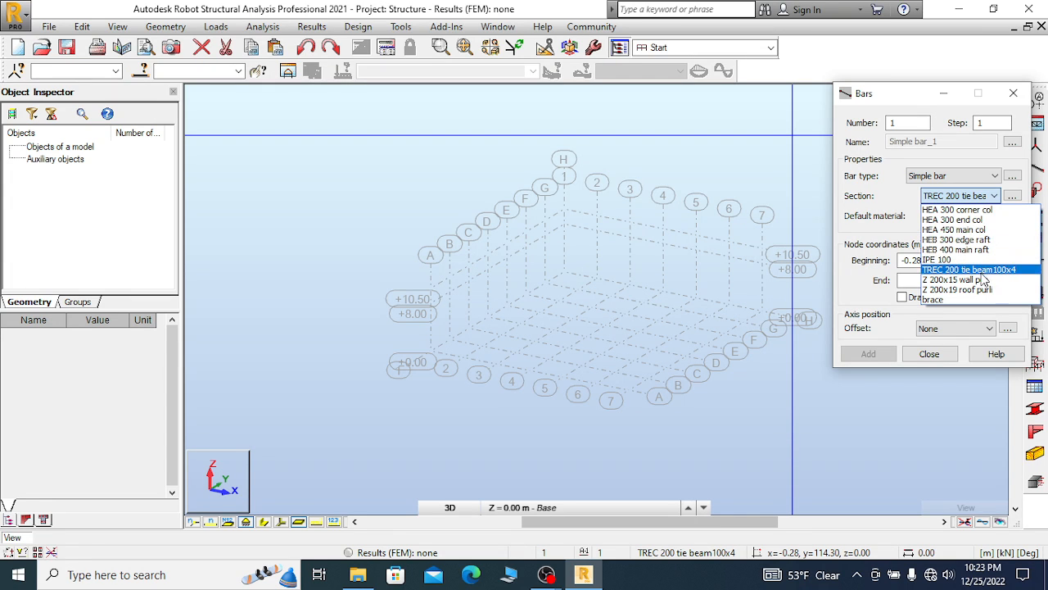
left_click(956, 210)
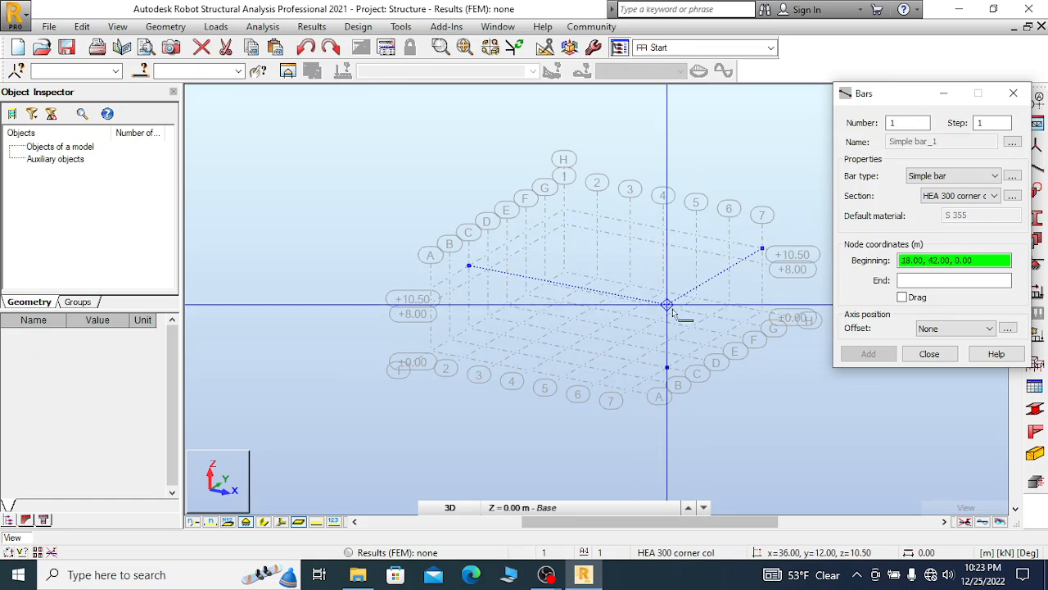
left_click(762, 312)
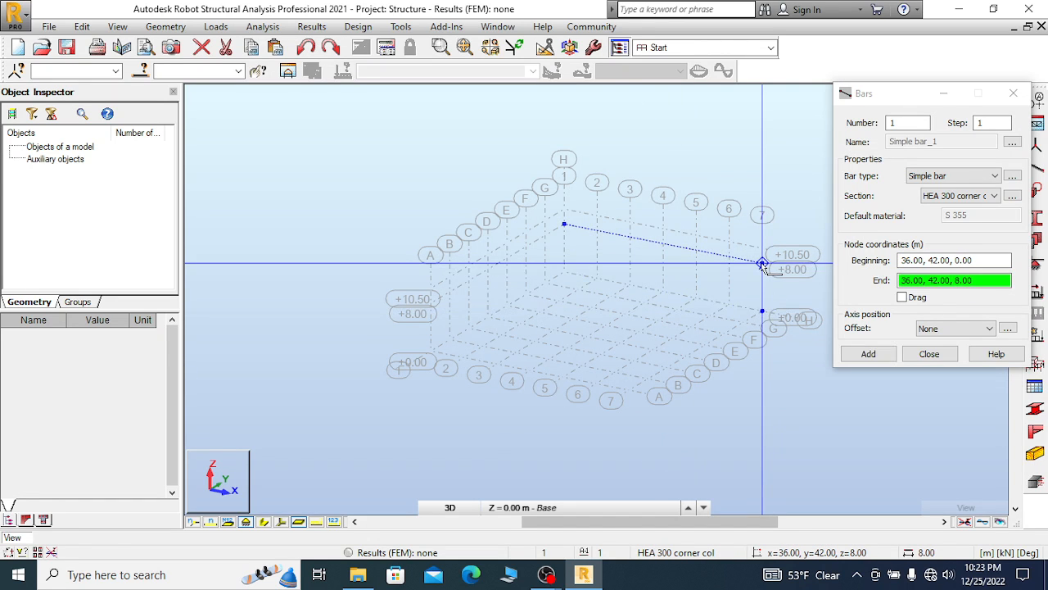
left_click(762, 263)
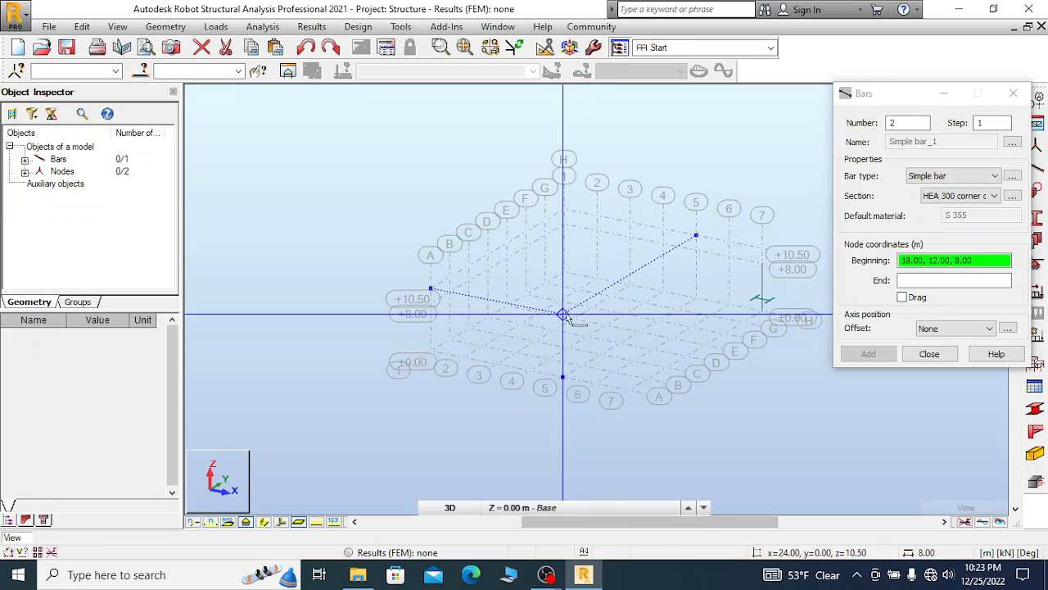
left_click(564, 272)
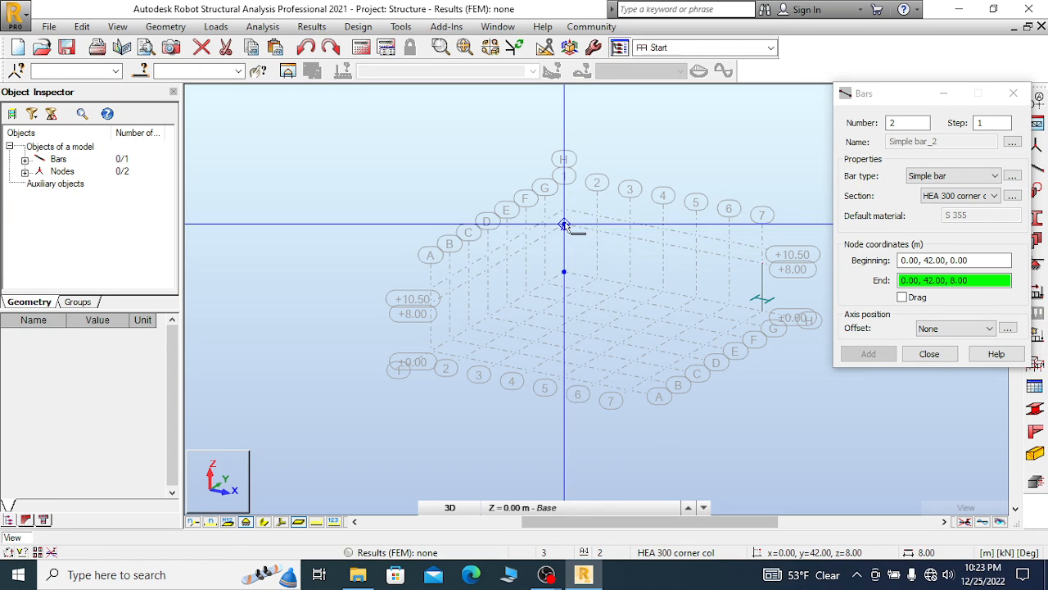
left_click(564, 225)
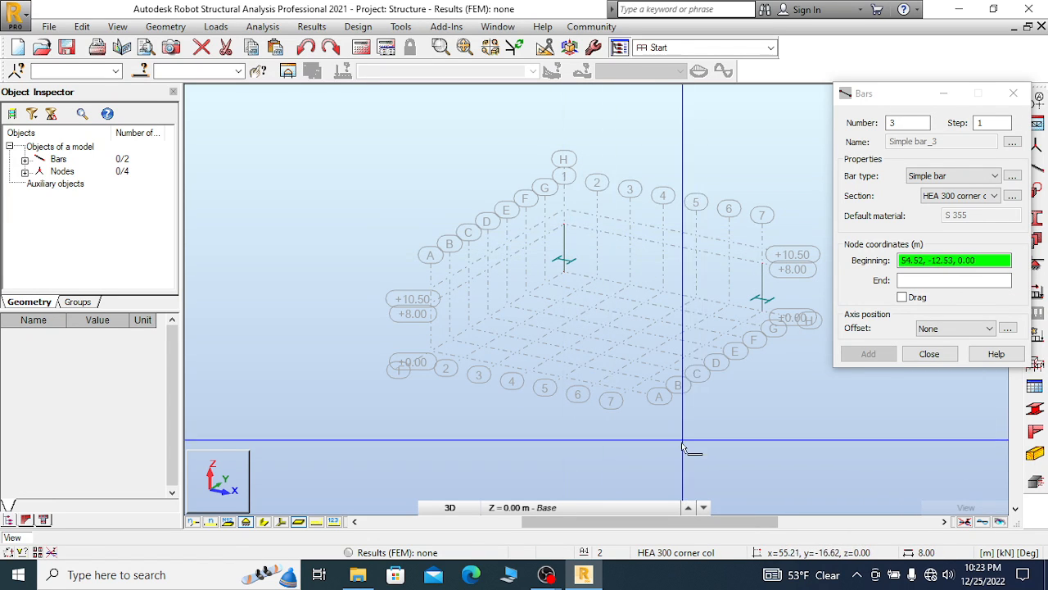
Draw two HEB 300 edge raft bars on axis H from the corner column tops to the ridge at 18.00, 42.00, 10.50
scroll(527, 317, "up", 1)
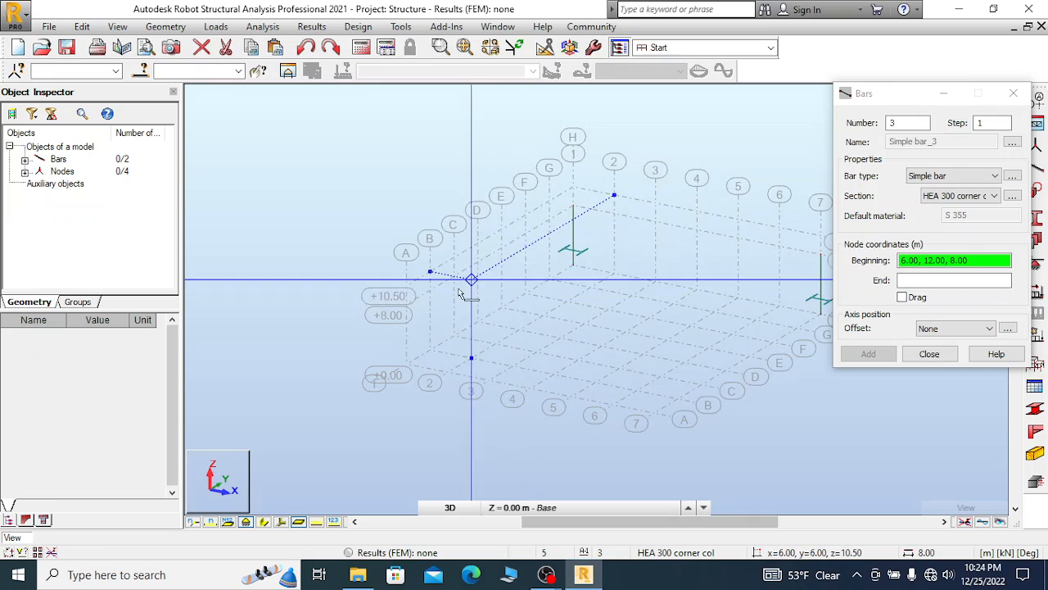
scroll(456, 308, "down", 1)
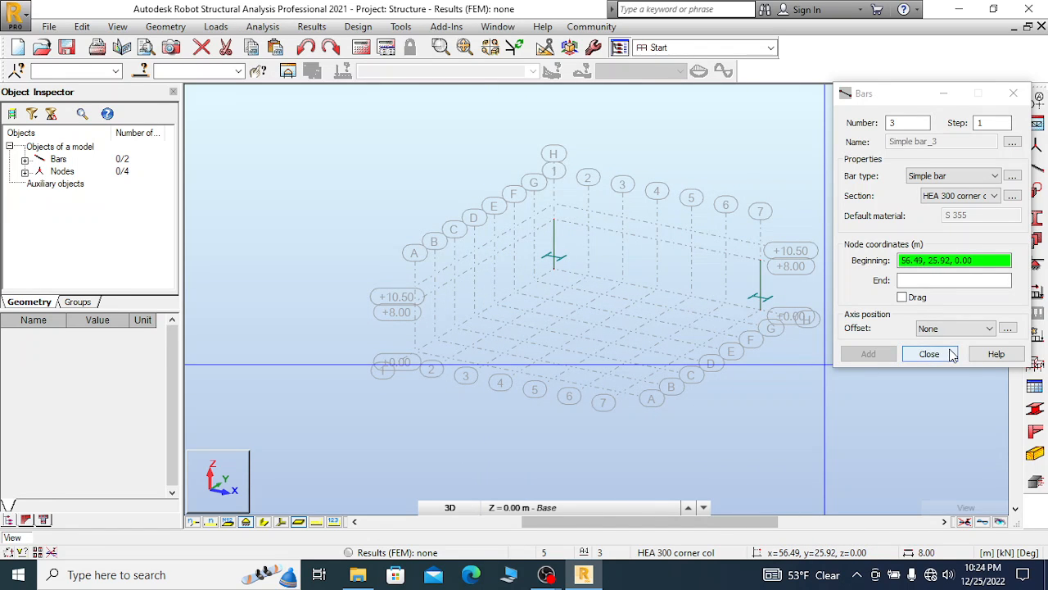
left_click(969, 177)
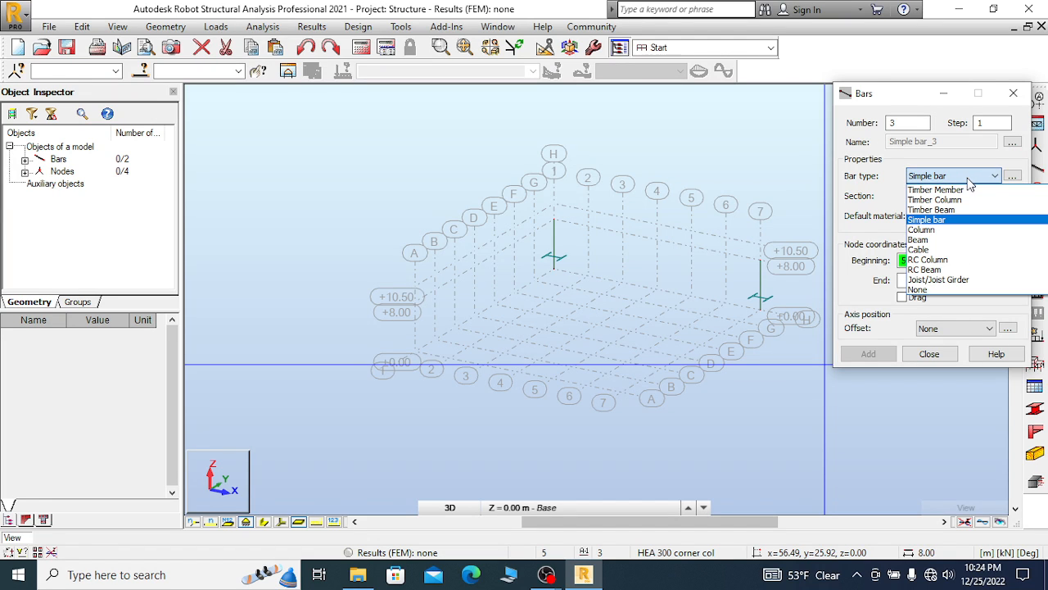
left_click(969, 181)
left_click(993, 197)
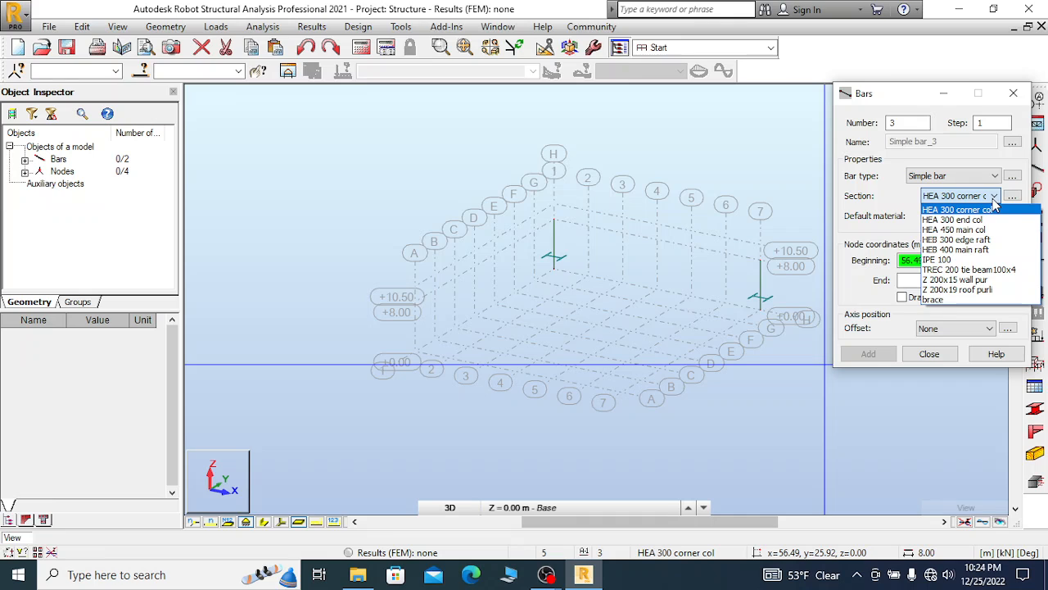
left_click(983, 243)
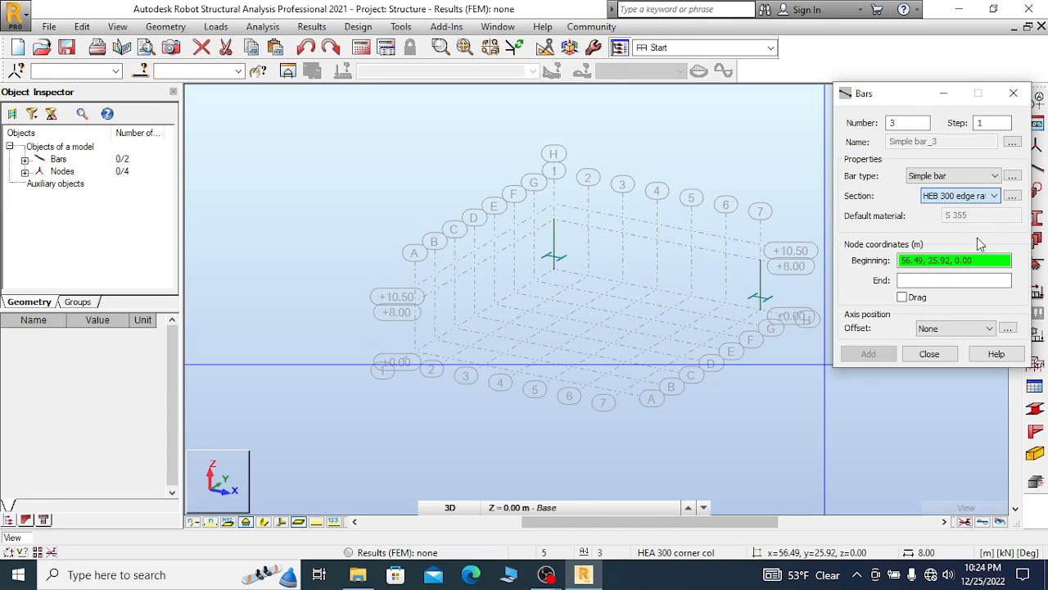
left_click(555, 220)
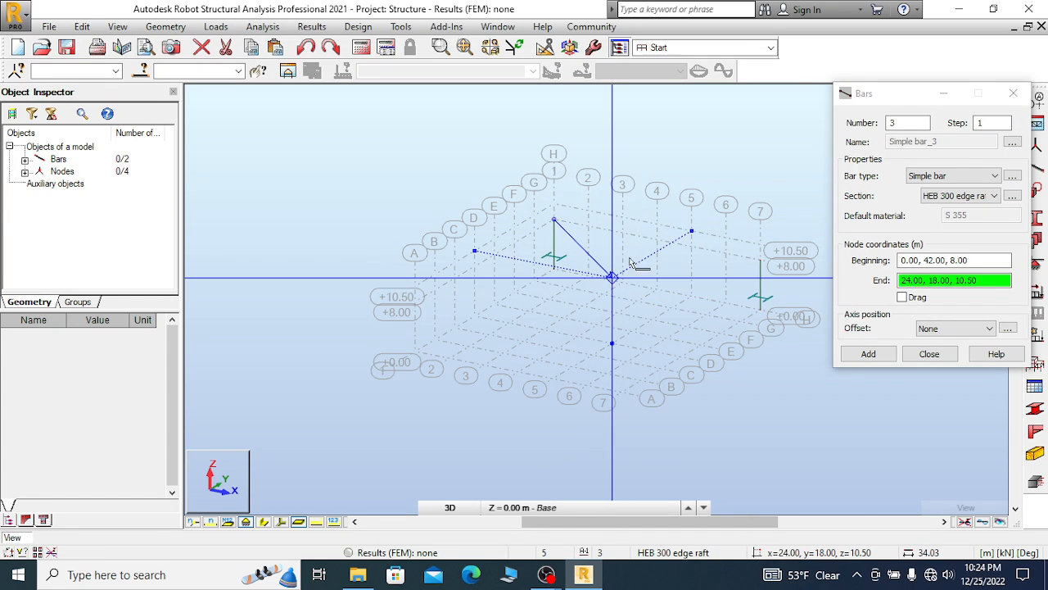
left_click(656, 222)
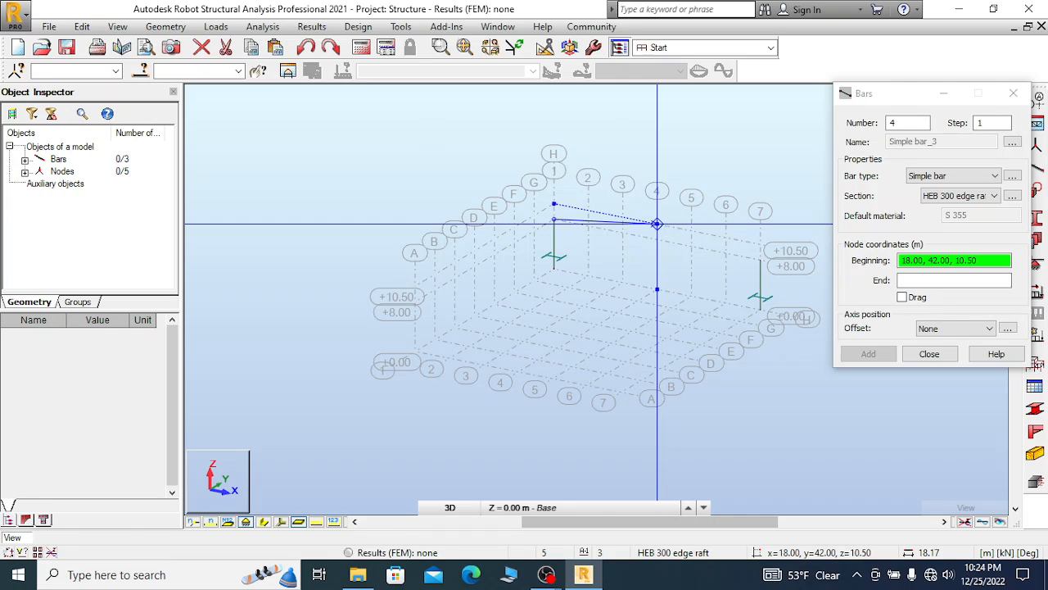
left_click(761, 261)
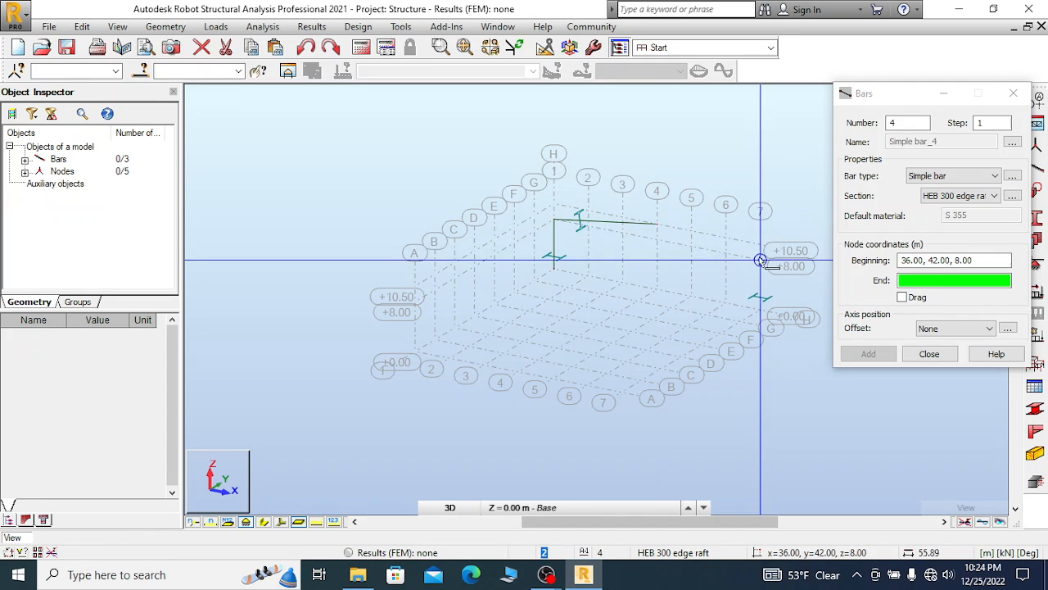
left_click(657, 223)
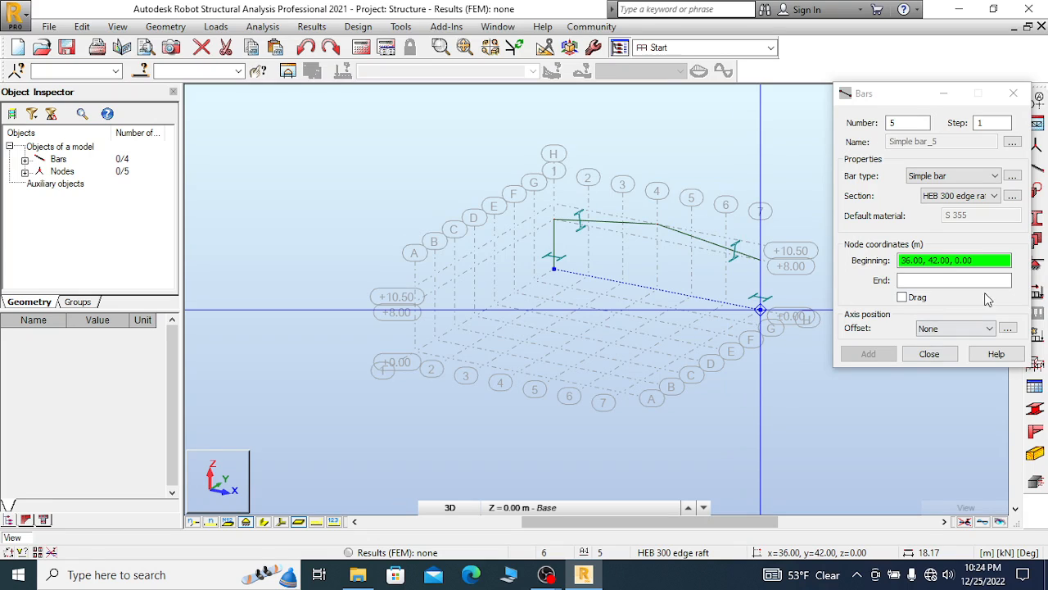
left_click(930, 354)
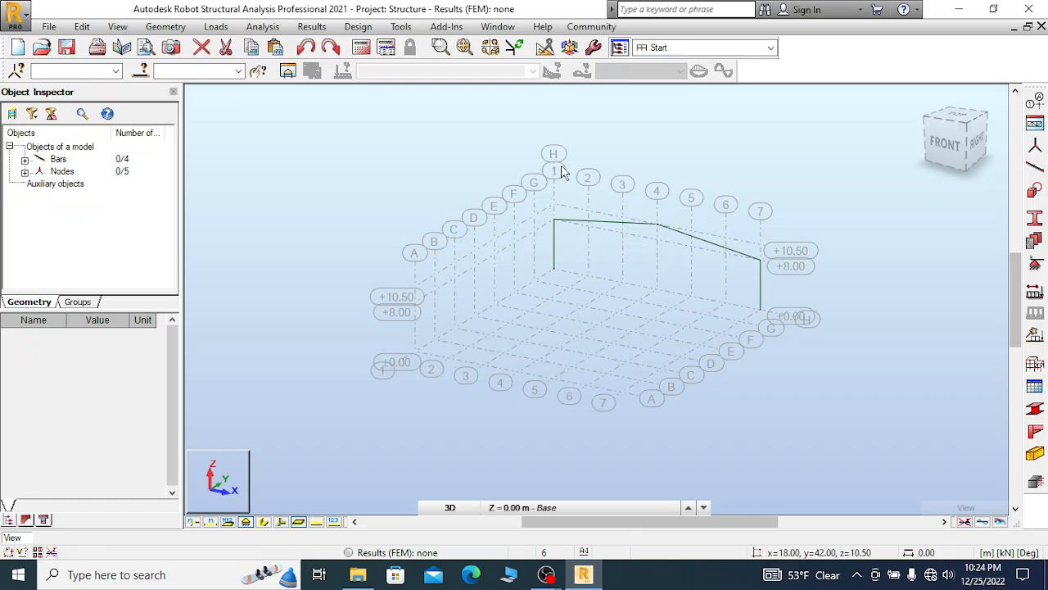
scroll(562, 177, "down", 2)
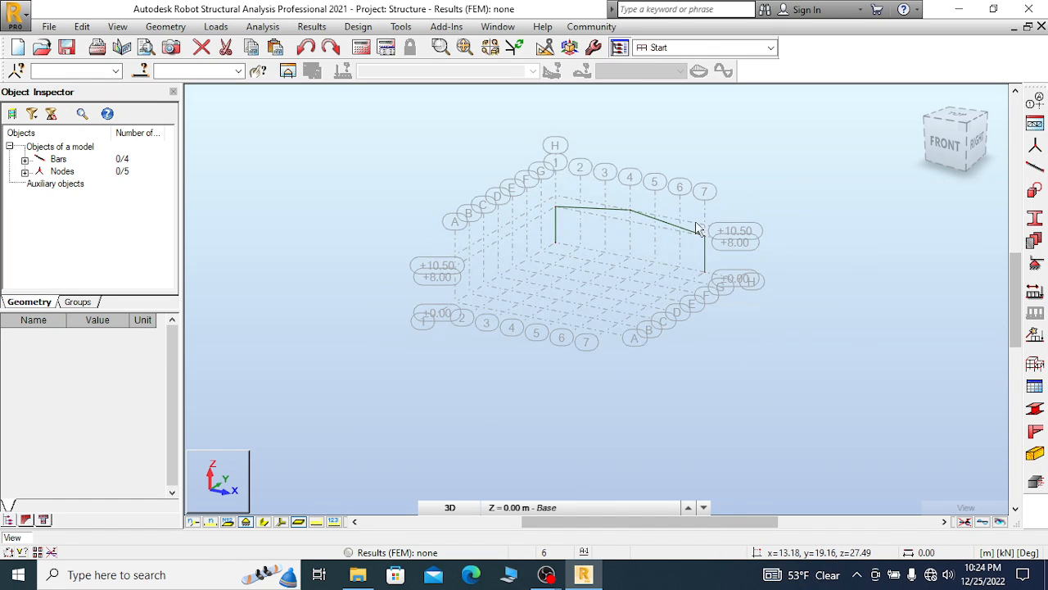
scroll(717, 249, "up", 2)
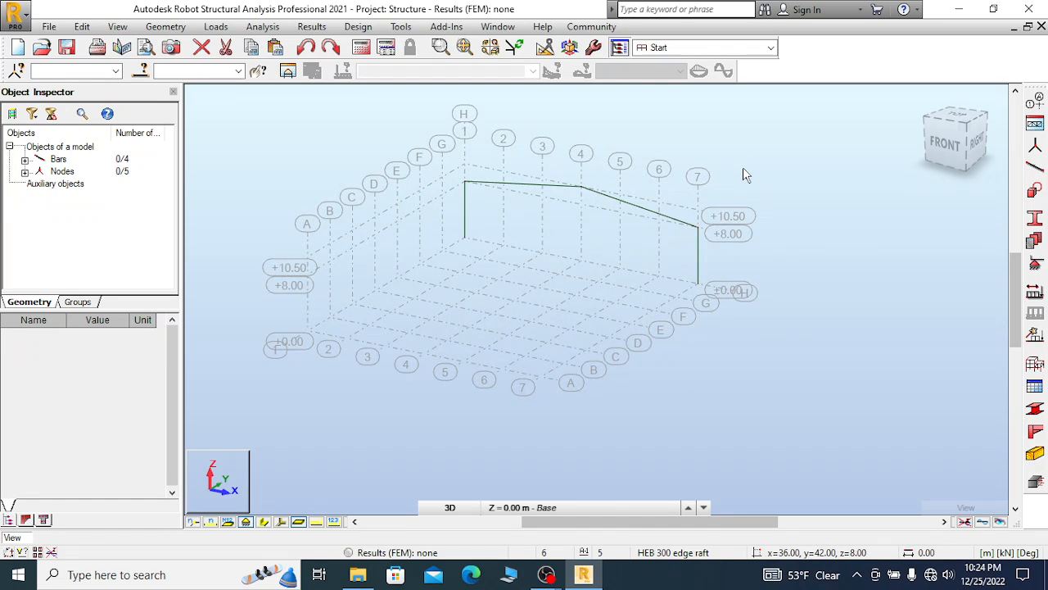
scroll(742, 168, "down", 1)
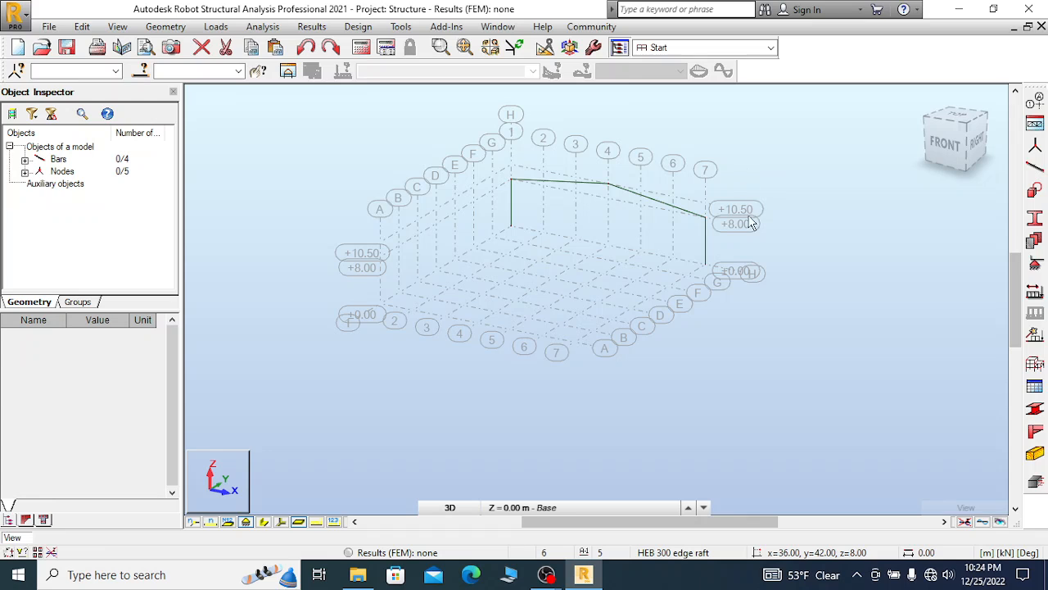
scroll(736, 225, "up", 1)
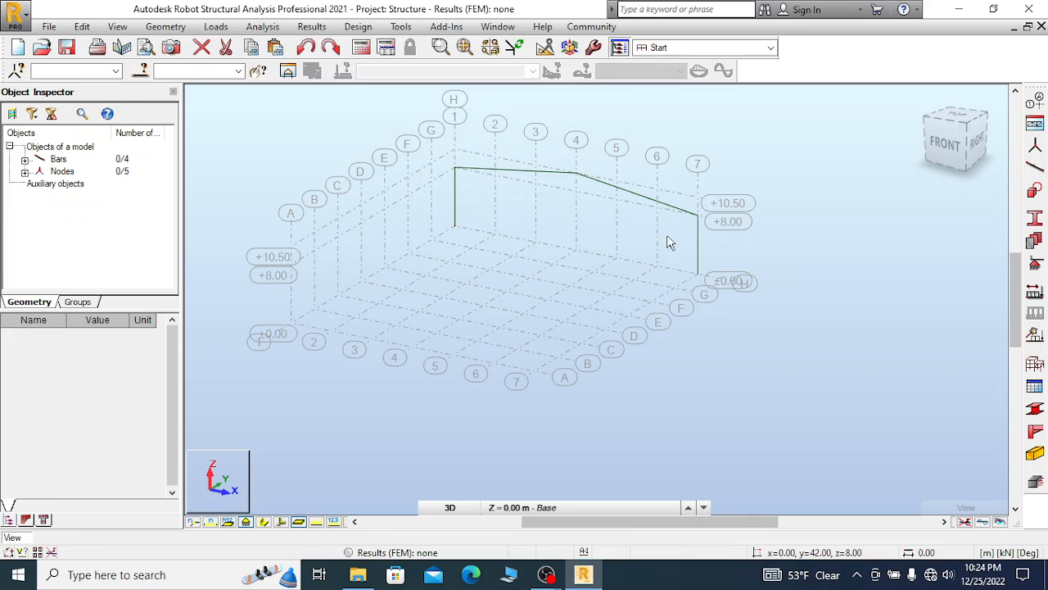
right_click(779, 127)
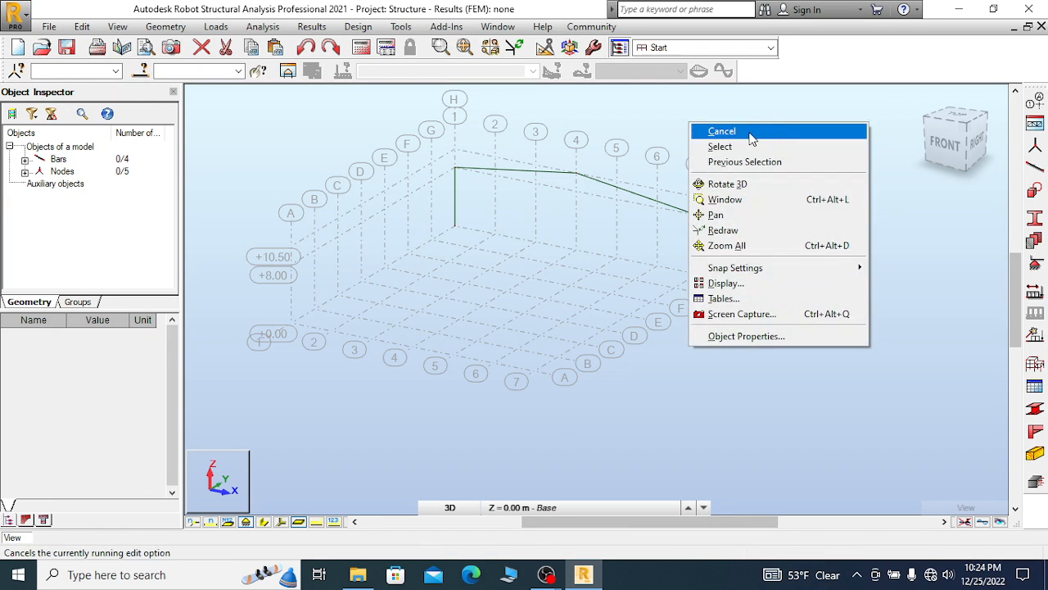
left_click(752, 132)
Draw an HEA 450 main col simple bar at the intersection of axes G and 1, from 0.00 to 8.00 m
left_click(1035, 166)
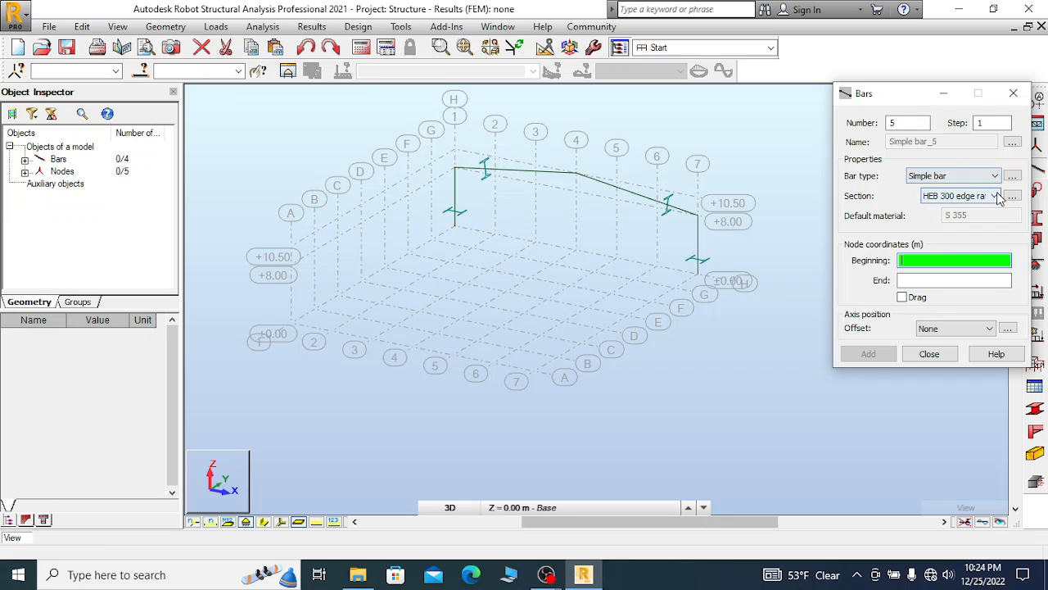
left_click(995, 197)
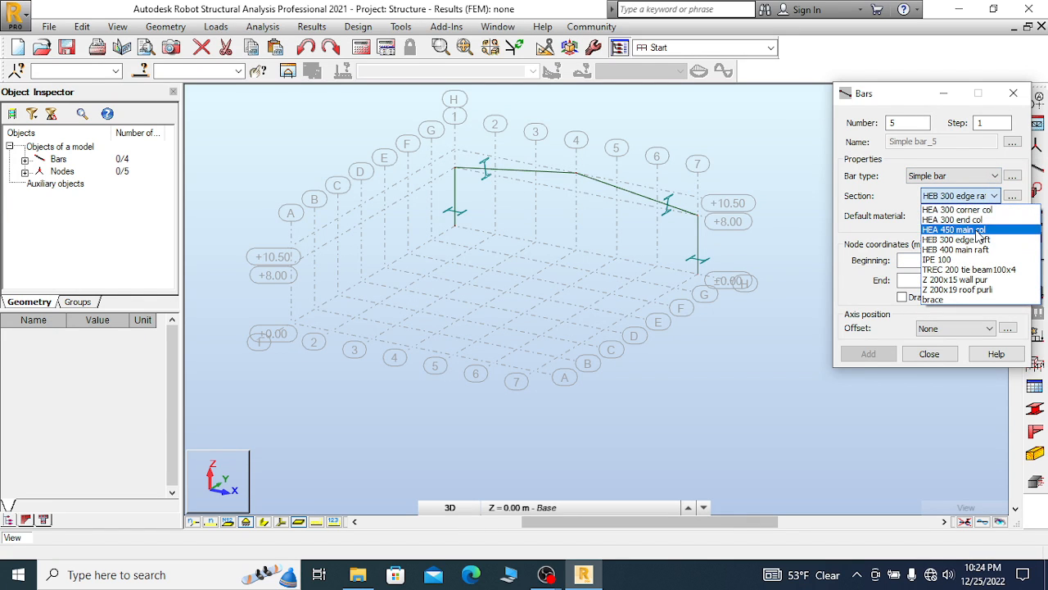
left_click(979, 231)
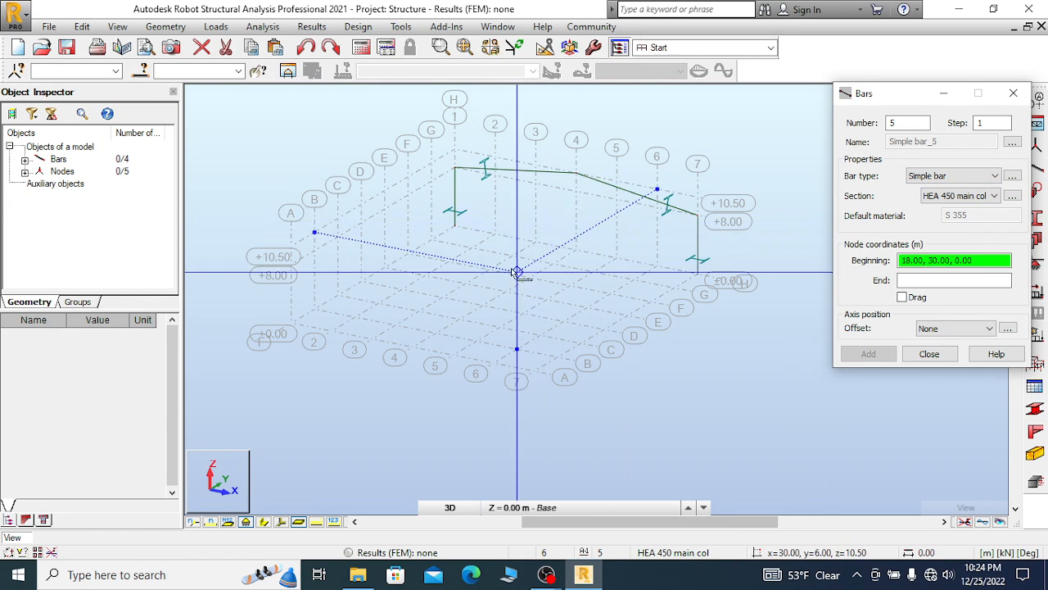
scroll(504, 269, "up", 1)
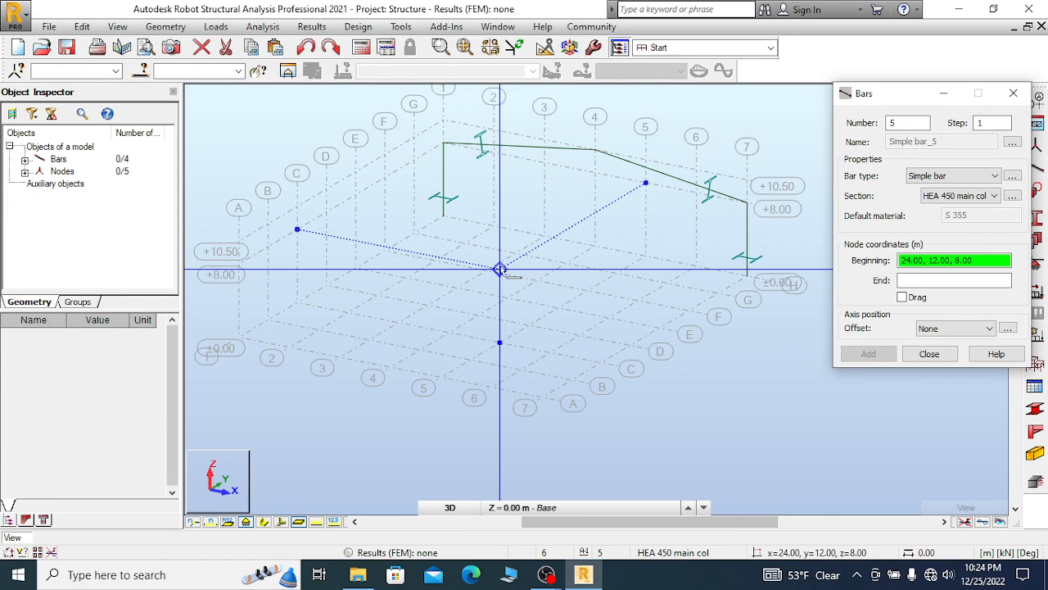
left_click(414, 234)
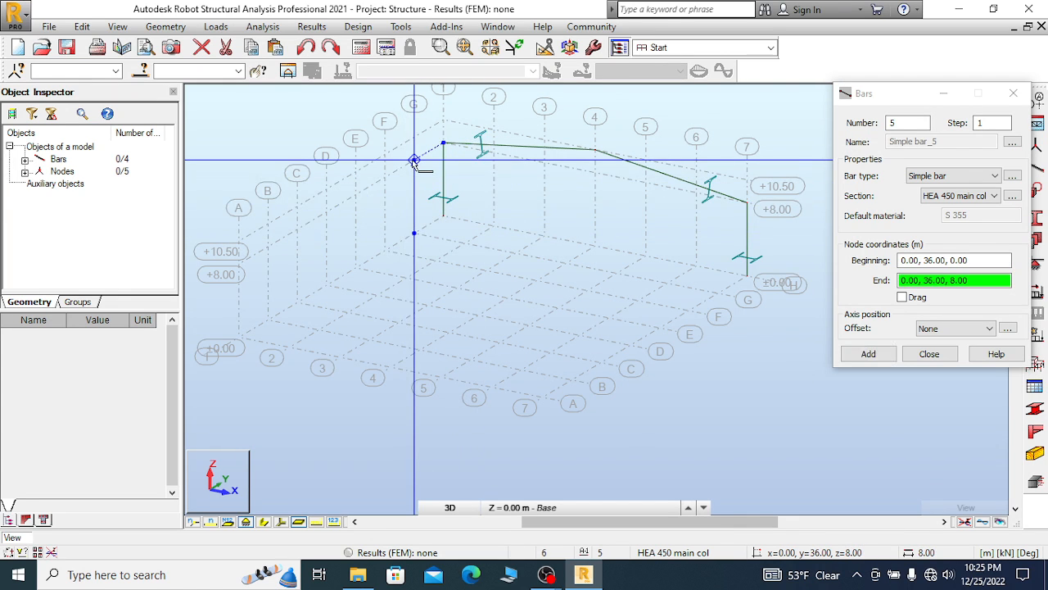
left_click(414, 160)
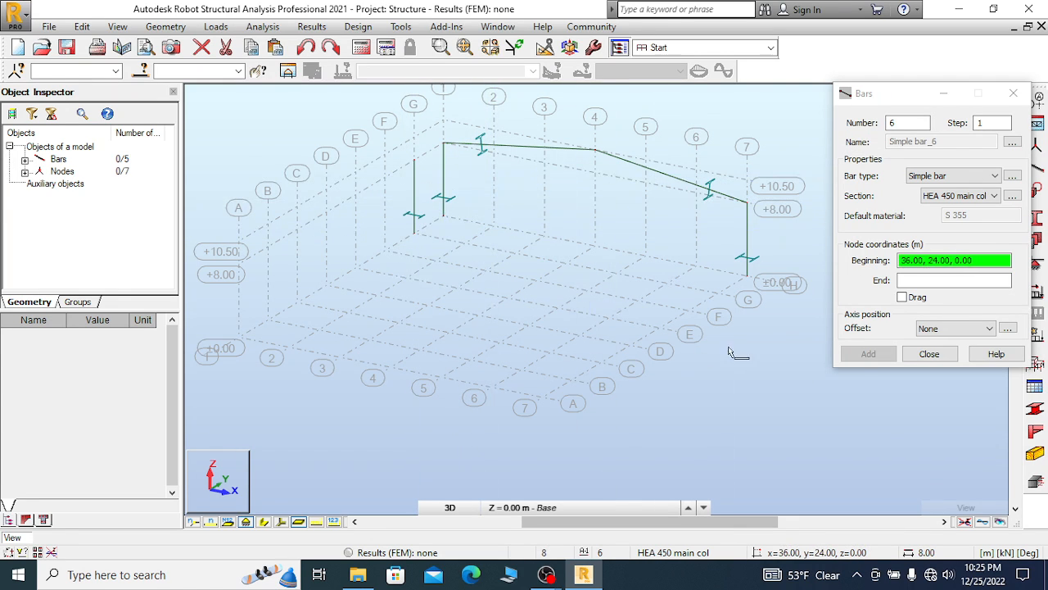
scroll(727, 332, "up", 2)
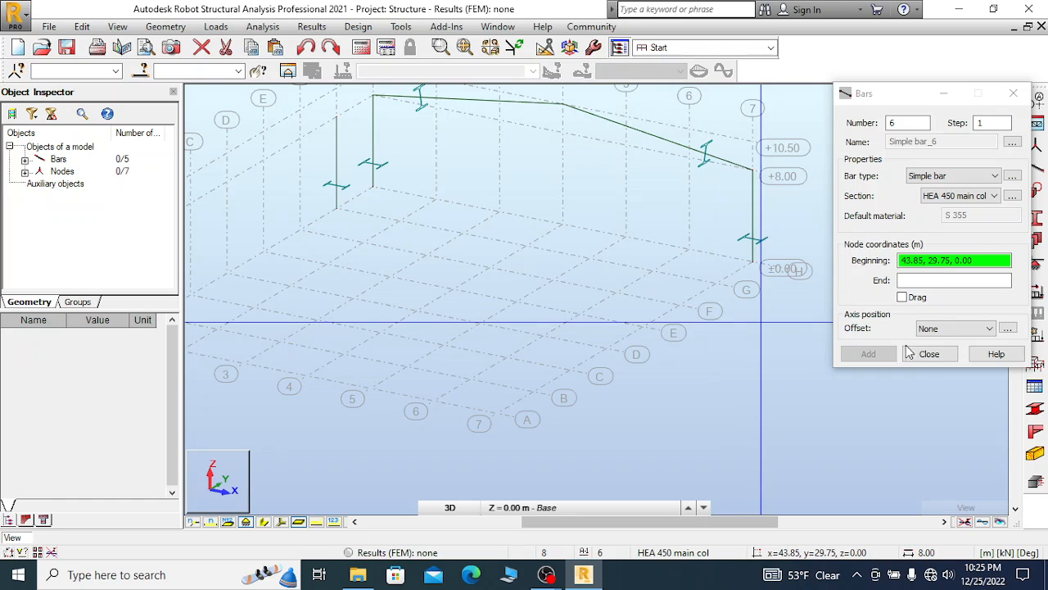
left_click(930, 354)
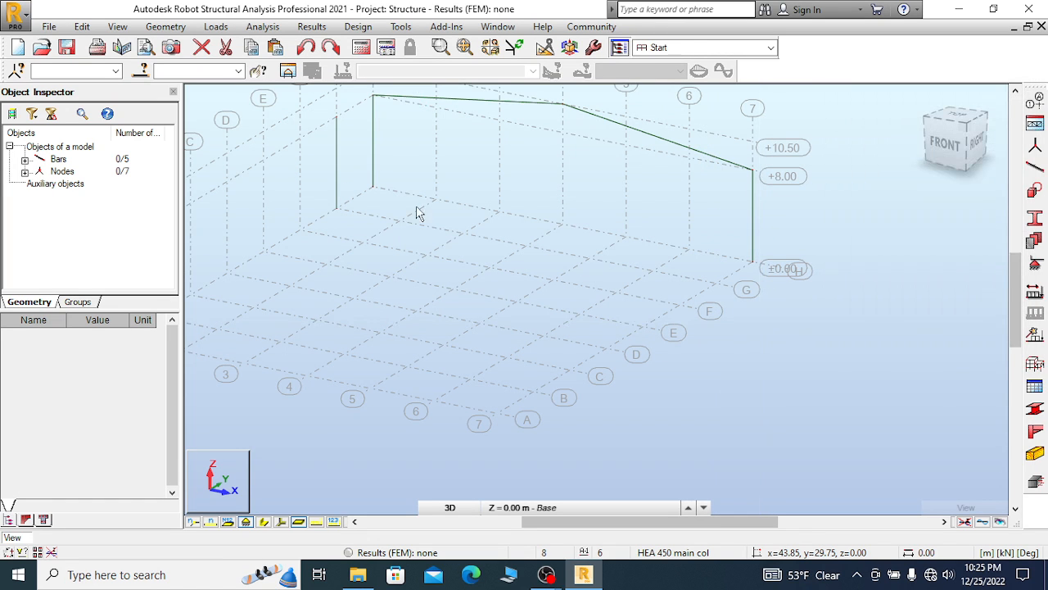
Copy the HEA 450 main column from grid intersection G-1 to G-7 with a translation vector of 36.00, 0.00, 0.00
left_click(327, 166)
left_click(81, 26)
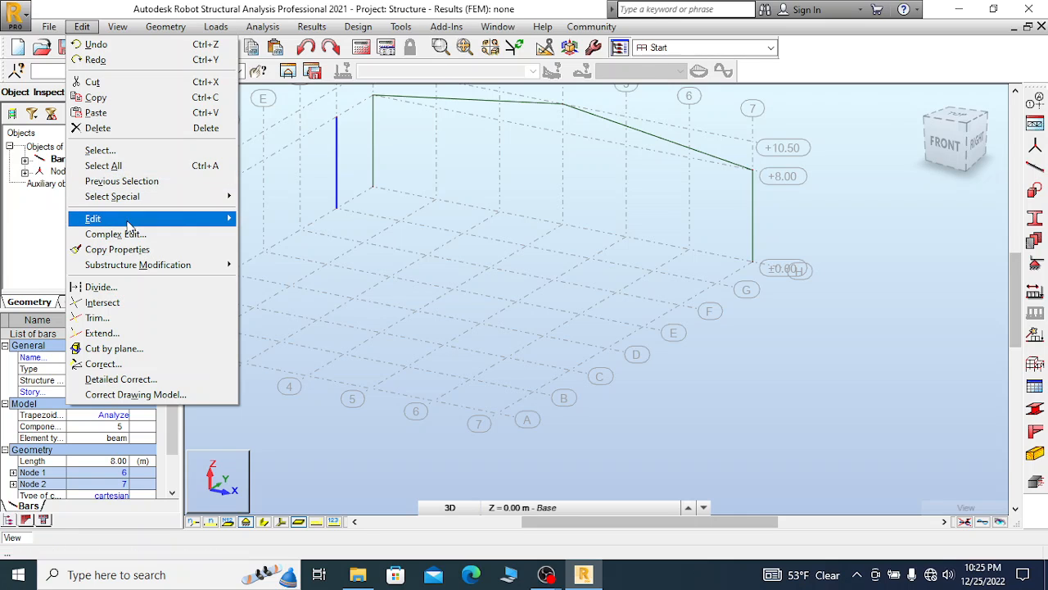
mouse_move(129, 226)
left_click(296, 219)
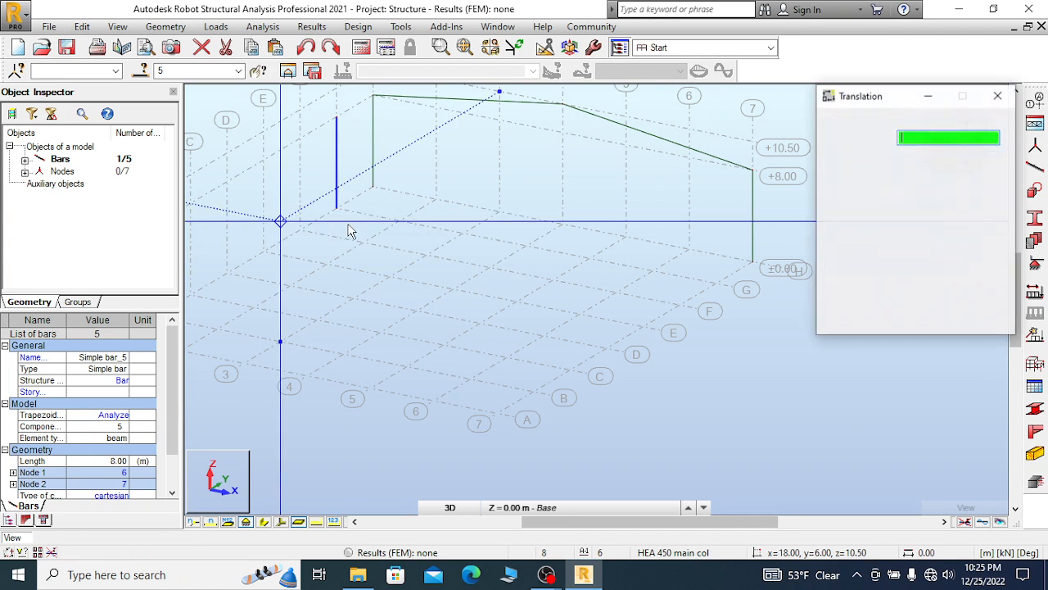
left_click(337, 208)
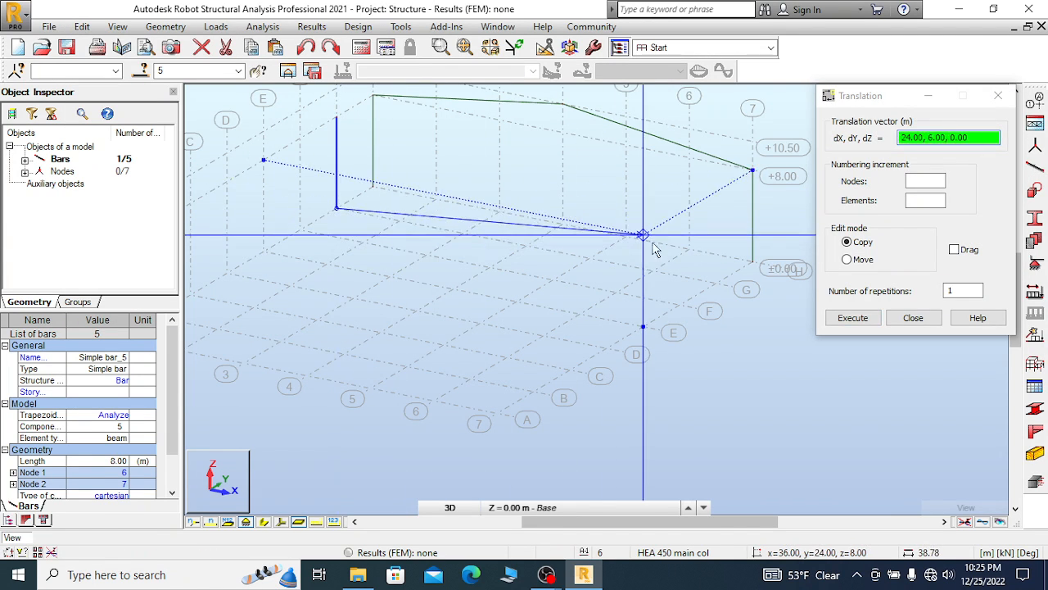
left_click(757, 302)
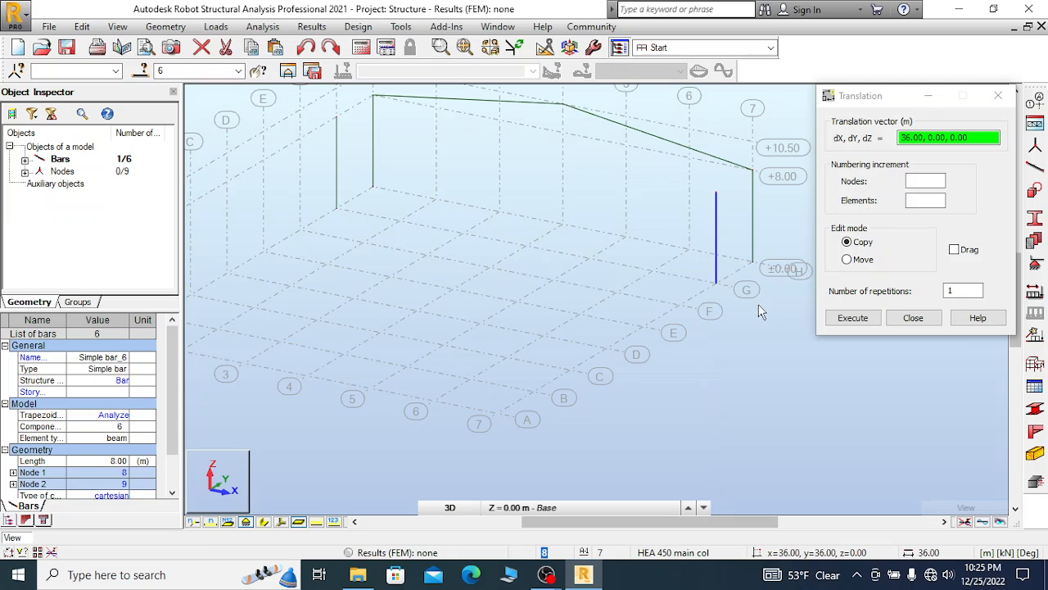
left_click(913, 318)
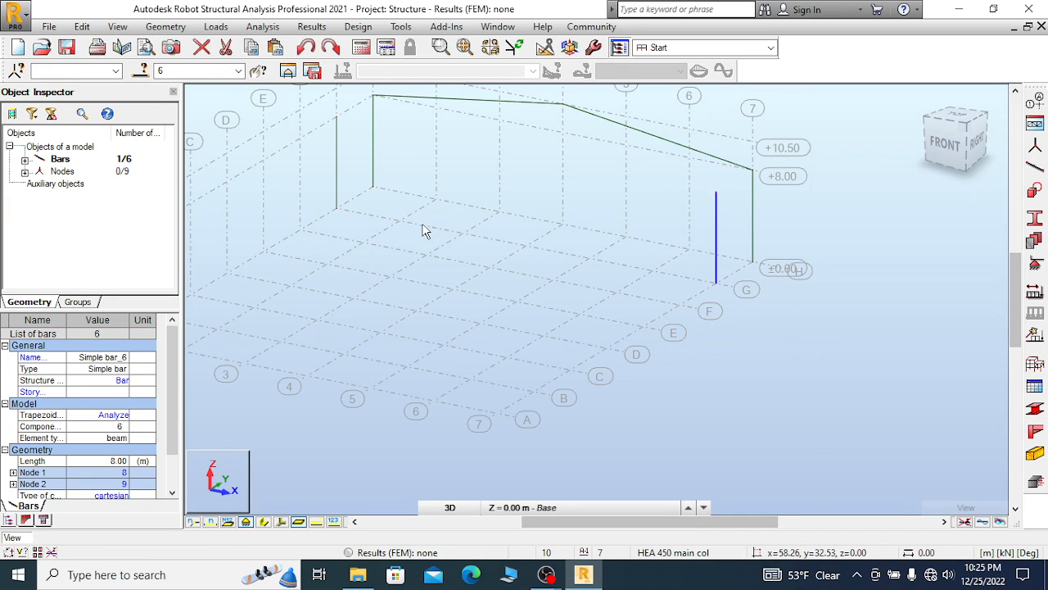
scroll(425, 231, "down", 3)
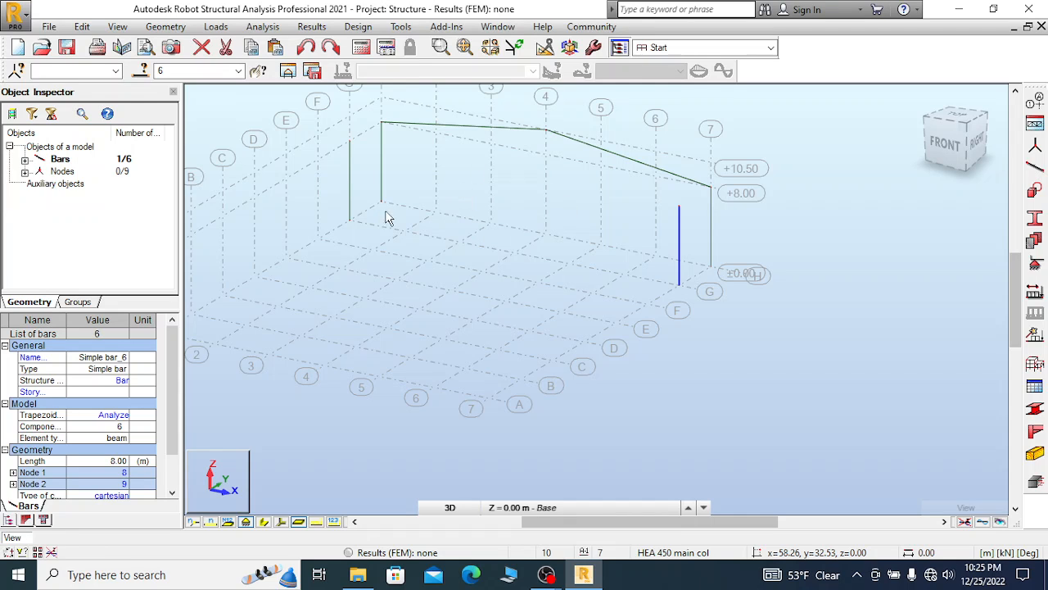
scroll(488, 218, "down", 1)
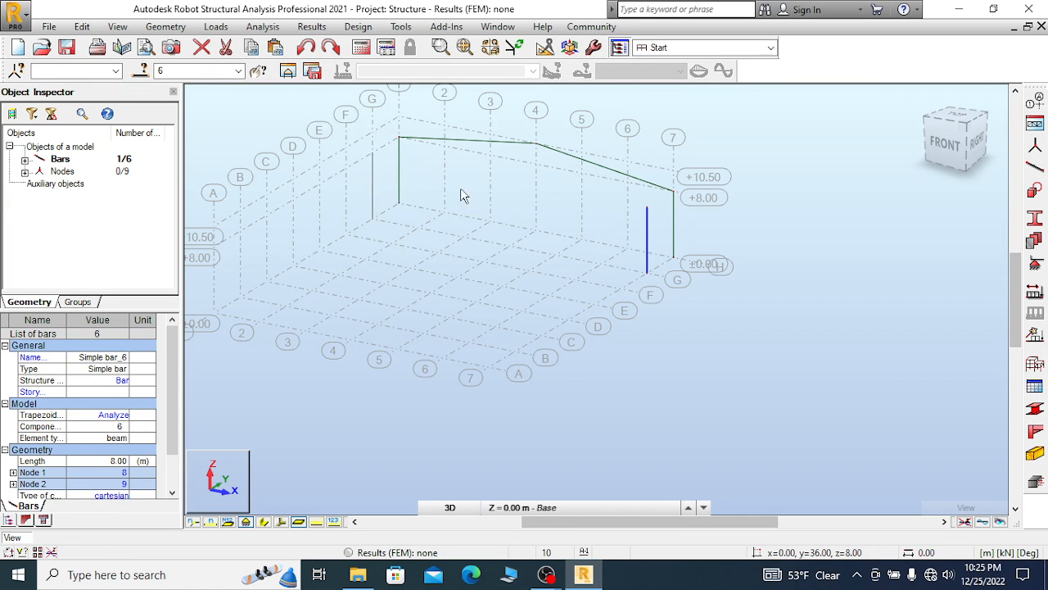
scroll(502, 204, "down", 1)
scroll(647, 270, "up", 1)
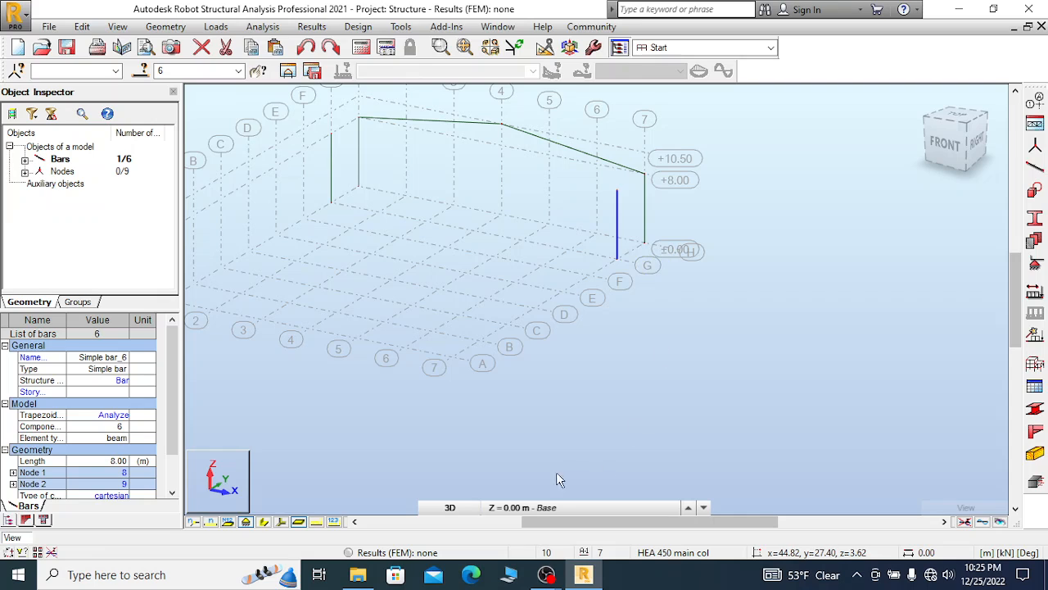
left_click(451, 507)
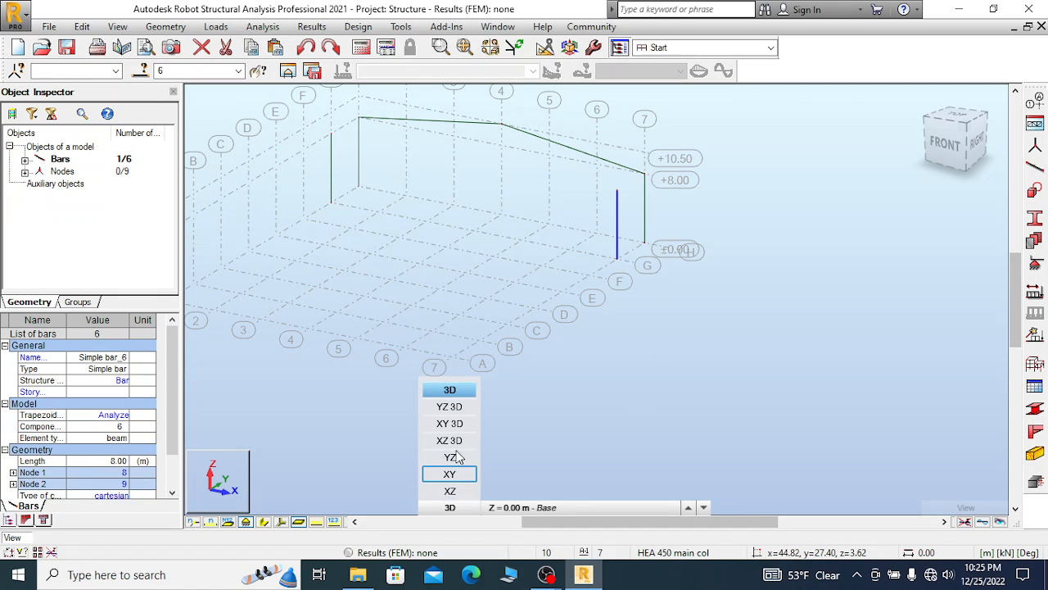
left_click(451, 492)
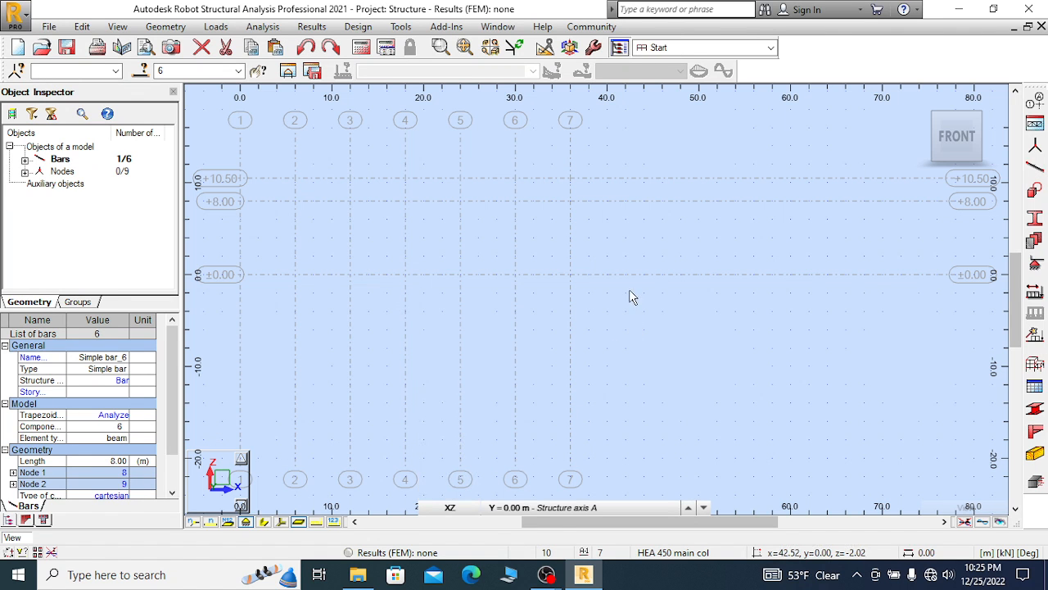
left_click(557, 508)
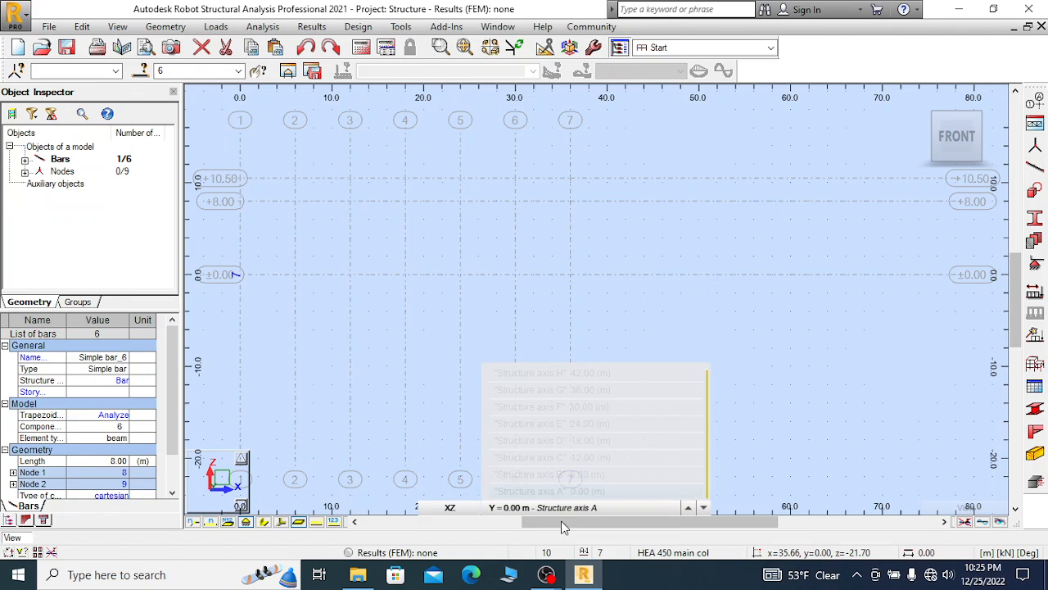
left_click(503, 286)
scroll(601, 181, "down", 1)
left_click(450, 507)
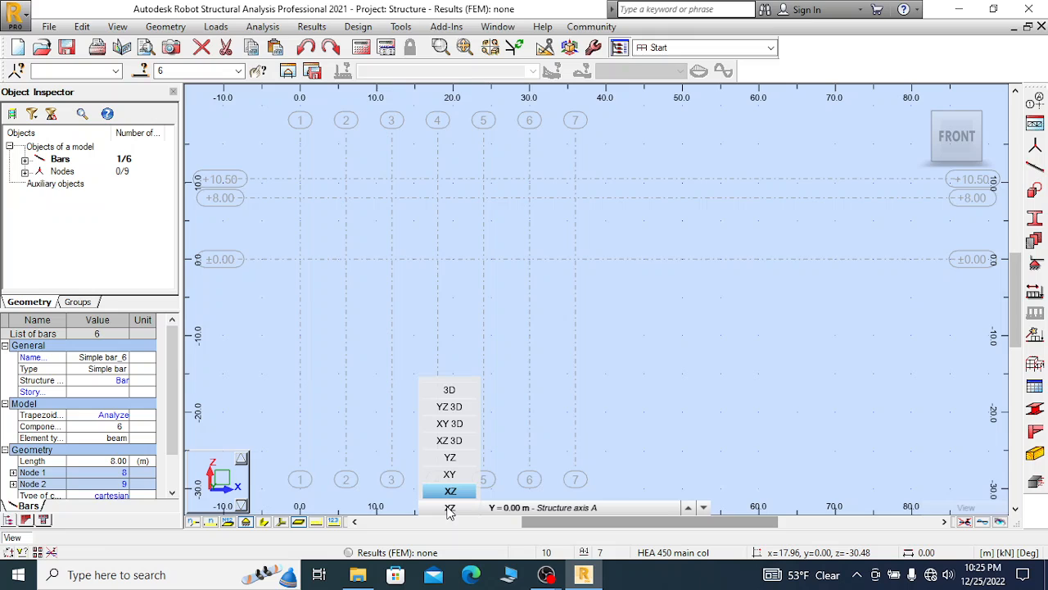
left_click(454, 390)
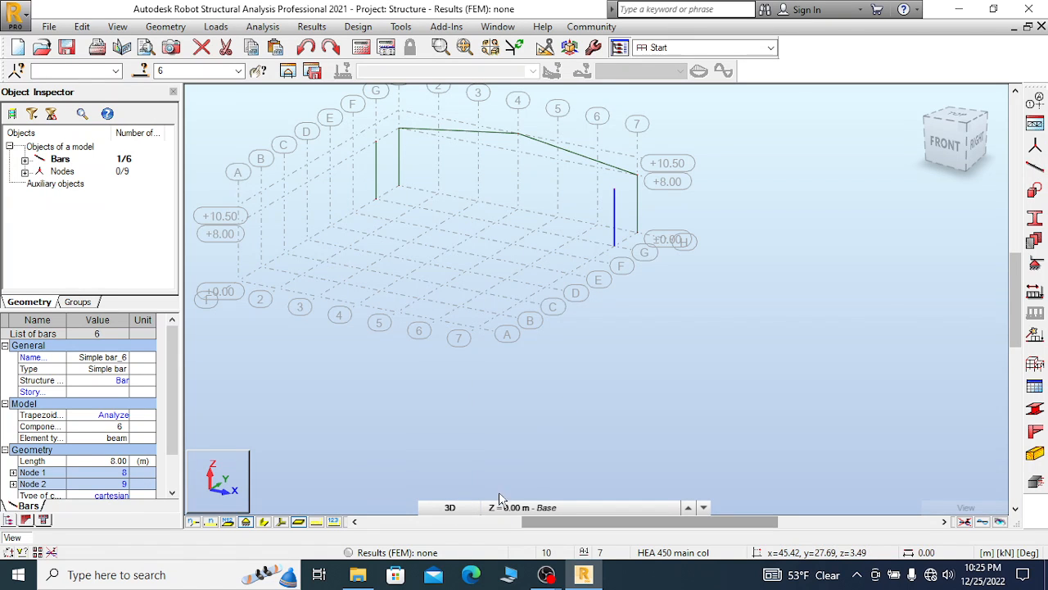
Switch to the XZ work plane at structure axis G, Y = 36.00 m
left_click(451, 509)
left_click(459, 491)
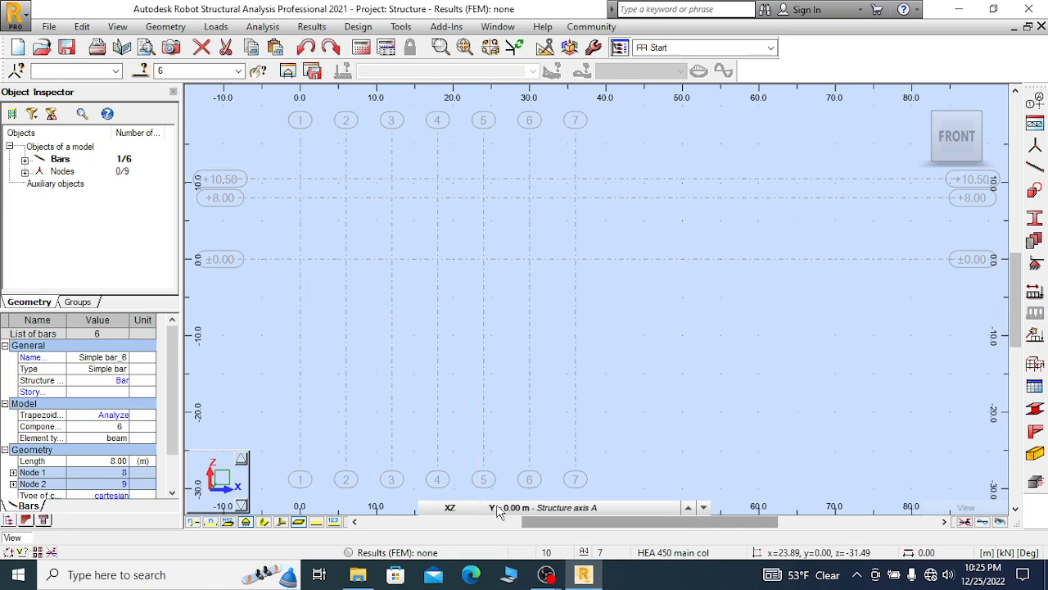
left_click(552, 509)
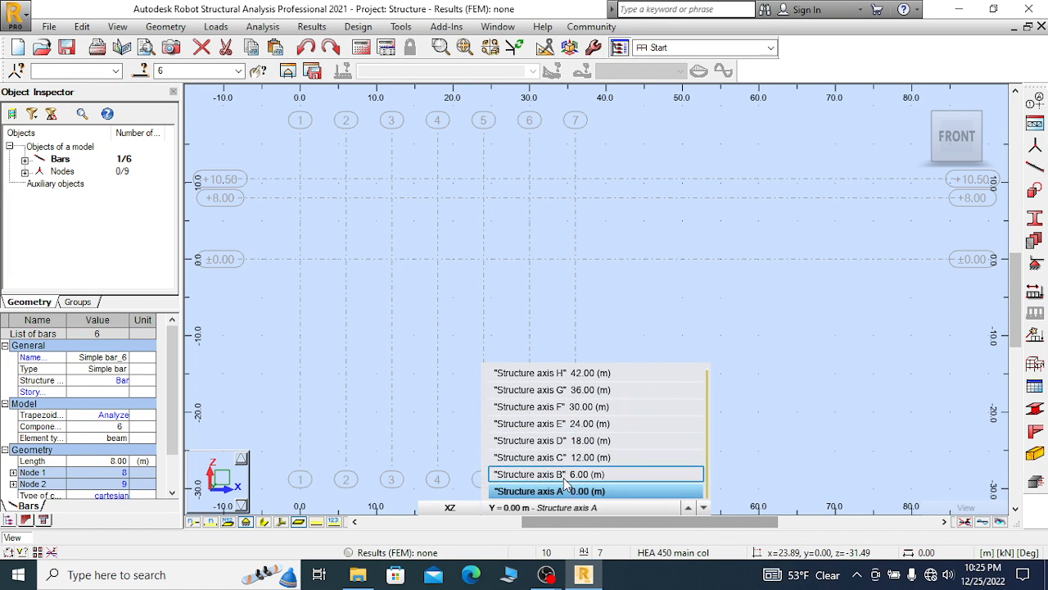
left_click(564, 390)
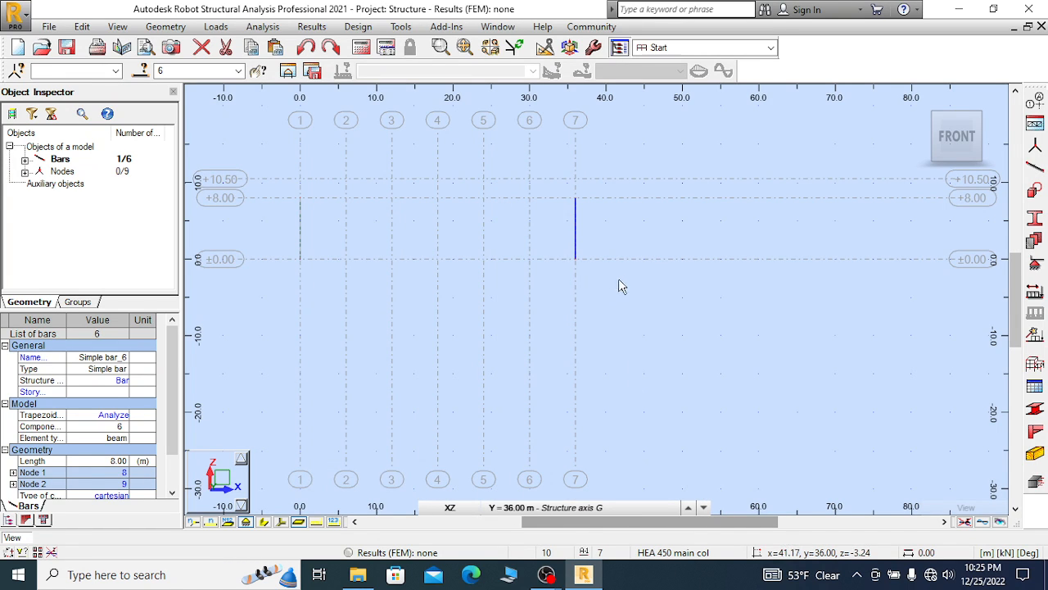
scroll(620, 273, "down", 1)
scroll(419, 211, "up", 1)
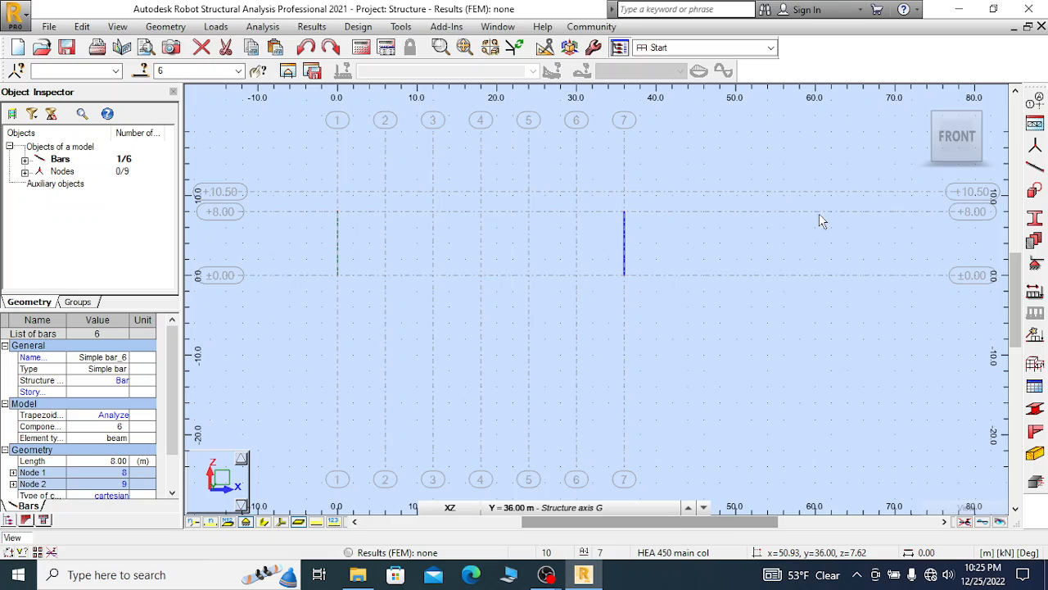
Draw two HEB 400 main raft simple bars on axis G from the column tops at 8.00 m to the ridge at 18.00, 36.00, 10.50
left_click(1032, 170)
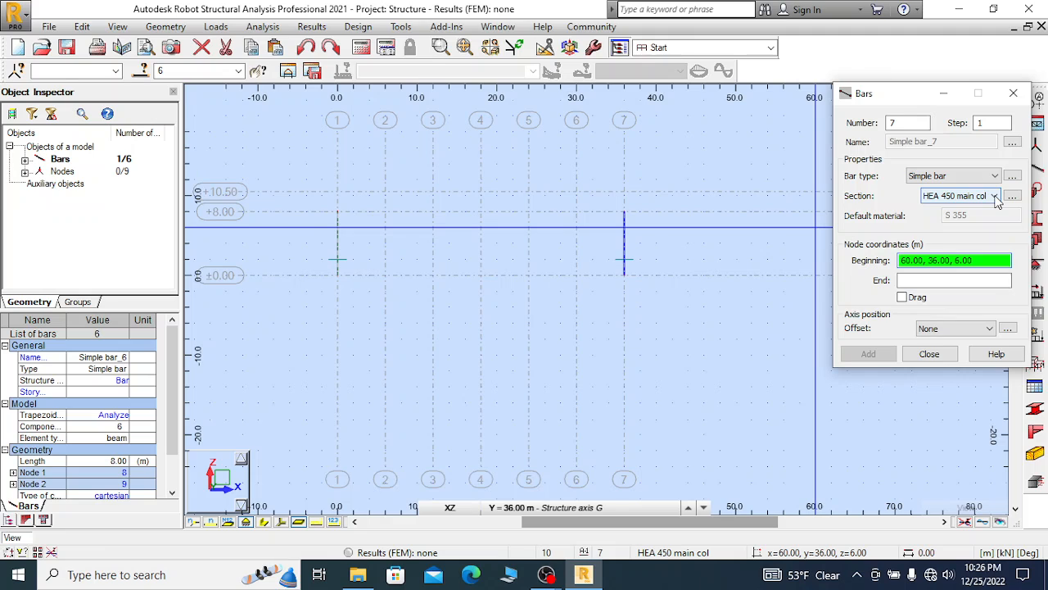
left_click(995, 199)
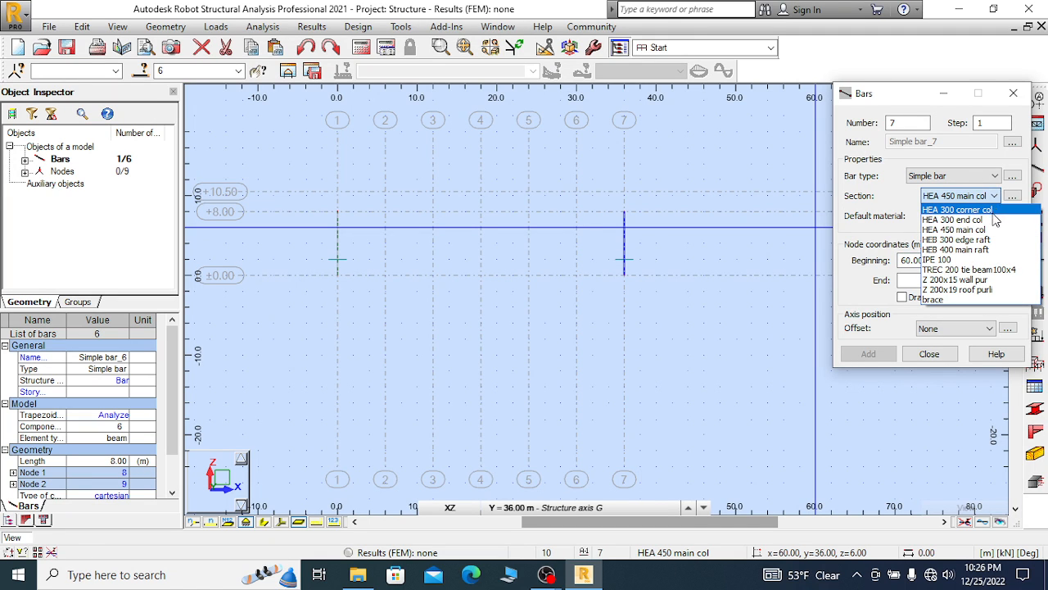
left_click(976, 249)
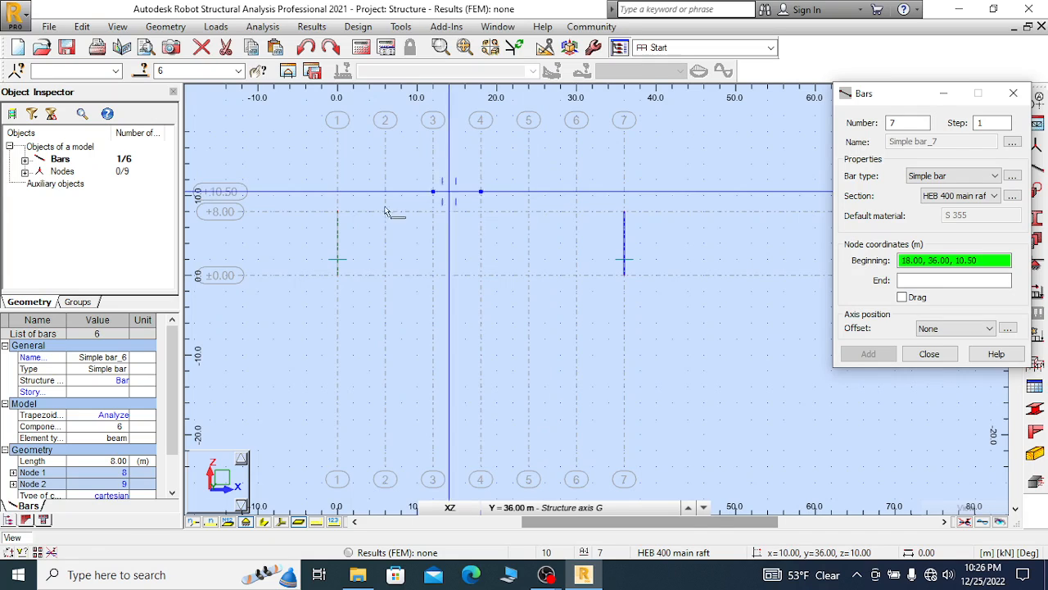
left_click(337, 212)
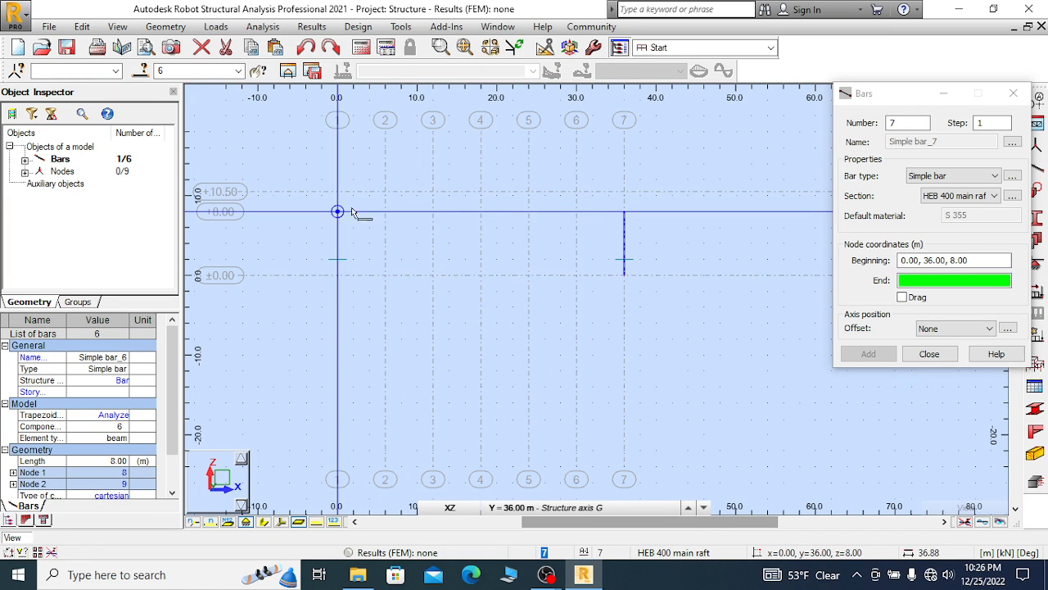
left_click(480, 192)
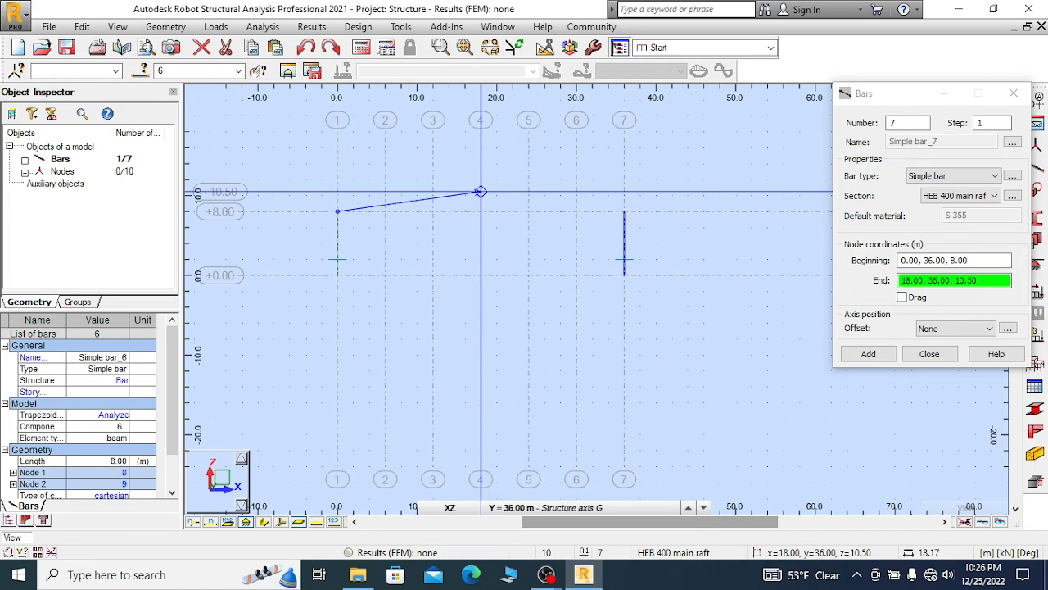
left_click(624, 212)
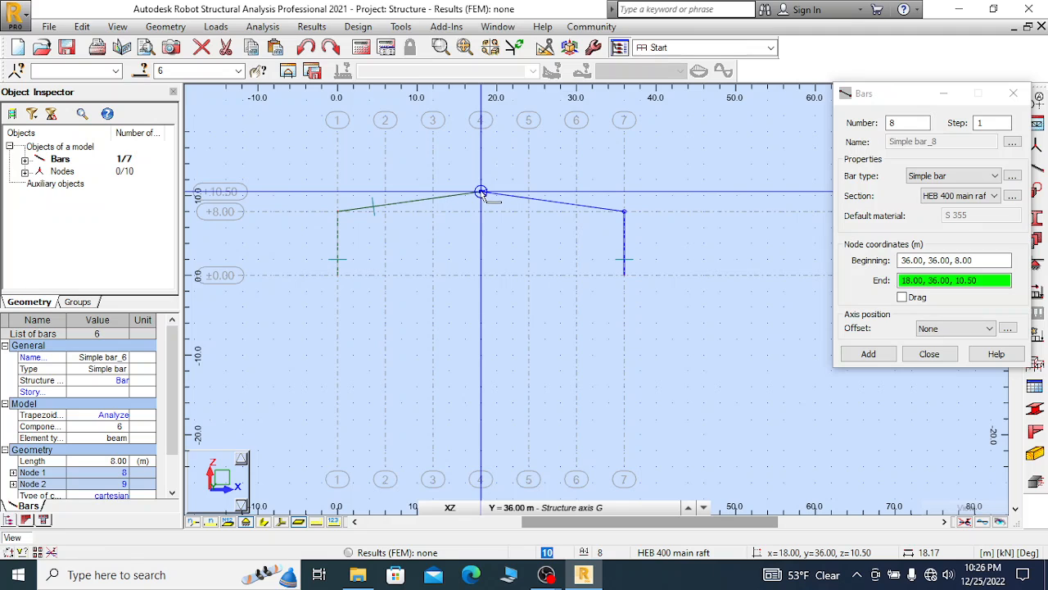
left_click(480, 192)
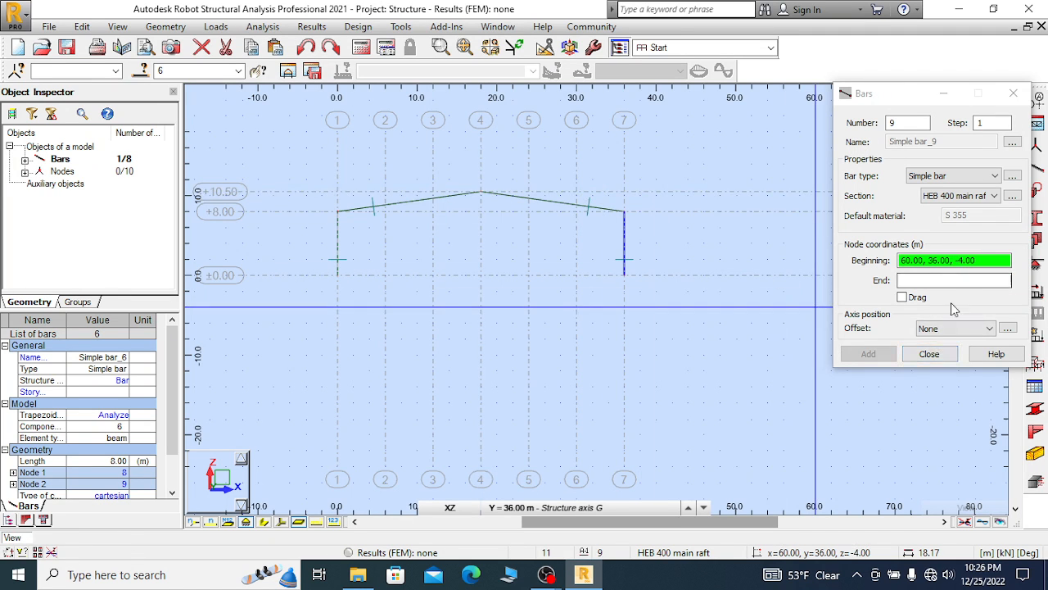
left_click(929, 354)
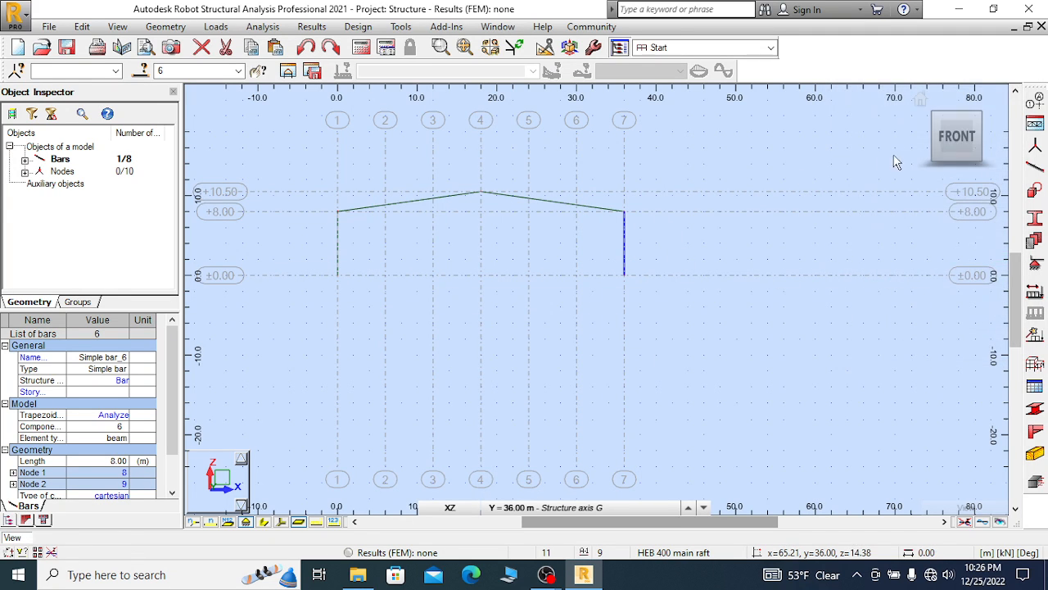
Return from the axis G plane to the home 3D view of the frames and end the orbit mode
left_click(919, 99)
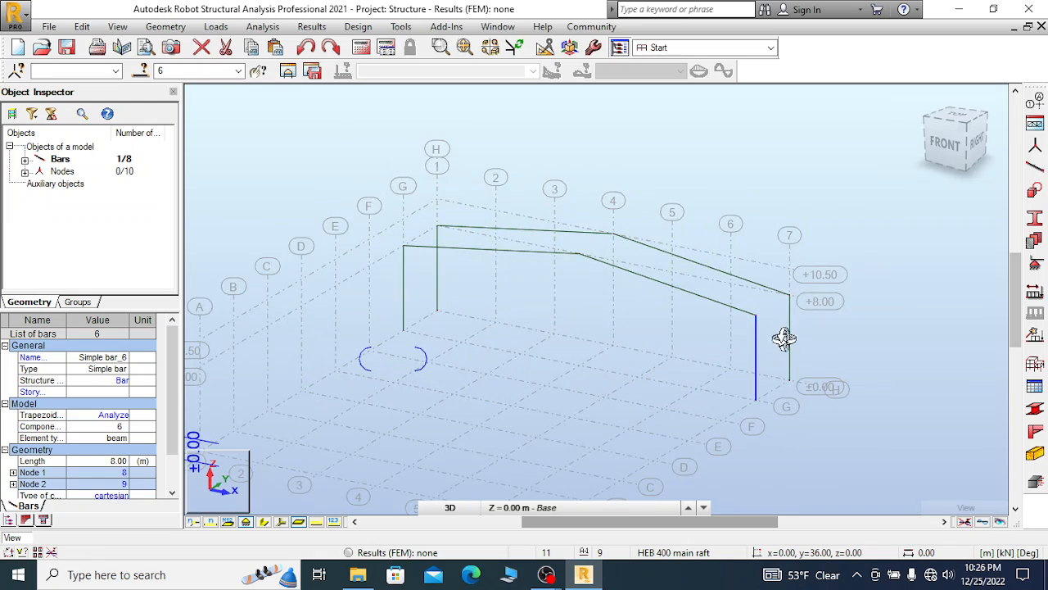
scroll(811, 357, "up", 1)
scroll(707, 321, "up", 5)
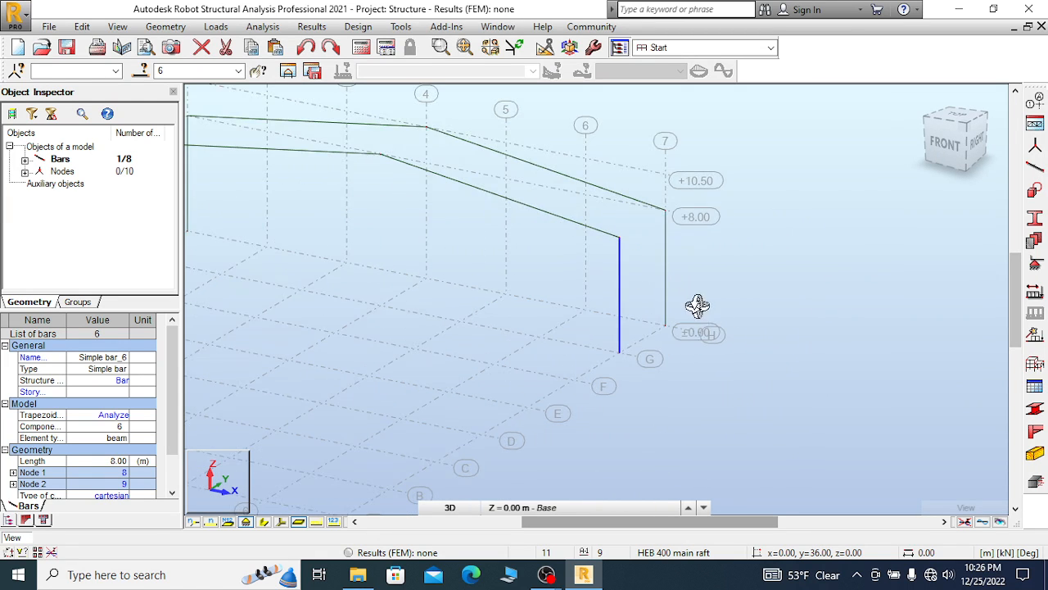
scroll(606, 205, "down", 2)
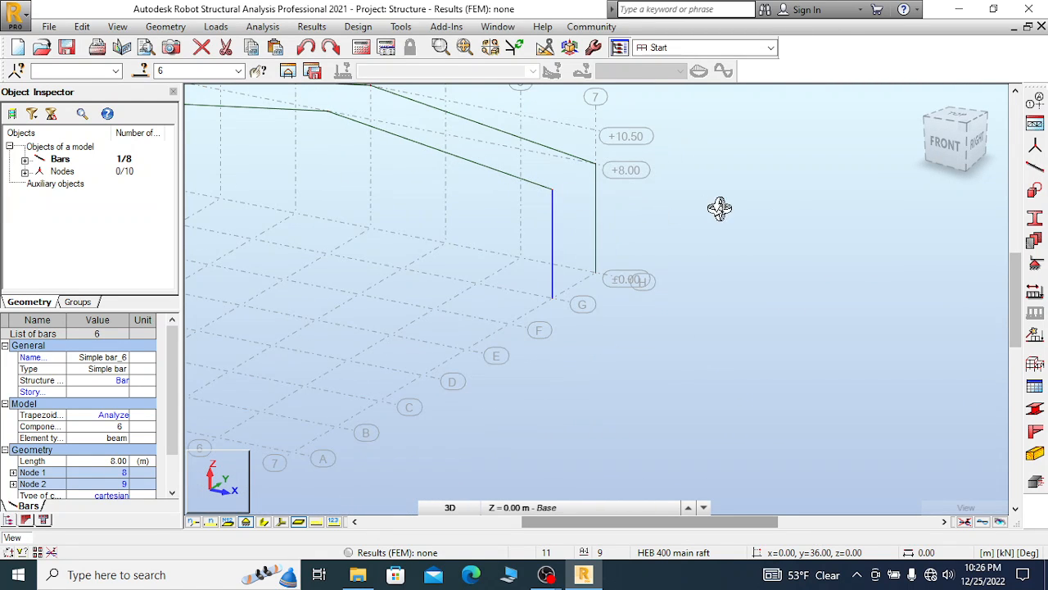
scroll(696, 203, "down", 1)
scroll(710, 211, "down", 3)
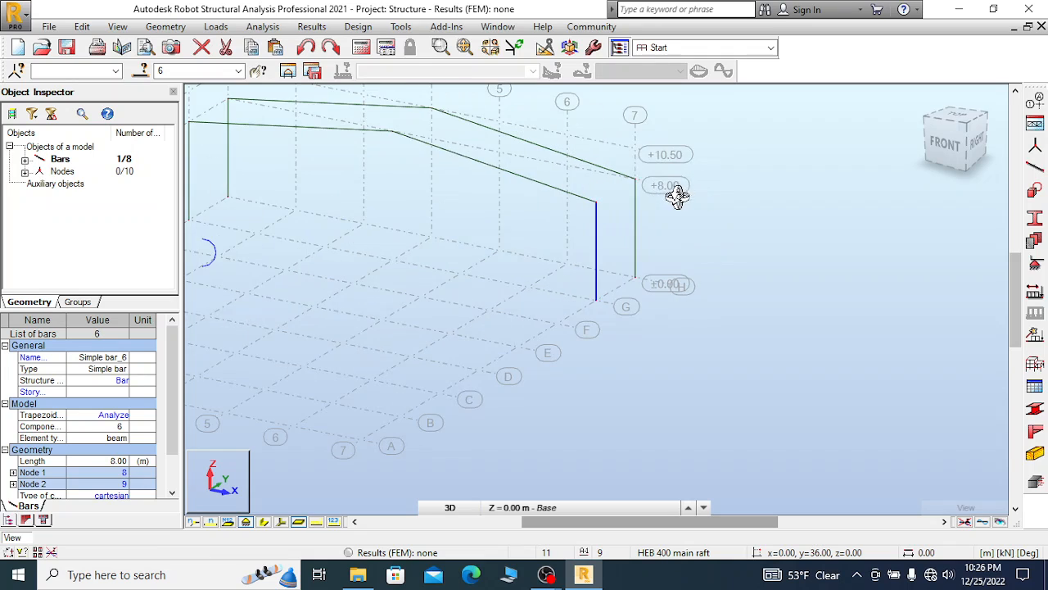
right_click(747, 188)
left_click(715, 196)
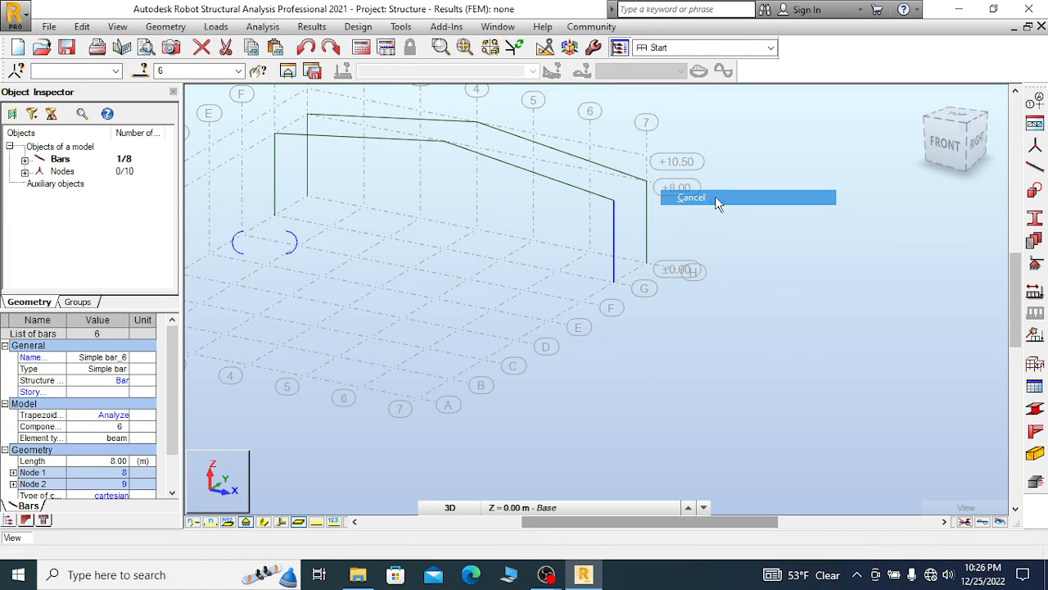
Draw a TREC 200 tie beam100x4 simple bar on grid line 7 between the column tops of axes G and H at 8.00 m
left_click(1030, 169)
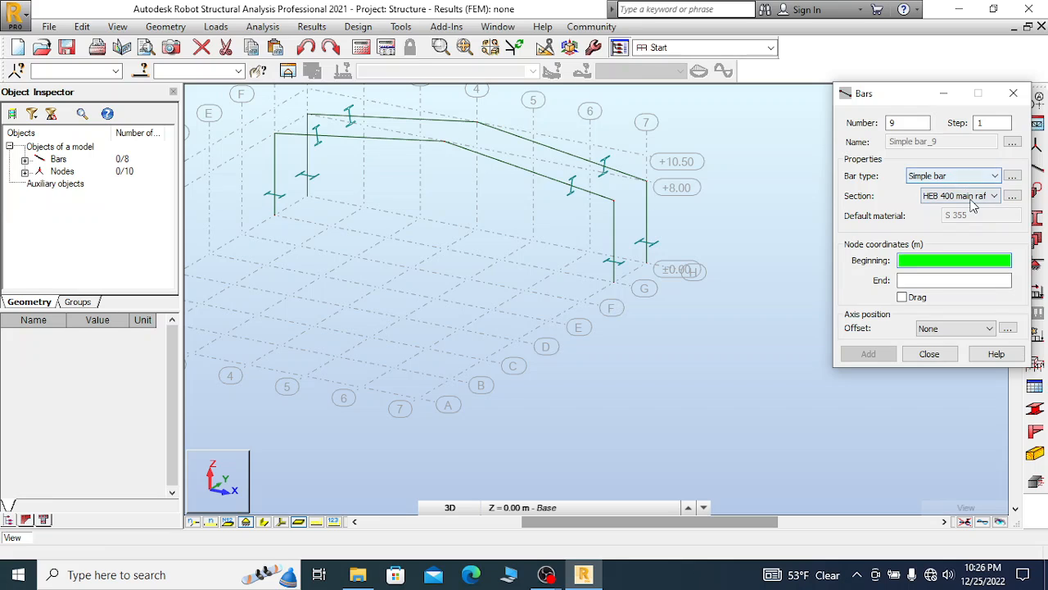
left_click(971, 196)
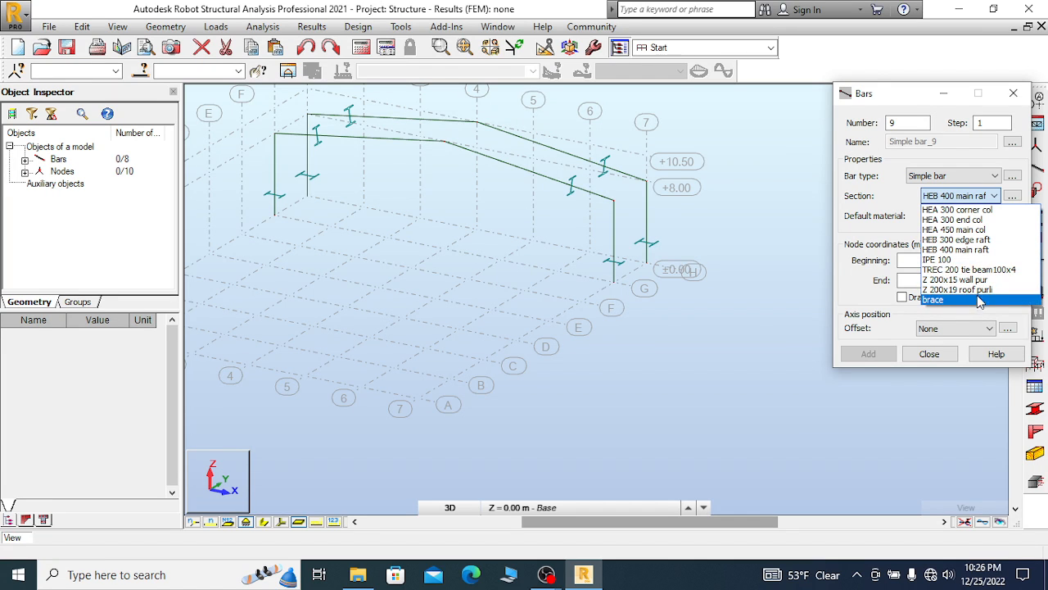
left_click(991, 275)
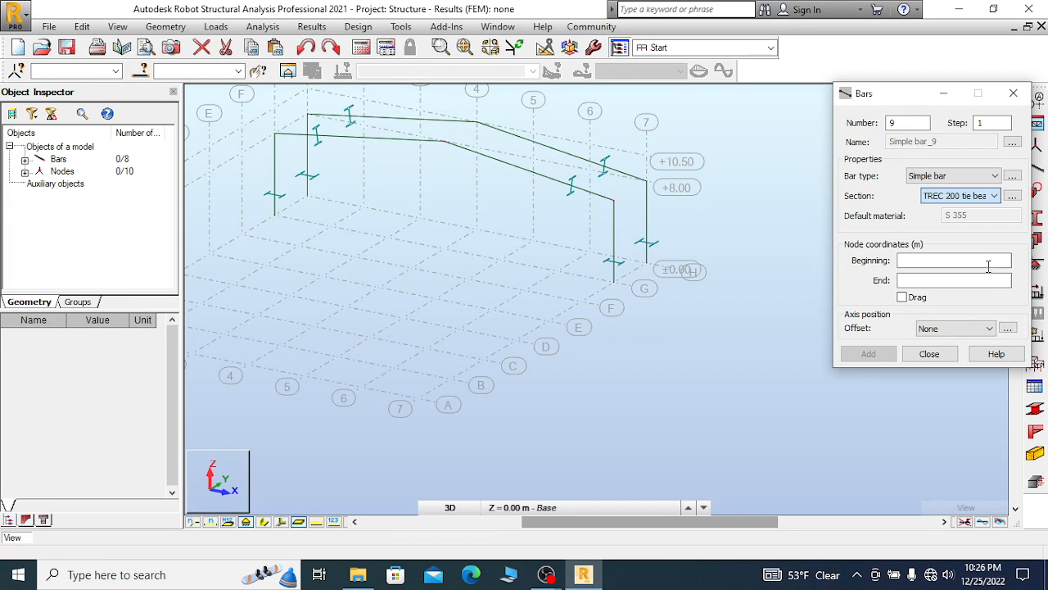
left_click(983, 260)
left_click(614, 201)
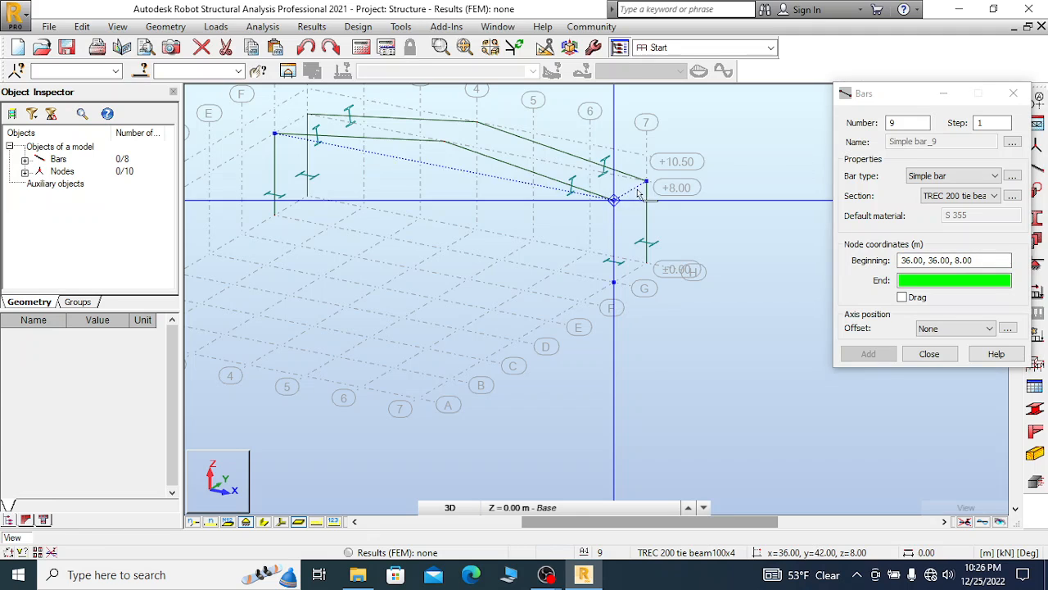
left_click(646, 180)
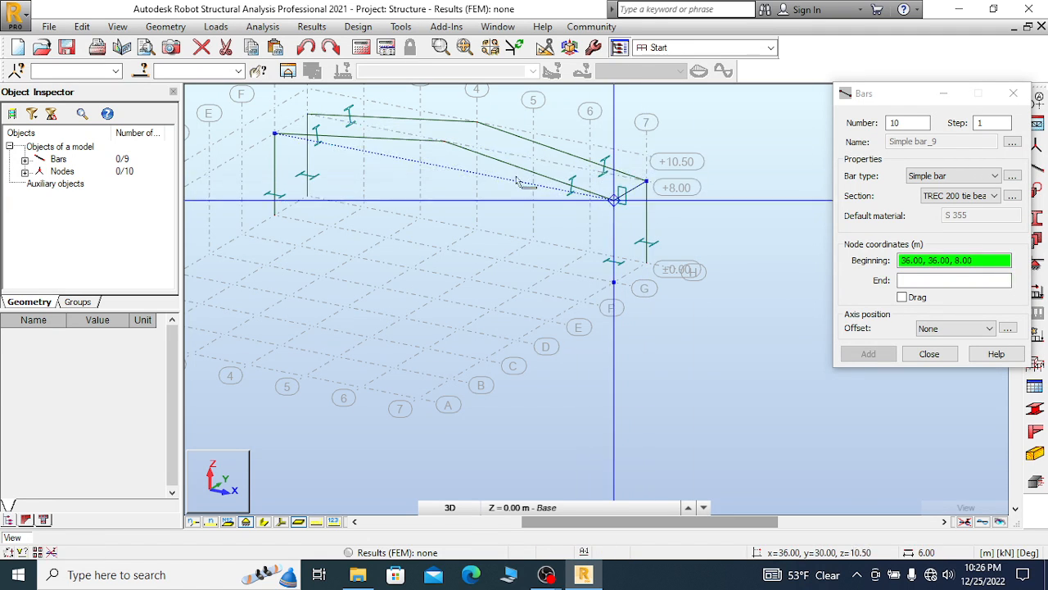
Draw a TREC 200 tie beam100x4 simple bar between the column tops of axes G and H at X = 0.00, 8.00 m high, and end bar drawing
scroll(277, 133, "up", 2)
left_click(273, 139)
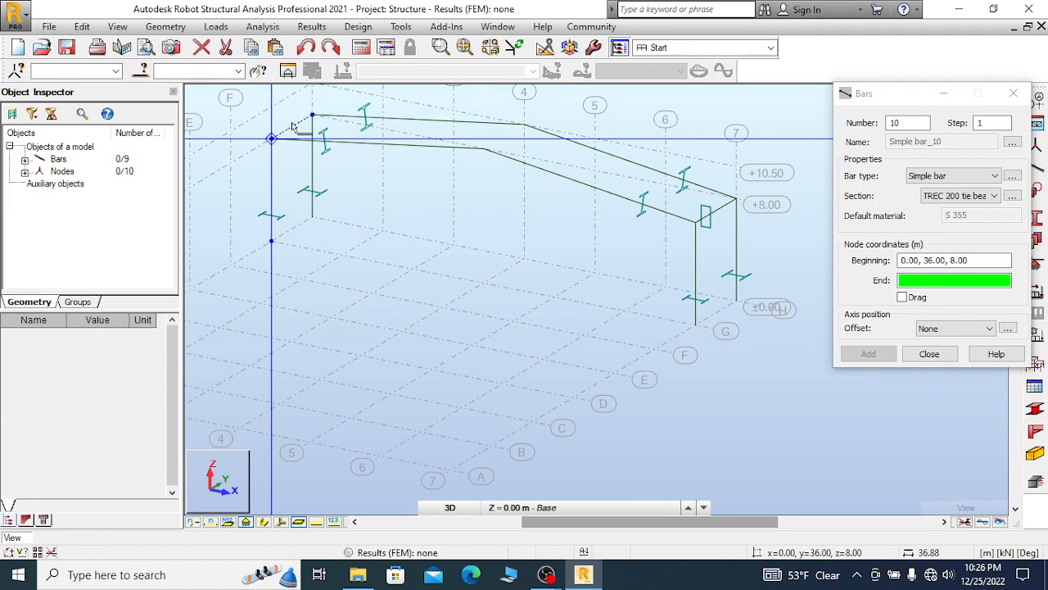
left_click(312, 116)
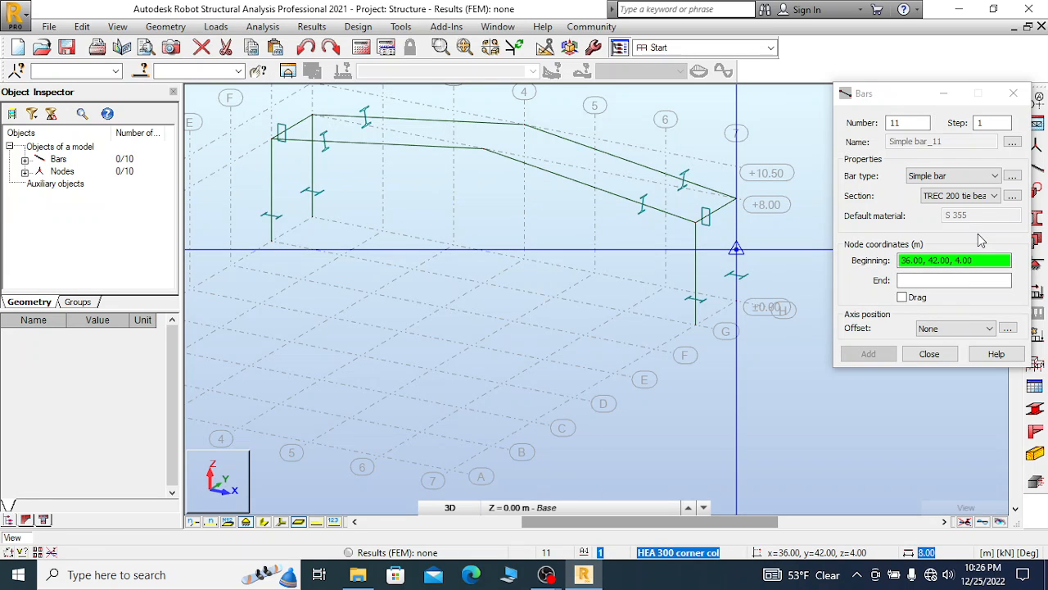
left_click(928, 354)
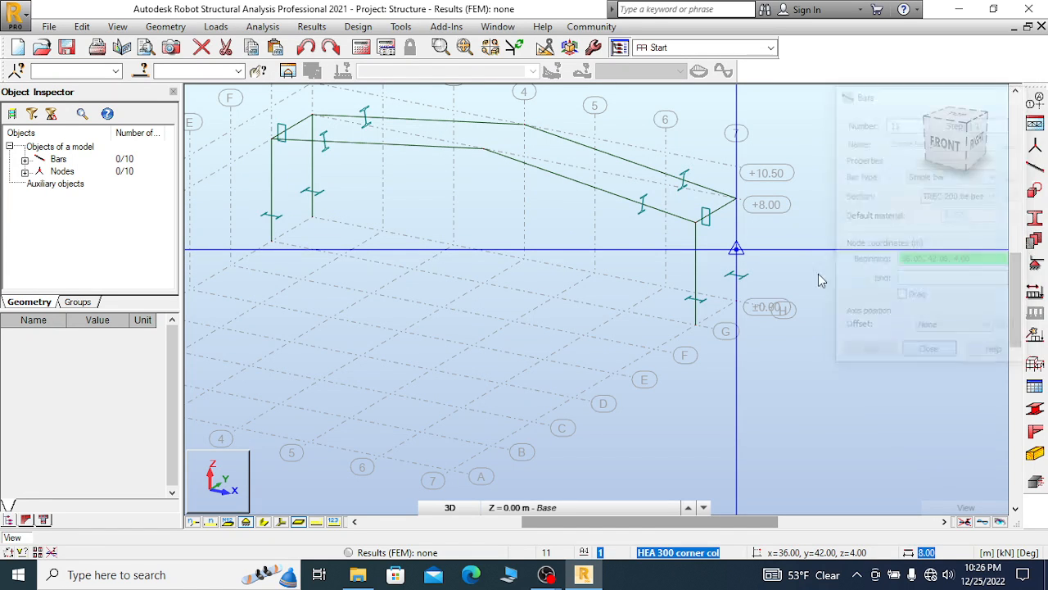
right_click(817, 205)
left_click(783, 208)
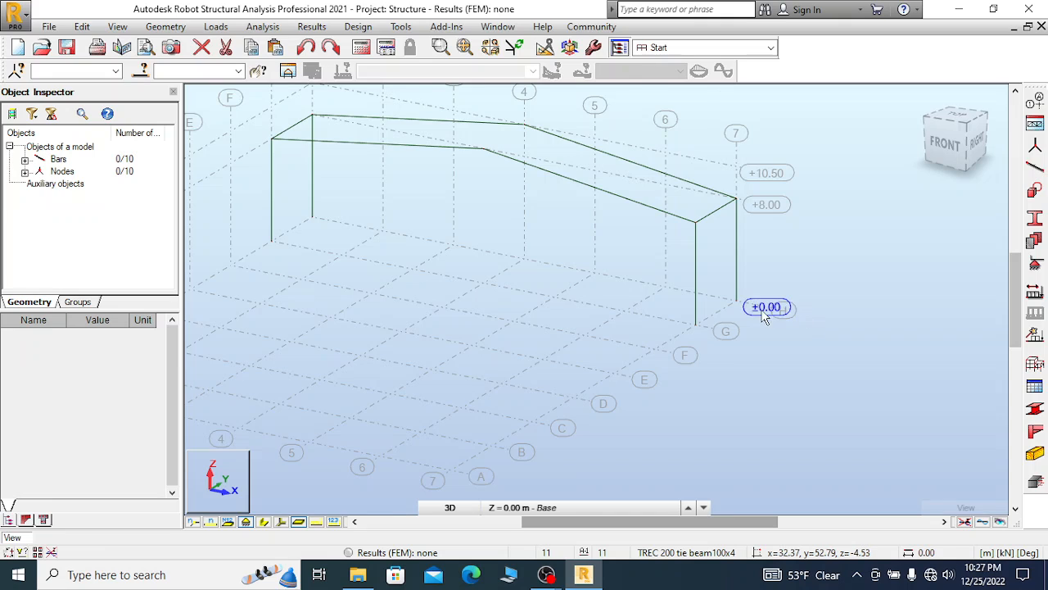
Divide the column at axes G and 7 into 4 segments, generating nodes without dividing the bar
scroll(765, 315, "up", 1)
scroll(574, 250, "down", 1)
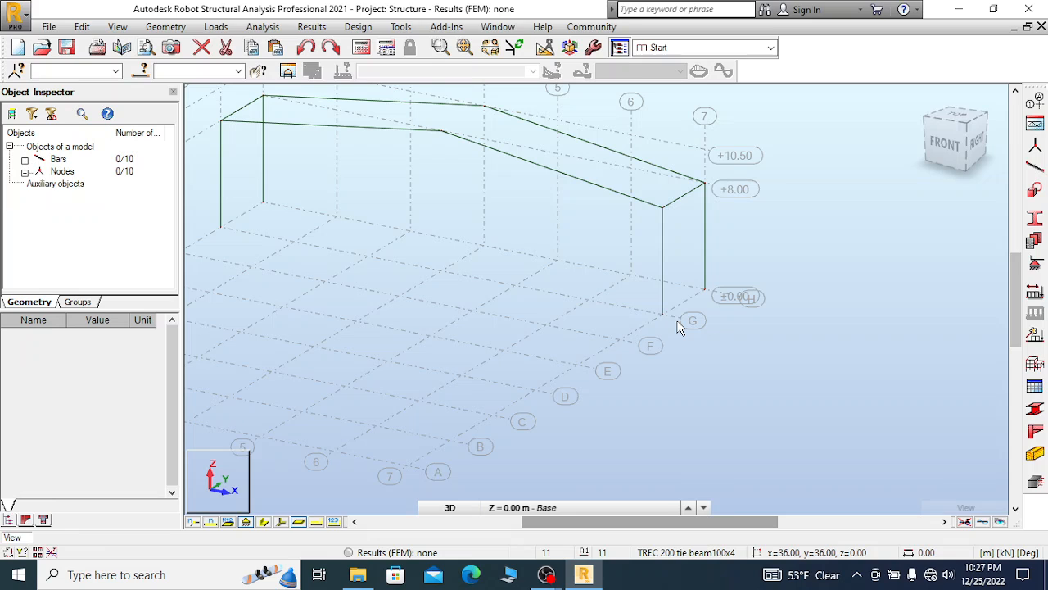
scroll(671, 205, "up", 3)
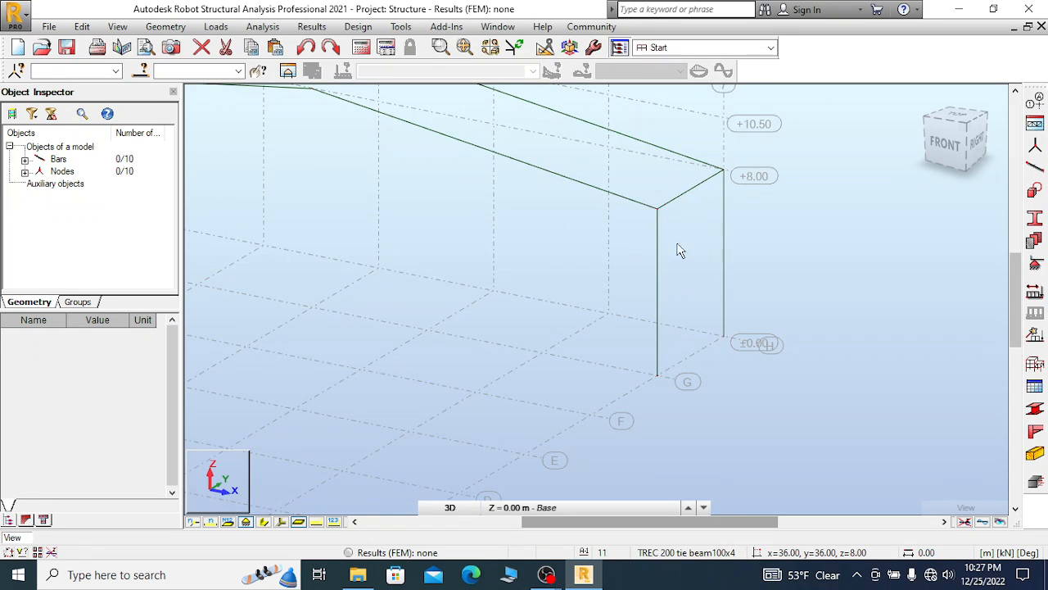
scroll(632, 187, "down", 1)
scroll(686, 291, "up", 1)
left_click(649, 259)
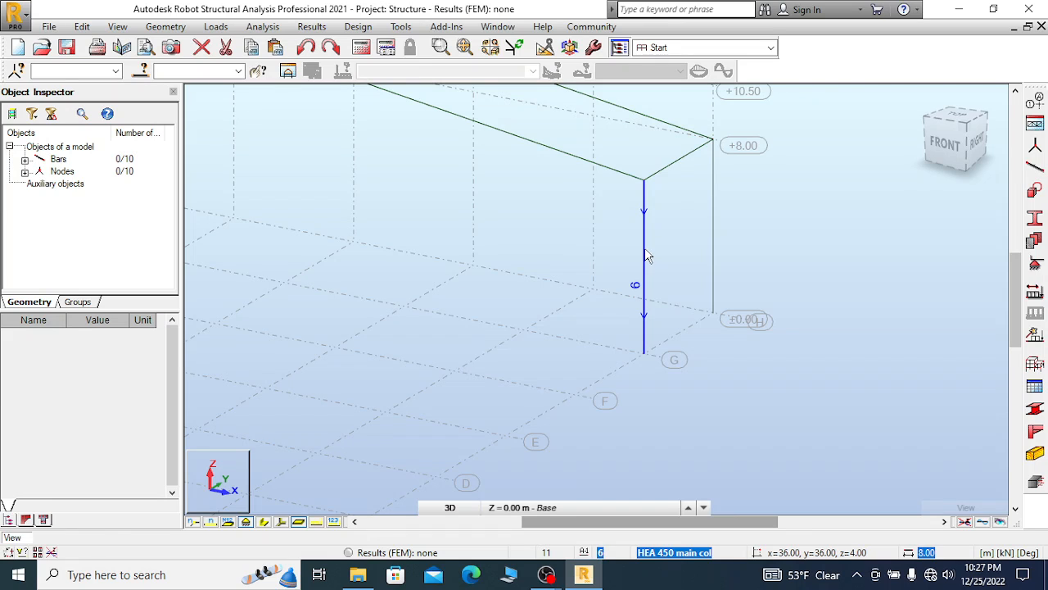
left_click(166, 26)
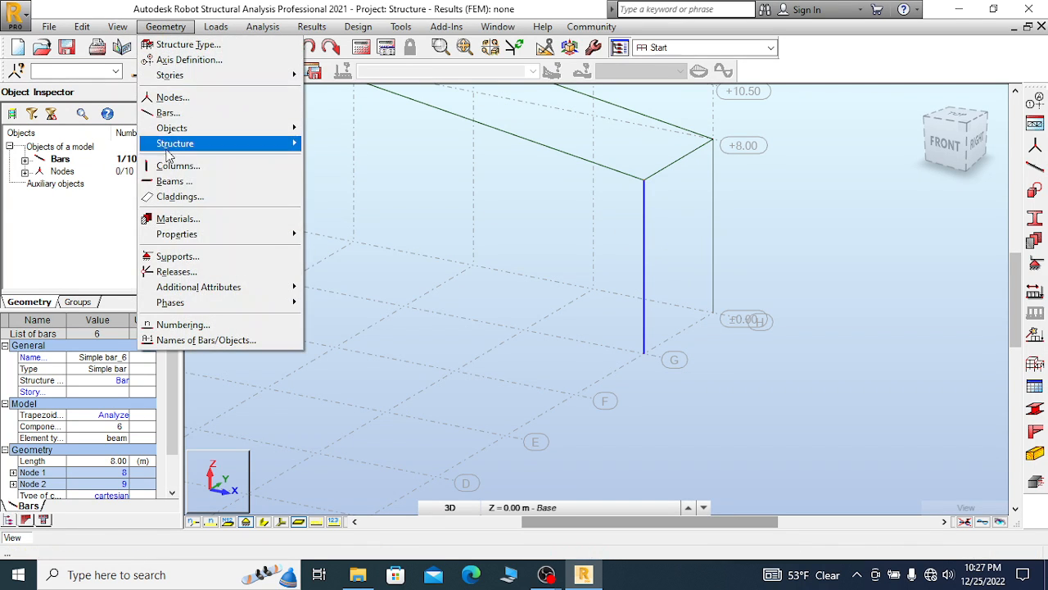
mouse_move(82, 27)
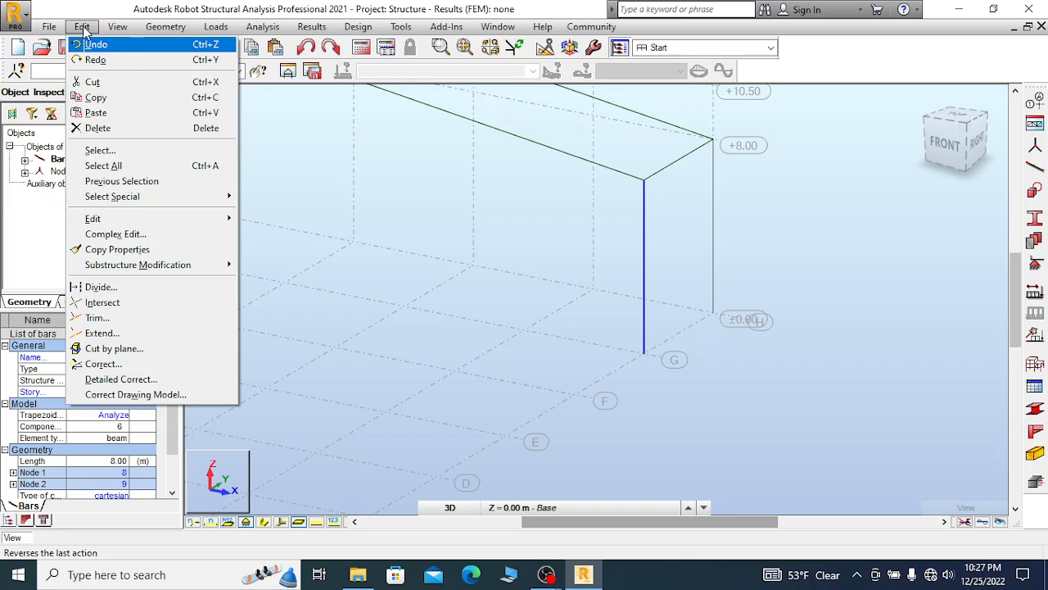
left_click(114, 292)
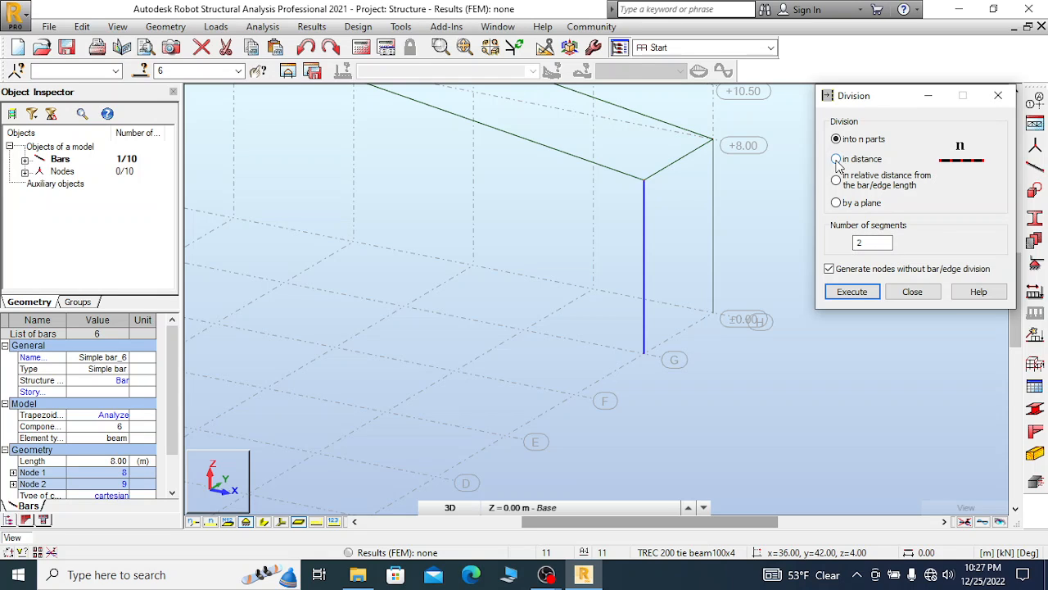
double_click(869, 244)
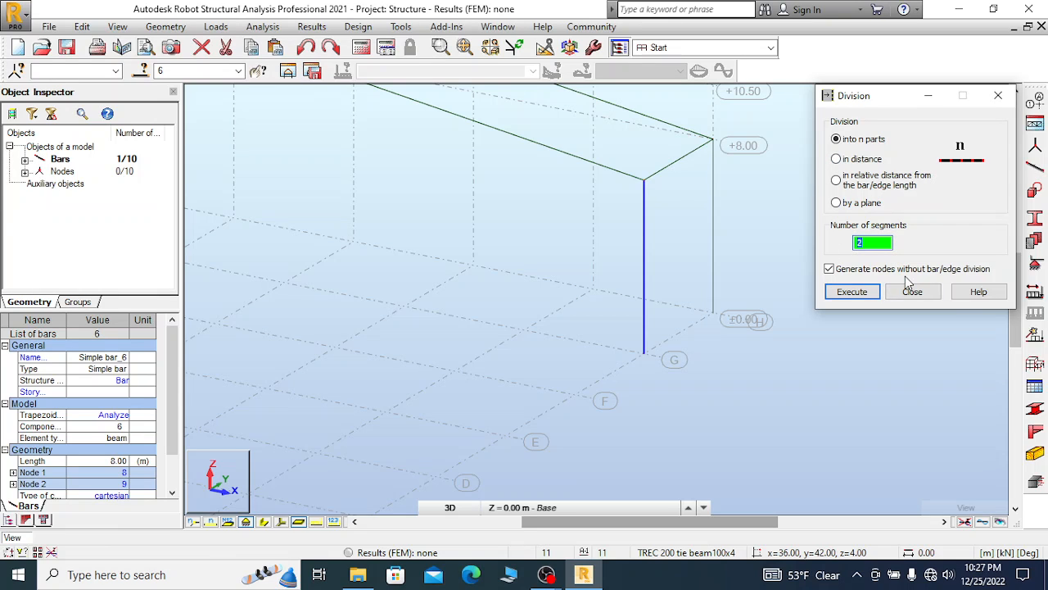
type("4")
left_click(860, 295)
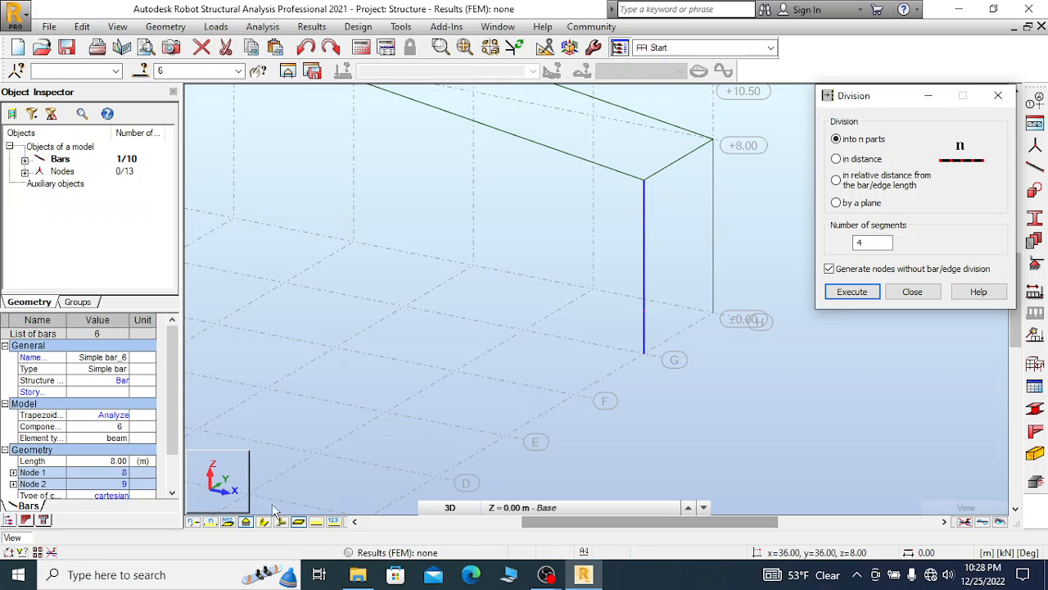
Display the bar and node numbers in the 3D view and finish the division command
left_click(211, 523)
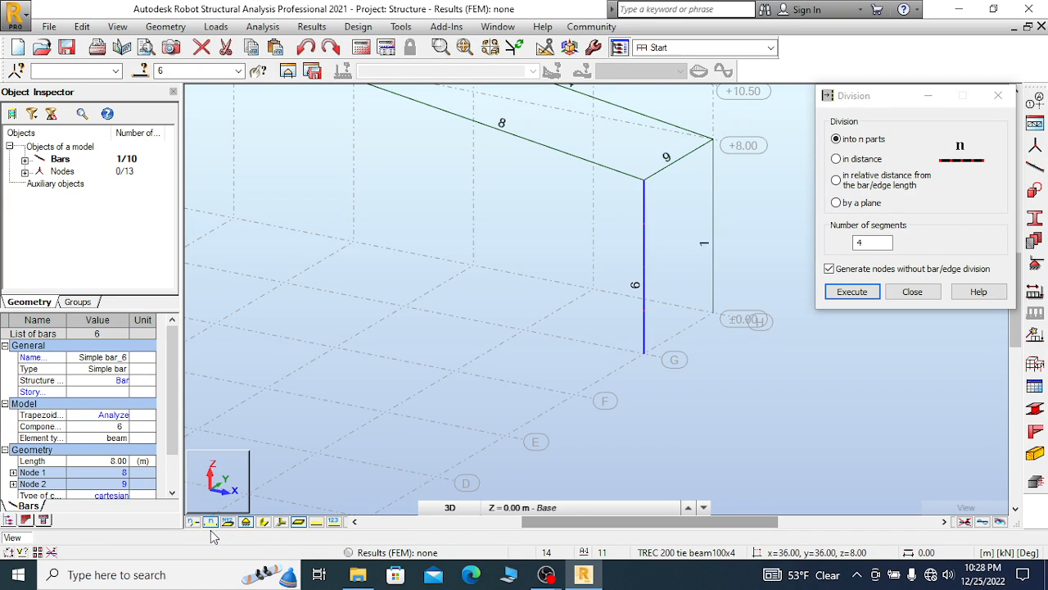
left_click(195, 523)
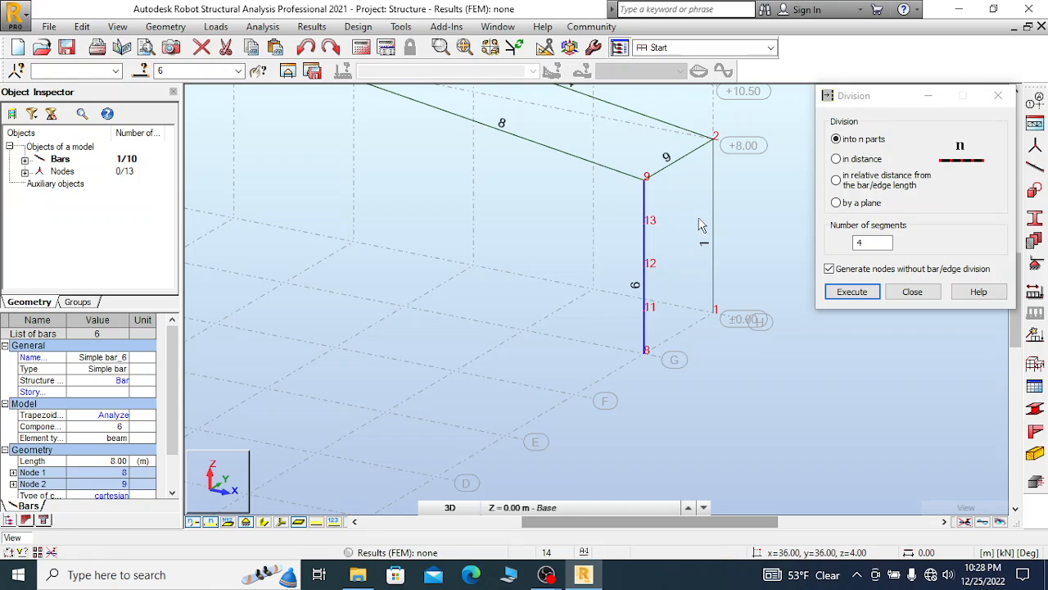
scroll(691, 210, "up", 2)
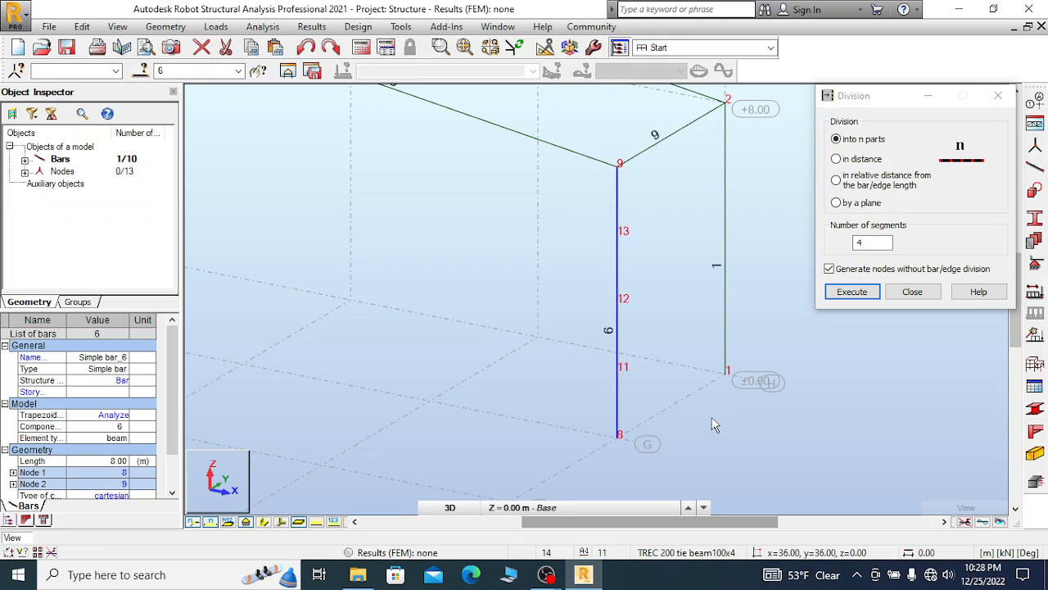
left_click(928, 294)
right_click(646, 243)
left_click(670, 249)
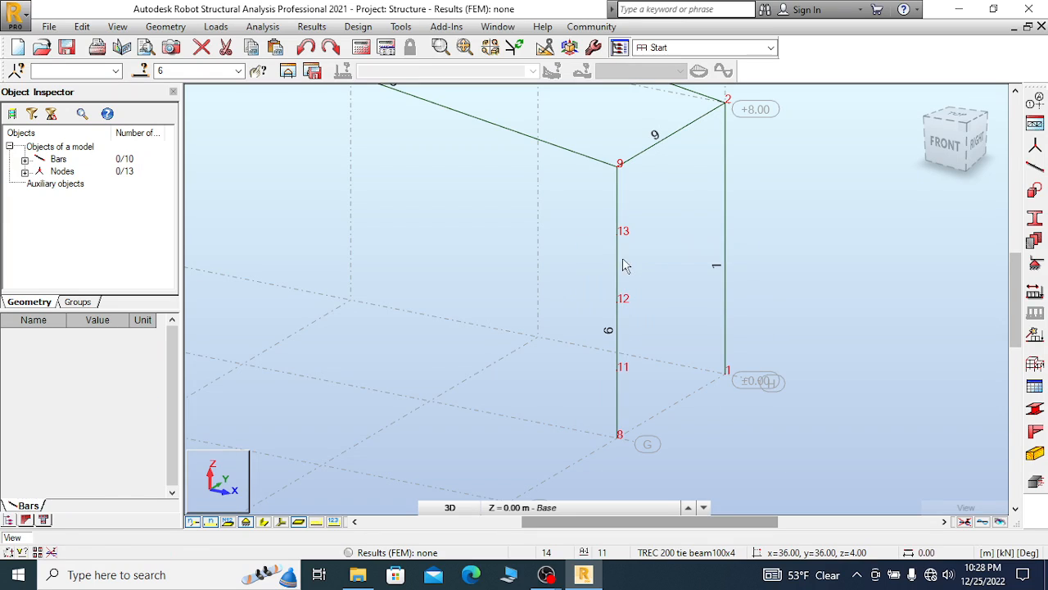
Generate a node on the column at axes G and 7 at a distance of 0.25 m, without dividing the bar
left_click(619, 265)
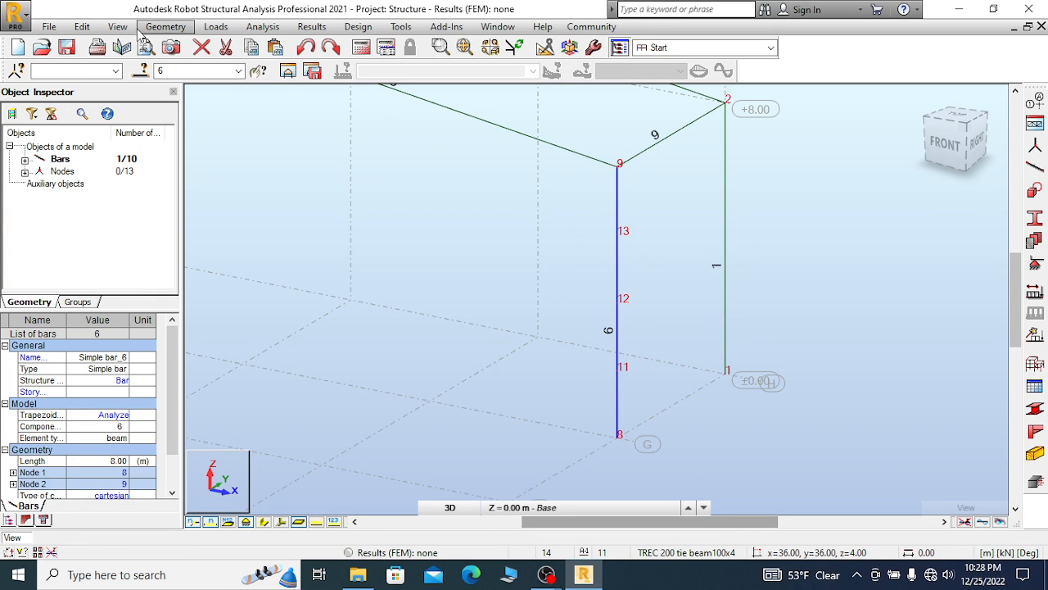
left_click(82, 26)
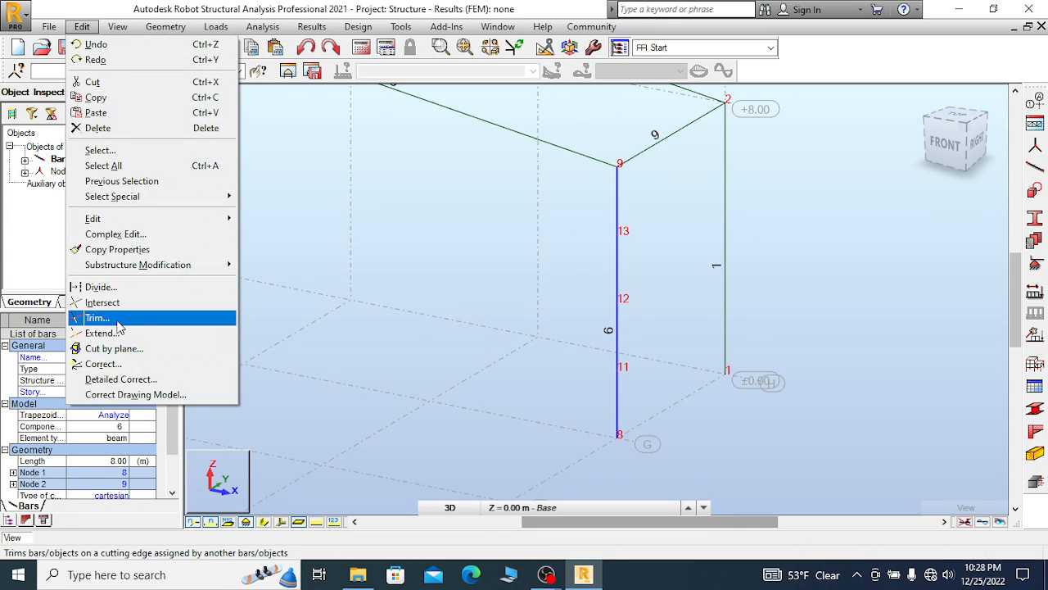
left_click(114, 288)
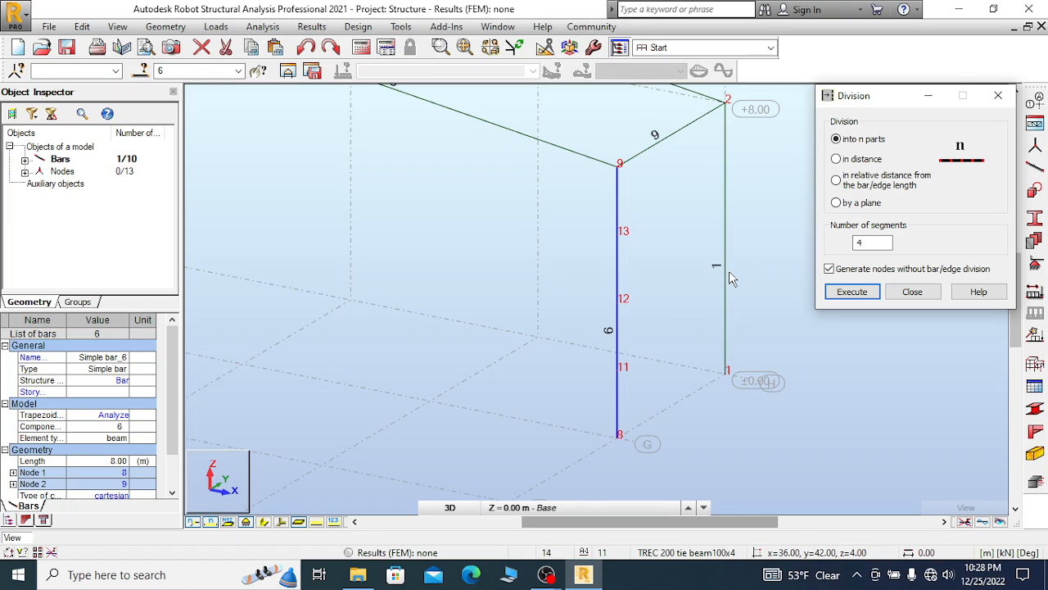
left_click(839, 161)
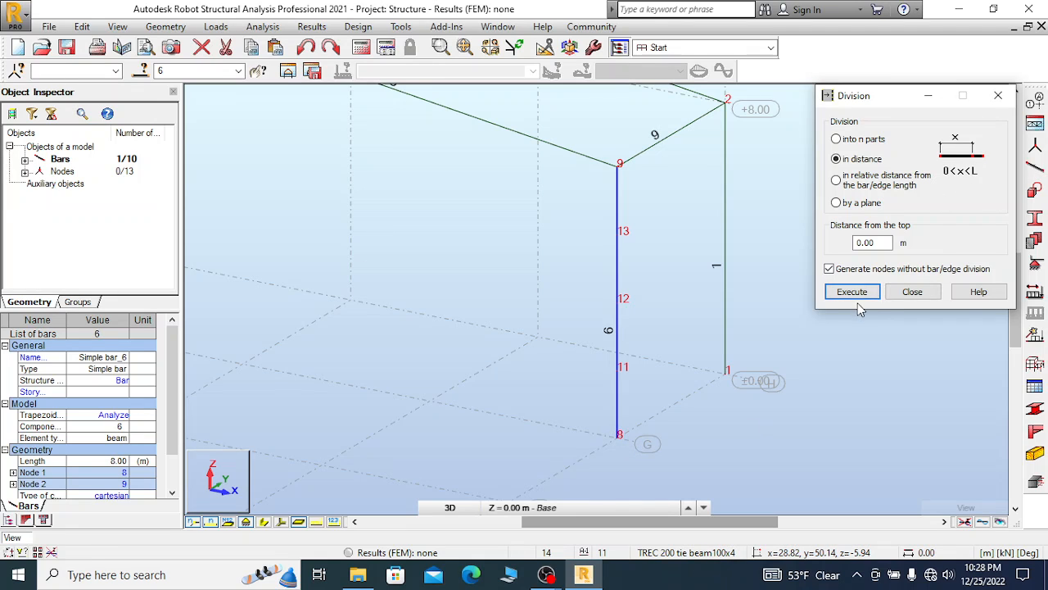
left_click_drag(881, 243, 848, 242)
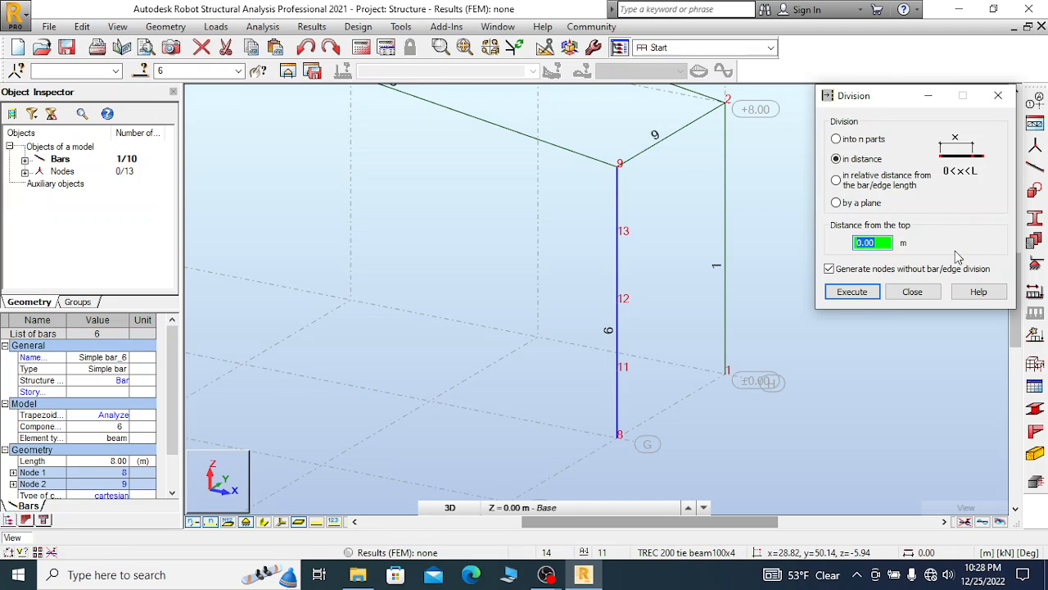
type("0")
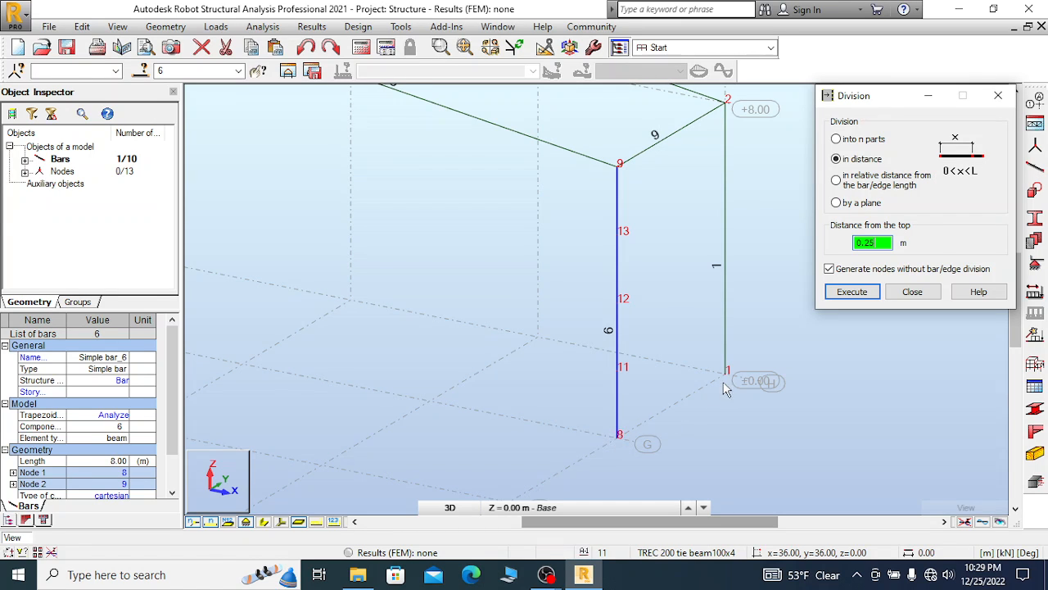
left_click(859, 297)
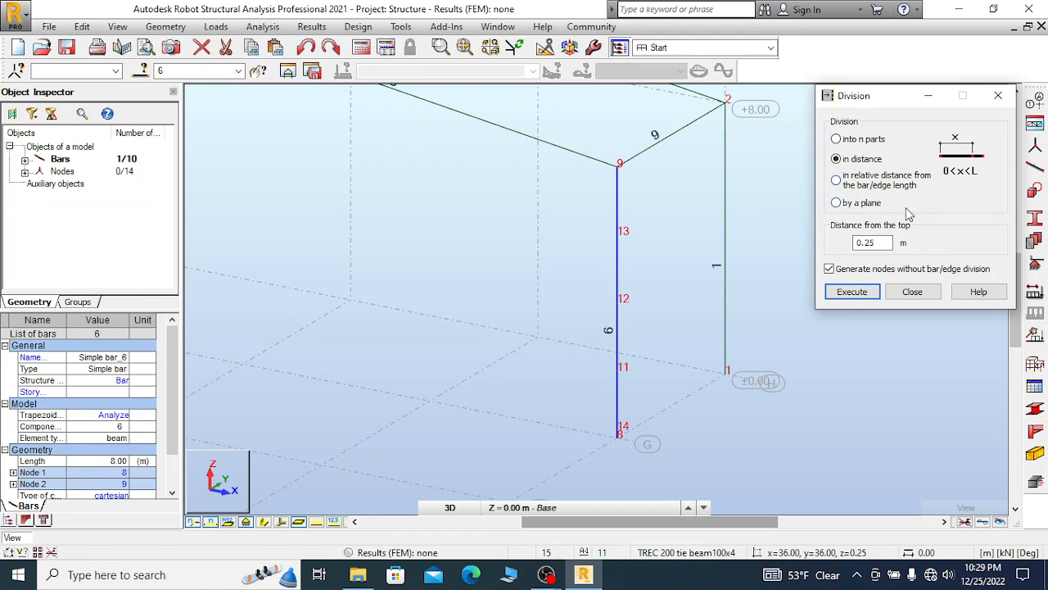
Generate another node on the same column at a distance of 7.75 m and close the division settings
double_click(882, 242)
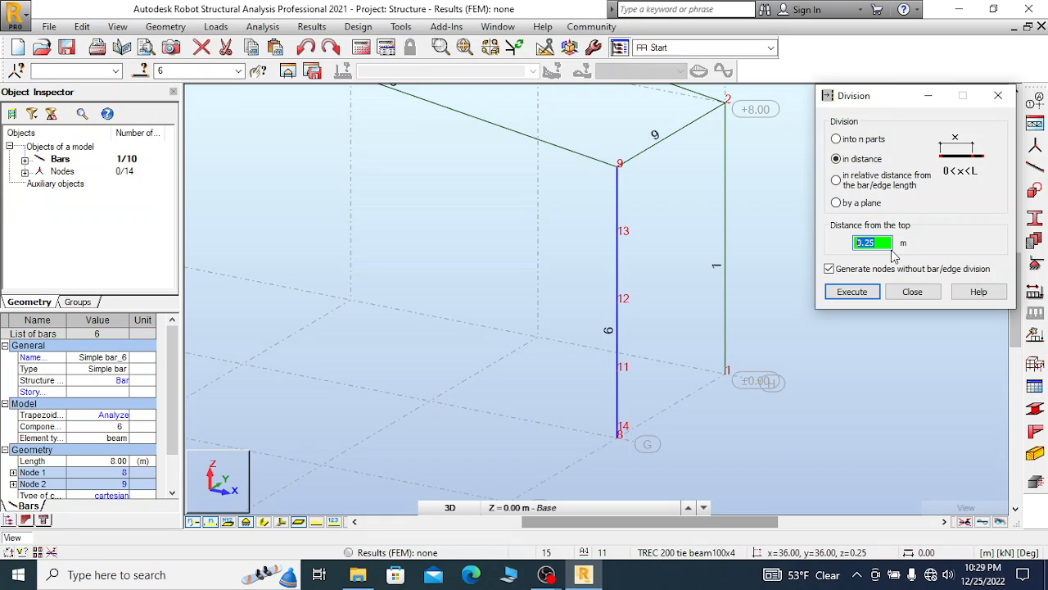
type("8")
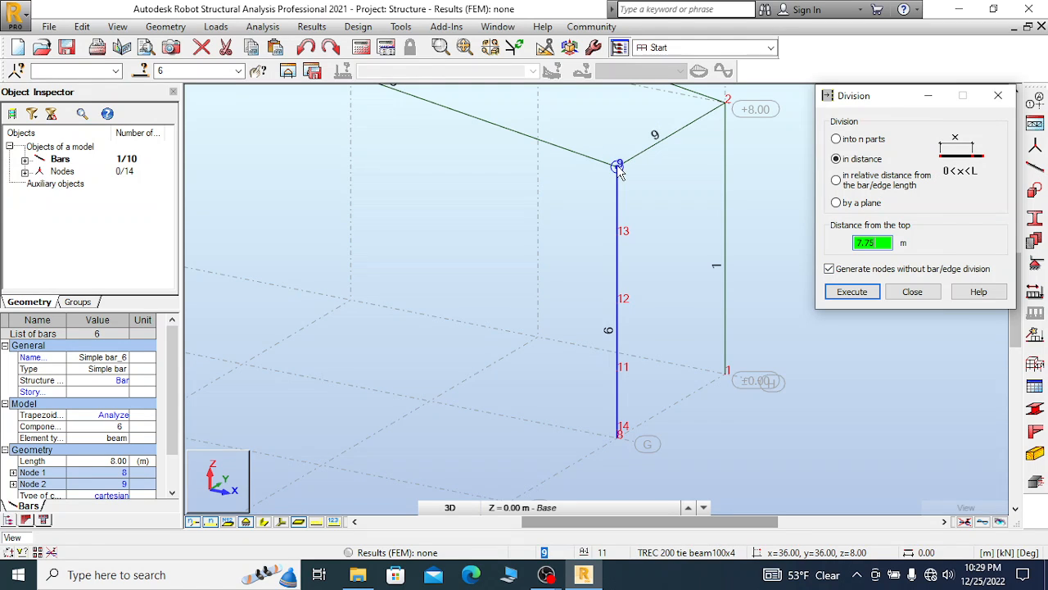
left_click(853, 293)
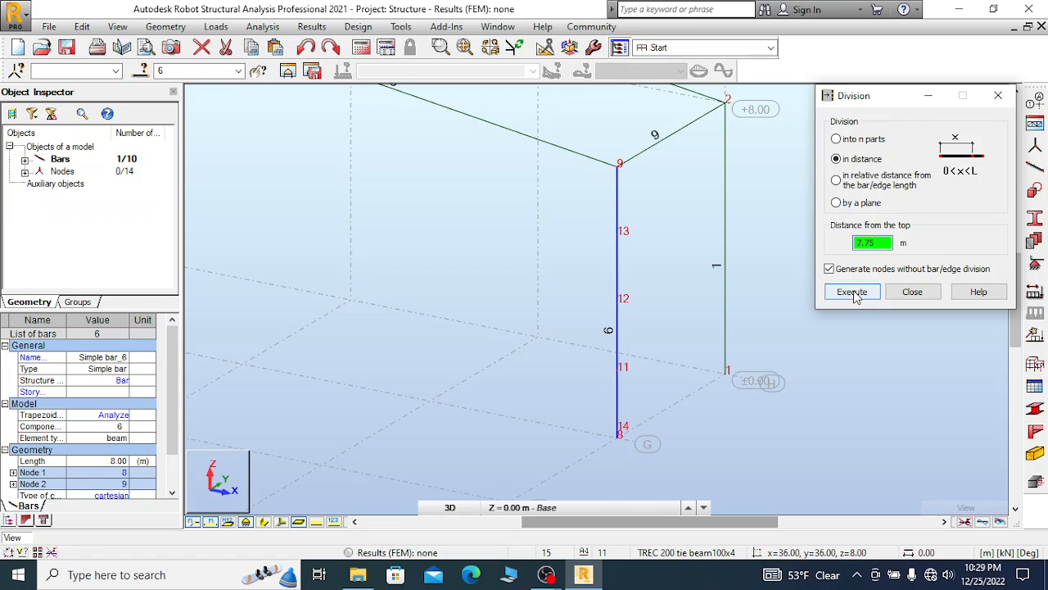
left_click(853, 294)
scroll(648, 181, "up", 3)
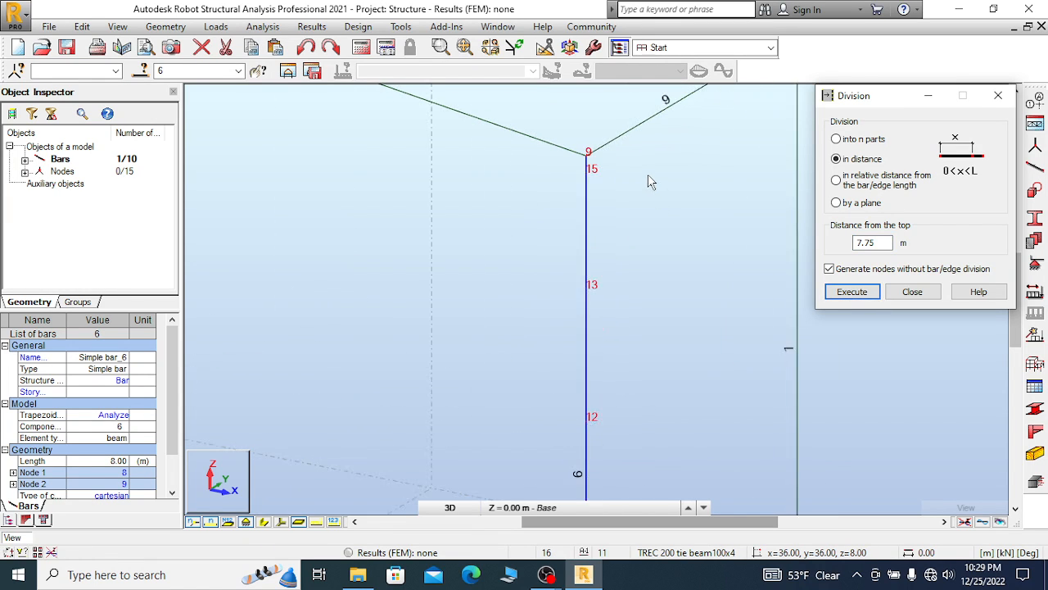
scroll(649, 181, "up", 1)
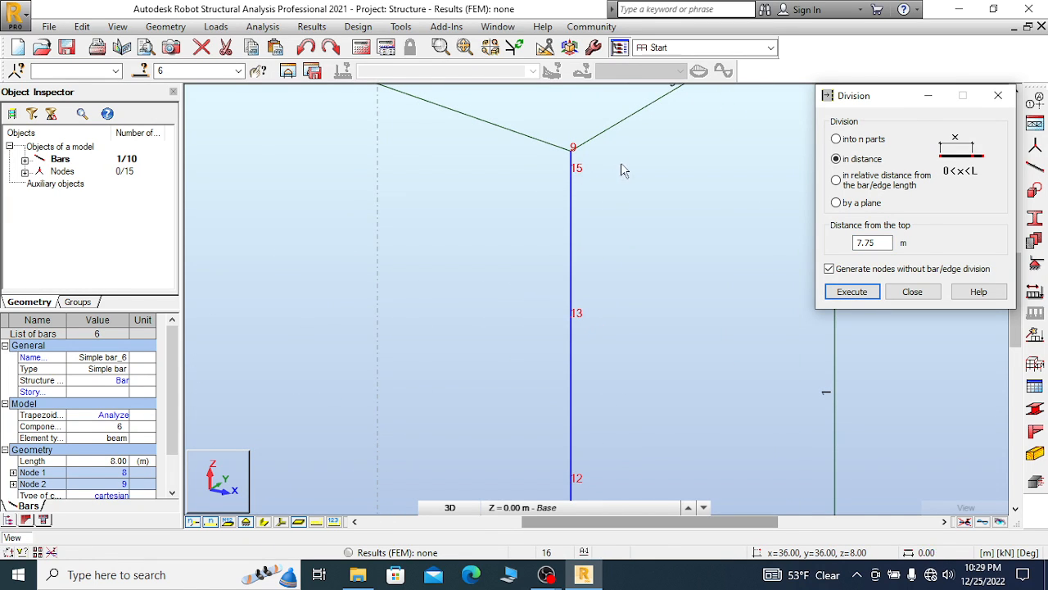
scroll(624, 169, "down", 1)
left_click(913, 292)
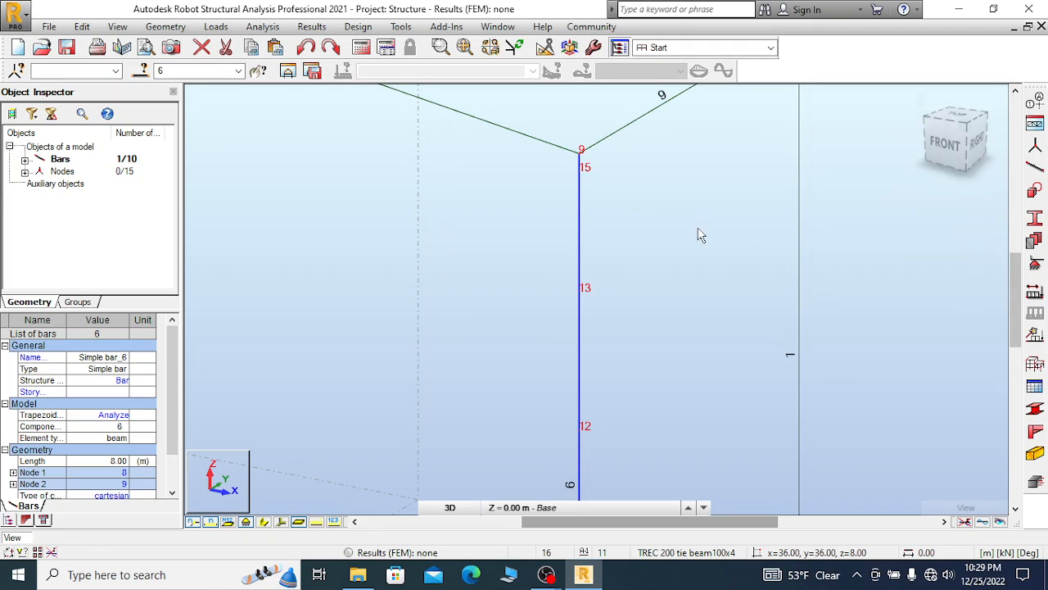
Add a simple bar with section Z 200x15 wall pur at height 7.75 m between the columns at axes G-7 and H-7
scroll(596, 198, "down", 1)
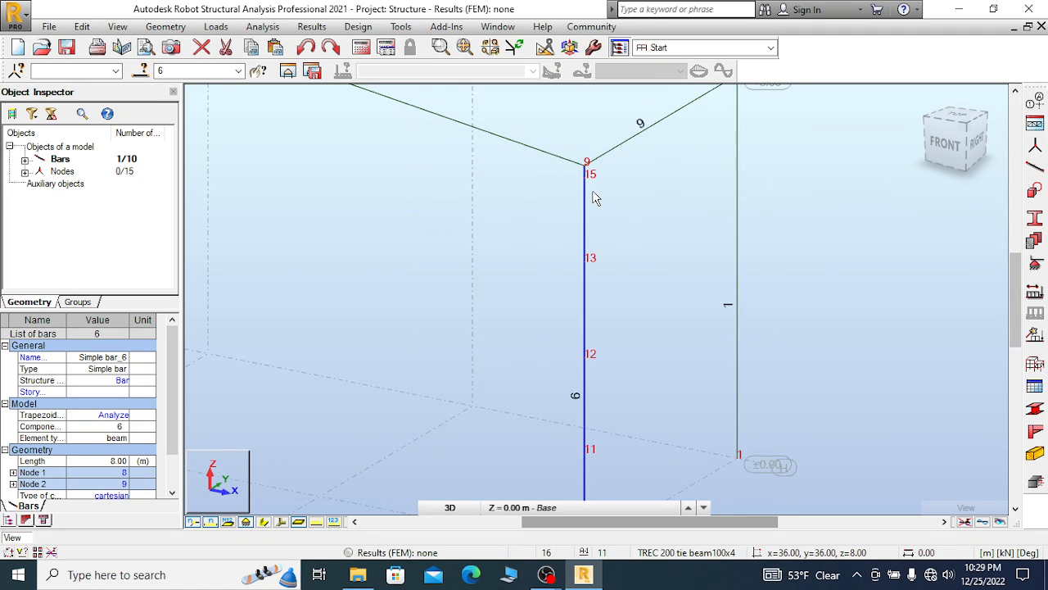
scroll(573, 193, "down", 2)
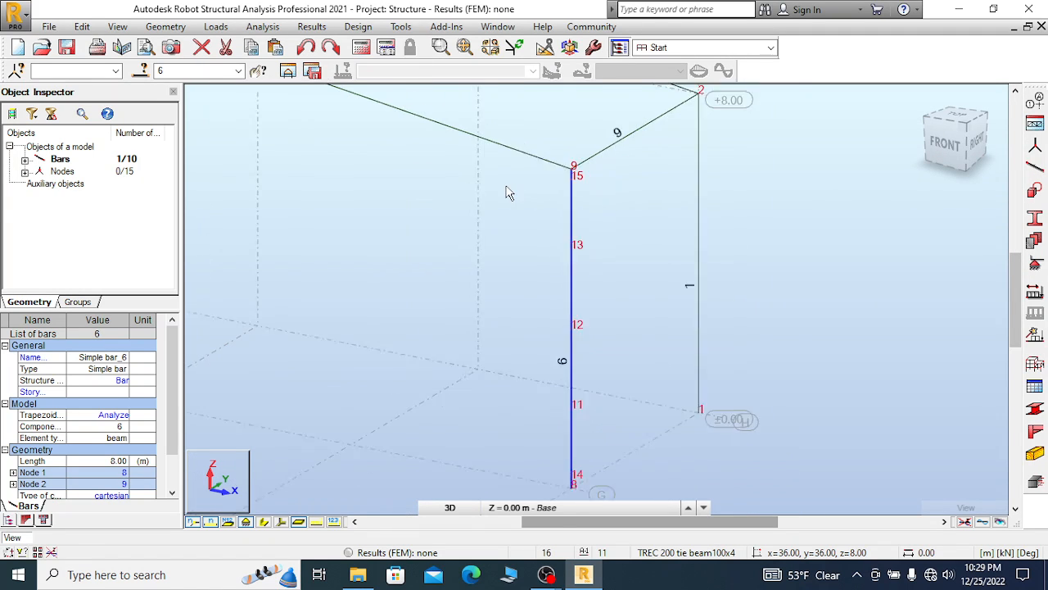
left_click(1036, 169)
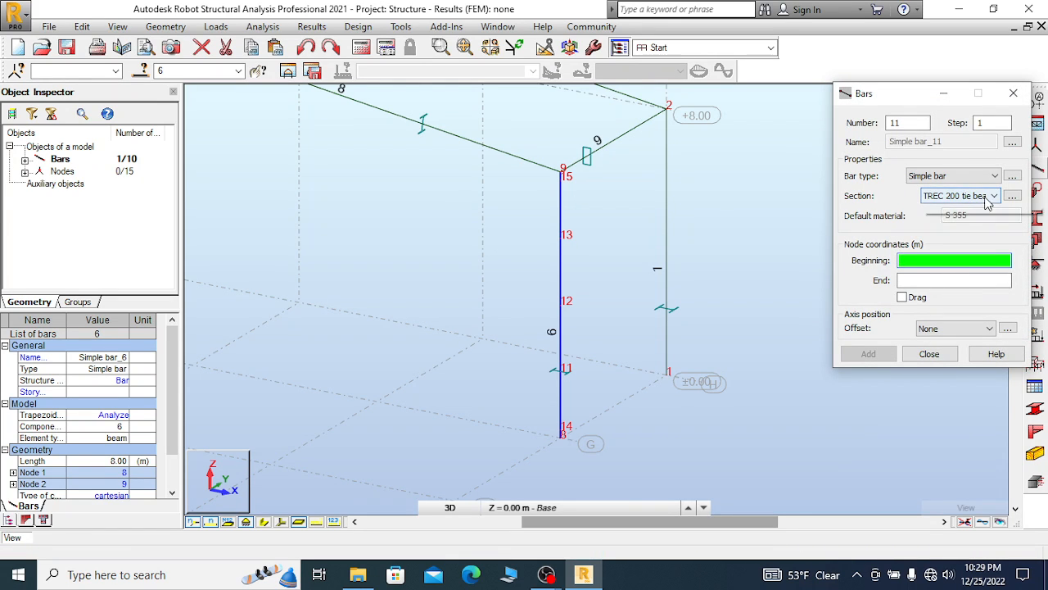
left_click(988, 199)
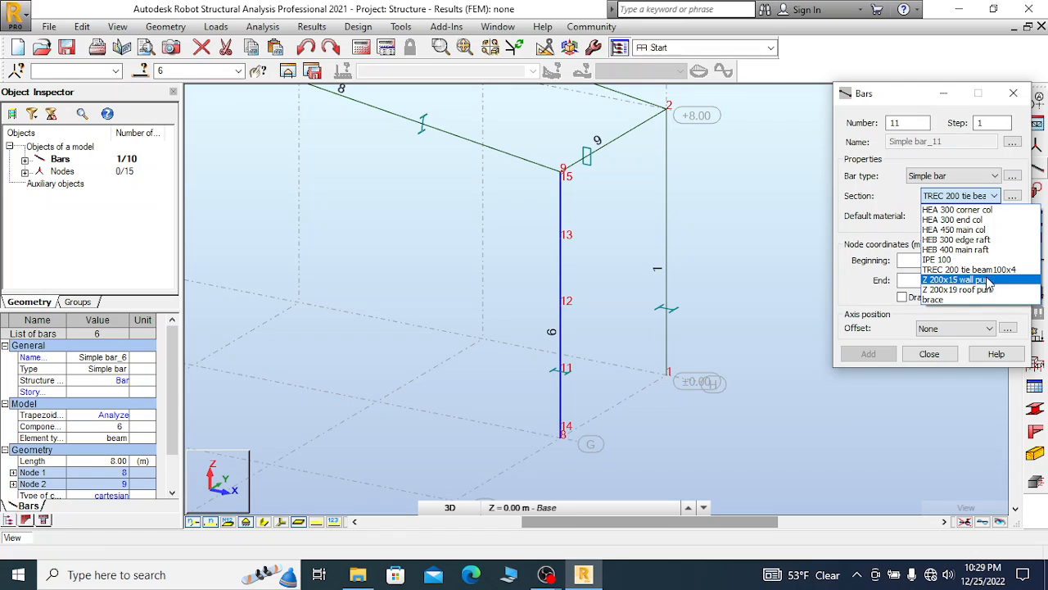
left_click(958, 279)
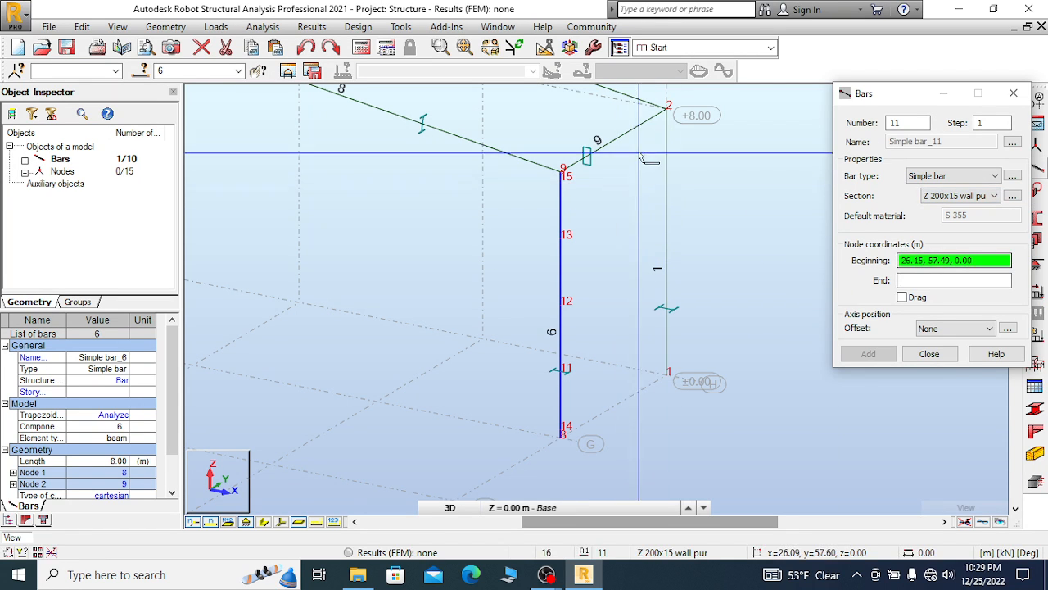
scroll(643, 140, "up", 2)
scroll(635, 146, "up", 1)
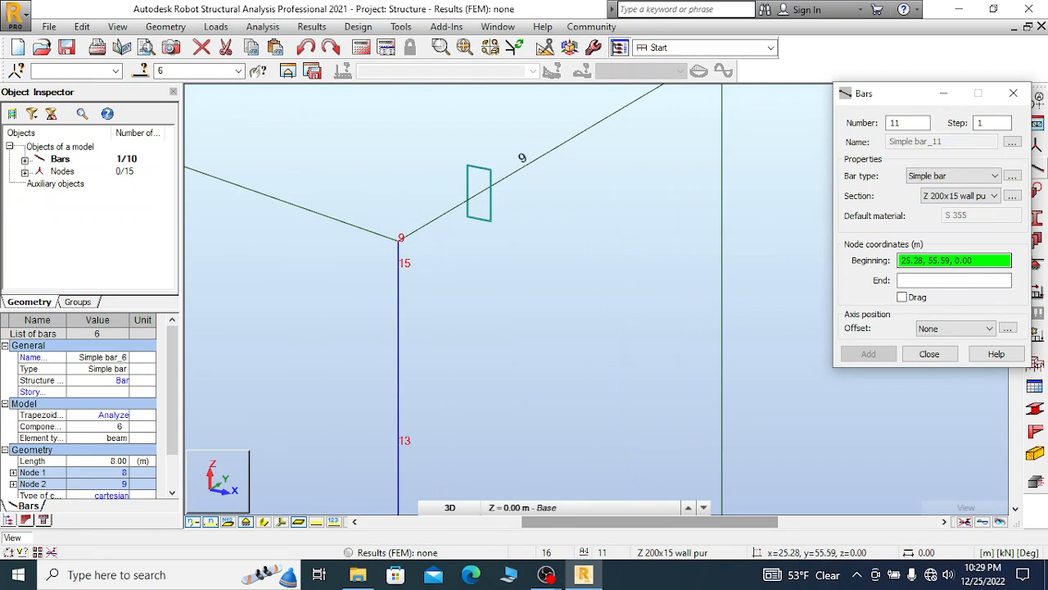
scroll(422, 282, "up", 3)
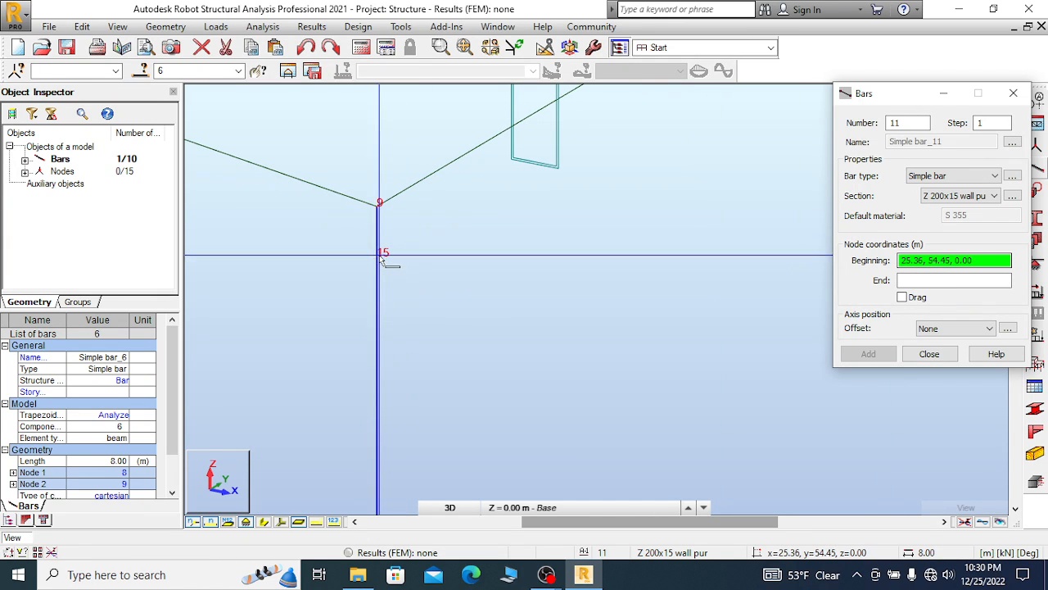
left_click(377, 256)
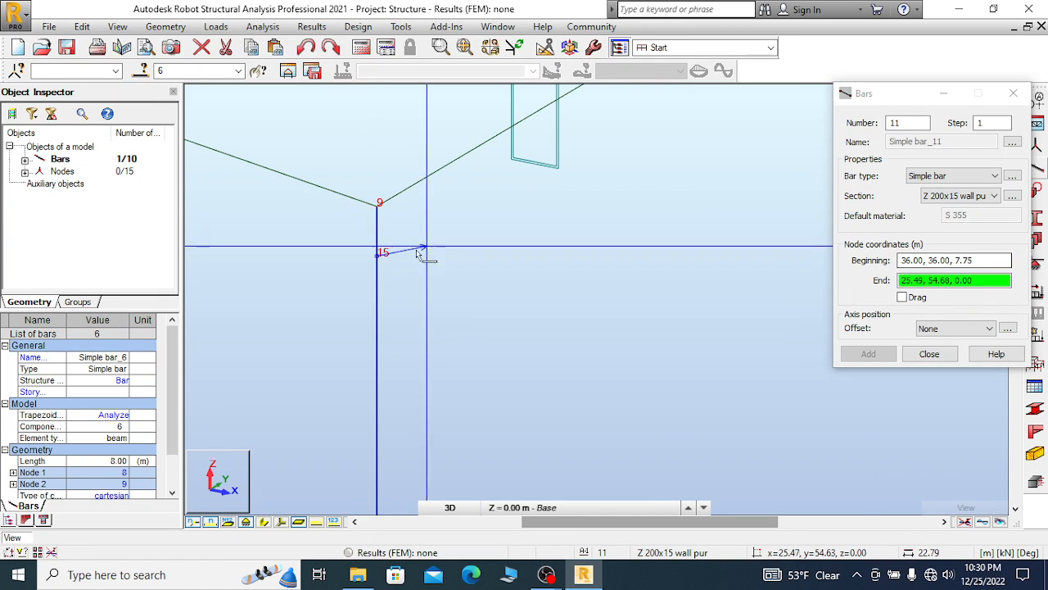
scroll(360, 271, "down", 6)
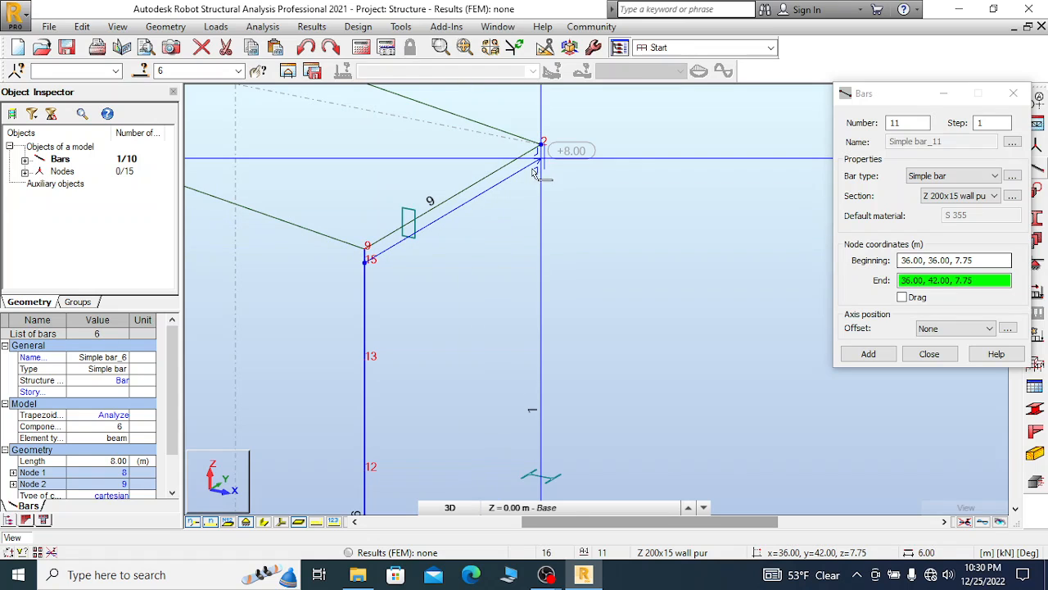
left_click(543, 144)
scroll(549, 245, "down", 3)
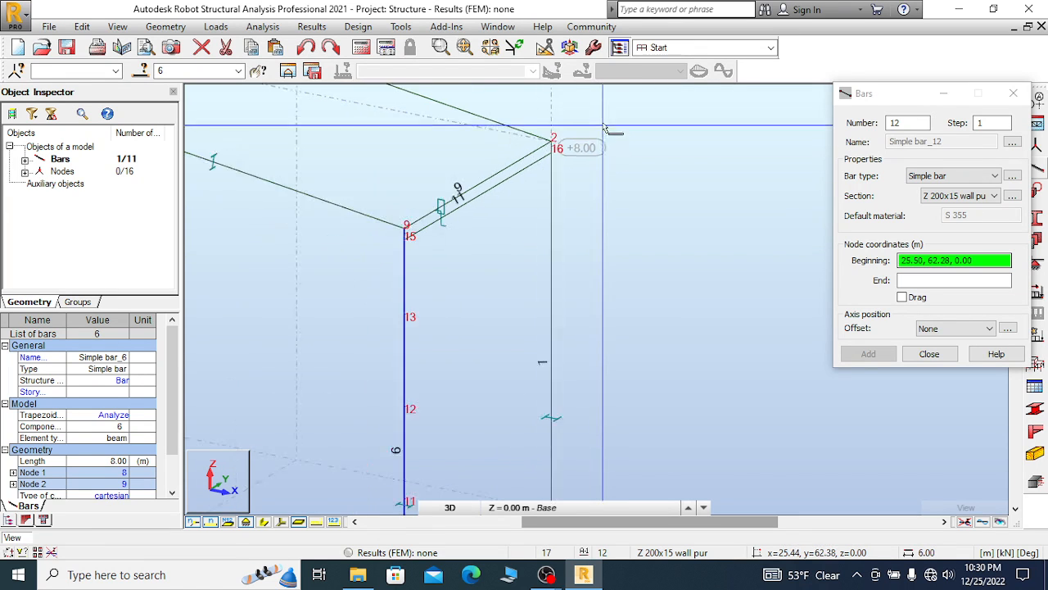
scroll(552, 400, "up", 5)
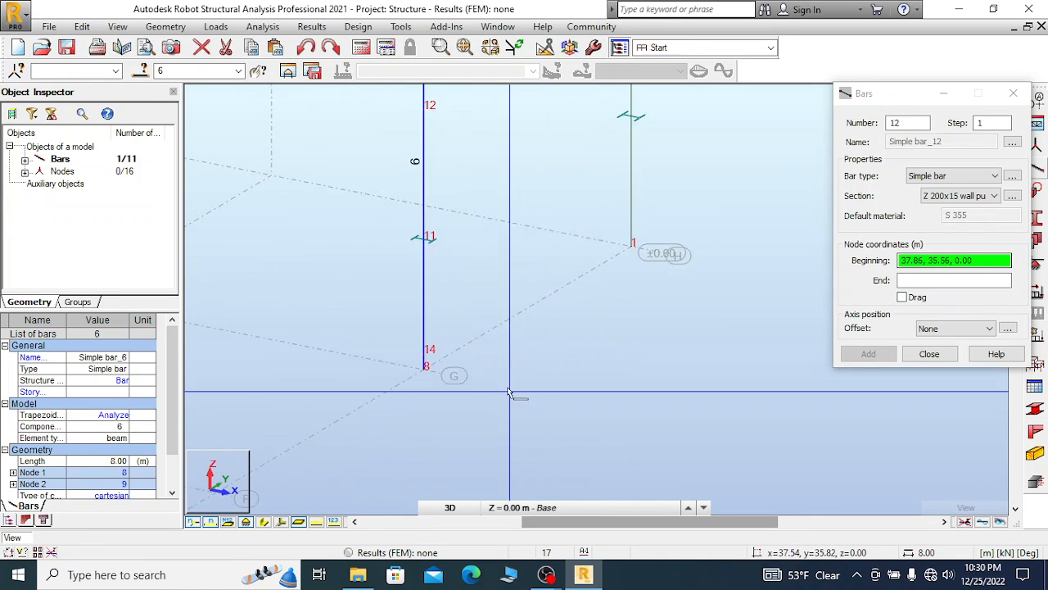
scroll(399, 385, "up", 4)
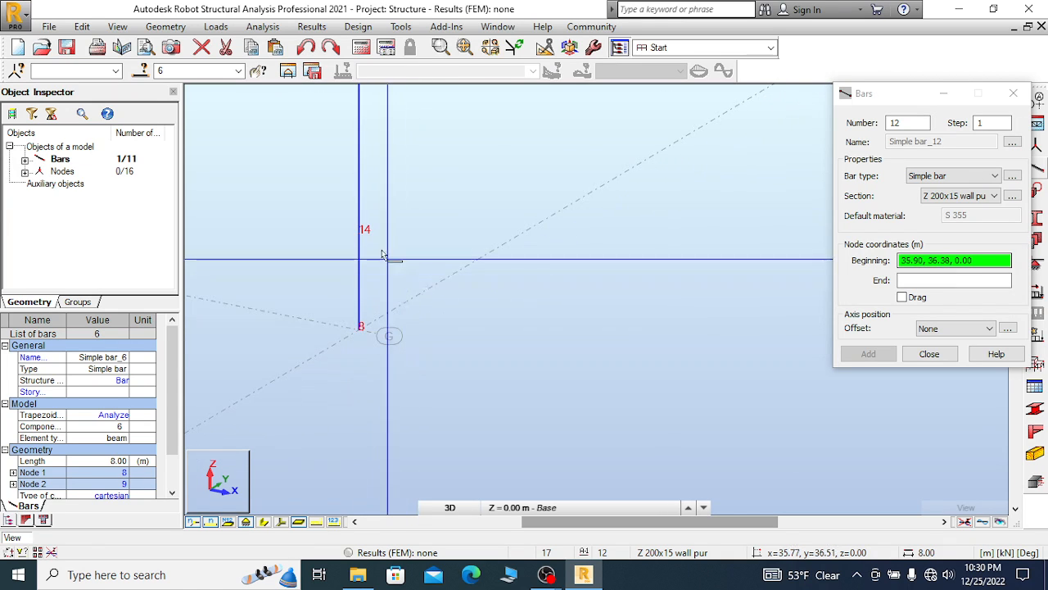
scroll(364, 241, "down", 3)
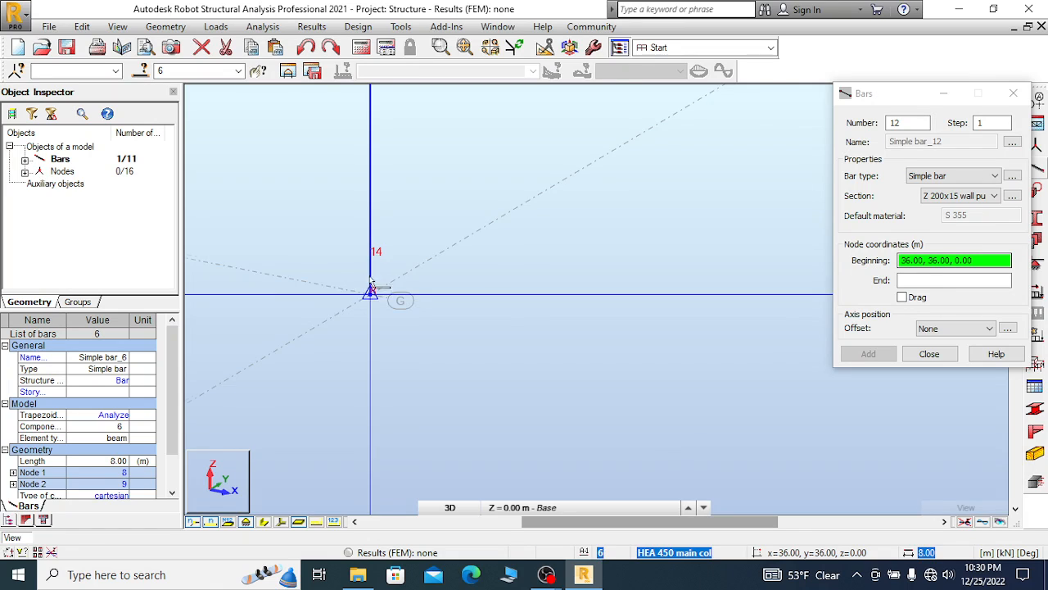
scroll(375, 278, "down", 2)
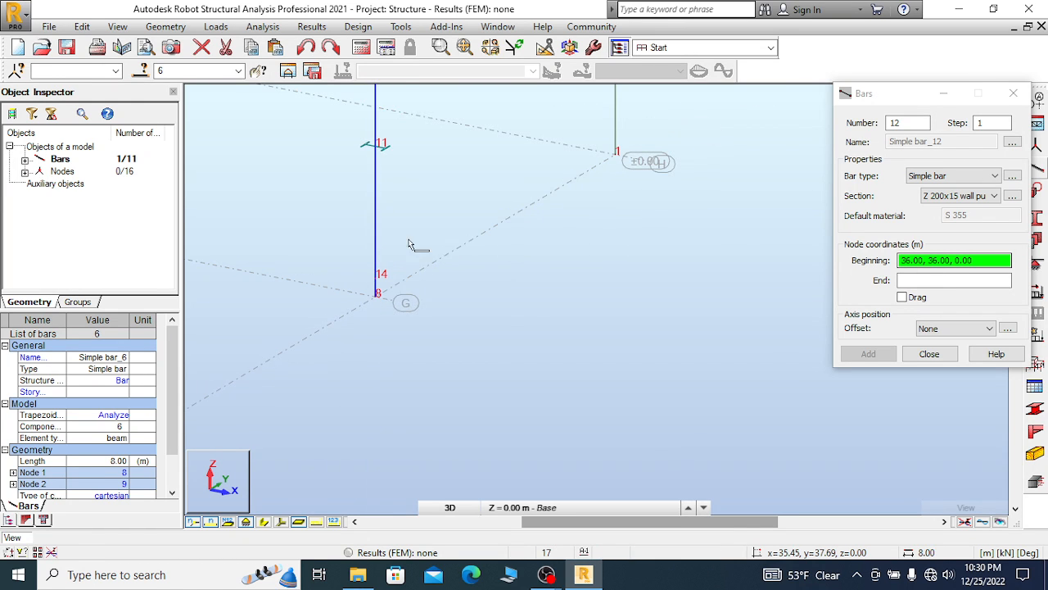
scroll(371, 274, "down", 2)
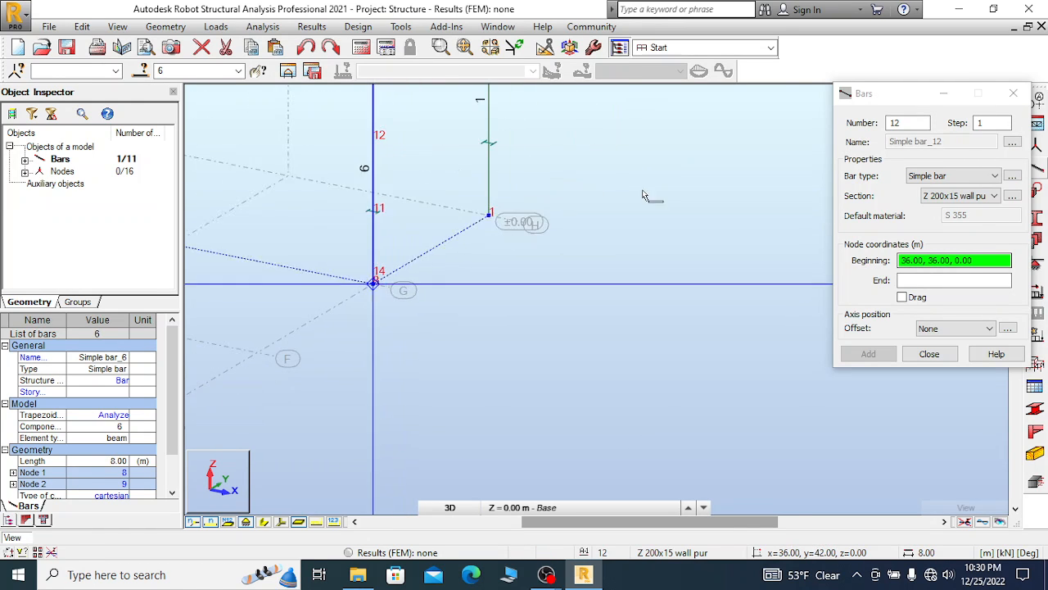
Switch the model to the right view, cancel the started bar and leave the bar definition
left_click_drag(892, 93, 894, 307)
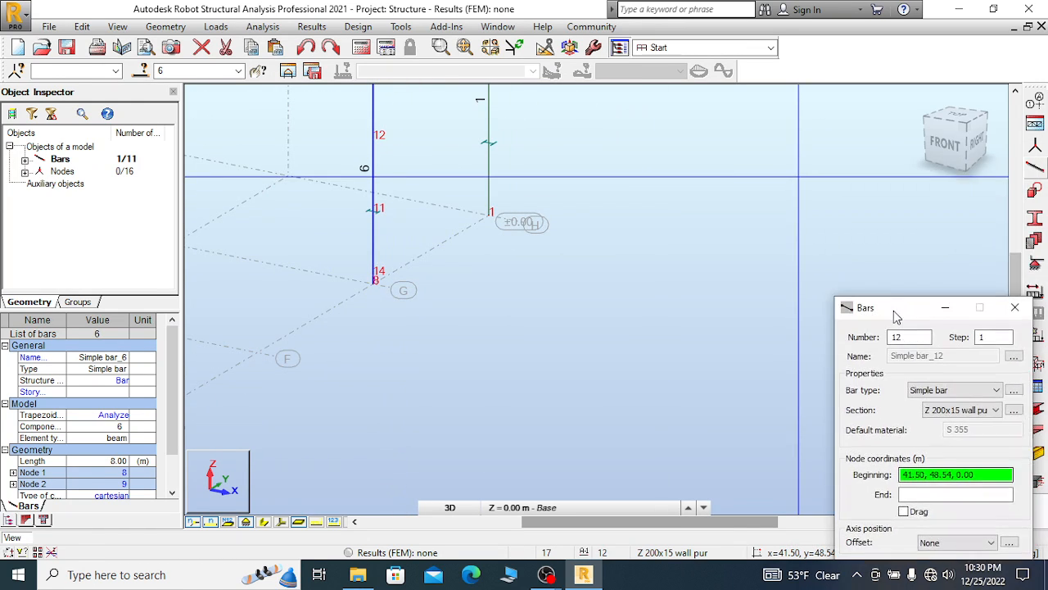
left_click(981, 144)
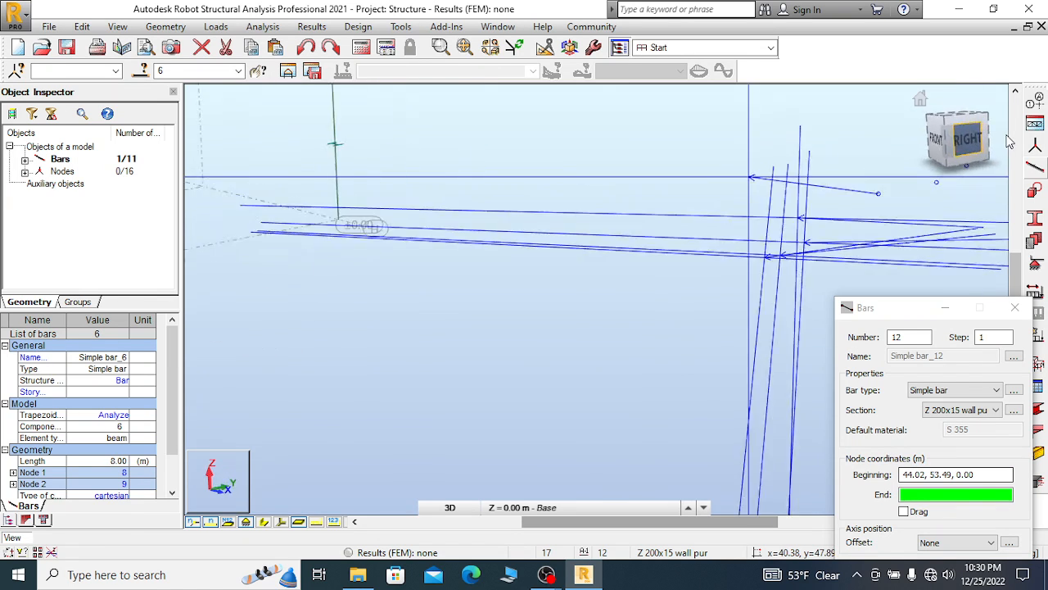
scroll(545, 199, "down", 3)
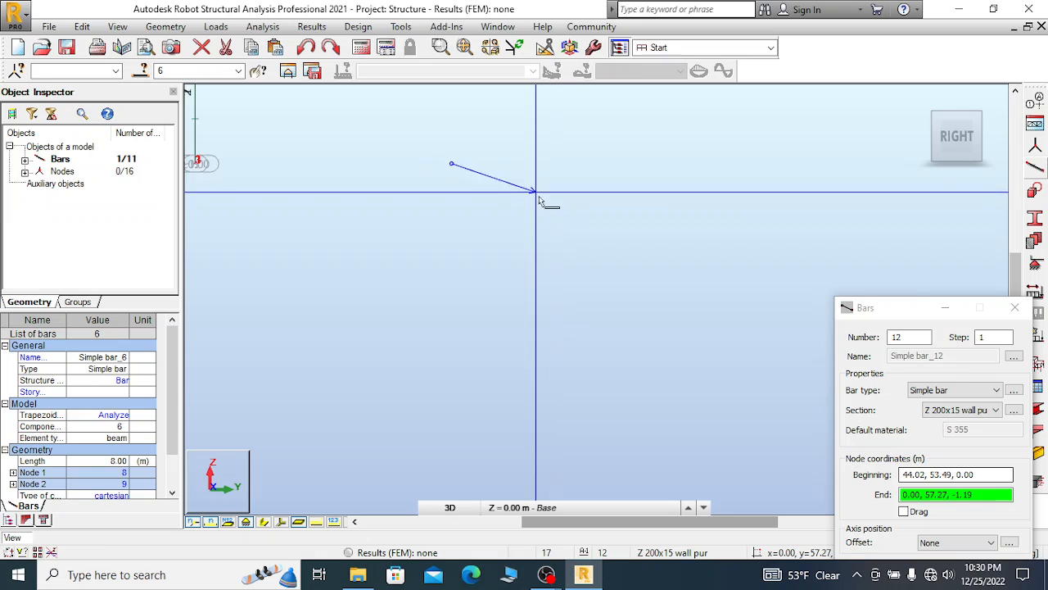
right_click(604, 165)
left_click(570, 176)
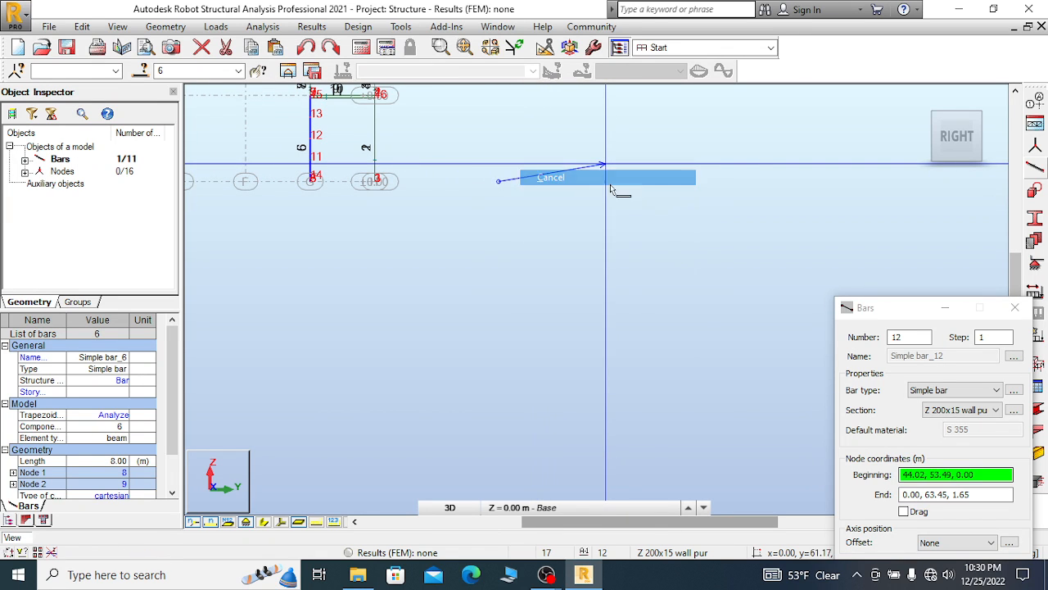
scroll(699, 221, "down", 3)
scroll(497, 164, "up", 5)
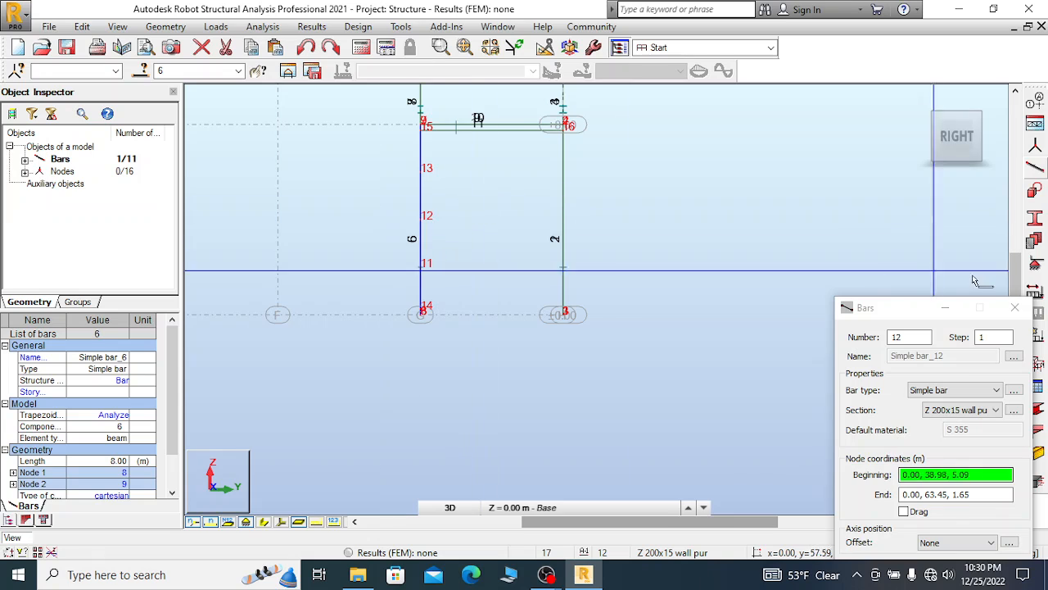
scroll(452, 135, "up", 4)
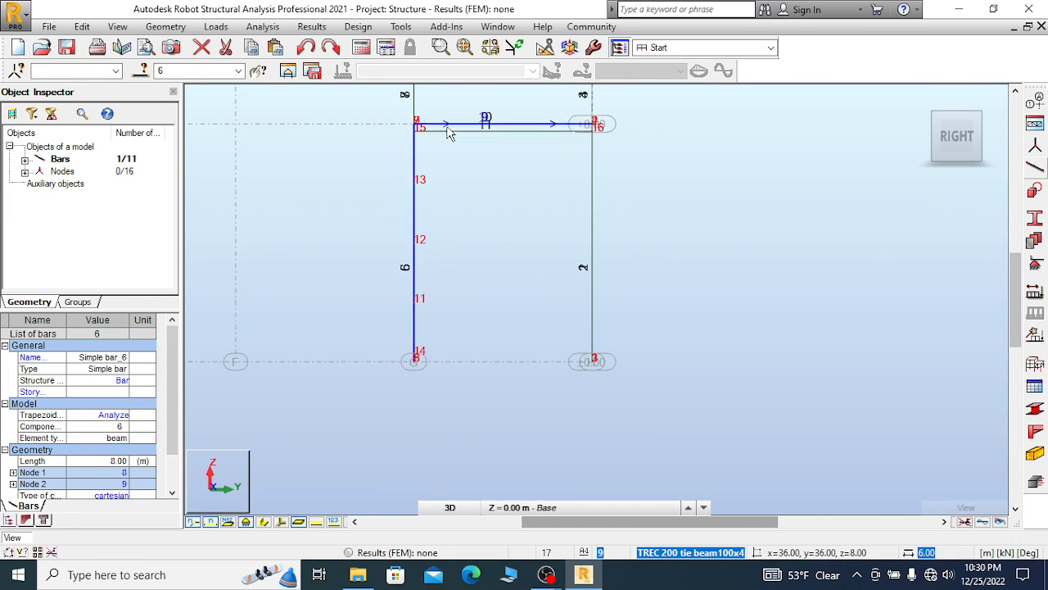
Copy the wall purlin downward by translation to the column nodes at heights 6.00, 4.00 and 2.00 m
left_click(462, 136)
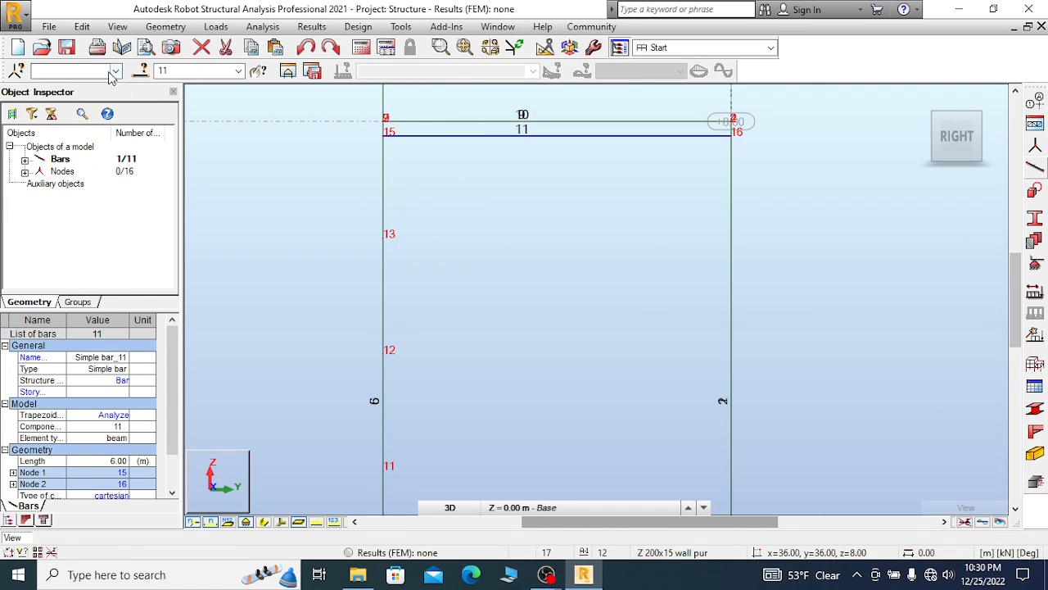
left_click(82, 30)
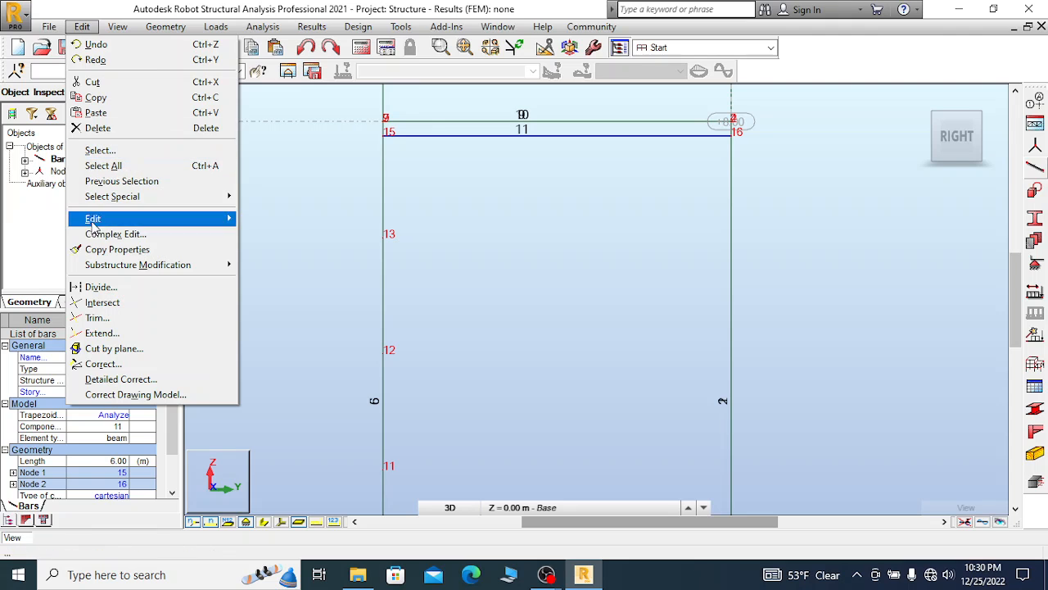
mouse_move(107, 222)
left_click(275, 220)
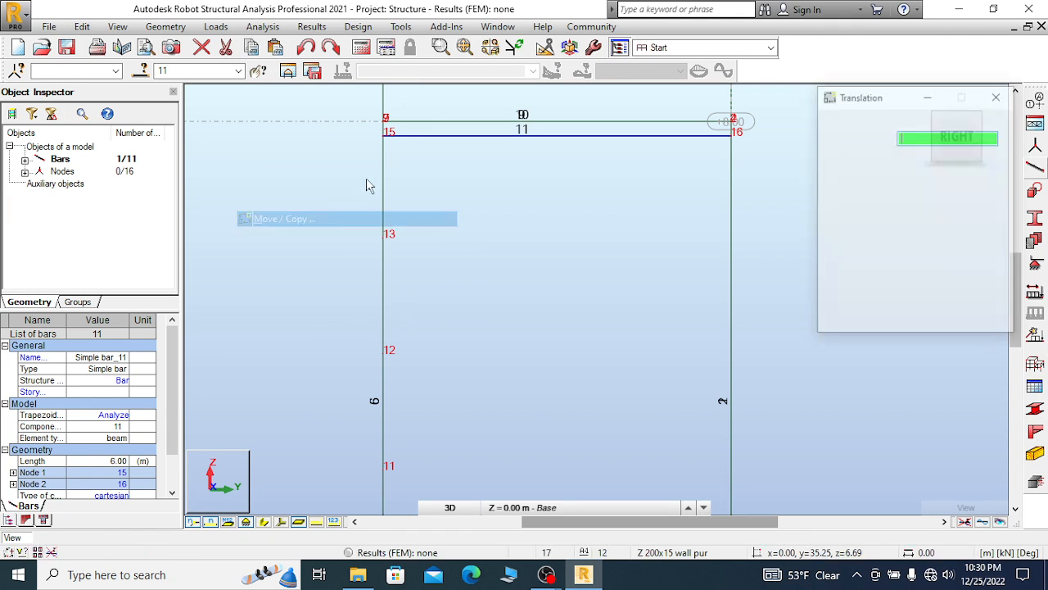
left_click(384, 135)
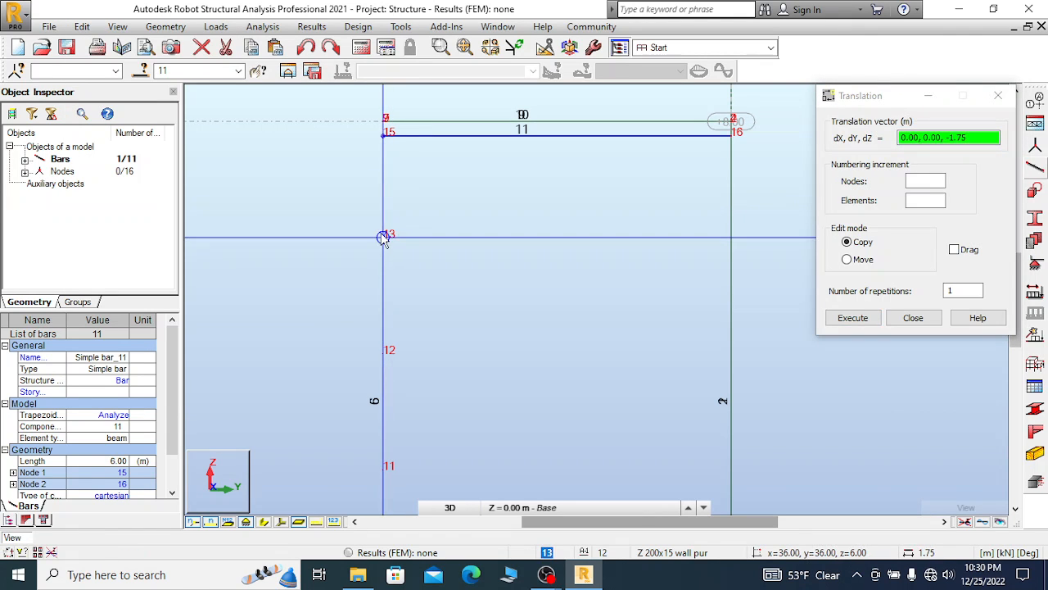
scroll(436, 174, "down", 3)
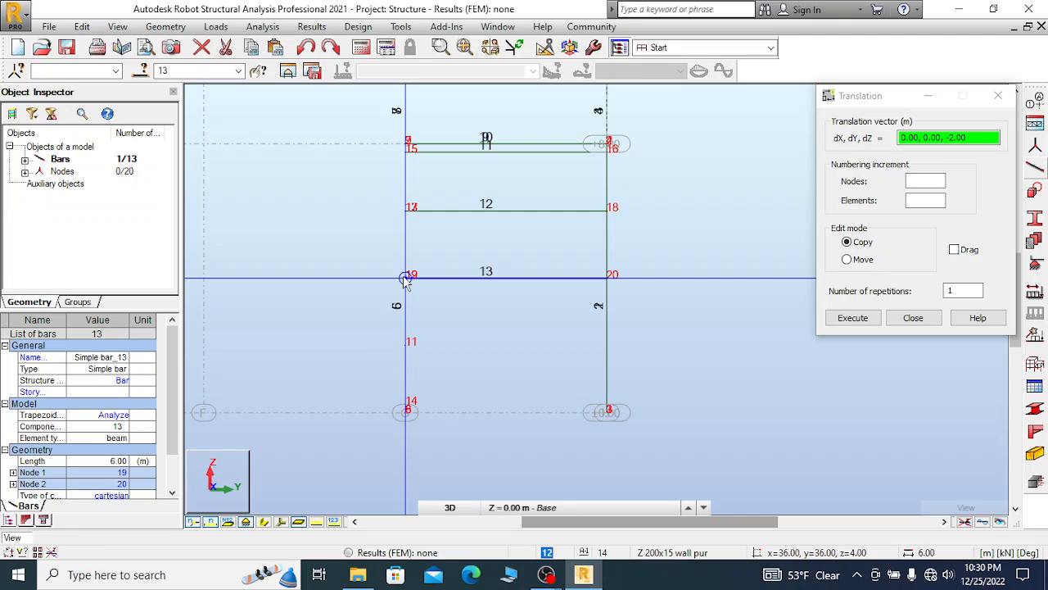
left_click(403, 275)
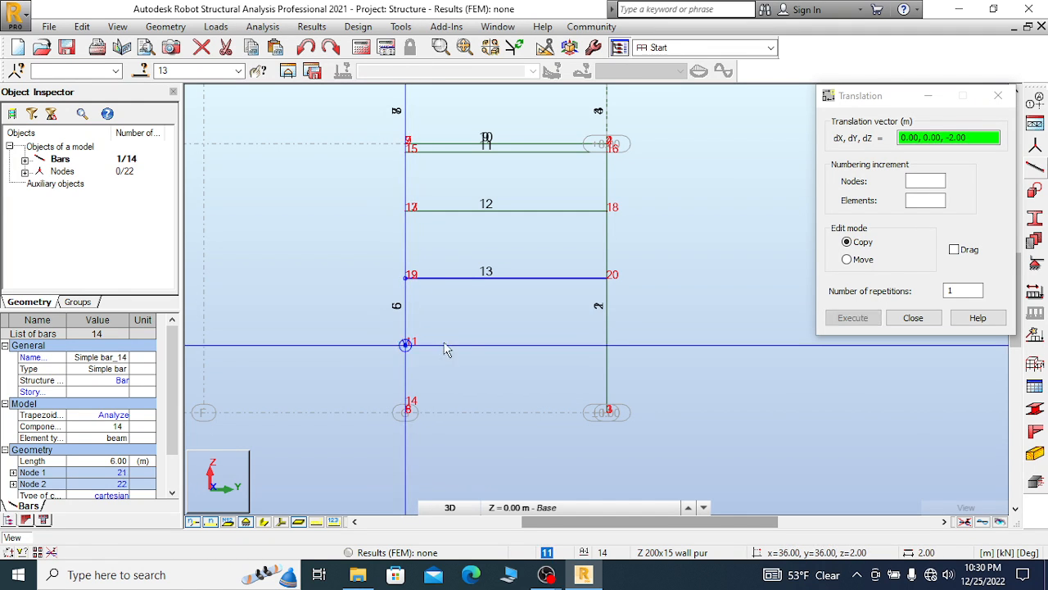
Copy the lowest wall purlin down 1.75 m to the column node at height 0.25 m and finish the translation
scroll(461, 284, "down", 3)
scroll(442, 353, "up", 3)
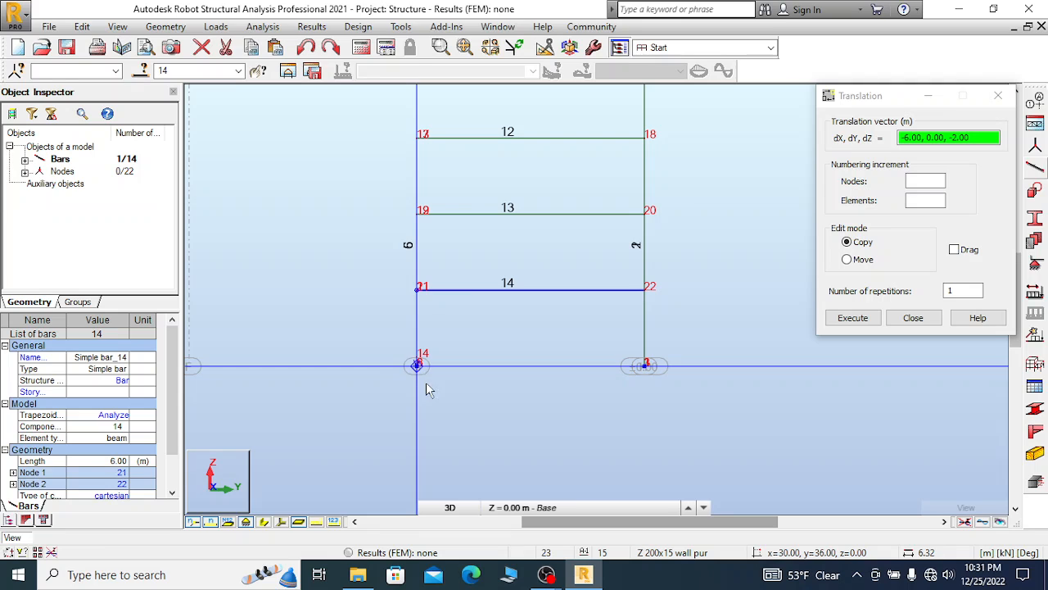
scroll(419, 360, "up", 3)
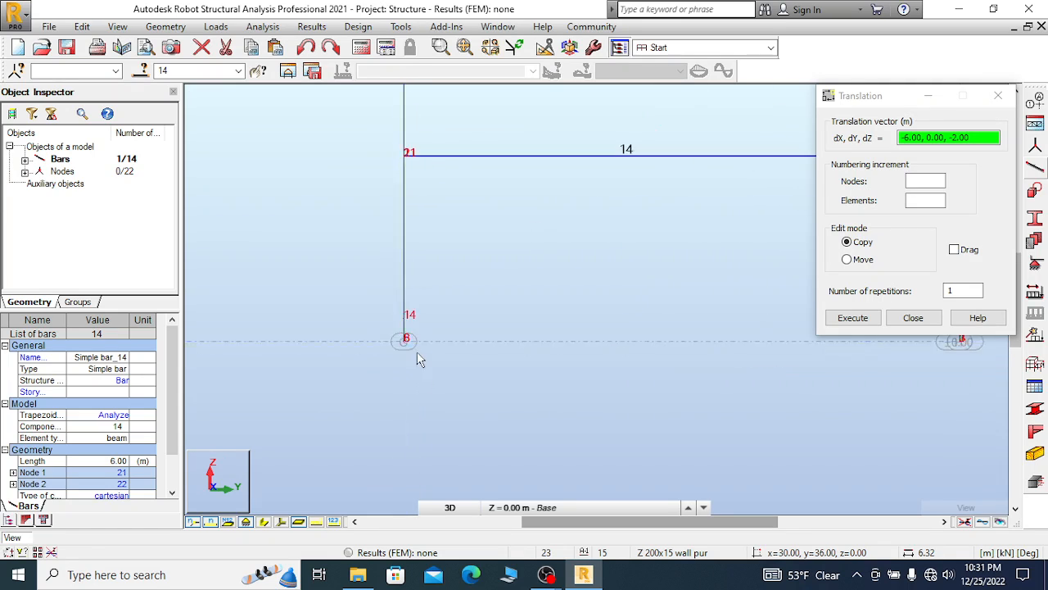
left_click(404, 302)
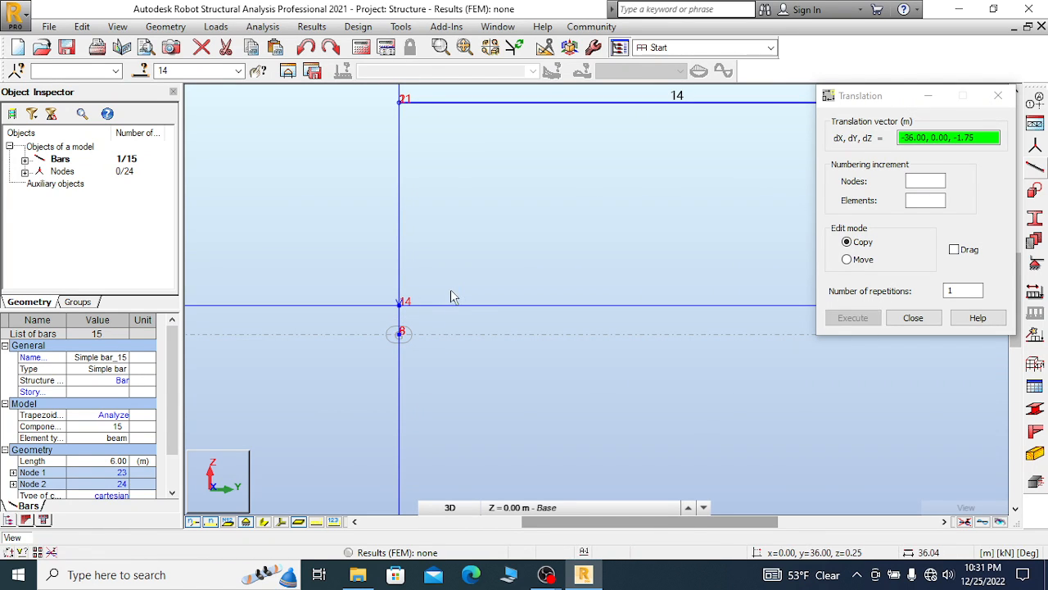
scroll(409, 285, "down", 2)
scroll(410, 285, "down", 1)
scroll(761, 303, "down", 1)
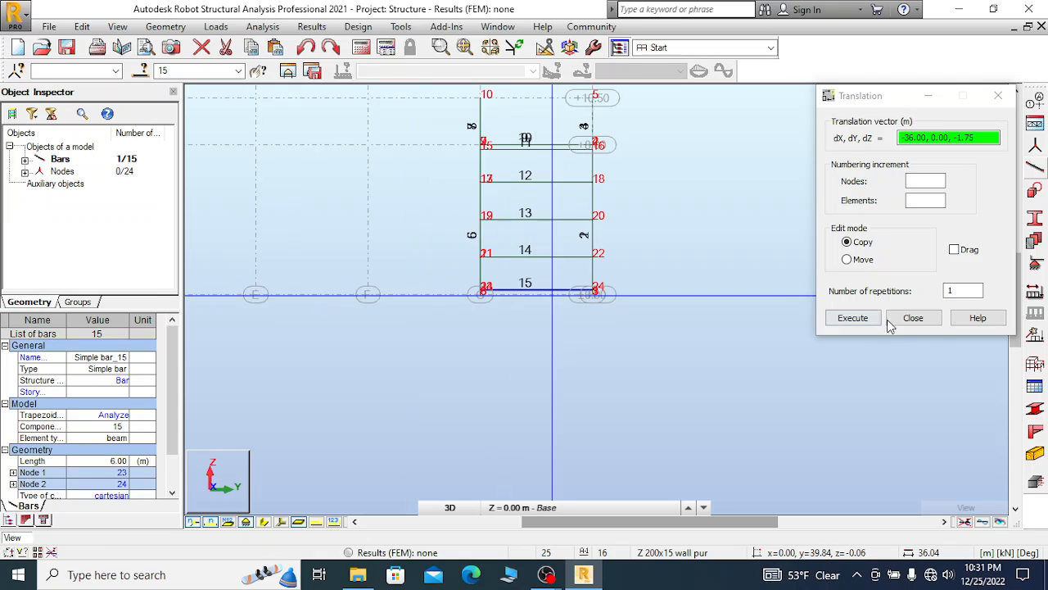
left_click(927, 320)
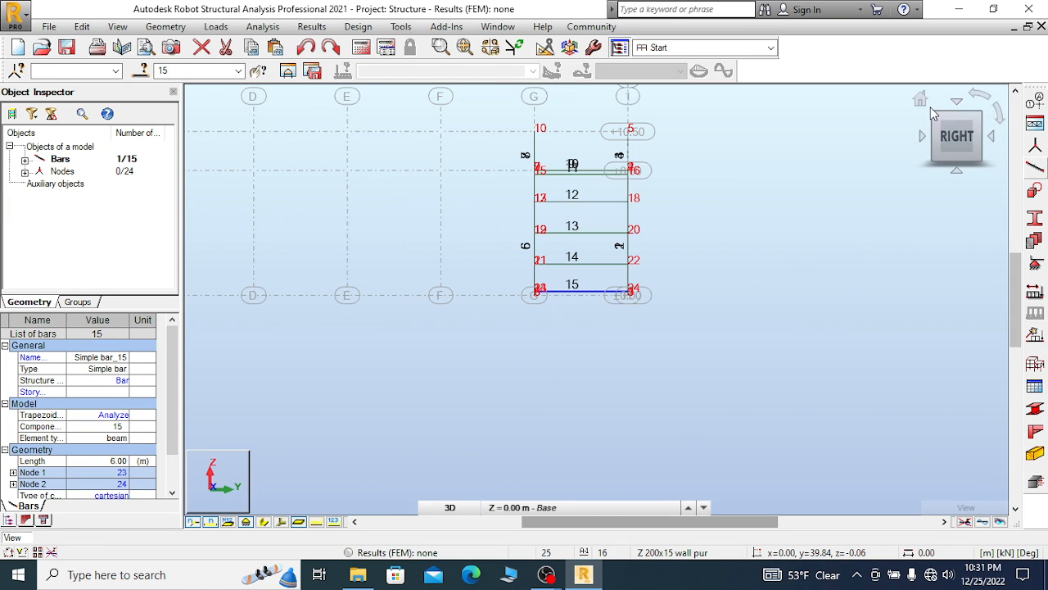
Restore the 3D view and examine where the copied wall purlins lie relative to the columns
middle_click_drag(816, 120, 604, 215, "shift")
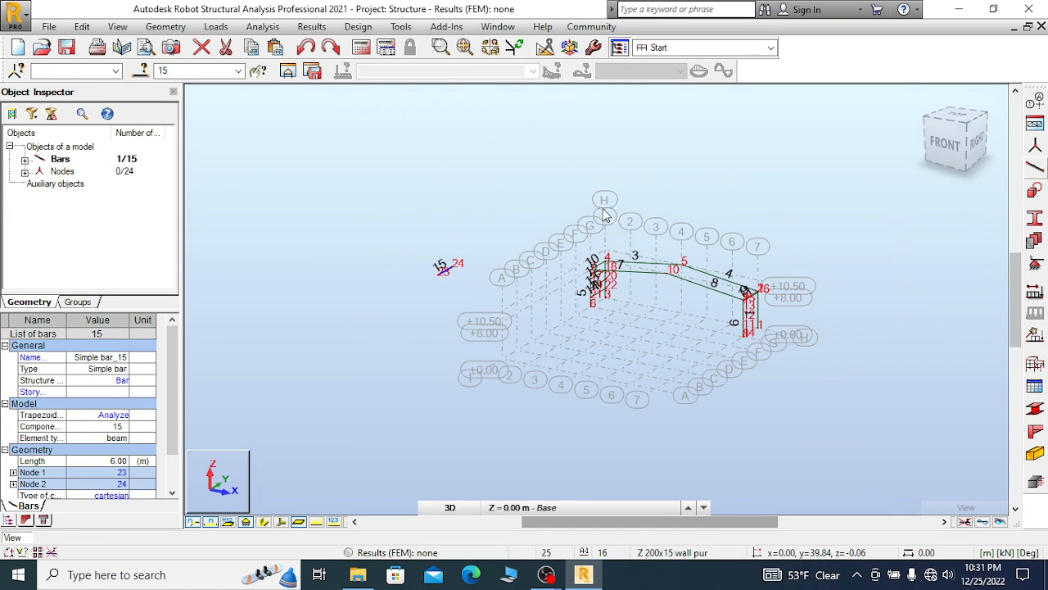
scroll(443, 288, "up", 3)
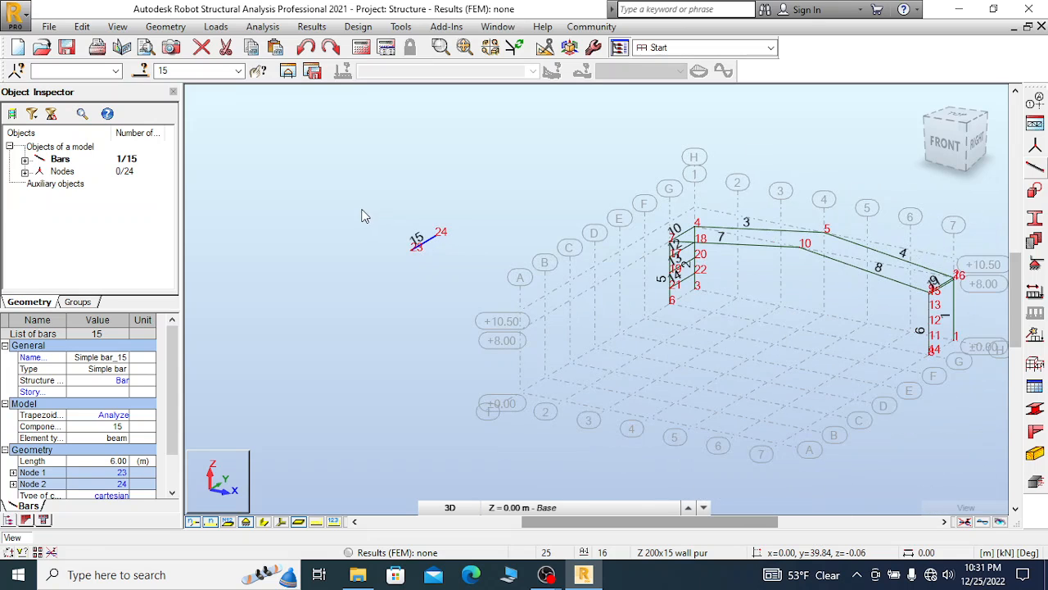
scroll(703, 336, "up", 4)
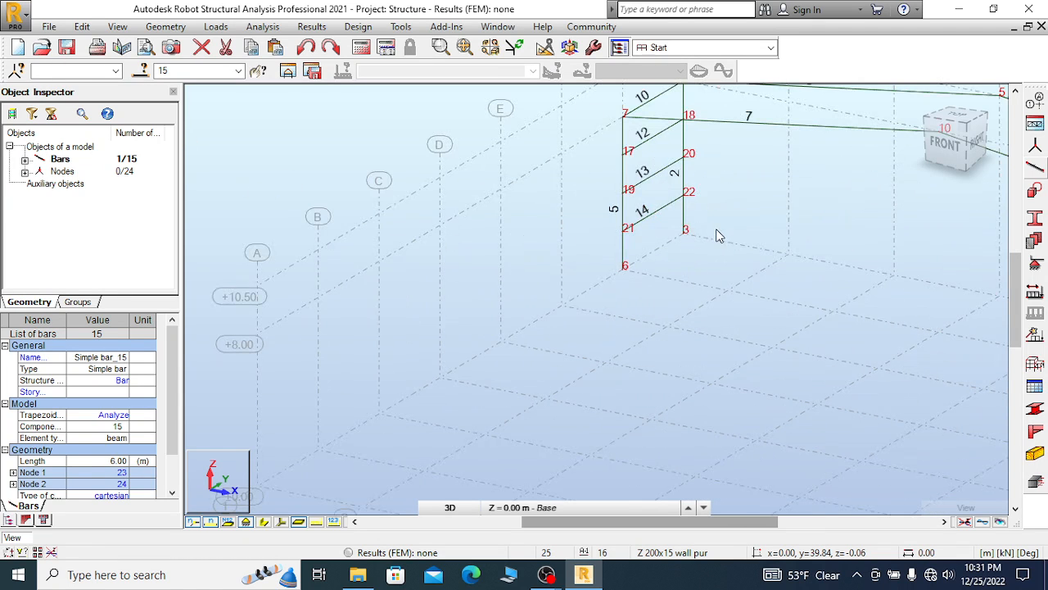
Delete the stray wall purlin copy, bar 15, together with its two end nodes outside the axis grid
scroll(719, 237, "down", 2)
right_click(382, 177)
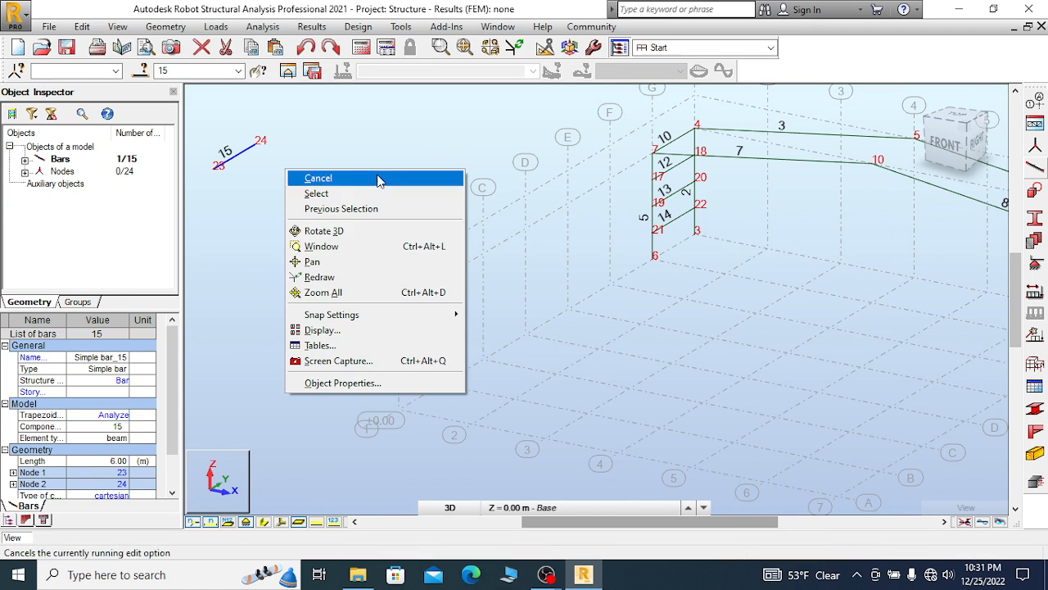
left_click(334, 179)
left_click_drag(237, 182, 226, 90)
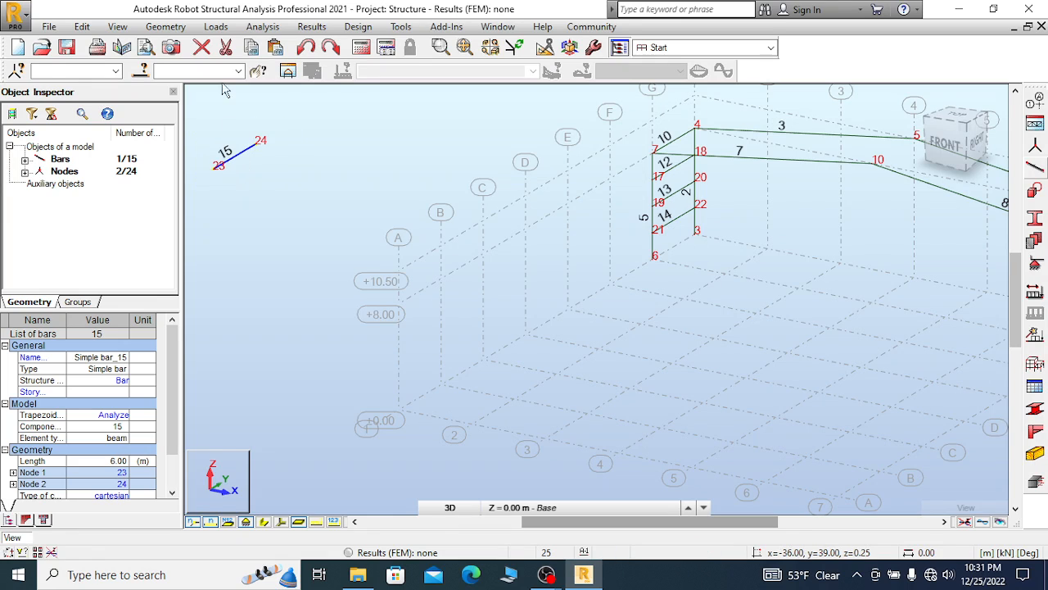
left_click(202, 49)
scroll(364, 163, "down", 3)
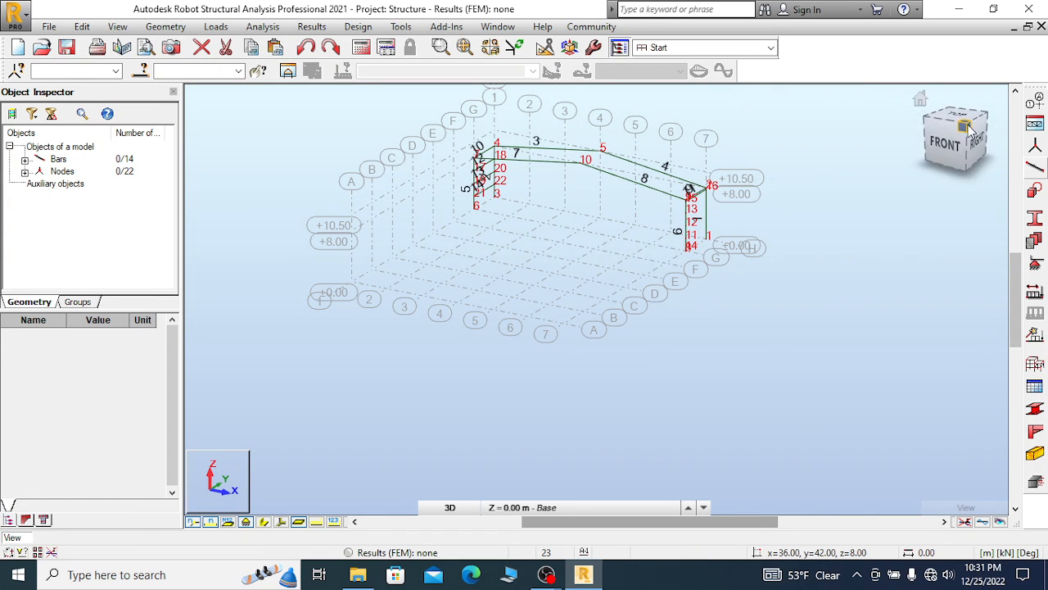
Clear the selection of the column at axes 7 and H and hide the bar numbers in the model view
scroll(694, 223, "up", 4)
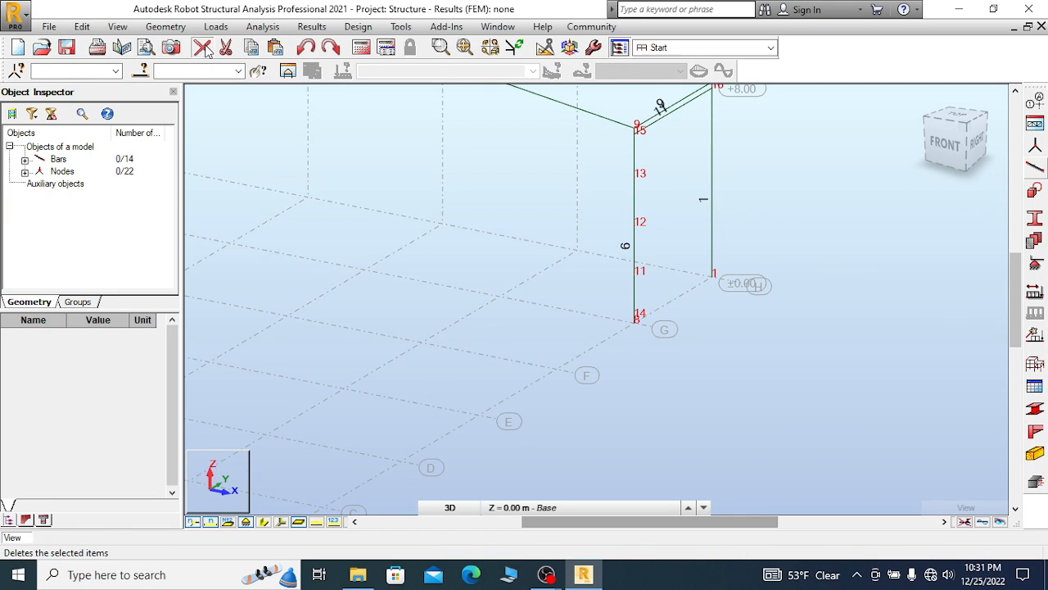
left_click(714, 226)
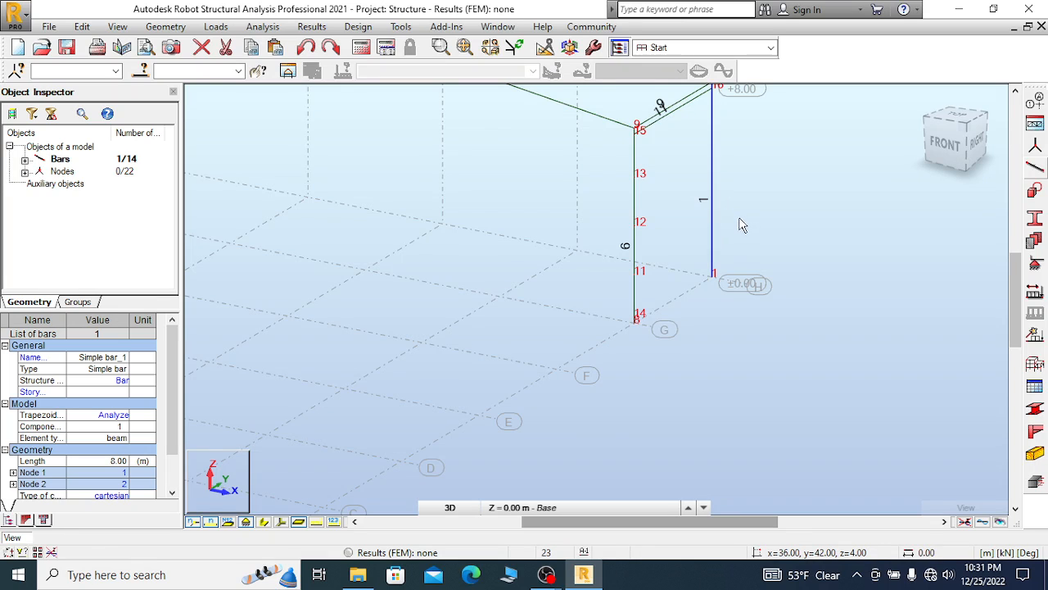
scroll(741, 225, "up", 2)
scroll(756, 219, "down", 1)
right_click(779, 210)
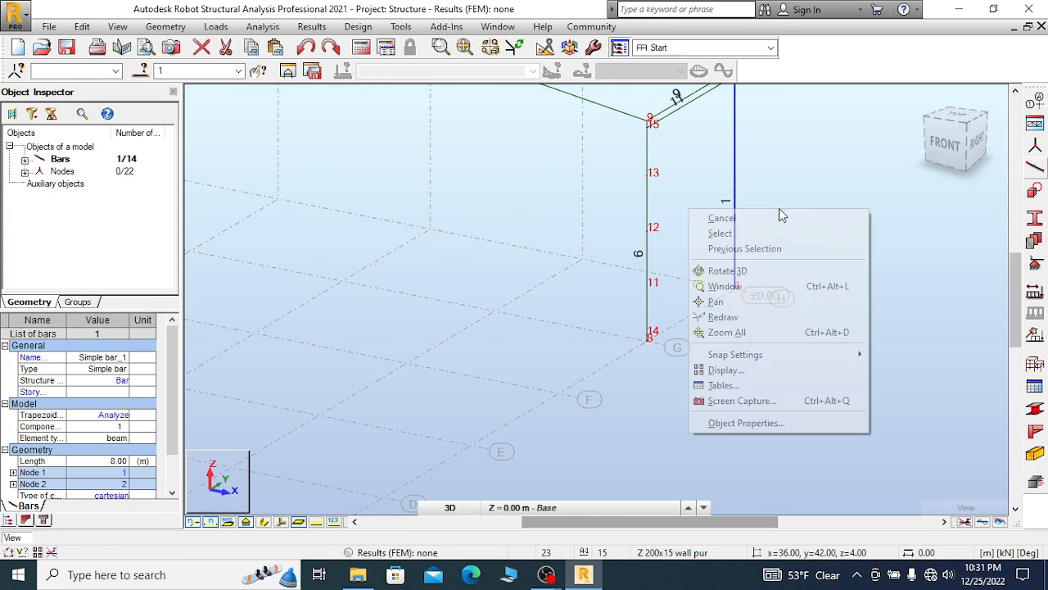
left_click(799, 216)
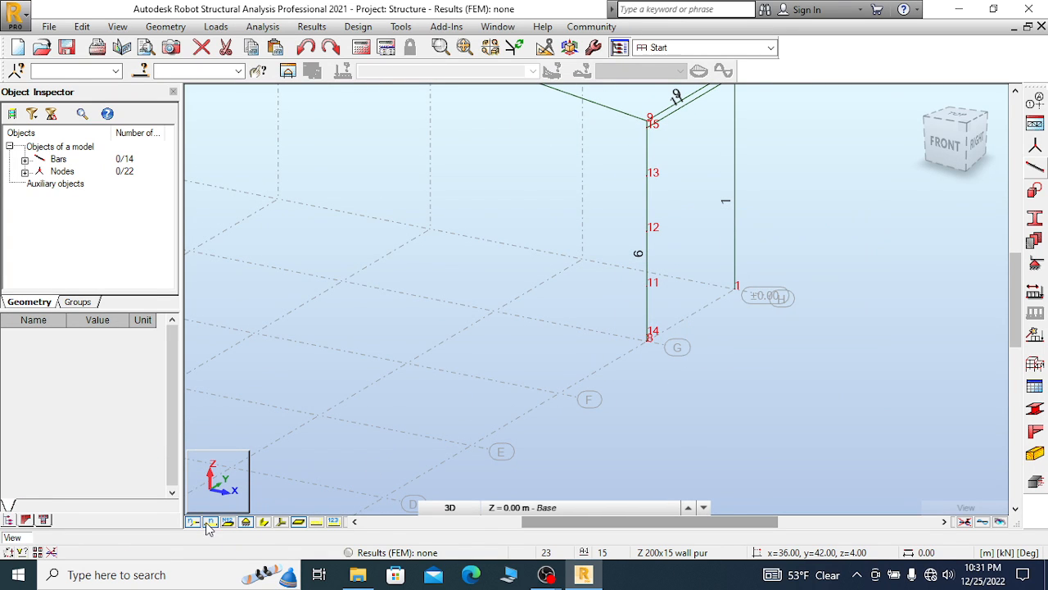
Select the wall purlin just below the tie beam on axis 7 and open the Move / Copy translation for it
scroll(800, 275, "down", 4)
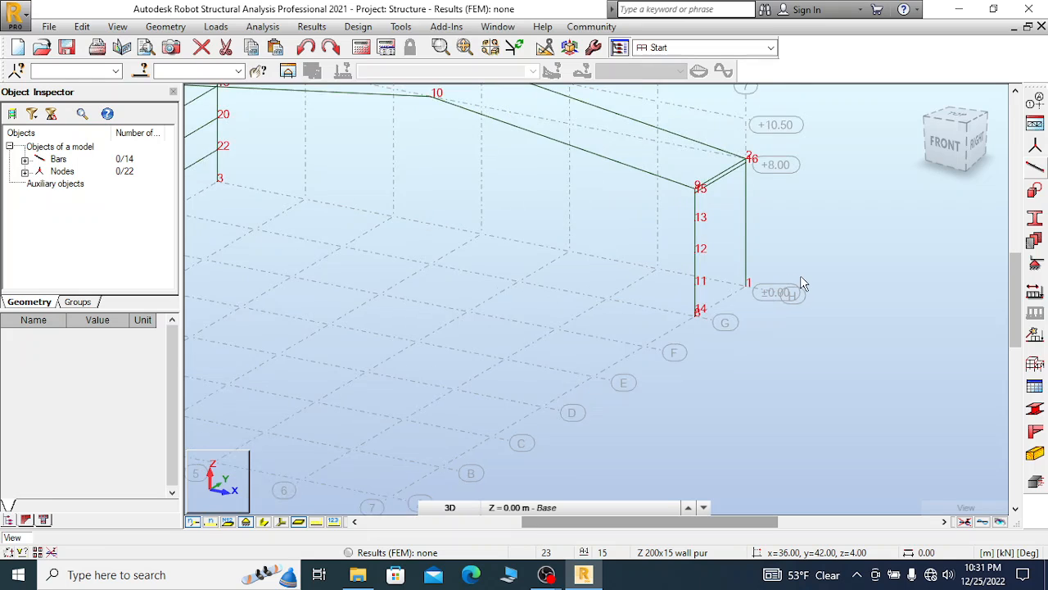
scroll(422, 172, "up", 3)
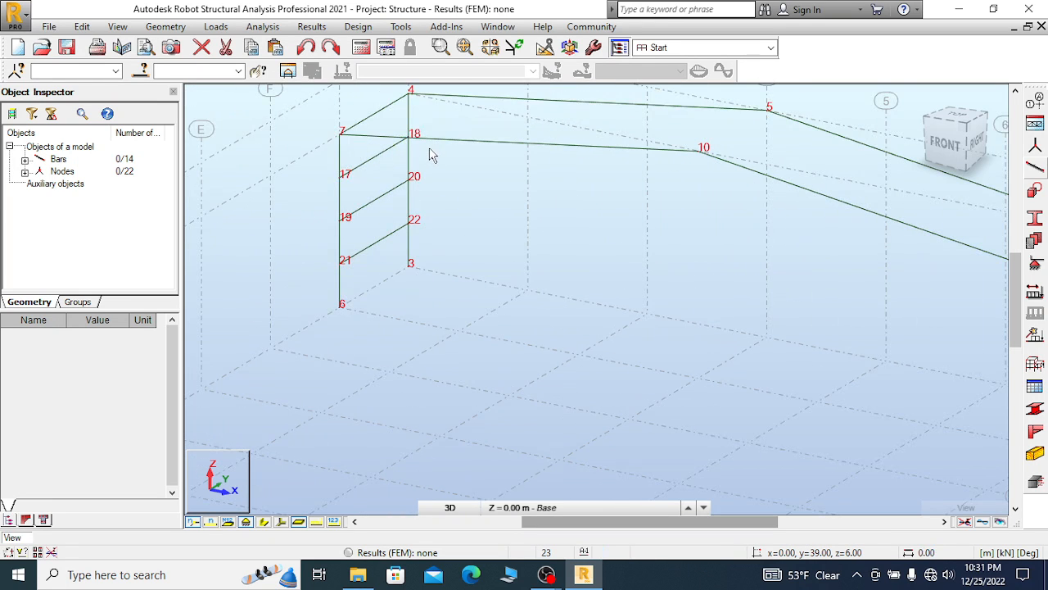
scroll(369, 215, "down", 2)
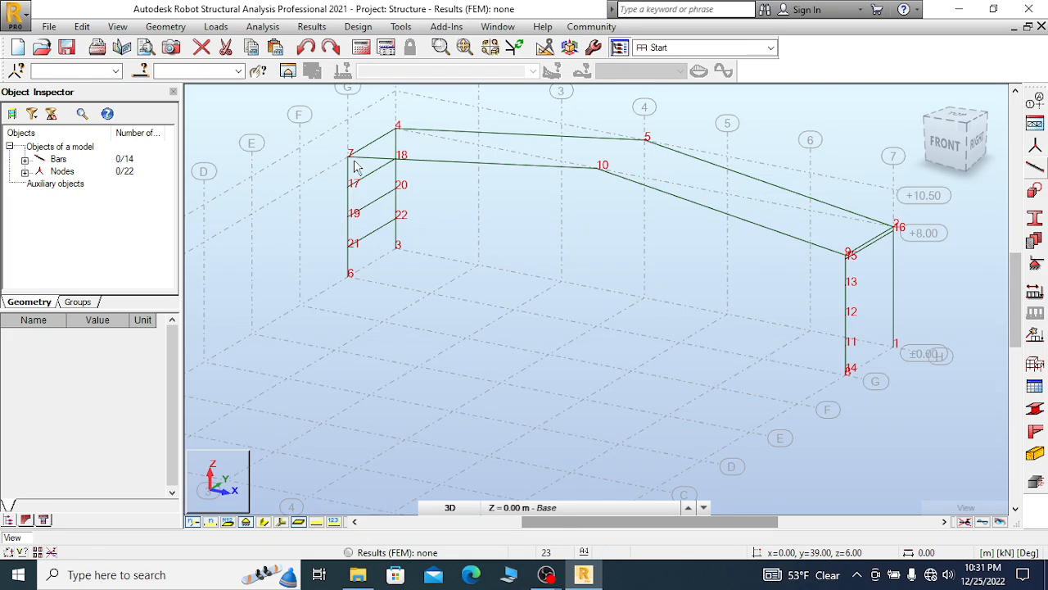
scroll(354, 166, "up", 2)
scroll(854, 258, "down", 2)
scroll(884, 274, "up", 1)
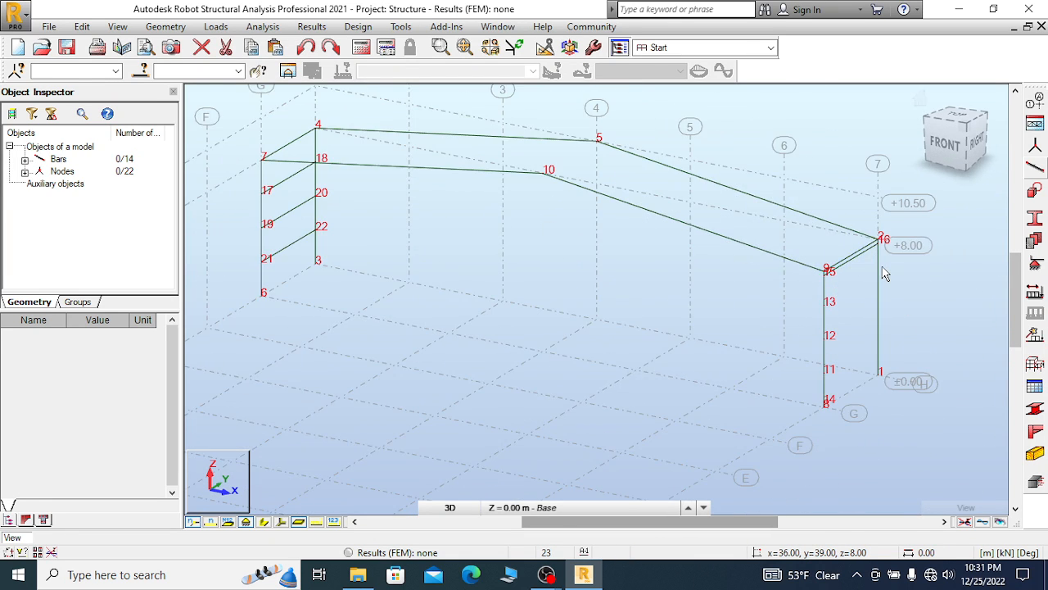
scroll(885, 274, "up", 3)
left_click(854, 243)
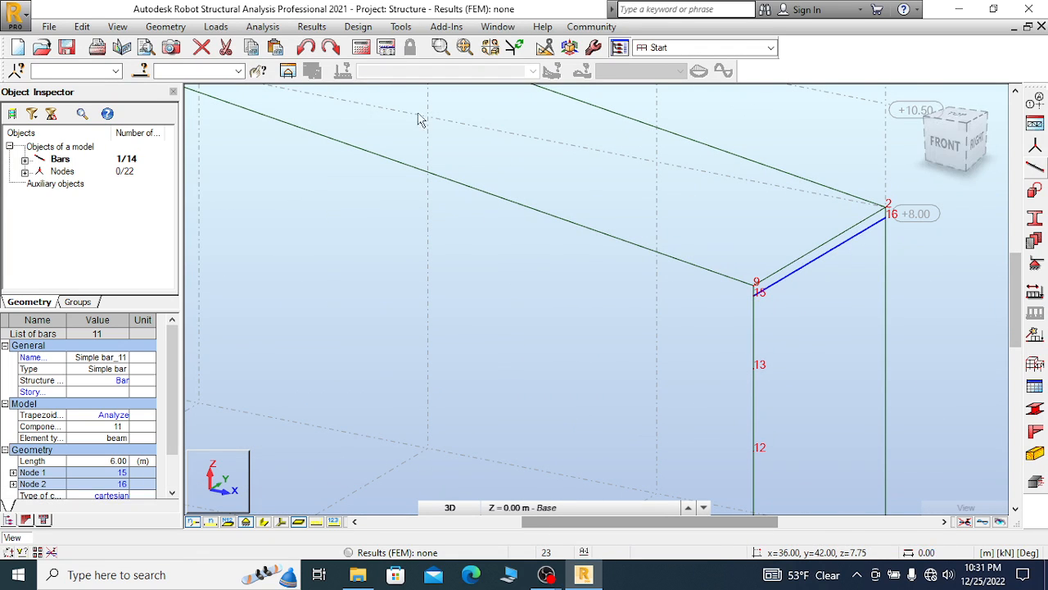
left_click(94, 28)
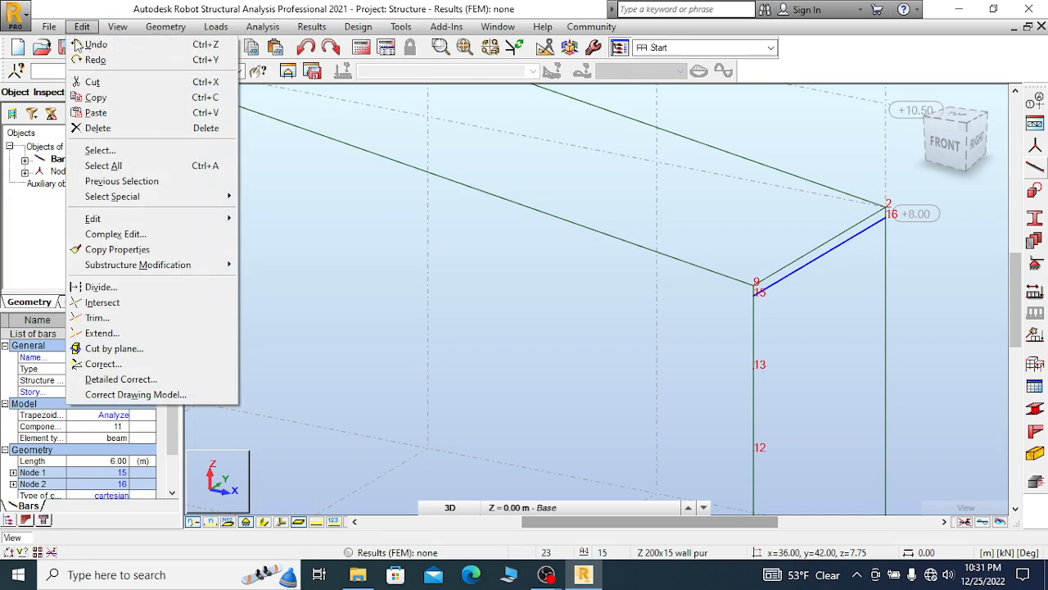
mouse_move(164, 218)
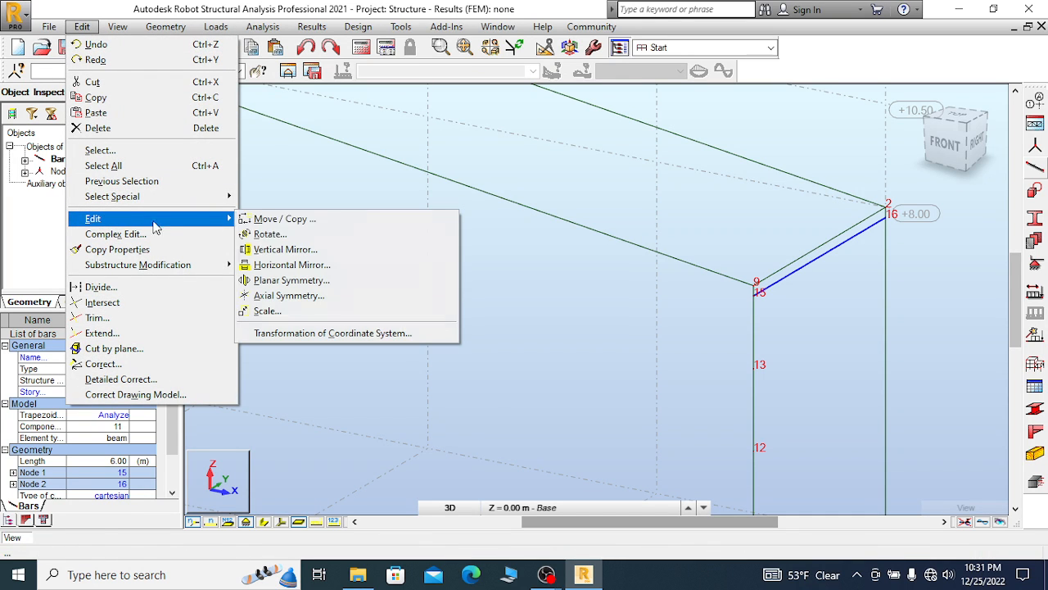
left_click(285, 218)
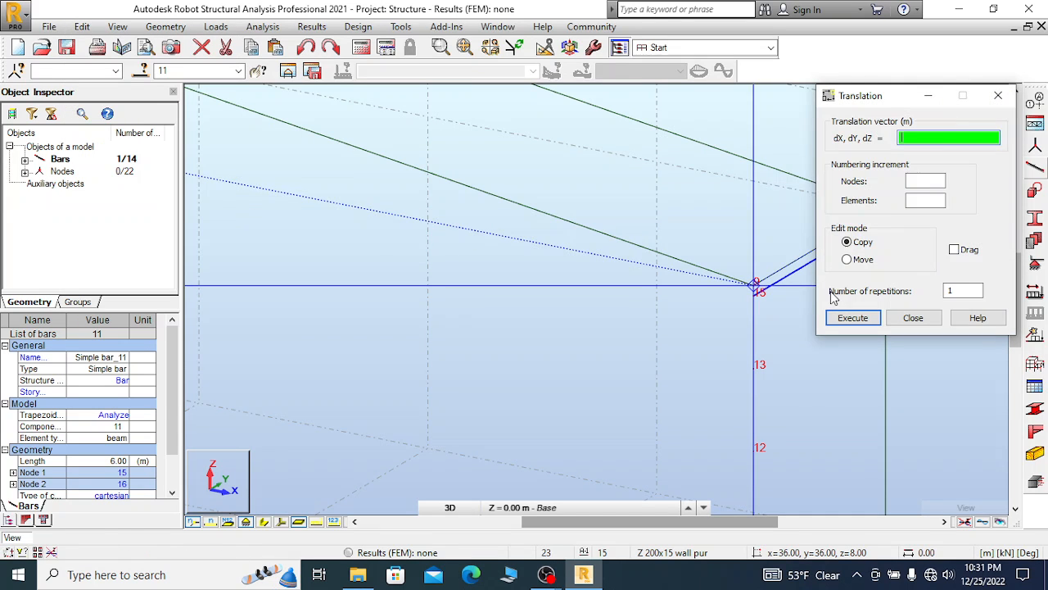
Copy the selected wall purlin (bar 11) from node 15 to the opposite columns with translation vector -36.00, 0.00, 0.00
left_click(755, 287)
left_click(913, 317)
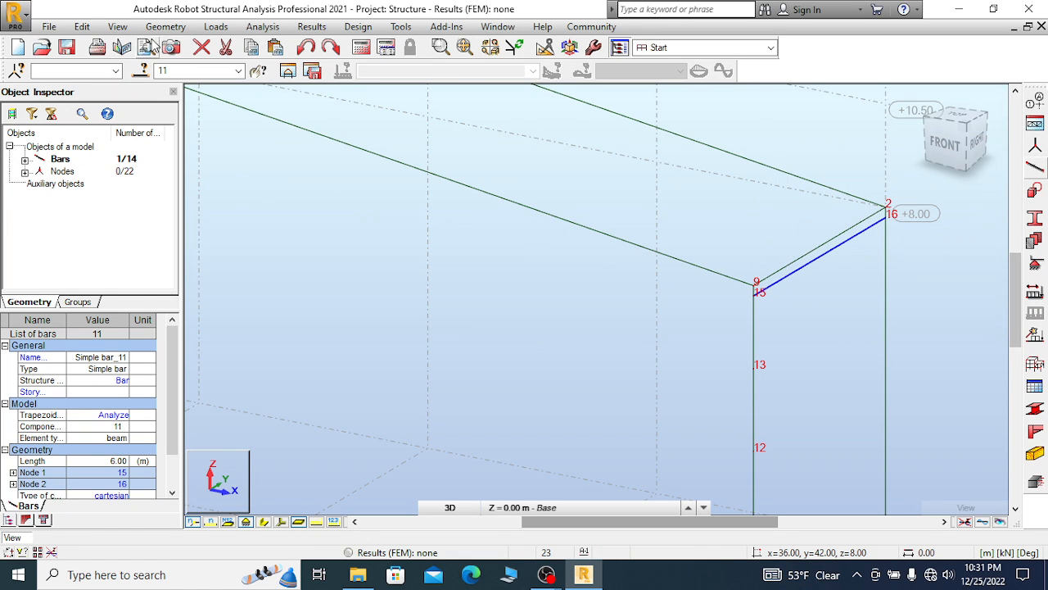
left_click(82, 27)
mouse_move(131, 215)
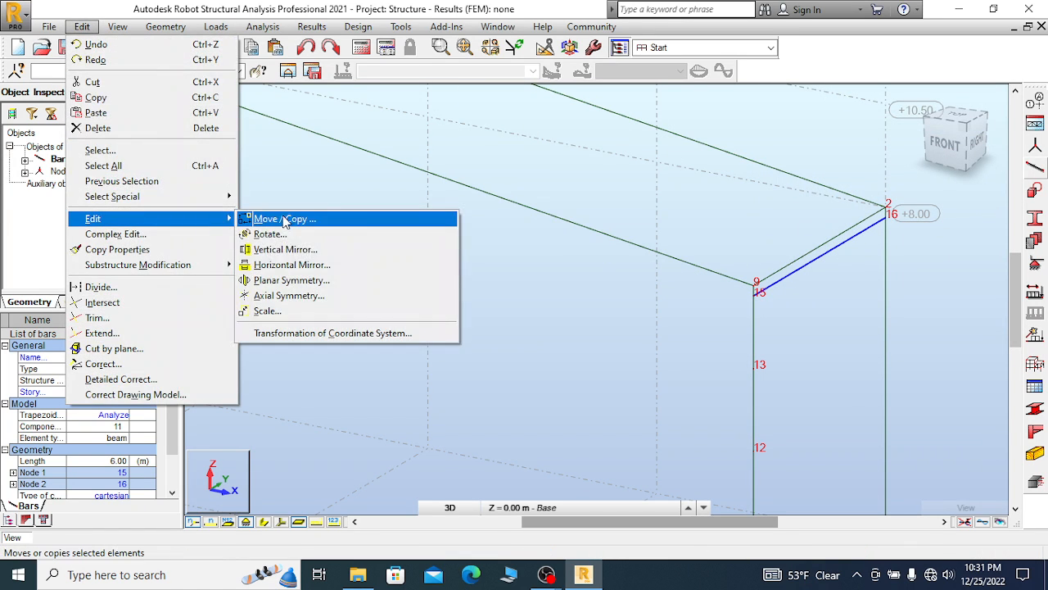
left_click(282, 220)
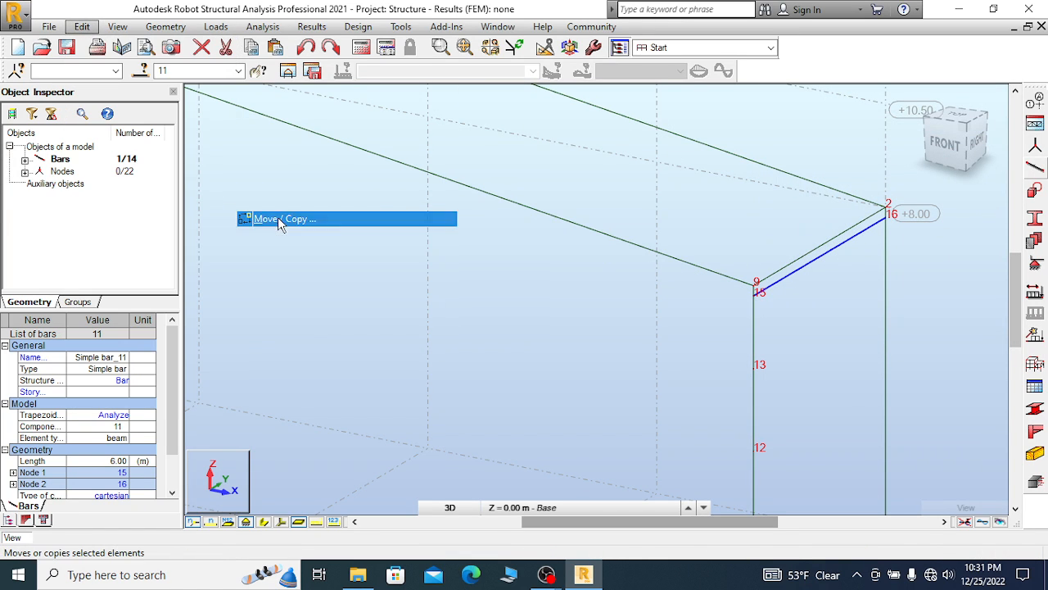
left_click(754, 299)
scroll(757, 290, "down", 5)
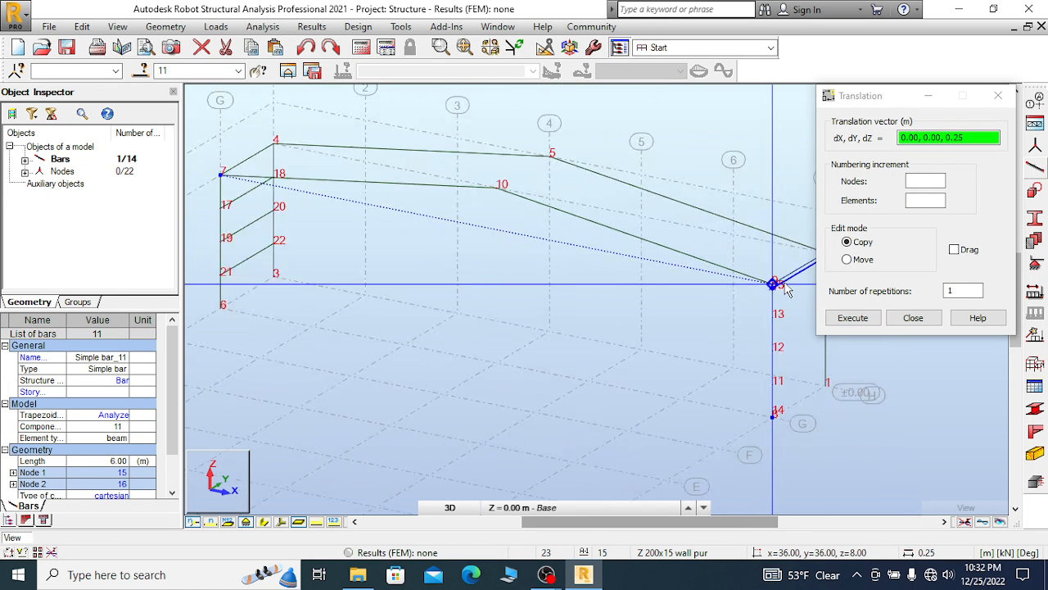
scroll(421, 215, "up", 6)
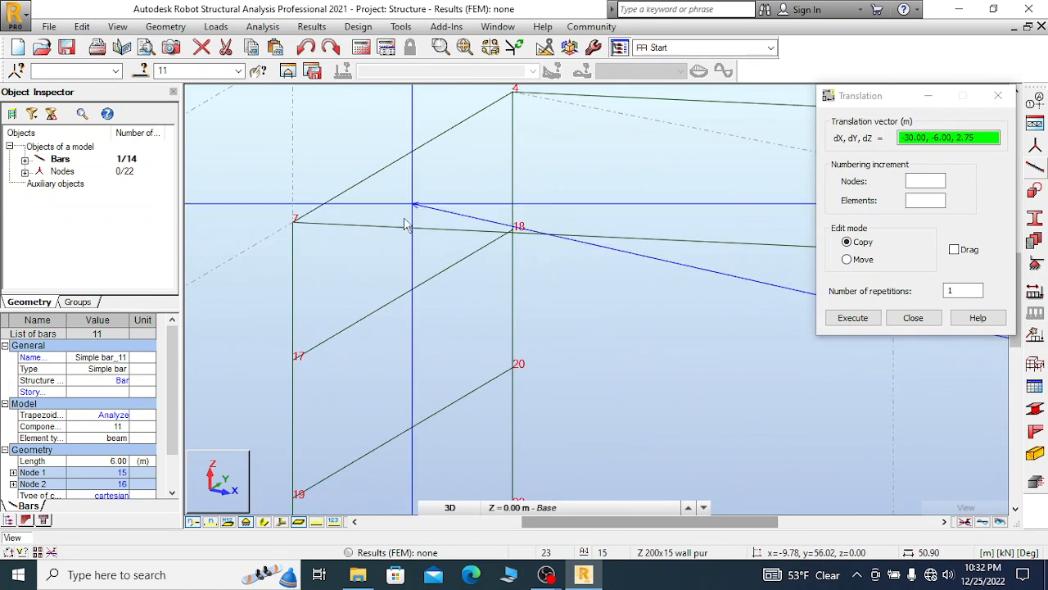
left_click(296, 239)
scroll(481, 146, "down", 2)
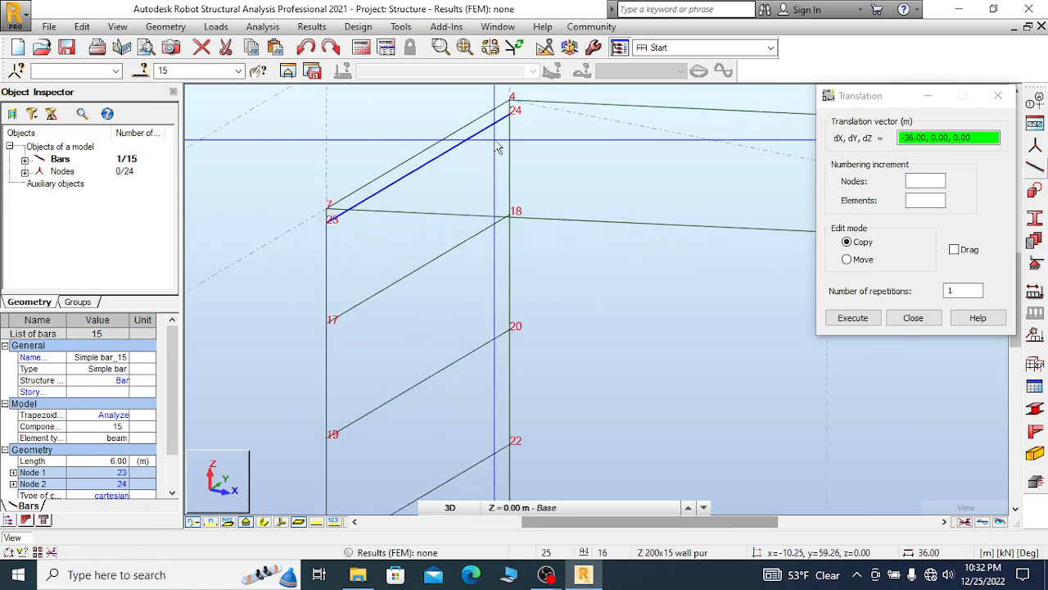
scroll(488, 155, "down", 2)
scroll(427, 281, "up", 3)
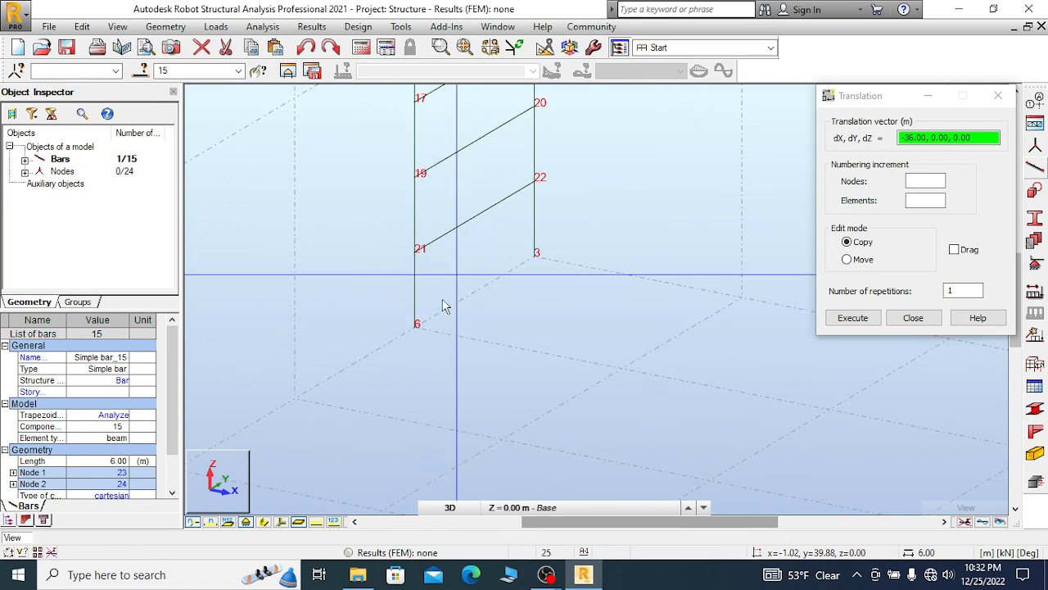
scroll(636, 284, "down", 4)
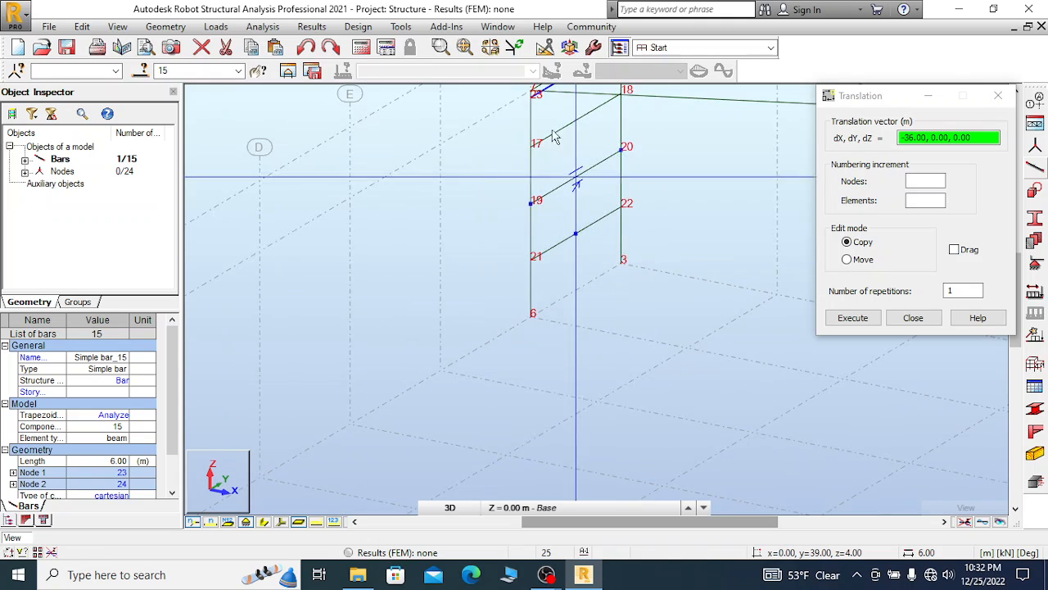
scroll(497, 140, "up", 3)
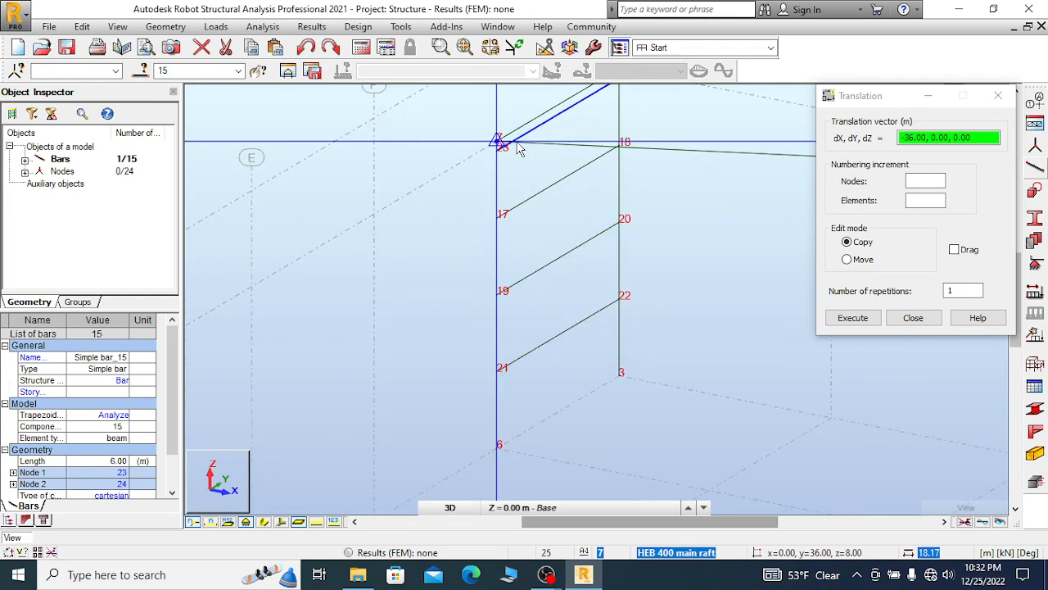
scroll(518, 147, "up", 1)
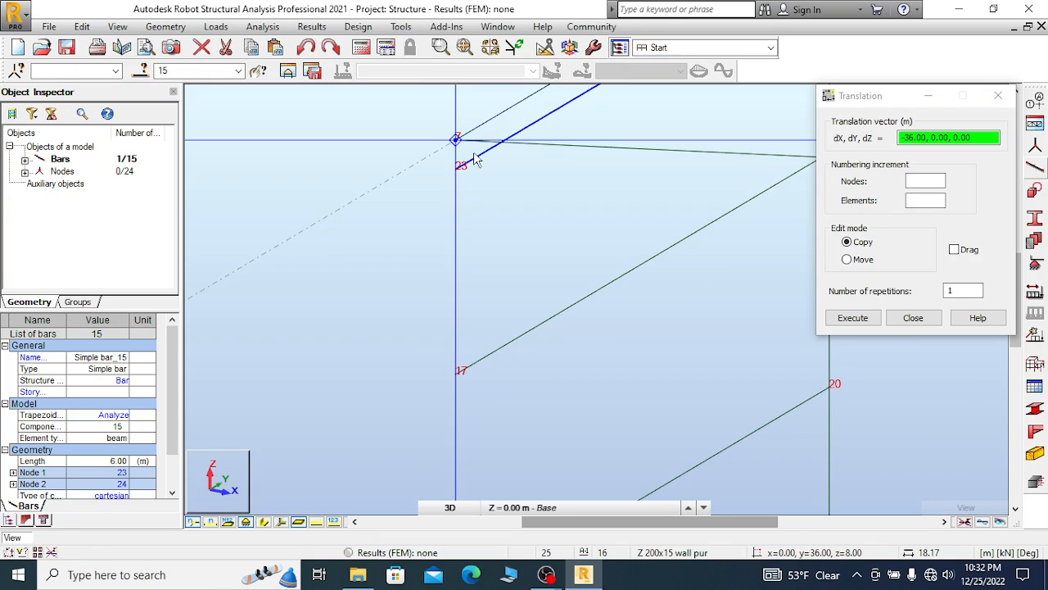
scroll(478, 160, "up", 1)
scroll(454, 179, "up", 1)
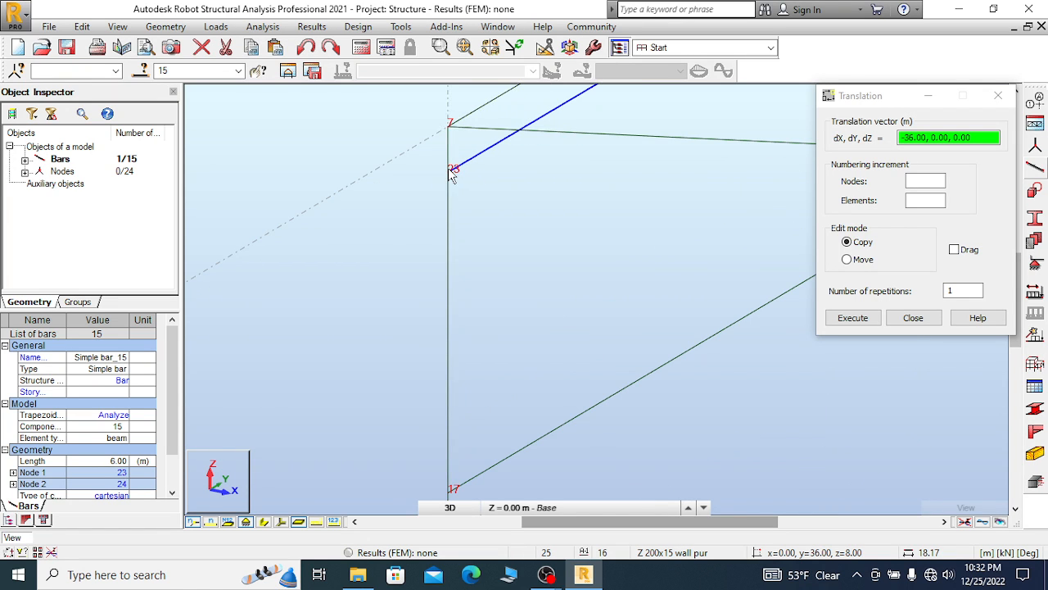
scroll(450, 175, "up", 2)
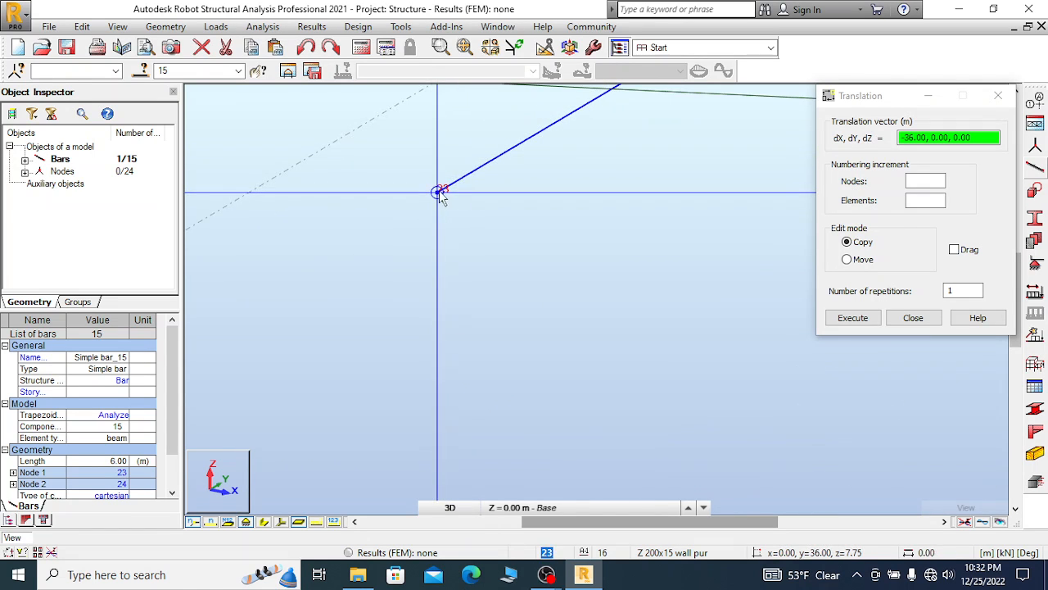
left_click(438, 193)
scroll(458, 142, "down", 5)
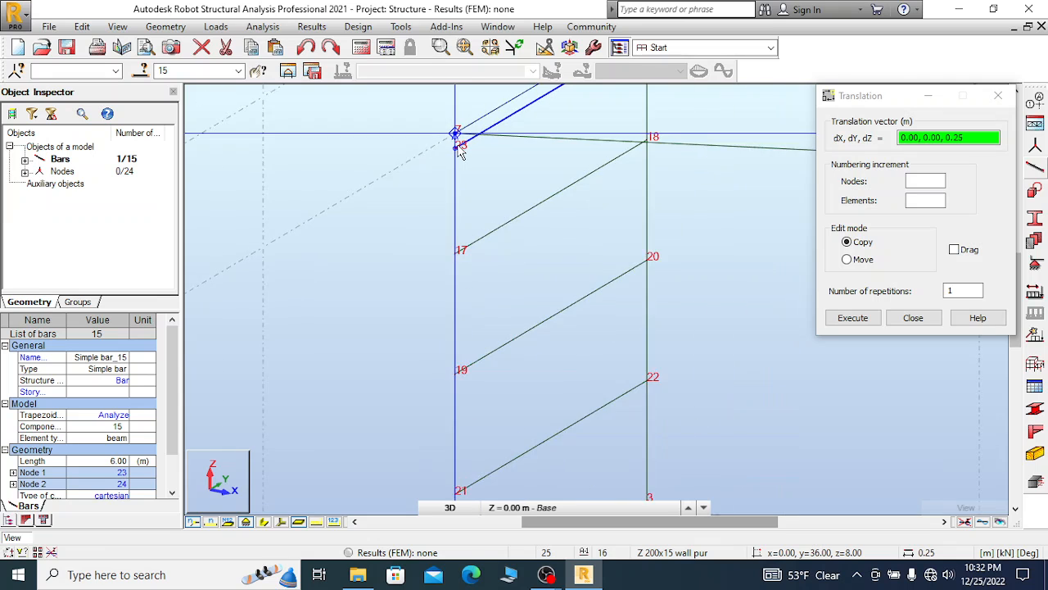
scroll(458, 143, "down", 3)
scroll(454, 372, "up", 4)
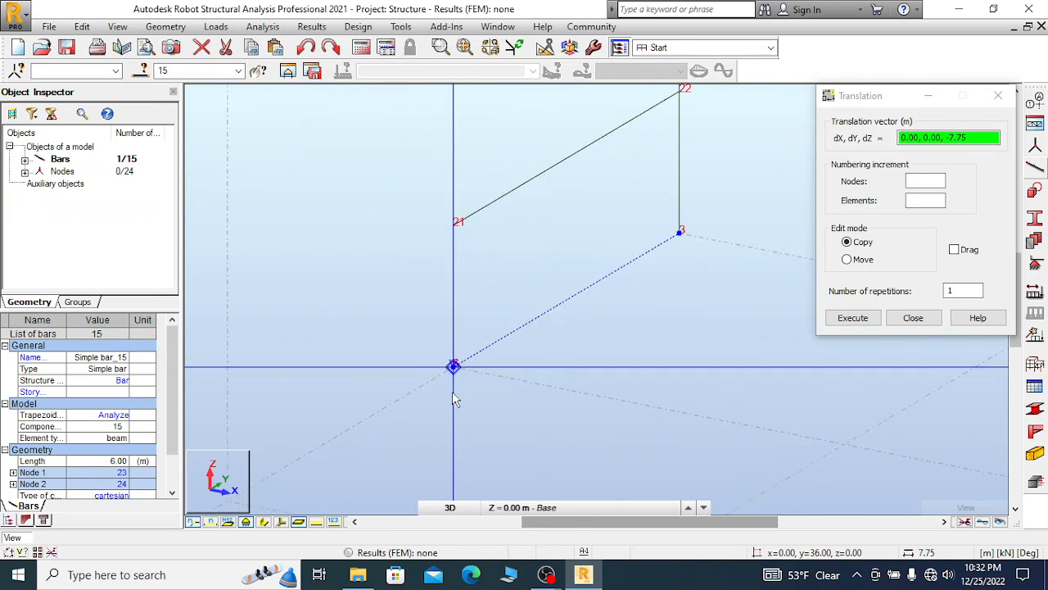
scroll(456, 399, "up", 3)
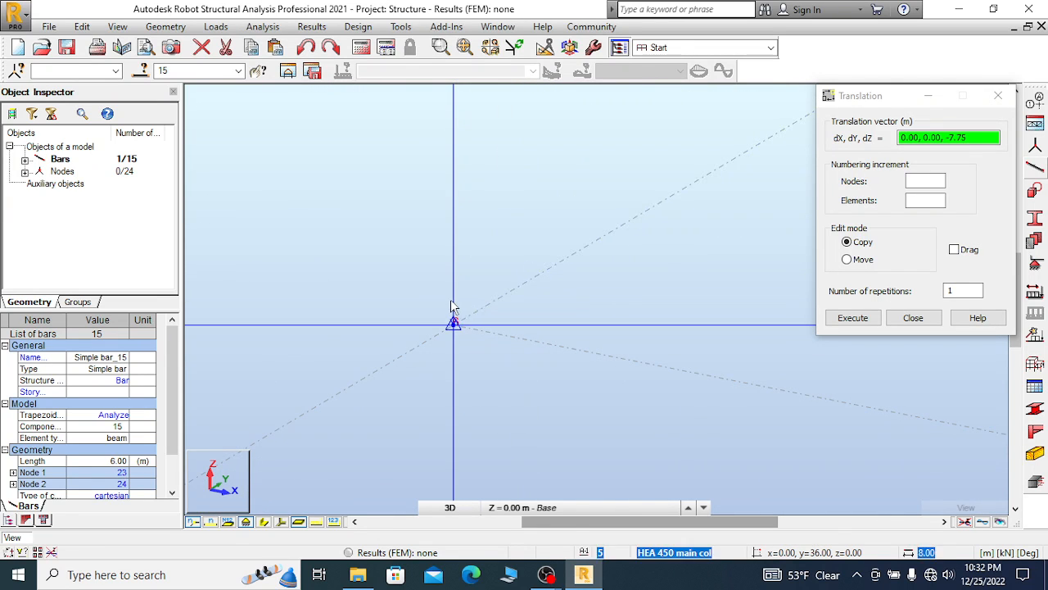
scroll(416, 309, "down", 4)
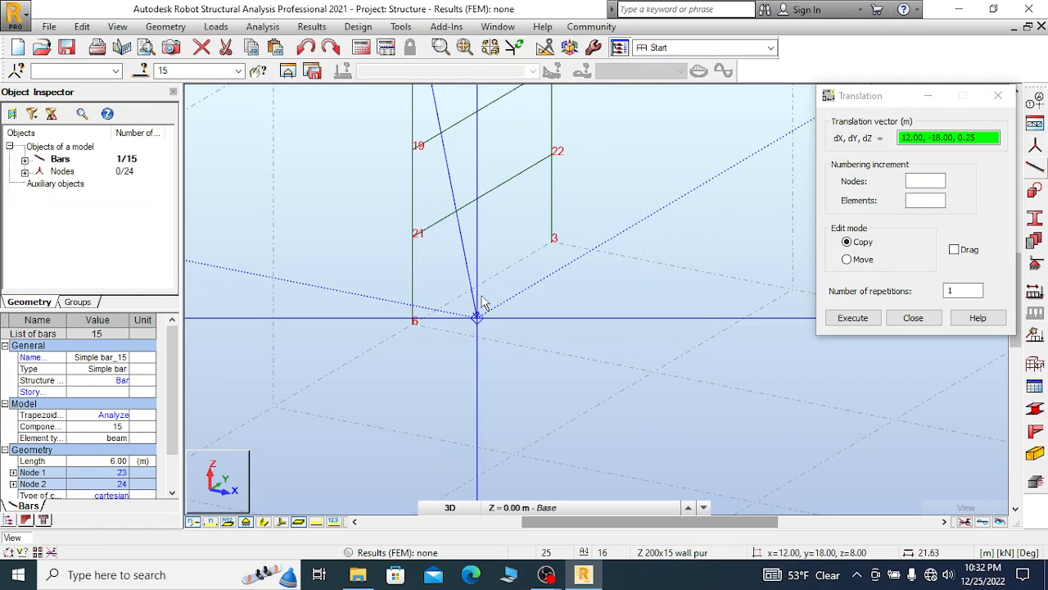
left_click(913, 317)
Try to copy all four wall purlins (bars 12 to 15) from the columns at nodes 6 and 3 to the opposite columns
scroll(428, 232, "down", 4)
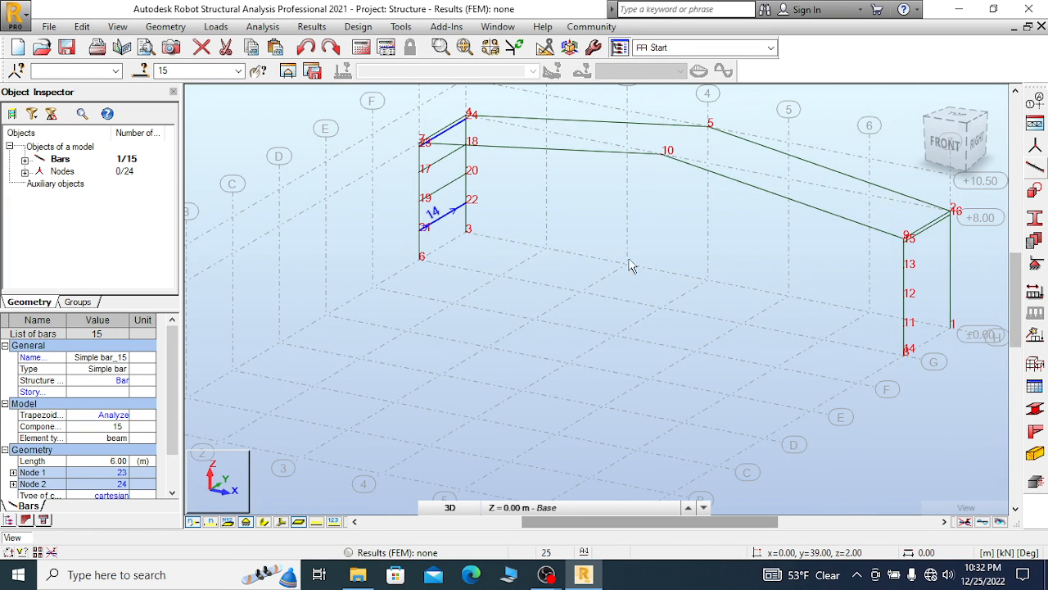
scroll(456, 145, "up", 1)
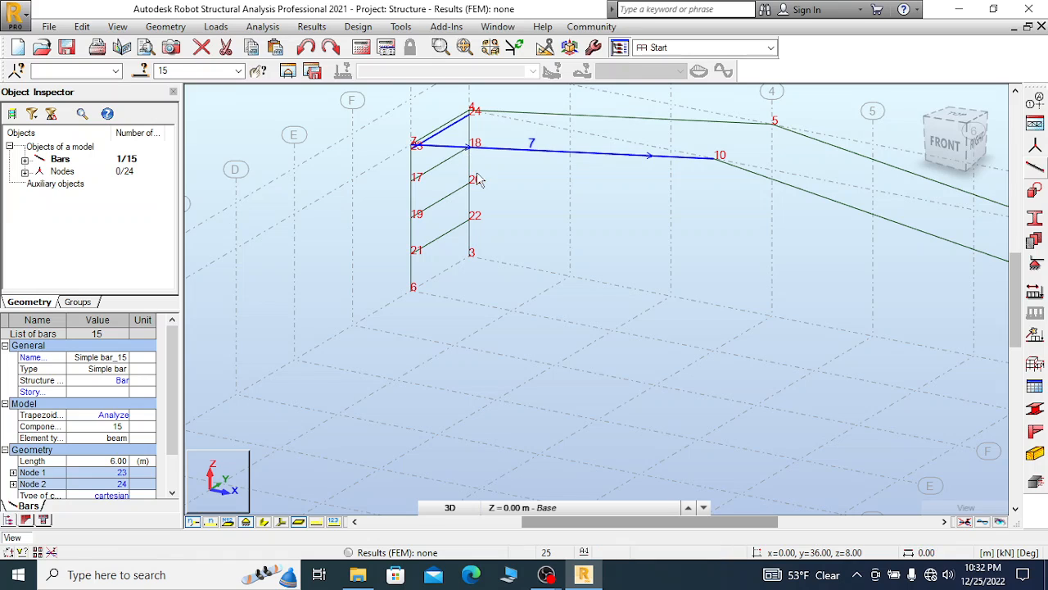
left_click(447, 206, "ctrl")
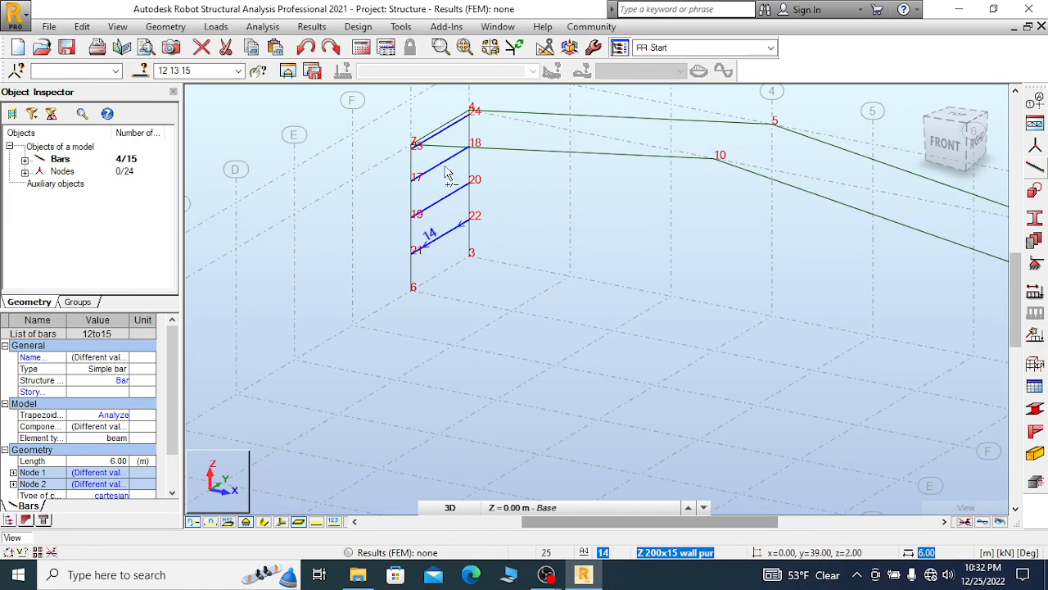
left_click(82, 27)
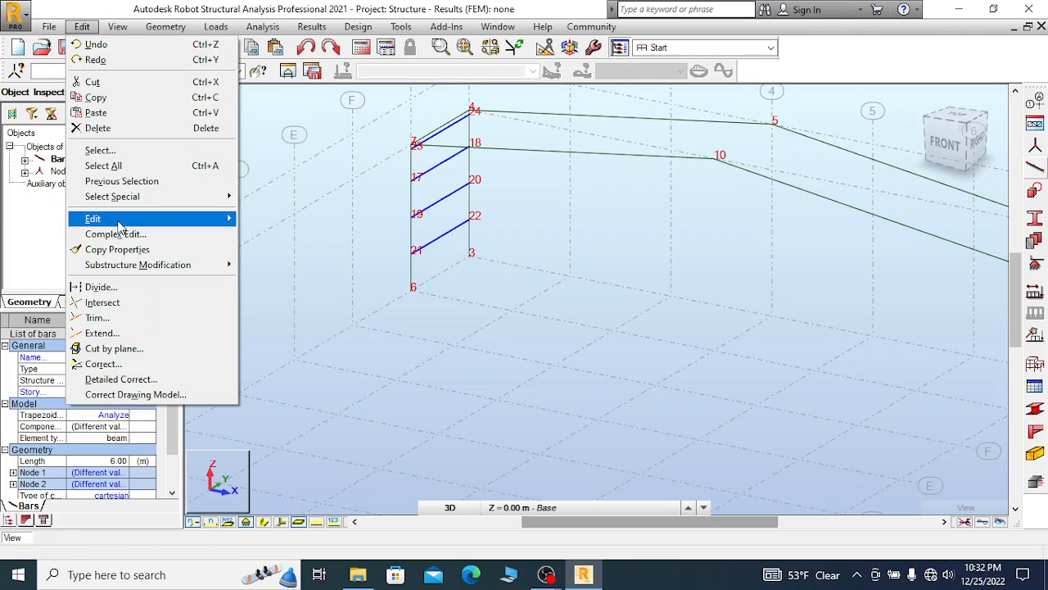
mouse_move(118, 219)
left_click(277, 224)
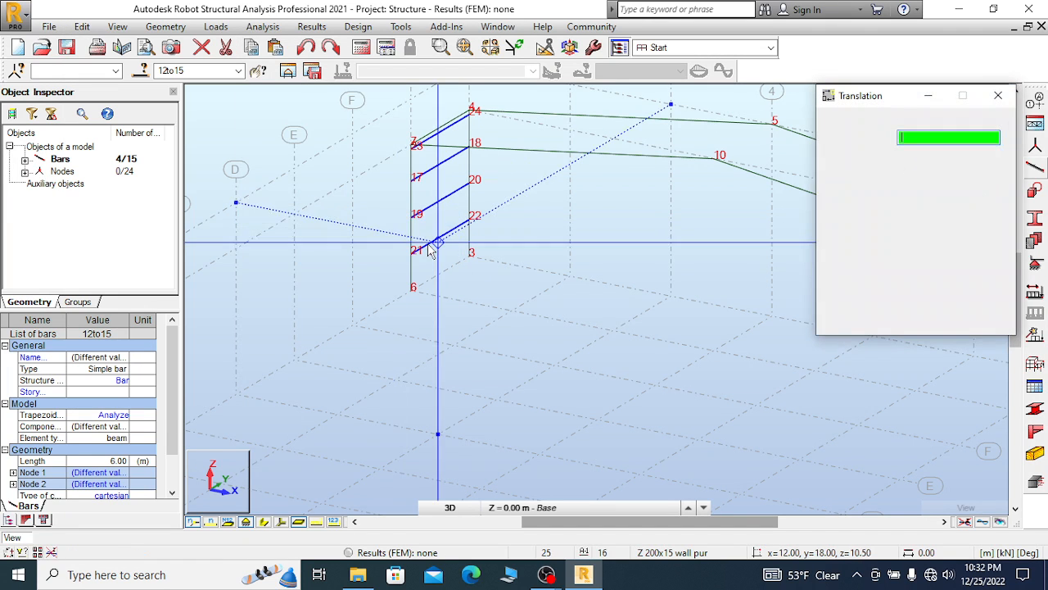
scroll(443, 143, "up", 8)
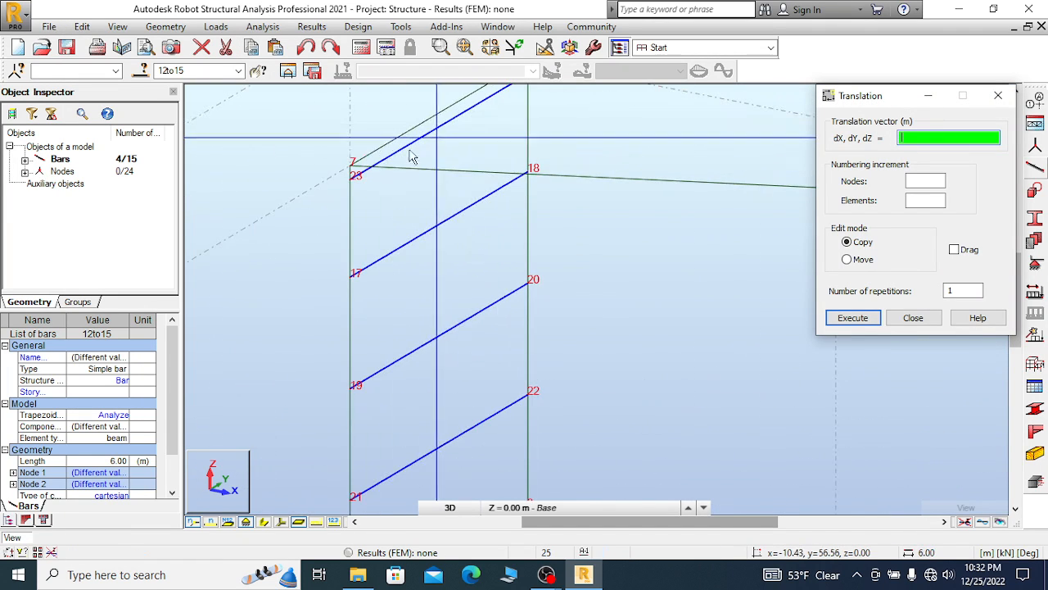
left_click(312, 206)
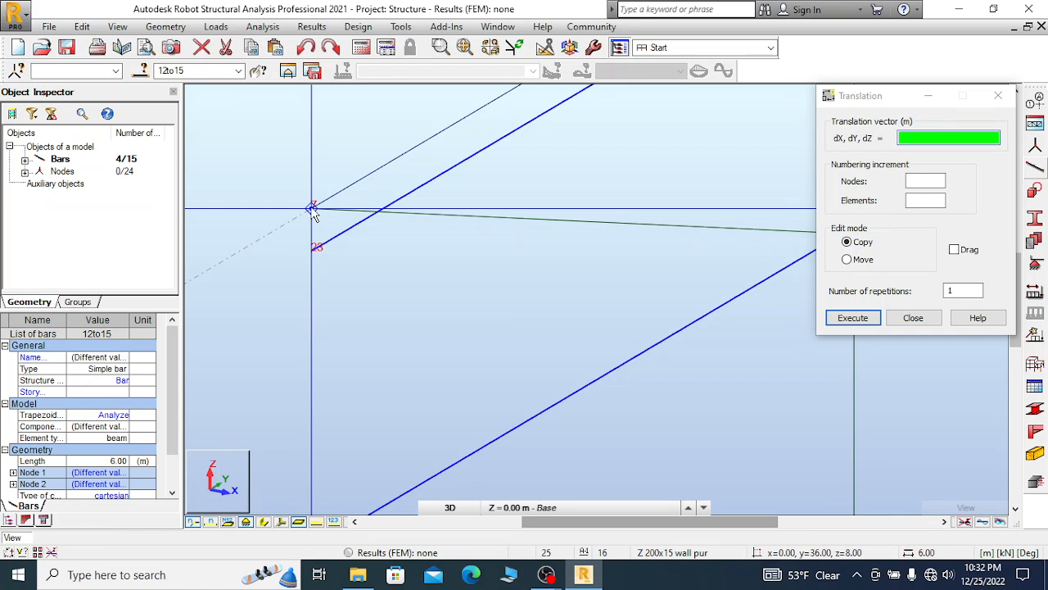
scroll(239, 187, "down", 4)
scroll(241, 192, "down", 6)
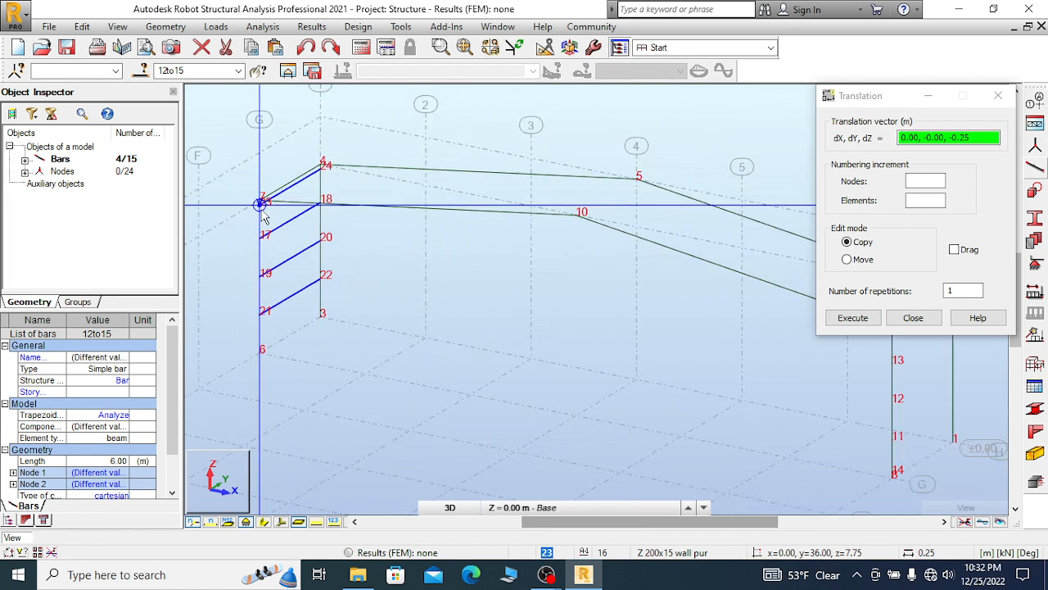
scroll(575, 275, "up", 3)
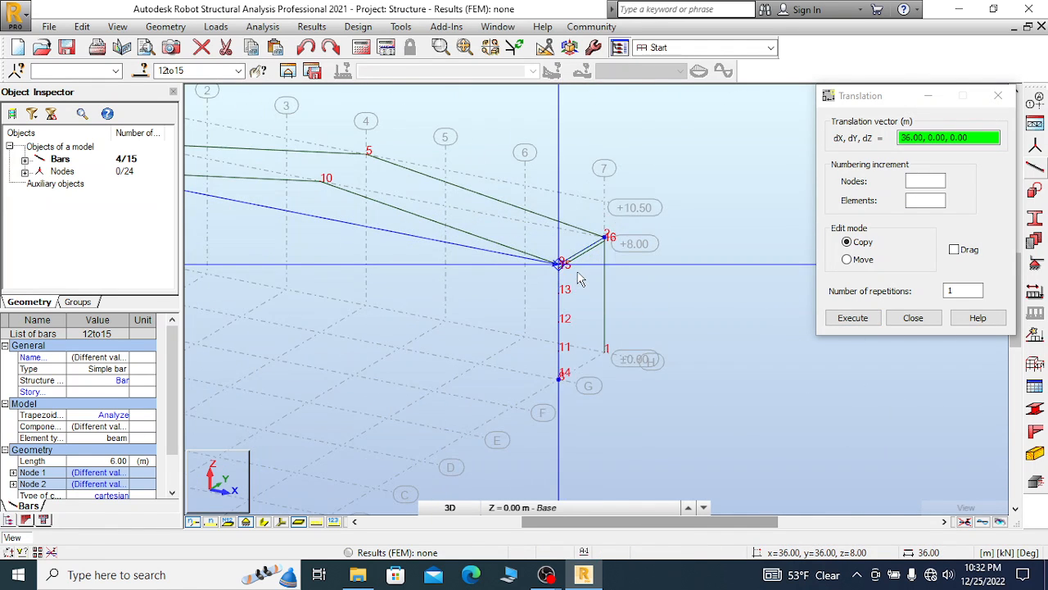
scroll(578, 278, "up", 6)
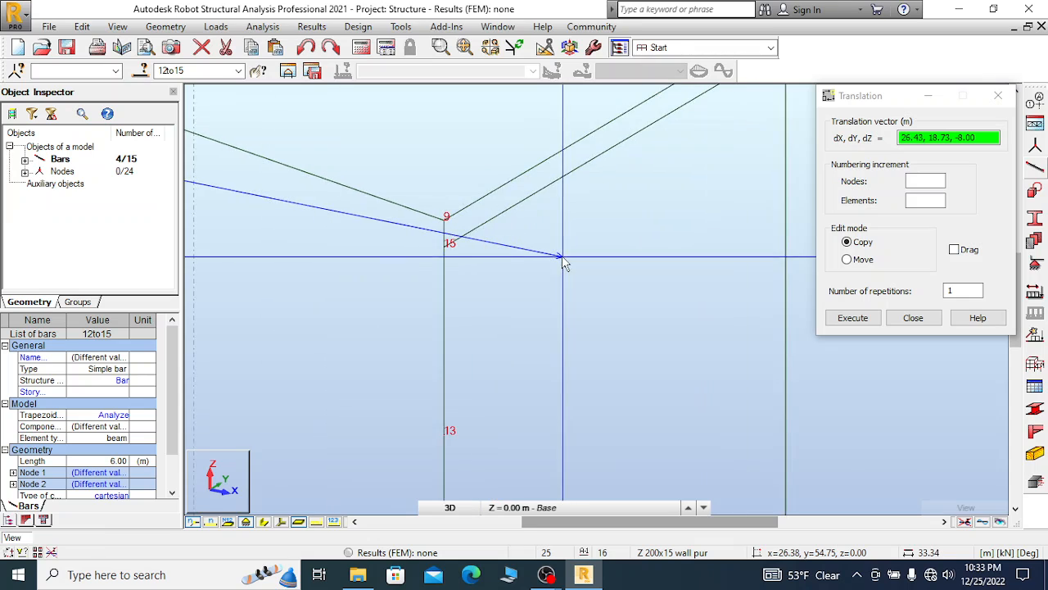
scroll(564, 262, "up", 4)
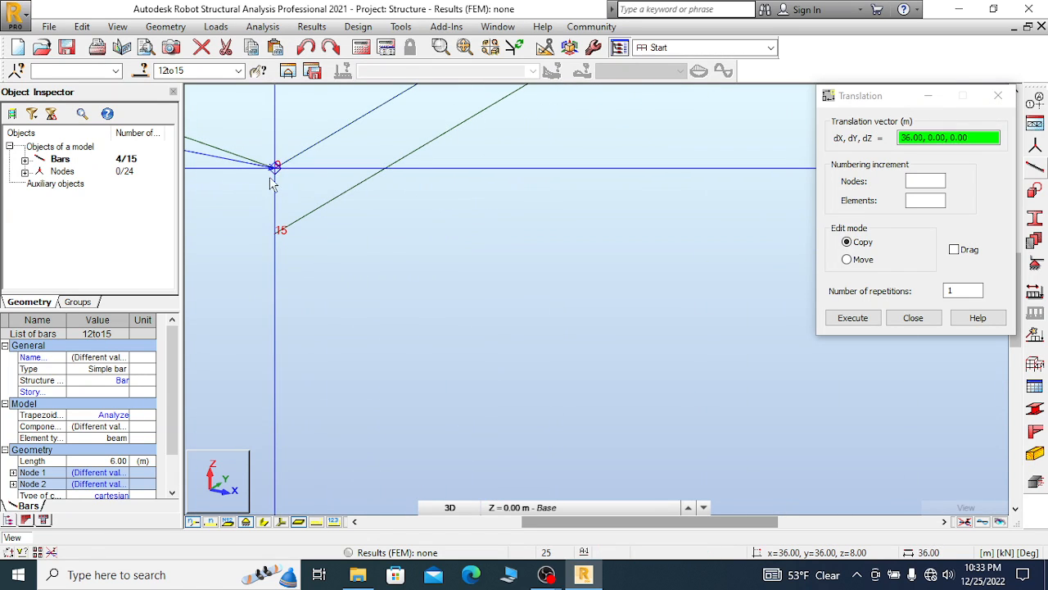
scroll(609, 200, "down", 2)
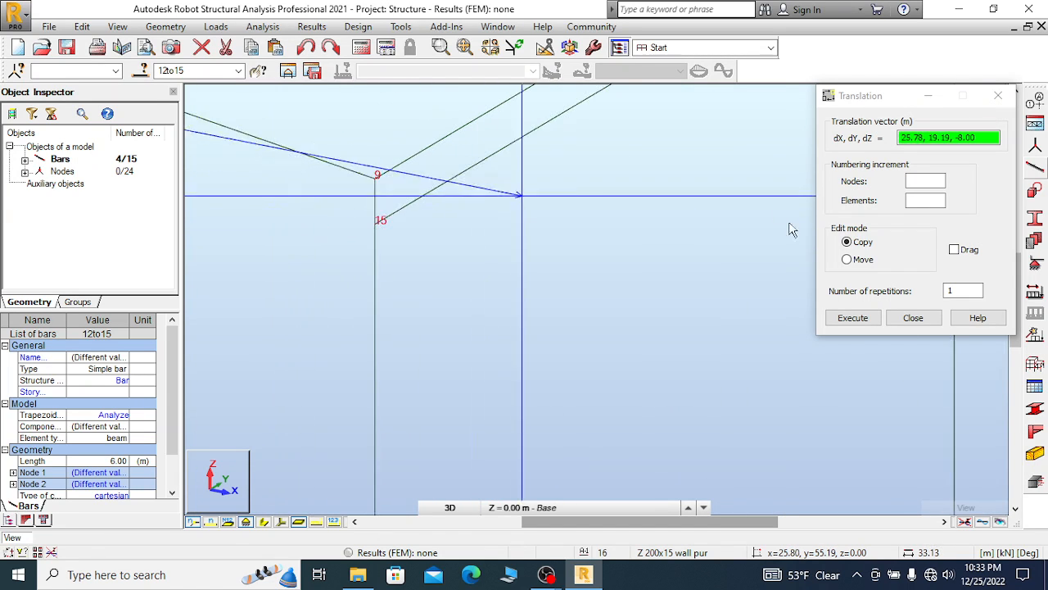
left_click(913, 320)
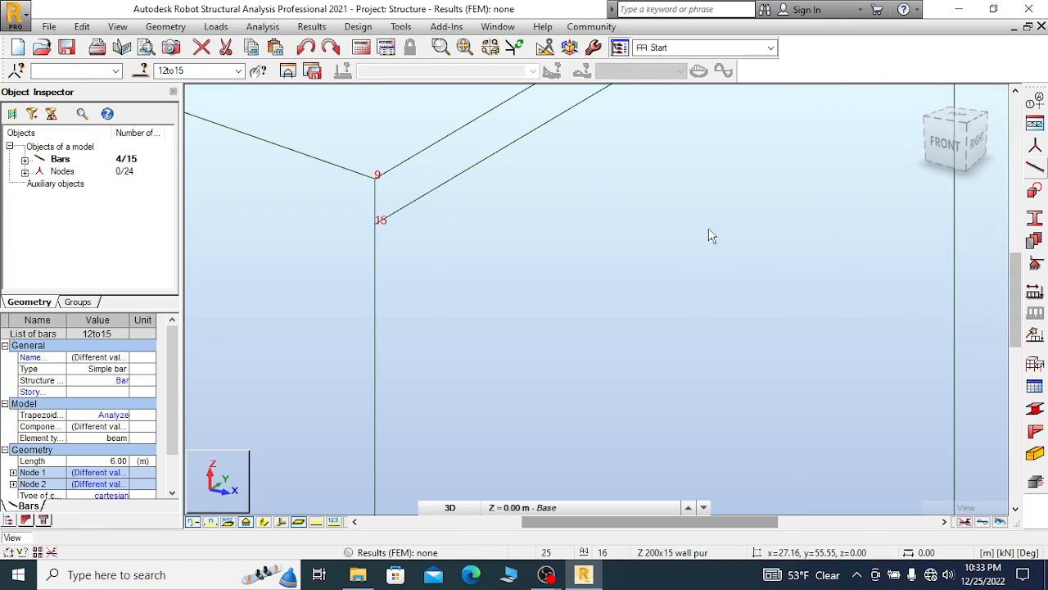
Copy the three wall purlins (bars 12 to 14) from node 17 to node 13 on the opposite columns with translation vector 36.00, 0.00, 0.00
scroll(790, 242, "down", 4)
scroll(807, 234, "down", 5)
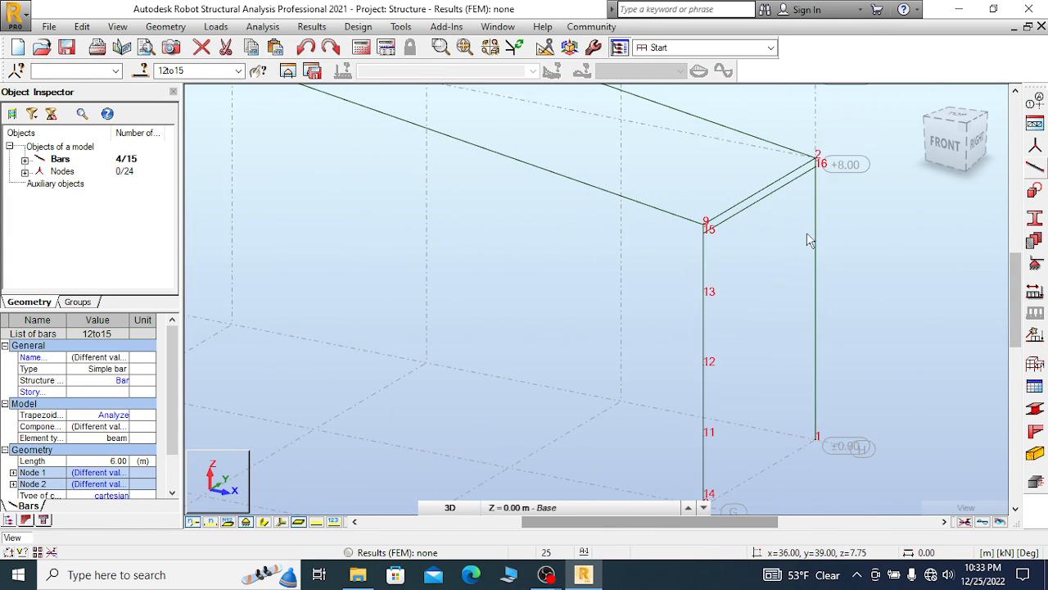
scroll(377, 145, "up", 2)
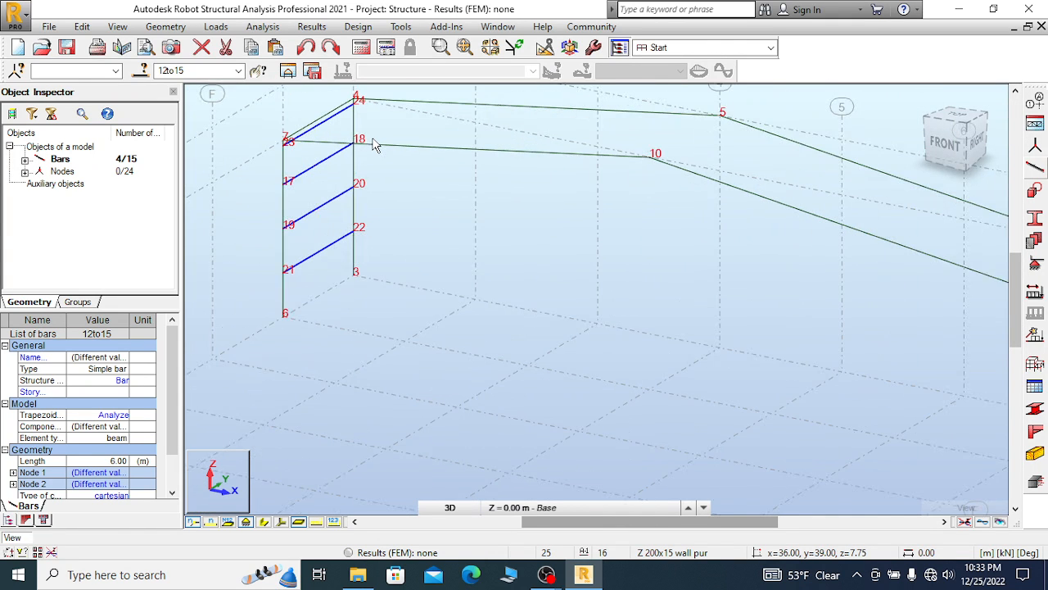
scroll(324, 143, "up", 2)
right_click(319, 163)
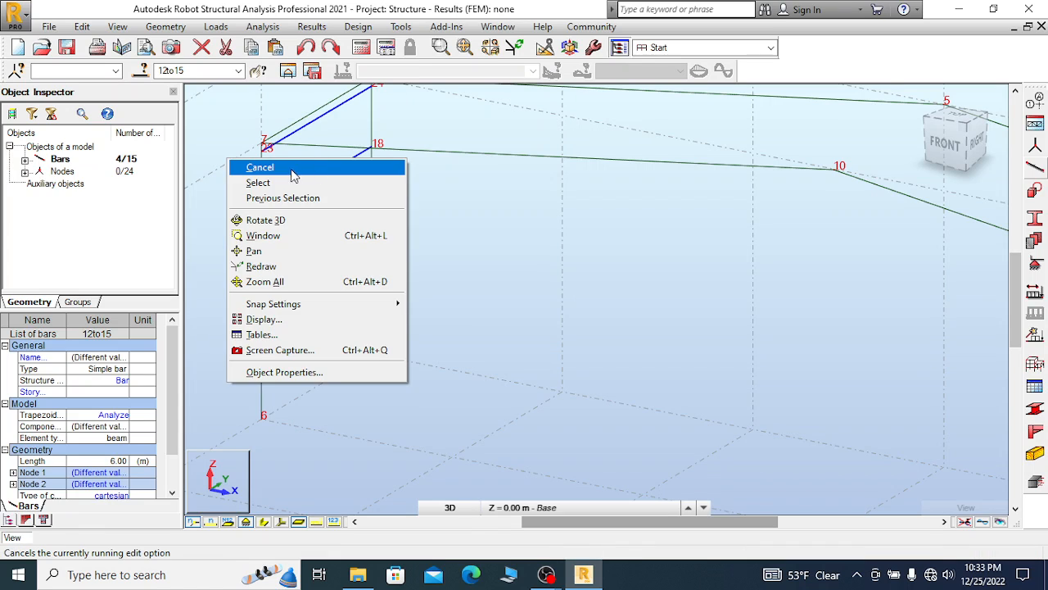
left_click(310, 168)
left_click_drag(313, 164, 297, 352)
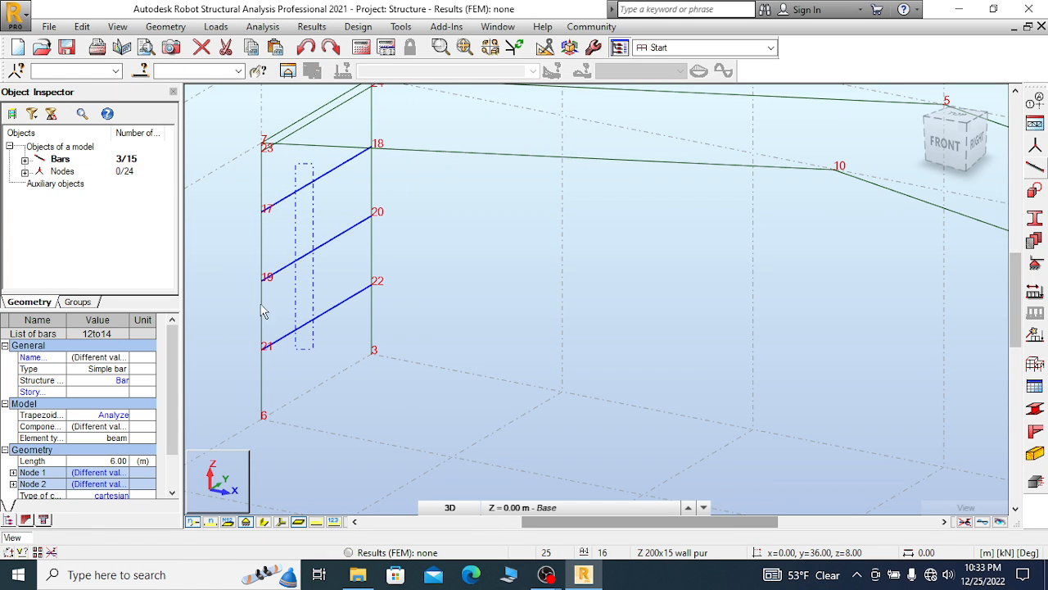
left_click(49, 27)
left_click(82, 26)
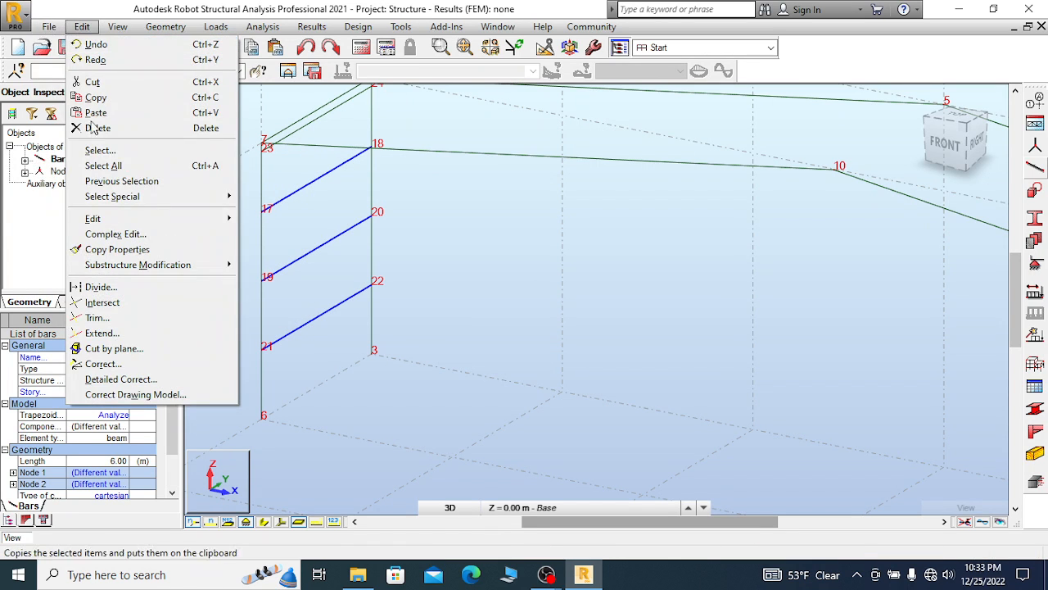
mouse_move(123, 218)
left_click(278, 220)
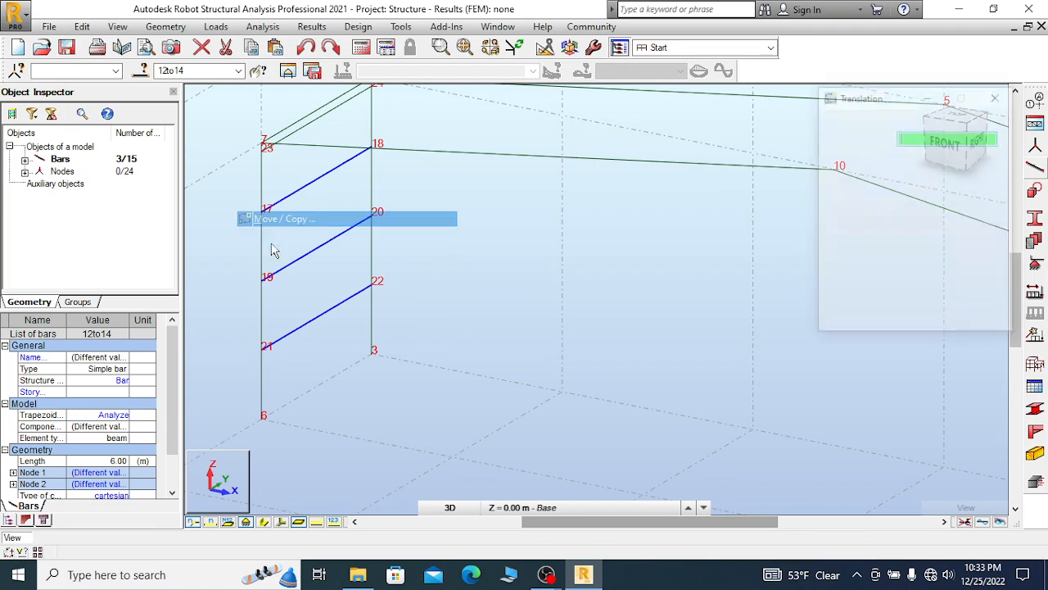
left_click(261, 212)
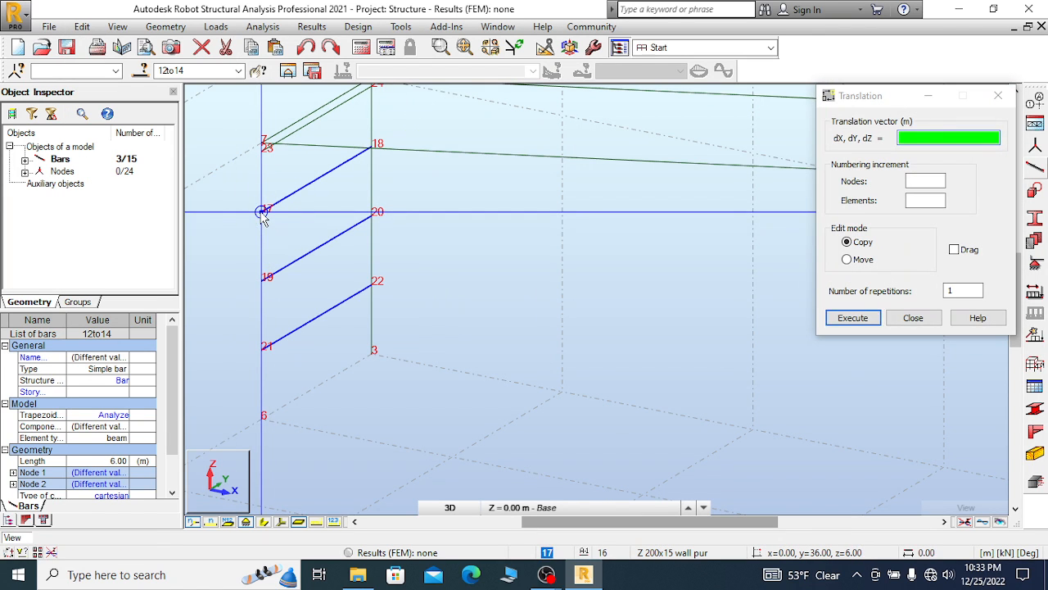
scroll(235, 232, "down", 5)
scroll(506, 278, "up", 6)
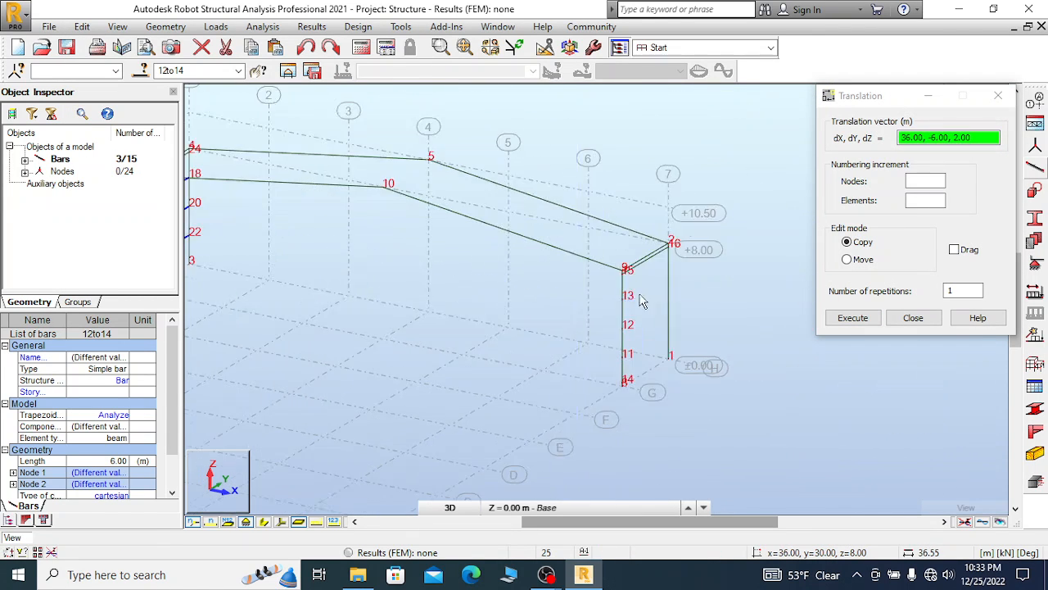
scroll(657, 369, "up", 2)
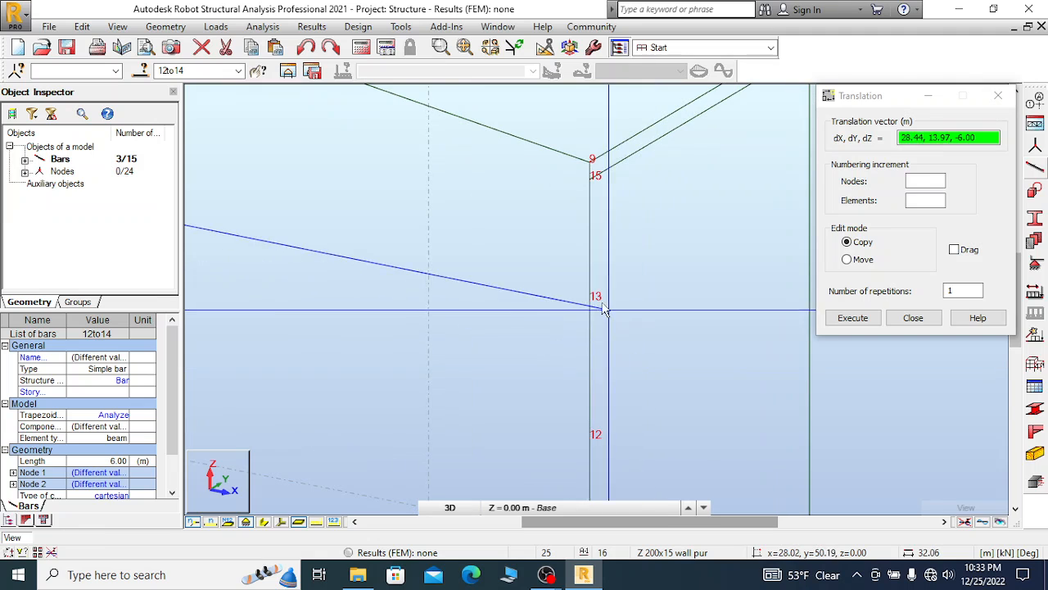
left_click(589, 300)
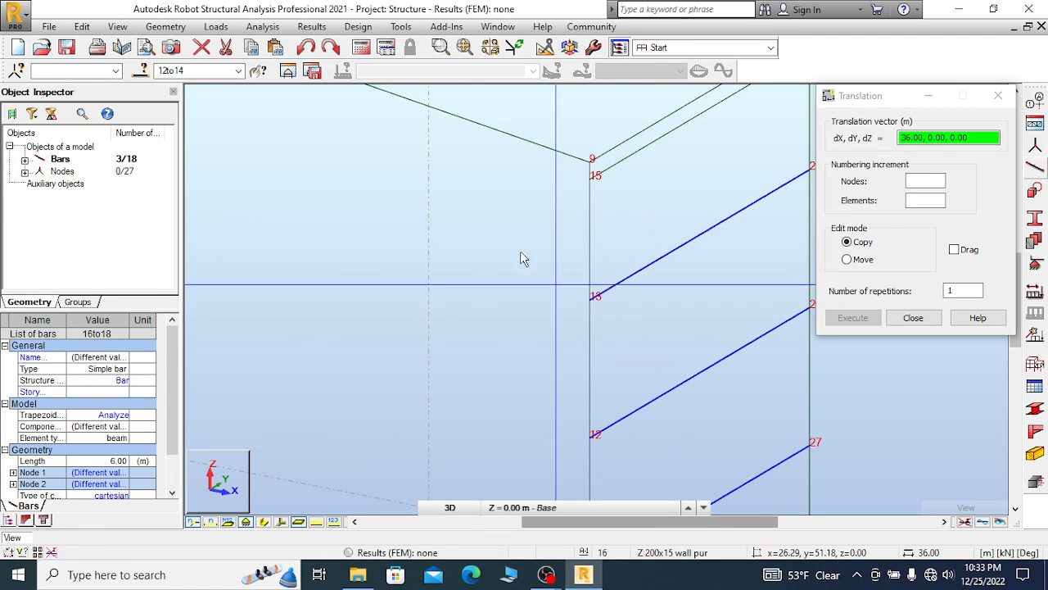
scroll(520, 251, "down", 5)
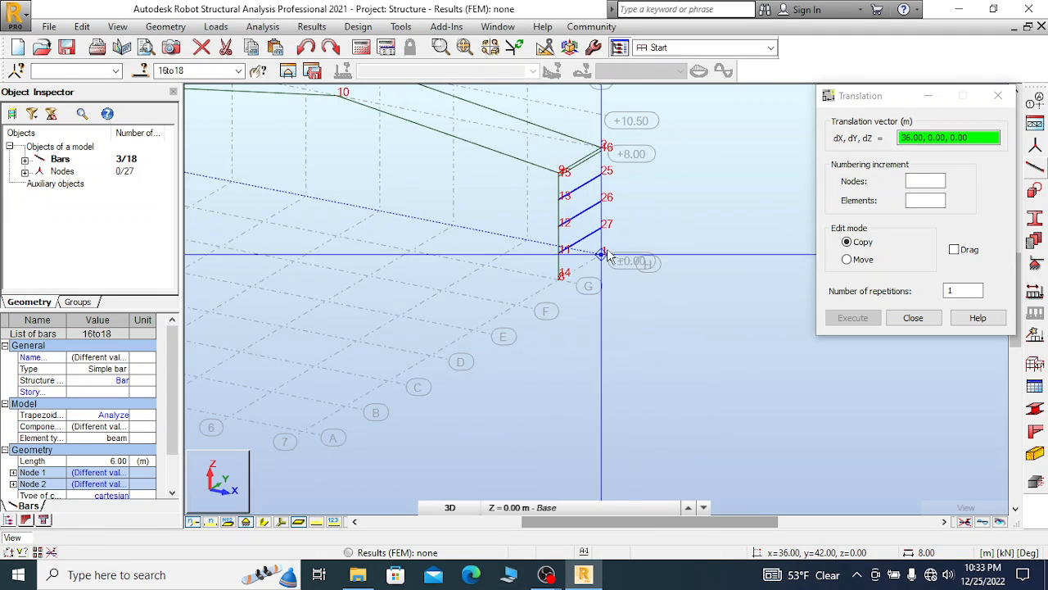
scroll(596, 257, "up", 4)
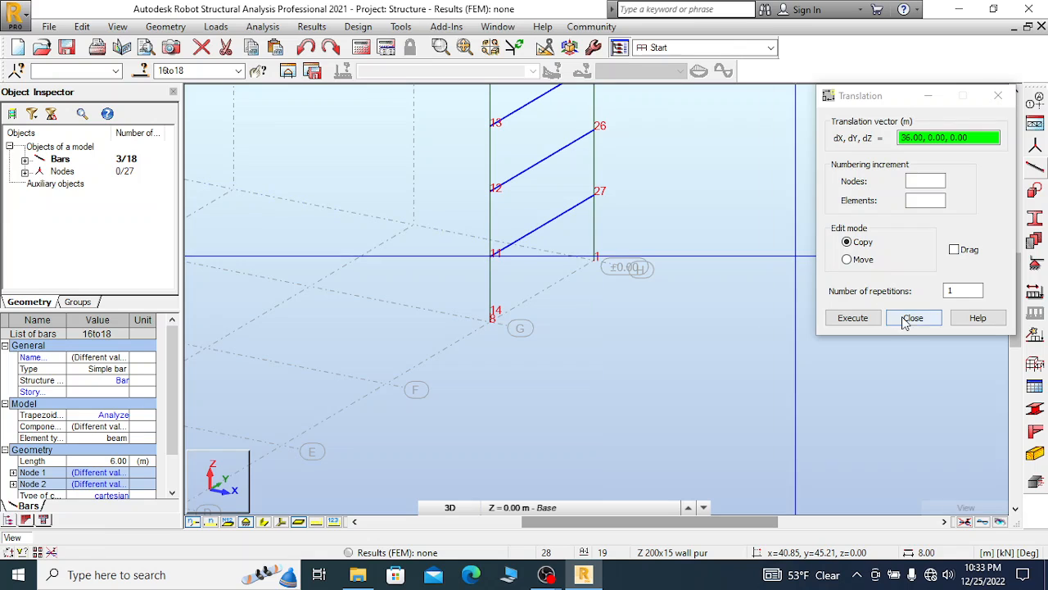
right_click(551, 242)
left_click(581, 252)
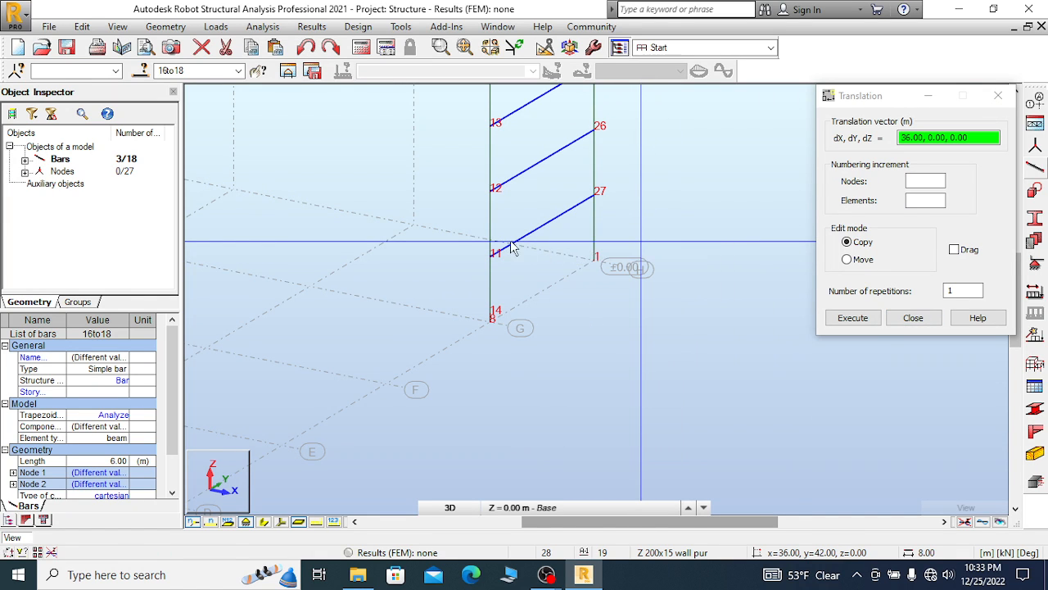
left_click(914, 319)
left_click(914, 318)
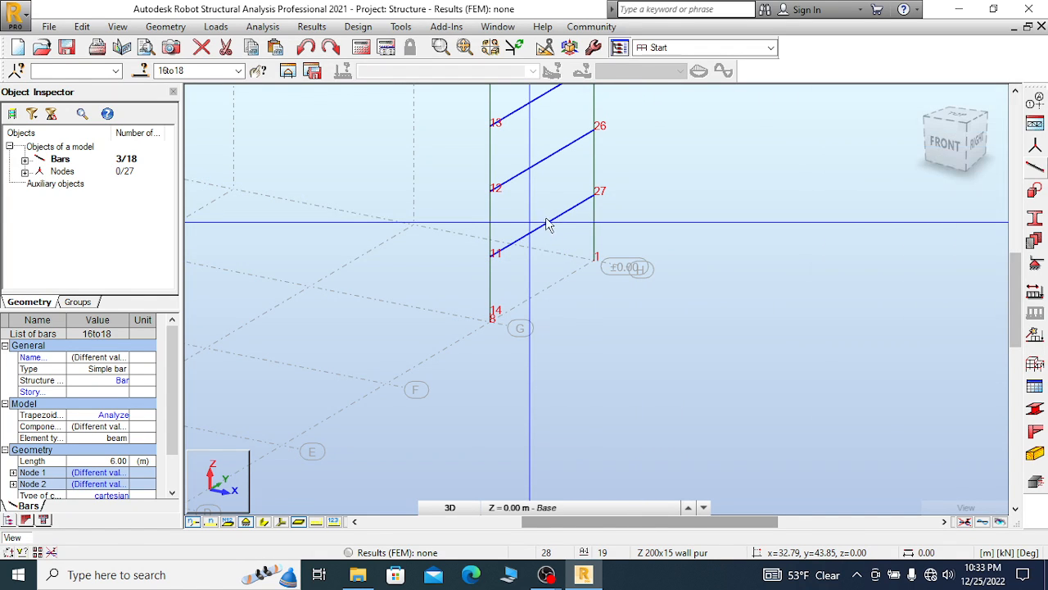
Copy the lowest wall purlin (bar 18) from node 11 down to node 14 with translation vector 0.00, 0.00, -1.75
right_click(598, 258)
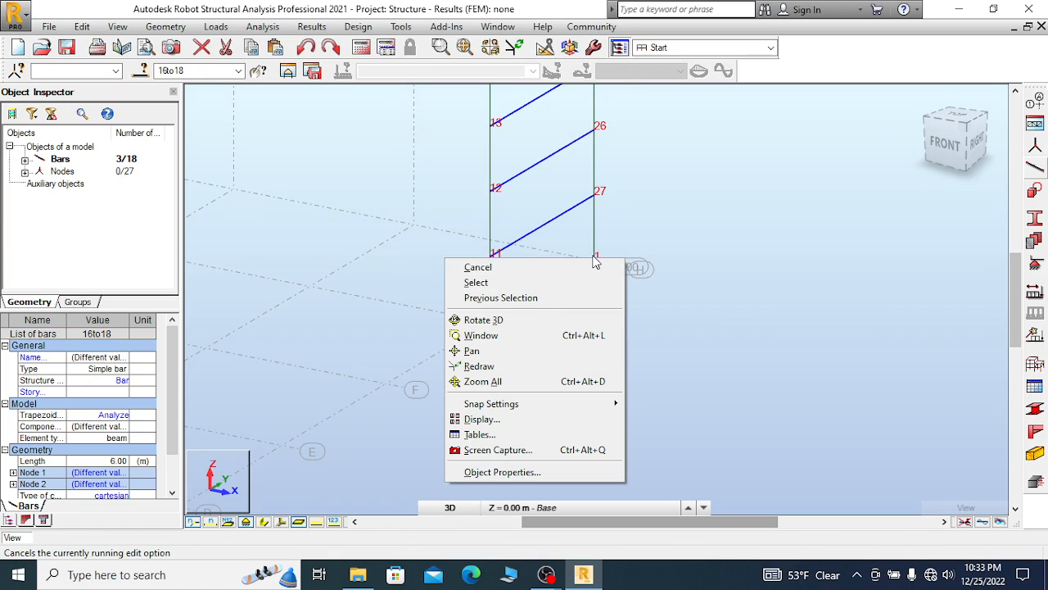
left_click(600, 264)
scroll(568, 184, "down", 2)
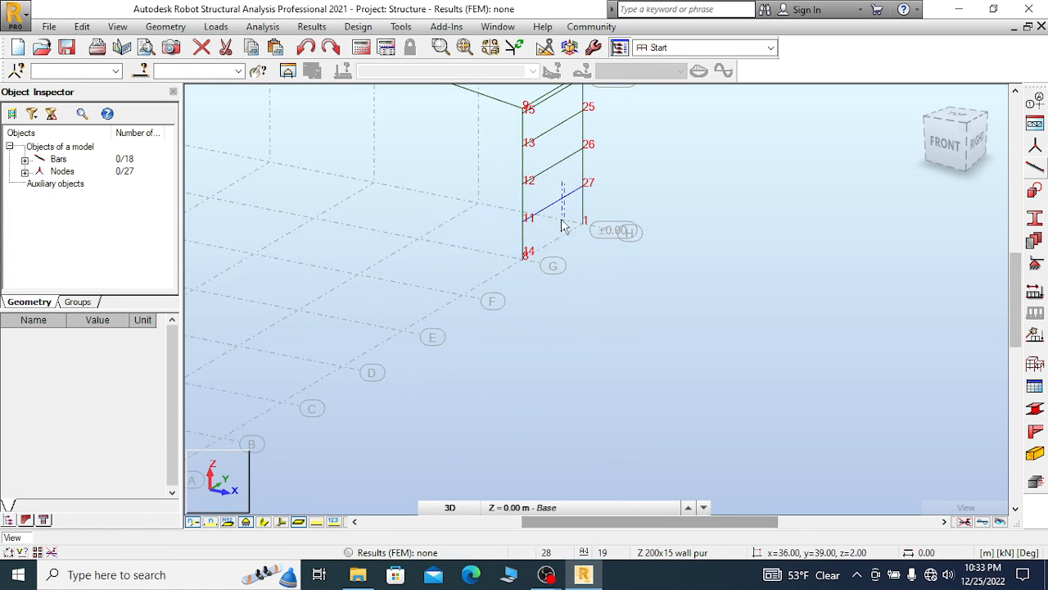
left_click(564, 199)
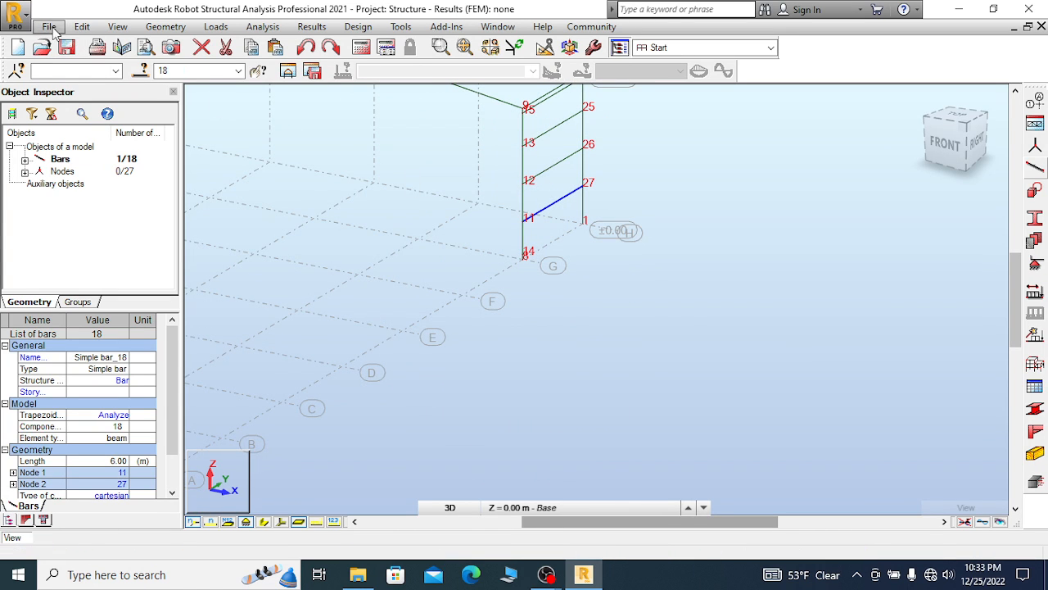
left_click(82, 26)
mouse_move(123, 218)
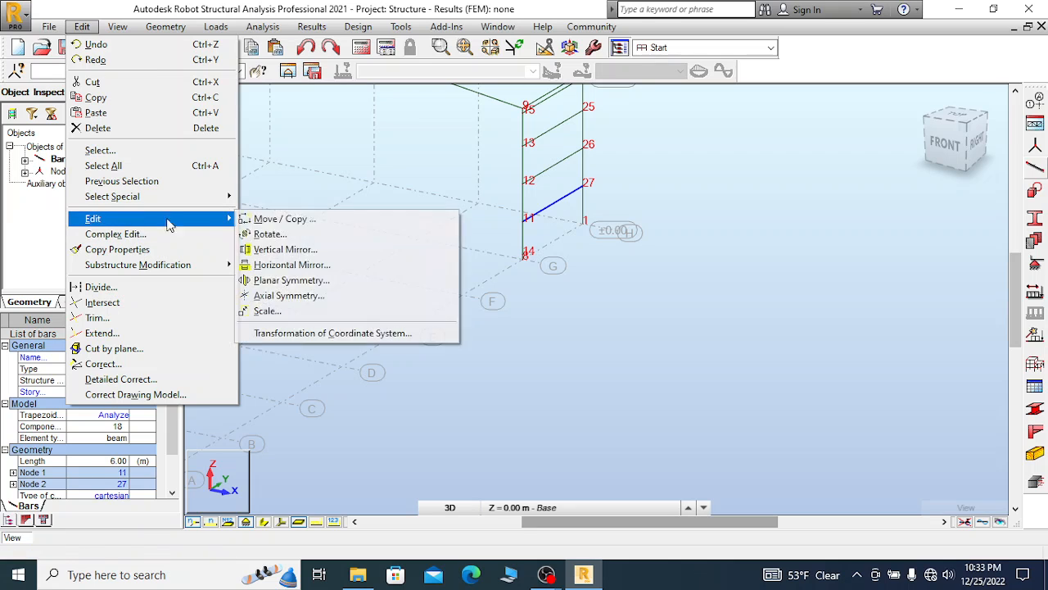
left_click(291, 216)
scroll(553, 231, "up", 3)
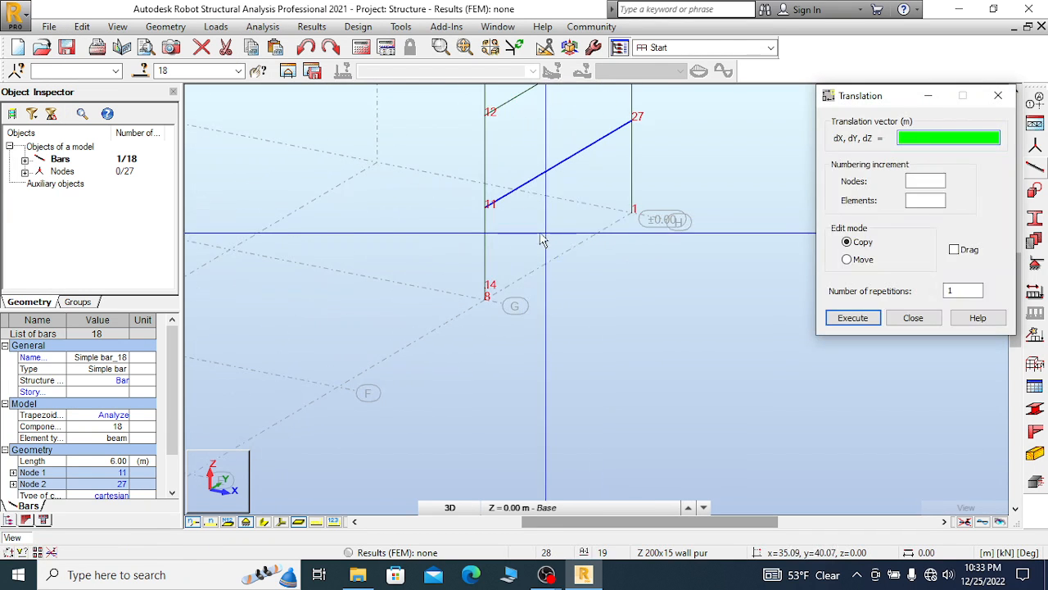
left_click(485, 208)
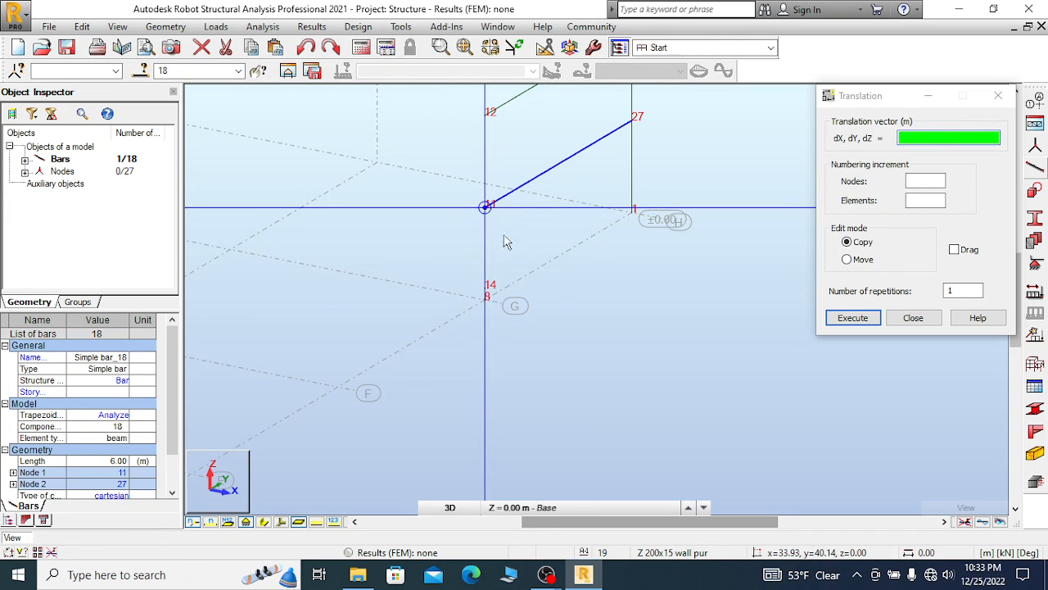
scroll(501, 300, "up", 2)
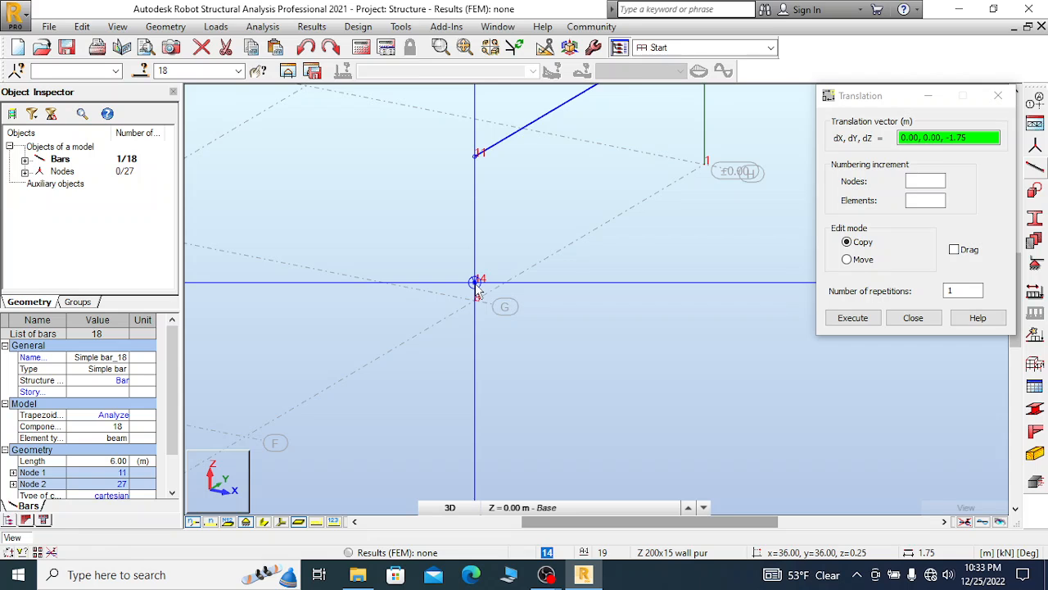
left_click(478, 291)
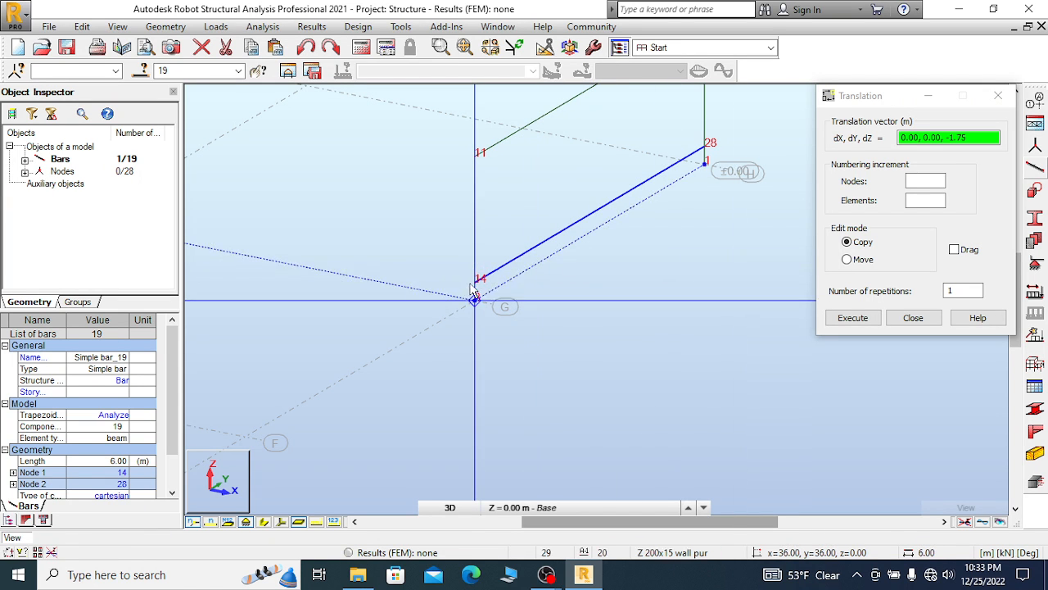
Copy the base purlin (bar 19) from node 14 to the opposite columns near node 6 with translation vector -36.00, 0.00, 0.00
scroll(688, 197, "down", 3)
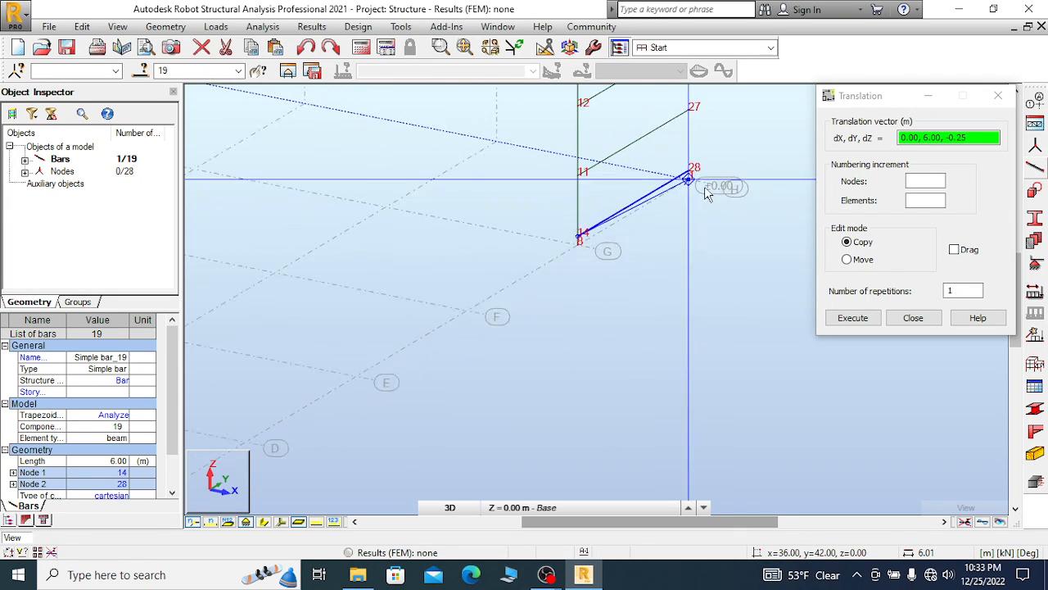
scroll(706, 193, "down", 5)
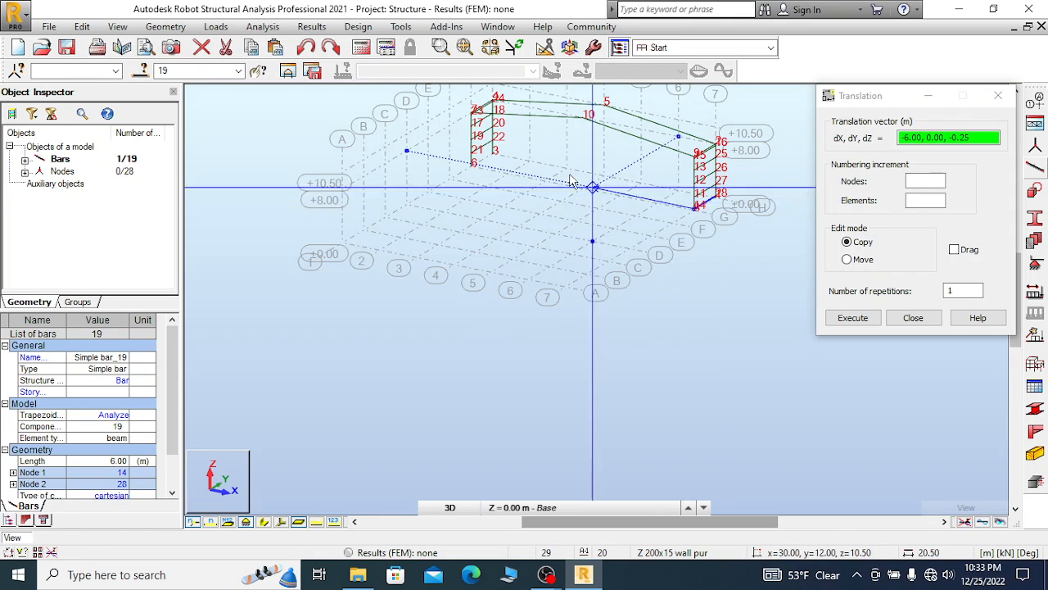
scroll(571, 182, "up", 5)
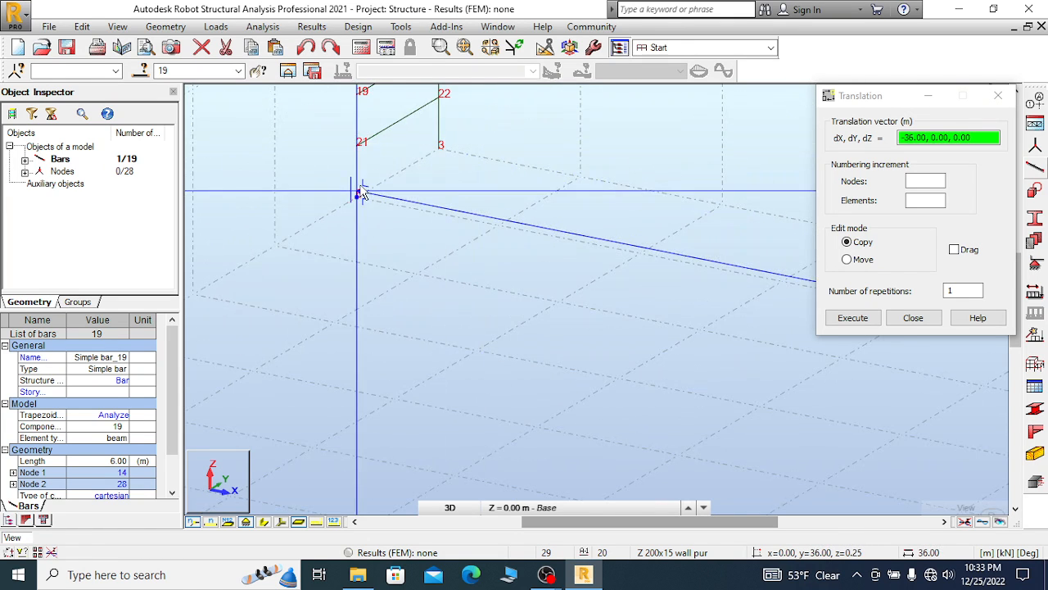
scroll(361, 193, "up", 2)
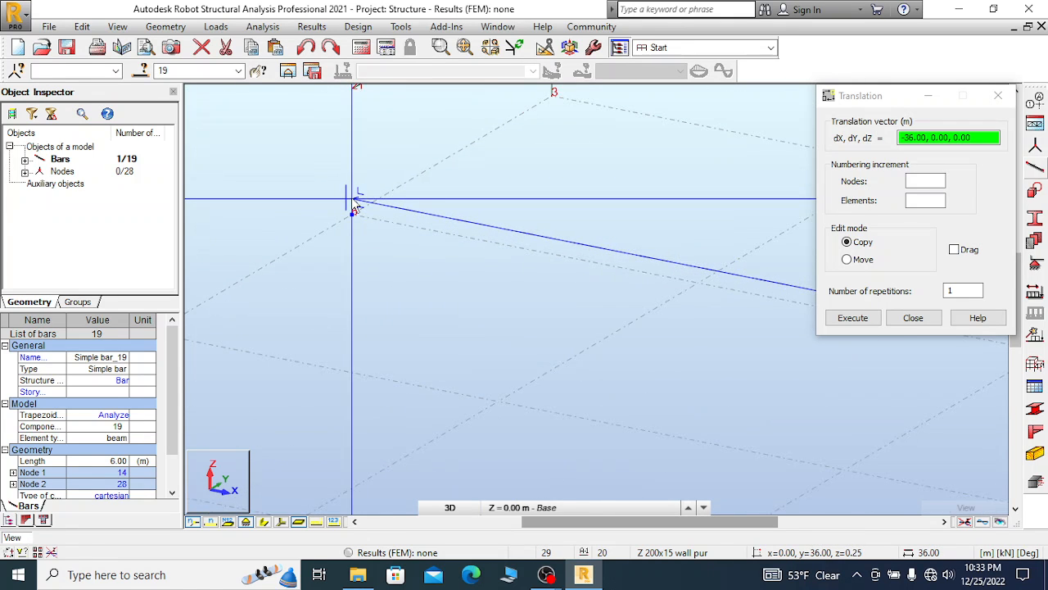
left_click(355, 202)
scroll(372, 233, "down", 3)
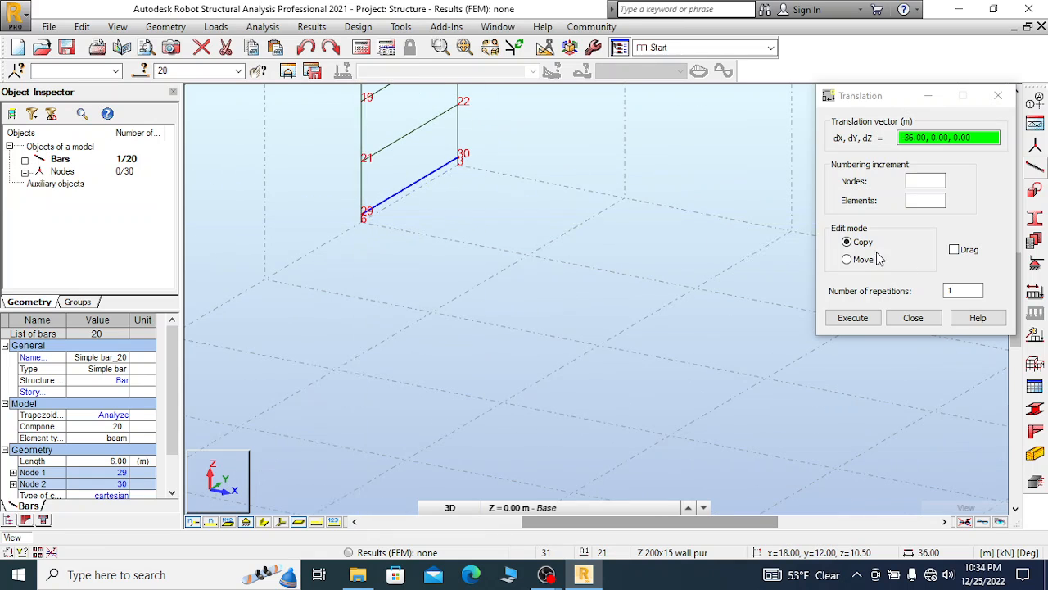
left_click(913, 317)
Examine the wall purlin layout on both column pairs, especially the spacing between nodes 15 and 14
scroll(442, 258, "down", 5)
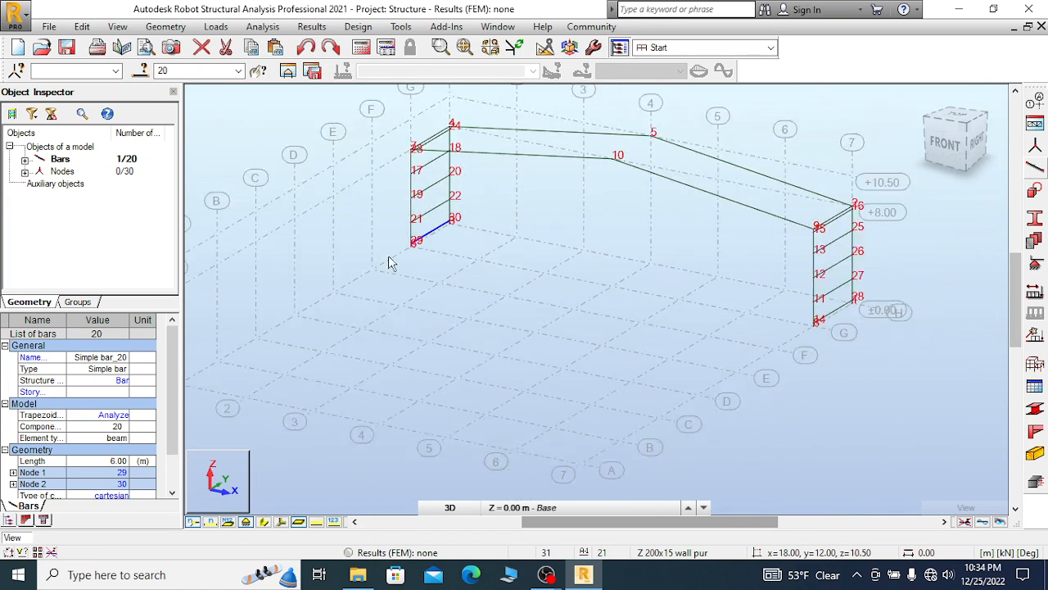
scroll(808, 277, "up", 3)
scroll(711, 309, "up", 1)
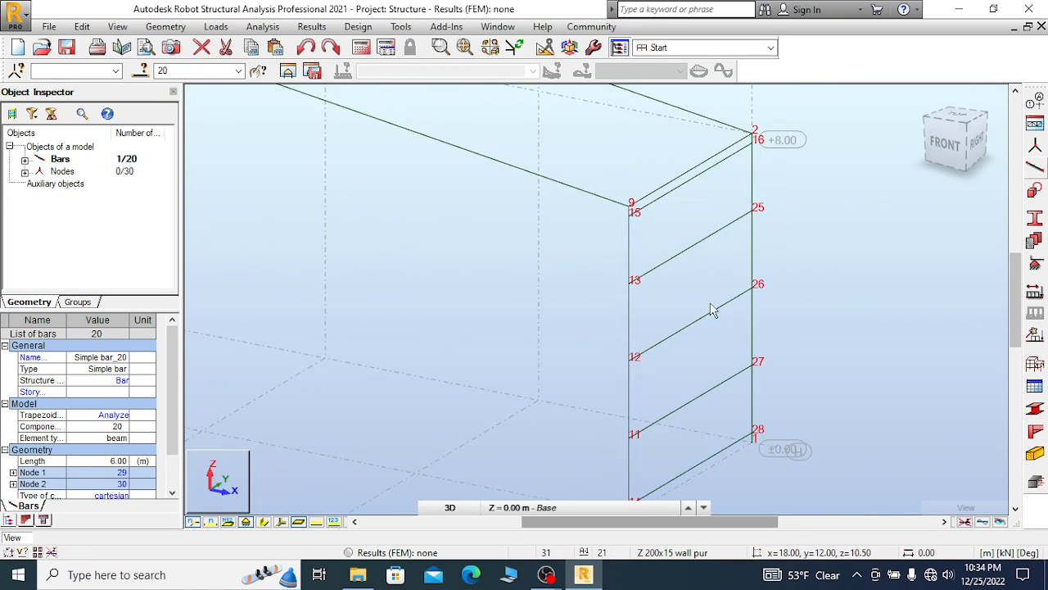
scroll(811, 269, "down", 4)
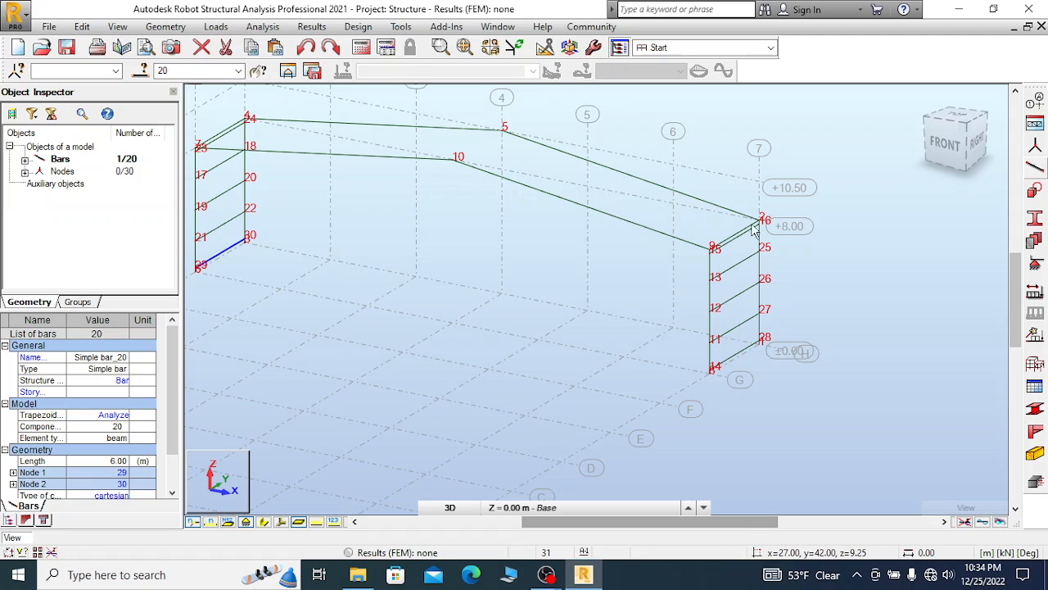
scroll(764, 277, "up", 2)
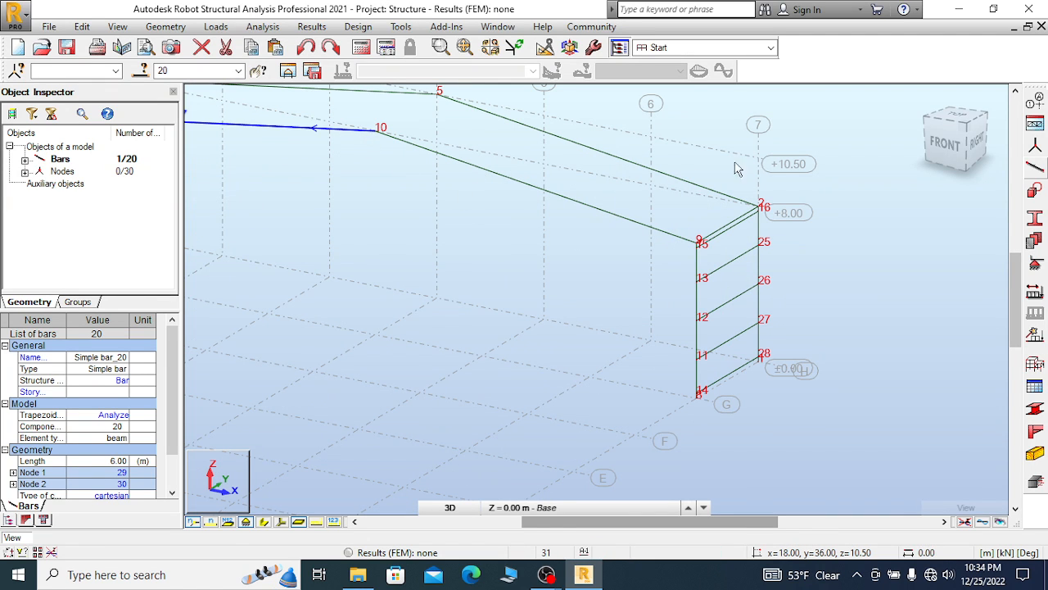
scroll(784, 205, "down", 1)
scroll(608, 187, "down", 1)
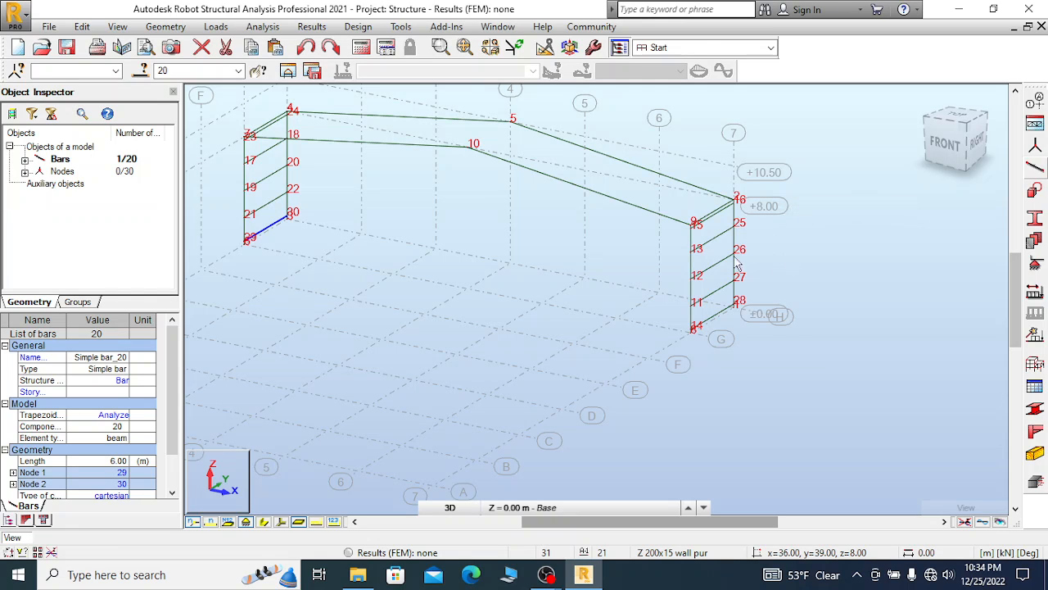
scroll(723, 243, "up", 6)
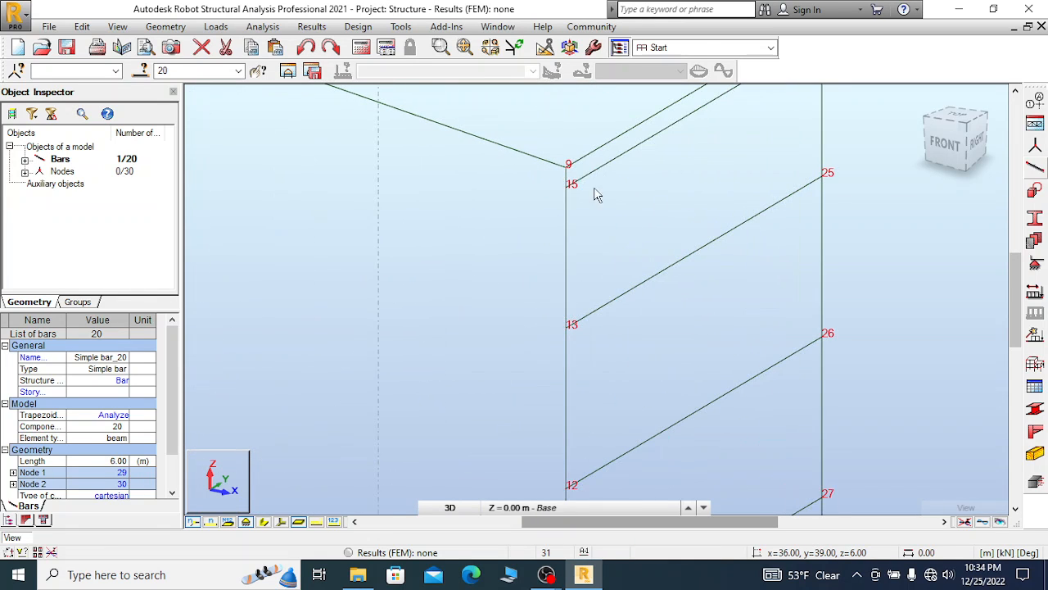
scroll(712, 264, "down", 2)
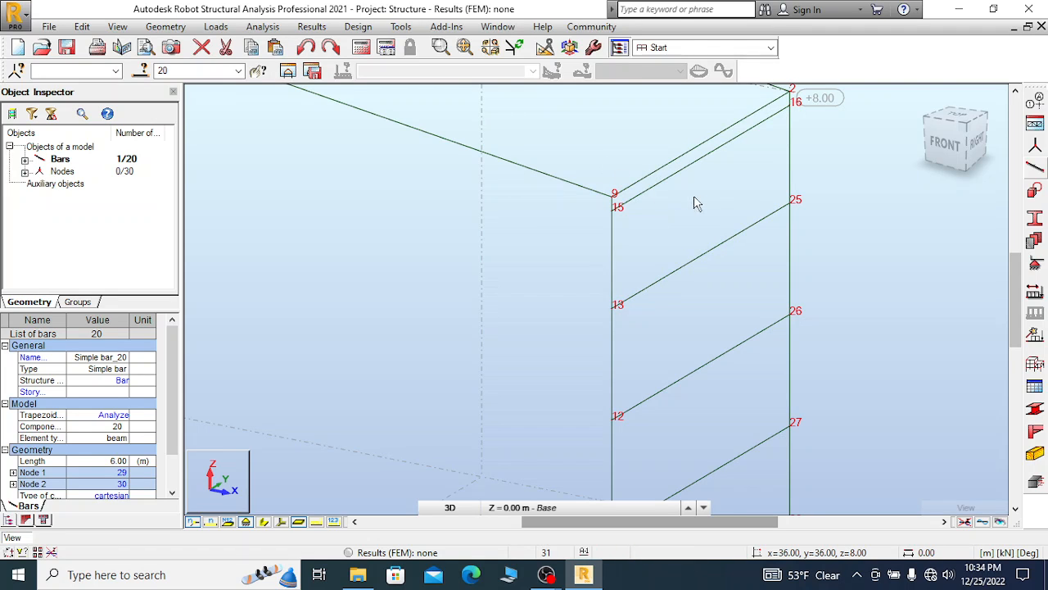
scroll(725, 218, "down", 2)
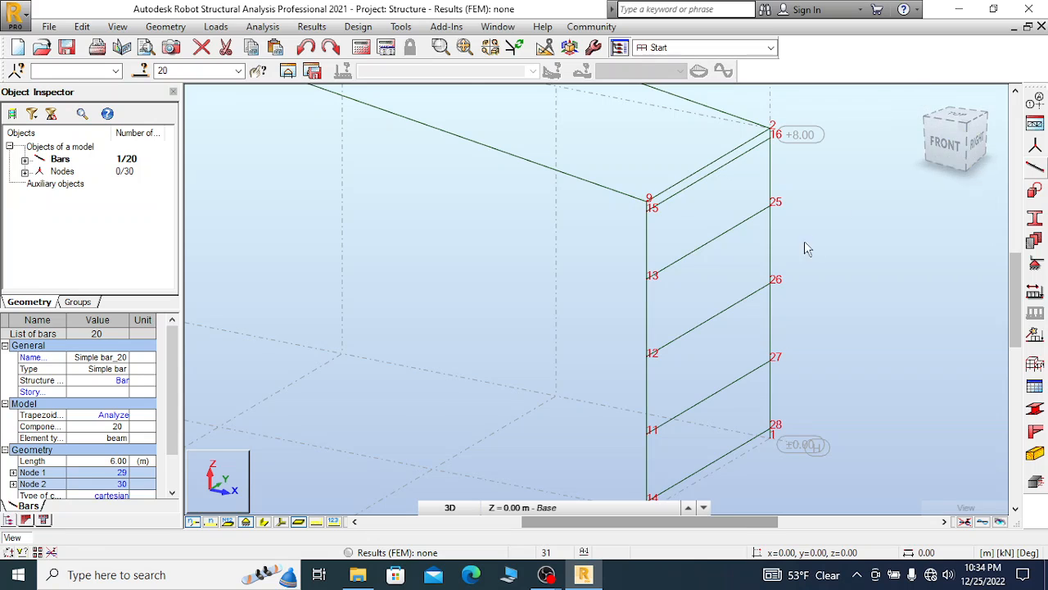
Look up the length of the rafter between nodes 9 and 10 (bar 8) and open the Division tool
scroll(807, 239, "down", 2)
left_click_drag(627, 171, 524, 232)
scroll(663, 214, "down", 2)
scroll(657, 206, "up", 2)
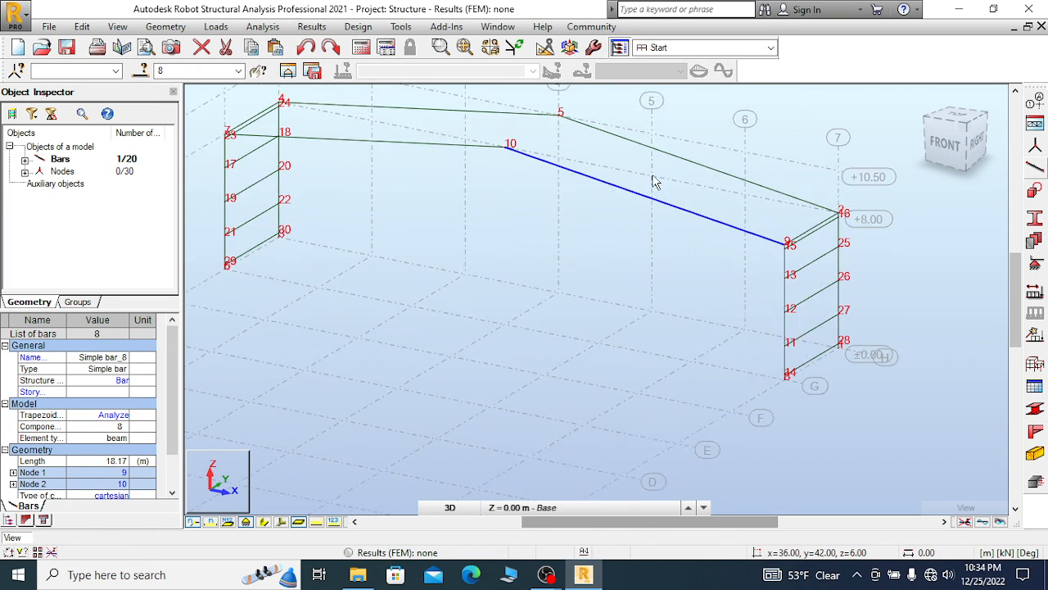
left_click_drag(169, 352, 168, 384)
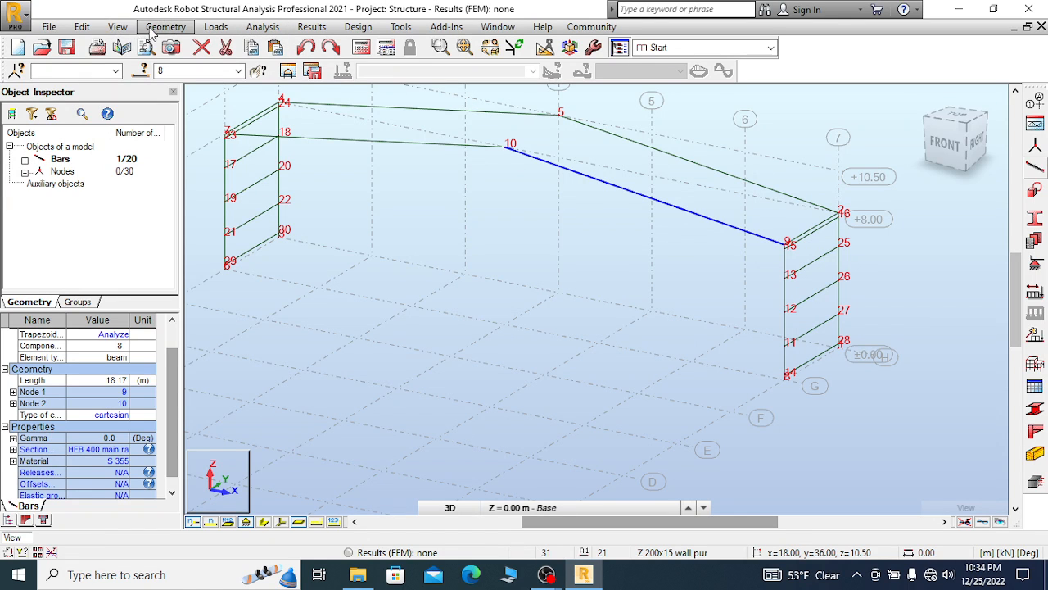
left_click(83, 27)
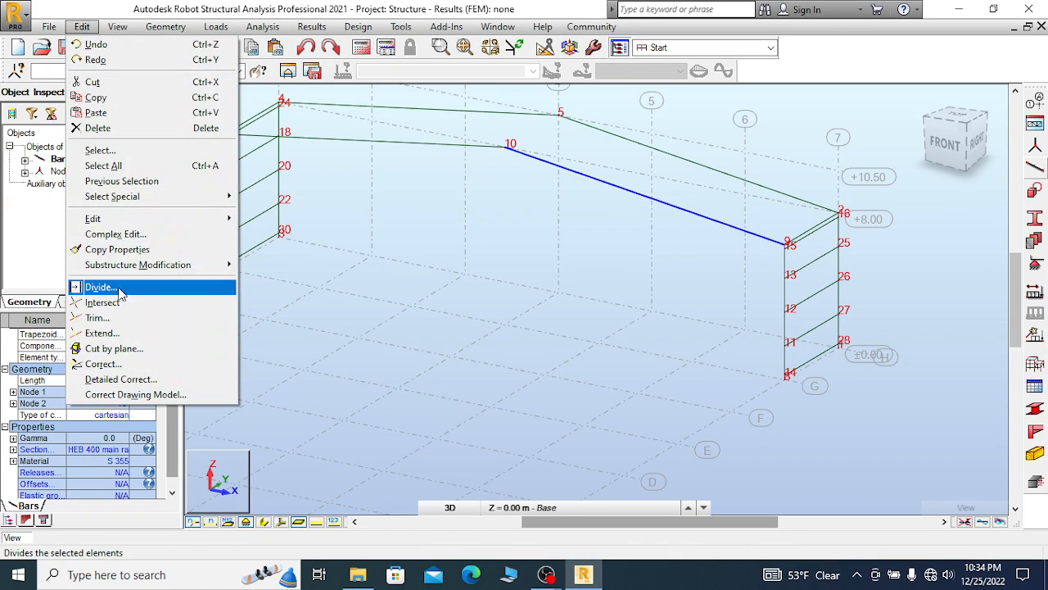
left_click(166, 289)
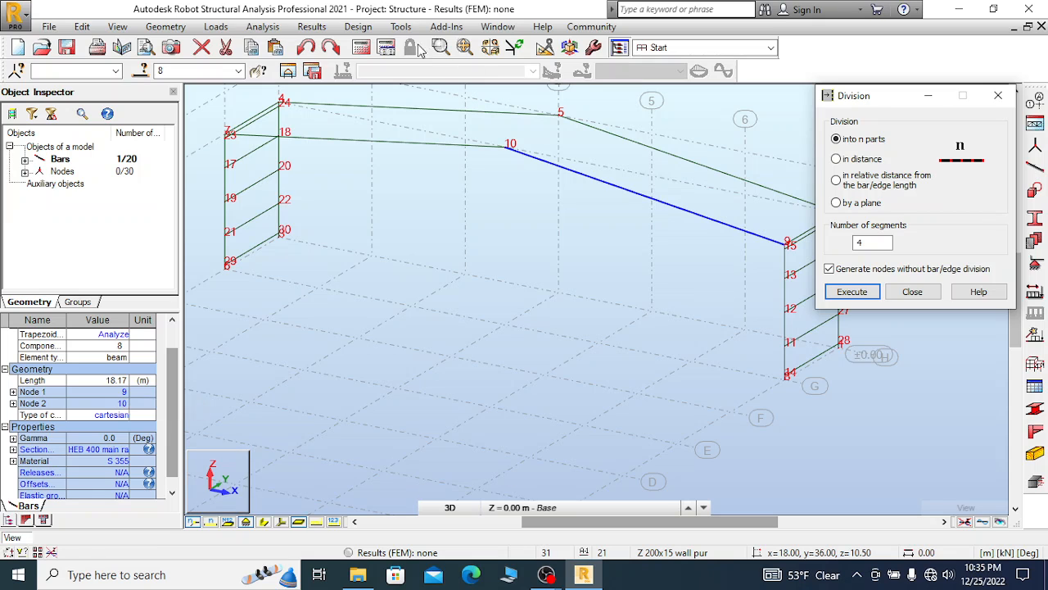
Calculate 18 divided by 2 in the built-in calculator to get the number of rafter segments
left_click(401, 26)
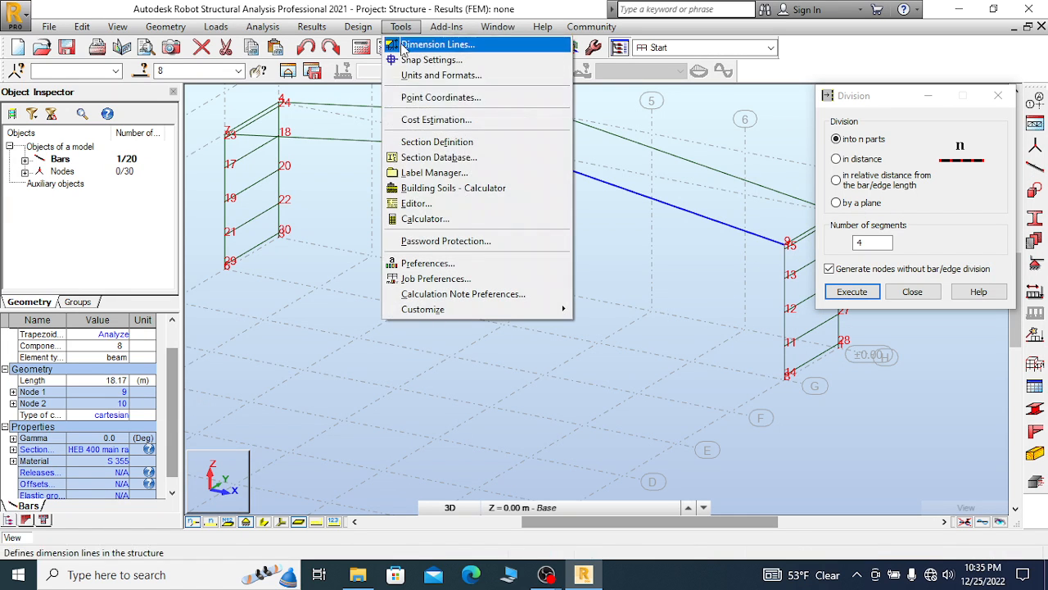
left_click(434, 219)
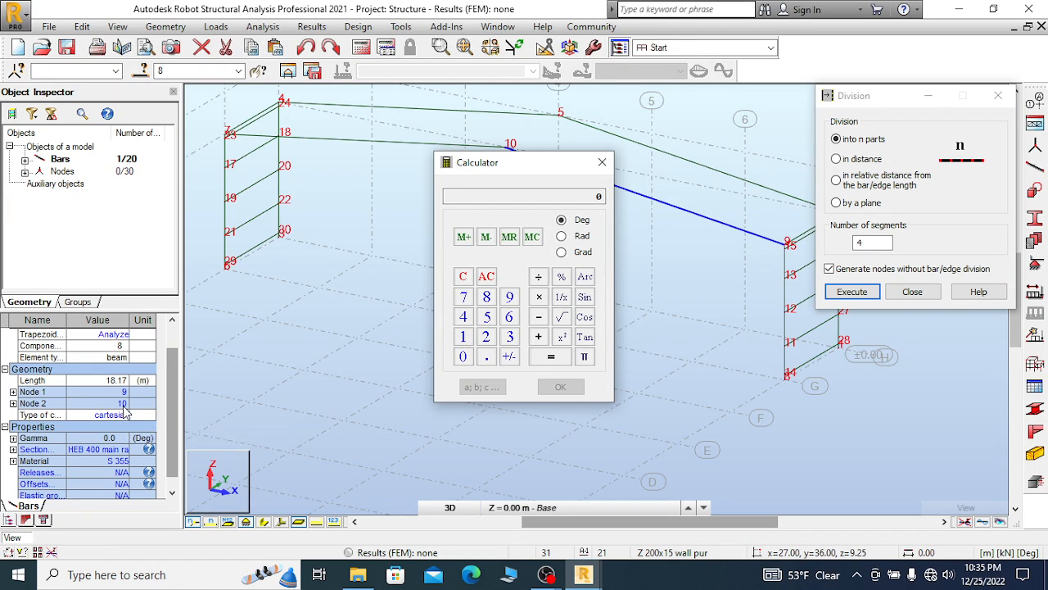
left_click(463, 336)
left_click(486, 297)
left_click(538, 278)
left_click(486, 336)
left_click(553, 359)
left_click(602, 162)
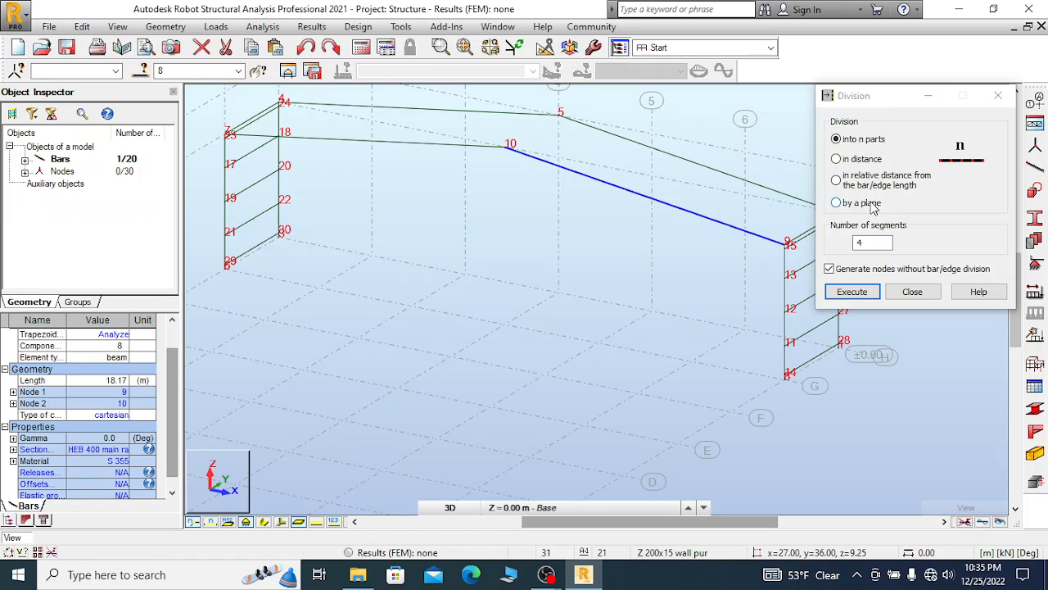
Generate nodes dividing the two rafters meeting at node 10 (bars 8 and 7) into 9 segments each, without splitting the bars
left_click(839, 159)
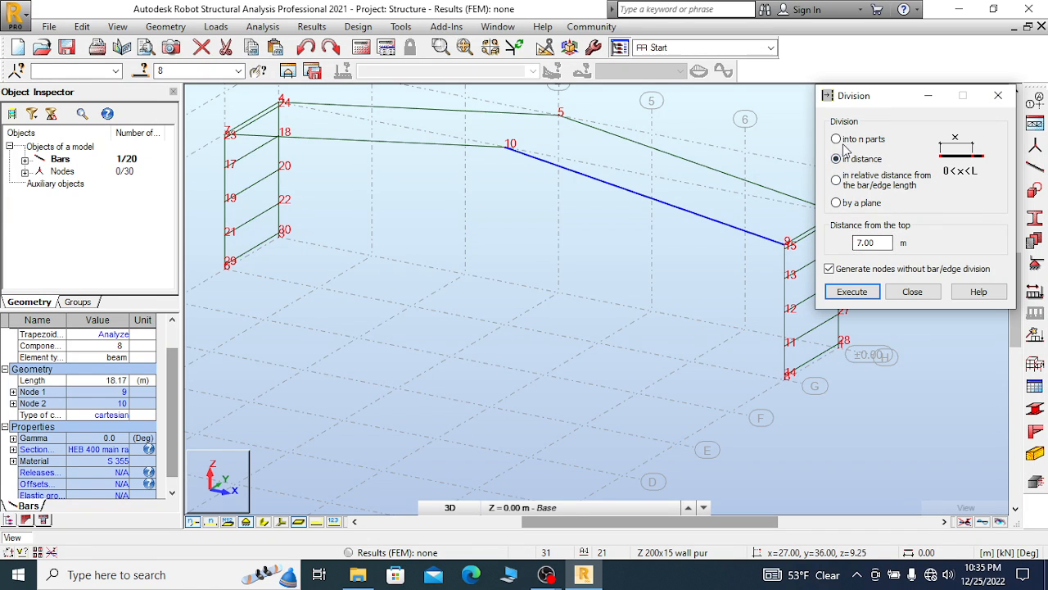
left_click(842, 140)
double_click(872, 243)
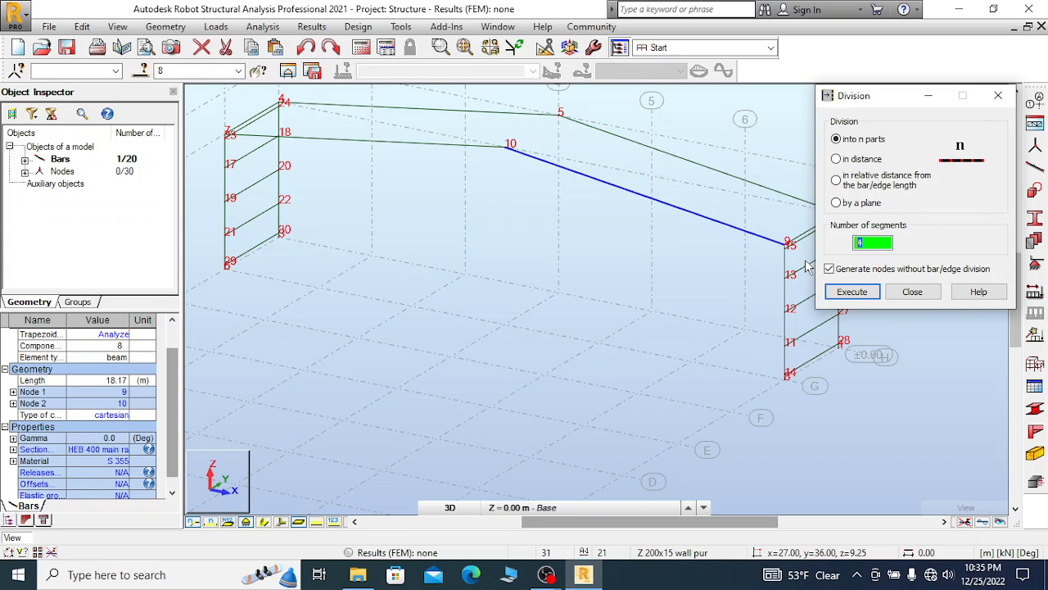
type("9")
left_click(860, 297)
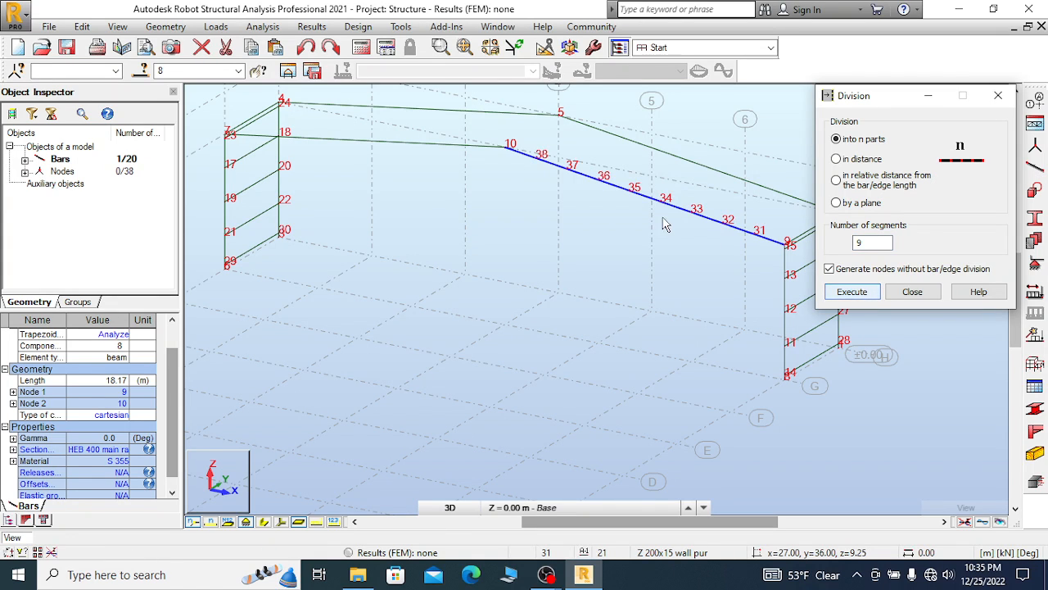
left_click(422, 145)
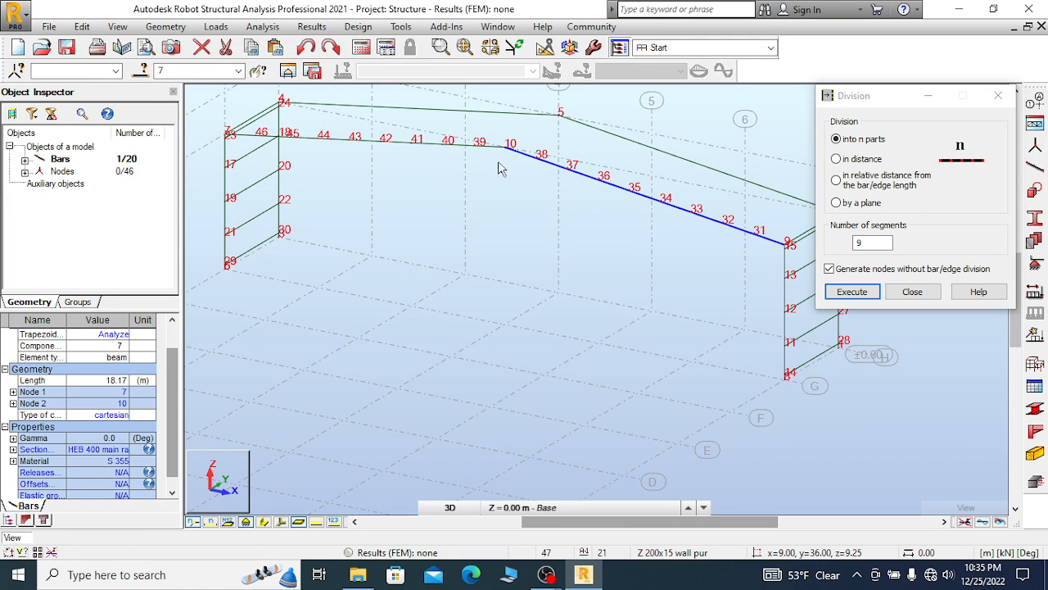
scroll(442, 212, "down", 1)
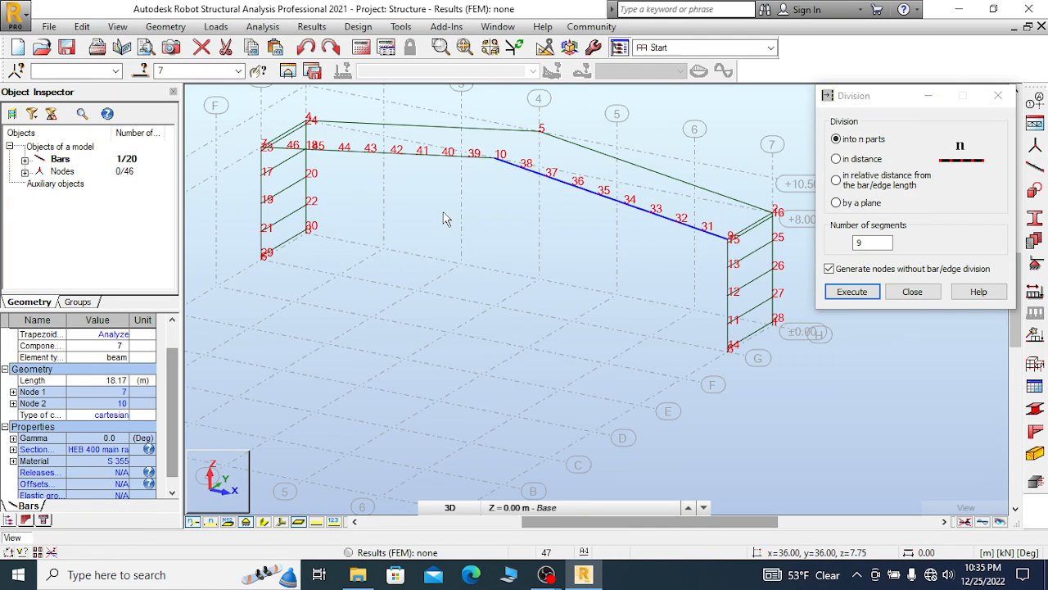
Calculate 18.17 minus 0.25 in the built-in calculator and move it clear of node 9
scroll(768, 264, "up", 5)
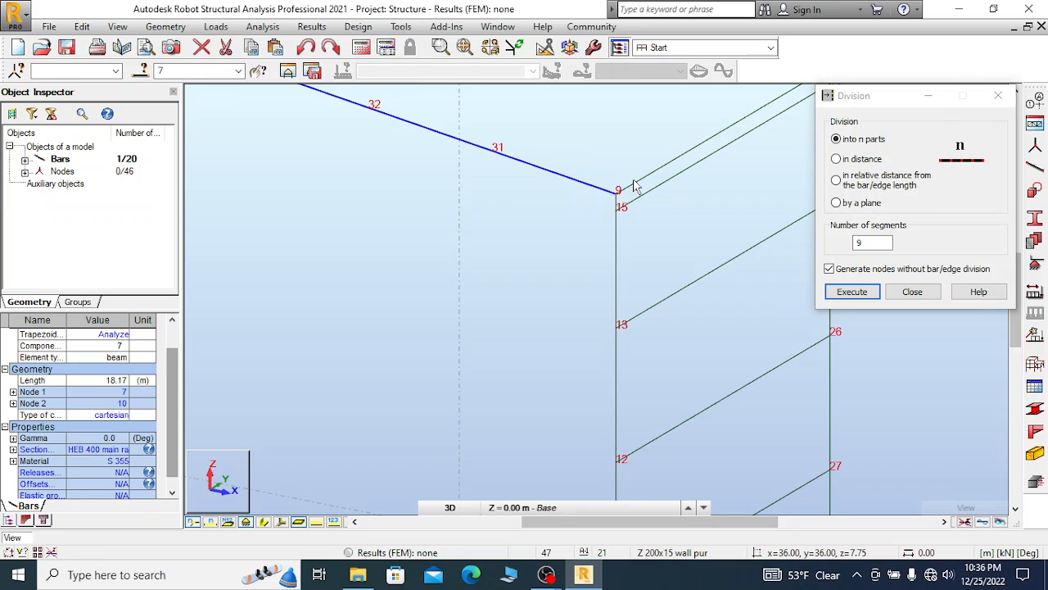
scroll(621, 160, "up", 1)
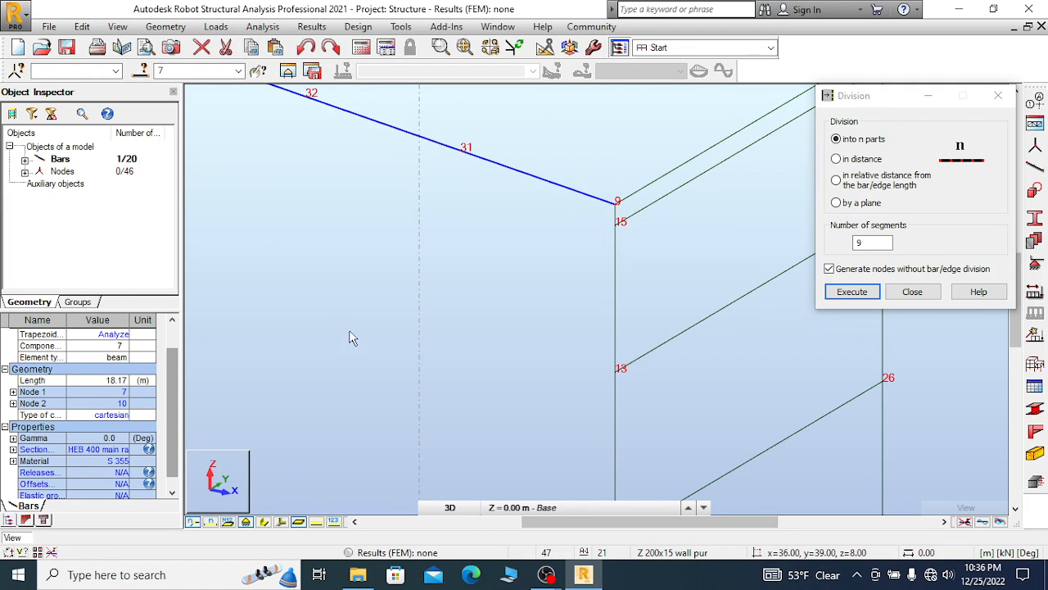
left_click(400, 27)
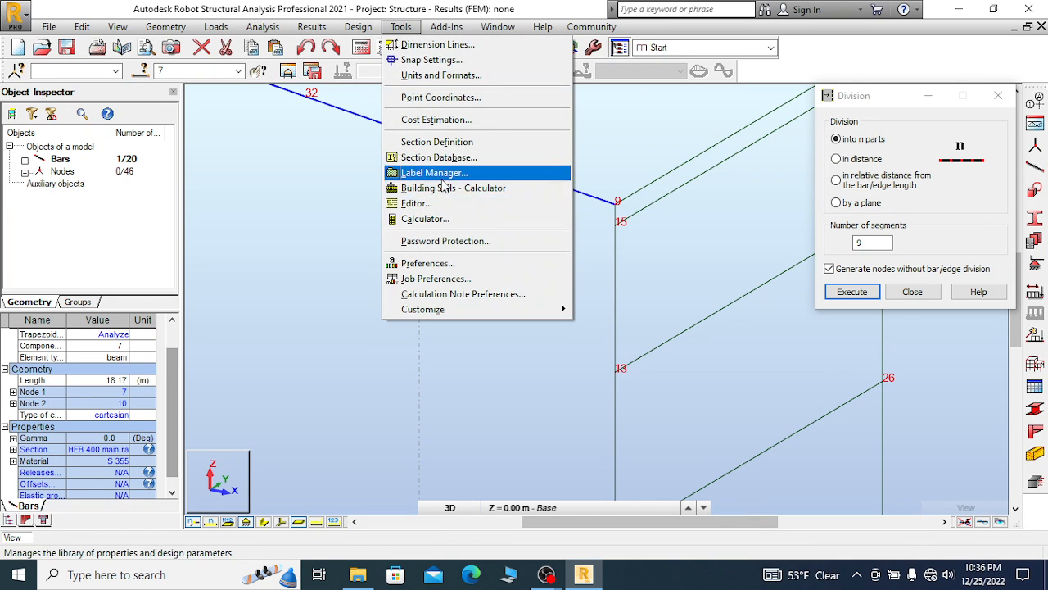
left_click(440, 221)
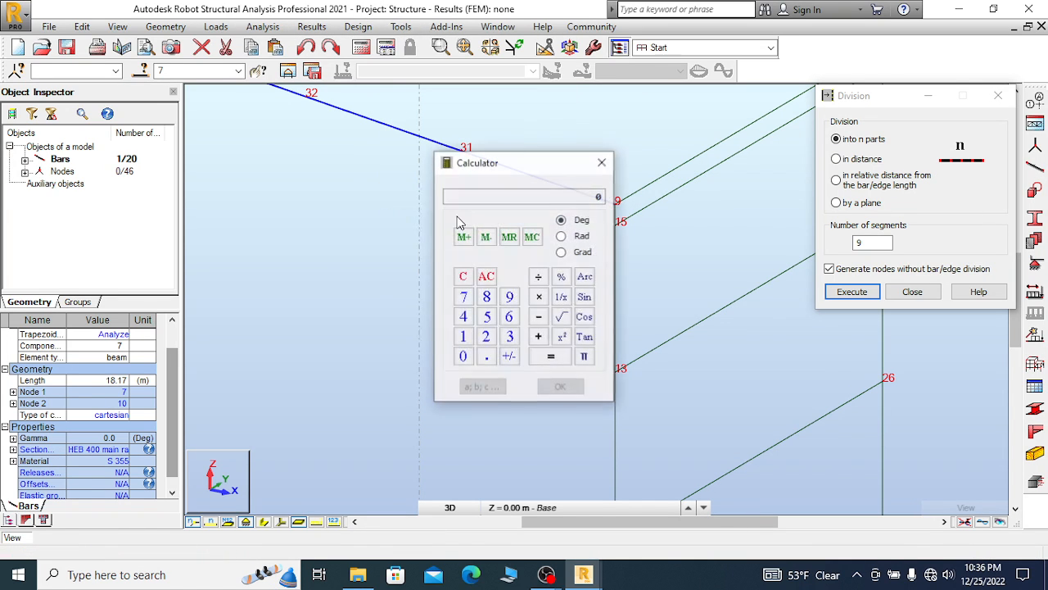
left_click(463, 338)
left_click(486, 297)
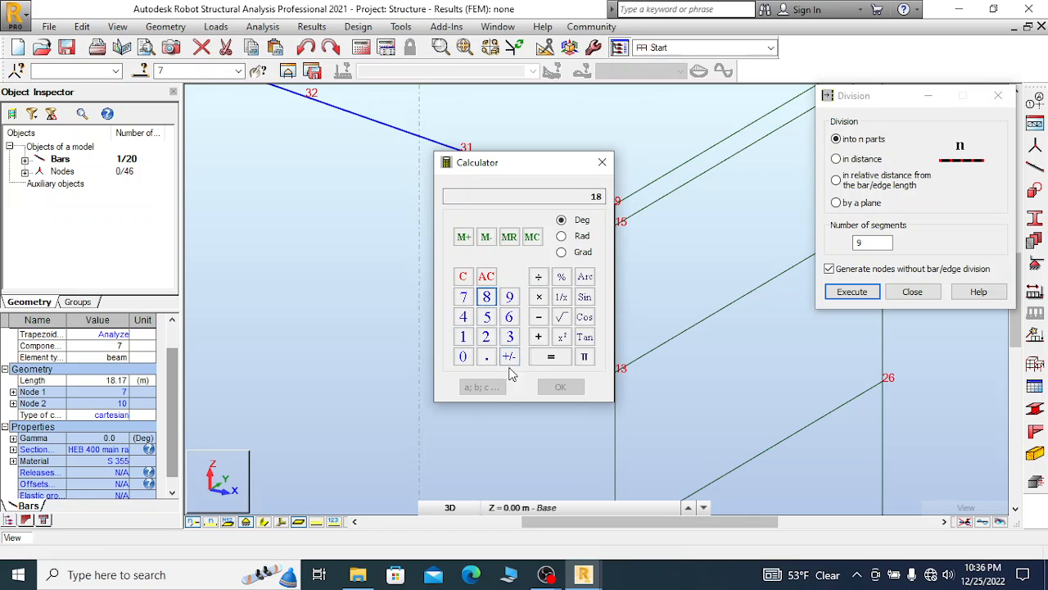
left_click(487, 356)
left_click(463, 337)
left_click(463, 296)
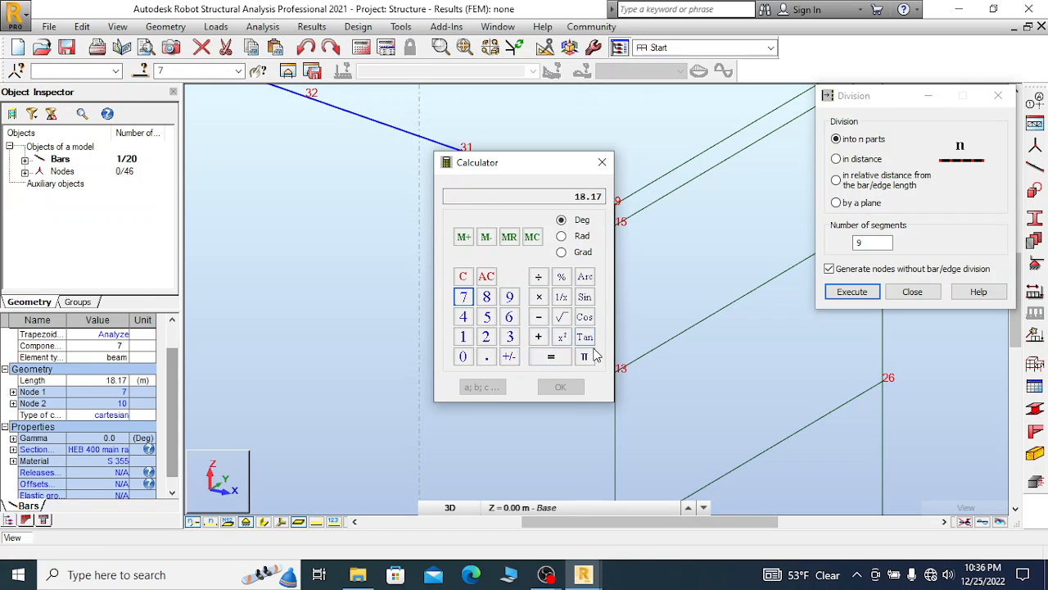
left_click(539, 317)
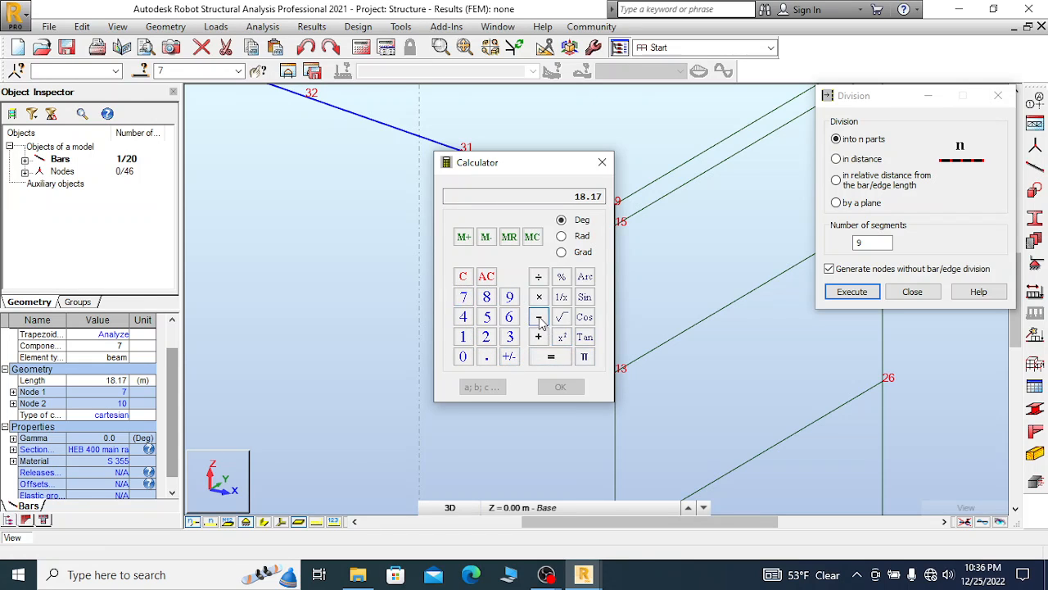
left_click(463, 357)
left_click(487, 356)
left_click(486, 336)
left_click(488, 317)
left_click(554, 361)
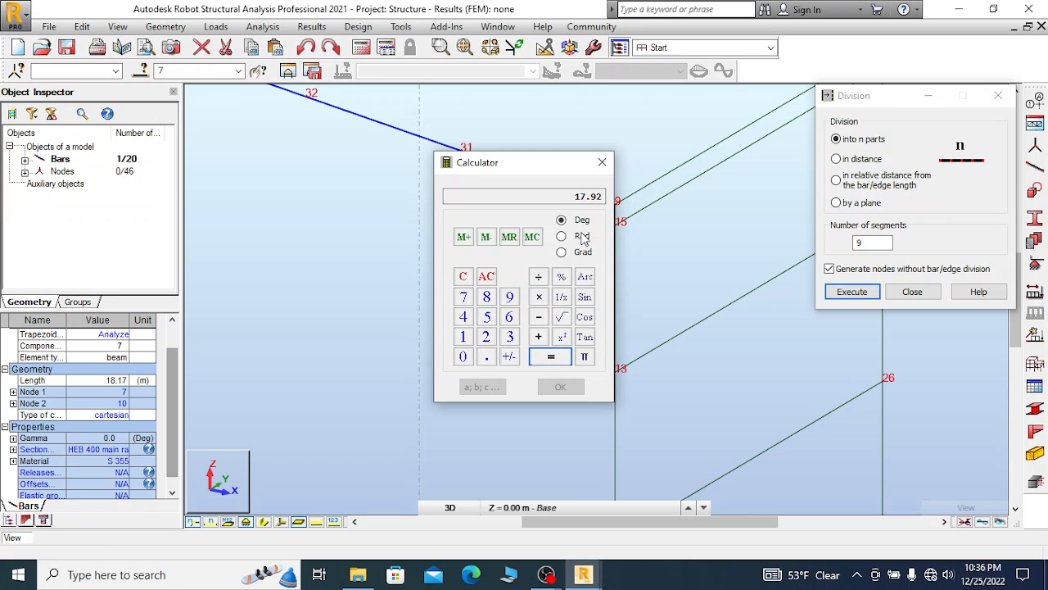
left_click_drag(547, 163, 375, 183)
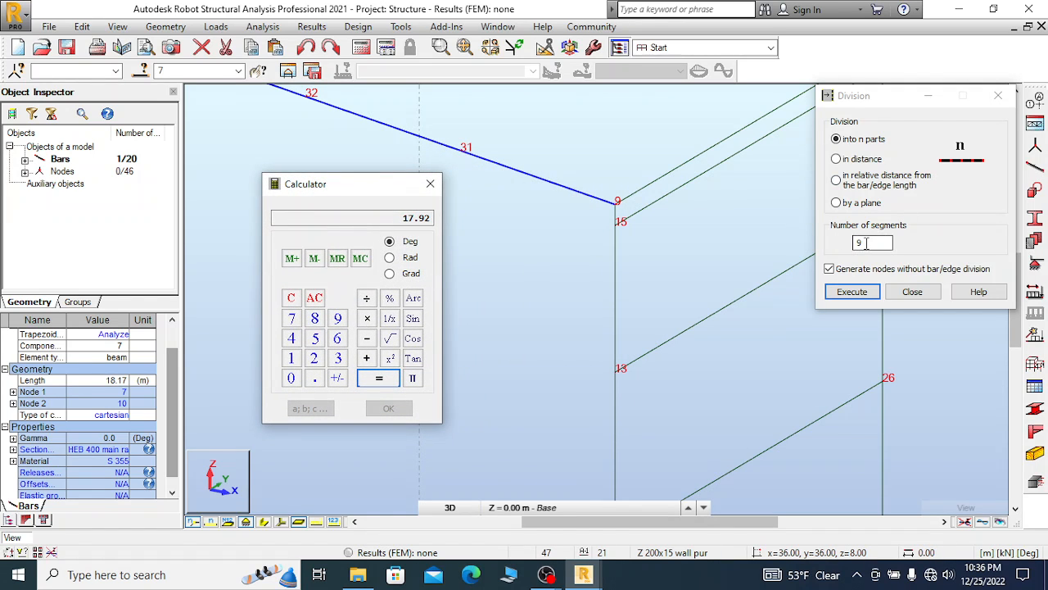
Generate a node on rafter bar 8 at a distance of 0.25 m from node 9, without splitting the bar
left_click(837, 159)
left_click(877, 242)
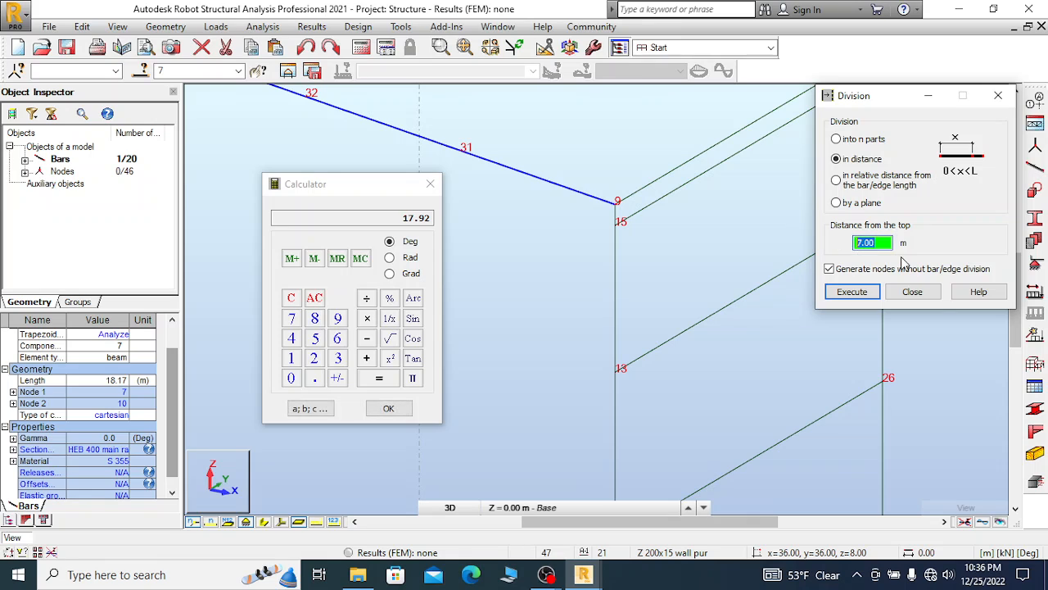
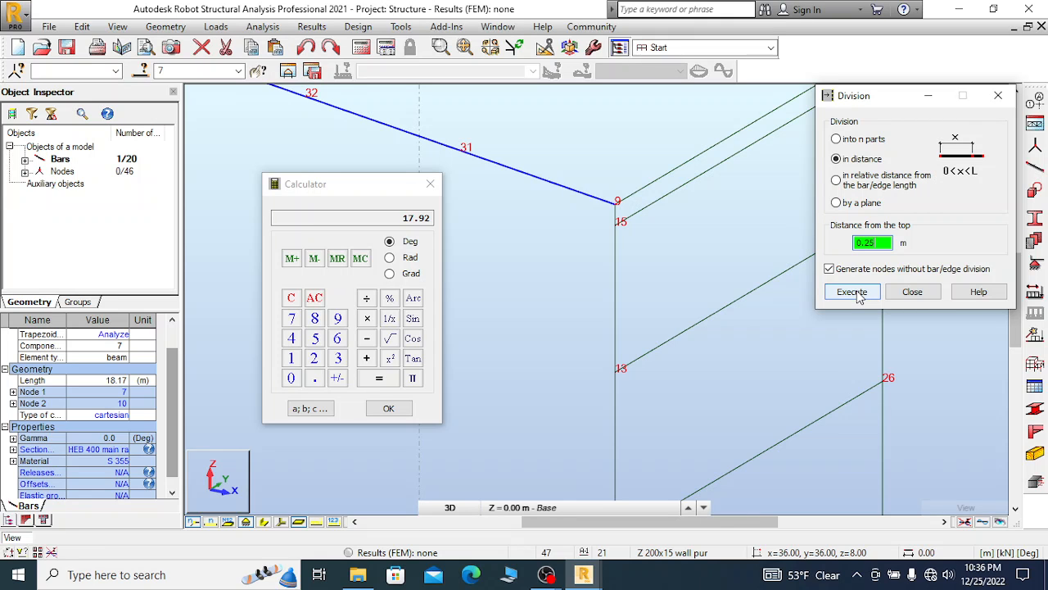
left_click(853, 292)
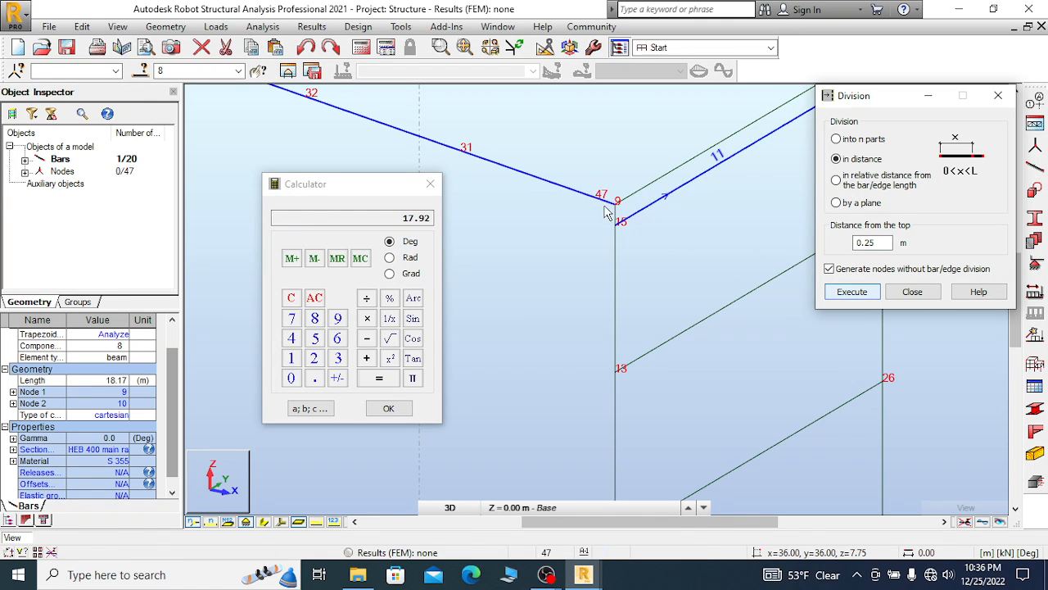
scroll(725, 264, "down", 5)
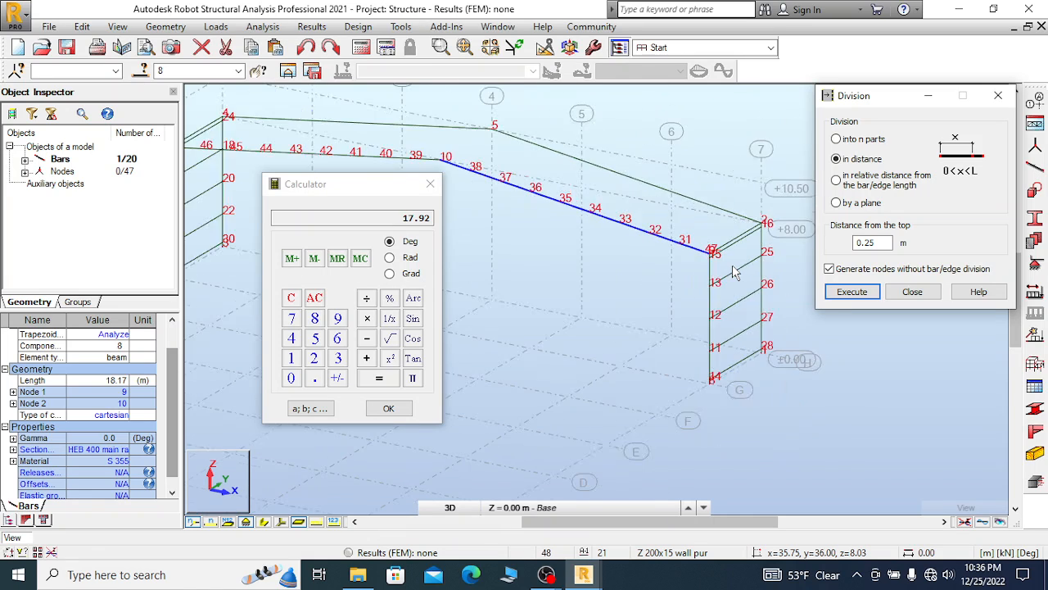
Generate a node near the ridge on rafter bar 8 at a distance of 17.92 m from node 9, without splitting the bar
scroll(735, 273, "up", 4)
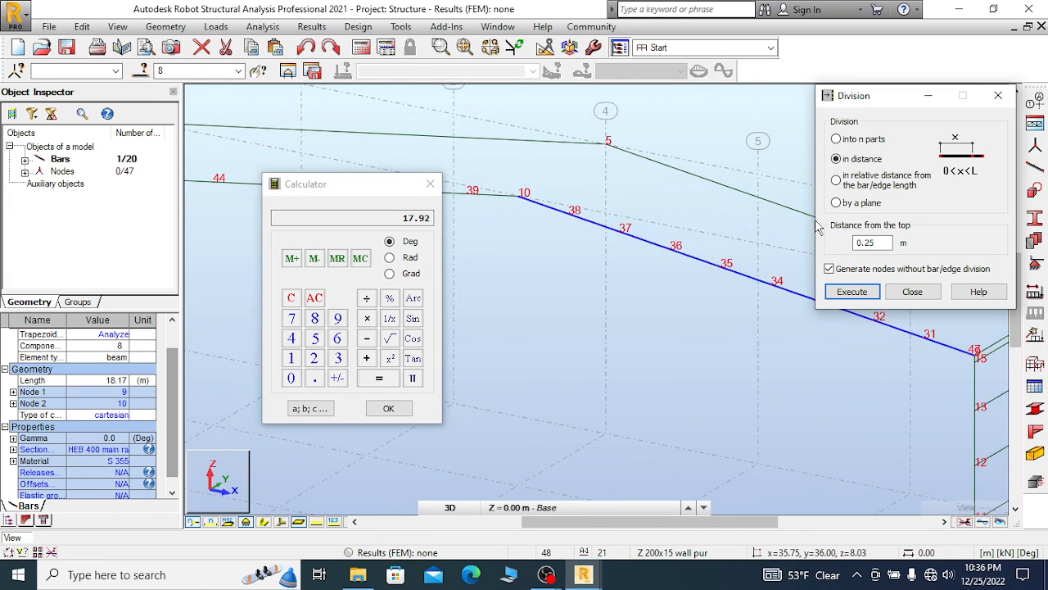
left_click_drag(878, 243, 842, 254)
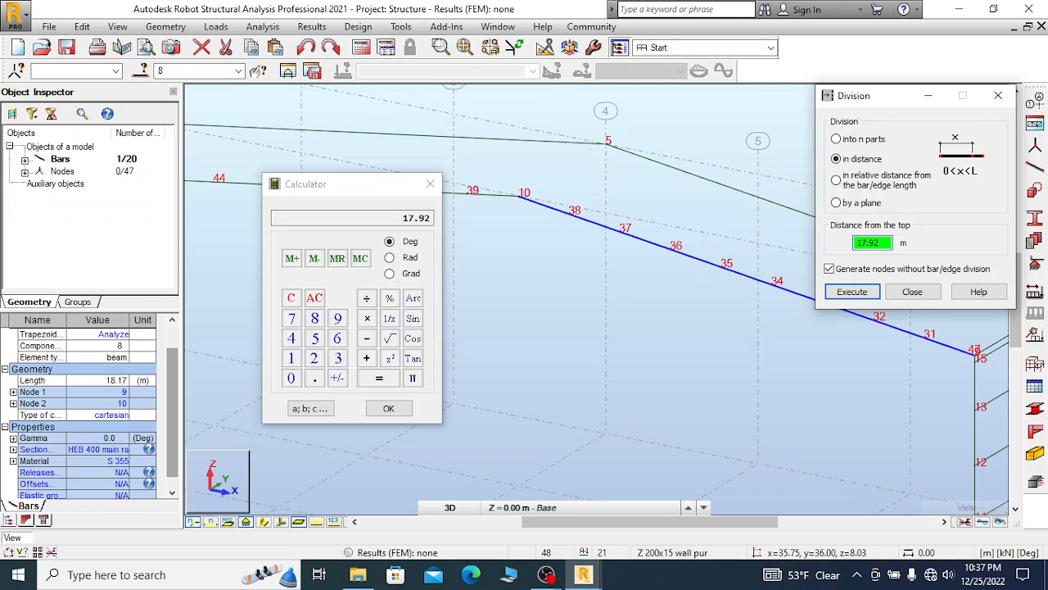
scroll(577, 205, "up", 3)
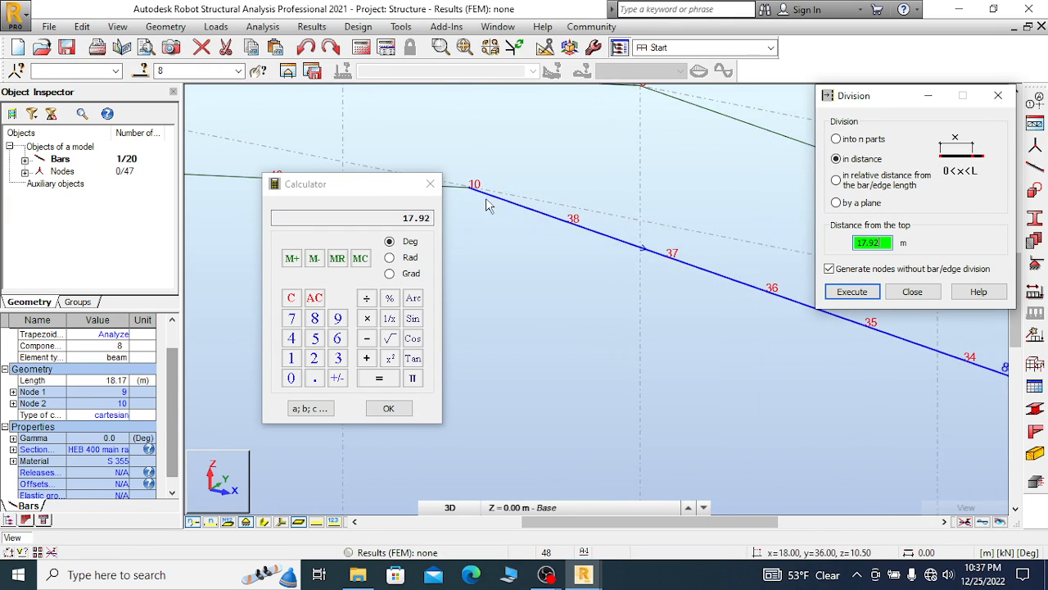
left_click(847, 291)
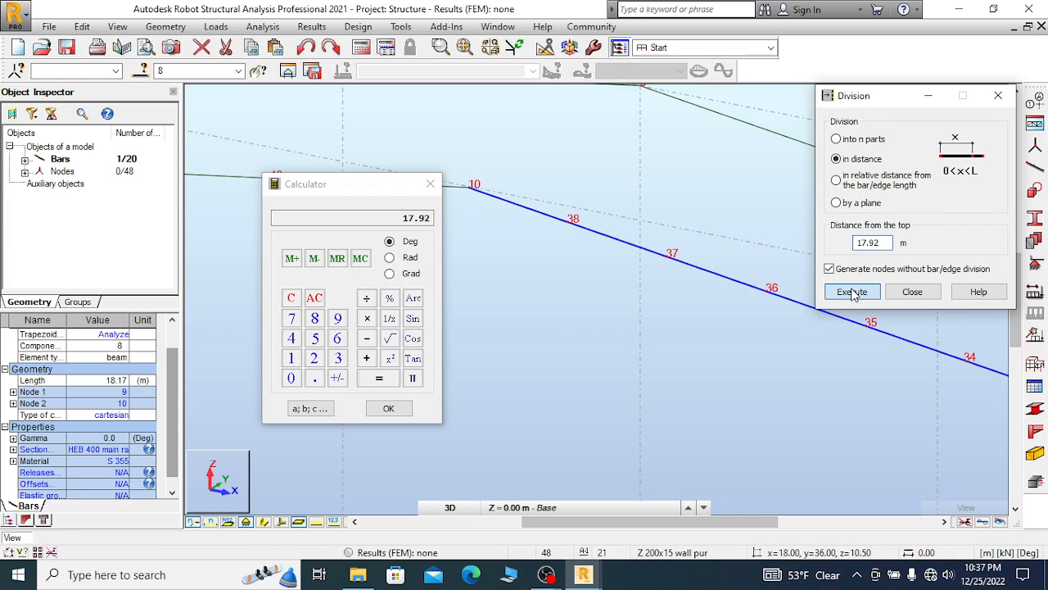
scroll(483, 200, "up", 1)
scroll(483, 201, "up", 1)
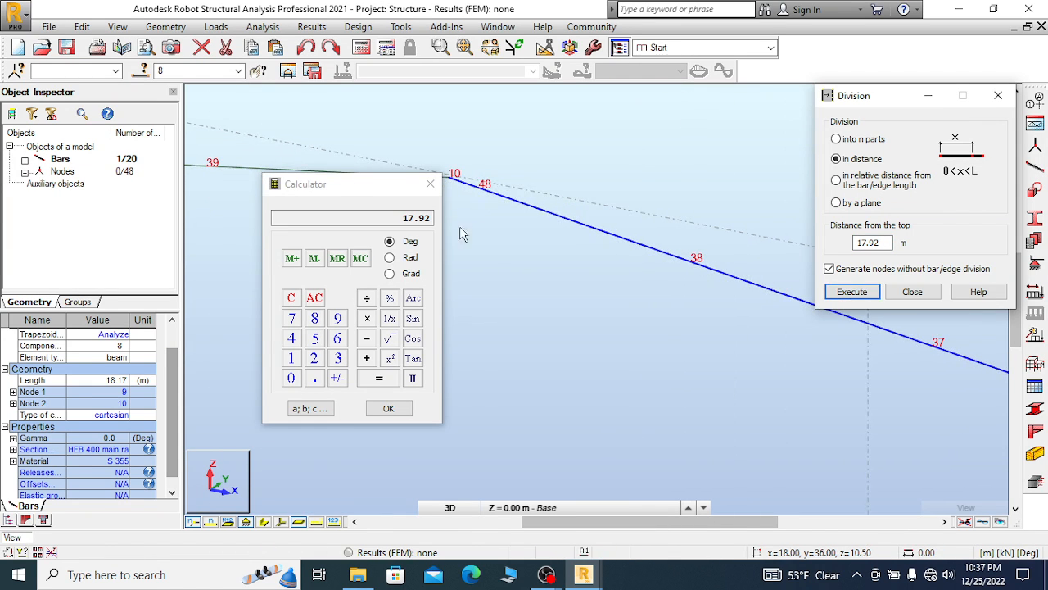
left_click(852, 291)
scroll(701, 179, "down", 3)
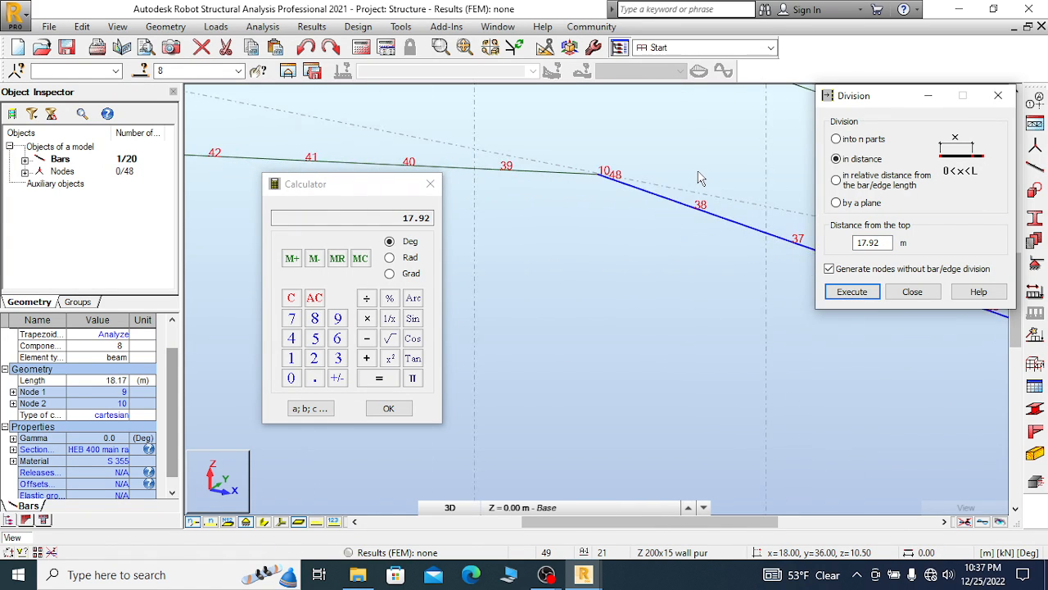
Generate a node near the eave on rafter bar 7 at a distance of 17.92 m from node 10, and inspect it beside node 7
left_click(541, 173)
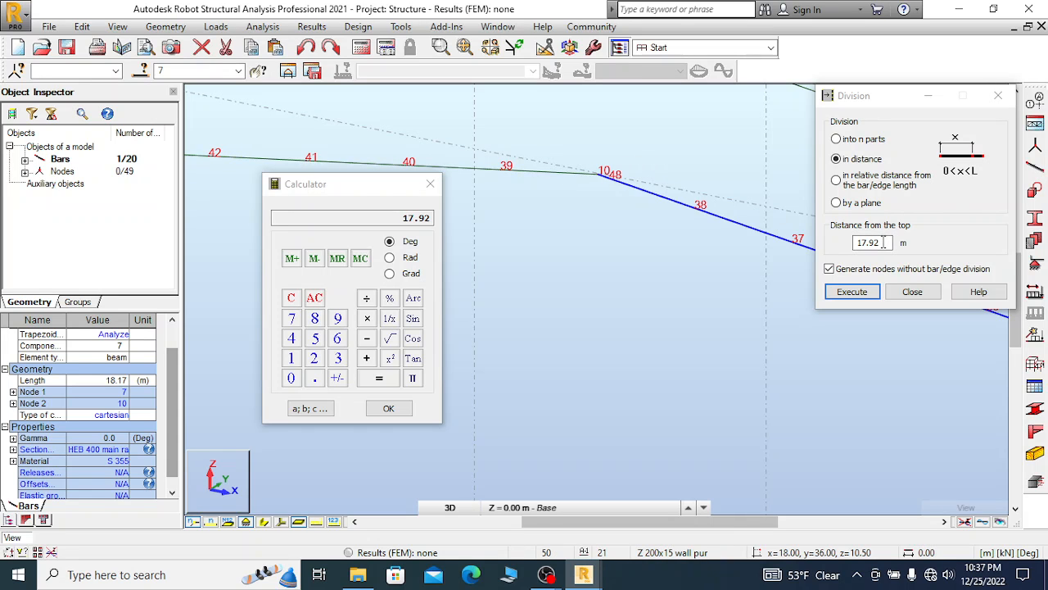
scroll(669, 196, "down", 2)
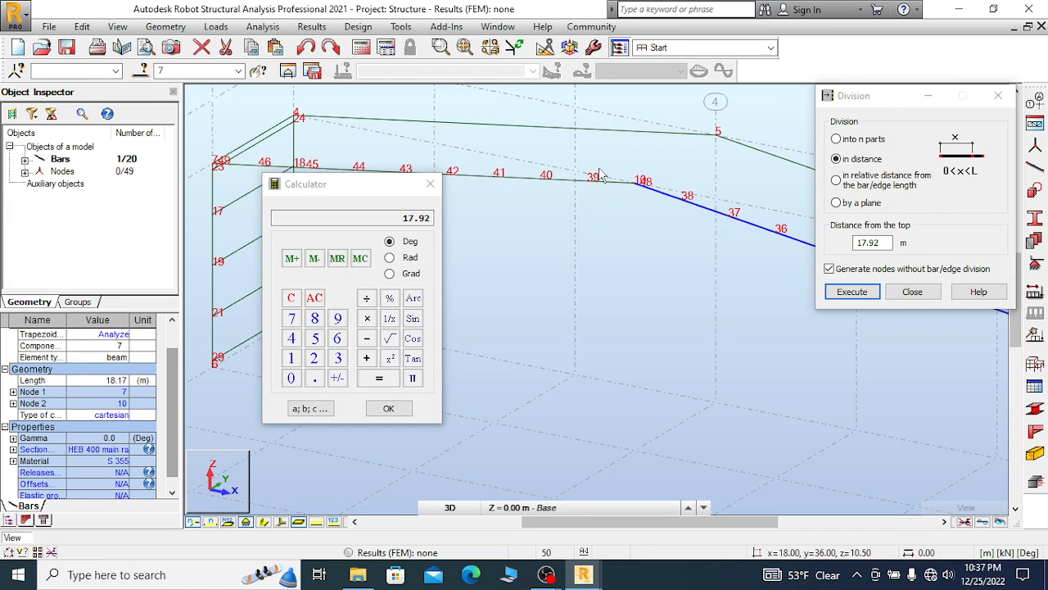
scroll(205, 176, "up", 4)
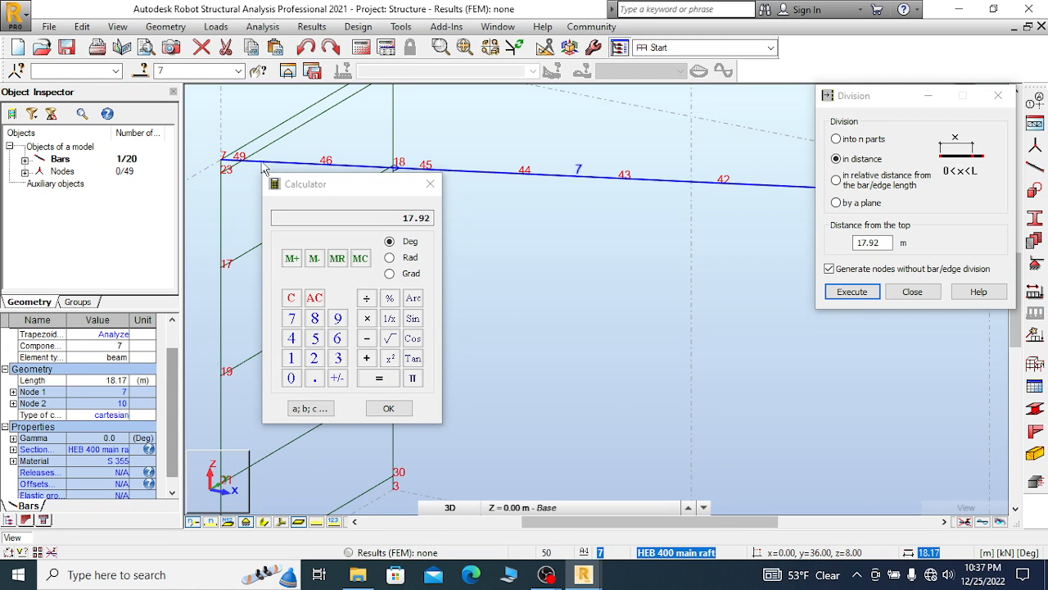
scroll(265, 170, "down", 4)
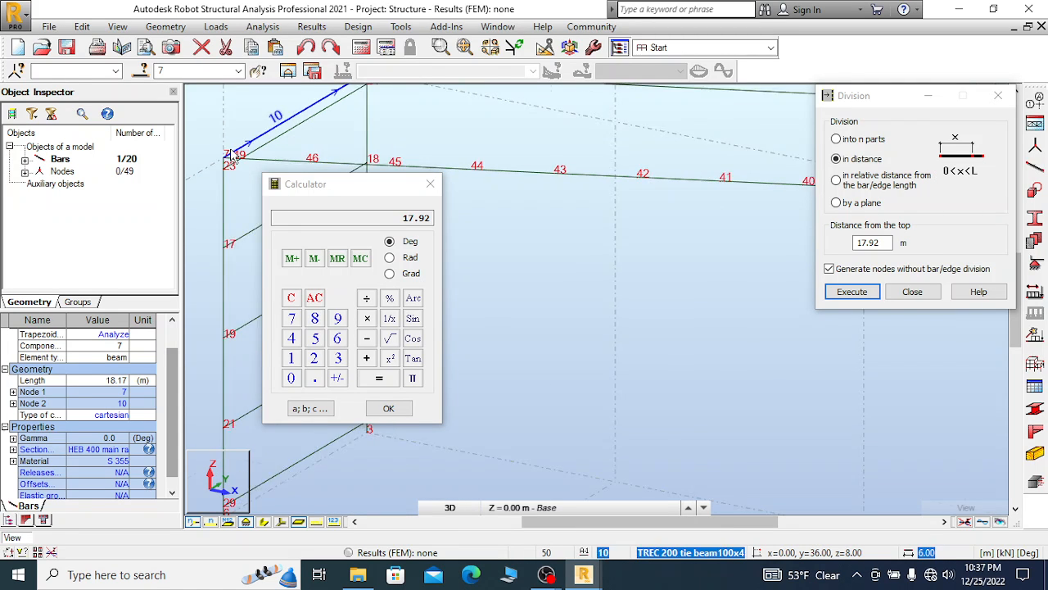
Set the division distance to 0.25 m, try generating a rafter node with it near the ridge, and undo that node
left_click(884, 244)
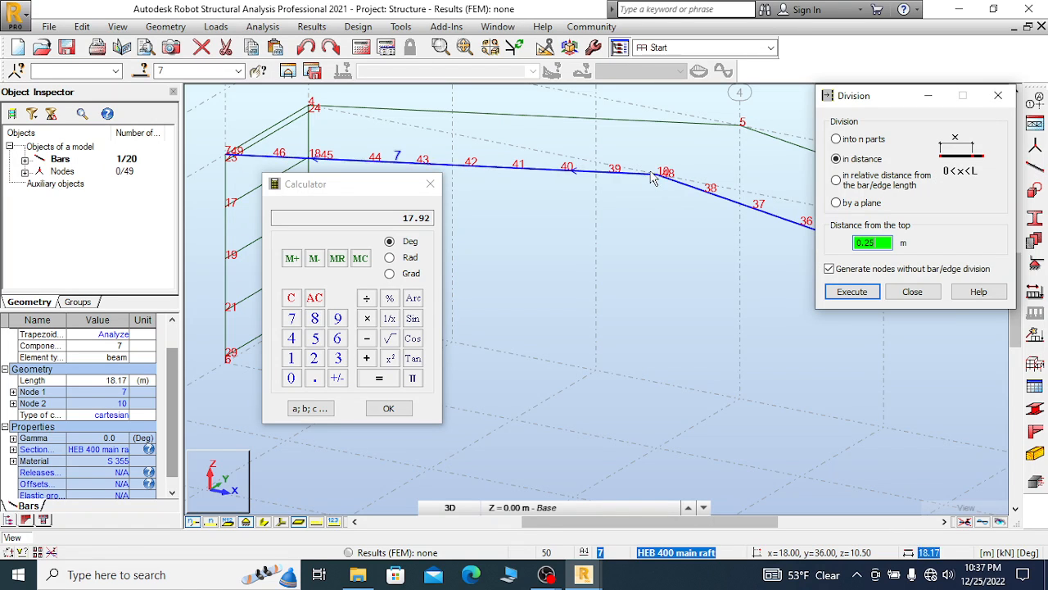
left_click(859, 293)
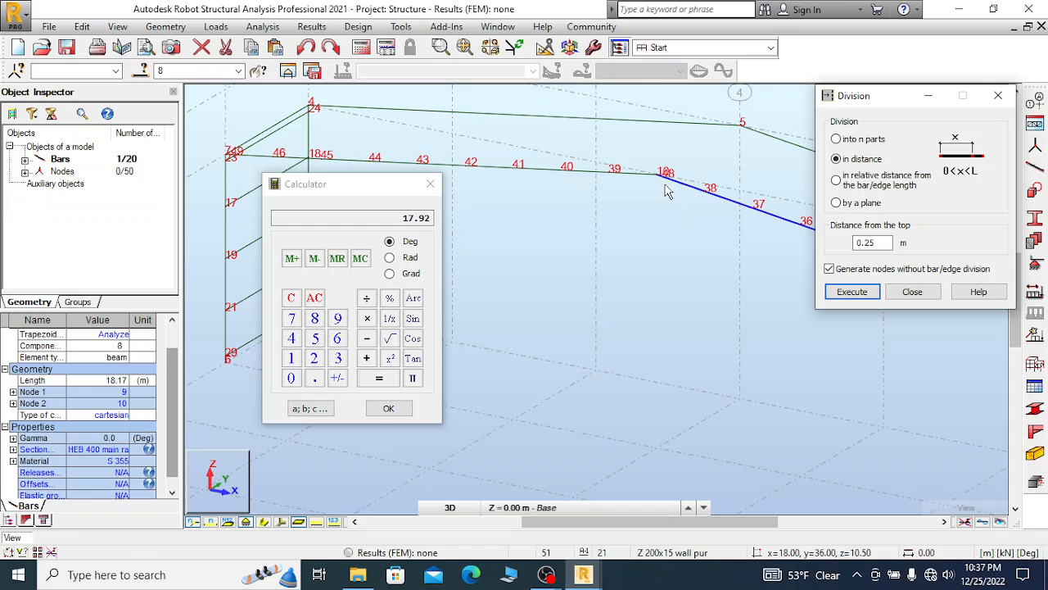
left_click_drag(883, 95, 780, 260)
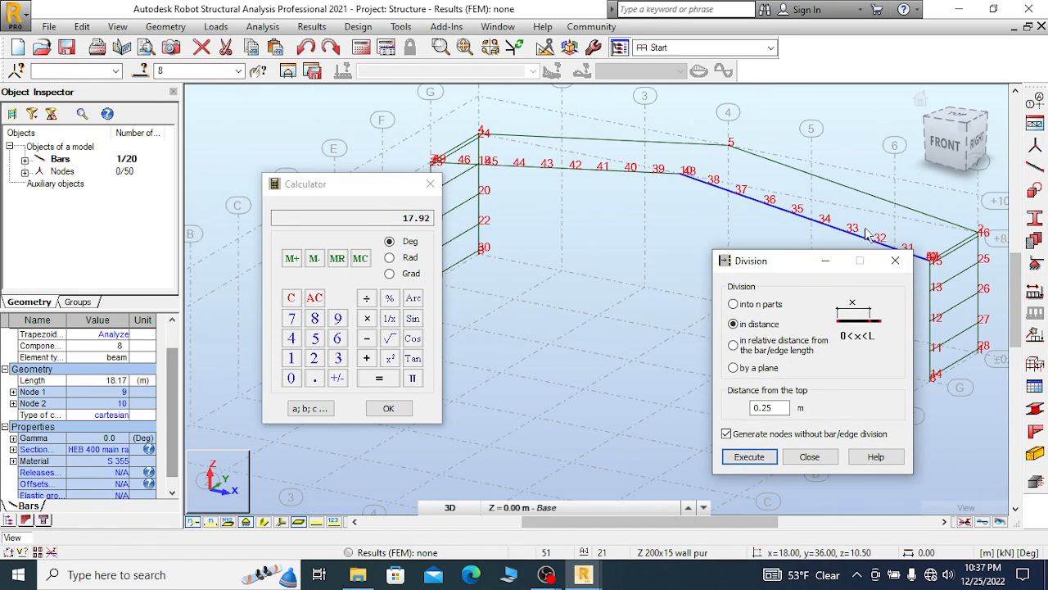
left_click(306, 47)
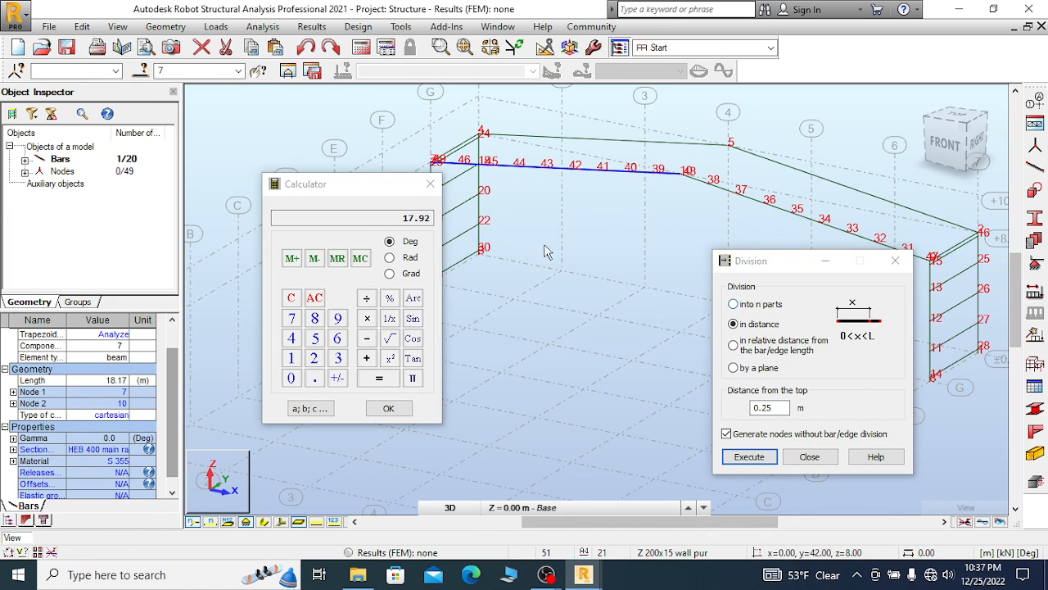
Generate a node on rafter bar 7 at a distance of 0.25 m, without splitting the bar
scroll(619, 157, "down", 2)
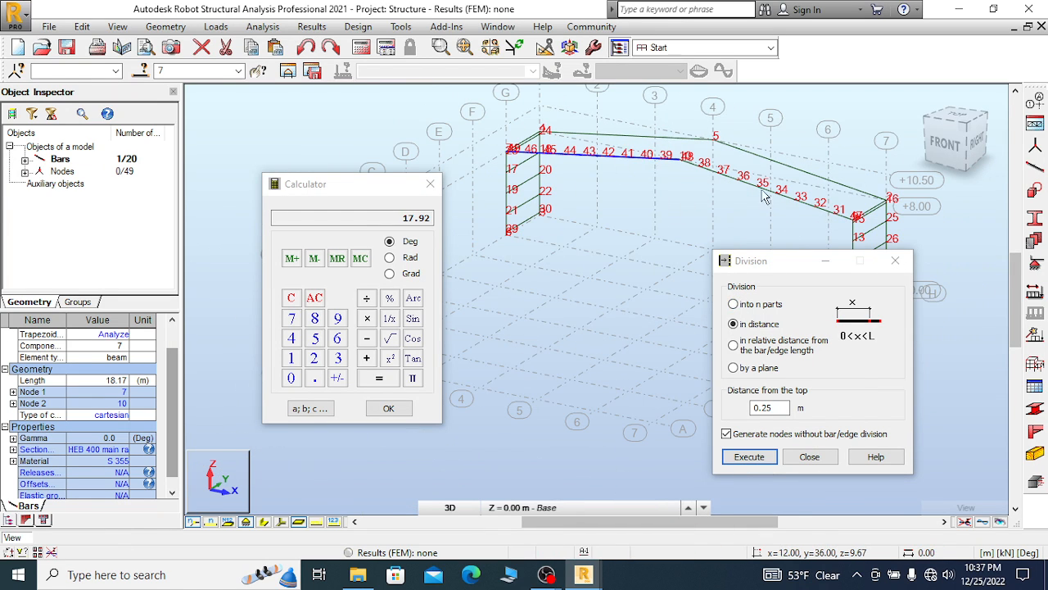
scroll(887, 234, "up", 4)
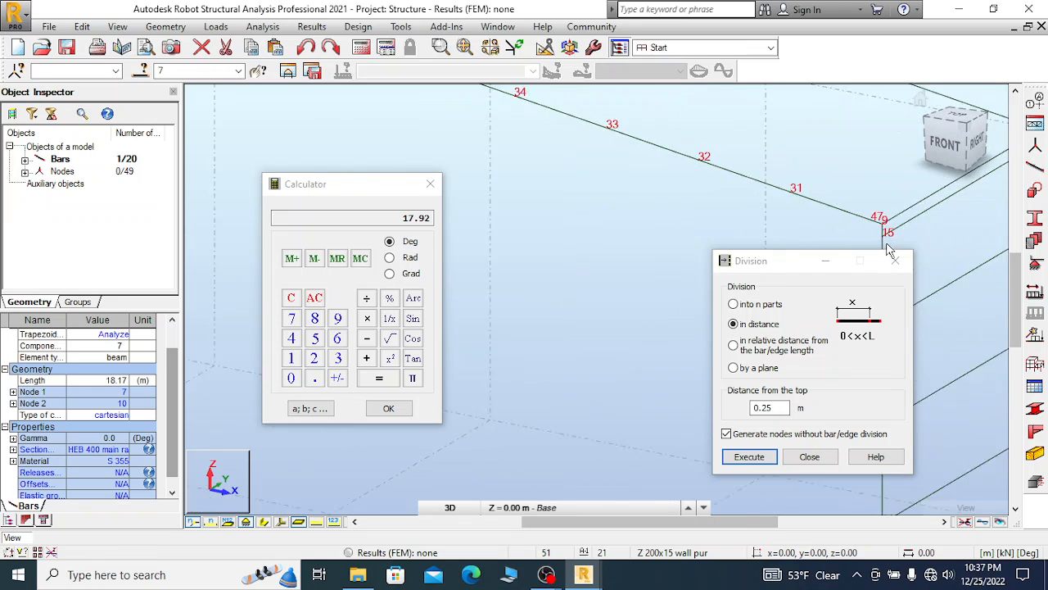
scroll(884, 213, "down", 5)
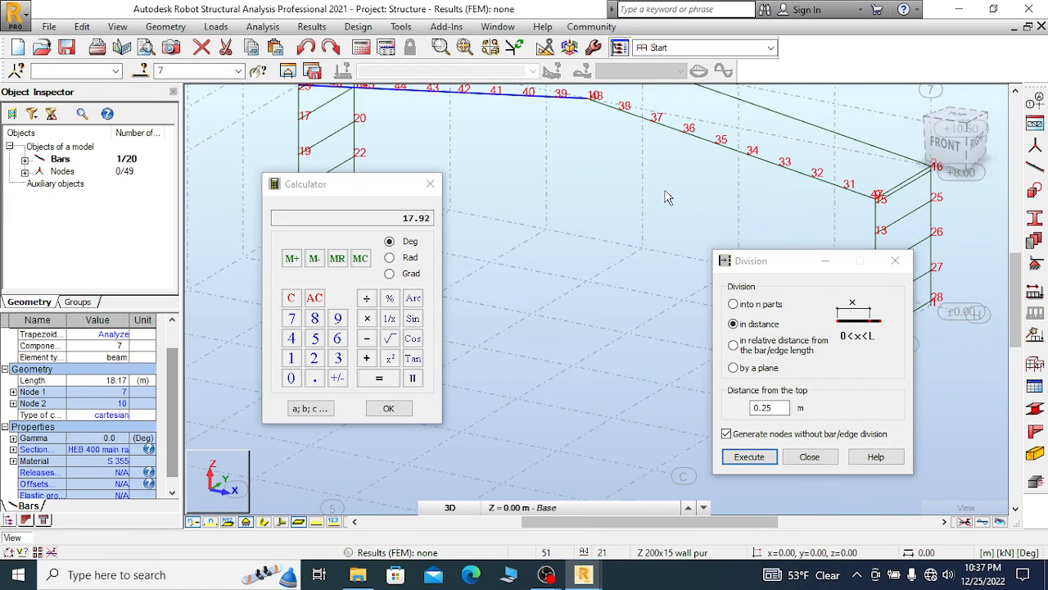
scroll(665, 197, "down", 2)
scroll(678, 161, "up", 5)
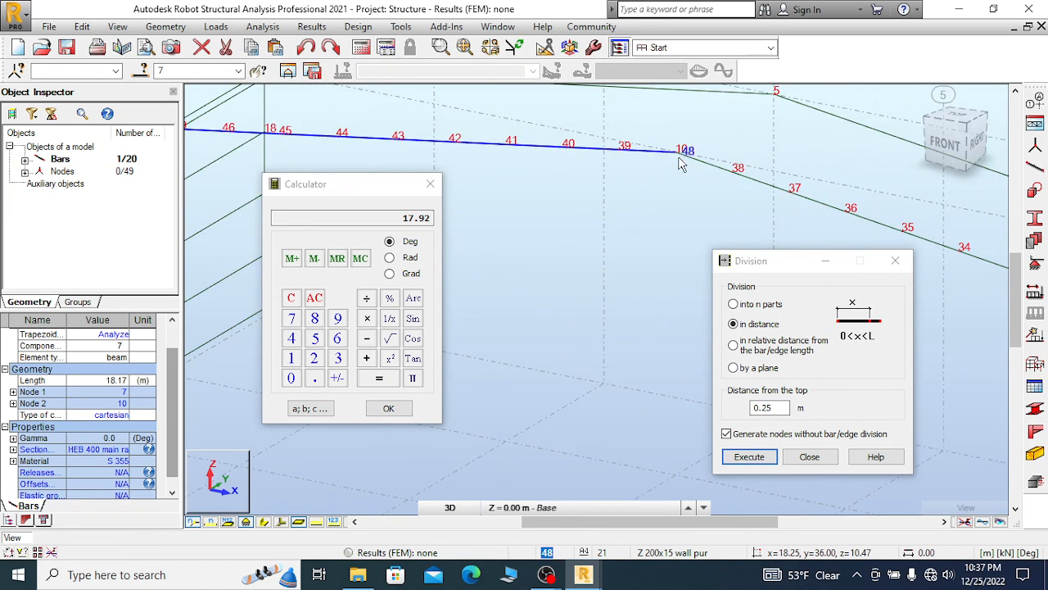
scroll(678, 163, "up", 2)
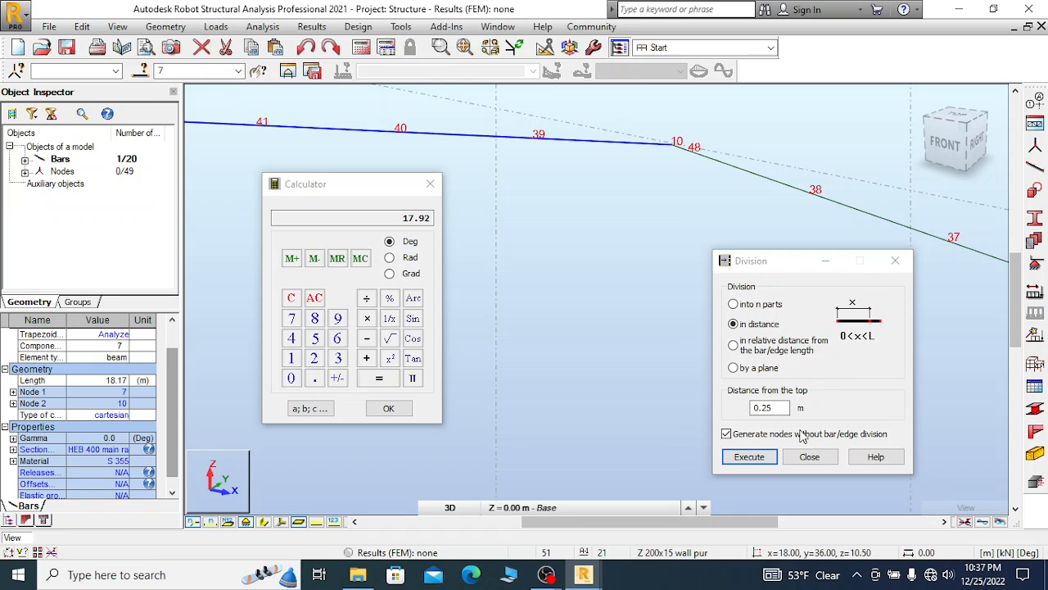
left_click(749, 457)
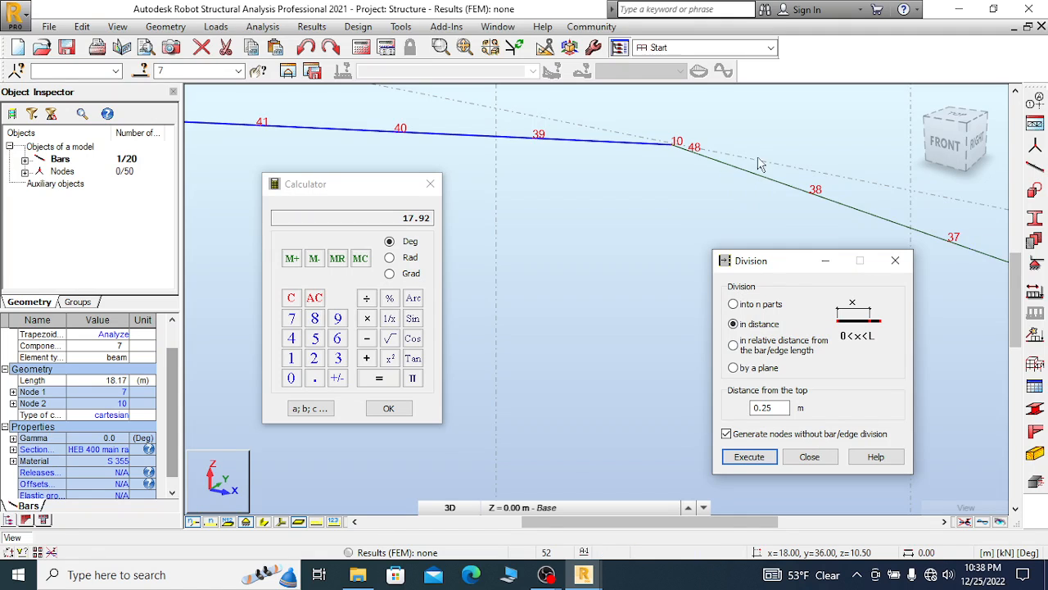
Generate a node on rafter bar 7 beside node 10 at a distance of 17.92 m, and close the division and calculator windows
scroll(770, 146, "down", 3)
scroll(770, 146, "down", 2)
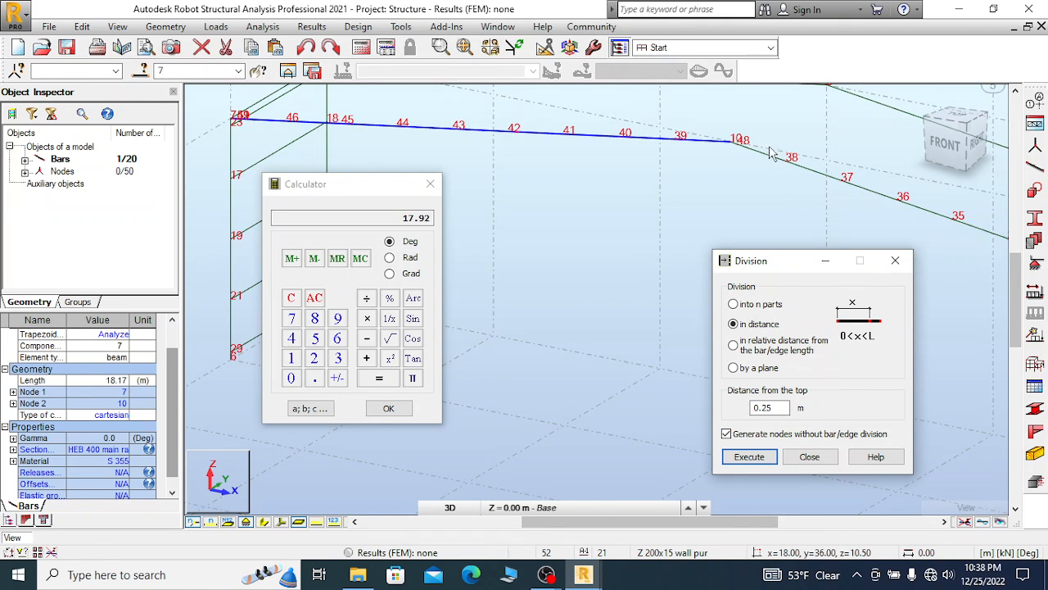
left_click_drag(782, 407, 765, 408)
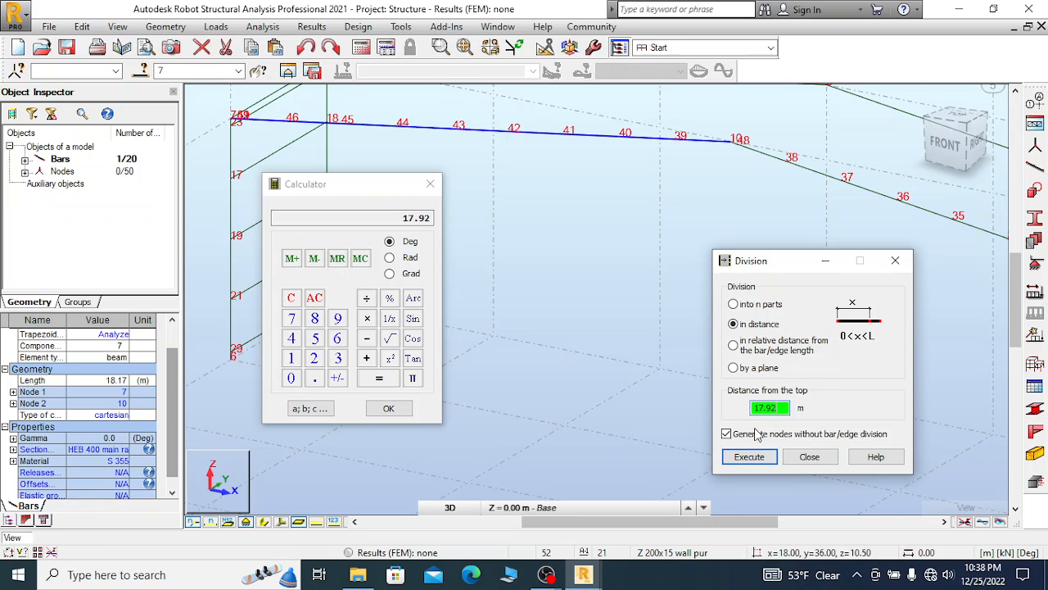
left_click(748, 457)
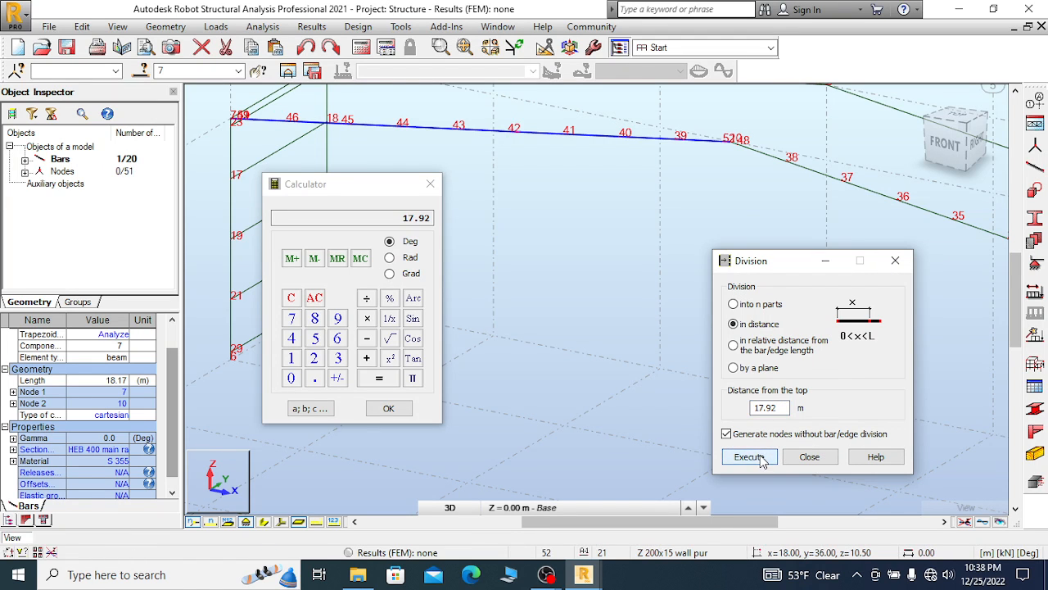
scroll(731, 153, "up", 6)
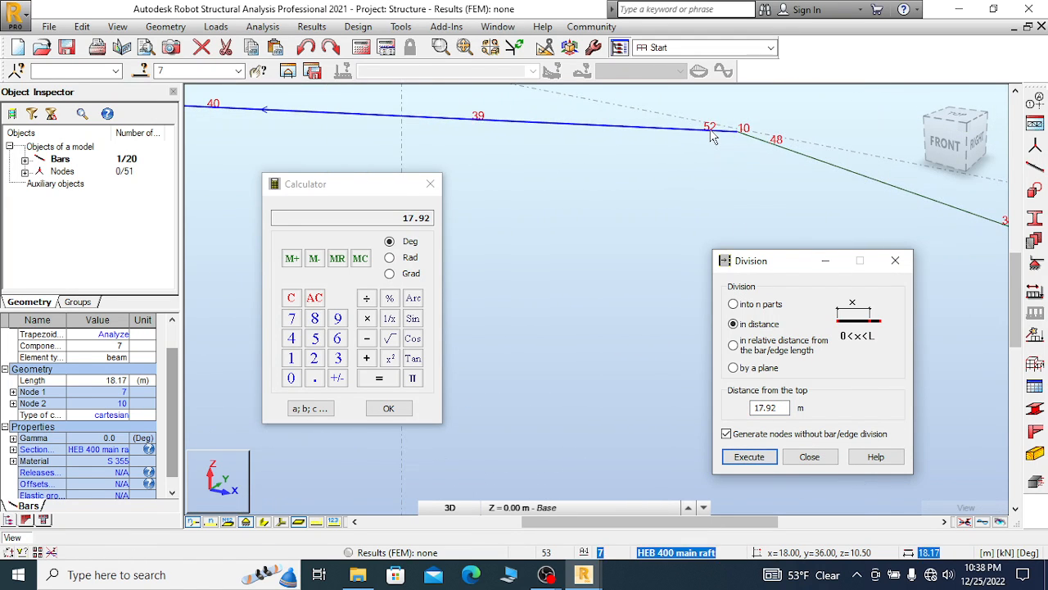
left_click(430, 183)
left_click(898, 260)
Start defining new bars and assign them the Z 200x19 roof purlin section
scroll(422, 178, "down", 9)
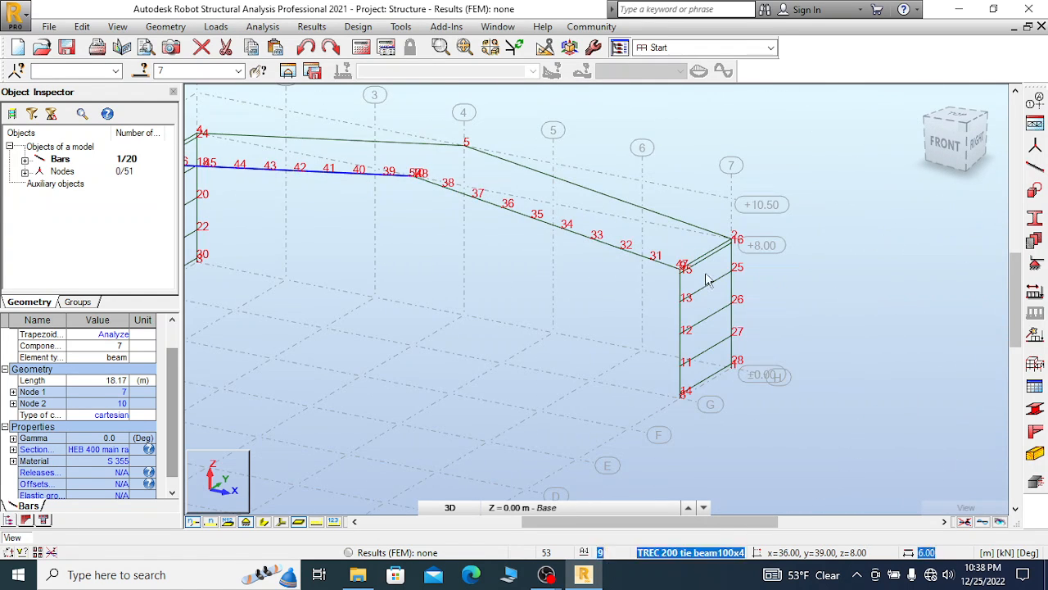
scroll(694, 263, "up", 6)
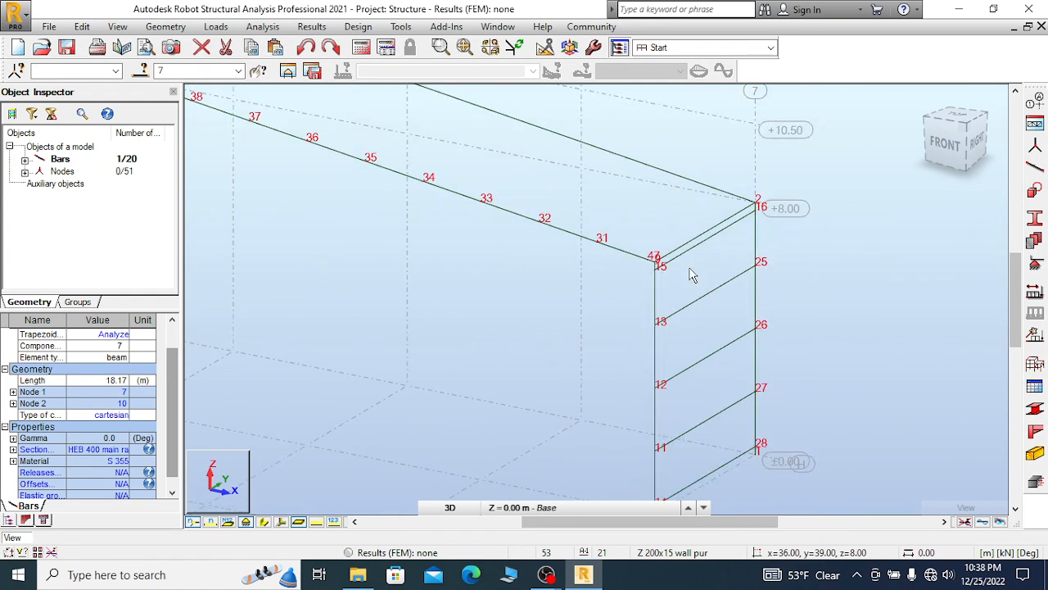
left_click(1034, 165)
left_click_drag(907, 312, 905, 112)
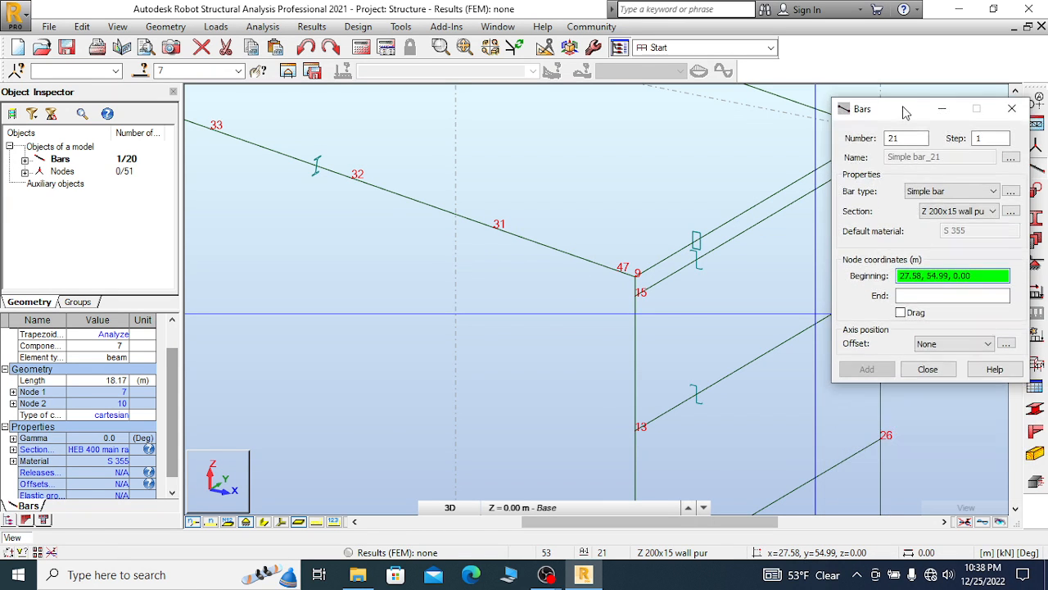
left_click(988, 212)
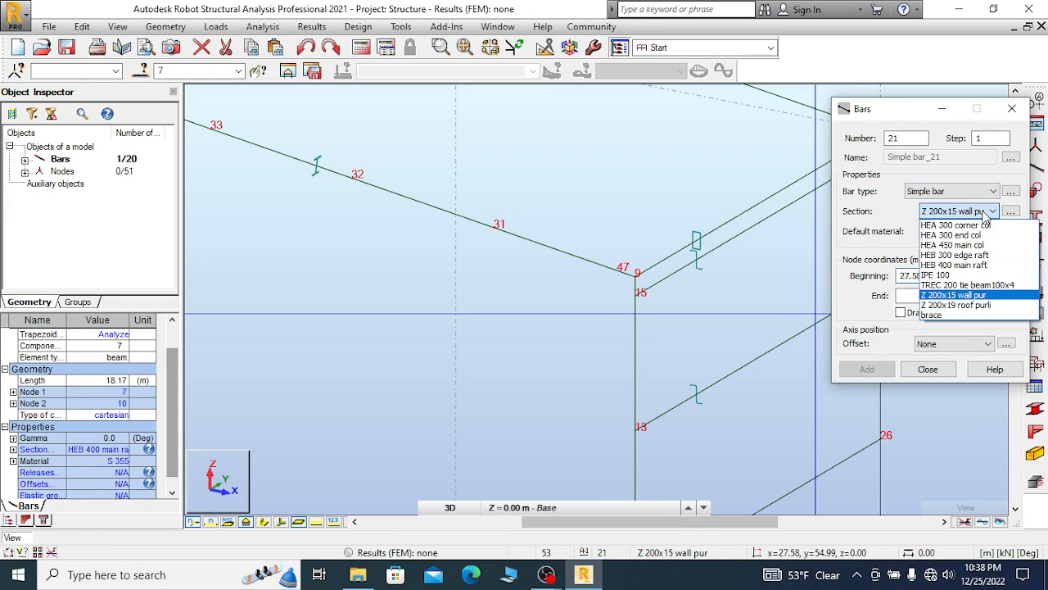
left_click(979, 305)
Try to draw a roof purlin from node 47 to the opposite rafter beside node 2, and undo it
scroll(489, 227, "down", 4)
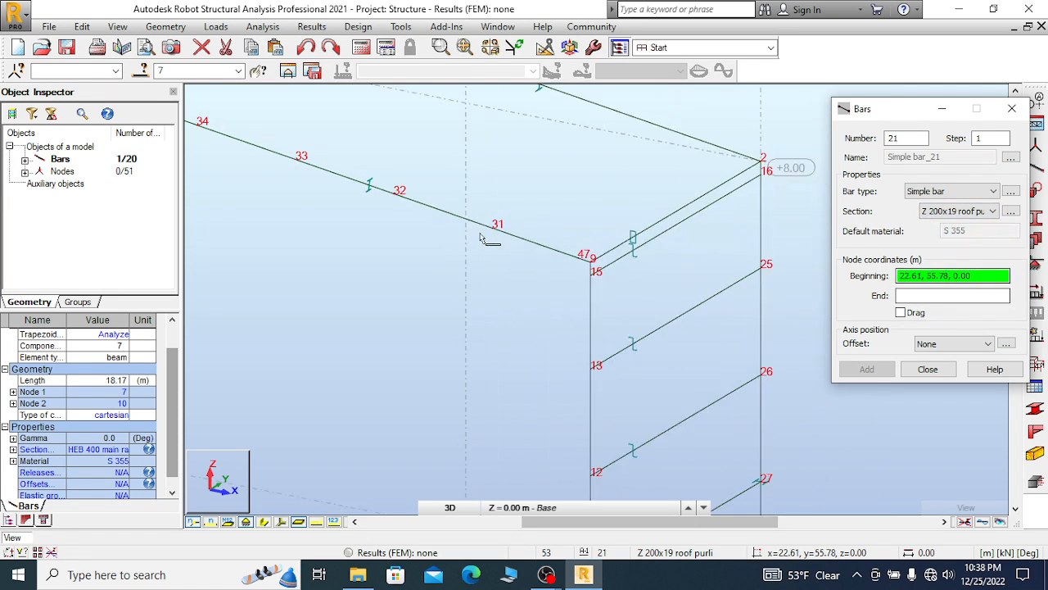
scroll(661, 222, "up", 4)
scroll(586, 234, "up", 2)
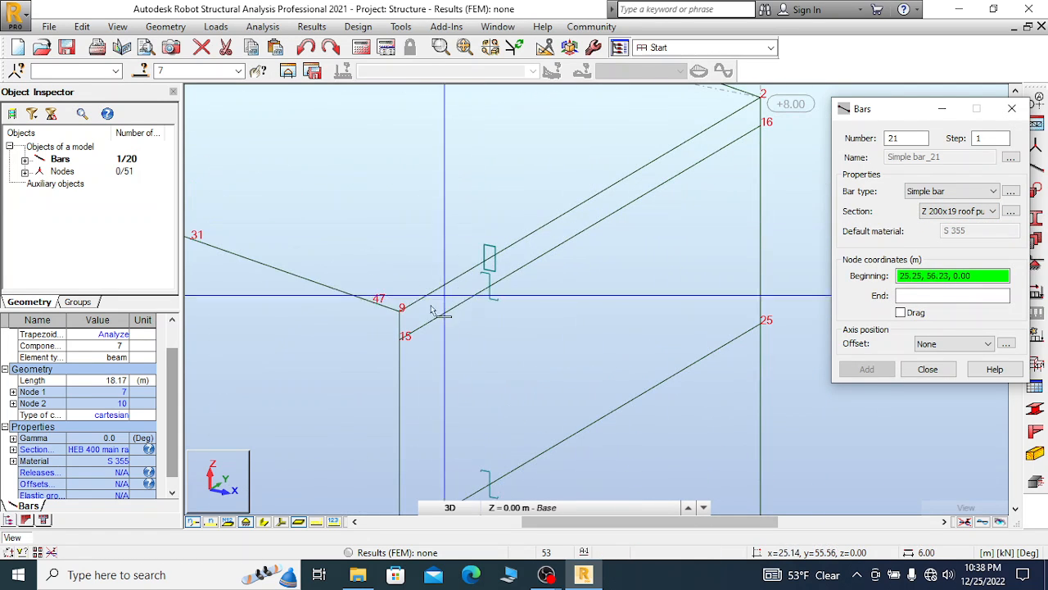
left_click(374, 301)
scroll(370, 324, "down", 2)
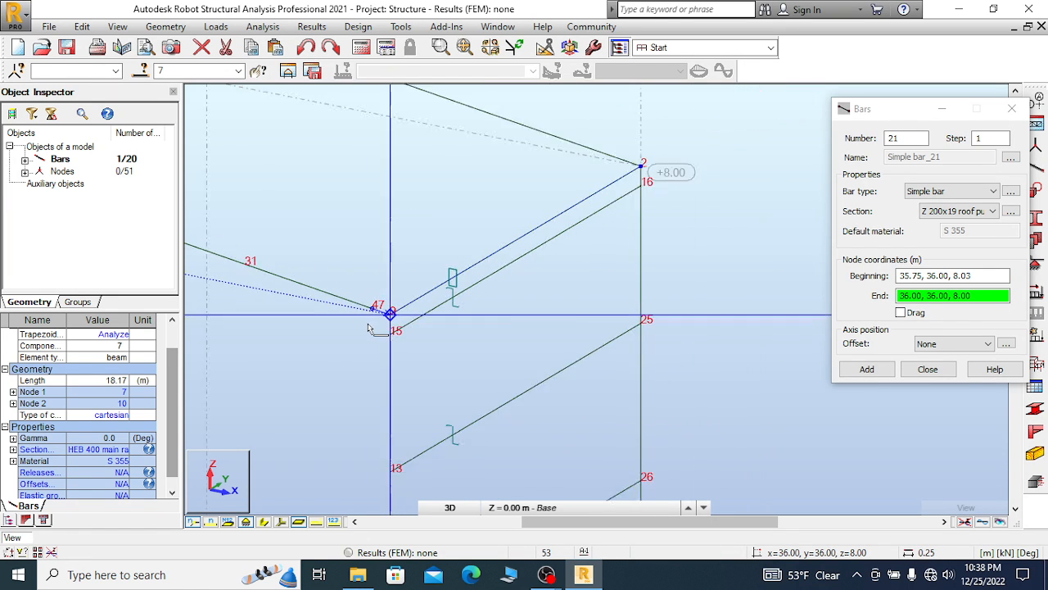
scroll(369, 328, "down", 1)
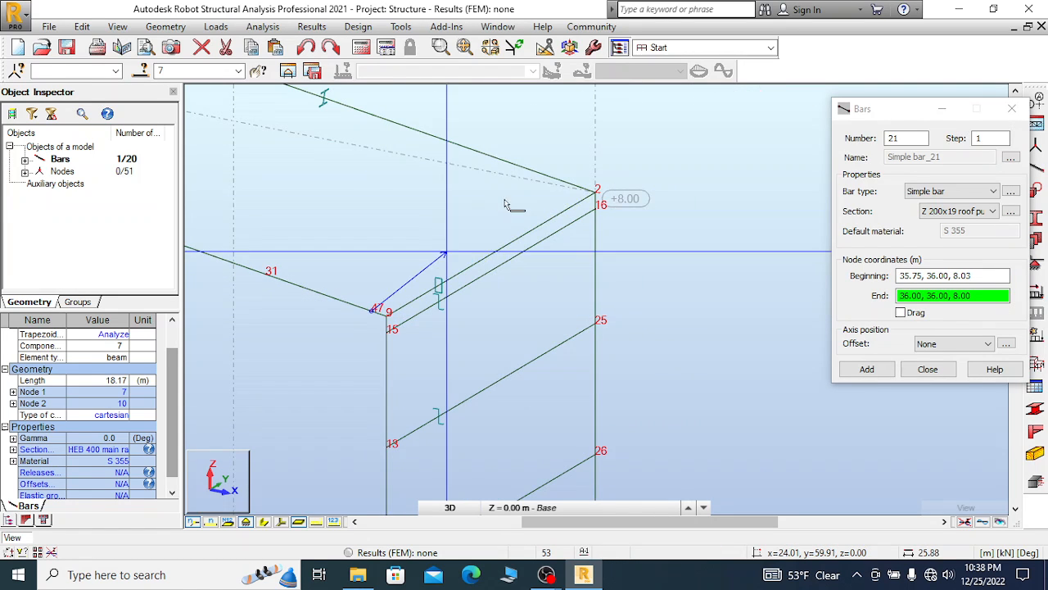
left_click(581, 189)
scroll(389, 314, "up", 3)
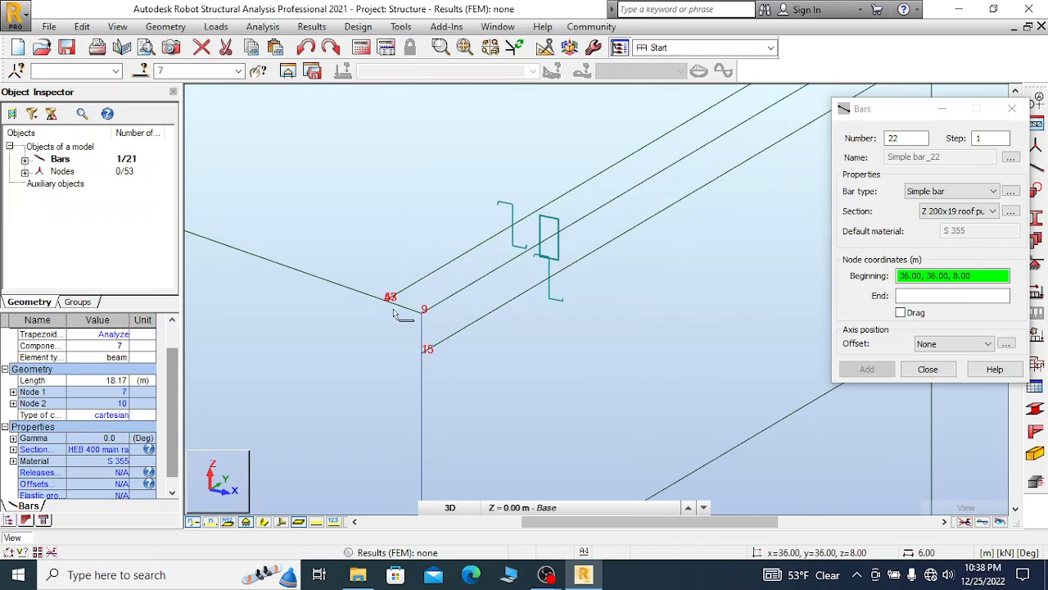
scroll(393, 311, "up", 4)
scroll(526, 269, "down", 2)
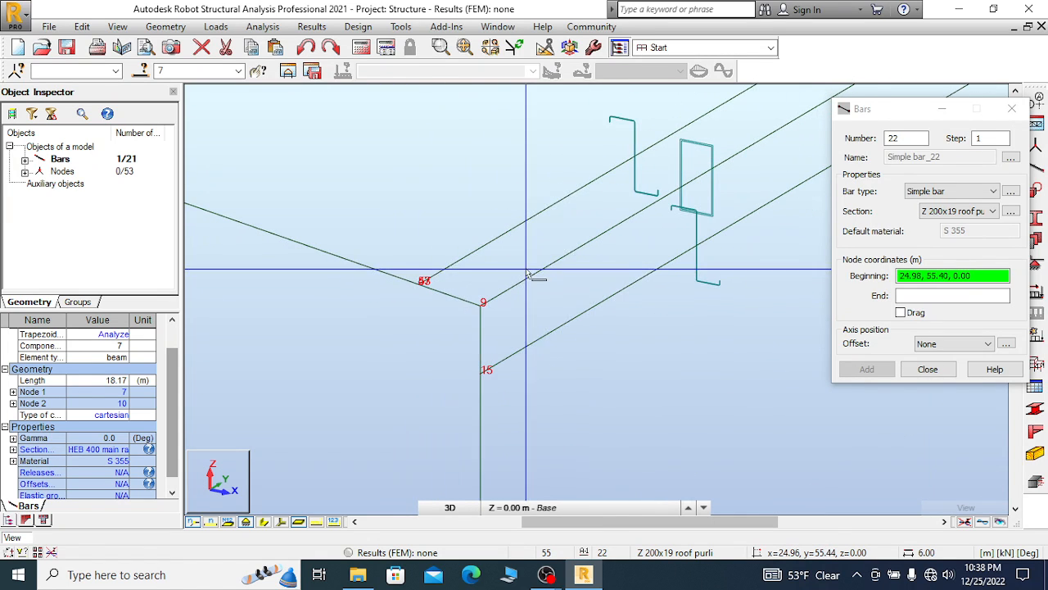
left_click(306, 48)
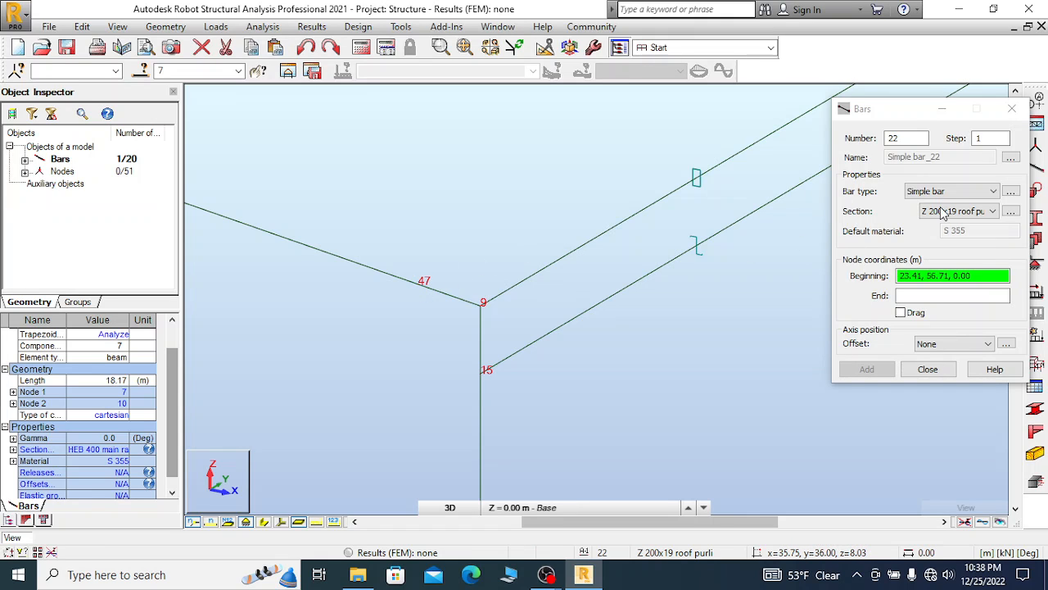
Draw the eave roof purlin from node 47 to 35.75, 42.00, 8.03 on the opposite rafter, and finish bar creation
left_click(871, 107)
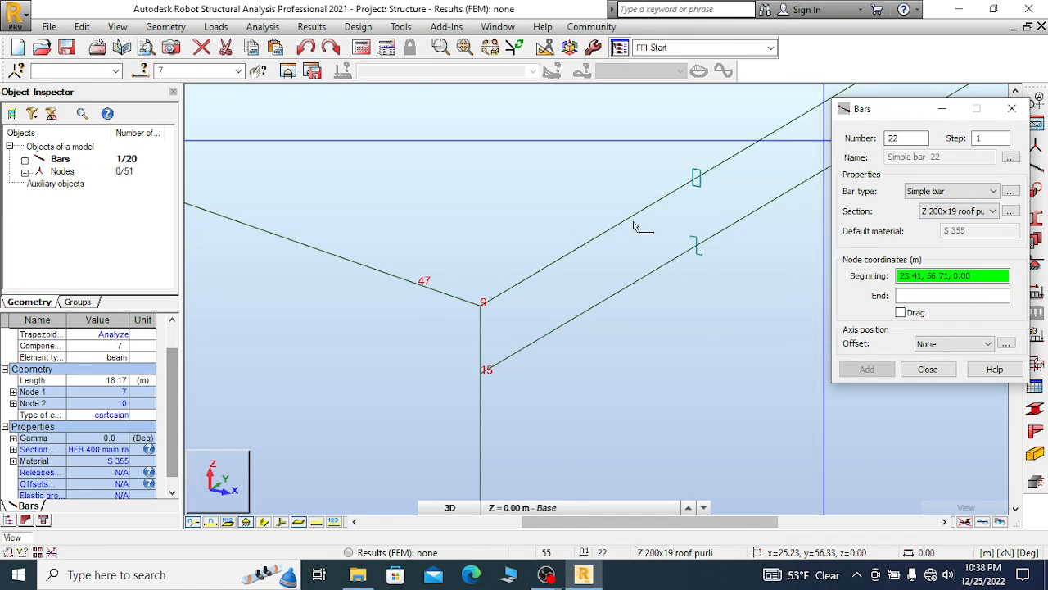
left_click(417, 284)
scroll(381, 314, "down", 3)
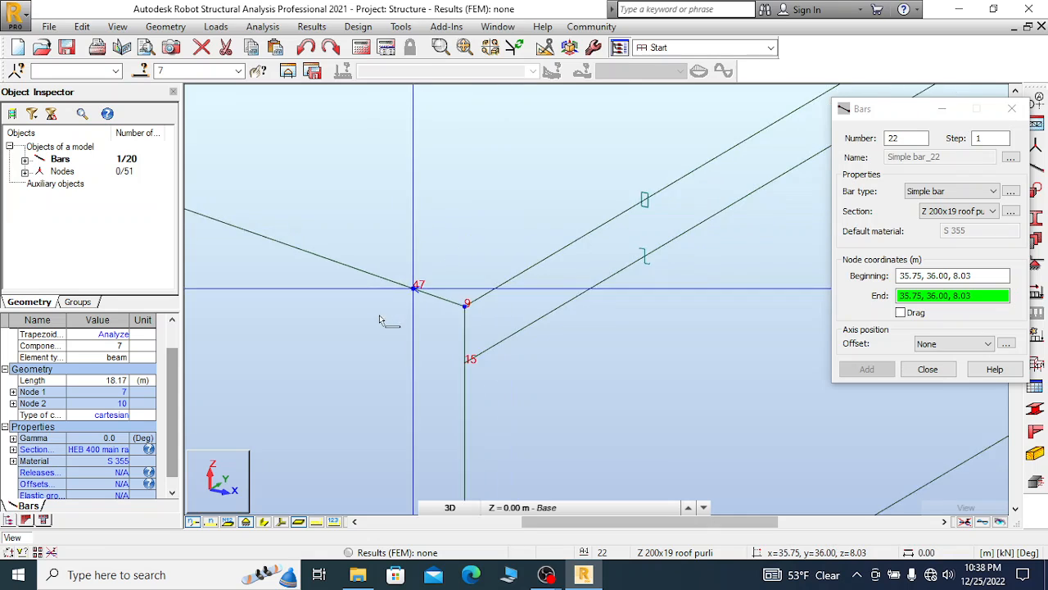
scroll(366, 329, "down", 3)
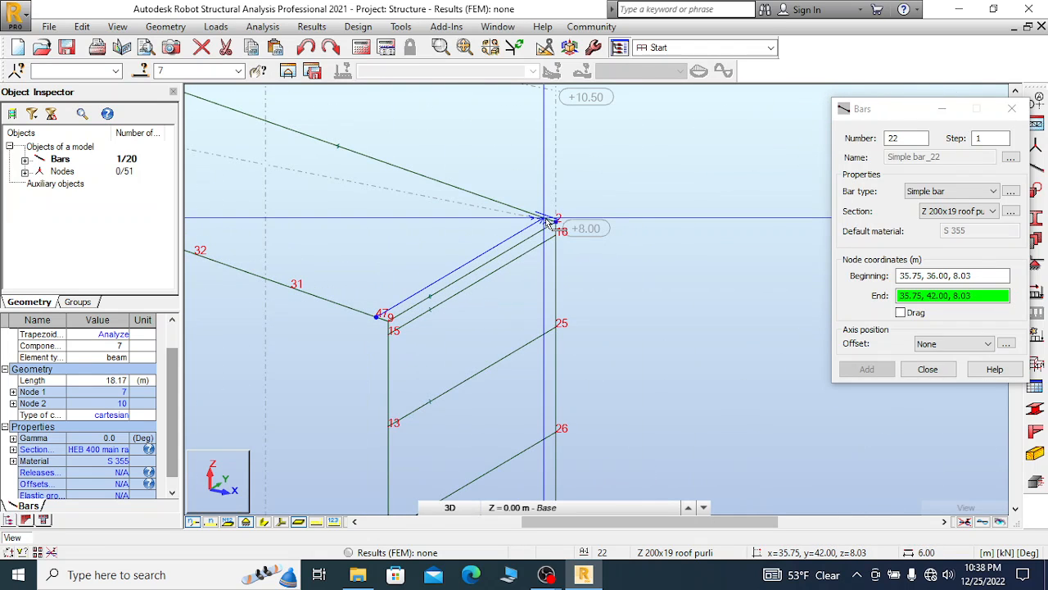
left_click(608, 218)
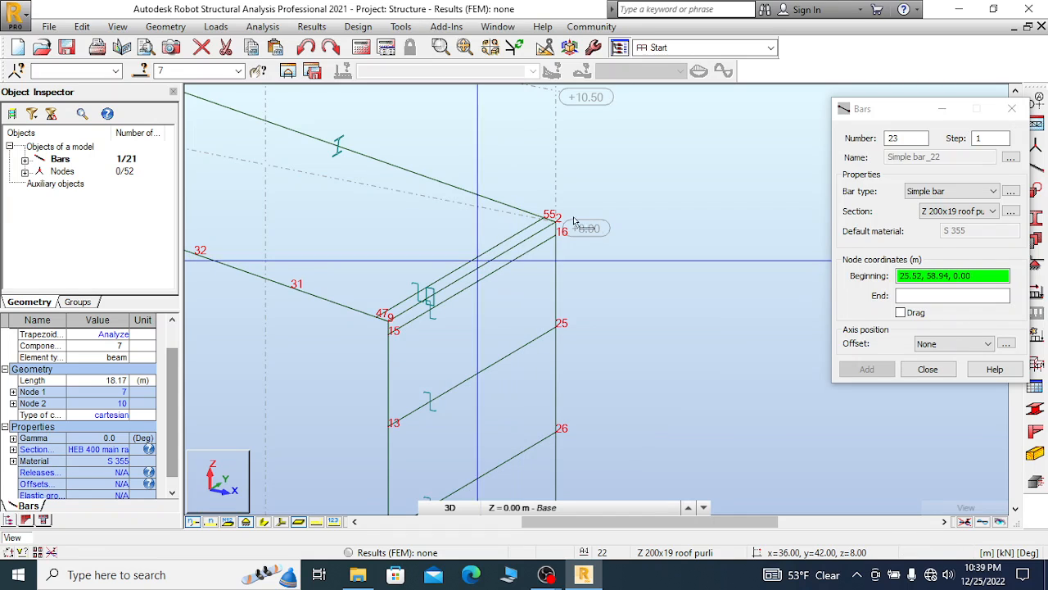
scroll(546, 222, "up", 1)
scroll(629, 204, "down", 3)
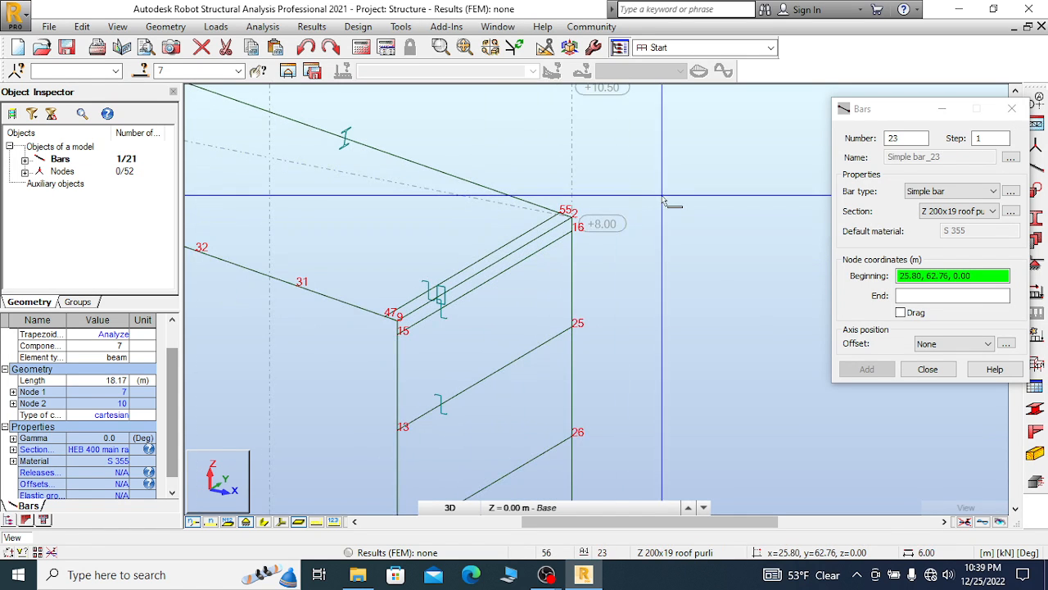
left_click(928, 368)
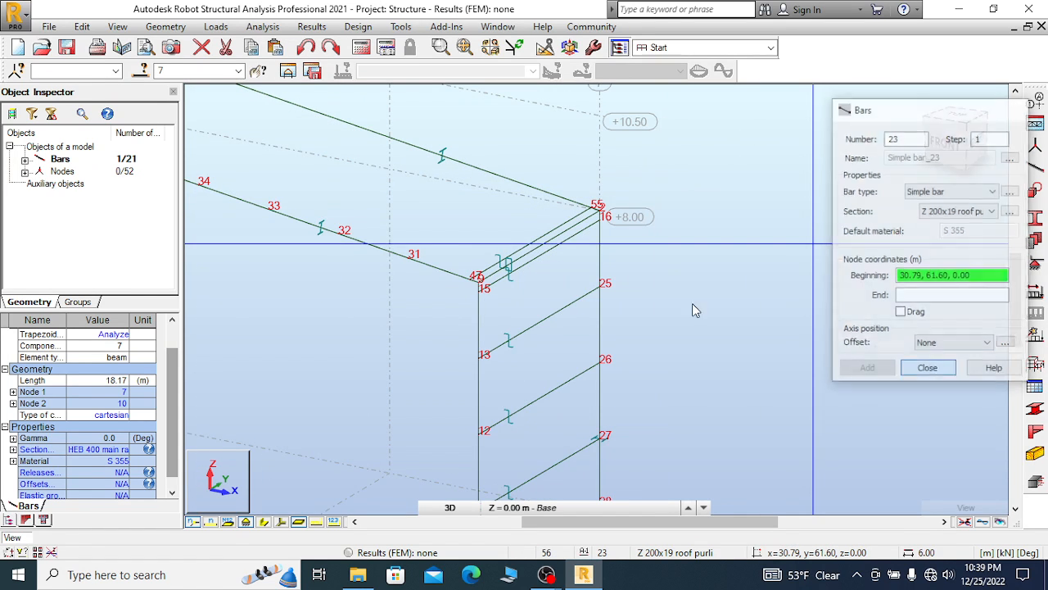
Copy the eave roof purlin once by translation from node 47 to node 31, using the vector -1.75, 0.00, 0.24
scroll(541, 245, "up", 2)
left_click(536, 240)
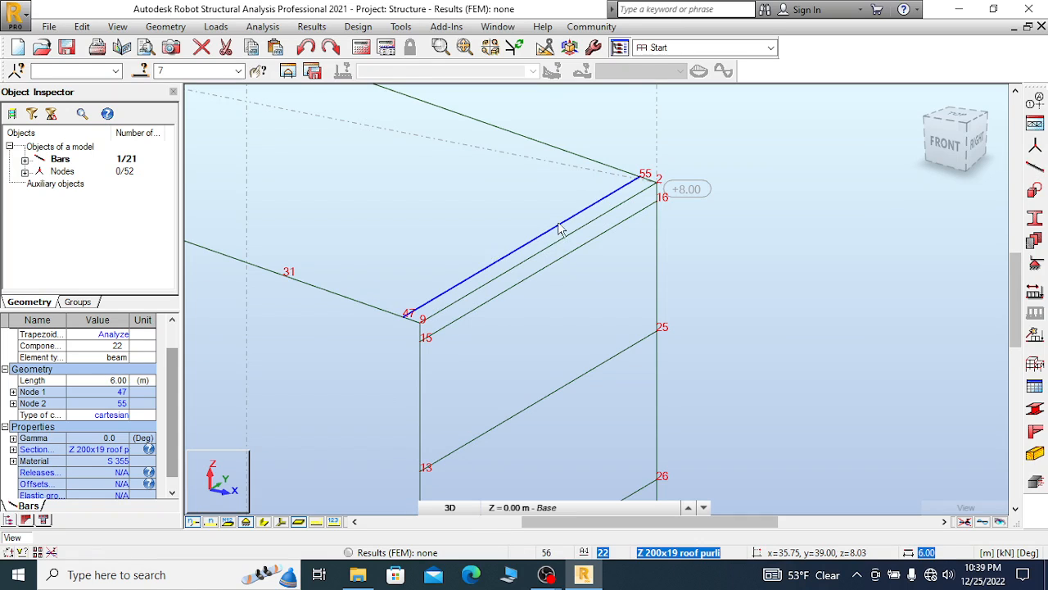
left_click(81, 26)
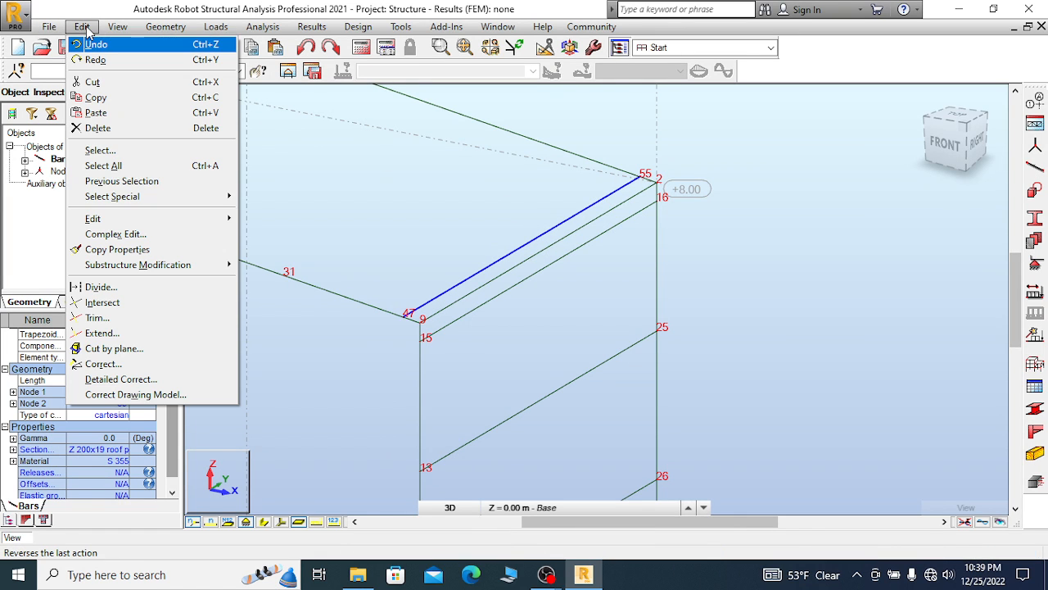
mouse_move(221, 218)
left_click(278, 219)
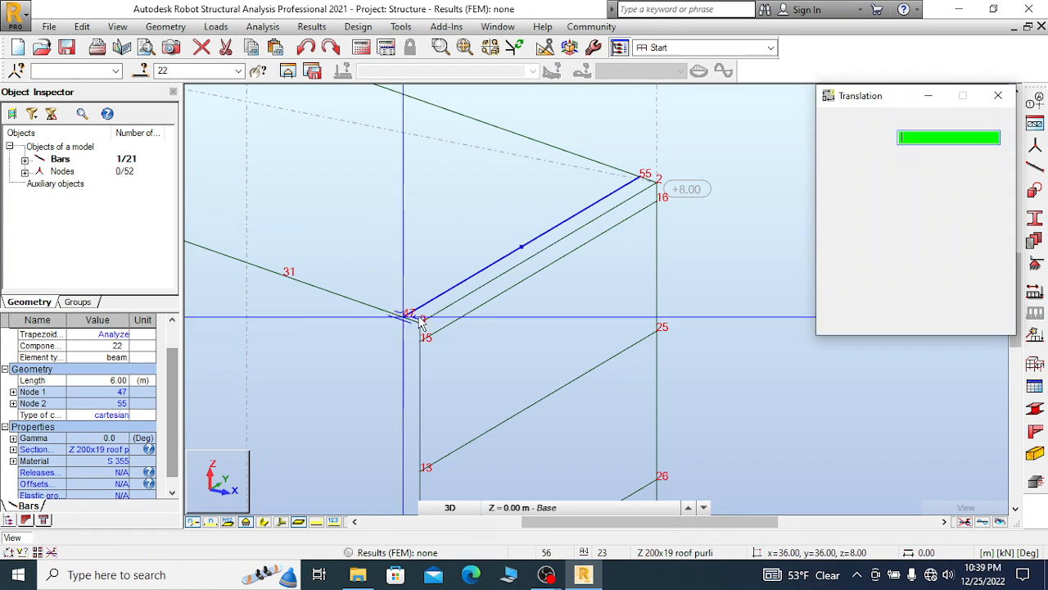
left_click(286, 277)
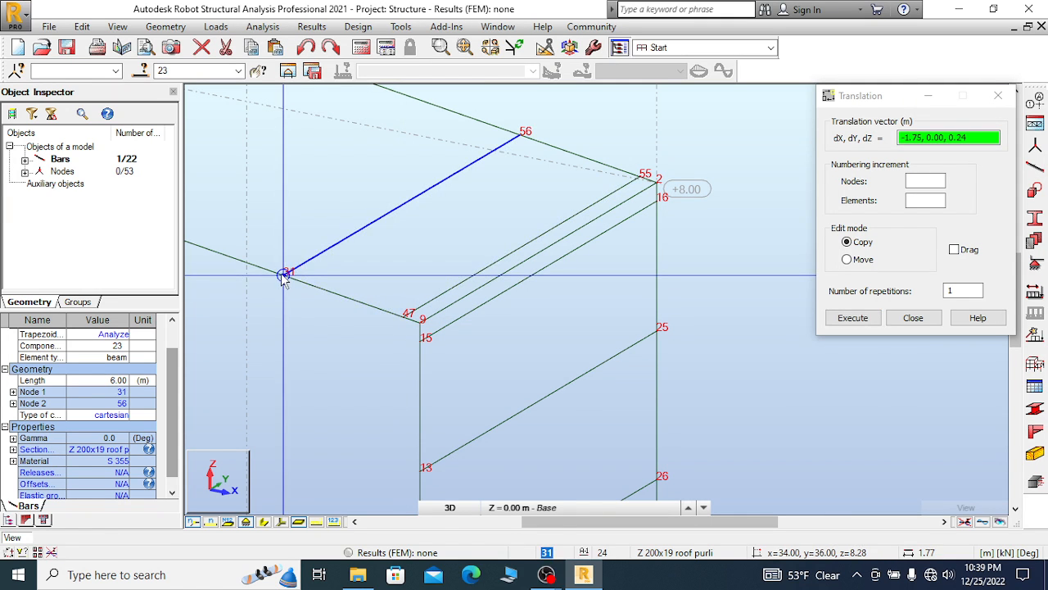
Copy the roof purlin at node 31 successively to nodes 32, 33, 34 and 35, using the translation vector -2.00, 0.00, 0.28
scroll(385, 274, "down", 3)
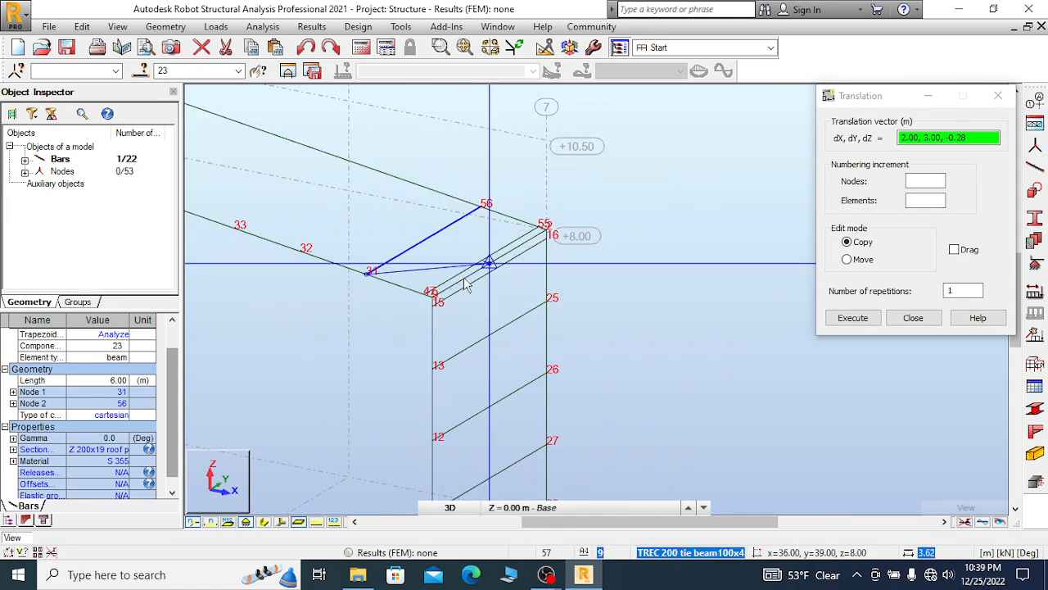
left_click(303, 249)
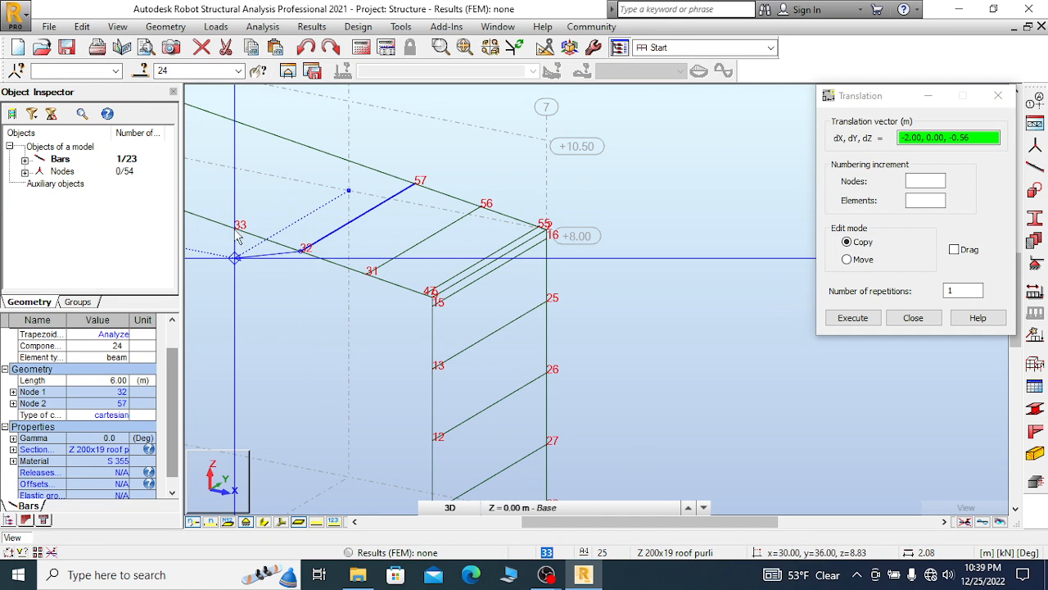
scroll(458, 262, "down", 5)
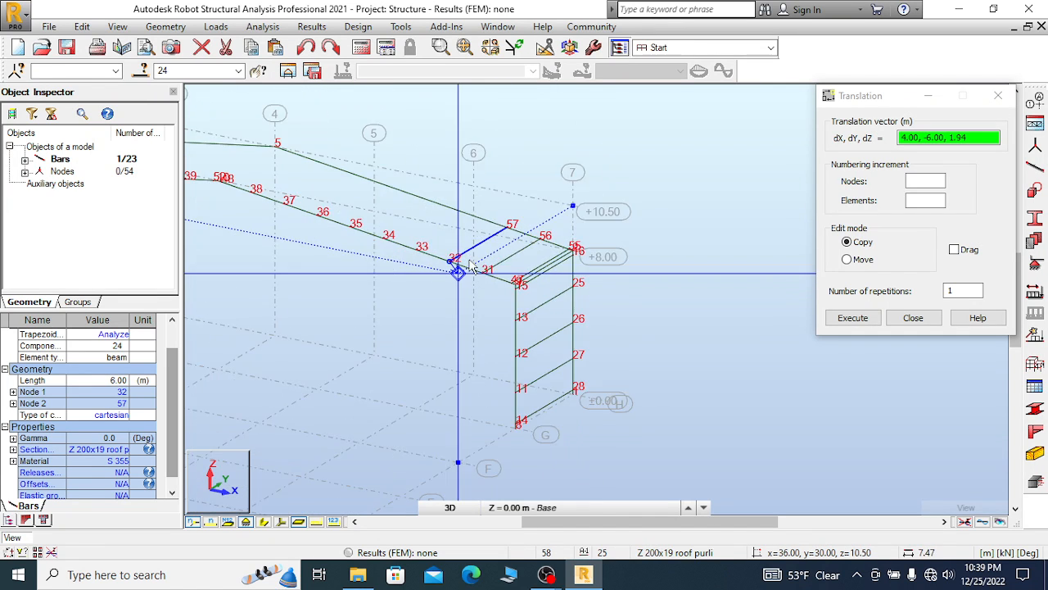
scroll(450, 254, "up", 3)
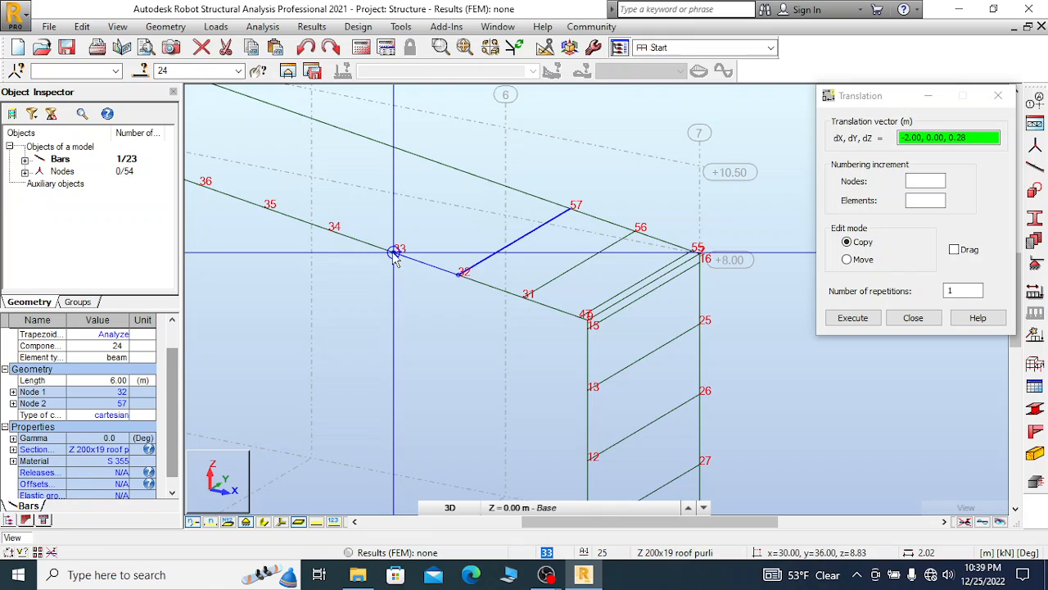
left_click(394, 254)
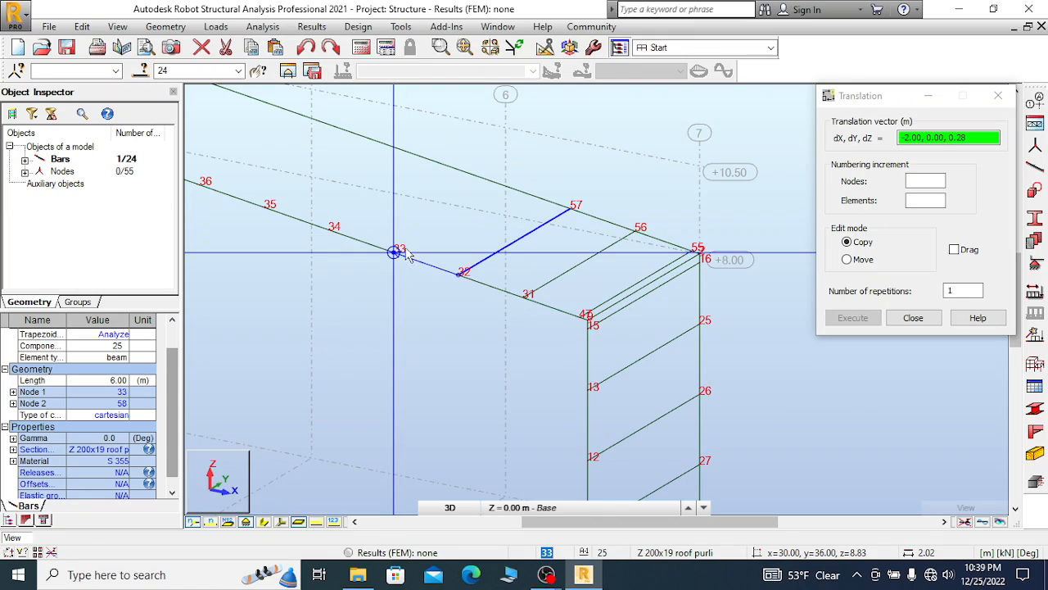
left_click(329, 230)
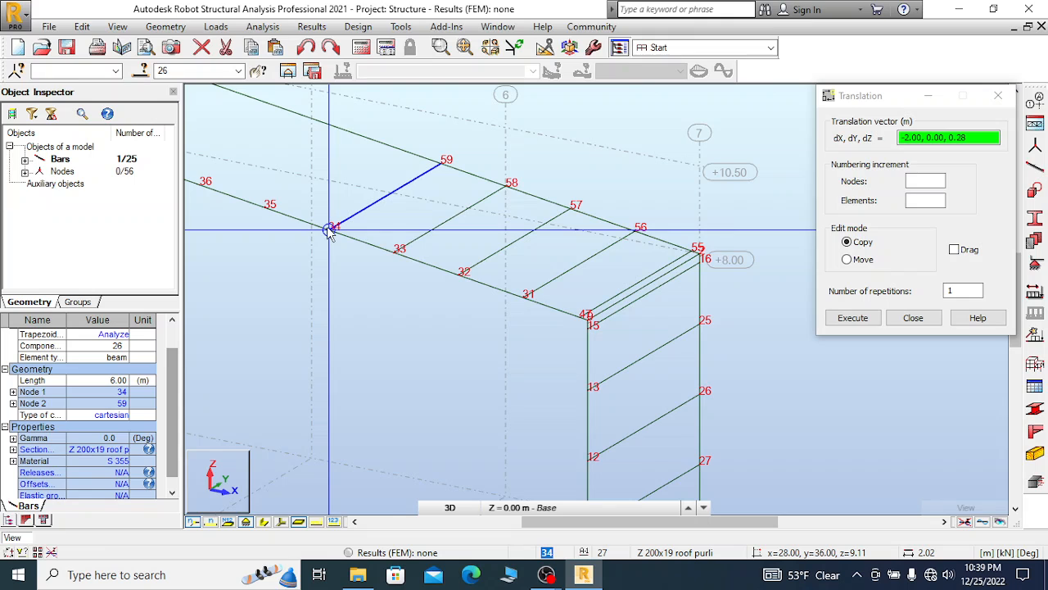
left_click(266, 211)
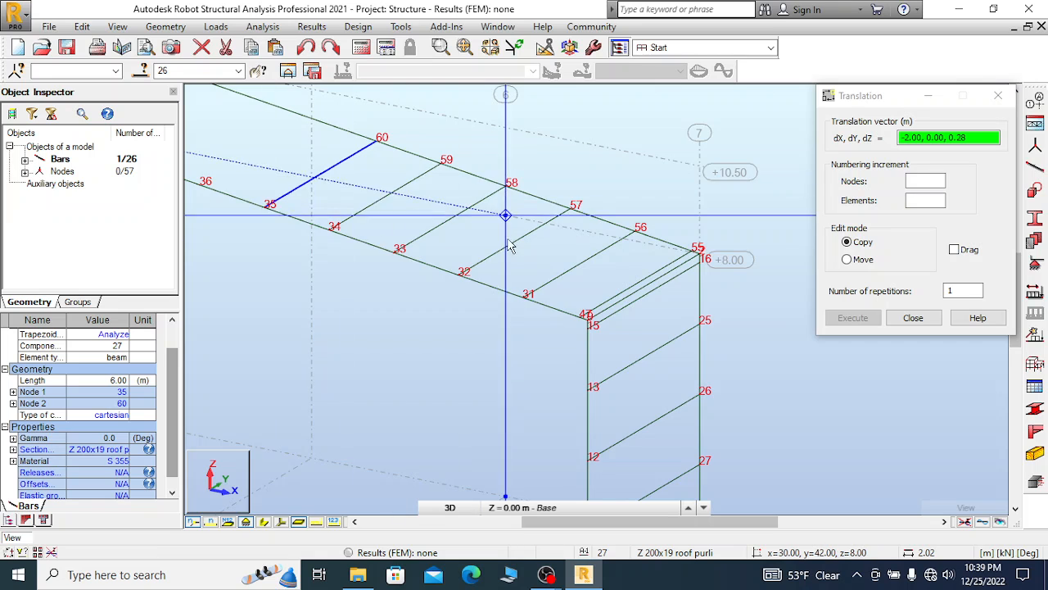
Try twice to copy the purlin from node 35 using the vector -2.00, 0.00, 1.11, and undo each copy
scroll(396, 213, "down", 1)
left_click(414, 251)
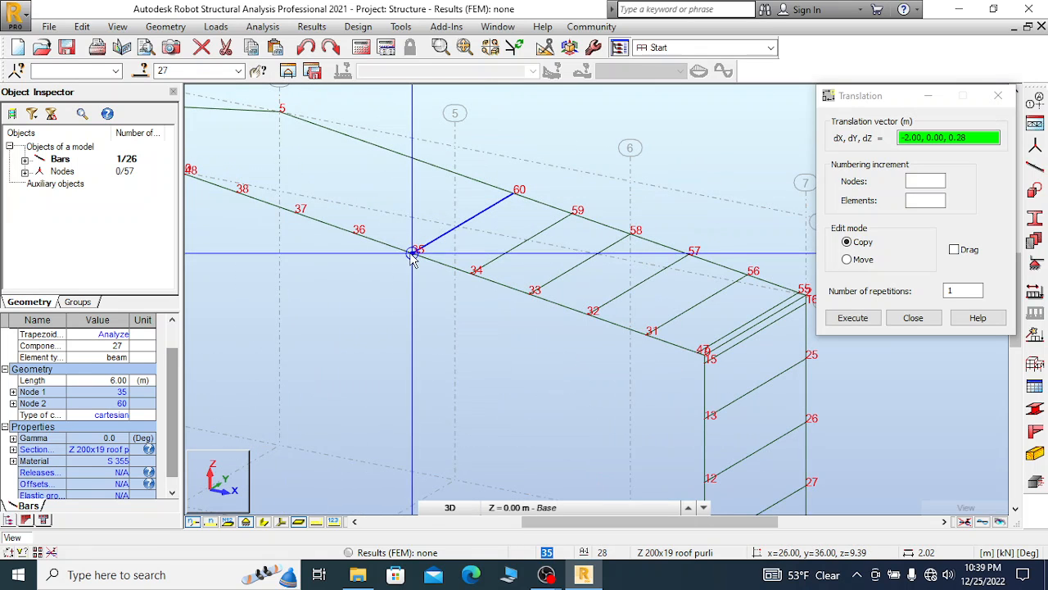
left_click(356, 235)
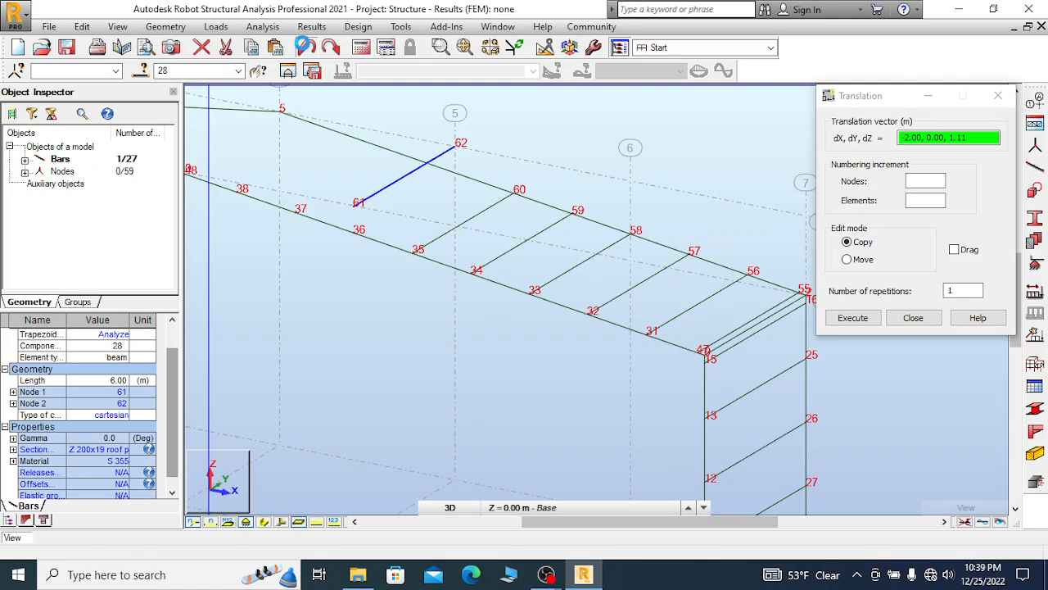
left_click(305, 47)
left_click_drag(862, 104, 860, 106)
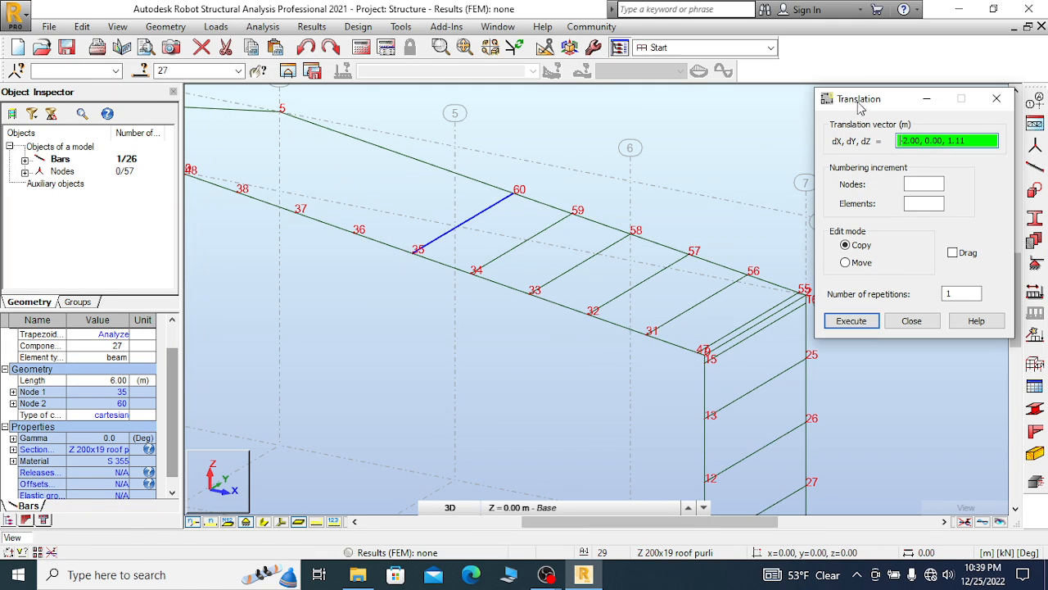
left_click(413, 254)
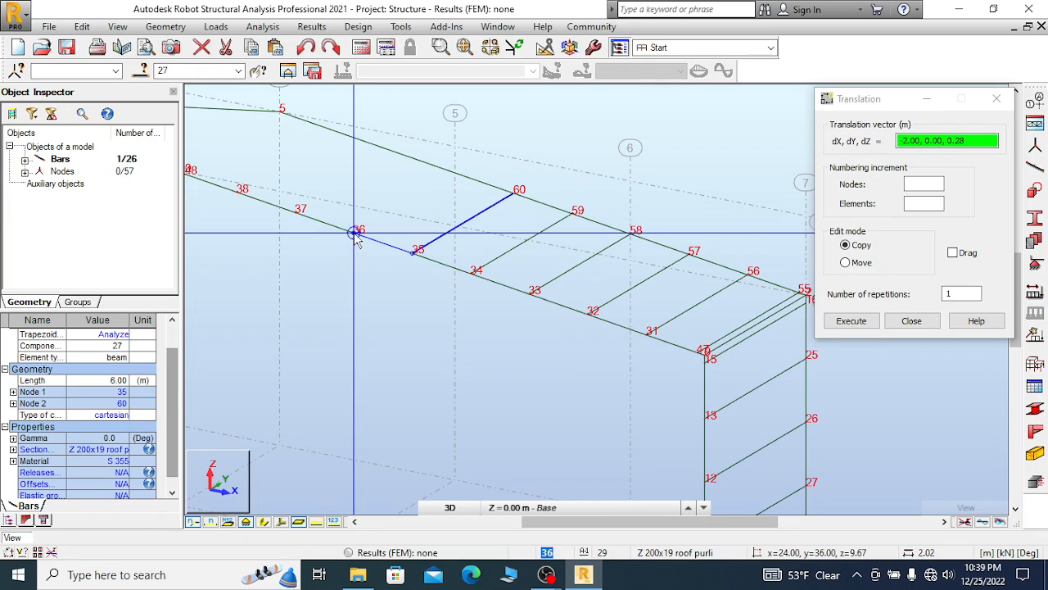
left_click(359, 156)
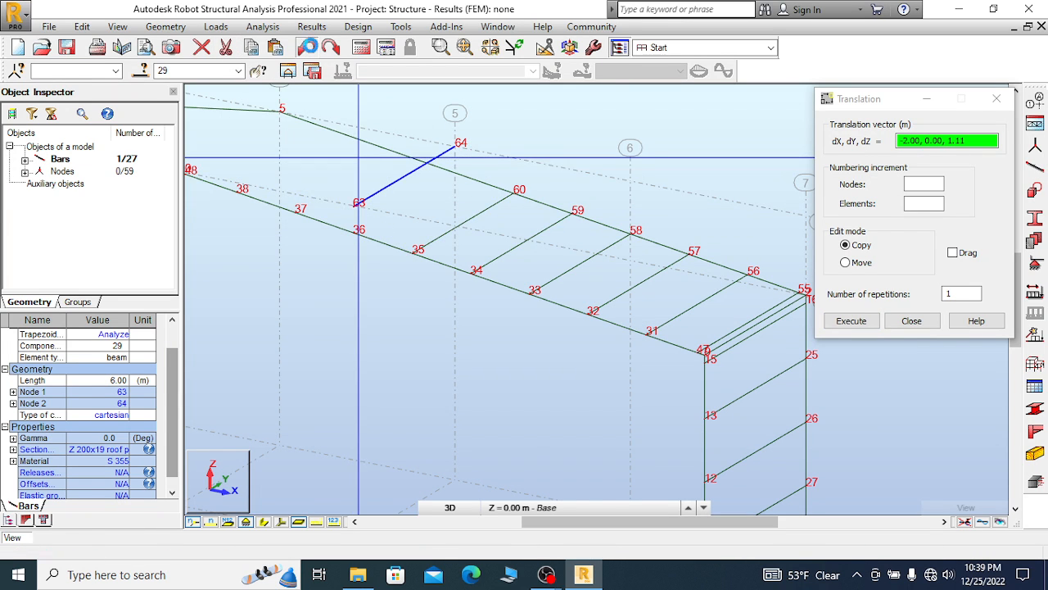
left_click(308, 46)
Copy the roof purlin at node 35 successively to nodes 36, 37 and 38, using the translation vector -2.00, 0.00, 0.28
scroll(458, 184, "down", 3)
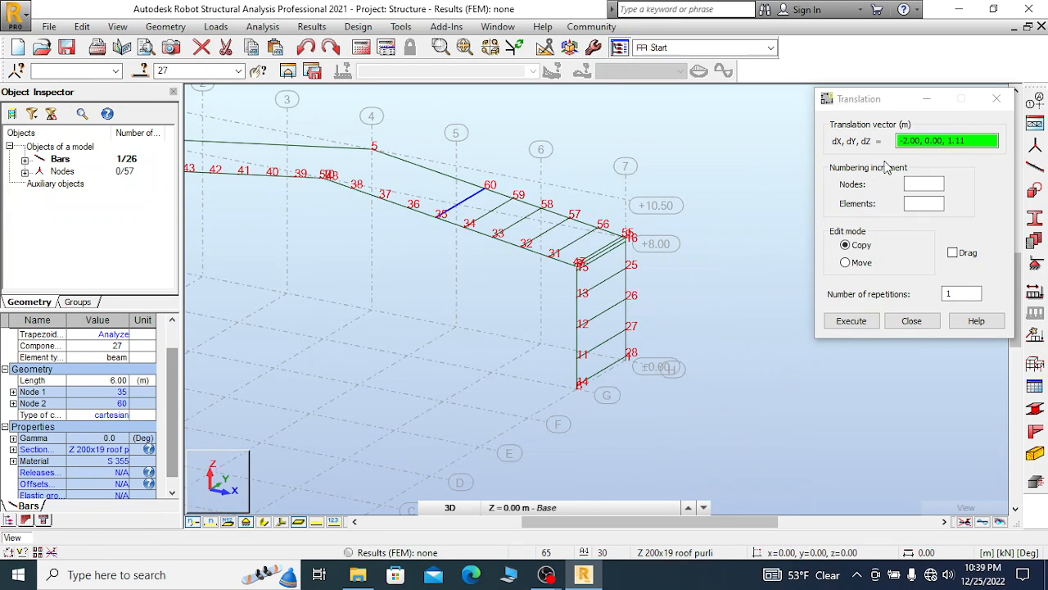
left_click(859, 98)
scroll(438, 234, "up", 3)
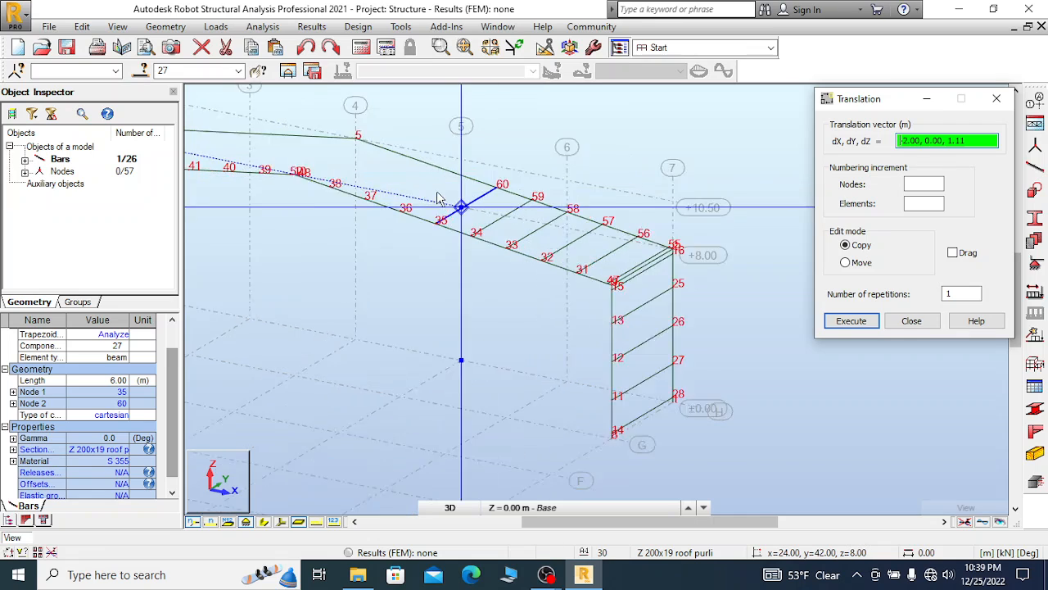
left_click(437, 233)
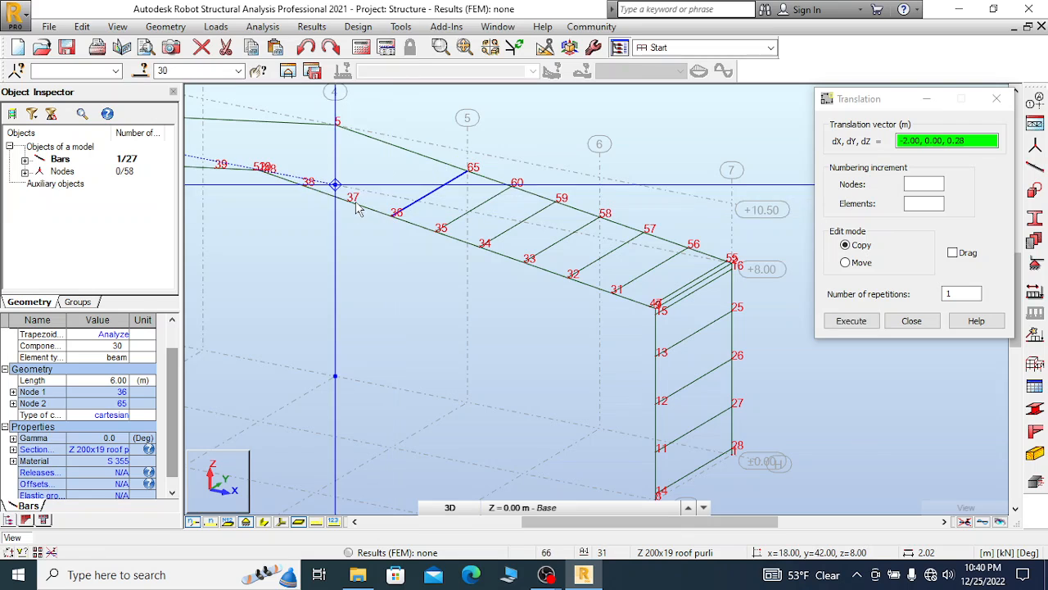
left_click(391, 222)
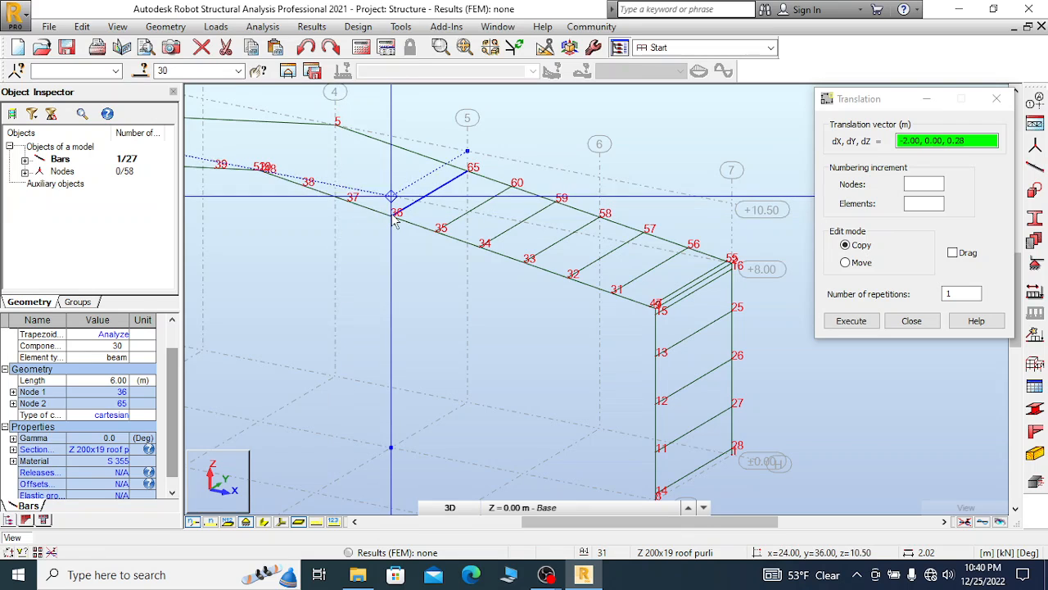
left_click(348, 205)
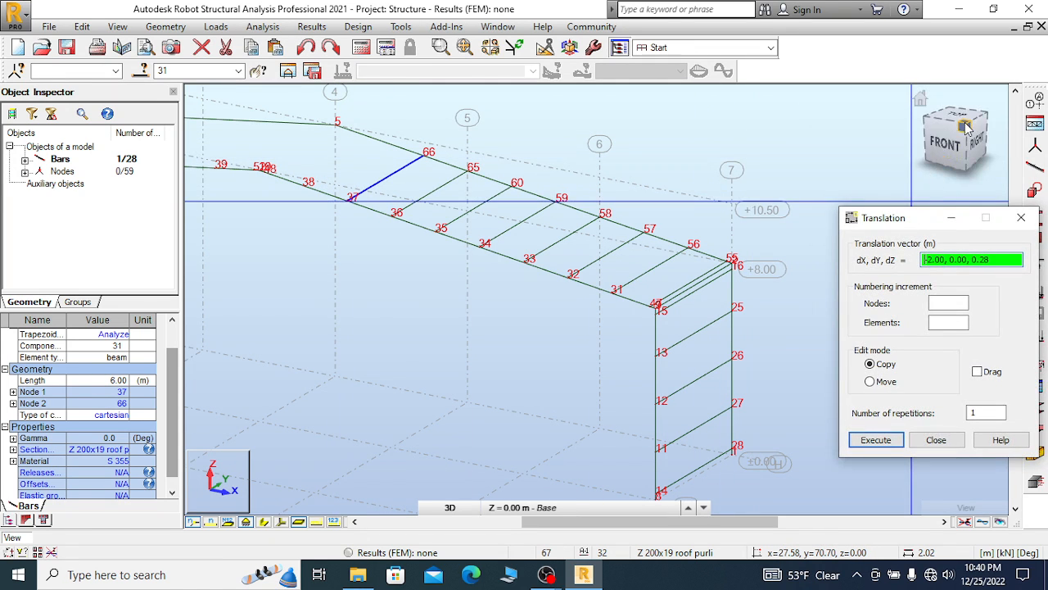
left_click(966, 127)
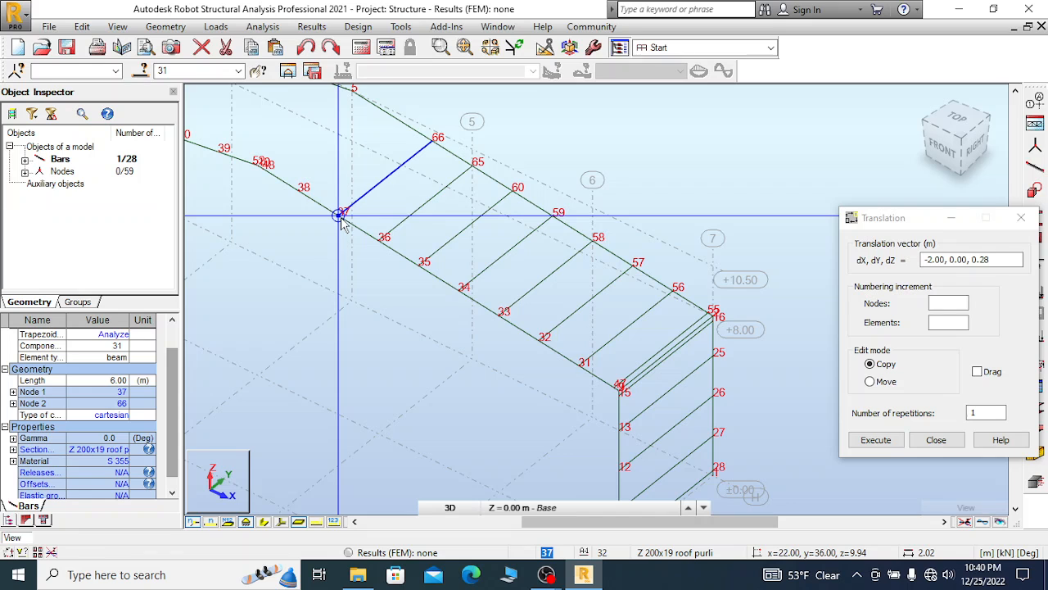
left_click(342, 221)
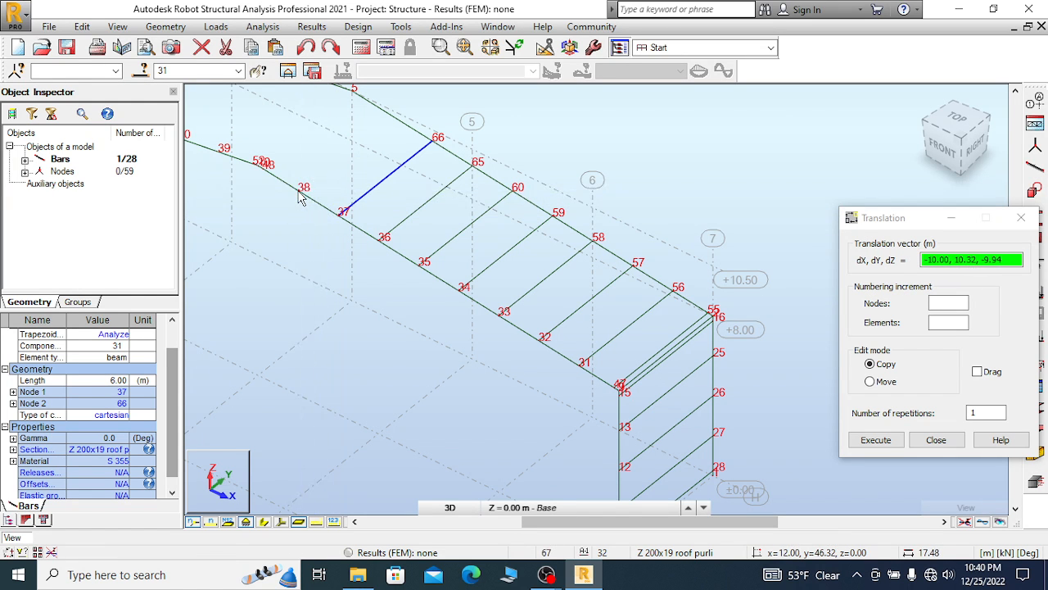
left_click(300, 191)
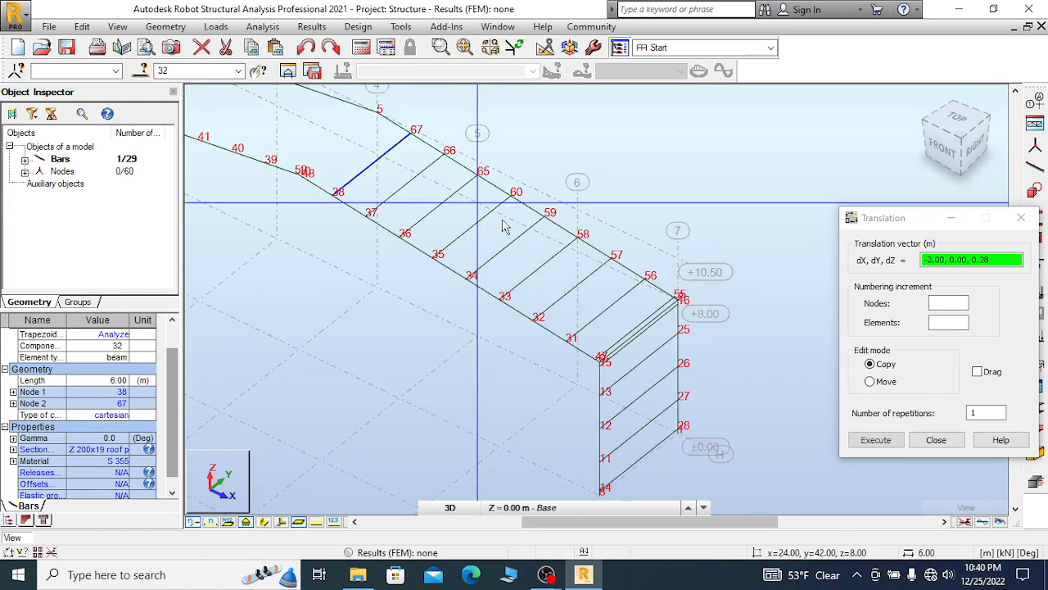
Copy the roof purlin from node 38 to node 48 beside the ridge, using the vector -1.75, 0.00, 0.24, and finish the translation
scroll(504, 228, "up", 6)
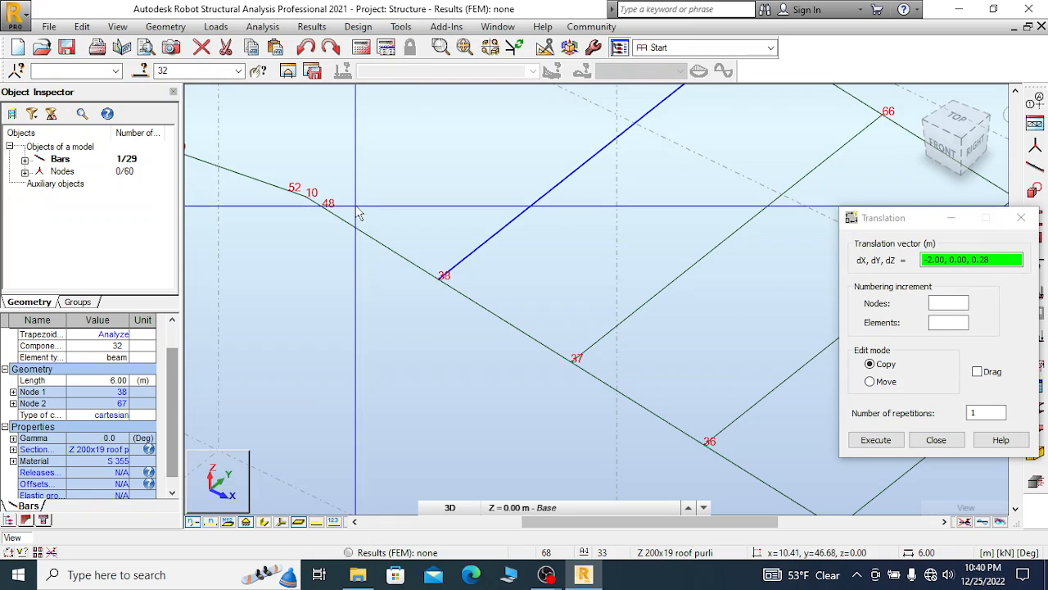
scroll(357, 214, "up", 2)
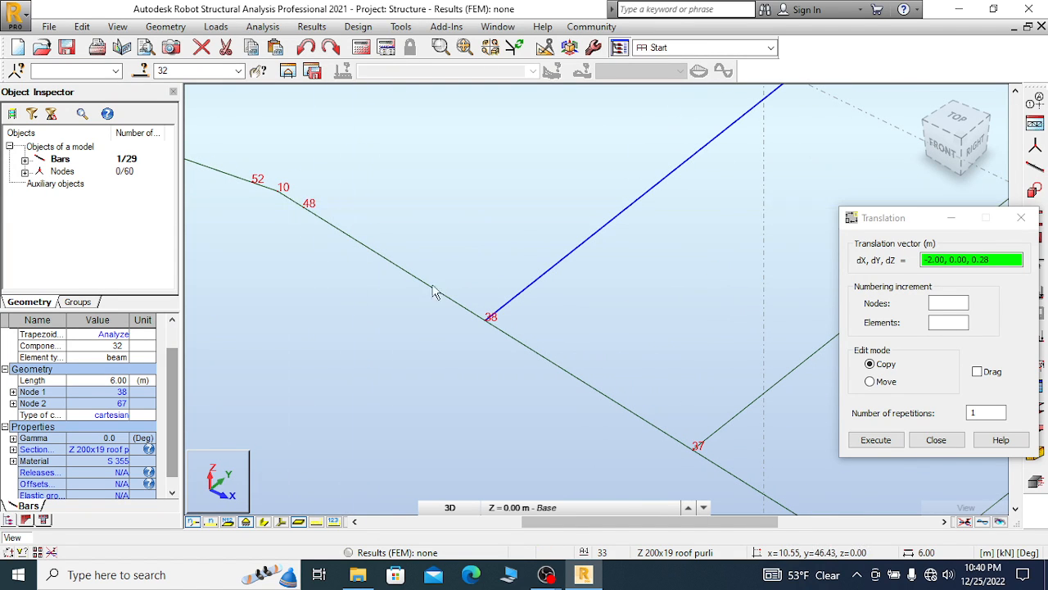
left_click(486, 320)
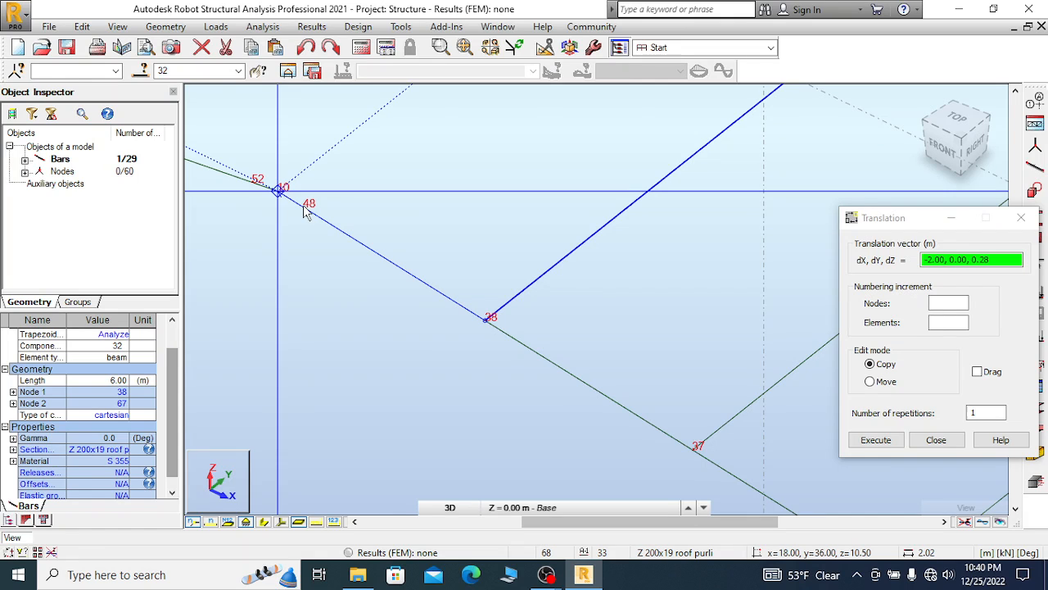
scroll(305, 190, "up", 2)
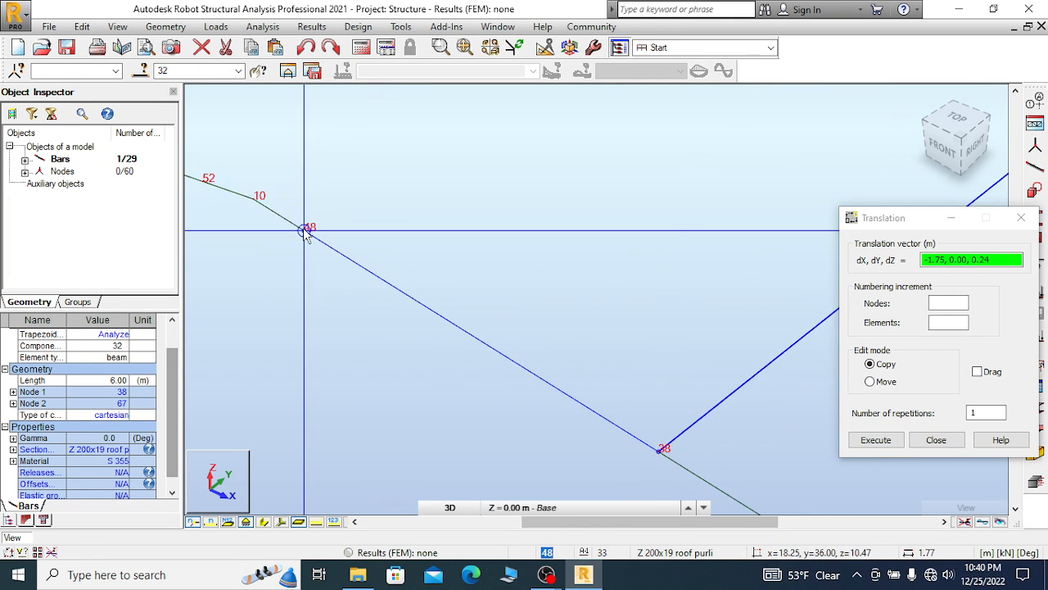
left_click(306, 227)
scroll(342, 217, "down", 5)
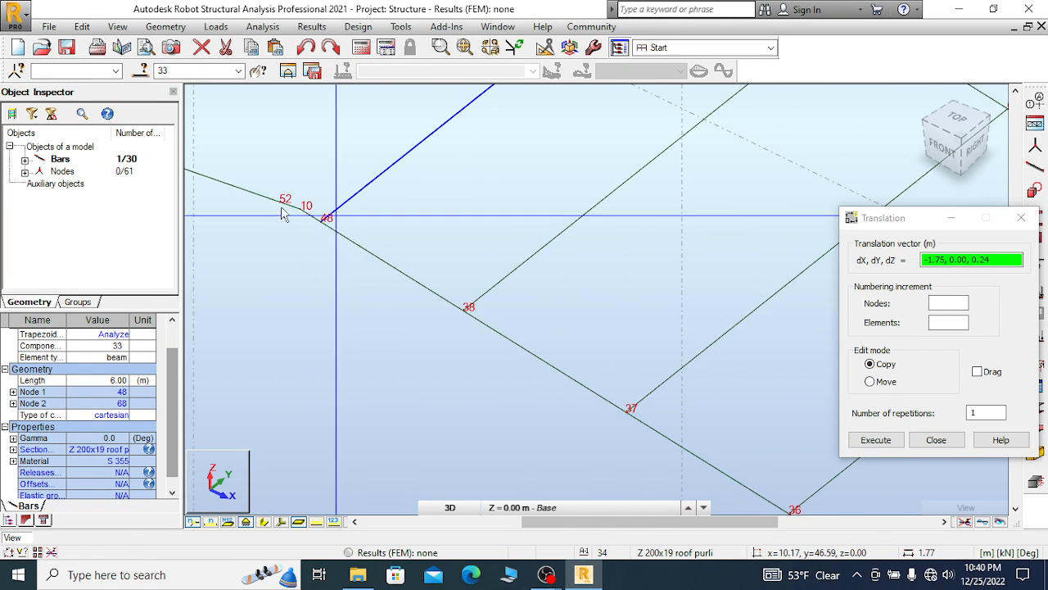
scroll(326, 200, "down", 3)
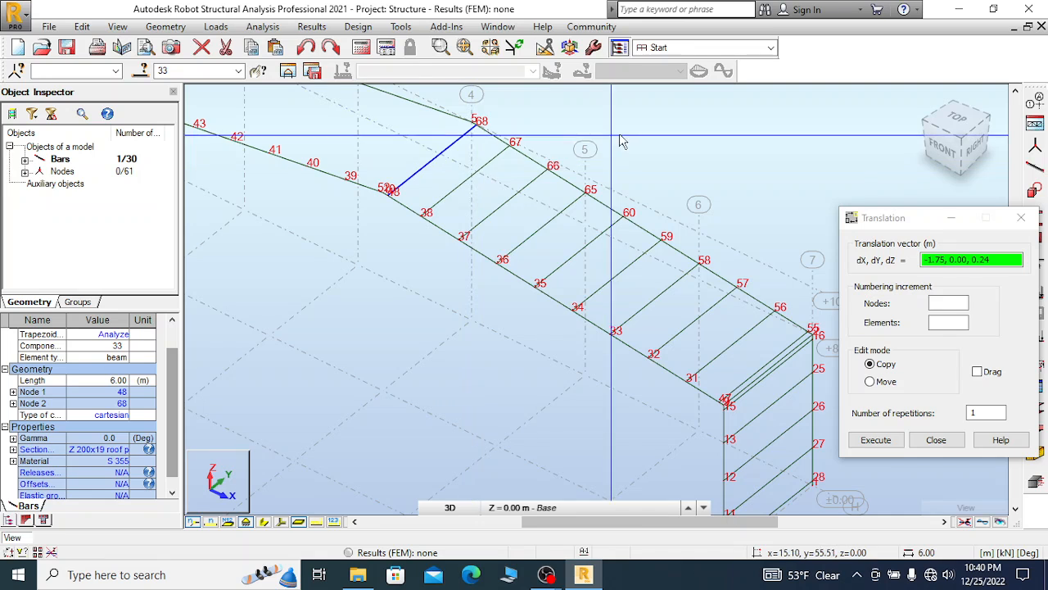
right_click(533, 136)
left_click(618, 145)
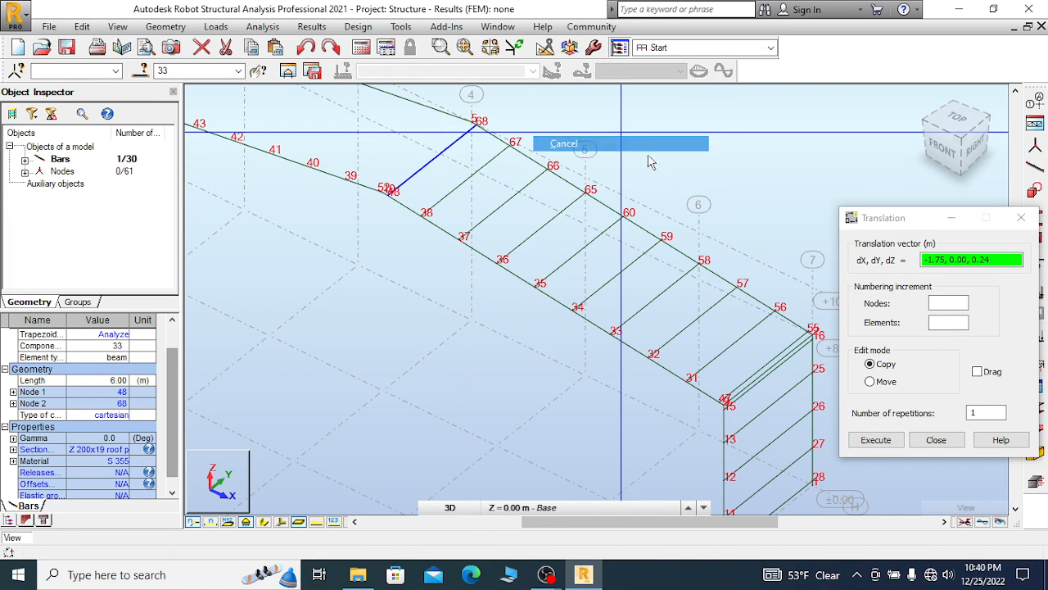
left_click(1021, 217)
scroll(438, 159, "down", 1)
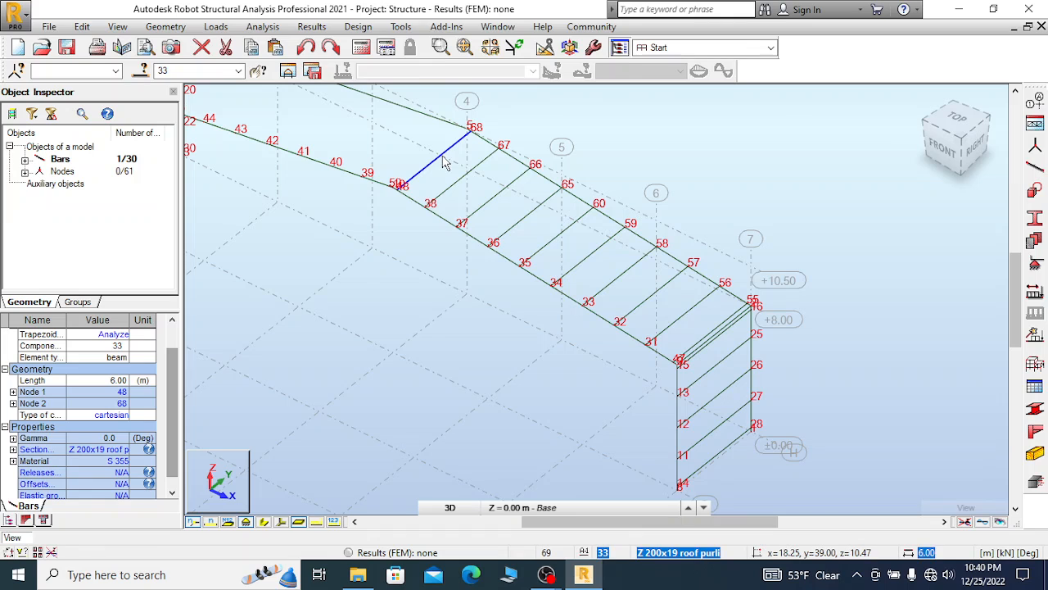
Select all Z 200x19 roof purlins by cross-section and copy them with a Vertical Mirror about a YZ plane
right_click(445, 161)
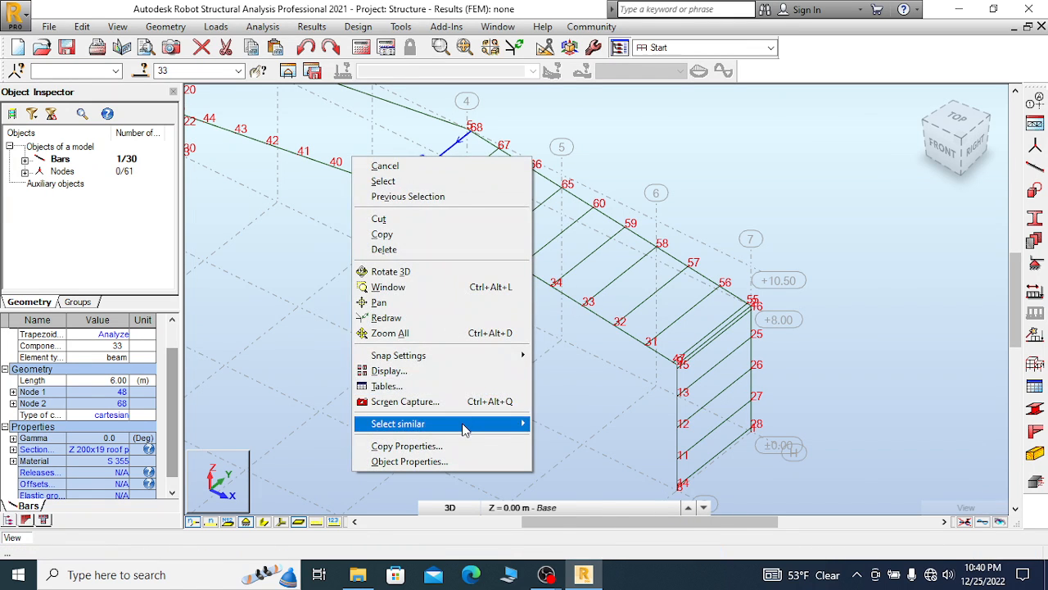
mouse_move(464, 423)
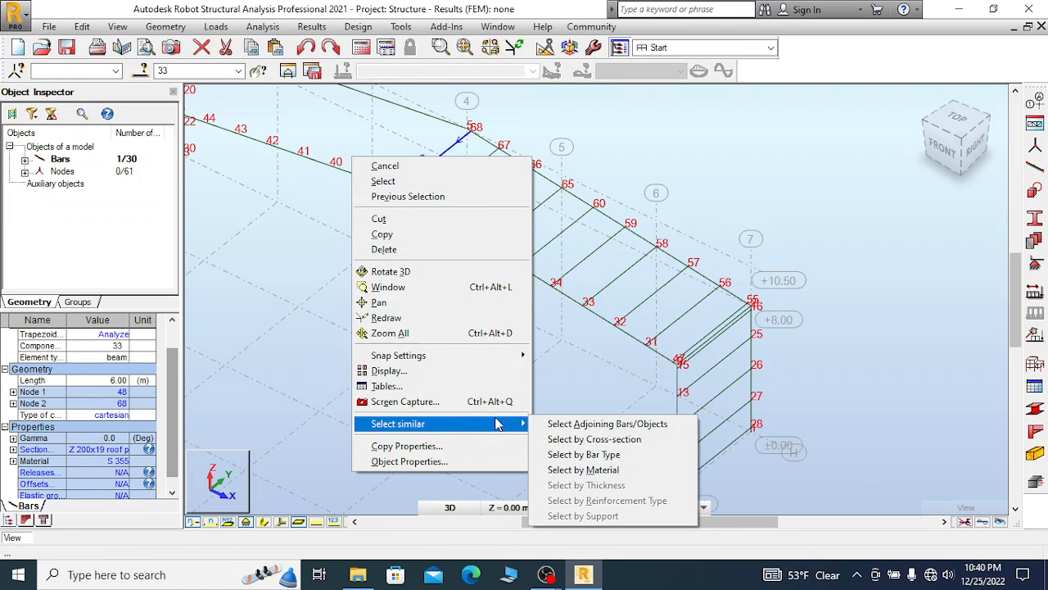
left_click(631, 441)
scroll(785, 248, "down", 4)
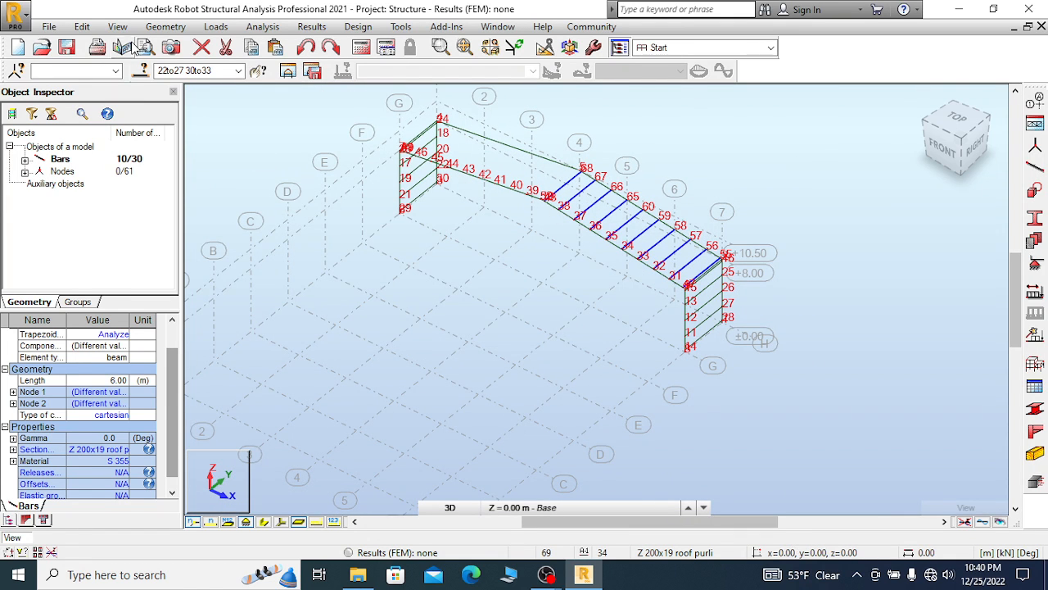
left_click(82, 26)
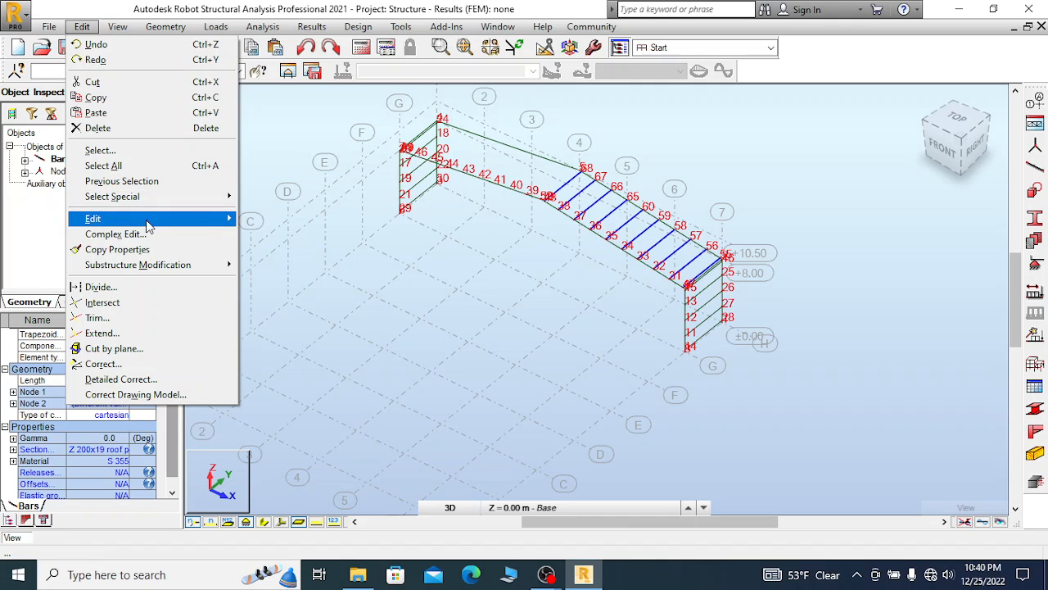
mouse_move(173, 221)
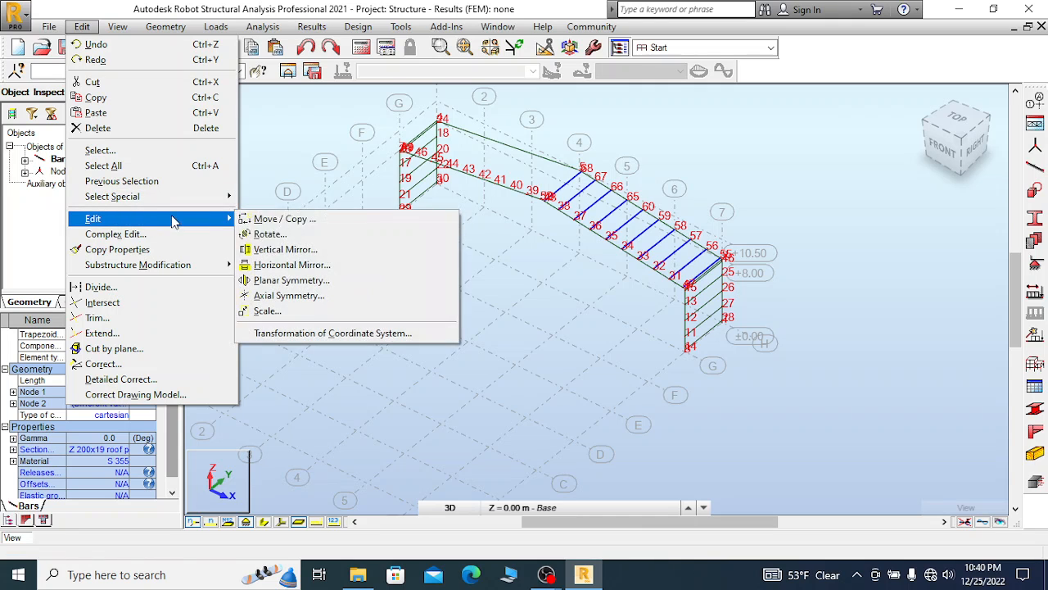
left_click(311, 254)
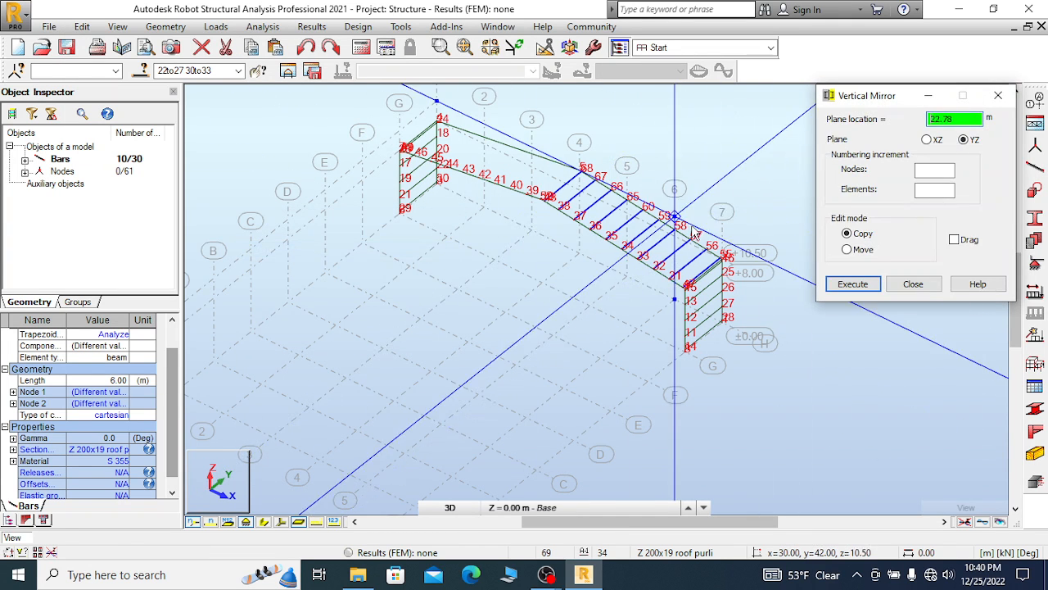
scroll(548, 221, "down", 2)
left_click_drag(893, 96, 920, 211)
left_click(655, 144)
From the front view, mirror the new purlin copies about the XZ plane at location 0.00 m in Copy mode
middle_click_drag(650, 150, 574, 224, "shift")
scroll(574, 224, "up", 8)
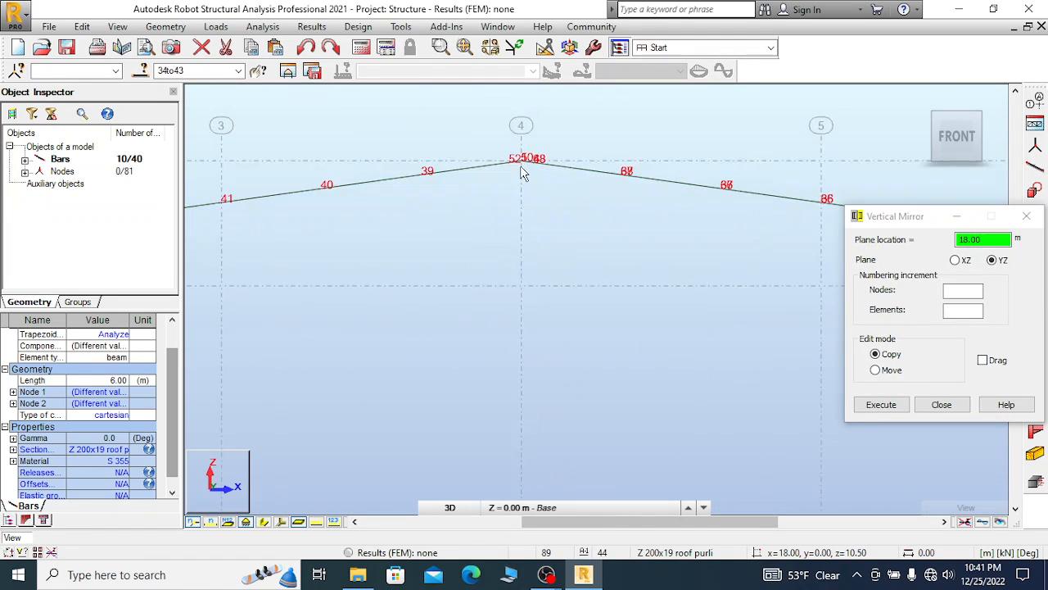
scroll(524, 173, "up", 4)
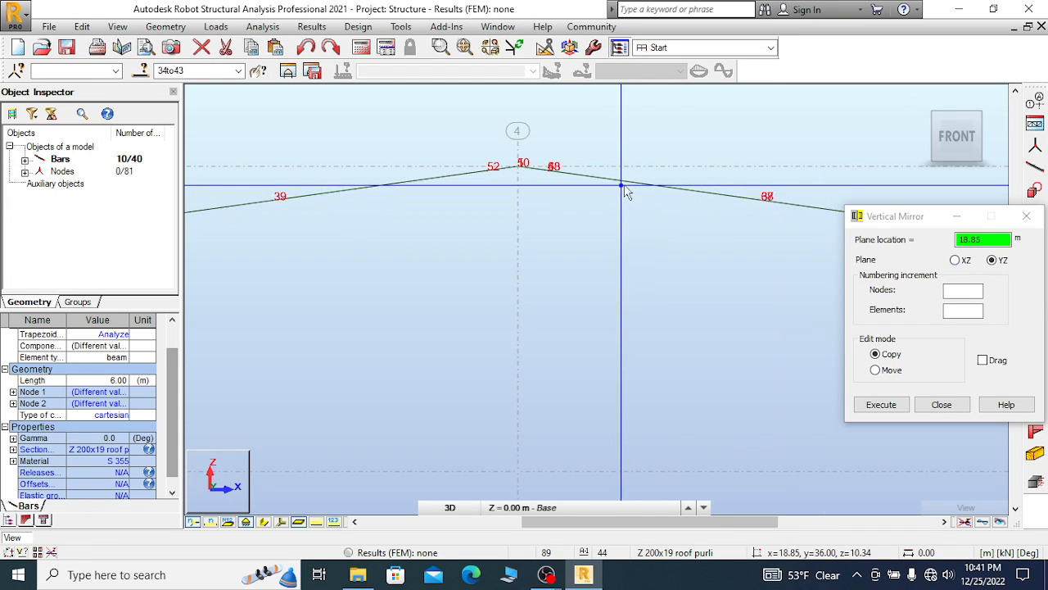
left_click(956, 260)
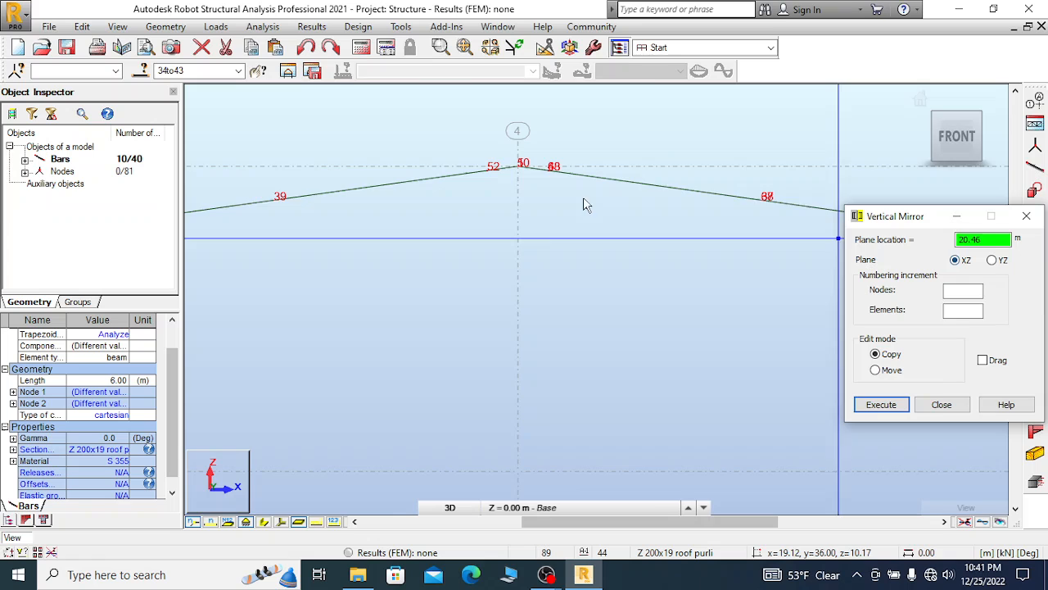
left_click(522, 172)
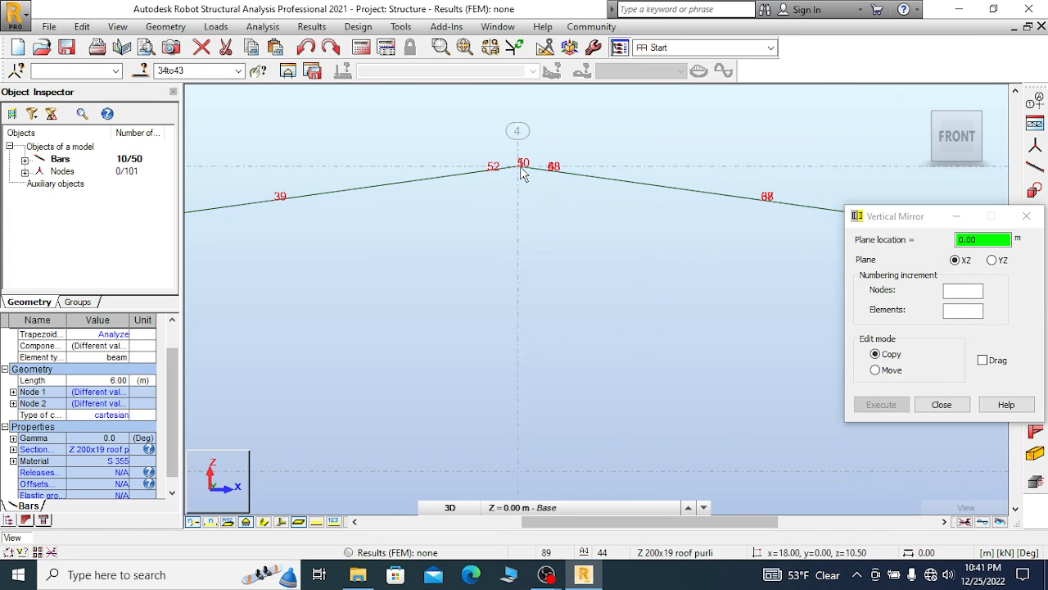
Restore the home 3D view, examine where the mirrored purlins lie relative to the frame, and close the Vertical Mirror dialog
scroll(446, 184, "down", 5)
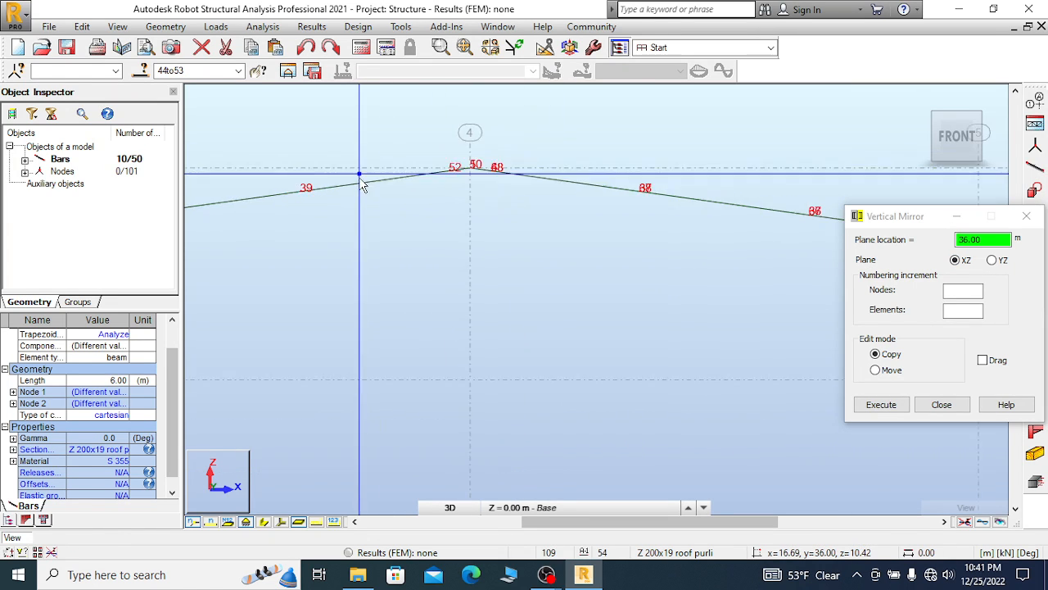
scroll(447, 185, "down", 1)
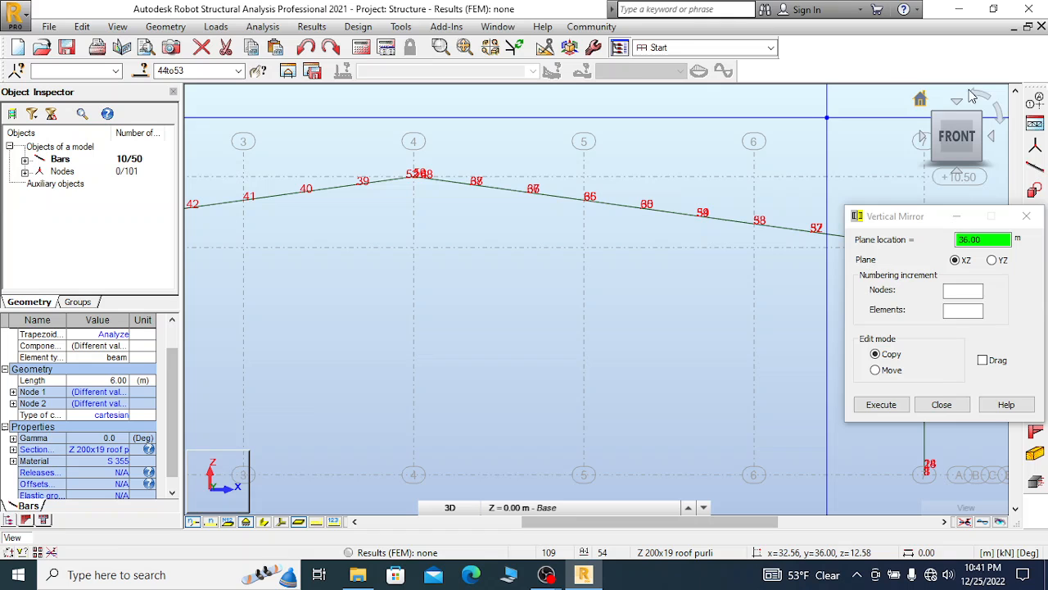
left_click(921, 103)
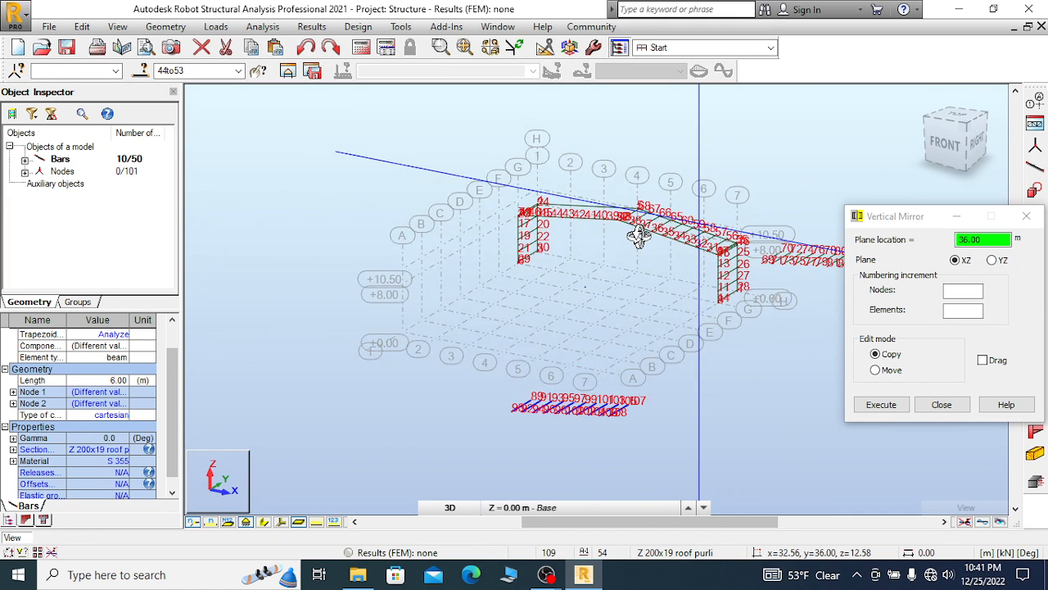
scroll(622, 229, "up", 2)
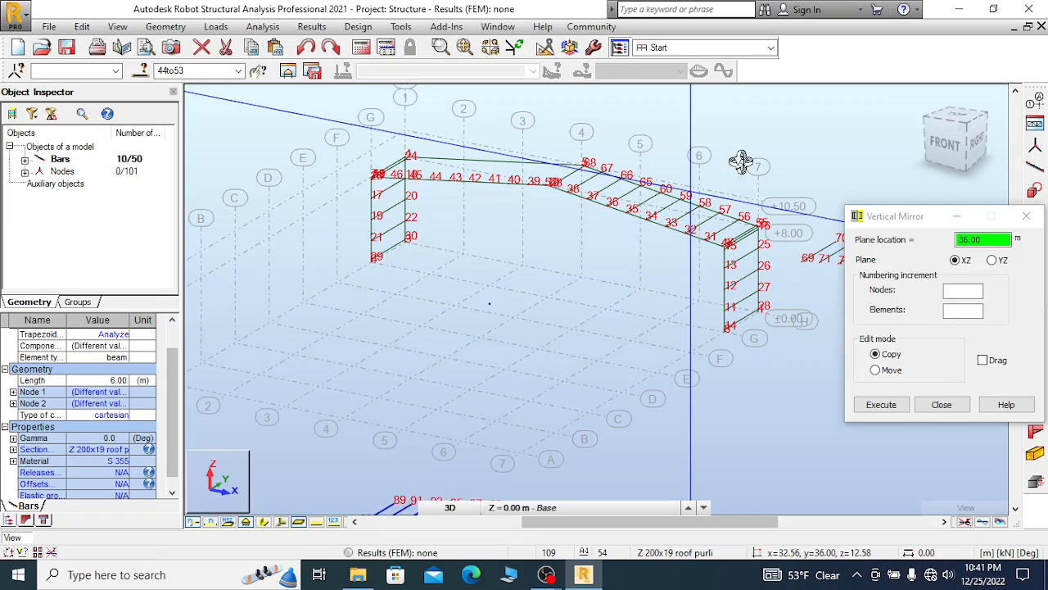
right_click(711, 157)
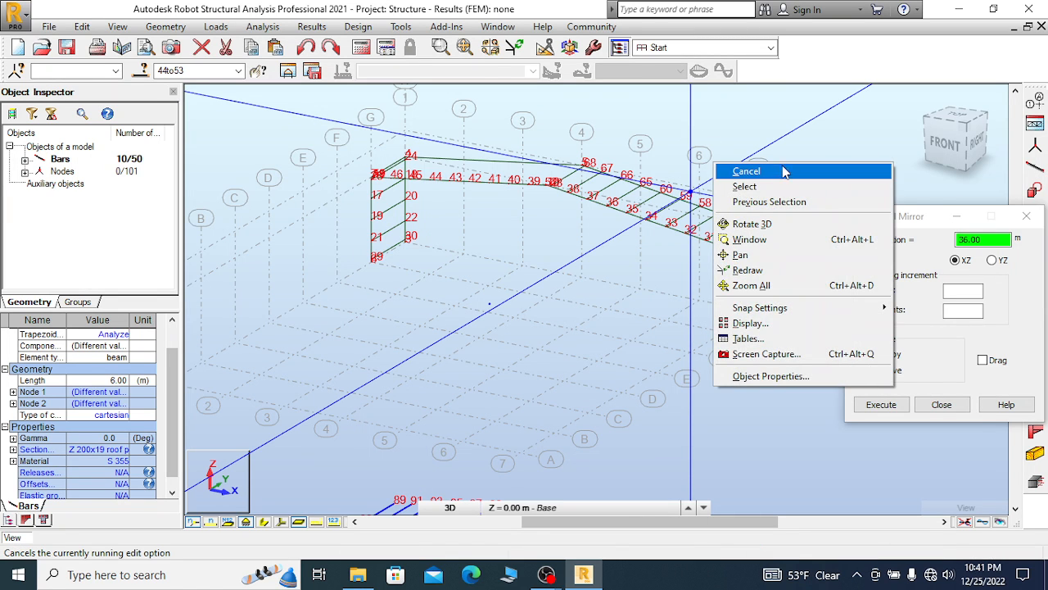
left_click(741, 168)
scroll(573, 192, "up", 5)
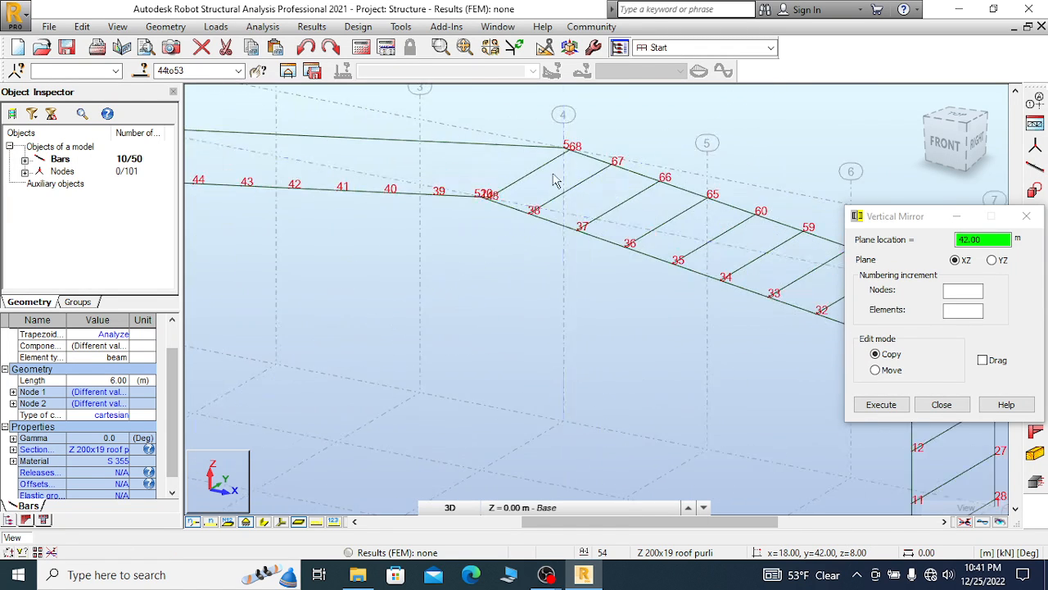
scroll(511, 201, "up", 4)
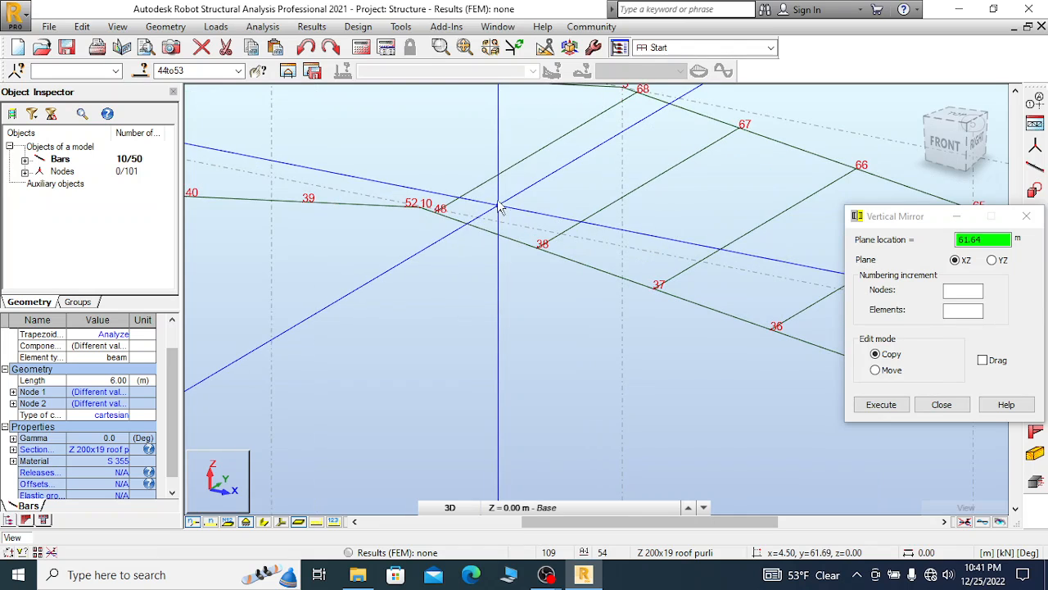
left_click(1028, 217)
Select all bars with the same cross-section as the roof purlin beside the ridge, and switch to the front view
left_click(532, 155)
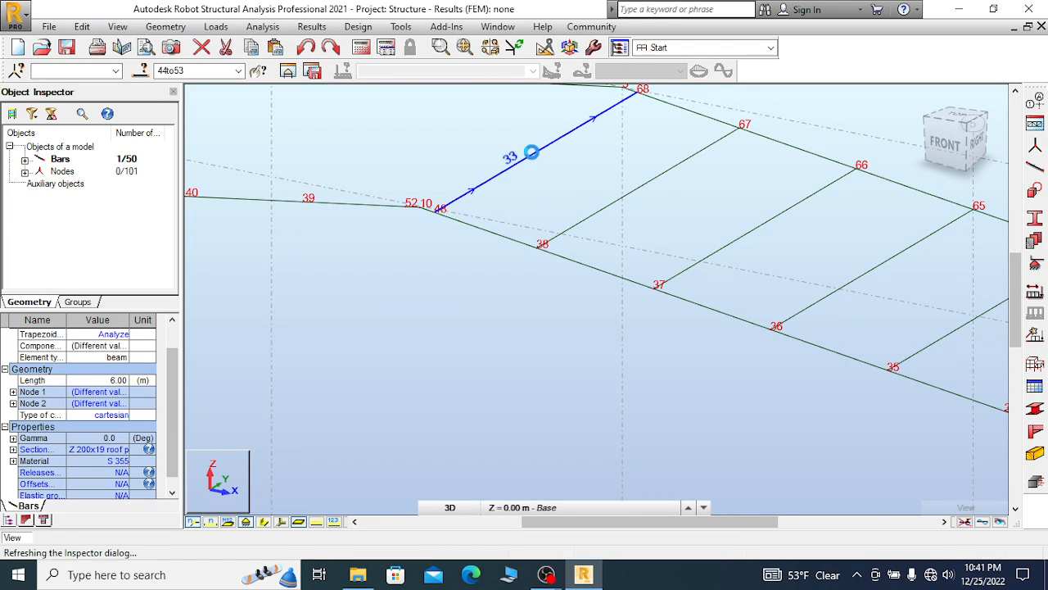
right_click(531, 161)
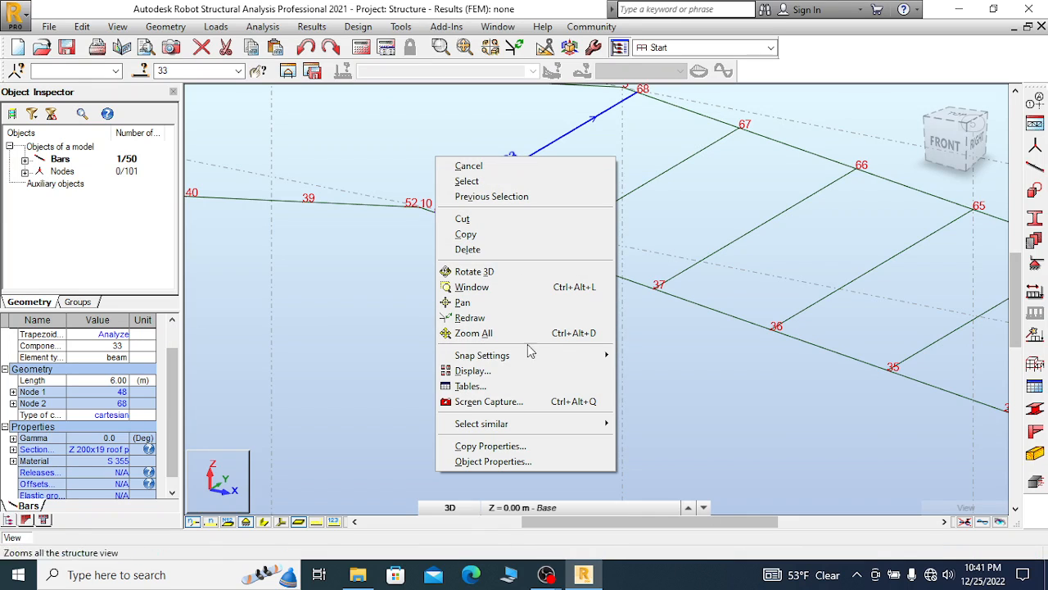
mouse_move(543, 424)
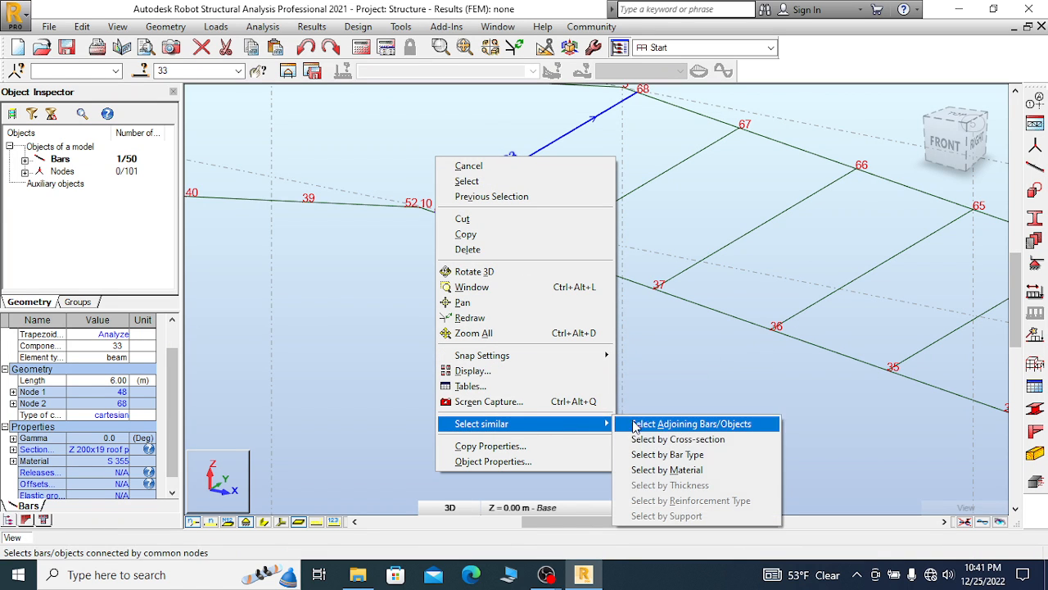
left_click(672, 439)
scroll(557, 194, "down", 3)
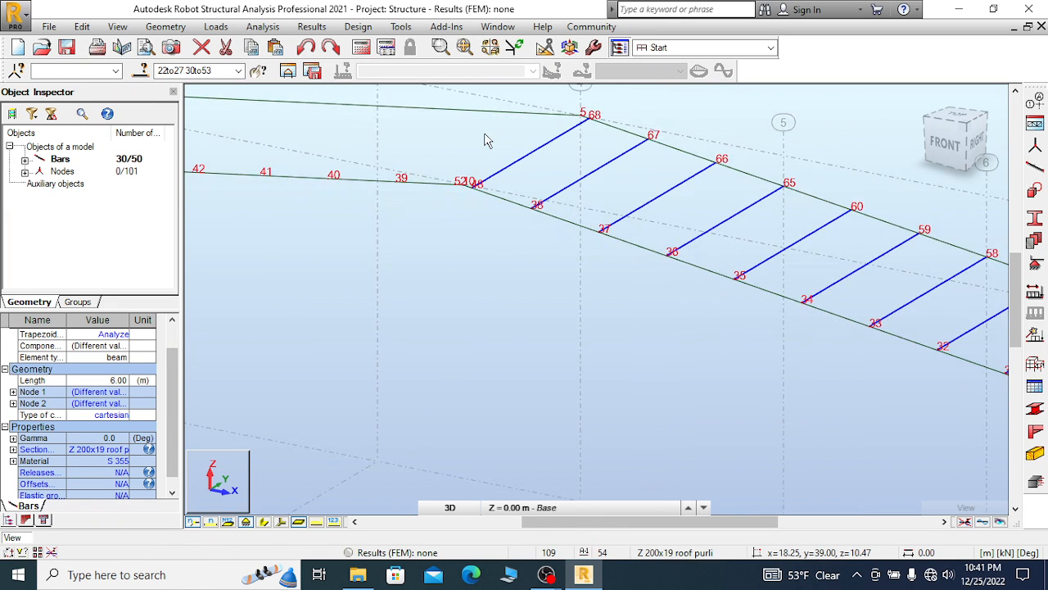
scroll(486, 140, "down", 2)
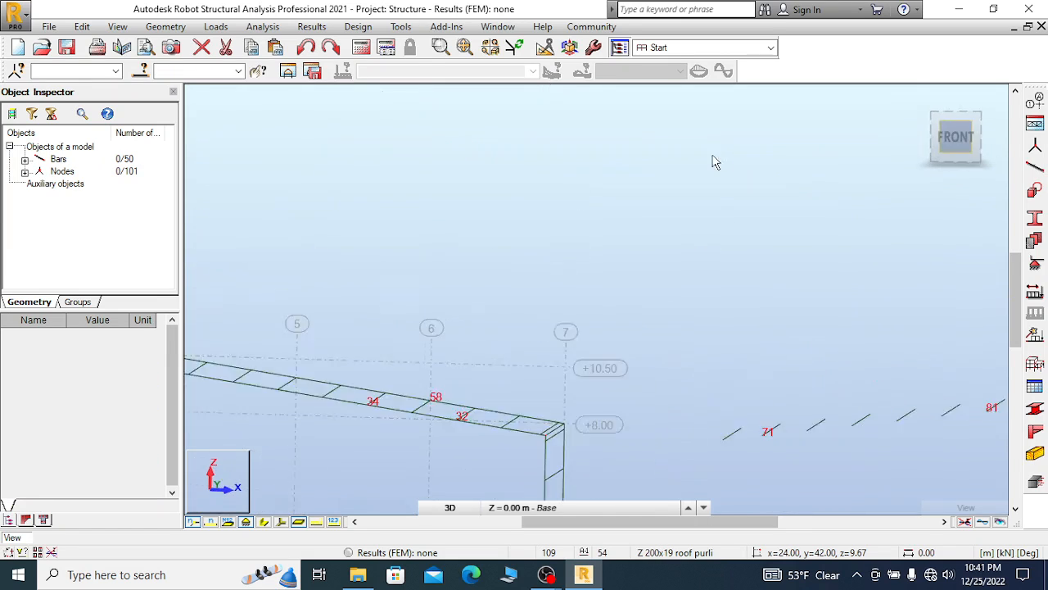
scroll(709, 146, "down", 4)
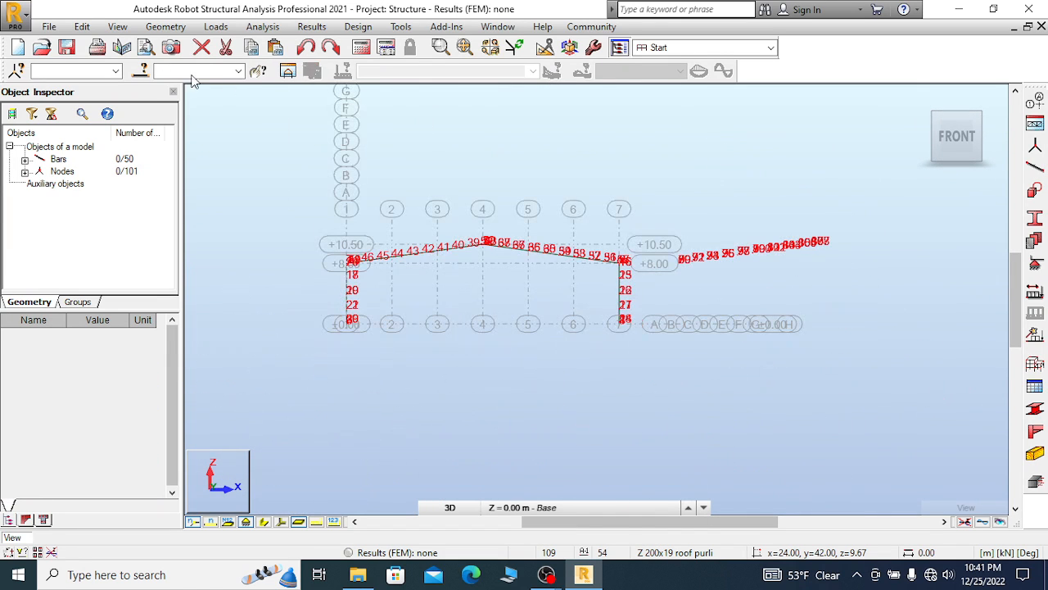
Try a Vertical Mirror copy about the YZ plane at 18.00 m through the ridge node, declining to apply it to the whole structure
left_click(82, 26)
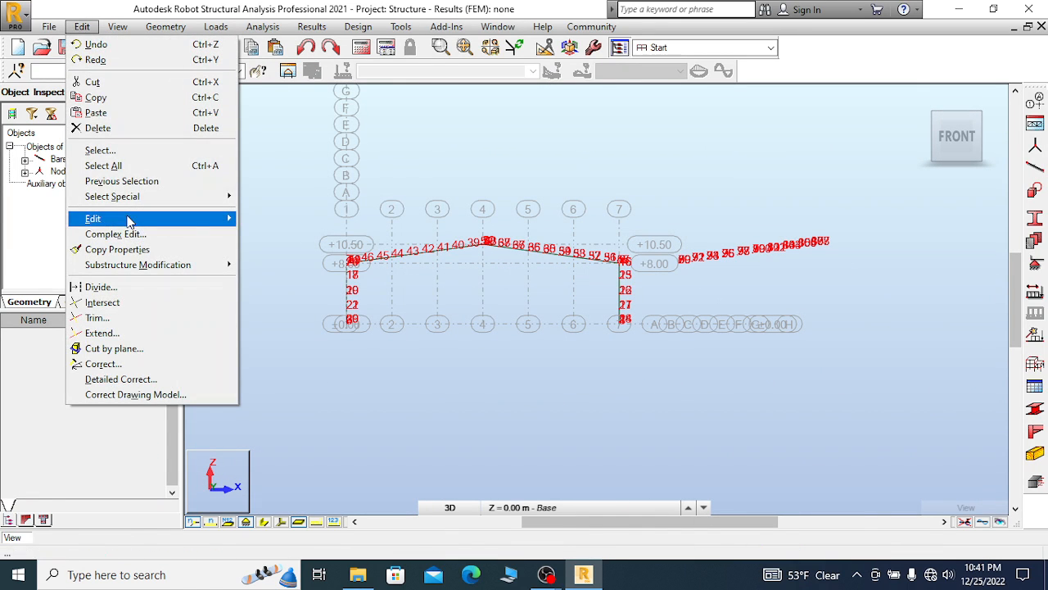
mouse_move(128, 218)
left_click(283, 249)
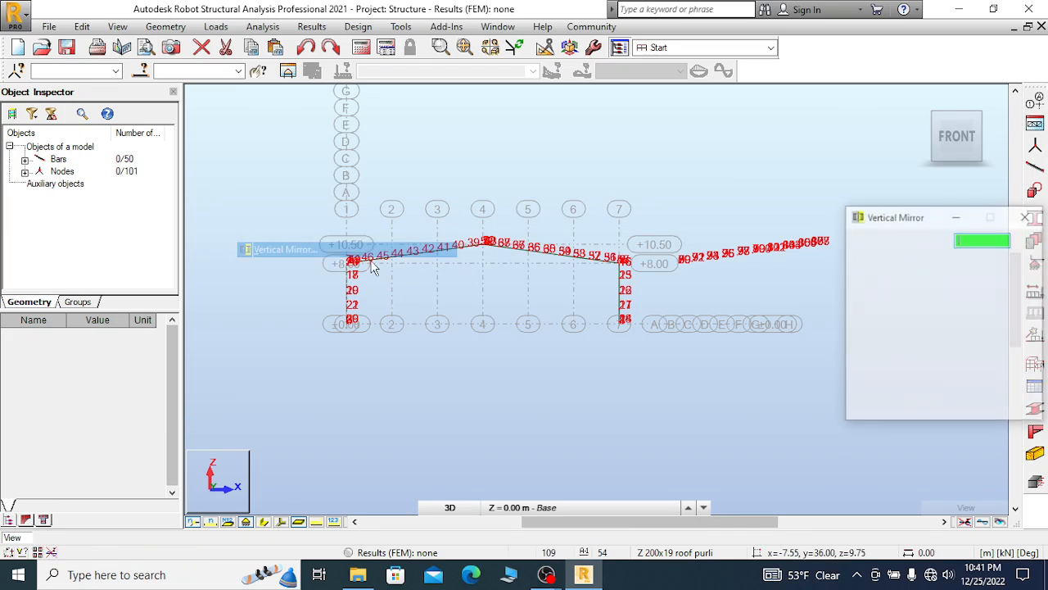
scroll(475, 277, "up", 3)
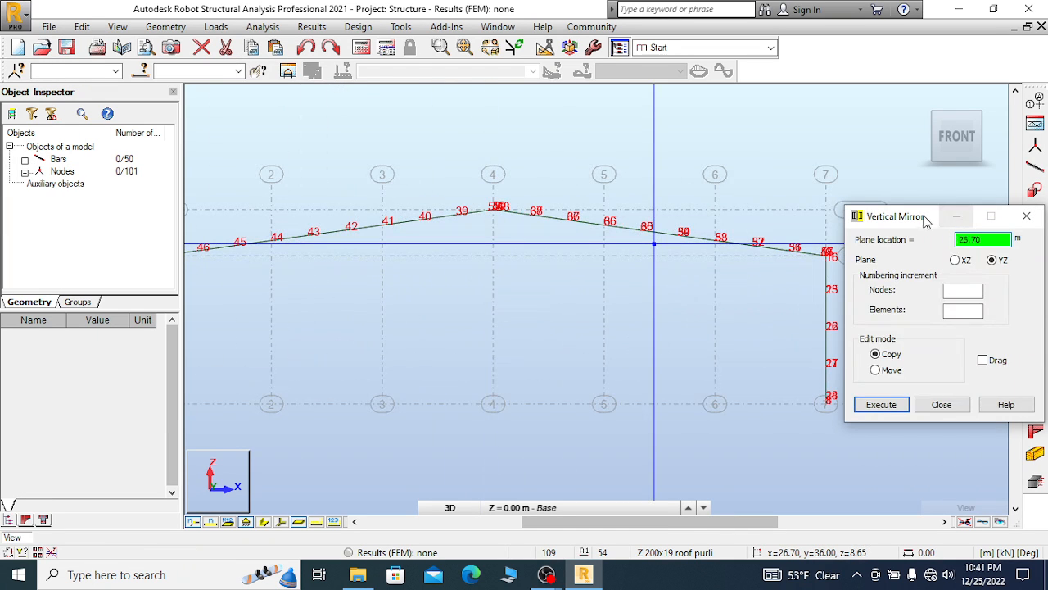
left_click_drag(924, 216, 891, 108)
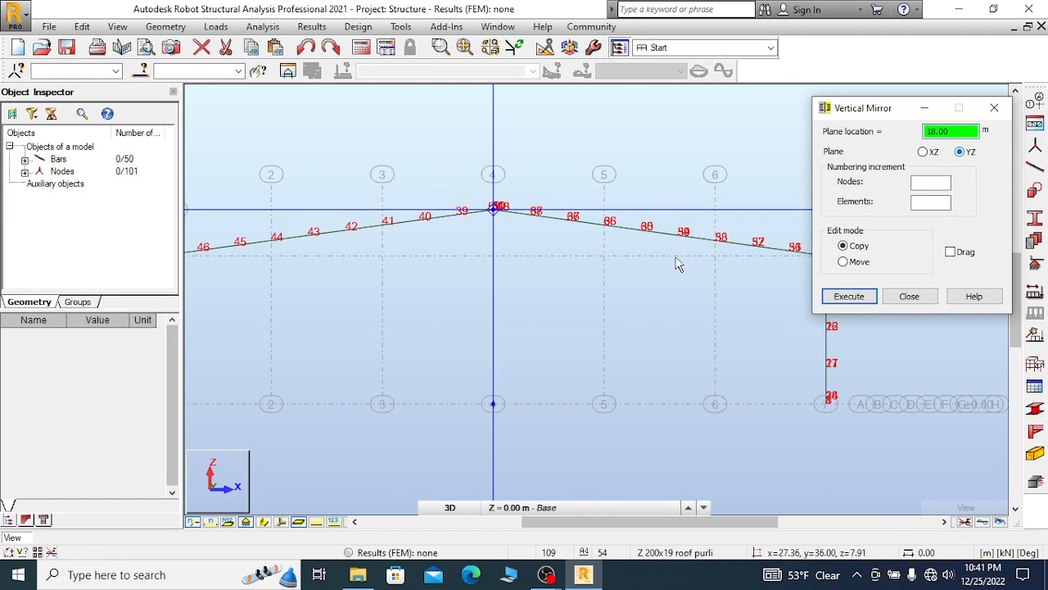
left_click(382, 404)
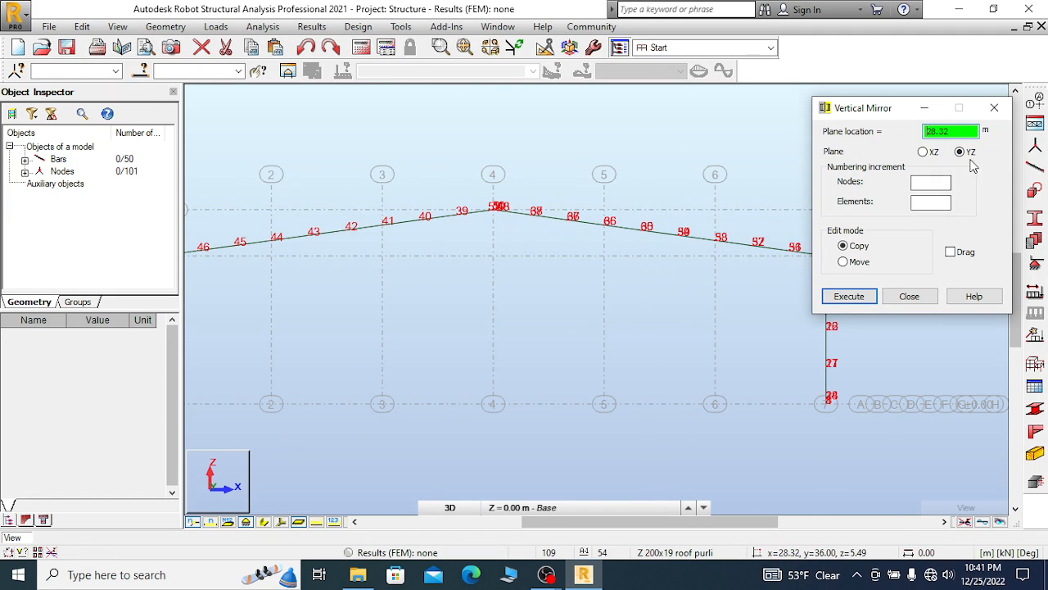
scroll(504, 212, "up", 3)
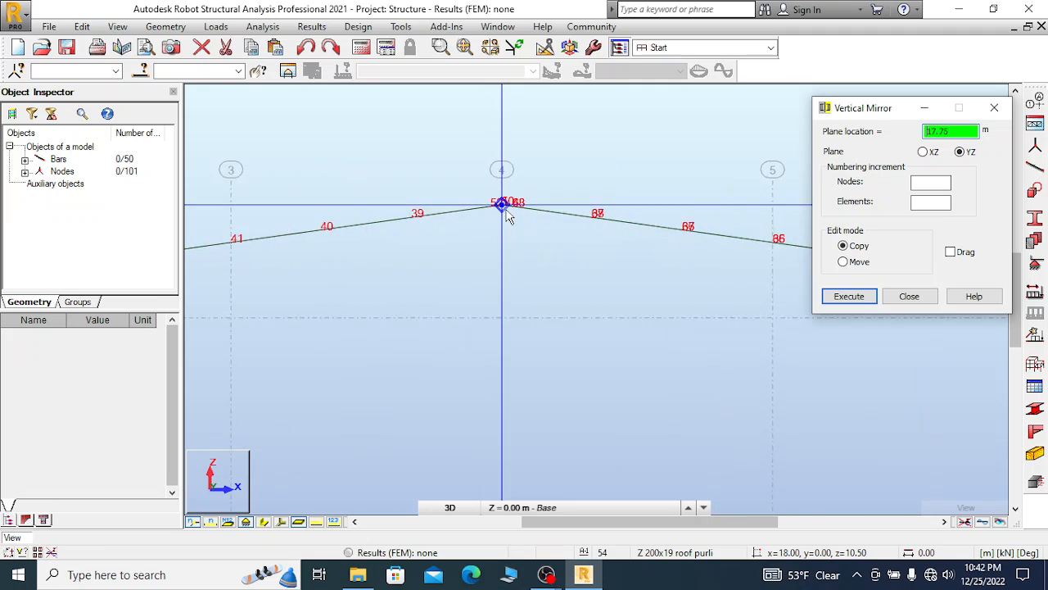
scroll(446, 215, "up", 4)
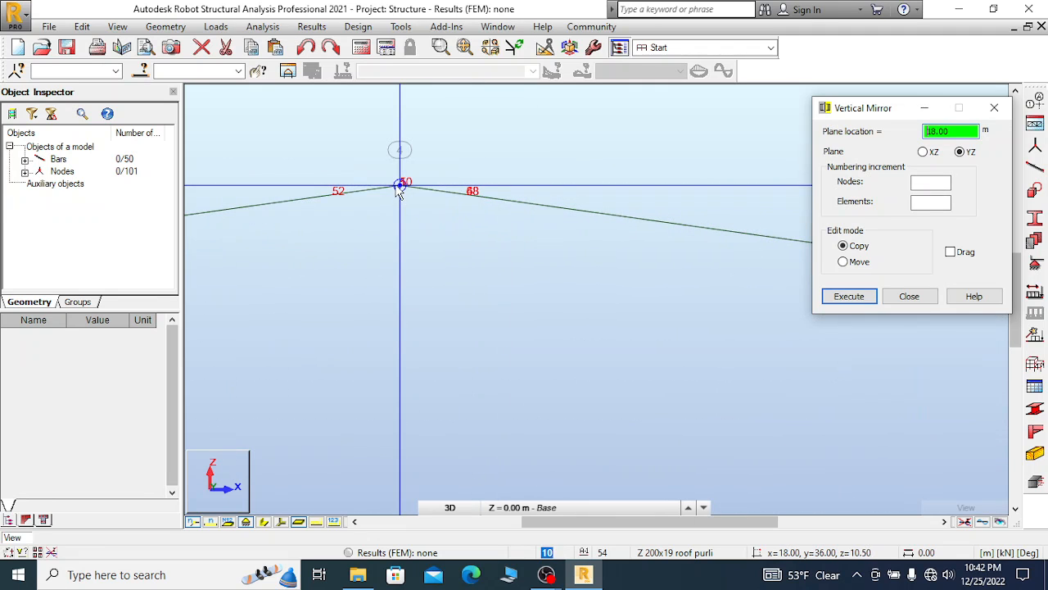
left_click(399, 189)
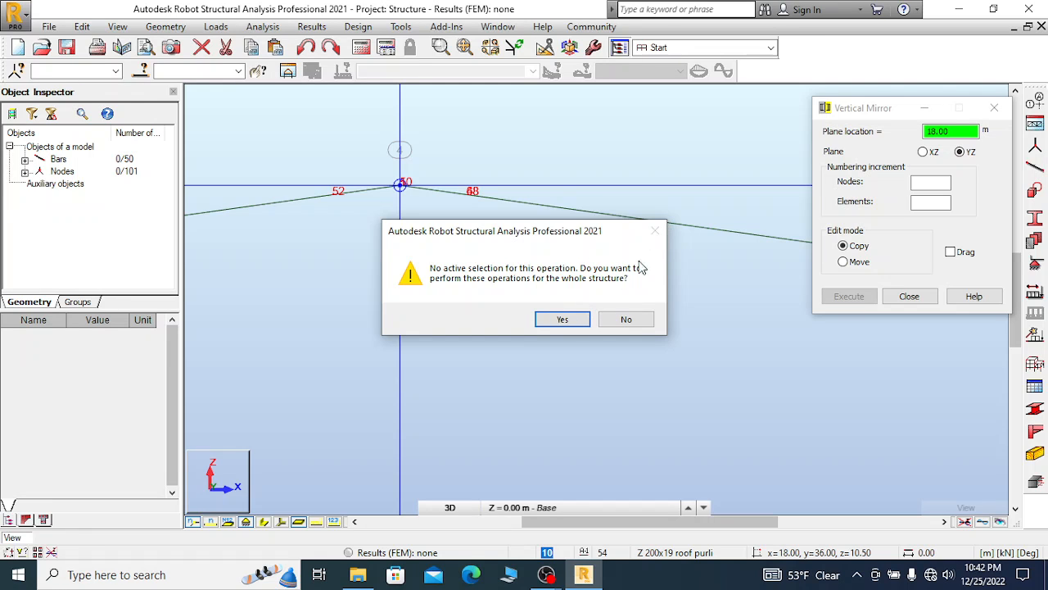
left_click(627, 319)
left_click(591, 185)
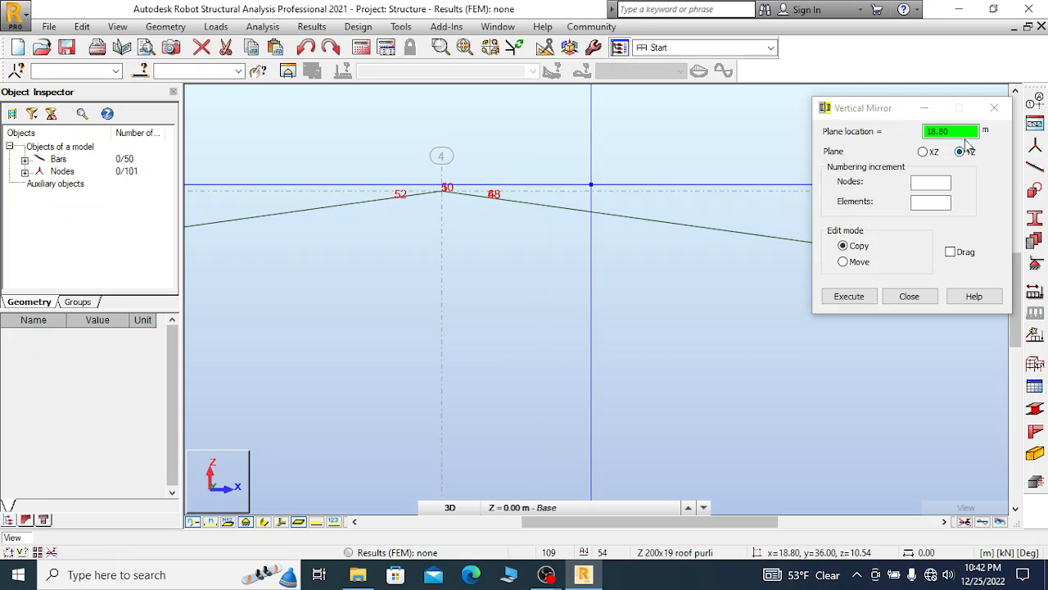
left_click_drag(883, 109, 914, 231)
left_click(923, 107)
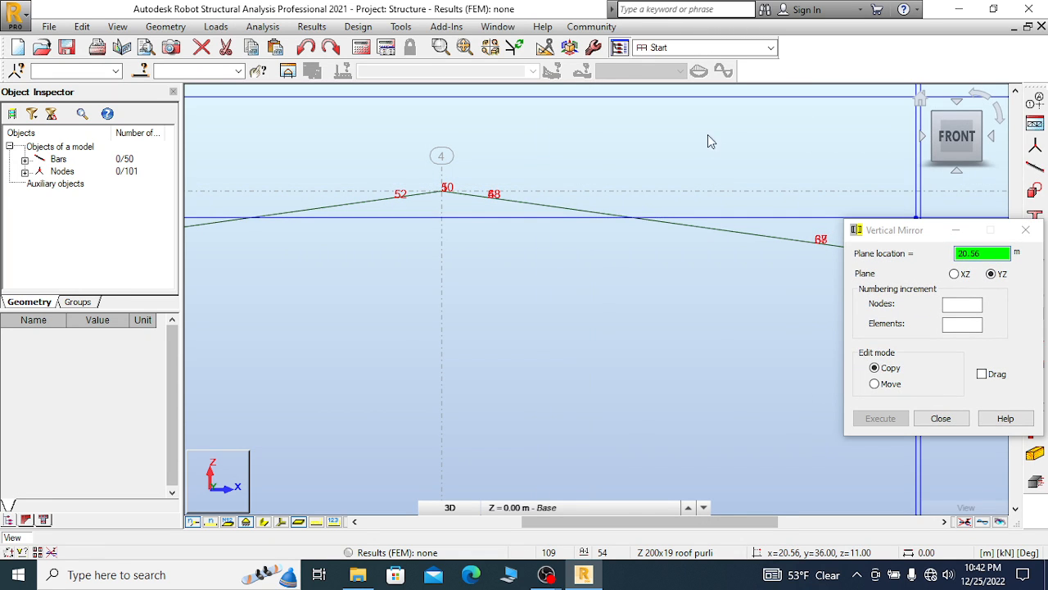
left_click(637, 320)
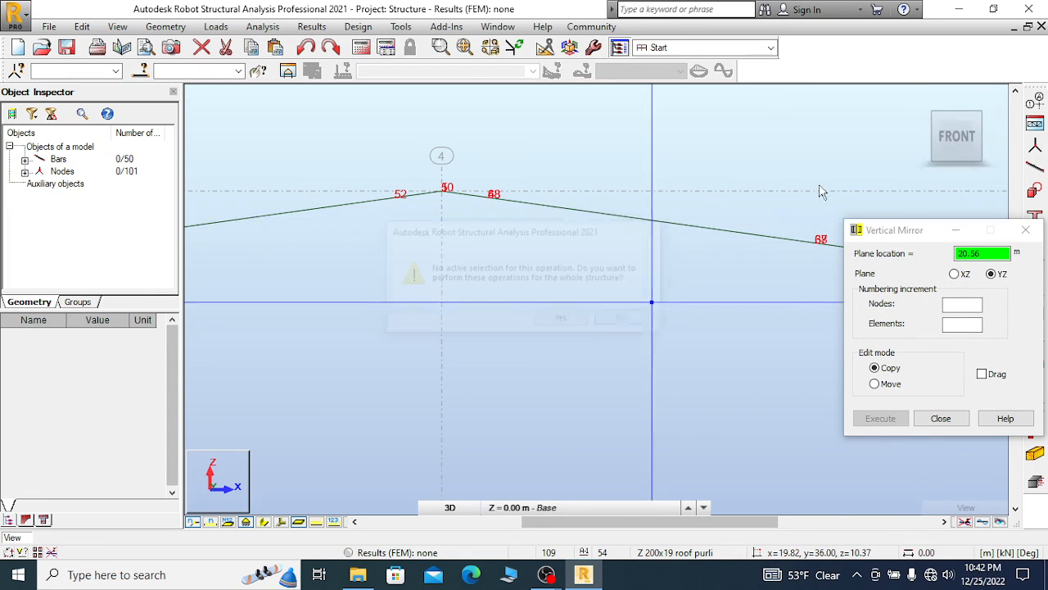
left_click(1026, 231)
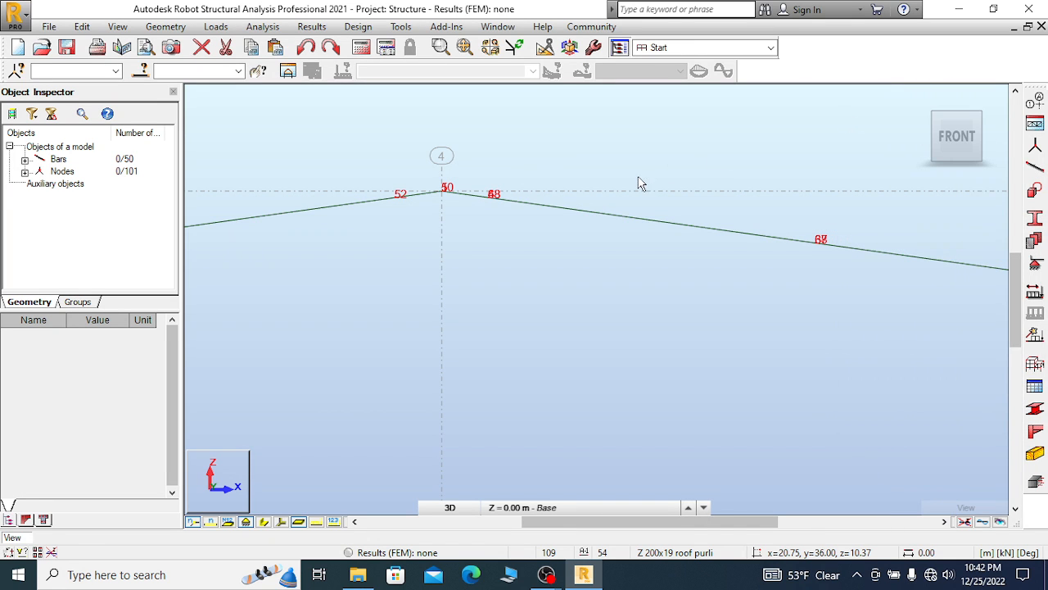
Restore the home 3D view and hide the bar and node numbers of the frame
left_click(920, 100)
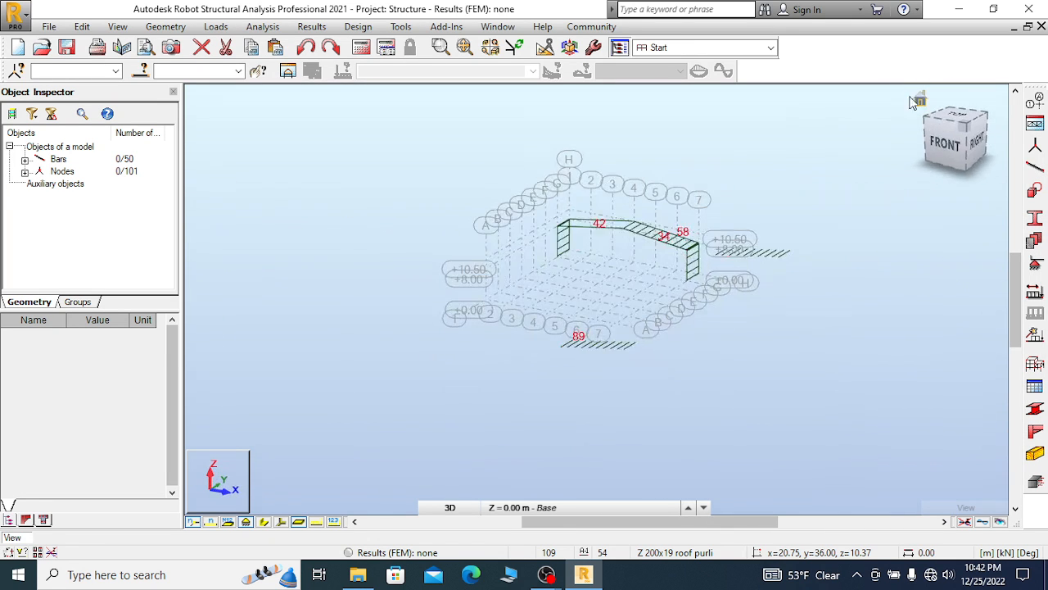
scroll(648, 241, "up", 5)
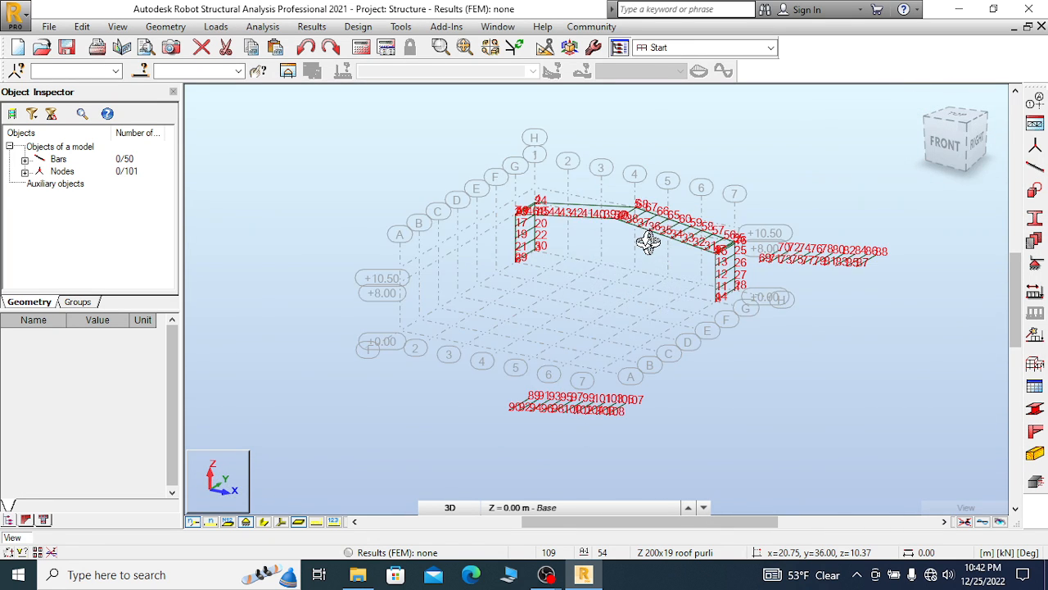
left_click(281, 521)
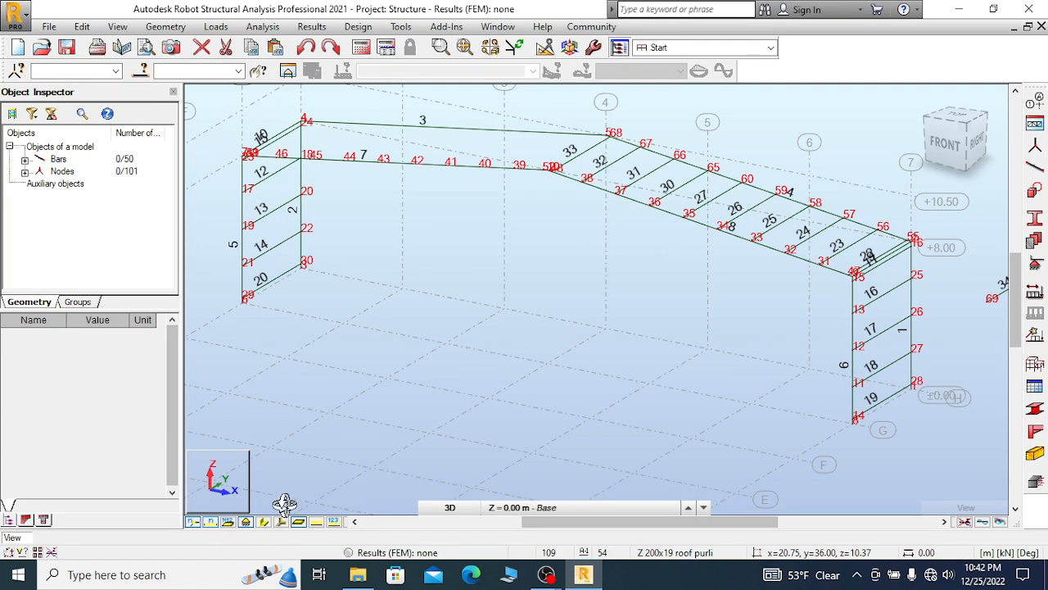
middle_click_drag(607, 305, 709, 262, "shift")
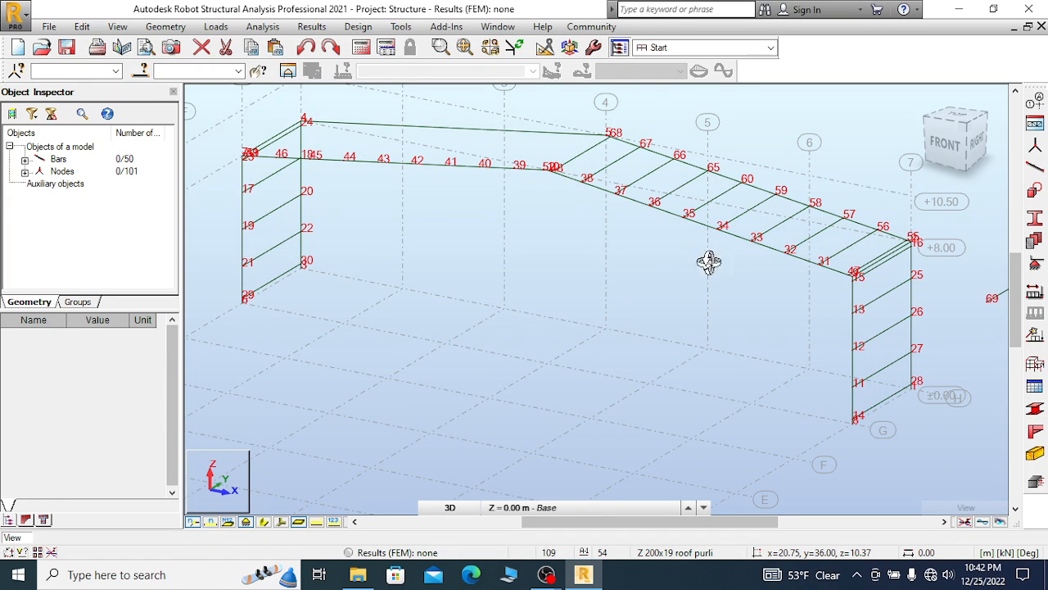
left_click(196, 522)
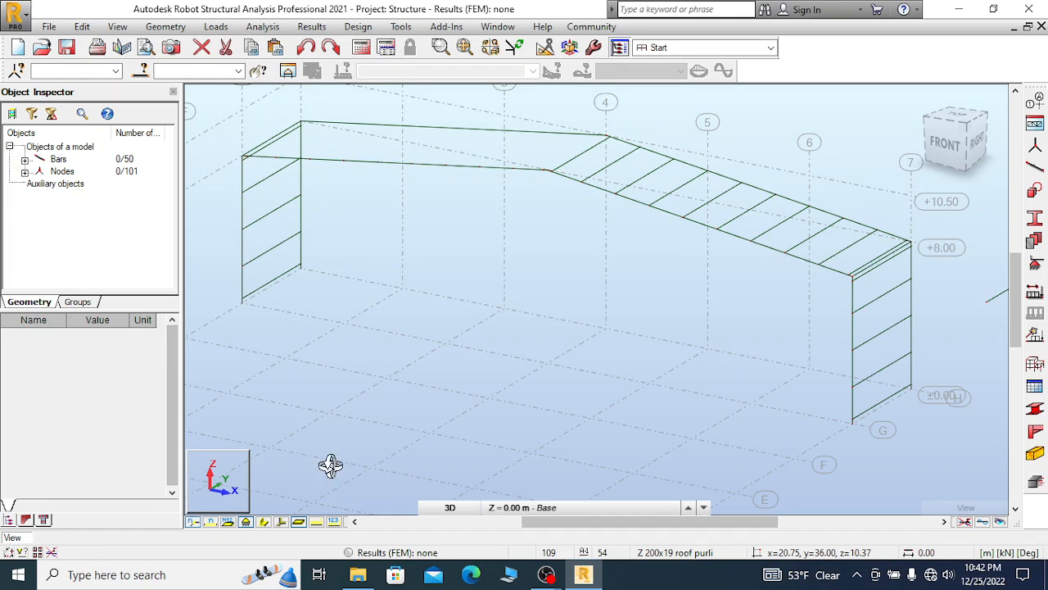
Select all bars with the same cross-section as the Z 200x19 roof purlin beside the ridge
scroll(770, 222, "up", 3)
right_click(733, 186)
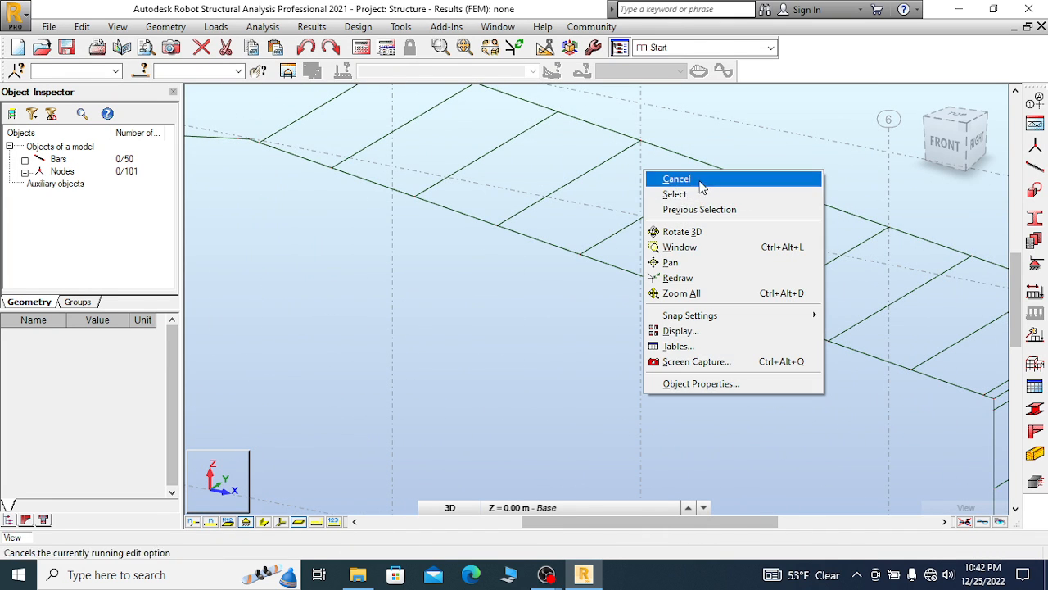
left_click(704, 175)
scroll(622, 156, "down", 2)
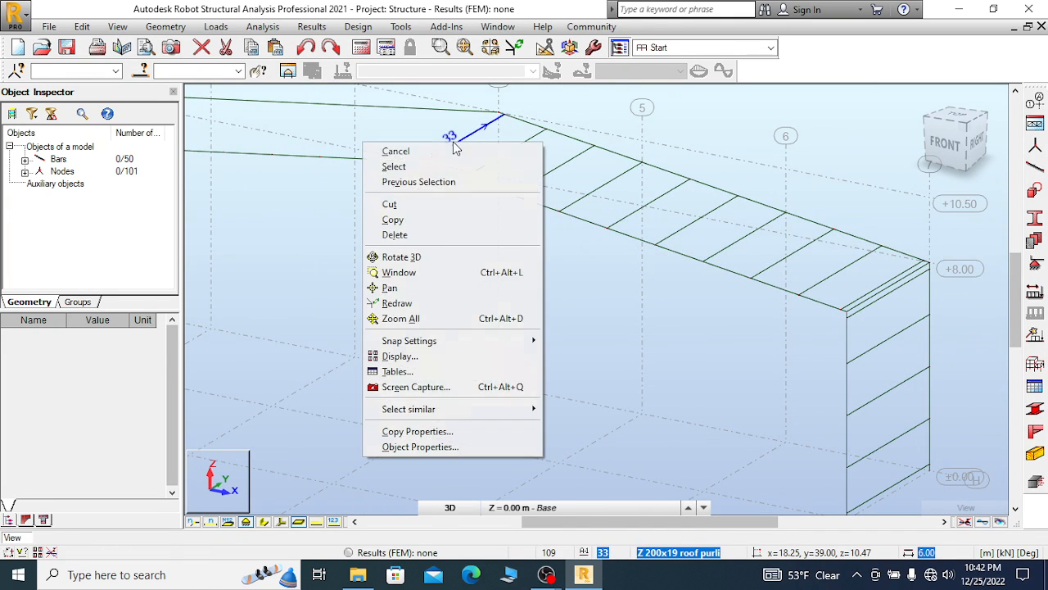
right_click(455, 148)
mouse_move(464, 410)
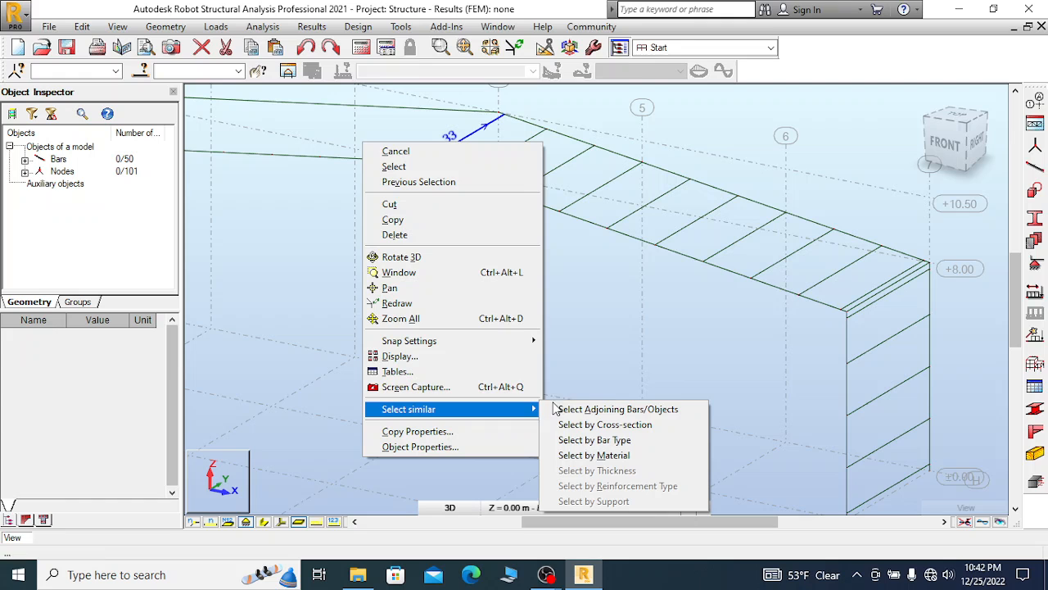
left_click(626, 426)
scroll(659, 208, "down", 4)
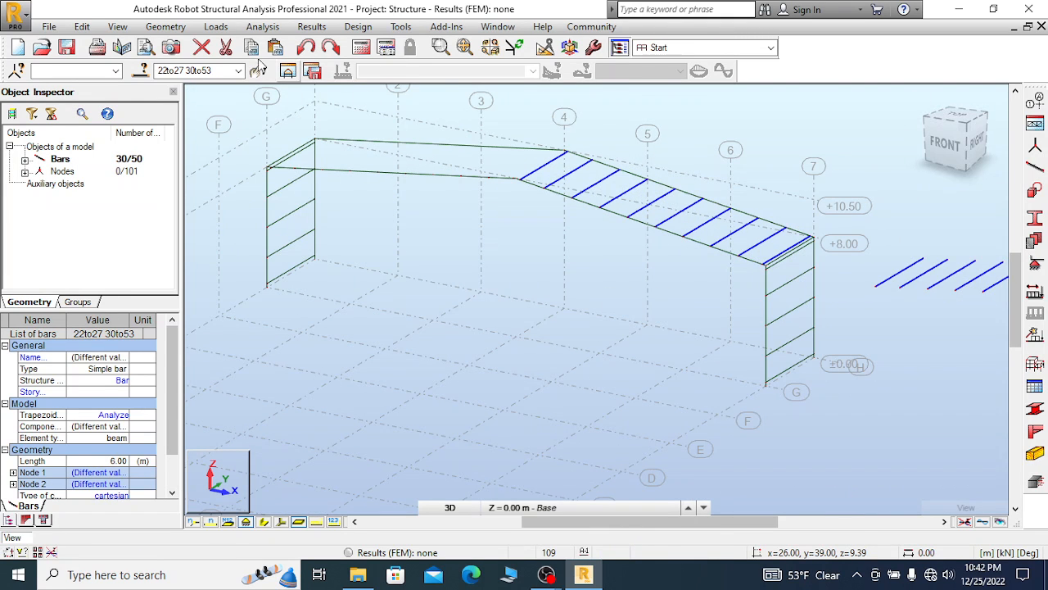
Mirror the selected purlins in Copy mode about the YZ plane at 18.00 m through the ridge, and close the Vertical Mirror dialog
left_click(82, 27)
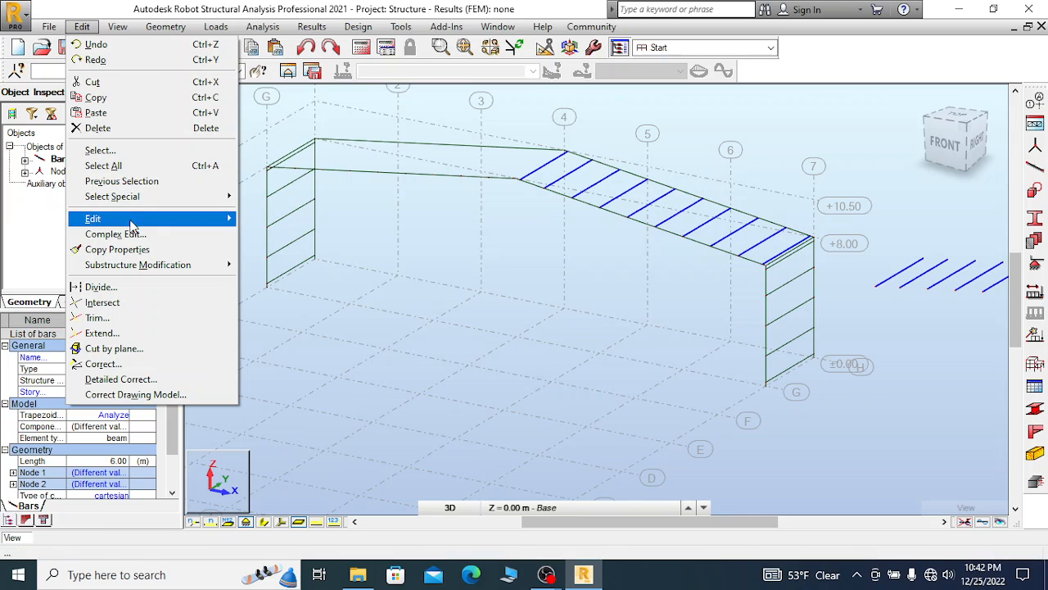
mouse_move(213, 219)
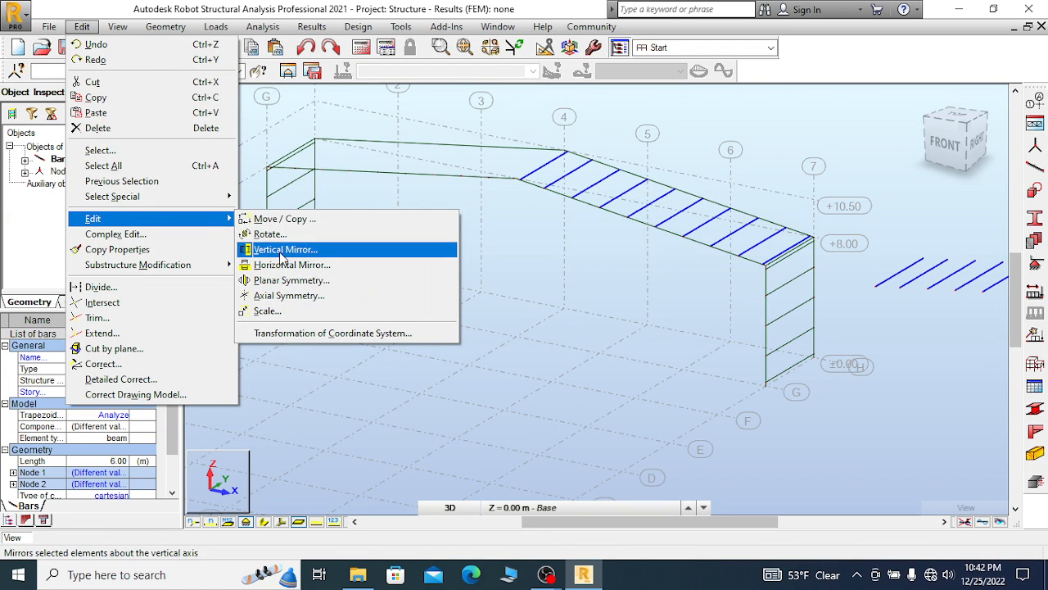
left_click(283, 250)
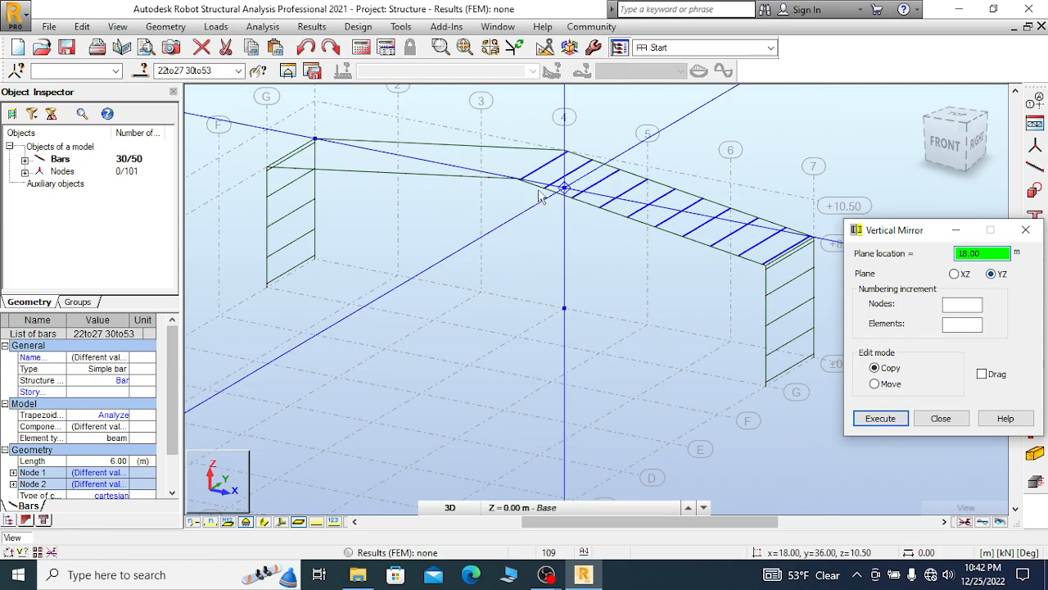
scroll(528, 179, "up", 4)
scroll(520, 173, "up", 1)
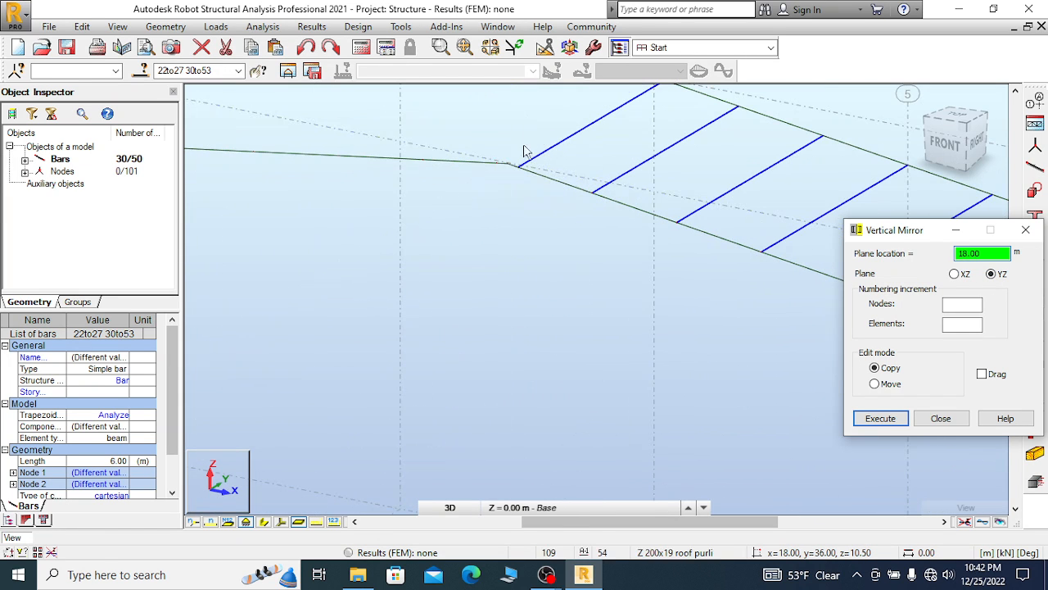
scroll(507, 166, "down", 5)
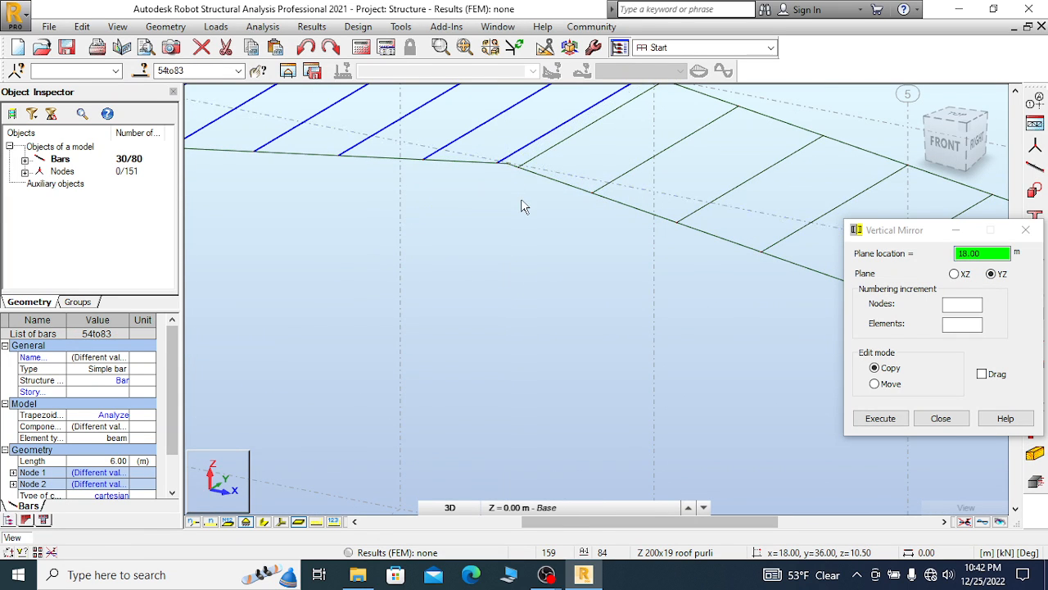
scroll(444, 194, "up", 1)
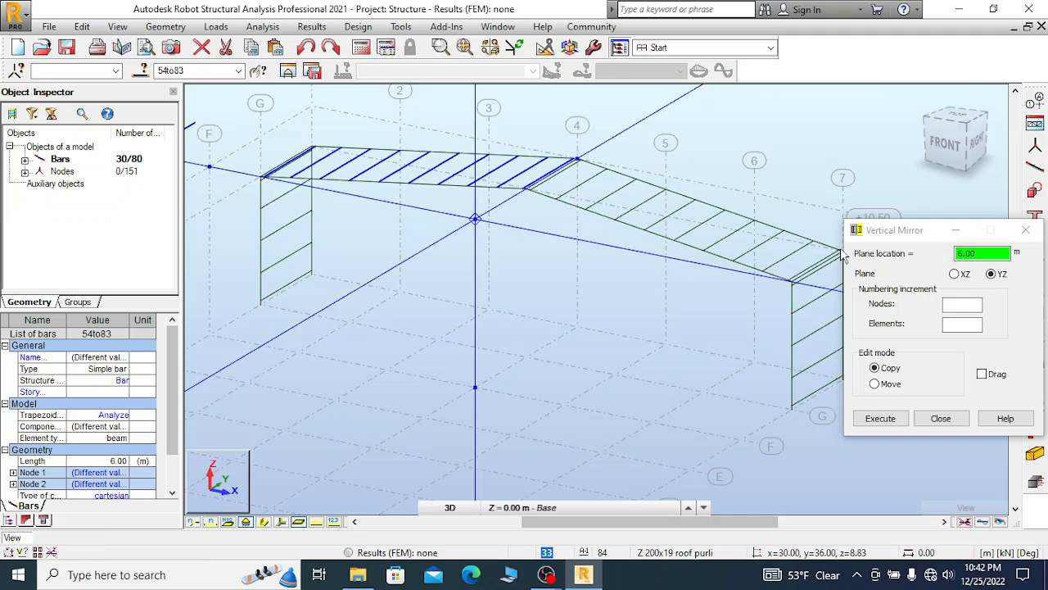
left_click(1026, 230)
Clear the selection and delete the two stray groups of mirrored purlins lying outside the grid beyond axis 1
scroll(455, 184, "down", 2)
scroll(720, 291, "up", 4)
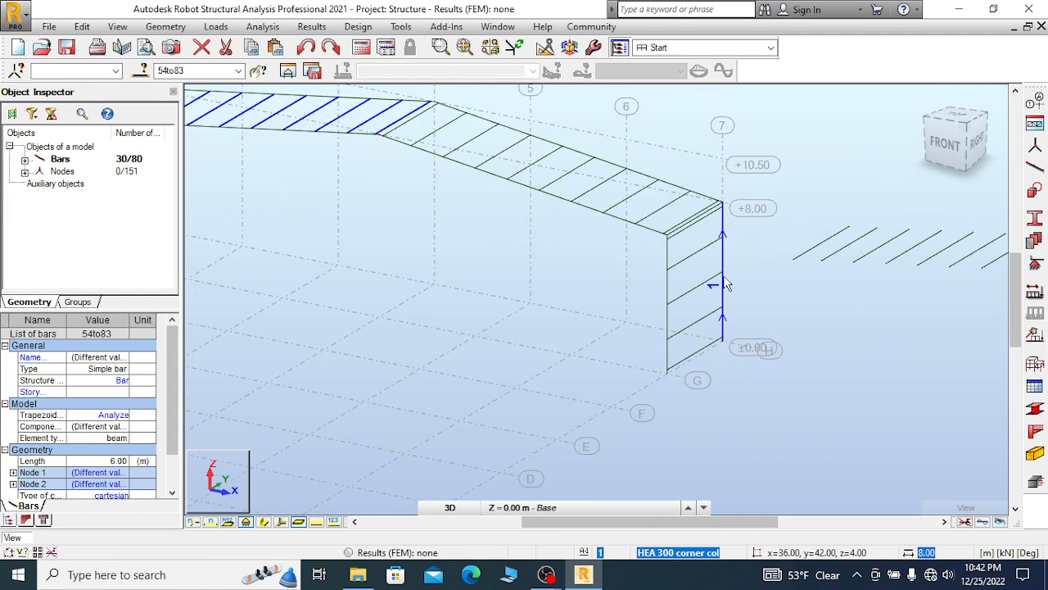
scroll(577, 218, "down", 2)
scroll(581, 226, "down", 3)
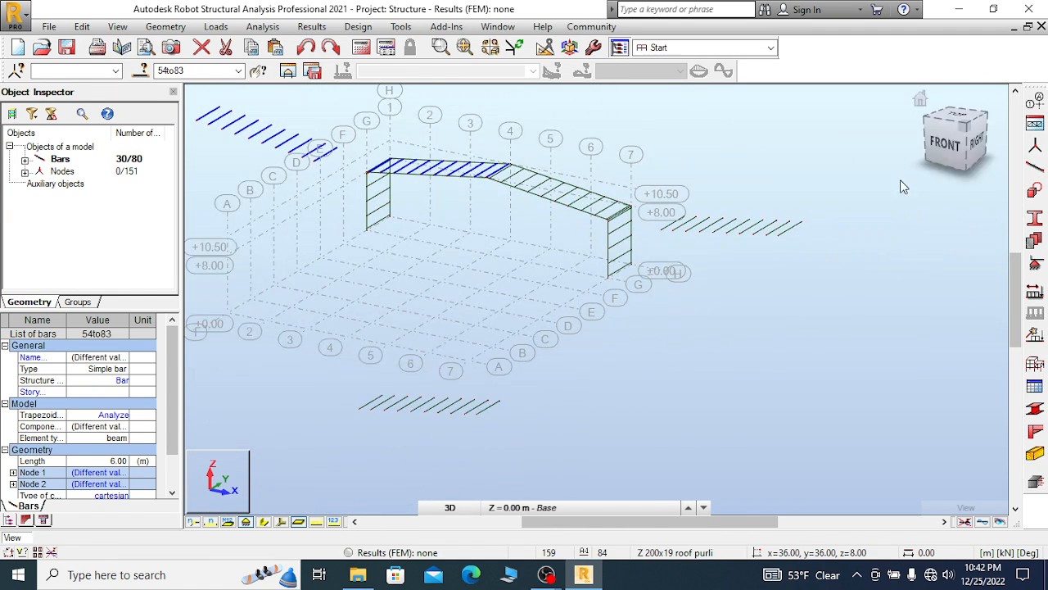
scroll(868, 234, "down", 2)
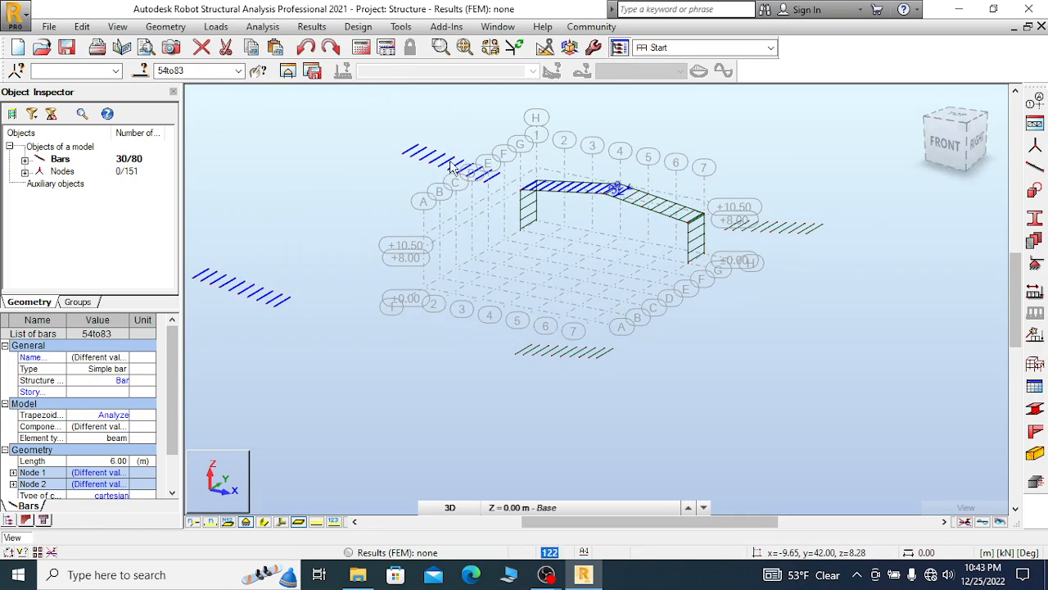
scroll(508, 190, "down", 2)
right_click(338, 136)
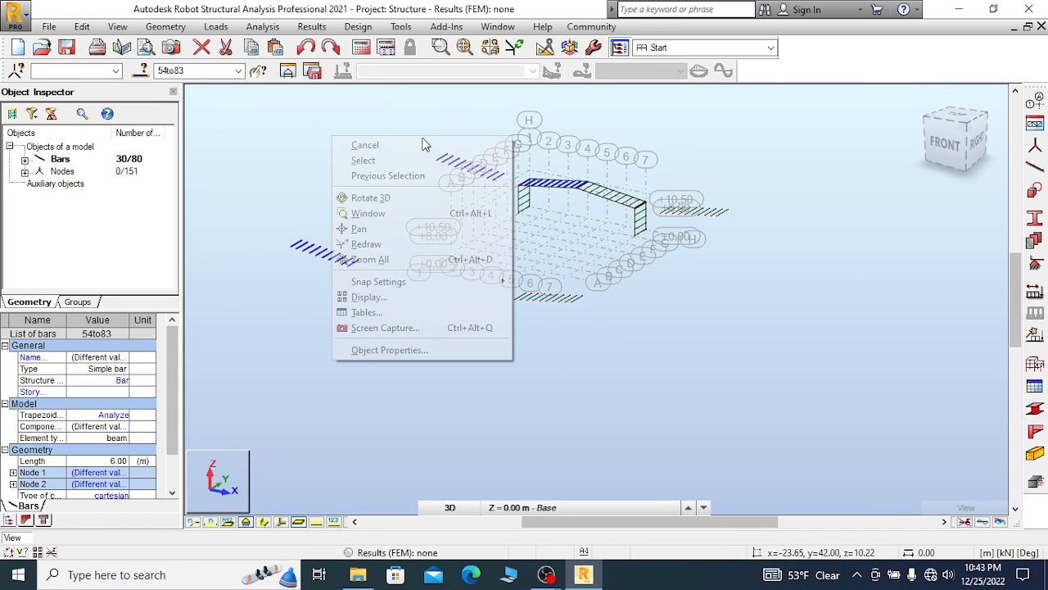
left_click(360, 142)
left_click_drag(347, 315, 396, 338)
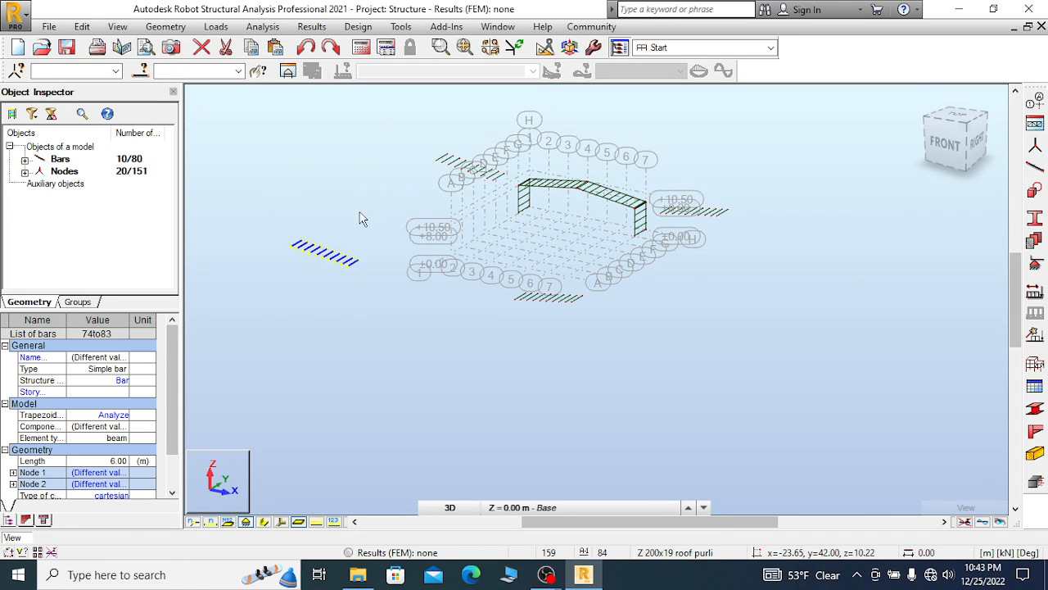
left_click(203, 49)
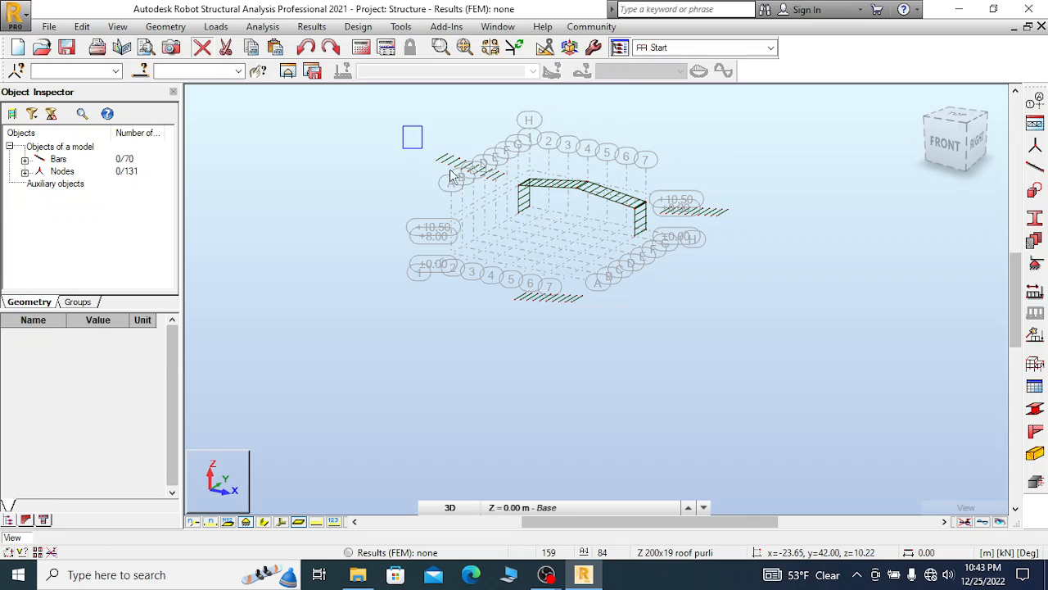
left_click_drag(509, 199, 509, 199)
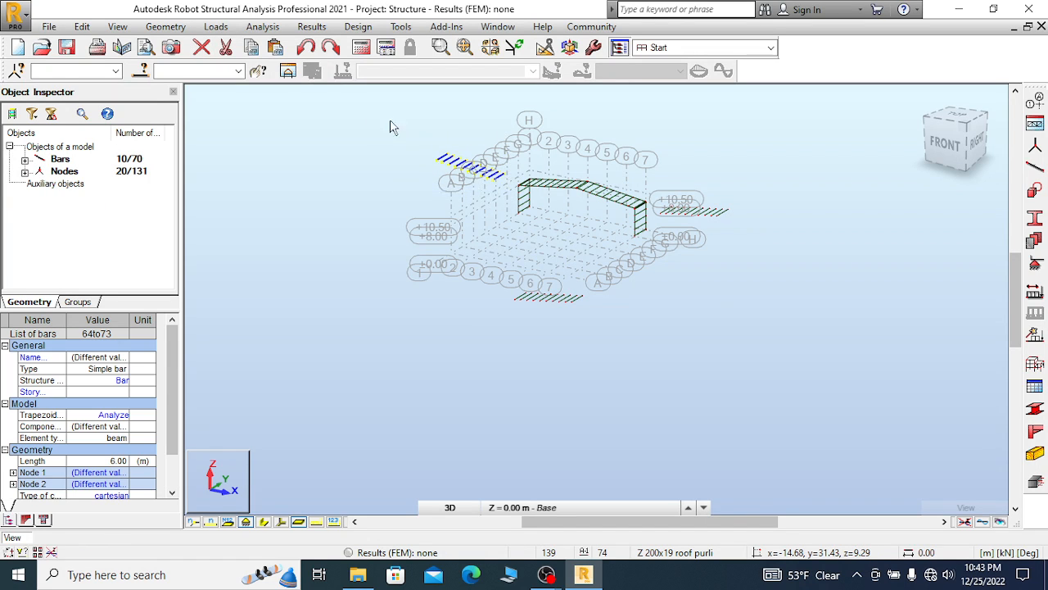
left_click(201, 47)
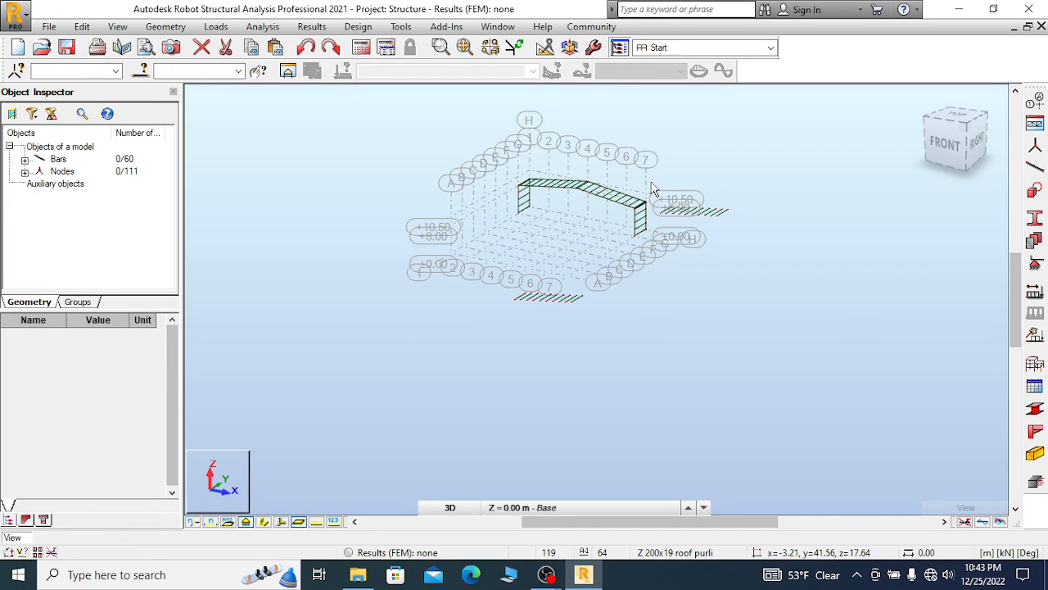
Delete the two remaining stray purlin groups outside the grid, beside axis 7 and in front of axis A
left_click_drag(750, 251, 750, 251)
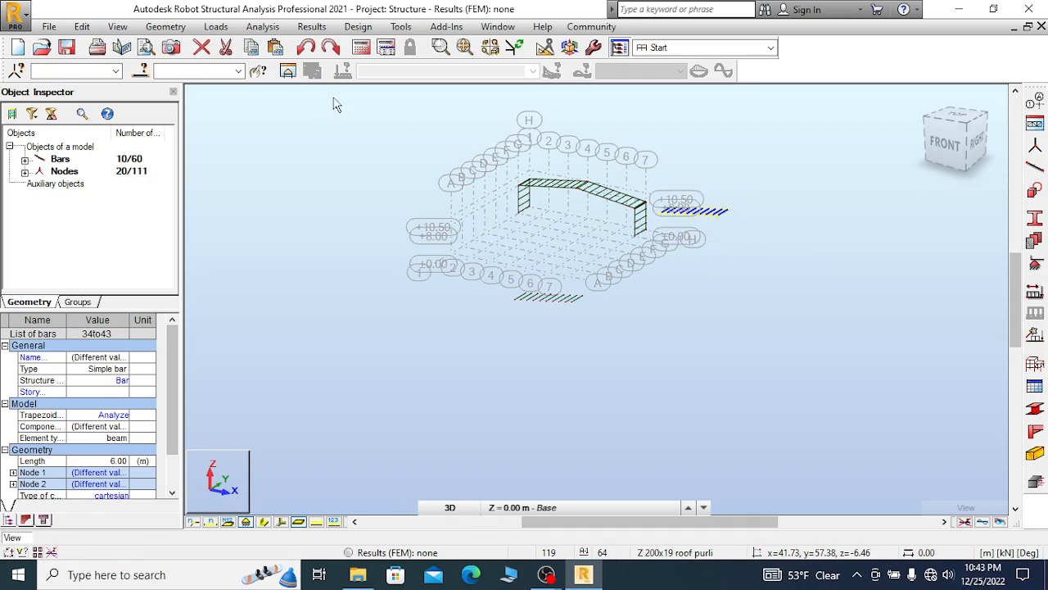
left_click(203, 49)
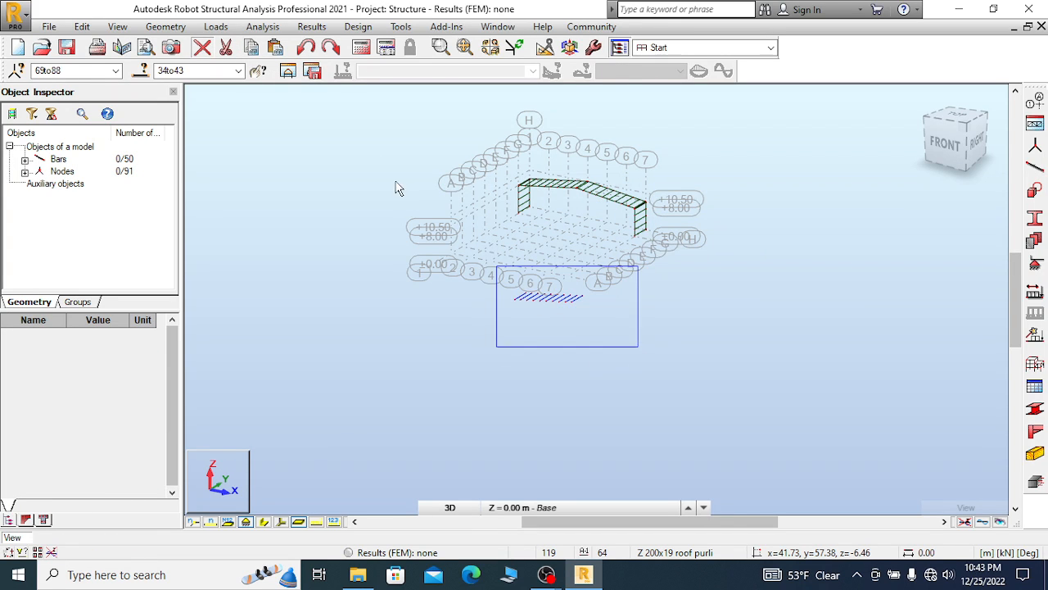
left_click(201, 47)
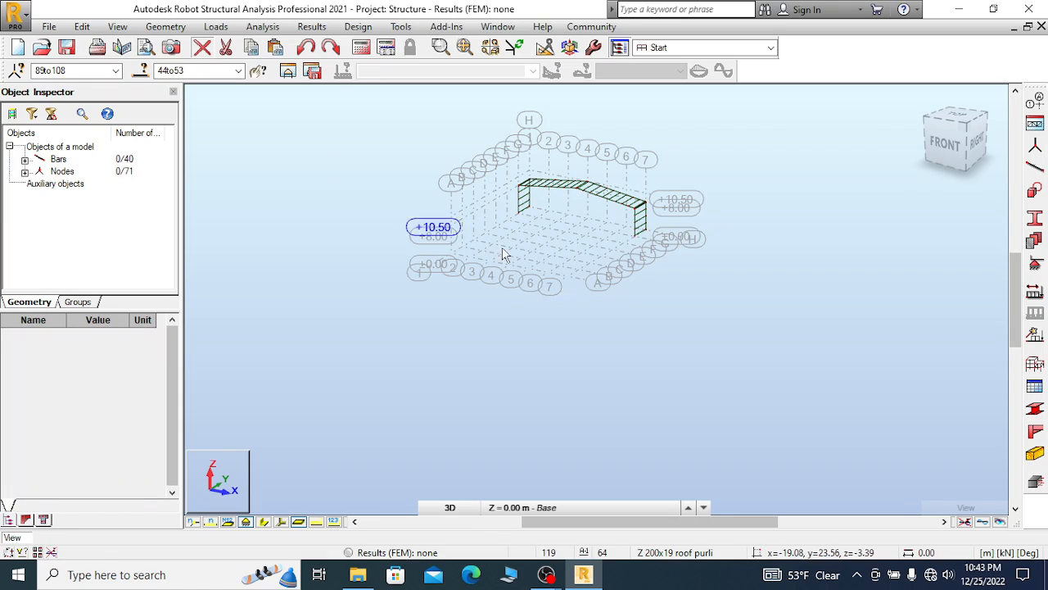
scroll(674, 191, "up", 5)
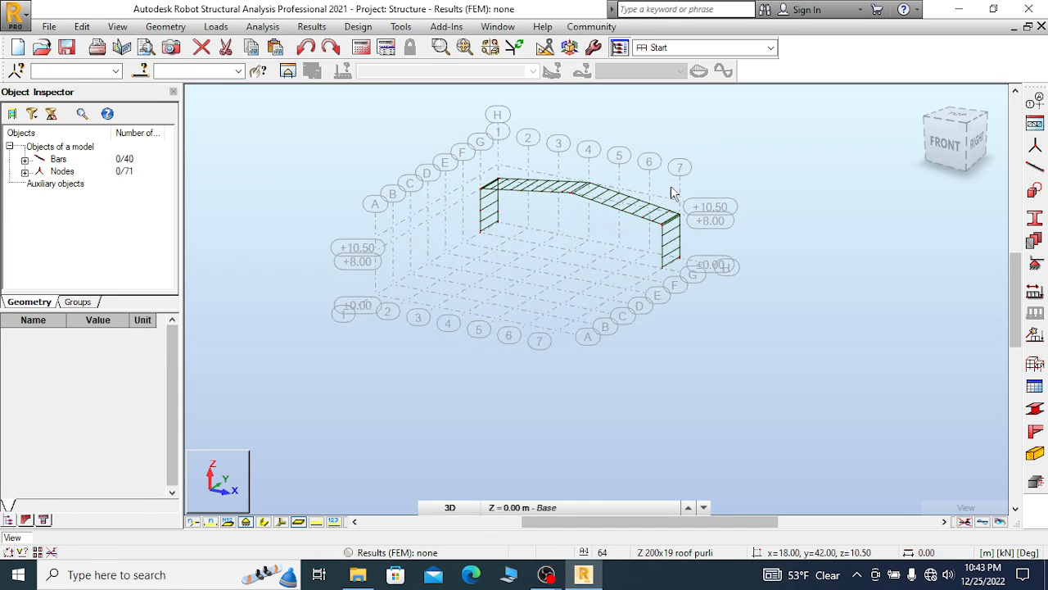
Save the project to the Desktop as a ROBOT (*.rtd) file named "steel roof shade project"
left_click(67, 47)
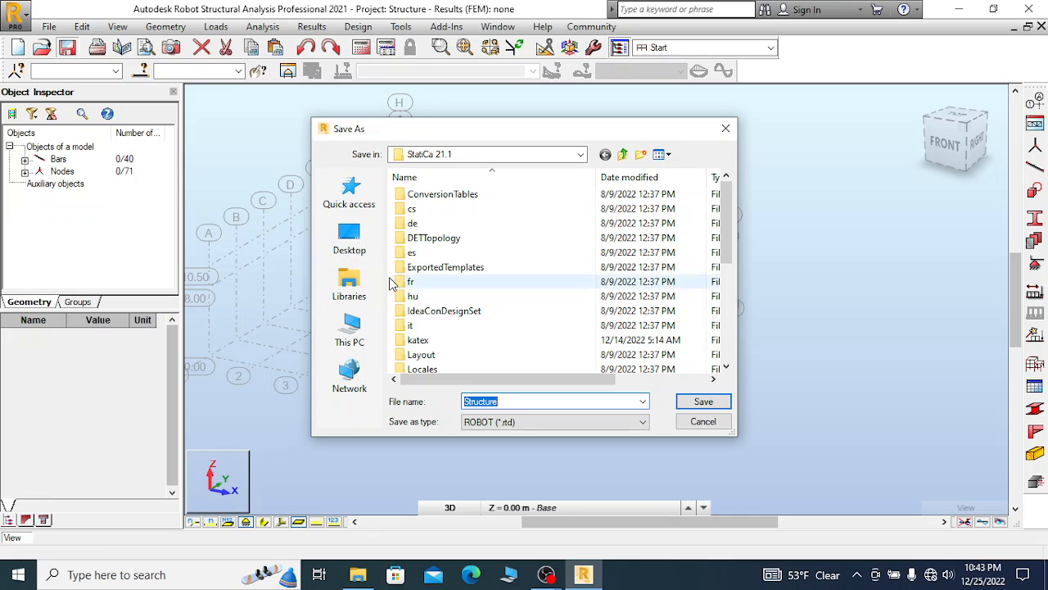
left_click(350, 237)
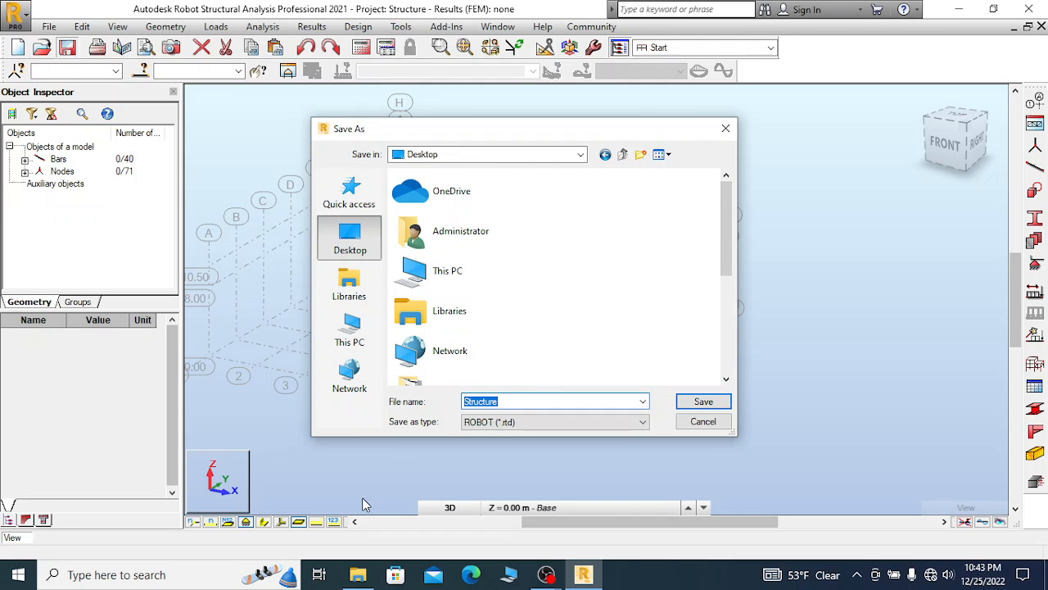
type("steel roof shade  project")
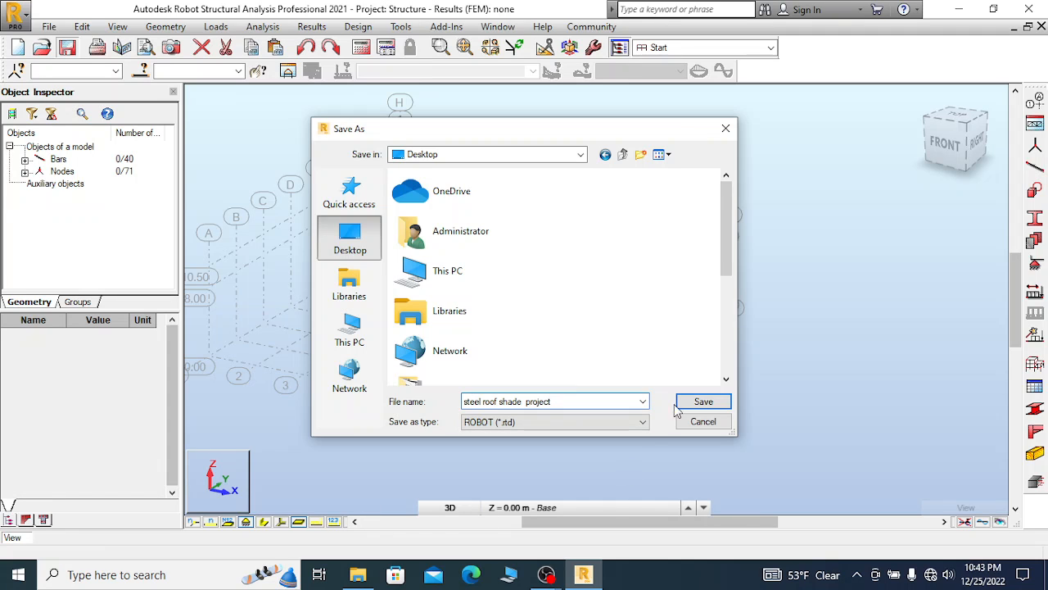
left_click(700, 403)
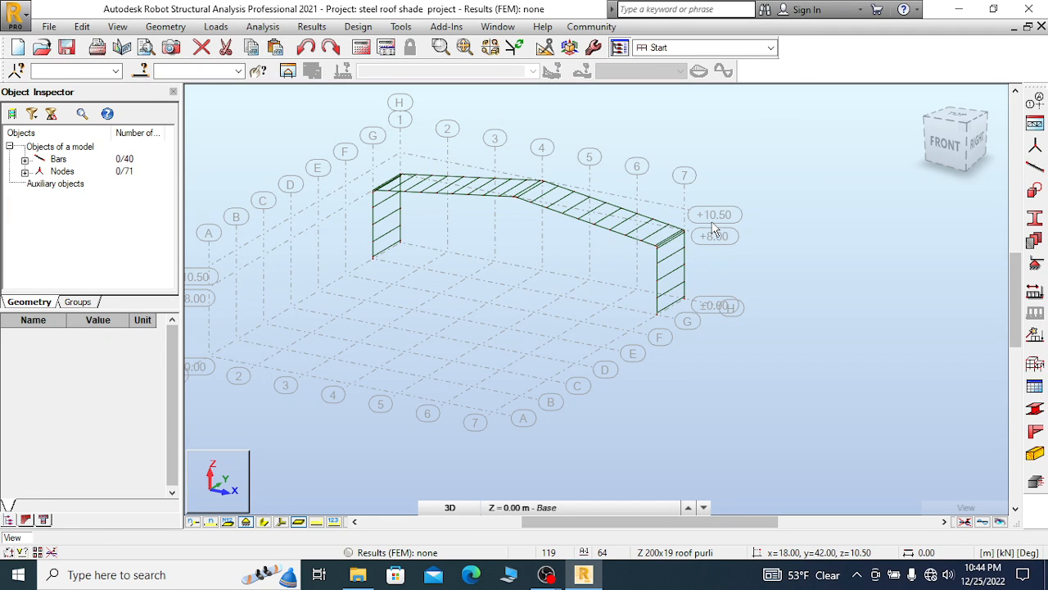
scroll(688, 310, "up", 2)
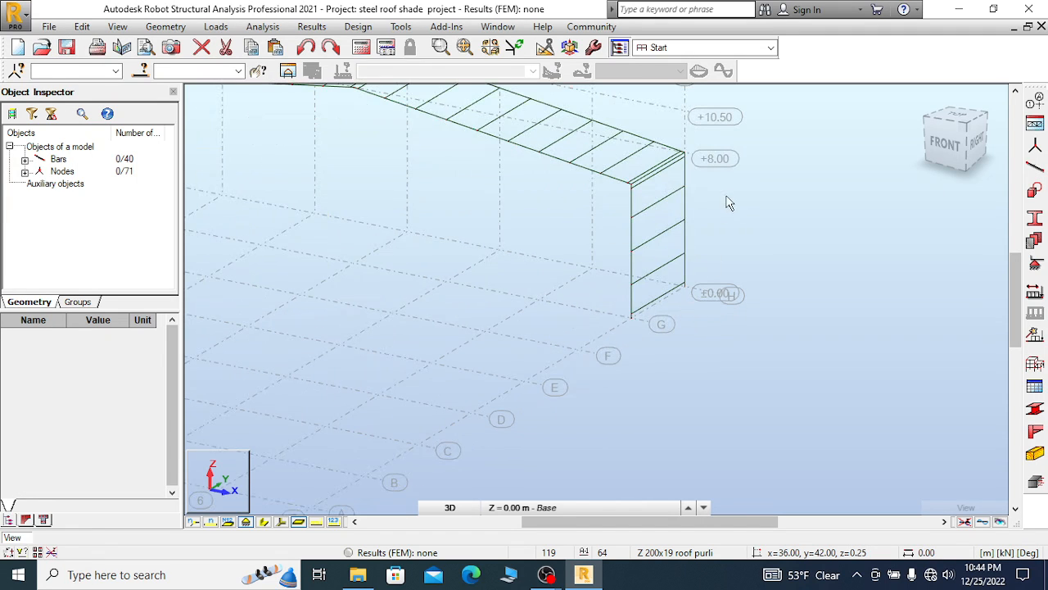
scroll(733, 203, "down", 1)
scroll(722, 266, "up", 3)
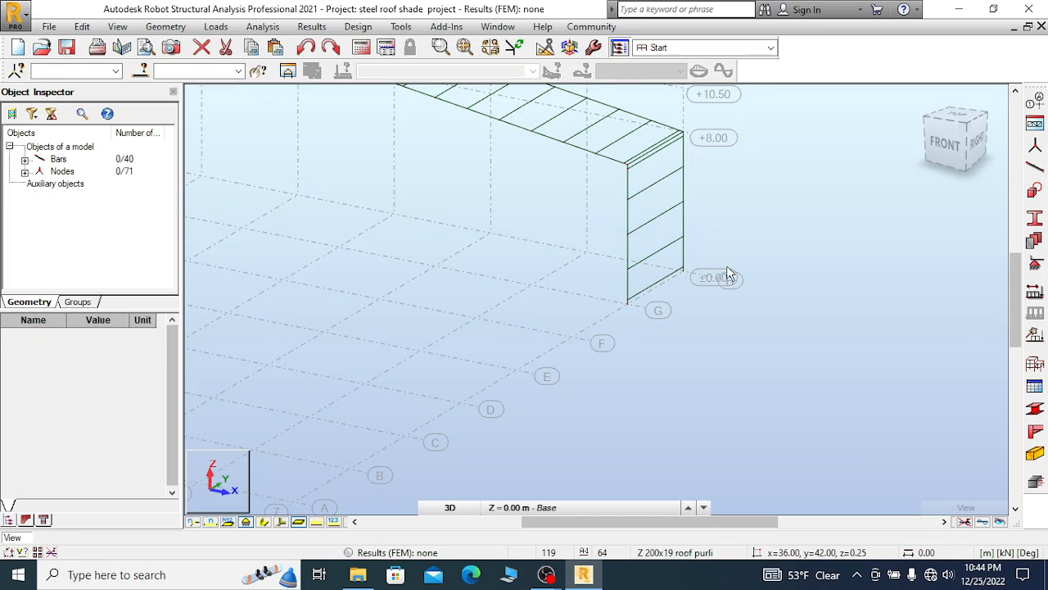
scroll(741, 277, "down", 2)
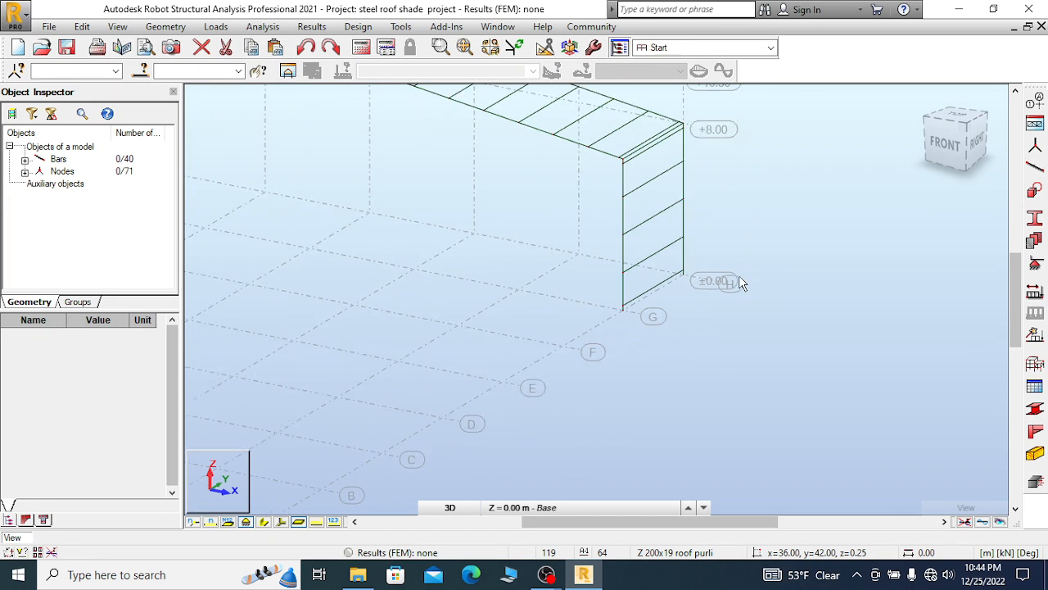
scroll(652, 305, "up", 3)
scroll(633, 326, "up", 2)
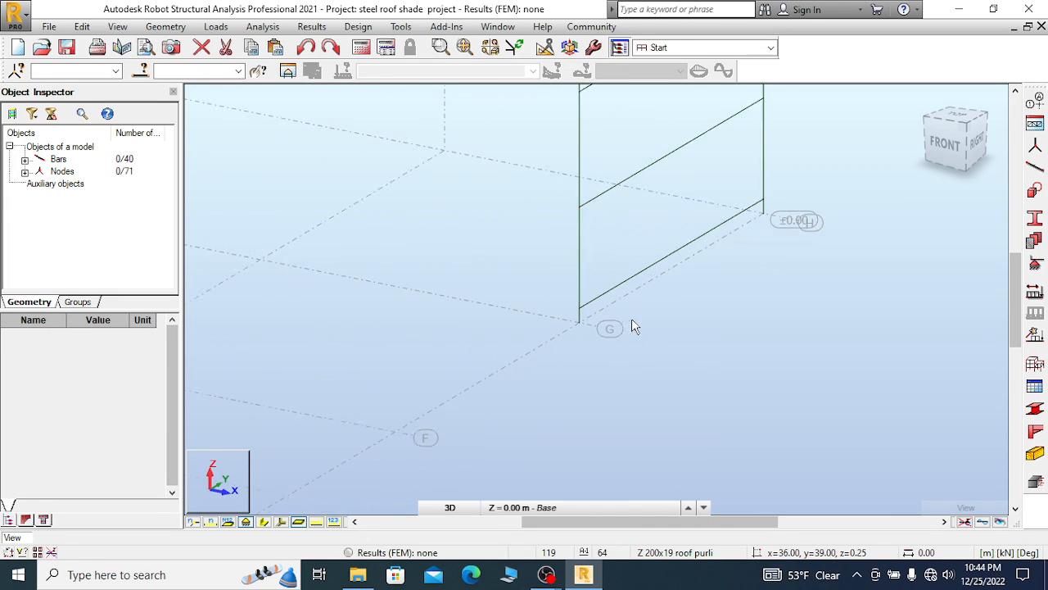
Try to assign Fixed supports to the nodes window-selected along the base of both column lines in the front view
scroll(715, 240, "down", 3)
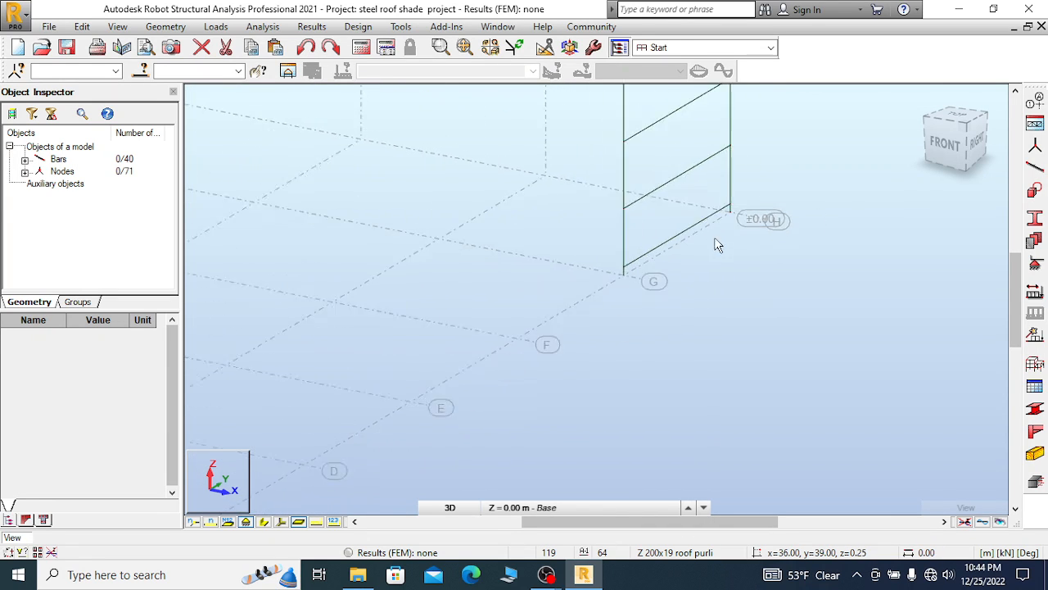
left_click(935, 148)
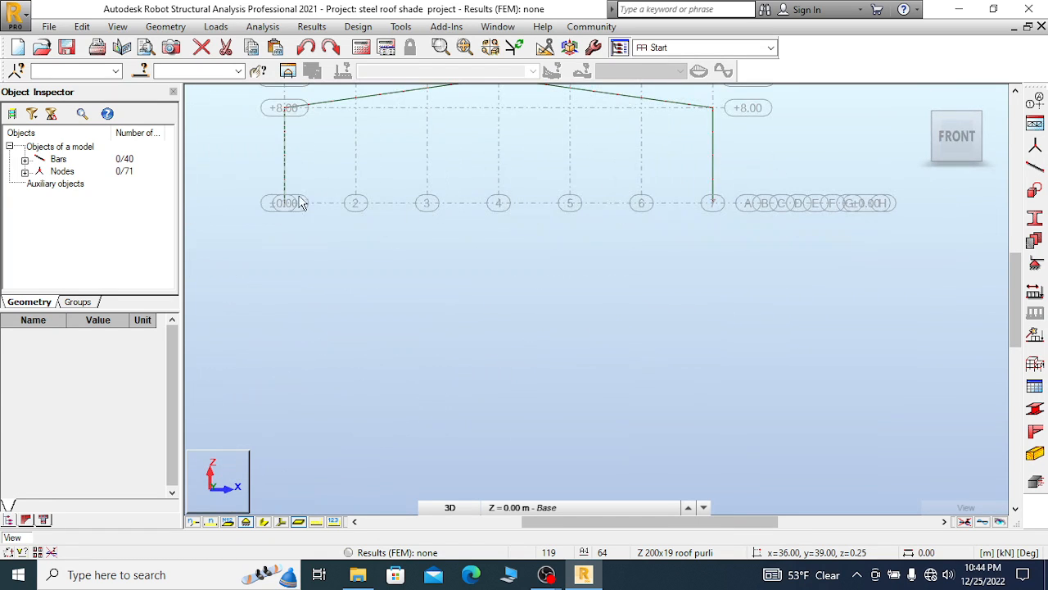
left_click_drag(253, 193, 779, 275)
left_click(1035, 265)
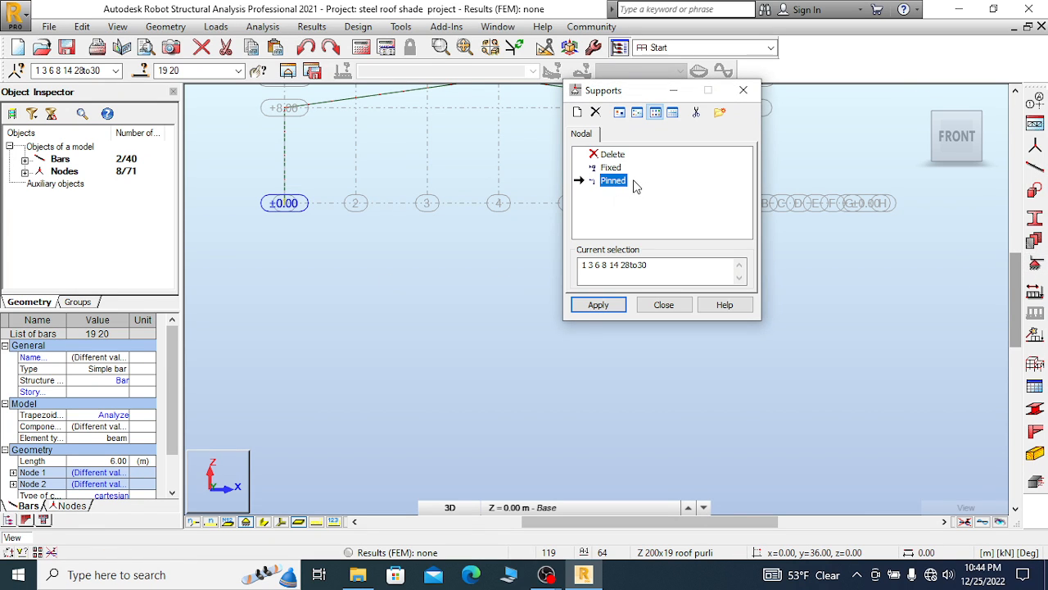
left_click(610, 168)
left_click(620, 305)
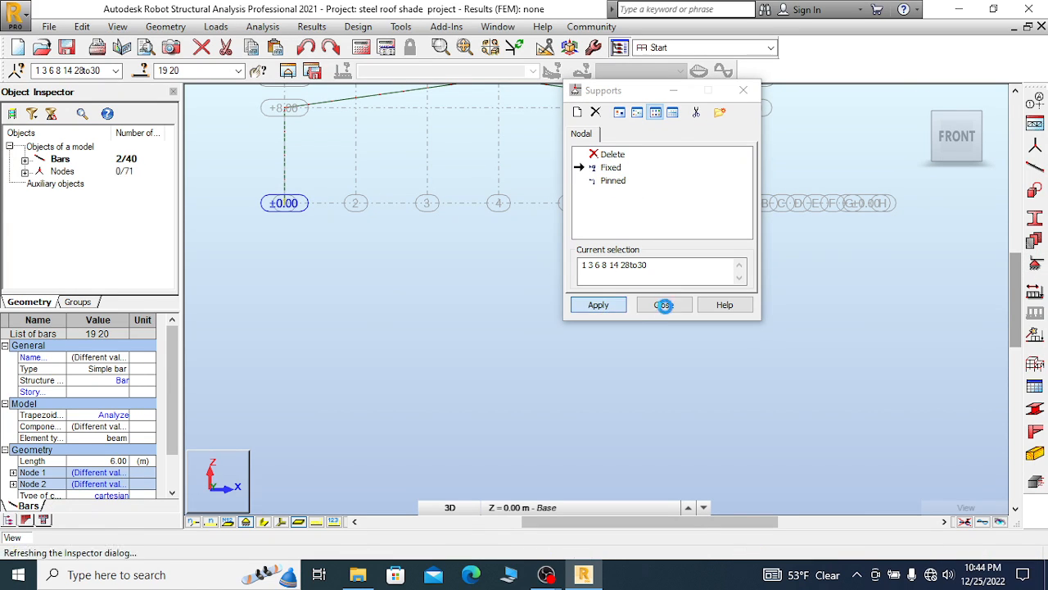
left_click(665, 306)
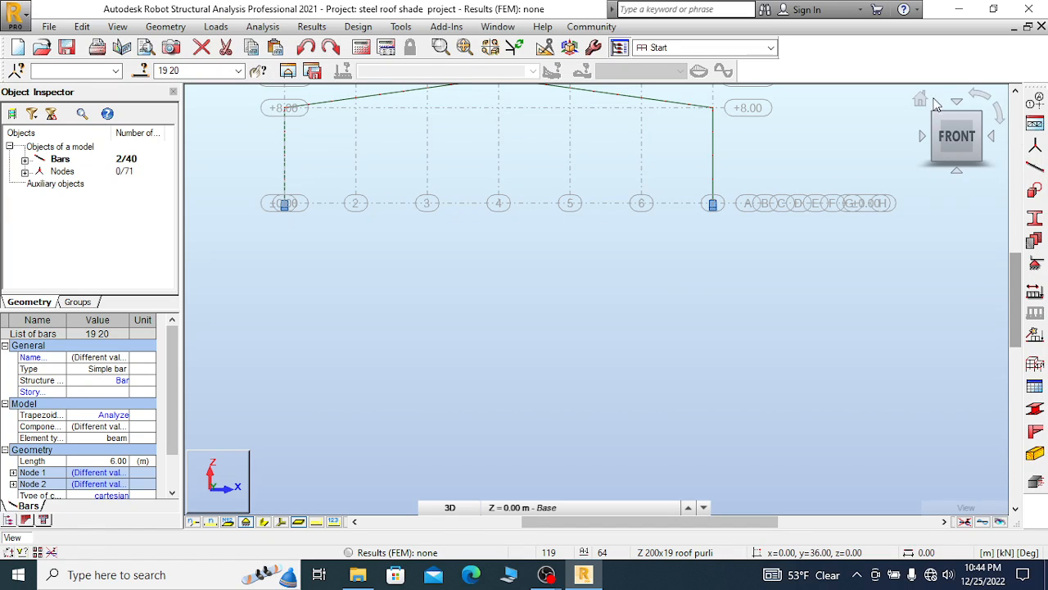
Check the supports at the base in the 3D view and undo the support assignment
left_click(921, 99)
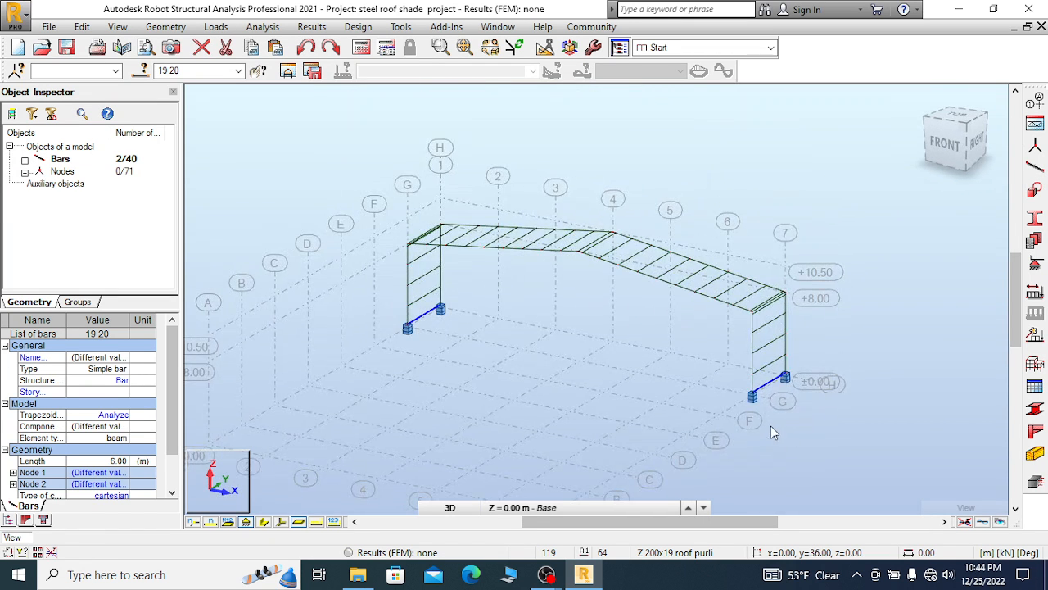
scroll(773, 406, "up", 3)
scroll(803, 354, "up", 2)
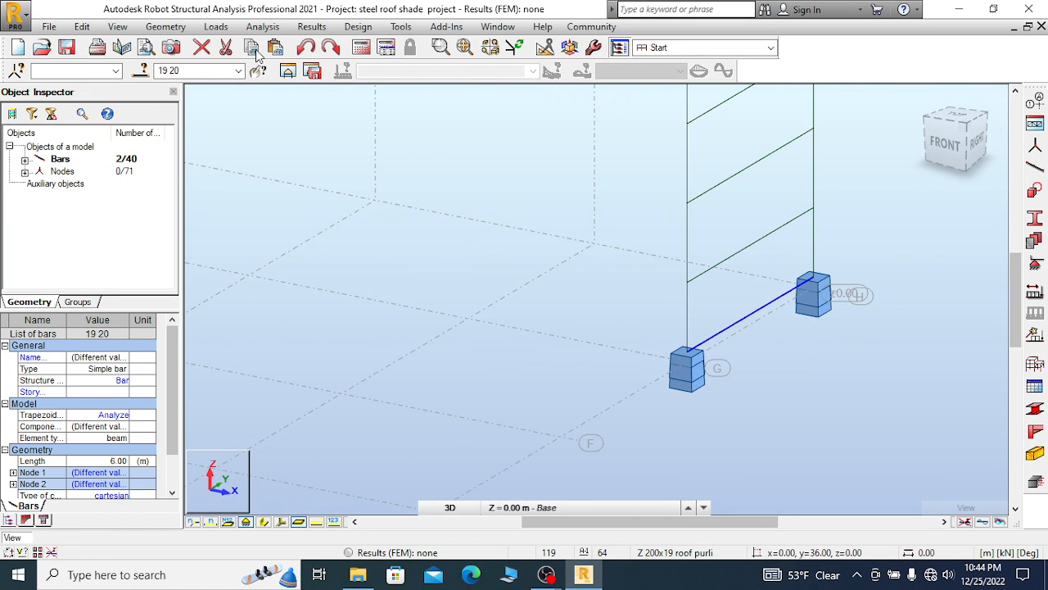
left_click(305, 48)
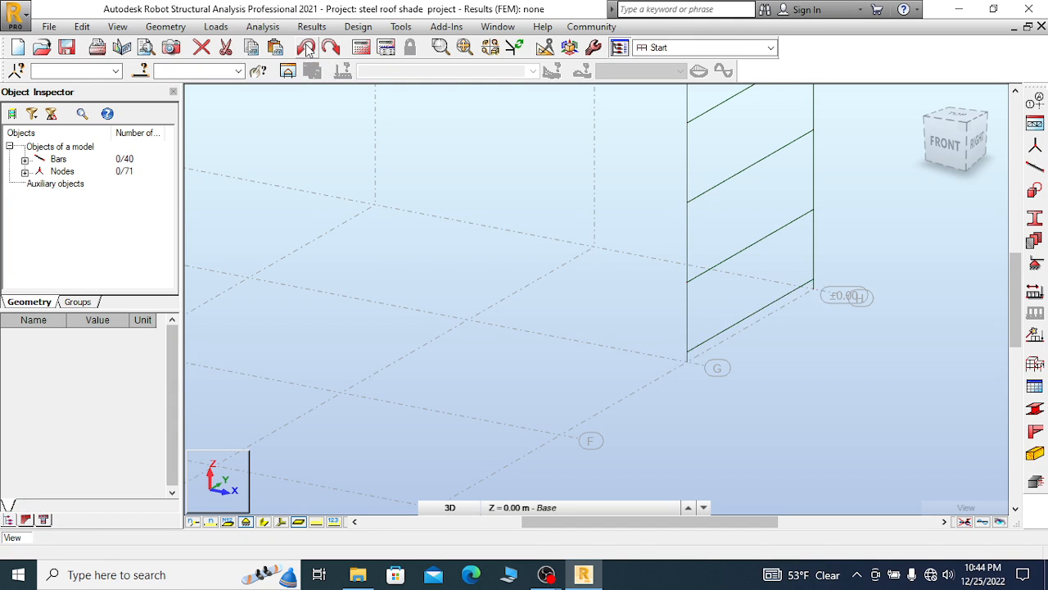
Examine the gap between the column base and the lowest purlin at axes 7 and G in the 3D and front views
middle_click_drag(682, 256, 825, 164)
scroll(821, 182, "down", 4)
scroll(810, 215, "up", 8)
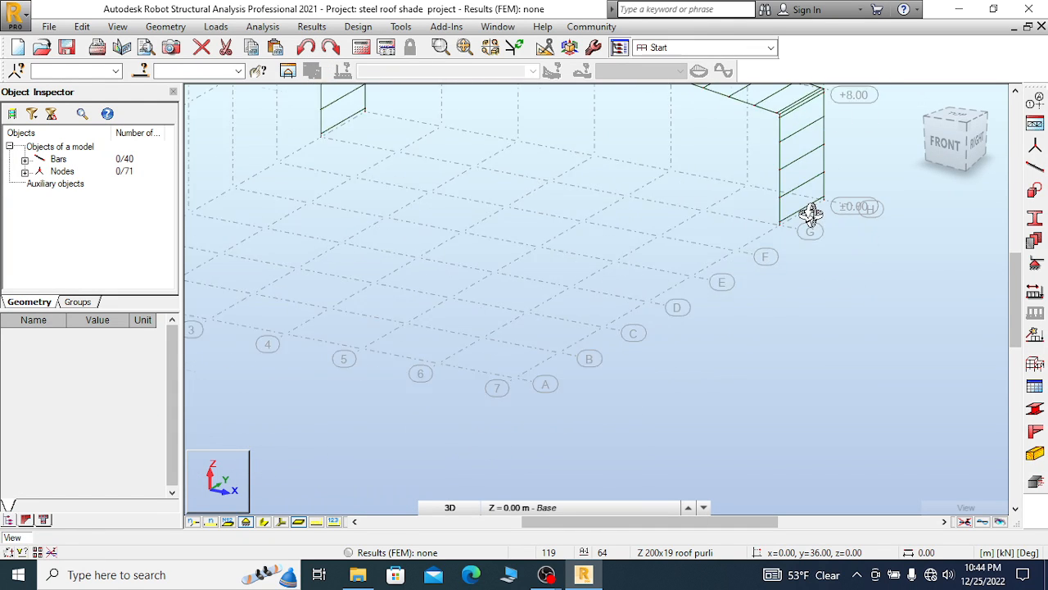
scroll(773, 223, "up", 2)
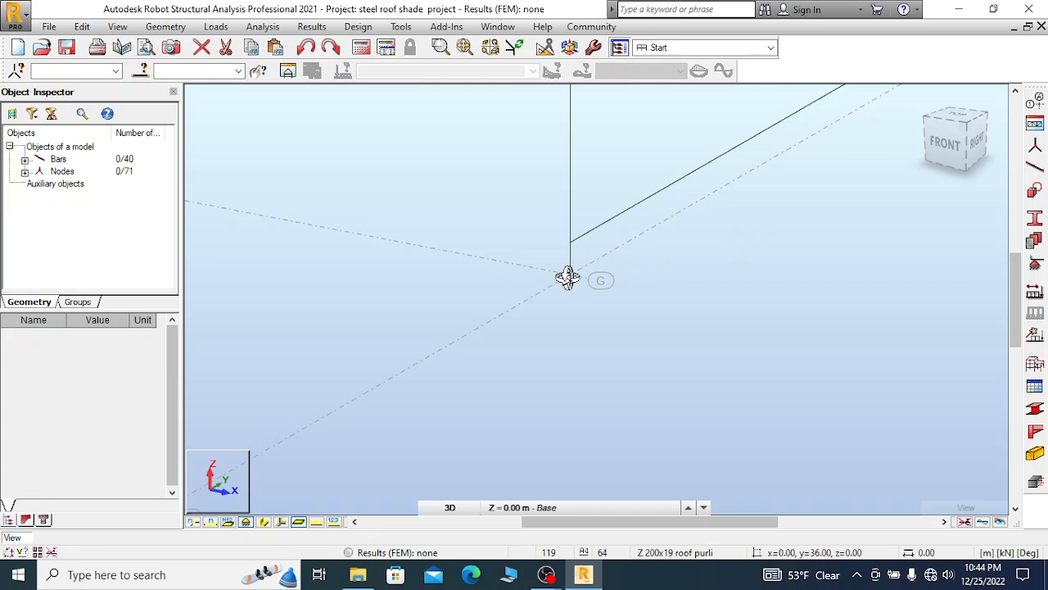
scroll(586, 277, "up", 1)
scroll(618, 280, "up", 2)
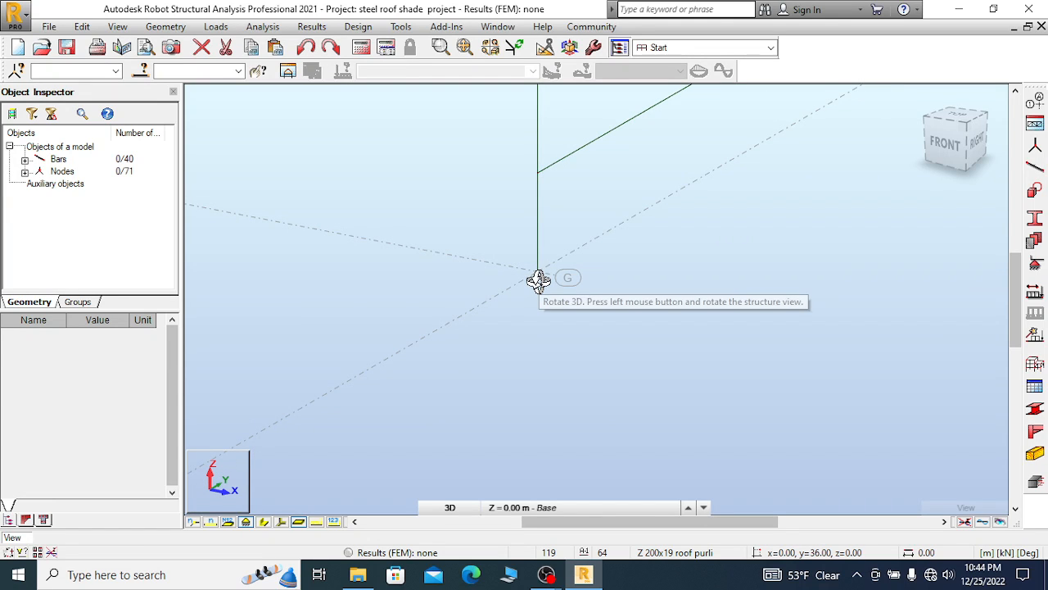
left_click_drag(622, 237, 632, 232)
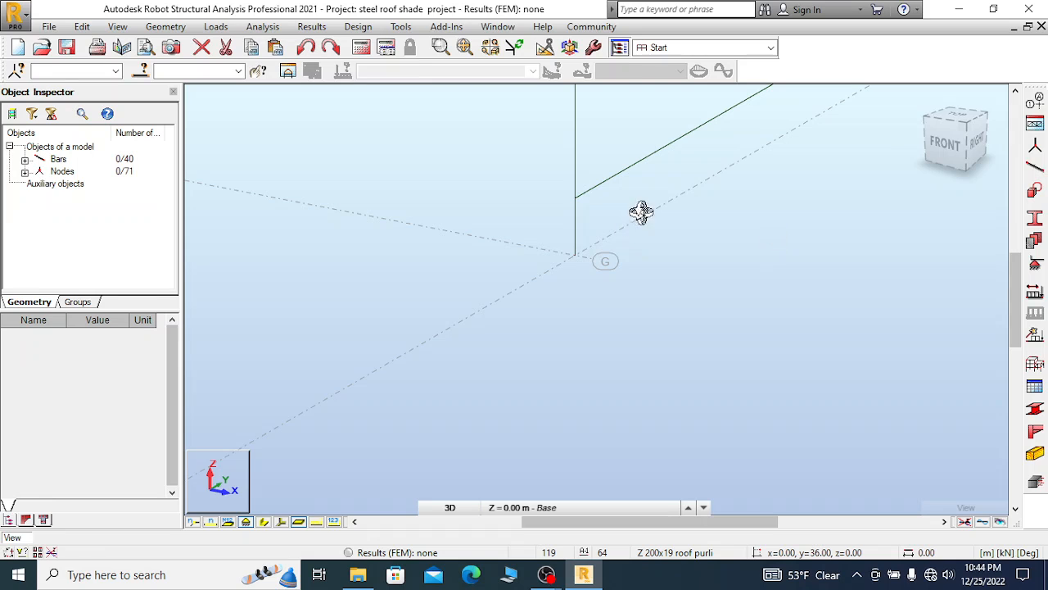
left_click_drag(771, 221, 907, 161)
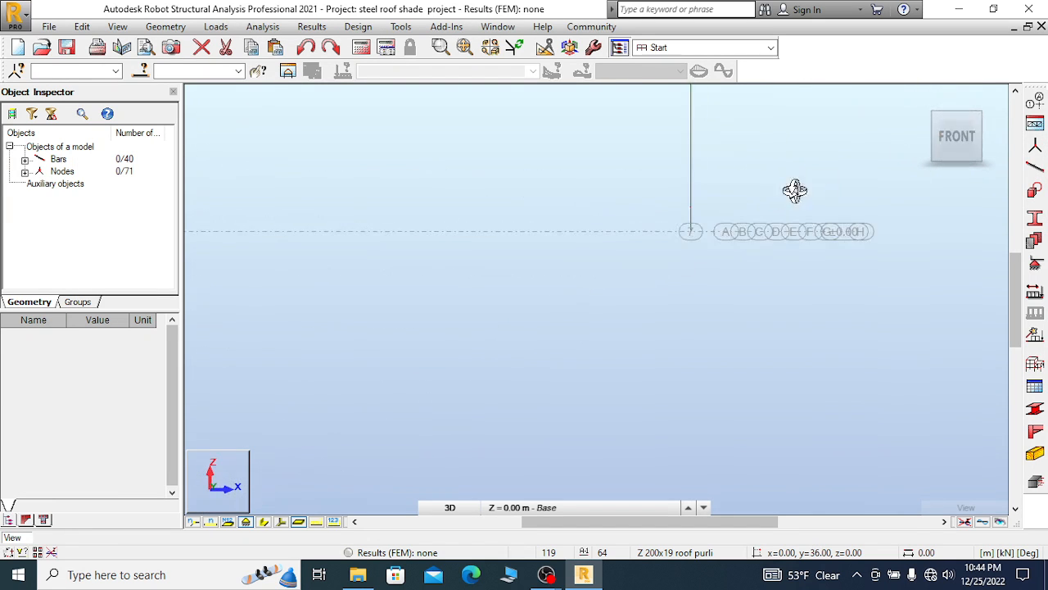
scroll(826, 169, "down", 2)
scroll(400, 220, "up", 3)
scroll(433, 260, "down", 5)
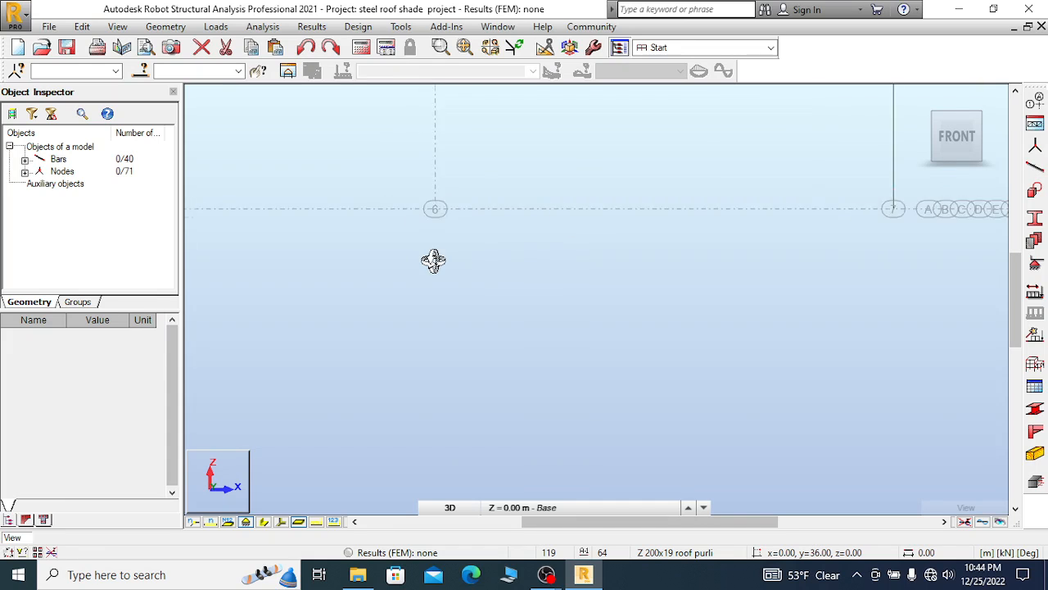
scroll(627, 254, "down", 1)
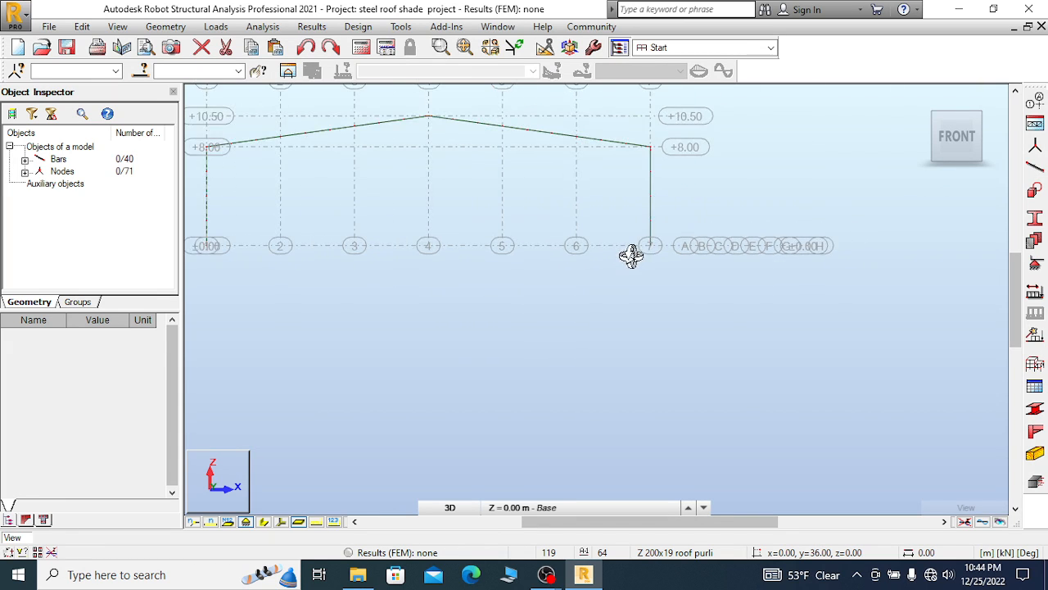
scroll(654, 256, "up", 8)
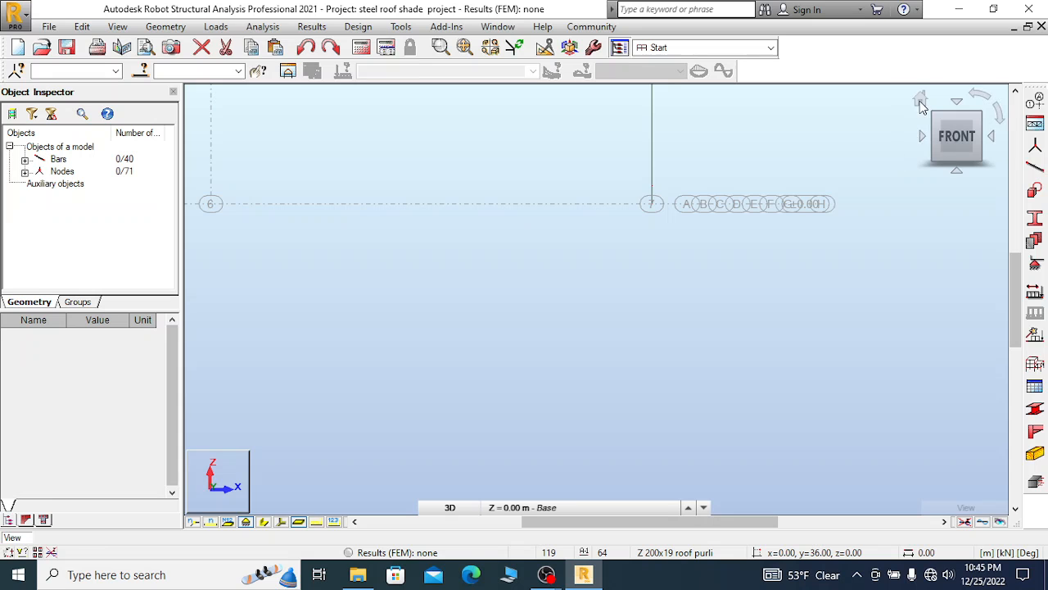
left_click(920, 98)
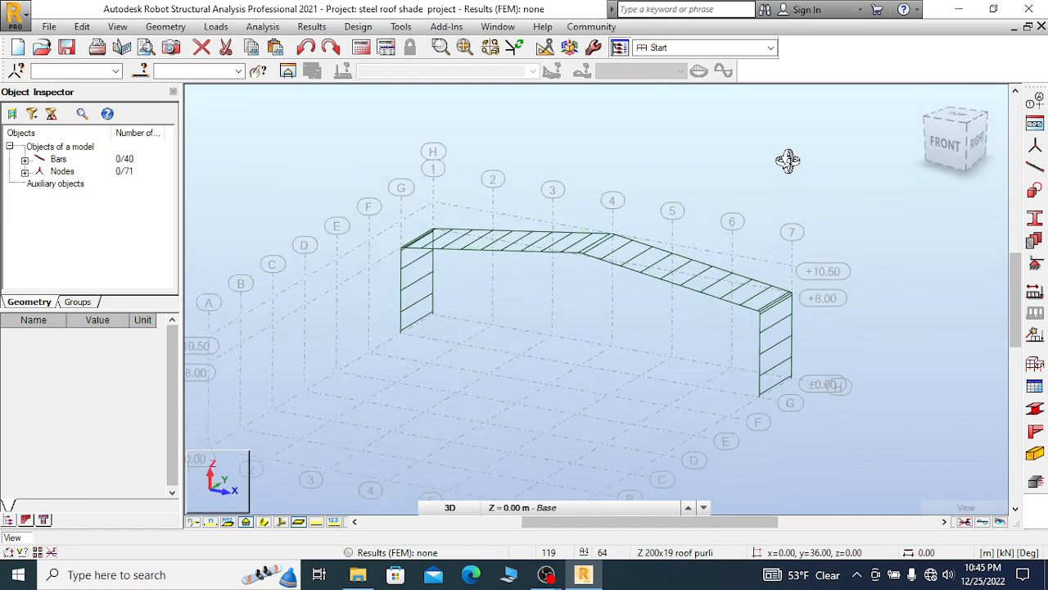
Select only the four column-base nodes at level ±0.00 in the right view and assign them Fixed supports
left_click(963, 150)
scroll(606, 381, "up", 6)
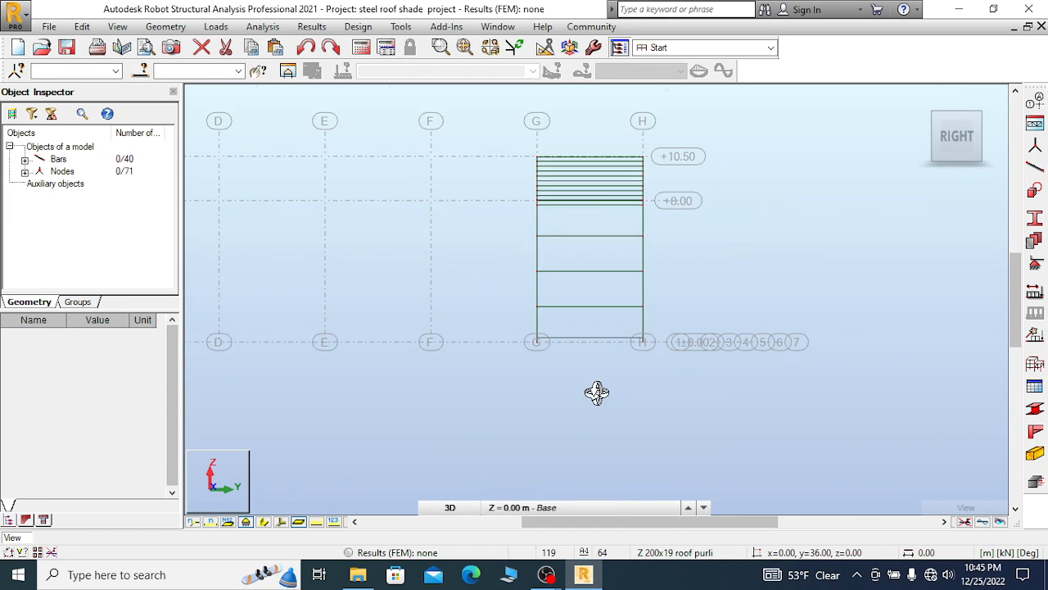
scroll(611, 307, "up", 2)
right_click(615, 295)
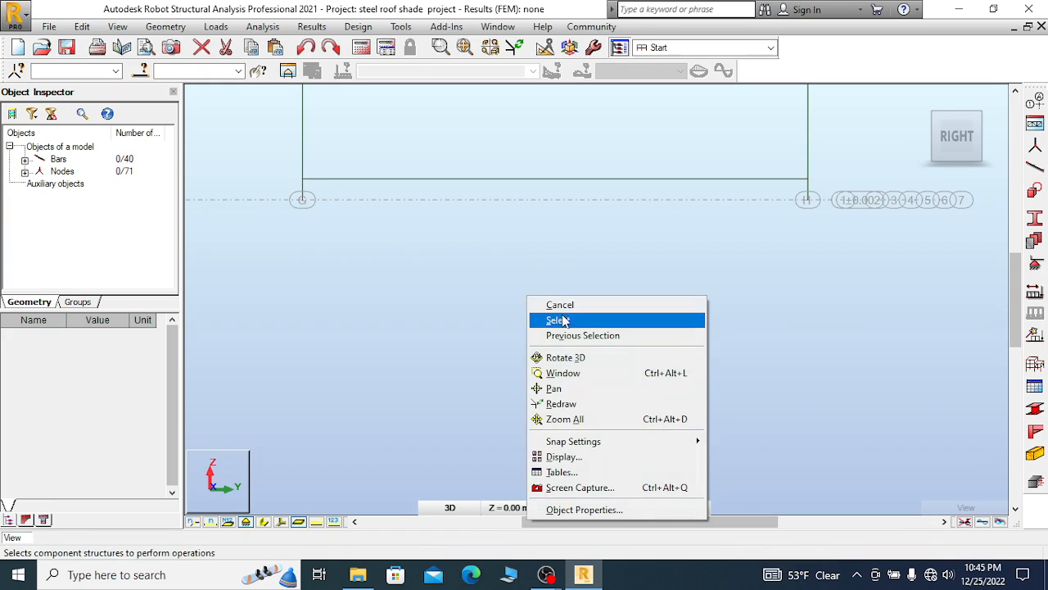
left_click(606, 304)
left_click_drag(284, 190, 860, 240)
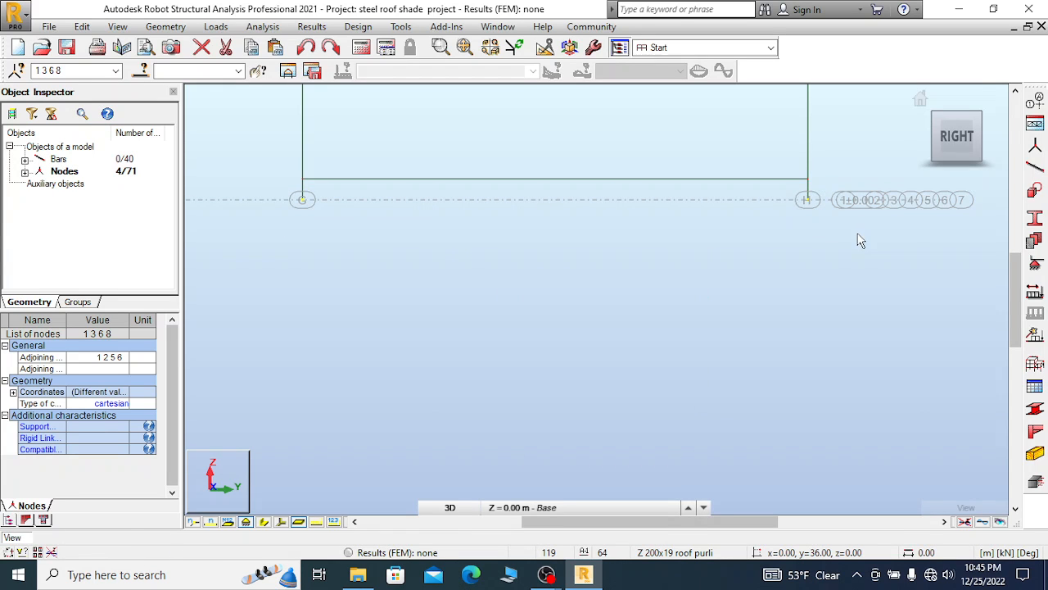
left_click(1035, 264)
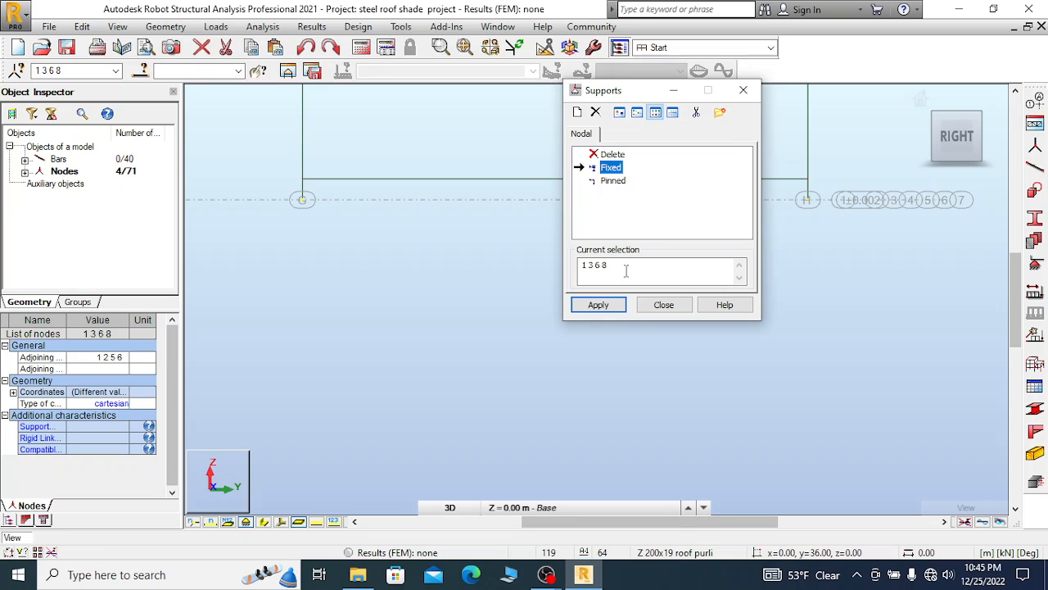
left_click(599, 304)
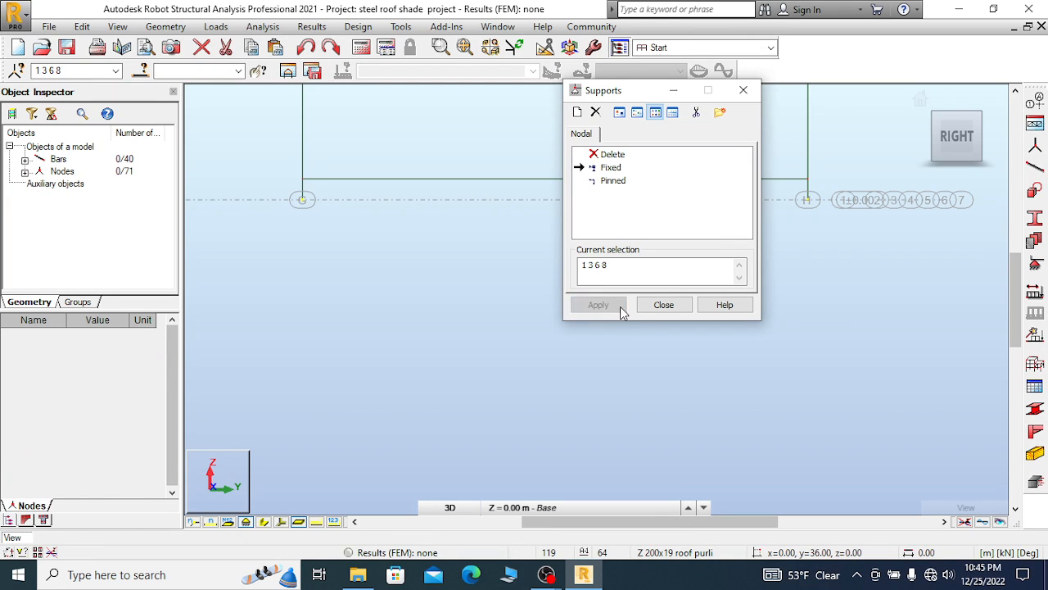
left_click(664, 304)
Examine the fixed supports at the column bases on axes G and H in the 3D view
scroll(503, 257, "down", 6)
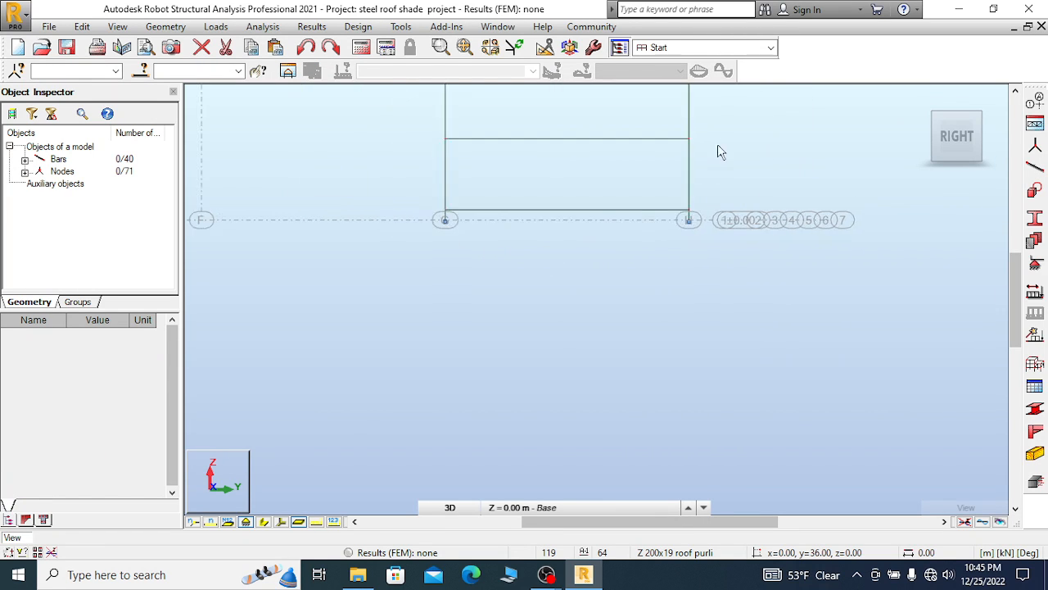
left_click(920, 101)
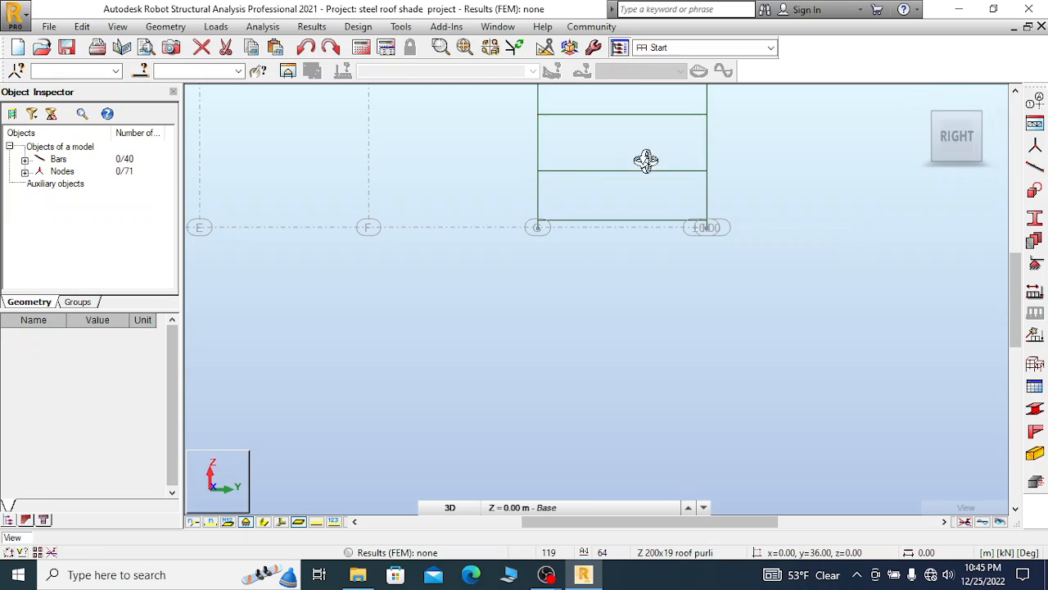
scroll(806, 438, "up", 3)
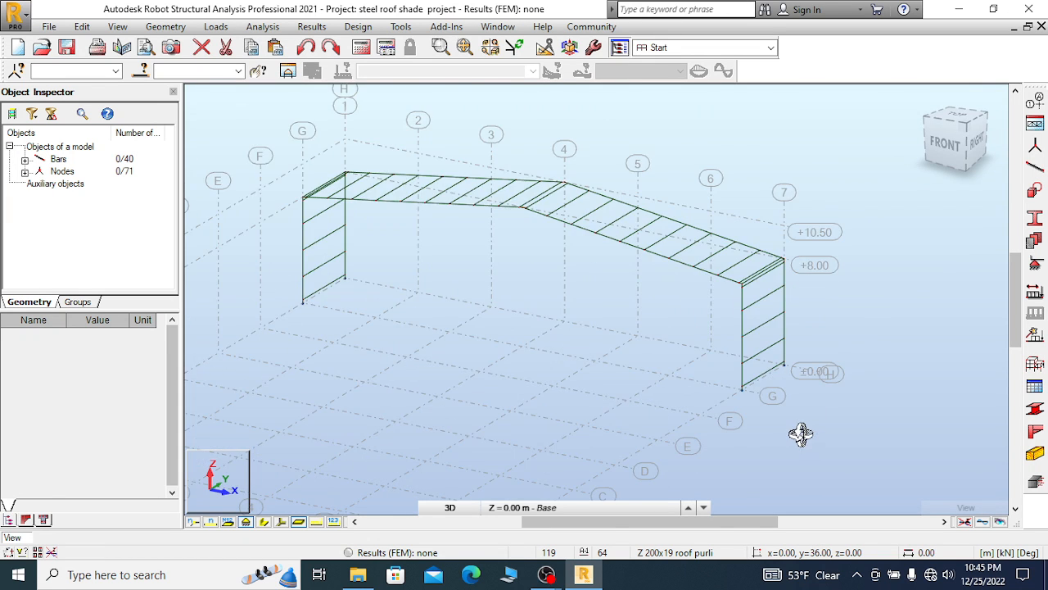
scroll(536, 180, "down", 2)
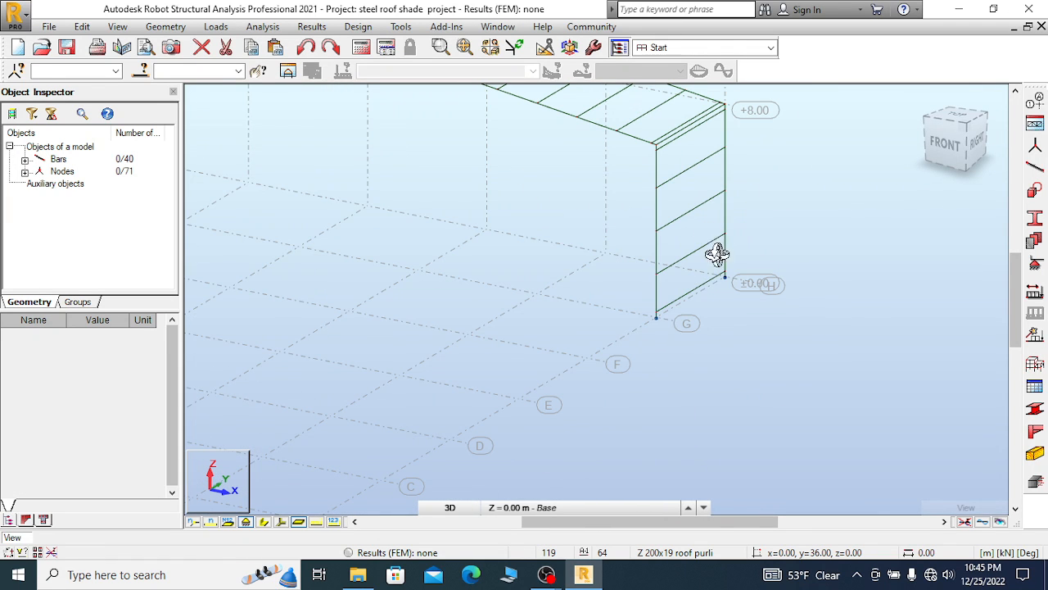
scroll(686, 120, "up", 2)
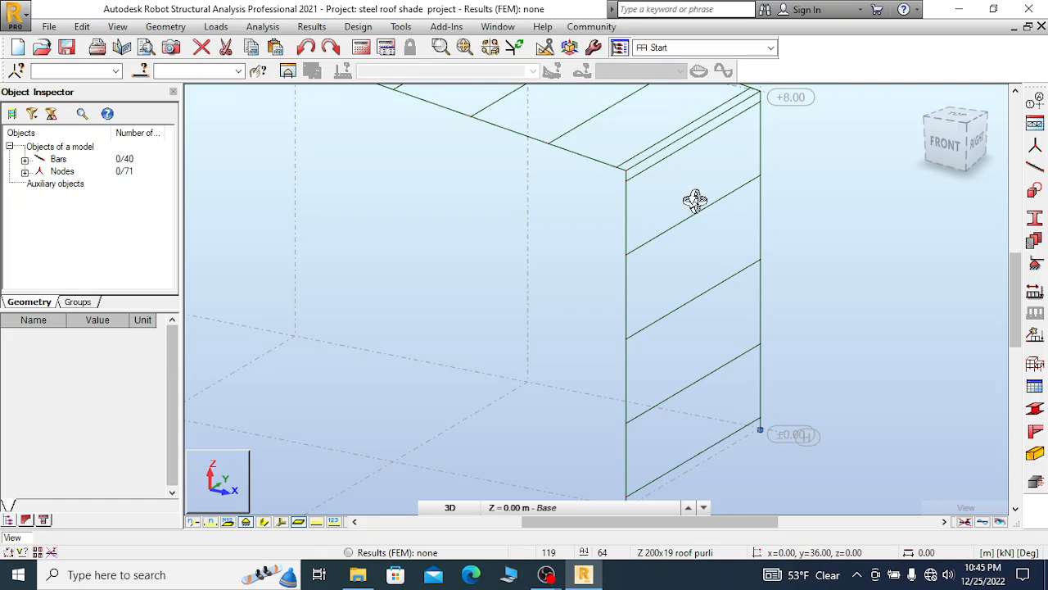
scroll(677, 188, "down", 3)
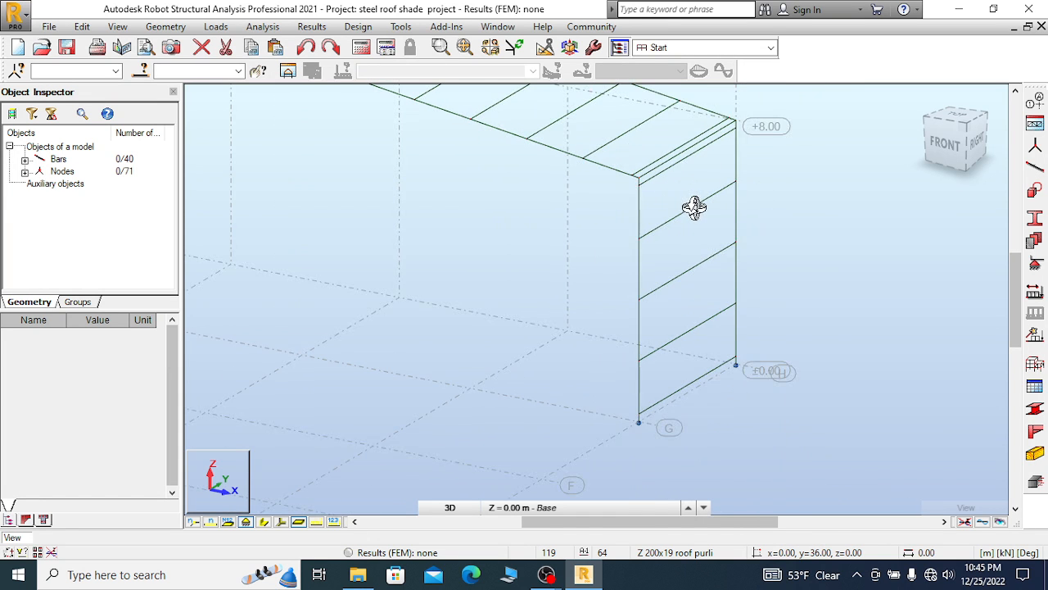
scroll(670, 173, "up", 2)
scroll(720, 158, "down", 3)
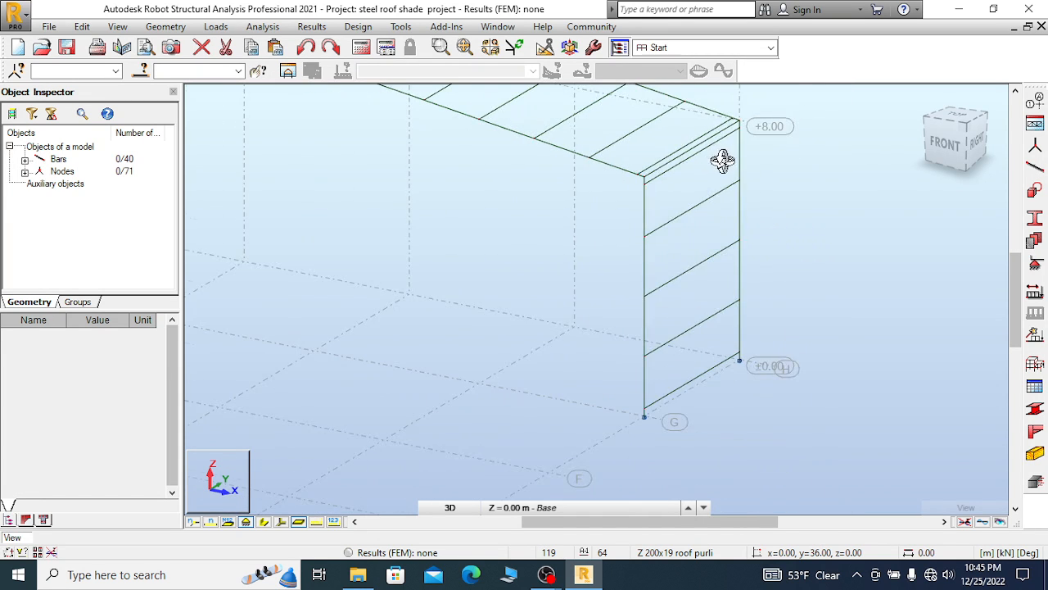
scroll(699, 356, "up", 2)
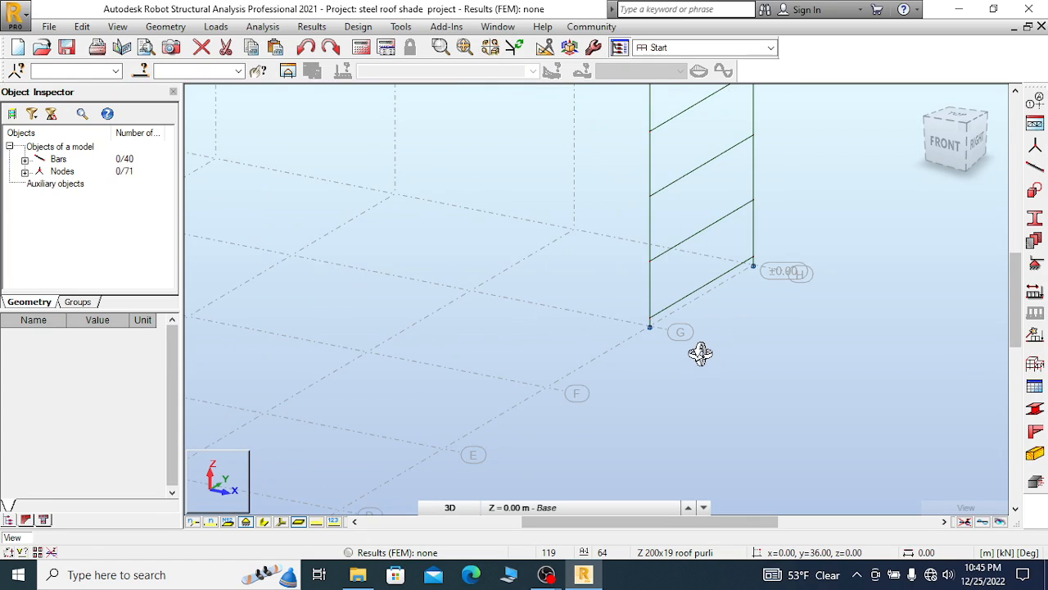
scroll(698, 299, "down", 3)
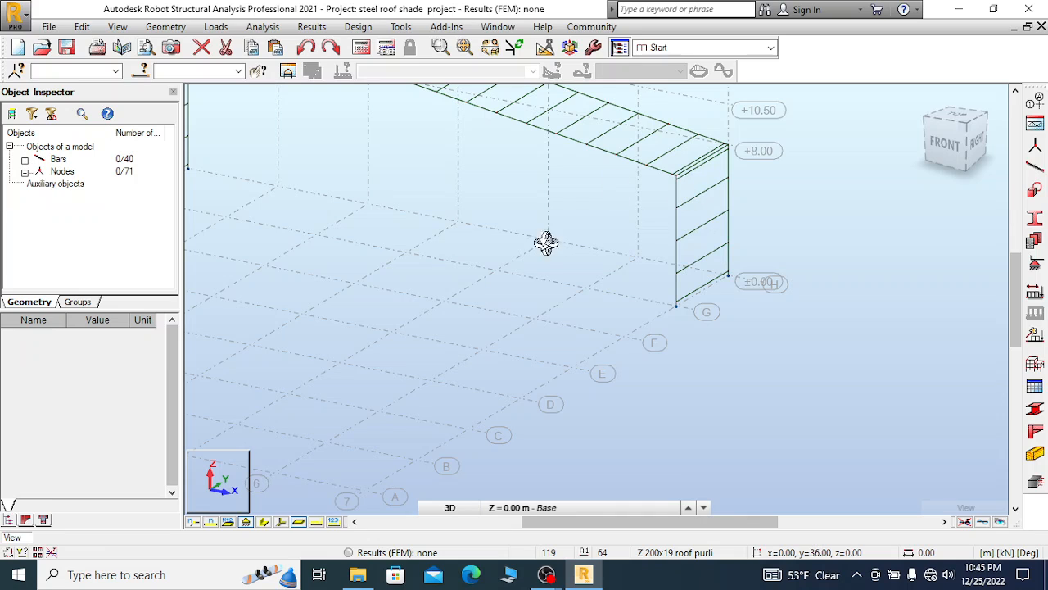
Display the local coordinate systems of the bars and inspect them around the axis 7 columns
left_click(282, 524)
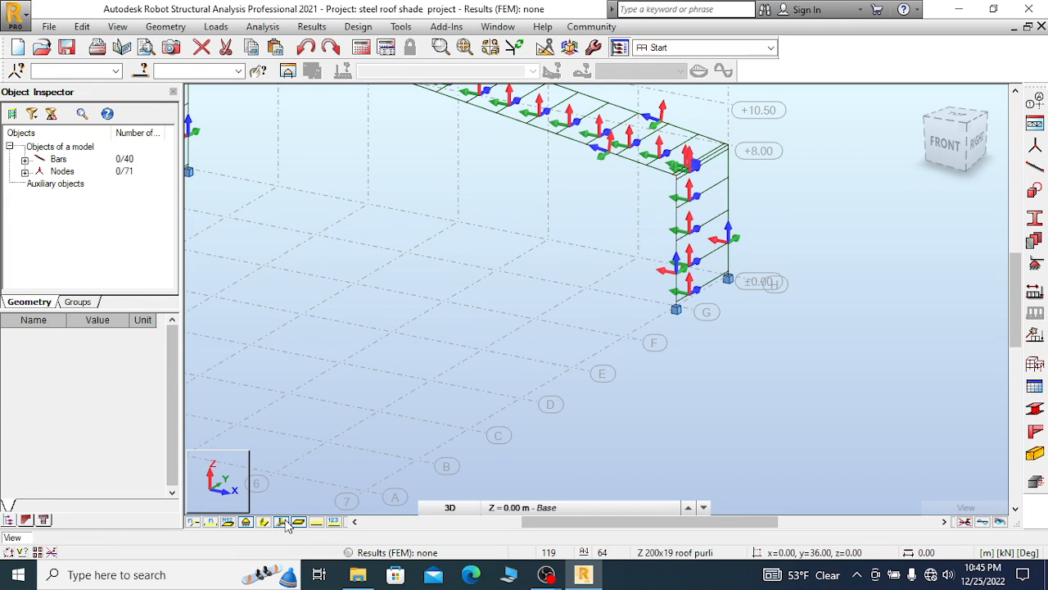
scroll(803, 234, "down", 3)
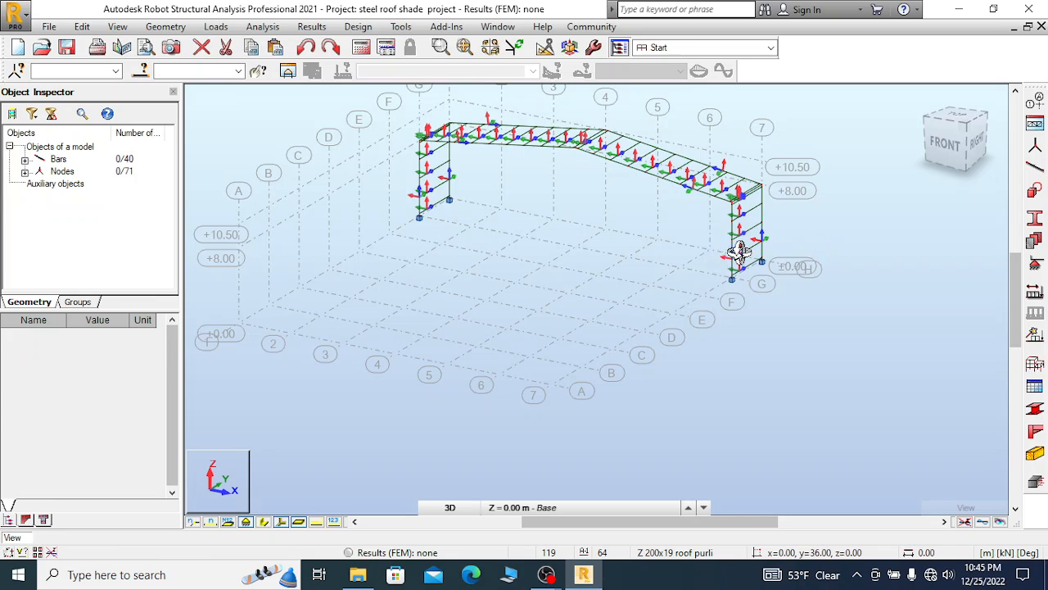
scroll(622, 262, "up", 5)
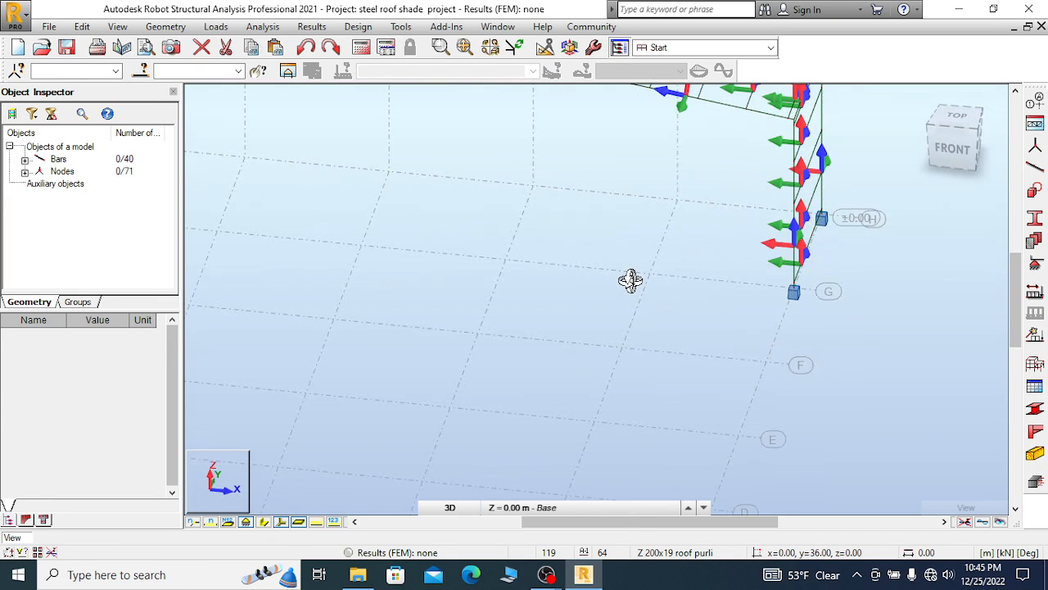
scroll(838, 180, "up", 3)
scroll(786, 236, "down", 2)
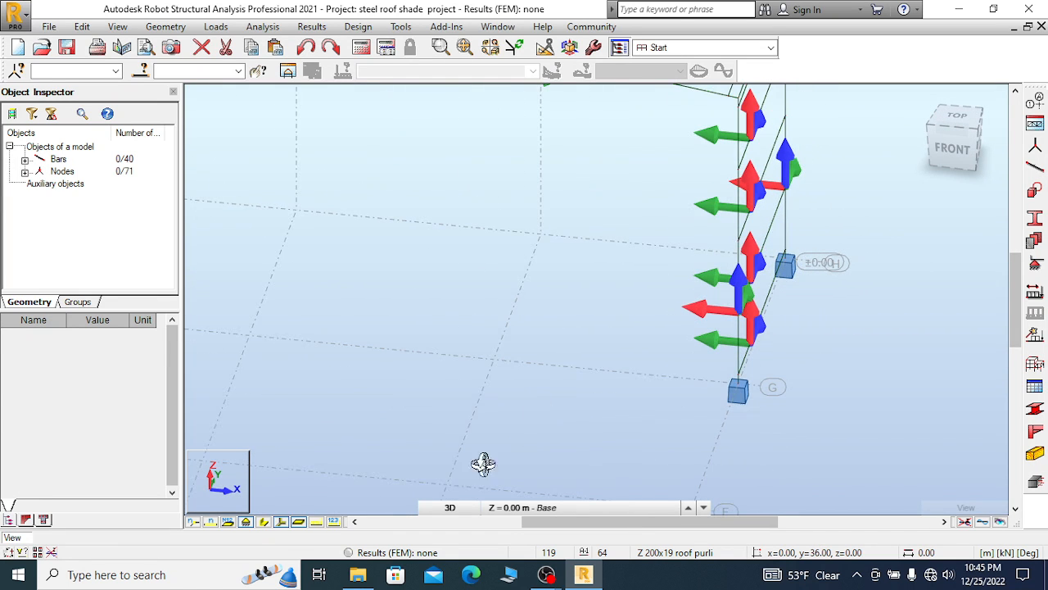
Examine the local axes of the columns, wall purlins and roof bars at both ends of the frame in the 3D view
scroll(743, 297, "down", 4)
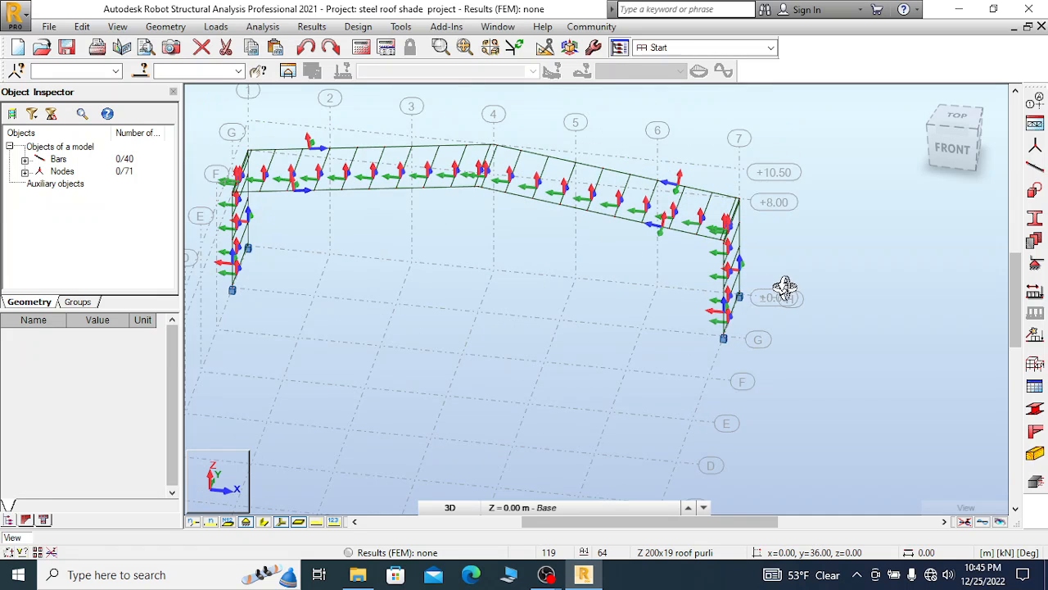
scroll(393, 170, "up", 3)
scroll(745, 148, "down", 4)
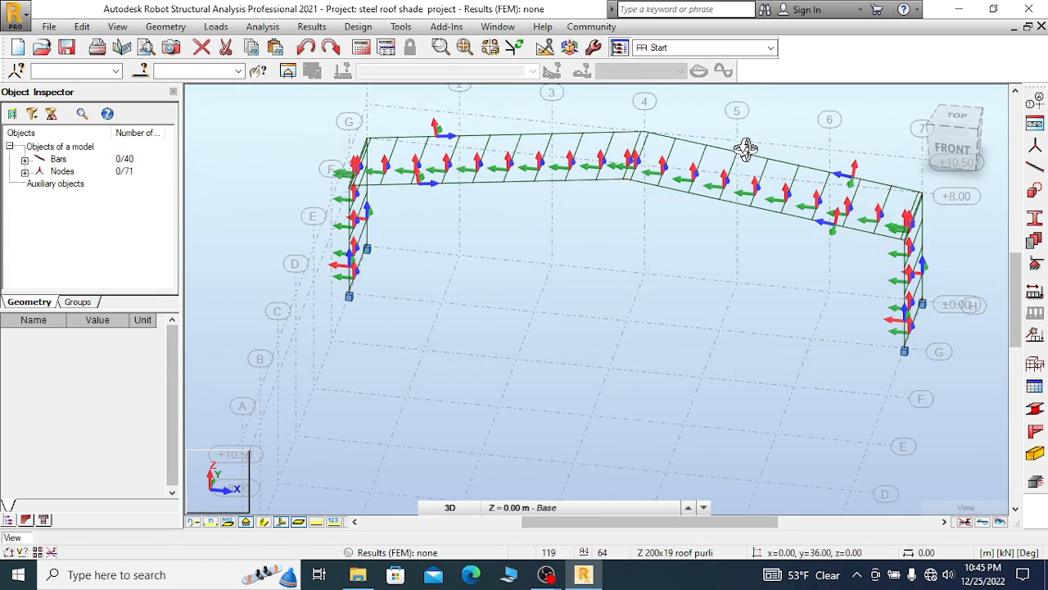
scroll(573, 161, "up", 2)
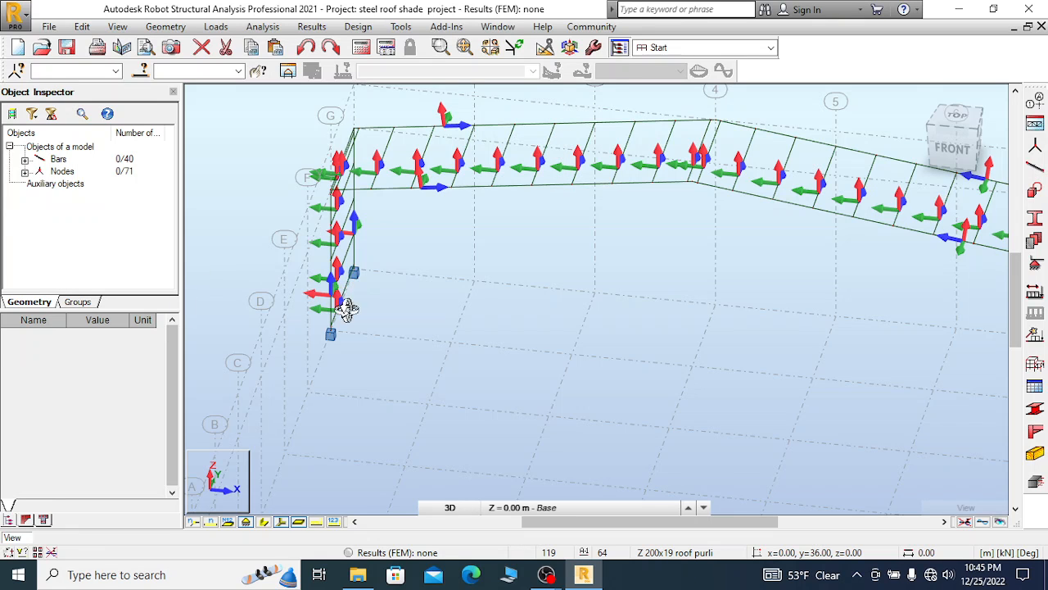
scroll(295, 331, "up", 2)
left_click_drag(412, 307, 445, 299)
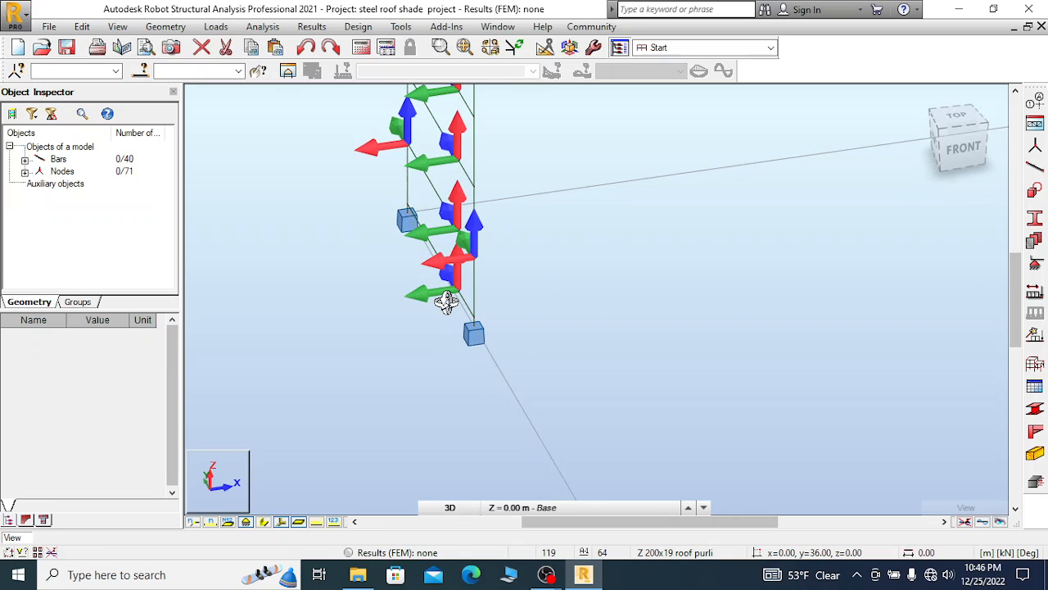
scroll(461, 210, "up", 2)
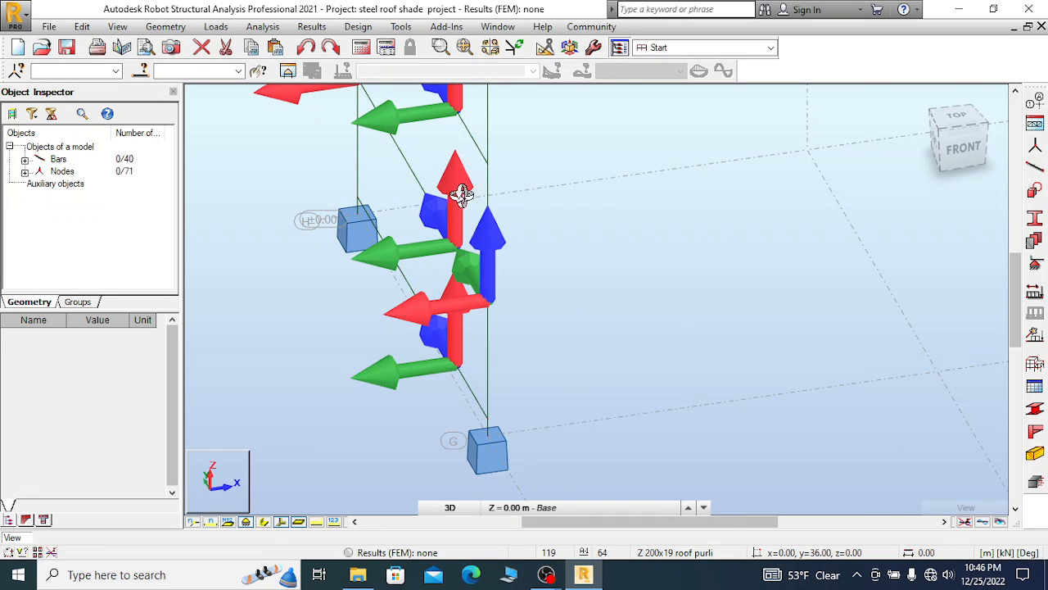
scroll(330, 288, "down", 6)
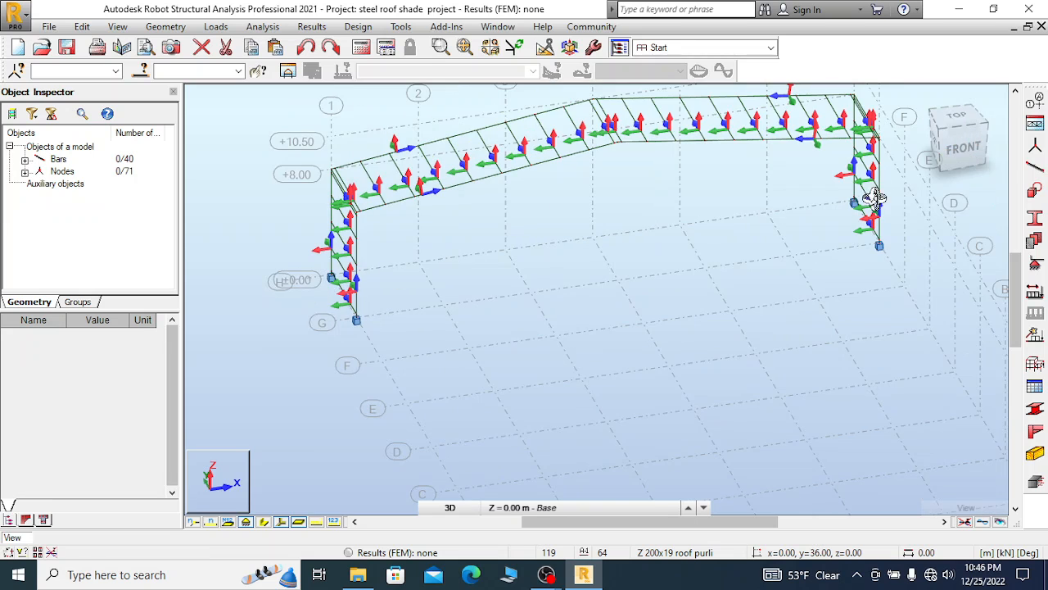
left_click_drag(691, 237, 705, 303)
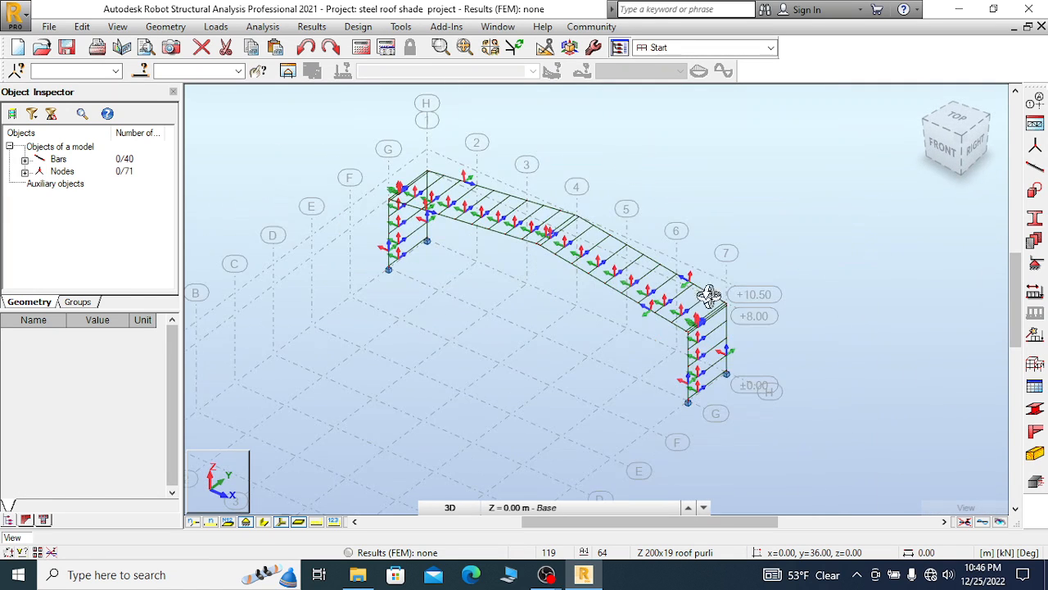
scroll(724, 411, "up", 2)
scroll(724, 410, "up", 2)
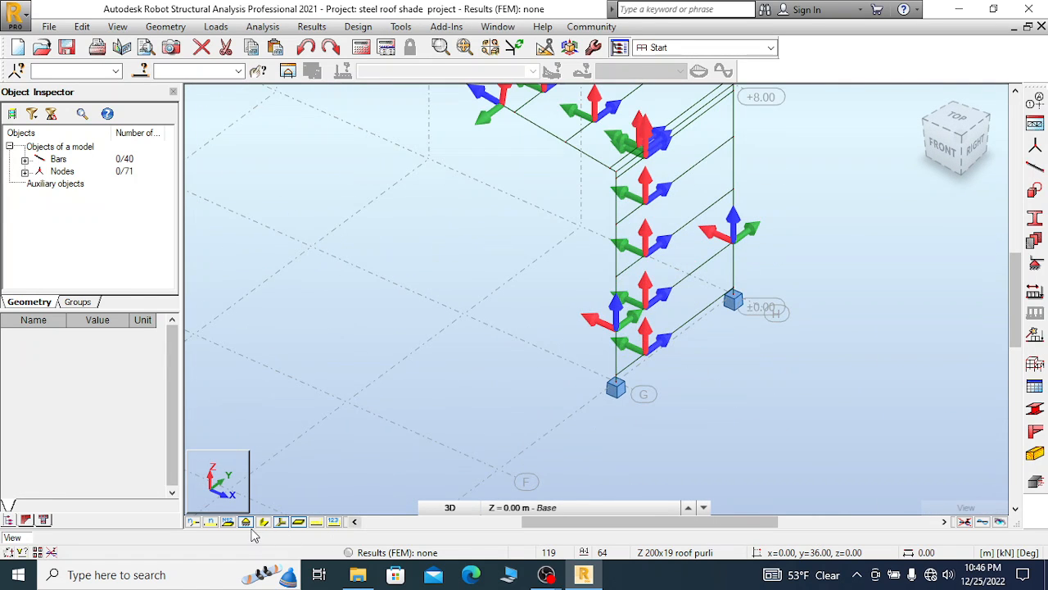
Leave 3D rotation, hide the bars' local coordinate systems and display their section shapes
right_click(428, 257)
left_click(417, 268)
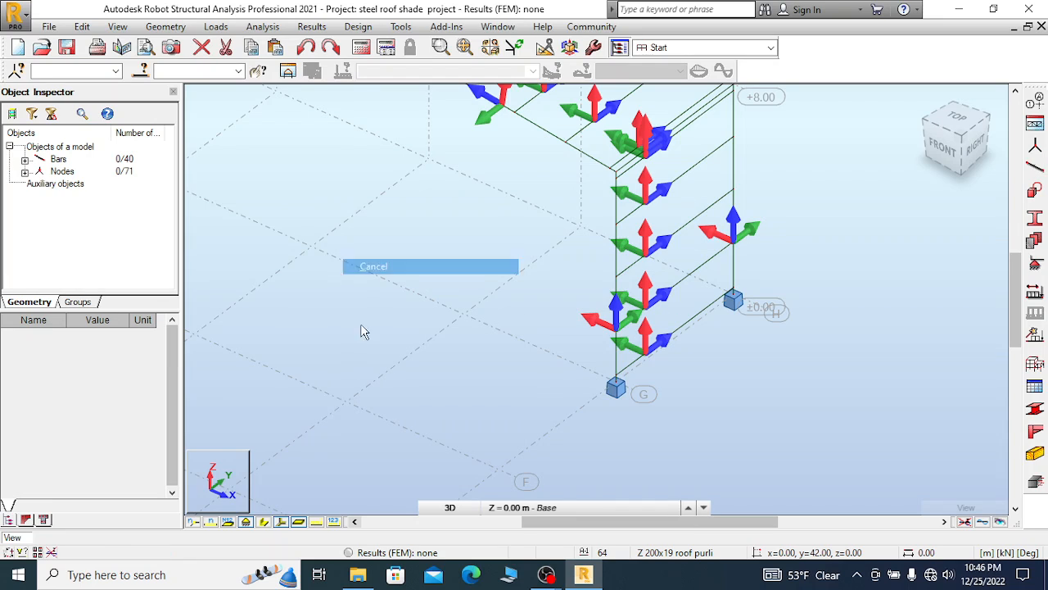
left_click(281, 522)
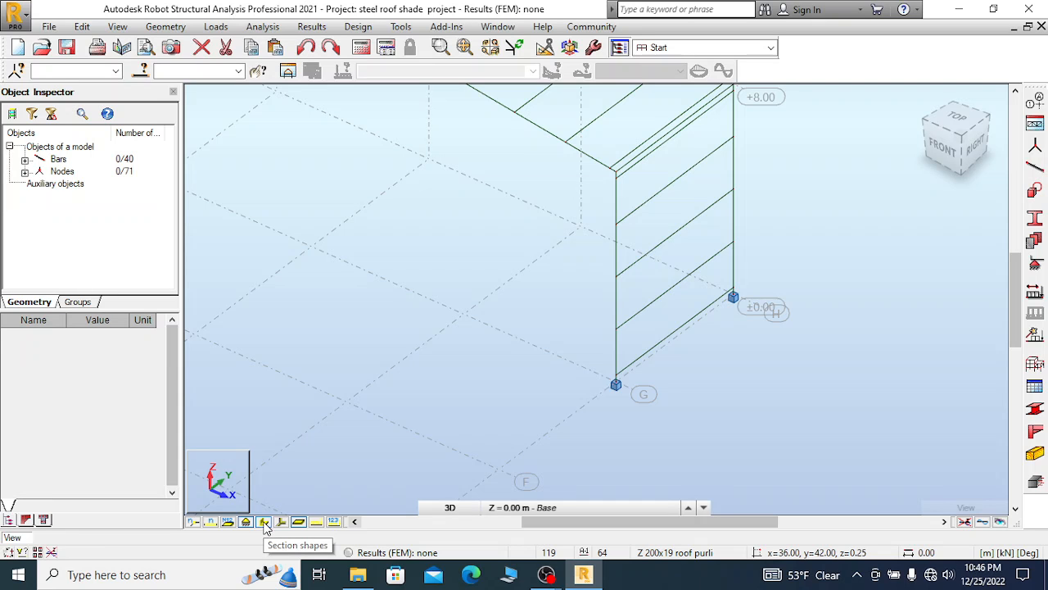
left_click(264, 522)
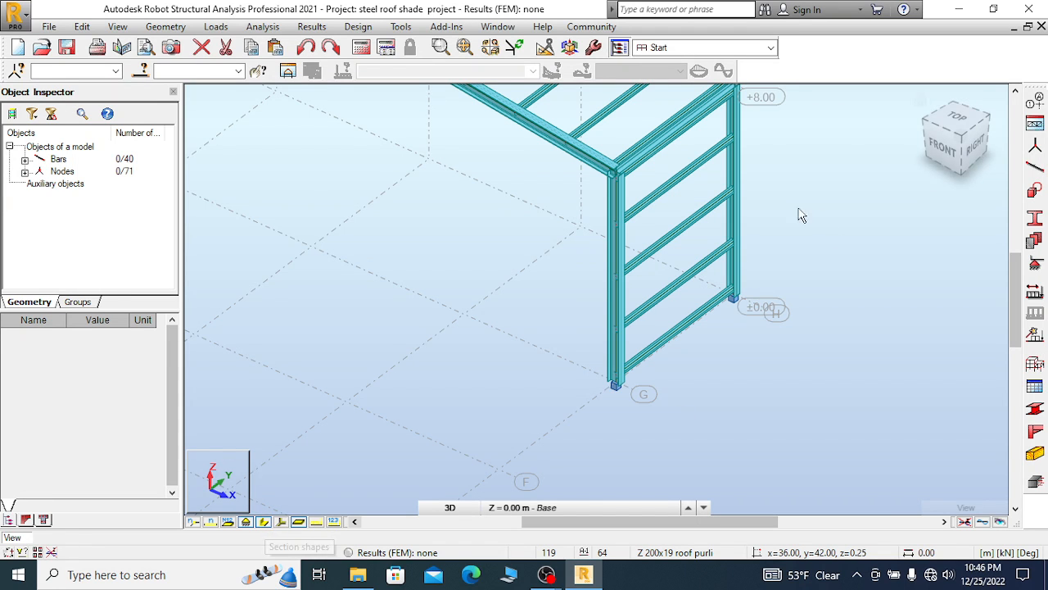
Set the Gamma angle of the lowest Z 200x15 wall purlin at axis 7 to 90 degrees
scroll(668, 276, "up", 4)
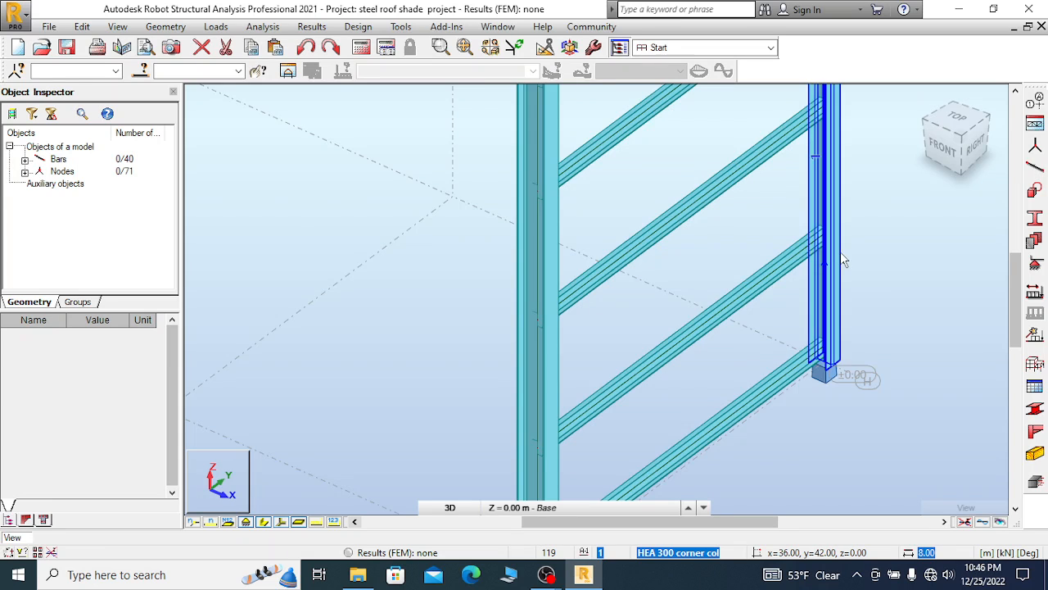
scroll(840, 252, "up", 2)
scroll(717, 251, "down", 3)
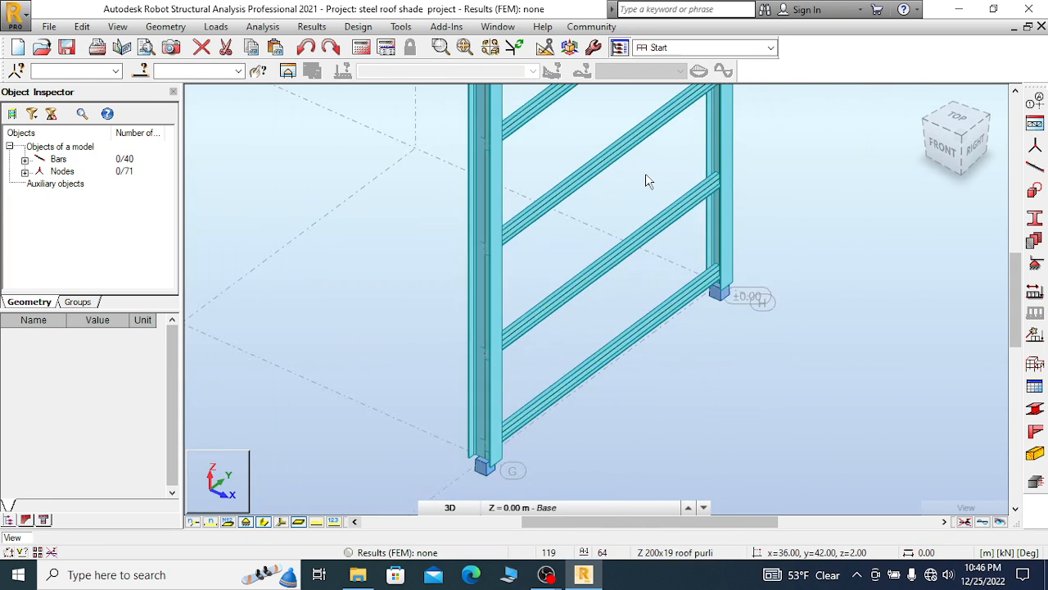
scroll(647, 180, "down", 1)
scroll(571, 415, "up", 1)
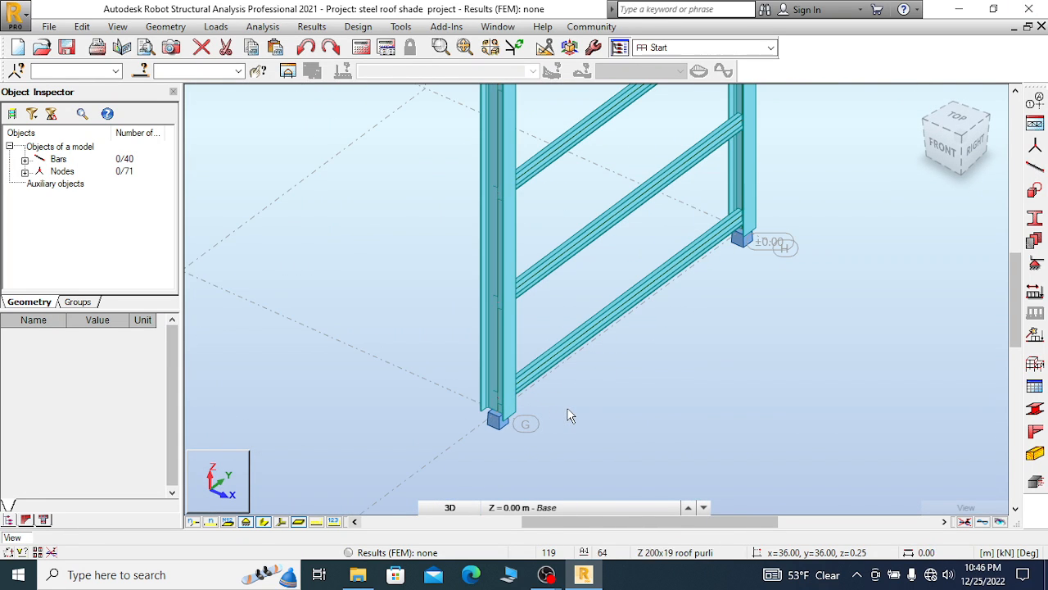
scroll(533, 276, "down", 2)
scroll(584, 329, "up", 3)
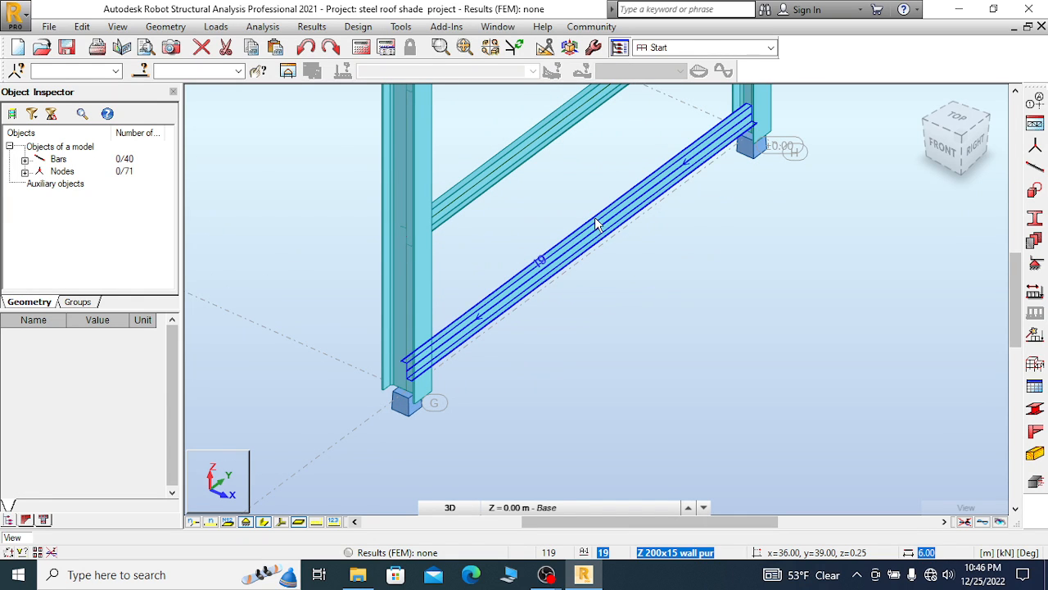
scroll(594, 217, "down", 1)
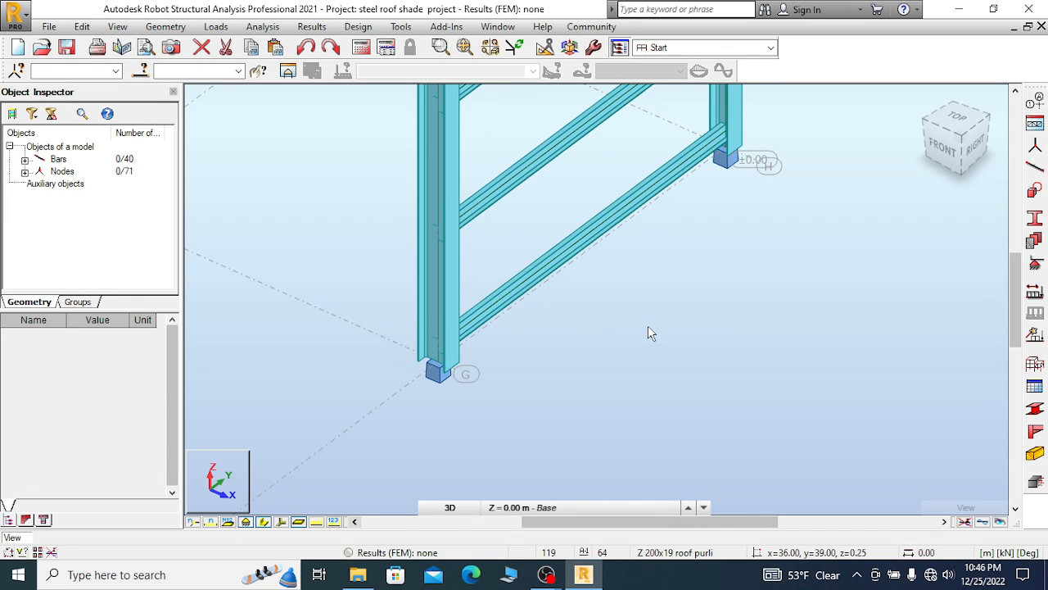
left_click(596, 230)
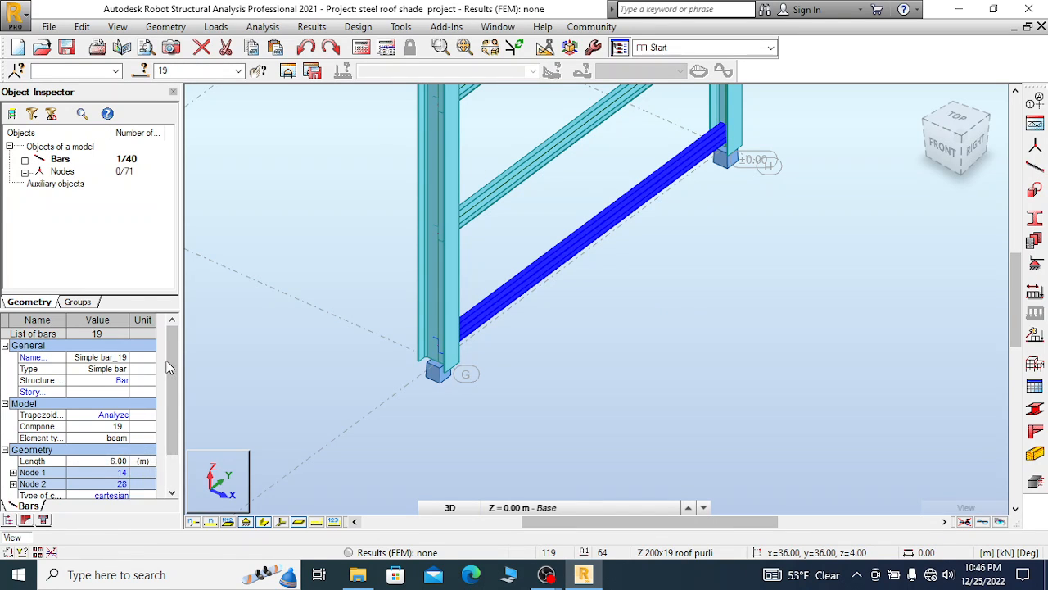
left_click_drag(170, 368, 173, 428)
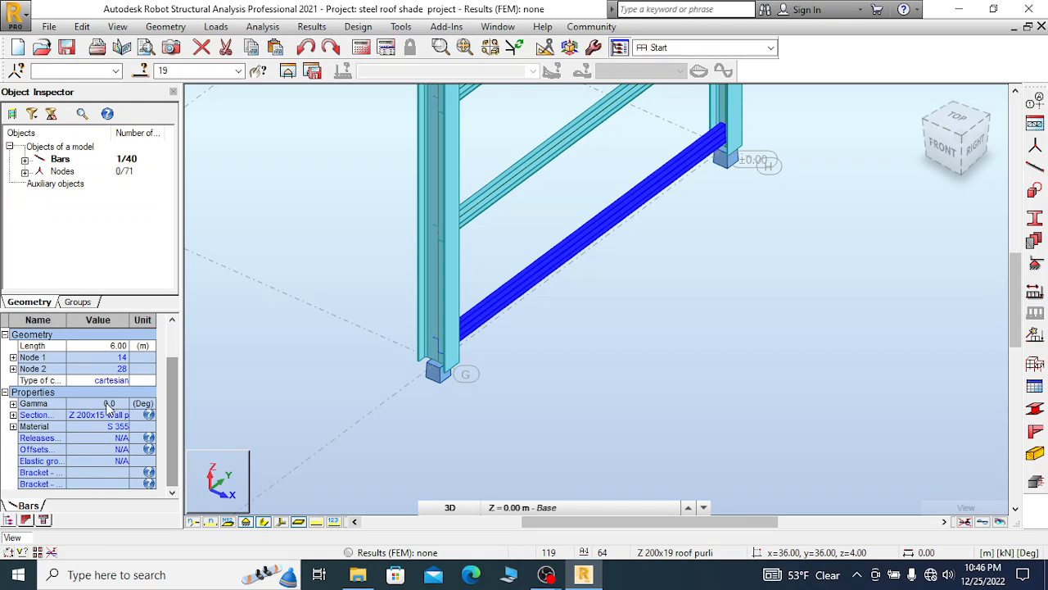
left_click(13, 404)
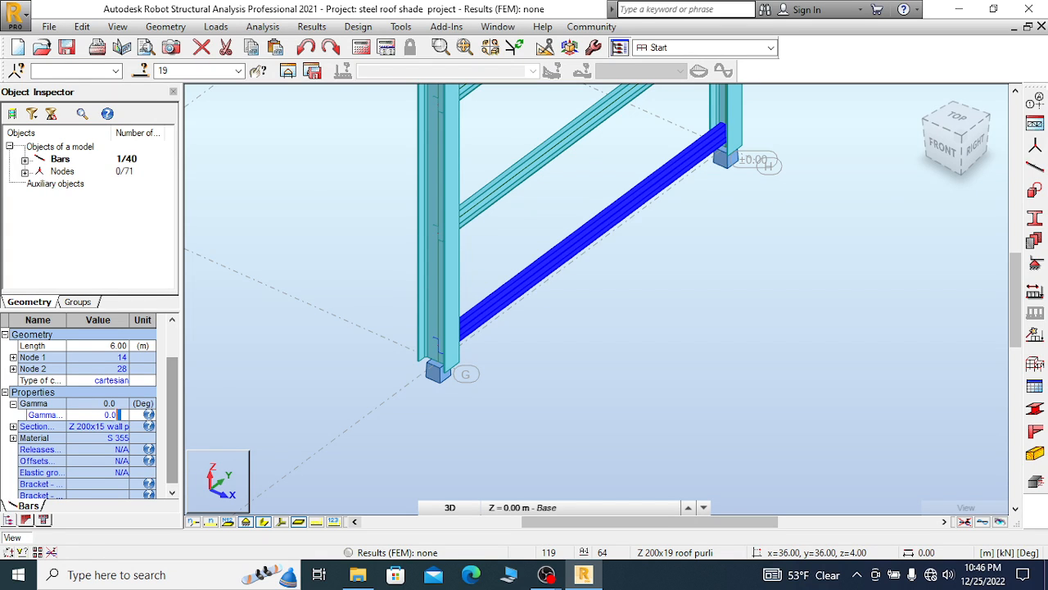
type("9")
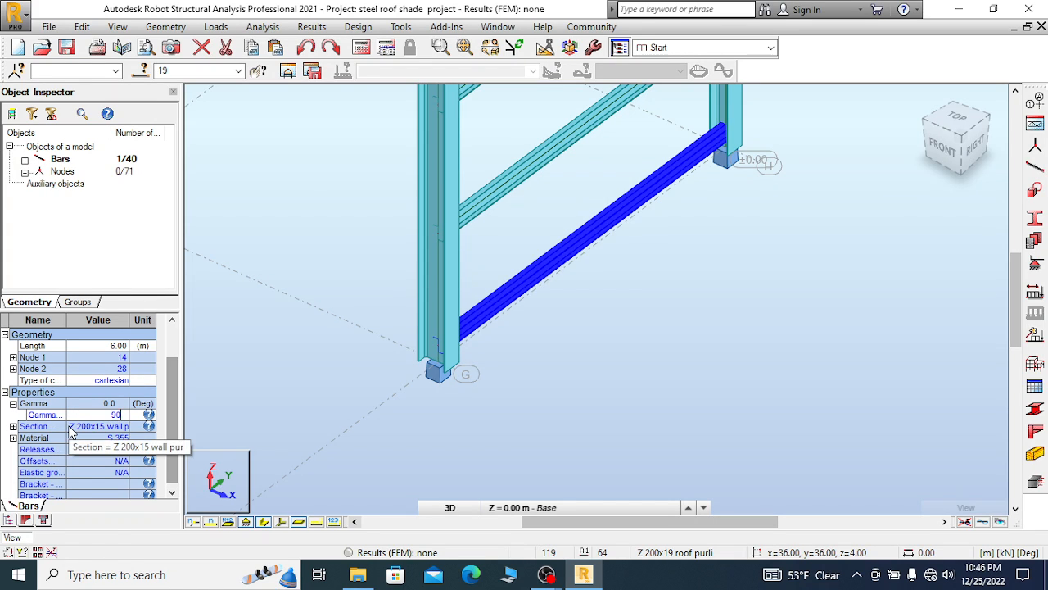
type("0")
key("Return")
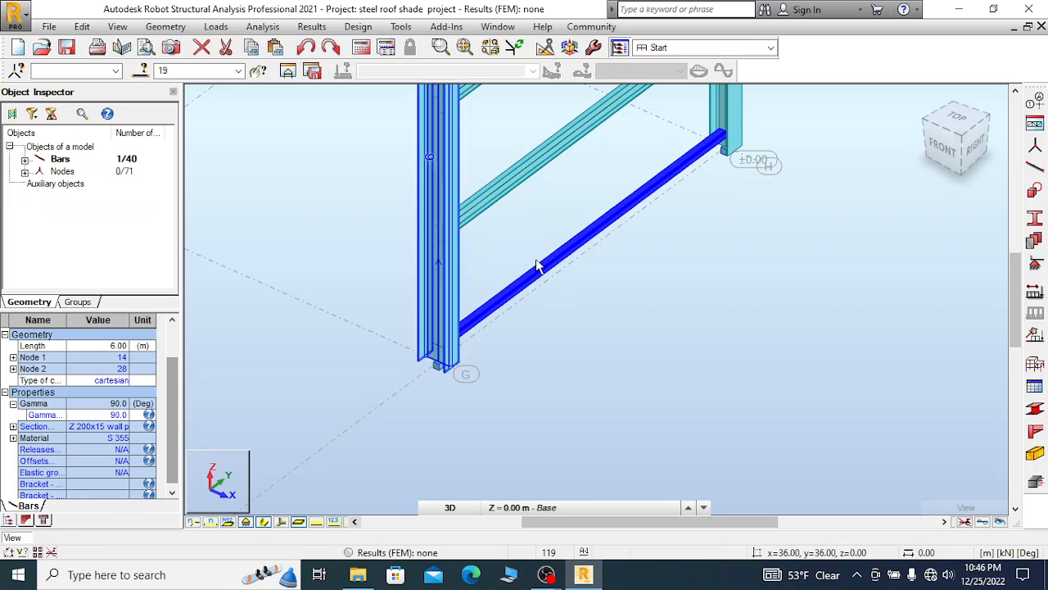
Copy the properties of the rotated lowest wall purlin to the other four wall purlins up to the eave at axis 7
right_click(550, 254)
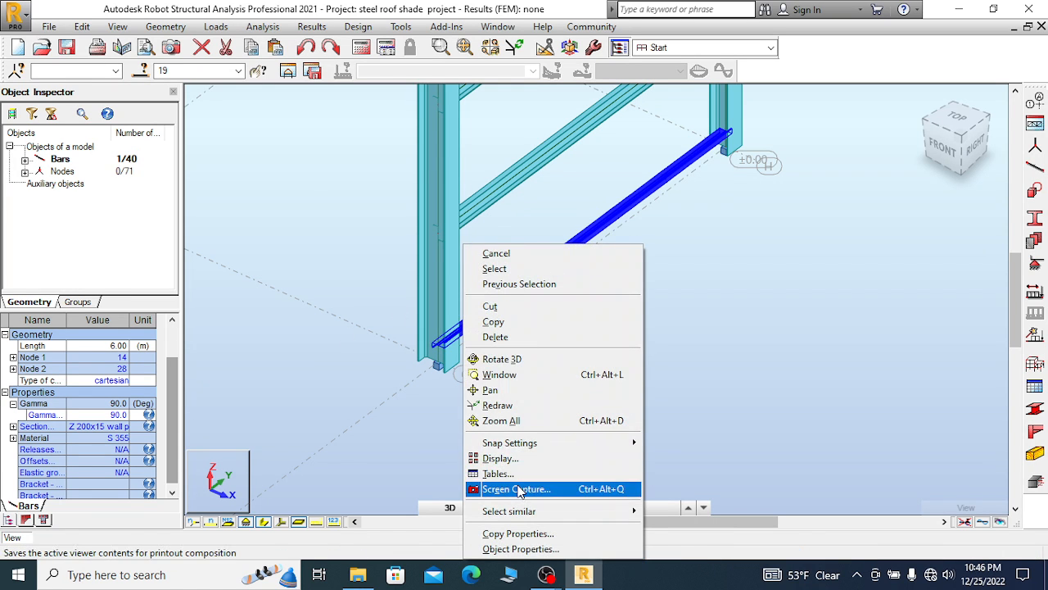
left_click(519, 533)
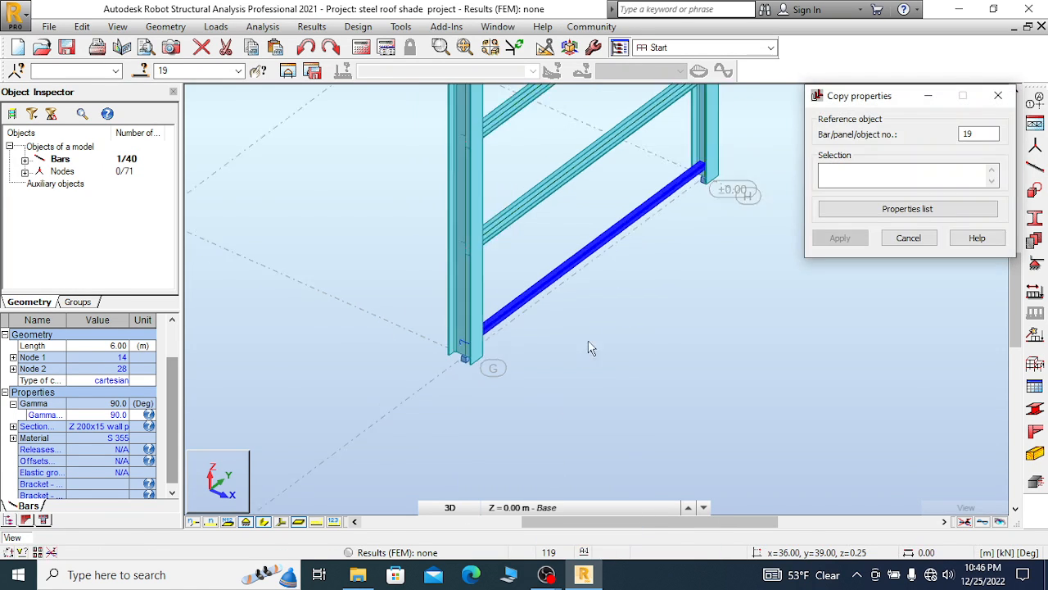
scroll(592, 348, "down", 2)
left_click(565, 201)
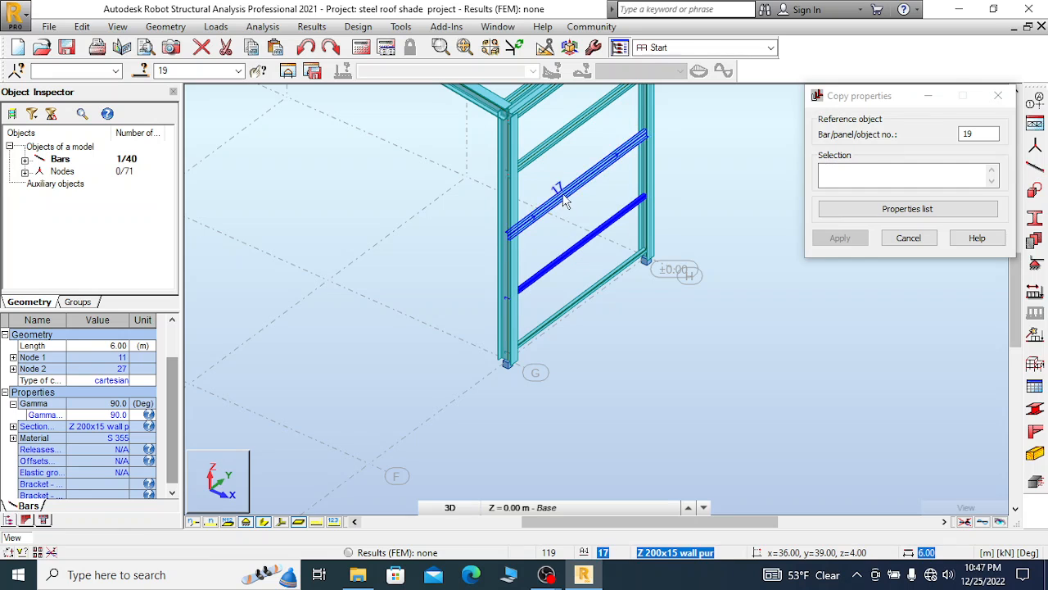
left_click(564, 197)
left_click(552, 141)
scroll(559, 350, "down", 2)
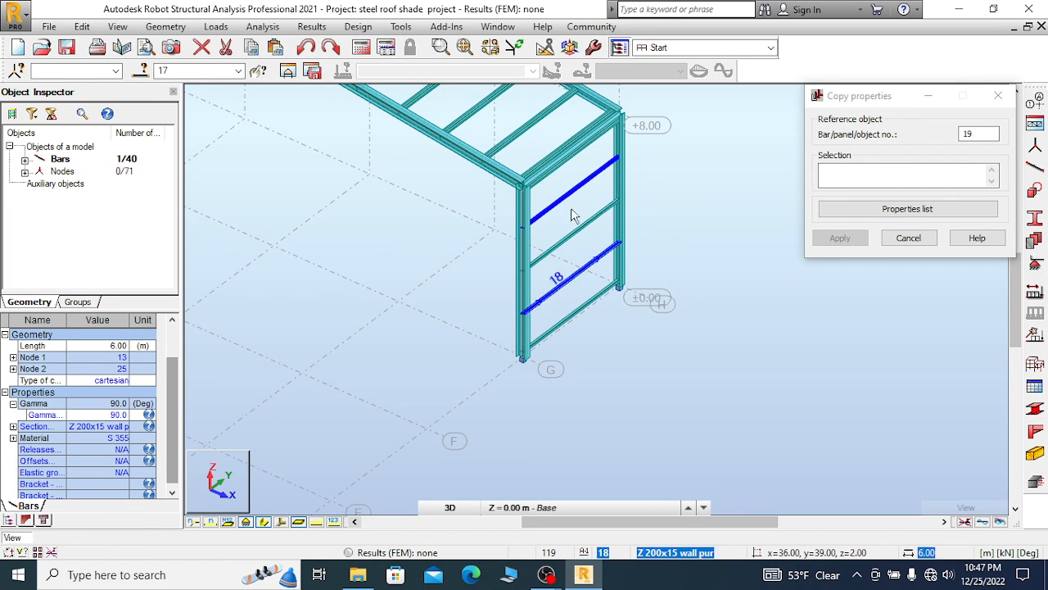
scroll(559, 170, "up", 5)
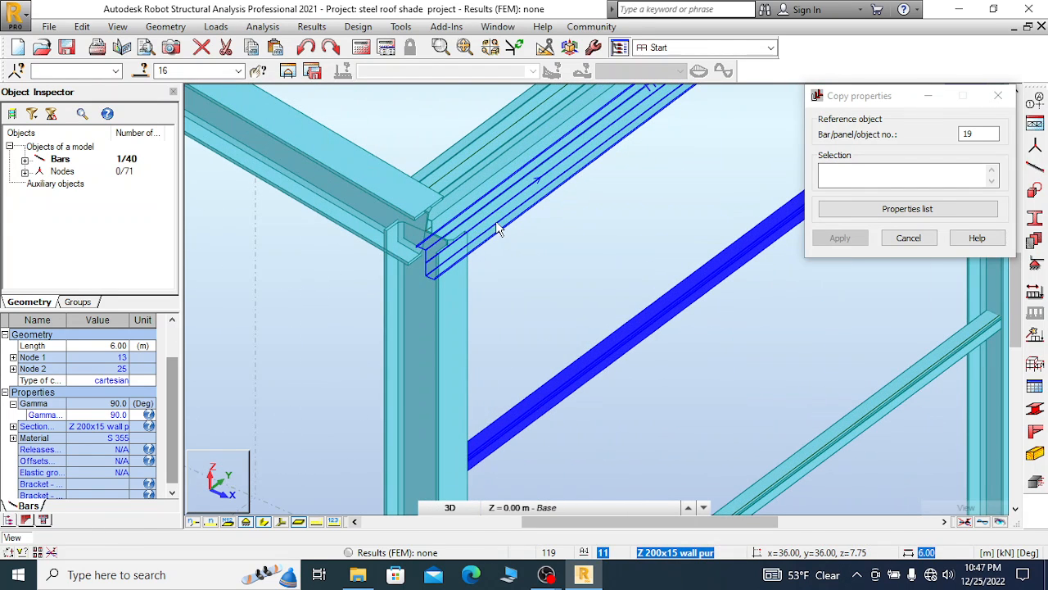
scroll(500, 321, "down", 2)
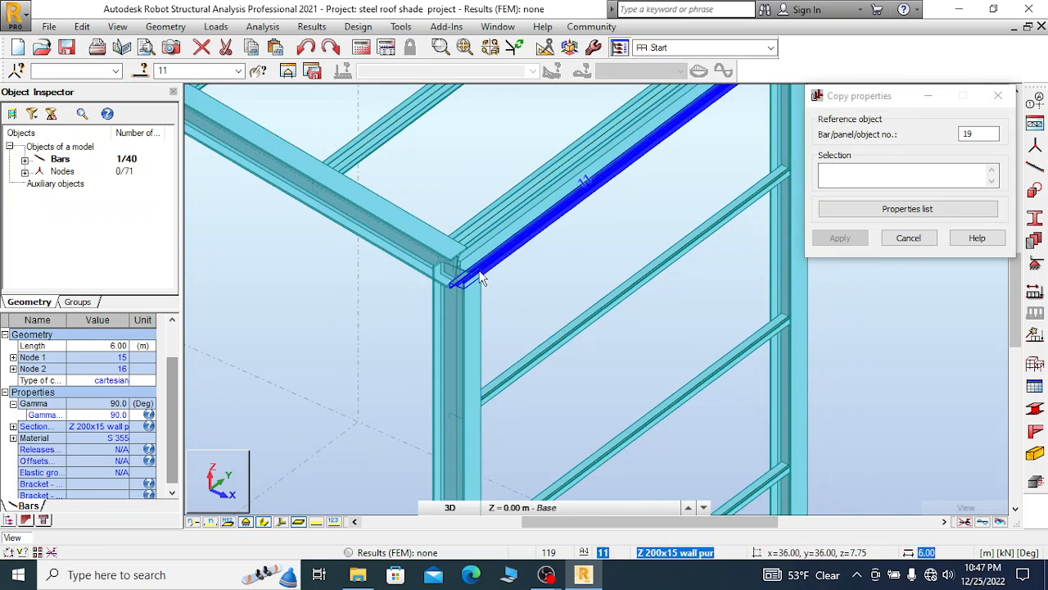
Examine the uppermost wall purlin at the eave corner on axis 7 and end the property copying
scroll(481, 277, "up", 2)
scroll(503, 283, "up", 1)
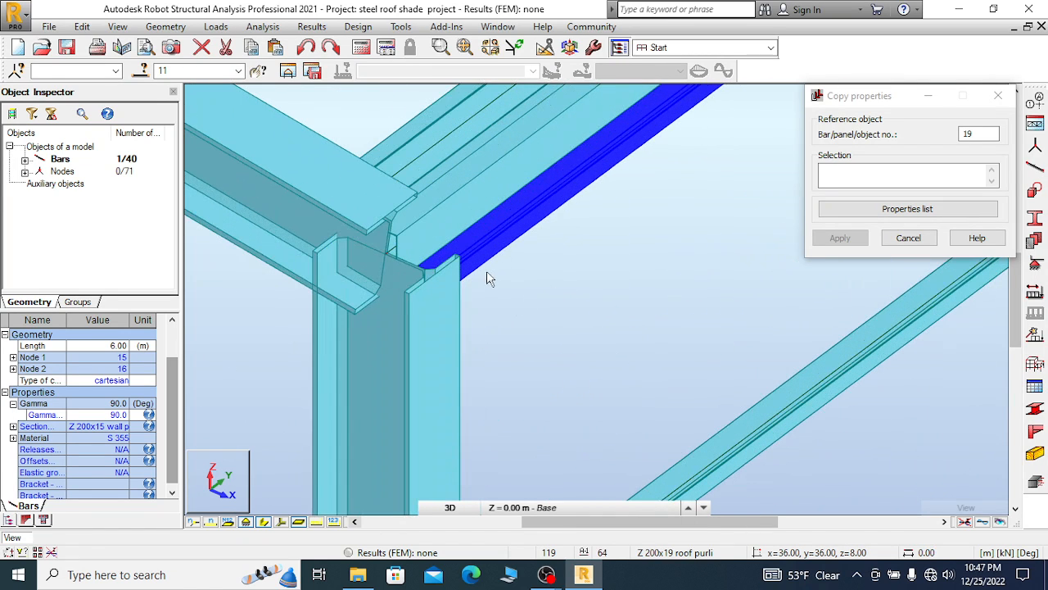
scroll(487, 278, "down", 5)
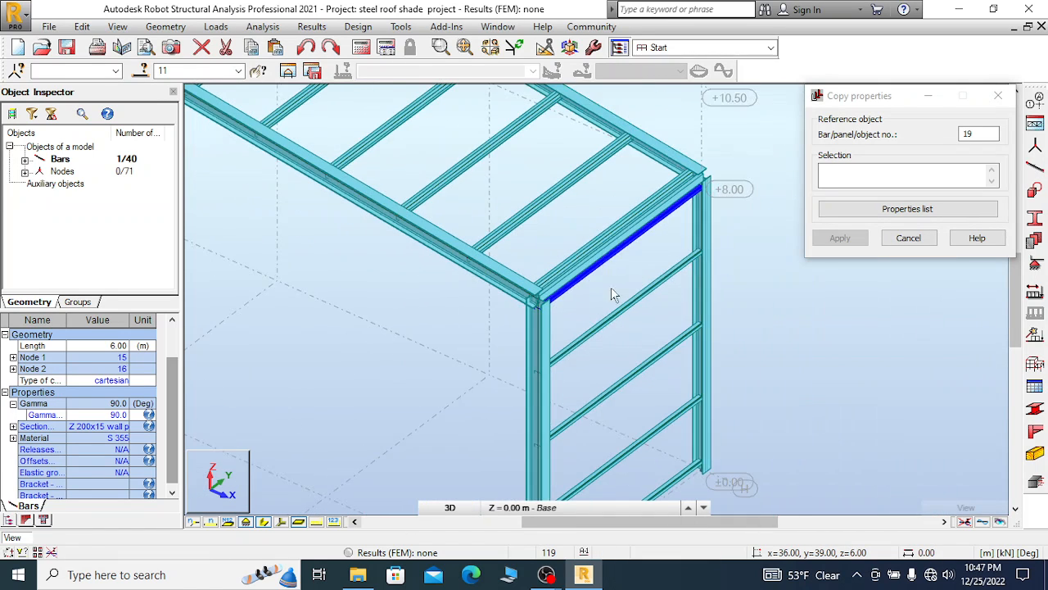
scroll(561, 226, "up", 1)
scroll(541, 230, "up", 4)
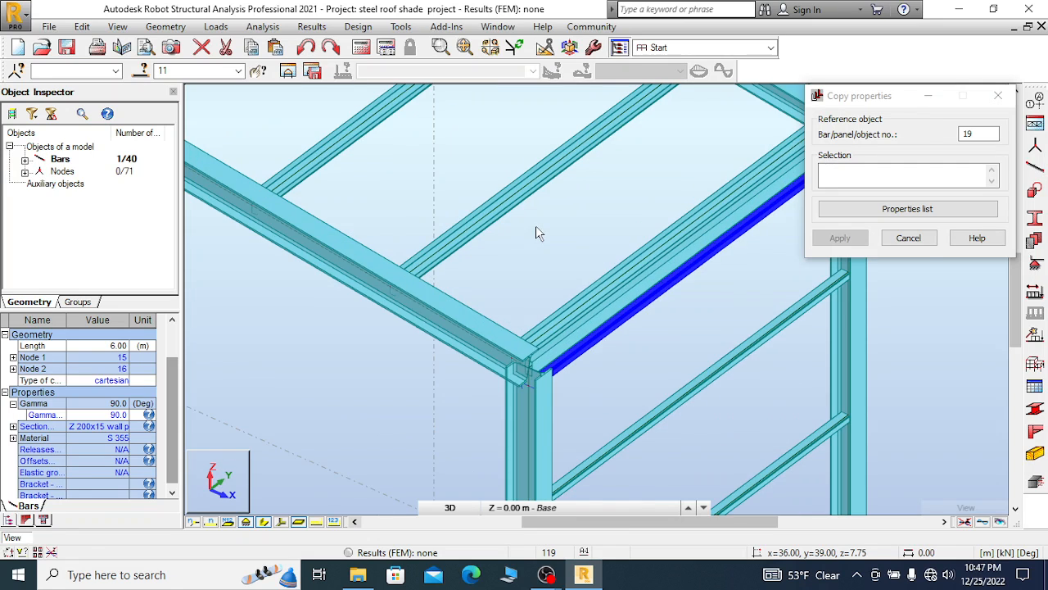
right_click(554, 235)
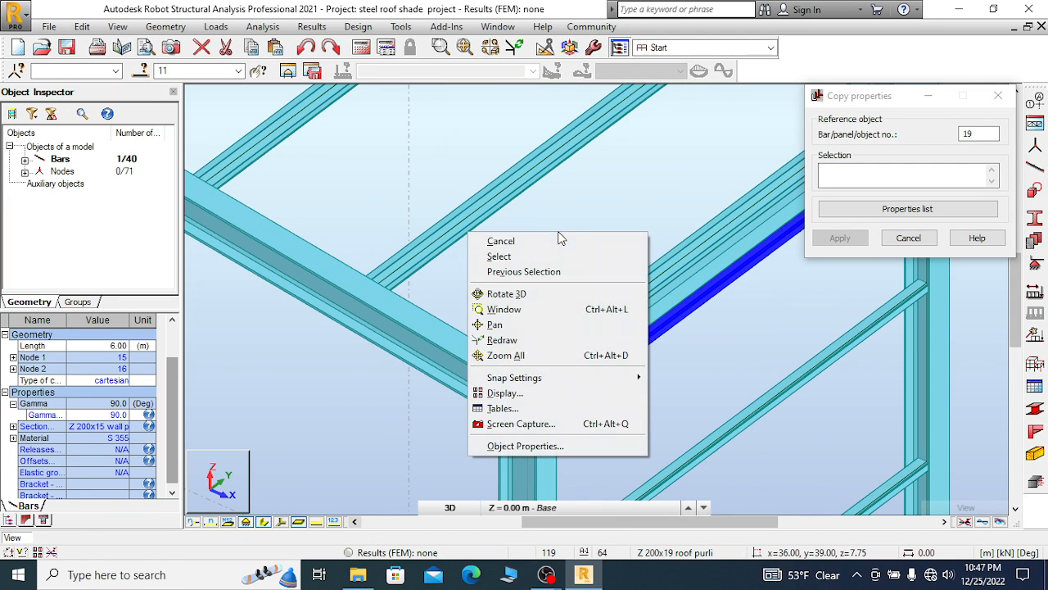
left_click(538, 240)
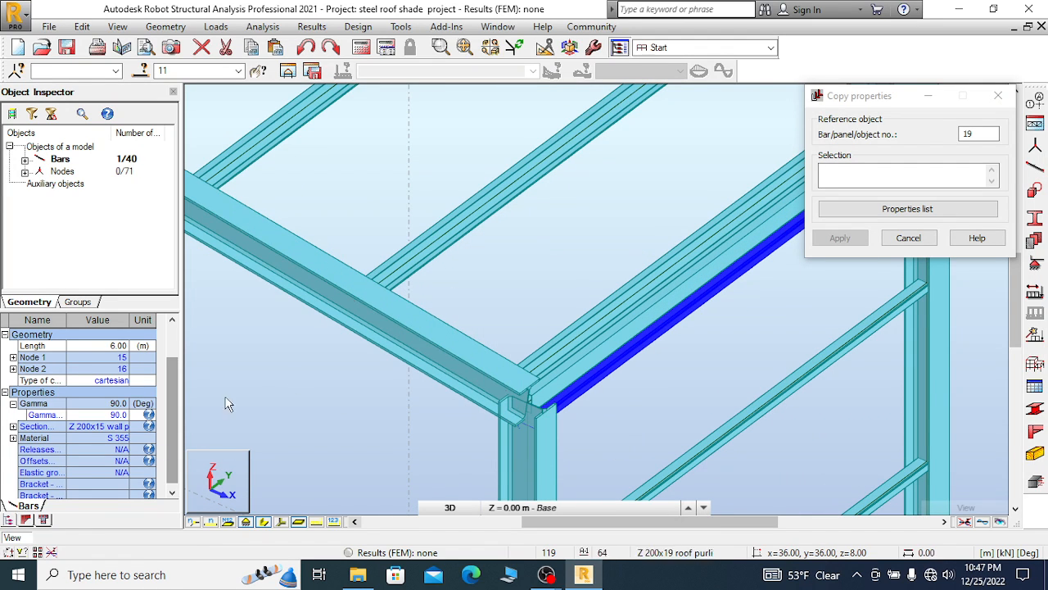
left_click(908, 238)
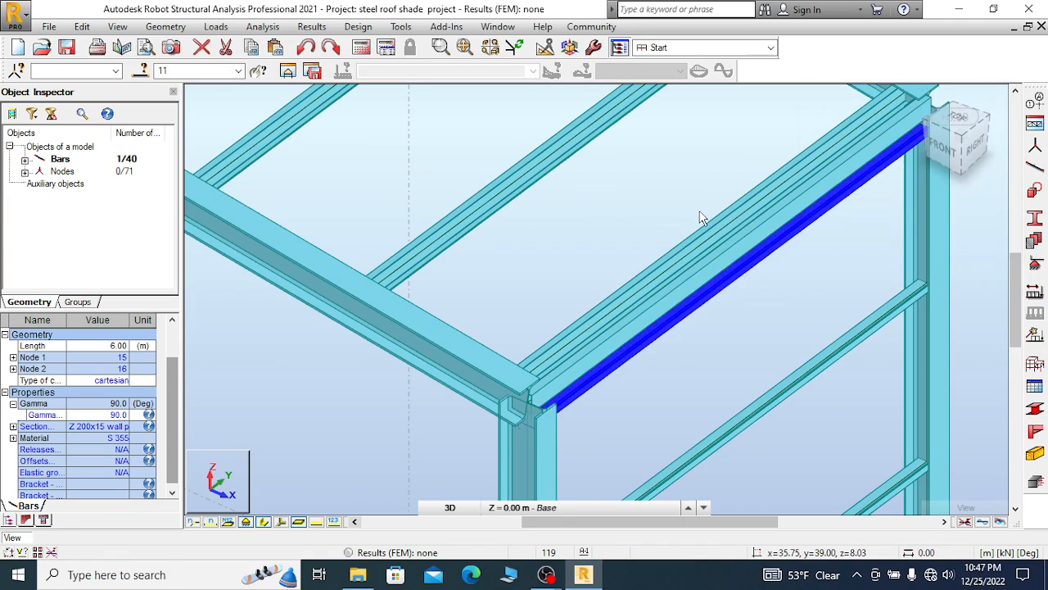
Set the Gamma angle of the second Z 200x19 roof purlin from the axis 7 eave to 90 degrees
right_click(606, 213)
left_click(622, 218)
left_click(610, 315)
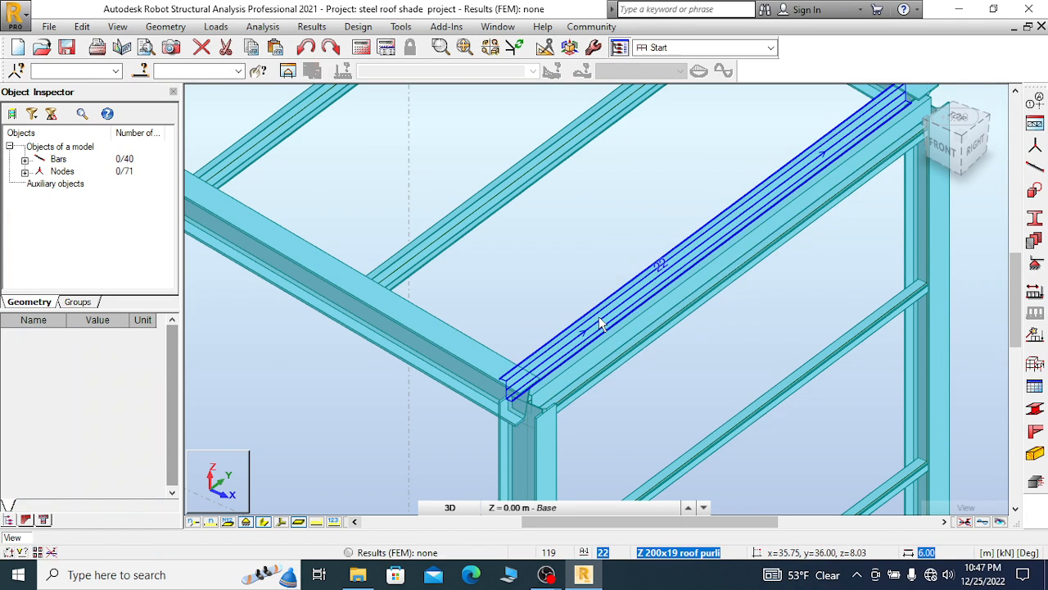
left_click(516, 203)
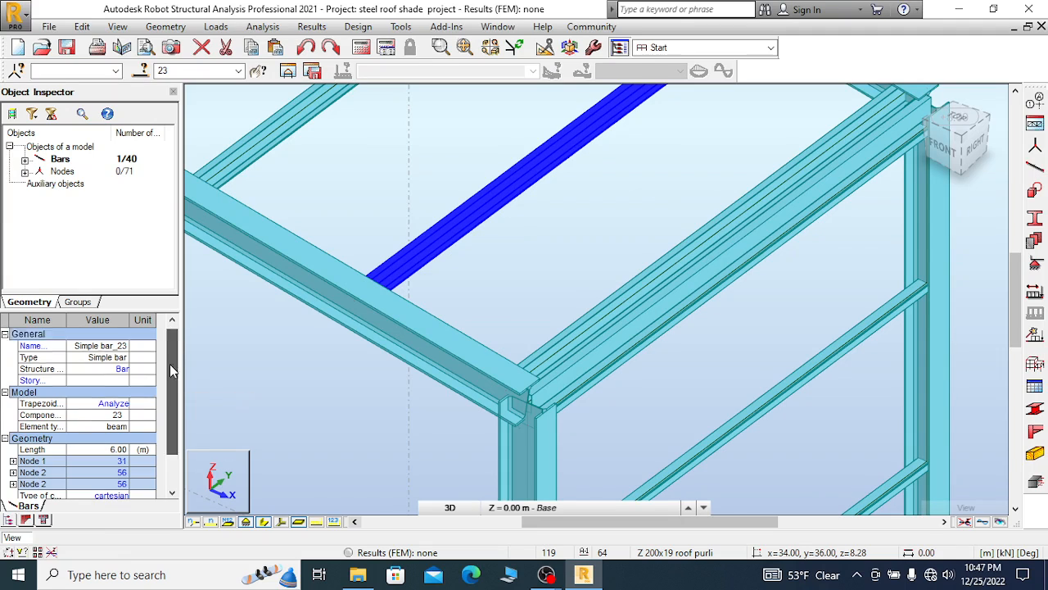
left_click_drag(169, 364, 169, 391)
left_click(112, 415)
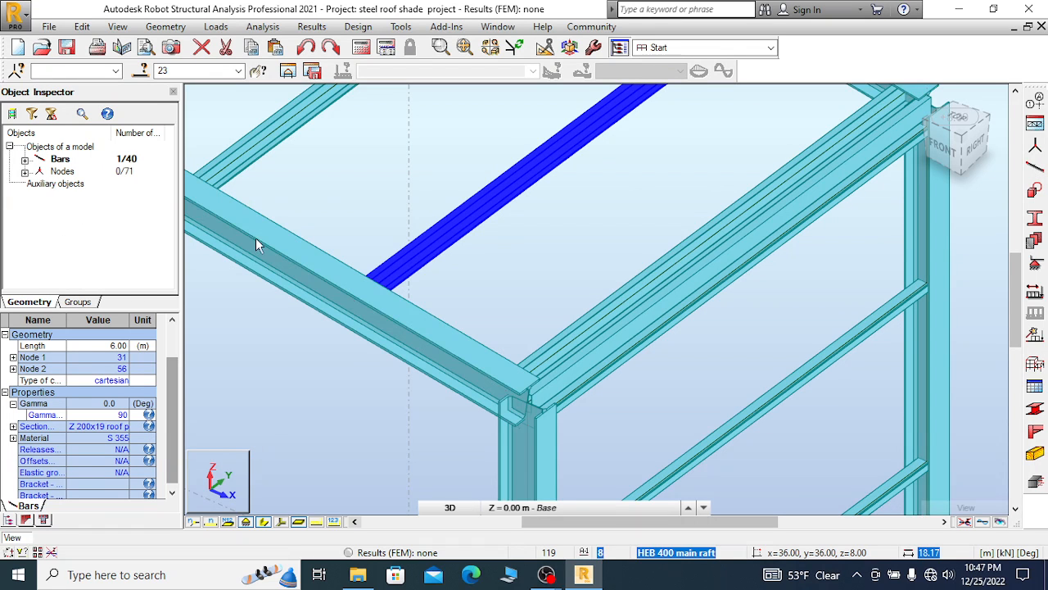
scroll(516, 290, "down", 2)
scroll(327, 213, "up", 5)
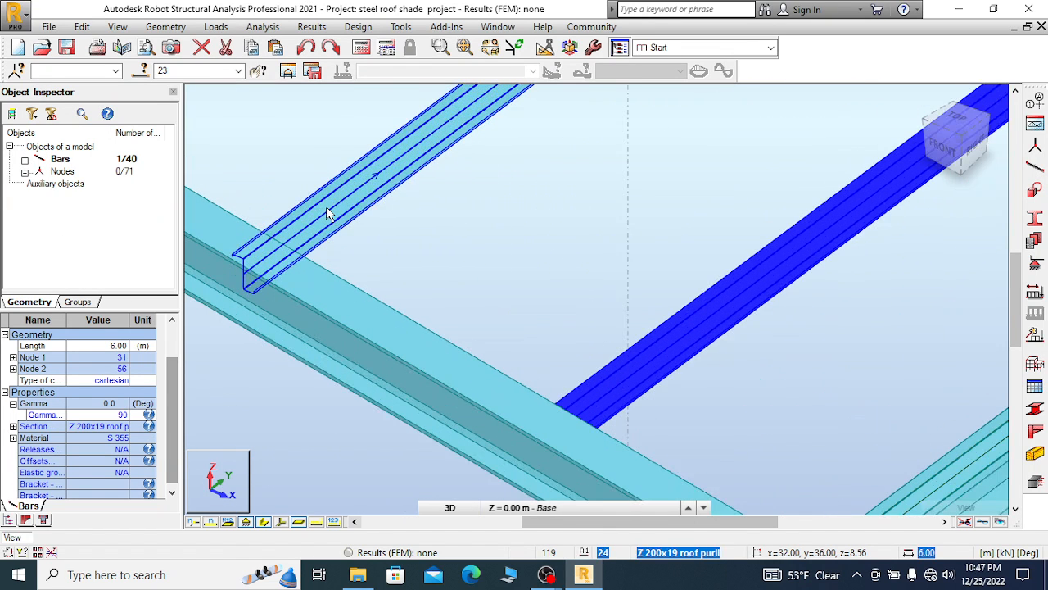
scroll(328, 213, "down", 4)
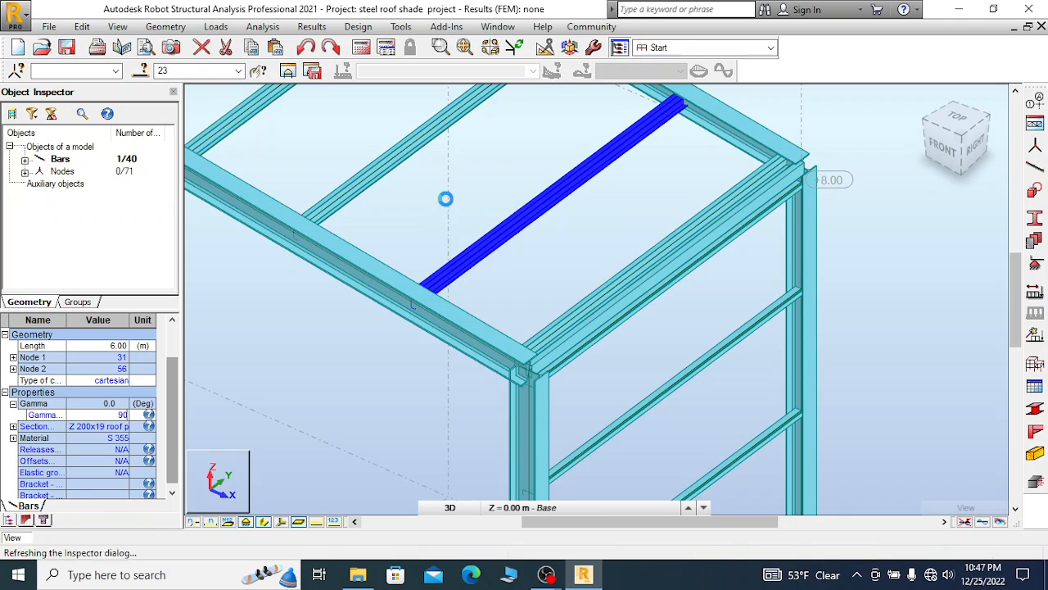
right_click(438, 219)
left_click(437, 219)
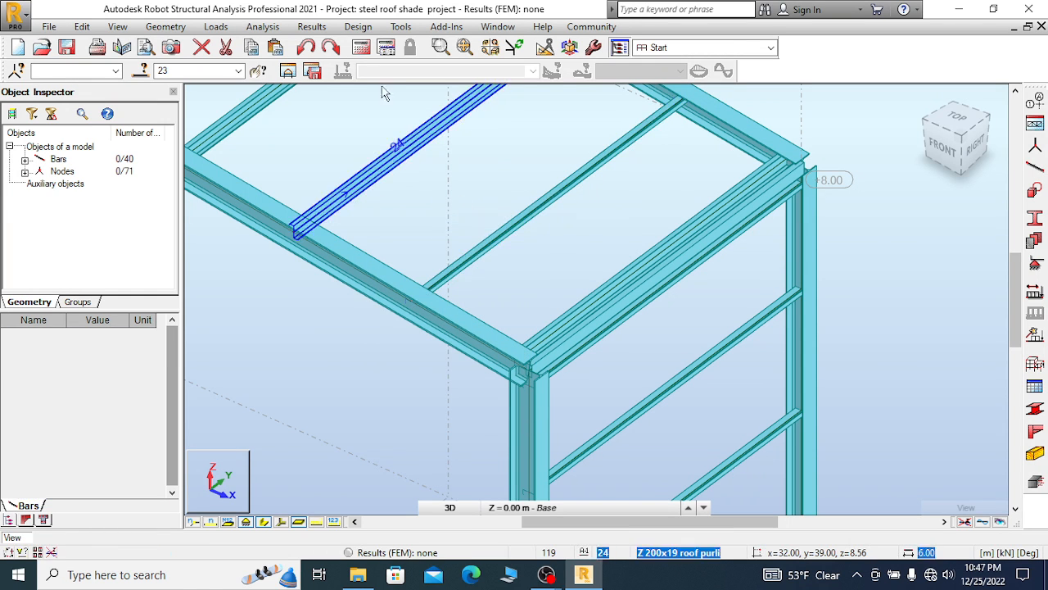
Undo the rotation of the second roof purlin from the axis 7 eave
scroll(471, 295, "up", 3)
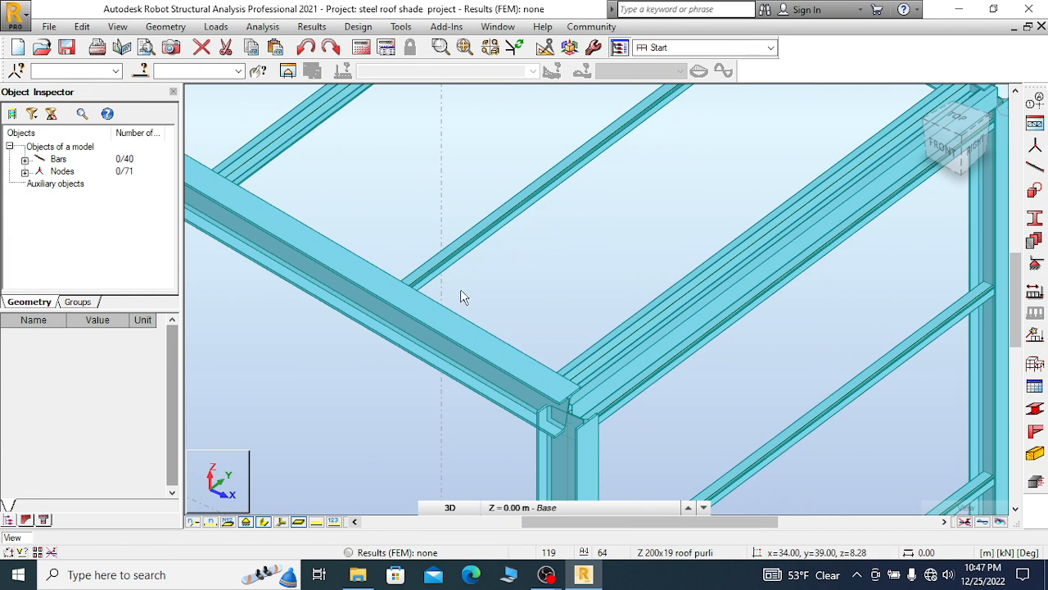
left_click(306, 47)
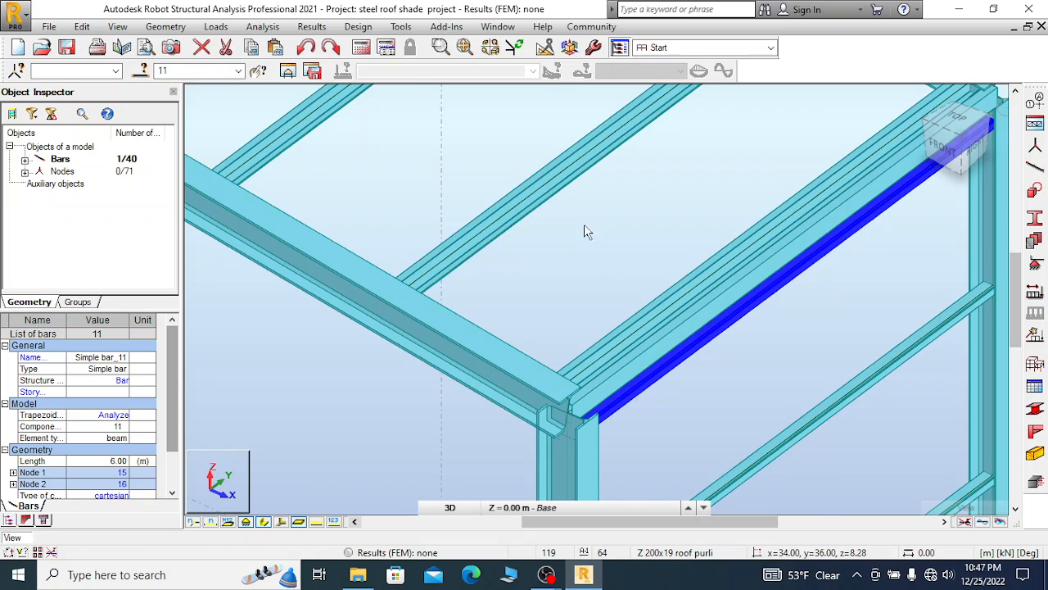
scroll(584, 232, "down", 1)
scroll(585, 250, "down", 5)
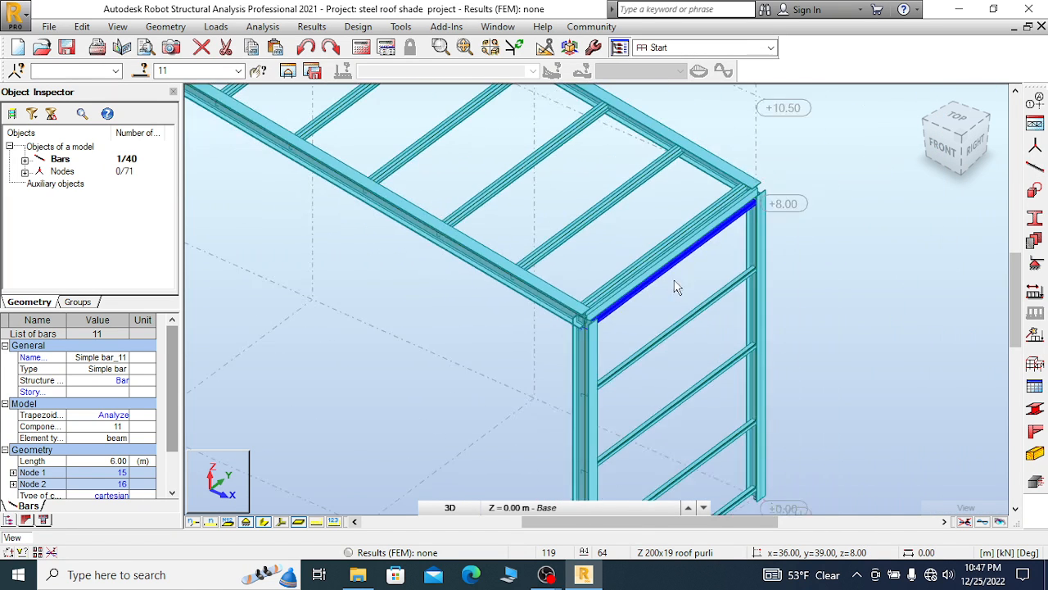
scroll(762, 360, "up", 3)
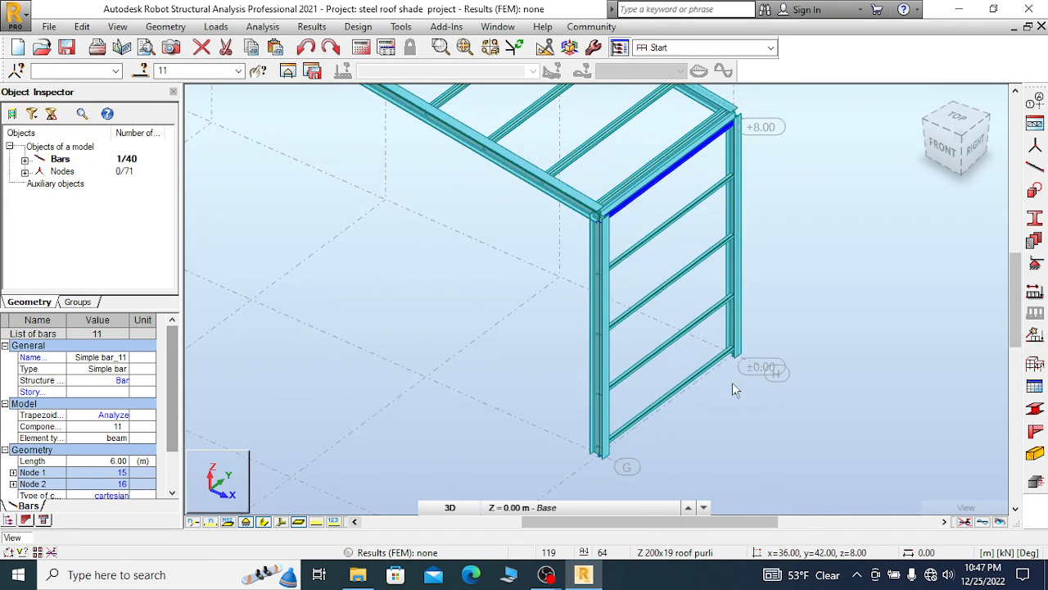
Display the bars' local coordinate systems and set the Gamma angle of the HEA 450 main column at G-7 to 180 degrees
left_click(281, 522)
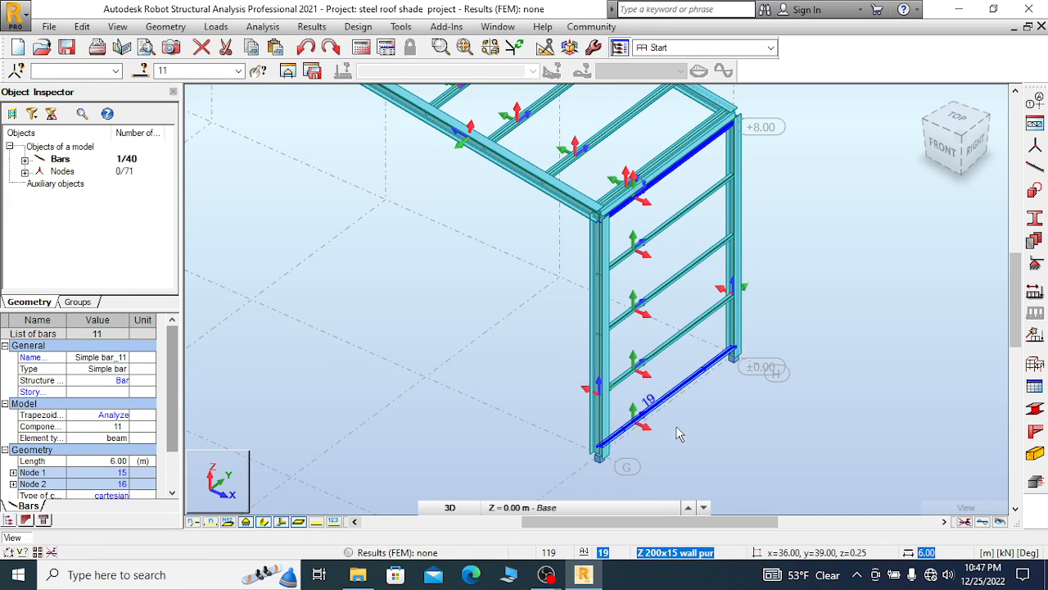
scroll(624, 458, "up", 2)
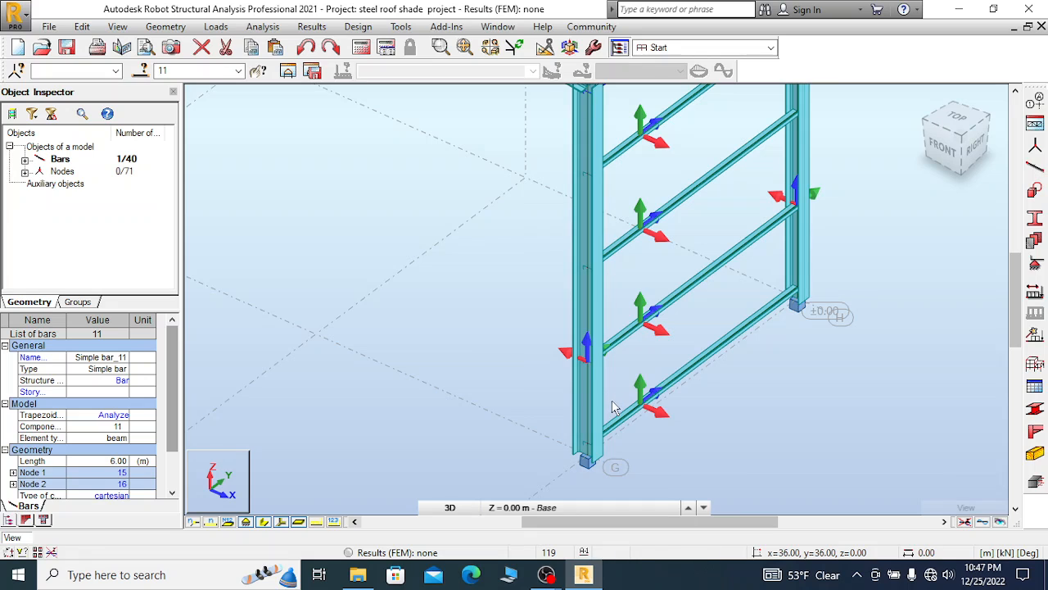
right_click(710, 311)
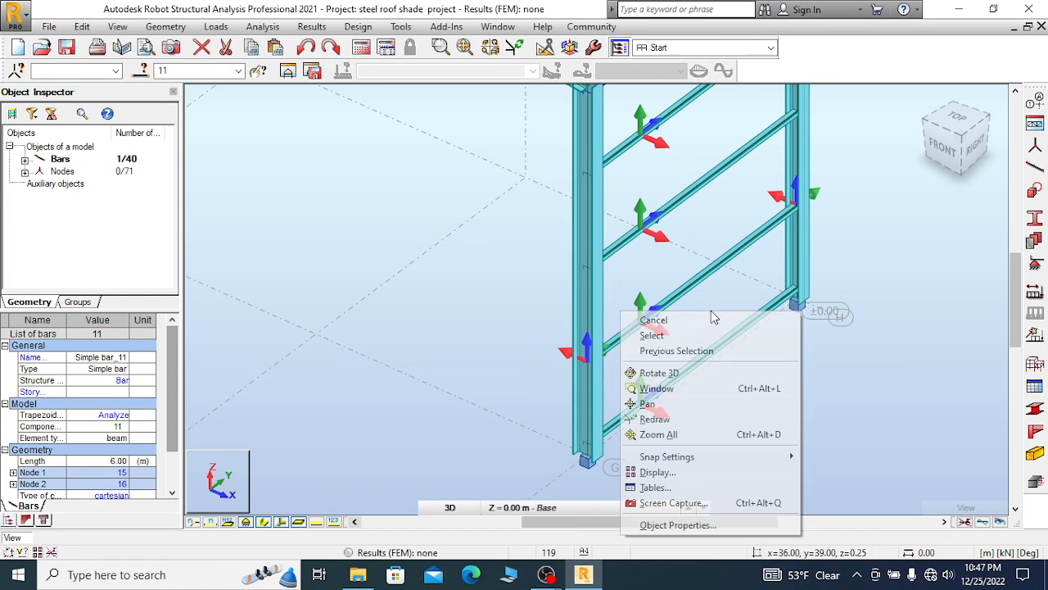
left_click(679, 324)
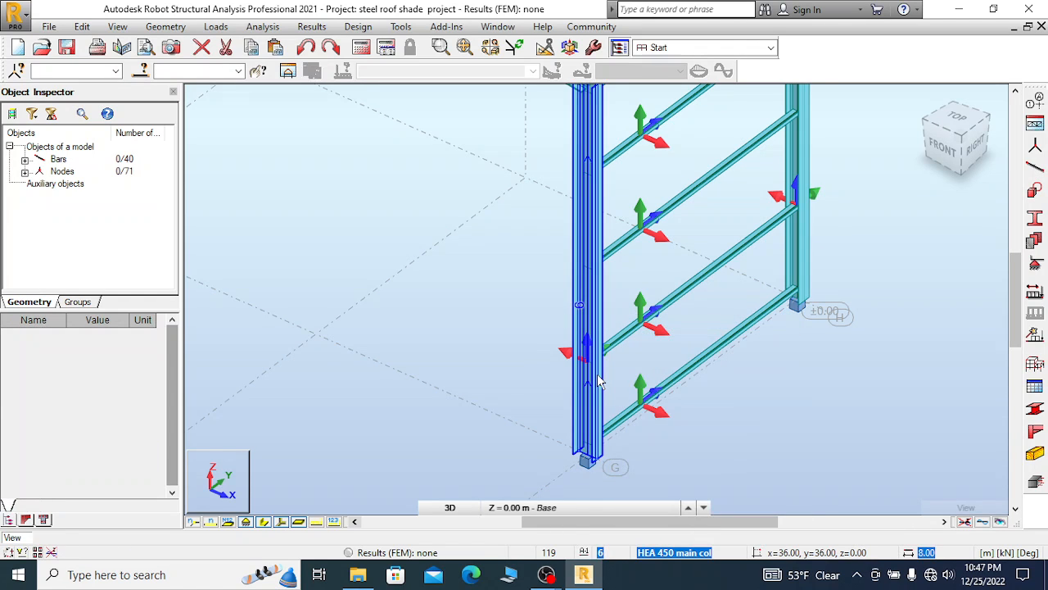
left_click(598, 381)
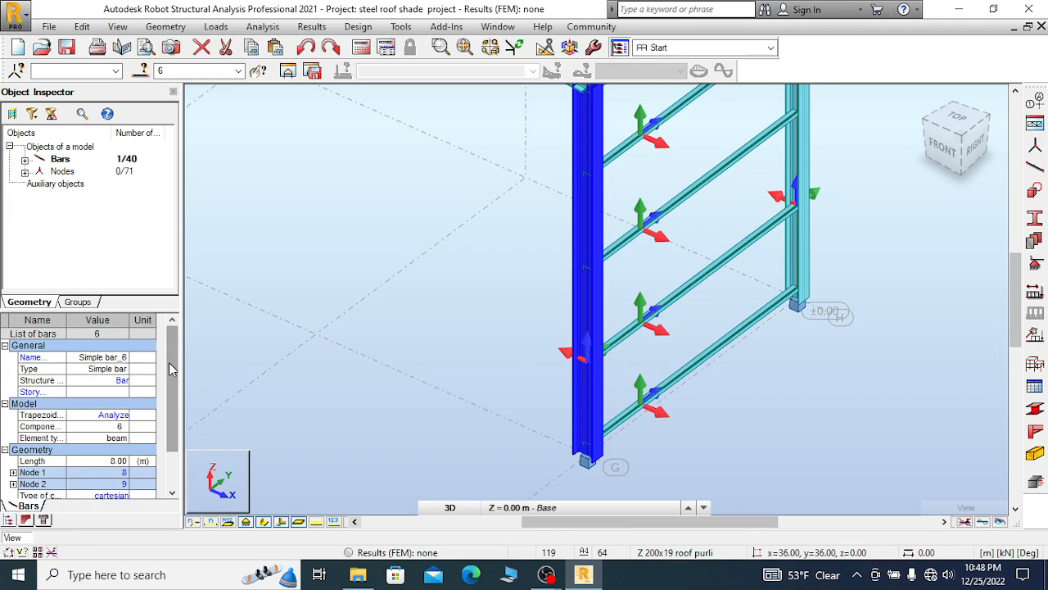
scroll(156, 393, "down", 1)
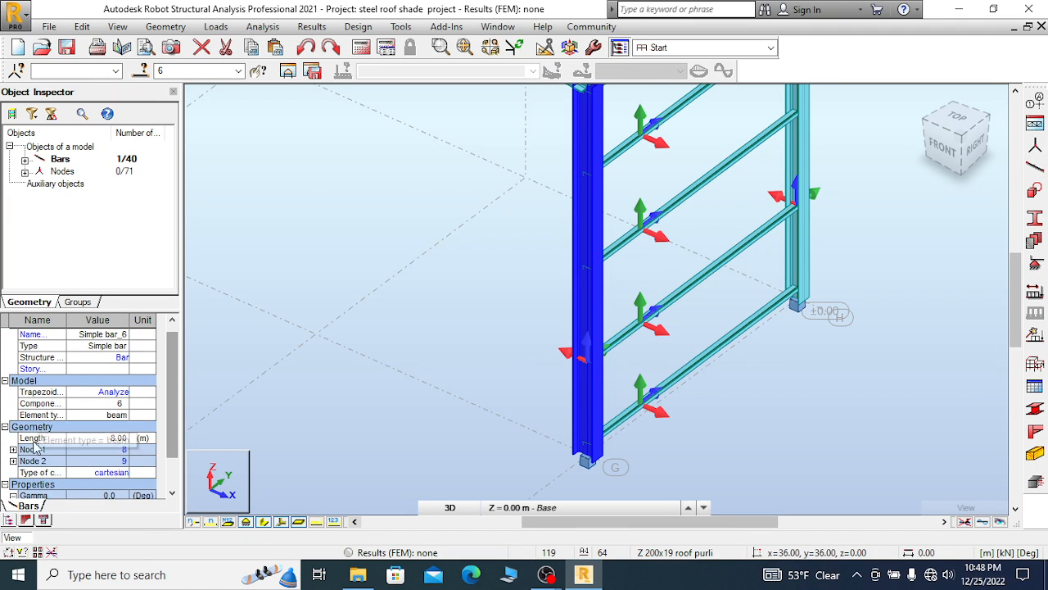
scroll(170, 367, "down", 2)
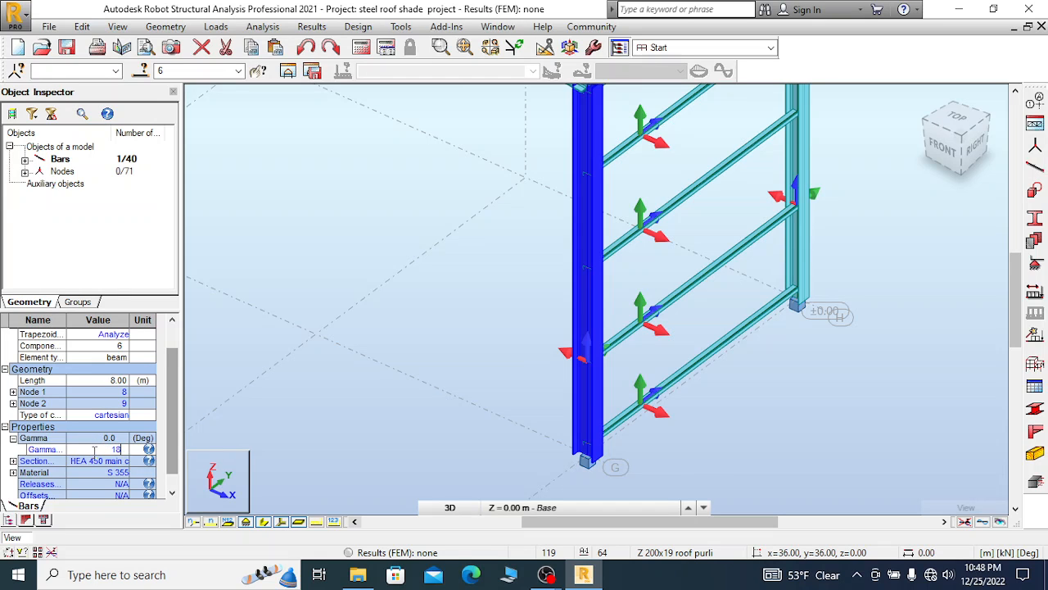
key("Return")
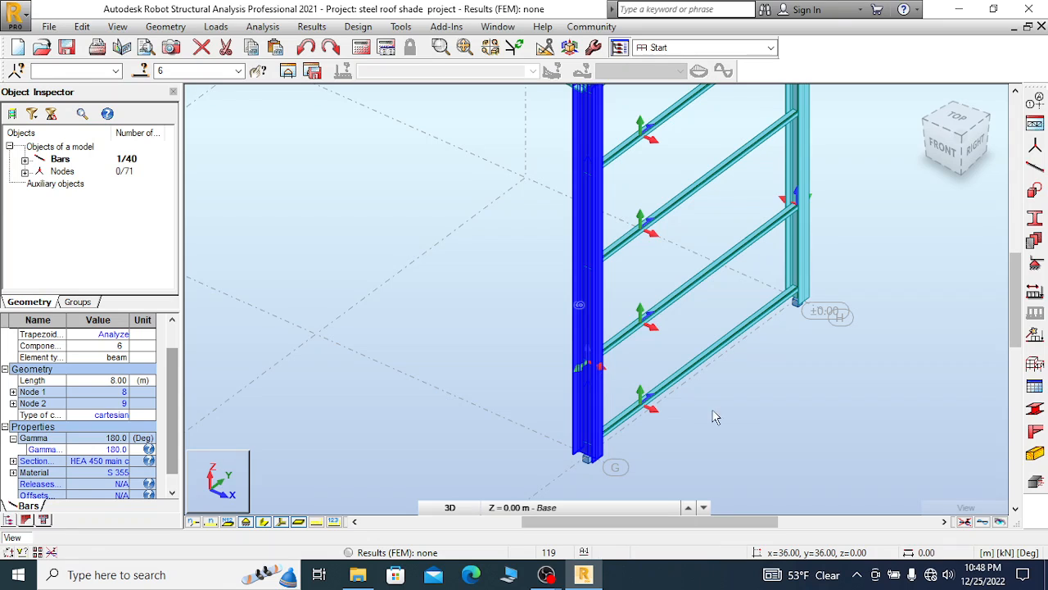
Copy the properties of the rotated column at G-7 to the other HEA 450 main column at H-7
scroll(450, 369, "down", 3)
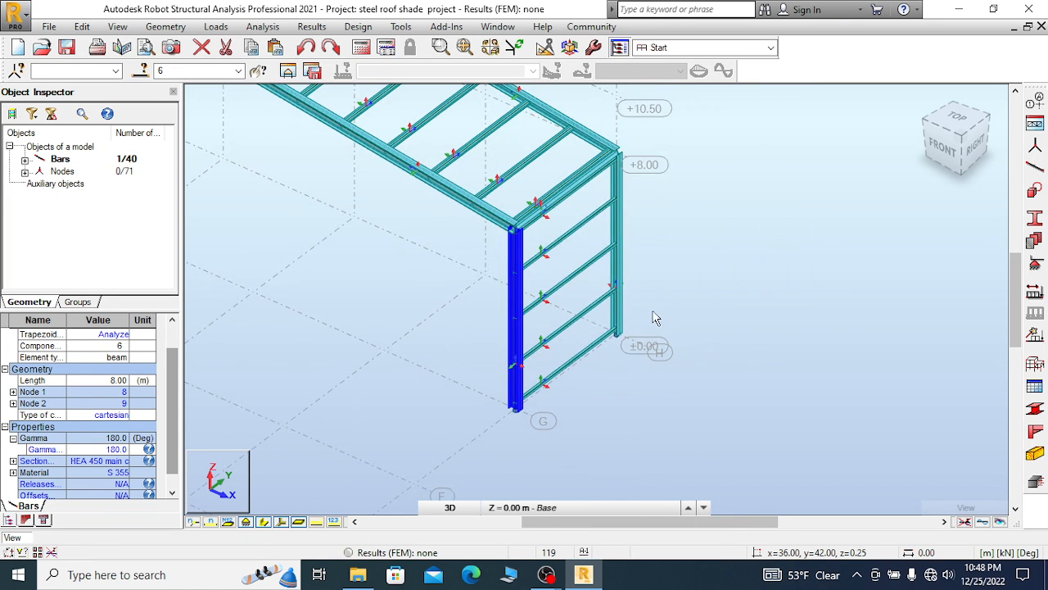
scroll(643, 305, "up", 3)
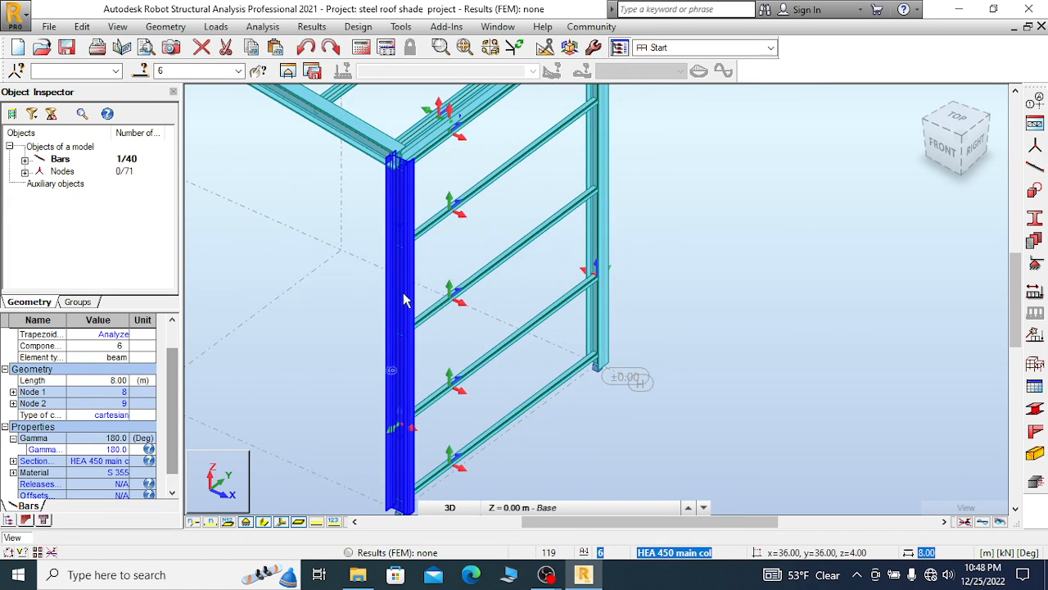
right_click(401, 292)
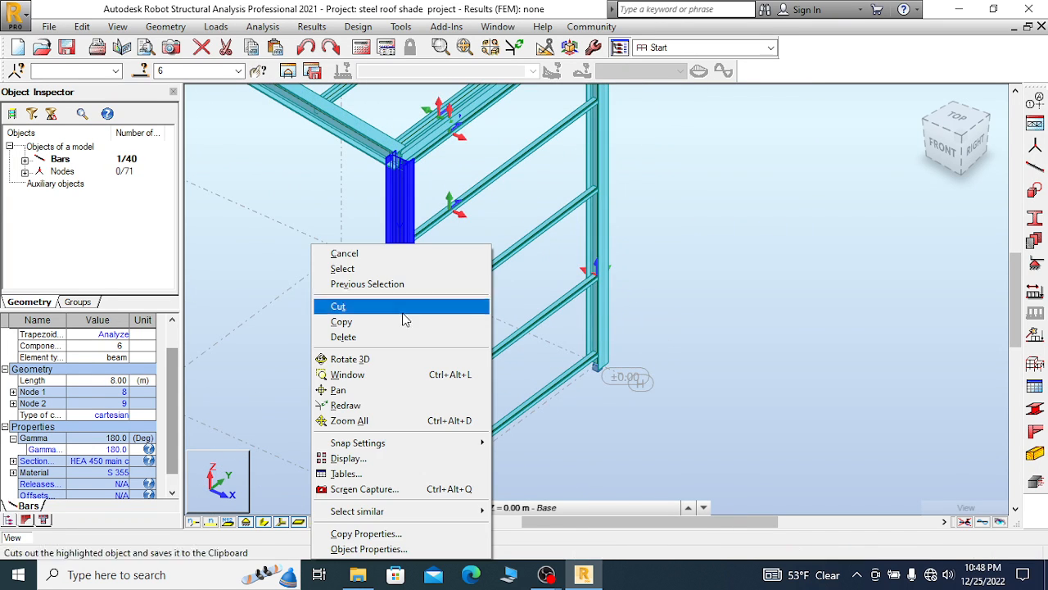
left_click(375, 531)
left_click(602, 224)
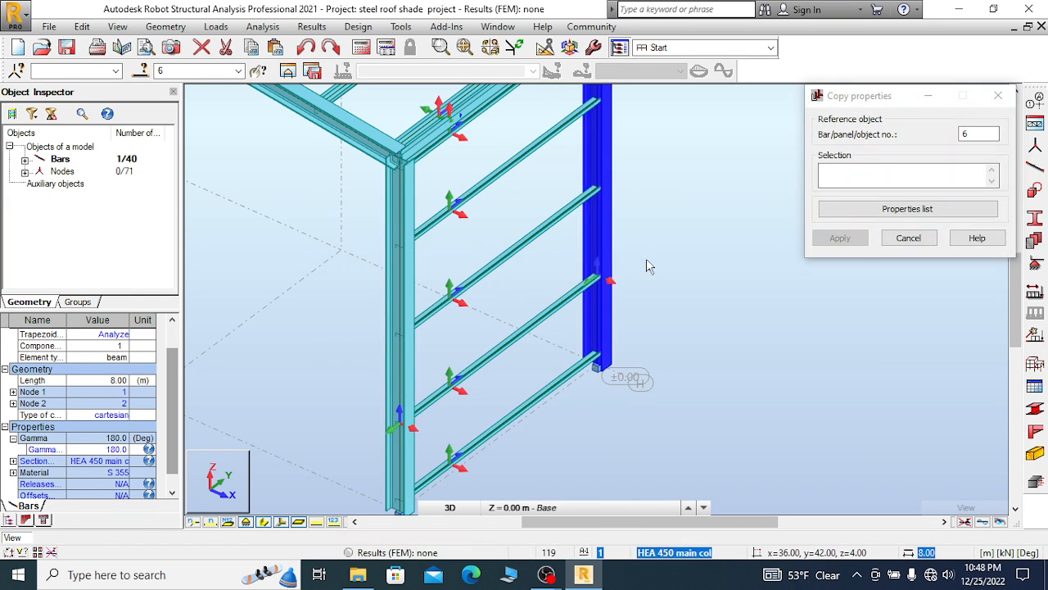
scroll(696, 340, "down", 8)
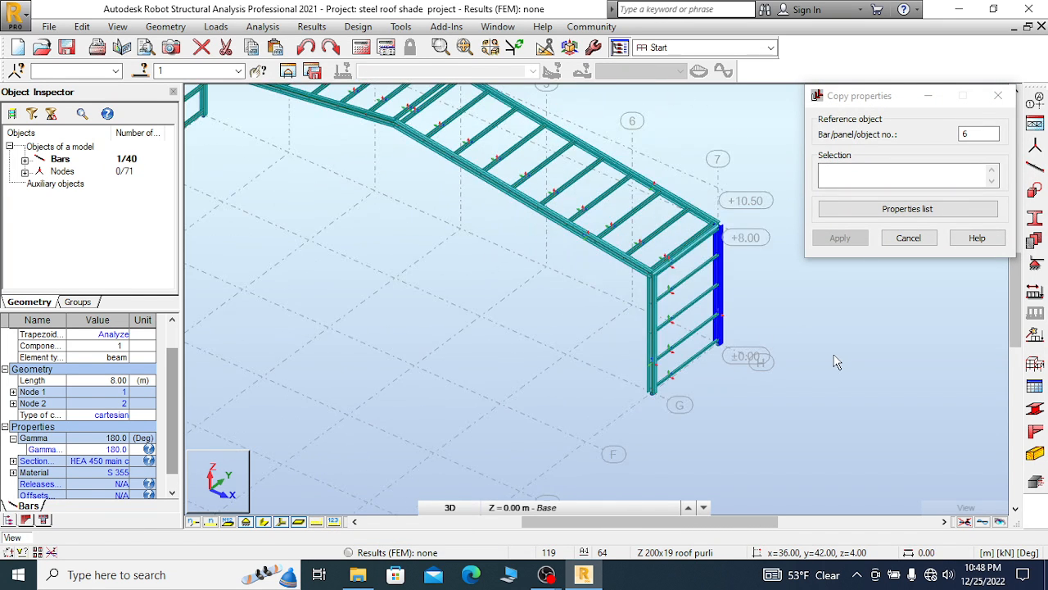
scroll(806, 347, "up", 5)
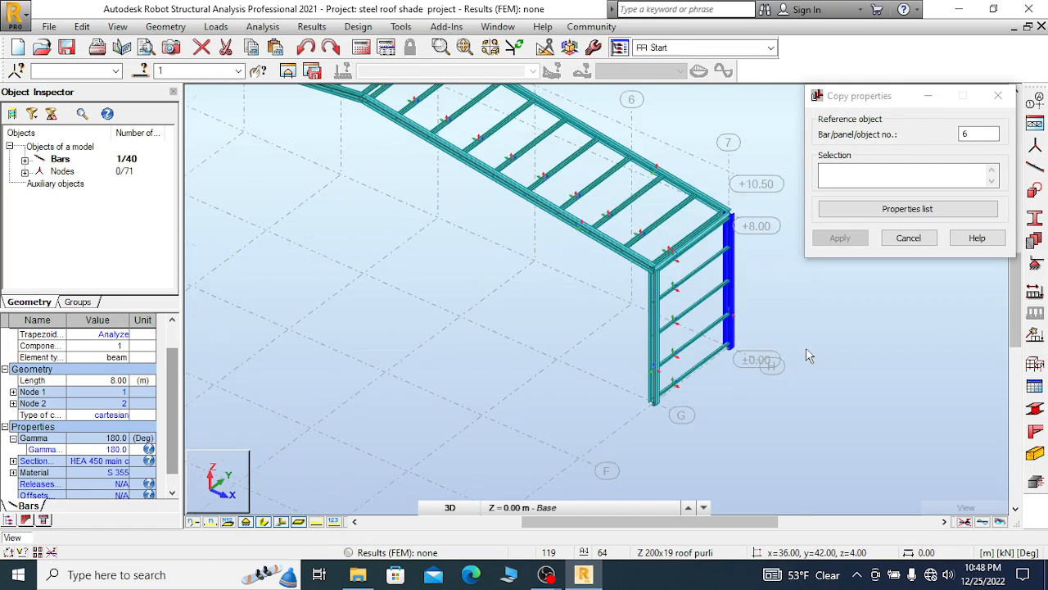
Rotate the model to the opposite side wall at axis 1 and examine the local axes of its columns and wall purlins
left_click(282, 521)
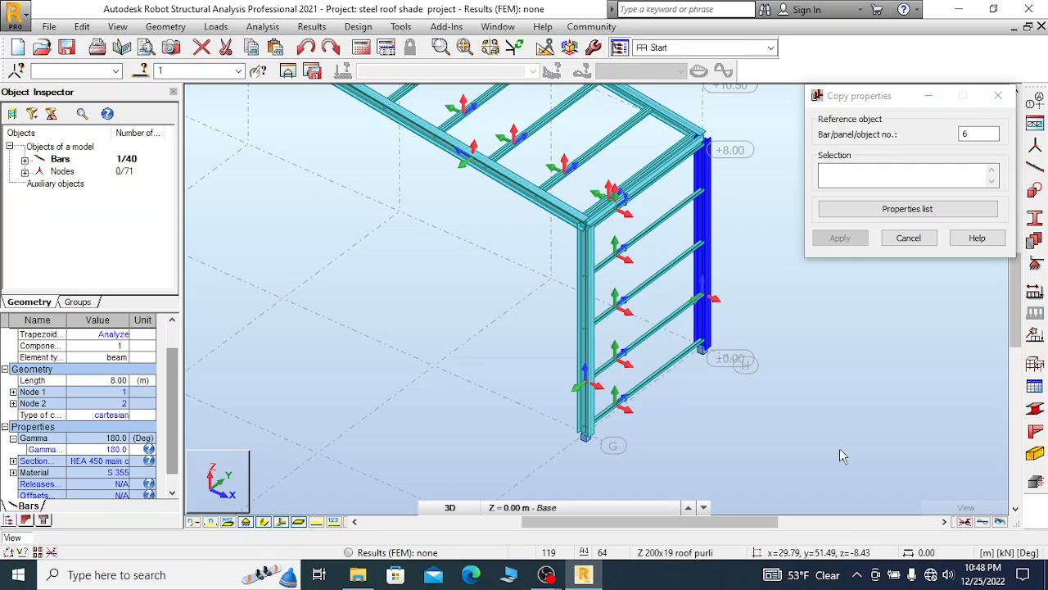
scroll(721, 279, "down", 4)
right_click(501, 240)
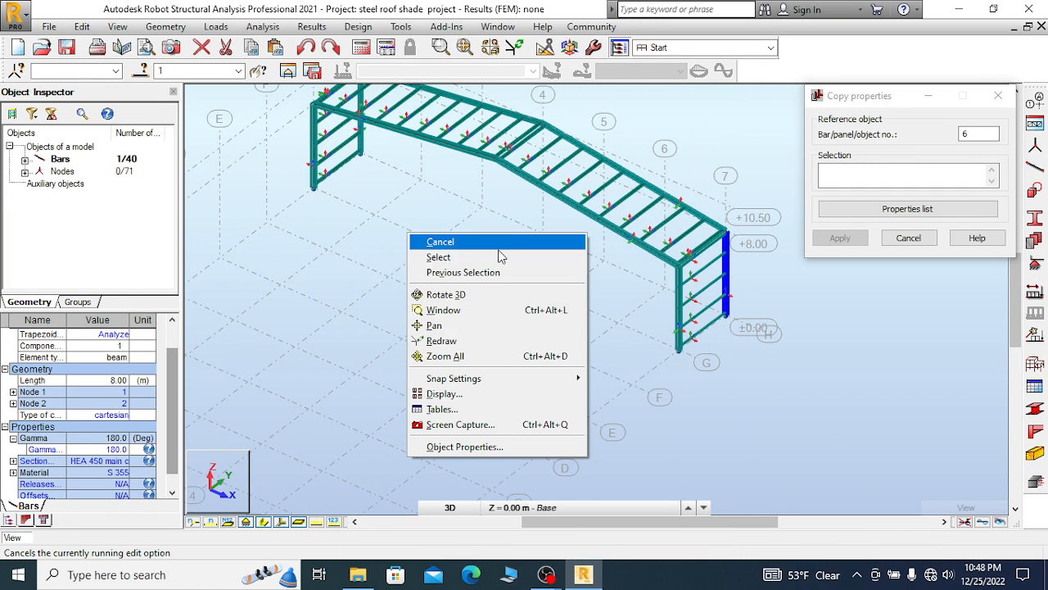
left_click(438, 294)
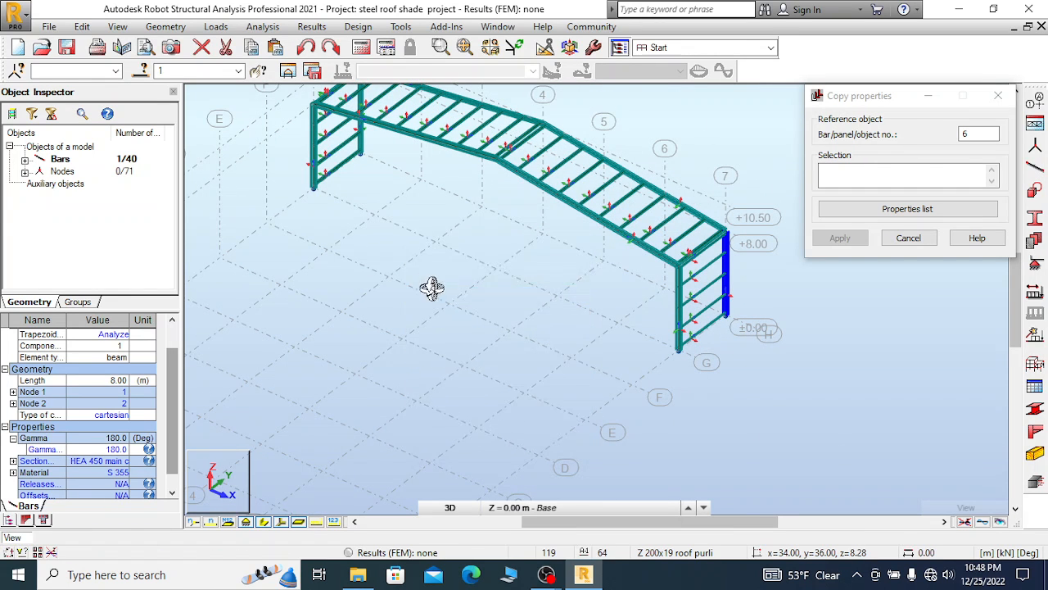
left_click_drag(432, 288, 494, 247)
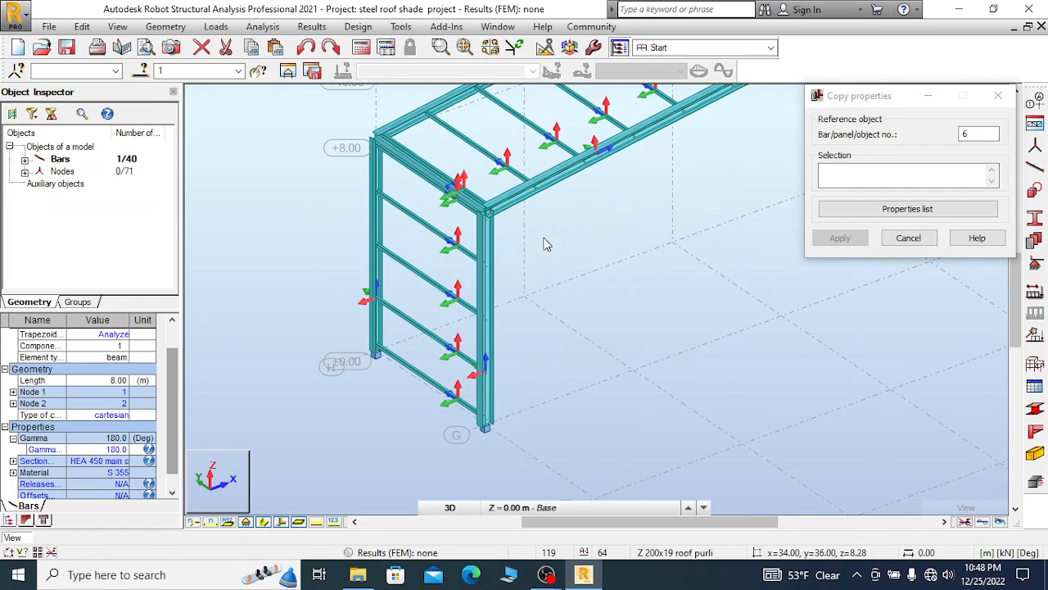
right_click(547, 244)
left_click(520, 249)
scroll(467, 281, "up", 2)
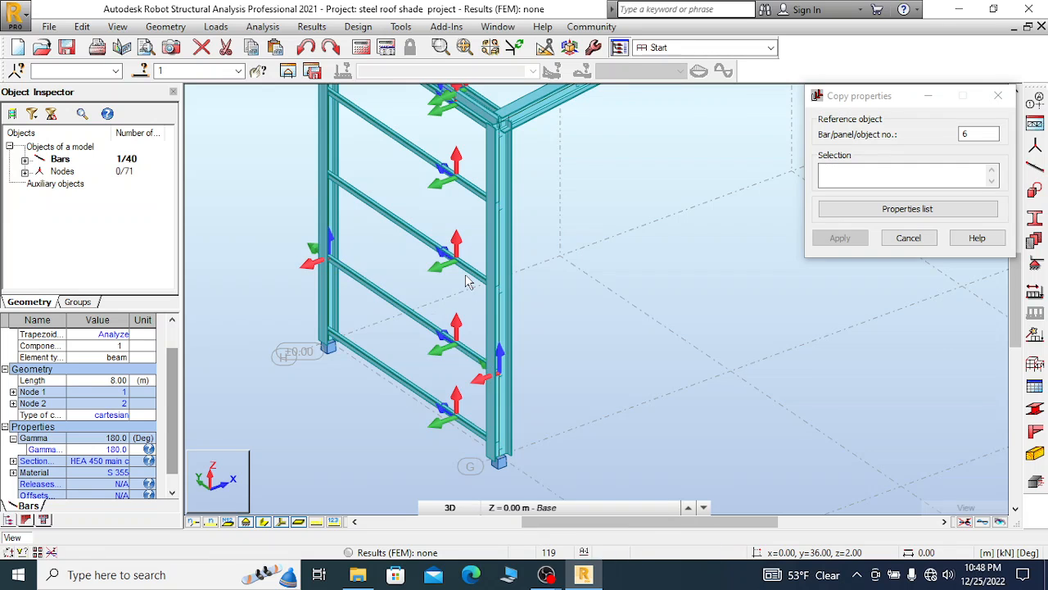
scroll(467, 281, "up", 3)
scroll(461, 172, "down", 2)
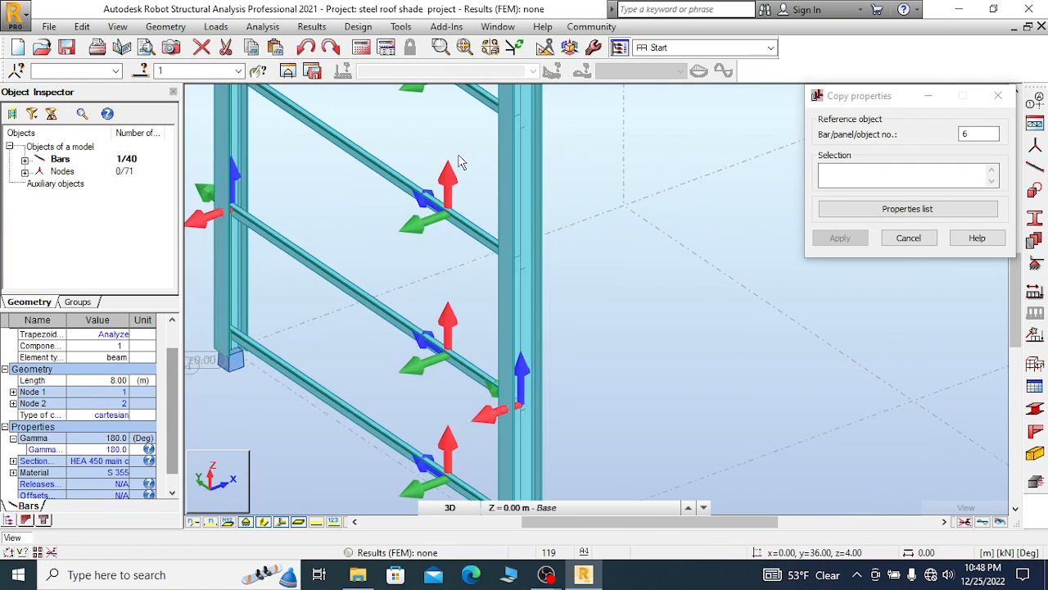
Undo the column properties copied onto the third wall purlin from the base at axis 1 and end the property copying
left_click(469, 226)
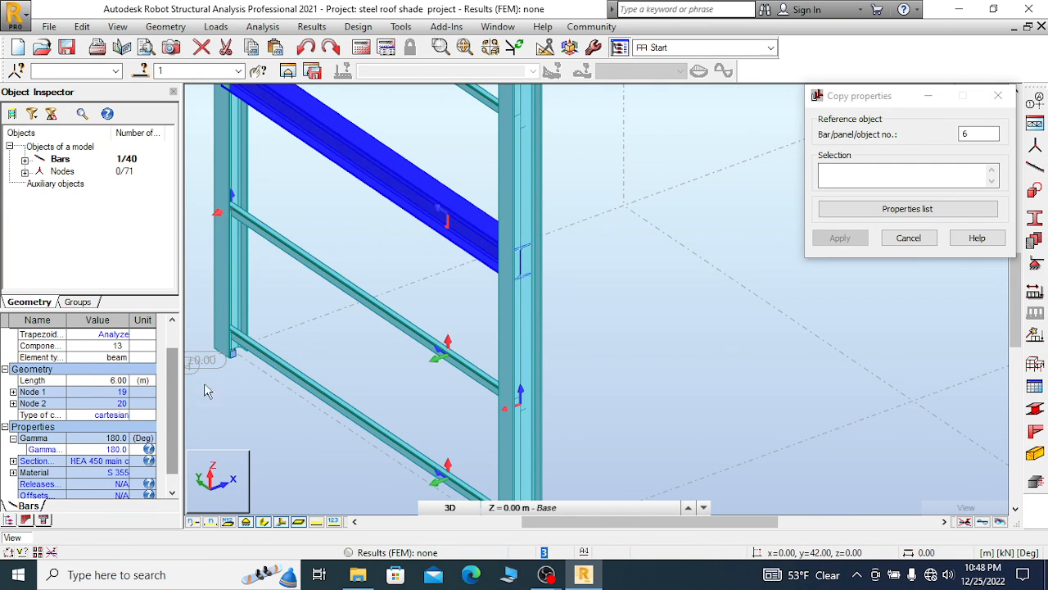
left_click(118, 448)
right_click(590, 210)
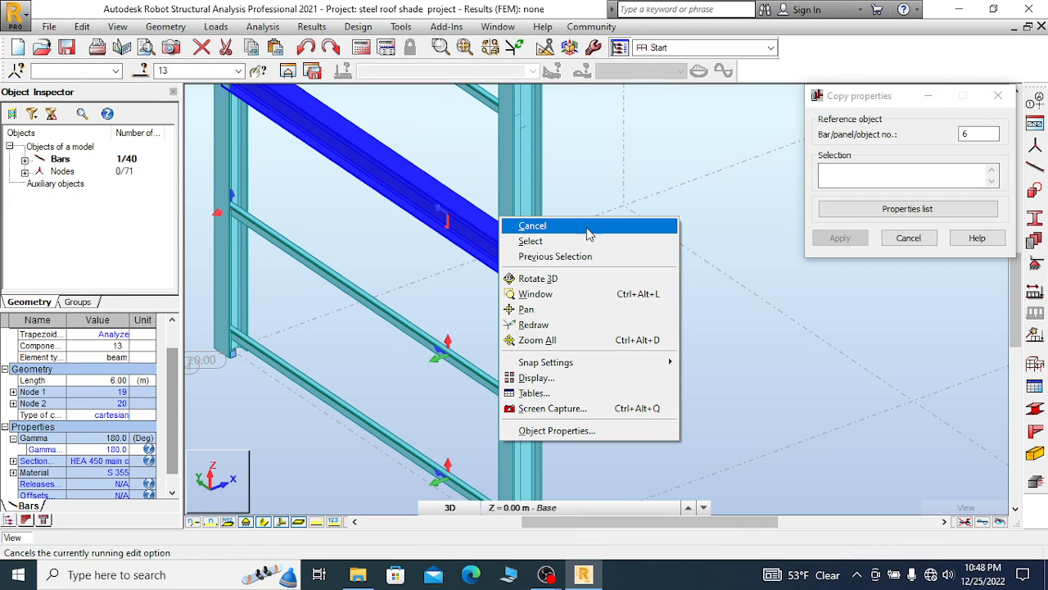
left_click(562, 226)
left_click(305, 49)
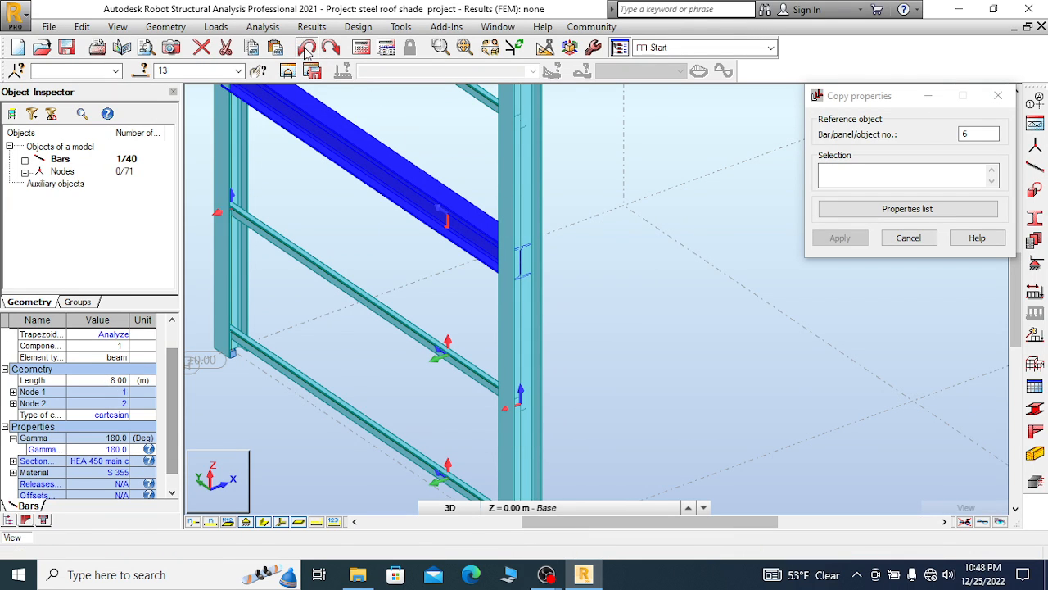
left_click(998, 95)
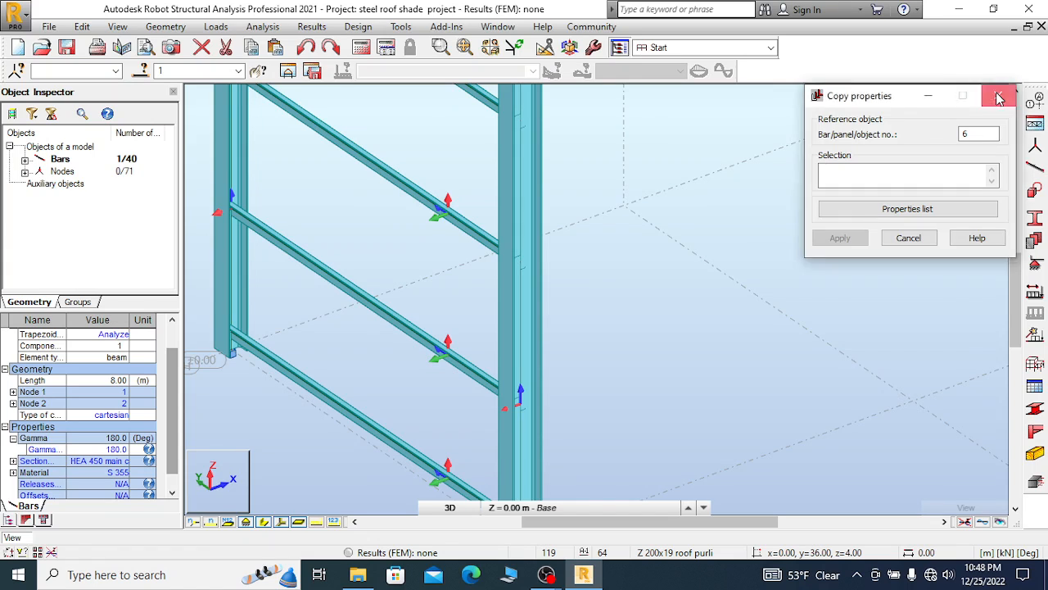
Set the Gamma angle of the third wall purlin from the base at axis 1 to 90 degrees
left_click(418, 203)
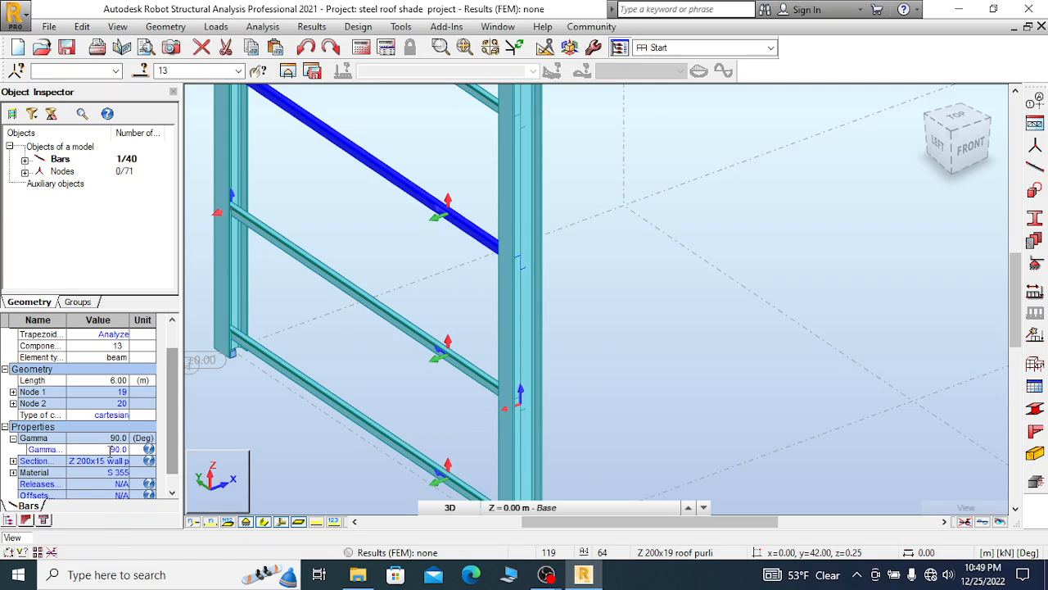
key("Return")
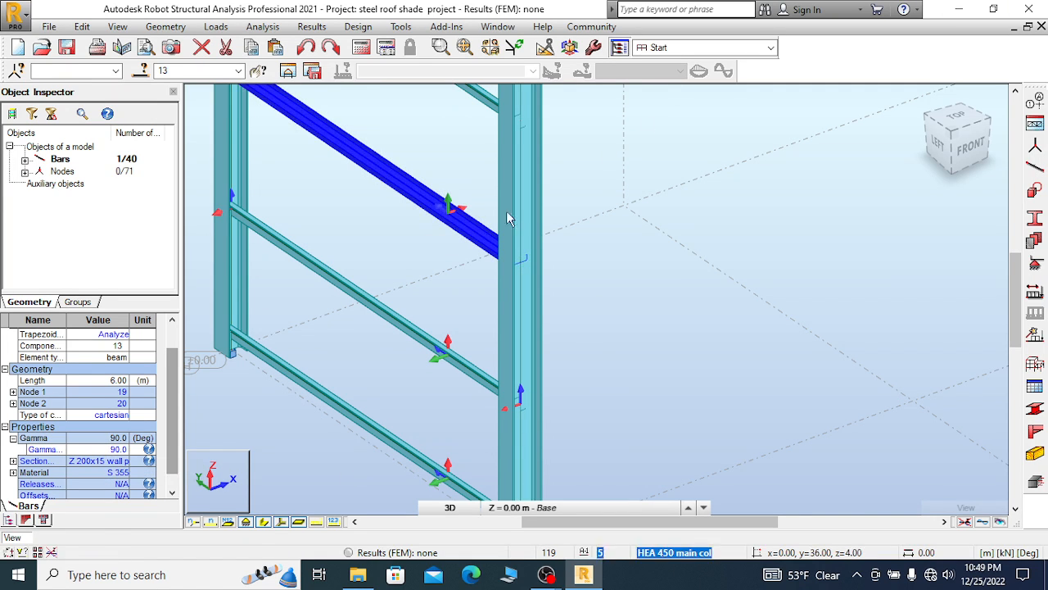
right_click(423, 204)
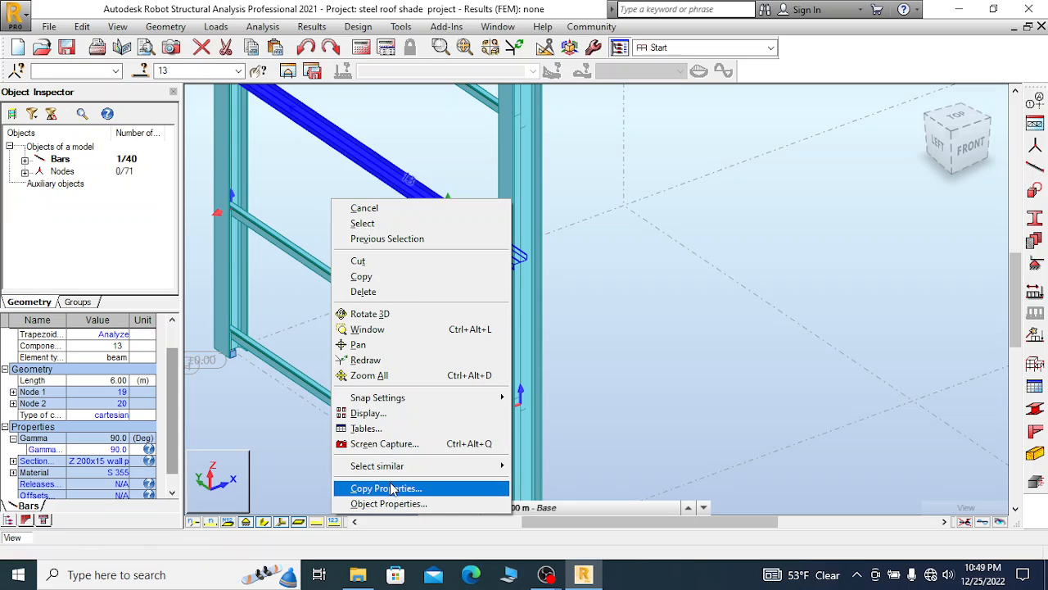
left_click(307, 184)
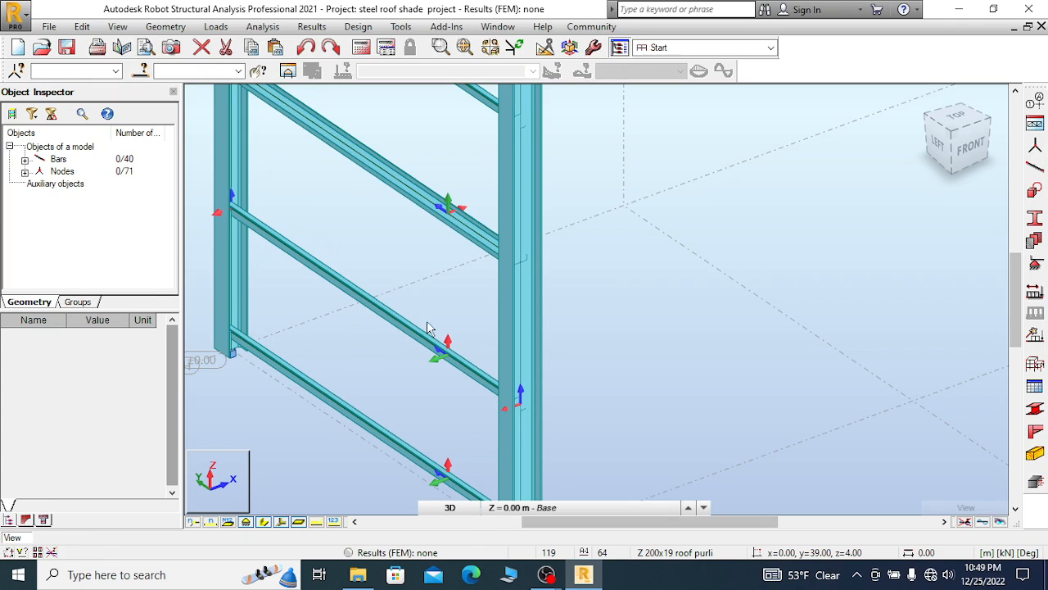
Copy the rotated wall purlin's properties to the two wall purlins below it at axis 1
right_click(411, 199)
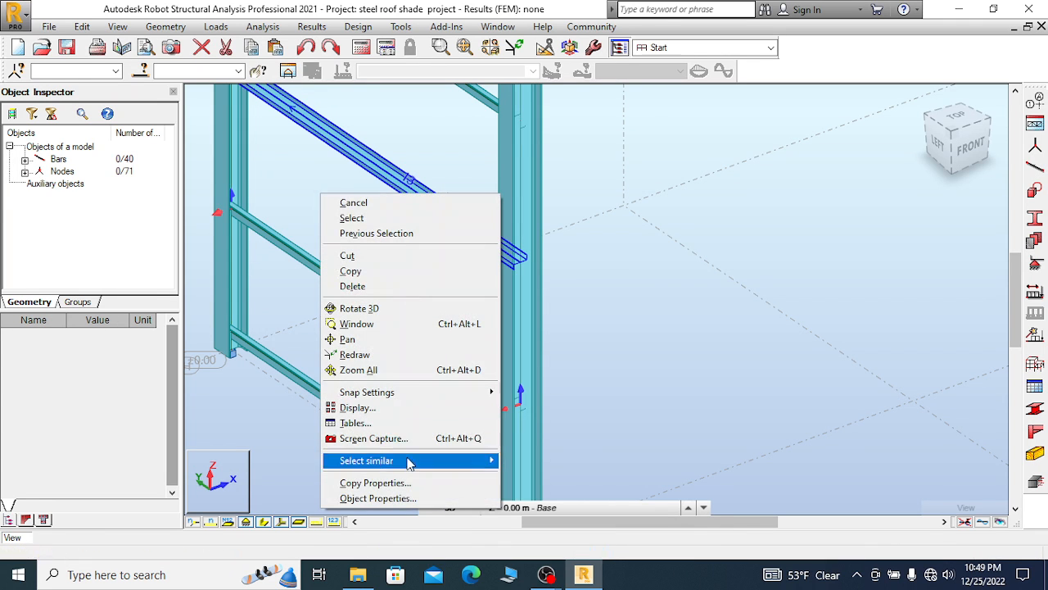
left_click(376, 483)
left_click(361, 307)
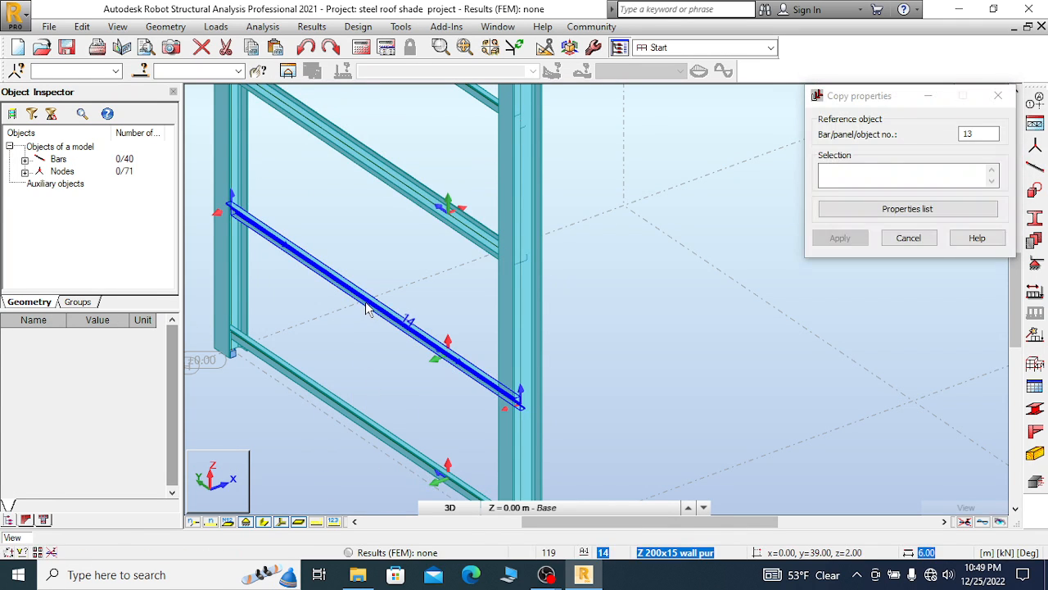
left_click(344, 412)
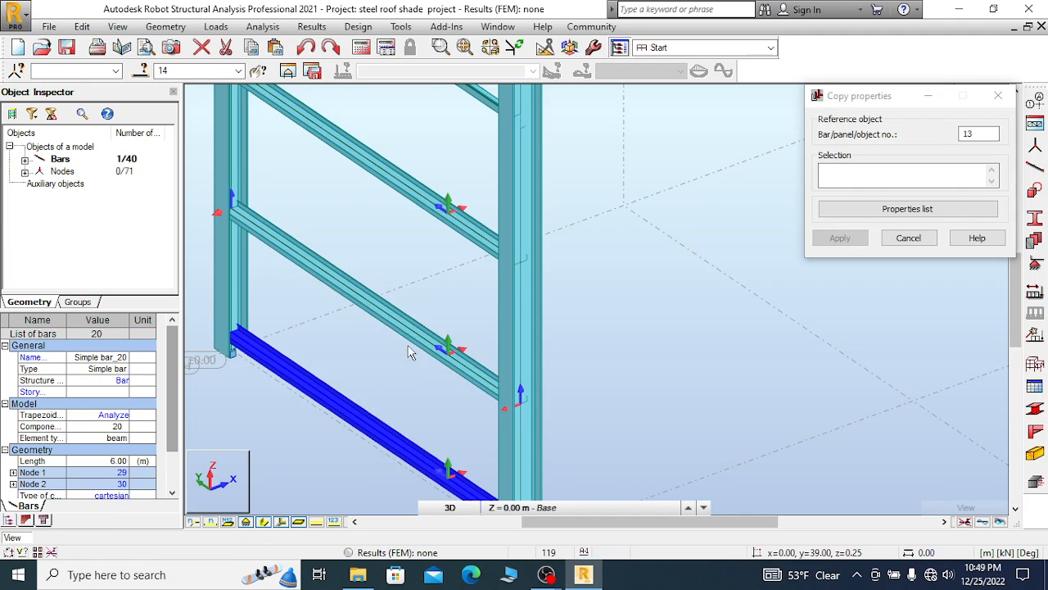
scroll(411, 247, "down", 2)
right_click(316, 239)
left_click(386, 246)
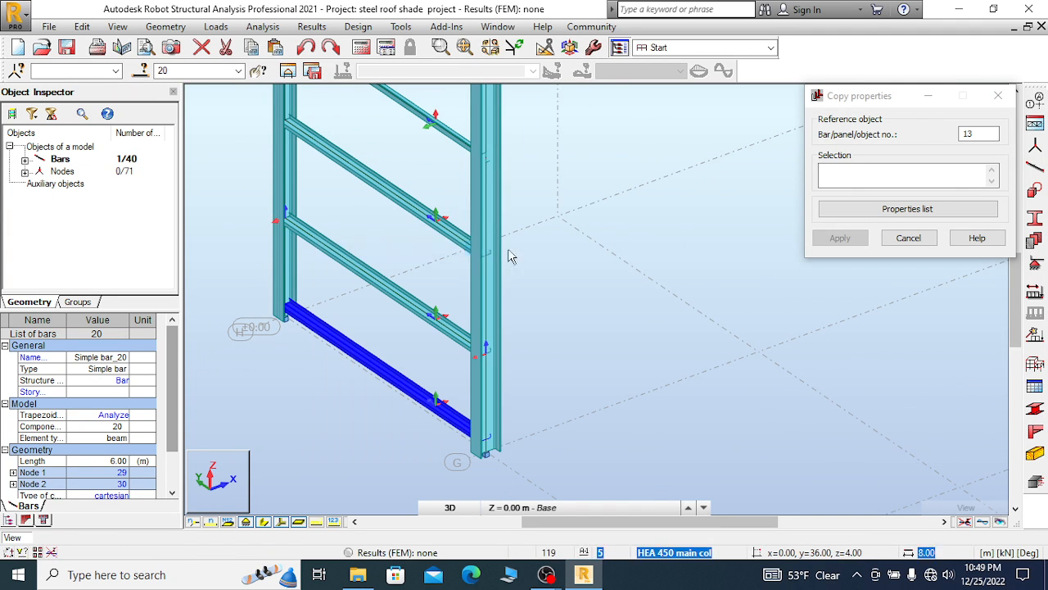
Copy the rotated purlin's properties to the topmost Z 200x15 wall purlin at axis 1, just below the tie beam
scroll(563, 319, "down", 3)
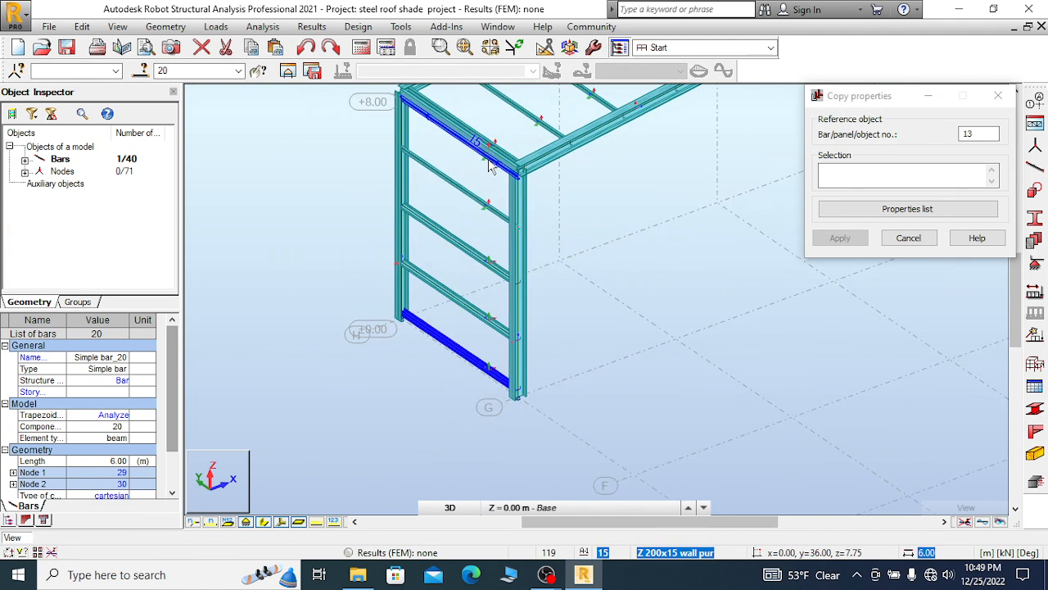
scroll(491, 157, "up", 6)
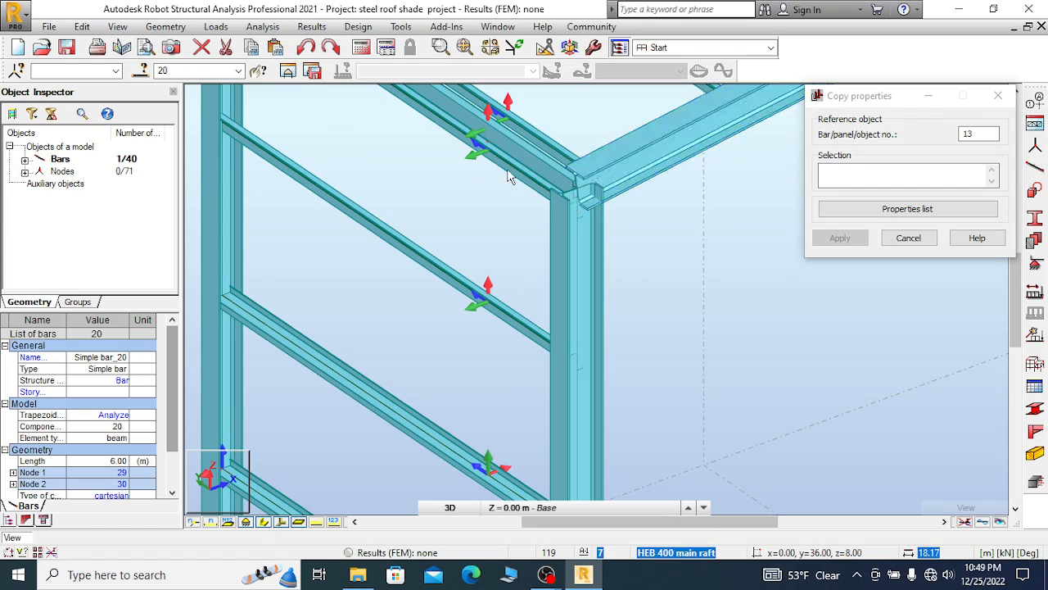
left_click(495, 206)
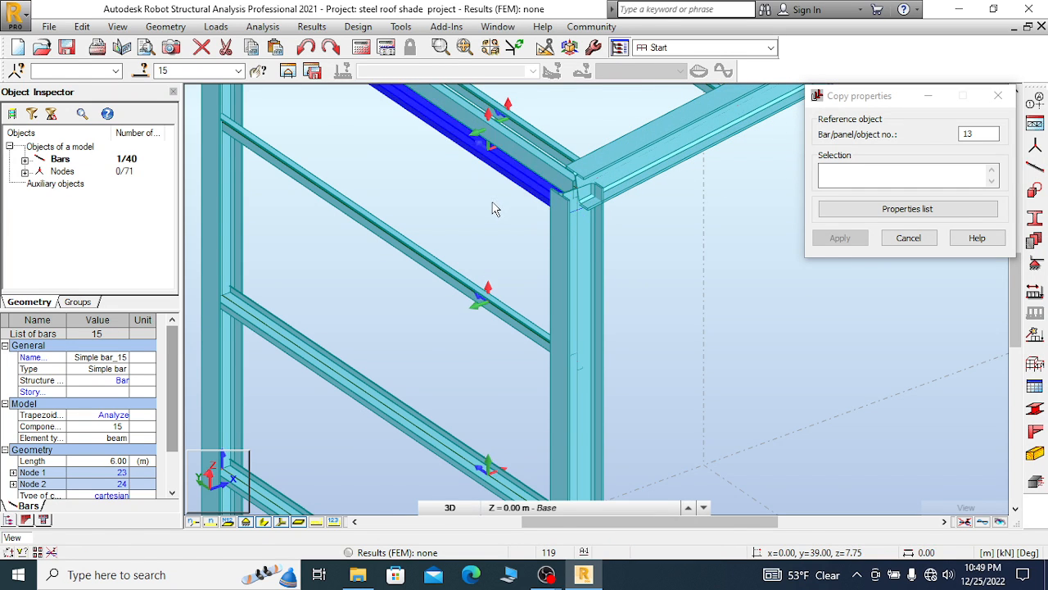
scroll(495, 205, "down", 3)
right_click(718, 236)
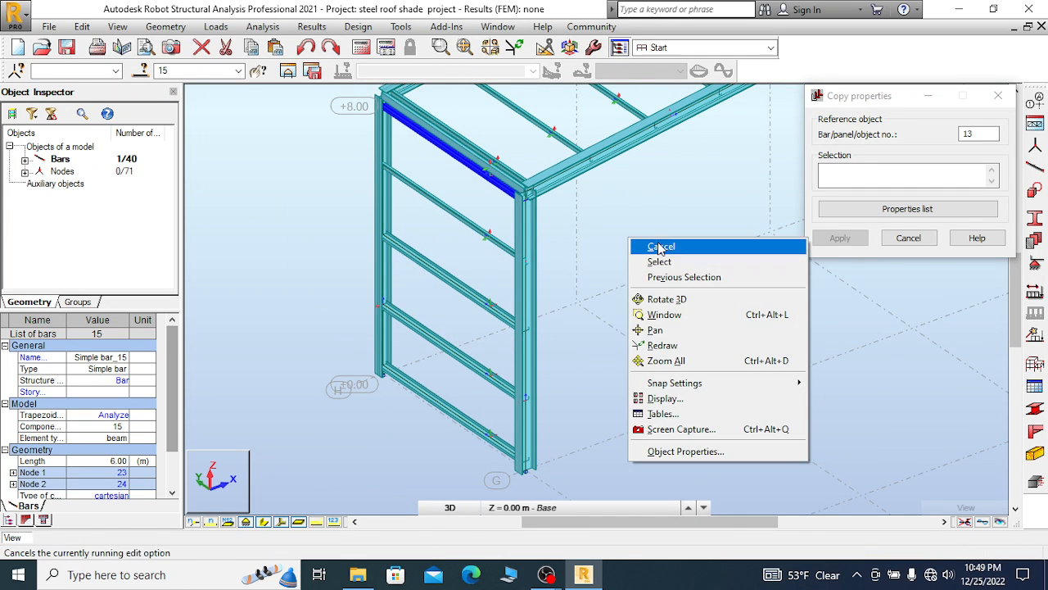
left_click(678, 247)
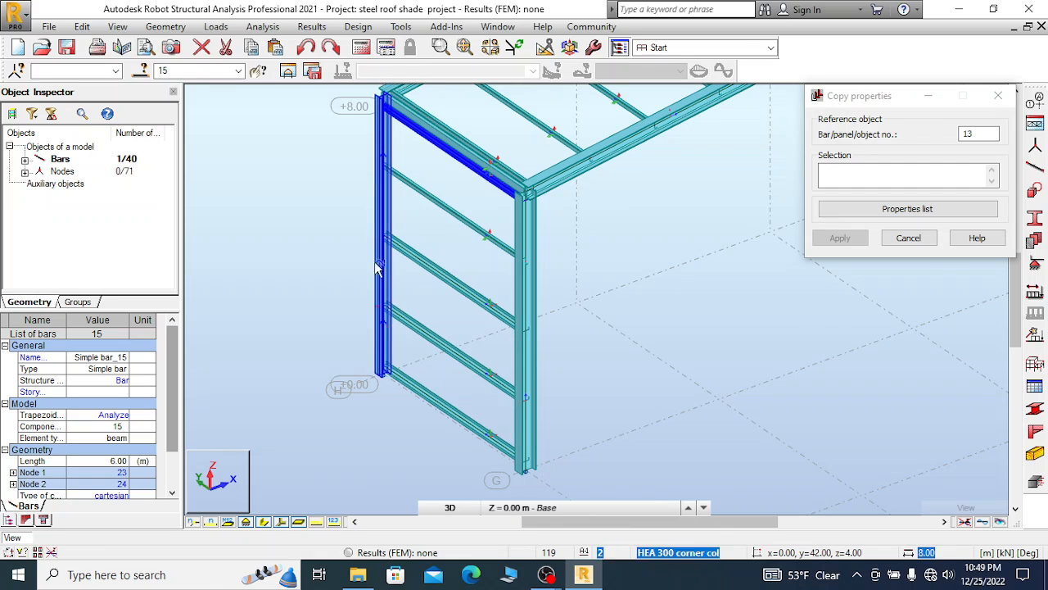
Examine how the topmost wall purlin, tie beam and rafter meet at the head of column G, and the local axes of the purlin below
scroll(421, 264, "down", 1)
scroll(442, 195, "up", 4)
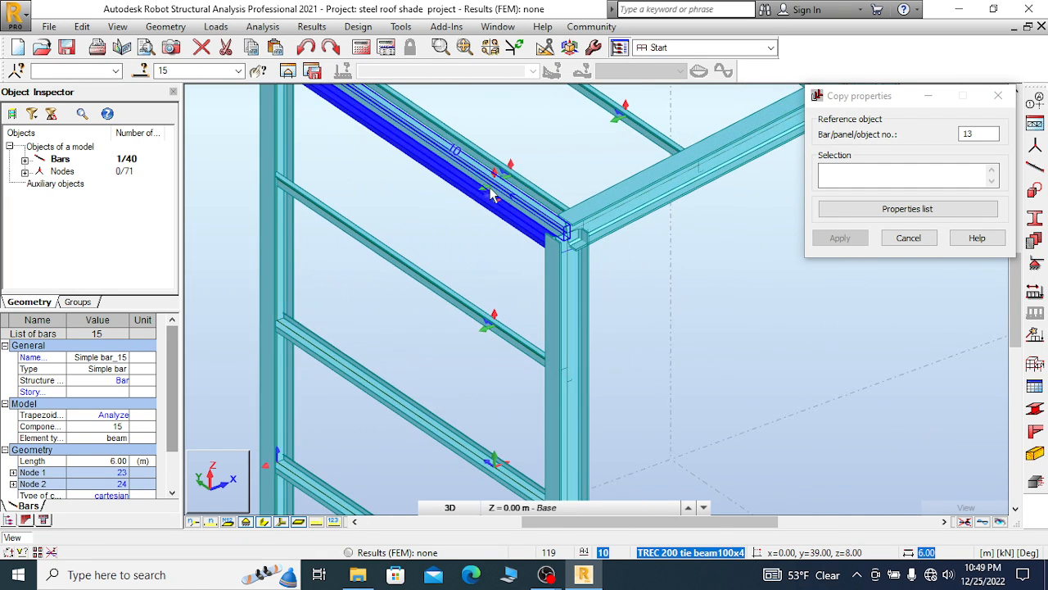
scroll(519, 216, "up", 2)
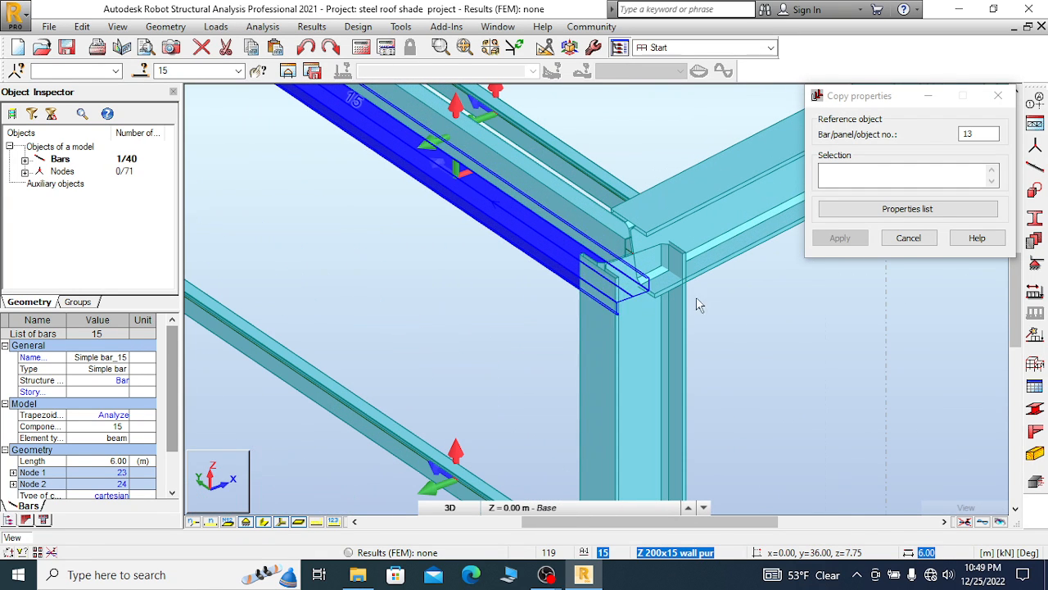
scroll(426, 205, "down", 1)
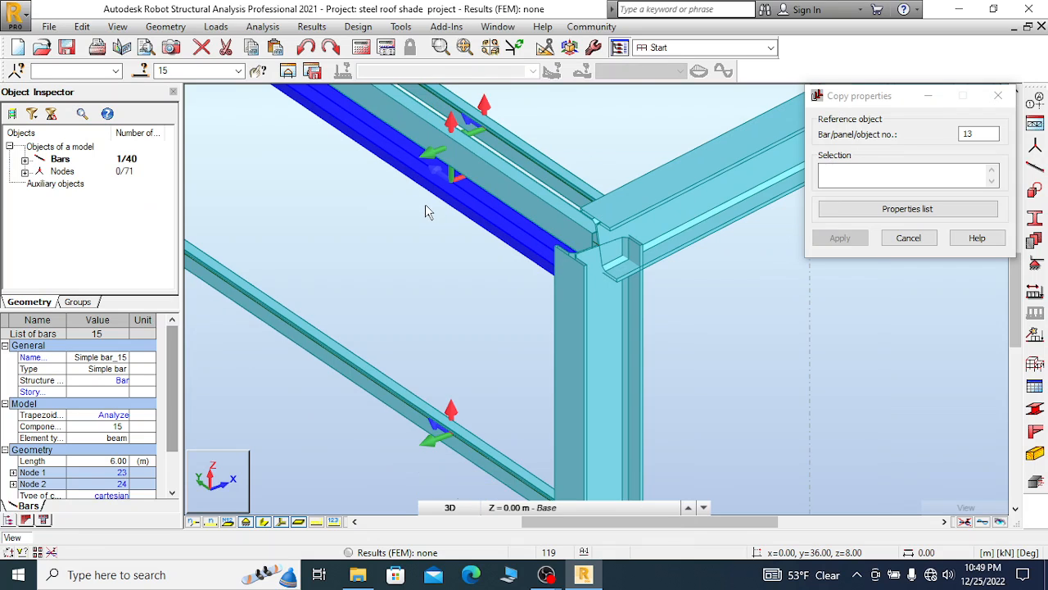
scroll(365, 303, "down", 1)
scroll(472, 202, "down", 1)
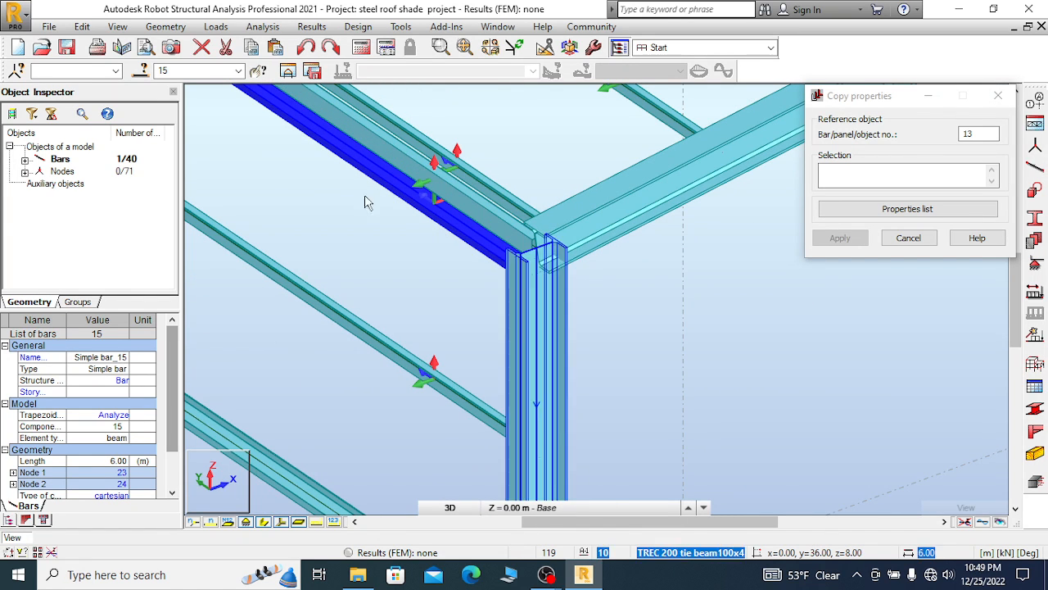
scroll(379, 228, "down", 1)
scroll(417, 326, "up", 2)
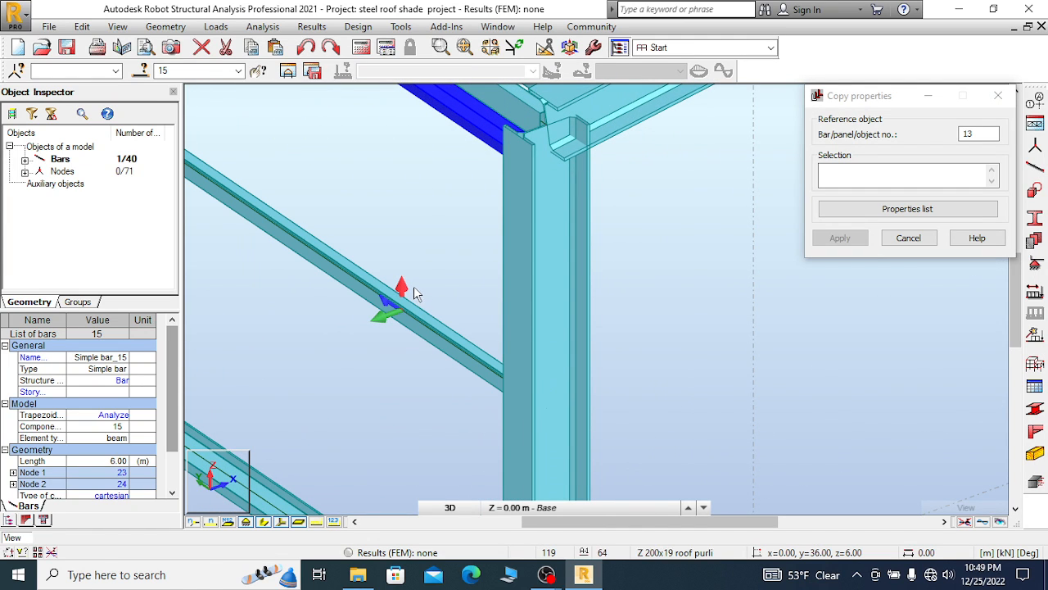
scroll(426, 215, "down", 3)
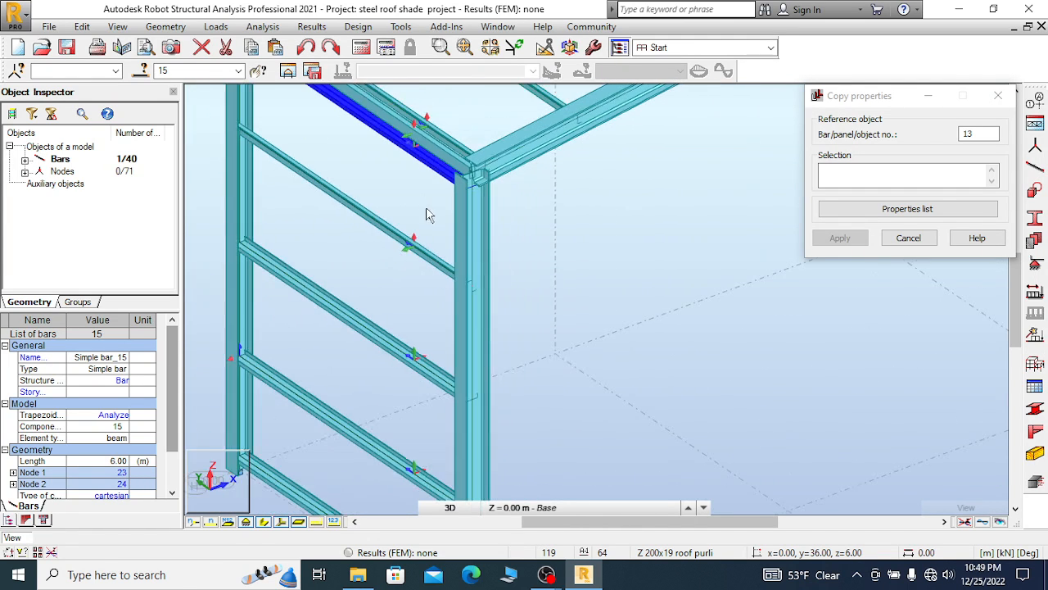
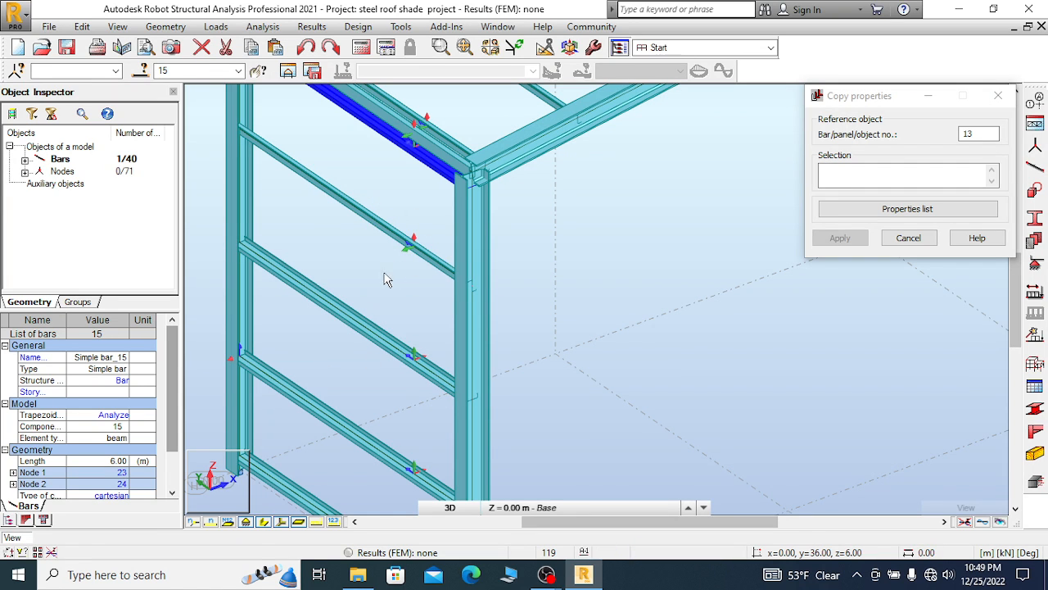
left_click(82, 27)
left_click(186, 30)
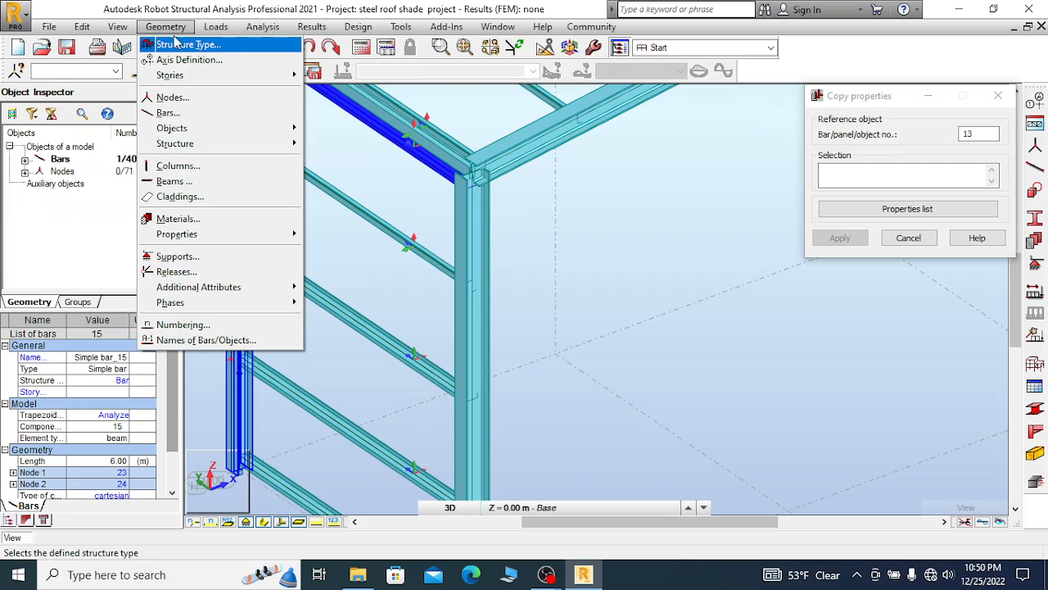
mouse_move(263, 289)
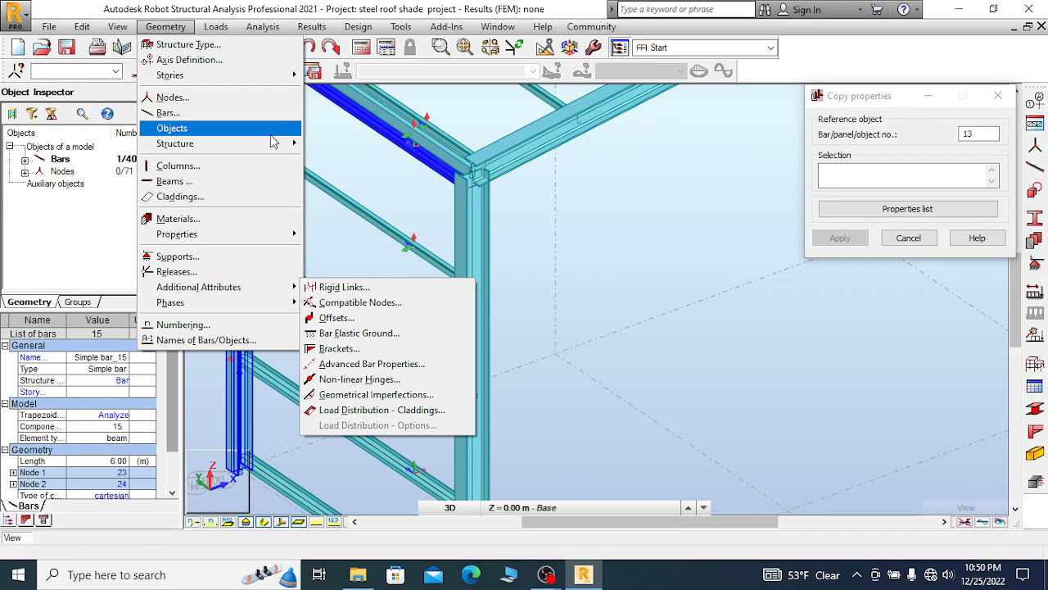
left_click(82, 26)
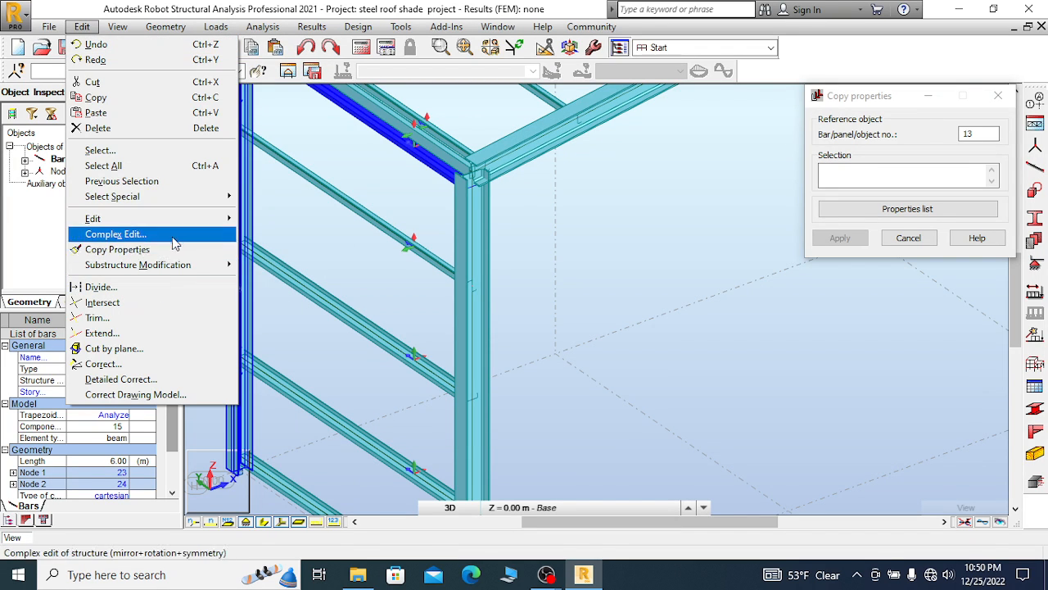
mouse_move(186, 225)
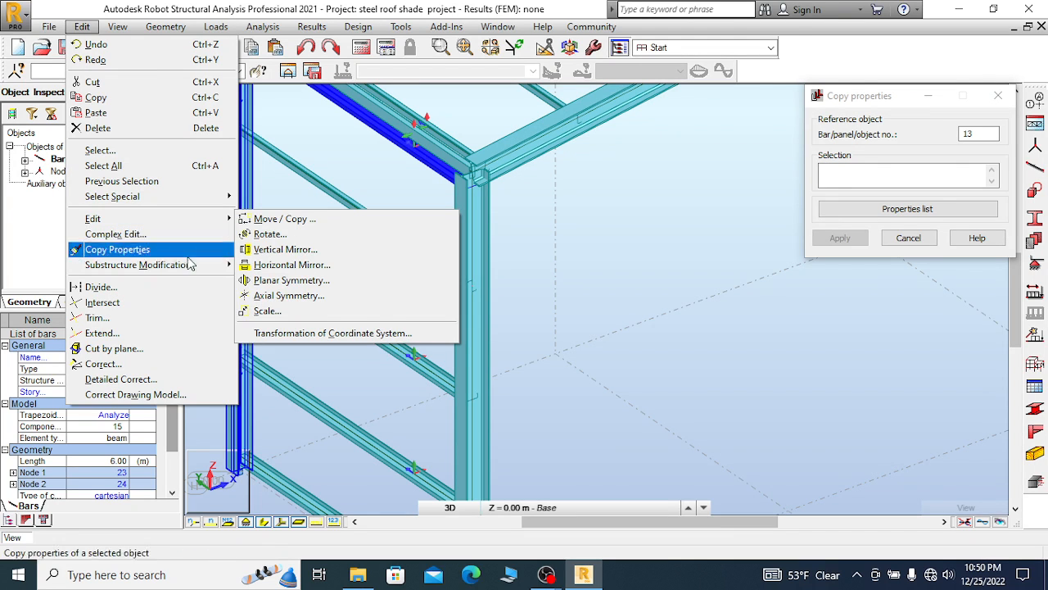
left_click(82, 26)
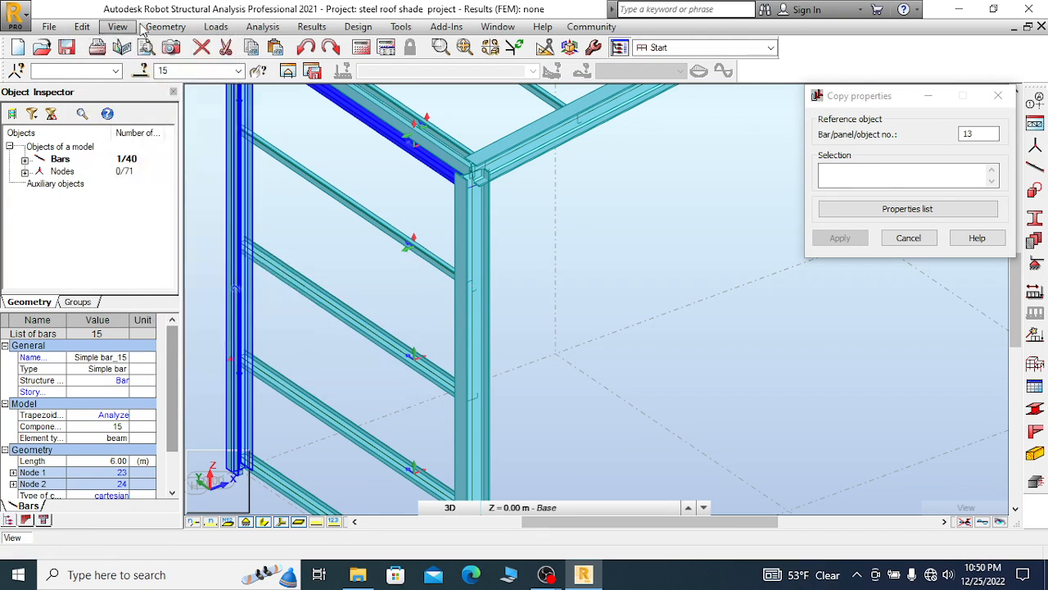
Change the local direction of selected bar 15, adjusting its orientation to the Z- and Y- axis senses
left_click(165, 26)
mouse_move(233, 244)
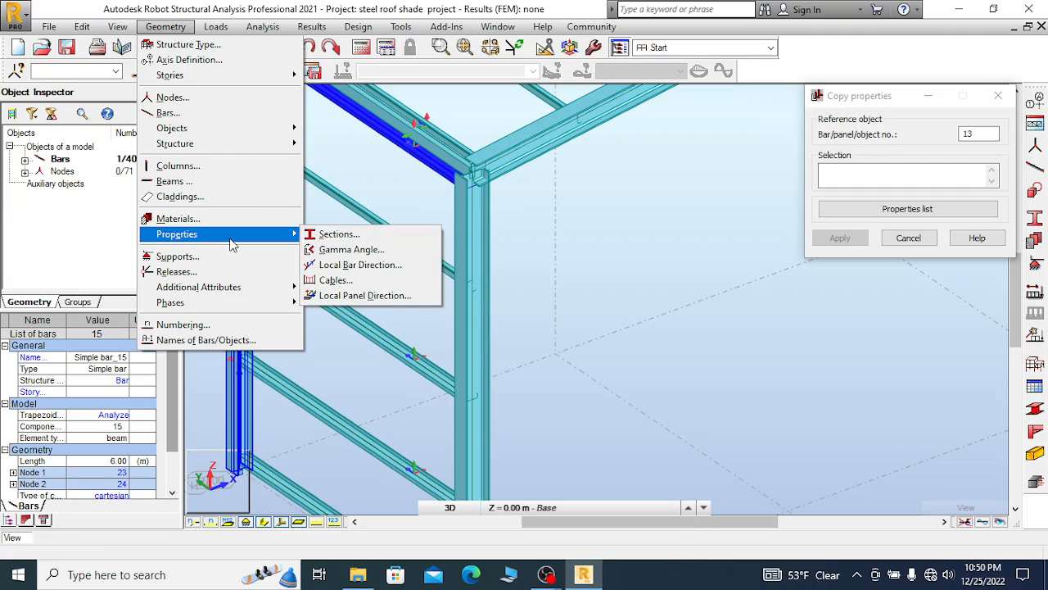
left_click(377, 266)
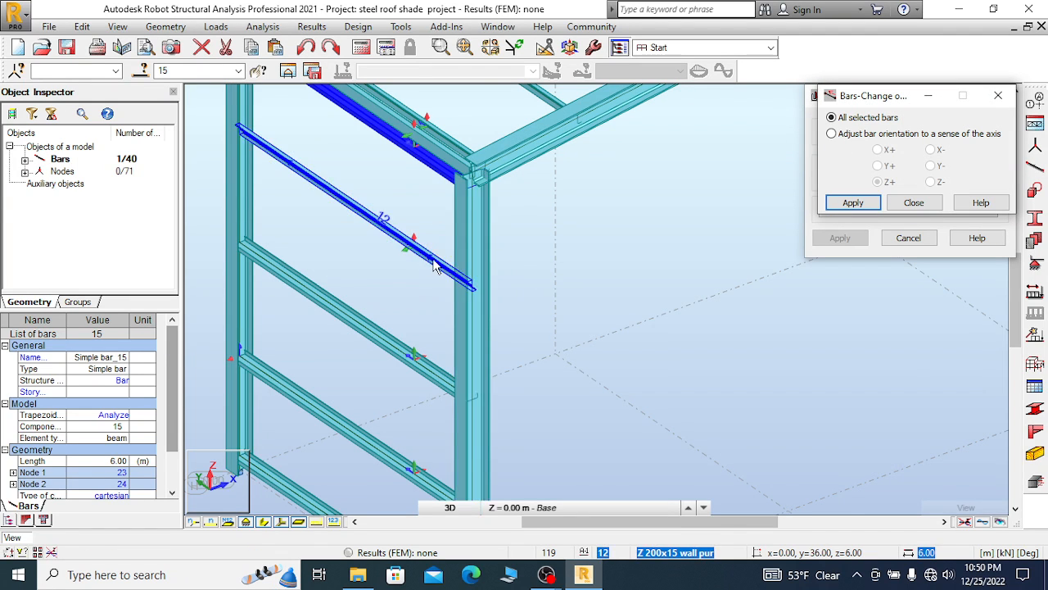
scroll(424, 258, "up", 2)
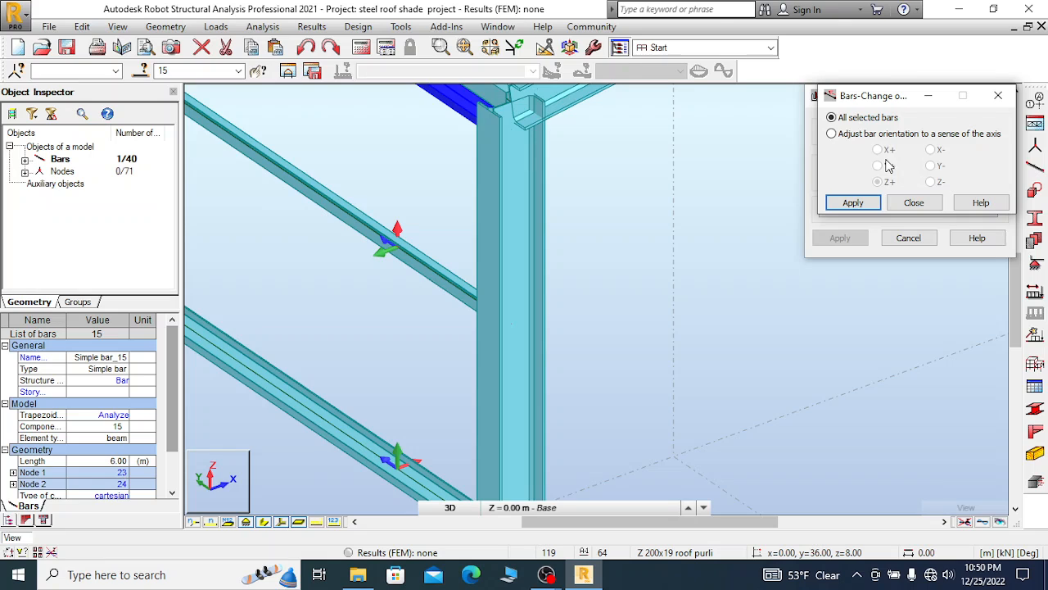
left_click(859, 204)
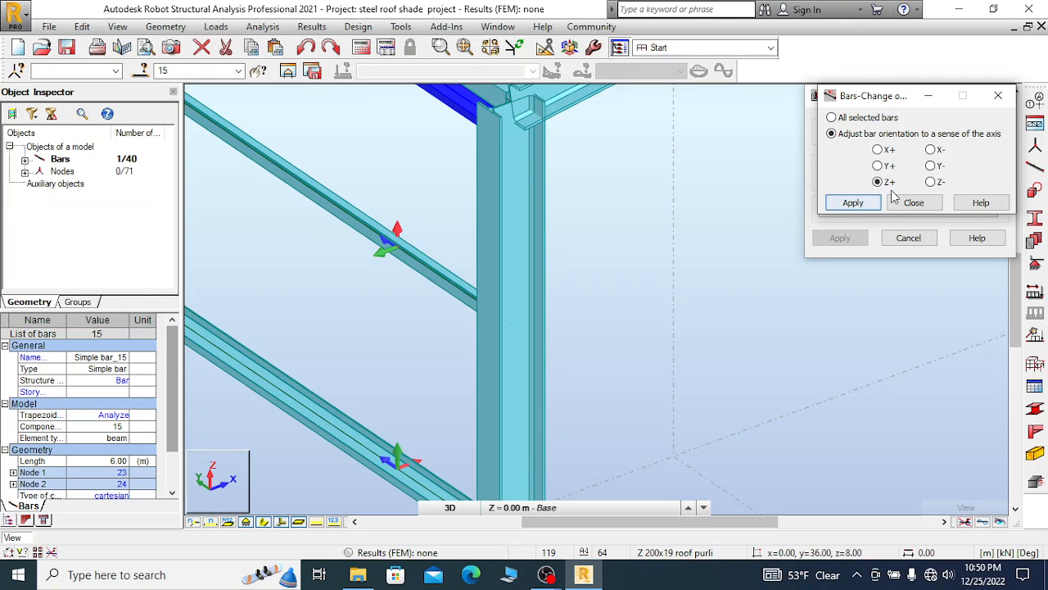
left_click(931, 181)
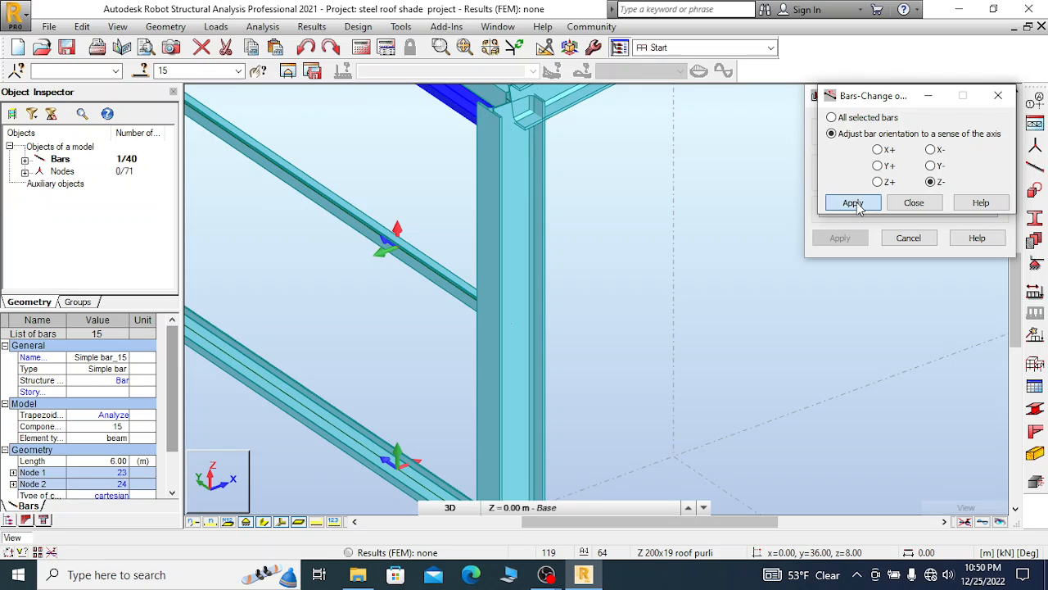
left_click(859, 204)
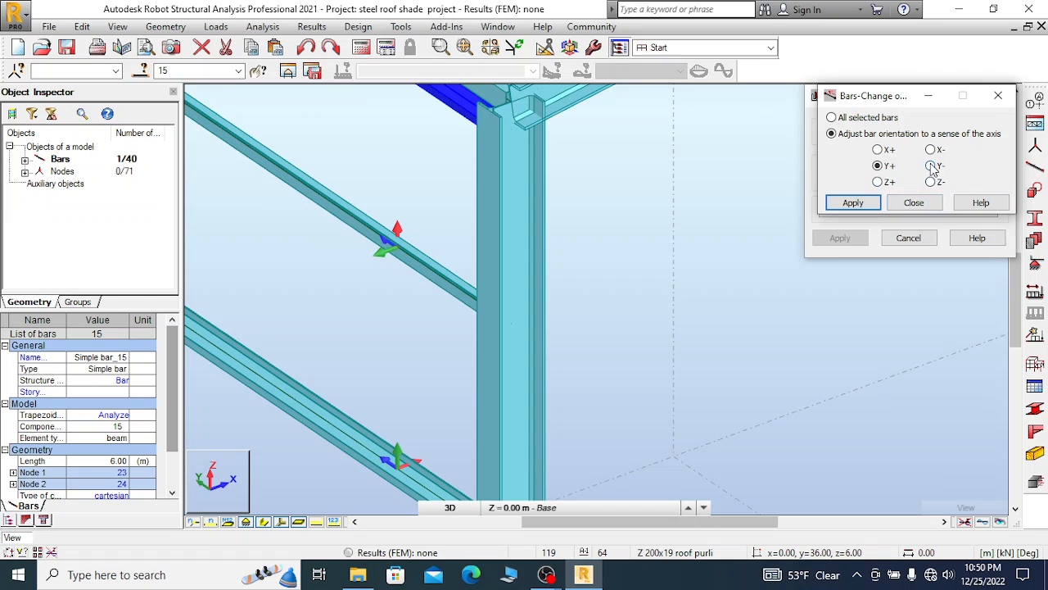
left_click(853, 203)
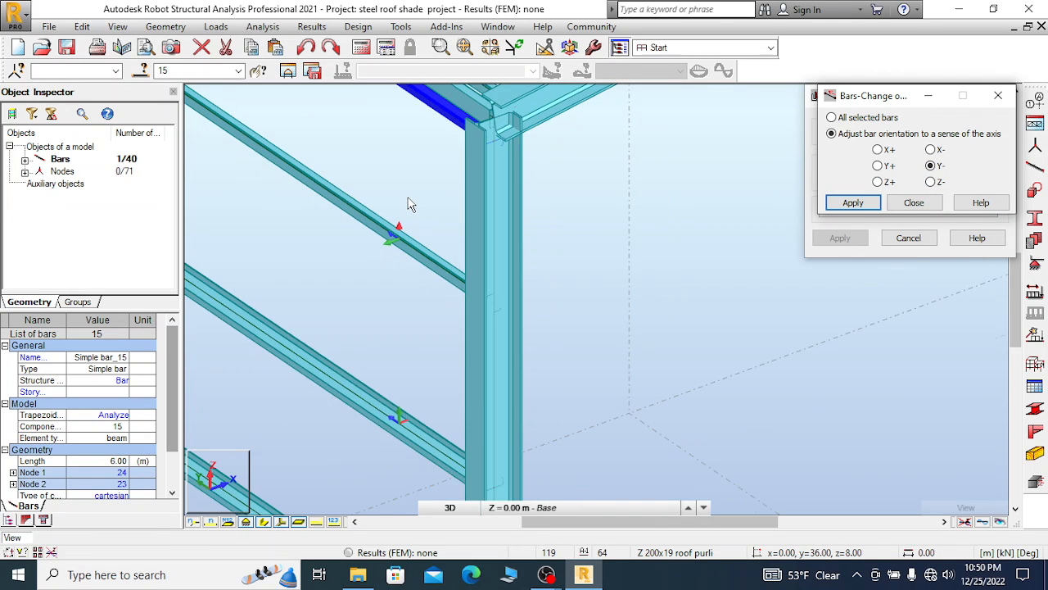
Dismiss the copy properties and bar direction dialogs, and examine the local axes of wall purlins 12 and 13
scroll(418, 238, "up", 4)
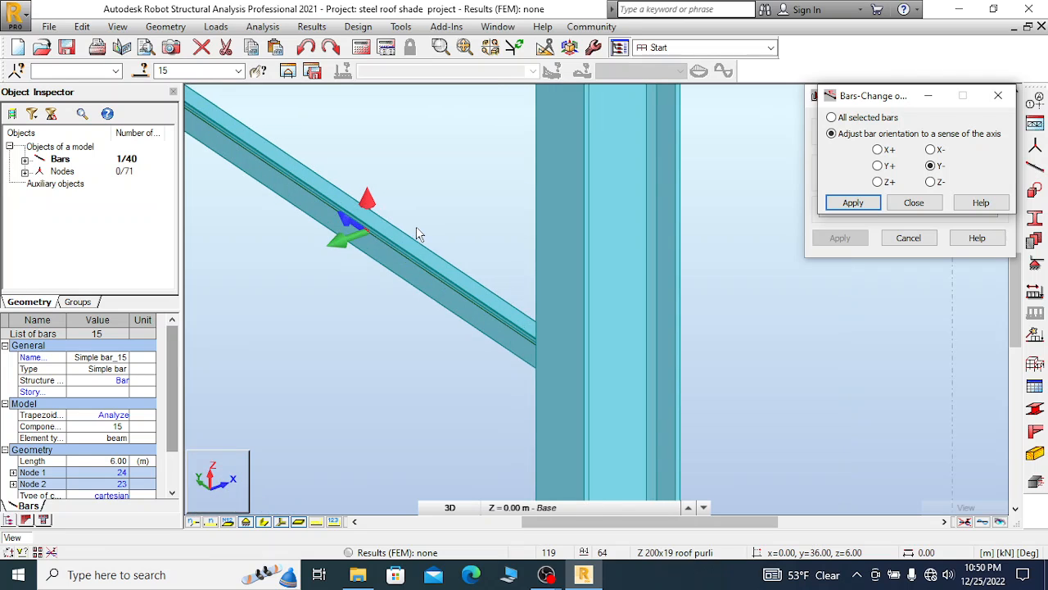
left_click(908, 237)
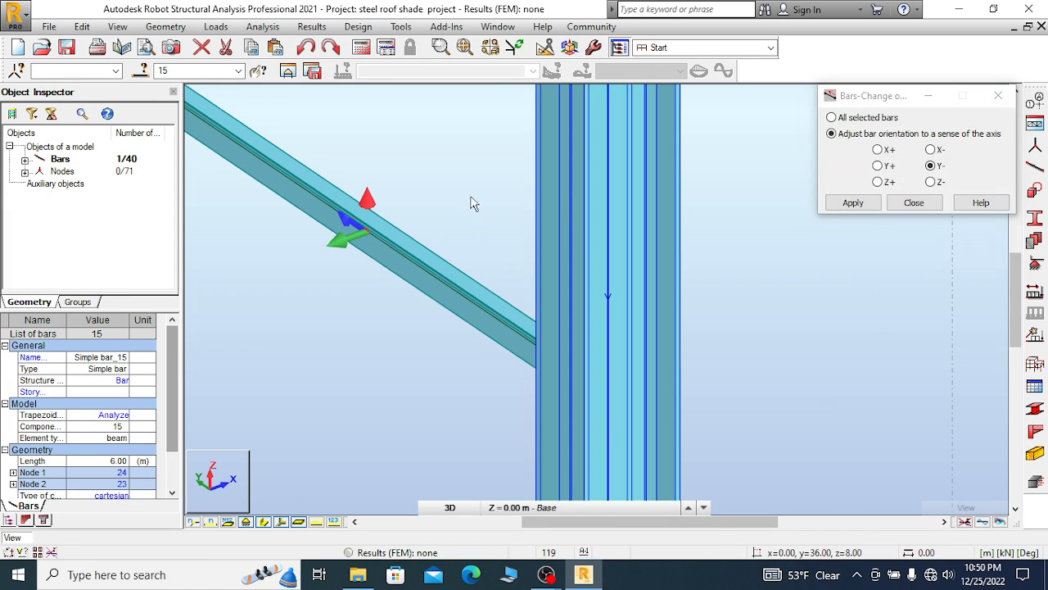
scroll(449, 199, "down", 2)
scroll(426, 209, "up", 4)
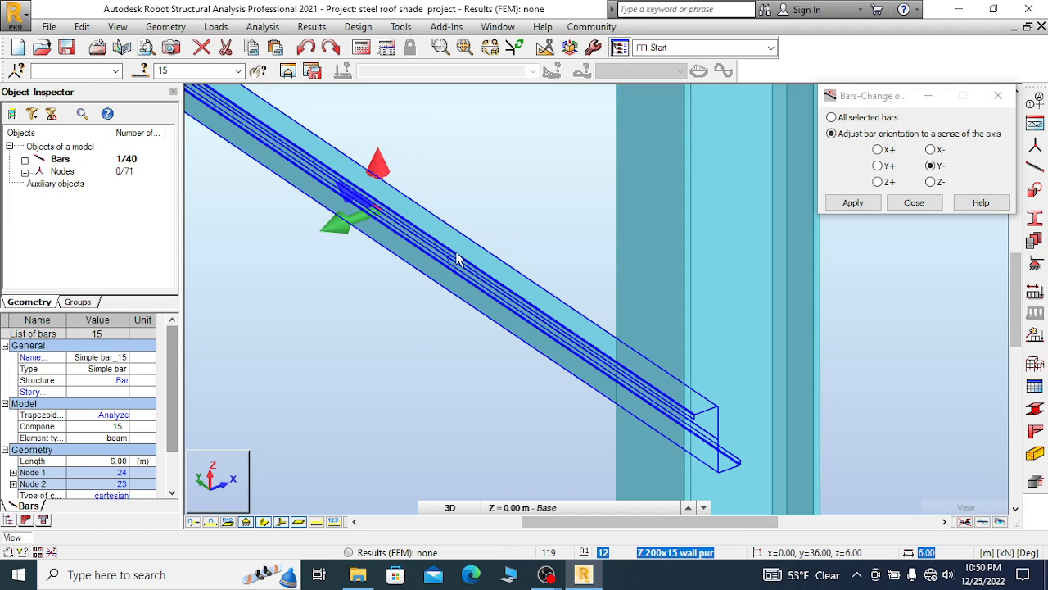
scroll(457, 259, "down", 4)
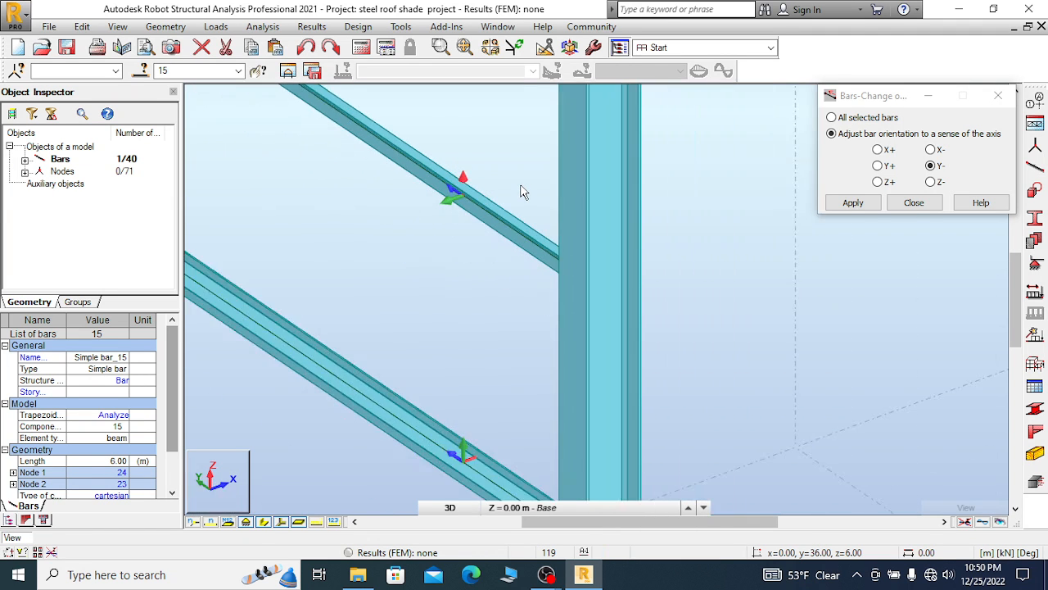
scroll(475, 302, "up", 5)
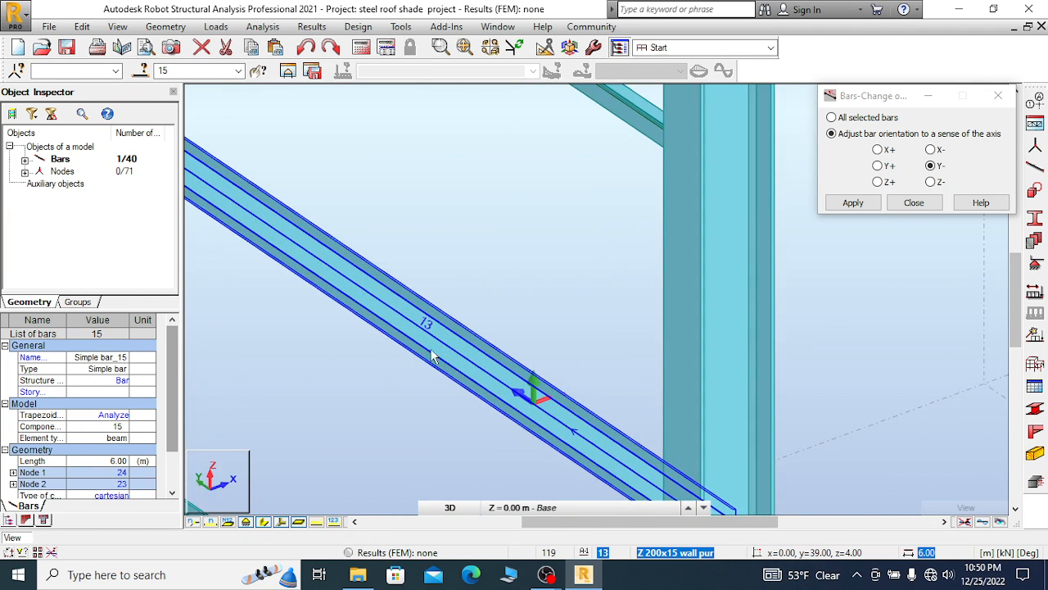
right_click(451, 306)
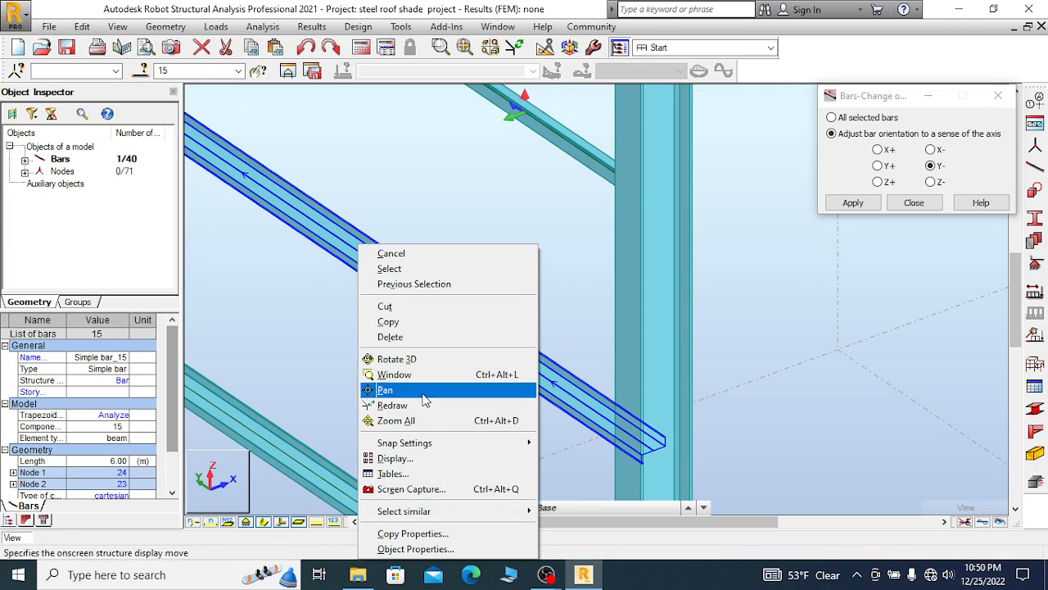
left_click(915, 203)
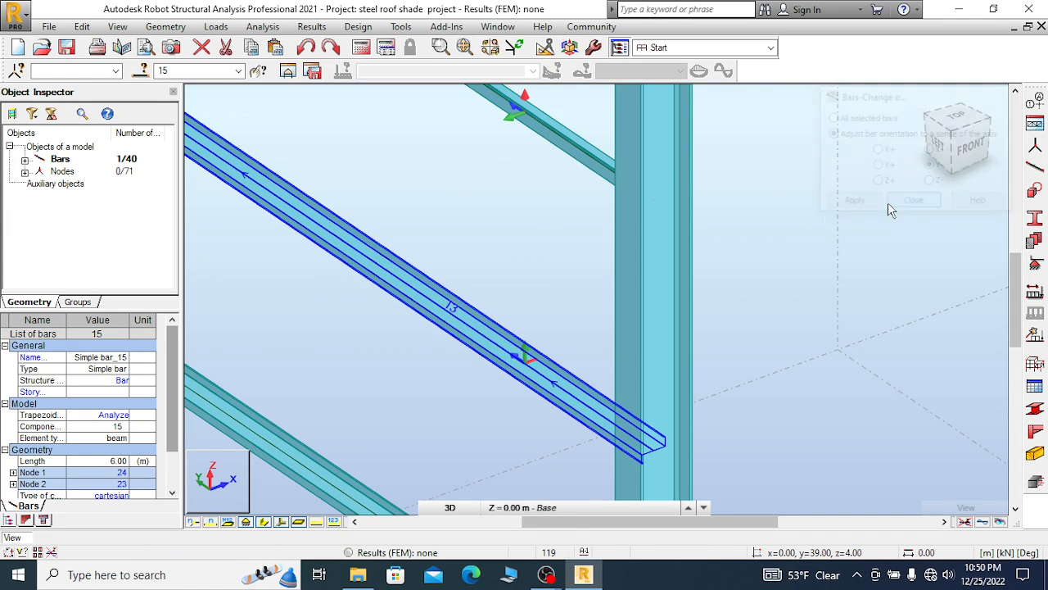
Copy the properties of wall purlin 13 to wall purlin 12 above it
left_click(365, 262)
right_click(365, 262)
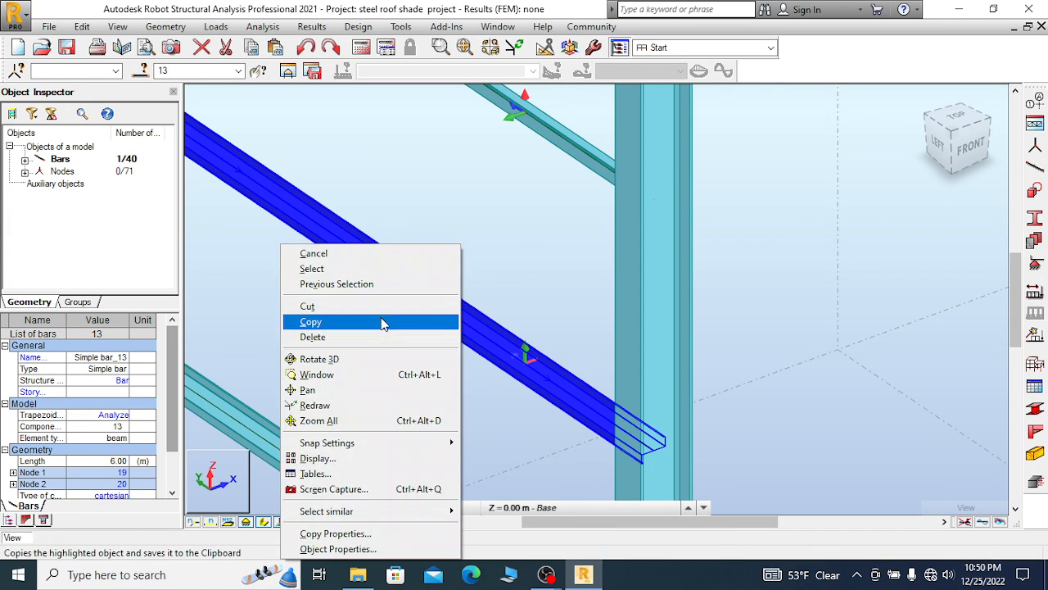
left_click(342, 534)
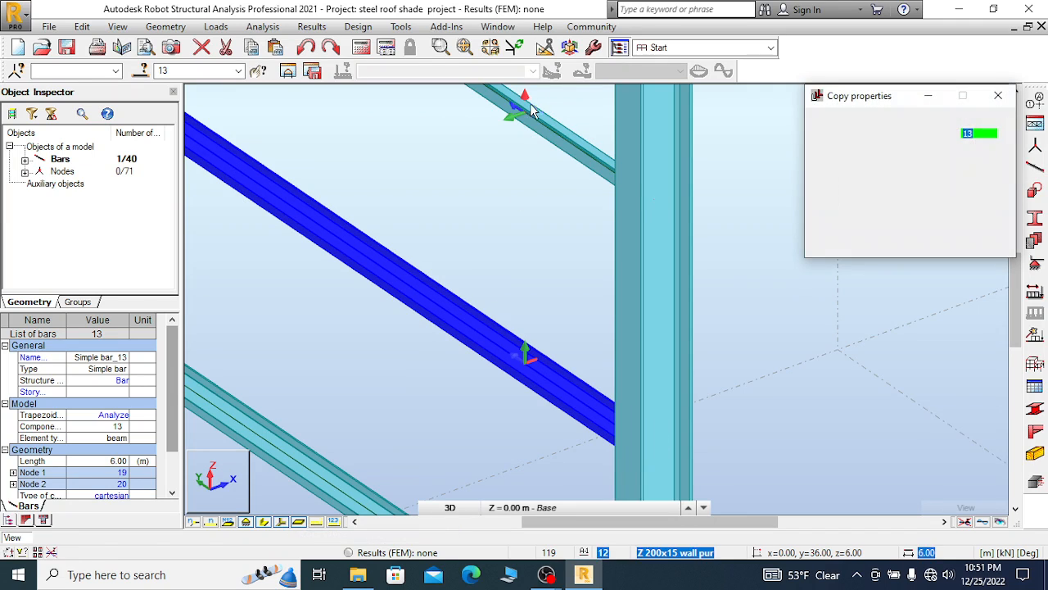
left_click(542, 129)
scroll(536, 182, "down", 4)
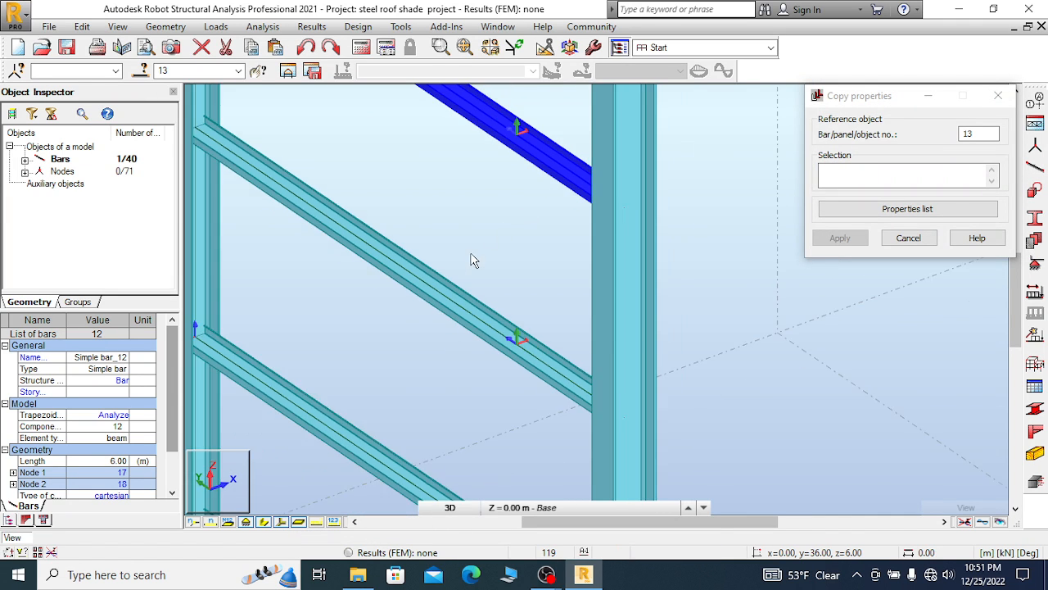
left_click(908, 237)
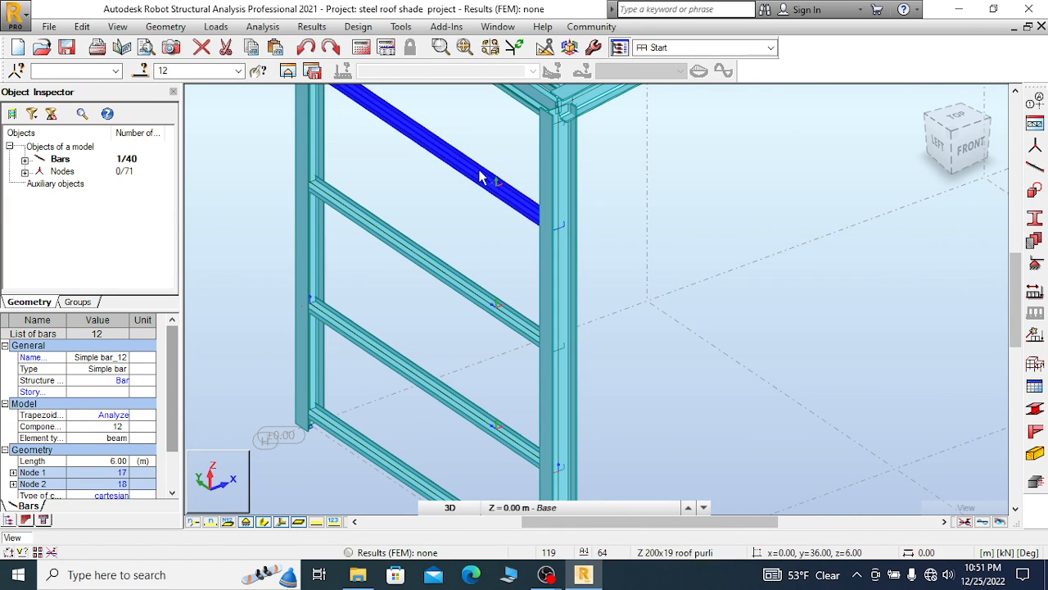
Set the gamma angle of the five wall purlins, bars 12to15 and 20, to 180 degrees
scroll(492, 133, "down", 1)
left_click_drag(470, 294, 408, 440)
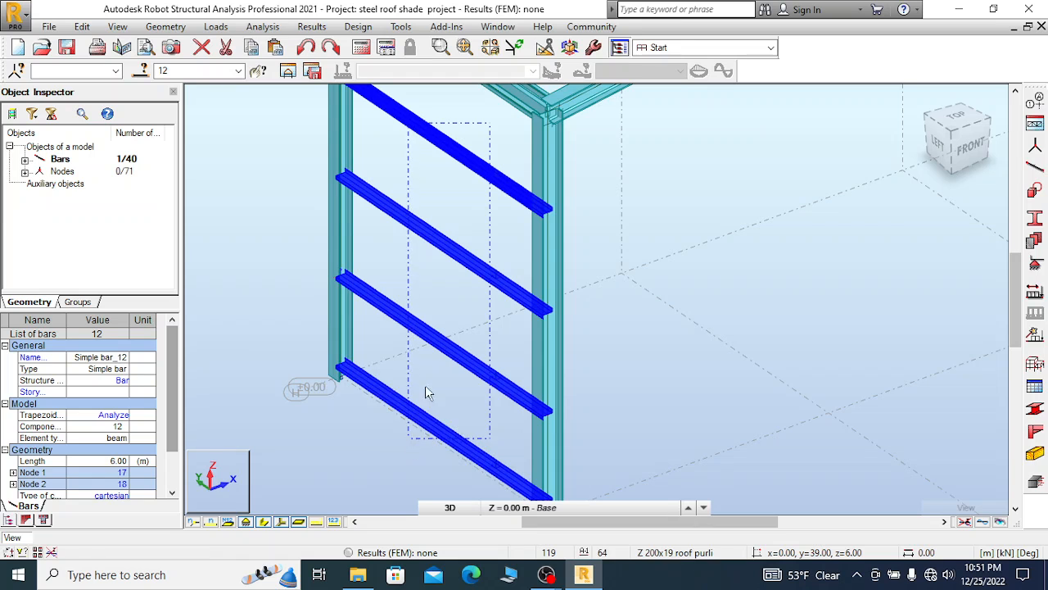
scroll(460, 354, "down", 2)
scroll(462, 132, "up", 2)
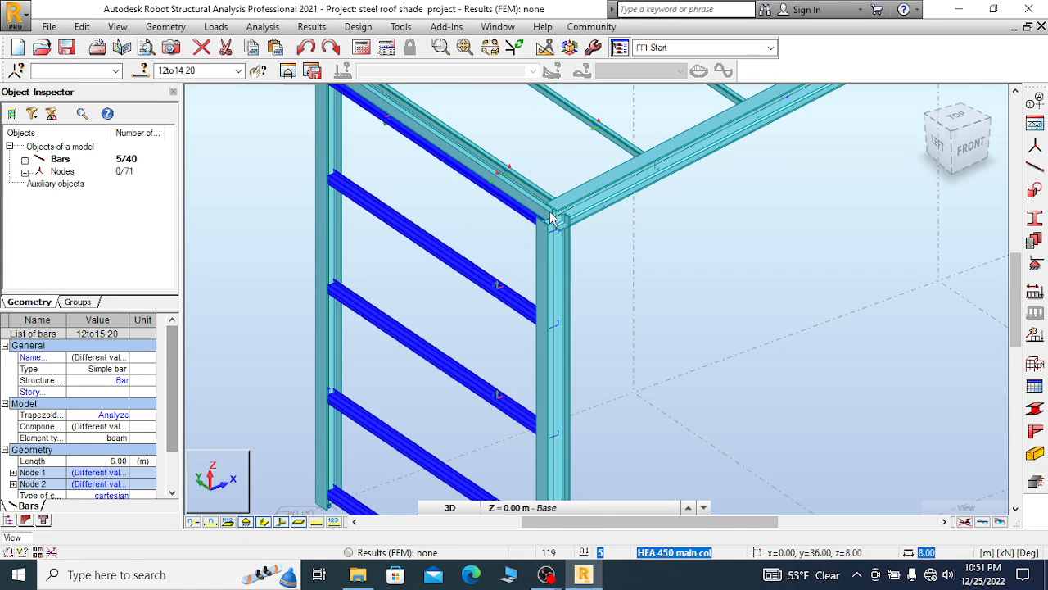
scroll(549, 164, "down", 3)
scroll(533, 164, "down", 1)
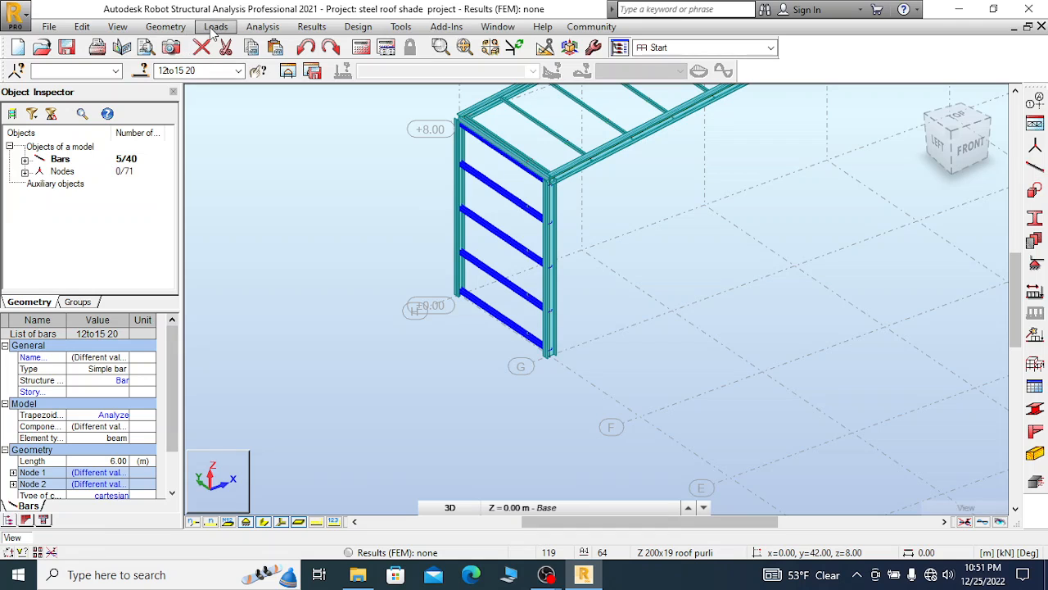
scroll(545, 269, "up", 2)
scroll(545, 271, "up", 2)
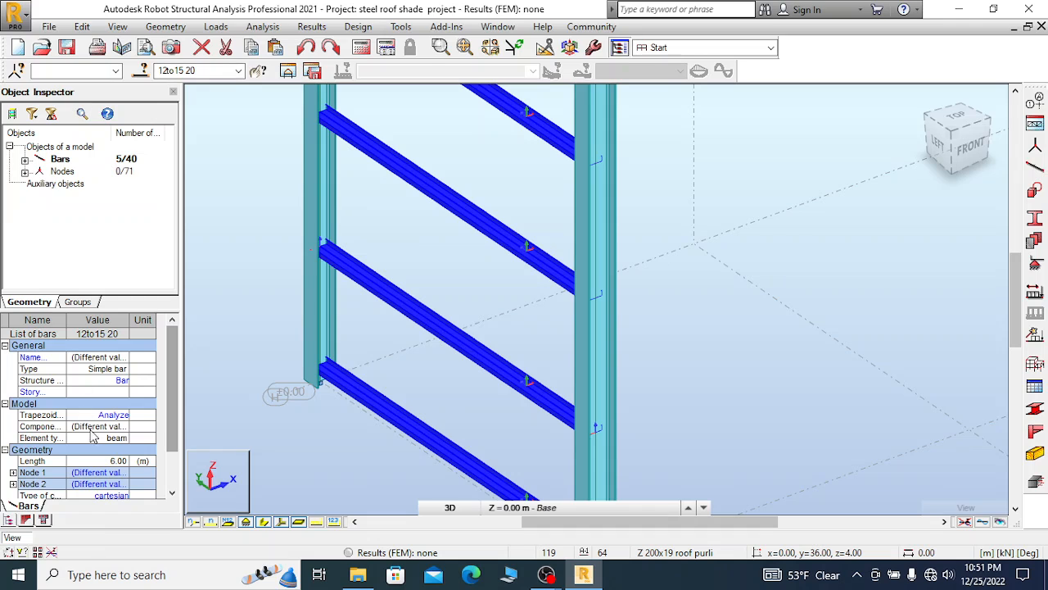
scroll(90, 433, "down", 3)
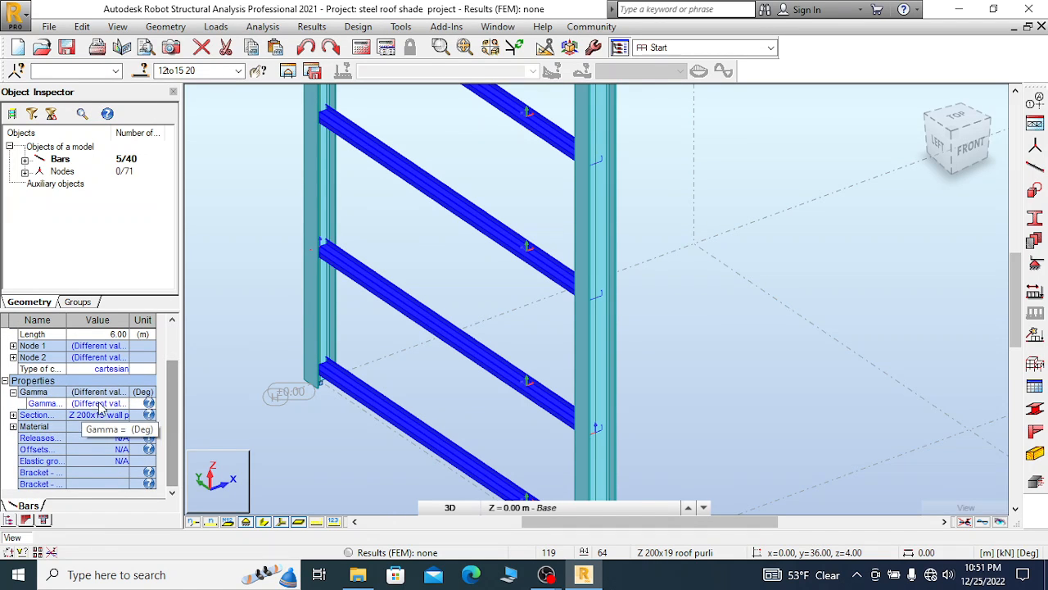
left_click(13, 392)
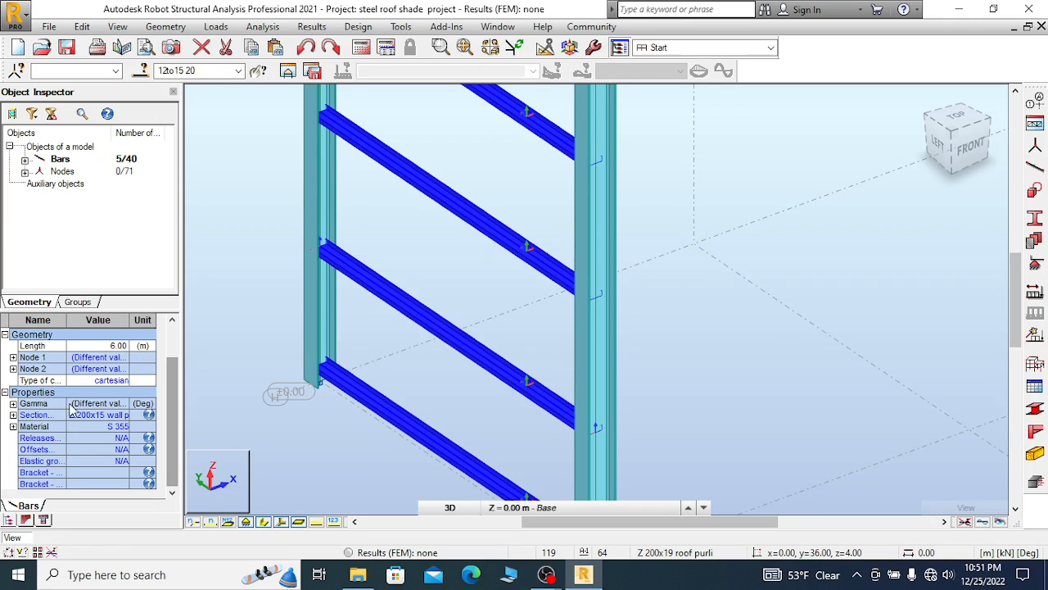
left_click(13, 404)
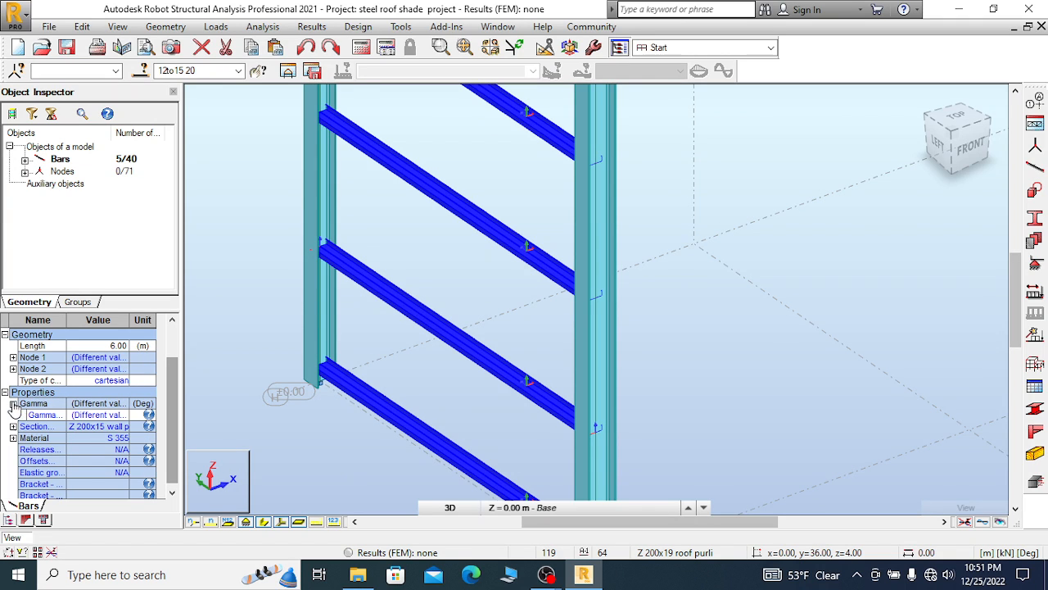
left_click(97, 415)
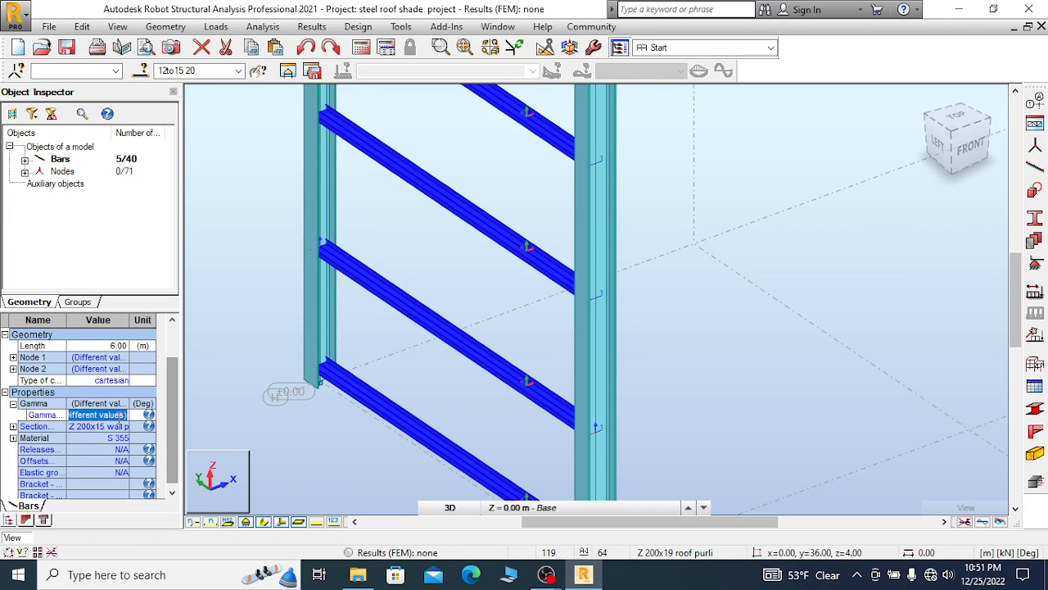
left_click(120, 415)
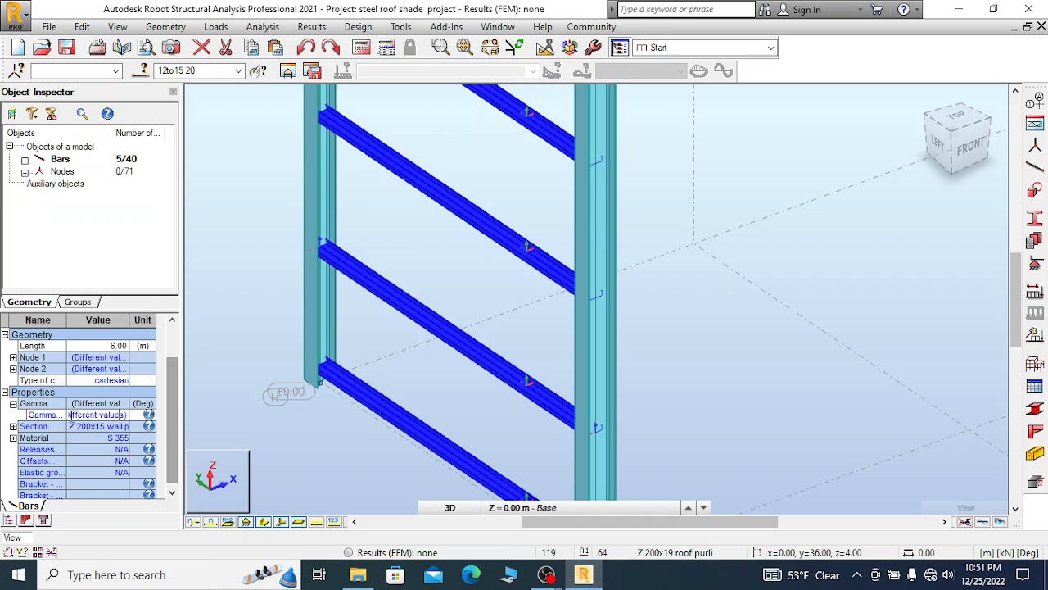
left_click_drag(71, 415, 120, 416)
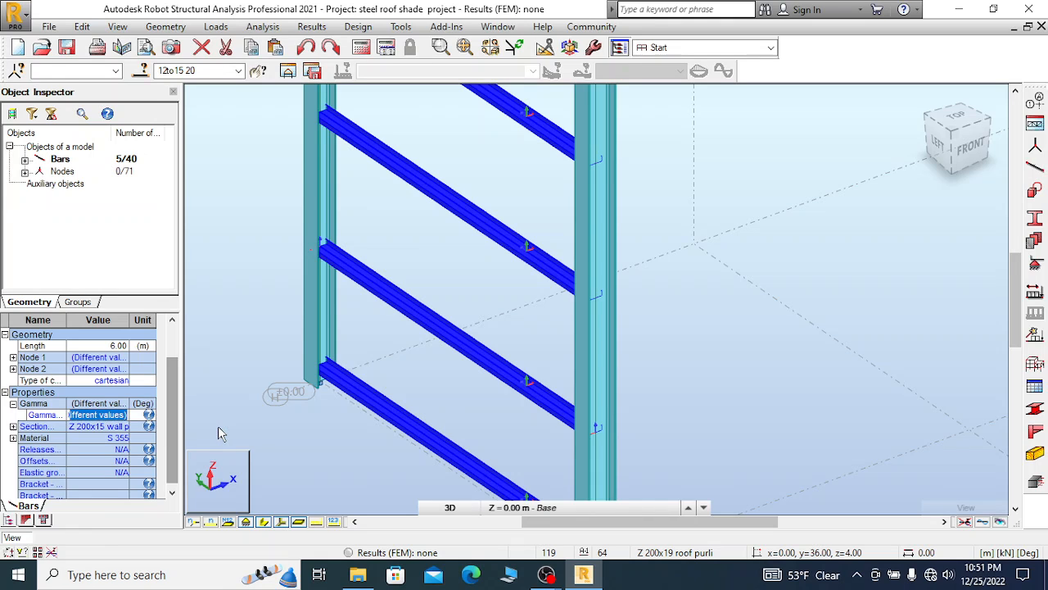
type("180")
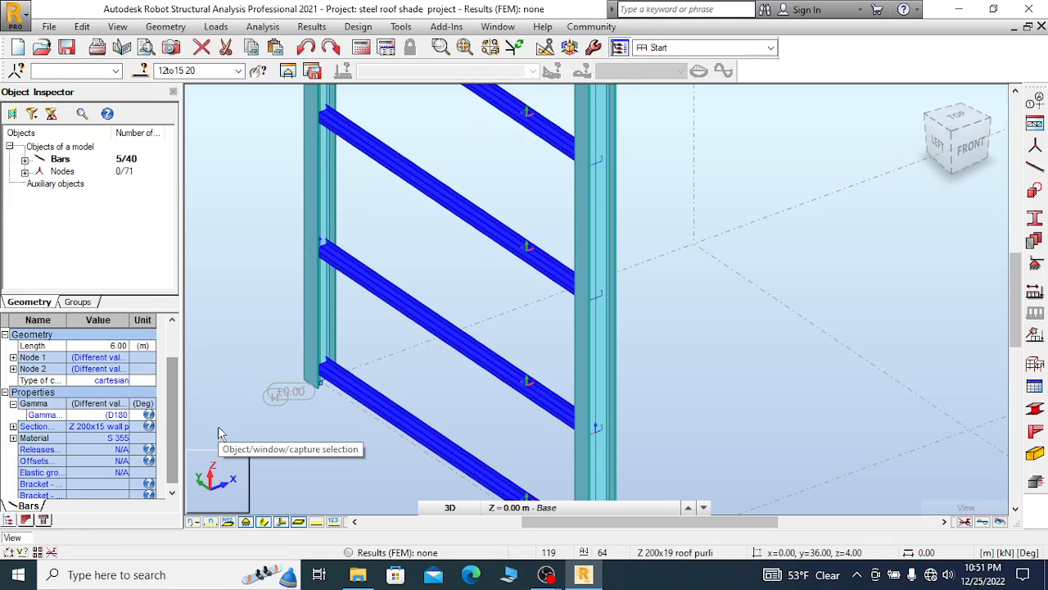
key("BackSpace")
key("BackSpace")
key("BackSpace")
key("BackSpace")
key("BackSpace")
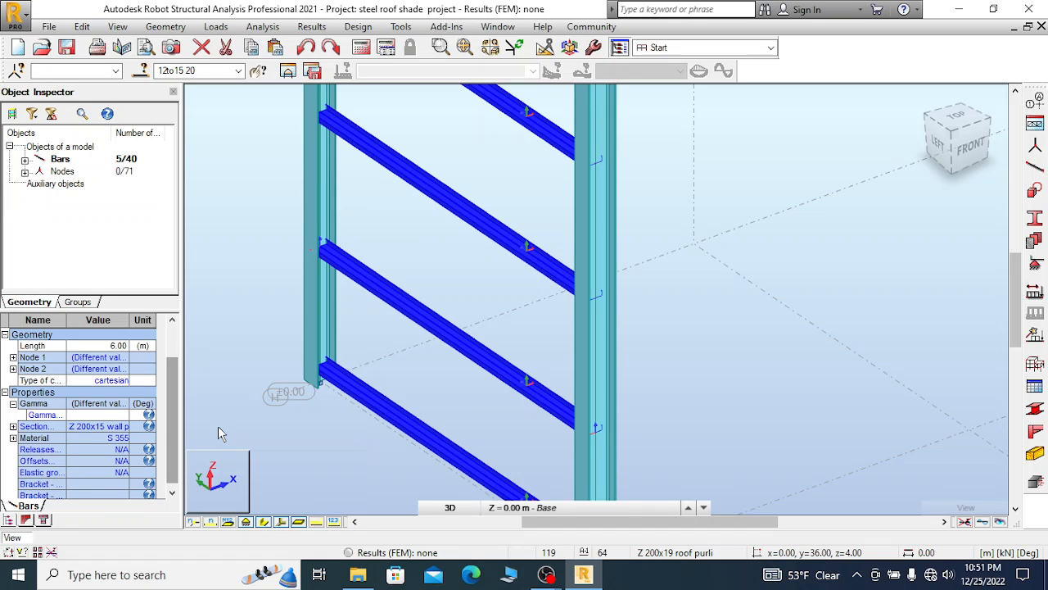
type("180")
key("Return")
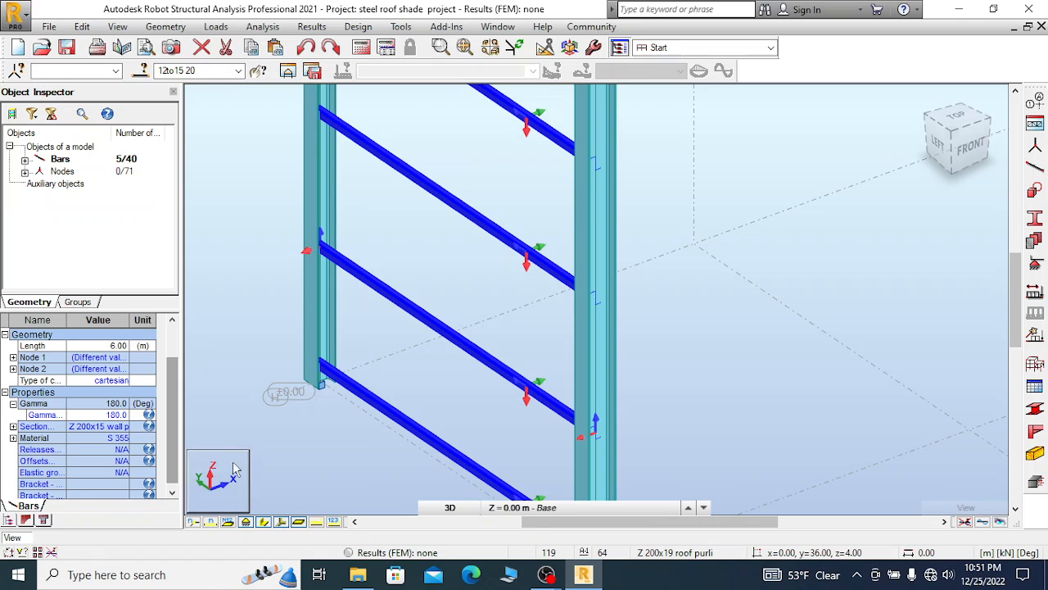
Inspect the rotated wall purlins from the front and undo the gamma angle change
scroll(486, 289, "down", 2)
right_click(541, 256)
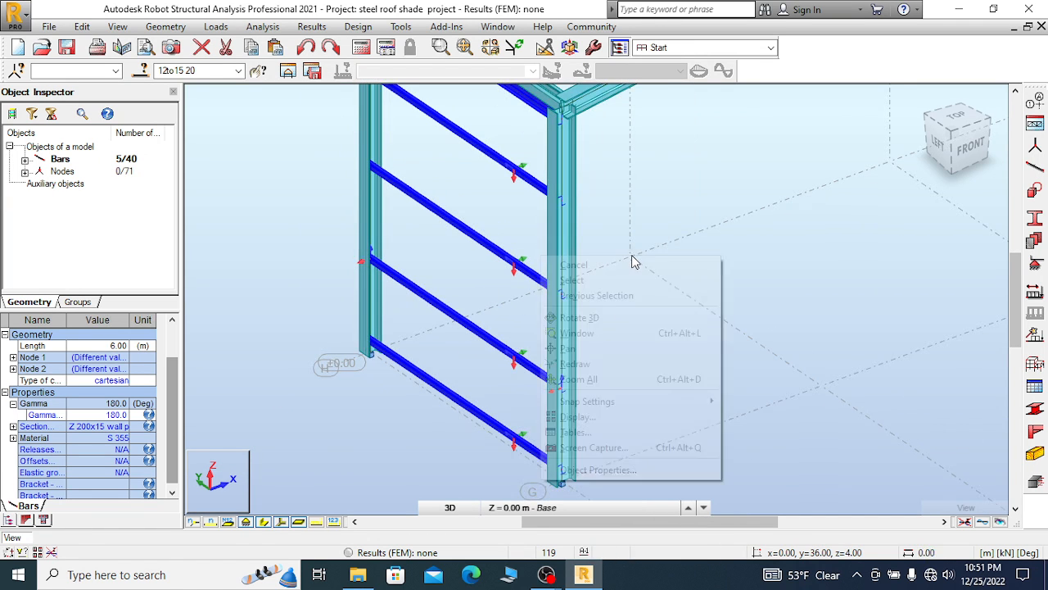
left_click(592, 317)
left_click_drag(586, 334, 554, 333)
scroll(475, 307, "up", 2)
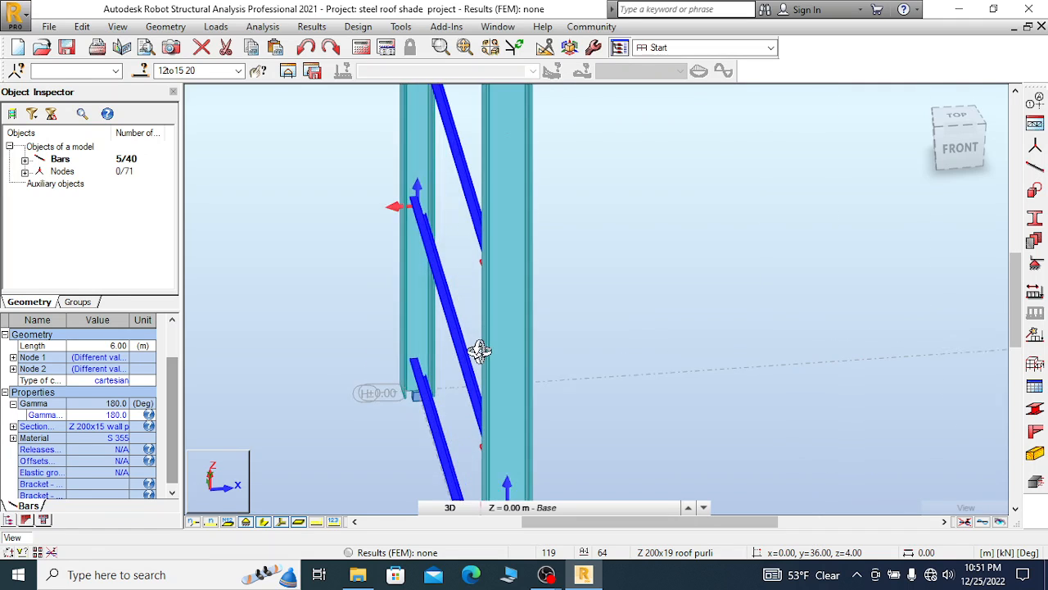
left_click_drag(477, 352, 487, 331)
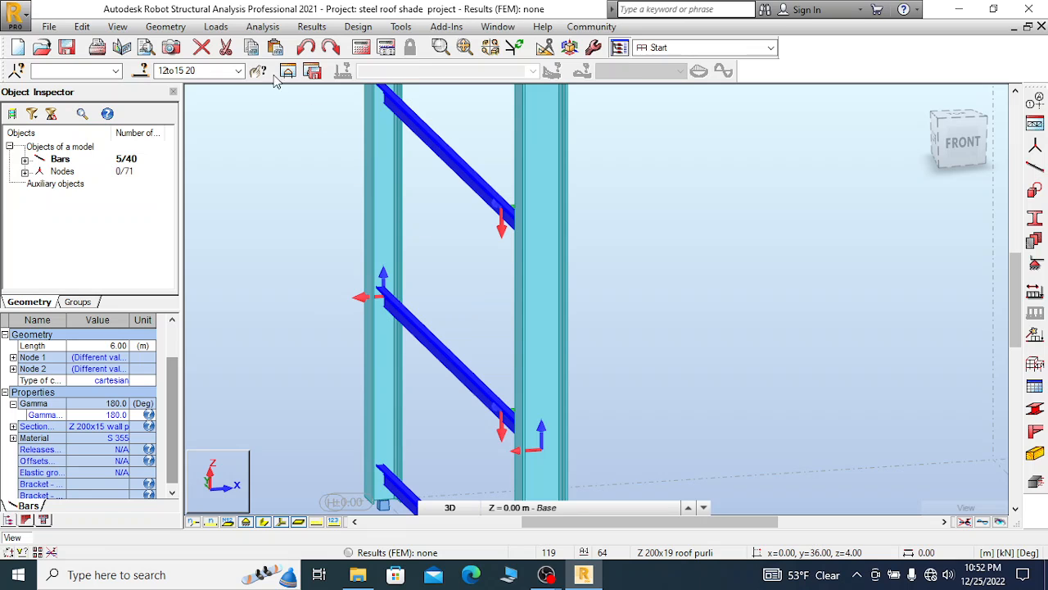
left_click(307, 47)
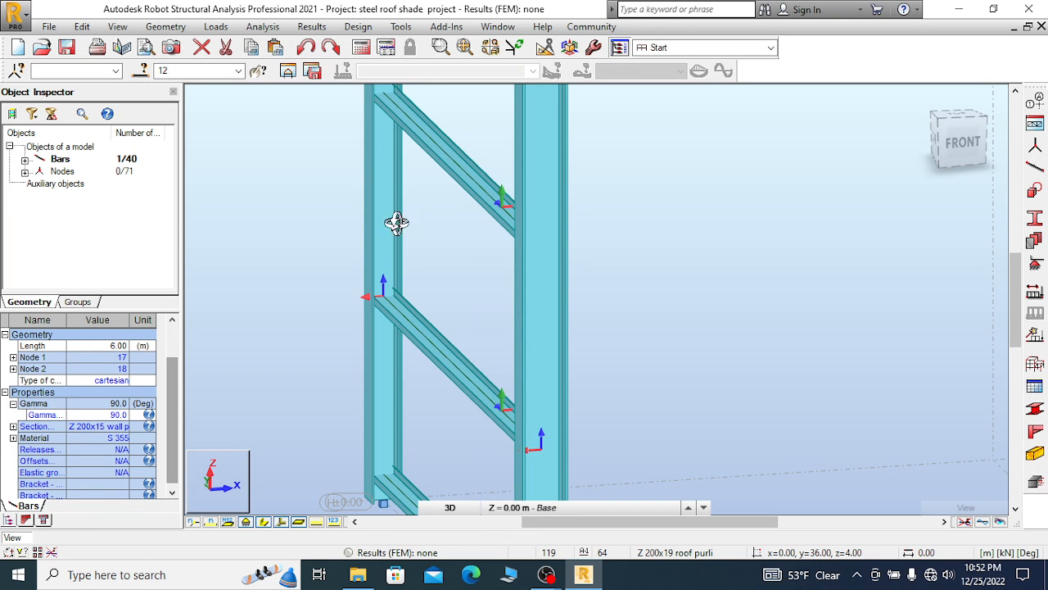
Try a gamma angle of 180 degrees on wall purlin 12, undo it, and set the angle to 270 degrees
left_click_drag(396, 223, 514, 227)
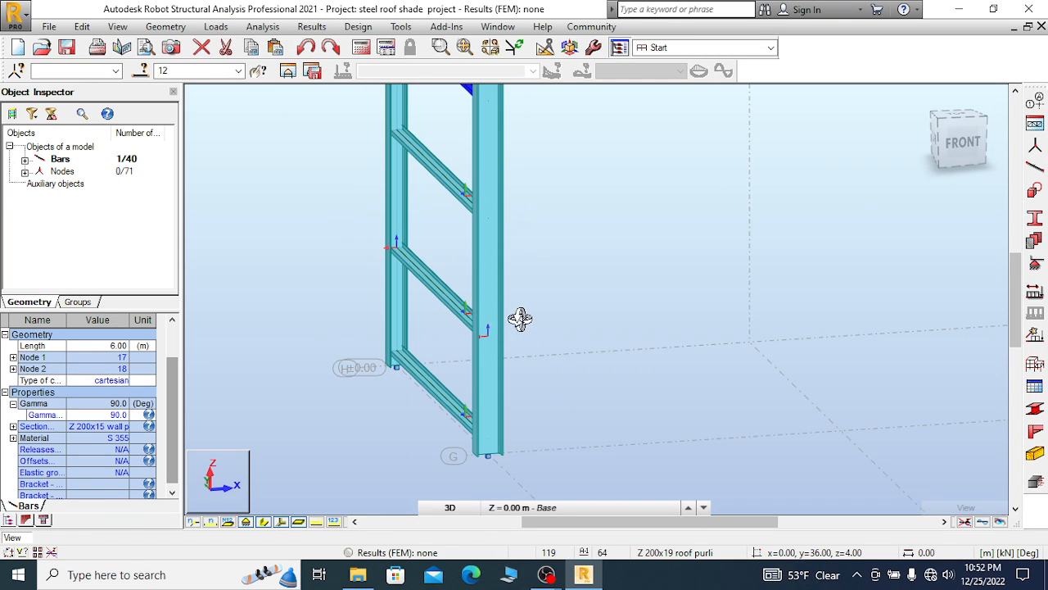
scroll(525, 315, "down", 3)
scroll(479, 194, "up", 5)
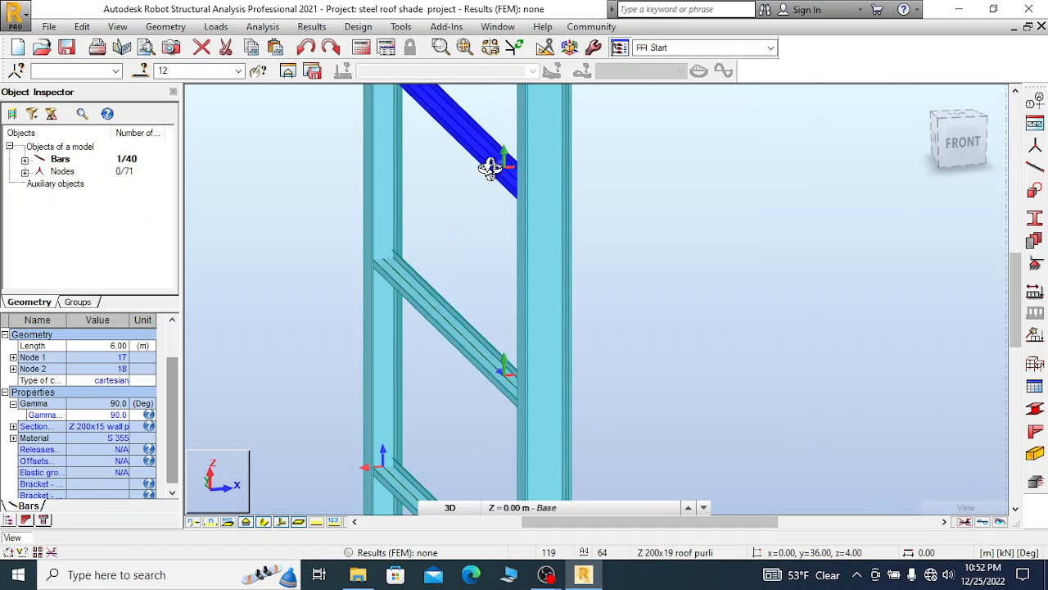
left_click(114, 415)
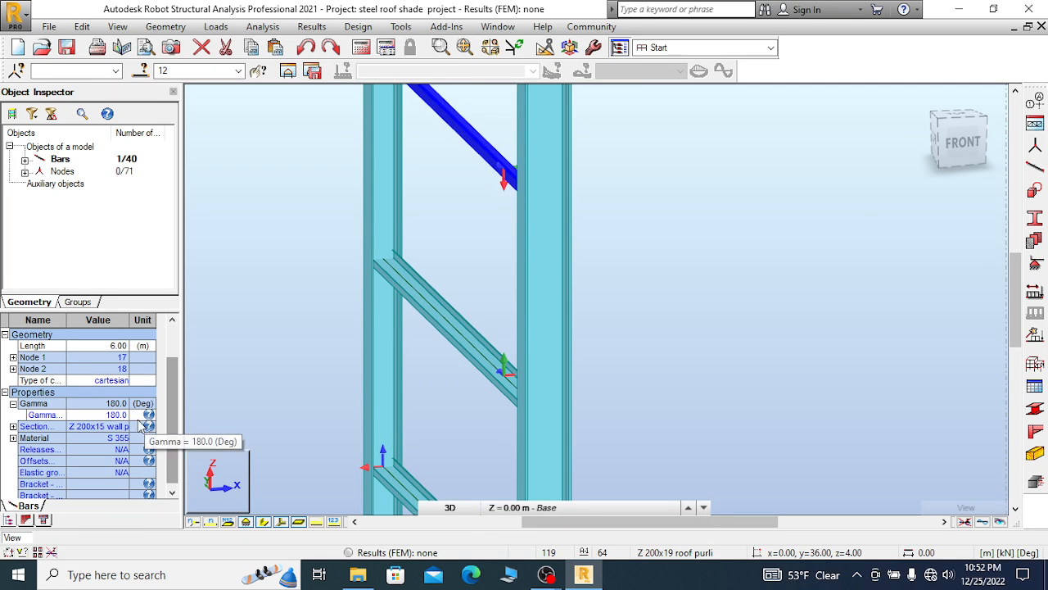
left_click(306, 47)
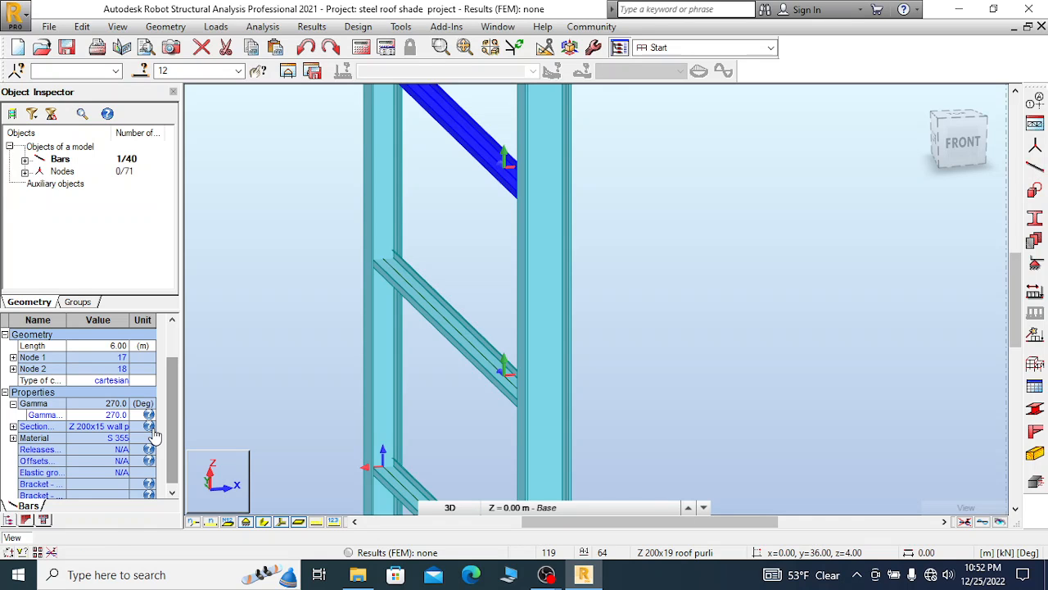
key("Return")
Copy the properties of wall purlin 12 to wall purlins 13, 14 and 20 below it
scroll(497, 188, "down", 3)
right_click(565, 168)
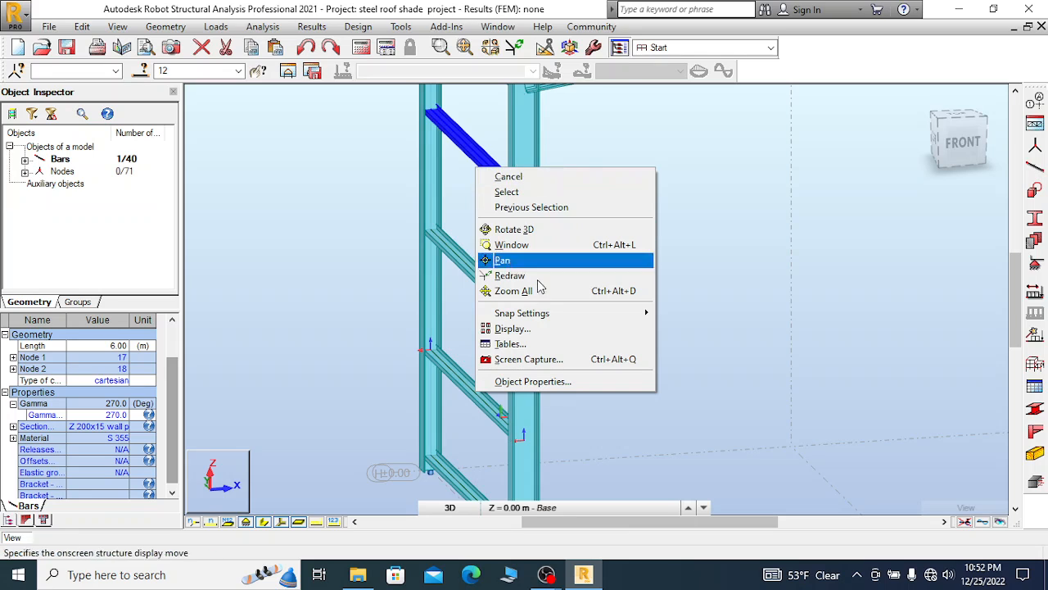
right_click(471, 155)
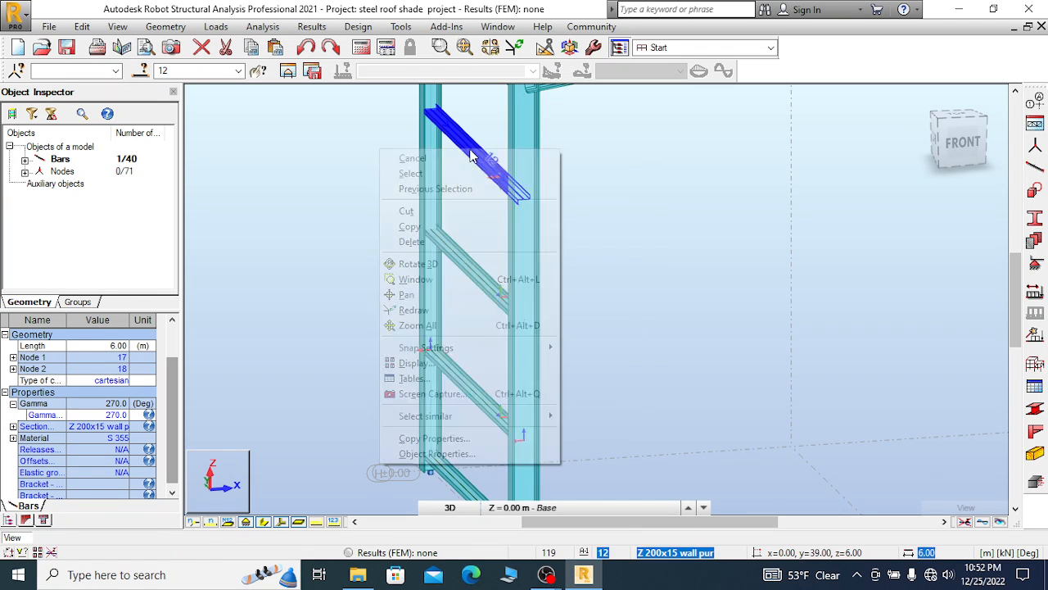
left_click(447, 437)
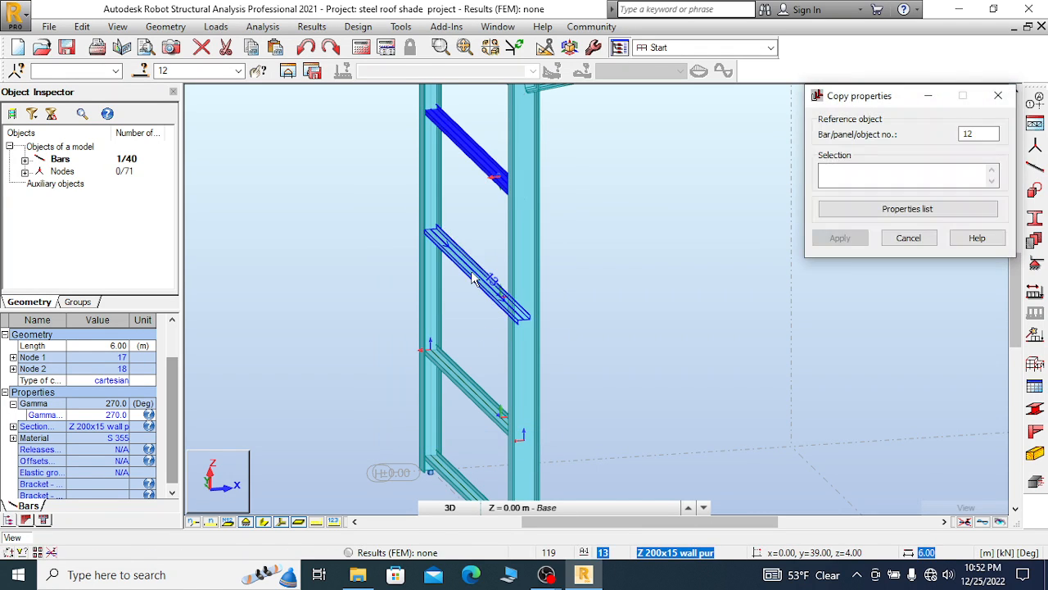
left_click(476, 315)
left_click(465, 400)
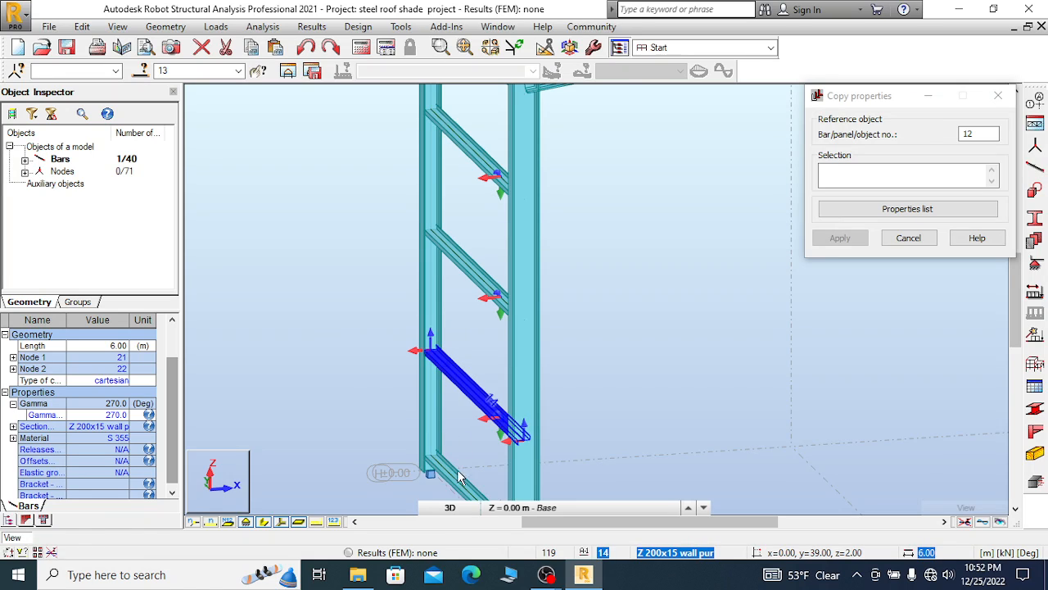
left_click(465, 425)
Examine the local axes of the wall purlins and adjoining roof bars, and dismiss the copy properties dialog
scroll(427, 192, "down", 3)
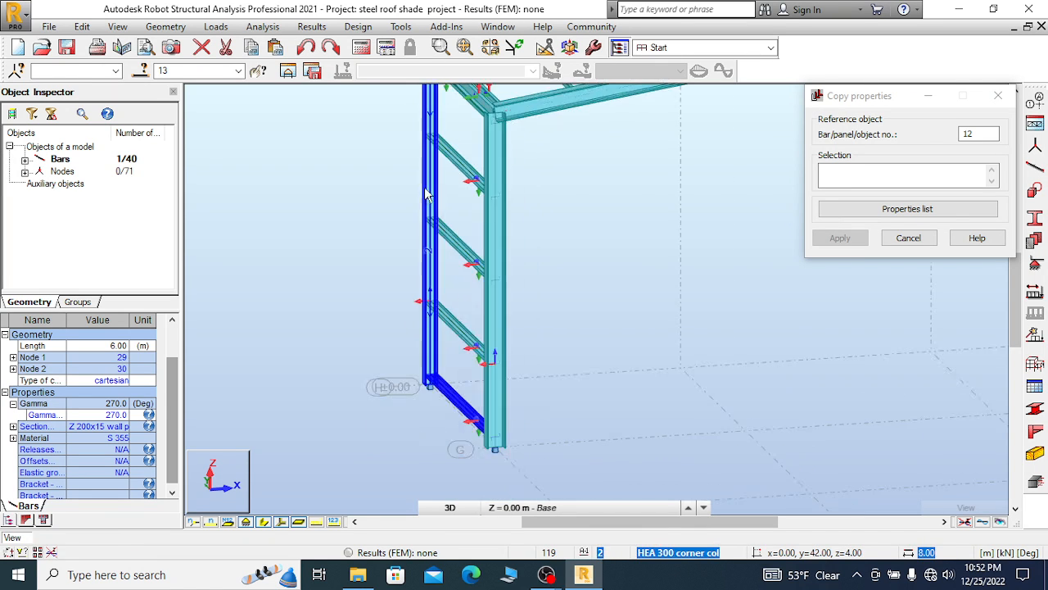
scroll(493, 202, "up", 4)
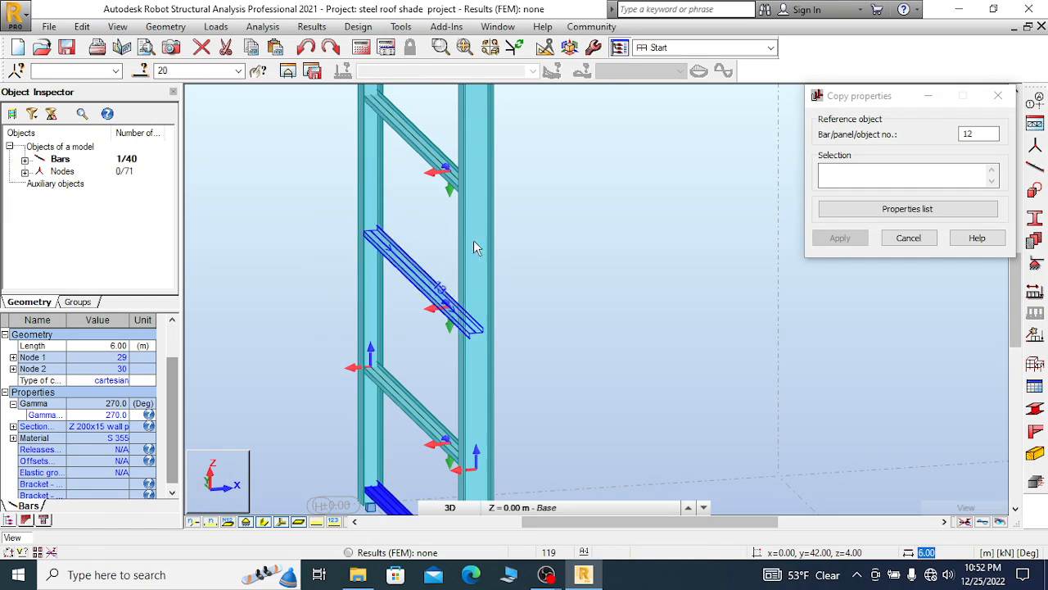
scroll(330, 268, "down", 3)
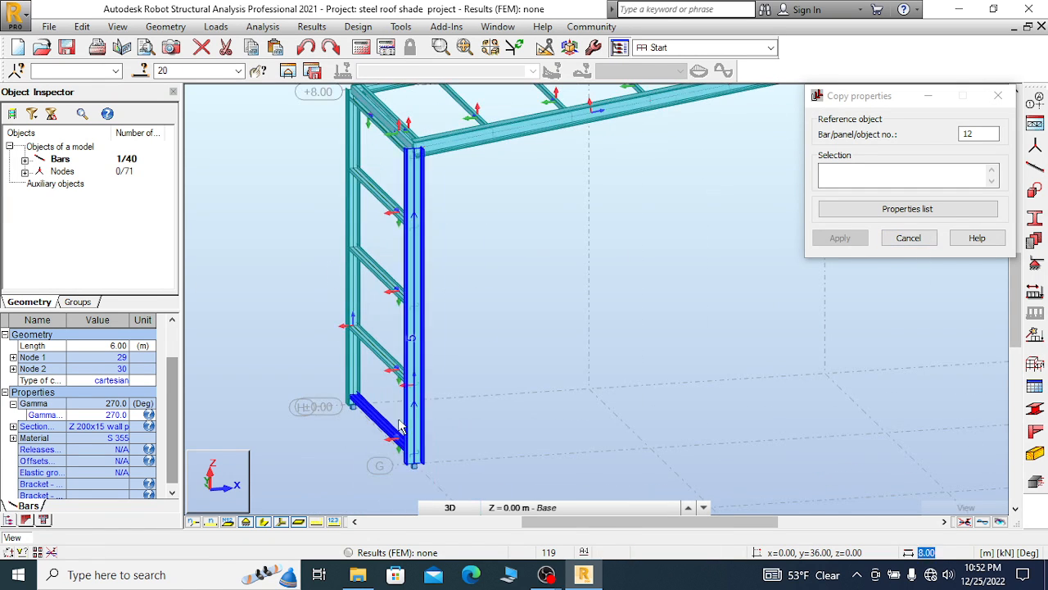
scroll(400, 425, "up", 2)
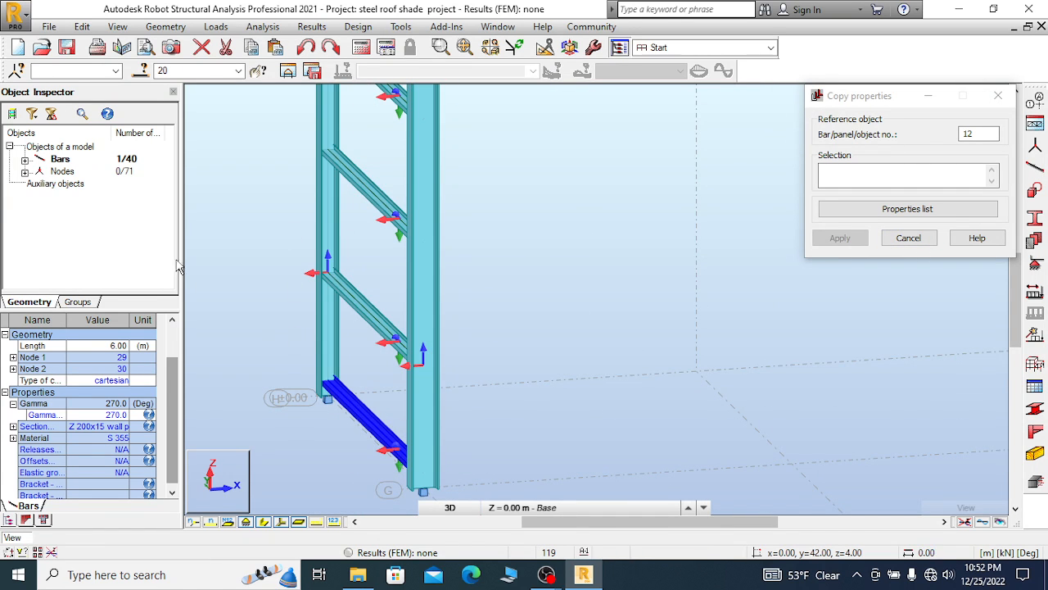
scroll(382, 379, "down", 4)
scroll(546, 159, "up", 3)
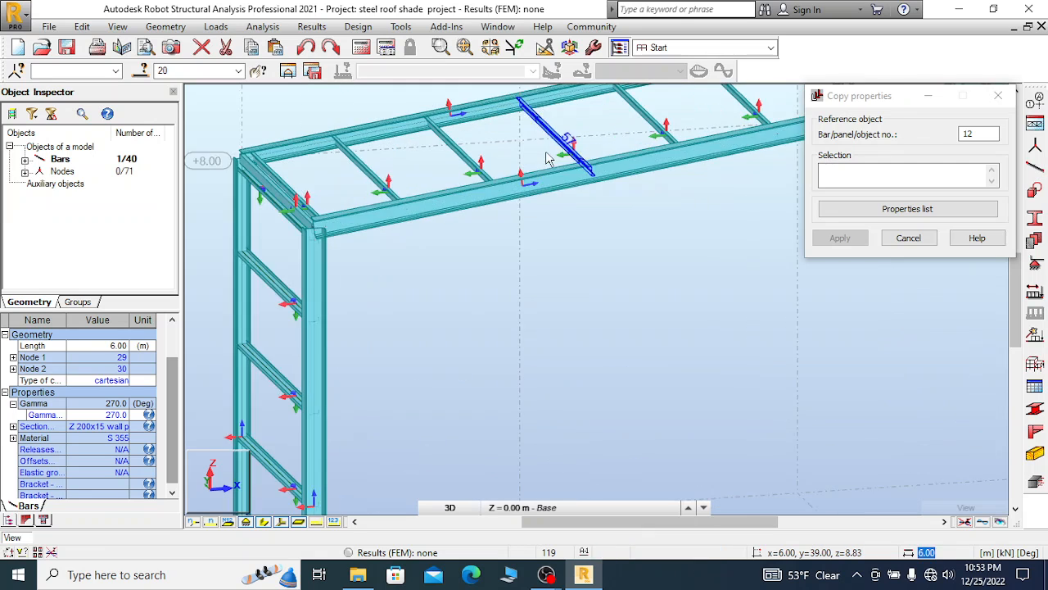
scroll(546, 159, "up", 1)
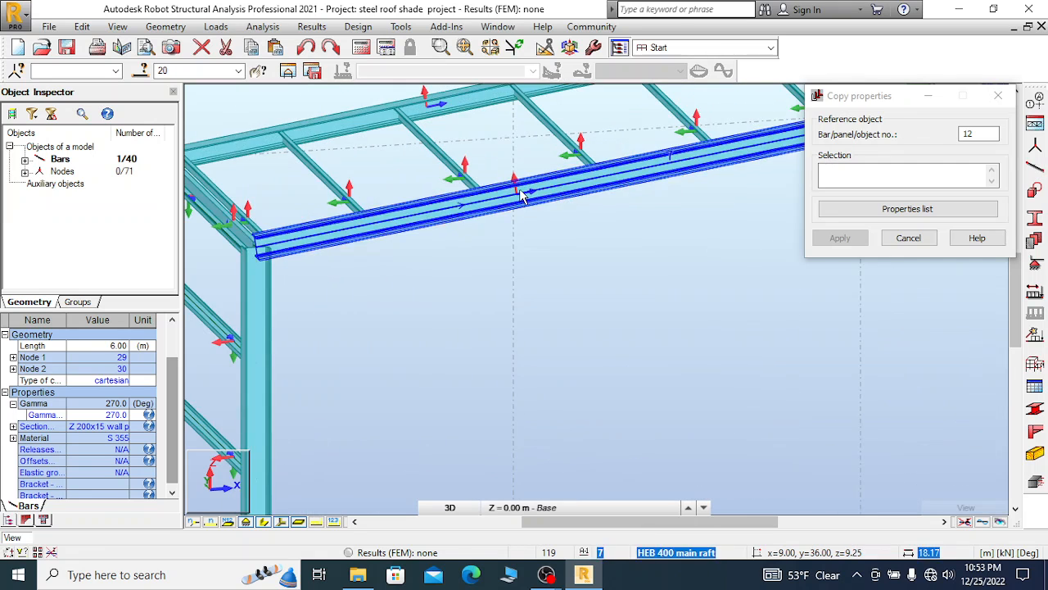
left_click(907, 238)
Rotate the 3D view to the opposite side wall and examine the local axes of its Z 200x15 wall purlins
scroll(451, 227, "down", 4)
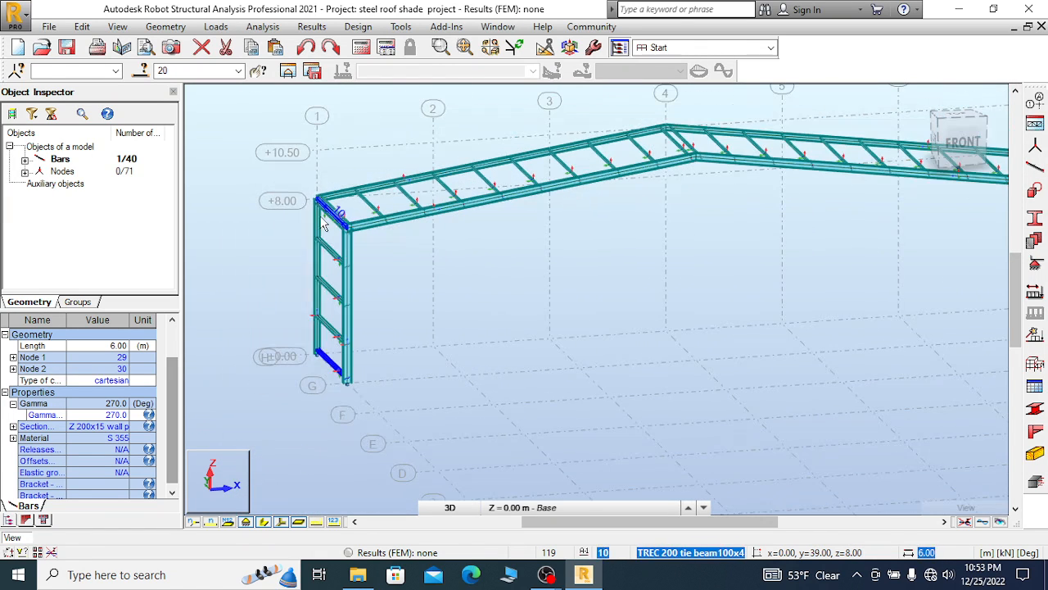
right_click(526, 204)
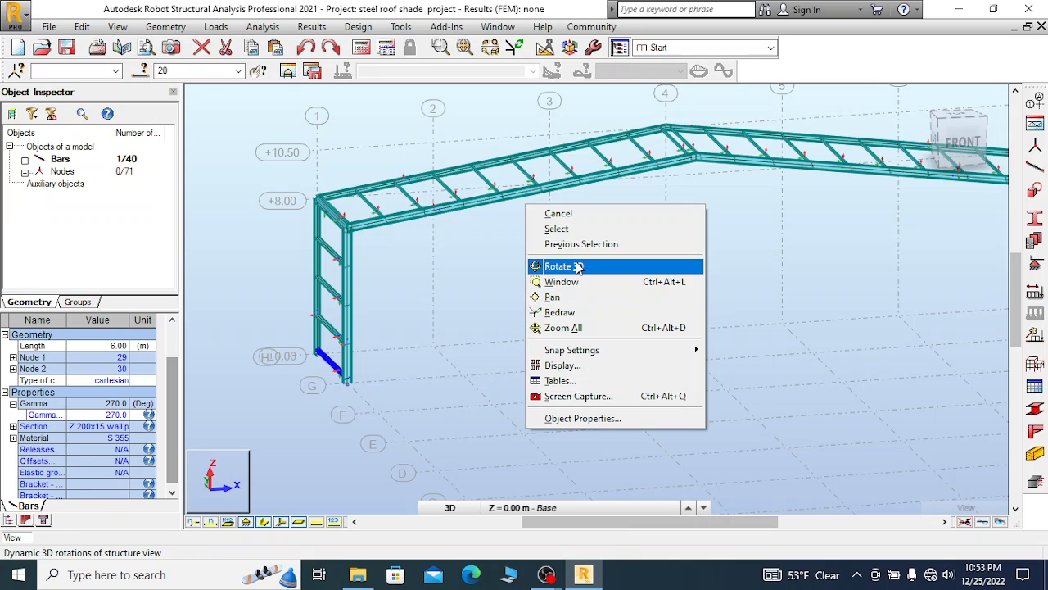
left_click(578, 266)
left_click_drag(814, 265, 614, 297)
right_click(613, 299)
left_click(573, 306)
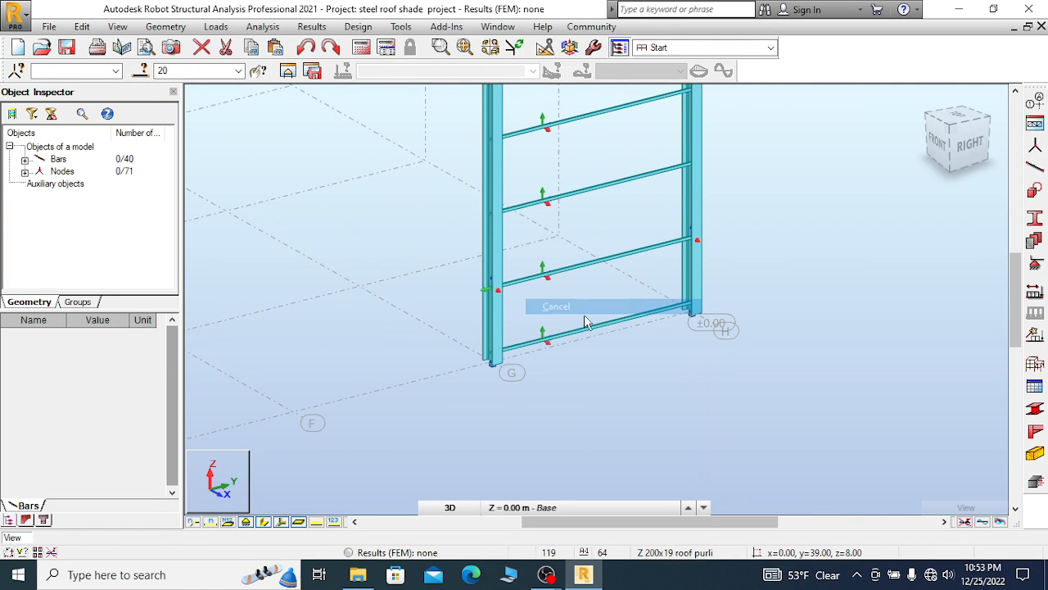
scroll(475, 300, "up", 2)
scroll(610, 349, "down", 1)
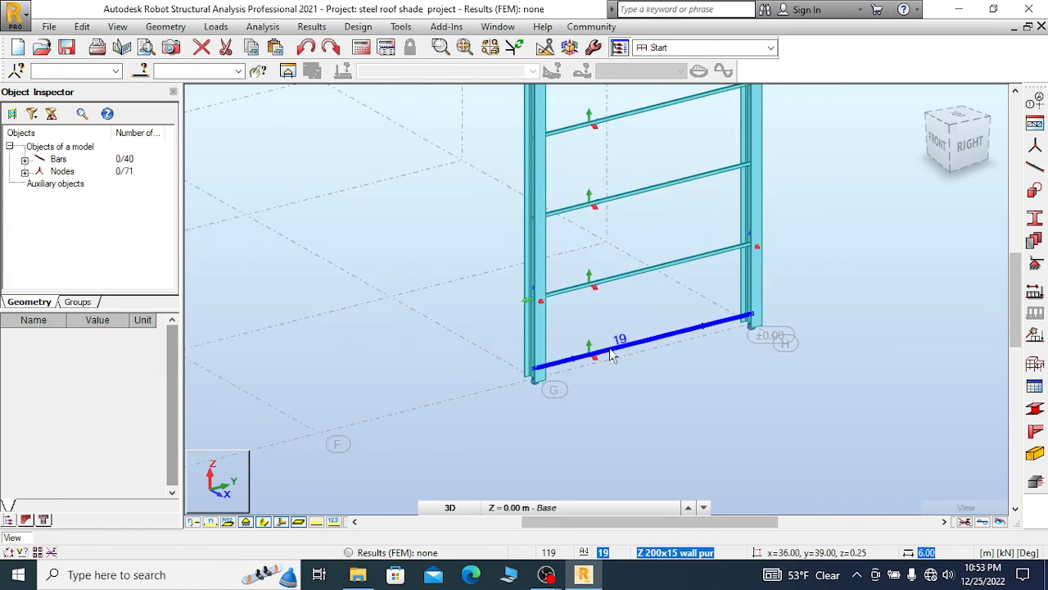
scroll(610, 353, "down", 1)
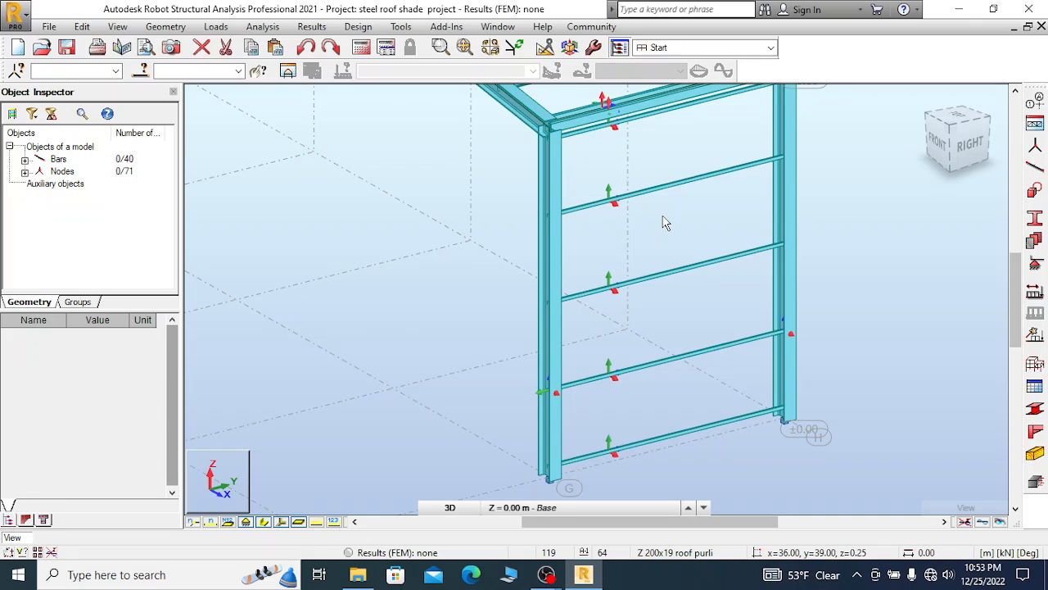
scroll(666, 222, "down", 2)
Select the four main columns, bars 1, 2, 5 and 6, and isolate them in a separate view
left_click(737, 259)
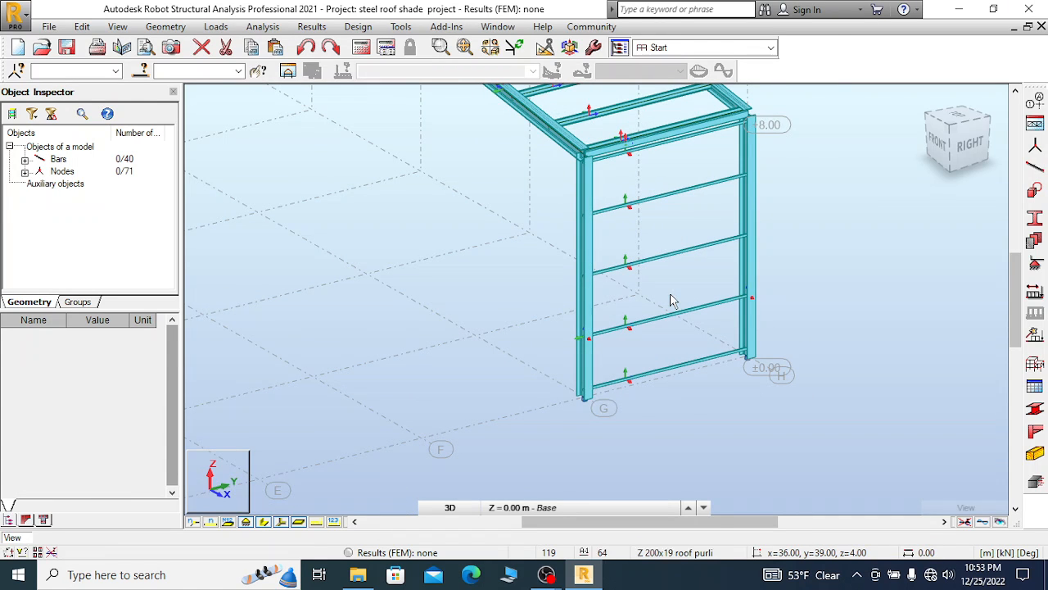
left_click(584, 301)
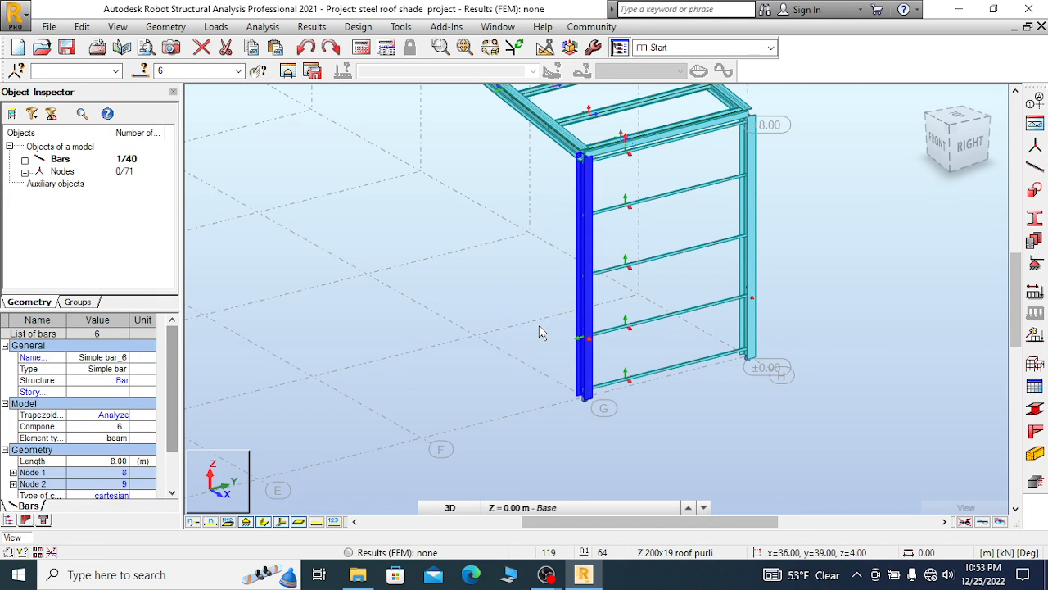
left_click(747, 283, "ctrl")
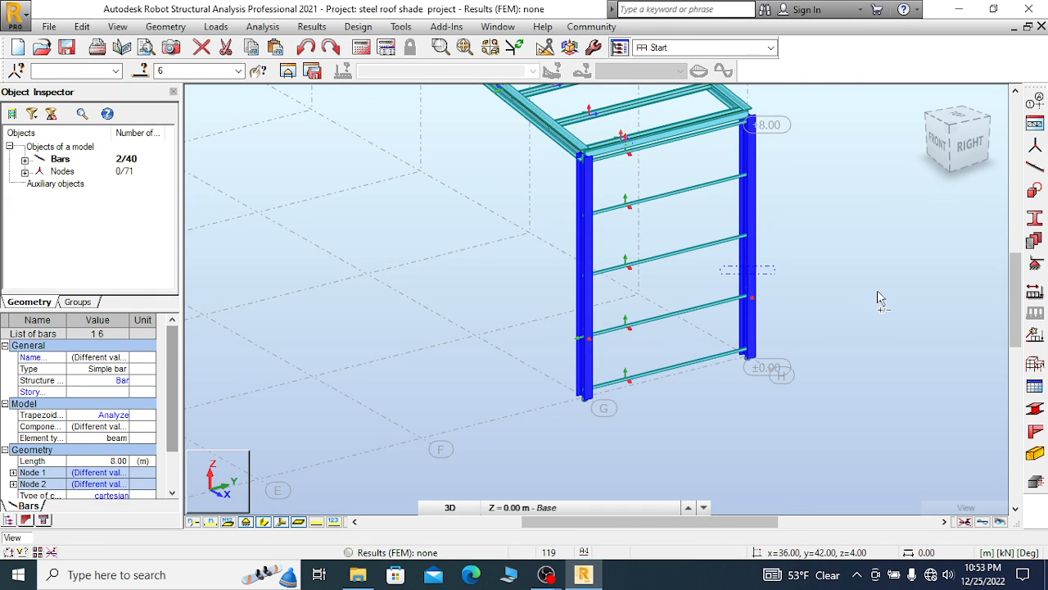
scroll(882, 328, "down", 1)
scroll(889, 362, "down", 4)
scroll(560, 203, "up", 5)
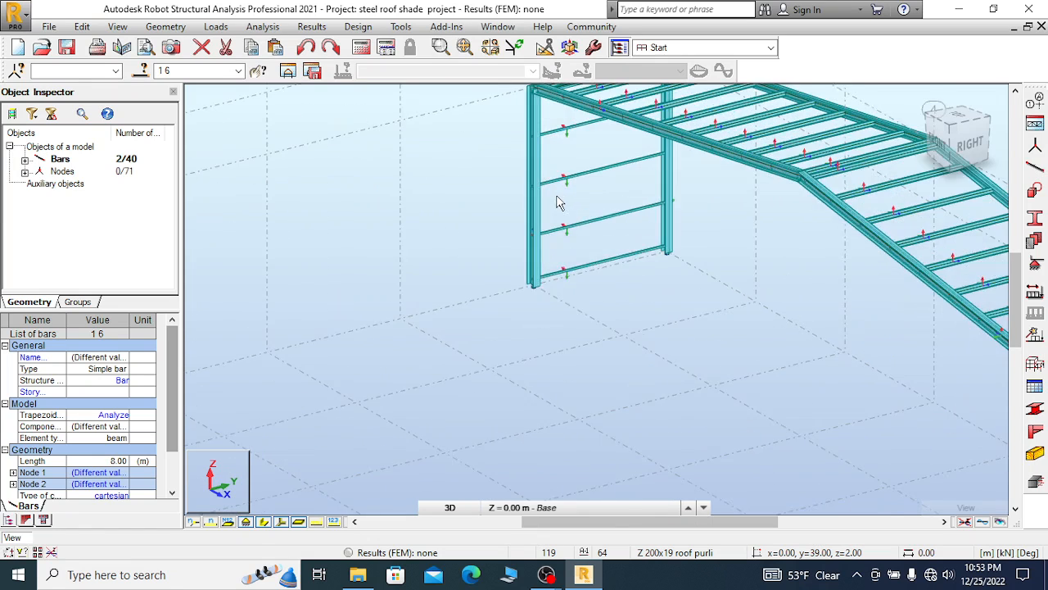
left_click_drag(549, 203, 449, 224, "ctrl")
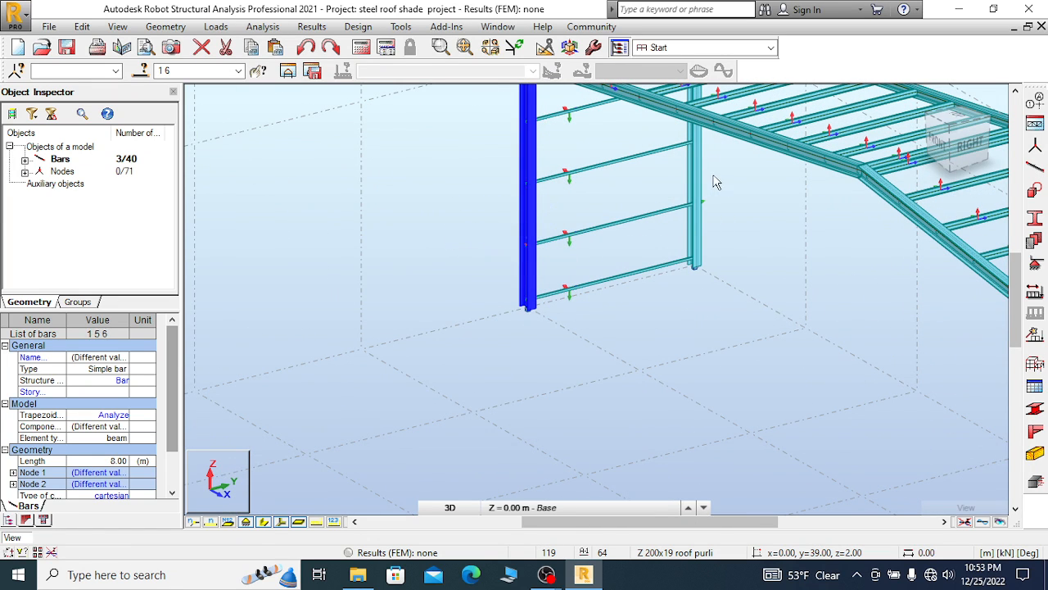
left_click_drag(712, 173, 647, 193, "ctrl")
scroll(620, 206, "down", 3)
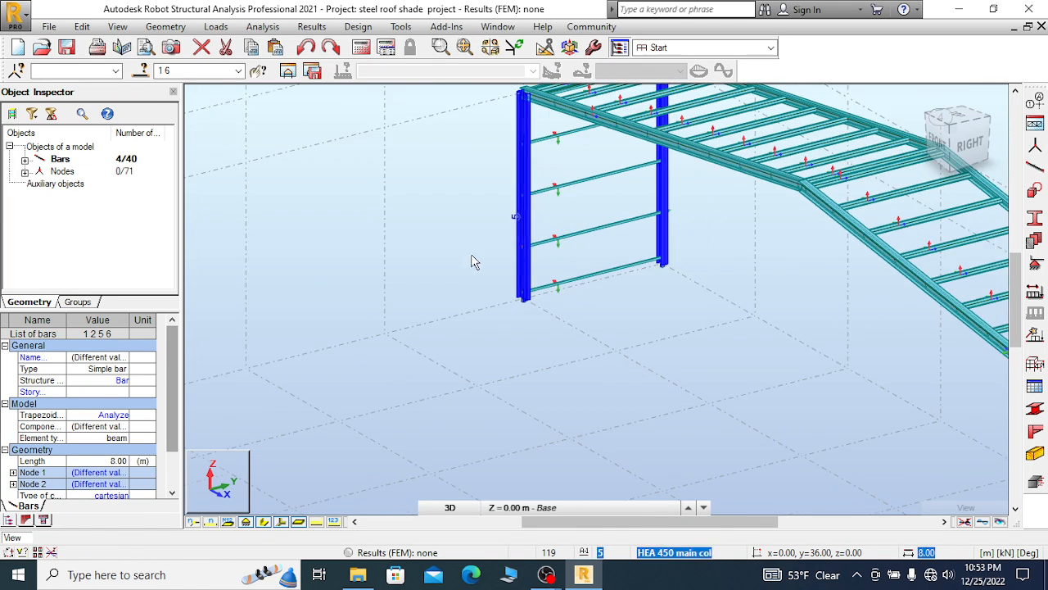
scroll(868, 426, "up", 3)
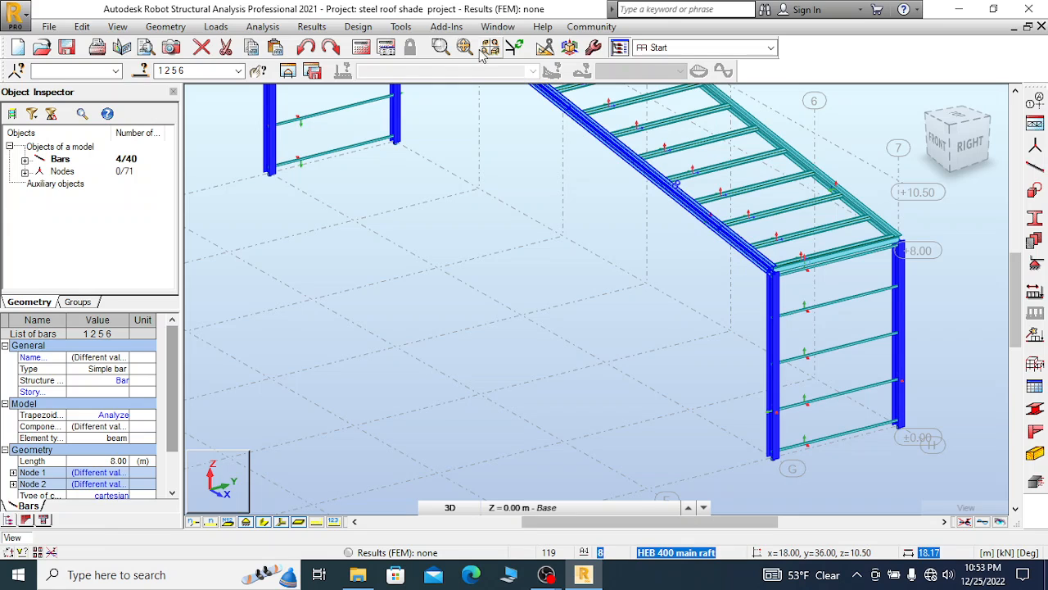
left_click(290, 72)
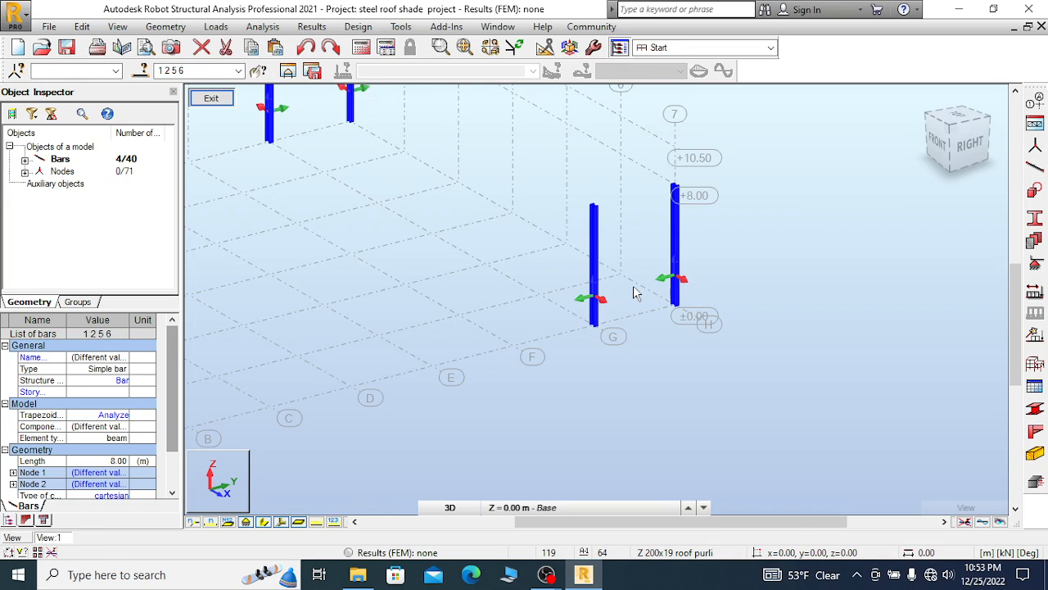
View the isolated columns from the top and hide their local axes while keeping the section shapes displayed
scroll(585, 314, "down", 3)
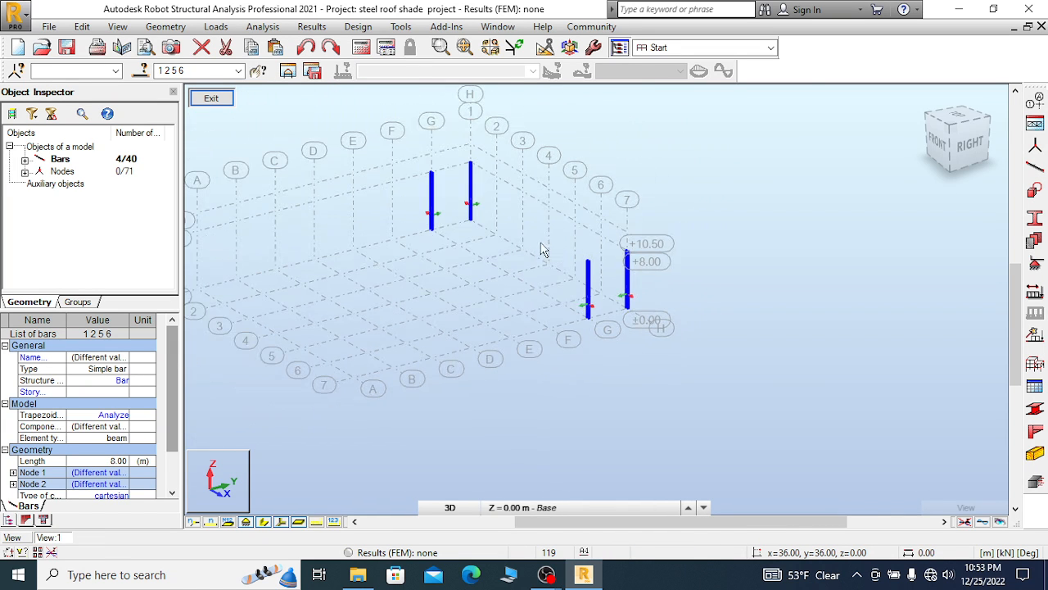
left_click(963, 119)
scroll(554, 417, "up", 4)
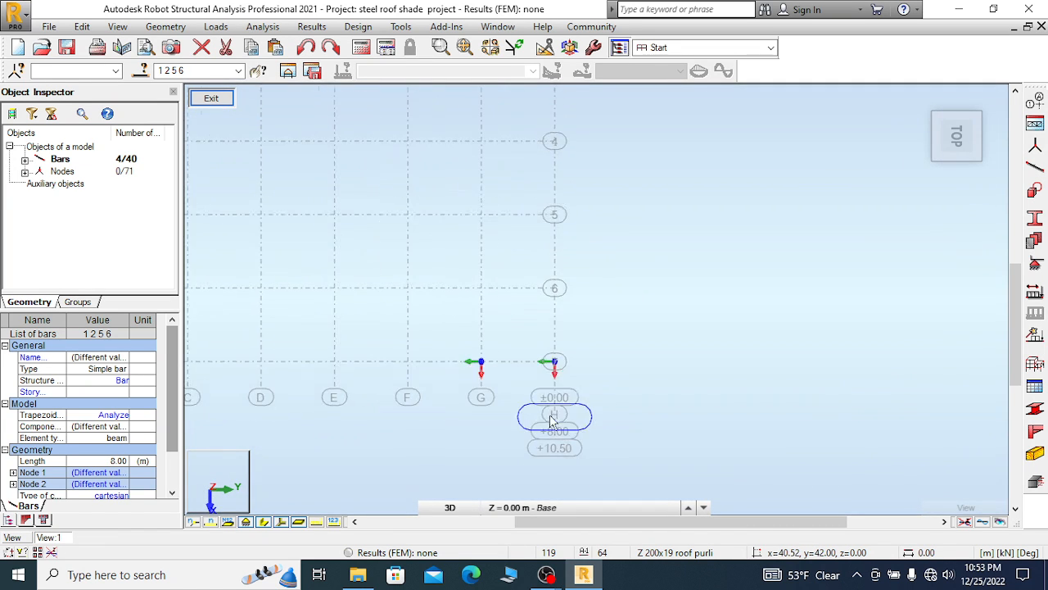
scroll(560, 417, "up", 2)
scroll(573, 327, "up", 2)
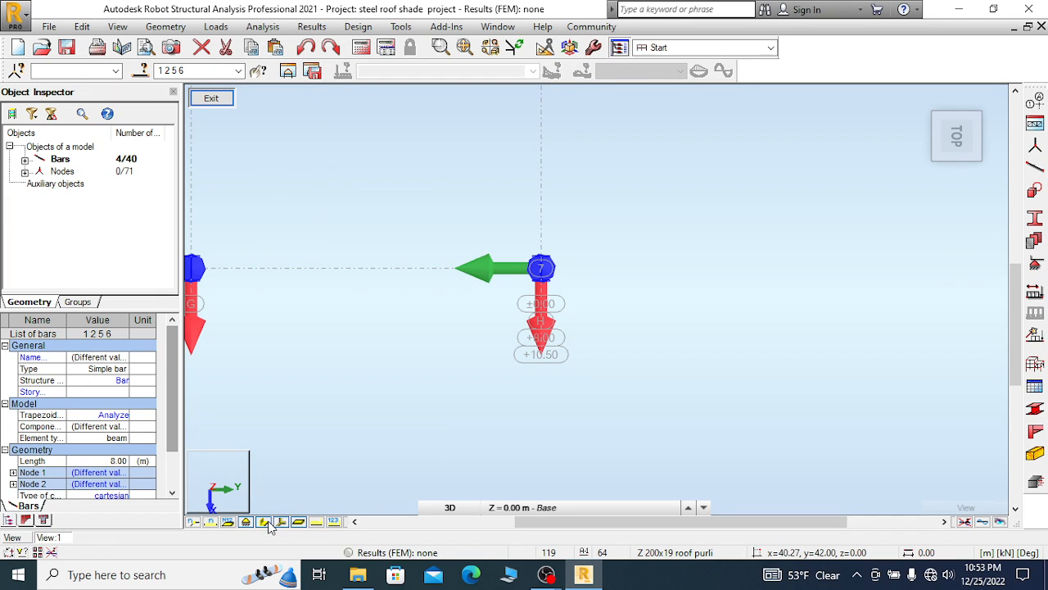
left_click(265, 523)
left_click(265, 522)
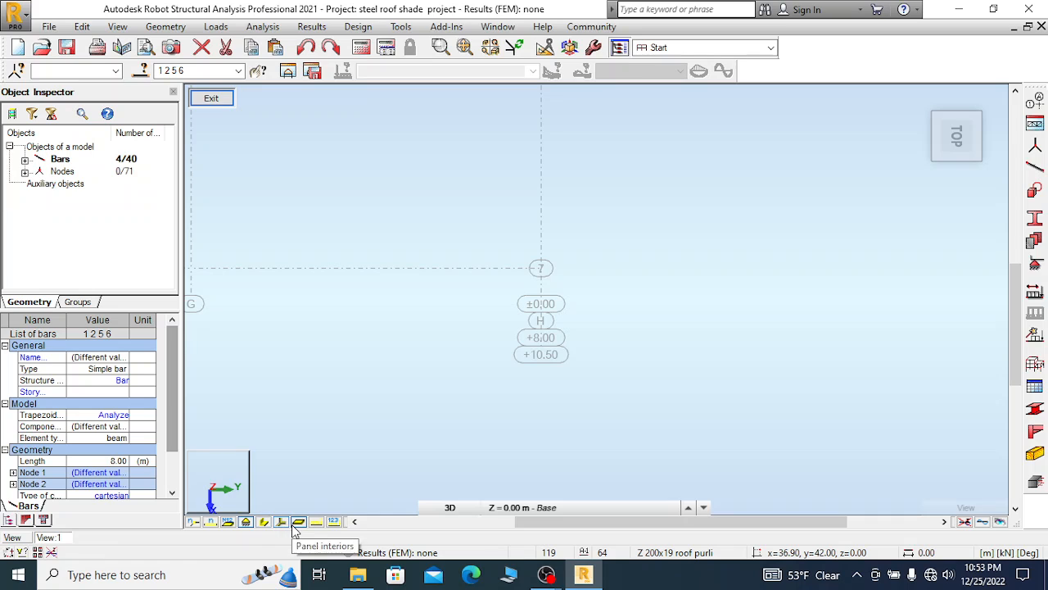
left_click(264, 522)
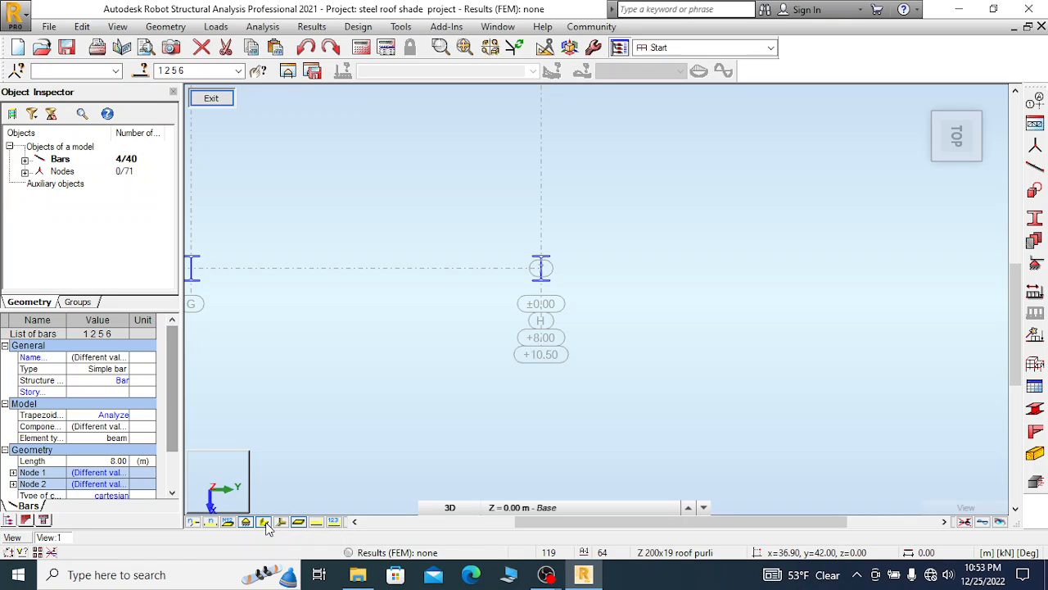
Examine the orientation of the column sections on axes G and H, first in plan and then in the home 3D view
scroll(625, 340, "down", 5)
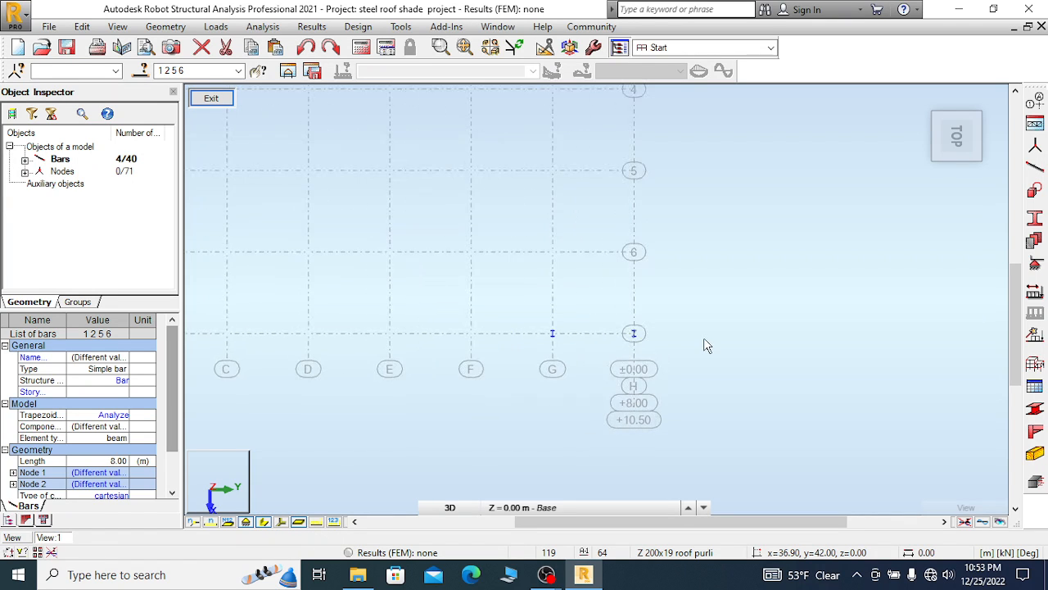
scroll(610, 339, "down", 5)
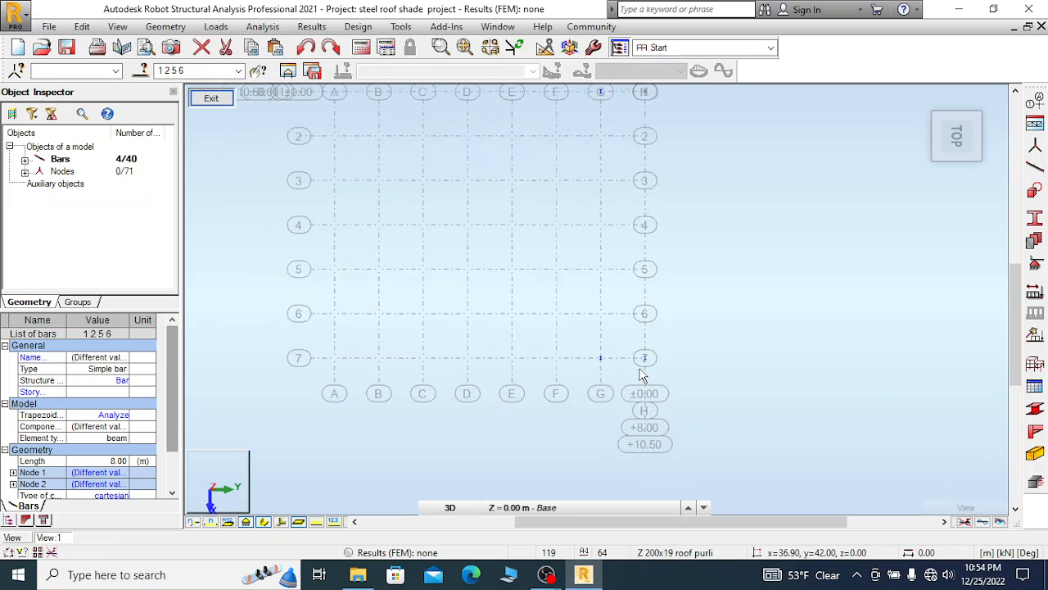
scroll(642, 369, "up", 5)
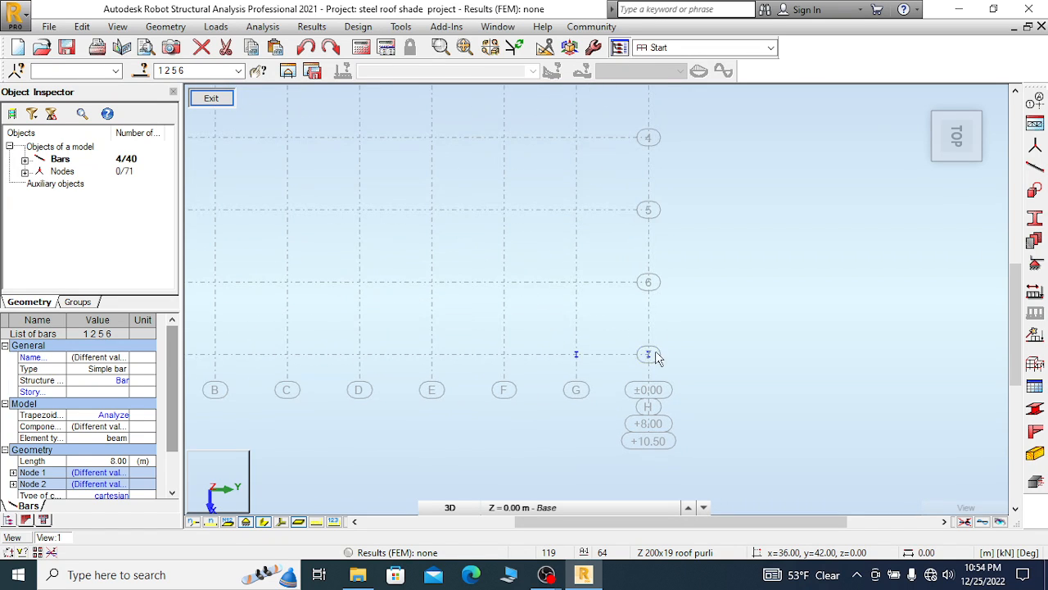
scroll(661, 365, "up", 4)
scroll(678, 397, "down", 4)
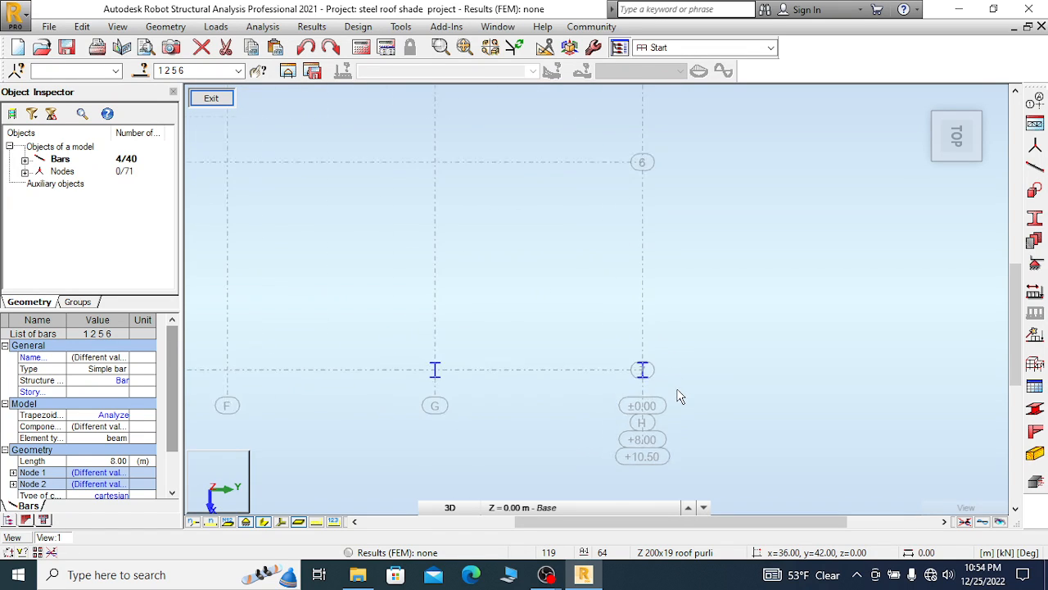
scroll(678, 397, "down", 4)
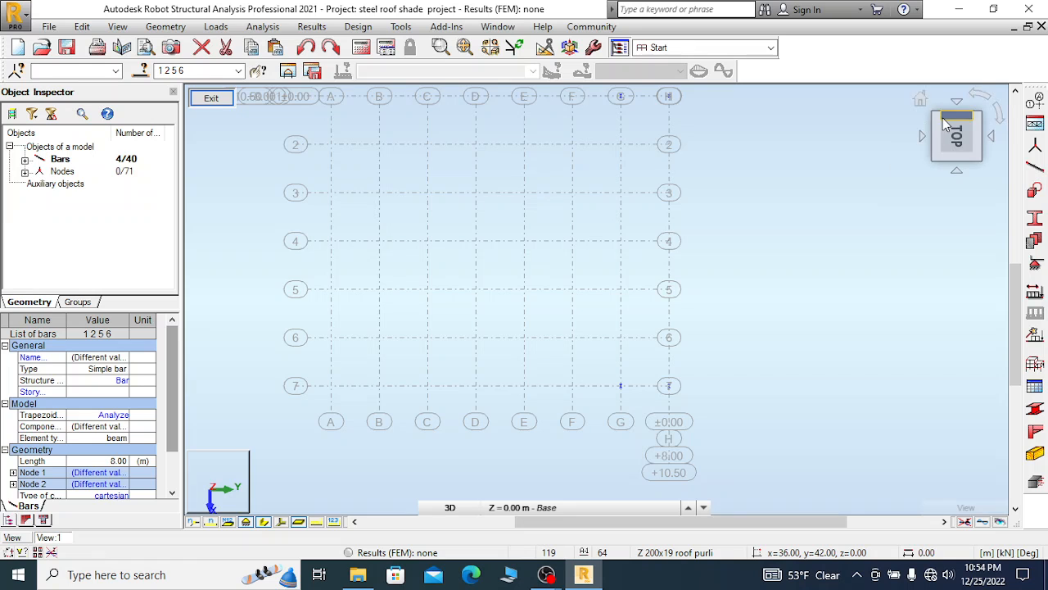
left_click(921, 99)
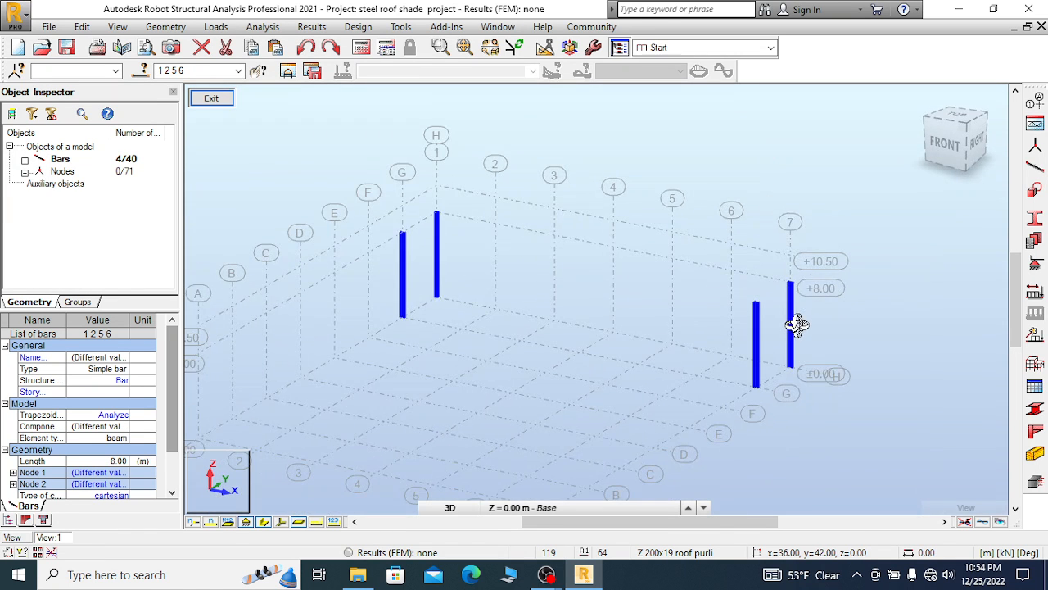
scroll(801, 293, "up", 4)
scroll(791, 265, "up", 4)
scroll(739, 265, "down", 2)
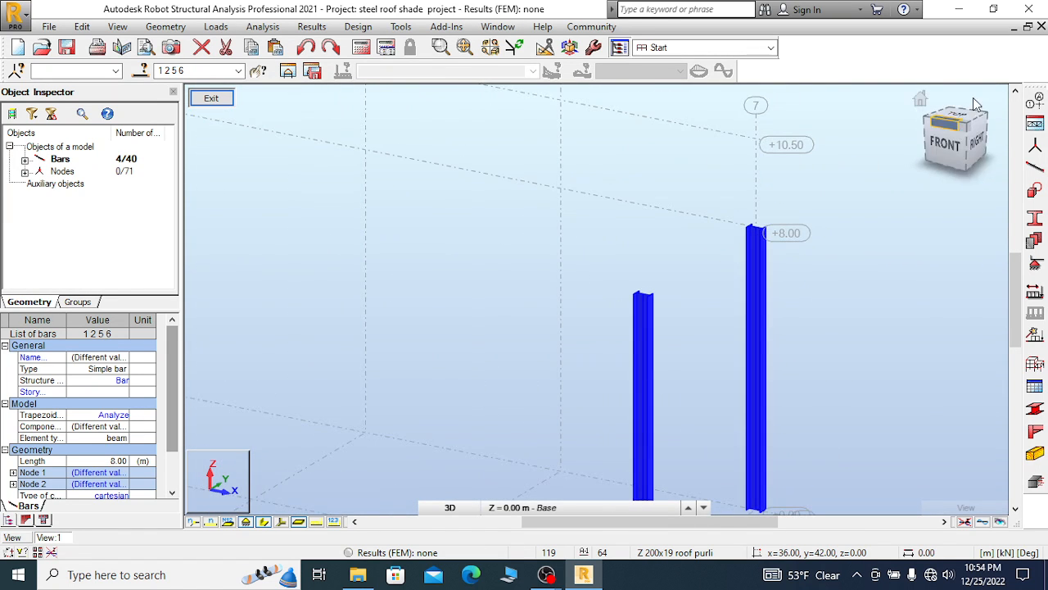
scroll(892, 185, "down", 1)
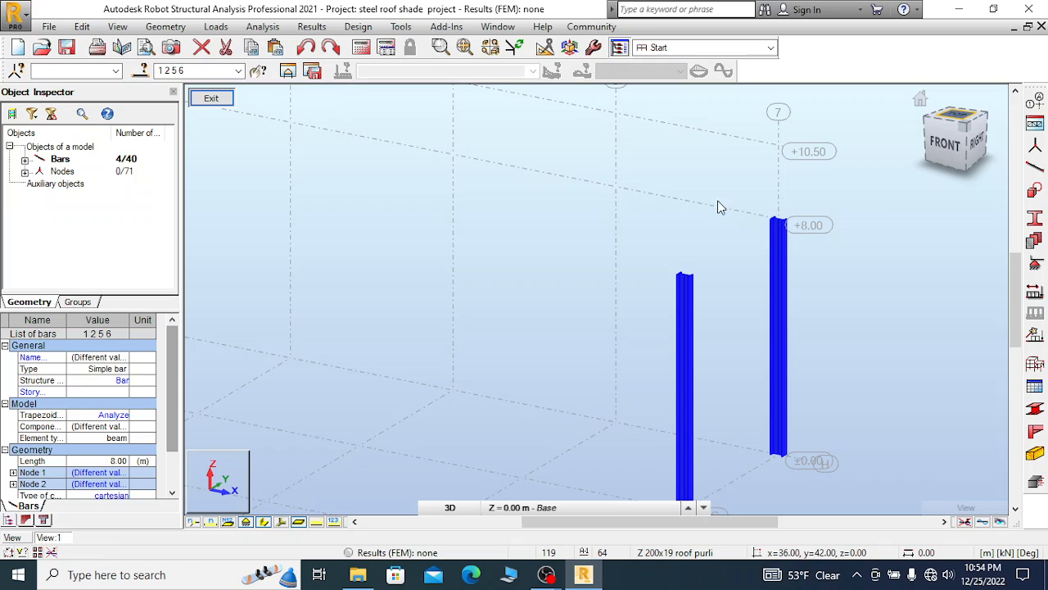
Examine the column sections along axis 7 from the top with the X axis horizontal, and clear the bar selection
middle_click_drag(670, 252, 905, 155, "shift")
left_click(953, 119)
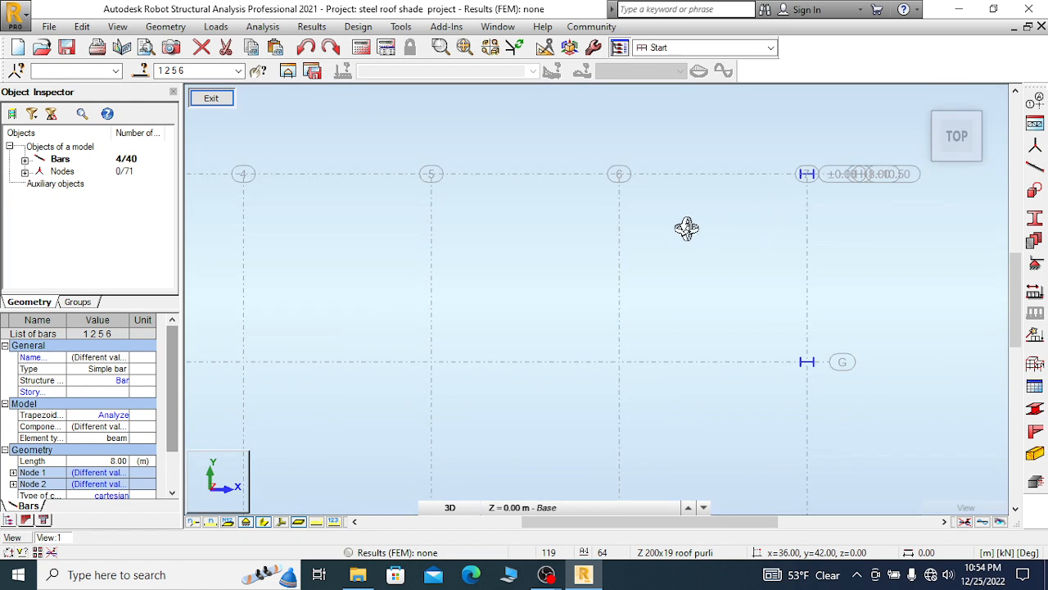
scroll(693, 229, "down", 3)
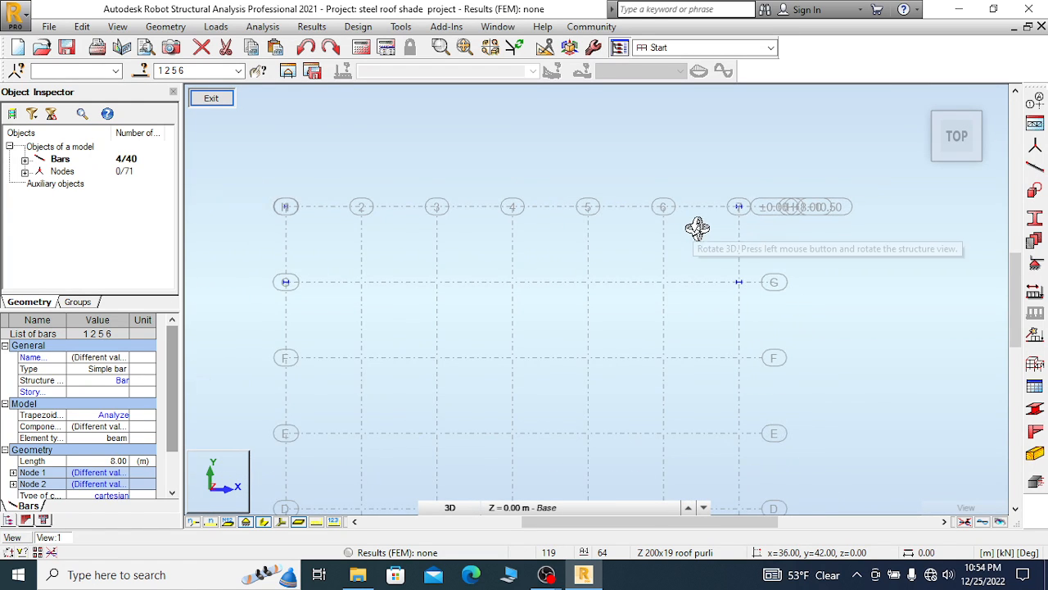
scroll(789, 212, "up", 2)
scroll(729, 308, "up", 5)
scroll(531, 289, "down", 3)
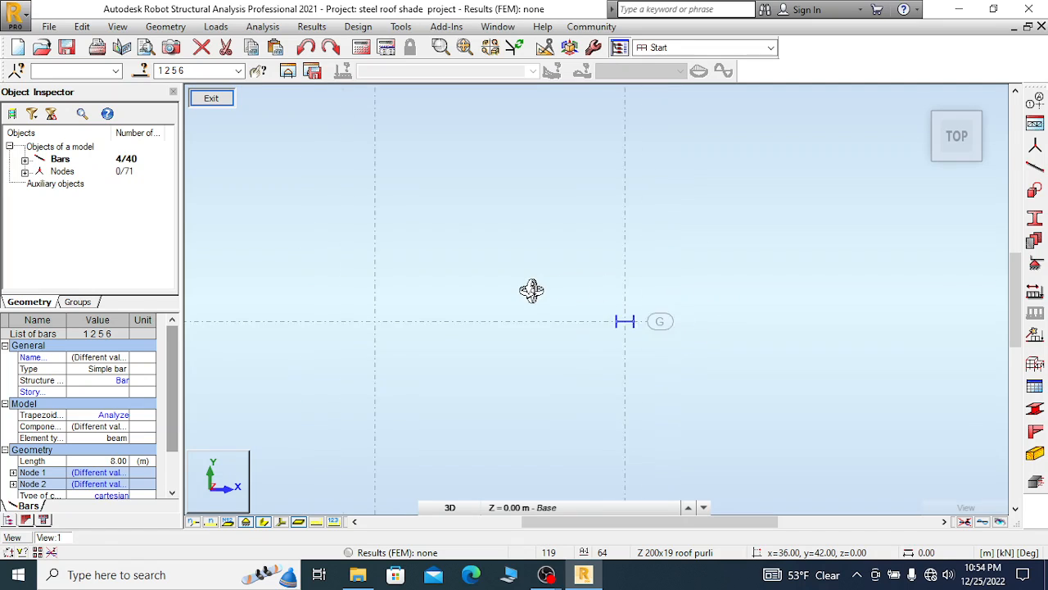
scroll(632, 115, "up", 3)
scroll(597, 128, "up", 1)
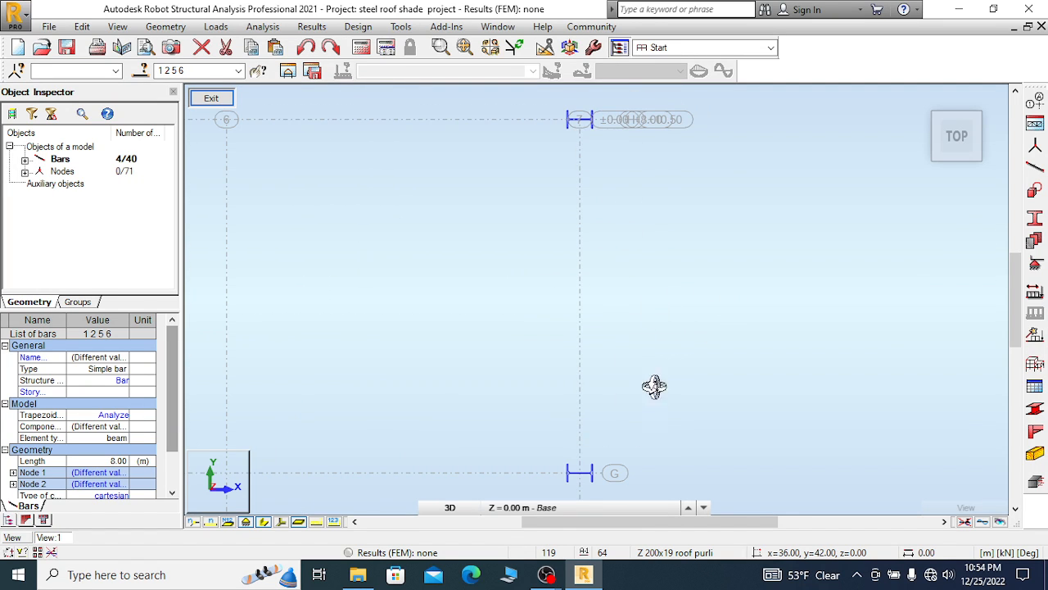
scroll(622, 185, "up", 1)
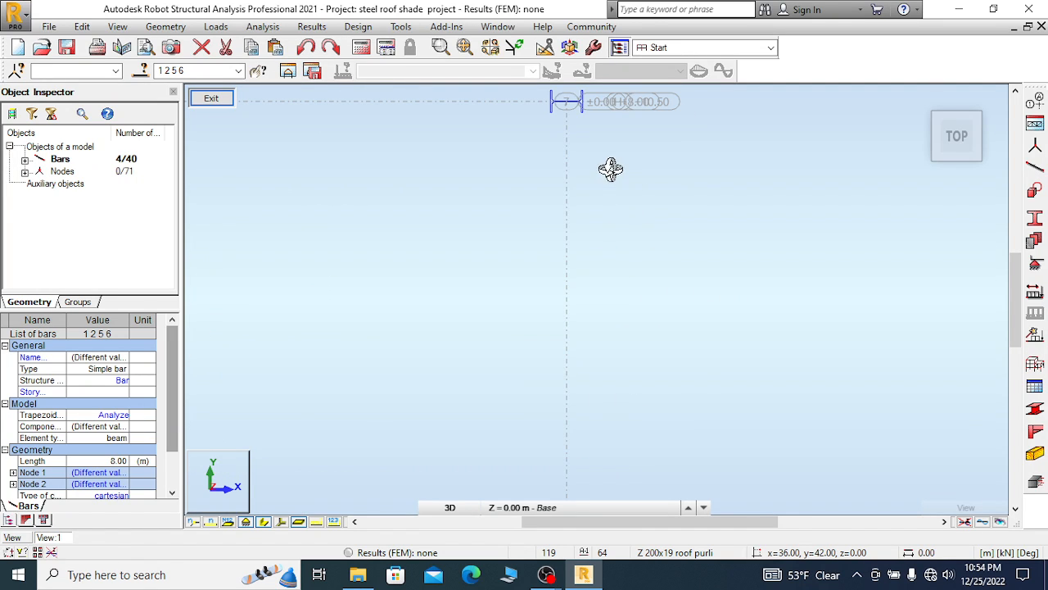
right_click(611, 170)
left_click(577, 180)
scroll(580, 172, "down", 1)
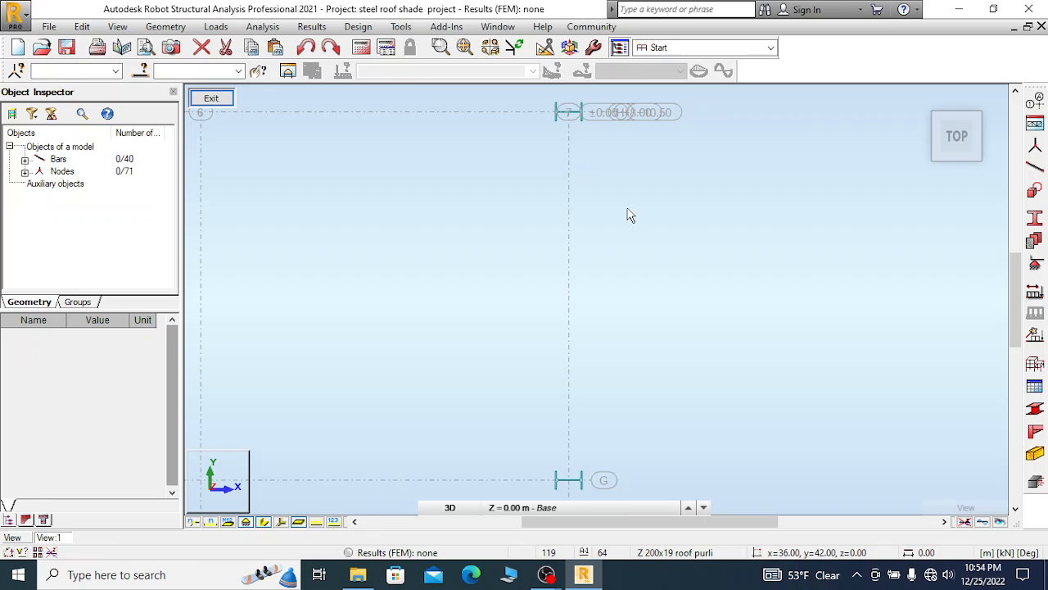
scroll(609, 163, "down", 1)
scroll(581, 109, "up", 2)
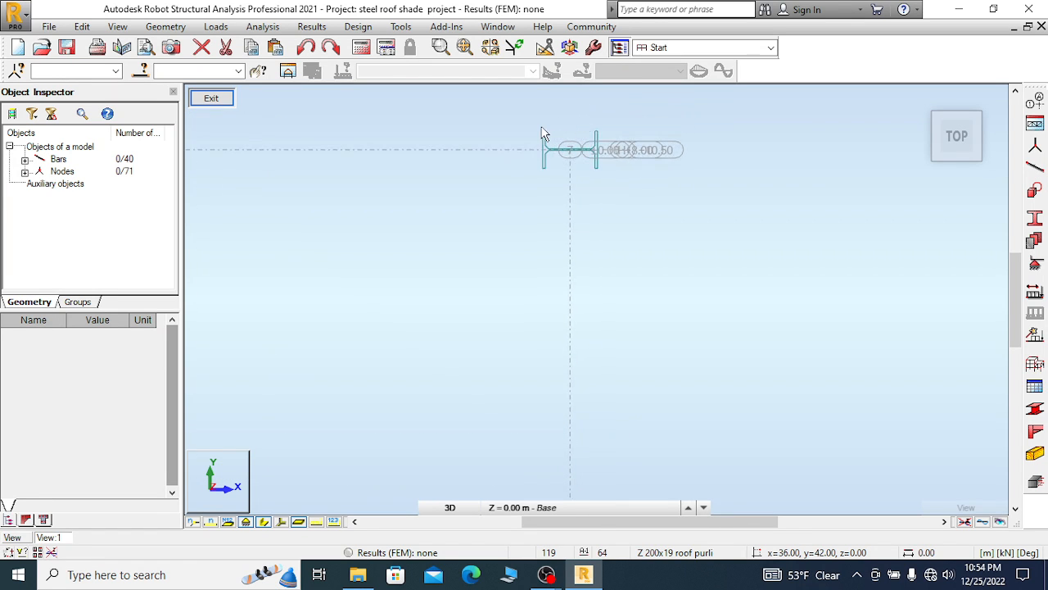
scroll(597, 134, "down", 5)
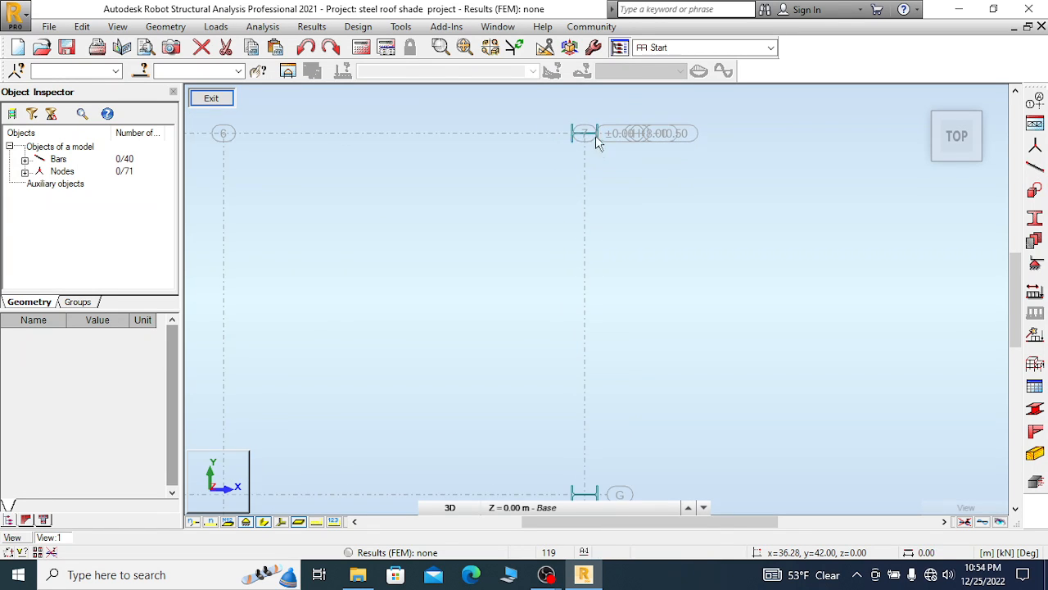
scroll(605, 384, "up", 3)
scroll(580, 269, "down", 4)
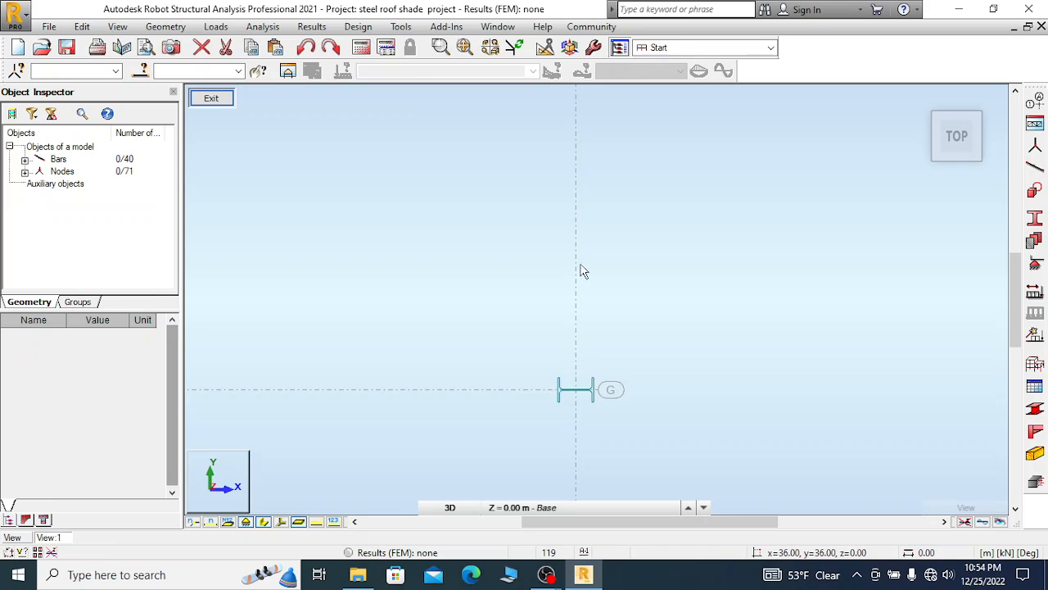
scroll(598, 156, "up", 2)
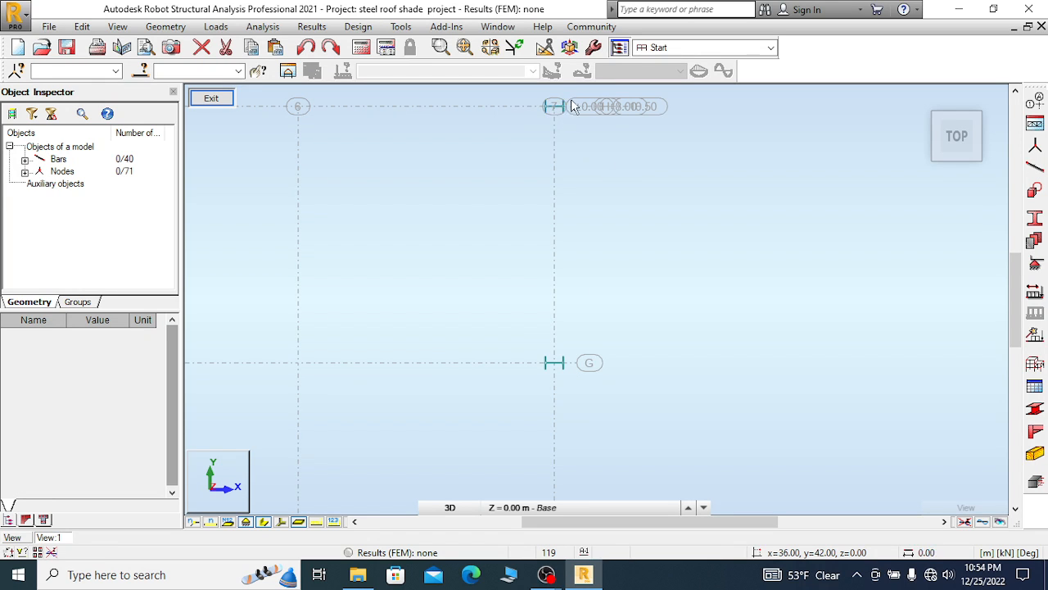
scroll(573, 104, "up", 3)
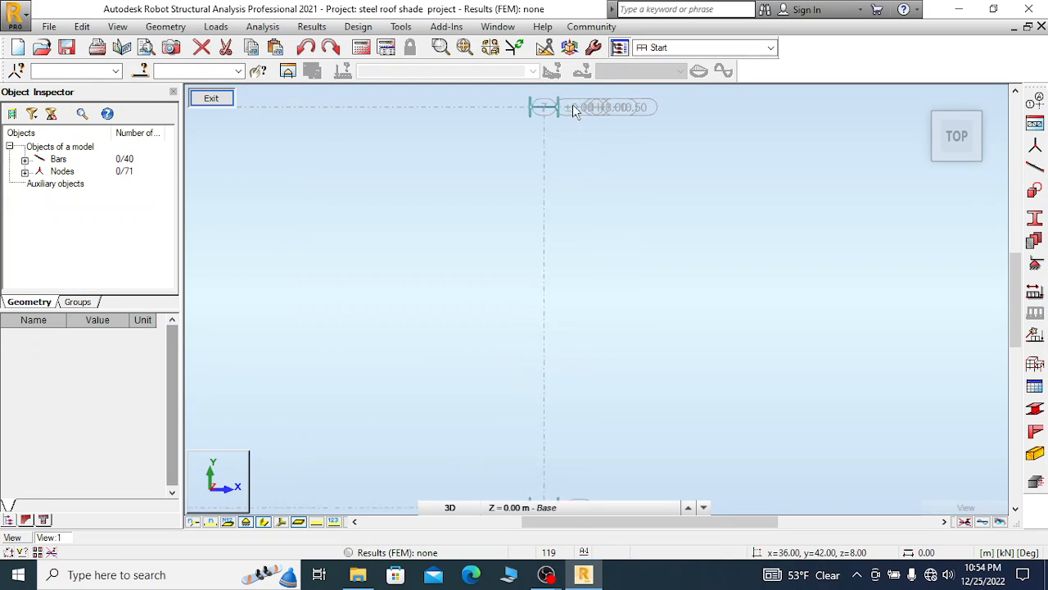
scroll(564, 119, "down", 1)
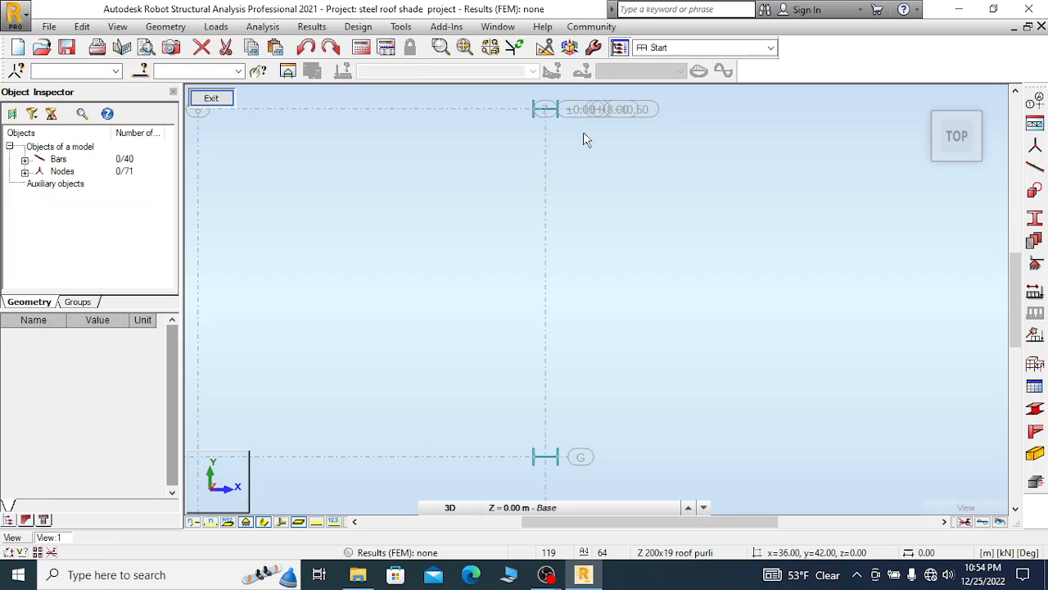
scroll(583, 132, "up", 1)
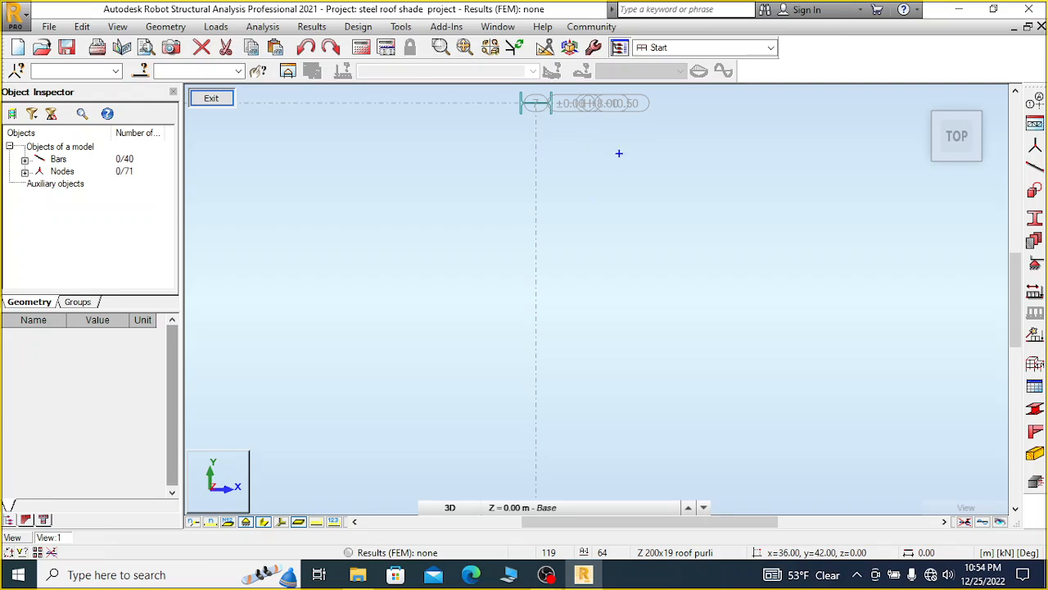
mouse_move(576, 140)
left_mouse_down()
mouse_move(710, 142)
mouse_move(707, 185)
mouse_move(578, 131)
mouse_move(577, 162)
left_mouse_up()
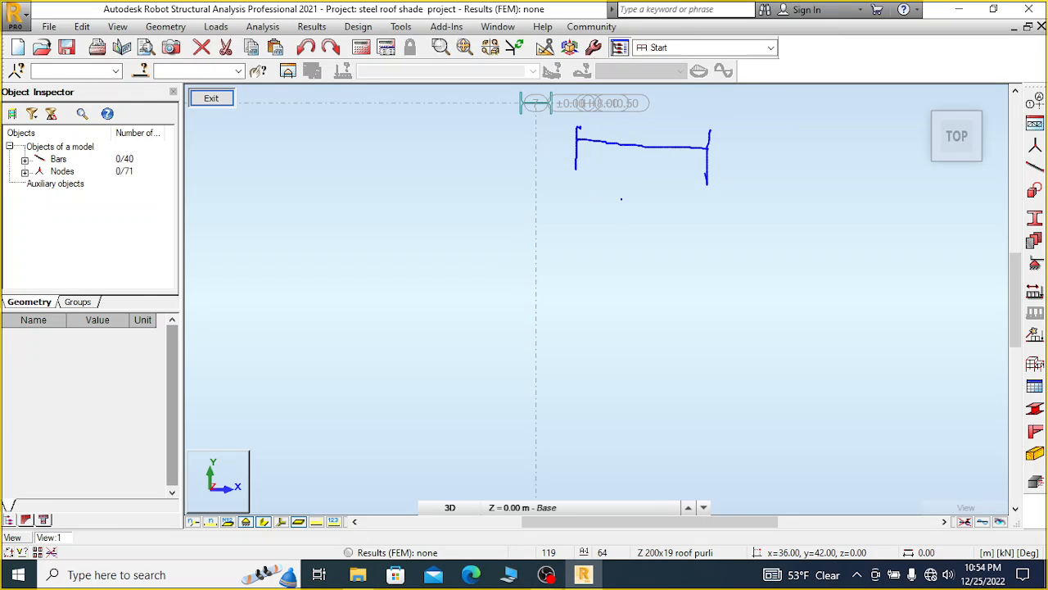
left_click_drag(639, 117, 639, 223)
left_click_drag(638, 261, 638, 299)
mouse_move(546, 314)
left_mouse_down()
mouse_move(547, 360)
mouse_move(646, 342)
mouse_move(717, 344)
mouse_move(732, 371)
left_mouse_up()
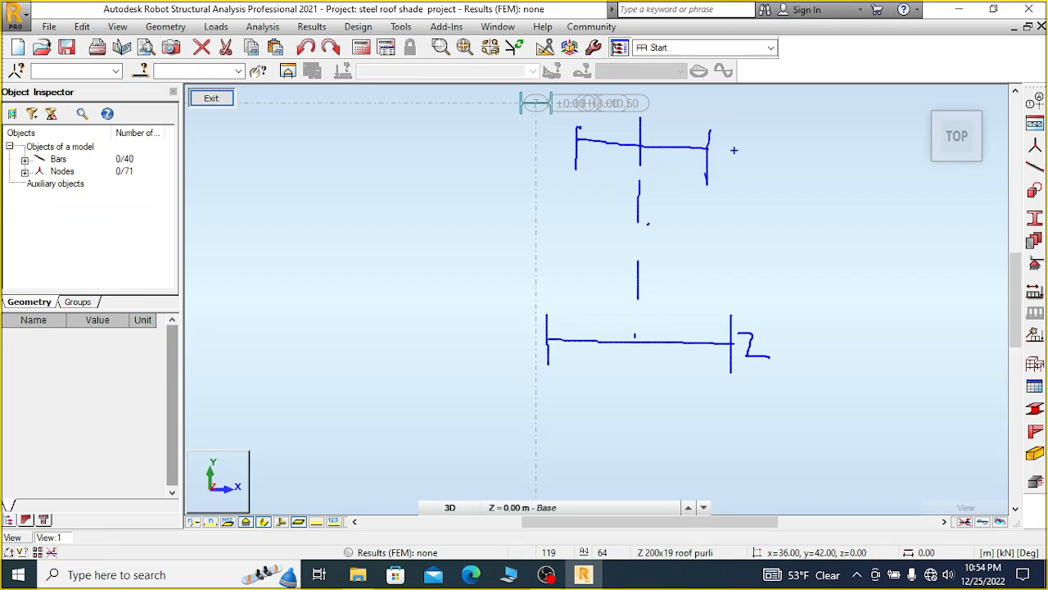
left_click_drag(718, 147, 741, 154)
left_click_drag(712, 146, 704, 297)
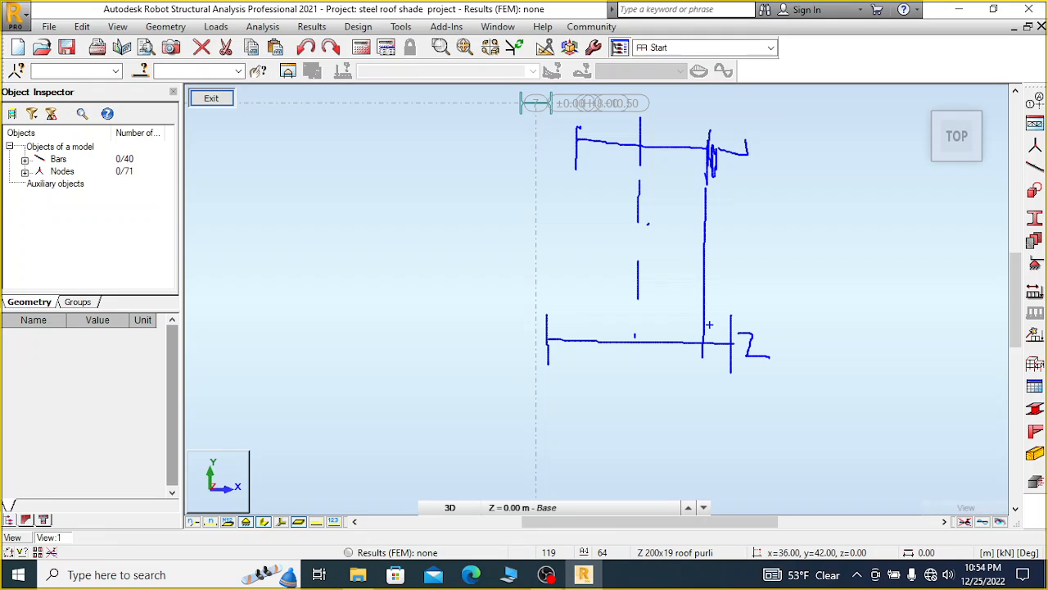
left_click_drag(713, 325, 708, 332)
left_click_drag(723, 288, 716, 313)
mouse_move(776, 218)
left_mouse_down()
mouse_move(757, 247)
mouse_move(783, 256)
left_mouse_up()
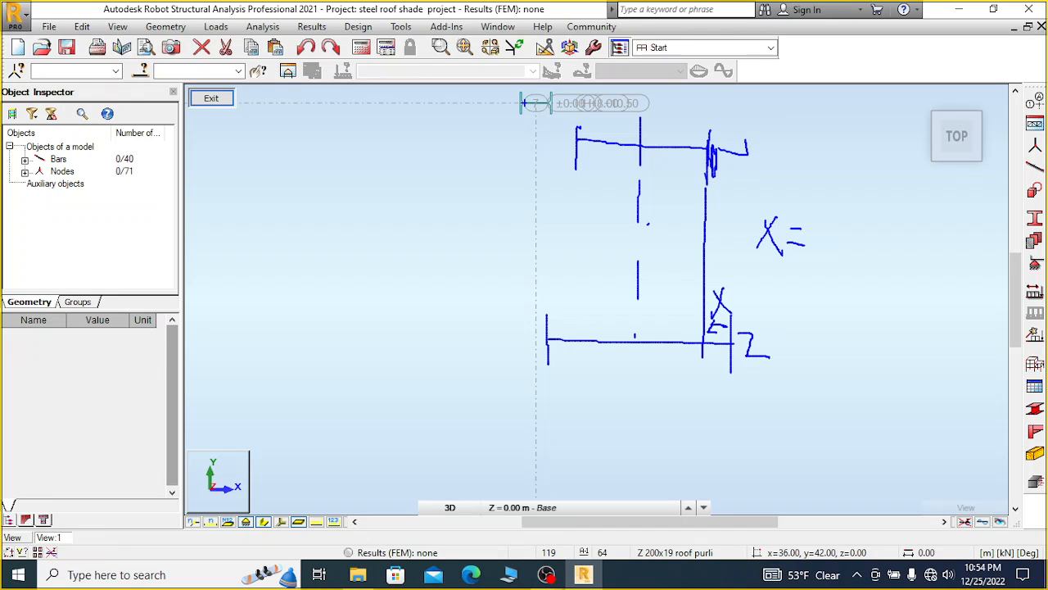
left_click_drag(821, 206, 822, 239)
mouse_move(837, 204)
left_mouse_down()
mouse_move(837, 238)
mouse_move(863, 239)
mouse_move(811, 276)
left_mouse_up()
left_click_drag(836, 272, 848, 282)
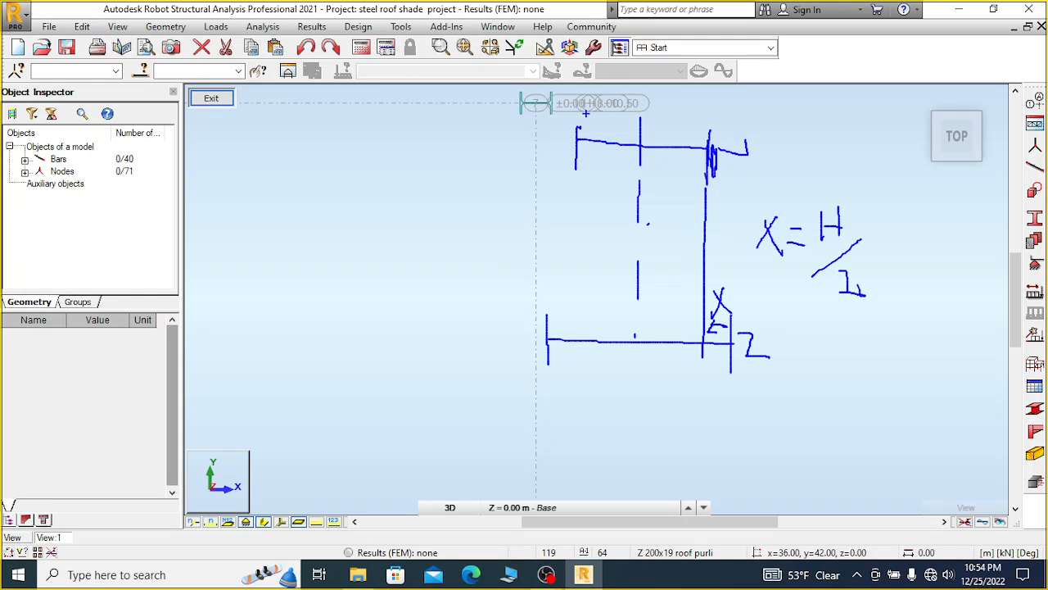
mouse_move(586, 113)
left_mouse_down()
mouse_move(748, 131)
mouse_move(745, 141)
mouse_move(703, 139)
left_mouse_up()
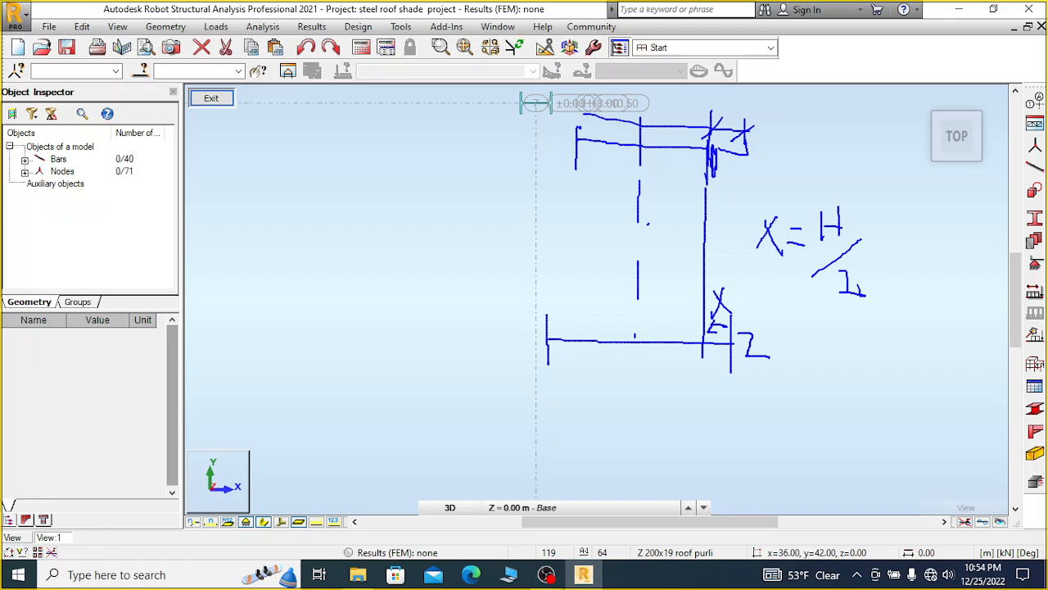
left_click_drag(653, 95, 653, 123)
mouse_move(653, 111)
left_mouse_down()
mouse_move(671, 112)
mouse_move(672, 126)
left_mouse_up()
mouse_move(540, 378)
left_mouse_down()
mouse_move(540, 413)
mouse_move(573, 396)
mouse_move(734, 396)
mouse_move(741, 416)
left_mouse_up()
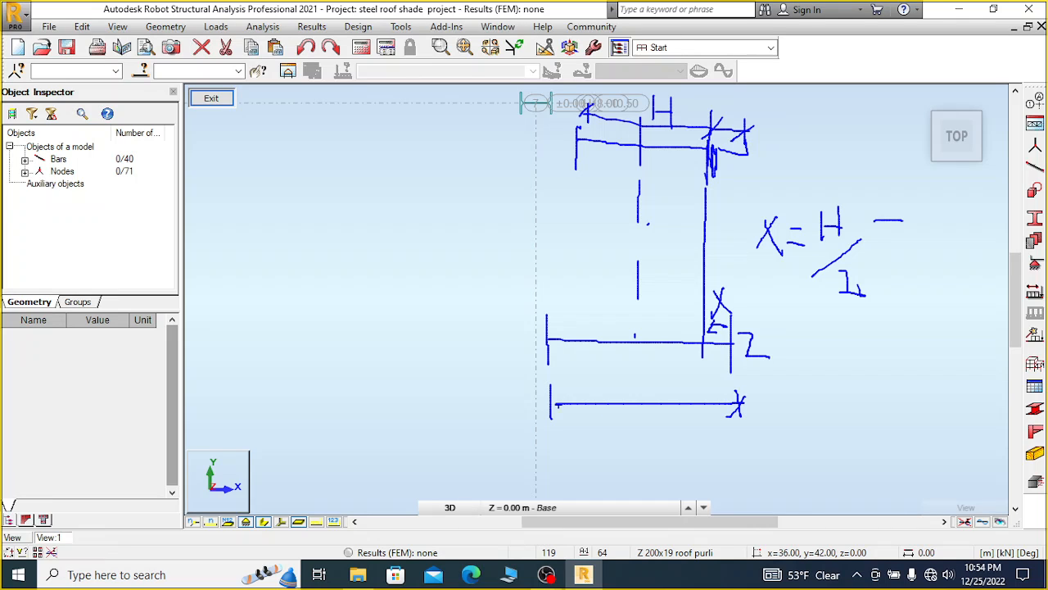
mouse_move(557, 396)
left_mouse_down()
mouse_move(551, 413)
mouse_move(615, 460)
left_mouse_up()
mouse_move(921, 203)
left_mouse_down()
mouse_move(920, 243)
mouse_move(939, 224)
mouse_move(939, 248)
mouse_move(953, 257)
mouse_move(923, 353)
left_mouse_up()
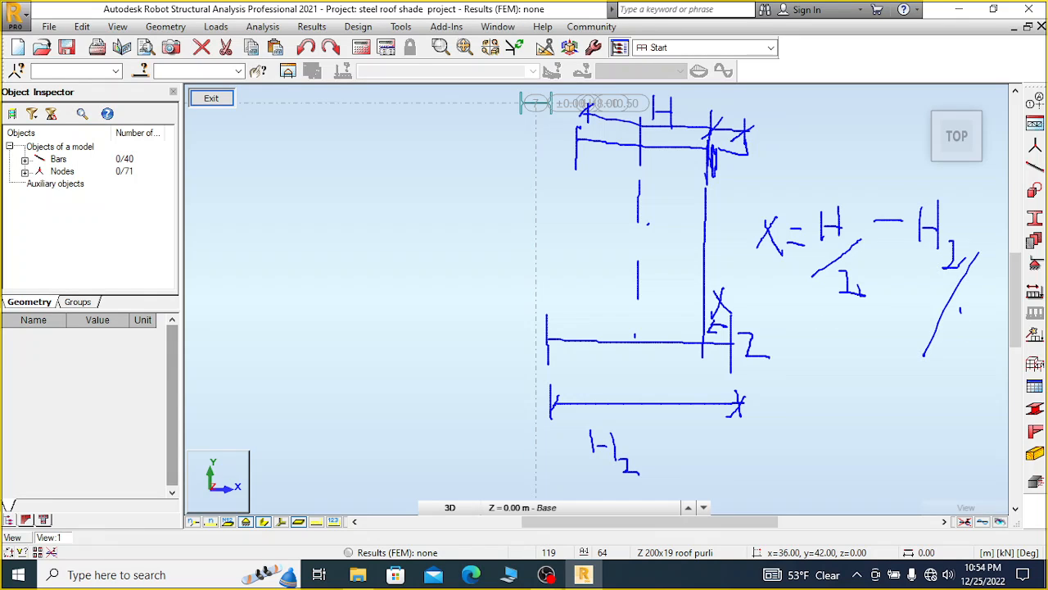
left_click_drag(961, 310, 978, 346)
left_click_drag(806, 369, 831, 385)
mouse_move(834, 366)
left_mouse_down()
mouse_move(843, 361)
mouse_move(849, 379)
mouse_move(872, 379)
mouse_move(860, 401)
mouse_move(905, 386)
left_mouse_up()
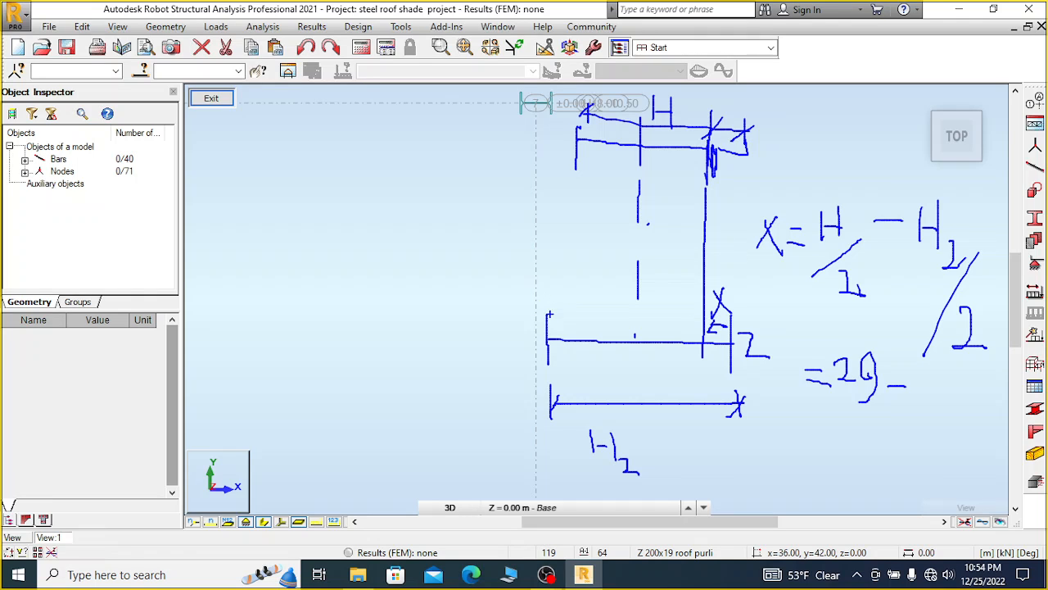
mouse_move(913, 366)
left_mouse_down()
mouse_move(921, 390)
mouse_move(943, 399)
left_mouse_up()
mouse_move(826, 440)
left_mouse_down()
mouse_move(890, 439)
mouse_move(888, 471)
mouse_move(955, 472)
mouse_move(976, 483)
left_mouse_up()
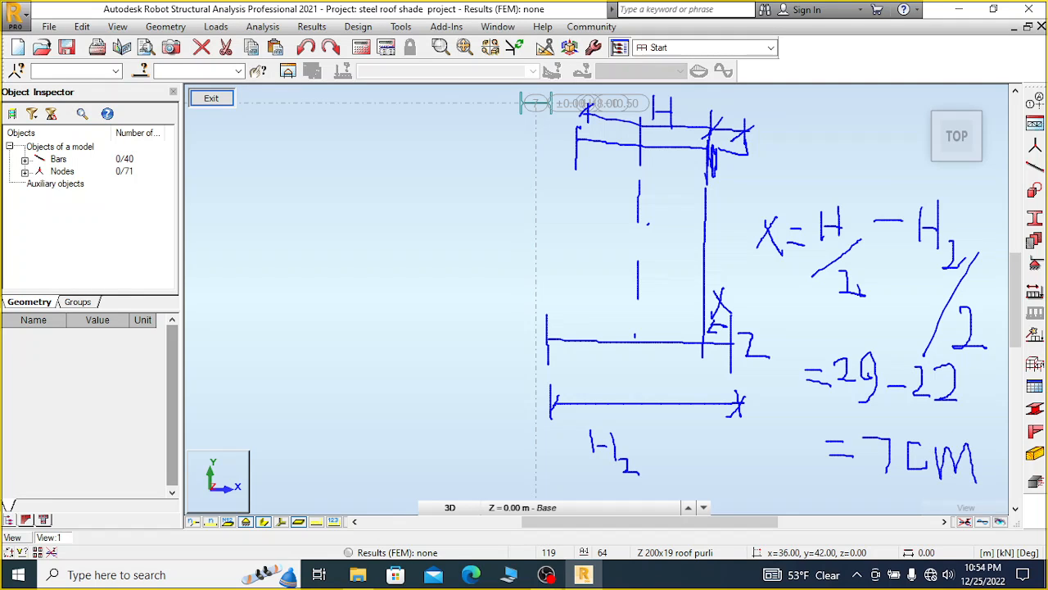
mouse_move(880, 488)
left_mouse_down()
mouse_move(1016, 491)
mouse_move(927, 500)
mouse_move(1003, 501)
left_mouse_up()
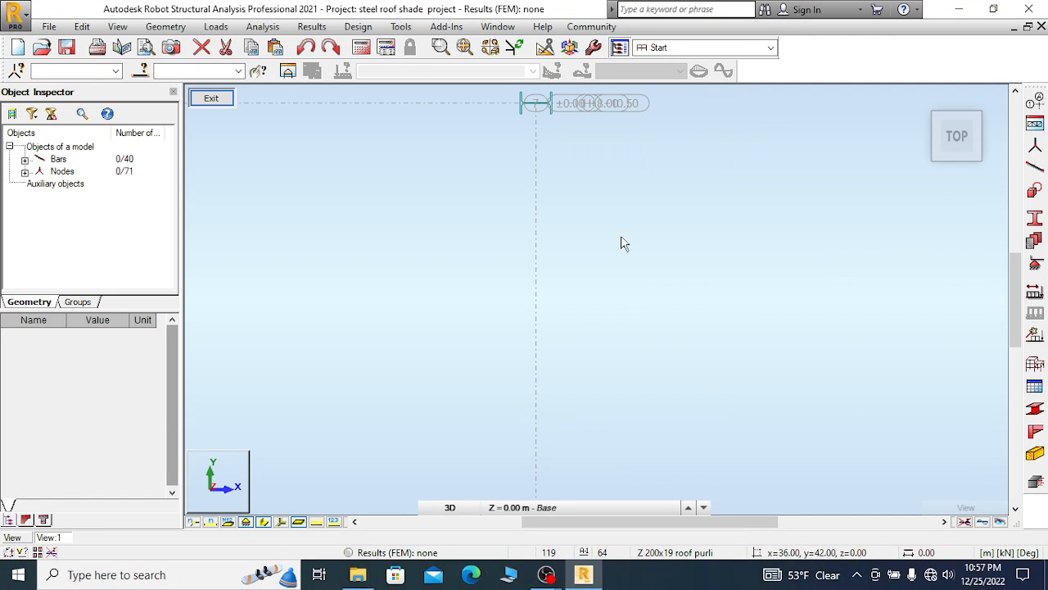
Select the main column at axes G and 7, bar 6, and open the bar offset definitions
scroll(639, 159, "down", 1)
scroll(610, 160, "down", 1)
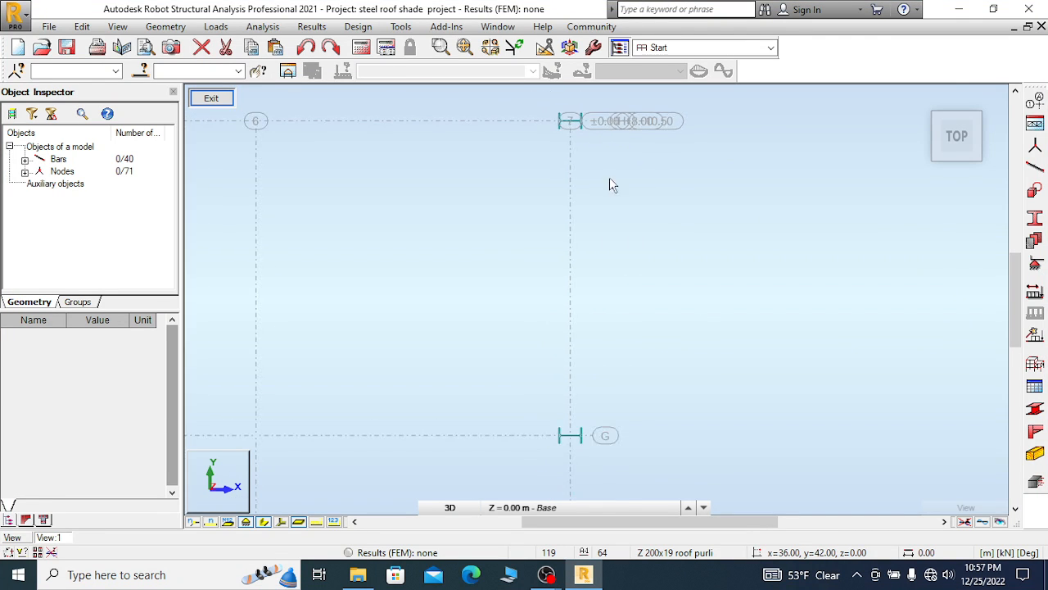
scroll(569, 463, "up", 2)
scroll(573, 434, "up", 1)
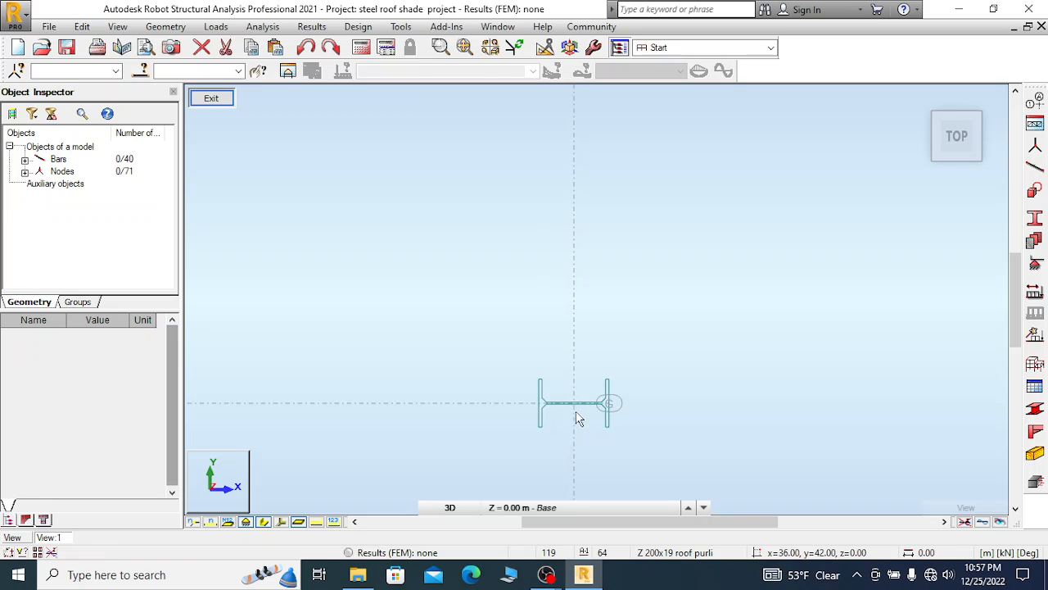
scroll(615, 276, "down", 2)
scroll(643, 355, "up", 1)
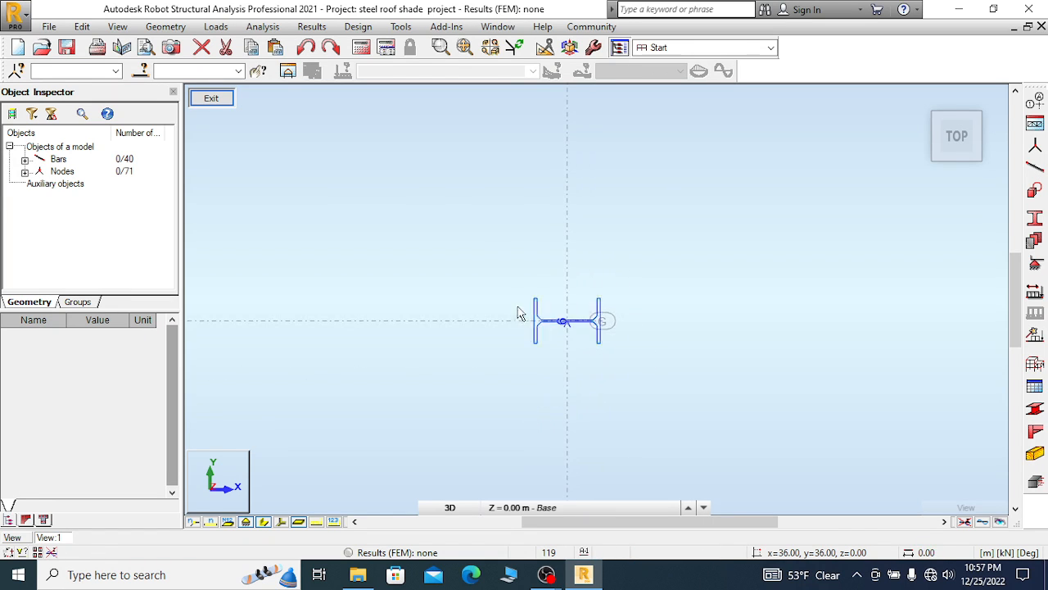
left_click_drag(506, 275, 641, 376)
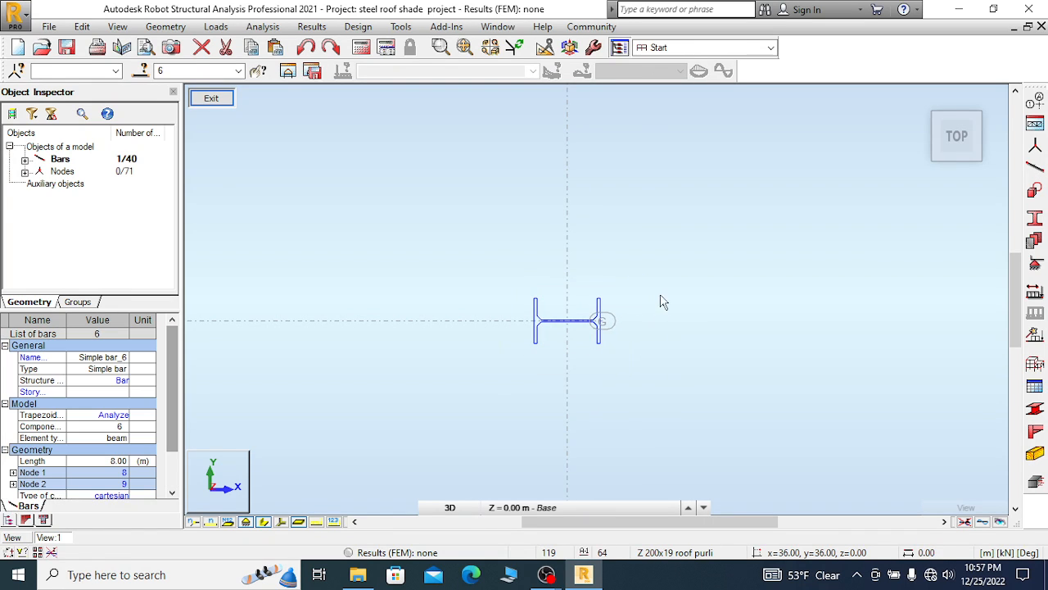
left_click(164, 31)
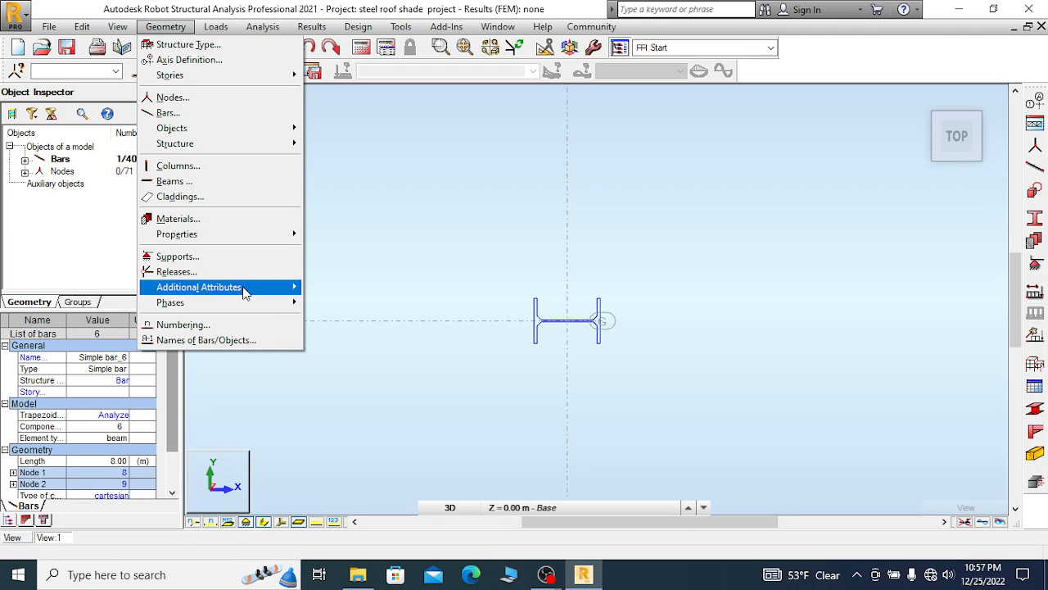
mouse_move(244, 288)
left_click(328, 319)
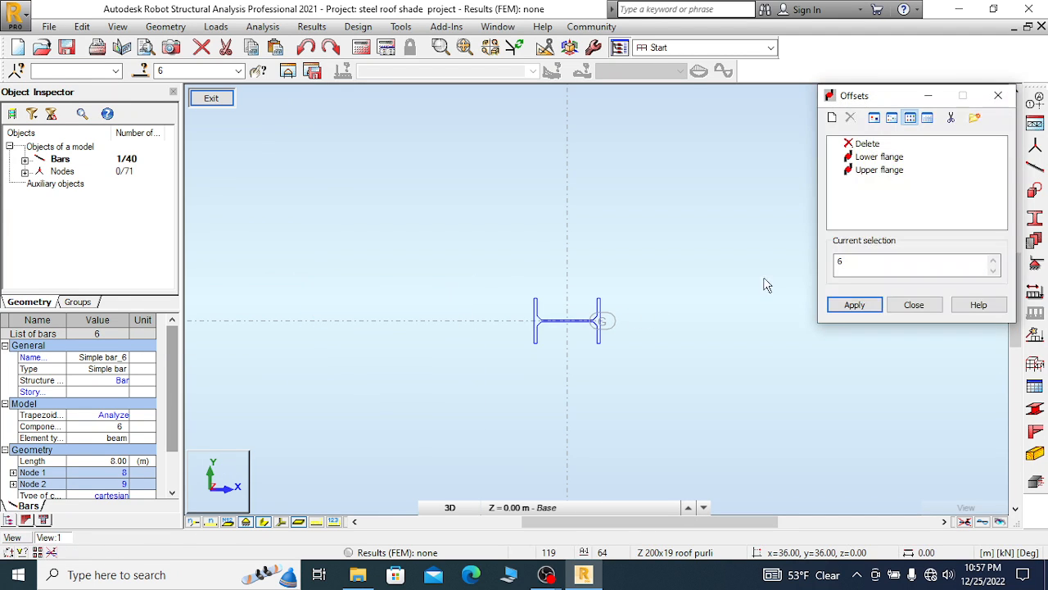
left_click(833, 119)
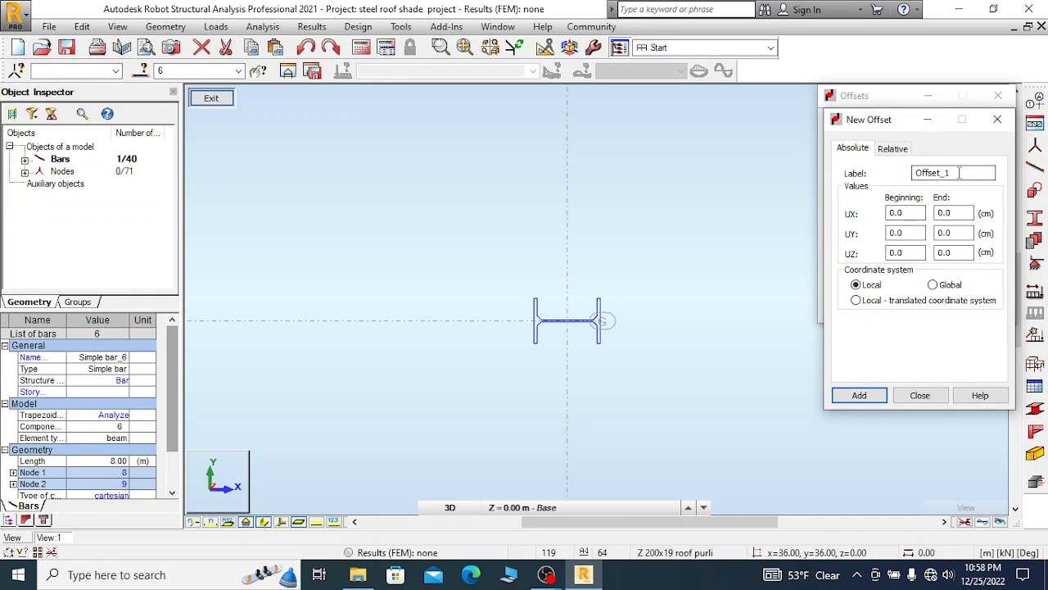
left_click_drag(959, 172, 885, 174)
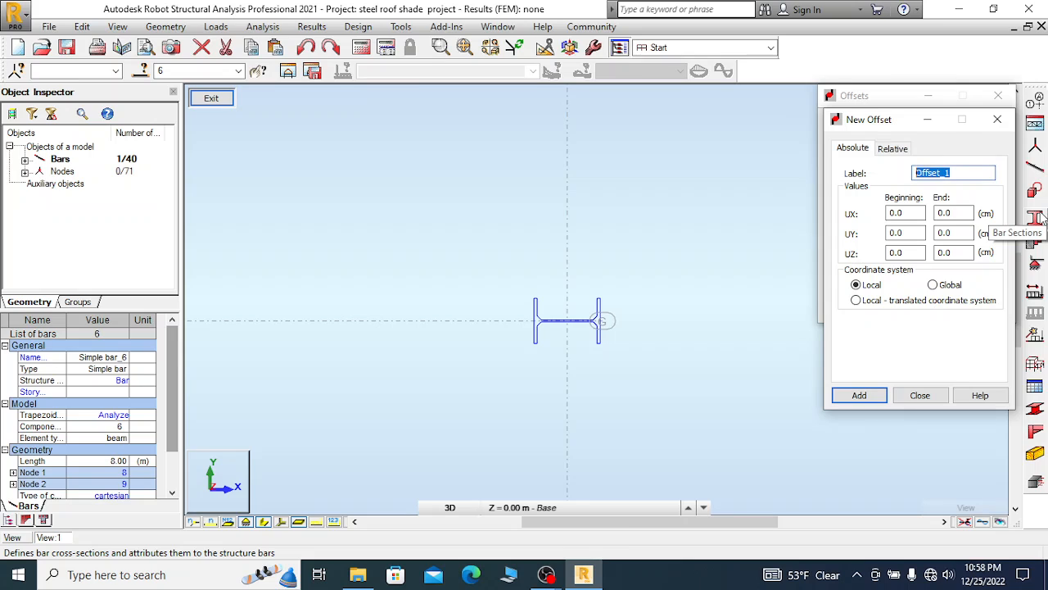
type("main col offs")
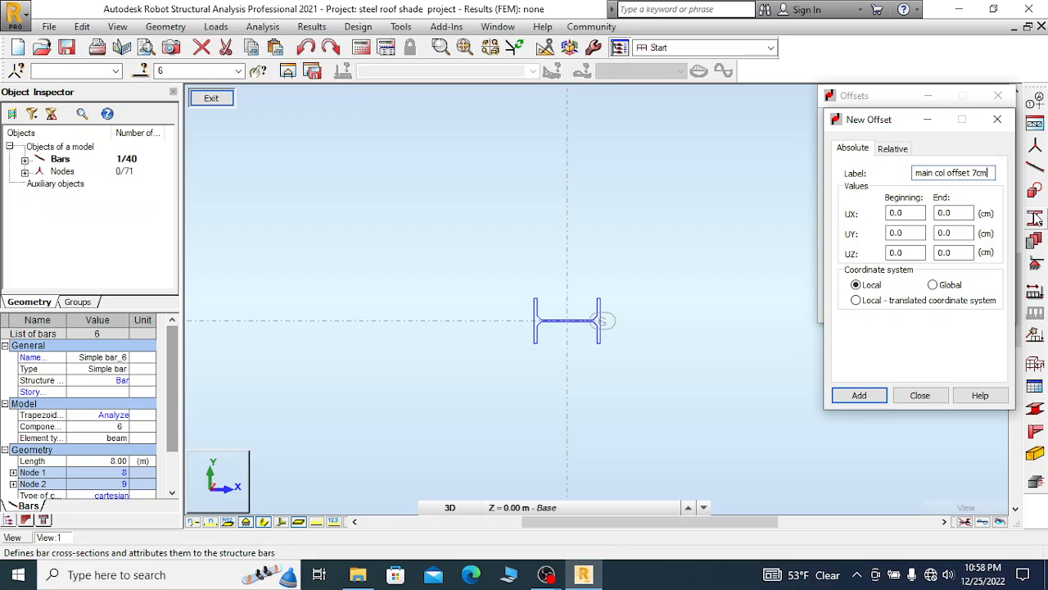
scroll(583, 365, "down", 4)
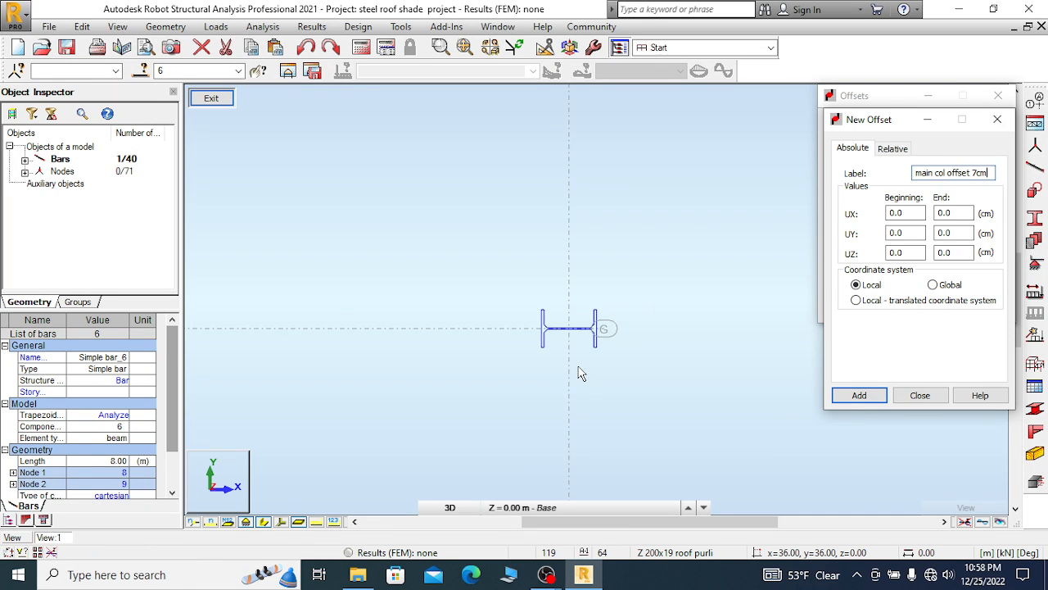
scroll(604, 332, "up", 1)
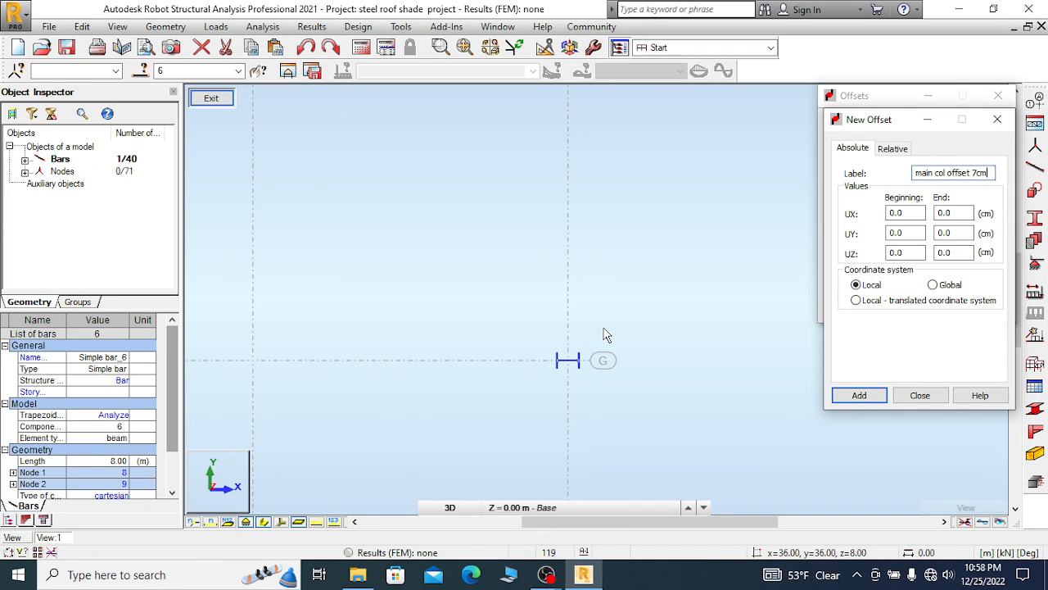
left_click(997, 119)
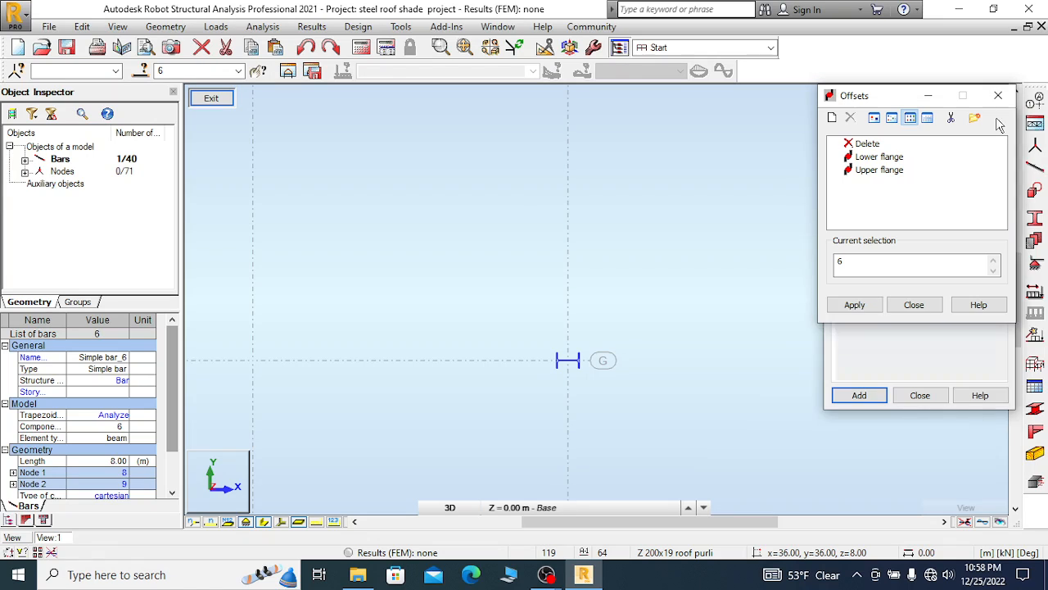
Apply the Upper flange offset to the selected main column at axes G and 7
scroll(608, 329, "down", 2)
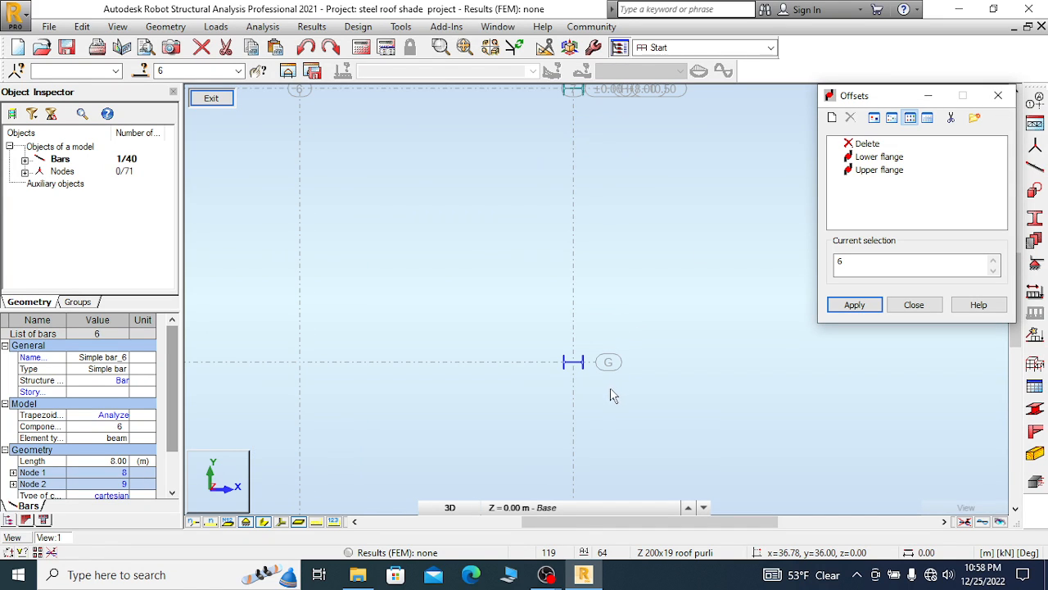
scroll(606, 365, "up", 1)
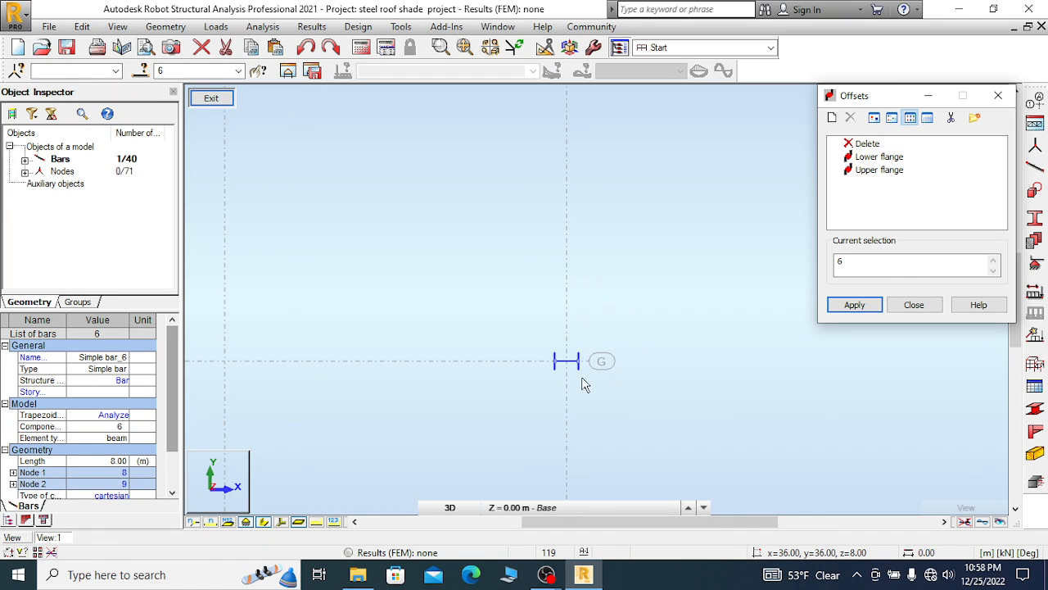
scroll(582, 381, "up", 1)
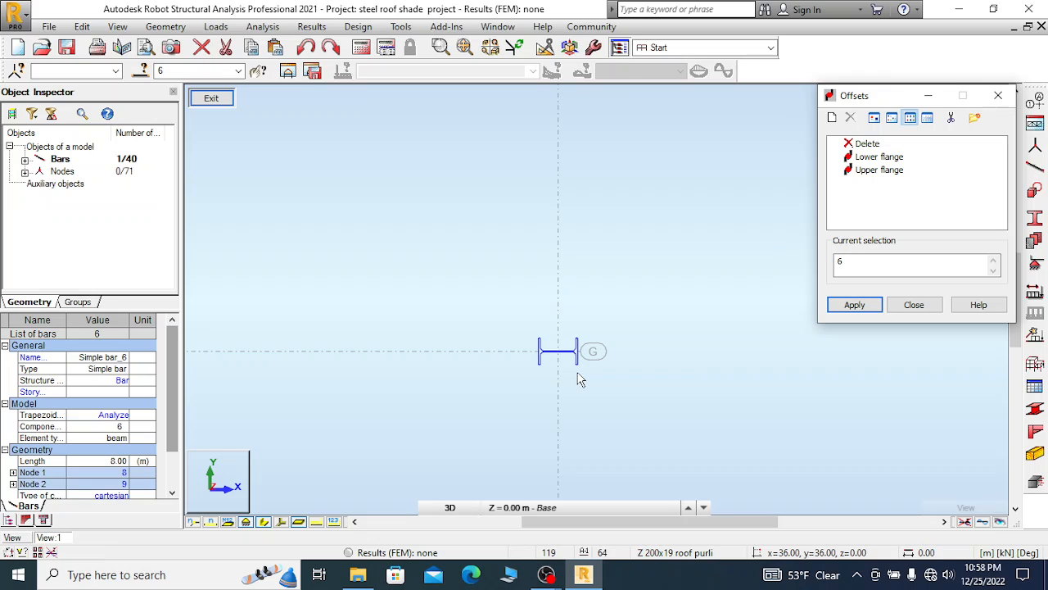
left_click(880, 170)
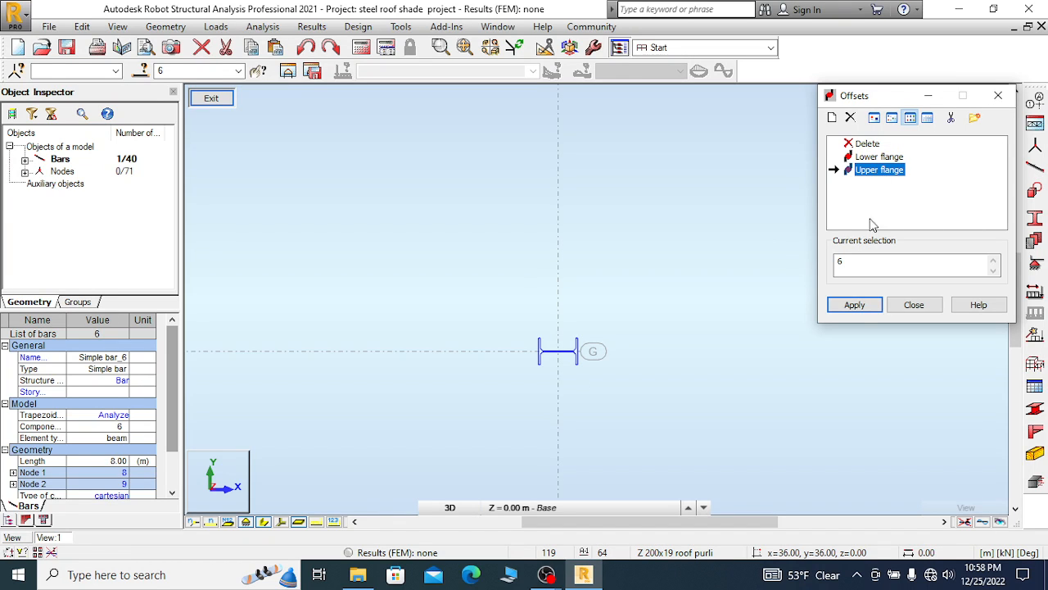
left_click(860, 306)
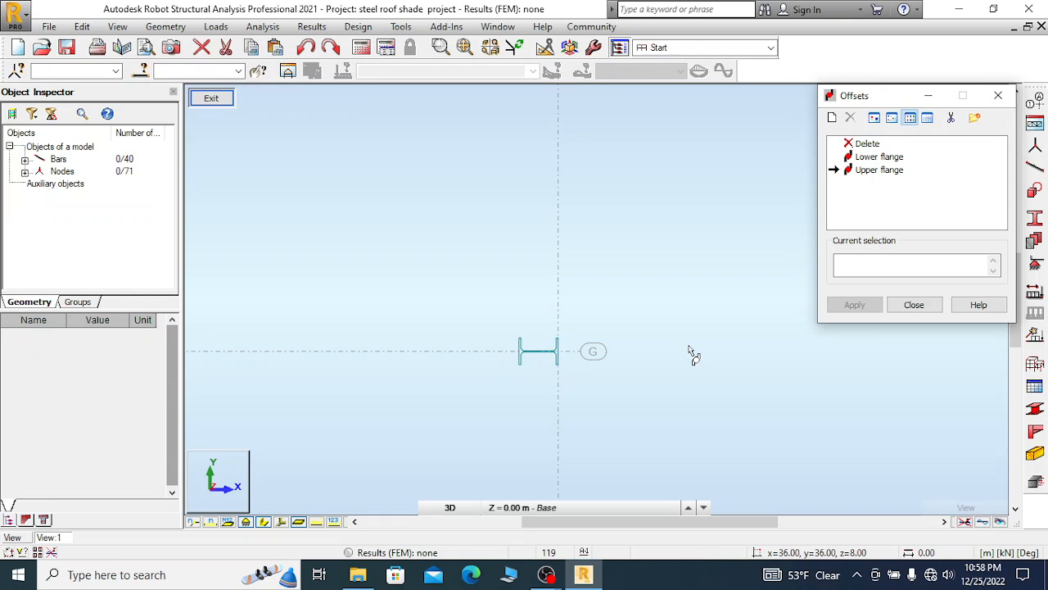
Examine the position of the column section at axes H and 7 relative to the grid lines and the offset column at G
scroll(636, 381, "down", 2)
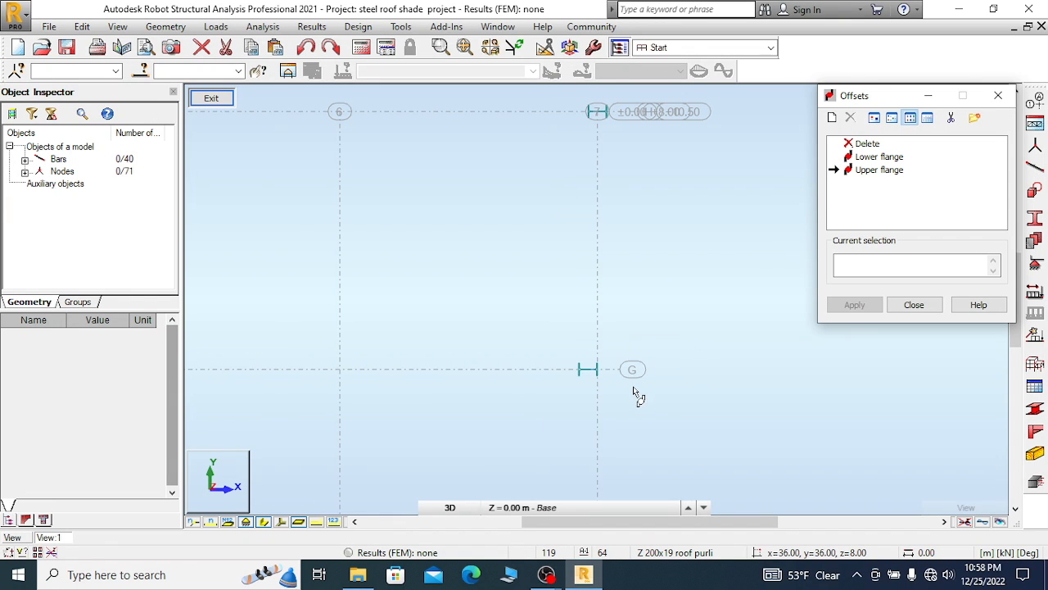
scroll(603, 109, "up", 3)
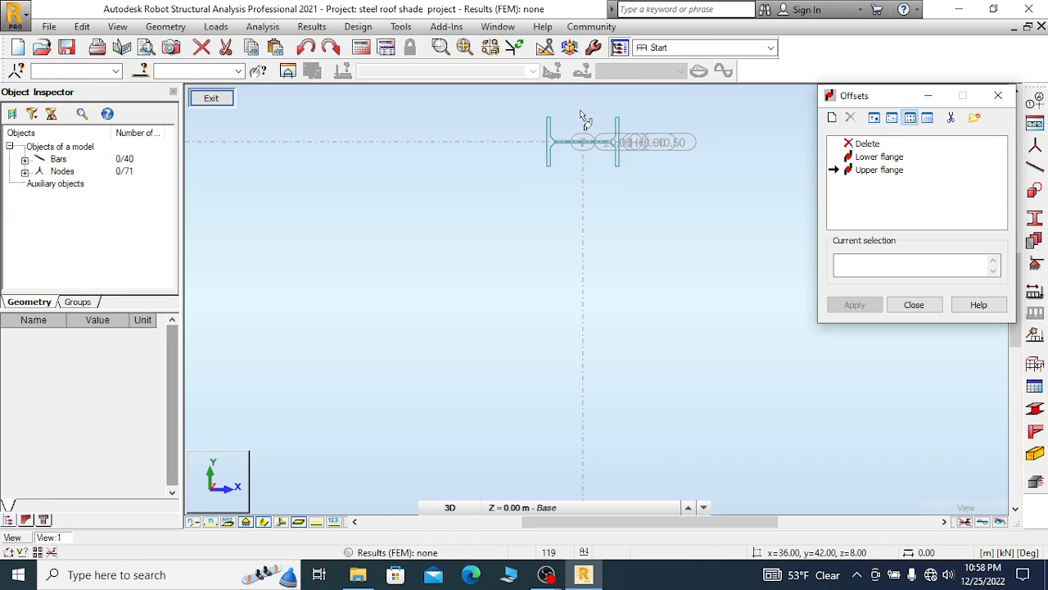
scroll(578, 118, "down", 1)
scroll(519, 132, "up", 2)
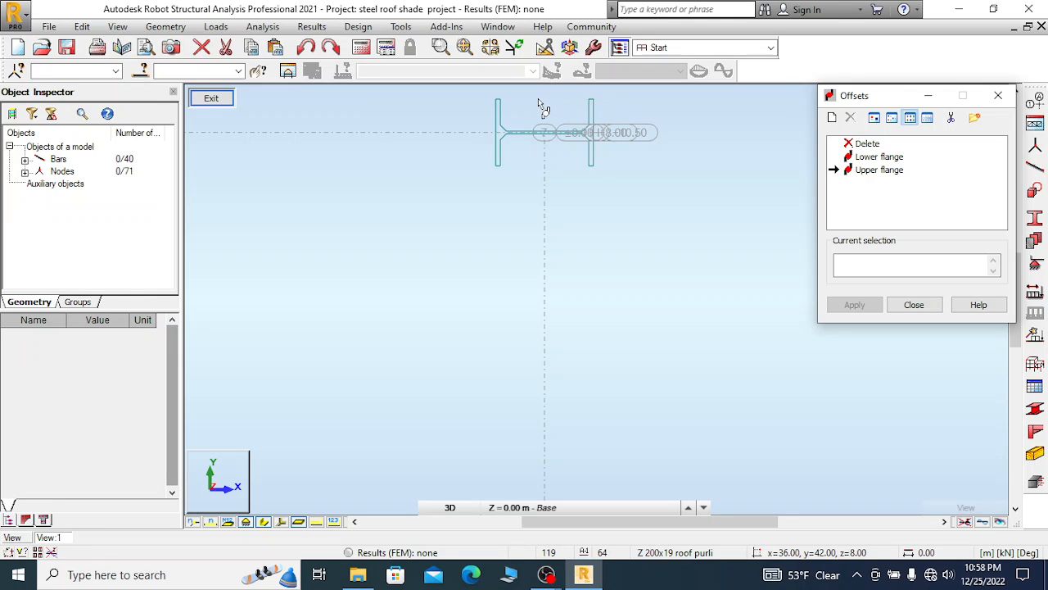
Start a new absolute bar offset definition labelled "offset of main col 14.5"
scroll(538, 98, "down", 1)
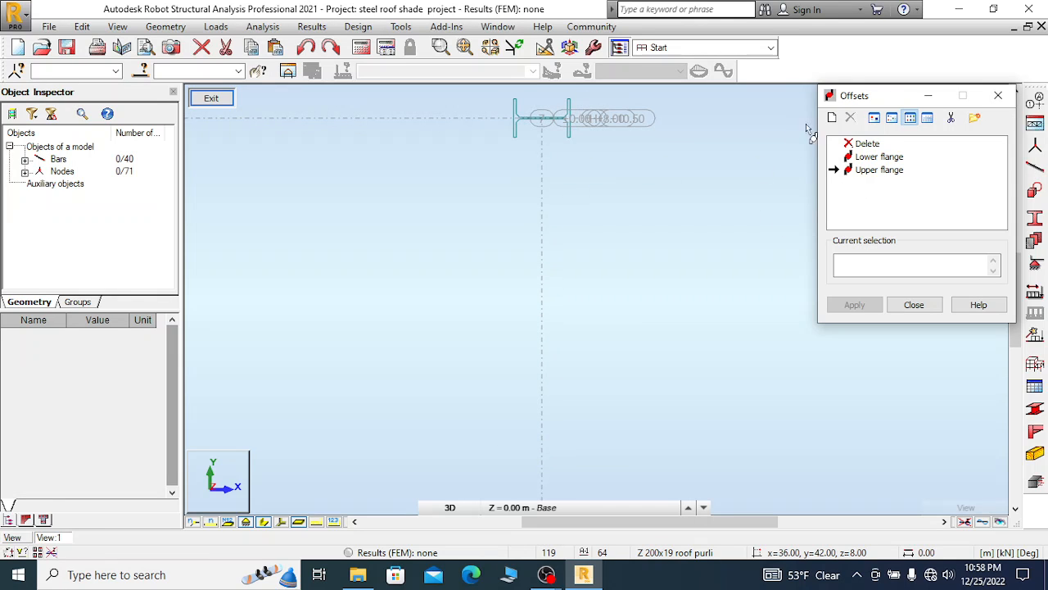
left_click(832, 117)
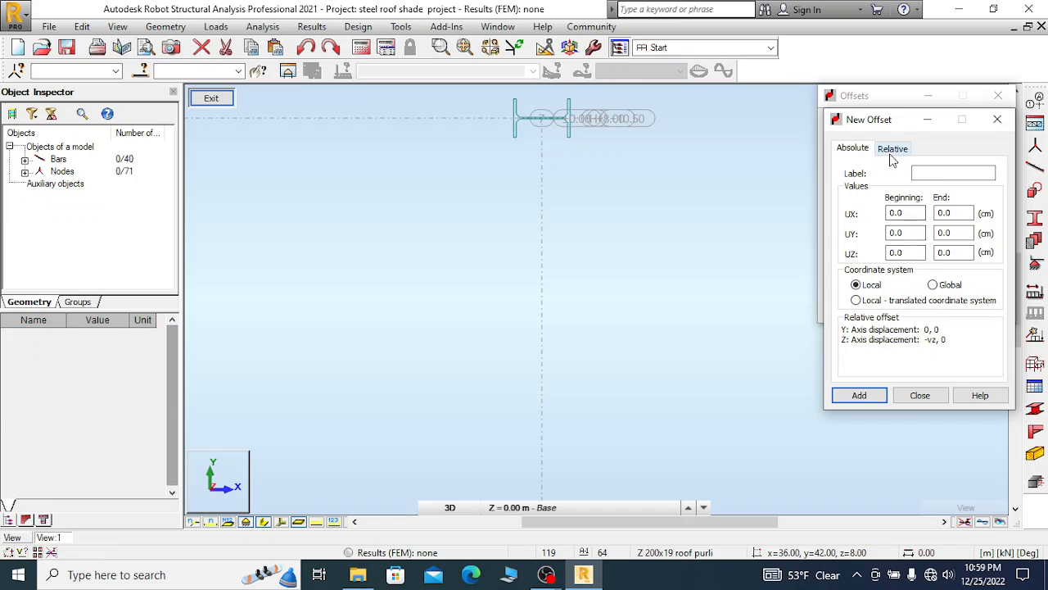
left_click(922, 173)
type("of main col")
type("14.5")
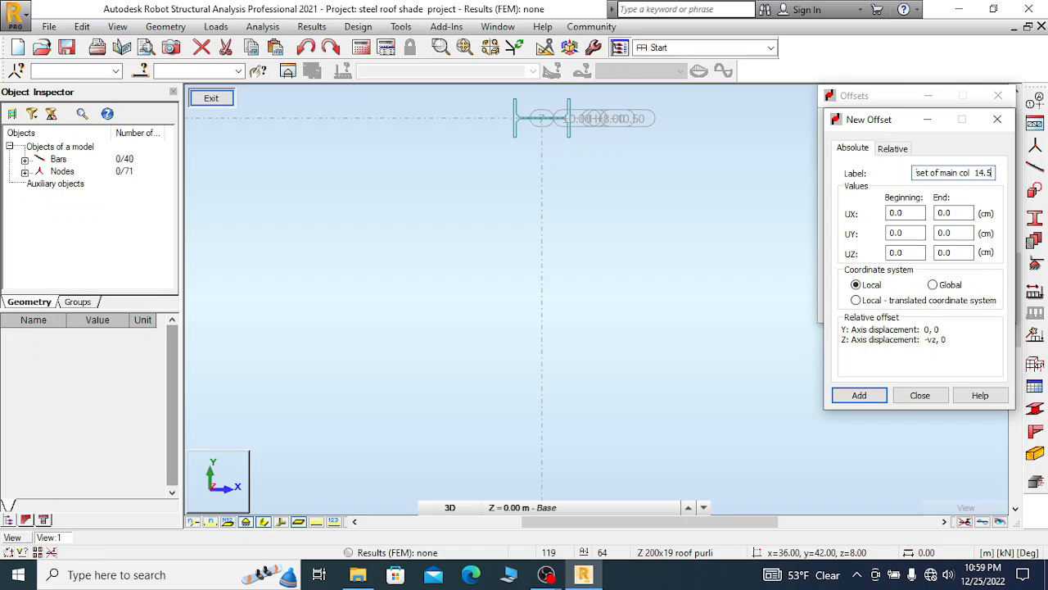
Set the offset's UZ to 14.5 cm at both beginning and end, and add it to the offset definitions
left_click(905, 253)
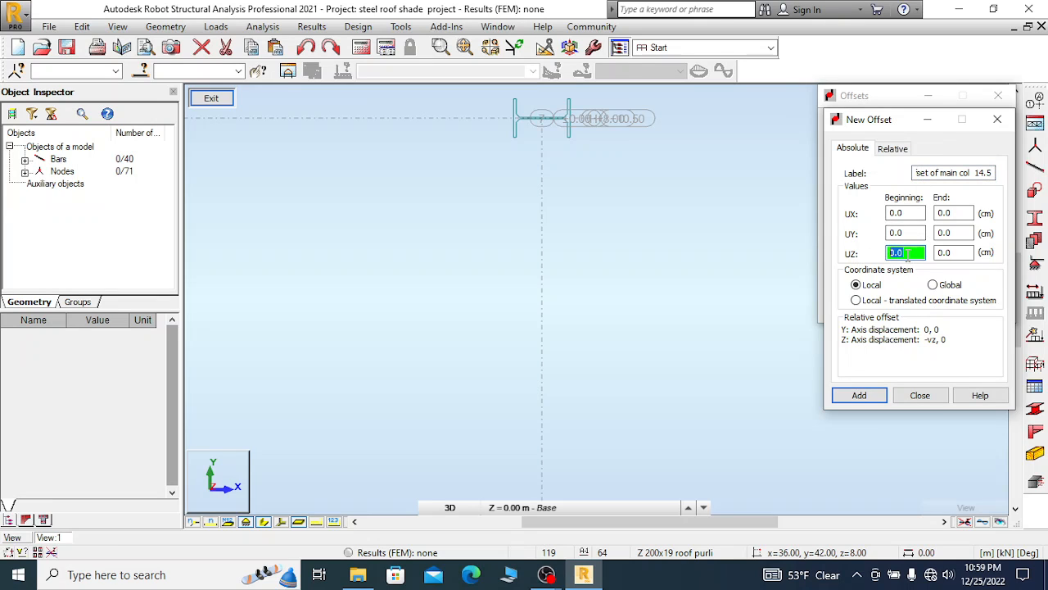
type("14.5")
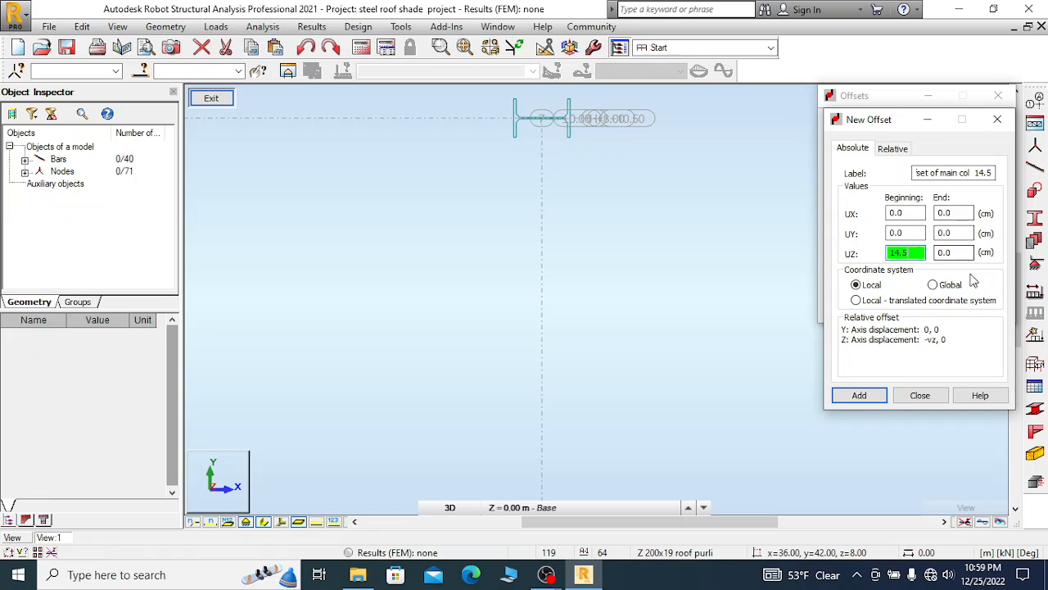
left_click(948, 253)
double_click(957, 252)
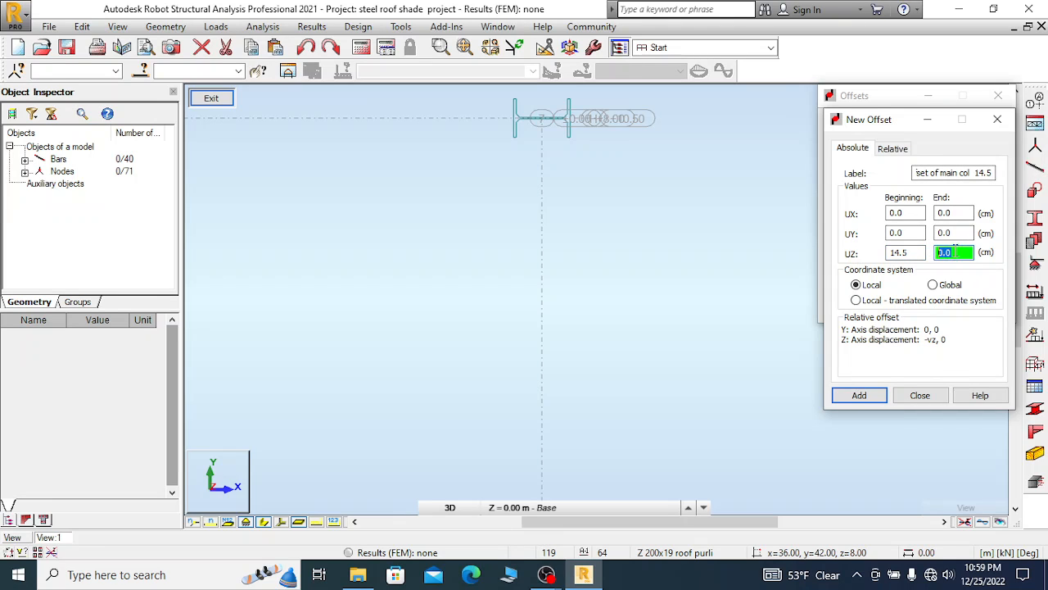
type("14.5")
left_click(866, 396)
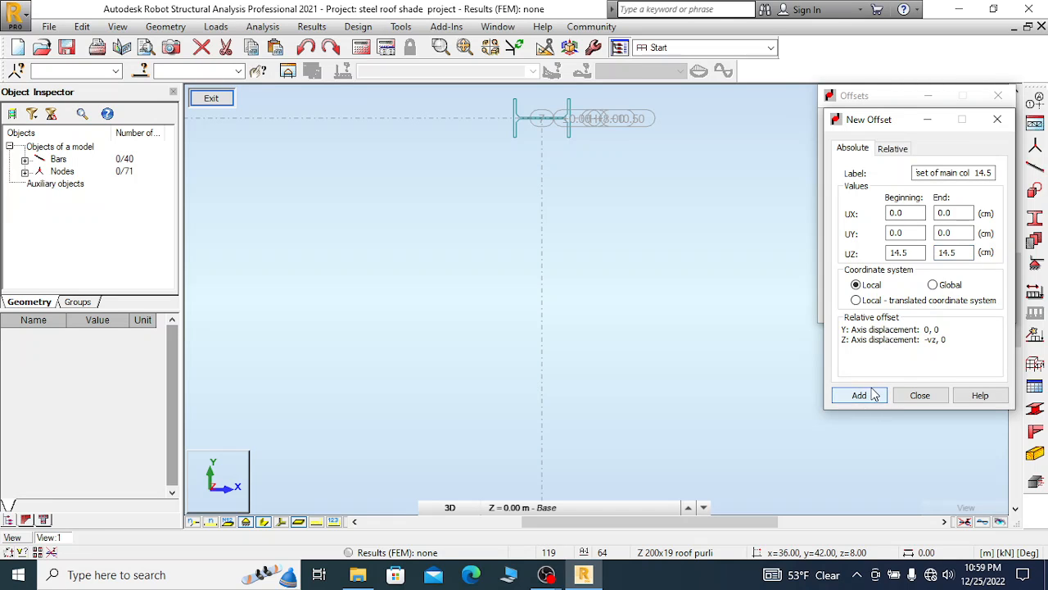
left_click(921, 395)
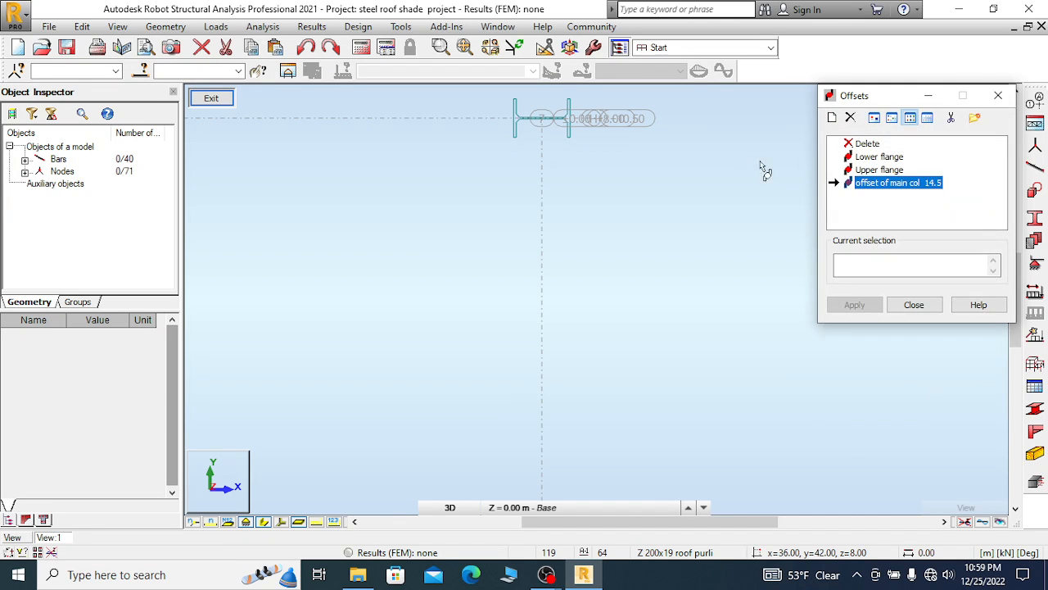
Apply the "offset of main col 14.5" offset to the main column at axes G and 7
scroll(642, 168, "down", 2)
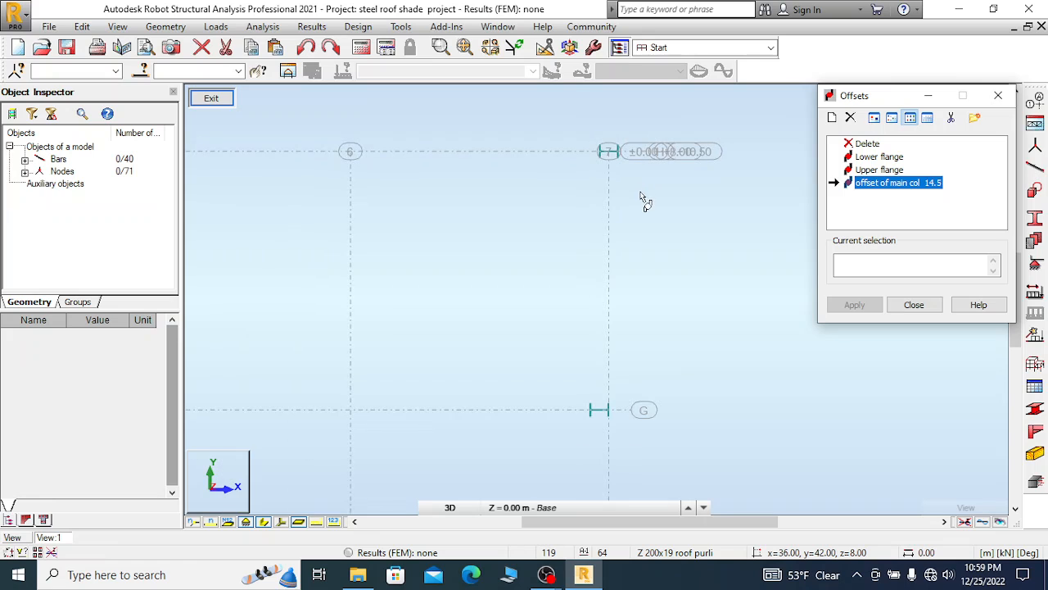
scroll(605, 431, "up", 1)
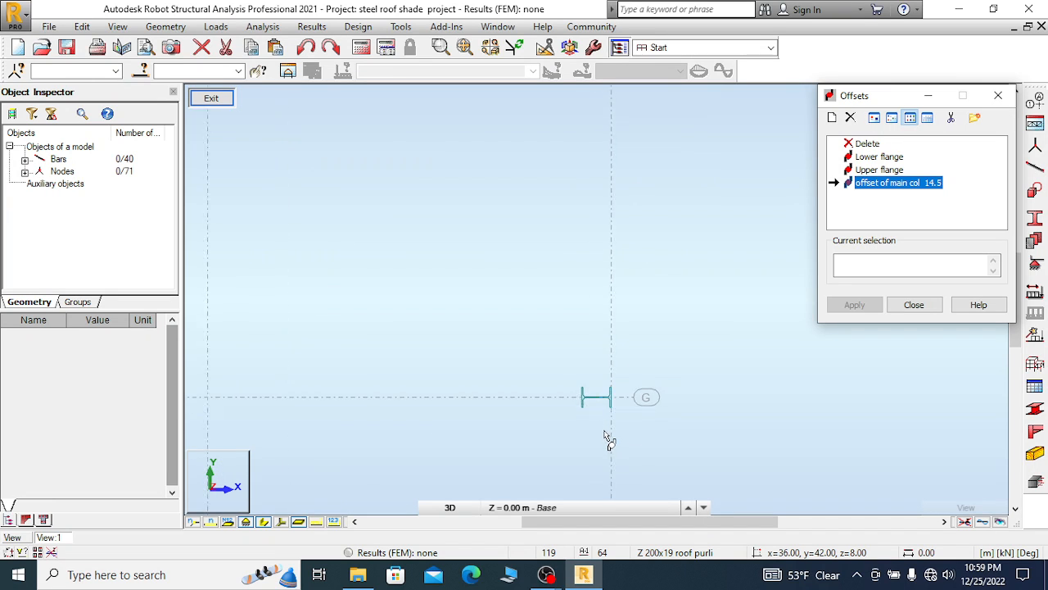
left_click(610, 389)
scroll(690, 426, "down", 1)
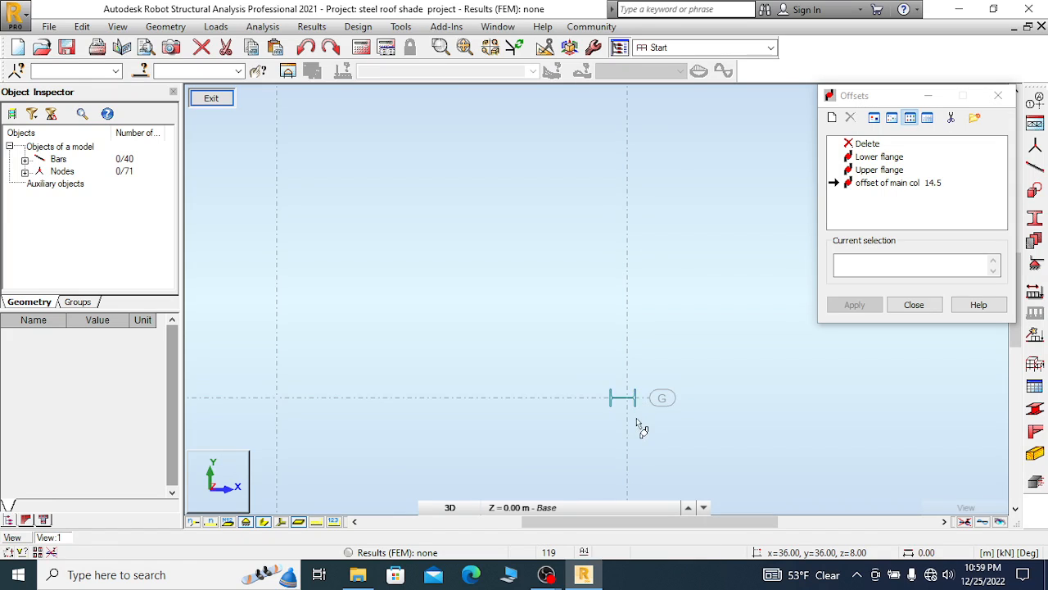
scroll(639, 426, "down", 1)
scroll(636, 156, "up", 2)
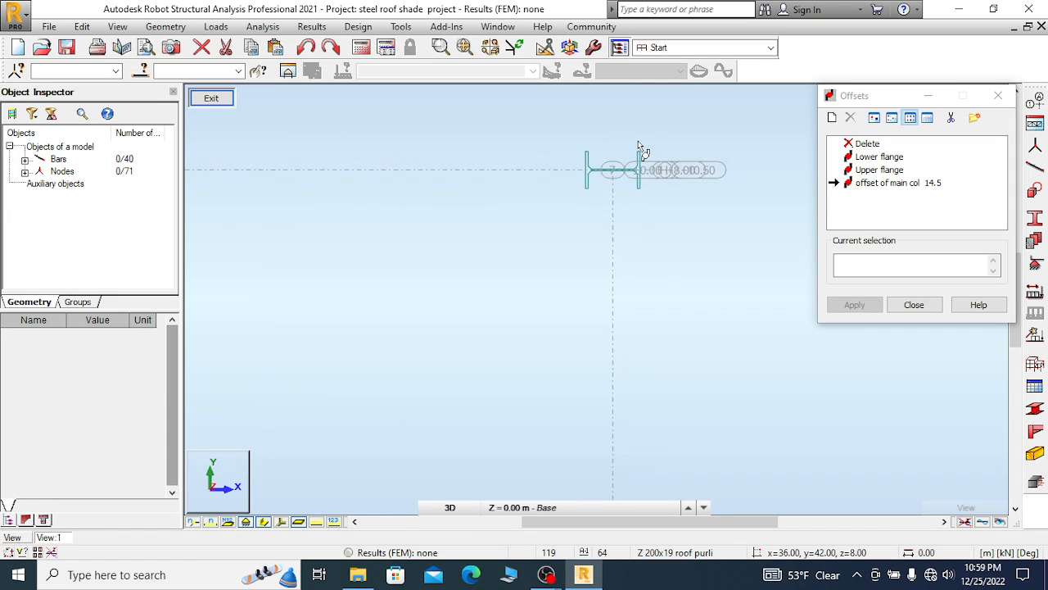
scroll(641, 185, "down", 3)
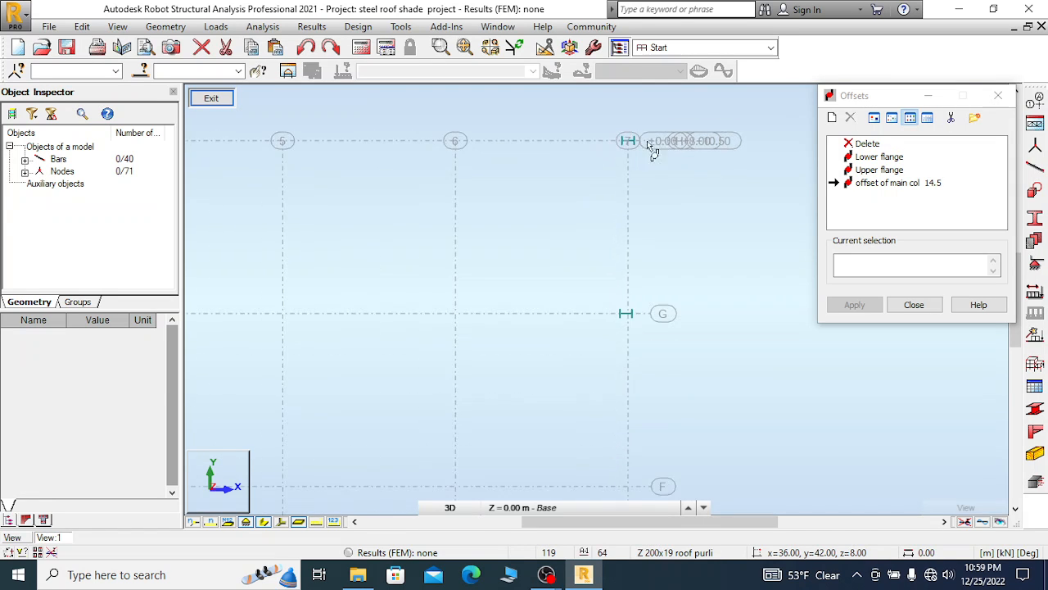
scroll(693, 192, "down", 4)
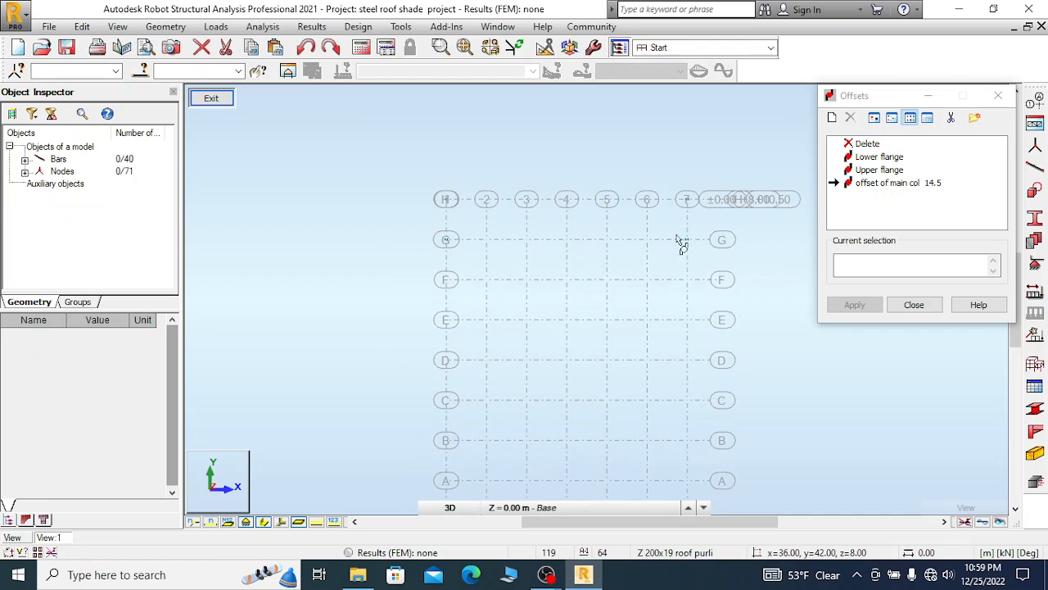
Try the Upper flange offset on the main column at axes G and 1
scroll(455, 245, "up", 2)
scroll(439, 146, "up", 3)
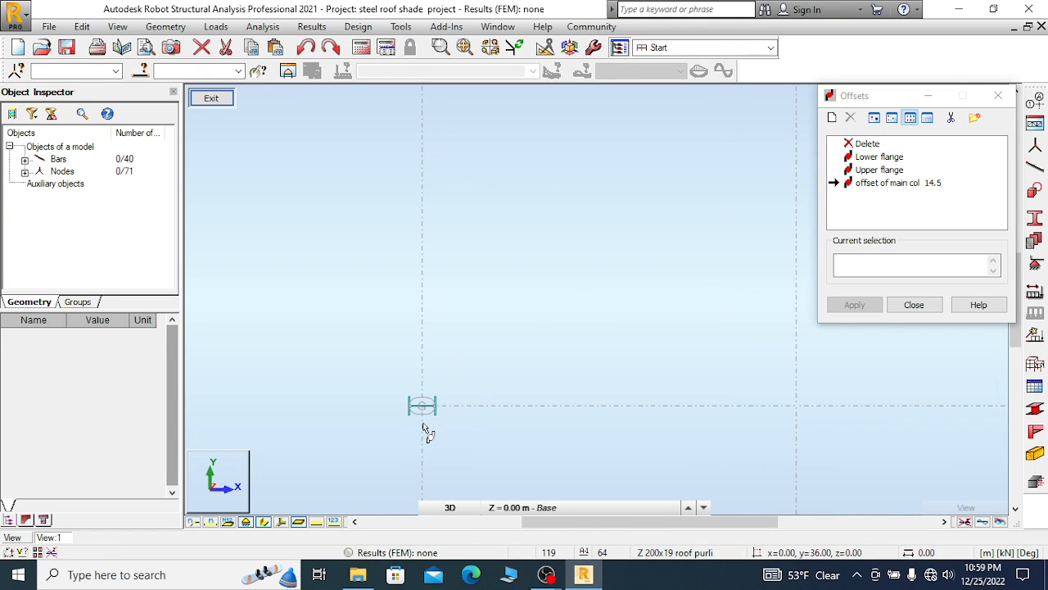
scroll(432, 427, "up", 2)
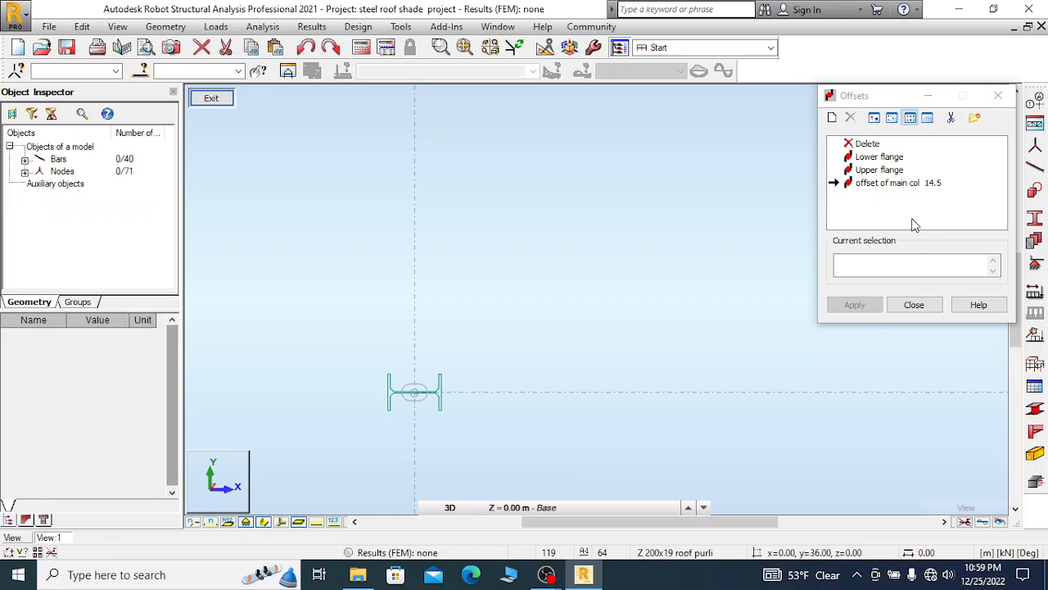
left_click(872, 170)
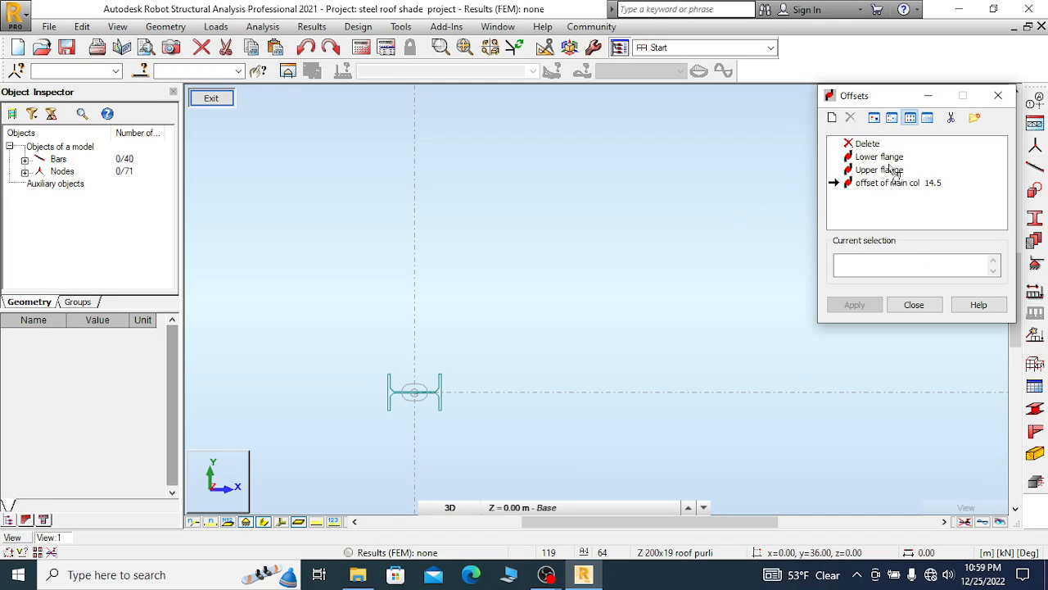
left_click(874, 170)
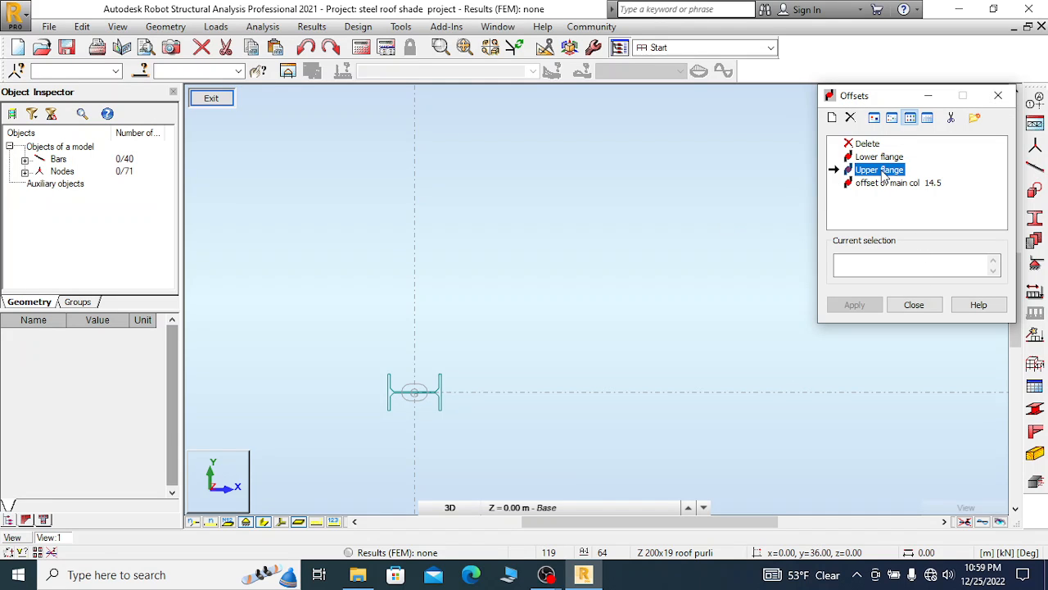
left_click(401, 401)
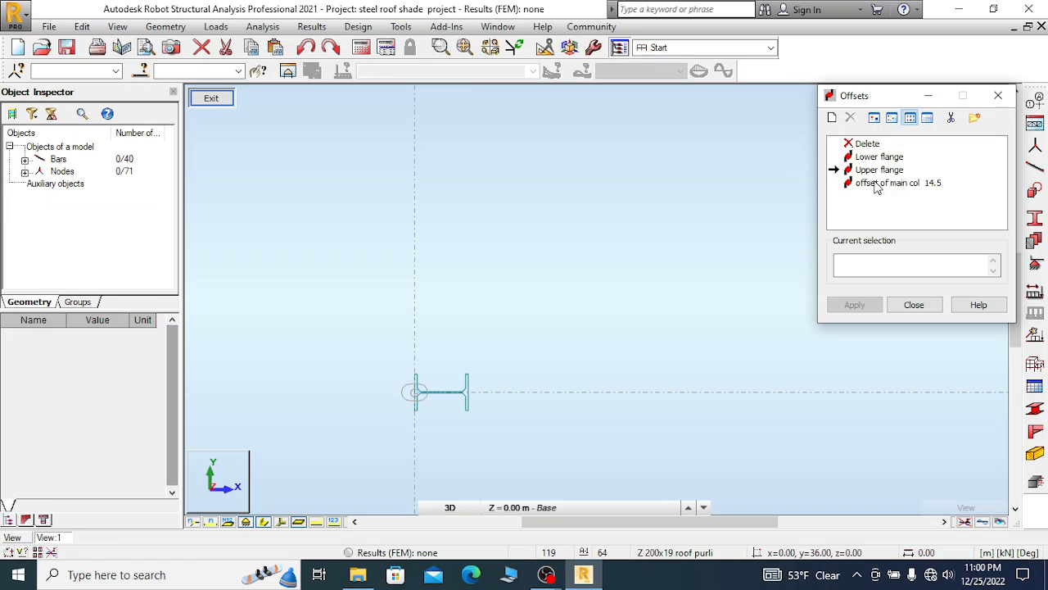
Apply the "offset of main col 14.5" offset to the main column at axes G and 1
left_click(876, 184)
left_click(472, 398)
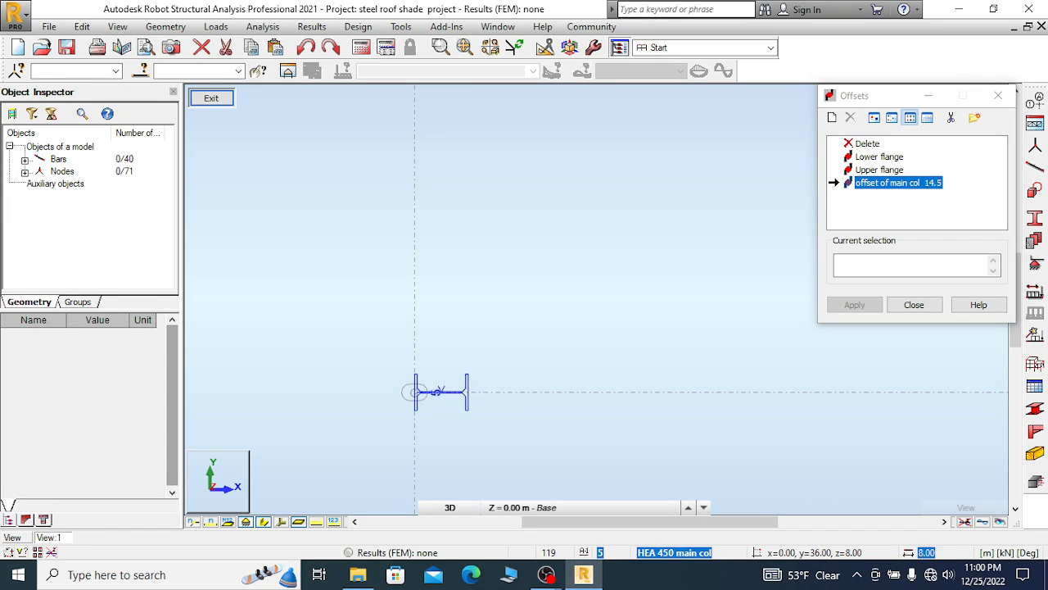
scroll(410, 360, "down", 3)
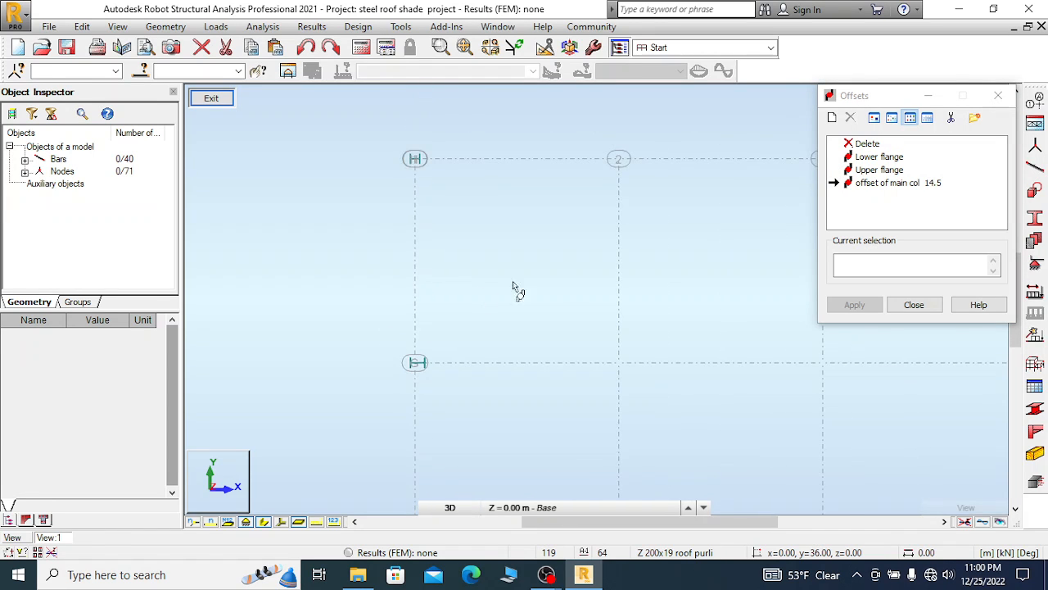
scroll(622, 256, "up", 5)
scroll(623, 250, "down", 2)
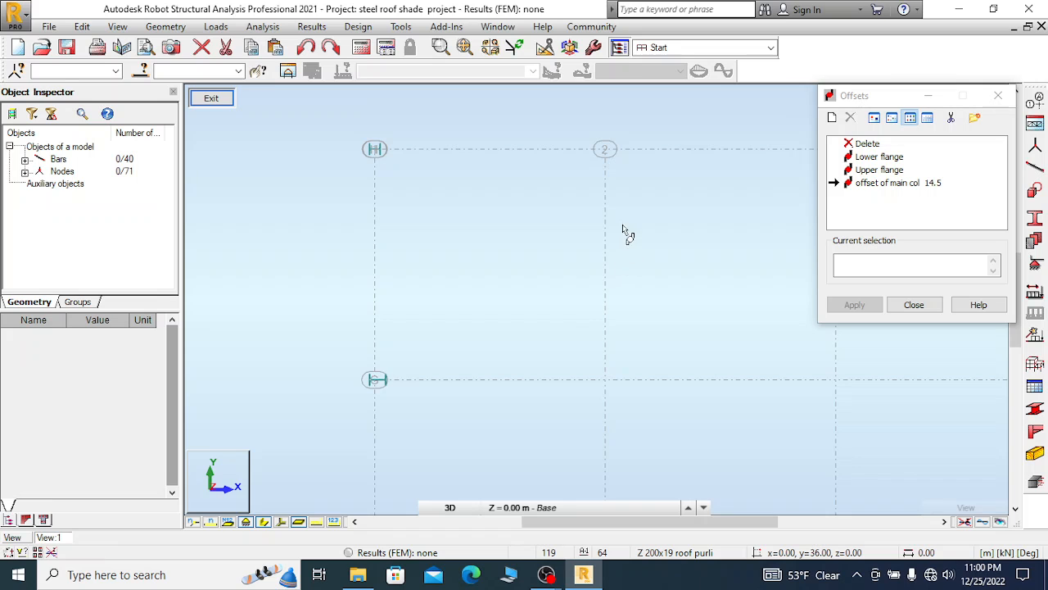
Examine the column positions at G and H along axes 1 and 7, and close the offset definitions and the section view
scroll(587, 210, "down", 3)
scroll(427, 201, "up", 2)
scroll(387, 204, "down", 3)
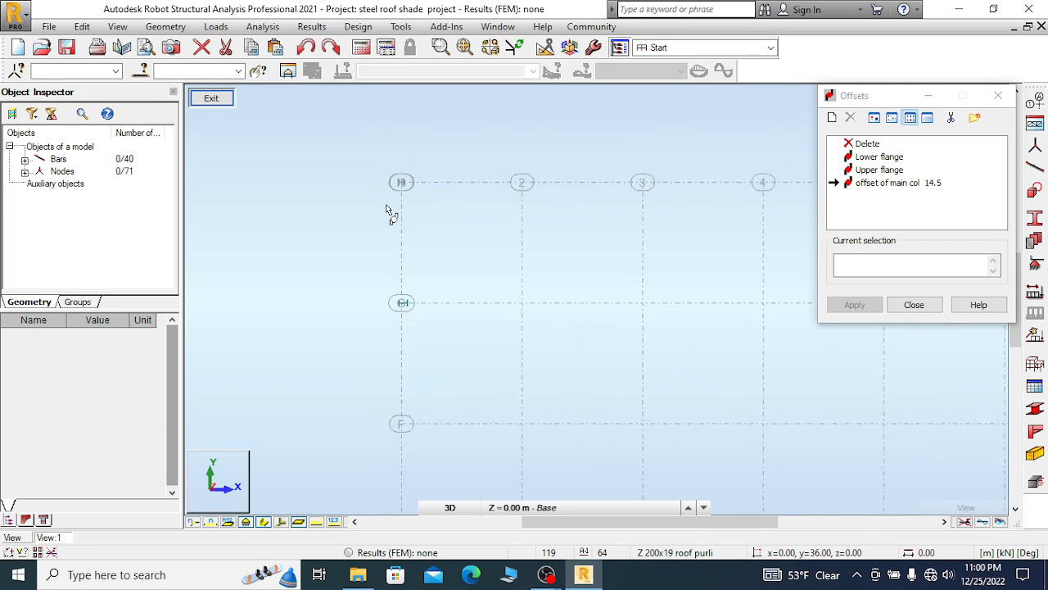
scroll(386, 206, "down", 1)
scroll(536, 295, "down", 1)
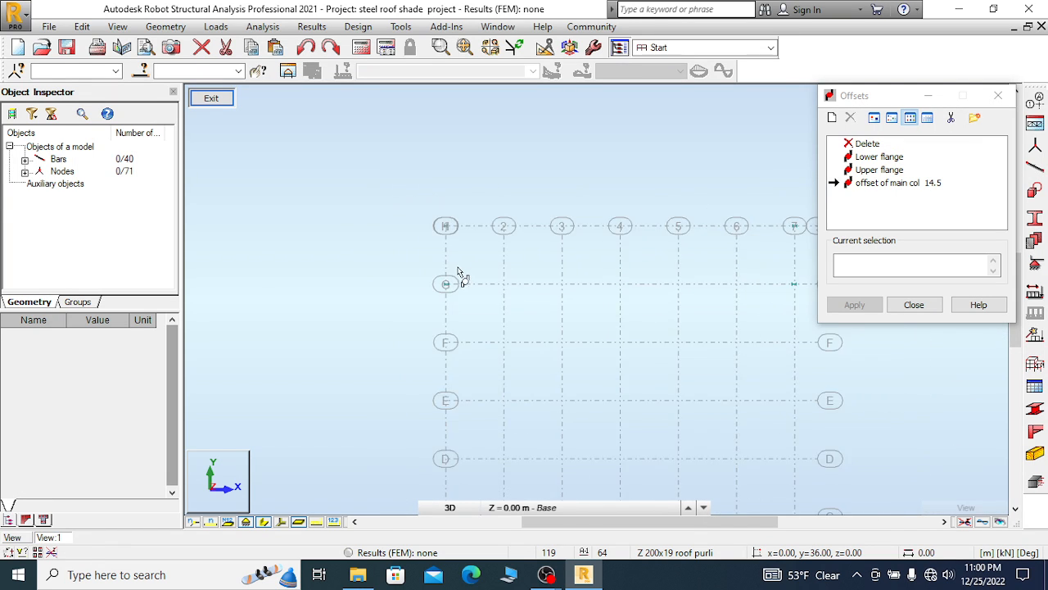
scroll(461, 276, "down", 2)
scroll(699, 266, "up", 3)
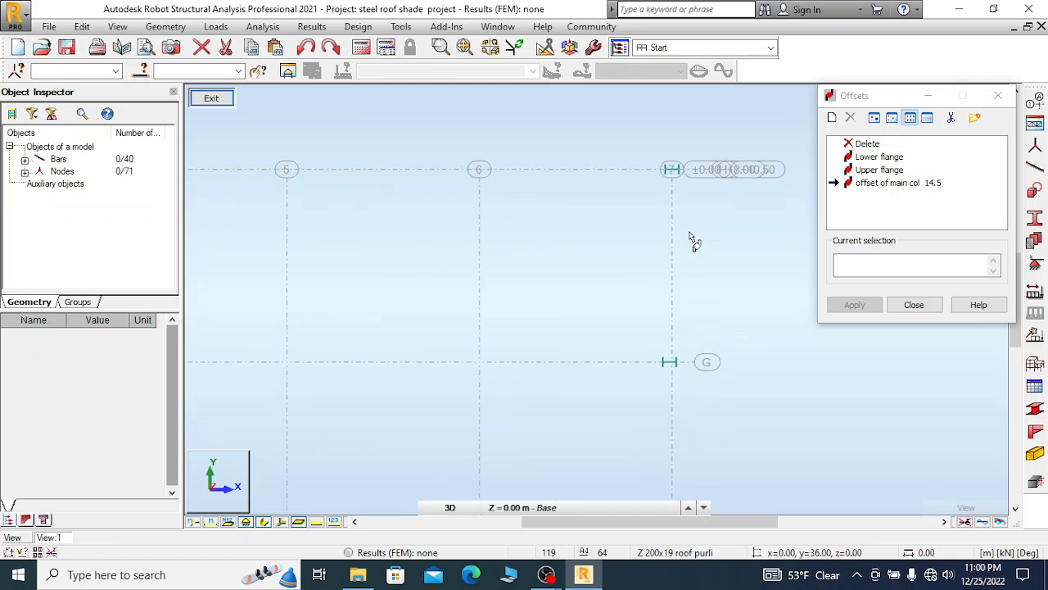
left_click(915, 305)
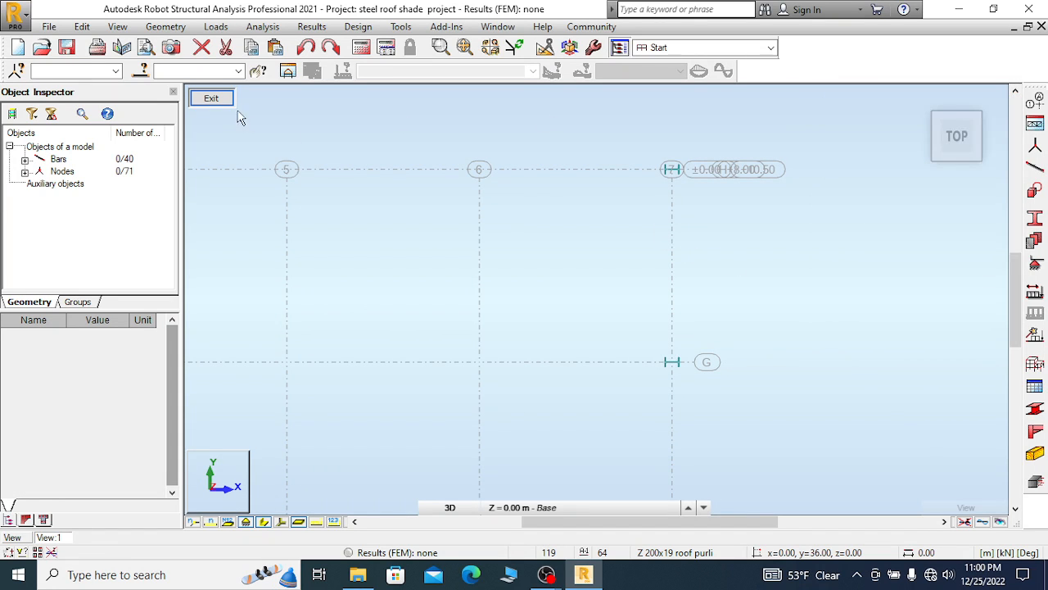
left_click(209, 98)
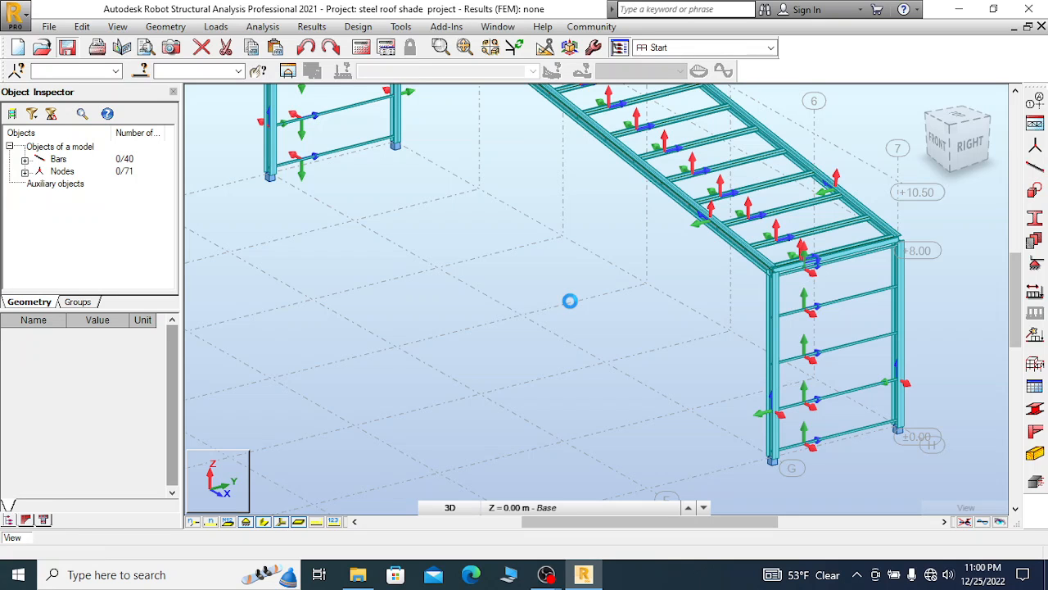
Hide the bars' local coordinate systems in the 3D view of the whole frame
scroll(569, 299, "down", 1)
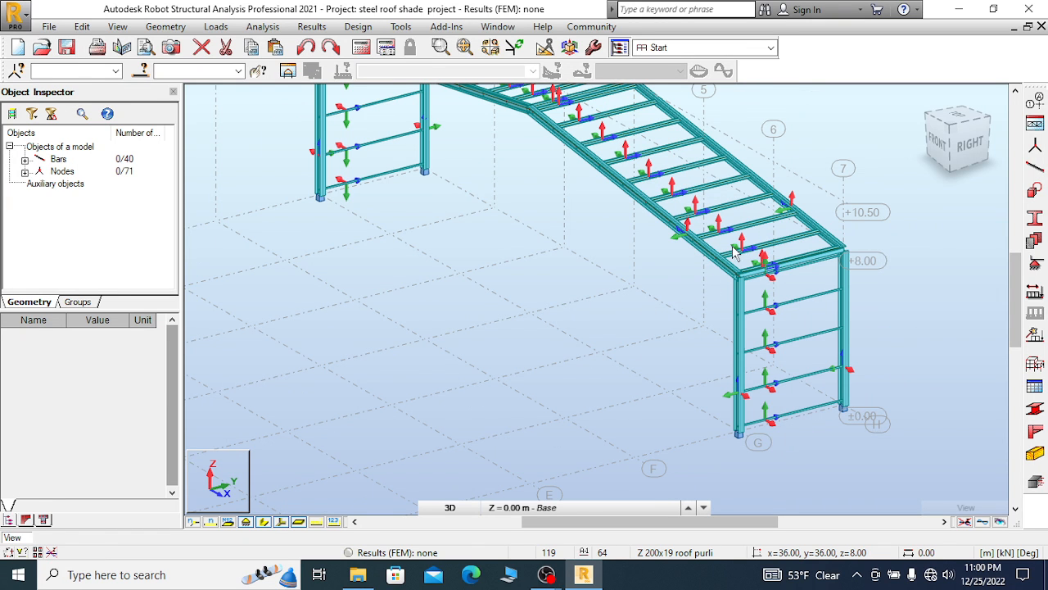
scroll(730, 250, "down", 3)
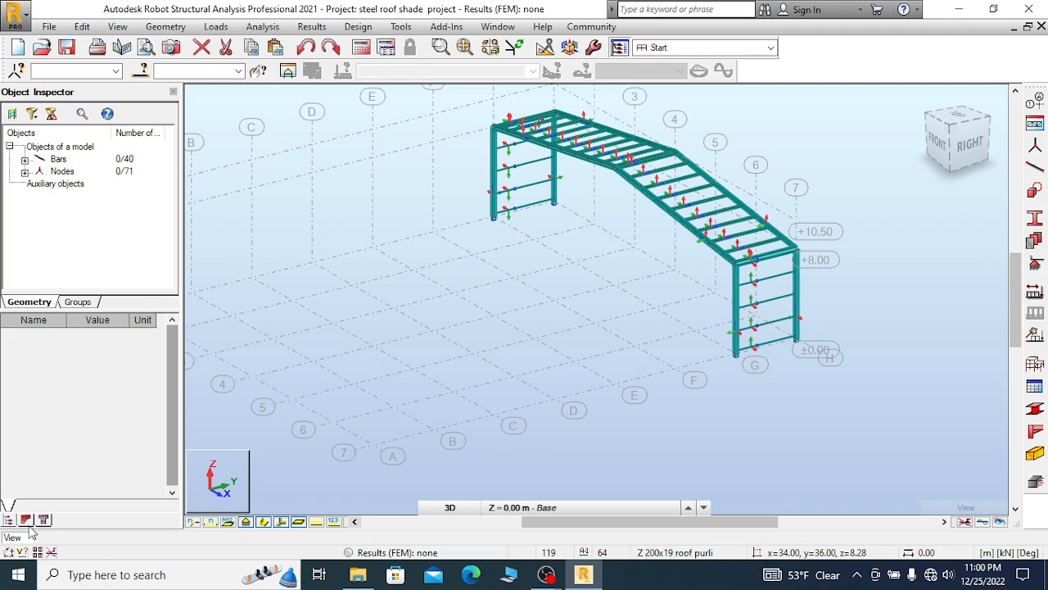
left_click(281, 522)
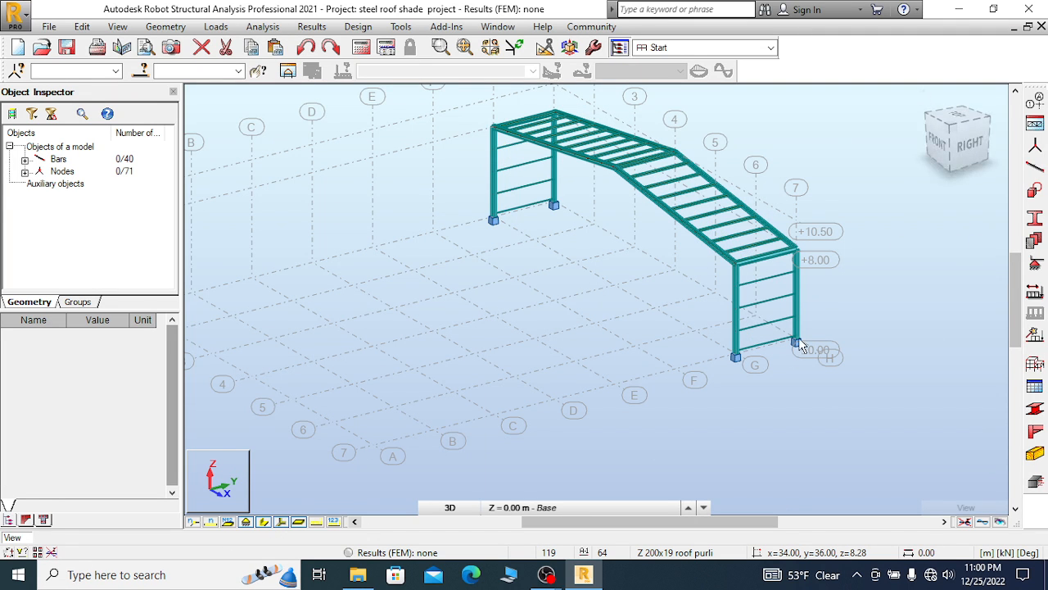
Examine the columns, purlins and base supports of the side wall at axis 7 between G and H
scroll(757, 303, "up", 3)
scroll(700, 127, "up", 2)
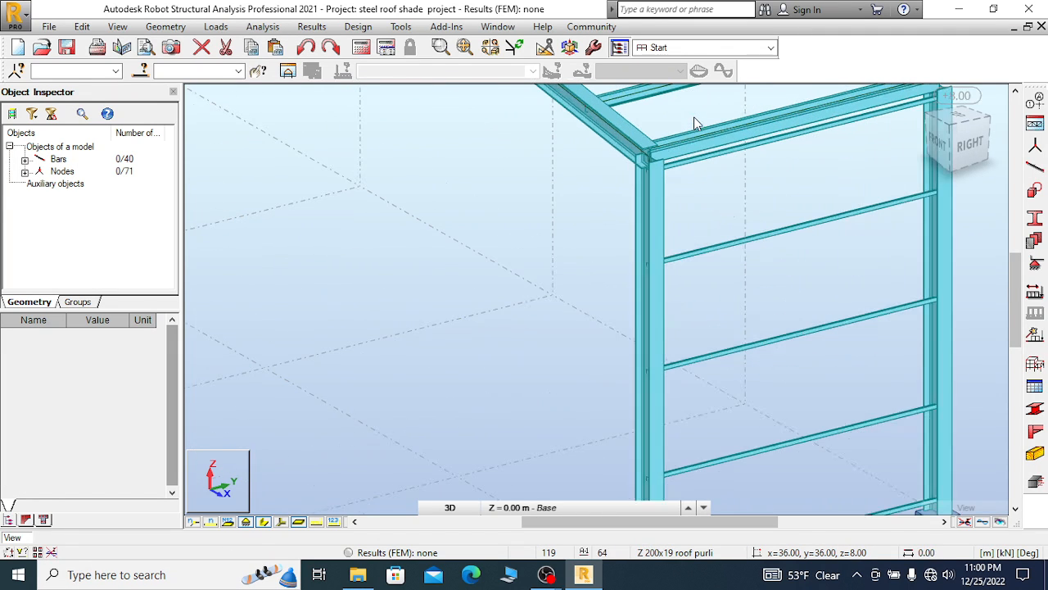
scroll(715, 201, "down", 3)
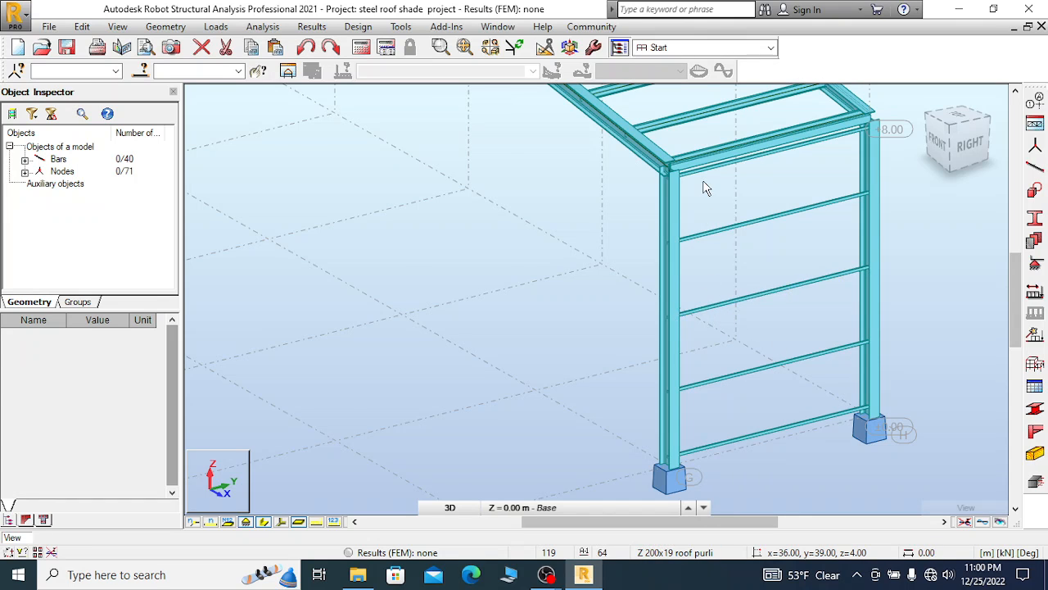
scroll(709, 185, "down", 1)
scroll(726, 433, "up", 2)
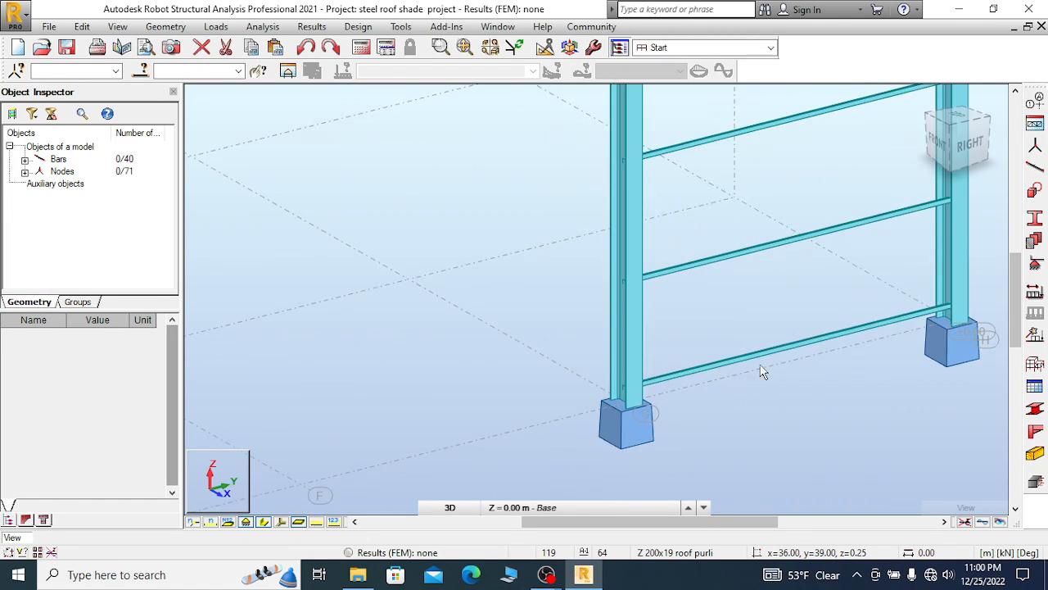
scroll(716, 184, "down", 3)
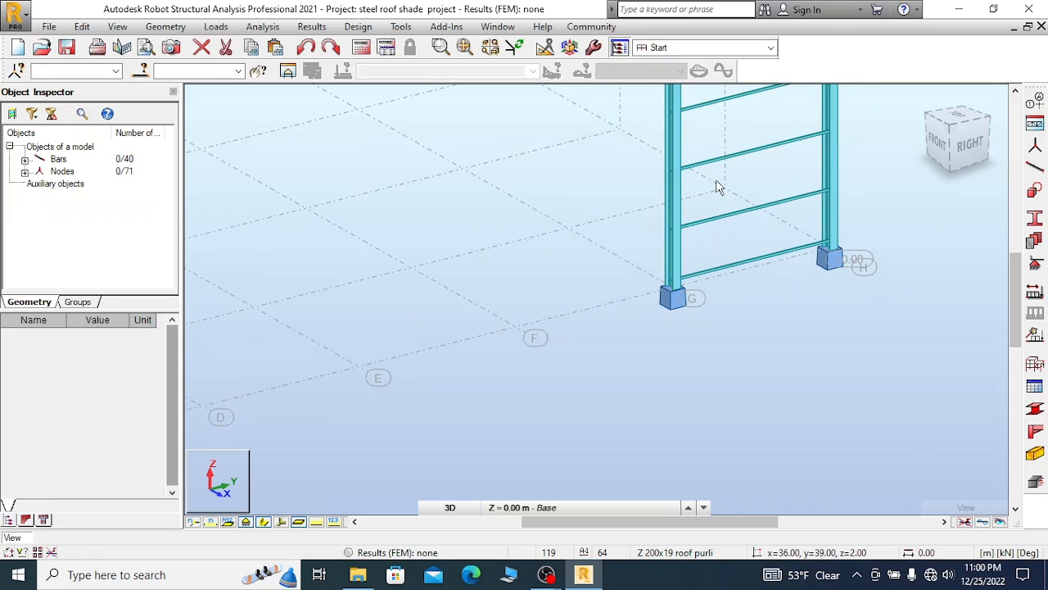
scroll(717, 283, "up", 4)
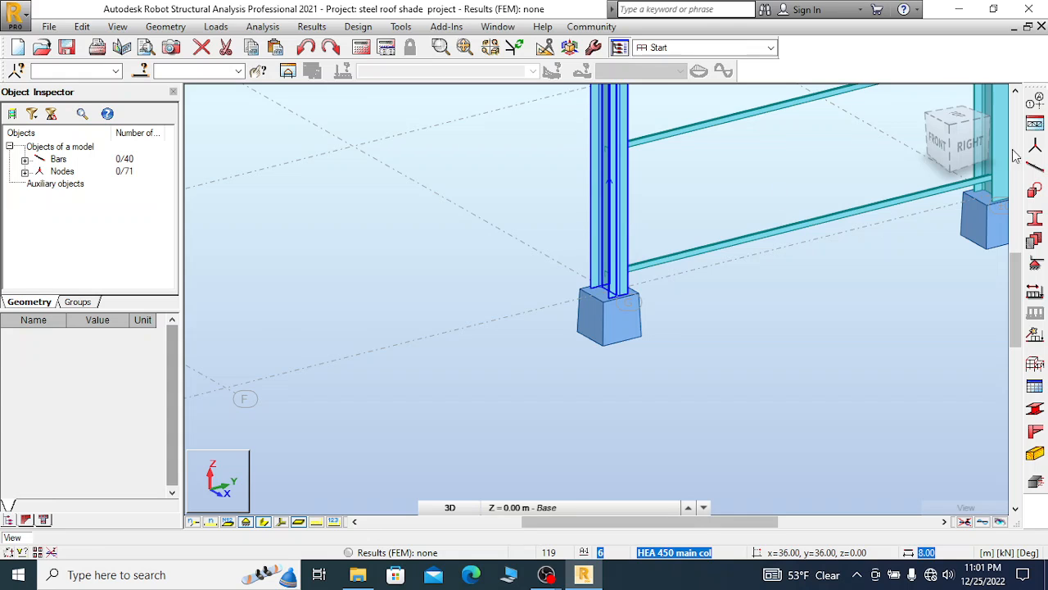
Isolate the lowest wall purlin and the two main columns at G and H on axis 7 in a separate editing view
scroll(737, 270, "down", 5)
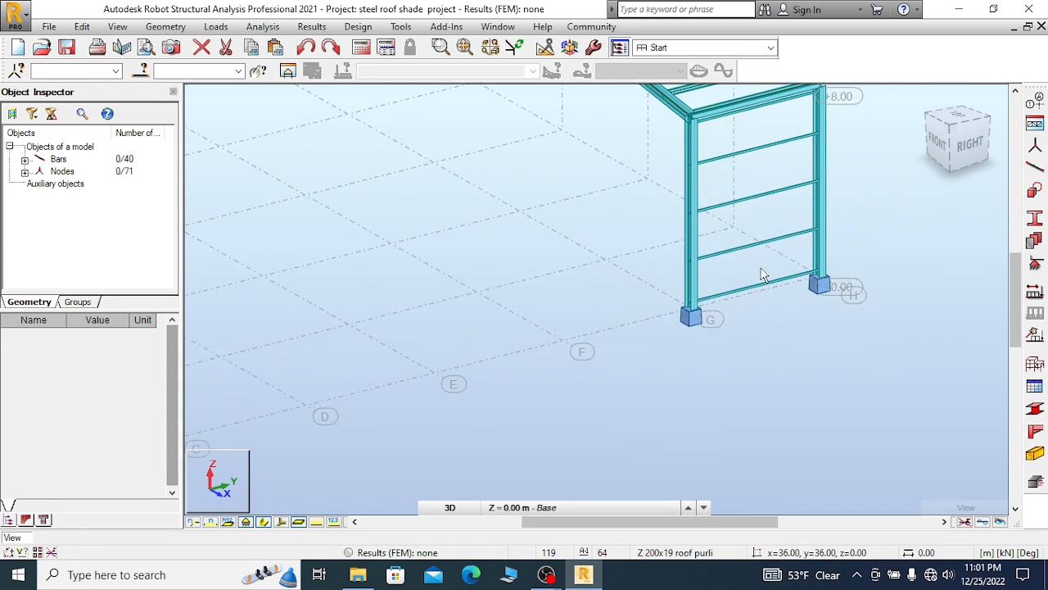
left_click(755, 283)
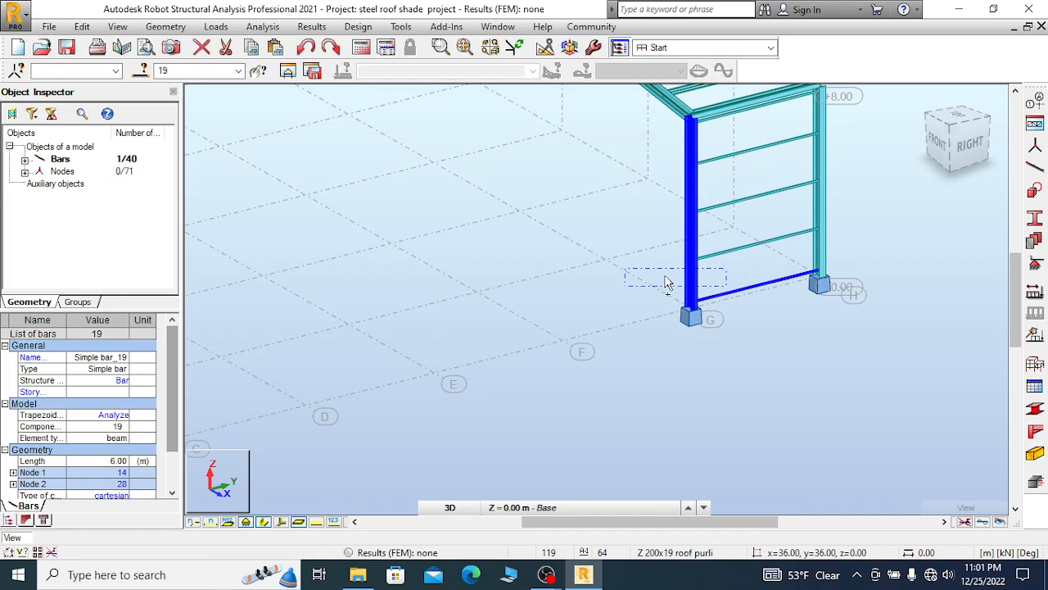
left_click(690, 270, "ctrl")
left_click(822, 252, "ctrl")
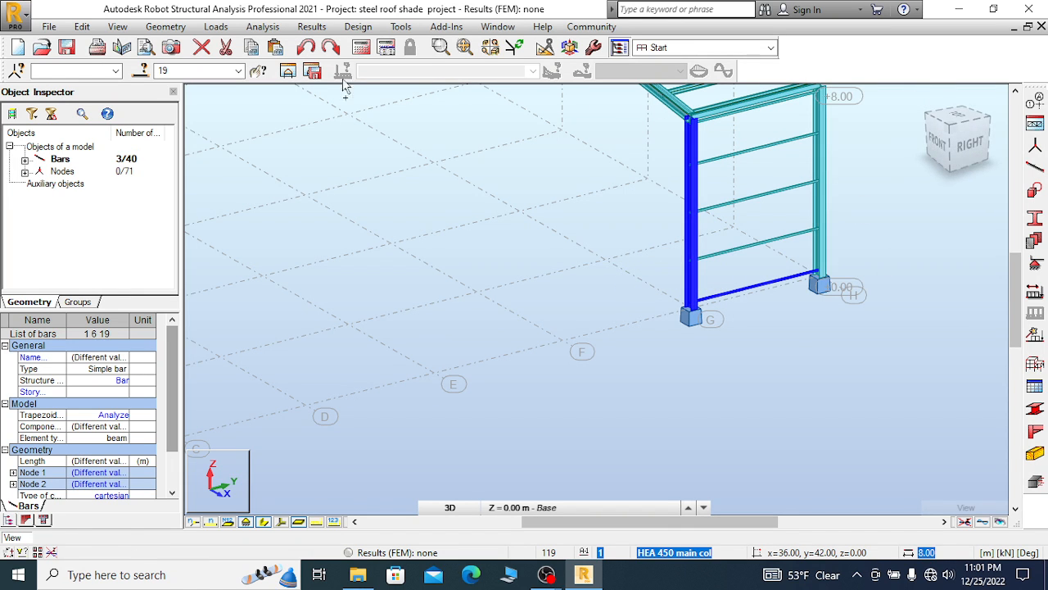
scroll(695, 298, "down", 5)
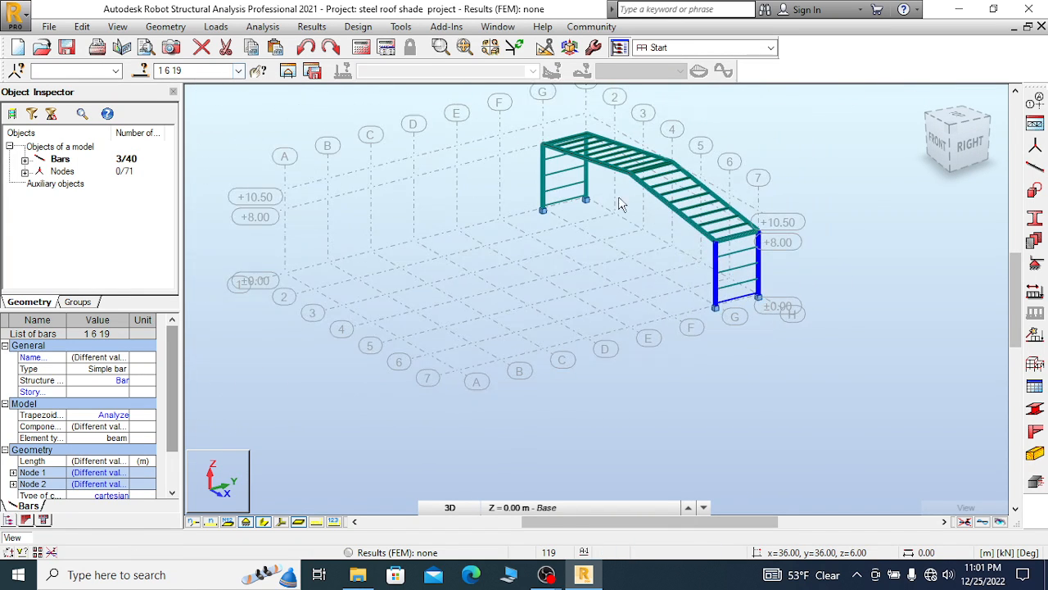
scroll(615, 198, "up", 2)
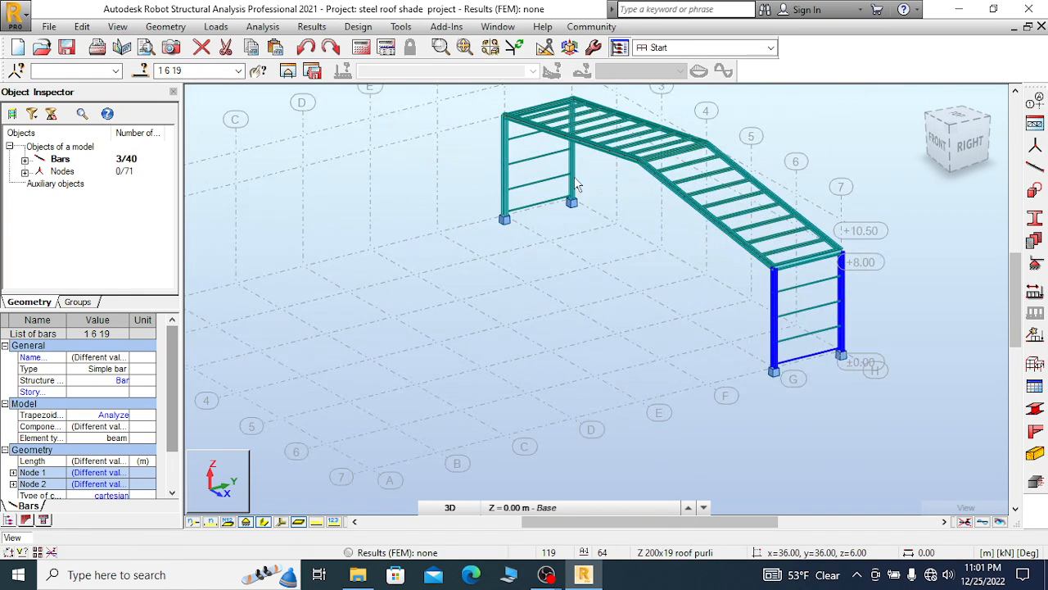
left_click(288, 70)
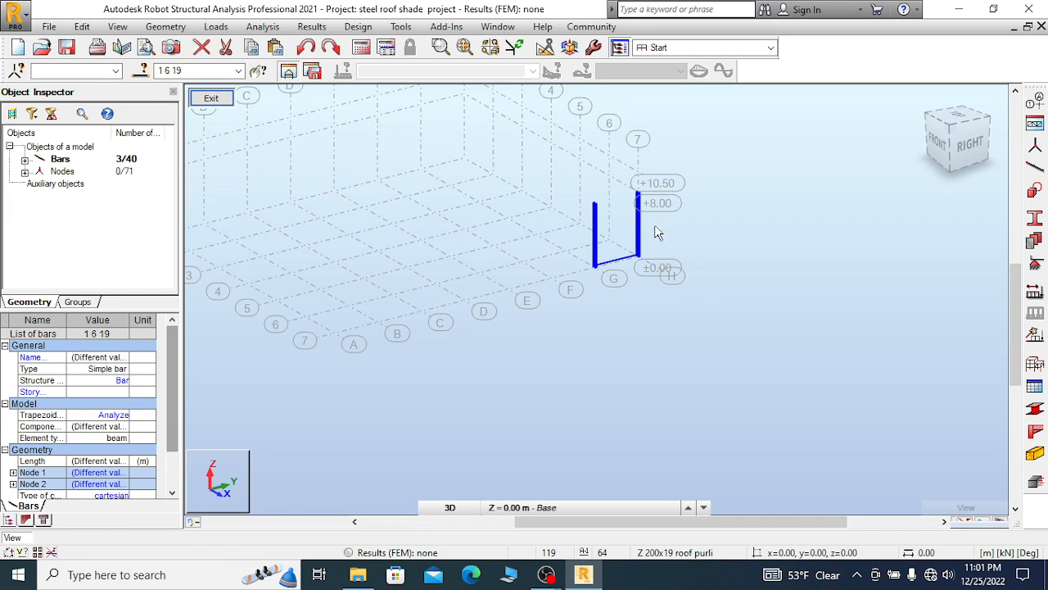
Show the isolated columns and purlin from the top with nothing selected, and display the bars' local coordinate systems
left_click(960, 115)
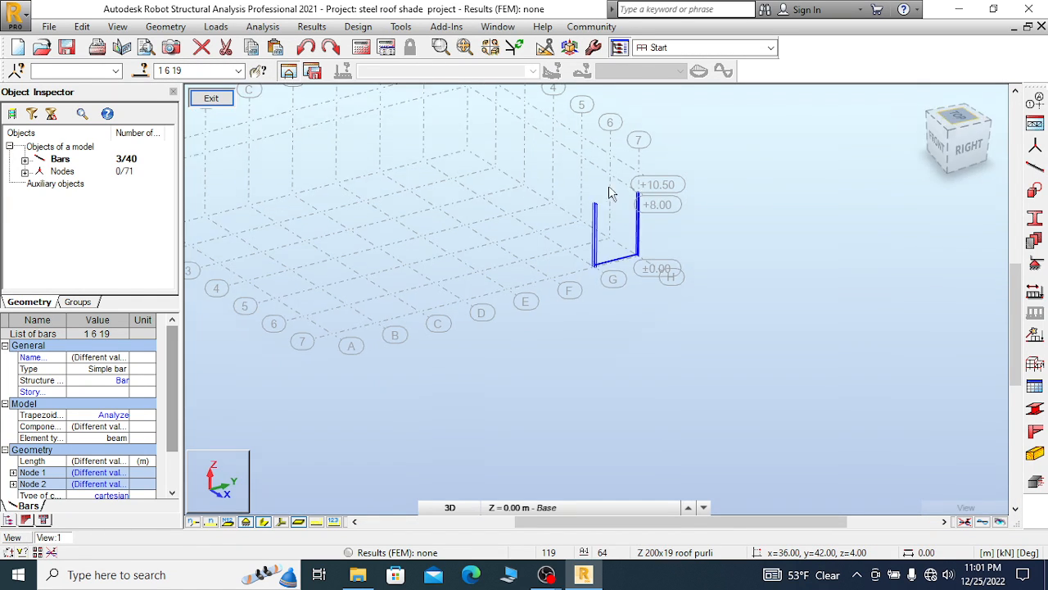
scroll(618, 240, "up", 5)
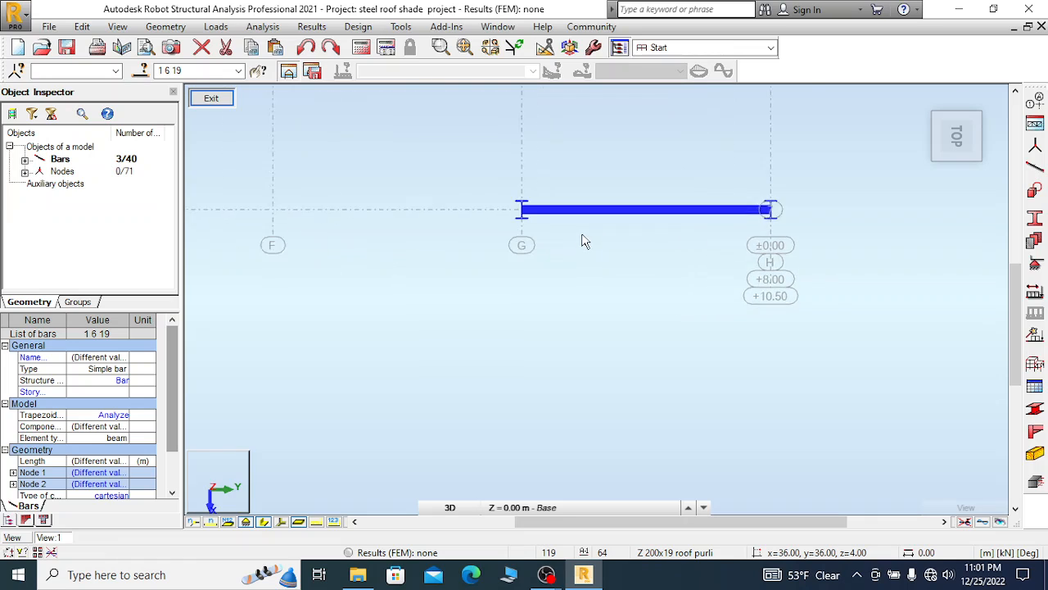
right_click(565, 161)
left_click(565, 161)
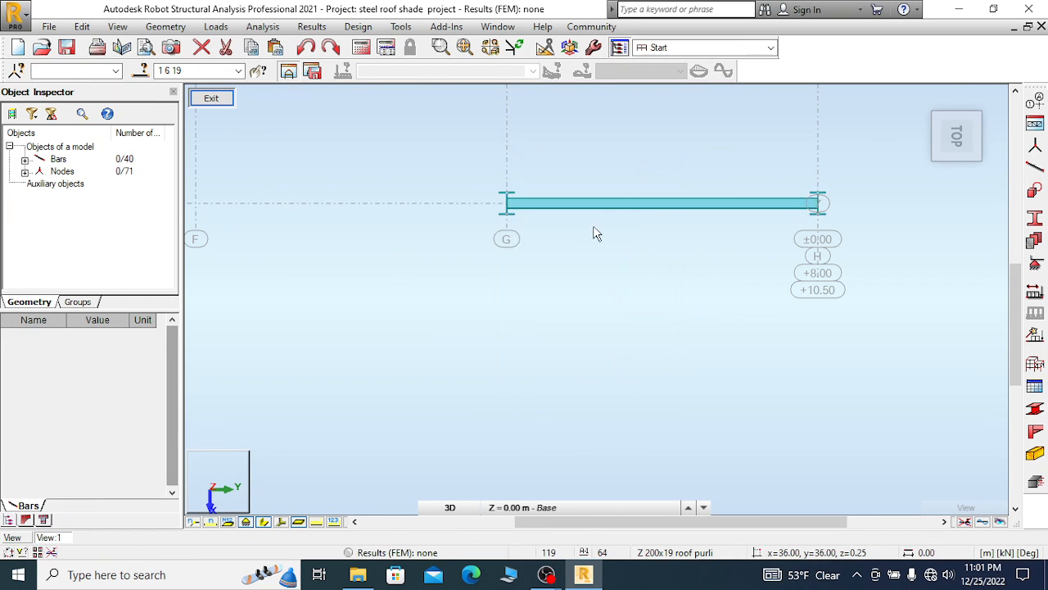
scroll(592, 230, "up", 4)
scroll(426, 228, "down", 2)
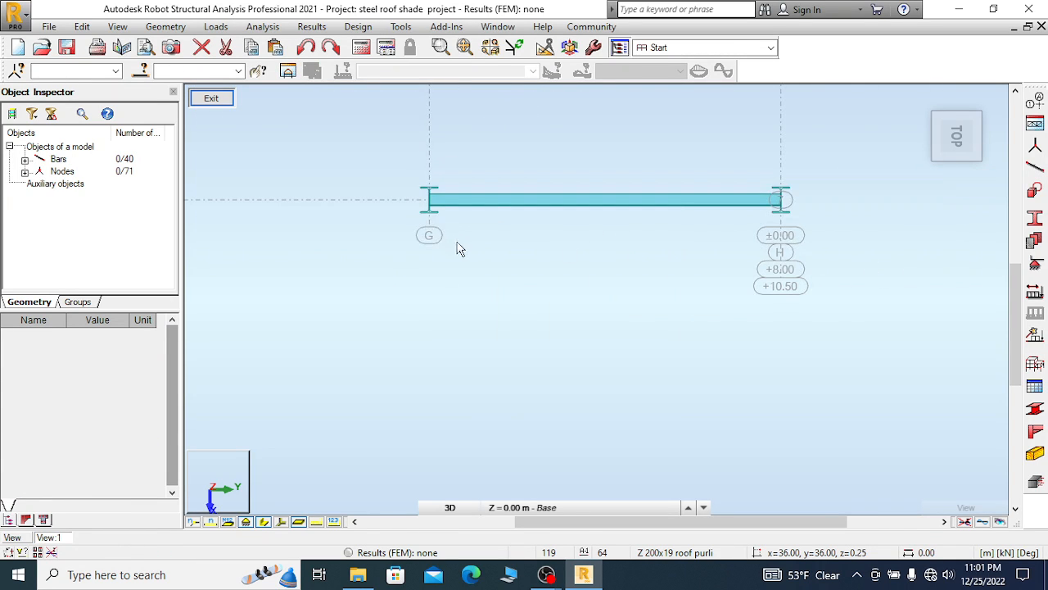
scroll(455, 230, "up", 2)
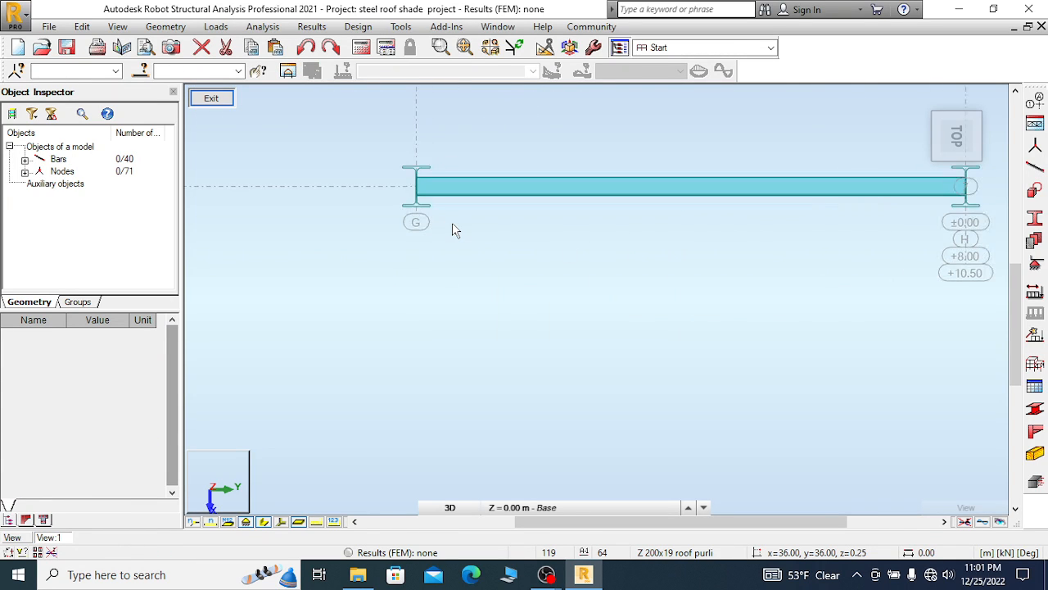
left_click(281, 522)
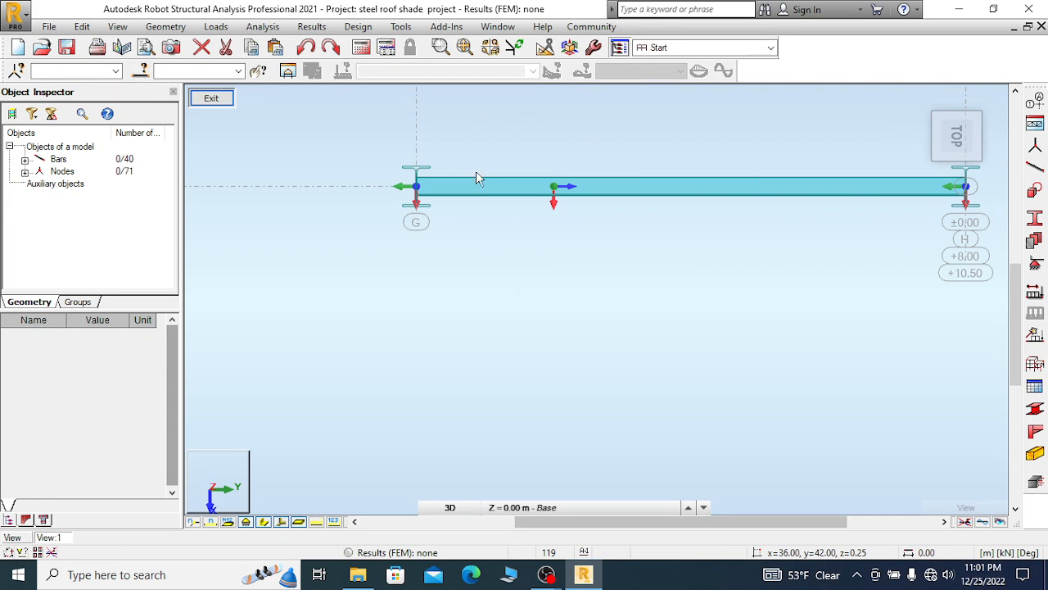
left_click_drag(711, 147, 643, 253)
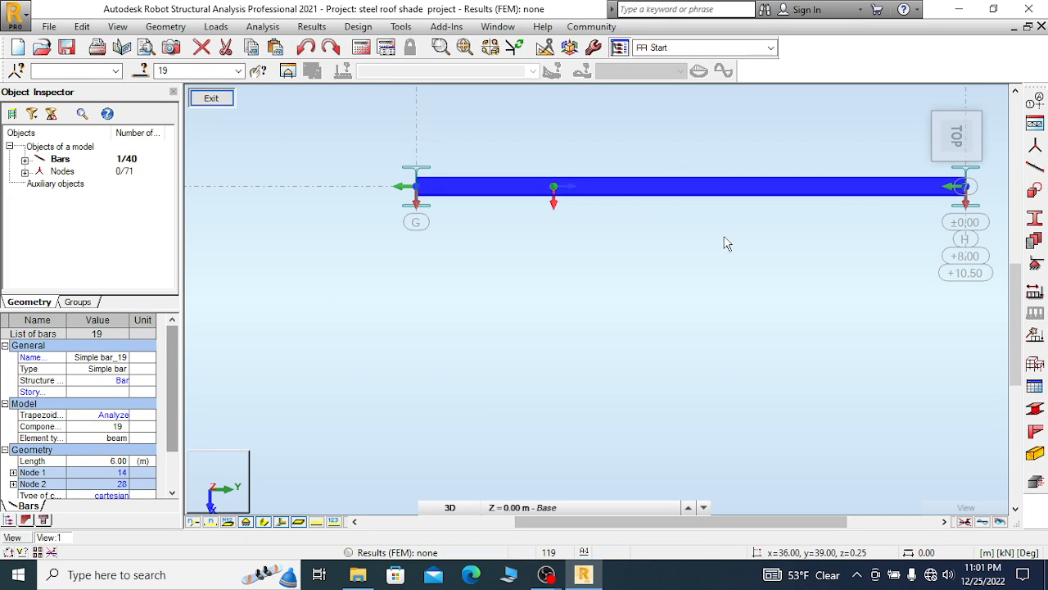
scroll(447, 215, "up", 2)
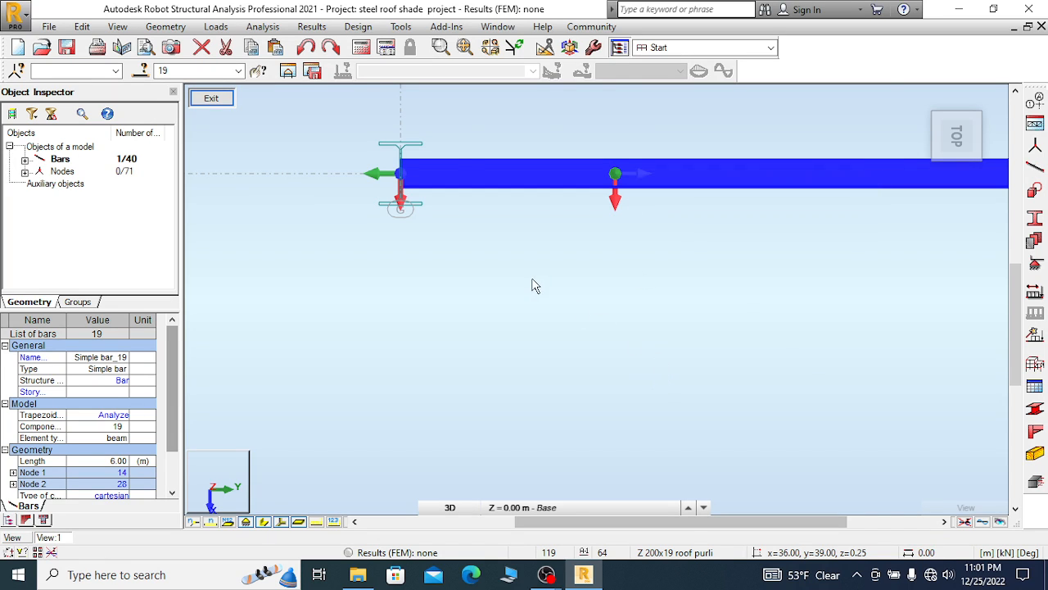
scroll(532, 279, "down", 2)
scroll(533, 264, "up", 2)
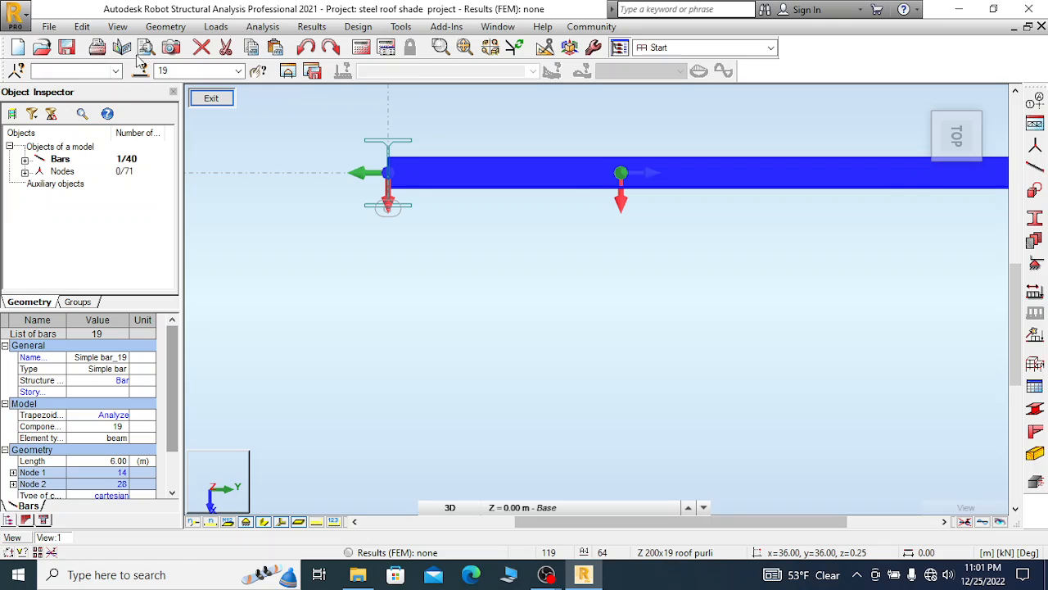
left_click(169, 29)
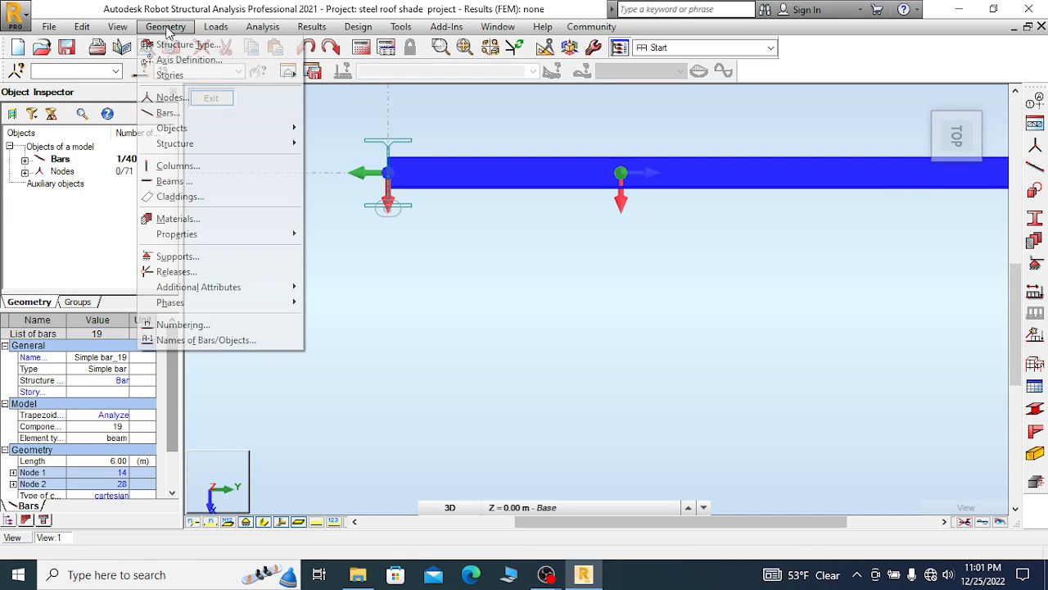
mouse_move(279, 288)
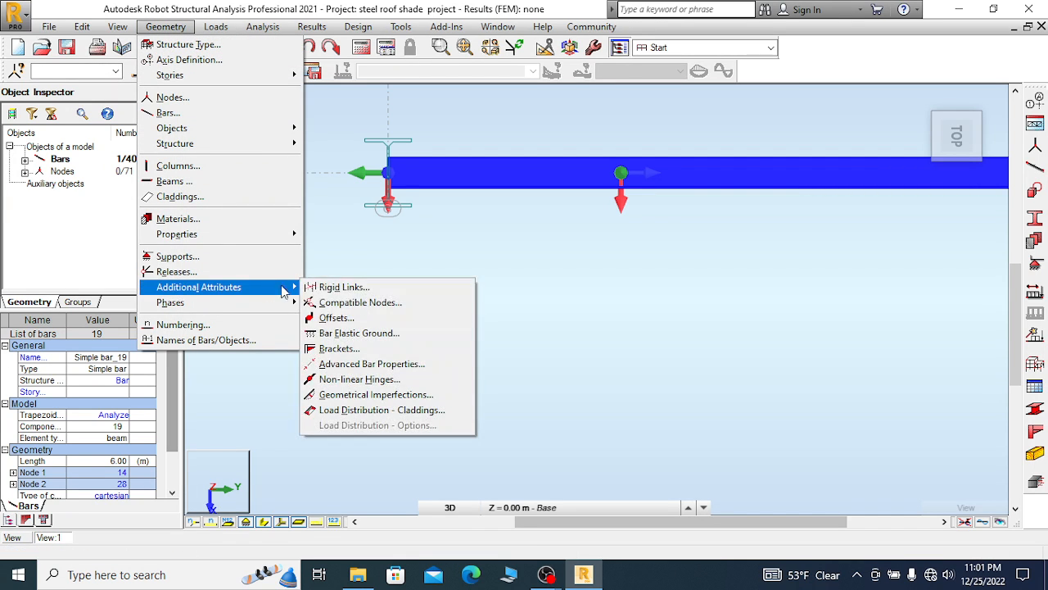
left_click(350, 318)
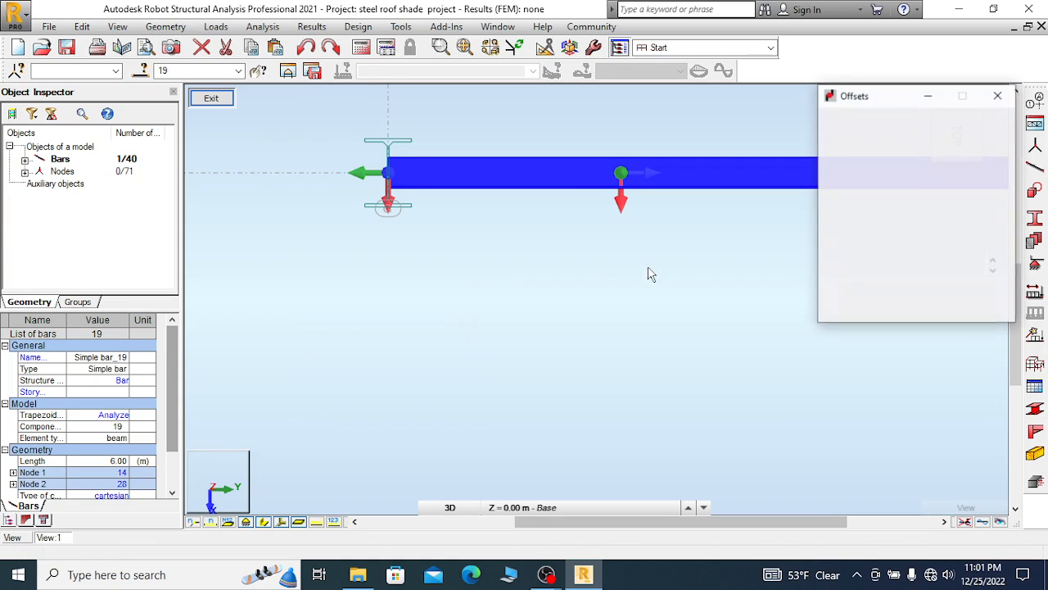
left_click_drag(895, 97, 908, 137)
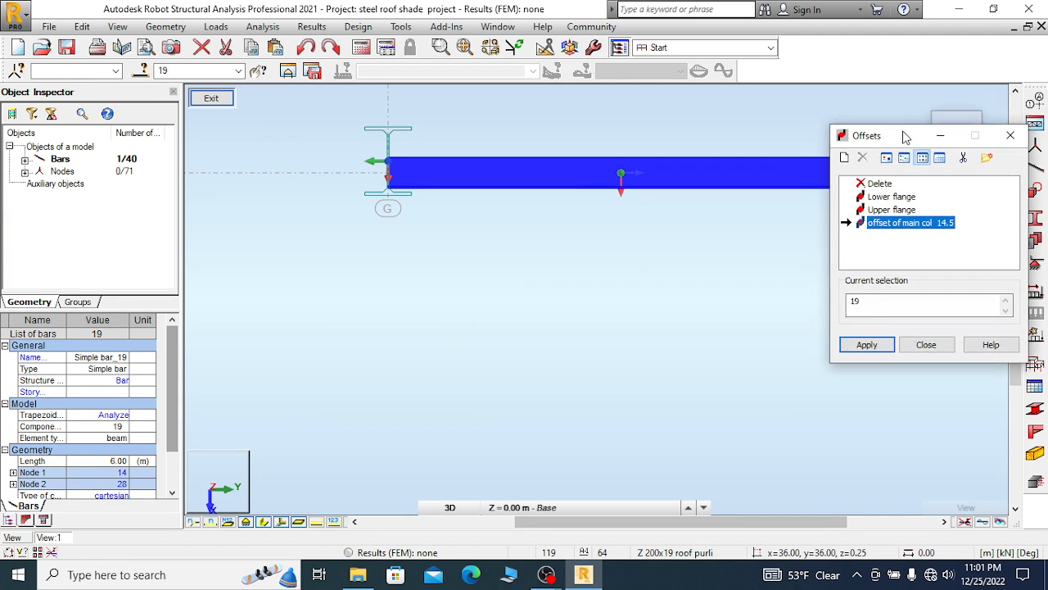
left_click(891, 197)
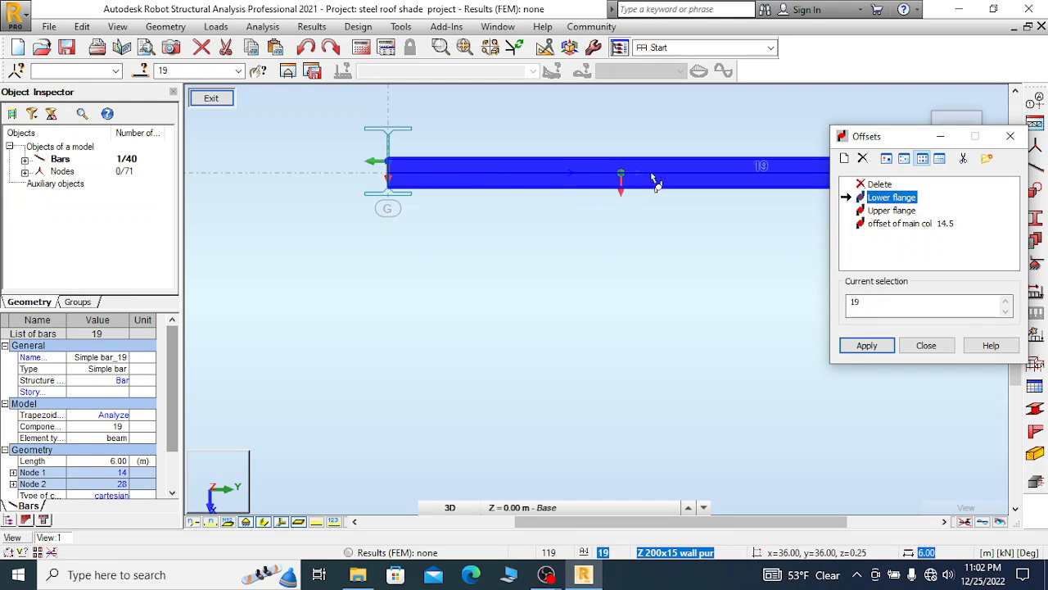
left_click(1011, 136)
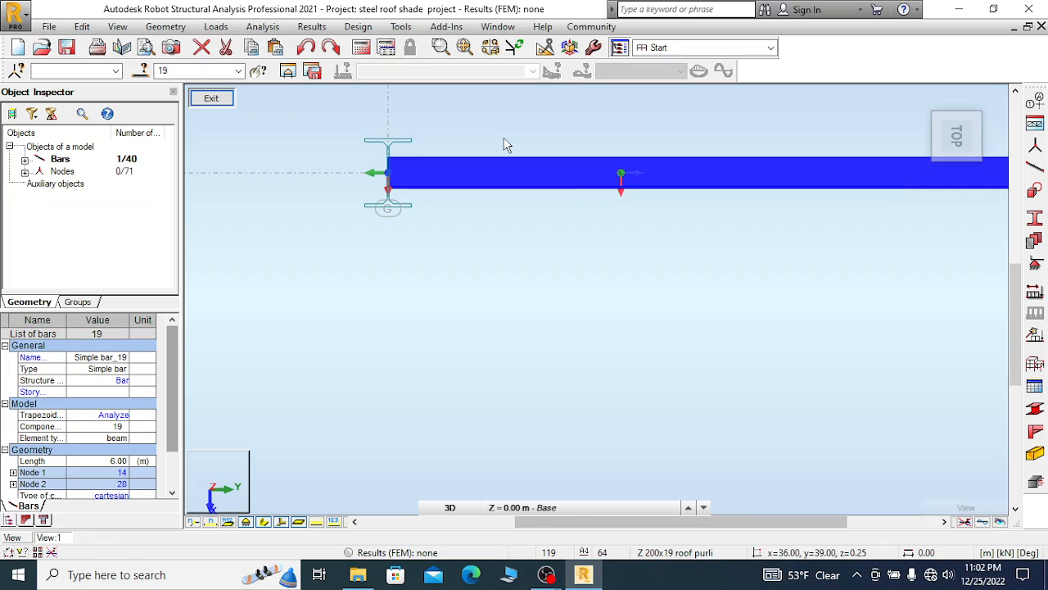
Turn on the display of offsets, clear the selection, and examine the column at G relative to the wall purlin
right_click(413, 265)
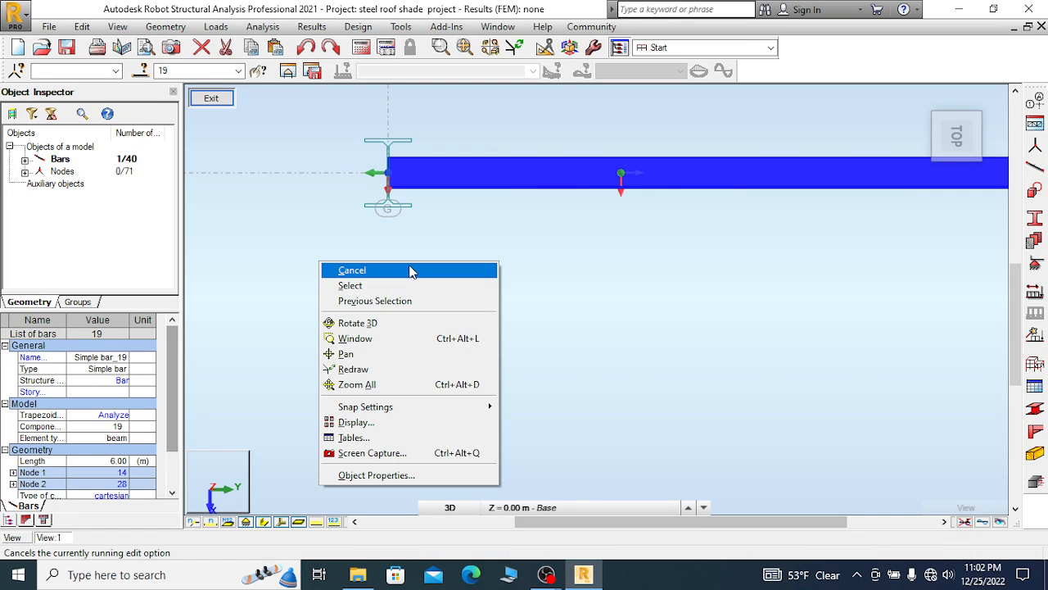
left_click(367, 421)
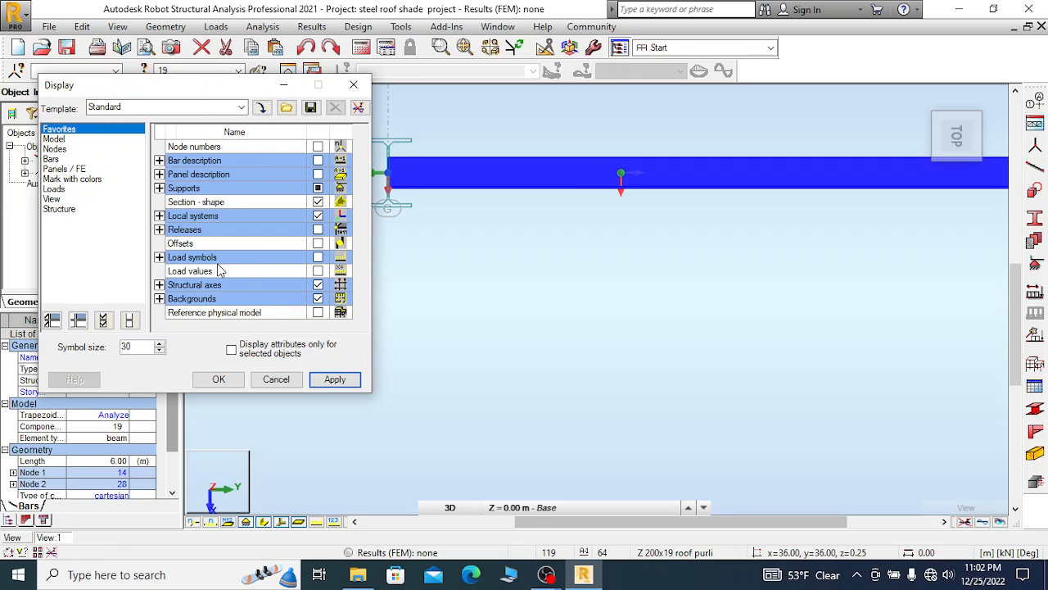
left_click(317, 243)
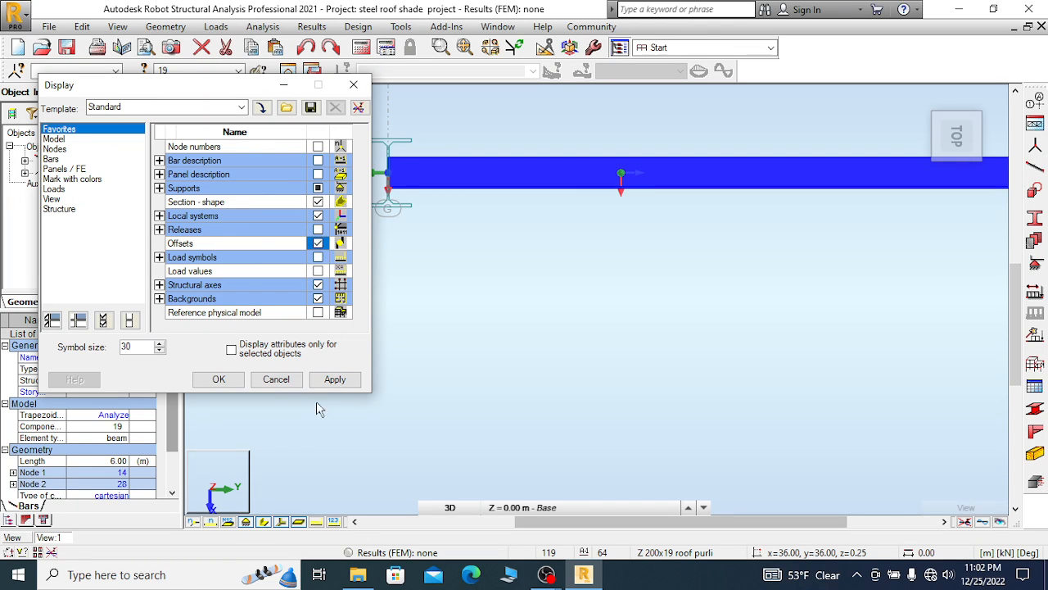
left_click(335, 379)
left_click(218, 379)
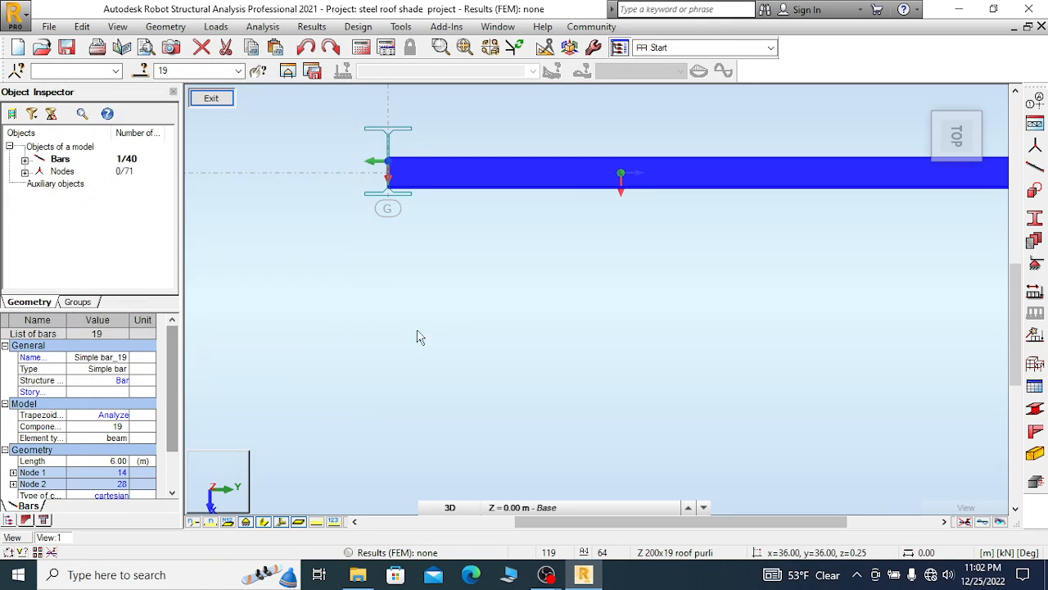
right_click(490, 227)
left_click(527, 234)
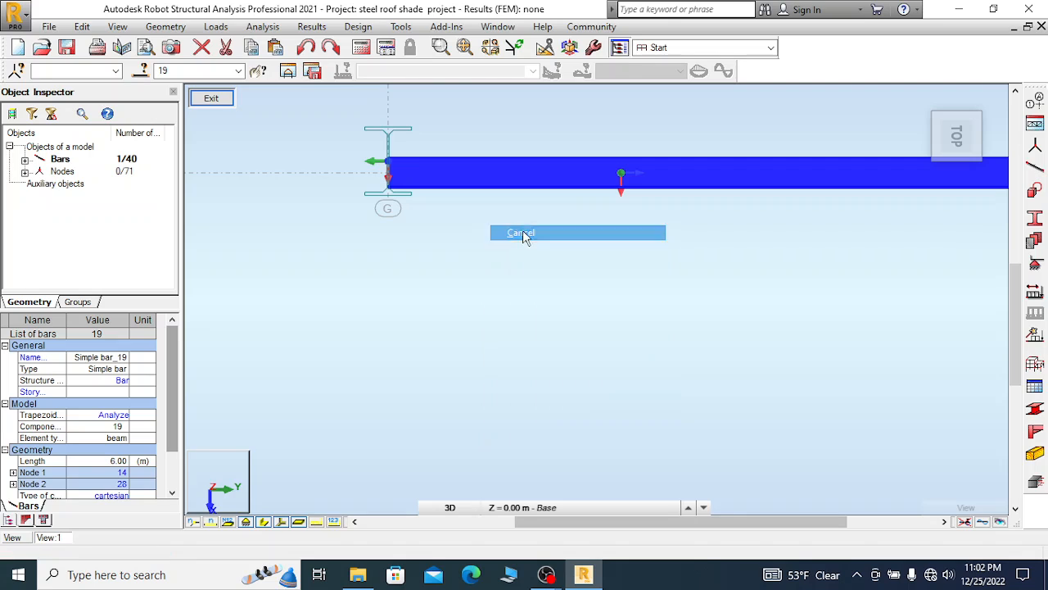
scroll(451, 240, "up", 1)
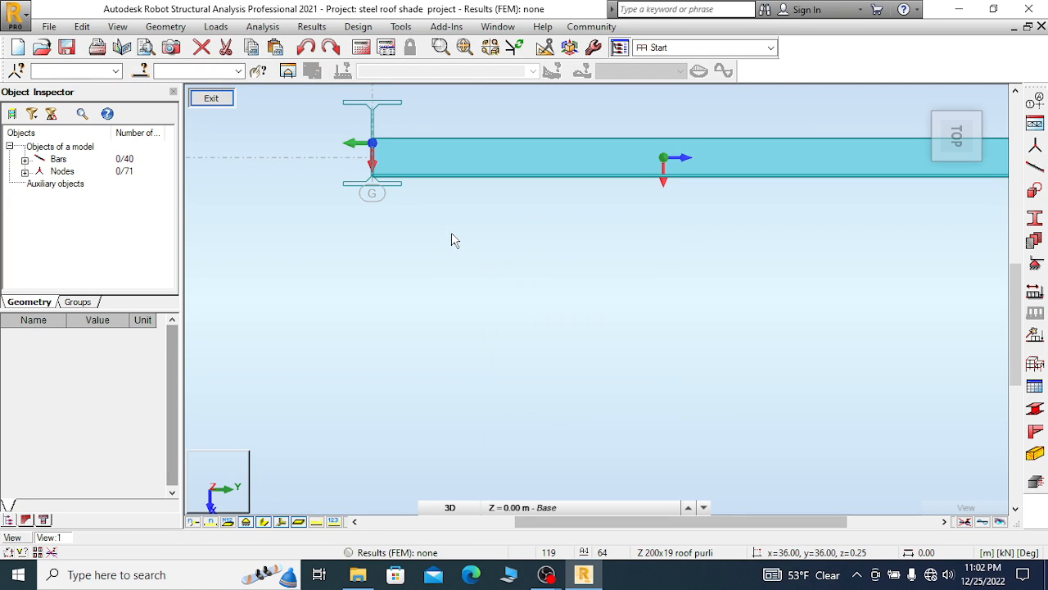
scroll(319, 205, "down", 1)
scroll(328, 208, "down", 2)
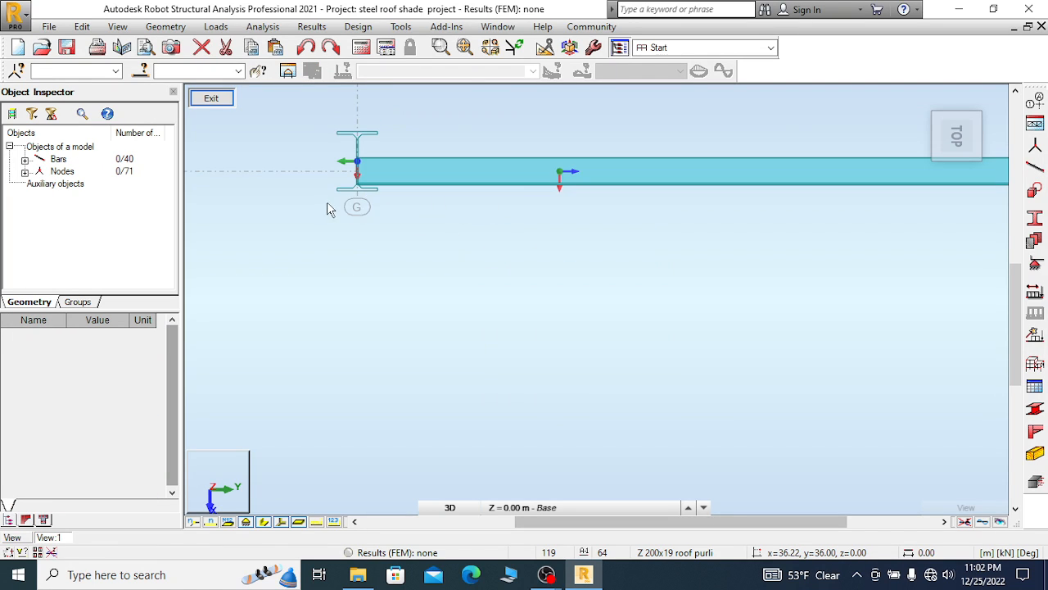
scroll(415, 228, "up", 1)
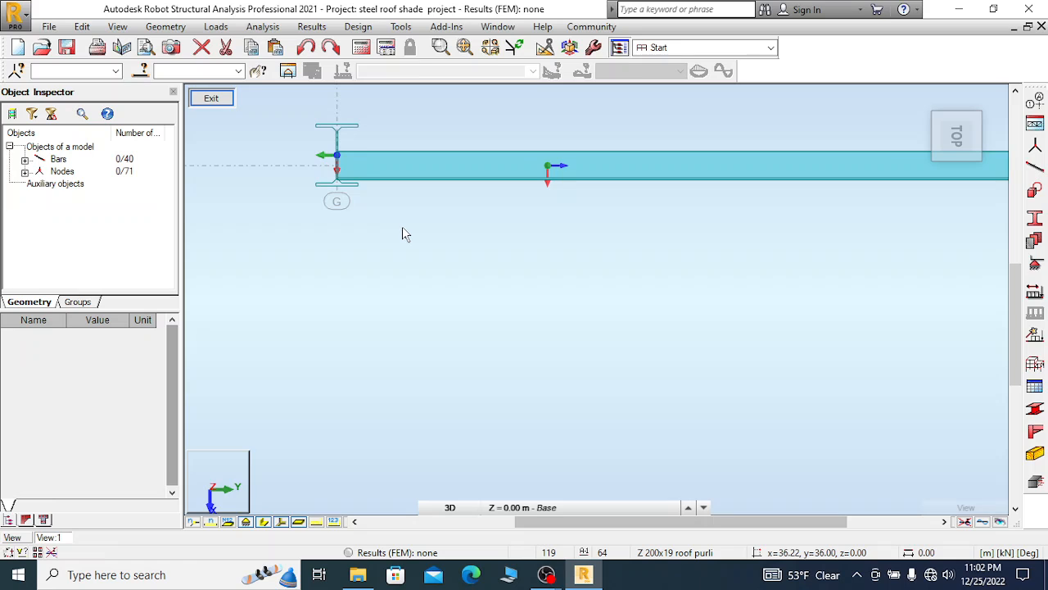
Turn off the display of offsets in the isolated top view
right_click(390, 286)
left_click(350, 441)
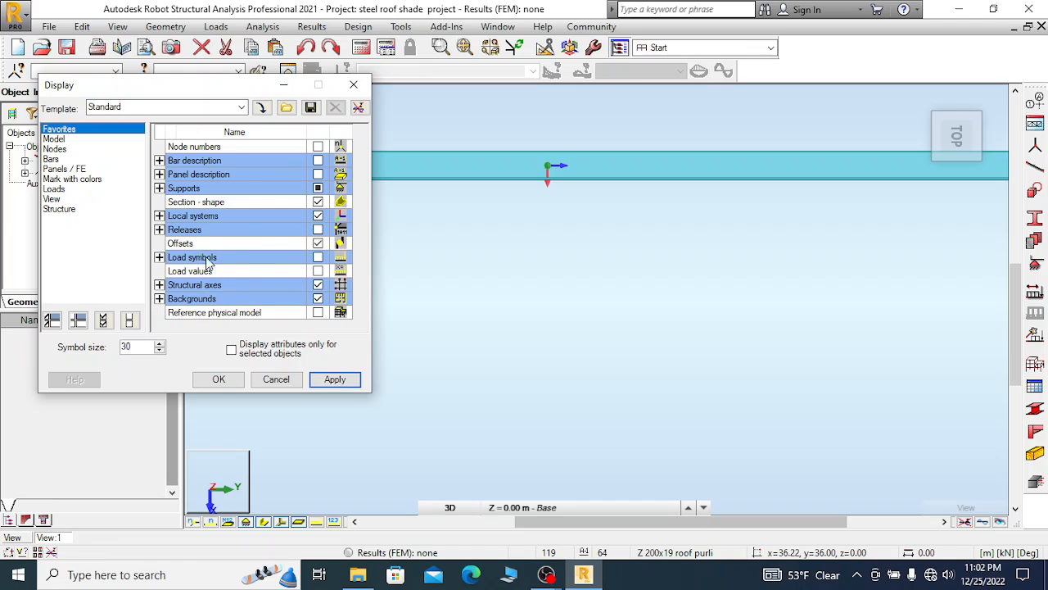
left_click(318, 243)
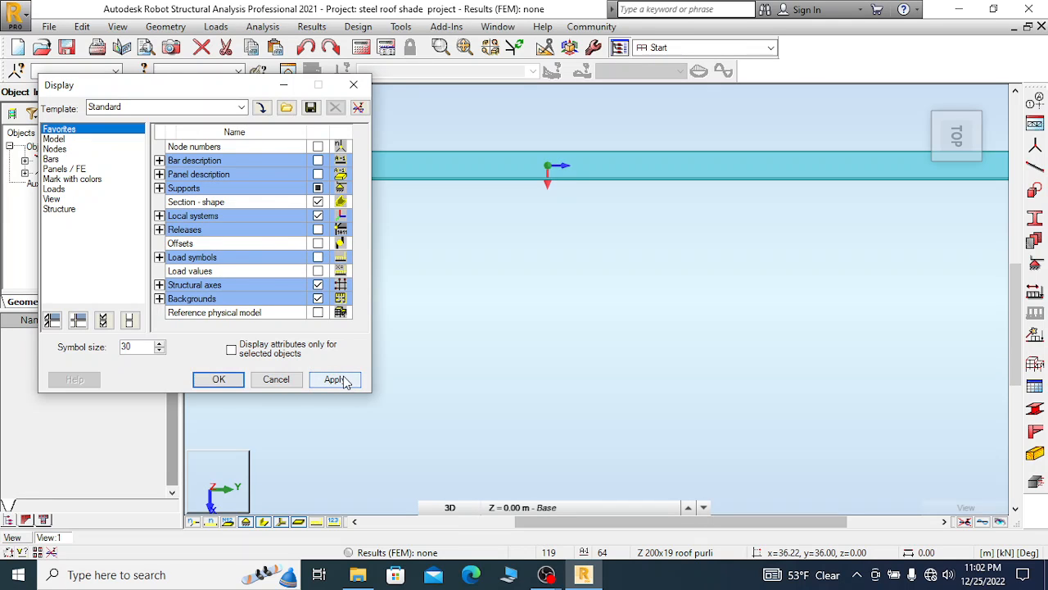
left_click(216, 379)
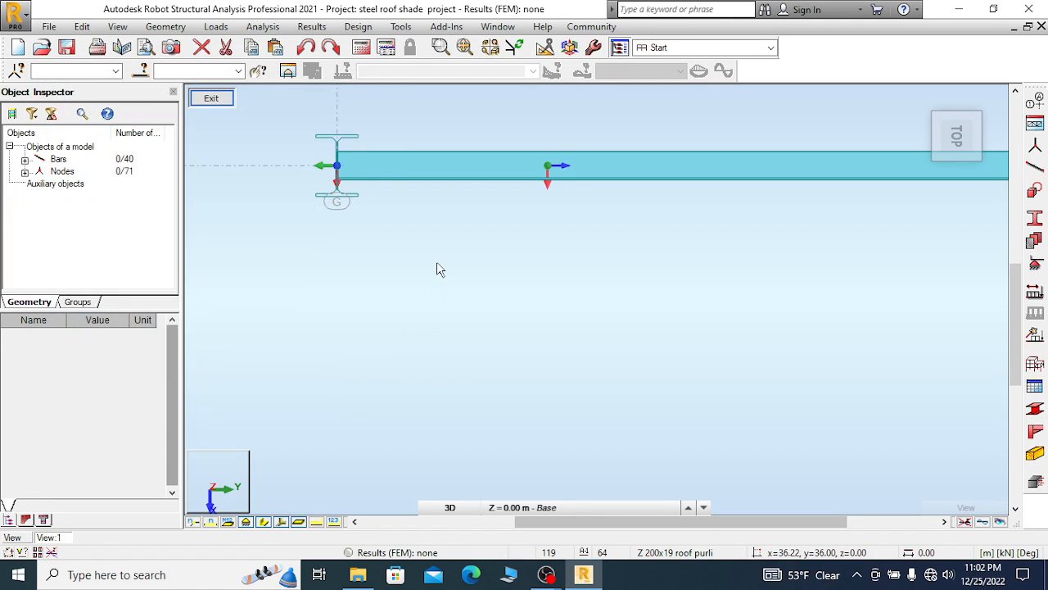
Assign the Lower flange offset to the wall purlin spanning between the columns at G and H
left_click_drag(704, 114, 551, 234)
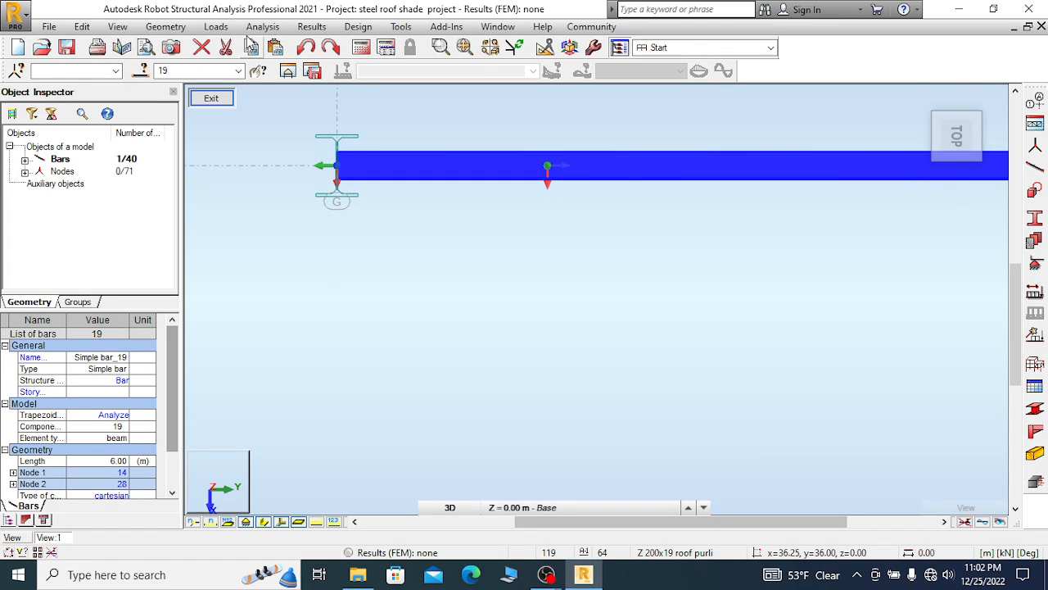
left_click(166, 27)
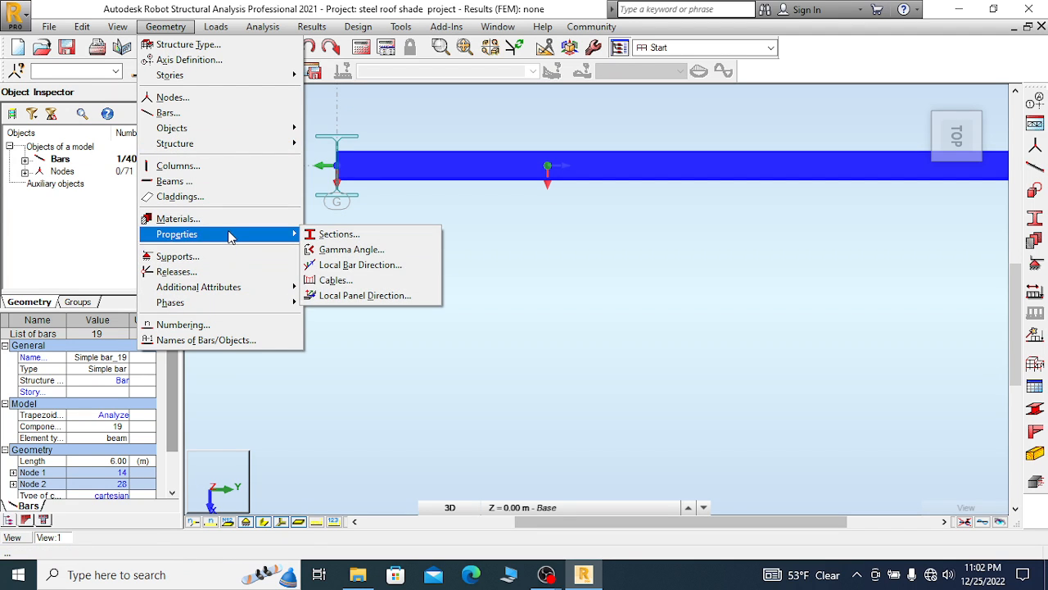
mouse_move(82, 27)
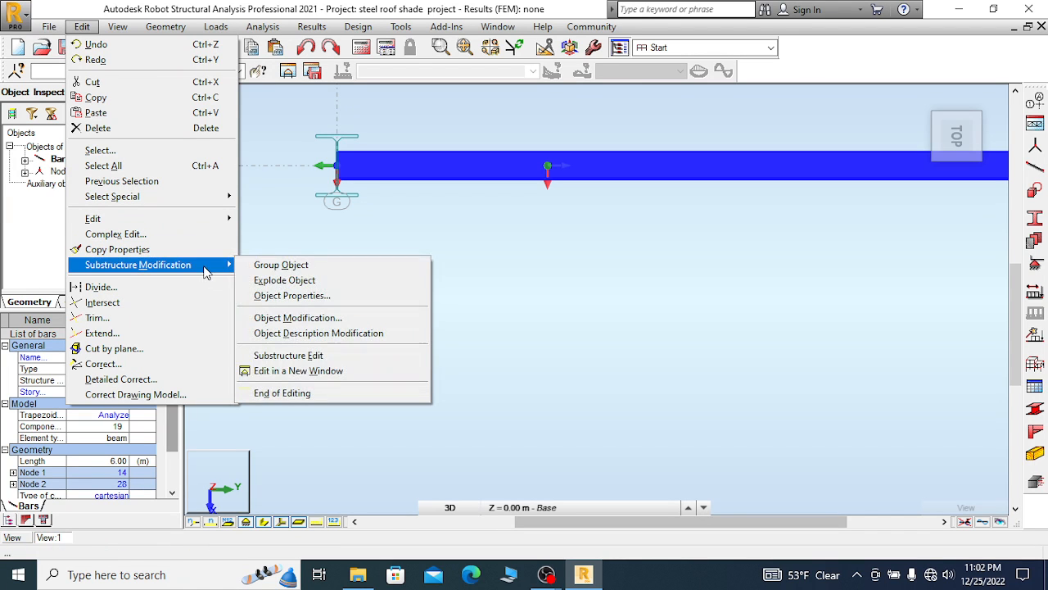
mouse_move(165, 26)
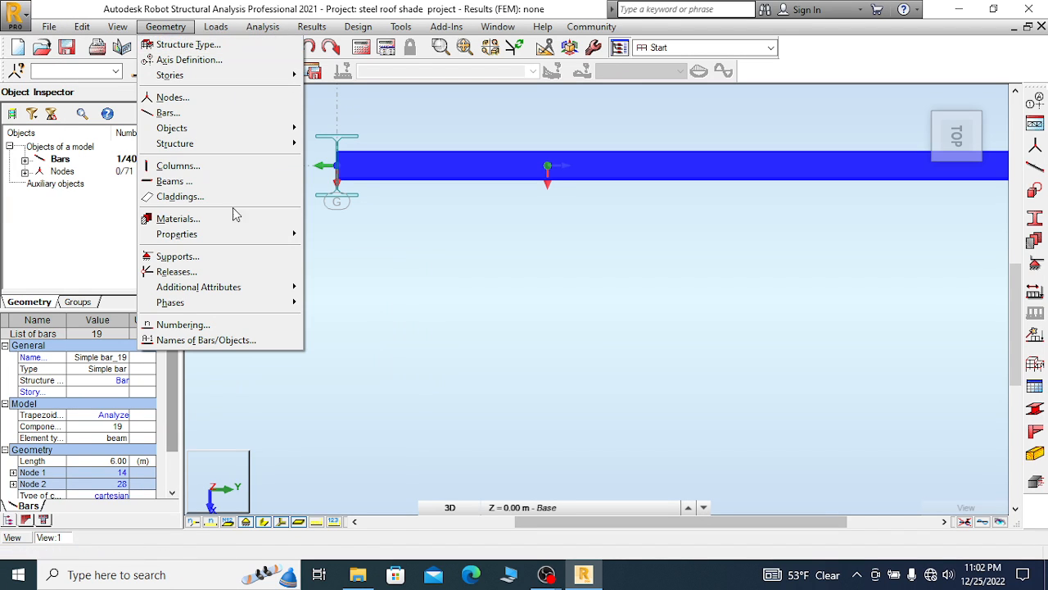
mouse_move(264, 295)
left_click(344, 324)
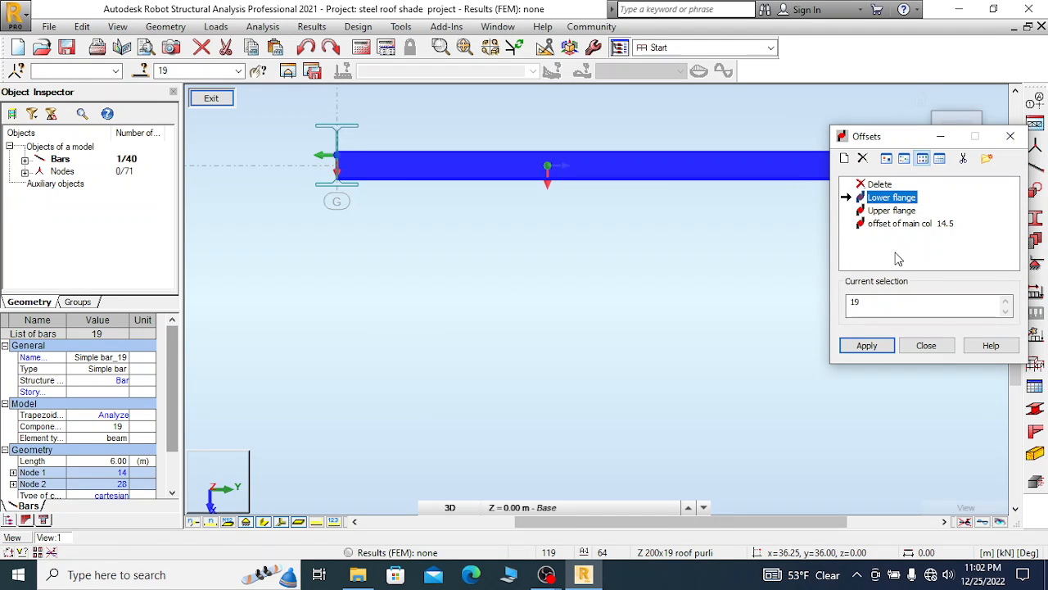
left_click(868, 345)
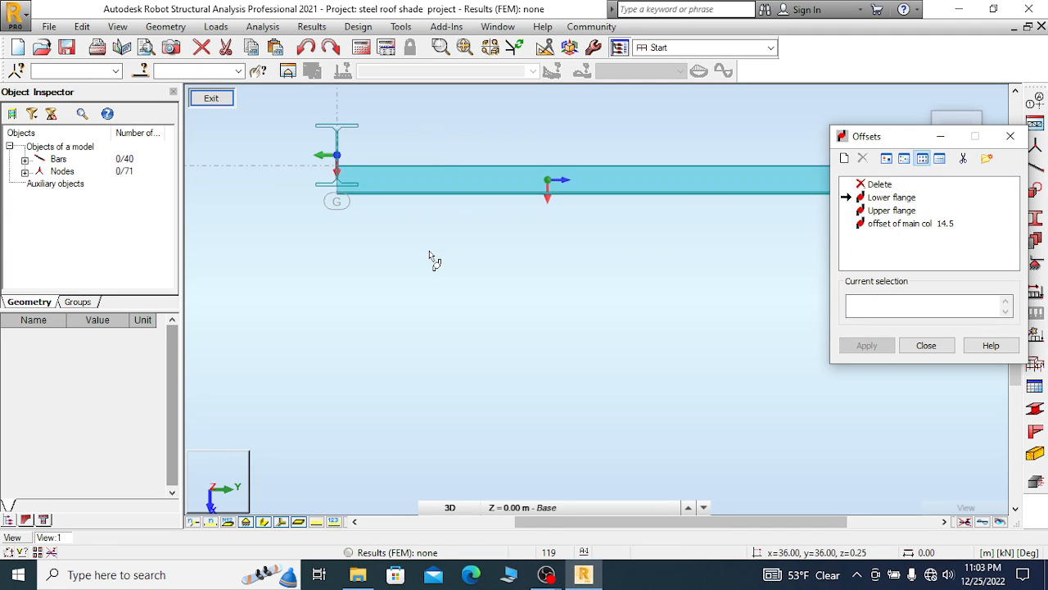
scroll(372, 203, "up", 2)
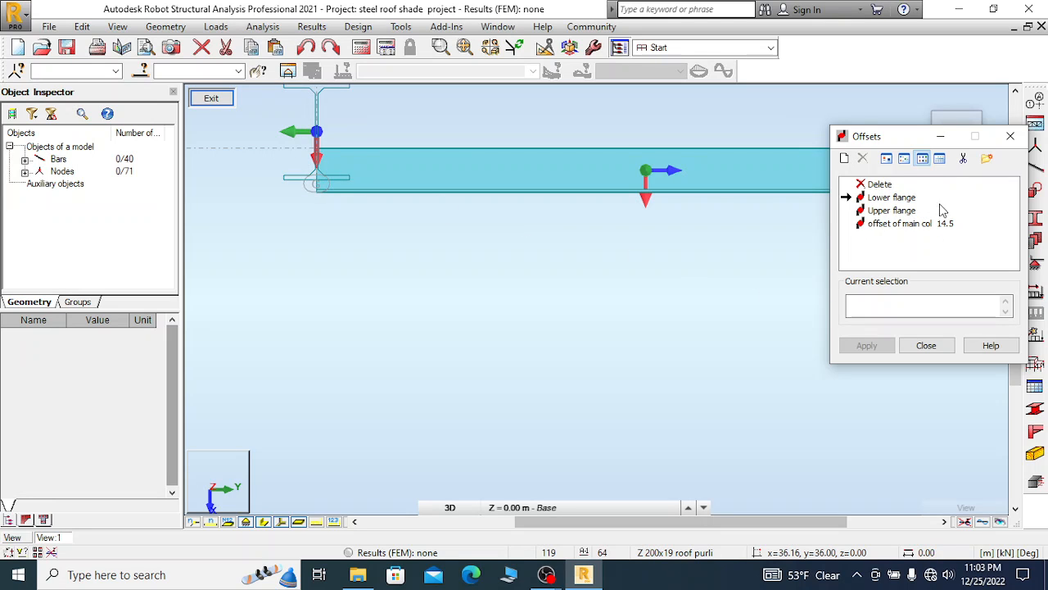
left_click(845, 158)
left_click_drag(909, 168, 899, 163)
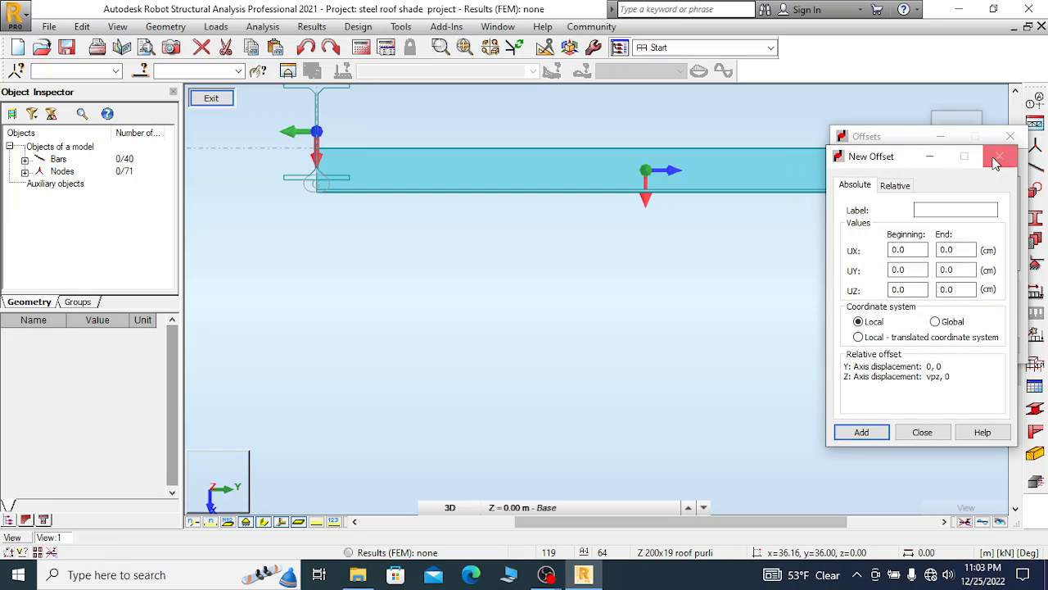
left_click(999, 156)
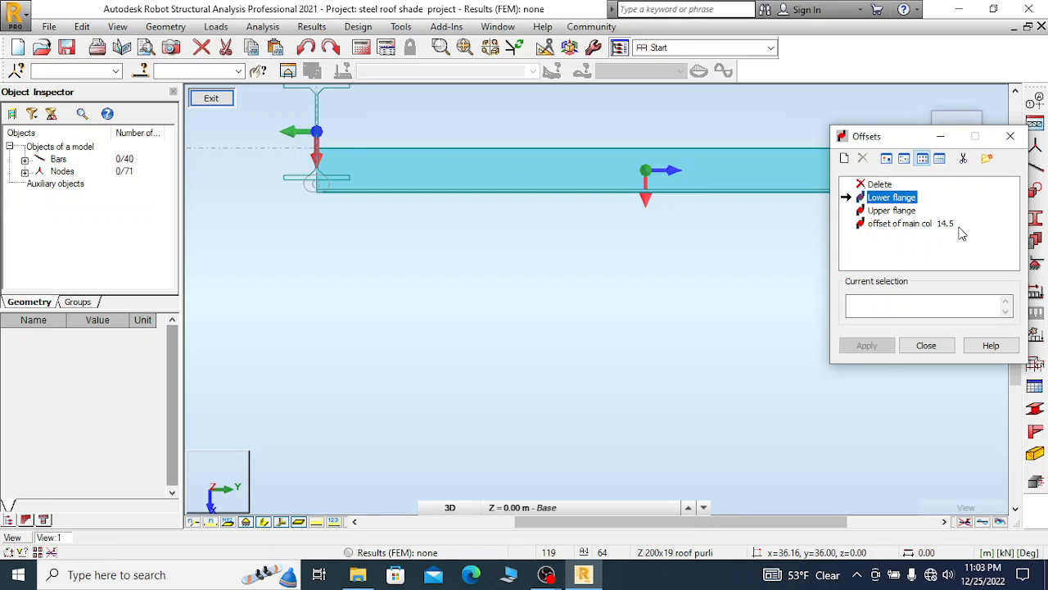
Try the existing "offset of main col 14.5" on the wall purlin and undo that assignment
left_click(596, 188)
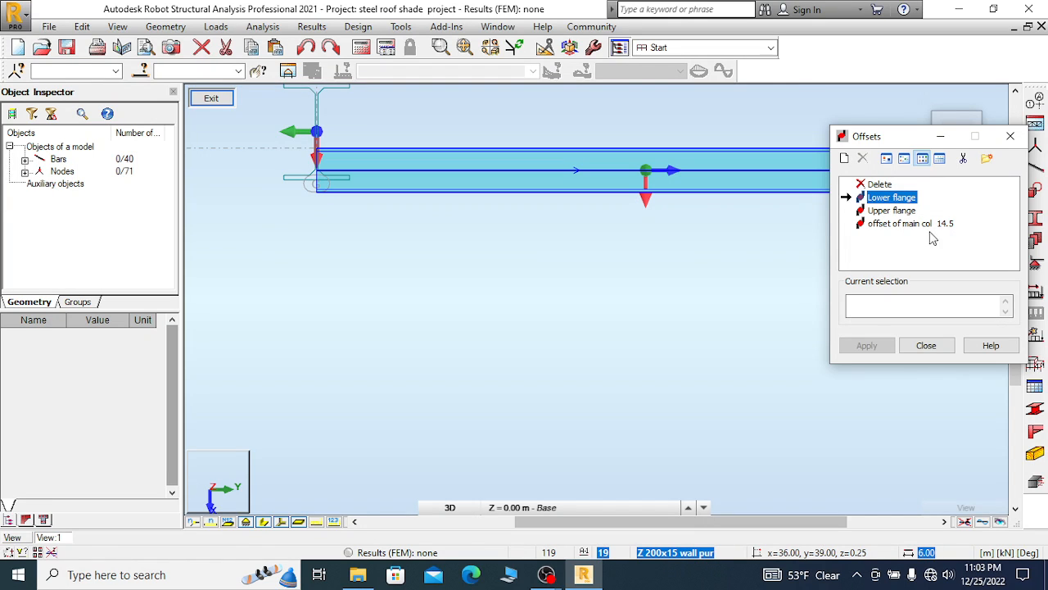
left_click(904, 223)
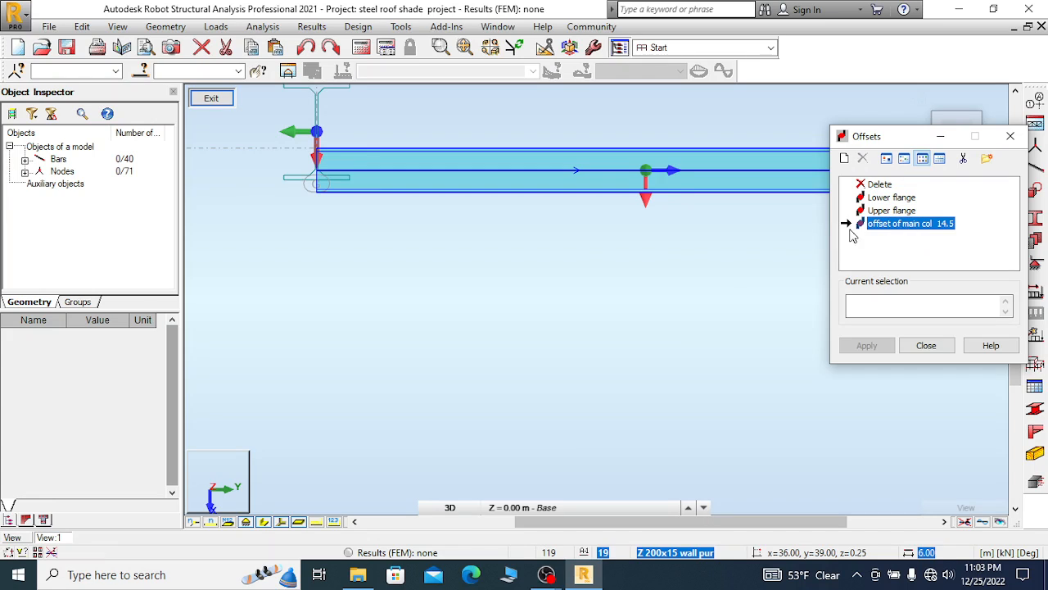
left_click(475, 178)
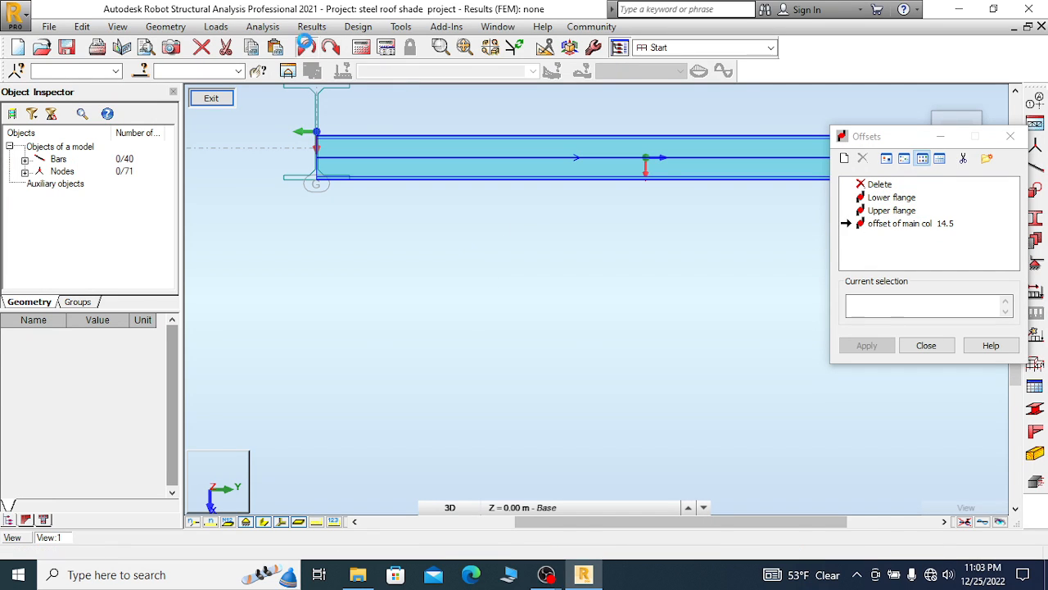
left_click(313, 47)
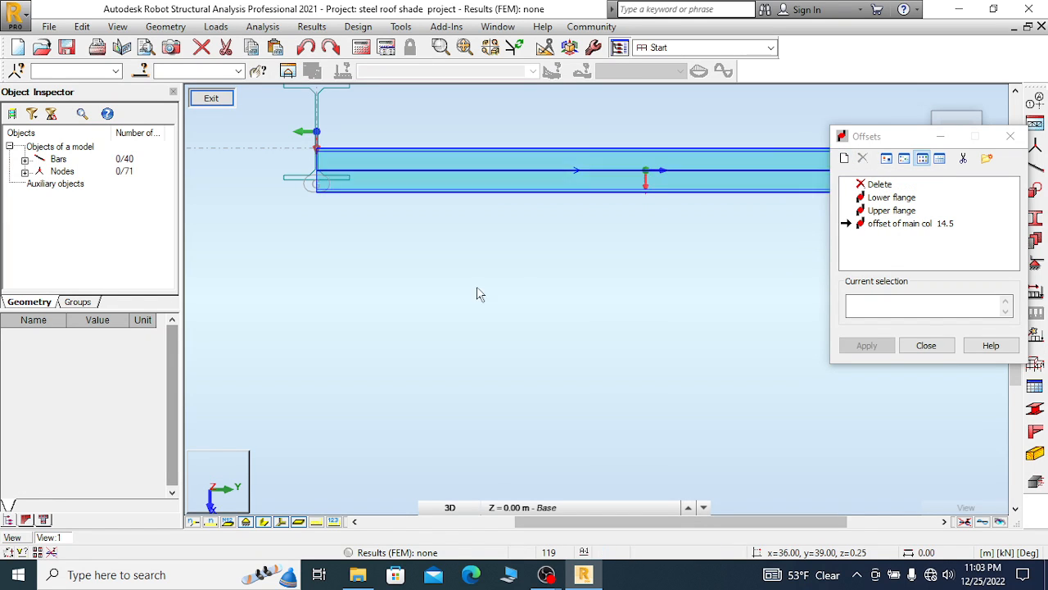
Hide the offsets in the isolated view to compare the purlin with the column at G on the grid axis
right_click(377, 297)
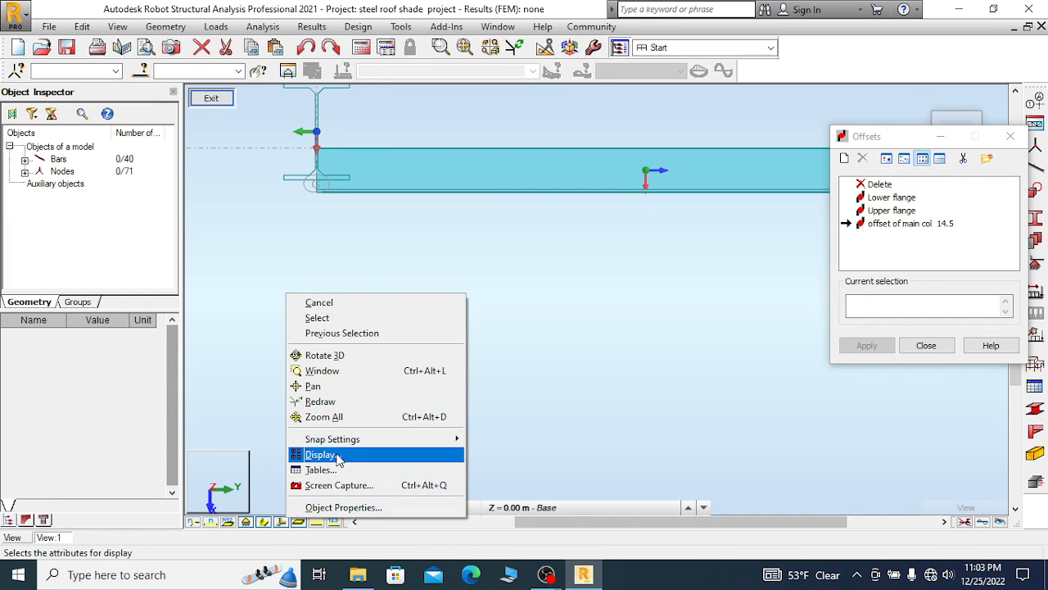
left_click(324, 454)
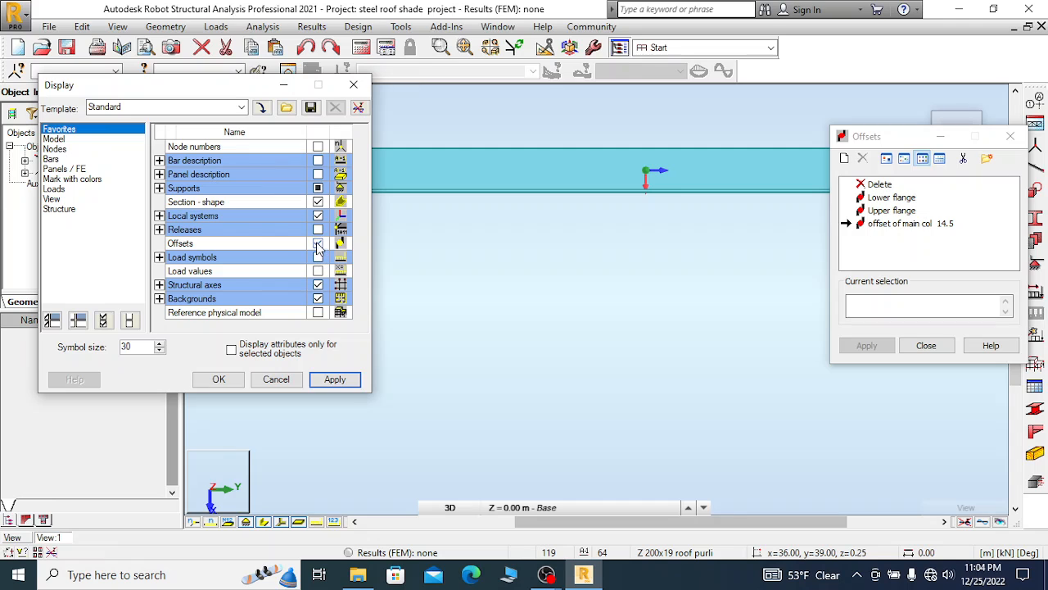
left_click(318, 244)
left_click(334, 380)
left_click(225, 381)
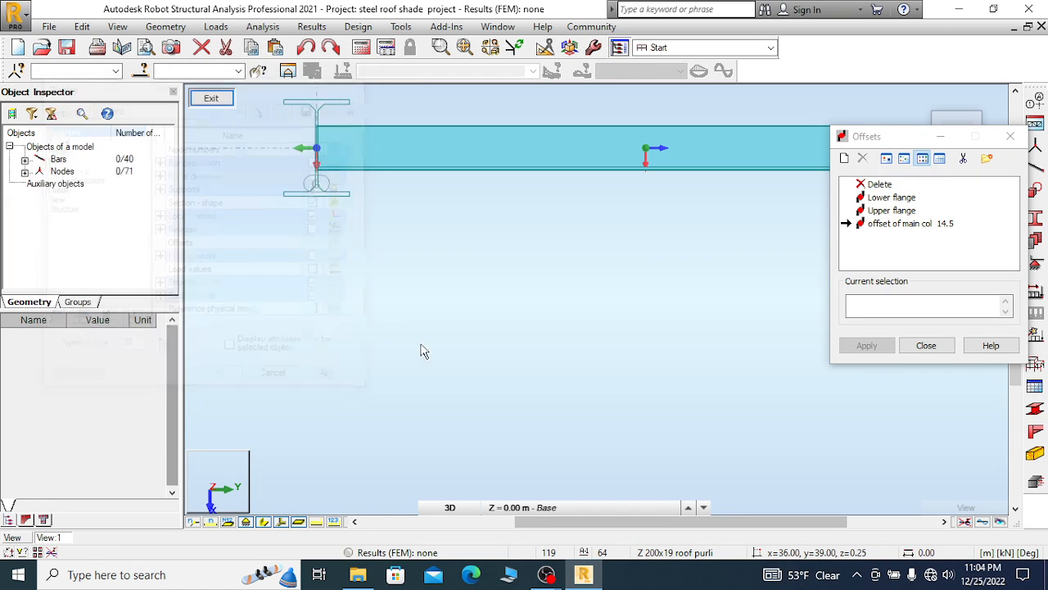
scroll(422, 326, "down", 1)
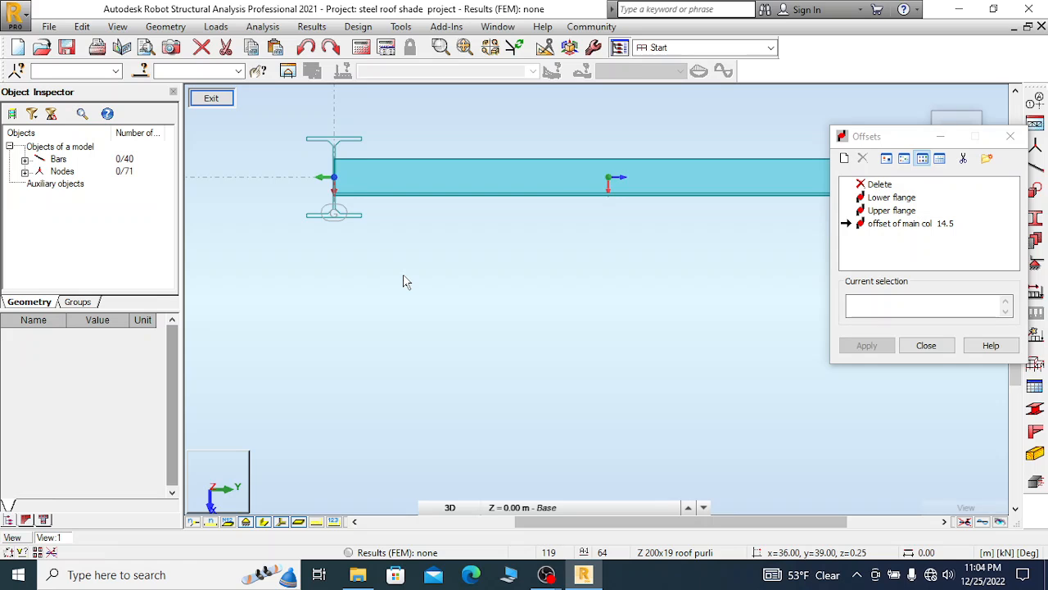
Turn the display of offsets back on and view the purlin end at the column at G
right_click(401, 276)
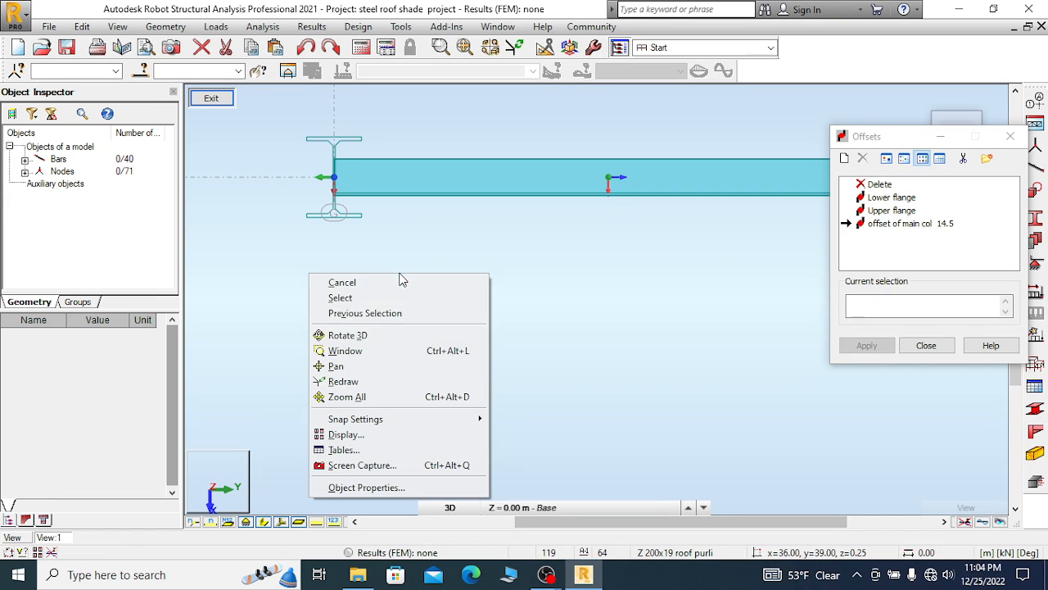
left_click(361, 440)
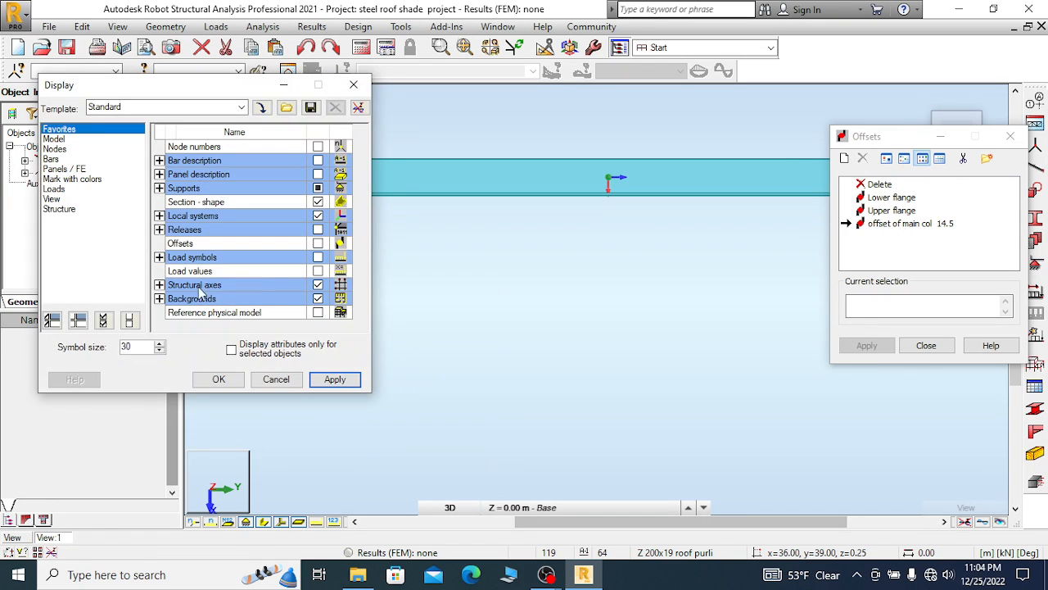
left_click(318, 243)
left_click(335, 378)
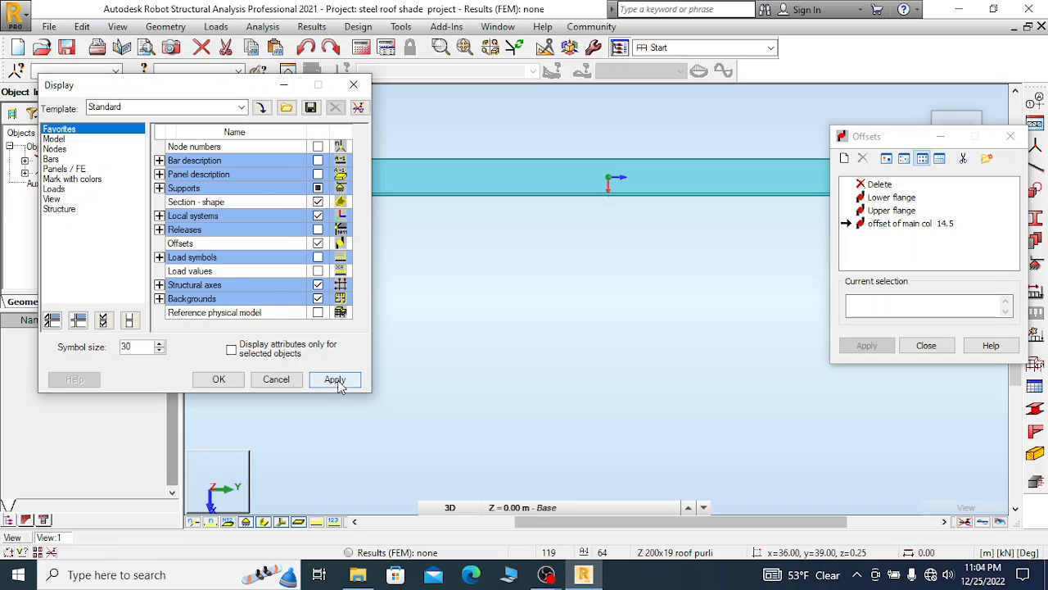
left_click(353, 83)
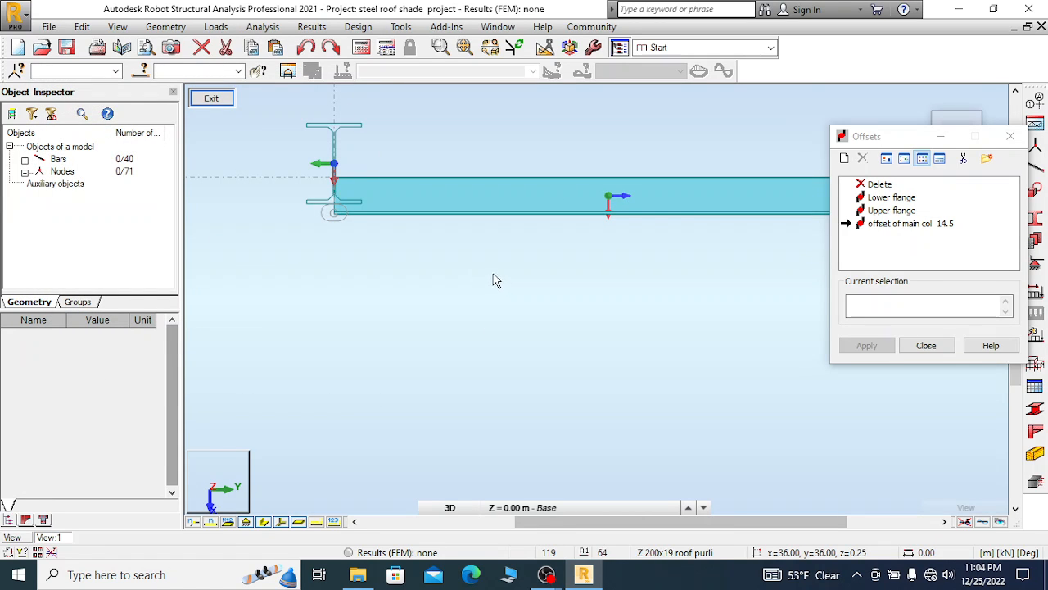
scroll(250, 248, "down", 1)
scroll(339, 238, "up", 1)
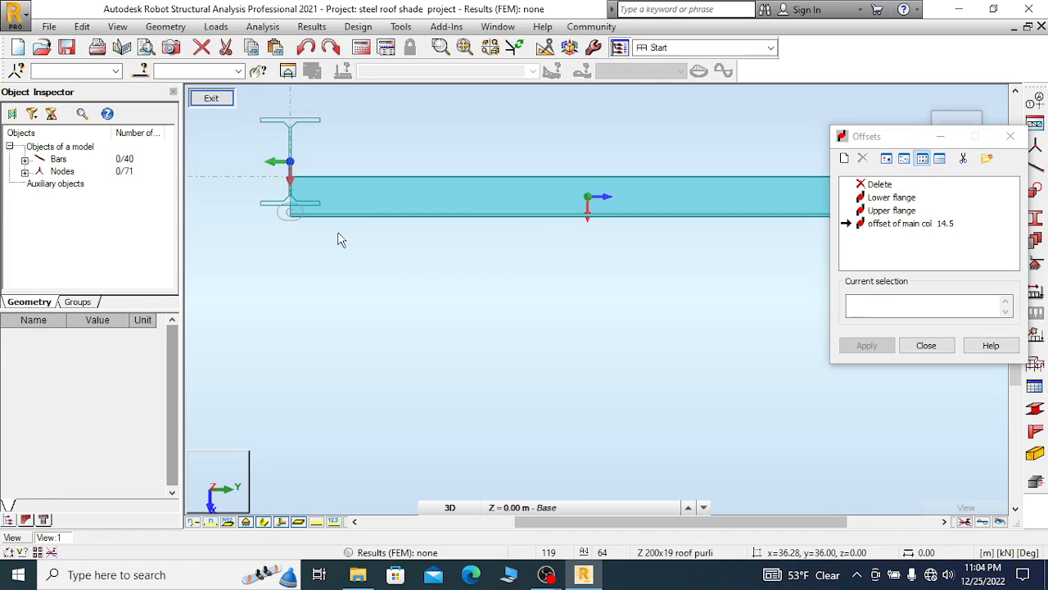
Define a new absolute offset labelled "wall purline offset 14.5" with UZ 14.5 cm at beginning and end in the local coordinate system
left_click(847, 159)
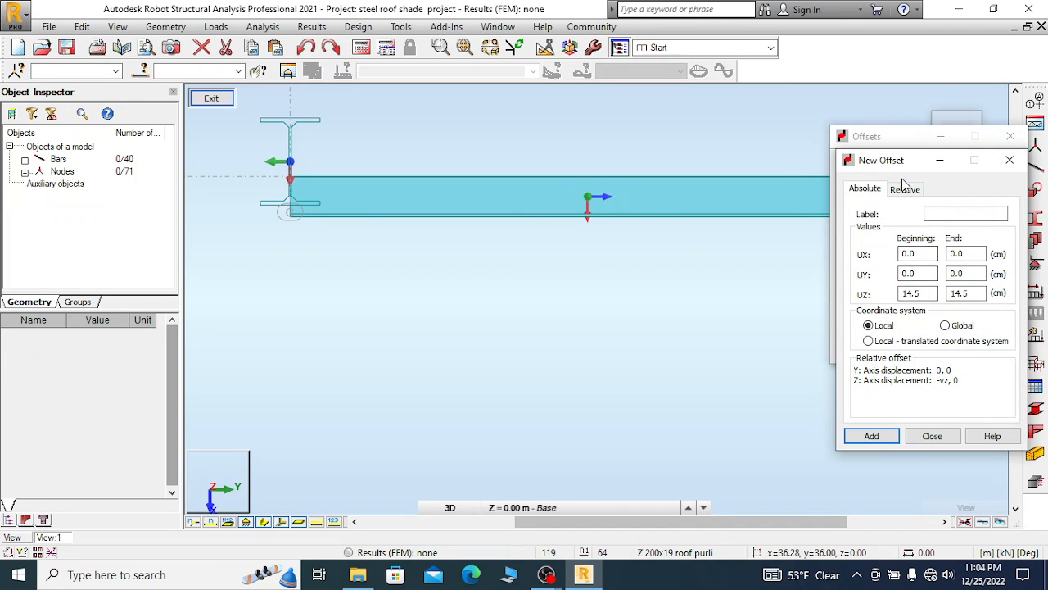
left_click(1010, 159)
left_click(850, 158)
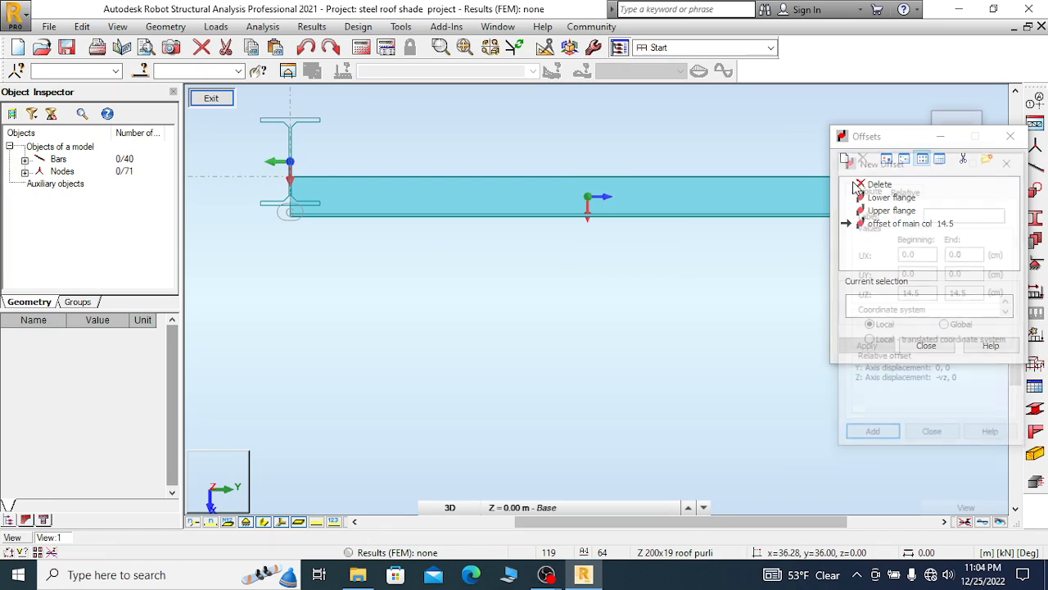
left_click(946, 214)
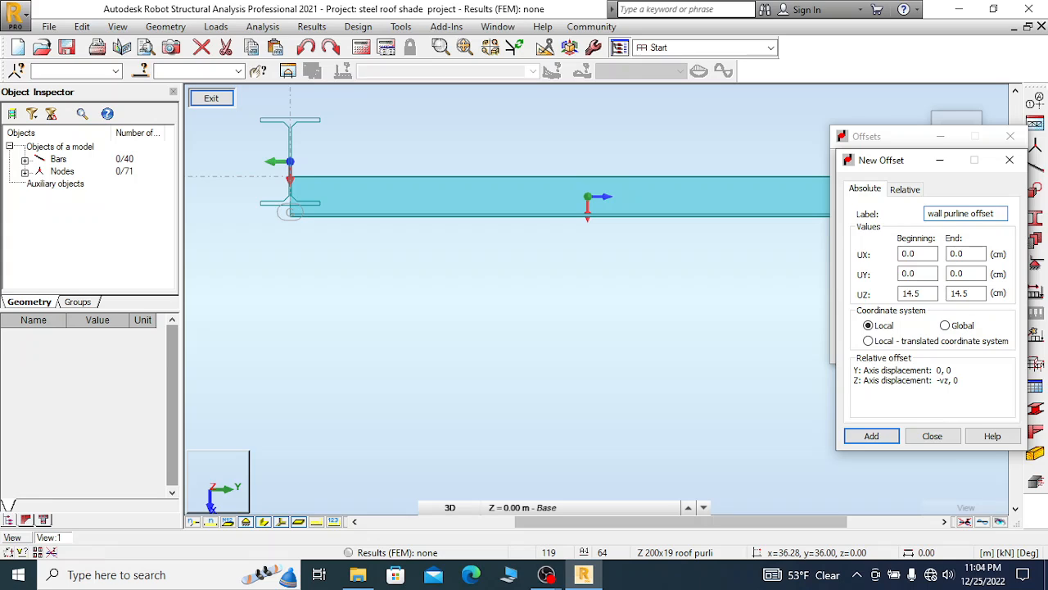
type("4.5")
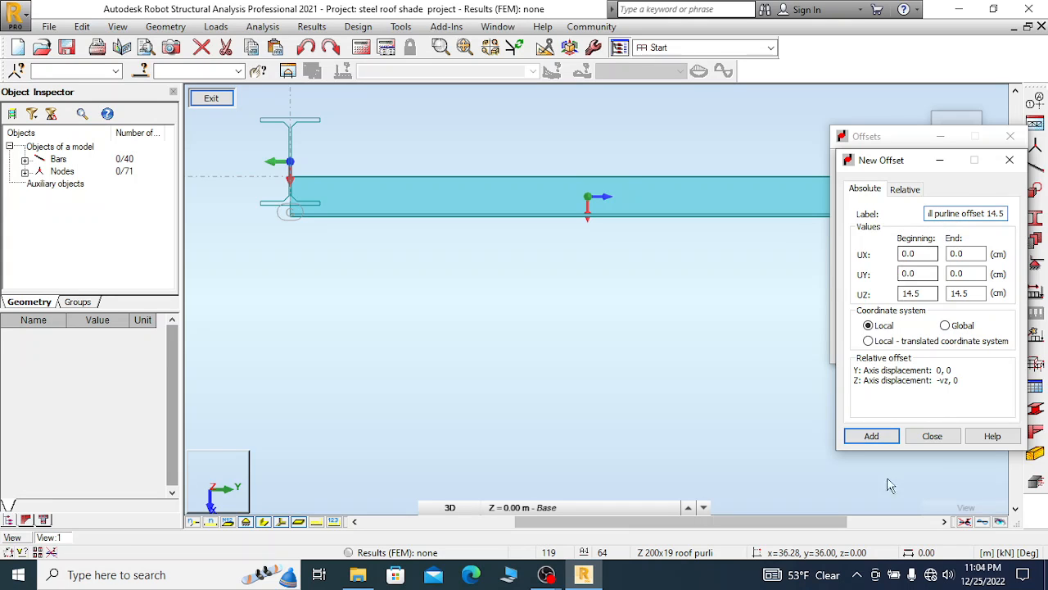
left_click(871, 436)
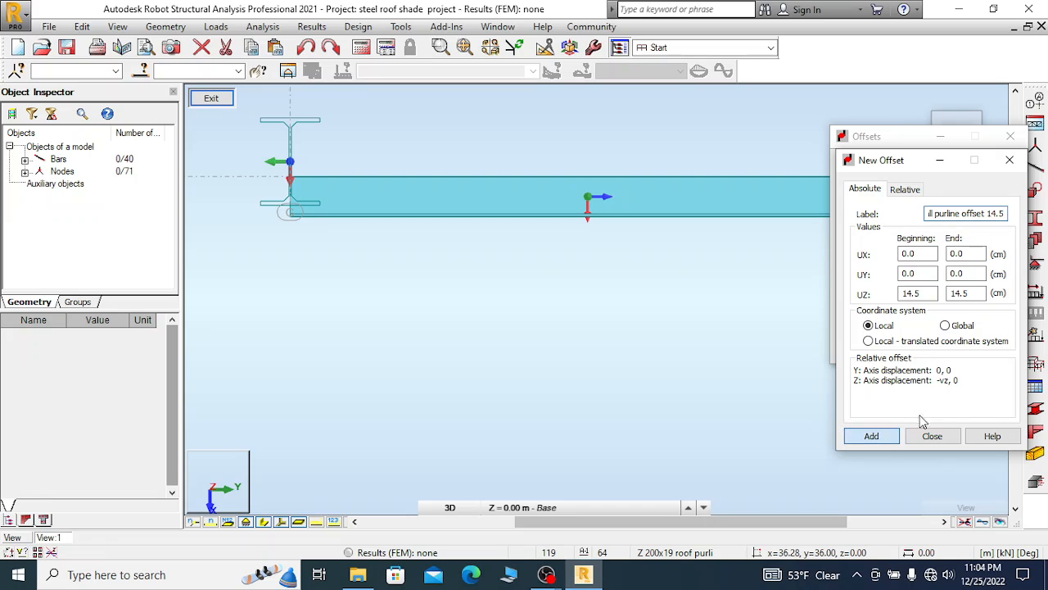
double_click(927, 293)
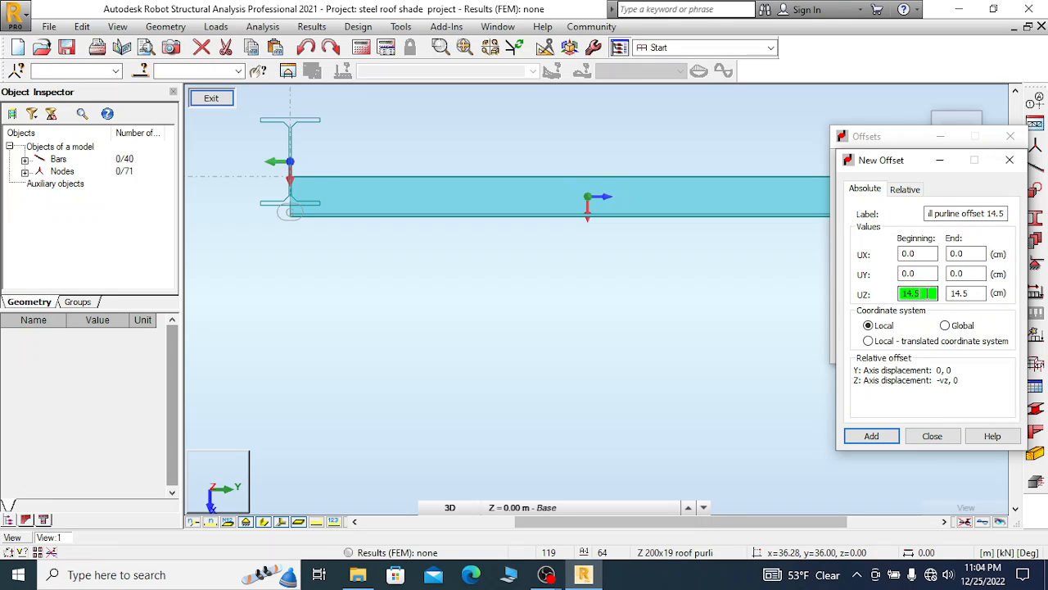
double_click(976, 294)
left_click(932, 436)
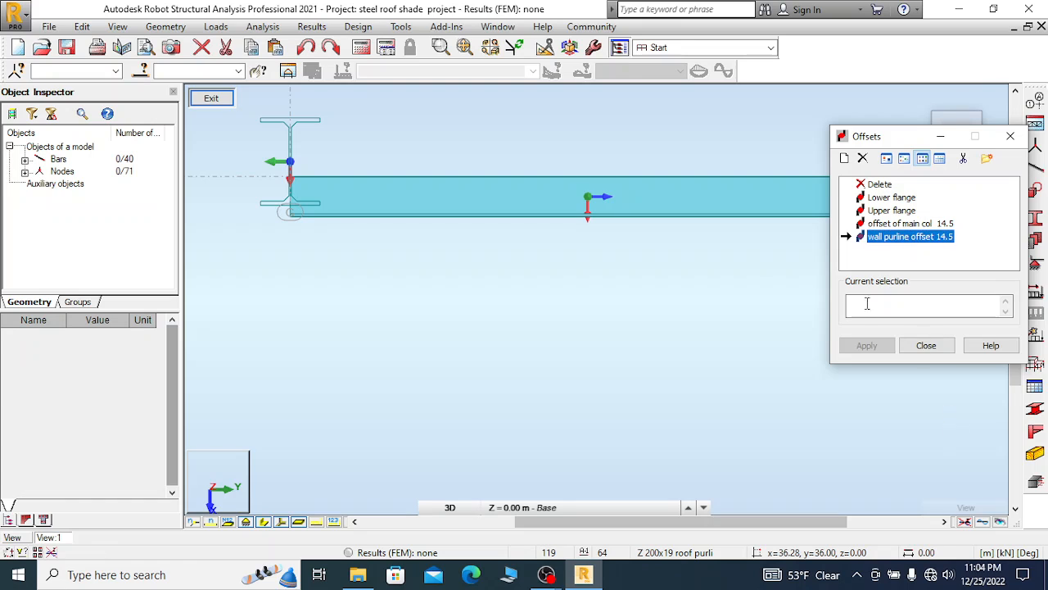
Assign "wall purline offset 14.5" to the wall purlin and check its fit at the columns at G and H
left_click(533, 201)
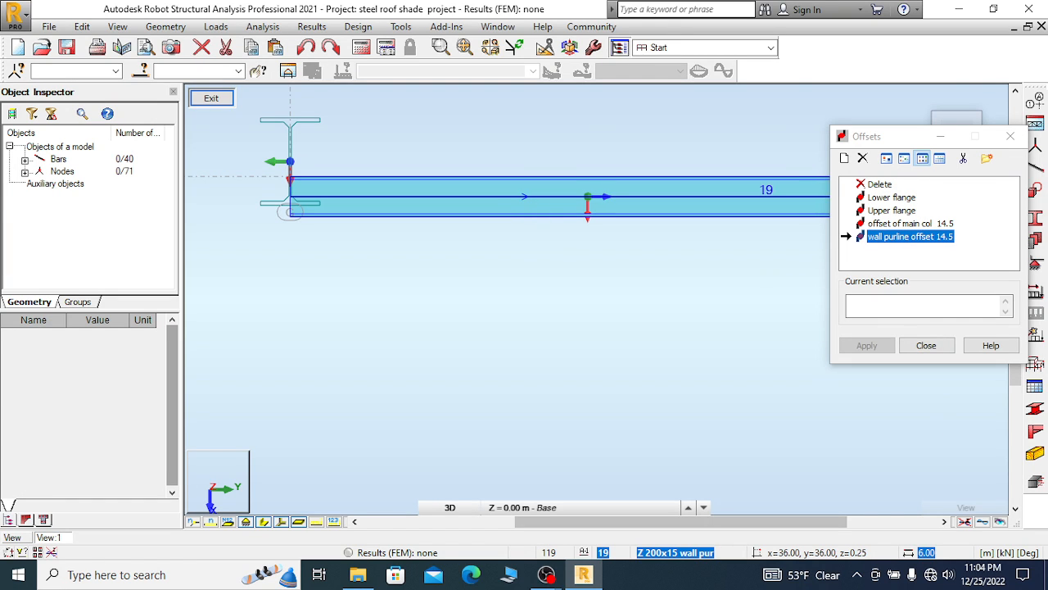
scroll(336, 247, "down", 5)
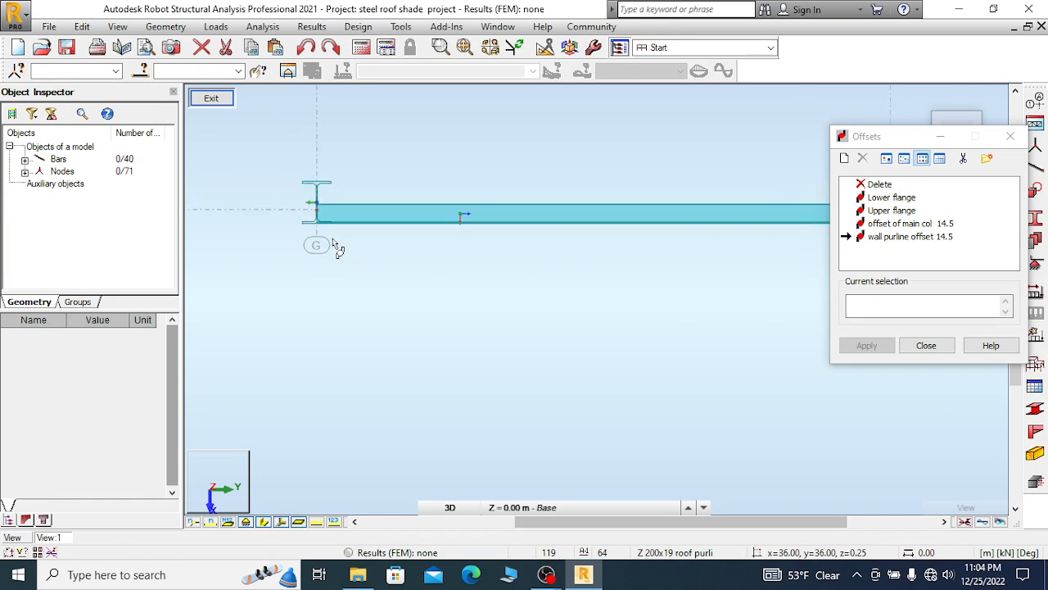
scroll(644, 238, "up", 2)
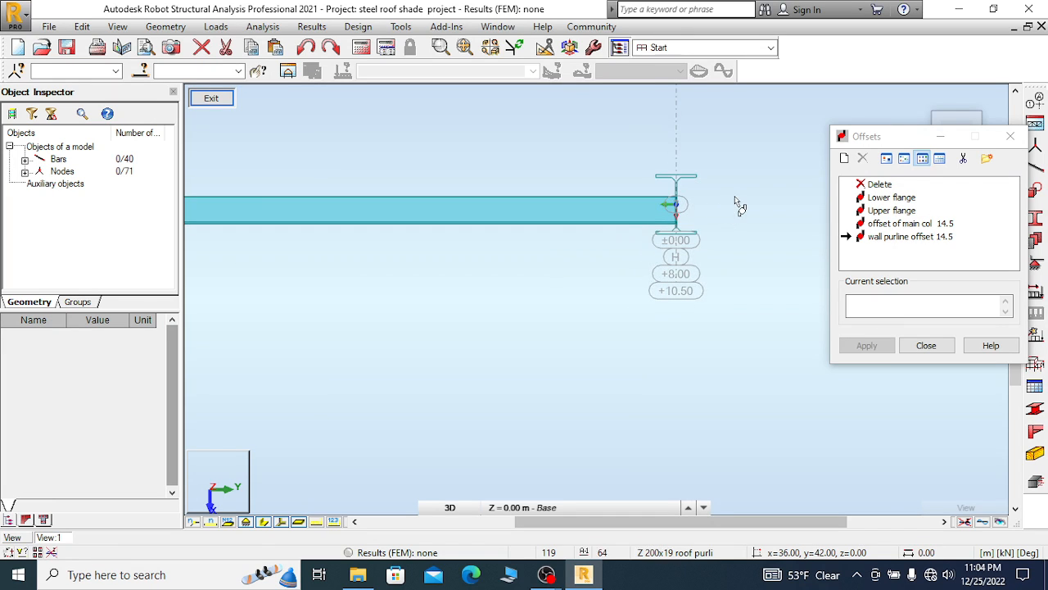
scroll(726, 206, "down", 2)
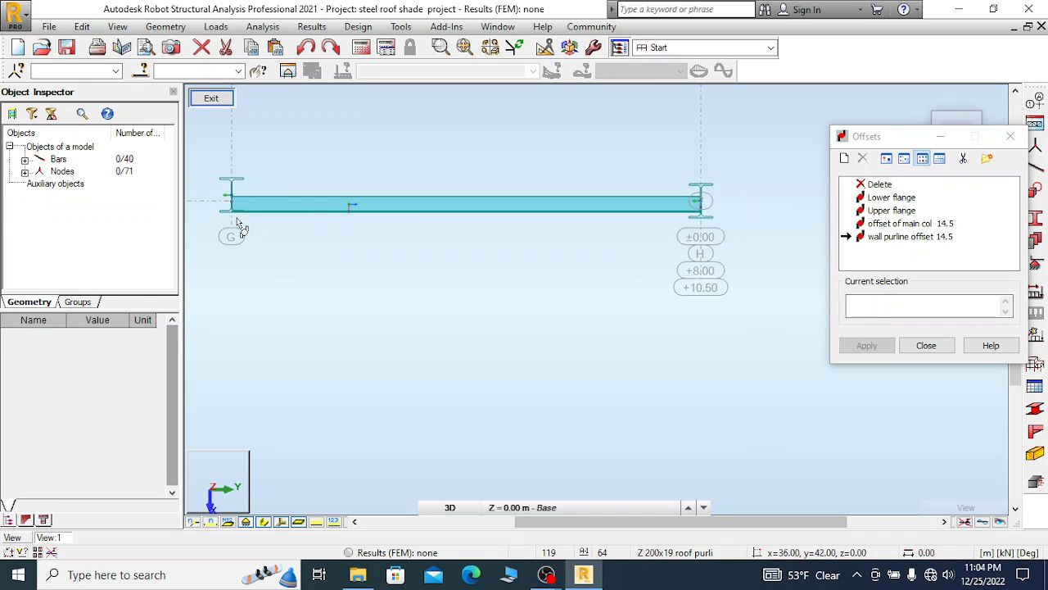
scroll(242, 227, "up", 2)
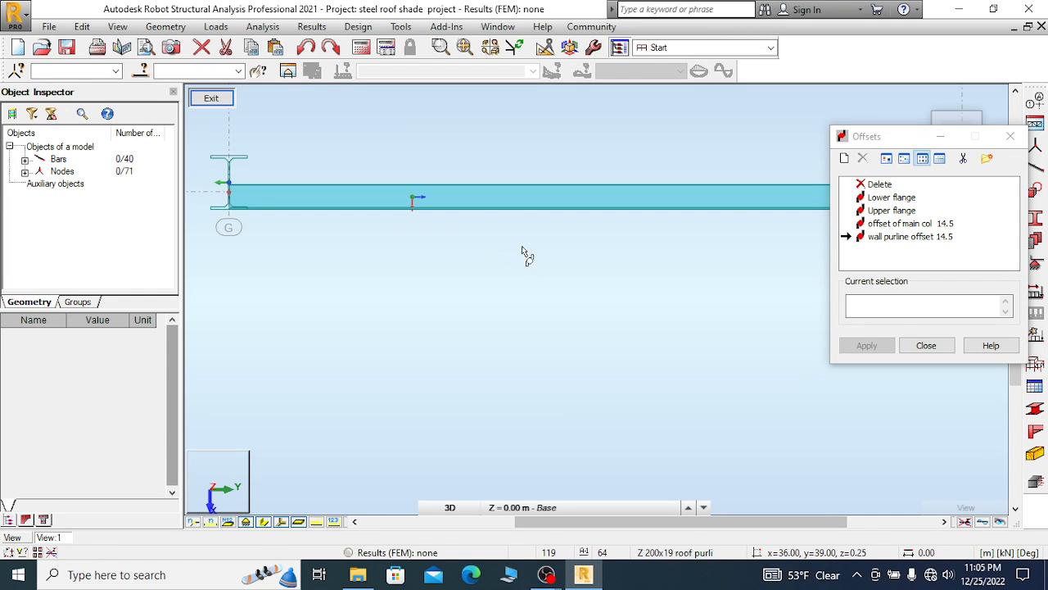
right_click(397, 141)
left_click(355, 141)
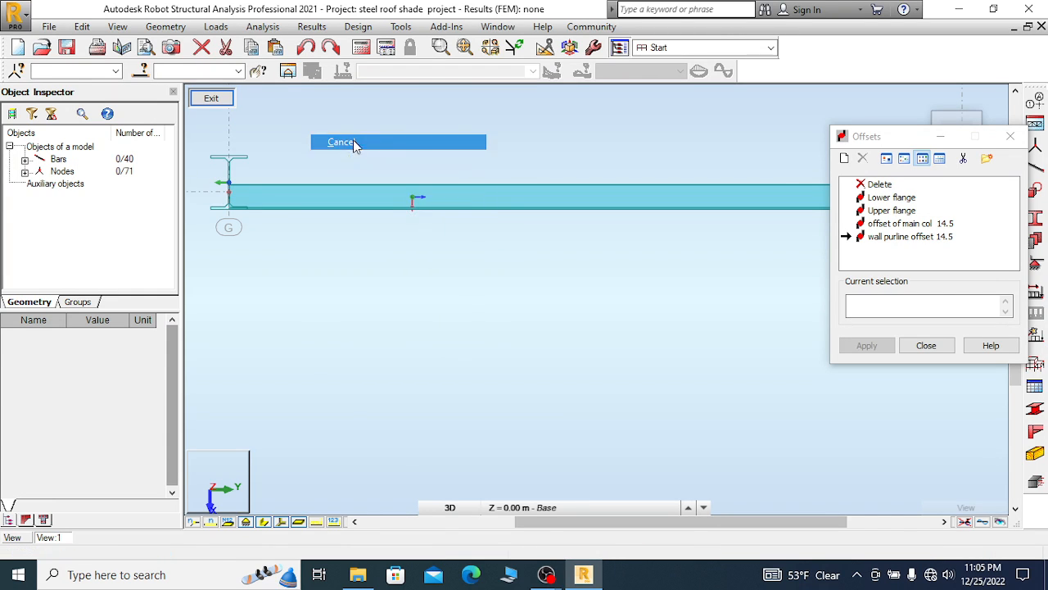
Undo the purlin's offset assignment and redefine "wall purline offset 14.5" with its relative section position at the middle of the lower flange
left_click(305, 47)
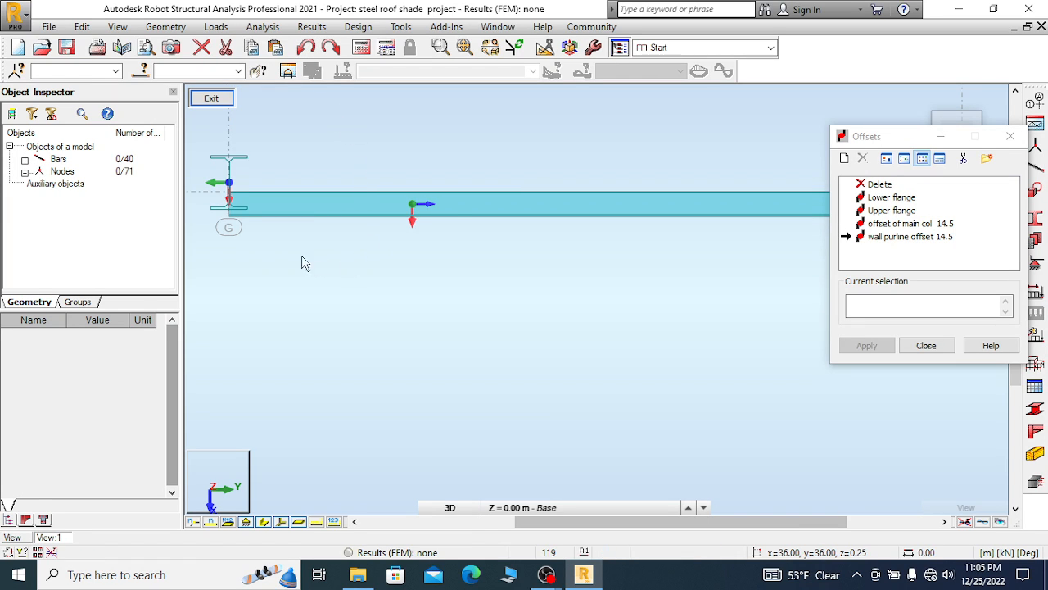
scroll(252, 240, "up", 1)
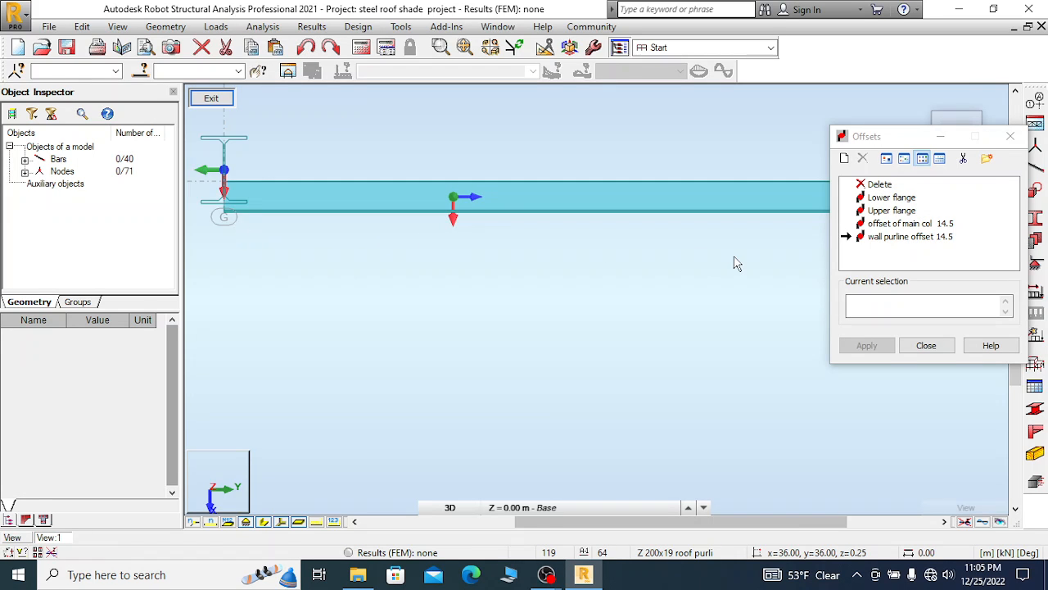
double_click(909, 237)
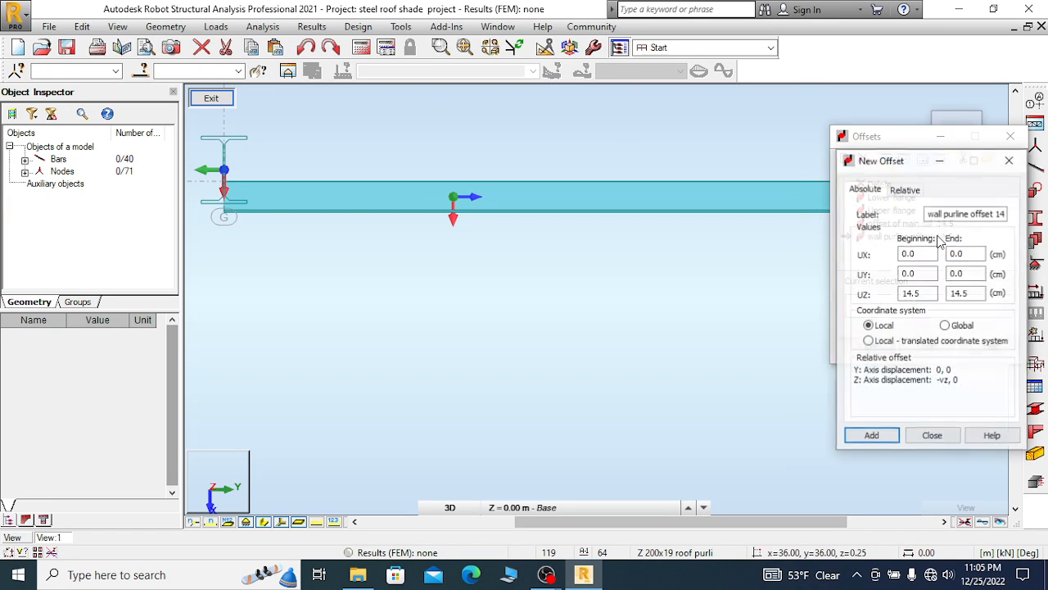
key("Tab")
key("Tab")
key("Tab")
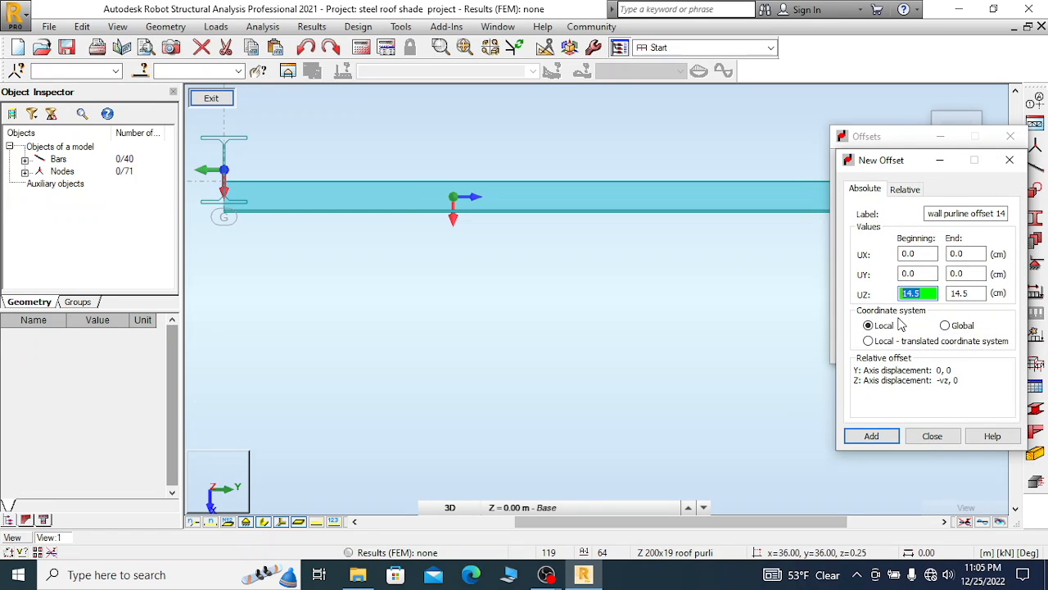
left_click(908, 191)
left_click(931, 250)
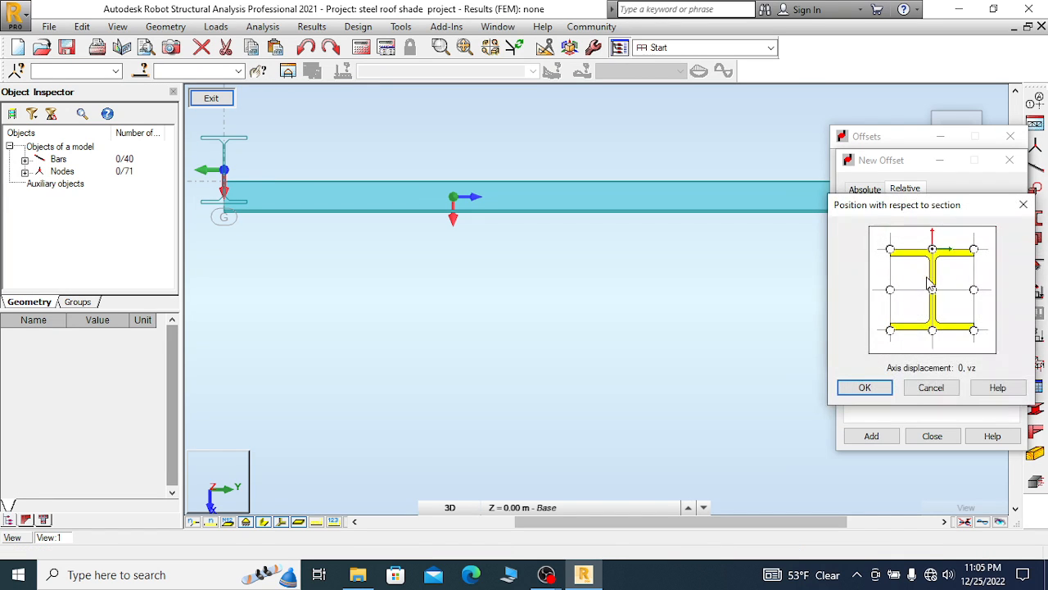
left_click(934, 333)
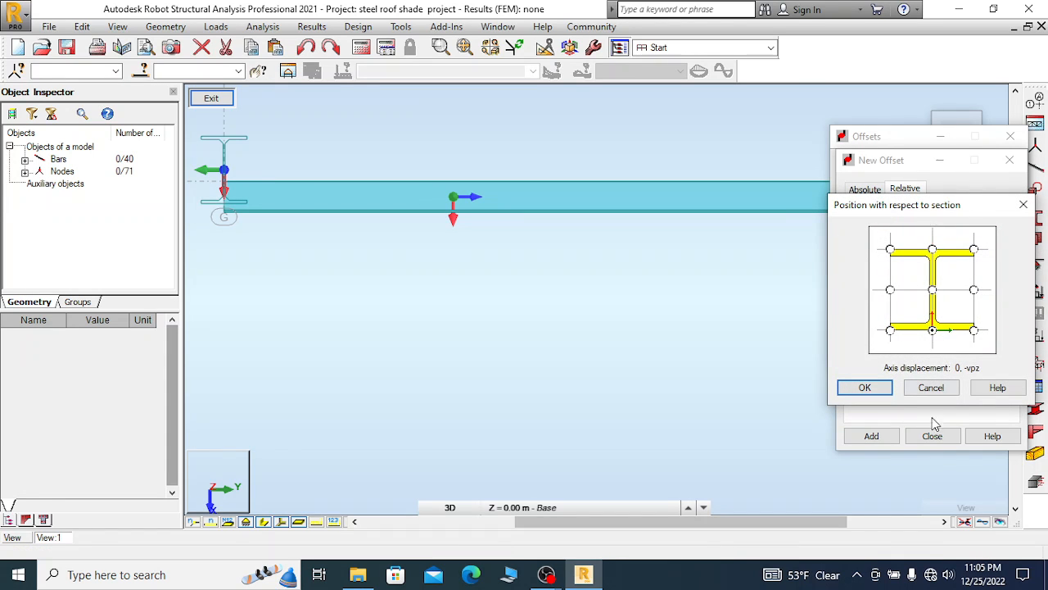
left_click(872, 390)
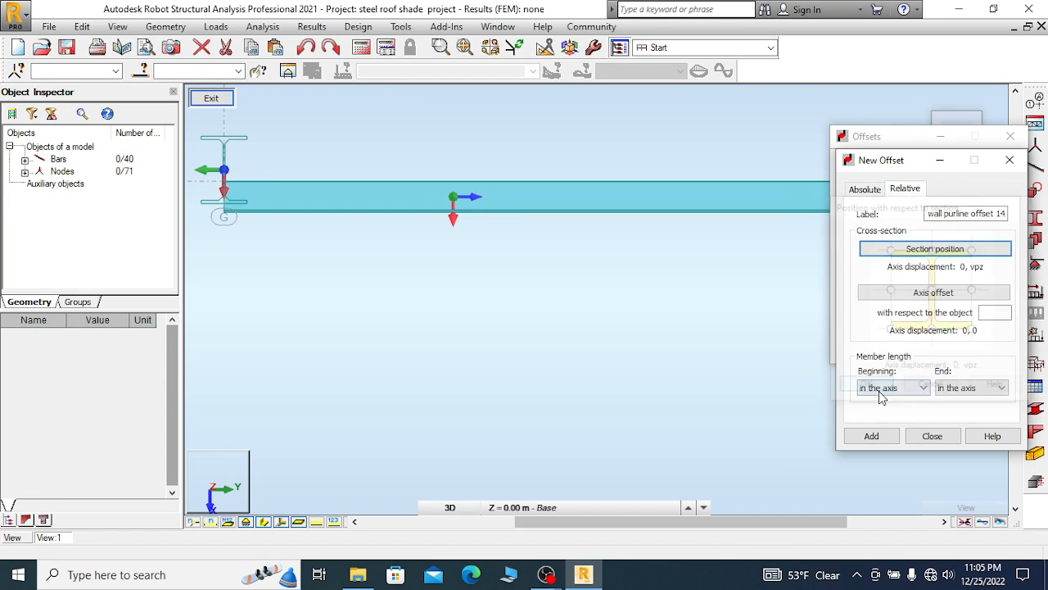
left_click(871, 437)
left_click(938, 342)
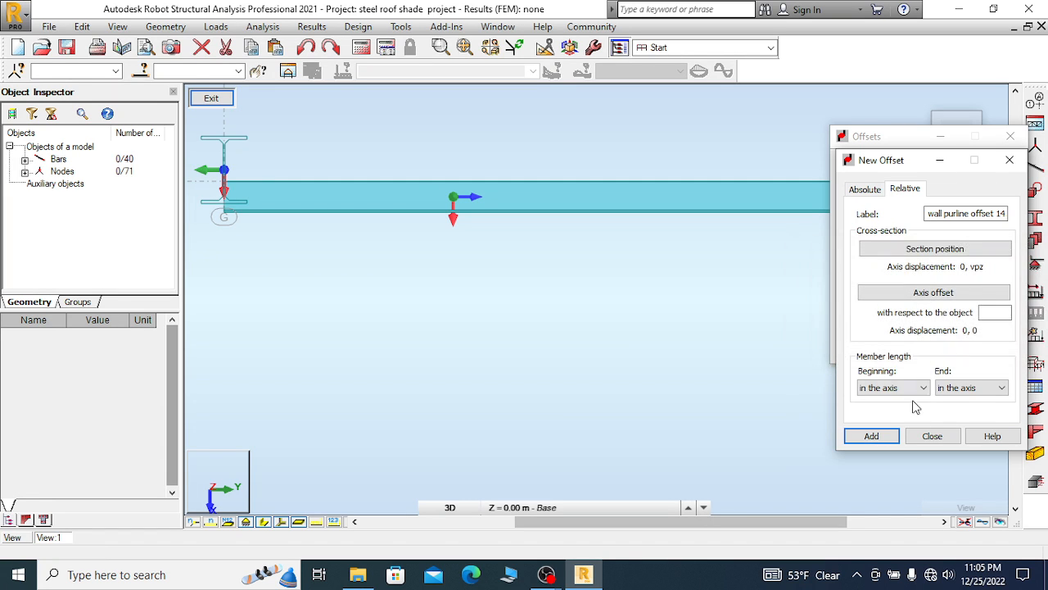
left_click(933, 437)
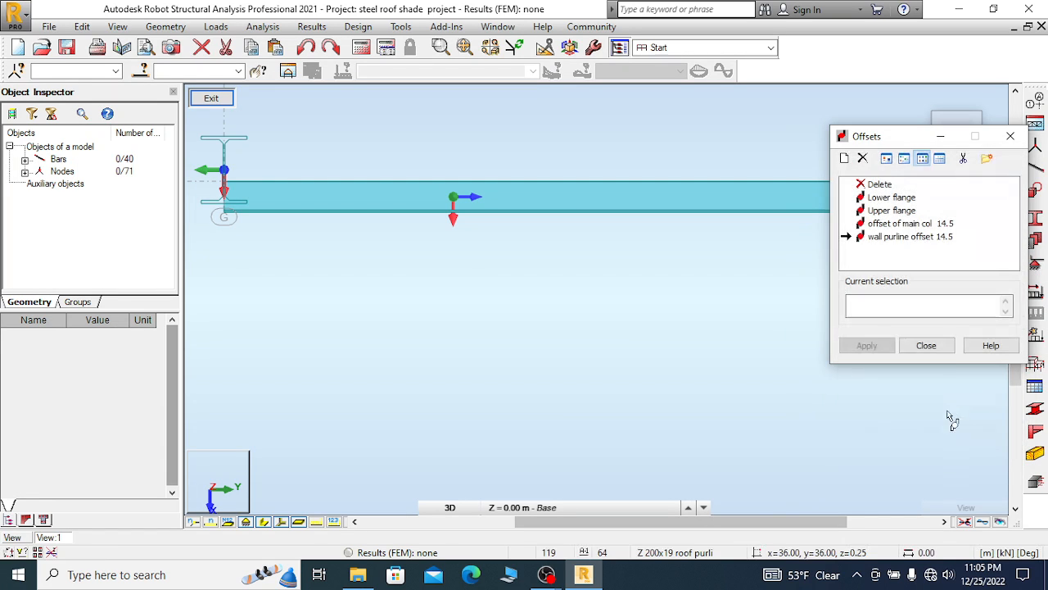
Assign the redefined "wall purline offset 14.5" to the wall purlin between G and H and check its fit against the column flanges
left_click(660, 203)
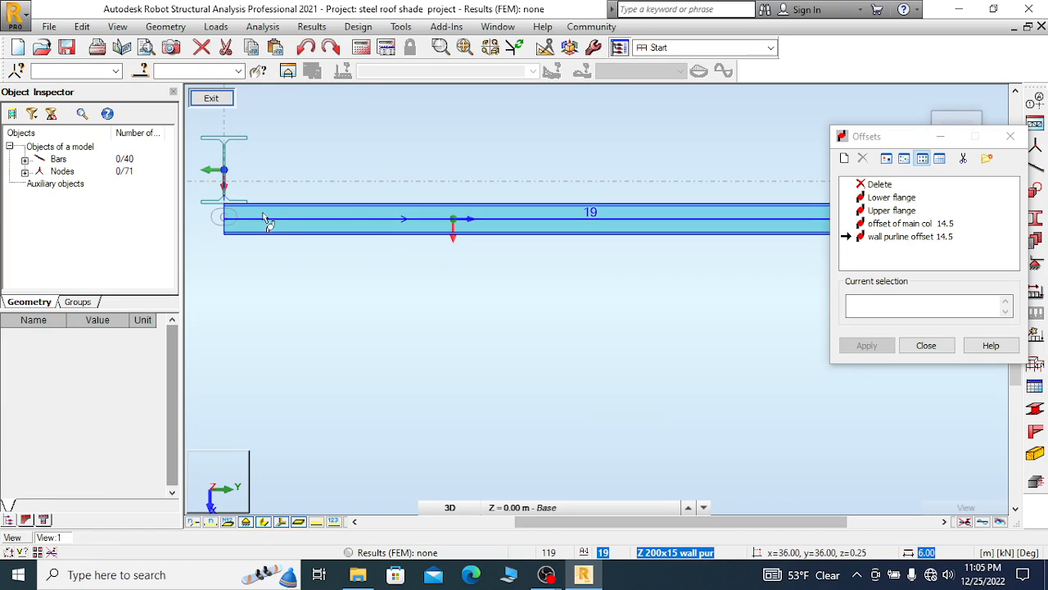
scroll(266, 221, "up", 3)
scroll(232, 244, "down", 3)
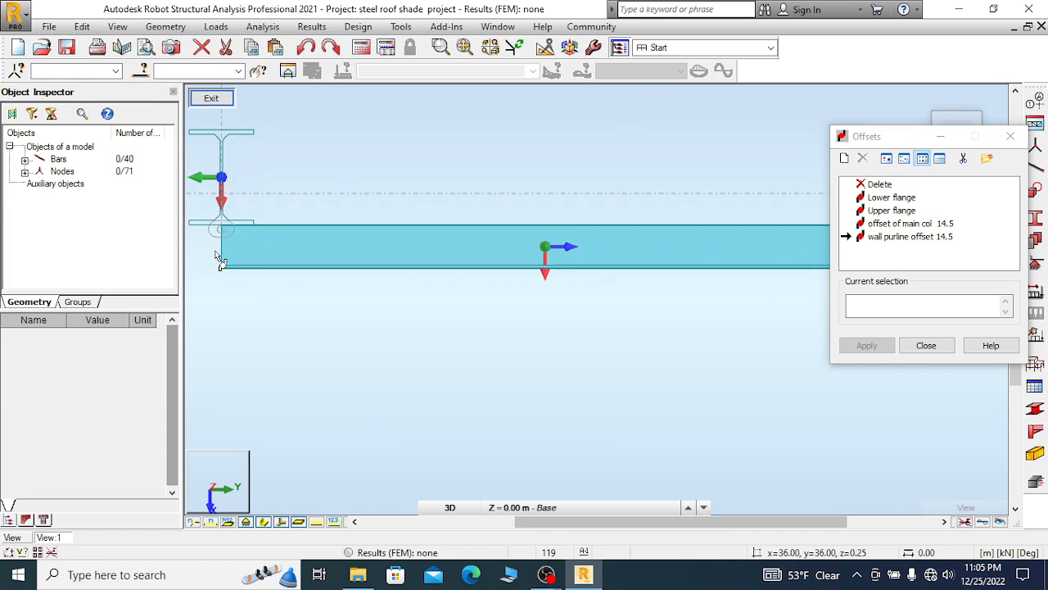
scroll(768, 247, "up", 2)
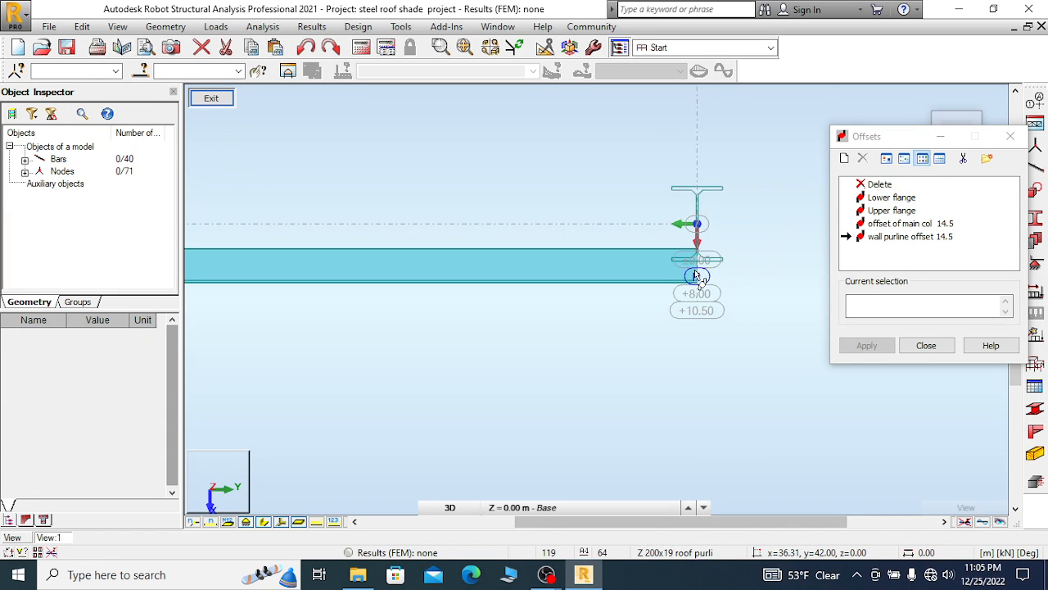
Examine the offset wall purlin in plan between the columns at G and H and its location on the grid
scroll(755, 234, "down", 1)
scroll(756, 239, "down", 6)
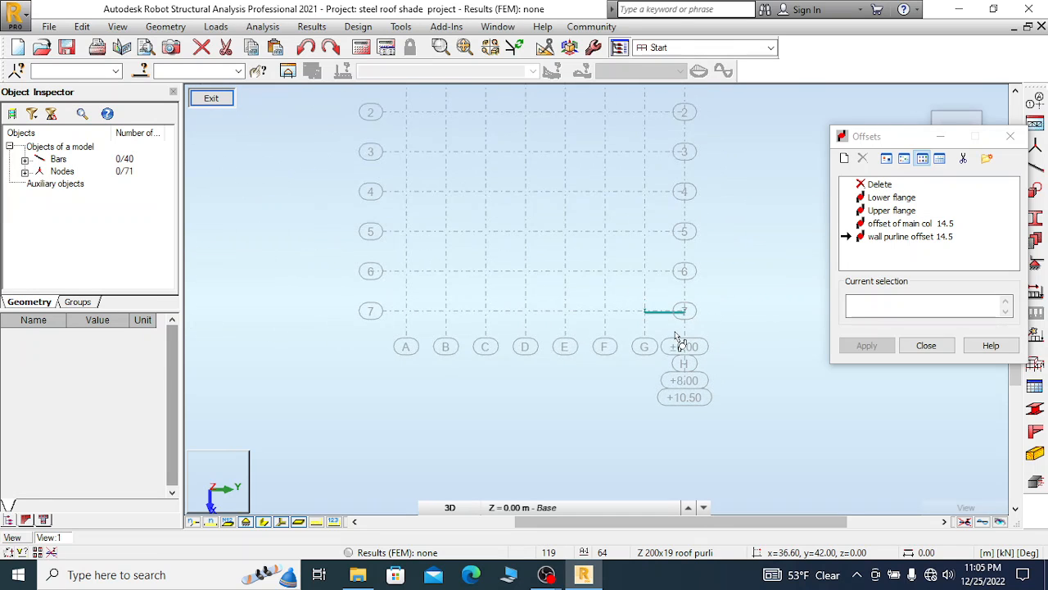
scroll(677, 336, "down", 2)
scroll(680, 336, "up", 5)
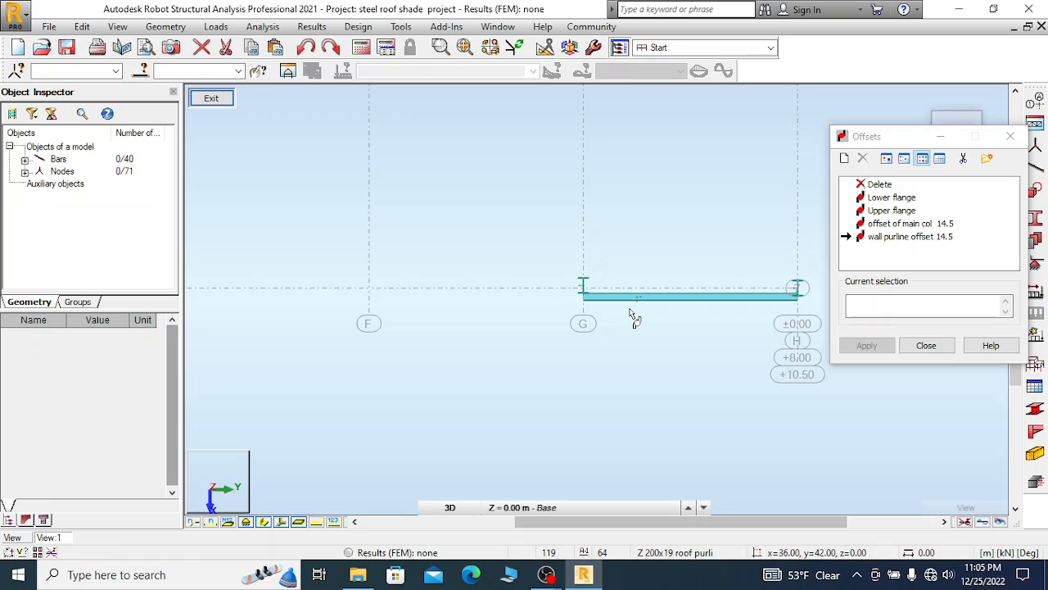
scroll(786, 299, "up", 3)
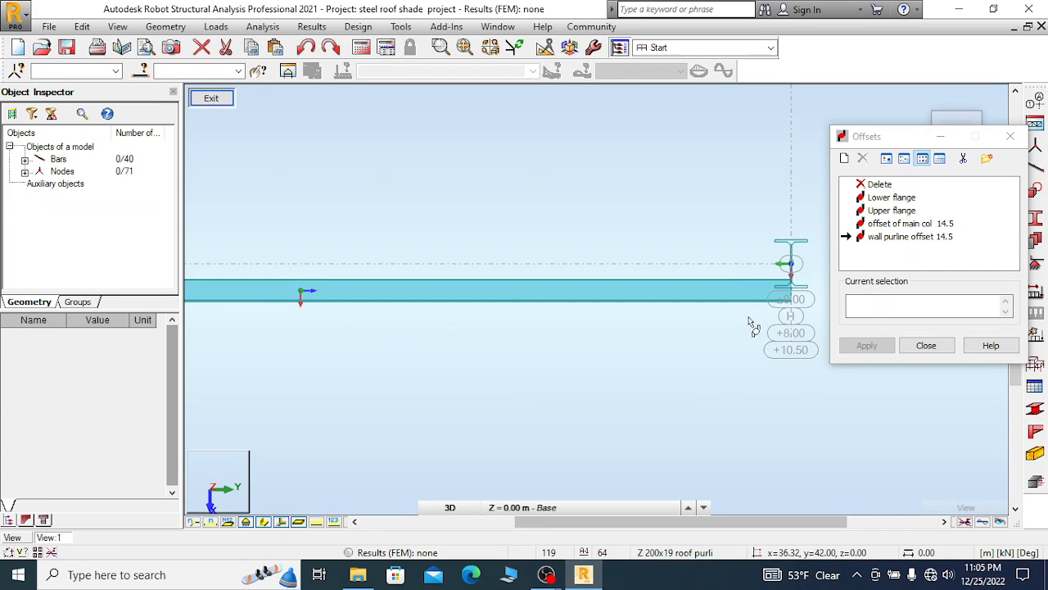
scroll(778, 305, "down", 1)
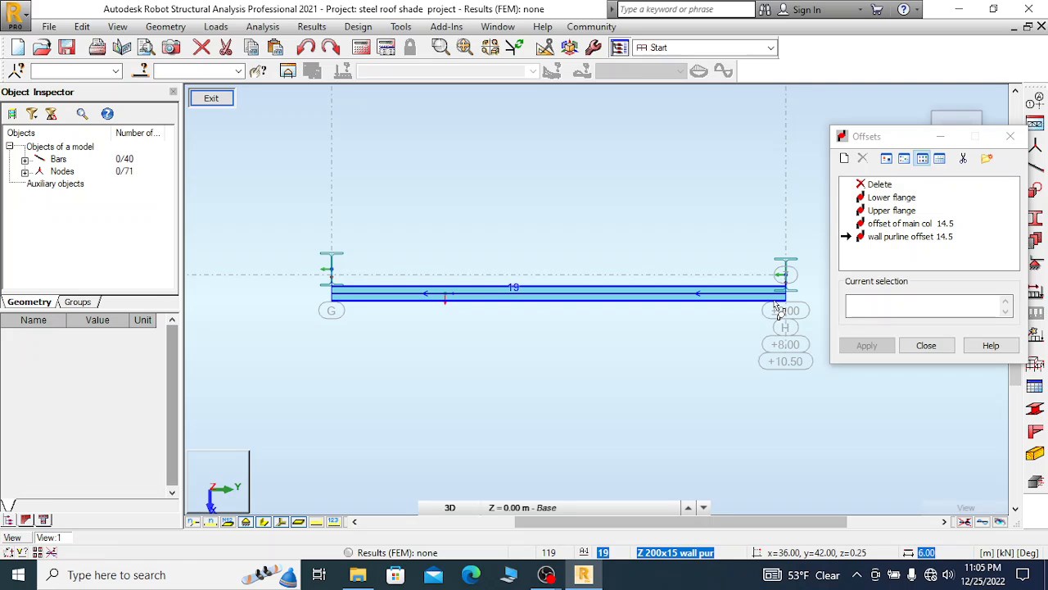
scroll(594, 384, "down", 3)
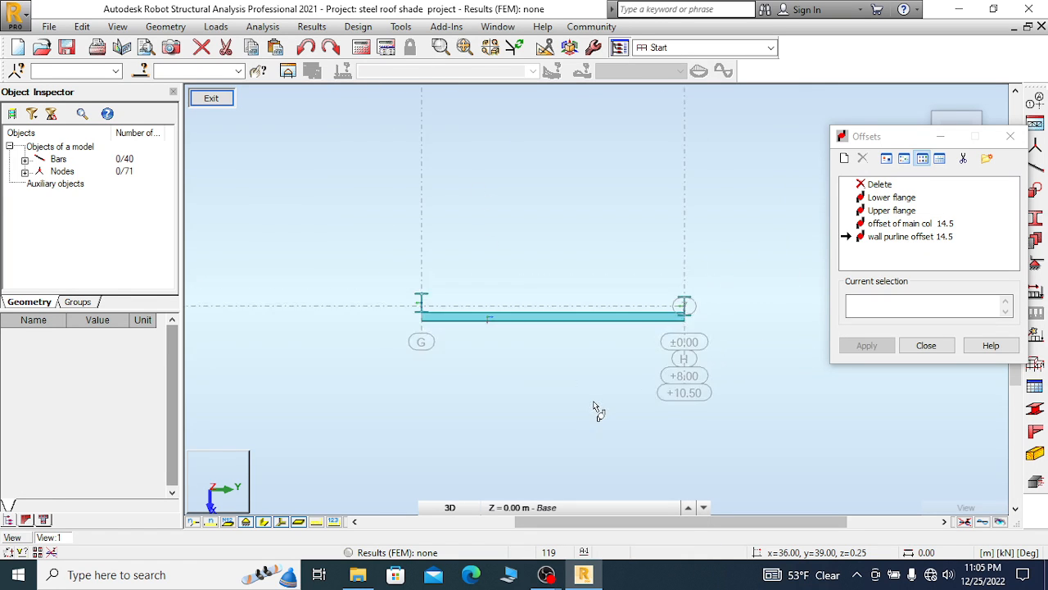
scroll(604, 382, "down", 3)
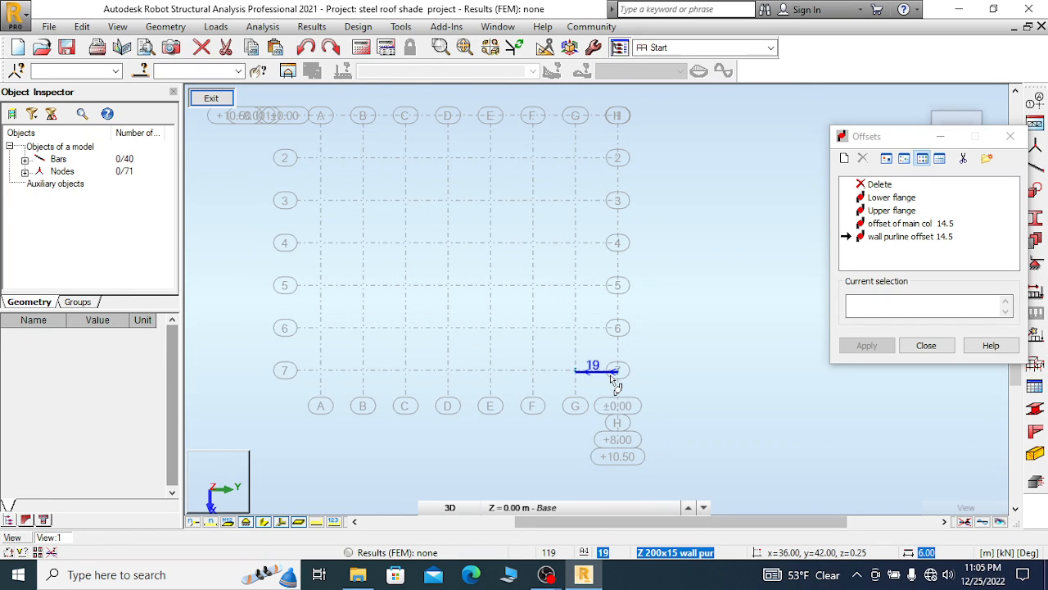
scroll(606, 108, "up", 3)
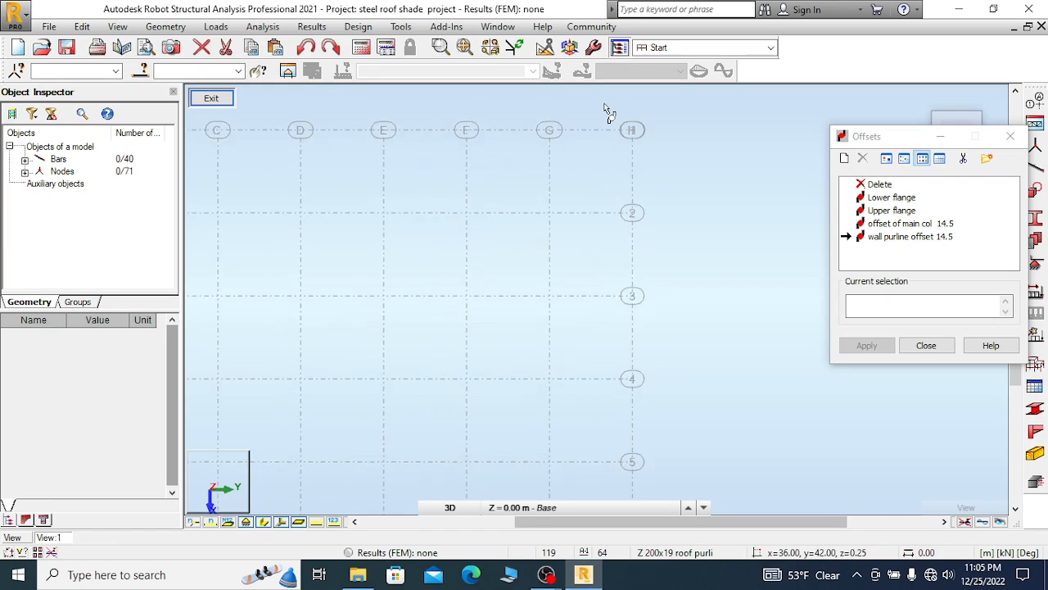
scroll(668, 135, "down", 3)
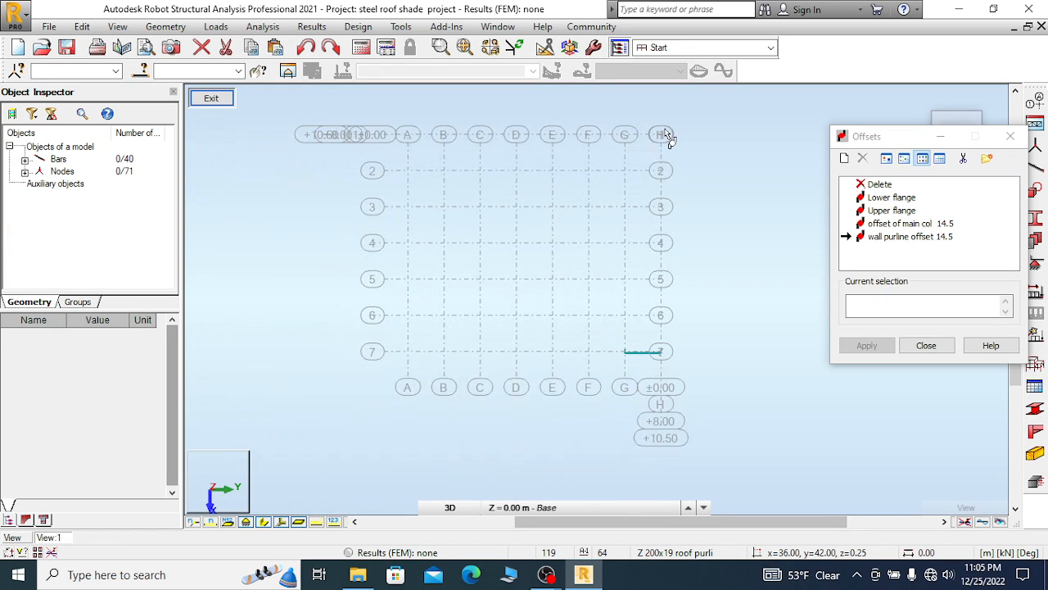
scroll(630, 391, "up", 1)
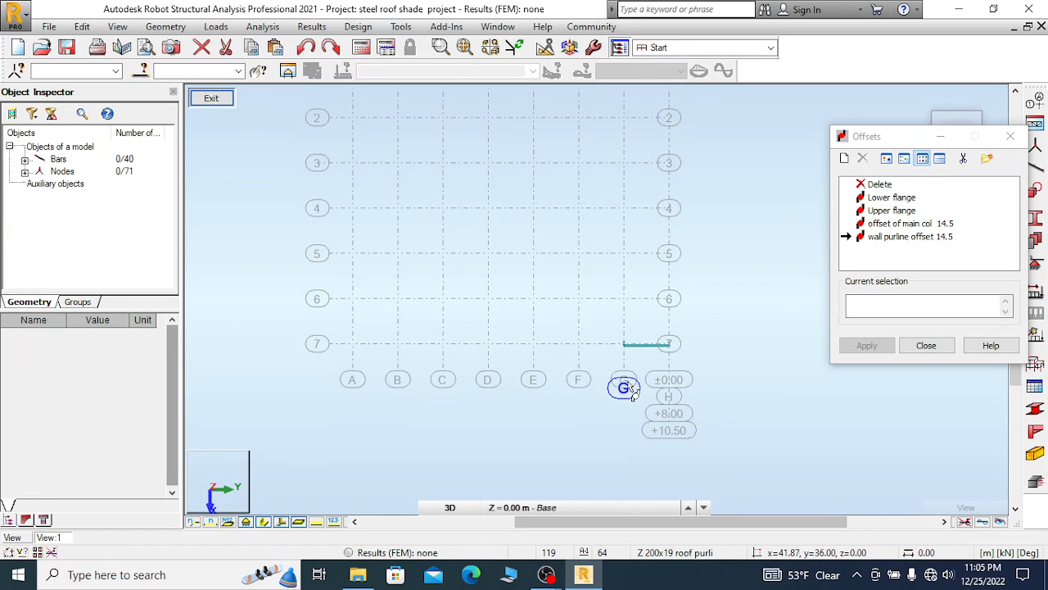
scroll(631, 391, "up", 2)
scroll(647, 352, "down", 2)
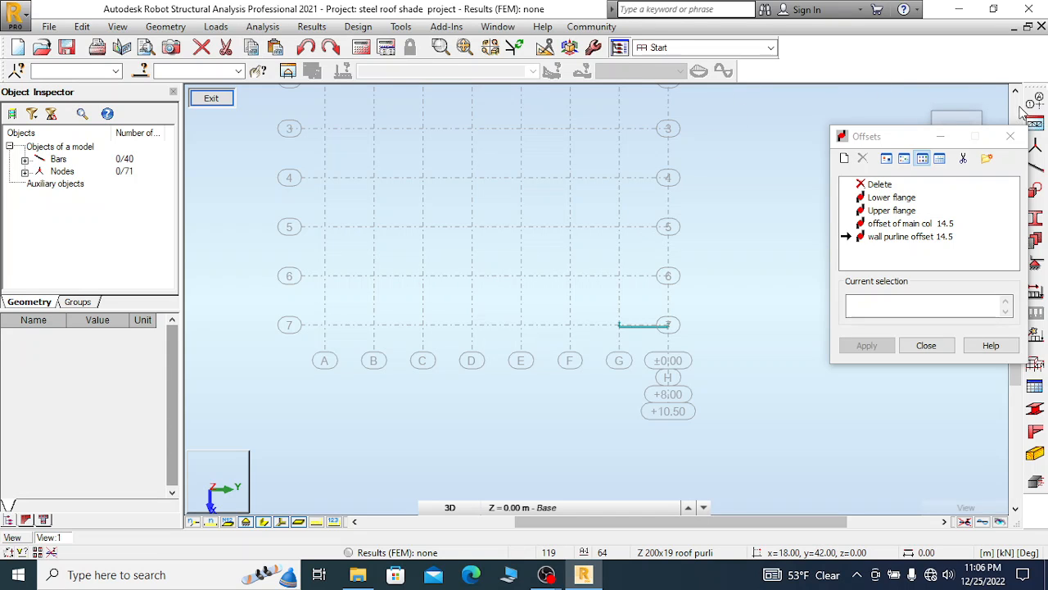
Return to the home 3D view and examine how the offset purlin meets the column at H
left_click_drag(911, 136, 921, 244)
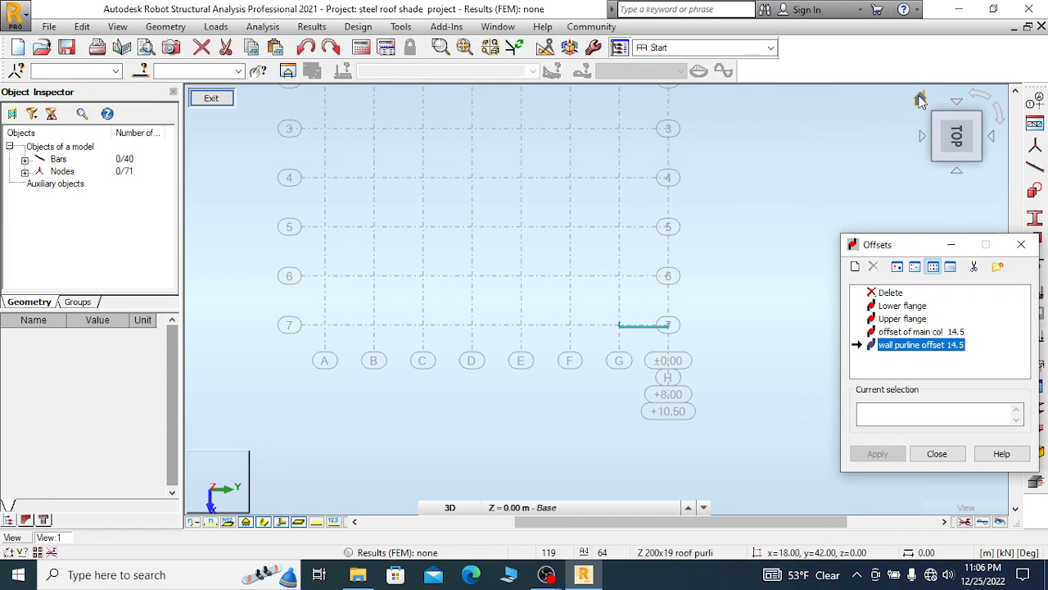
left_click(921, 99)
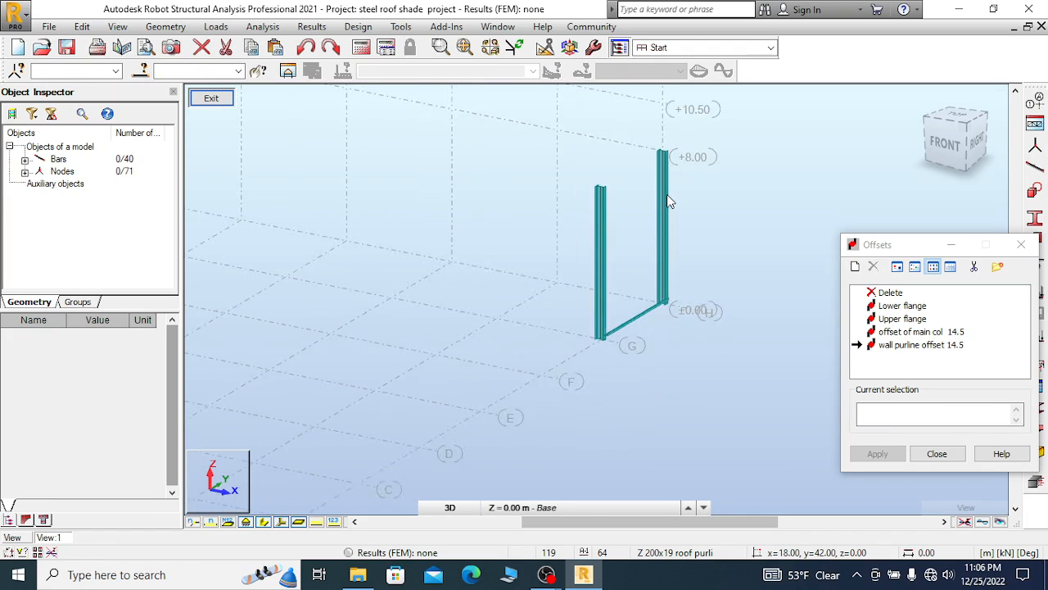
scroll(669, 336, "up", 2)
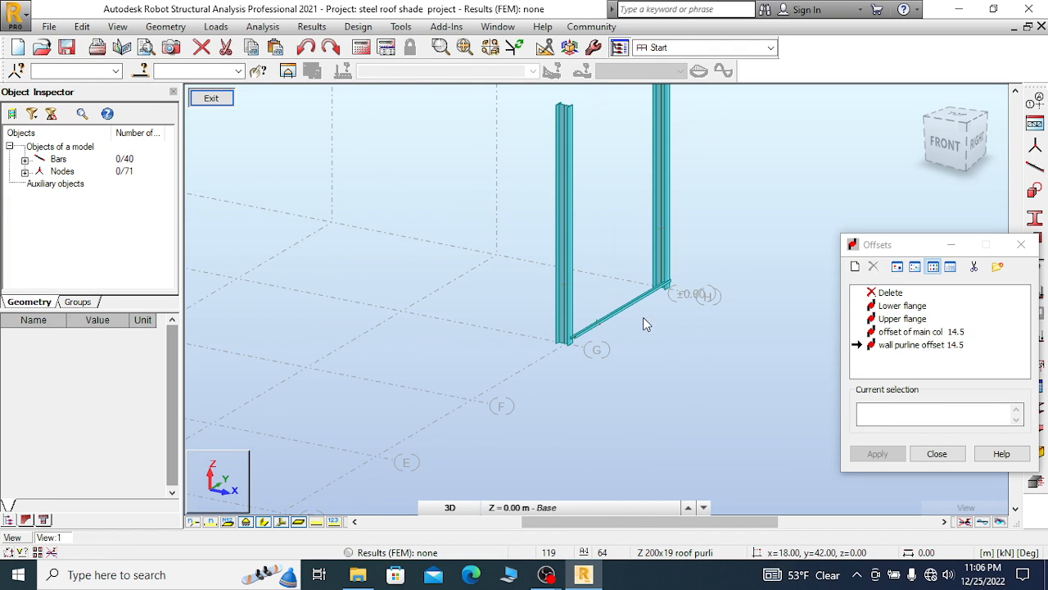
scroll(643, 323, "up", 2)
scroll(644, 307, "up", 3)
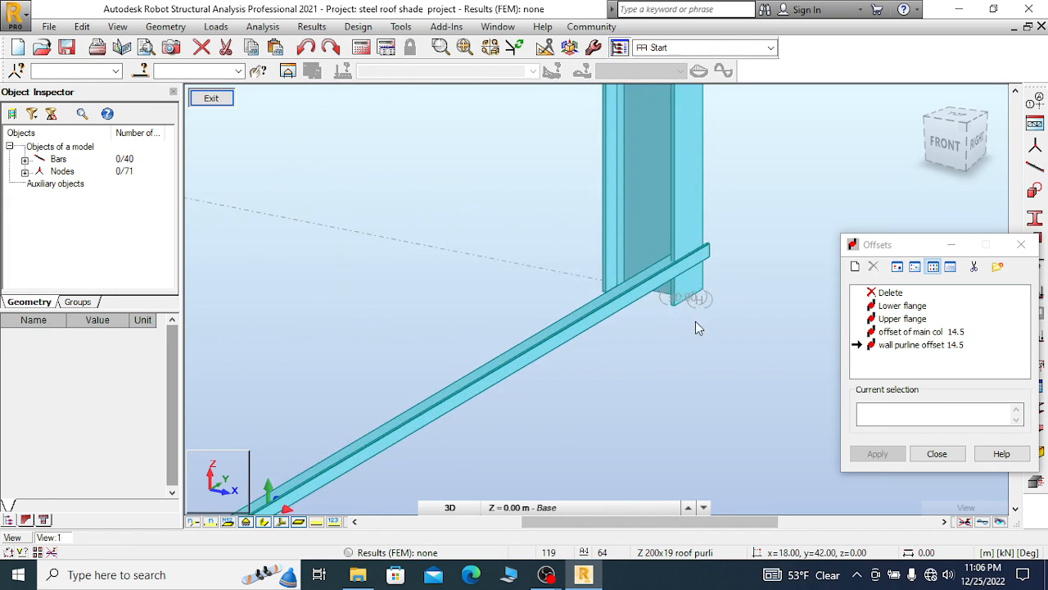
scroll(686, 393, "down", 5)
Exit the isolated view of the two columns and purlin to show the whole structure
right_click(747, 258)
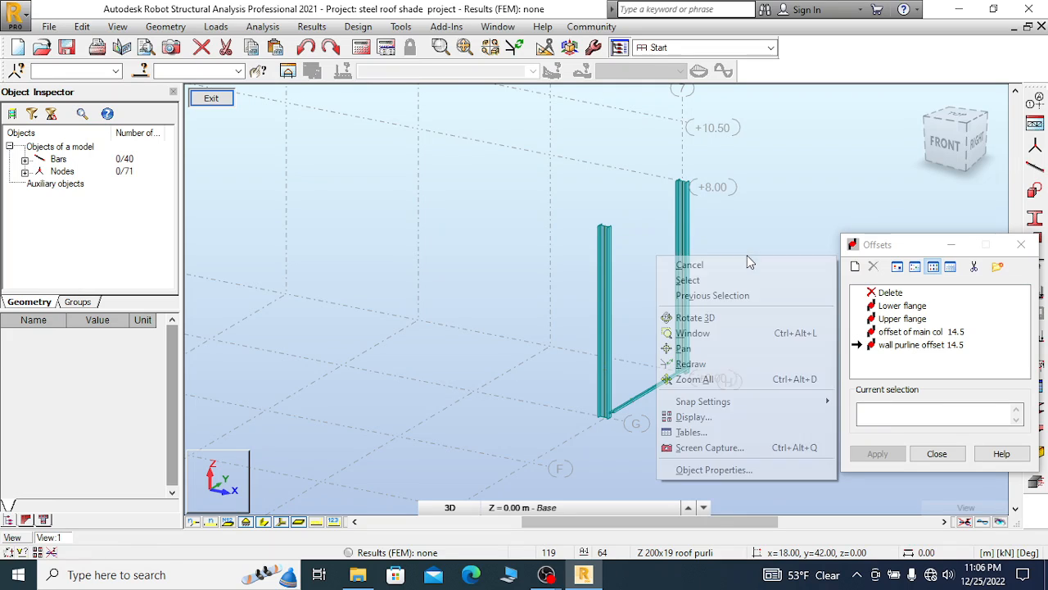
left_click(688, 264)
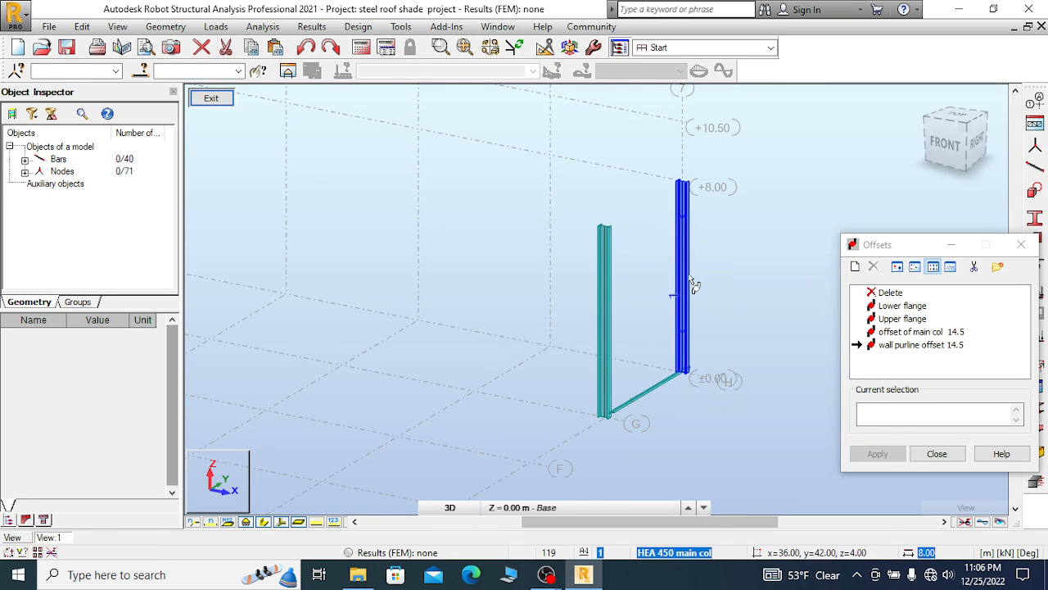
scroll(692, 326, "down", 5)
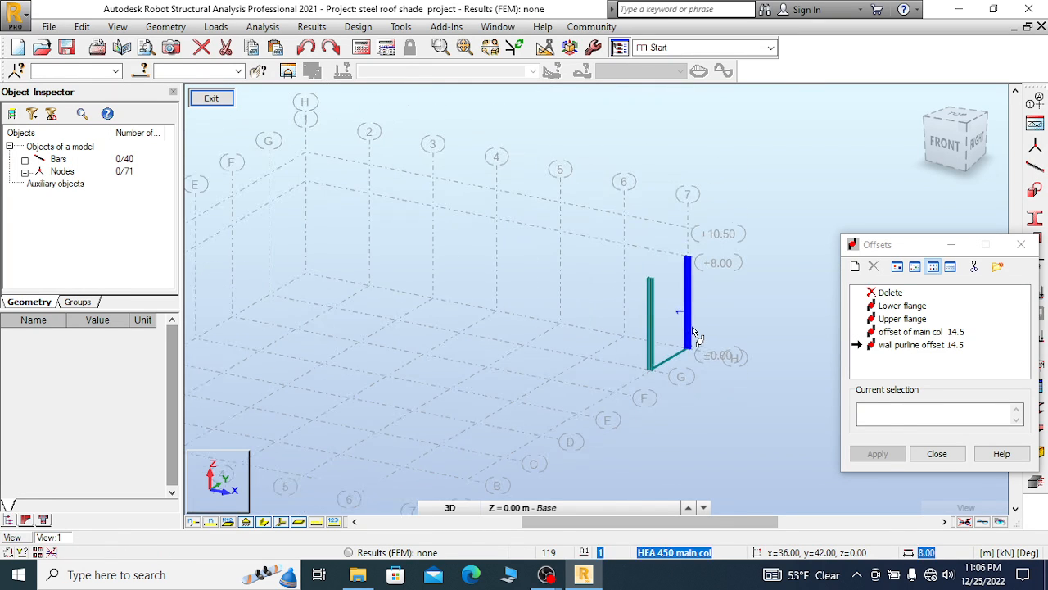
scroll(732, 305, "down", 1)
scroll(731, 305, "down", 2)
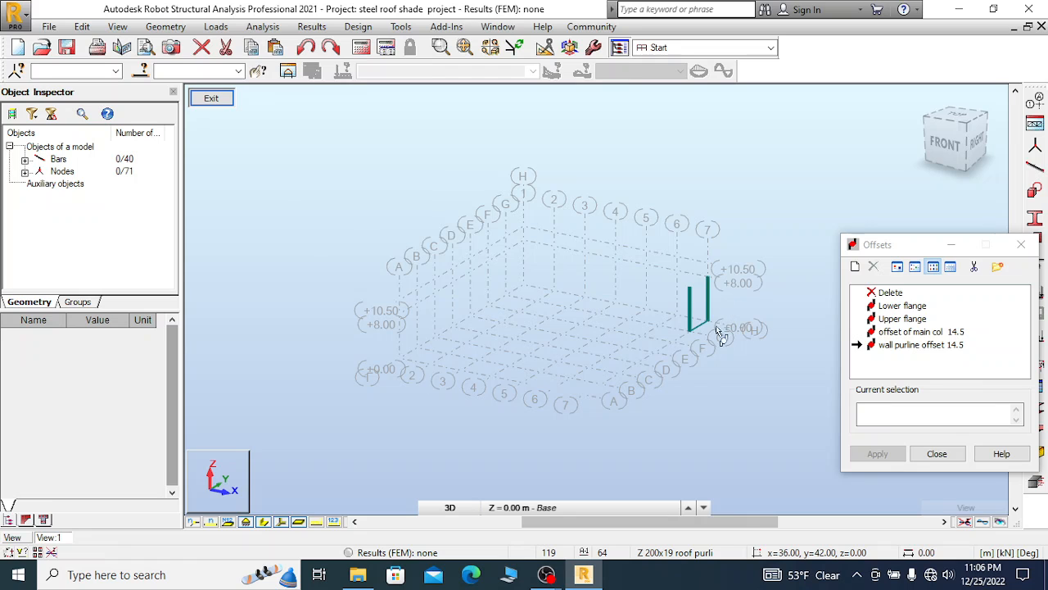
left_click(209, 98)
Examine the columns and wall purlins on both sides of the full frame in 3D
scroll(416, 217, "down", 2)
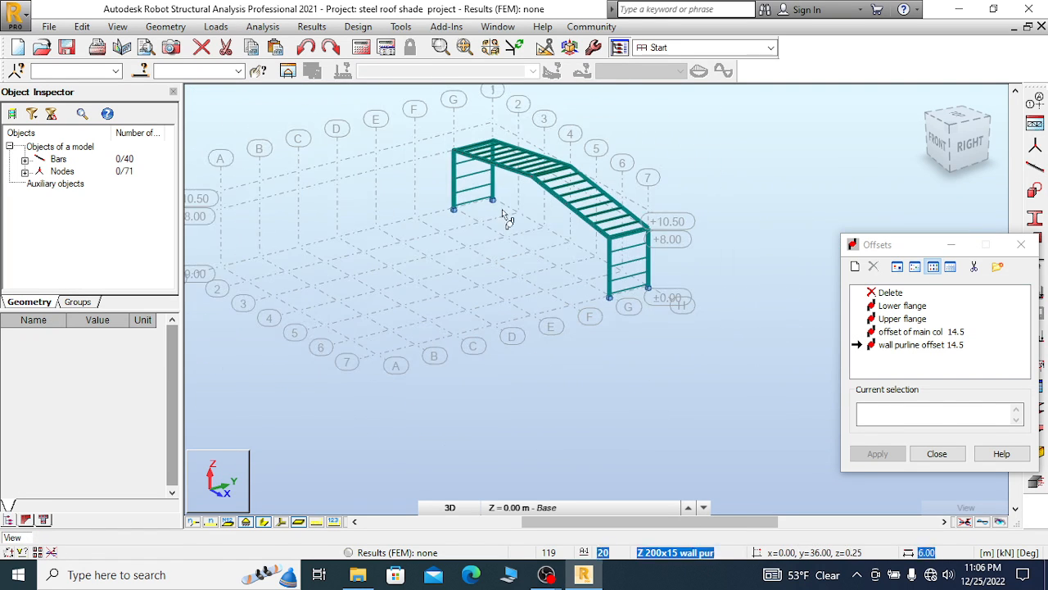
scroll(649, 288, "up", 4)
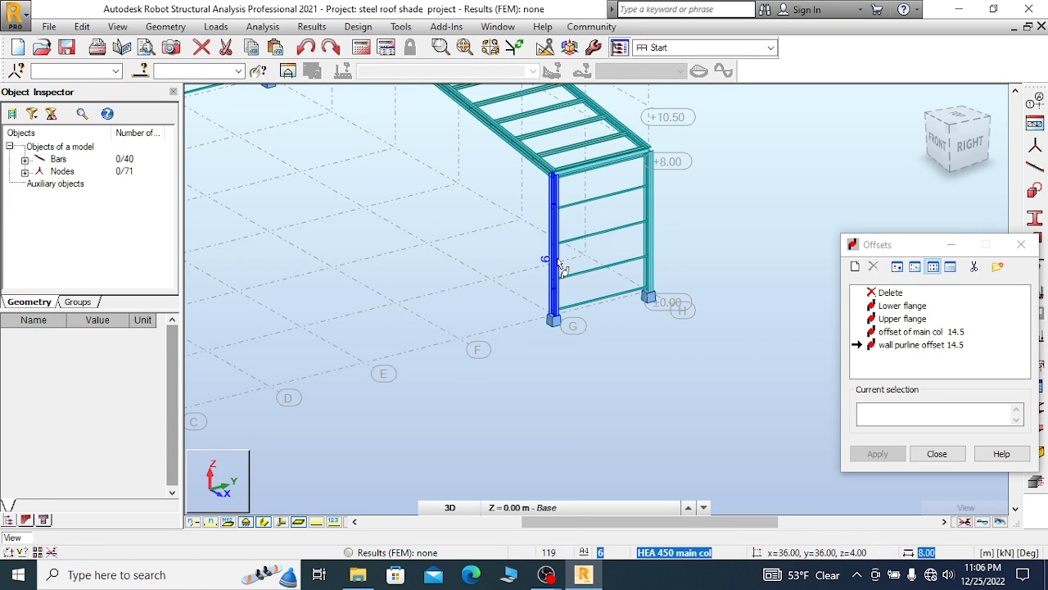
scroll(662, 347, "down", 4)
scroll(464, 212, "up", 2)
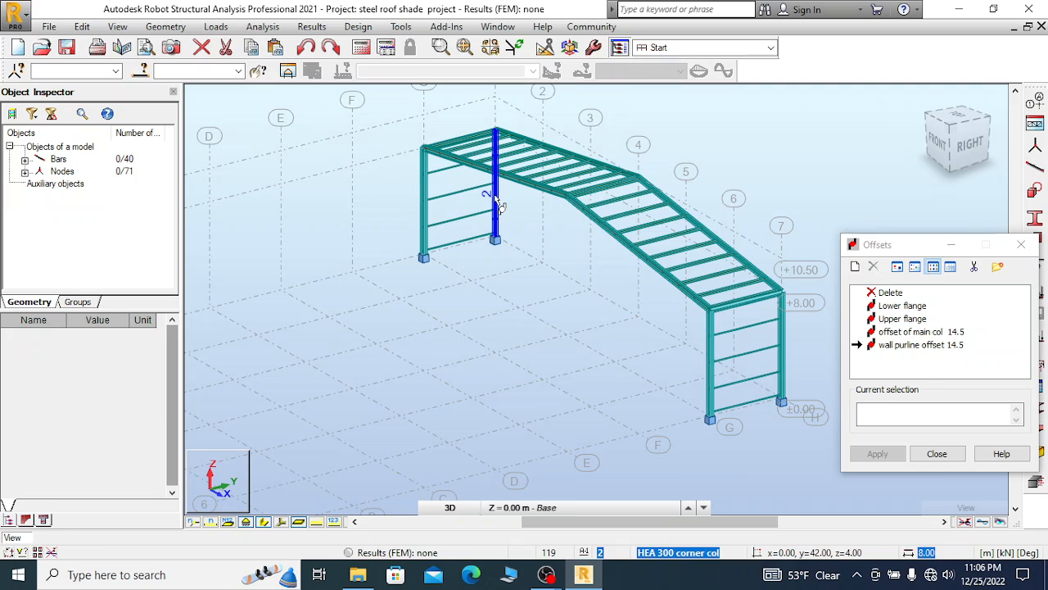
scroll(679, 271, "down", 2)
scroll(709, 294, "up", 3)
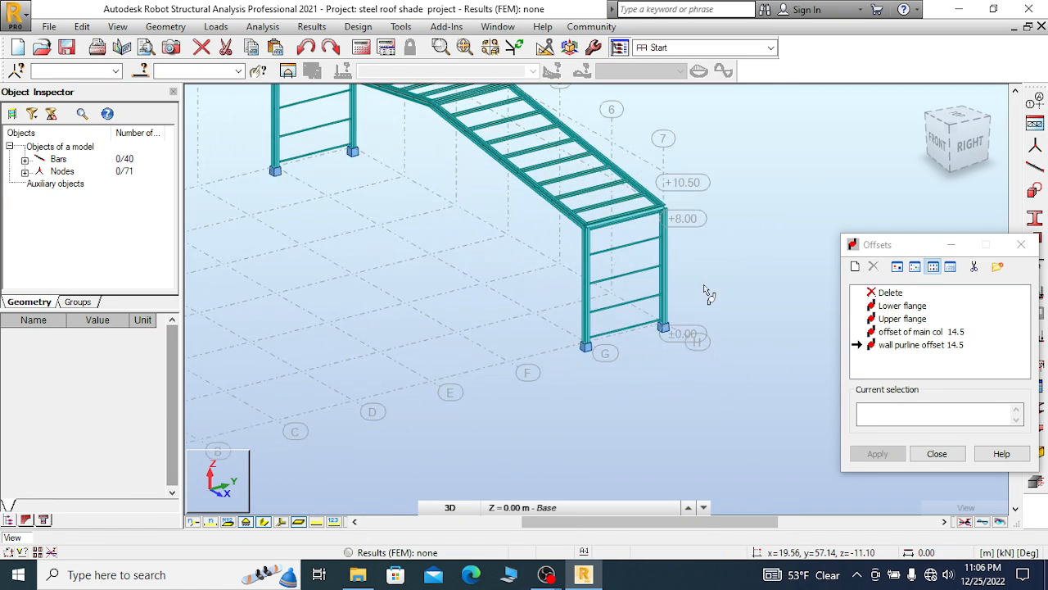
right_click(639, 150)
left_click(655, 157)
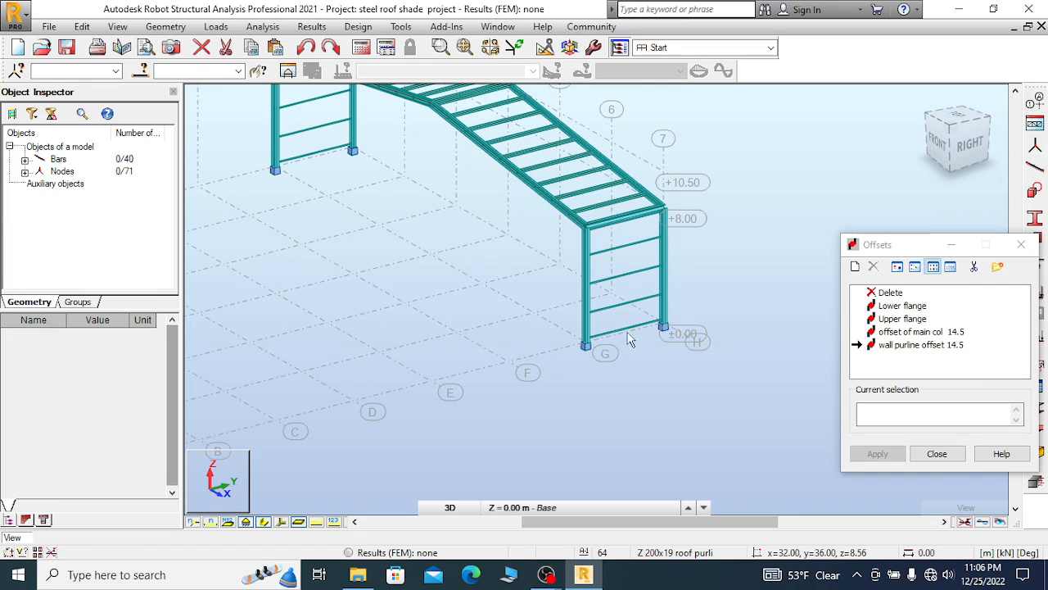
Delete the HEA 450 main column at grid intersection H/7
scroll(716, 340, "down", 1)
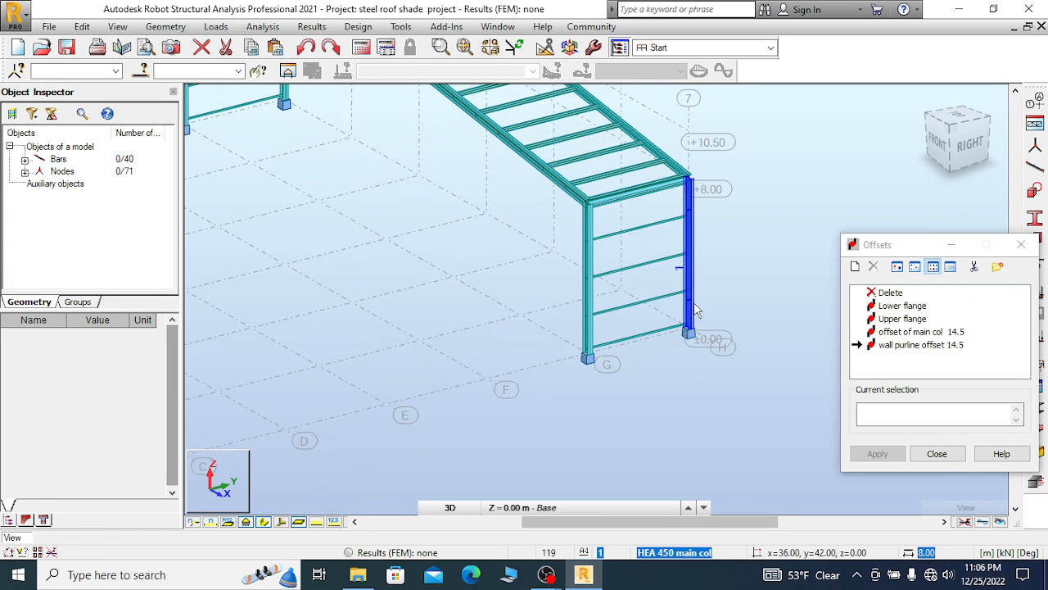
left_click(687, 271)
left_click(201, 47)
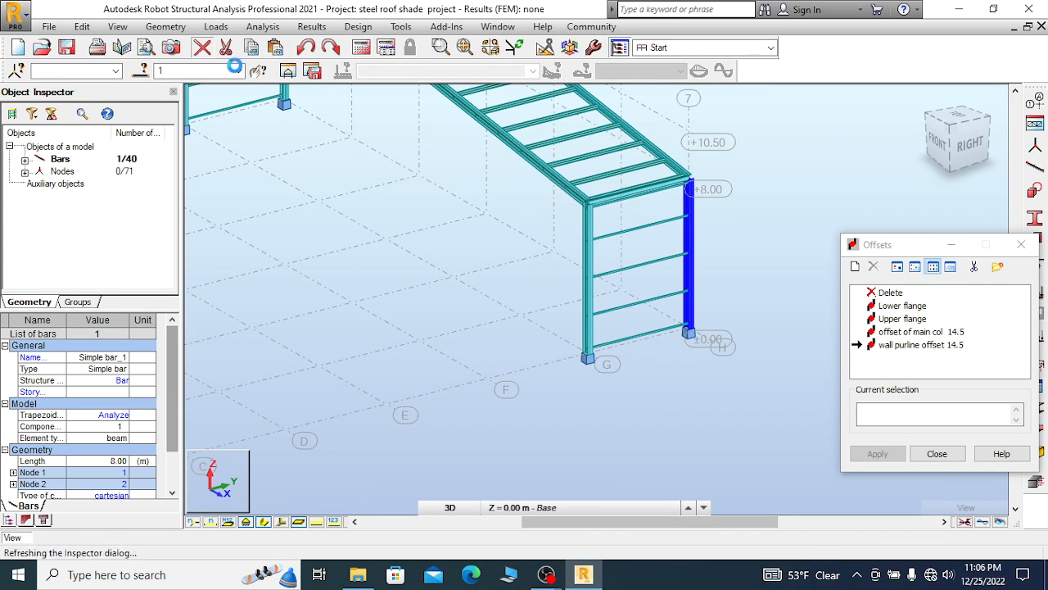
Copy the HEA 300 corner column from the opposite end of axis H to H/7 with translation vector 36.00, 0.00, 0.00
scroll(660, 303, "down", 2)
scroll(407, 138, "up", 3)
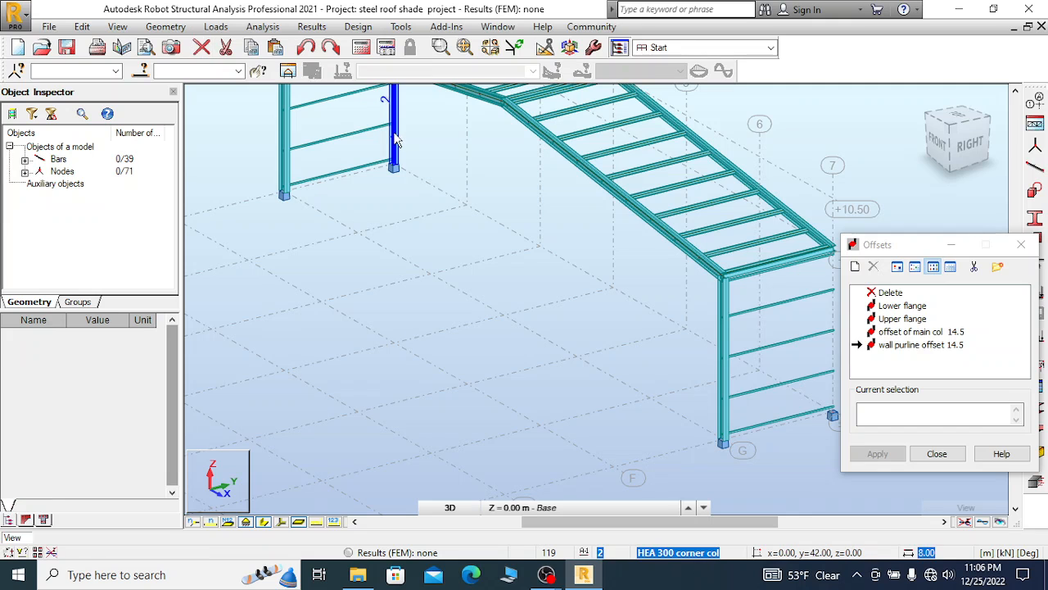
left_click(394, 135)
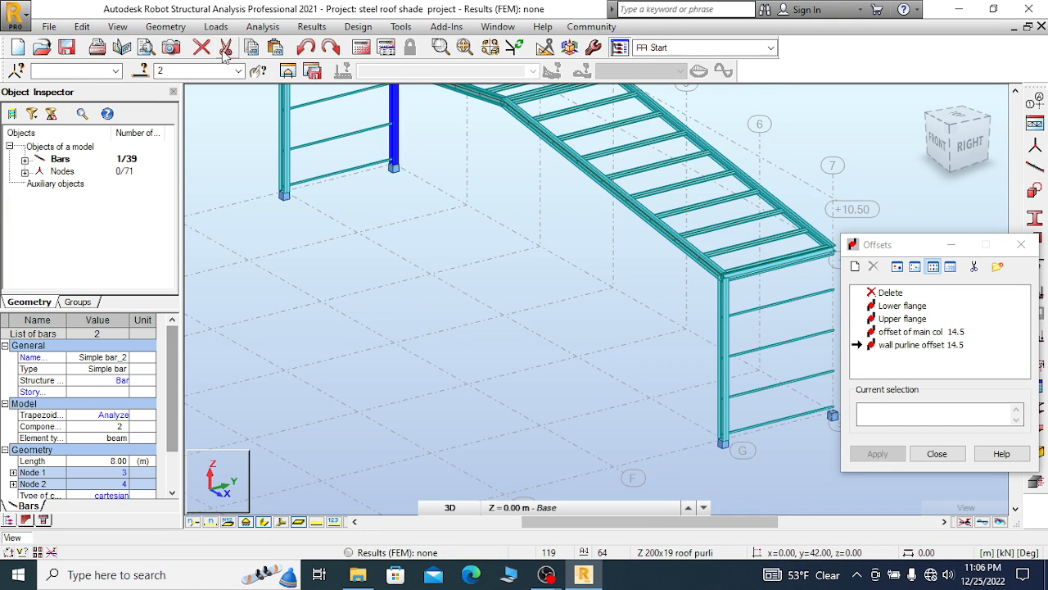
left_click(82, 27)
mouse_move(224, 218)
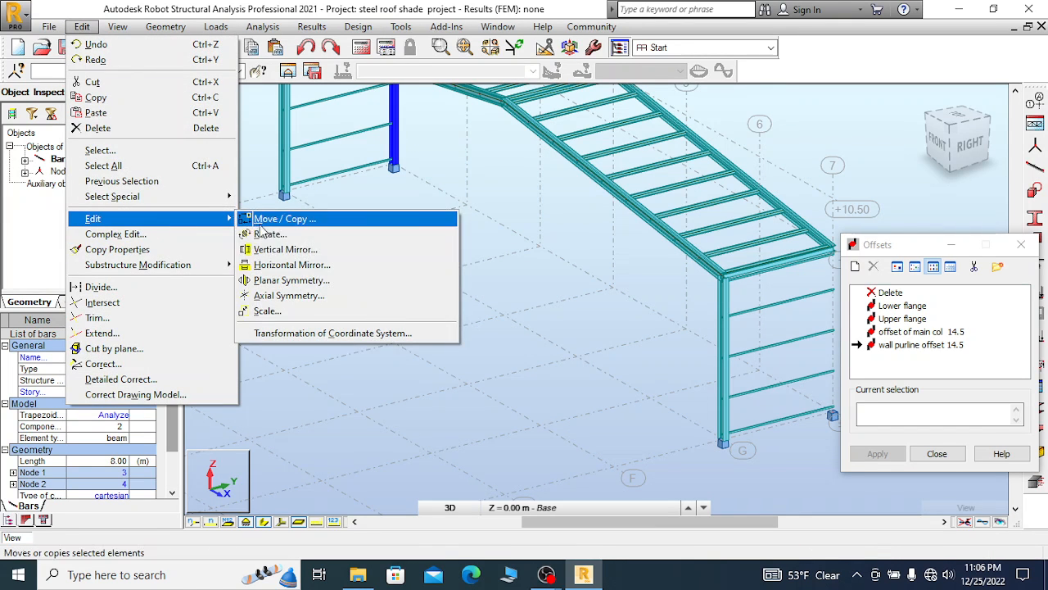
left_click(282, 219)
scroll(396, 176, "up", 2)
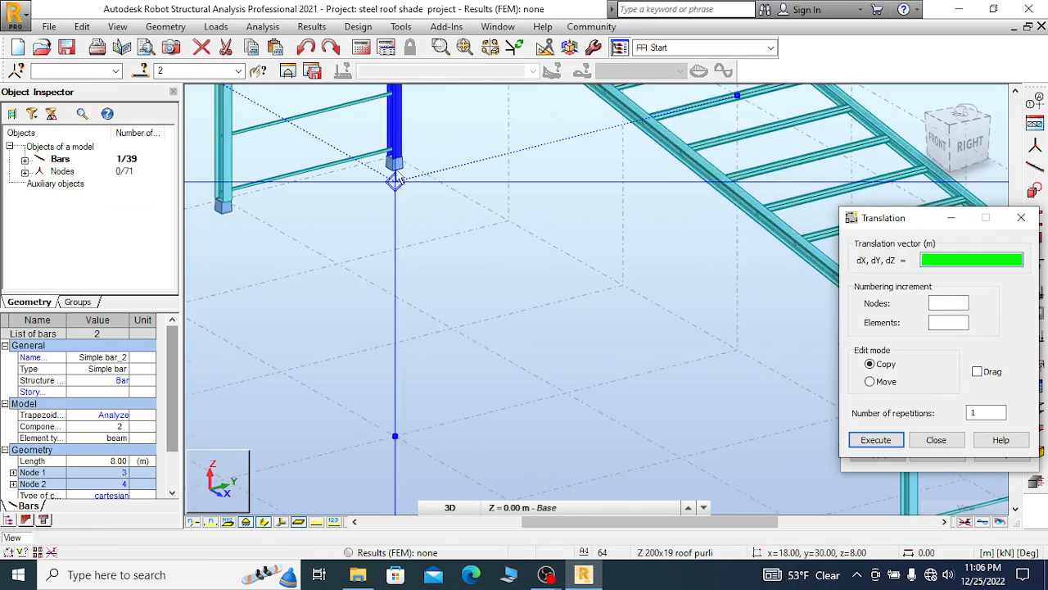
scroll(396, 179, "up", 2)
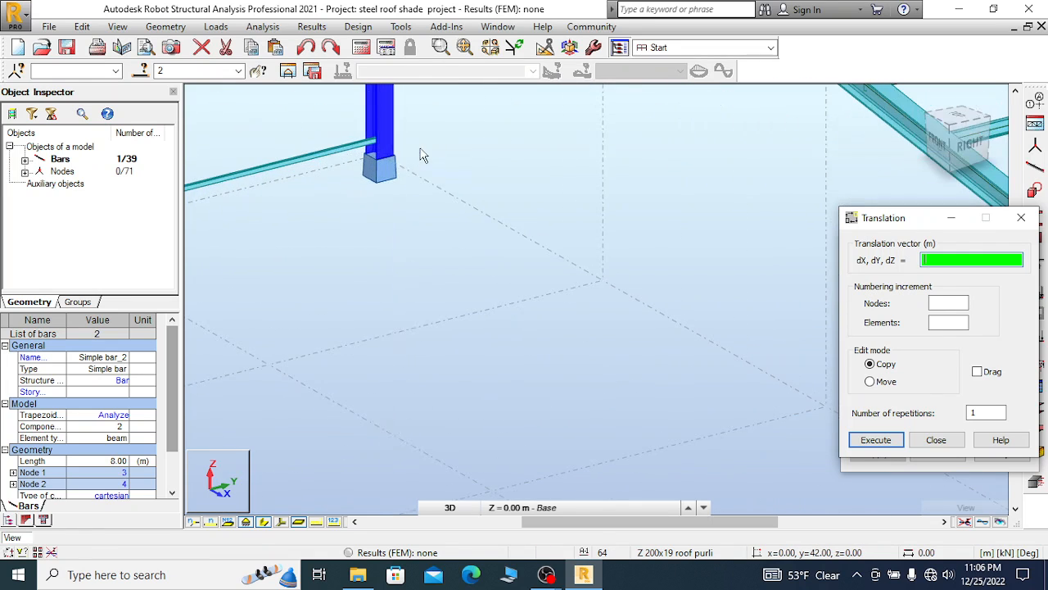
left_click(370, 164)
scroll(320, 164, "down", 5)
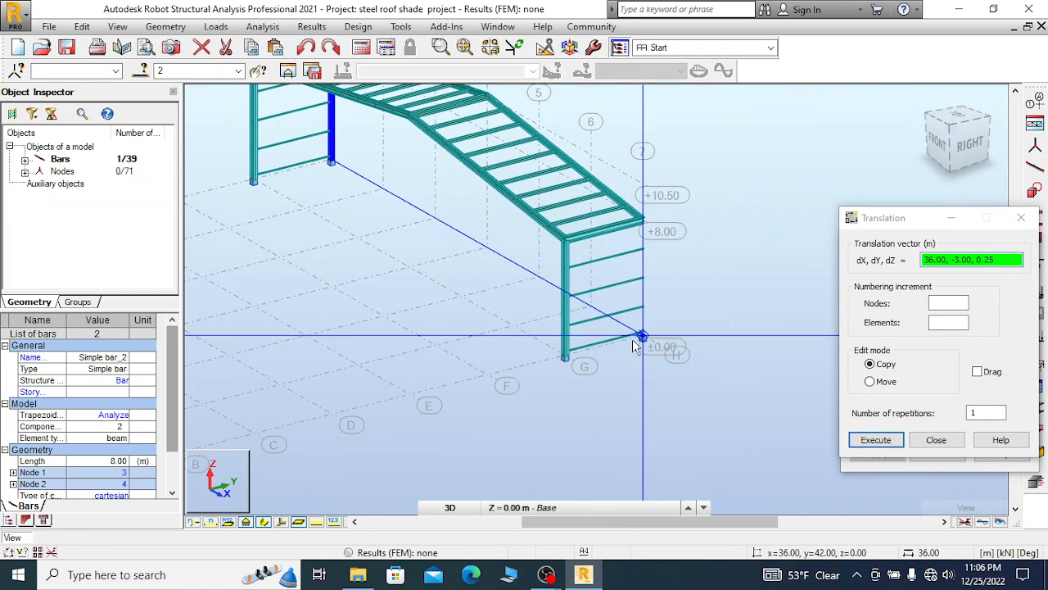
scroll(644, 351, "up", 4)
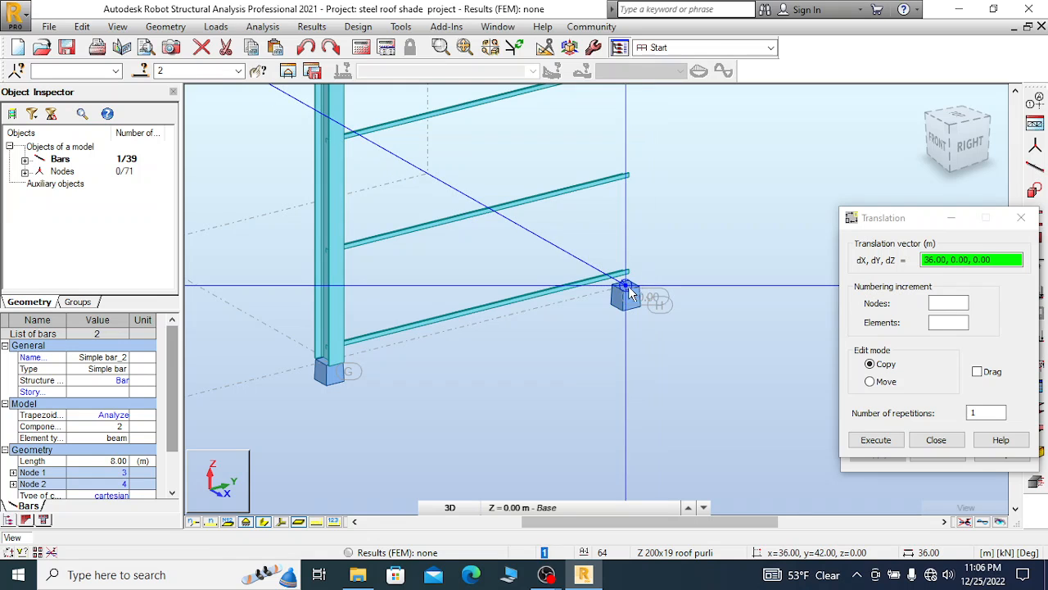
left_click(627, 295)
scroll(726, 288, "down", 3)
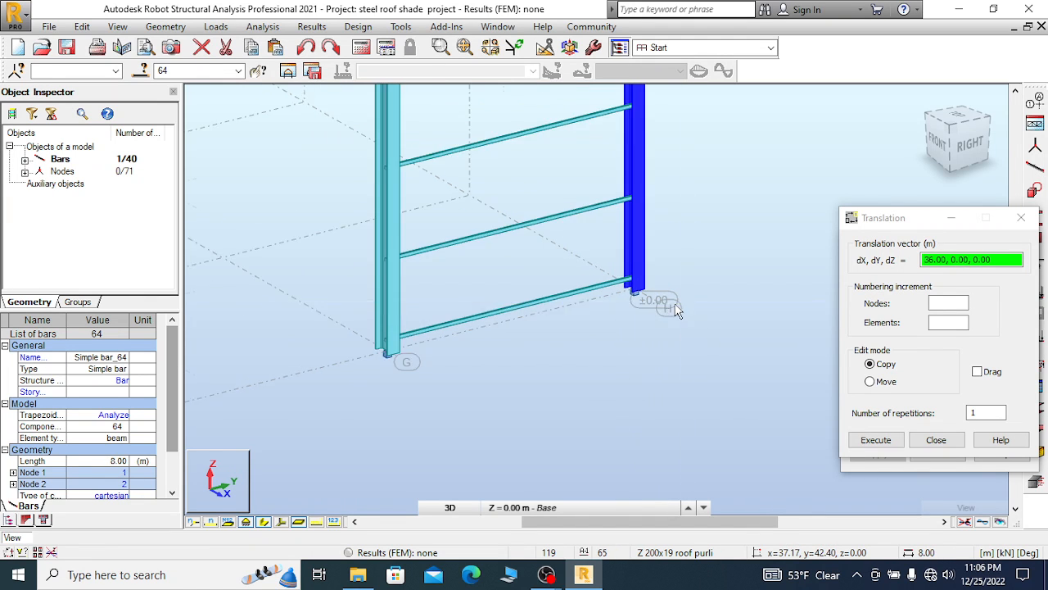
right_click(729, 259)
left_click(685, 268)
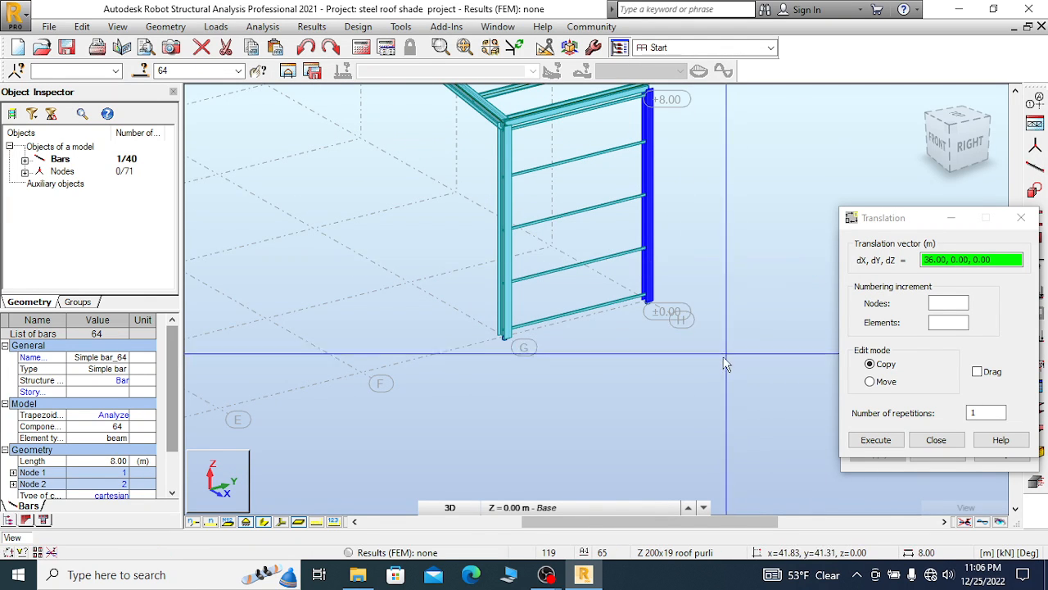
scroll(714, 363, "up", 3)
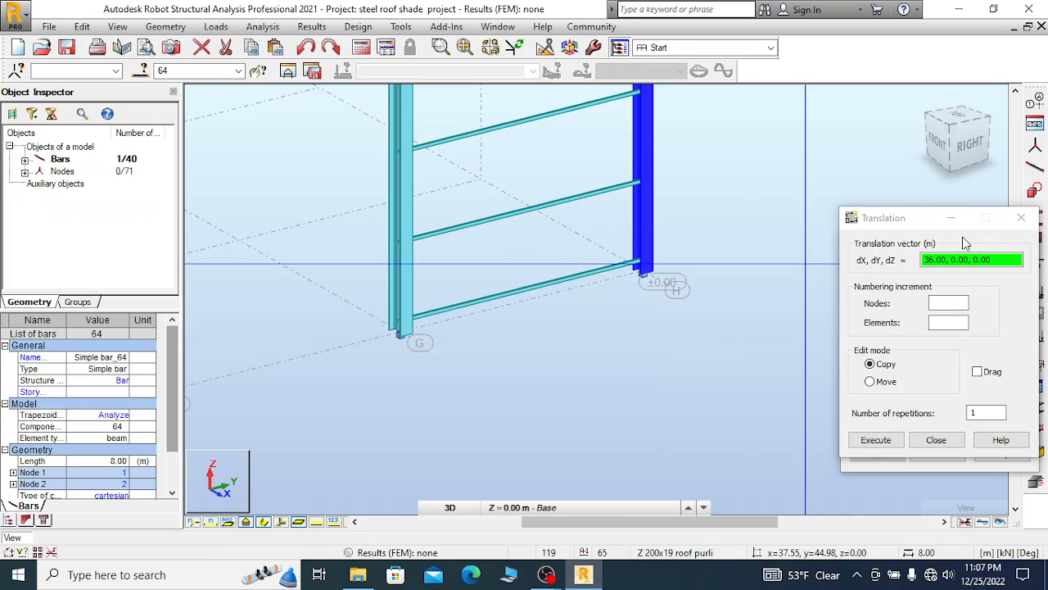
left_click(1022, 217)
Isolate the columns at G and H with the lowest wall purlin between them and show them in top view
scroll(583, 294, "down", 3)
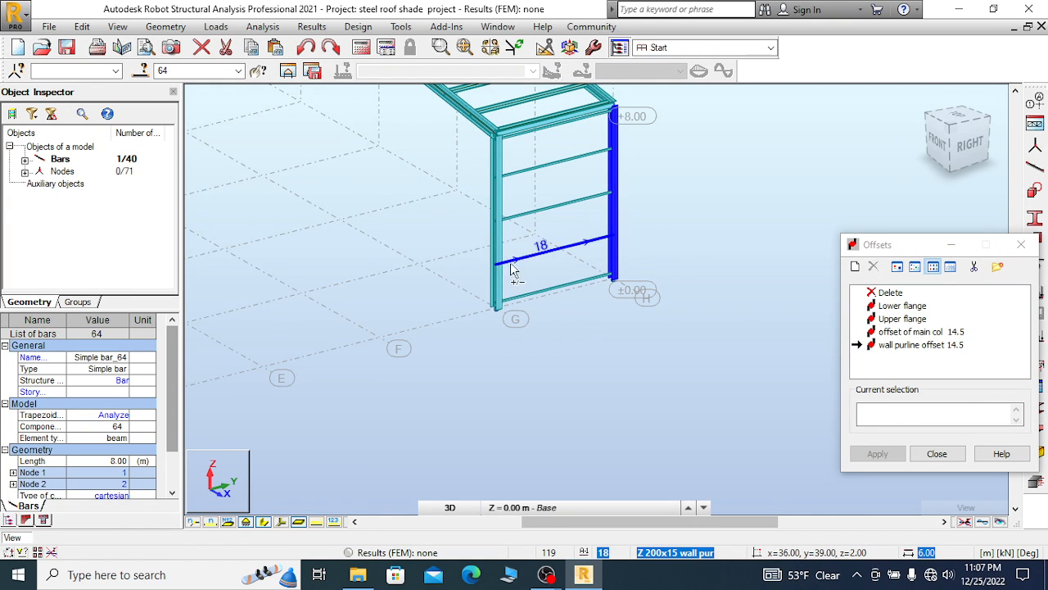
left_click(495, 242, "ctrl")
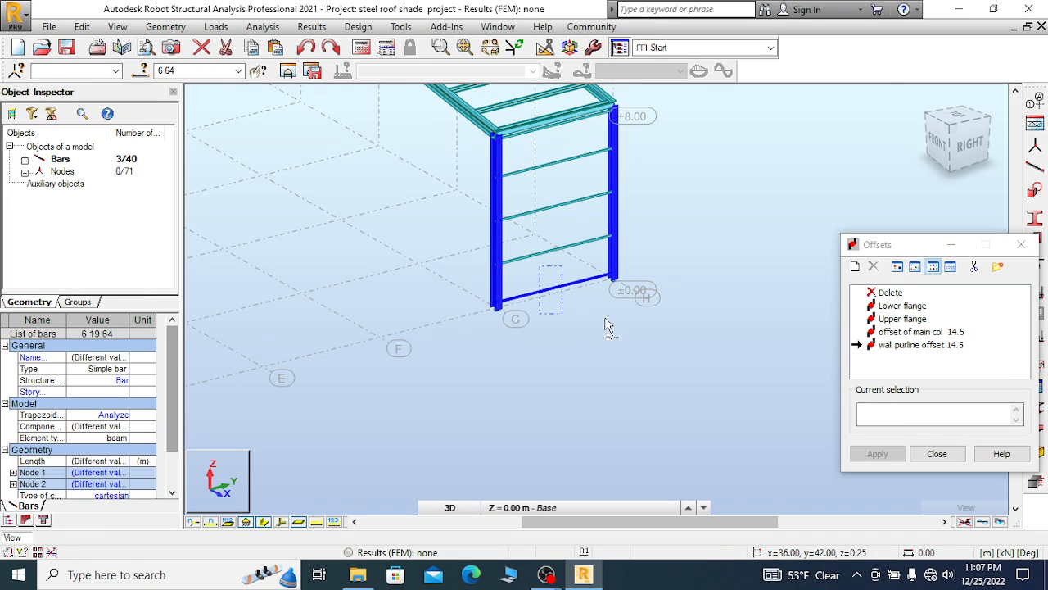
left_click(287, 71)
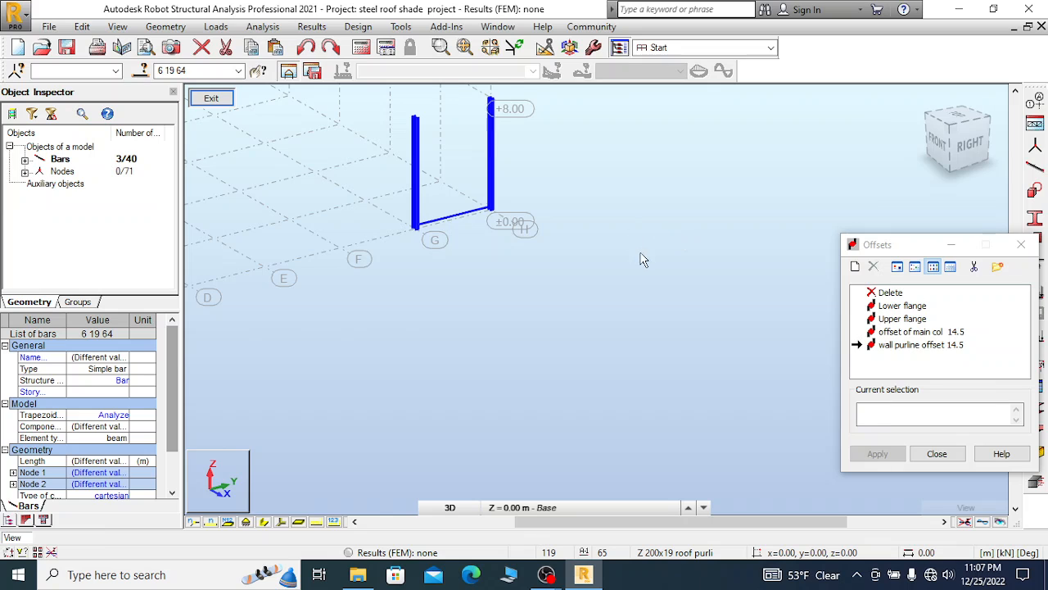
left_click(962, 121)
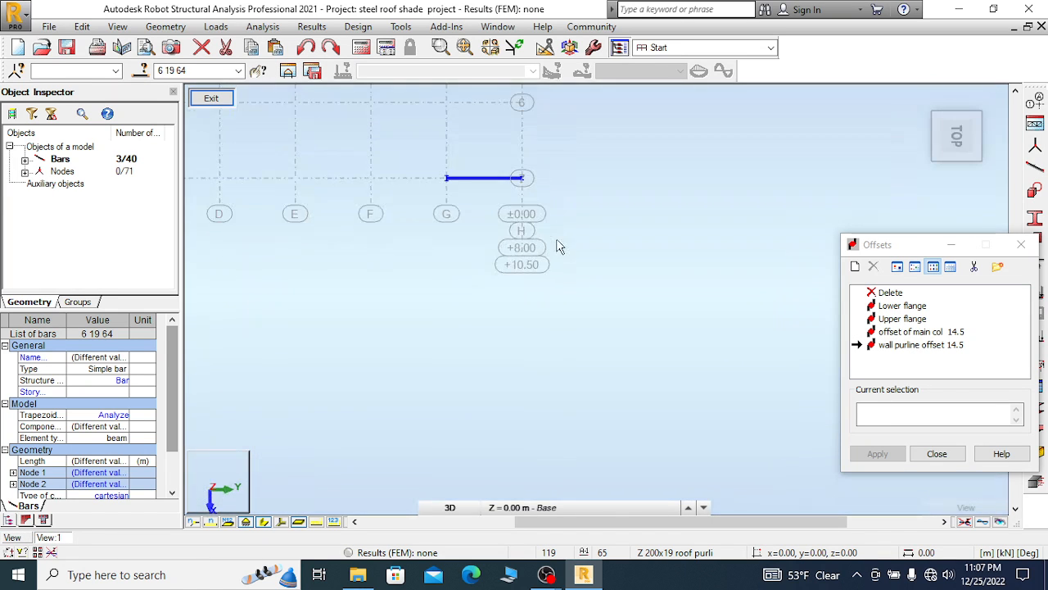
scroll(442, 169, "up", 5)
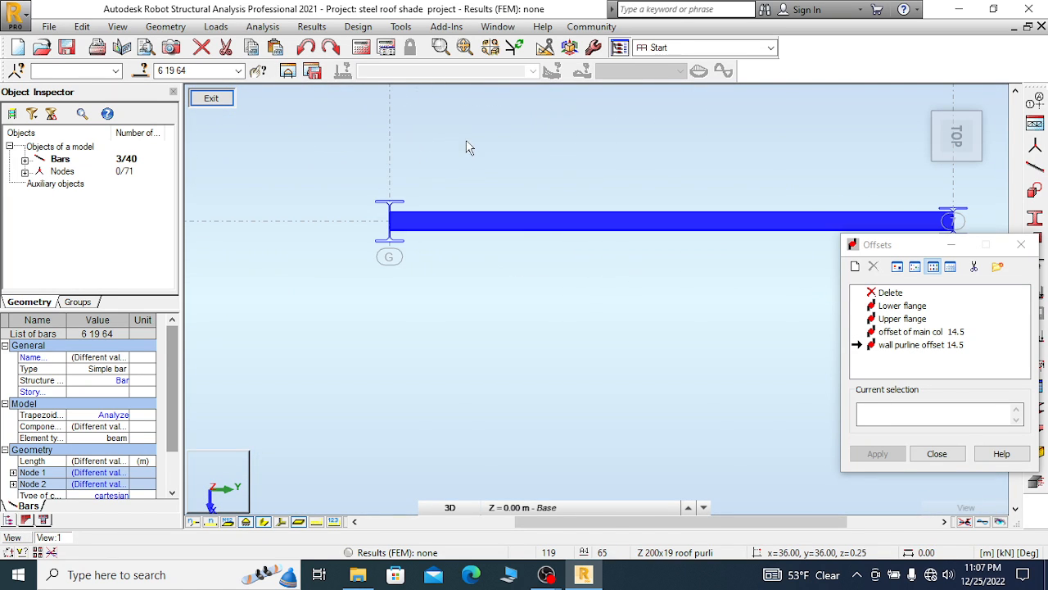
Clear the selection and turn on the display of offsets for the isolated bars
right_click(378, 143)
left_click(409, 150)
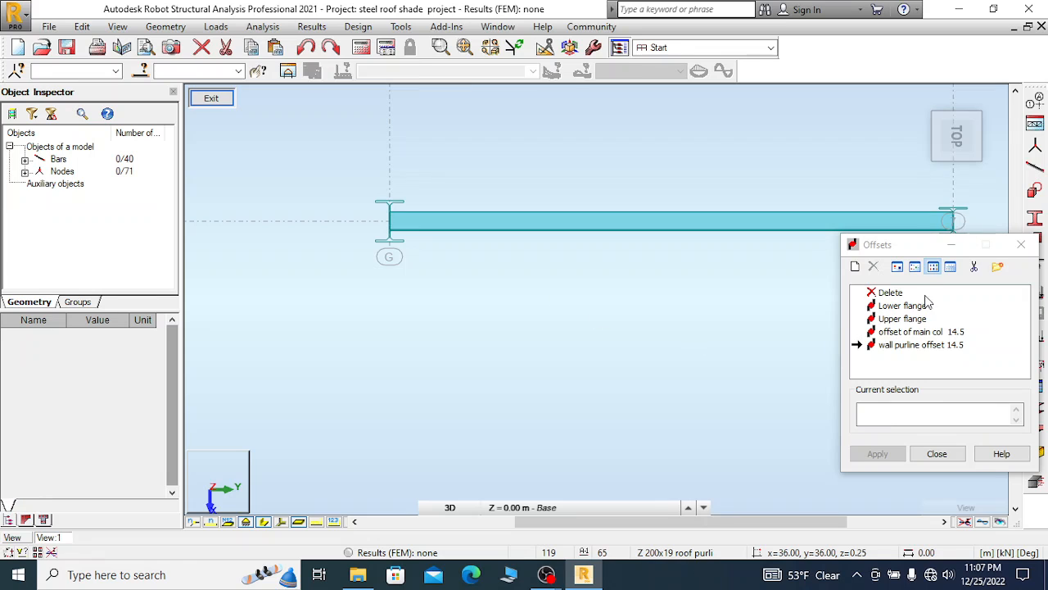
right_click(424, 313)
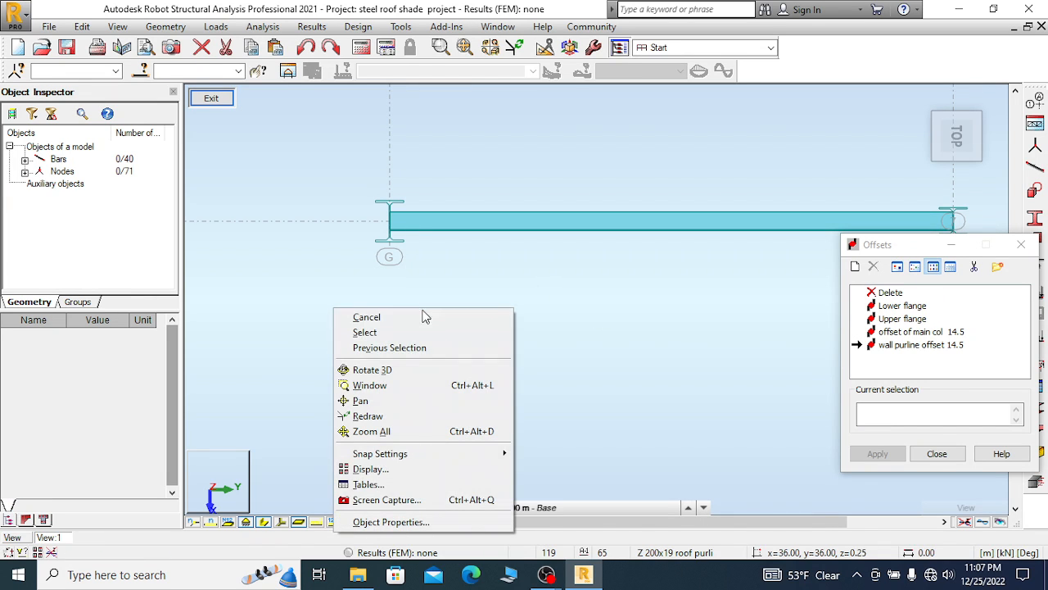
left_click(379, 470)
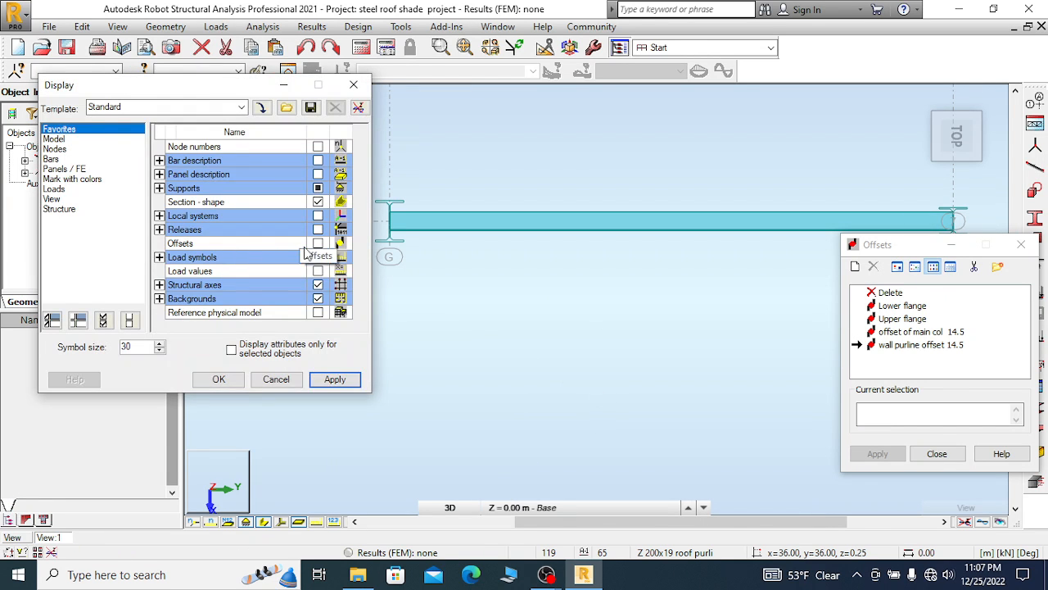
left_click(356, 376)
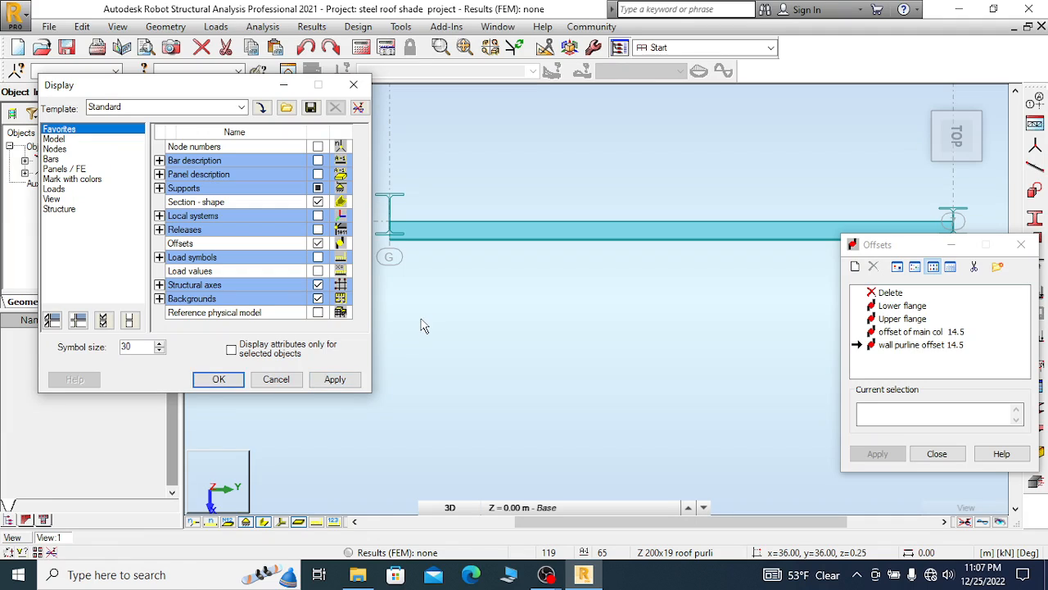
scroll(398, 156, "down", 1)
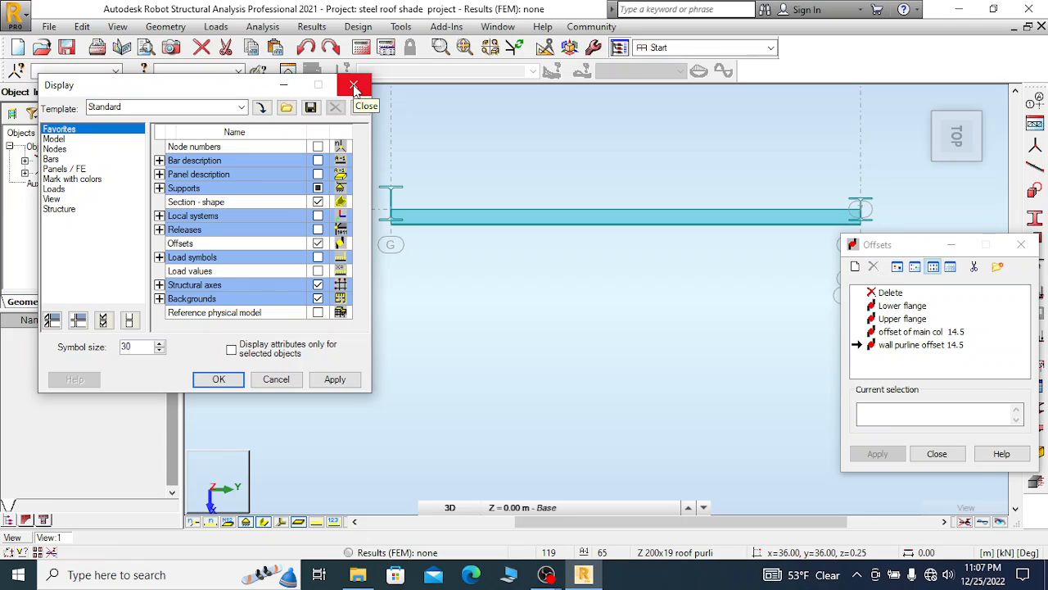
left_click(354, 87)
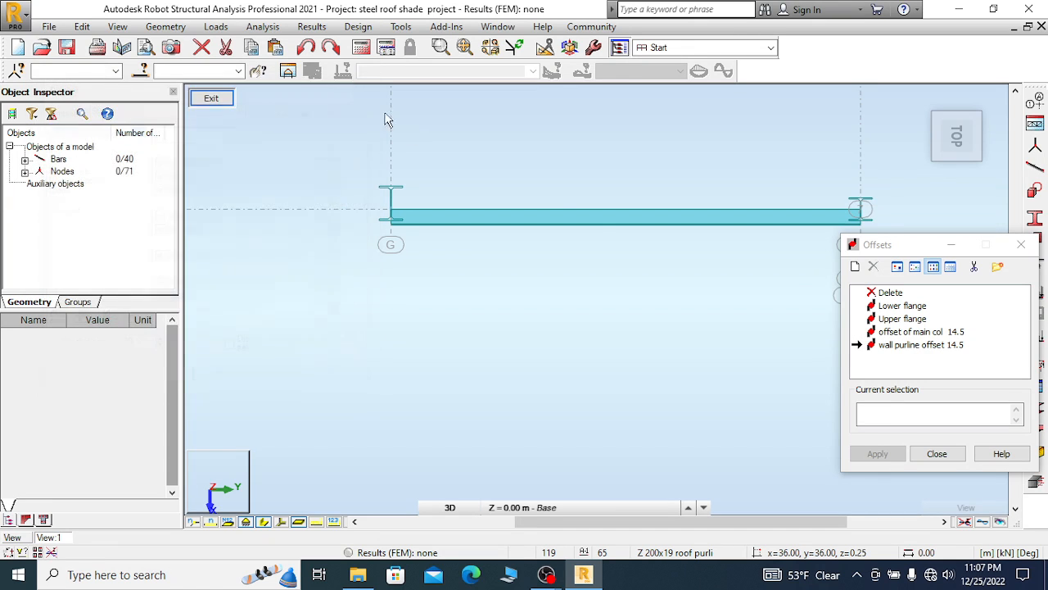
Try to apply the "offset of main col 14.5" offset to the wall purlin between G and H
left_click(907, 331)
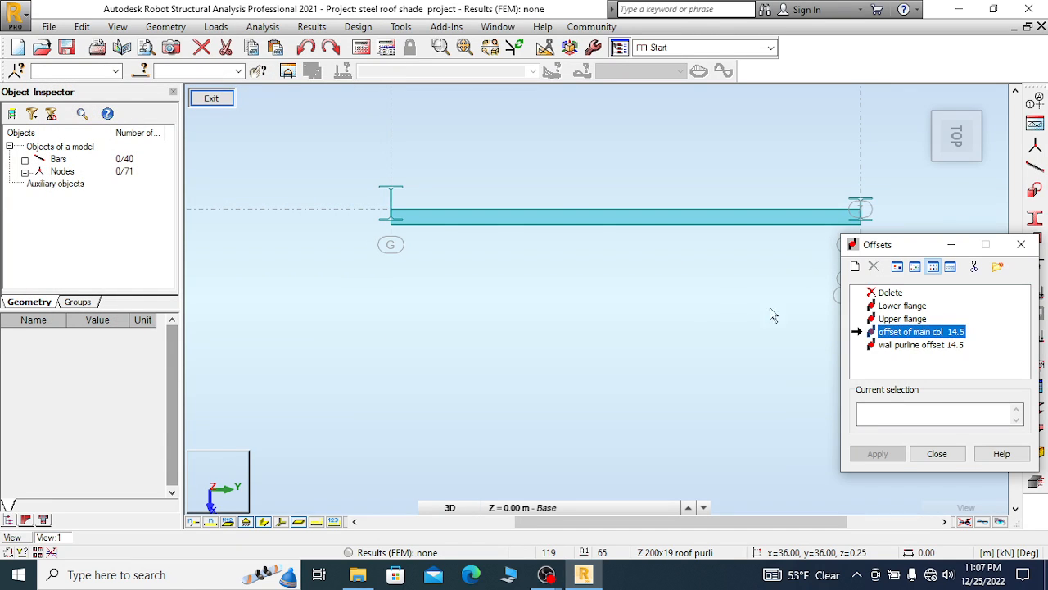
left_click(483, 218)
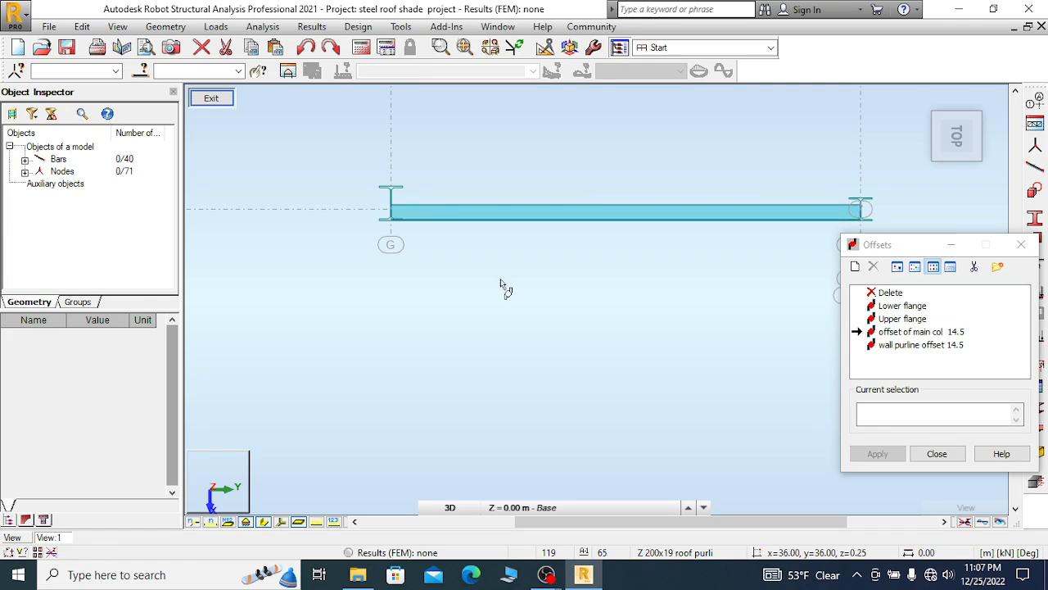
left_click(442, 210)
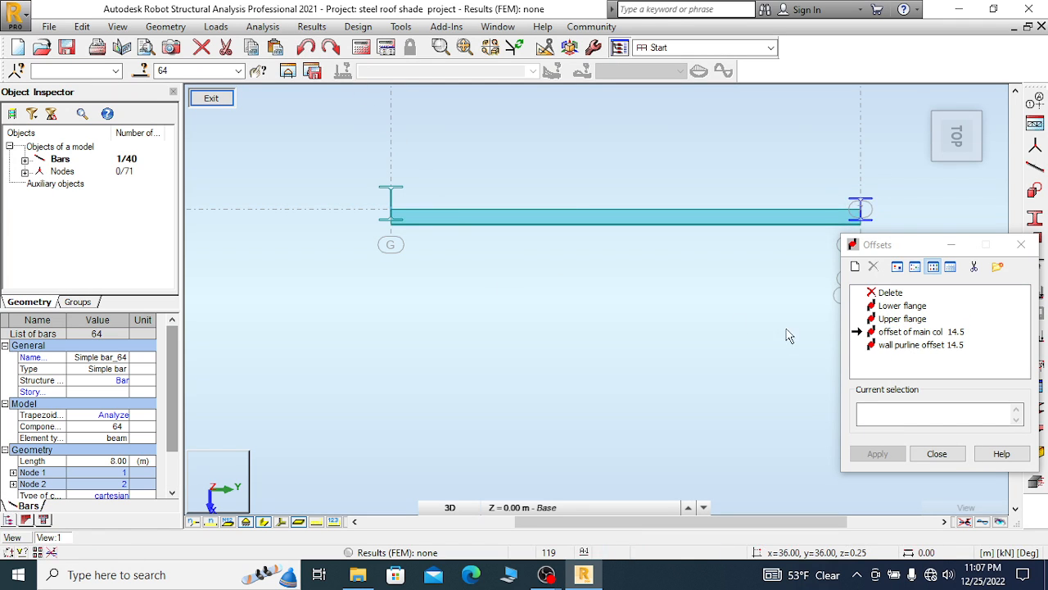
Apply the "wall purline offset 14.5" offset to the lowest purlin between G and H and close the offset definitions
left_click(901, 345)
left_click(509, 223)
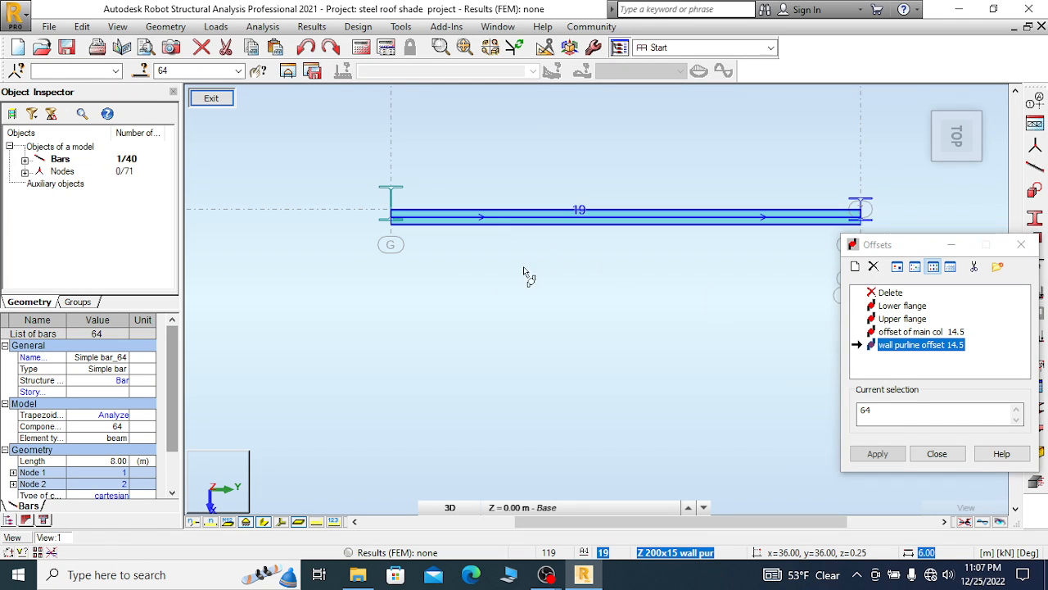
scroll(893, 223, "up", 3)
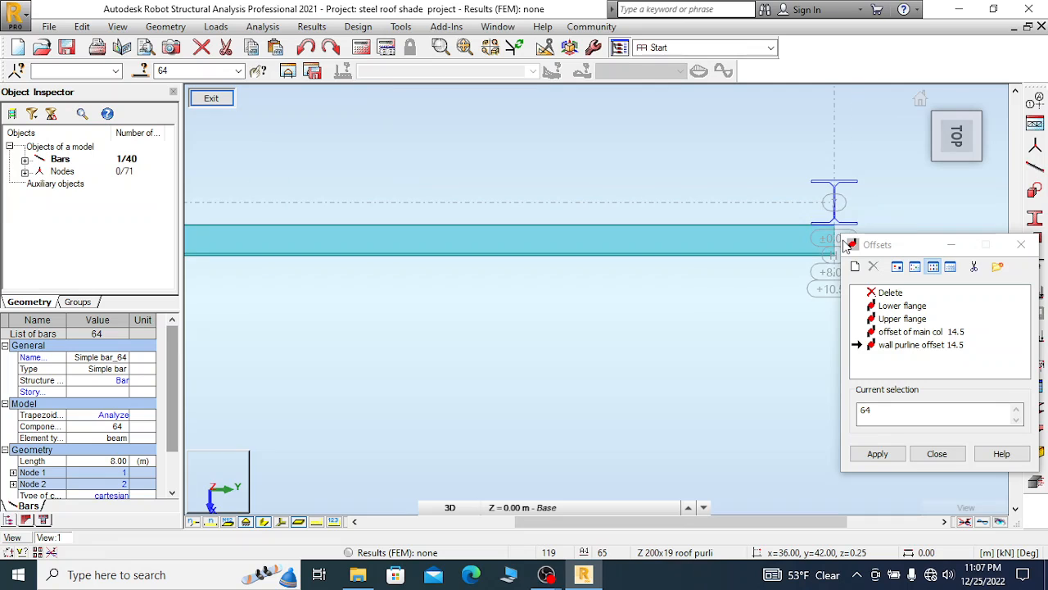
left_click(1021, 246)
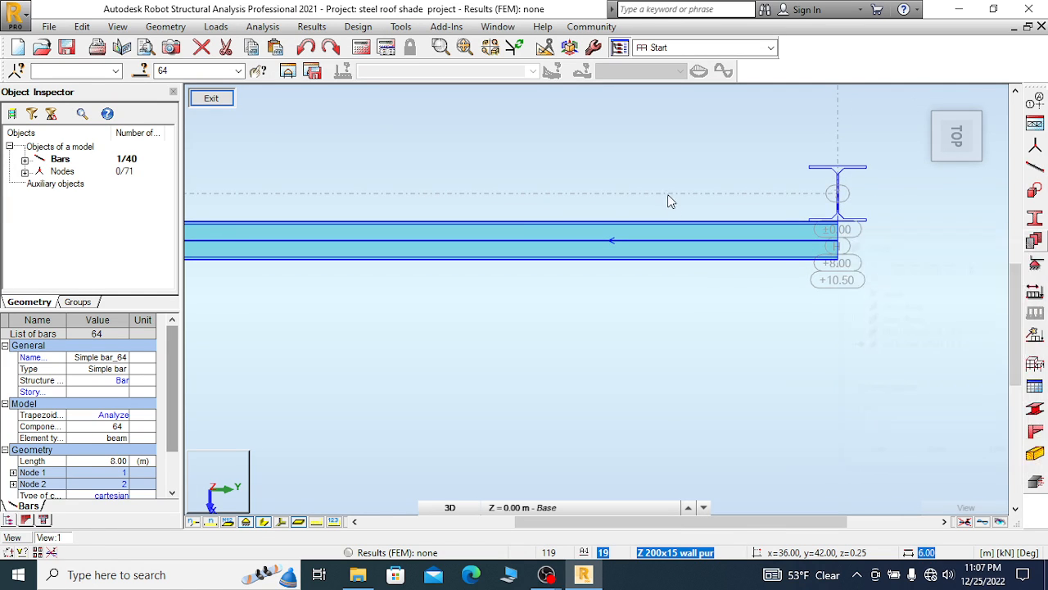
Clear the column selection and turn the display of offsets back on for the isolated bars in plan
scroll(728, 237, "down", 5)
scroll(576, 274, "down", 2)
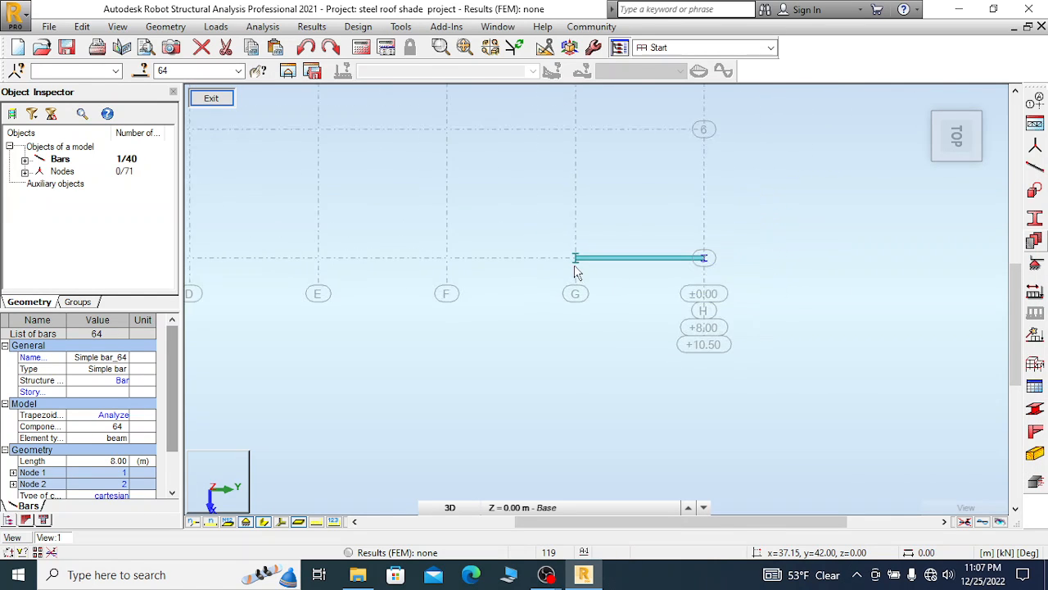
scroll(590, 283, "up", 5)
right_click(552, 182)
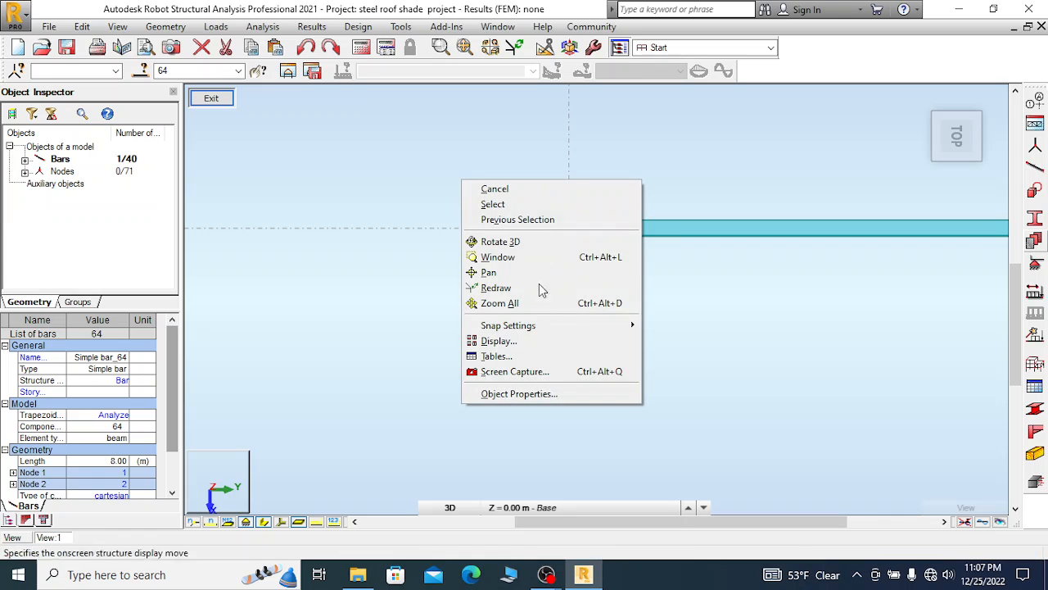
left_click(386, 143)
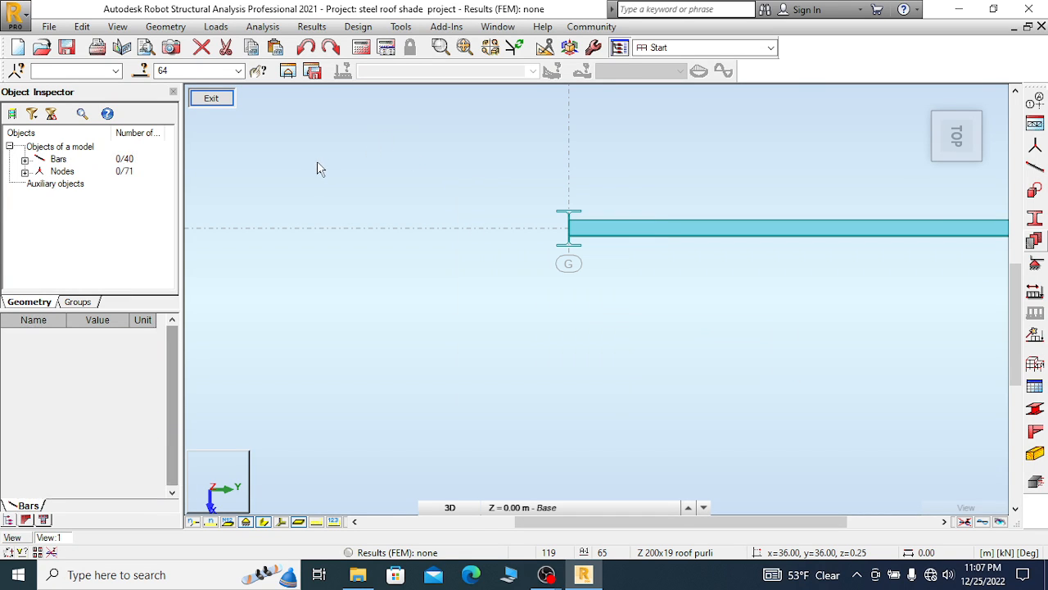
scroll(305, 166, "down", 3)
scroll(558, 157, "up", 2)
right_click(557, 158)
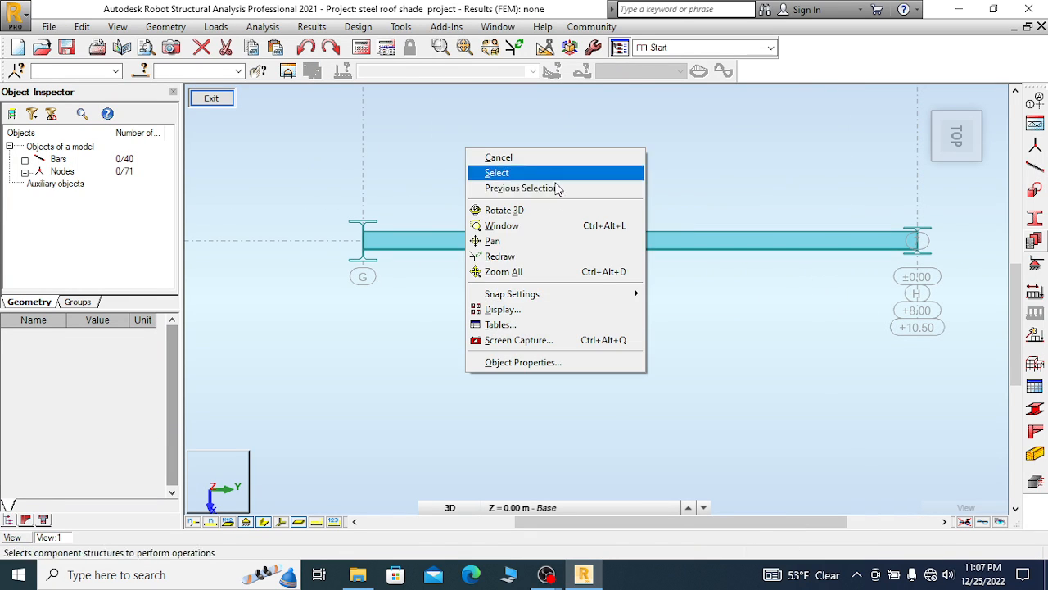
left_click(524, 307)
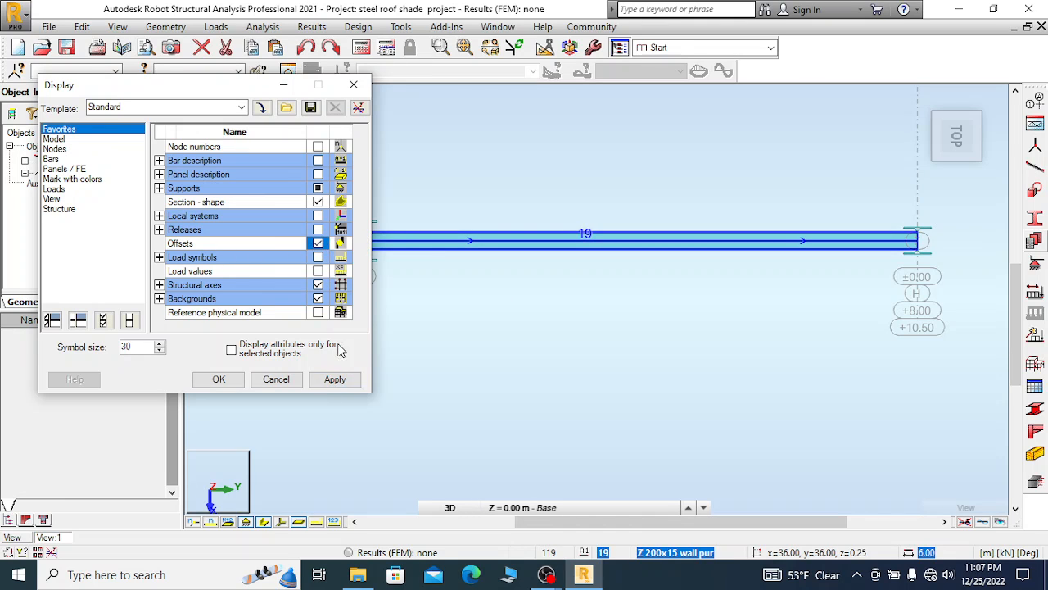
left_click(337, 380)
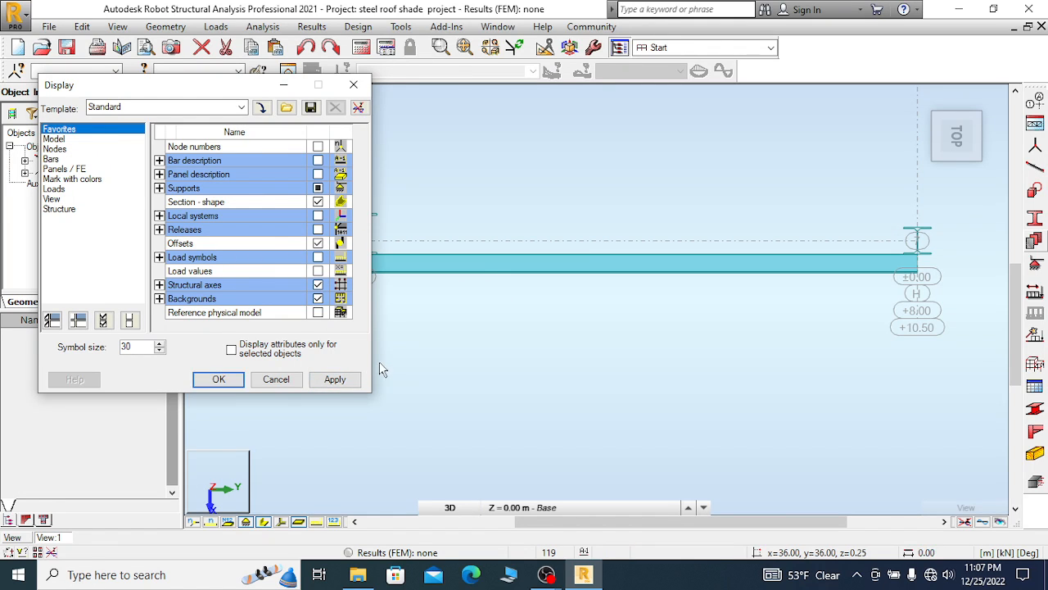
Examine in plan how the lowest wall purlin sits against the flanges of the columns at G and H
left_click(353, 85)
scroll(426, 275, "up", 2)
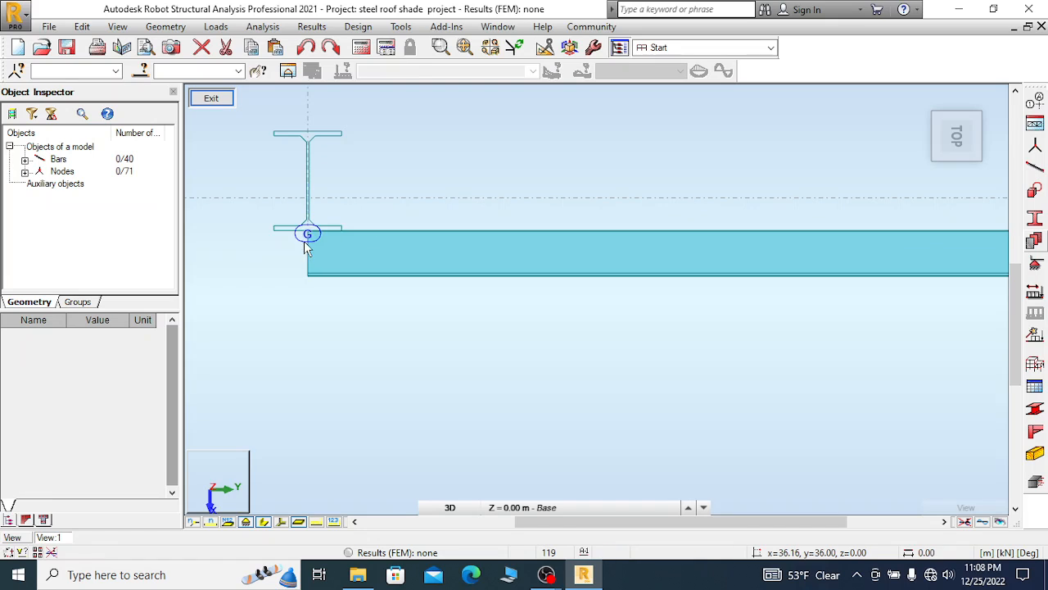
scroll(303, 246, "up", 3)
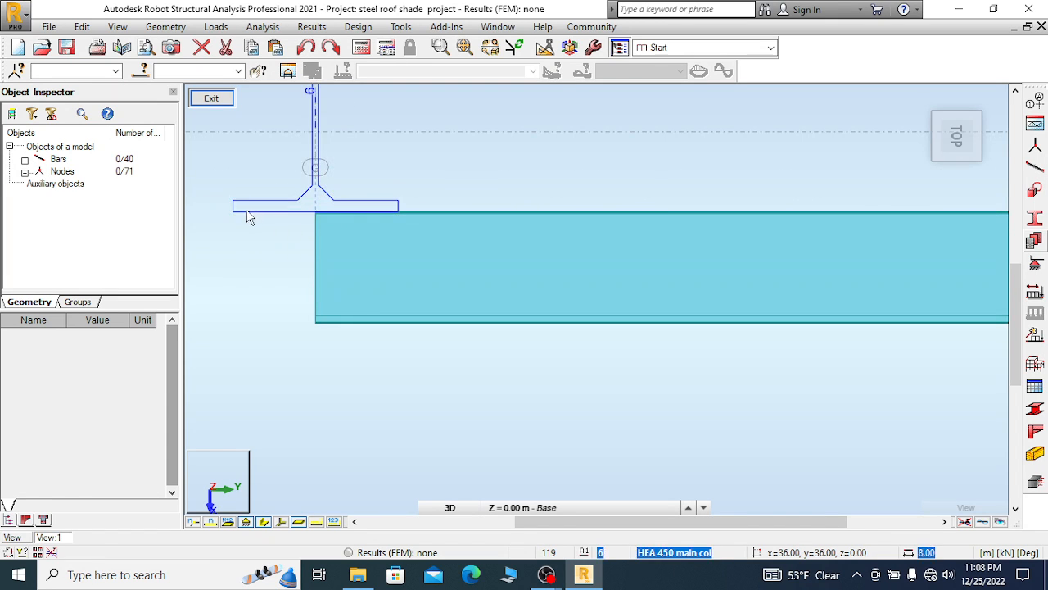
scroll(232, 240, "down", 3)
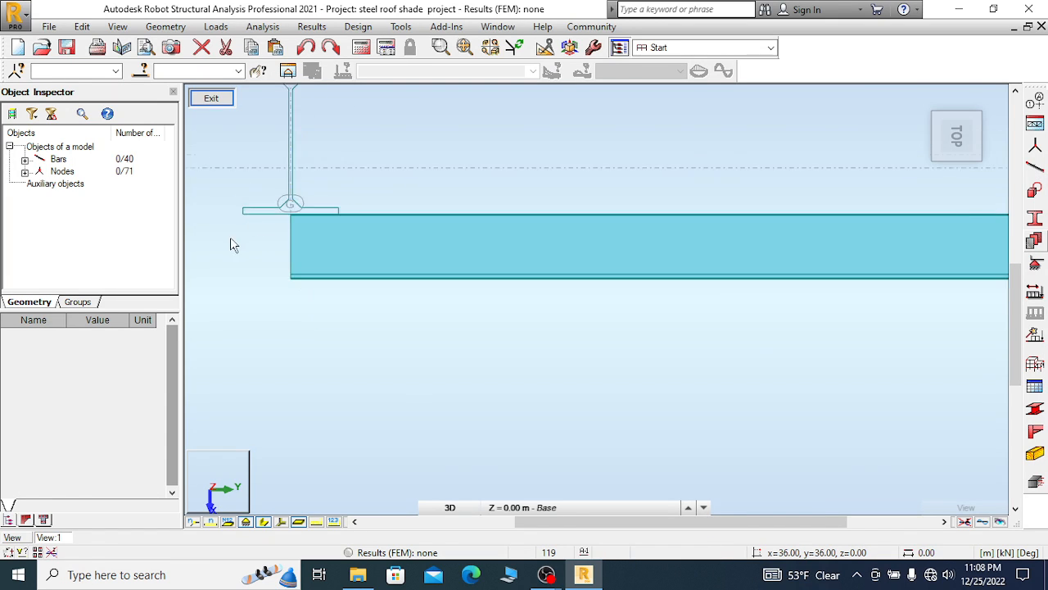
scroll(211, 251, "down", 3)
scroll(783, 235, "up", 4)
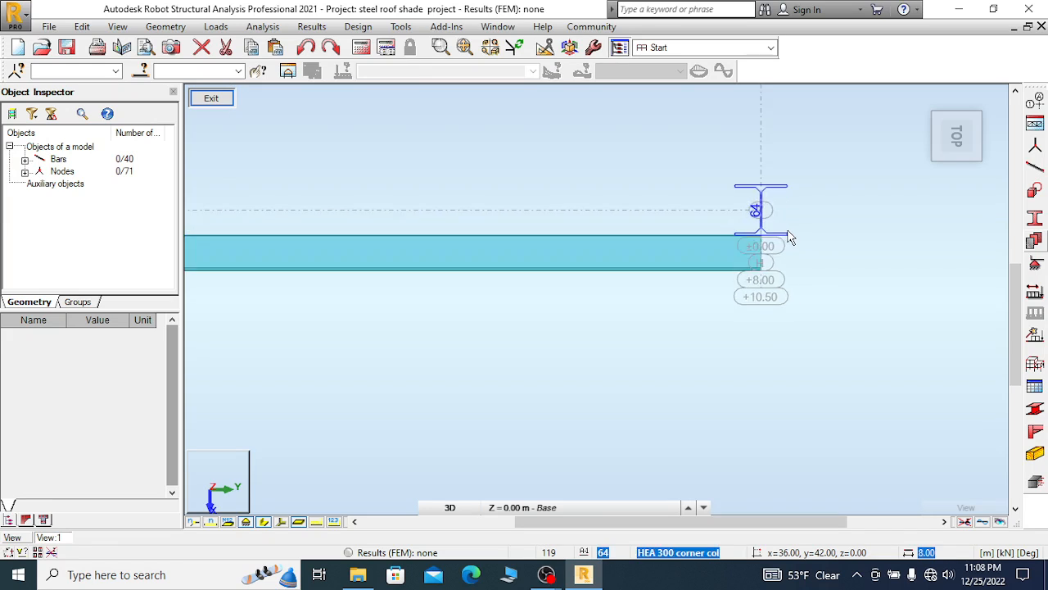
scroll(784, 237, "up", 2)
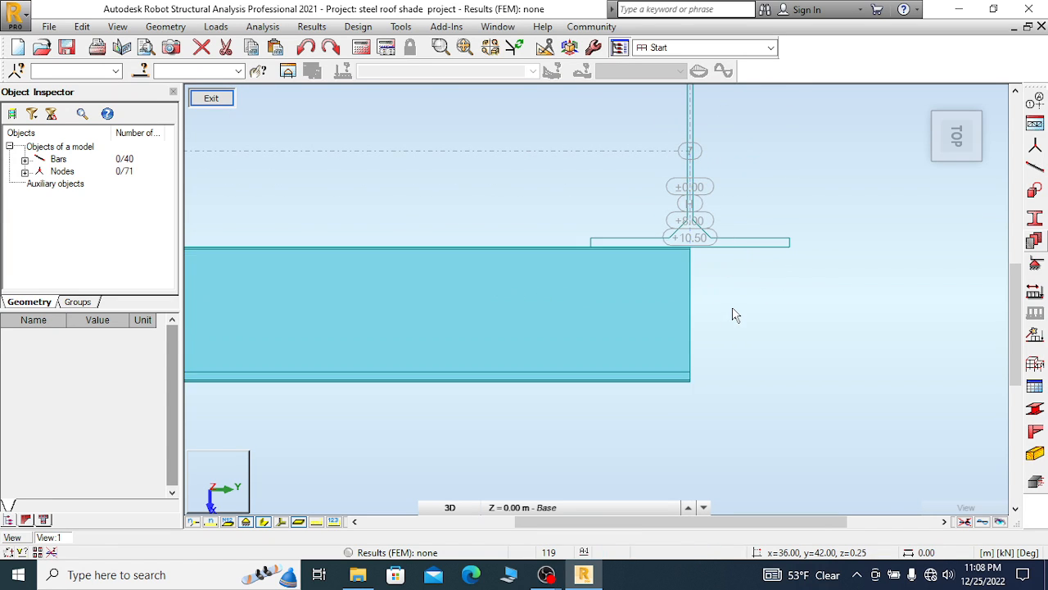
scroll(732, 312, "up", 2)
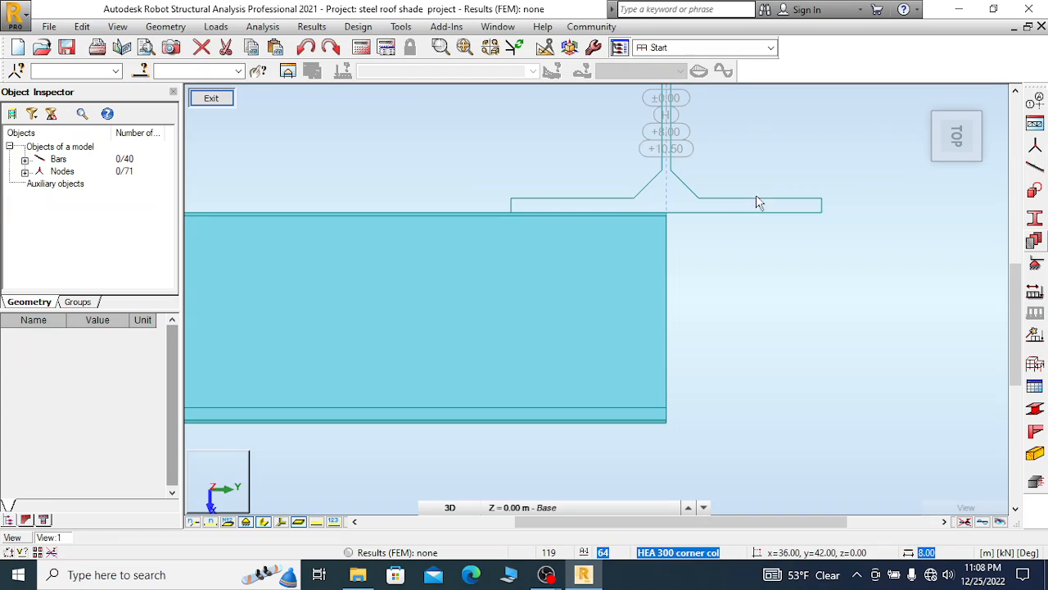
scroll(757, 203, "down", 3)
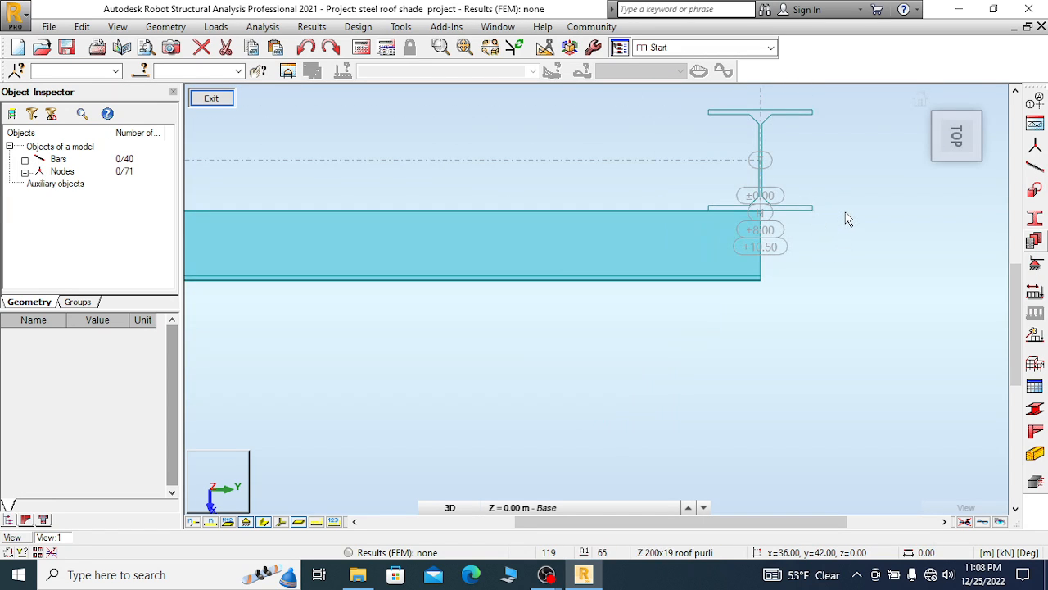
scroll(849, 218, "down", 2)
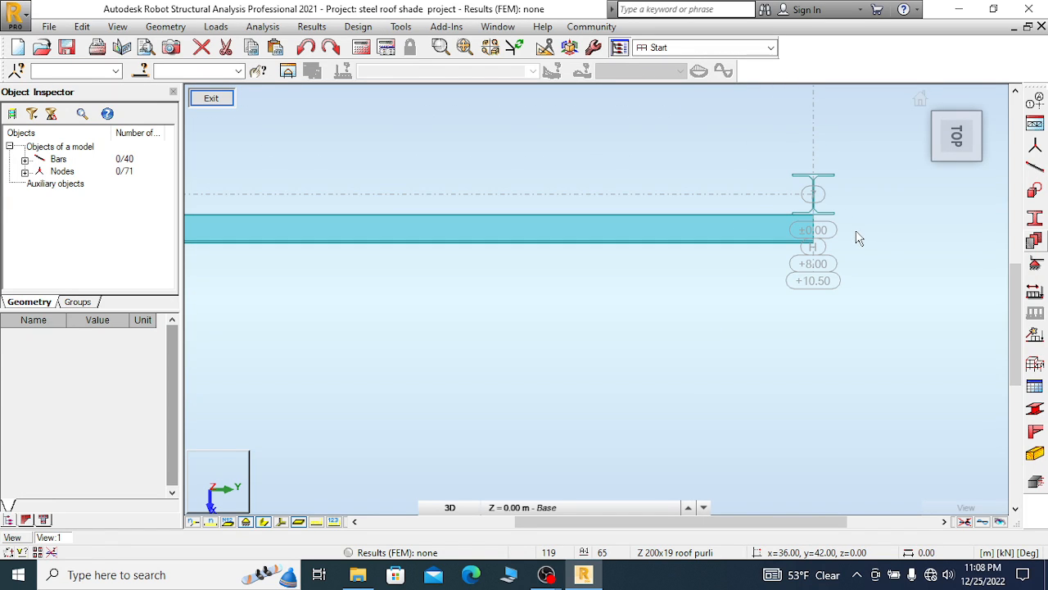
scroll(876, 213, "down", 1)
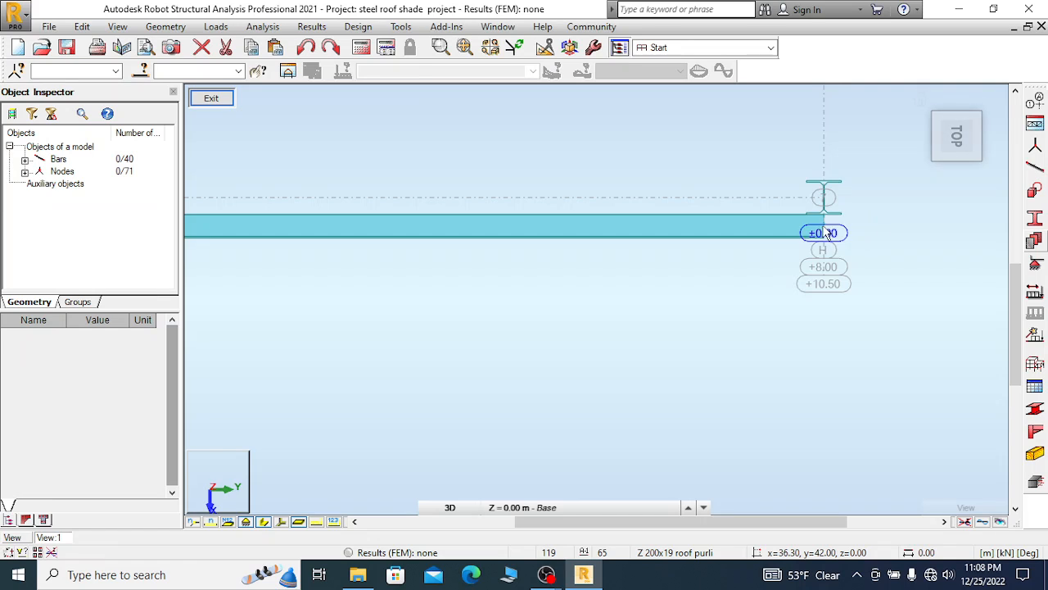
scroll(825, 230, "up", 2)
scroll(857, 228, "up", 3)
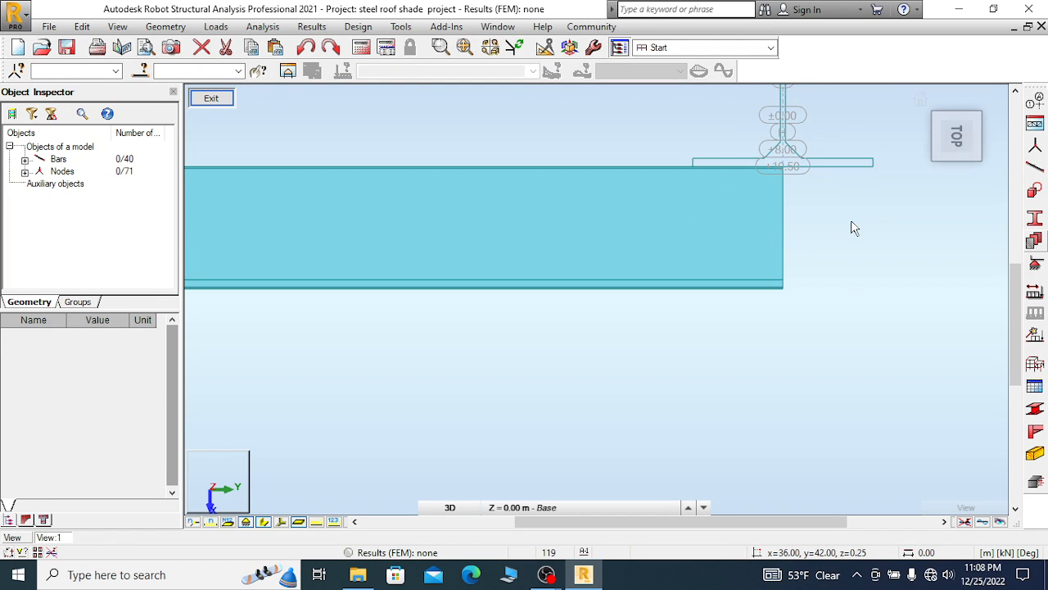
scroll(853, 242, "down", 5)
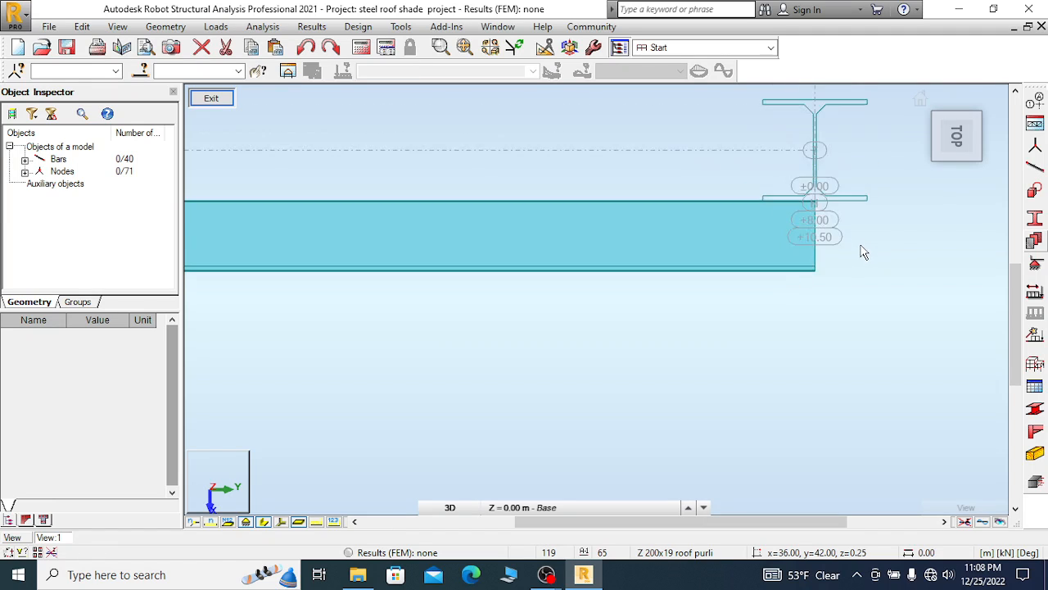
scroll(852, 253, "down", 6)
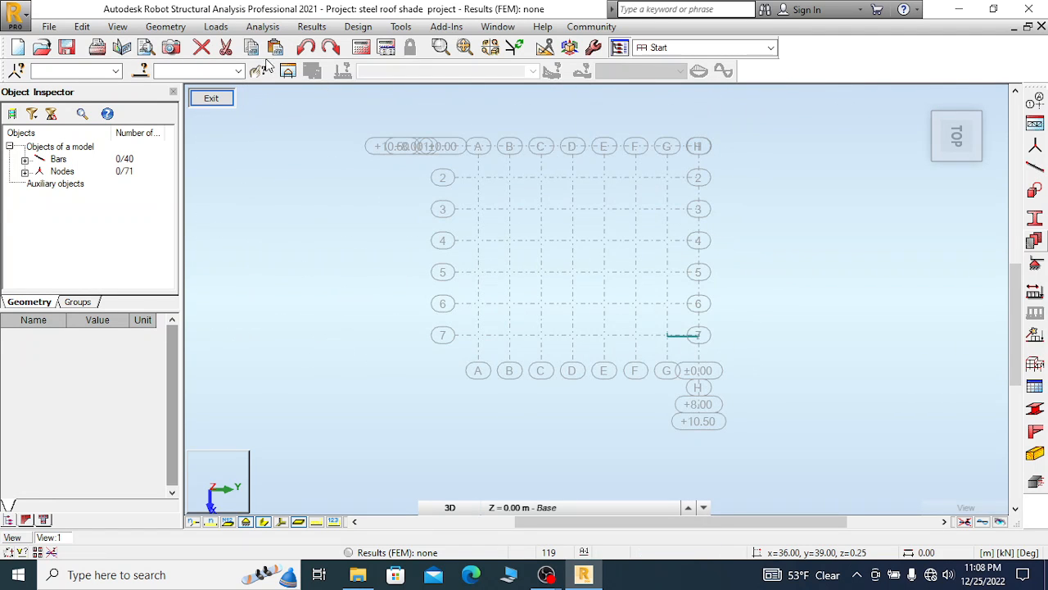
scroll(681, 315, "up", 6)
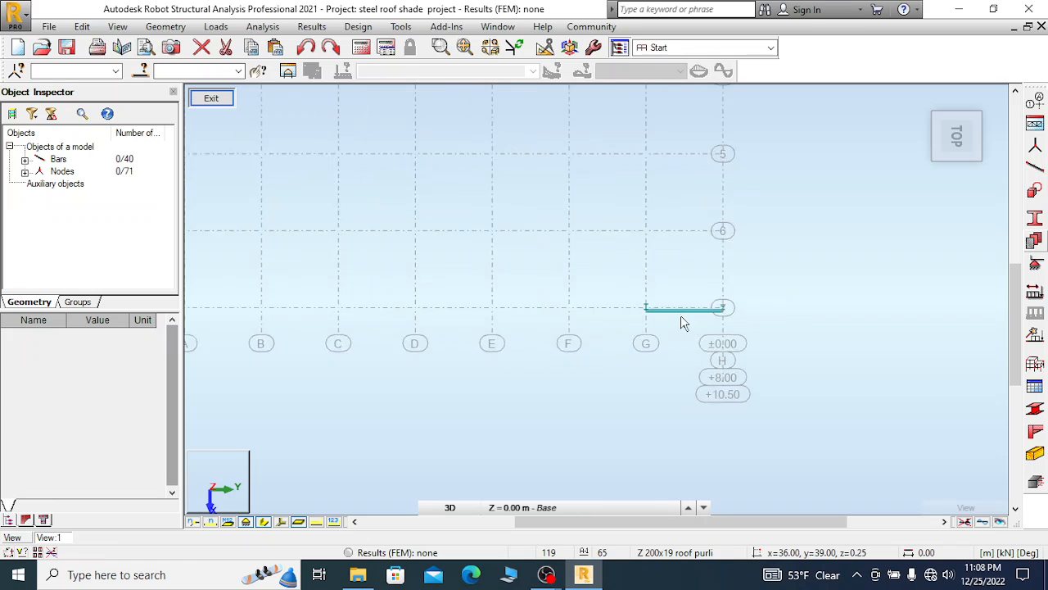
Copy the properties of the lowest wall purlin between G and H onto the four wall purlins above it
left_click_drag(655, 348, 654, 350)
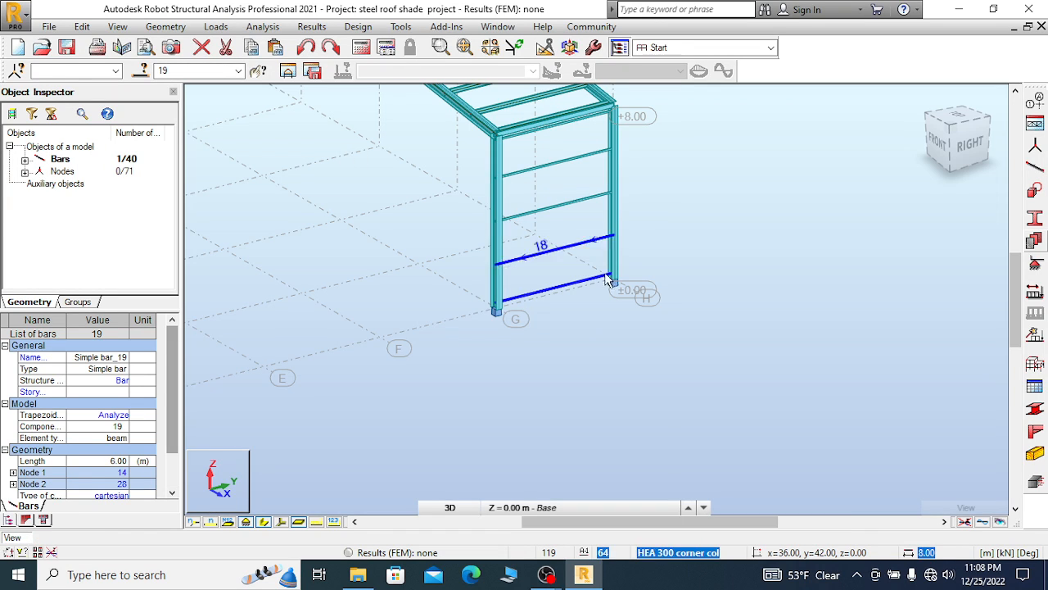
scroll(686, 246, "up", 1)
scroll(637, 274, "up", 4)
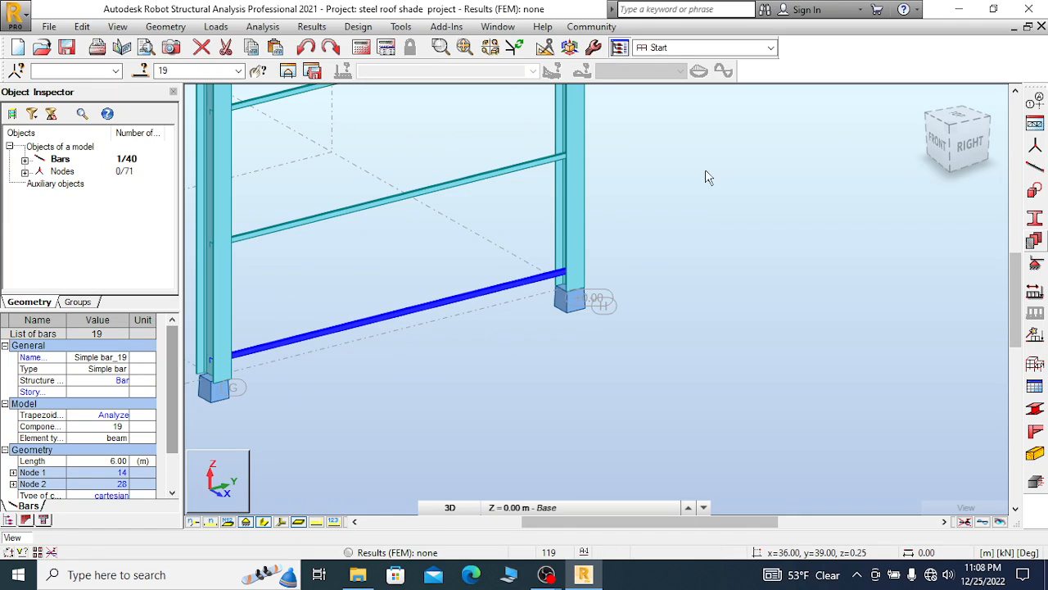
scroll(696, 180, "down", 2)
scroll(445, 291, "up", 2)
scroll(458, 279, "up", 2)
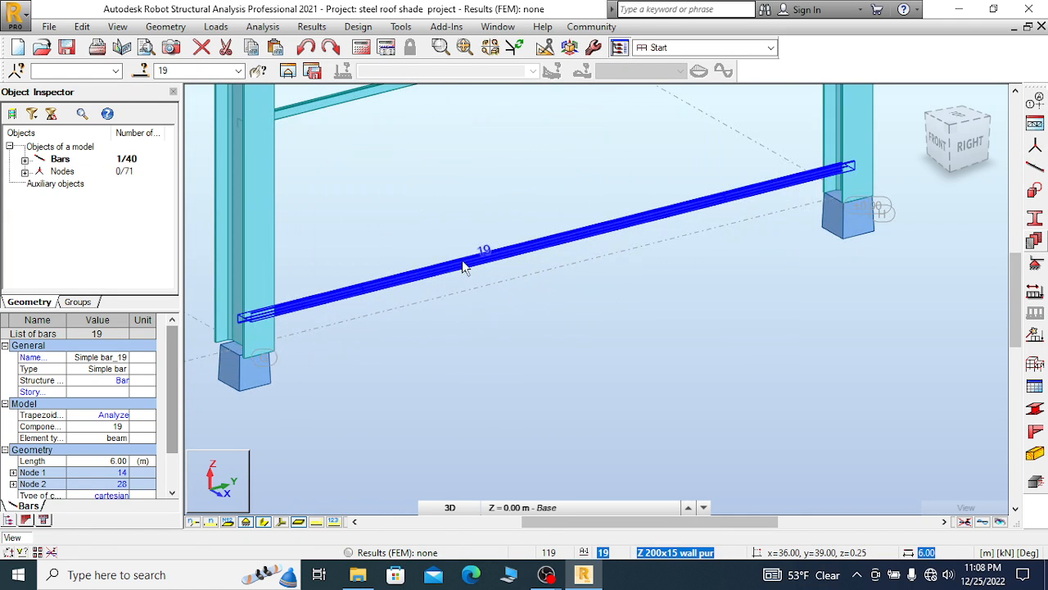
right_click(463, 267)
left_click(436, 534)
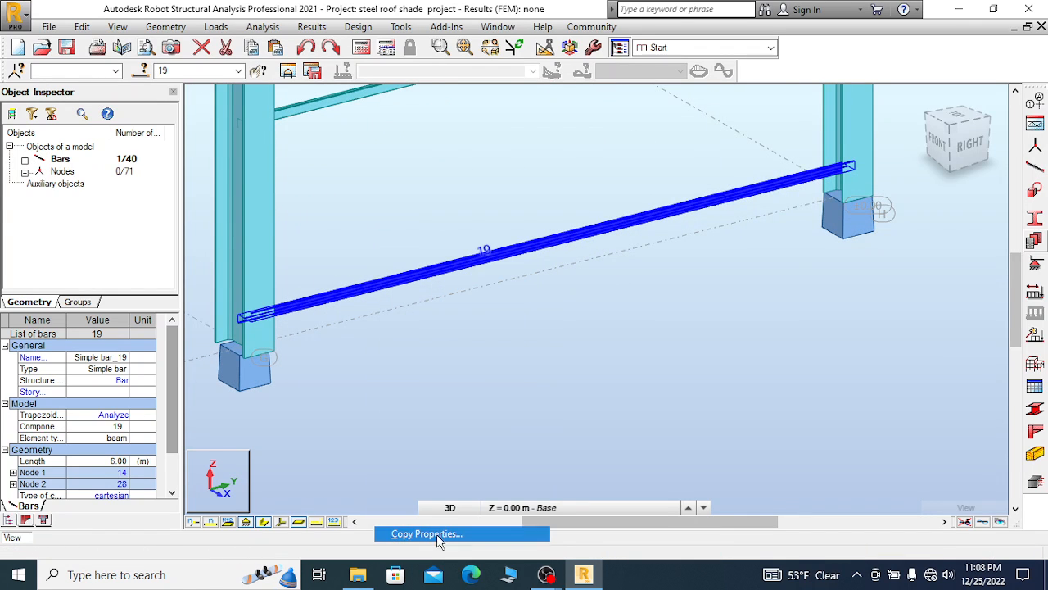
scroll(541, 320, "down", 5)
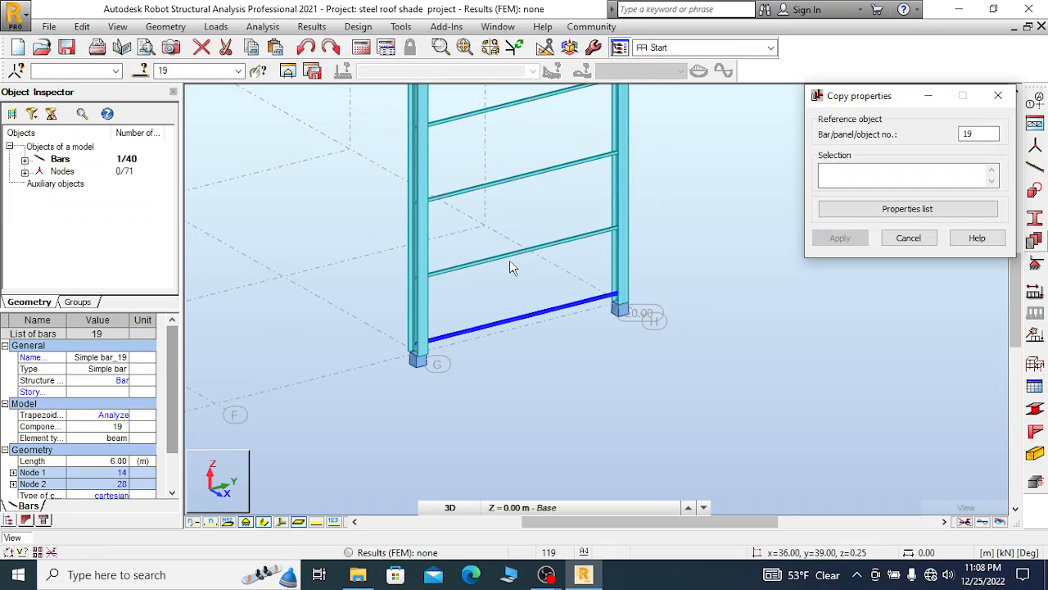
left_click(509, 249)
left_click(519, 192)
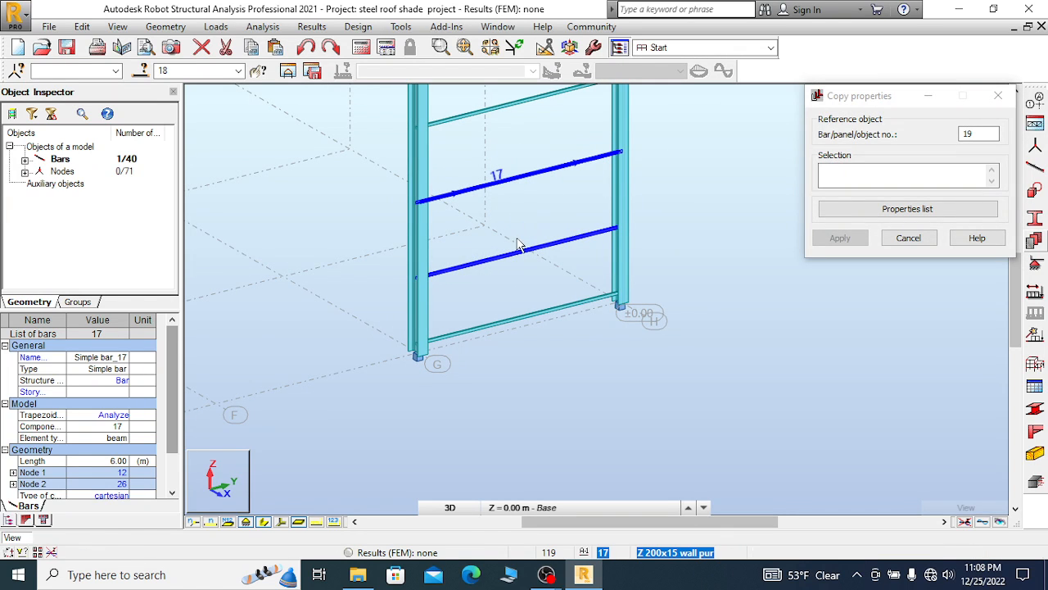
scroll(502, 117, "down", 1)
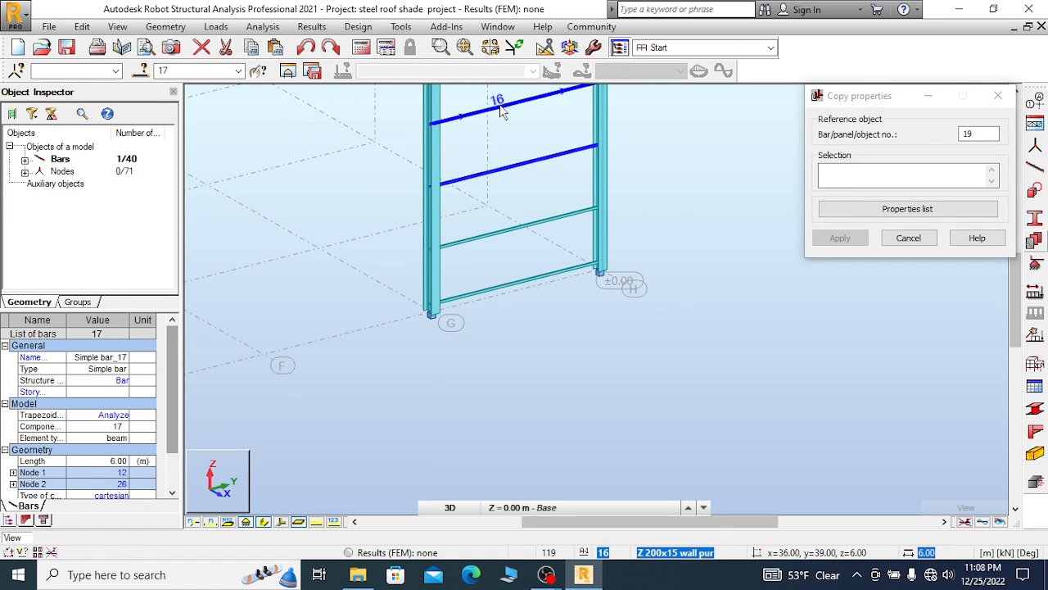
scroll(561, 388, "down", 3)
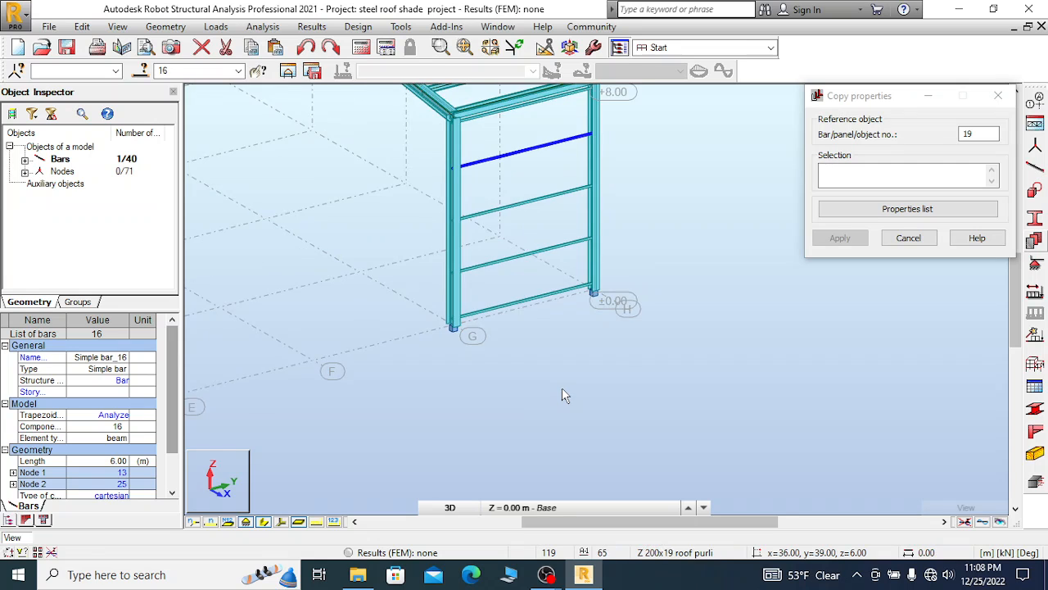
scroll(498, 211, "up", 5)
scroll(497, 221, "up", 4)
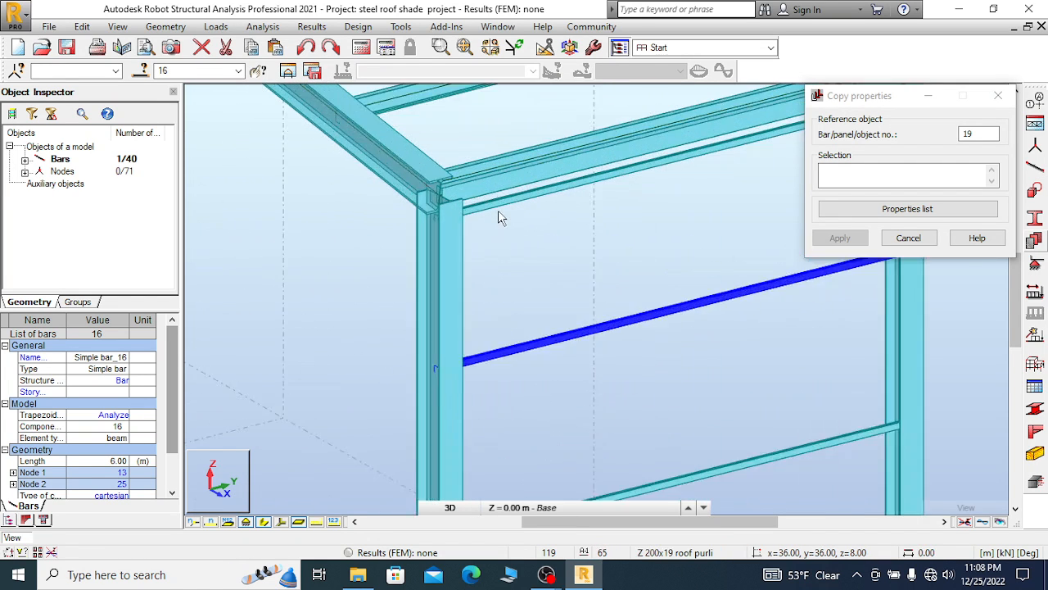
left_click(521, 256)
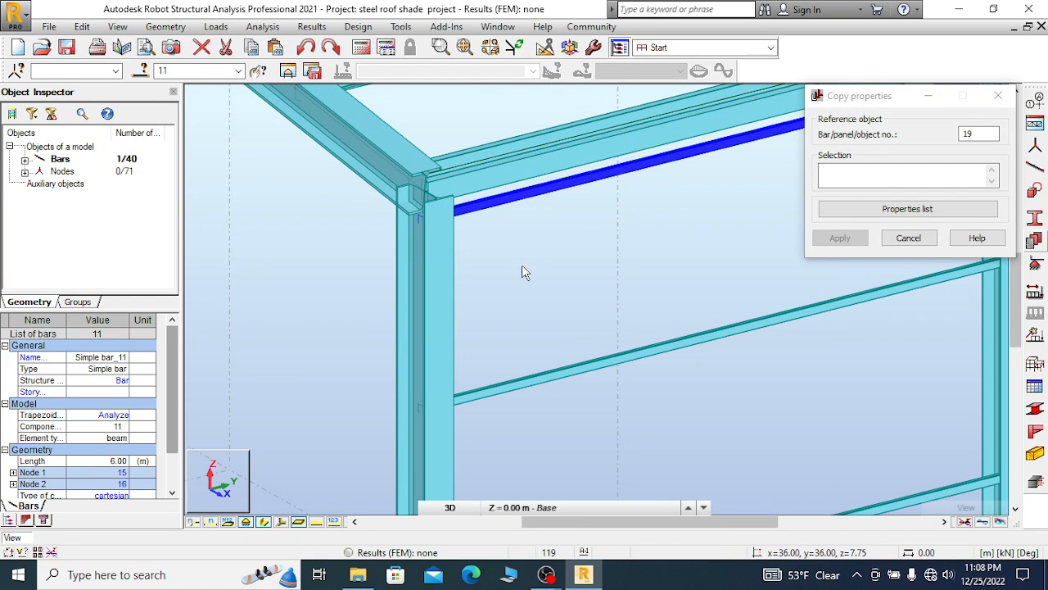
Turn on the display of offsets for the bars in the 3D view
scroll(524, 229, "down", 5)
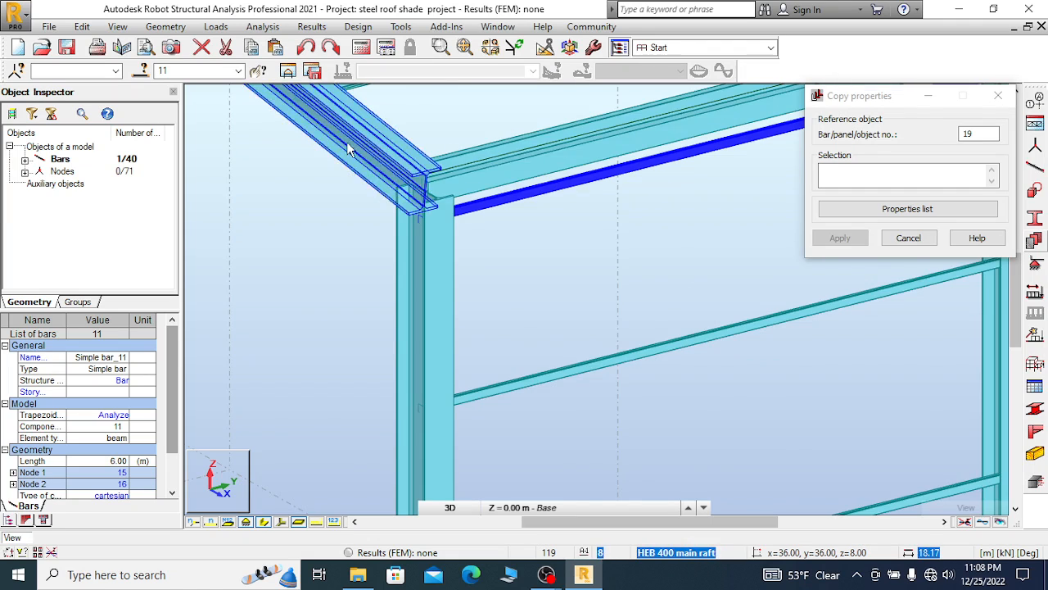
right_click(277, 244)
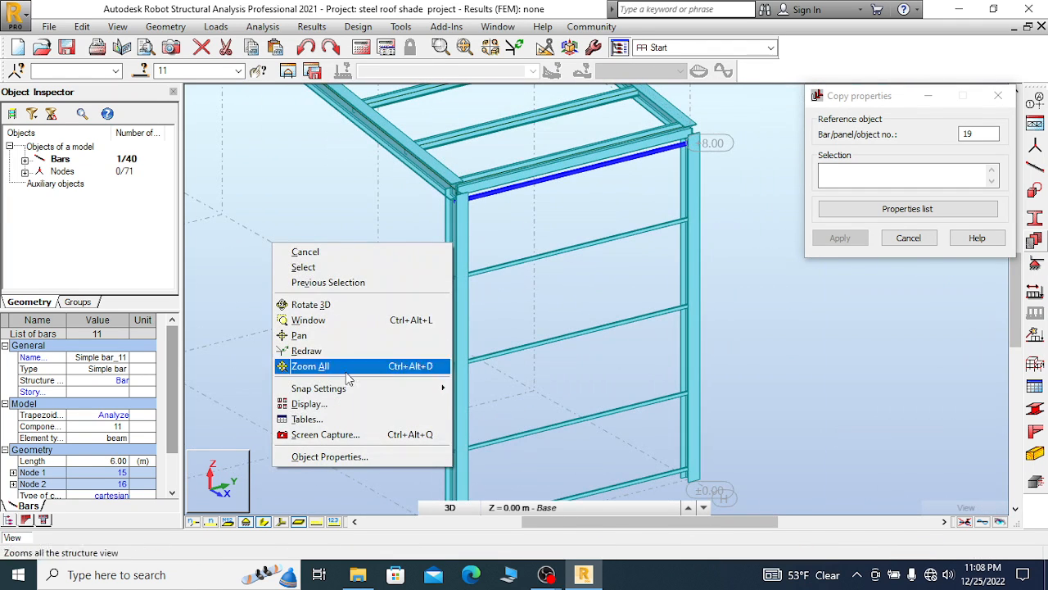
left_click(321, 406)
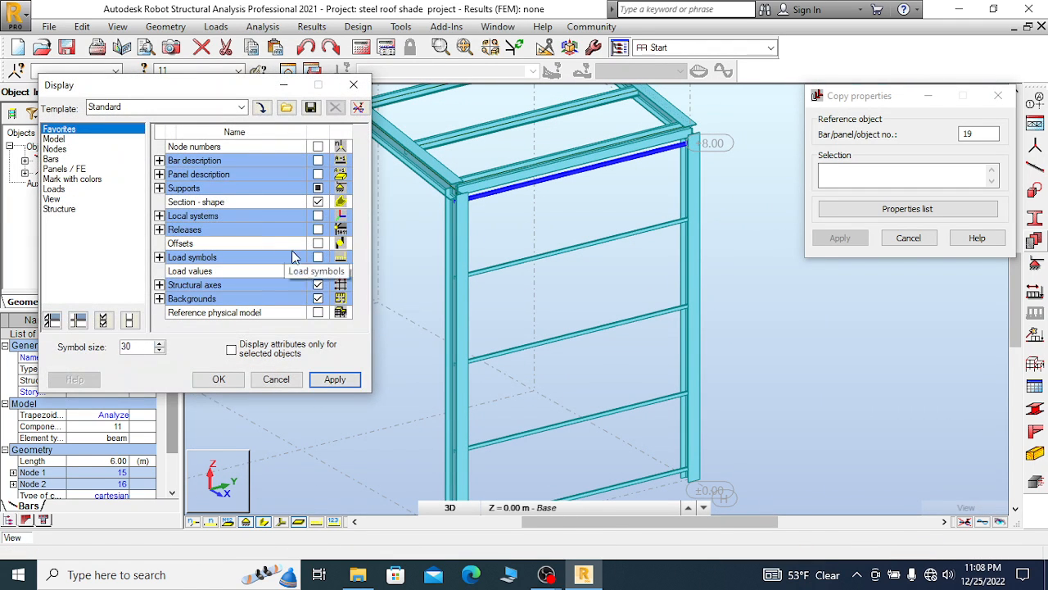
left_click(317, 244)
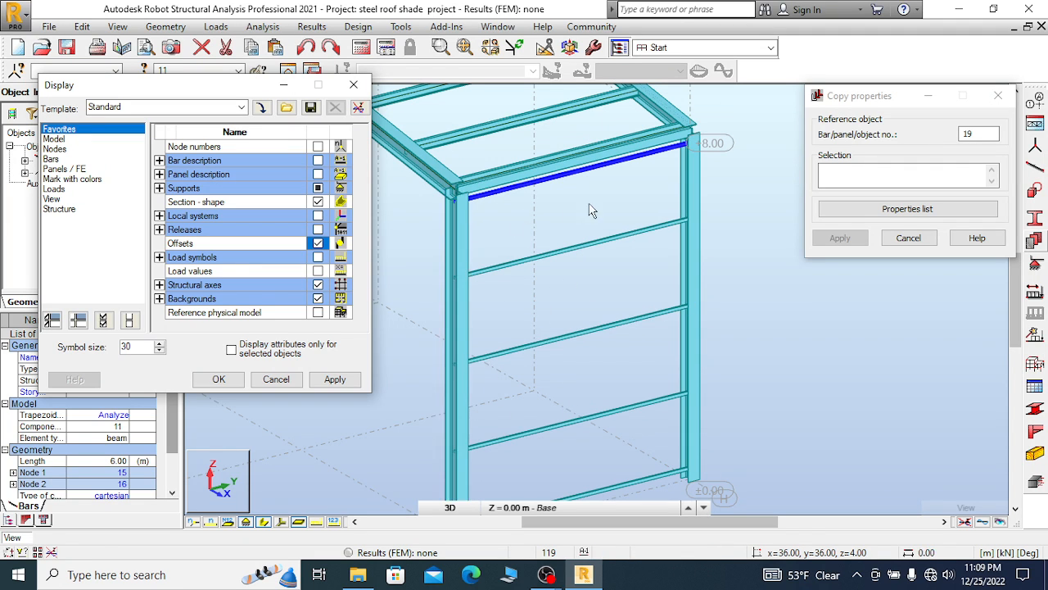
left_click(336, 381)
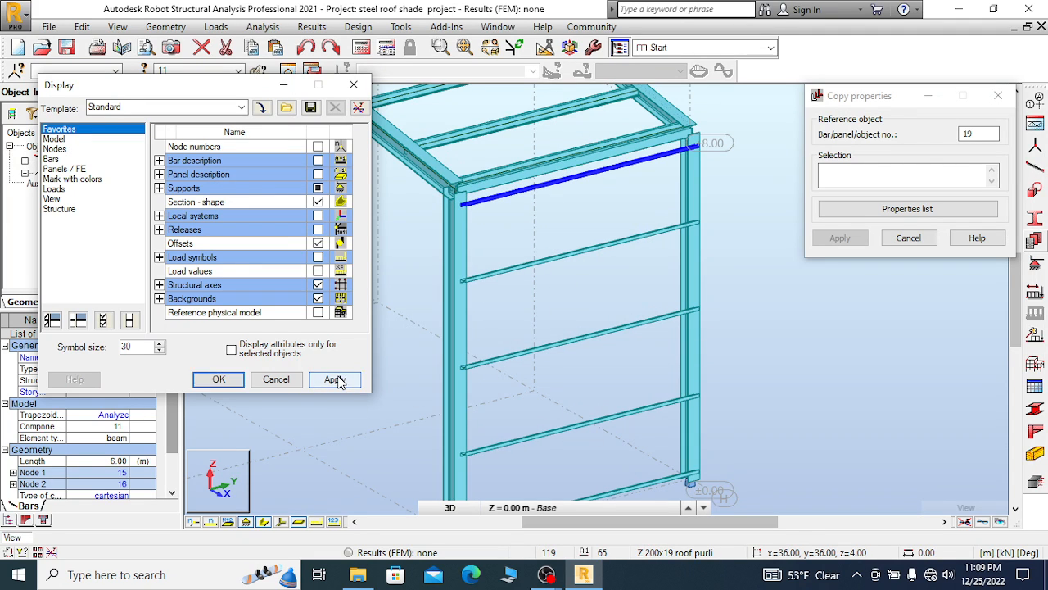
left_click(220, 379)
Orbit the model and examine how the offset wall purlins sit against the column flanges at G and H
scroll(598, 192, "down", 2)
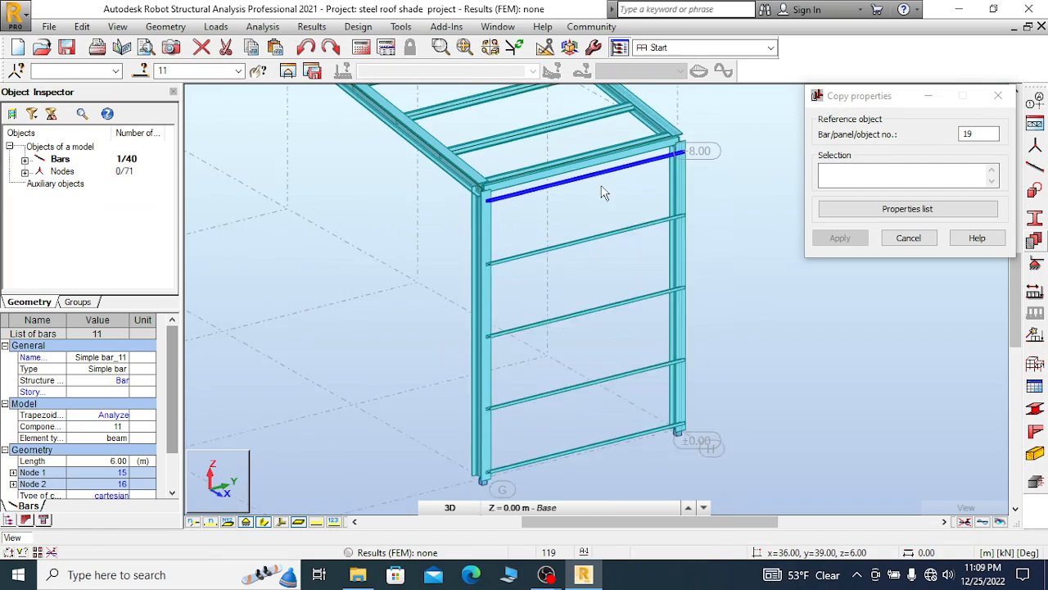
right_click(502, 197)
left_click(539, 258)
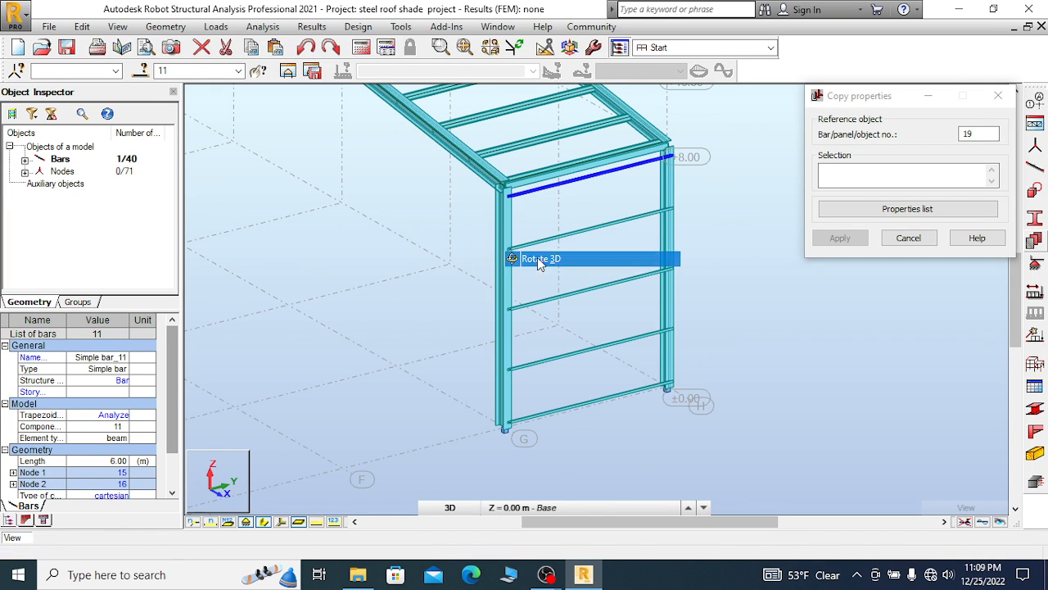
left_click_drag(538, 259, 567, 296)
scroll(567, 296, "up", 6)
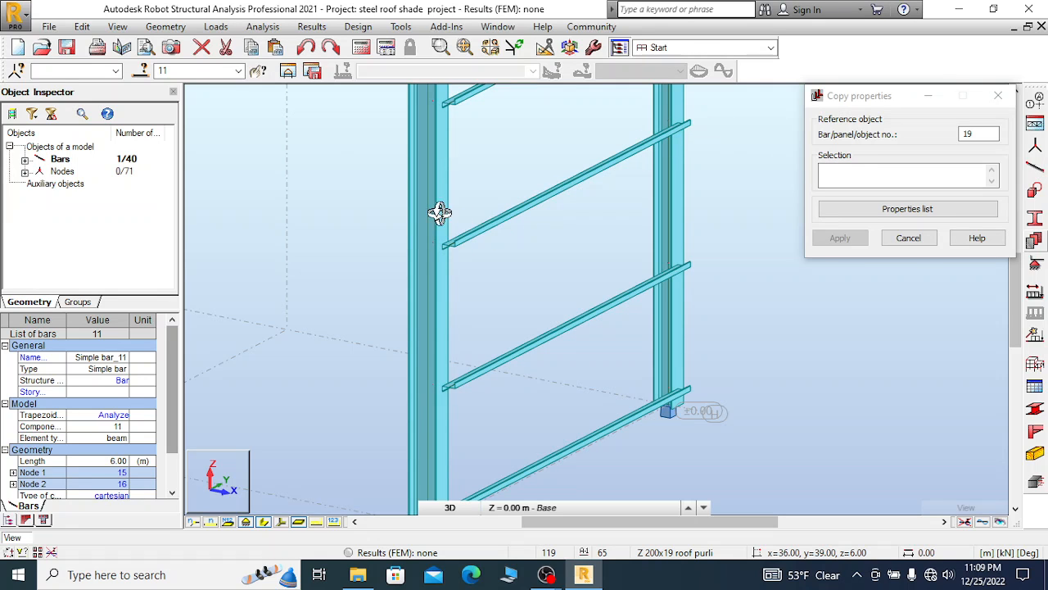
scroll(603, 241, "down", 5)
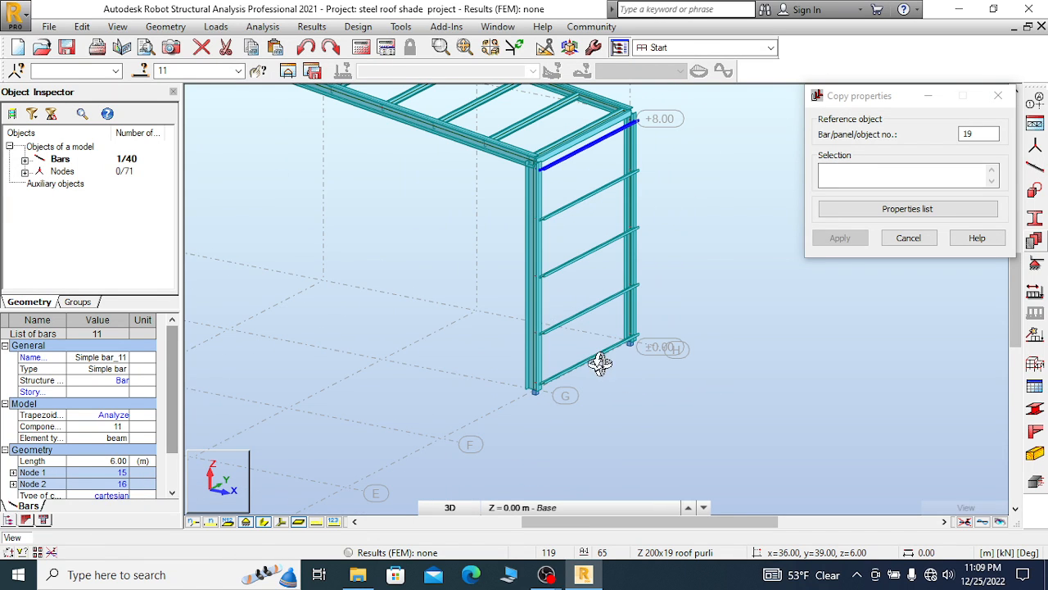
scroll(630, 407, "up", 4)
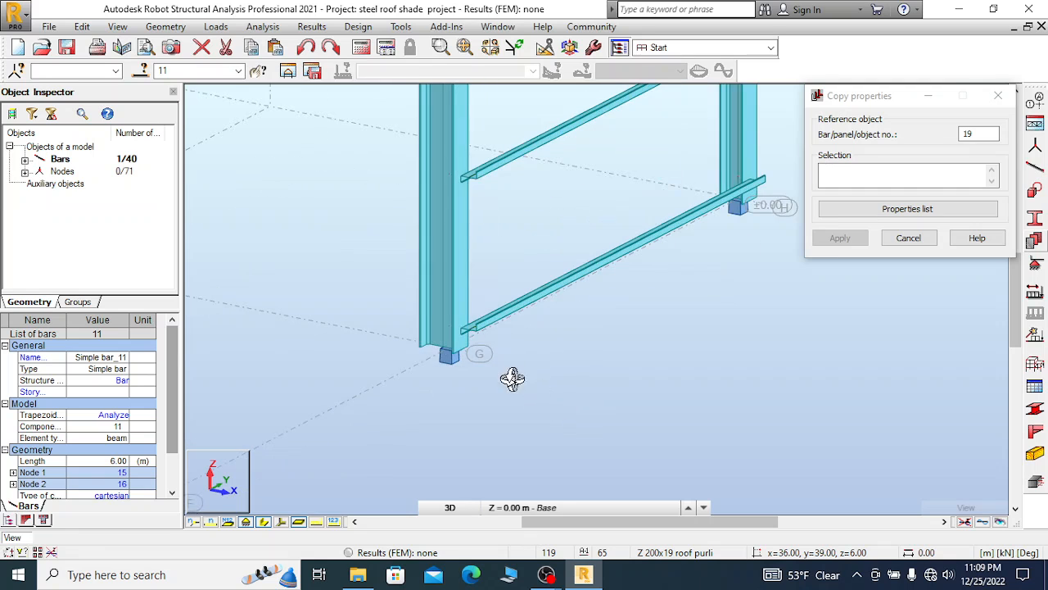
scroll(509, 346, "down", 4)
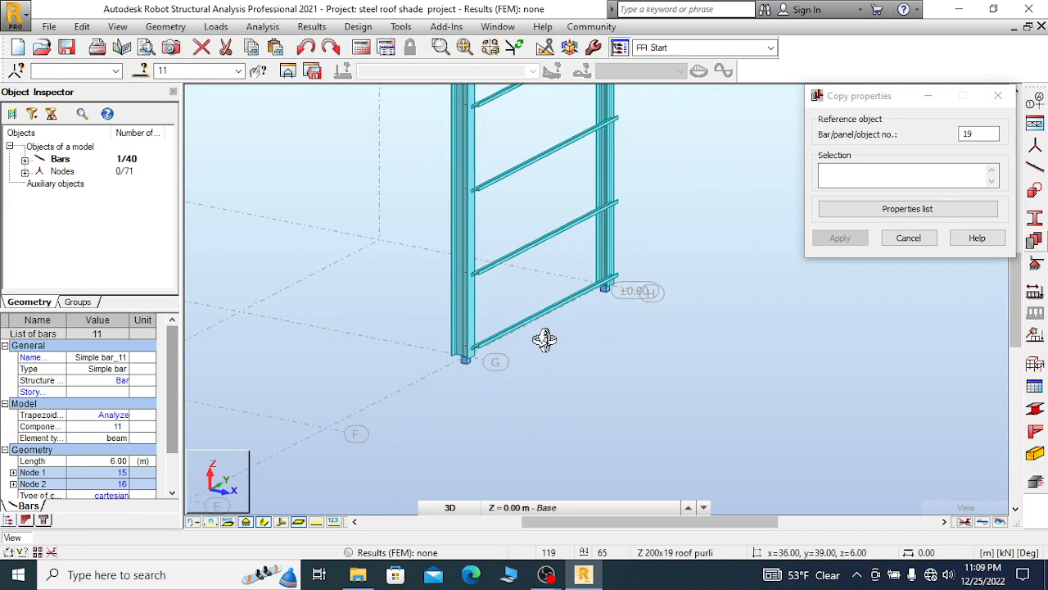
scroll(433, 372, "up", 6)
scroll(423, 354, "down", 7)
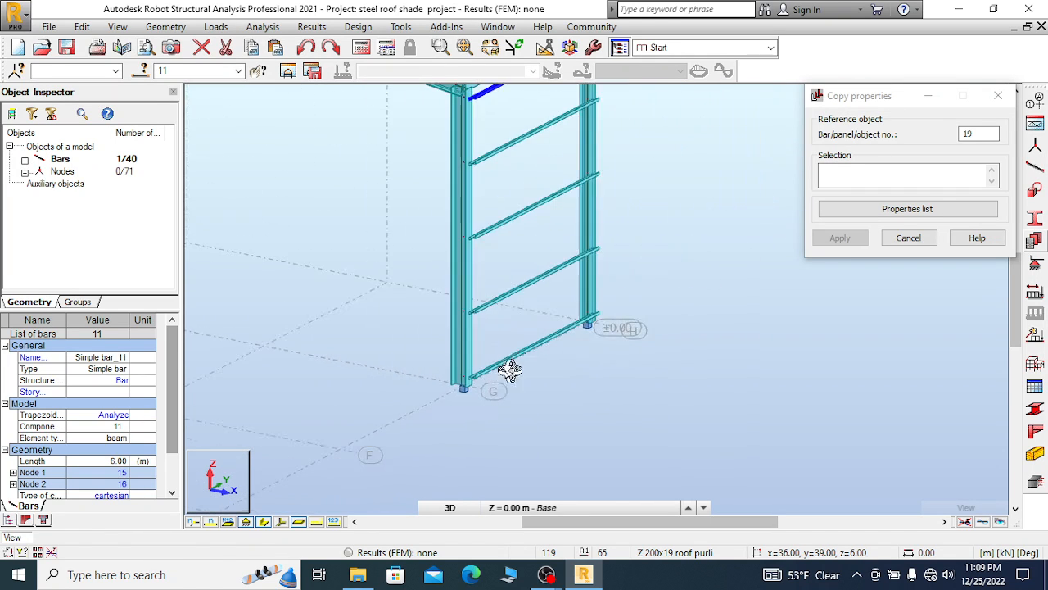
Exit the orbit mode and clear the selection of the top wall purlin between G and H on axis 7
scroll(528, 203, "up", 4)
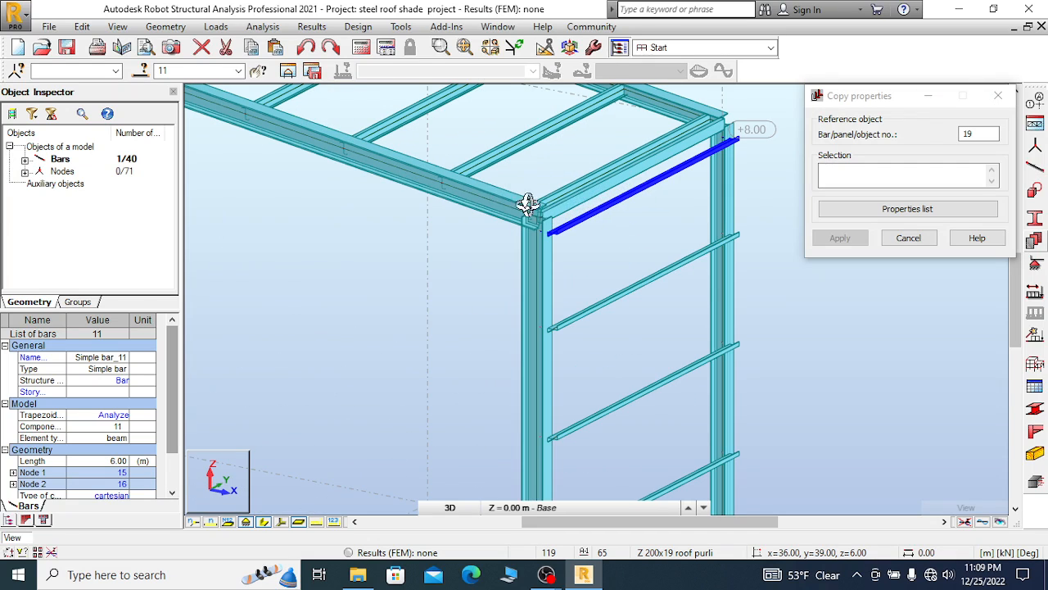
scroll(670, 205, "down", 2)
right_click(667, 202)
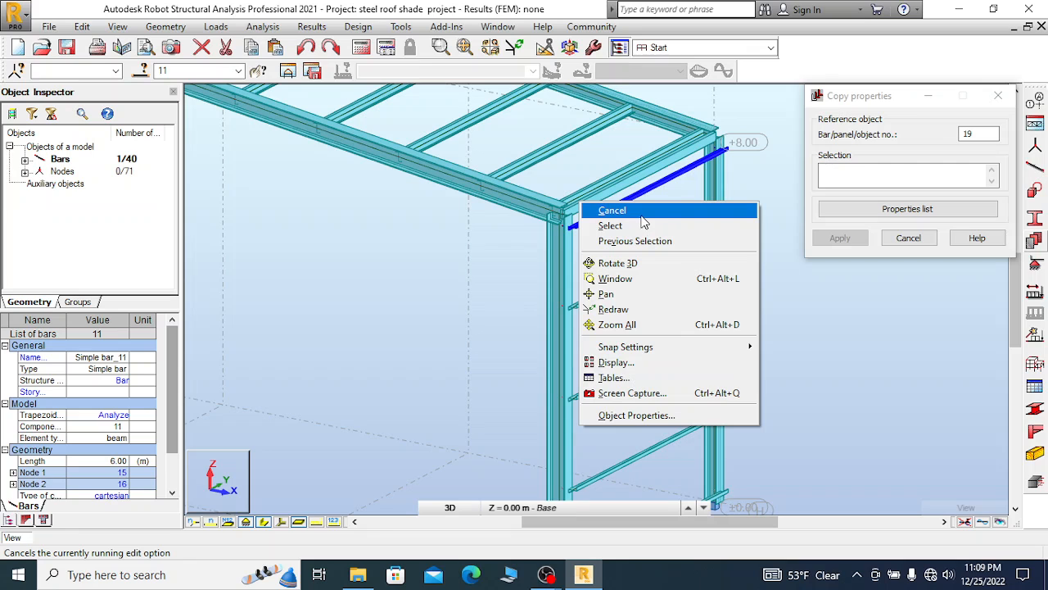
left_click(671, 212)
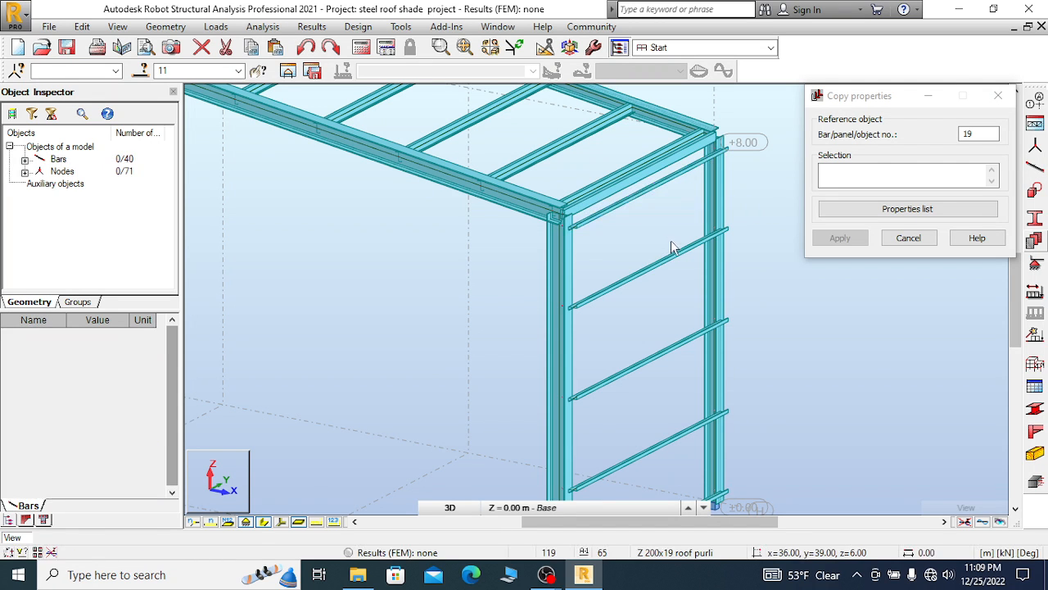
Try copying the properties of the axis 7 wall purlin onto the lowest wall purlin between G and H on axis 1, and undo it
right_click(667, 266)
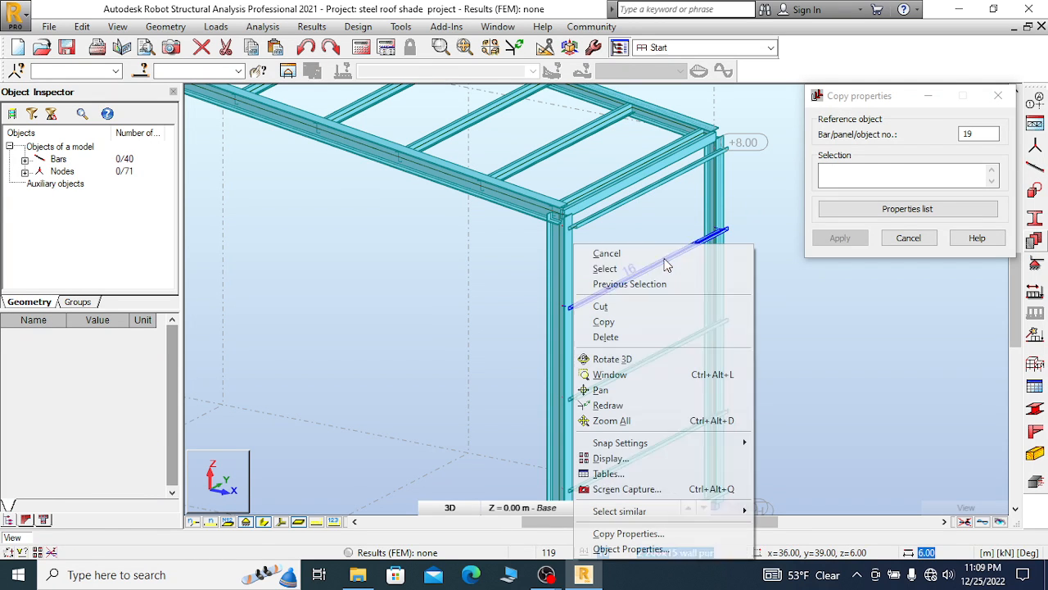
left_click(634, 538)
scroll(784, 271, "down", 7)
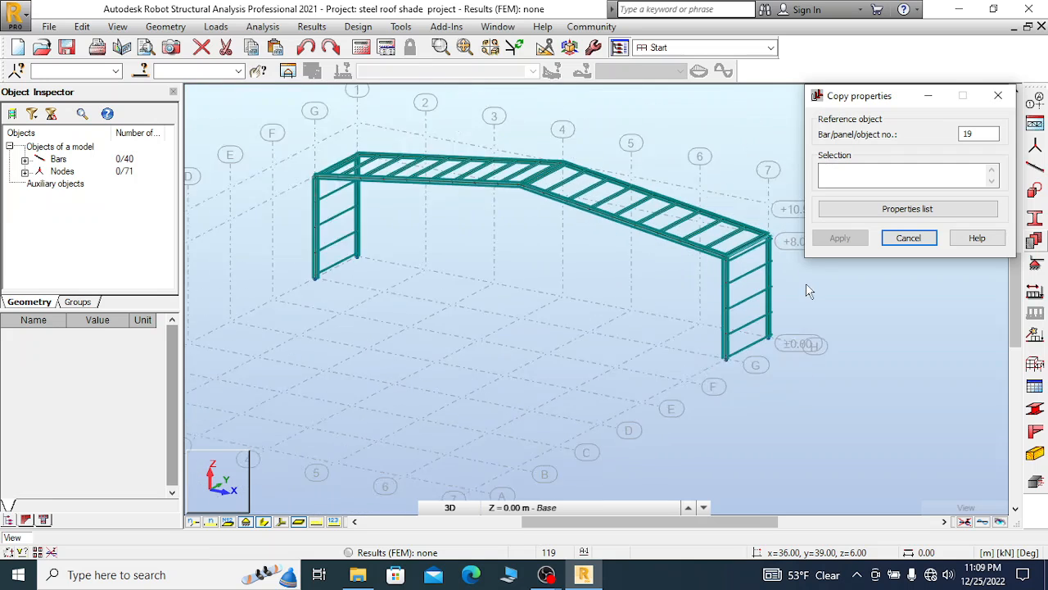
scroll(425, 195, "up", 1)
right_click(324, 178)
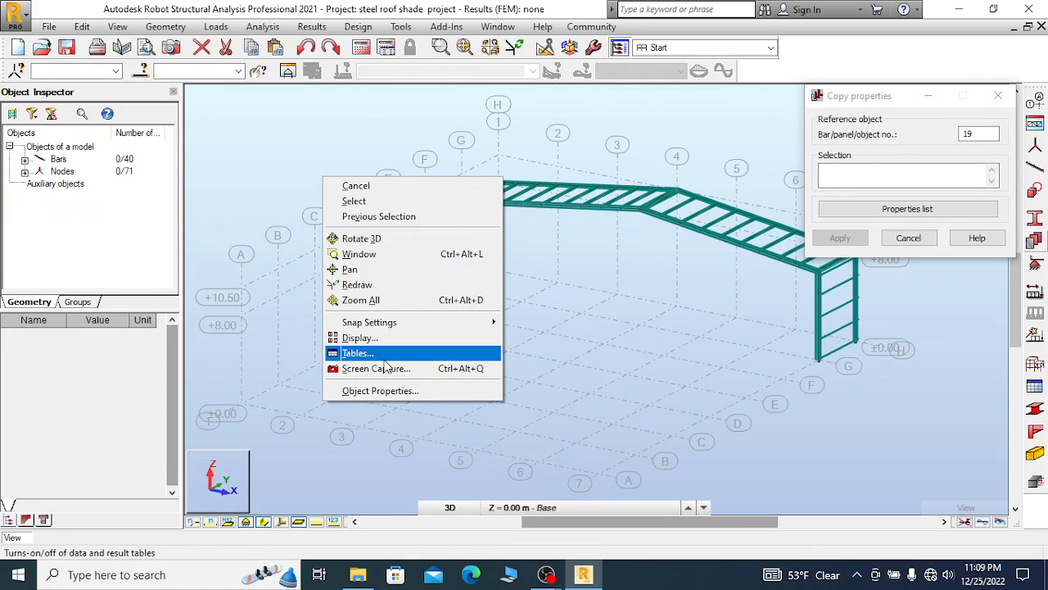
left_click(358, 238)
left_click_drag(358, 238, 456, 218)
scroll(473, 332, "up", 5)
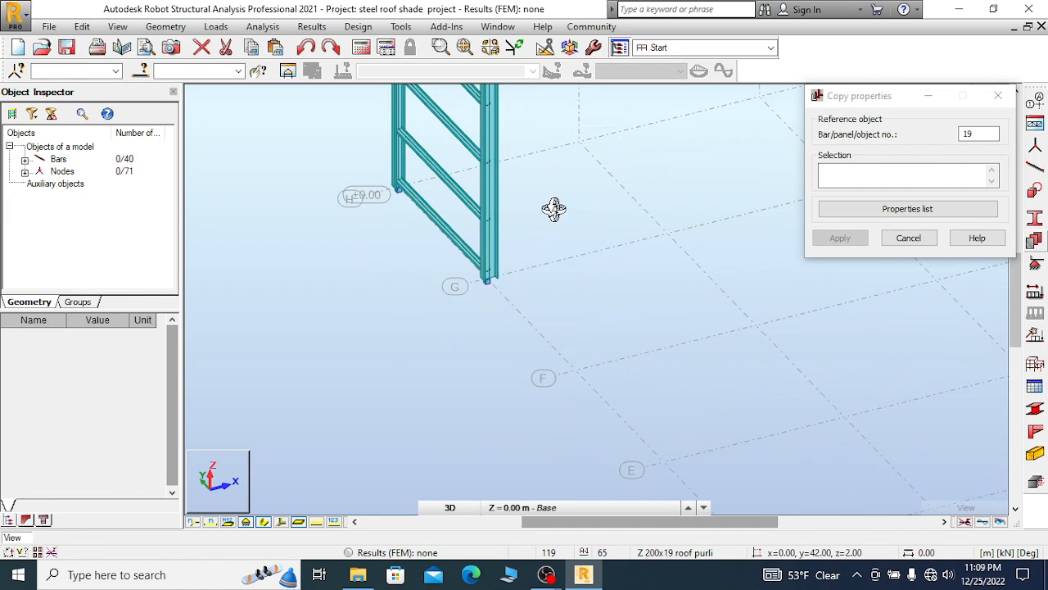
right_click(463, 210)
left_click(490, 215)
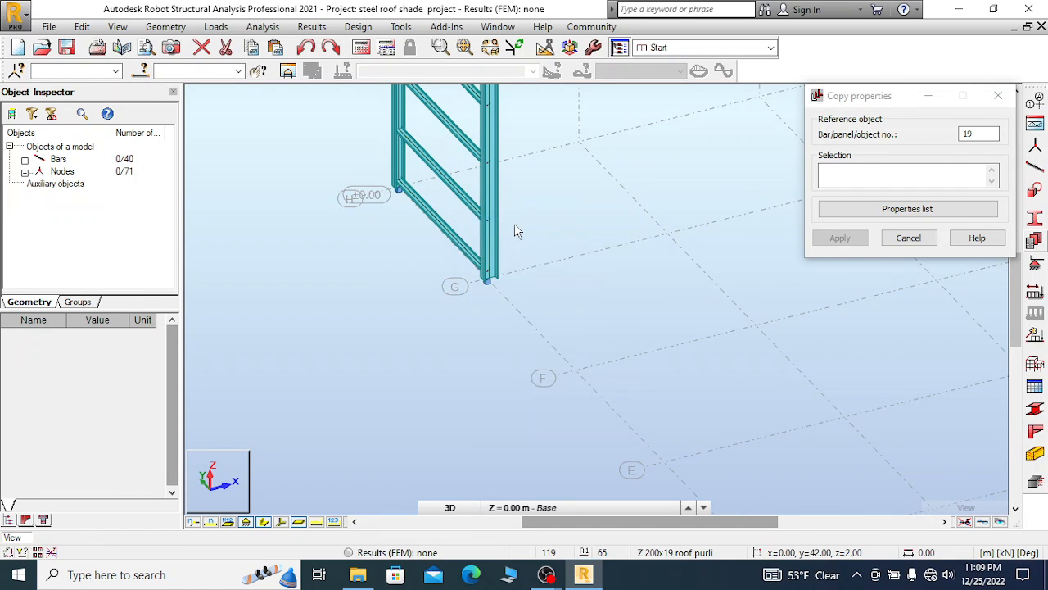
scroll(453, 244, "up", 3)
left_click(434, 236)
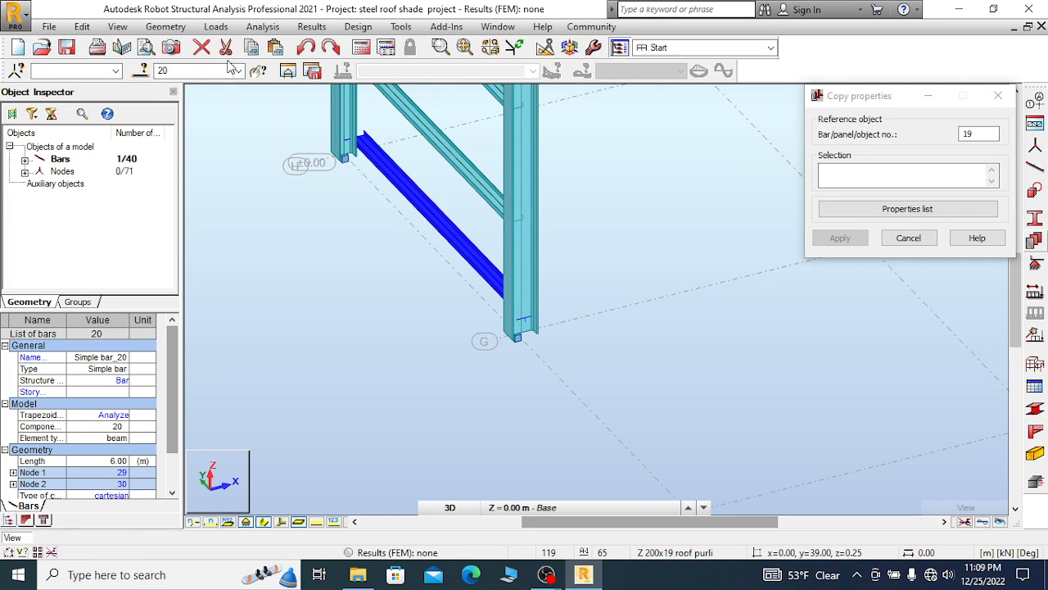
left_click(306, 47)
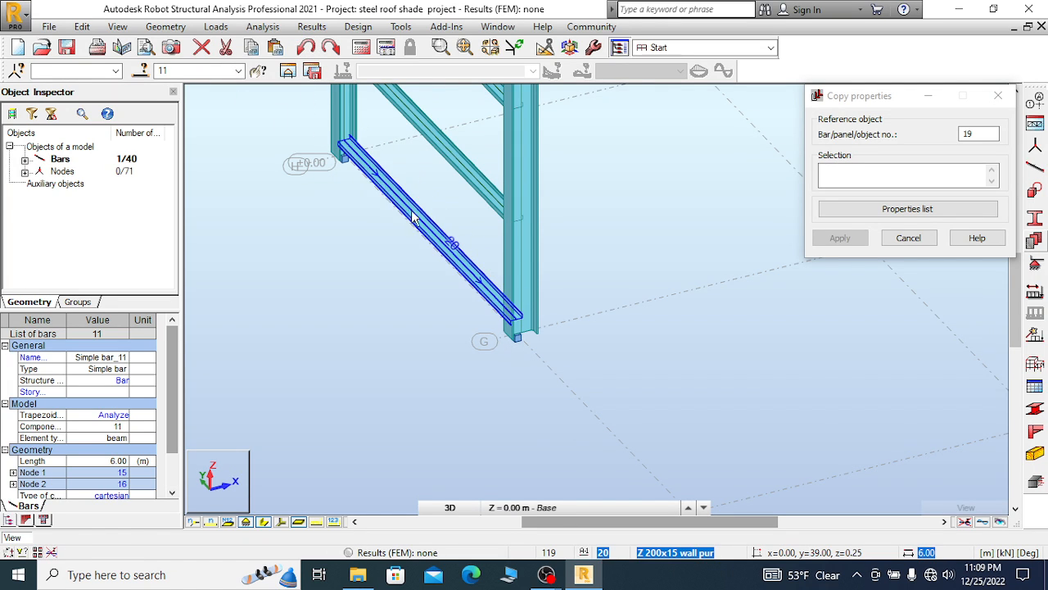
Isolate the G and H columns on axis 1 together with the lowest wall purlin between them in a separate view
scroll(372, 240, "down", 1)
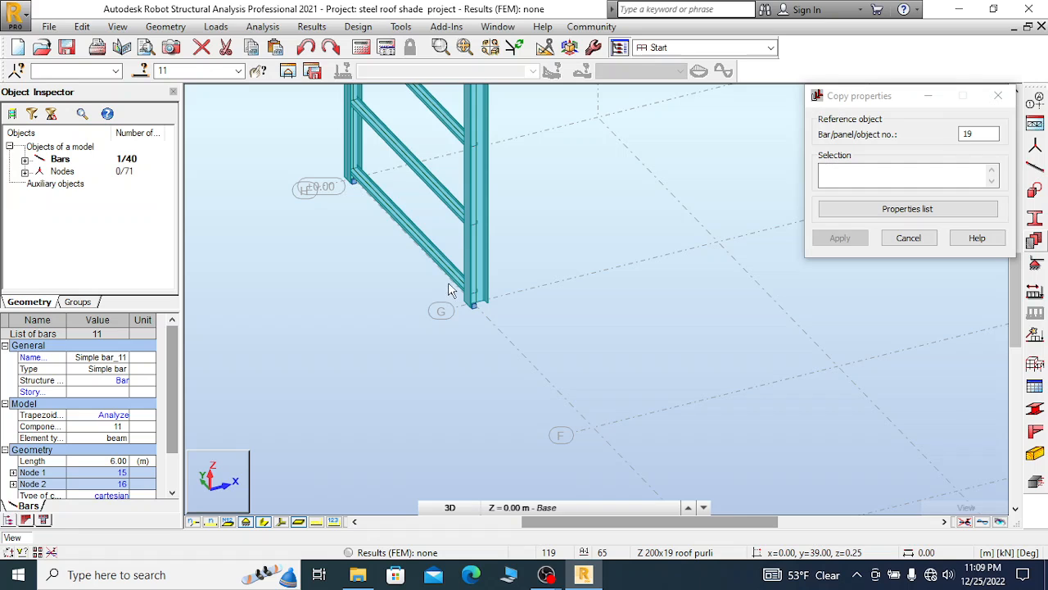
scroll(452, 299, "down", 3)
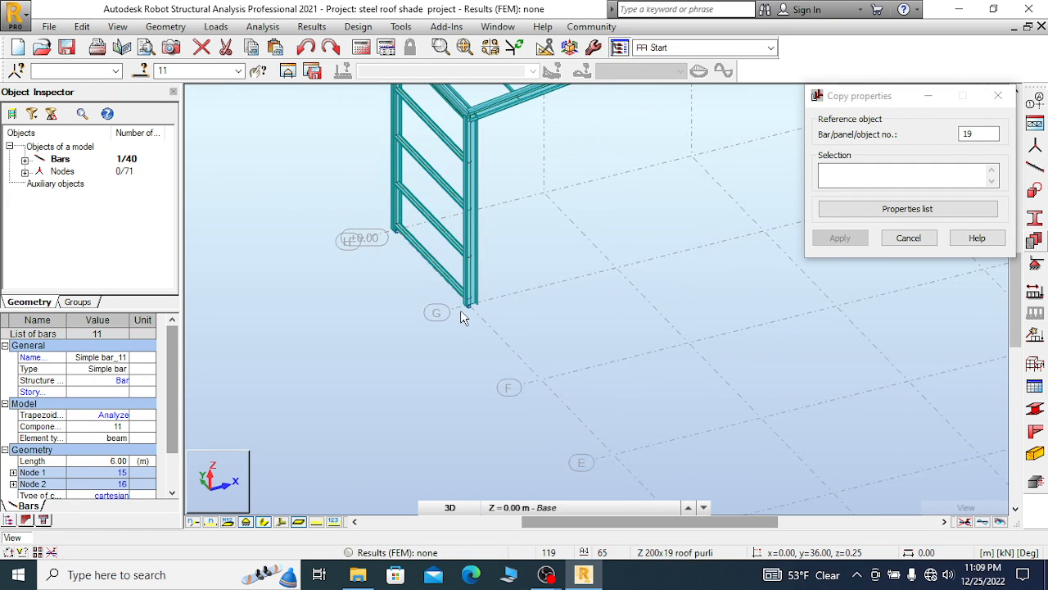
left_click(473, 244, "ctrl")
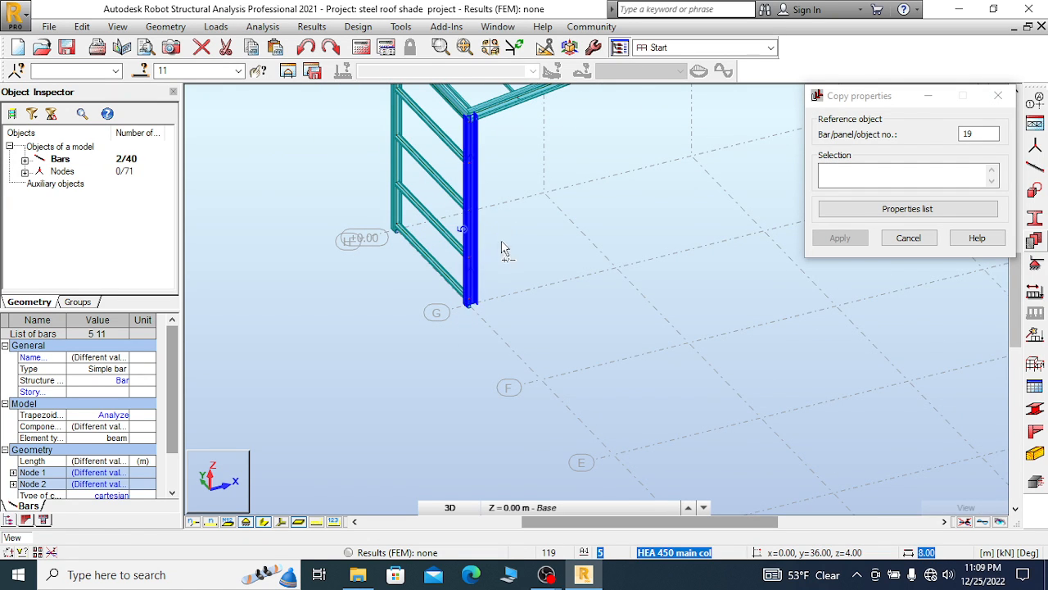
left_click(394, 168, "ctrl")
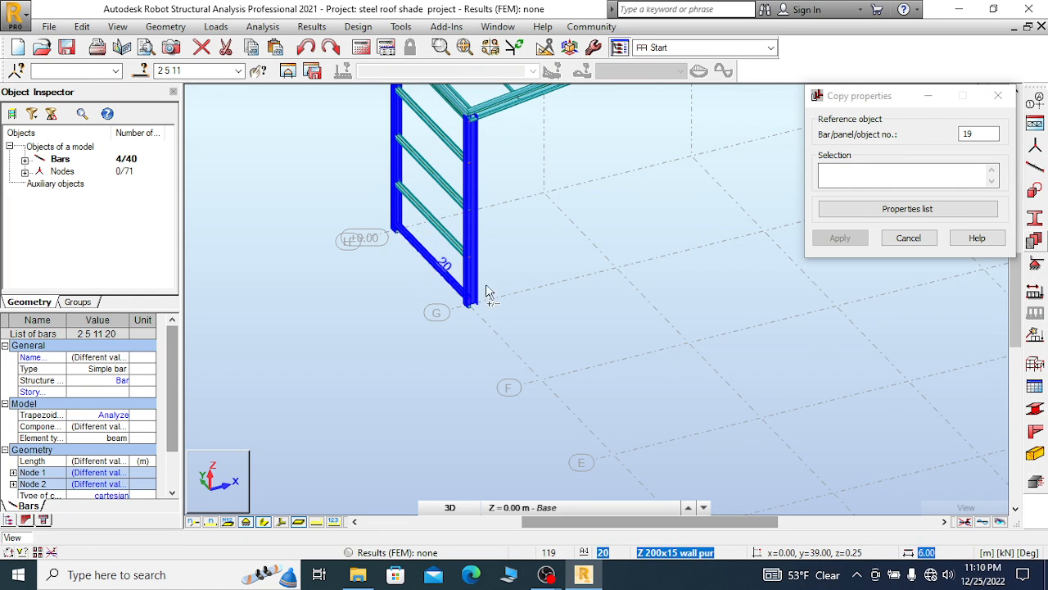
left_click(997, 95)
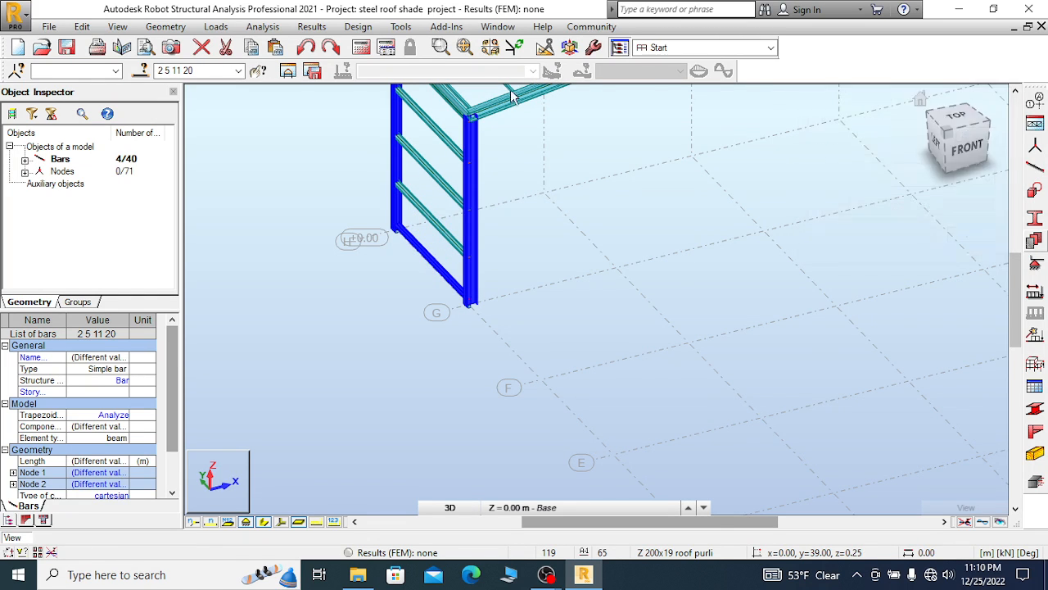
left_click(289, 72)
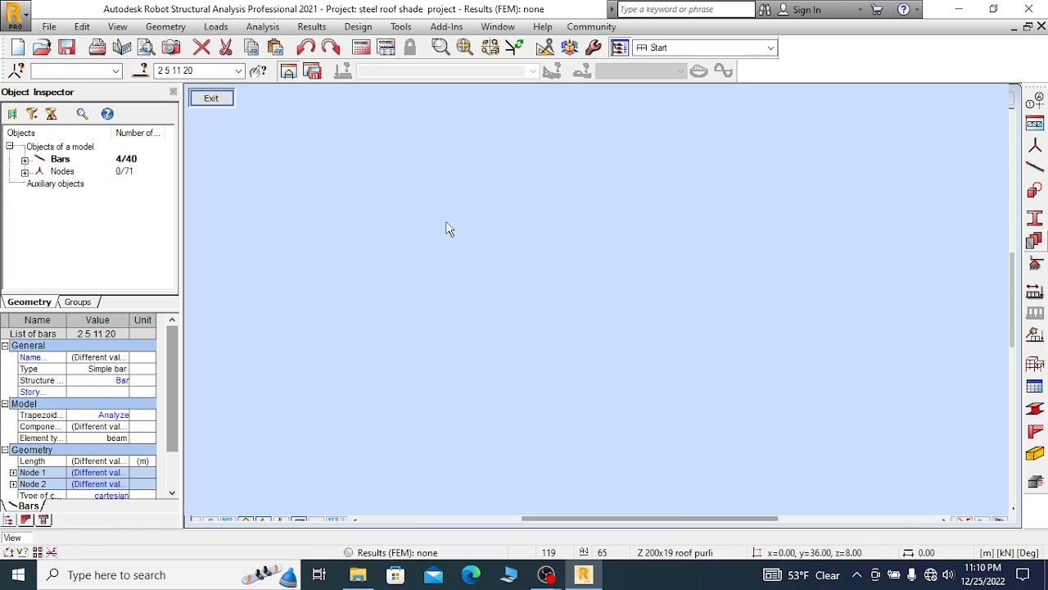
Examine in plan how the lowest wall purlin on axis 1 sits against the columns at G and H
scroll(438, 261, "down", 2)
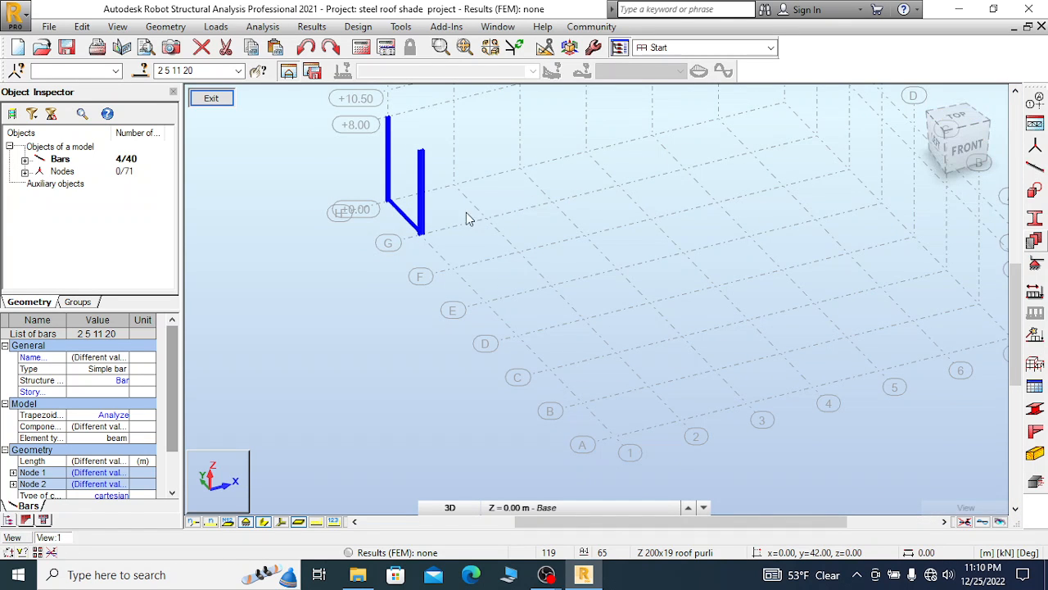
left_click(960, 119)
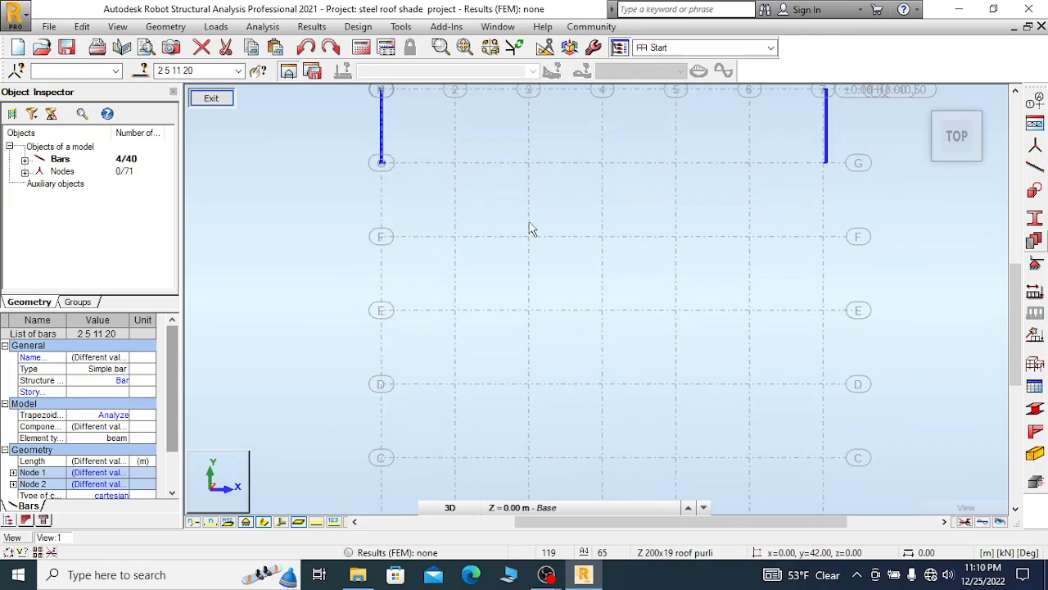
scroll(425, 175, "up", 10)
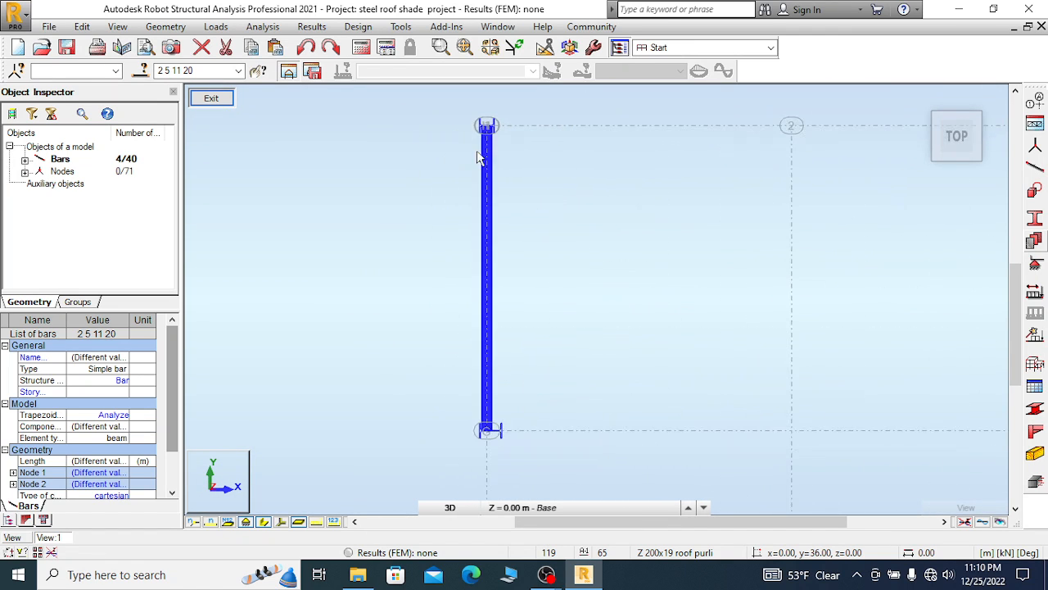
Clear the bar selection and examine how the wall purlin along axis 1 meets the columns at H and G
right_click(524, 140)
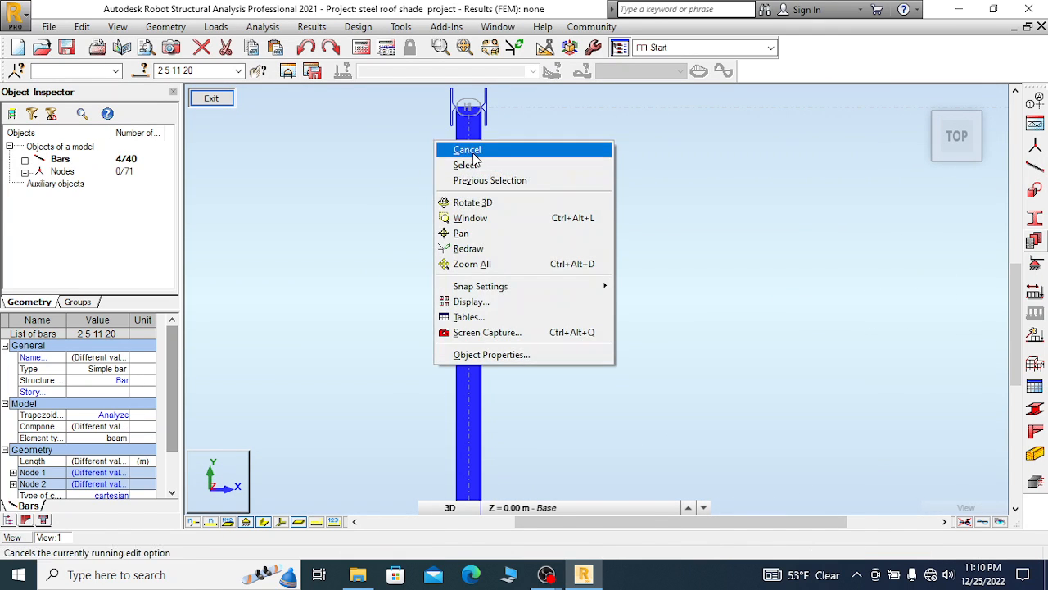
left_click(510, 145)
scroll(523, 116, "down", 3)
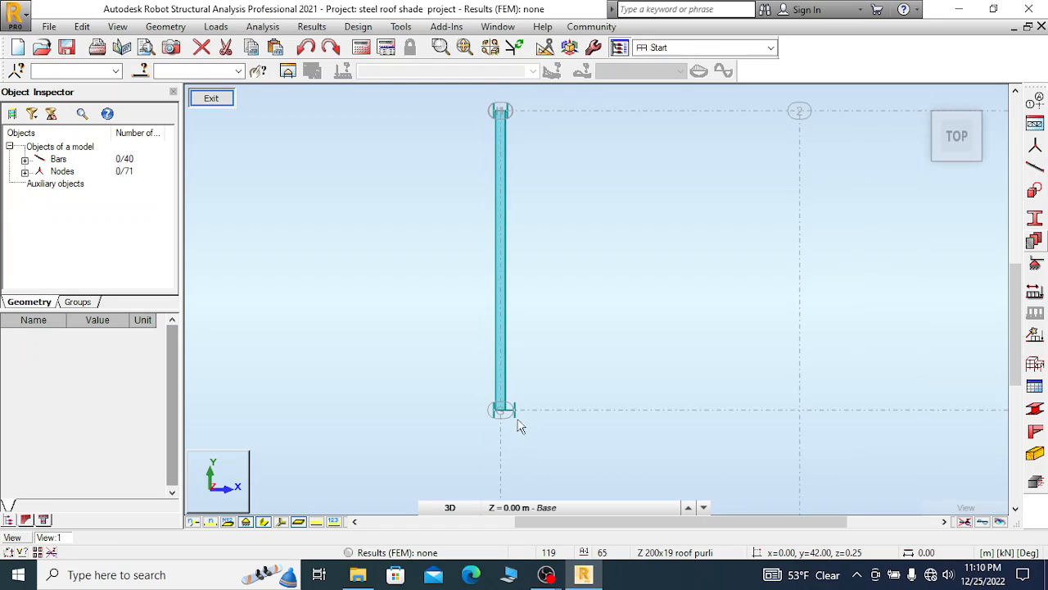
scroll(498, 414, "up", 1)
scroll(536, 352, "down", 2)
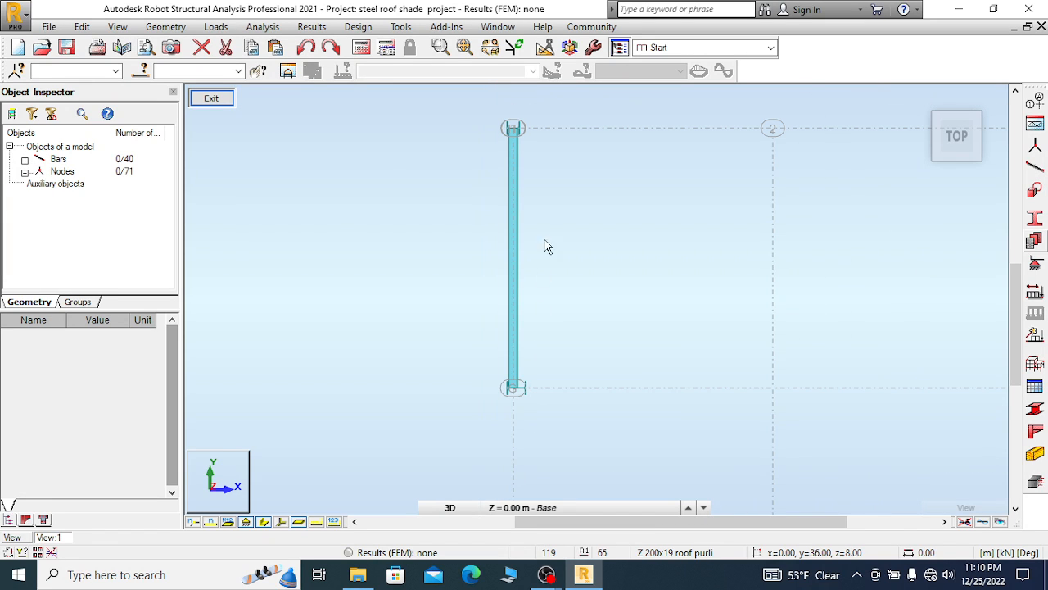
scroll(521, 135, "up", 4)
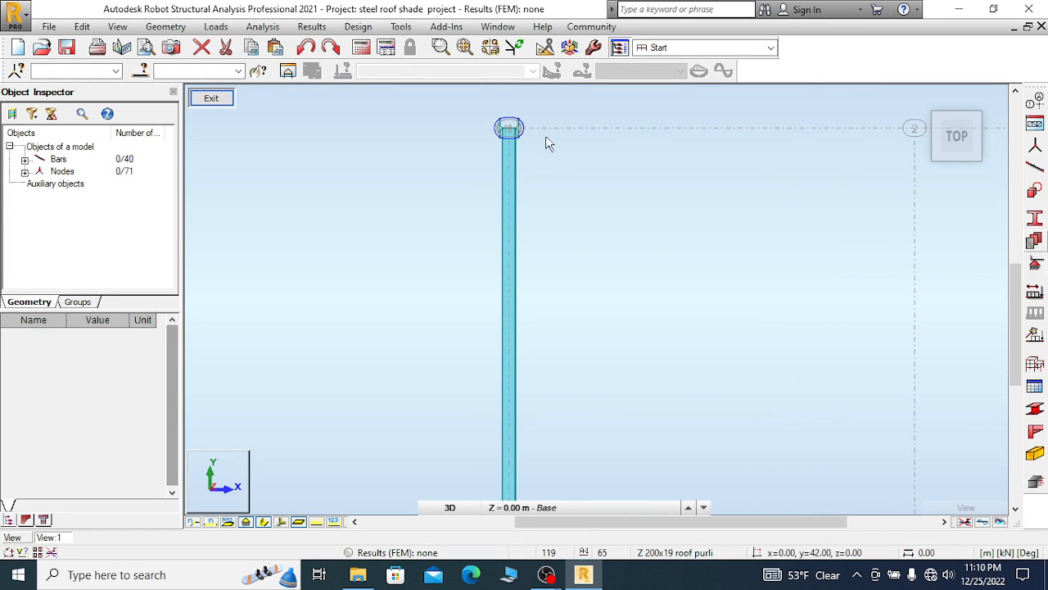
scroll(533, 118, "down", 3)
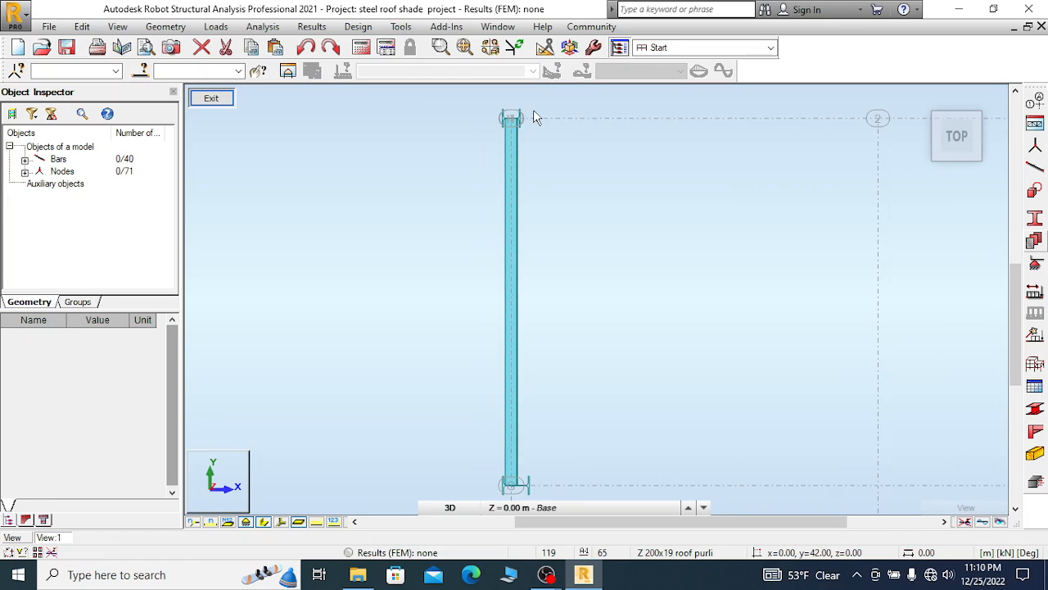
scroll(531, 332, "up", 2)
scroll(534, 338, "up", 1)
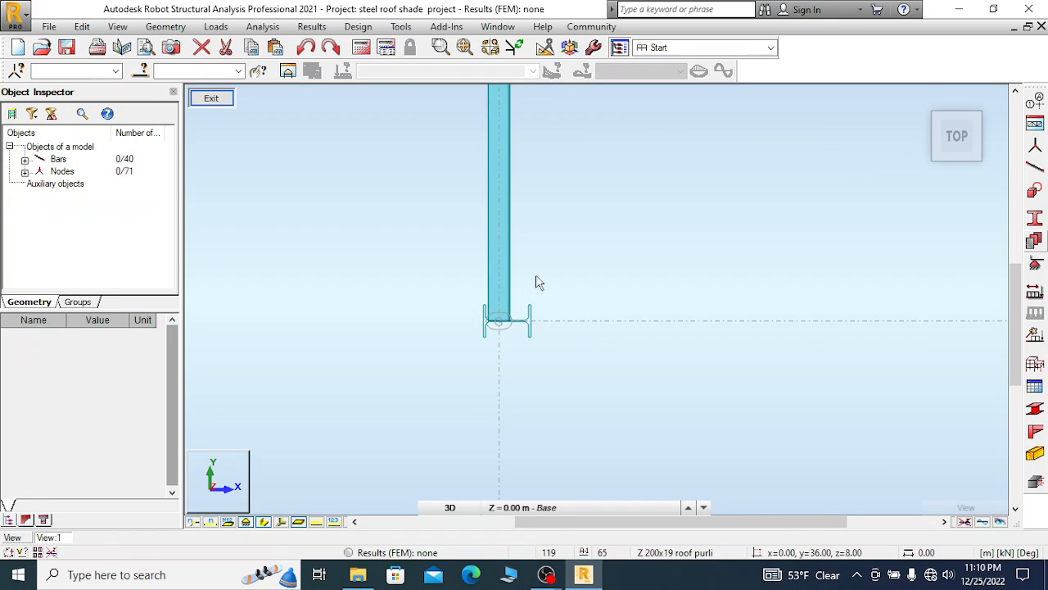
scroll(529, 375, "down", 4)
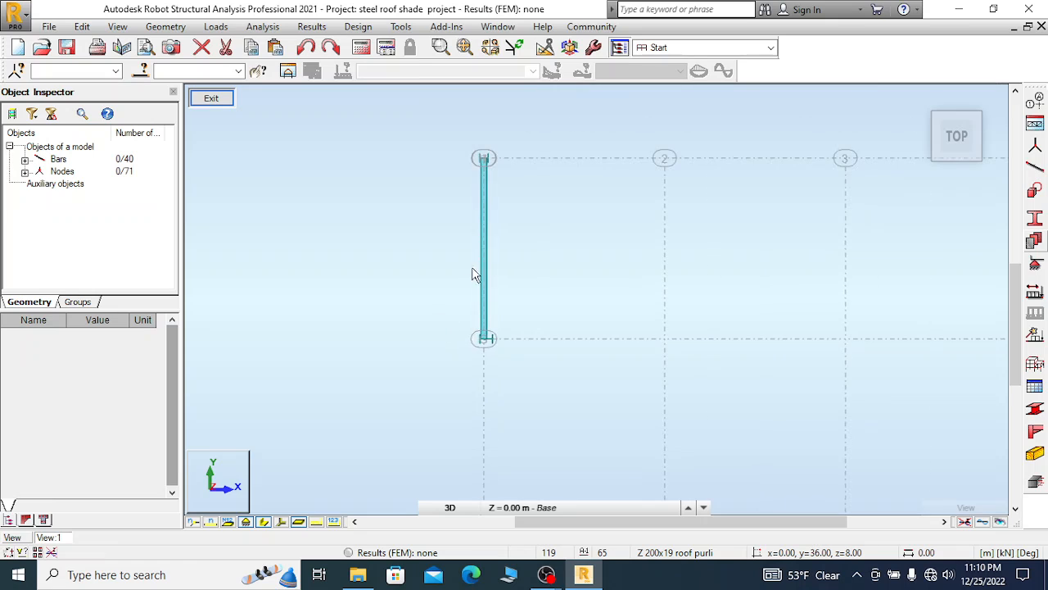
scroll(481, 262, "up", 2)
scroll(490, 140, "up", 2)
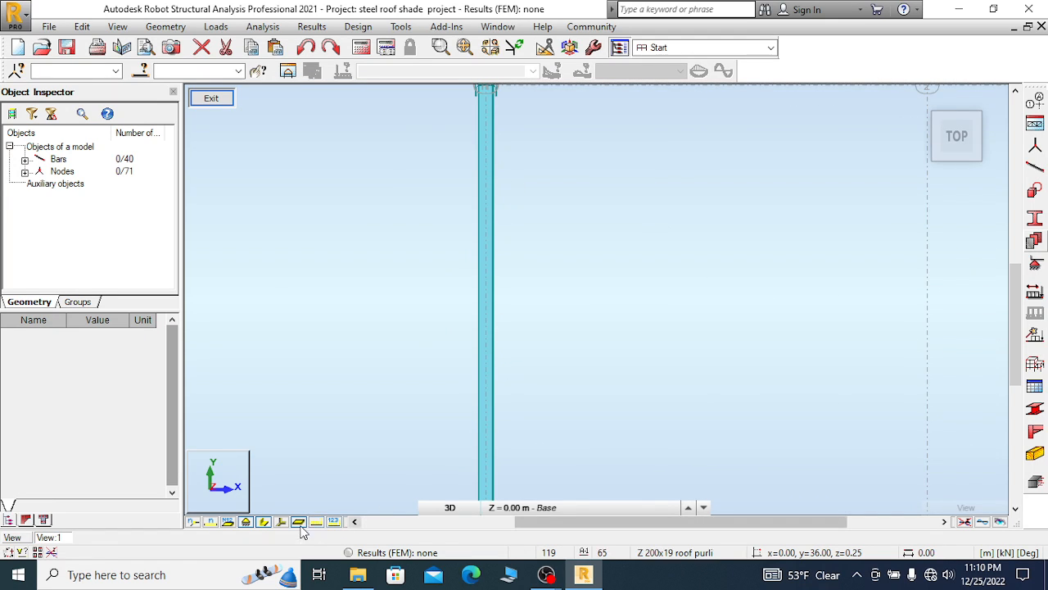
Display the bars' local axes and check their direction on the purlin and columns along axis 1
scroll(463, 407, "down", 1)
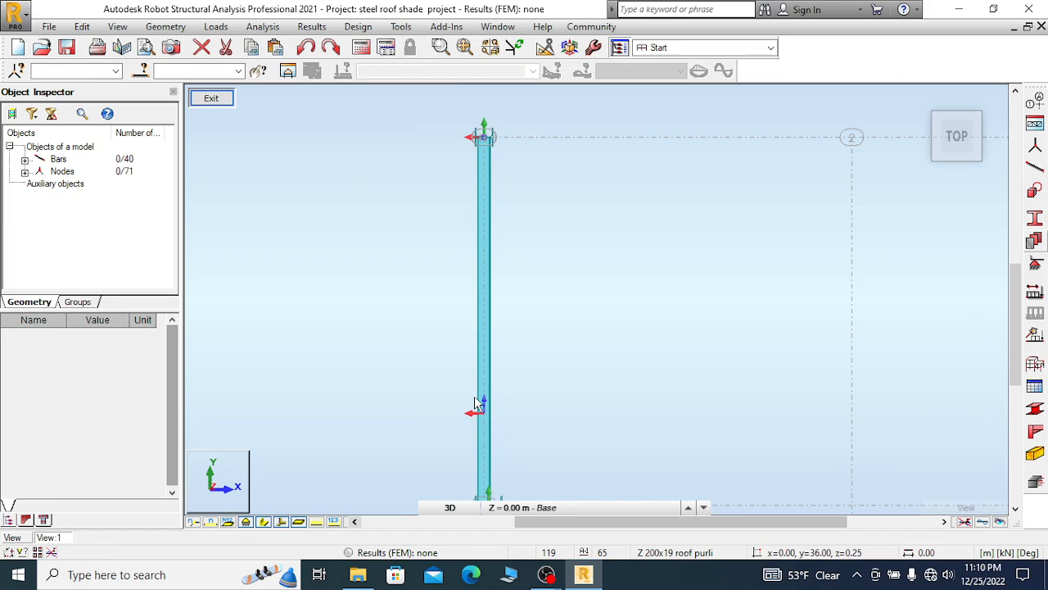
scroll(500, 227, "down", 2)
scroll(531, 346, "up", 1)
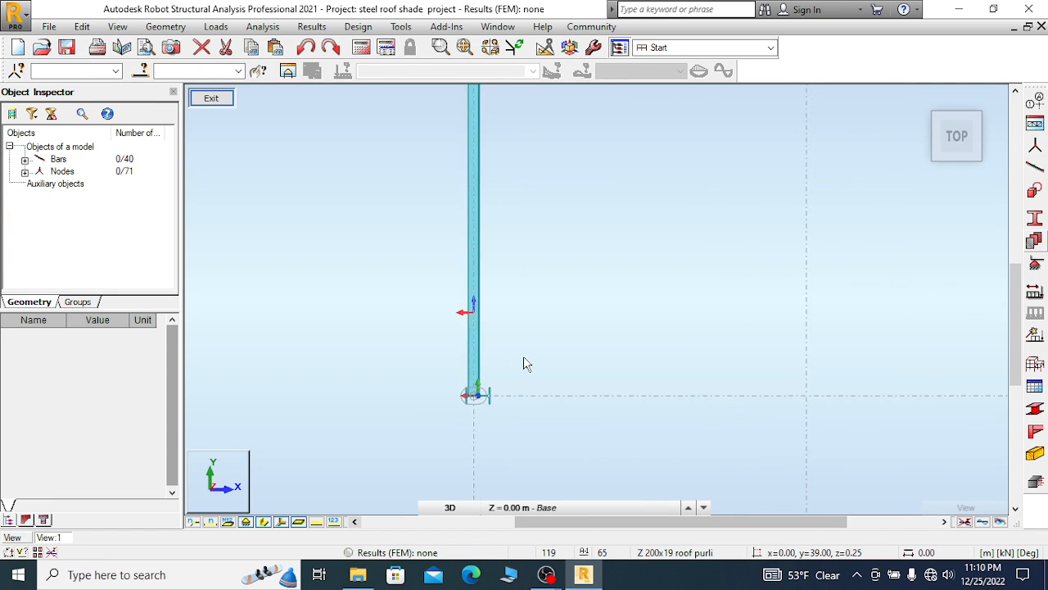
scroll(438, 306, "down", 1)
scroll(496, 251, "up", 1)
scroll(390, 243, "down", 4)
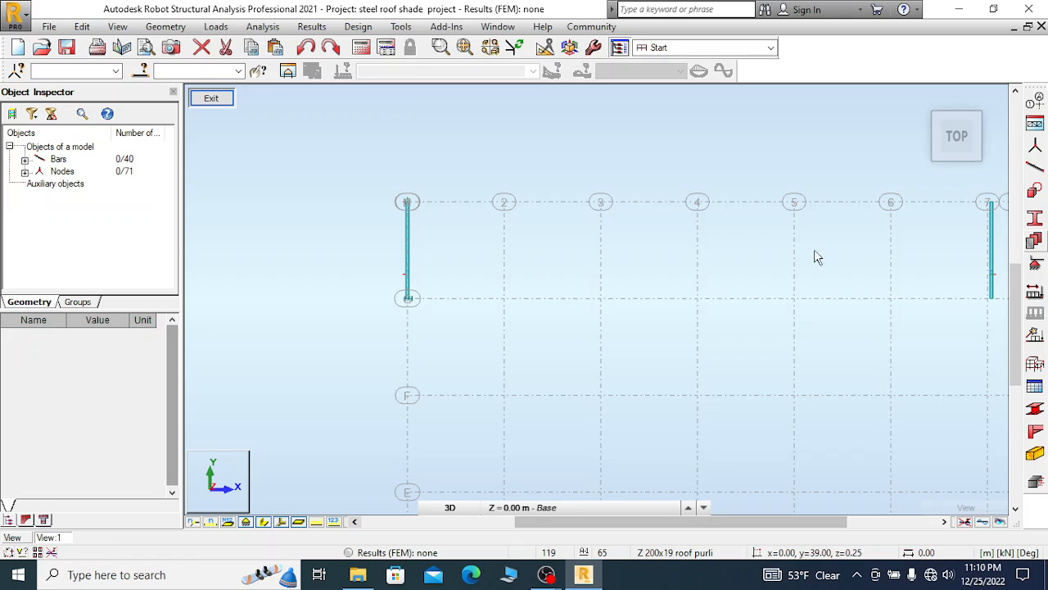
Examine the wall purlin along axis 7 between H and G, comparing its position and local axes with the grid line
scroll(480, 229, "down", 1)
scroll(877, 227, "up", 2)
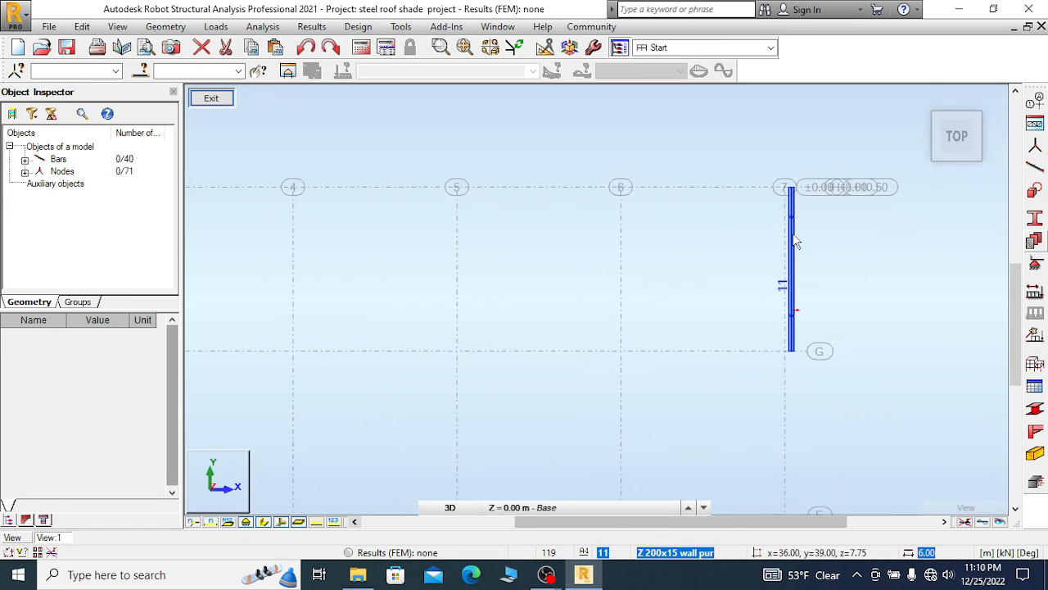
scroll(796, 242, "up", 2)
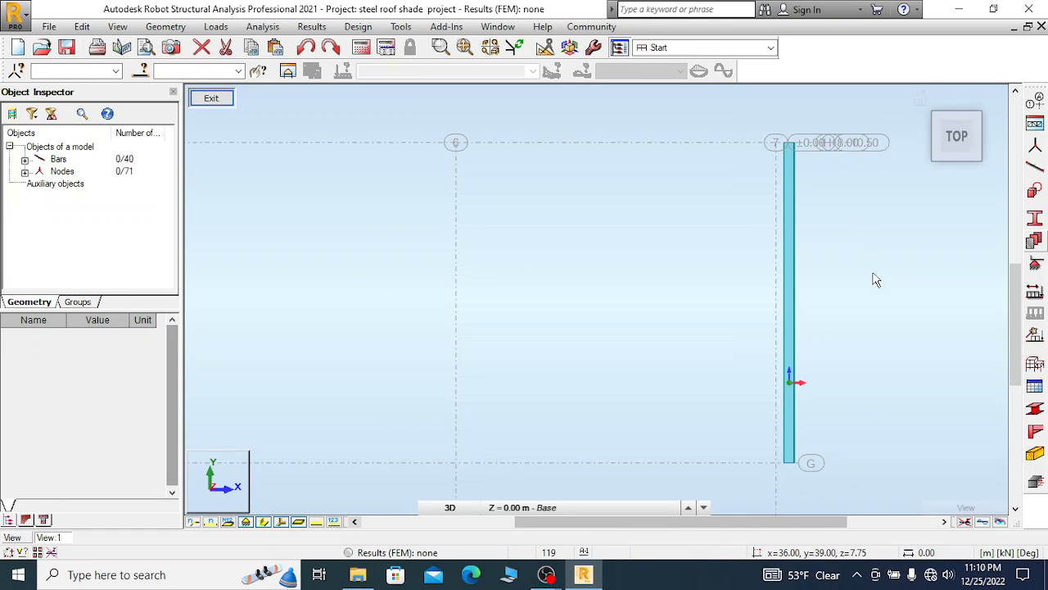
scroll(835, 284, "up", 1)
scroll(806, 129, "up", 1)
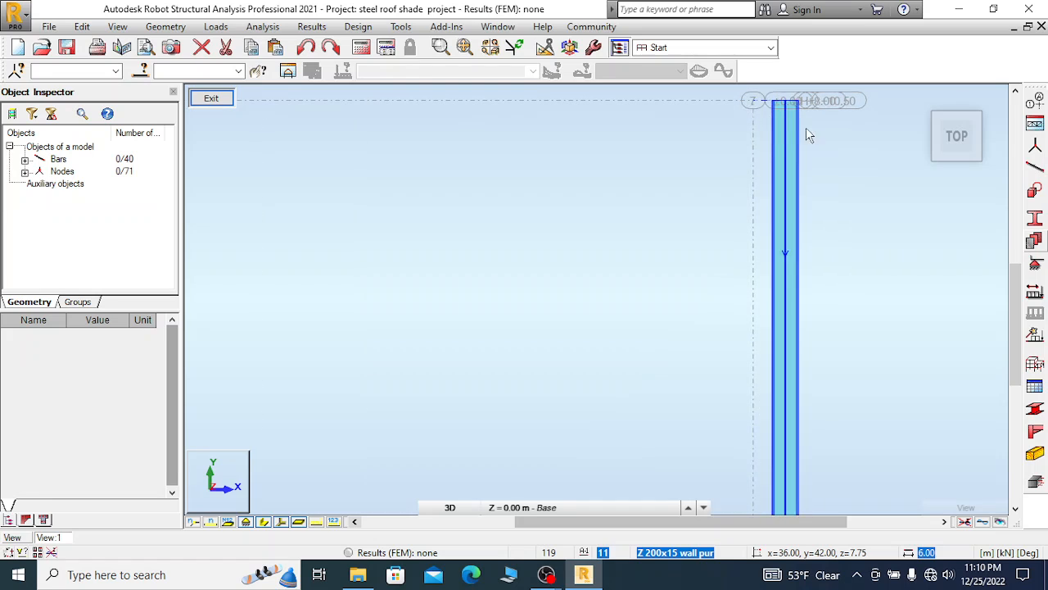
scroll(496, 286, "down", 1)
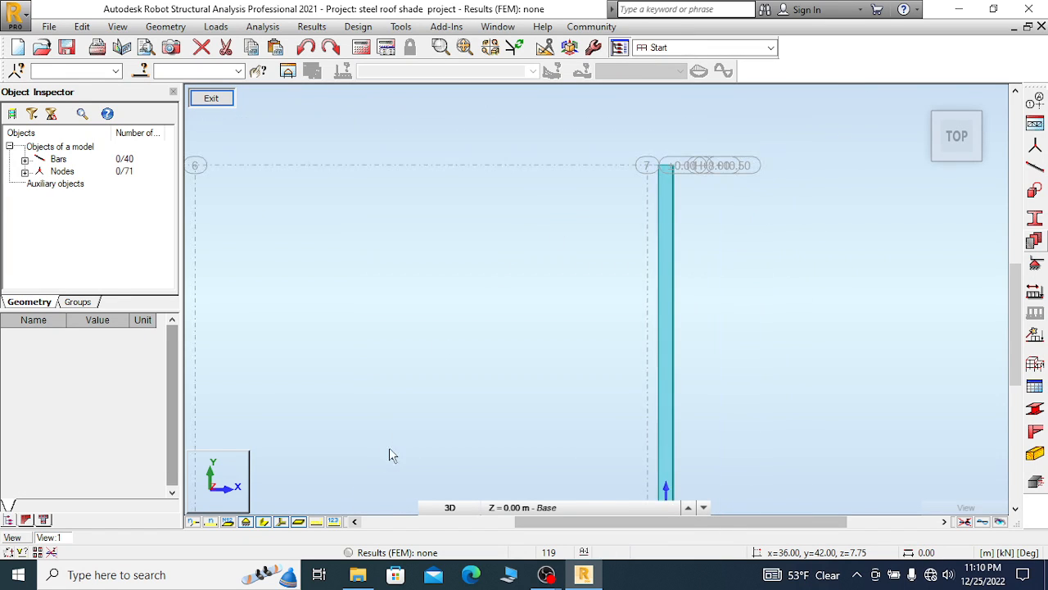
scroll(655, 172, "down", 2)
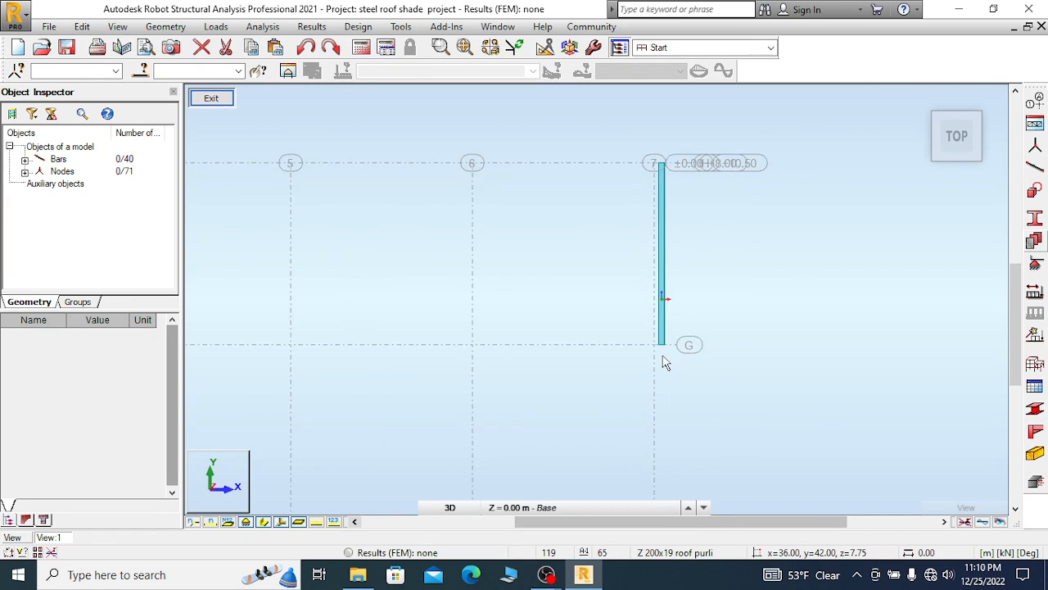
scroll(665, 363, "up", 2)
scroll(819, 324, "down", 3)
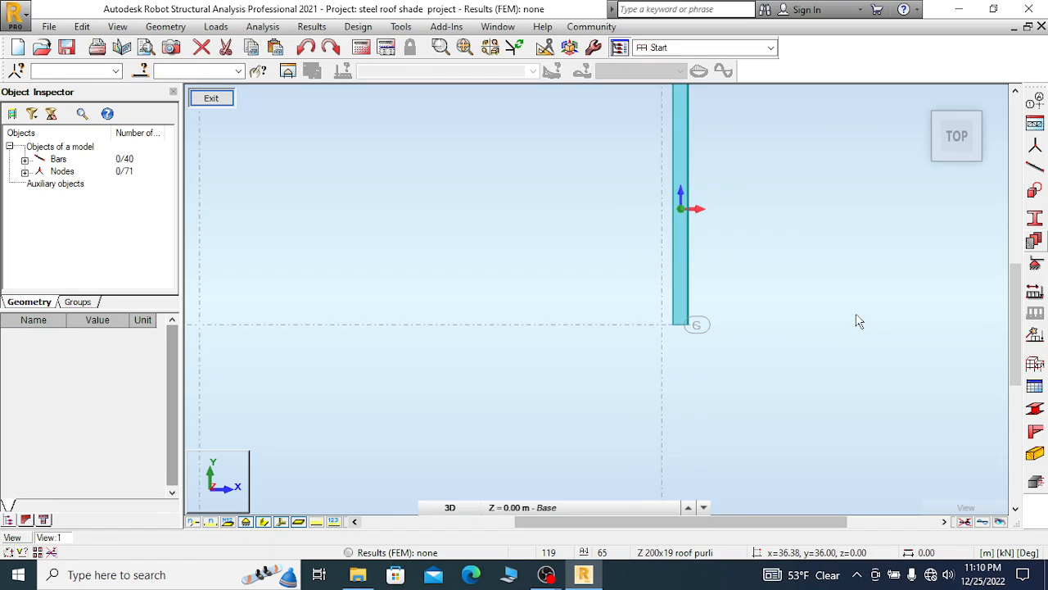
scroll(713, 255, "down", 1)
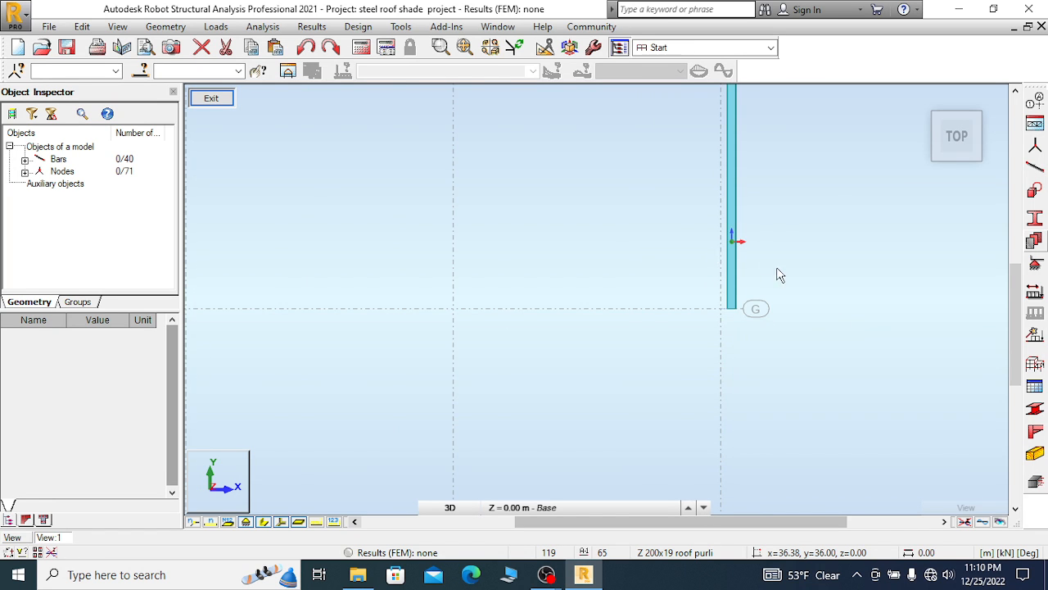
scroll(847, 332, "down", 2)
scroll(697, 265, "down", 3)
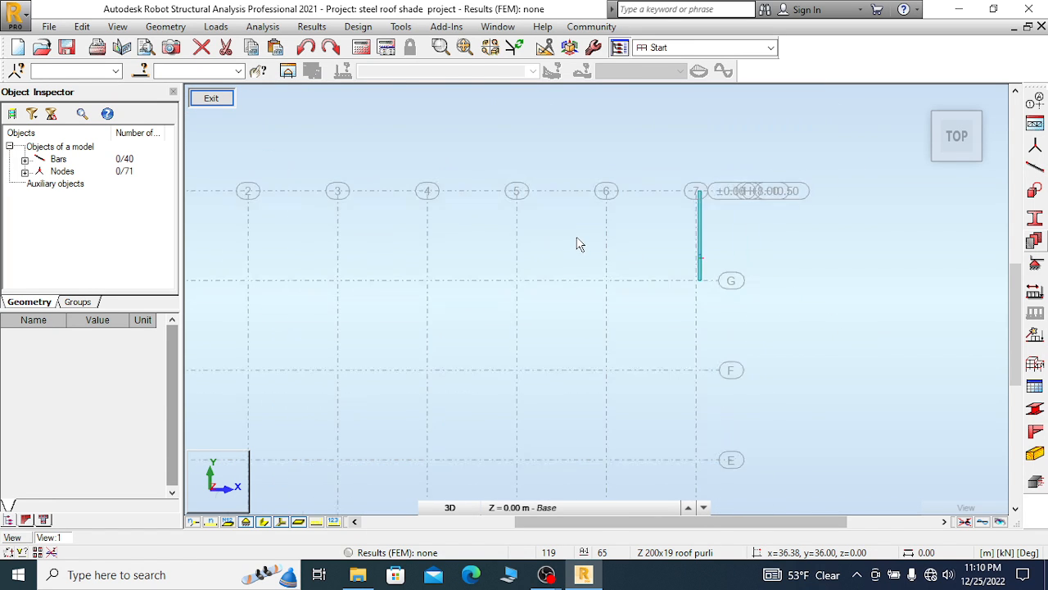
Select the wall purlin along axis 1 between H and G and open the bar offsets definition
scroll(580, 241, "down", 2)
scroll(333, 234, "up", 8)
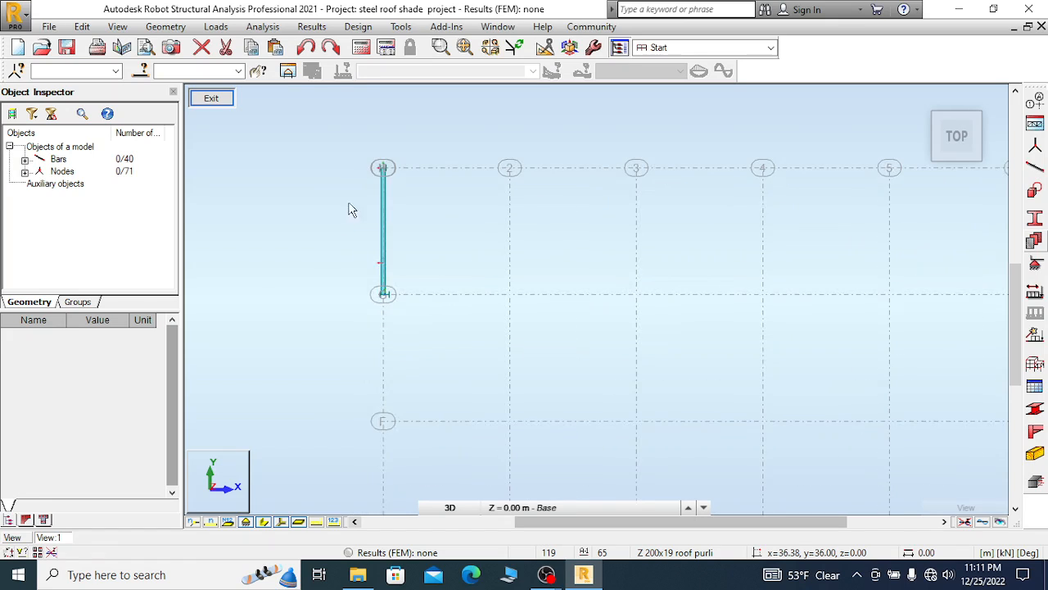
scroll(370, 173, "up", 2)
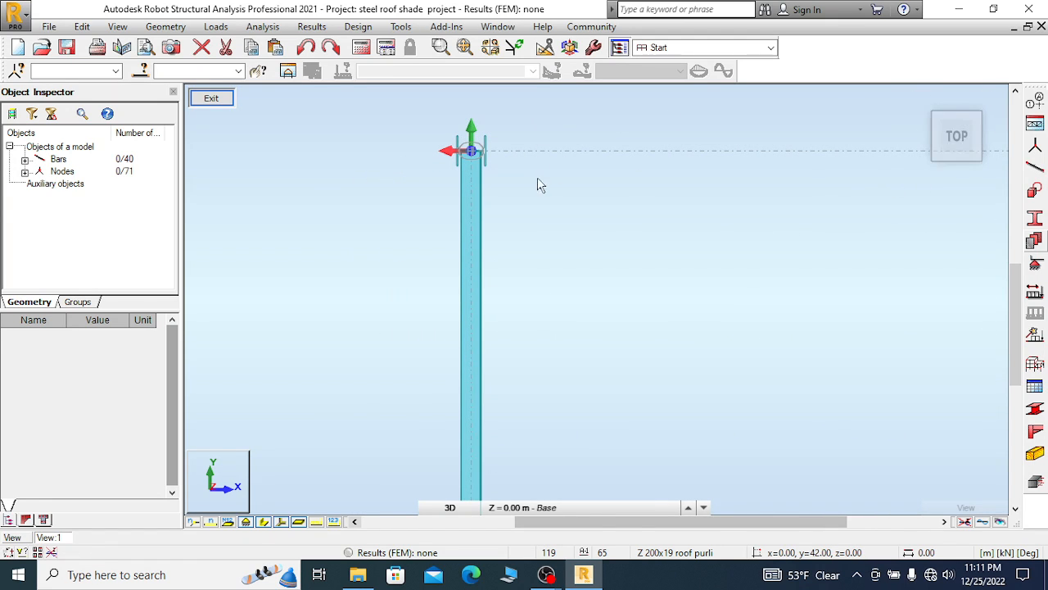
left_click_drag(502, 264, 391, 303)
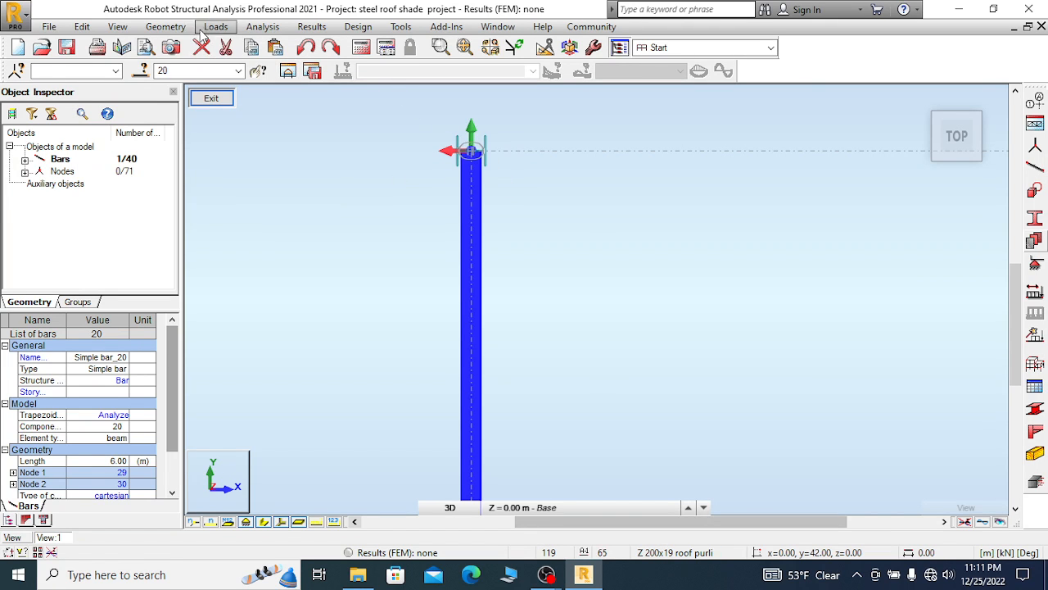
left_click(166, 27)
mouse_move(270, 287)
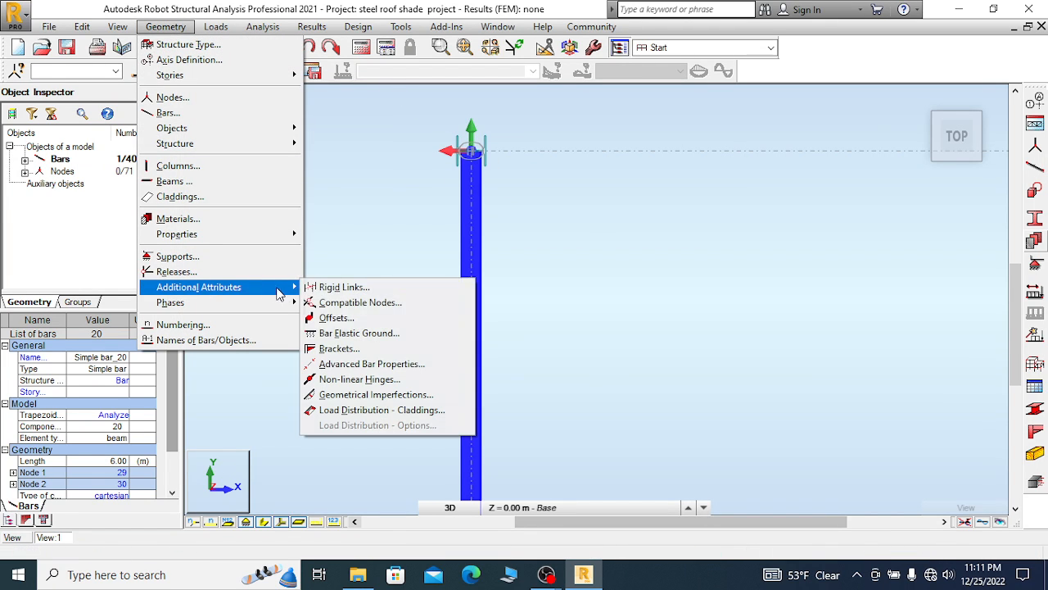
left_click(338, 319)
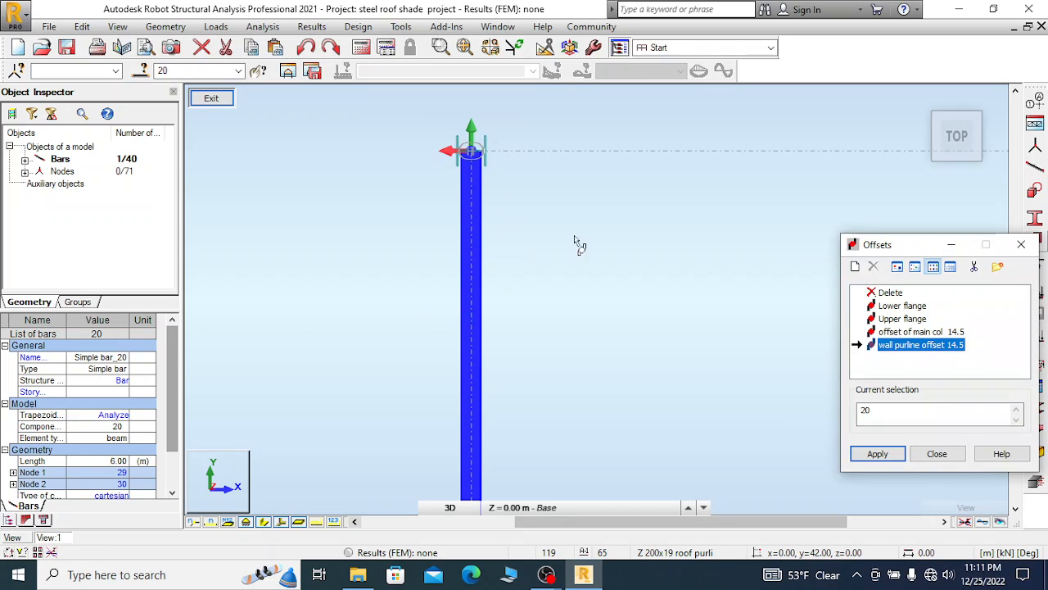
Try the Lower flange offset on the axis 1 purlin and check its position against the column flanges
left_click(902, 306)
left_click(878, 453)
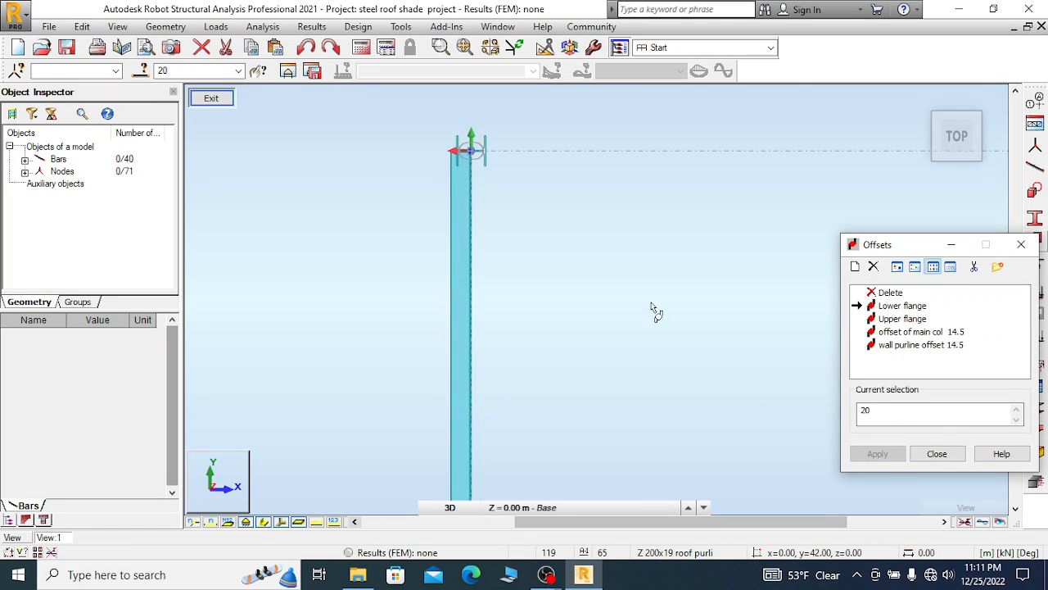
scroll(523, 137, "down", 3)
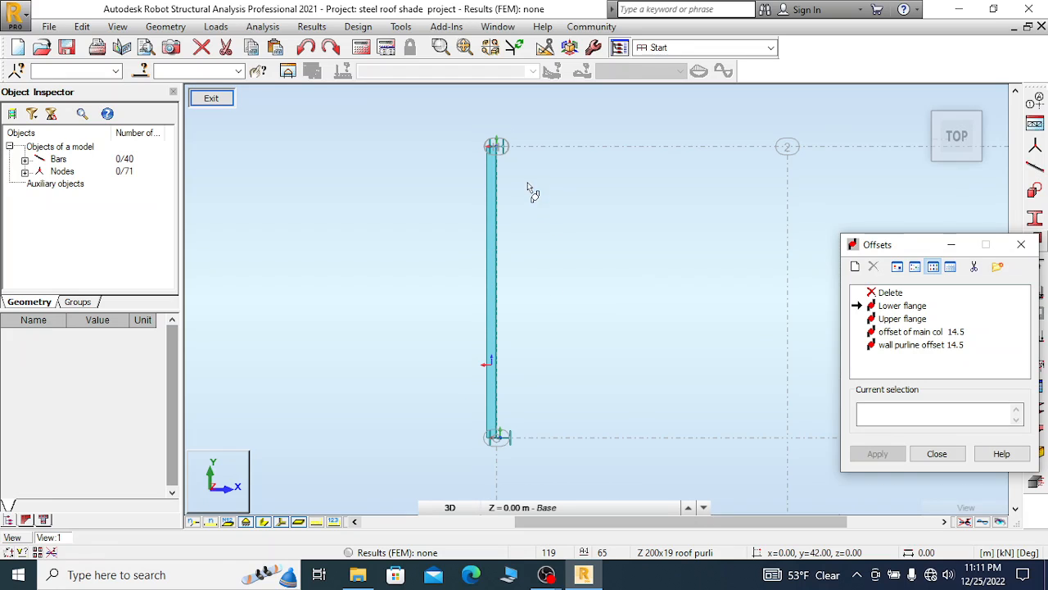
scroll(516, 449, "up", 5)
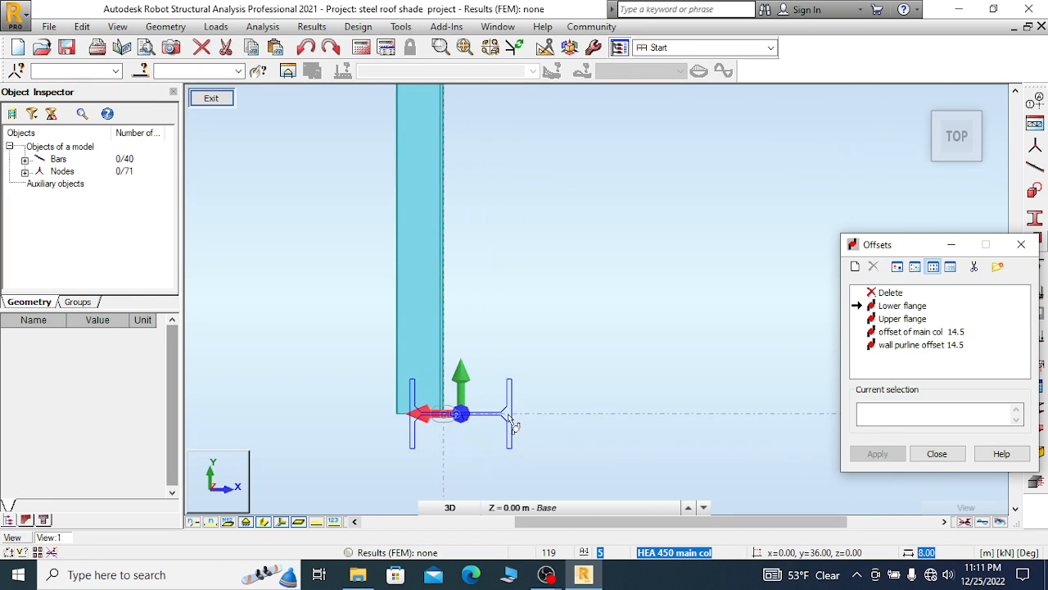
scroll(477, 239, "down", 2)
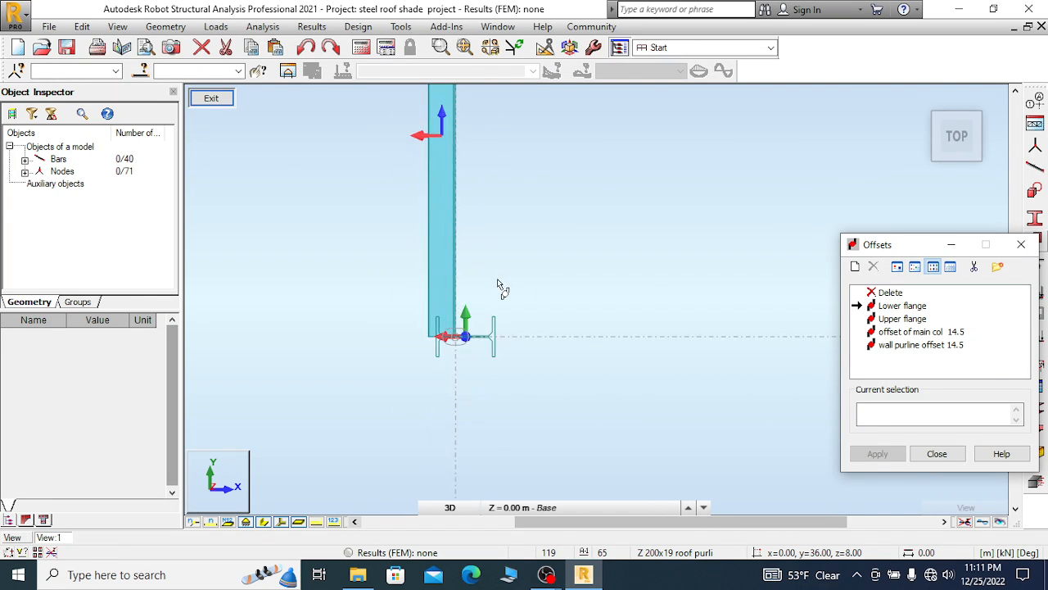
Apply the "wall purline offset 14.5" to the axis 1 purlin and close the offsets definition
left_click(924, 344)
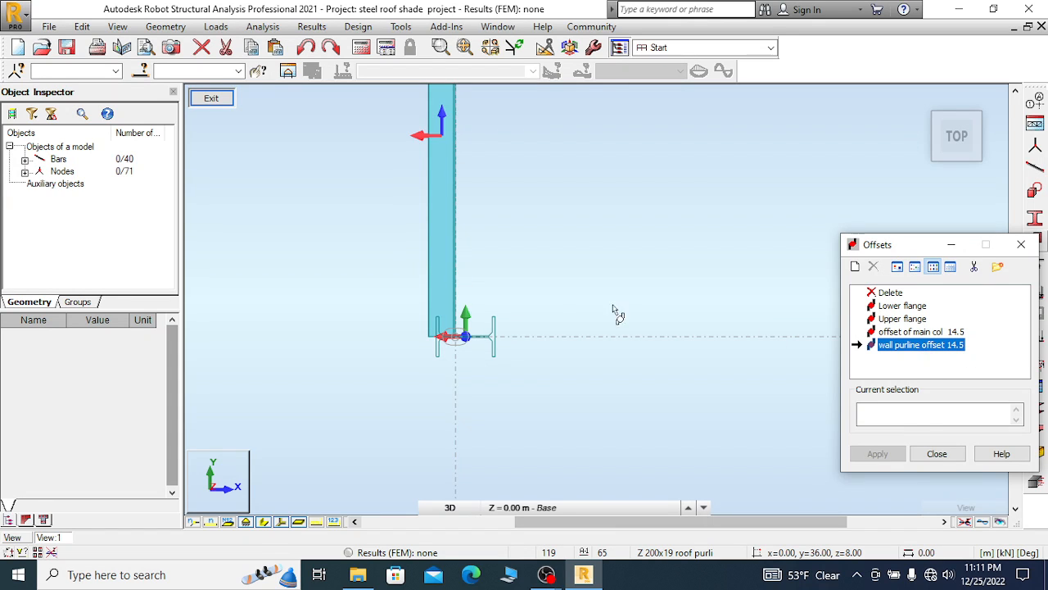
left_click(456, 249)
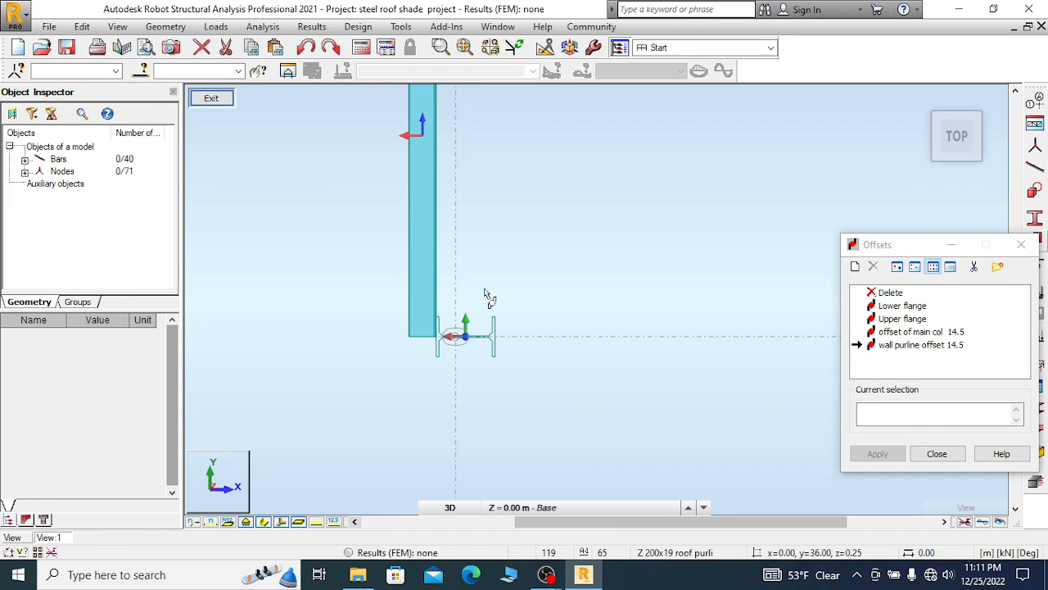
scroll(494, 425, "down", 7)
scroll(484, 229, "up", 4)
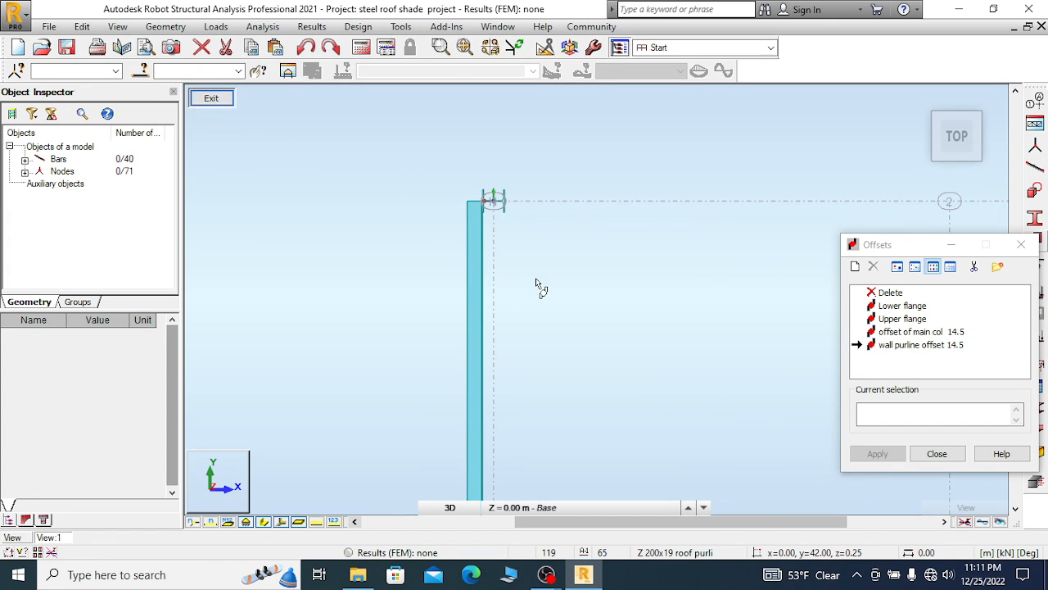
left_click(941, 456)
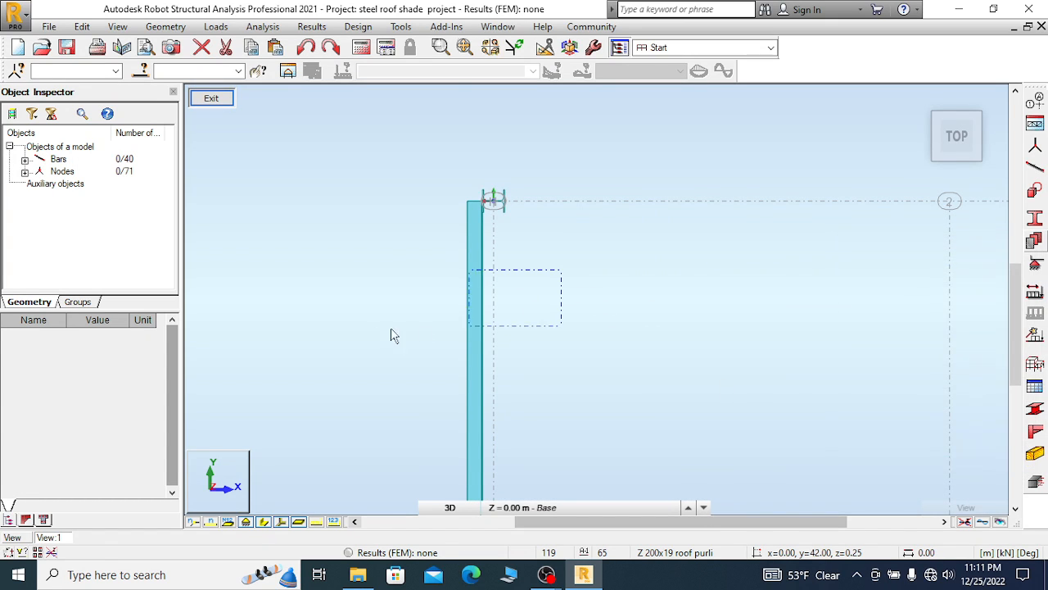
Leave the isolated view and copy the base purlin's properties to the three wall purlins directly above it on axis 1
left_click_drag(391, 334, 370, 327)
left_click(212, 98)
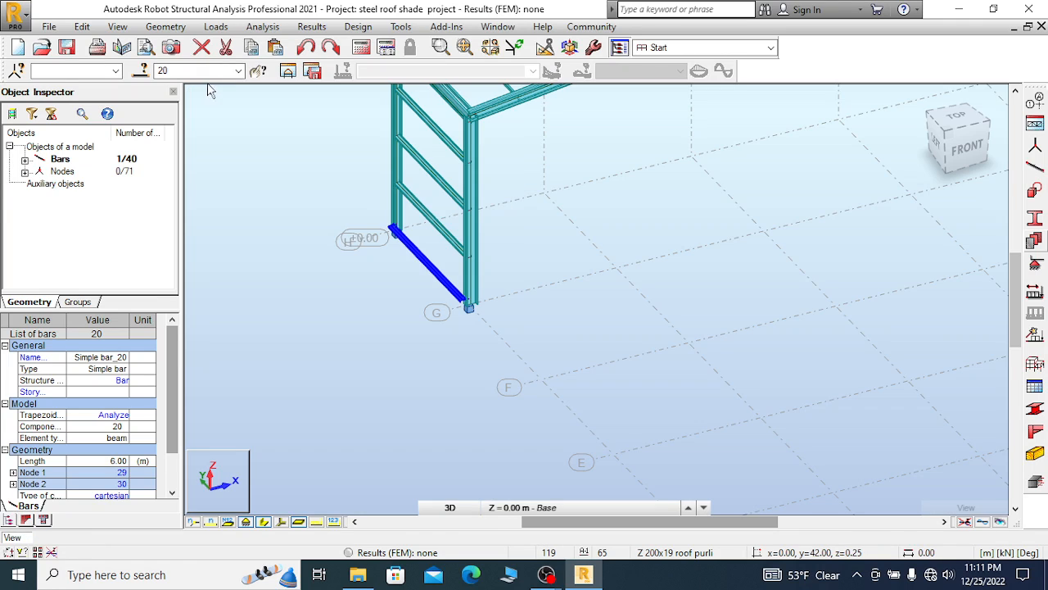
scroll(417, 252, "up", 3)
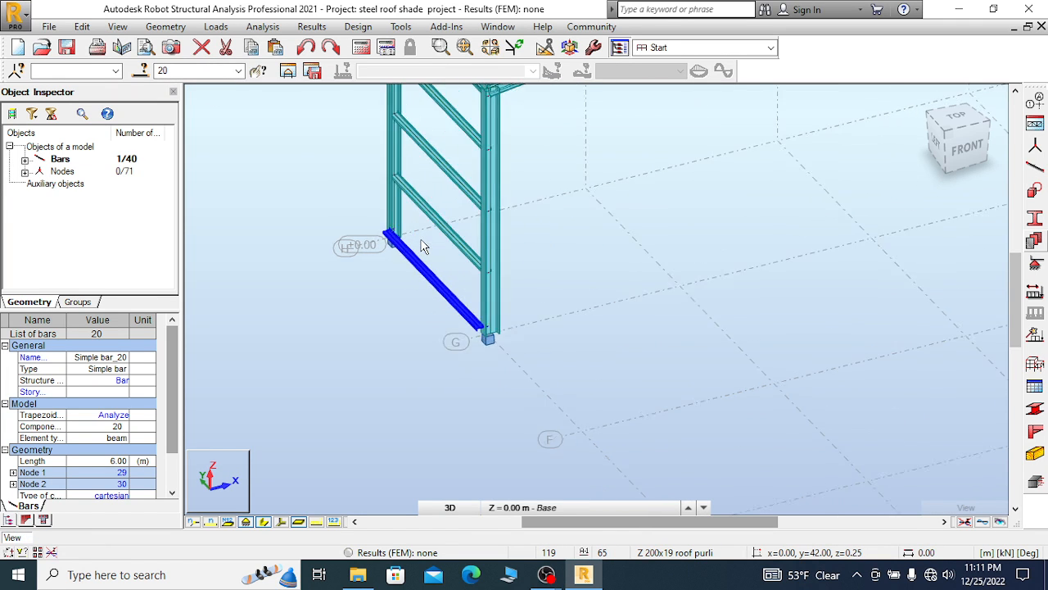
right_click(404, 274)
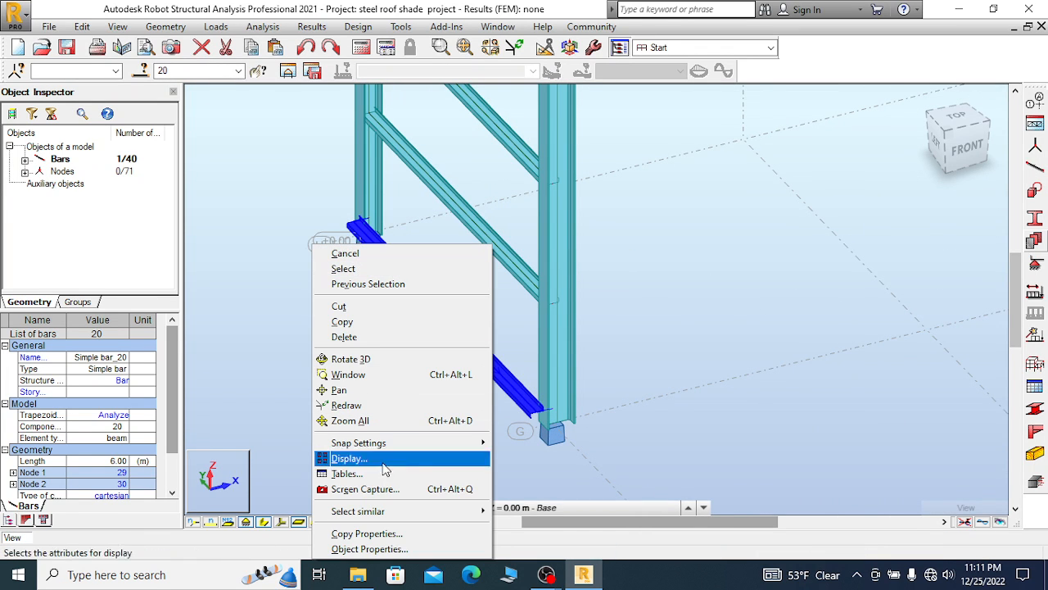
left_click(370, 536)
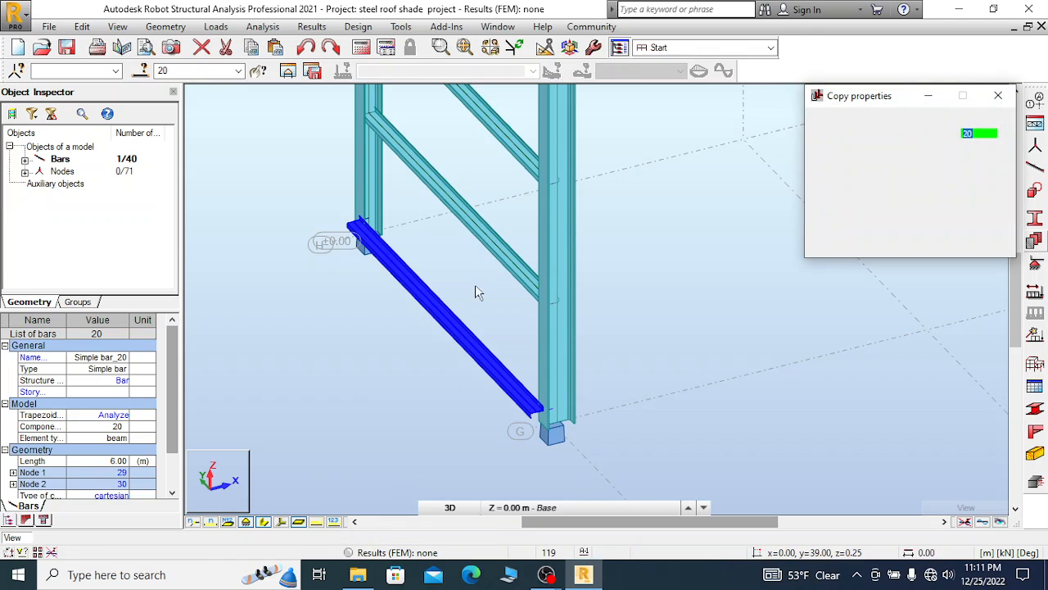
scroll(409, 351, "down", 3)
left_click(429, 269)
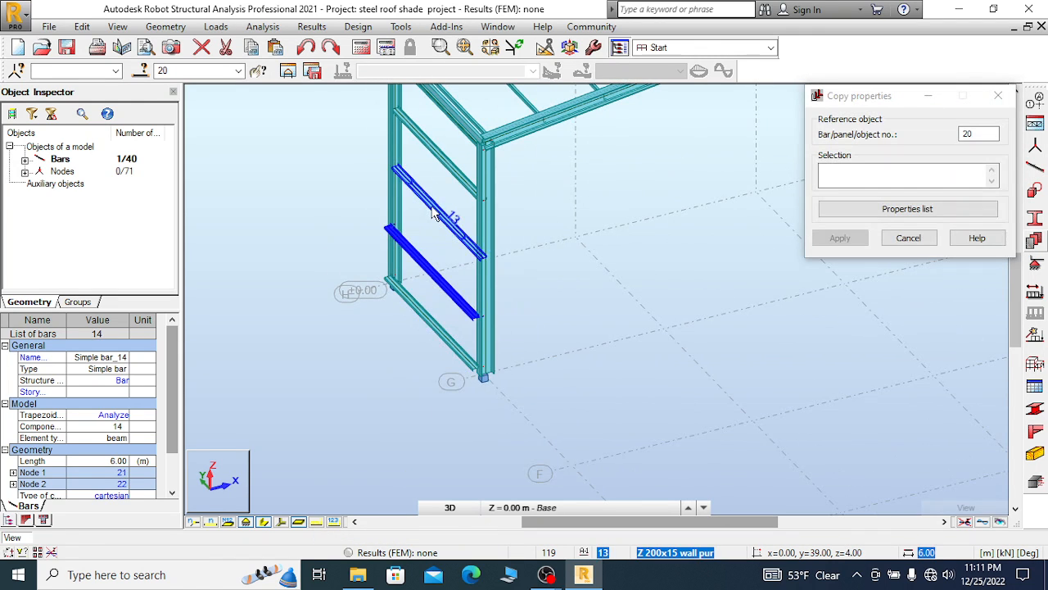
left_click(434, 160)
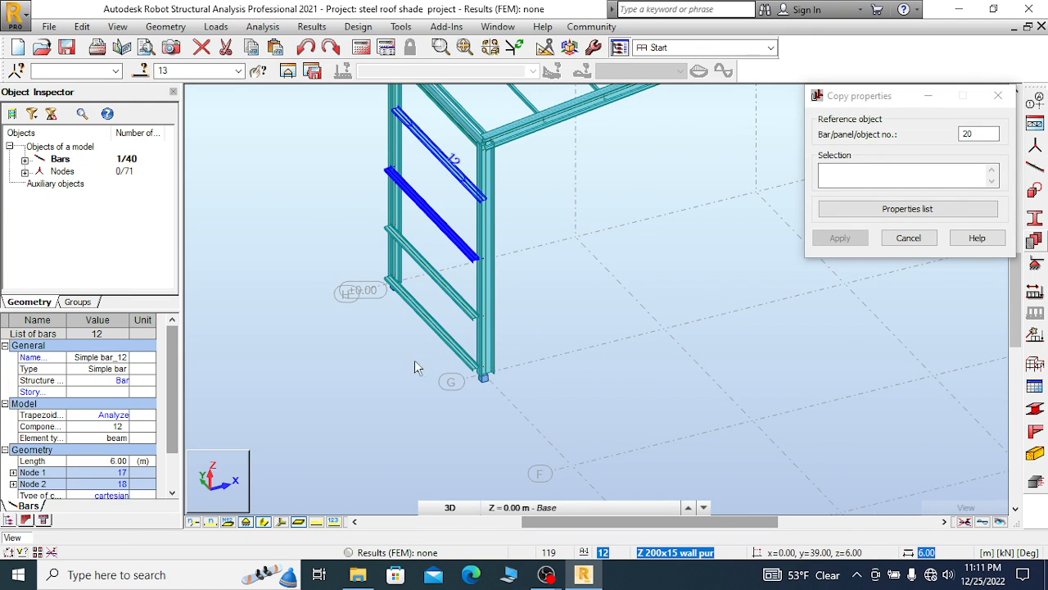
Try to copy the base purlin's properties to the top wall purlin below the tie beam, and undo it
scroll(432, 216, "down", 2)
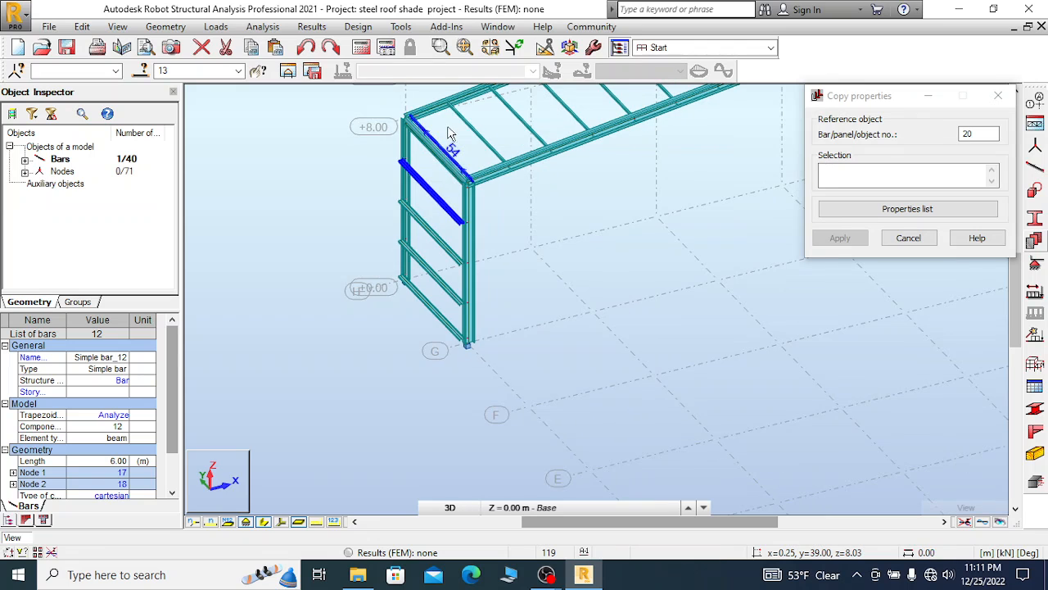
scroll(444, 131, "up", 2)
scroll(437, 149, "up", 2)
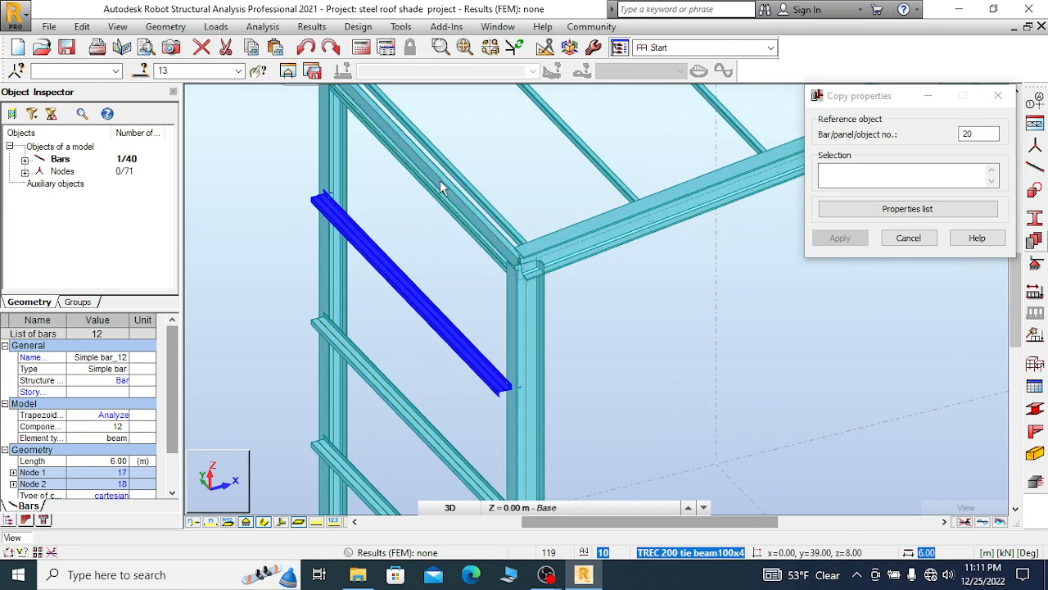
left_click(436, 202)
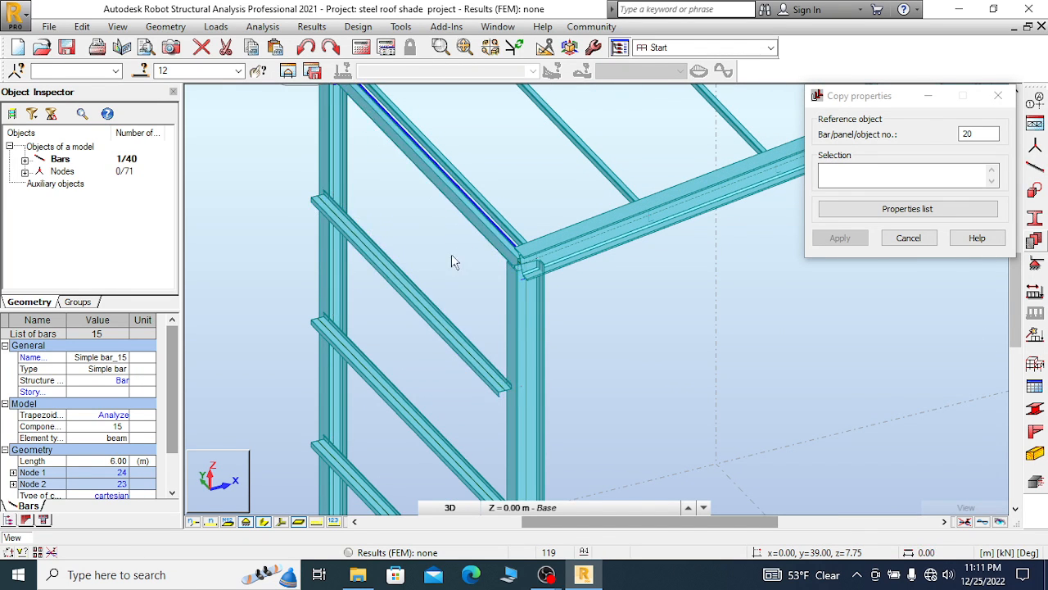
left_click(306, 47)
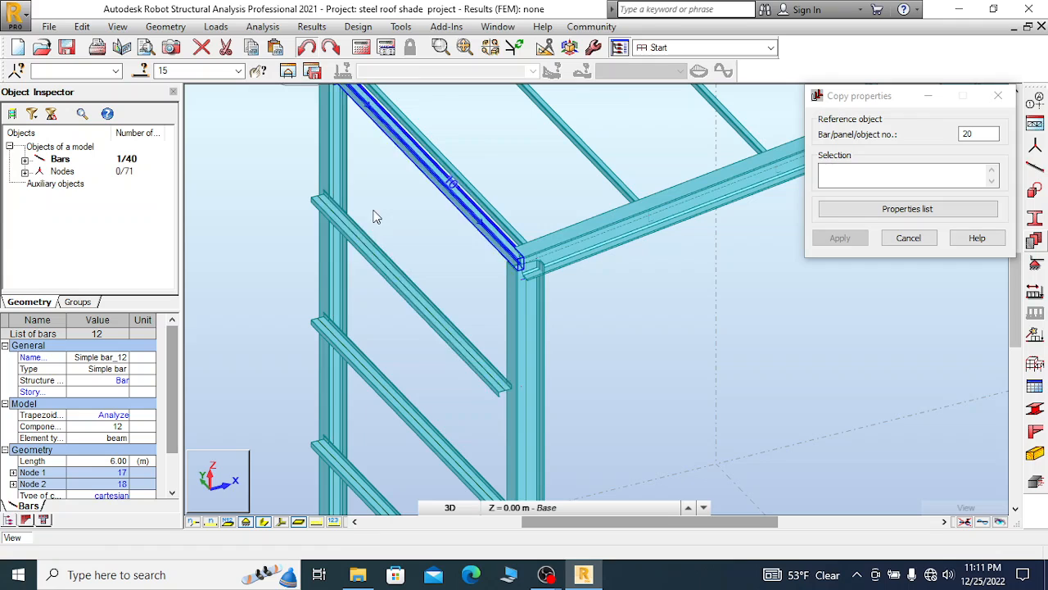
Try to copy the properties of bar 12 to the top wall purlin, bar 15, and undo the change
right_click(397, 283)
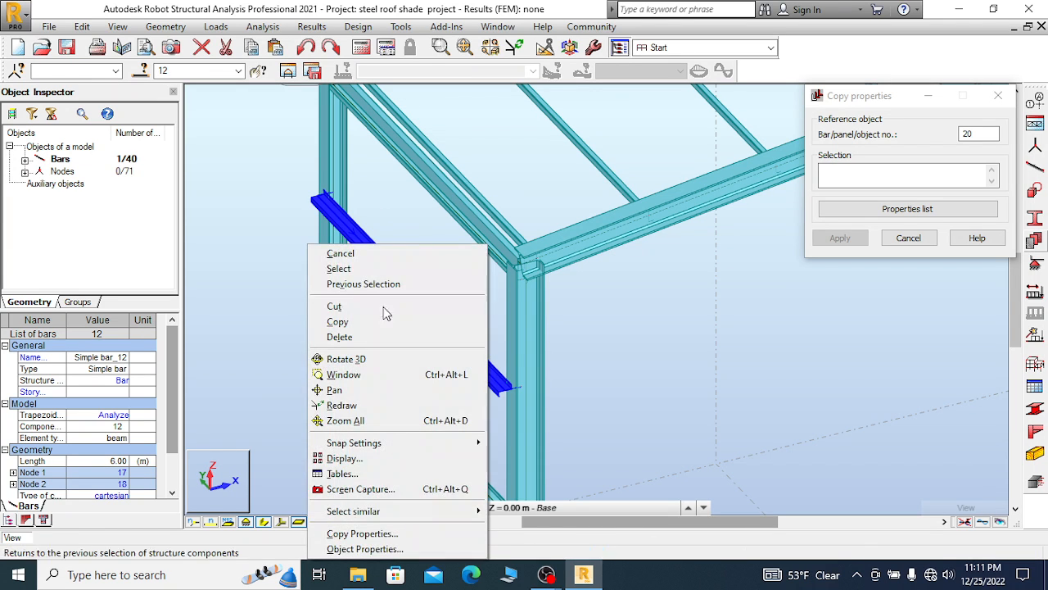
left_click(375, 539)
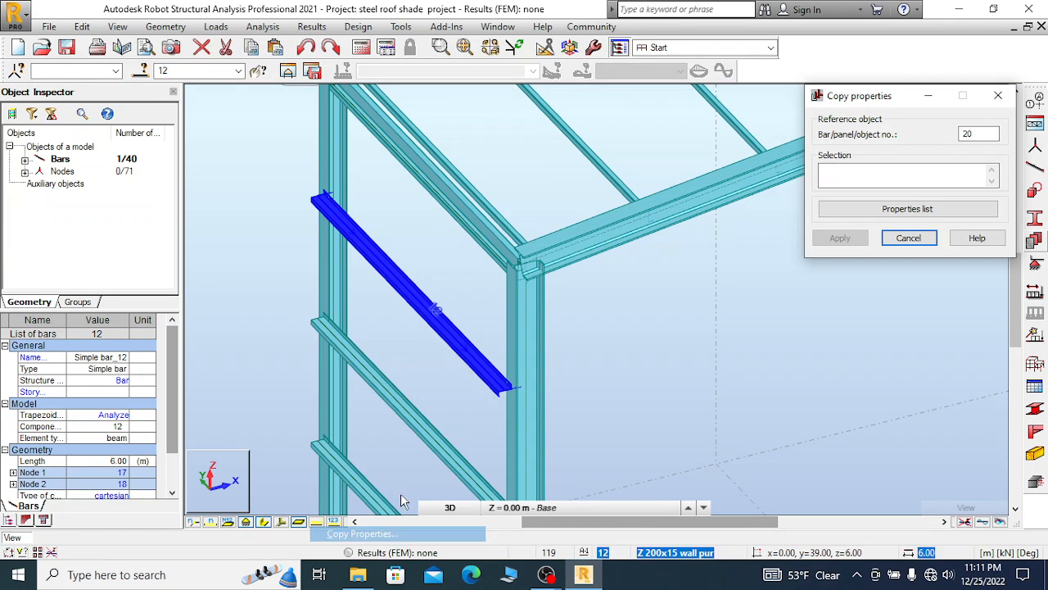
left_click(418, 189)
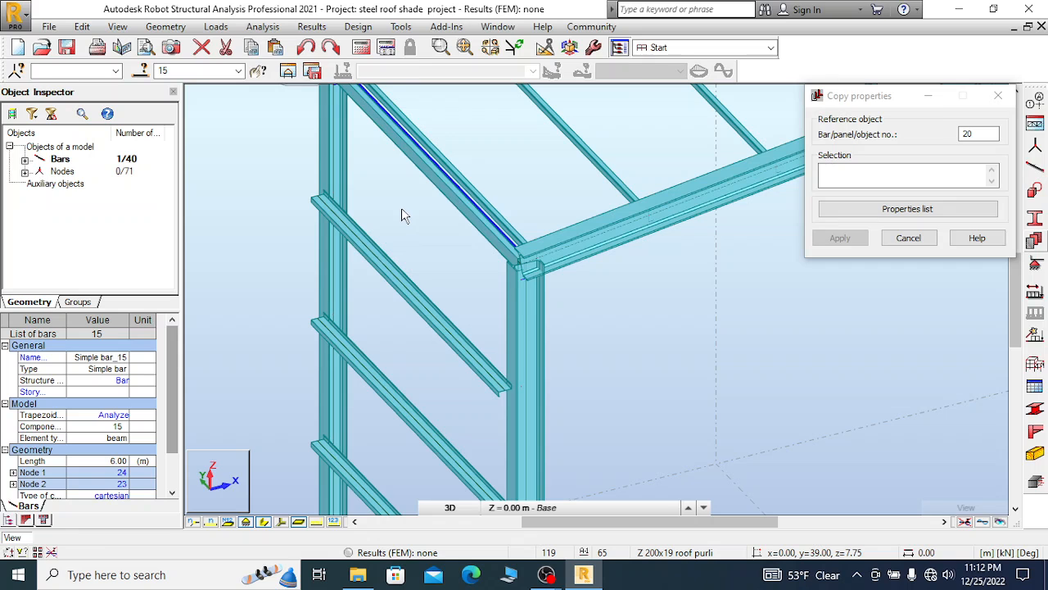
left_click(308, 49)
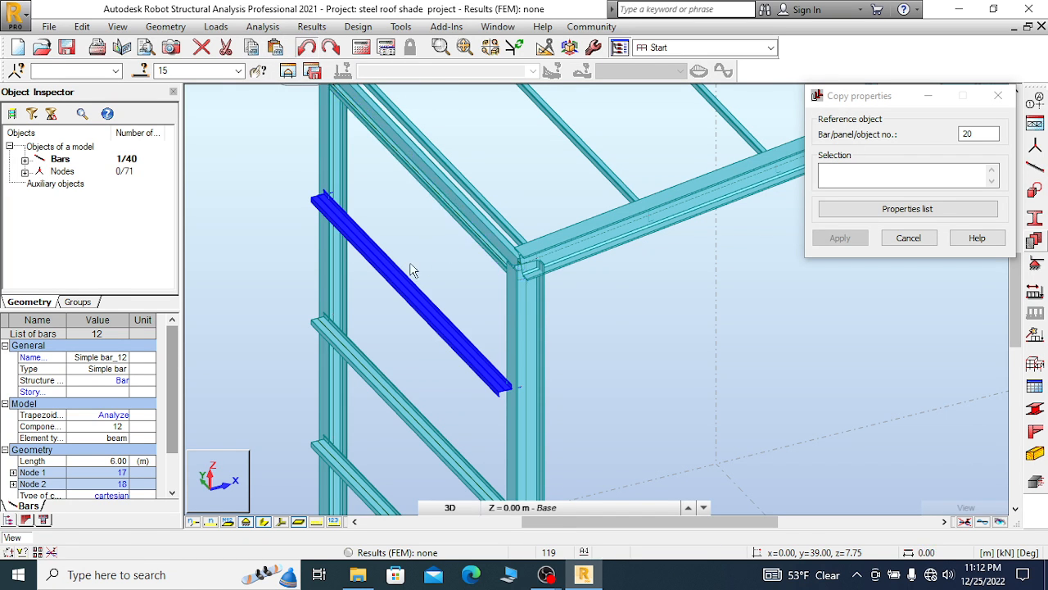
Retry copying bar 12's properties onto the top wall purlin near the corner column at H, undo it and end the copying
scroll(381, 259, "down", 2)
scroll(326, 133, "up", 1)
scroll(331, 137, "up", 3)
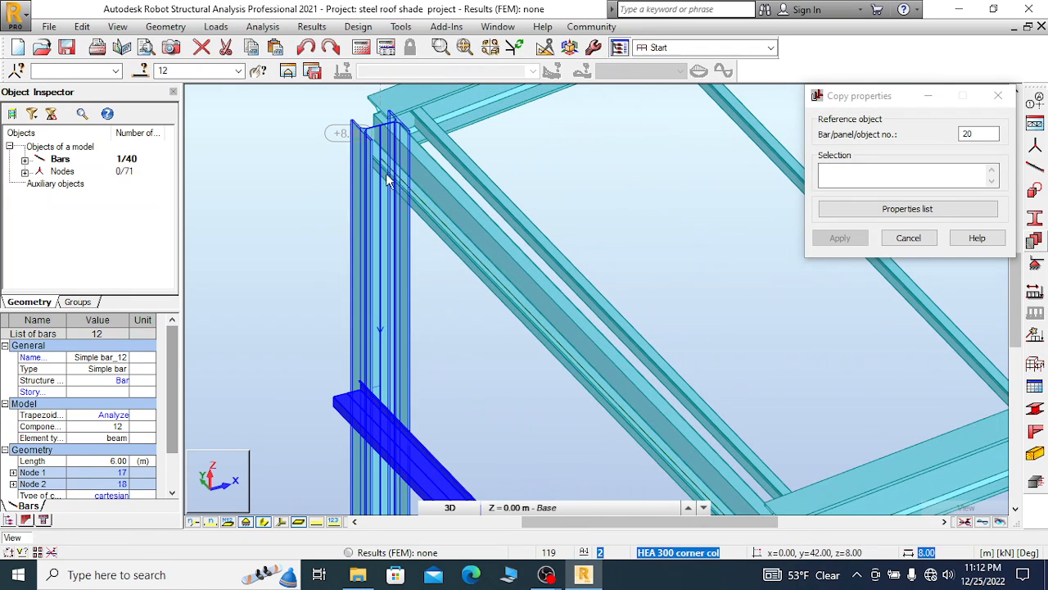
right_click(400, 463)
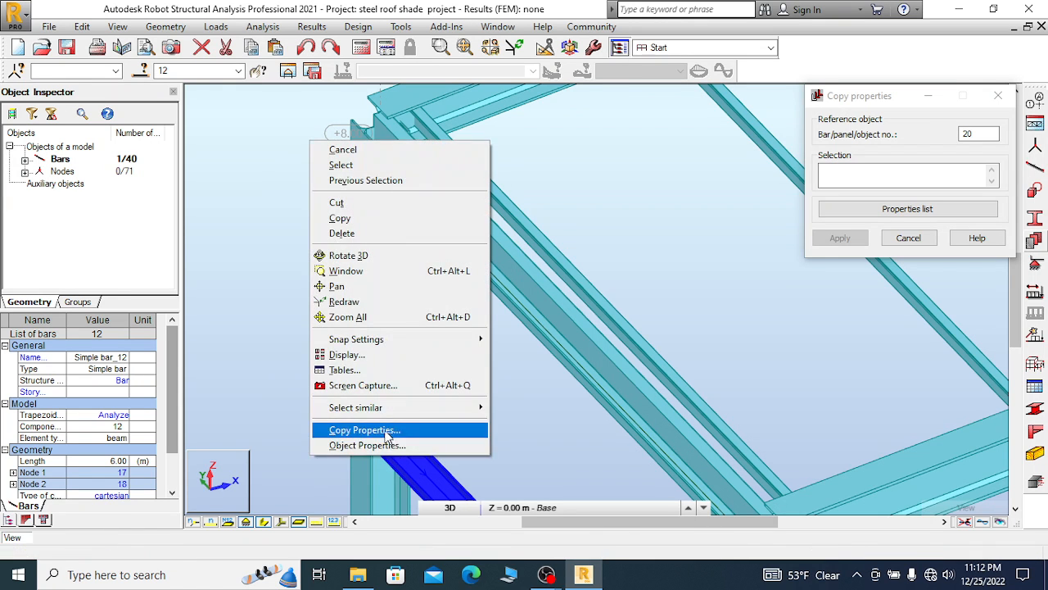
left_click(383, 428)
scroll(389, 219, "up", 1)
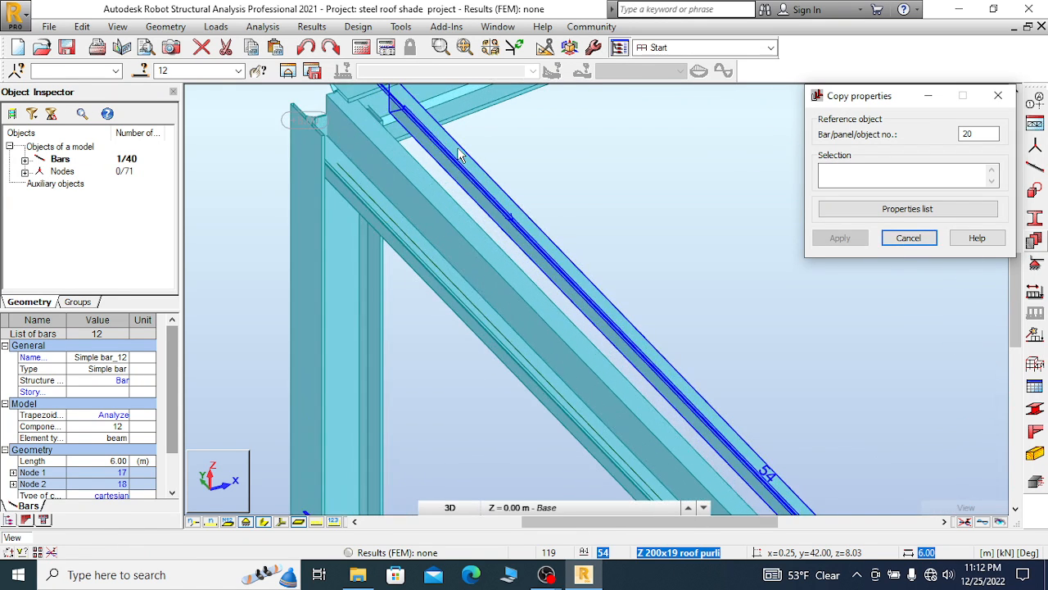
left_click(376, 222)
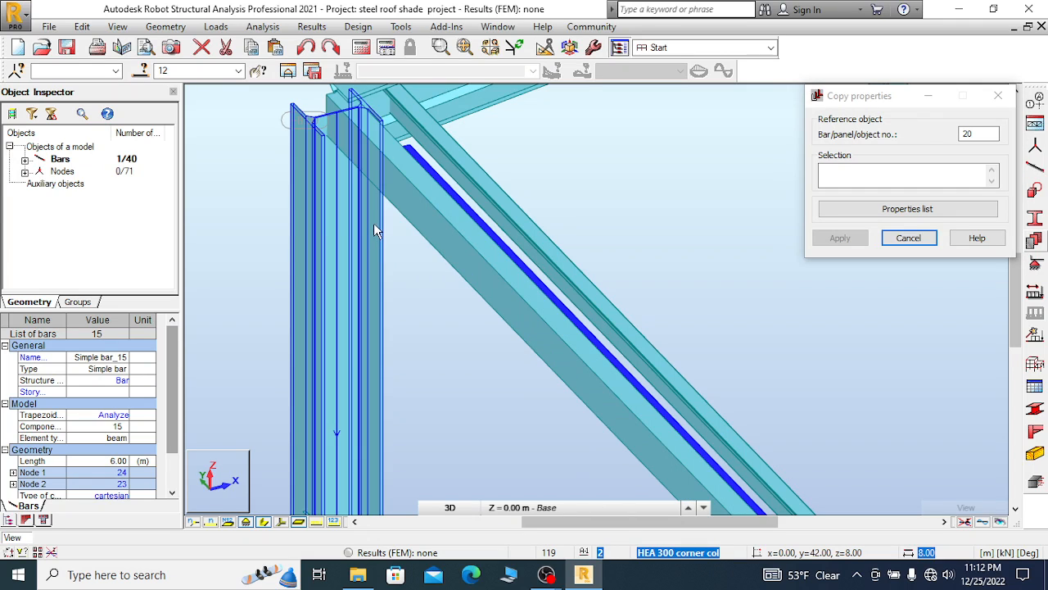
left_click(307, 47)
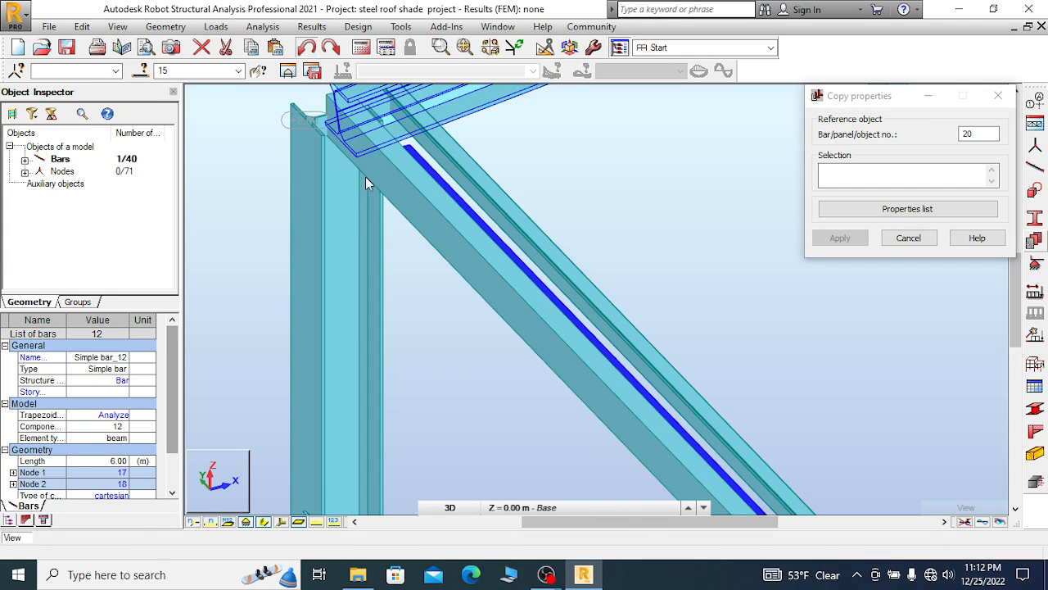
right_click(588, 174)
left_click(582, 180)
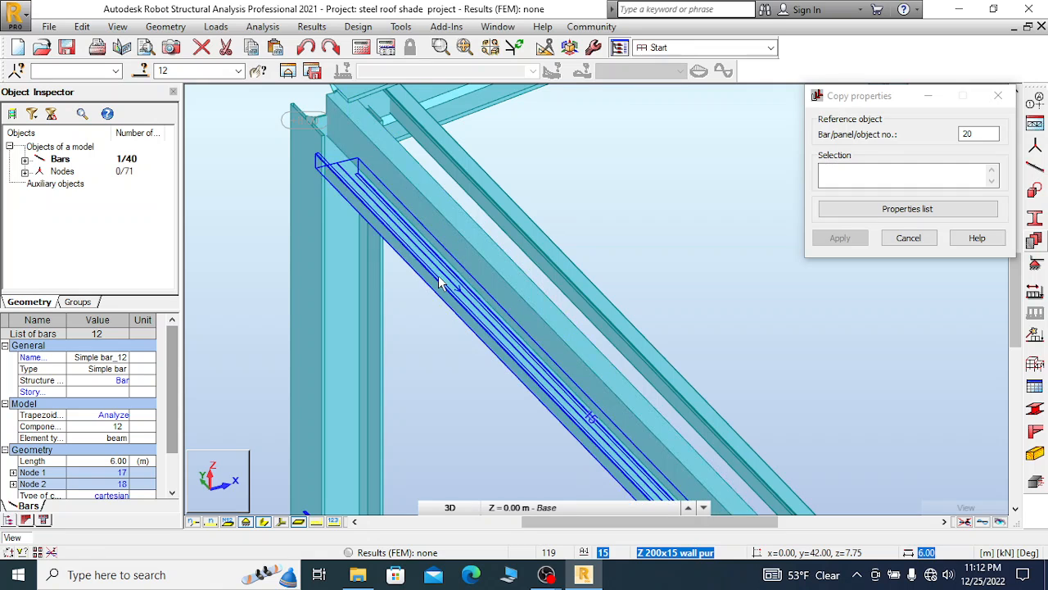
Select the top wall purlin, bar 15, with the columns at H and G and isolate them for editing
left_click(439, 278)
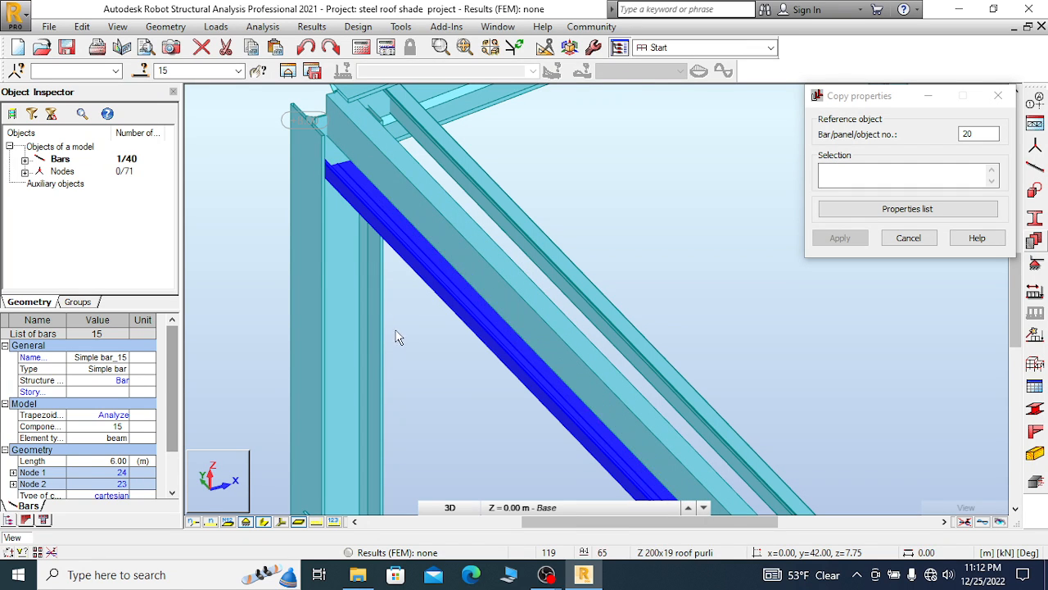
left_click_drag(395, 331, 252, 351, "ctrl")
scroll(329, 148, "down", 2)
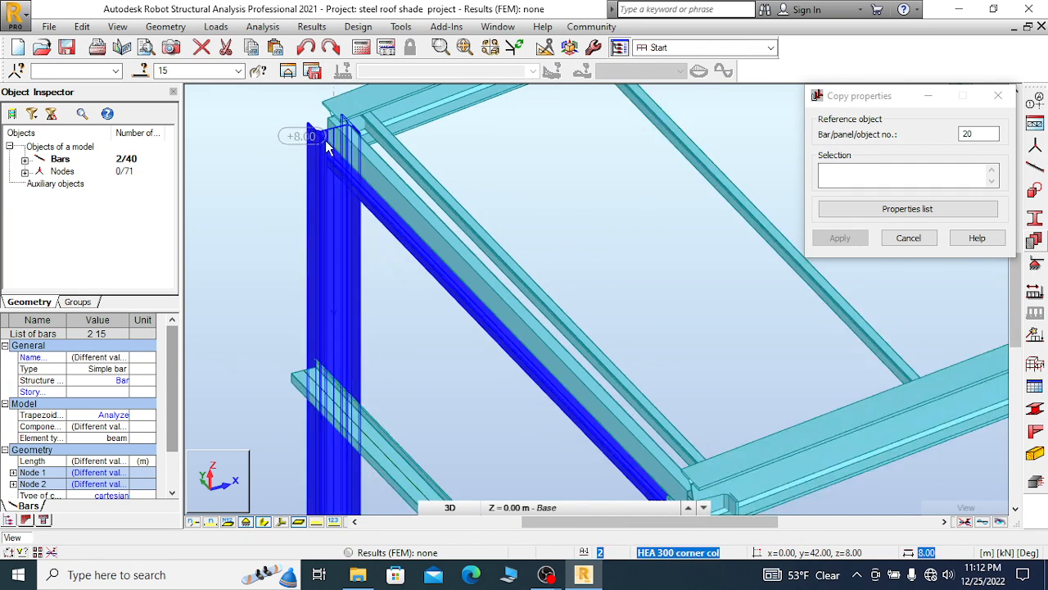
scroll(328, 148, "down", 2)
scroll(478, 330, "up", 4)
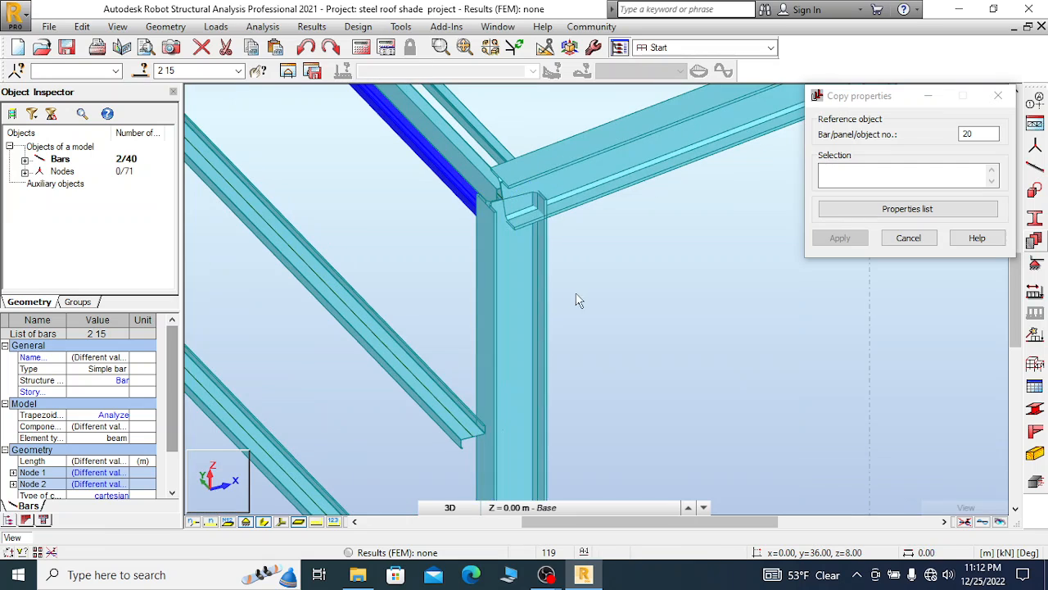
left_click_drag(564, 303, 418, 323, "ctrl")
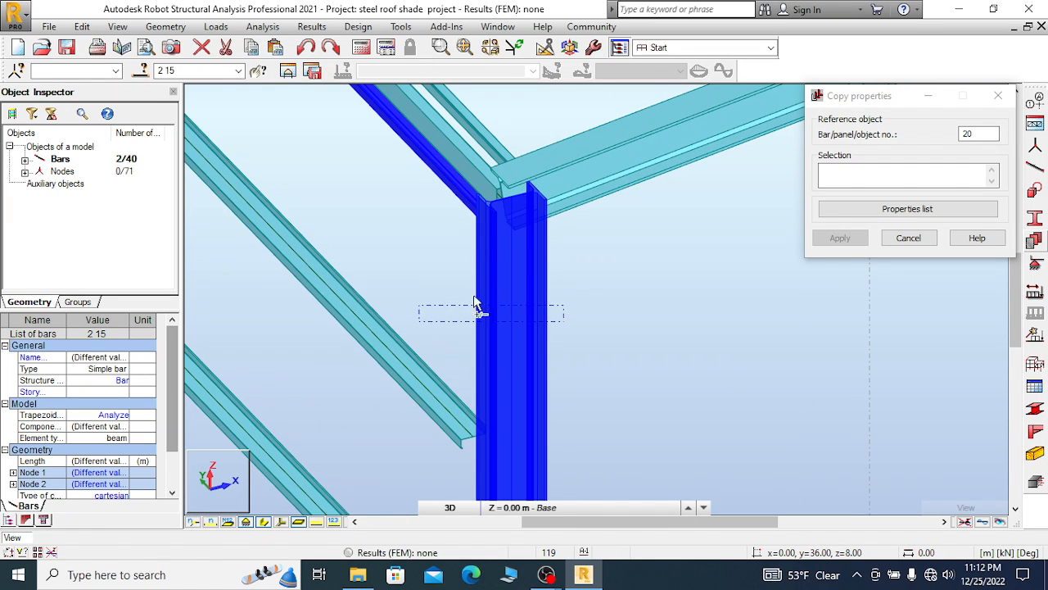
left_click(283, 71)
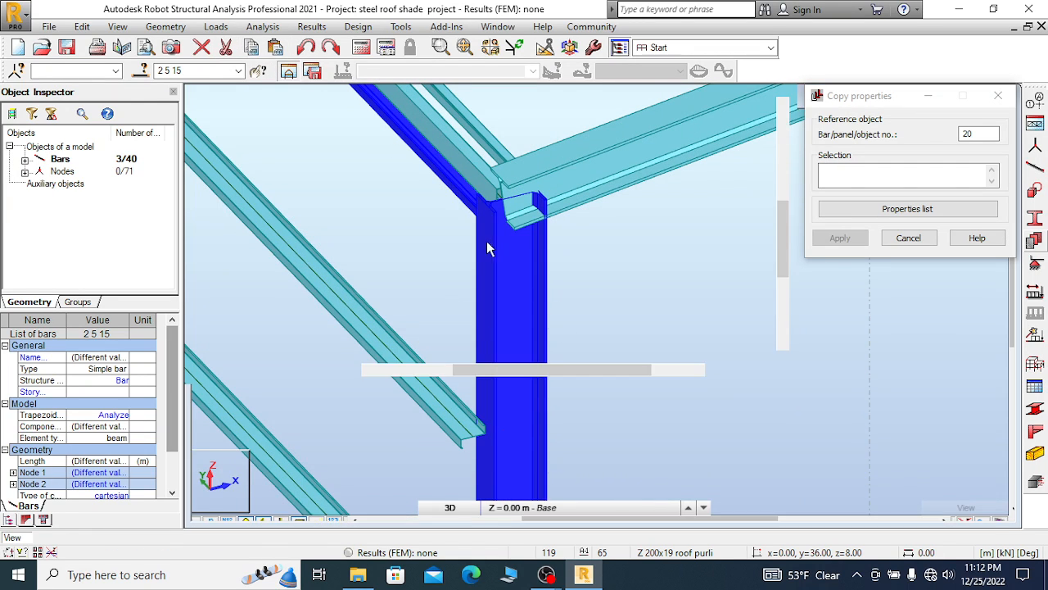
Close the Copy properties dialog and show the isolated purlin and columns in top view
scroll(585, 338, "down", 3)
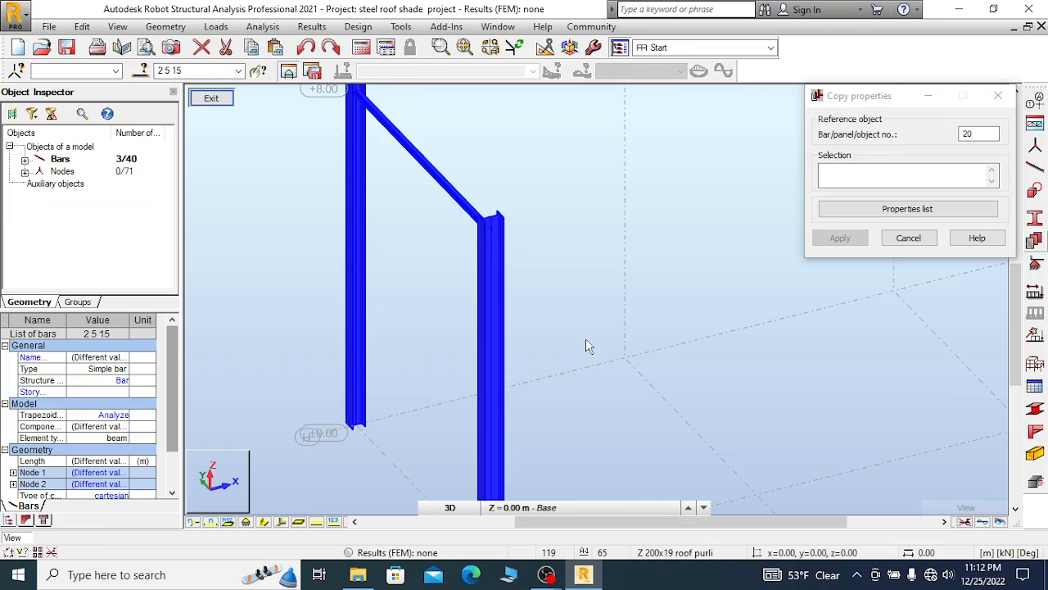
left_click(997, 96)
left_click(985, 121)
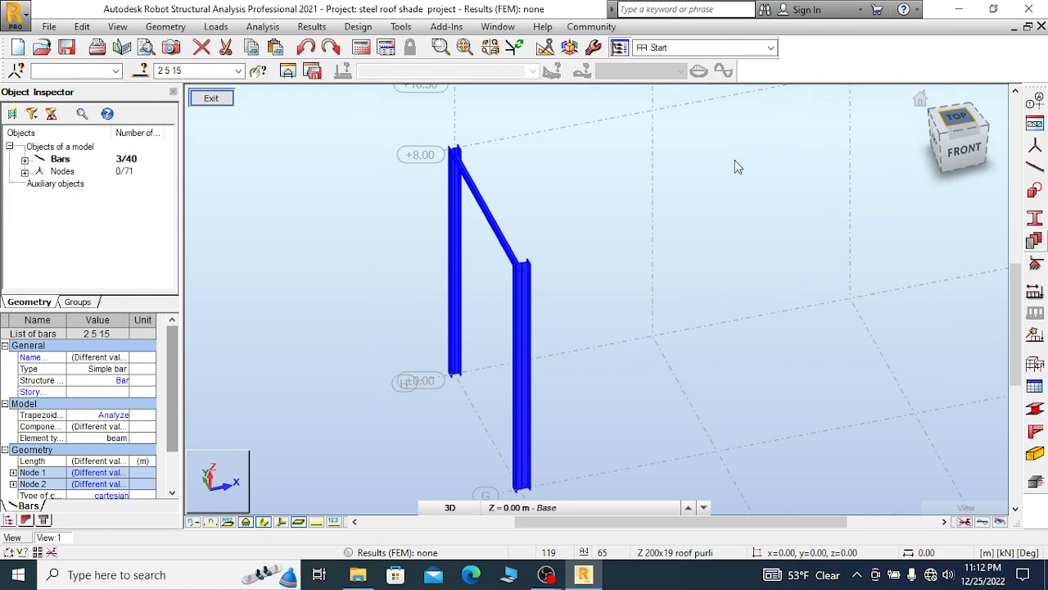
left_click(958, 120)
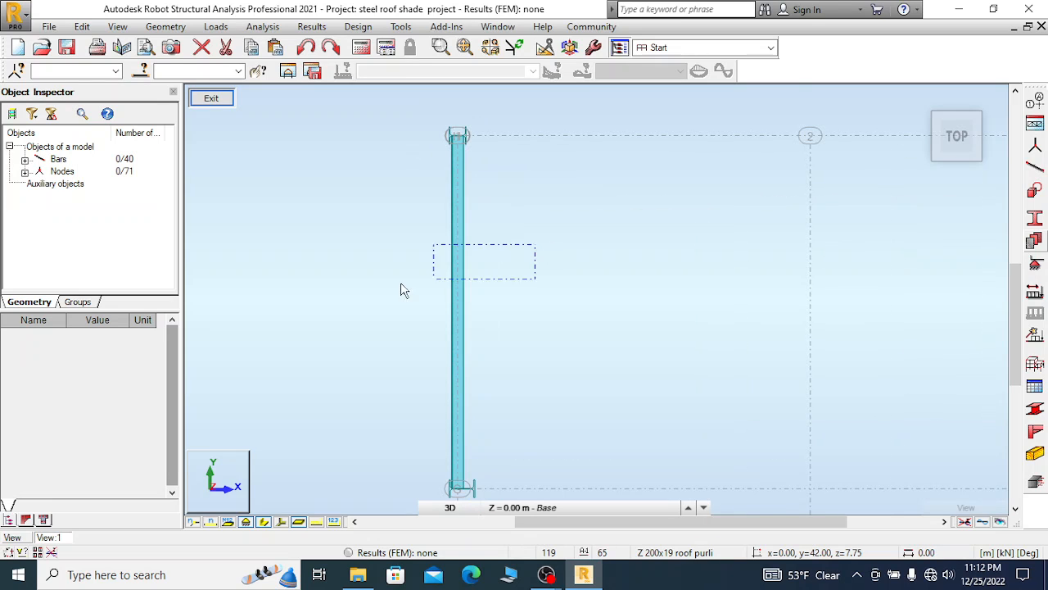
Try the Lower flange offset on the top wall purlin, bar 15, and undo it
left_click_drag(402, 290, 401, 288)
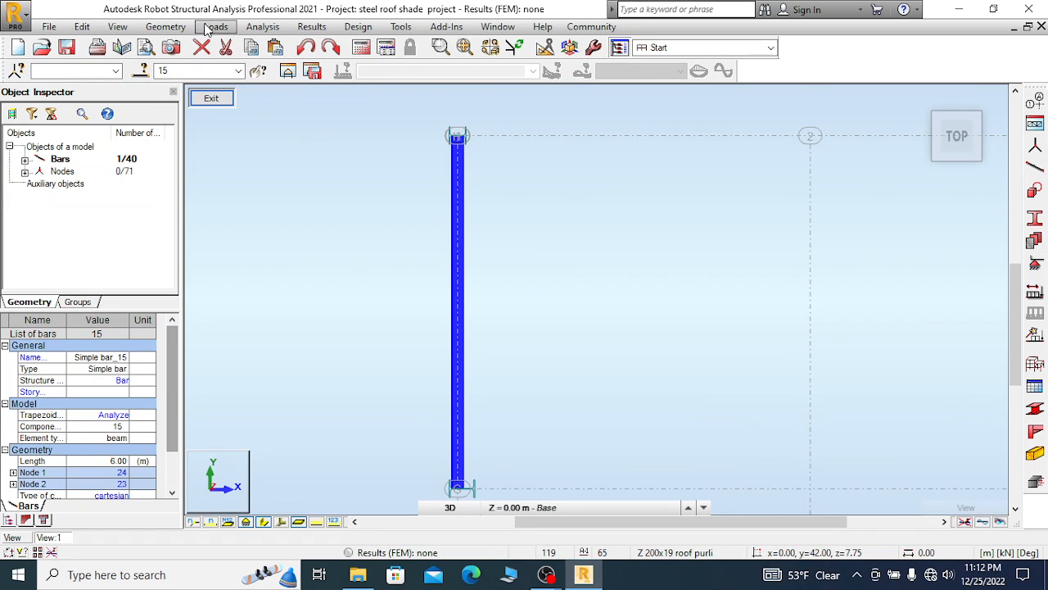
left_click(166, 27)
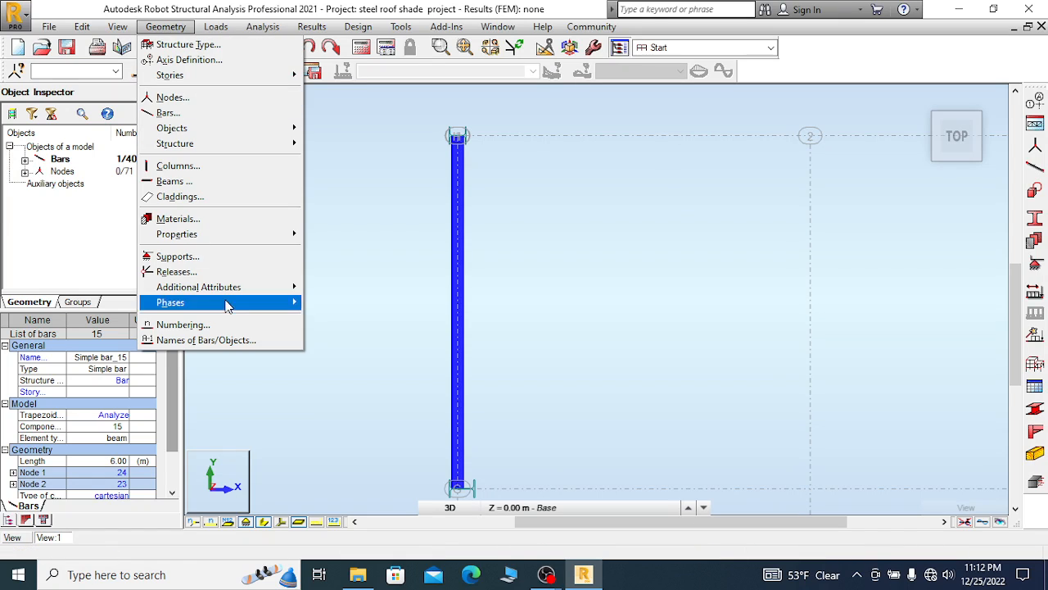
mouse_move(261, 288)
left_click(336, 318)
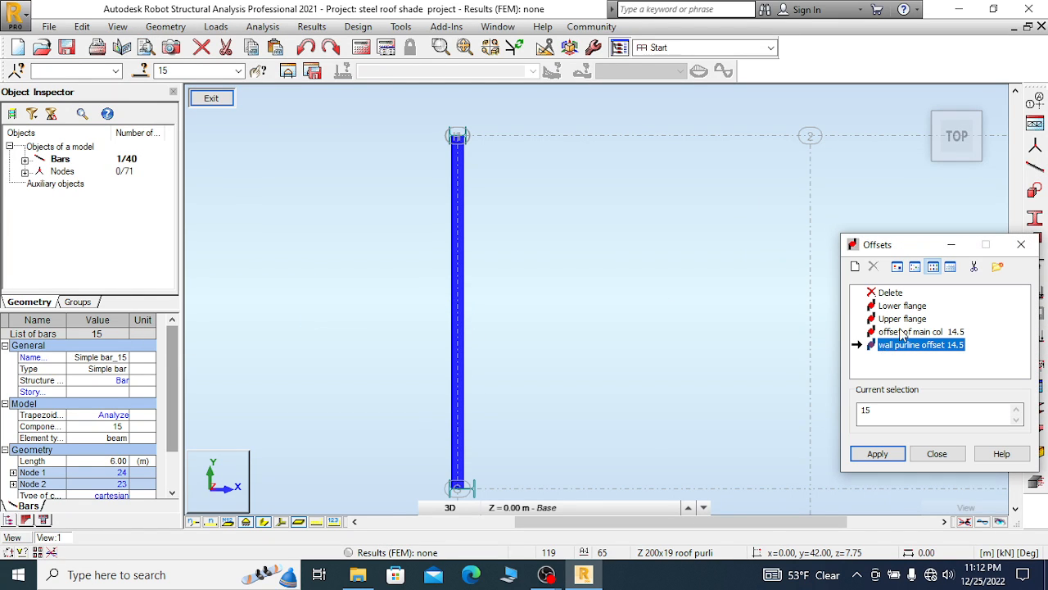
left_click(902, 306)
left_click(877, 453)
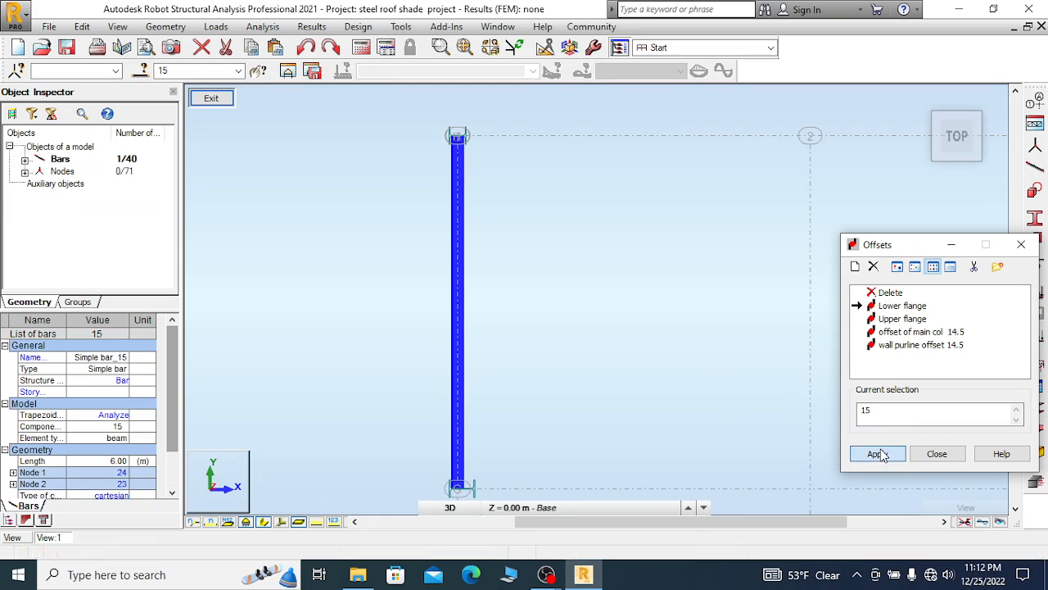
left_click(305, 47)
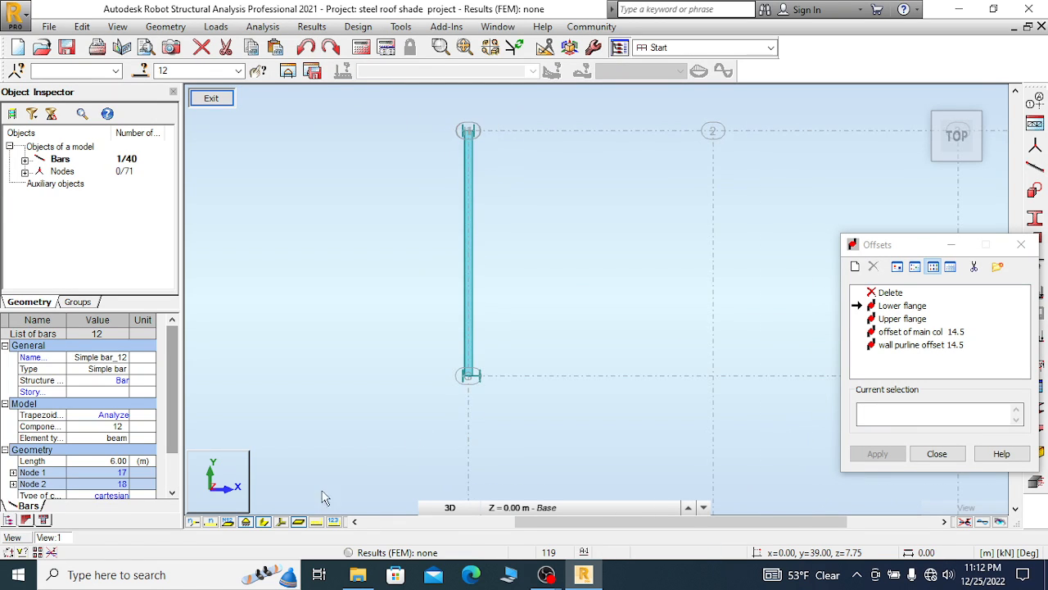
Display the bars' local axes to compare the orientation of the top wall purlin with the columns
left_click(281, 525)
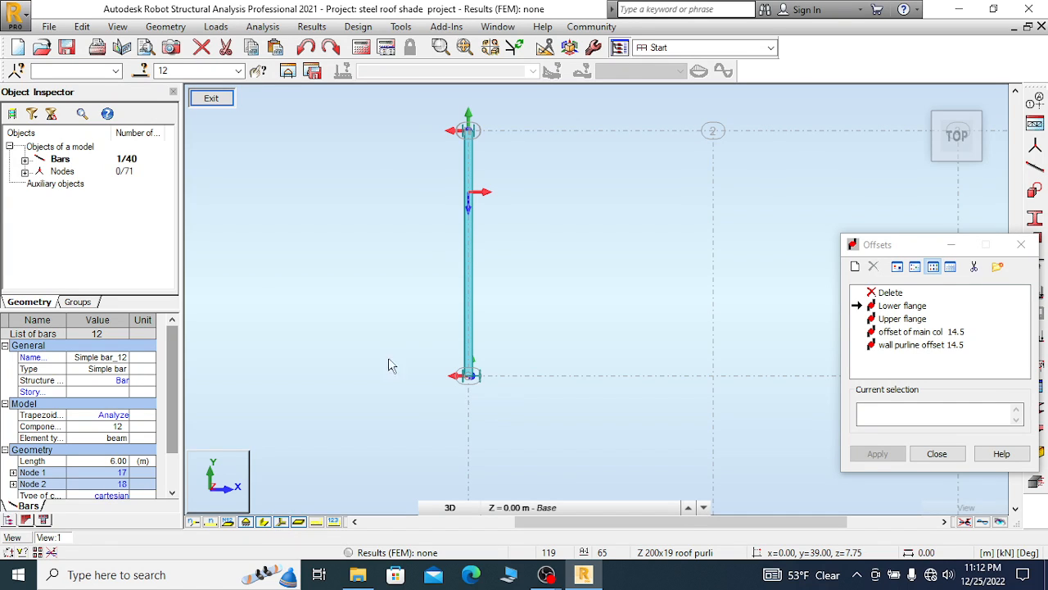
scroll(505, 222, "up", 1)
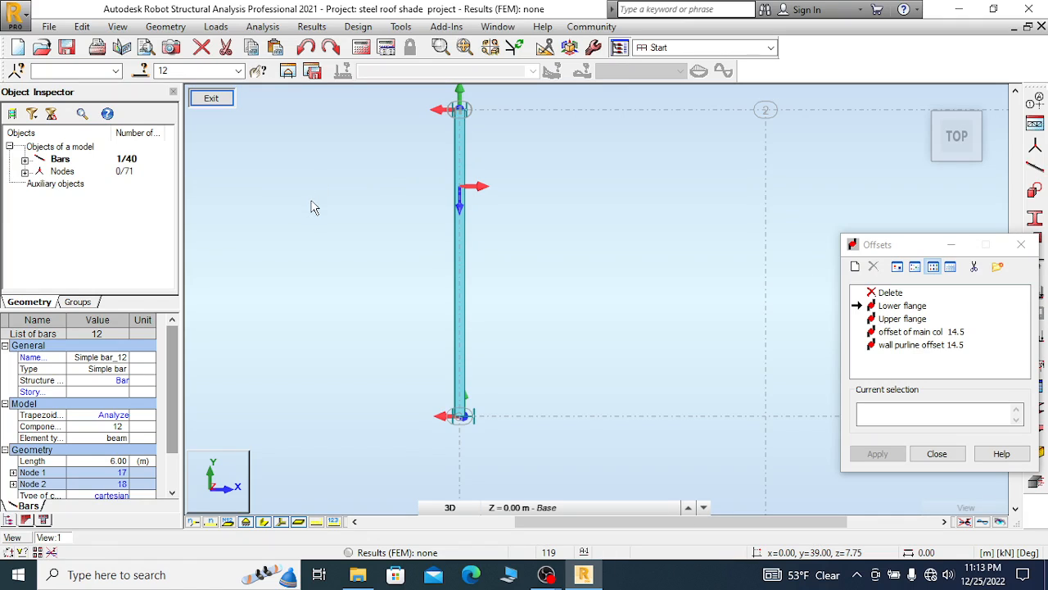
Set the gamma angle of the top wall purlin, bar 15, to -270 degrees
scroll(487, 193, "up", 1)
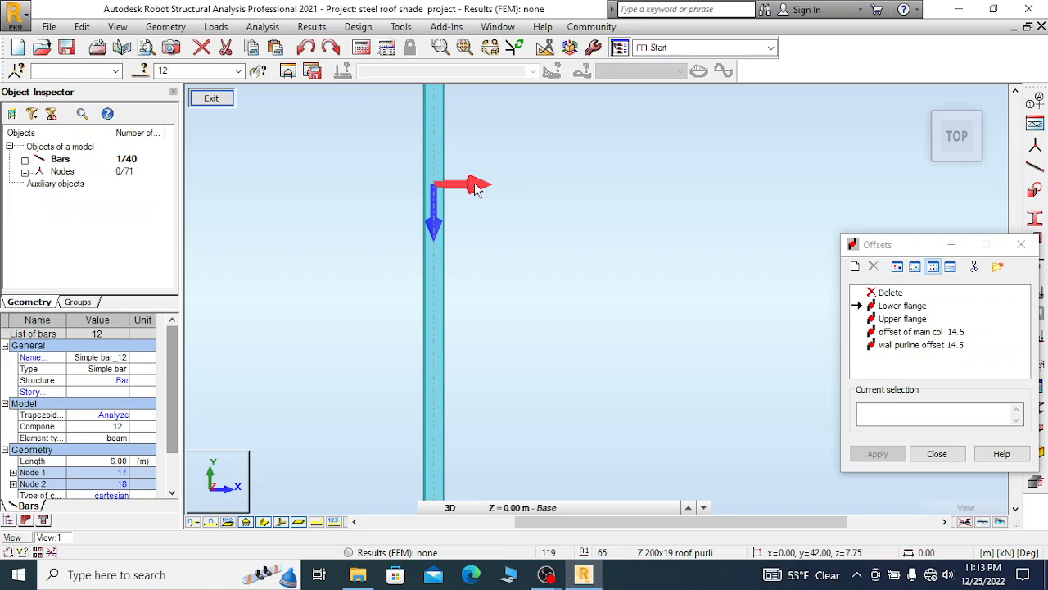
scroll(487, 230, "down", 1)
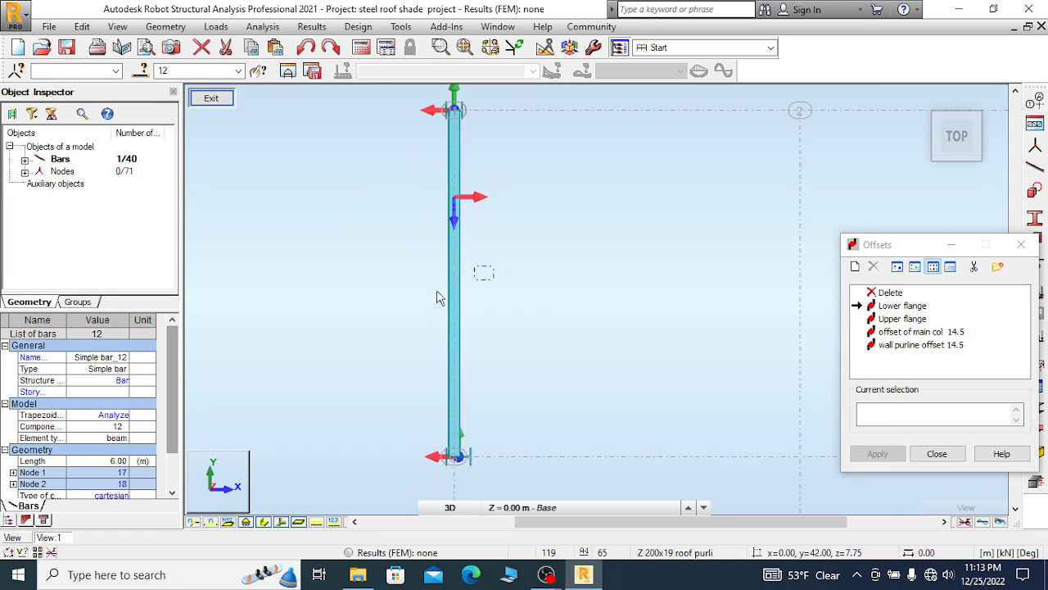
left_click_drag(437, 291, 403, 296)
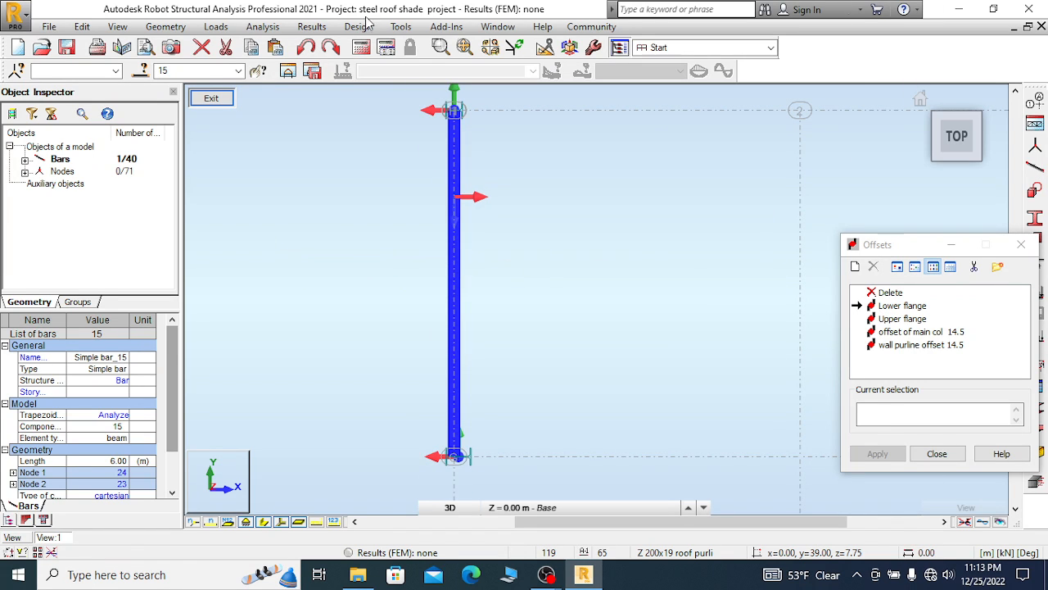
left_click(165, 26)
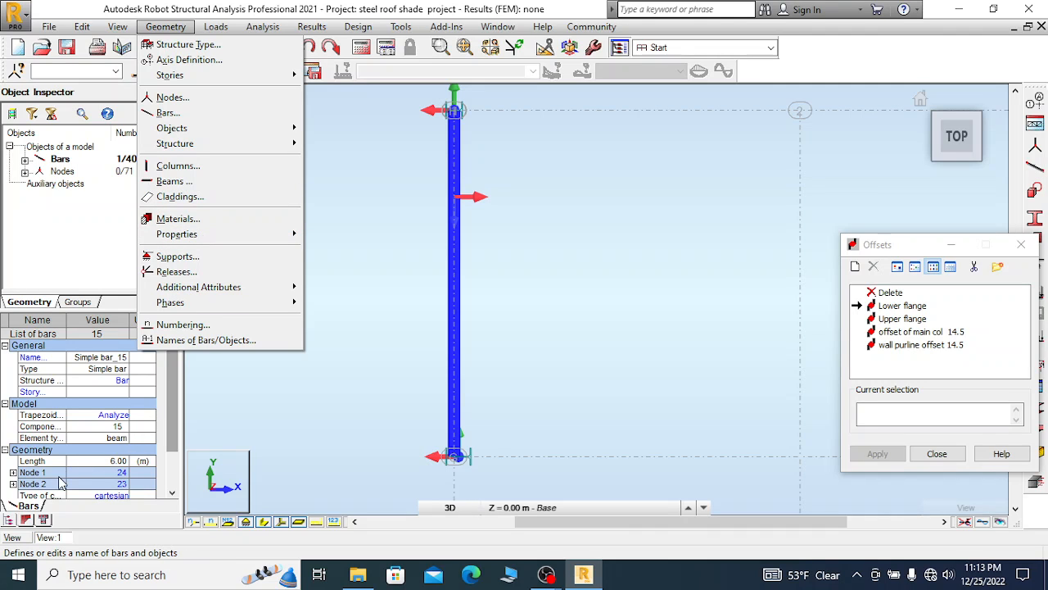
left_click(176, 396)
left_click_drag(176, 397, 177, 417)
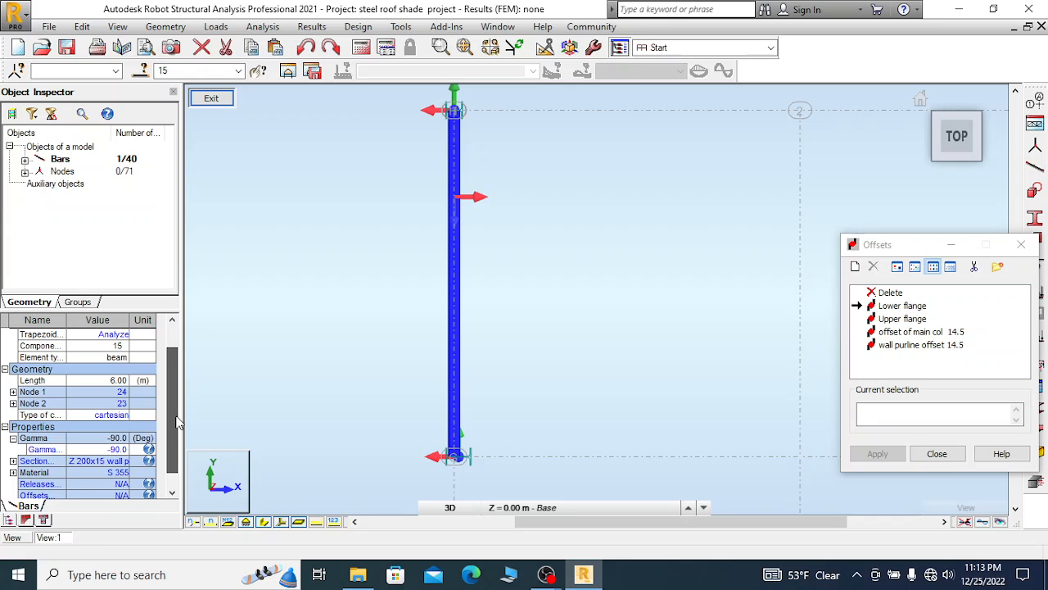
left_click(120, 451)
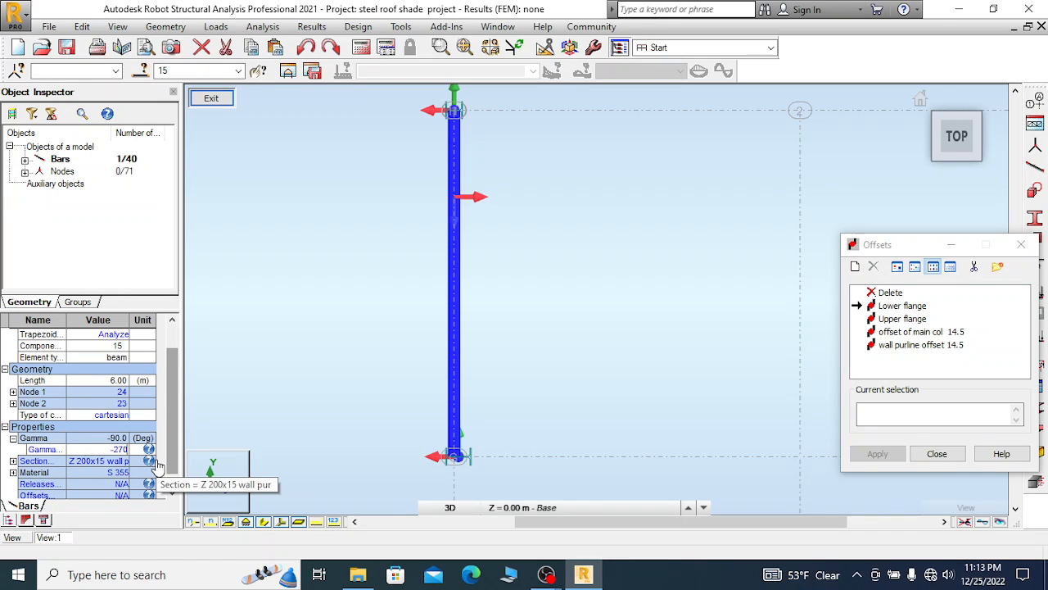
key("Return")
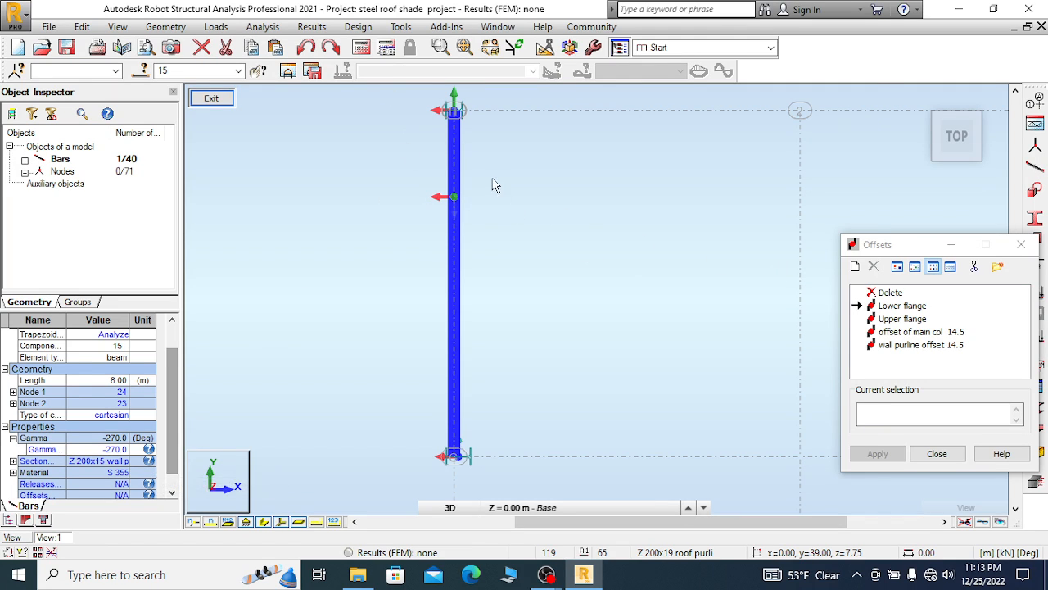
Apply the Lower flange offset to the rotated top wall purlin, bar 15
scroll(494, 184, "up", 1)
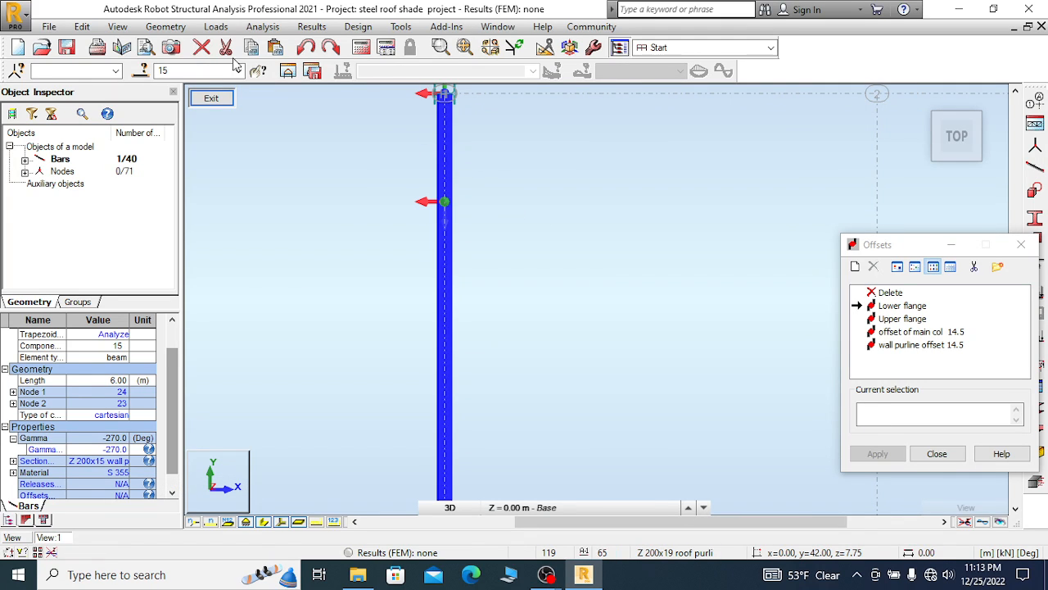
left_click(168, 27)
mouse_move(279, 286)
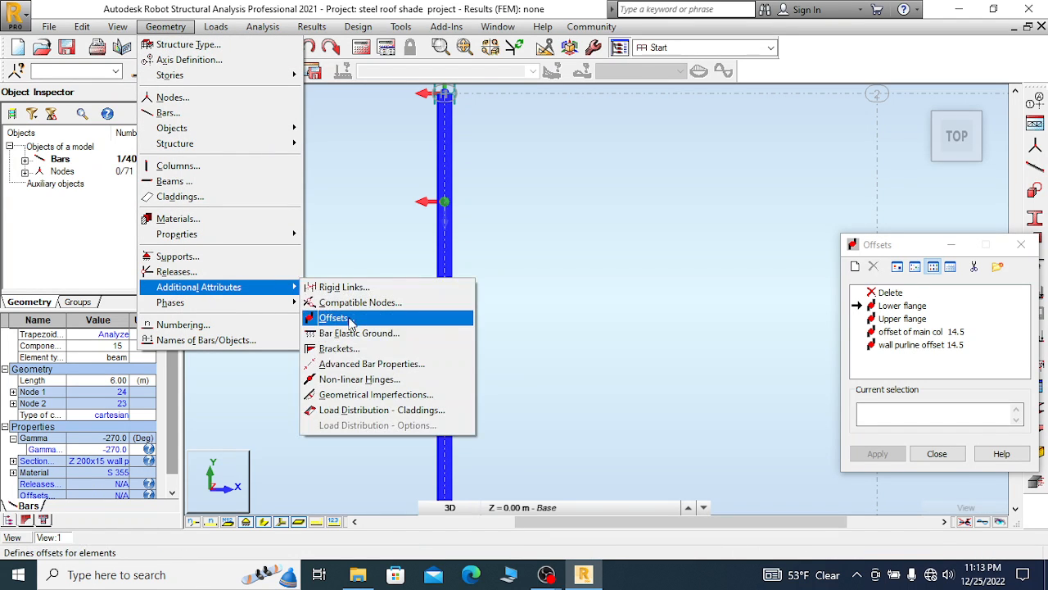
left_click(350, 319)
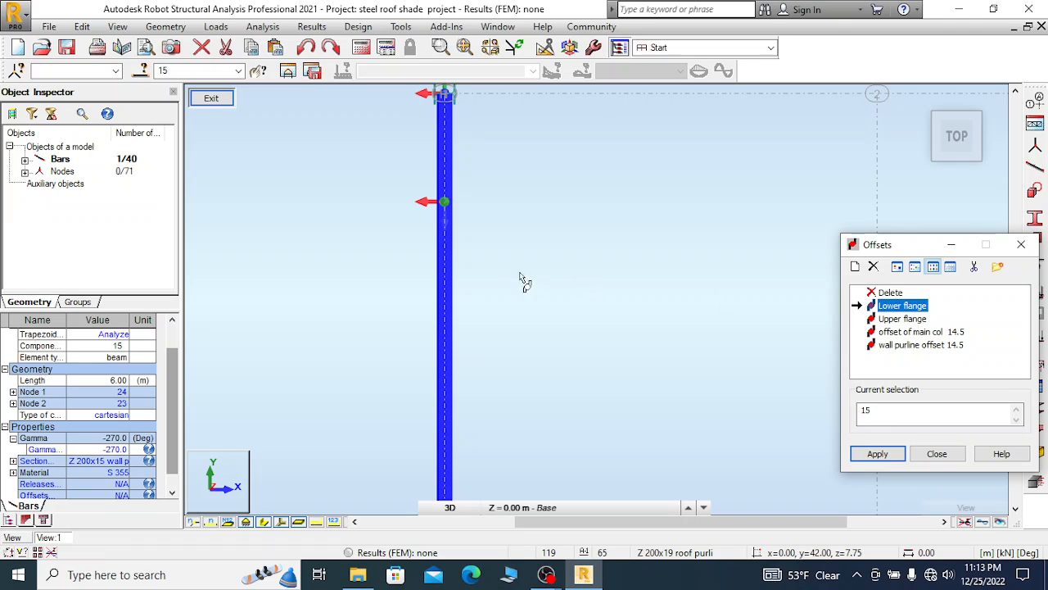
left_click(881, 455)
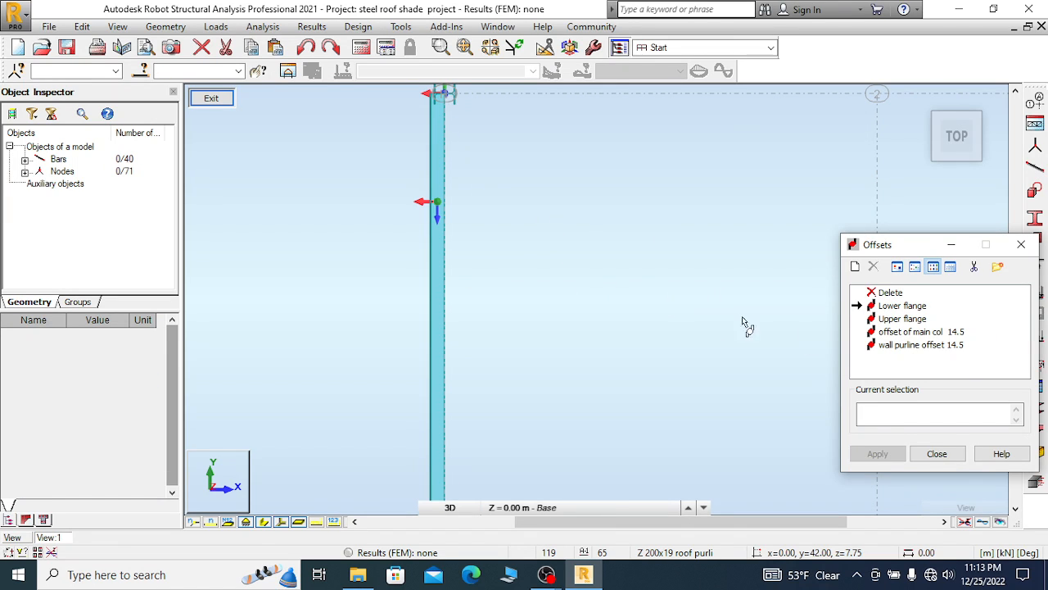
right_click(506, 239)
left_click(458, 245)
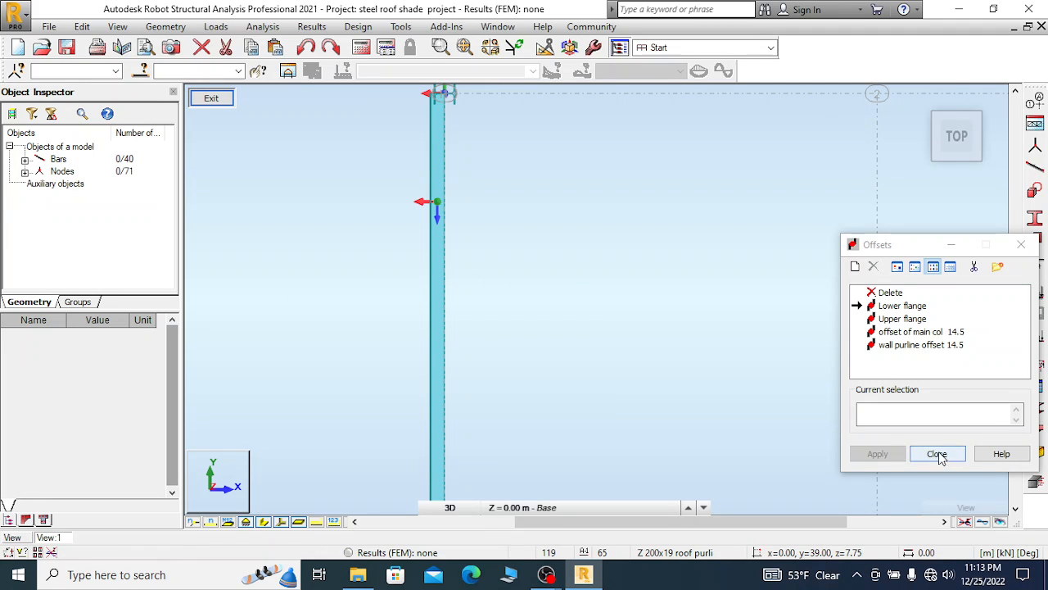
Apply the wall purline offset 14.5 to bar 15 and check its fit against the columns' outer flanges
left_click(929, 344)
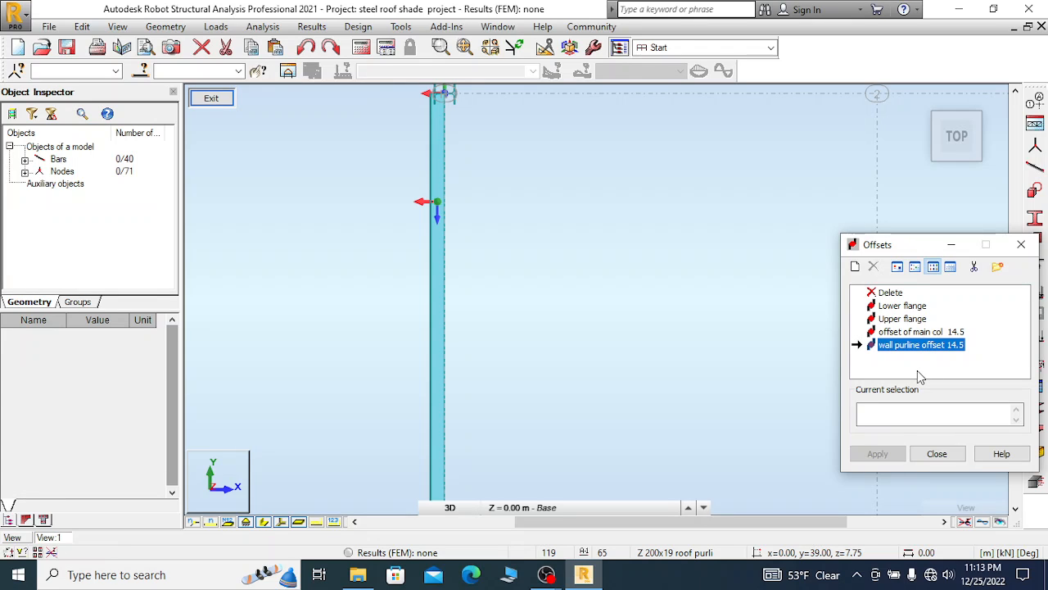
left_click(443, 315)
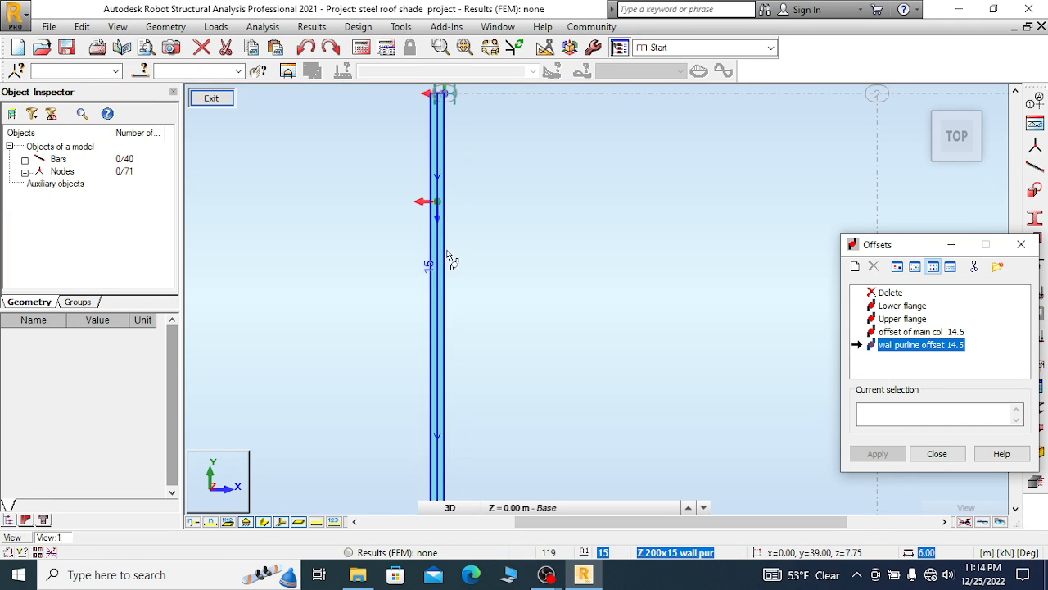
scroll(453, 206, "down", 3)
scroll(459, 407, "up", 2)
scroll(450, 398, "up", 2)
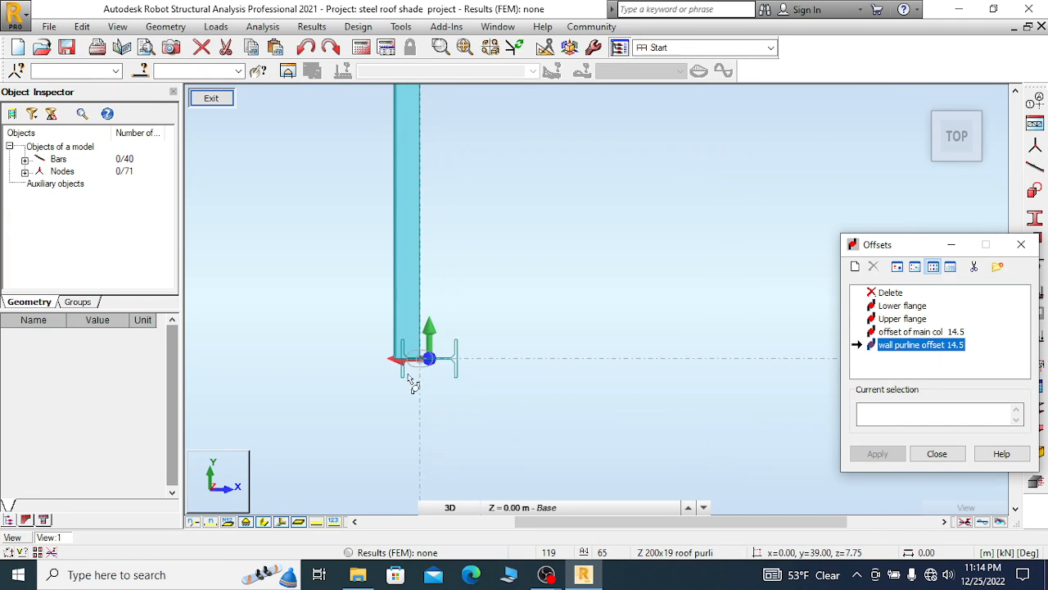
scroll(439, 426, "down", 1)
scroll(440, 426, "down", 1)
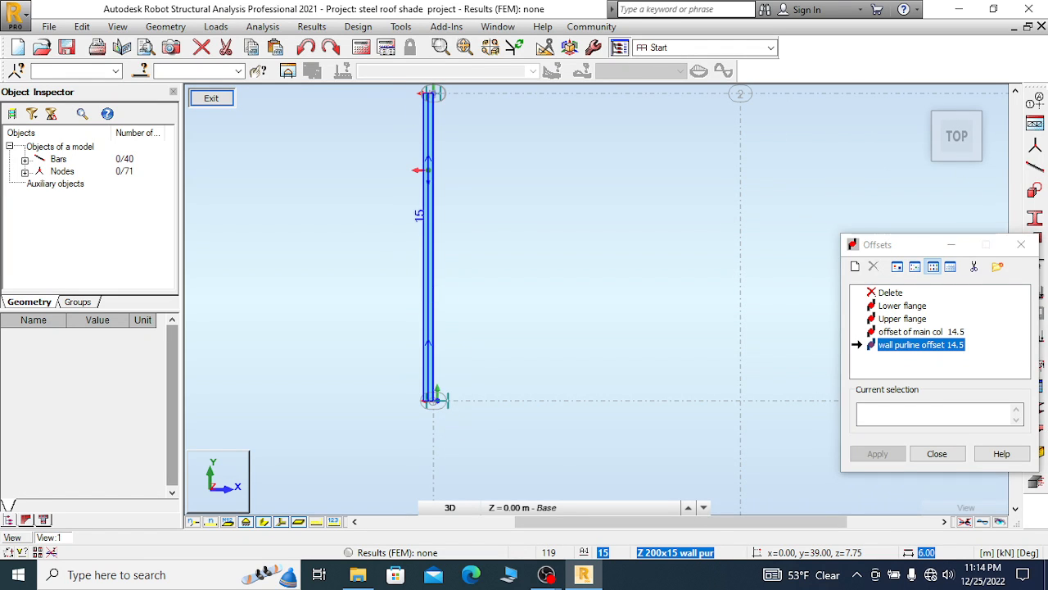
left_click(430, 293)
scroll(434, 405, "up", 3)
scroll(416, 405, "up", 2)
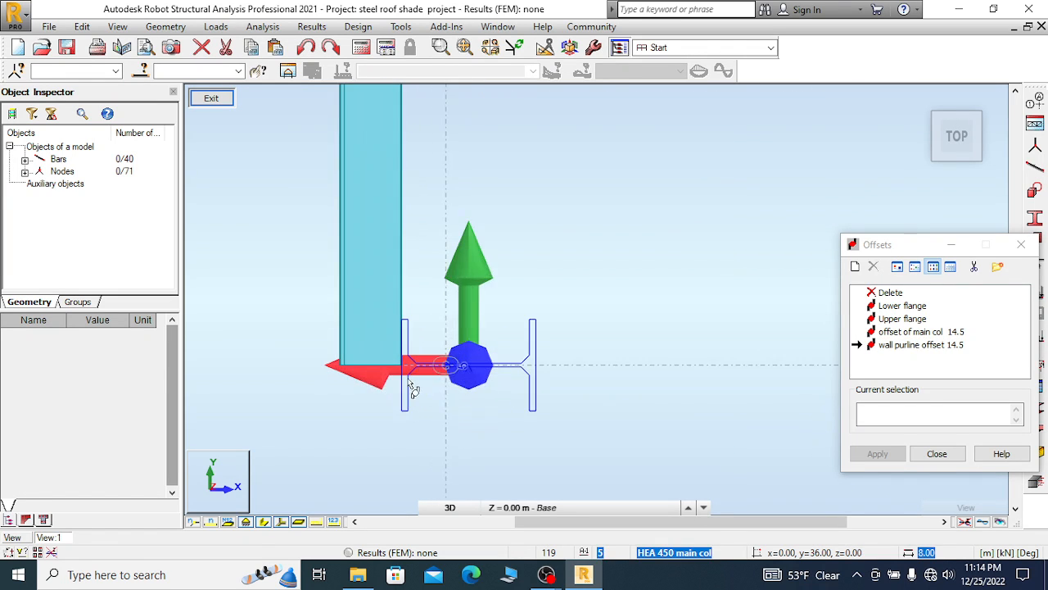
scroll(430, 442, "down", 5)
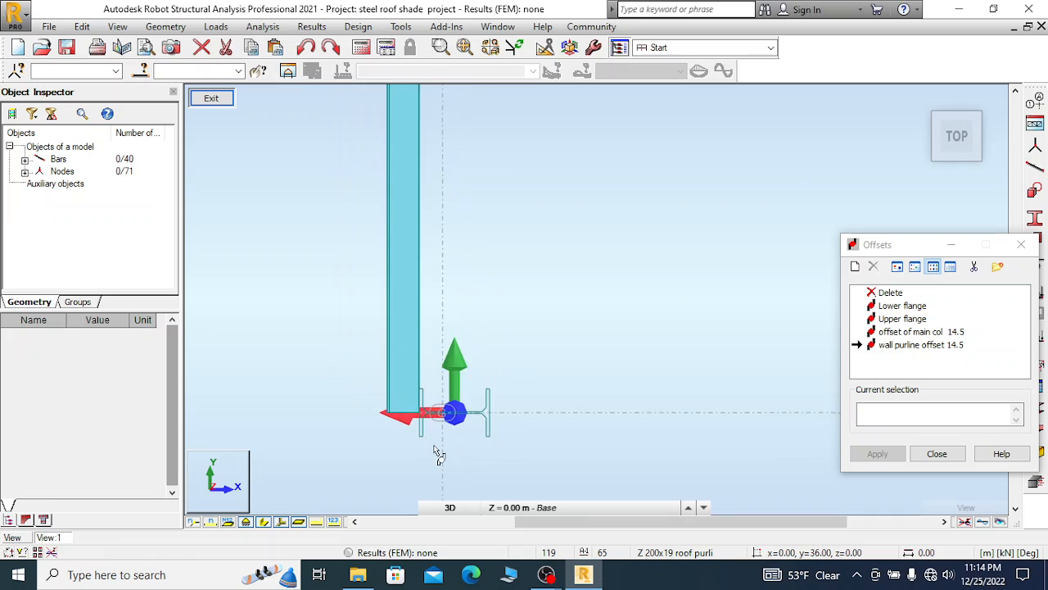
scroll(434, 104, "up", 5)
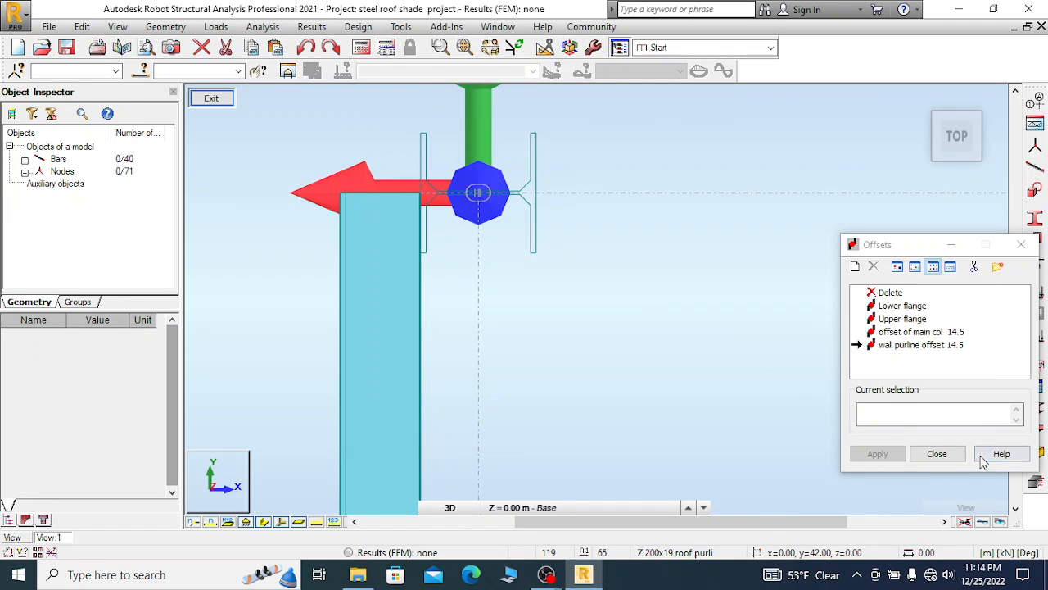
Close the Offsets dialog and exit the isolated view of bar 15 to show the whole model in 3D
left_click(937, 454)
right_click(508, 146)
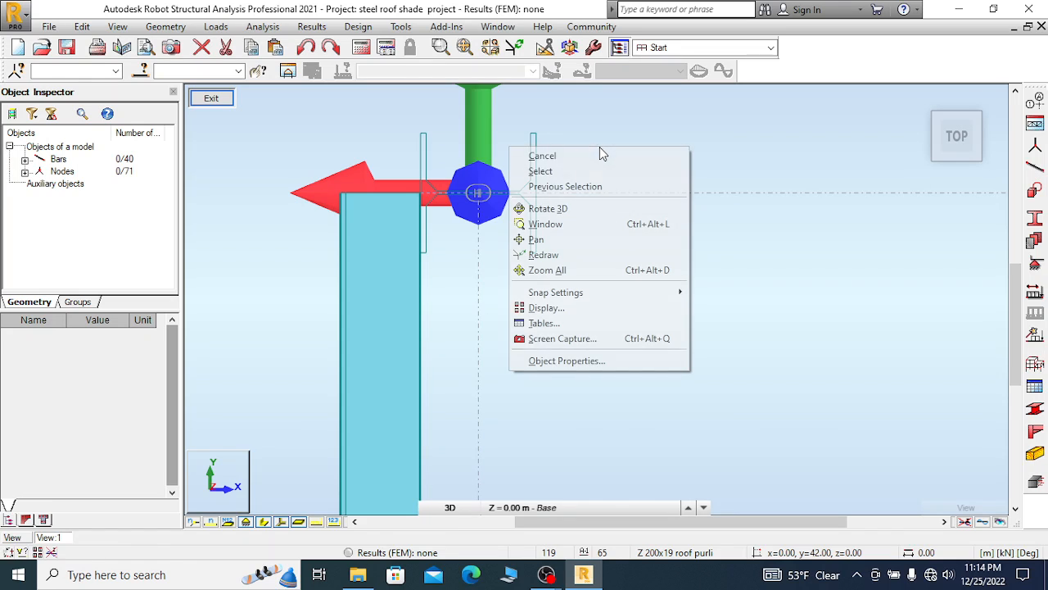
left_click(559, 154)
left_click(373, 364)
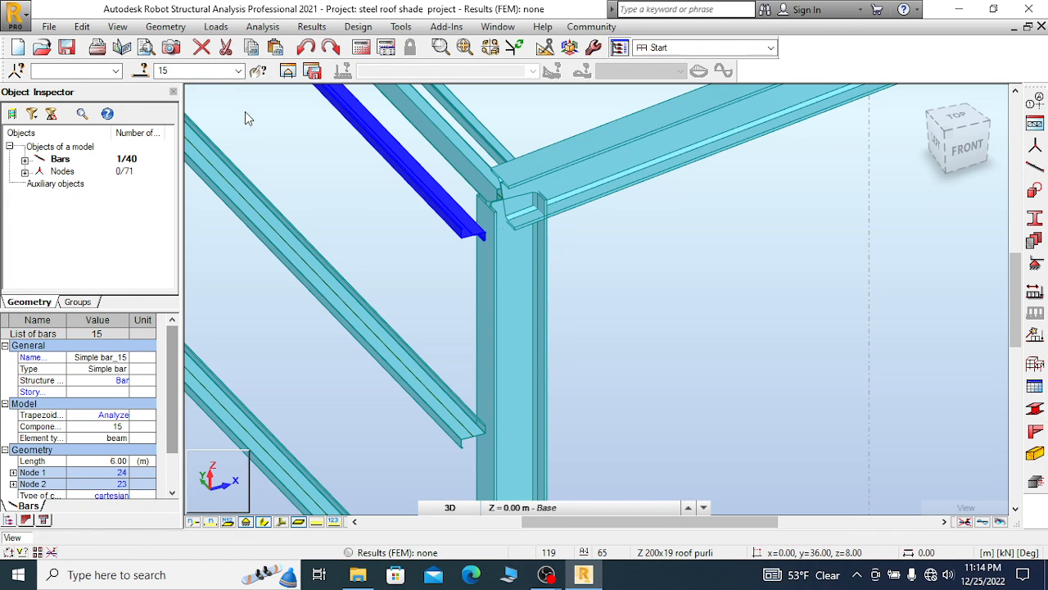
Examine how the top wall purlin meets the columns and compare its orientation with the purlins below it
scroll(551, 301, "down", 3)
scroll(367, 131, "up", 2)
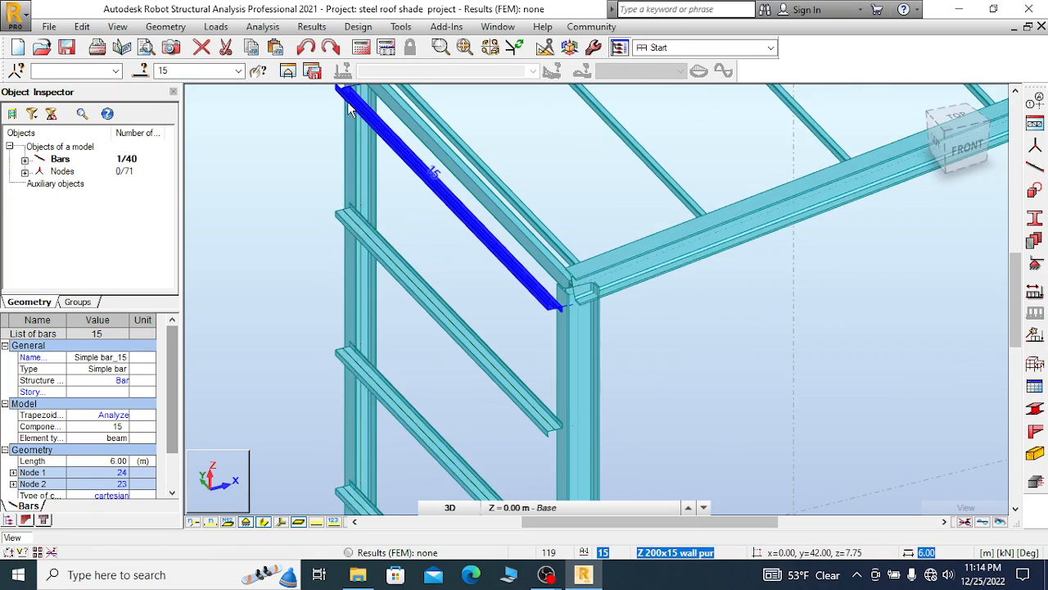
scroll(613, 380, "up", 3)
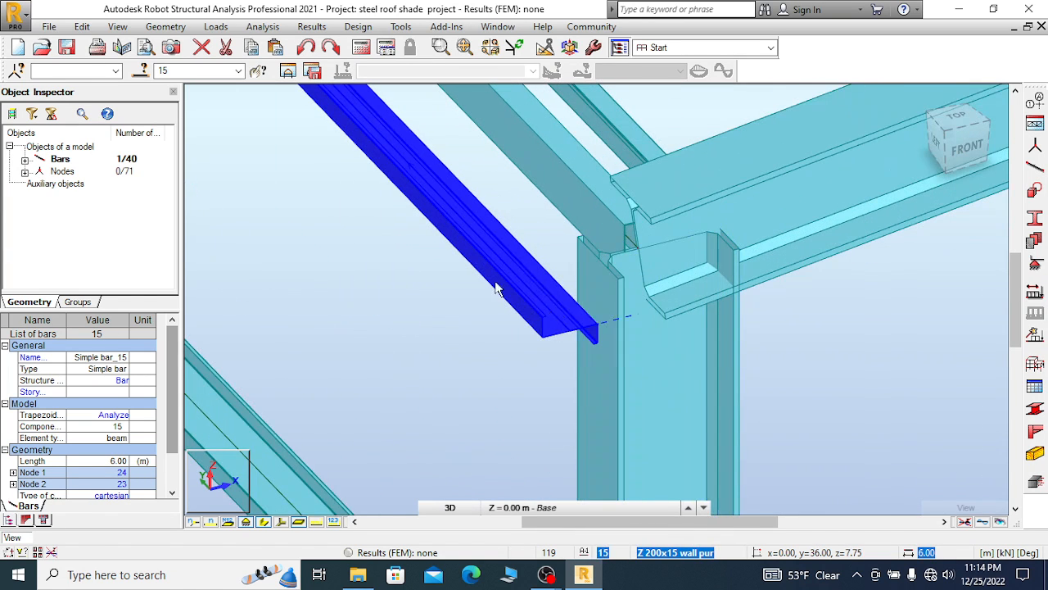
scroll(445, 237, "down", 2)
scroll(434, 227, "down", 3)
right_click(525, 262)
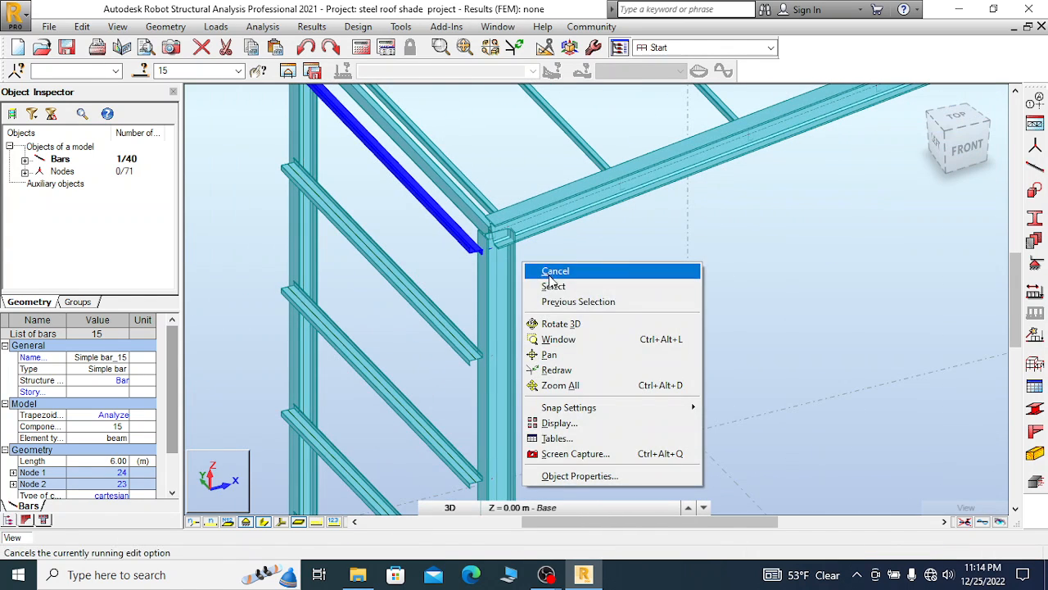
left_click(546, 271)
scroll(442, 220, "up", 3)
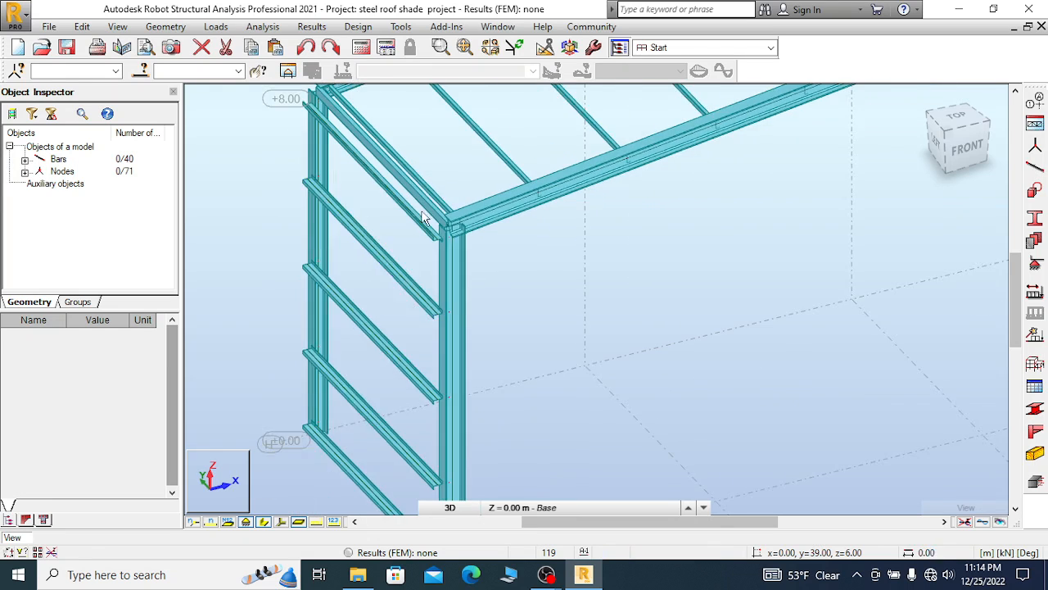
scroll(434, 271, "up", 2)
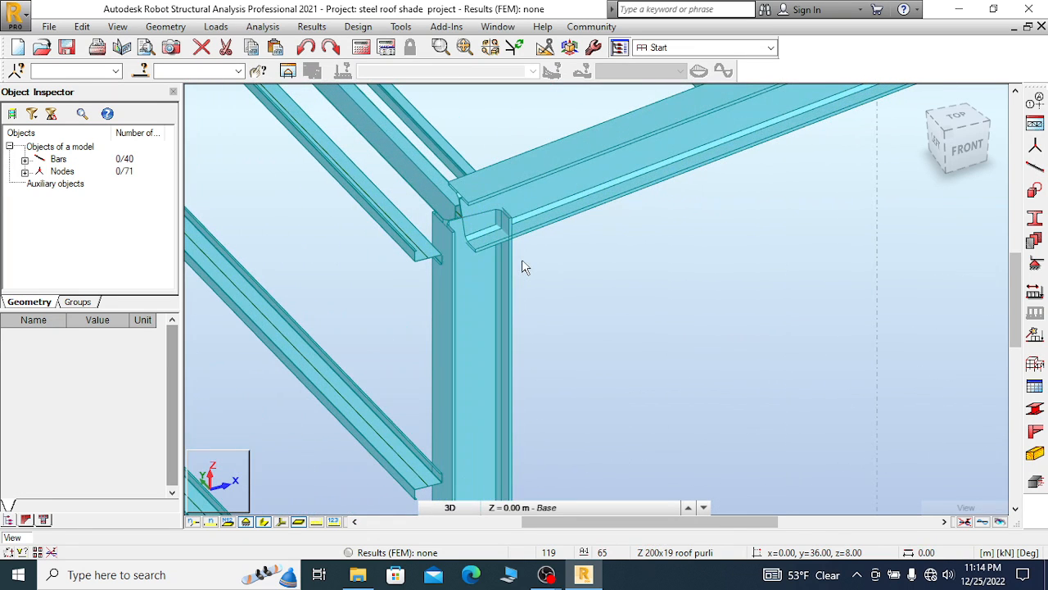
scroll(425, 263, "up", 1)
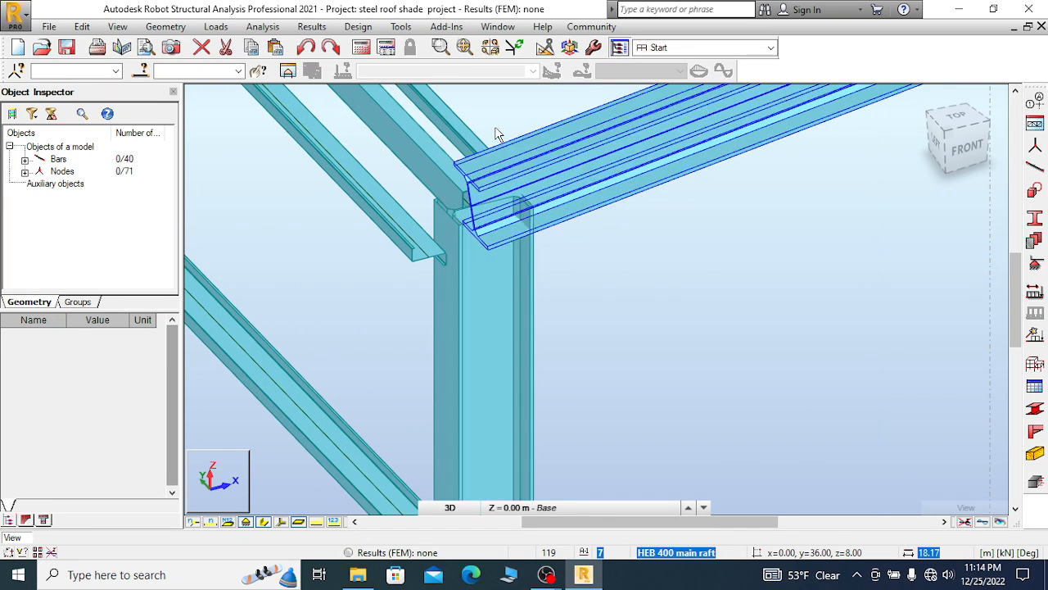
scroll(496, 133, "down", 2)
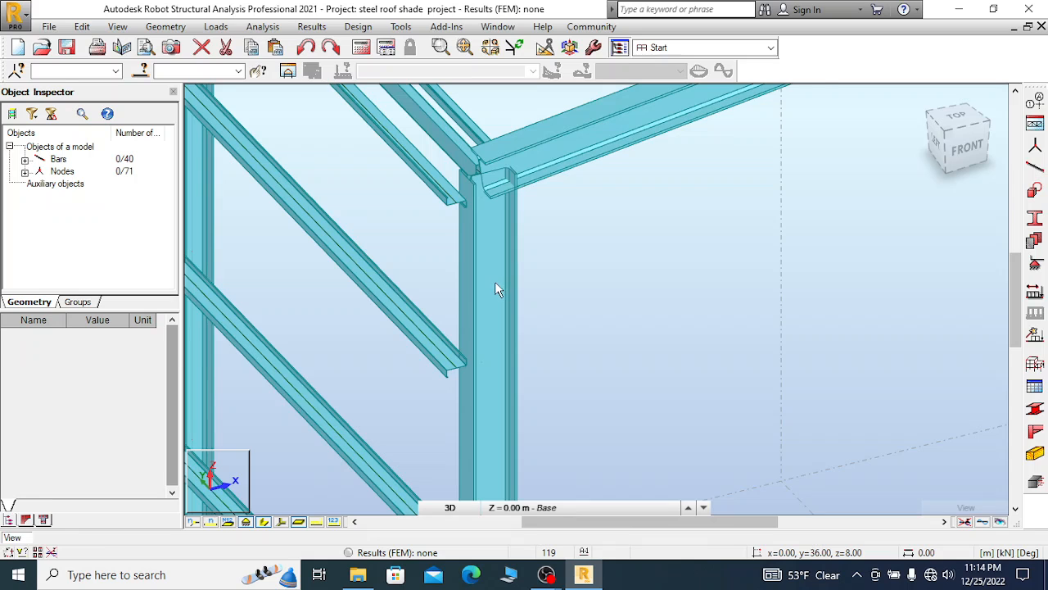
scroll(495, 288, "down", 2)
scroll(461, 386, "down", 1)
scroll(426, 310, "down", 1)
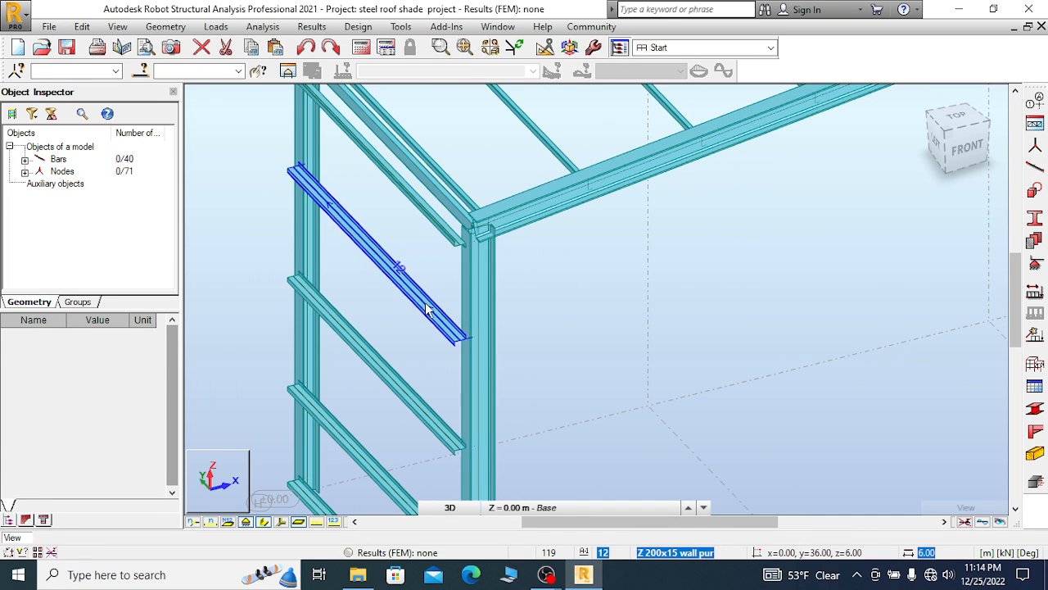
Try to copy the properties of wall purlin bar 12 to the top wall purlin, bar 15, and undo it
left_click(426, 309)
right_click(336, 244)
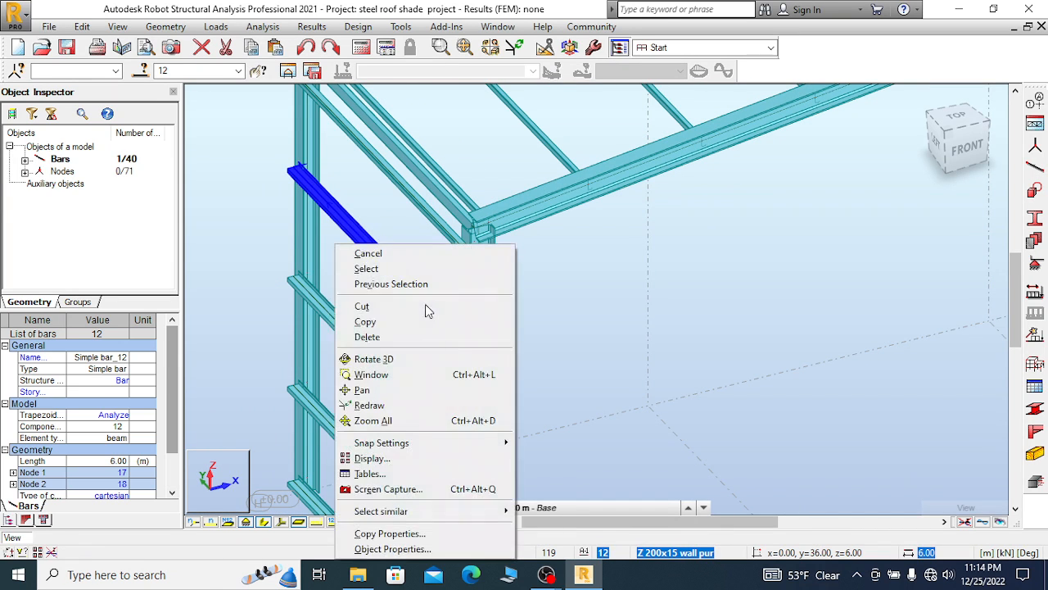
left_click(397, 533)
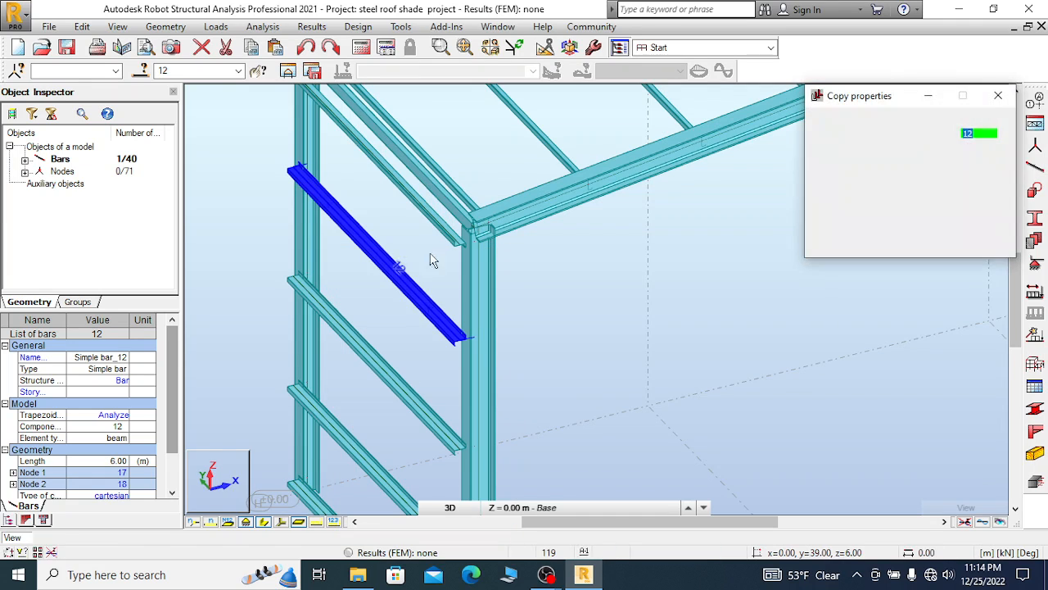
scroll(438, 254, "up", 3)
left_click(448, 254)
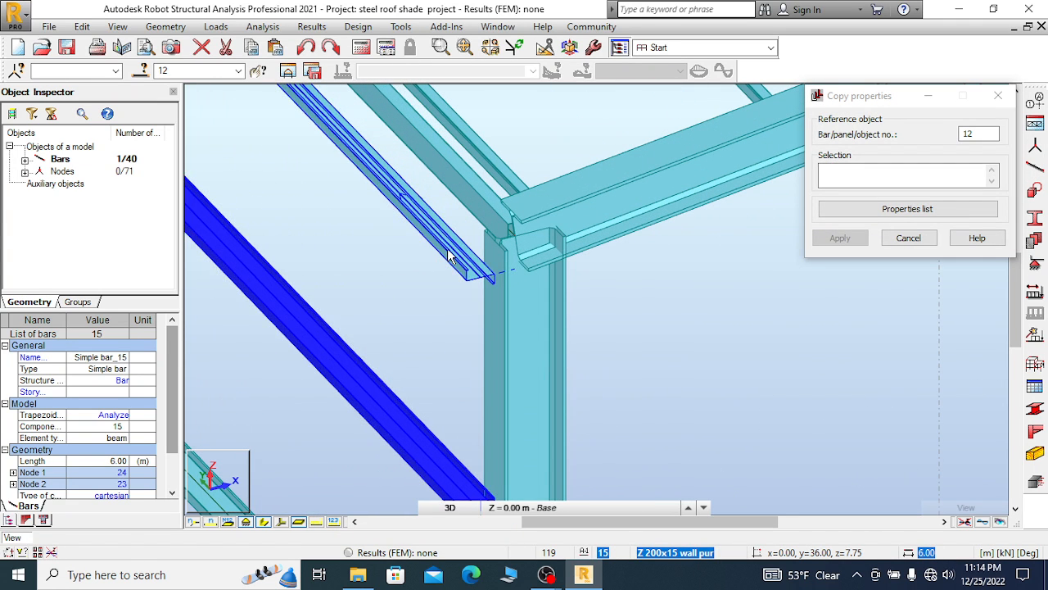
left_click(308, 51)
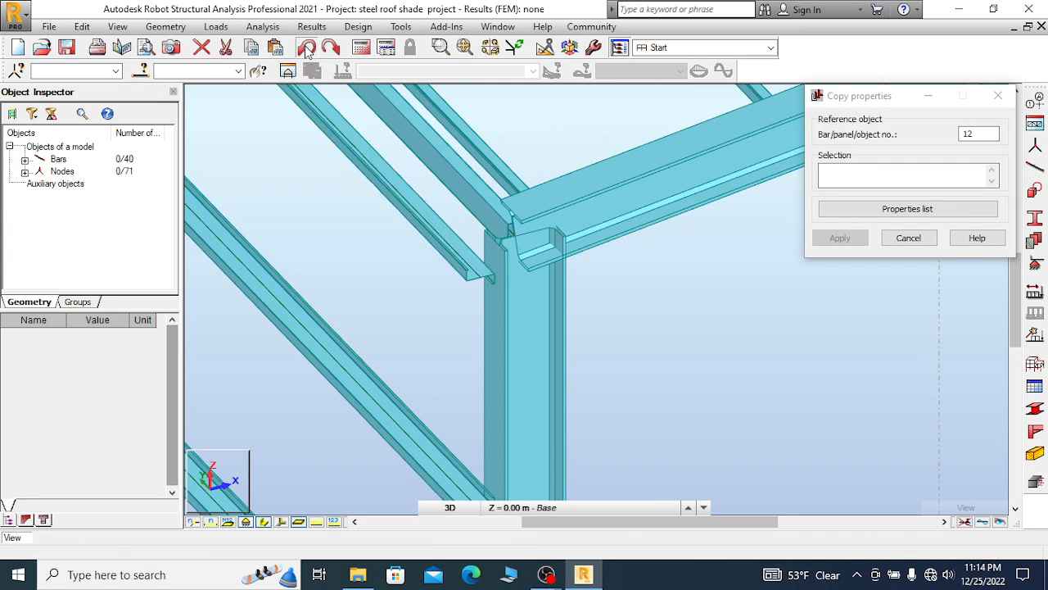
scroll(423, 200, "down", 3)
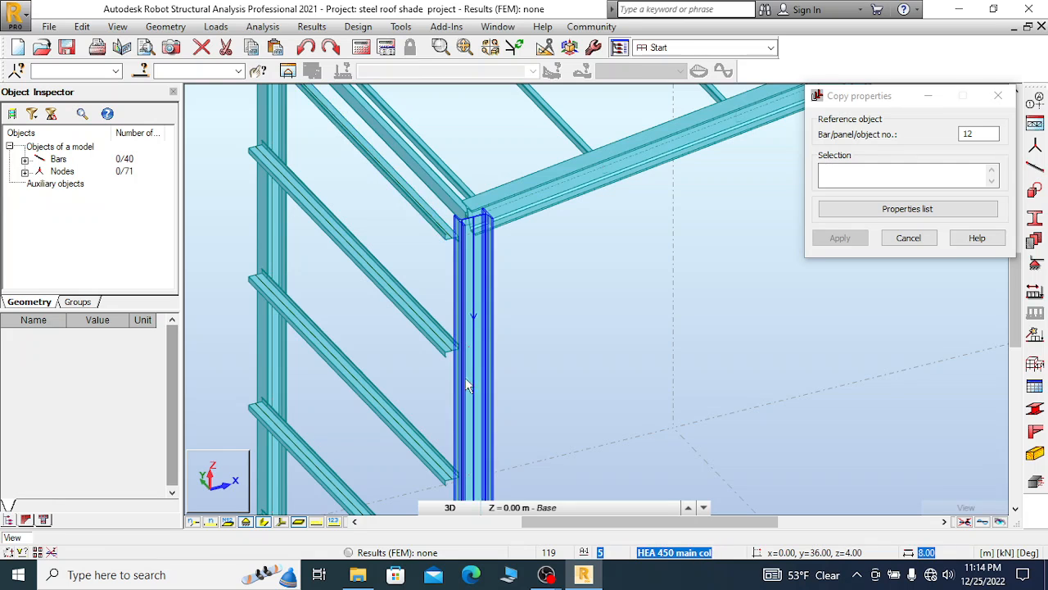
scroll(360, 191, "down", 3)
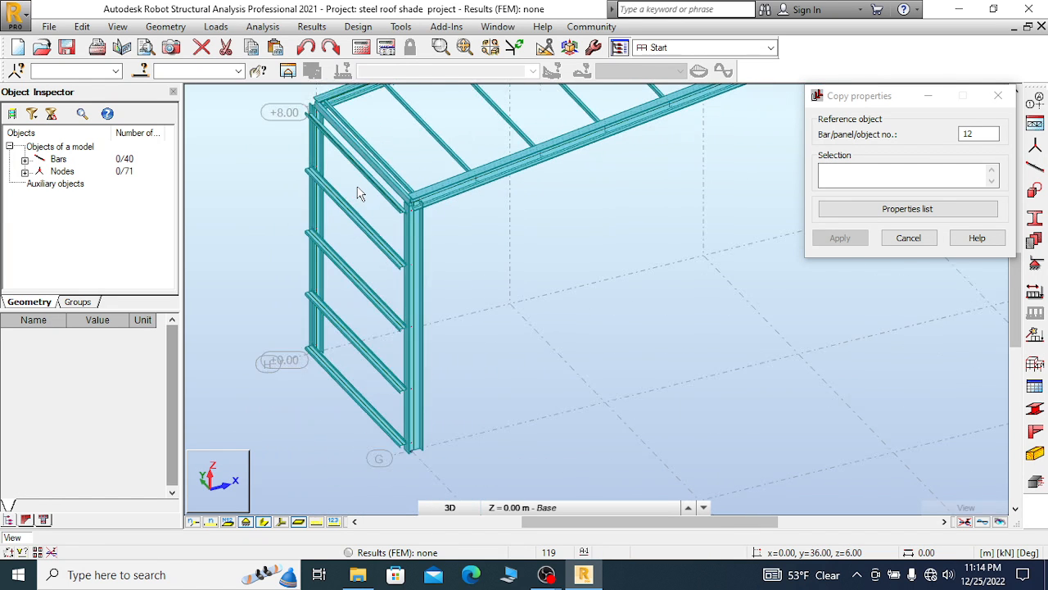
Close the Copy properties dialog and examine the wall purlins and their column connections at the opposite end, grid line 7
left_click(918, 238)
scroll(369, 295, "down", 5)
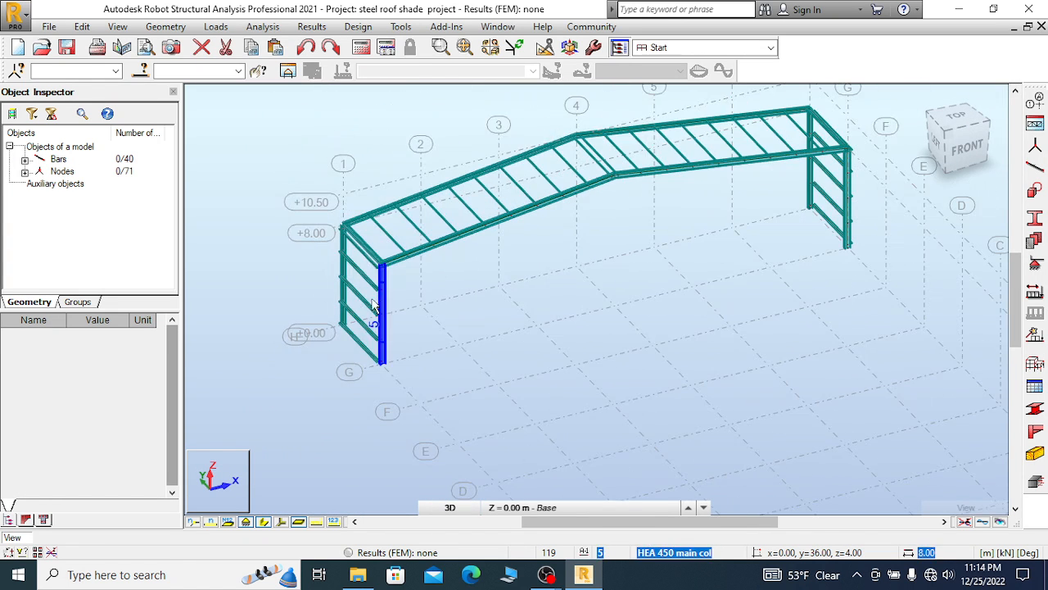
scroll(372, 304, "down", 2)
scroll(784, 279, "up", 2)
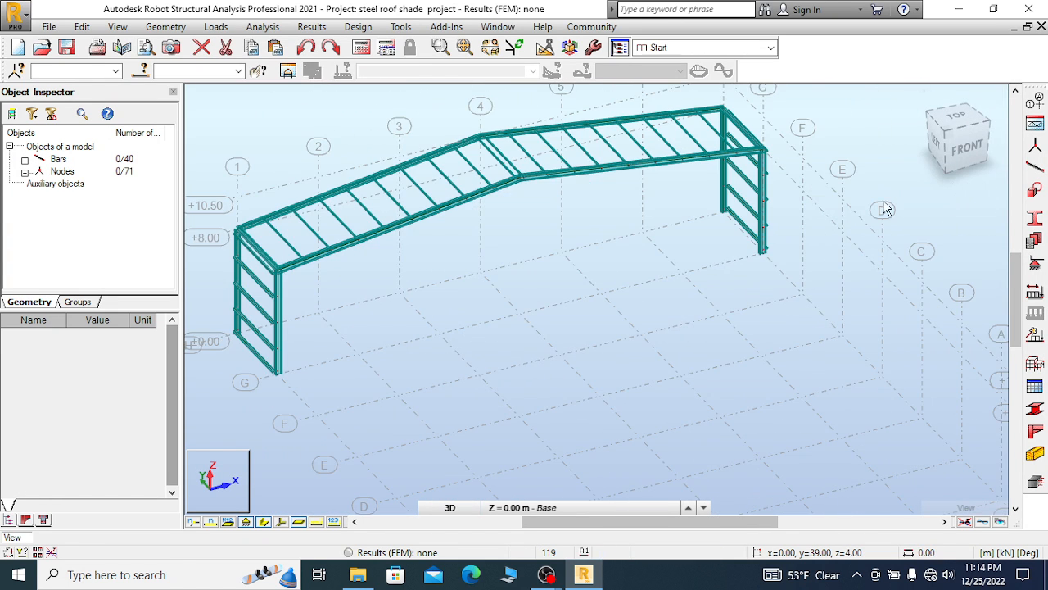
left_click(948, 135)
scroll(711, 327, "down", 2)
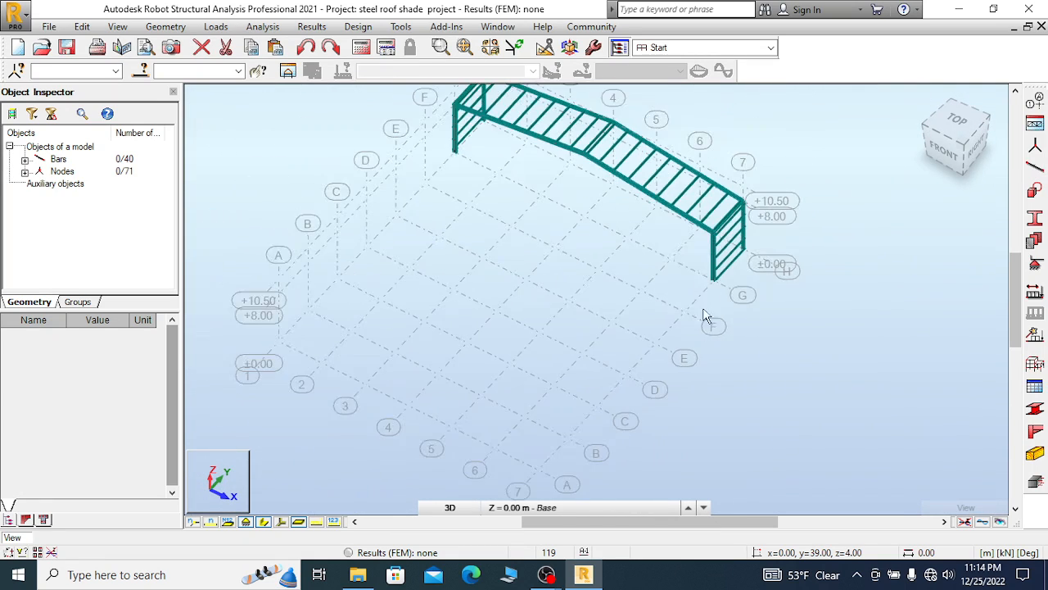
scroll(706, 316, "up", 6)
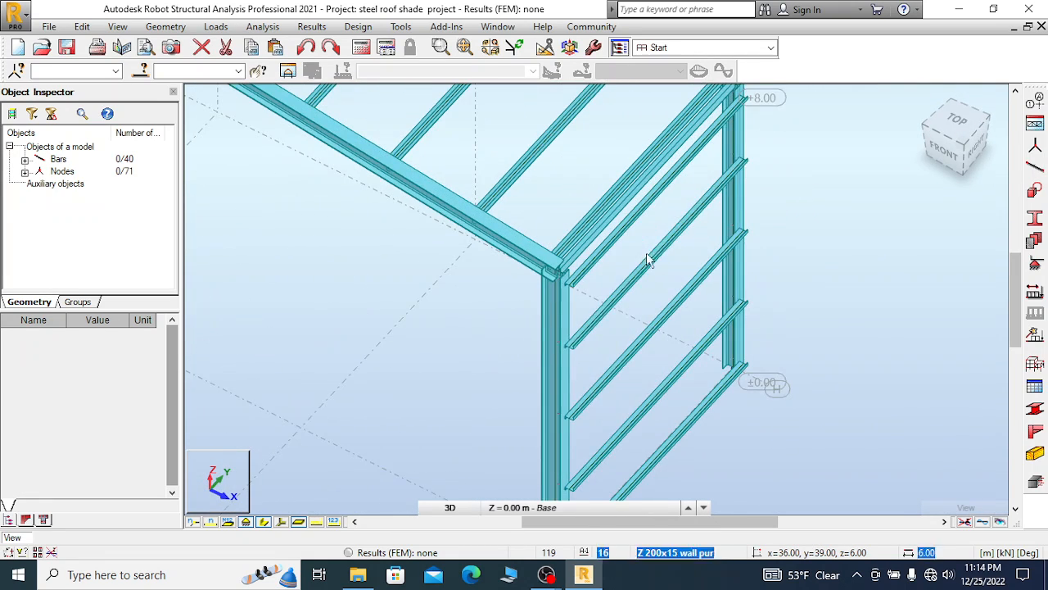
scroll(596, 296, "up", 3)
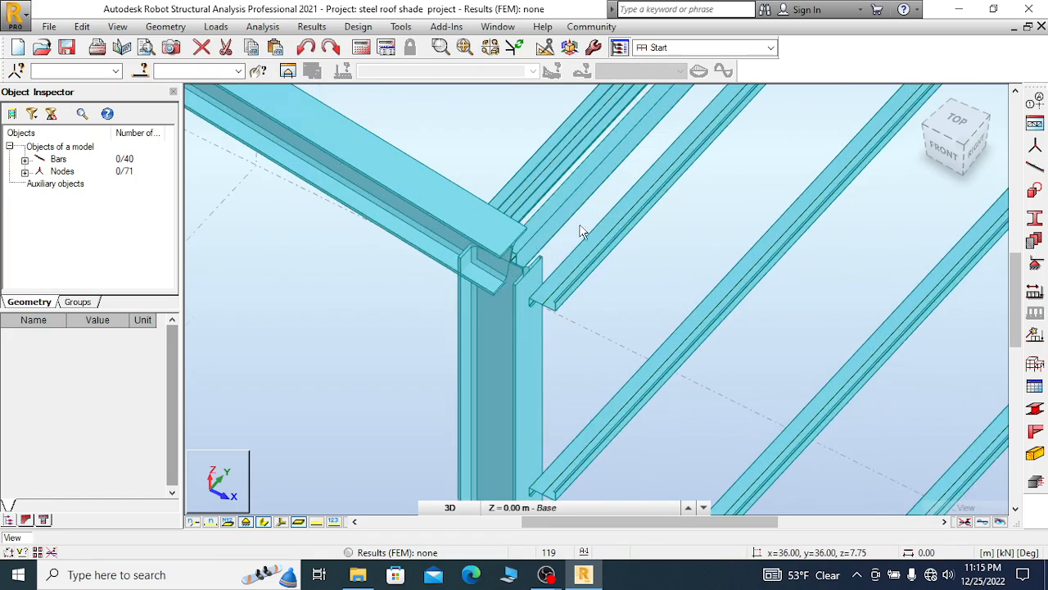
scroll(692, 269, "down", 2)
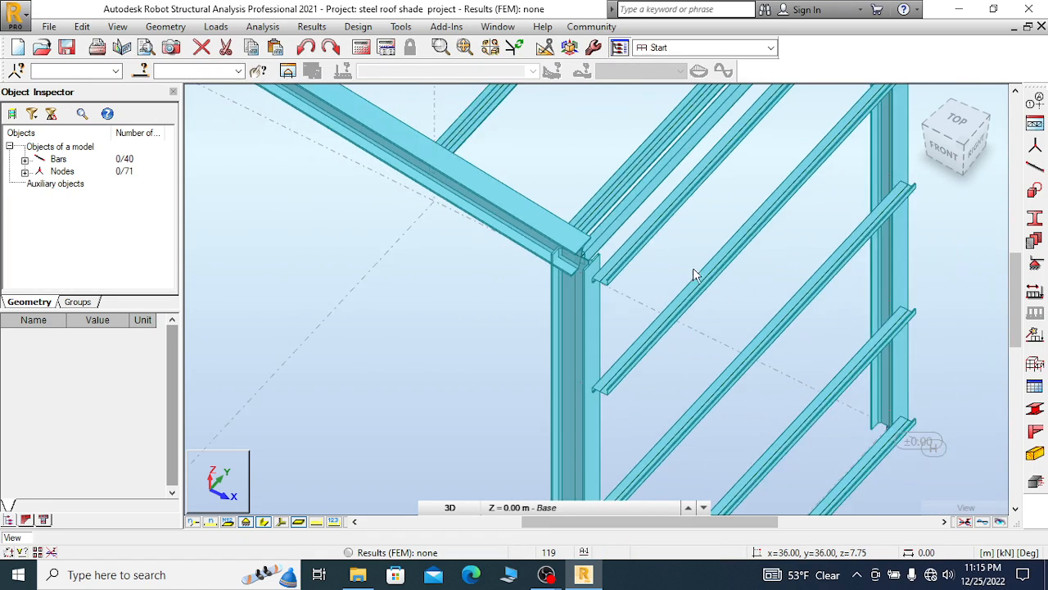
scroll(692, 274, "down", 8)
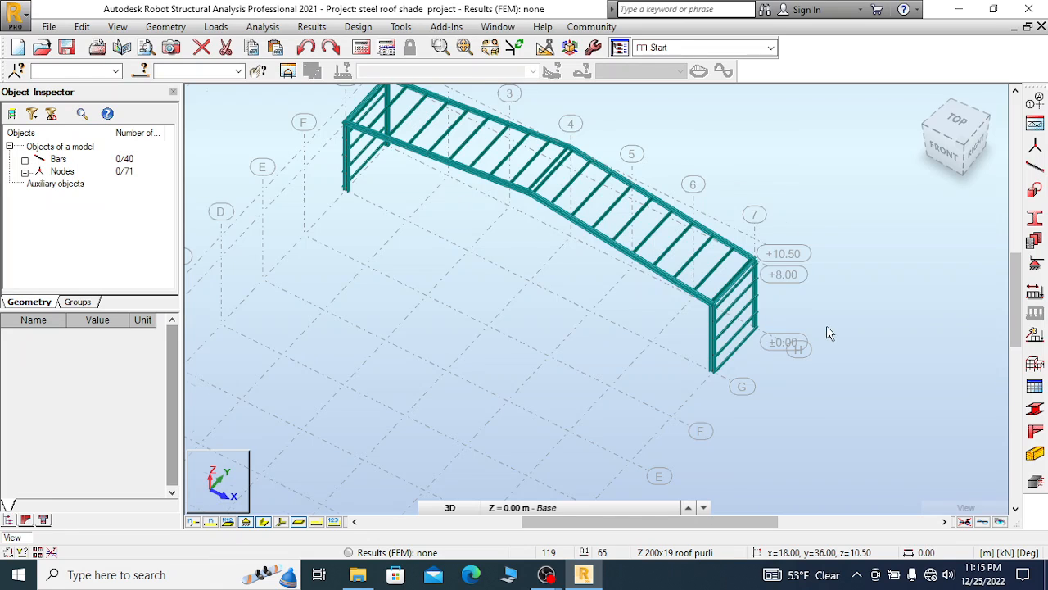
scroll(826, 333, "up", 4)
scroll(774, 270, "down", 3)
scroll(704, 283, "up", 6)
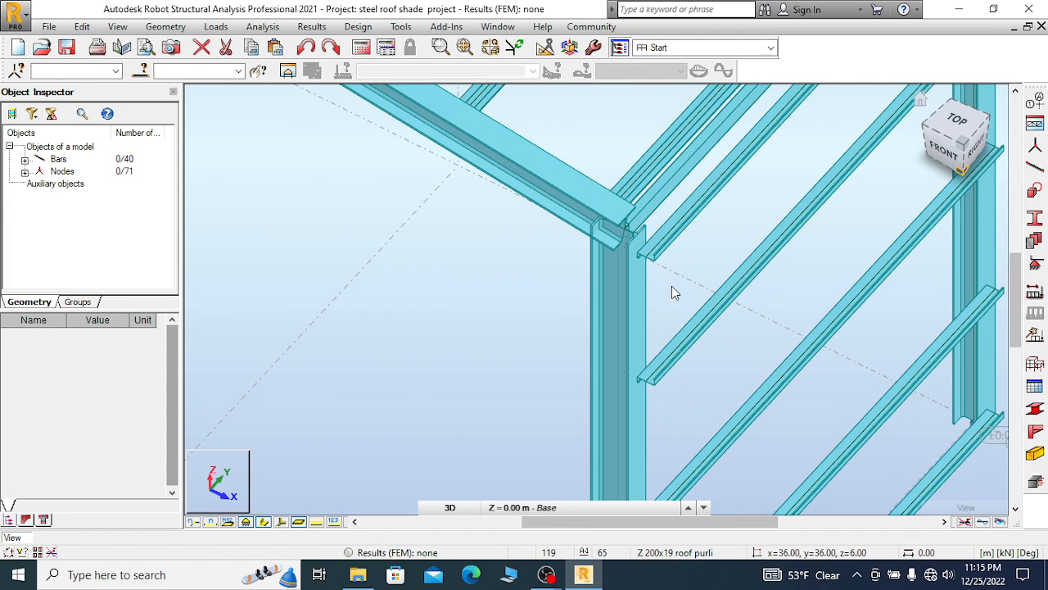
scroll(622, 303, "down", 2)
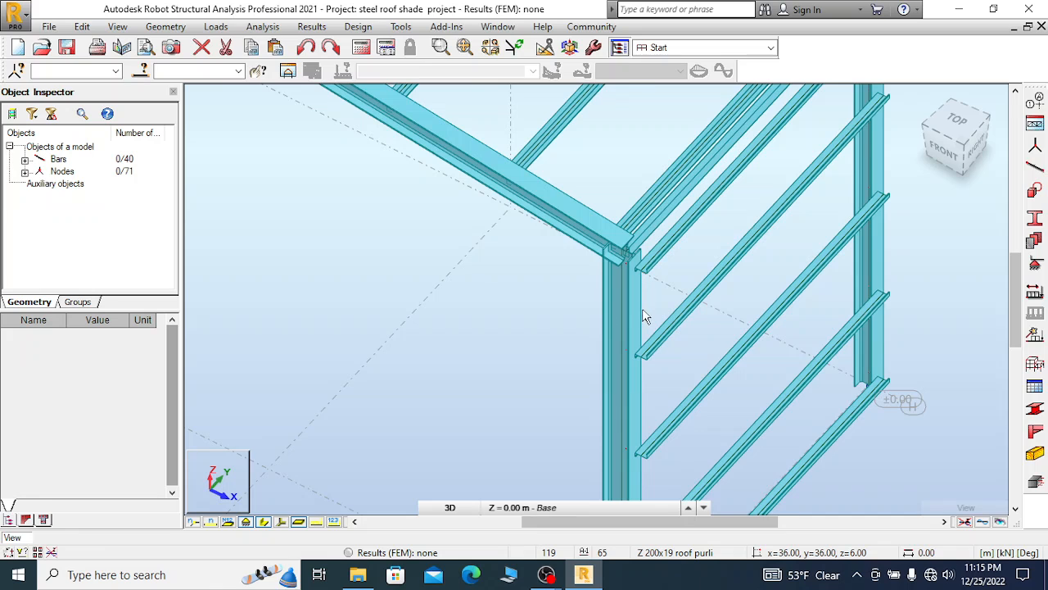
scroll(644, 316, "down", 6)
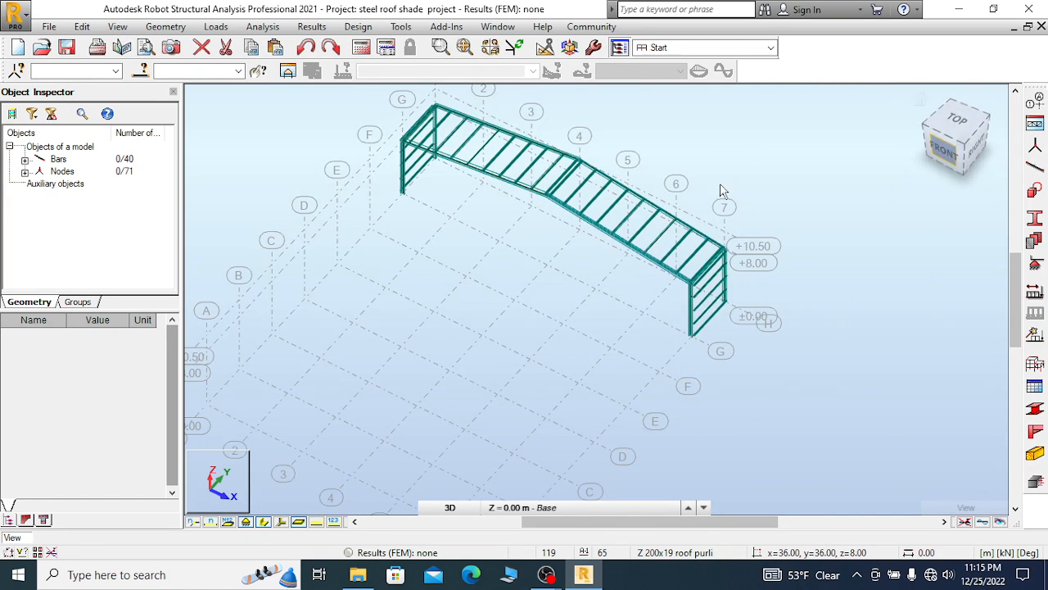
In the front view, apply the Upper flange offset to the roof bars 3, 4, 7, 8, 31to33, 62 and 63
scroll(644, 290, "up", 3)
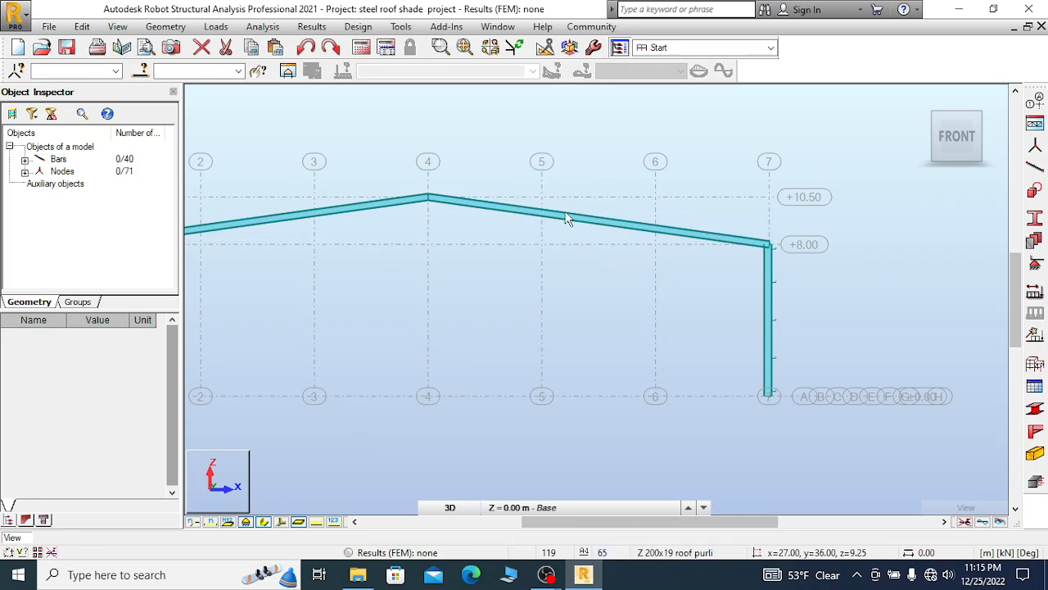
scroll(797, 246, "up", 4)
scroll(801, 221, "down", 2)
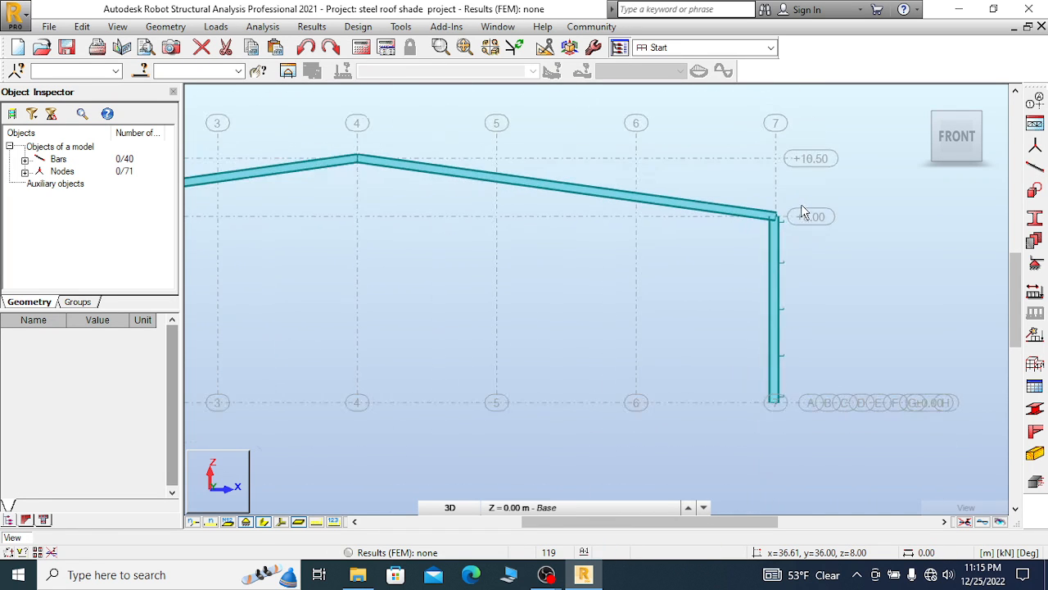
scroll(663, 206, "up", 2)
scroll(676, 175, "down", 5)
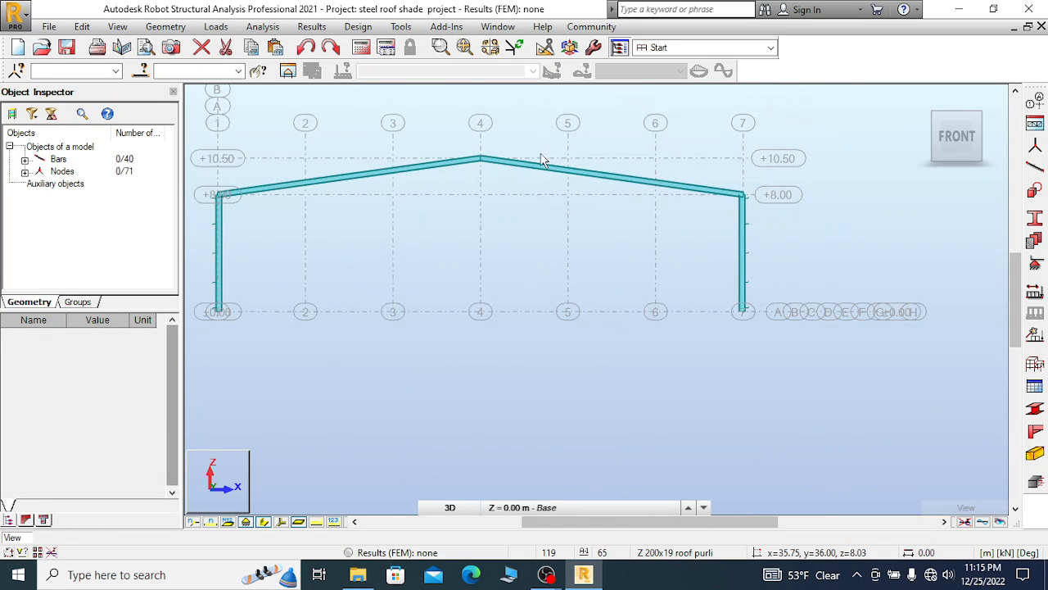
left_click_drag(540, 150, 434, 194)
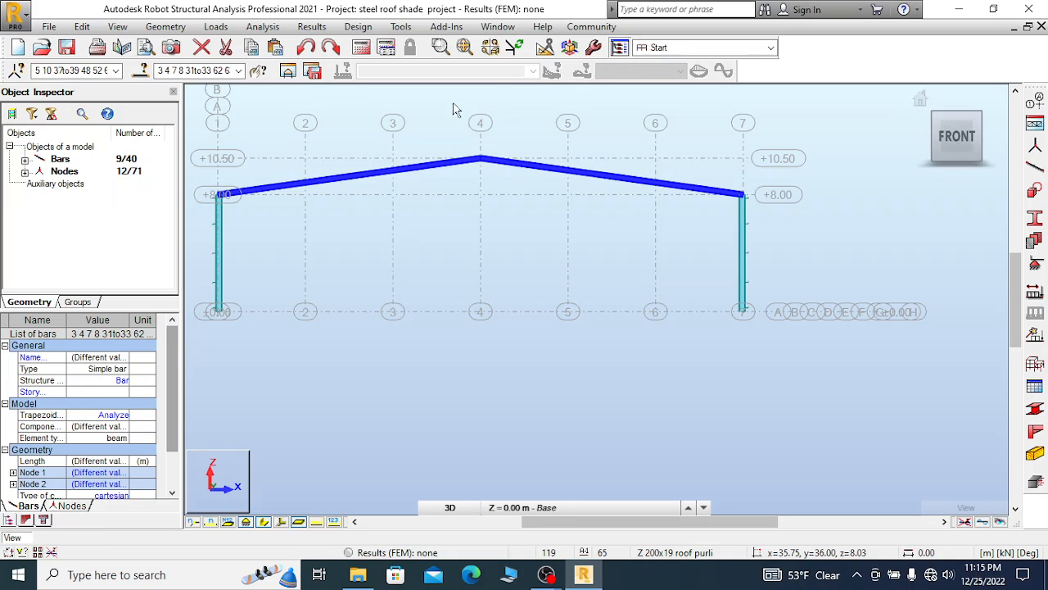
left_click(165, 26)
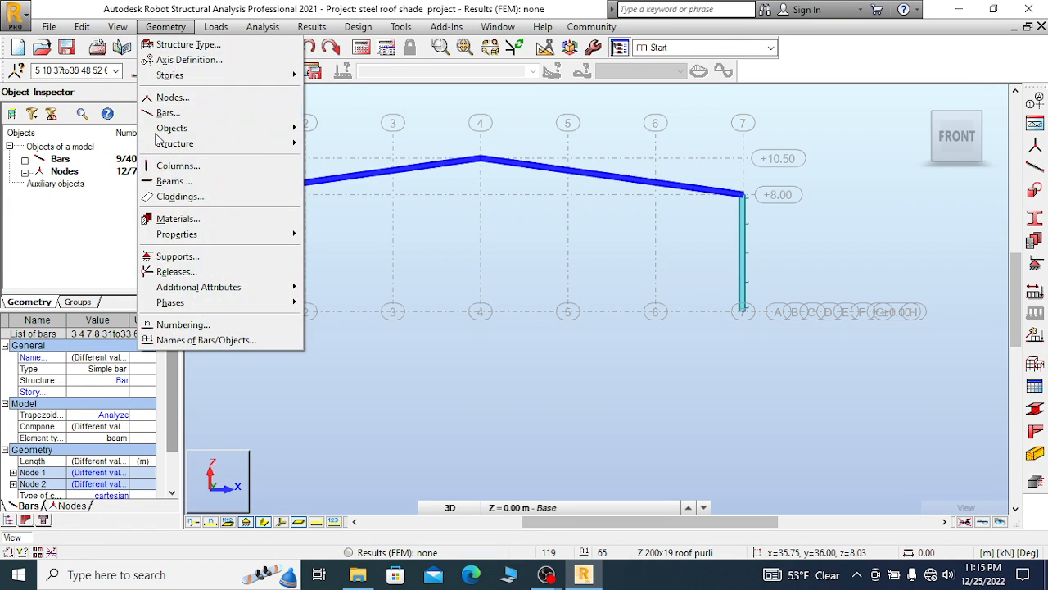
mouse_move(262, 295)
left_click(332, 318)
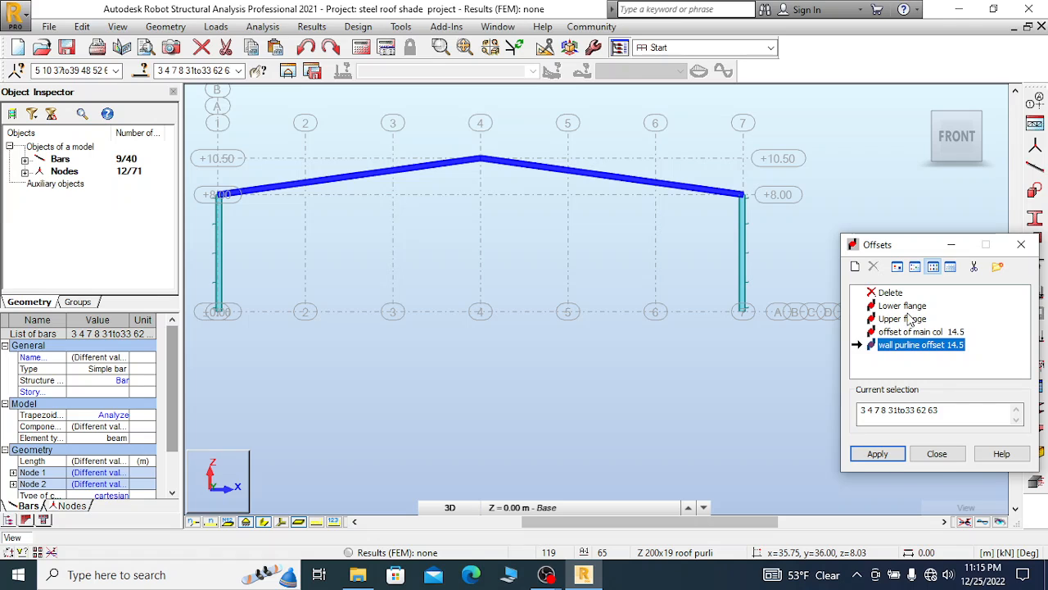
left_click(900, 319)
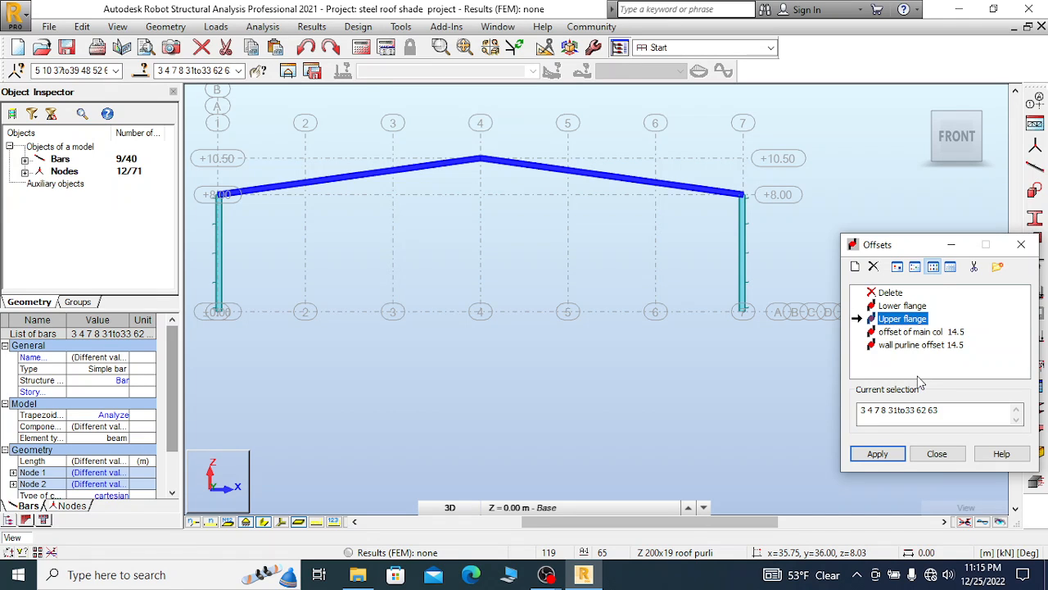
left_click(878, 454)
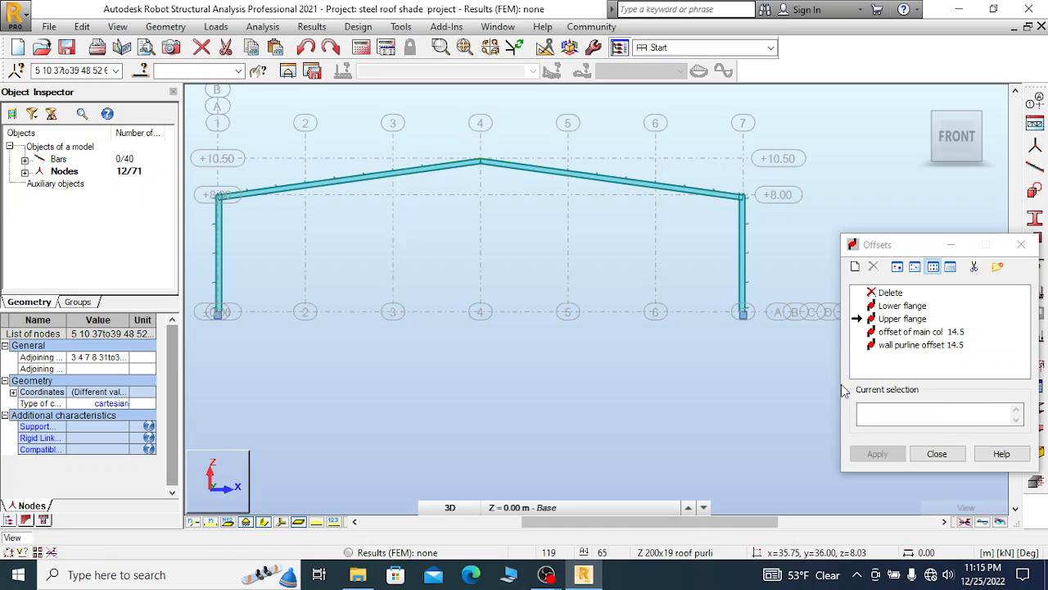
Check how the offset rafters meet the column tops and roof purlins at both ends, and close the Offsets dialog
scroll(237, 196, "up", 6)
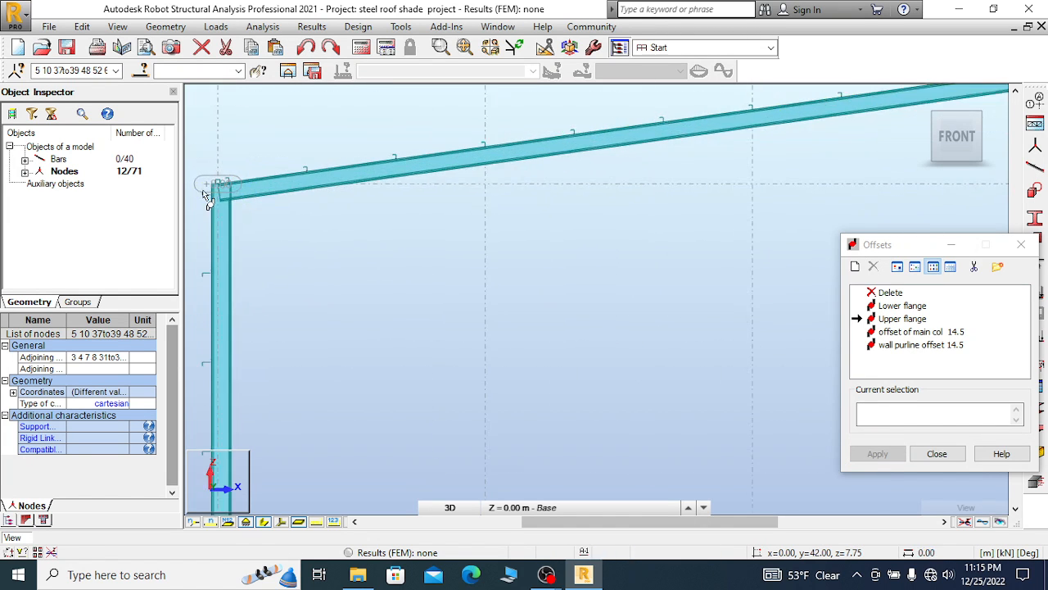
scroll(269, 175, "up", 4)
scroll(299, 198, "down", 3)
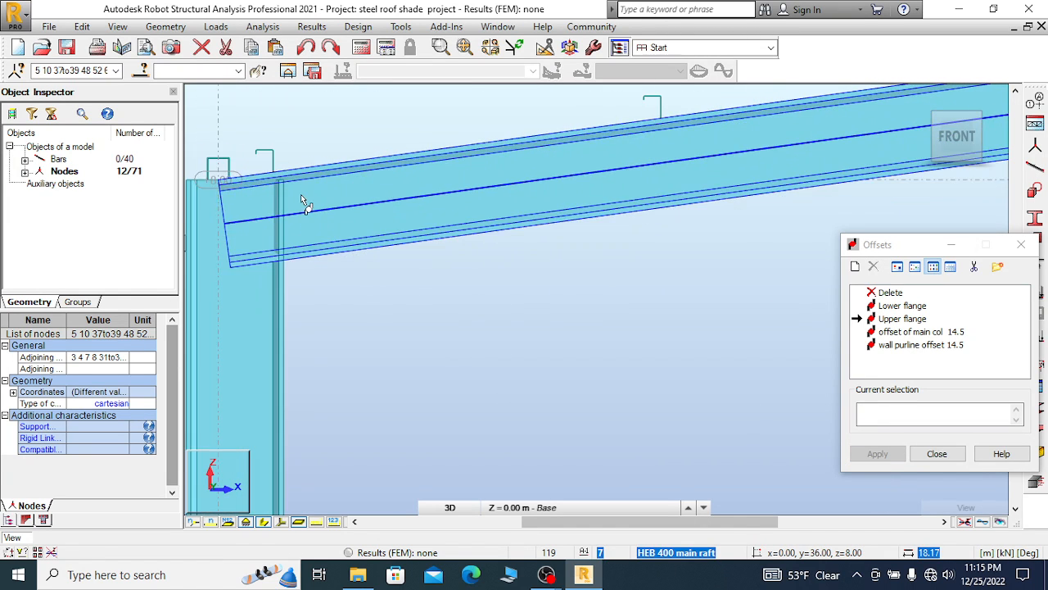
scroll(234, 229, "down", 5)
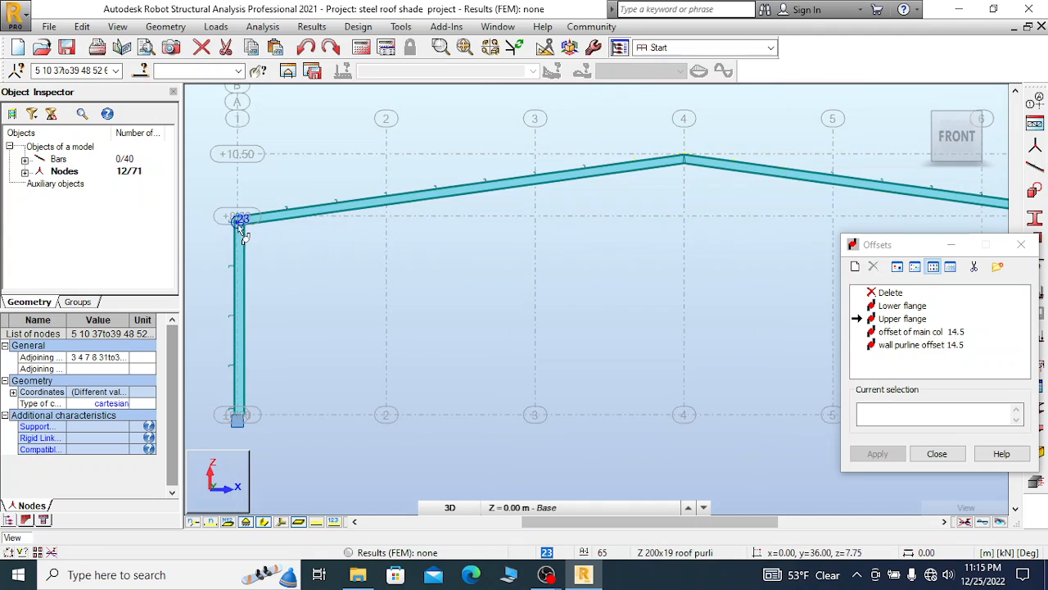
scroll(426, 201, "down", 3)
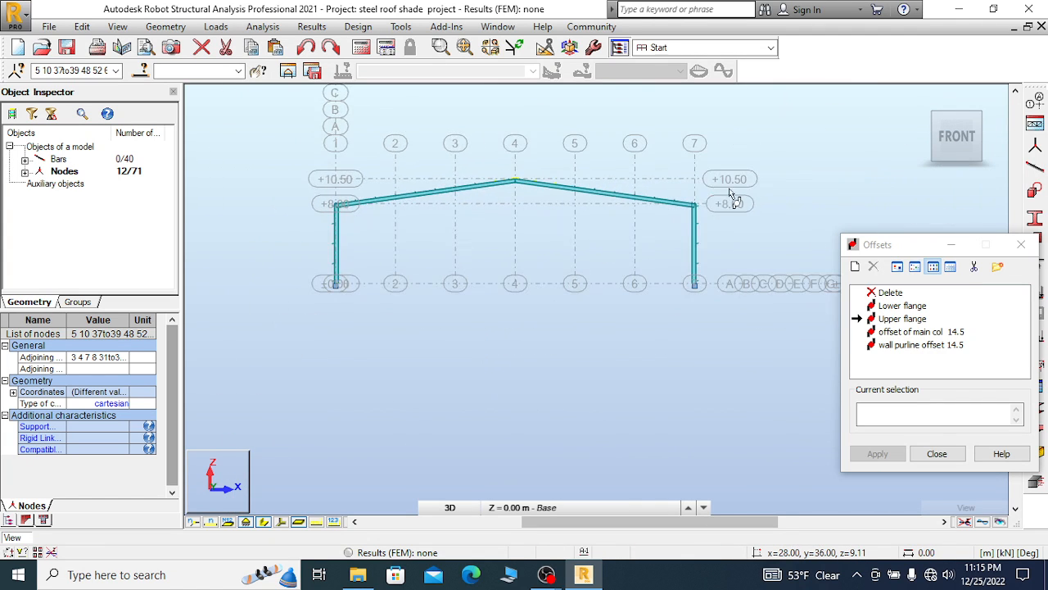
scroll(655, 211, "up", 6)
scroll(622, 221, "up", 2)
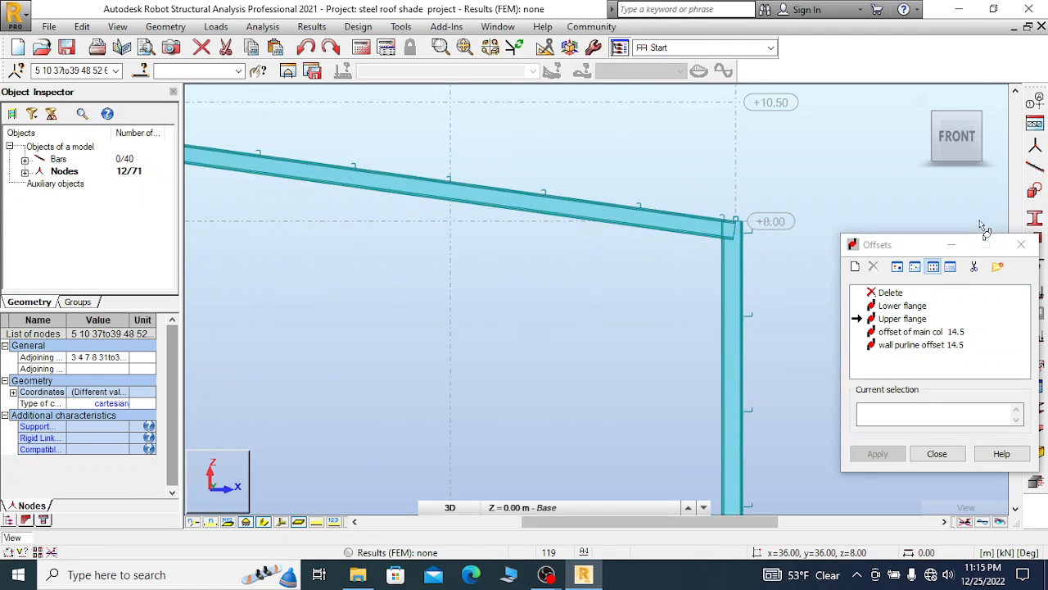
left_click(1022, 245)
scroll(627, 174, "down", 1)
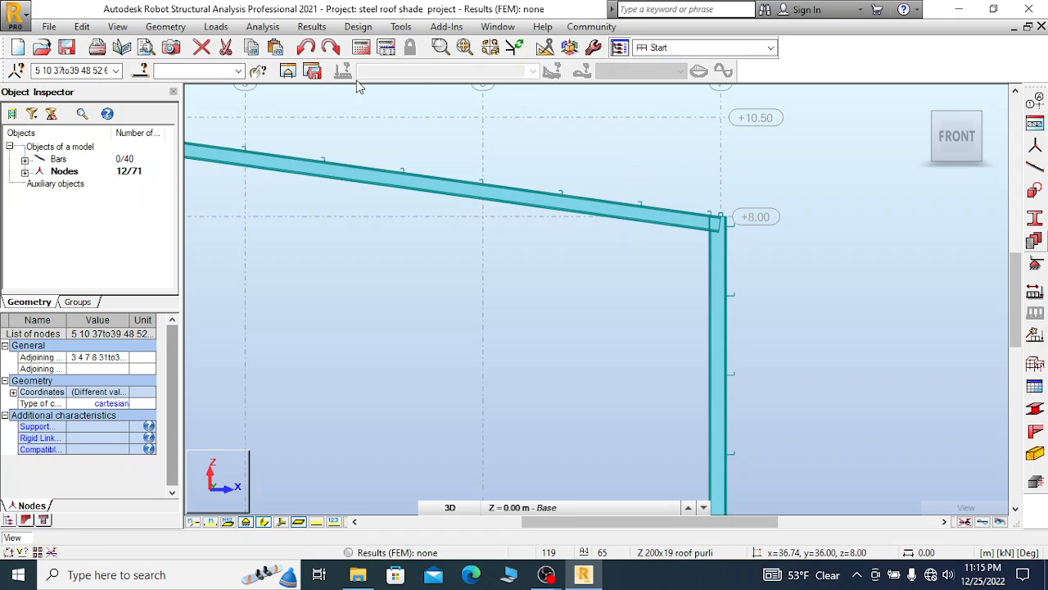
Examine the offset rafters, roof purlins and column-top joints of the frame in 3D
mouse_move(955, 113)
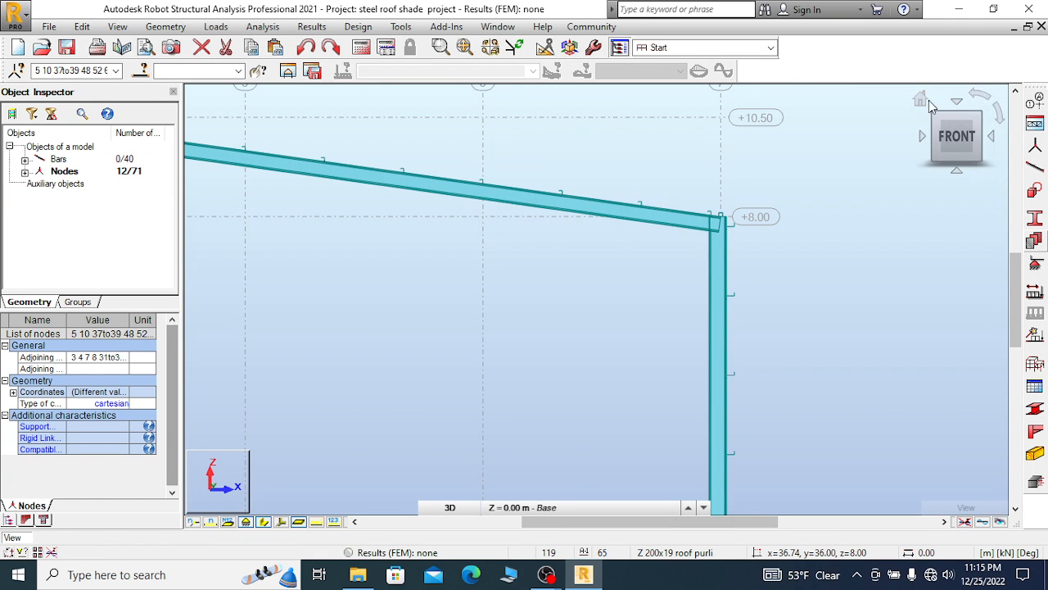
scroll(794, 315, "up", 3)
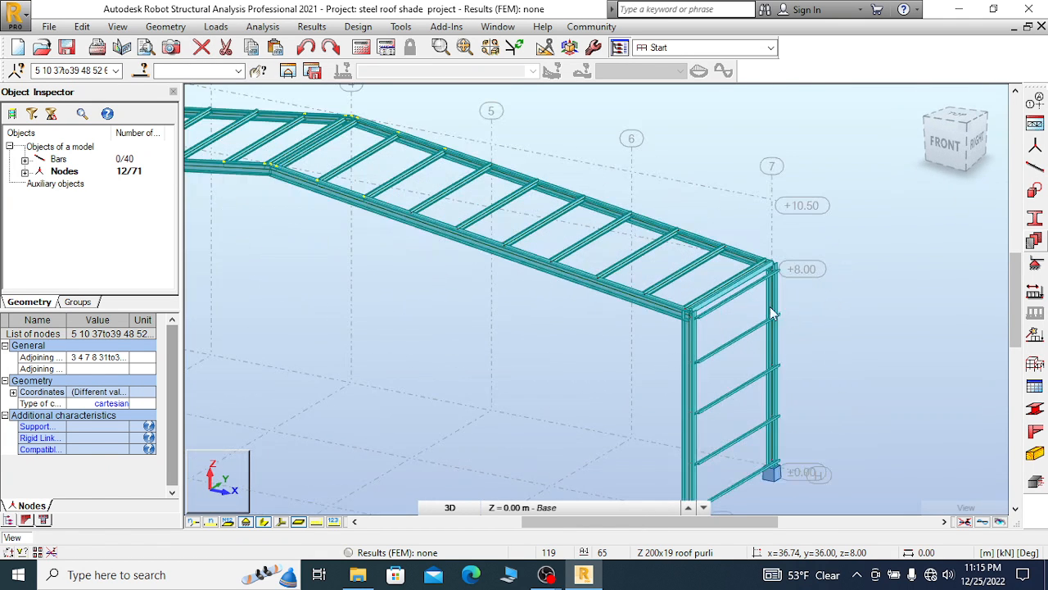
scroll(732, 163, "down", 2)
scroll(717, 297, "up", 2)
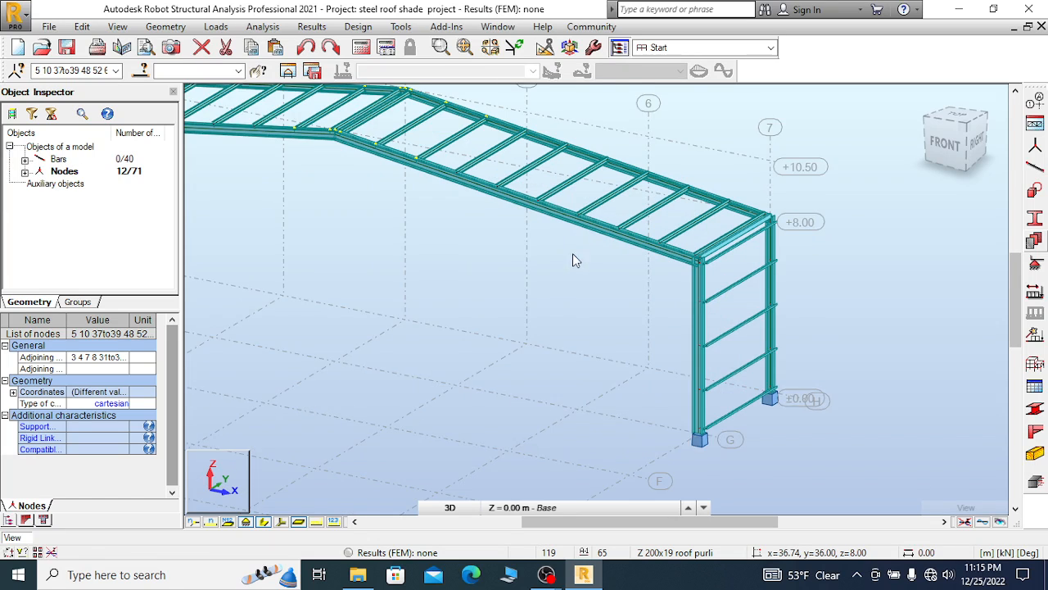
scroll(810, 271, "up", 2)
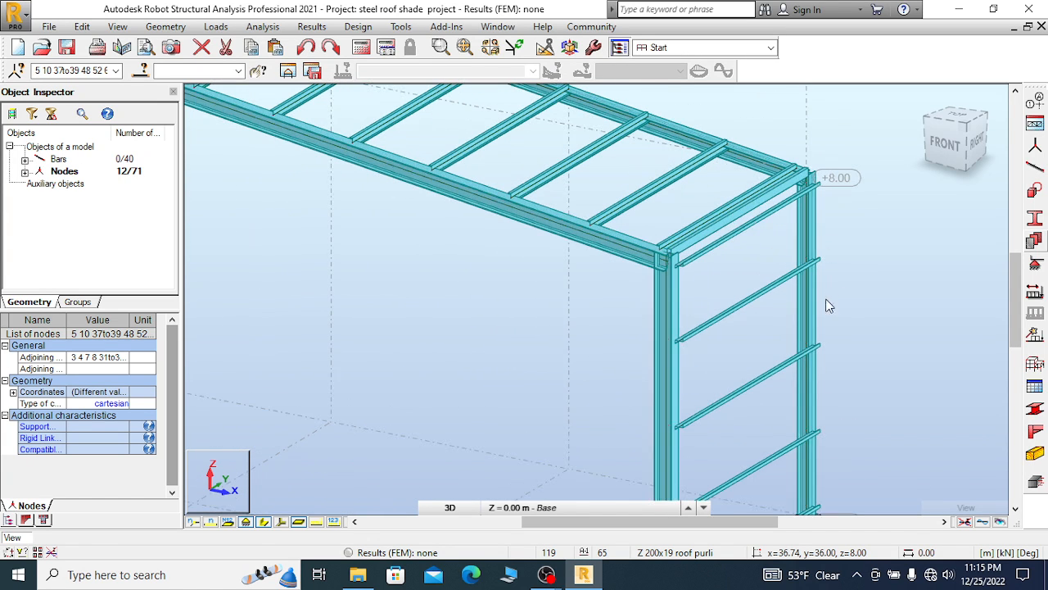
scroll(827, 310, "down", 1)
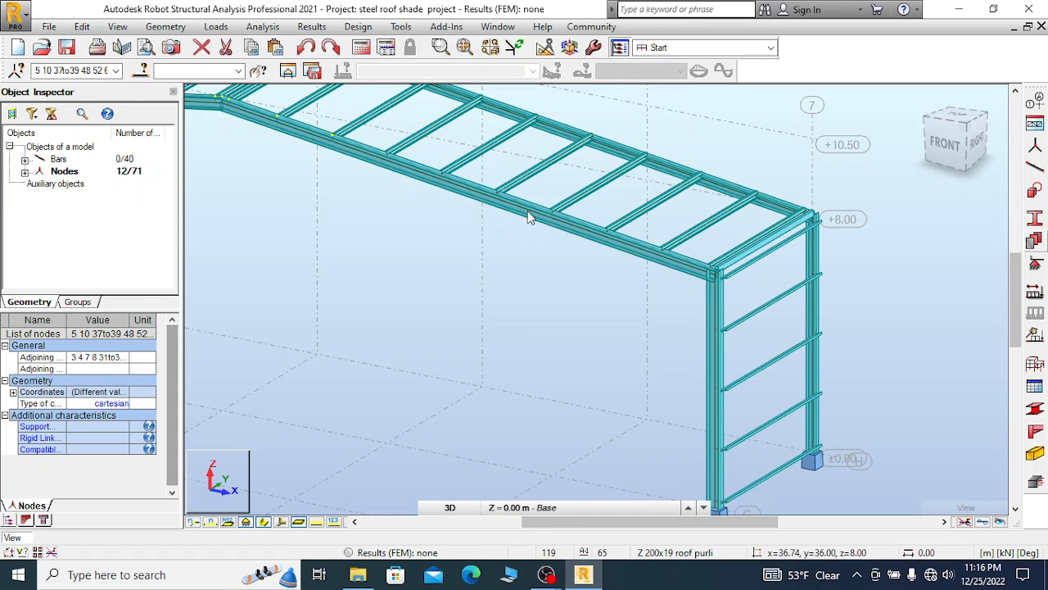
scroll(824, 261, "down", 3)
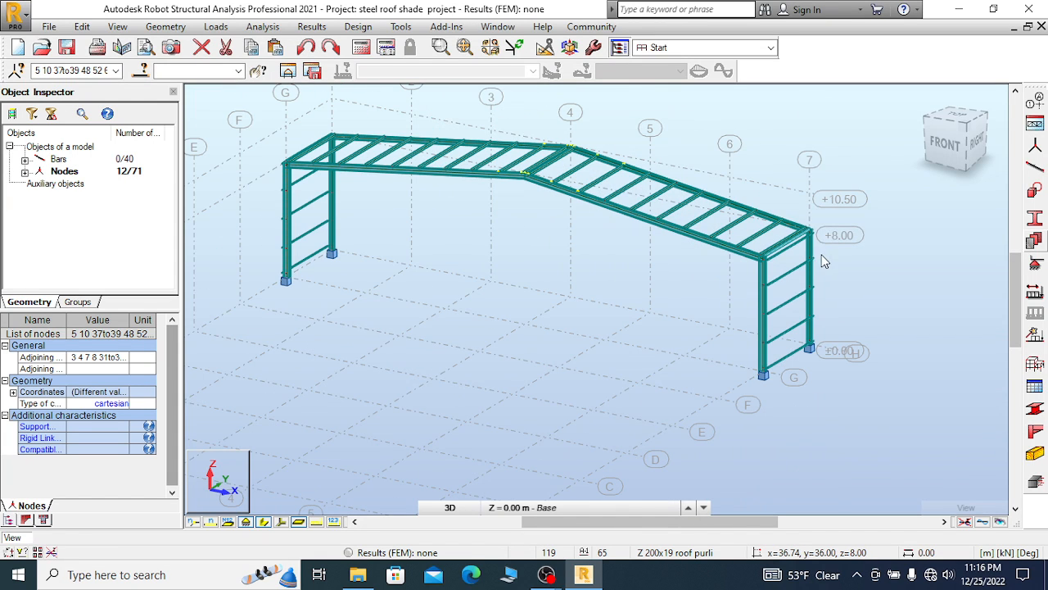
scroll(655, 209, "up", 2)
scroll(828, 278, "up", 1)
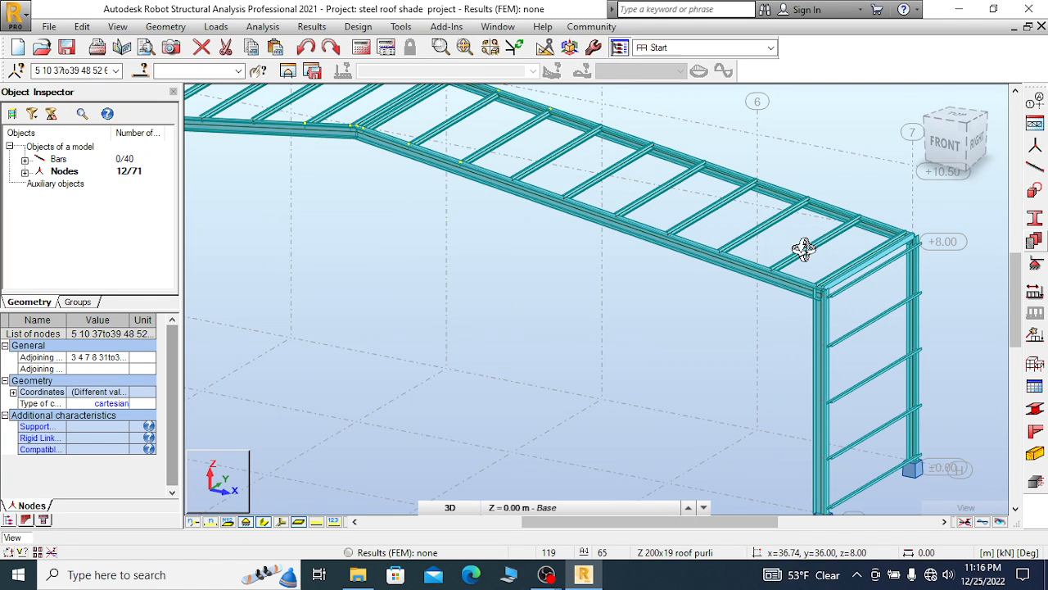
Select all roof purlins that share the Z 200x19 cross-section
right_click(846, 194)
left_click(796, 200)
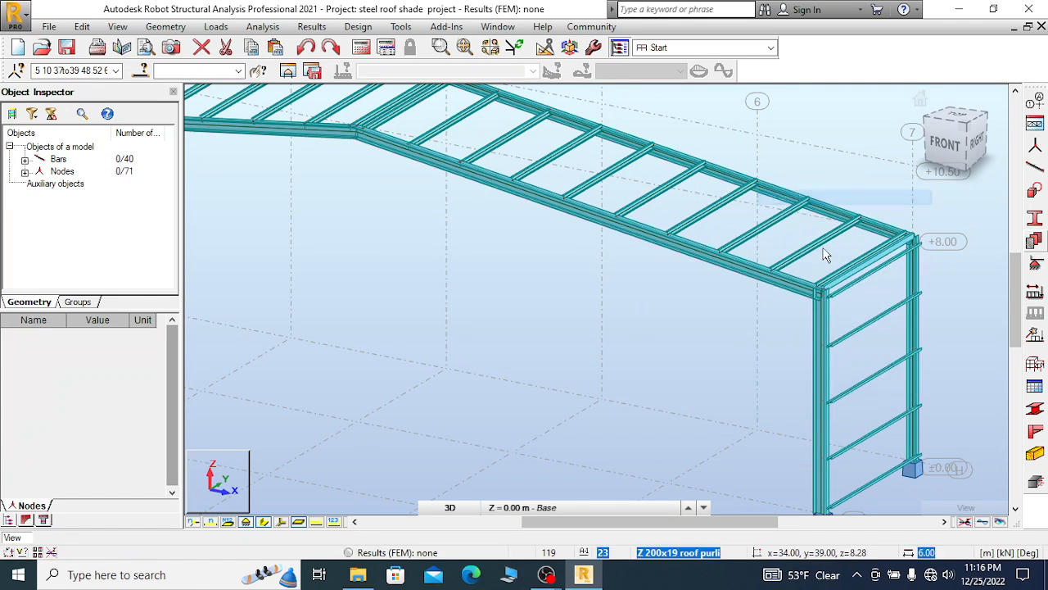
right_click(813, 251)
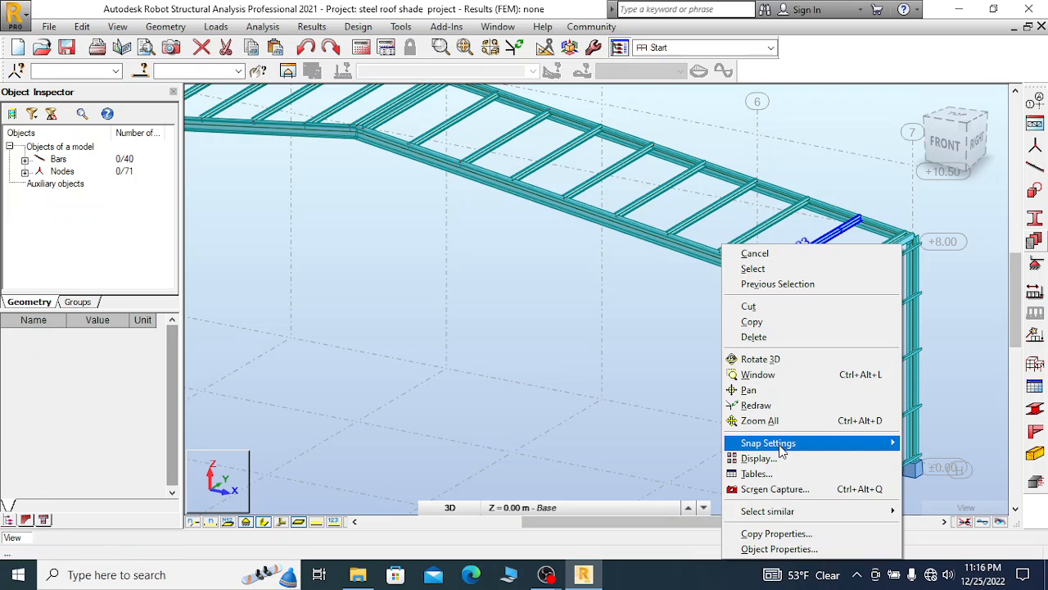
mouse_move(803, 512)
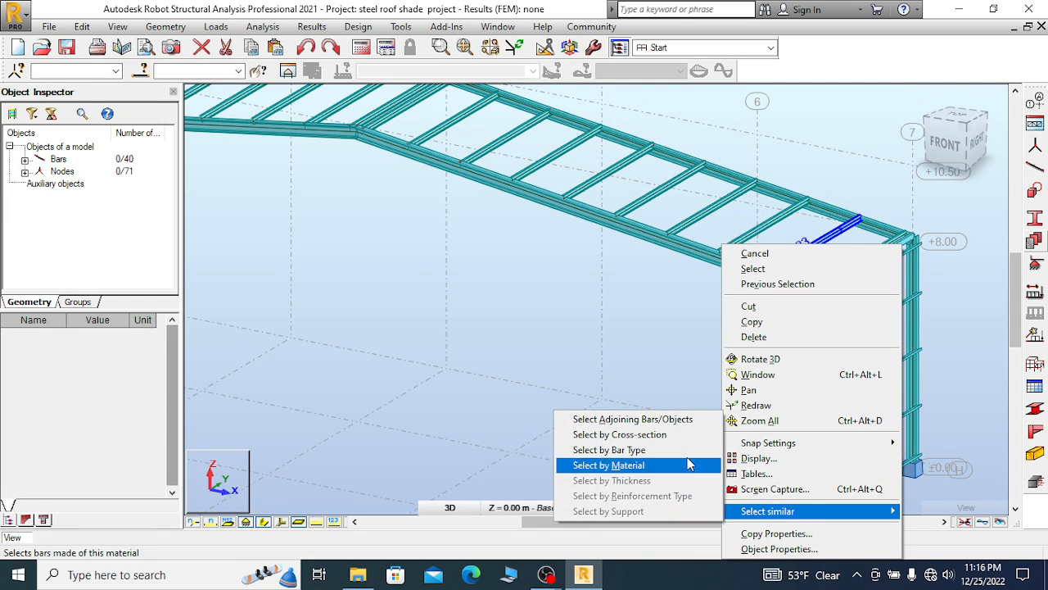
left_click(641, 435)
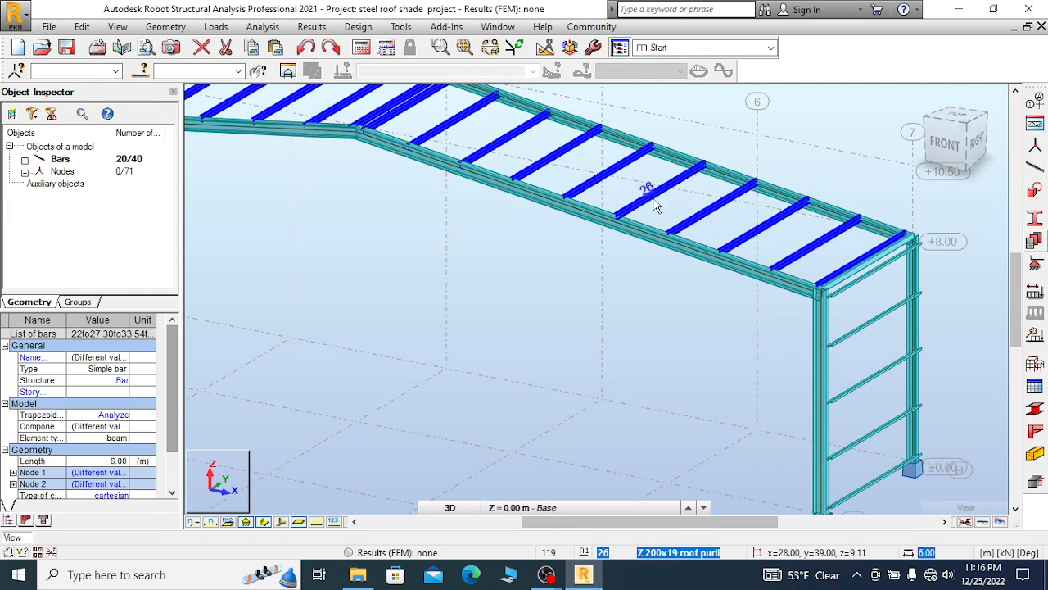
Apply the Lower flange offset to the selected roof purlins, bars 22to27, 30to33 and 54to63
scroll(729, 217, "down", 3)
scroll(717, 219, "up", 5)
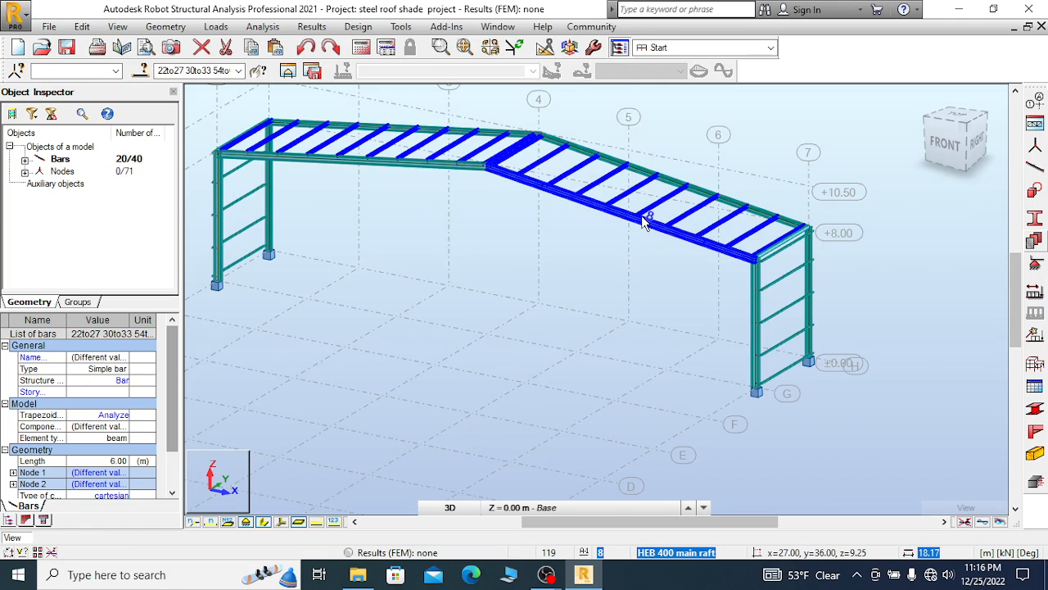
scroll(502, 219, "down", 3)
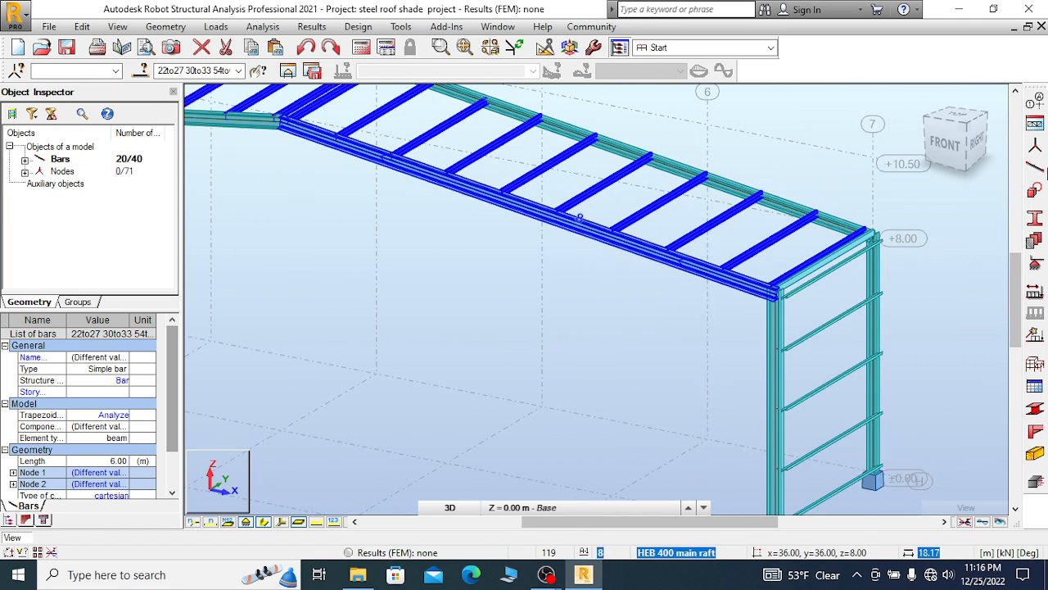
left_click(166, 27)
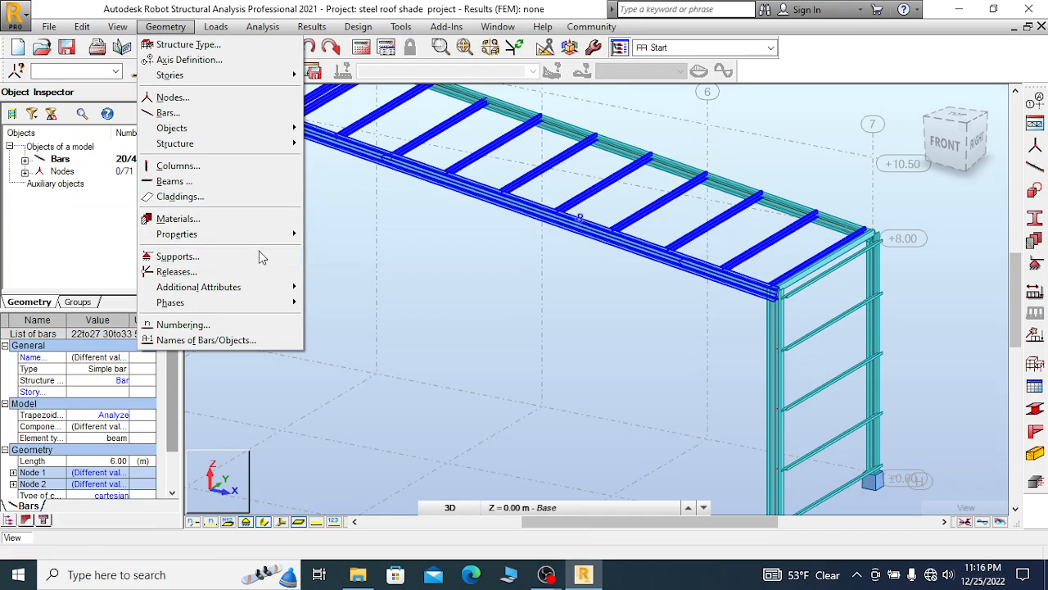
mouse_move(282, 289)
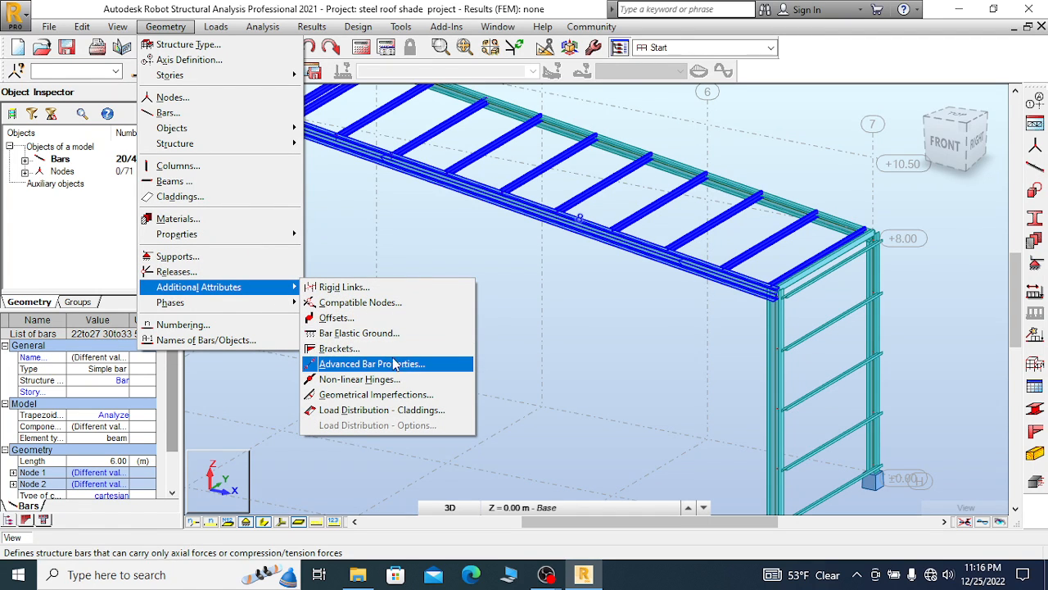
left_click(336, 317)
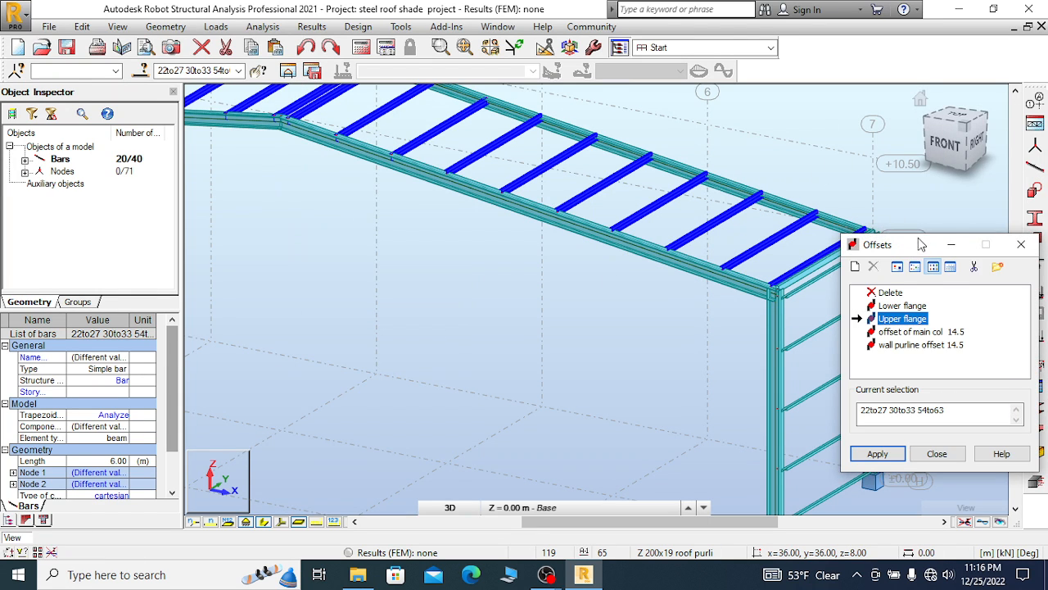
left_click_drag(921, 244, 866, 107)
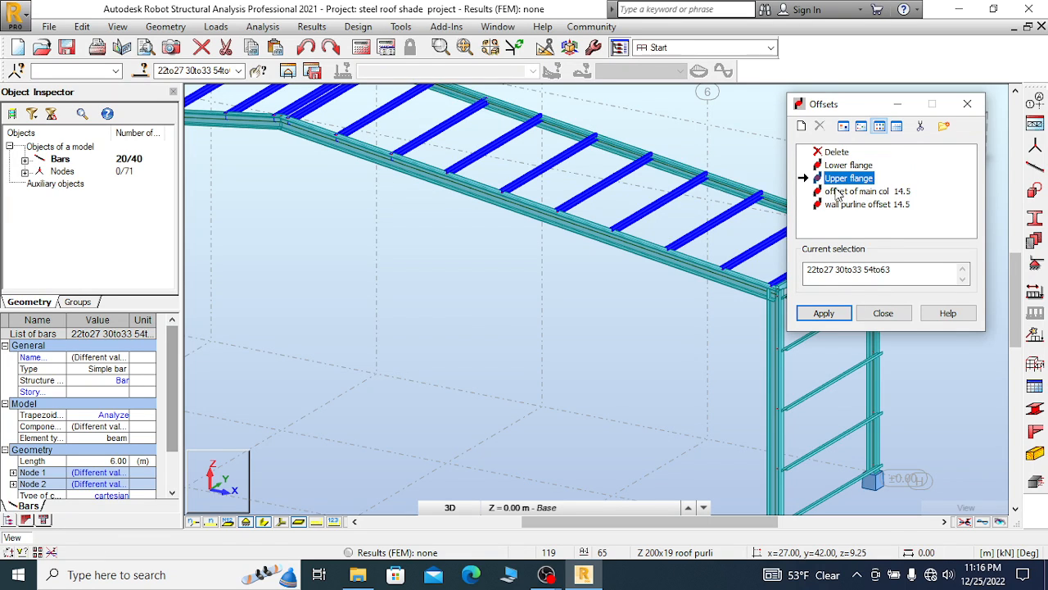
left_click(855, 165)
left_click(824, 313)
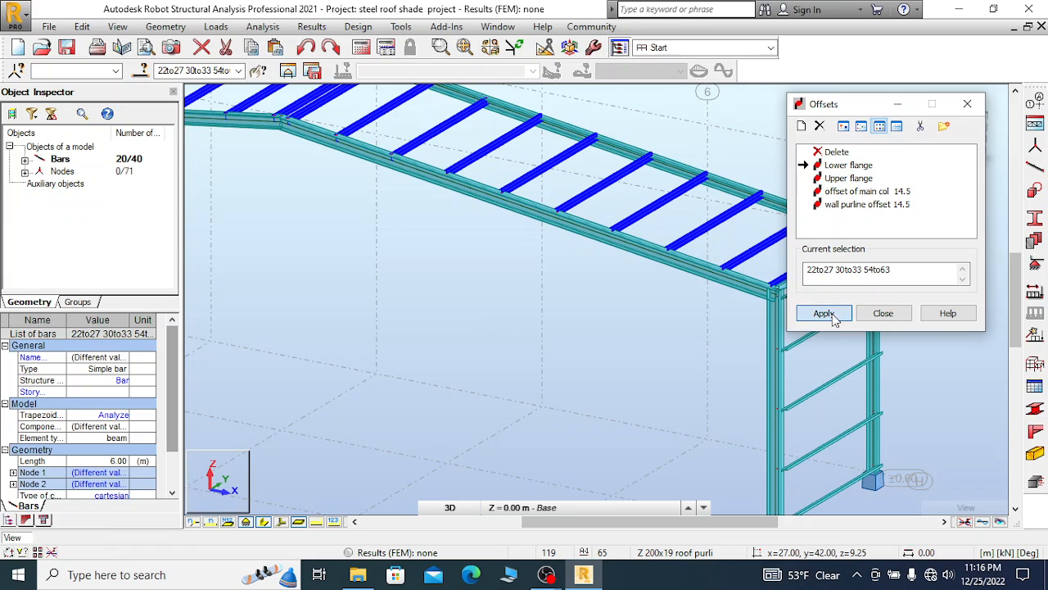
Check how the offset roof purlins sit on the rafters along both slopes, and close the Offsets dialog
scroll(489, 233, "down", 3)
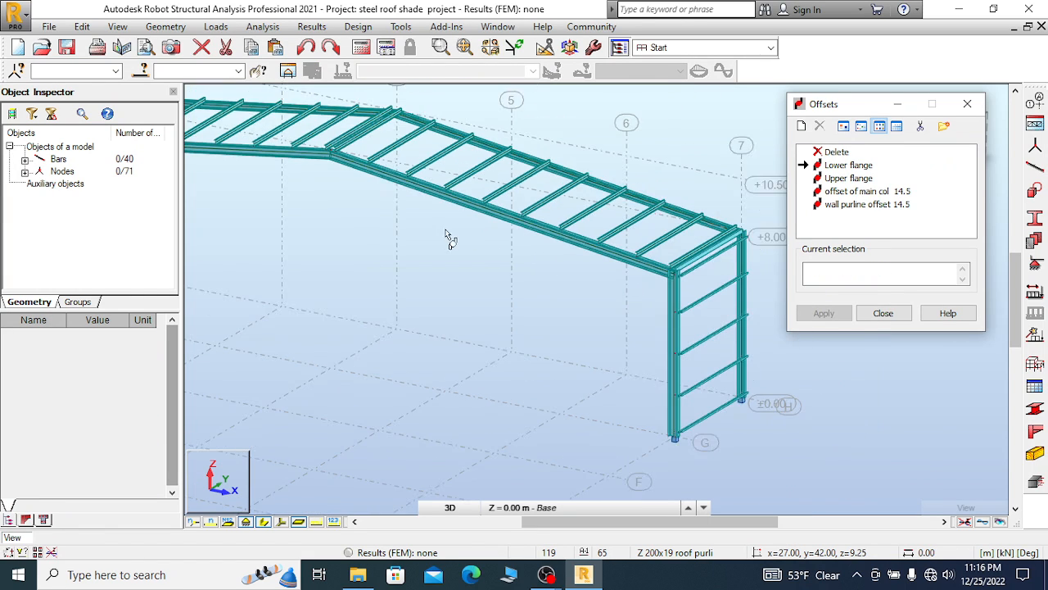
scroll(618, 246, "up", 6)
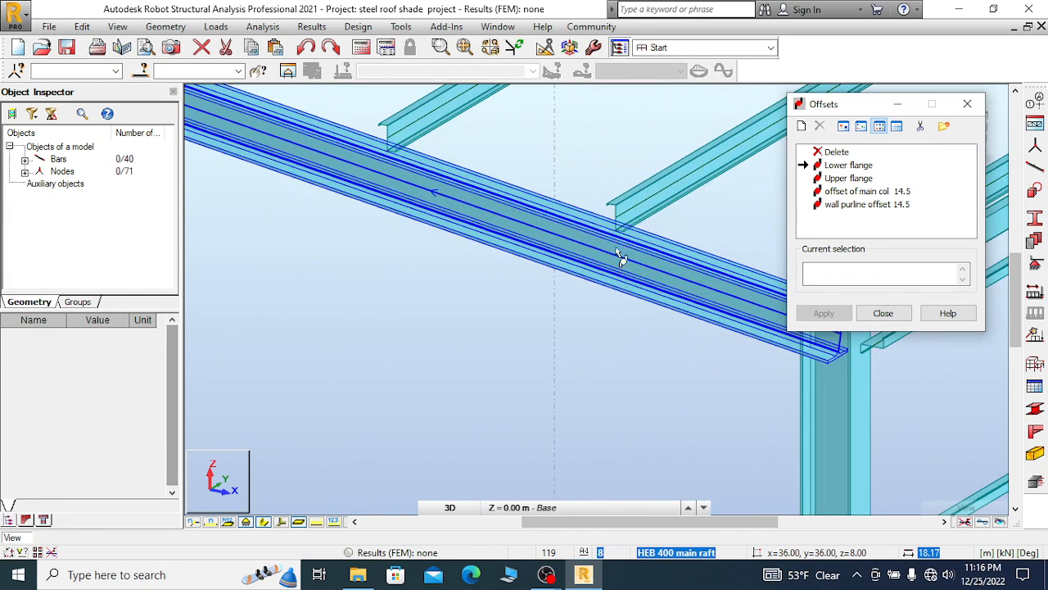
scroll(690, 262, "down", 6)
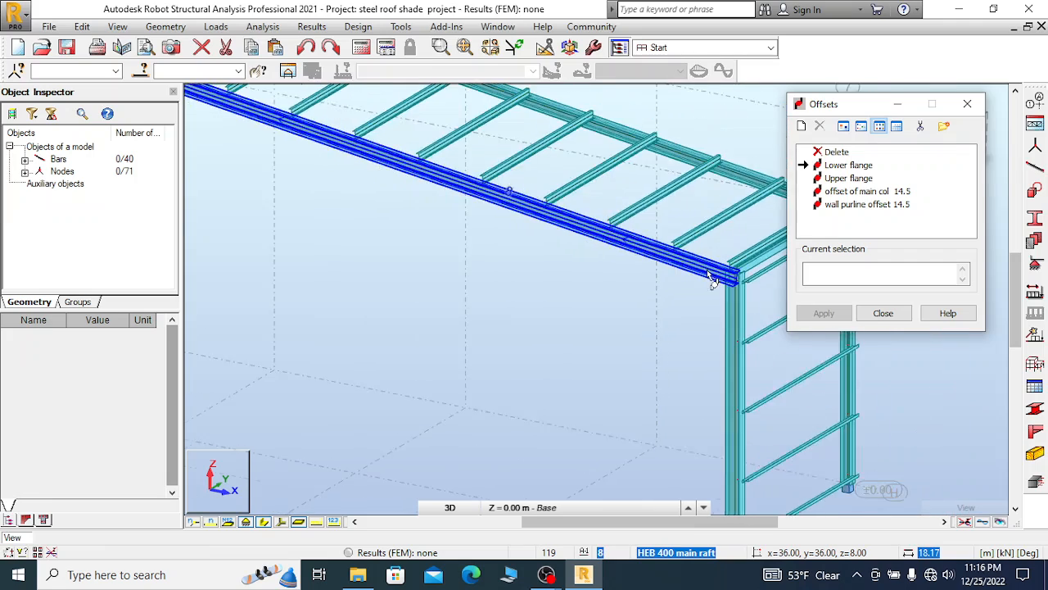
scroll(331, 192, "up", 6)
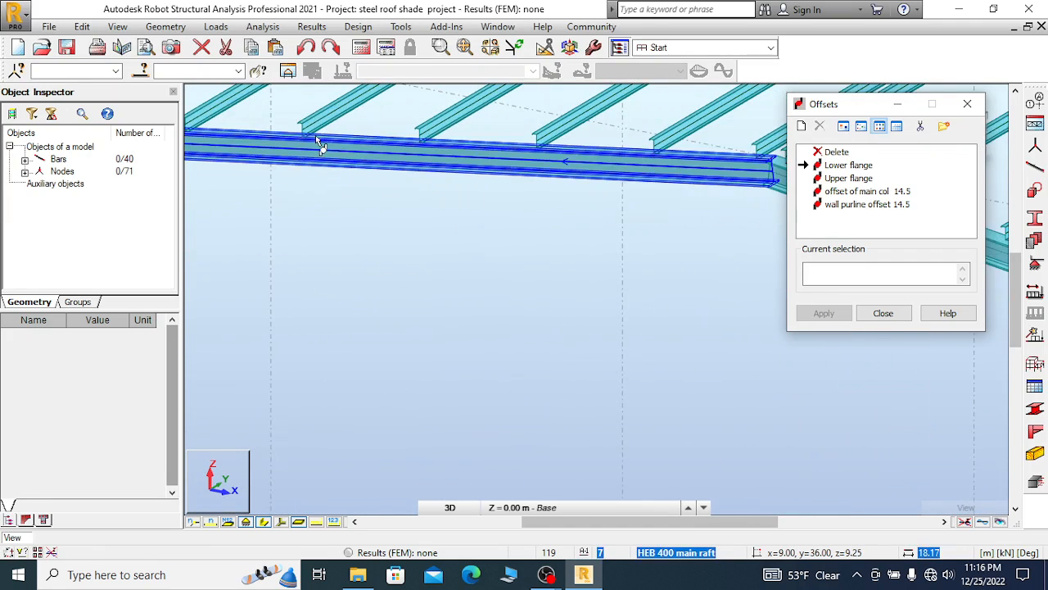
left_click(882, 313)
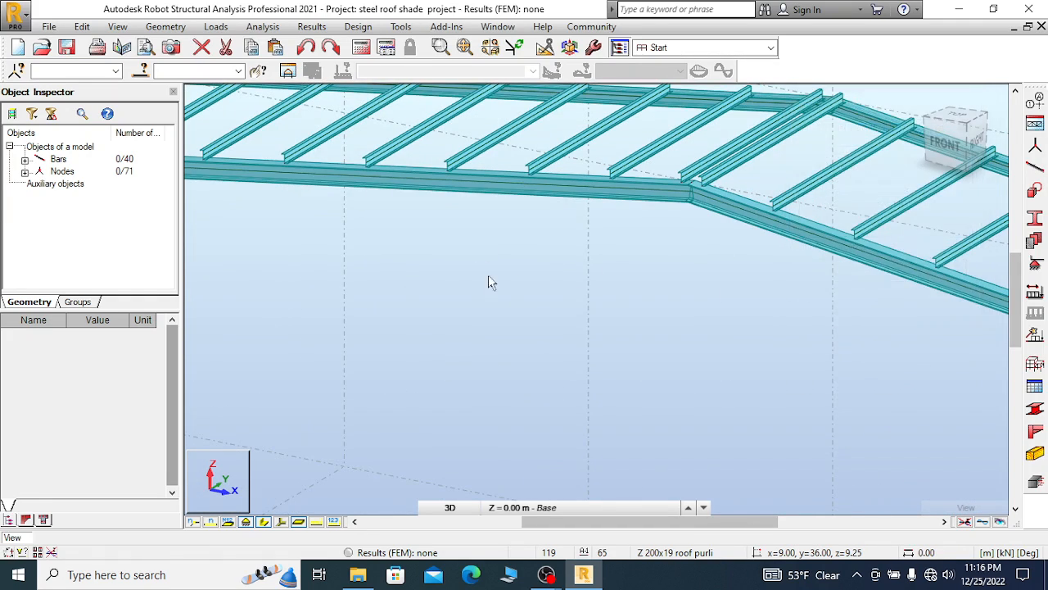
In the front view, examine how the roof purlins bear on the rafter's upper flange near the column at grid line 7
scroll(393, 241, "down", 5)
scroll(393, 241, "down", 2)
scroll(648, 306, "up", 4)
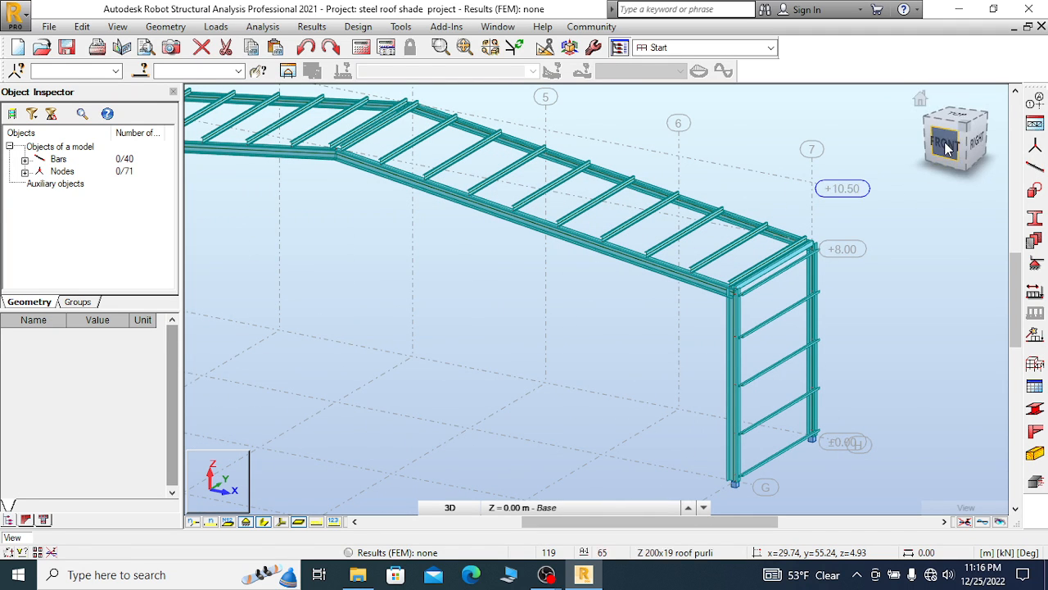
left_click(943, 145)
scroll(793, 201, "up", 6)
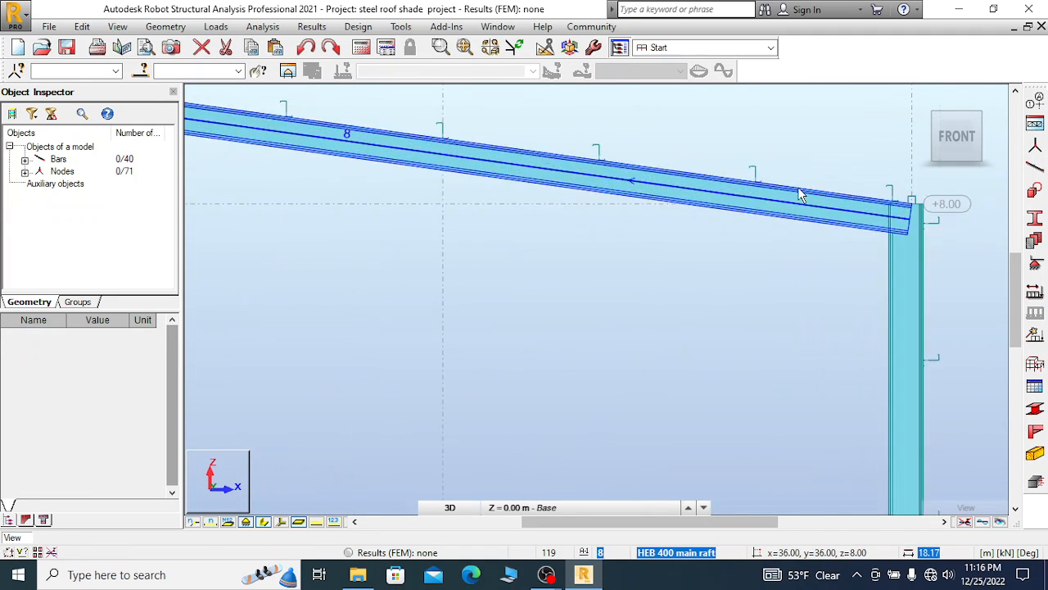
scroll(779, 193, "up", 4)
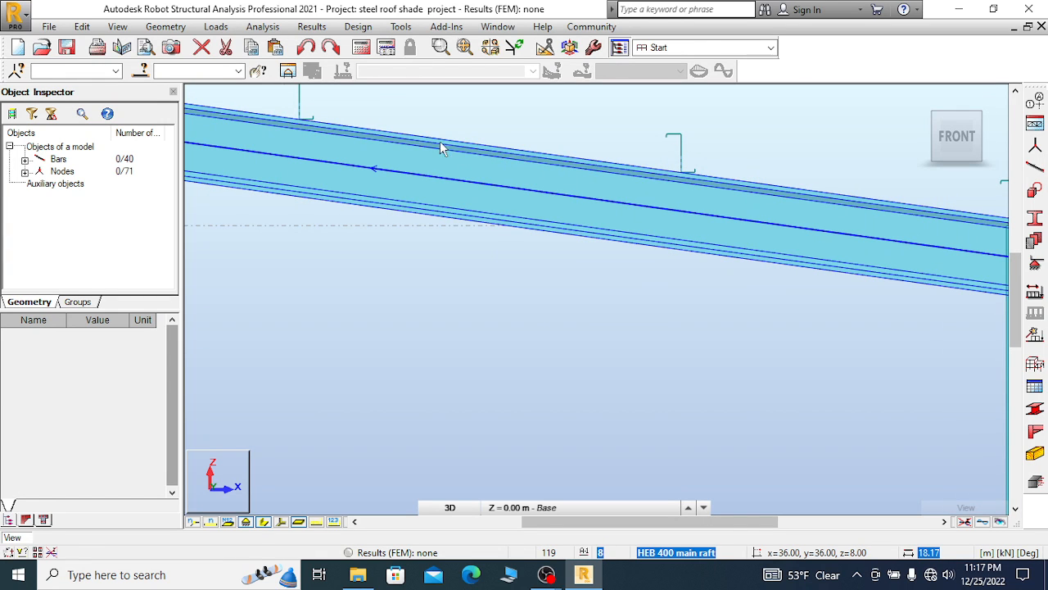
scroll(491, 189, "down", 6)
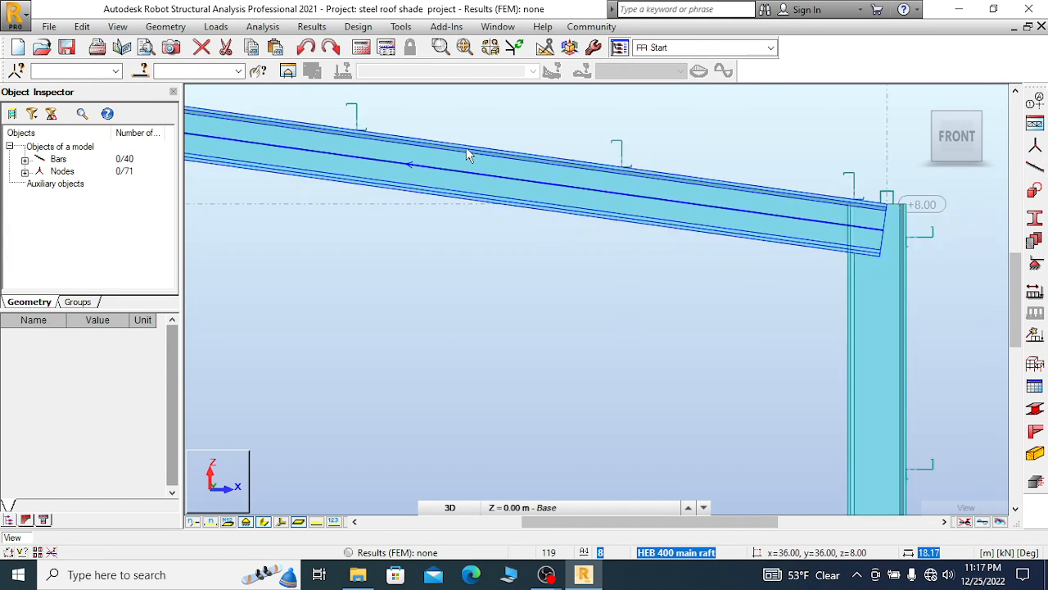
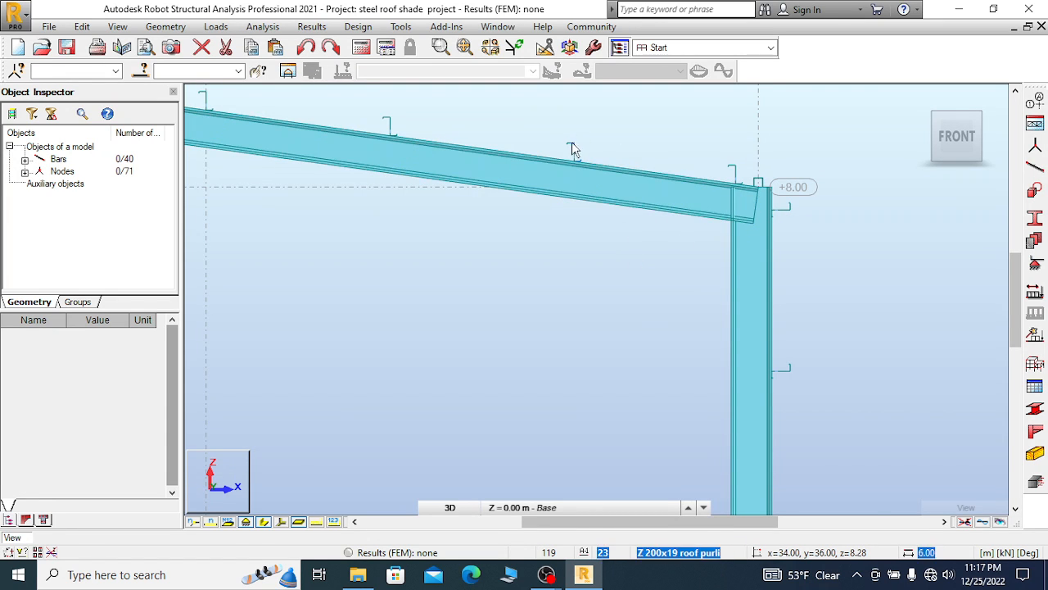
scroll(590, 157, "up", 2)
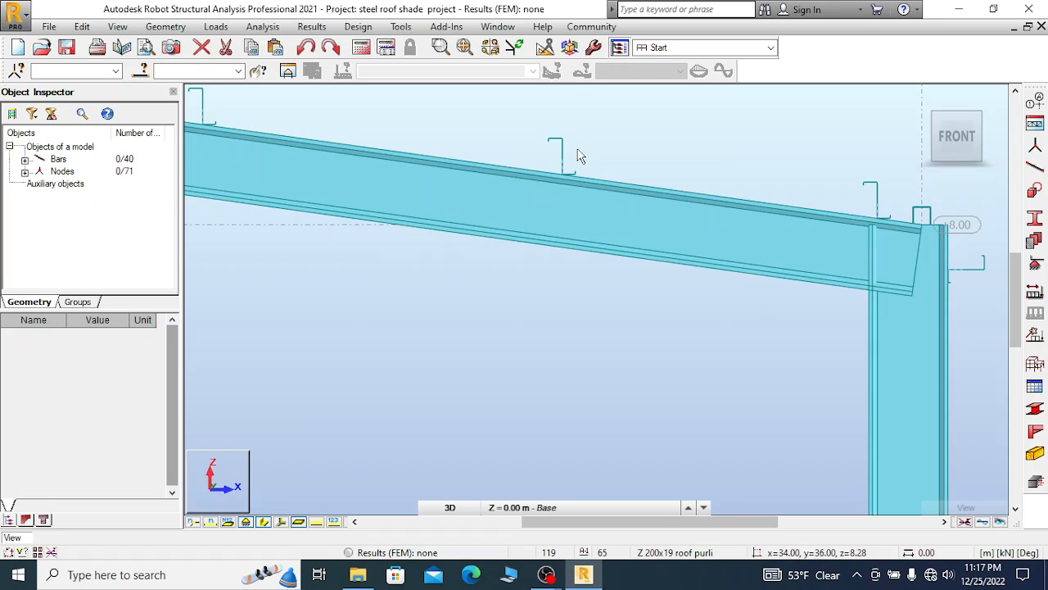
scroll(578, 154, "up", 2)
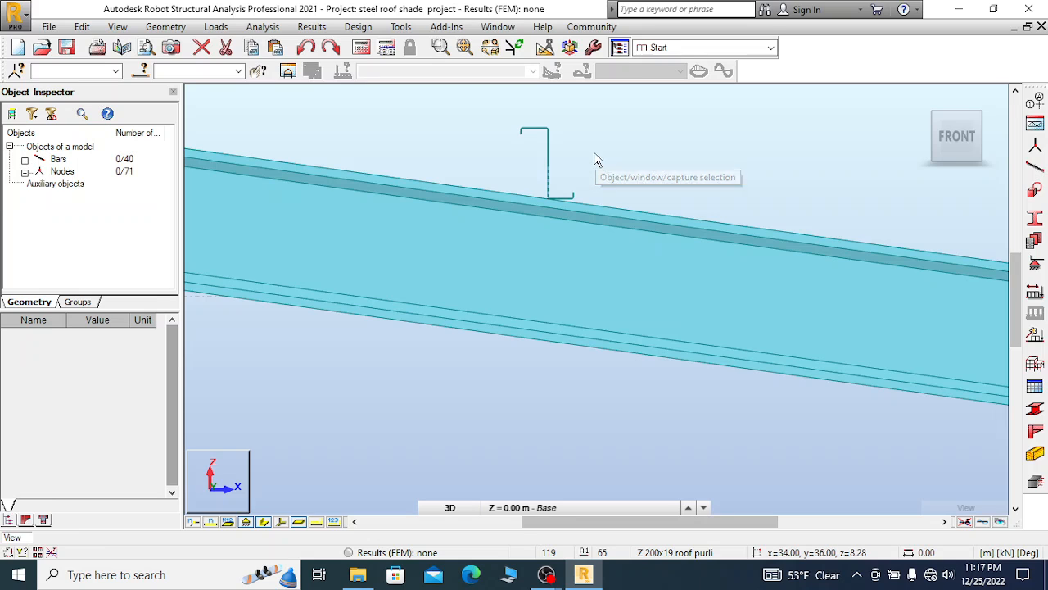
scroll(594, 152, "down", 3)
scroll(491, 173, "up", 2)
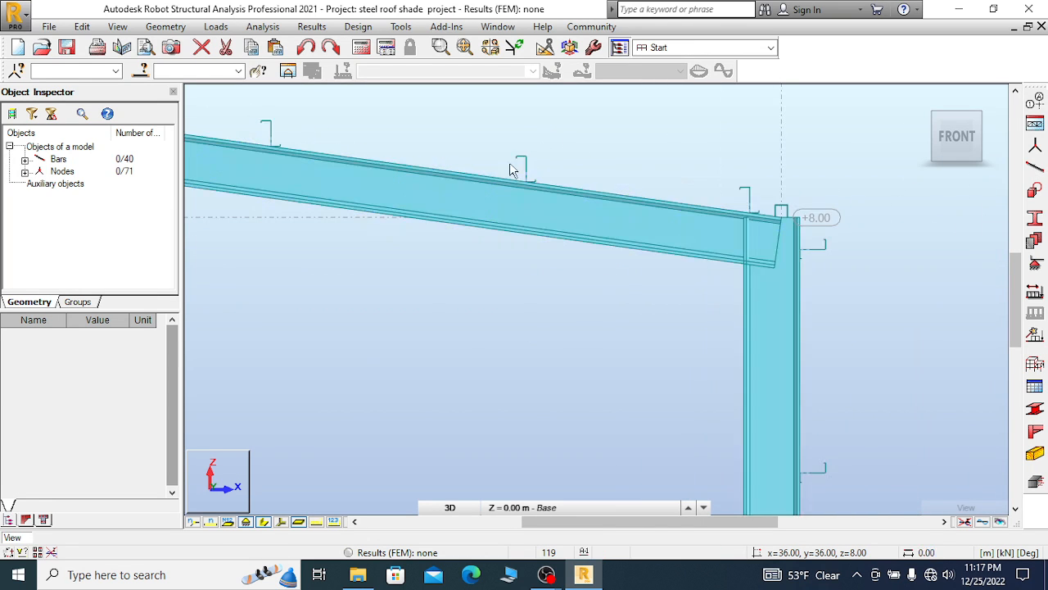
scroll(545, 179, "up", 2)
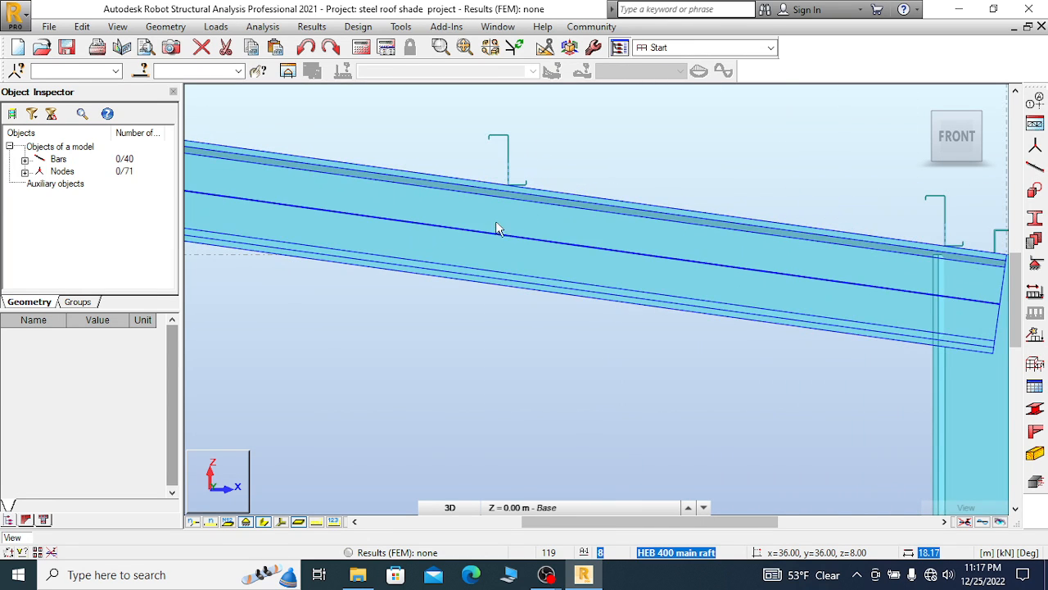
scroll(438, 189, "down", 4)
scroll(684, 215, "up", 1)
scroll(686, 219, "up", 2)
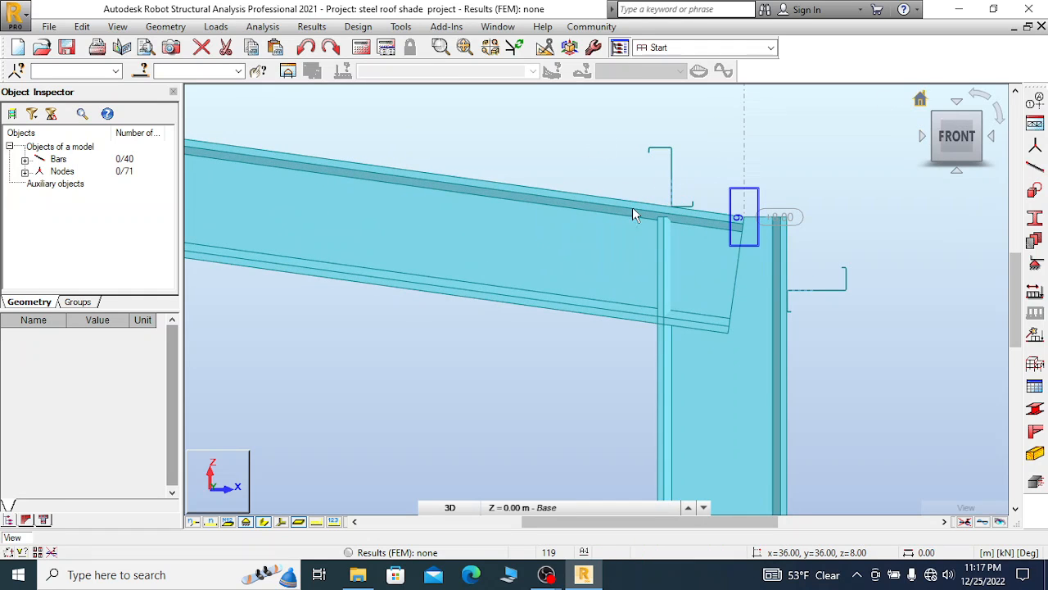
Return to the 3D home view, select roof purlin bar 23 near grid line 7 and open its Gamma angle value for editing
left_click(919, 99)
scroll(783, 345, "up", 5)
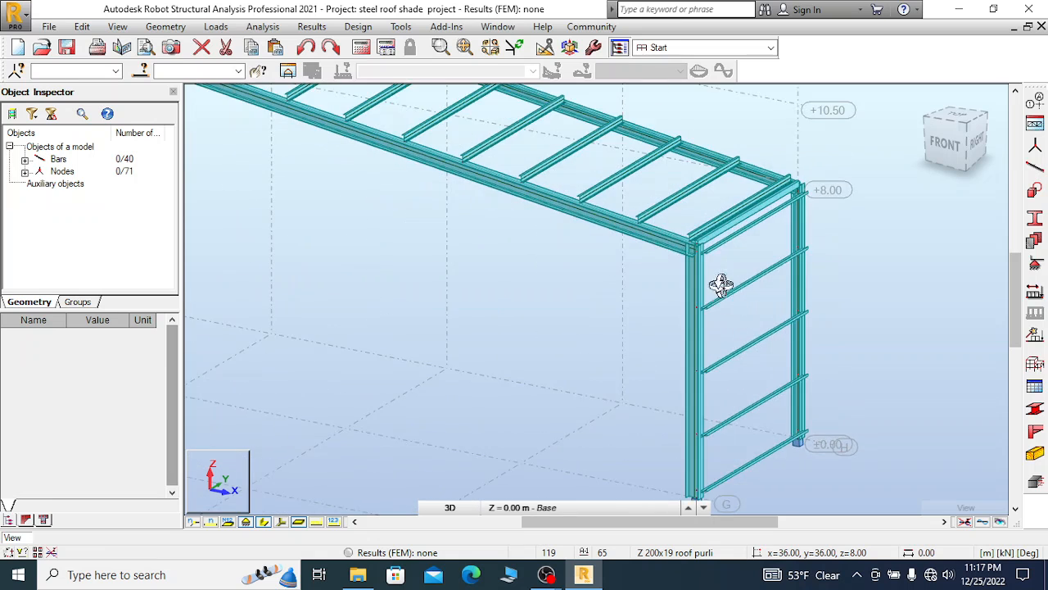
right_click(579, 197)
left_click(620, 209)
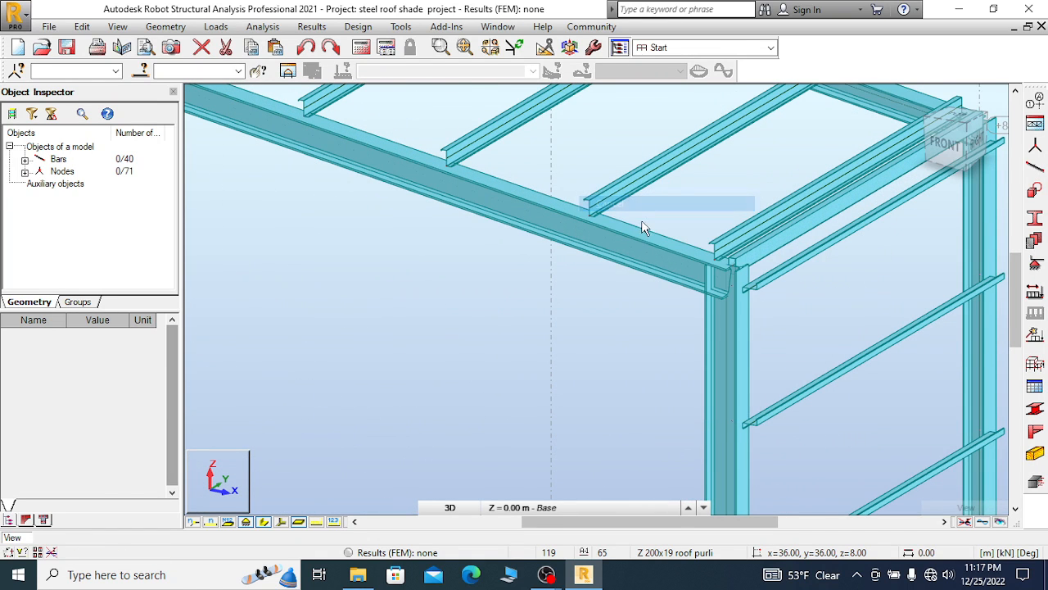
scroll(709, 180, "up", 2)
scroll(684, 166, "up", 2)
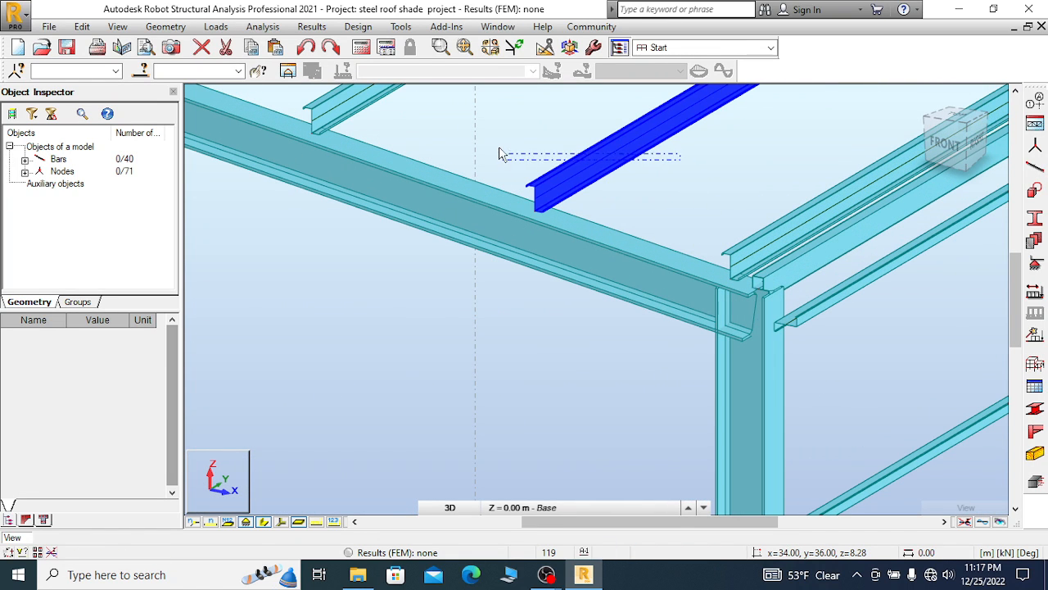
left_click(572, 160)
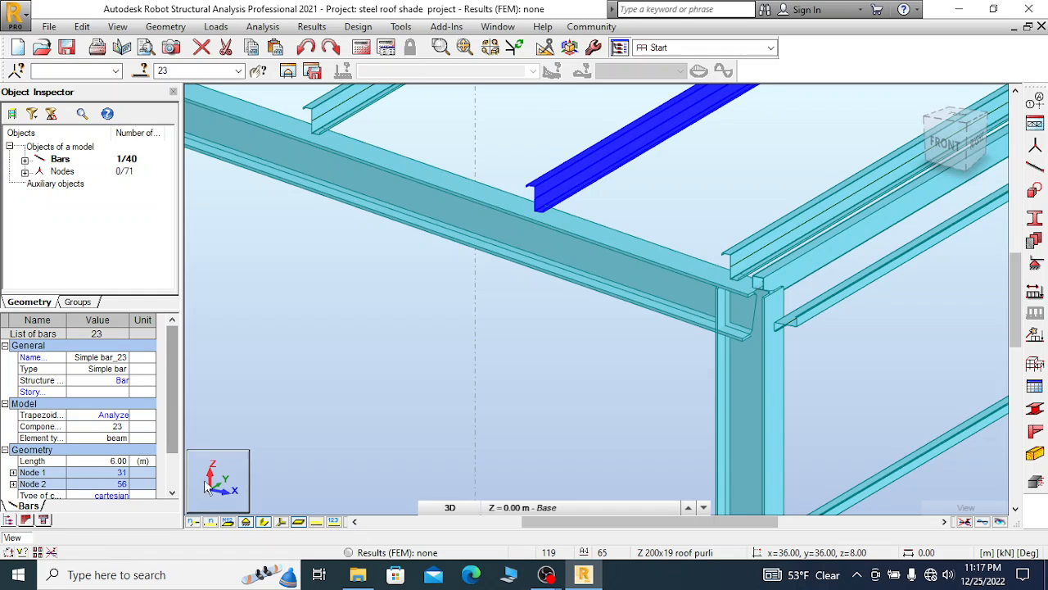
left_click_drag(169, 367, 170, 394)
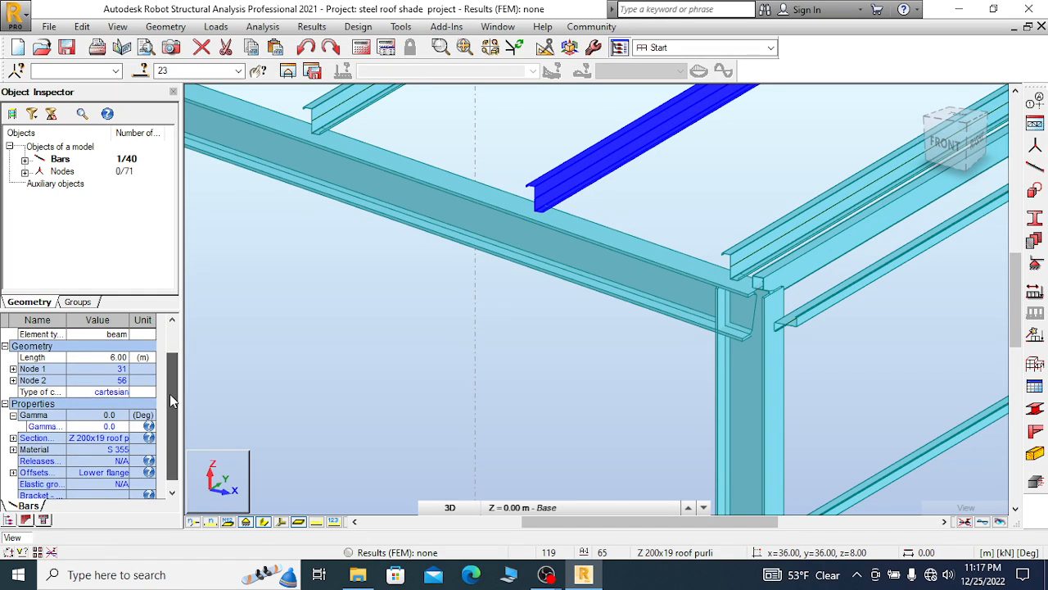
left_click(115, 426)
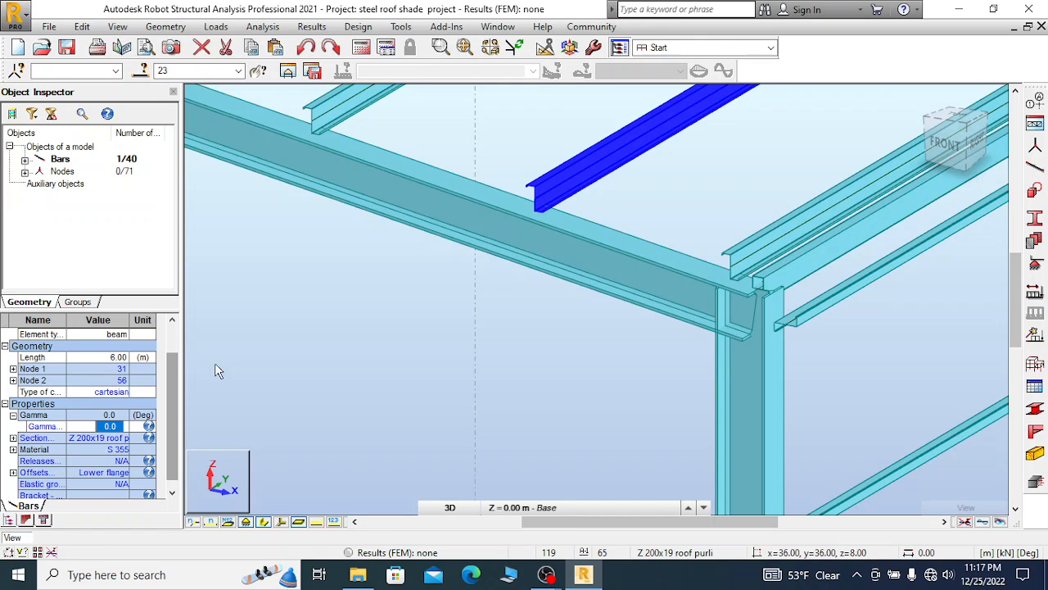
Add a dimension line between the column bases at 0.00, 36.00, 0.00 and 36.00, 36.00, 0.00, offset about 3 m toward grid line F
scroll(645, 254, "down", 8)
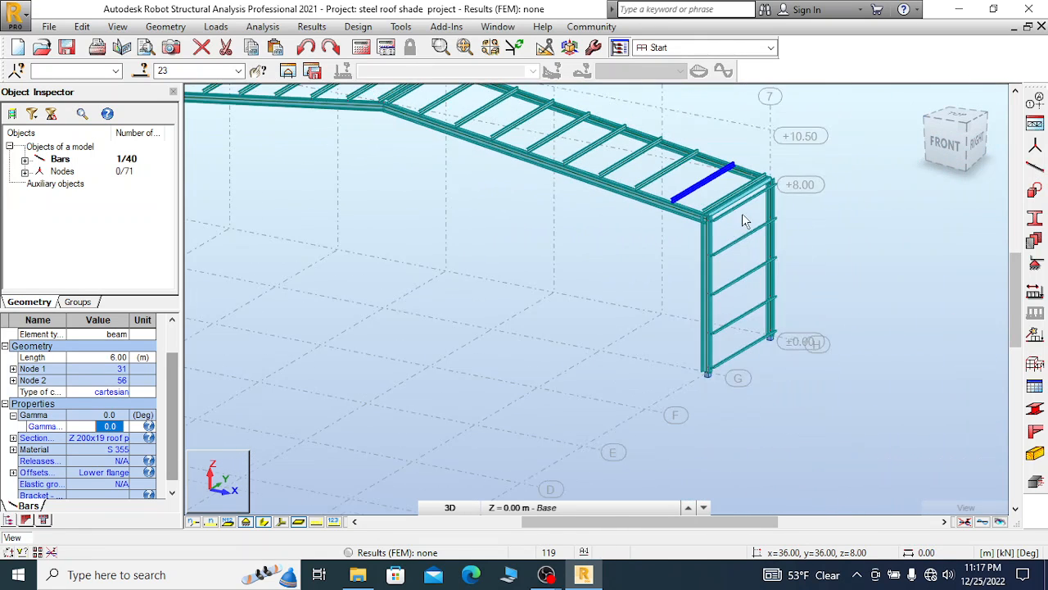
left_click(400, 27)
left_click(434, 44)
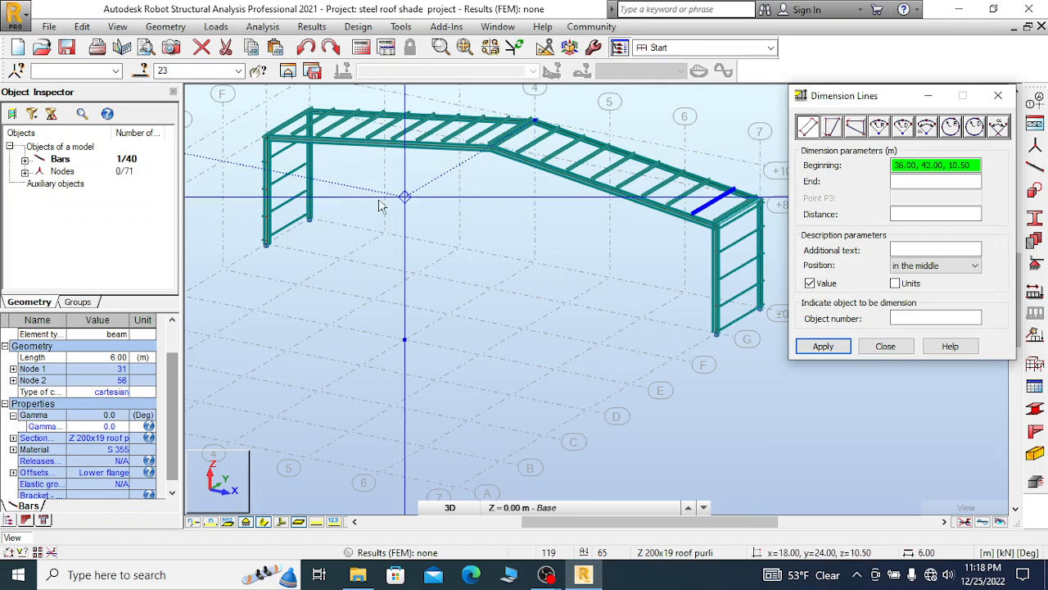
left_click(266, 244)
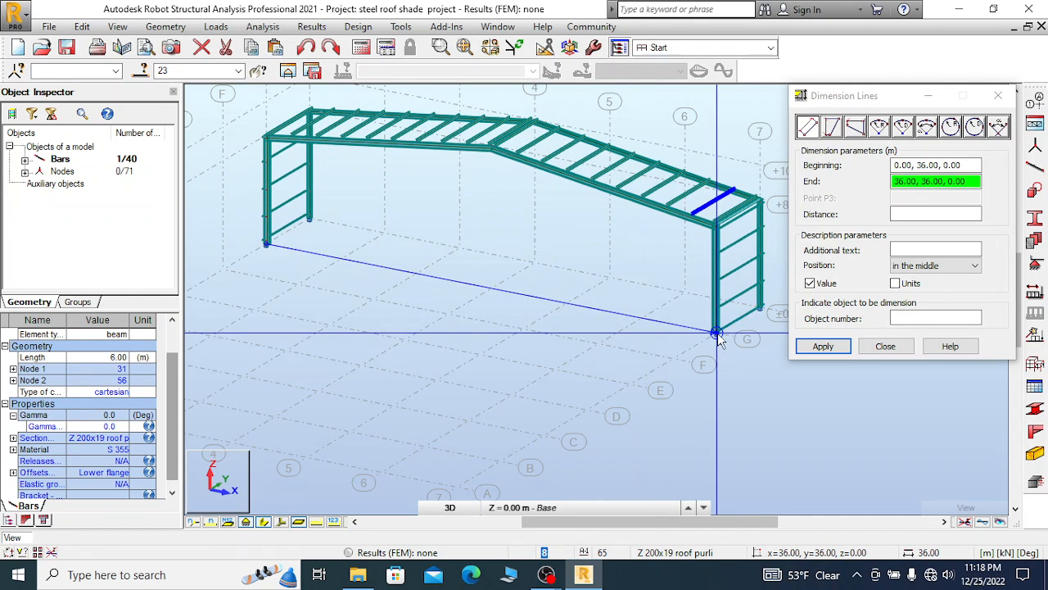
scroll(718, 336, "up", 5)
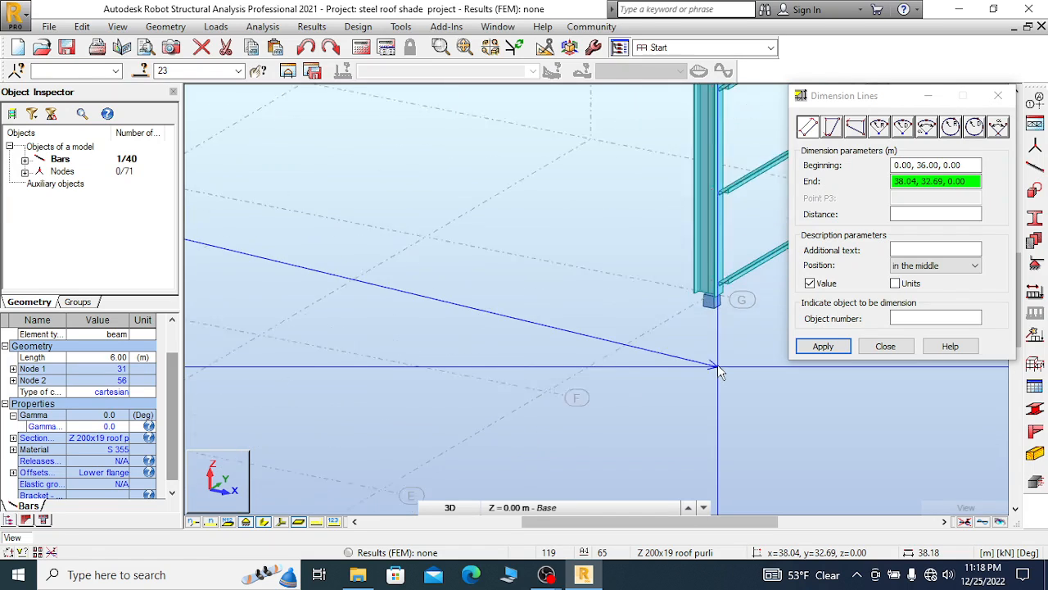
scroll(717, 364, "up", 2)
left_click(709, 280)
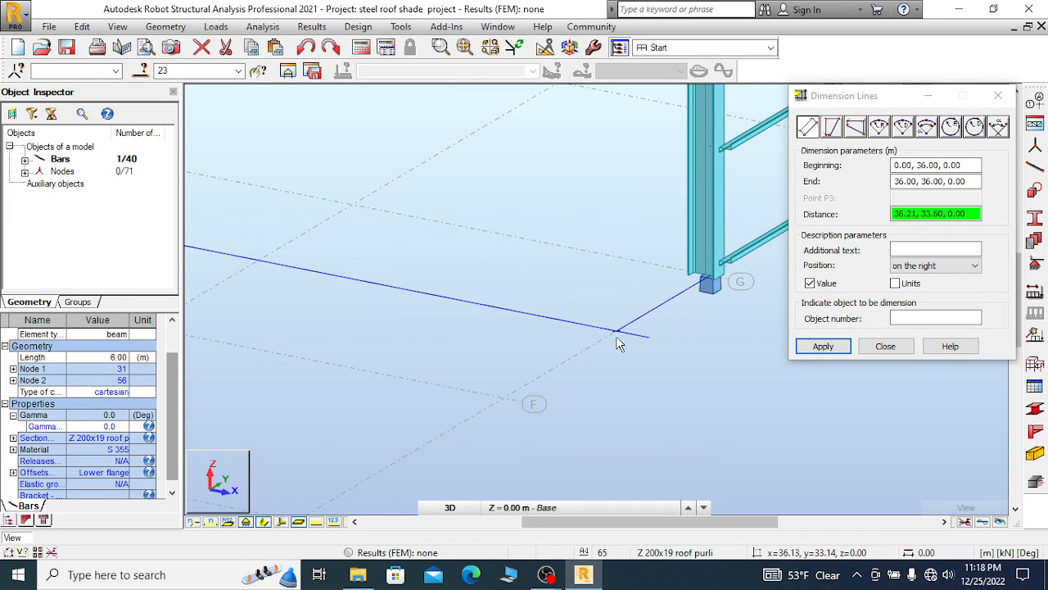
left_click(627, 292)
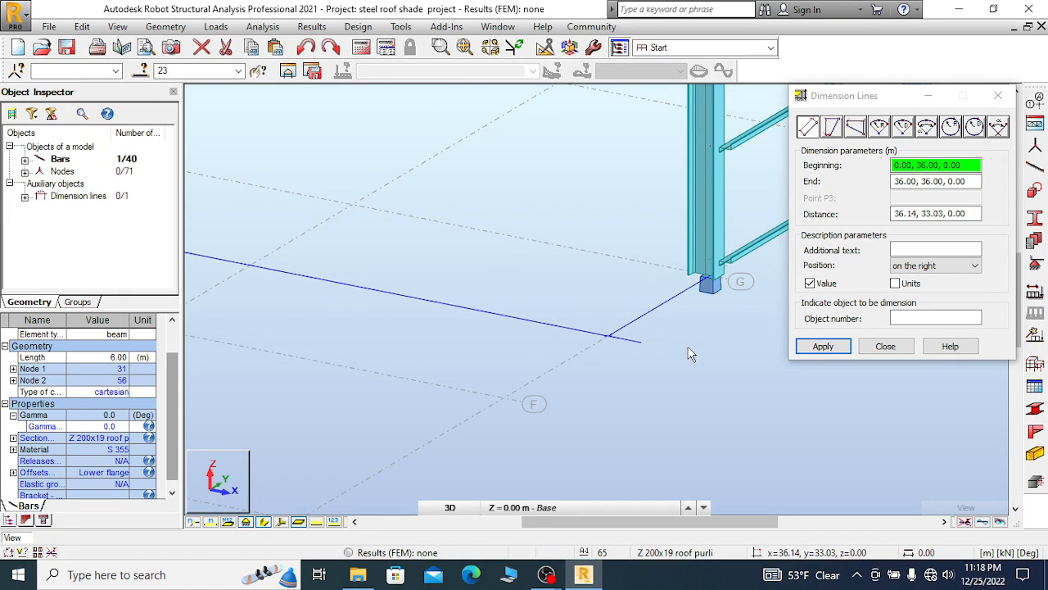
Read the span value on the new dimension line near the column at grid line 7, and close the Dimension Lines dialog
scroll(646, 342, "down", 3)
scroll(648, 340, "up", 2)
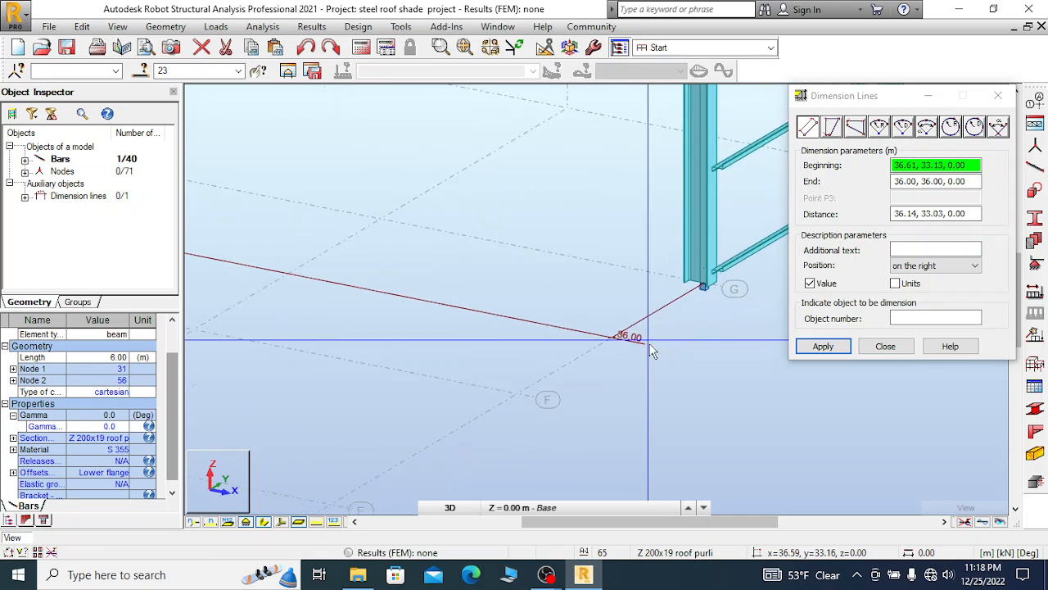
scroll(652, 351, "up", 4)
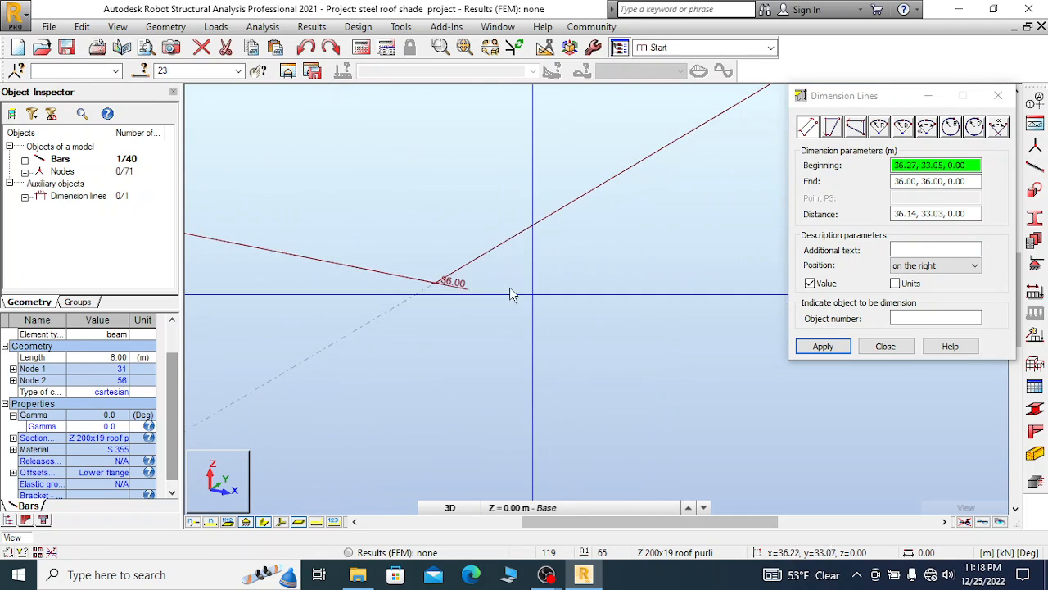
scroll(460, 295, "up", 4)
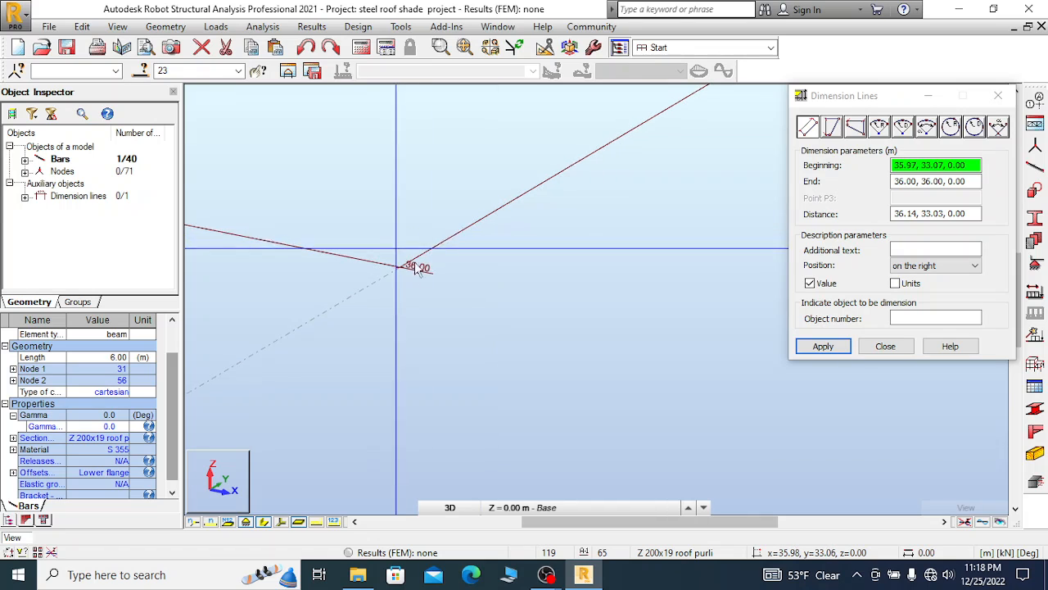
left_click(814, 353)
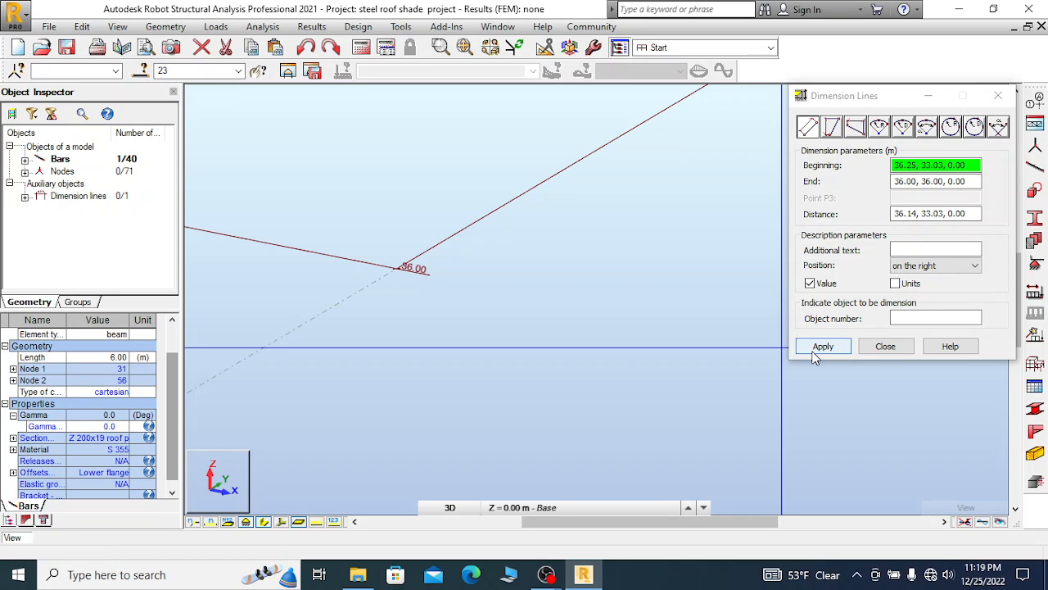
left_click(816, 350)
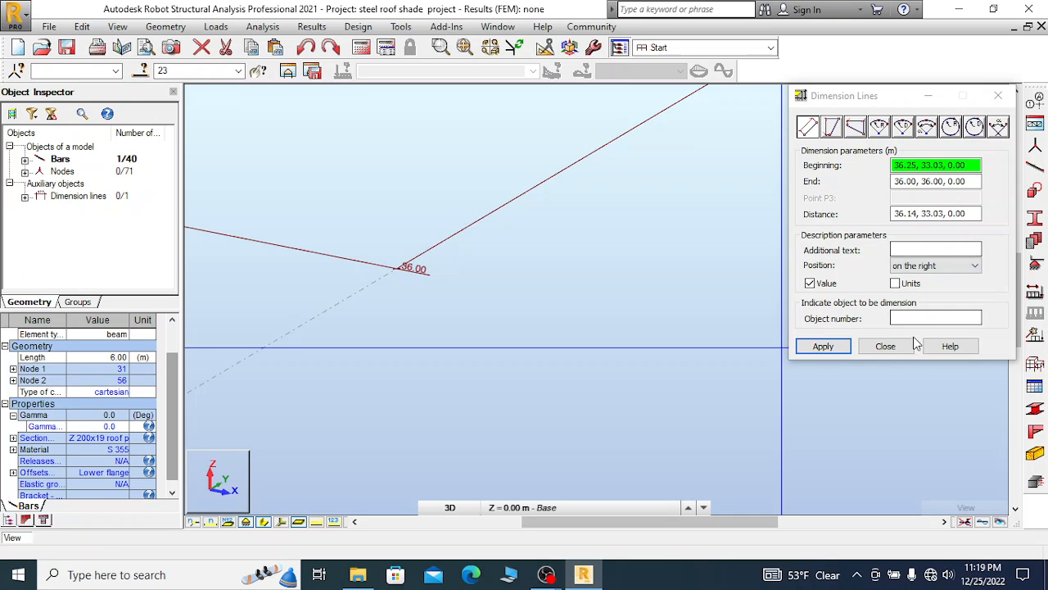
left_click(885, 346)
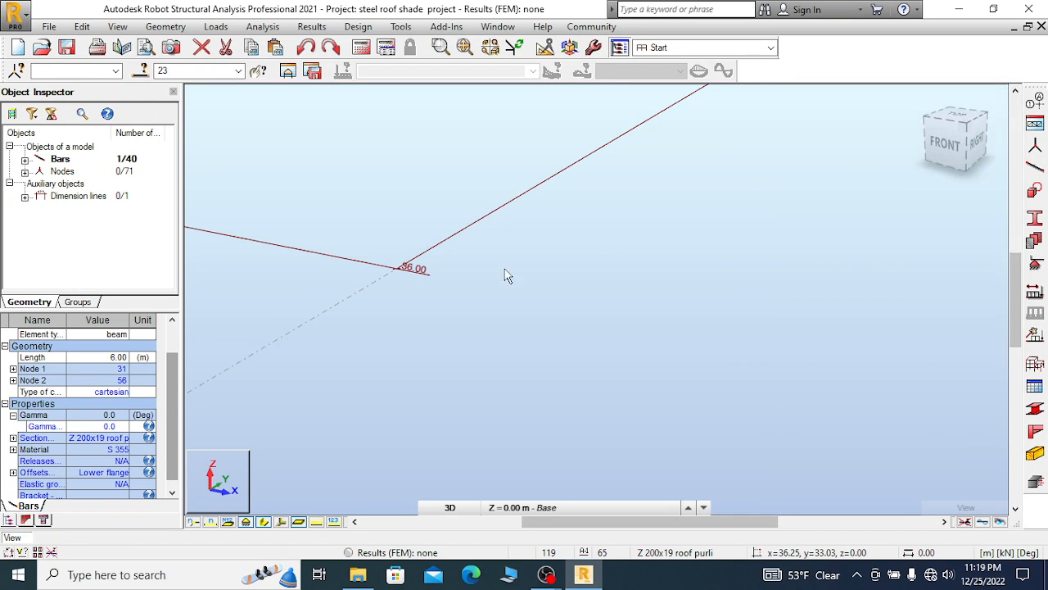
Set the Gamma angle of roof purlin bar 23 to 7.91 degrees
left_click(111, 426)
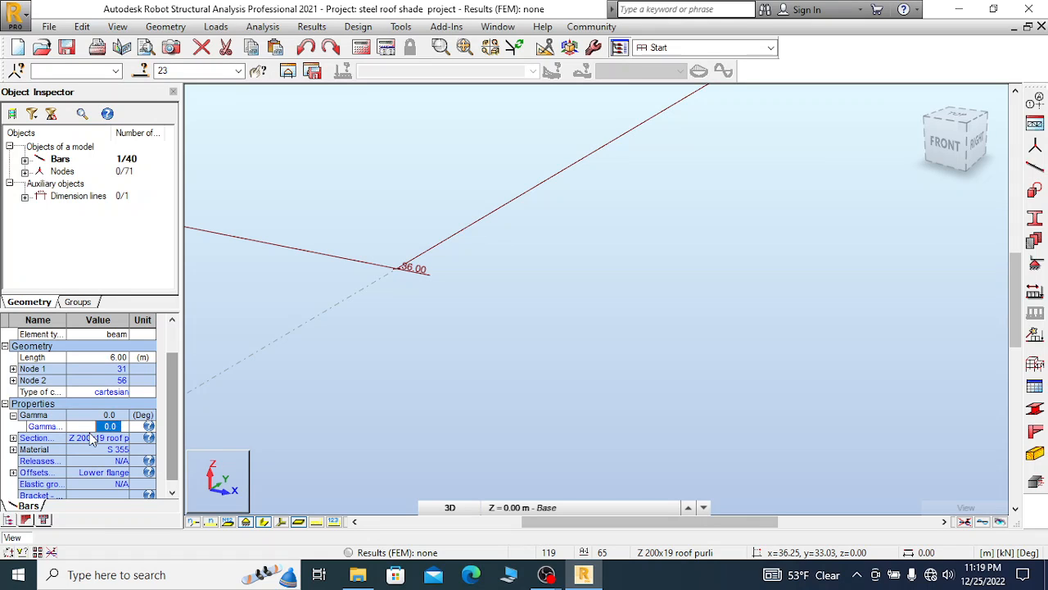
type("7.91")
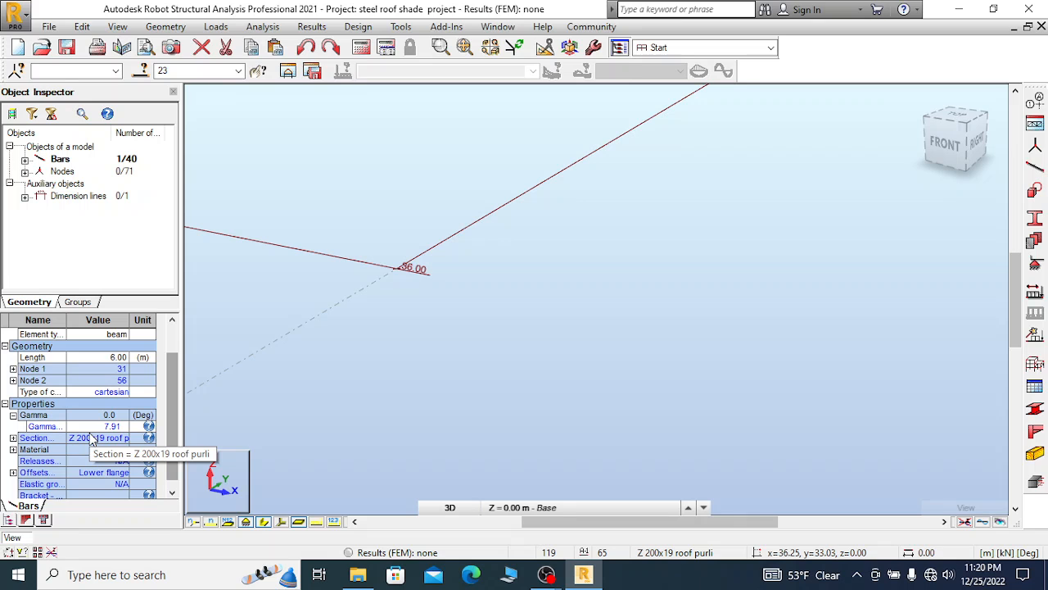
key("Return")
Examine in the 3D and front views how the rotated purlin bar 23 sits on the rafter's upper flange compared with its neighbours
scroll(466, 378, "down", 2)
scroll(459, 380, "down", 4)
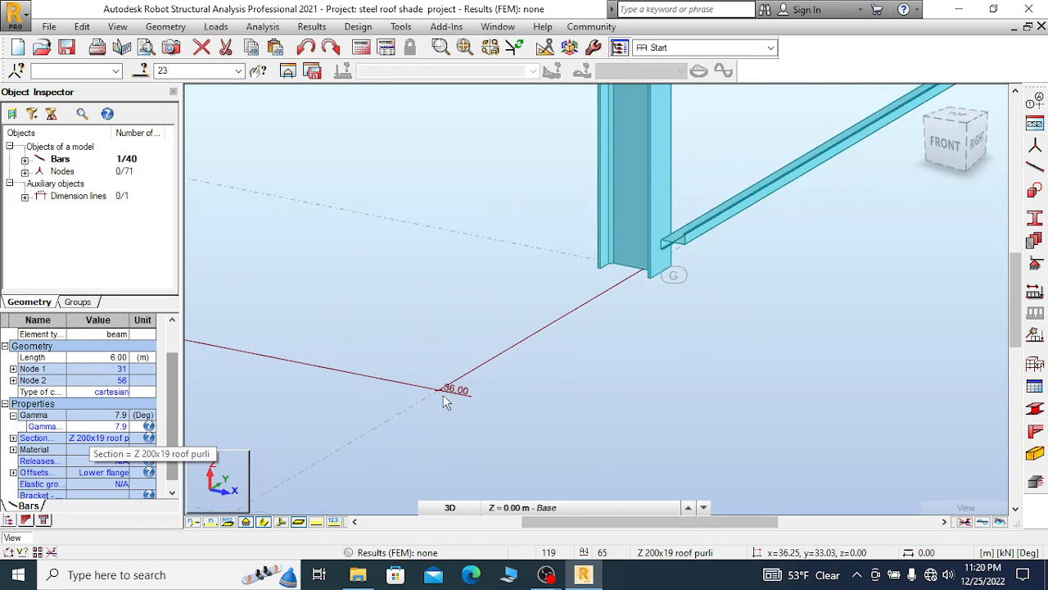
scroll(488, 398, "down", 2)
scroll(560, 390, "down", 3)
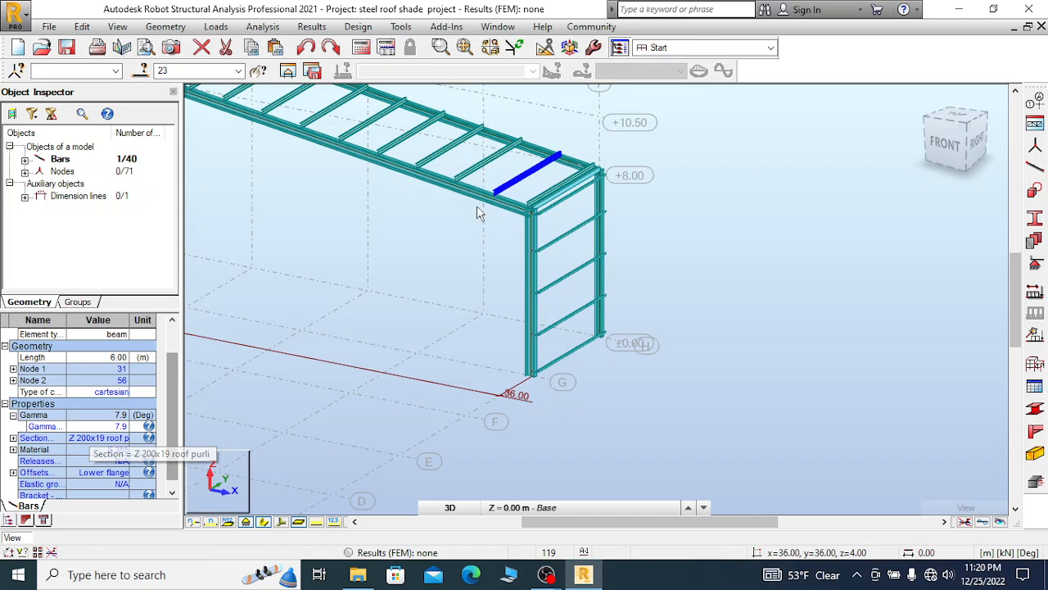
scroll(477, 206, "up", 3)
scroll(483, 188, "up", 5)
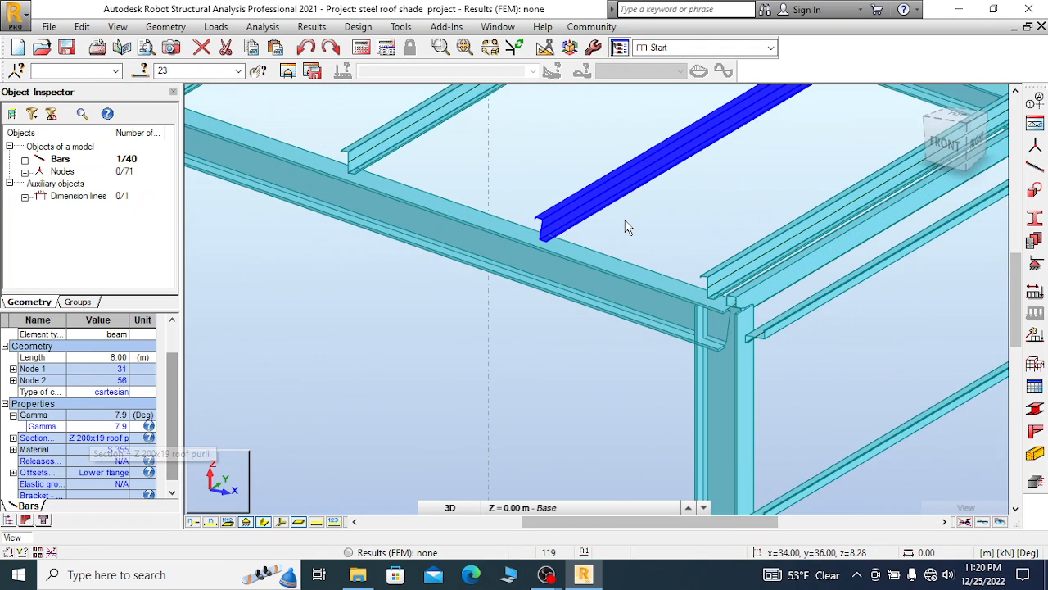
left_click(947, 144)
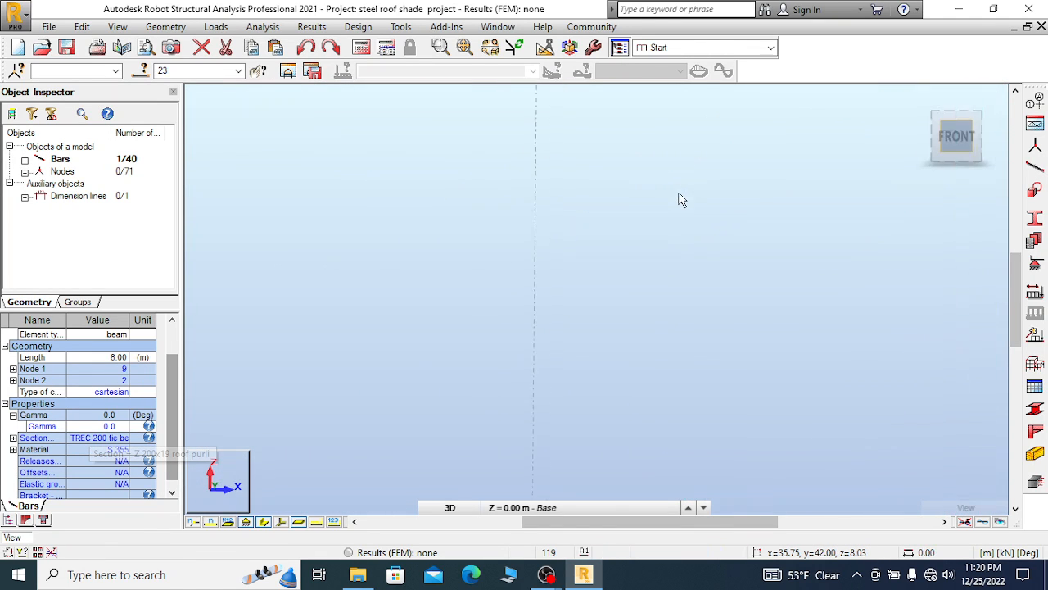
scroll(594, 303, "down", 4)
scroll(703, 211, "up", 4)
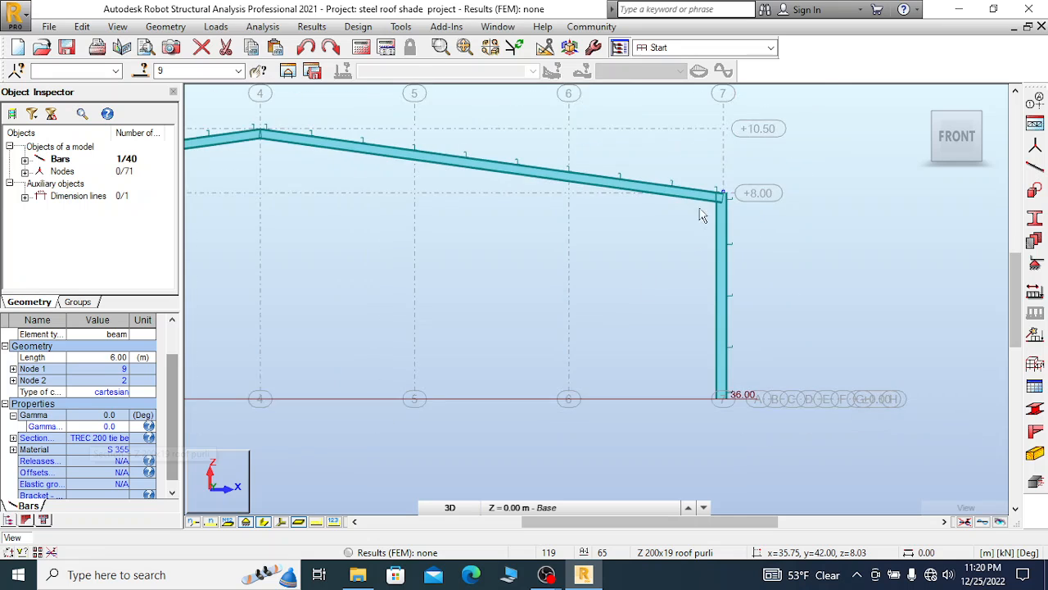
scroll(704, 192, "up", 4)
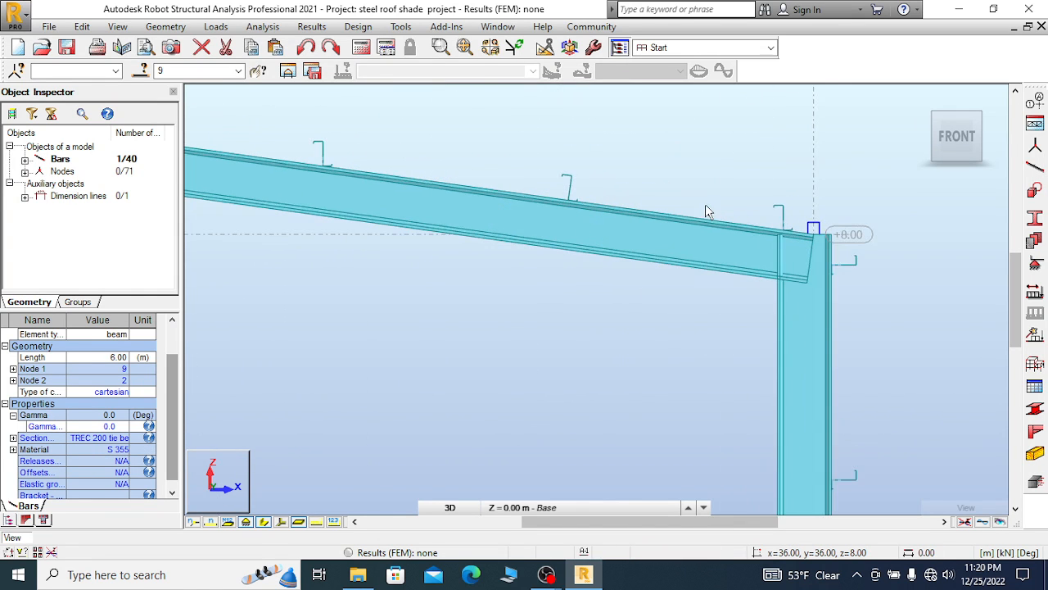
scroll(586, 182, "up", 2)
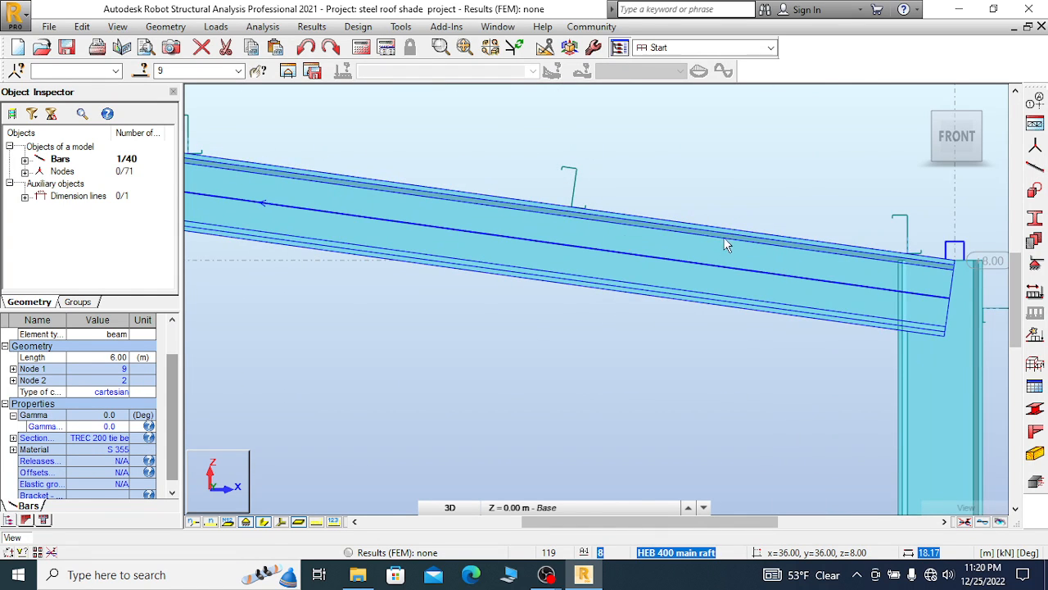
scroll(721, 243, "down", 2)
scroll(620, 215, "up", 3)
scroll(639, 159, "down", 2)
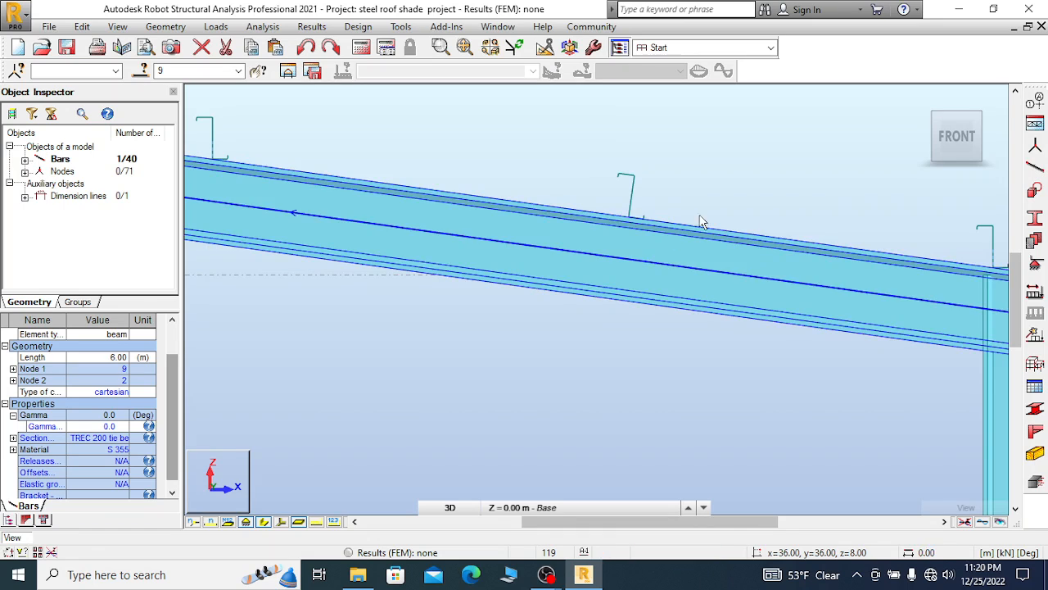
scroll(655, 174, "down", 1)
scroll(655, 175, "down", 1)
Clear the current selection, select roof purlin bar 23 in the front view and start Copy Properties with it as the reference object
right_click(622, 127)
left_click(622, 136)
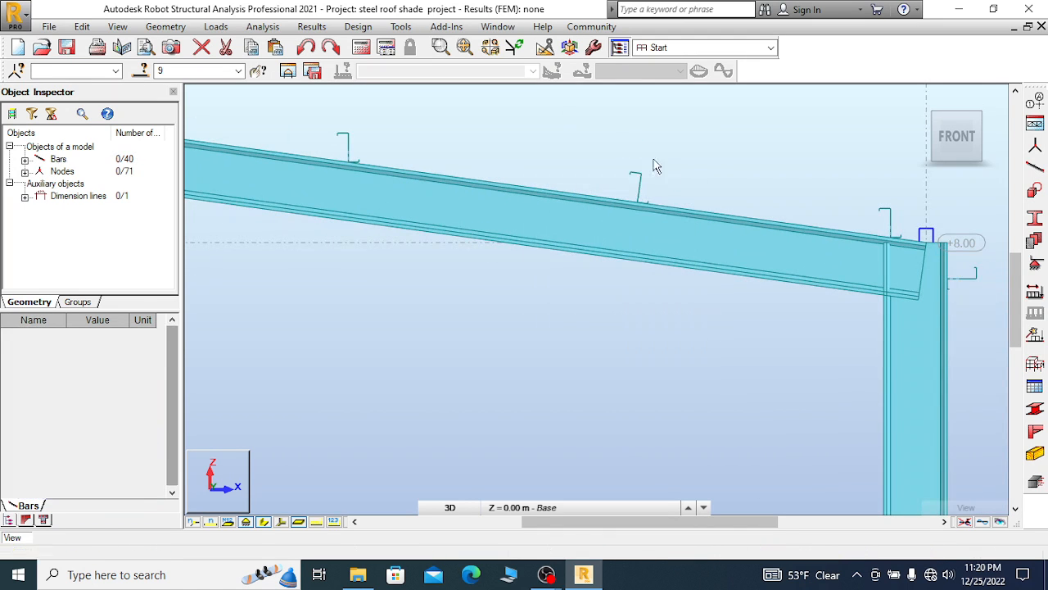
left_click_drag(663, 156, 615, 185)
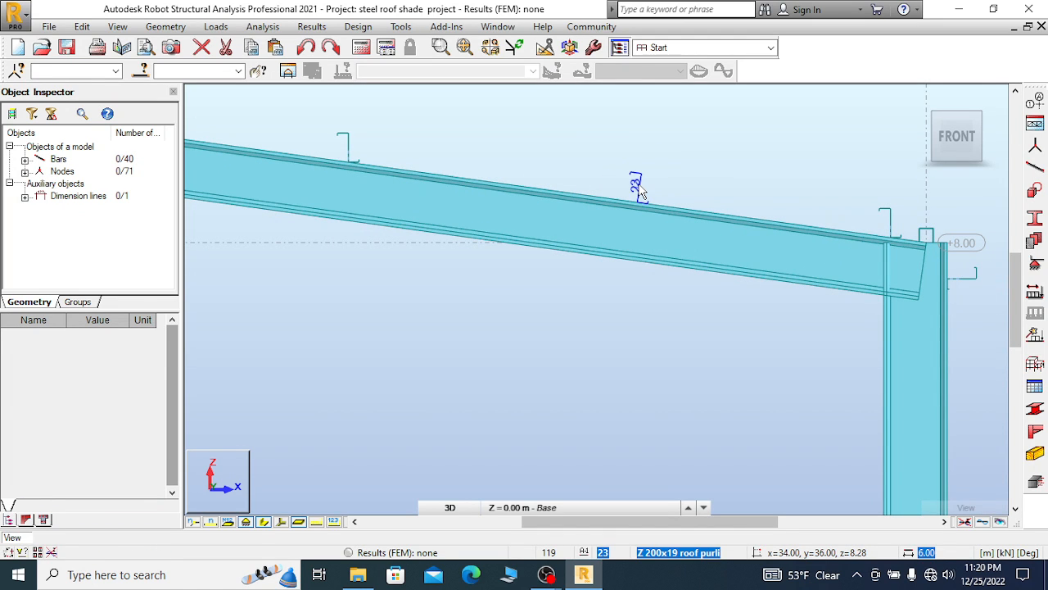
left_click(664, 194)
right_click(595, 139)
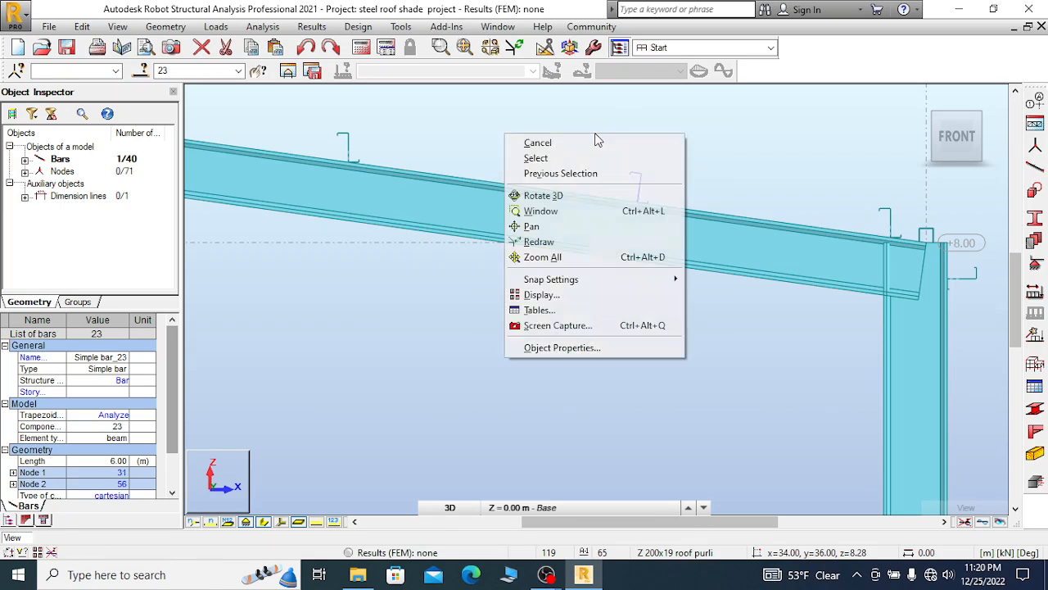
left_click(738, 148)
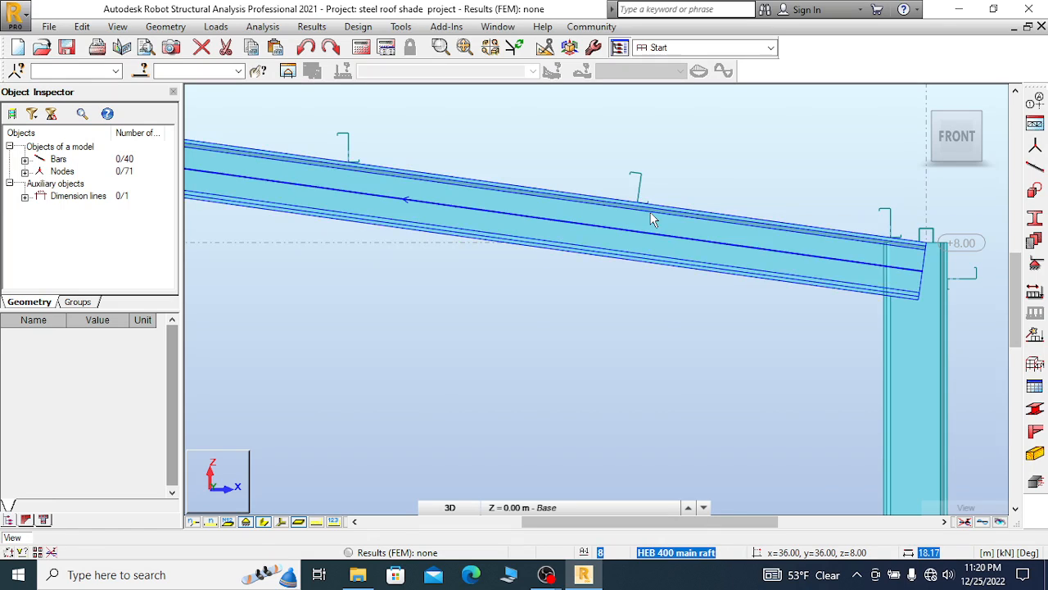
scroll(640, 197, "up", 2)
left_click(655, 190)
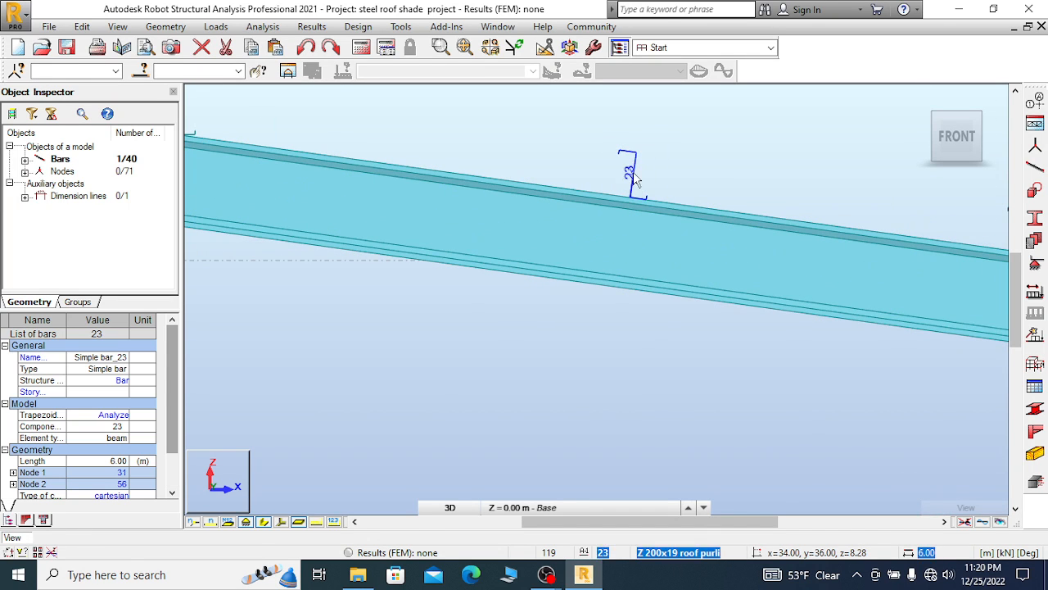
right_click(635, 178)
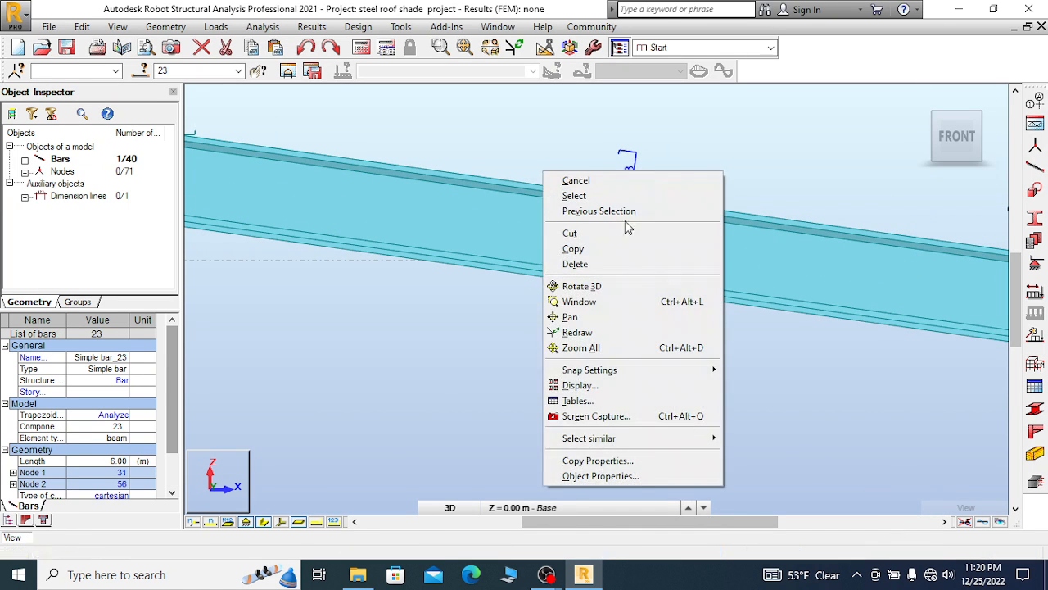
left_click(612, 462)
Copy the properties of bar 23 to roof purlin bars 22, 24, 25 and 26 on the same slope
scroll(525, 189, "down", 3)
scroll(677, 254, "up", 3)
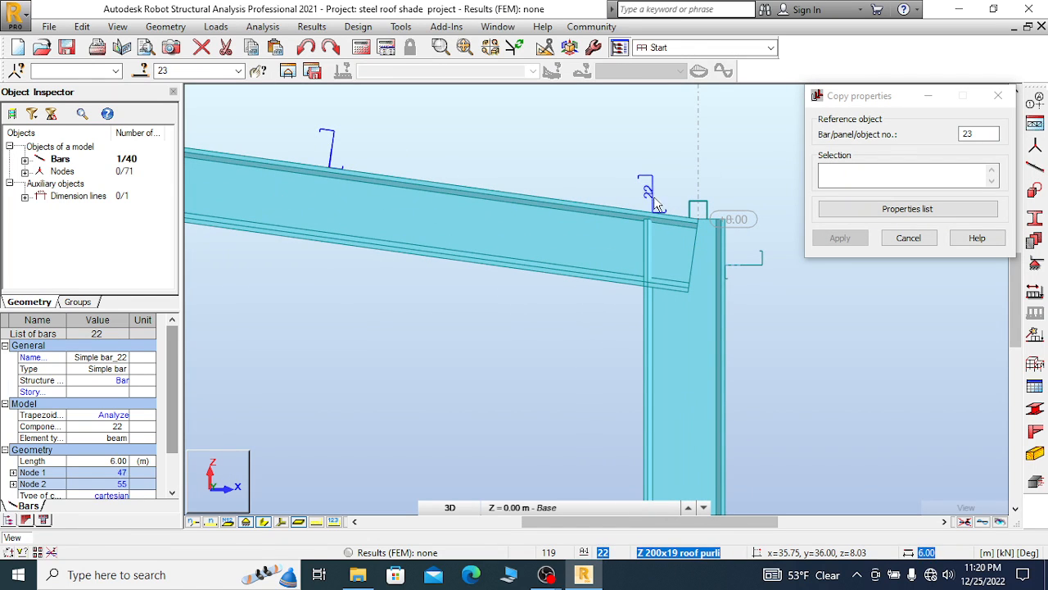
scroll(620, 176, "down", 2)
scroll(556, 203, "up", 4)
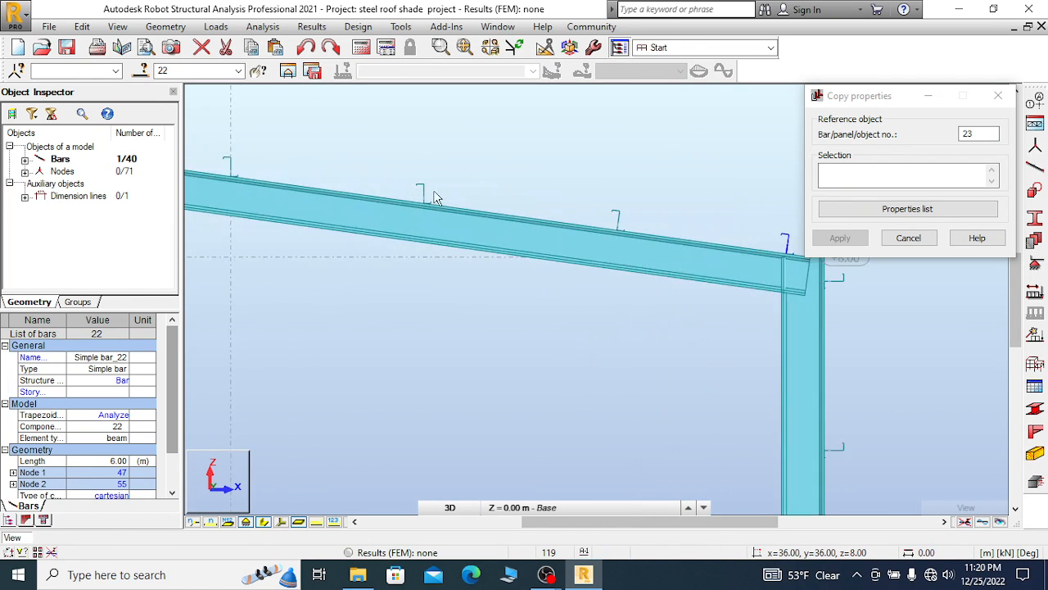
scroll(655, 241, "down", 3)
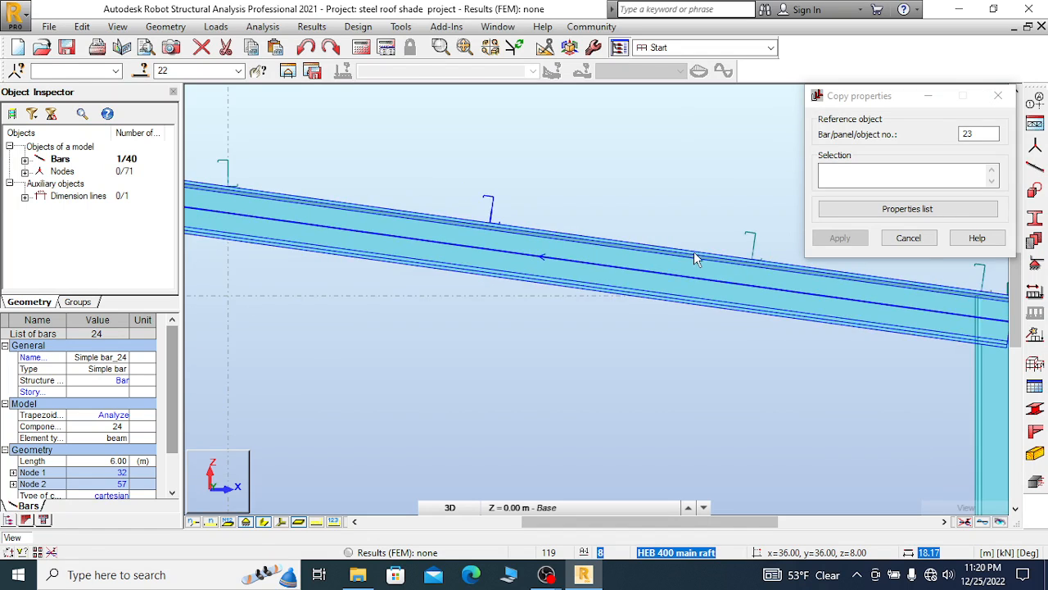
scroll(585, 258, "up", 4)
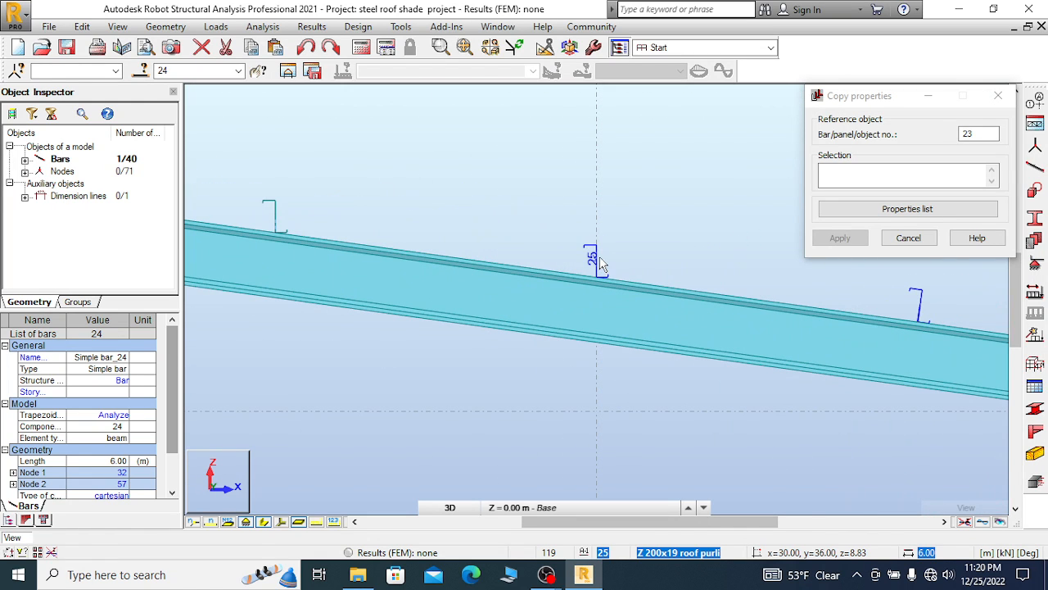
left_click(614, 254)
middle_click_drag(615, 254, 489, 223)
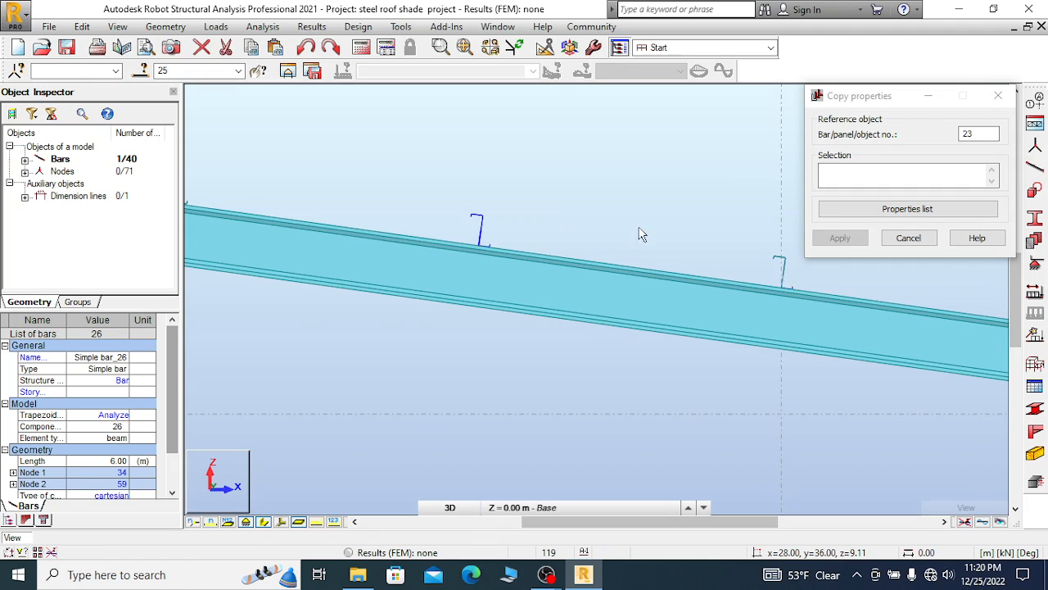
Copy the properties of bar 23 to roof purlin bar 27, the next one up the slope
scroll(664, 256, "down", 2)
scroll(663, 250, "down", 2)
scroll(415, 217, "up", 5)
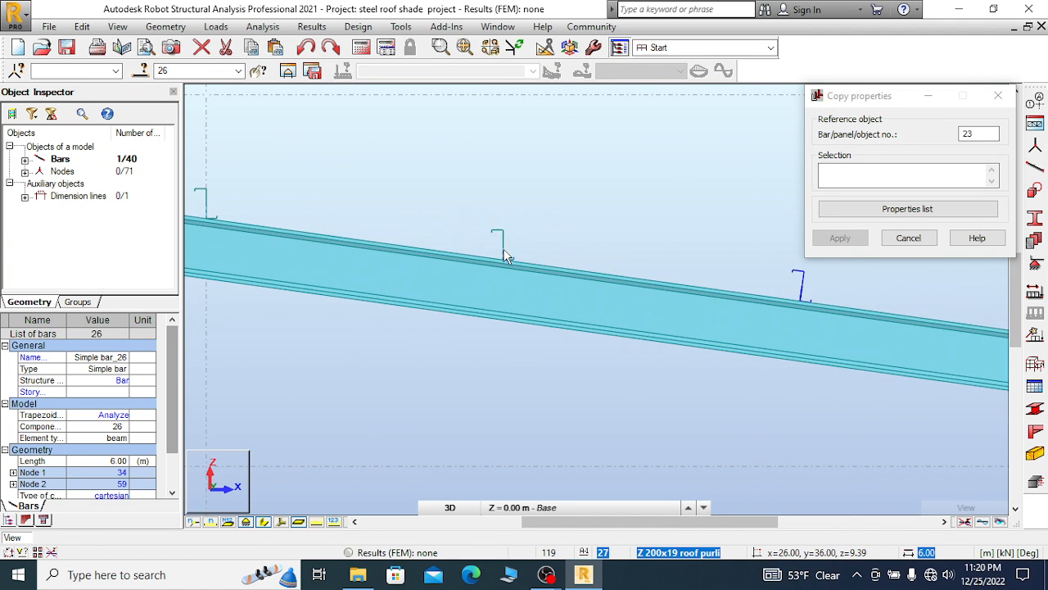
left_click(504, 243)
scroll(655, 235, "down", 5)
scroll(468, 212, "up", 4)
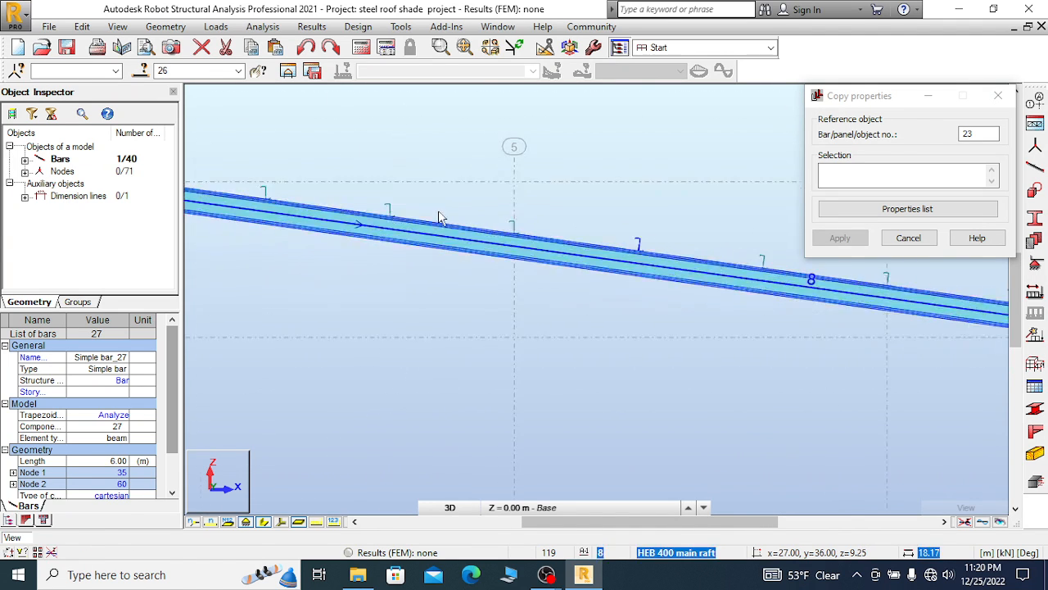
Copy the properties of bar 23 to roof purlin bars 30, 31, 32 and 33, up to the ridge
left_click(538, 246)
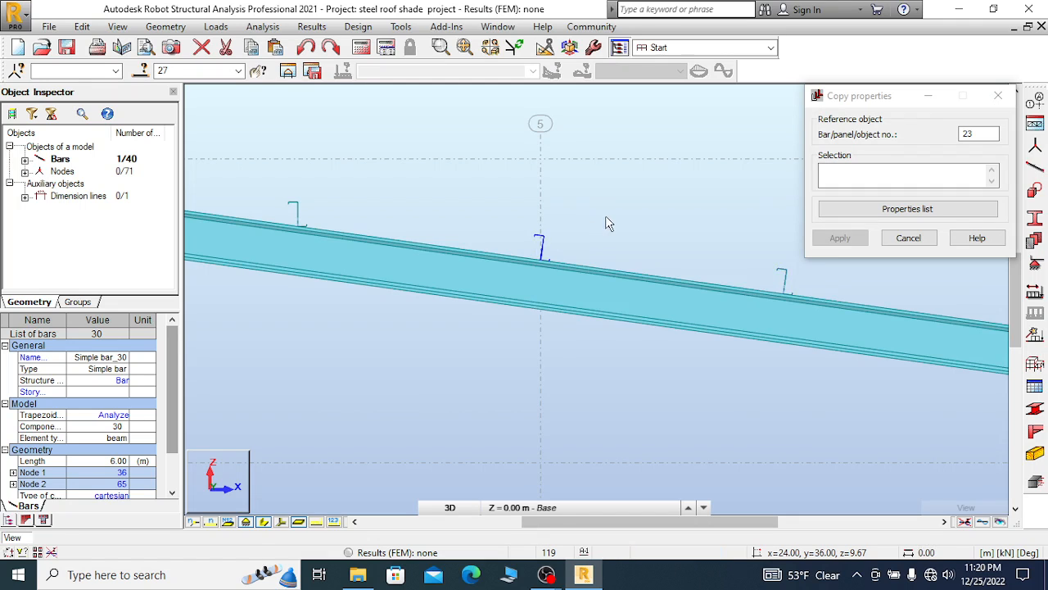
scroll(605, 217, "down", 2)
scroll(427, 181, "up", 3)
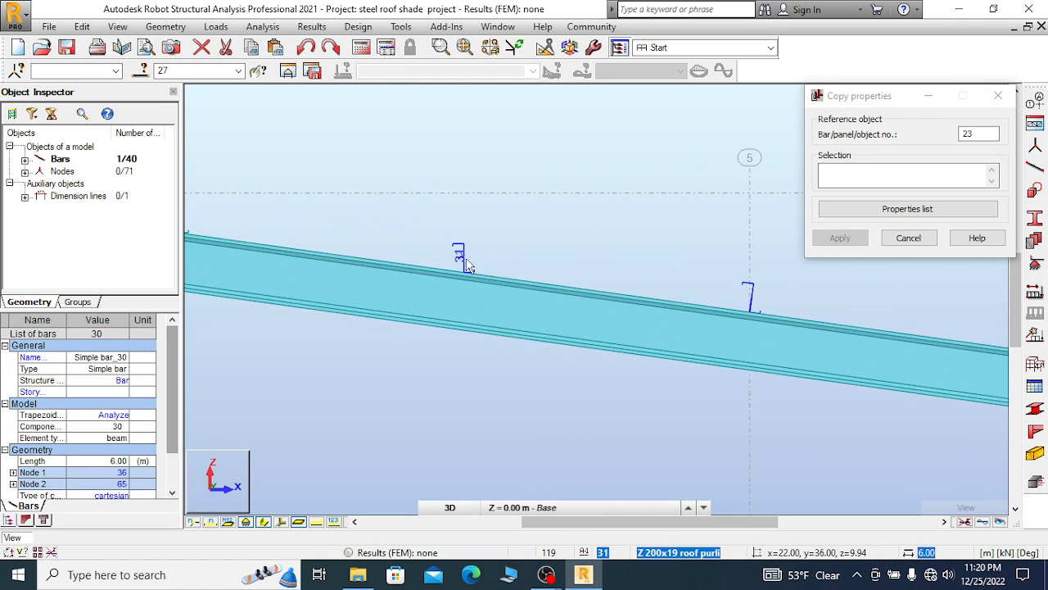
scroll(589, 213, "down", 3)
scroll(490, 277, "up", 3)
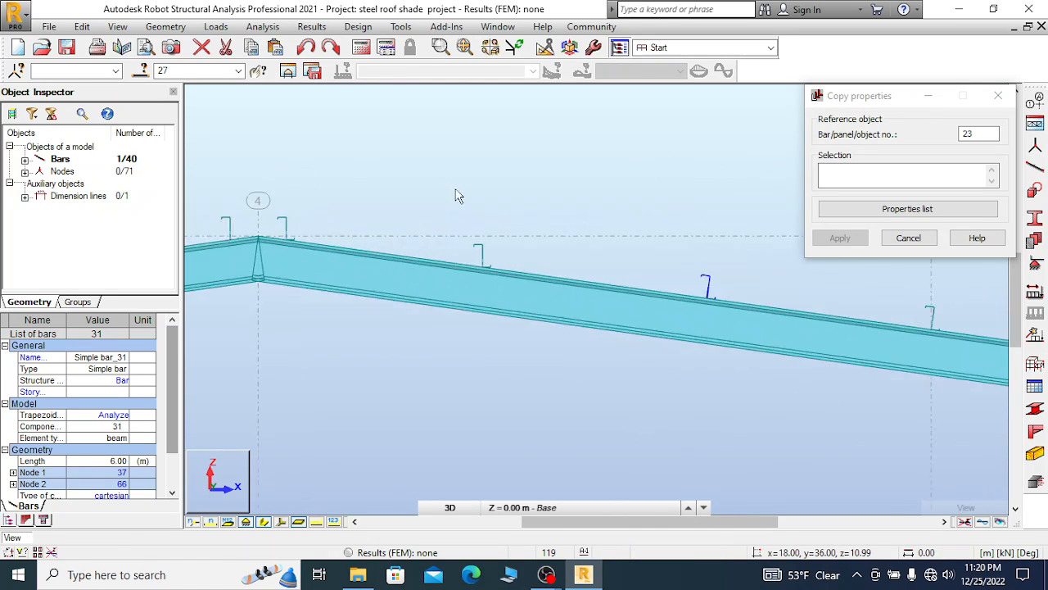
scroll(541, 194, "down", 3)
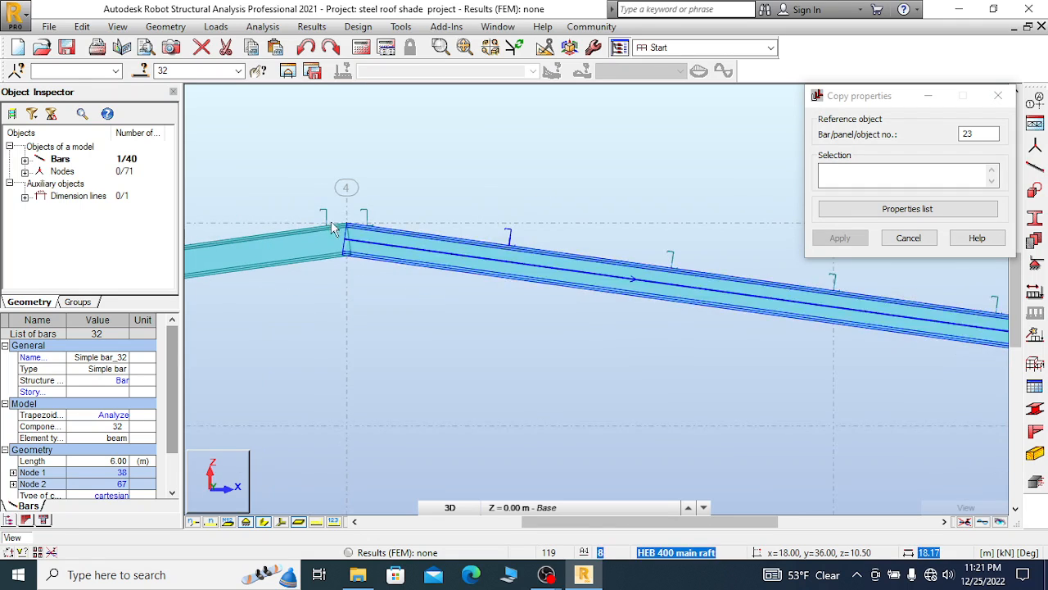
scroll(333, 227, "up", 2)
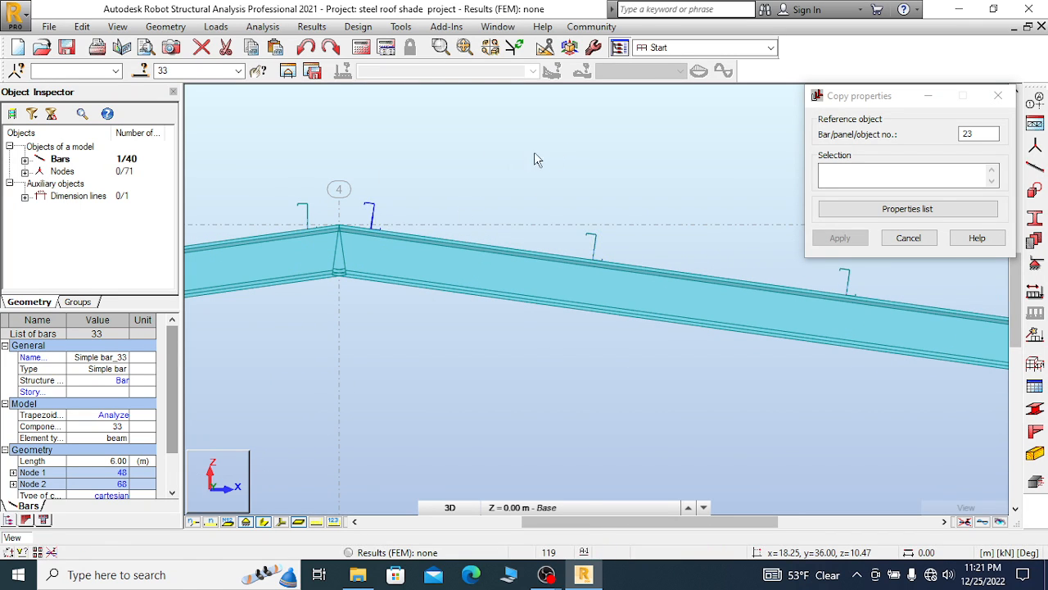
Try to copy the properties of bar 23 to purlin bar 63, the first one across the ridge, and undo that change
scroll(569, 157, "down", 3)
scroll(435, 187, "up", 4)
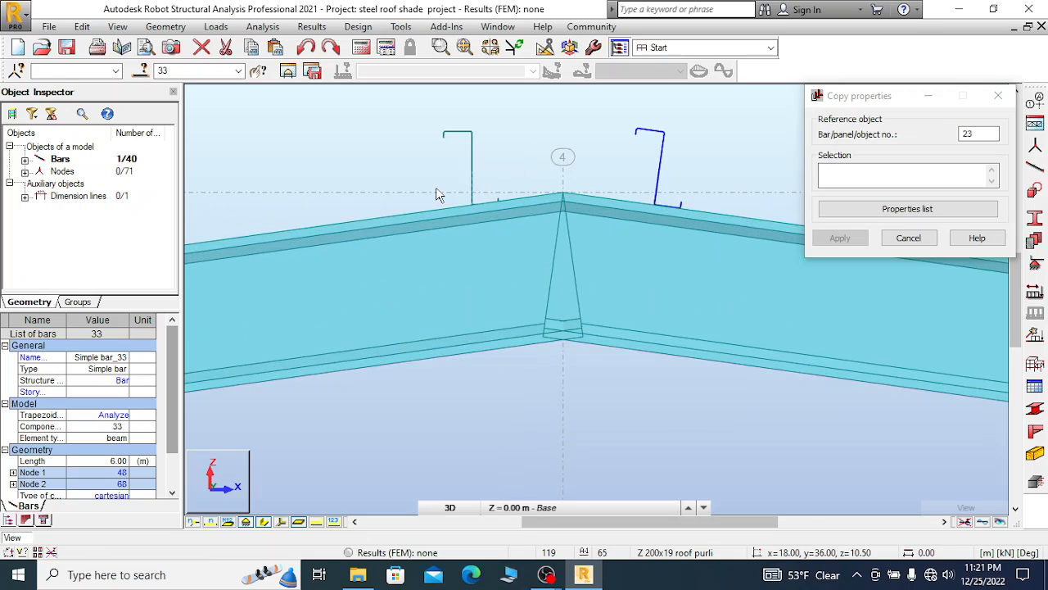
left_click(470, 168)
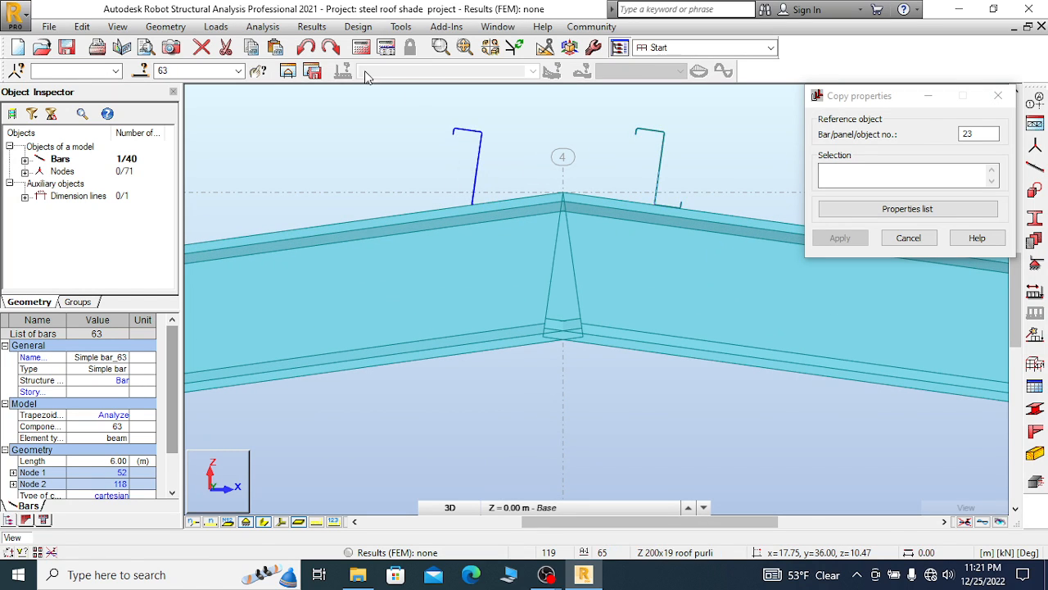
left_click(306, 47)
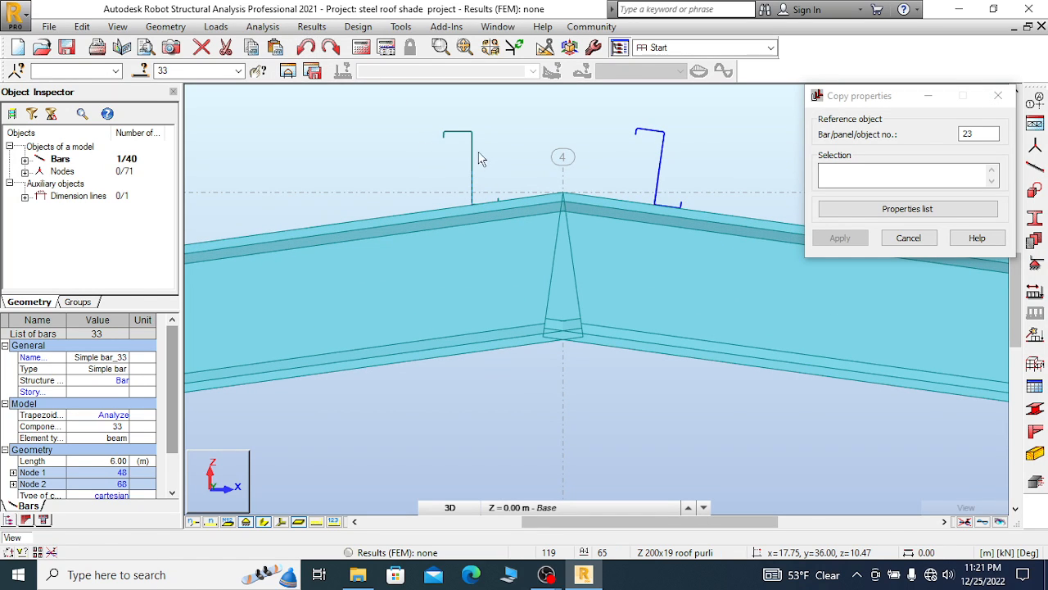
scroll(480, 158, "down", 2)
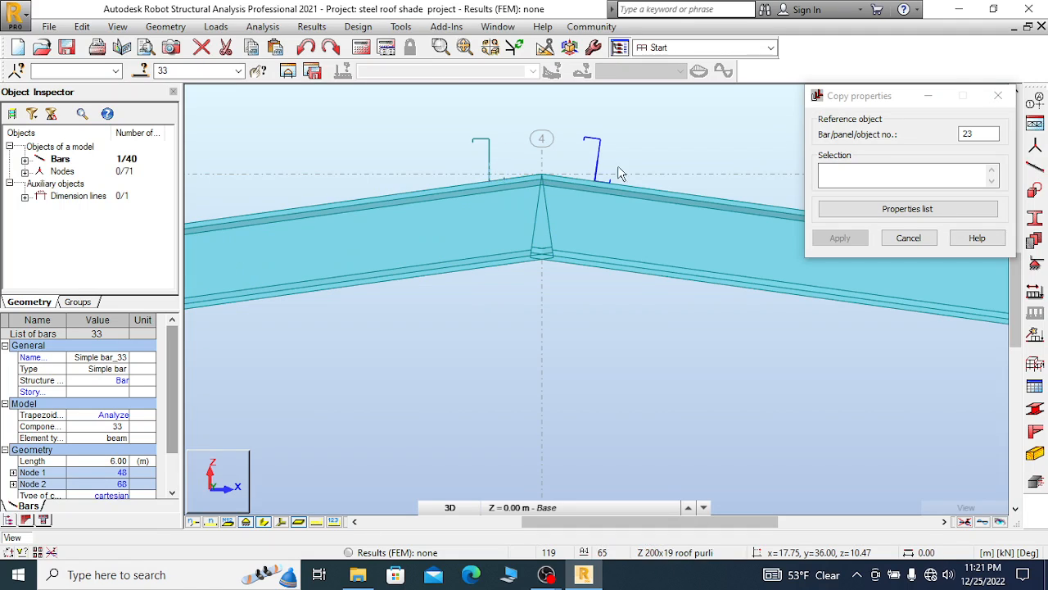
Select purlin bar 63 on the opposite slope beside the ridge and set its gamma angle to -9.7°
right_click(443, 99)
left_click(463, 107)
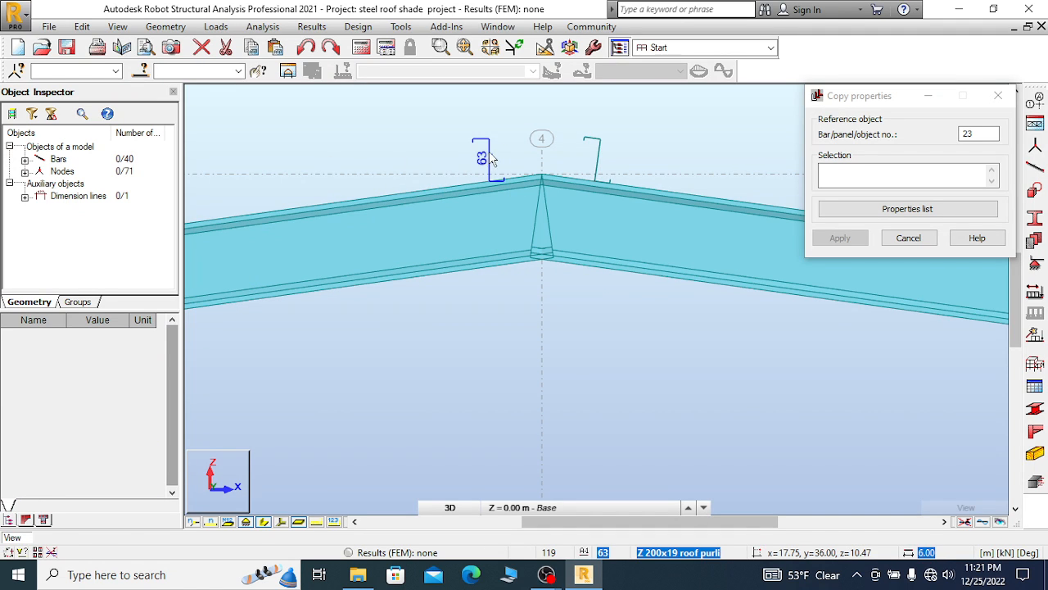
left_click(491, 159)
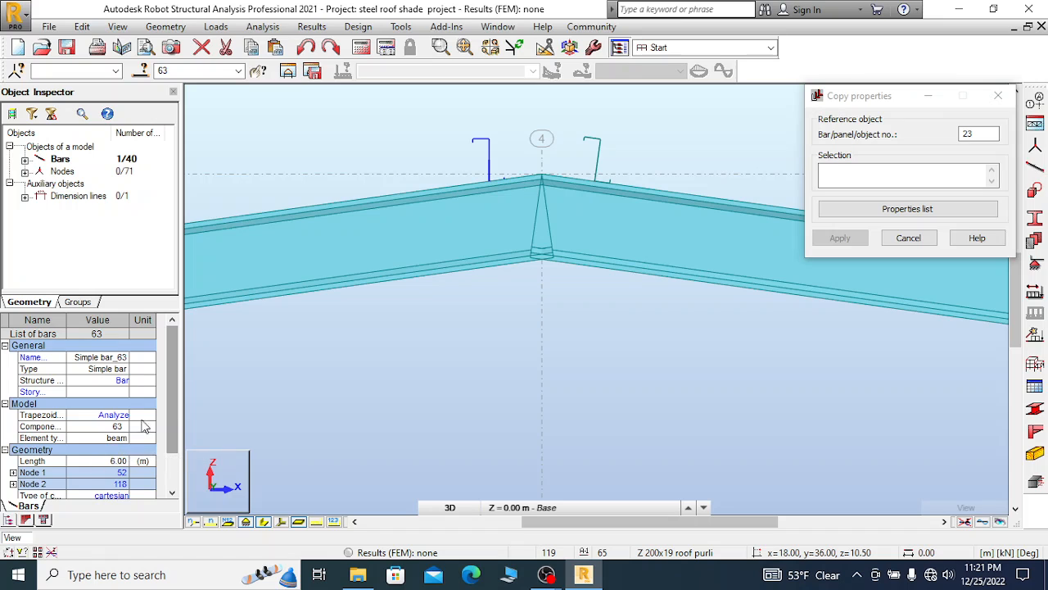
left_click_drag(166, 383, 168, 403)
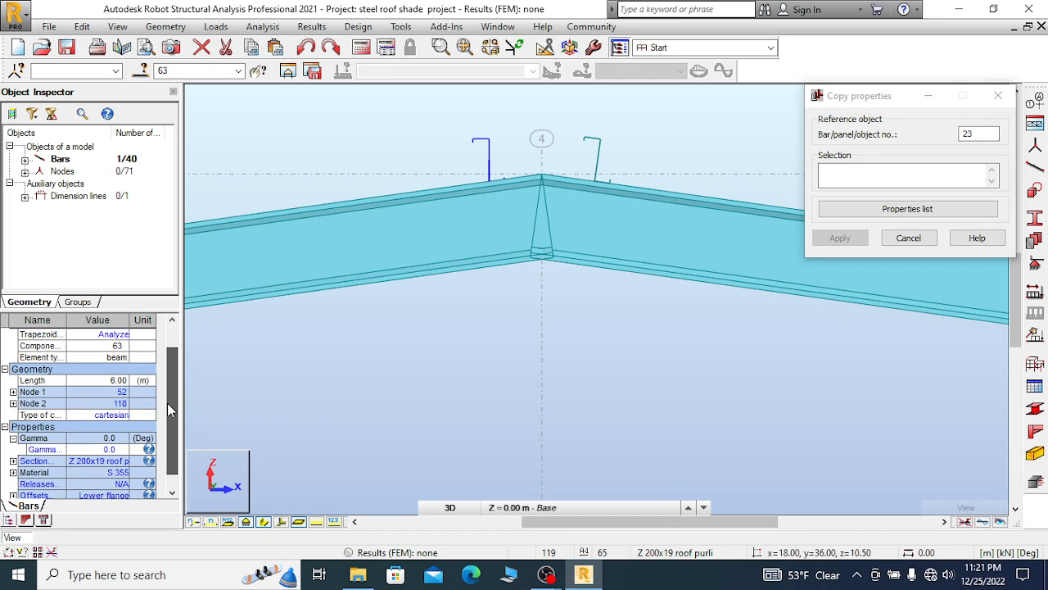
left_click(110, 450)
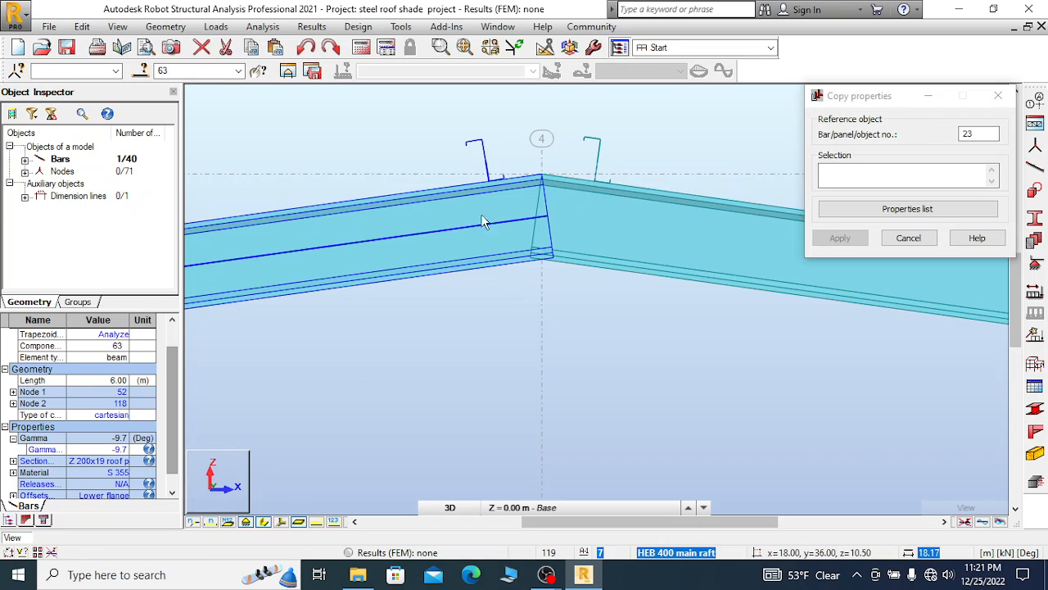
Display the bars' local systems and compare the orientation of purlin bars 63 and 33 on either side of the ridge
scroll(483, 160, "up", 5)
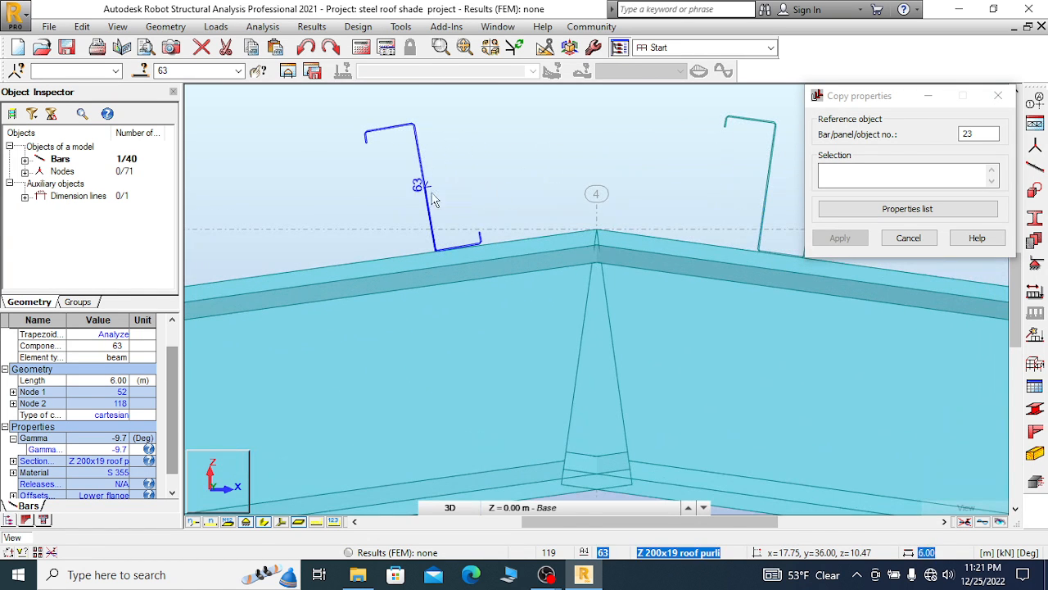
scroll(461, 274, "down", 4)
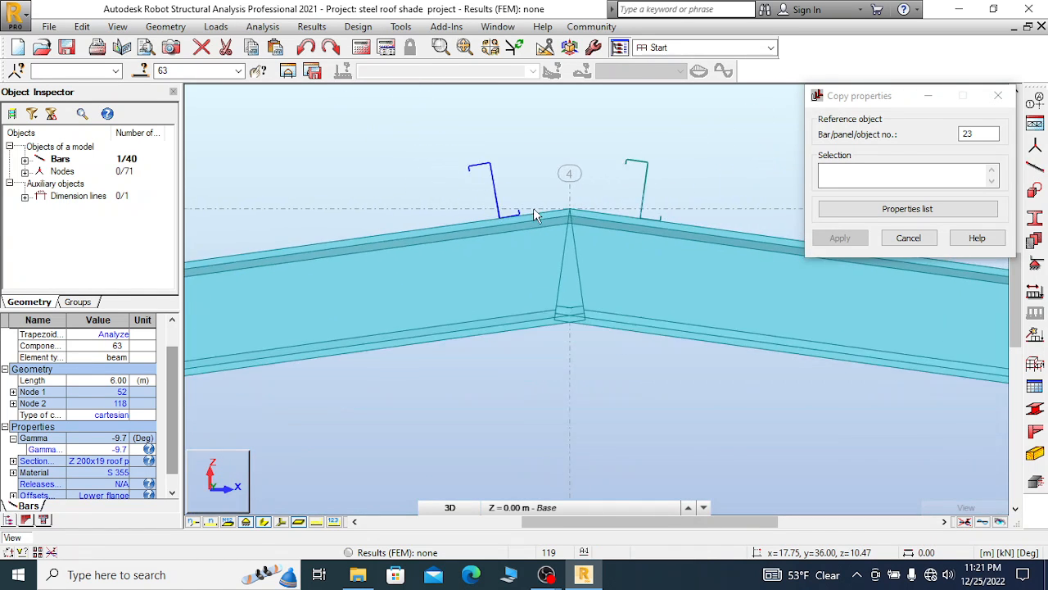
scroll(533, 214, "down", 3)
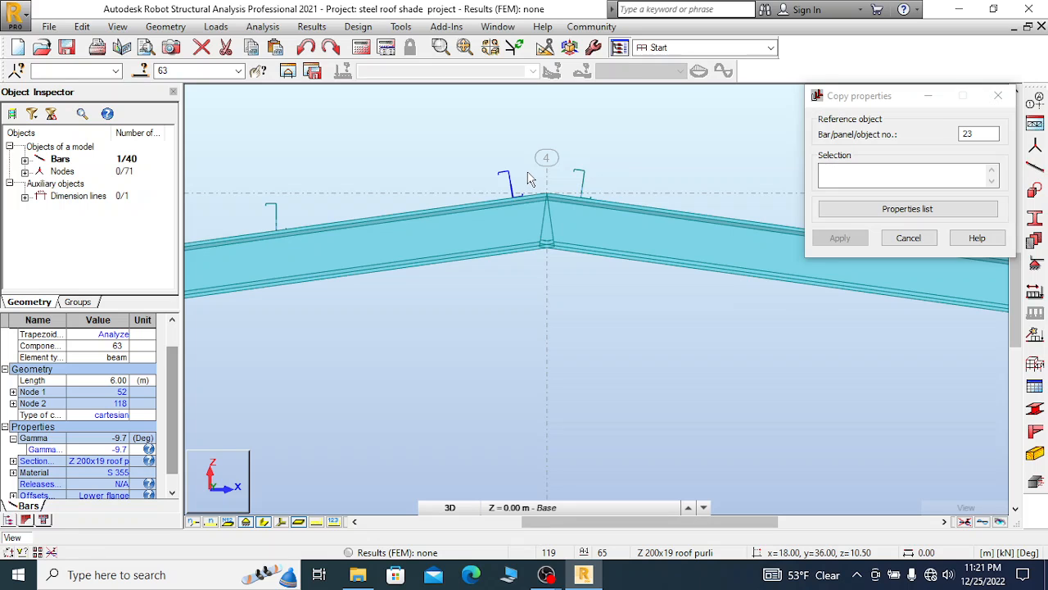
scroll(529, 181, "up", 3)
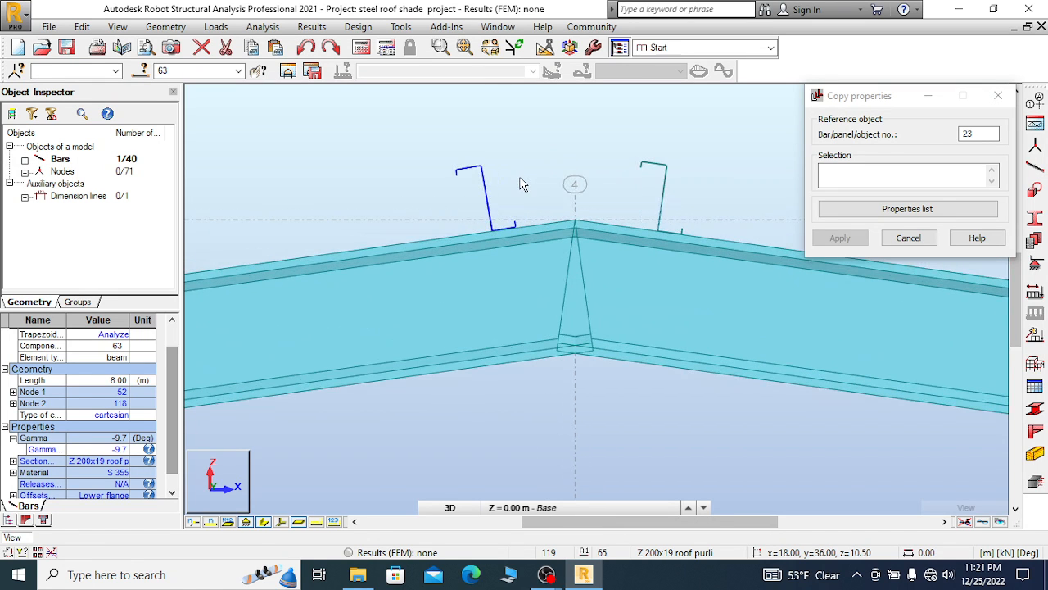
scroll(508, 226, "up", 1)
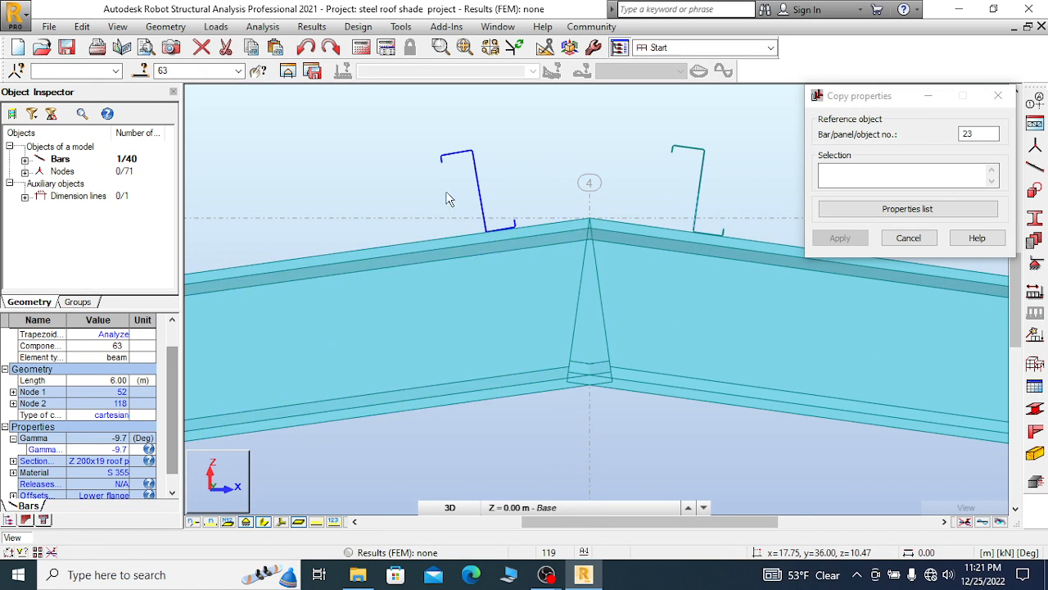
left_click(280, 522)
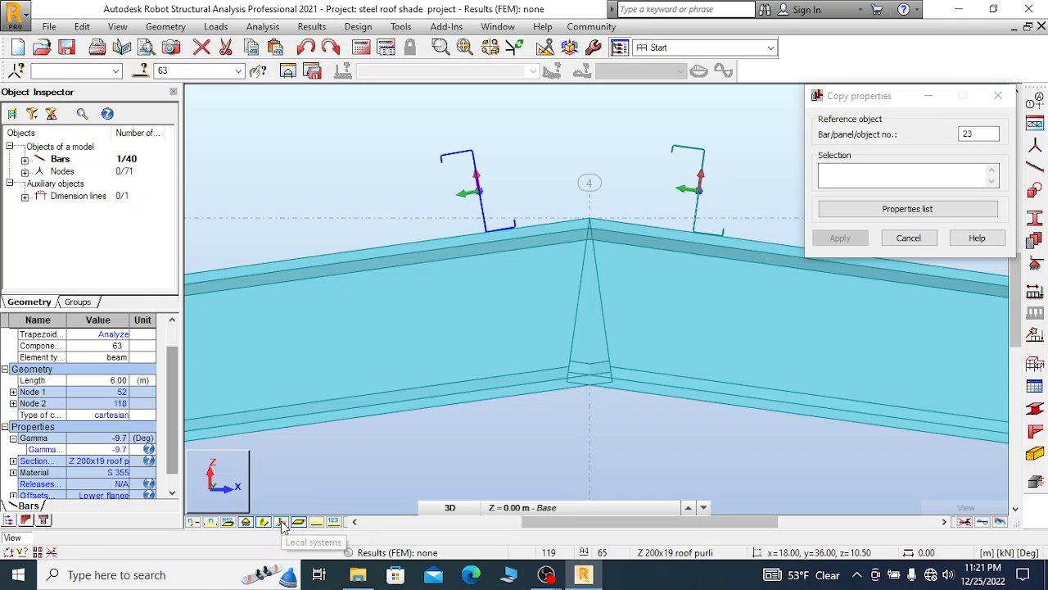
scroll(511, 167, "up", 2)
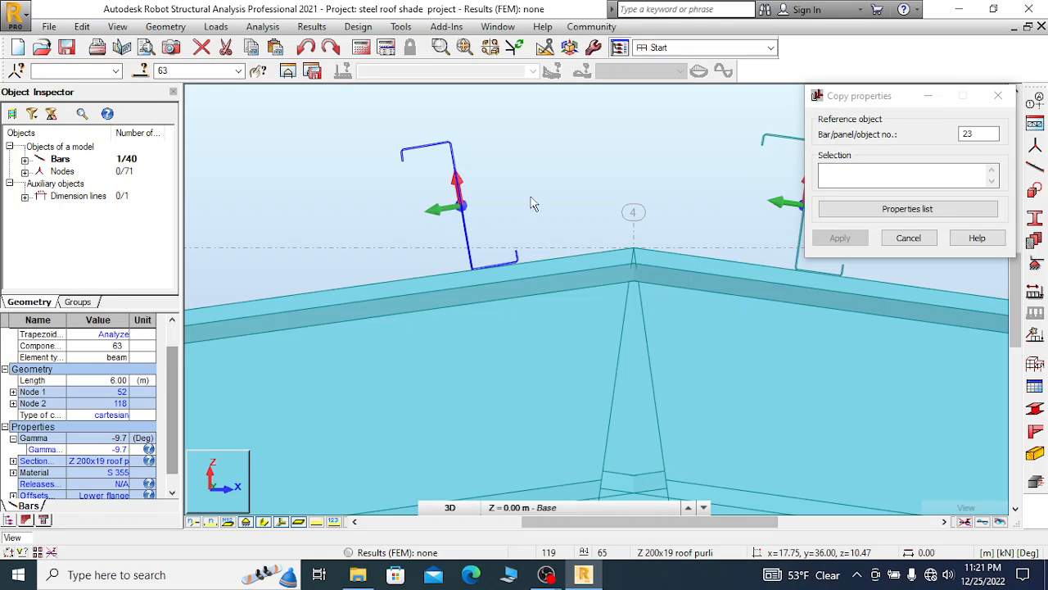
scroll(371, 203, "down", 3)
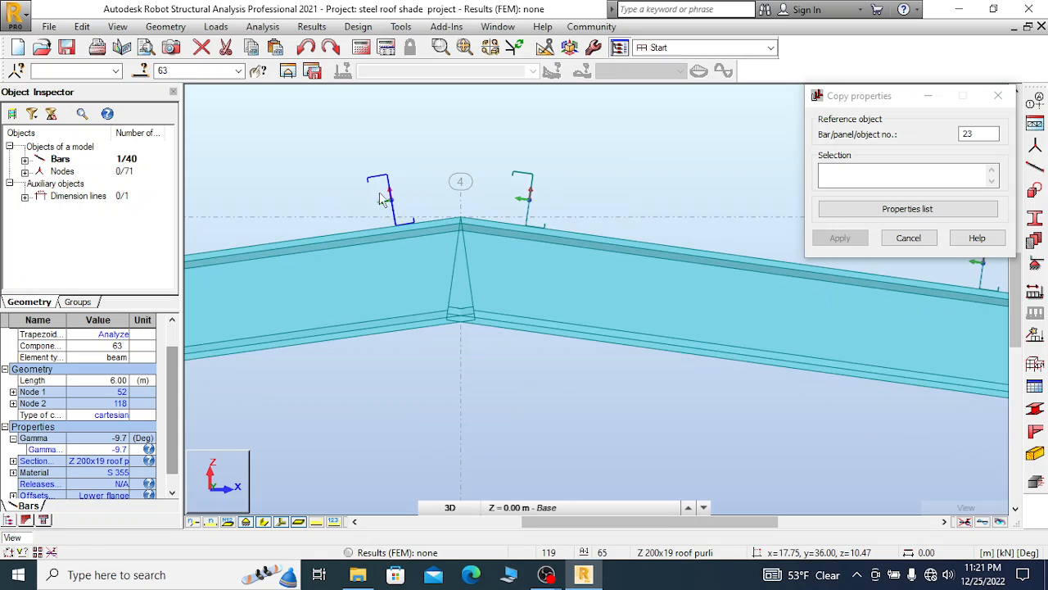
scroll(565, 207, "up", 4)
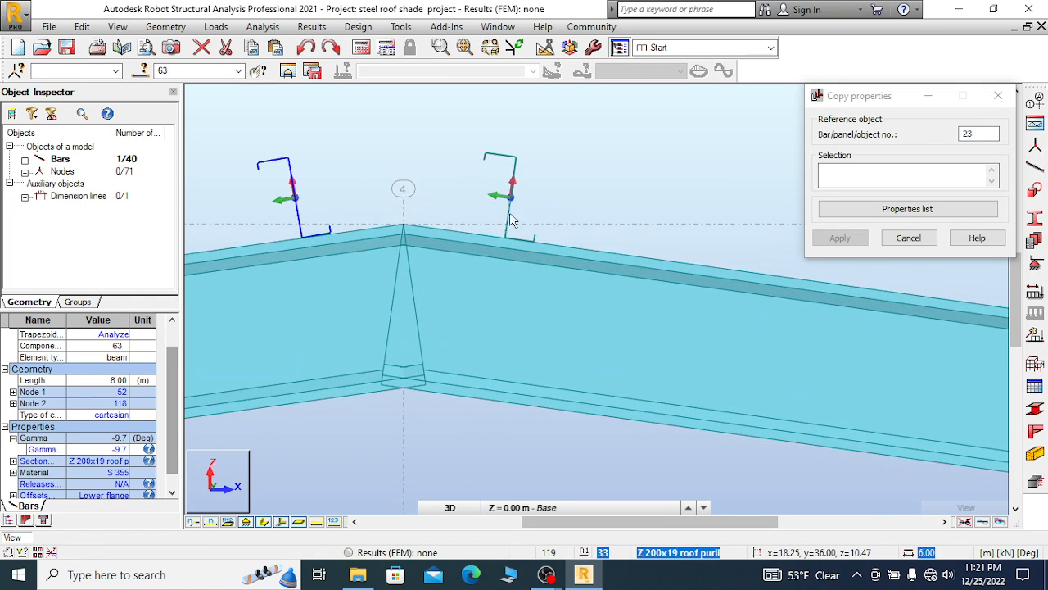
scroll(484, 174, "down", 5)
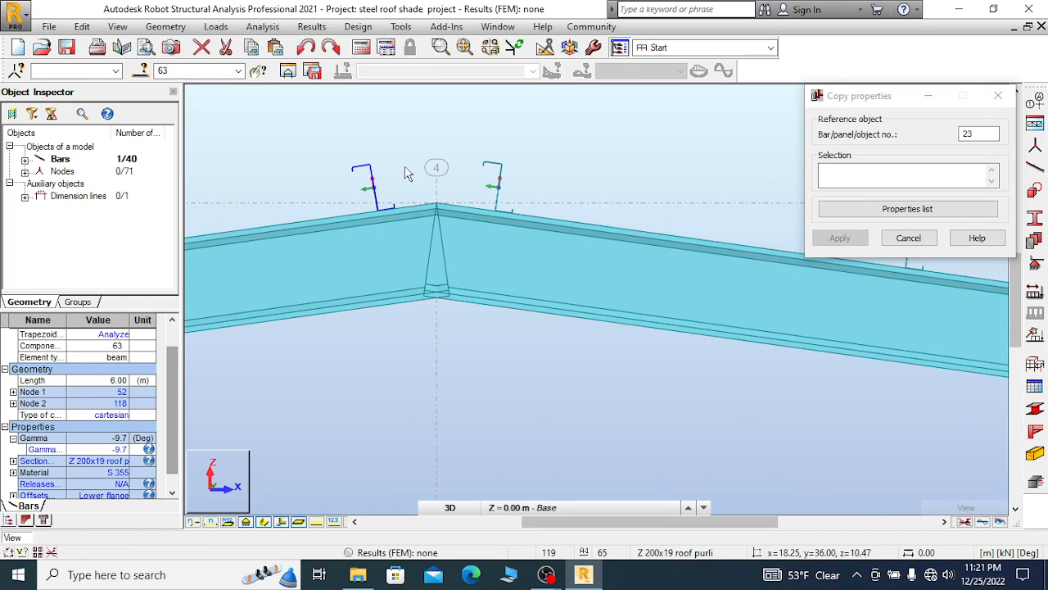
left_click(164, 27)
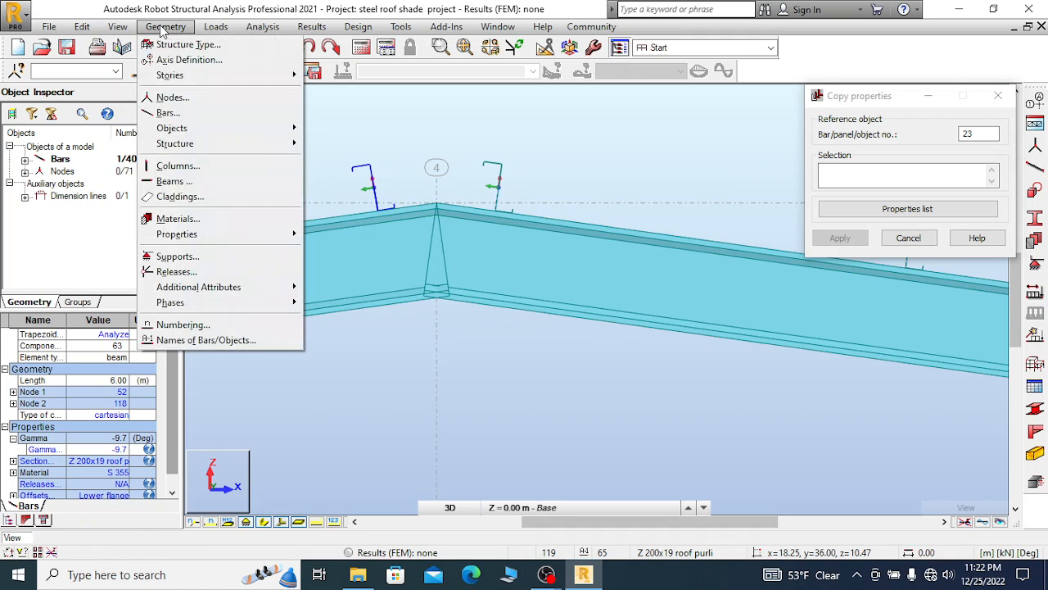
mouse_move(170, 131)
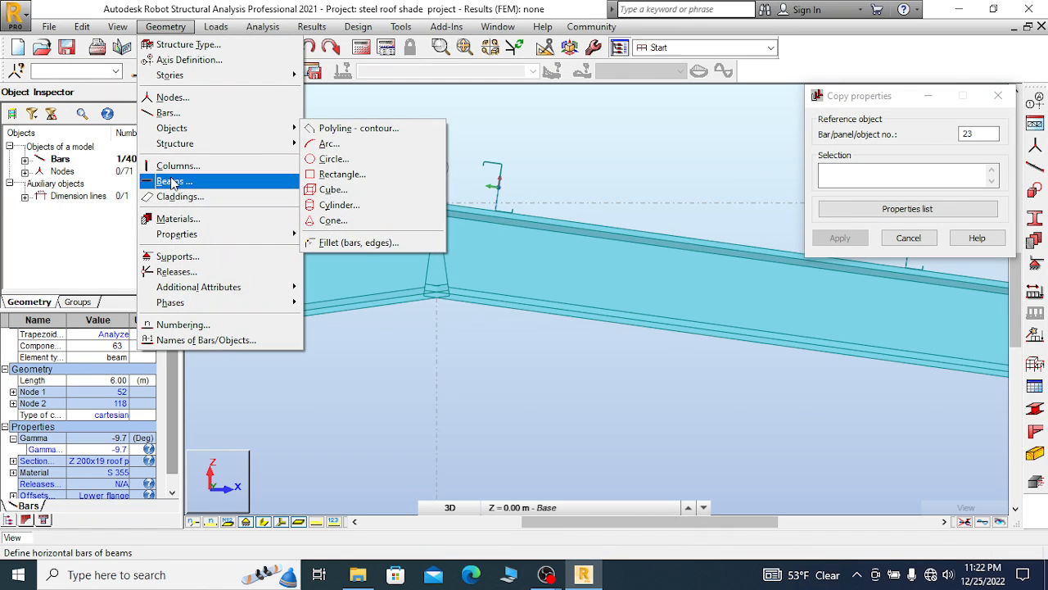
mouse_move(274, 288)
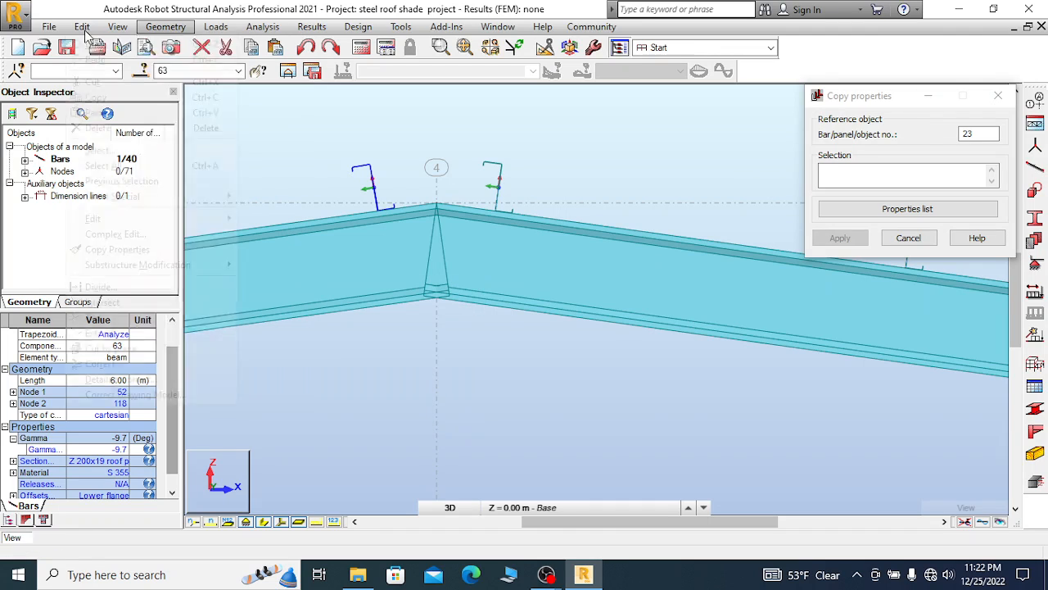
left_click(82, 27)
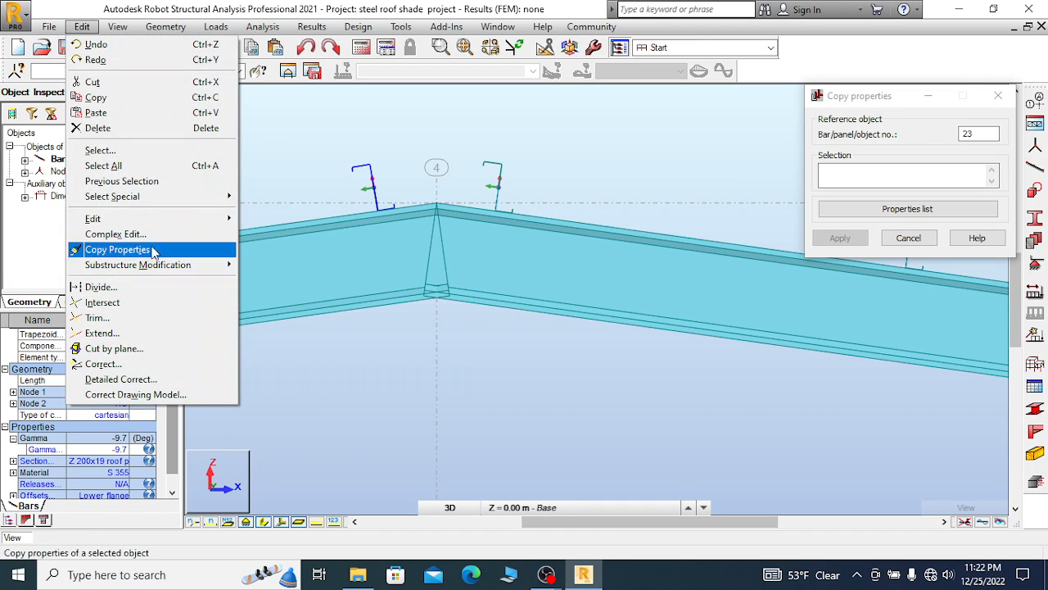
mouse_move(222, 218)
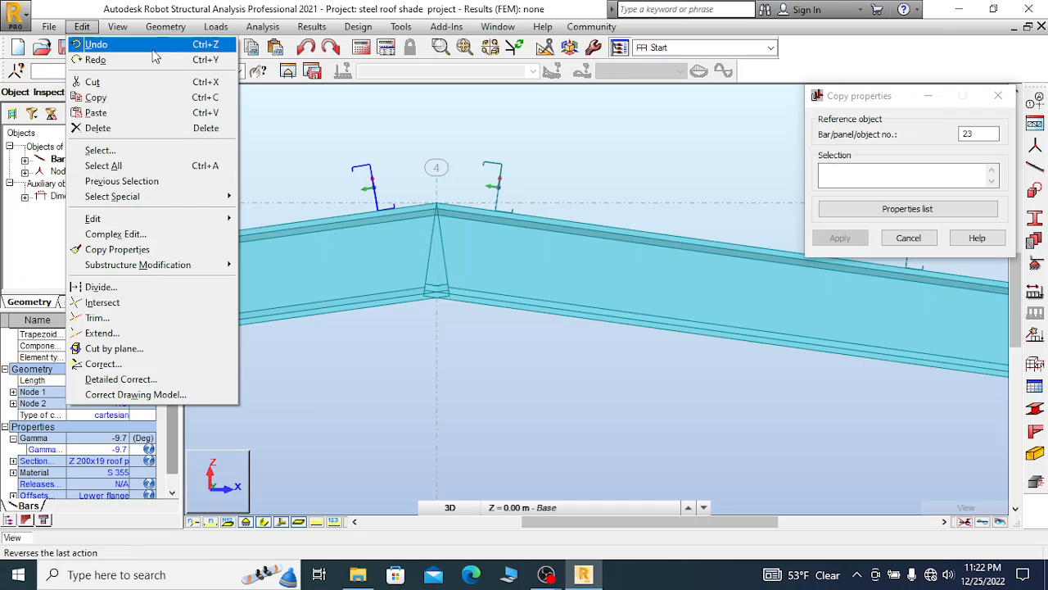
mouse_move(166, 27)
mouse_move(223, 239)
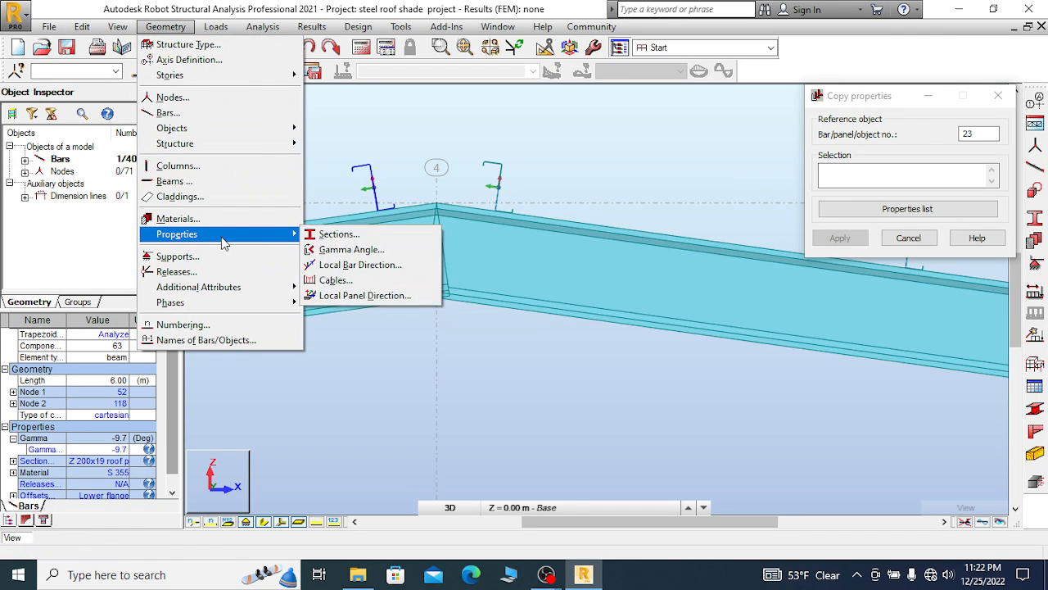
left_click(360, 249)
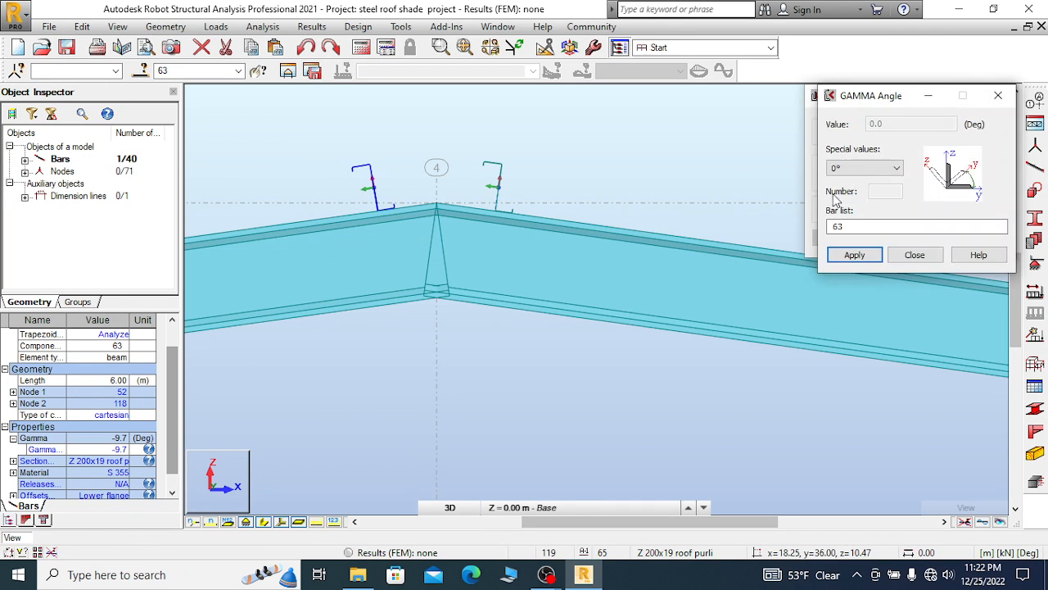
left_click(998, 95)
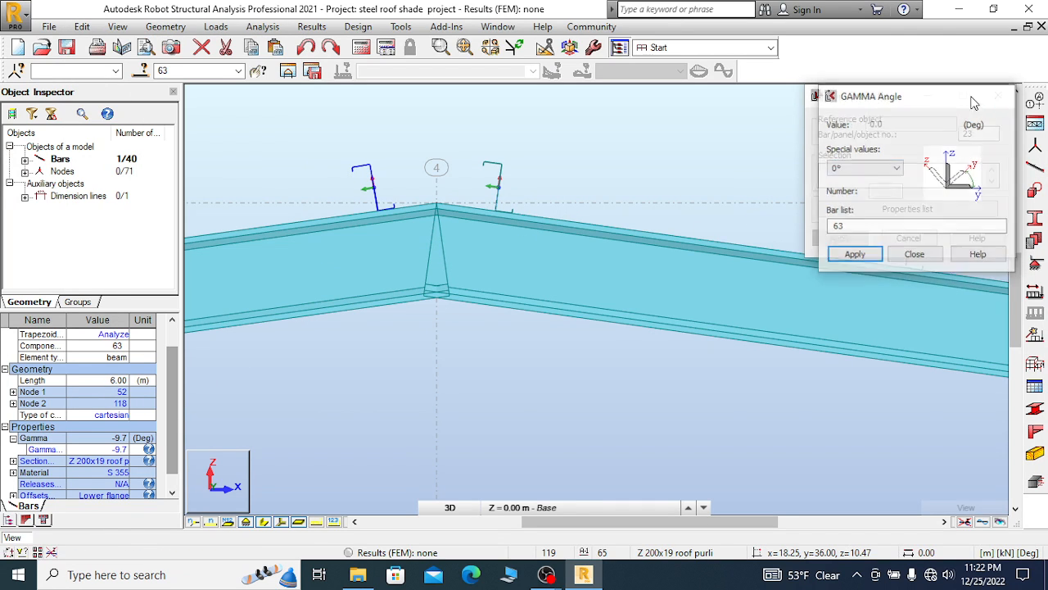
Try changing the local direction of purlin bar 63 by adjusting its orientation to the Y- axis sense, then clear the selection
left_click(157, 30)
mouse_move(282, 286)
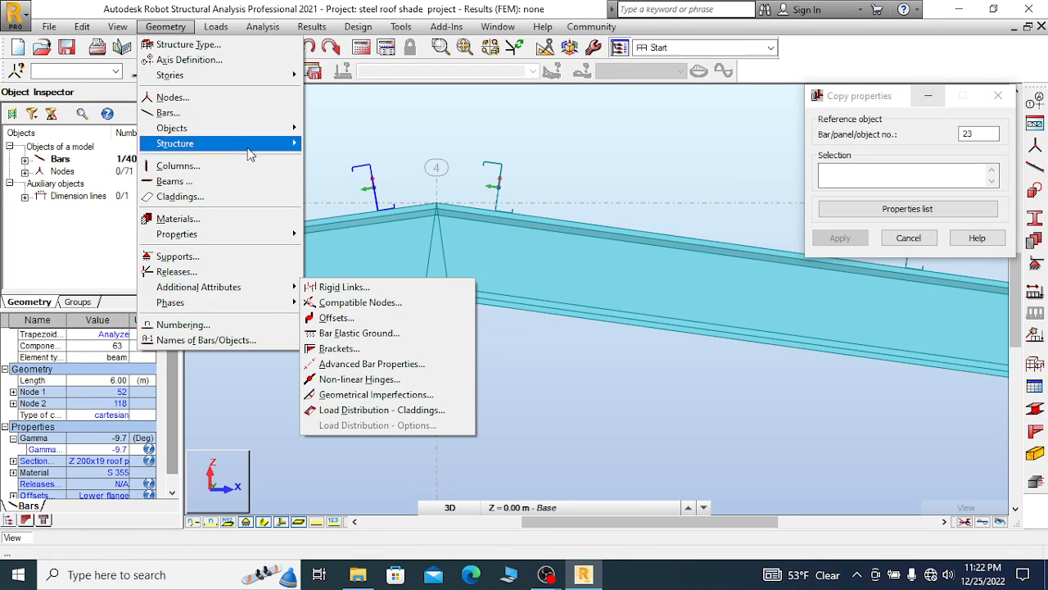
mouse_move(82, 26)
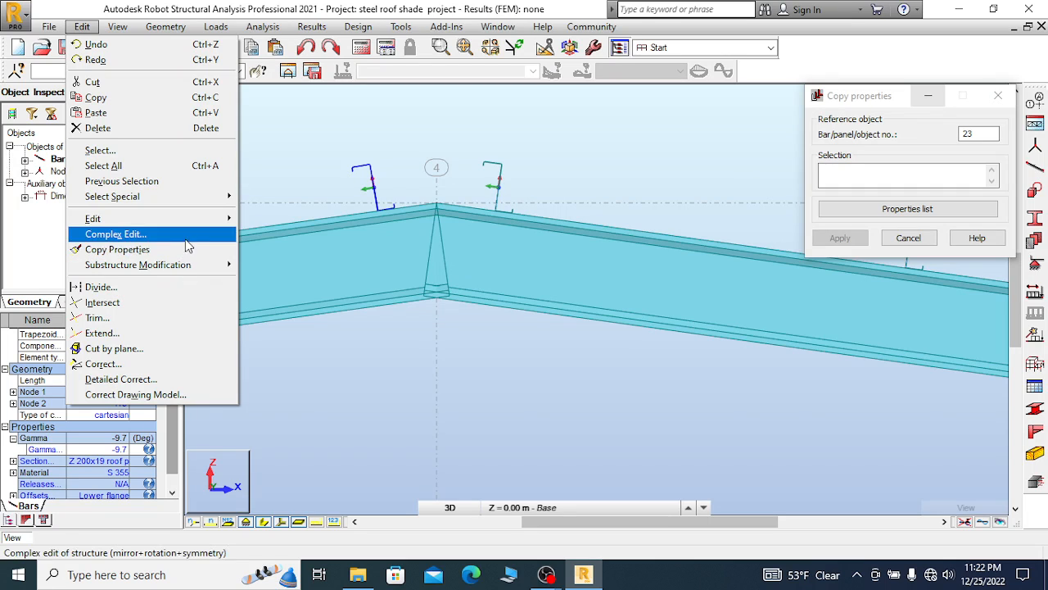
mouse_move(197, 205)
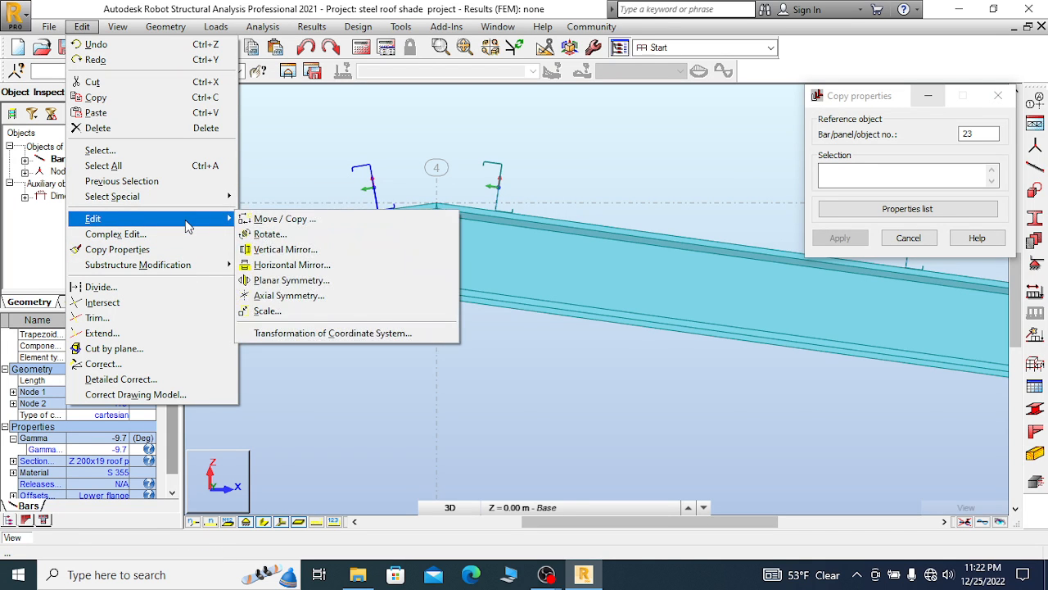
mouse_move(165, 26)
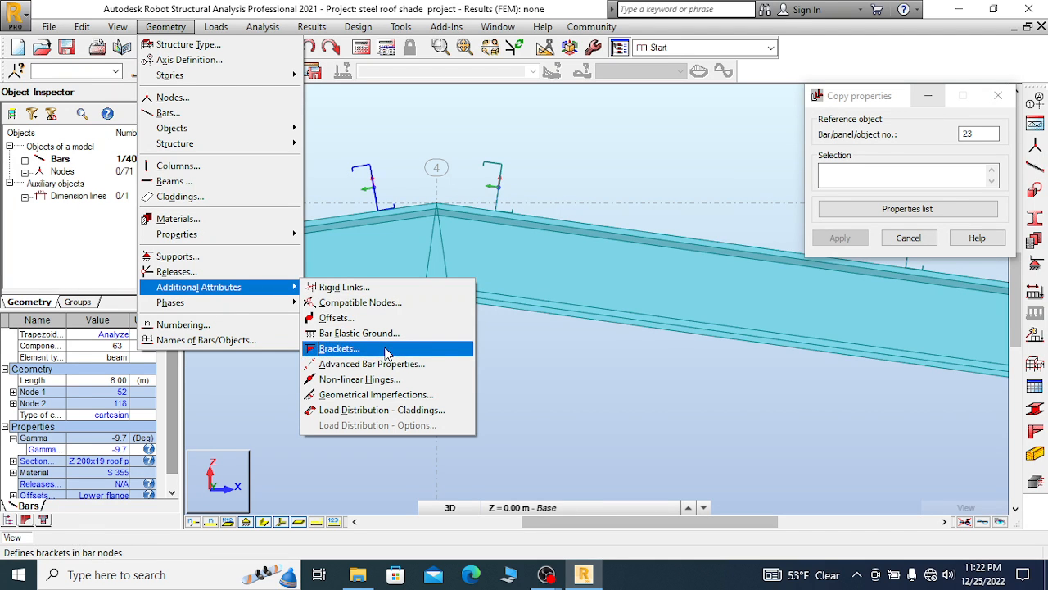
mouse_move(275, 234)
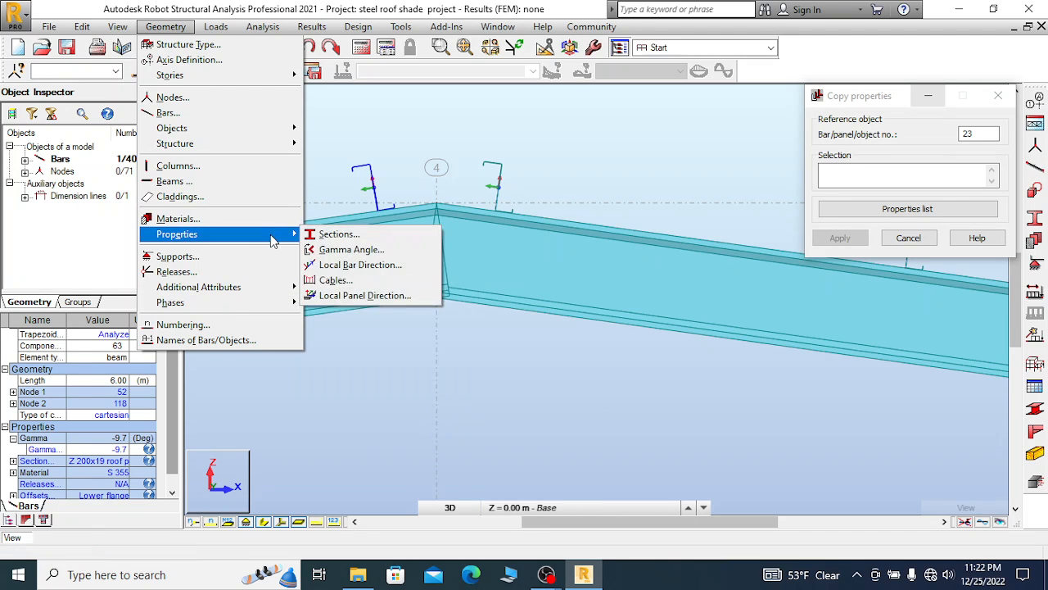
left_click(379, 271)
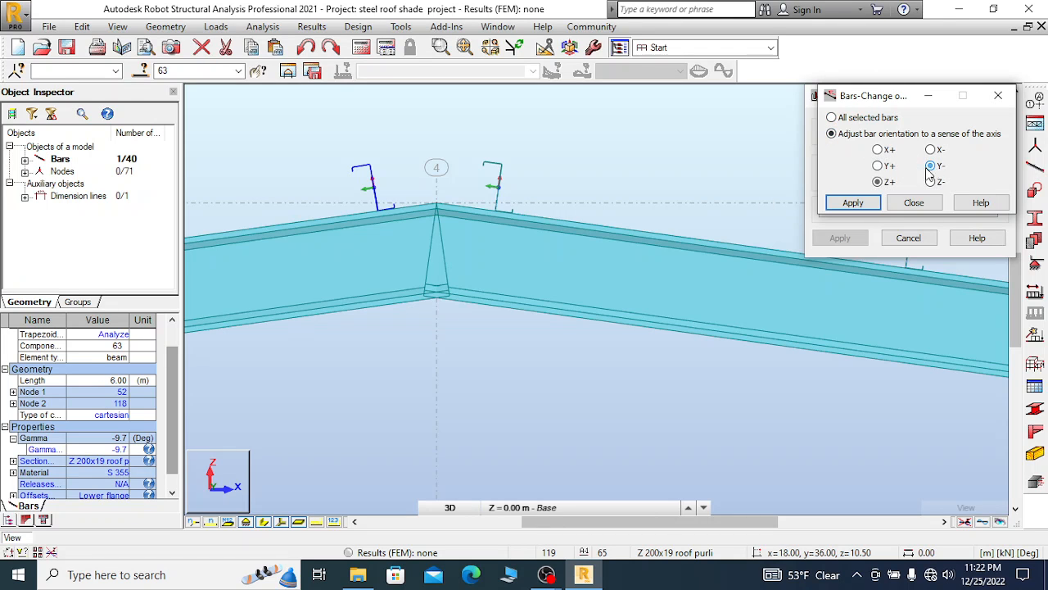
left_click(852, 203)
scroll(366, 164, "up", 3)
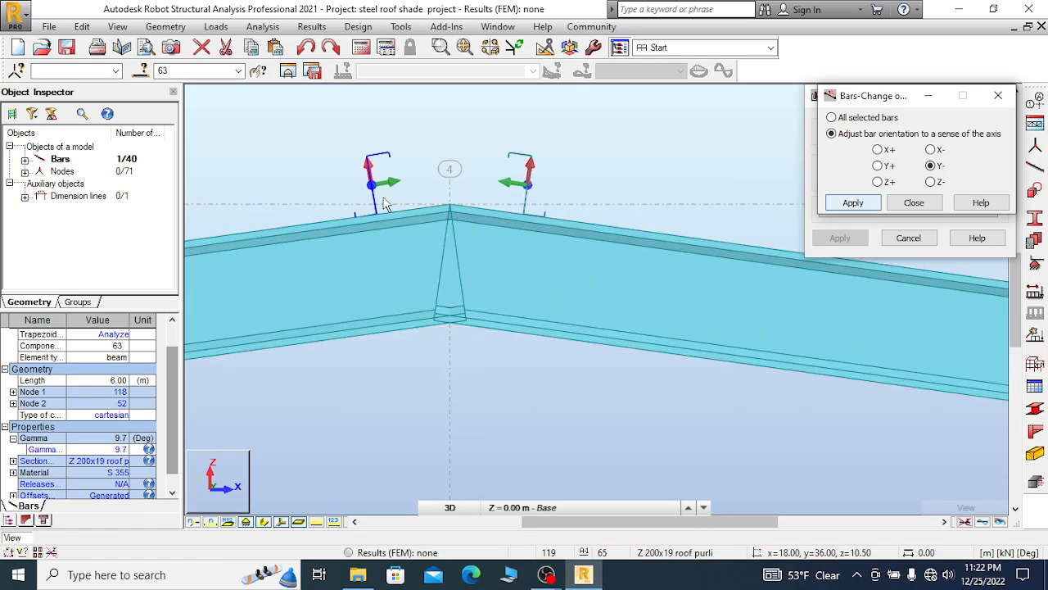
scroll(458, 168, "down", 2)
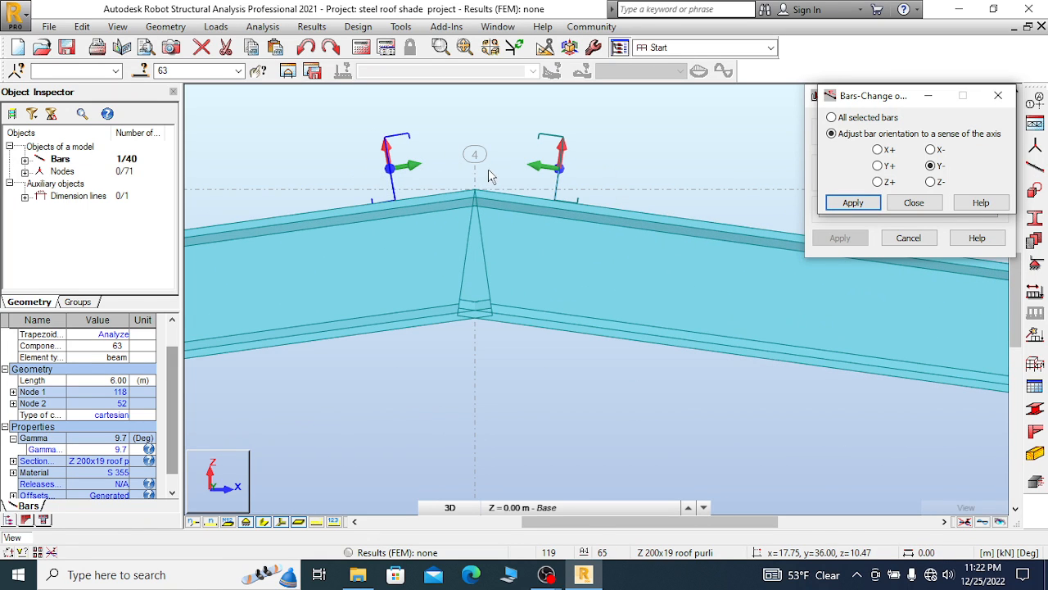
right_click(343, 120)
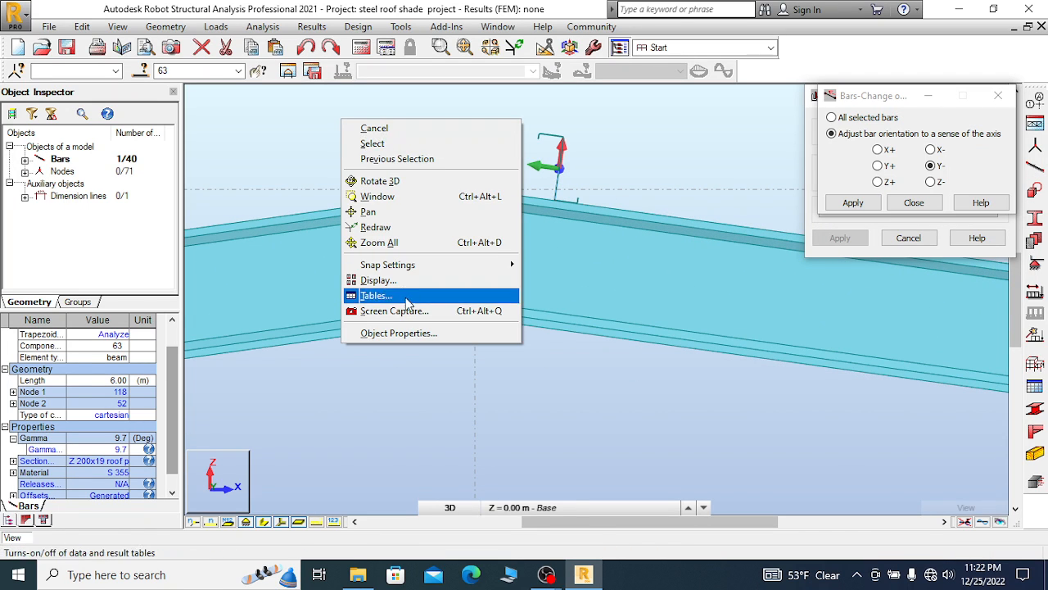
left_click(320, 134)
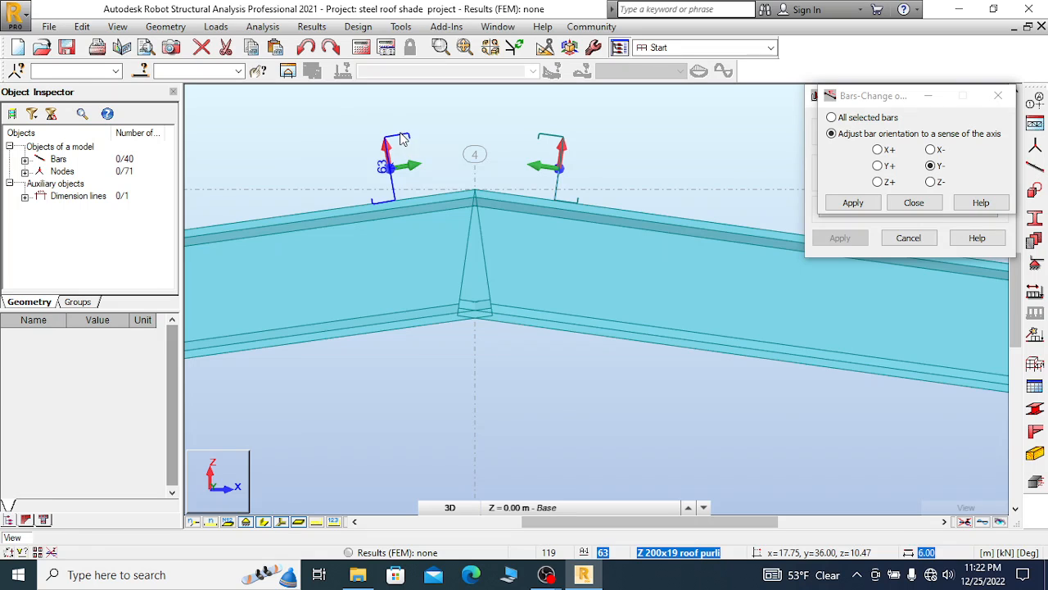
right_click(311, 129)
left_click(375, 423)
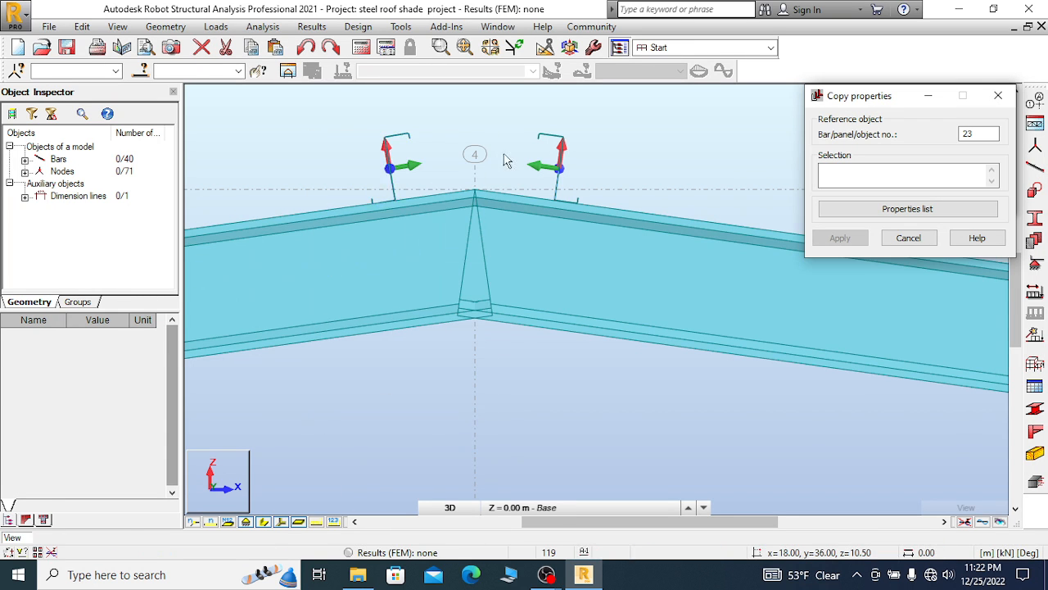
Try to copy the properties of bar 23 to purlin bar 62, and undo that along with bar 63's direction change
scroll(505, 161, "down", 6)
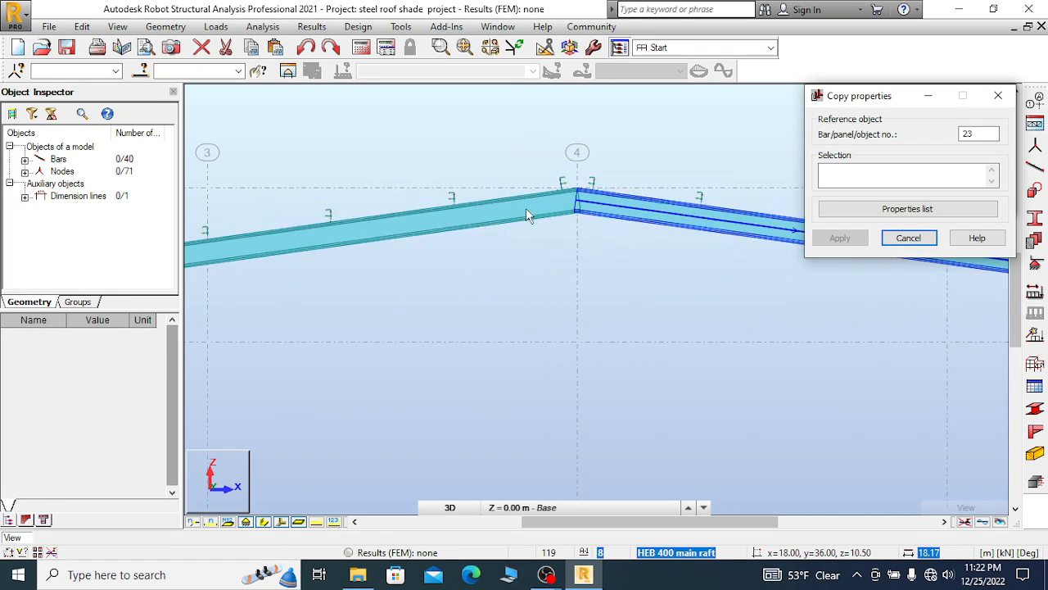
scroll(526, 208, "up", 6)
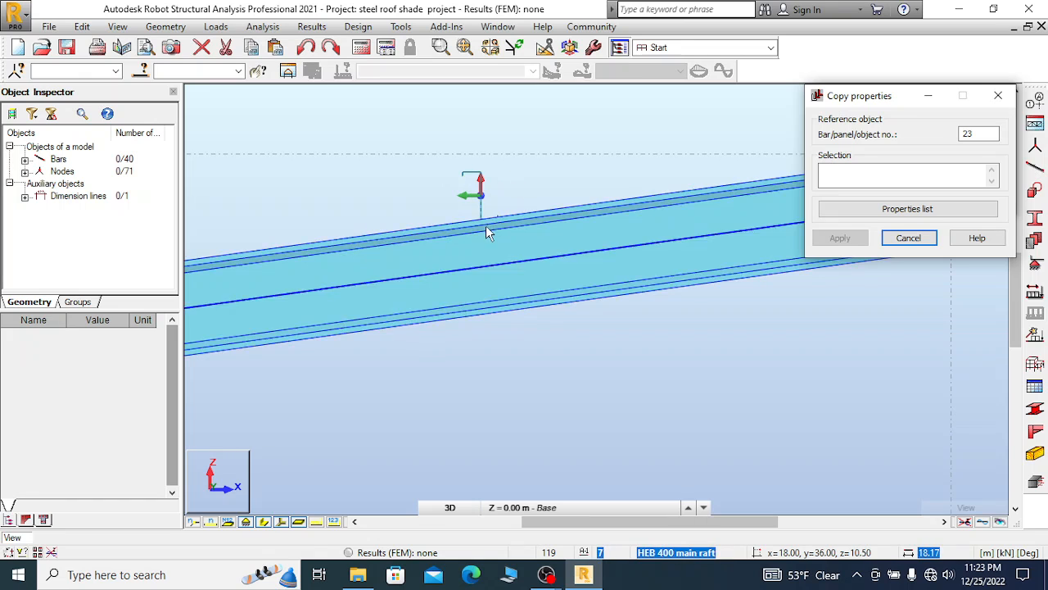
scroll(486, 225, "up", 3)
left_click(481, 192)
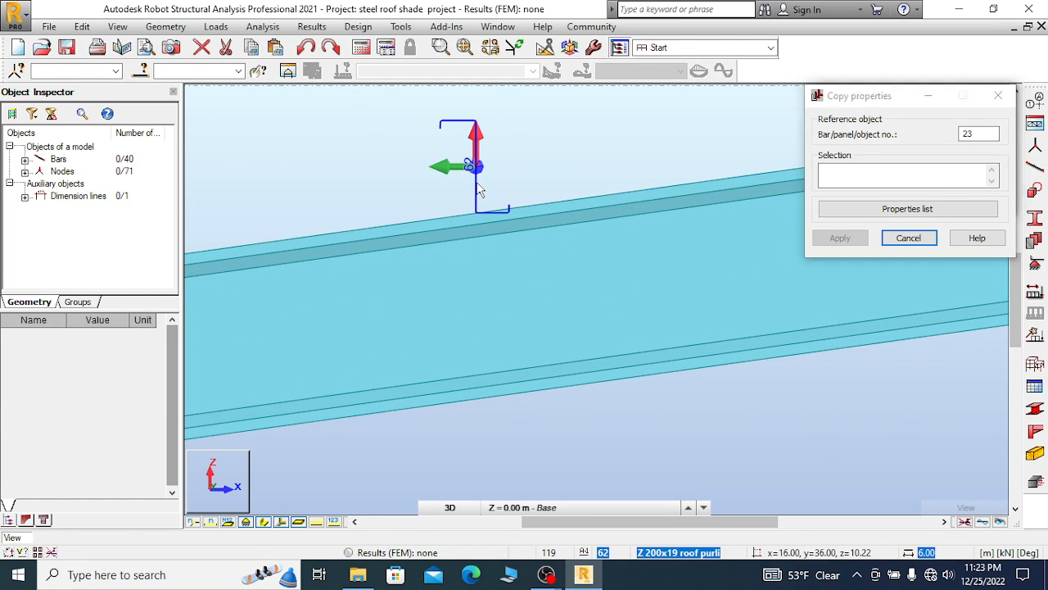
scroll(573, 160, "down", 2)
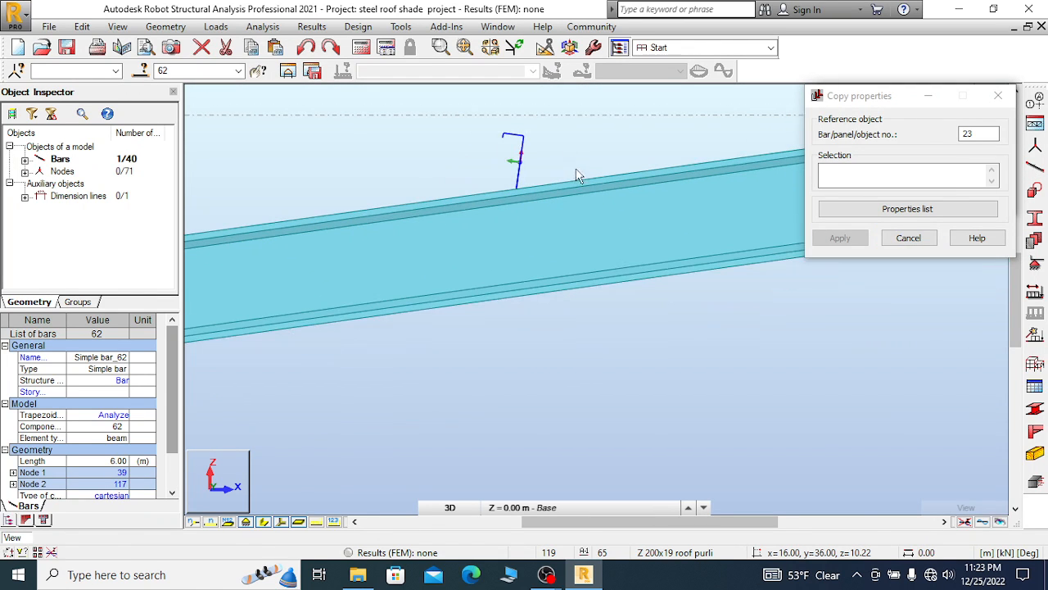
scroll(576, 177, "up", 4)
scroll(361, 227, "down", 5)
scroll(341, 232, "down", 2)
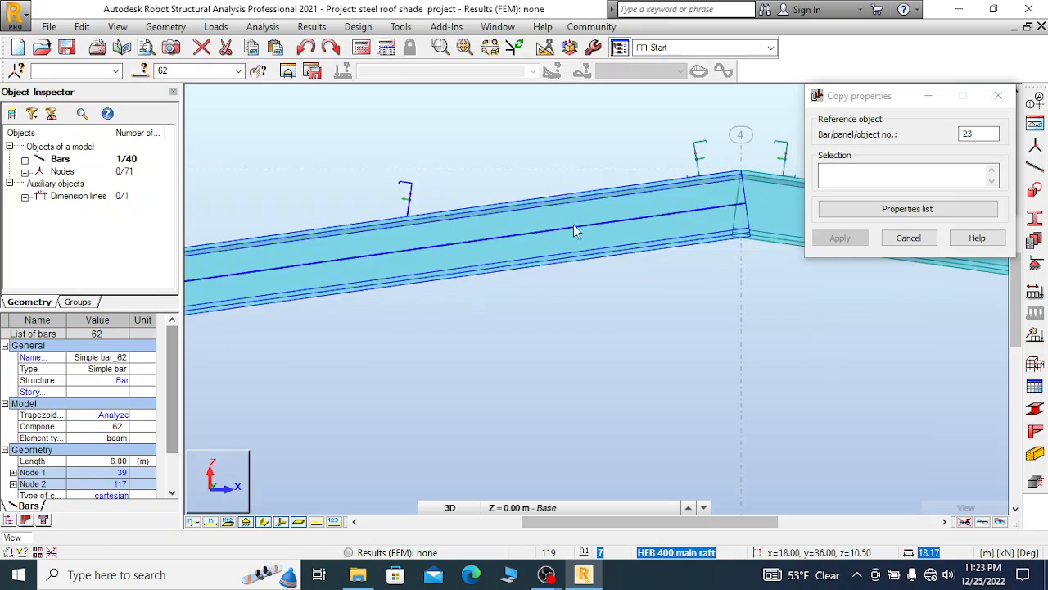
scroll(457, 215, "down", 2)
scroll(635, 192, "up", 2)
scroll(635, 190, "up", 1)
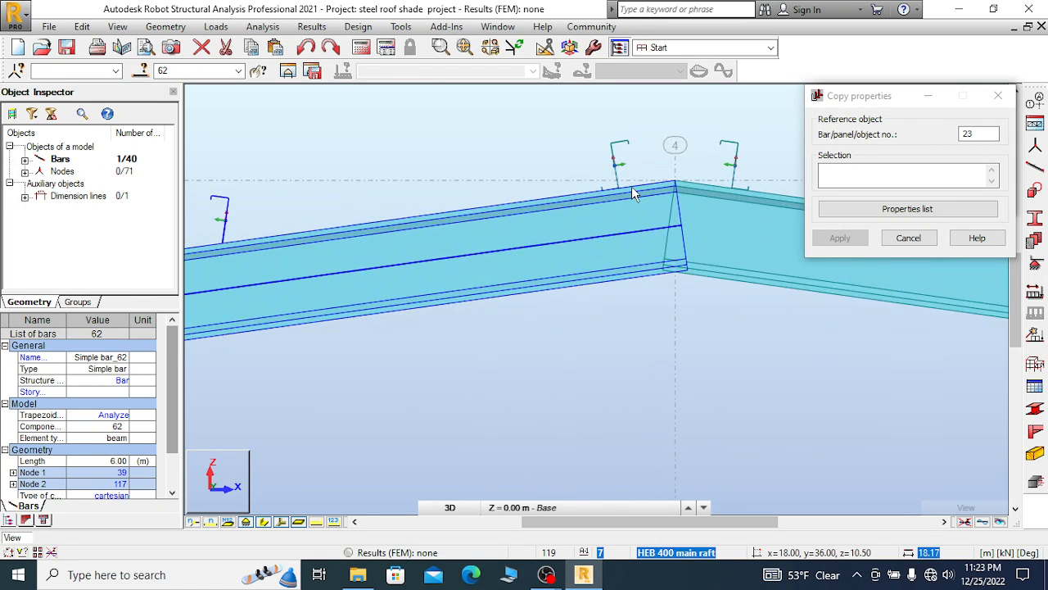
left_click(306, 49)
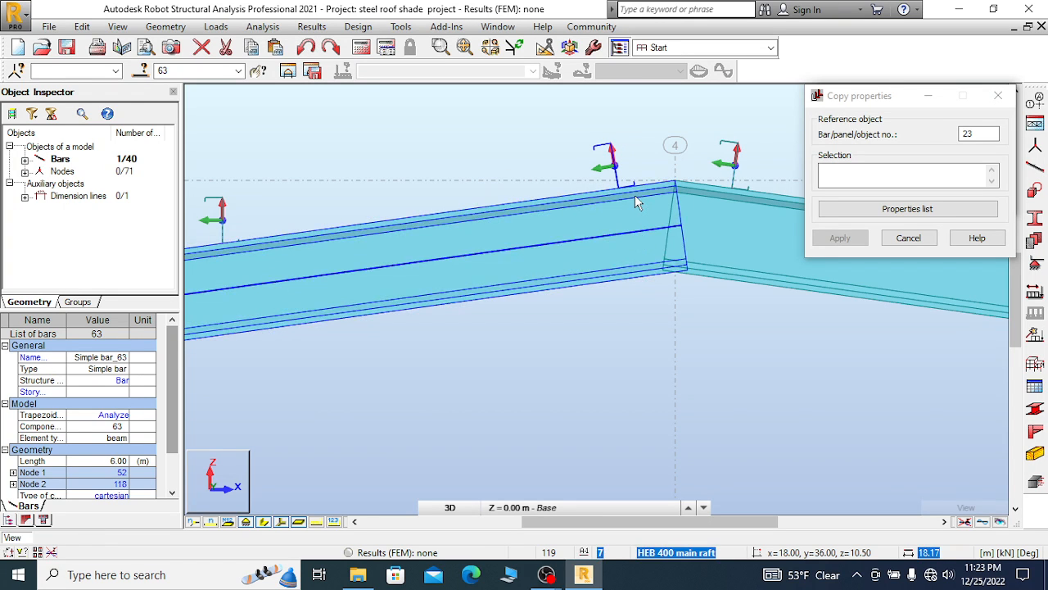
Try to copy properties from purlin bar 63 to neighbouring purlin bar 62, and undo that change
scroll(638, 203, "up", 2)
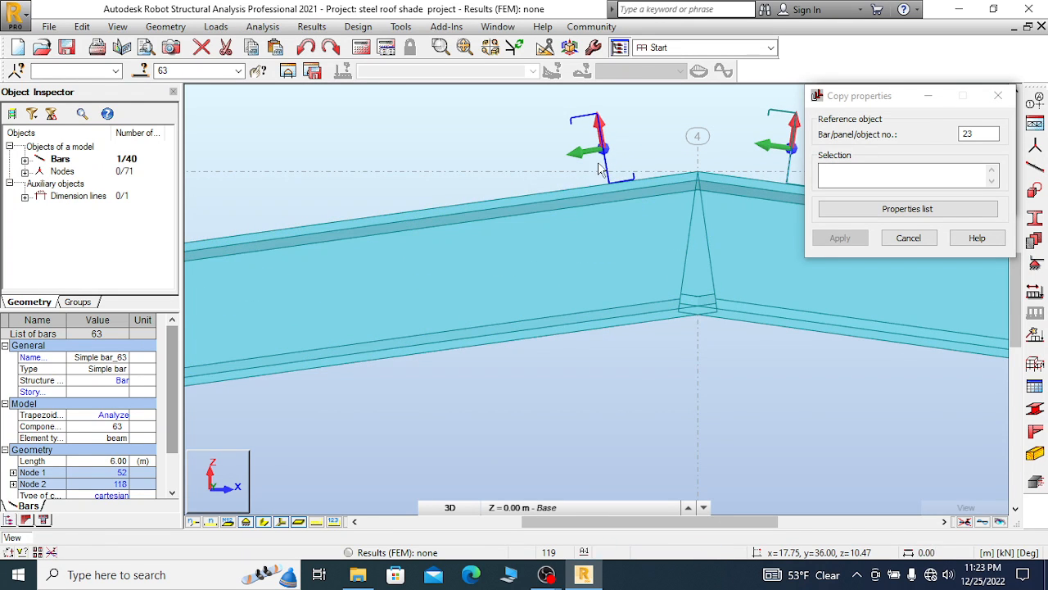
right_click(599, 170)
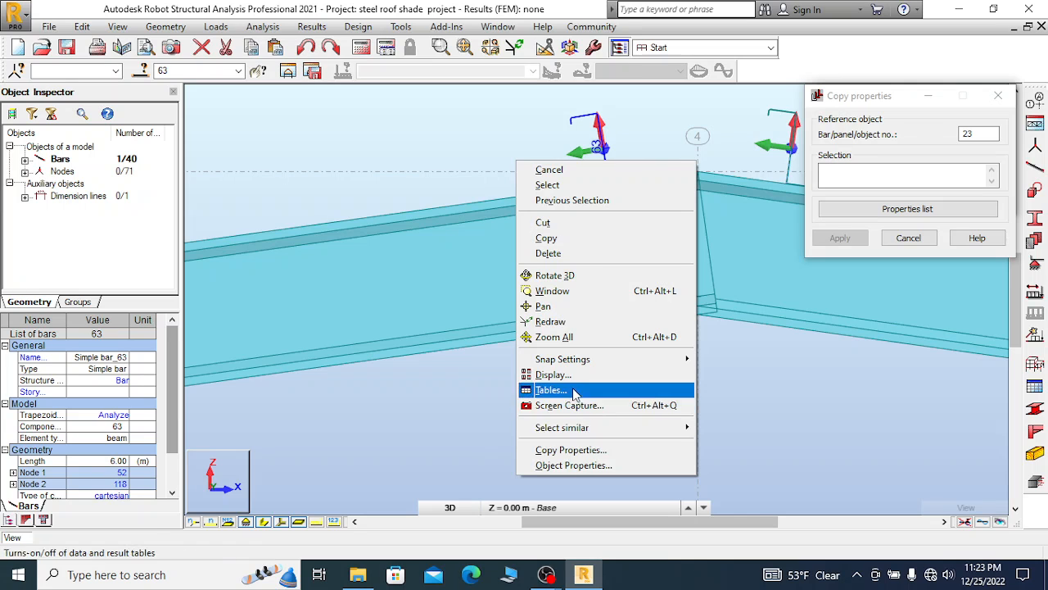
left_click(573, 450)
scroll(643, 141, "down", 5)
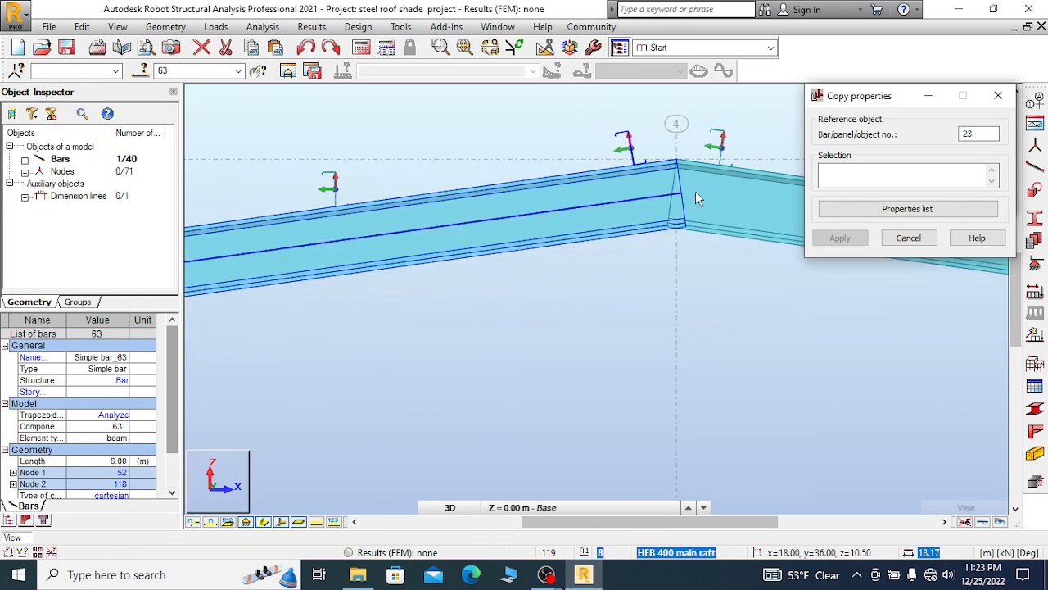
scroll(422, 172, "up", 3)
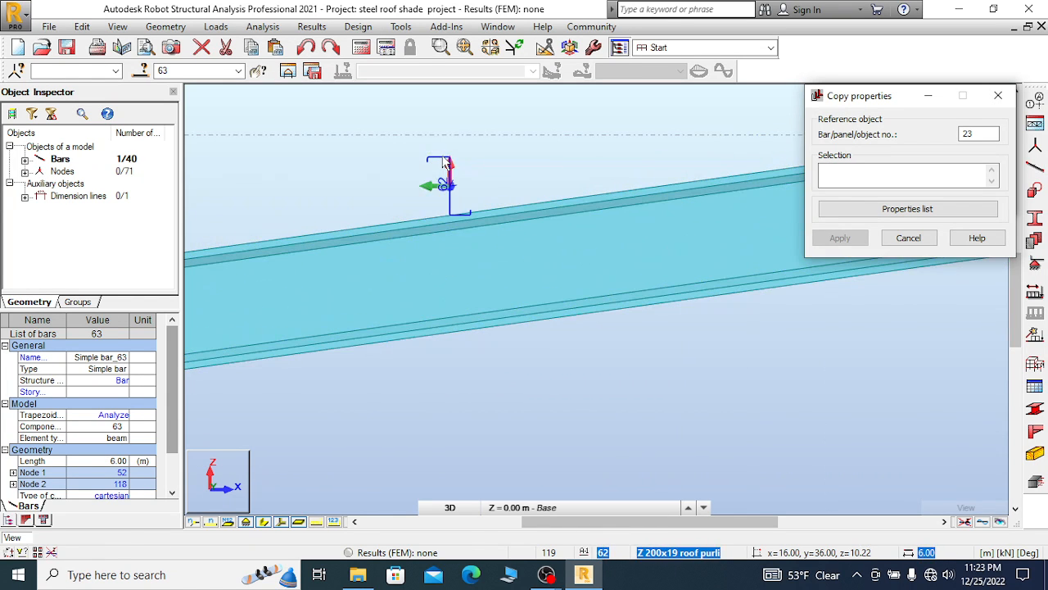
left_click(451, 187)
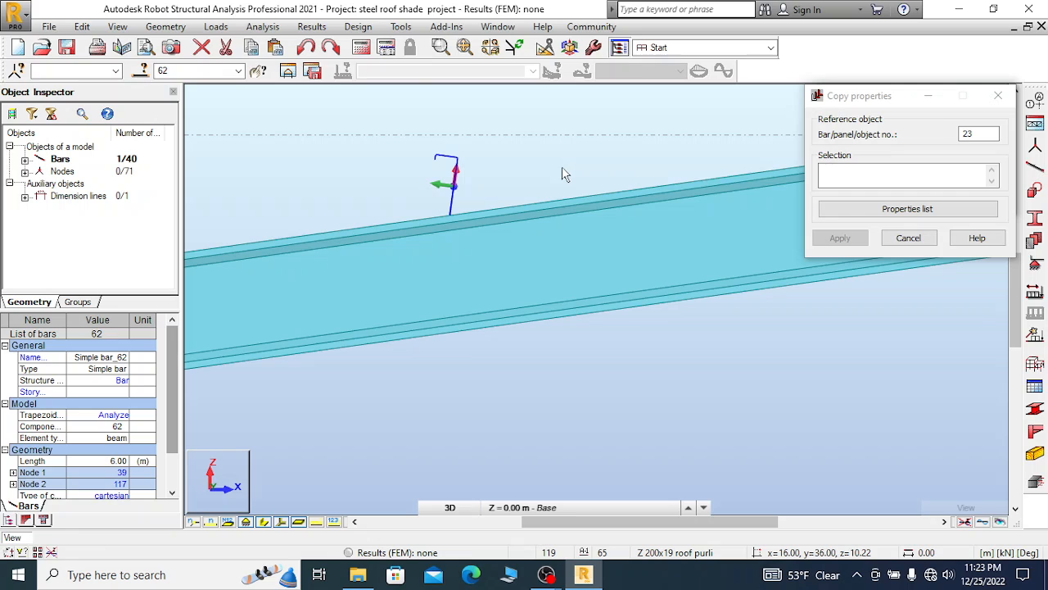
left_click(308, 46)
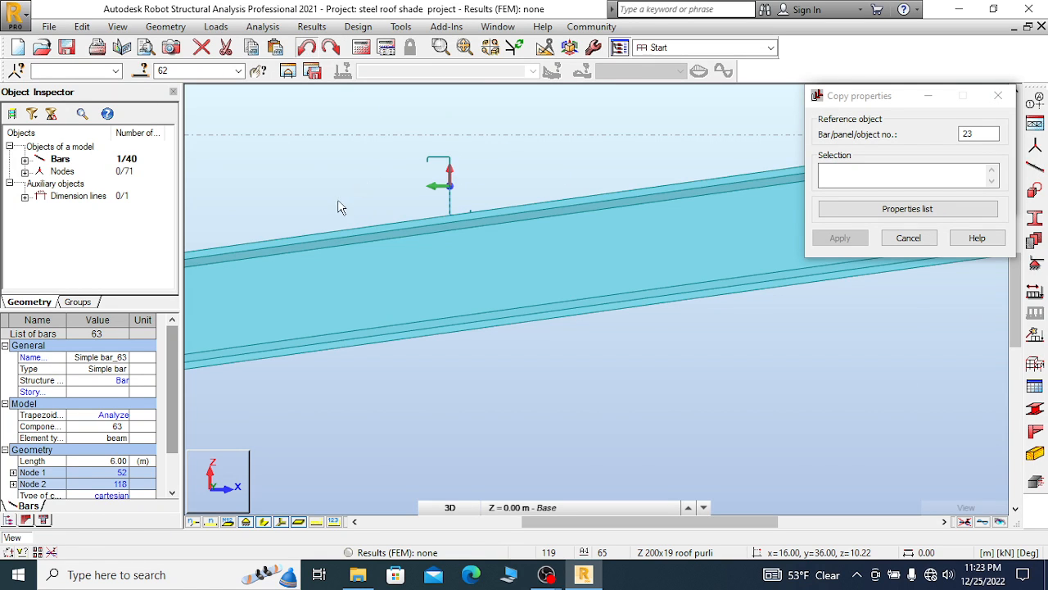
Clear the current selection and set the Gamma angle of roof purlin bar 62 to -9.7 degrees
scroll(335, 203, "down", 3)
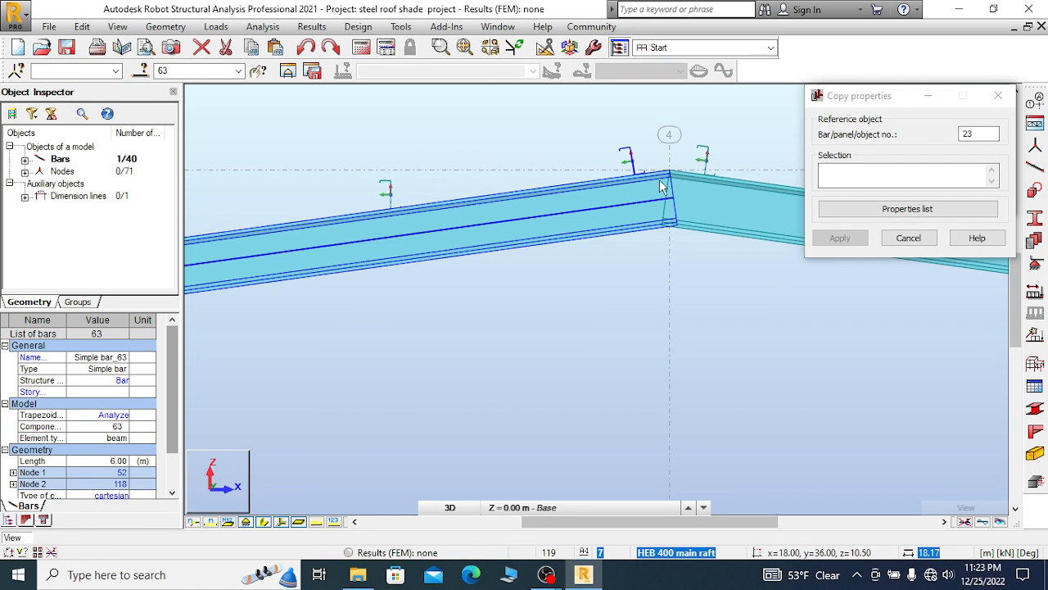
right_click(432, 170)
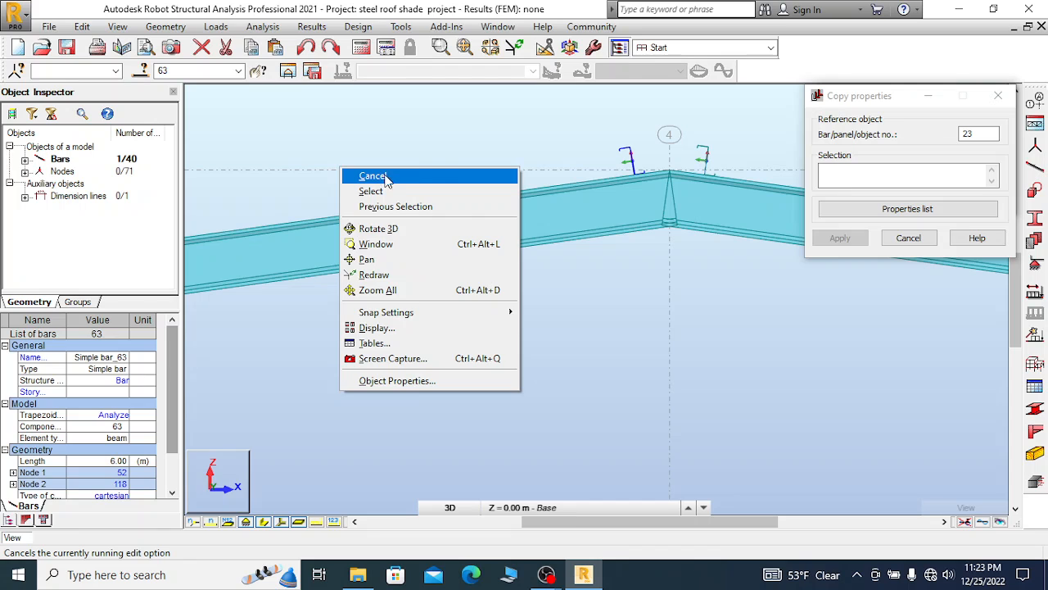
left_click(372, 176)
scroll(397, 214, "up", 3)
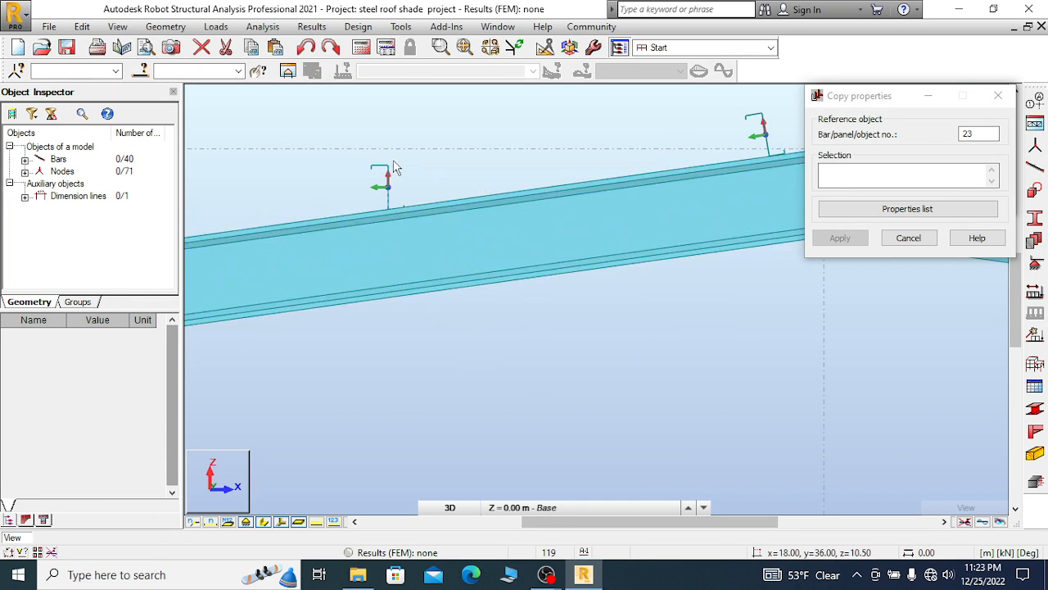
left_click(326, 205)
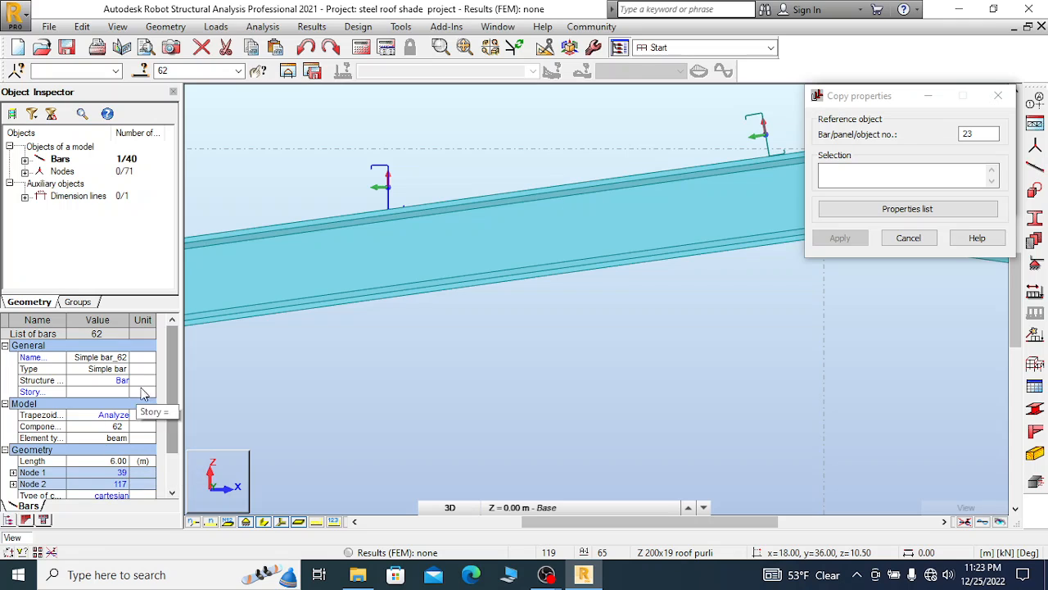
scroll(169, 389, "down", 3)
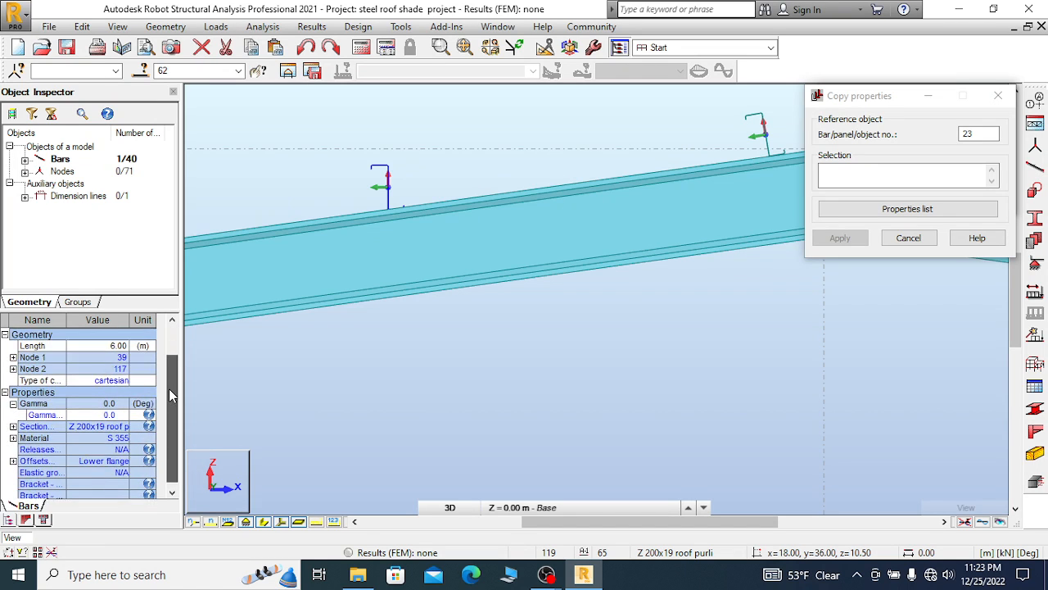
left_click(115, 416)
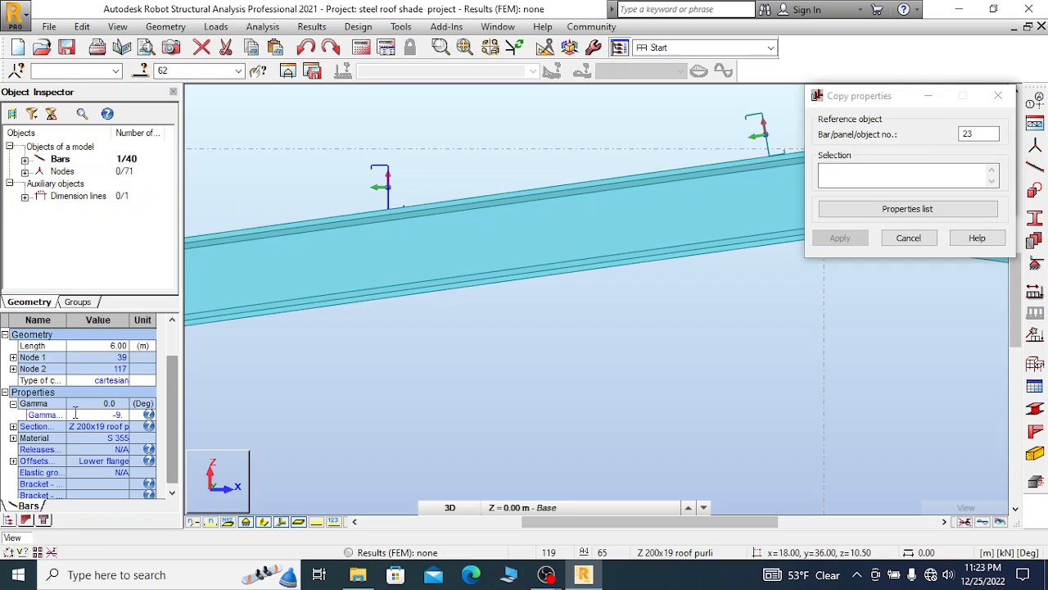
key("Return")
scroll(497, 191, "down", 2)
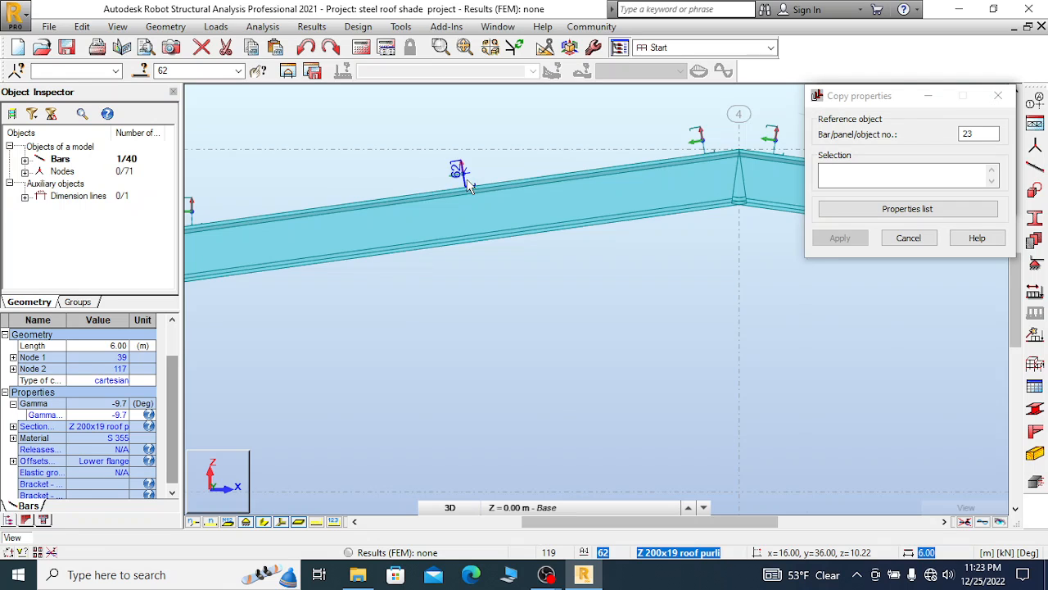
scroll(470, 187, "up", 2)
Try to copy the properties of purlin bar 62 to neighbouring purlin bar 61, and undo that change
right_click(371, 180)
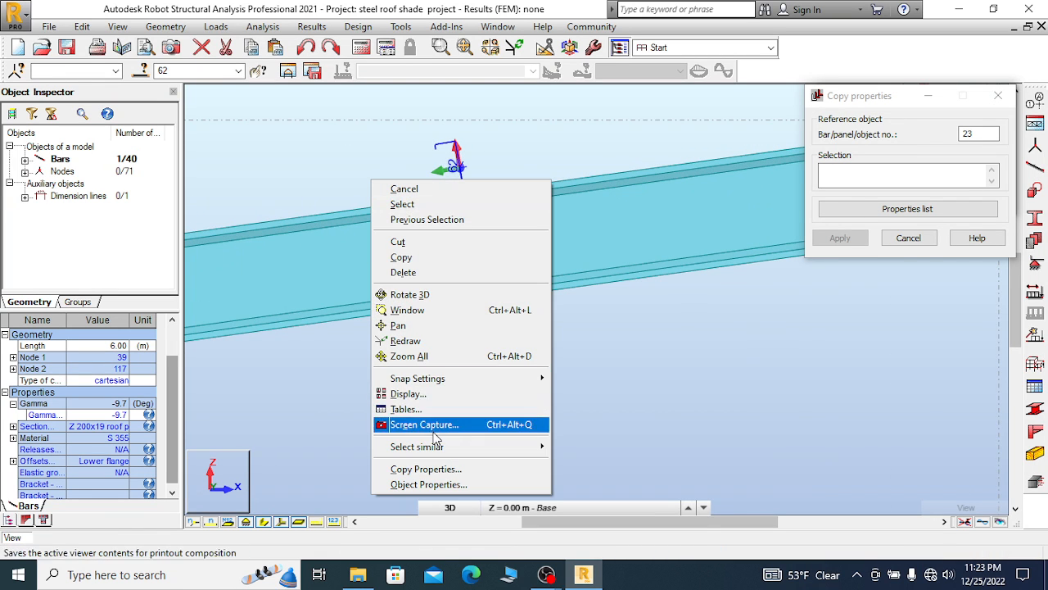
left_click(435, 470)
scroll(546, 167, "down", 3)
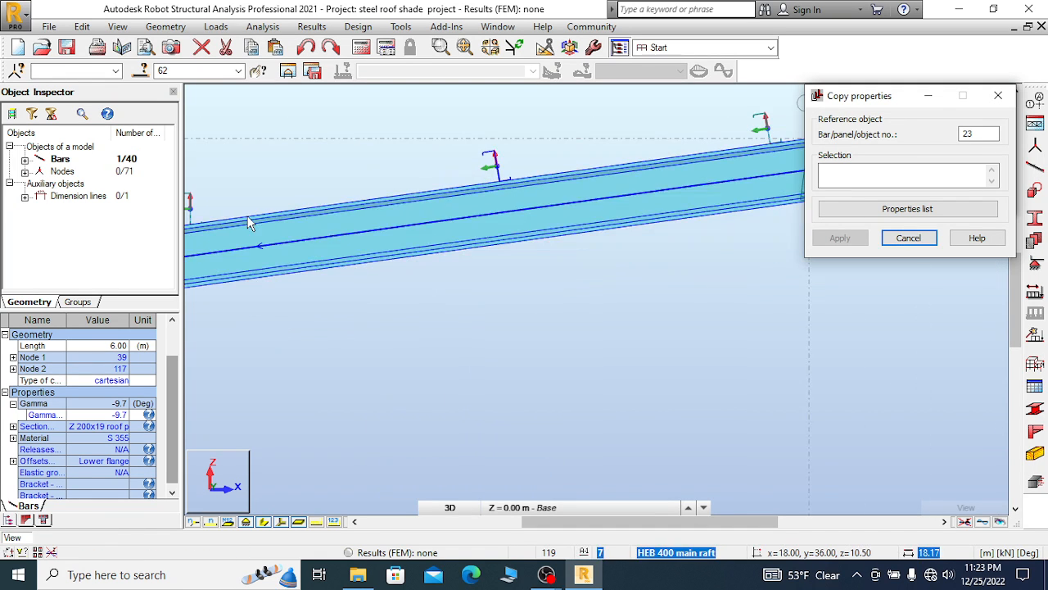
scroll(250, 223, "down", 2)
scroll(306, 197, "up", 4)
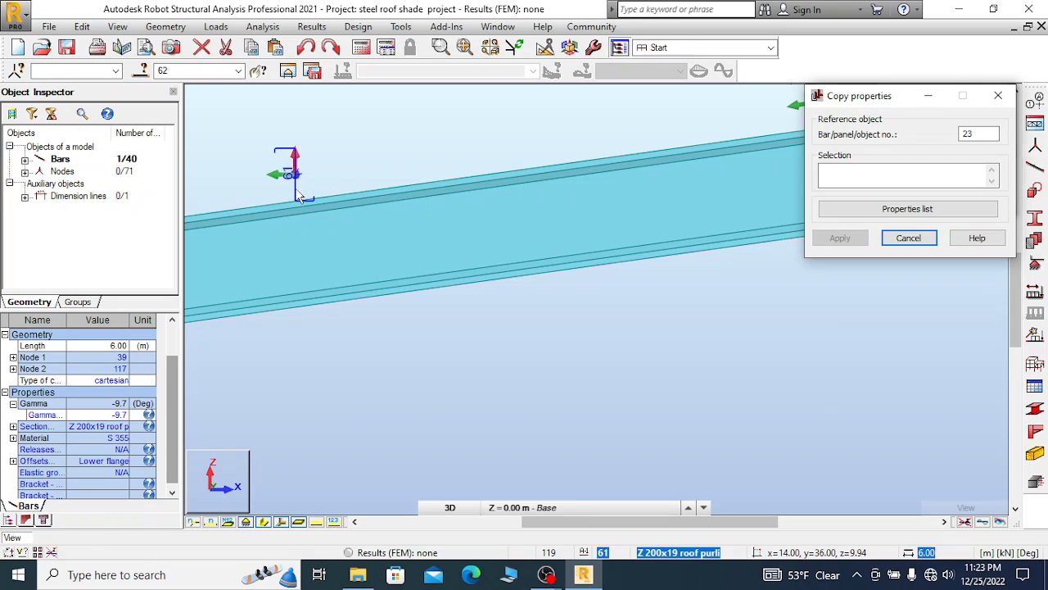
left_click(296, 190)
scroll(311, 170, "down", 2)
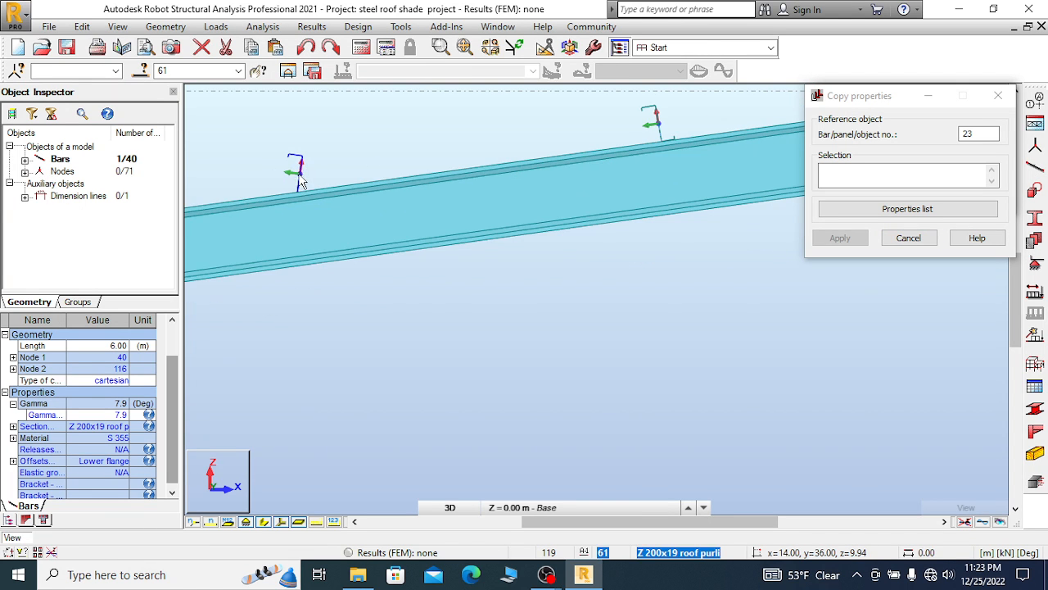
left_click(313, 49)
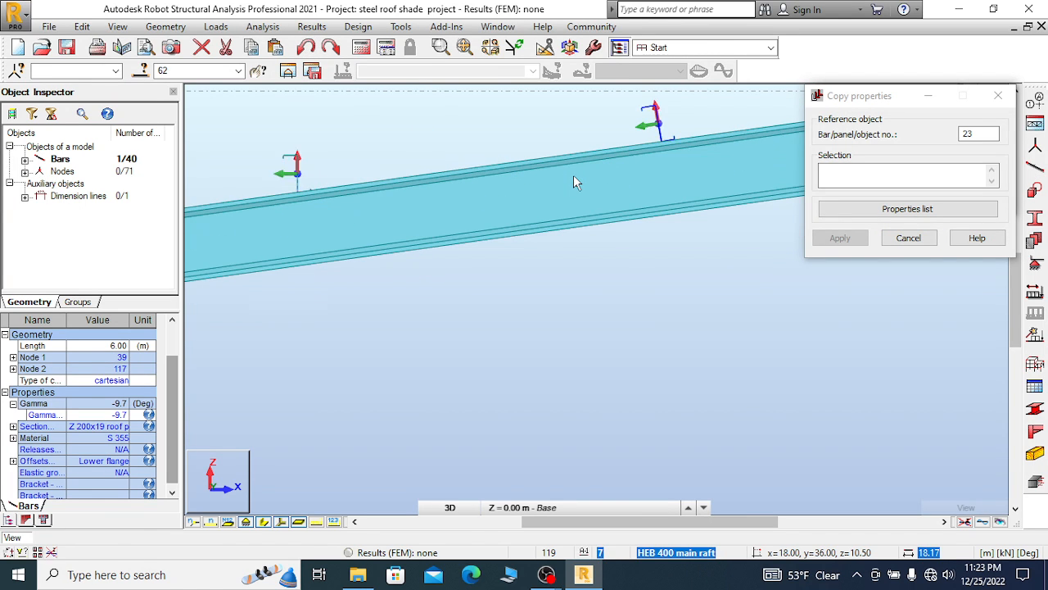
Select roof purlin bars 57 to 61 together, working down the slope from the ridge side
scroll(573, 174, "down", 3)
scroll(514, 205, "up", 4)
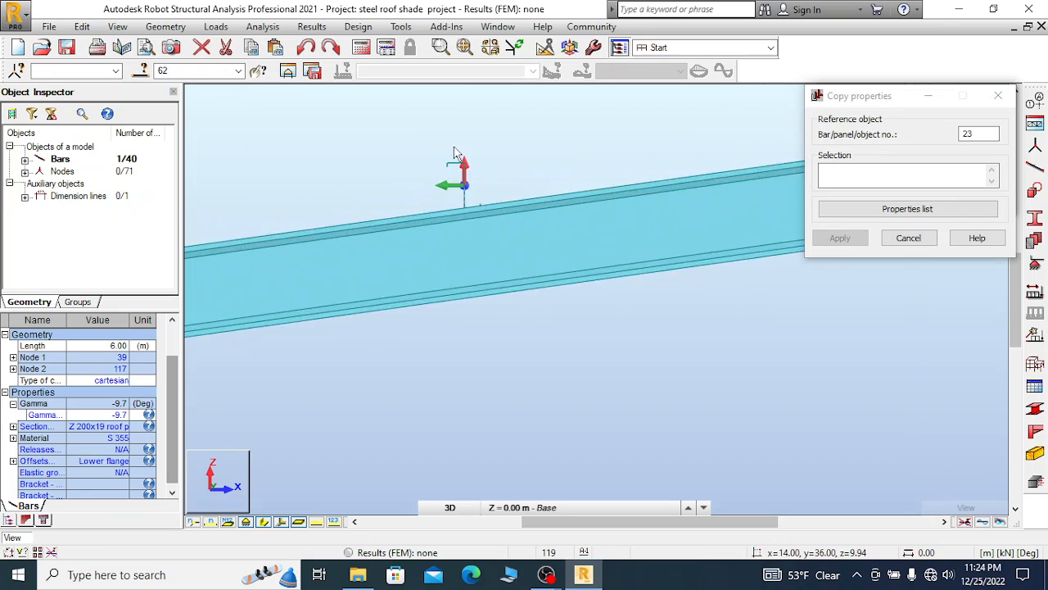
left_click(387, 204)
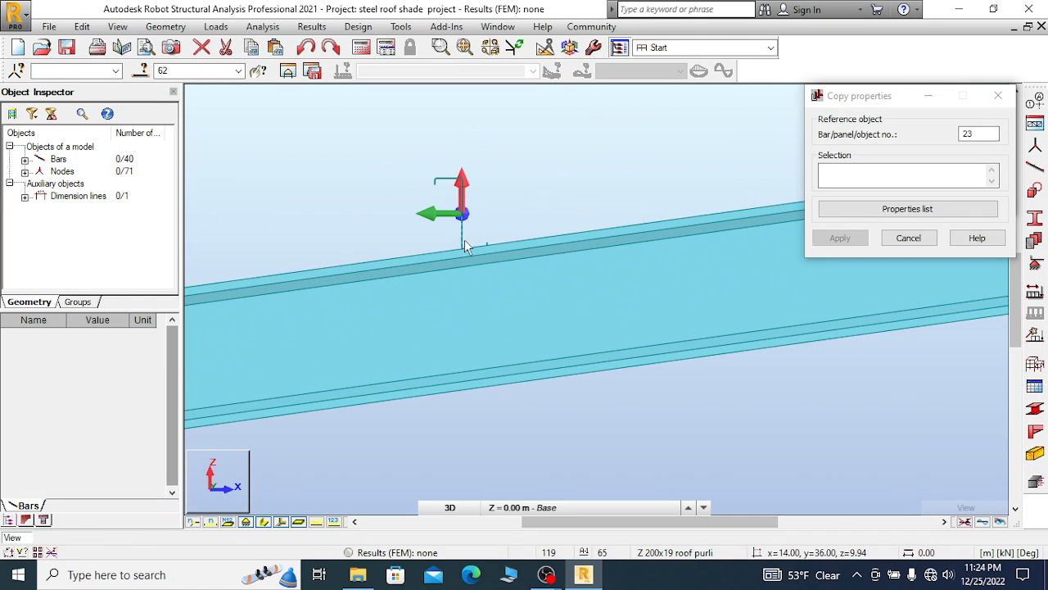
left_click(522, 237)
scroll(614, 201, "down", 3)
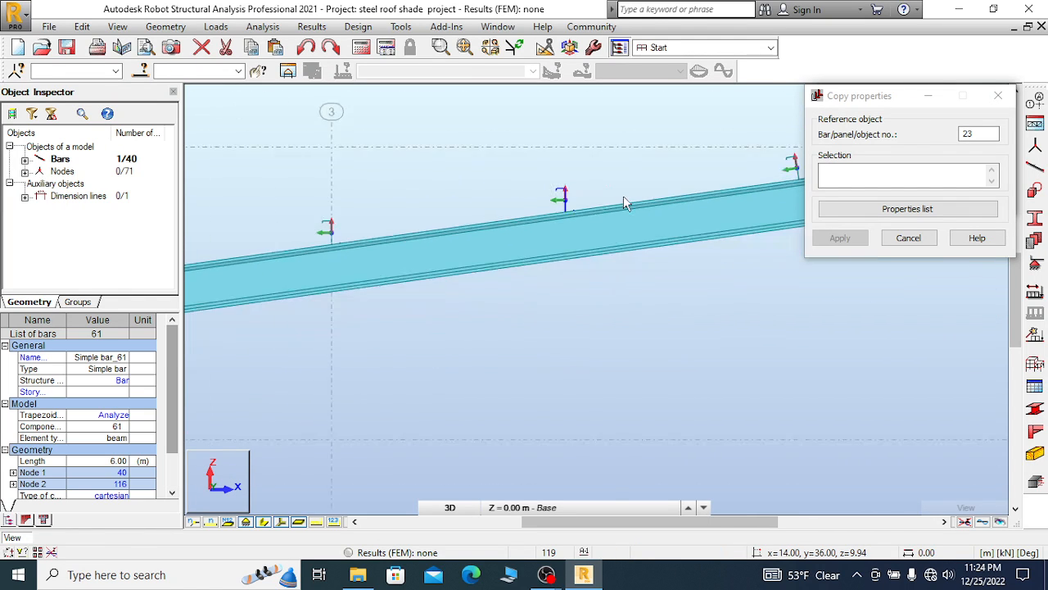
scroll(374, 255, "up", 4)
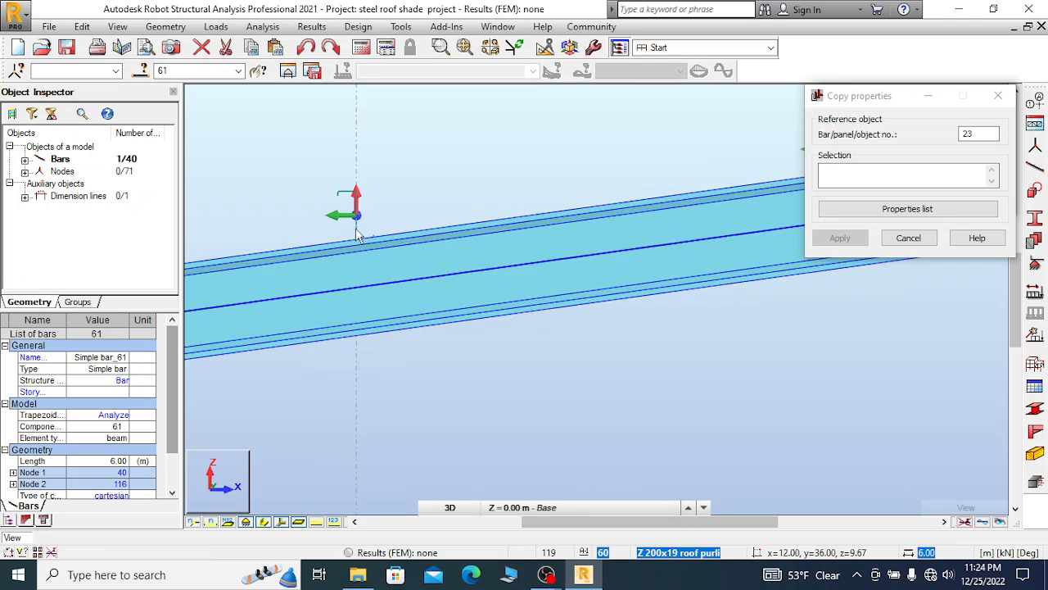
left_click(357, 232, "ctrl")
scroll(614, 171, "down", 4)
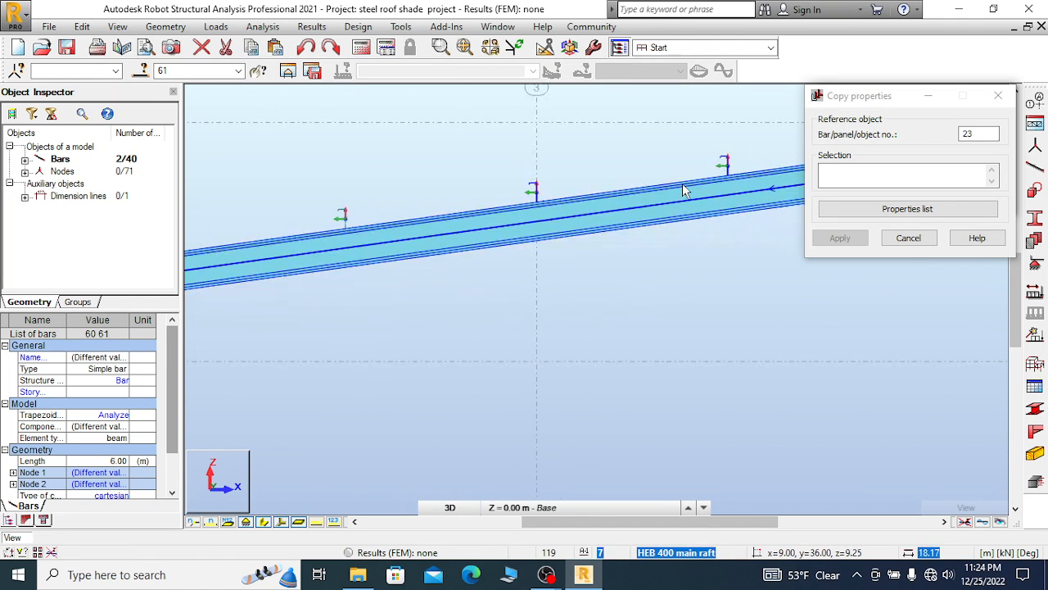
scroll(446, 217, "up", 5)
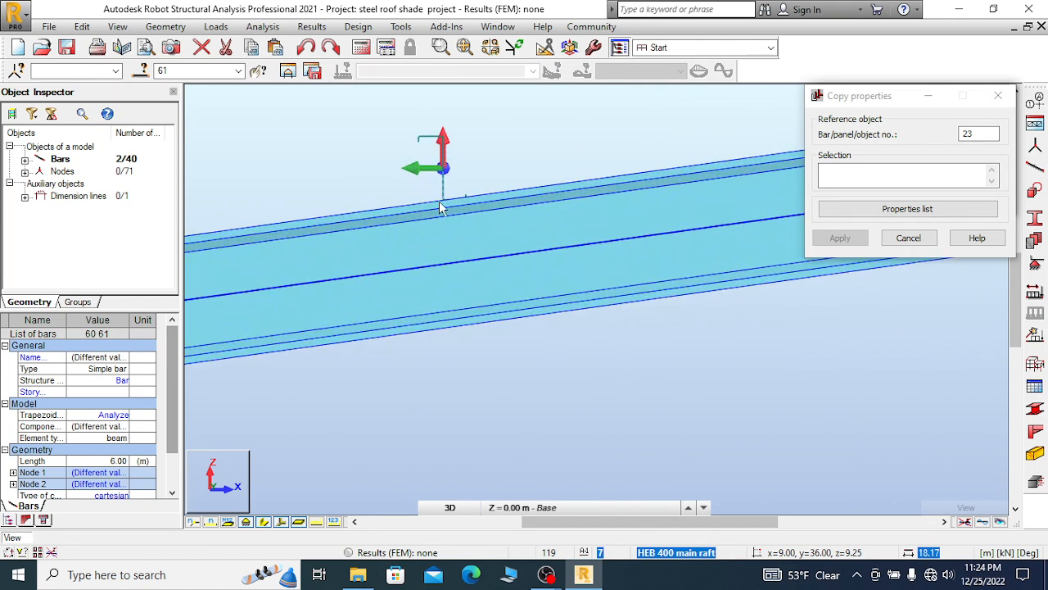
scroll(442, 201, "up", 2)
left_click(559, 185, "ctrl")
scroll(639, 208, "down", 5)
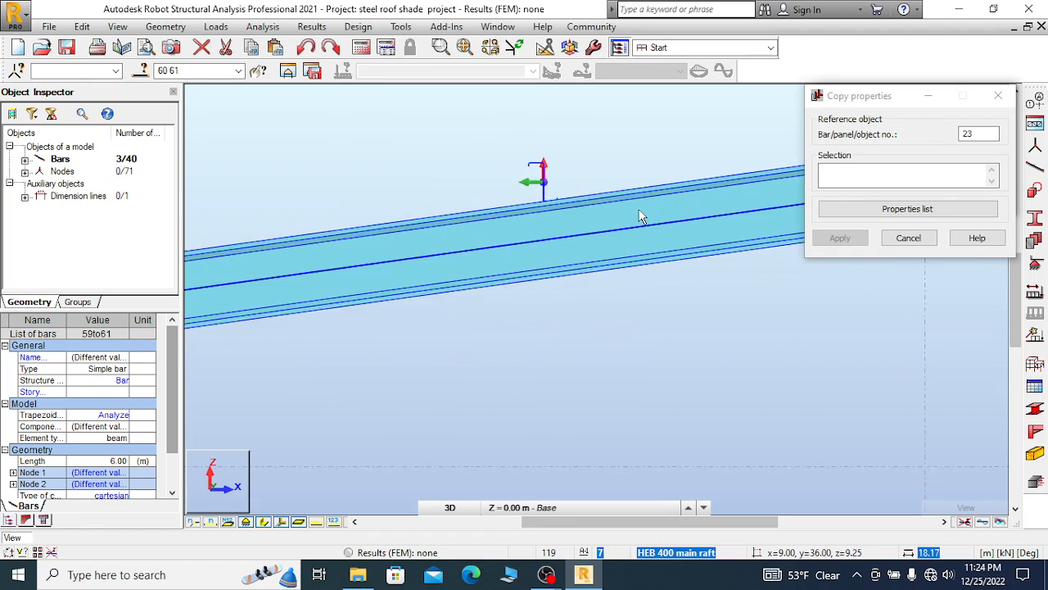
scroll(442, 217, "up", 5)
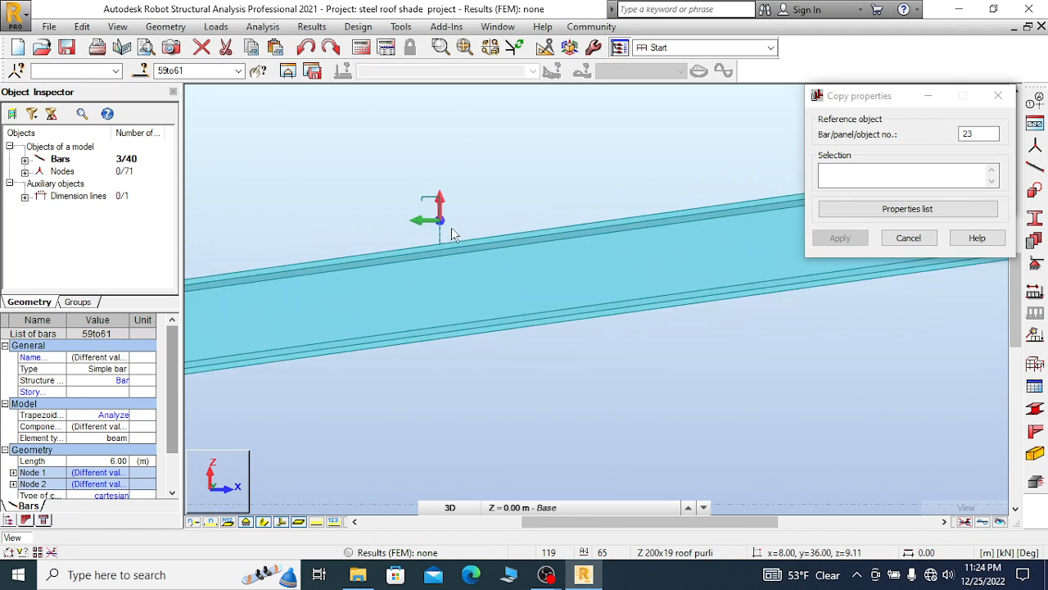
scroll(540, 218, "down", 5)
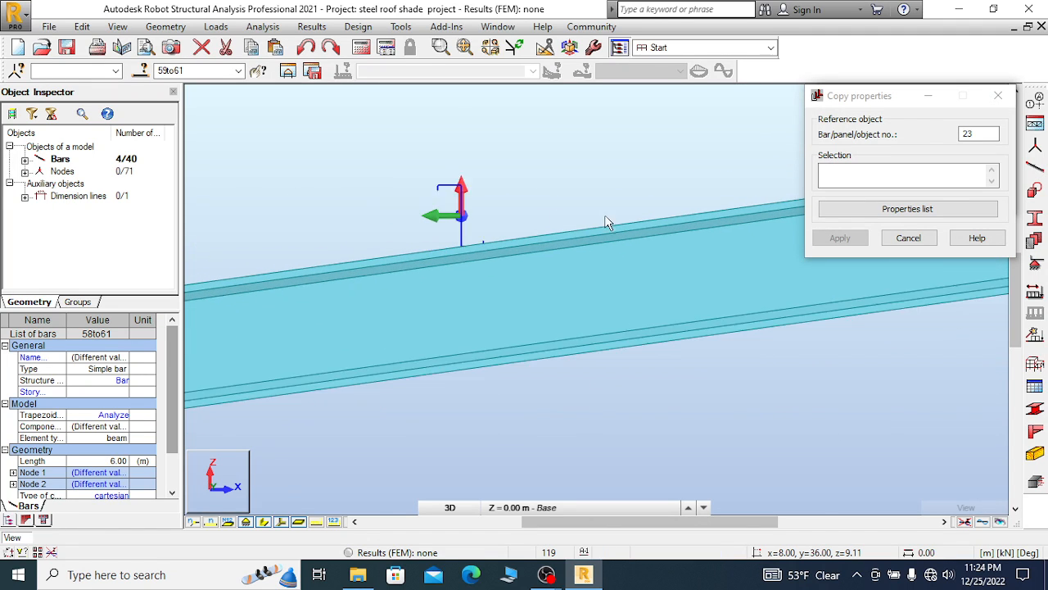
scroll(464, 275, "up", 5)
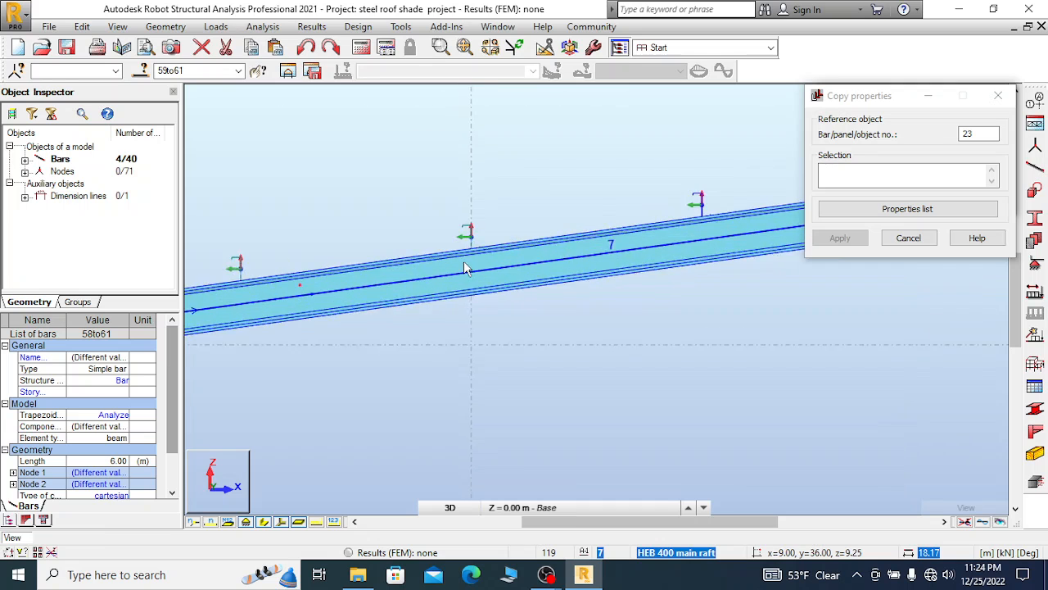
scroll(565, 211, "down", 5)
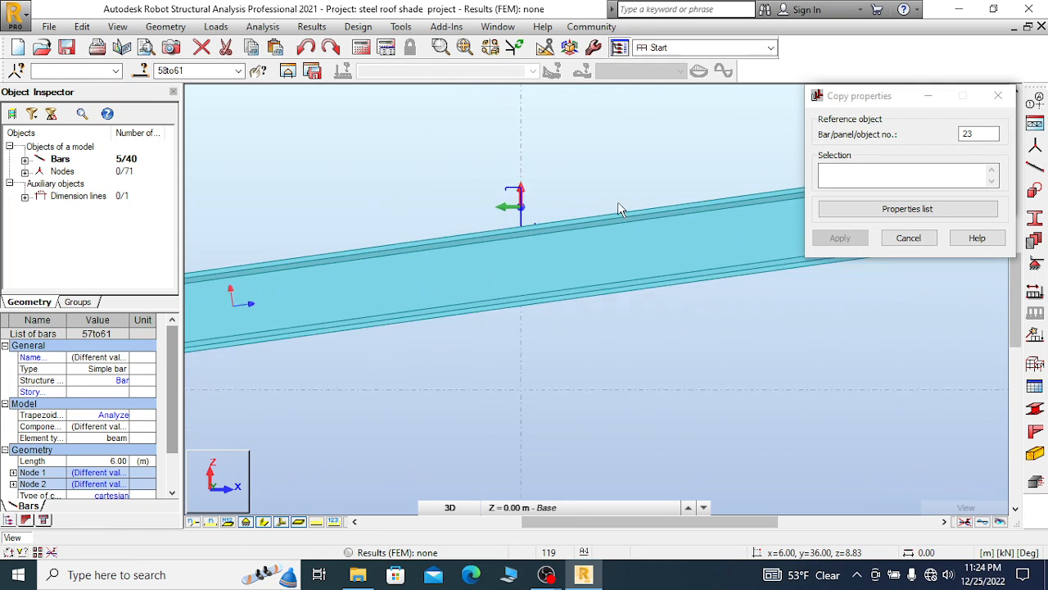
Add the remaining purlin bars 56, 55 and 54 down to the eave to the selection
scroll(487, 230, "up", 4)
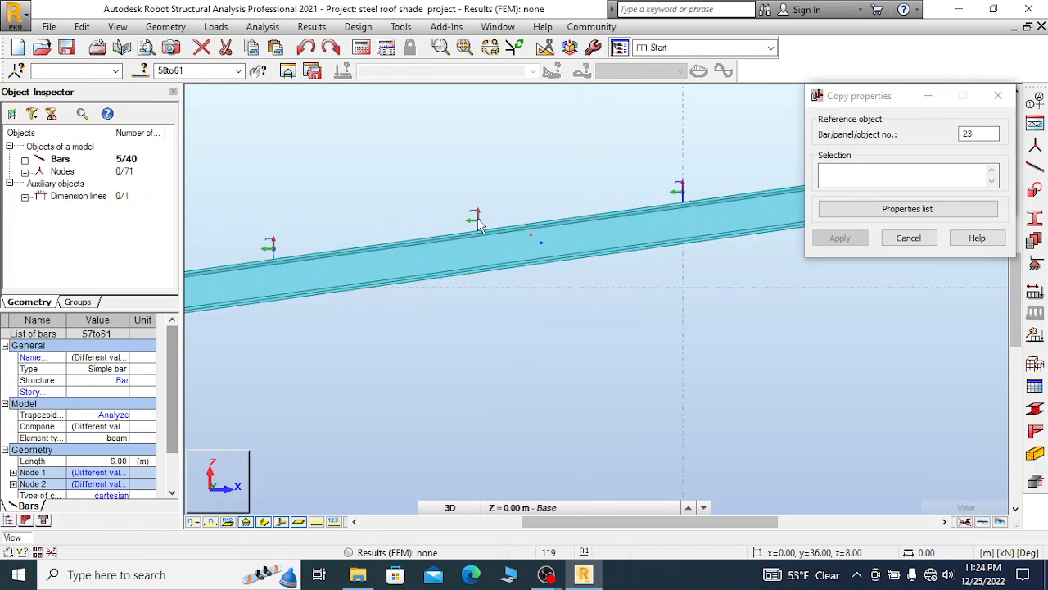
scroll(475, 225, "up", 2)
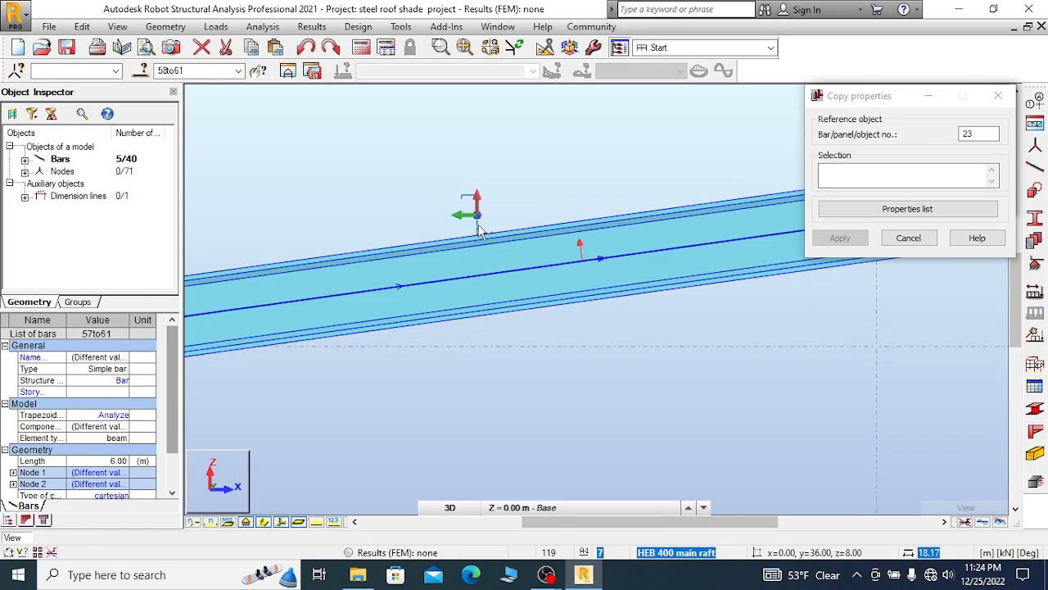
scroll(483, 233, "down", 2)
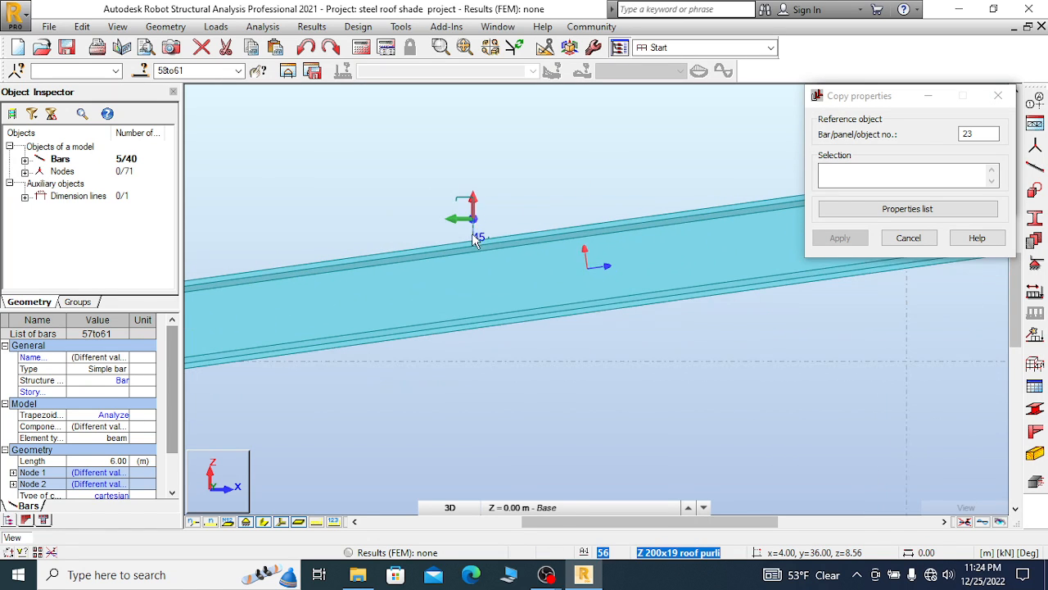
left_click(473, 237)
scroll(501, 218, "down", 3)
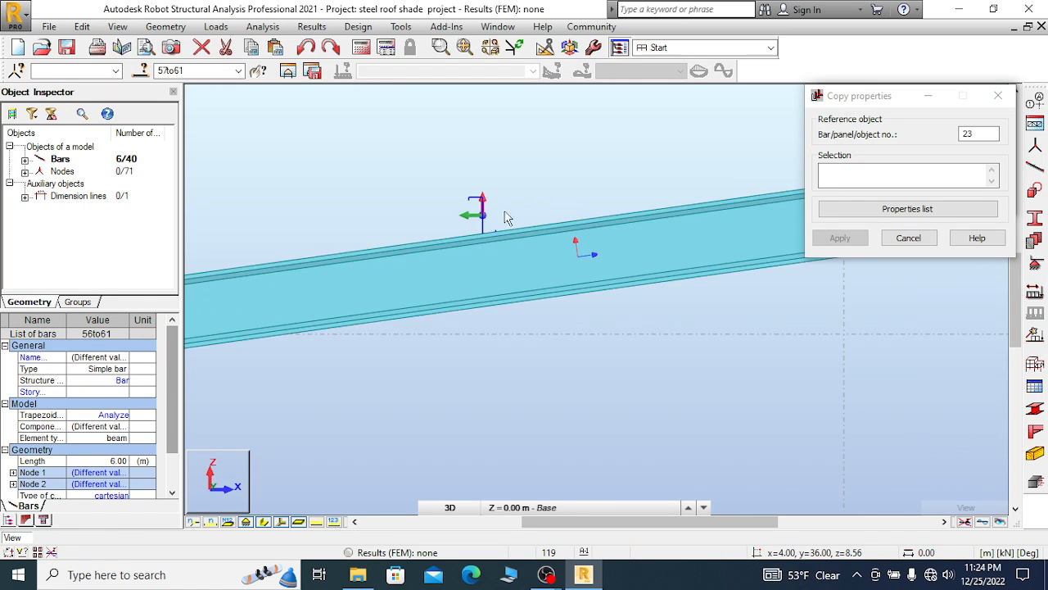
scroll(274, 248, "up", 3)
scroll(639, 179, "down", 4)
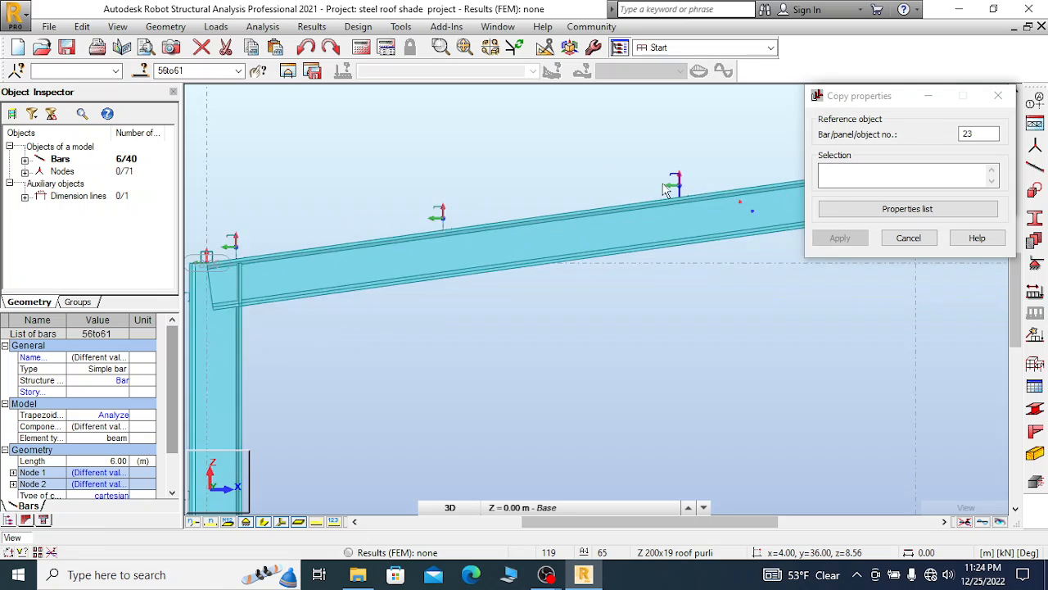
scroll(496, 229, "up", 2)
scroll(513, 221, "up", 2)
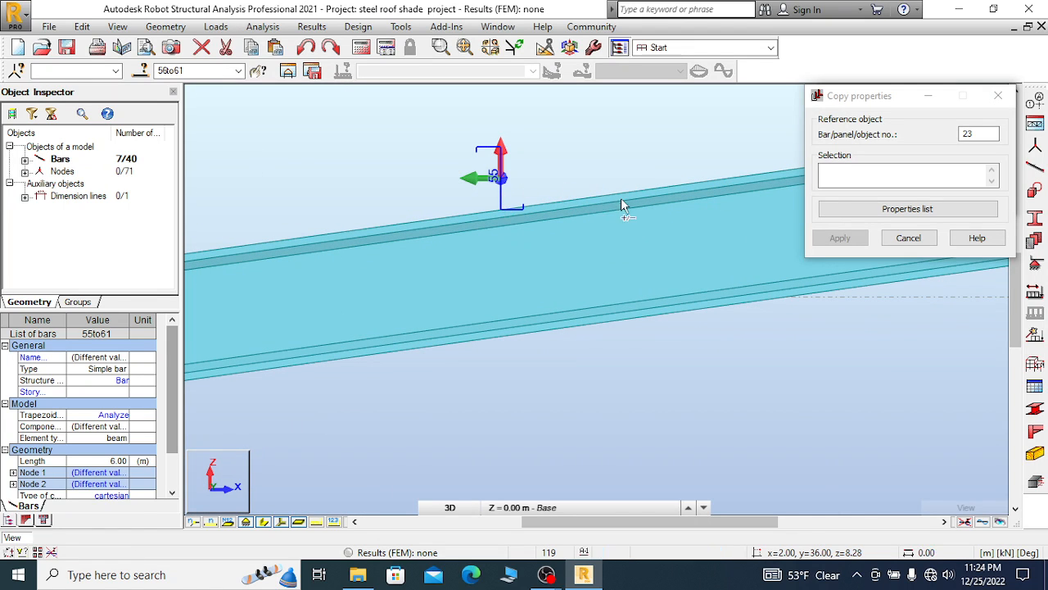
scroll(625, 206, "down", 3)
scroll(385, 248, "up", 3)
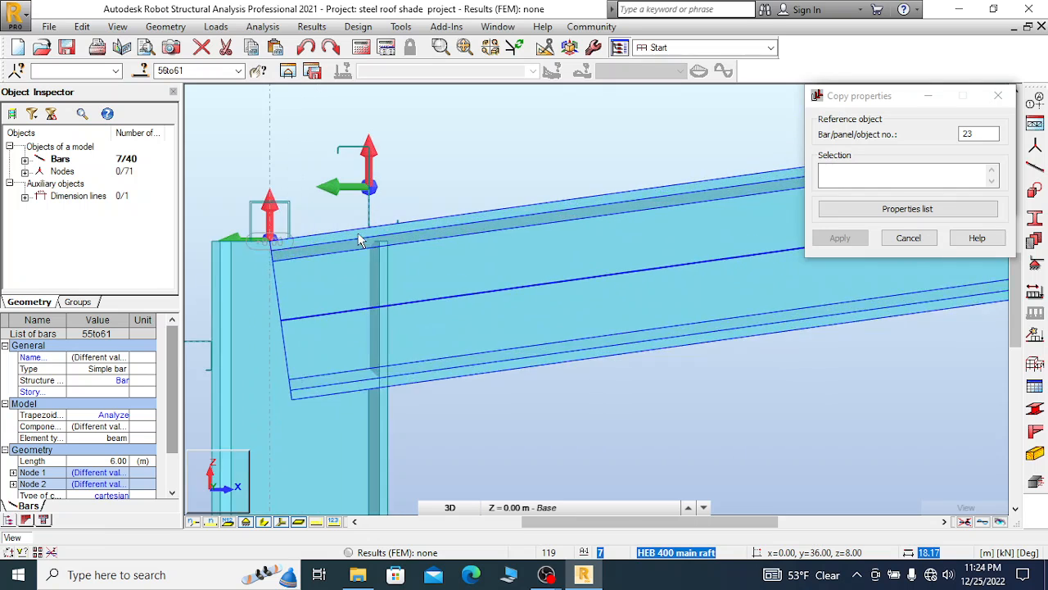
left_click(378, 200, "ctrl")
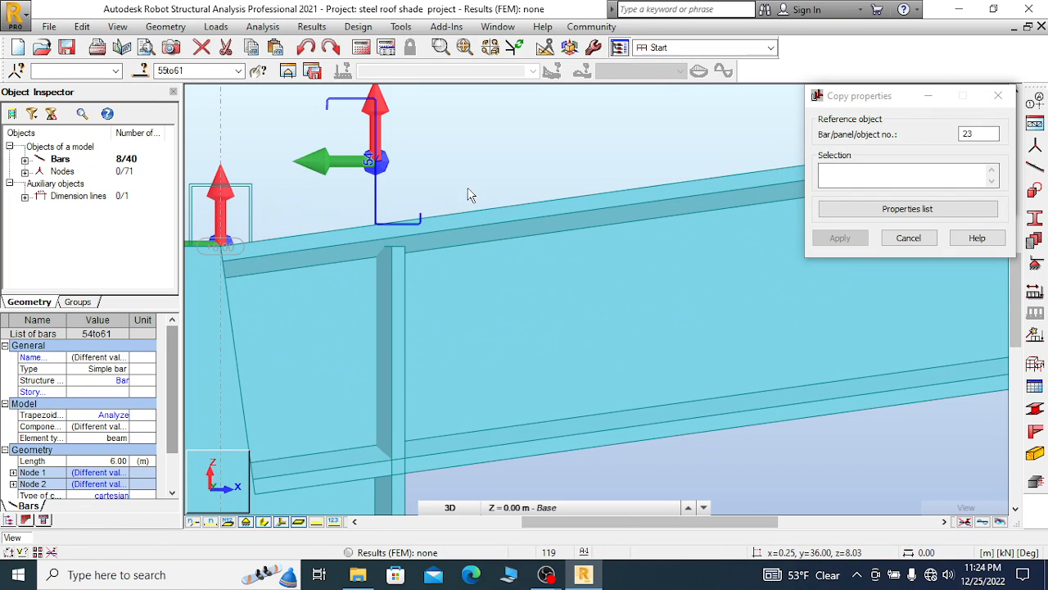
scroll(381, 215, "down", 5)
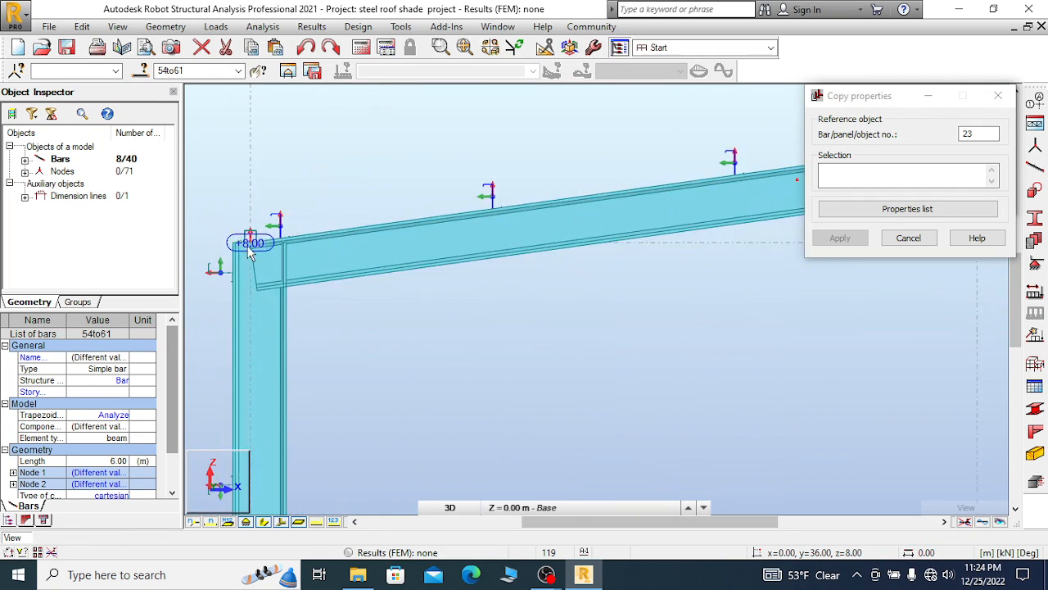
Set the Gamma angle of the selected roof purlin bars 54 to 61 to -9.7 degrees
scroll(319, 234, "down", 2)
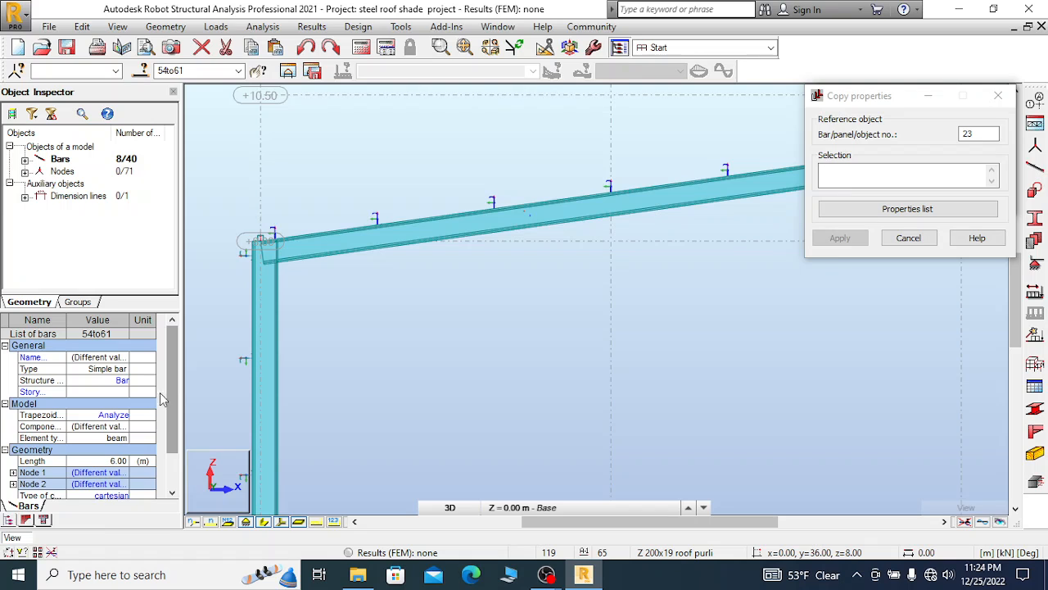
scroll(162, 399, "down", 3)
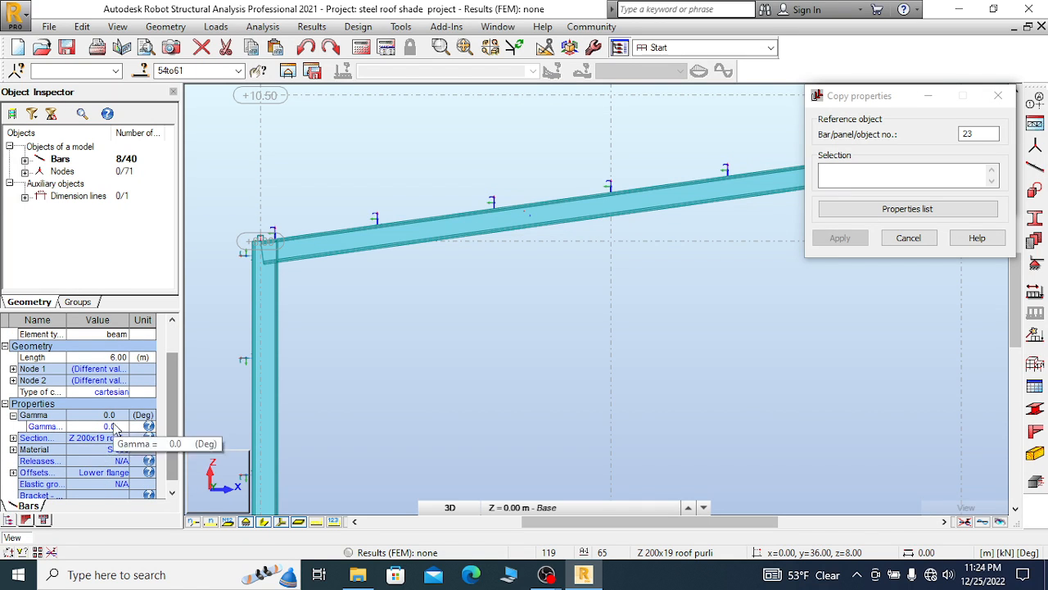
left_click(116, 426)
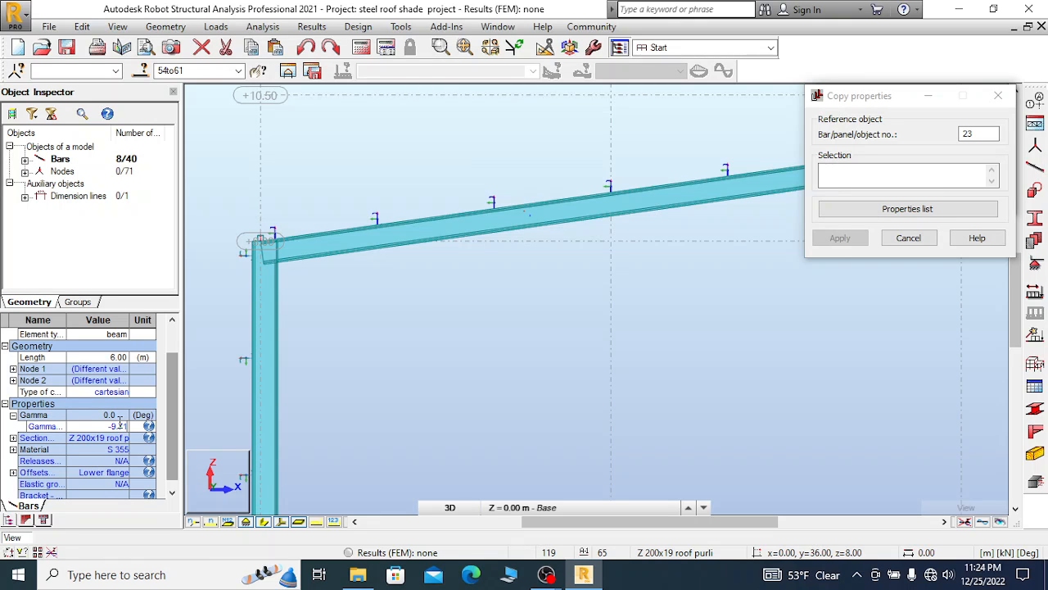
key("Return")
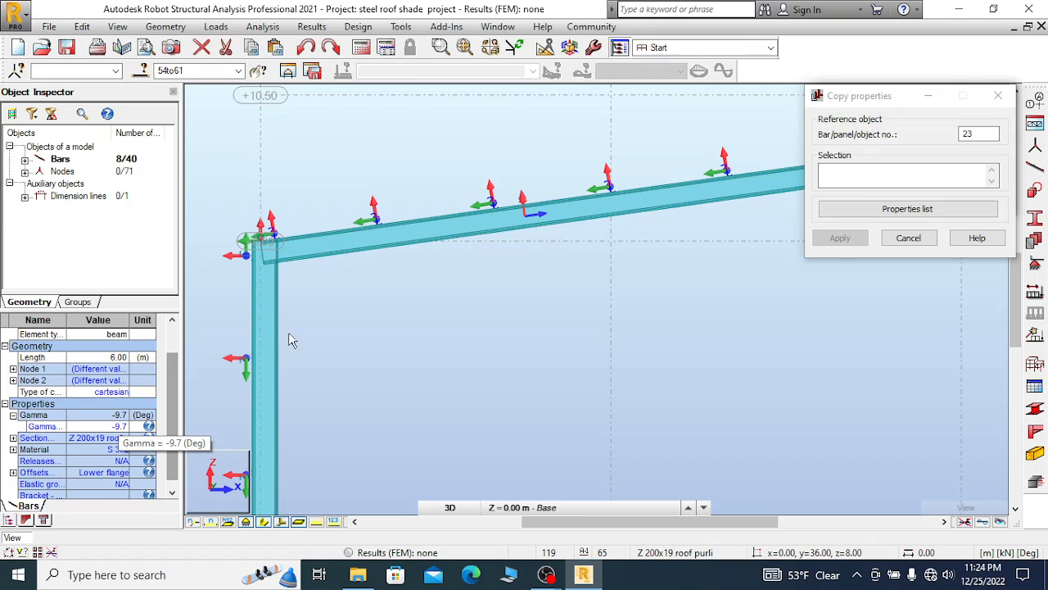
Turn off the display of the bars' local systems and check the rotated purlins along the roof slope
scroll(496, 237, "up", 3)
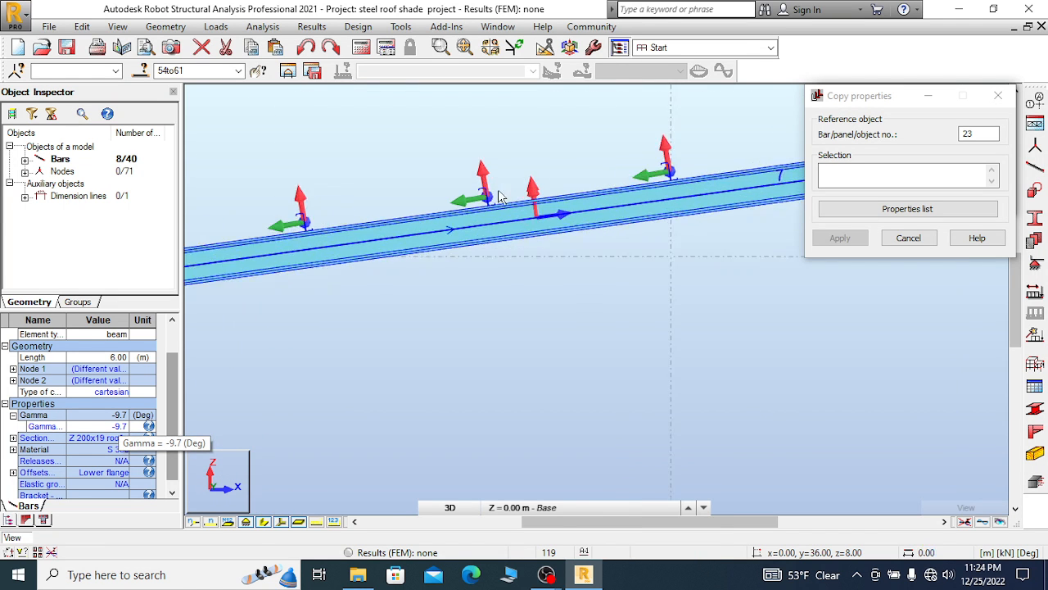
left_click(281, 522)
scroll(386, 224, "down", 2)
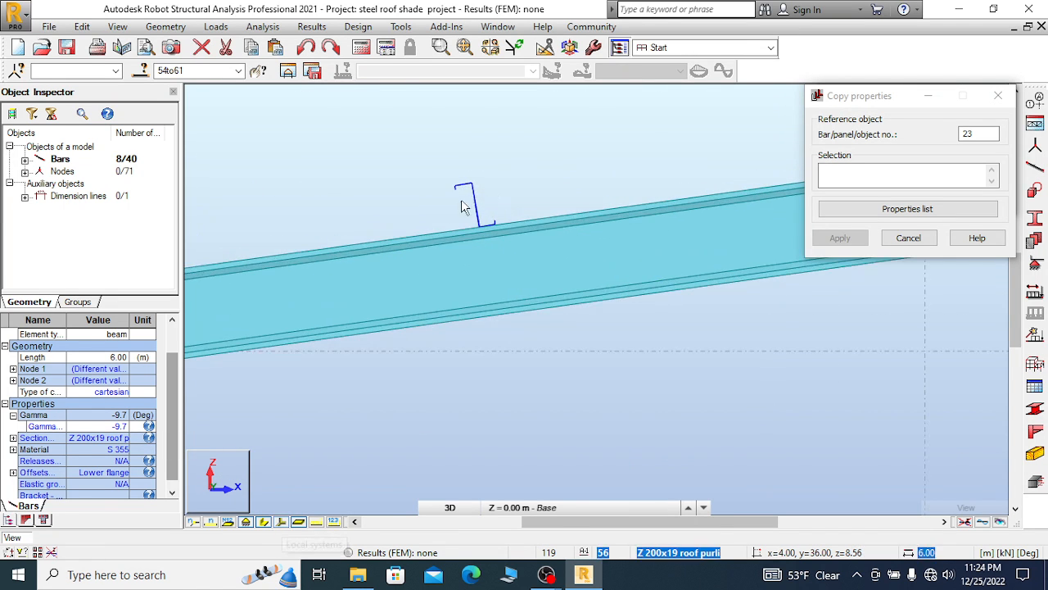
scroll(386, 224, "down", 6)
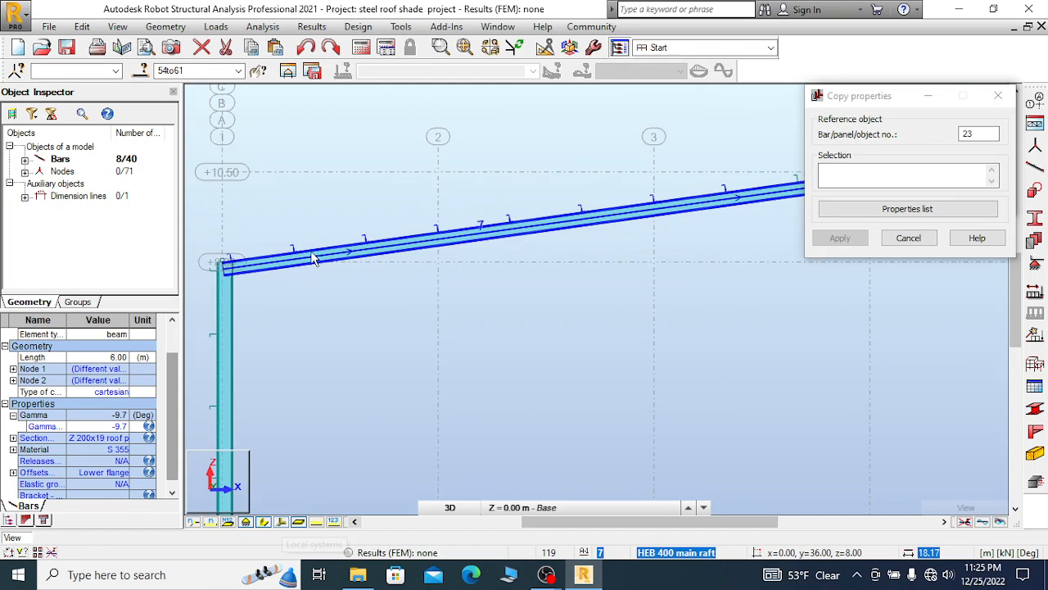
Reverse the local direction of purlin bar 63 beside the ridge by adjusting its orientation to the Y- axis sense
scroll(620, 213, "up", 8)
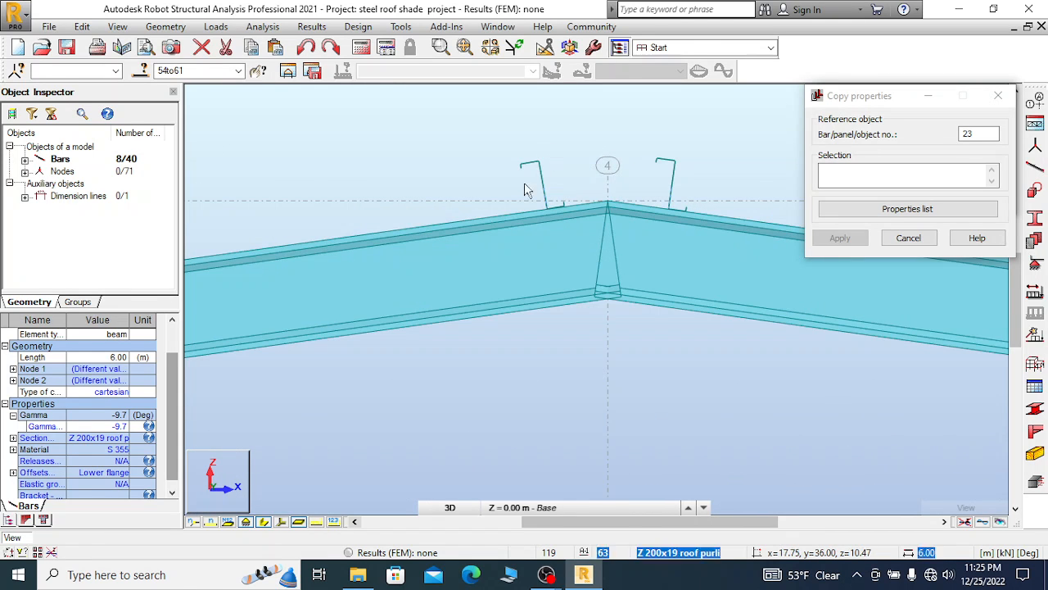
left_click(544, 168)
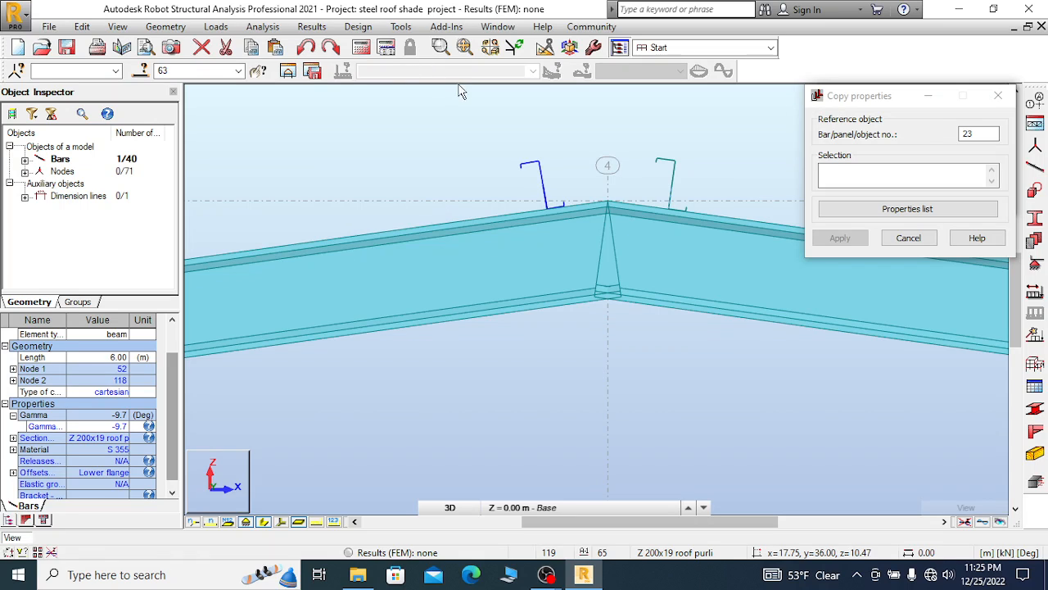
left_click(166, 26)
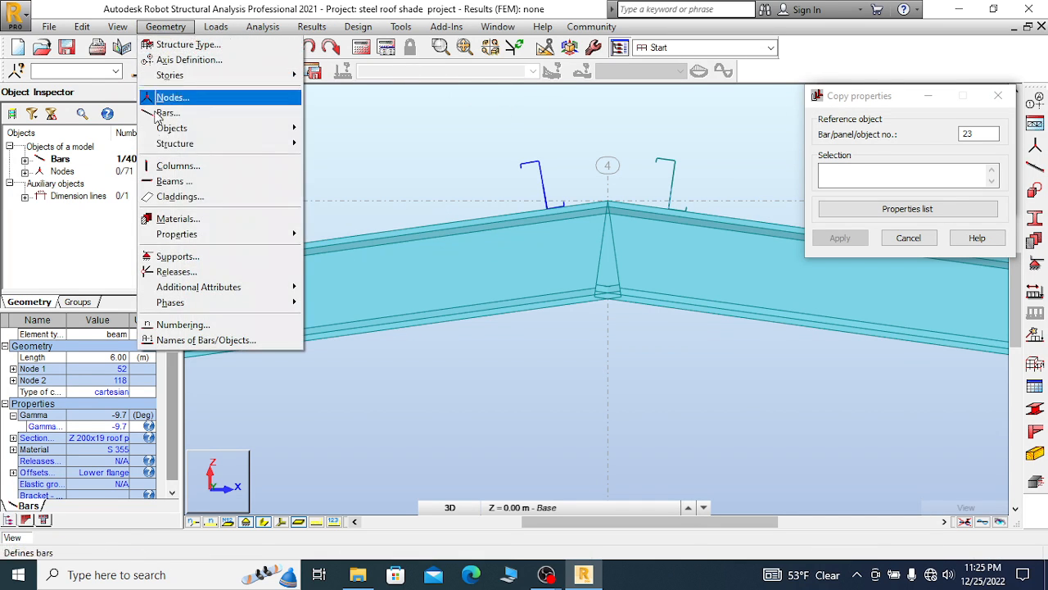
mouse_move(271, 295)
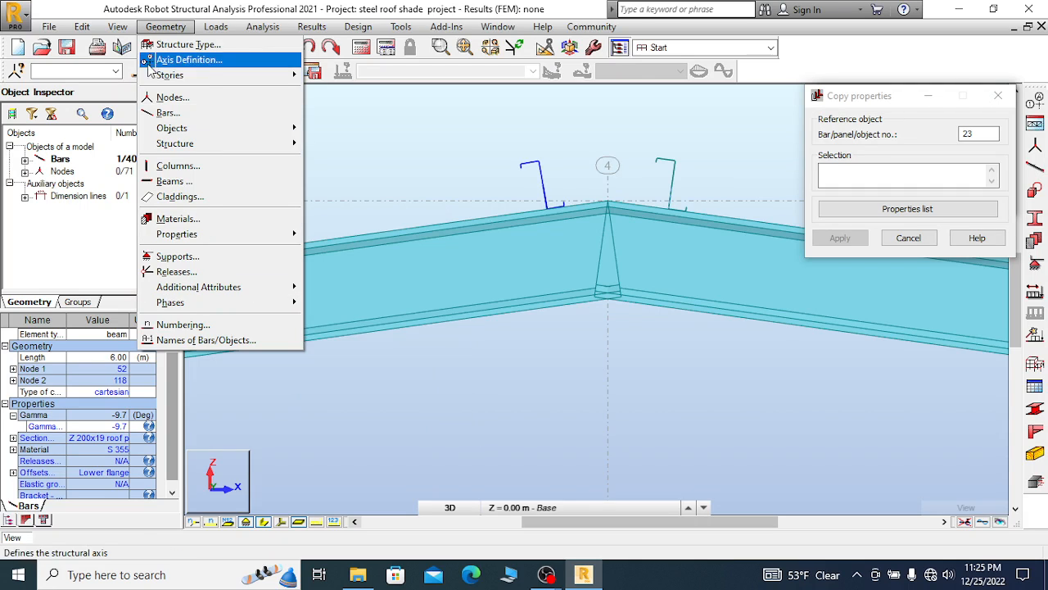
mouse_move(226, 235)
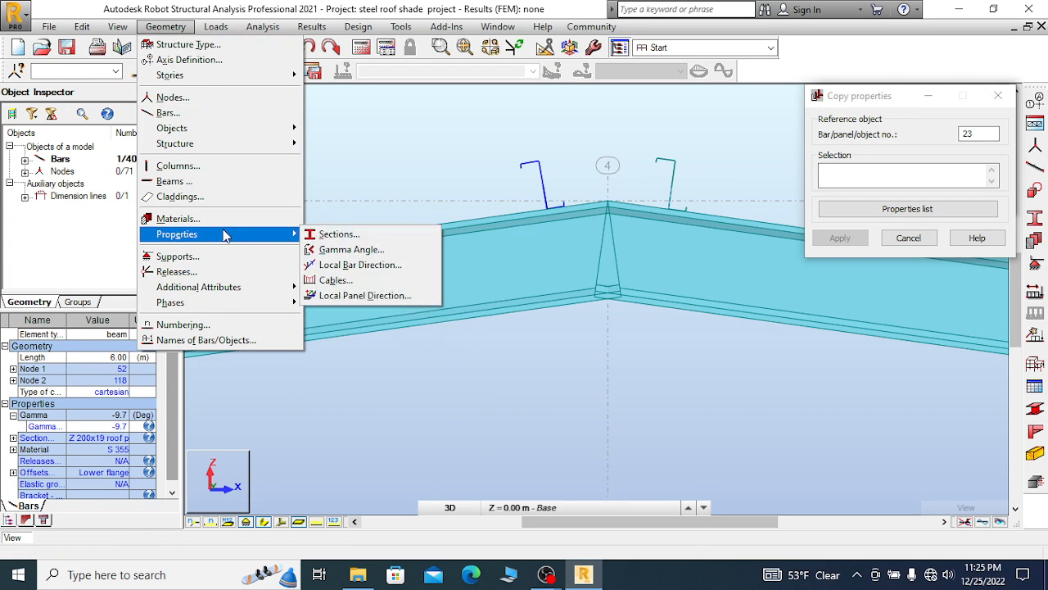
left_click(352, 264)
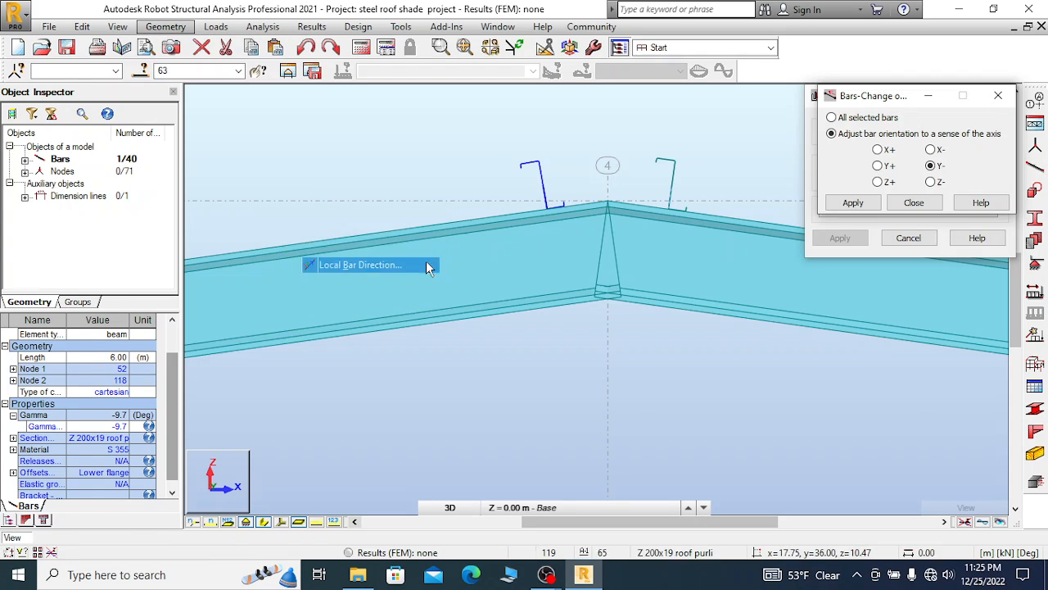
left_click(852, 203)
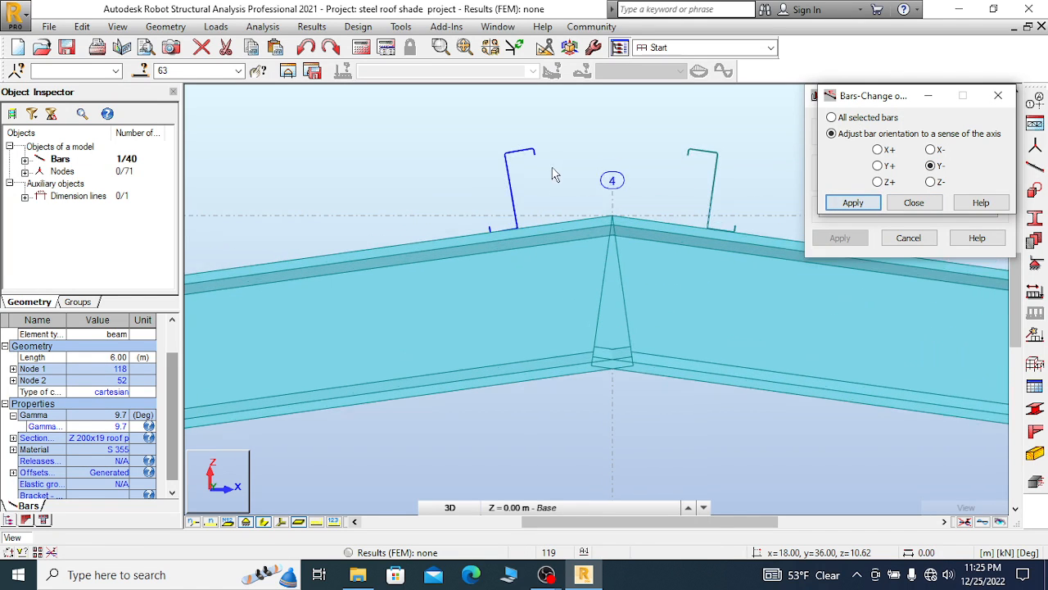
Try to copy the properties of ridge purlin bar 63 to neighbouring purlin bar 62, and undo that change
right_click(503, 182)
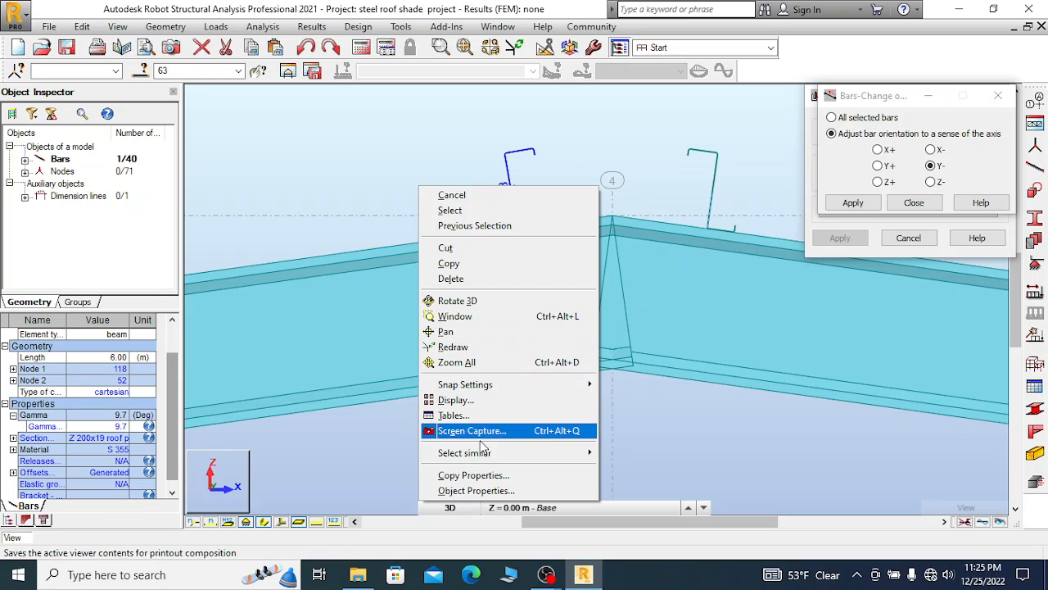
left_click(475, 475)
scroll(586, 205, "down", 4)
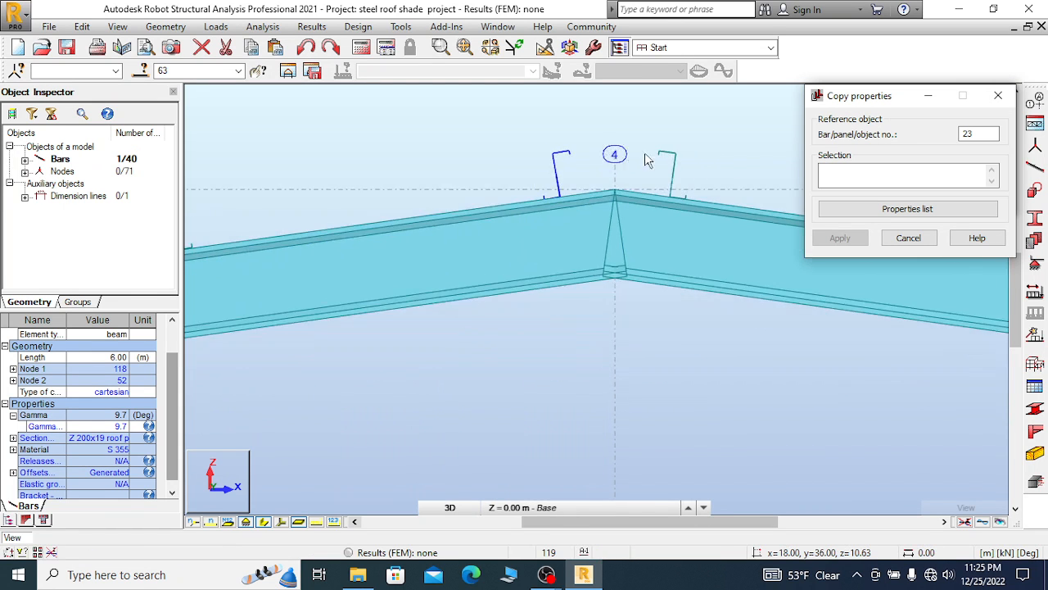
scroll(422, 200, "up", 5)
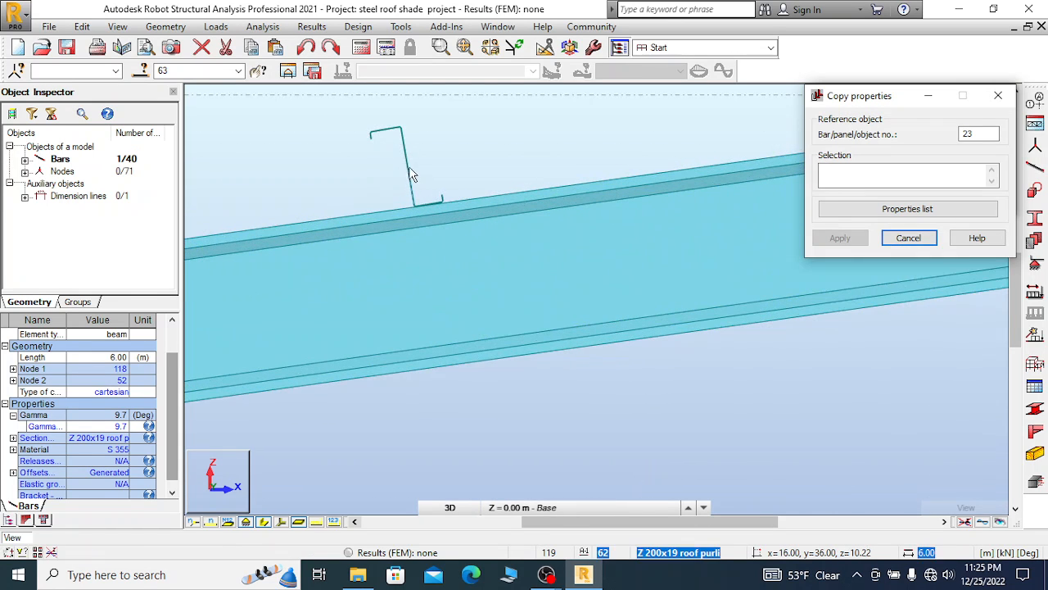
left_click(410, 167)
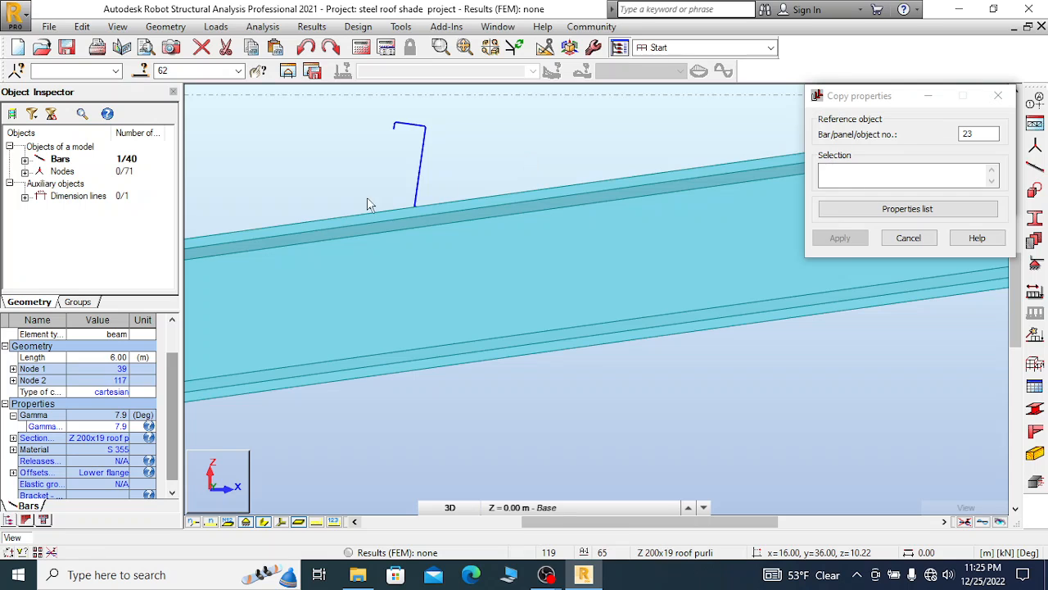
scroll(352, 201, "down", 4)
scroll(352, 198, "up", 2)
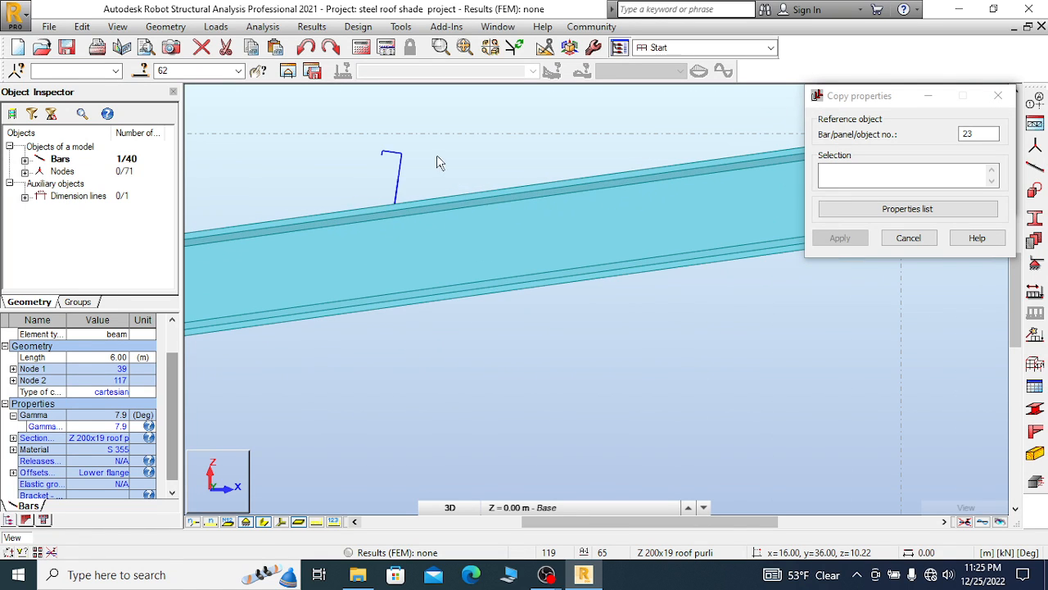
right_click(348, 158)
left_click(410, 177)
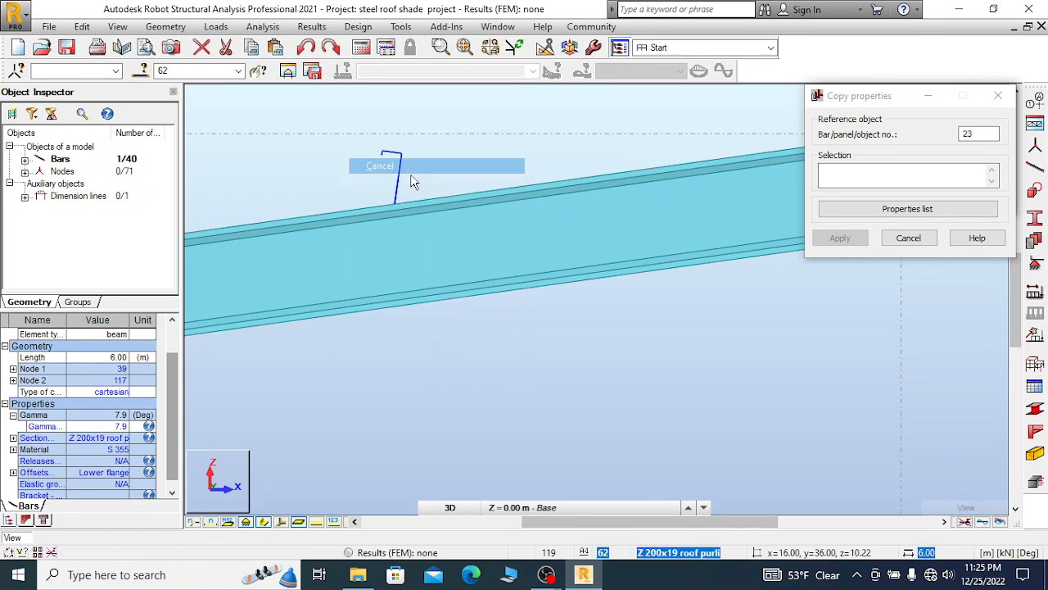
left_click(310, 51)
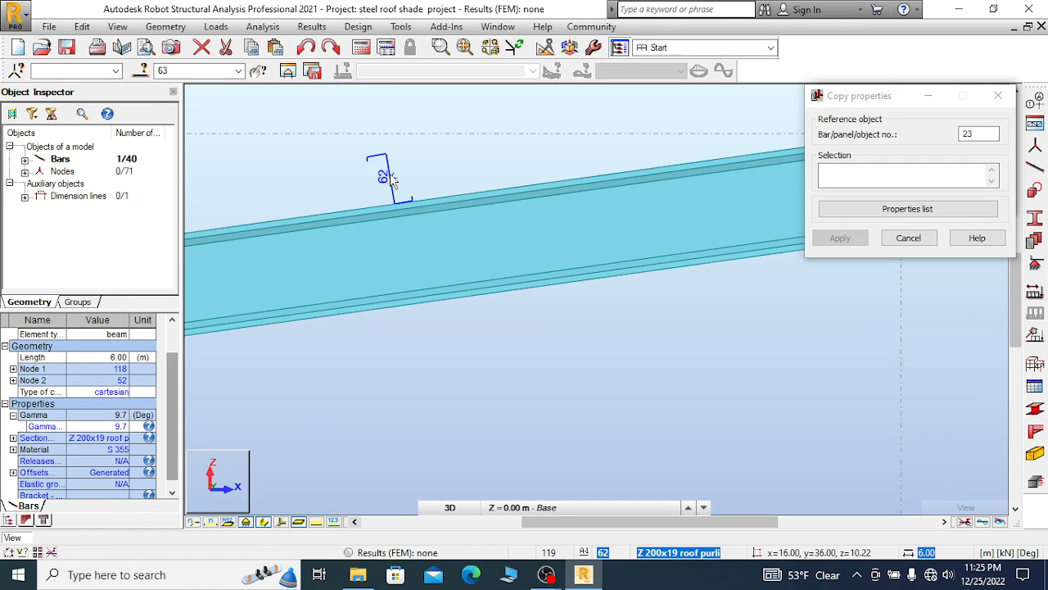
Select roof purlin bars 62, 61, 60 and 59 together, working down the slope from the ridge side
scroll(606, 189, "down", 5)
scroll(380, 216, "up", 4)
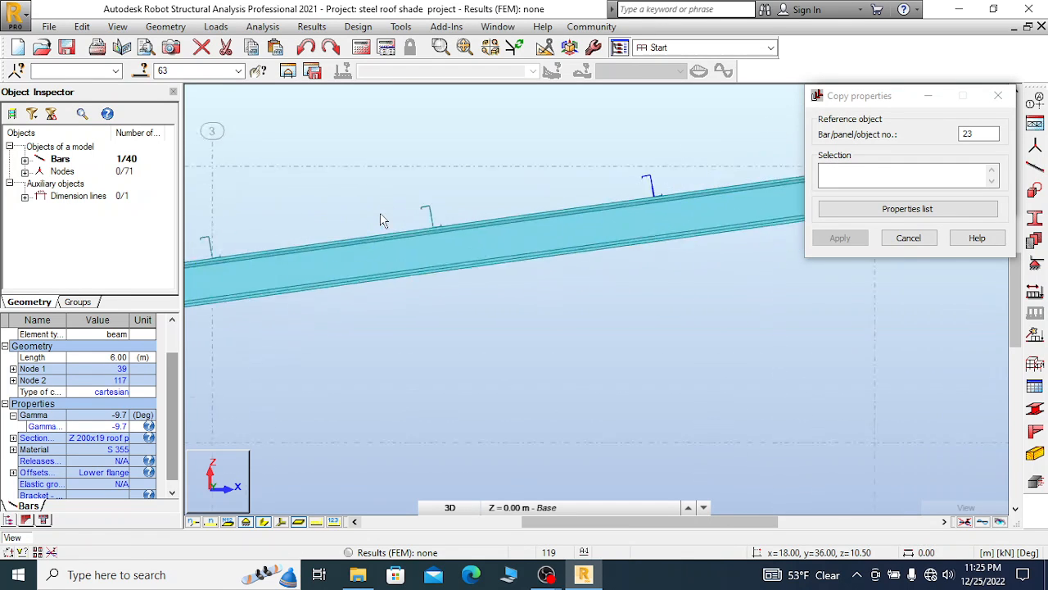
left_click(467, 217, "ctrl")
scroll(683, 211, "down", 2)
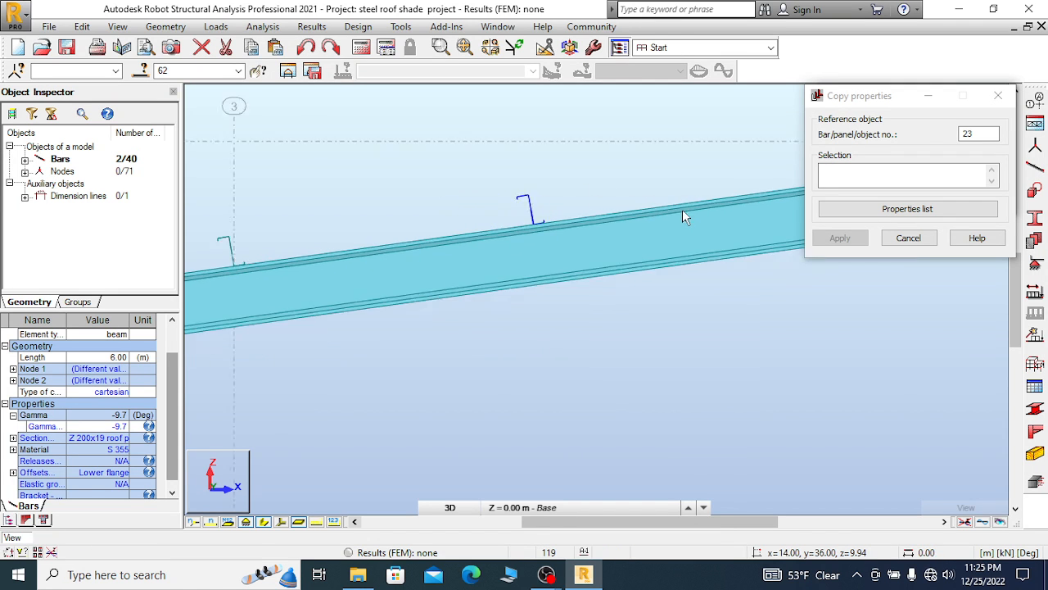
scroll(683, 210, "down", 4)
scroll(425, 257, "up", 4)
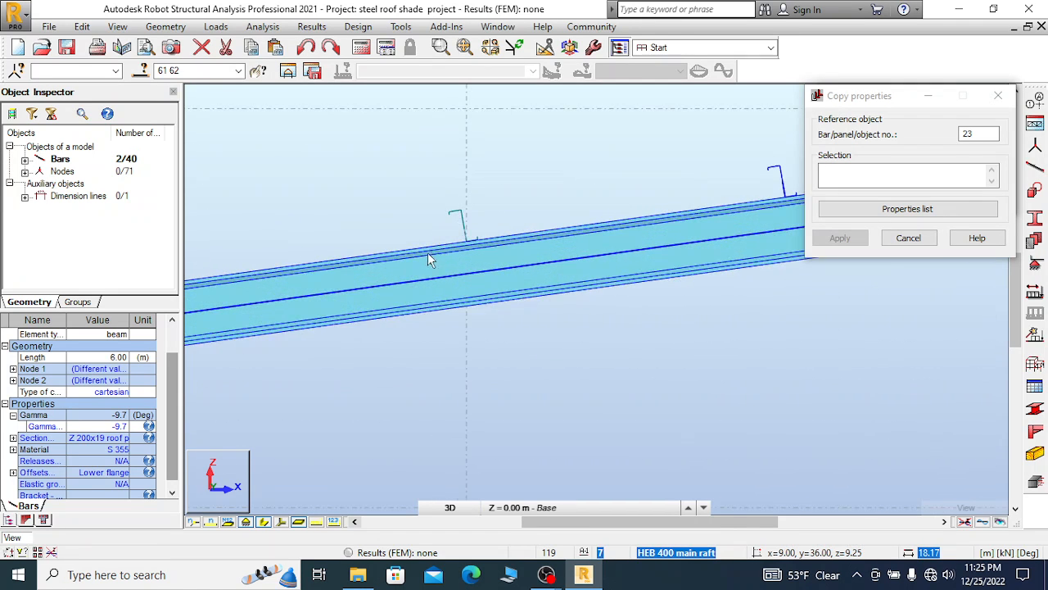
left_click(462, 219, "ctrl")
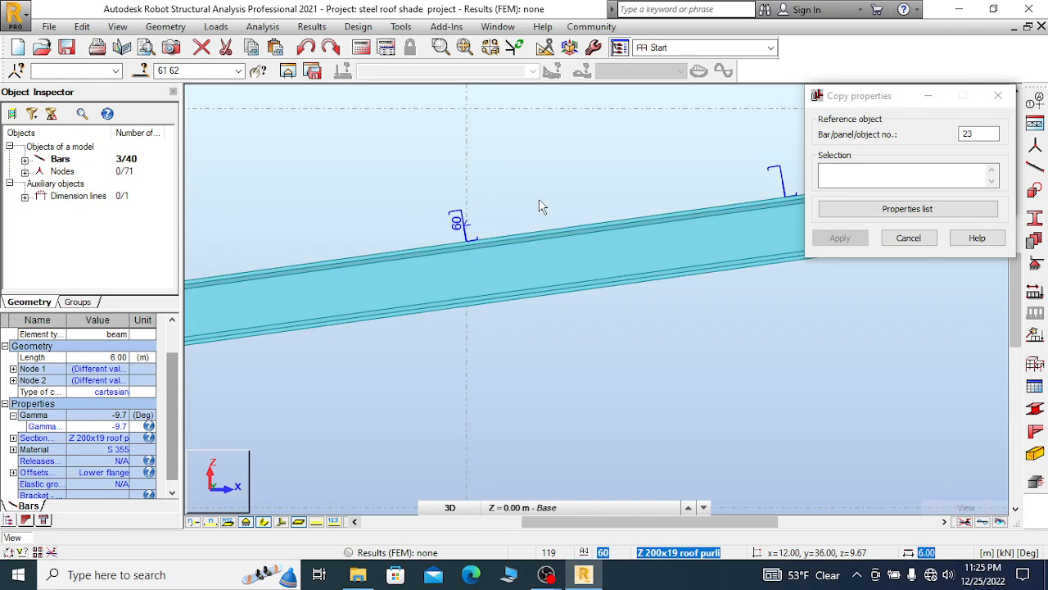
scroll(558, 216, "down", 5)
scroll(415, 266, "down", 3)
scroll(426, 244, "up", 4)
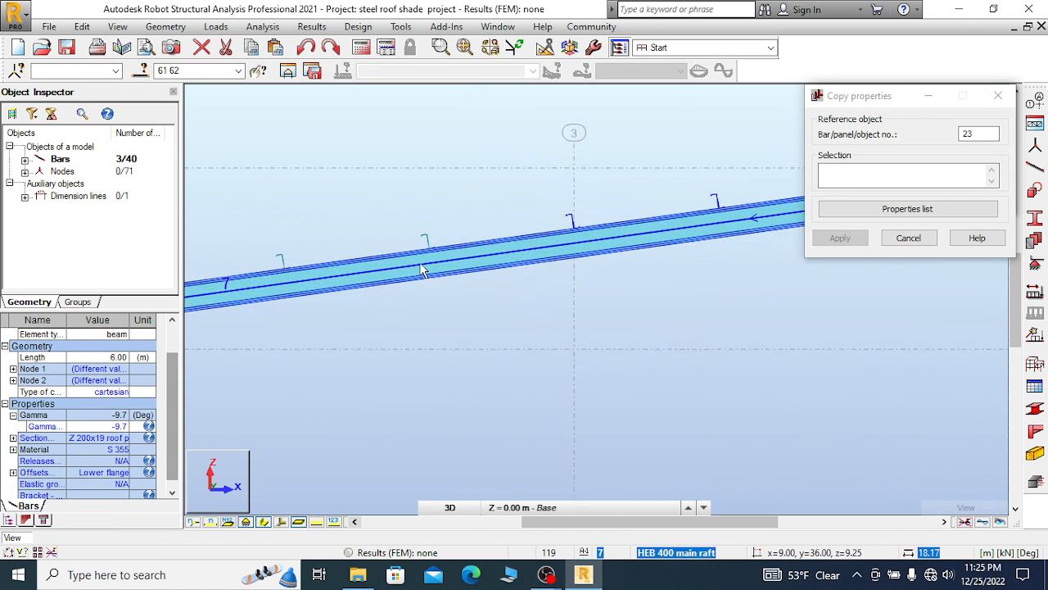
scroll(421, 250, "up", 4)
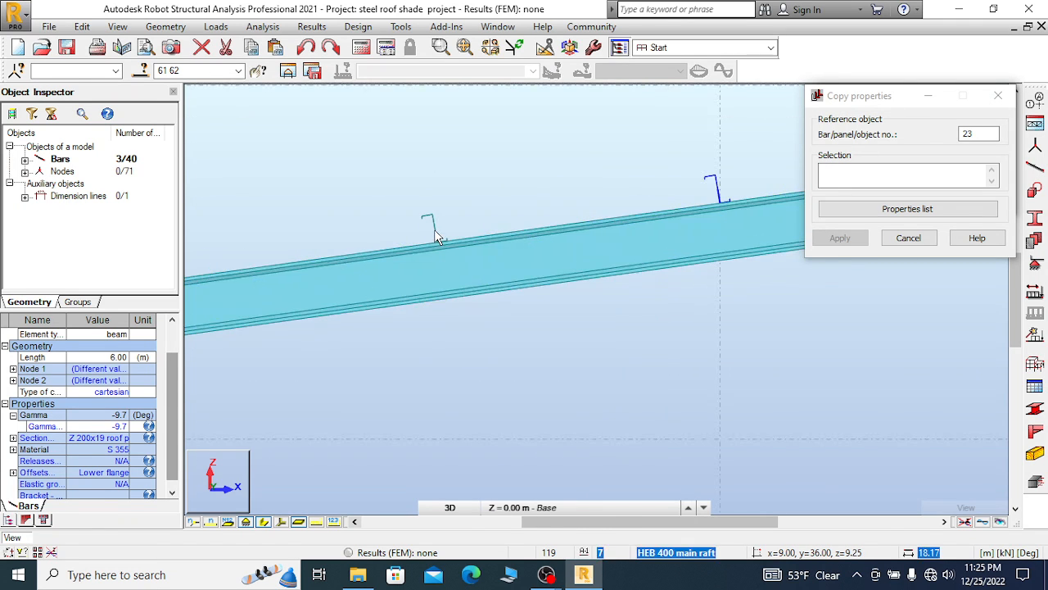
left_click(436, 230, "ctrl")
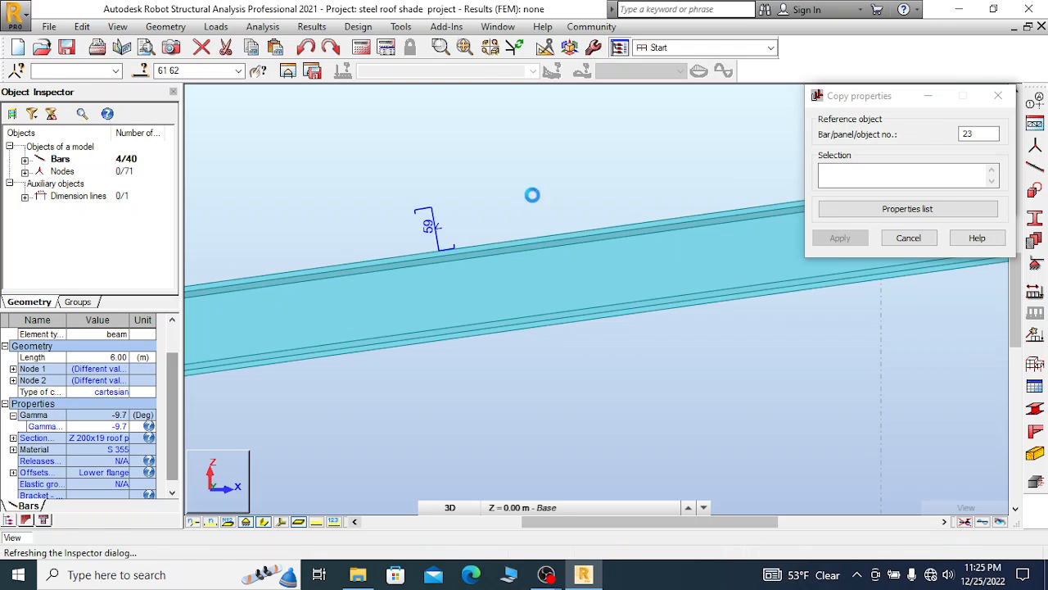
Add roof purlin bars 58, 57, 56, 55 and 54 to the selection, working down the slope to the eave
scroll(619, 206, "down", 5)
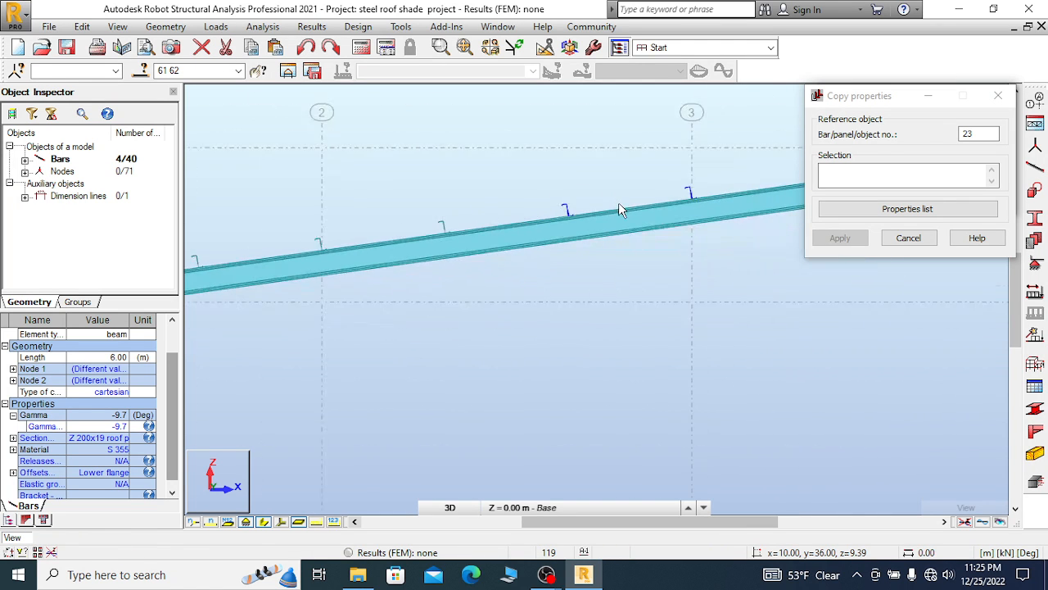
scroll(513, 240, "up", 5)
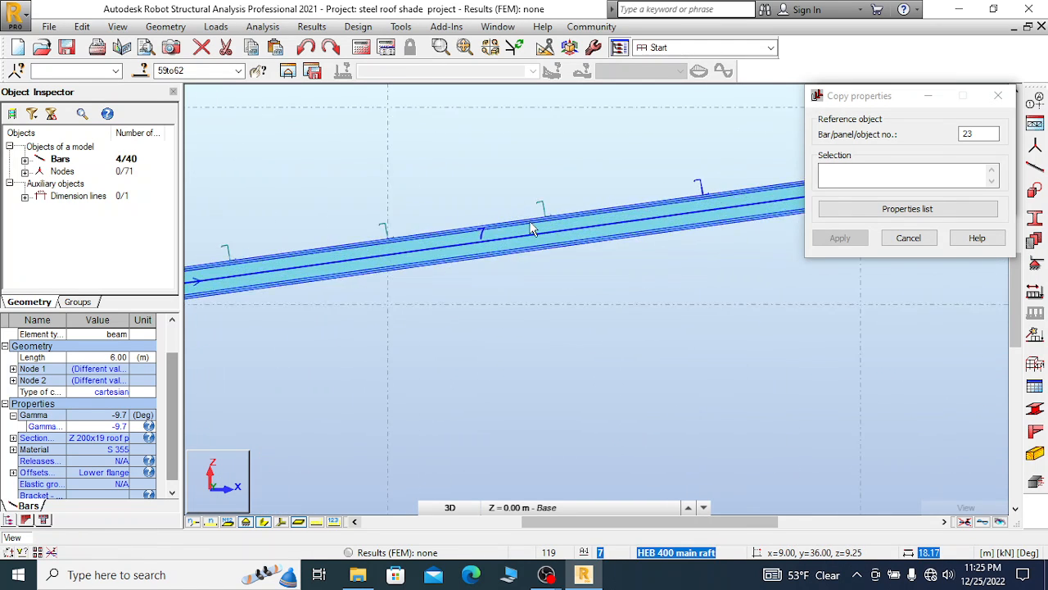
left_click(560, 205, "ctrl")
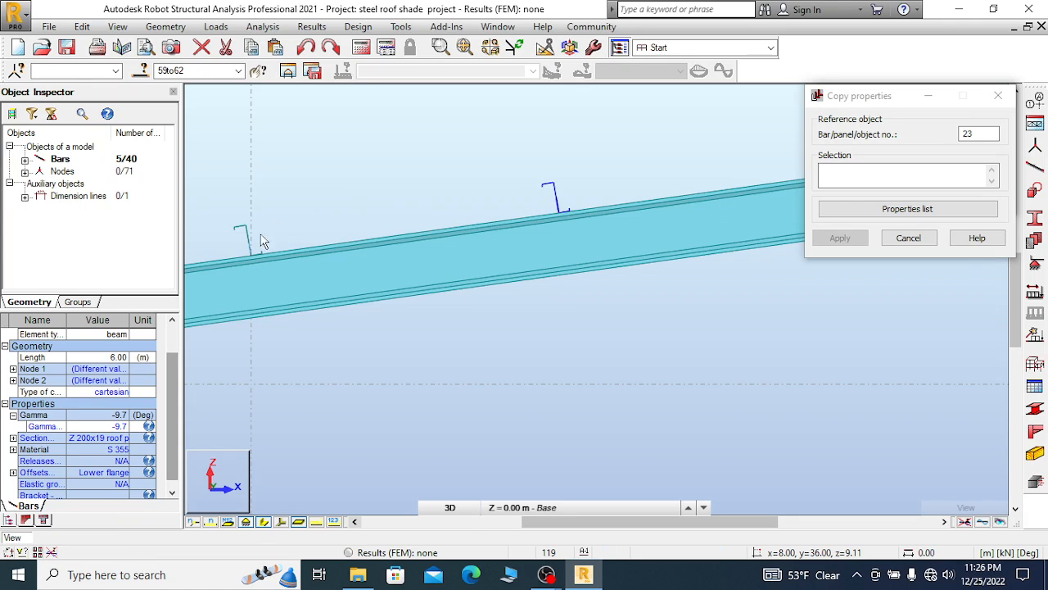
left_click(376, 227, "ctrl")
scroll(631, 213, "down", 4)
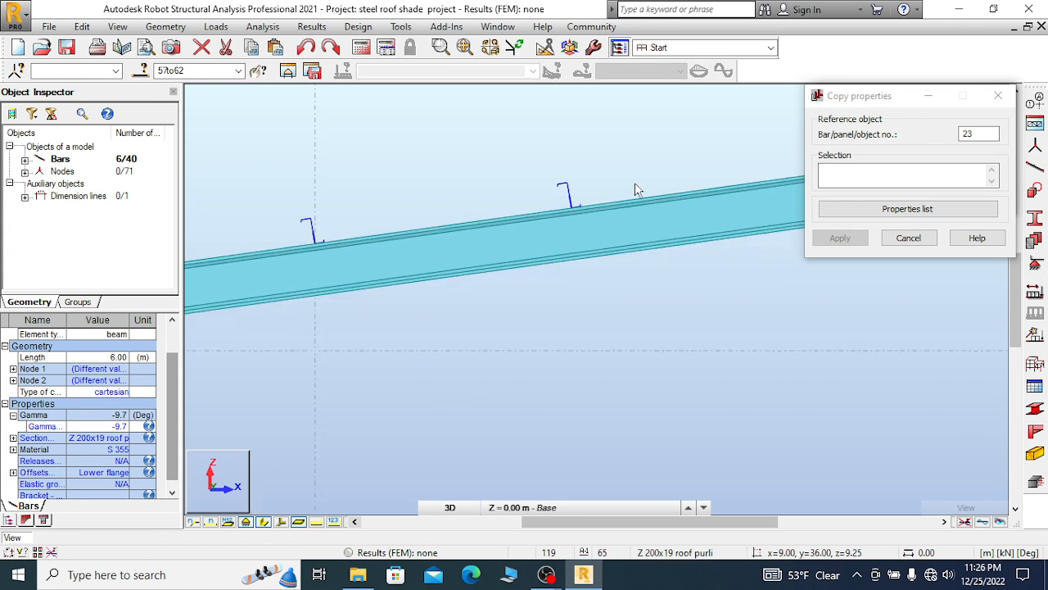
scroll(459, 204, "up", 4)
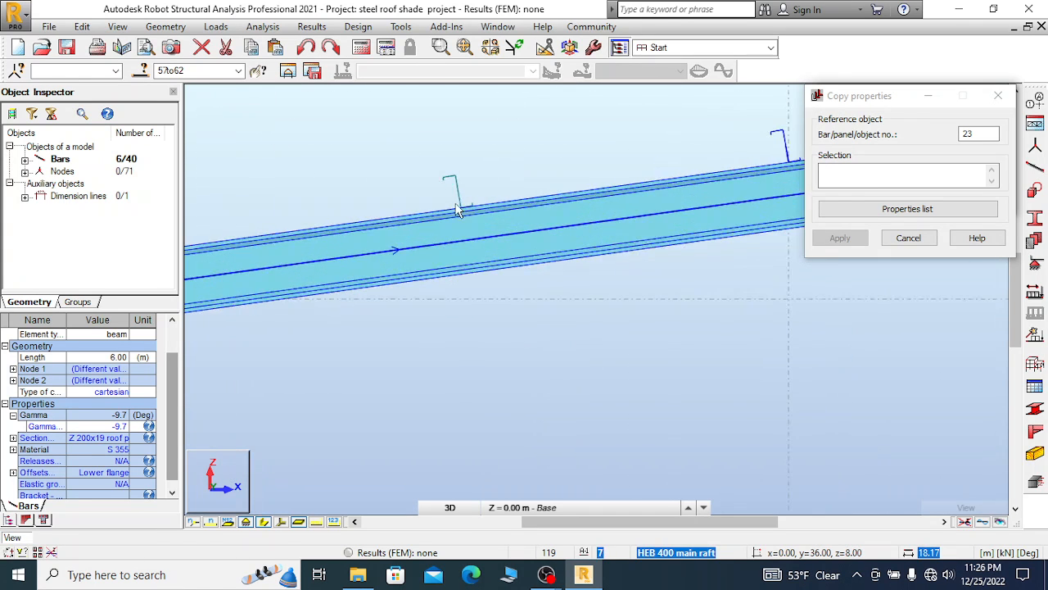
left_click(624, 196, "ctrl")
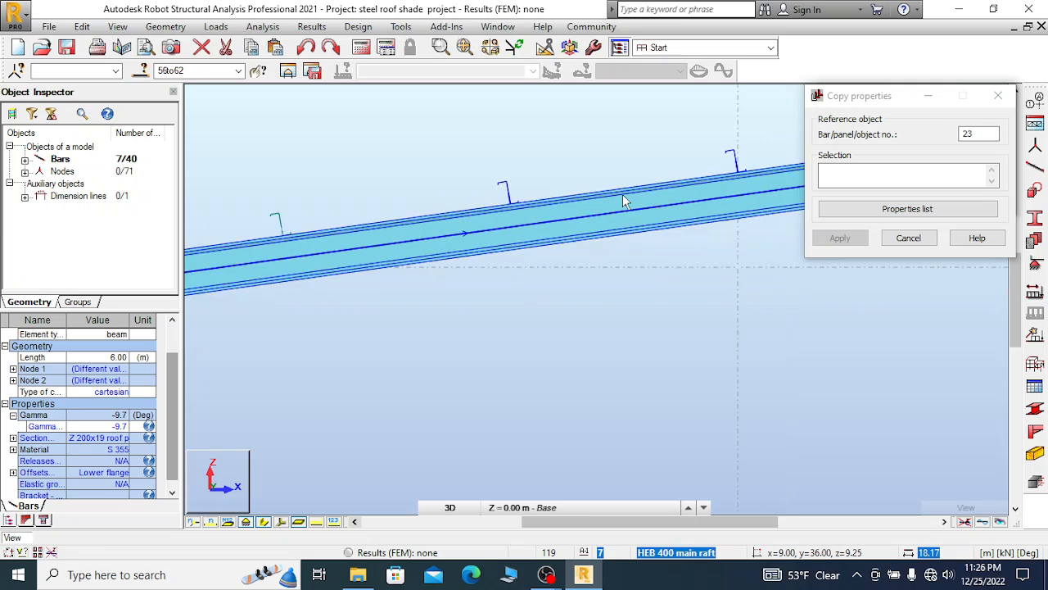
scroll(622, 197, "down", 3)
scroll(449, 218, "up", 3)
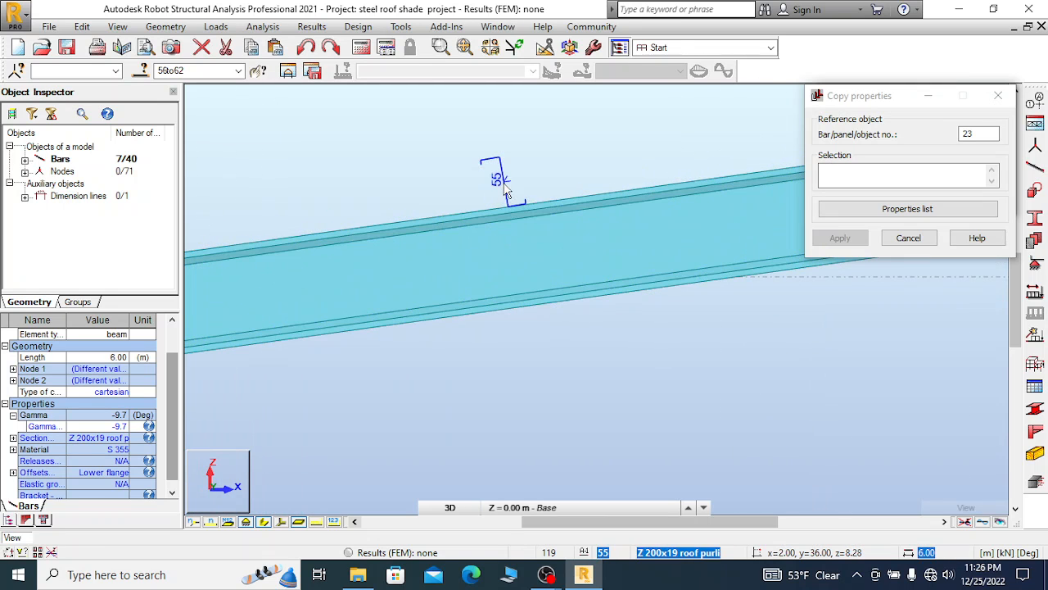
left_click(504, 193, "ctrl")
scroll(491, 205, "down", 4)
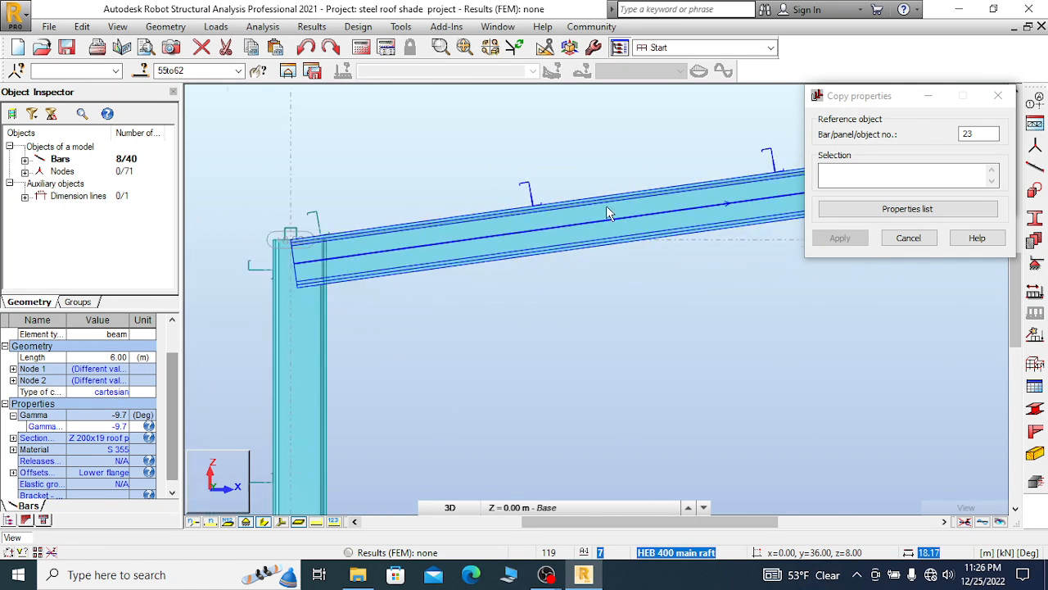
scroll(375, 223, "up", 3)
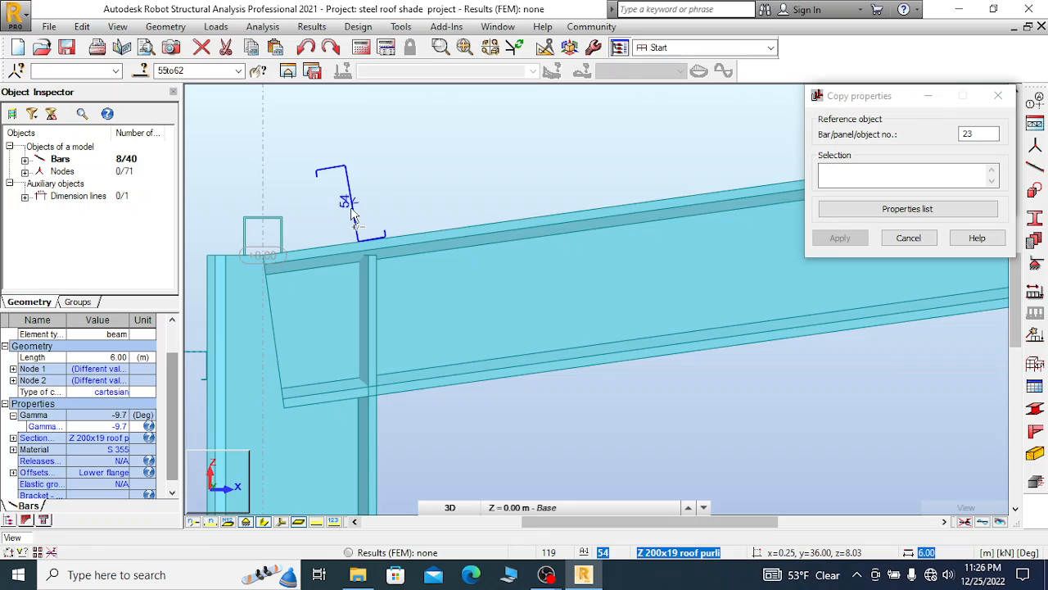
Change the local direction of selected roof purlin bars 54 to 62 by adjusting their orientation to the Y- axis sense
left_click(165, 26)
mouse_move(225, 286)
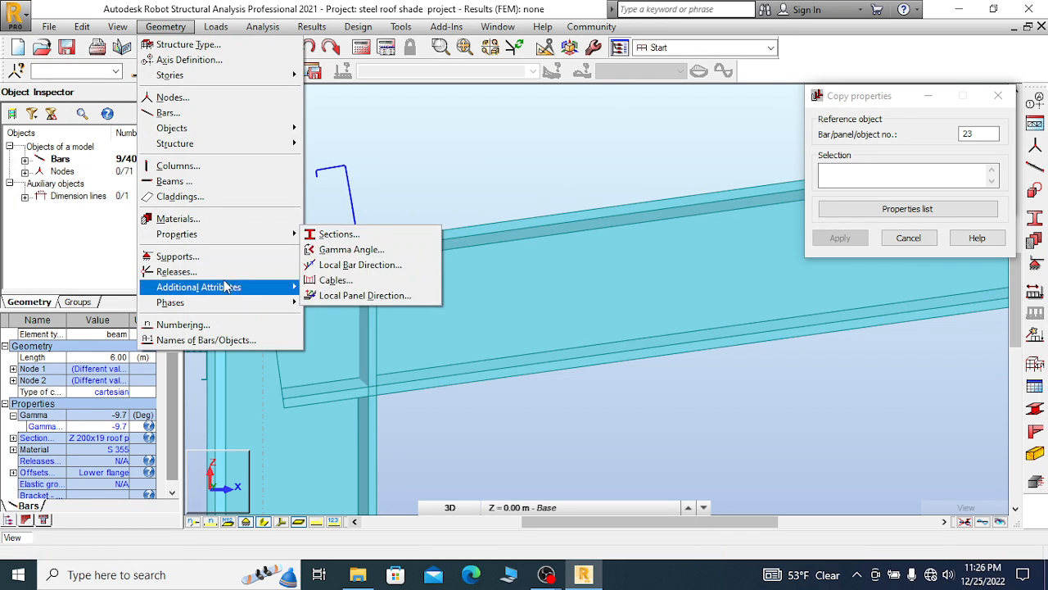
mouse_move(261, 291)
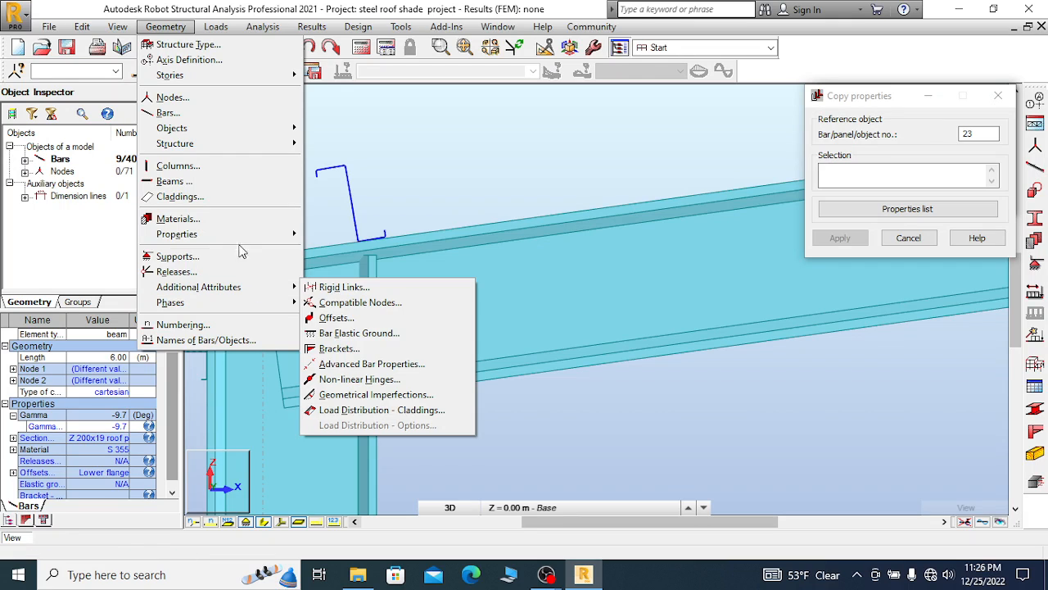
mouse_move(257, 236)
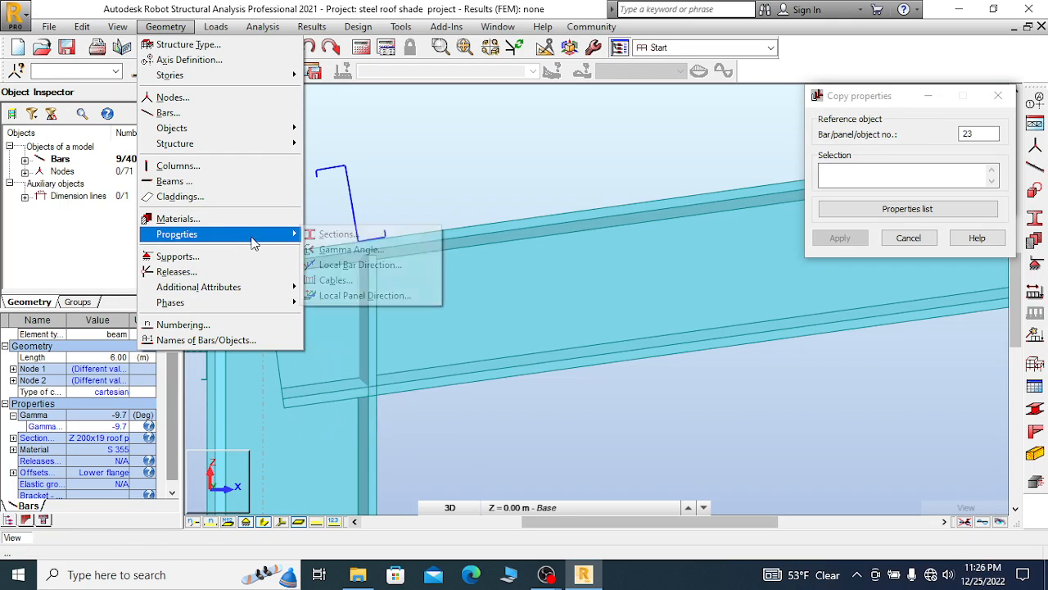
left_click(374, 267)
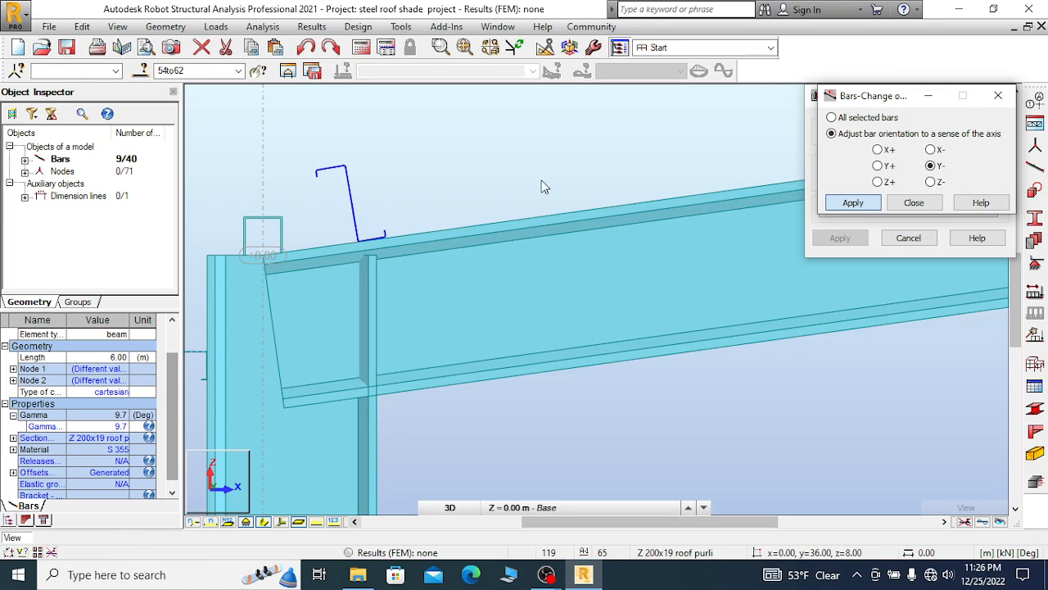
scroll(315, 244, "down", 6)
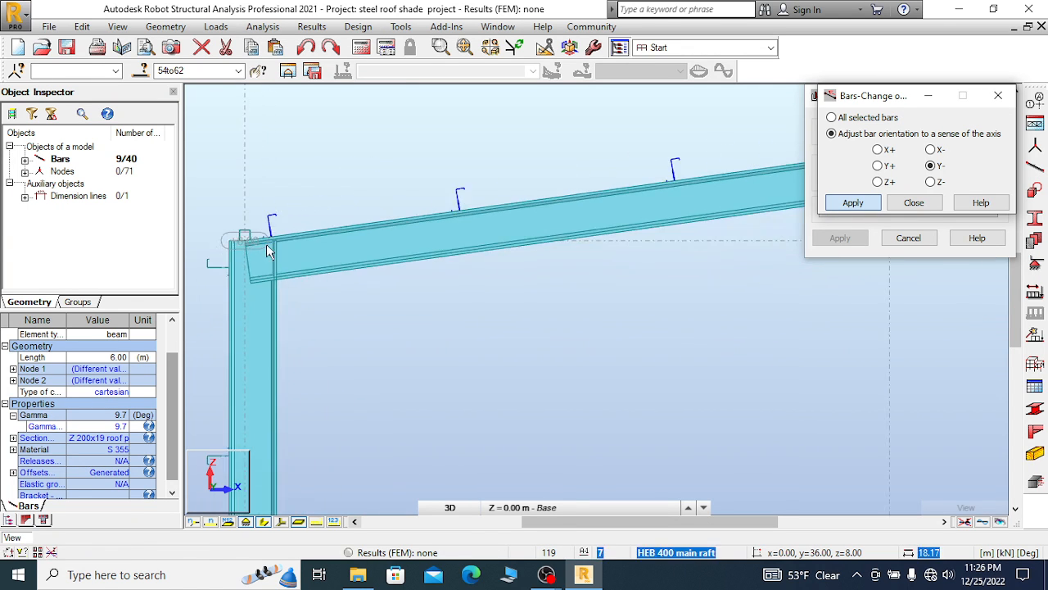
scroll(187, 259, "down", 3)
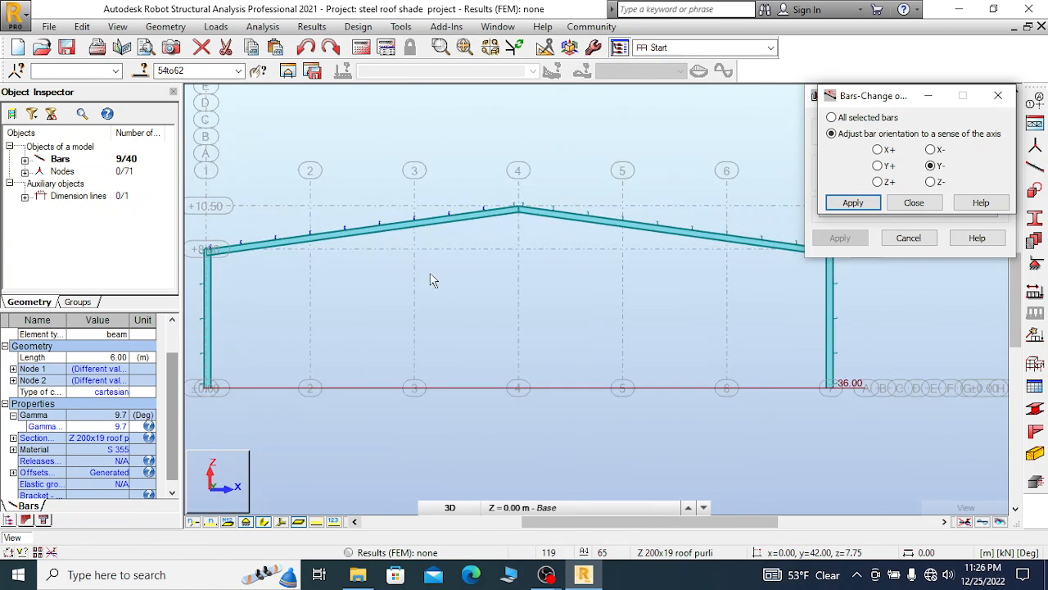
Check the purlin orientation around the ridge, close the bar orientation and Copy properties dialogs, and save the project
scroll(559, 250, "up", 5)
left_click(501, 180)
scroll(491, 179, "up", 2)
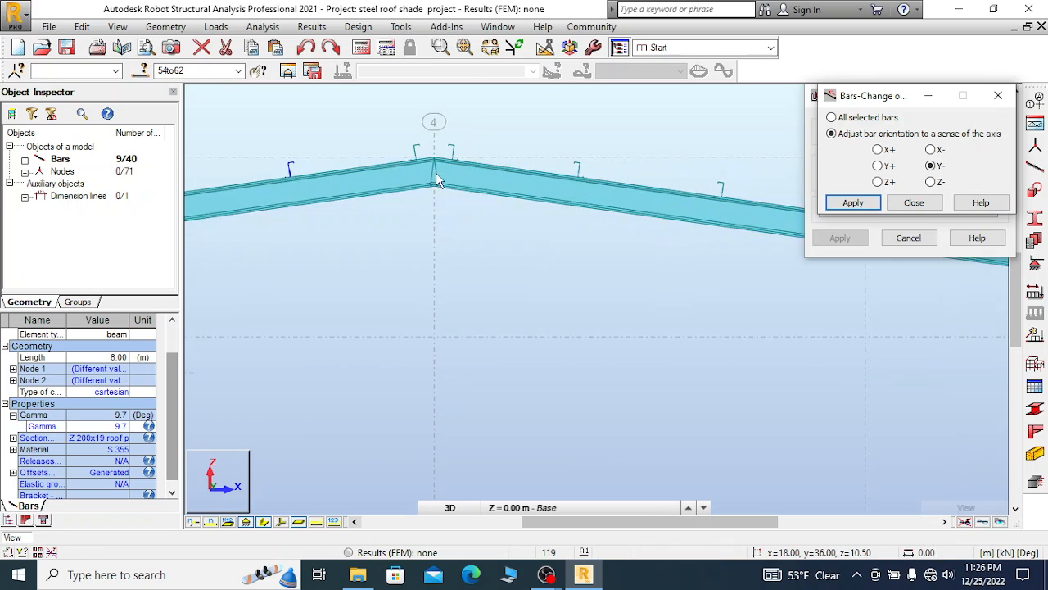
left_click(1000, 98)
left_click(1002, 99)
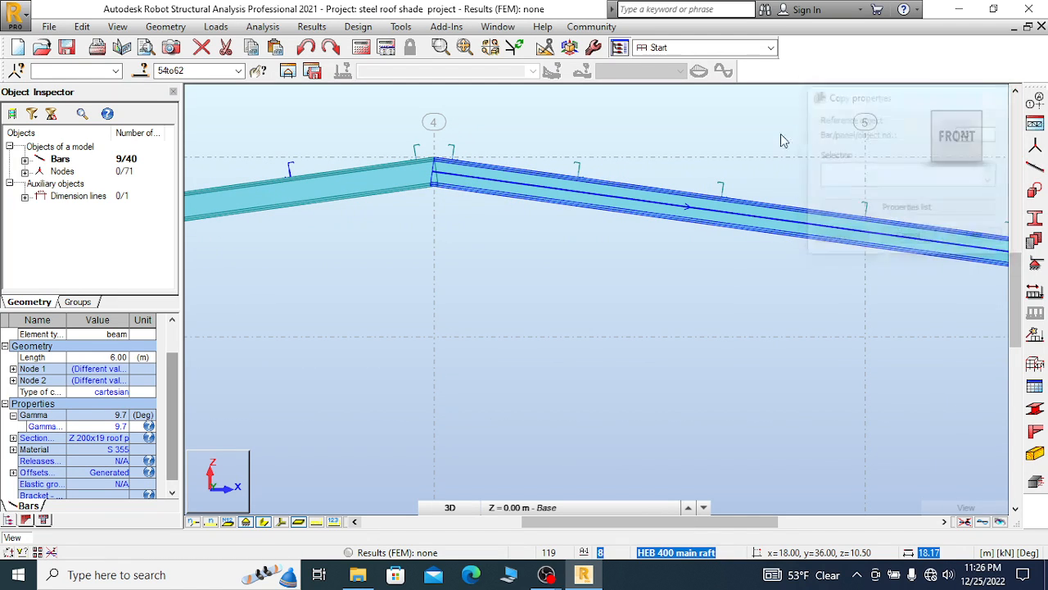
left_click(780, 133)
left_click(72, 49)
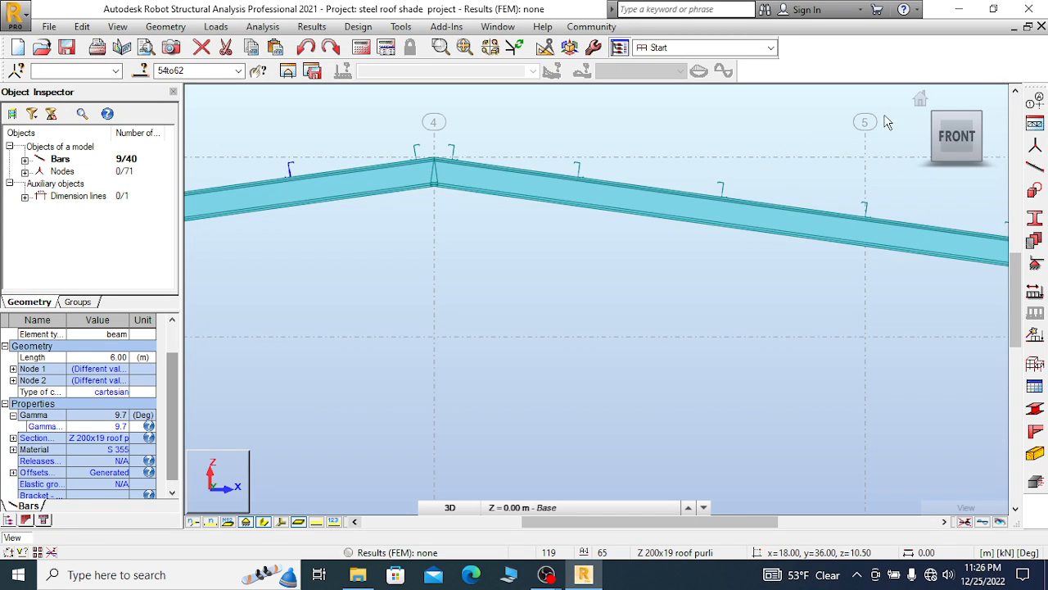
Start defining new bars near the ridge and set their section to TREC 200 tie beam100x4
left_click(921, 98)
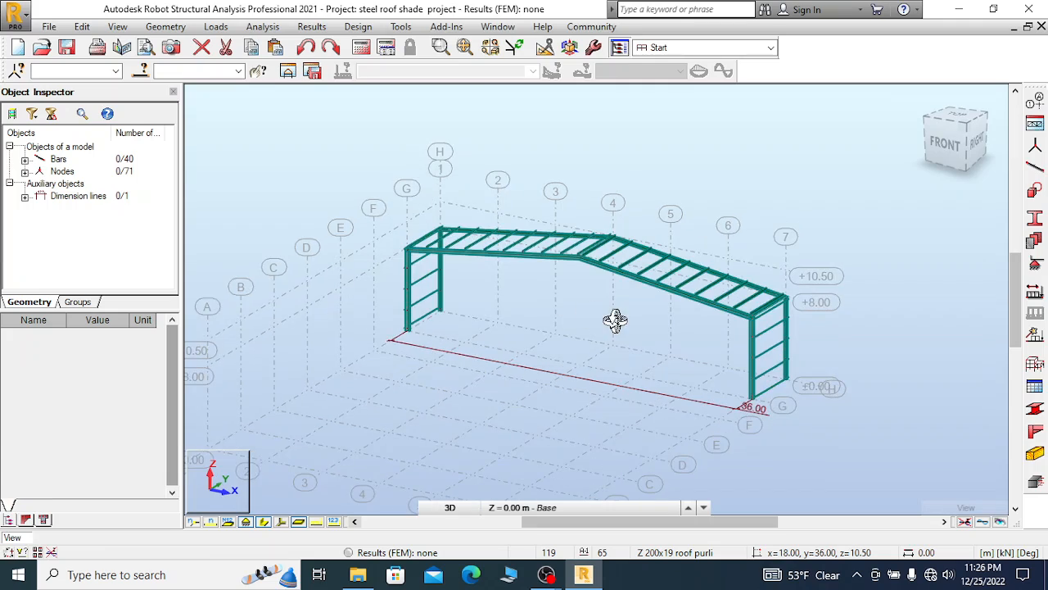
scroll(571, 227, "up", 5)
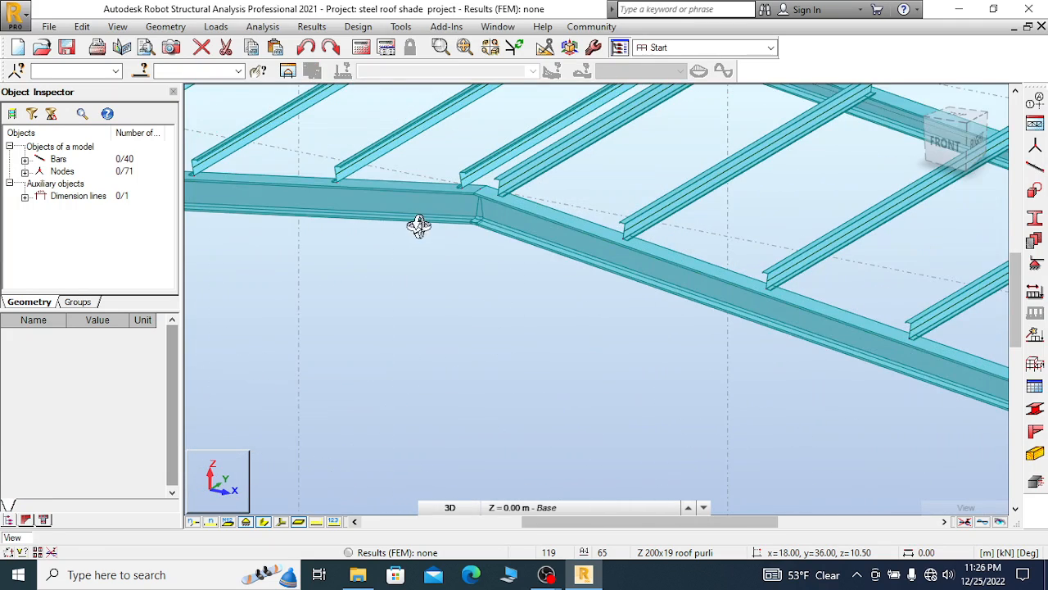
scroll(417, 223, "up", 2)
scroll(554, 186, "up", 2)
scroll(344, 180, "up", 2)
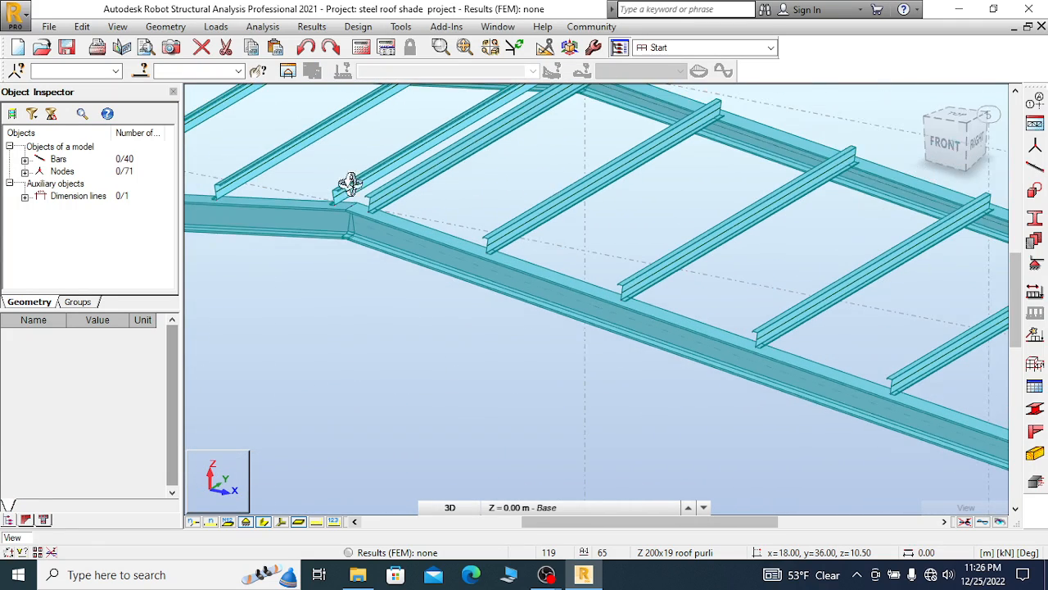
left_click(1036, 166)
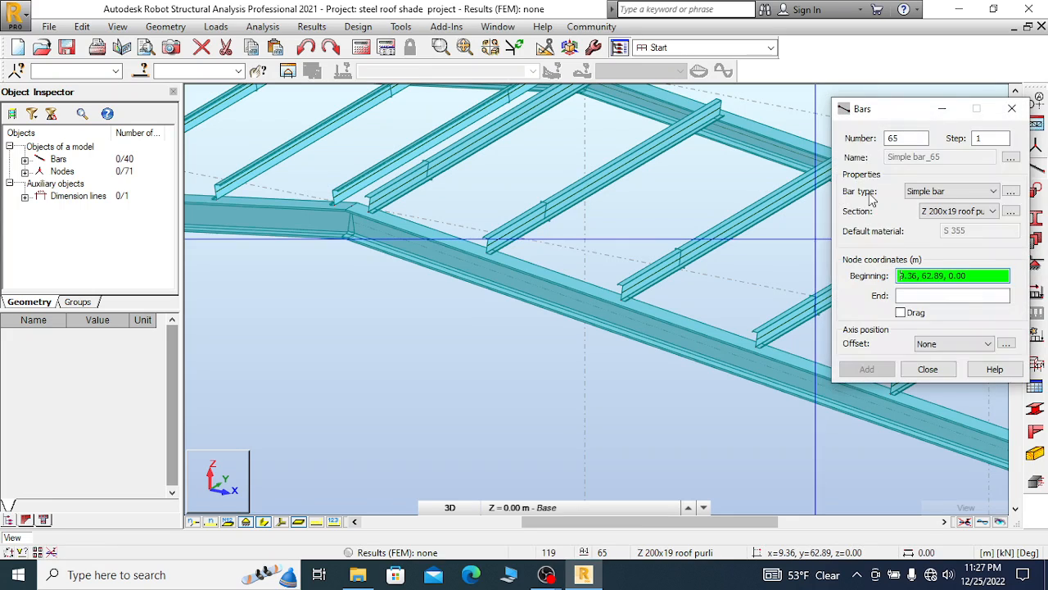
left_click(994, 212)
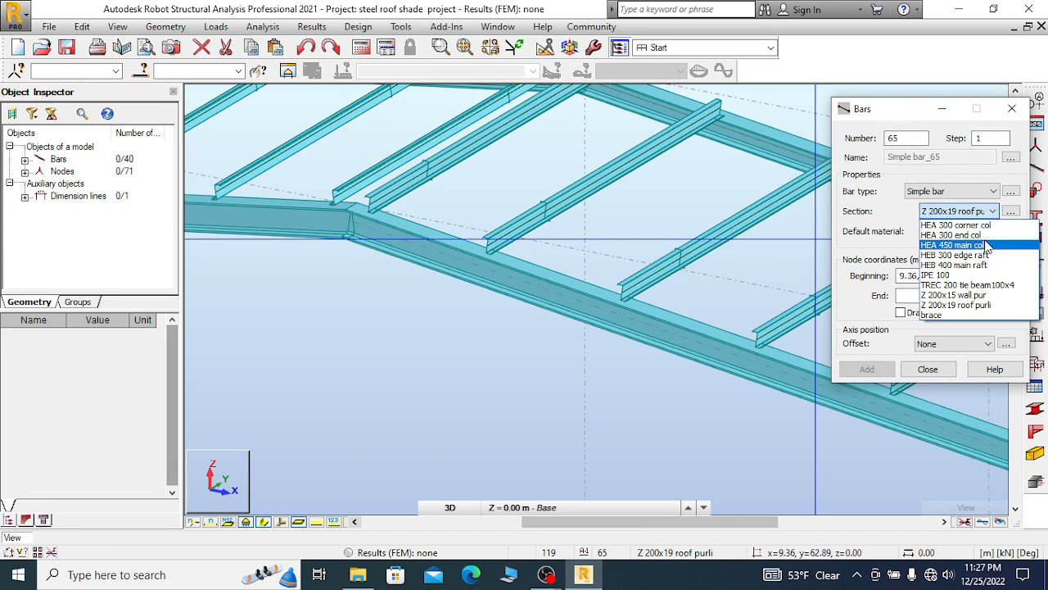
left_click(995, 284)
left_click(991, 277)
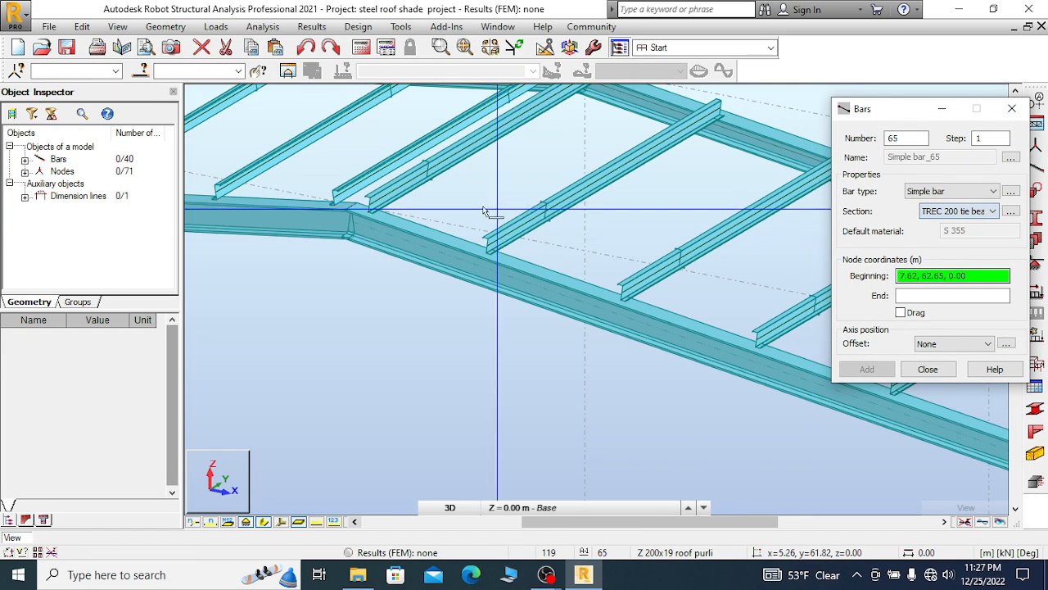
left_click(349, 212)
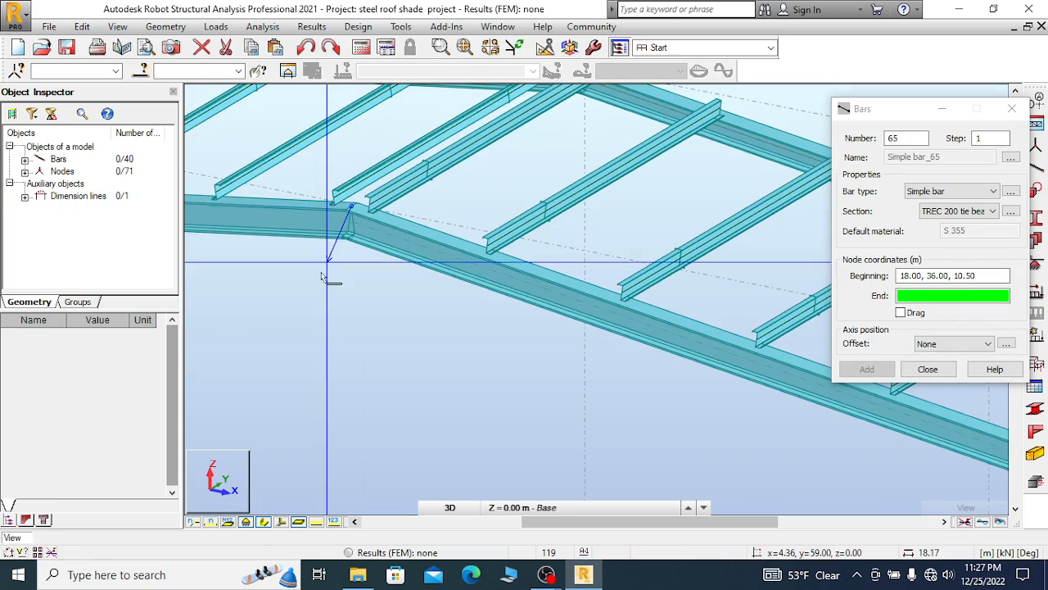
scroll(336, 215, "down", 4)
scroll(407, 199, "up", 6)
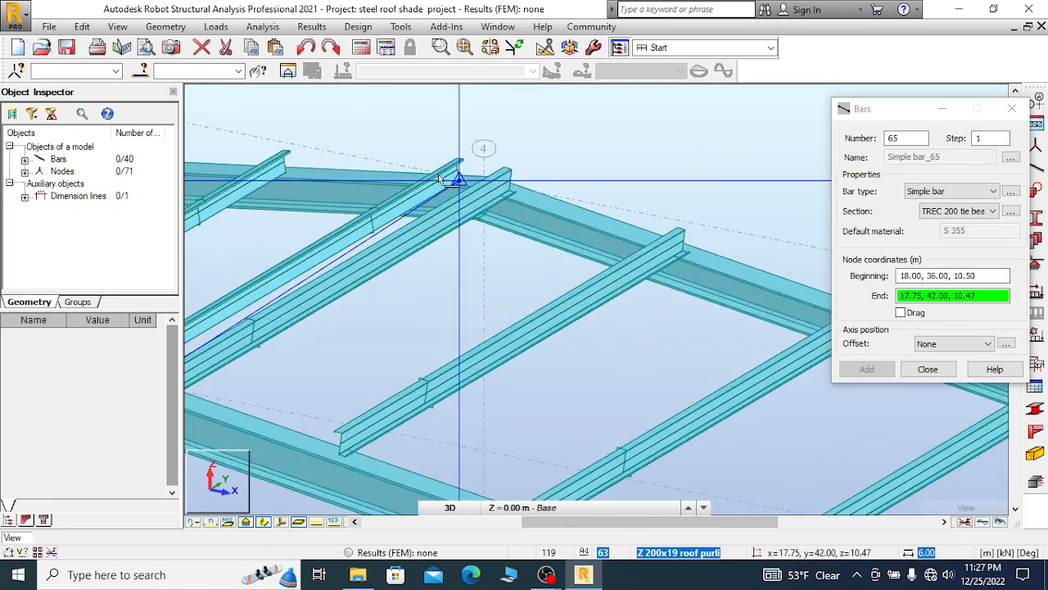
left_click(499, 199)
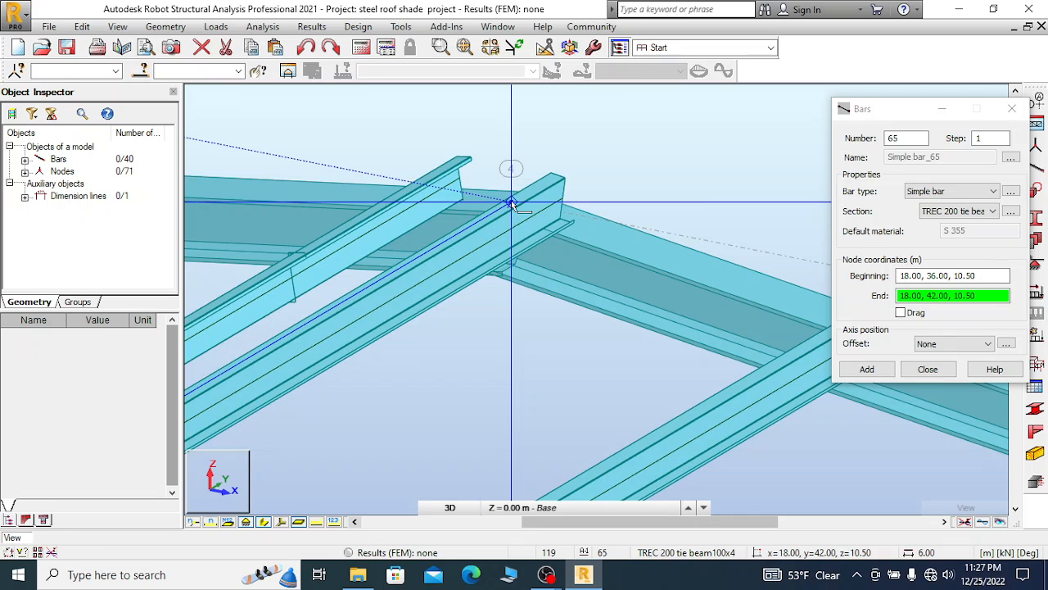
right_click(504, 125)
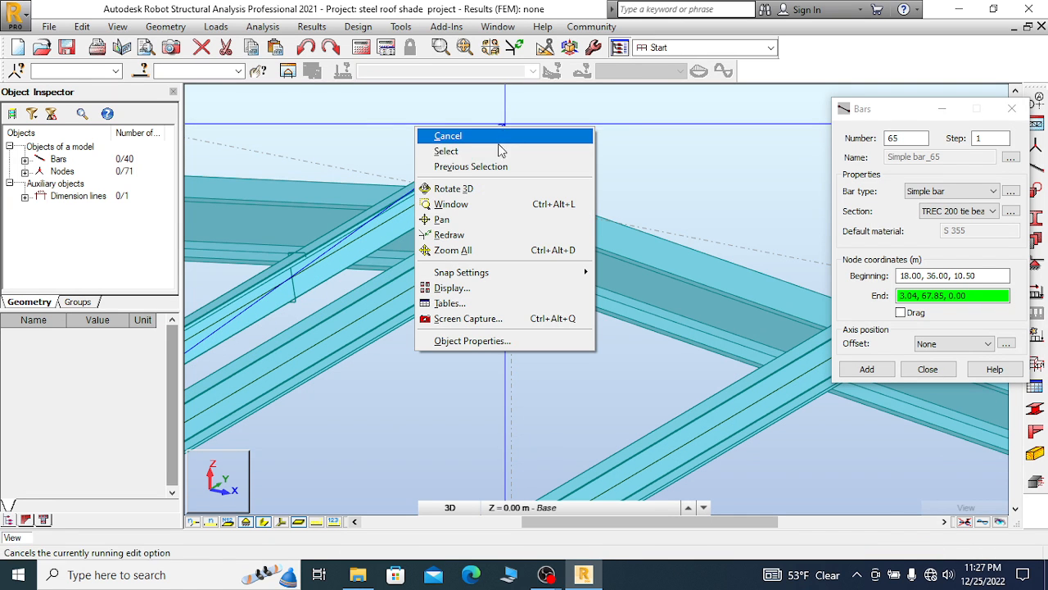
left_click(474, 191)
left_click_drag(502, 199, 528, 207)
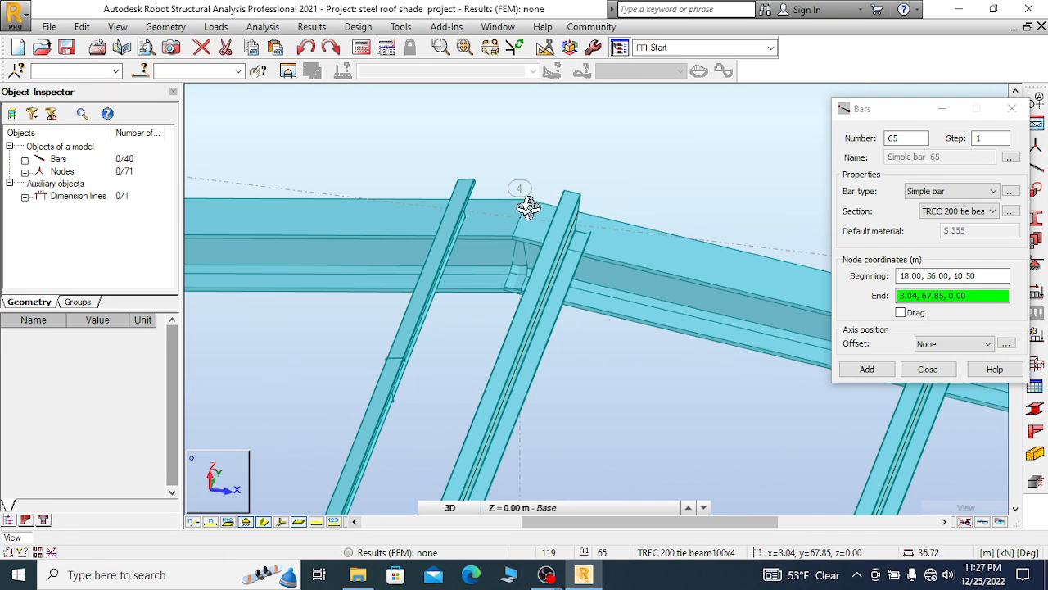
right_click(439, 179)
left_click(467, 187)
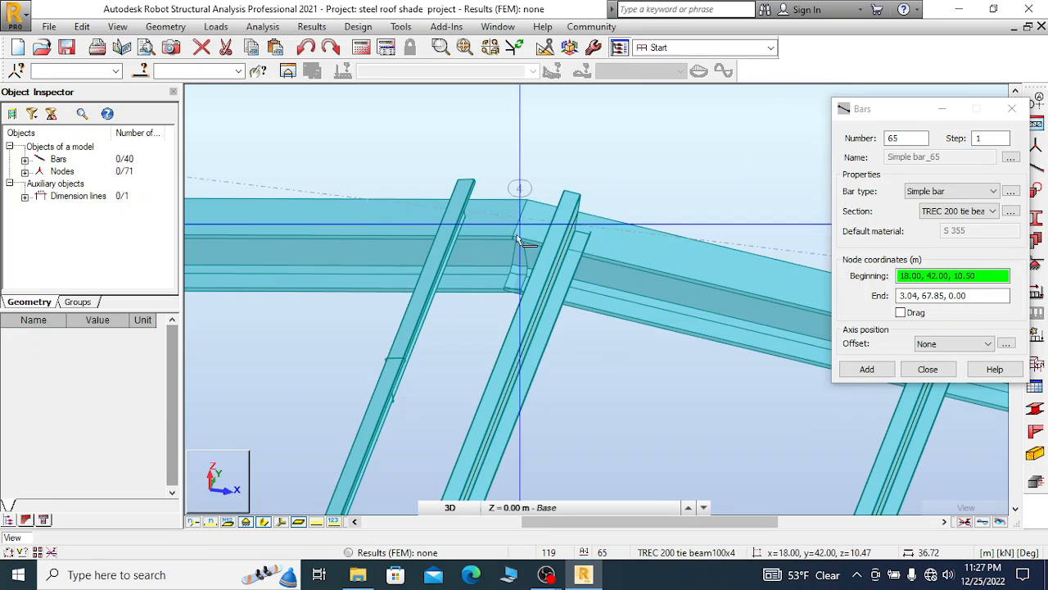
Draw the ridge tie beam between the rafter apexes, from node 18.00, 42.00, 10.50 to node 18.00, 36.00, 10.50
left_click(519, 218)
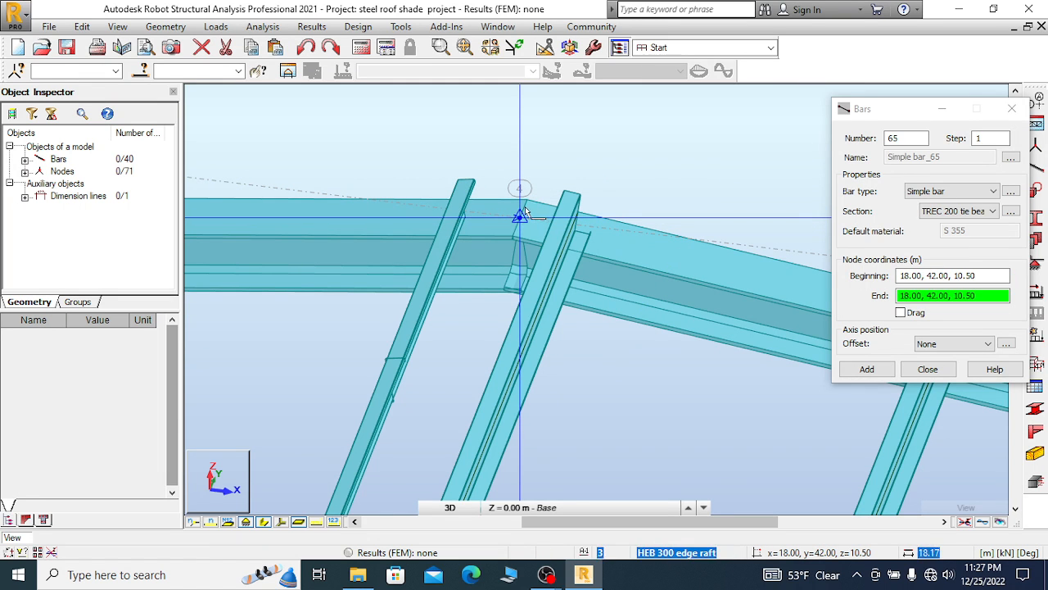
scroll(550, 129, "down", 2)
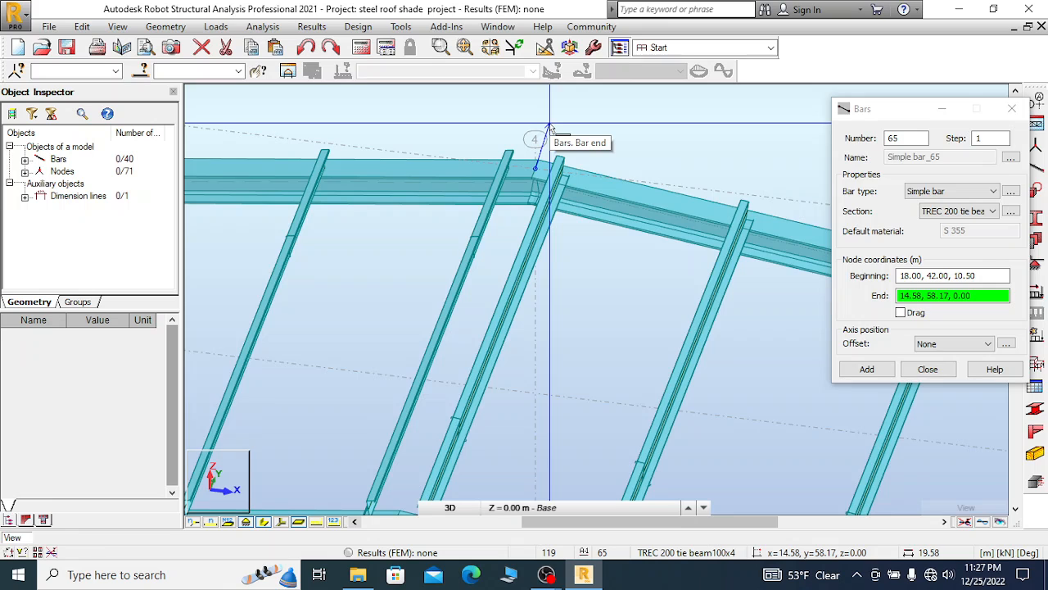
scroll(551, 128, "down", 2)
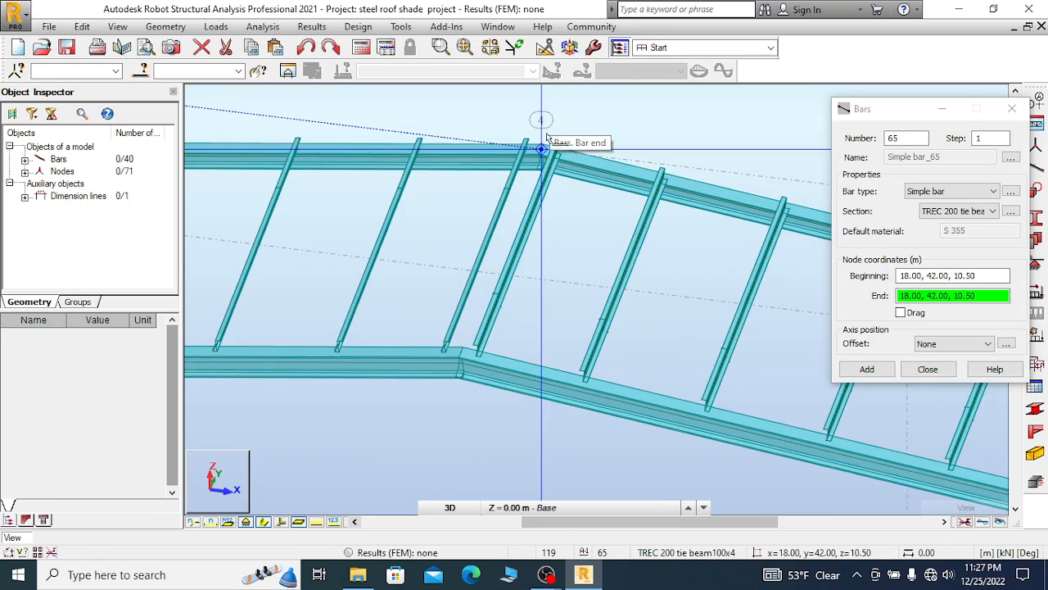
left_click(462, 353)
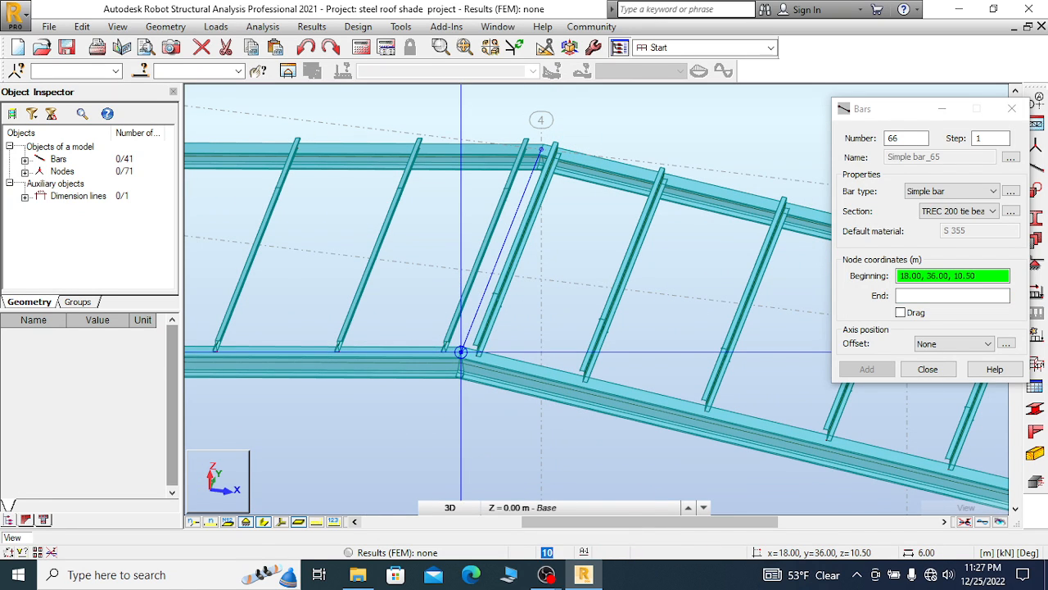
right_click(555, 235)
left_click(495, 239)
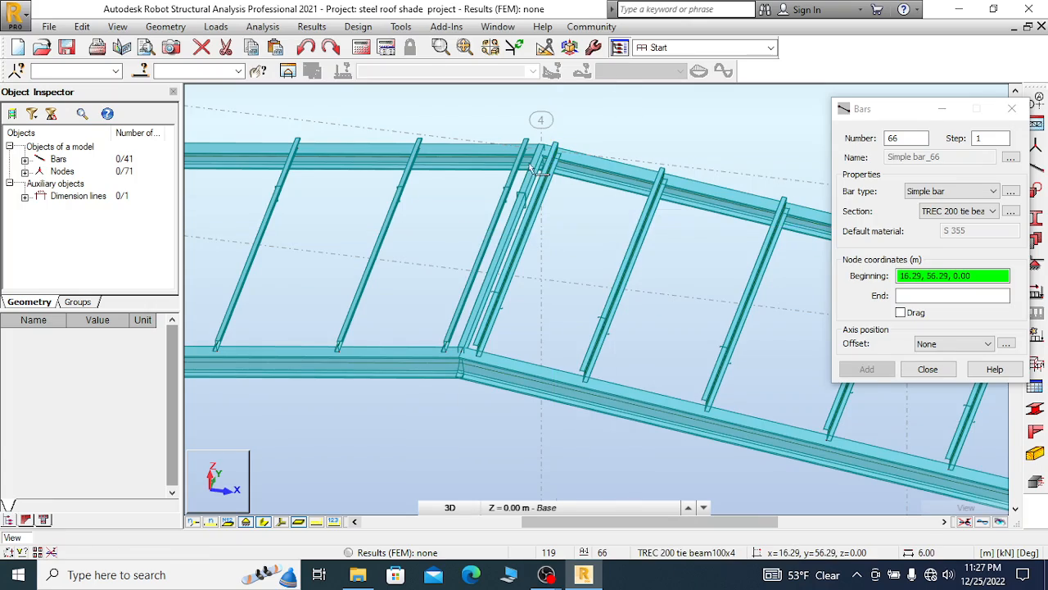
Examine the eave corner at axis 7, where the roof and wall purlins meet the frame
scroll(344, 185, "down", 5)
scroll(575, 219, "up", 8)
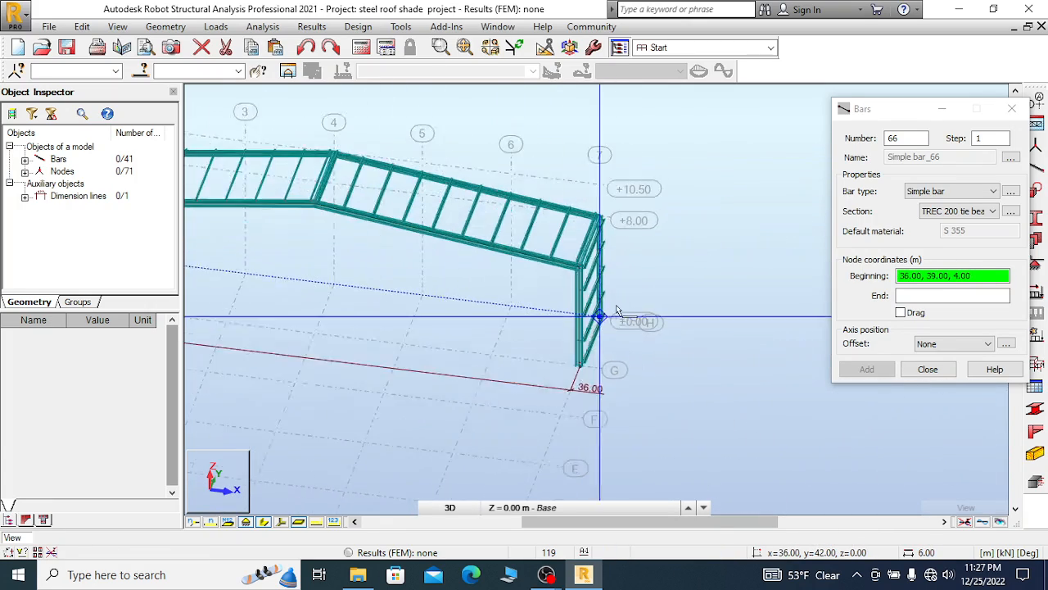
scroll(576, 219, "down", 6)
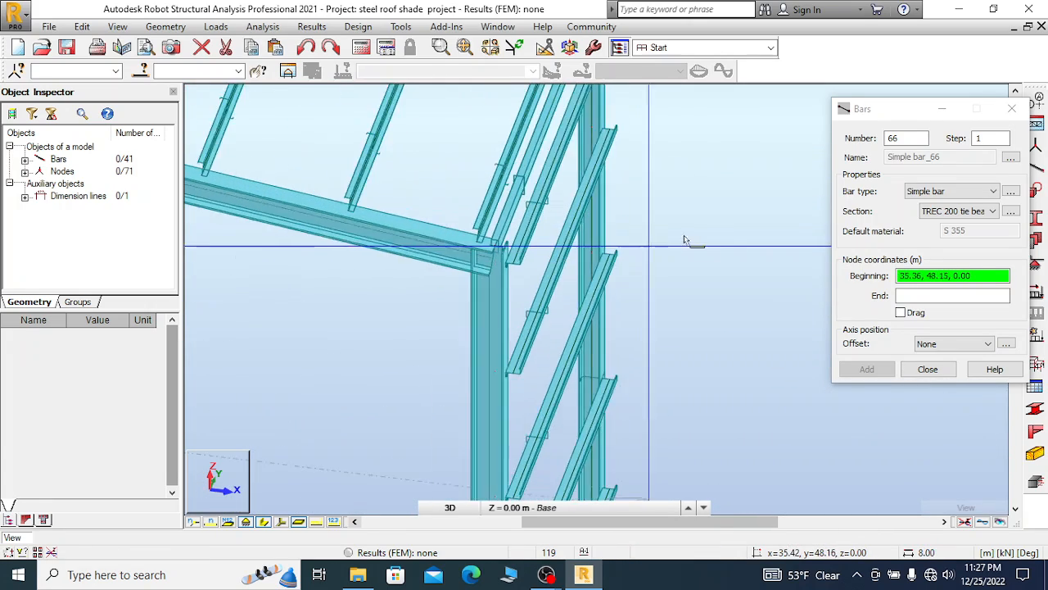
Examine the purlin, tie beam, rafter and column joints at the ridge and both eaves, and leave bar definition
scroll(424, 174, "up", 5)
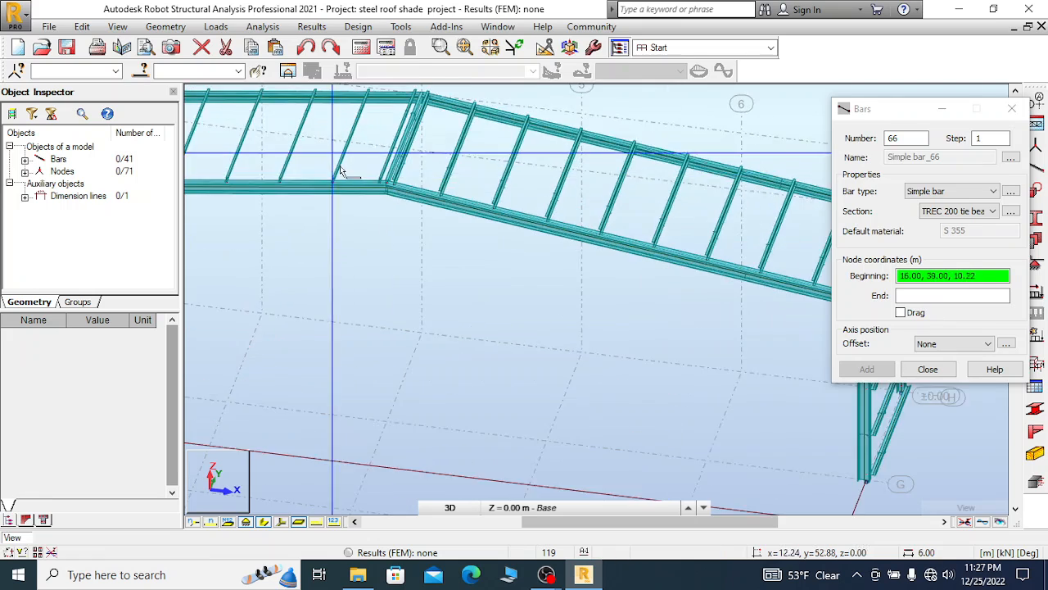
scroll(606, 193, "down", 6)
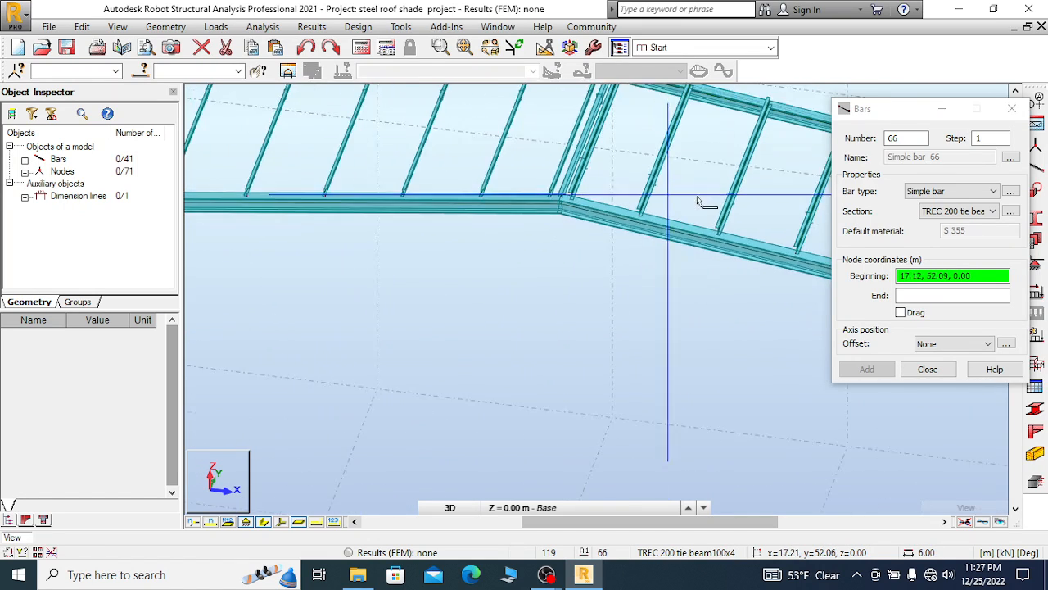
scroll(278, 130, "up", 2)
right_click(279, 130)
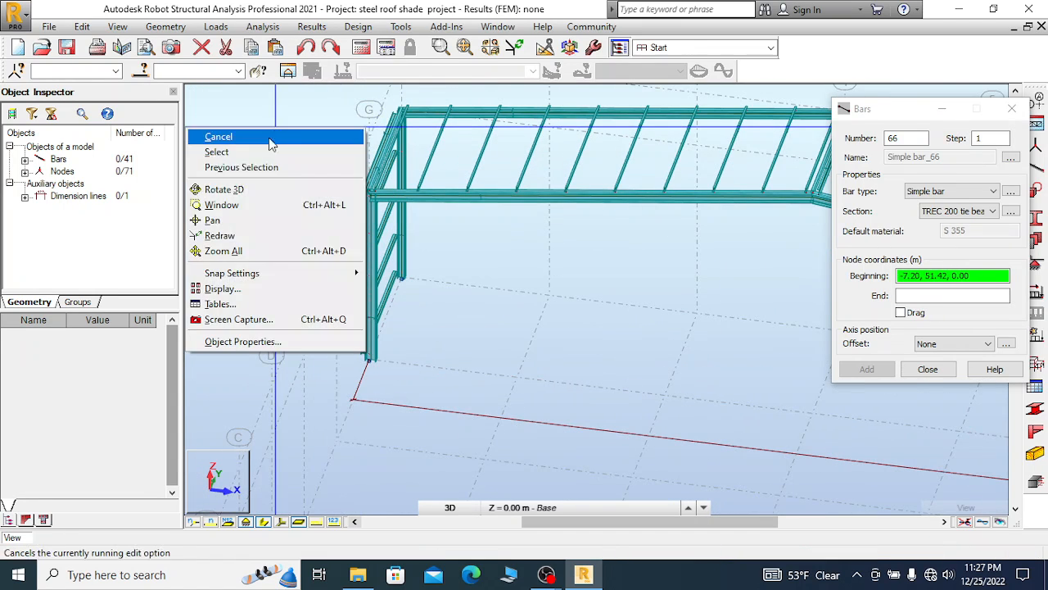
left_click(225, 188)
left_click_drag(370, 221, 522, 322)
scroll(521, 322, "up", 2)
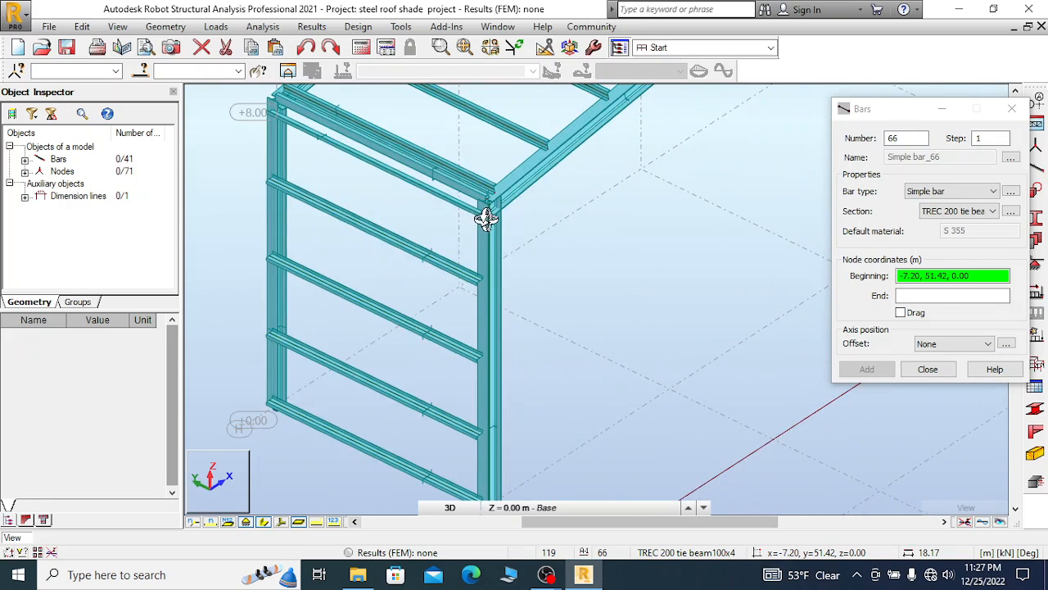
mouse_move(486, 215)
left_mouse_down()
mouse_move(468, 221)
mouse_move(492, 204)
left_mouse_up()
scroll(512, 190, "up", 2)
scroll(514, 186, "up", 3)
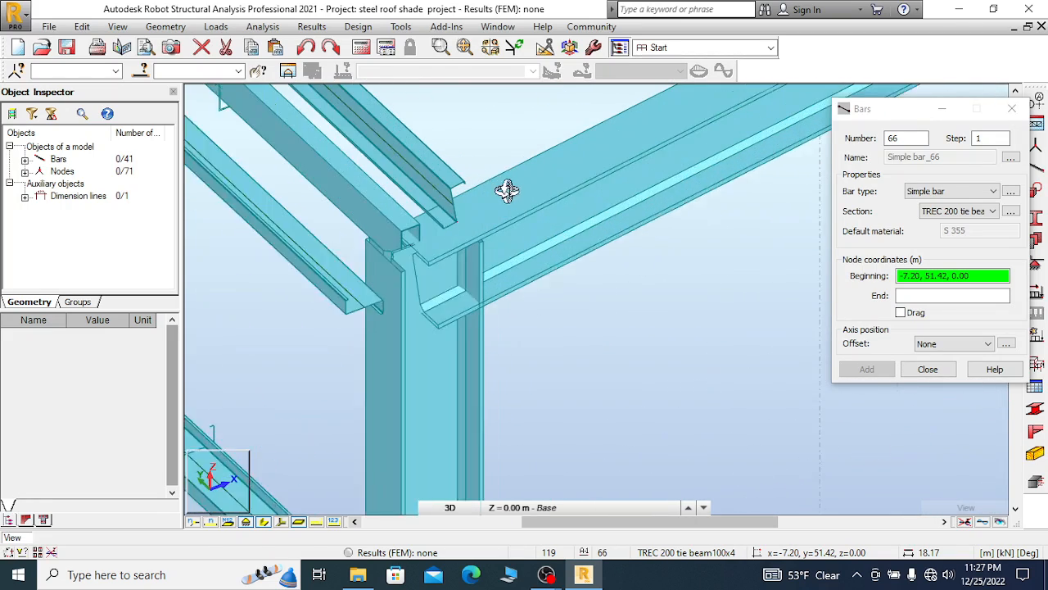
right_click(401, 142)
left_click(452, 154)
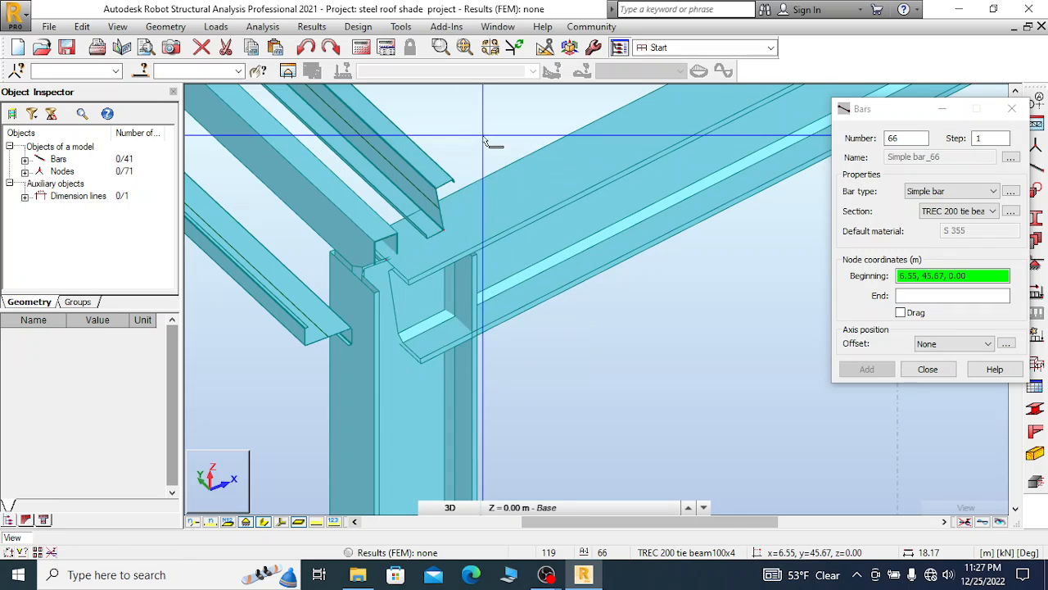
scroll(489, 134, "down", 1)
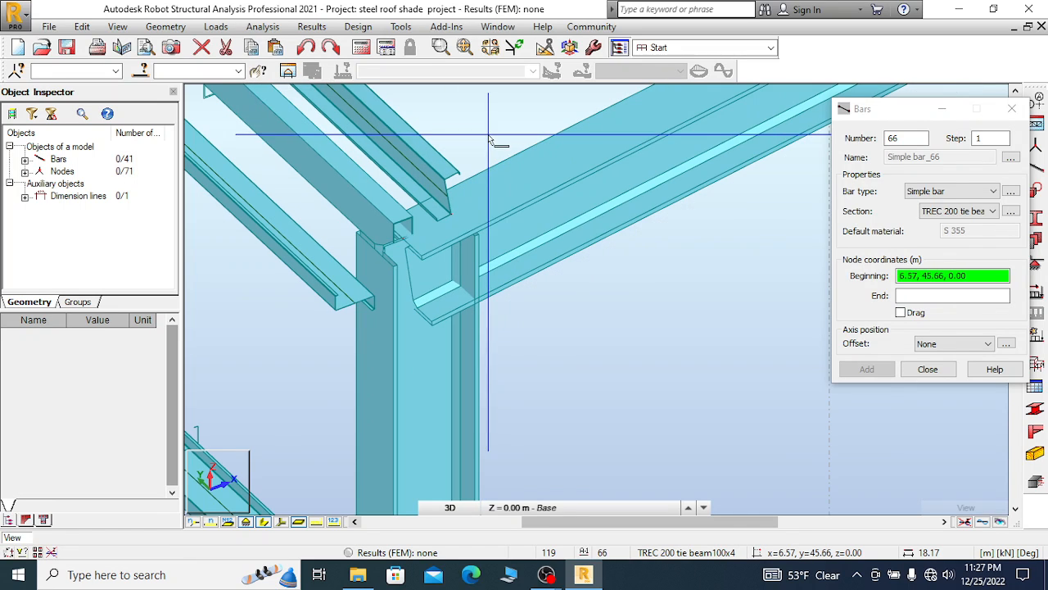
left_click(1012, 108)
Select the TREC 200 tie beam at the x = 0 eave and open the bar offset definitions
scroll(396, 211, "down", 1)
left_click(392, 203)
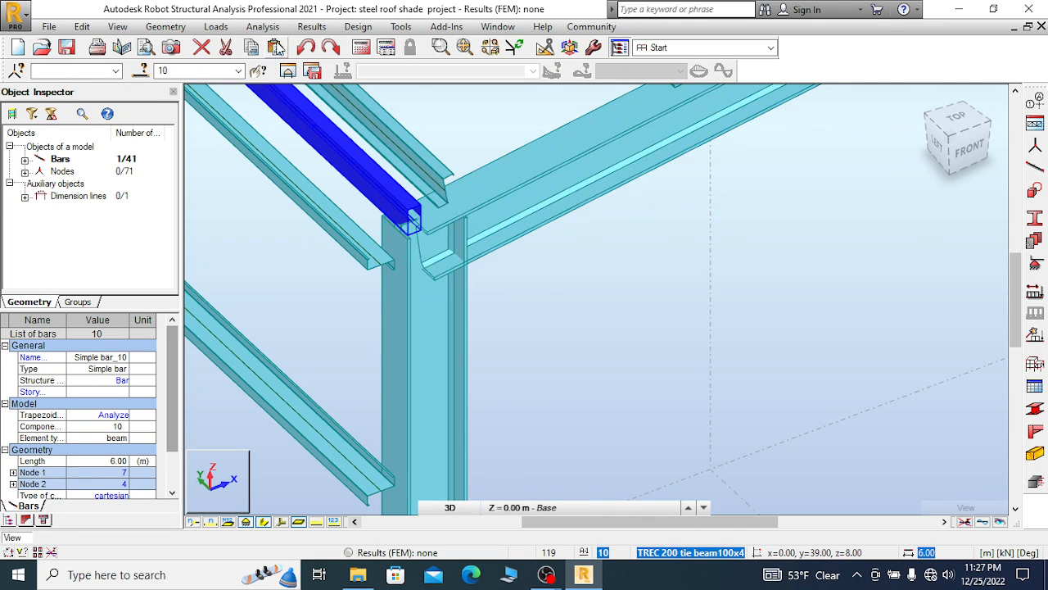
left_click(165, 26)
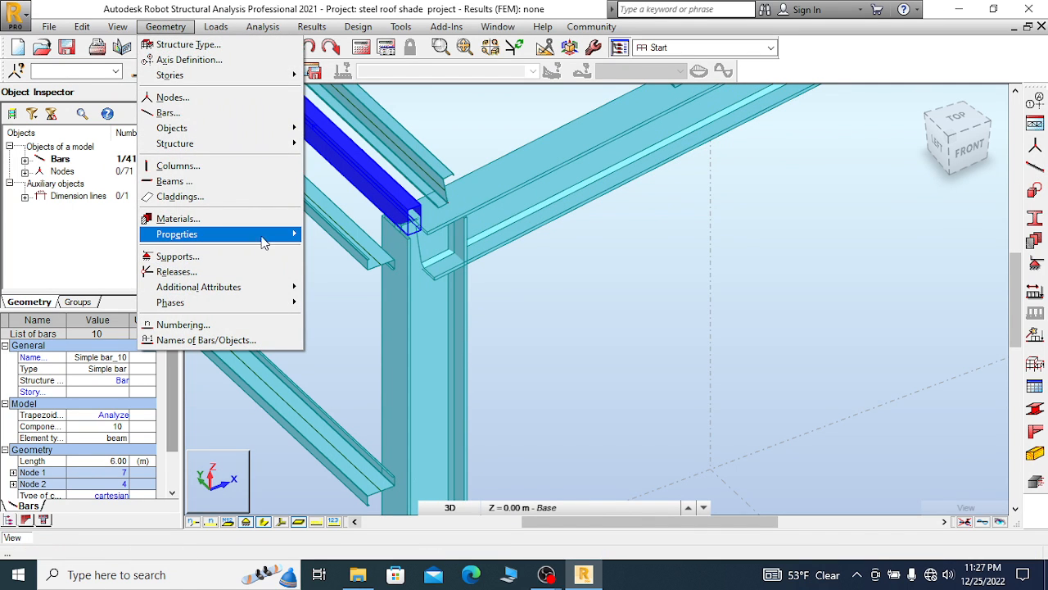
mouse_move(257, 291)
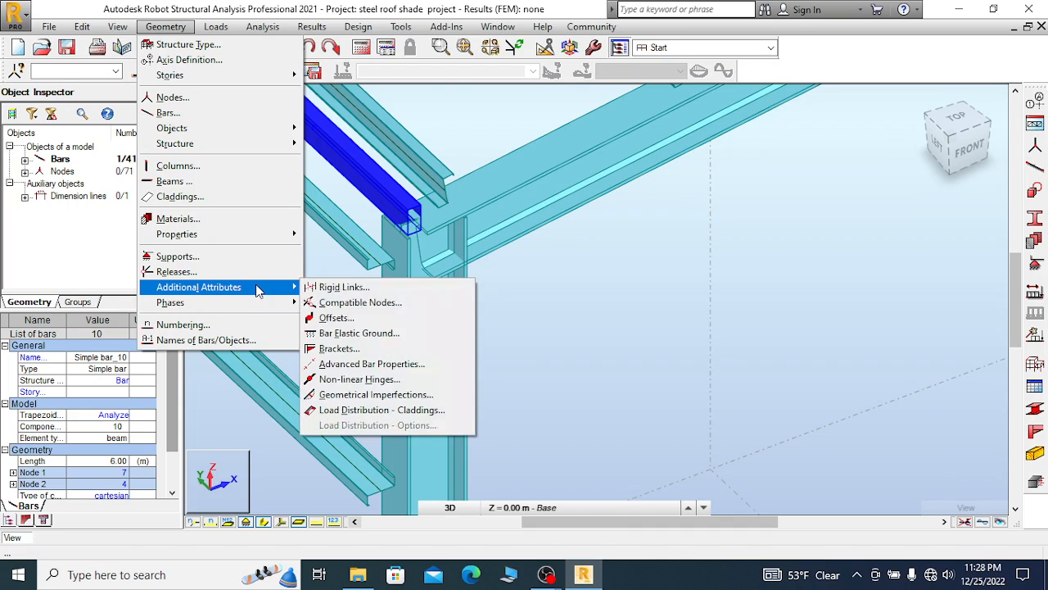
left_click(336, 317)
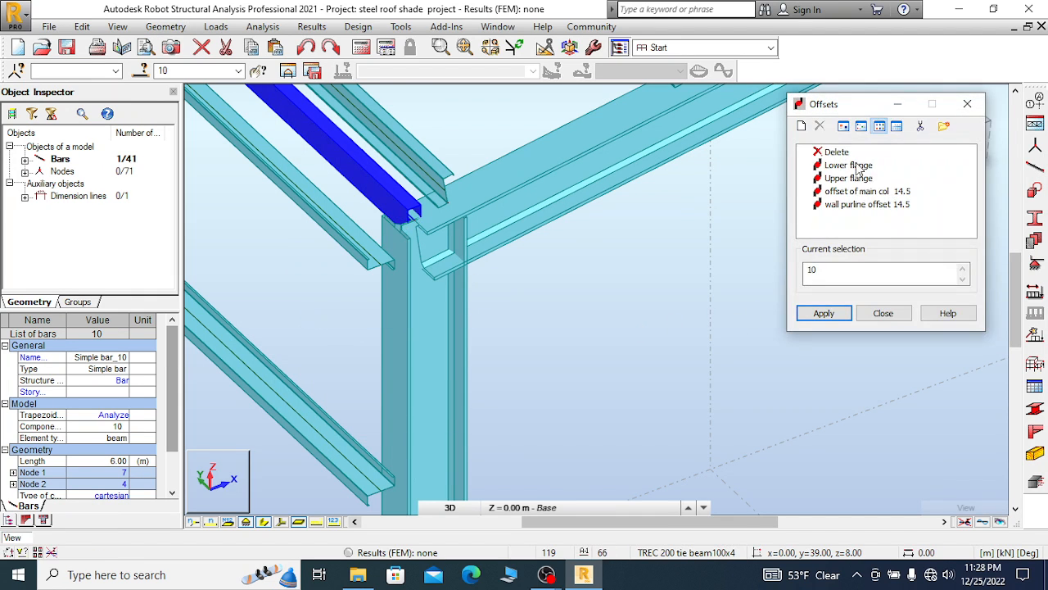
Try the Lower flange offset on the selected eave tie beam and undo it
left_click(835, 317)
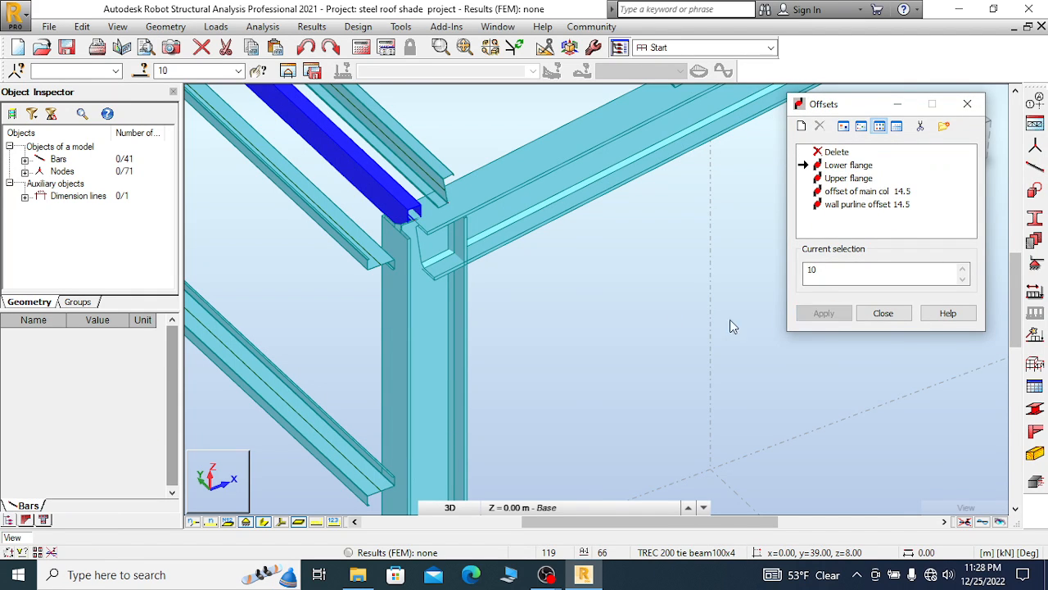
left_click(303, 50)
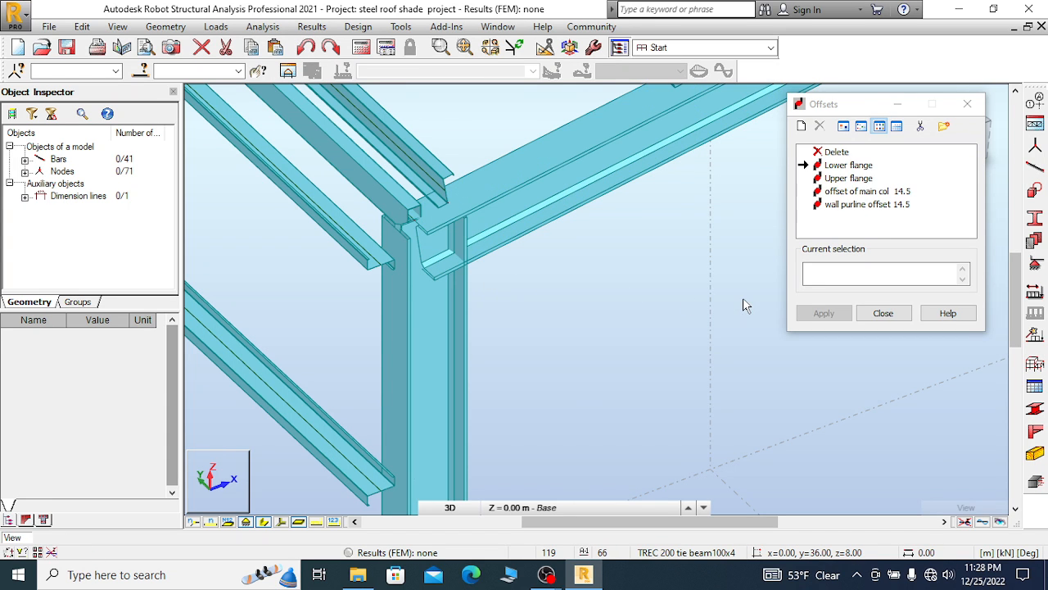
Display the bars' local axes and apply the Upper flange offset to the tie beam at the x = 0 eave
scroll(500, 364, "down", 4)
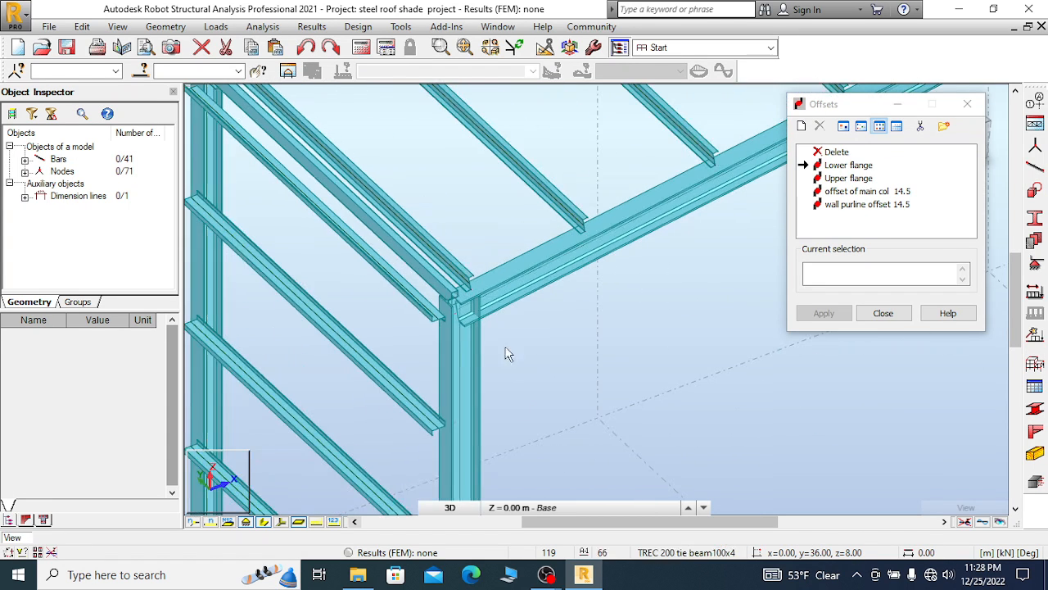
scroll(377, 271, "up", 1)
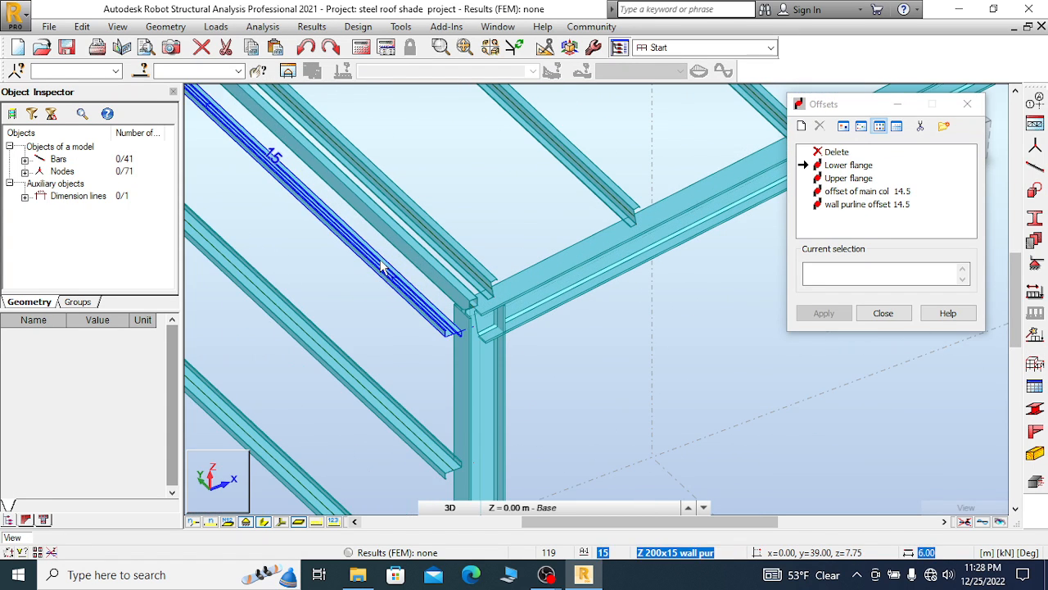
left_click(282, 522)
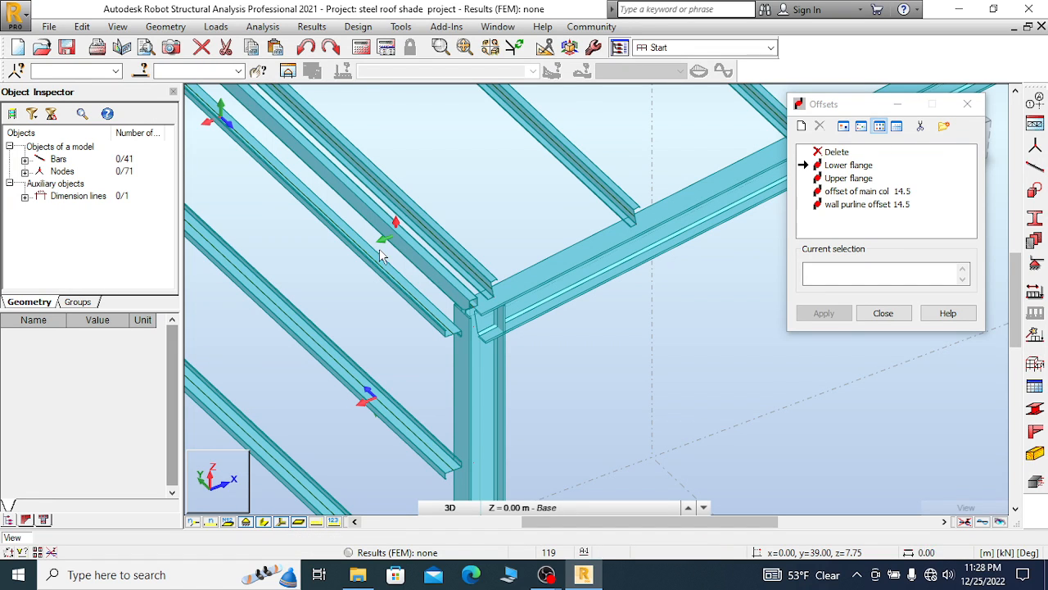
left_click(852, 179)
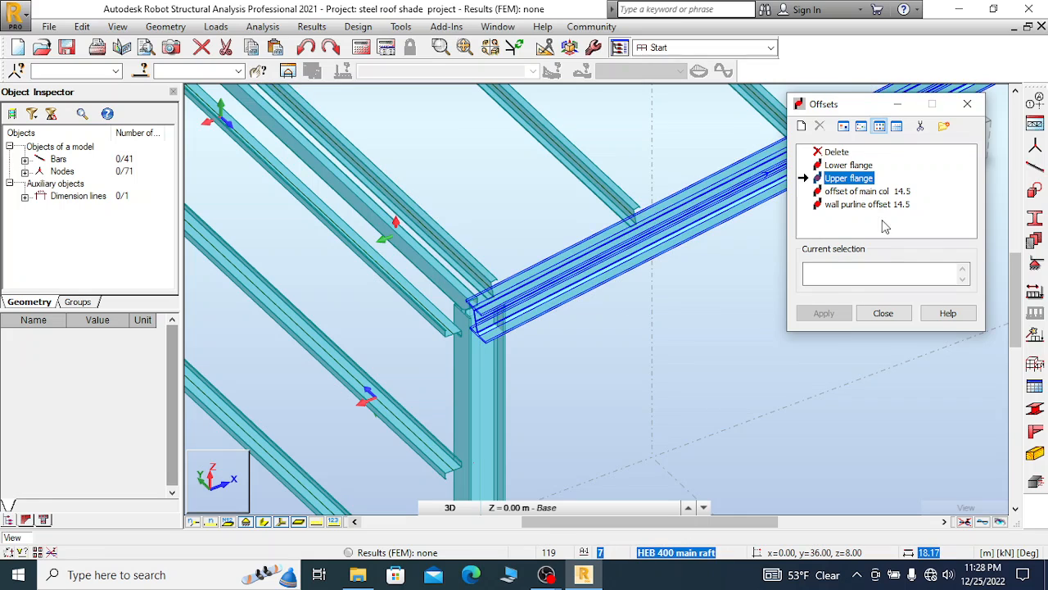
left_click(430, 267)
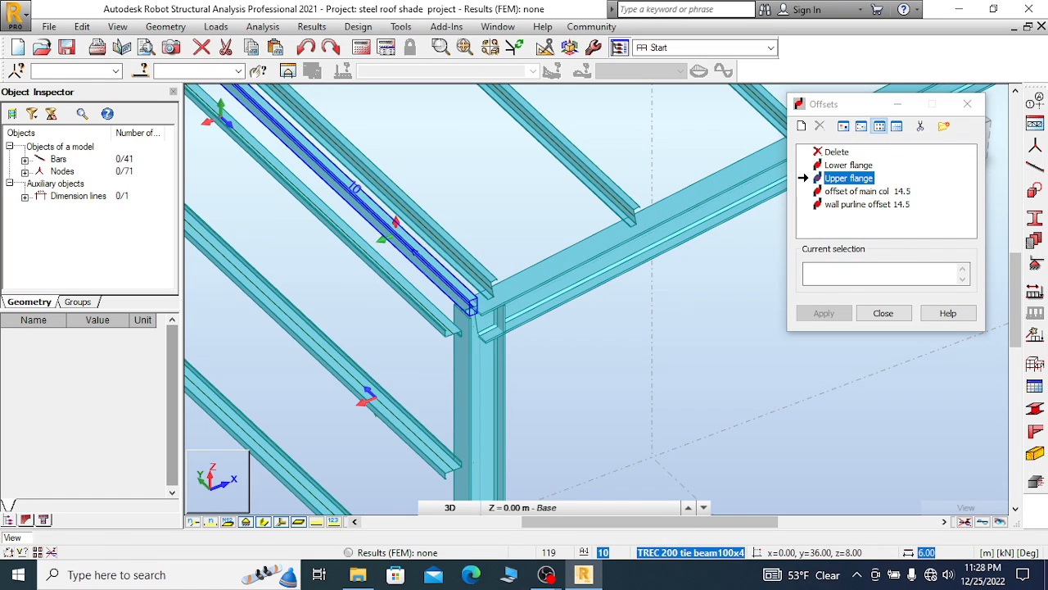
Examine how the TREC 200 tie beam at the ridge sits against the main rafters
scroll(494, 336, "down", 8)
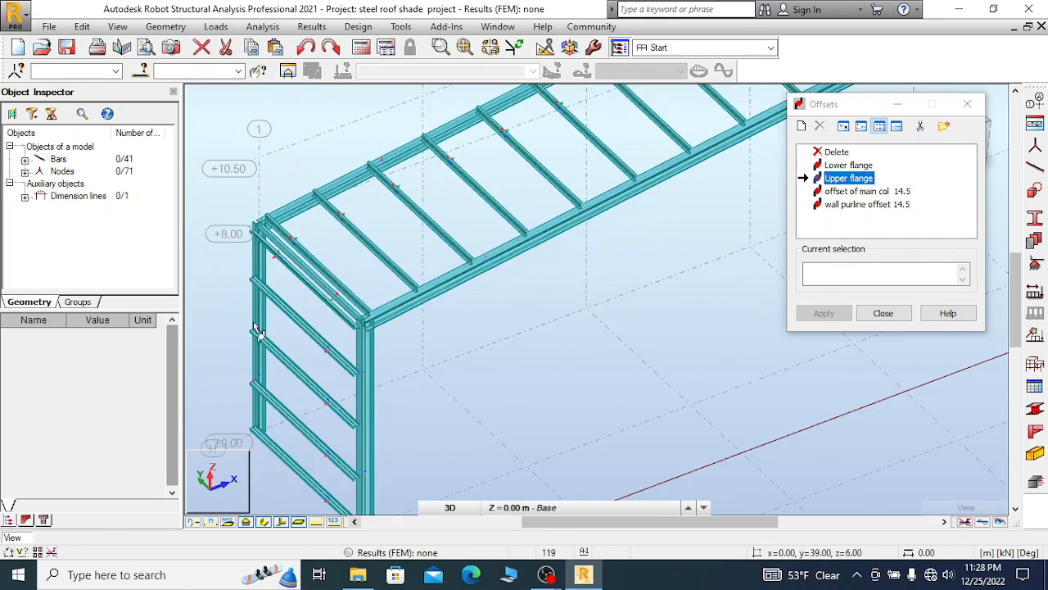
scroll(519, 205, "up", 8)
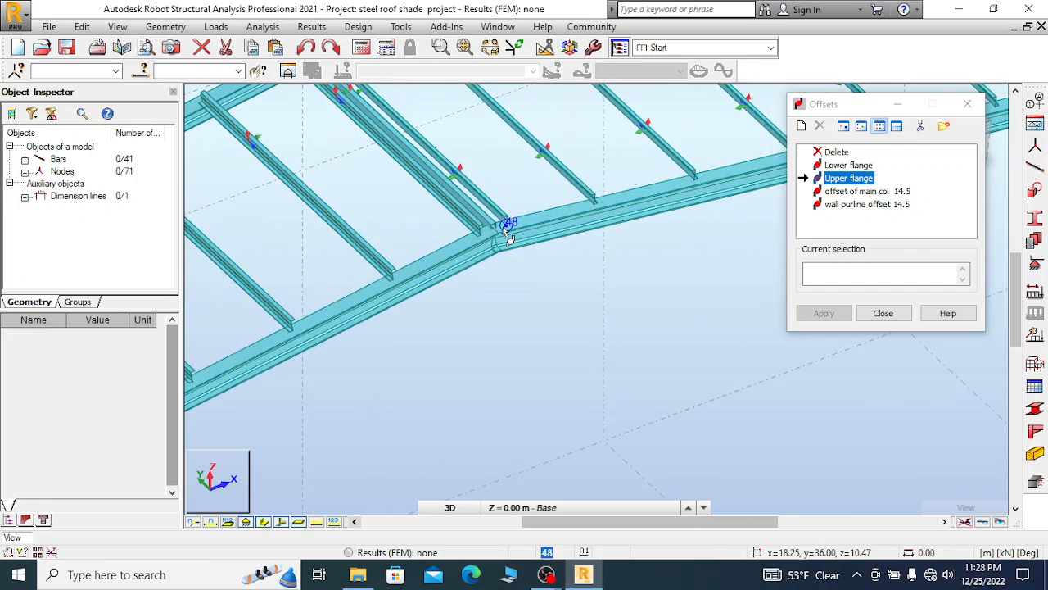
scroll(506, 303, "down", 4)
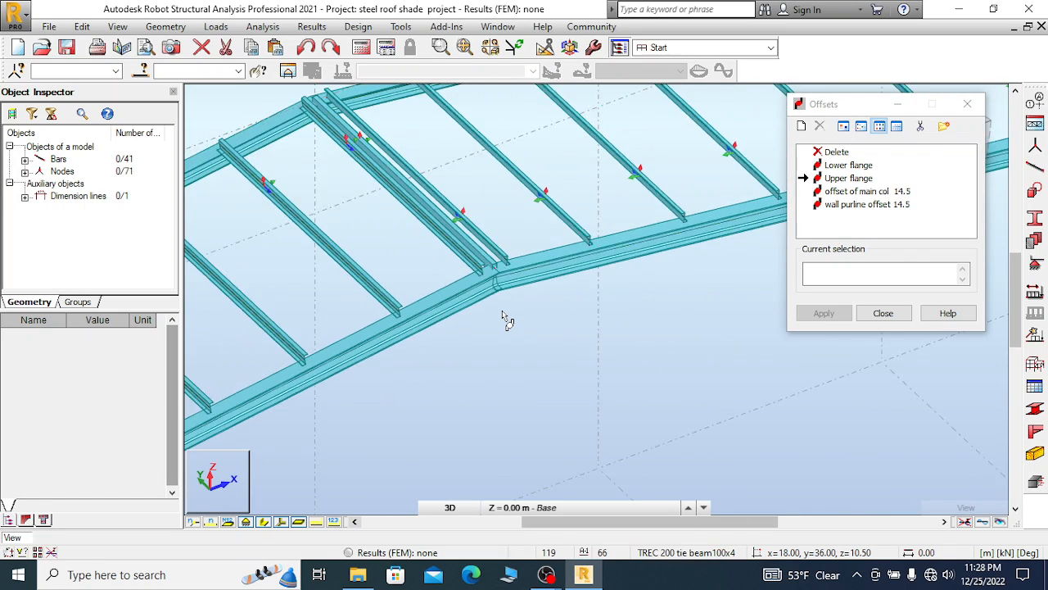
scroll(503, 262, "up", 5)
scroll(497, 206, "up", 2)
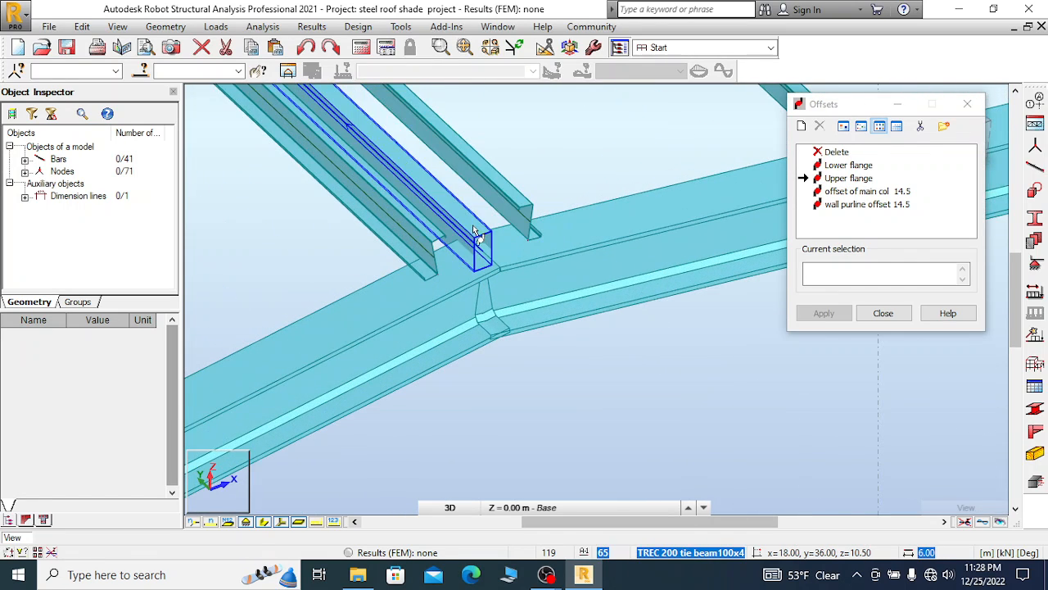
scroll(352, 291, "down", 8)
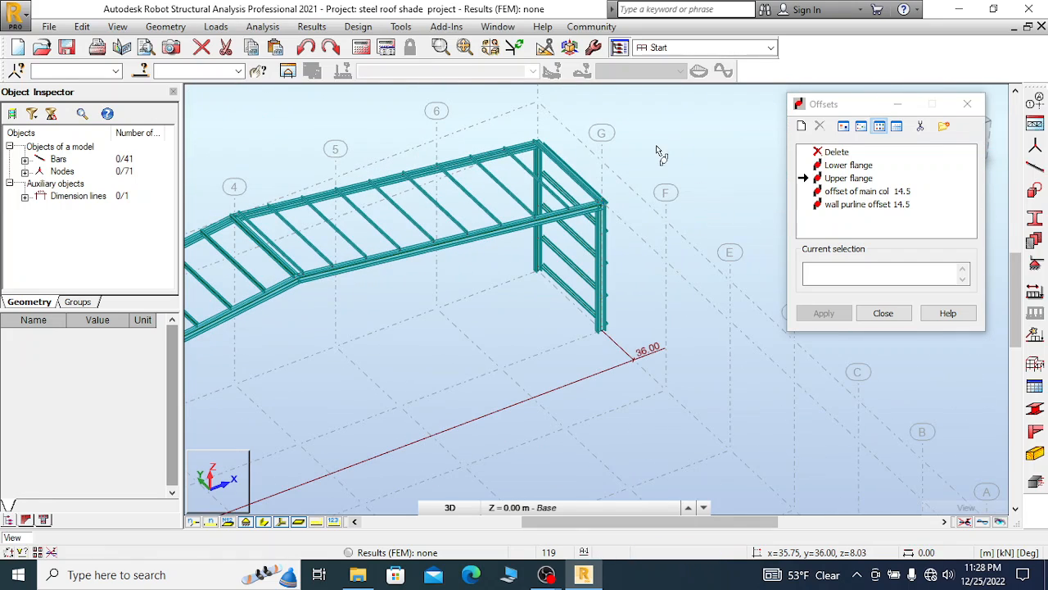
Apply the Upper flange offset to the TREC 200 tie beam at the x = 36 eave
right_click(565, 148)
left_click(623, 210)
left_click_drag(623, 210, 556, 222)
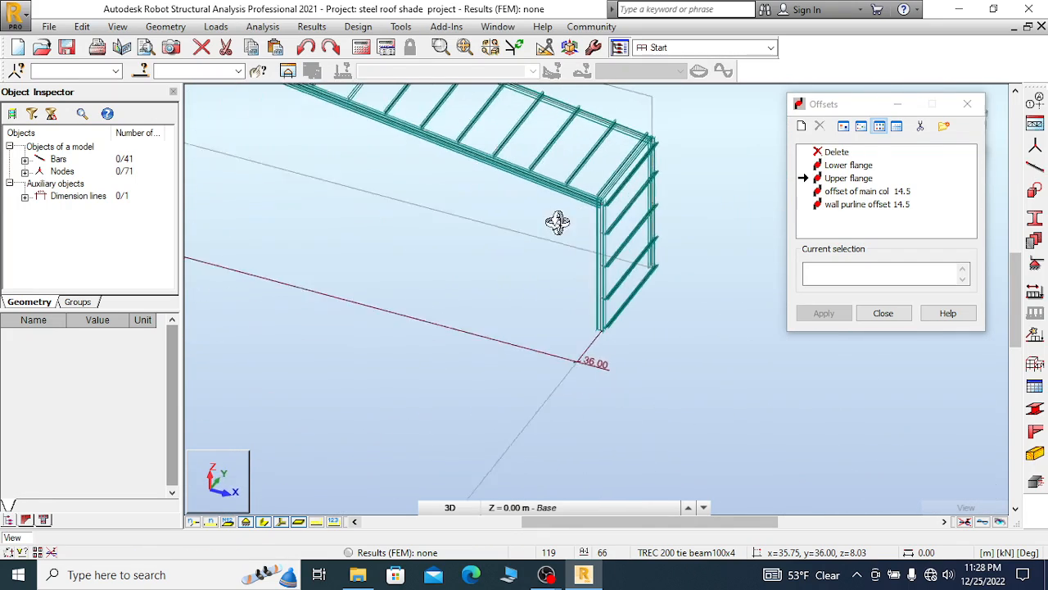
scroll(557, 222, "up", 6)
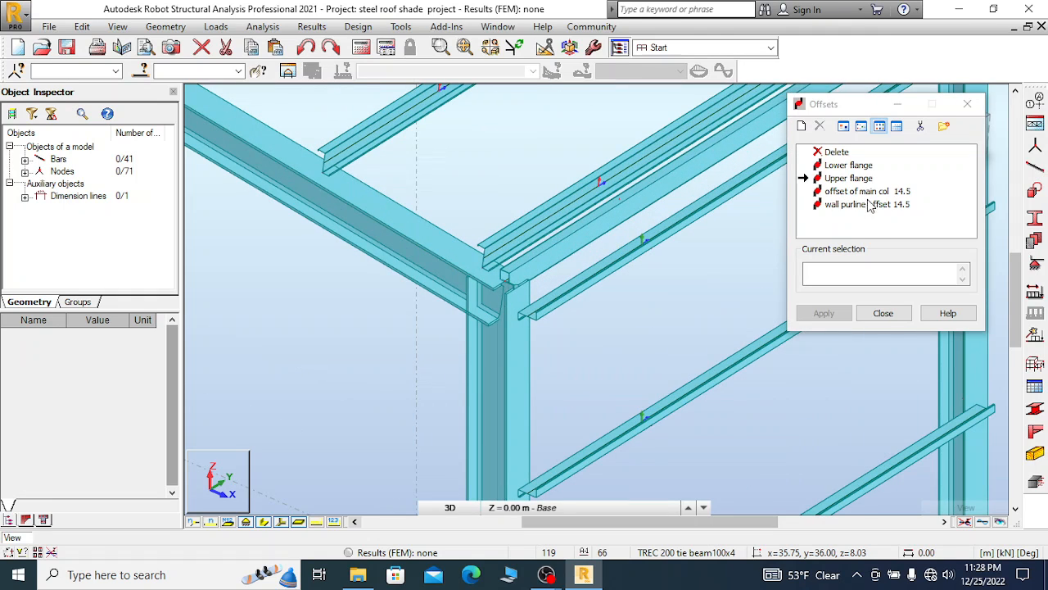
left_click(851, 165)
left_click(852, 177)
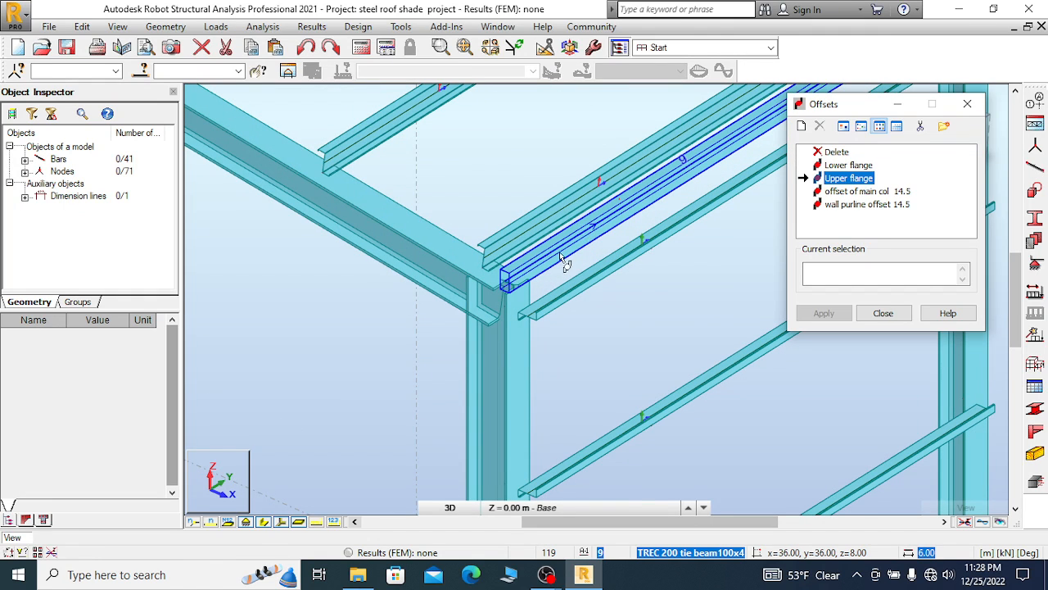
scroll(410, 311, "down", 3)
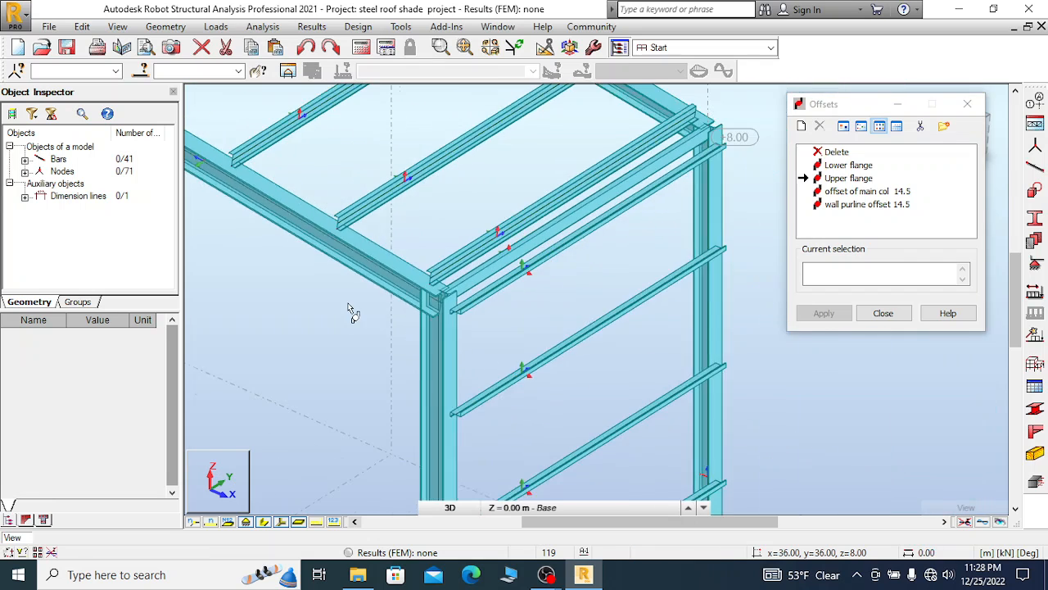
Examine the tie beam's joints with the columns and rafters at the x = 36 eave, and close the offset definitions
scroll(450, 304, "up", 3)
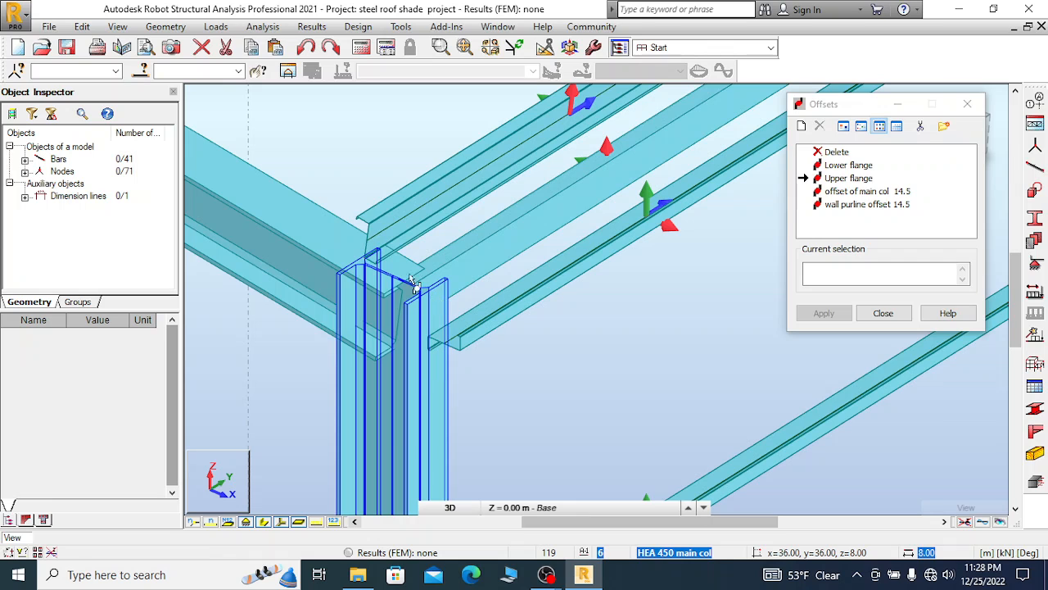
scroll(328, 266, "down", 3)
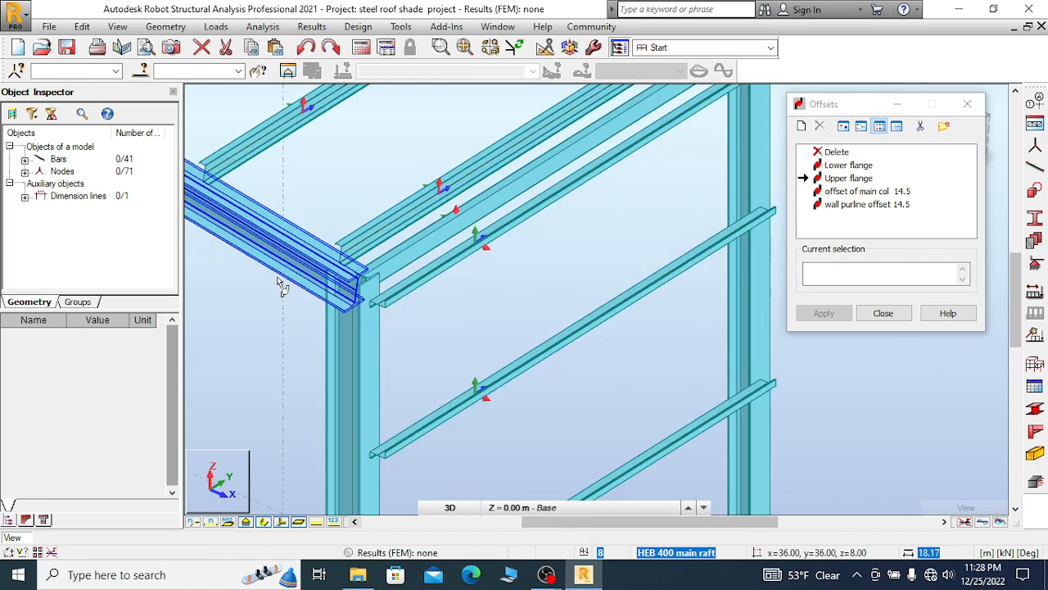
scroll(278, 283, "down", 3)
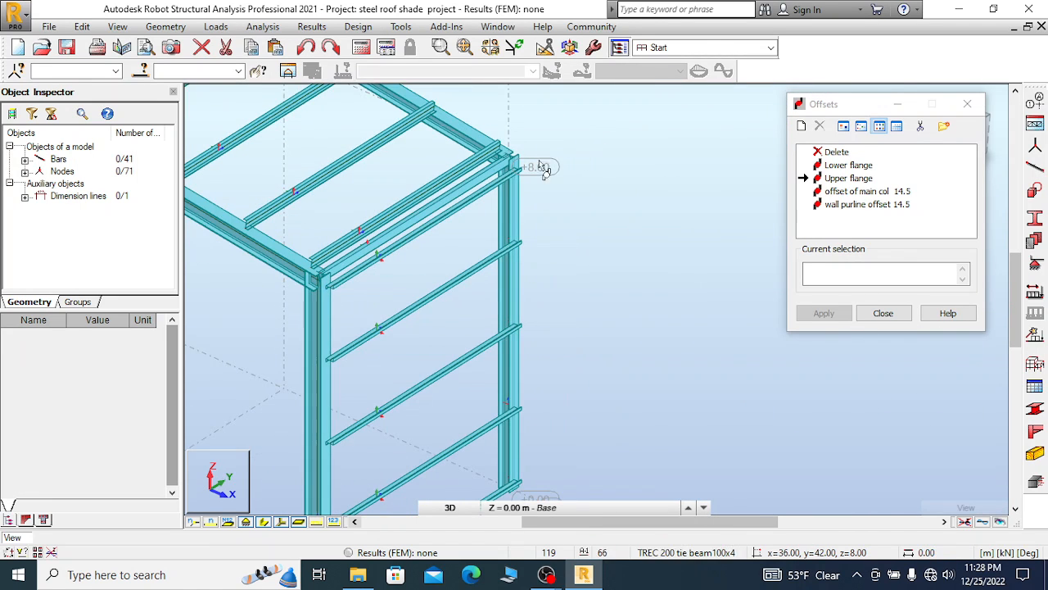
scroll(542, 168, "up", 3)
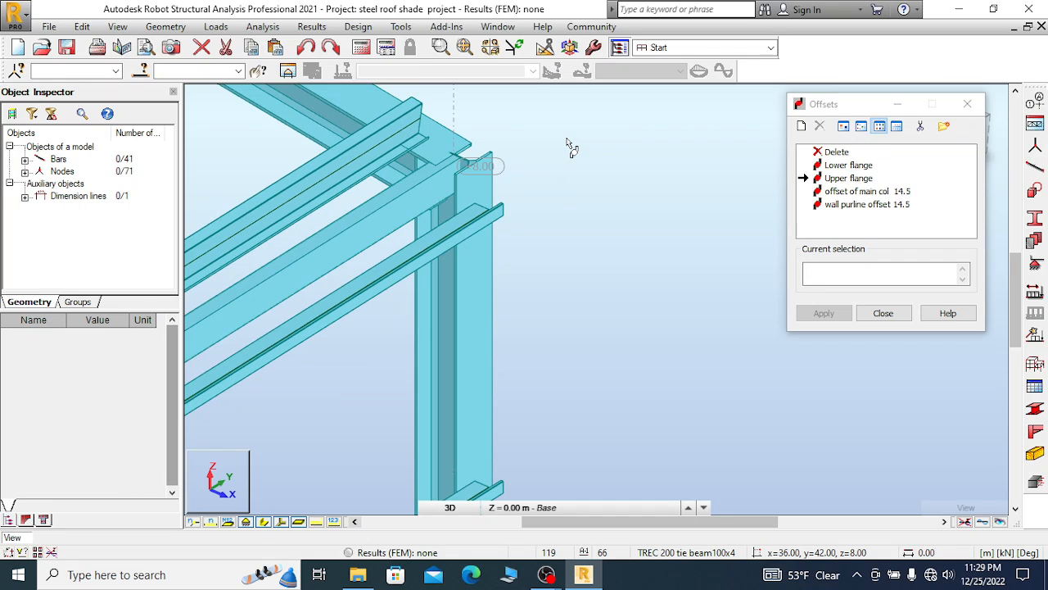
scroll(571, 143, "down", 3)
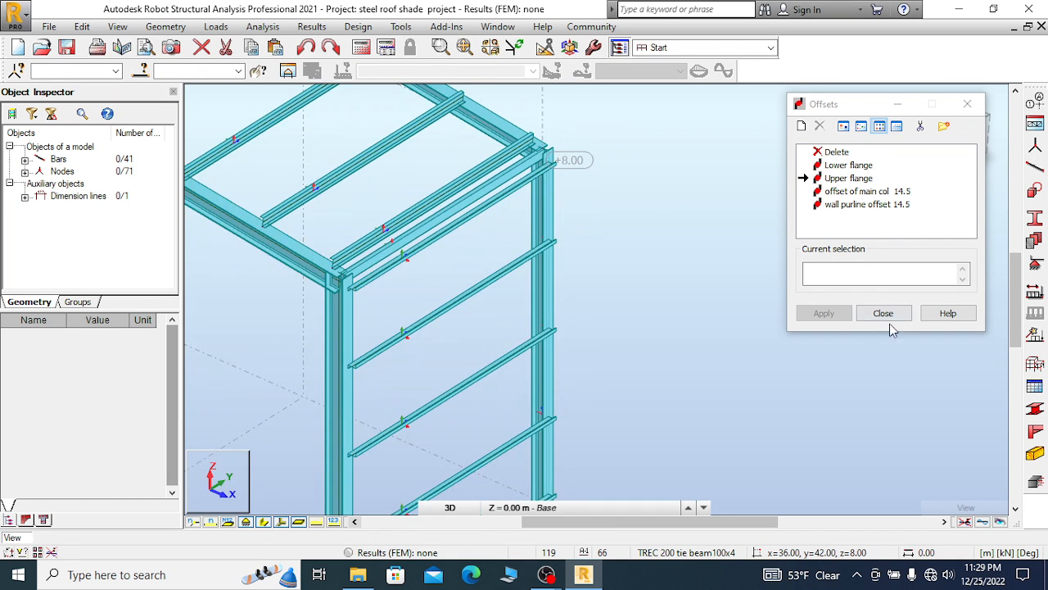
left_click(882, 313)
middle_click_drag(693, 234, 658, 175, "shift")
right_click(655, 174)
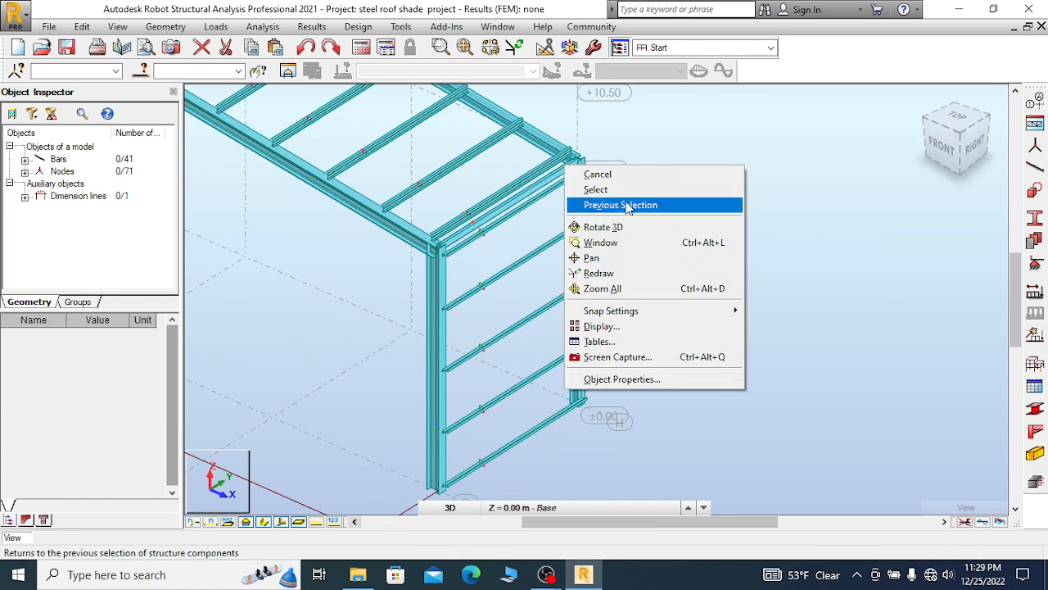
left_click(596, 174)
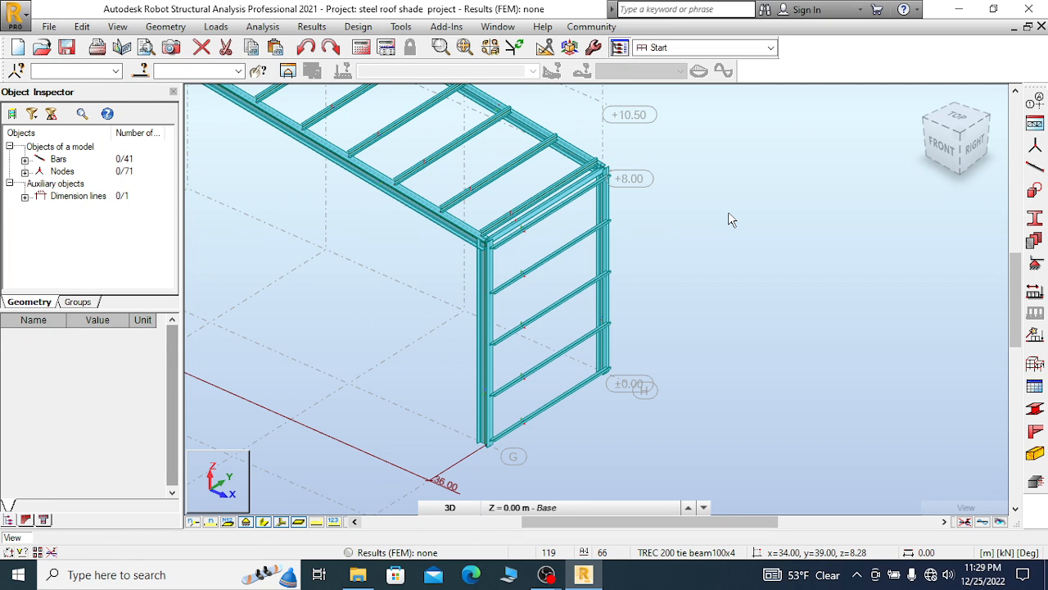
scroll(728, 211, "down", 3)
scroll(786, 227, "down", 1)
scroll(782, 229, "up", 5)
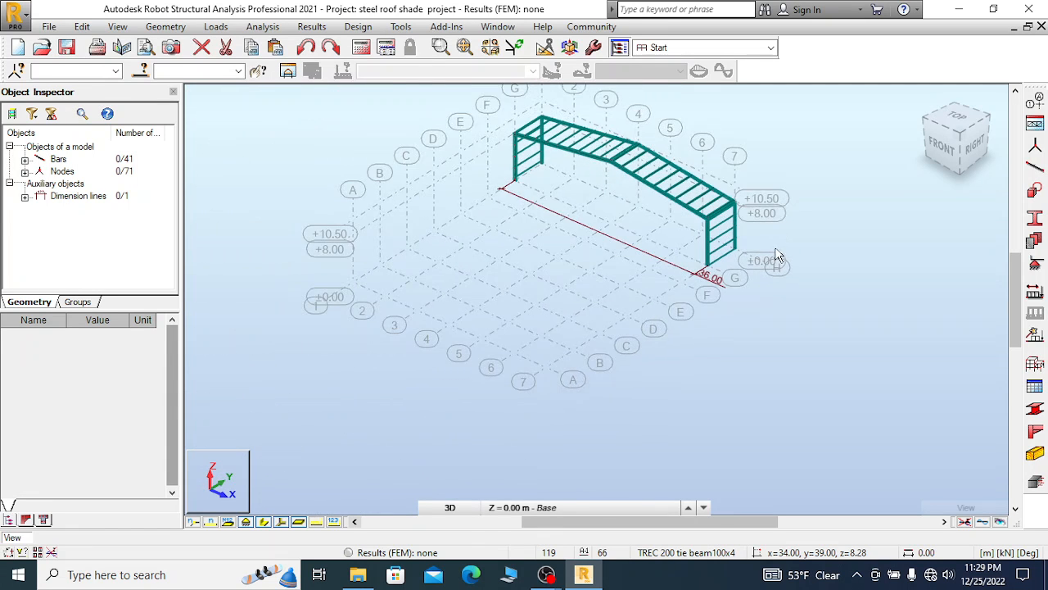
scroll(702, 186, "up", 1)
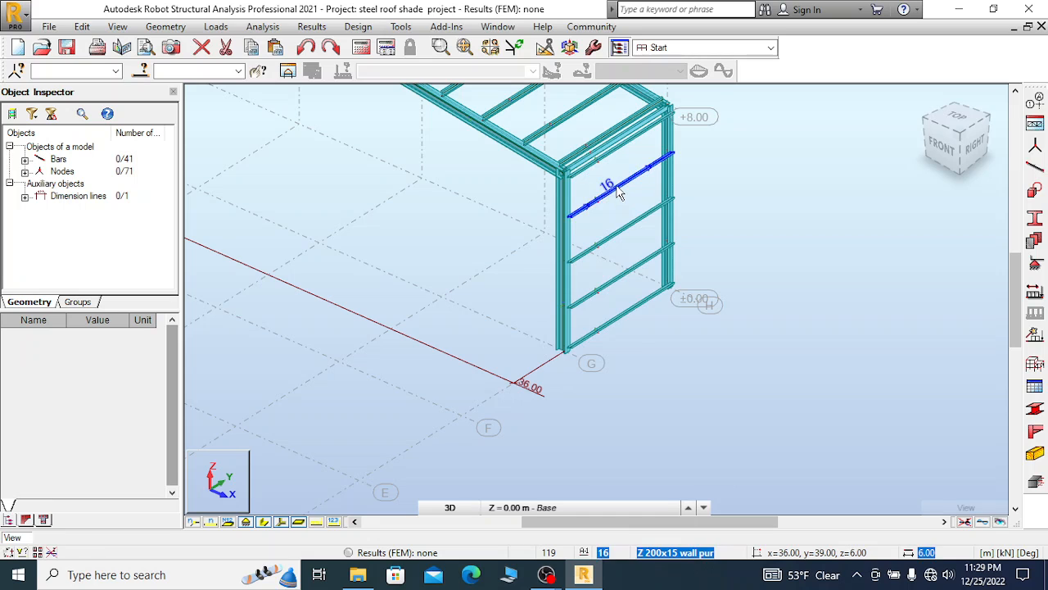
right_click(619, 189)
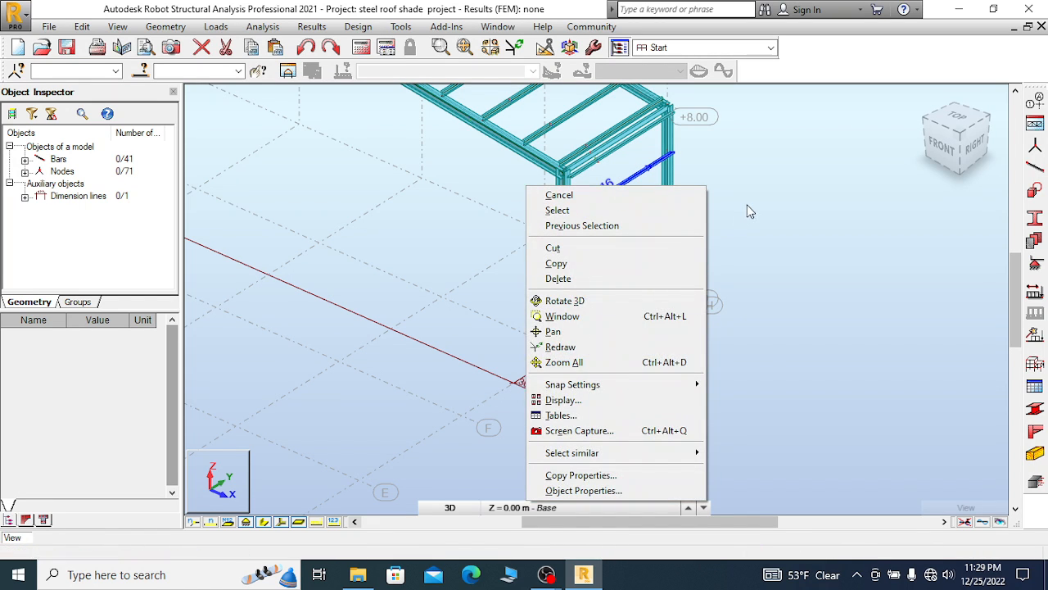
left_click(757, 183)
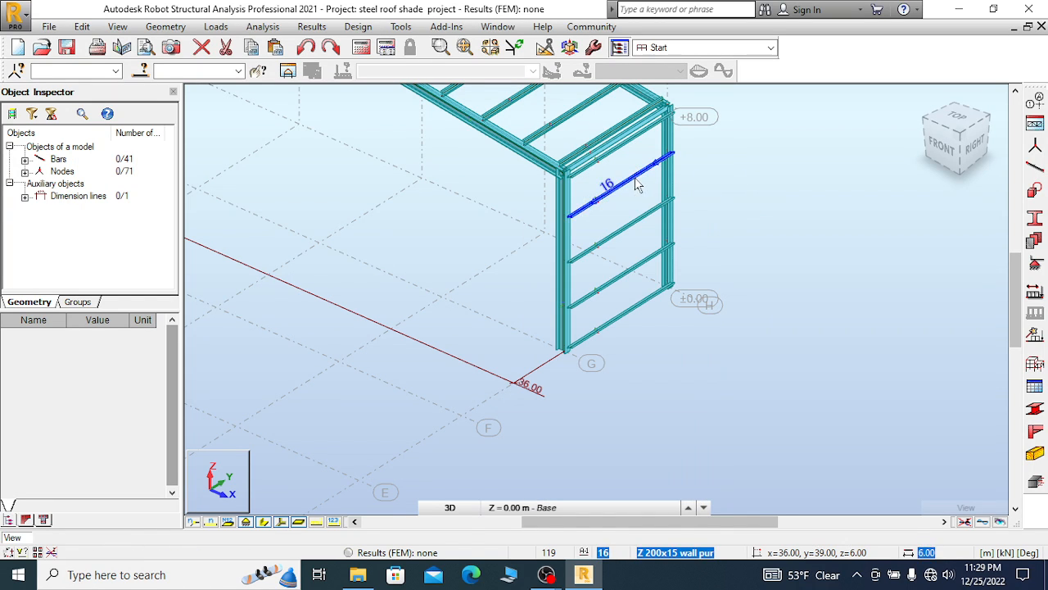
scroll(618, 146, "up", 2)
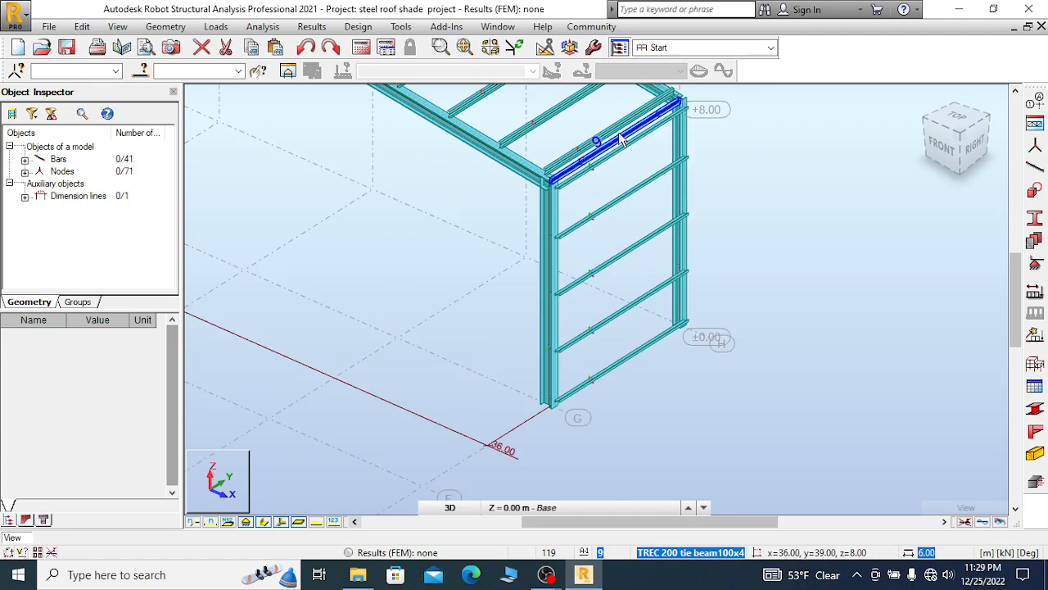
right_click(614, 145)
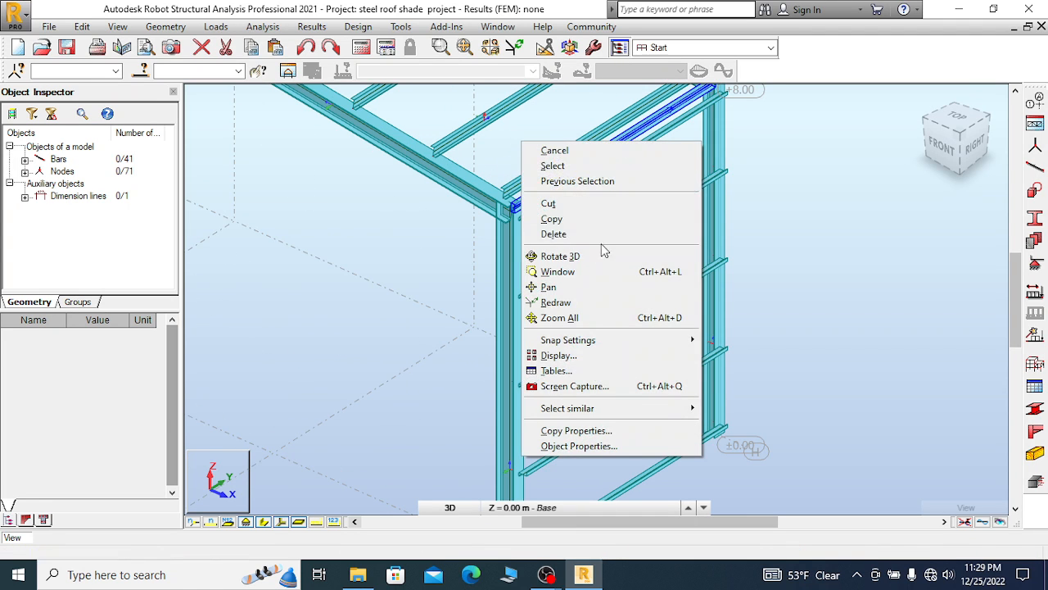
left_click(728, 203)
scroll(658, 172, "down", 2)
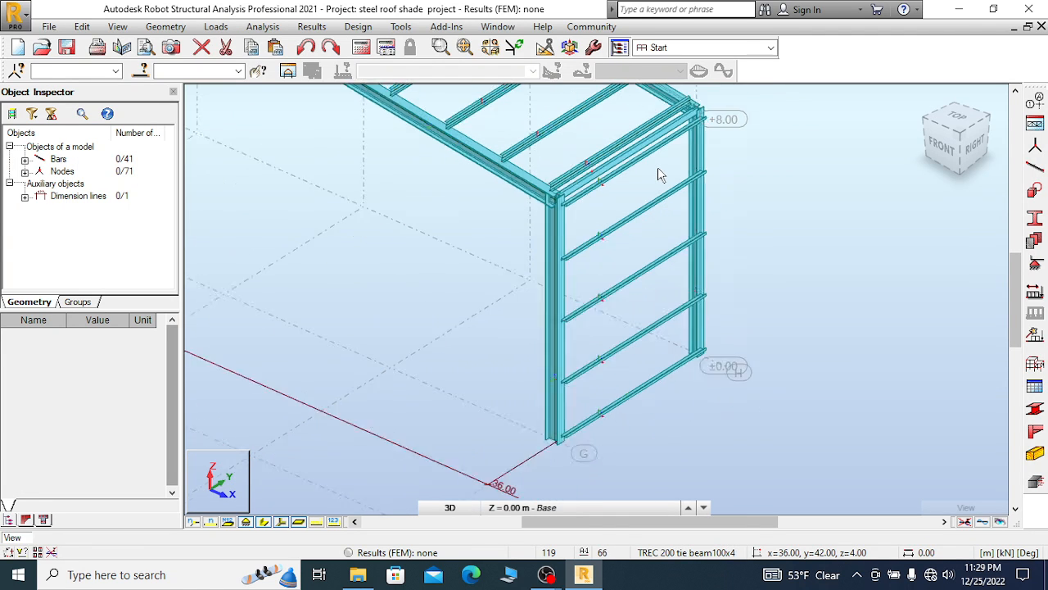
Select the grid G column and rafter at the x = 36 end together with the adjoining wall purlins and eave members
left_click_drag(633, 121, 527, 391)
scroll(819, 266, "down", 4)
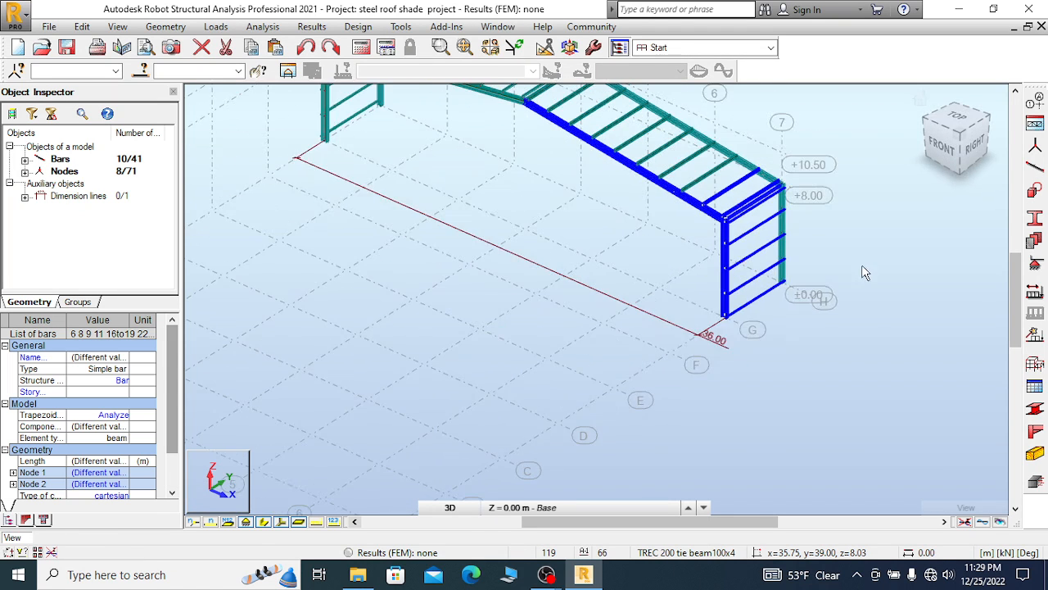
scroll(803, 266, "up", 4)
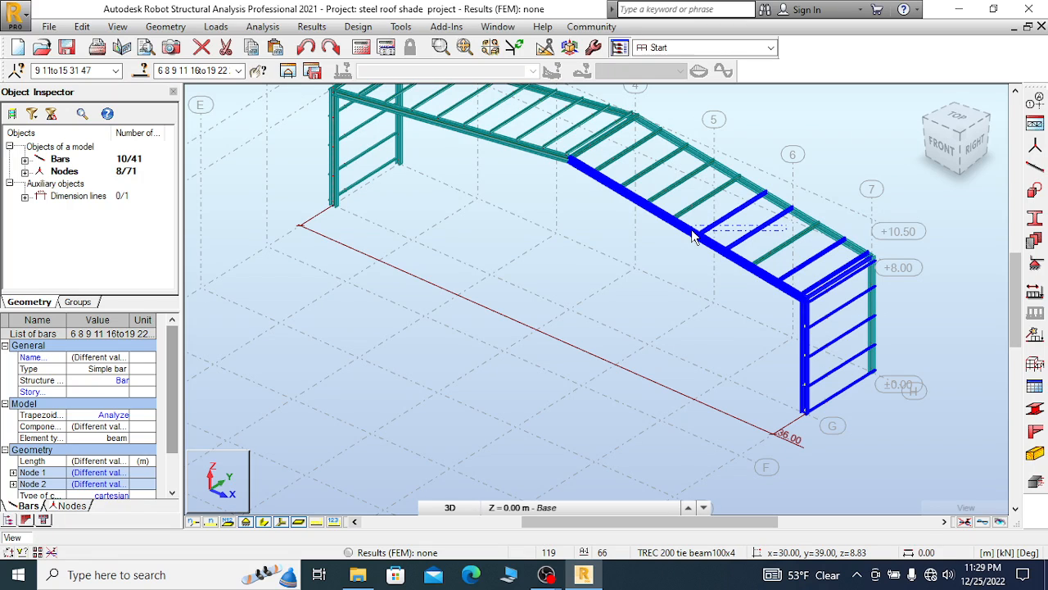
Add the remaining roof purlins between the x = 36 eave and the ridge to the selection
left_click_drag(662, 241, 662, 241, "ctrl")
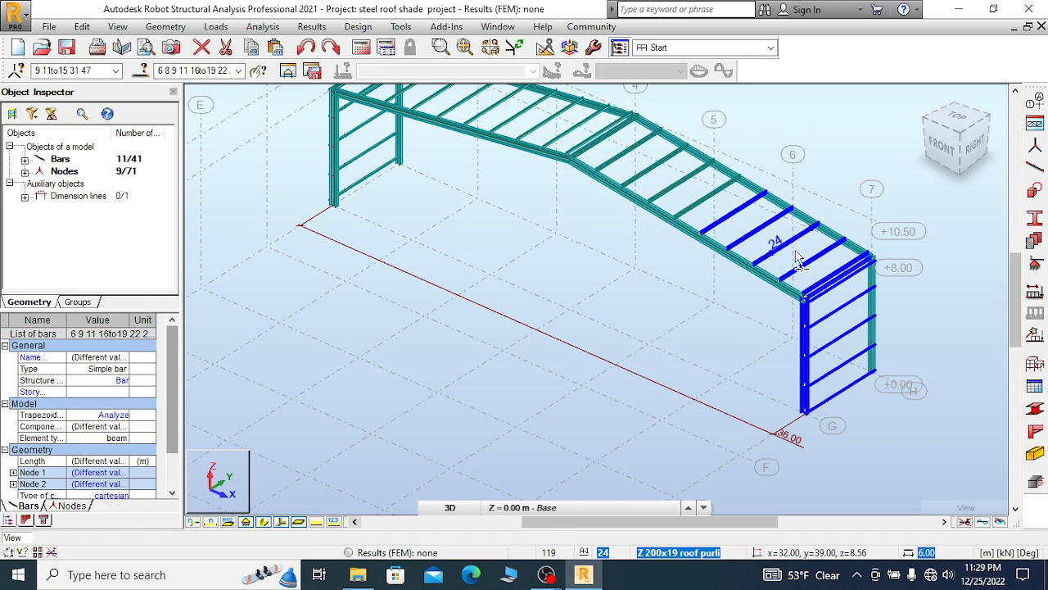
left_click_drag(795, 250, 693, 278, "ctrl")
scroll(706, 184, "up", 3, "ctrl")
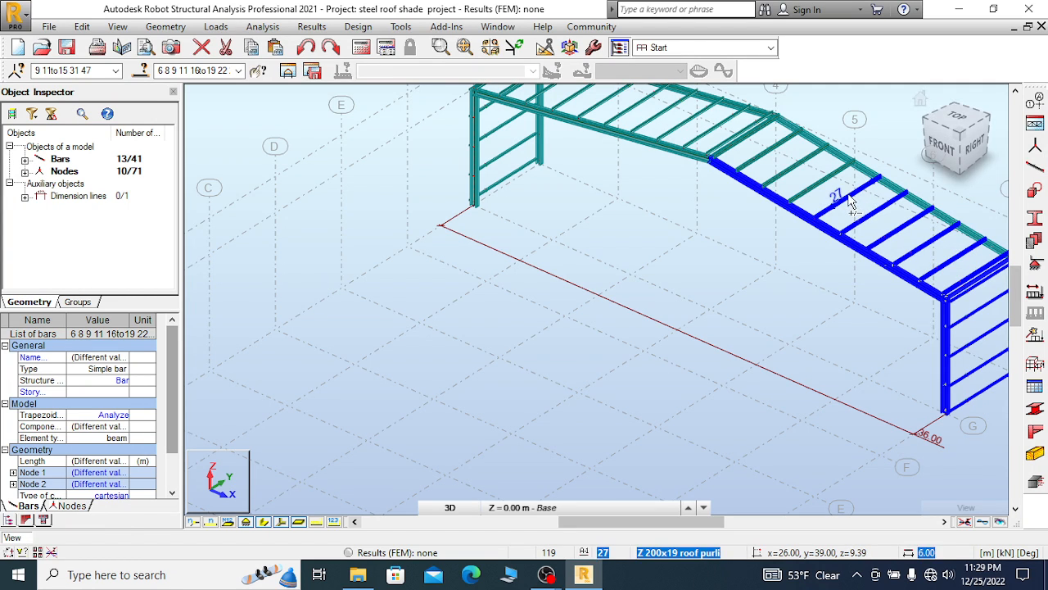
left_click(780, 156, "ctrl")
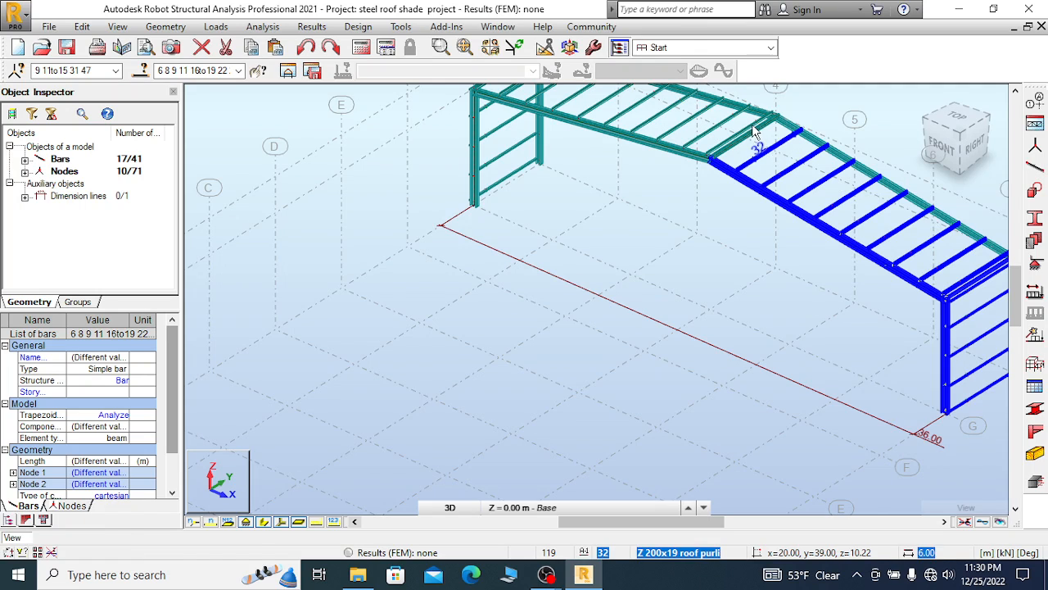
left_click(752, 123, "ctrl")
Add the ridge tie beam, the grid G rafter and the roof purlins of the x = 0 slope to the selection
scroll(746, 156, "up", 3)
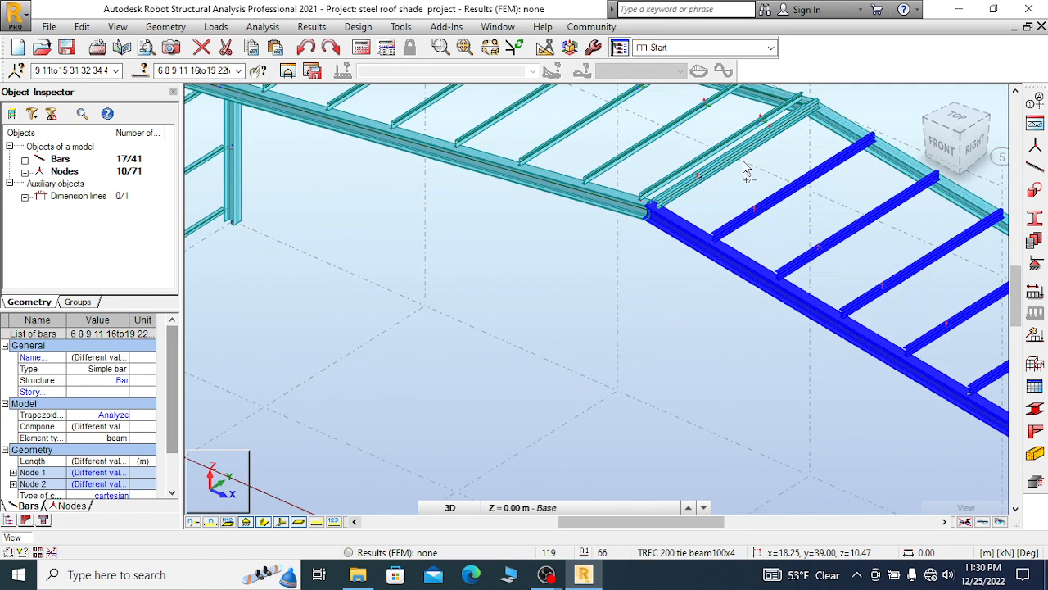
left_click_drag(746, 168, 425, 174)
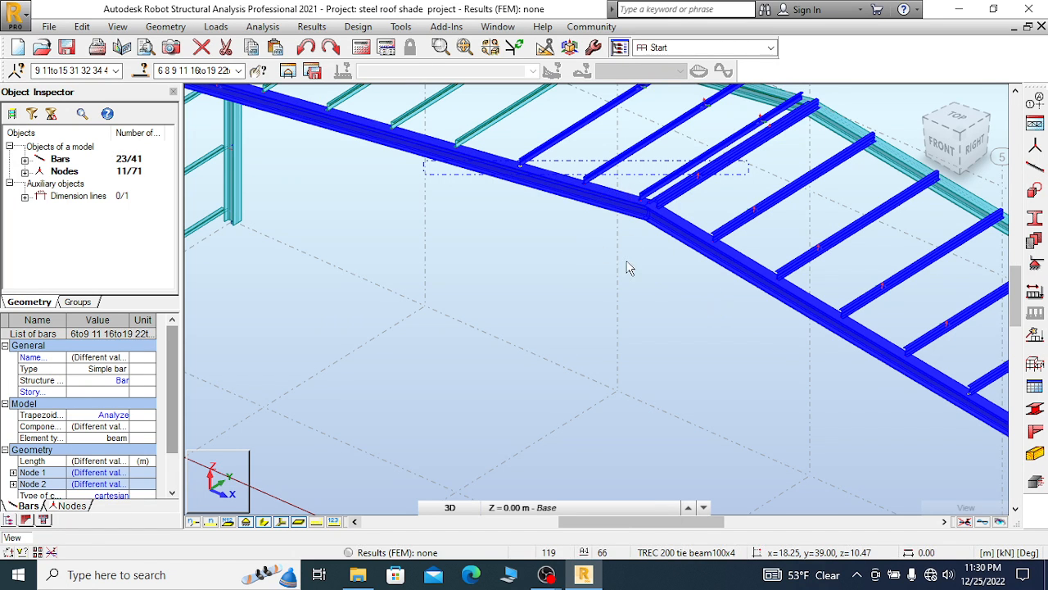
scroll(630, 278, "down", 4)
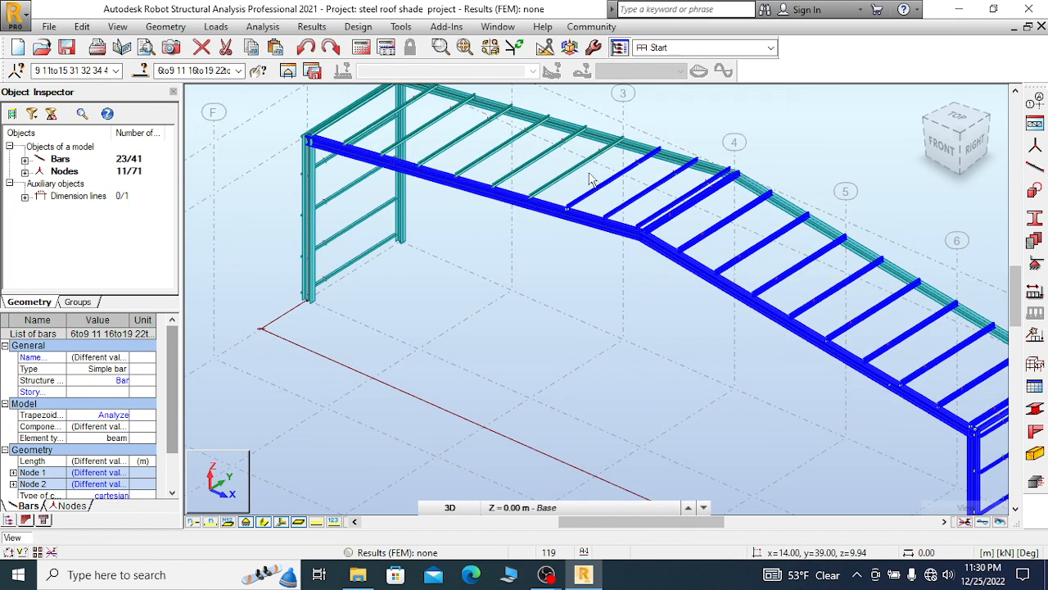
left_click_drag(594, 169, 460, 168, "ctrl")
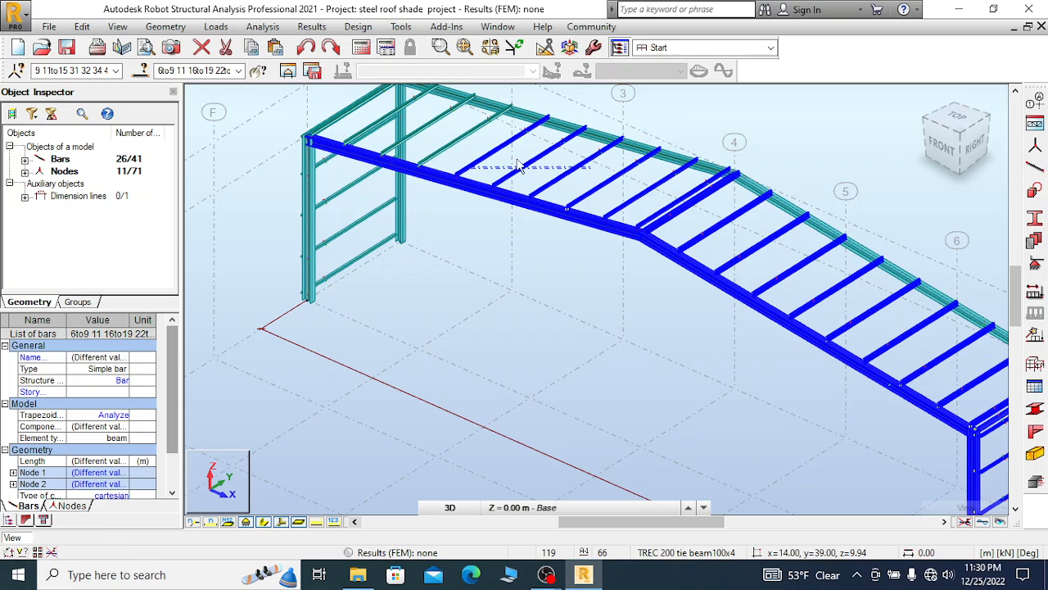
left_click_drag(477, 132, 416, 133, "ctrl")
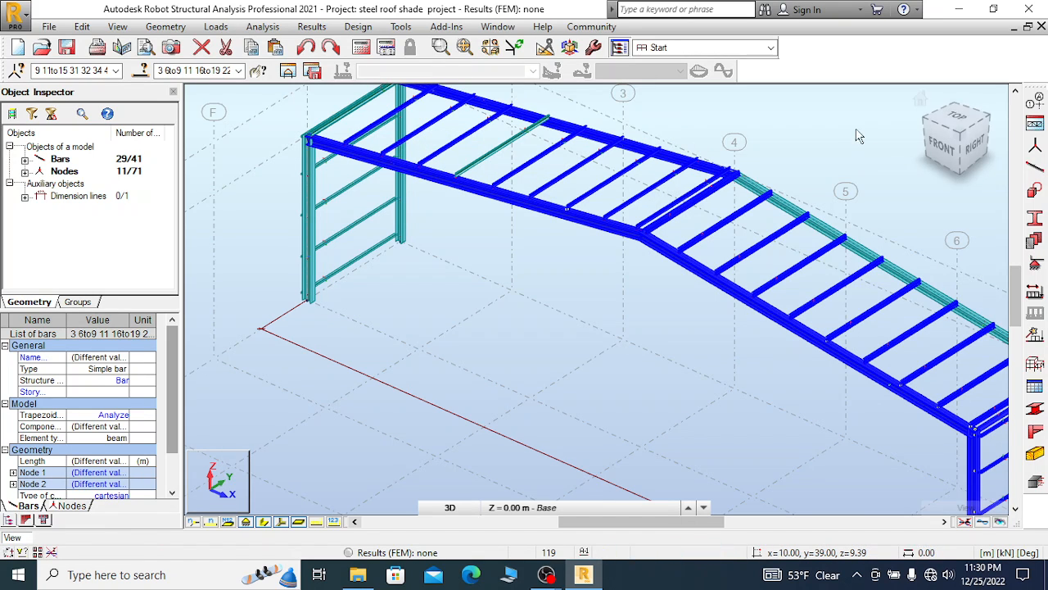
Remove the grid H rafter of the x = 0 slope from the selection
left_click(955, 145)
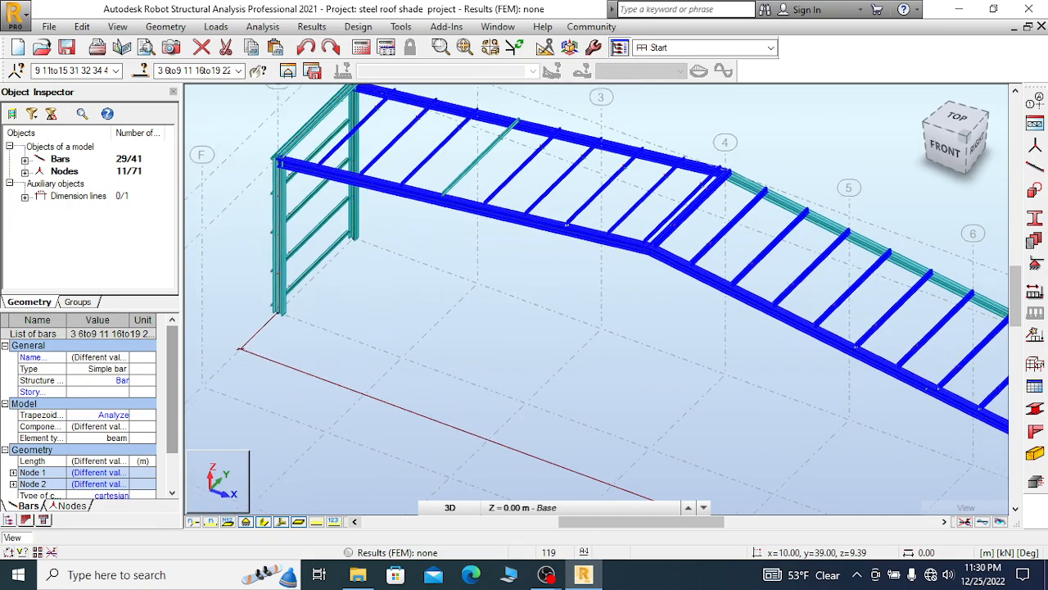
left_click_drag(956, 141, 989, 149)
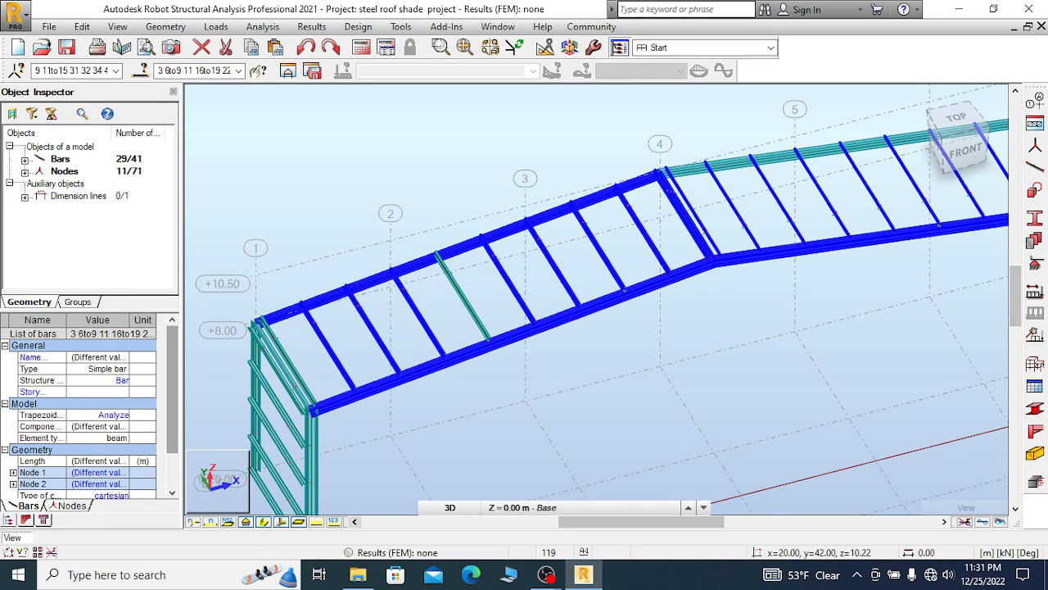
scroll(597, 126, "down", 3)
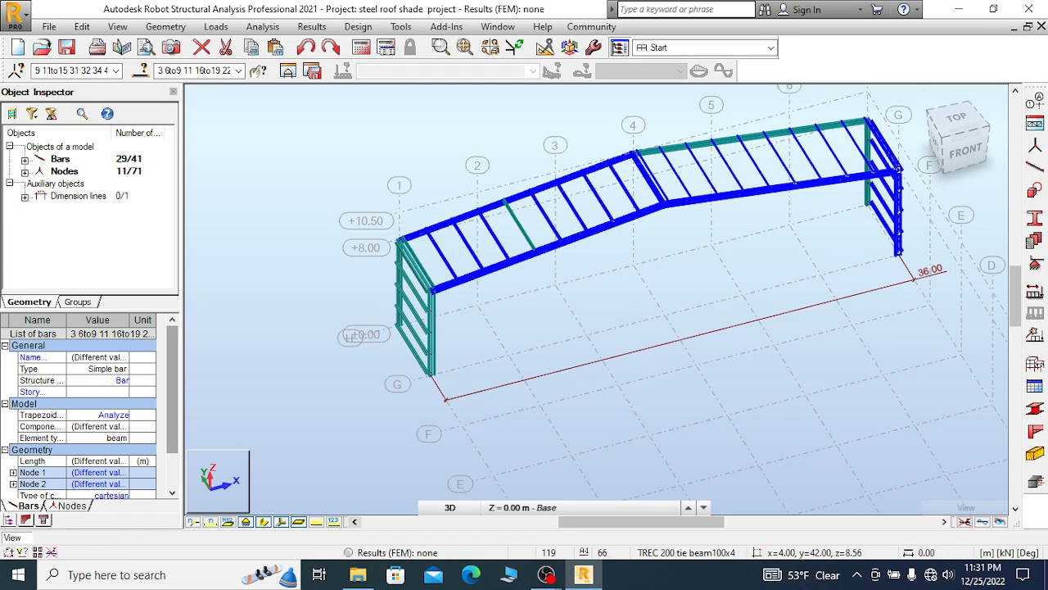
scroll(427, 176, "up", 3)
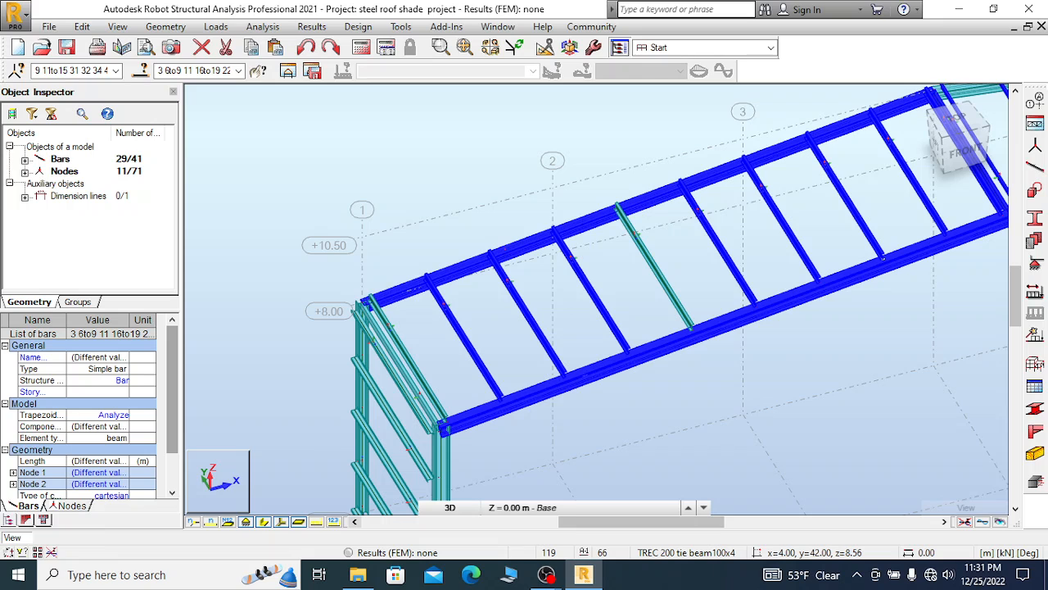
scroll(329, 167, "down", 6)
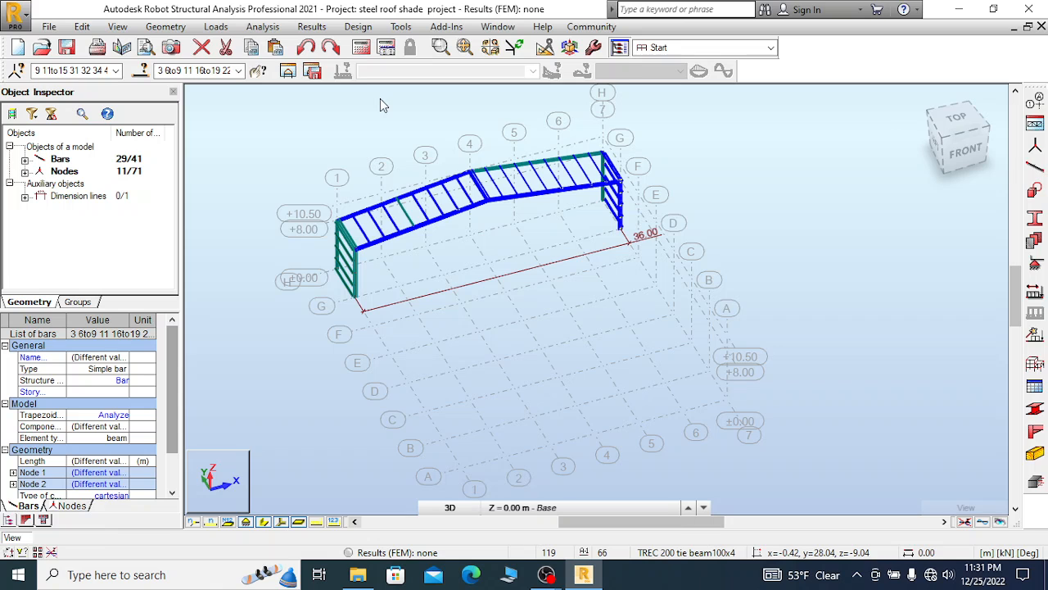
scroll(363, 225, "up", 3)
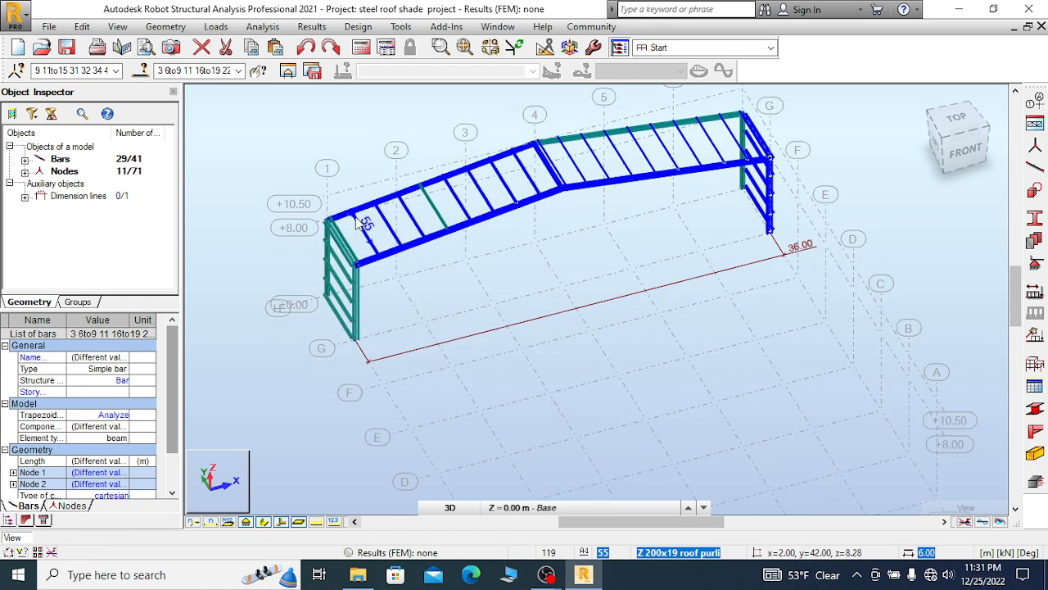
scroll(455, 155, "up", 3)
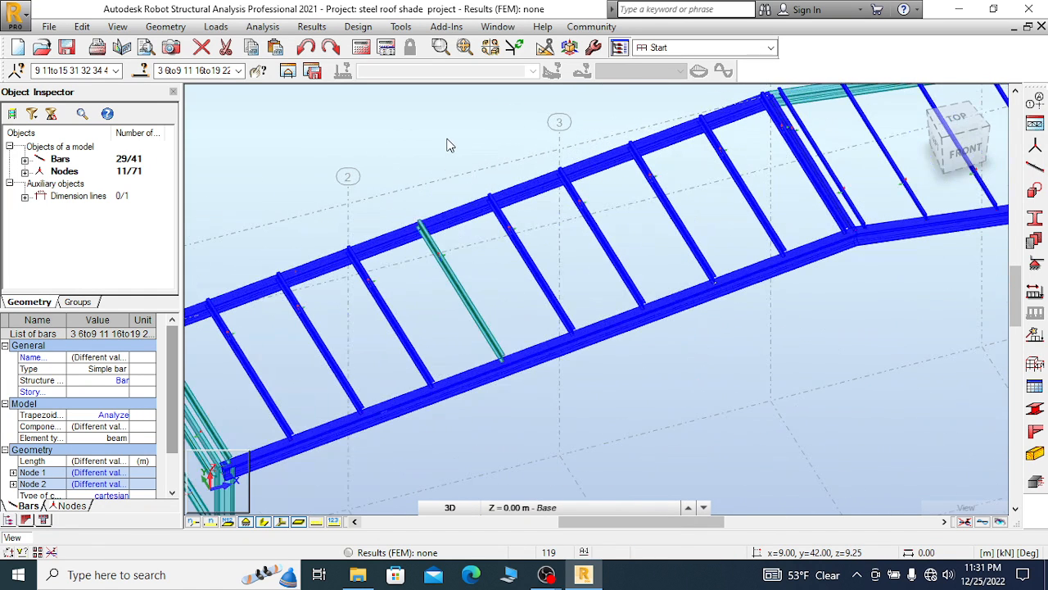
left_click(465, 216, "ctrl")
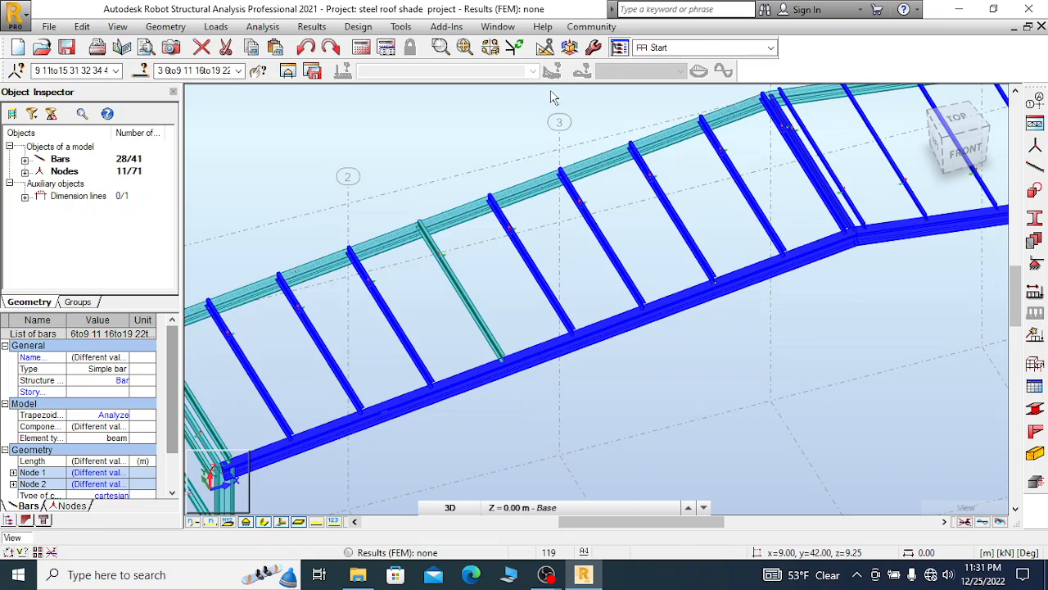
Add the eave purlin, the TREC 200 tie beam and the wall purlins at the x = 0 end to the selection
scroll(578, 100, "down", 3)
scroll(340, 315, "up", 3)
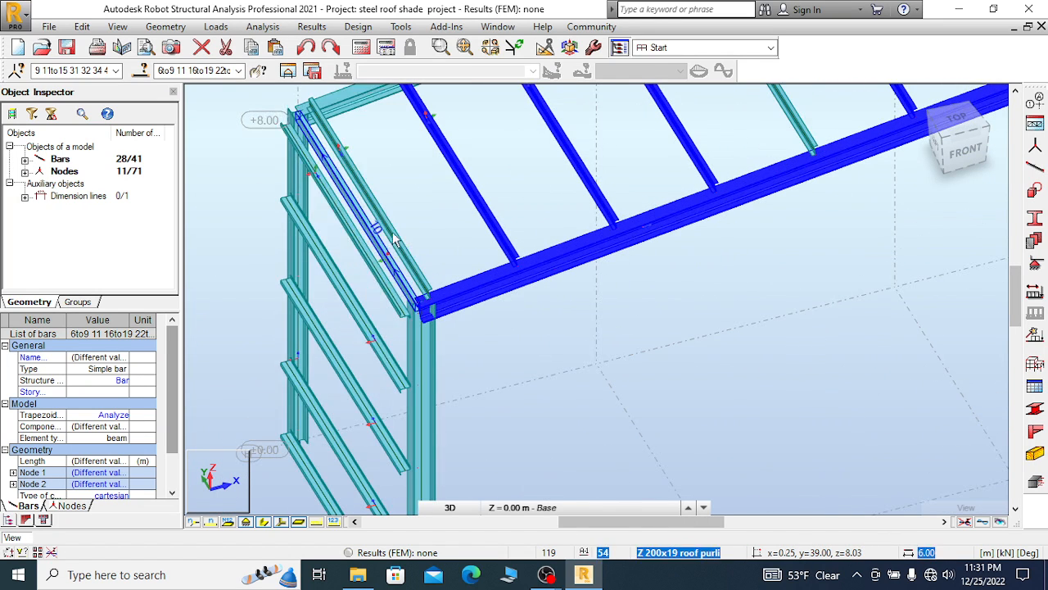
left_click_drag(405, 190, 344, 250, "ctrl")
left_click_drag(369, 296, 329, 491, "ctrl")
left_click_drag(360, 389, 362, 394, "ctrl")
Add the grid G column and the wall purlin still missing at the x = 0 end to the selection
scroll(409, 144, "down", 3)
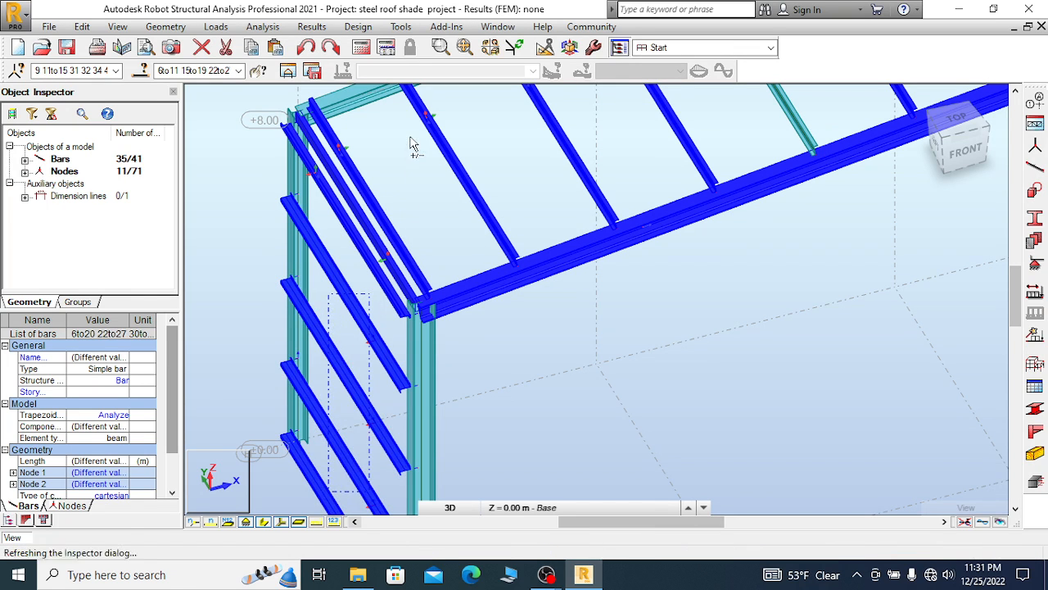
scroll(388, 155, "down", 2)
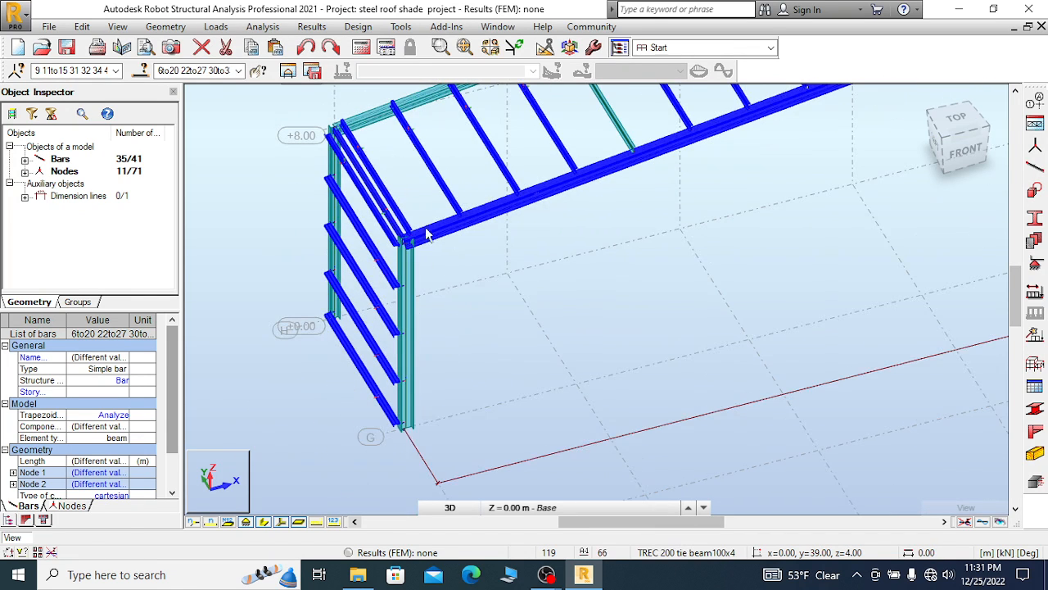
left_click(412, 354, "ctrl")
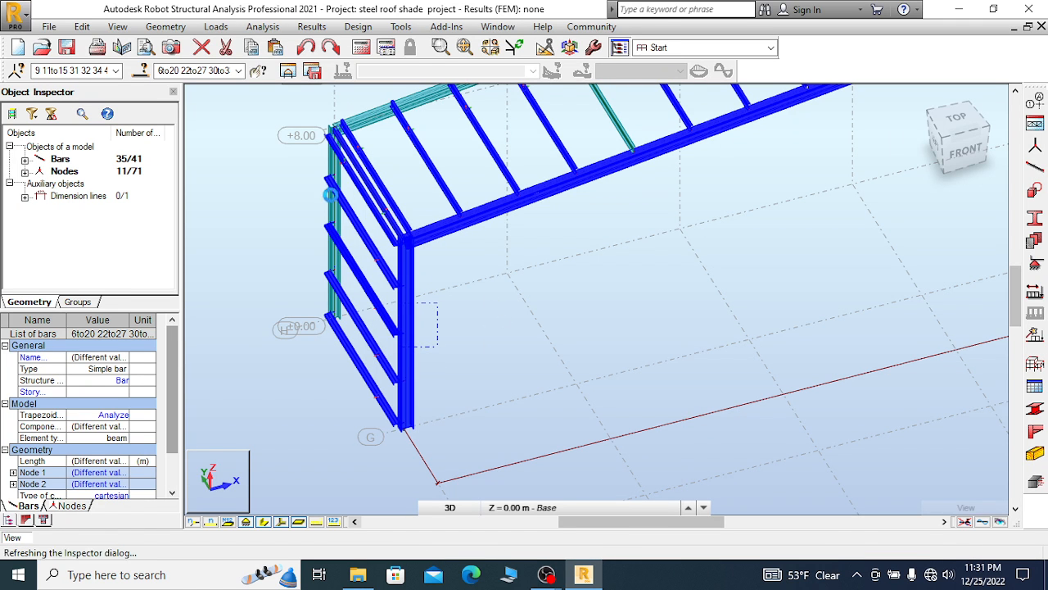
scroll(267, 217, "down", 6)
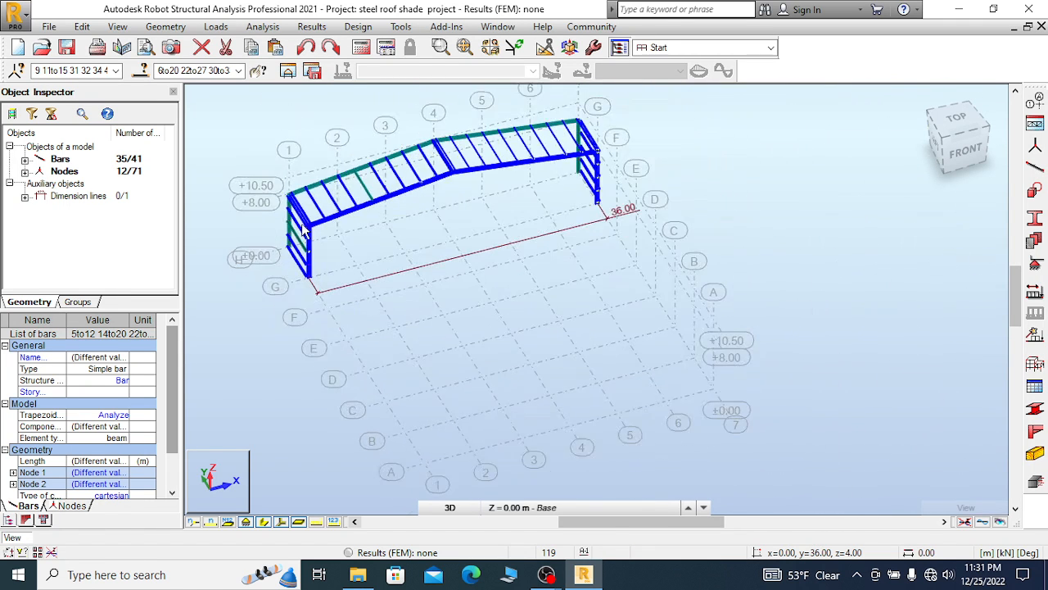
scroll(259, 250, "up", 5)
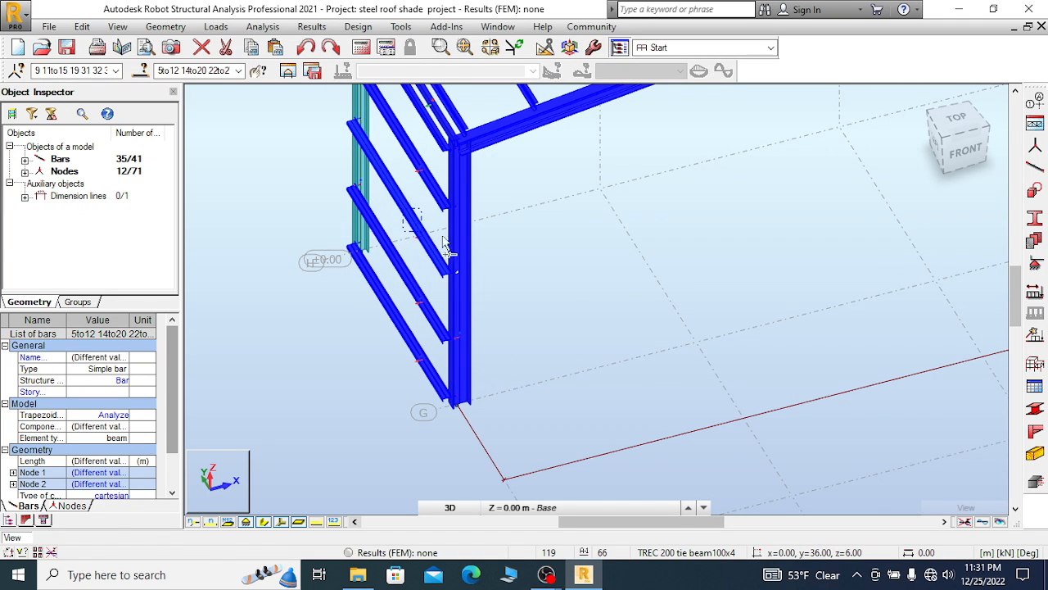
left_click(442, 242)
Add the roof purlin still missing on the x = 0 slope, at x = 8, to the selection
scroll(286, 295, "down", 2)
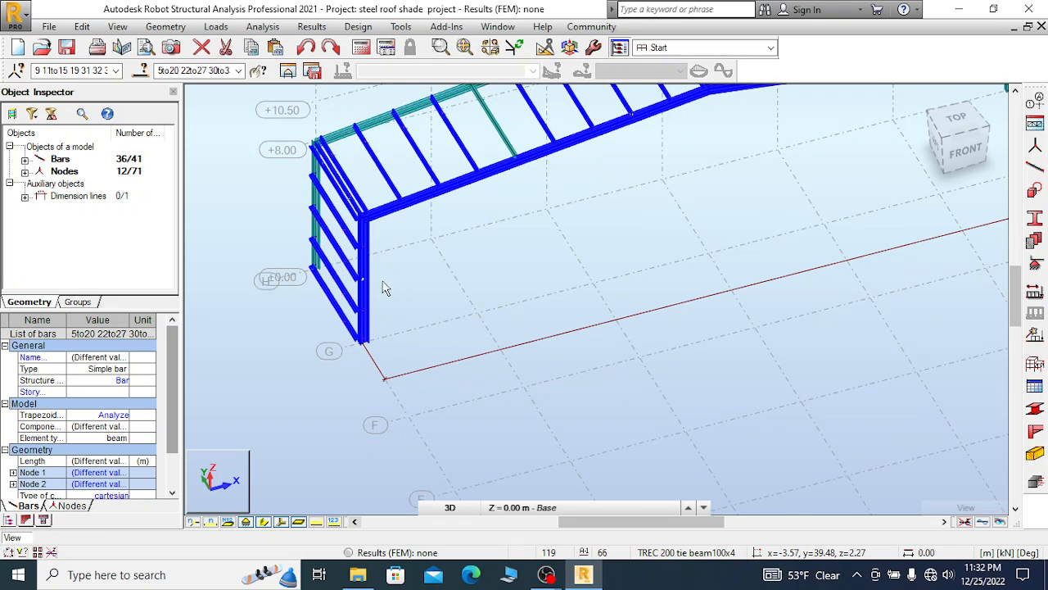
scroll(245, 274, "down", 2)
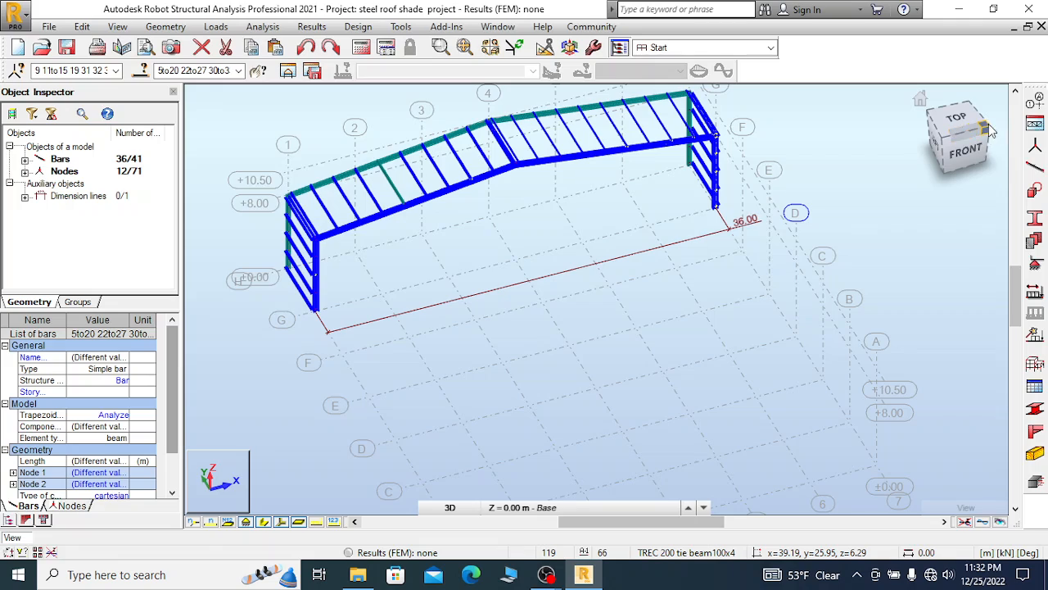
left_click_drag(963, 136, 906, 152)
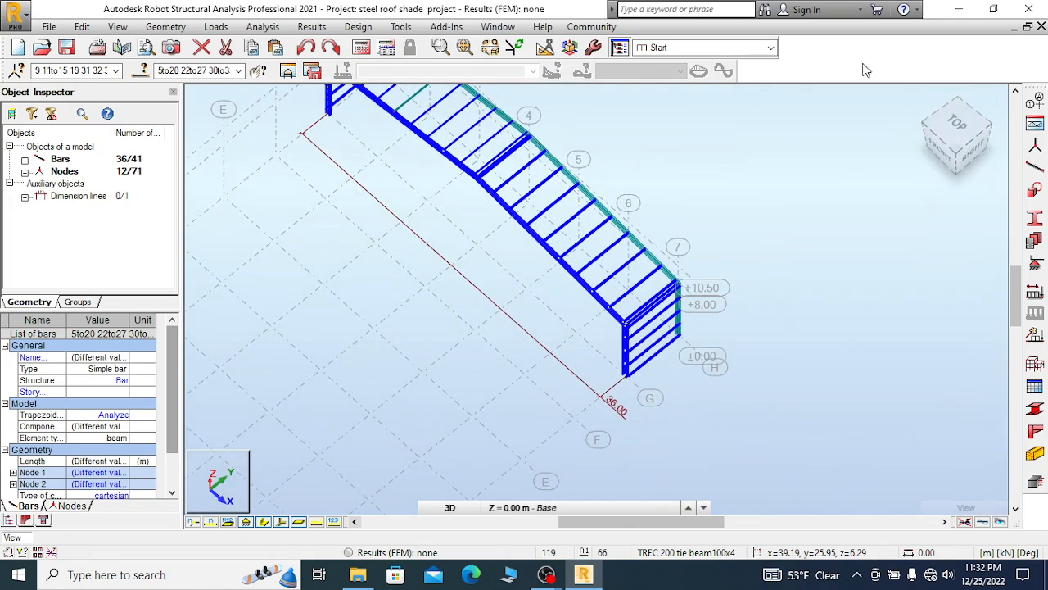
scroll(692, 135, "down", 1)
scroll(729, 202, "down", 1)
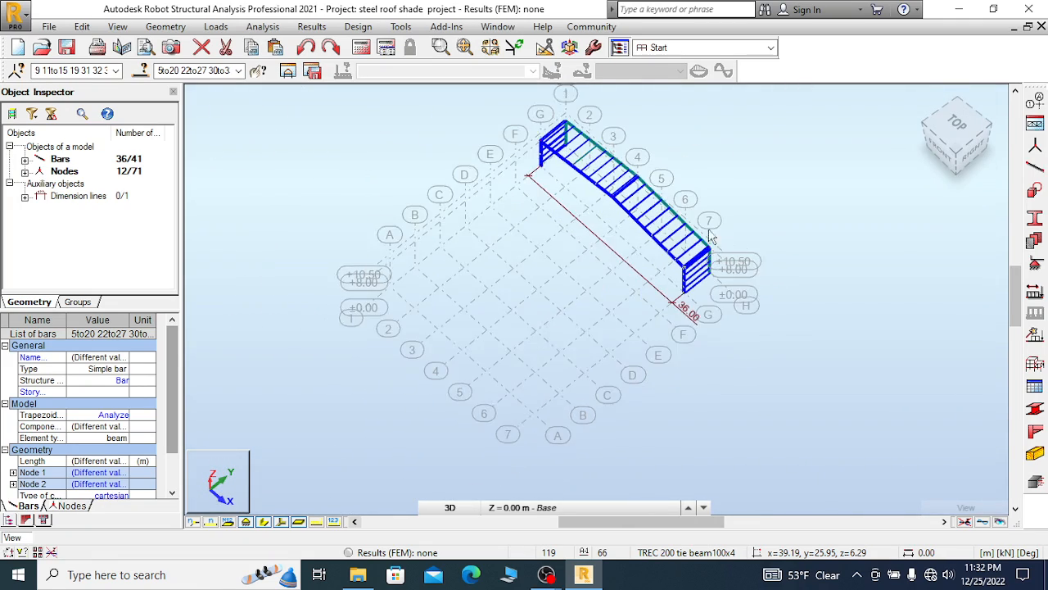
scroll(678, 243, "up", 5)
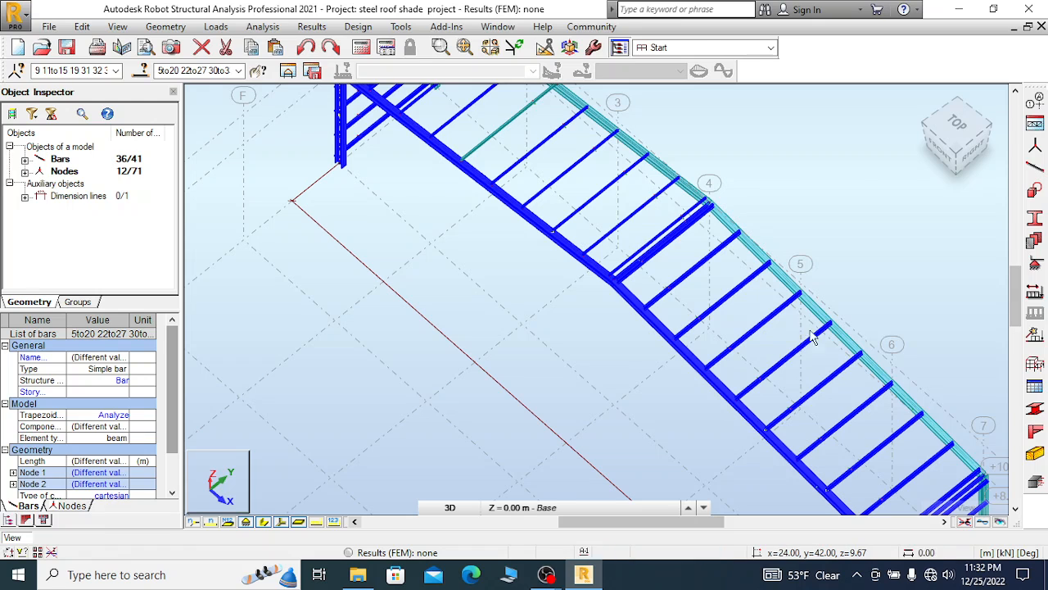
scroll(498, 107, "up", 2)
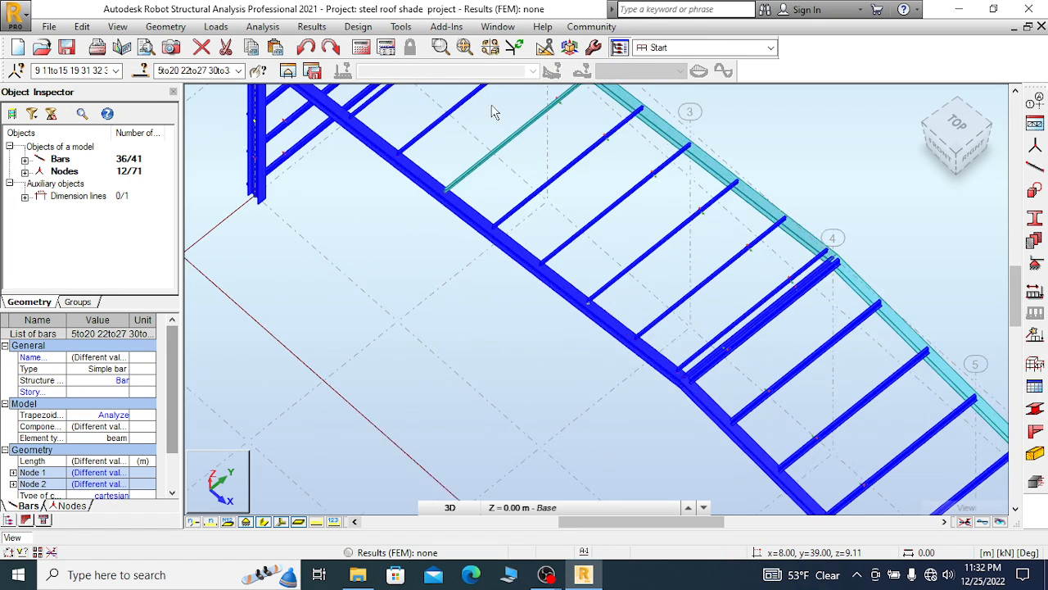
left_click(525, 146, "ctrl")
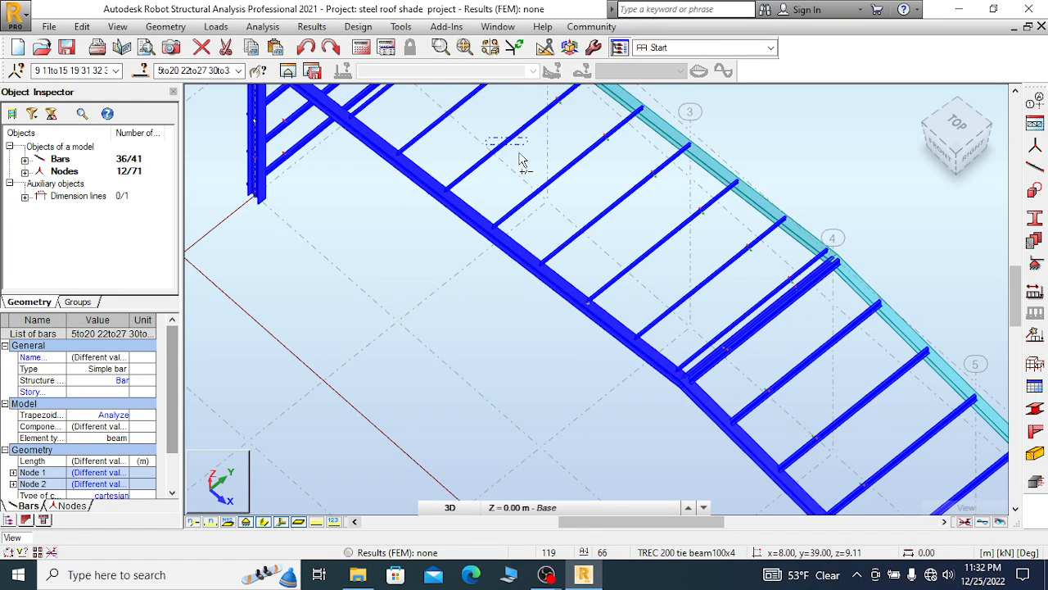
scroll(489, 184, "down", 6)
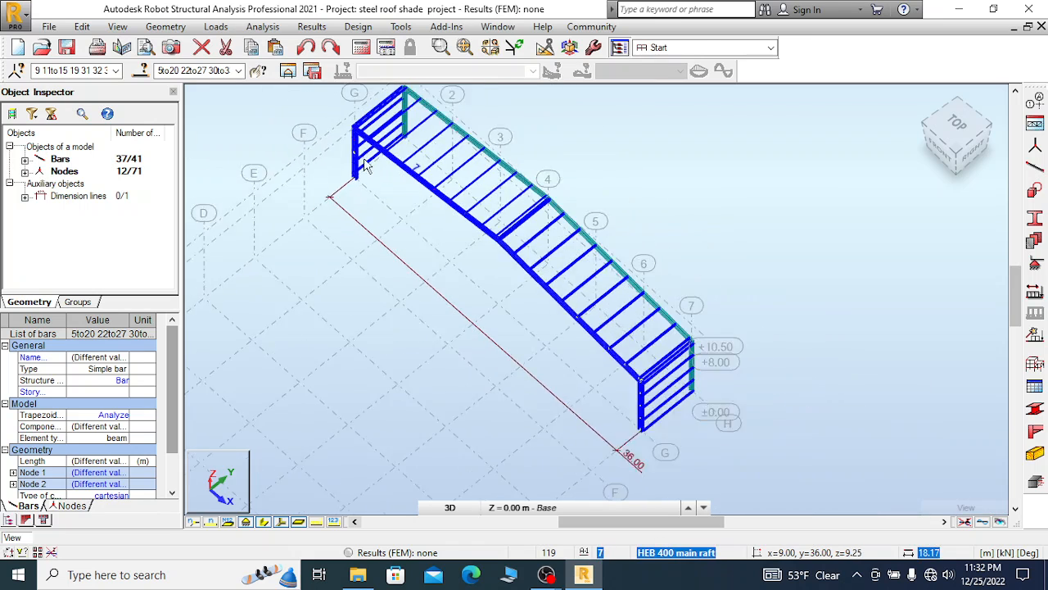
Start a Translation of the selected bars in Copy mode and set the number of repetitions to 5
scroll(618, 323, "up", 4)
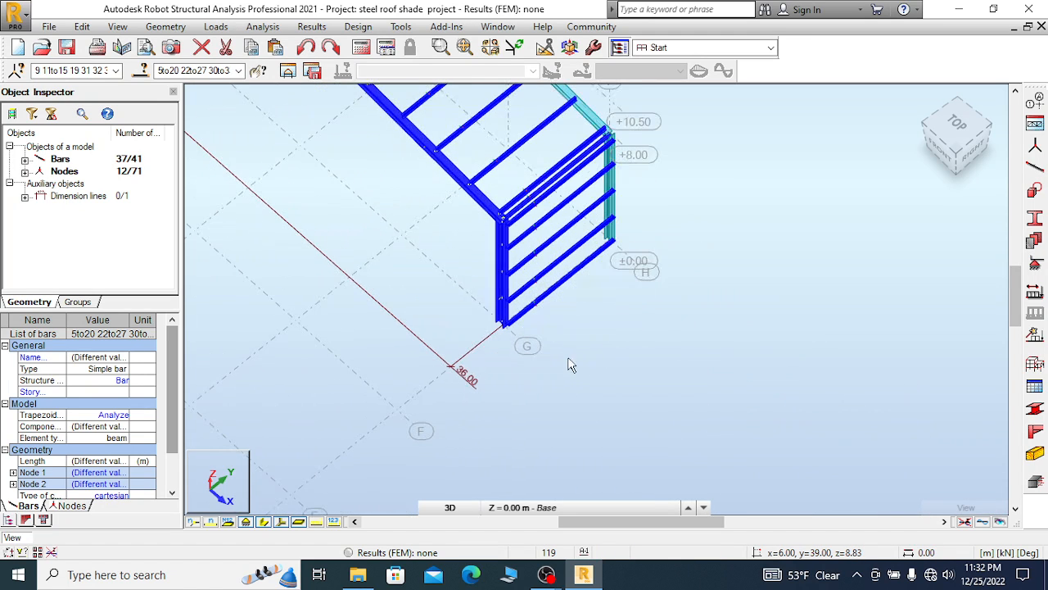
scroll(663, 142, "down", 1)
scroll(682, 169, "up", 1)
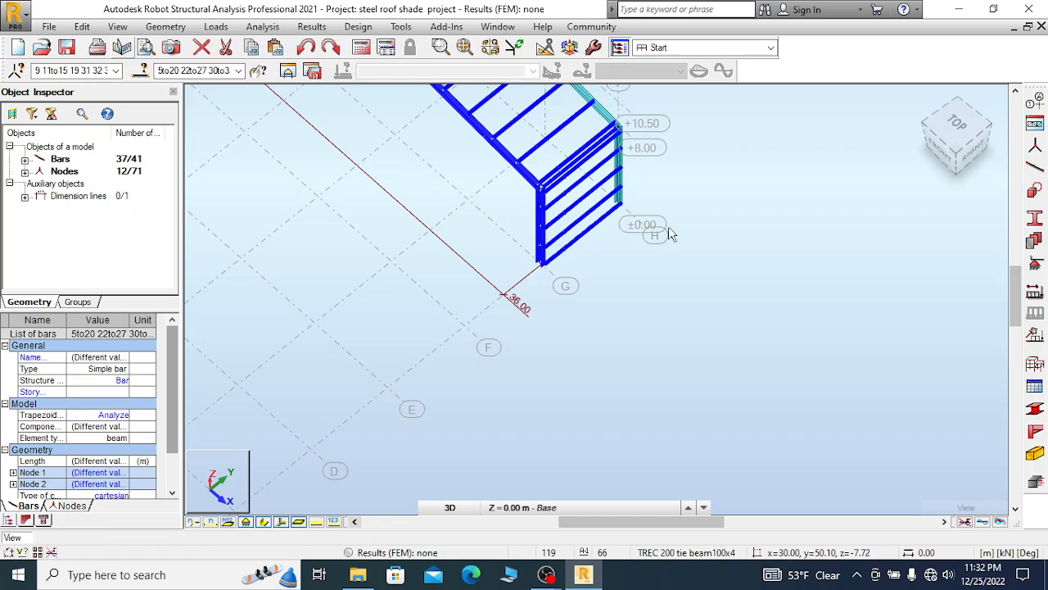
scroll(716, 200, "down", 1)
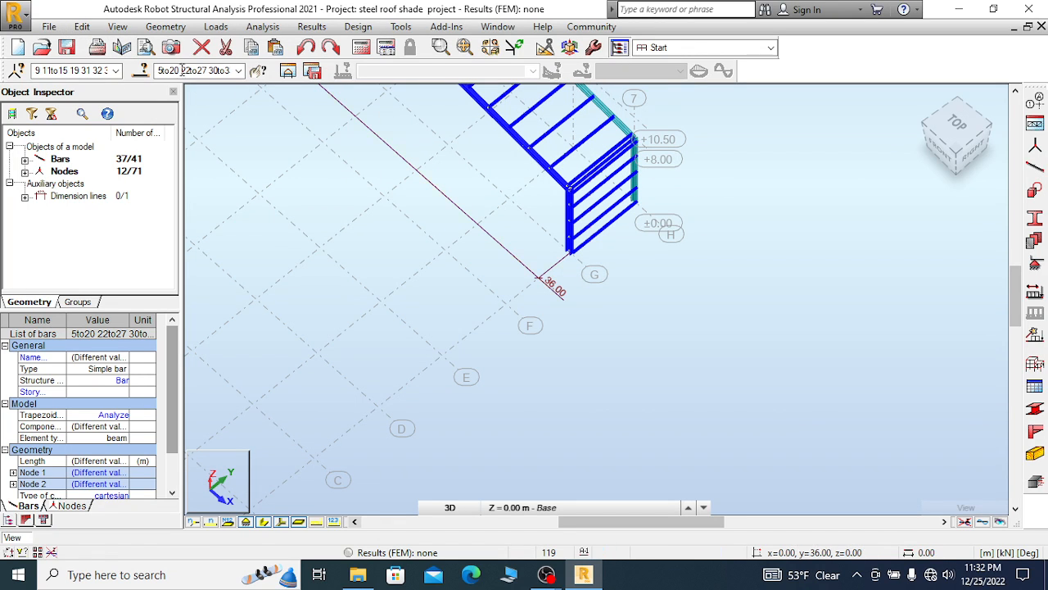
left_click(82, 27)
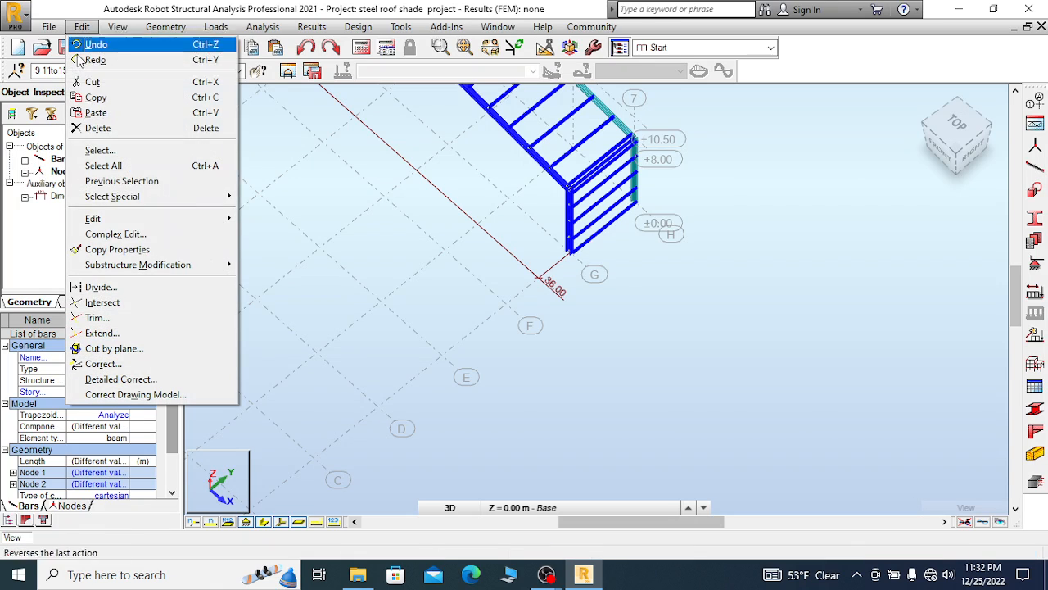
mouse_move(140, 220)
left_click(282, 219)
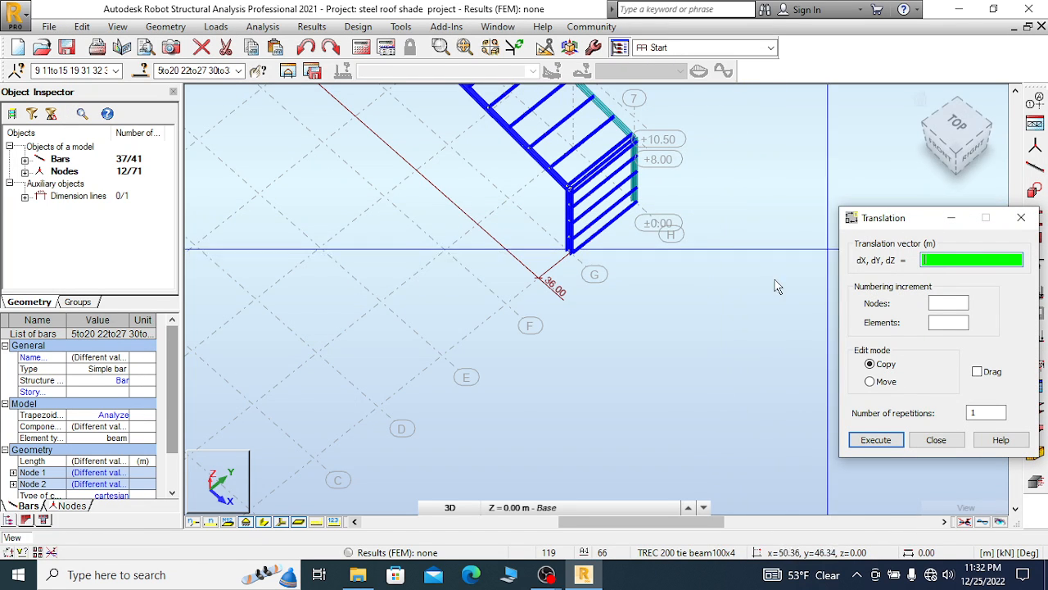
scroll(586, 276, "up", 5)
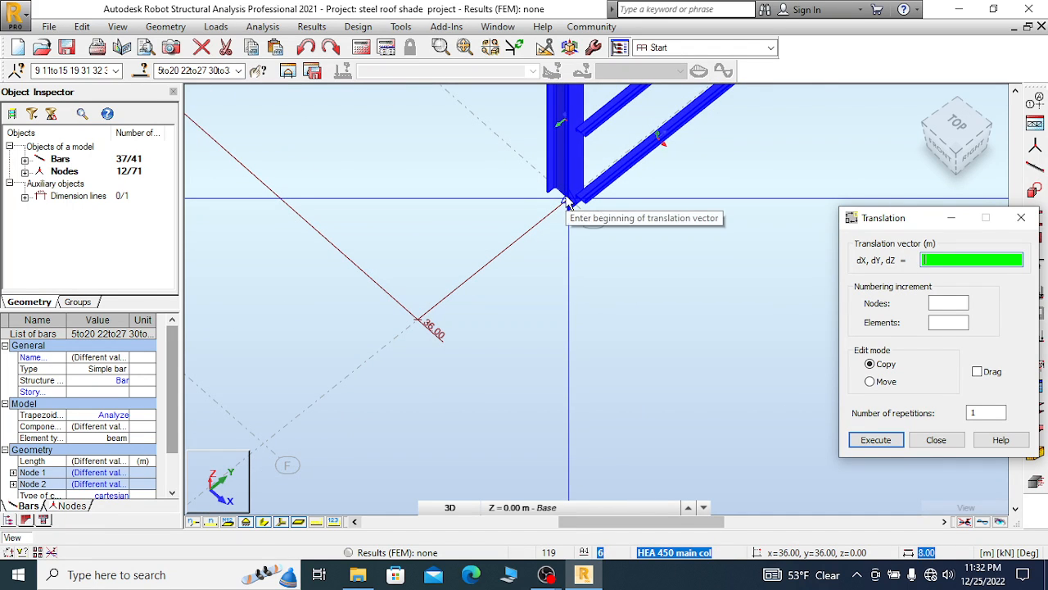
scroll(667, 250, "down", 5)
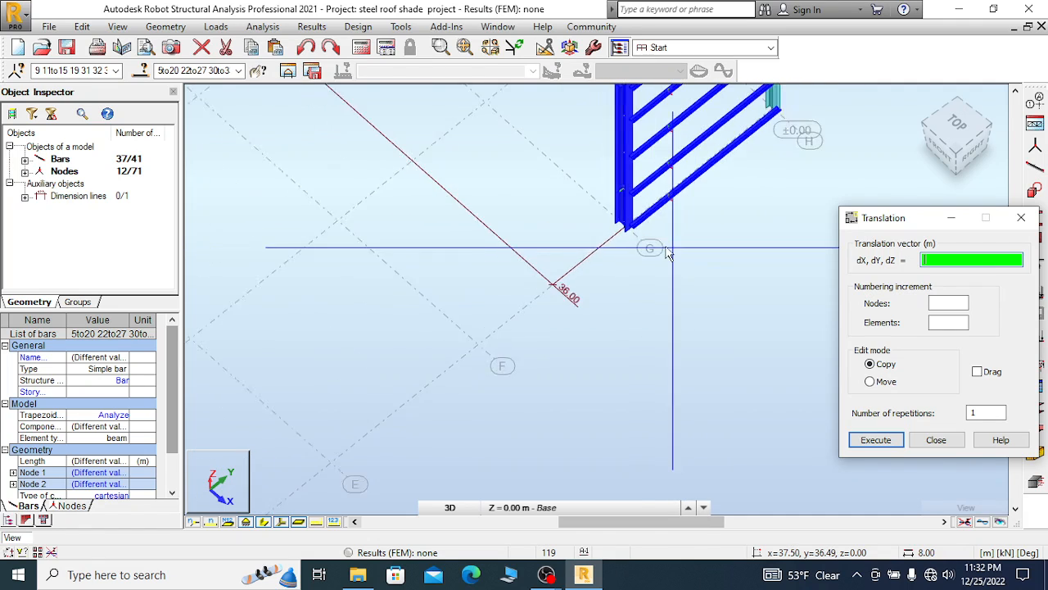
scroll(663, 253, "down", 3)
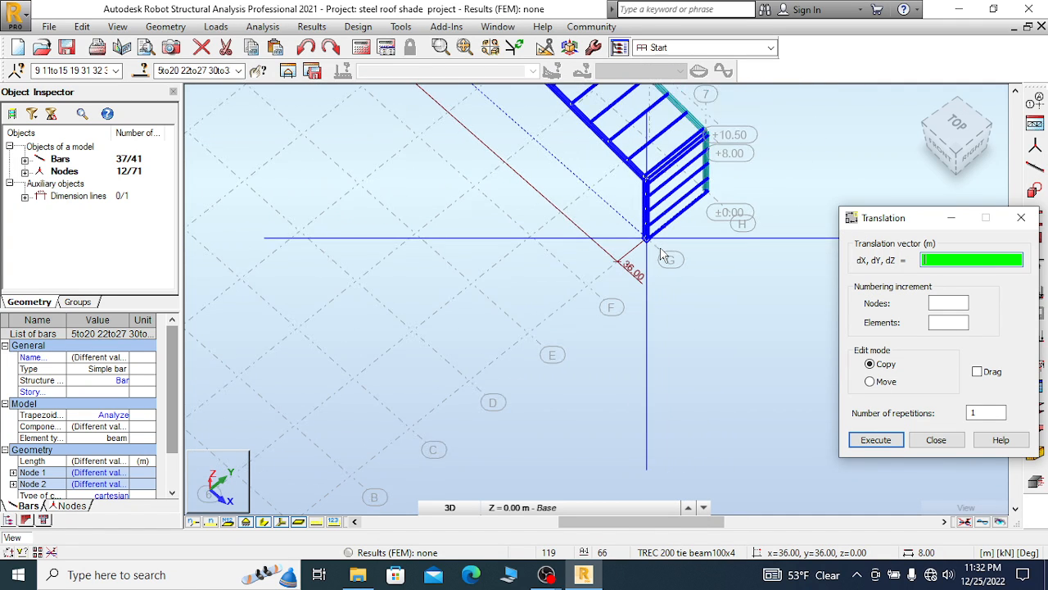
scroll(662, 254, "down", 2)
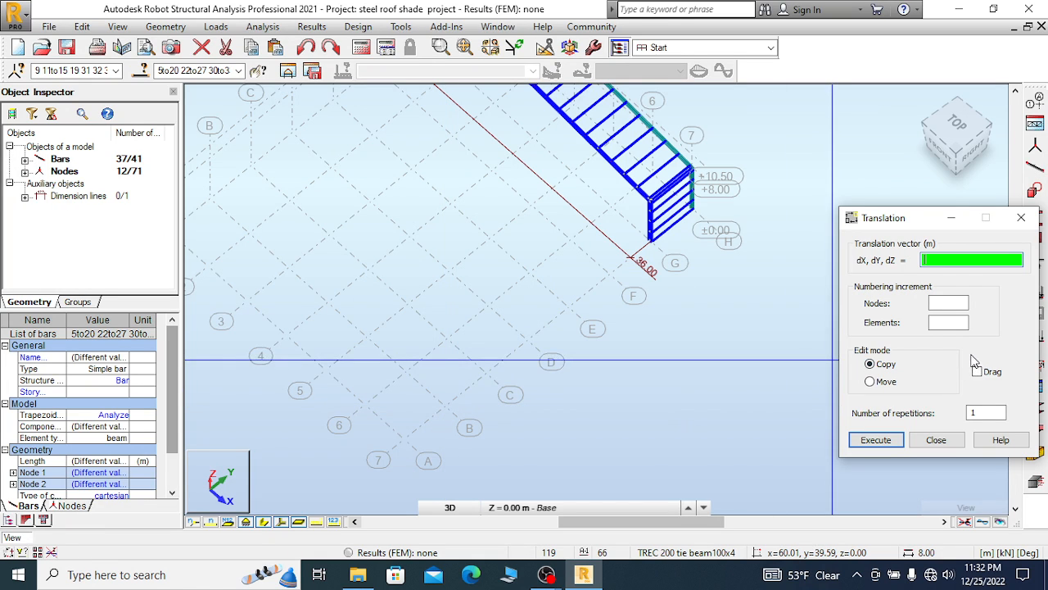
left_click(987, 412)
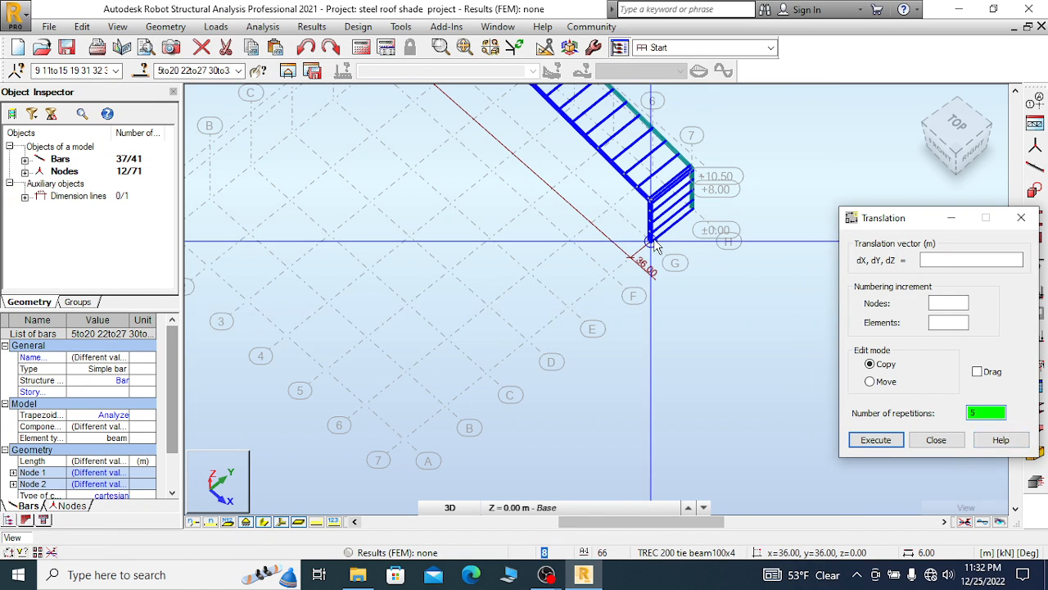
Copy the selected bay along the vector 0.00, -6.00, 0.00 m, picked from the x = 36 column base on grid G to grid F
scroll(652, 237, "up", 5)
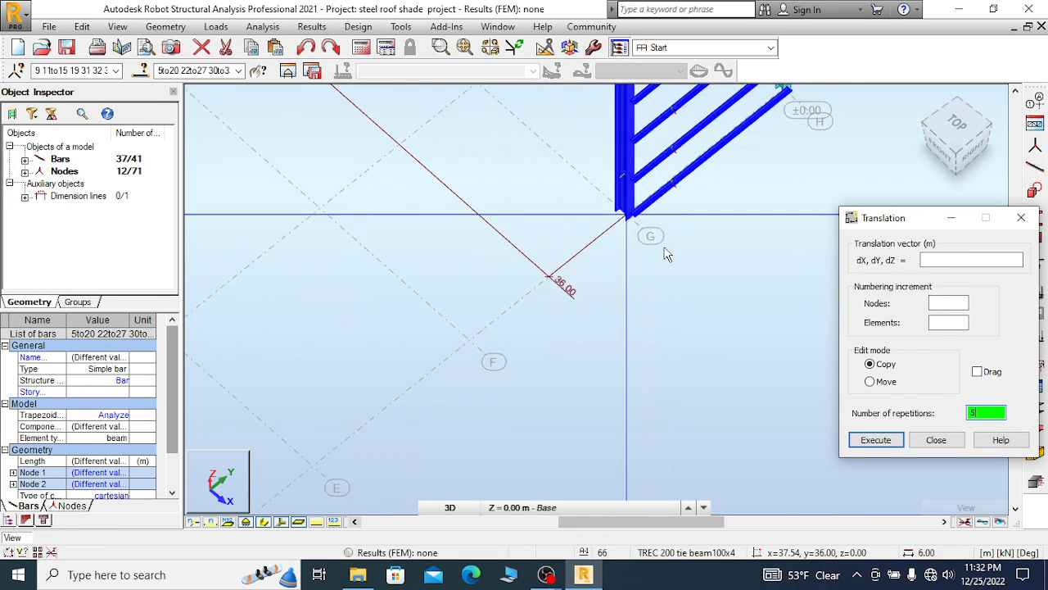
scroll(651, 230, "up", 3)
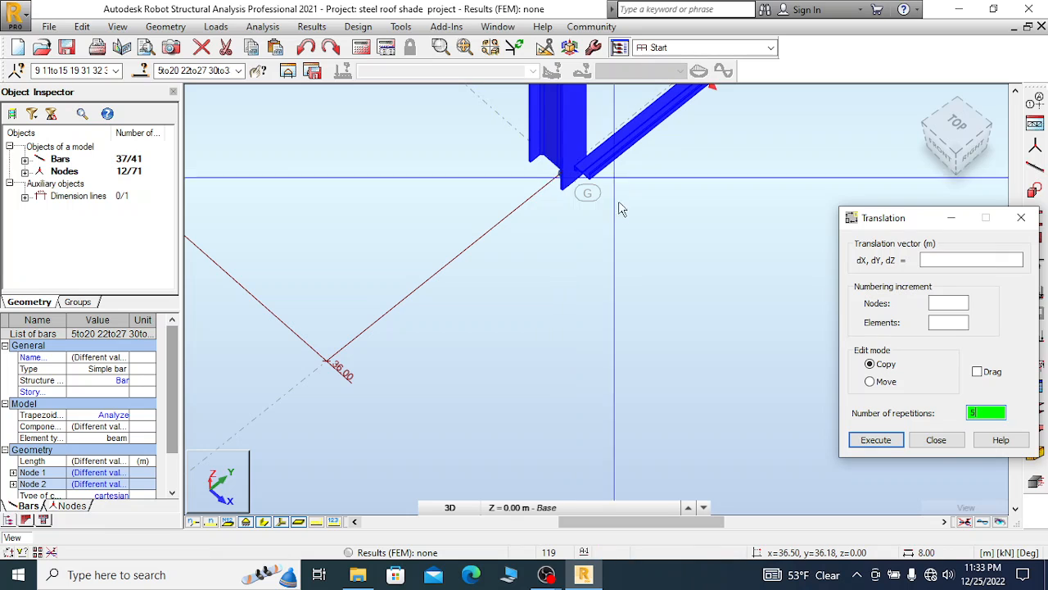
left_click(957, 152)
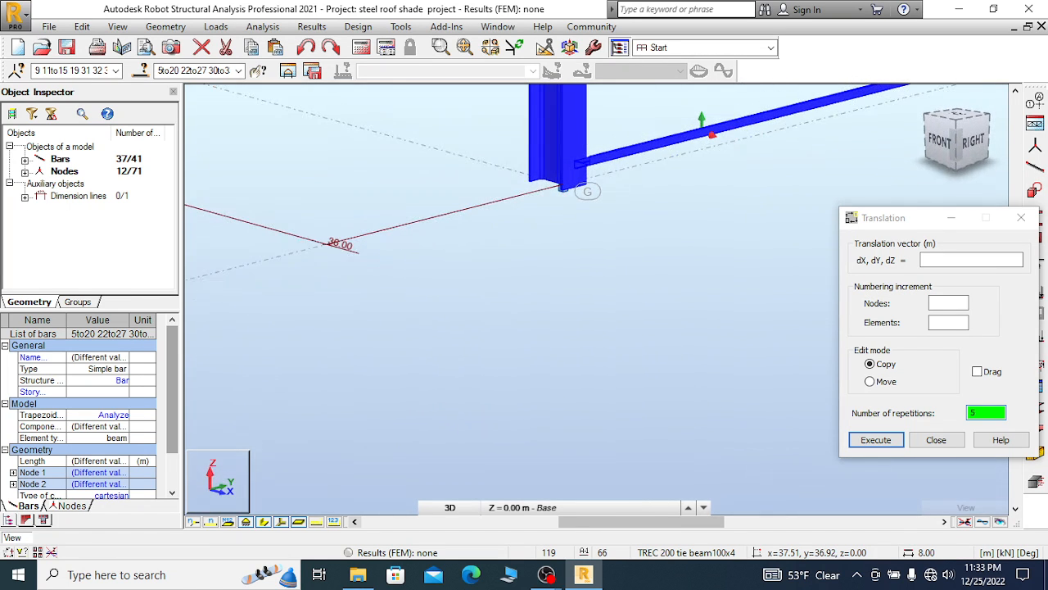
left_click(561, 190)
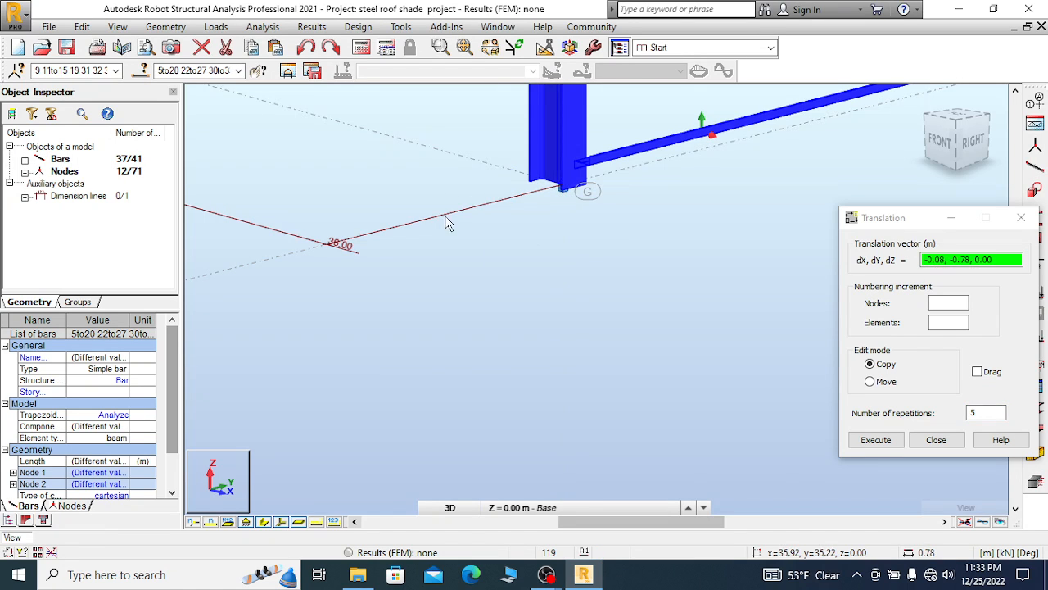
left_click(340, 237)
scroll(605, 217, "down", 4)
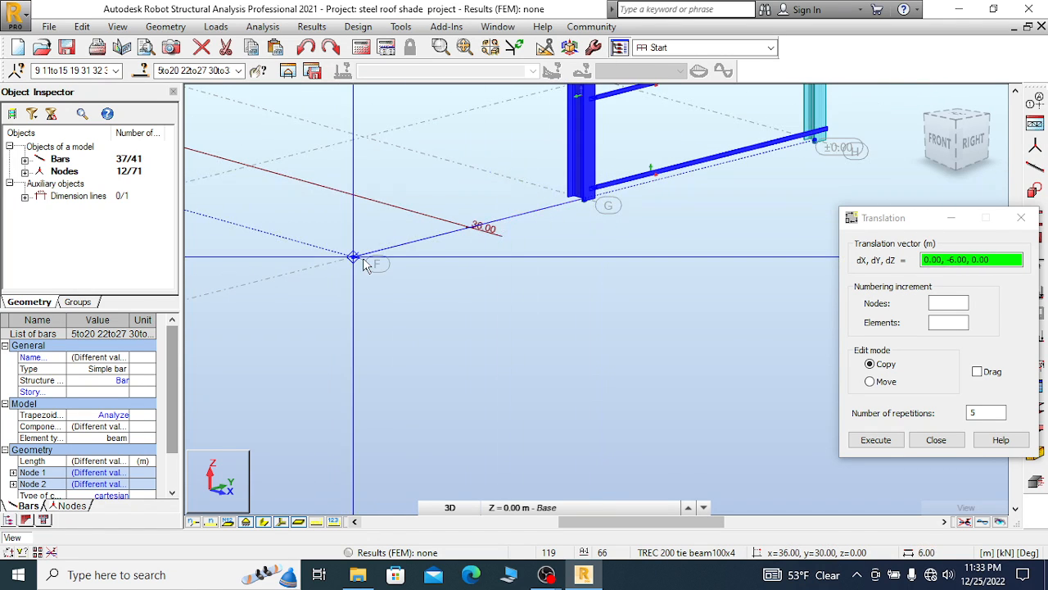
left_click(354, 257)
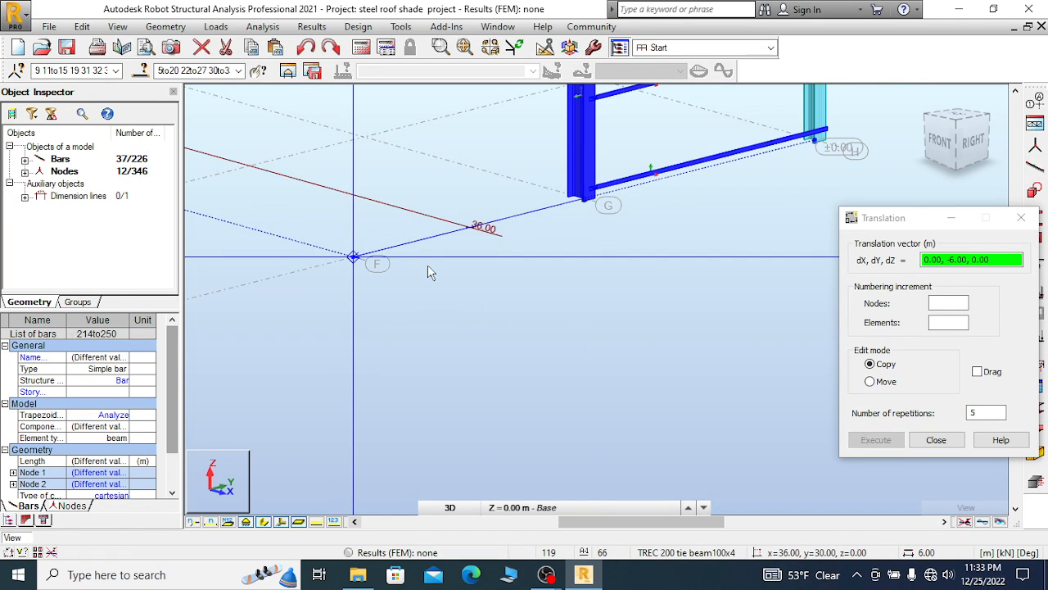
Save the project and clear the selection of the copied bars
scroll(577, 266, "down", 5)
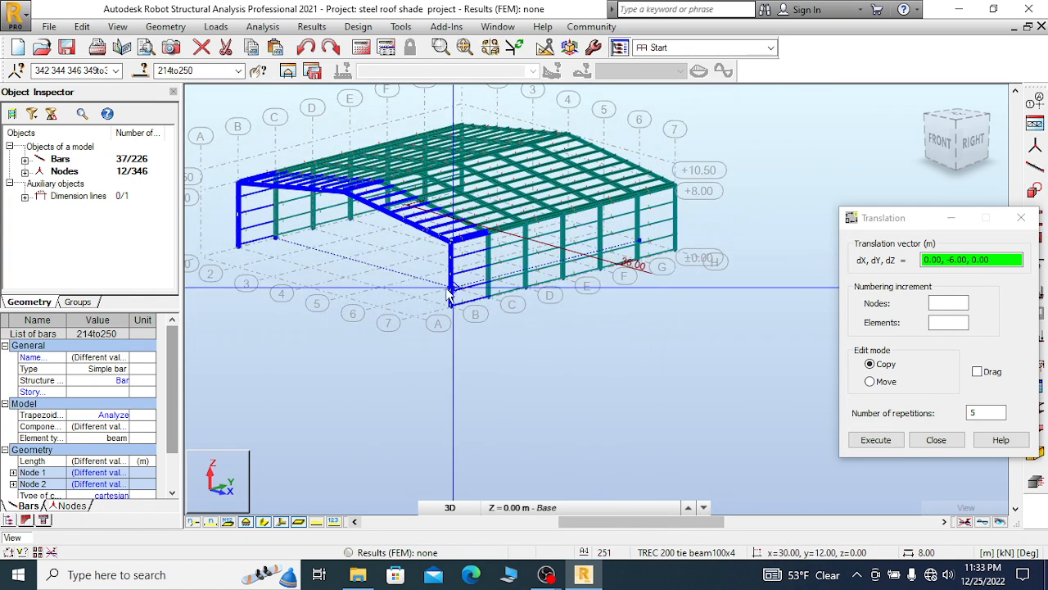
scroll(438, 273, "up", 1)
left_click(67, 47)
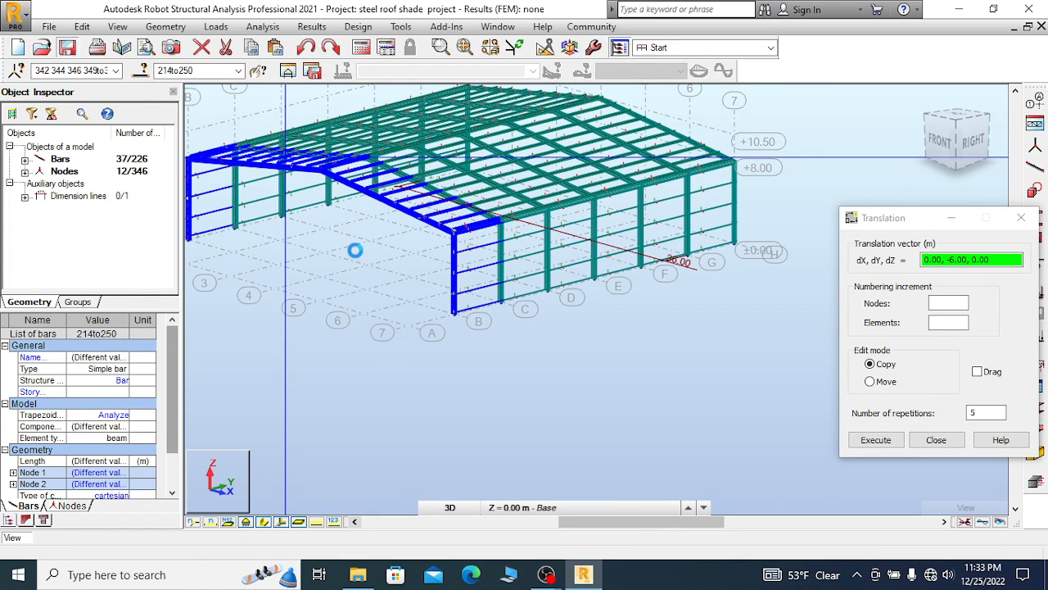
right_click(536, 304)
left_click(578, 314)
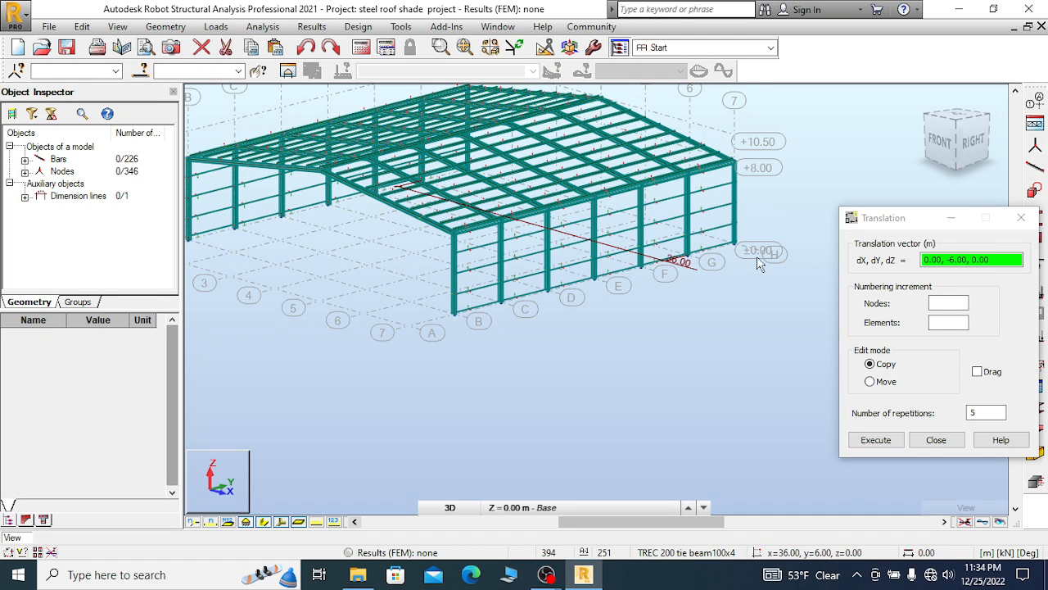
Select all bars sharing the cross-section of the HEA 300 corner column at grid H, x = 36
scroll(760, 254, "up", 2)
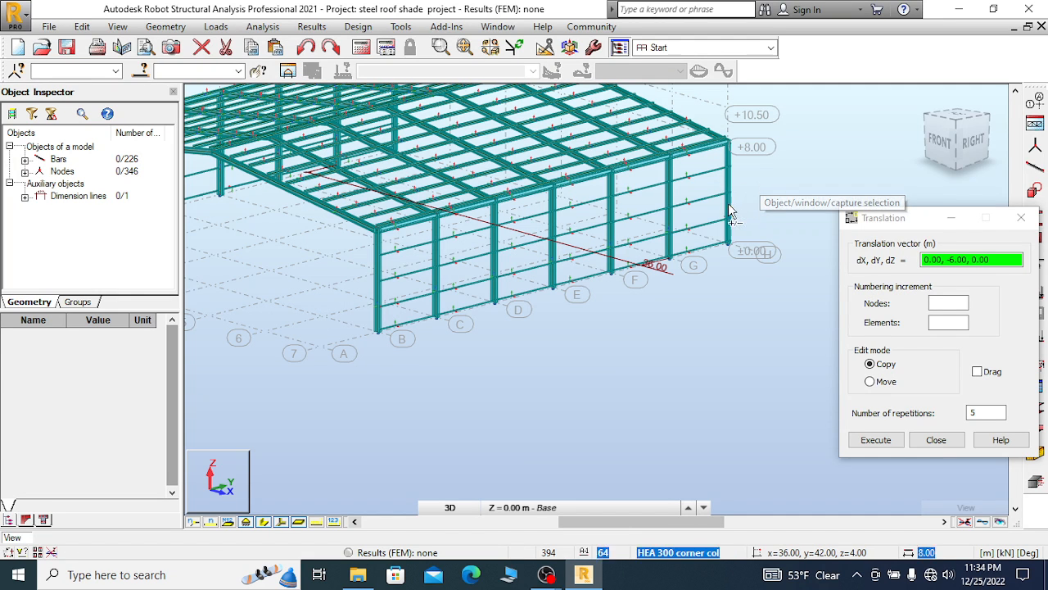
scroll(731, 214, "up", 1)
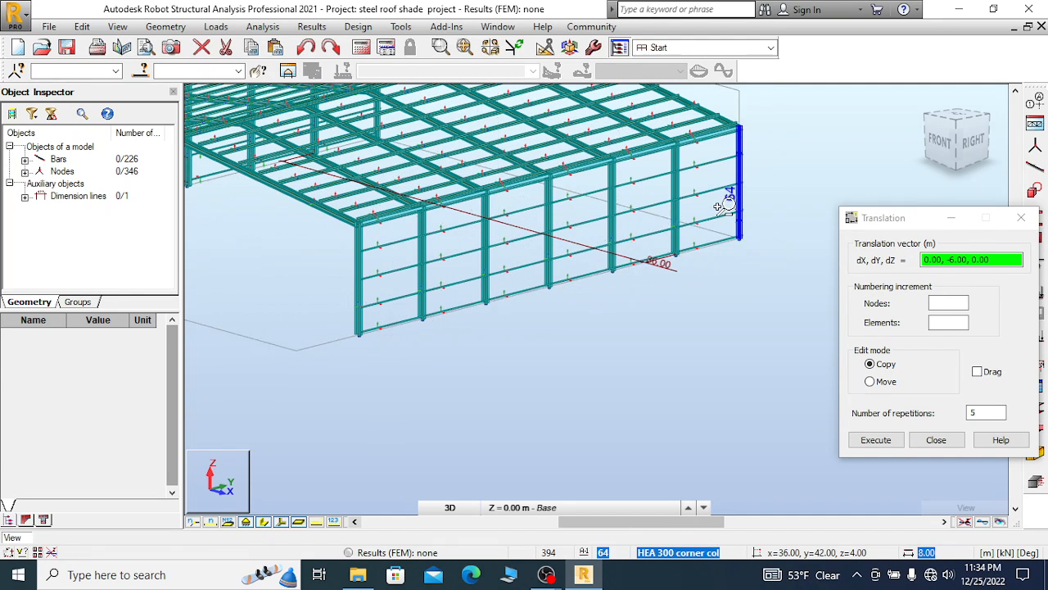
right_click(742, 208)
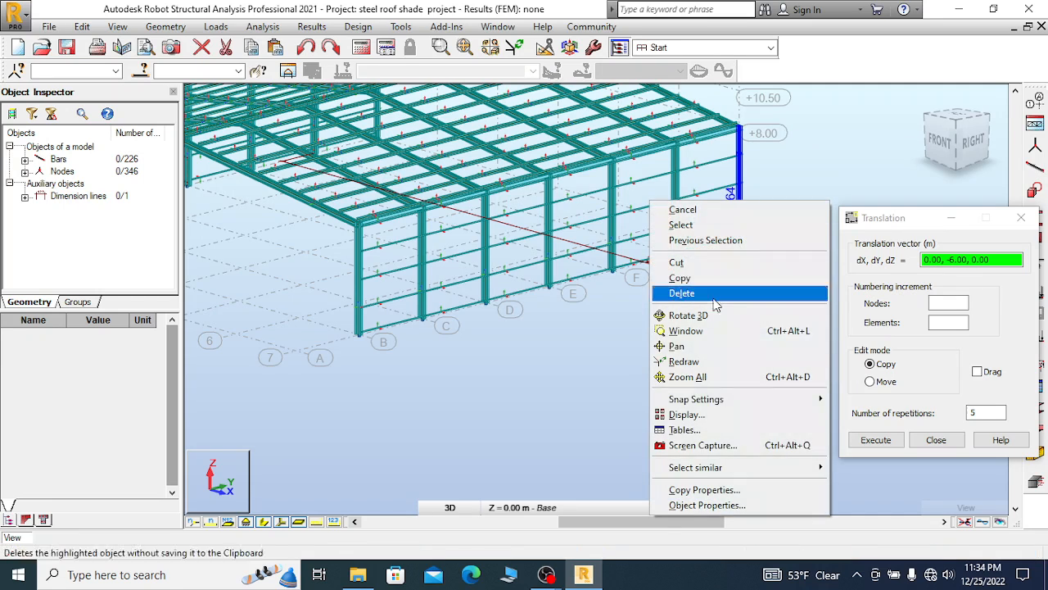
mouse_move(741, 468)
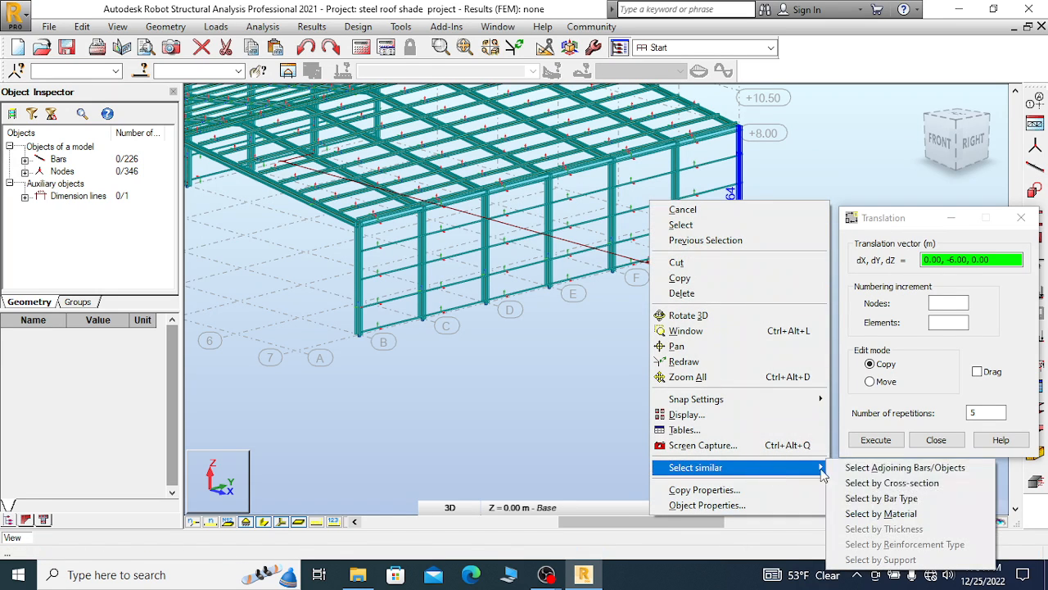
left_click(930, 484)
scroll(624, 415, "down", 2)
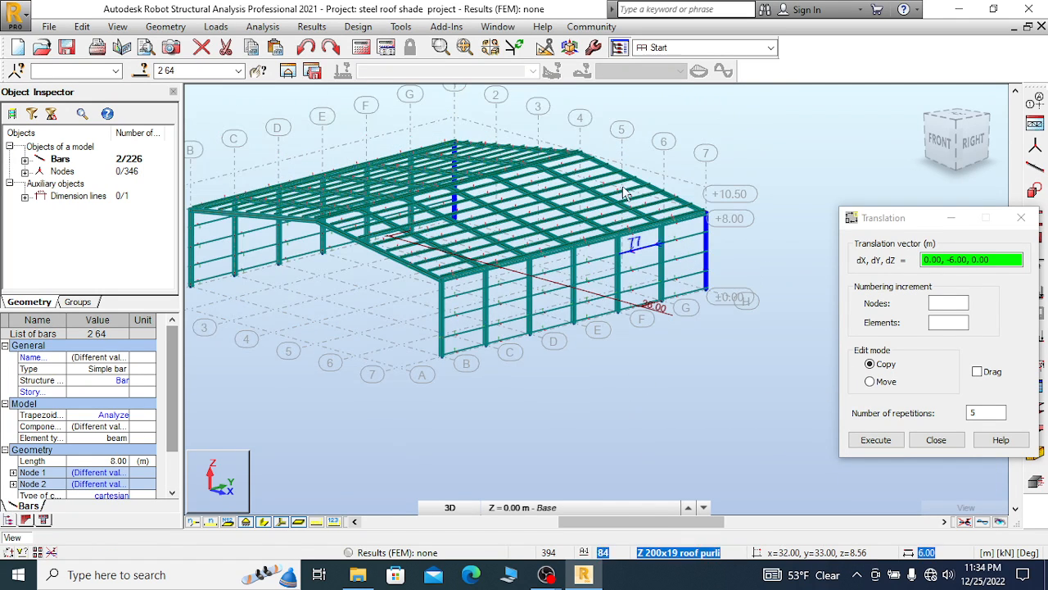
Add the HEB 300 edge rafter on grid H between grids 4 and 7 to the selection
scroll(639, 163, "up", 4)
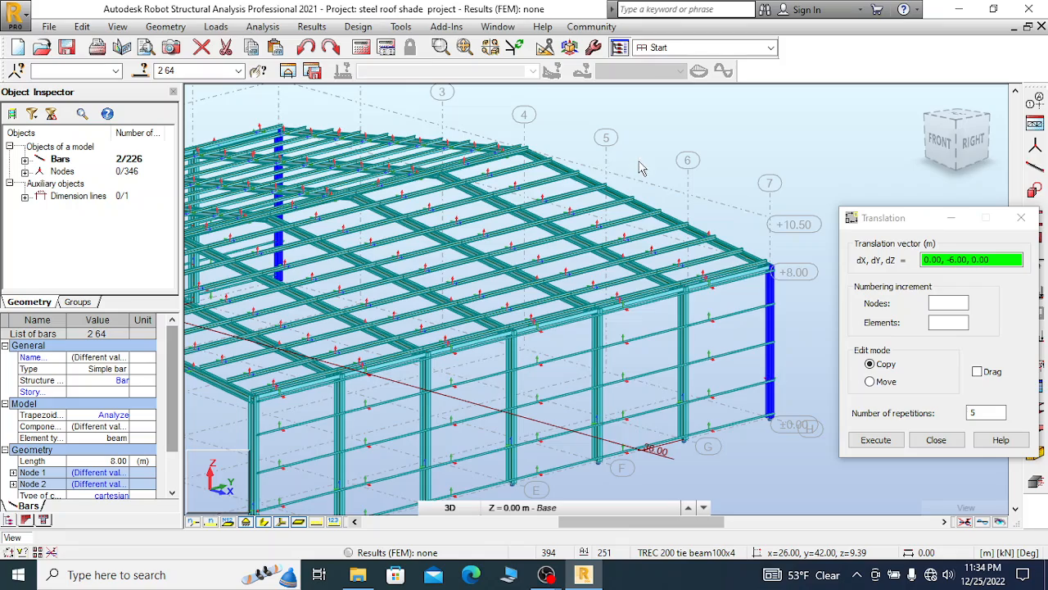
scroll(642, 168, "up", 4)
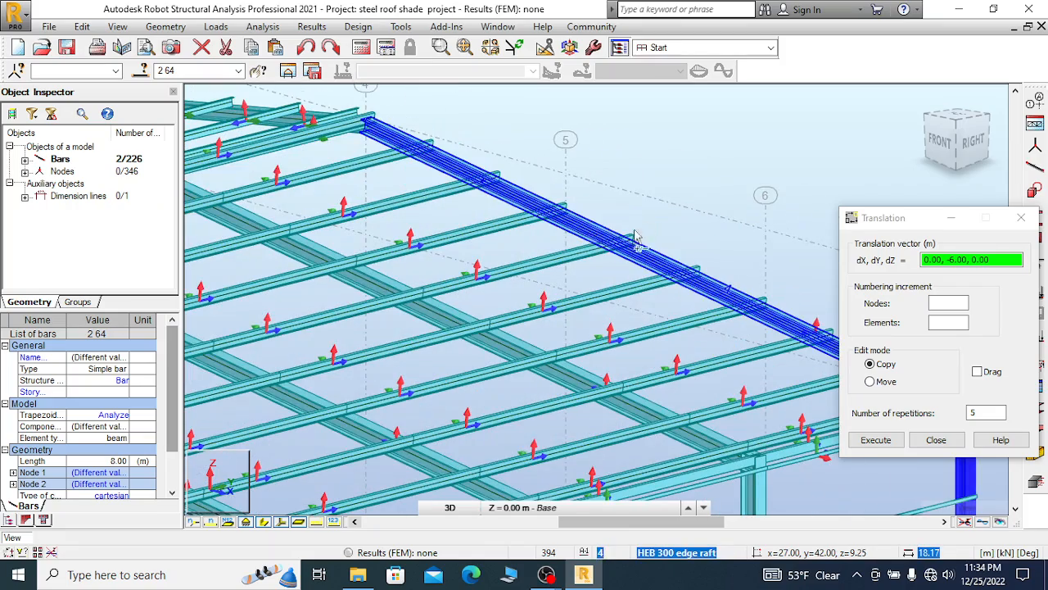
left_click(635, 236, "ctrl")
scroll(458, 172, "down", 3)
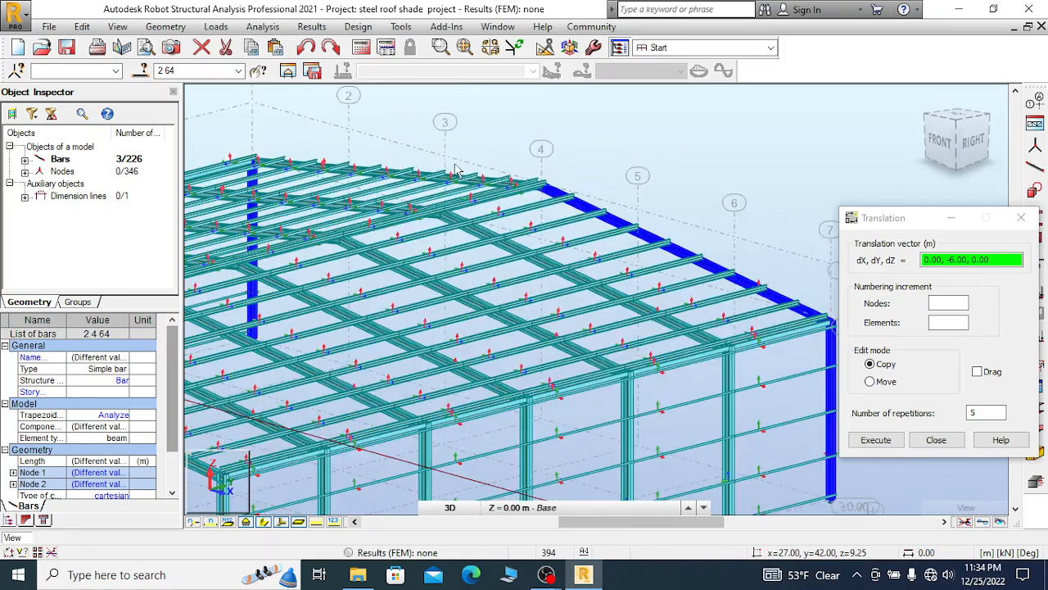
Add the HEB 300 edge rafter on grid H between grids 1 and 4 to the selection
scroll(458, 172, "up", 6)
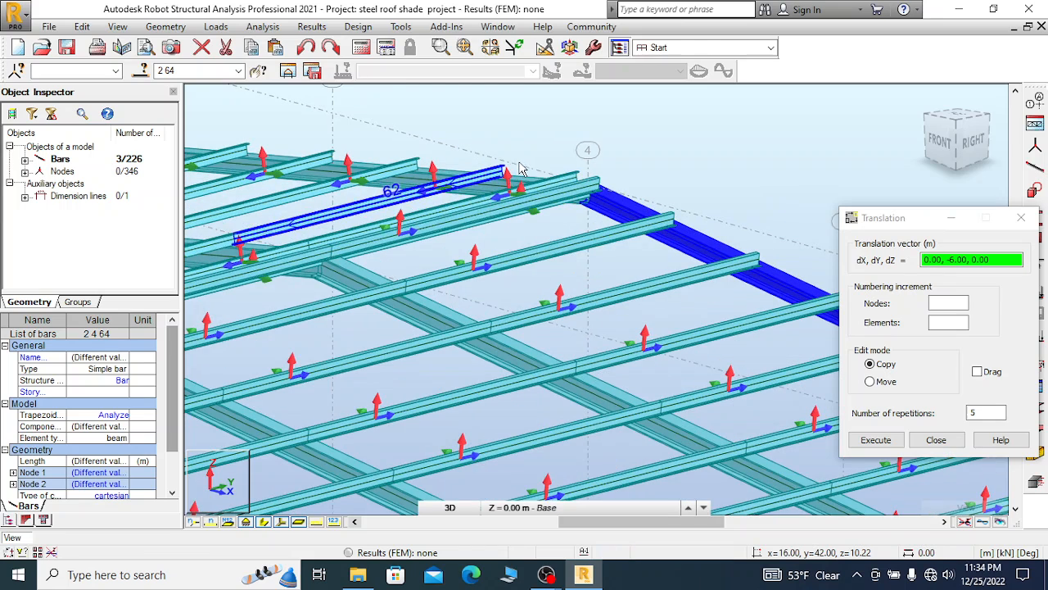
scroll(419, 185, "up", 2)
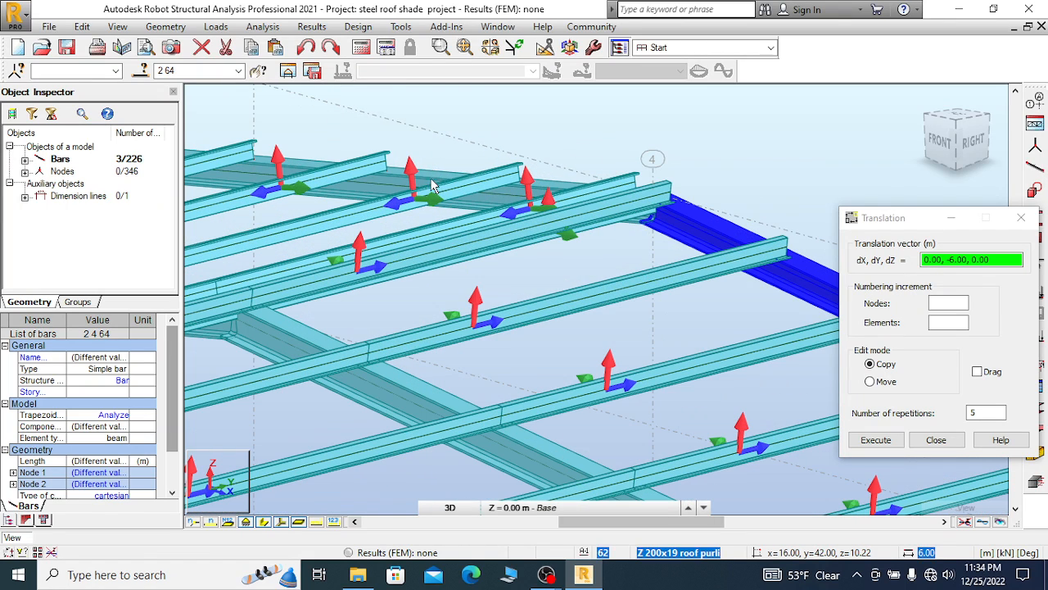
scroll(427, 182, "up", 2)
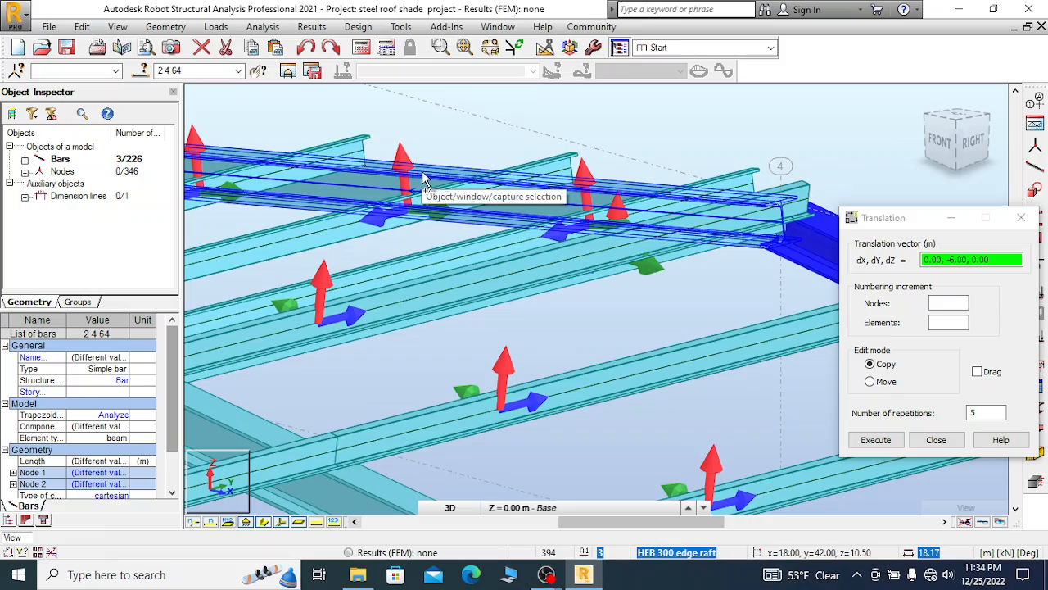
left_click(488, 174, "ctrl")
scroll(502, 141, "down", 8)
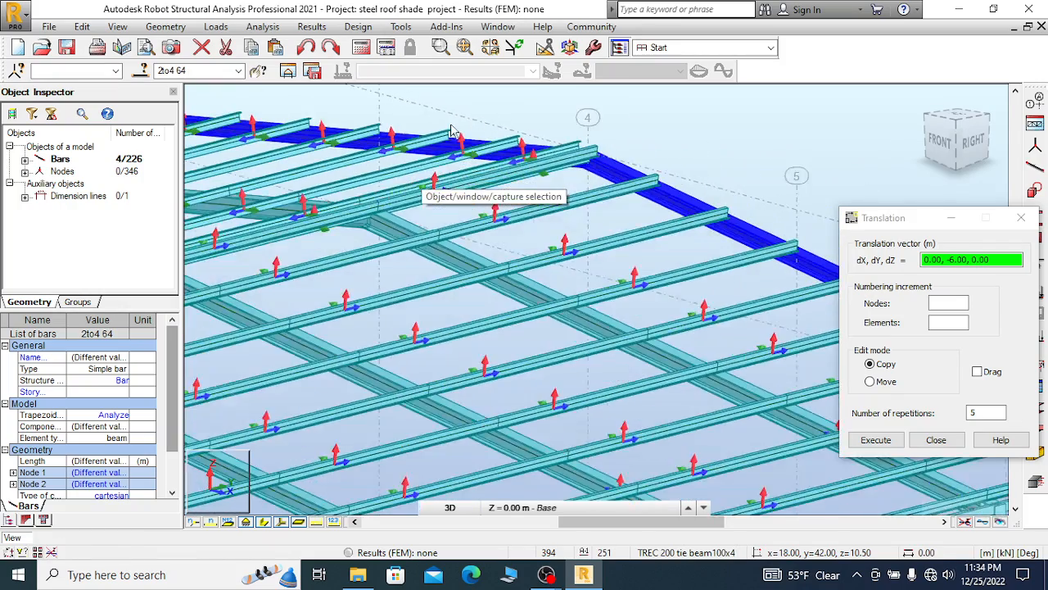
scroll(439, 131, "down", 2)
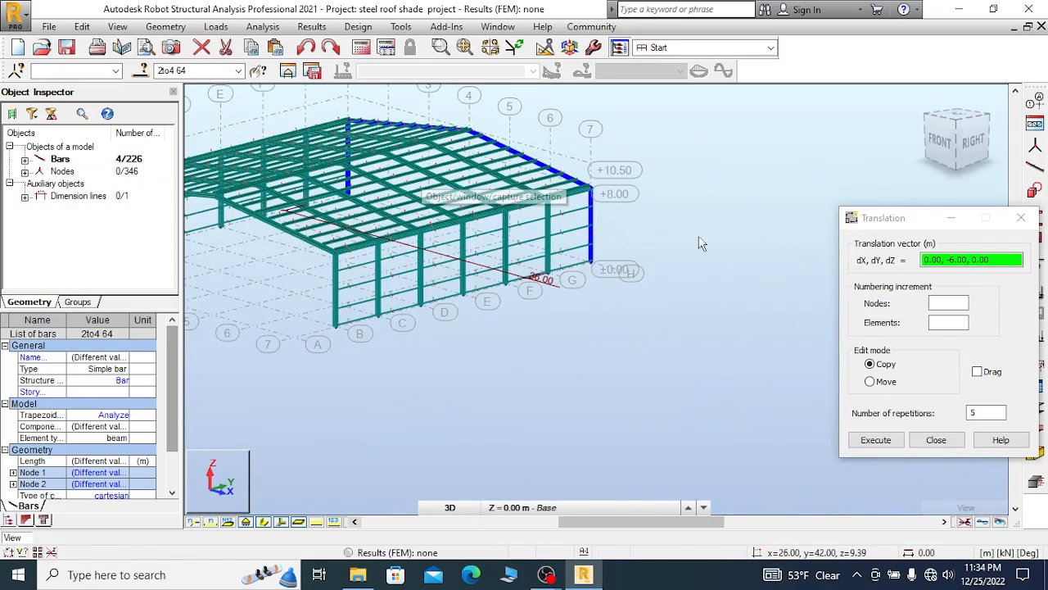
Copy the selected grid H frame along the vector 0.00, -42.00, 0.00 m with 5 repetitions, picked from its x = 36 column base to grid A
left_click(82, 27)
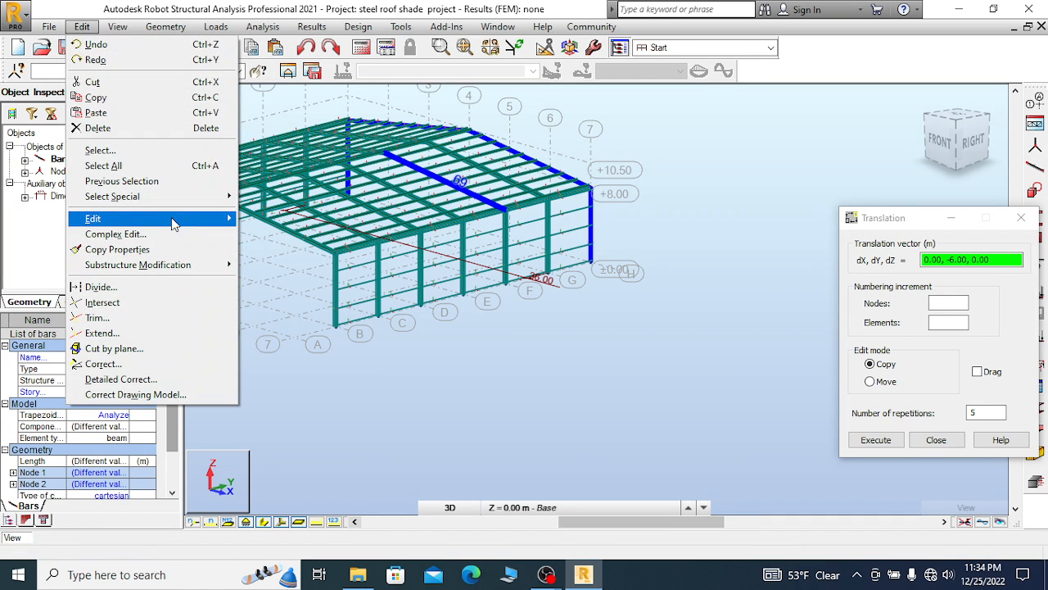
mouse_move(174, 218)
left_click(277, 220)
scroll(597, 276, "up", 5)
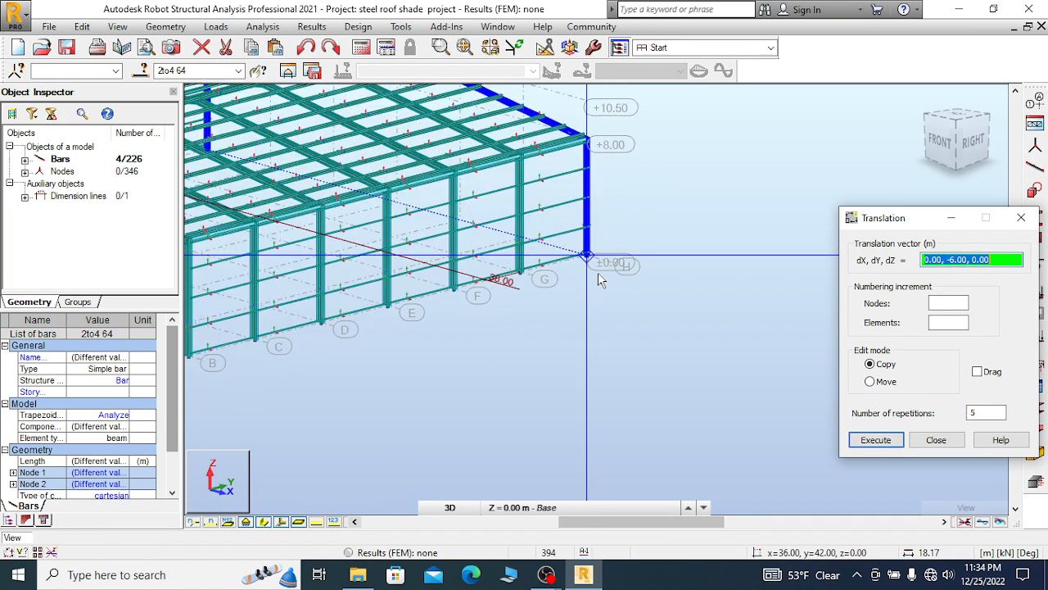
scroll(598, 277, "up", 4)
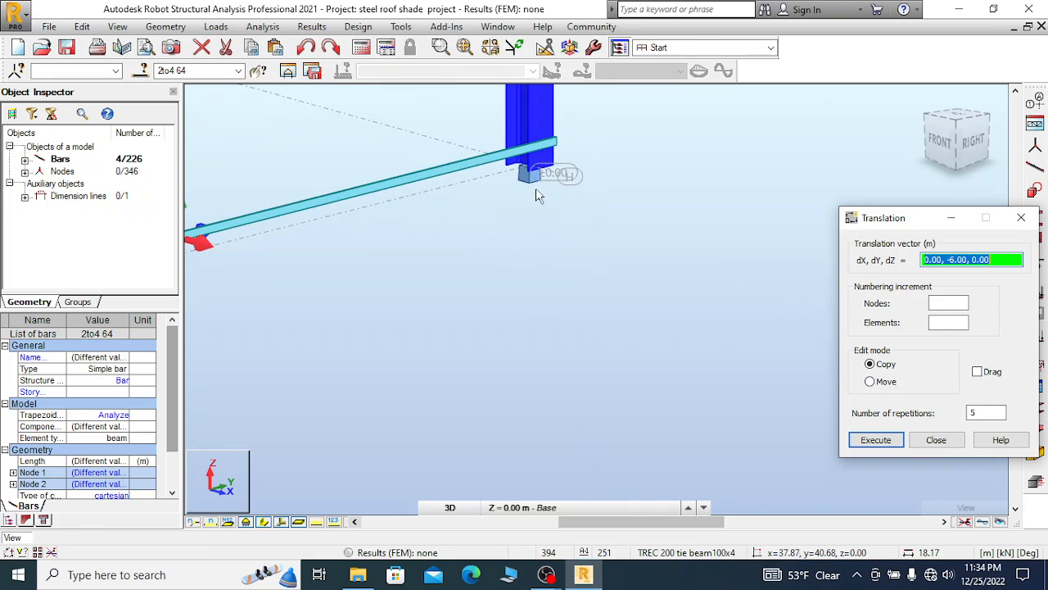
left_click(531, 170)
scroll(735, 161, "down", 5)
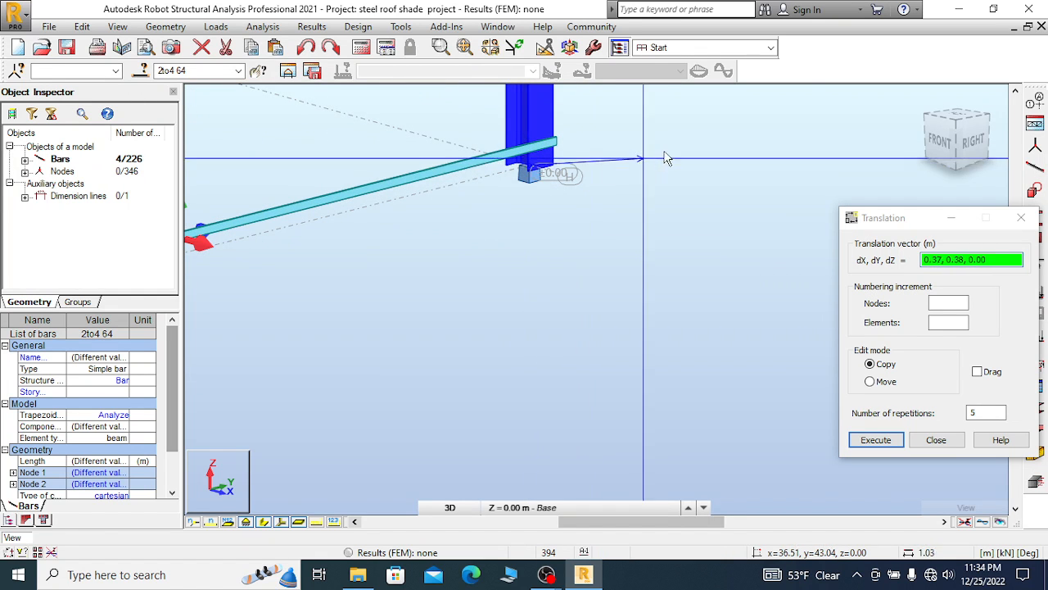
scroll(735, 162, "down", 5)
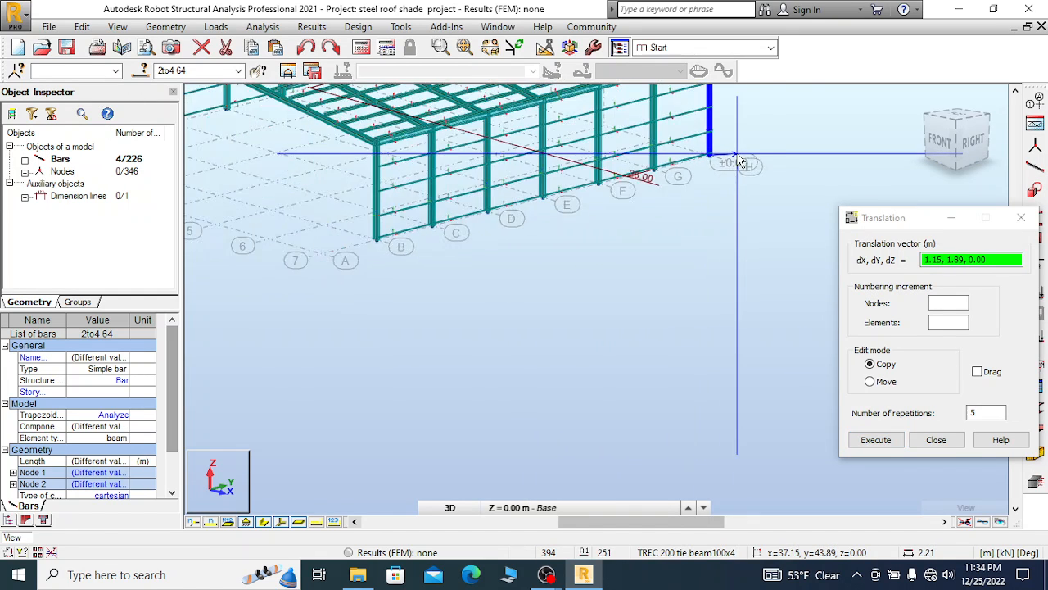
scroll(442, 231, "up", 3)
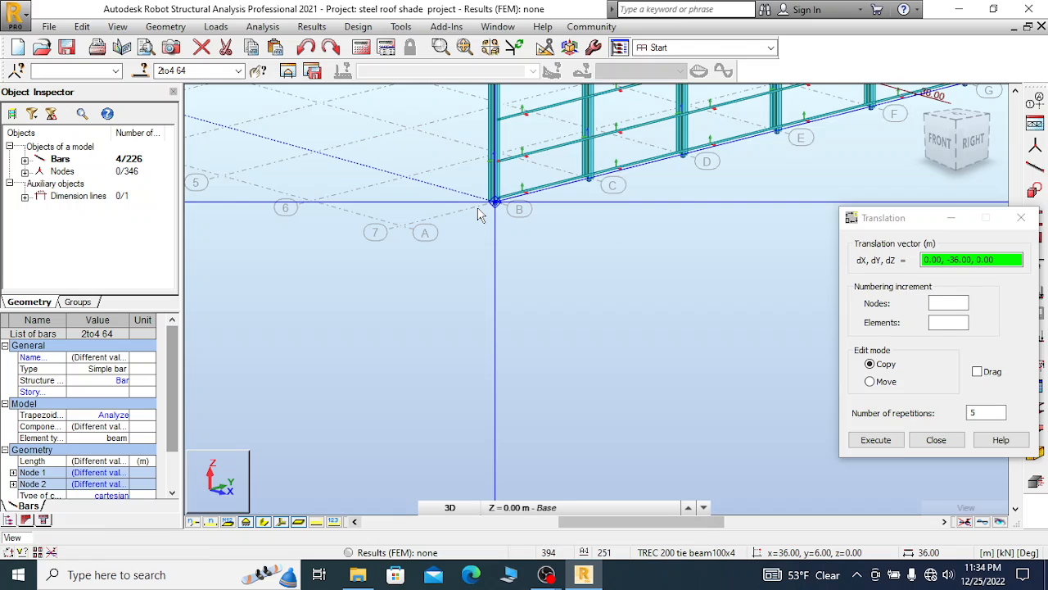
left_click(383, 231)
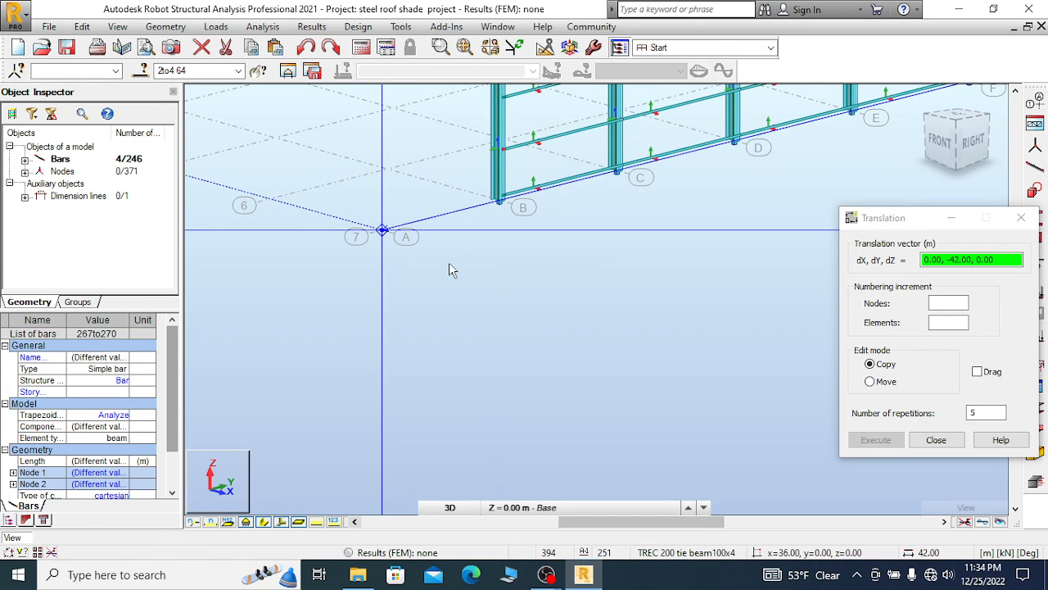
scroll(436, 319, "down", 1)
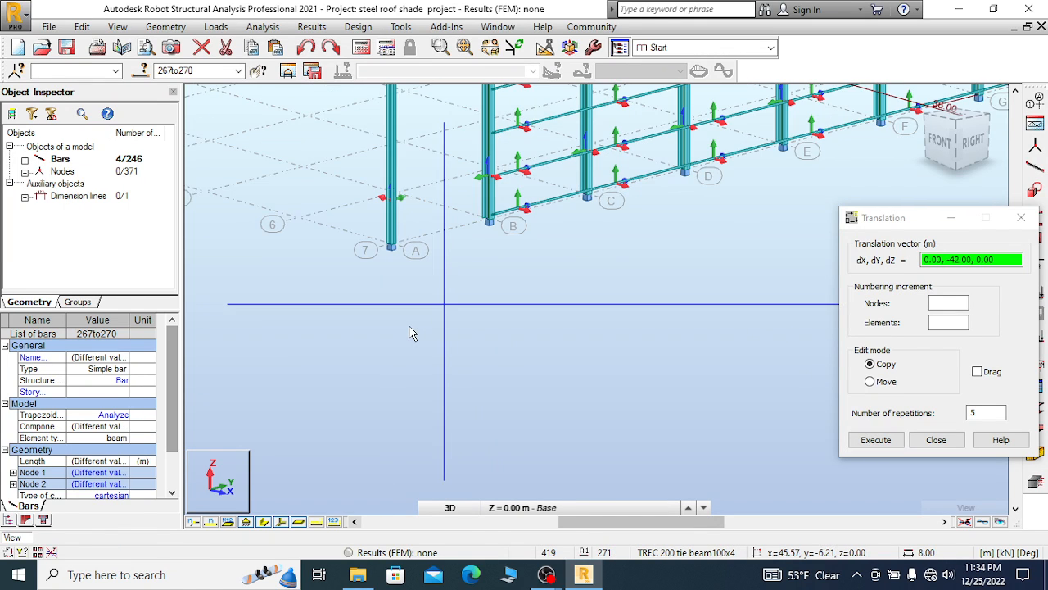
scroll(412, 332, "down", 2)
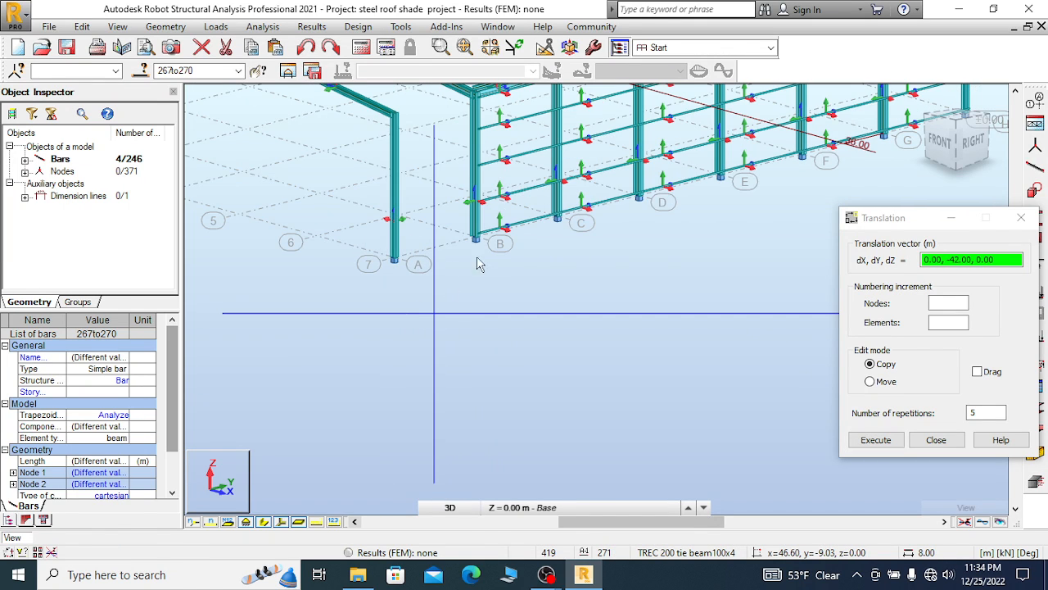
left_click(1023, 217)
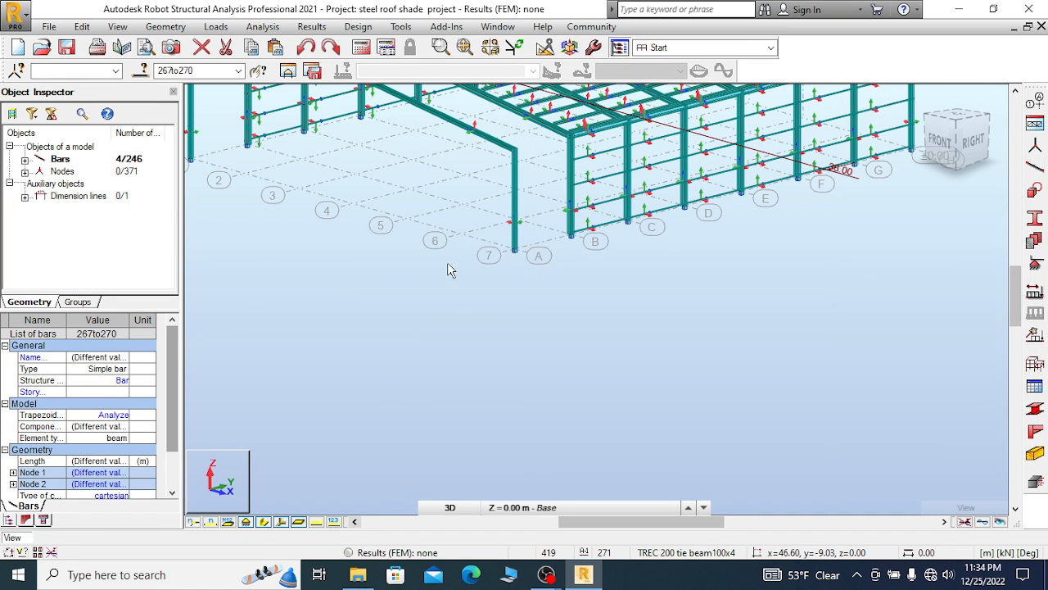
Delete the four surplus frame copies lying outside the building grid beyond grid A
scroll(448, 270, "down", 3)
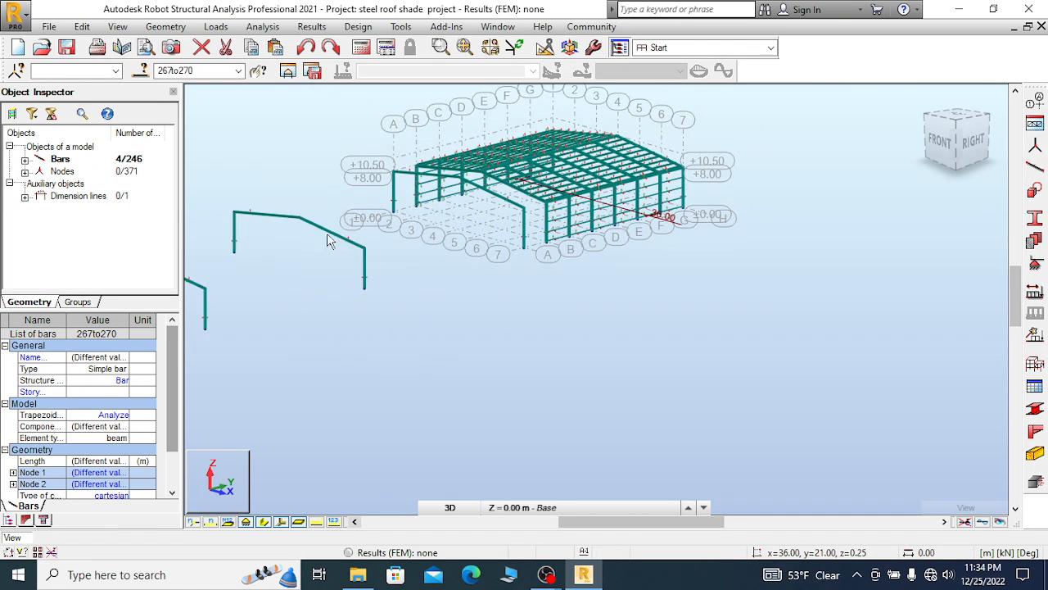
scroll(473, 235, "down", 3)
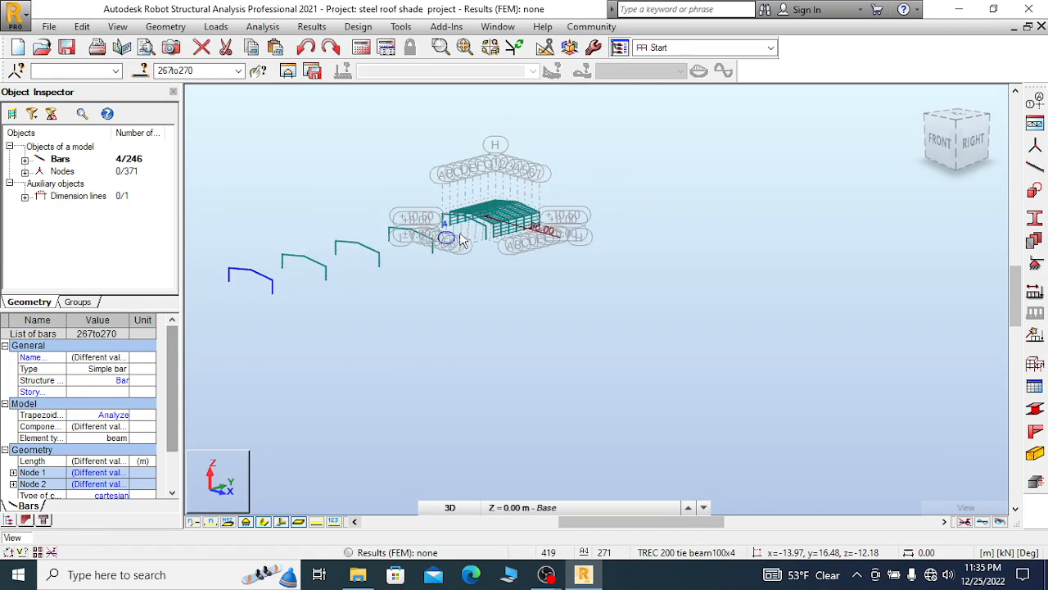
right_click(235, 199)
left_click(284, 207)
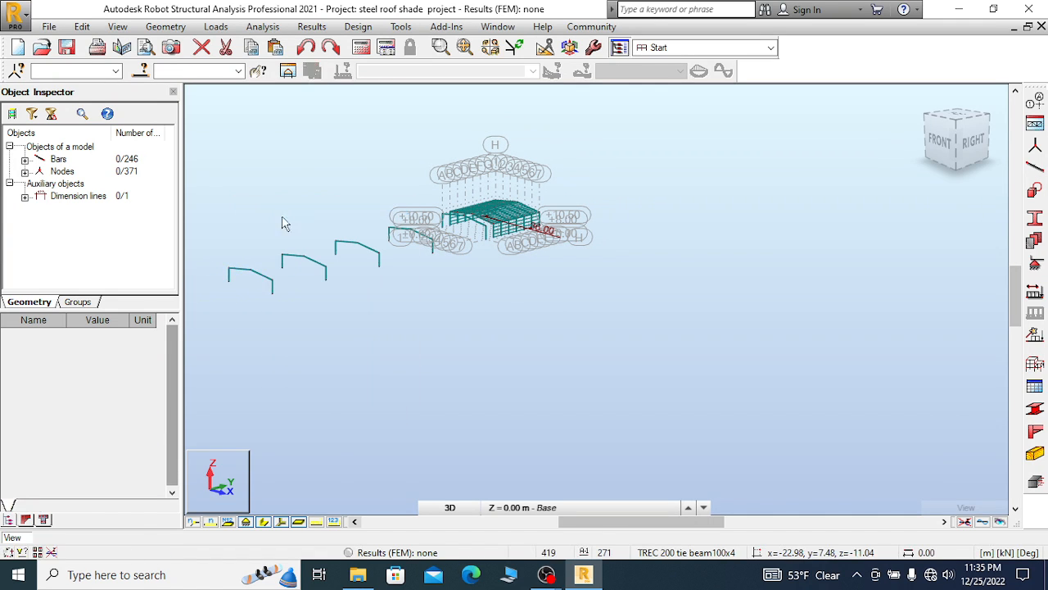
left_click_drag(208, 192, 436, 341)
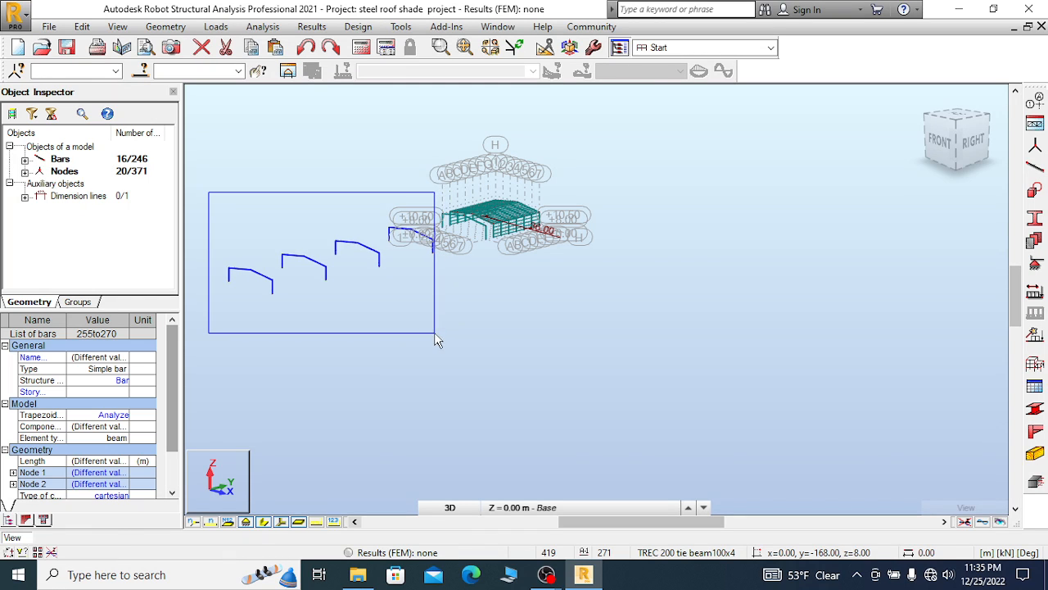
left_click(203, 49)
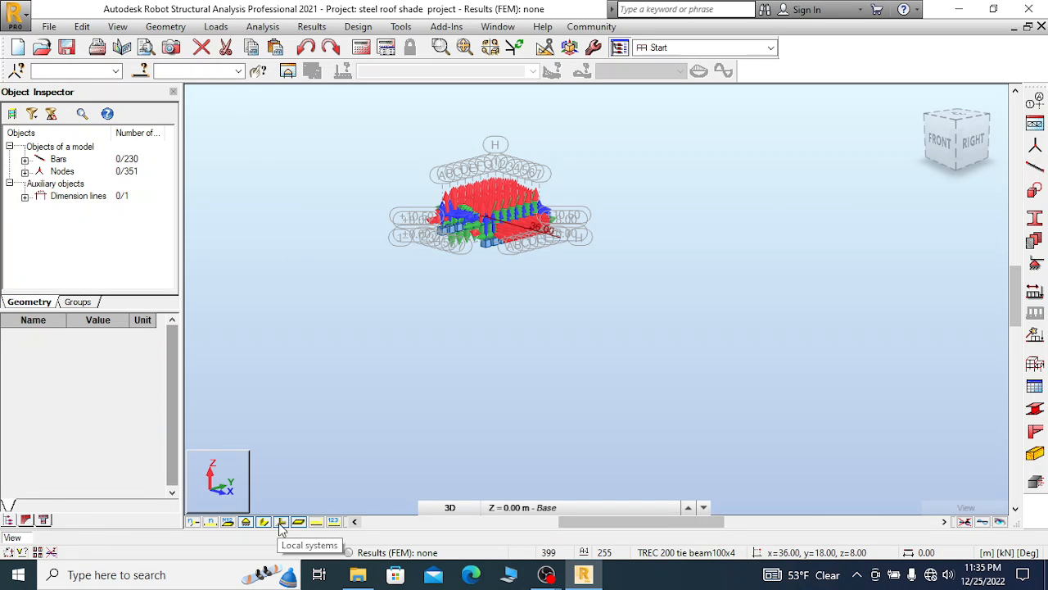
Hide the bars' local systems and the support symbols in the 3D view
left_click(282, 524)
scroll(508, 270, "up", 3)
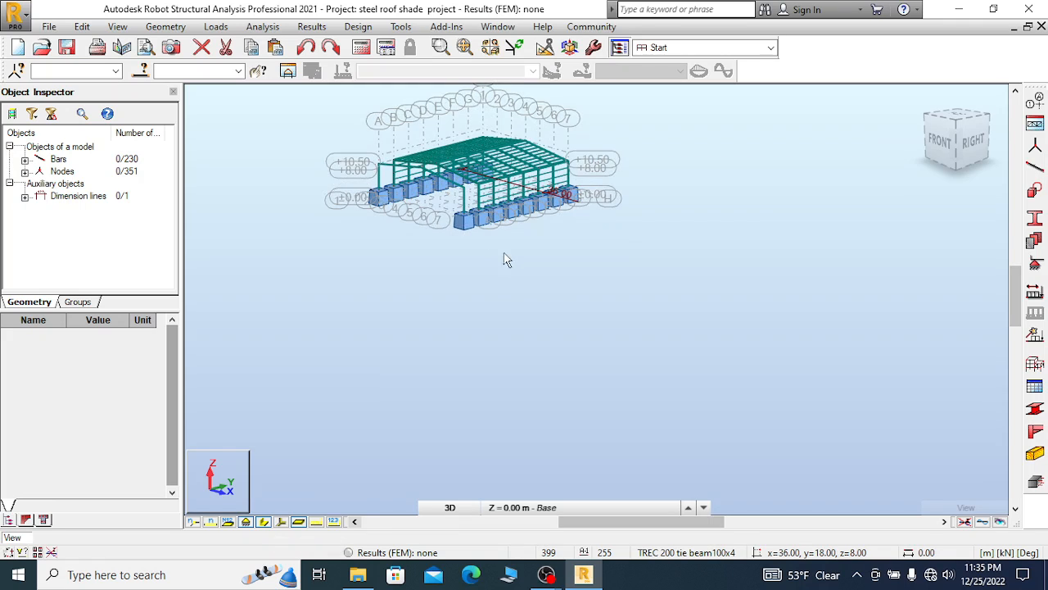
left_click(282, 524)
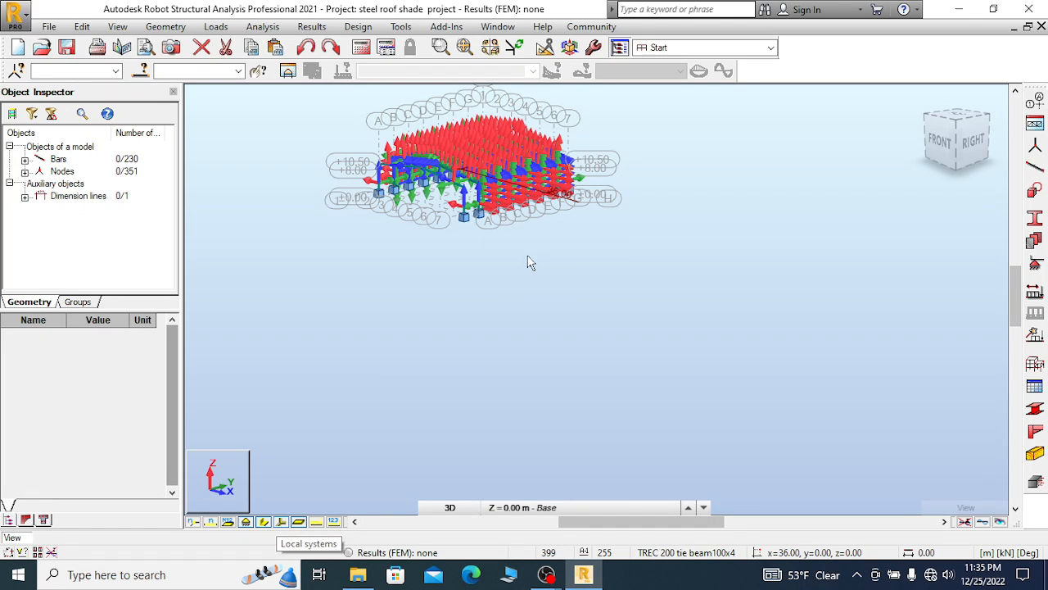
left_click(282, 524)
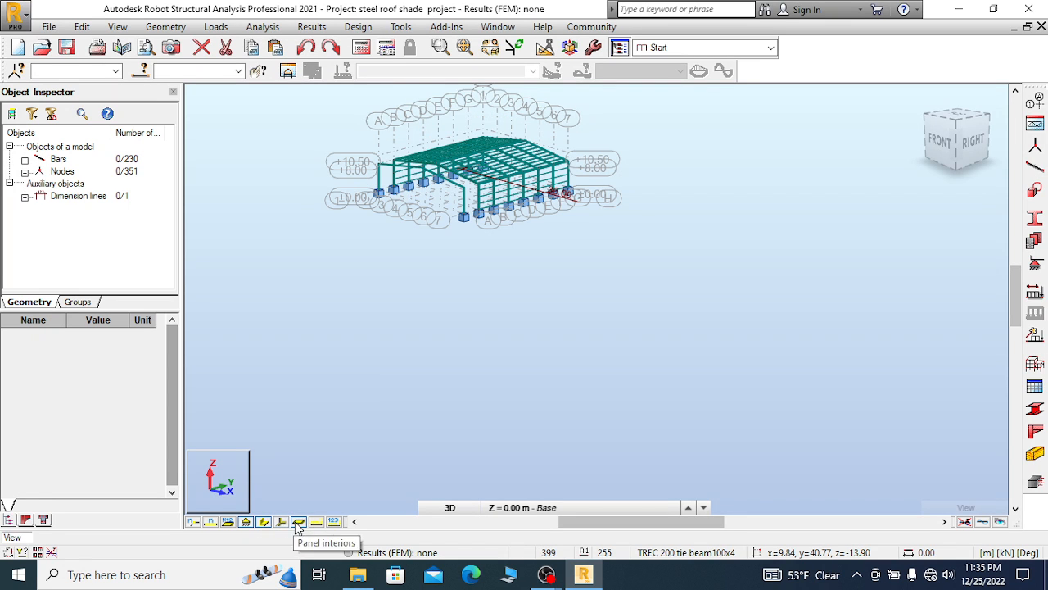
left_click(247, 522)
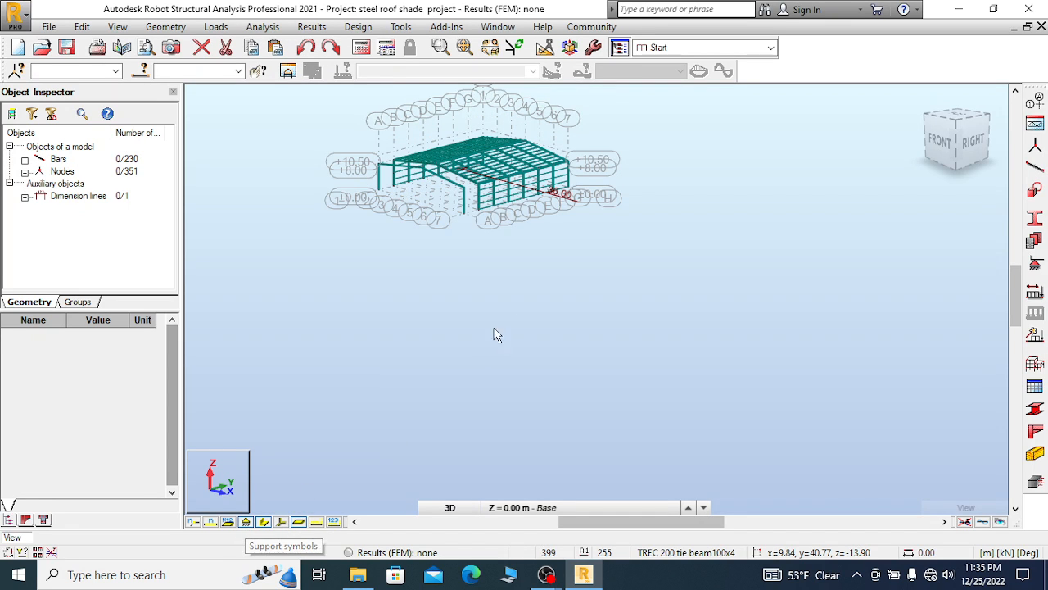
Select the side-wall girts and the eave members of the bay between grids B and C at x = 36
scroll(512, 146, "up", 4)
scroll(512, 146, "up", 6)
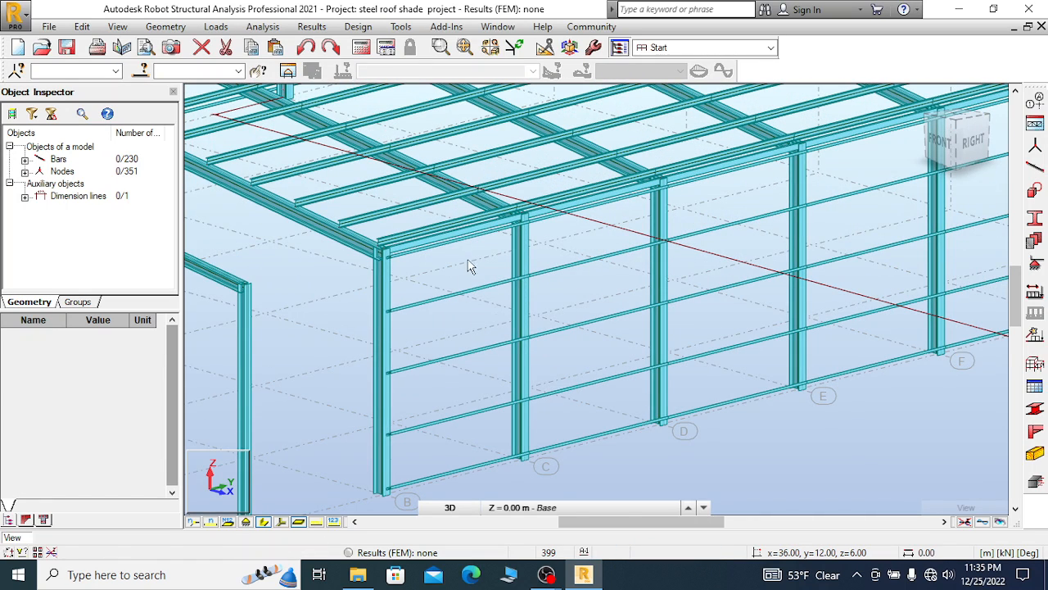
left_click_drag(481, 271, 443, 481)
scroll(597, 369, "down", 2)
scroll(489, 257, "up", 4)
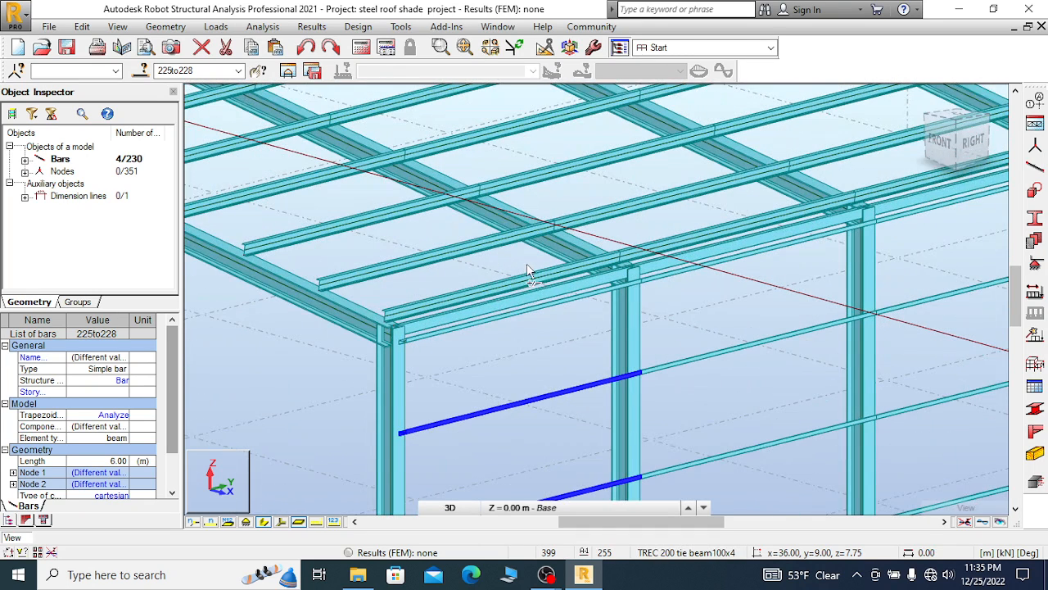
left_click_drag(527, 270, 492, 364)
Add the B–C bay roof purlins on the x = 36 slope to the selection, working from the eave towards the ridge
left_click_drag(369, 199, 332, 248, "ctrl")
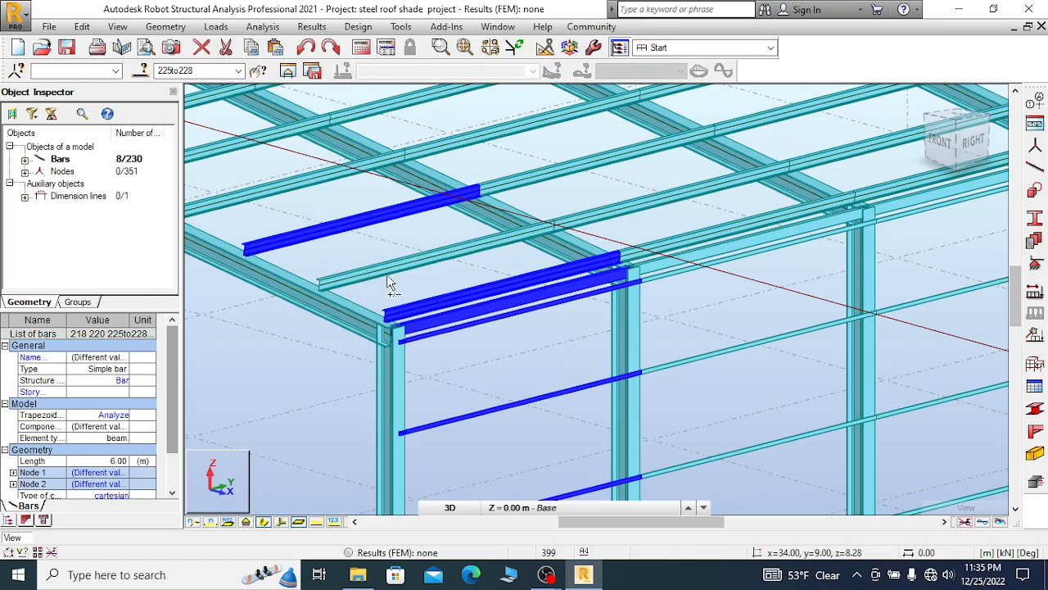
left_click_drag(399, 285, 380, 281, "ctrl")
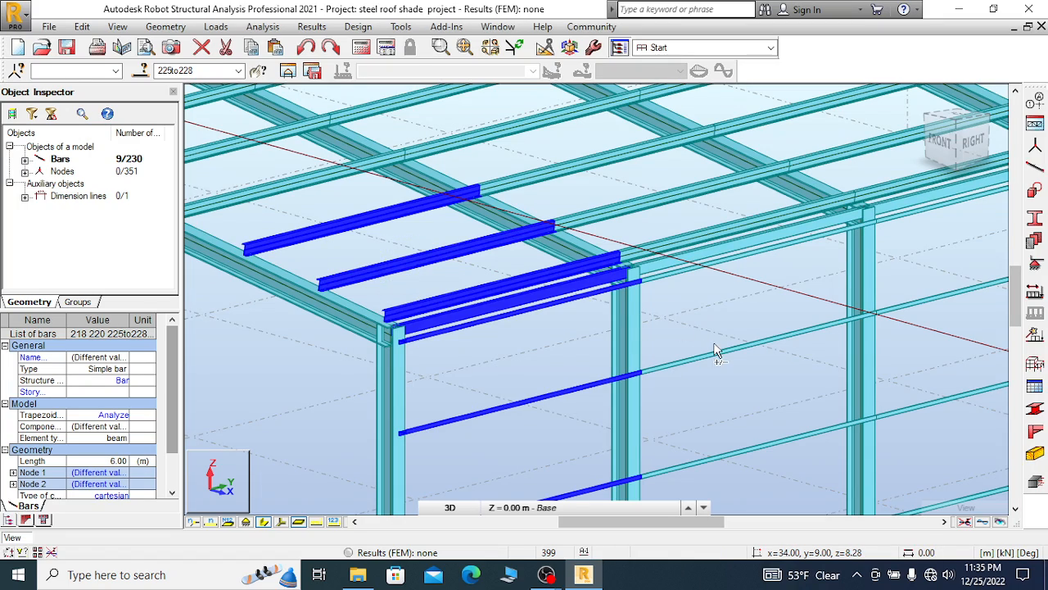
scroll(715, 351, "down", 3)
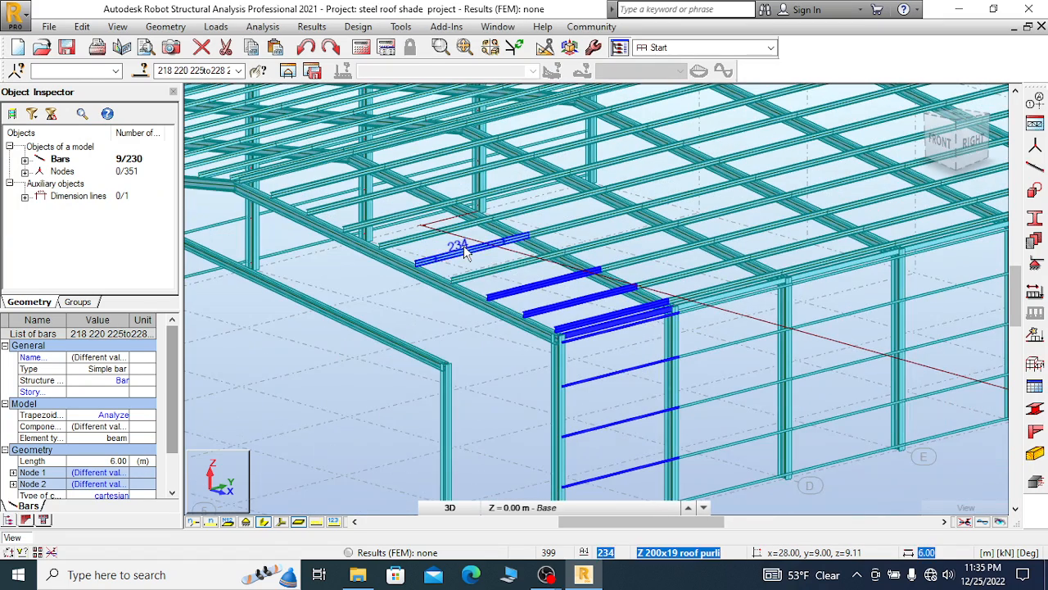
scroll(464, 252, "up", 3)
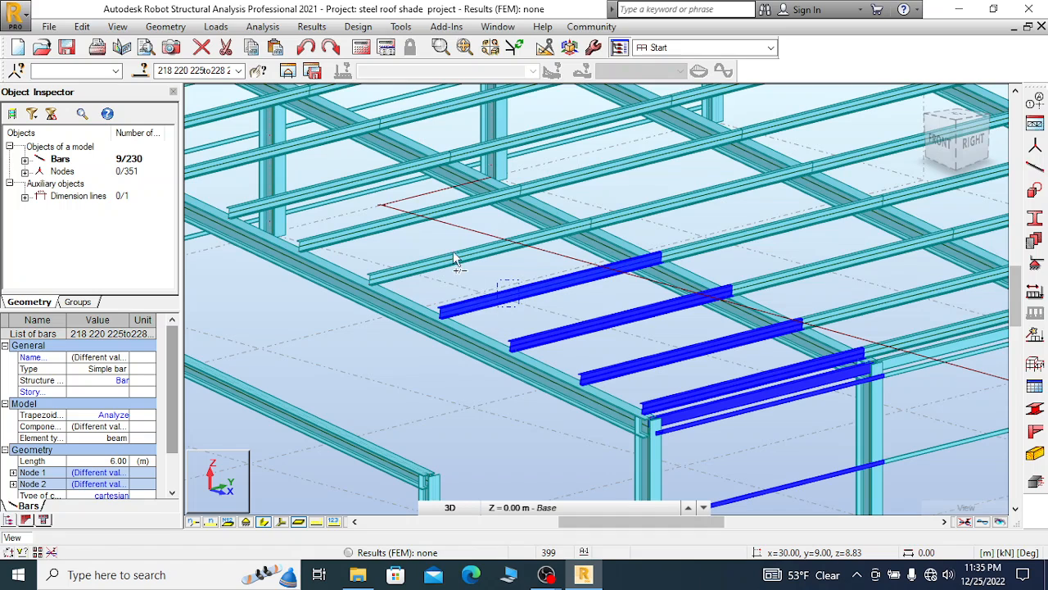
left_click_drag(435, 254, 416, 274, "ctrl")
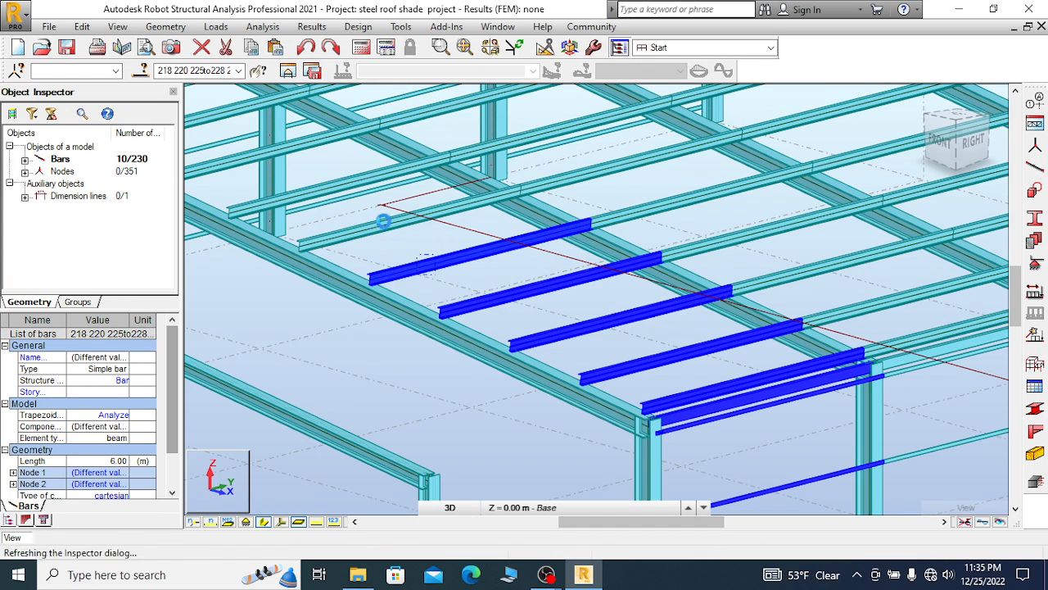
left_click_drag(375, 210, 361, 236, "ctrl")
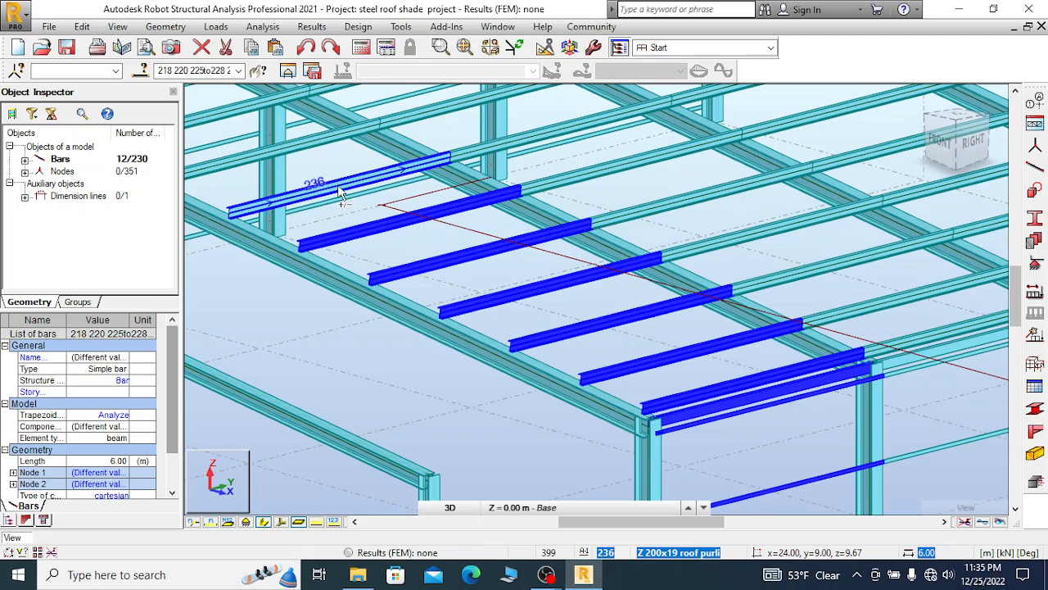
scroll(787, 300, "down", 5)
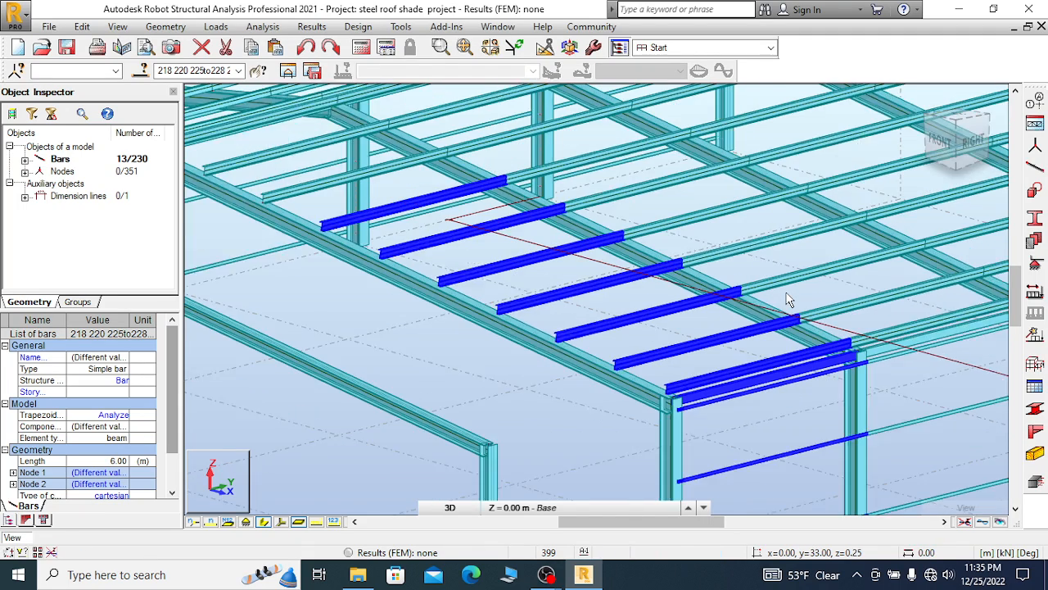
scroll(516, 250, "up", 2)
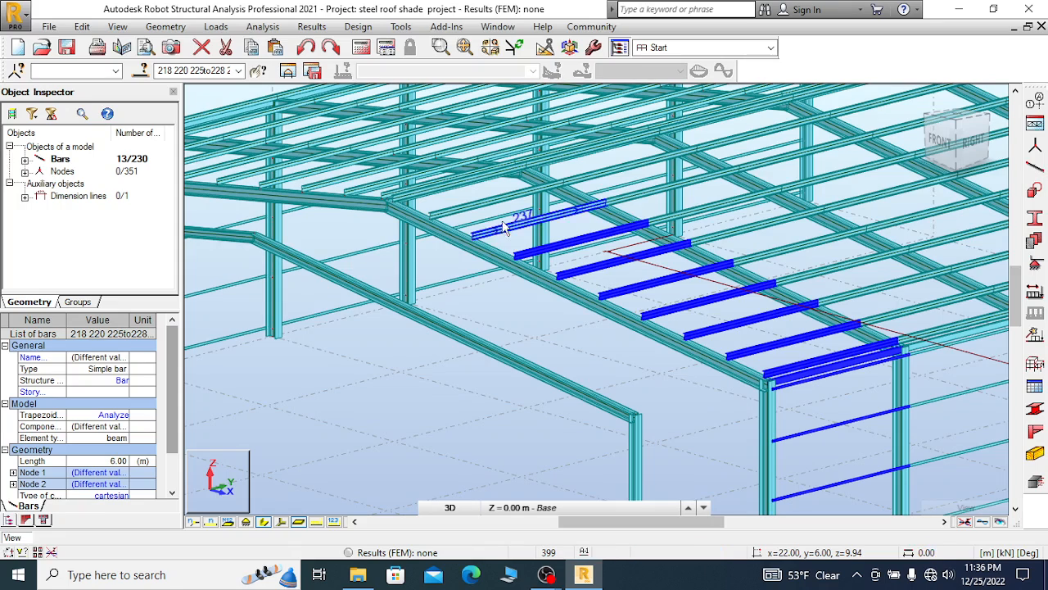
left_click(508, 233)
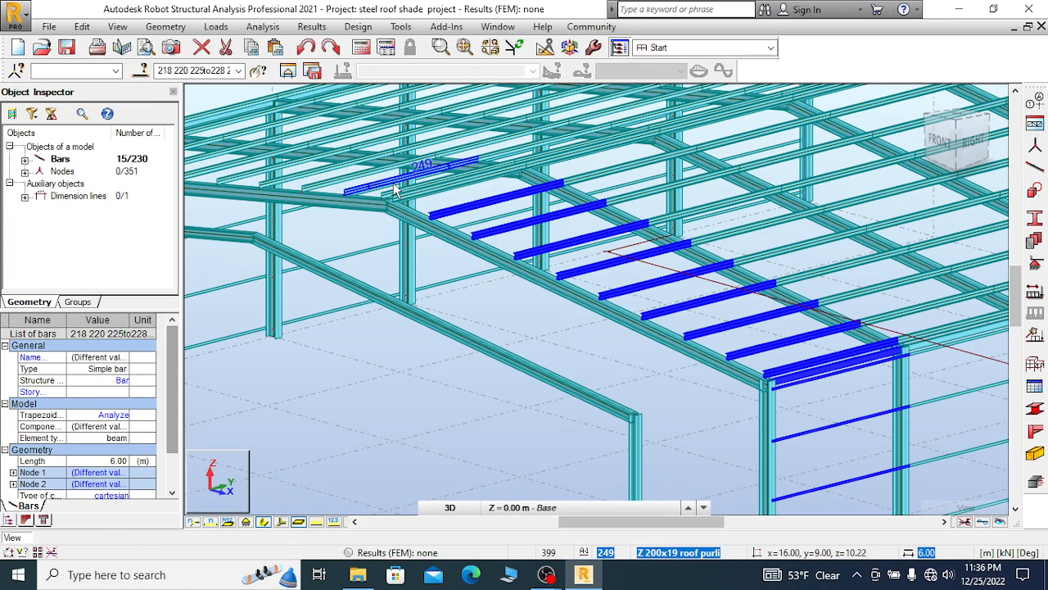
Add the ridge tie beam, the purlins on both sides of the ridge and the adjacent far-slope purlin of the B–C bay to the selection
scroll(395, 190, "up", 3)
scroll(395, 190, "up", 3)
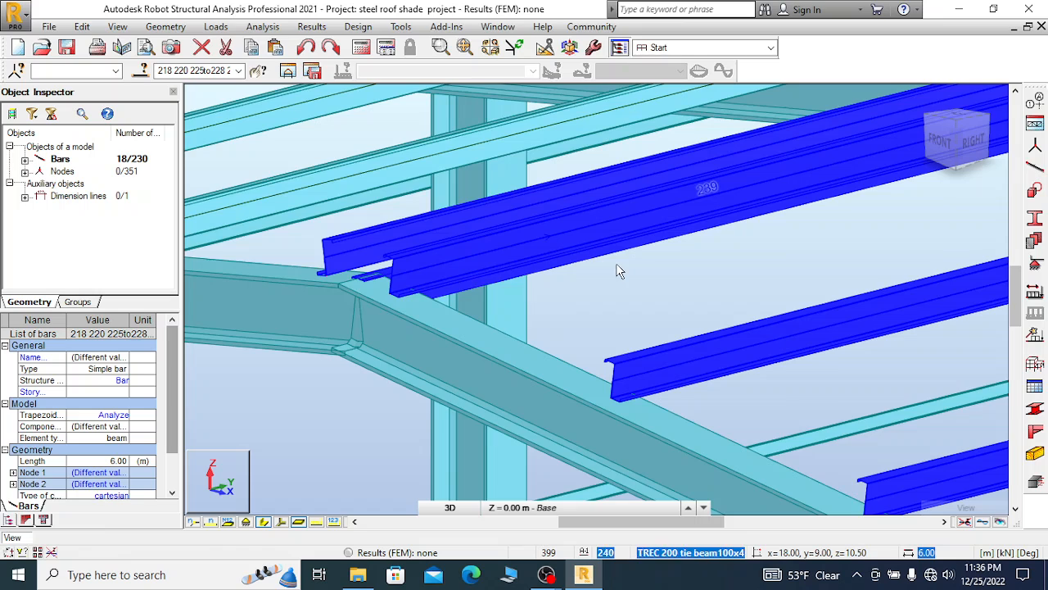
scroll(616, 263, "down", 3)
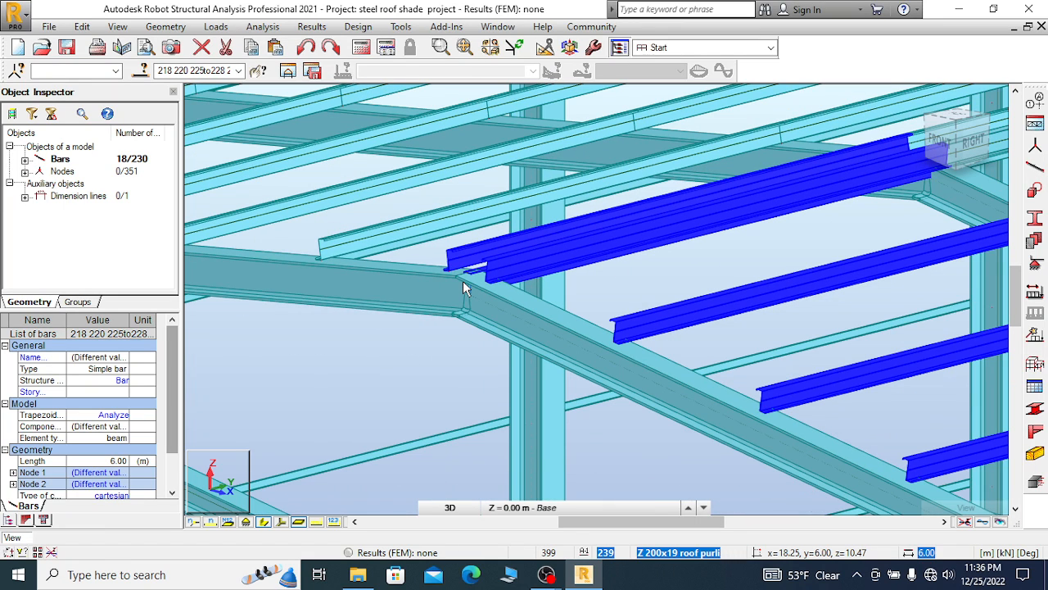
scroll(462, 280, "up", 1)
scroll(409, 227, "up", 1)
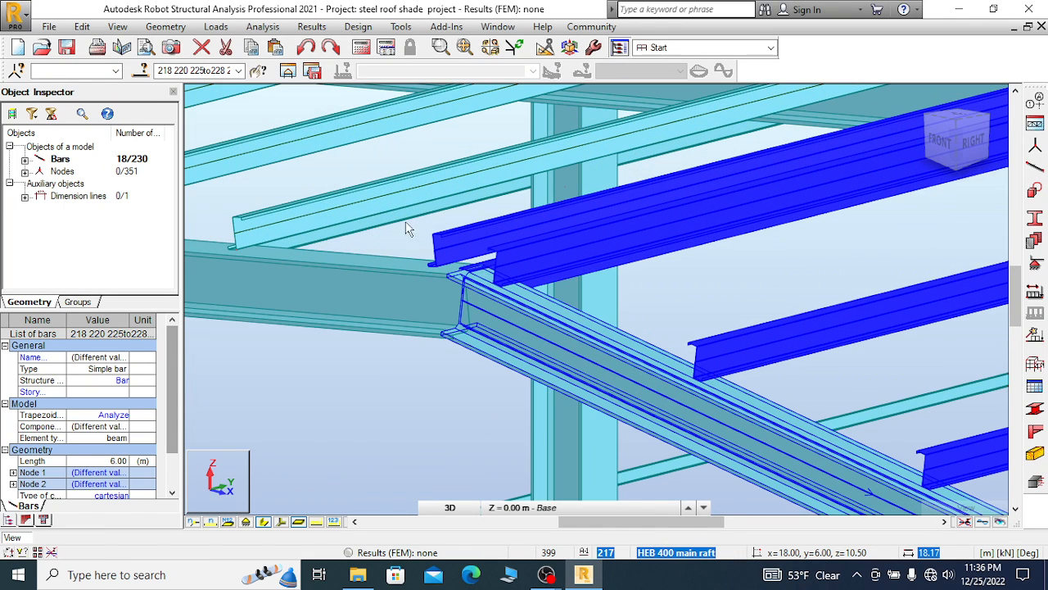
scroll(386, 180, "up", 1)
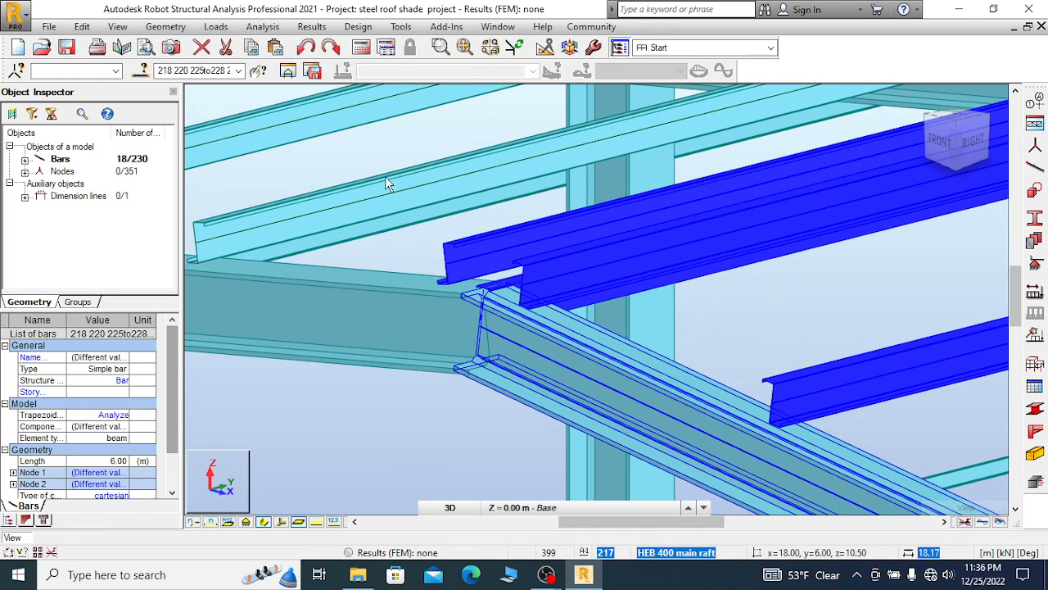
left_click(369, 222)
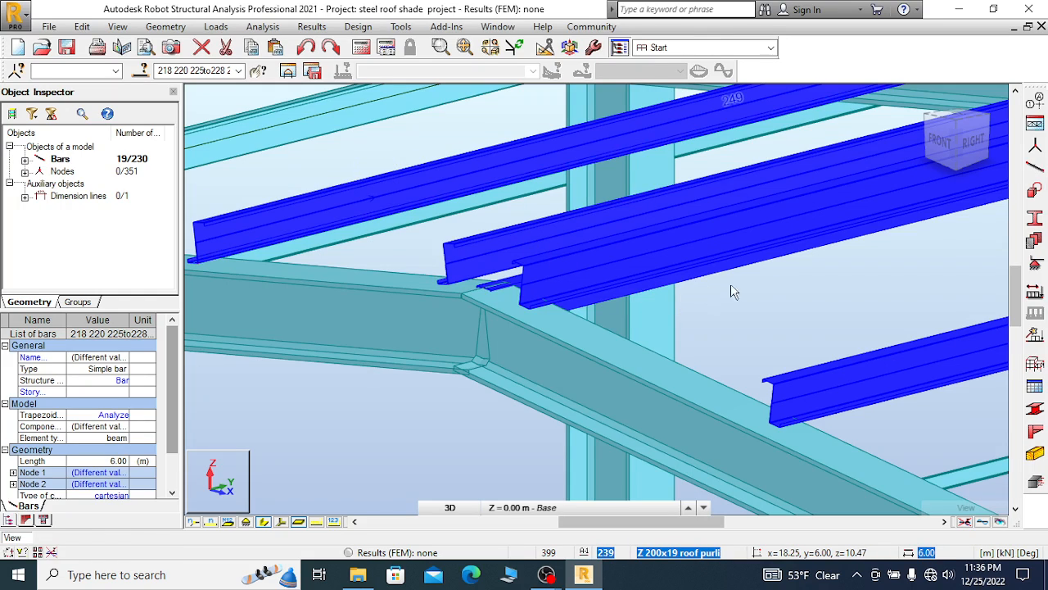
Add the next four B–C bay purlins on the slope descending from the ridge towards x = 0 to the selection
scroll(732, 292, "down", 3)
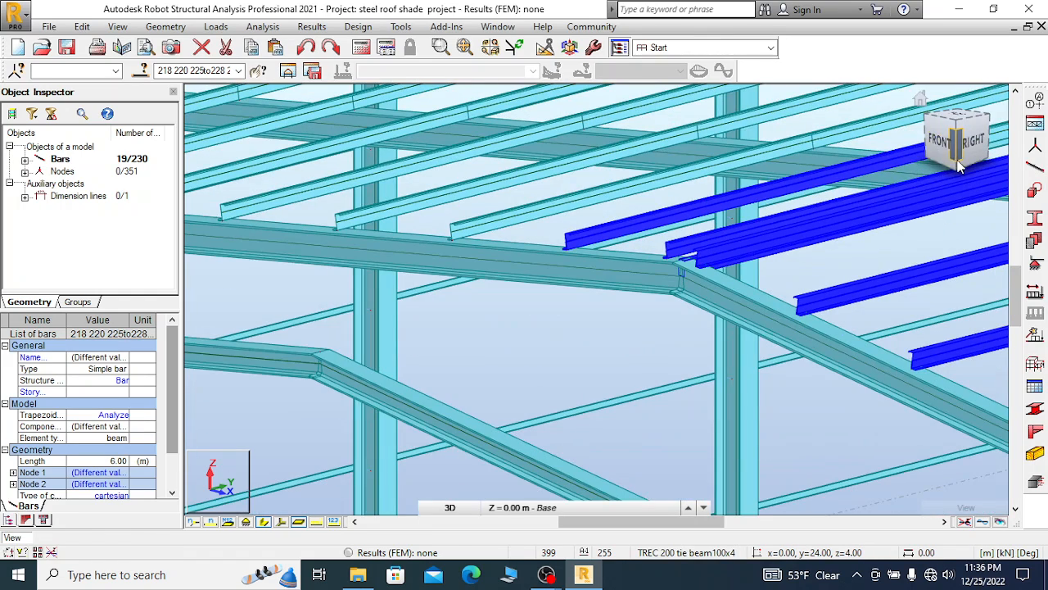
left_click_drag(957, 164, 984, 186)
scroll(712, 245, "down", 4)
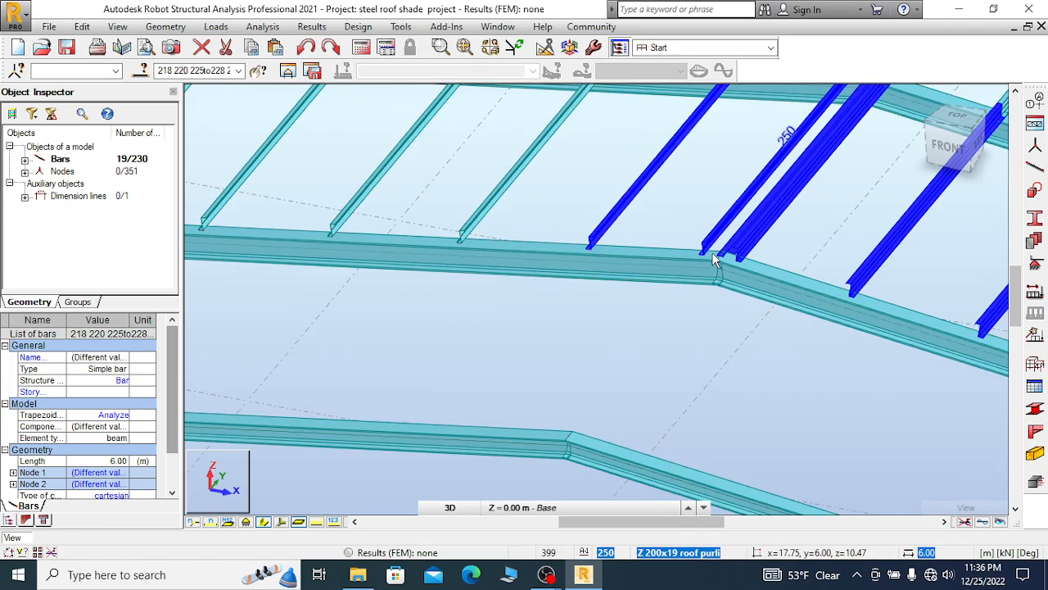
left_click_drag(603, 197, 272, 197, "ctrl")
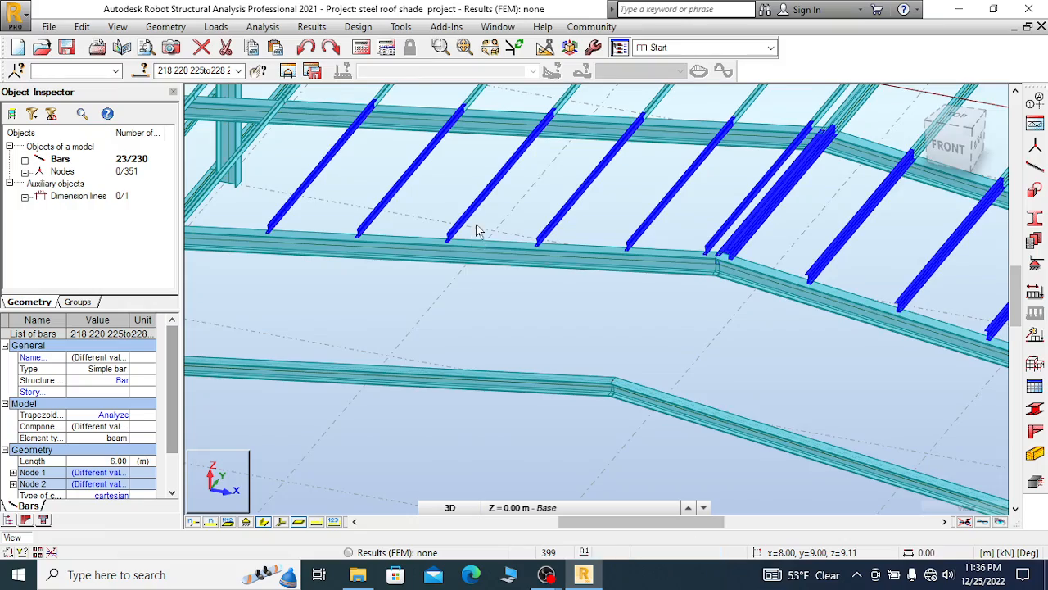
Add the last three B–C bay roof purlins before the x = 0 eave to the selection
scroll(483, 233, "down", 6)
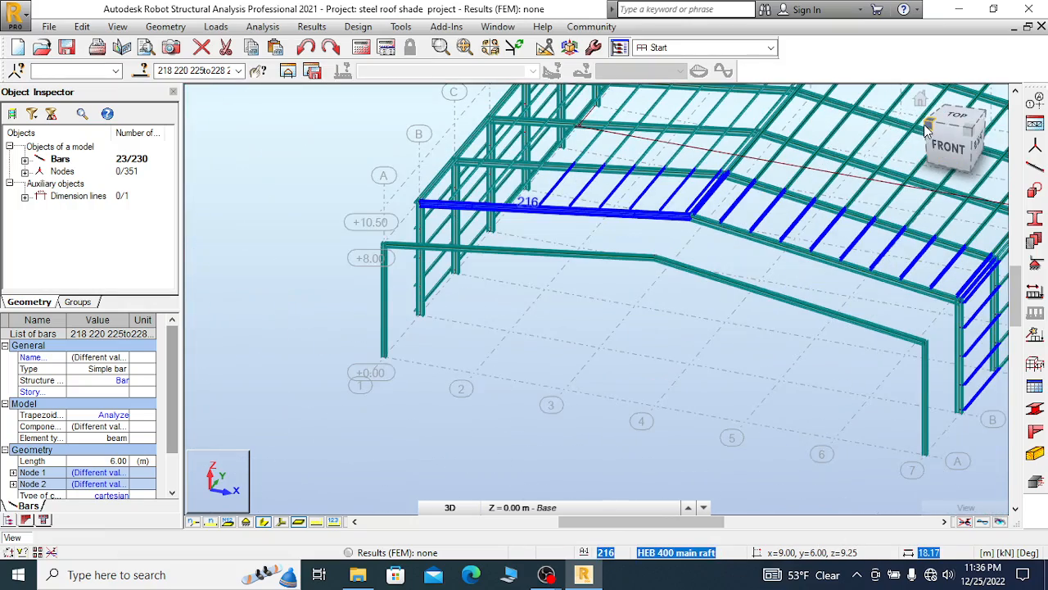
left_click(940, 129)
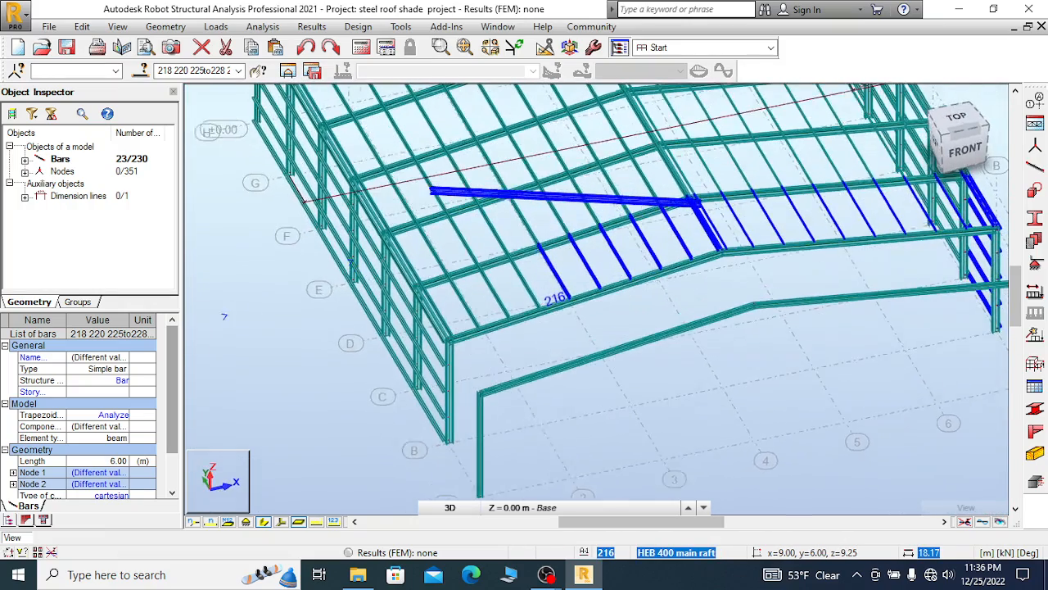
scroll(515, 363, "up", 4)
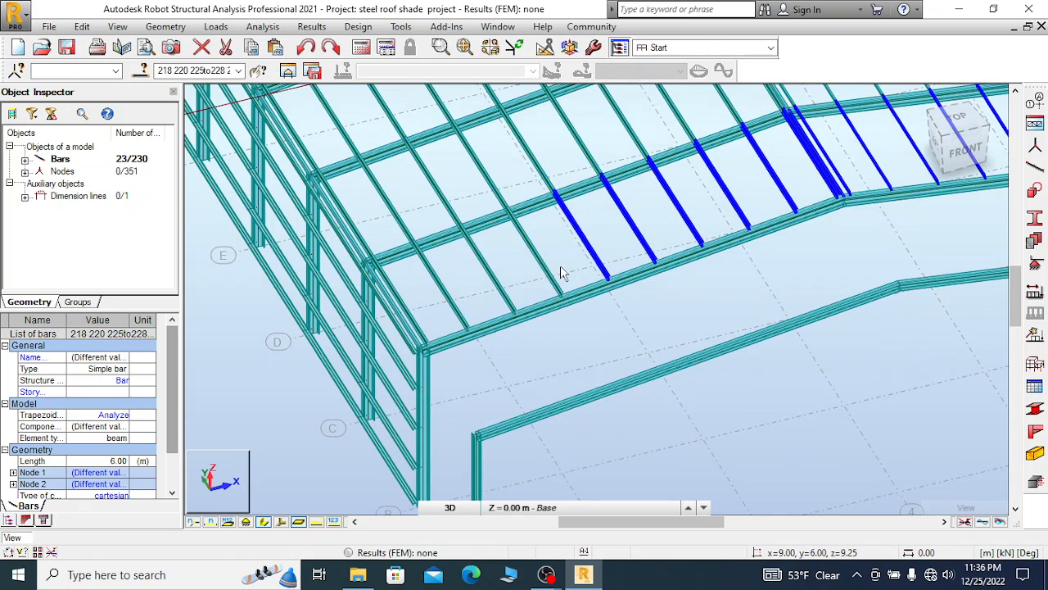
left_click(502, 274, "ctrl")
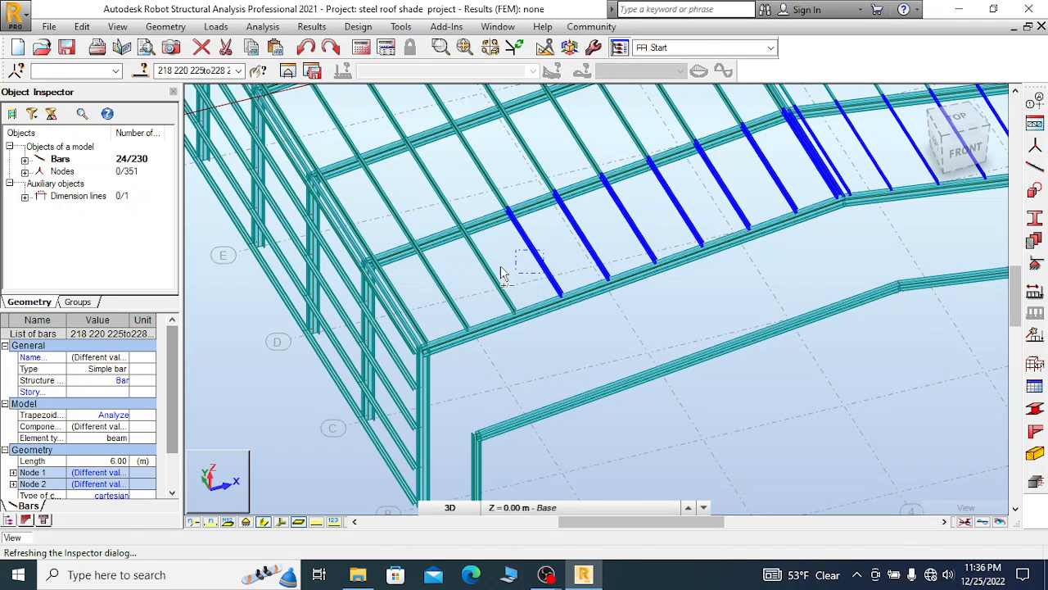
left_click(428, 310, "ctrl")
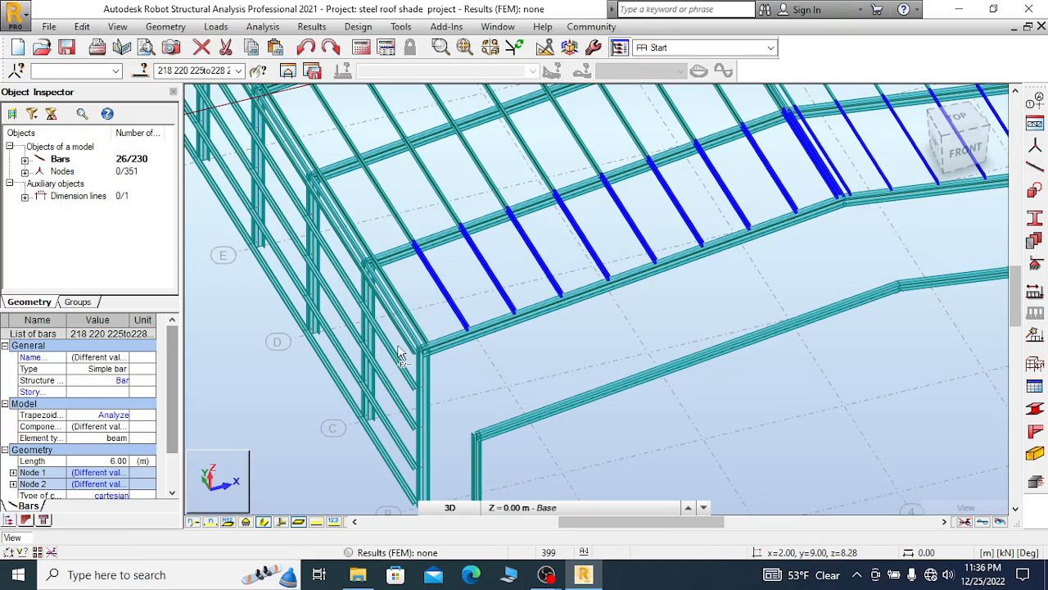
Add the side-wall girts and the eave members of the B–C bay at x = 0 to the selection
scroll(401, 354, "up", 1)
scroll(401, 354, "up", 2)
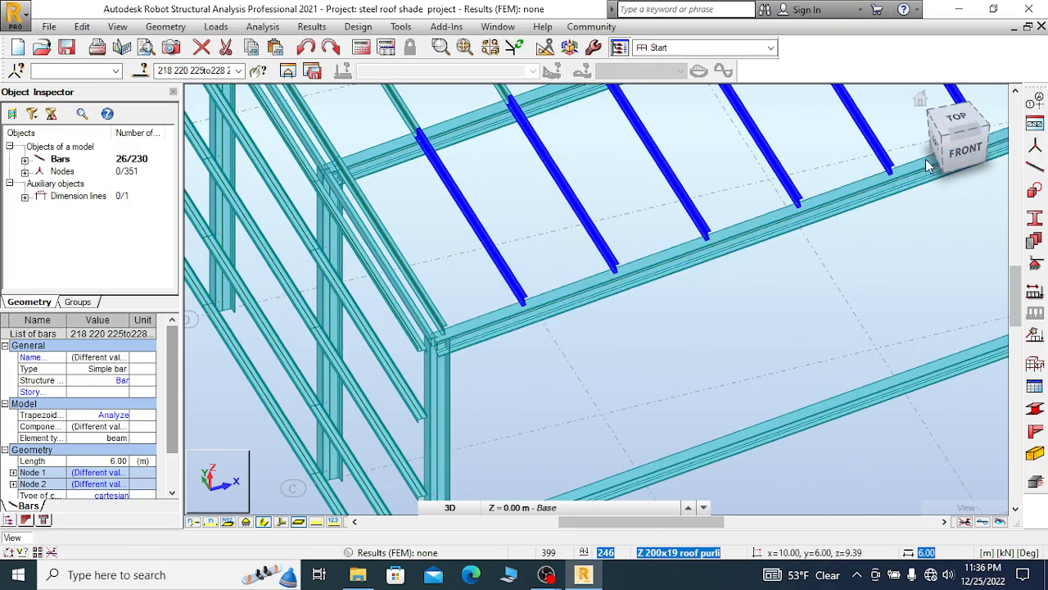
left_click(946, 138)
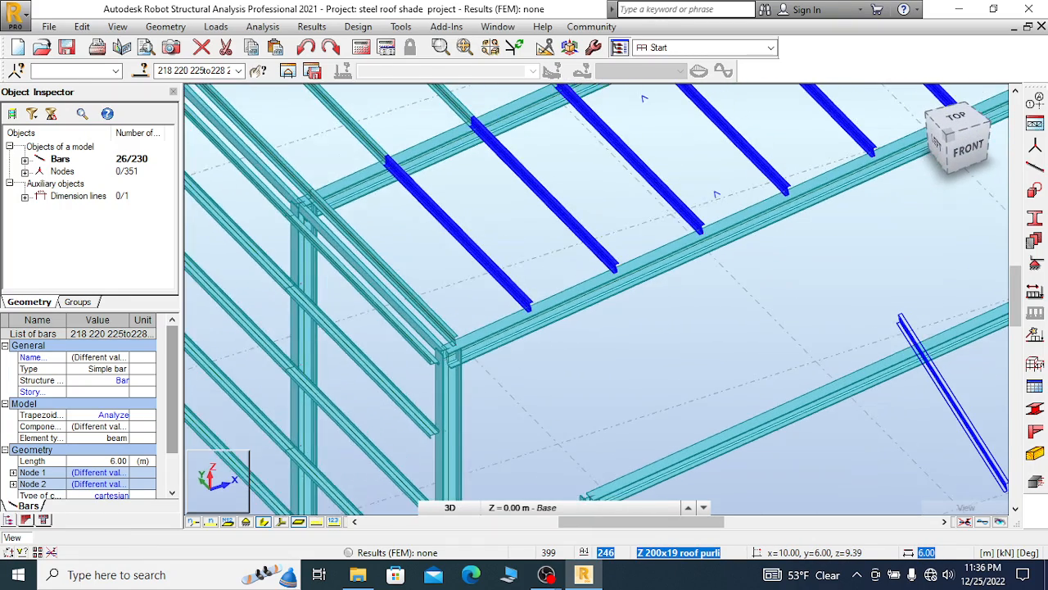
scroll(522, 160, "down", 2)
scroll(524, 162, "down", 2)
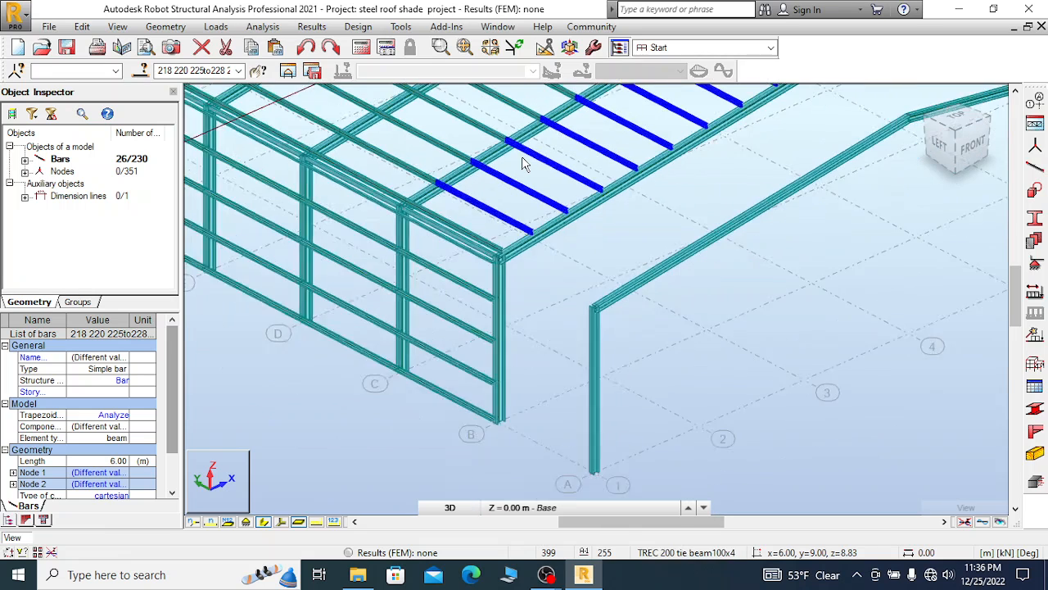
scroll(475, 245, "up", 2)
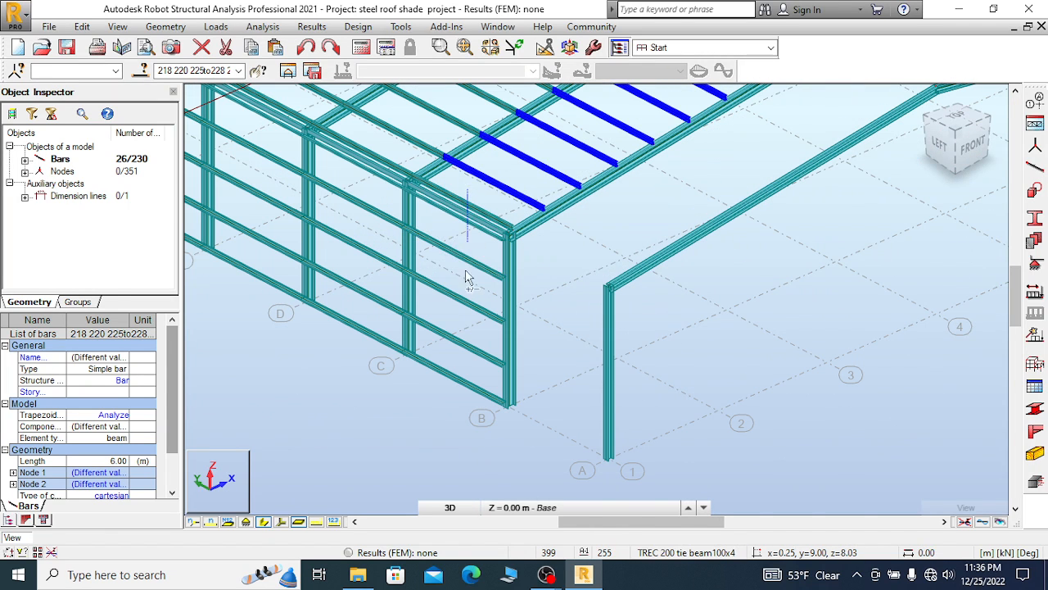
left_click_drag(468, 279, 447, 416)
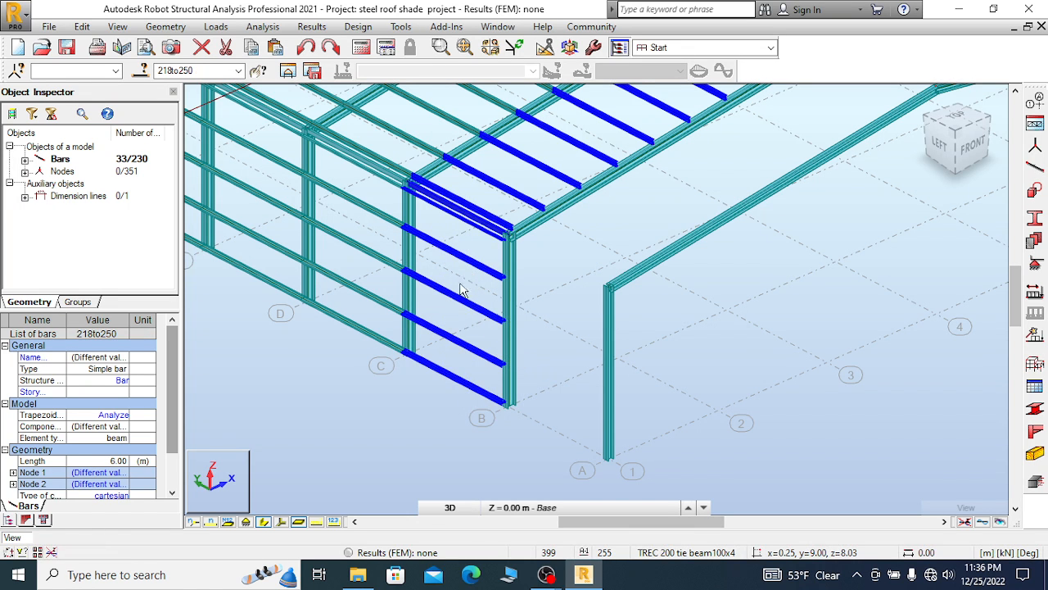
Examine the selected B–C bay members across the roof and both side walls for completeness
scroll(278, 328, "down", 3)
scroll(495, 300, "up", 1)
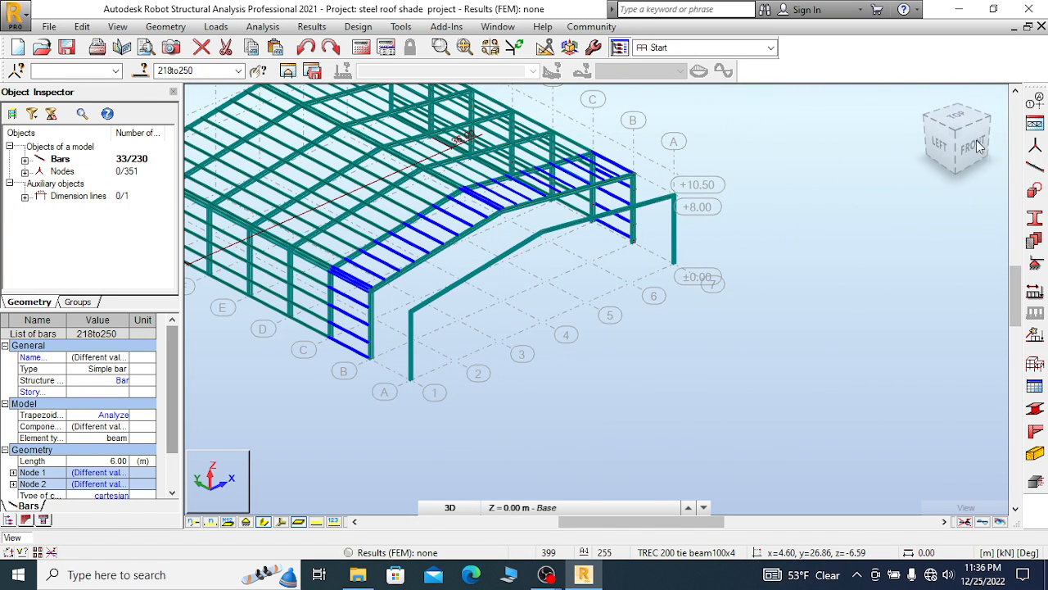
mouse_move(955, 131)
left_mouse_down()
mouse_move(957, 158)
mouse_move(942, 144)
left_mouse_up()
middle_click_drag(737, 344, 668, 222, "shift")
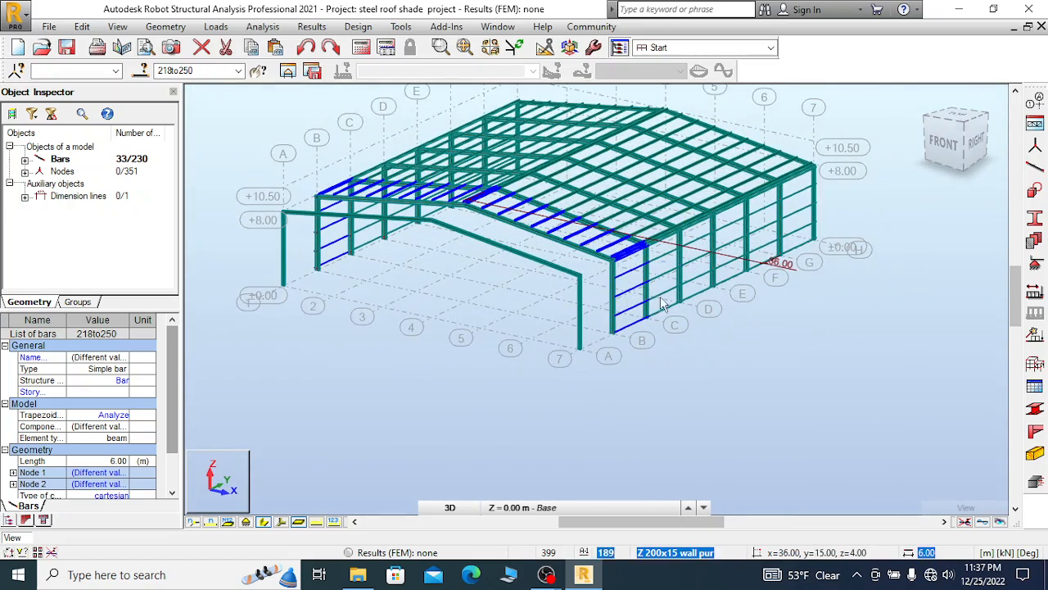
scroll(663, 303, "up", 6)
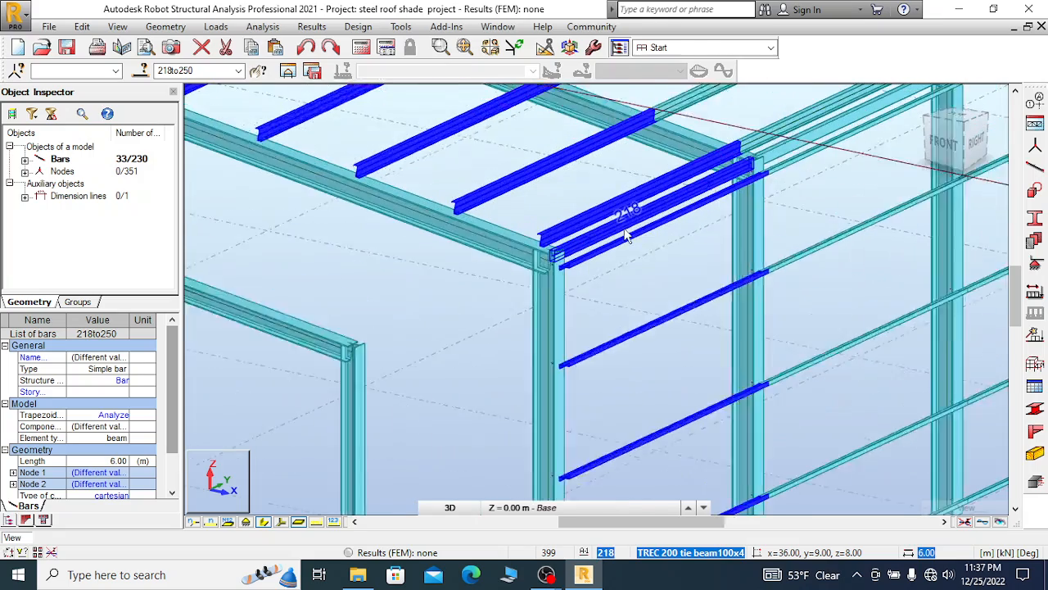
scroll(655, 221, "down", 2)
scroll(737, 184, "down", 3)
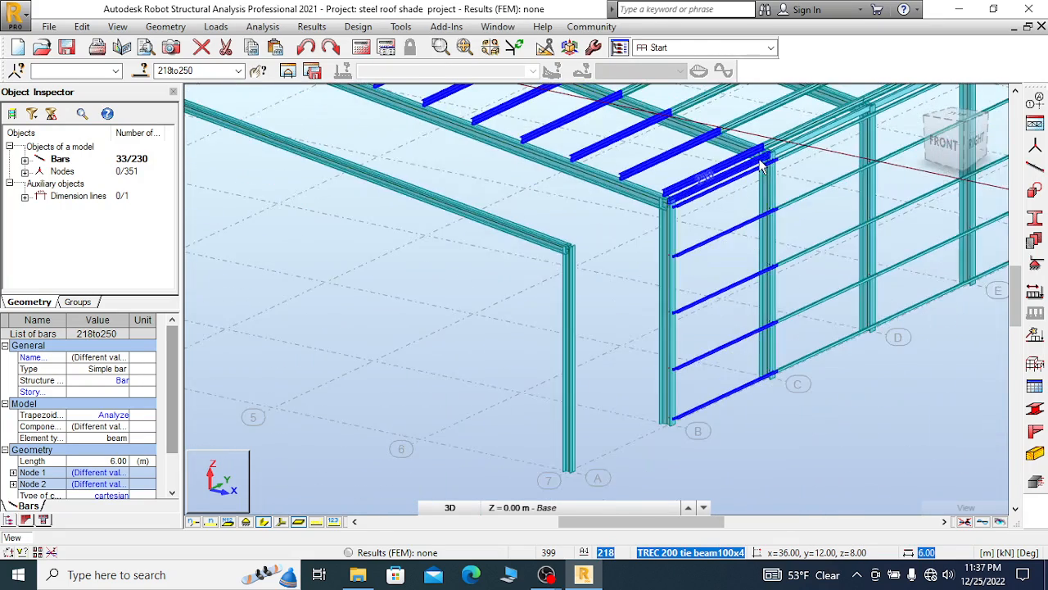
scroll(762, 164, "down", 3)
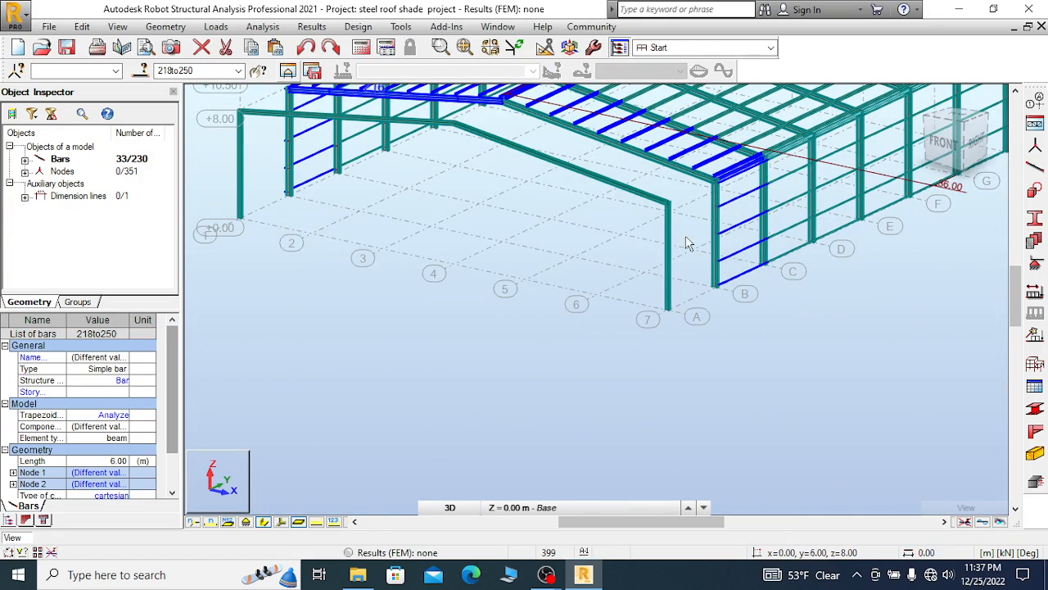
Copy the selected B–C bay members once into the A–B bay with a translation of 0.00, -6.00, 0.00 m from column base B7 to A7
scroll(758, 317, "up", 5)
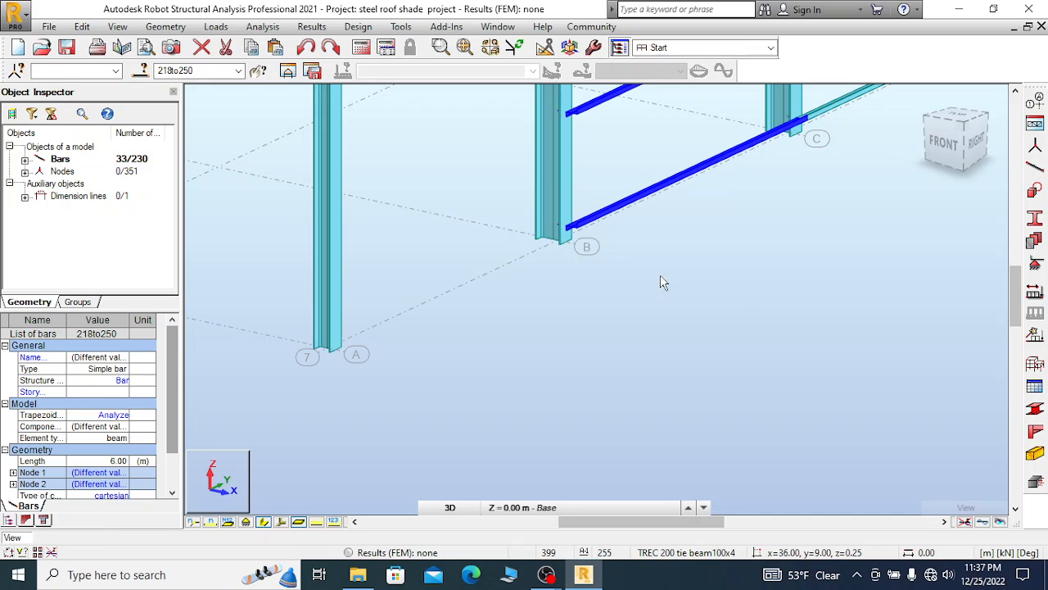
scroll(629, 266, "up", 1)
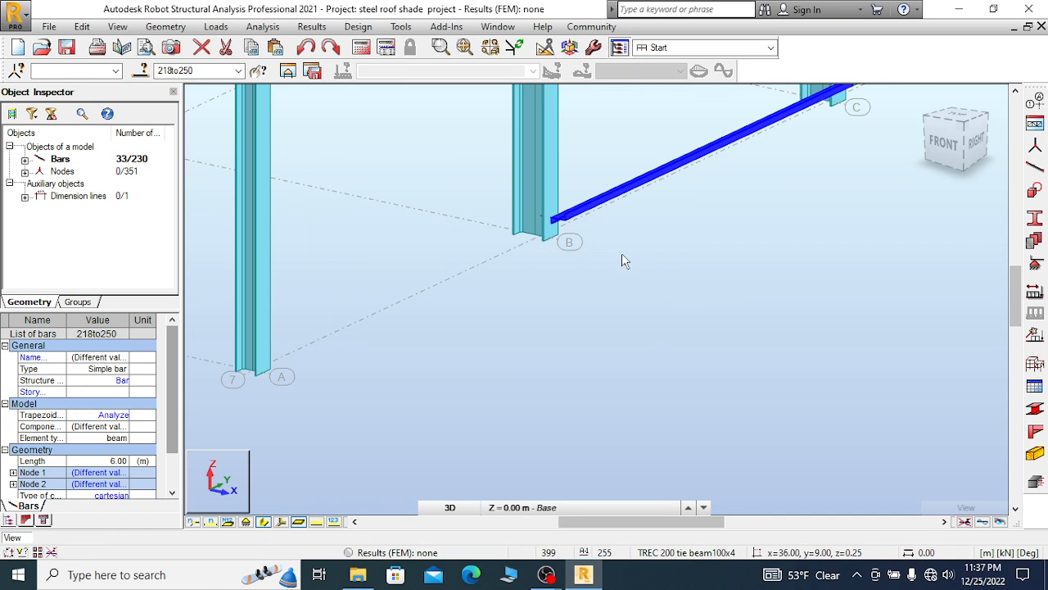
left_click(83, 26)
mouse_move(209, 217)
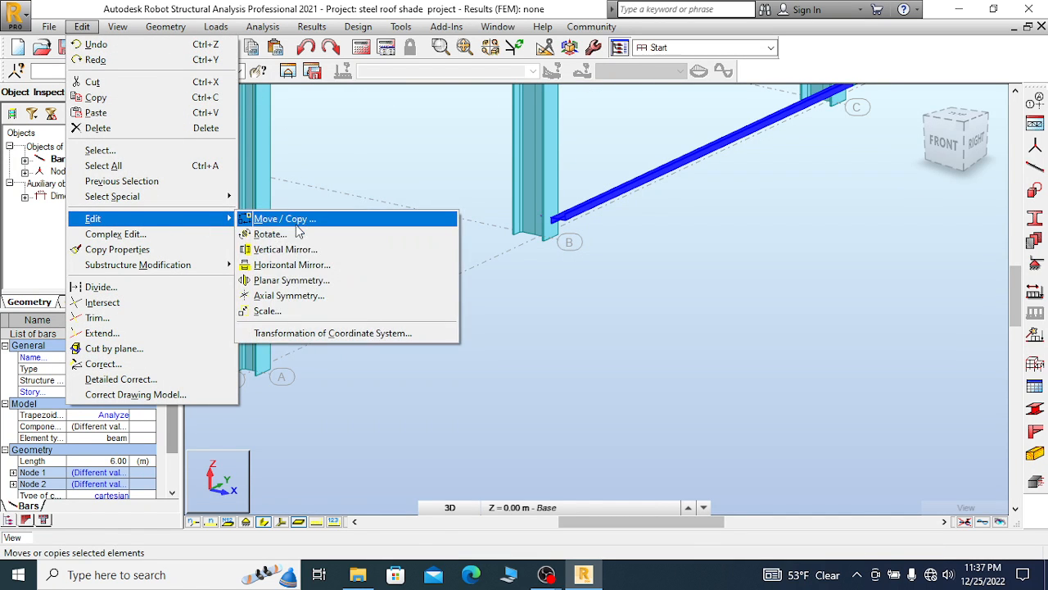
left_click(287, 220)
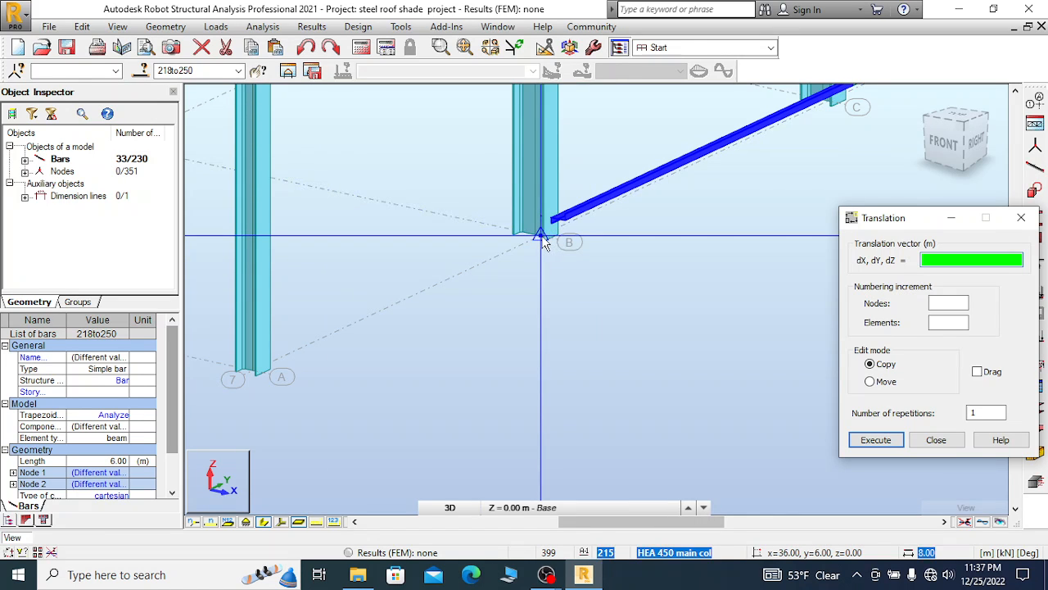
left_click(540, 235)
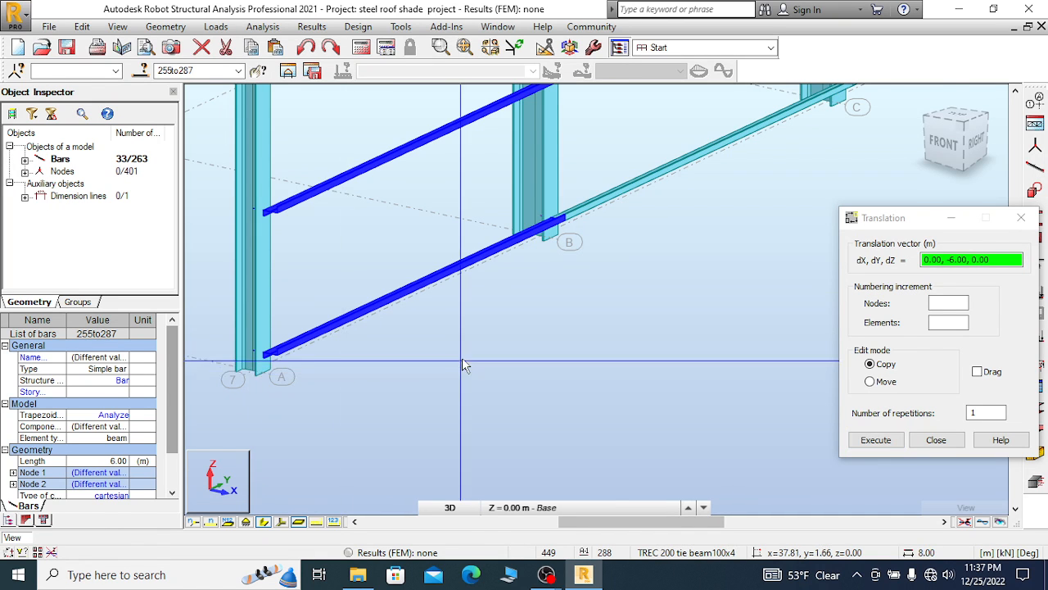
scroll(464, 358, "down", 2)
scroll(481, 366, "down", 2)
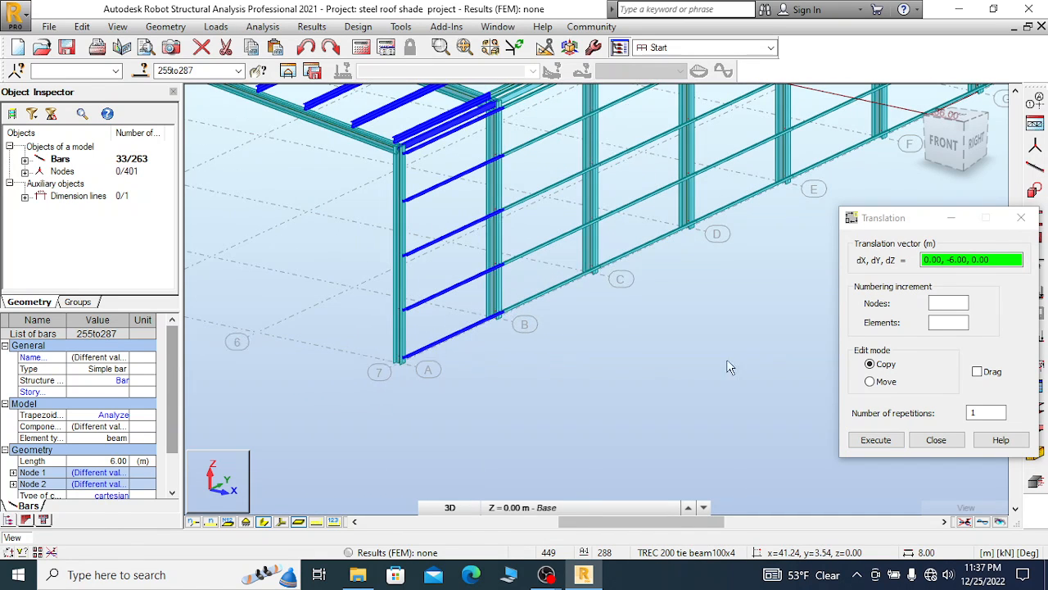
left_click(1021, 219)
Clear the selection of the copied A–B bay members and save the project
scroll(514, 301, "down", 4)
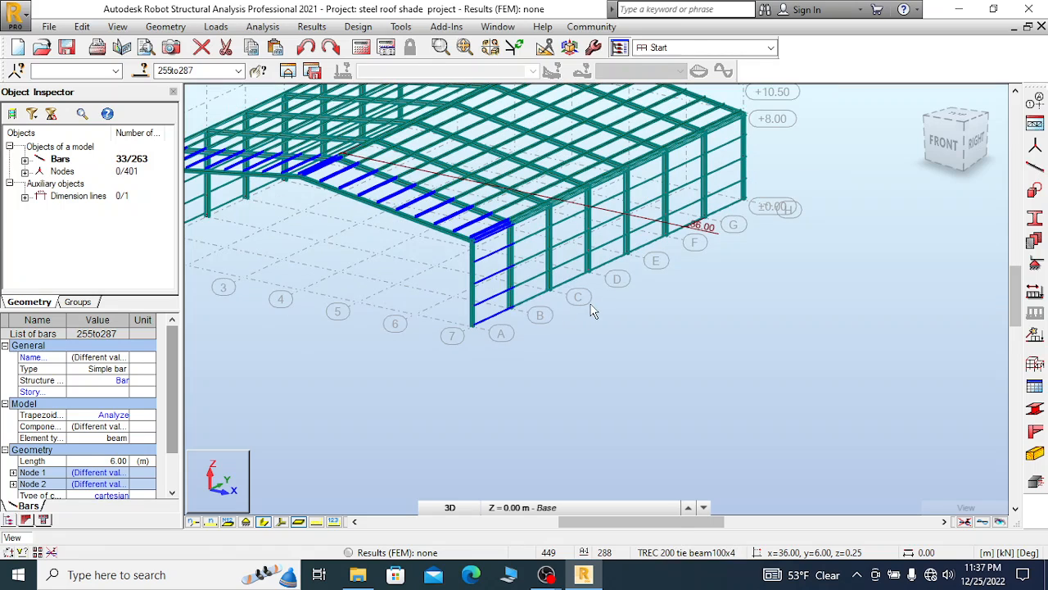
right_click(594, 312)
left_click(534, 312)
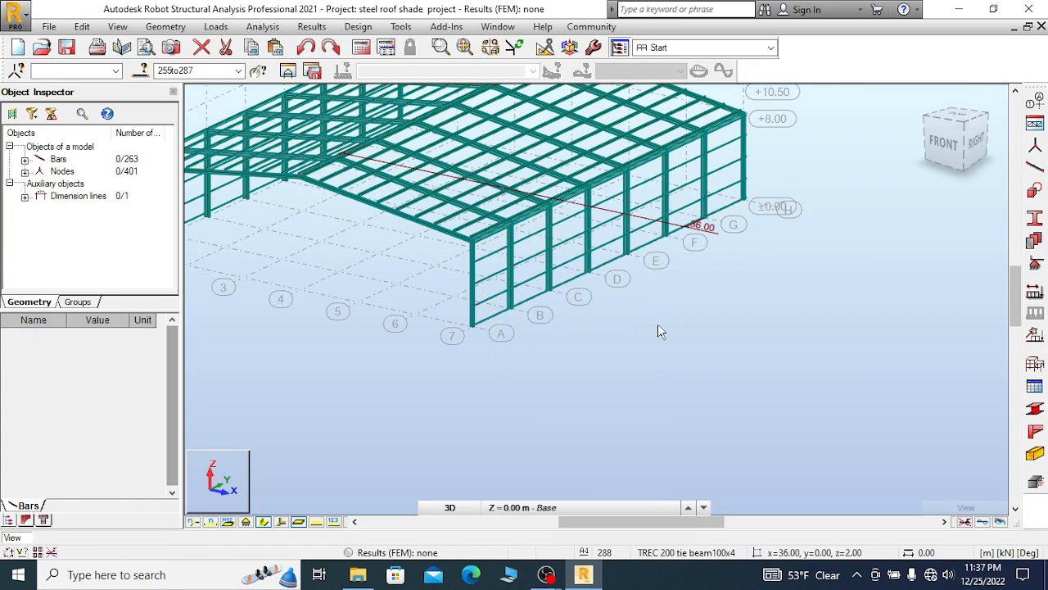
scroll(659, 329, "down", 2)
scroll(290, 197, "up", 5)
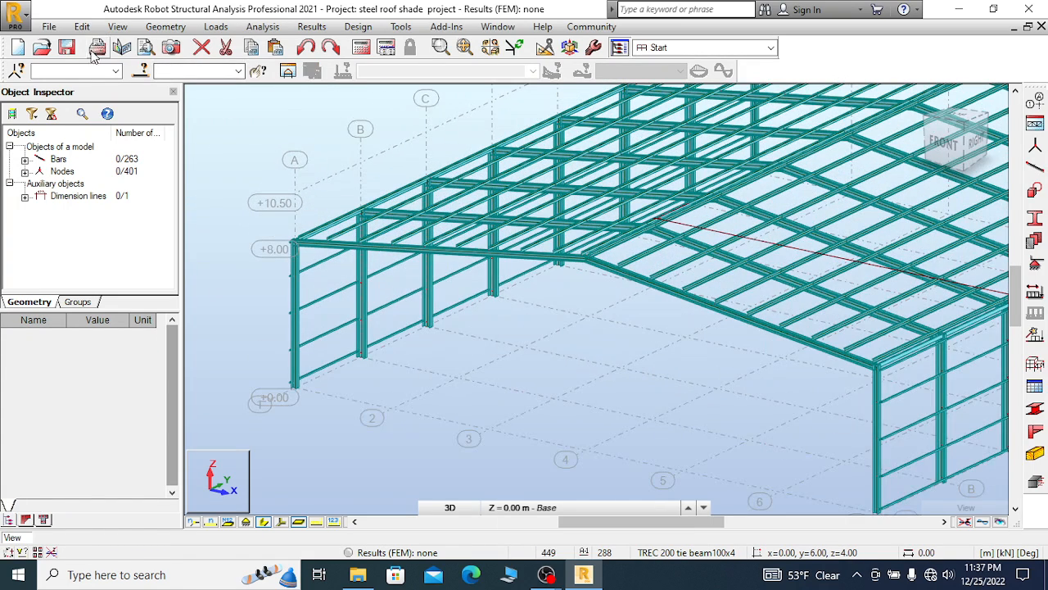
left_click(66, 46)
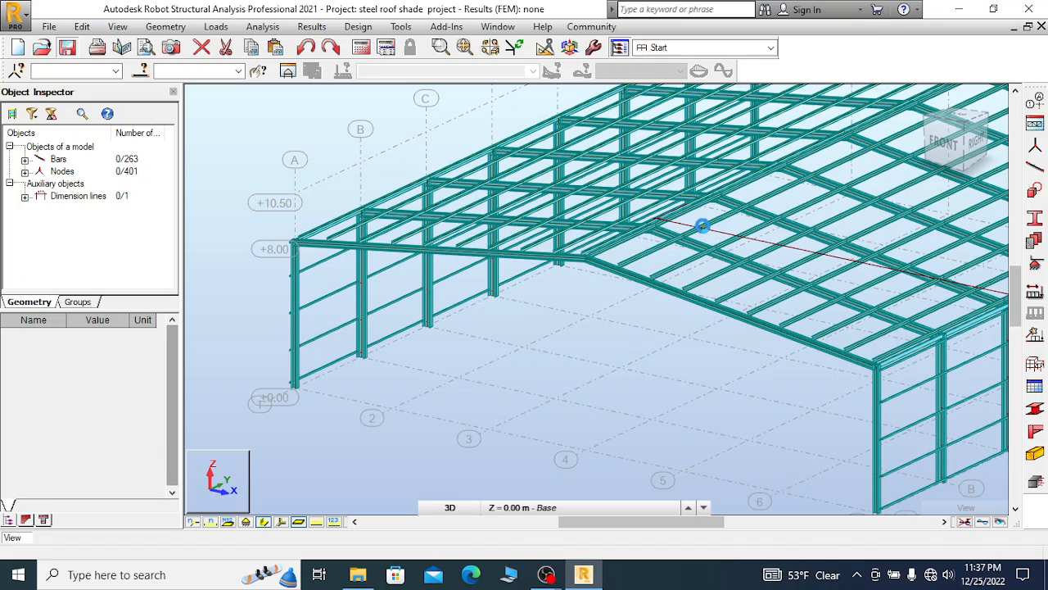
Hide the section shapes so the bars are drawn as plain lines
scroll(491, 242, "down", 4)
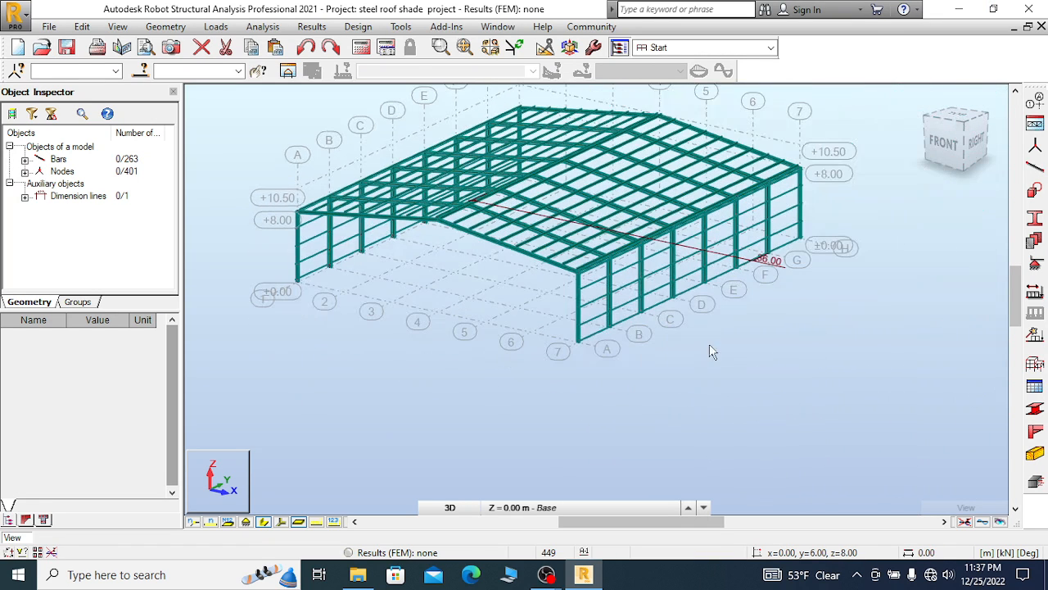
scroll(755, 303, "up", 3)
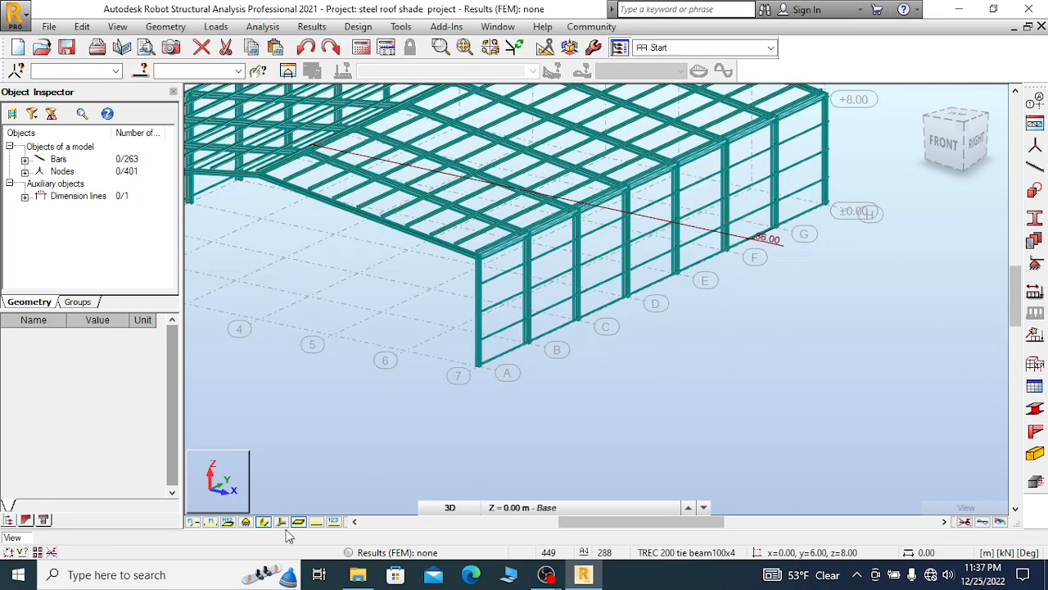
left_click(264, 522)
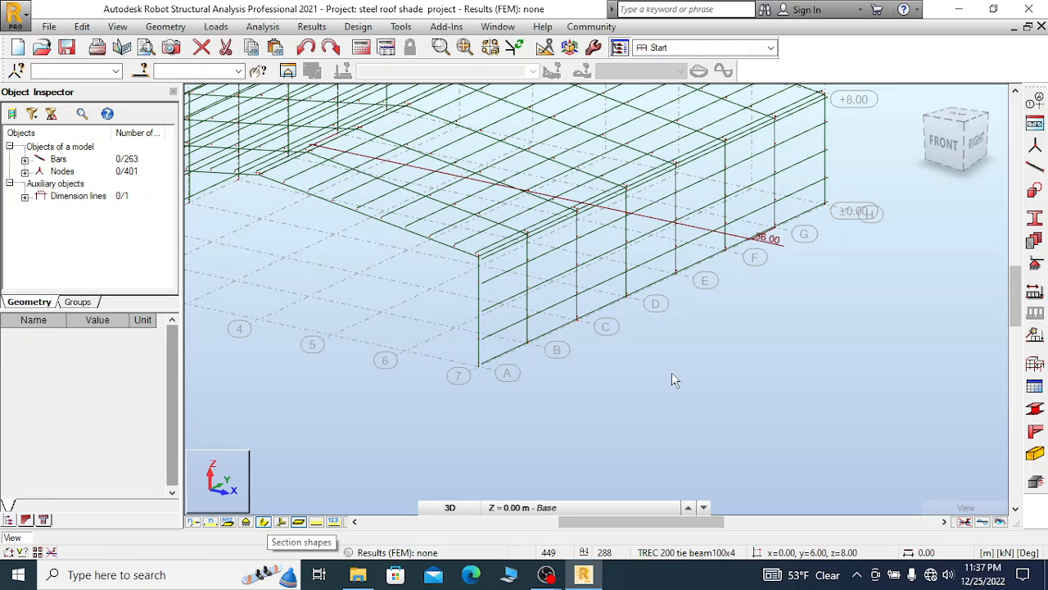
Delete the 36.00 dimension line that crosses the frame
scroll(782, 268, "up", 2)
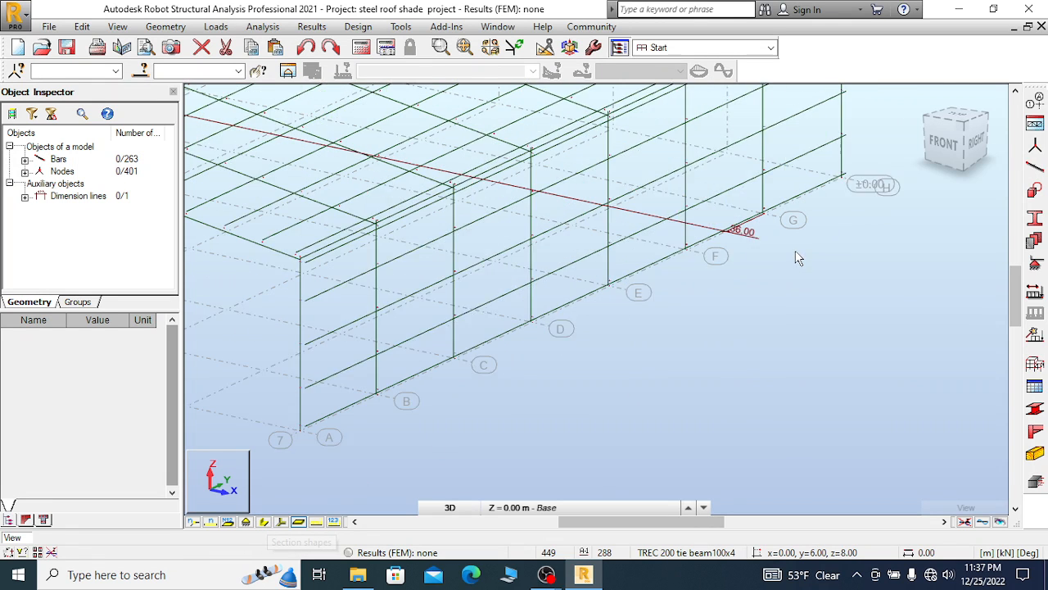
left_click(716, 233)
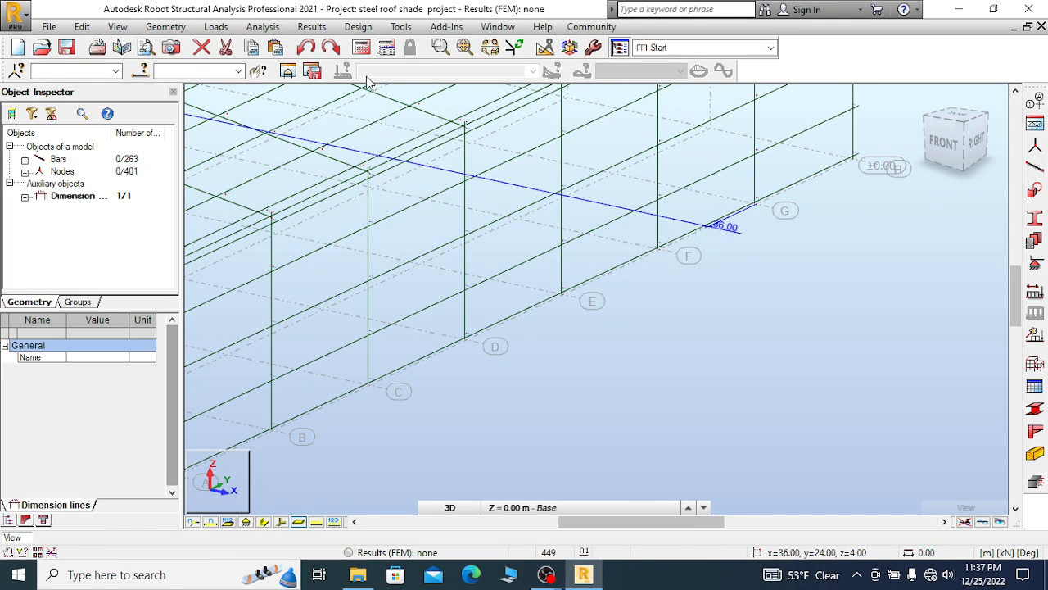
left_click(201, 49)
scroll(644, 265, "down", 3)
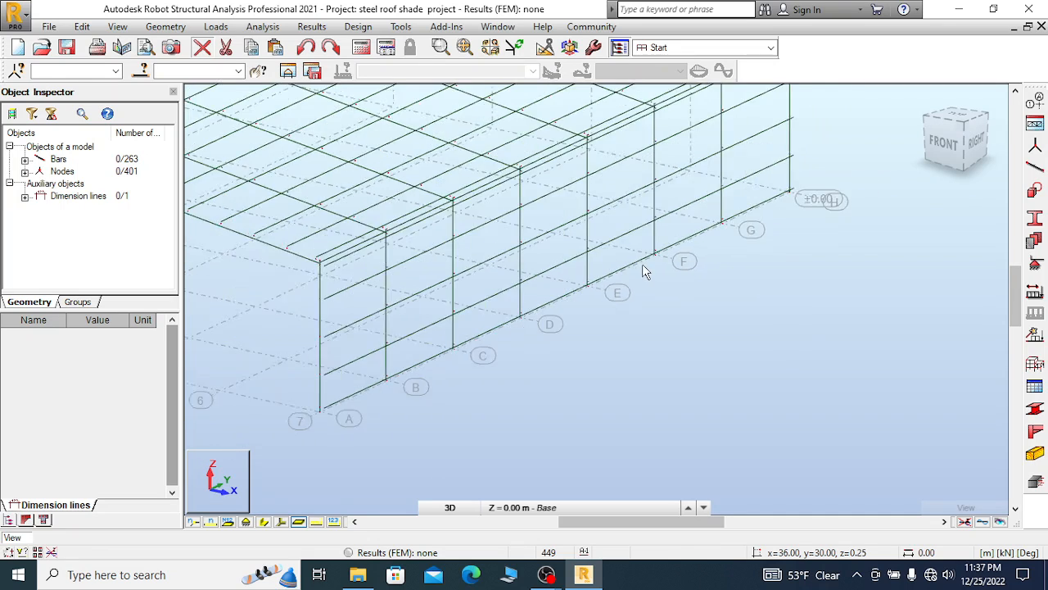
Turn off the display of bar offsets in the model view
scroll(485, 354, "up", 3)
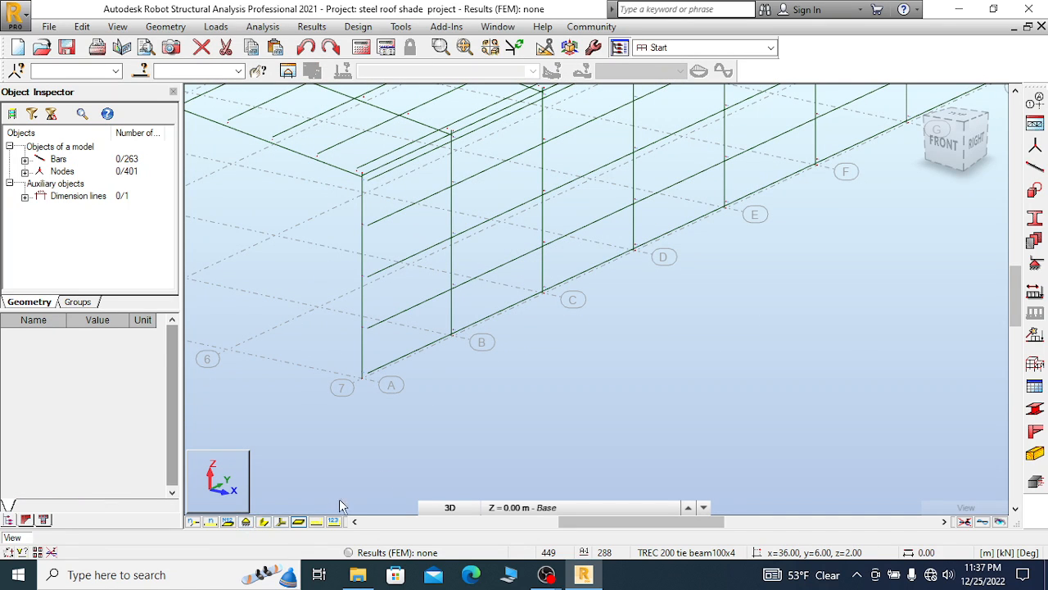
right_click(512, 391)
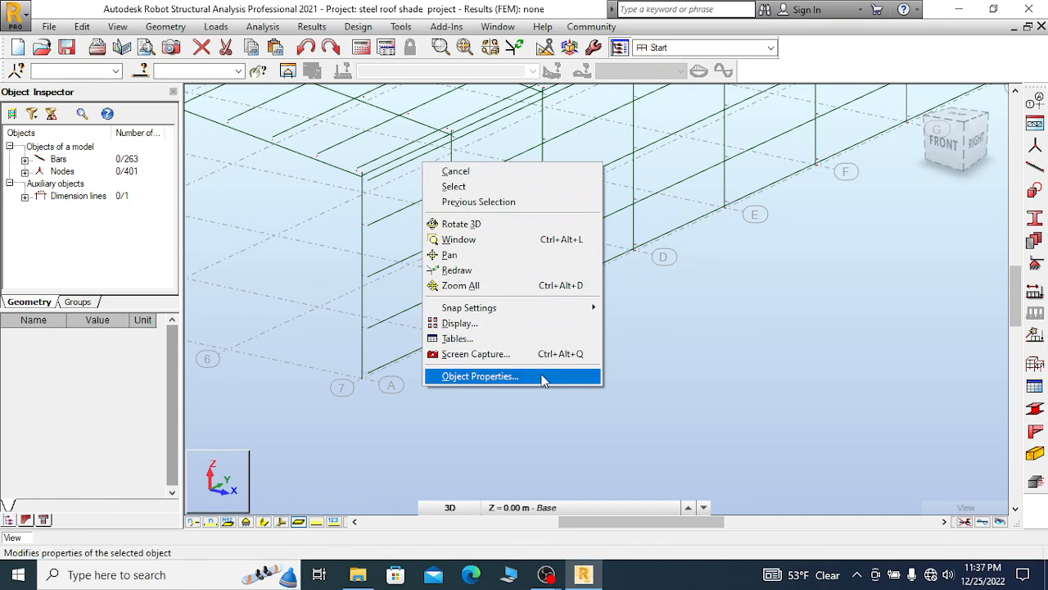
left_click(481, 324)
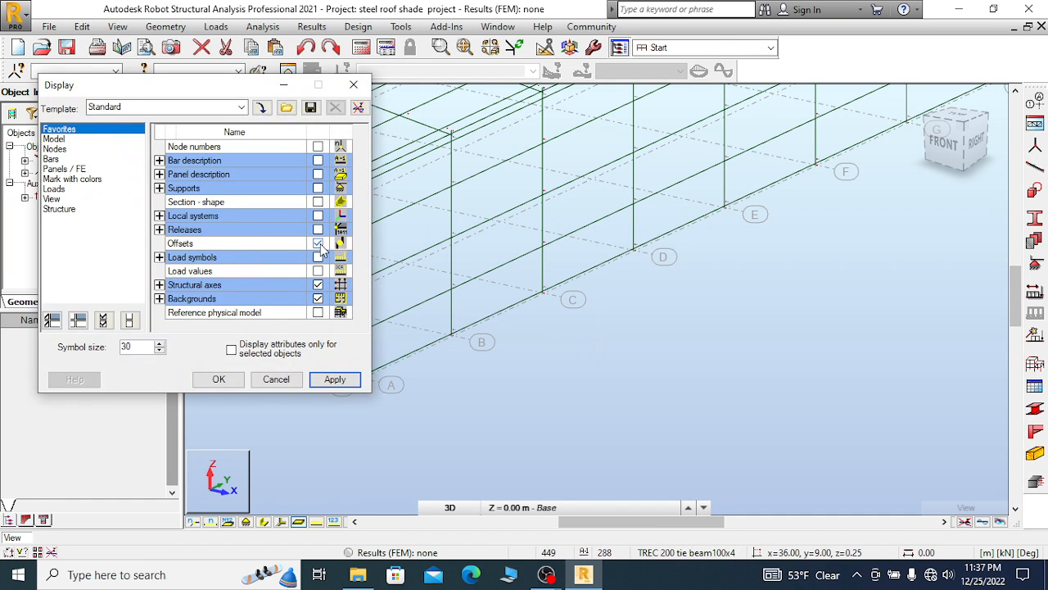
left_click(336, 379)
left_click(219, 379)
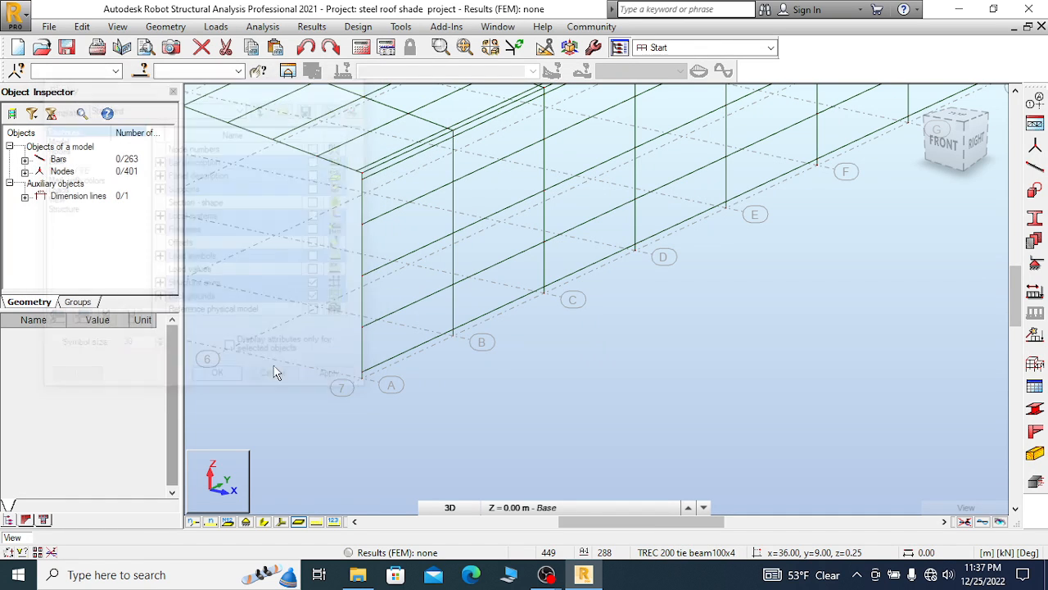
Draw a bar with the brace section from node 36.00, 0.00, 0.25 on column A7 to the mid-height girt node on column B7
scroll(726, 339, "down", 1)
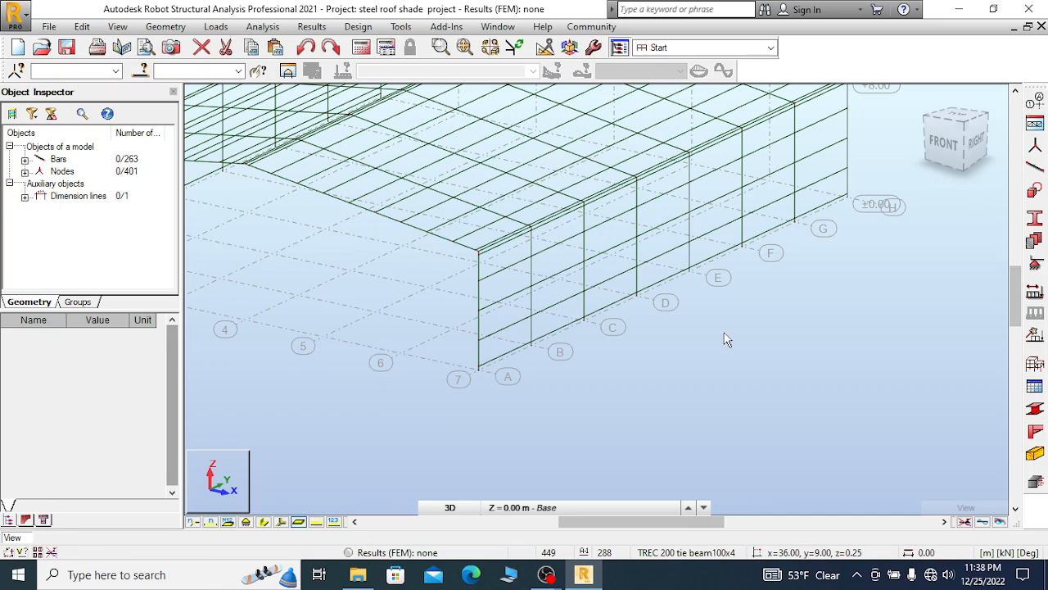
left_click(1036, 168)
left_click(955, 213)
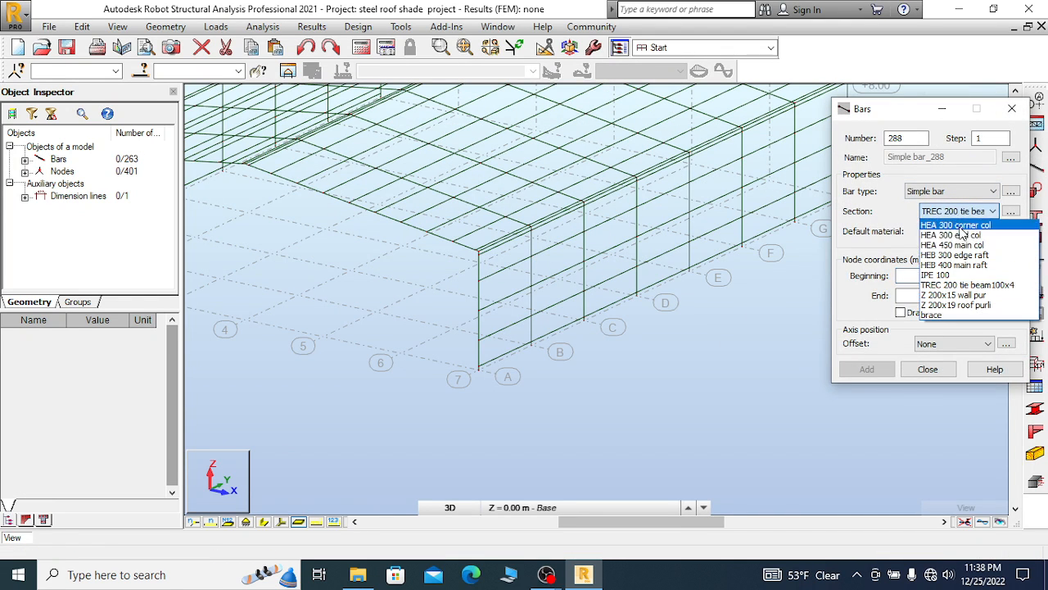
left_click(933, 315)
scroll(637, 327, "down", 2)
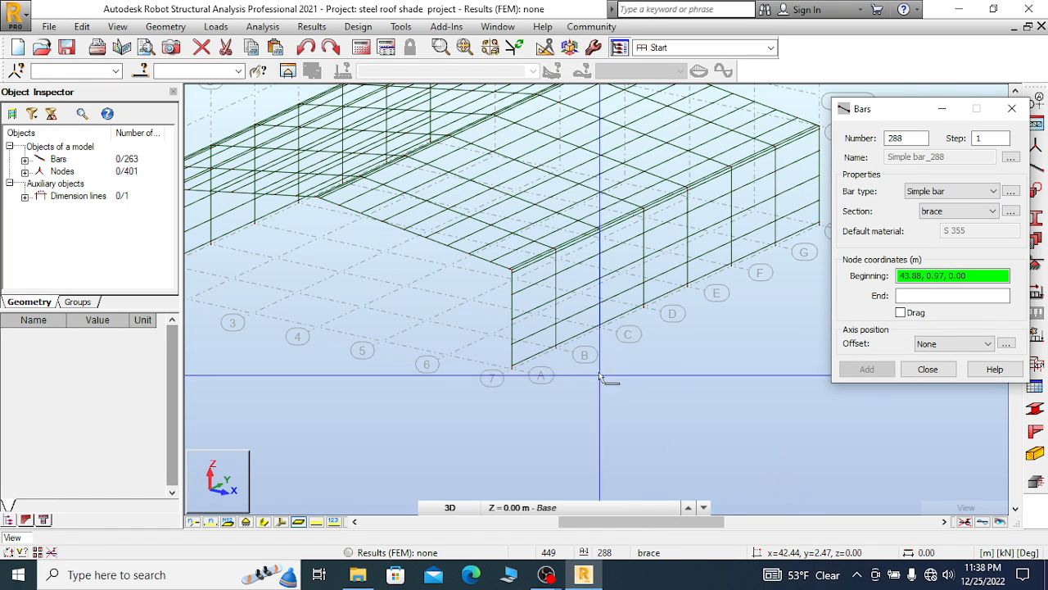
scroll(487, 367, "up", 5)
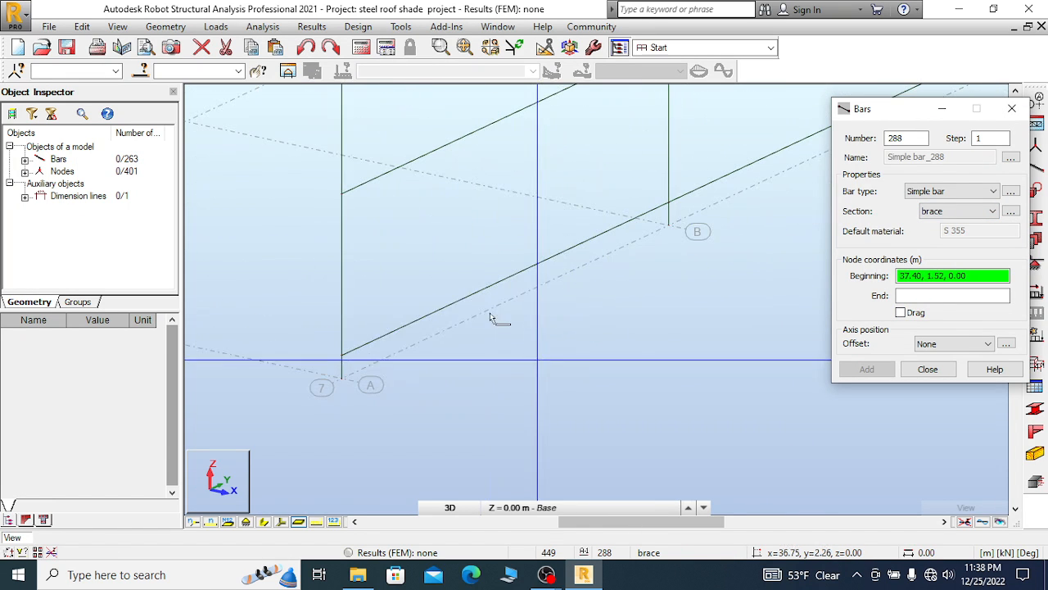
left_click(342, 355)
scroll(347, 382, "down", 2)
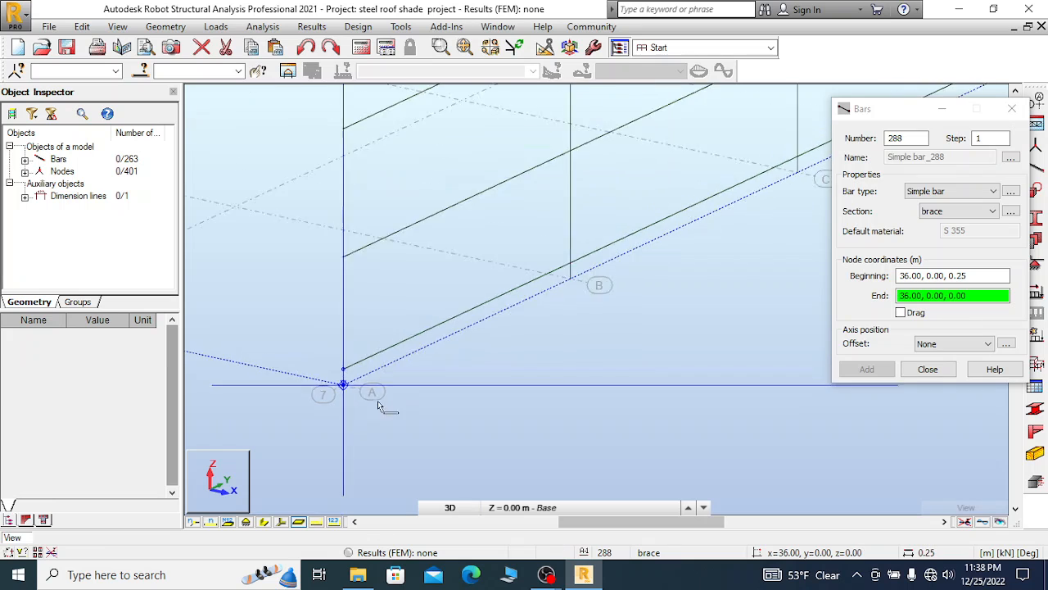
scroll(416, 401, "down", 3)
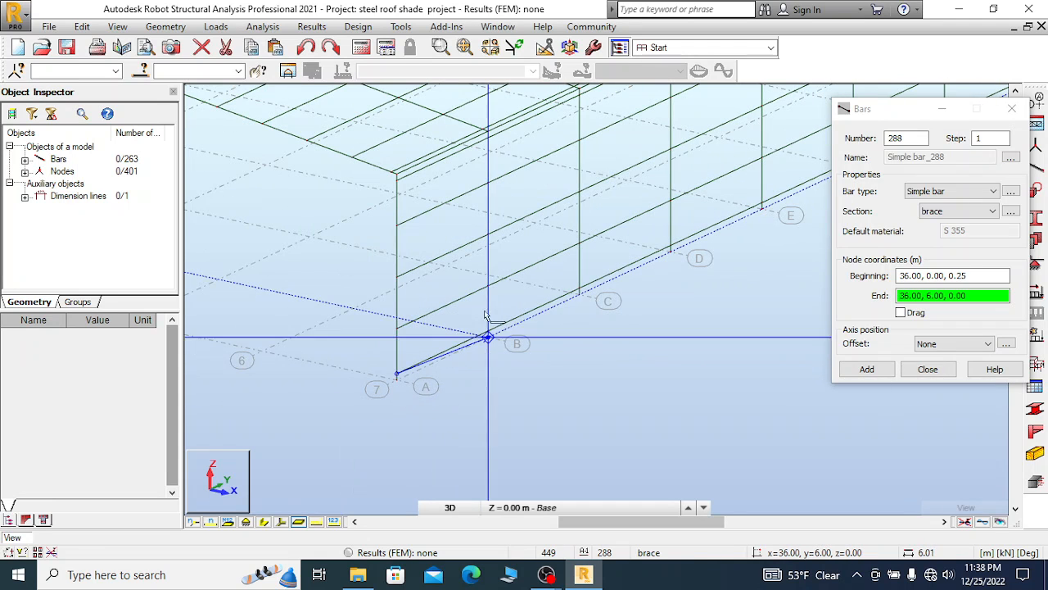
left_click(487, 235)
Draw a roof brace from the A7 eave node at 36.00, 0.00, 8.00 to the third purlin node up the slope on rafter B
scroll(429, 163, "up", 2)
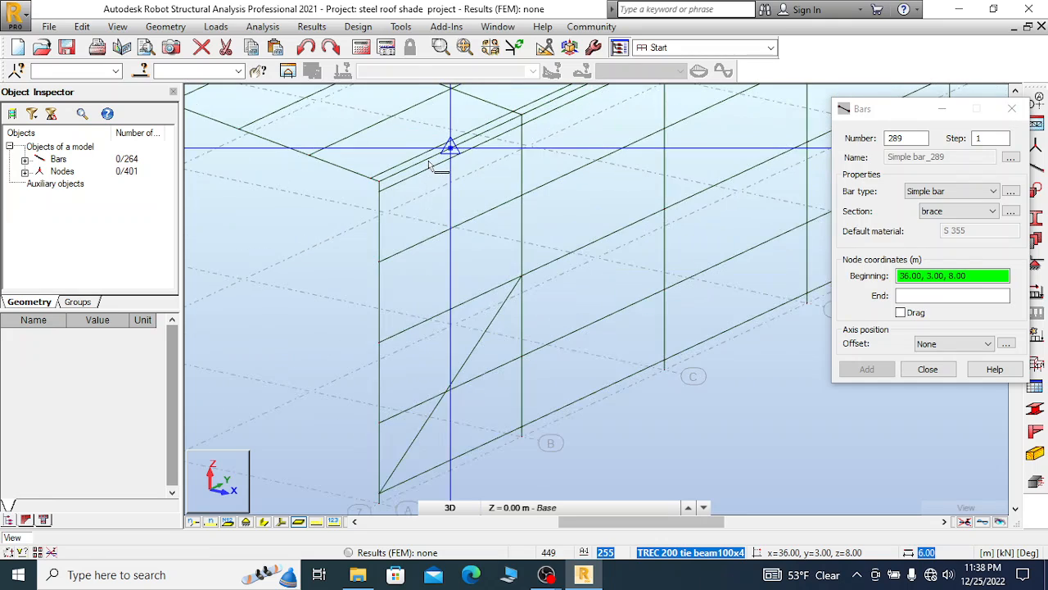
scroll(429, 163, "up", 2)
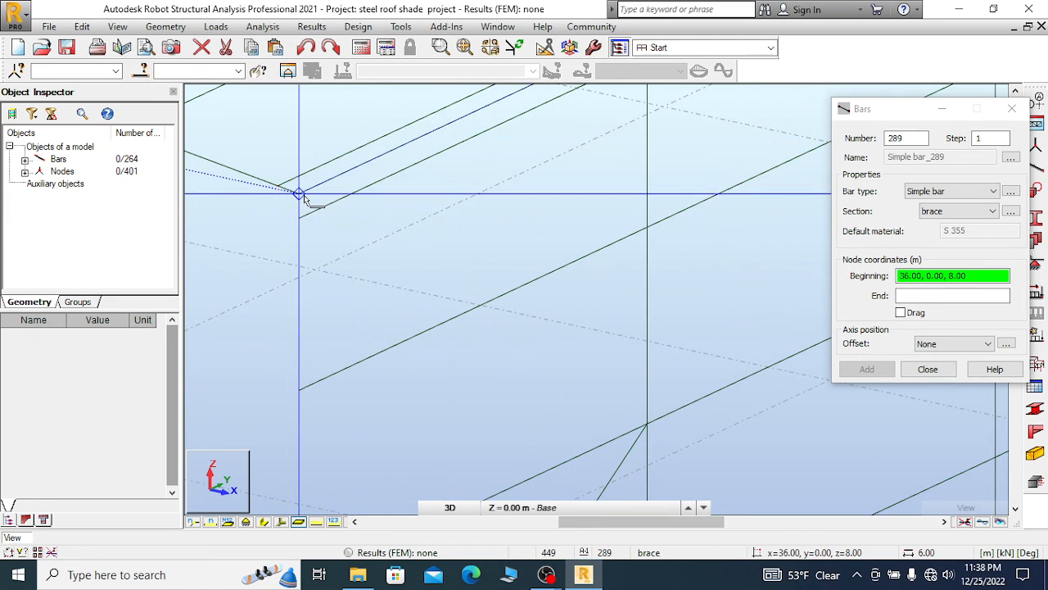
left_click(300, 194)
scroll(410, 328, "down", 4)
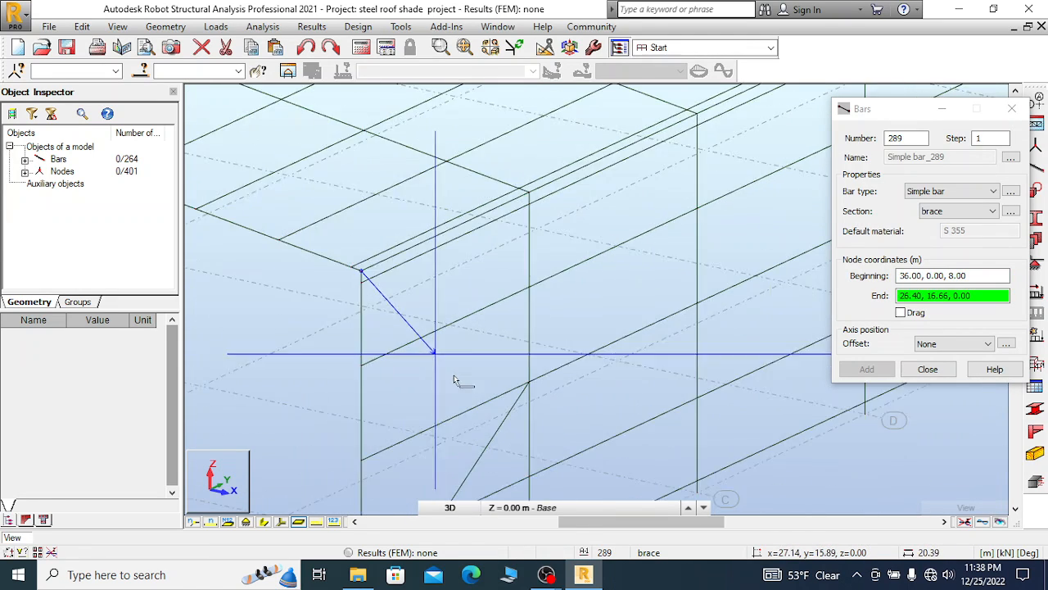
scroll(472, 381, "down", 1)
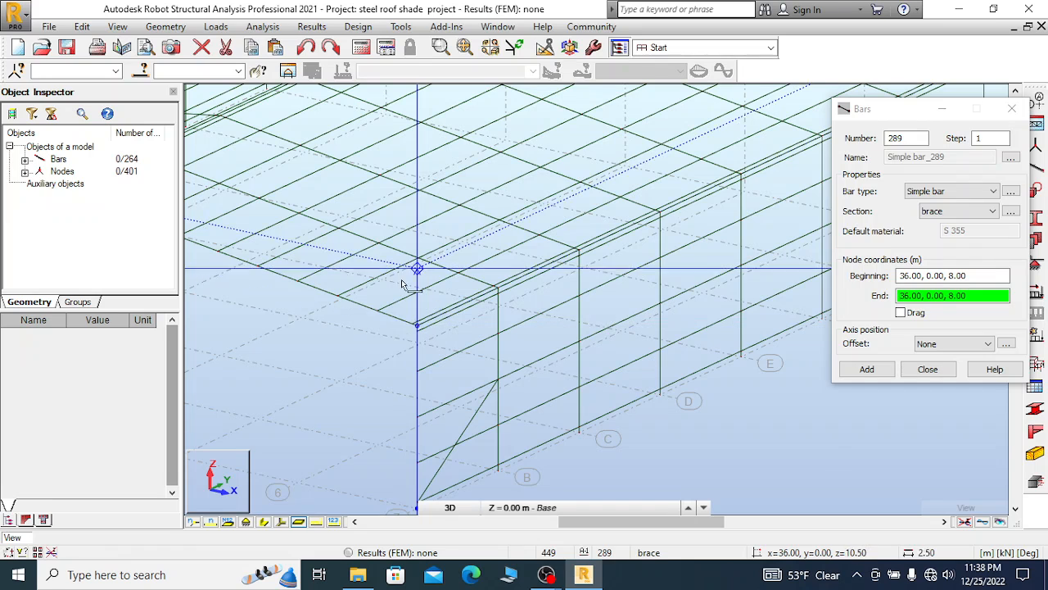
left_click(378, 244)
Draw a roof brace from node 24.00, 0.00, 9.67 on rafter A to the upper end of the first roof brace on rafter B
scroll(611, 247, "down", 3)
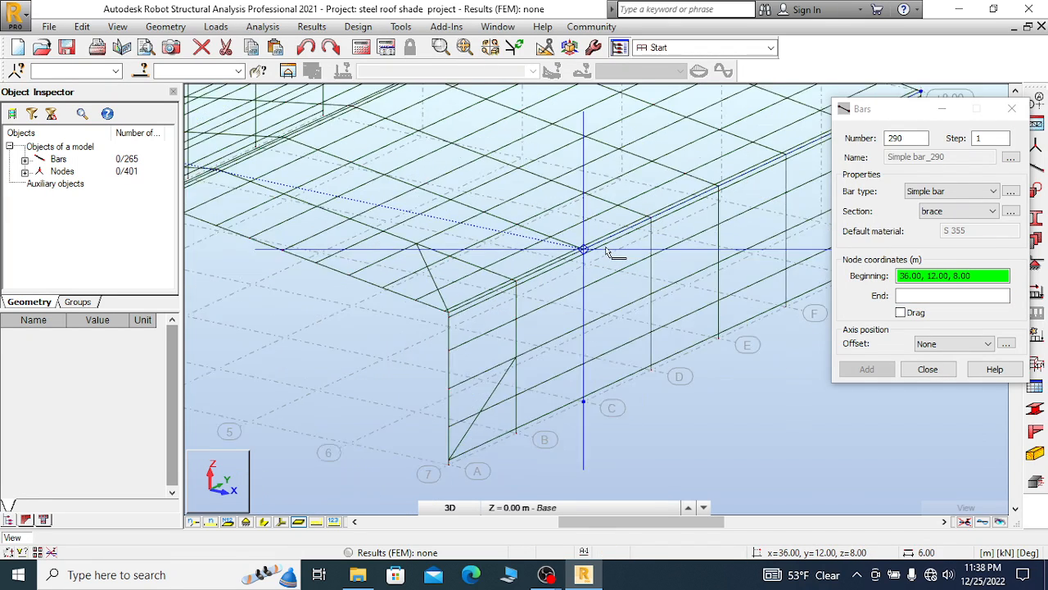
scroll(505, 239, "up", 3)
scroll(505, 239, "up", 2)
scroll(625, 243, "down", 2)
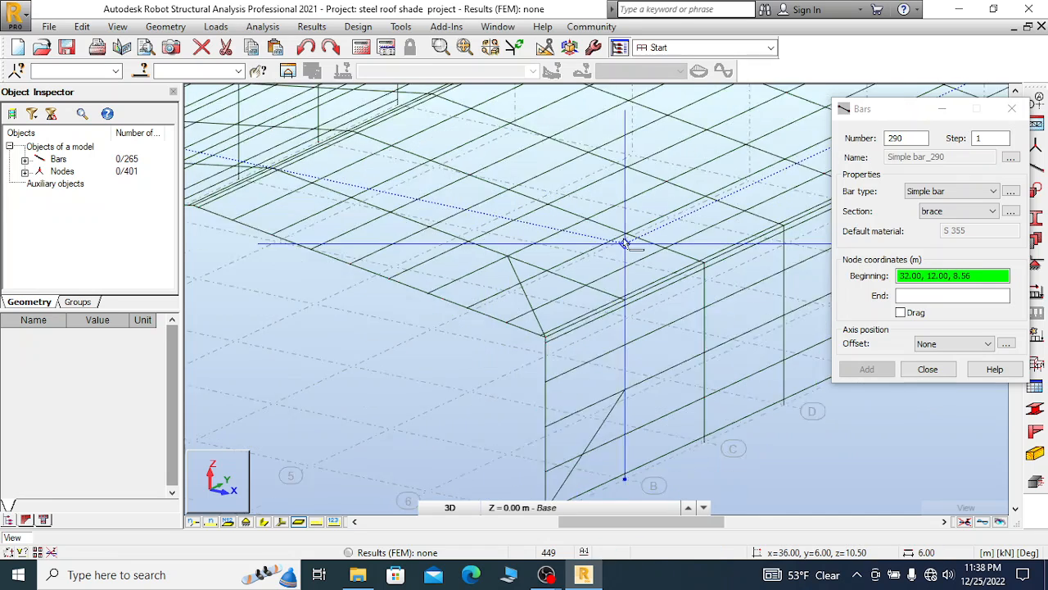
scroll(528, 226, "up", 2)
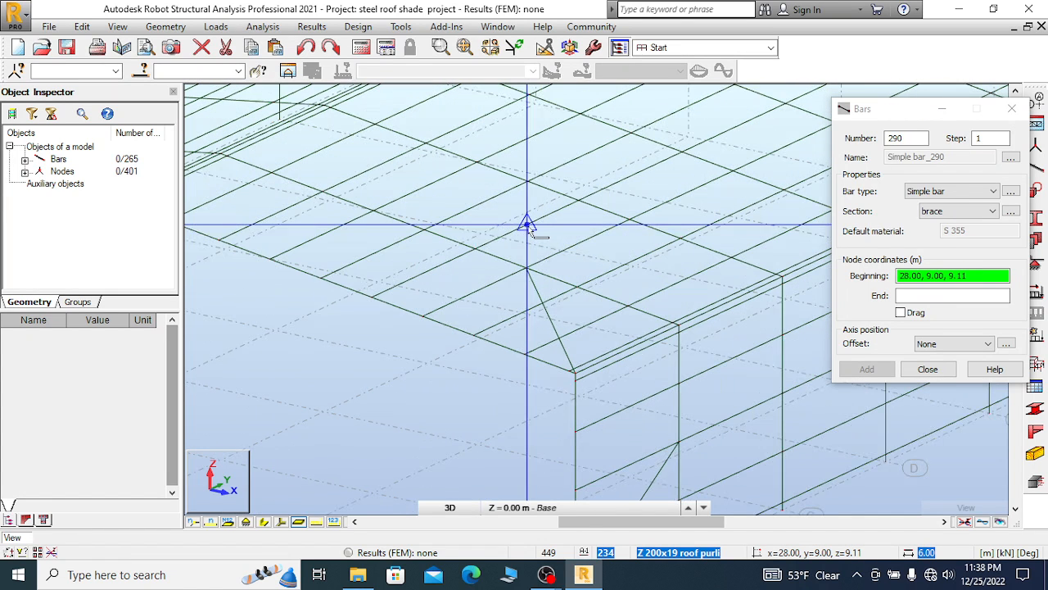
left_click(271, 260)
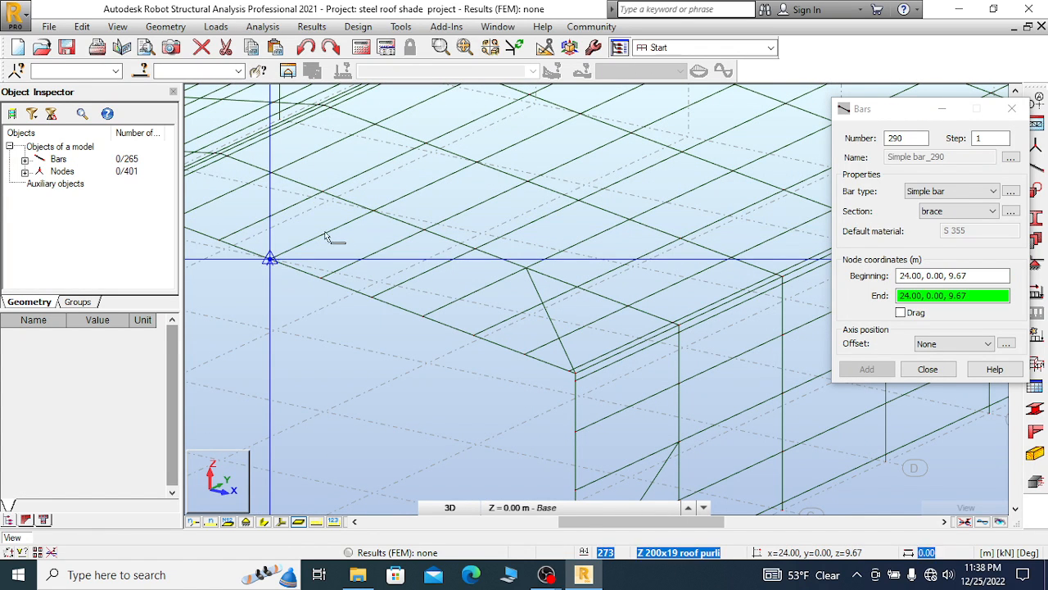
left_click(526, 268)
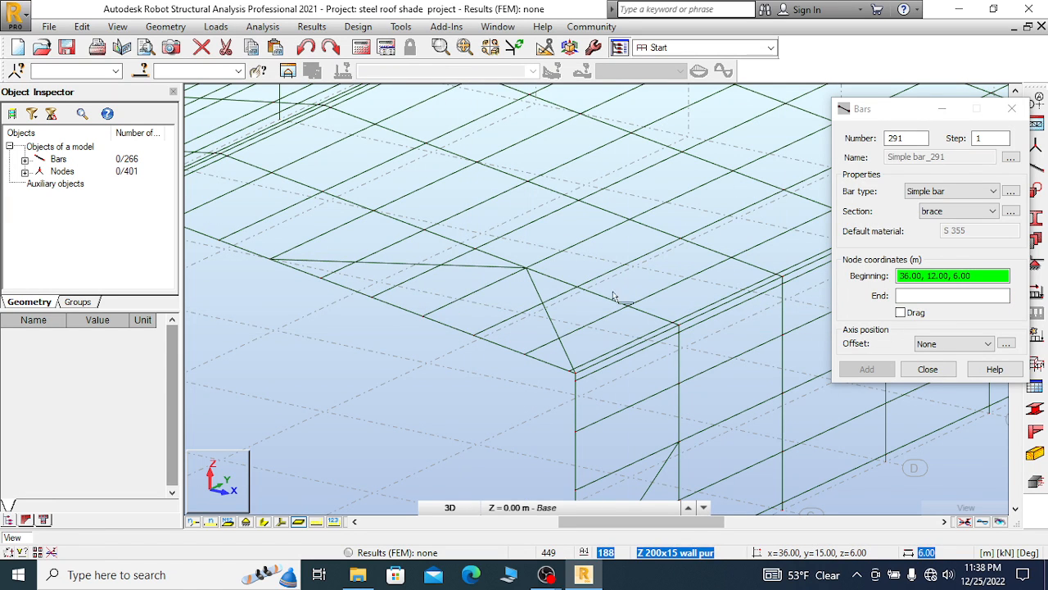
Draw a roof brace from node 24.00, 0.00, 9.67 on rafter A to the ridge node 18.00, 6.00, 10.50 on rafter B
right_click(408, 257)
left_click(446, 269)
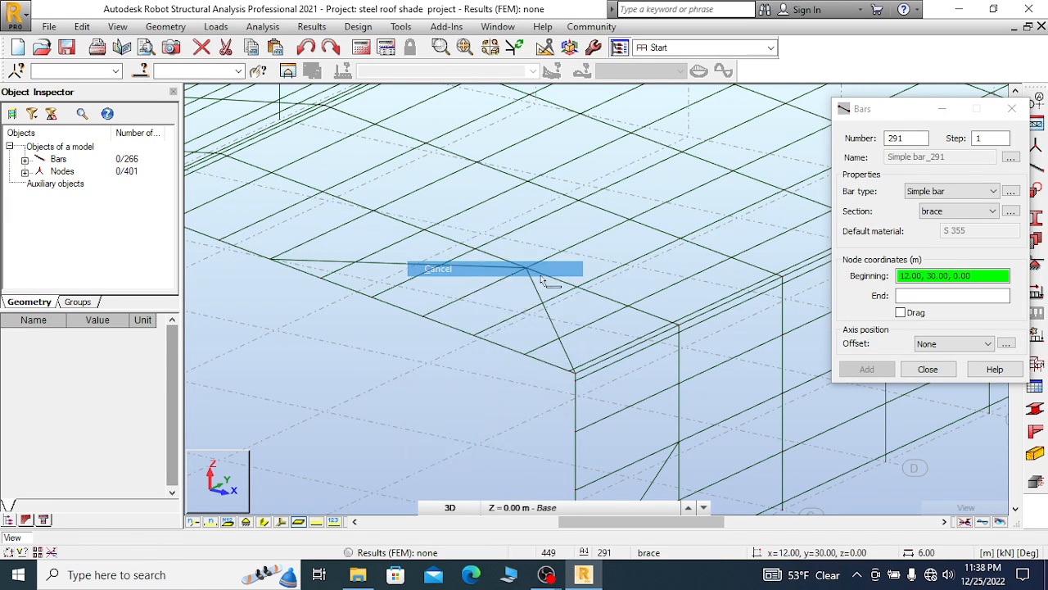
scroll(593, 273, "down", 1)
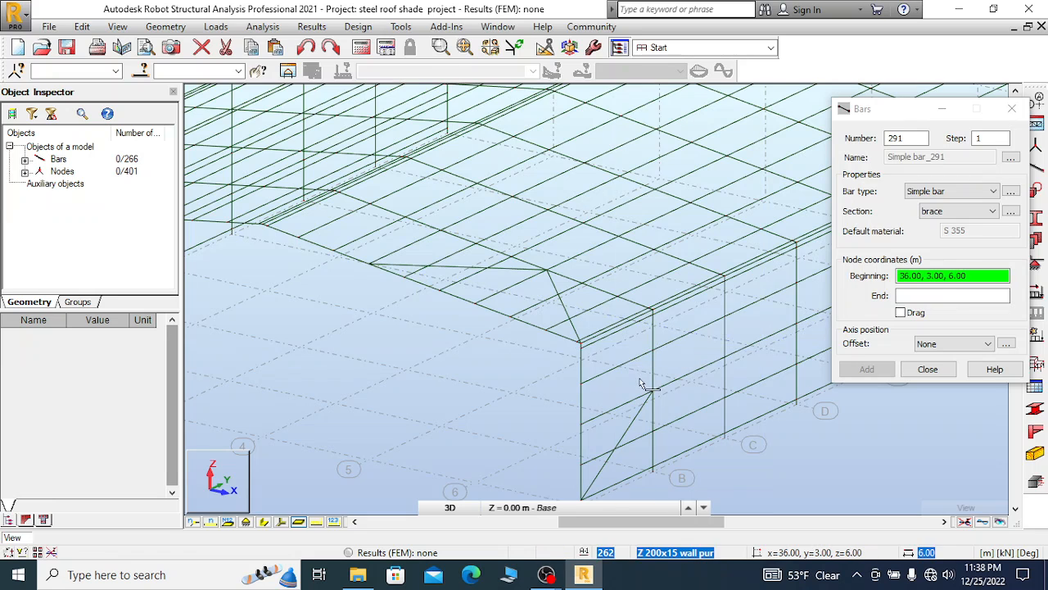
left_click(901, 312)
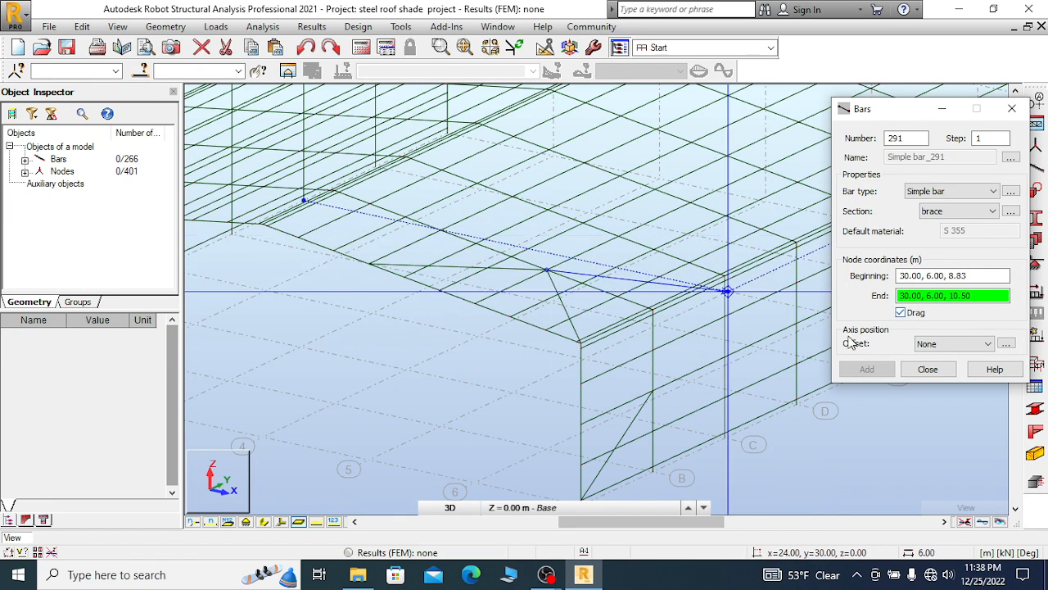
left_click(904, 313)
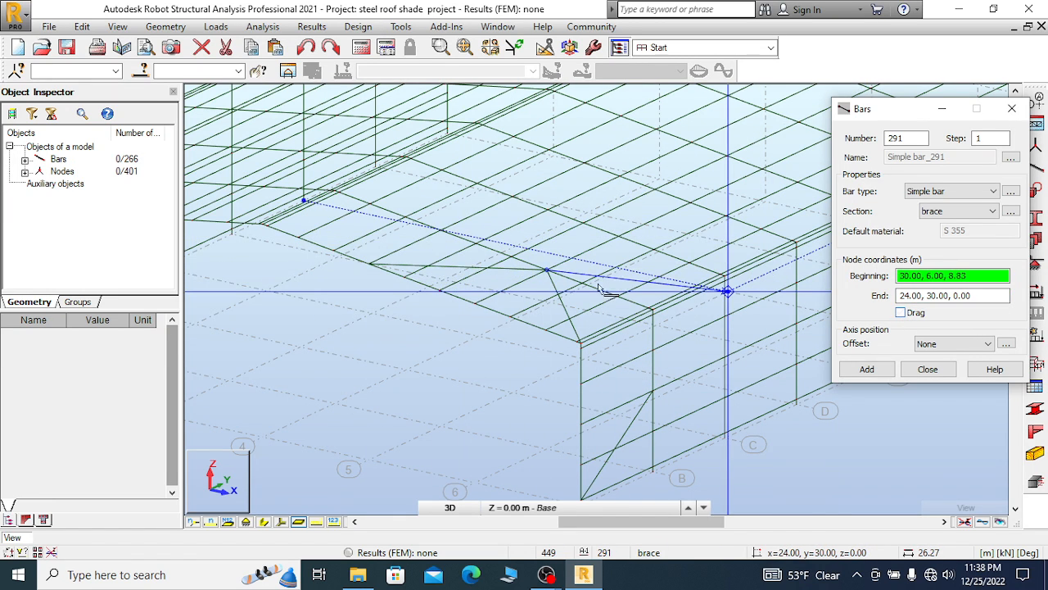
scroll(385, 250, "up", 1)
scroll(385, 249, "up", 1)
left_click(358, 277)
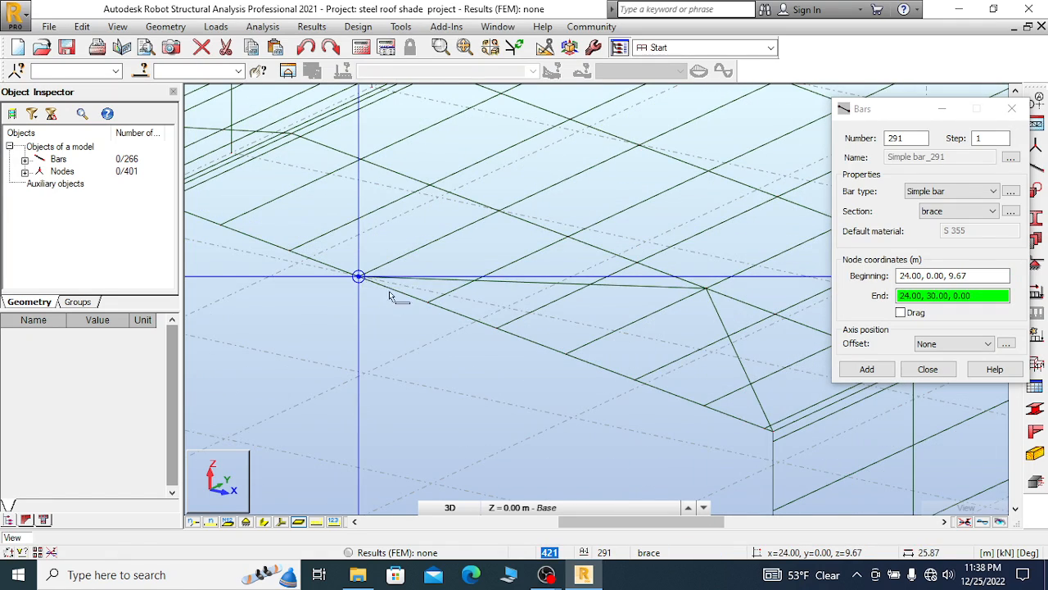
scroll(398, 303, "down", 2)
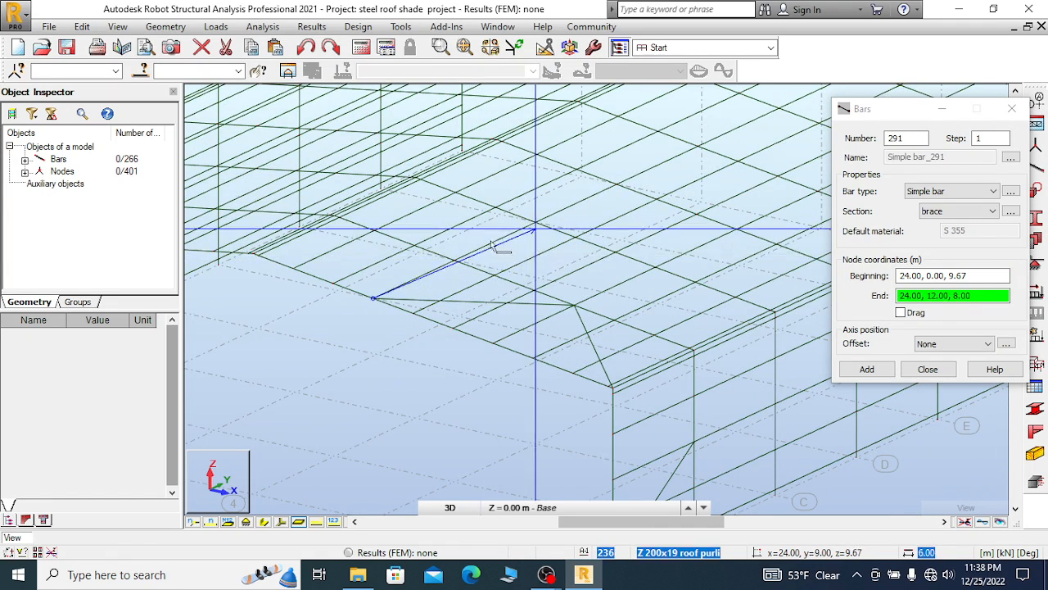
scroll(307, 215, "up", 2)
scroll(327, 203, "up", 2)
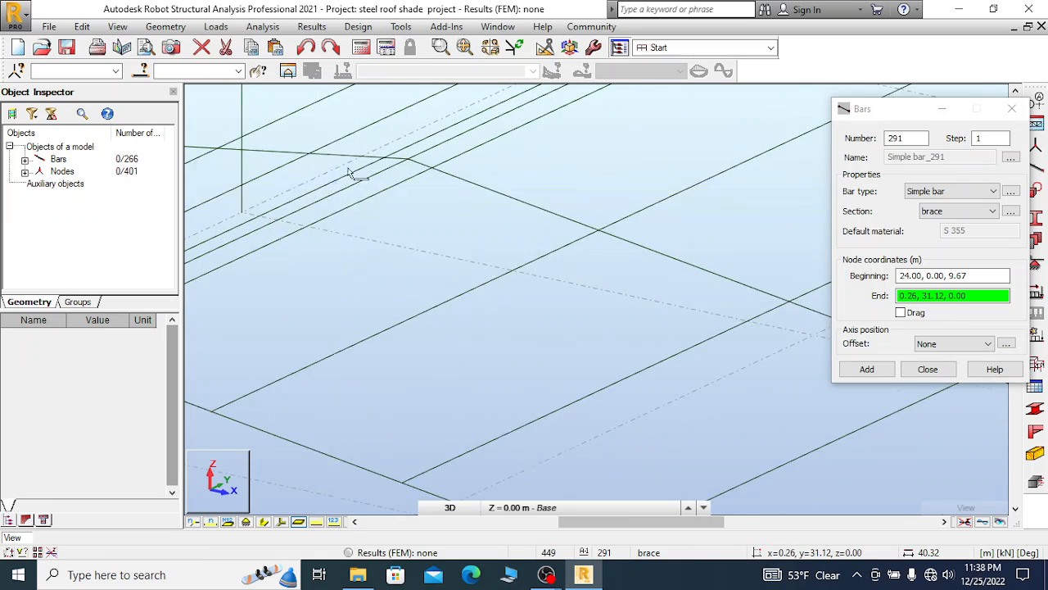
left_click(423, 156)
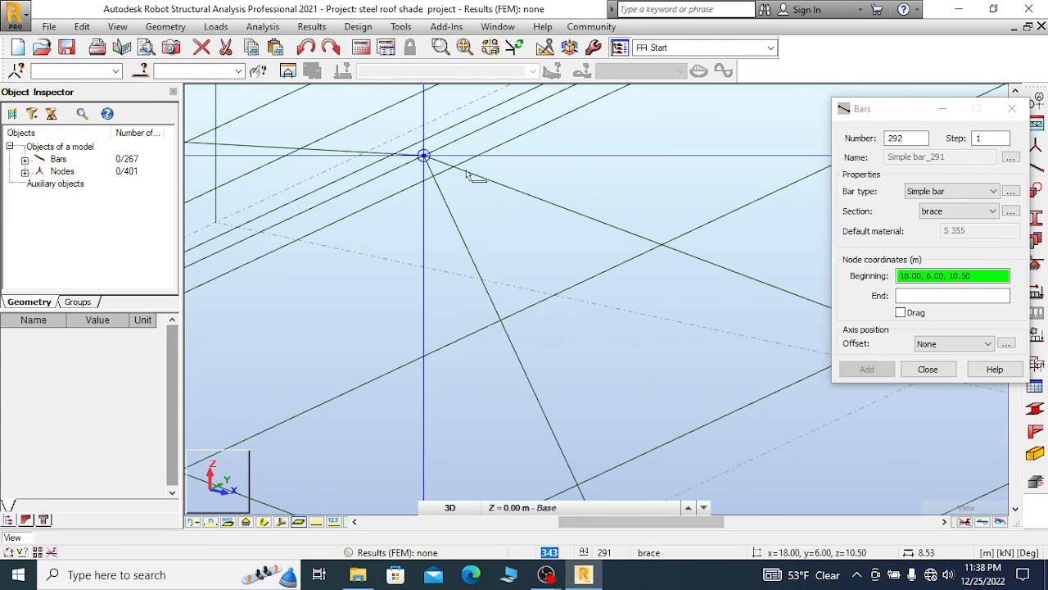
Enable Drag for chained bars and draw a roof brace from node 12.00, 0.00, 9.67 on rafter A to ridge node 18.00, 6.00, 10.50
left_click(903, 316)
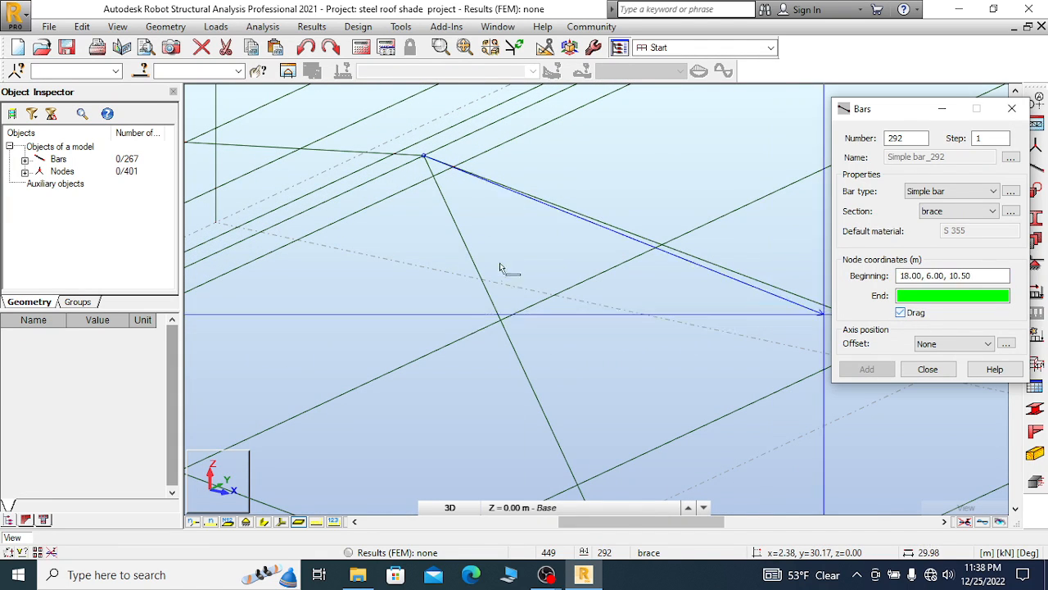
scroll(696, 184, "down", 2)
scroll(655, 160, "down", 1)
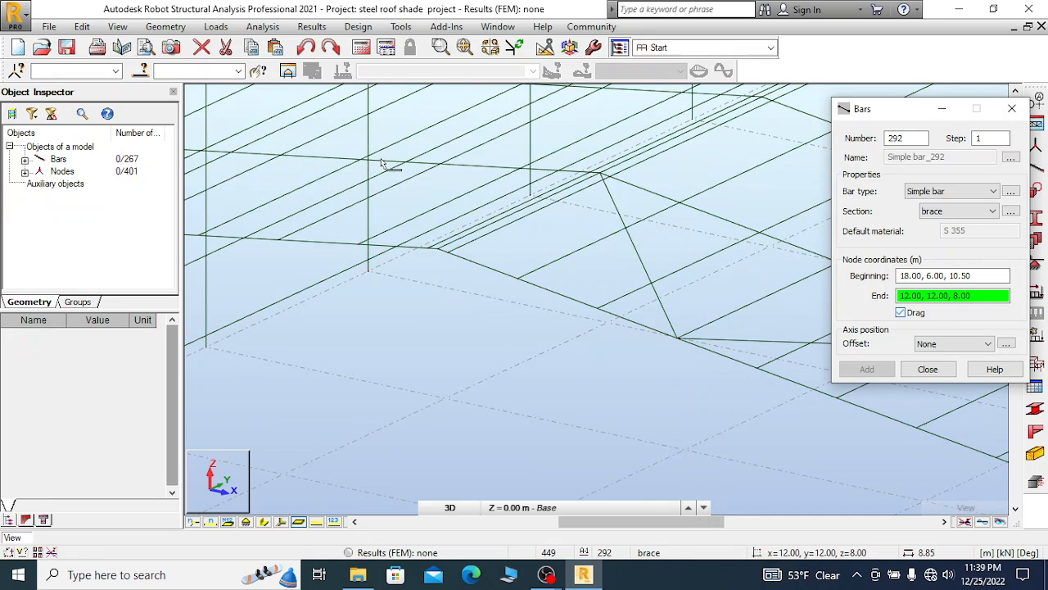
right_click(292, 159)
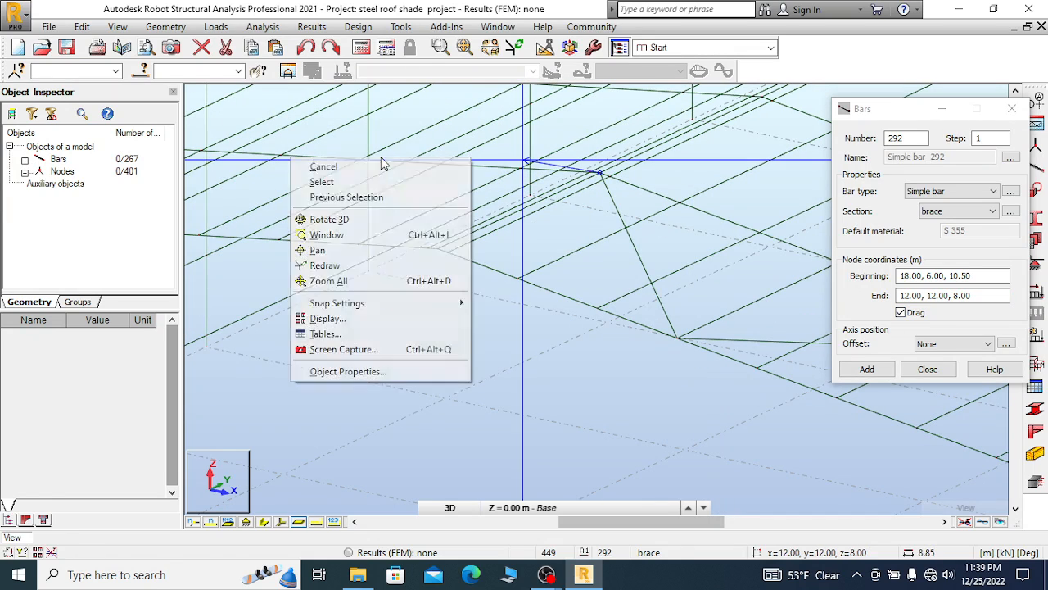
left_click(342, 219)
left_click_drag(385, 237, 718, 192)
right_click(712, 193)
left_click(662, 203)
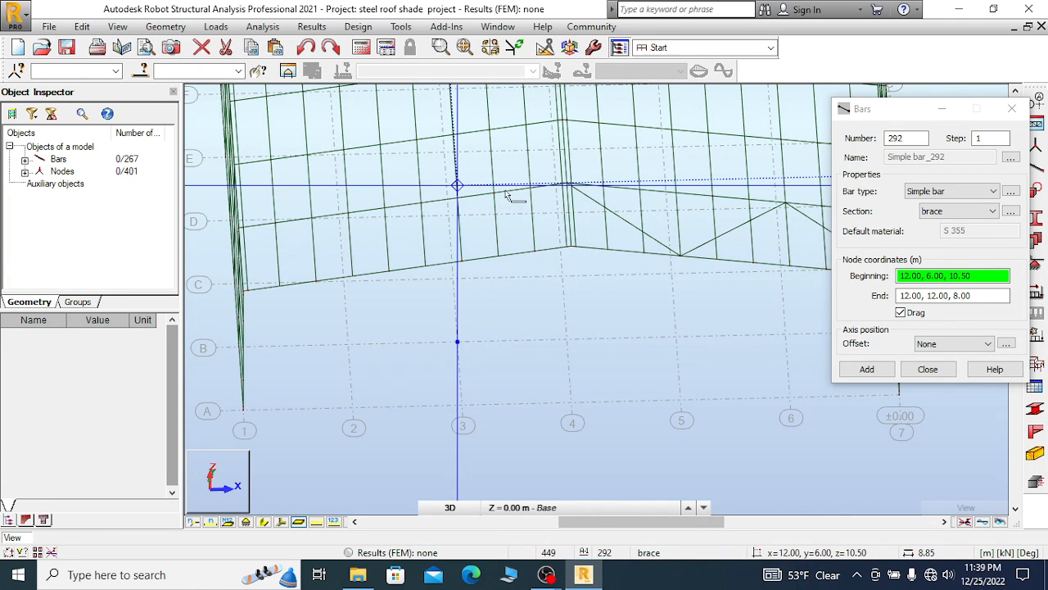
scroll(542, 236, "up", 2)
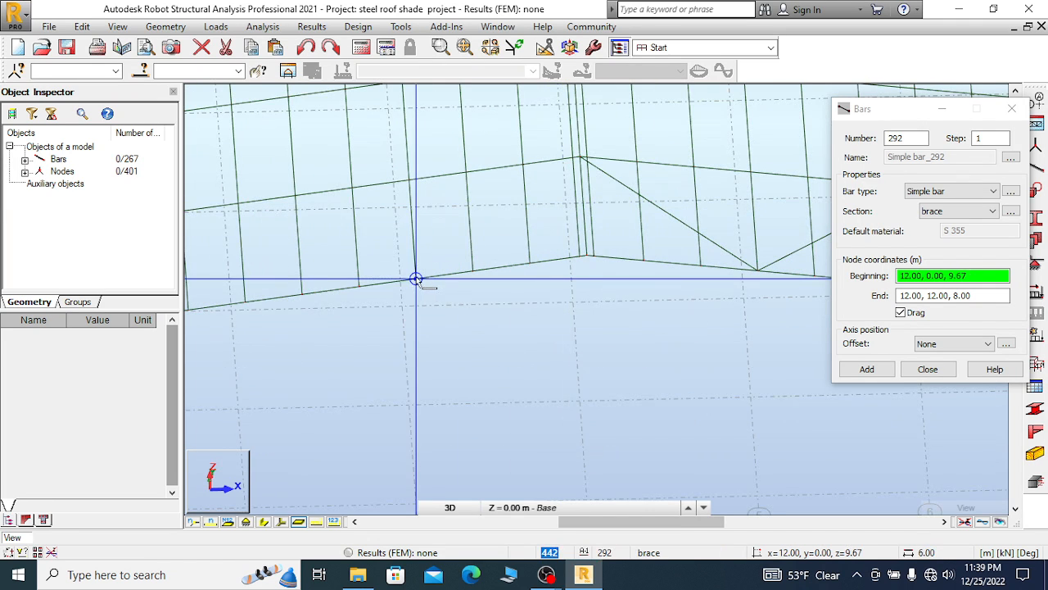
left_click(414, 279)
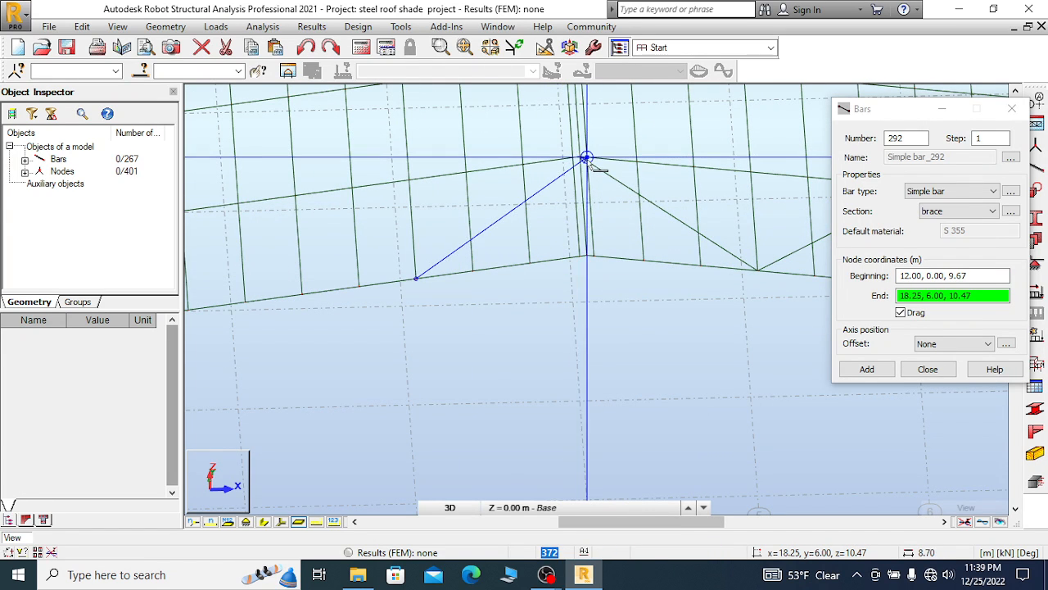
scroll(586, 160, "up", 2)
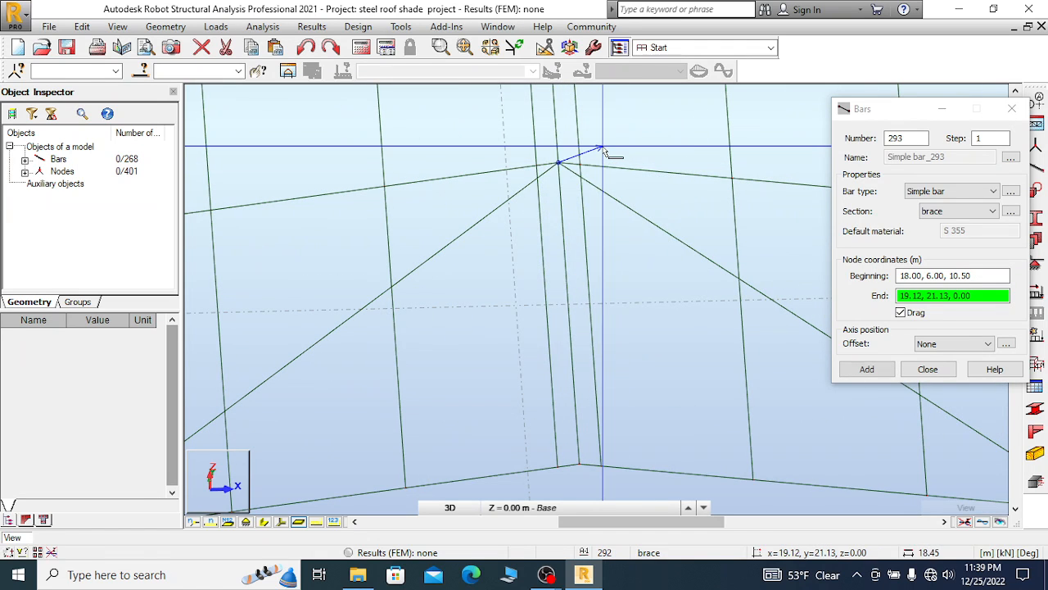
right_click(515, 148)
left_click(574, 158)
scroll(643, 155, "down", 1)
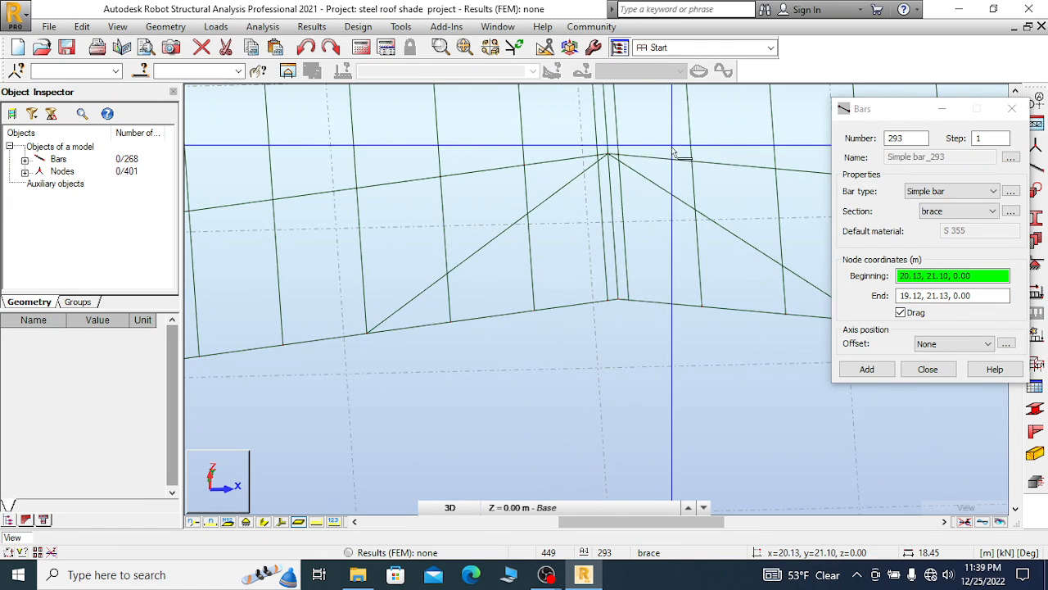
Draw a roof brace from node 12.00, 0.00, 9.67 on rafter A to node 6.00, 6.00, 8.83 on rafter B
scroll(532, 233, "down", 2)
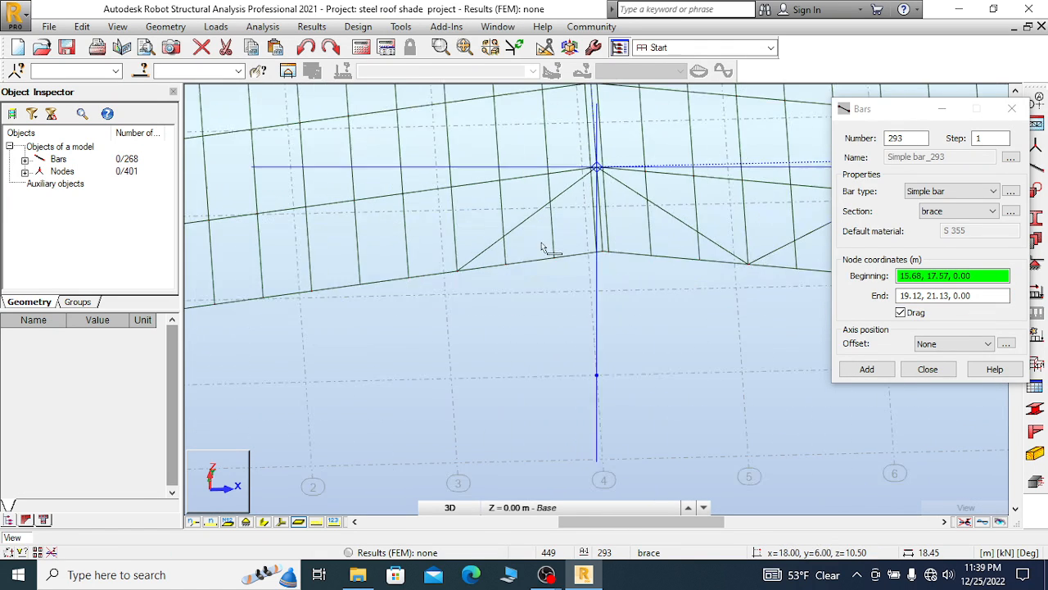
left_click(457, 271)
scroll(438, 210, "down", 3)
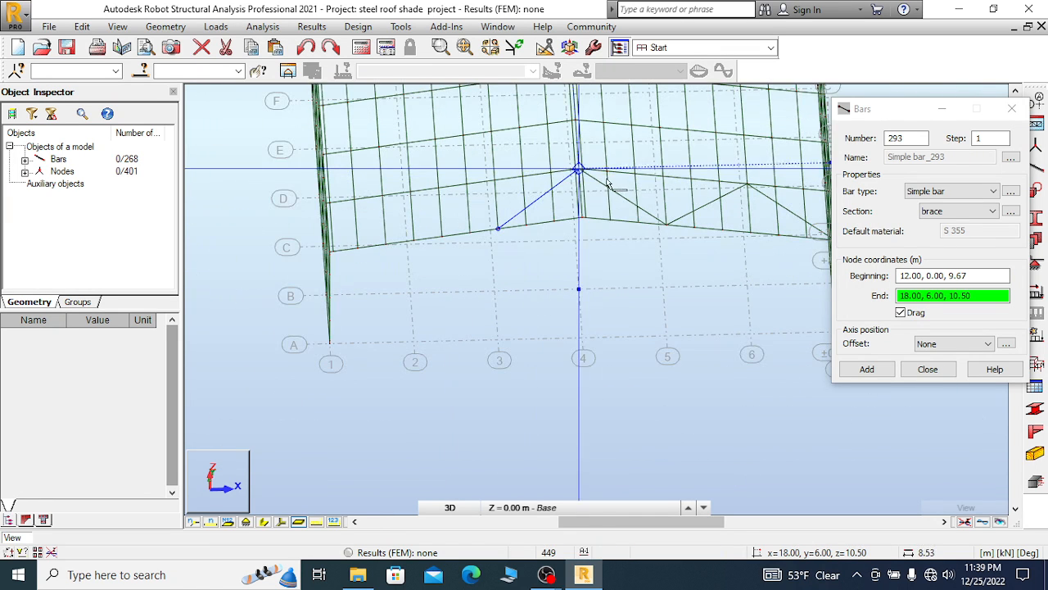
scroll(602, 200, "up", 3)
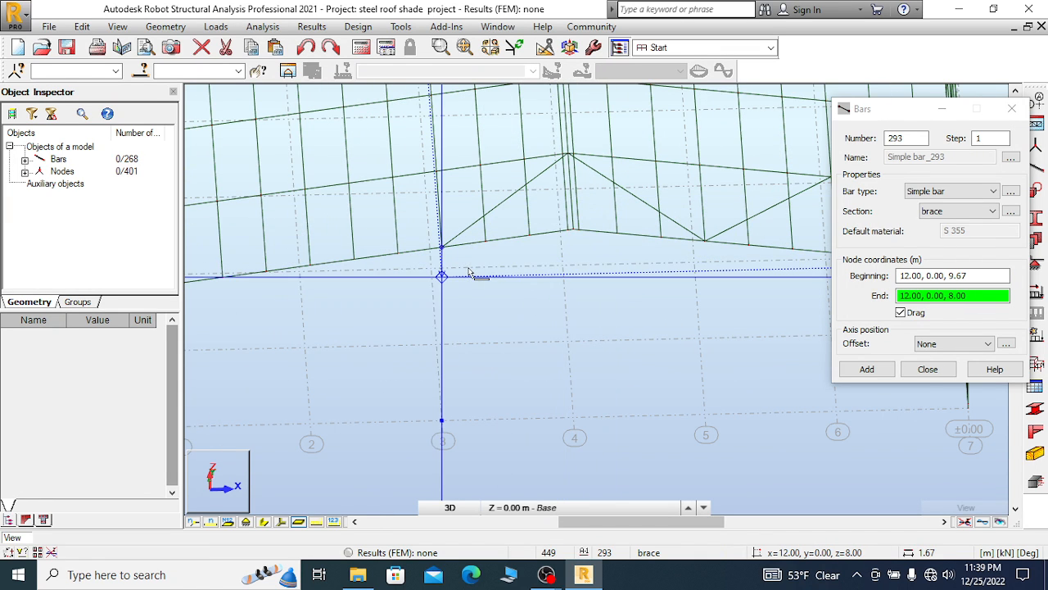
left_click(305, 190)
Draw a roof brace from node 6.00, 6.00, 8.83 on rafter B to the A1 eave node at 0.00, 0.00, 8.00
scroll(557, 172, "down", 3)
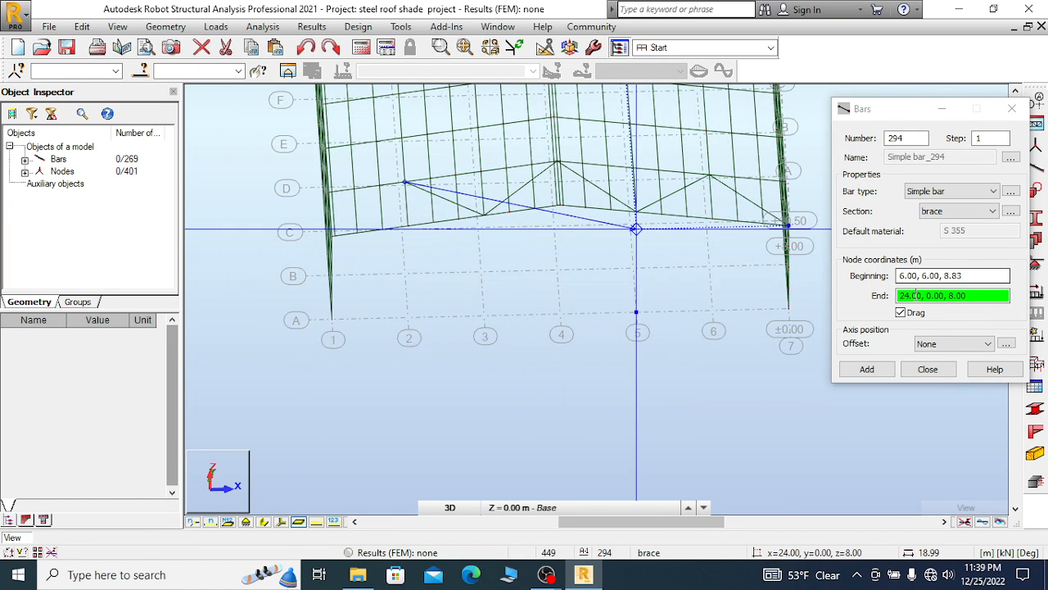
scroll(393, 231, "up", 4)
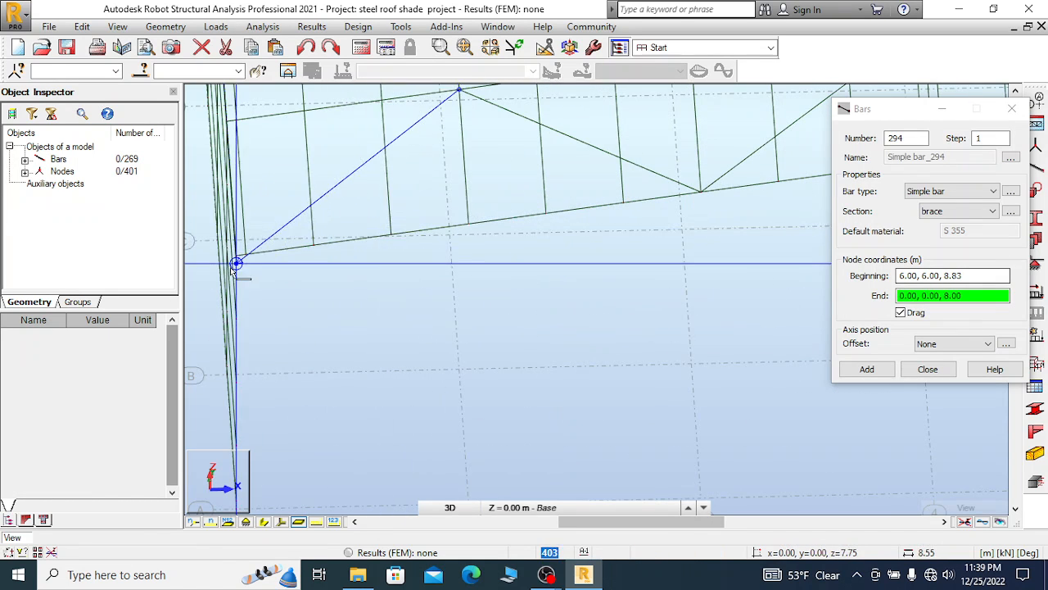
right_click(481, 235)
left_click(420, 292)
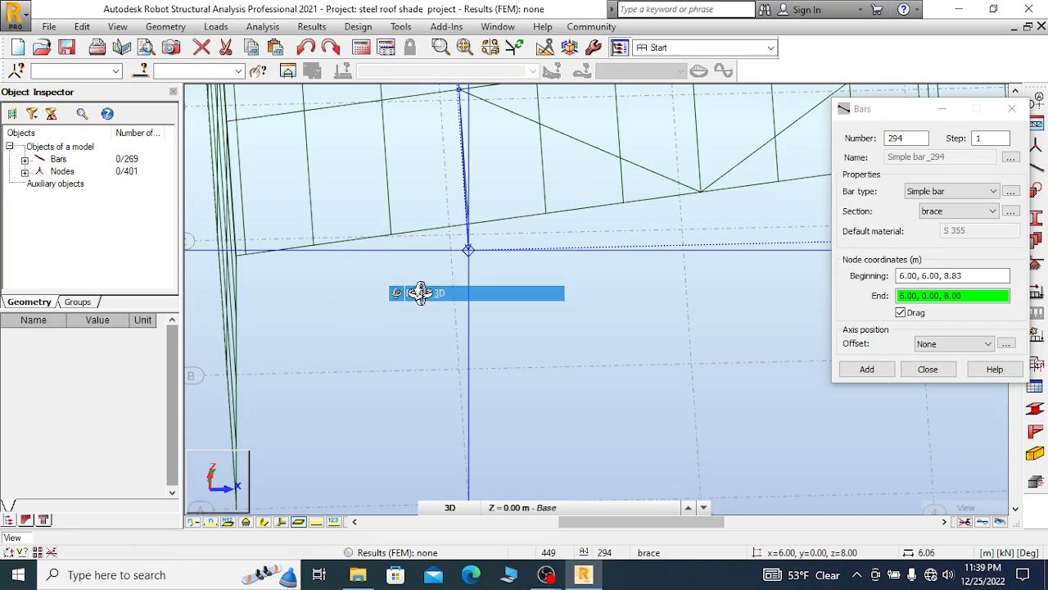
left_click_drag(420, 292, 381, 275)
right_click(422, 254)
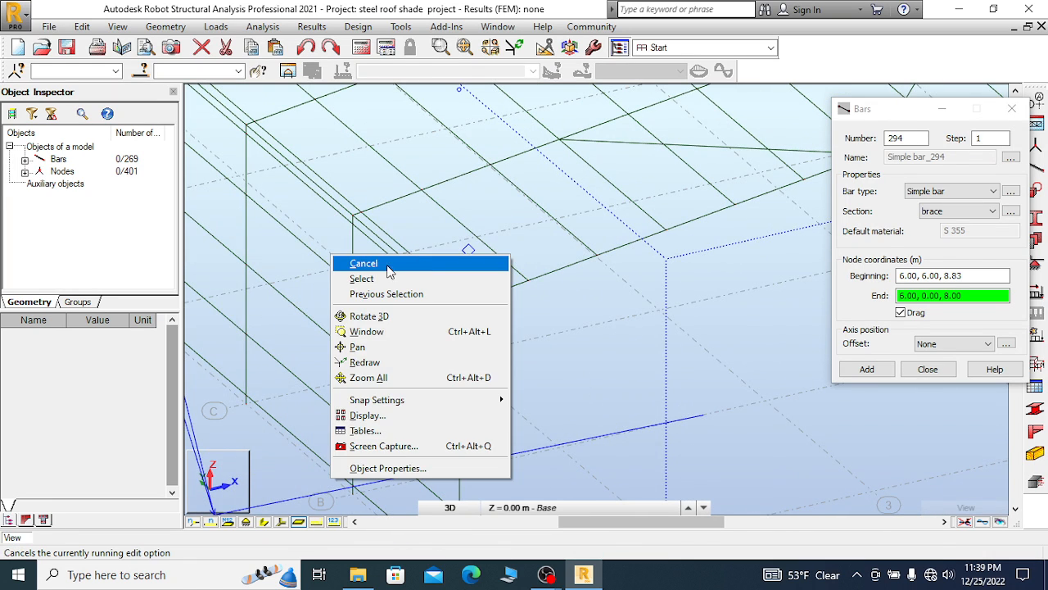
left_click(389, 270)
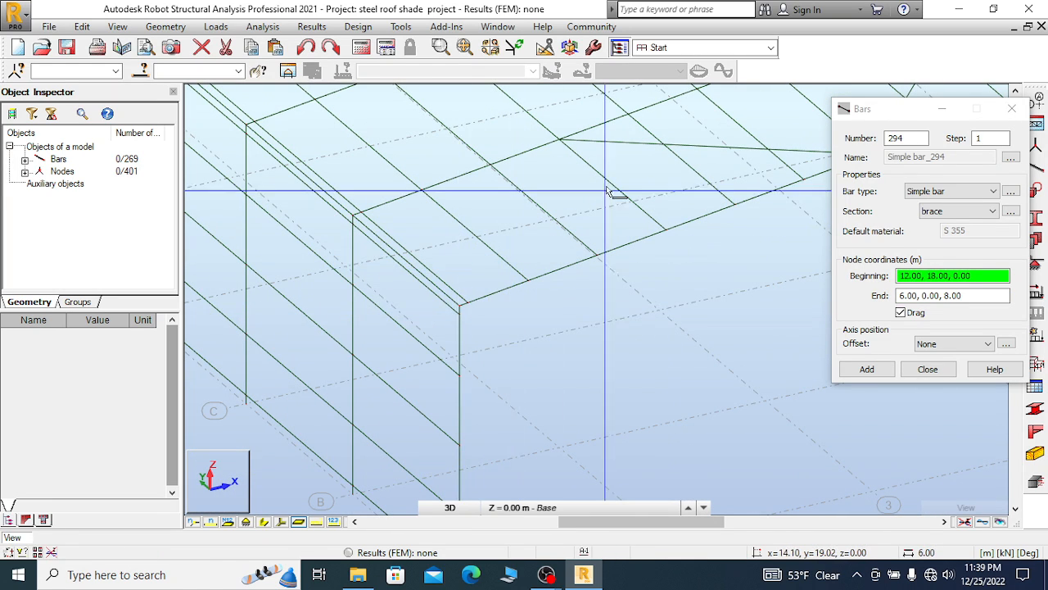
scroll(361, 262, "down", 3)
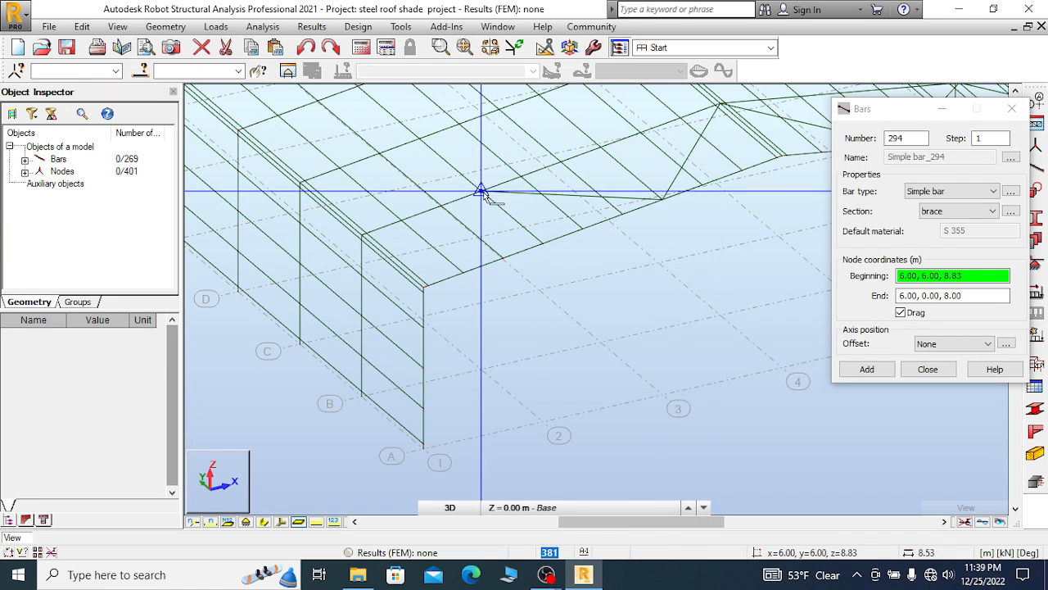
left_click(450, 217)
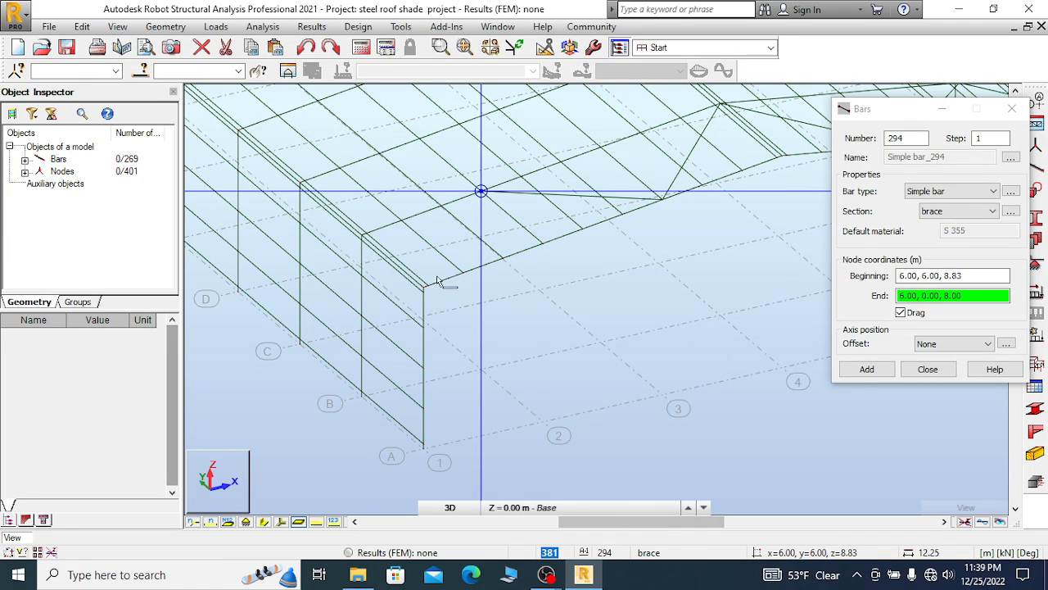
scroll(438, 278, "up", 3)
scroll(417, 300, "up", 3)
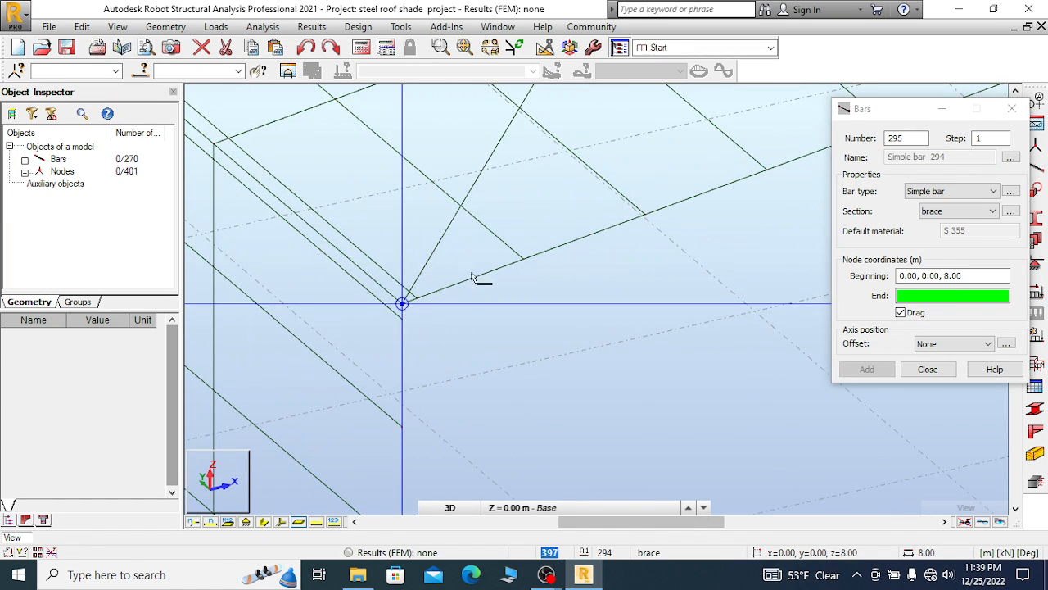
Draw a wall brace from the A1 eave node at 0.00, 0.00, 8.00 to the mid-height girt node 0.00, 6.00, 4.00 on column B1
scroll(472, 279, "down", 4)
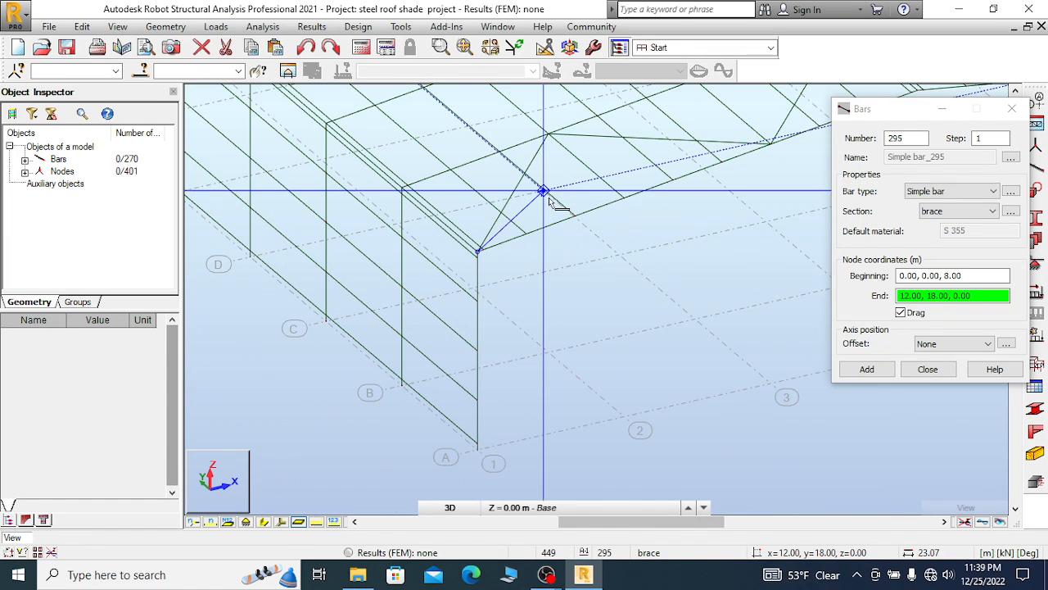
scroll(545, 208, "down", 1)
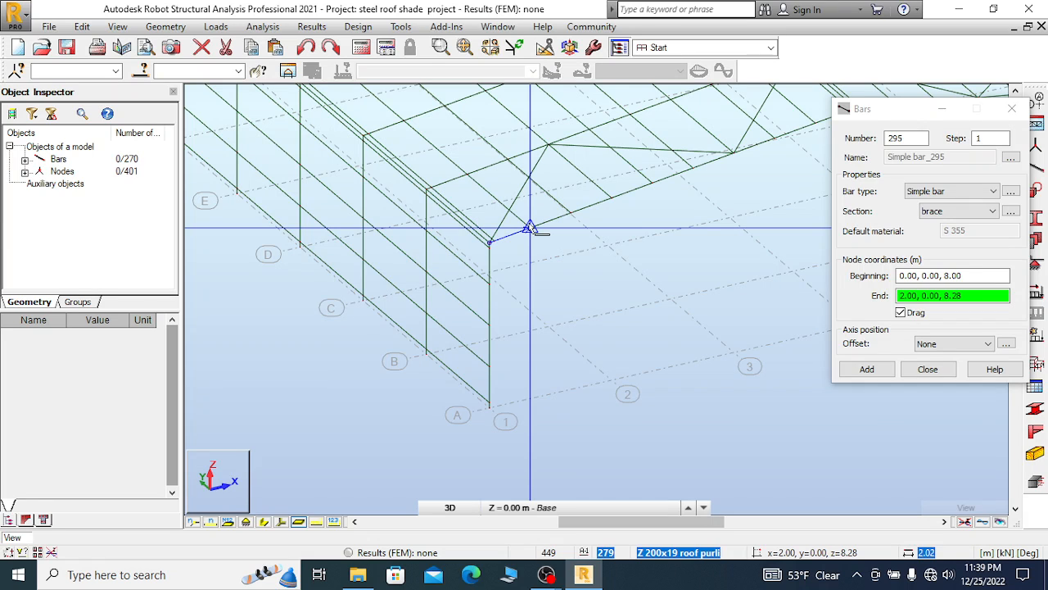
scroll(488, 238, "down", 3)
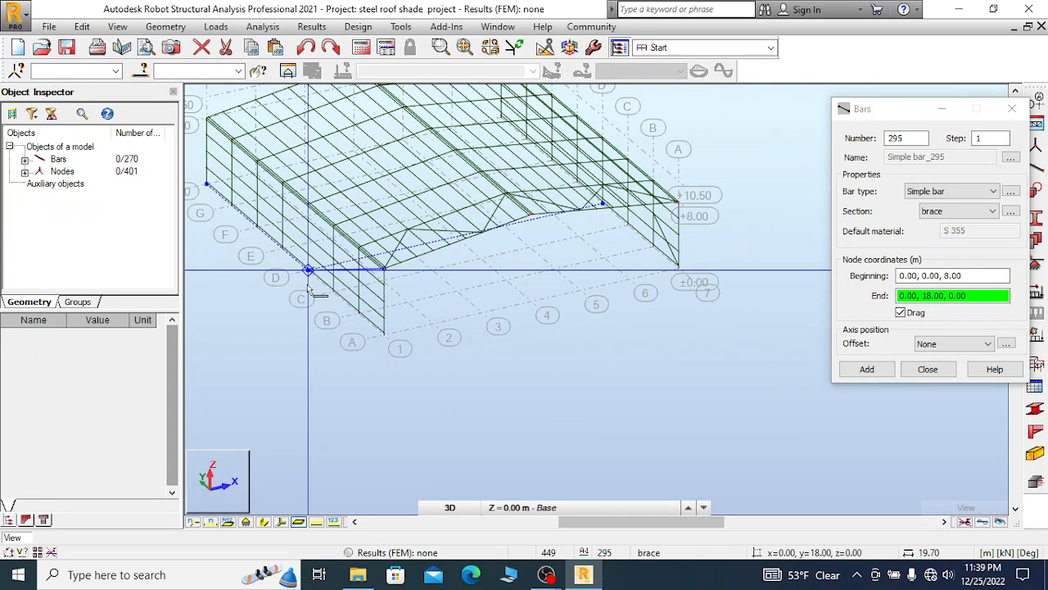
scroll(308, 270, "up", 3)
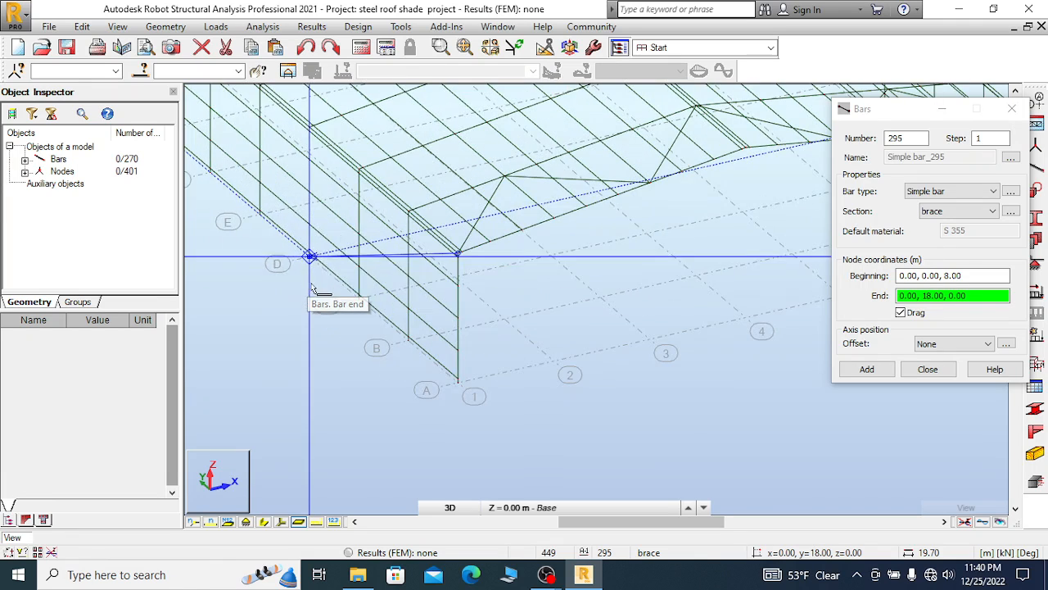
scroll(459, 283, "up", 2)
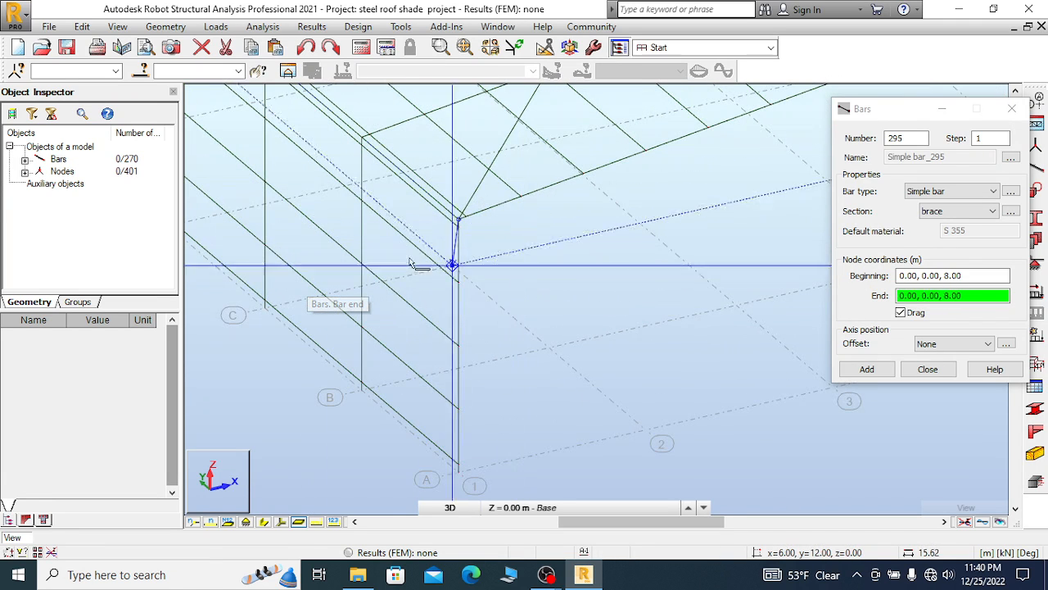
left_click(361, 264)
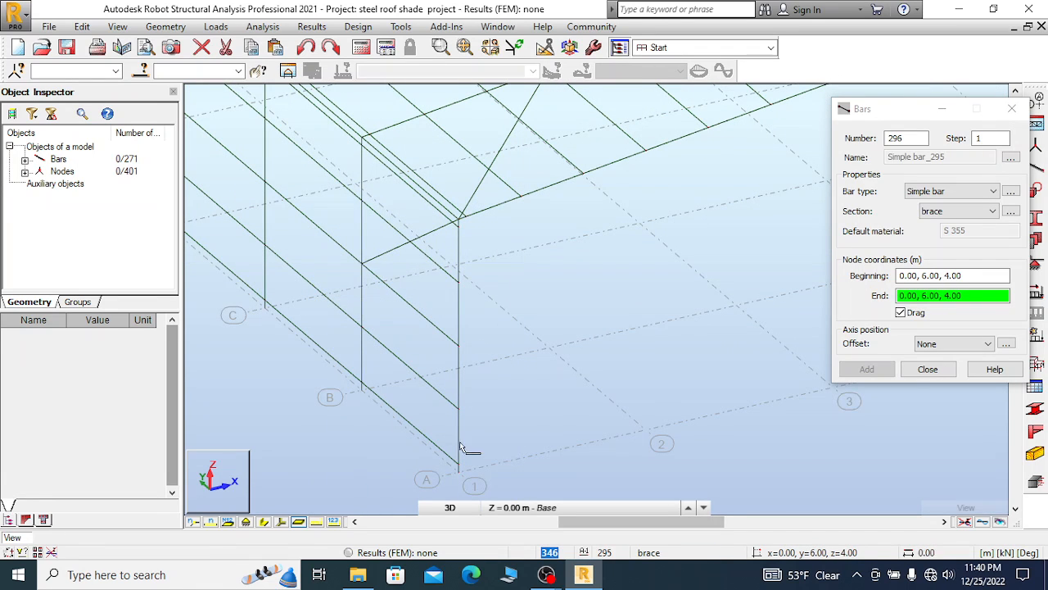
Draw a wall brace from the girt node 0.00, 6.00, 4.00 to node 0.00, 0.00, 0.25 near the A1 column base and end the chain
scroll(501, 412, "up", 2)
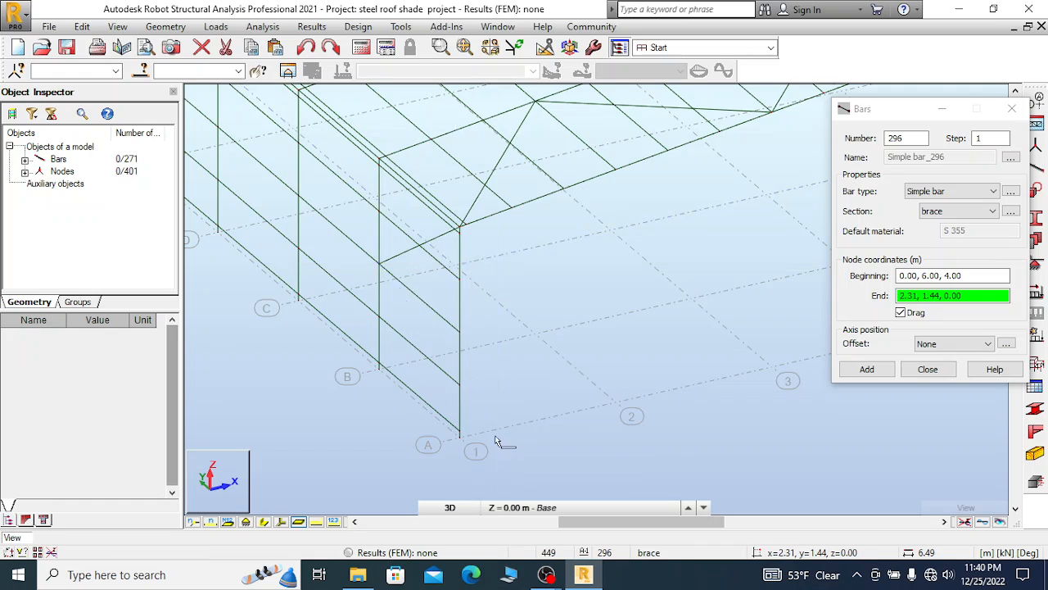
scroll(458, 435, "up", 3)
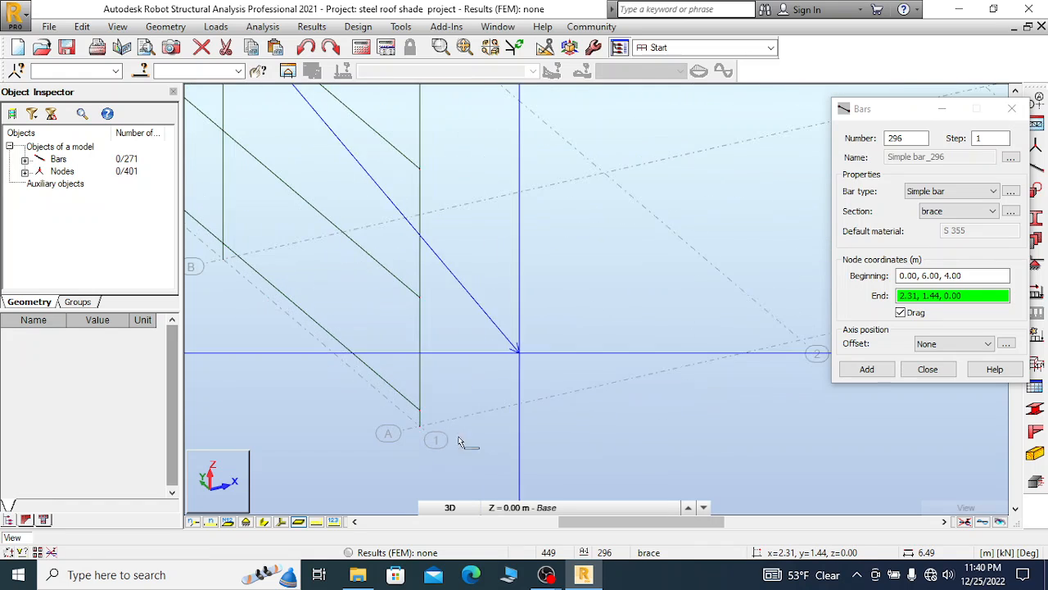
left_click(421, 410)
right_click(486, 348)
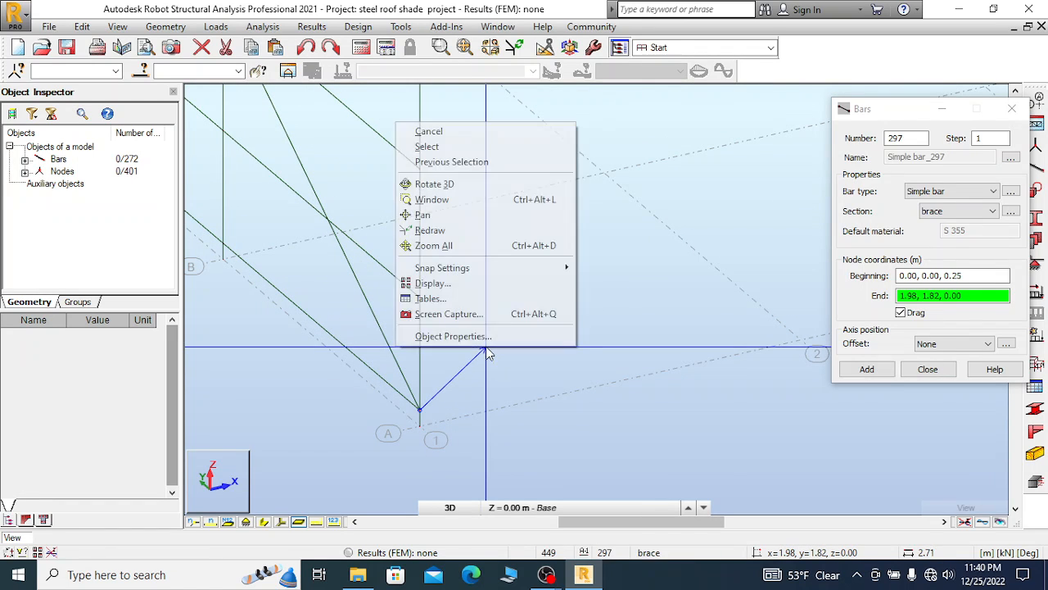
left_click(429, 132)
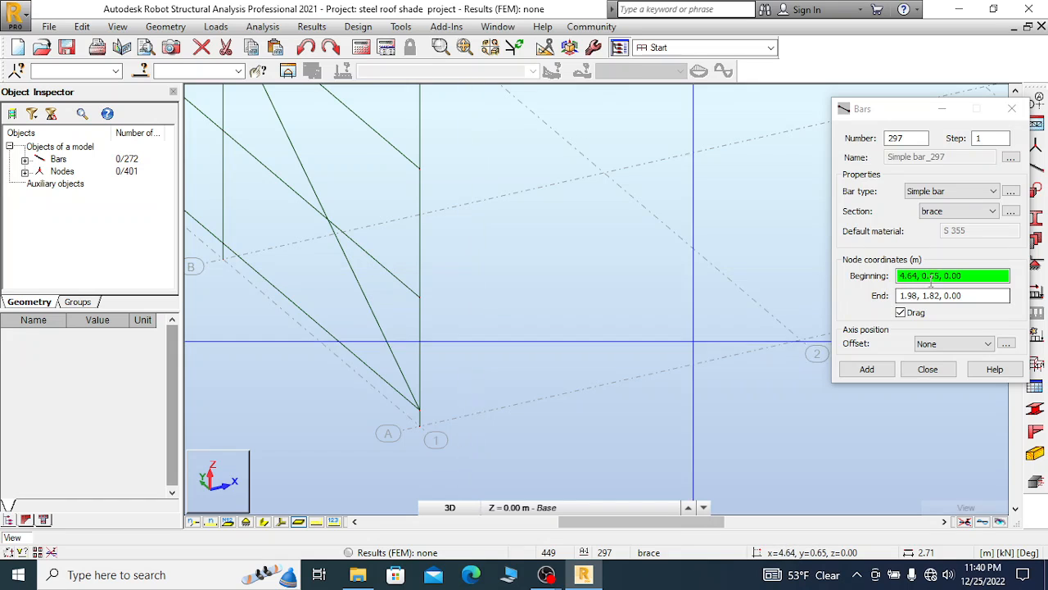
left_click(420, 410)
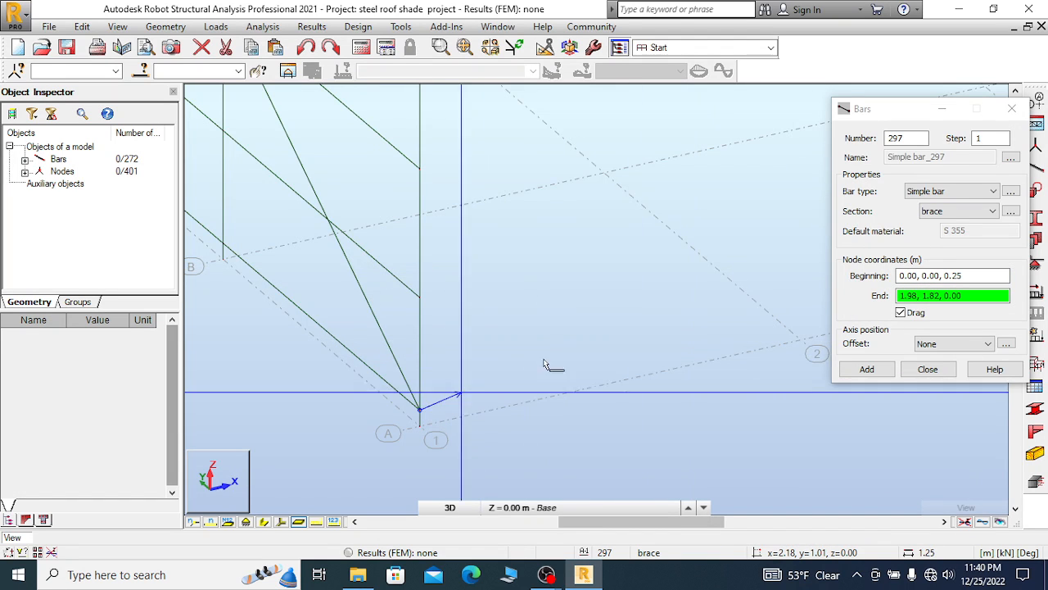
scroll(570, 354, "down", 3)
right_click(571, 345)
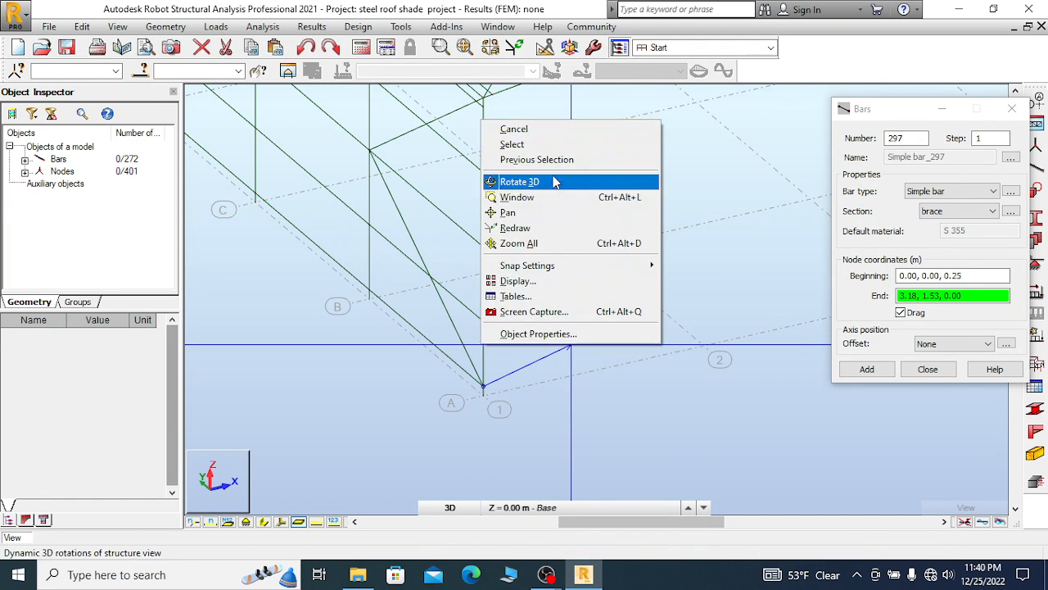
left_click(512, 129)
Draw chained wall braces from node 0.00, 6.00, 0.25 through 0.00, 0.00, 4.00 to the B1 eave node at 0.00, 6.00, 8.00
scroll(369, 298, "up", 4)
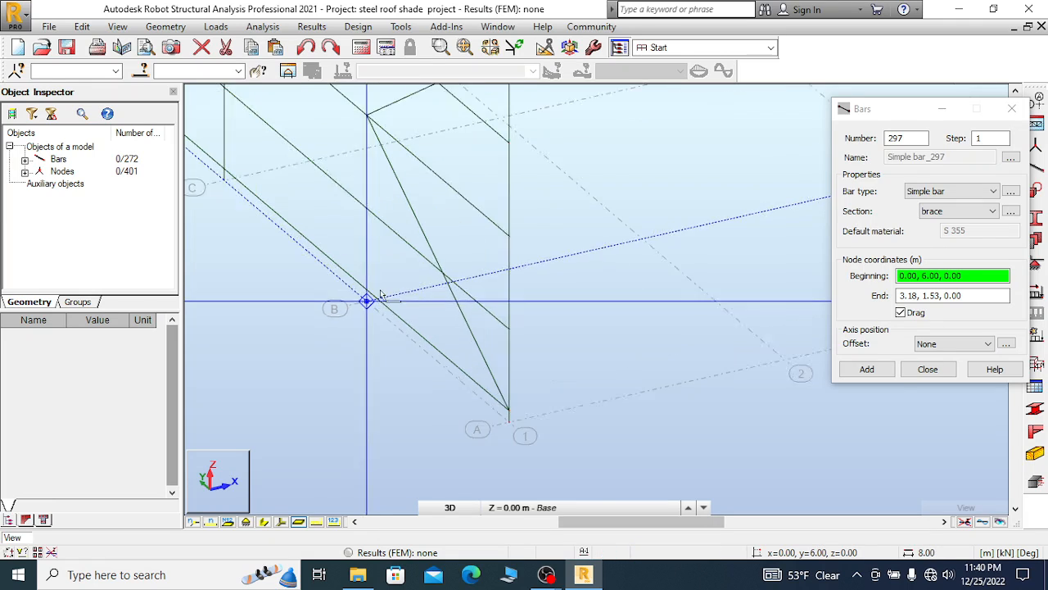
left_click(353, 307)
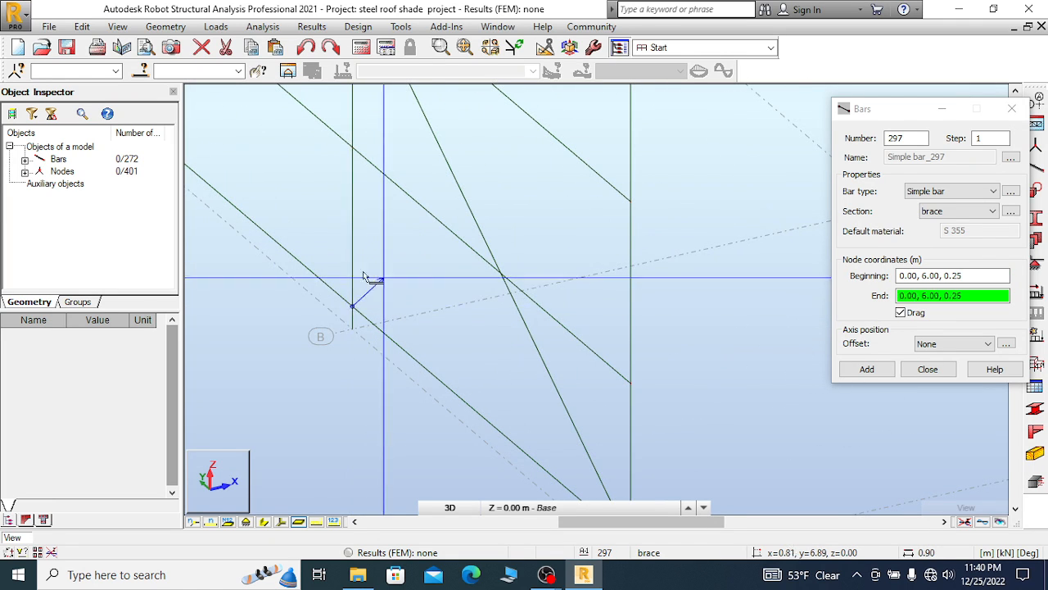
scroll(353, 292, "down", 3)
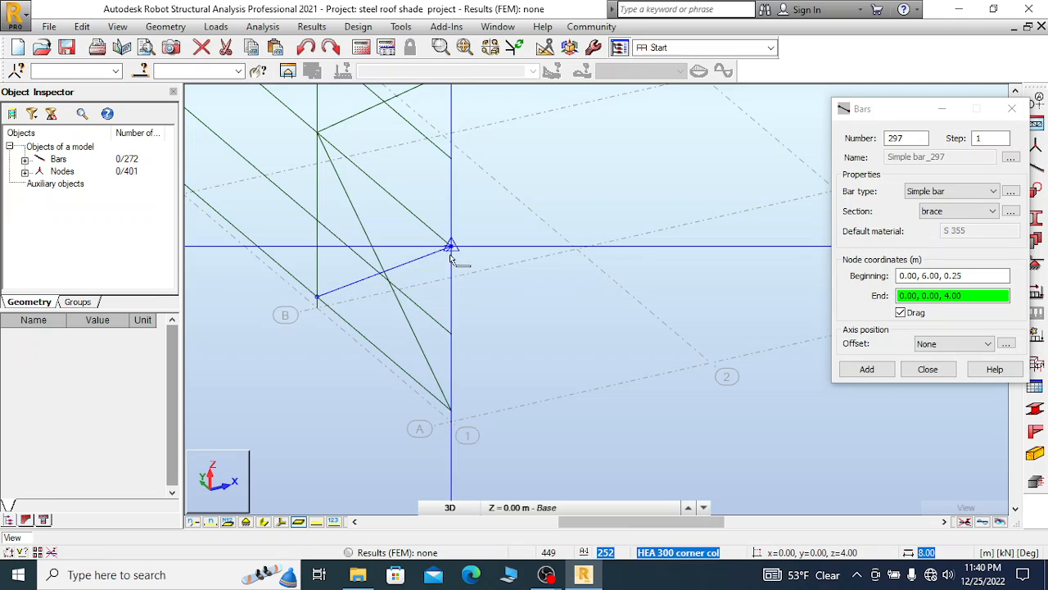
scroll(520, 331, "down", 3)
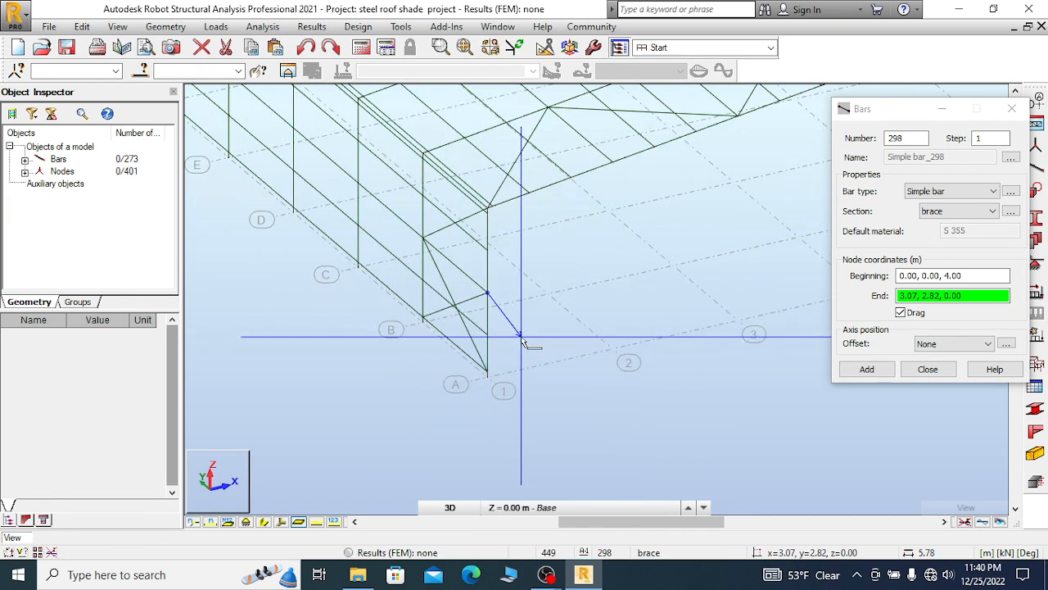
scroll(429, 155, "up", 2)
scroll(434, 160, "up", 3)
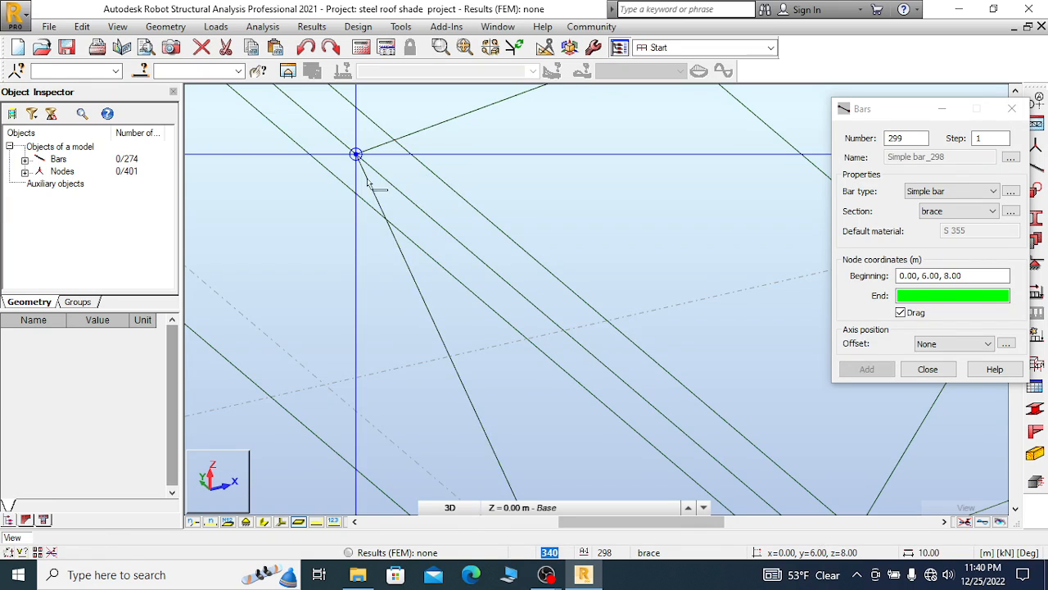
Continue with roof braces from the B1 eave node through 6.00, 0.00, 8.83 on rafter A to 12.00, 6.00, 9.67 on rafter B
scroll(278, 209, "down", 5)
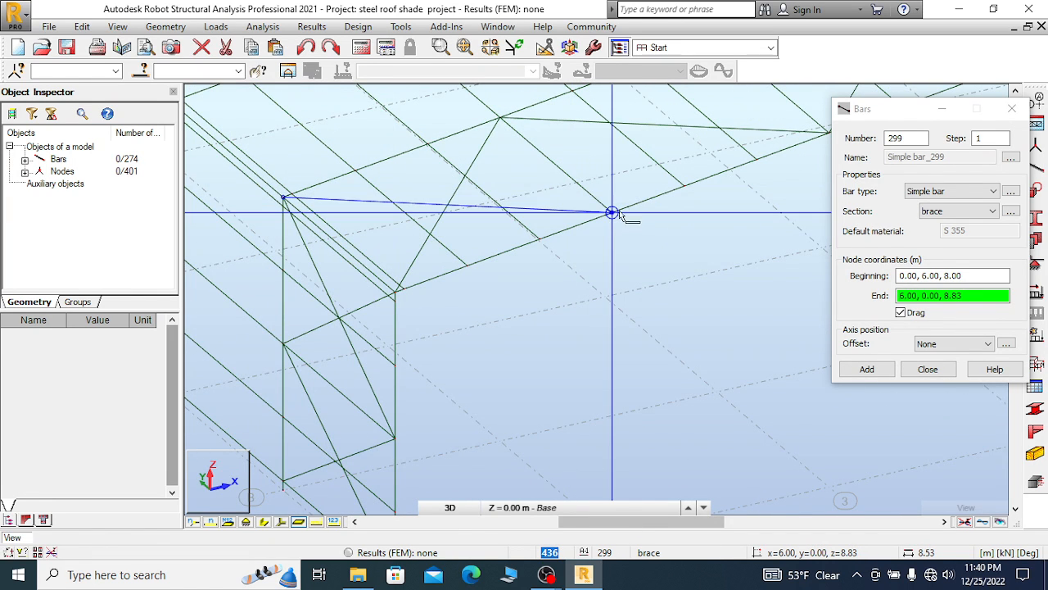
scroll(612, 213, "up", 3)
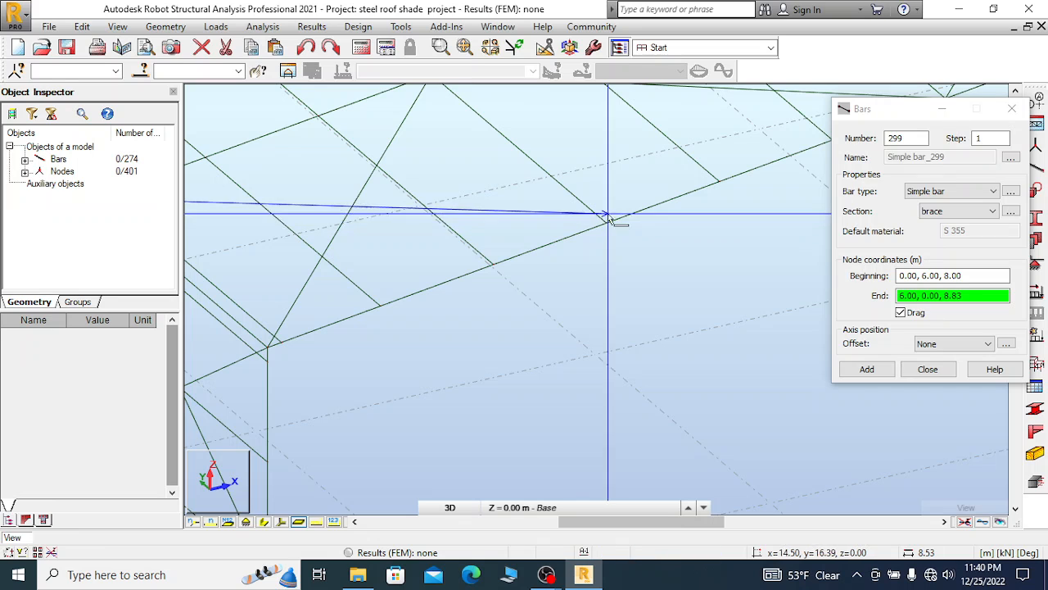
scroll(386, 297, "down", 4)
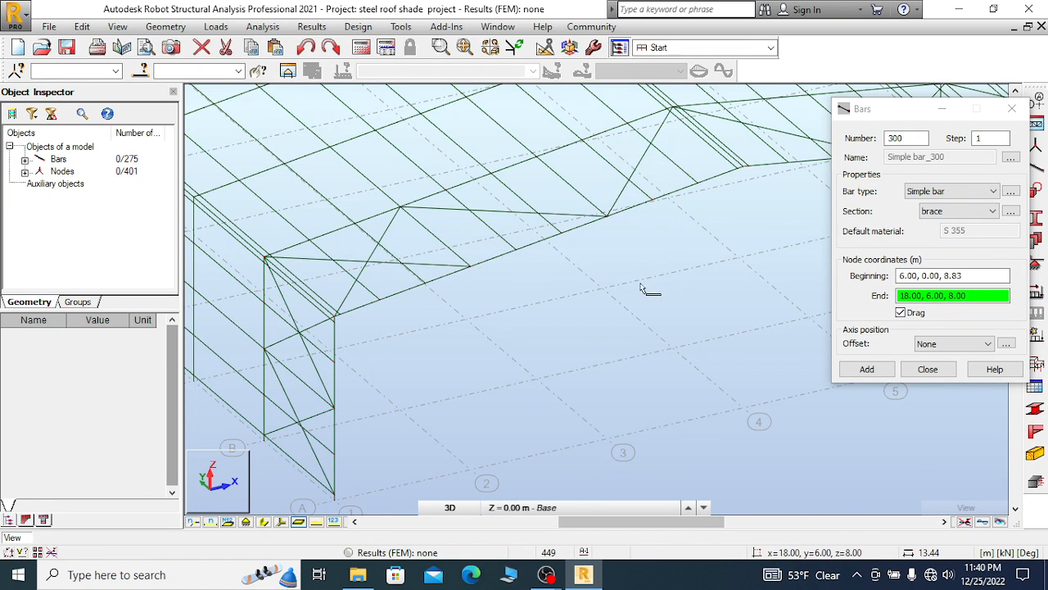
left_click(537, 156)
scroll(398, 257, "down", 3)
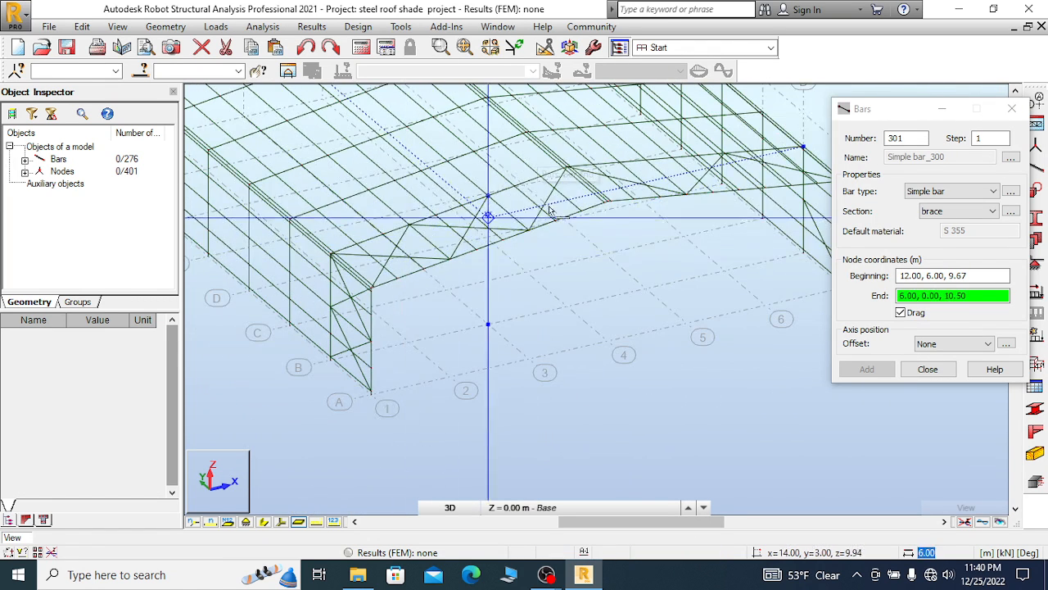
Draw chained roof braces from 12.00, 6.00, 9.67 through ridge node 18.00, 0.00, 10.50 to 24.00, 6.00, 9.67 on rafter B
scroll(608, 203, "up", 5)
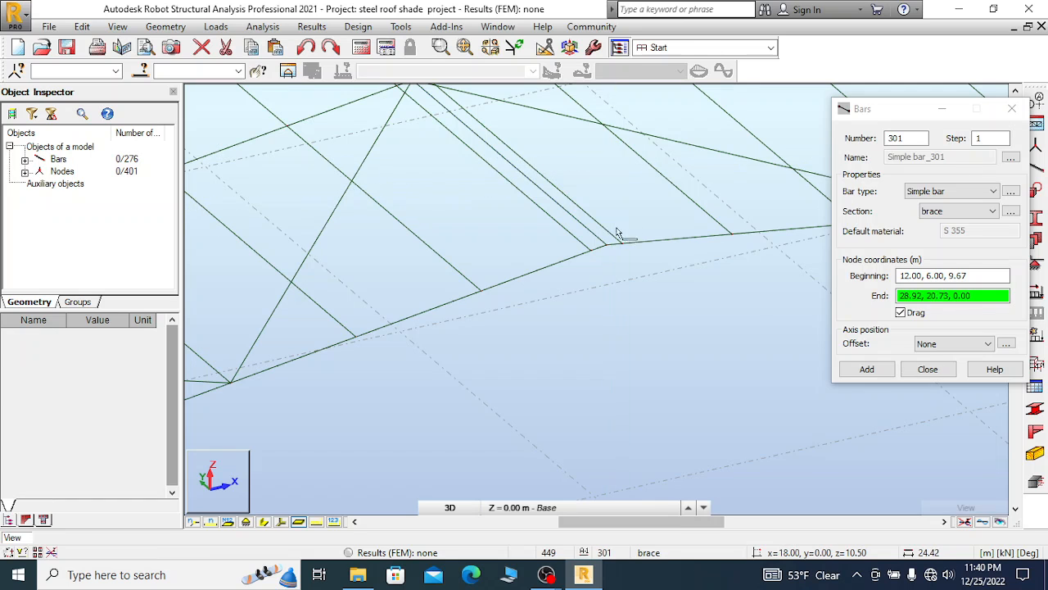
left_click(606, 246)
scroll(401, 299, "down", 4)
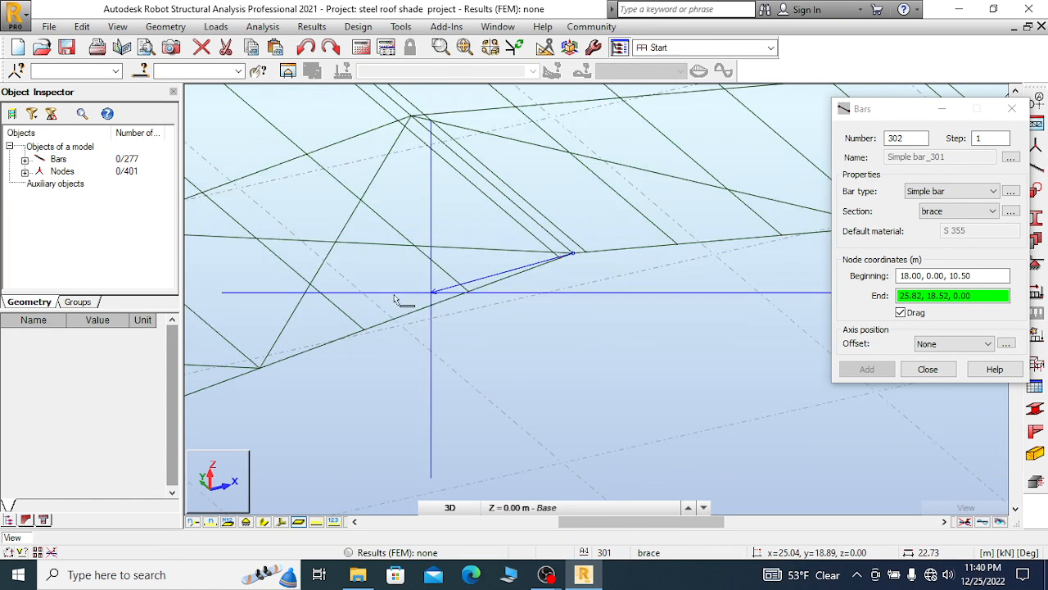
scroll(587, 214, "up", 3)
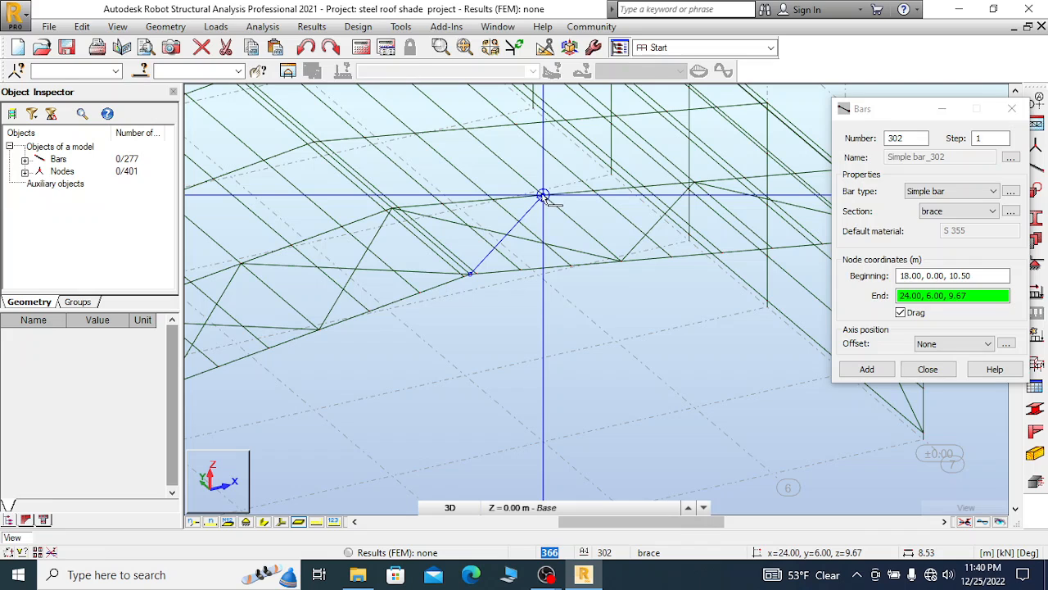
scroll(416, 216, "down", 3)
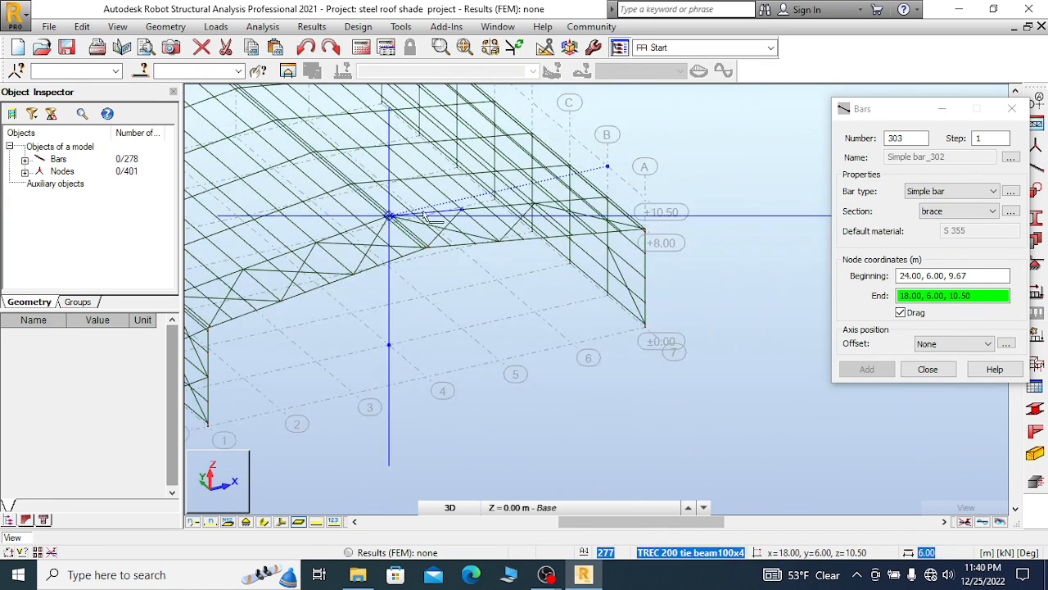
Restart the brace chain at node 24.00, 6.00, 9.67 and draw a roof brace to node 30.00, 0.00, 8.83 on rafter A
scroll(531, 223, "up", 2)
right_click(601, 167)
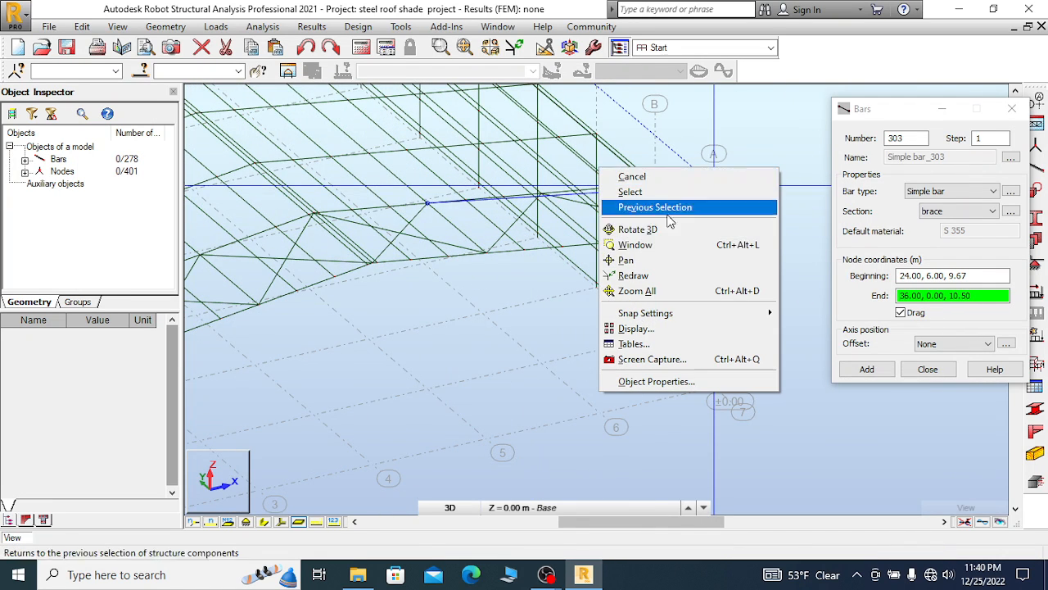
left_click(645, 230)
left_click_drag(641, 239, 536, 229)
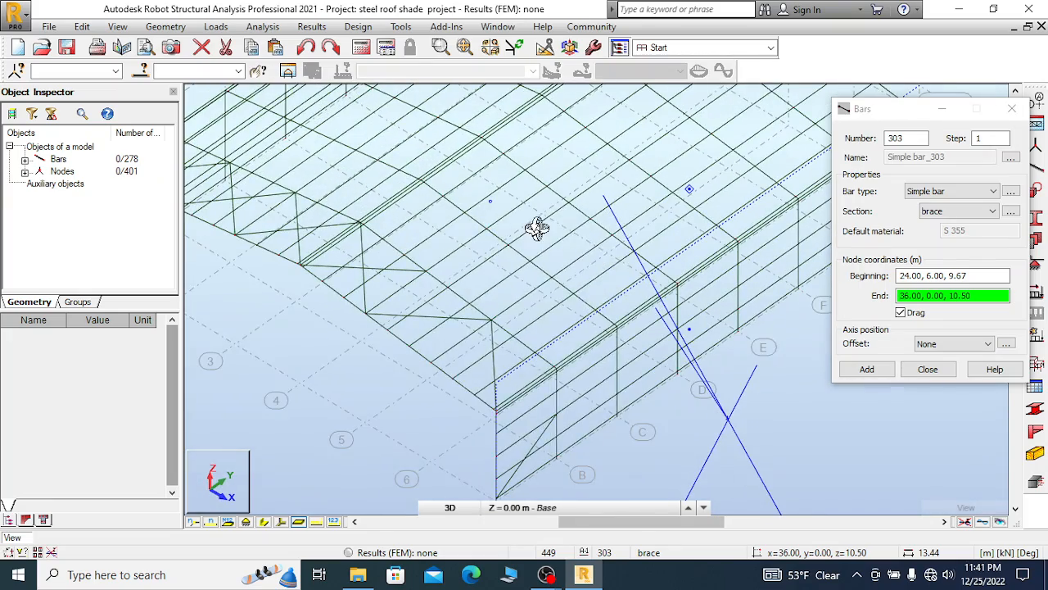
right_click(534, 237)
left_click(498, 237)
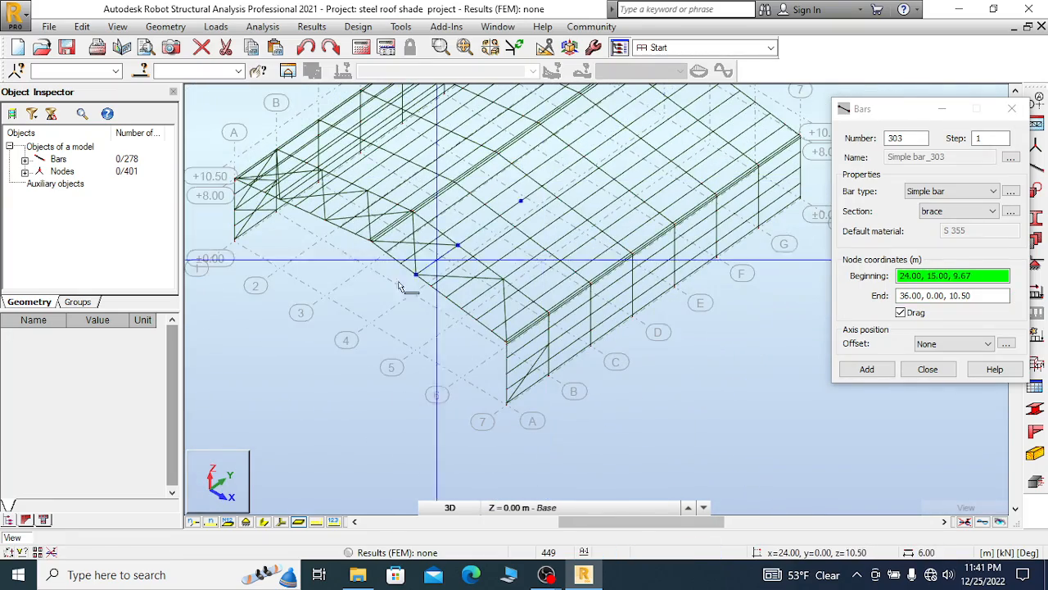
right_click(410, 316)
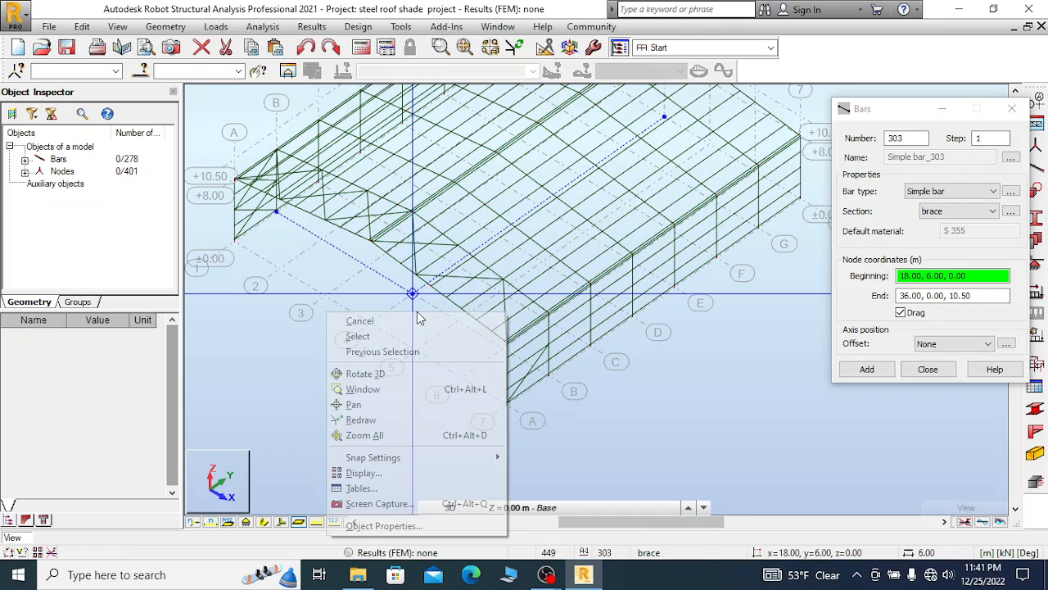
left_click(373, 321)
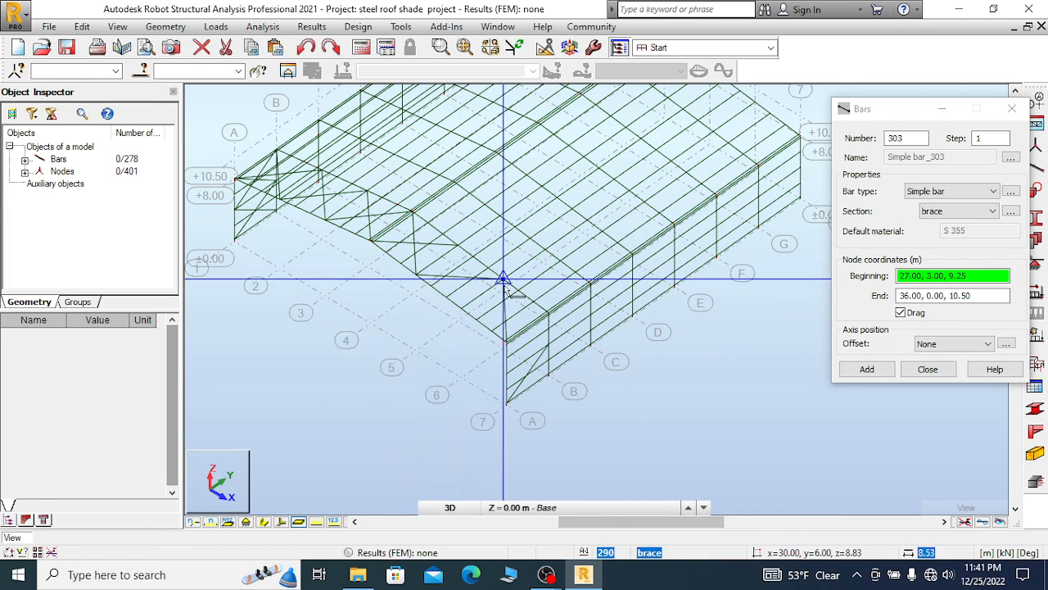
scroll(503, 284, "up", 3)
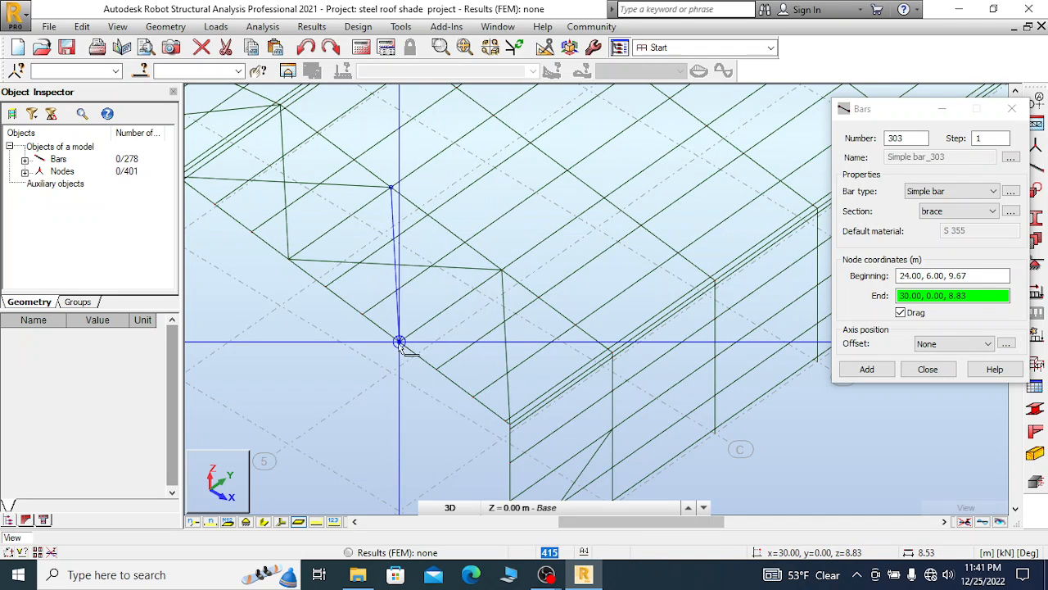
scroll(451, 217, "down", 3)
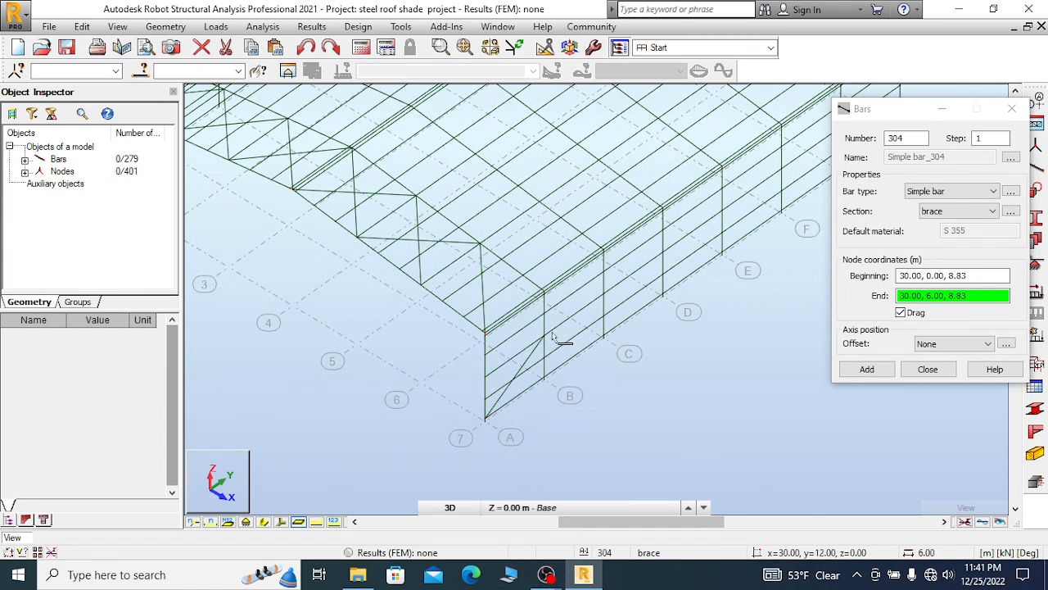
Draw a roof brace from node 30.00, 0.00, 8.83 on rafter A to the B7 eave node at 36.00, 6.00, 8.00
scroll(538, 298, "up", 5)
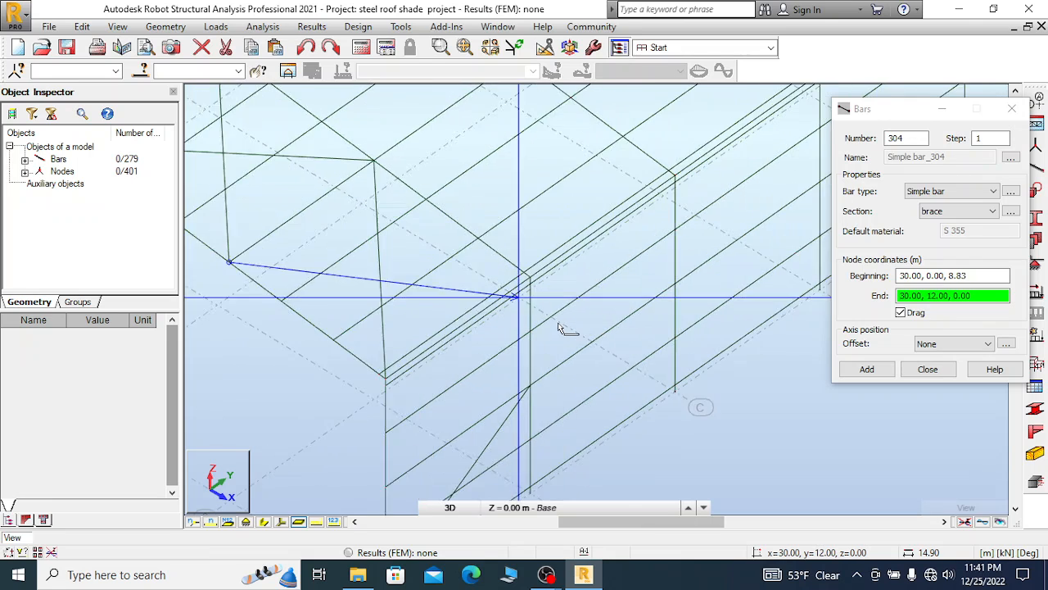
scroll(559, 236, "up", 5)
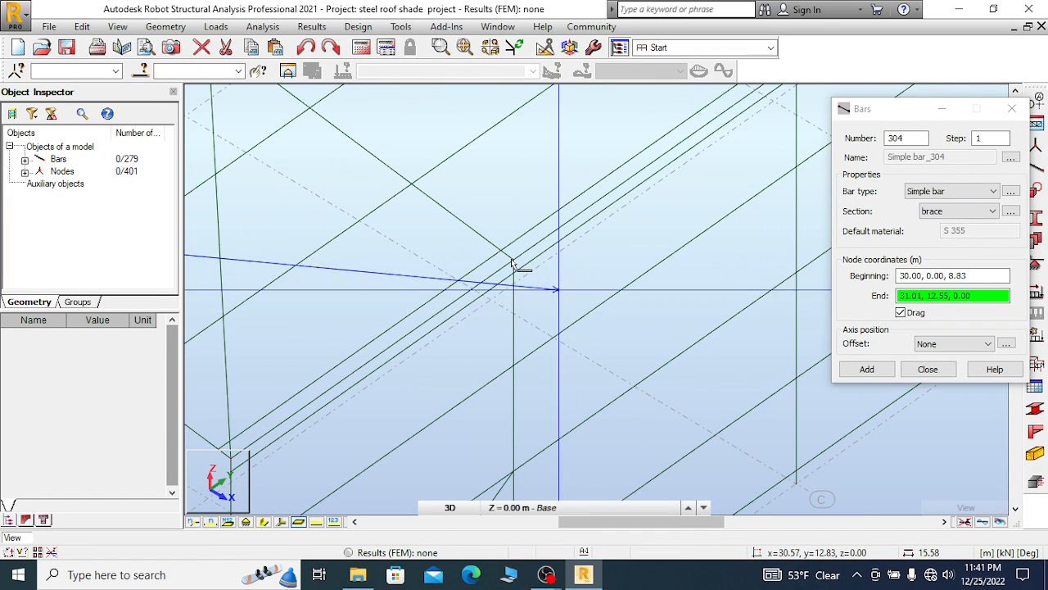
left_click(513, 260)
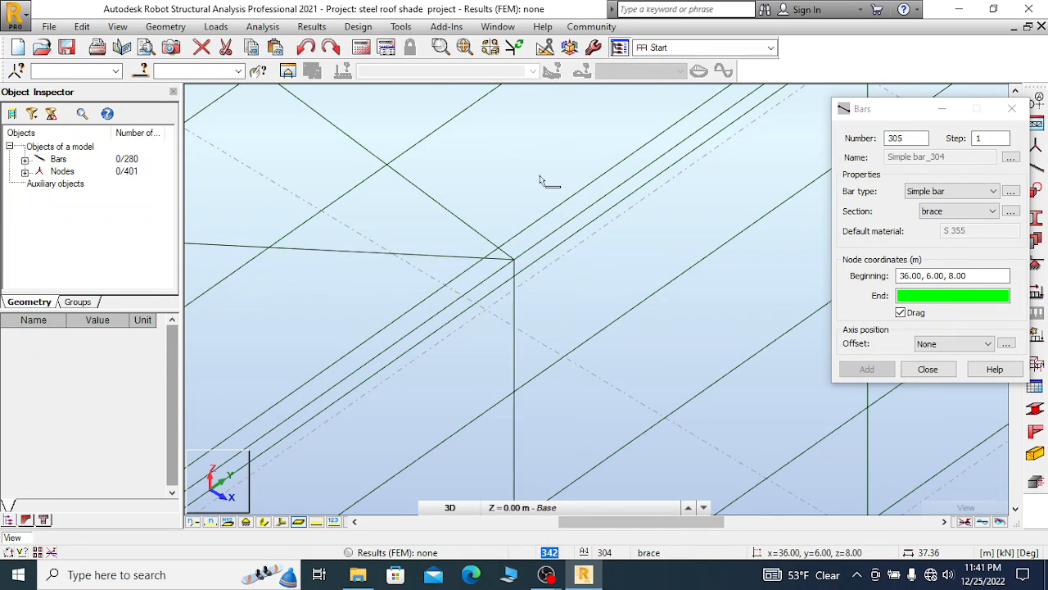
Draw chained wall braces from the B7 eave node through 36.00, 0.00, 4.00 to 36.00, 6.00, 0.25, and end the chain
scroll(549, 176, "down", 5)
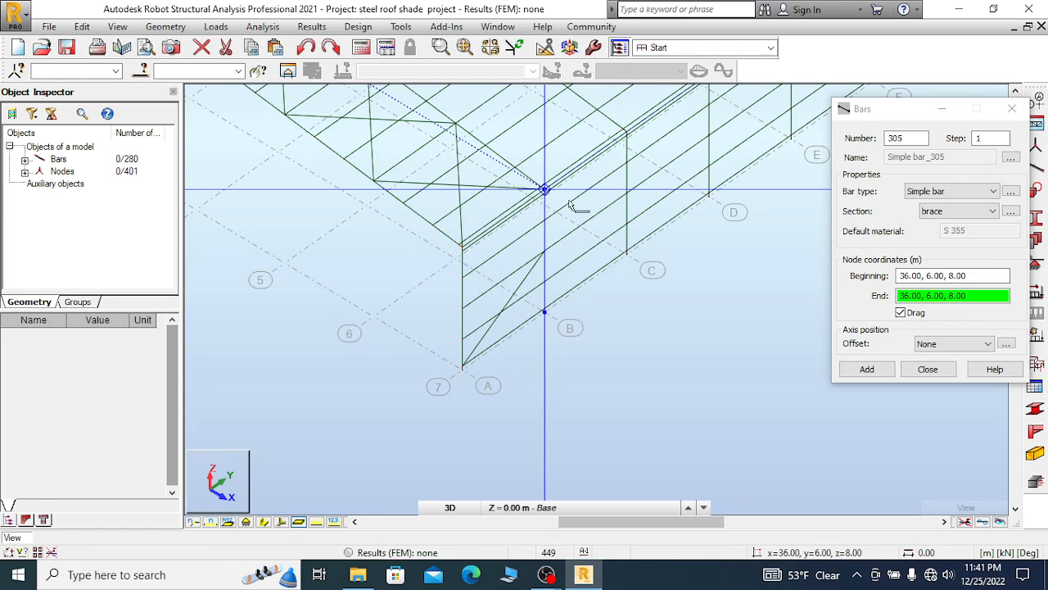
scroll(560, 211, "up", 4)
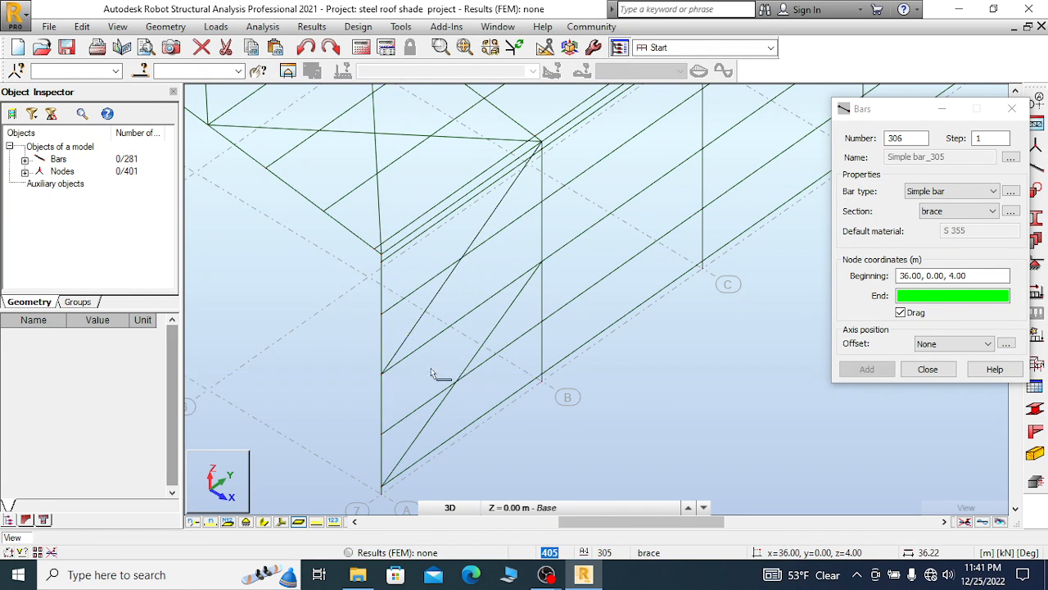
scroll(541, 409, "up", 5)
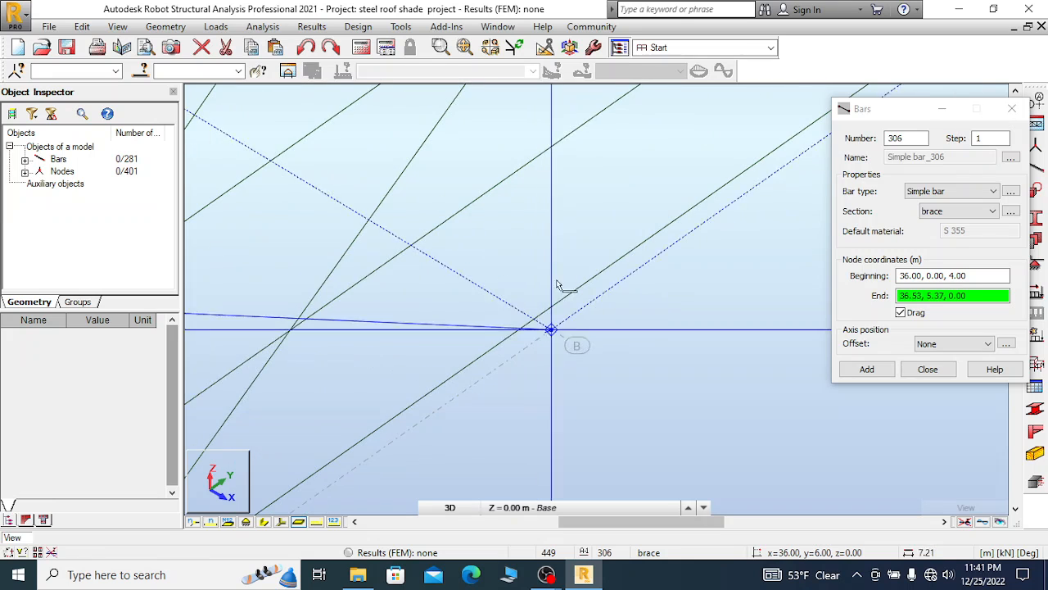
left_click(606, 303)
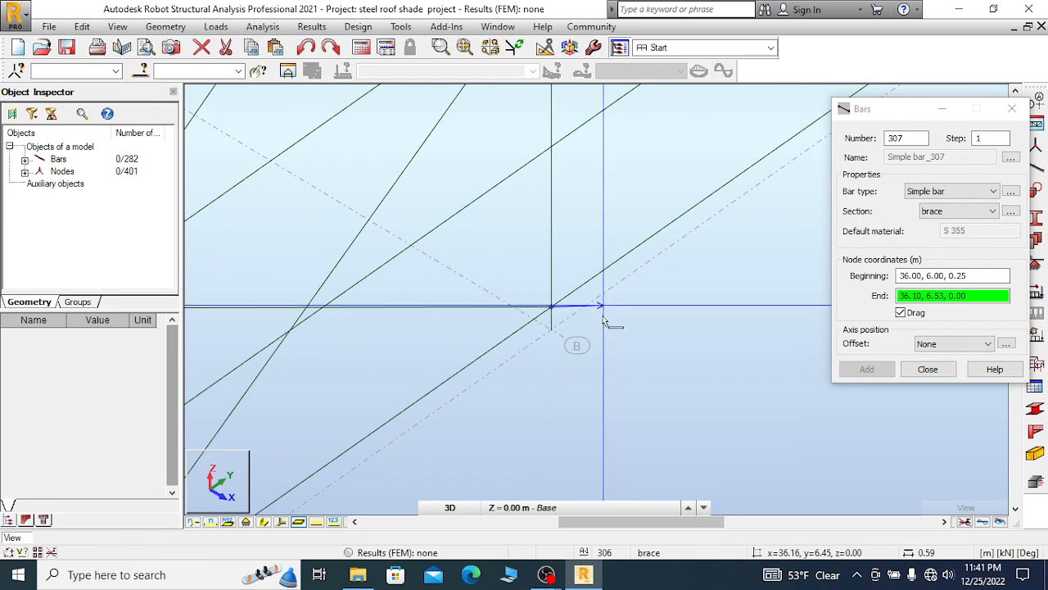
right_click(511, 319)
left_click(534, 328)
Draw a wall brace from node 36.00, 6.00, 4.00 to the A7 eave node at 36.00, 0.00, 8.00, and finish bar drawing
scroll(595, 373, "down", 2)
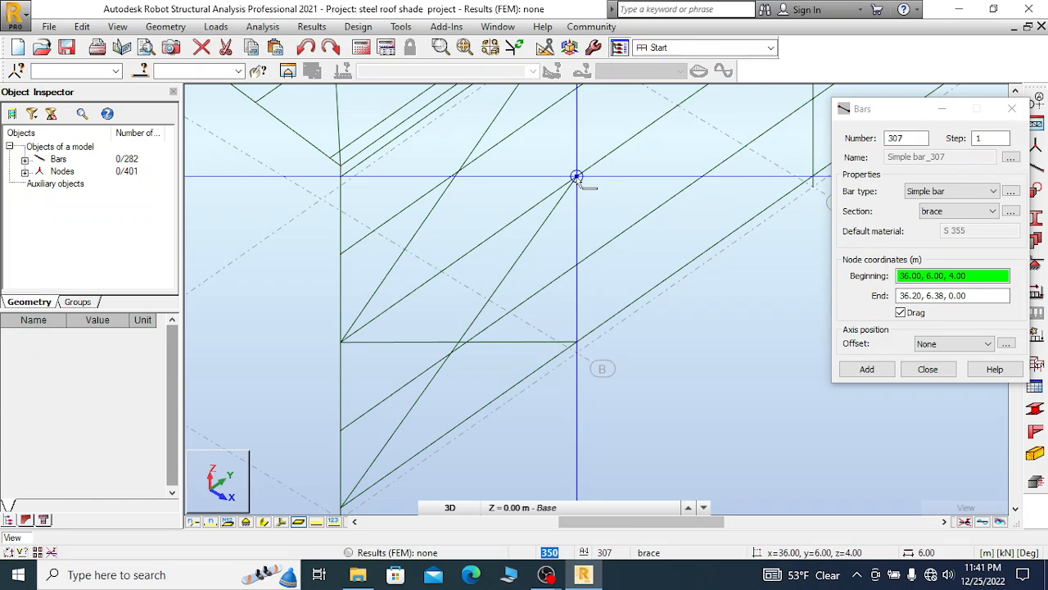
left_click(577, 177)
scroll(526, 286, "down", 1)
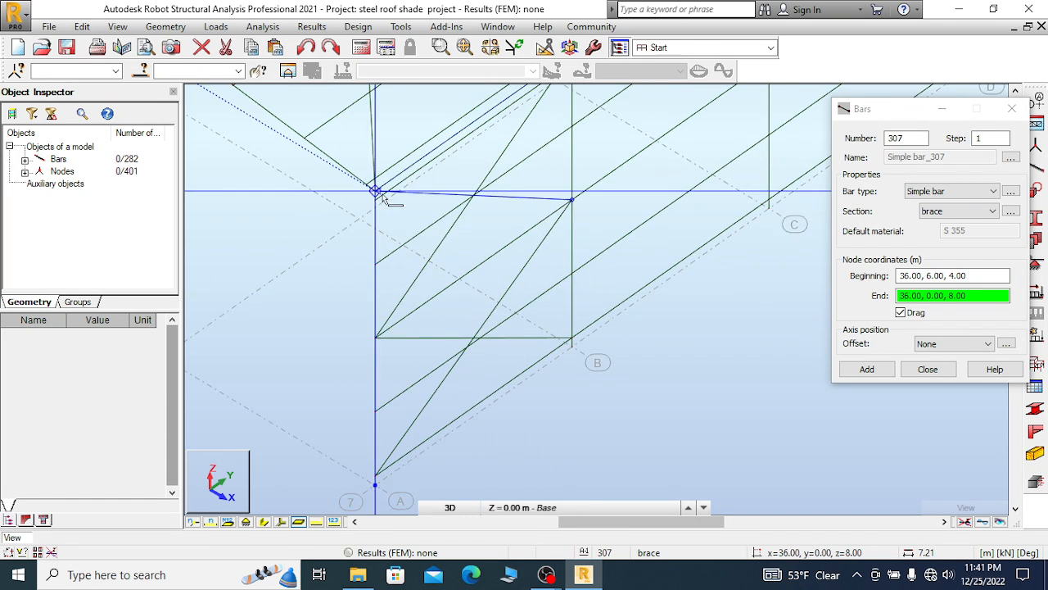
scroll(376, 187, "up", 6)
scroll(391, 158, "up", 1)
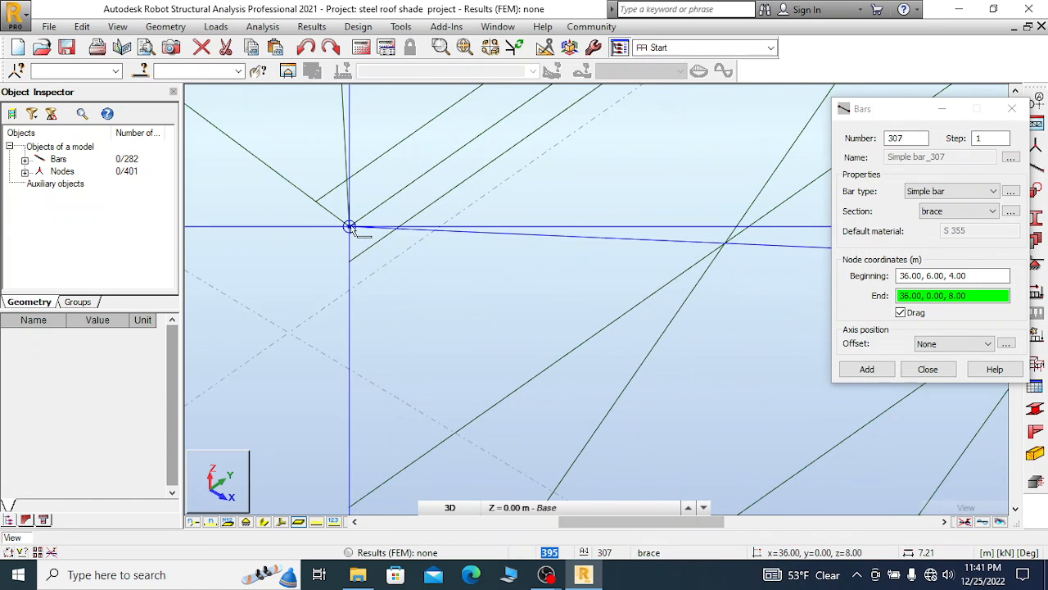
left_click(350, 228)
right_click(440, 236)
left_click(409, 238)
scroll(431, 239, "down", 3)
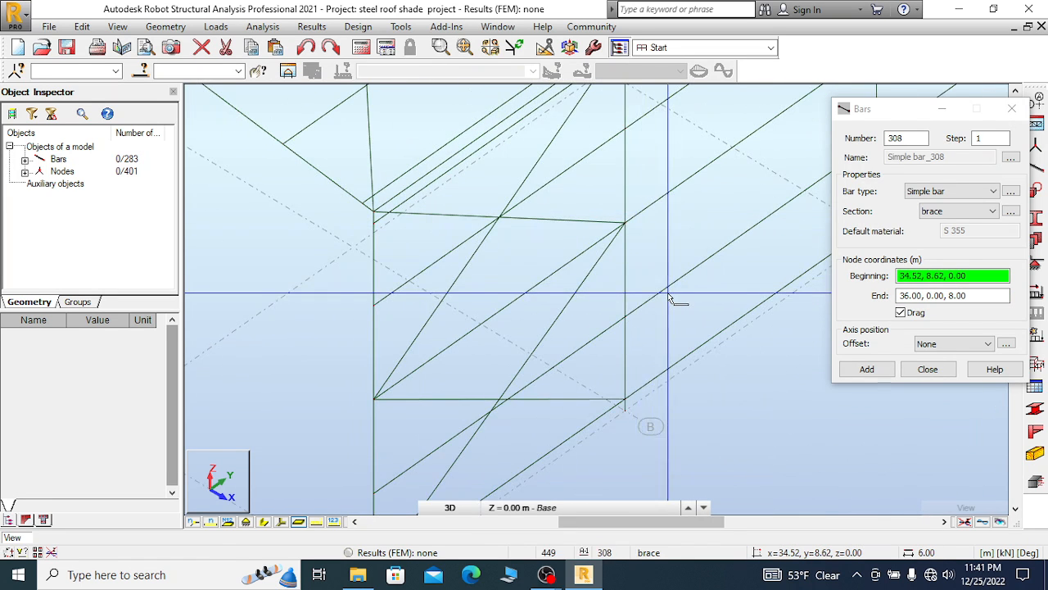
scroll(672, 298, "down", 3)
scroll(671, 298, "down", 3)
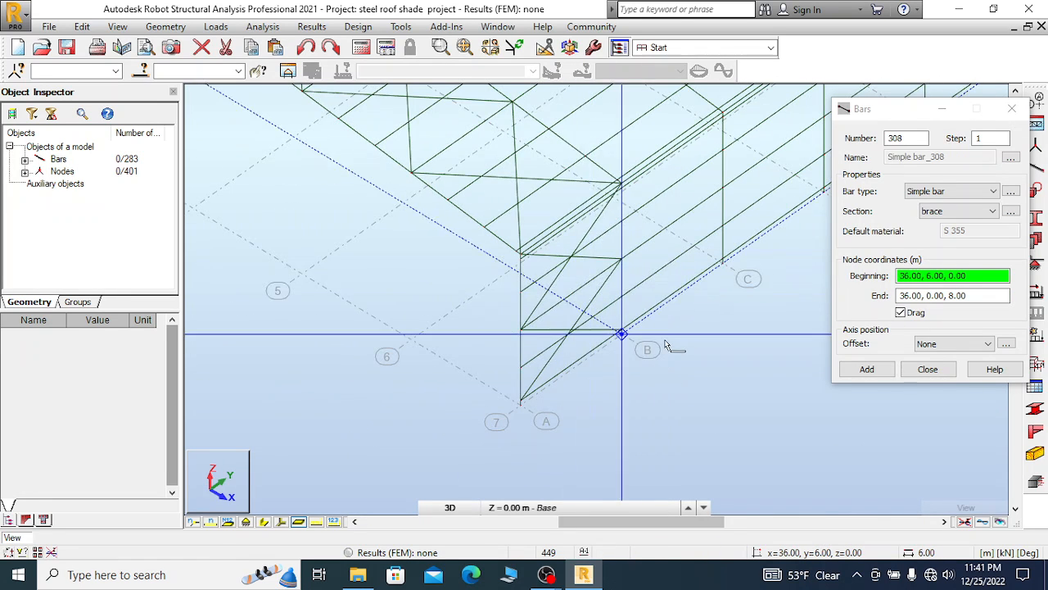
scroll(668, 361, "down", 3)
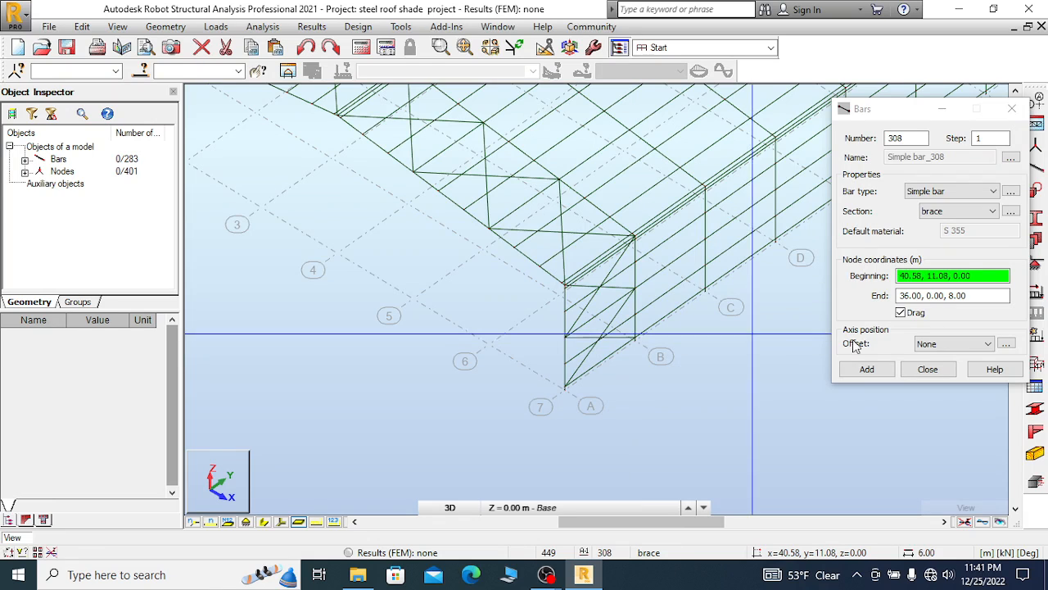
left_click(928, 370)
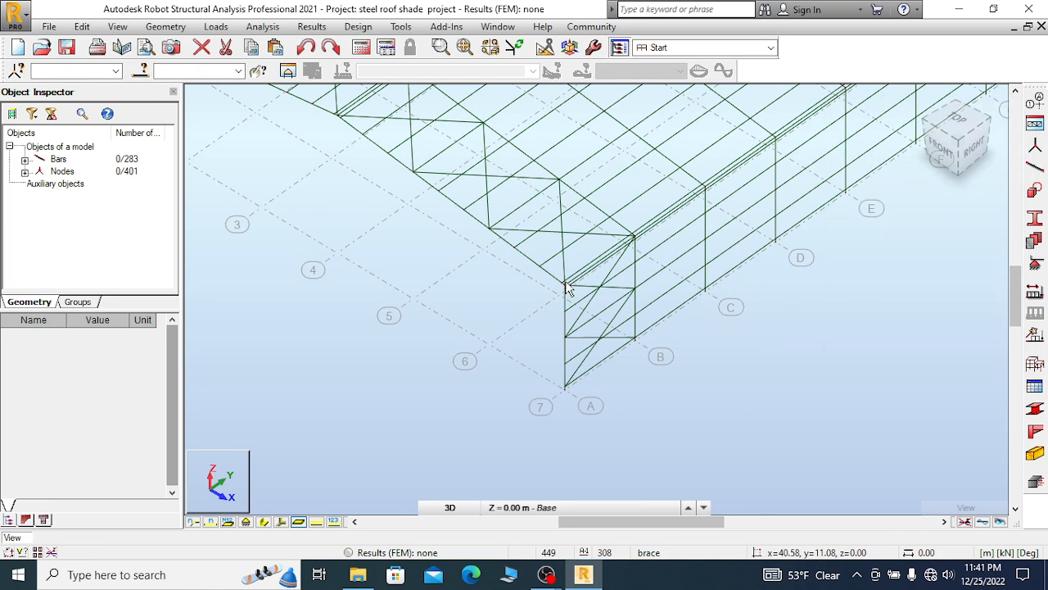
Display the section shapes of all bars without local systems, and check the bracing in the A–B bay
left_click(281, 524)
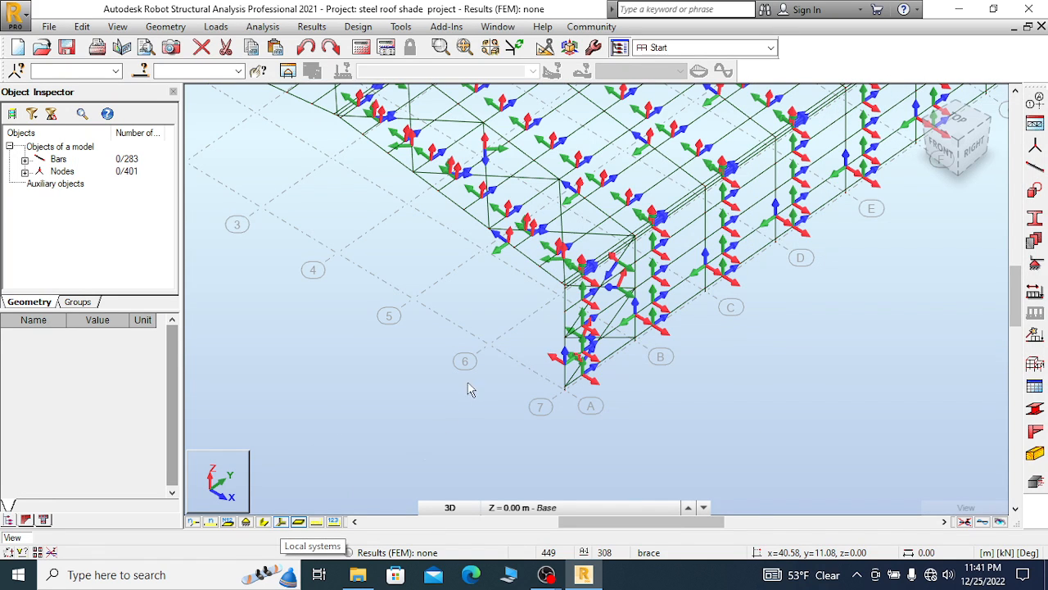
left_click(283, 525)
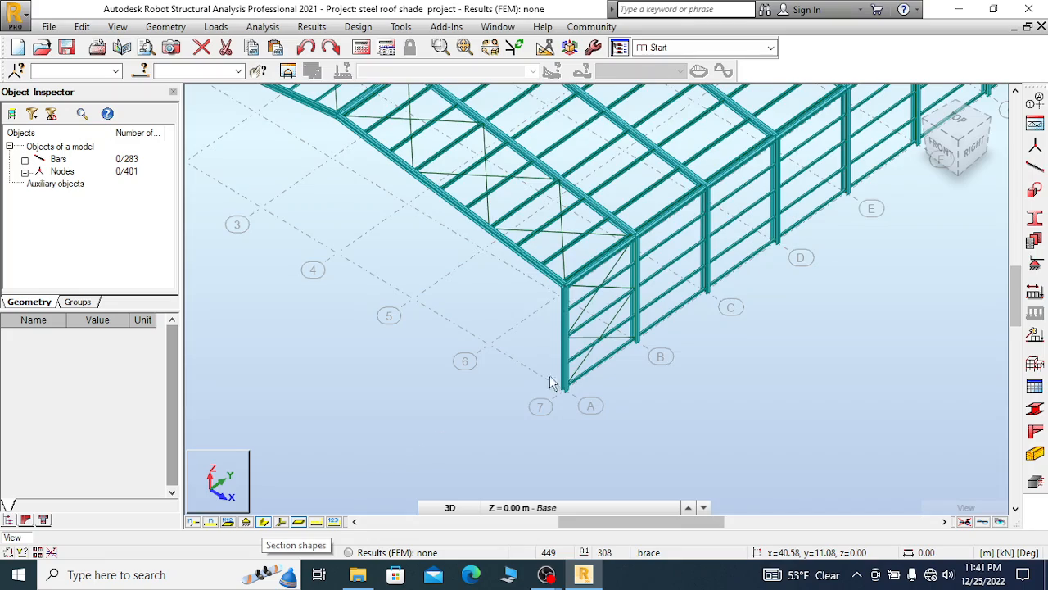
scroll(640, 247, "up", 2)
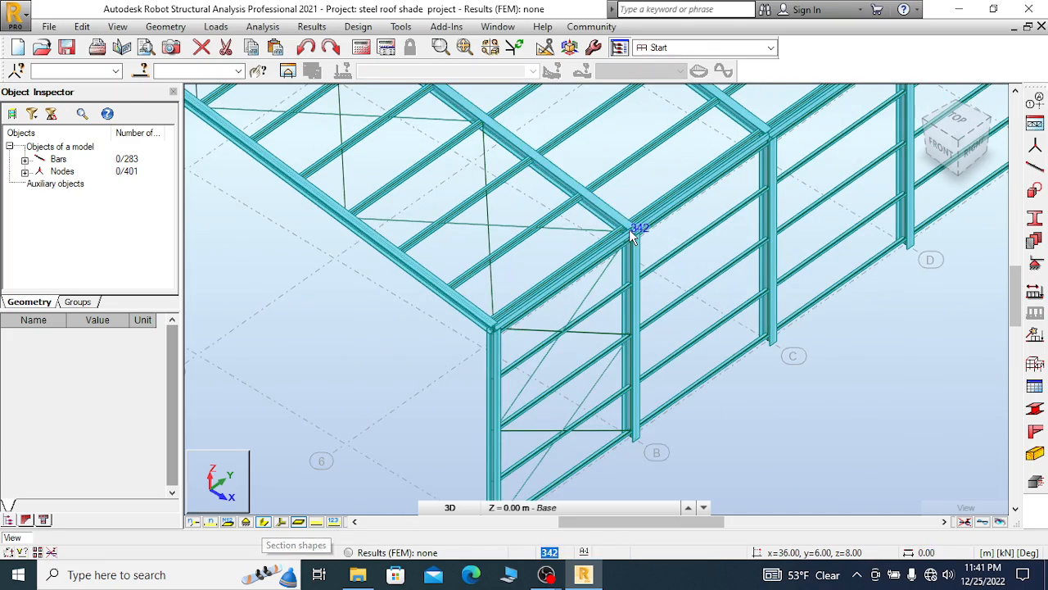
scroll(466, 237, "up", 4)
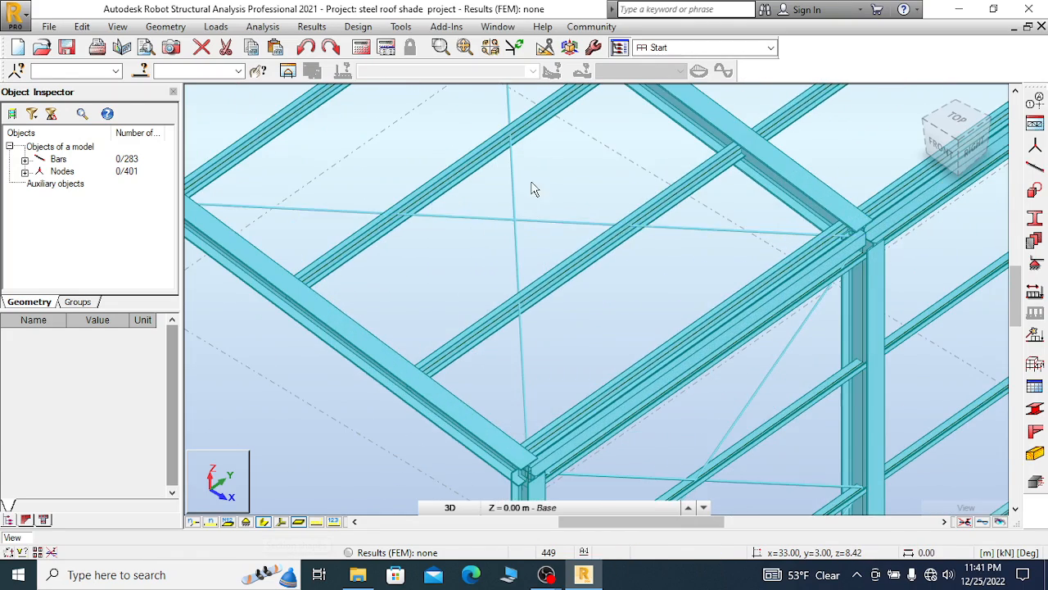
scroll(521, 225, "down", 6)
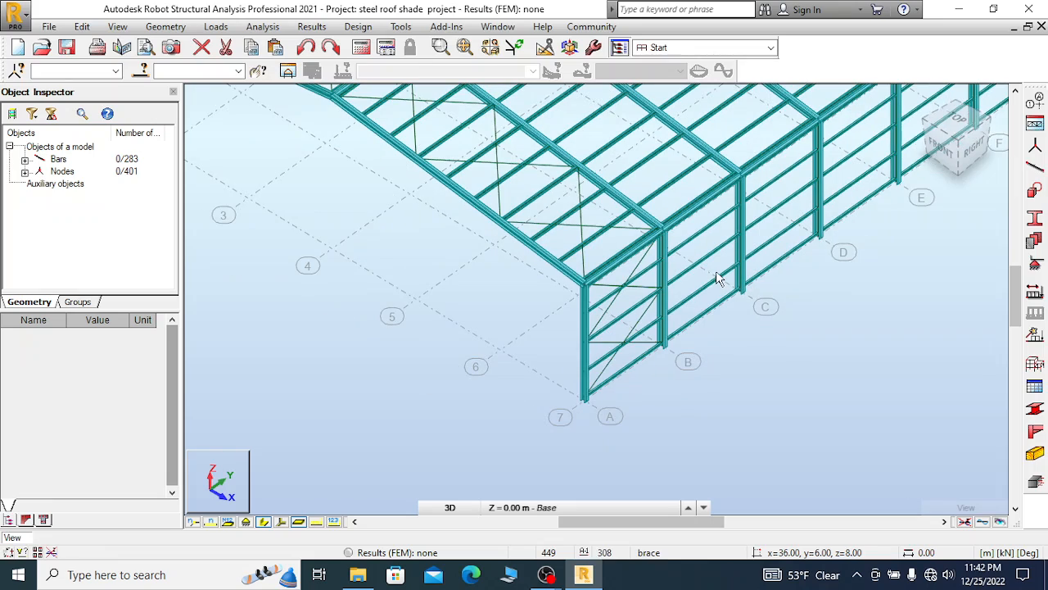
scroll(784, 330, "down", 3)
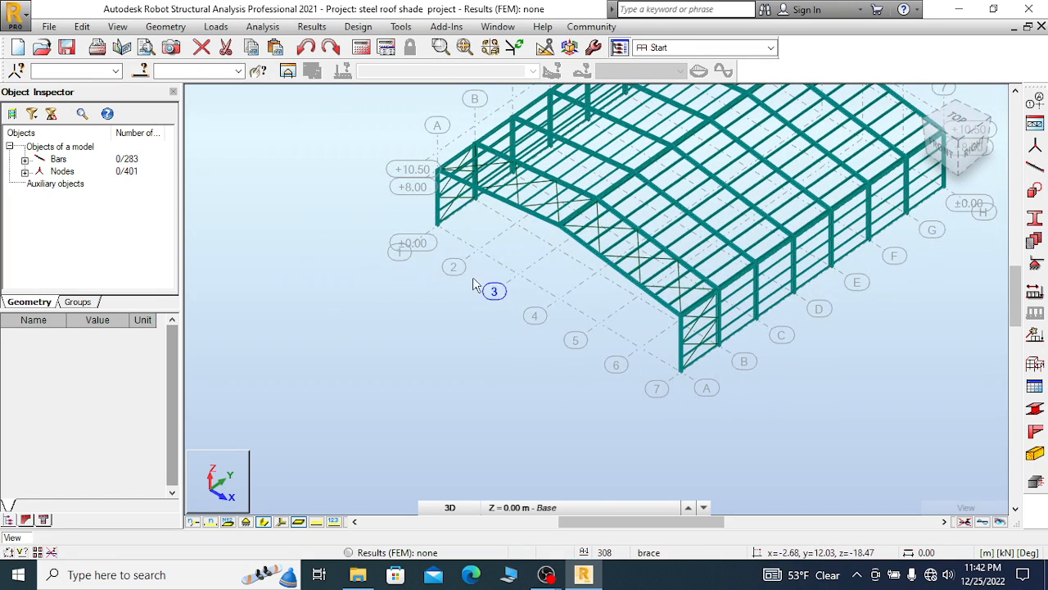
Turn on the bar display option that colours the sections and shows their legend
right_click(472, 282)
left_click(508, 341)
left_click_drag(511, 342, 292, 227)
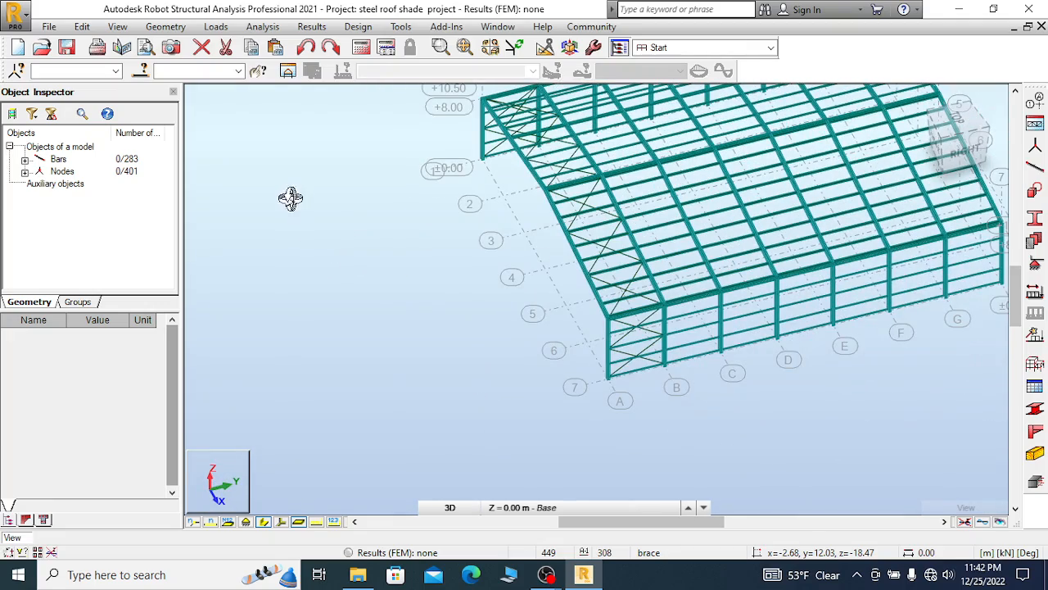
right_click(291, 198)
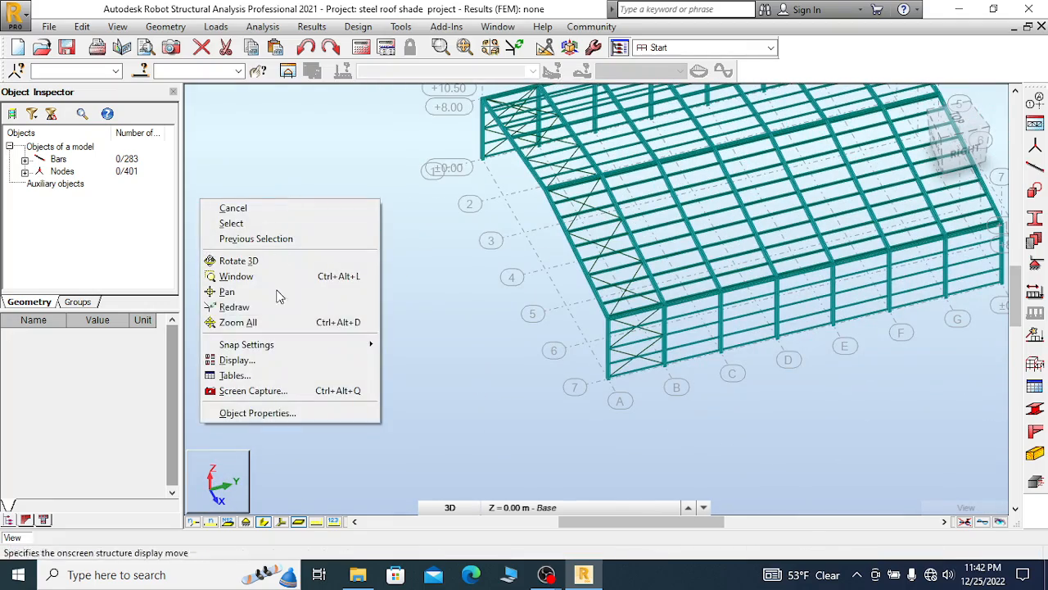
left_click(246, 363)
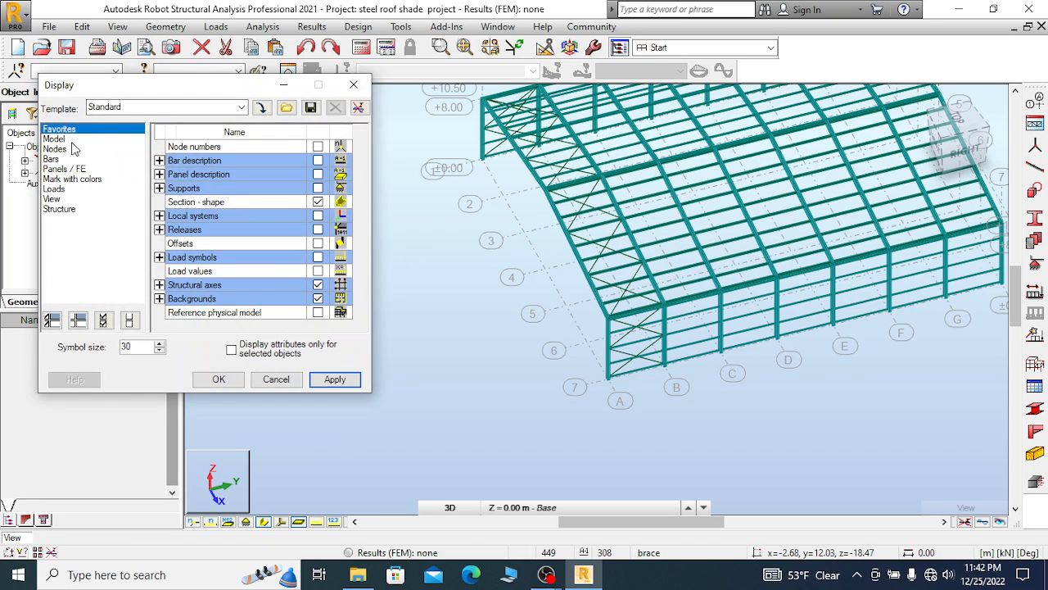
left_click(51, 158)
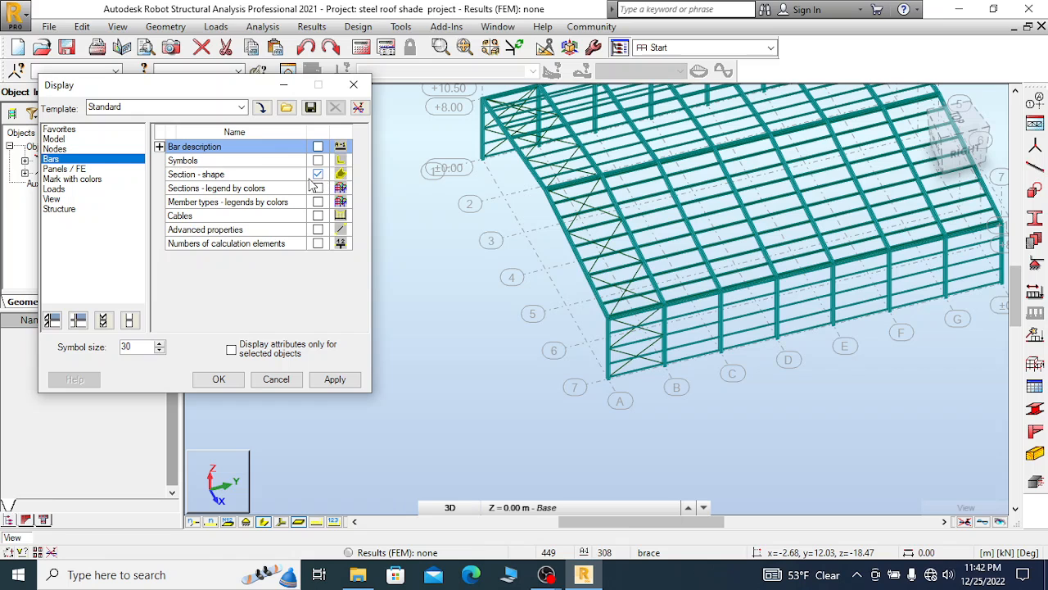
left_click(336, 381)
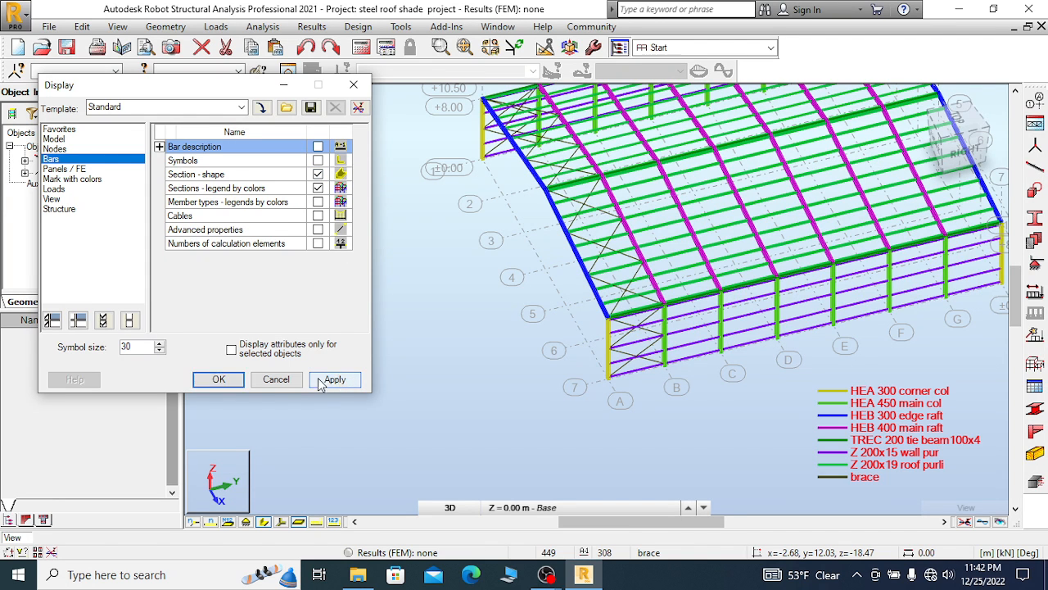
left_click(219, 379)
Examine the colour-coded frame from several angles, up close where the wall purlins and tie beams meet the main columns
middle_click_drag(543, 346, 426, 314)
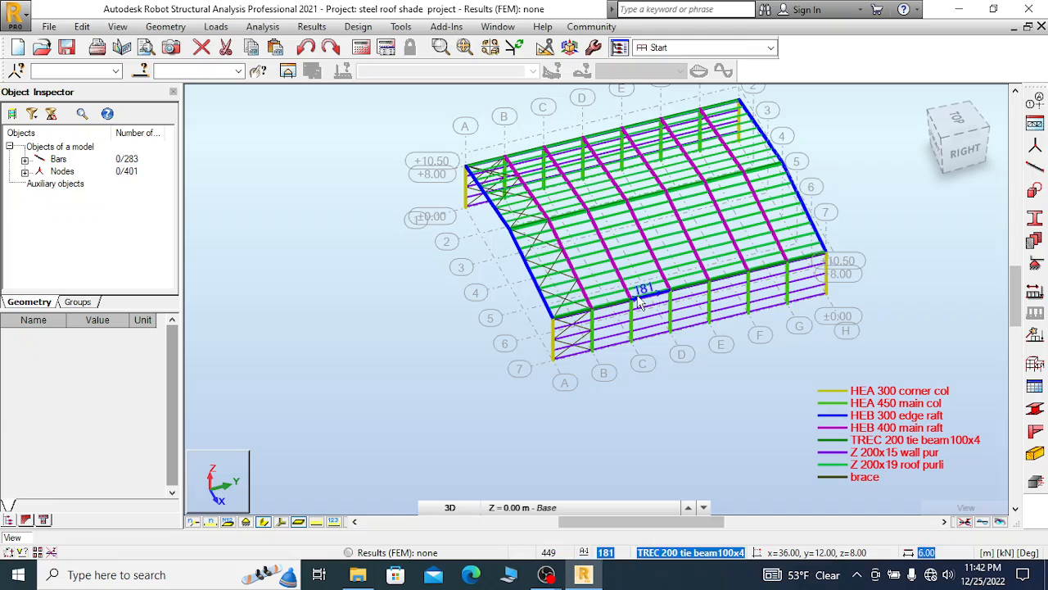
right_click(426, 313)
left_click(373, 368)
left_click_drag(546, 351, 628, 324)
scroll(715, 278, "up", 2)
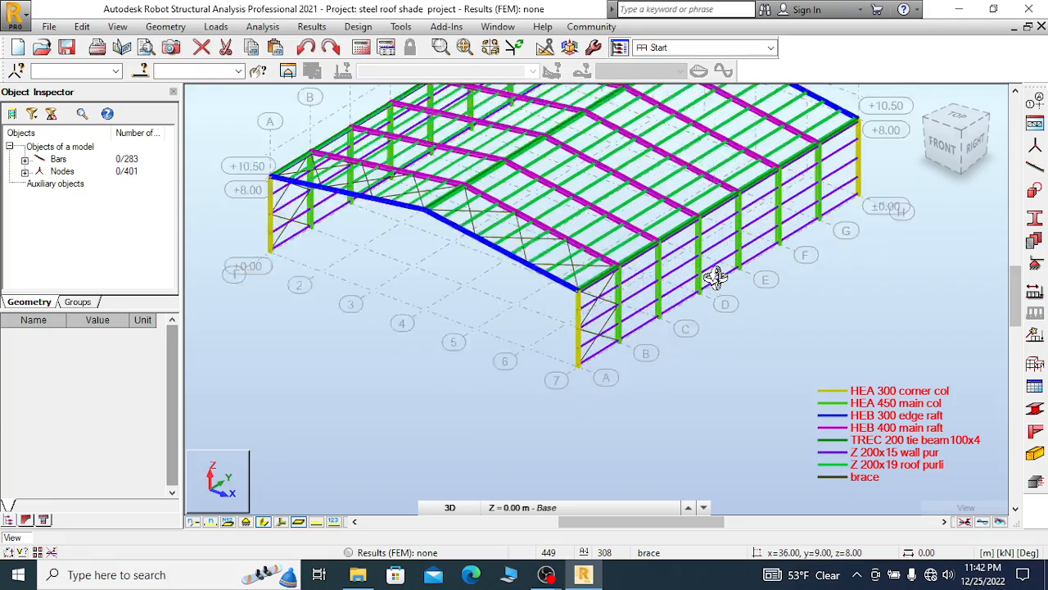
scroll(715, 278, "up", 3)
scroll(631, 217, "up", 3)
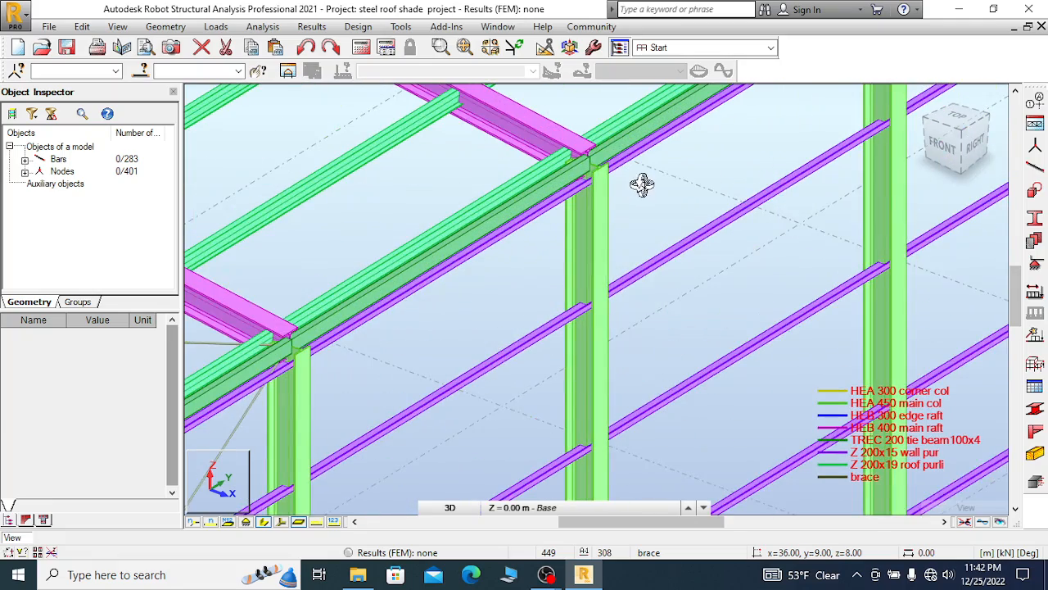
left_click_drag(642, 184, 540, 246)
scroll(398, 215, "up", 5)
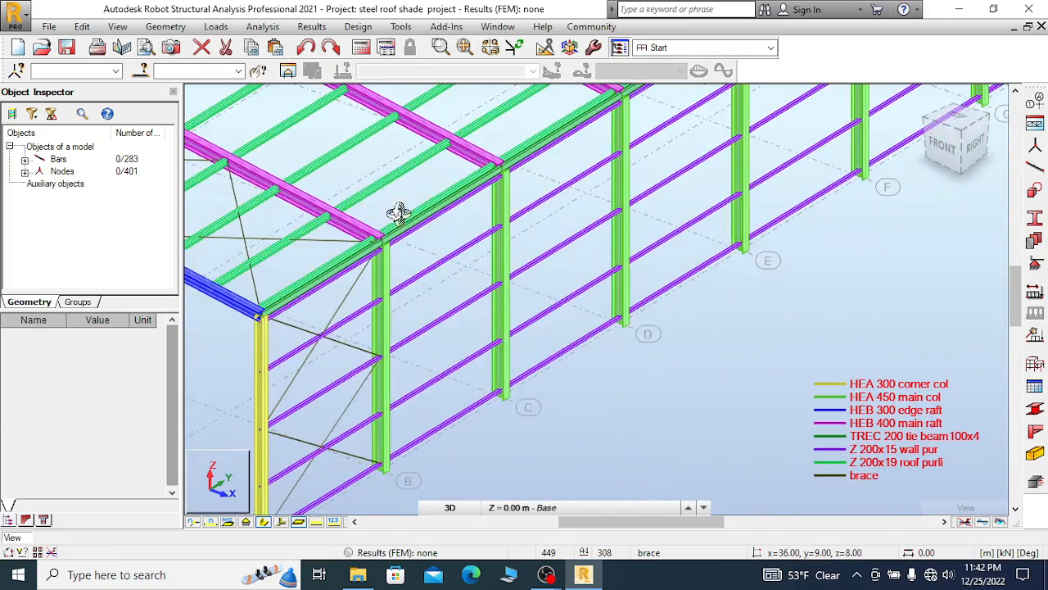
scroll(493, 208, "down", 4)
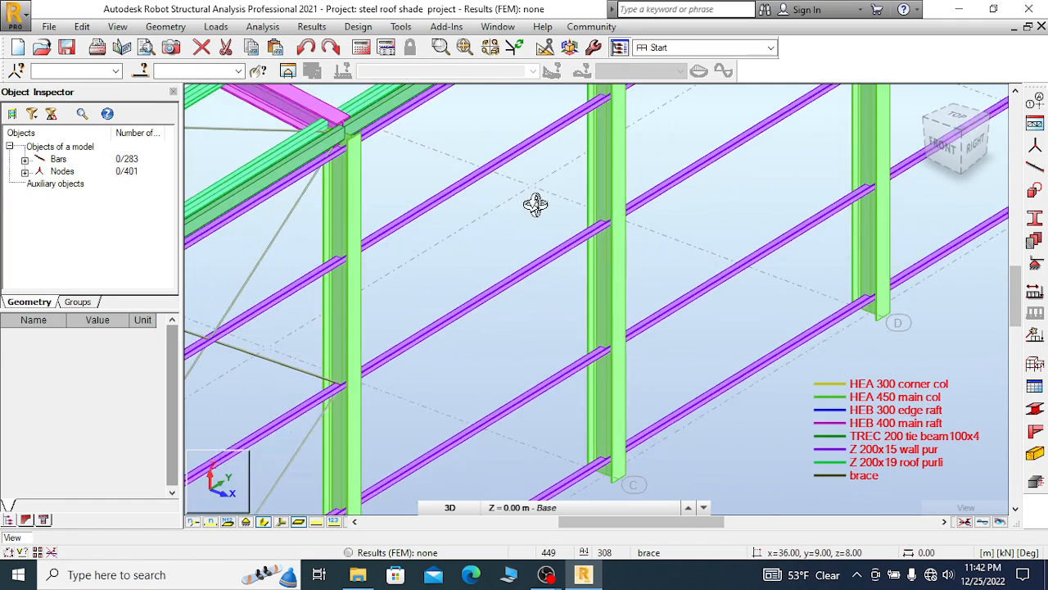
scroll(465, 254, "up", 2)
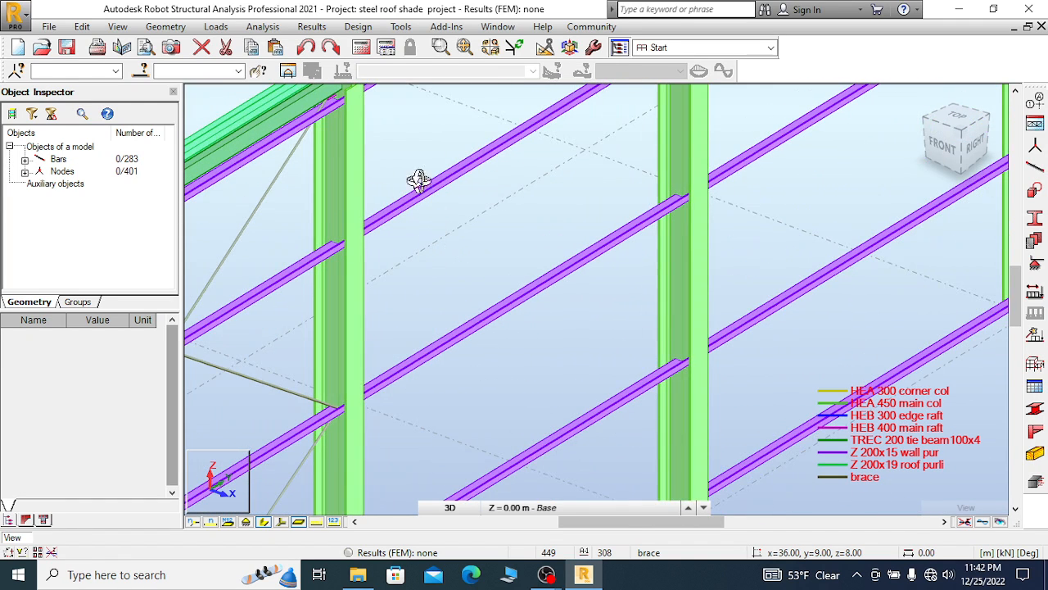
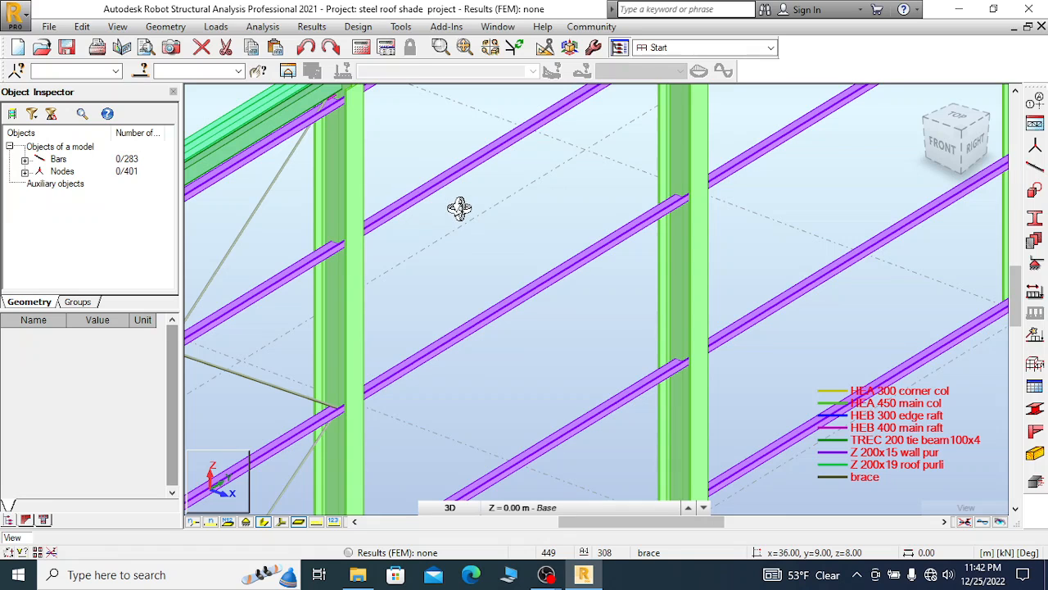
Turn on the display of bar offsets in the model view
right_click(370, 206)
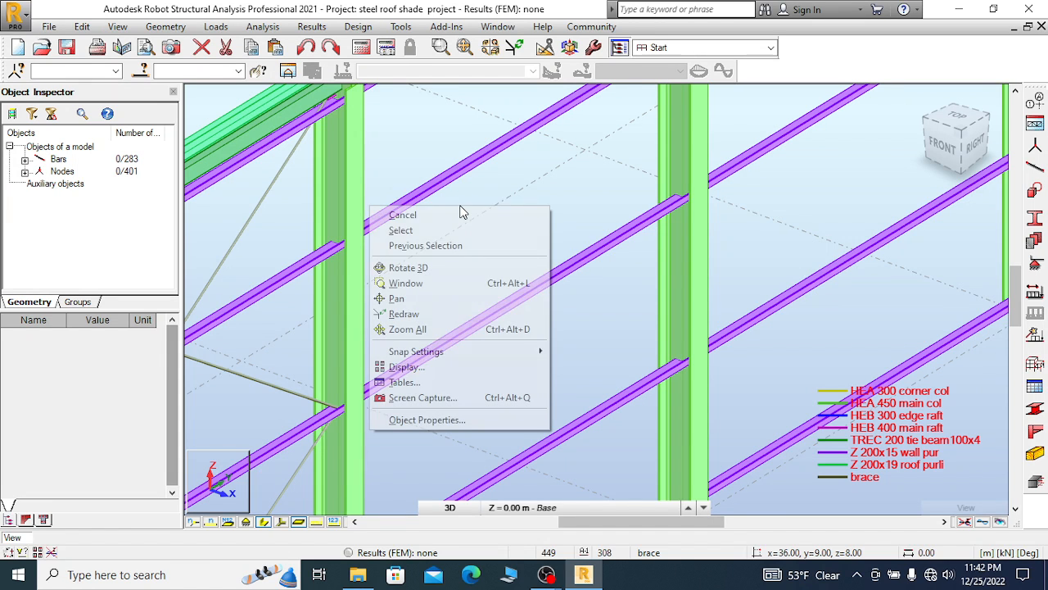
left_click(418, 366)
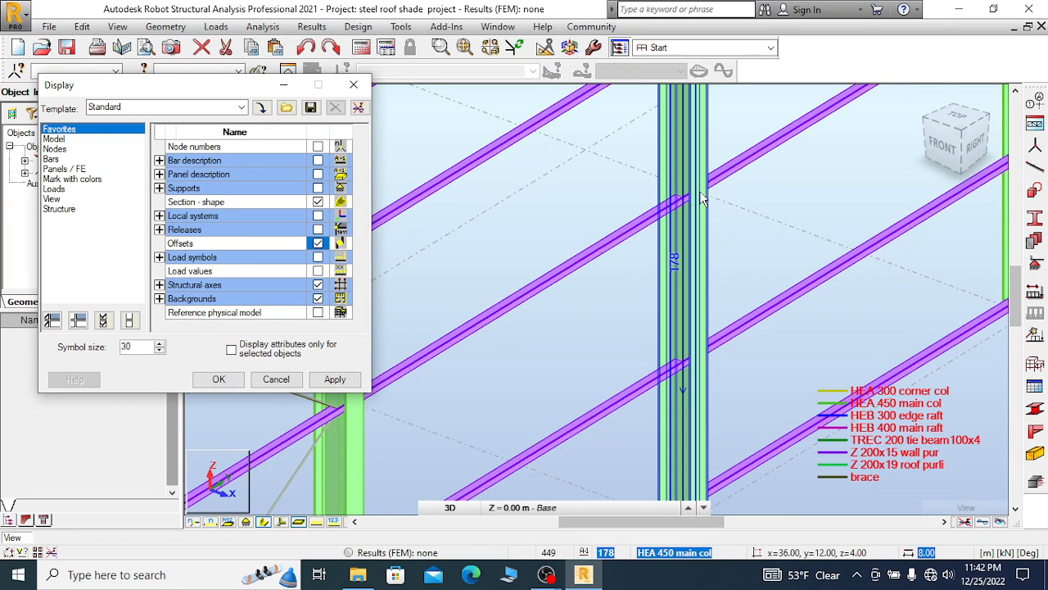
left_click(342, 384)
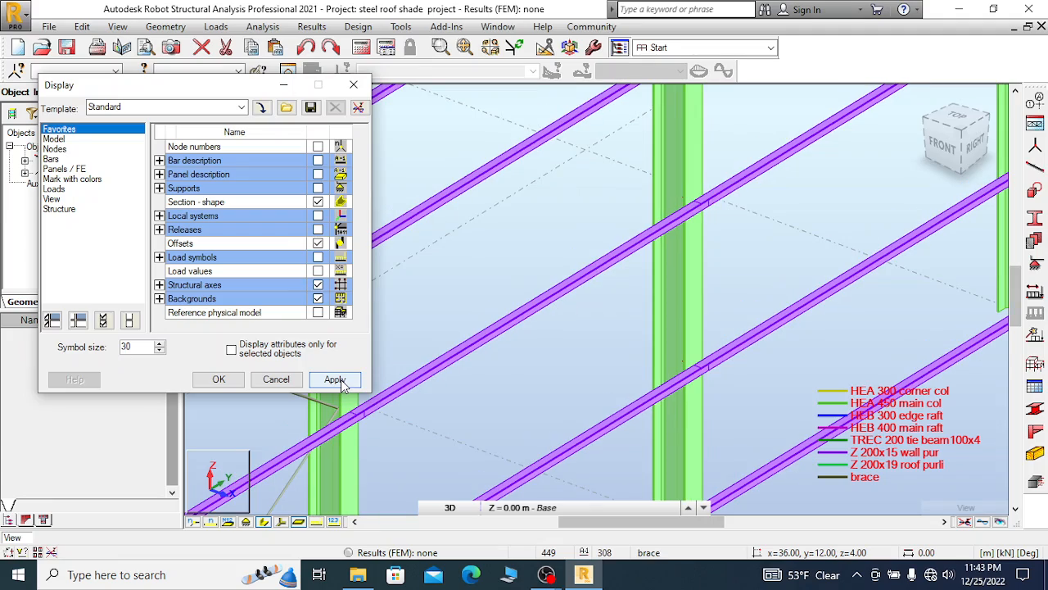
left_click(277, 379)
Examine the offset wall purlins and the bracing along the axis 7 side wall, up close and across the whole frame
scroll(526, 291, "down", 5)
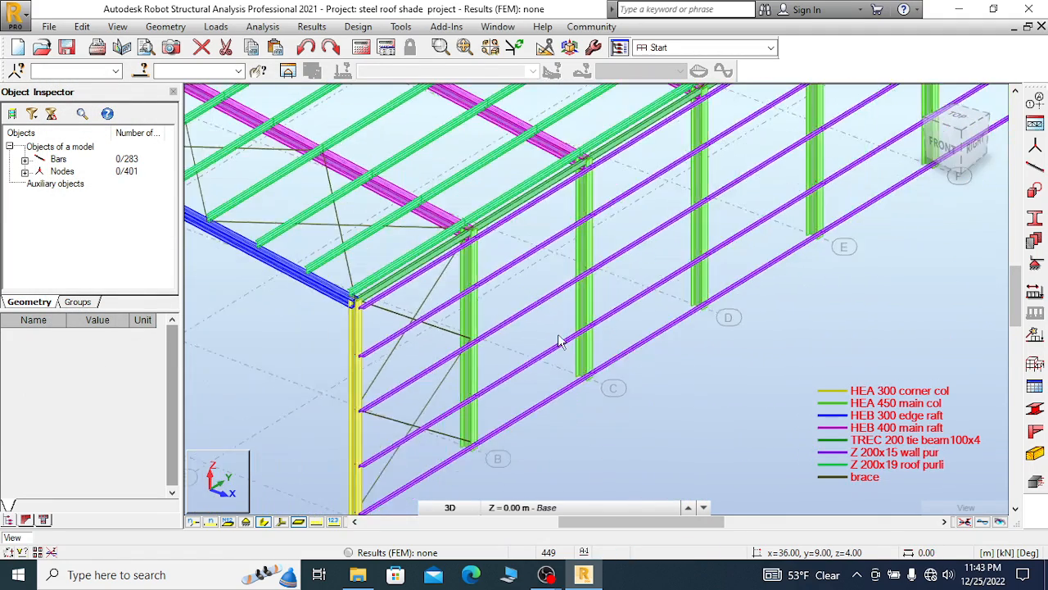
scroll(560, 342, "down", 6)
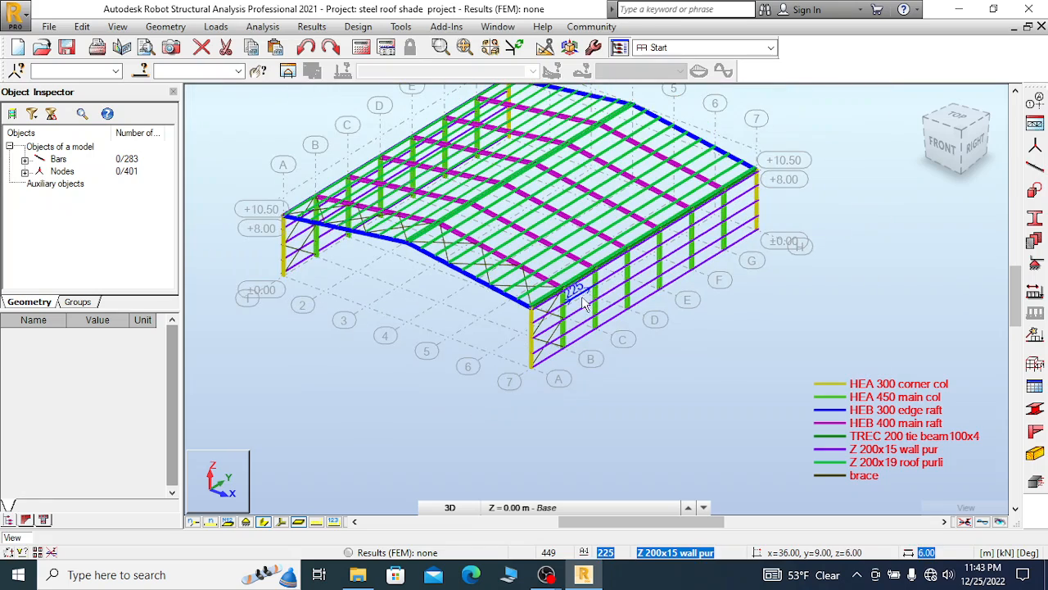
scroll(670, 328, "up", 4)
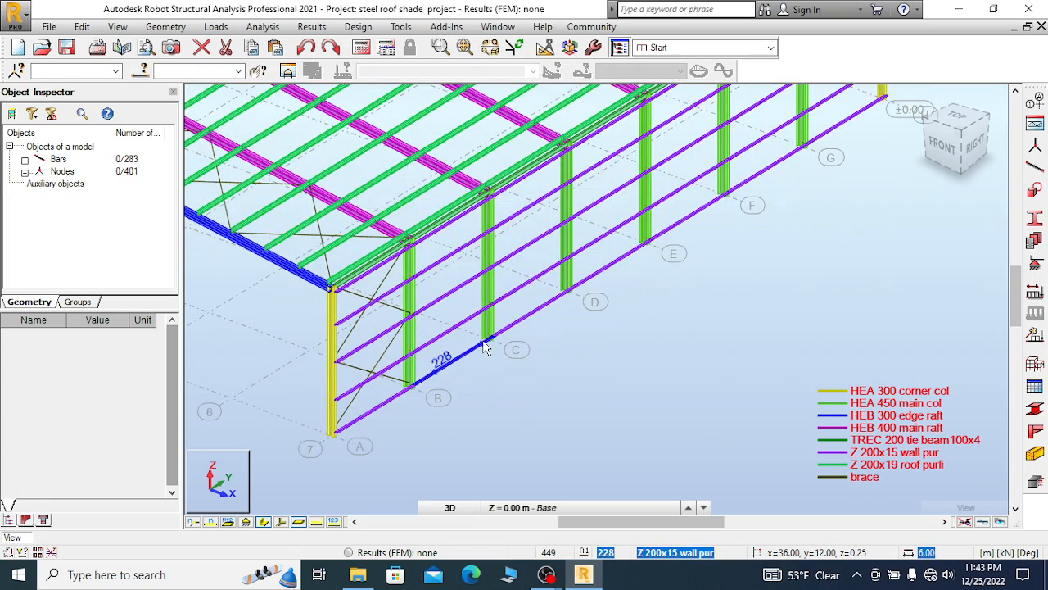
scroll(483, 348, "up", 2)
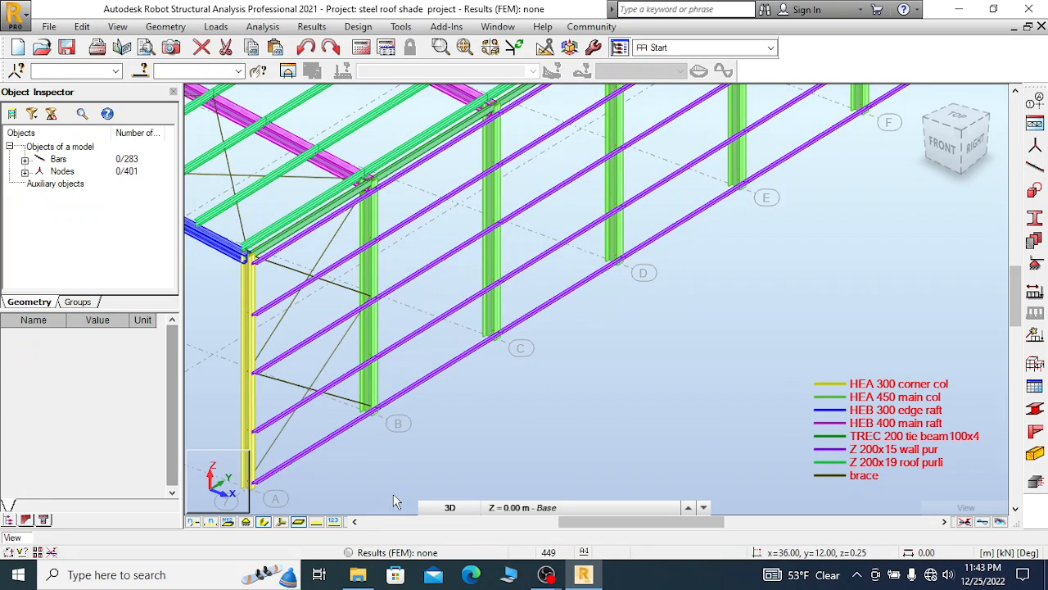
left_click(280, 522)
left_click(280, 522)
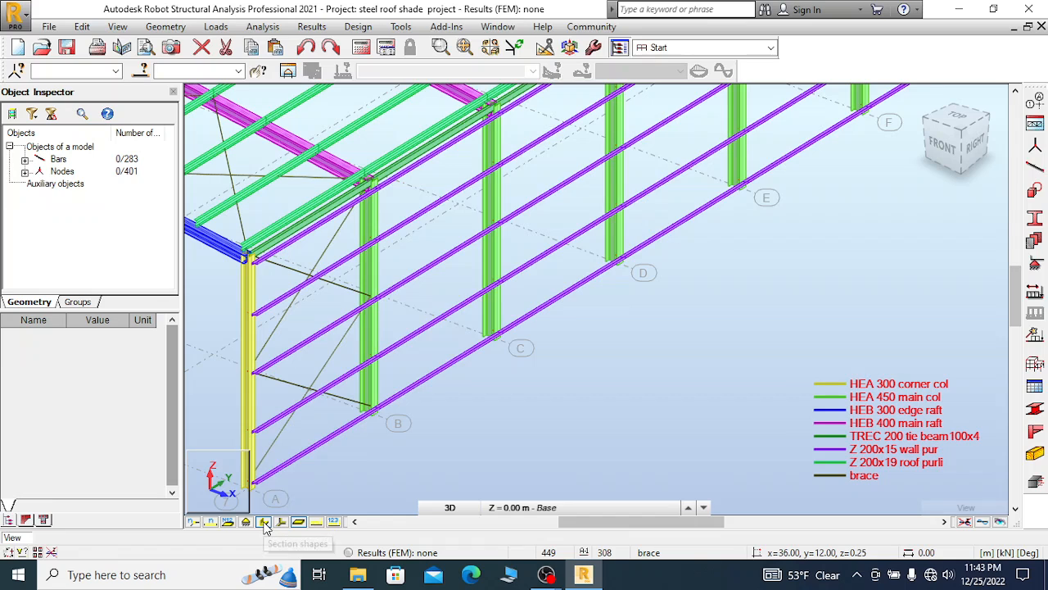
left_click(264, 522)
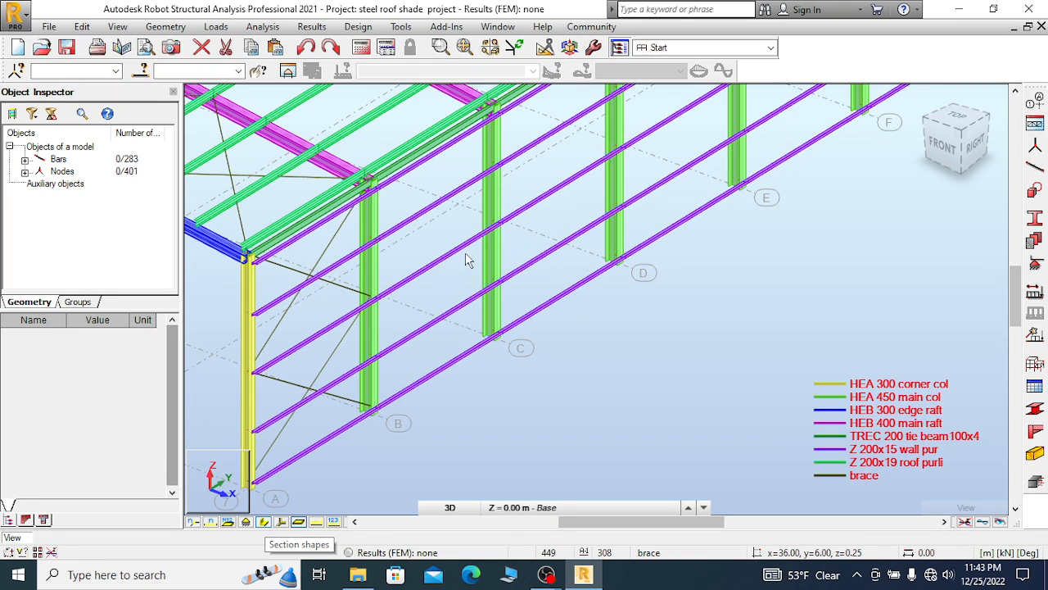
scroll(533, 254, "down", 5)
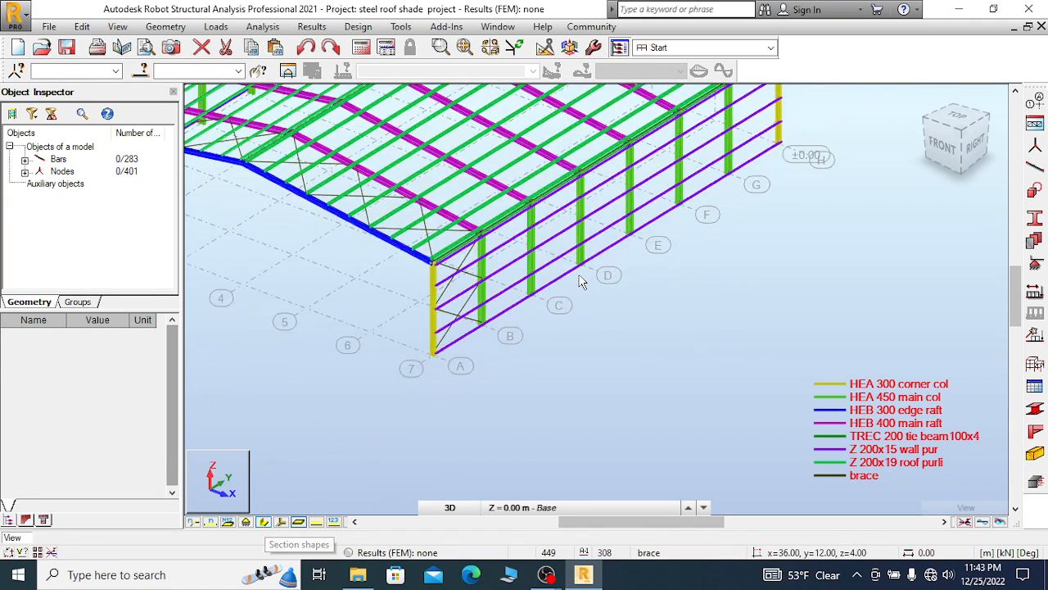
Select all brace bars in the model by their shared cross-section, starting from a diagonal in the A–B wall bay on axis 7
scroll(524, 259, "up", 2)
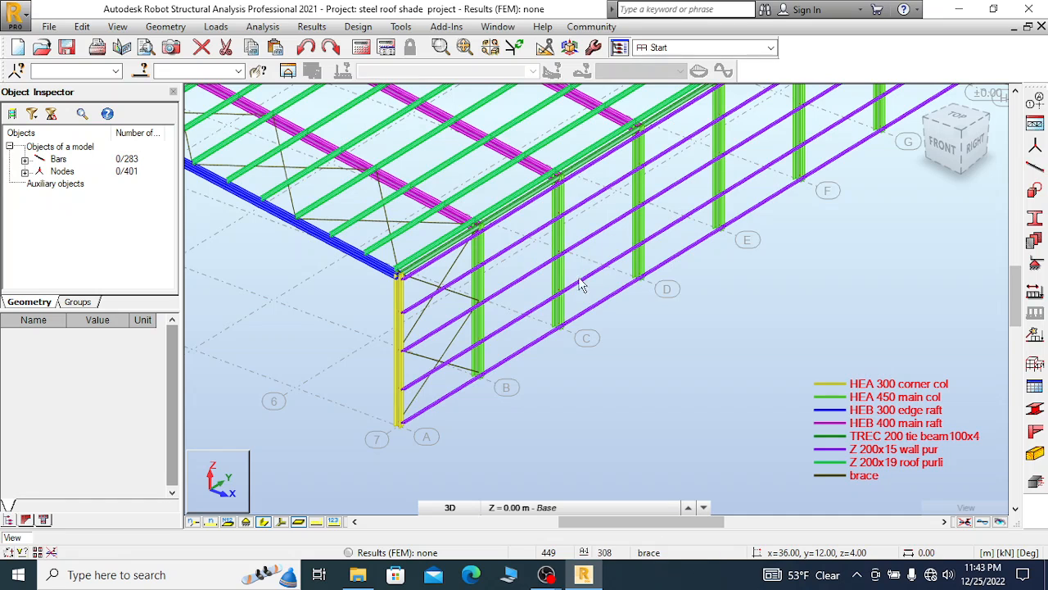
scroll(491, 377, "up", 3)
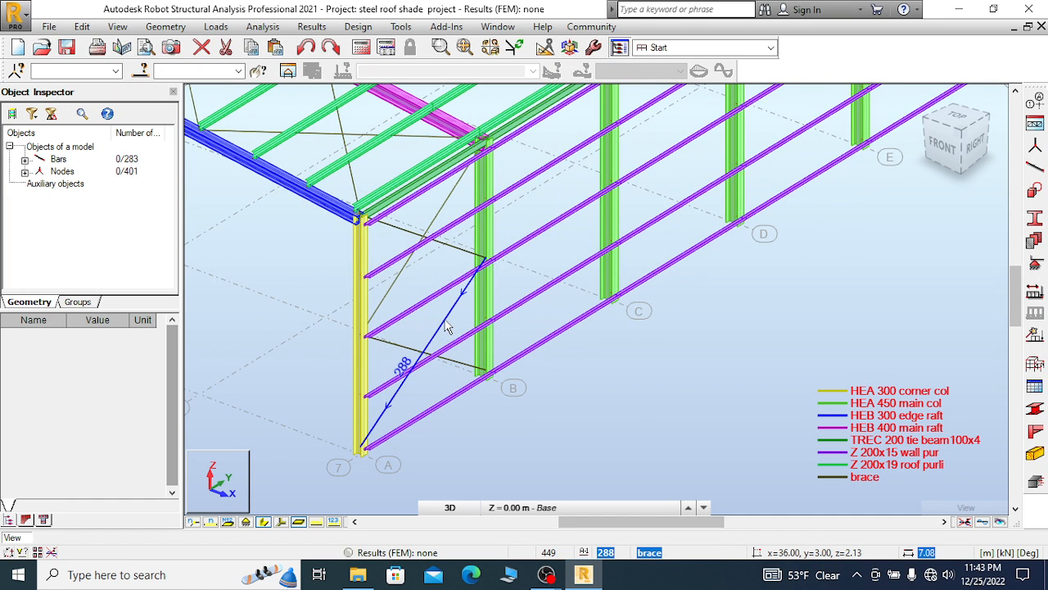
right_click(446, 328)
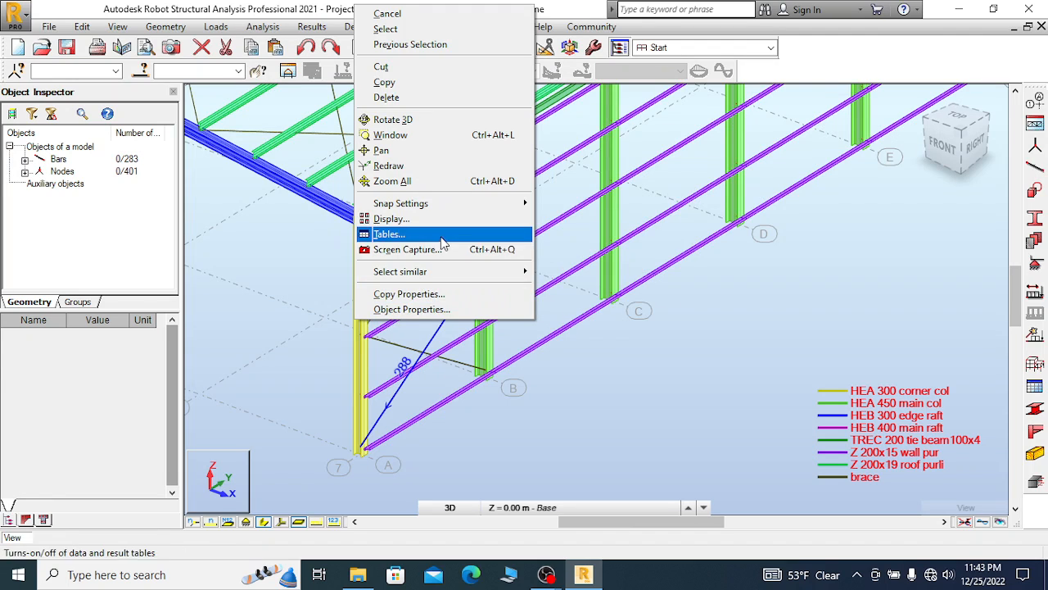
mouse_move(470, 274)
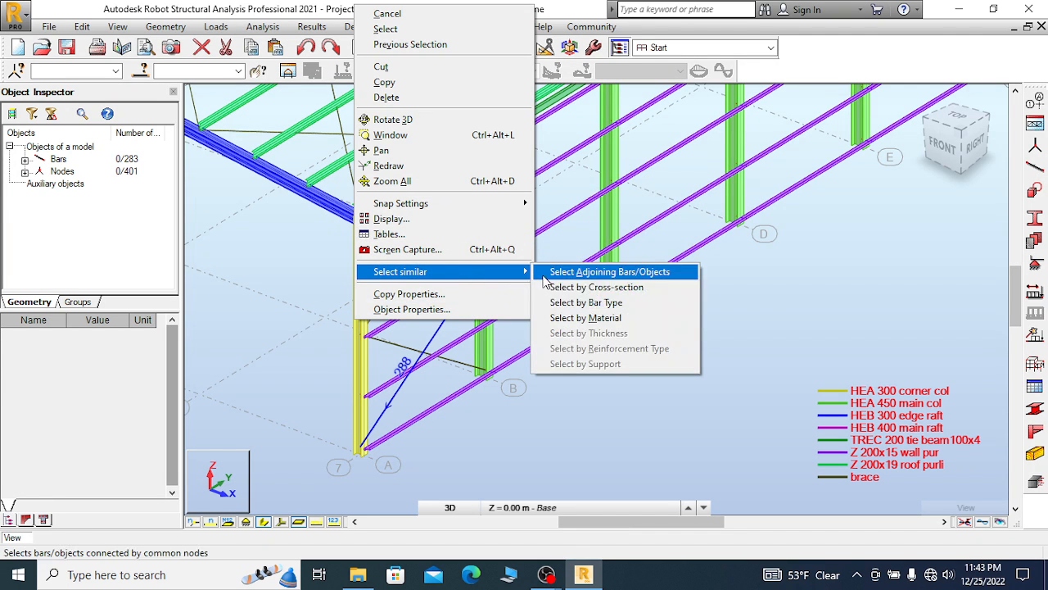
left_click(606, 287)
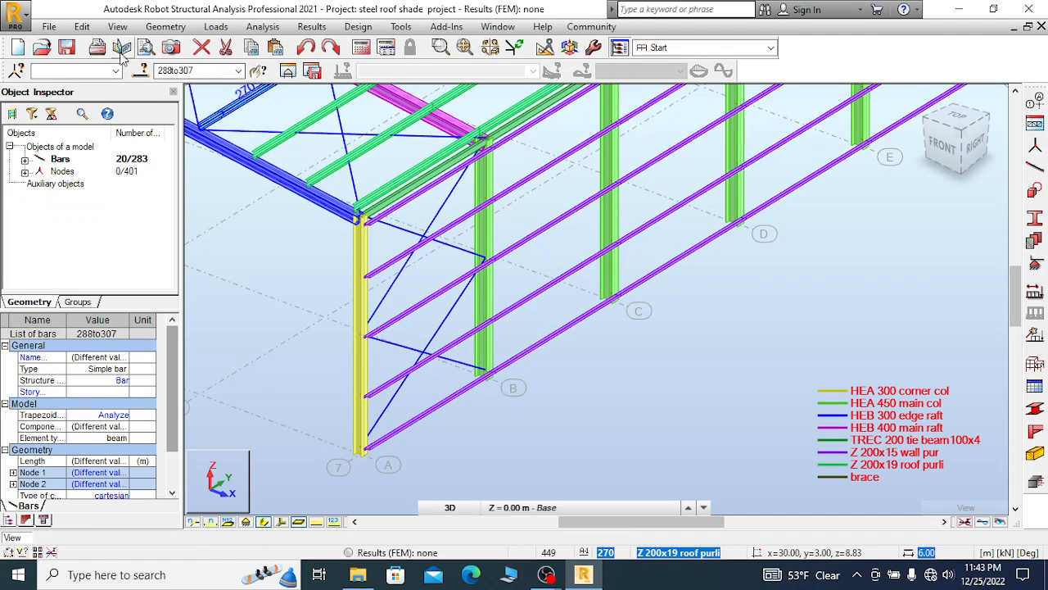
Copy the selected bracing by translation from the base of column A-7 to the base of column D-7, with vector 0.00, 18.00, 0.00
left_click(83, 27)
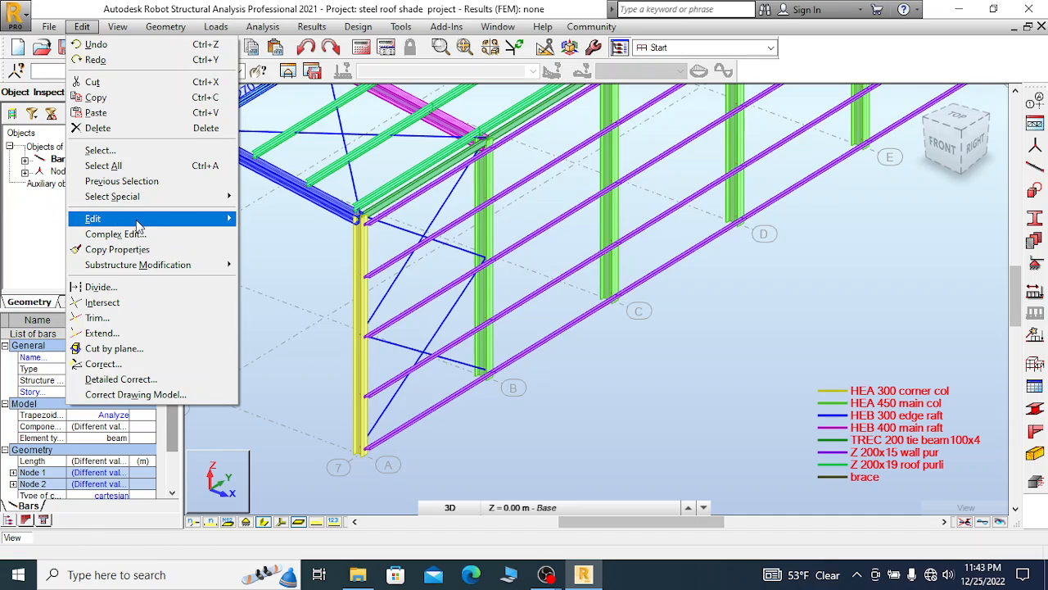
mouse_move(106, 218)
left_click(299, 221)
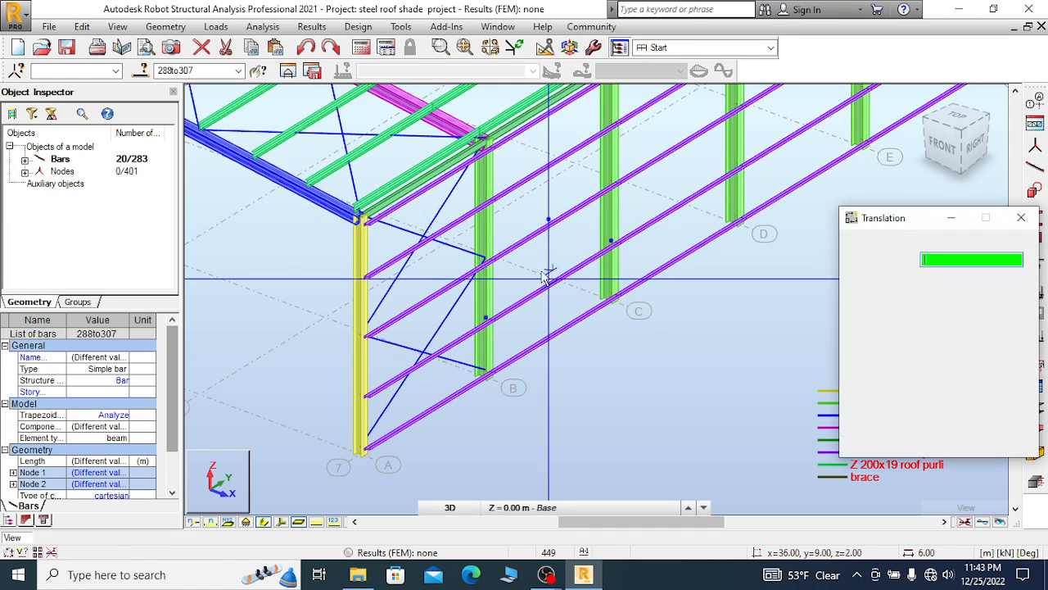
scroll(374, 482, "up", 3)
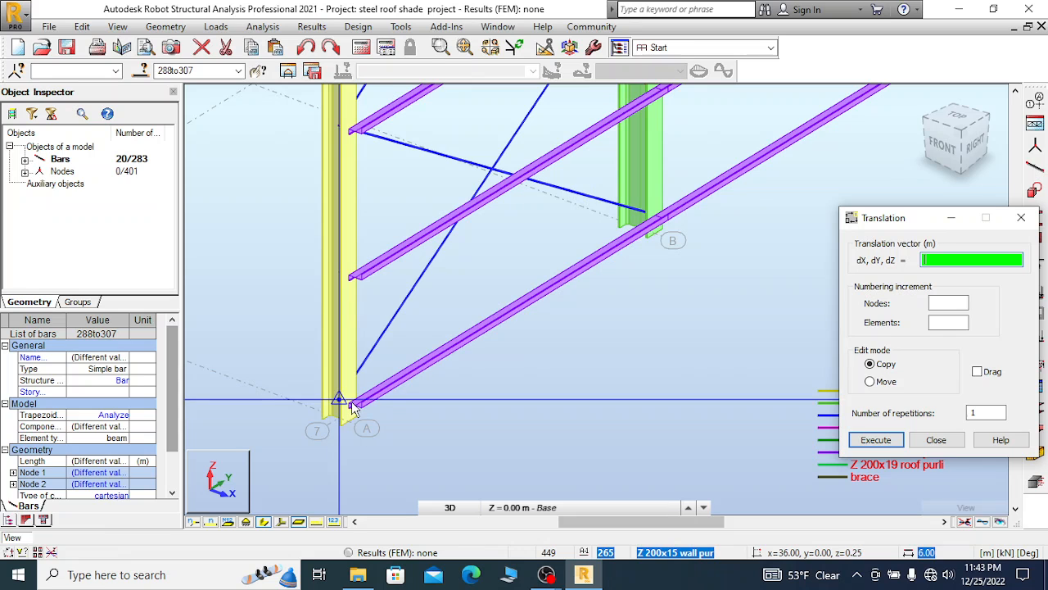
left_click(340, 416)
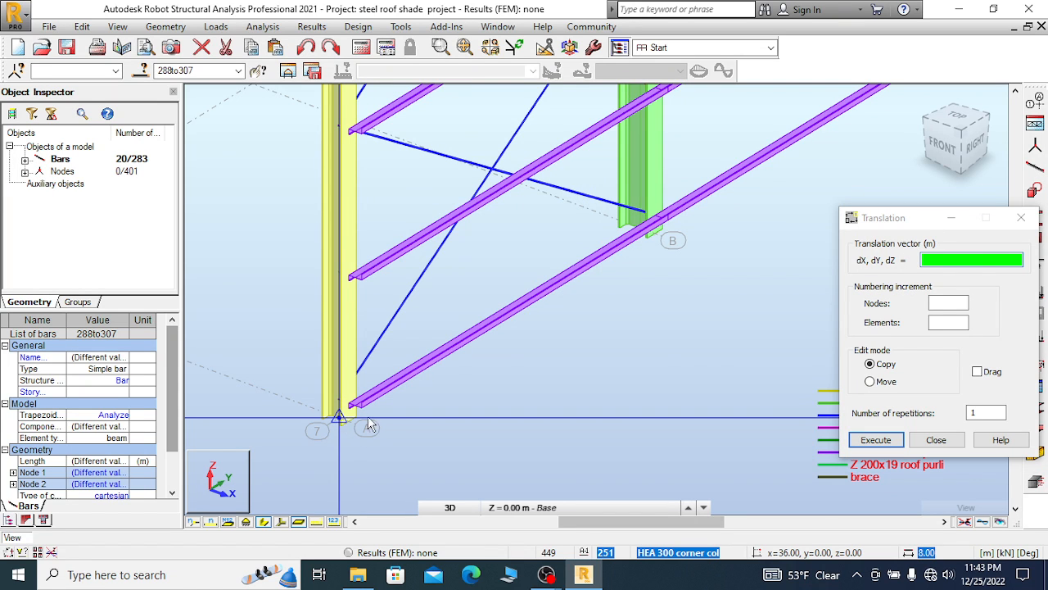
scroll(266, 401, "down", 3)
scroll(267, 401, "down", 3)
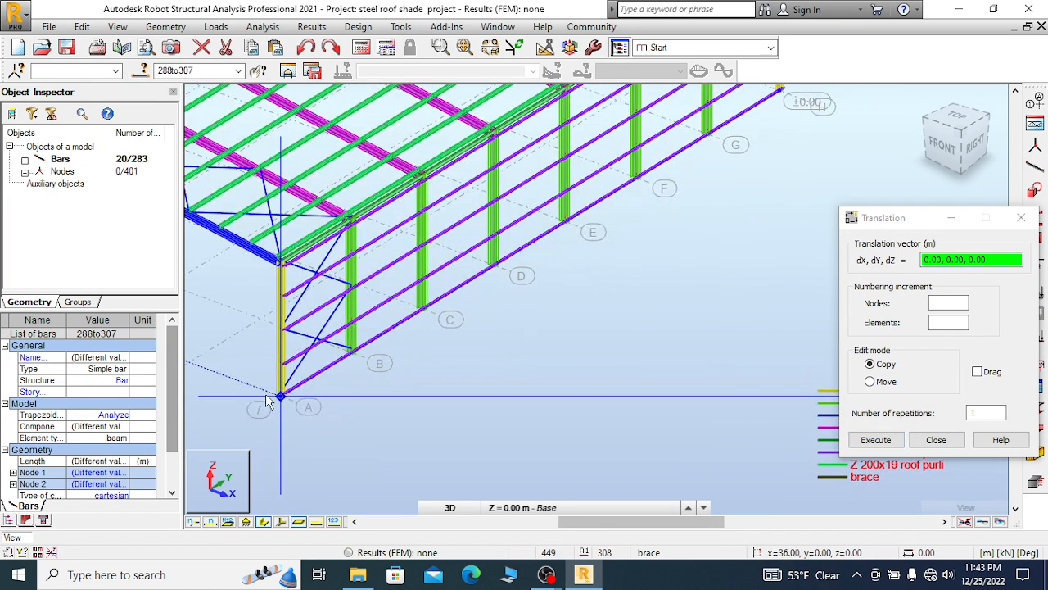
scroll(267, 397, "down", 2)
scroll(268, 388, "up", 1)
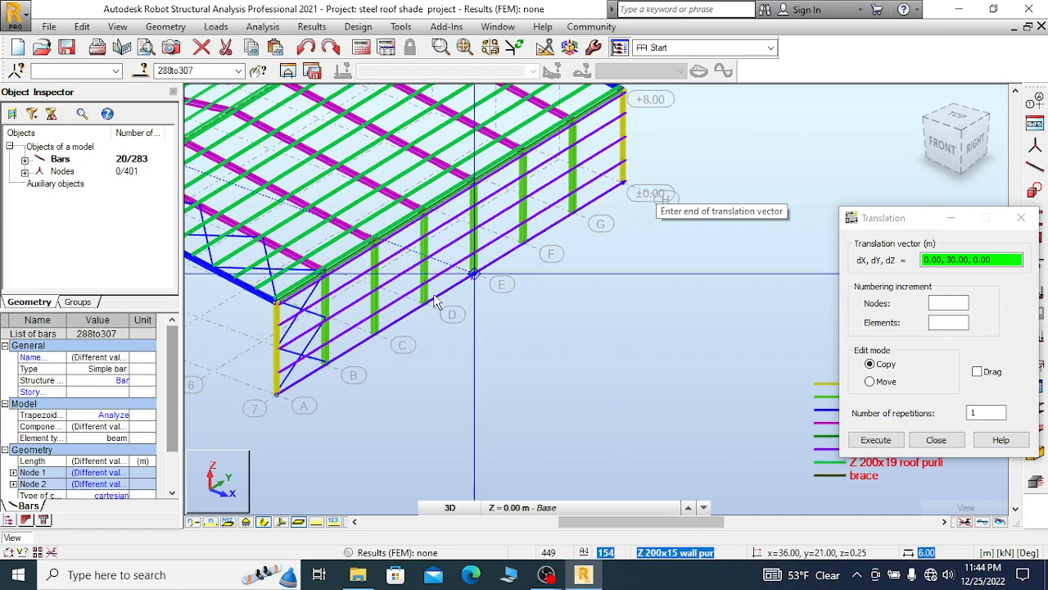
scroll(438, 302, "up", 5)
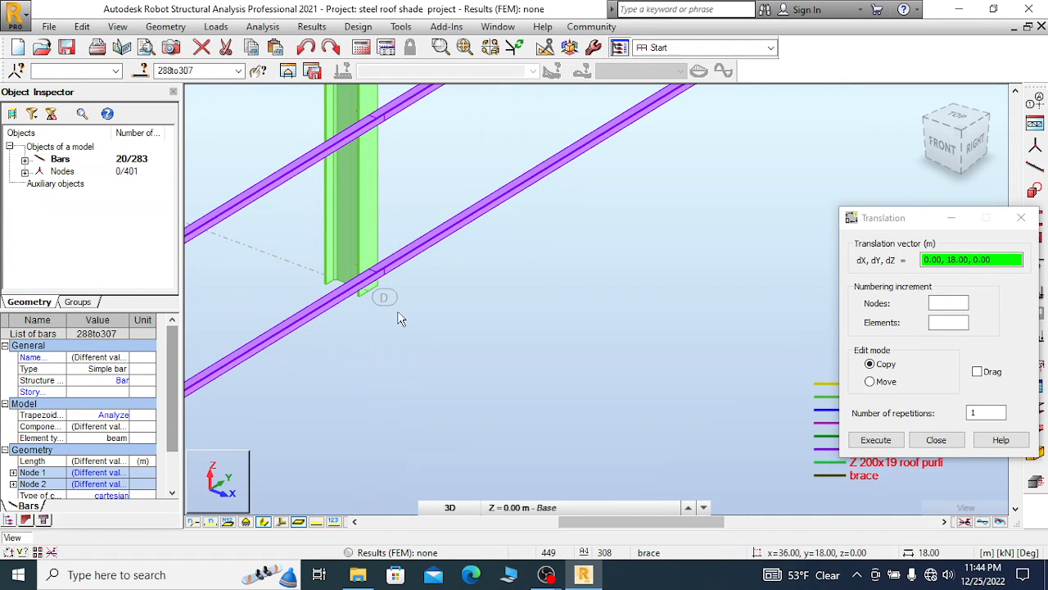
scroll(405, 324, "up", 2)
scroll(404, 320, "up", 1)
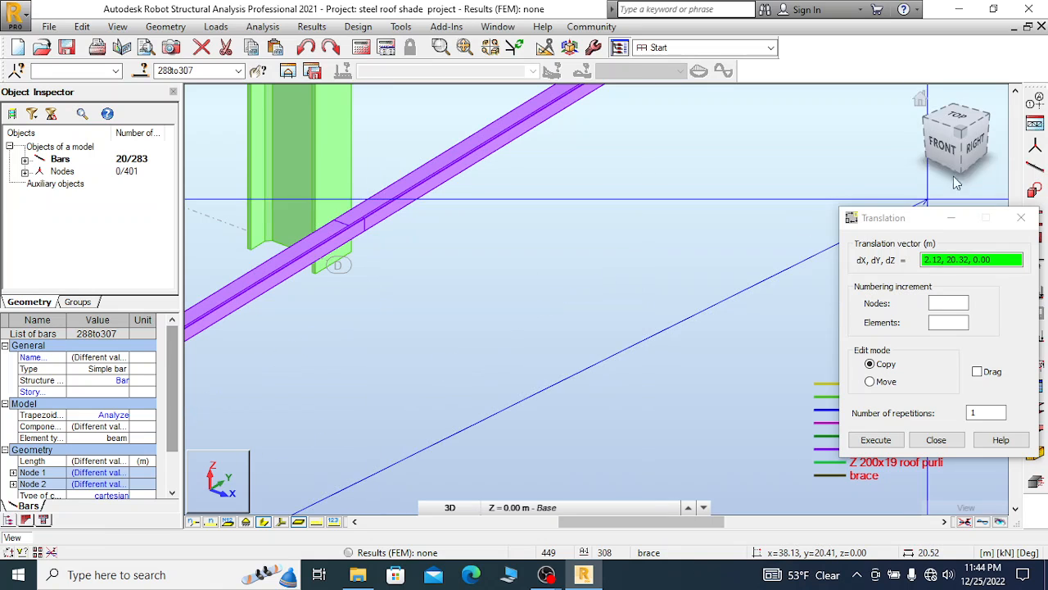
left_click(962, 135)
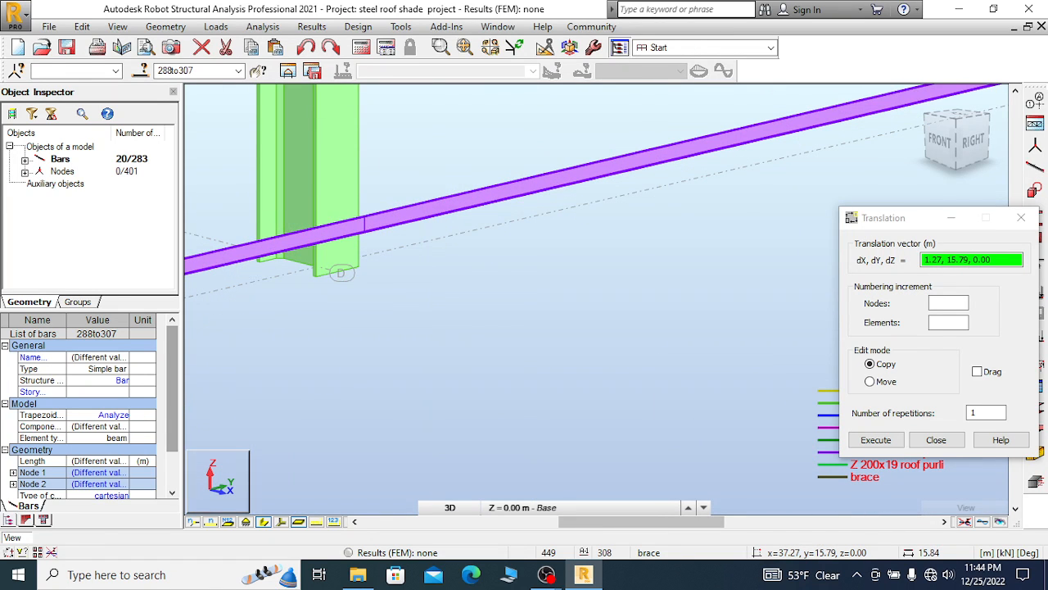
scroll(305, 297, "down", 2)
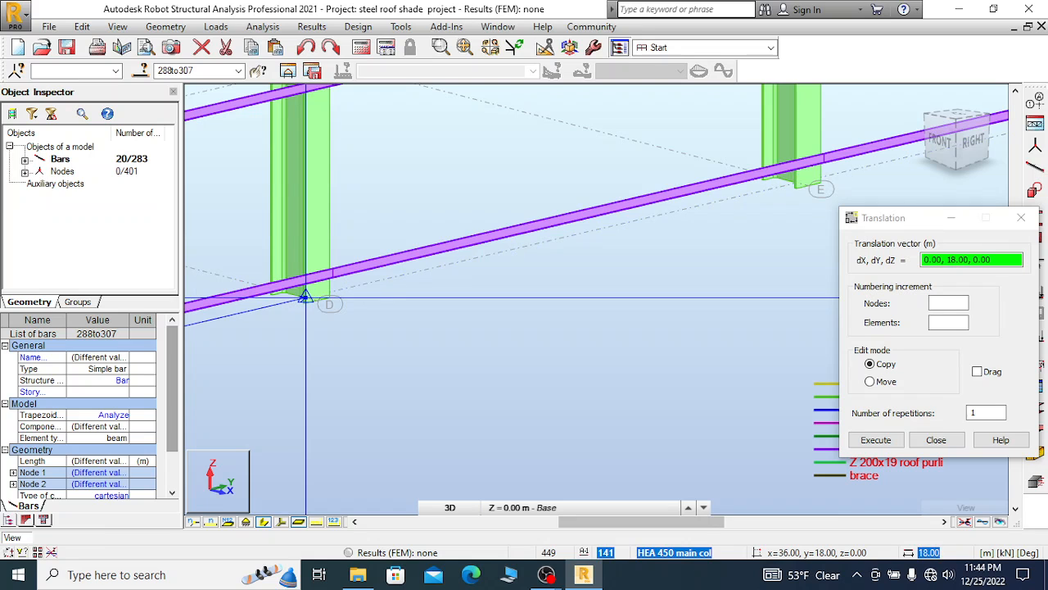
left_click(306, 296)
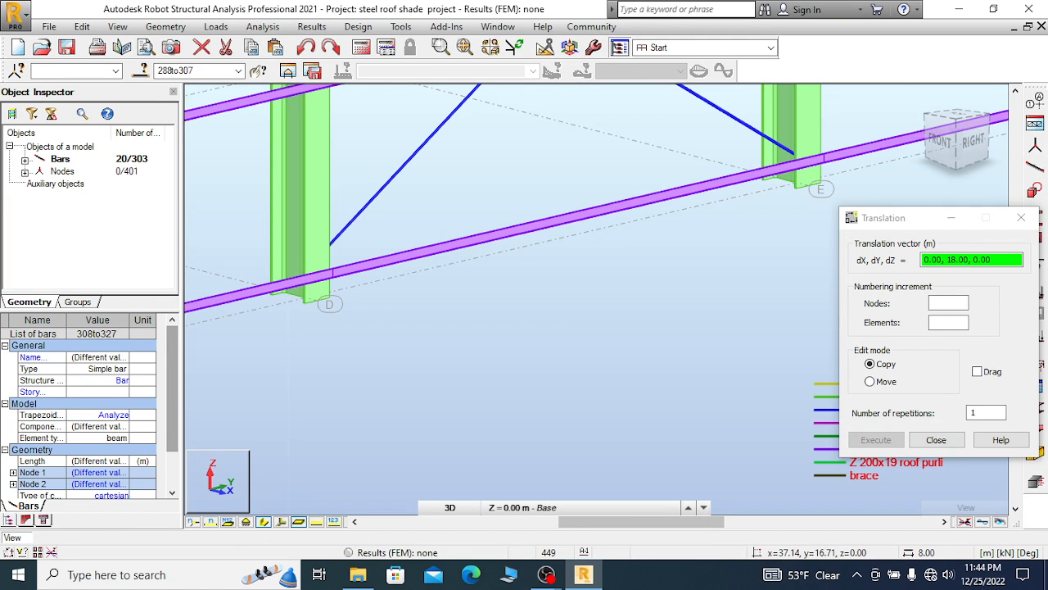
Copy the D–E bay bracing into the G–H bay, translating from the base of column D-7 to G-7 by 0.00, 18.00, 0.00
scroll(275, 275, "down", 3)
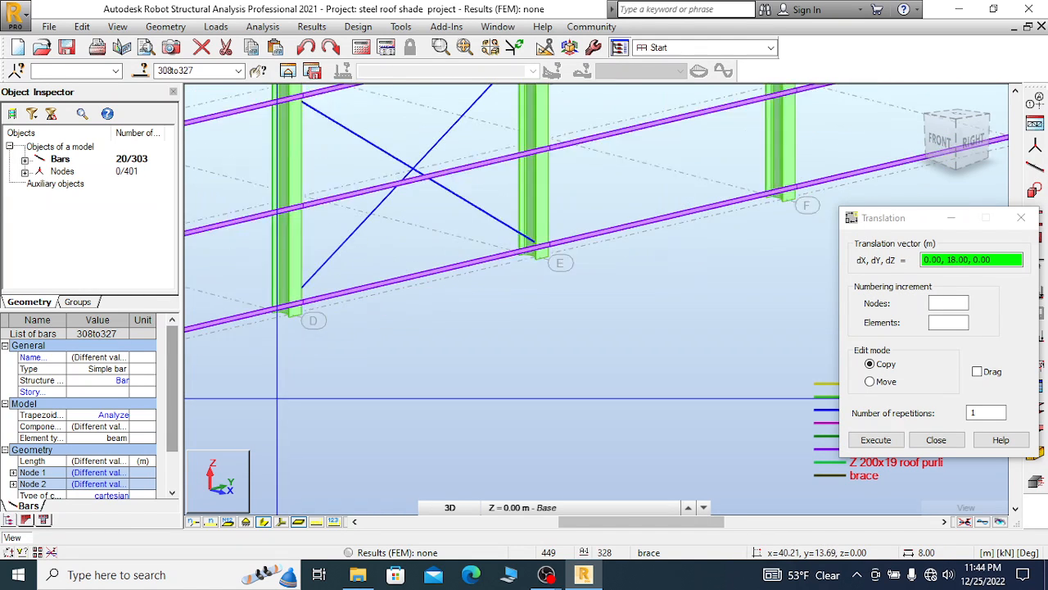
scroll(283, 299, "up", 1)
scroll(287, 290, "up", 2)
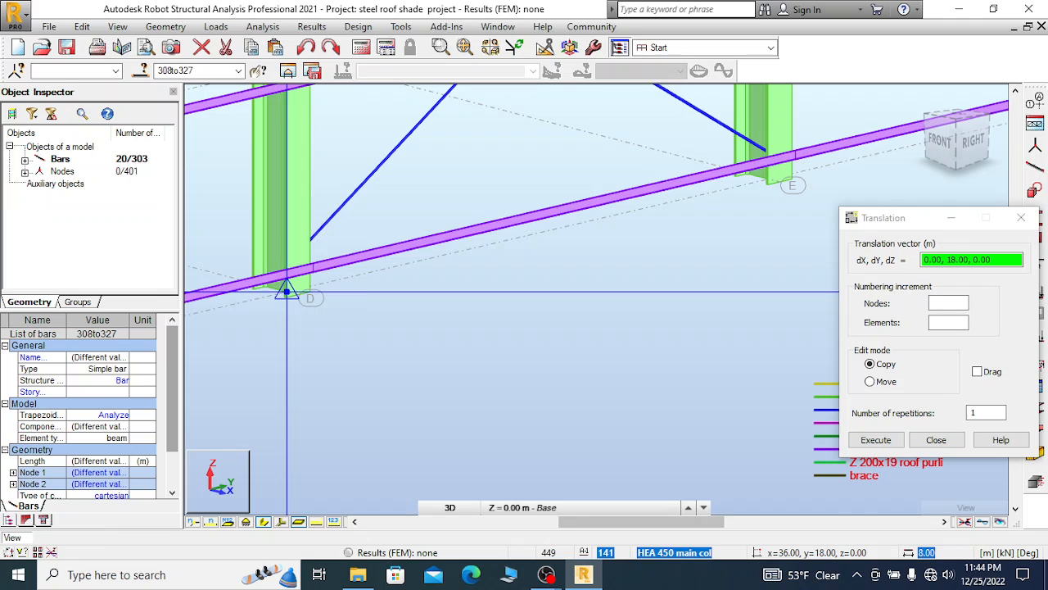
scroll(286, 292, "down", 3)
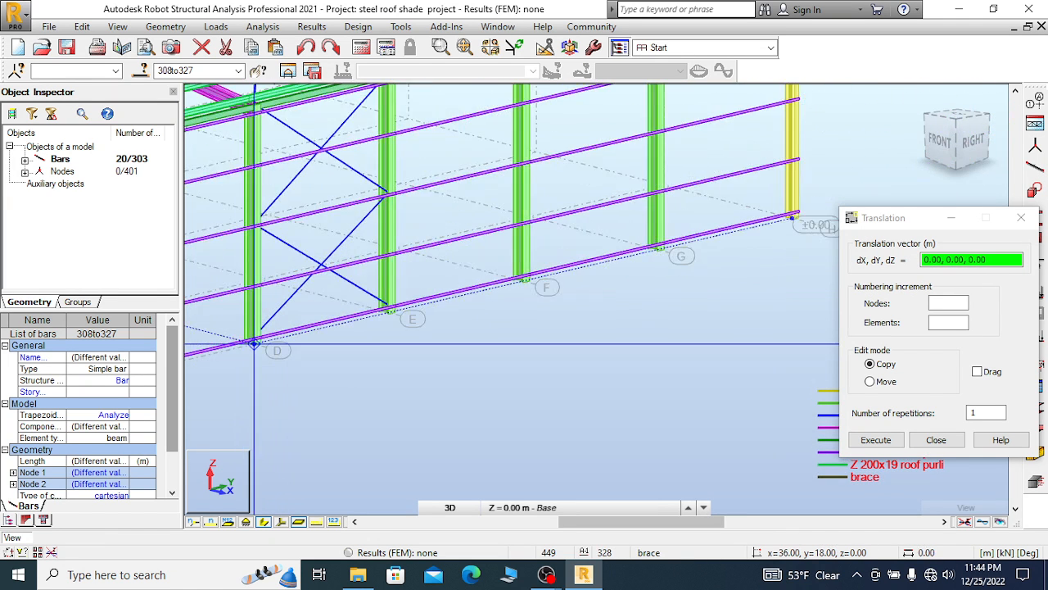
scroll(254, 344, "down", 2)
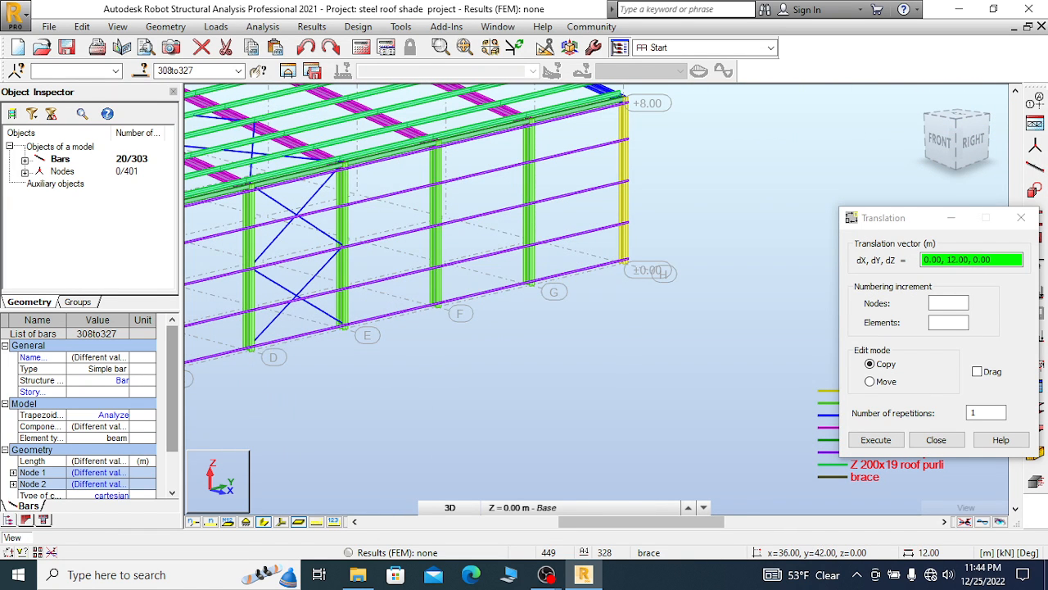
scroll(634, 269, "down", 2)
scroll(635, 269, "down", 2)
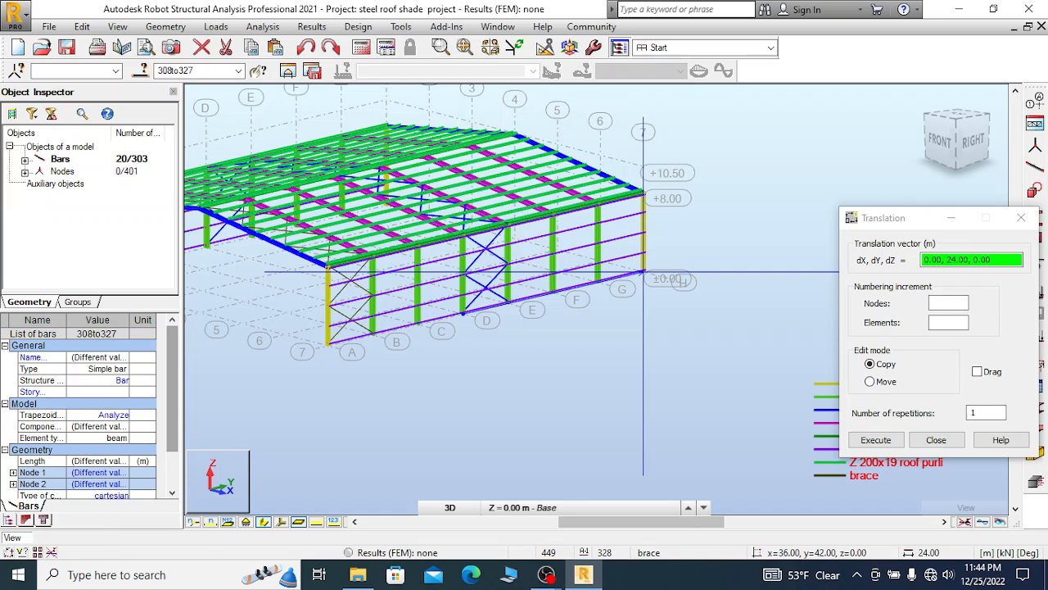
scroll(643, 272, "up", 2)
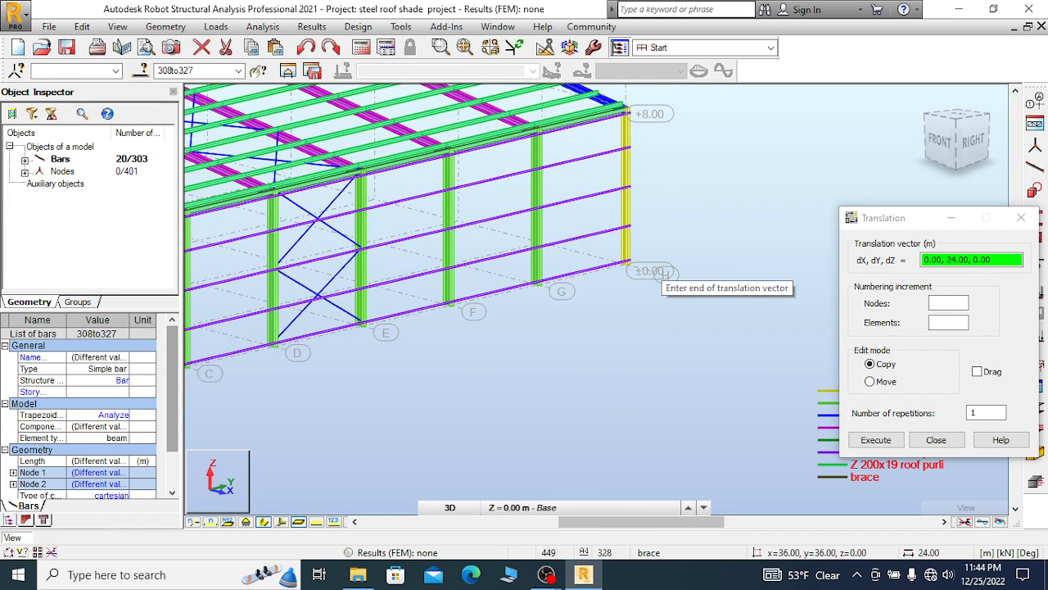
scroll(584, 282, "up", 3)
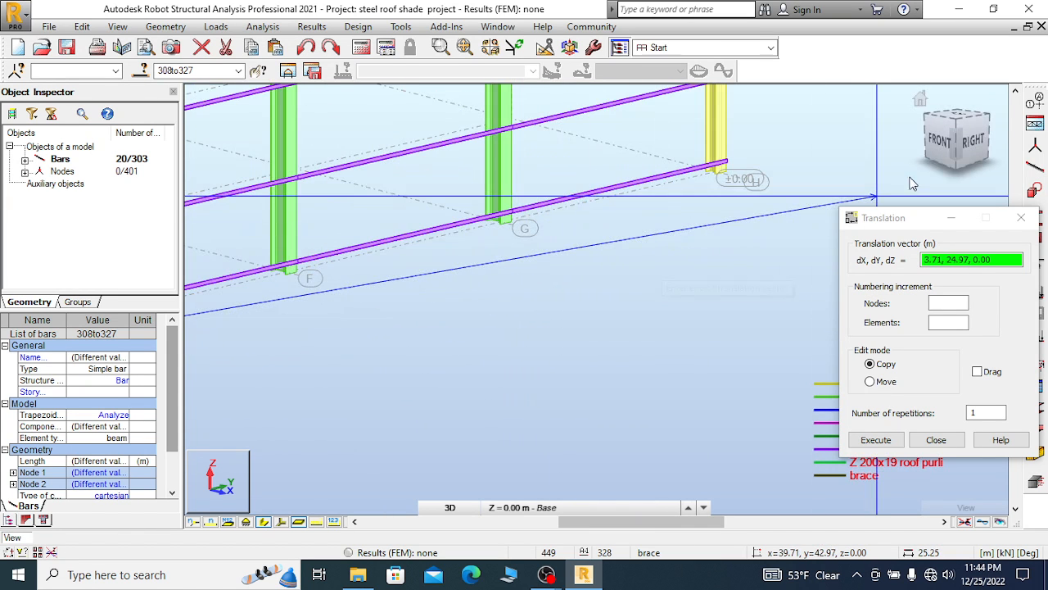
left_click_drag(955, 125, 953, 116)
scroll(479, 191, "up", 2)
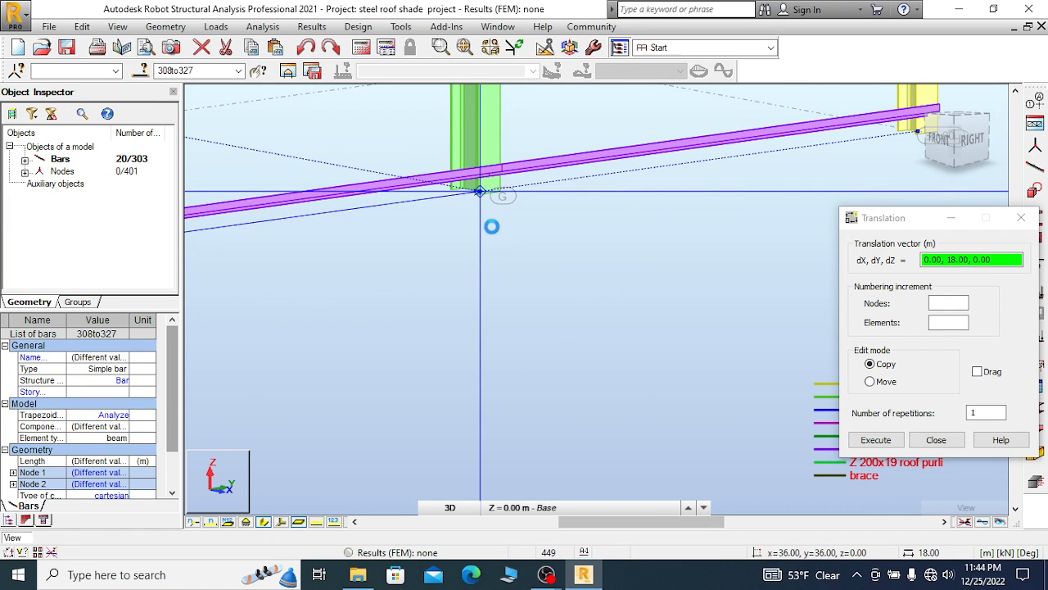
Examine the copied roof and wall bracing along the axis 7 side, up close and across the whole frame
scroll(480, 191, "down", 5)
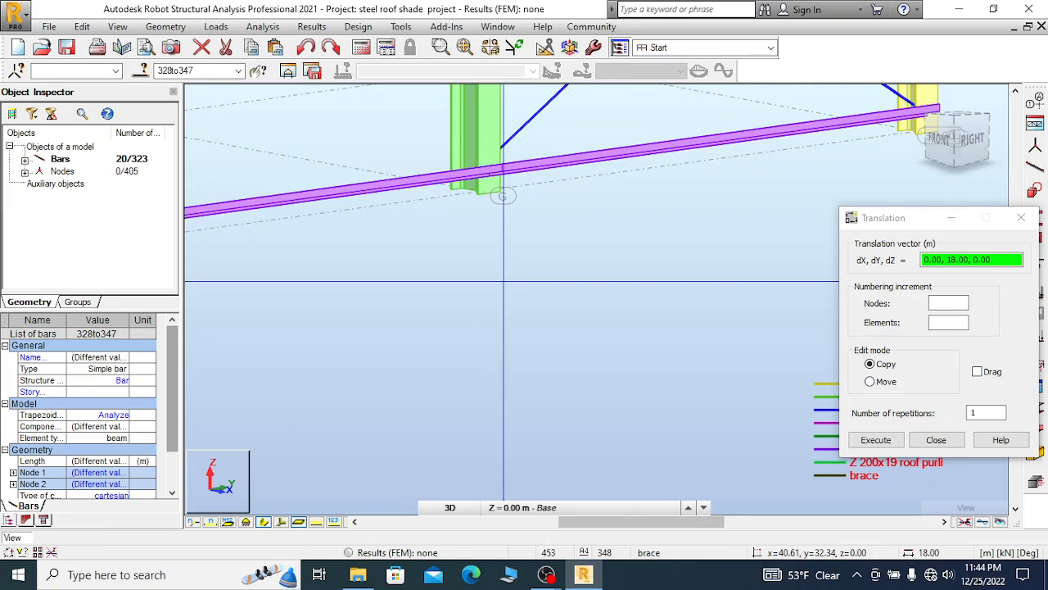
scroll(609, 291, "down", 3)
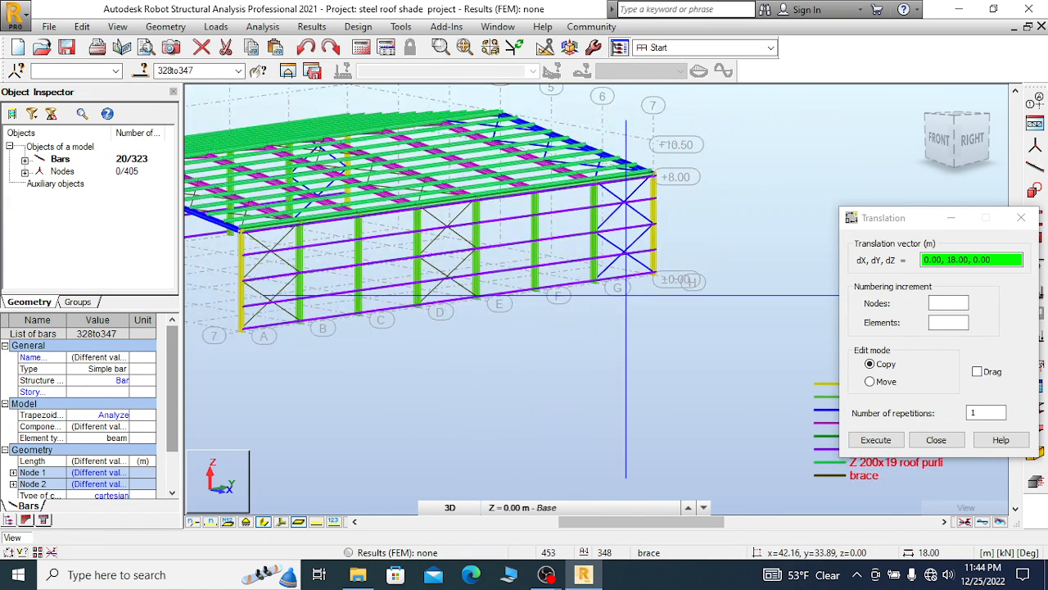
right_click(738, 148)
left_click(726, 158)
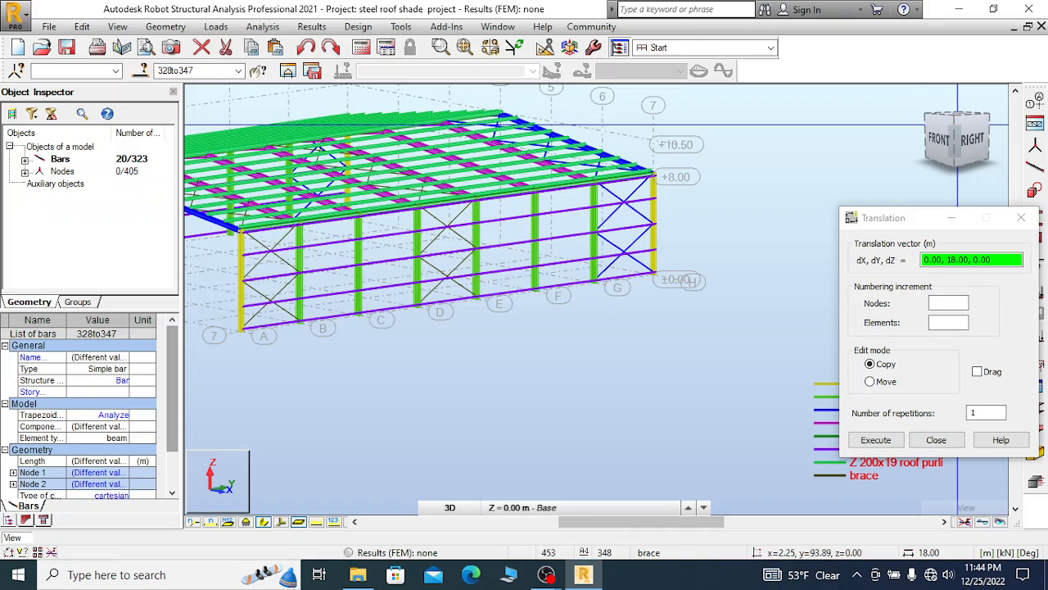
left_click_drag(957, 124, 950, 116)
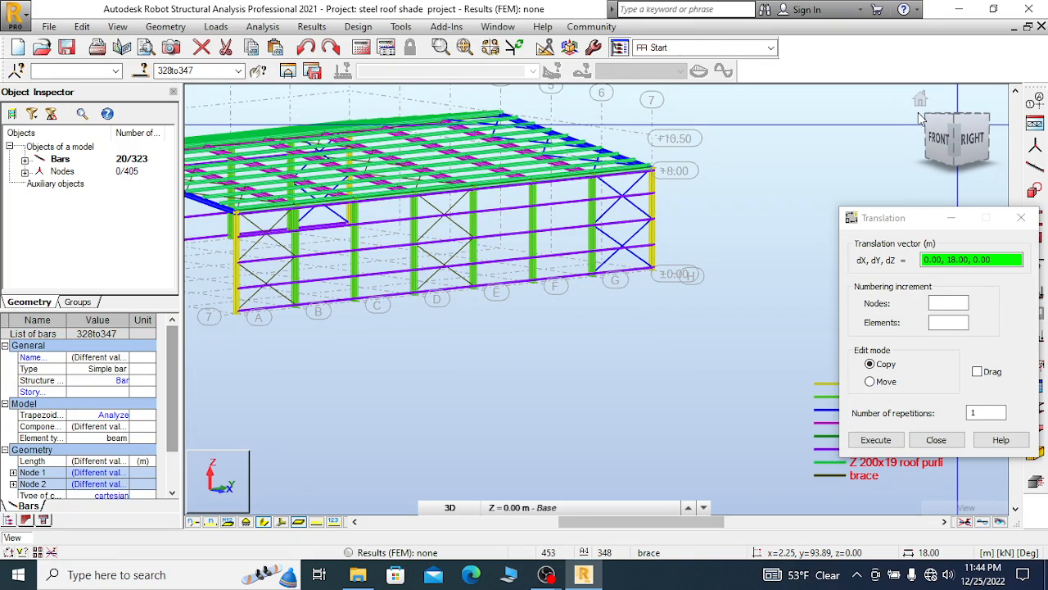
left_click(920, 100)
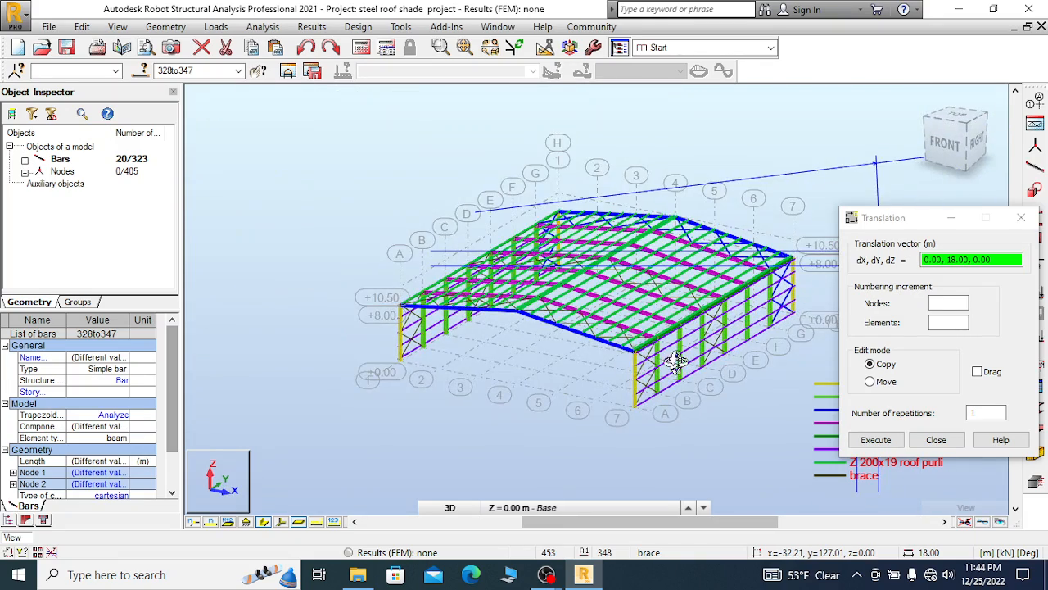
scroll(715, 390, "up", 3)
middle_click_drag(716, 388, 689, 389, "shift")
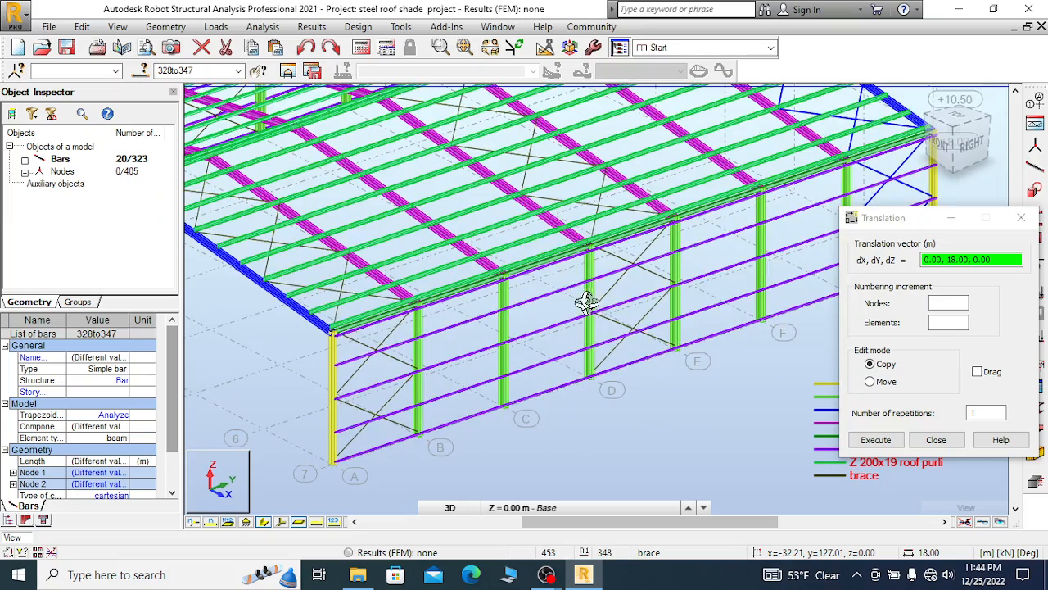
scroll(521, 214, "down", 5)
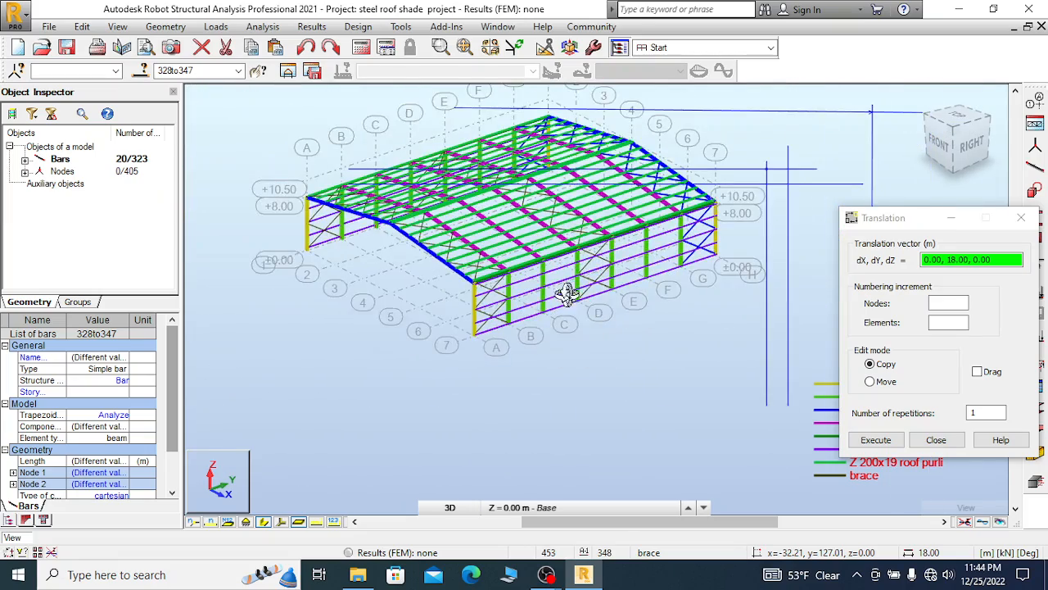
scroll(588, 305, "up", 5)
scroll(588, 304, "down", 4)
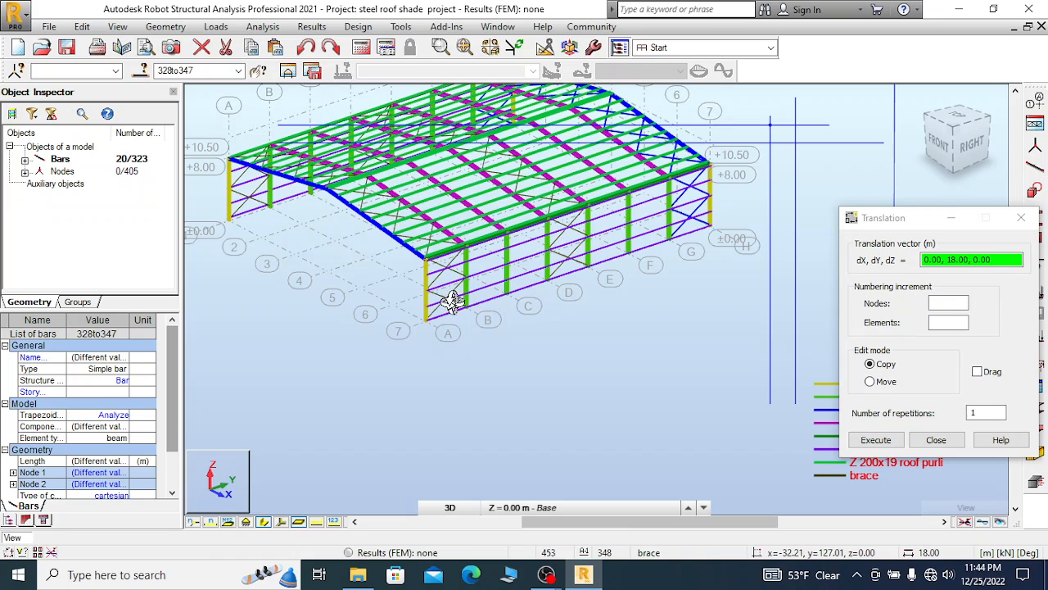
scroll(608, 247, "up", 3)
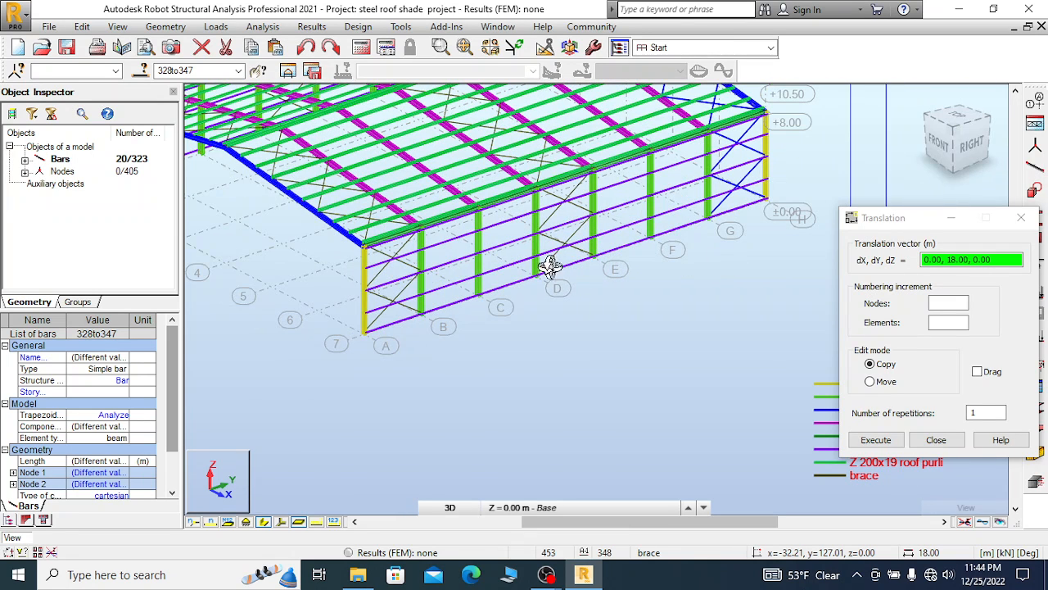
right_click(452, 297)
left_click(498, 302)
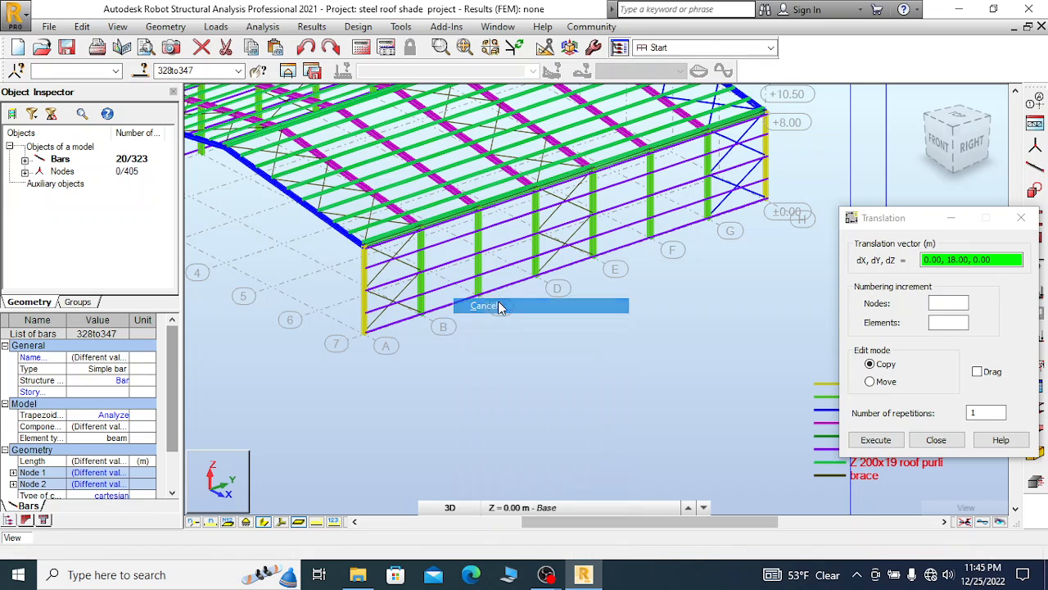
scroll(608, 271, "down", 2)
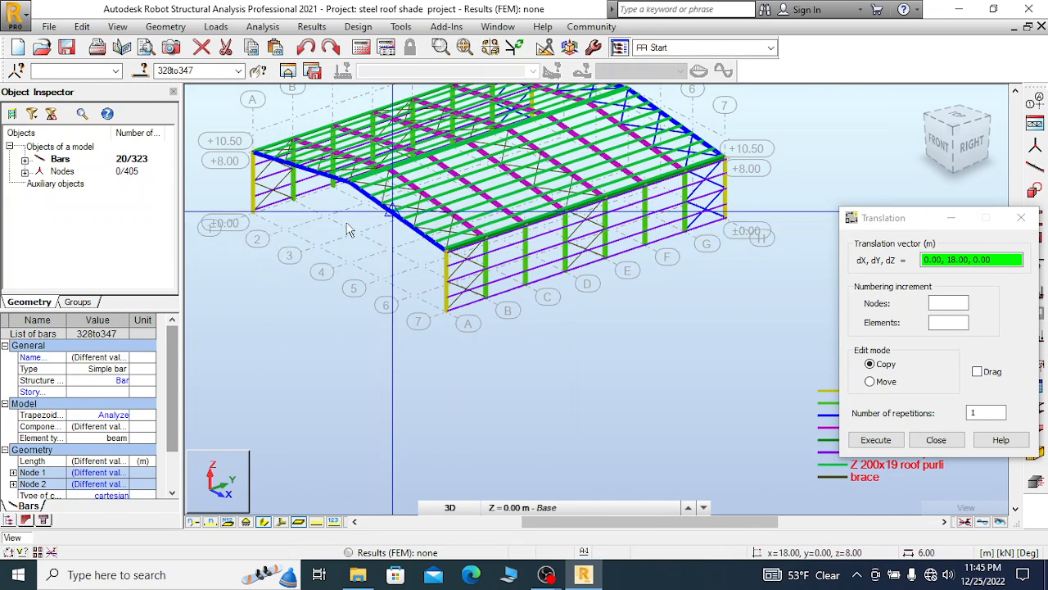
Finish the translation copying and set up a new simple bar with the section HEA 300 end col
scroll(516, 285, "up", 3)
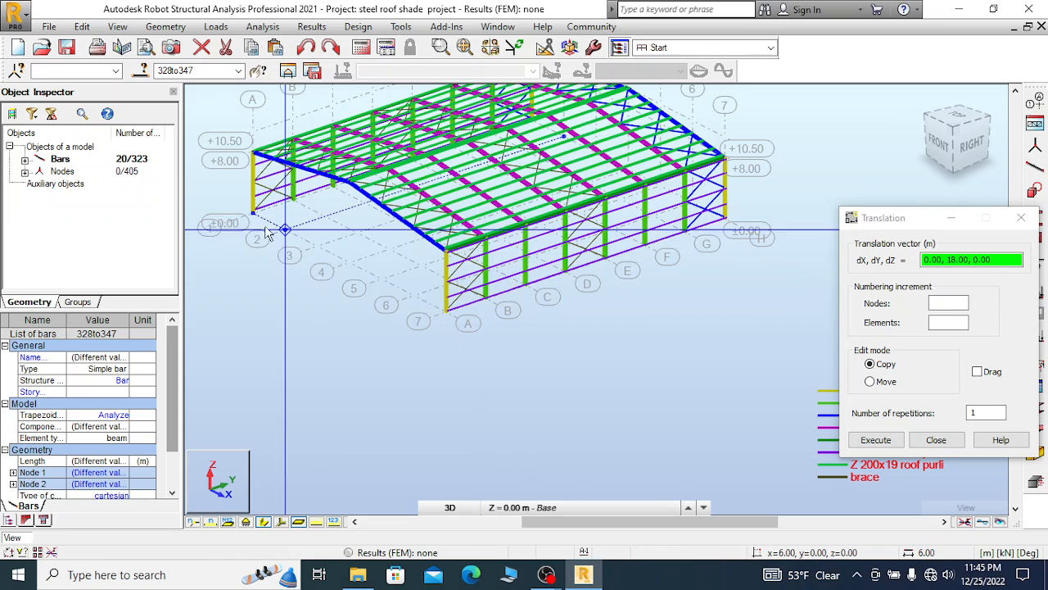
left_click(1021, 218)
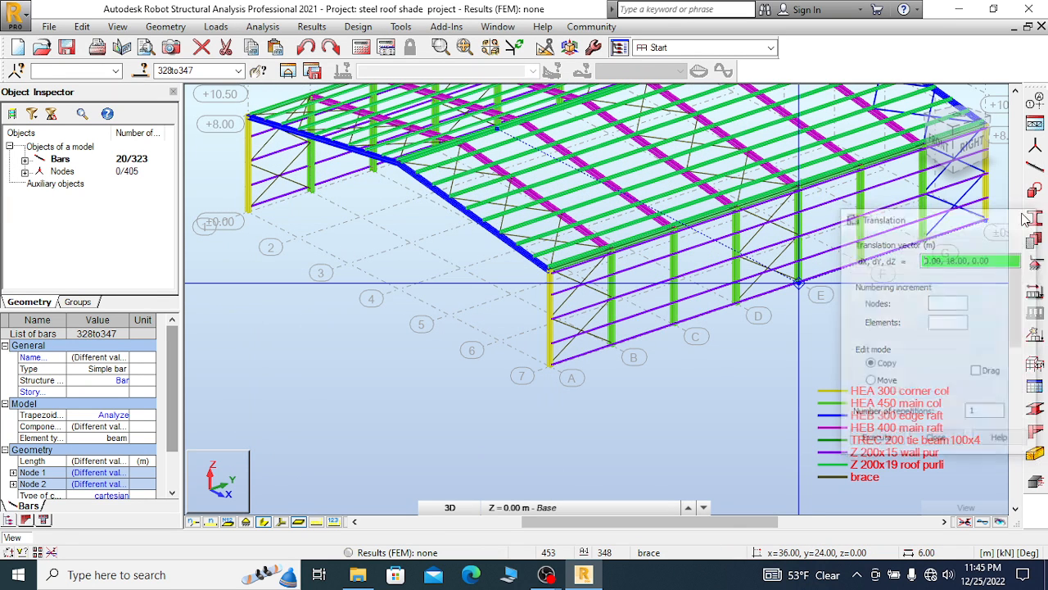
left_click(1033, 168)
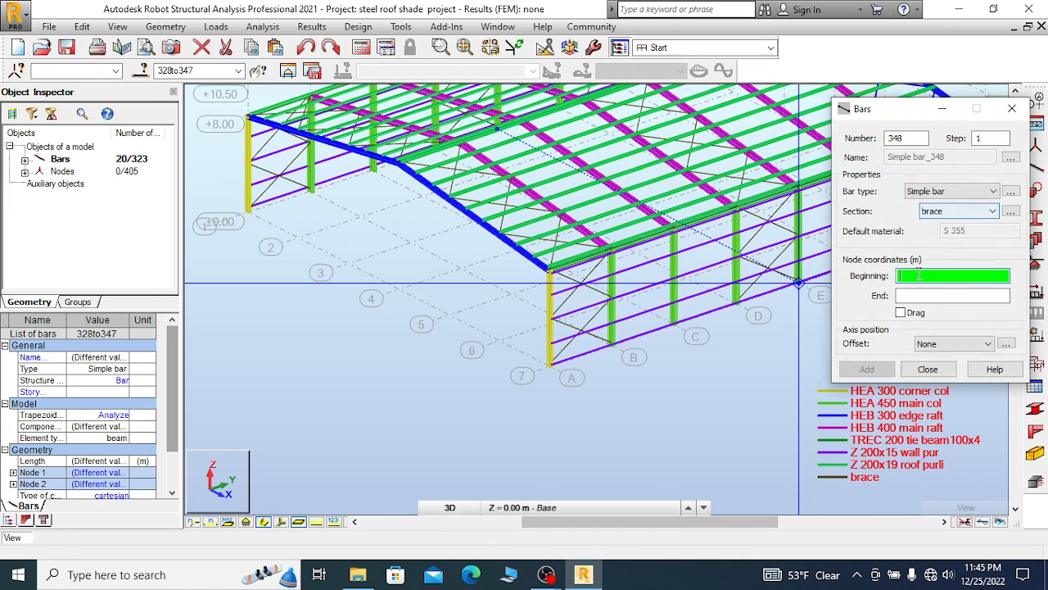
left_click(976, 210)
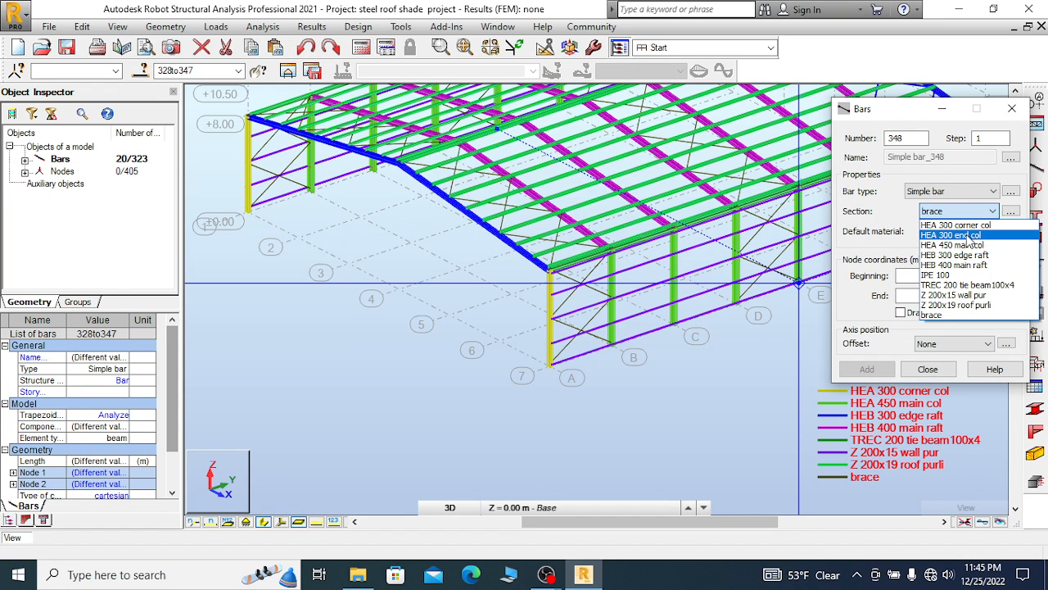
left_click(949, 235)
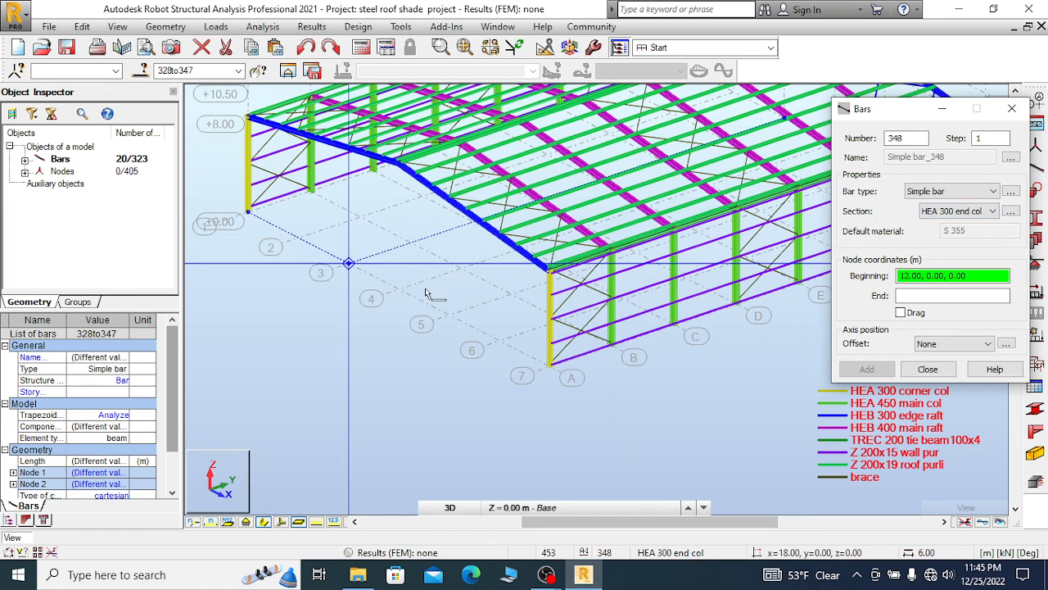
Try to draw an end column from the base point of axes A and 2 at 6.00, 0.00, 0.00 in the front view
scroll(331, 227, "up", 2)
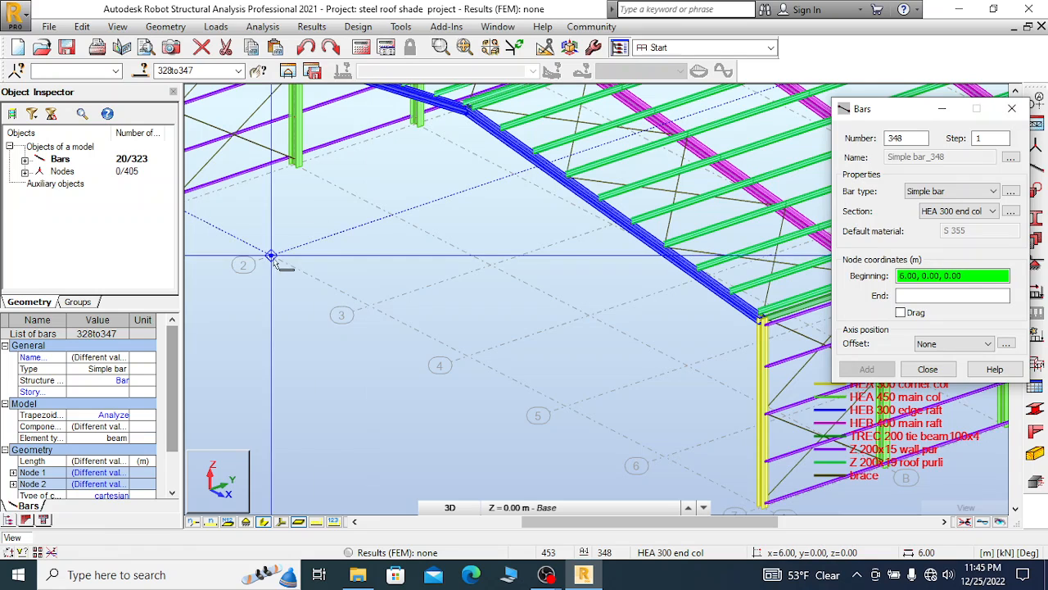
left_click(271, 256)
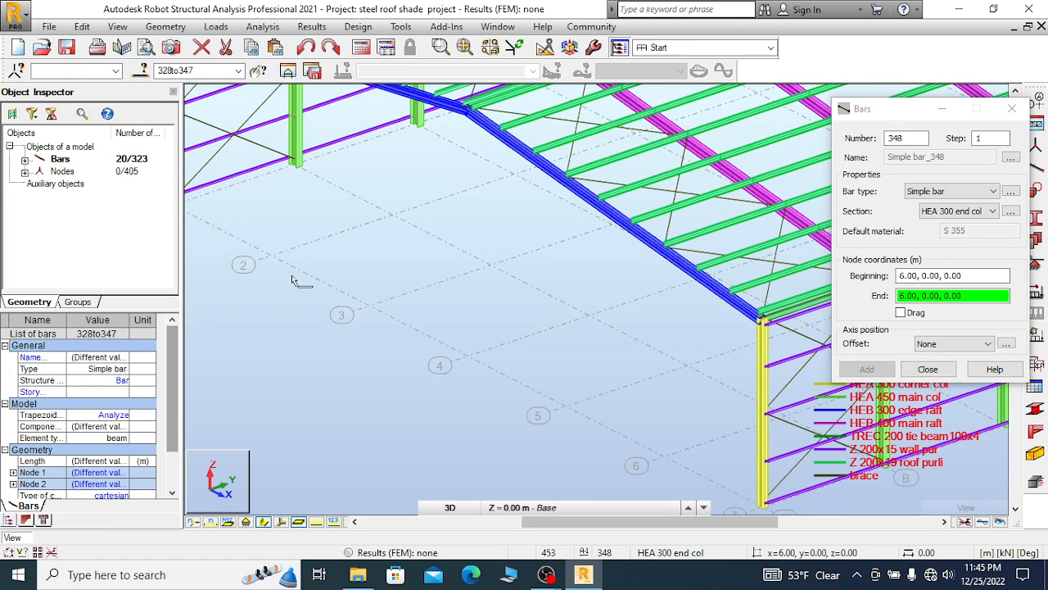
scroll(307, 273, "down", 2)
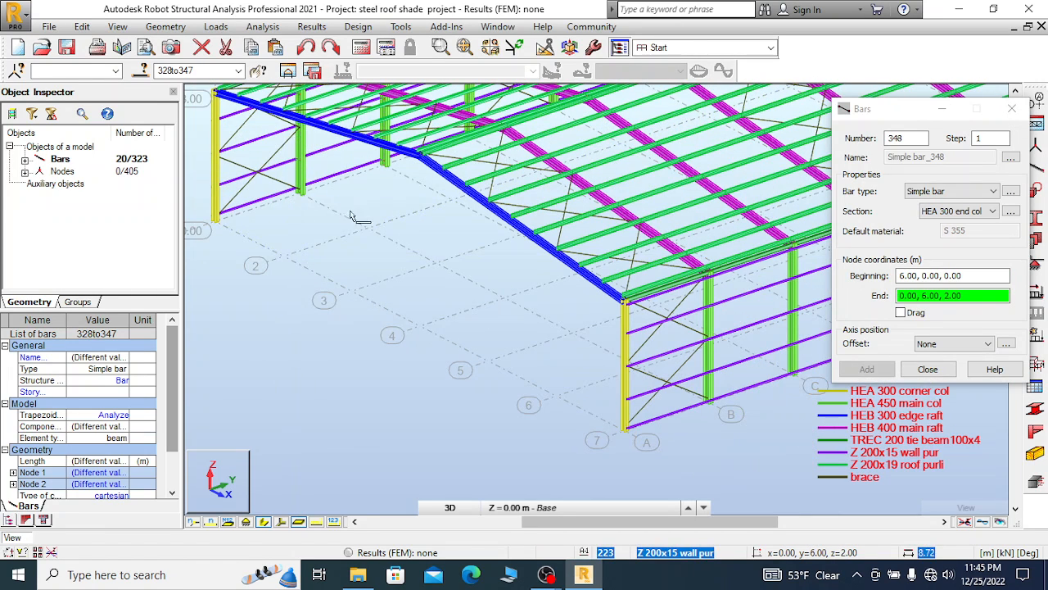
scroll(389, 254, "down", 2)
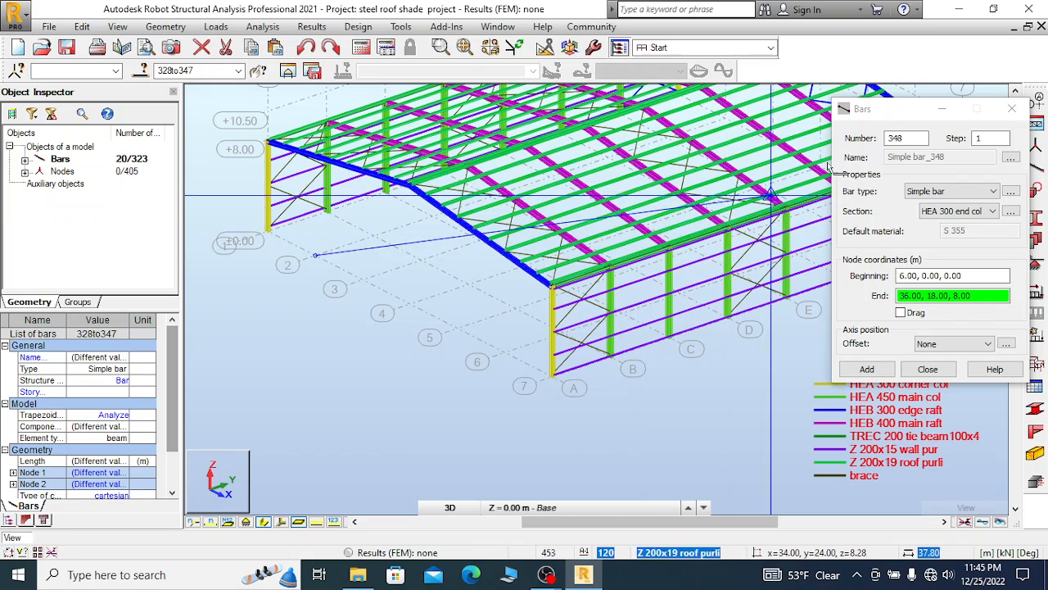
left_click_drag(885, 112, 915, 203)
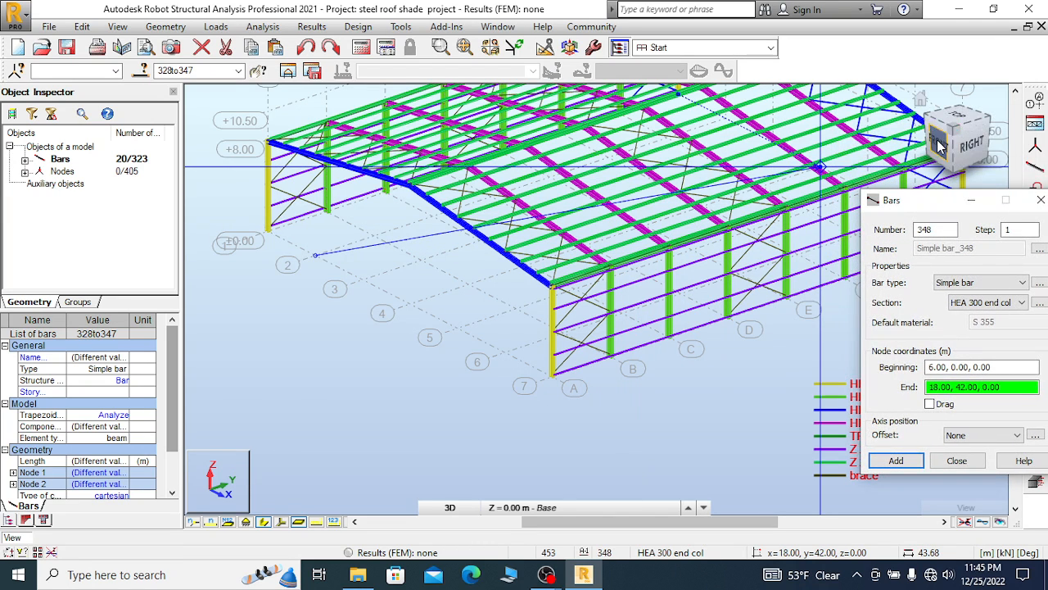
left_click(939, 145)
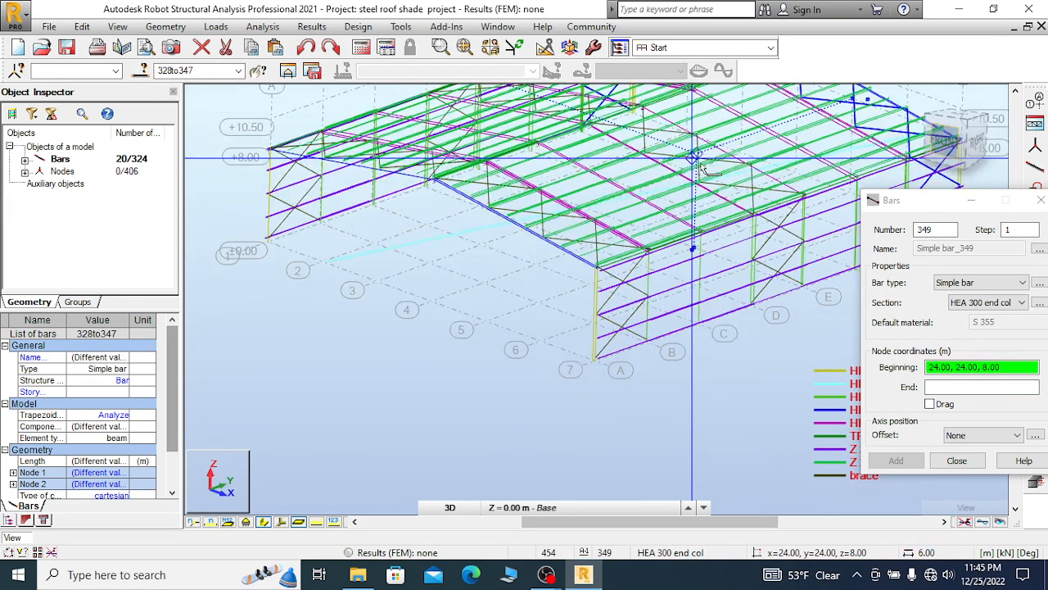
Hide the section shapes so bars show as plain lines, and cancel the pending bar in a 3D view of the axis A end
scroll(472, 137, "up", 3)
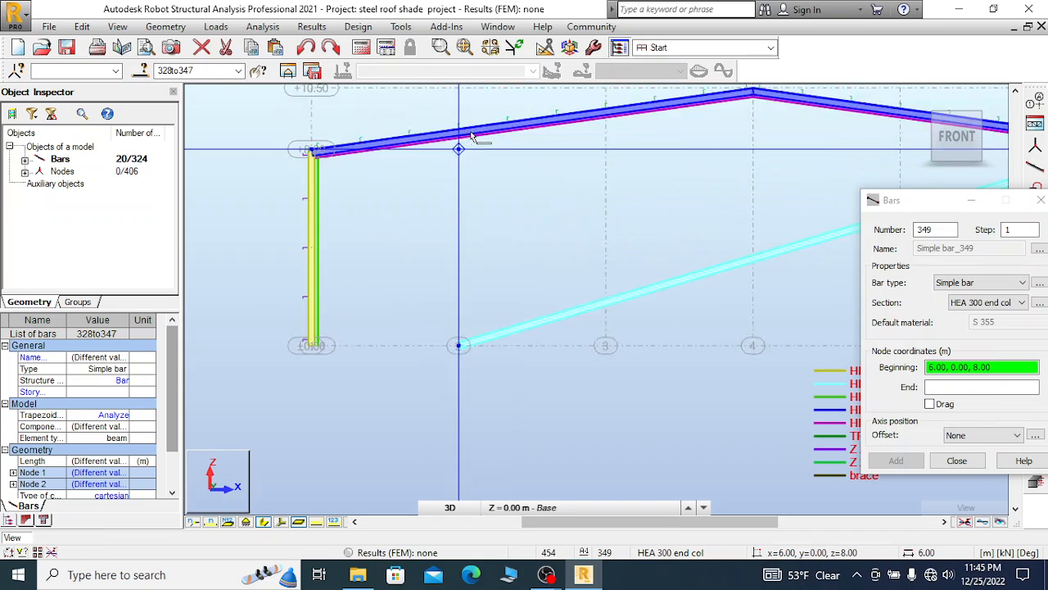
scroll(471, 135, "up", 2)
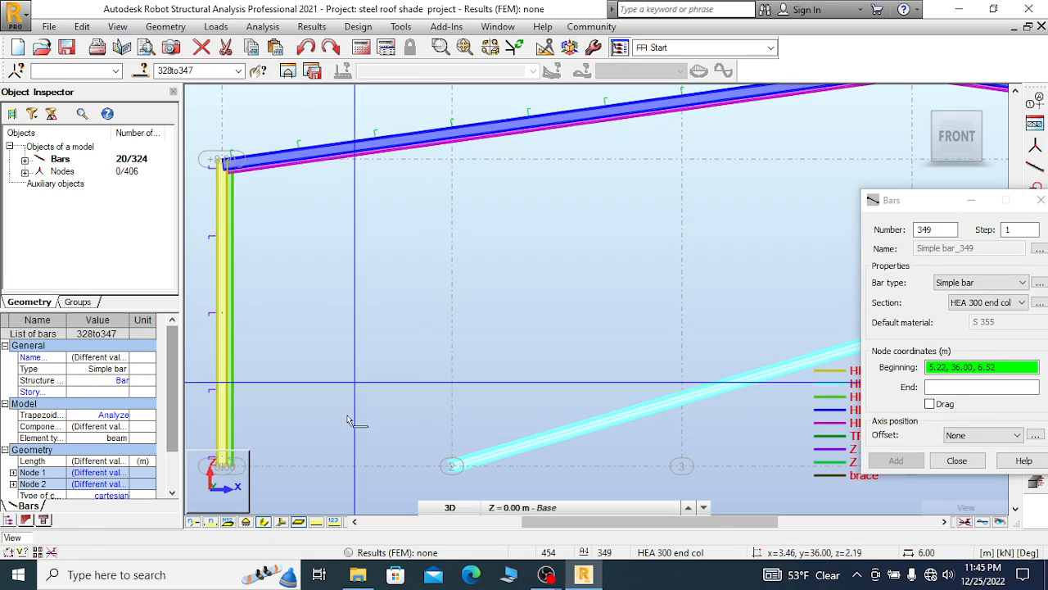
left_click(265, 522)
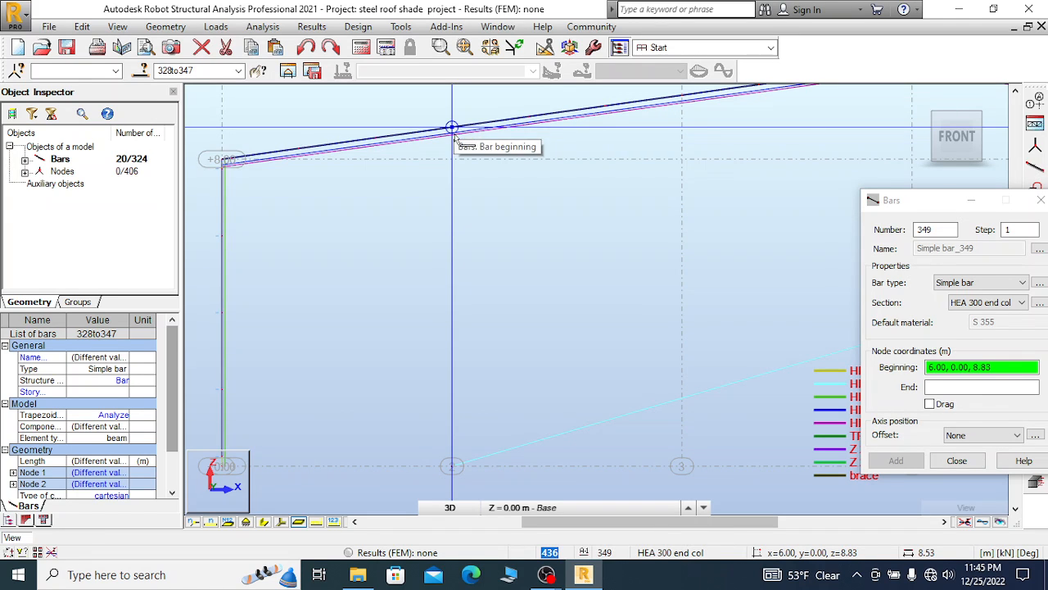
scroll(457, 131, "up", 3)
scroll(442, 139, "down", 3)
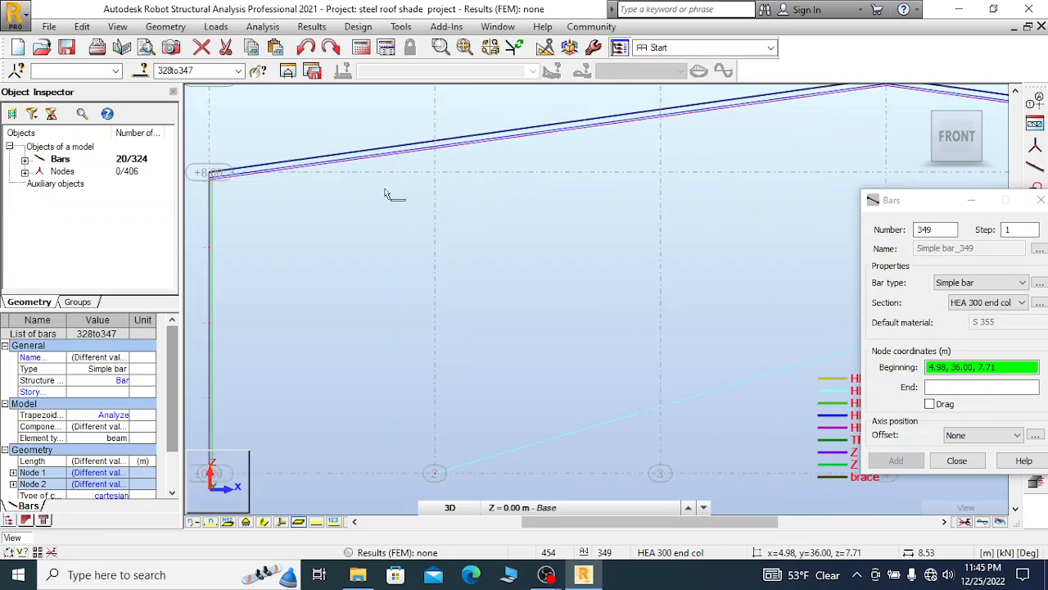
scroll(385, 194, "down", 2)
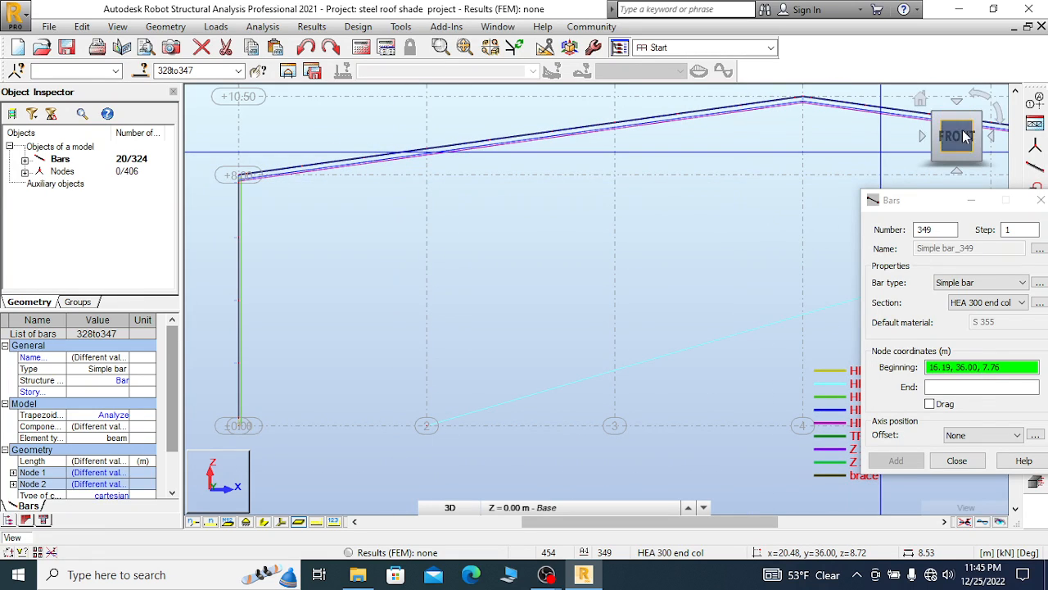
scroll(665, 138, "down", 4)
middle_click_drag(665, 139, 434, 312, "shift")
scroll(480, 341, "up", 3)
right_click(434, 311)
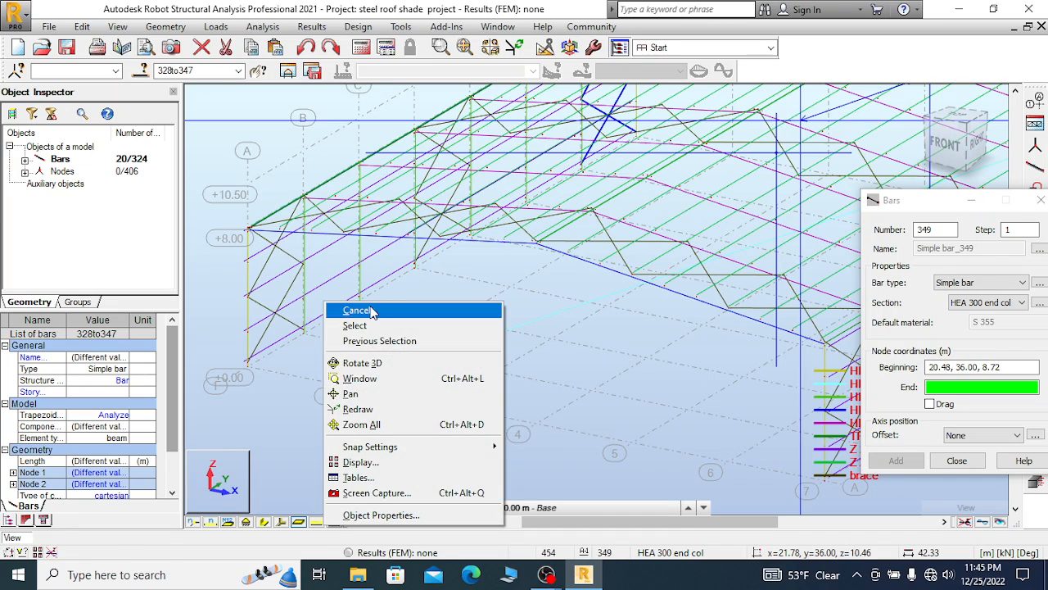
left_click(340, 307)
Turn off the display of bar offsets in the model view
scroll(416, 290, "up", 2)
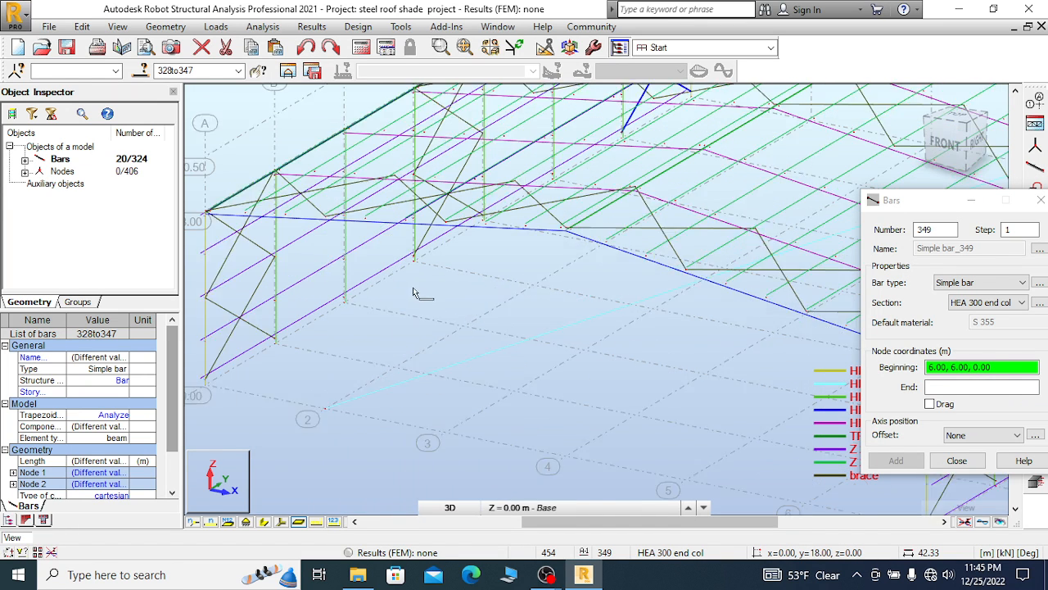
scroll(698, 257, "up", 2)
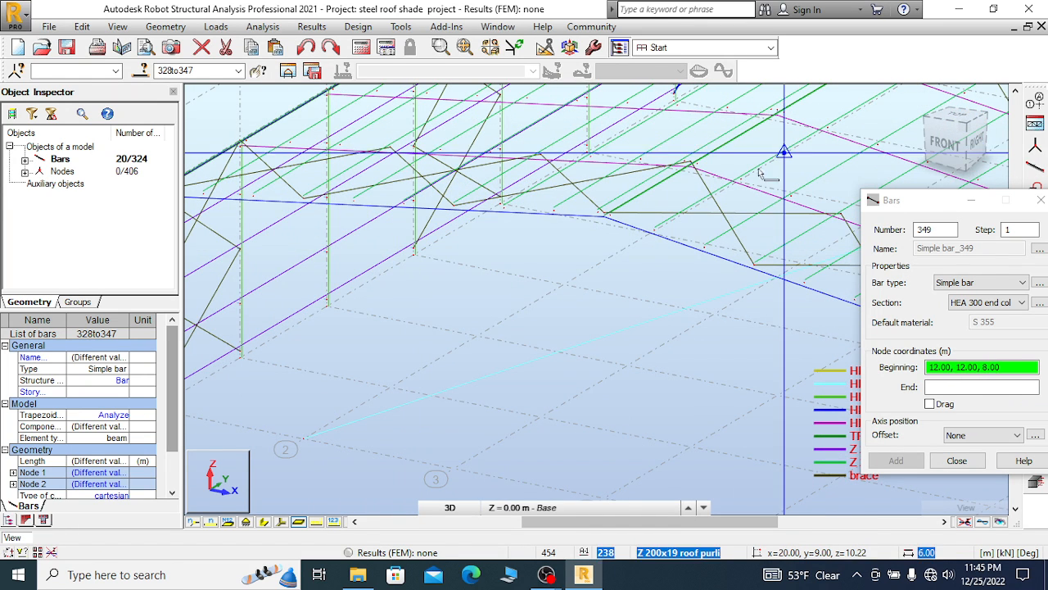
right_click(547, 263)
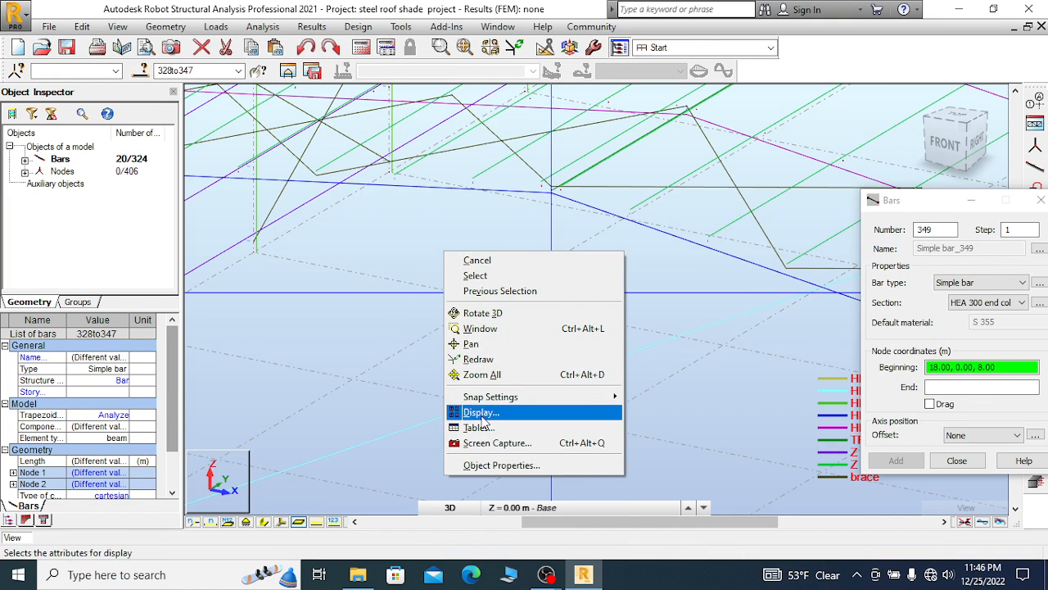
left_click(481, 412)
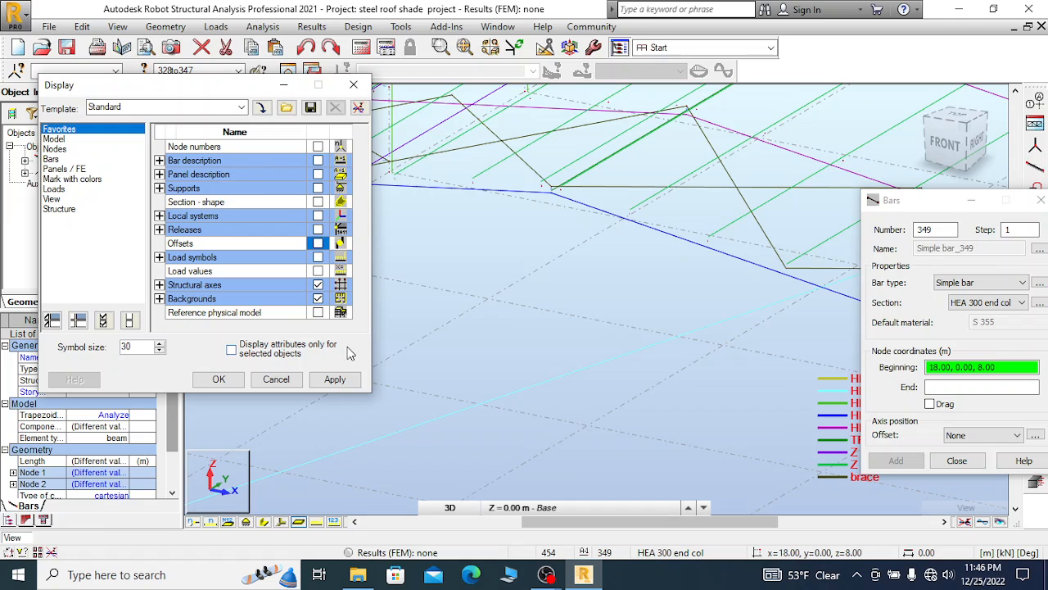
left_click(335, 381)
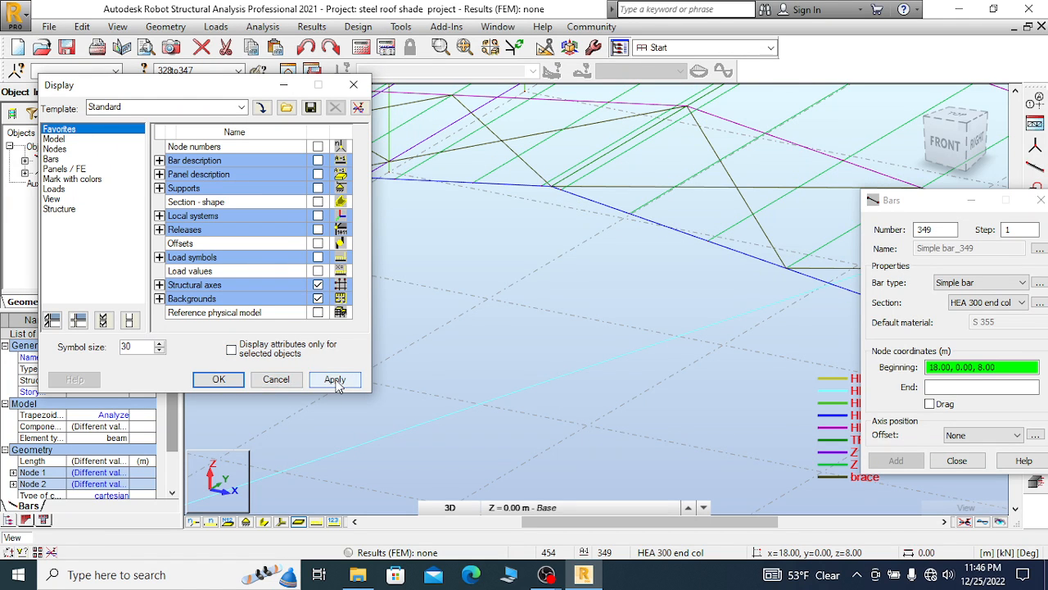
left_click(220, 379)
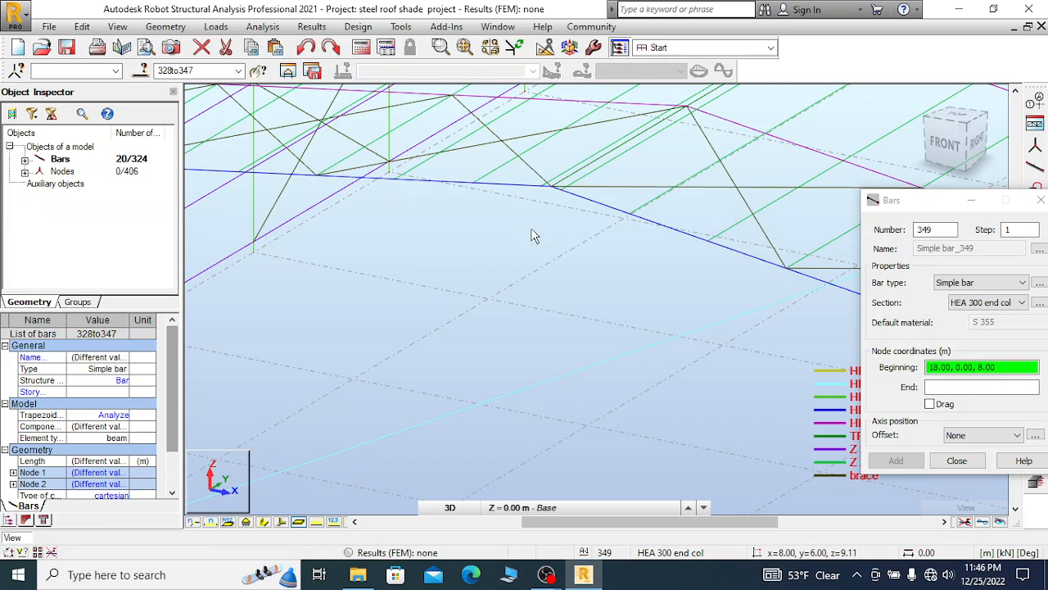
In the front view, draw an HEA 300 end column on gridline 2 from 6.00, 0.00, 0.00 up to the rafter at z 8.83
left_click(939, 144)
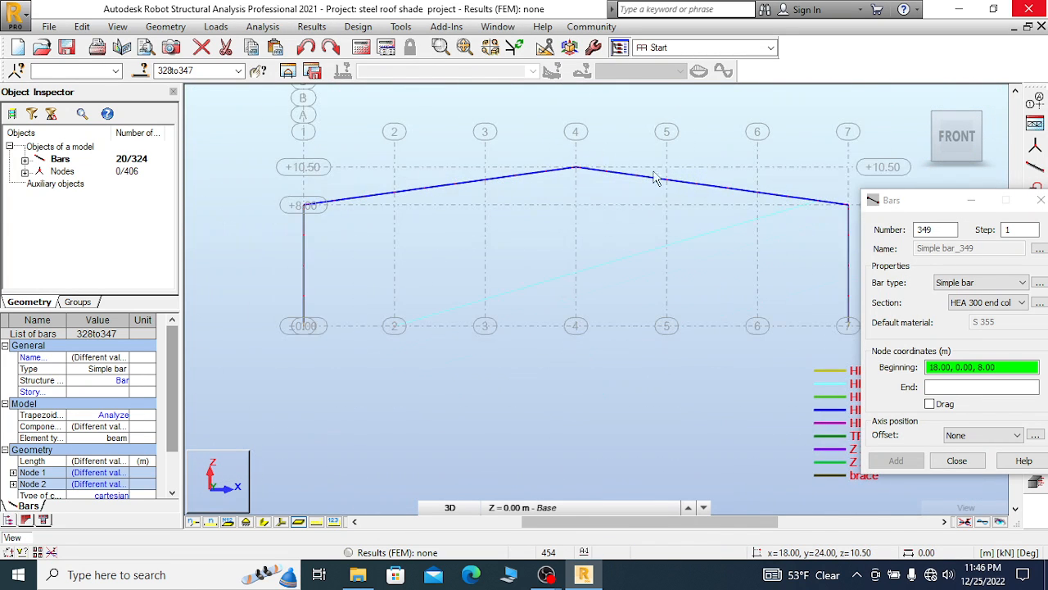
left_click(912, 200)
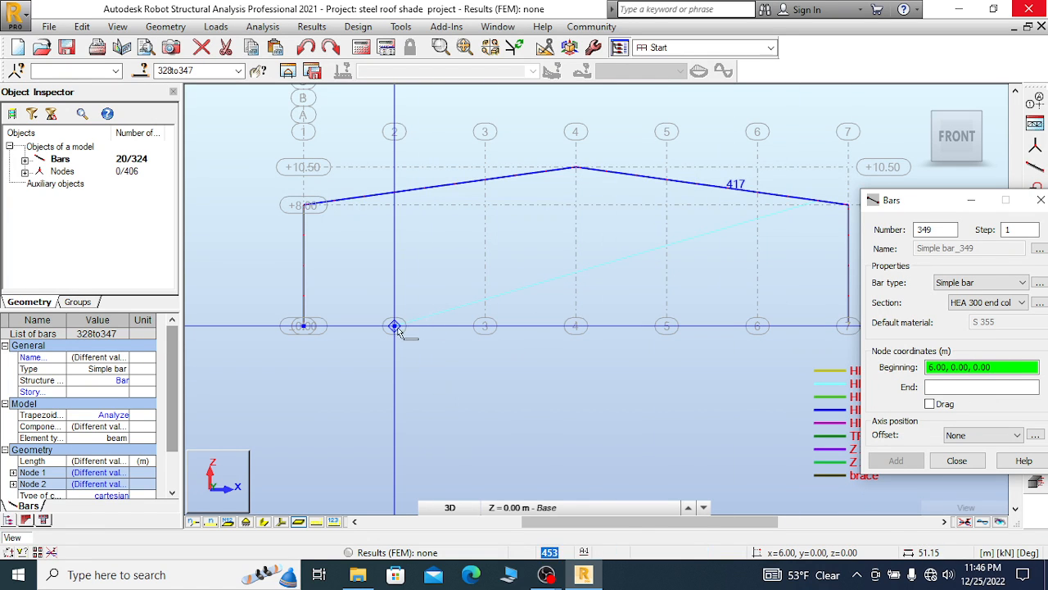
scroll(396, 348, "up", 3)
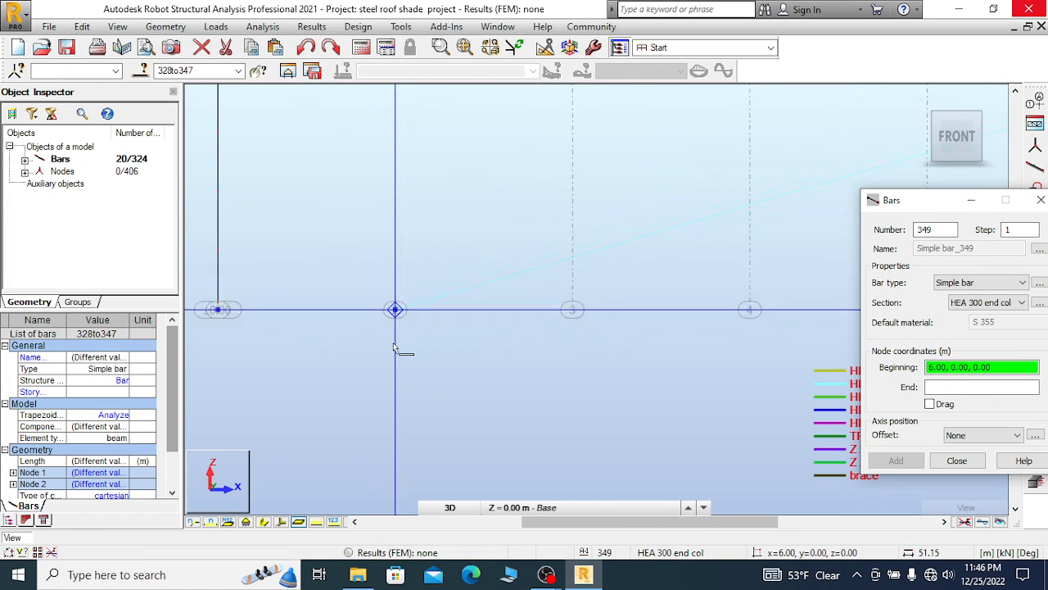
left_click(396, 293)
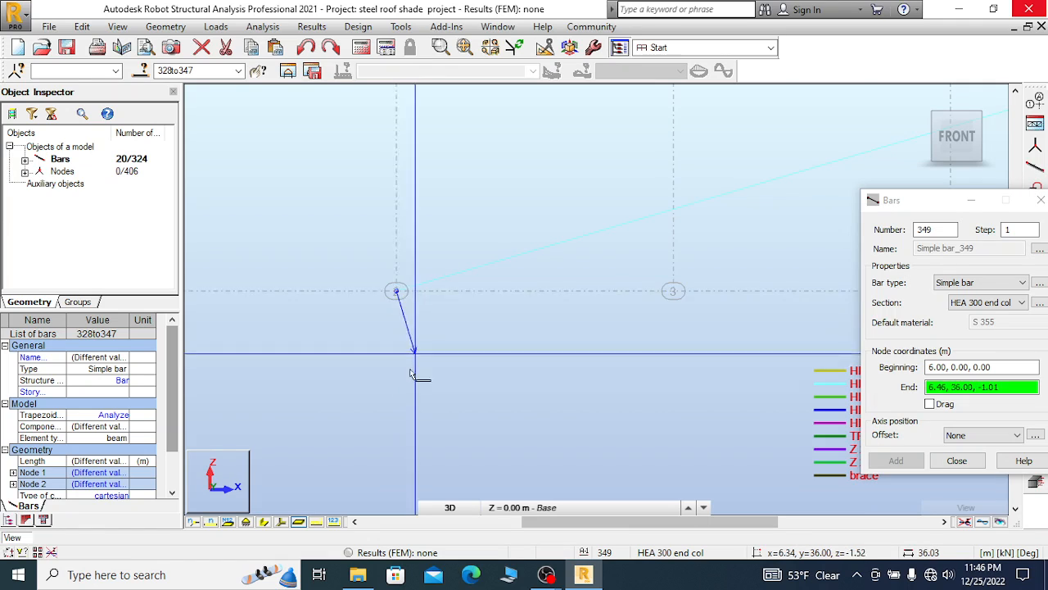
scroll(403, 319, "down", 2)
scroll(405, 270, "down", 2)
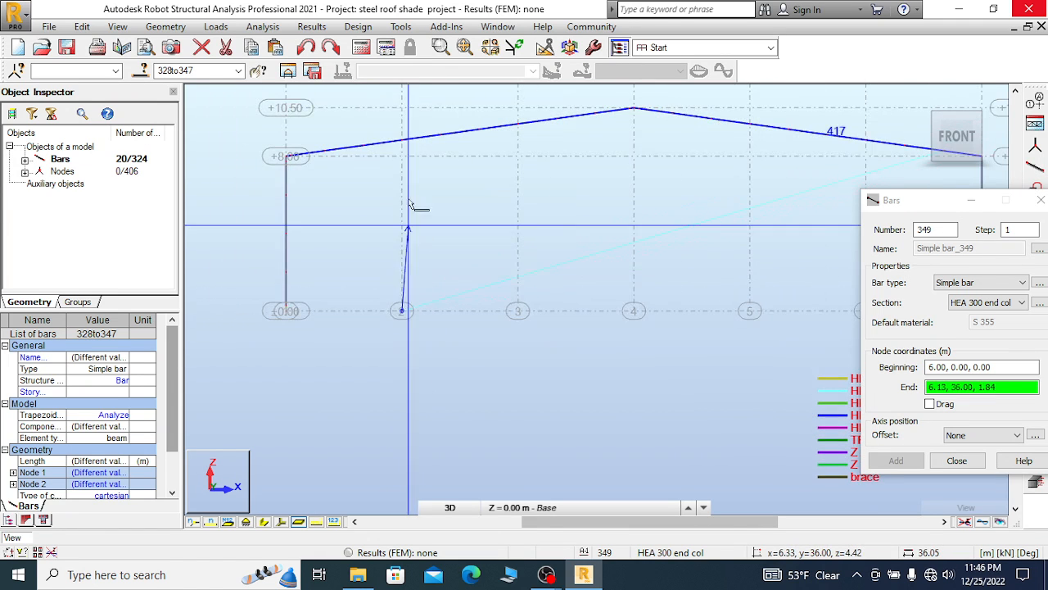
left_click(423, 143)
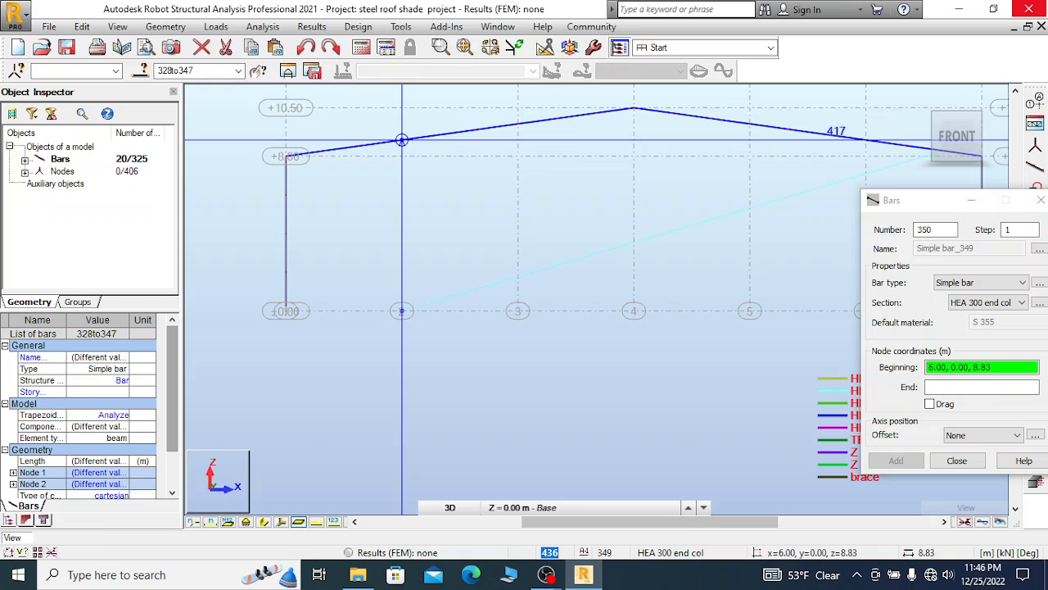
Draw end columns on gridlines 3 and 4, from x 12.00 and 18.00 at the base up to the rafter and the 10.50 m ridge
left_click(518, 311)
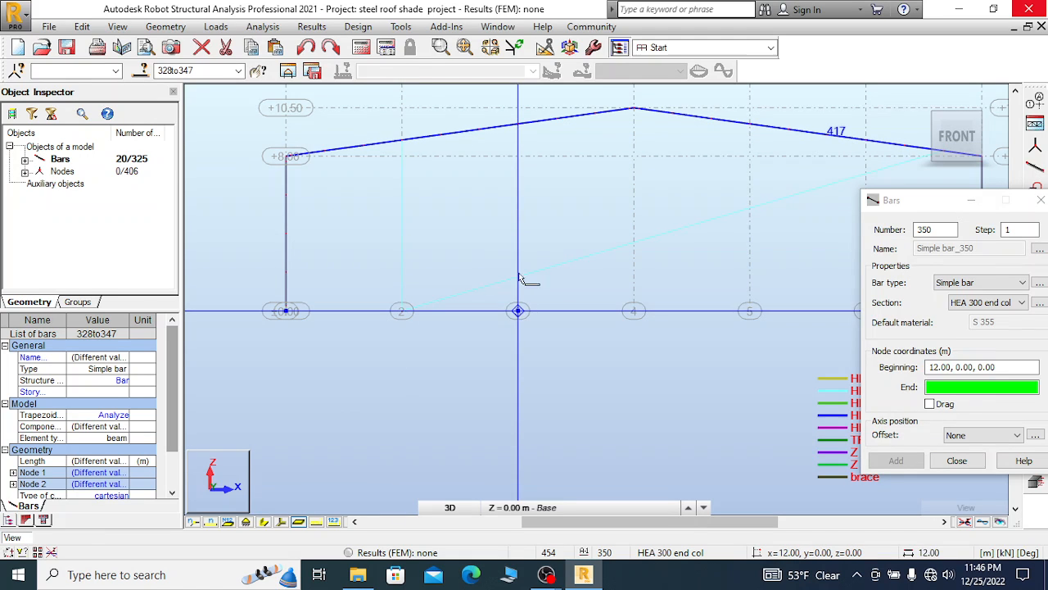
left_click(518, 124)
left_click(635, 311)
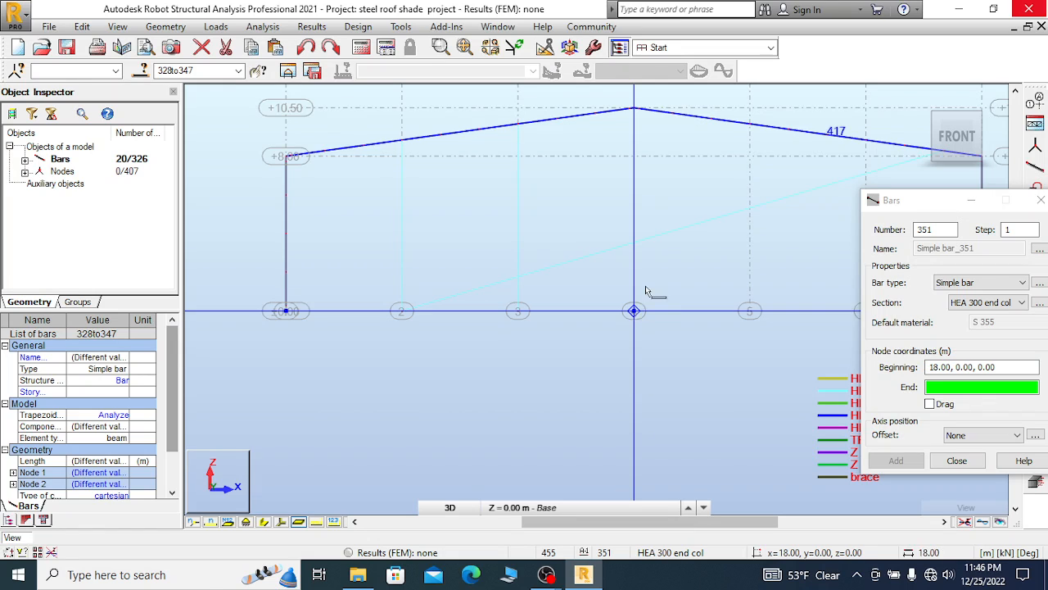
scroll(635, 109, "up", 3)
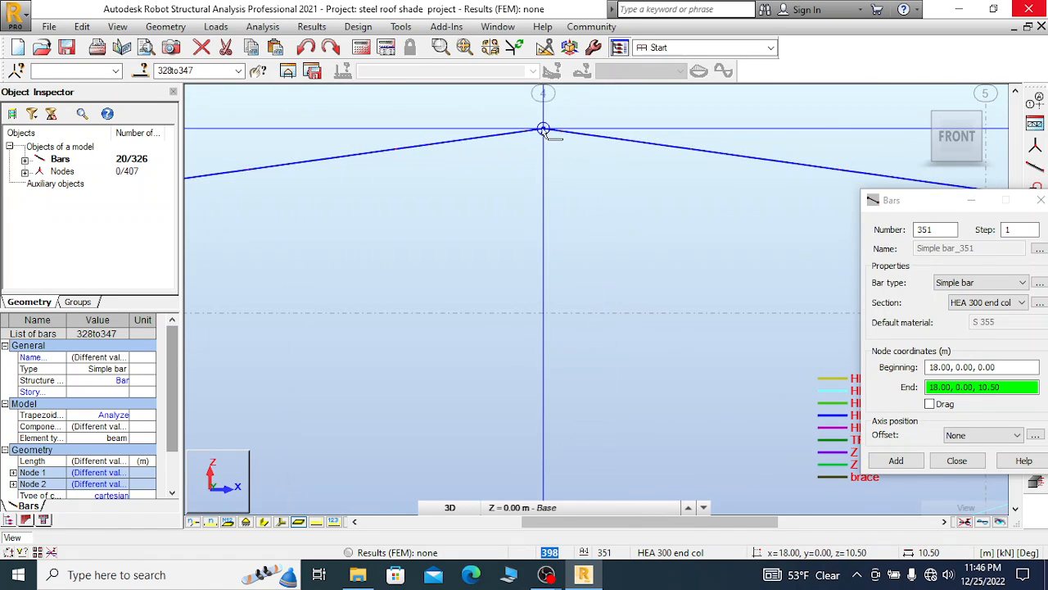
left_click(542, 130)
scroll(344, 175, "down", 5)
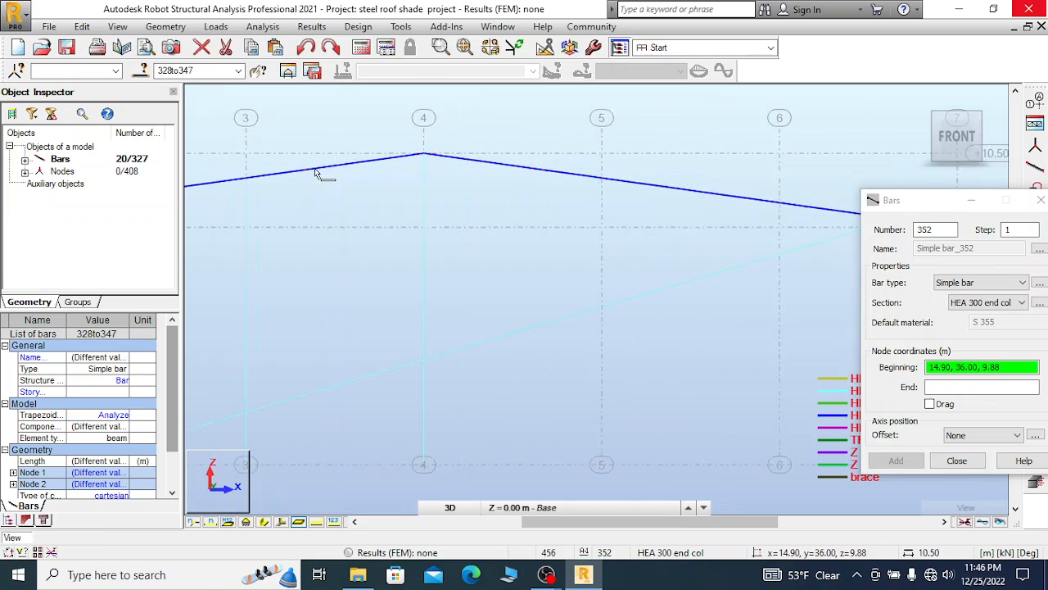
Draw end columns on gridlines 5 and 6, from x 24.00 and 30.00 at the base up to the sloping edge rafter
scroll(315, 173, "down", 2)
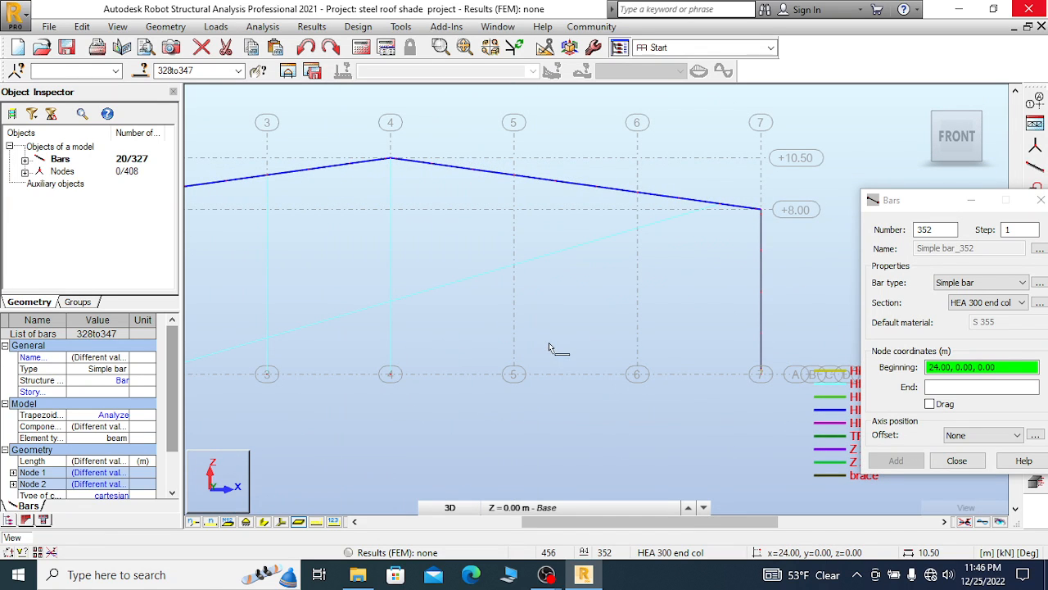
scroll(545, 399, "up", 2)
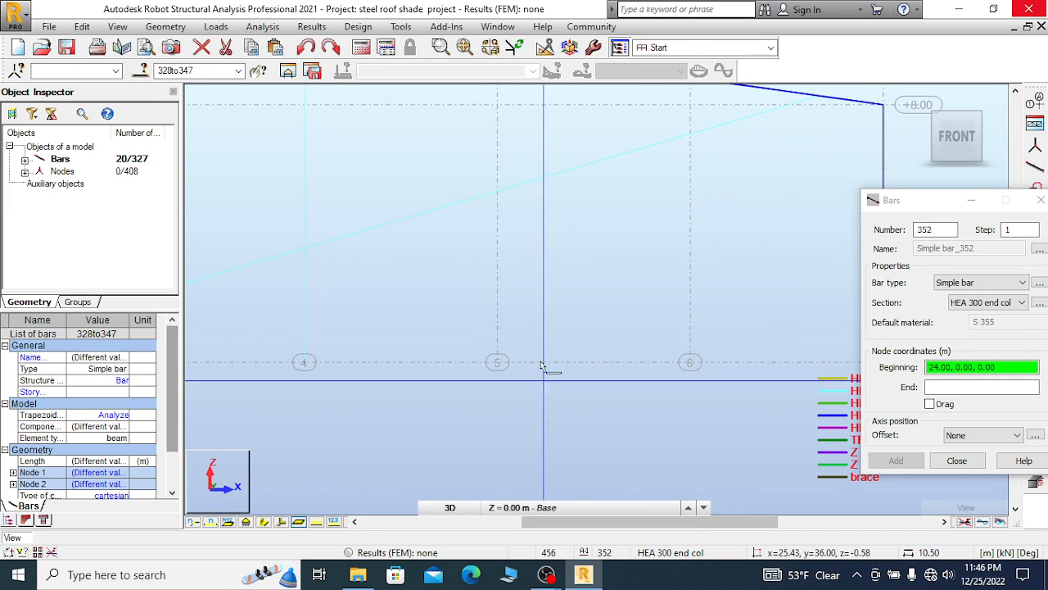
left_click(497, 364)
scroll(502, 238, "down", 2)
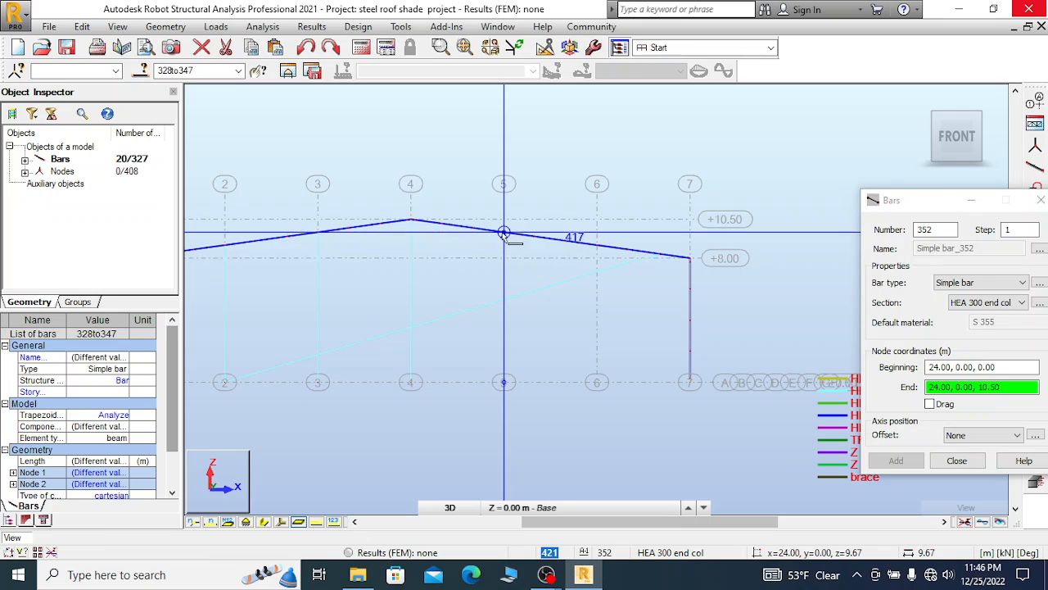
left_click(503, 232)
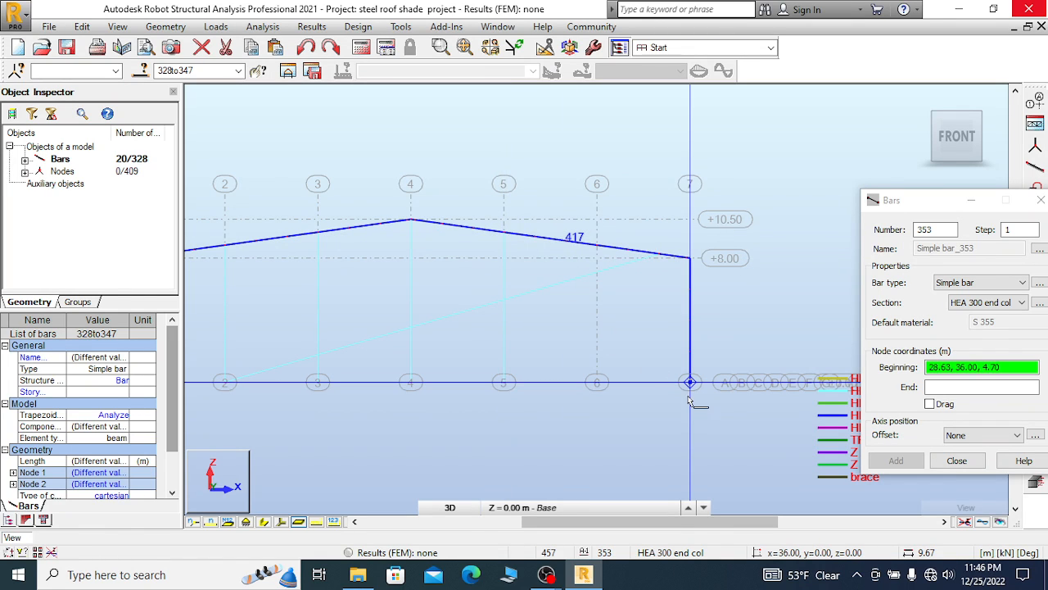
left_click(597, 384)
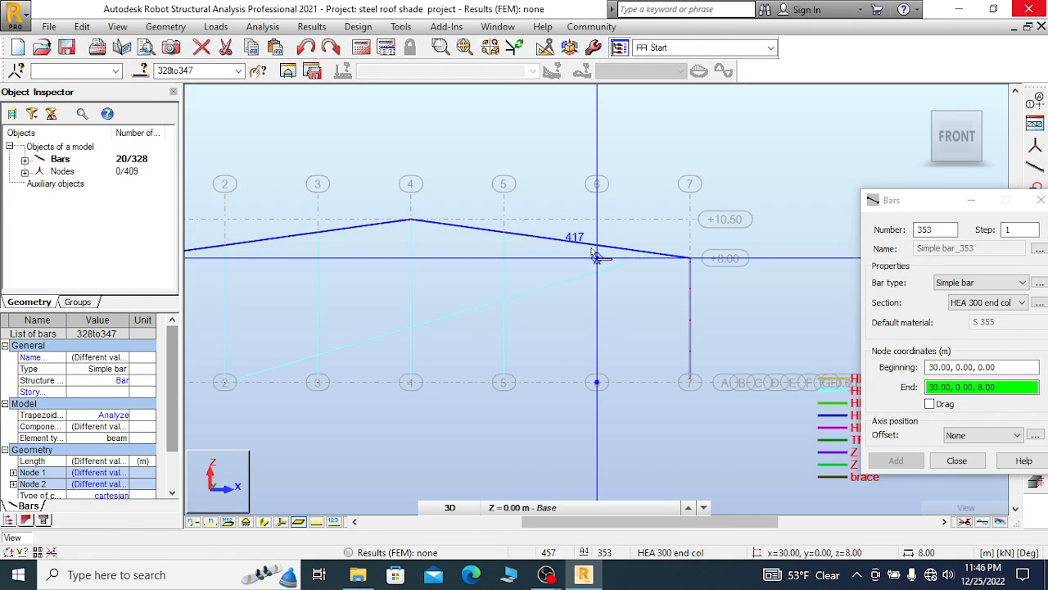
left_click(597, 244)
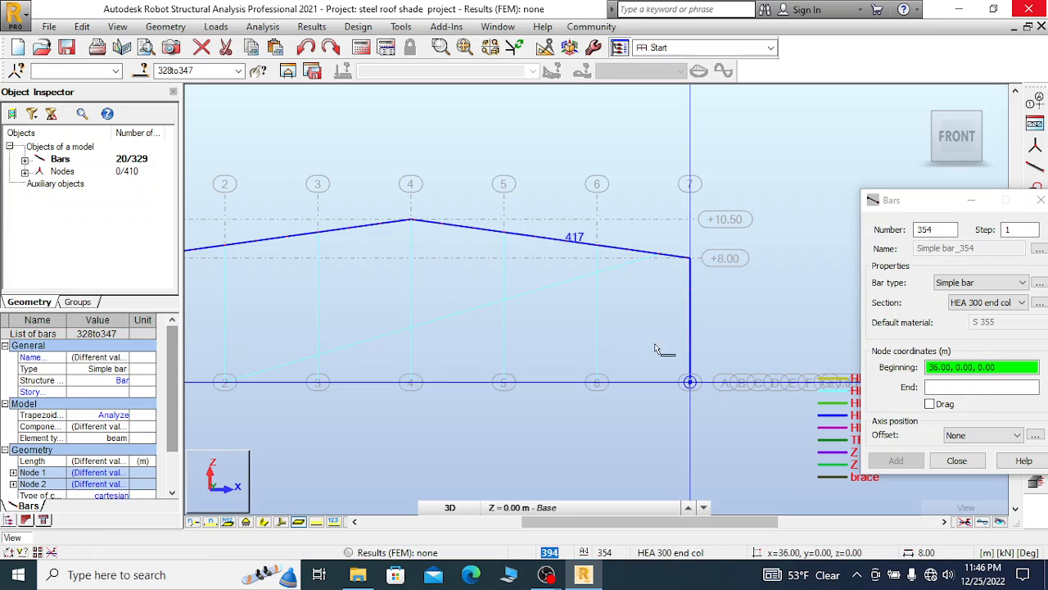
Stop drawing bars and return to the home 3D view of the frame
right_click(583, 322)
left_click(573, 326)
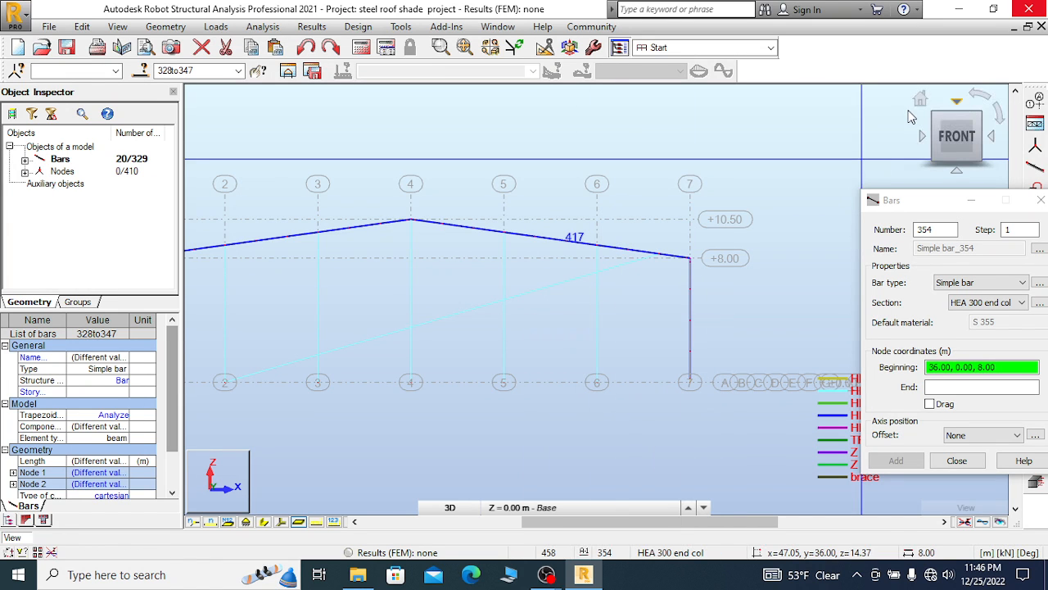
left_click(921, 98)
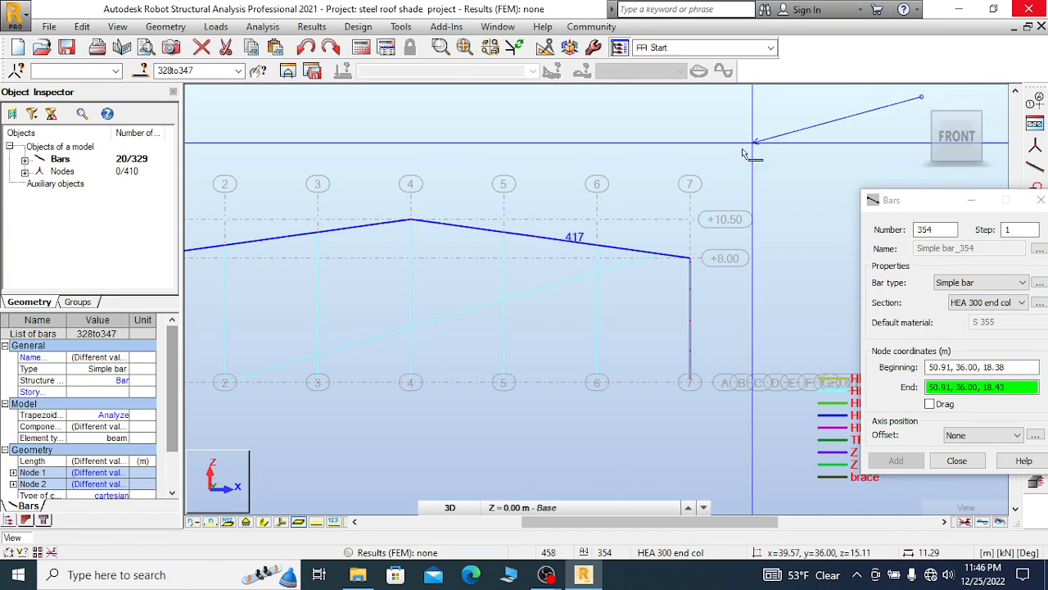
right_click(877, 121)
left_click(818, 123)
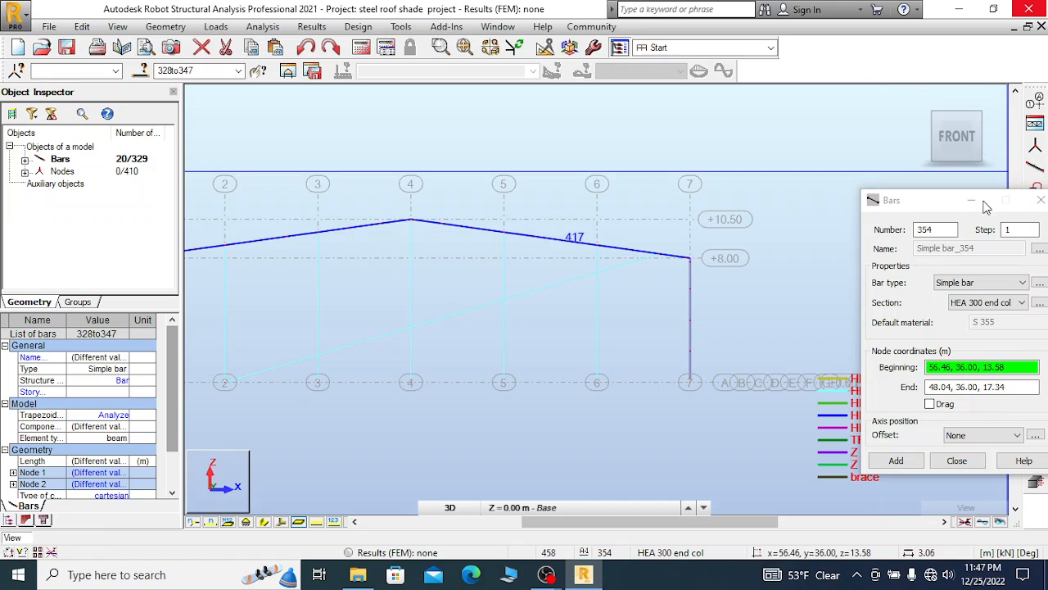
left_click(1040, 200)
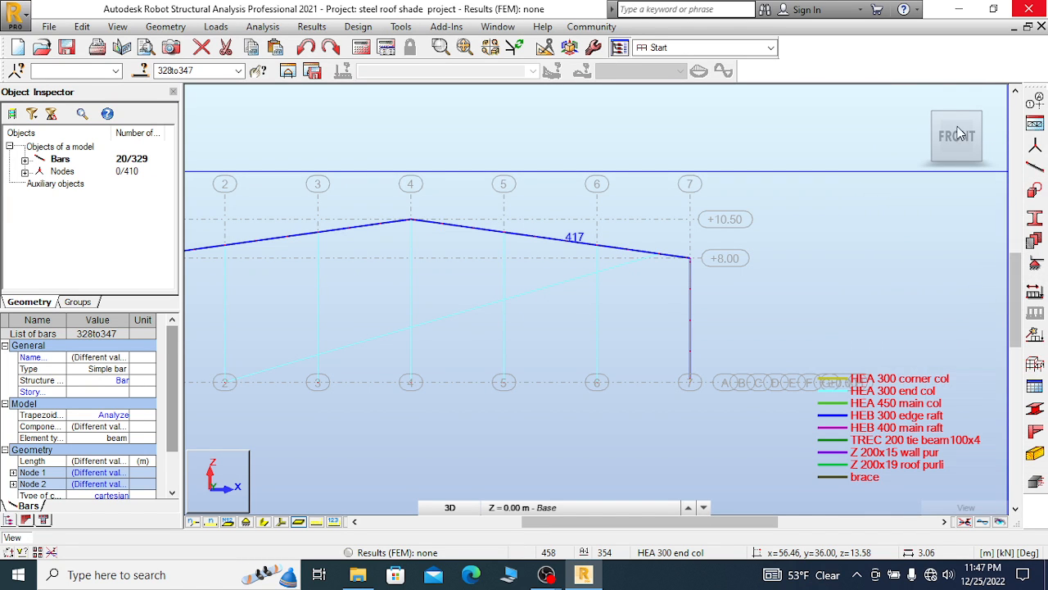
left_click(920, 98)
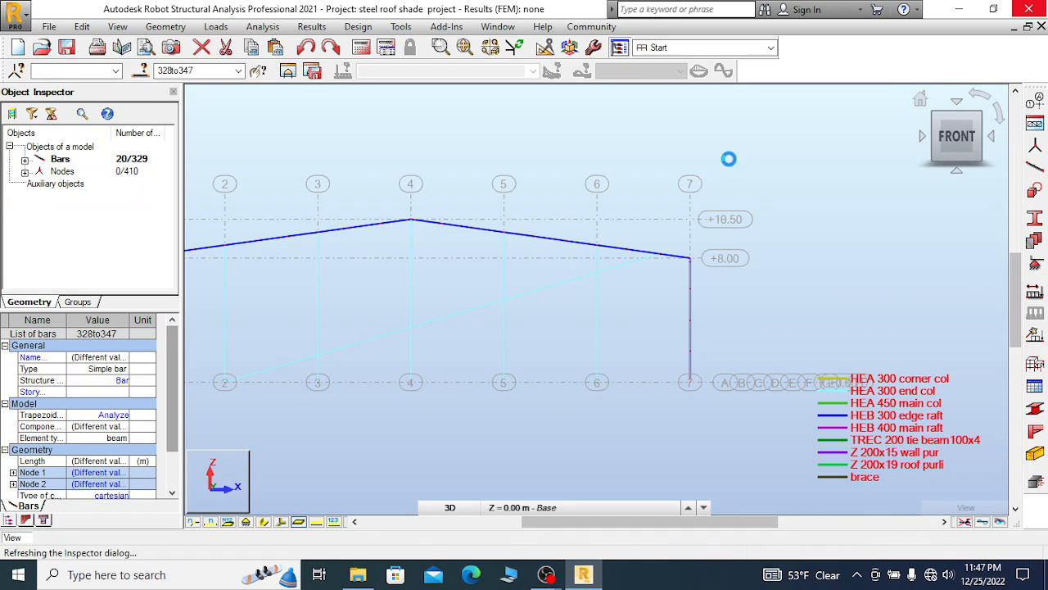
scroll(559, 421, "up", 2)
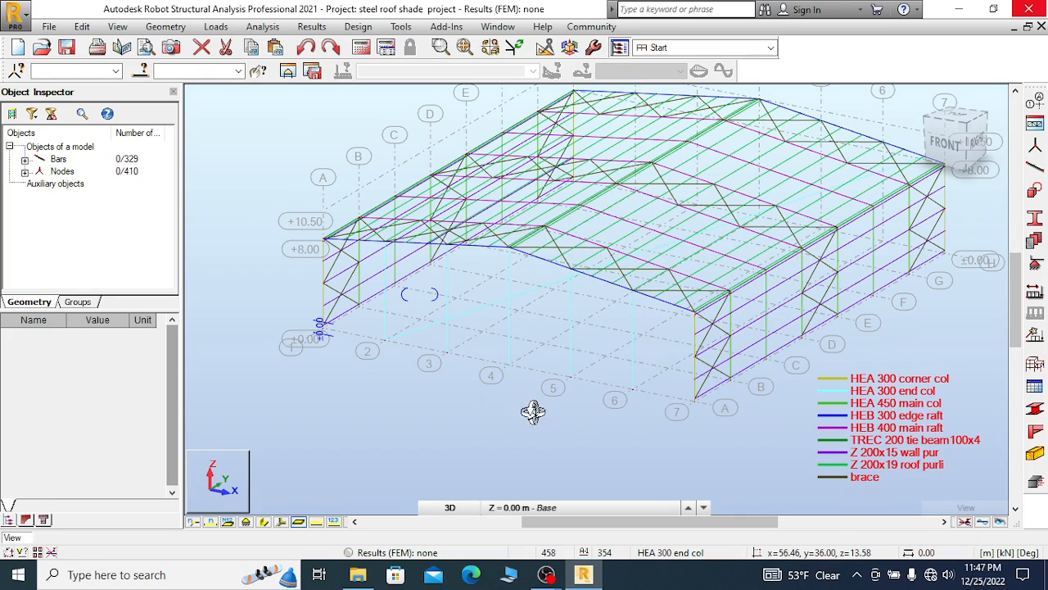
scroll(571, 244, "down", 2)
scroll(597, 351, "up", 3)
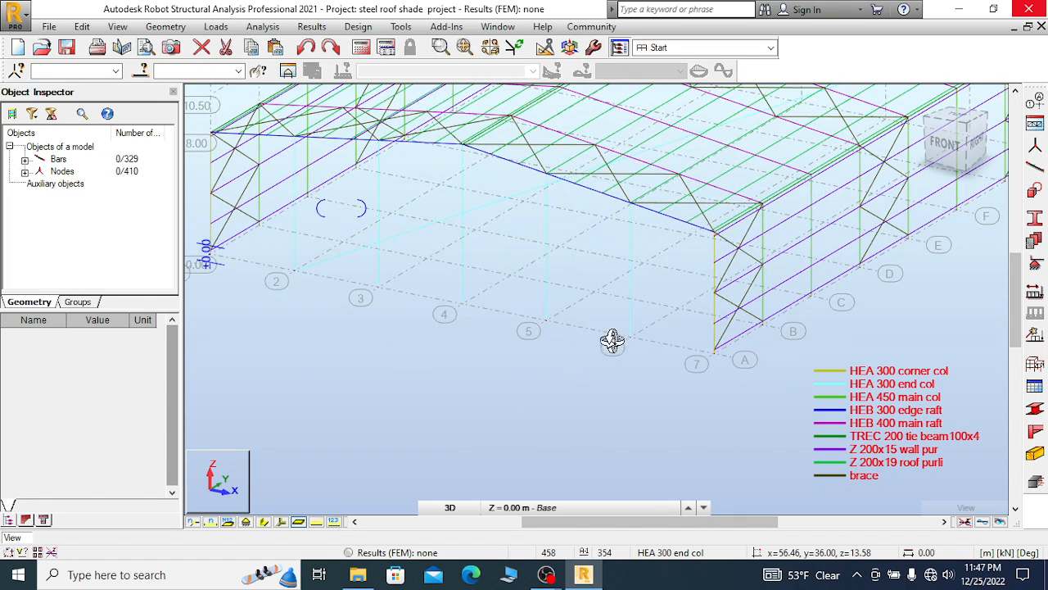
Select all bars that share the cross-section of the end column on gridline 6
right_click(553, 280)
left_click(574, 296)
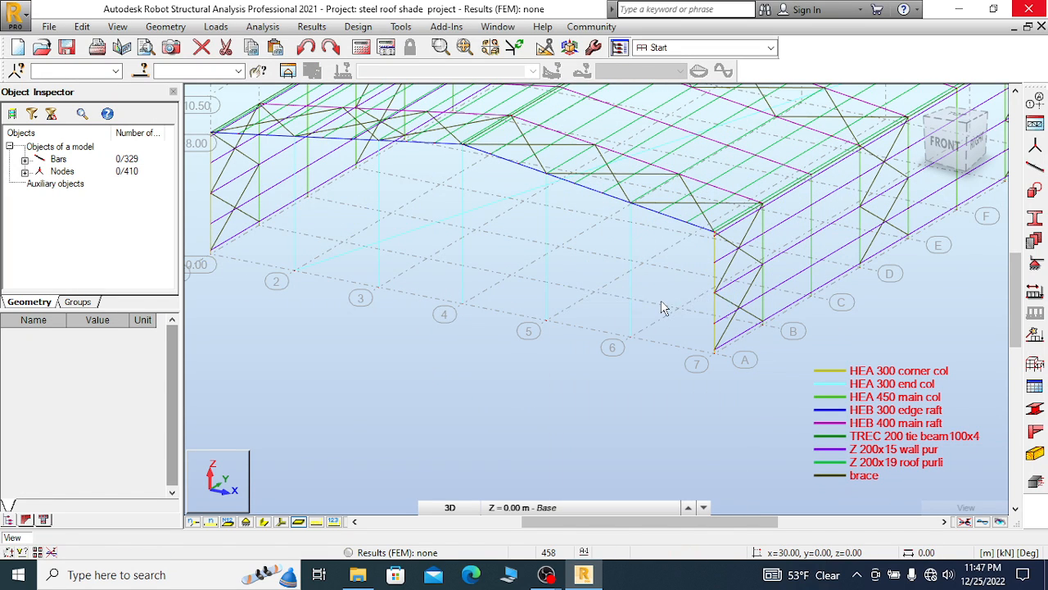
right_click(631, 267)
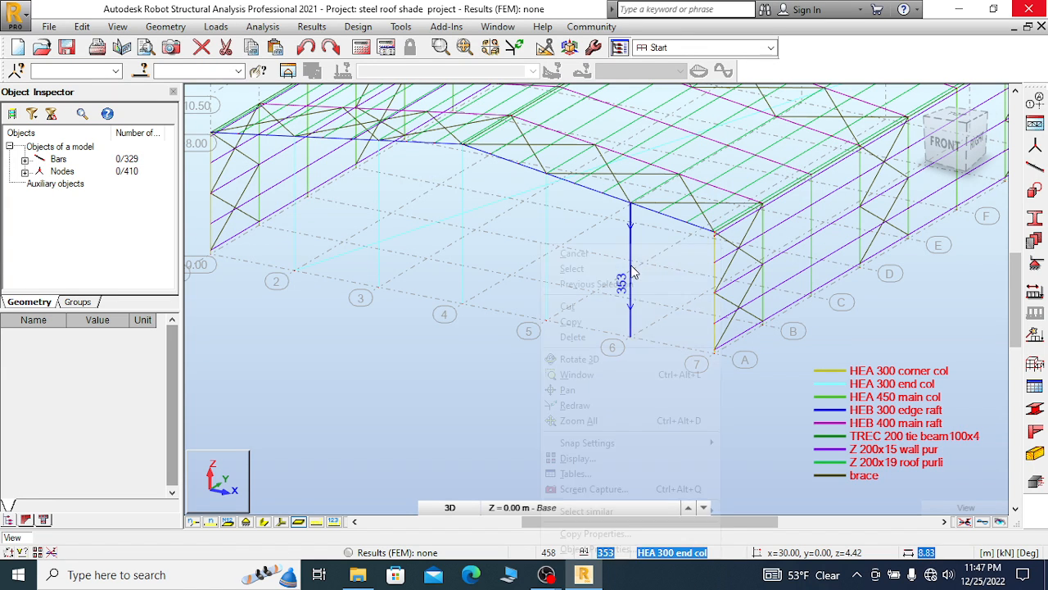
mouse_move(627, 516)
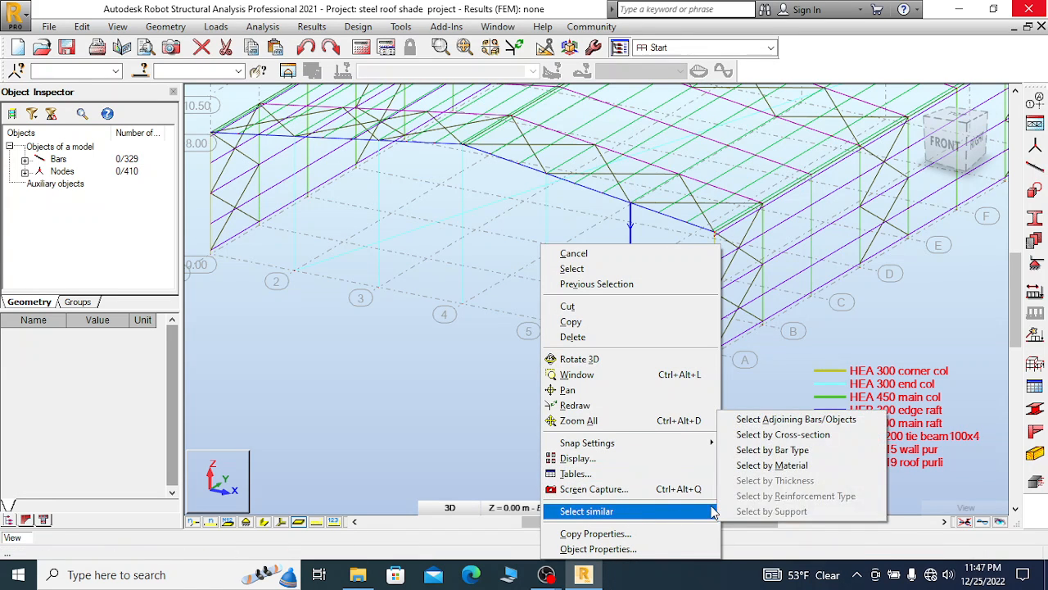
left_click(778, 433)
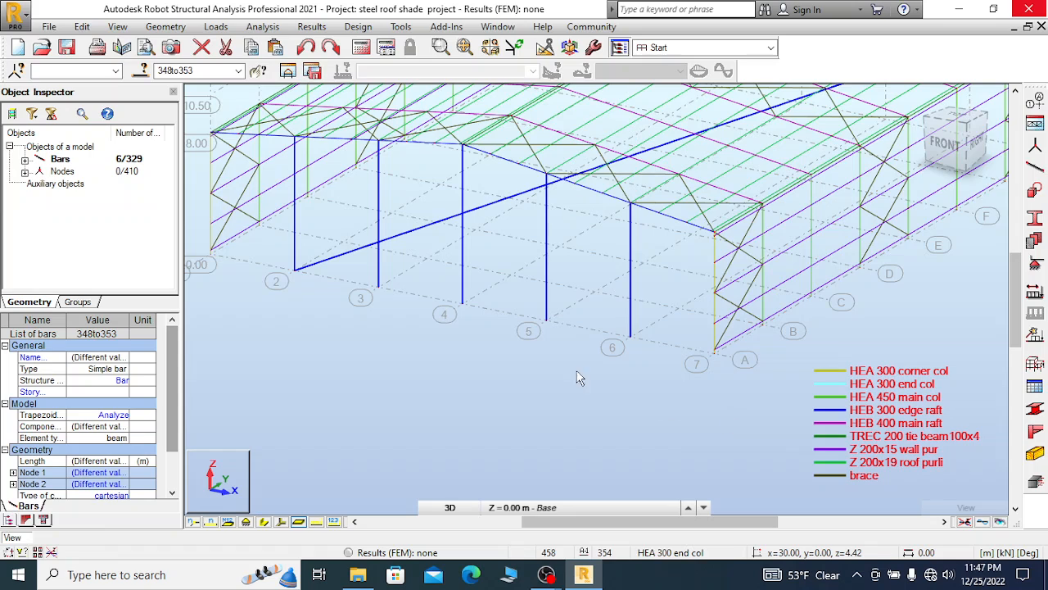
scroll(440, 340, "down", 5)
scroll(426, 337, "up", 3)
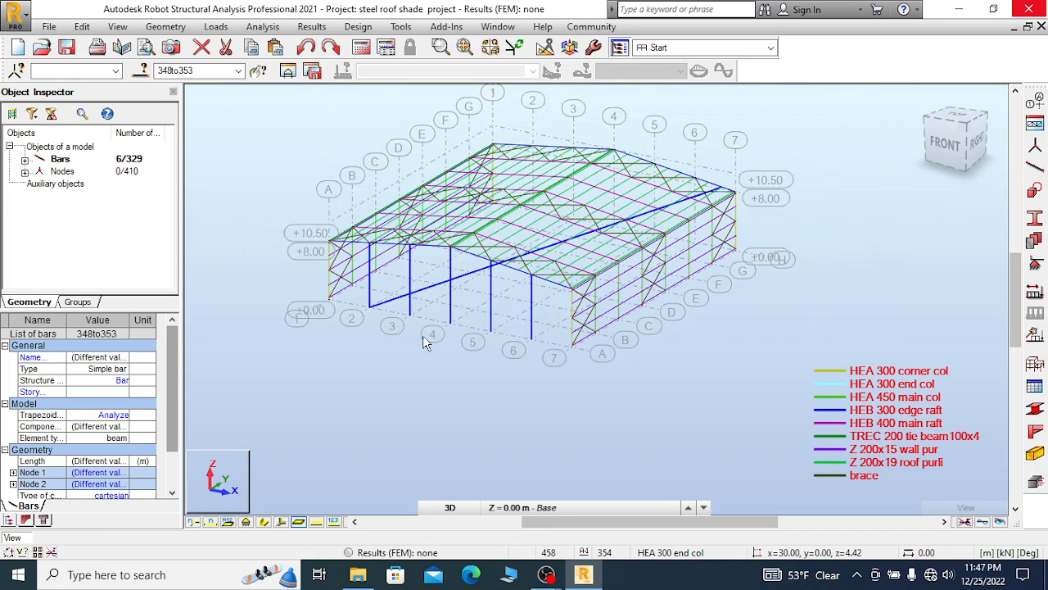
Delete the stray diagonal HEA 300 end col bar running from the base of gridline 2 across the building
right_click(394, 311)
left_click(356, 325)
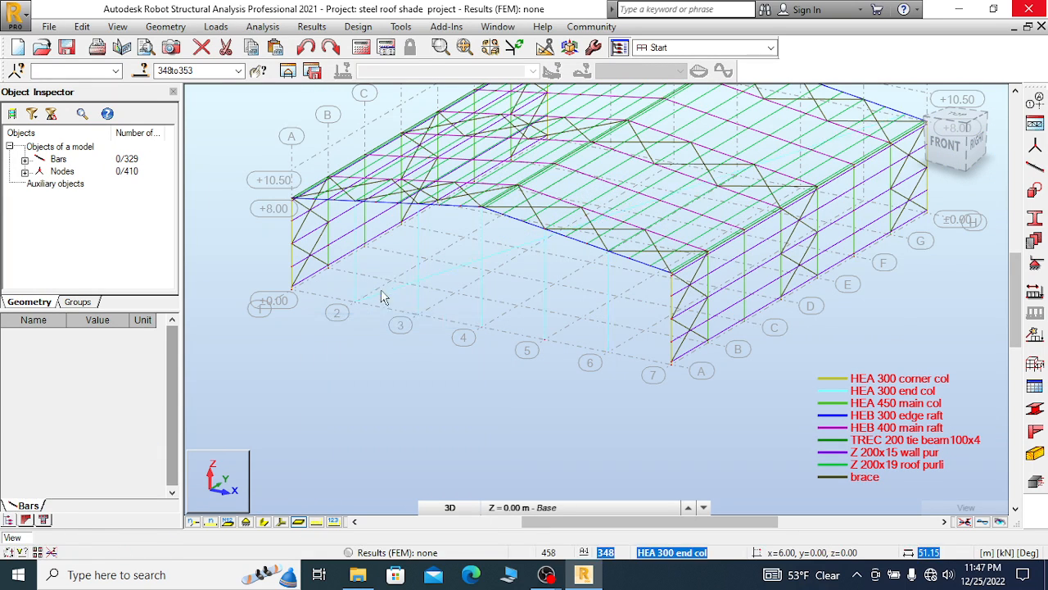
scroll(391, 290, "up", 2)
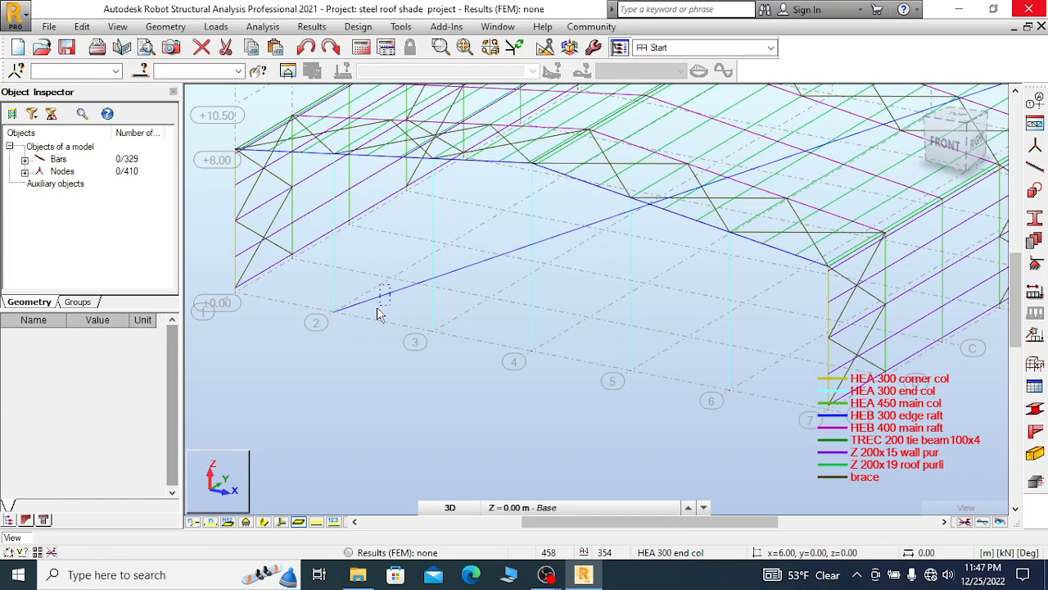
left_click(382, 296)
left_click(204, 53)
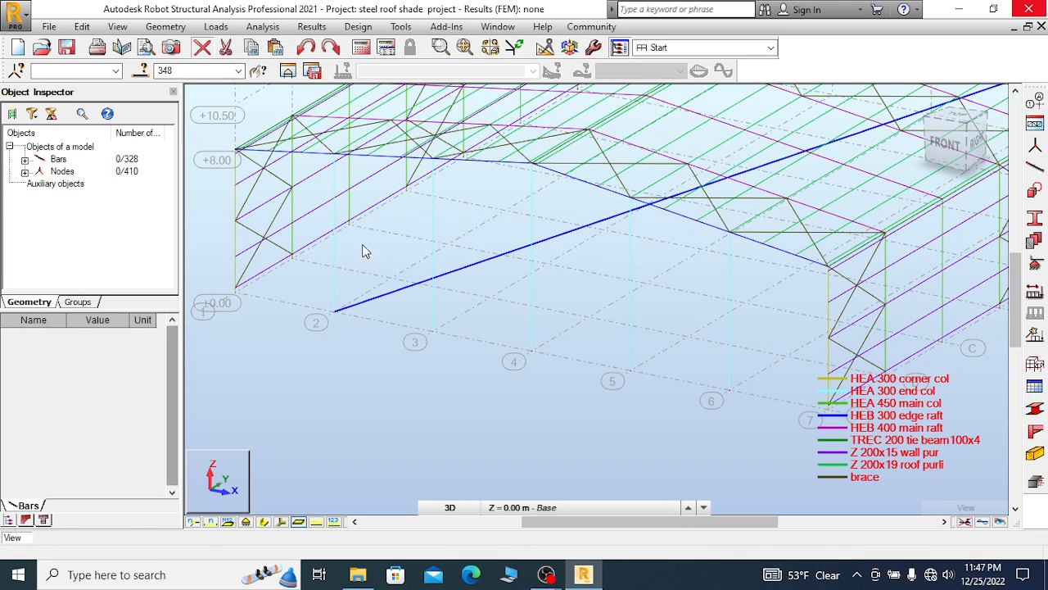
Select all bars that share the cross-section of the end column on gridline 2
right_click(334, 244)
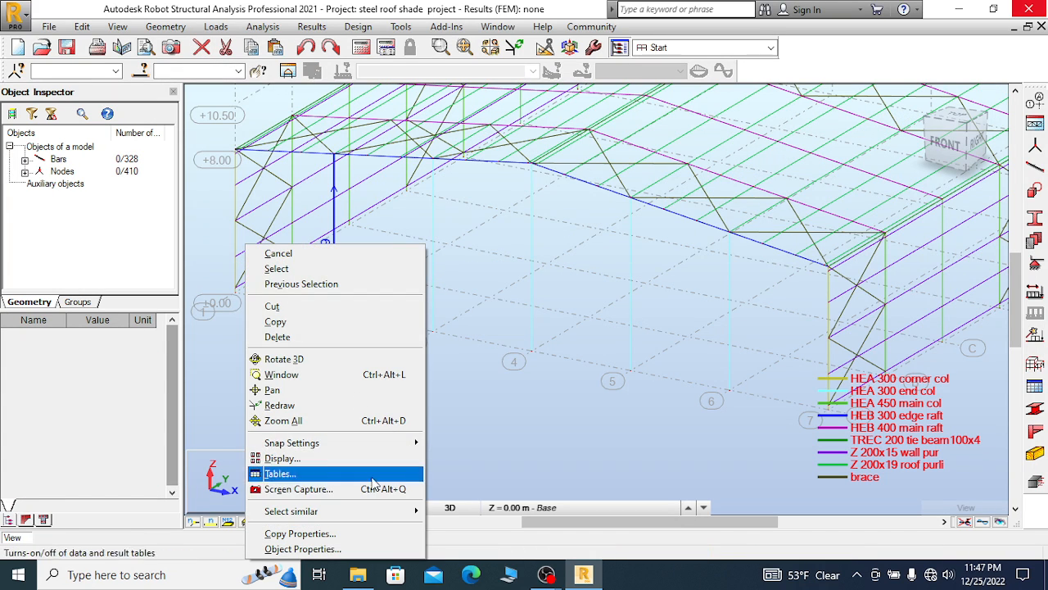
mouse_move(372, 512)
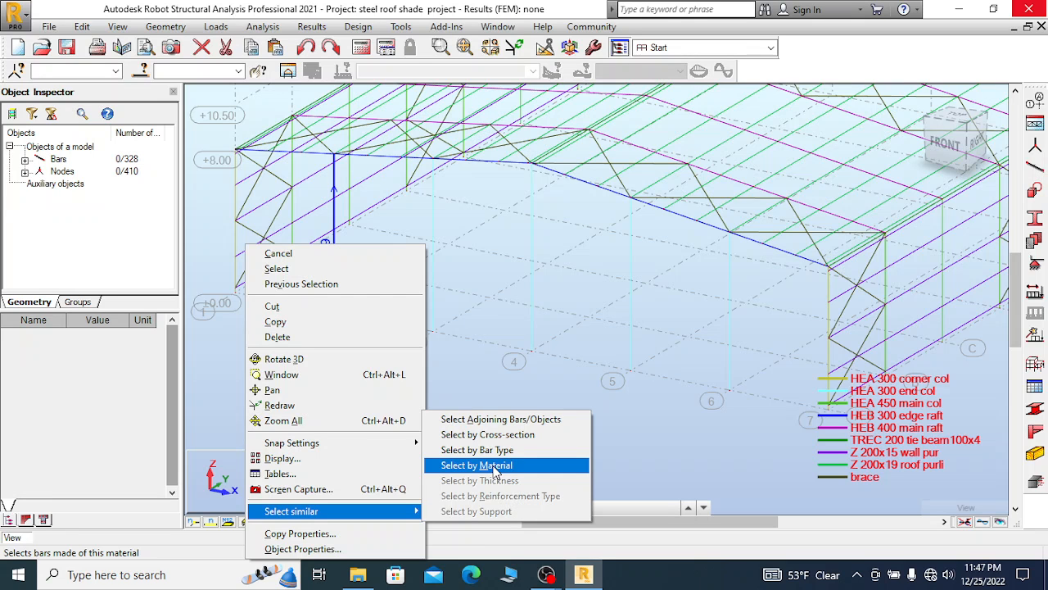
left_click(518, 435)
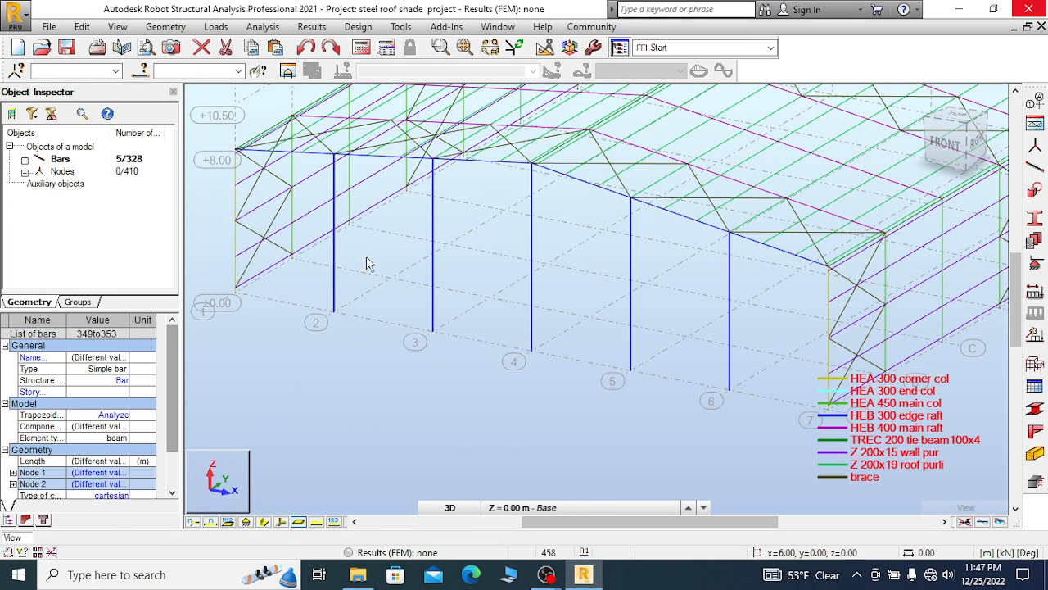
Copy the selected end columns once by translation vector 0.00, 42.00, 0.00, from the gable on gridline A to gridline H
scroll(367, 263, "down", 2)
left_click(83, 27)
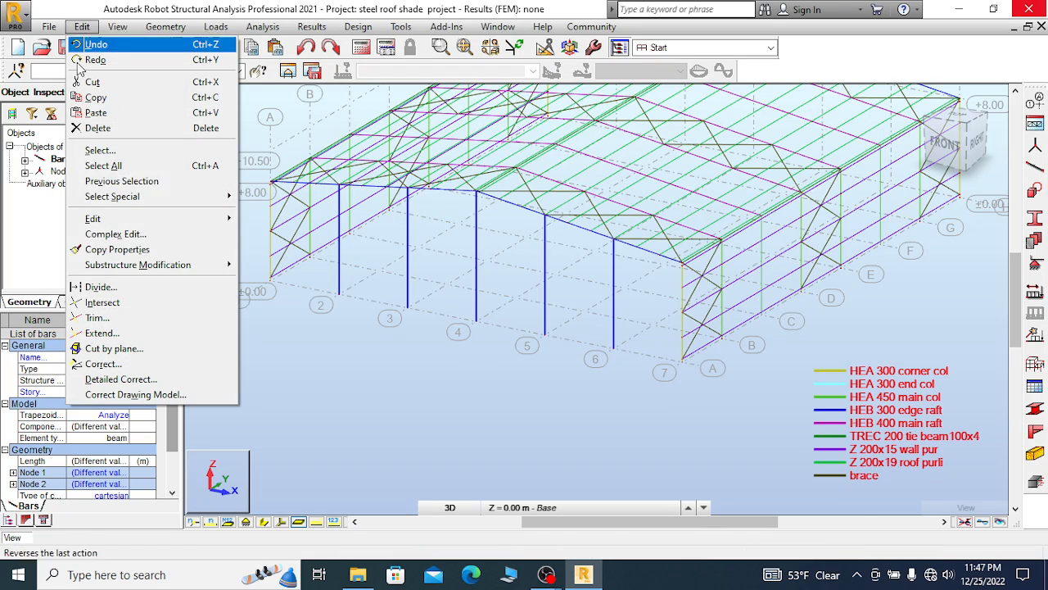
mouse_move(115, 218)
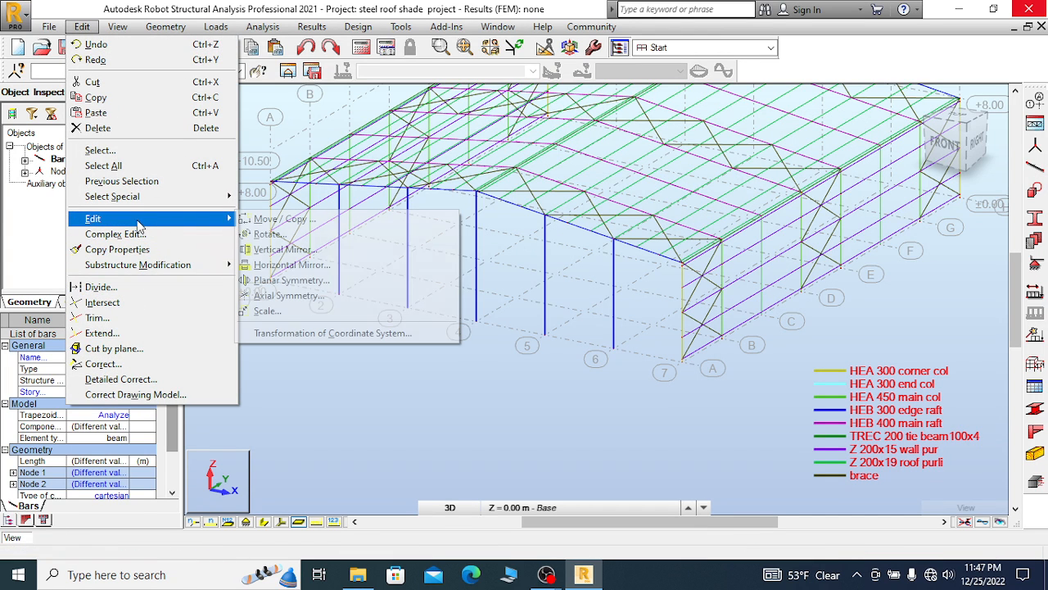
left_click(354, 218)
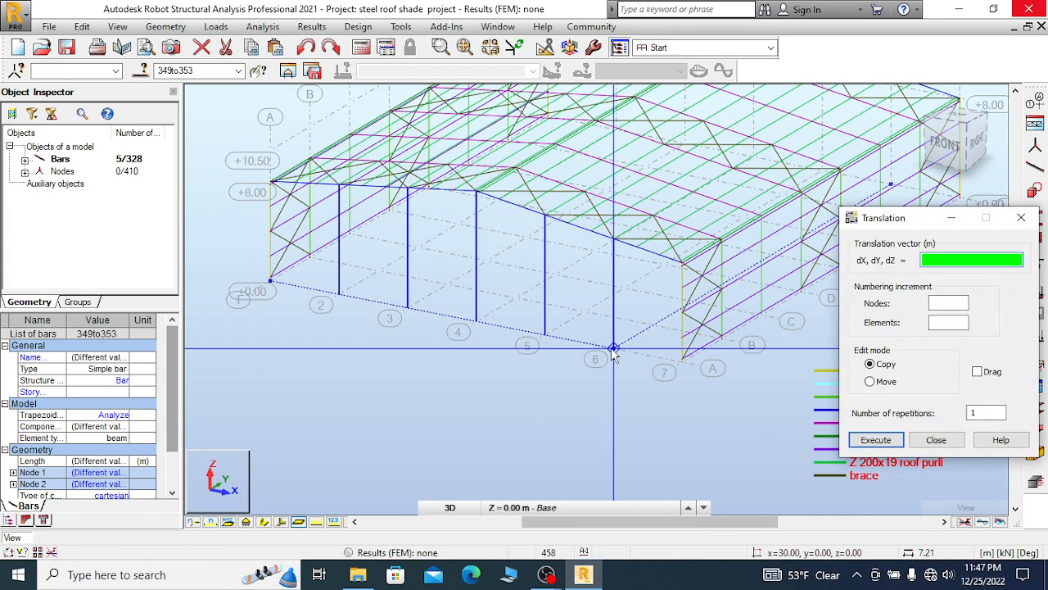
scroll(484, 285, "down", 4)
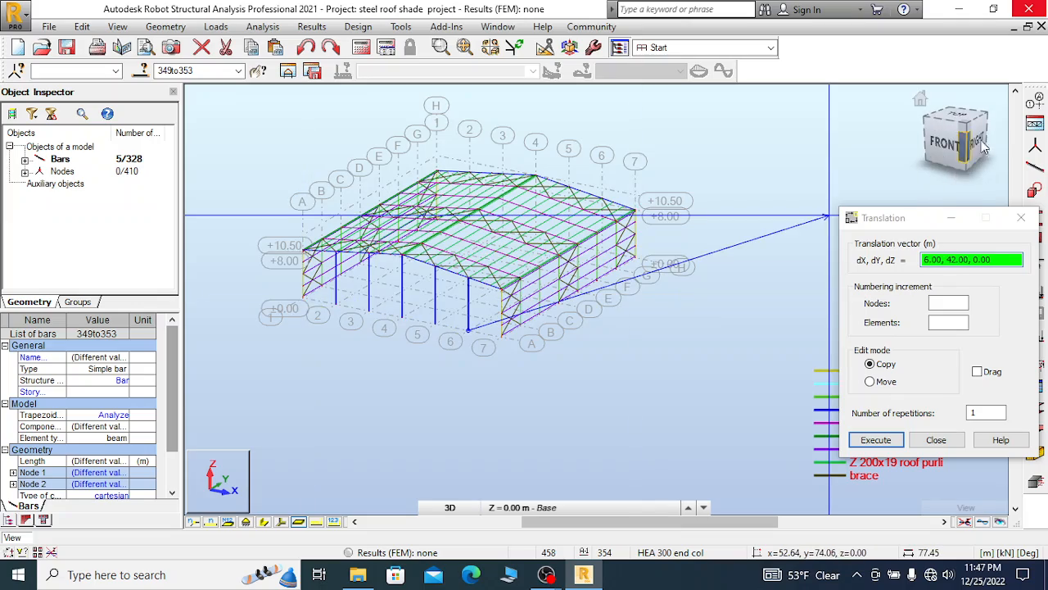
left_click_drag(946, 134, 872, 136)
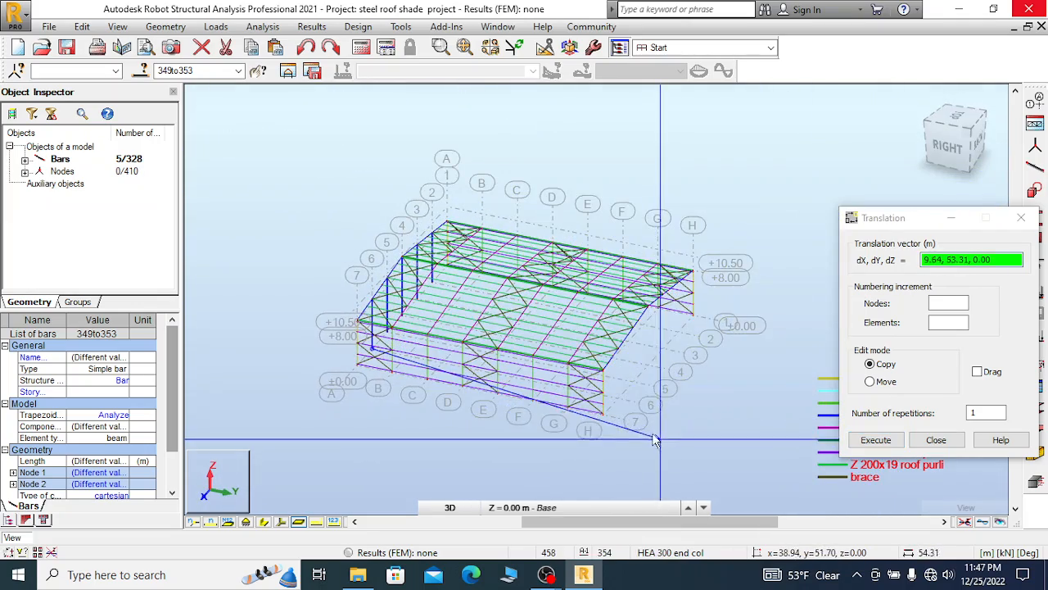
scroll(645, 427, "up", 5)
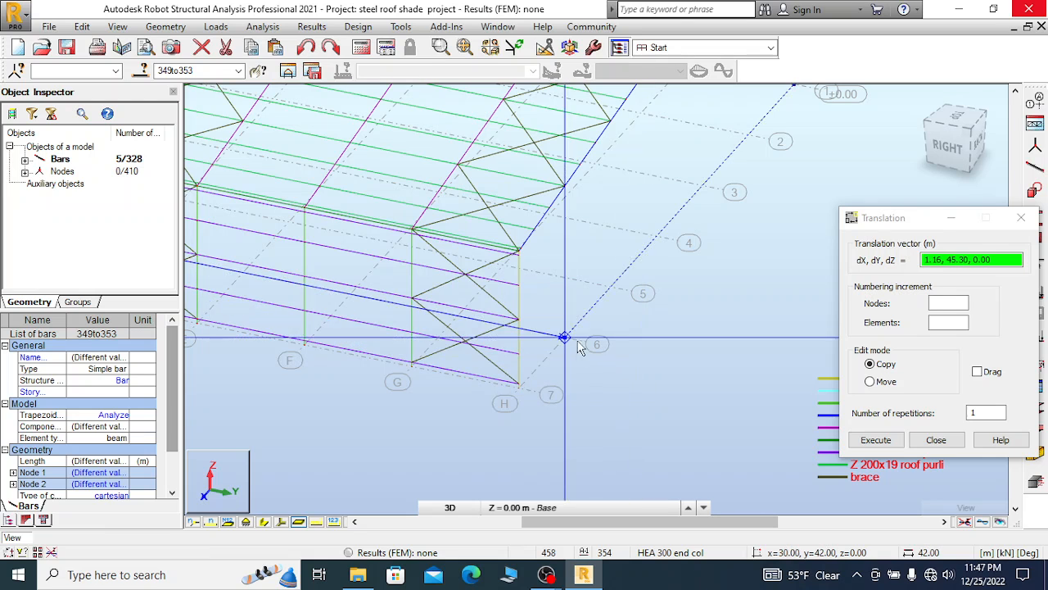
left_click(564, 338)
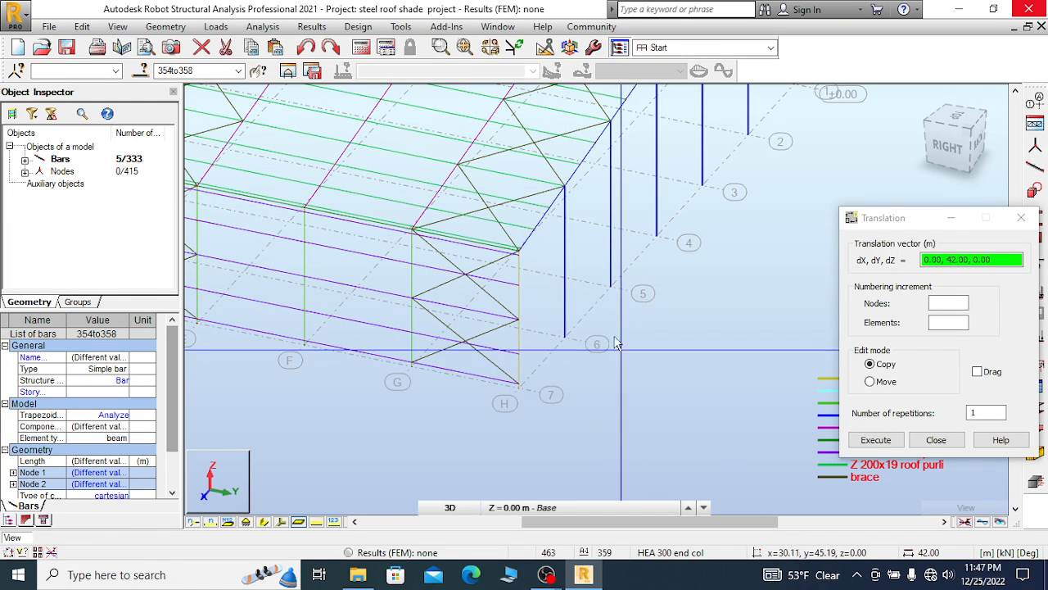
Finish the translation and clear the selection of the copied end columns on gridline H
scroll(748, 280, "down", 1)
left_click_drag(970, 139, 940, 140)
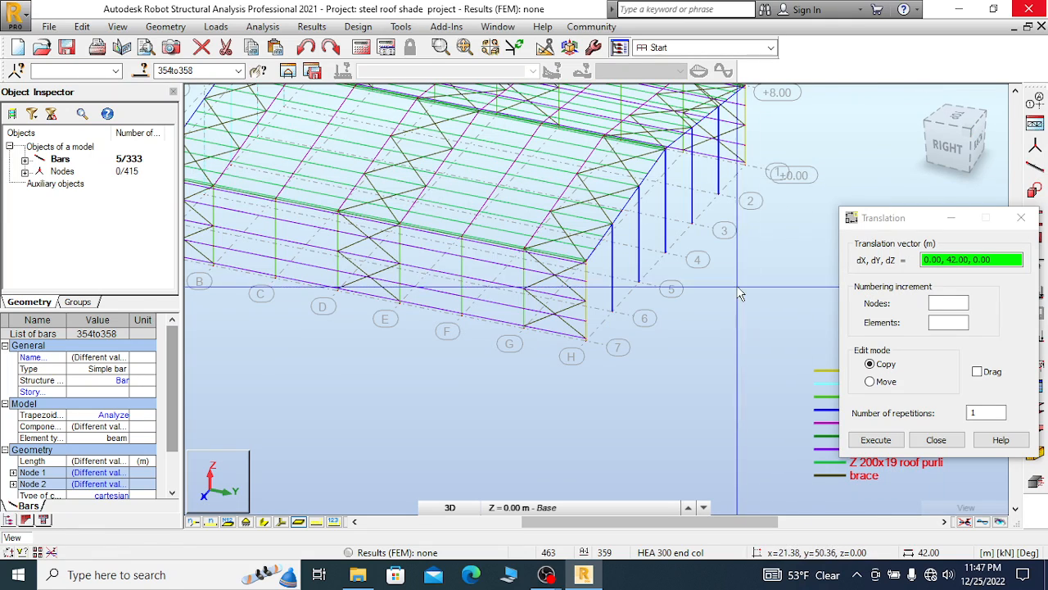
left_click(1022, 219)
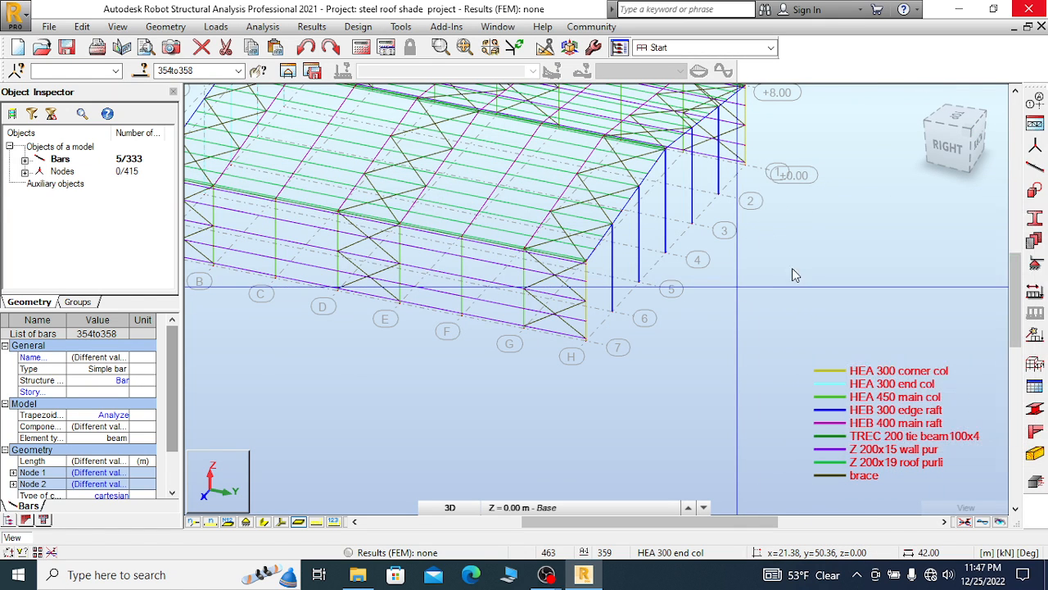
scroll(813, 266, "down", 2)
right_click(706, 256)
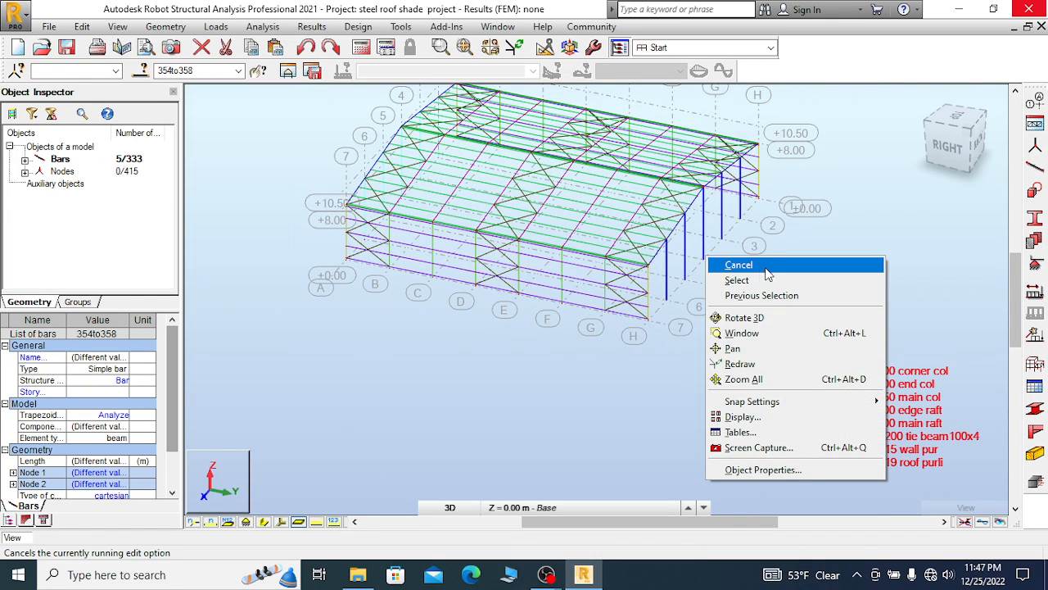
left_click(737, 265)
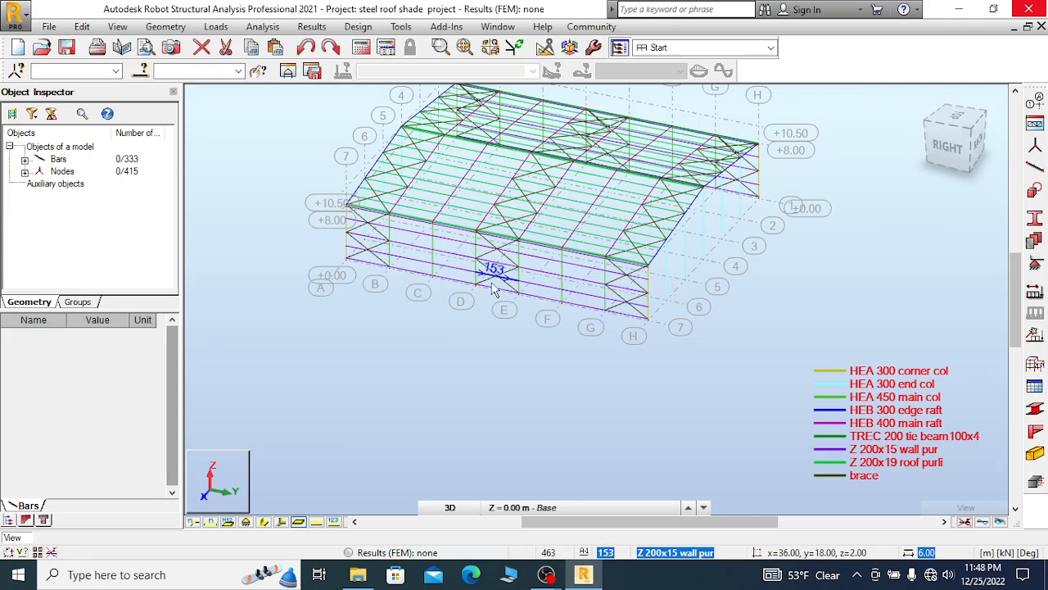
Open the HEA 300 end col section definition for editing from the list of sections
right_click(209, 148)
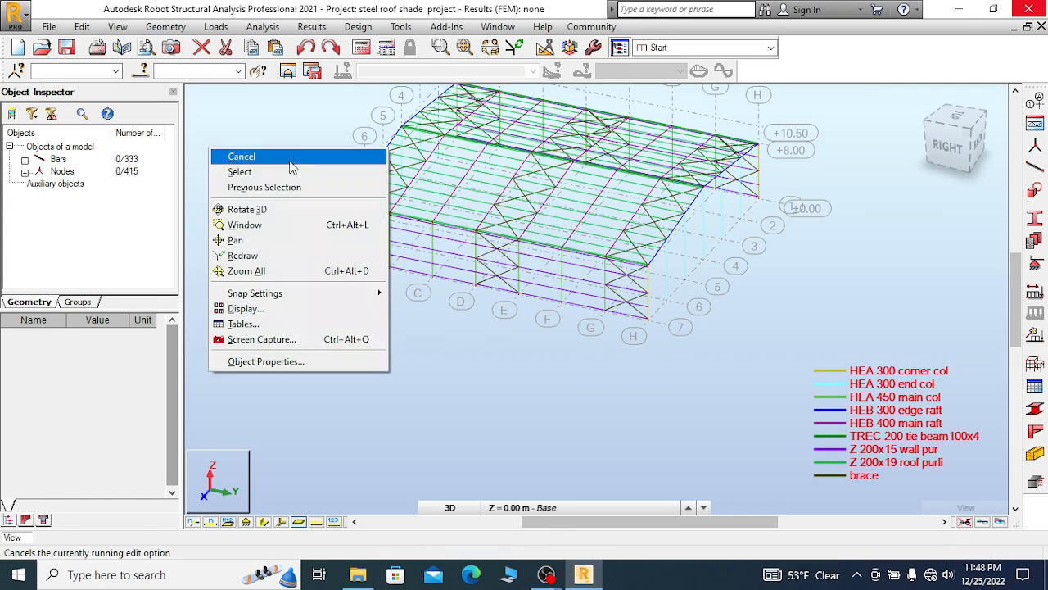
left_click(246, 209)
left_click_drag(480, 257, 531, 251)
scroll(531, 251, "up", 5)
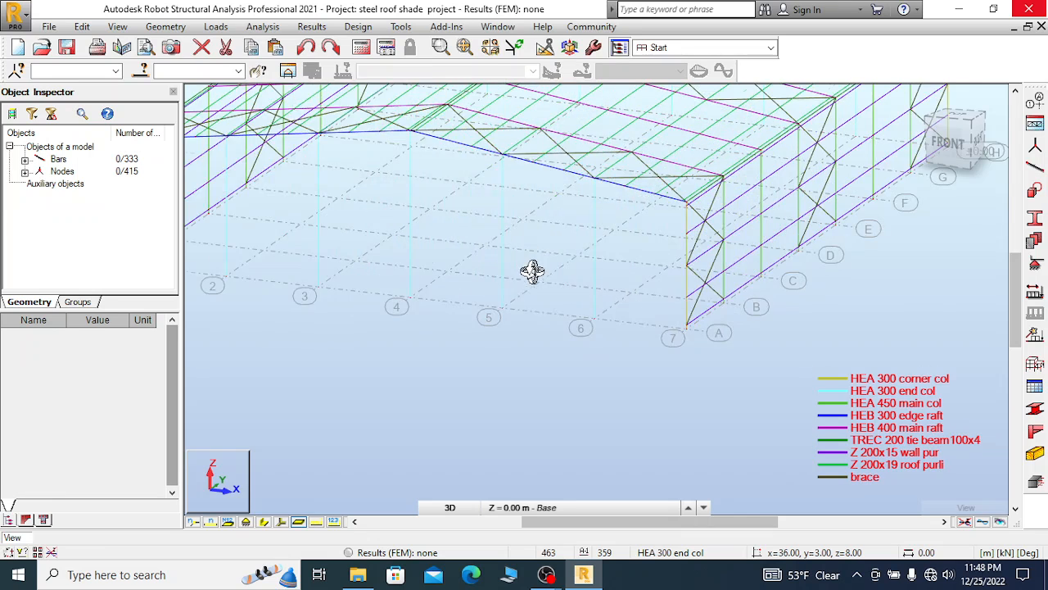
right_click(524, 240)
left_click(480, 253)
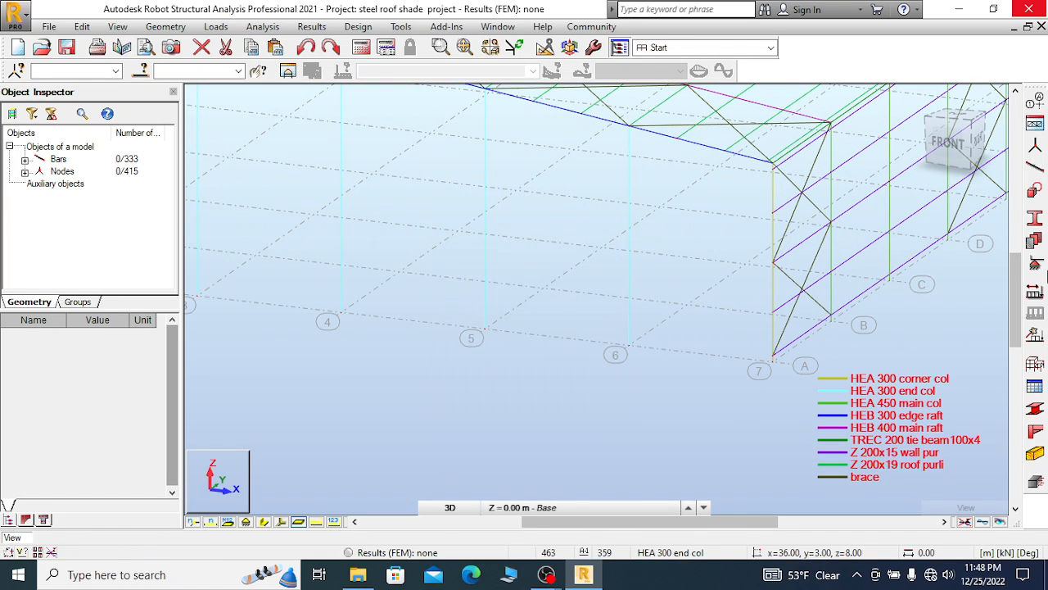
right_click(485, 160)
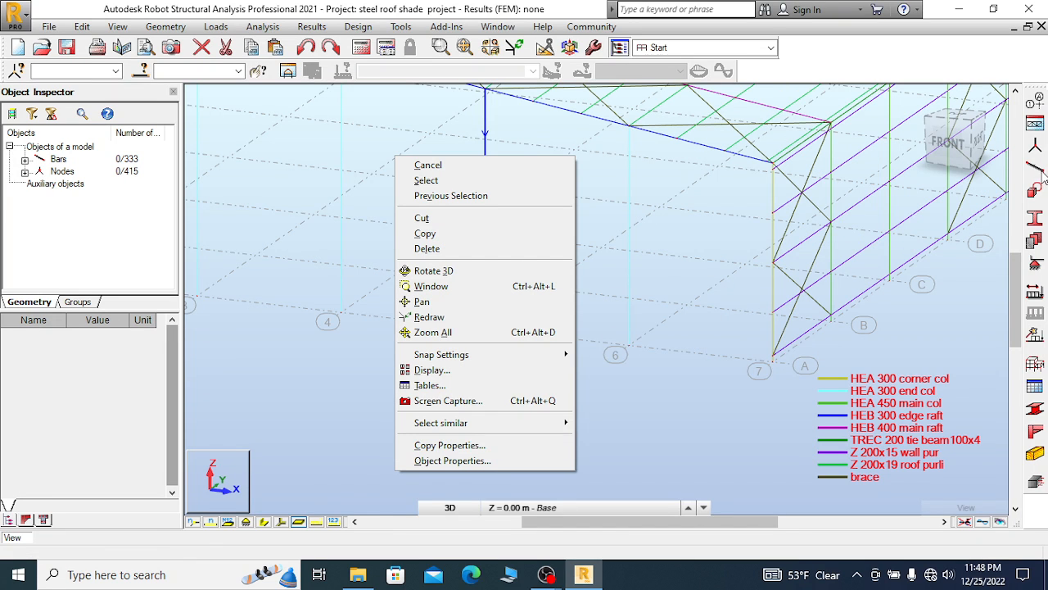
left_click(1036, 217)
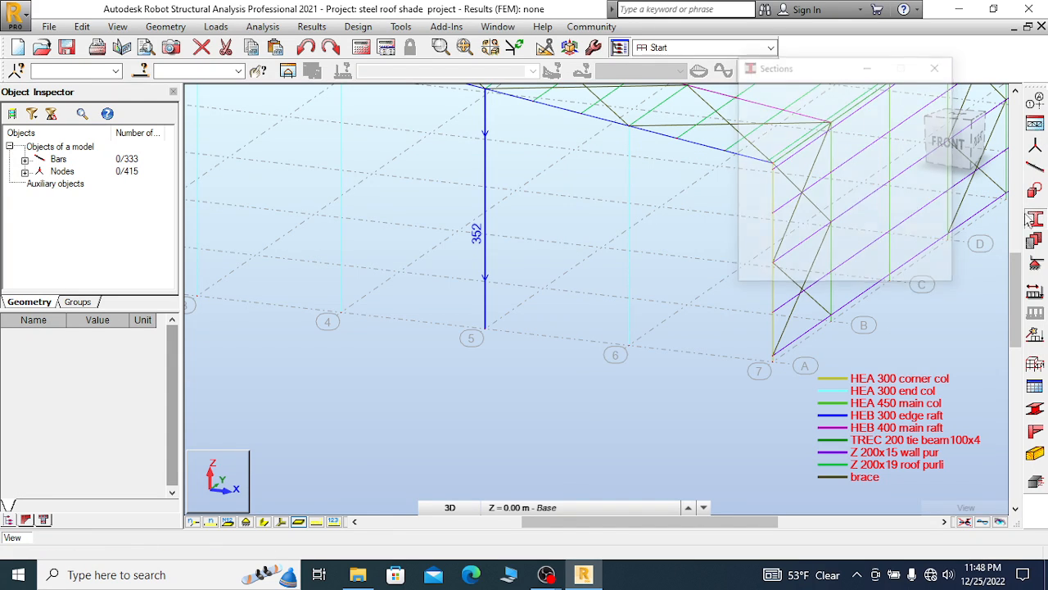
left_click_drag(818, 73, 706, 63)
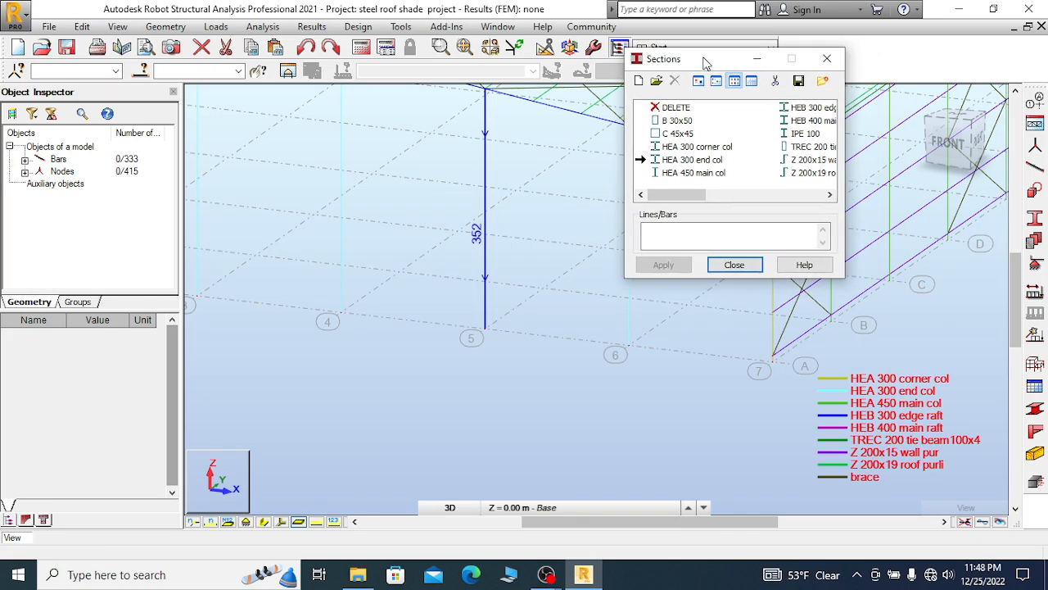
left_click(702, 161)
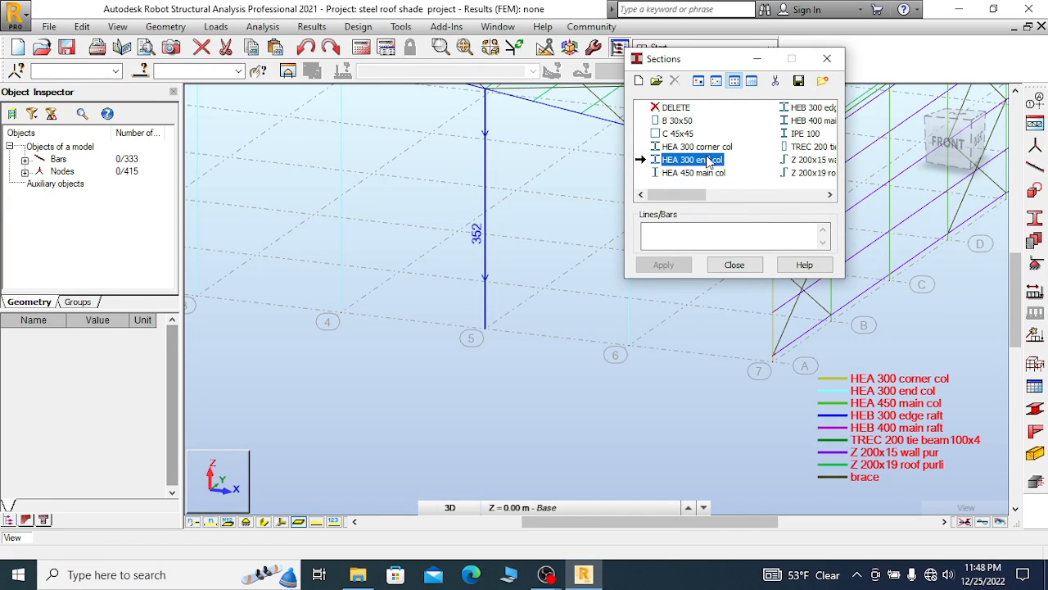
double_click(704, 159)
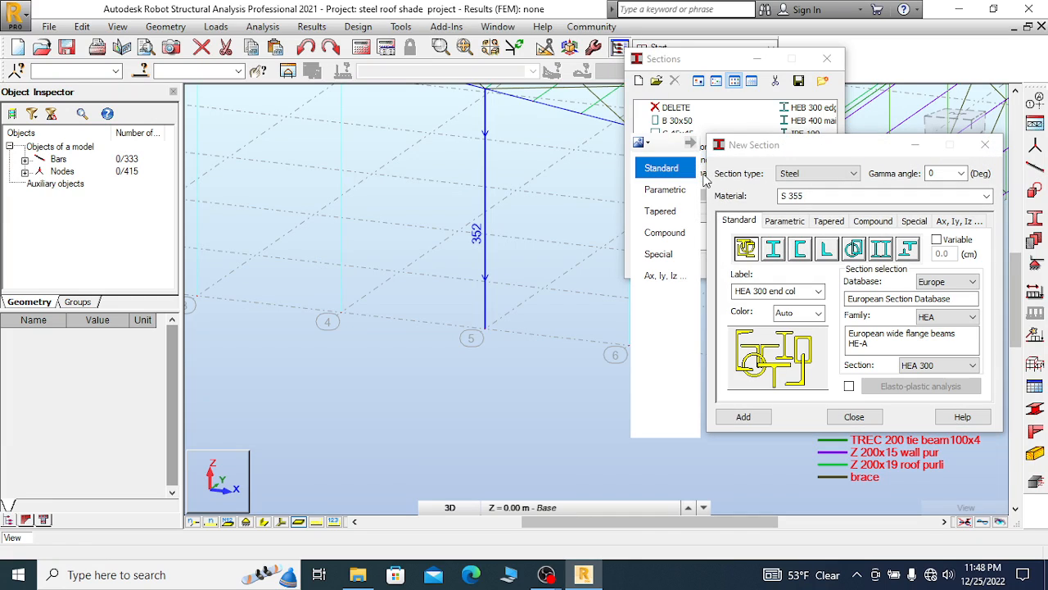
Set the HEA 300 end col section's colour to bright pink, overwrite the existing definition and finish editing sections
left_click(819, 313)
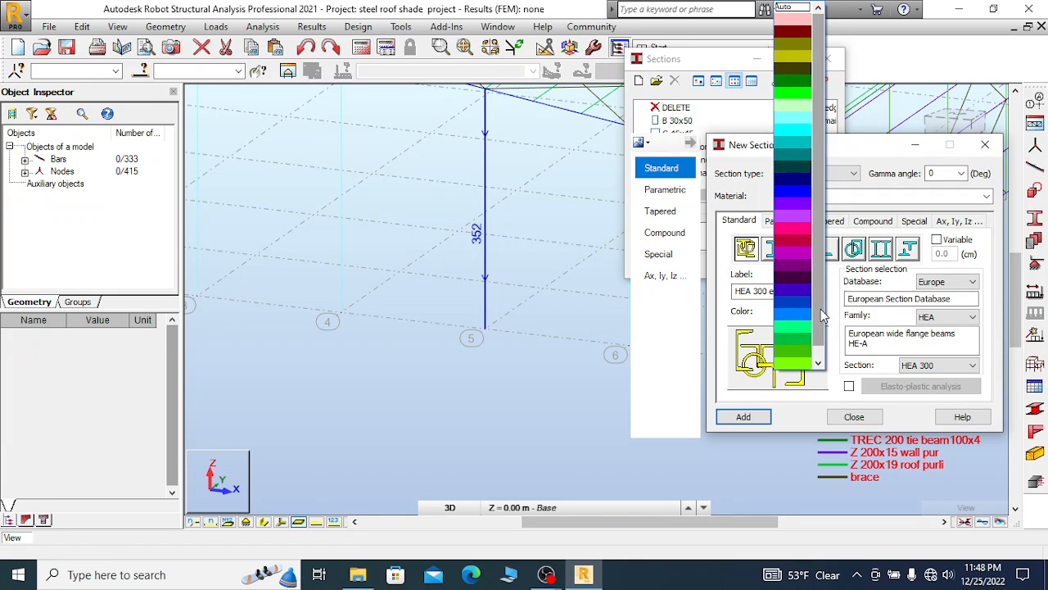
left_click(793, 232)
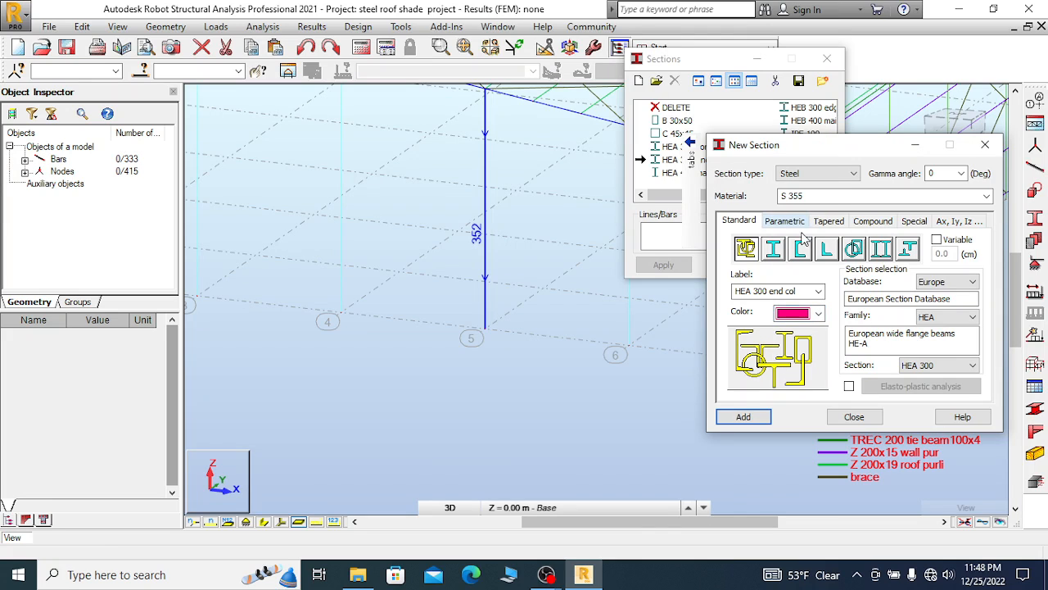
left_click(743, 416)
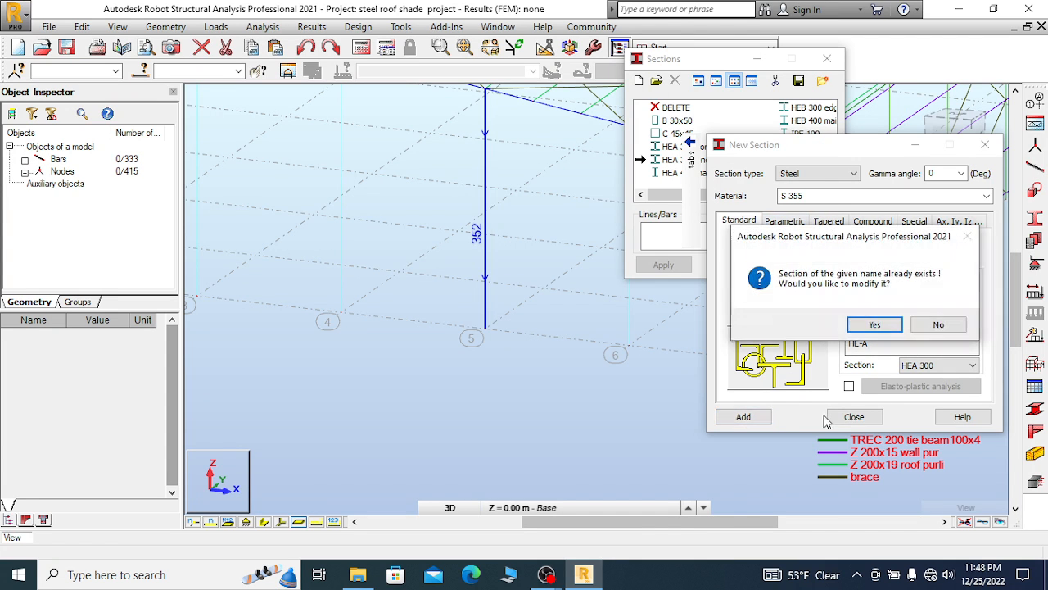
left_click(873, 326)
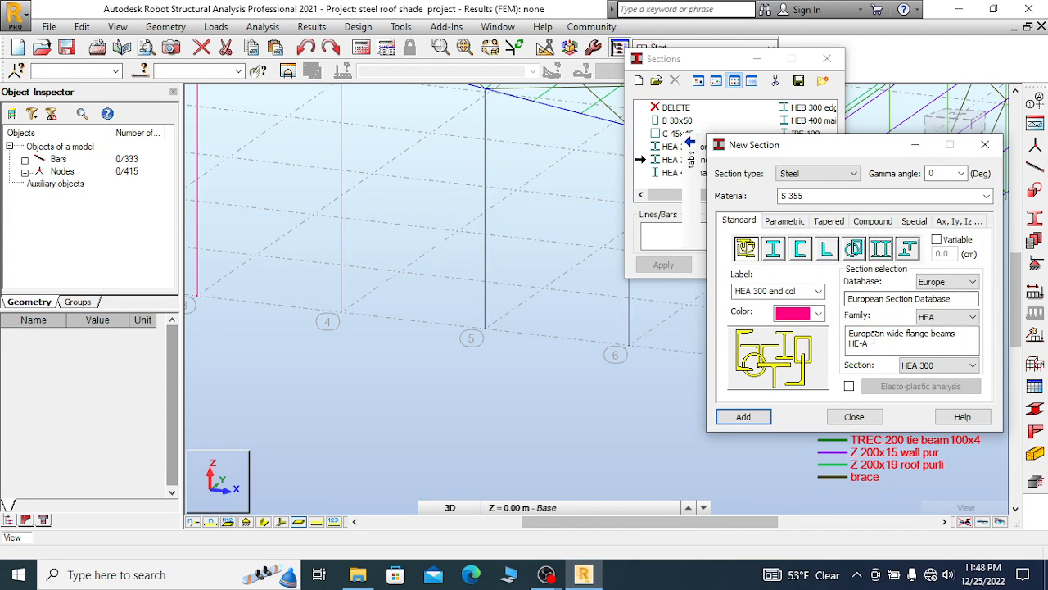
left_click(855, 417)
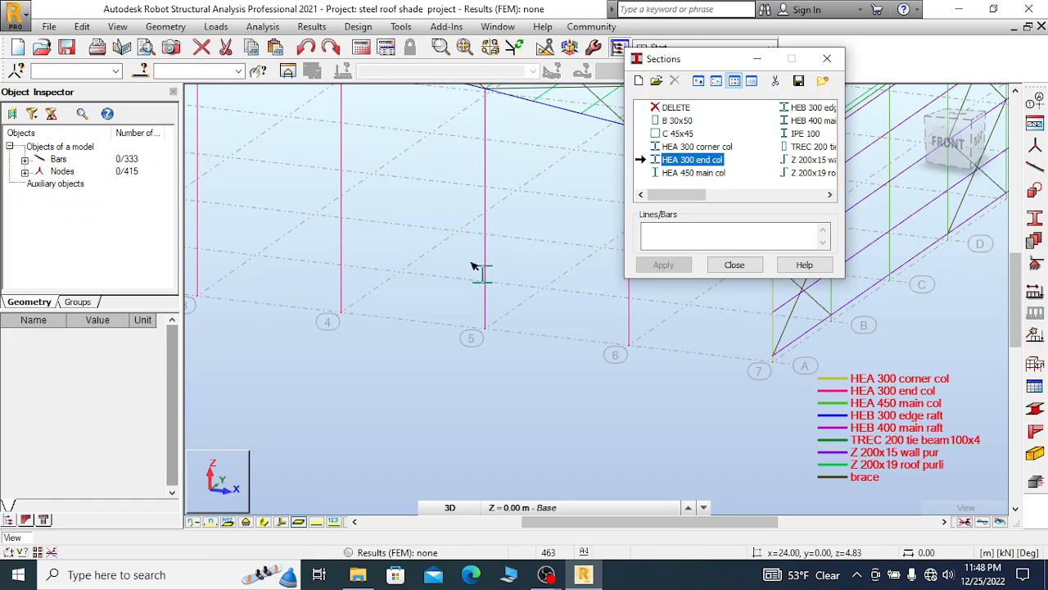
scroll(483, 270, "down", 3)
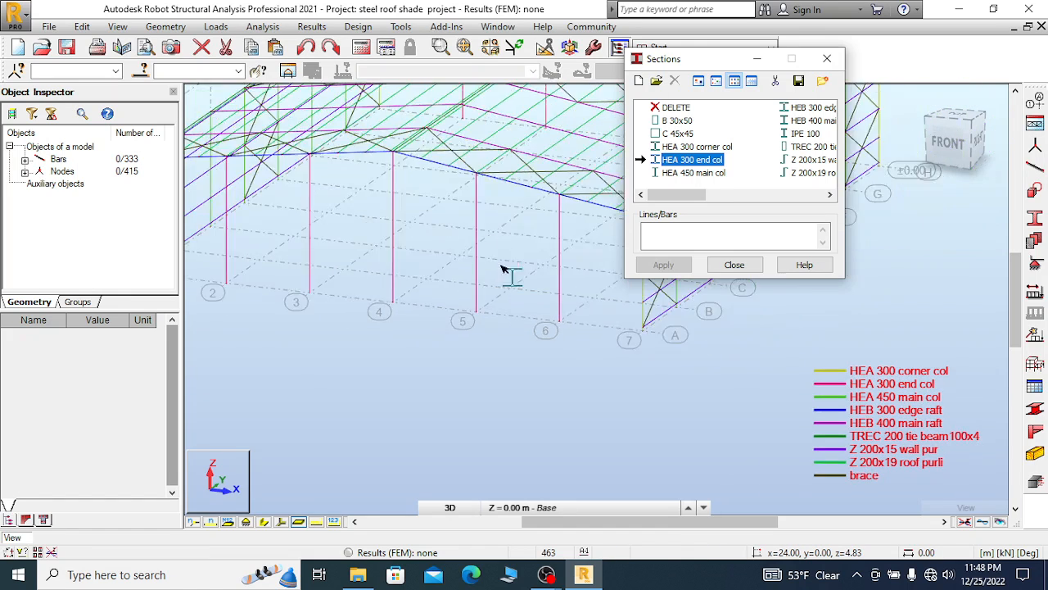
left_click(829, 60)
Examine the end columns on the gable from several 3D angles and in the front view
scroll(417, 254, "down", 2)
scroll(519, 244, "up", 4)
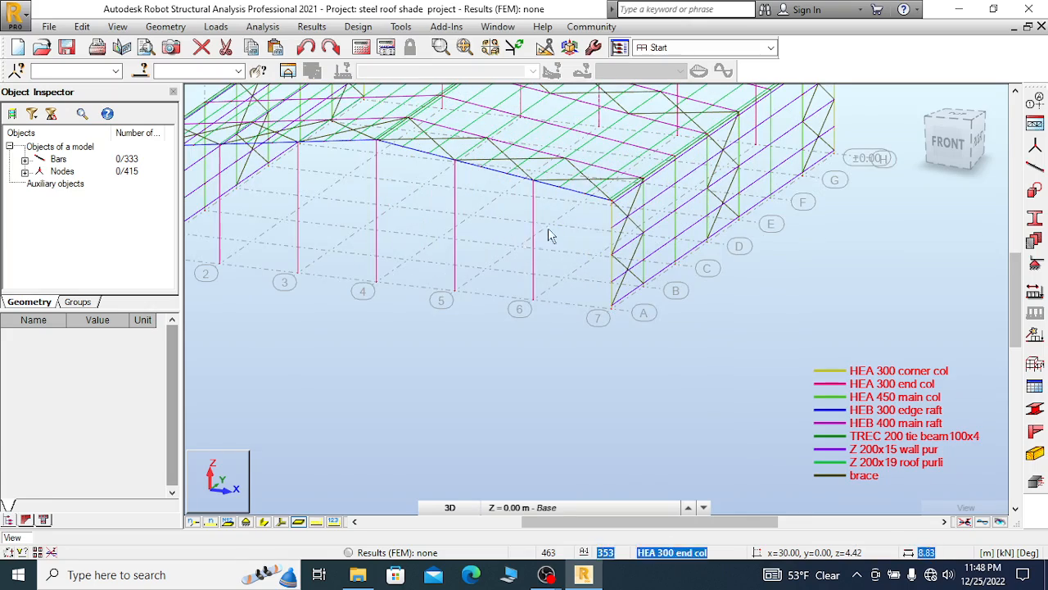
right_click(568, 265)
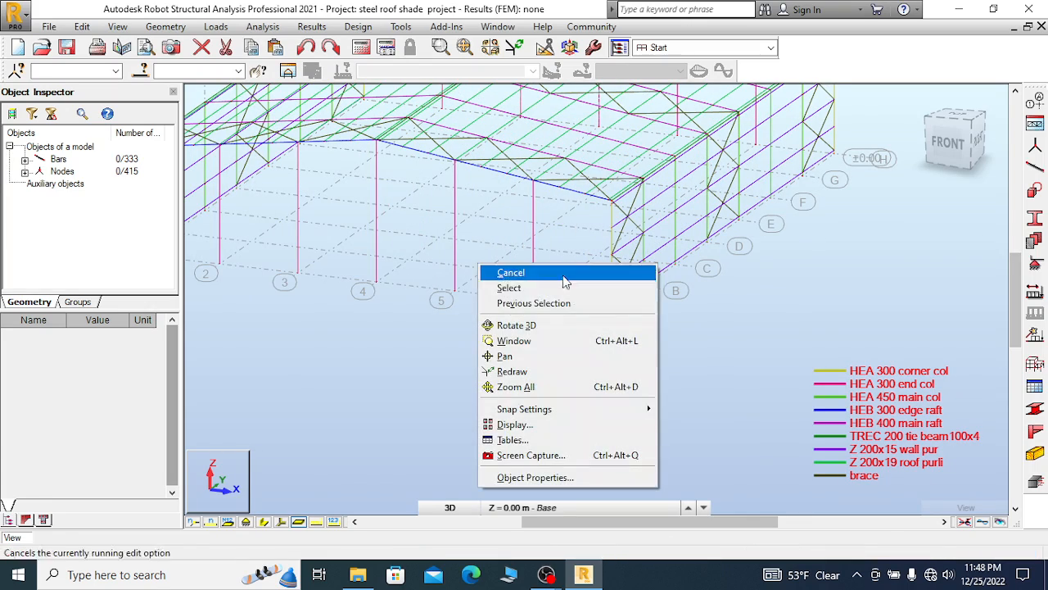
left_click(533, 325)
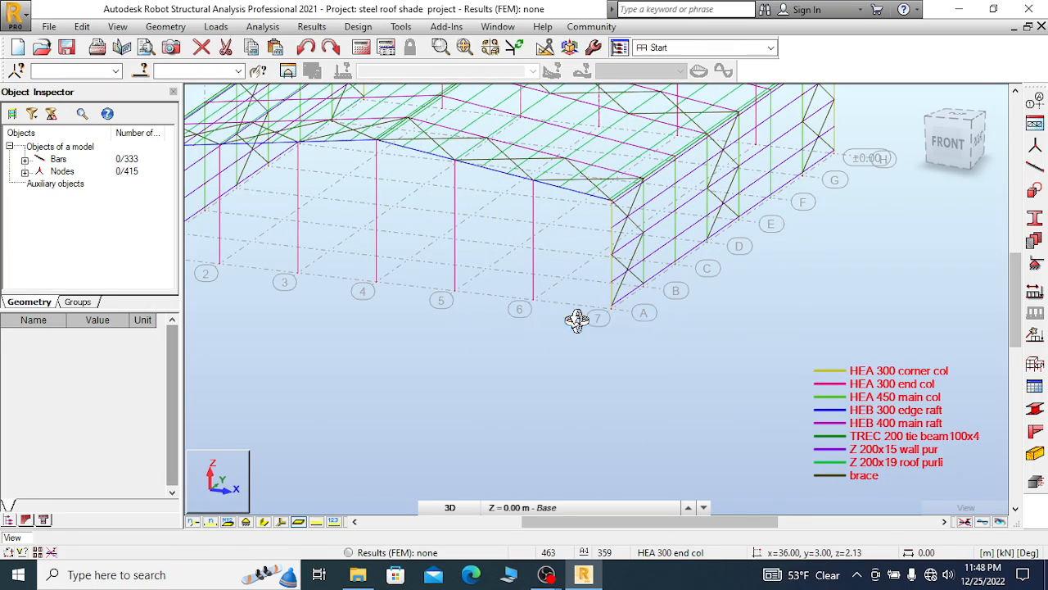
left_click_drag(577, 320, 587, 249)
left_click_drag(366, 273, 665, 255)
scroll(713, 201, "down", 2)
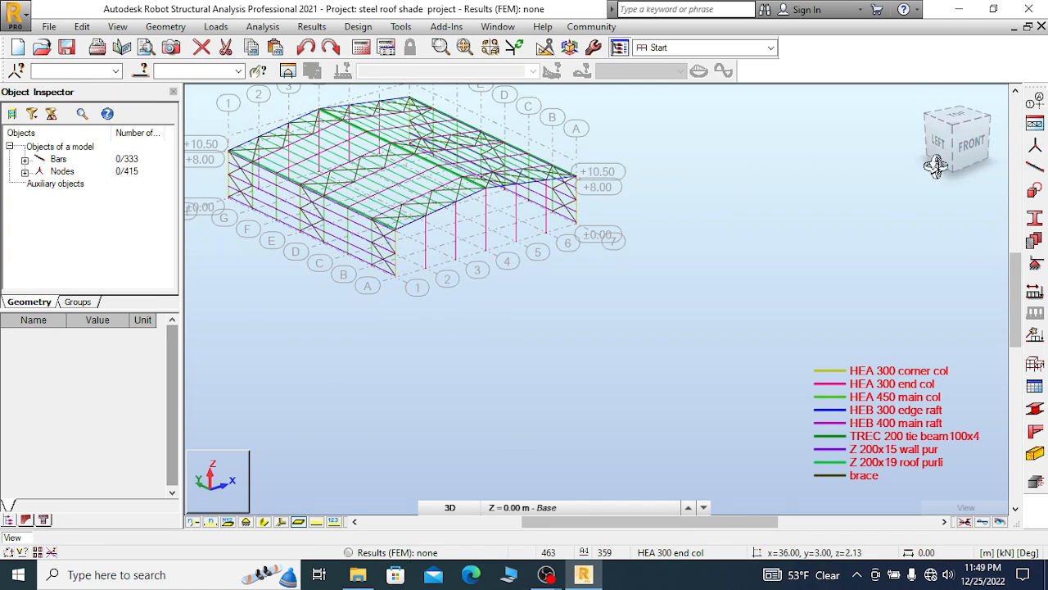
left_click(971, 144)
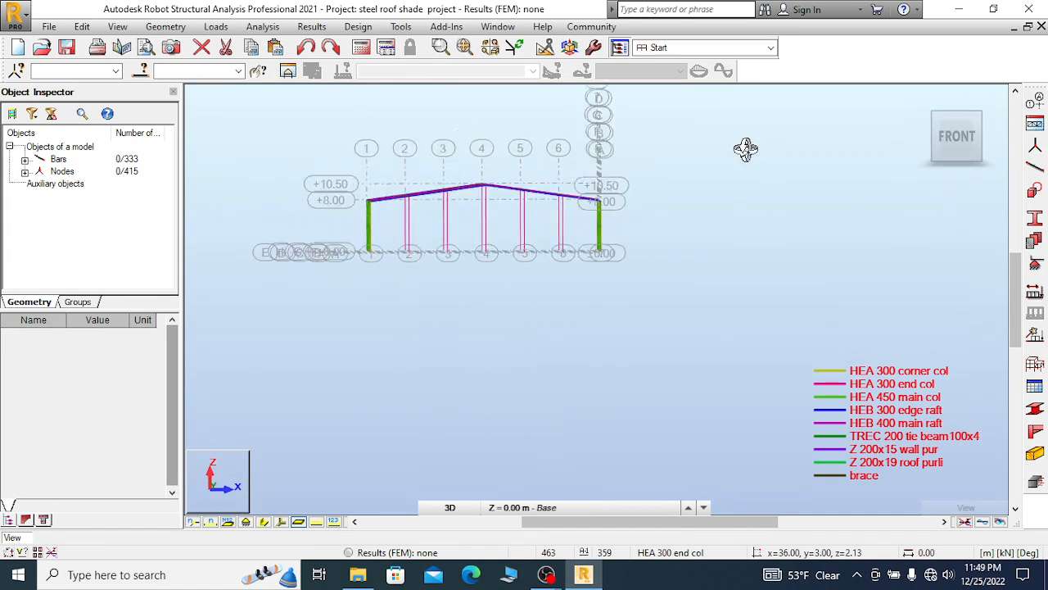
scroll(402, 262, "up", 2)
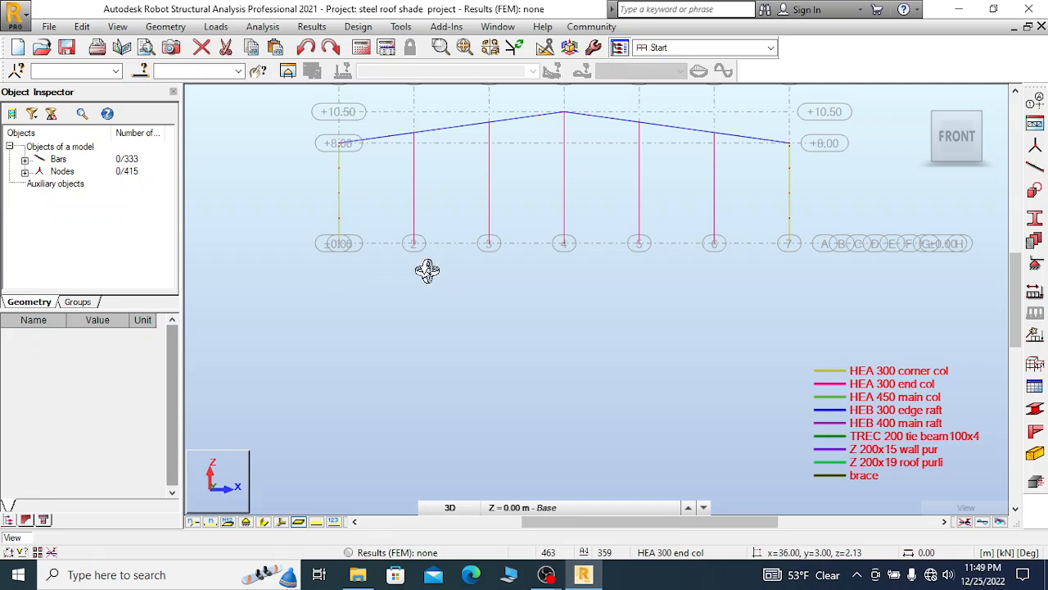
mouse_move(930, 122)
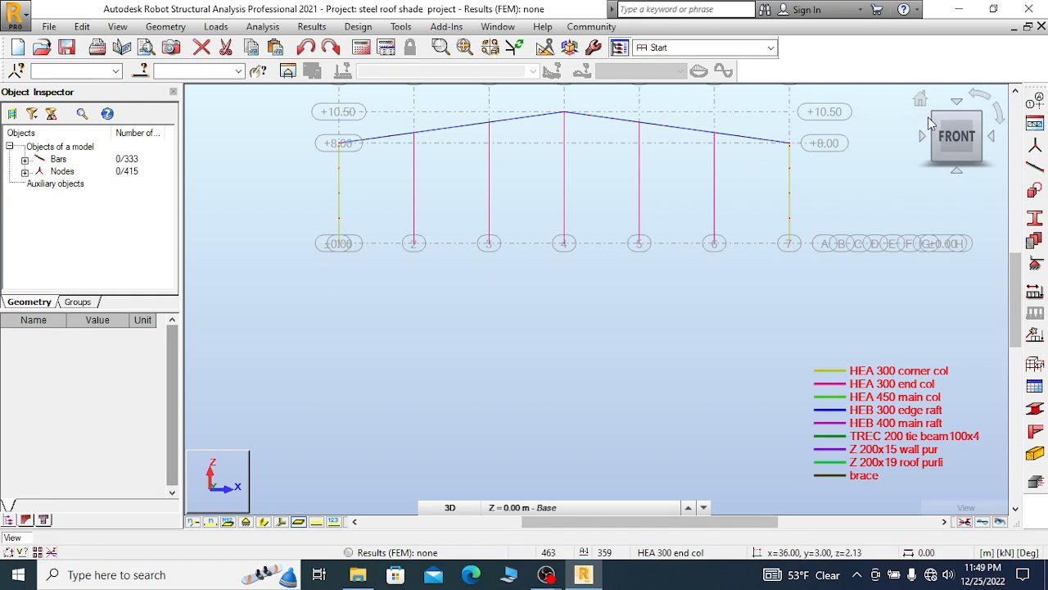
Return to the 3D view and set the section for new bars to Z 200x15 wall pur
left_click(919, 100)
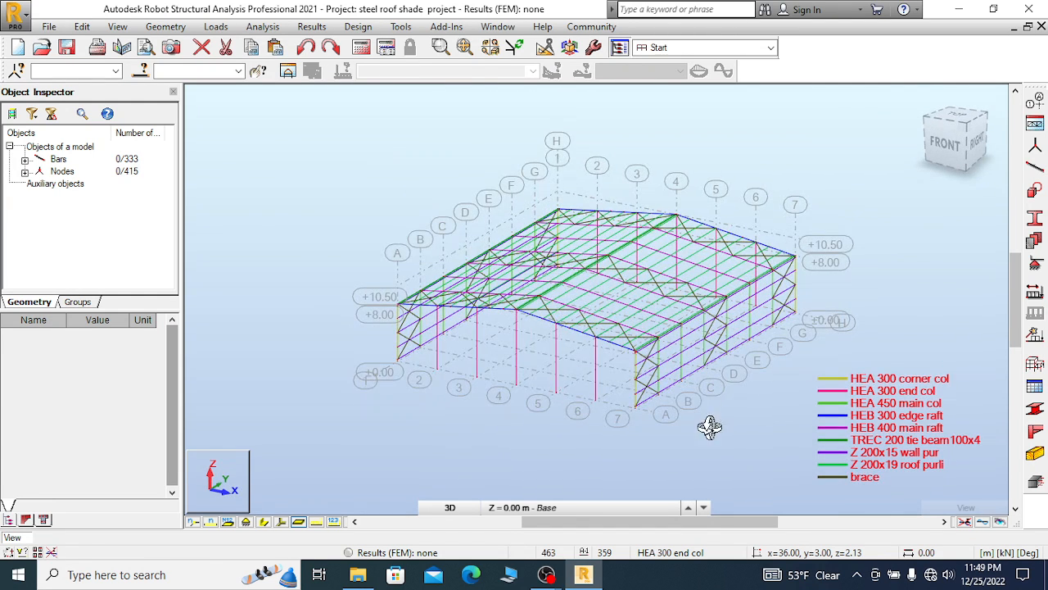
scroll(639, 393, "up", 5)
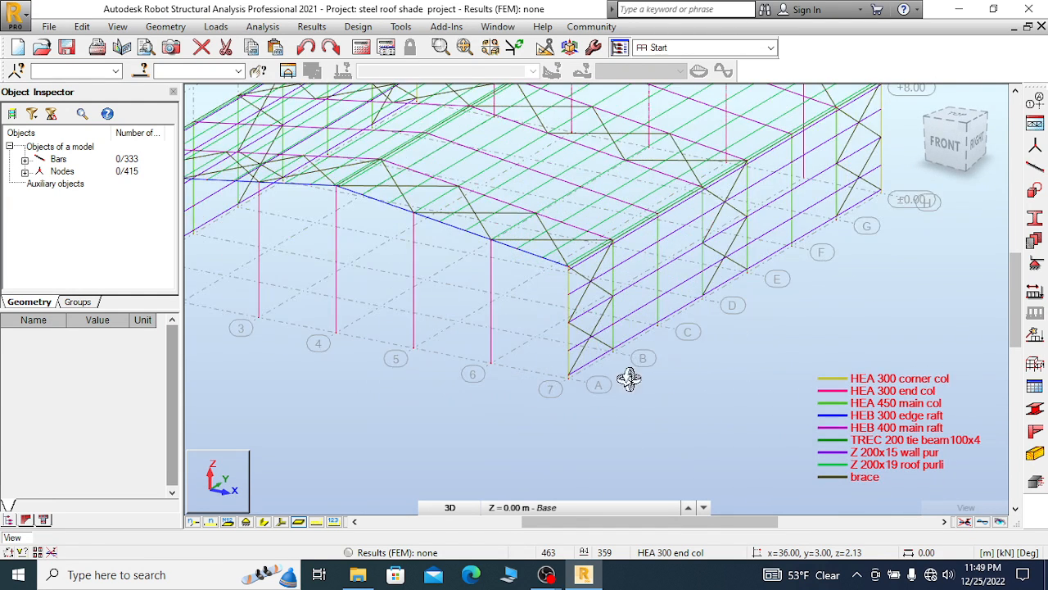
left_click(1035, 168)
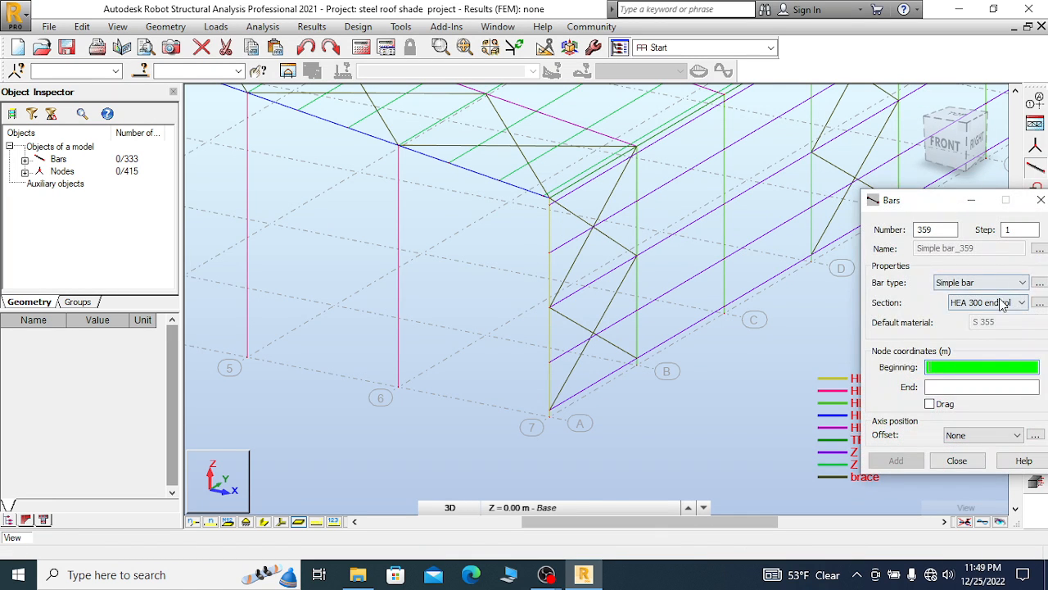
left_click(1007, 303)
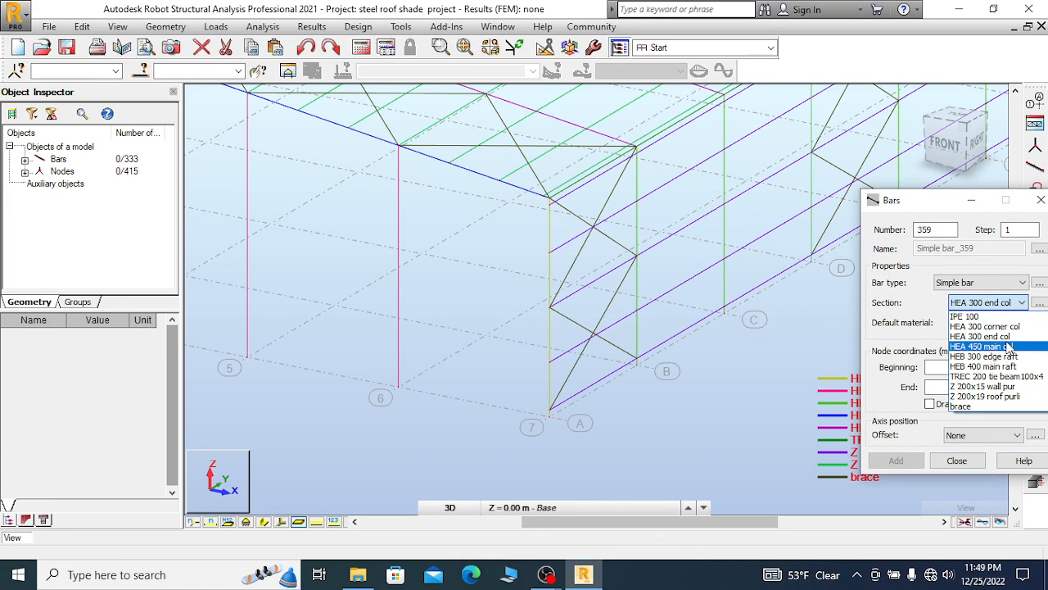
left_click(1014, 386)
left_click(718, 294)
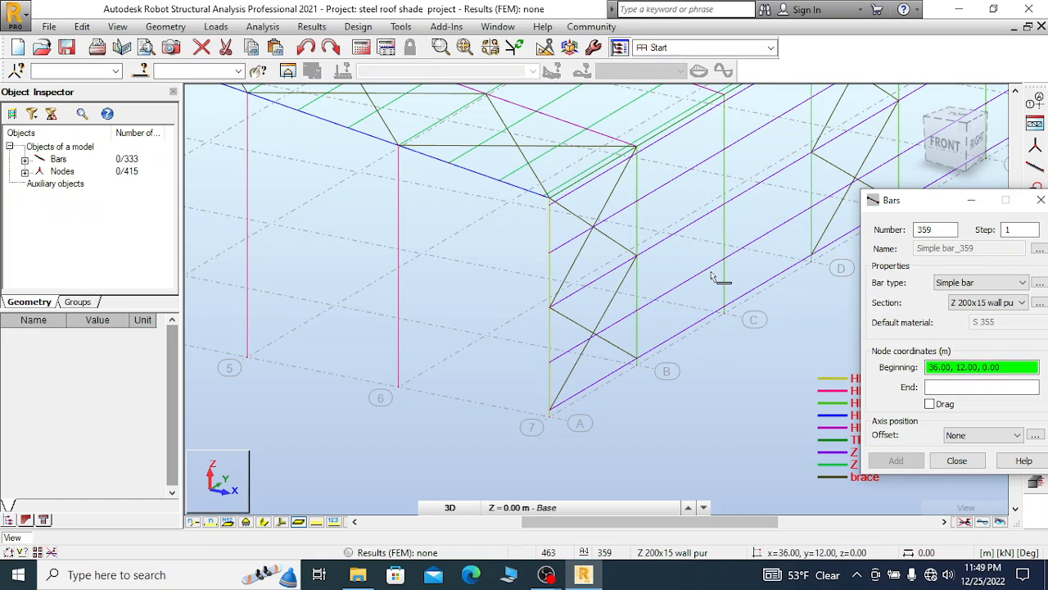
scroll(524, 180, "up", 2)
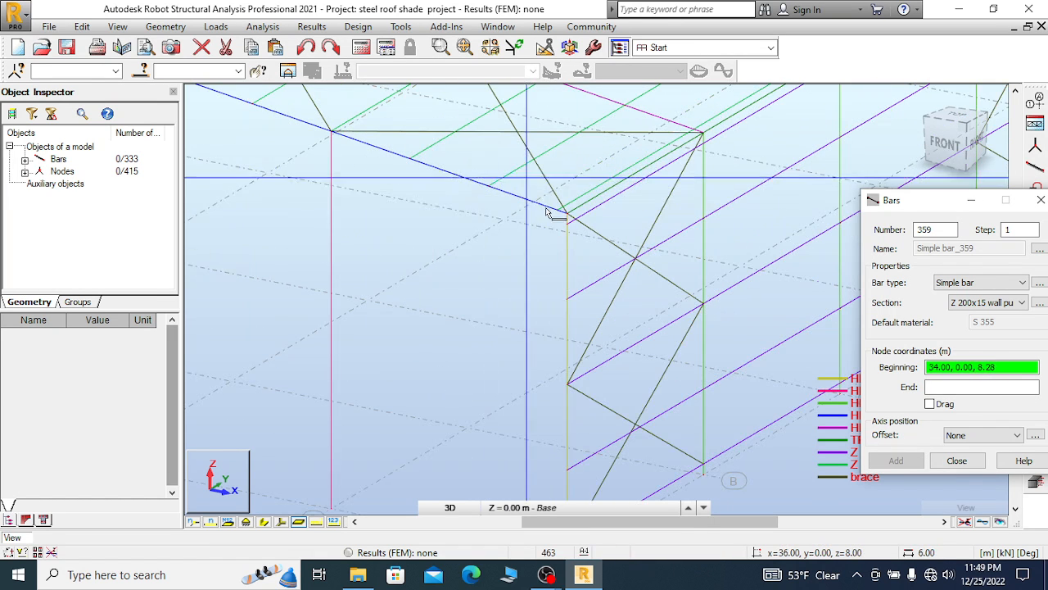
left_click(566, 224)
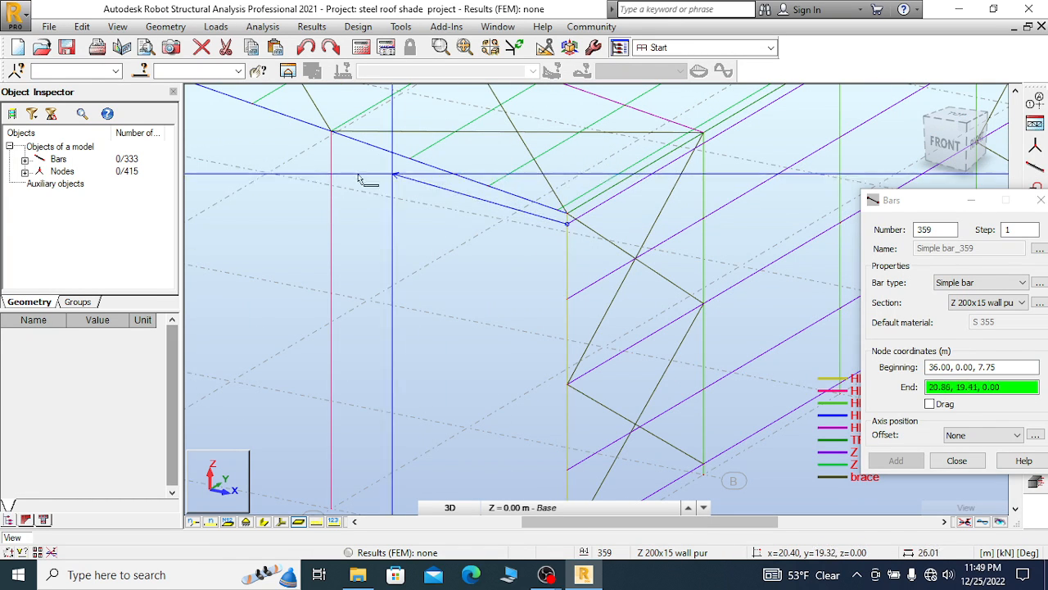
scroll(332, 146, "up", 1)
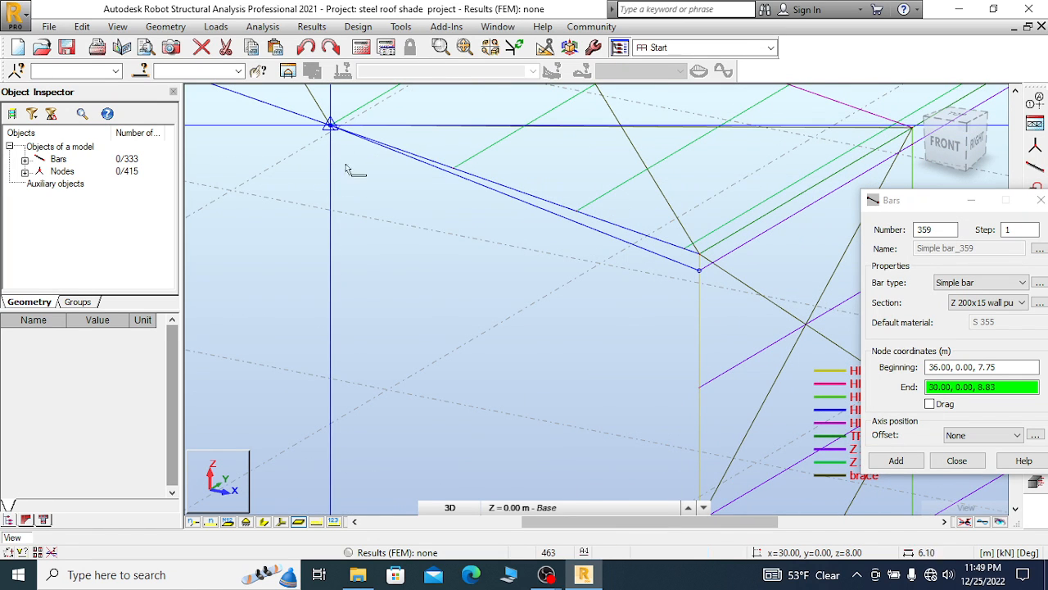
scroll(365, 170, "down", 1)
scroll(341, 167, "up", 2)
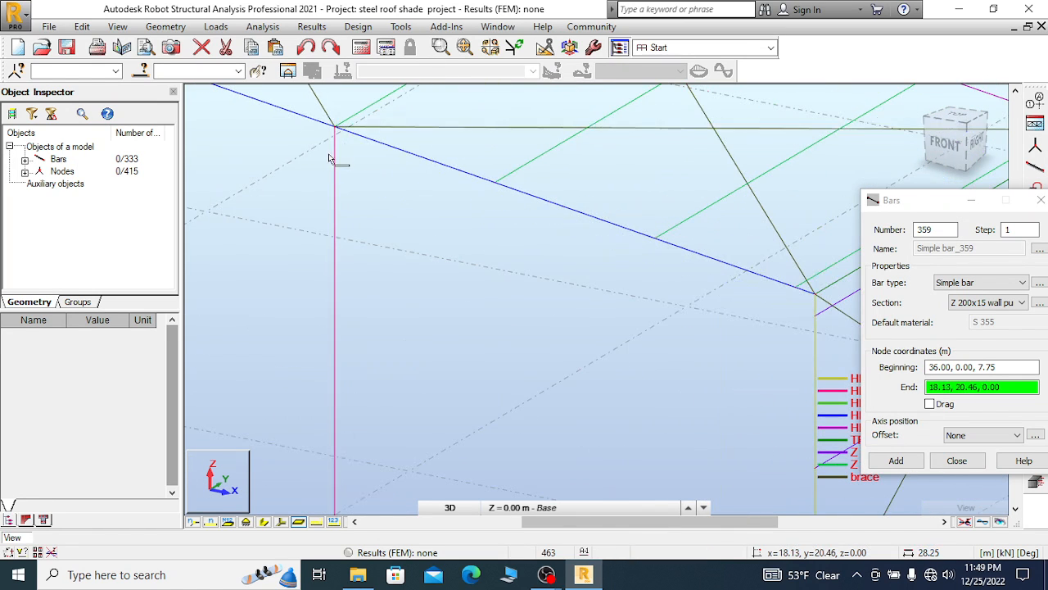
right_click(388, 175)
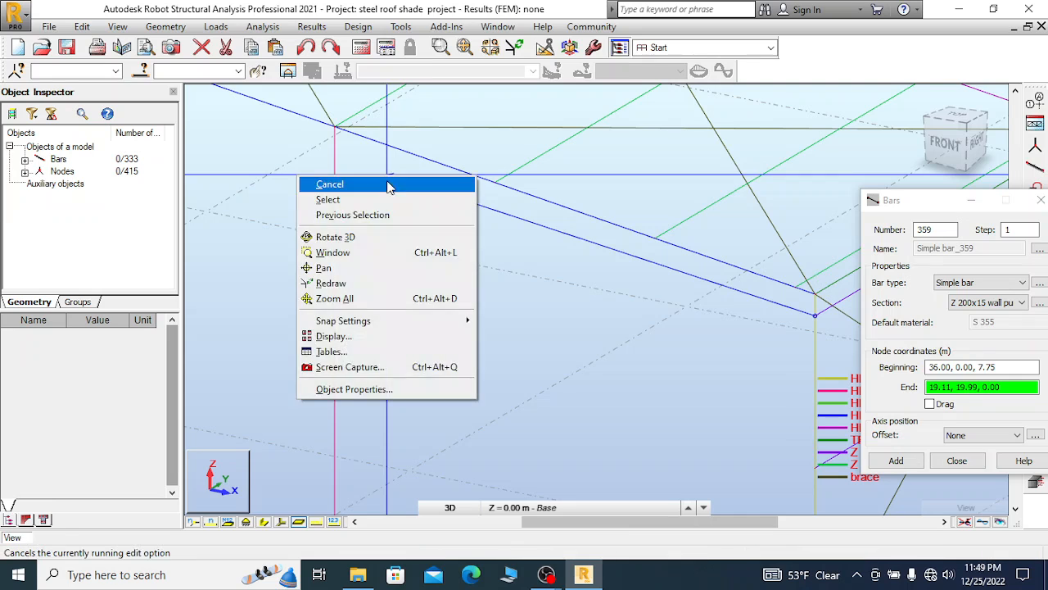
left_click(349, 188)
Turn on all snap options in the snap settings
left_click(401, 26)
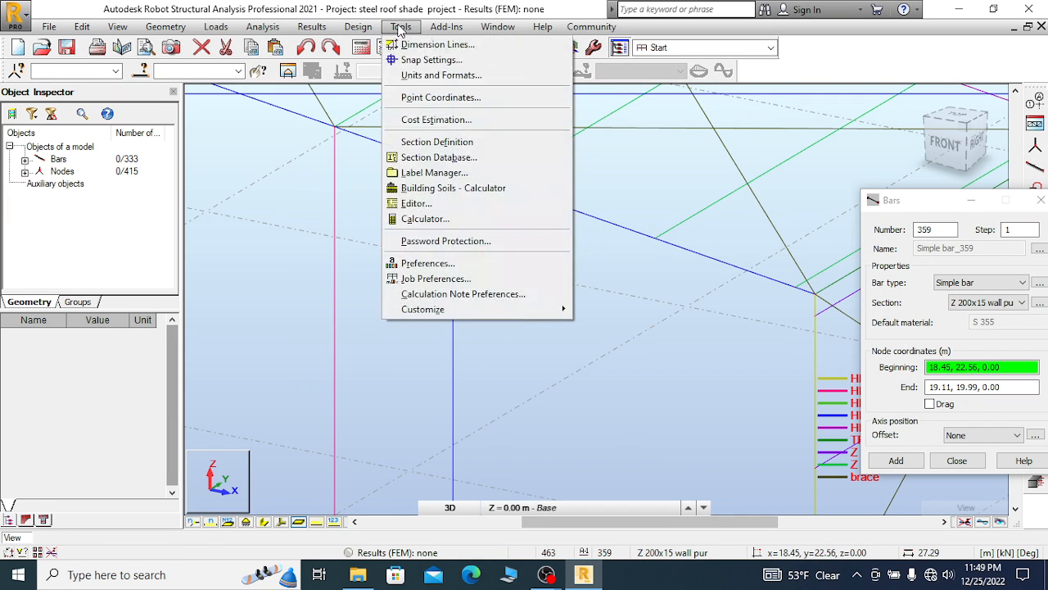
left_click(428, 61)
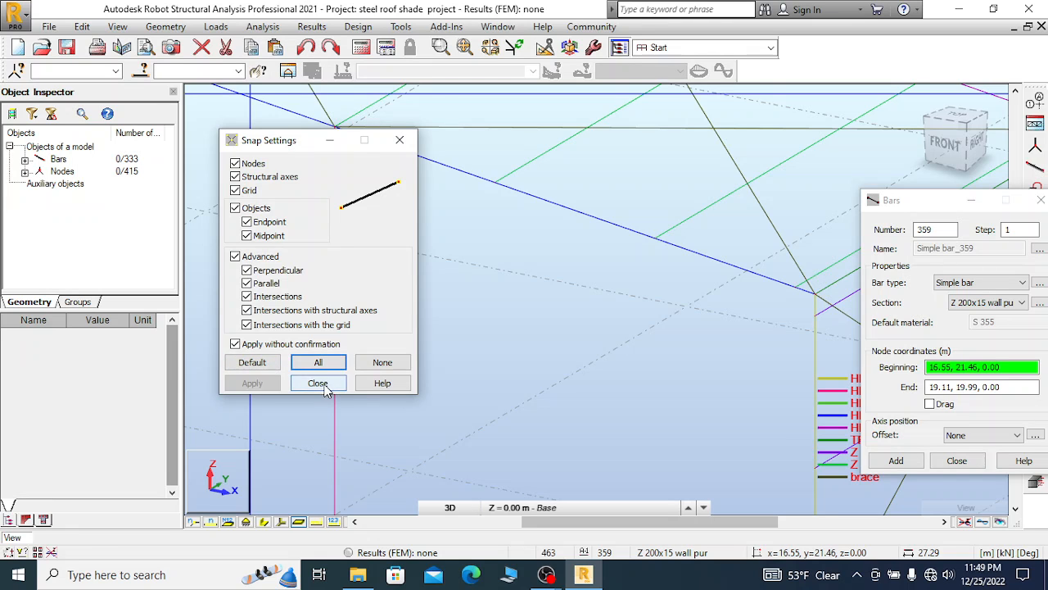
left_click(319, 384)
Draw a gable wall purlin from 36.00, 0.00, 7.75 to 30.00, 0.00, 8.58 below the edge rafter and finish adding bars
scroll(392, 247, "down", 1)
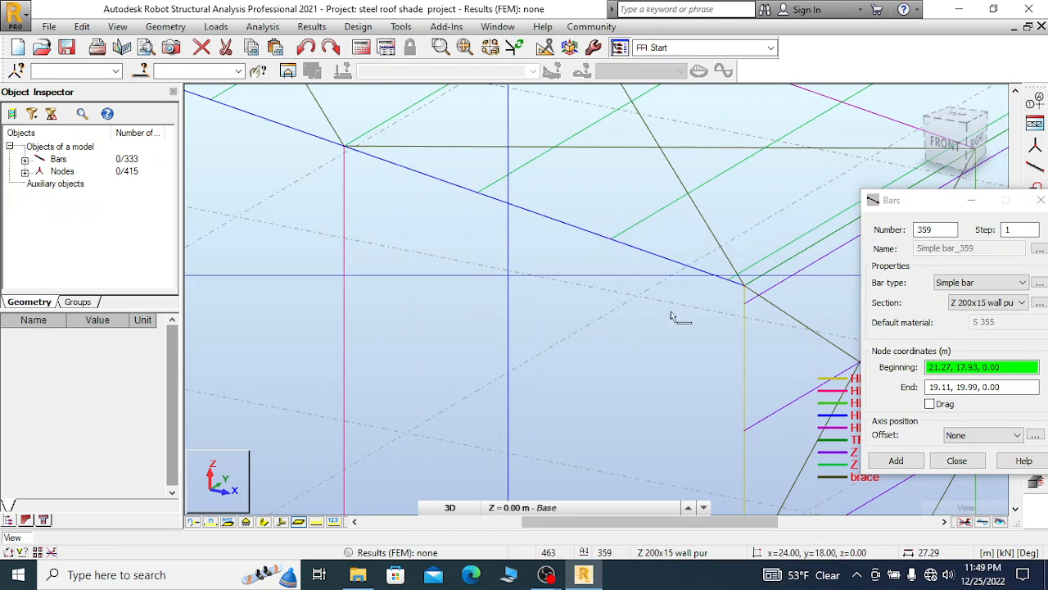
left_click(743, 303)
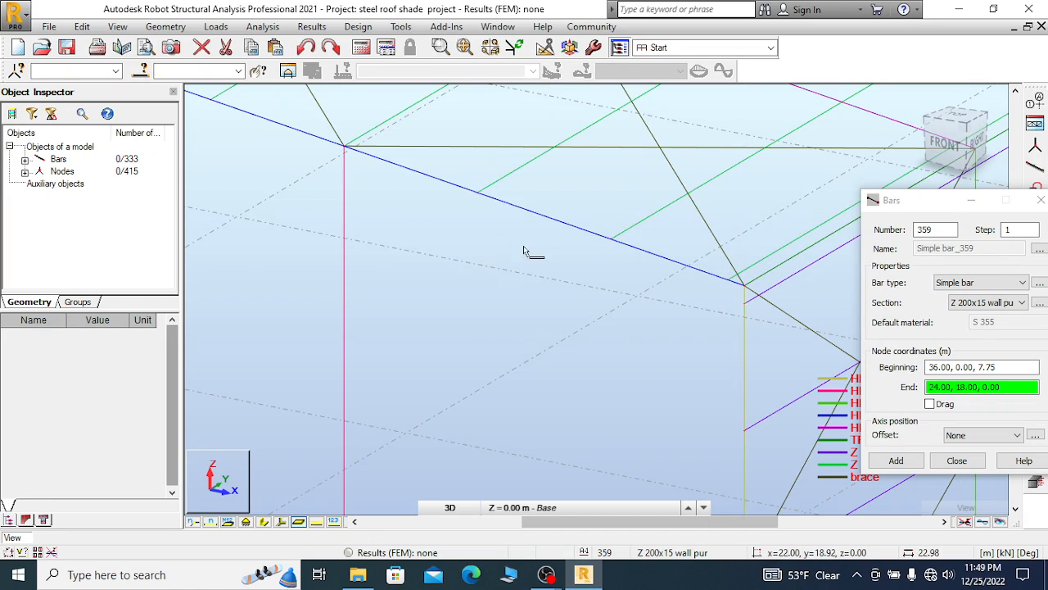
scroll(353, 155, "up", 2)
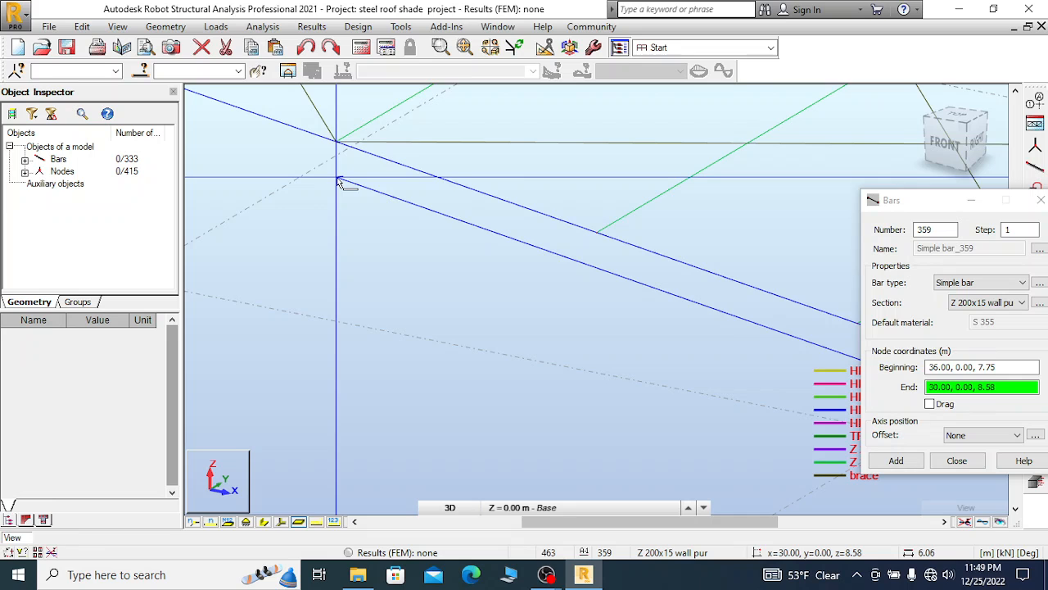
left_click(338, 180)
scroll(367, 204, "down", 1)
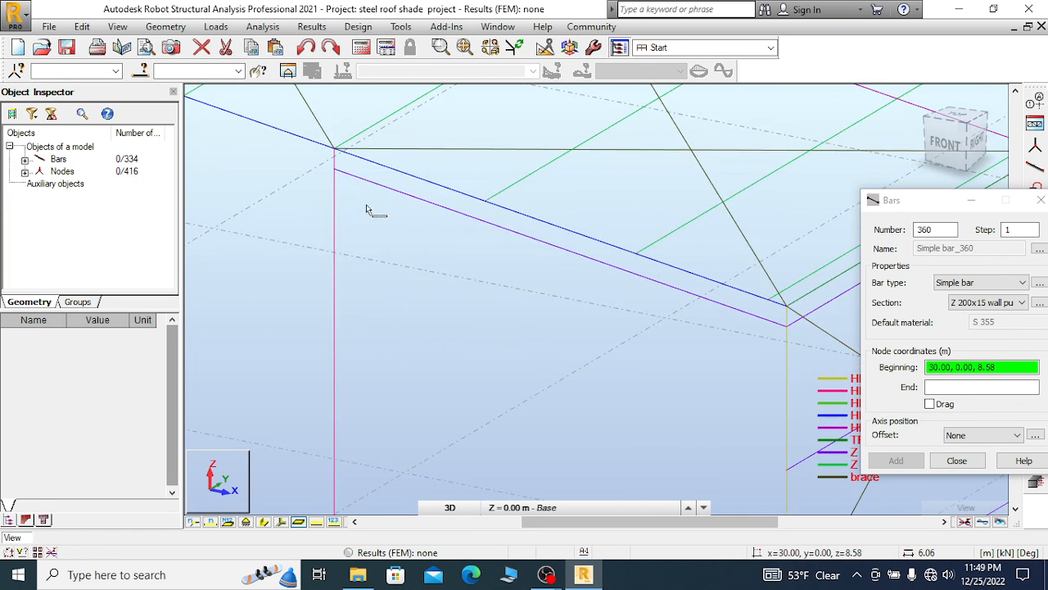
right_click(366, 209)
left_click(307, 221)
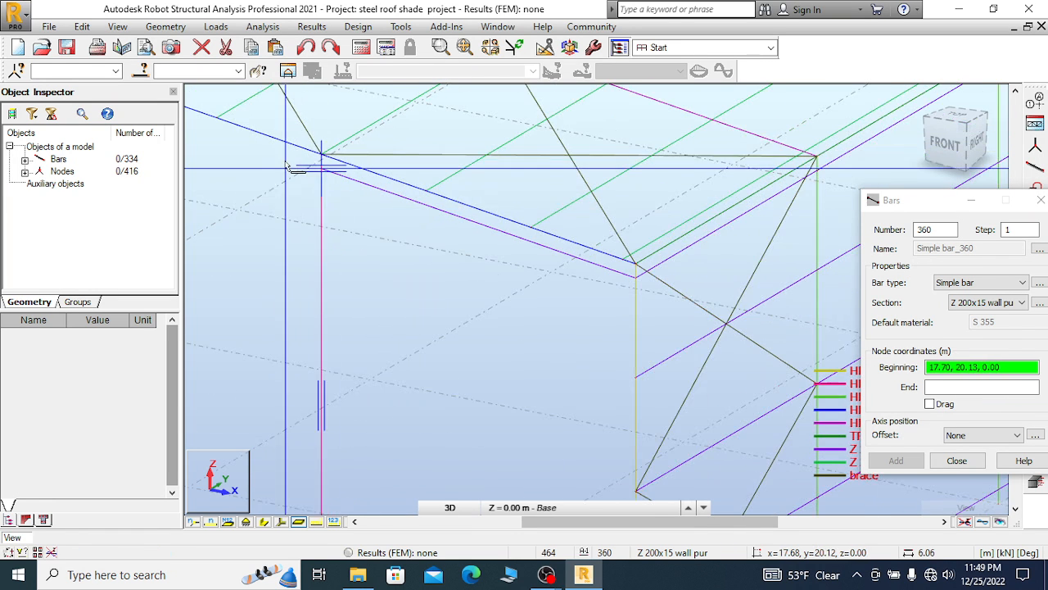
left_click_drag(911, 209, 856, 190)
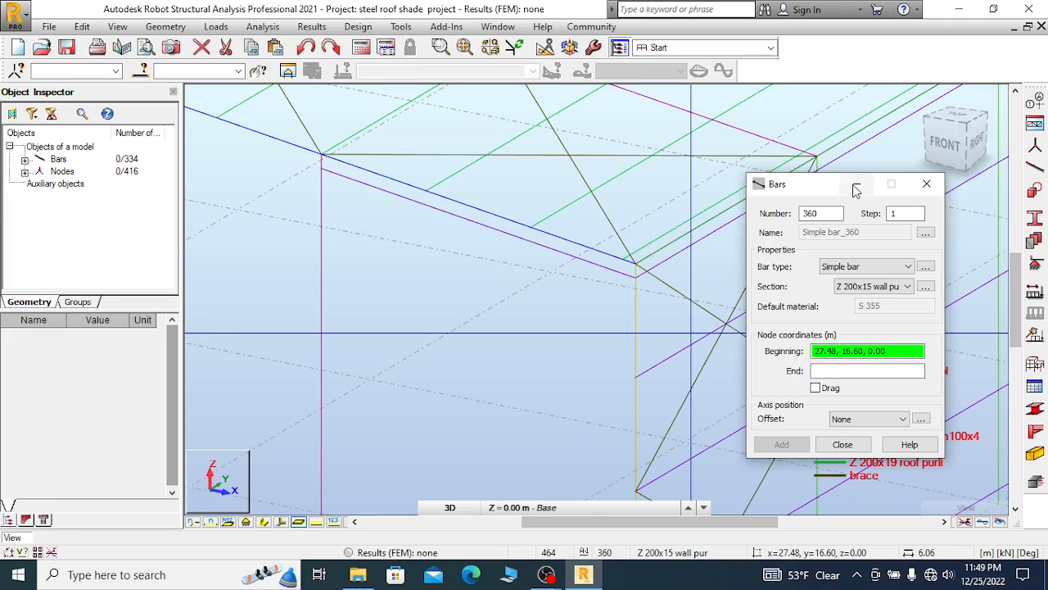
left_click(926, 183)
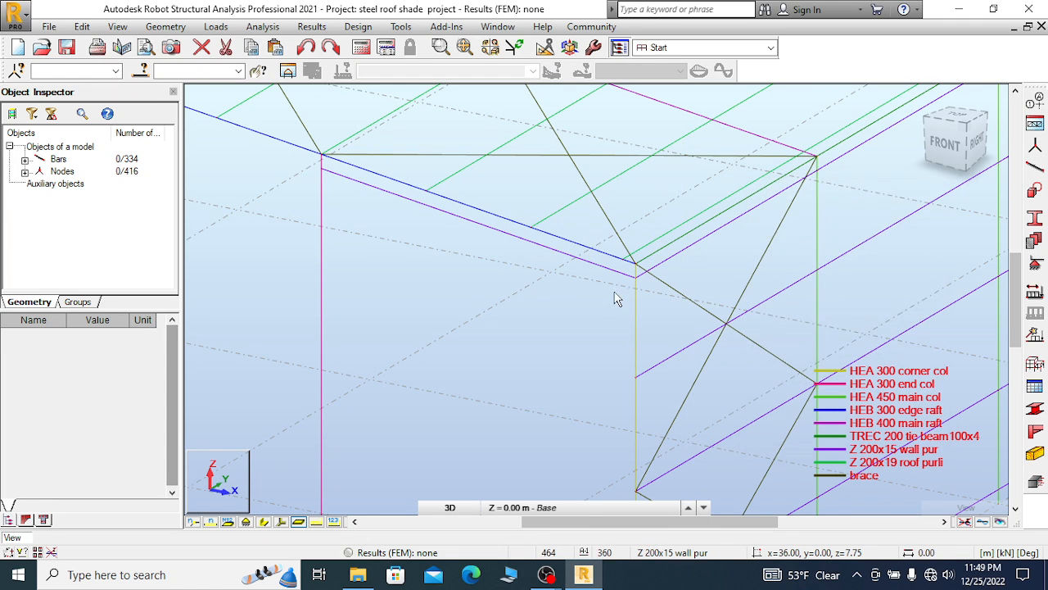
Display the bars' local axis systems and examine the new gable purlin's orientation beside the side-wall purlins
scroll(622, 296, "up", 2)
scroll(622, 245, "down", 2)
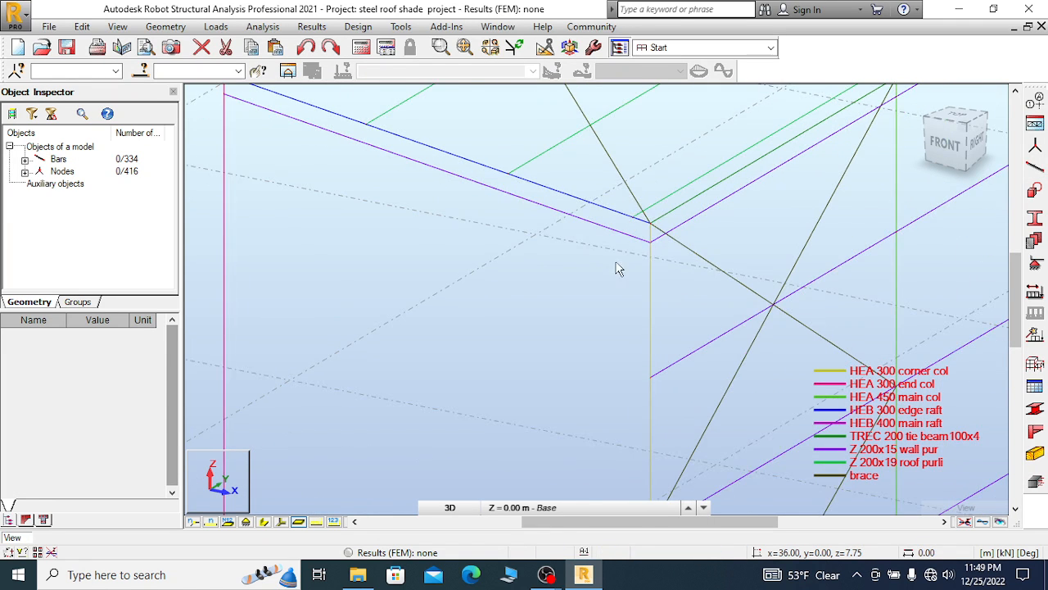
scroll(589, 227, "down", 1)
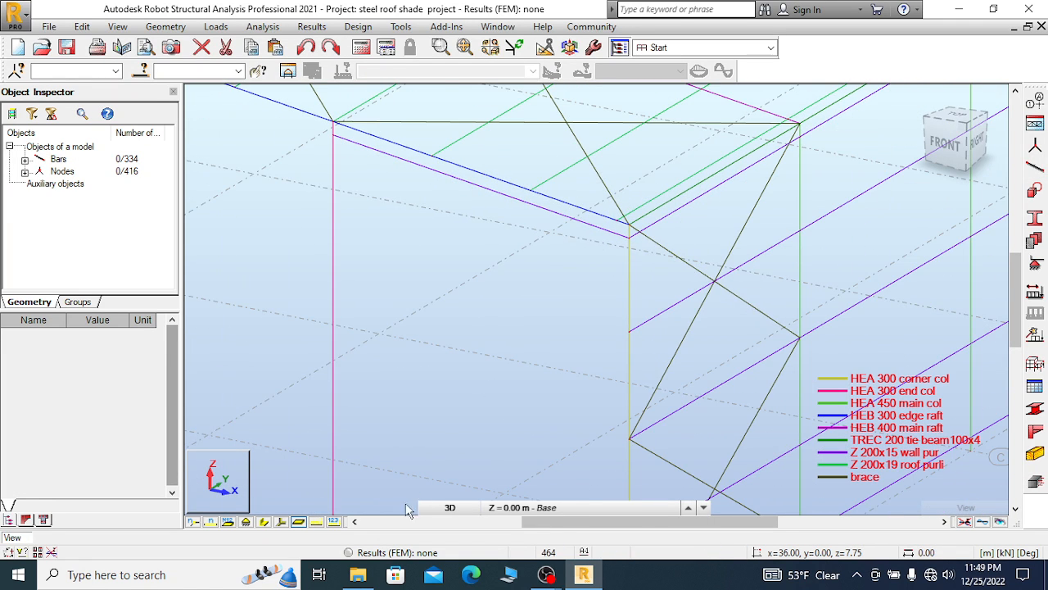
left_click(282, 521)
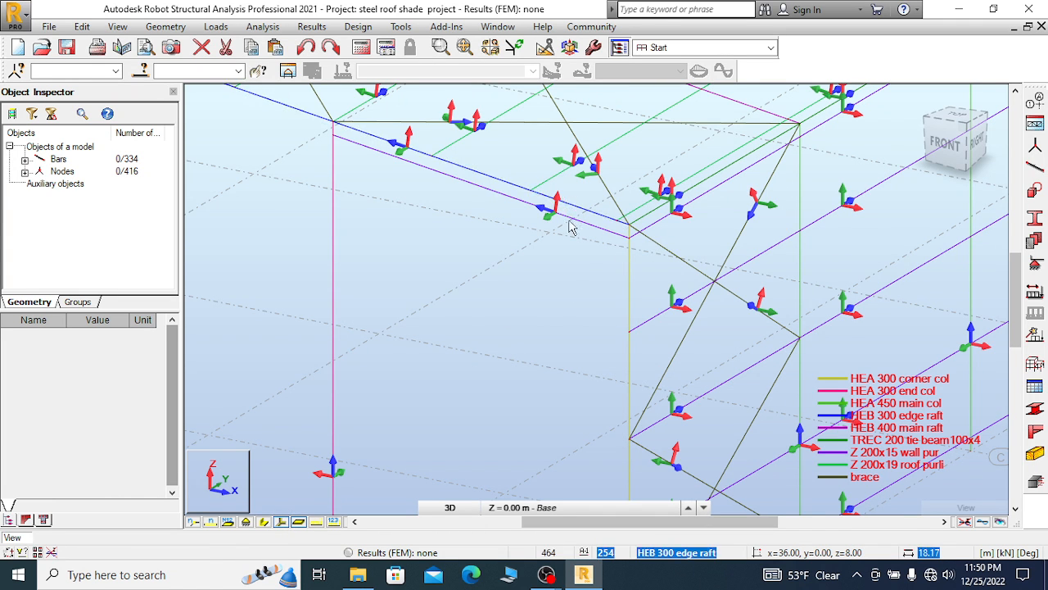
right_click(506, 258)
left_click(453, 316)
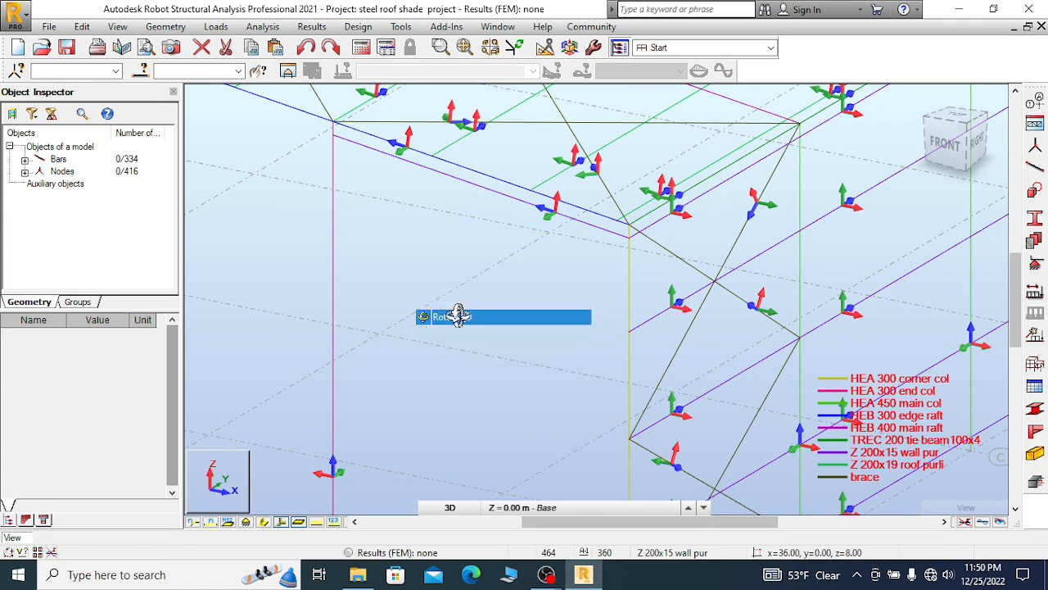
left_click_drag(625, 262, 621, 196)
scroll(620, 196, "up", 3)
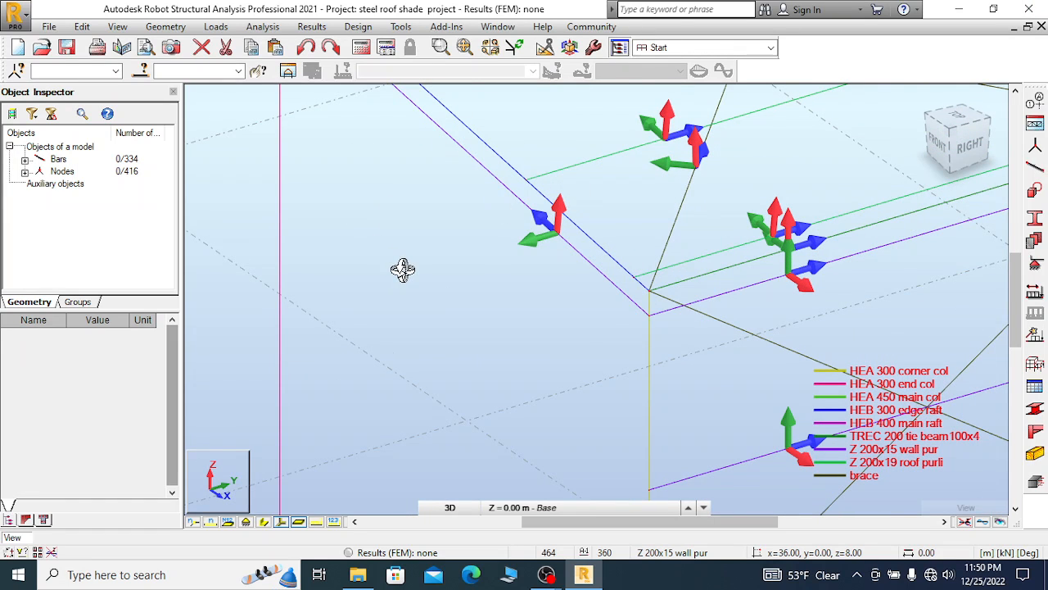
left_click_drag(403, 269, 483, 282)
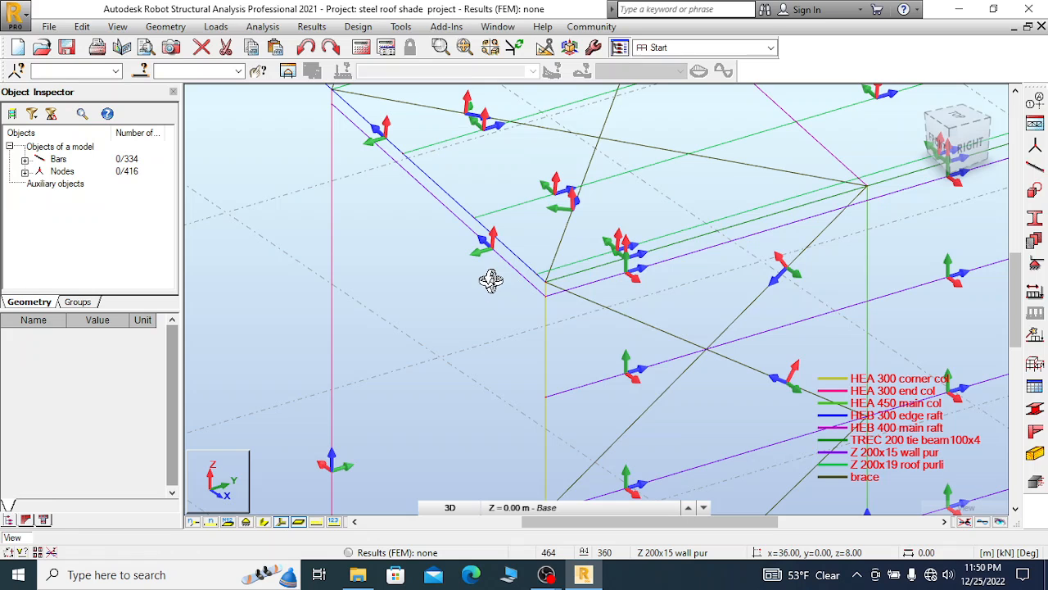
scroll(478, 243, "up", 2)
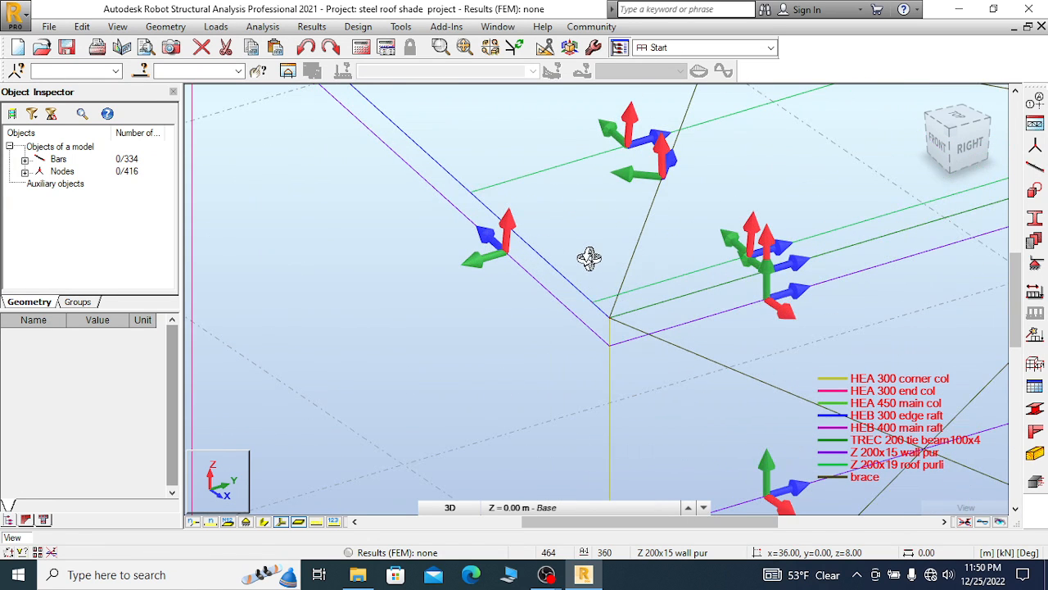
scroll(588, 258, "up", 1)
right_click(551, 217)
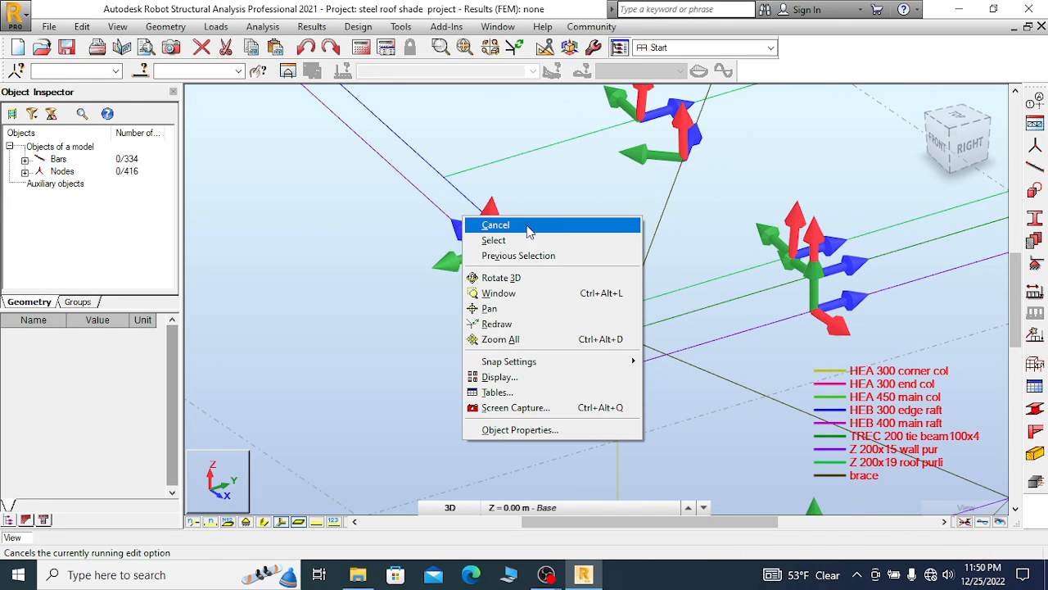
left_click(529, 226)
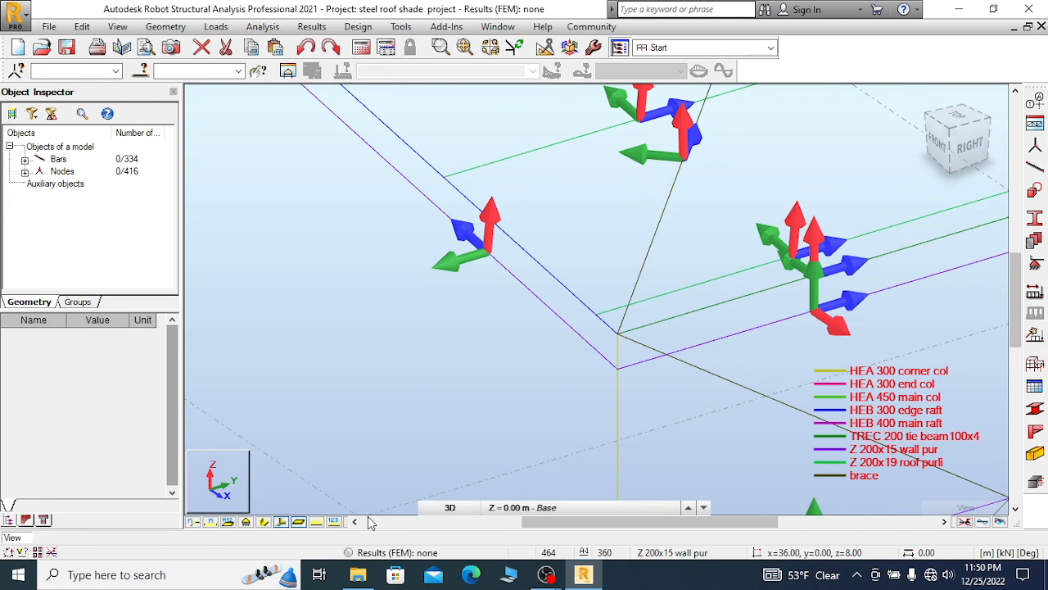
Display the bars' section shapes and examine the new purlin's profile at the corner column from a lower 3D angle
left_click(265, 524)
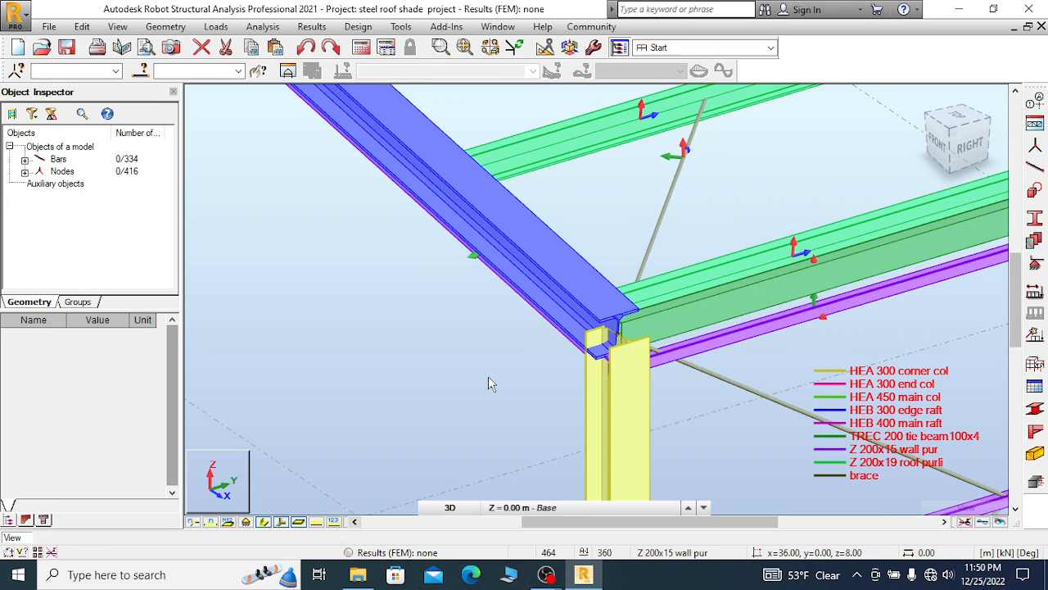
right_click(483, 340)
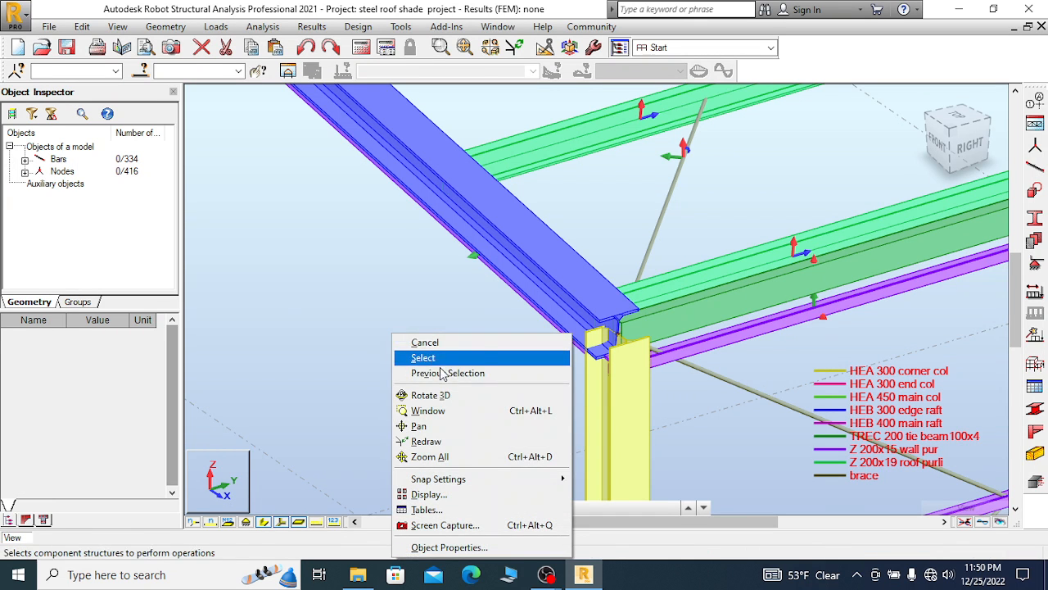
left_click(447, 395)
left_click_drag(497, 368, 527, 349)
left_click_drag(640, 389, 650, 335)
left_click_drag(650, 262, 655, 268)
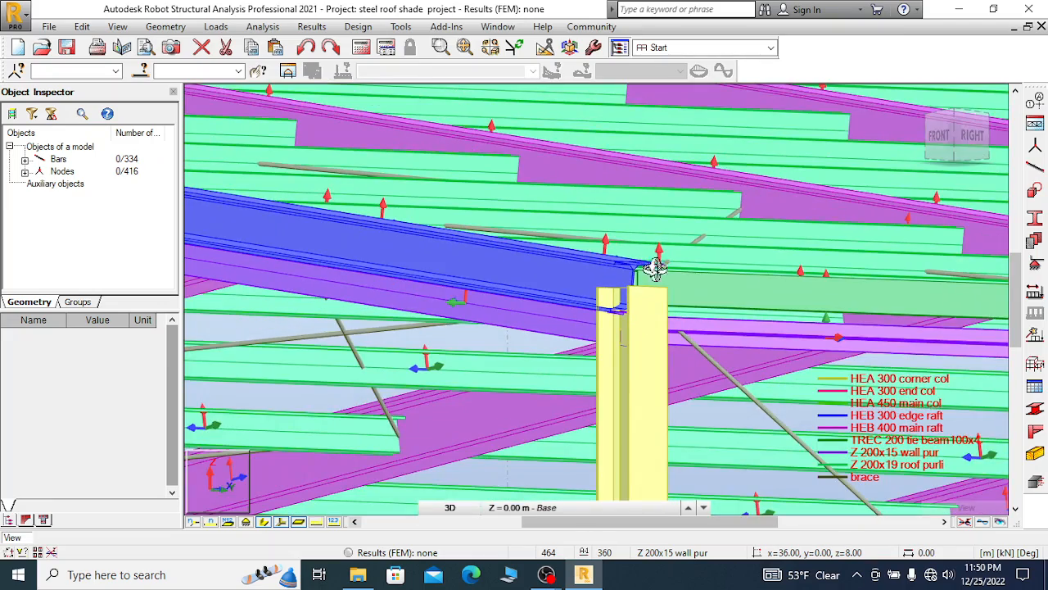
left_click_drag(596, 334, 581, 333)
scroll(504, 324, "up", 1)
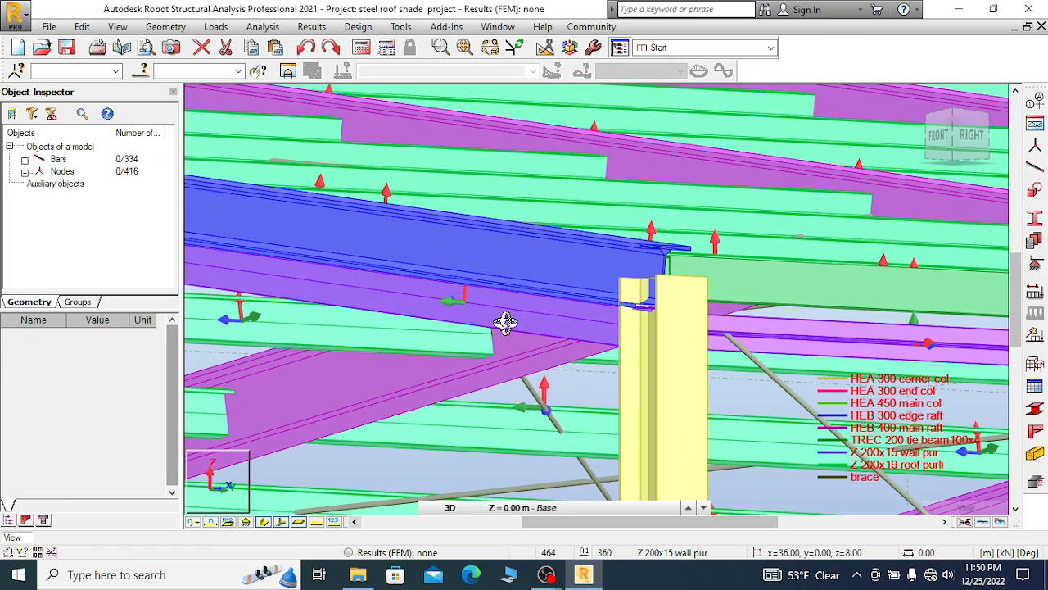
right_click(424, 325)
left_click(458, 334)
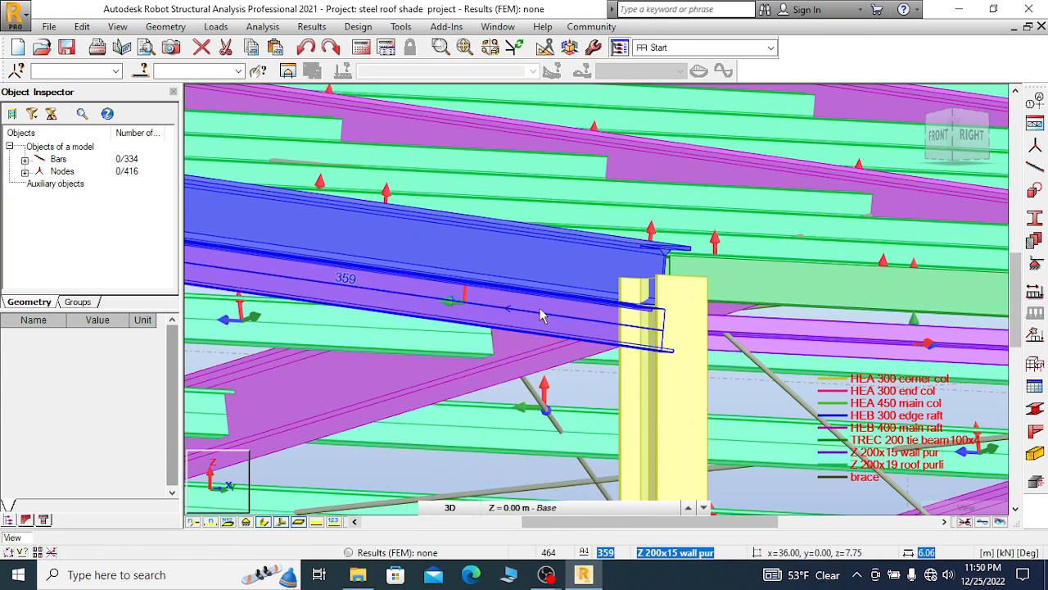
Select the new gable wall purlin and set its gamma angle to 90 degrees
left_click(583, 325)
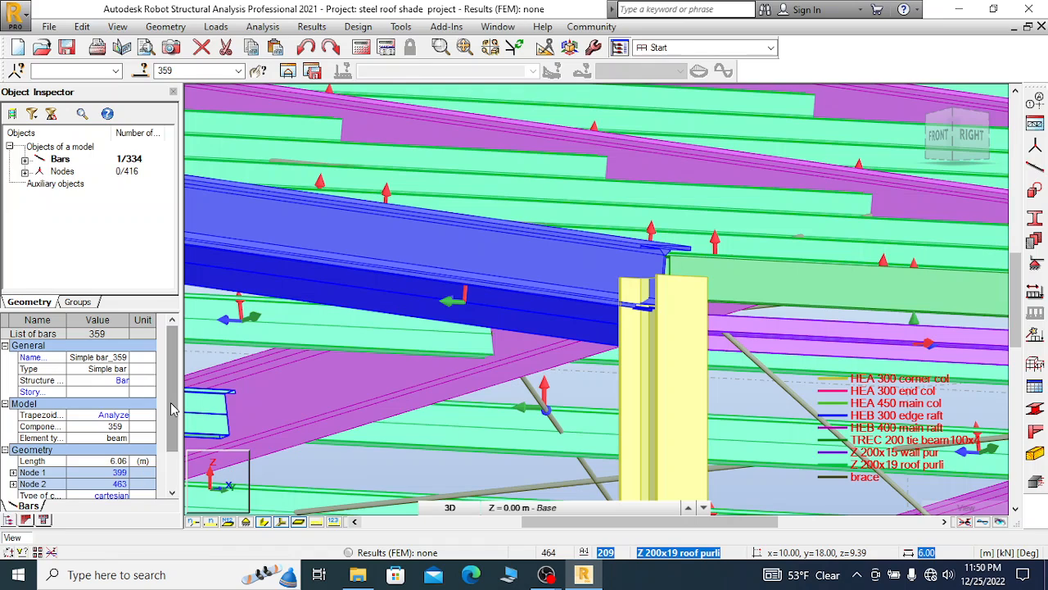
scroll(172, 409, "down", 2)
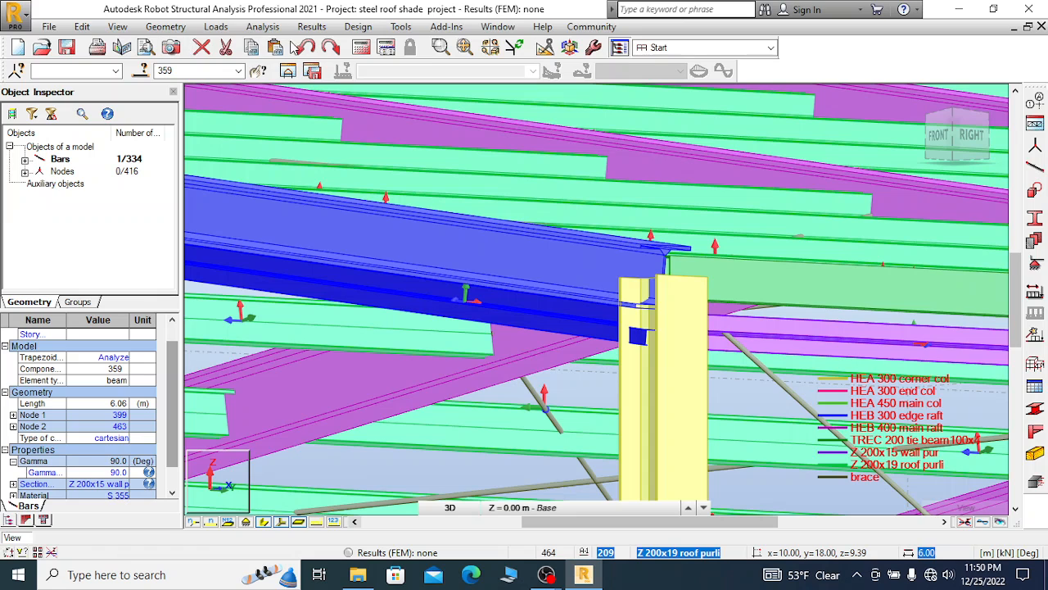
Undo the 90-degree gamma change and set the new gable wall purlin's gamma angle to 270 degrees
left_click(303, 47)
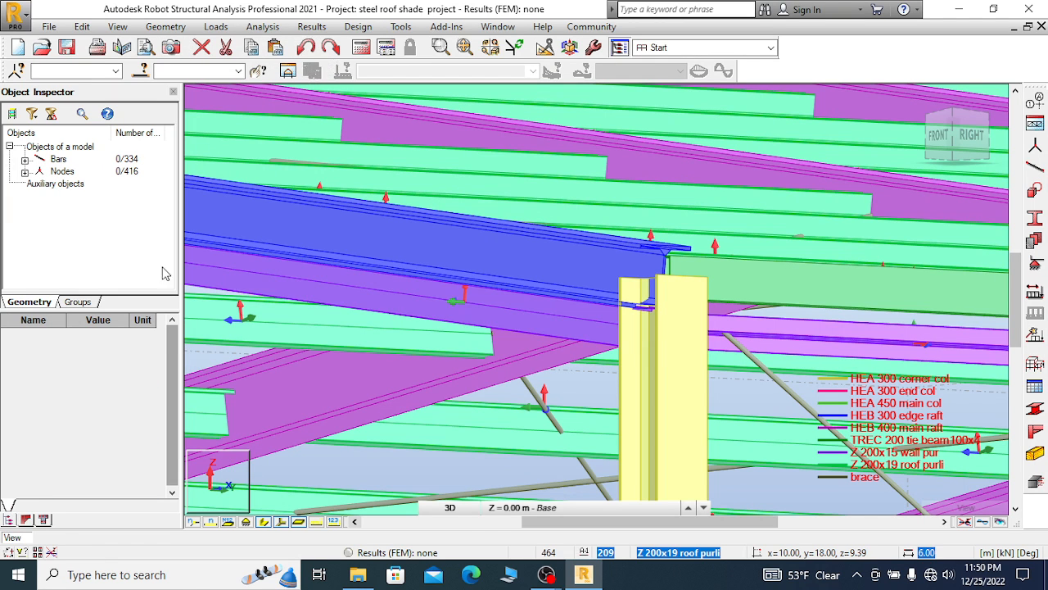
left_click(323, 359)
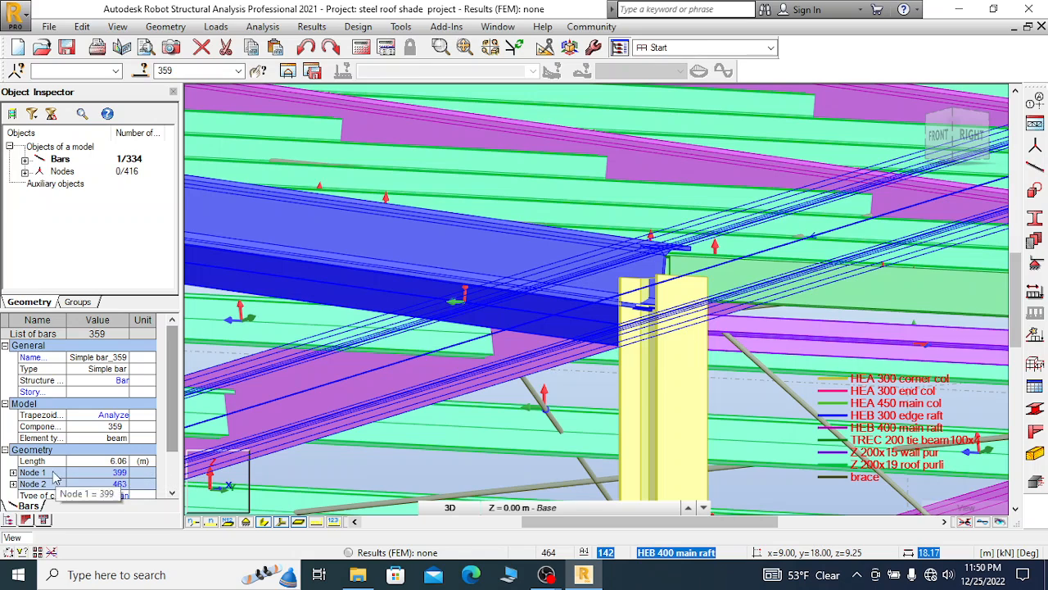
left_click_drag(172, 390, 176, 426)
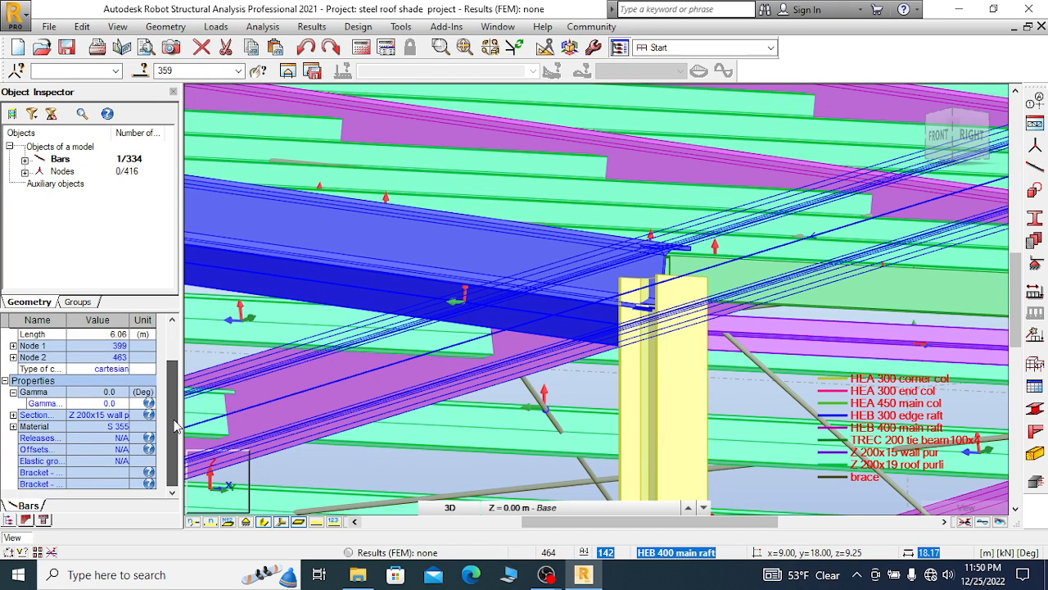
left_click(123, 403)
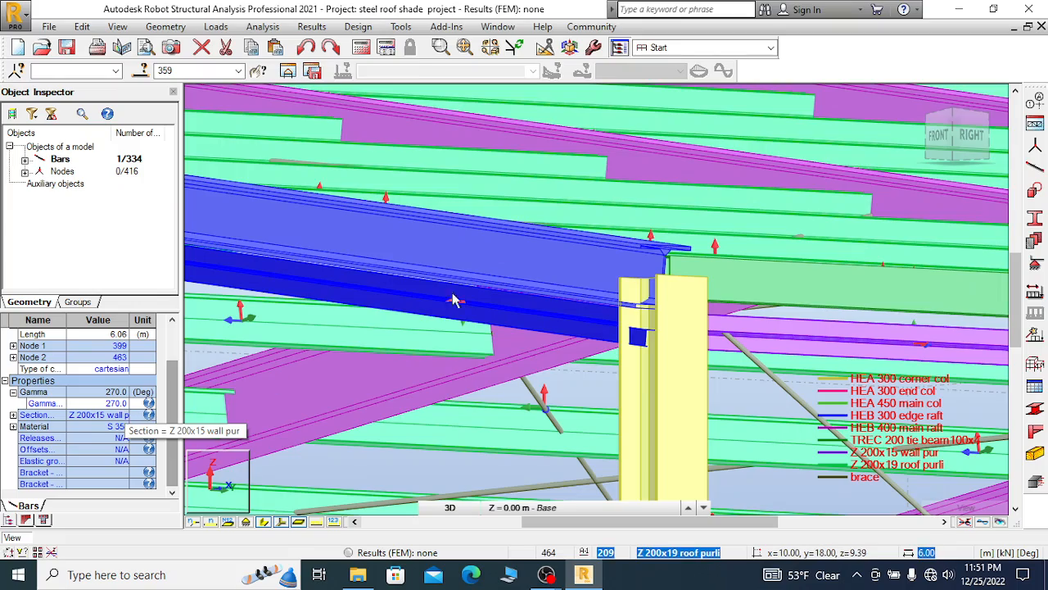
Examine the reoriented gable purlin's profile at the corner column from the side in 3D, beside the side-wall purlins
right_click(522, 337)
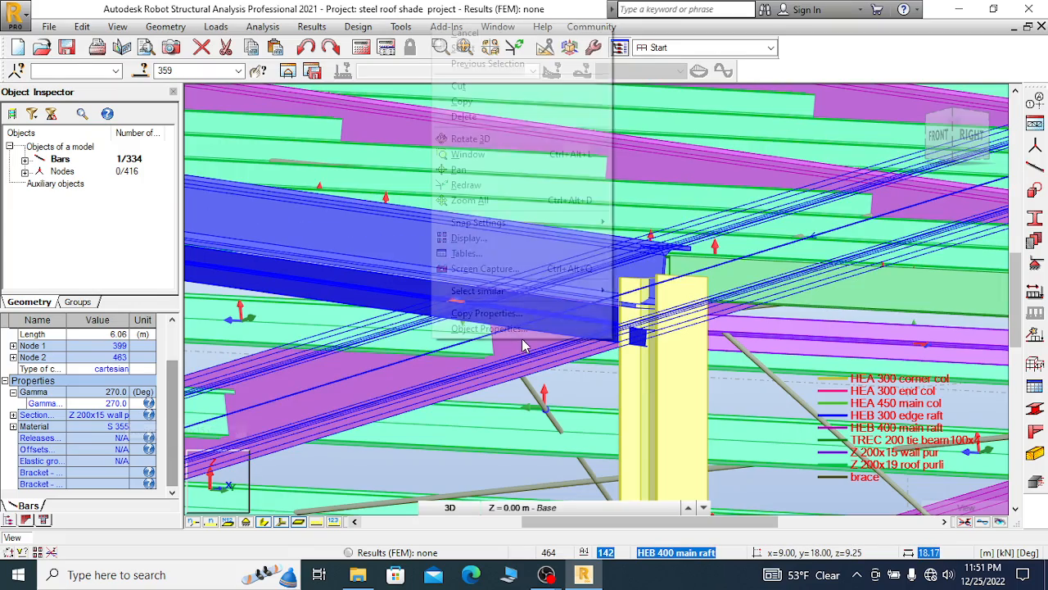
left_click(472, 139)
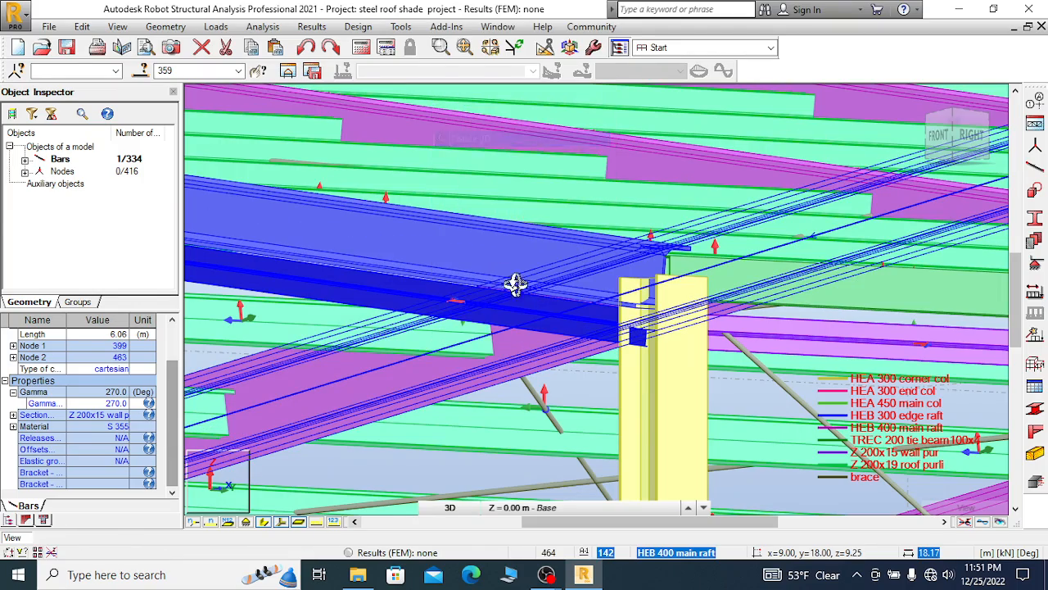
mouse_move(516, 286)
left_mouse_down()
mouse_move(531, 323)
mouse_move(489, 323)
left_mouse_up()
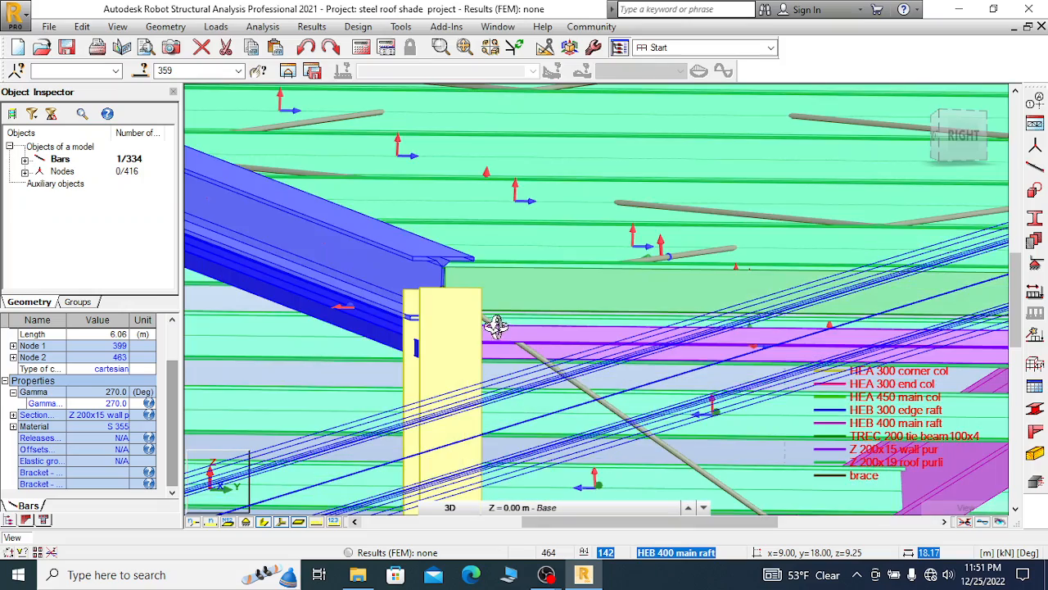
scroll(363, 300, "up", 4)
scroll(326, 319, "down", 2)
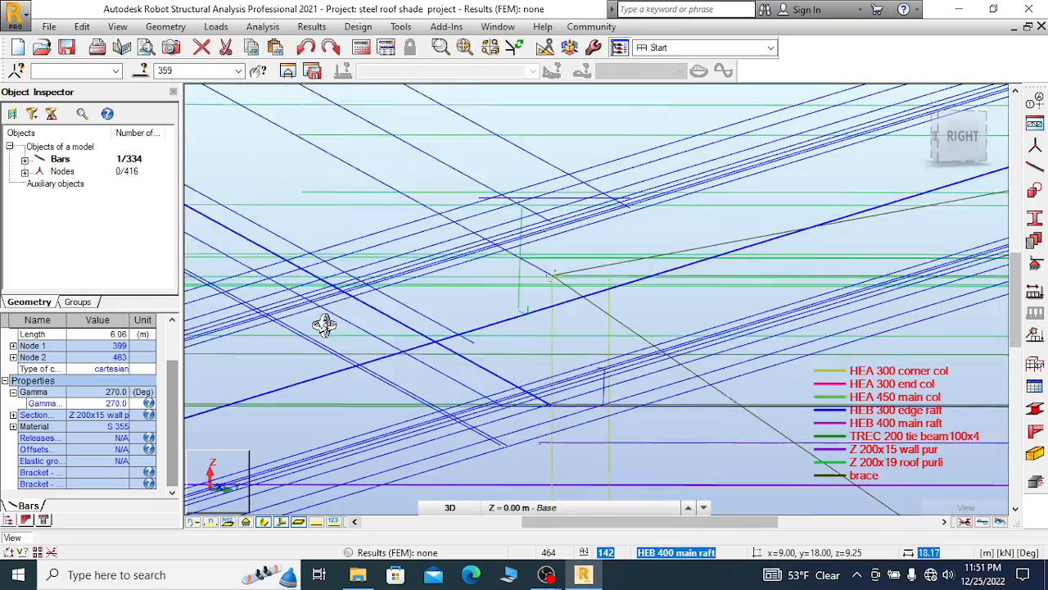
left_click_drag(442, 263, 430, 306)
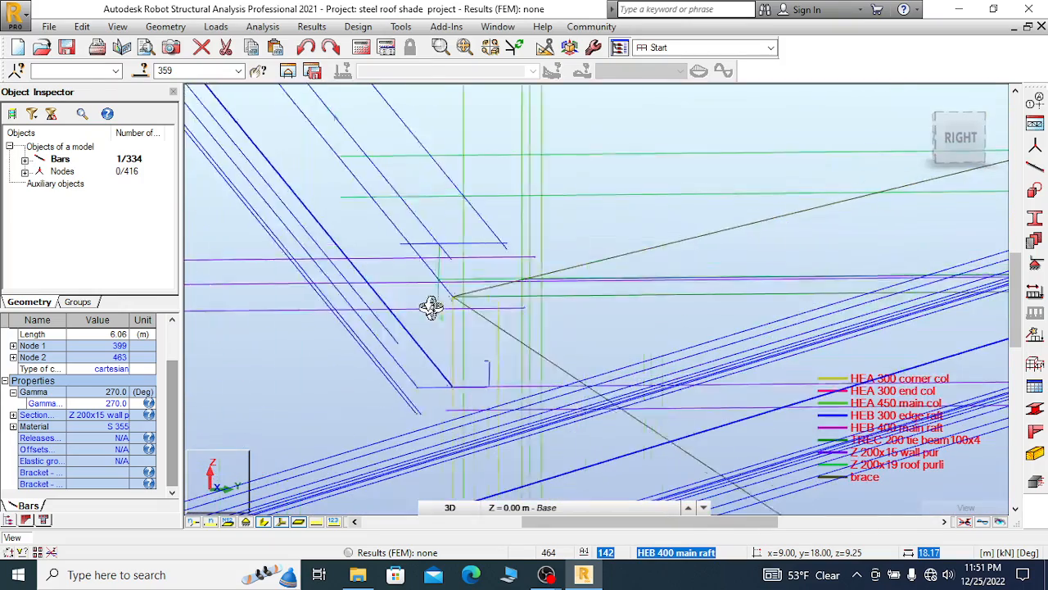
scroll(303, 288, "up", 5)
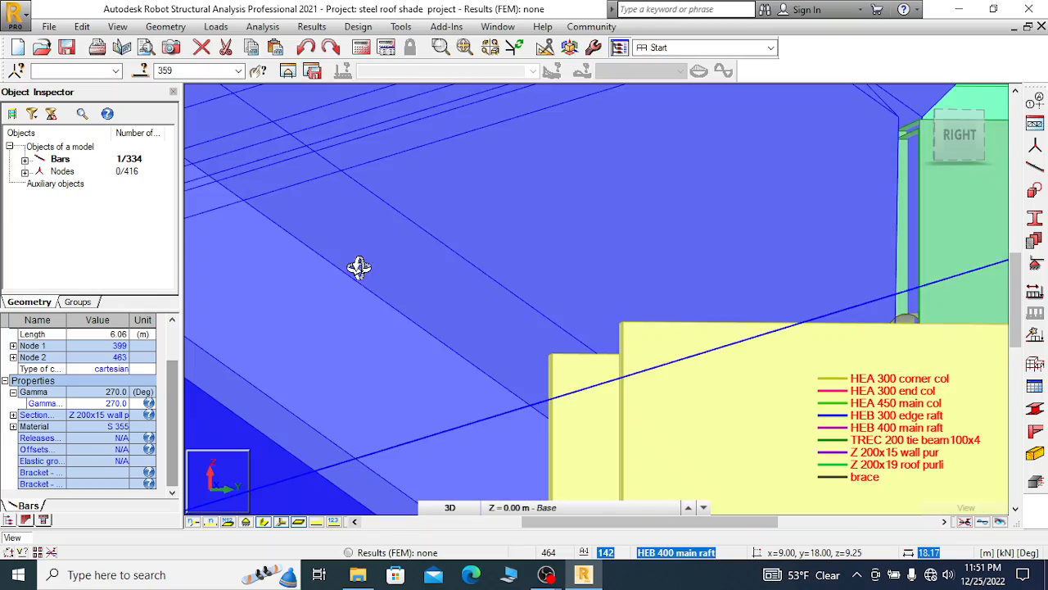
left_click_drag(445, 227, 555, 179)
scroll(565, 175, "down", 4)
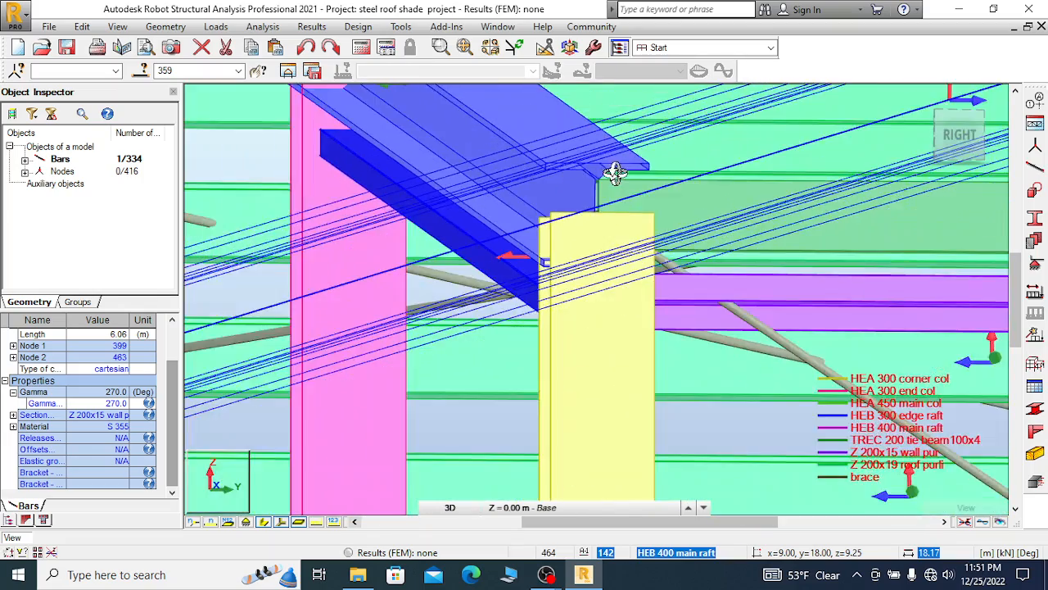
scroll(532, 219, "down", 1)
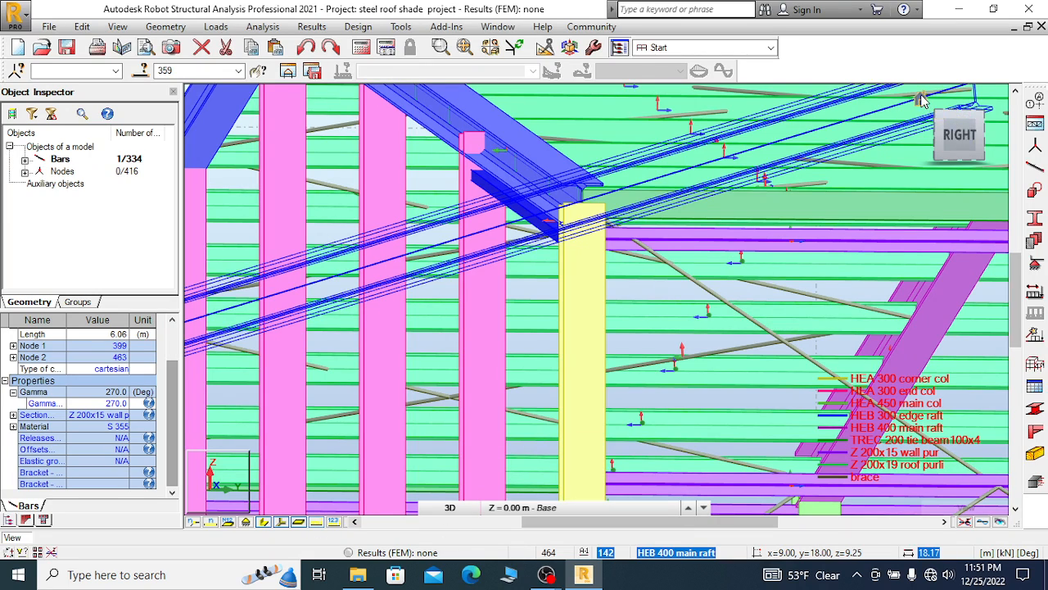
scroll(545, 188, "down", 2)
scroll(533, 230, "down", 3)
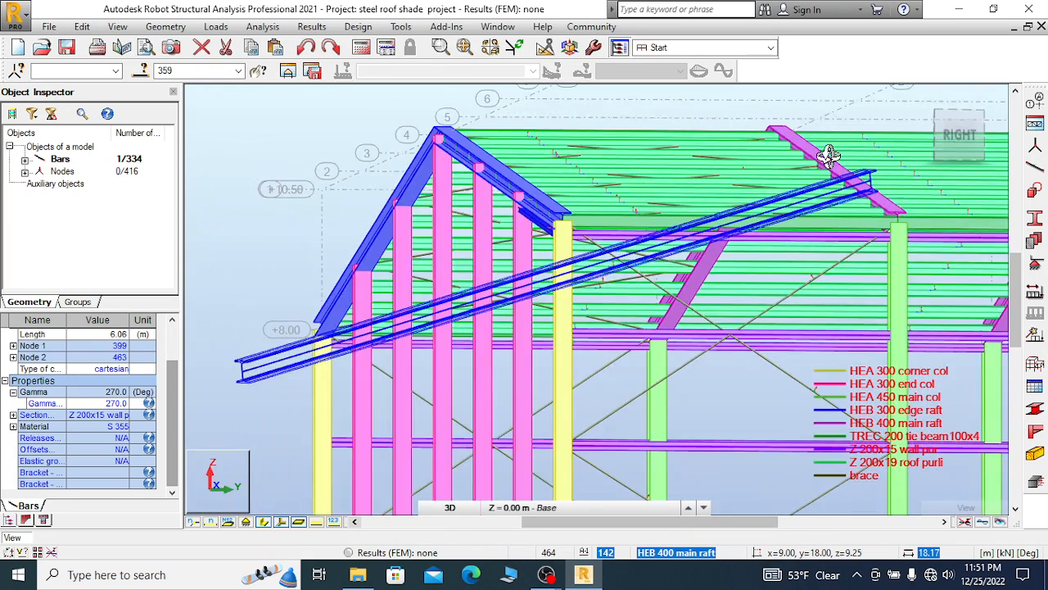
scroll(829, 156, "down", 2)
scroll(536, 226, "down", 1)
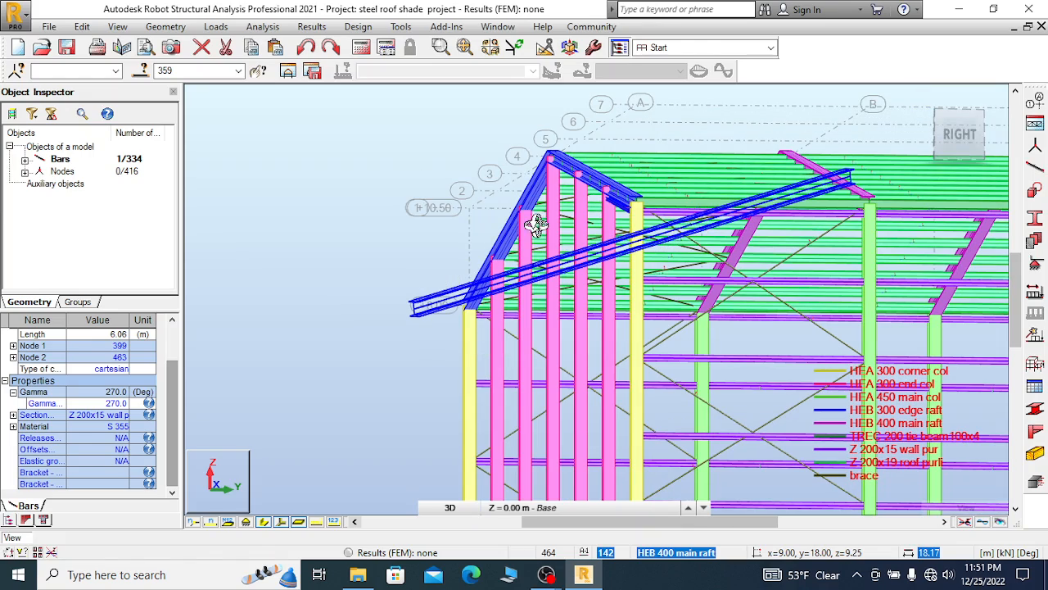
Finish rotating the model and restore the default 3D view of the whole structure
right_click(366, 179)
left_click(335, 175)
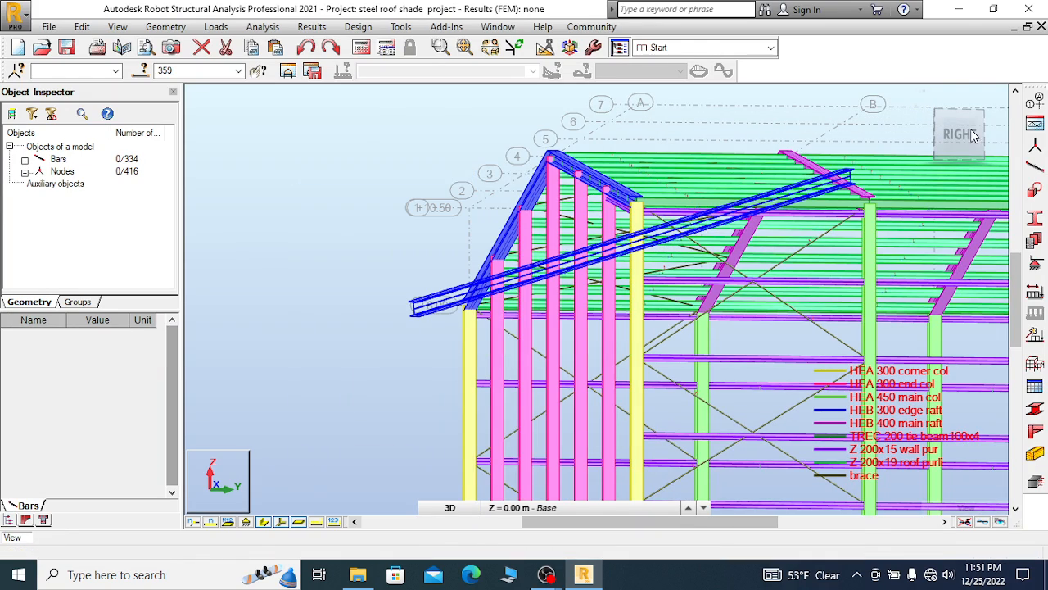
left_click(920, 100)
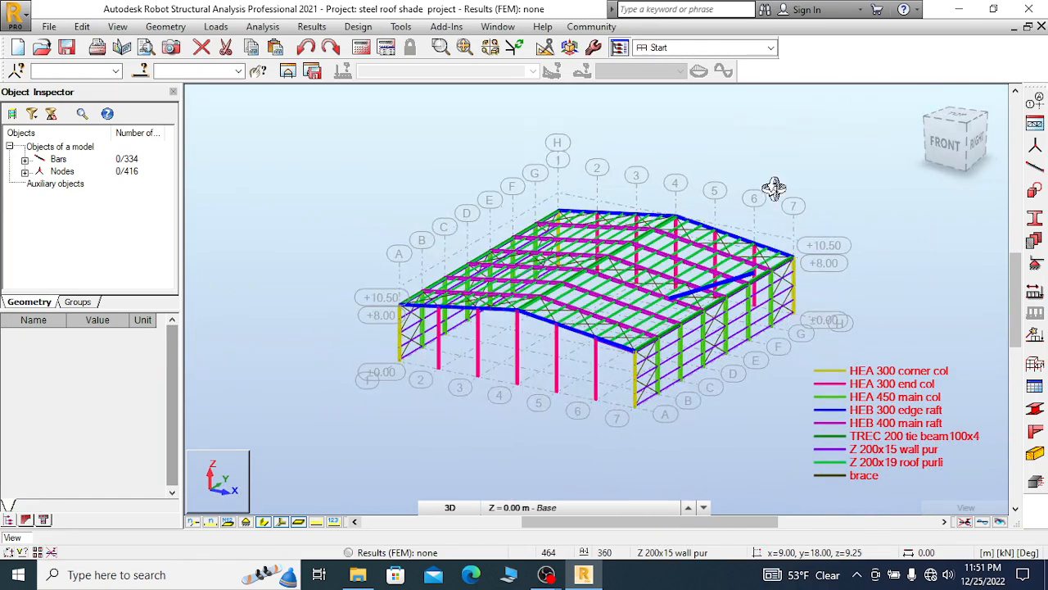
right_click(763, 220)
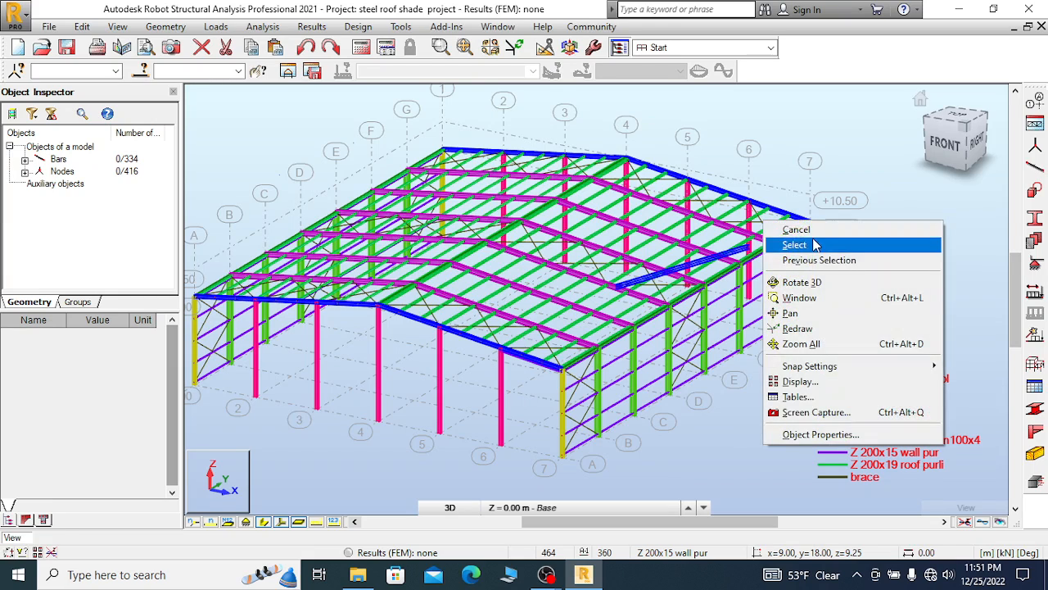
left_click(819, 227)
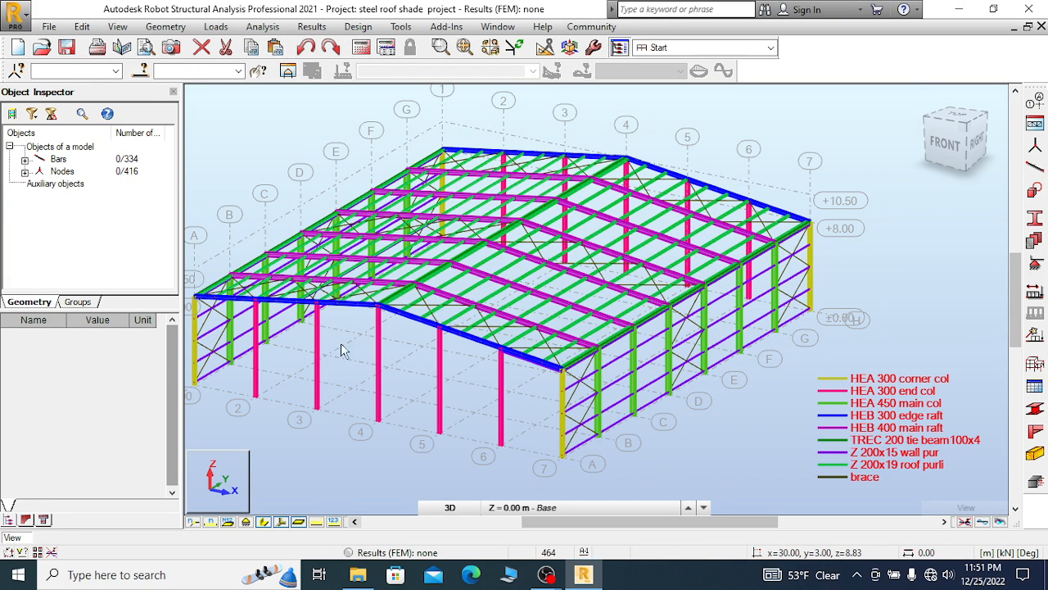
Copy the gable wall purlin below the edge rafter downward from 36.00, 0.00, 7.75 with the translation vector 0.00, 0.00, -1.75
scroll(536, 387, "up", 6)
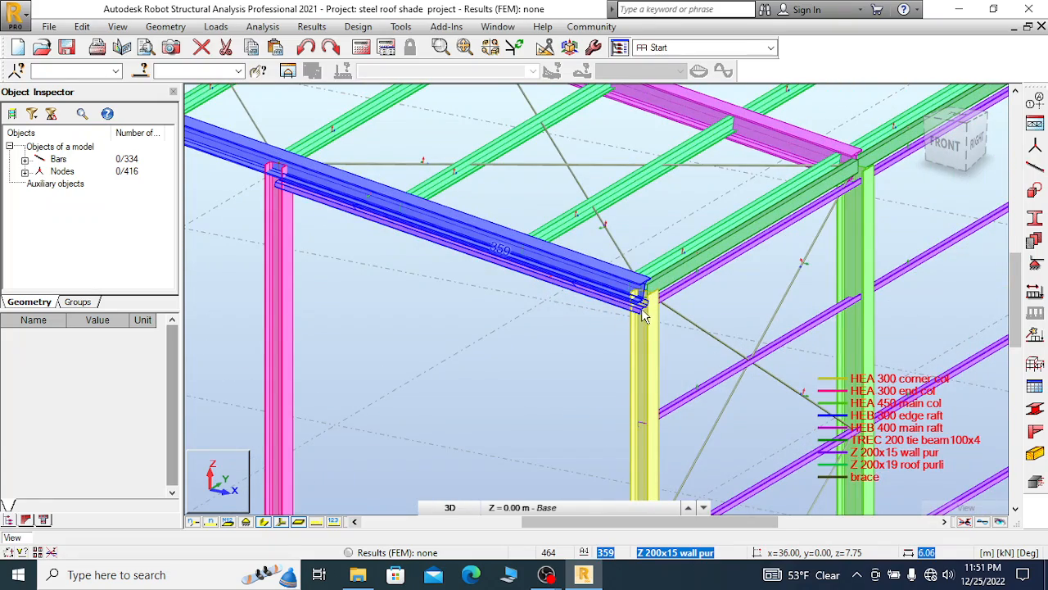
scroll(643, 318, "up", 2)
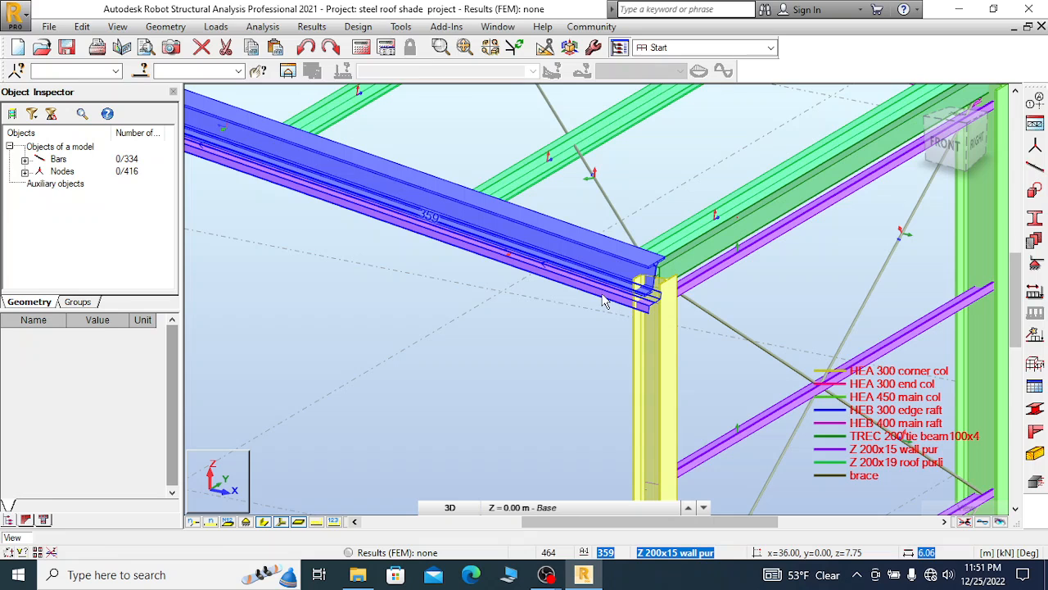
left_click(604, 302)
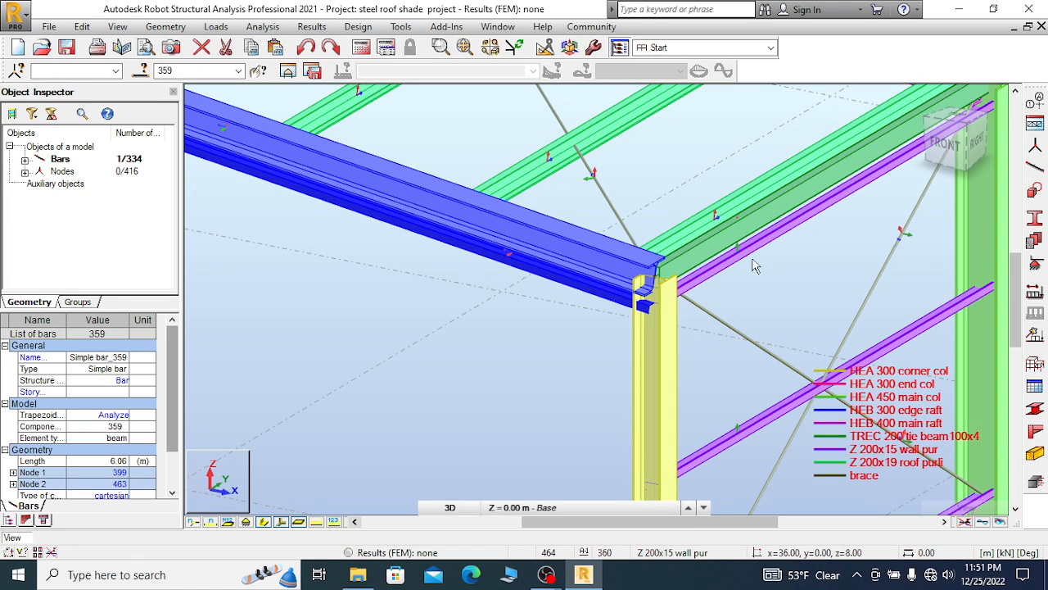
left_click(82, 26)
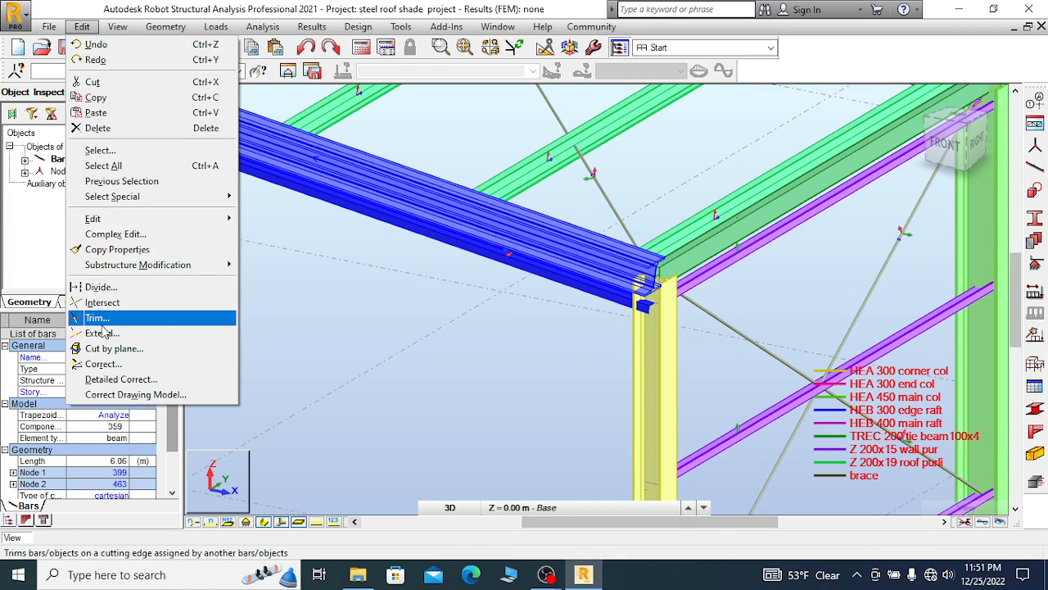
mouse_move(164, 219)
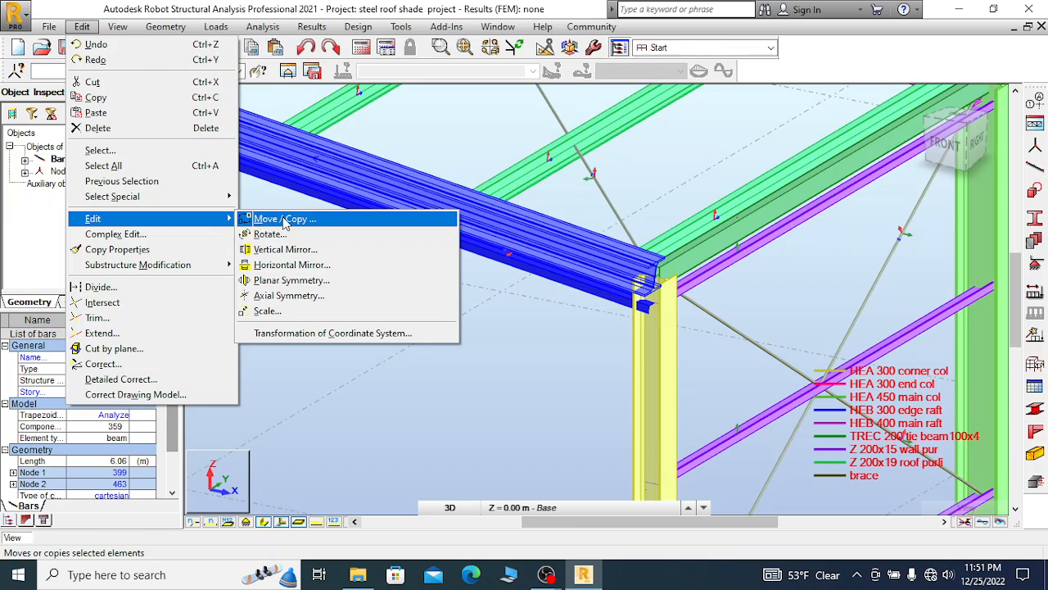
left_click(284, 219)
scroll(619, 139, "down", 2)
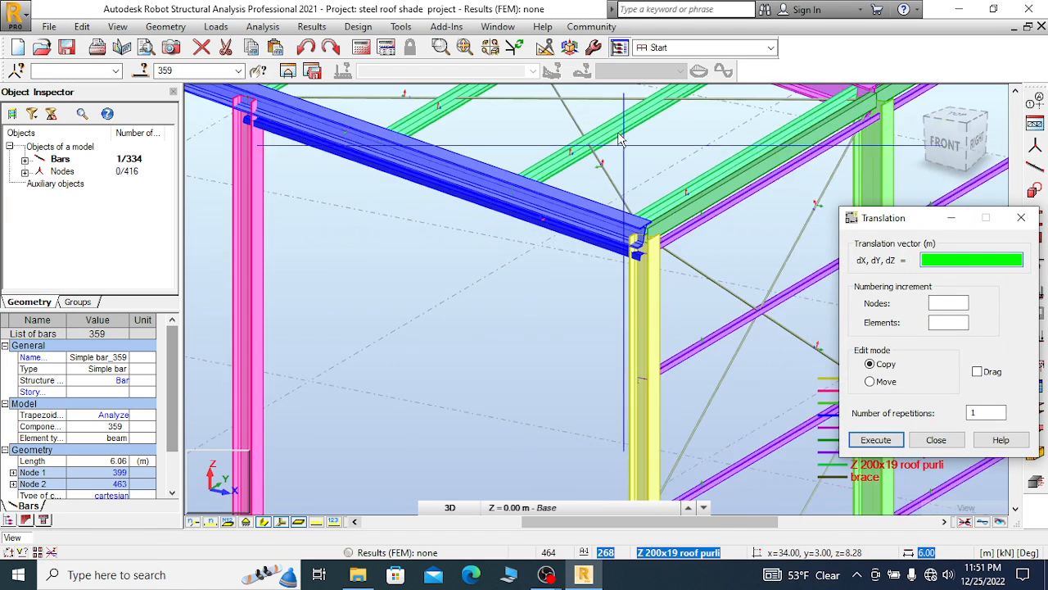
scroll(622, 135, "down", 2)
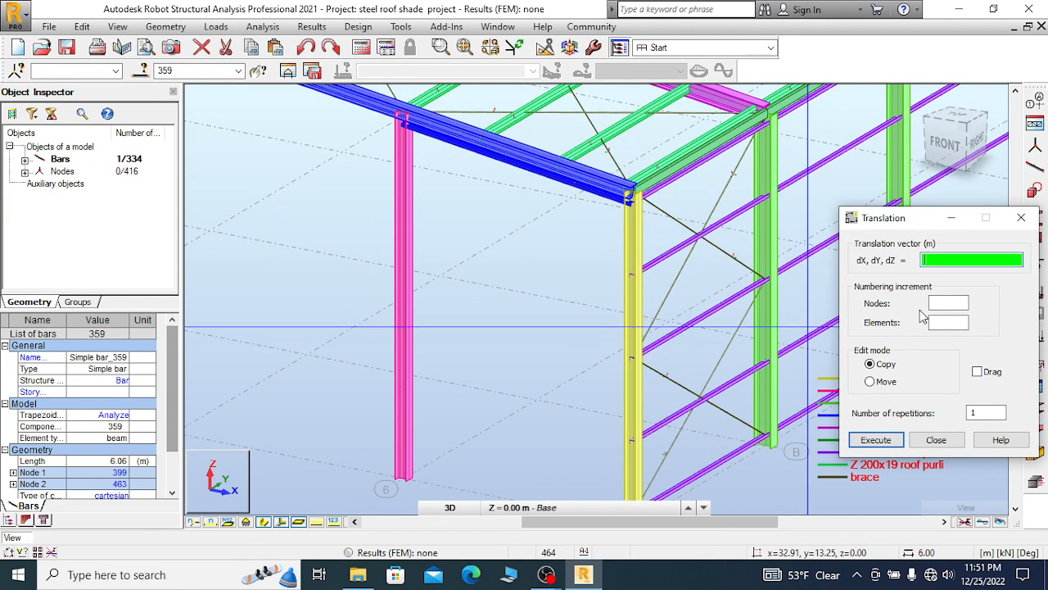
scroll(622, 196, "up", 4)
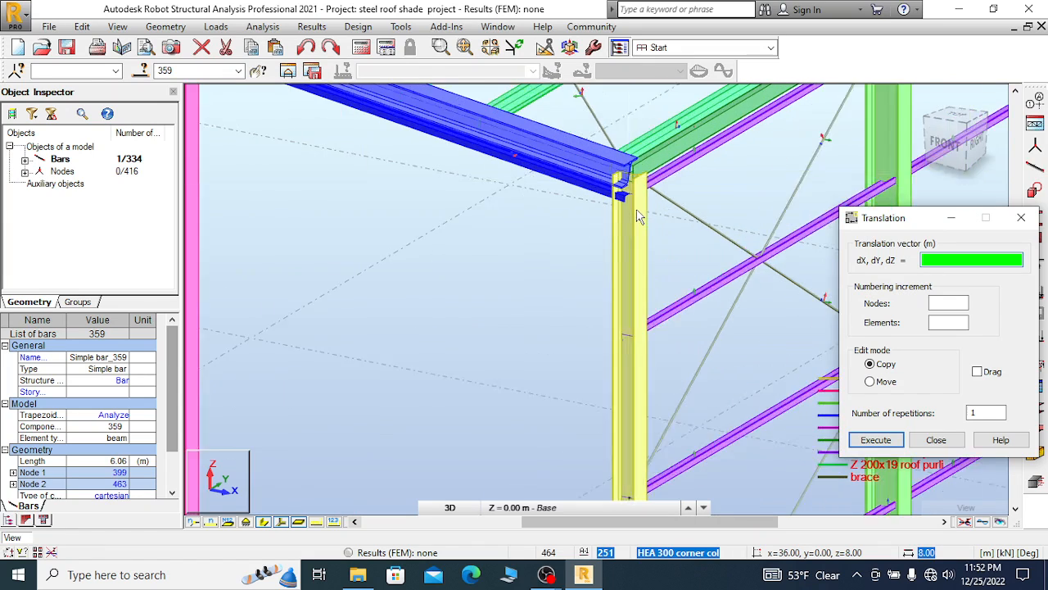
left_click(626, 199)
left_click(613, 169)
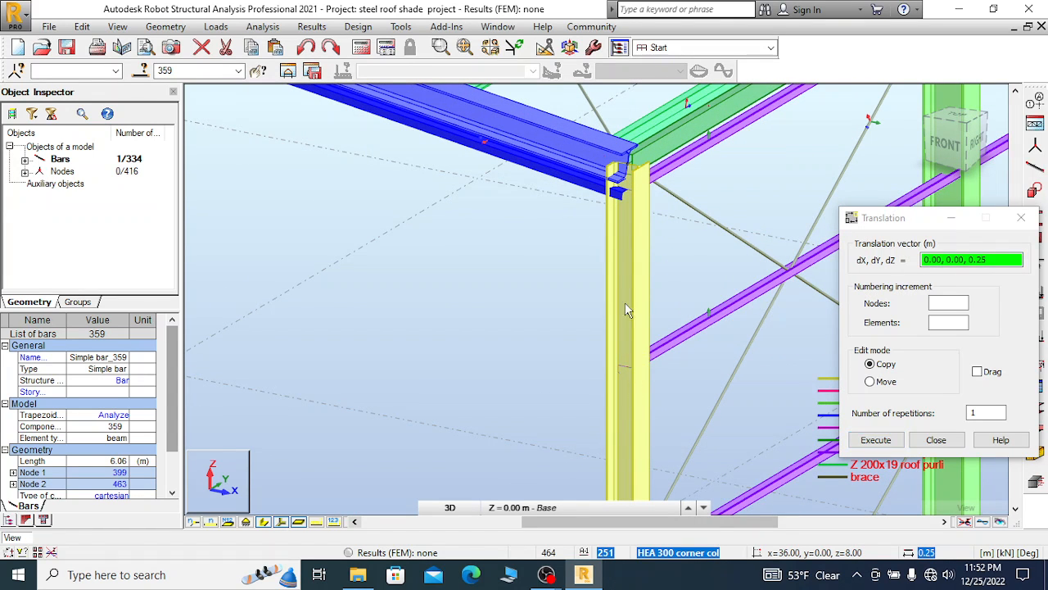
scroll(625, 309, "down", 2)
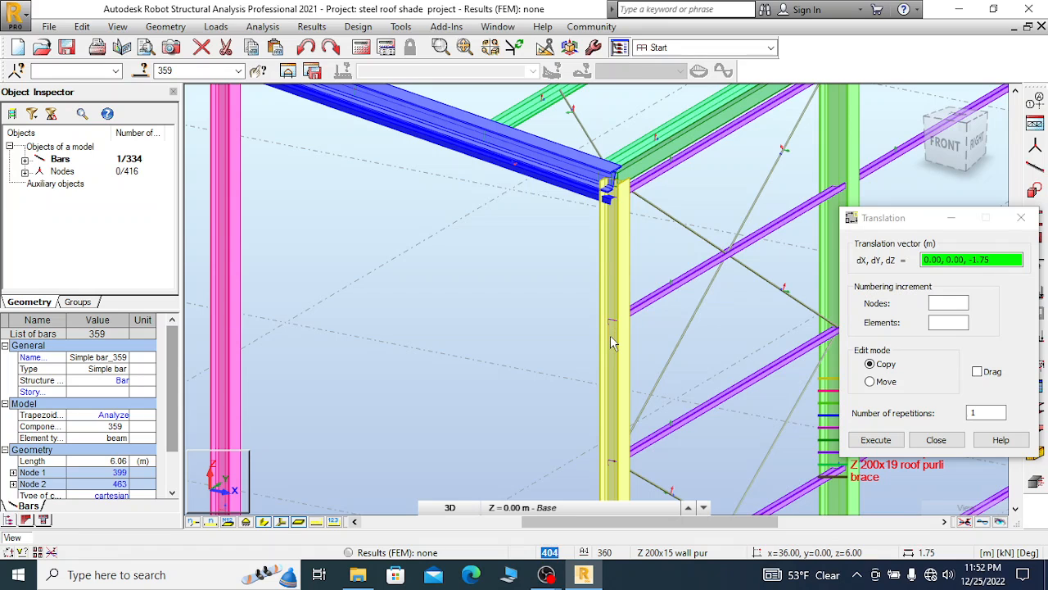
left_click(614, 319)
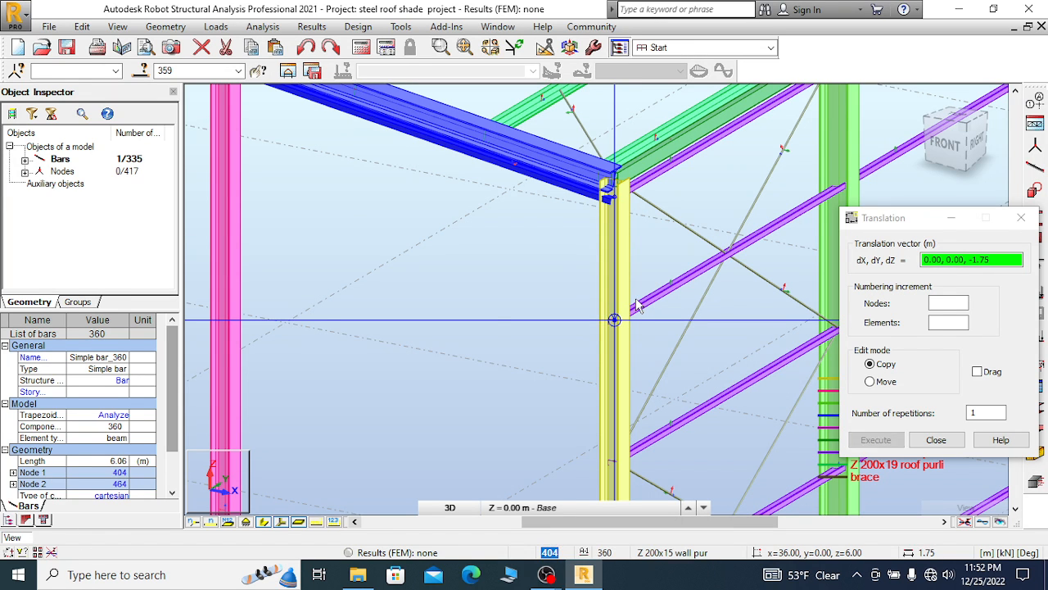
Copy the purlin at 6.00 m down the corner column twice in 2.00 m increments, to elevations 4.00 and 2.00
scroll(622, 280, "down", 2)
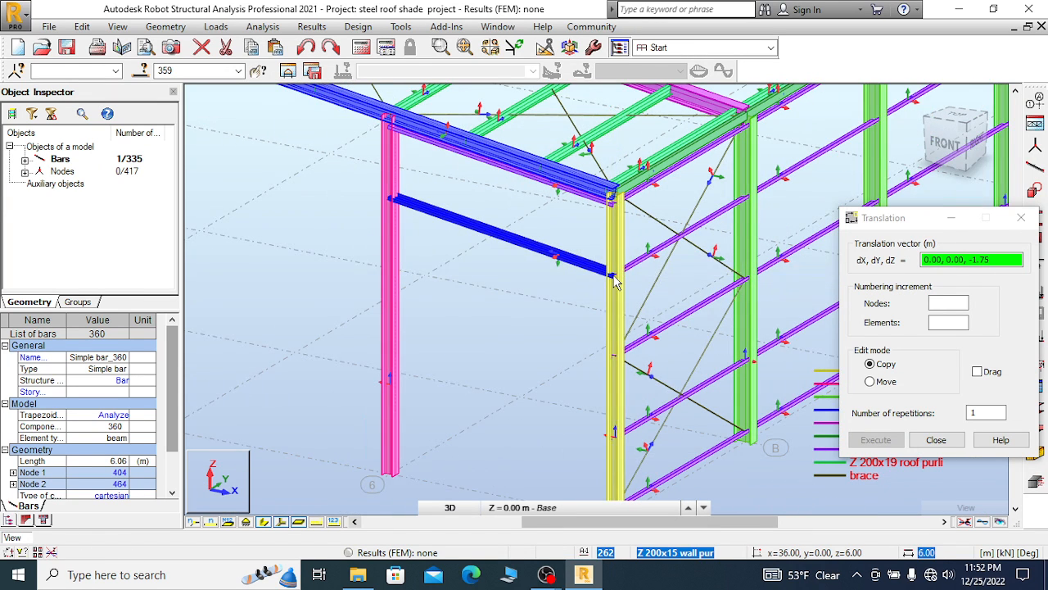
left_click(616, 280)
left_click(615, 357)
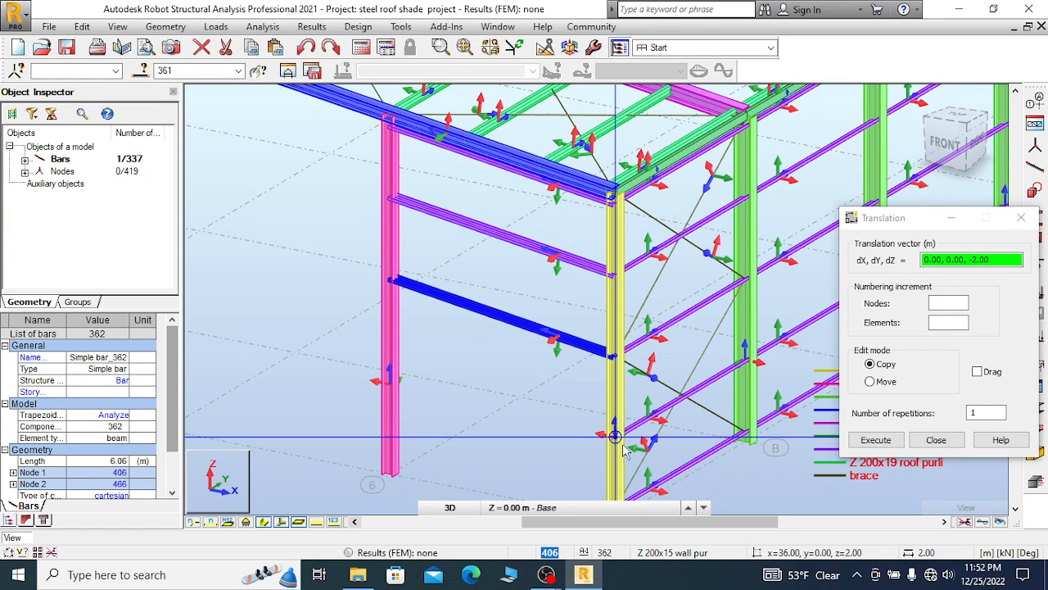
Copy the 2.00 m purlin down to elevation 0.25 with the vector 0.00, 0.00, -1.75 and finish the translation
scroll(618, 323, "down", 2)
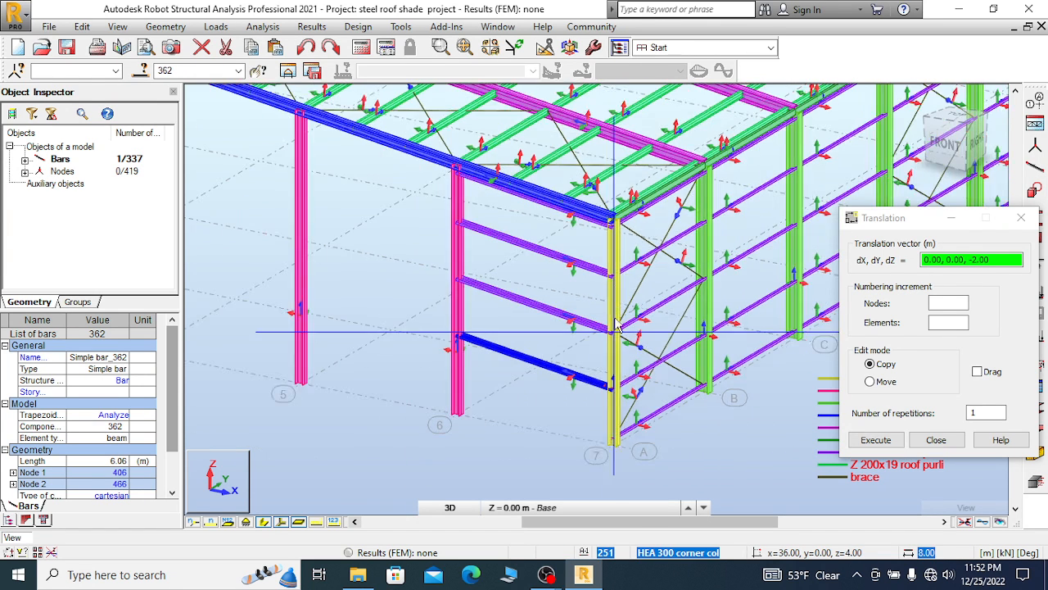
scroll(618, 324, "up", 3)
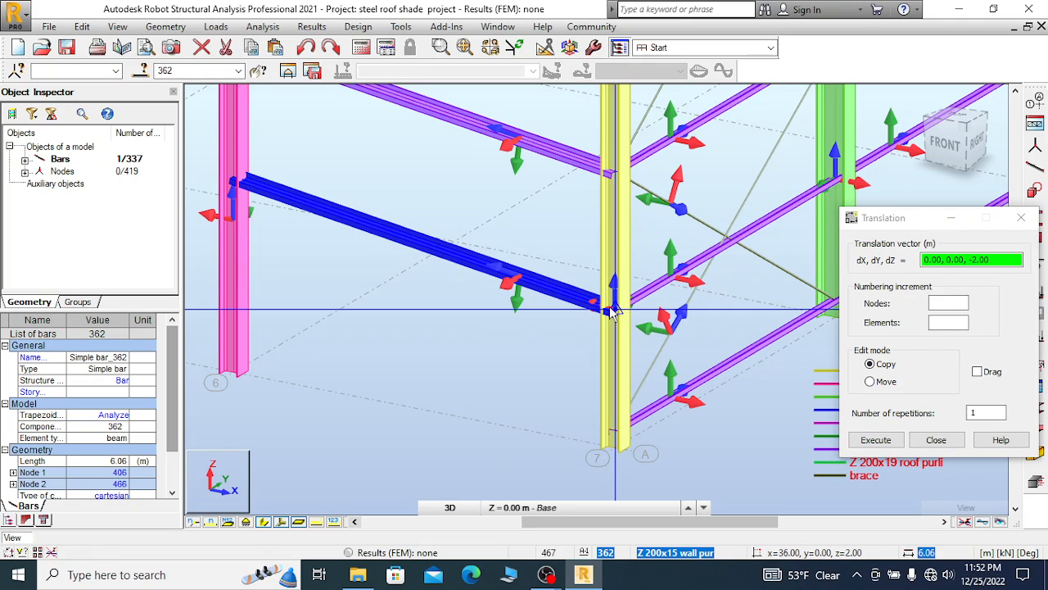
left_click(614, 431)
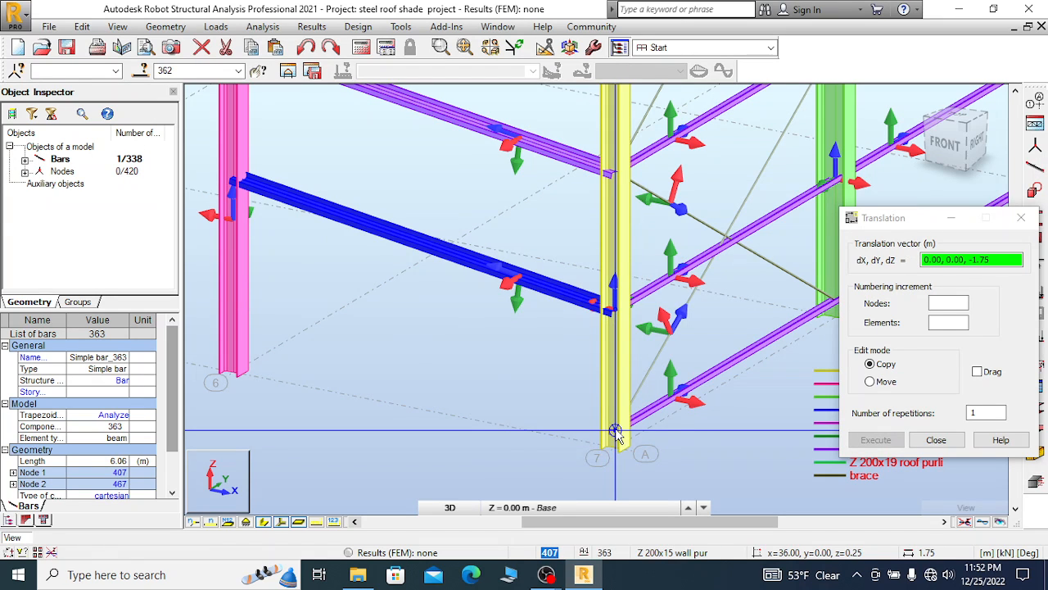
left_click(936, 440)
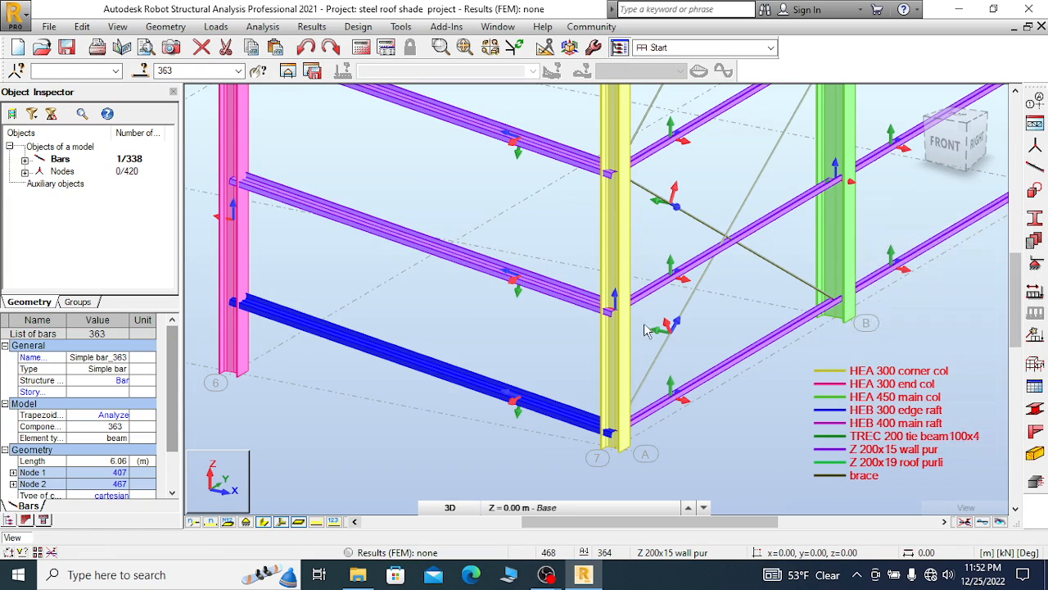
Examine the wall purlins between the columns on axes 6 and 7 and clear the bar selection
scroll(528, 412, "down", 2)
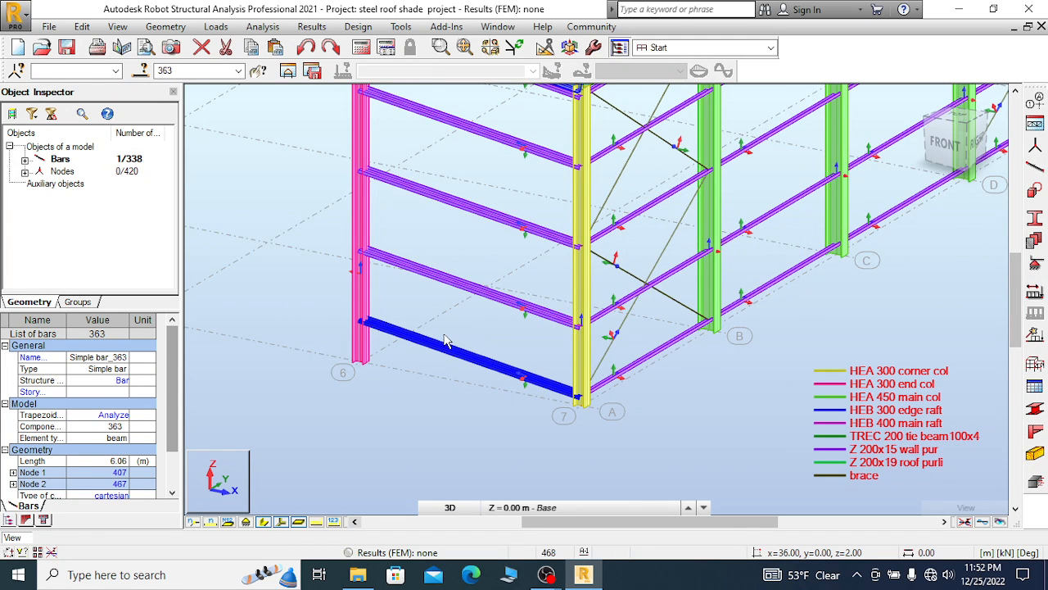
scroll(445, 342, "up", 1)
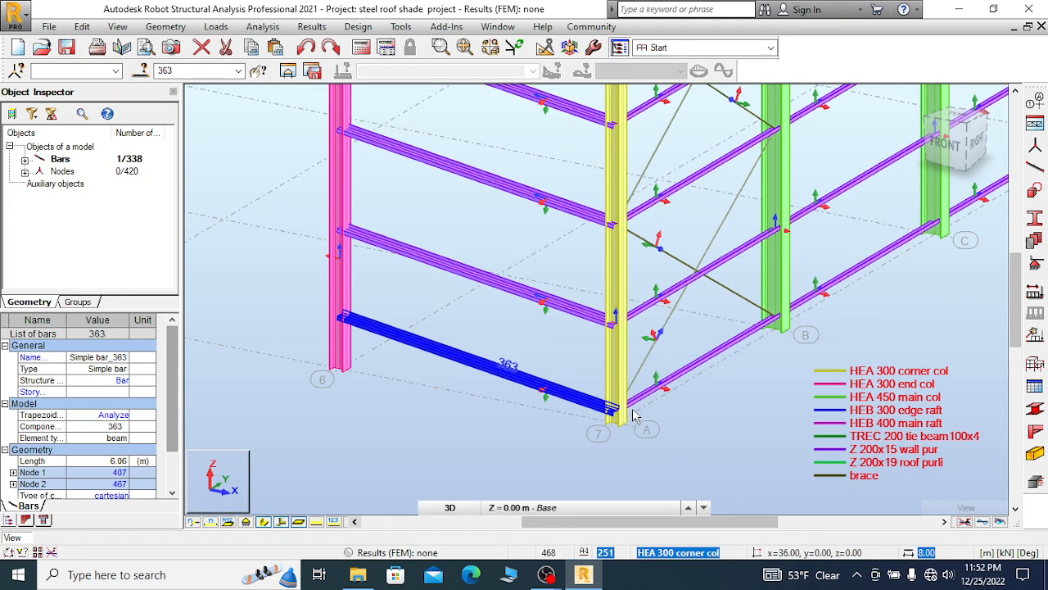
scroll(646, 417, "down", 1)
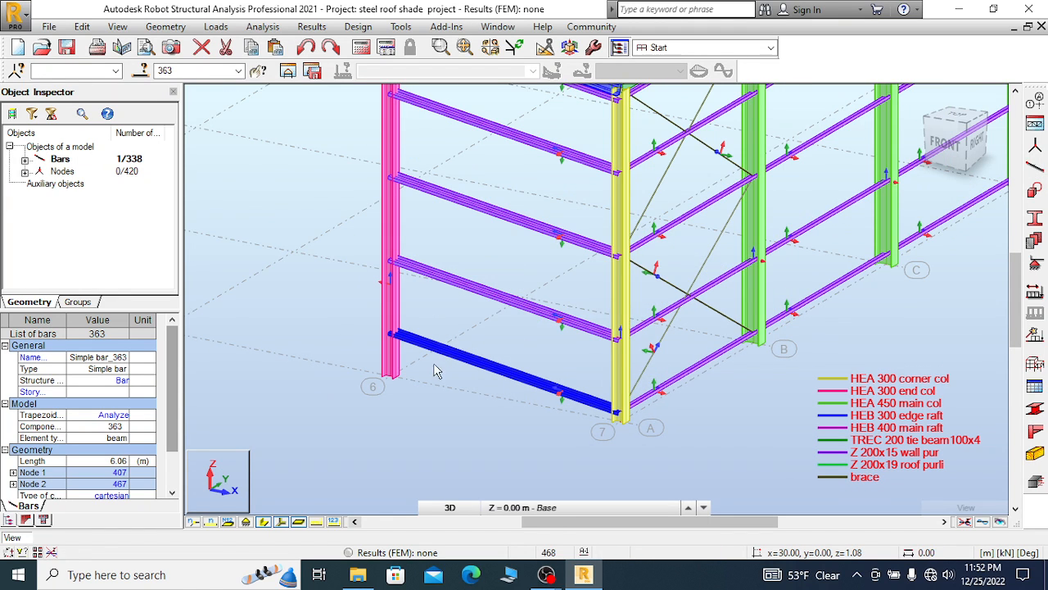
scroll(437, 373, "down", 1)
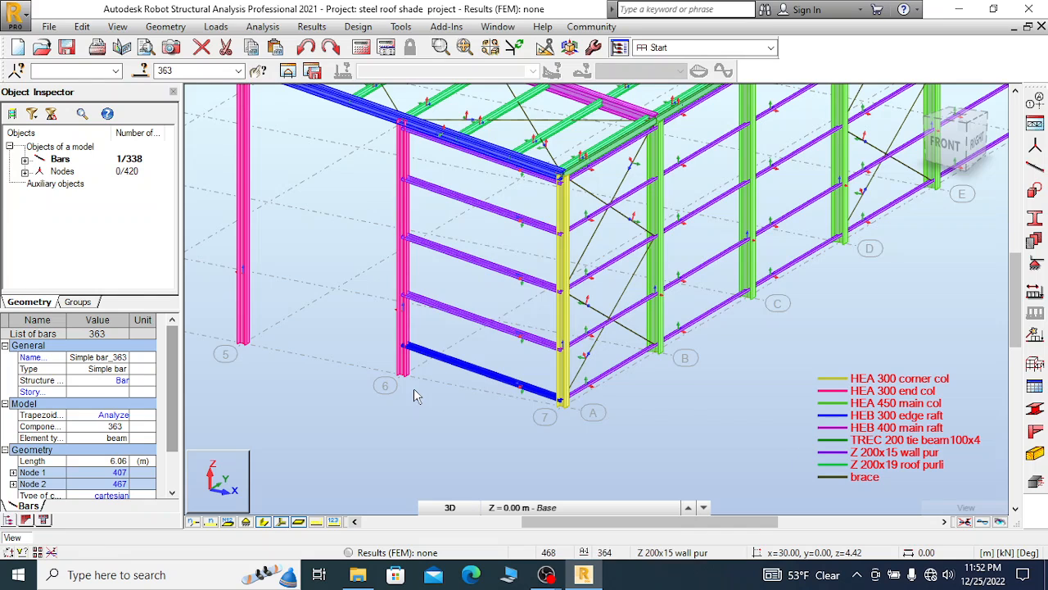
scroll(414, 390, "up", 2)
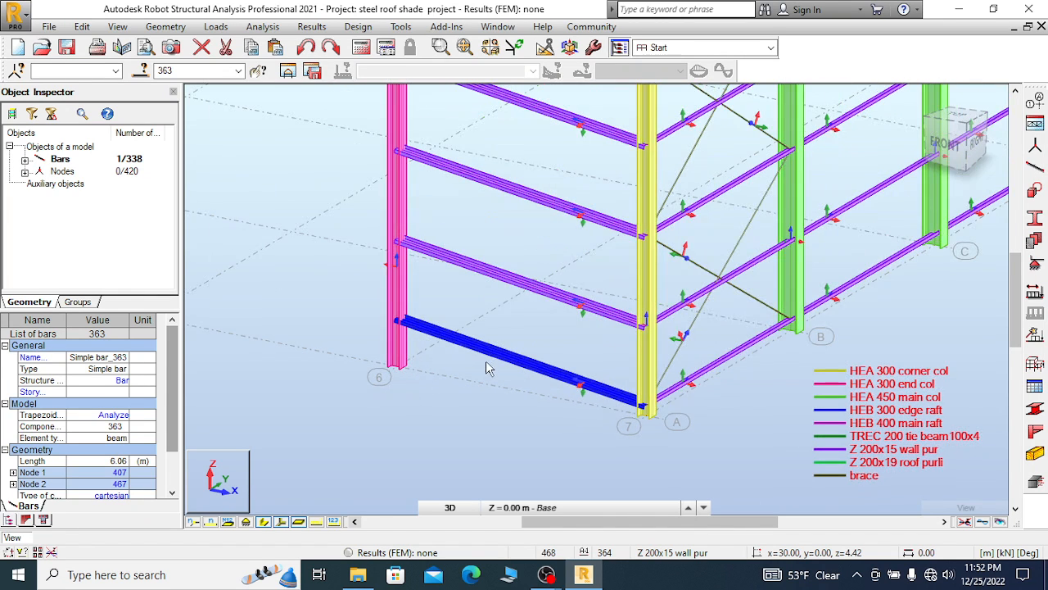
scroll(502, 399, "up", 1)
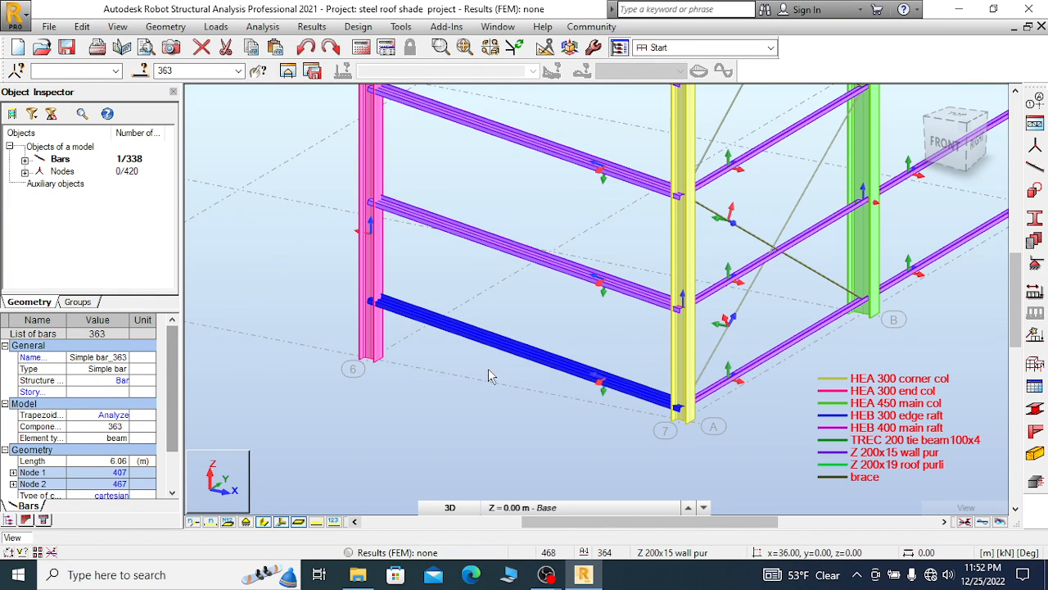
right_click(489, 373)
left_click(442, 155)
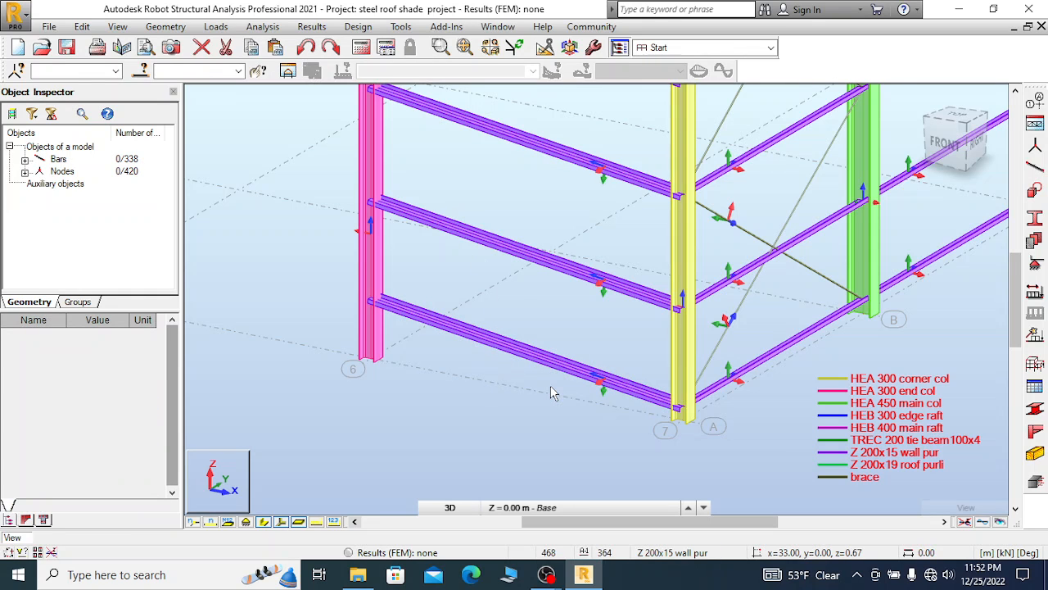
scroll(551, 393, "down", 2)
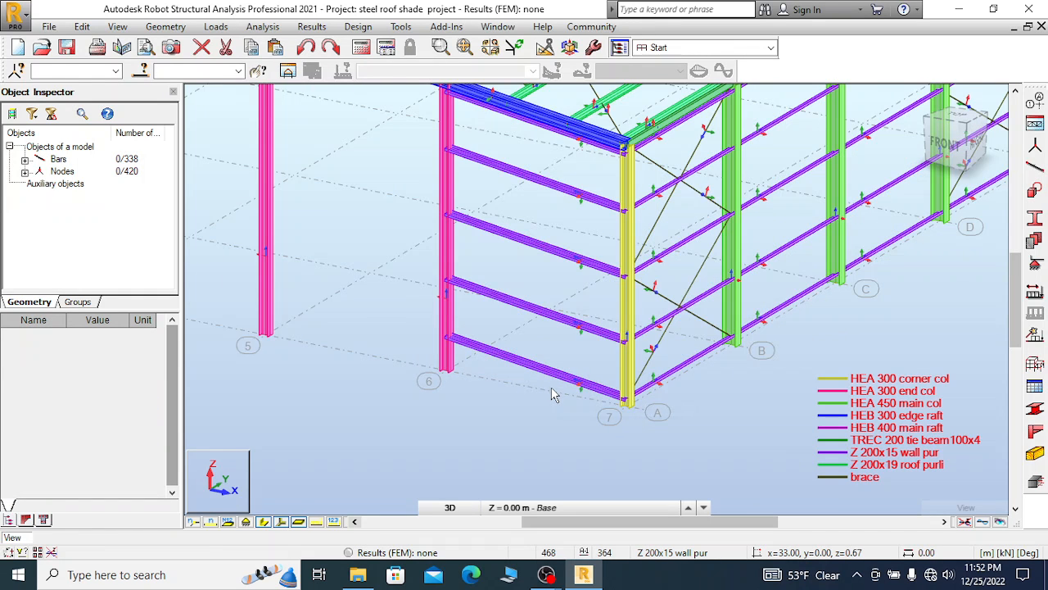
scroll(551, 393, "down", 1)
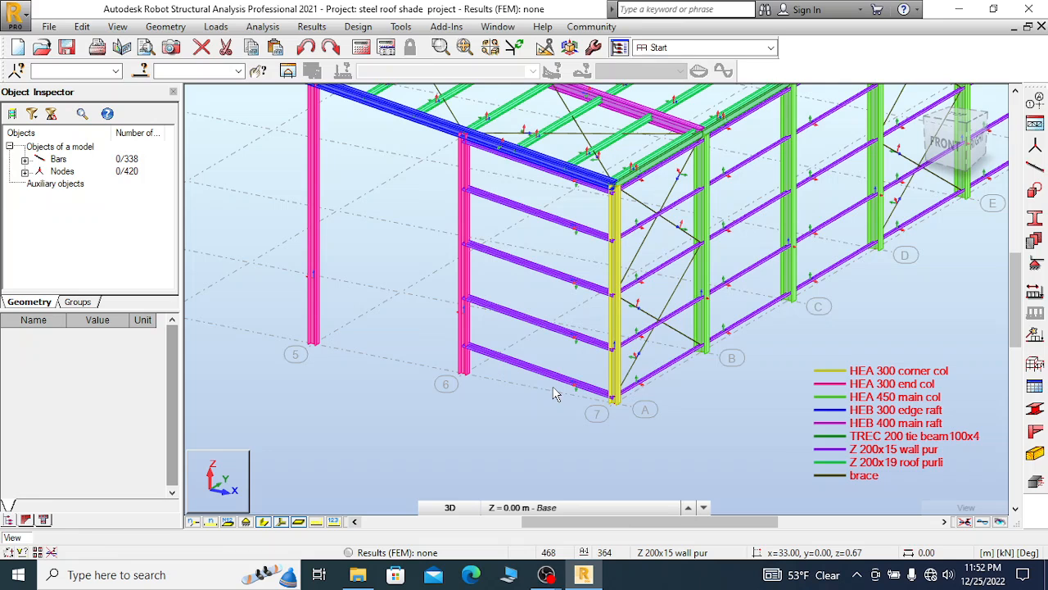
scroll(554, 393, "up", 2)
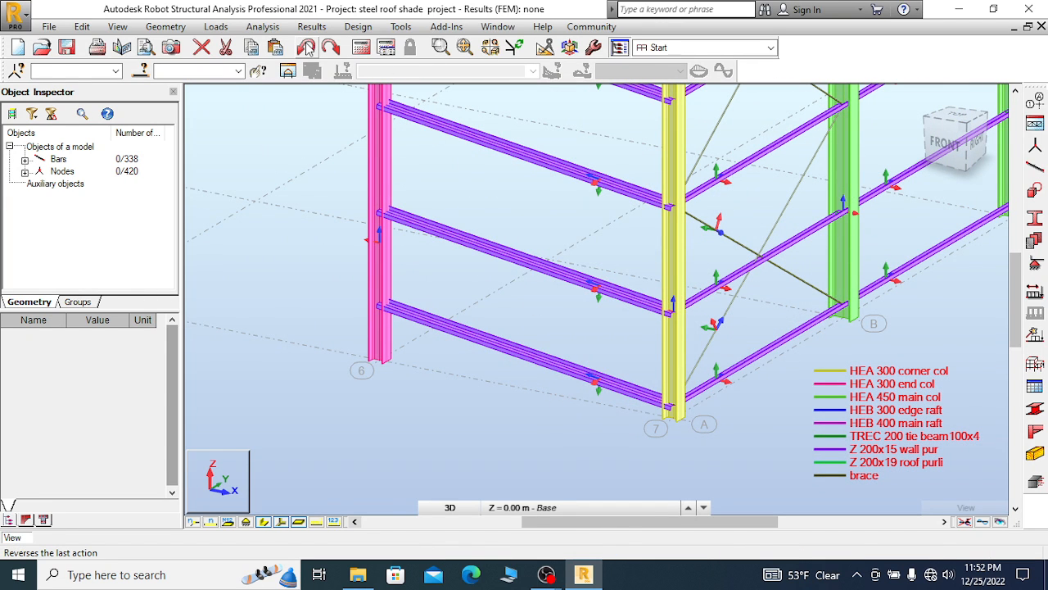
scroll(512, 249, "down", 3)
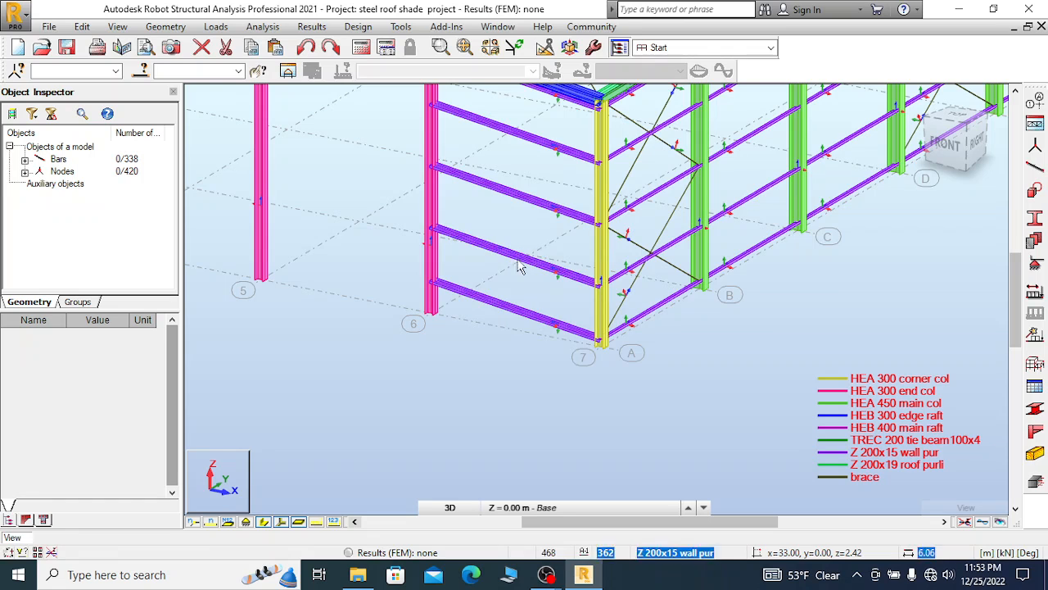
scroll(519, 275, "down", 1)
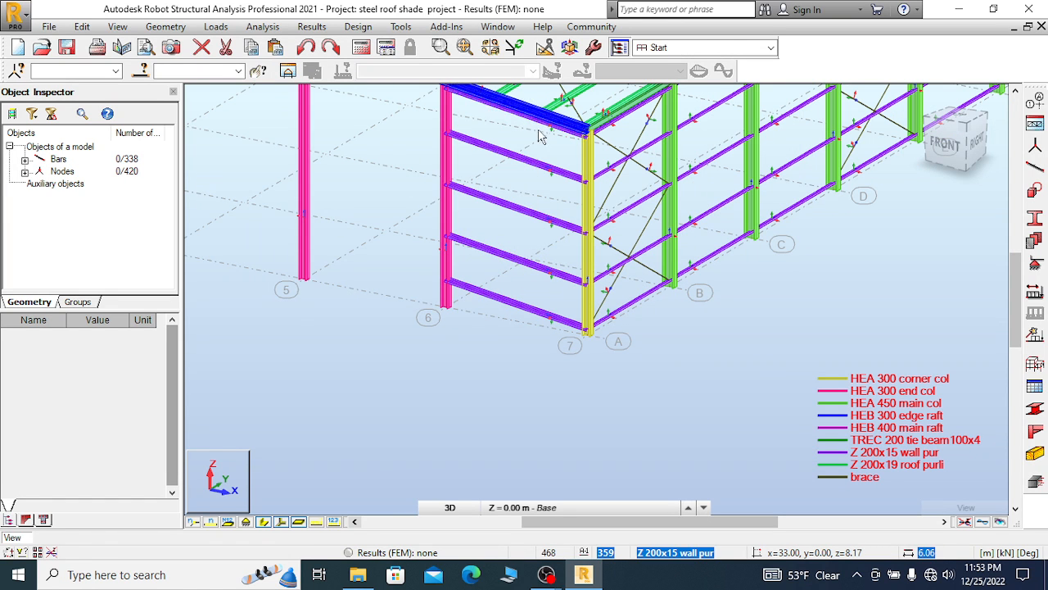
Undo the purlin copies down the column height and the upper gable wall purlin between axes 6 and 7
scroll(540, 137, "up", 2)
left_click(307, 47)
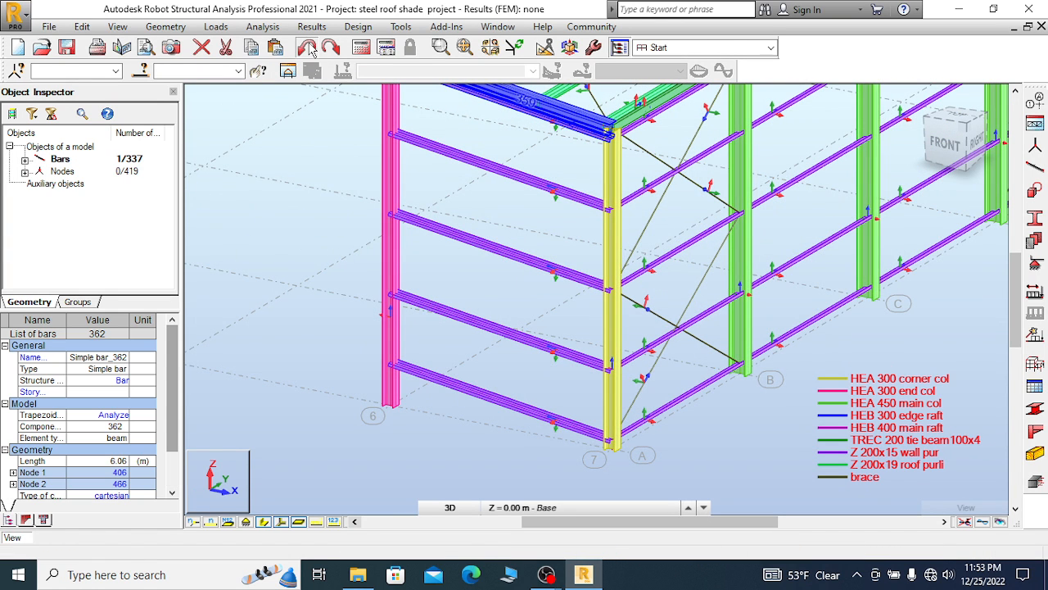
left_click(310, 48)
left_click(308, 47)
left_click(308, 47)
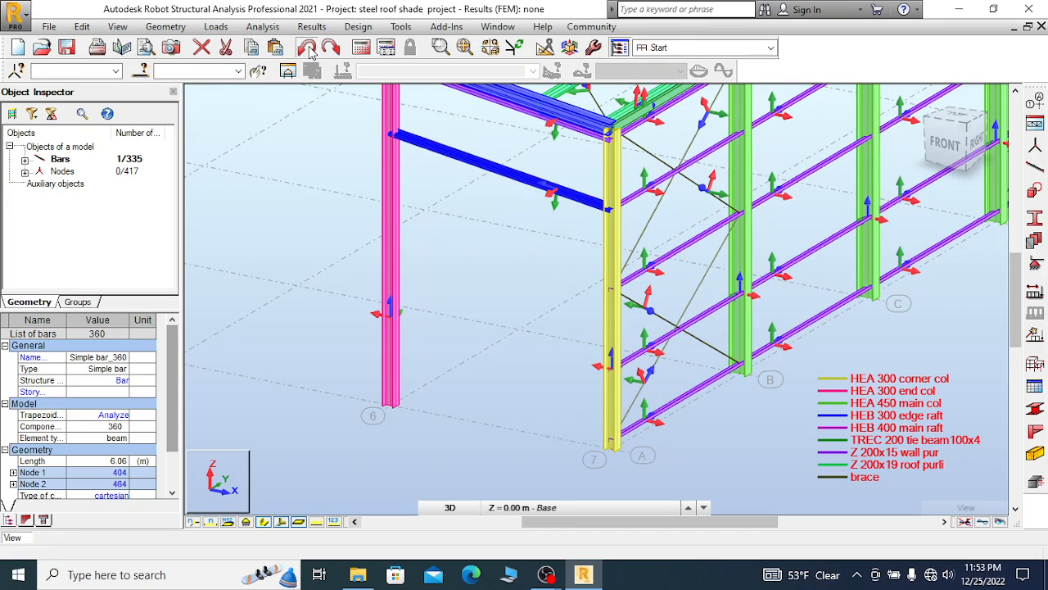
left_click(308, 48)
left_click(309, 49)
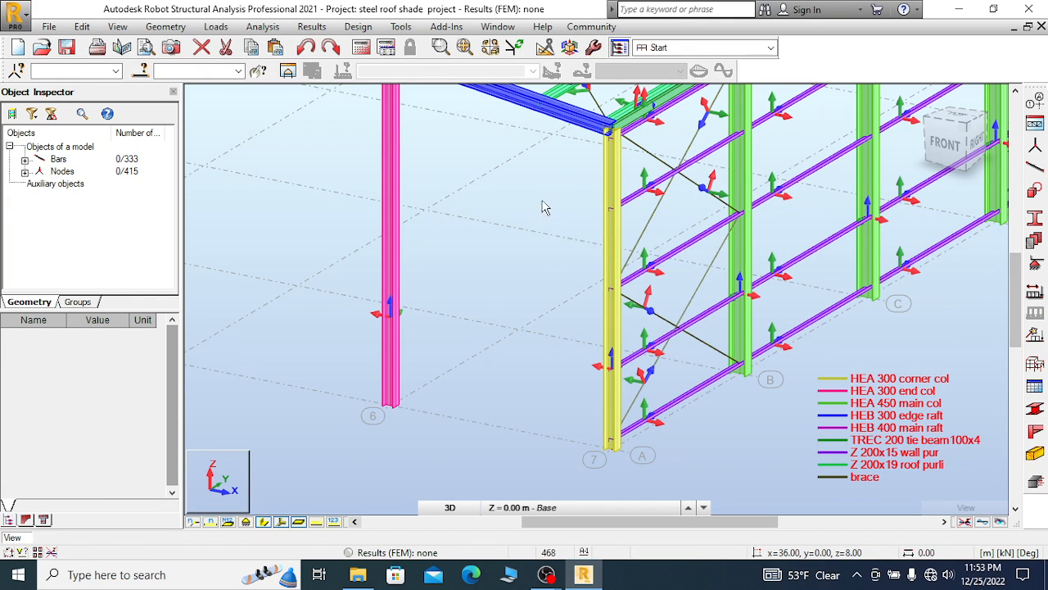
Add a Z 200x15 wall purlin bar from 36.00, 0.00, 0.25 to 30.00, 0.00, 0.25 and finish bar creation
scroll(540, 197, "down", 1)
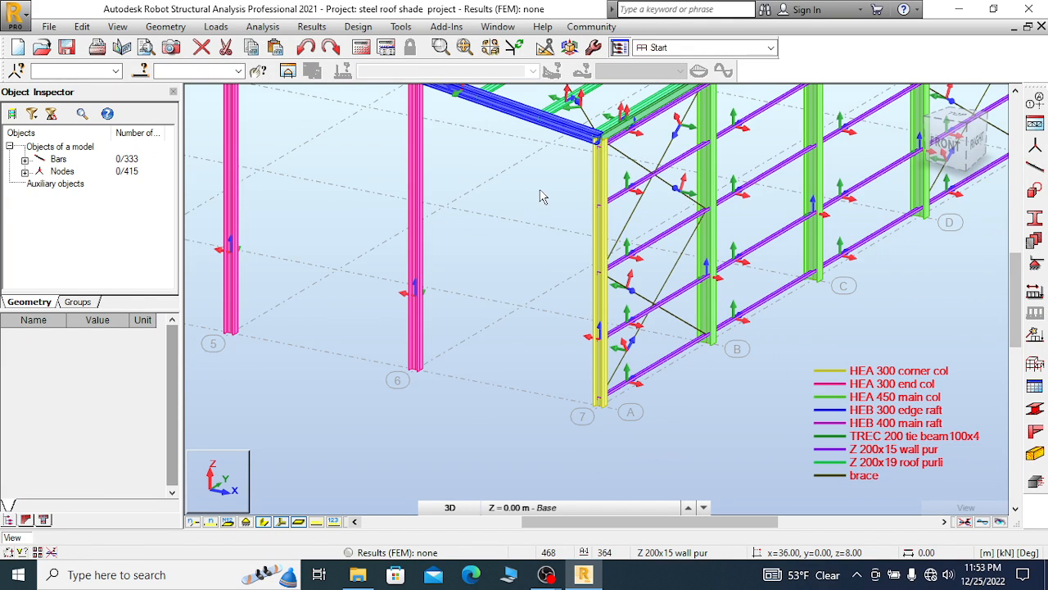
left_click(1034, 167)
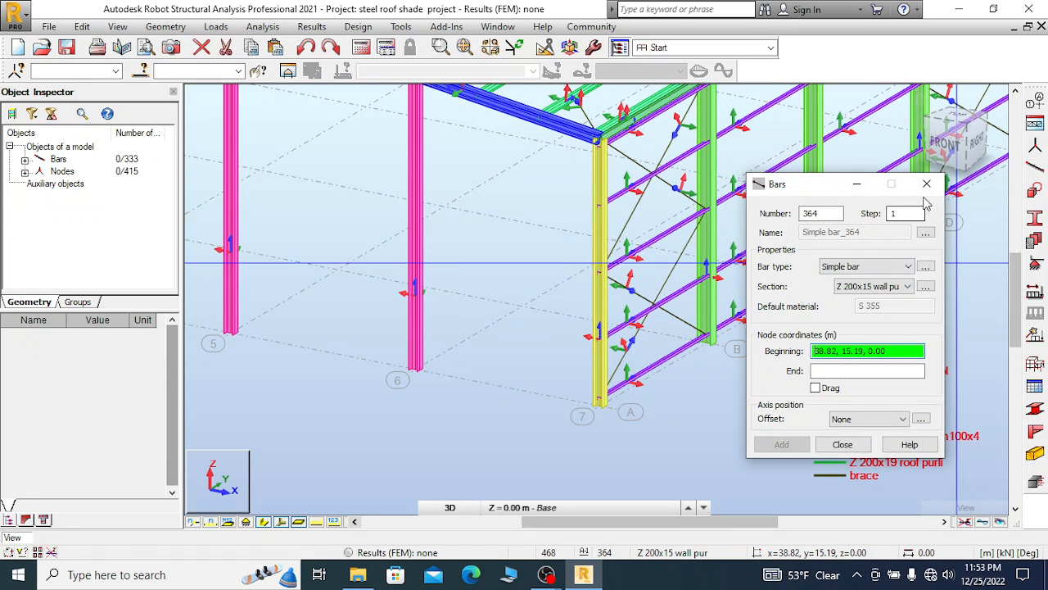
left_click_drag(798, 187, 897, 190)
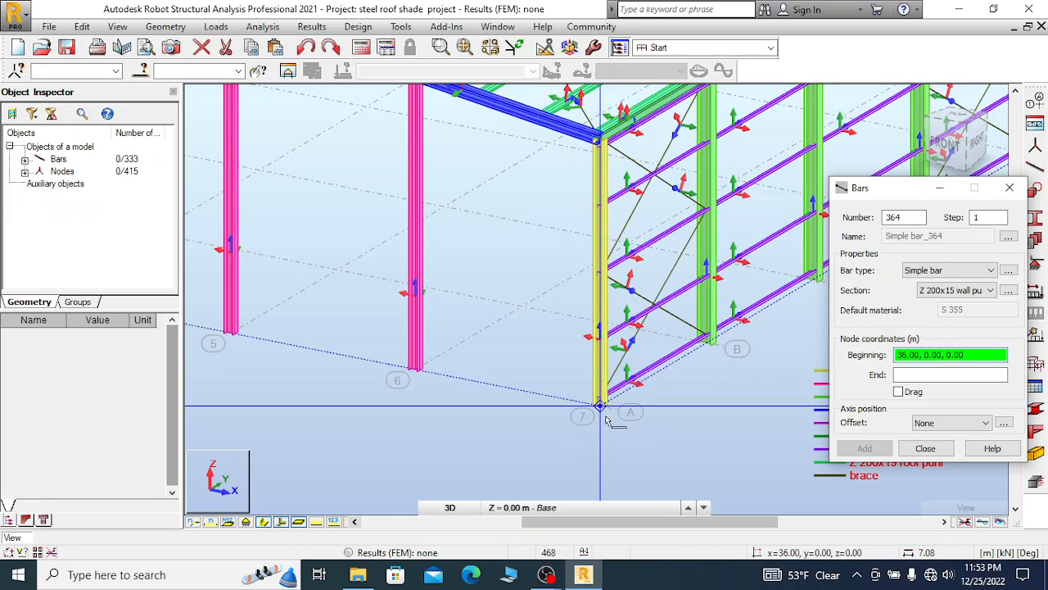
scroll(602, 425, "up", 3)
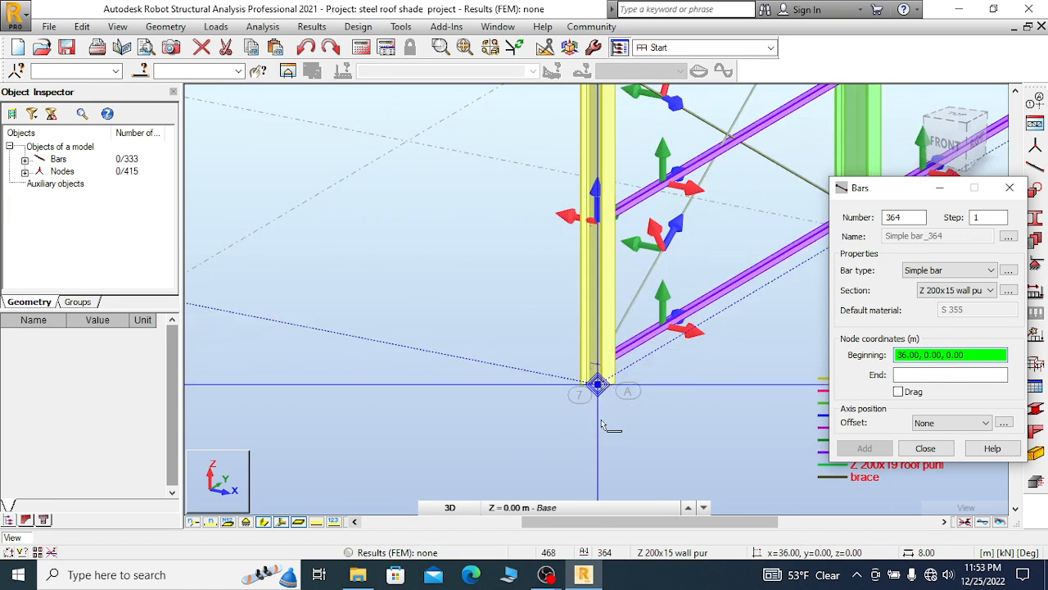
left_click(597, 366)
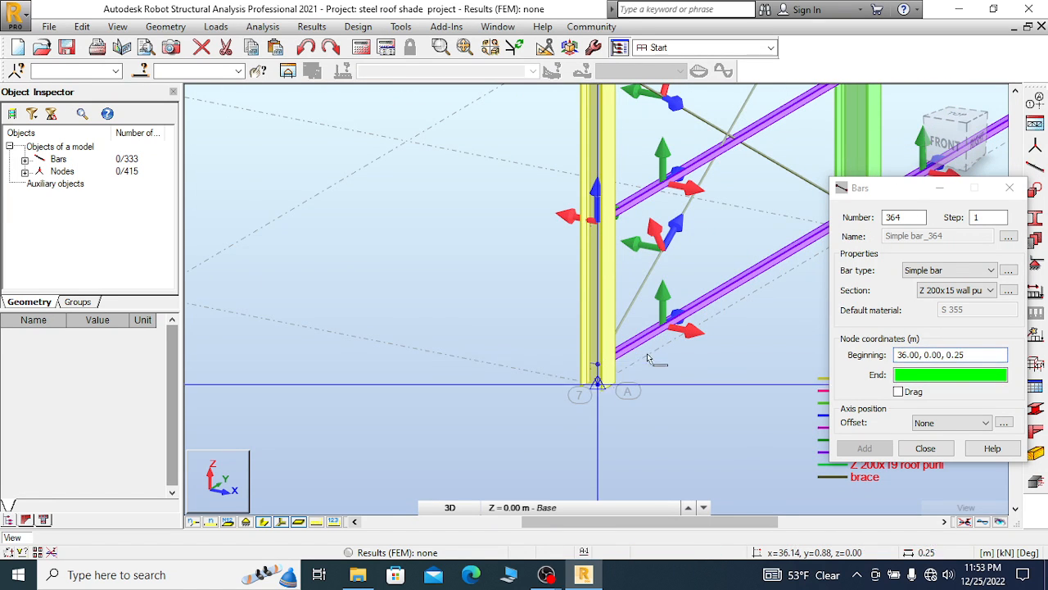
scroll(610, 360, "down", 2)
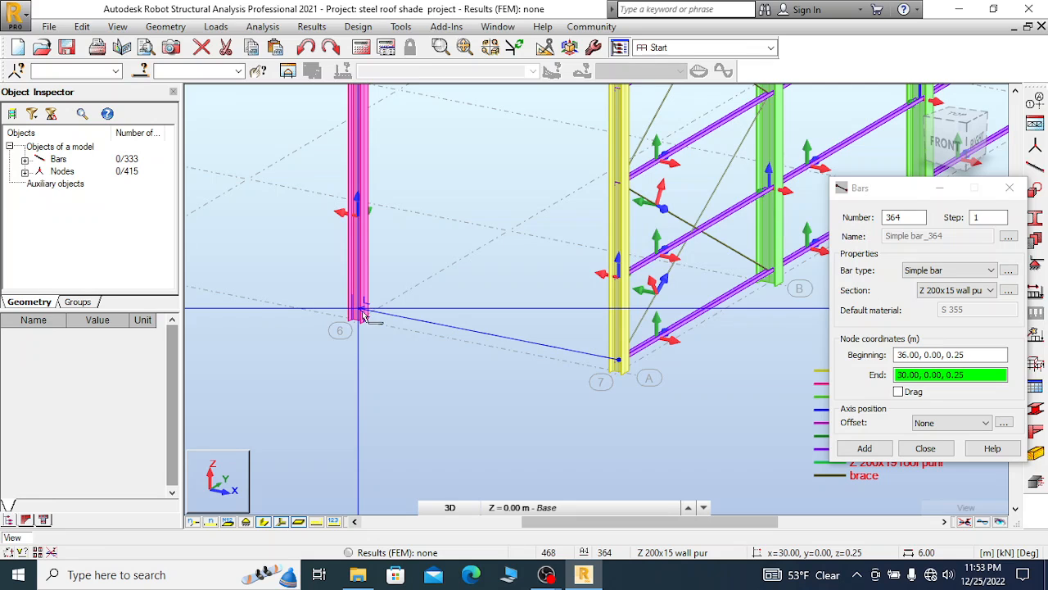
left_click(363, 312)
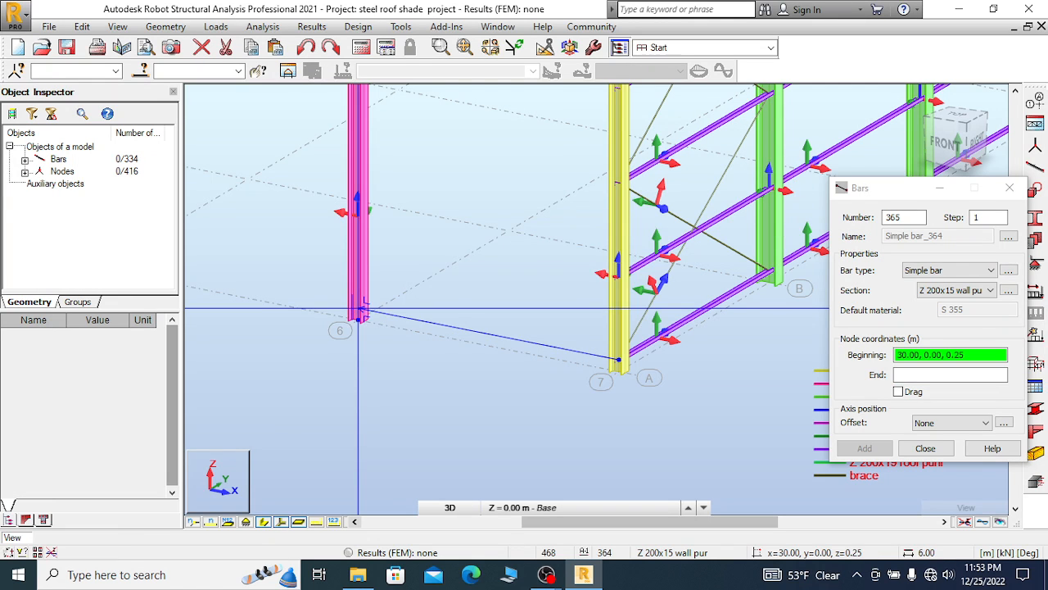
left_click(1010, 188)
Set the Gamma angle of the new bottom purlin between axes 6 and 7 to 270 degrees
left_click(484, 334)
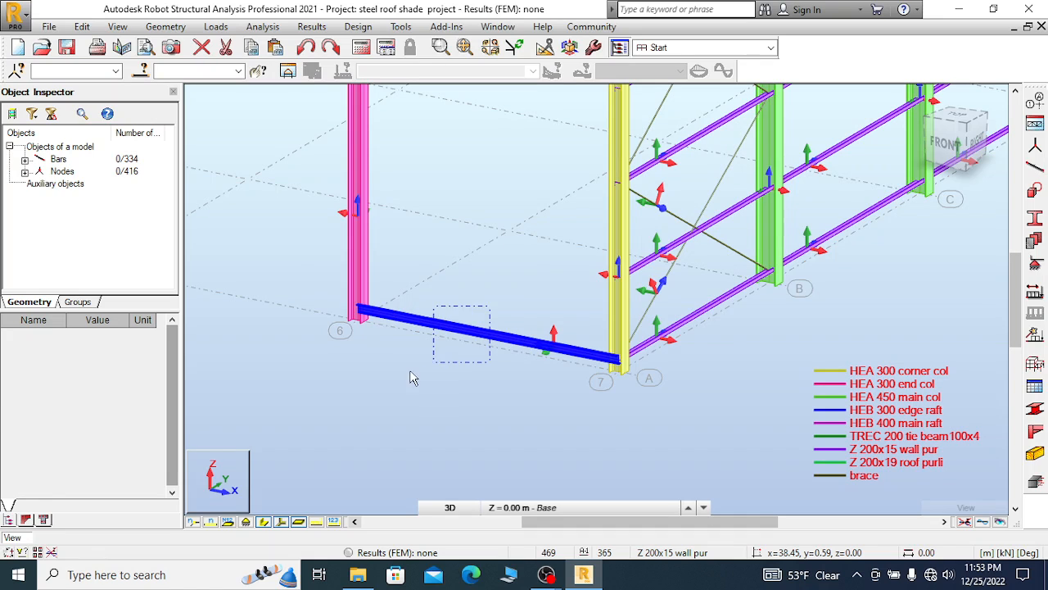
left_click_drag(172, 390, 171, 423)
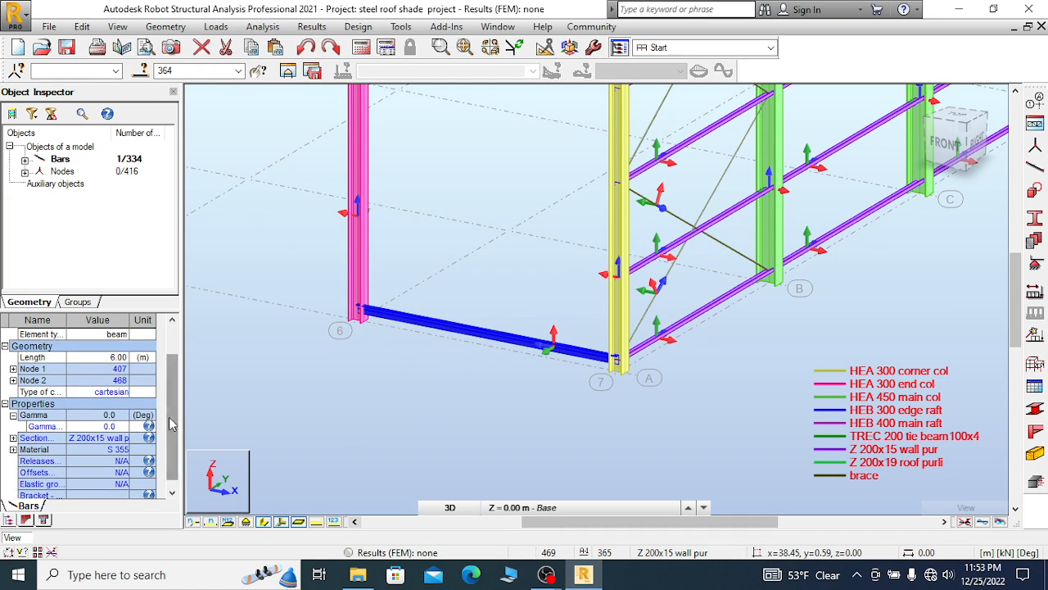
left_click(116, 427)
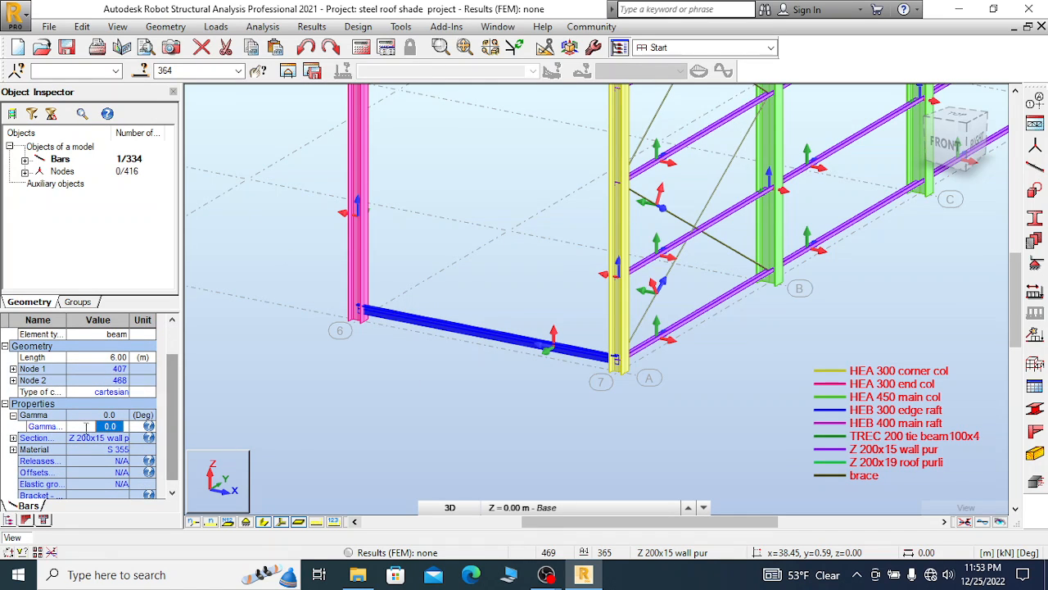
type("270")
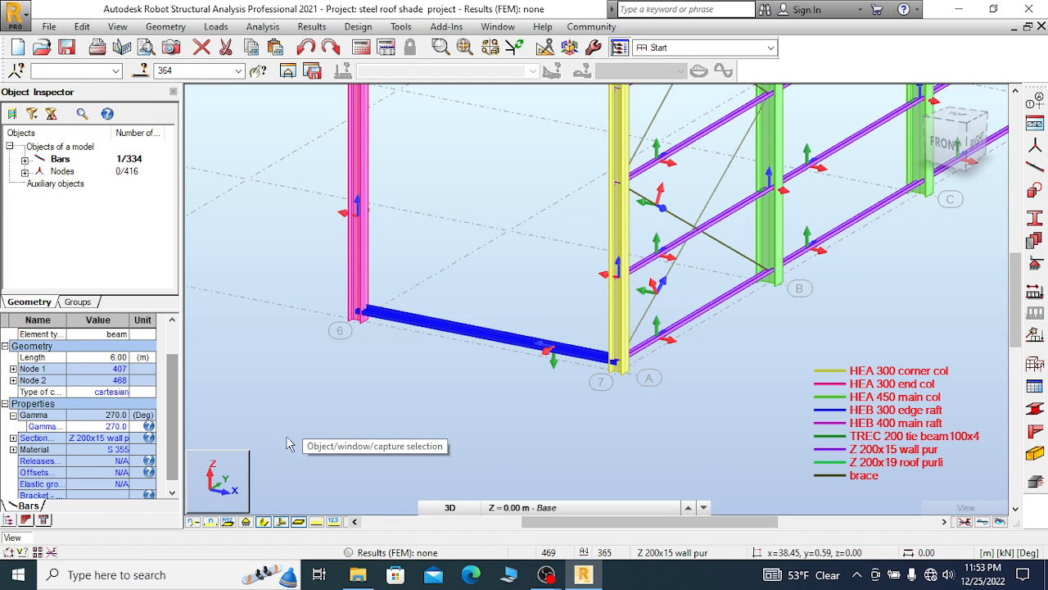
Isolate the bottom purlin together with the end column on axis 6 and the corner column on axis 7 for editing
scroll(612, 394, "up", 2)
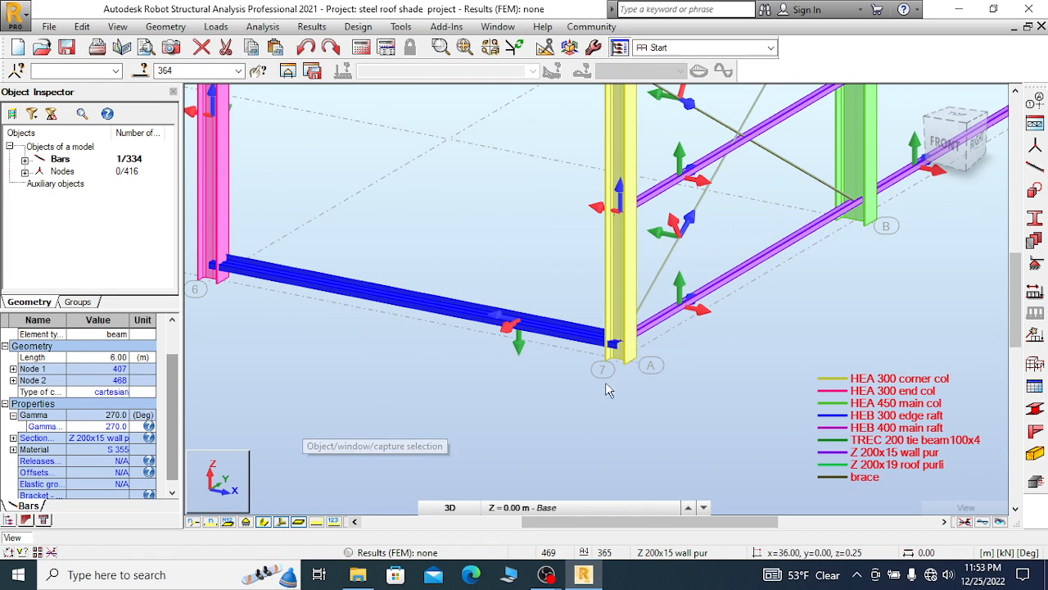
right_click(396, 240)
left_click(358, 241)
left_click_drag(480, 265, 346, 357)
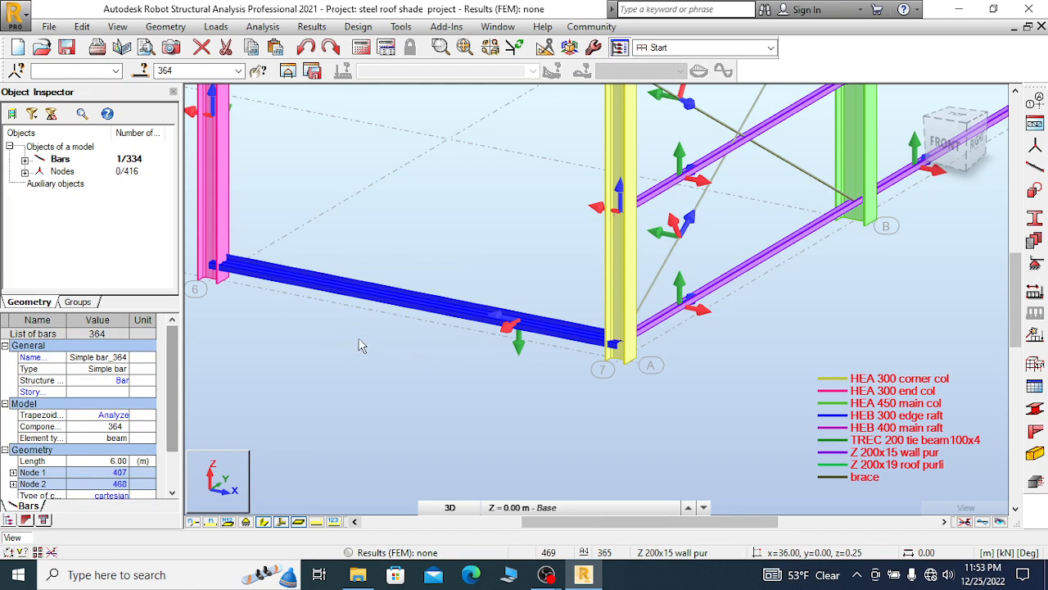
left_click_drag(262, 194, 187, 214, "ctrl")
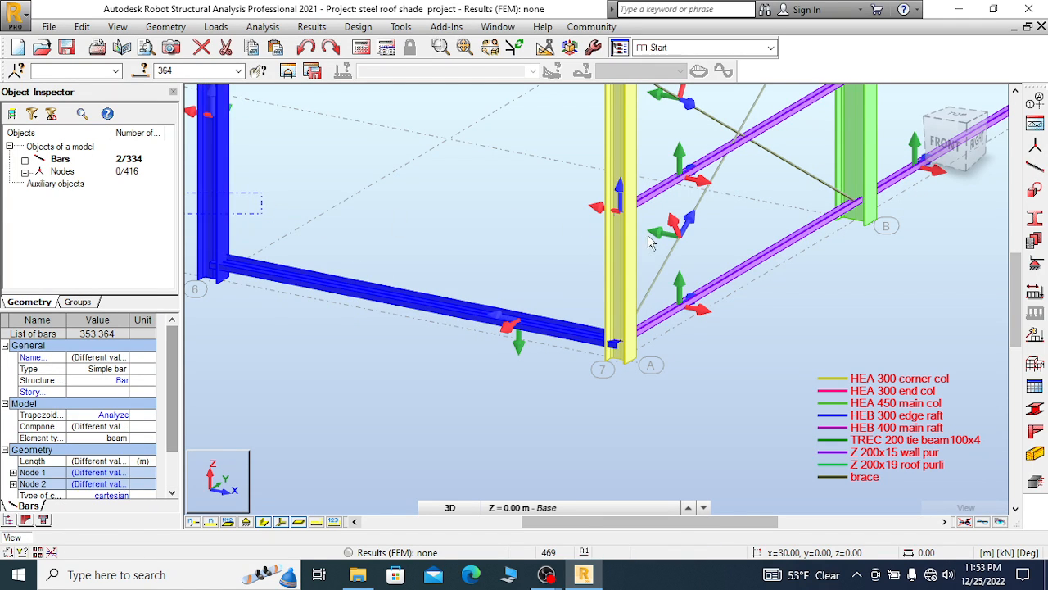
left_click_drag(642, 237, 577, 258, "ctrl")
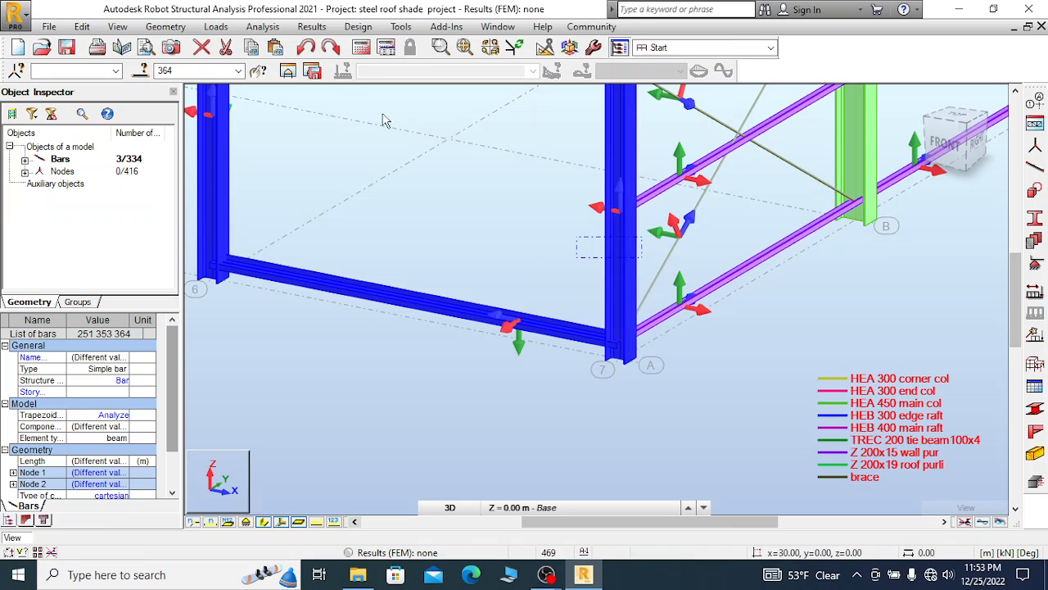
left_click(287, 71)
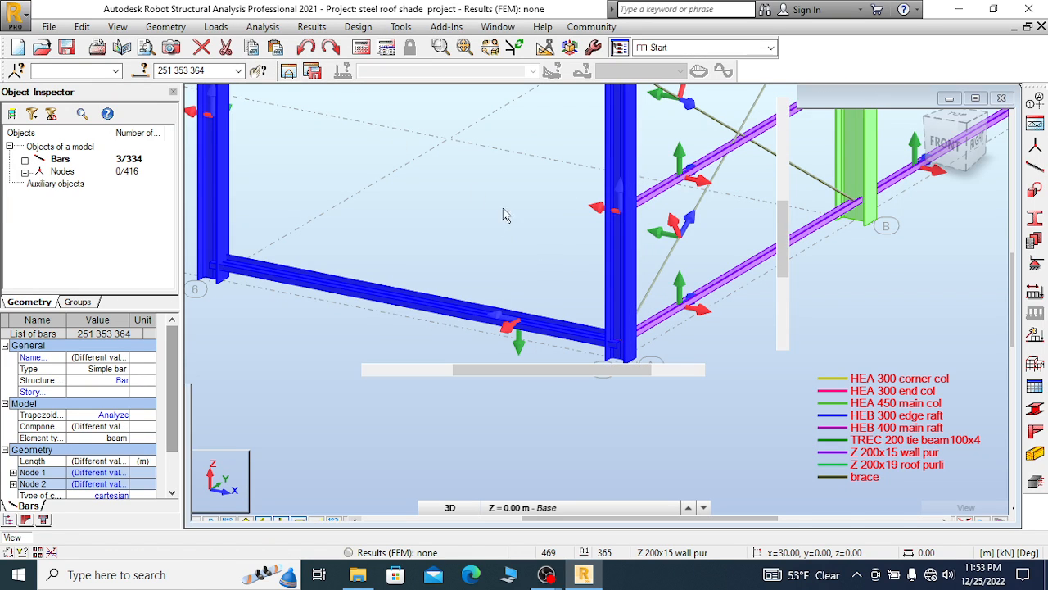
Show the isolated purlin and columns from the top, close up, with no bars selected
scroll(573, 342, "down", 4)
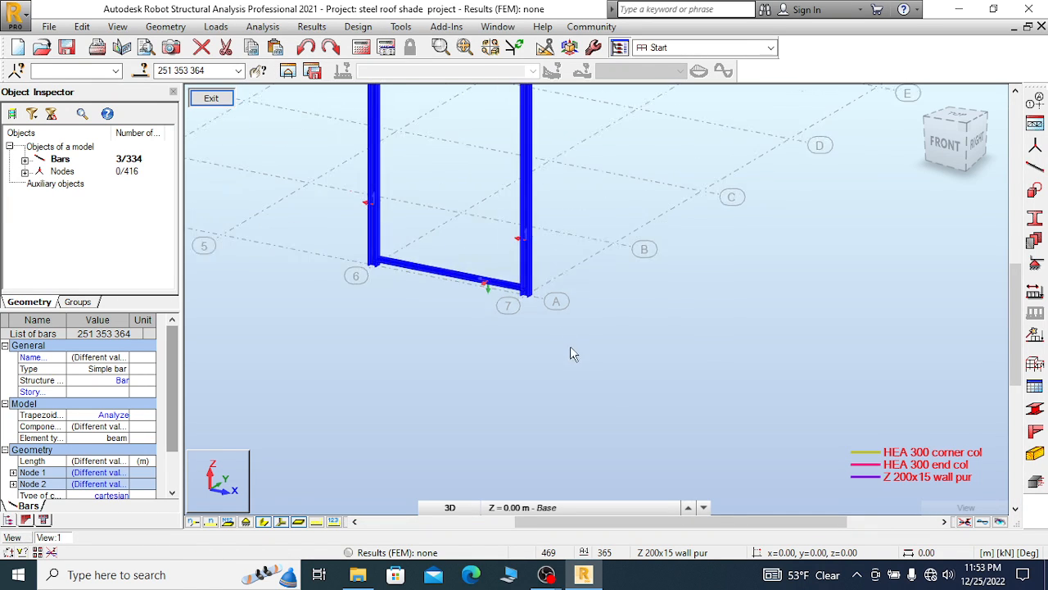
scroll(607, 403, "down", 2)
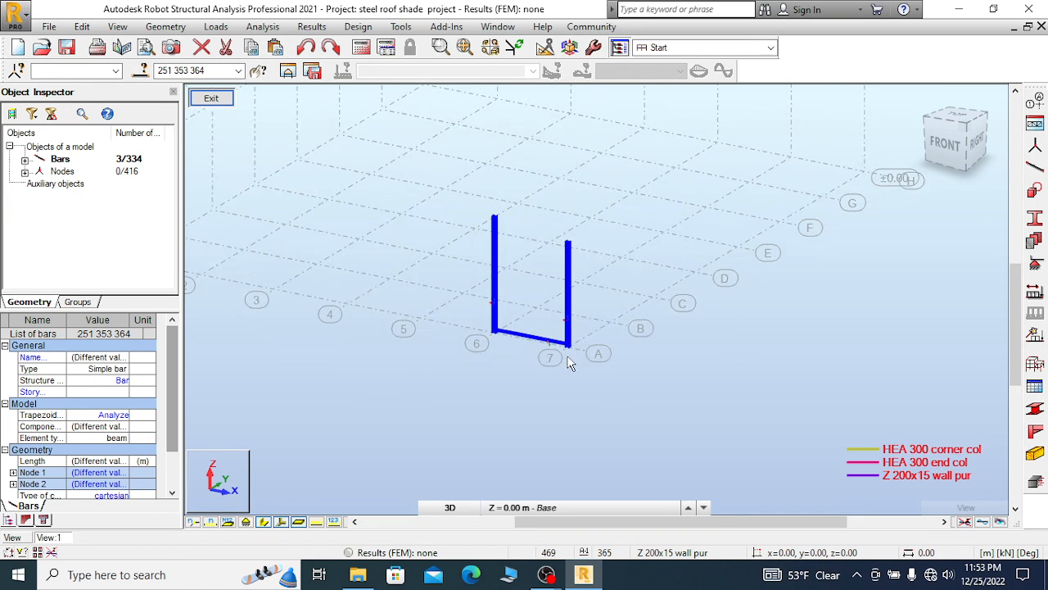
left_click(963, 118)
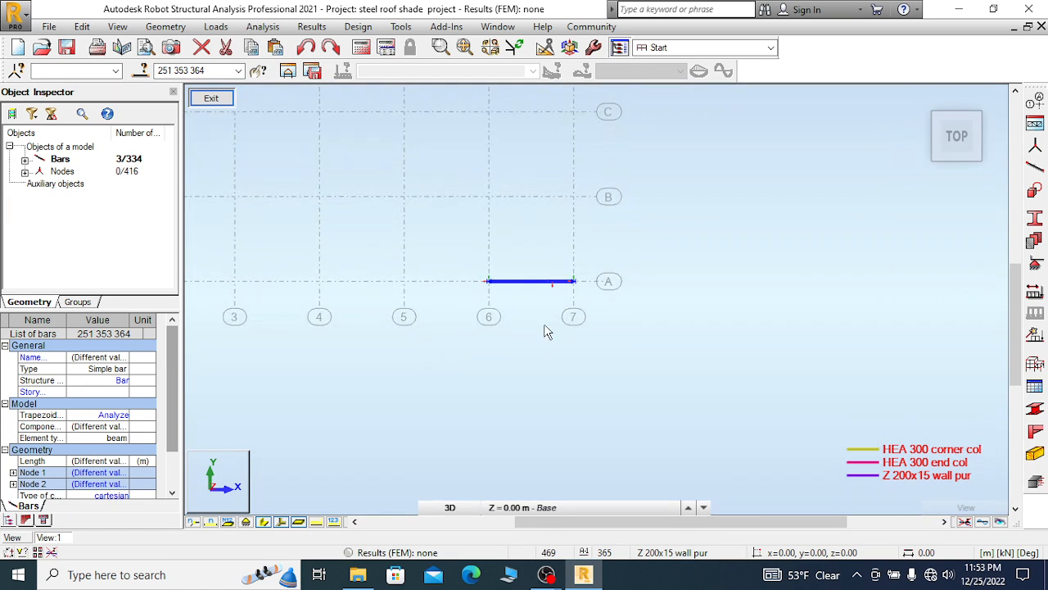
scroll(538, 299, "up", 3)
right_click(421, 204)
left_click(475, 213)
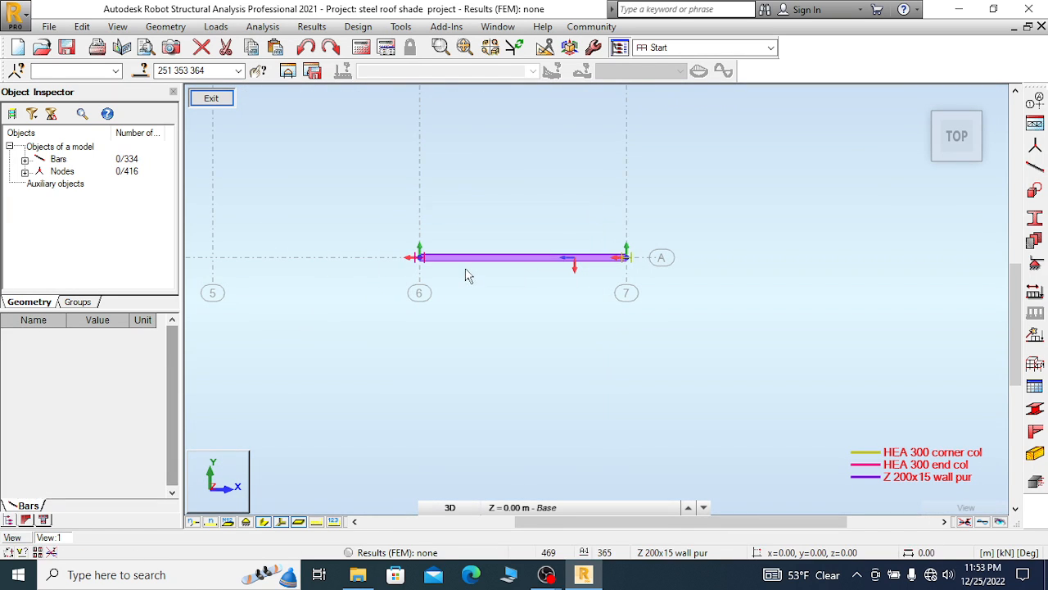
Set the Gamma angle of the HEA 300 end column on axis 6 to 90 degrees
scroll(467, 275, "up", 4)
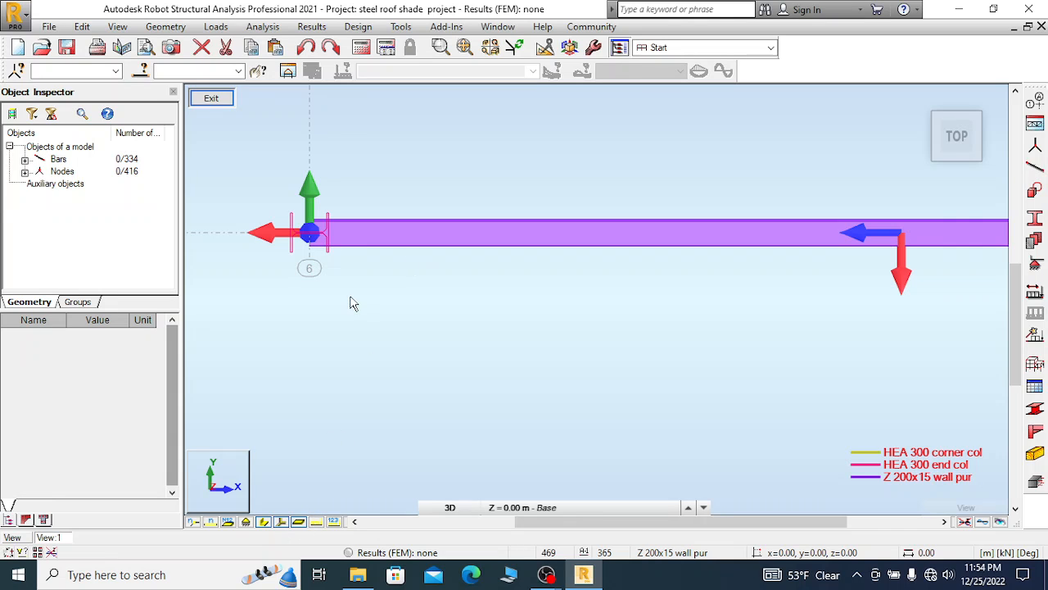
scroll(264, 266, "down", 3)
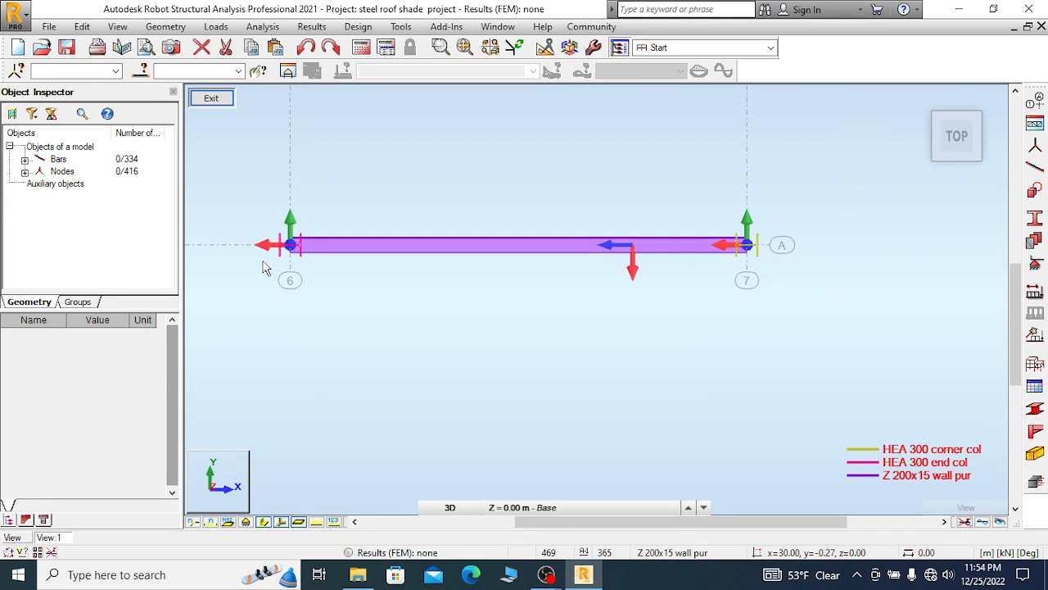
scroll(264, 269, "up", 5)
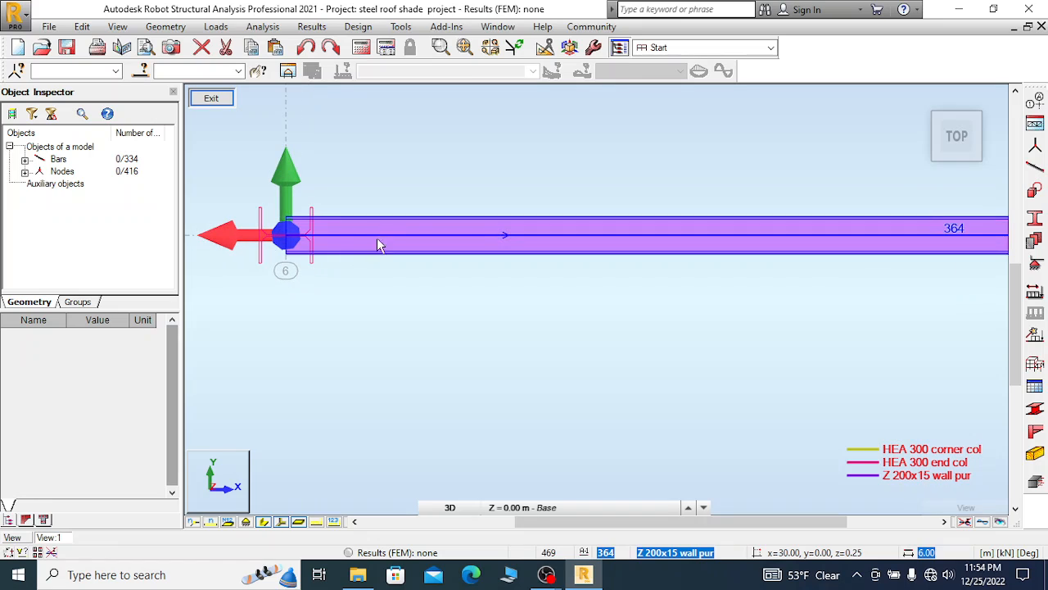
scroll(255, 201, "up", 1)
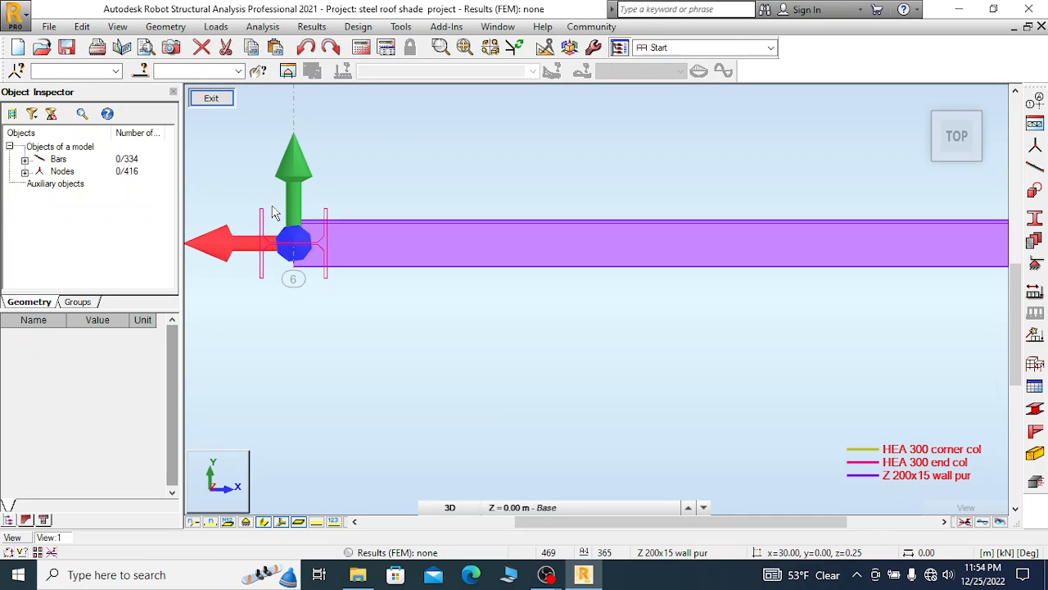
left_click(326, 214)
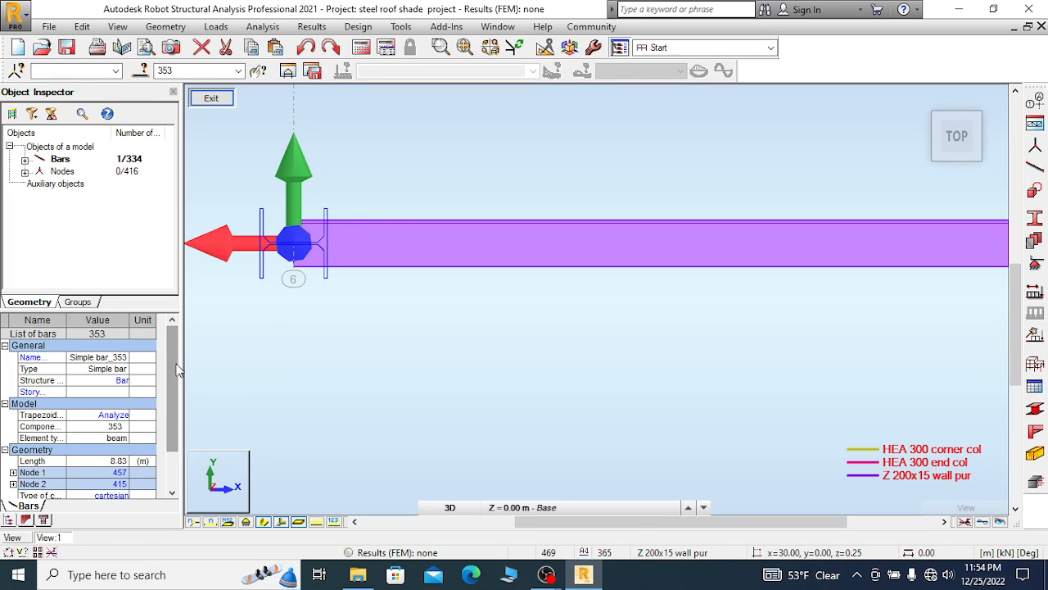
left_click_drag(173, 368, 174, 399)
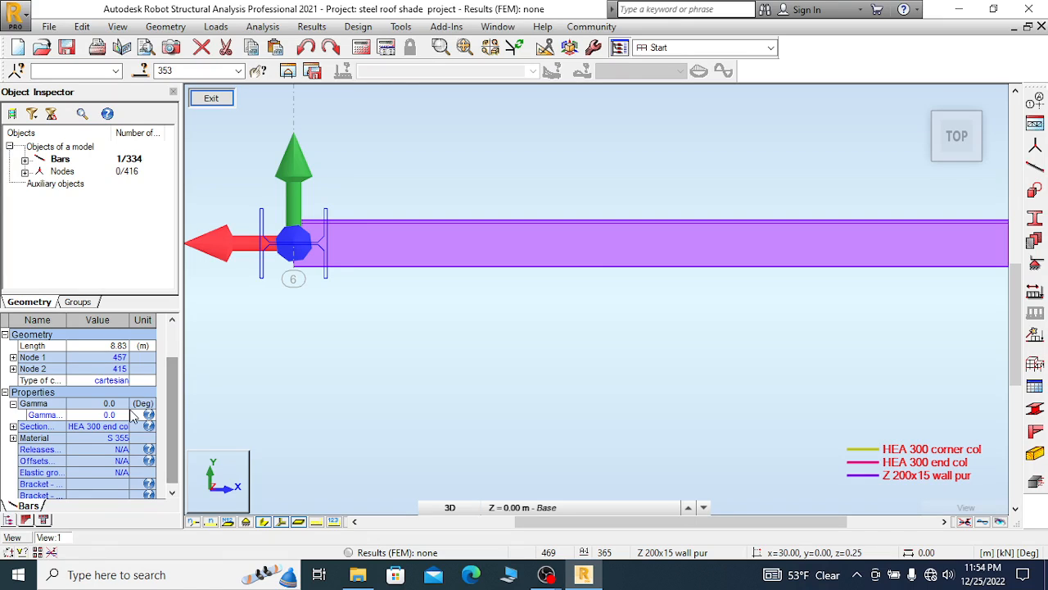
left_click(117, 416)
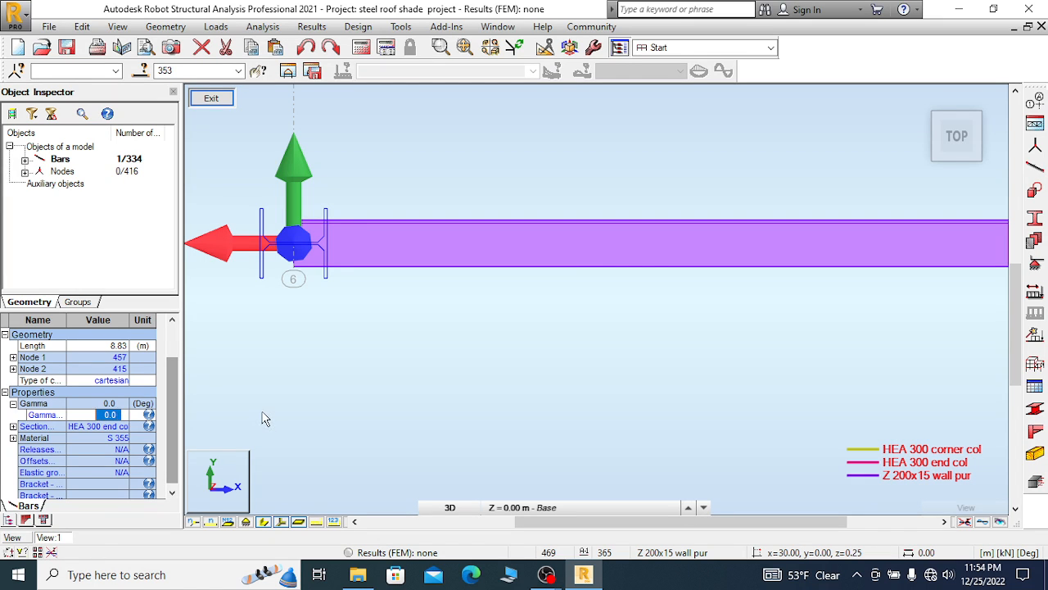
type("90")
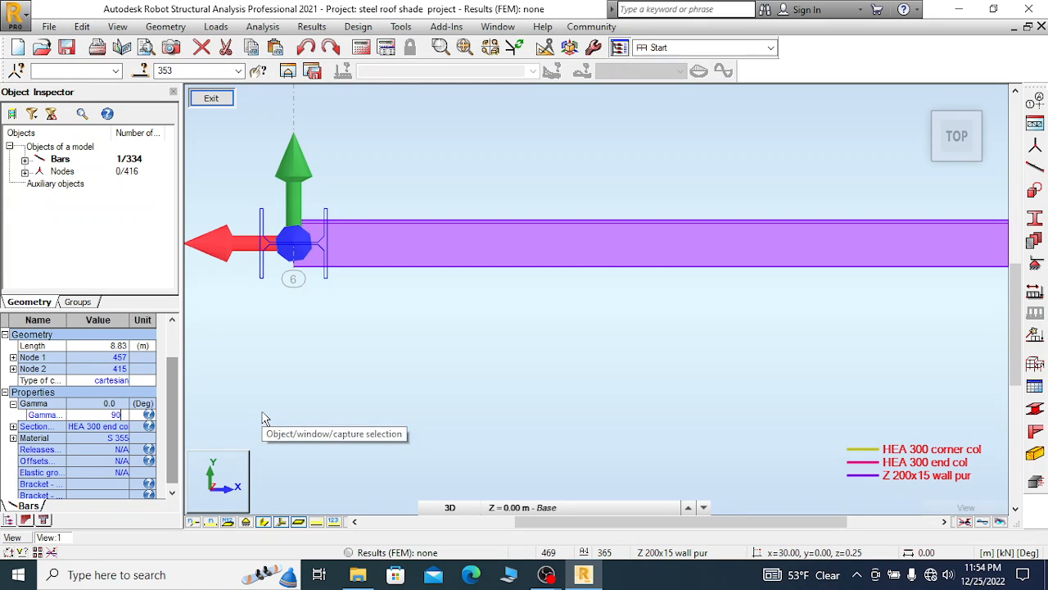
key("Return")
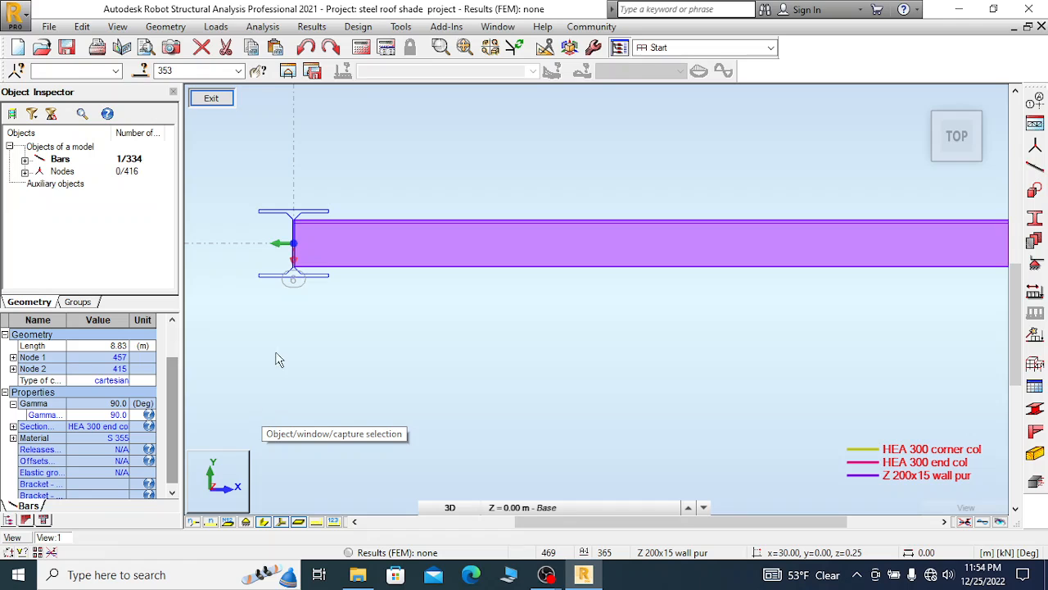
Examine from above how the bottom purlin meets the corner column on axis 7, with no bars selected
scroll(253, 281, "down", 4)
scroll(861, 282, "up", 4)
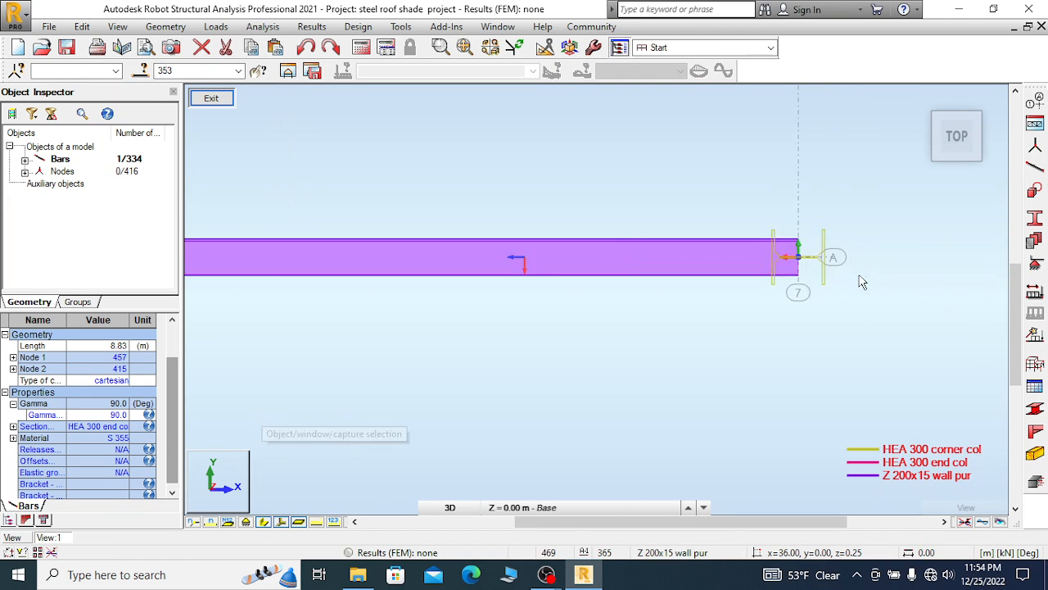
scroll(809, 275, "up", 2)
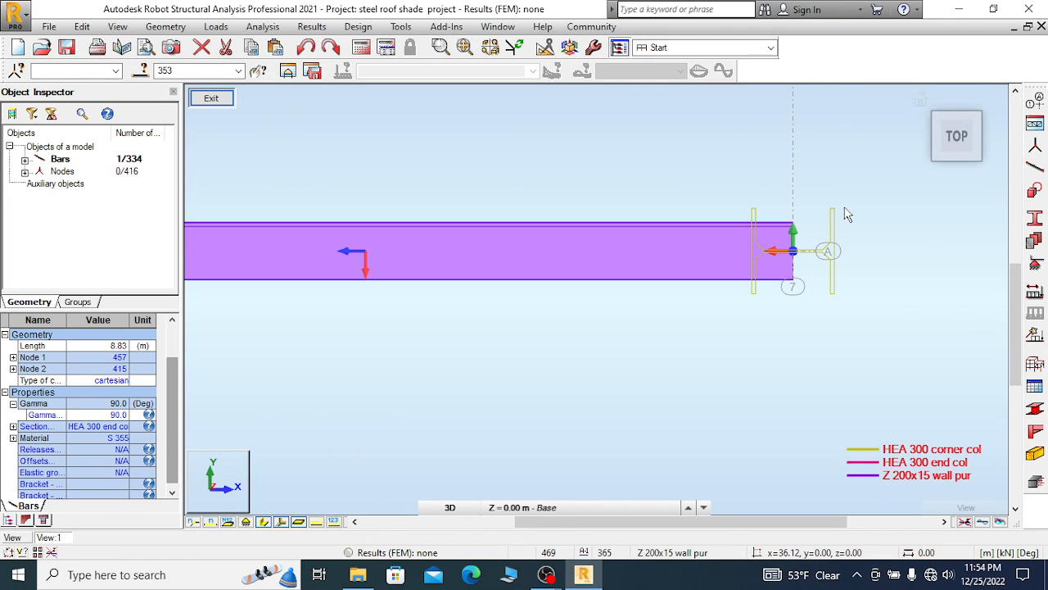
scroll(848, 225, "up", 1)
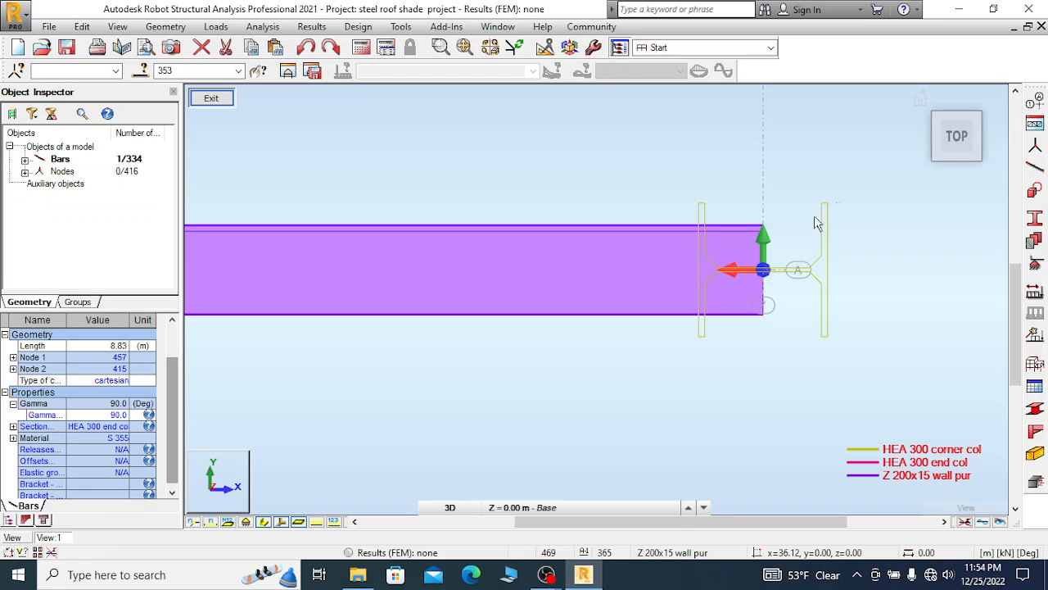
left_click(815, 218)
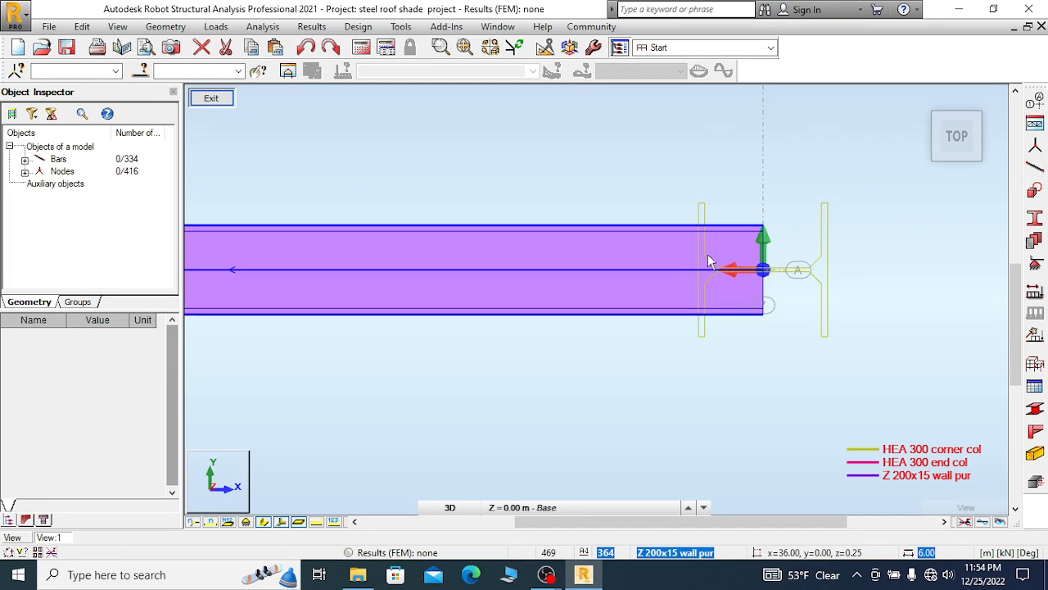
scroll(621, 288, "down", 2)
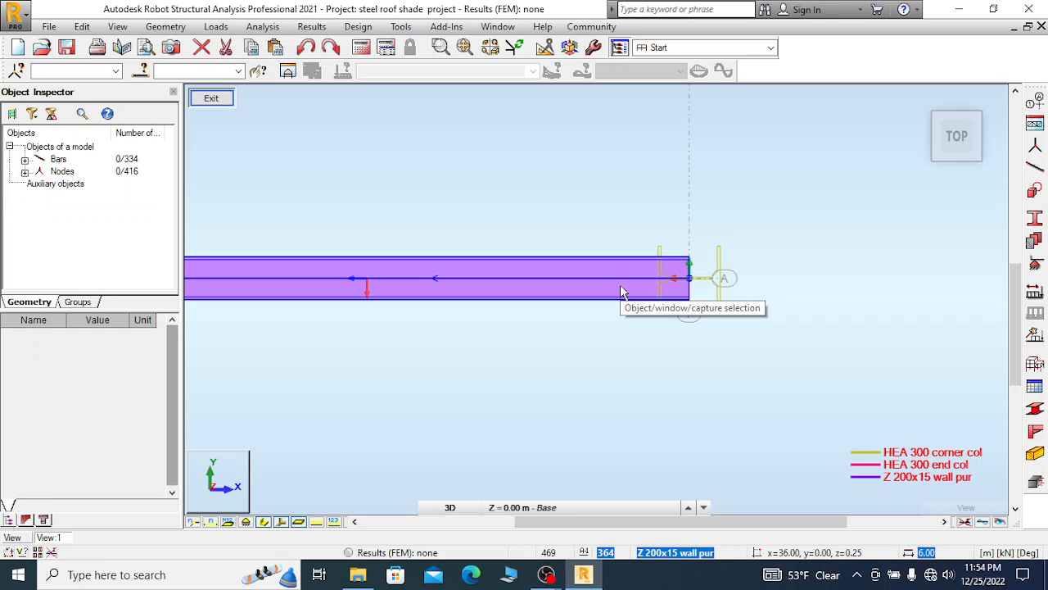
scroll(620, 287, "down", 1)
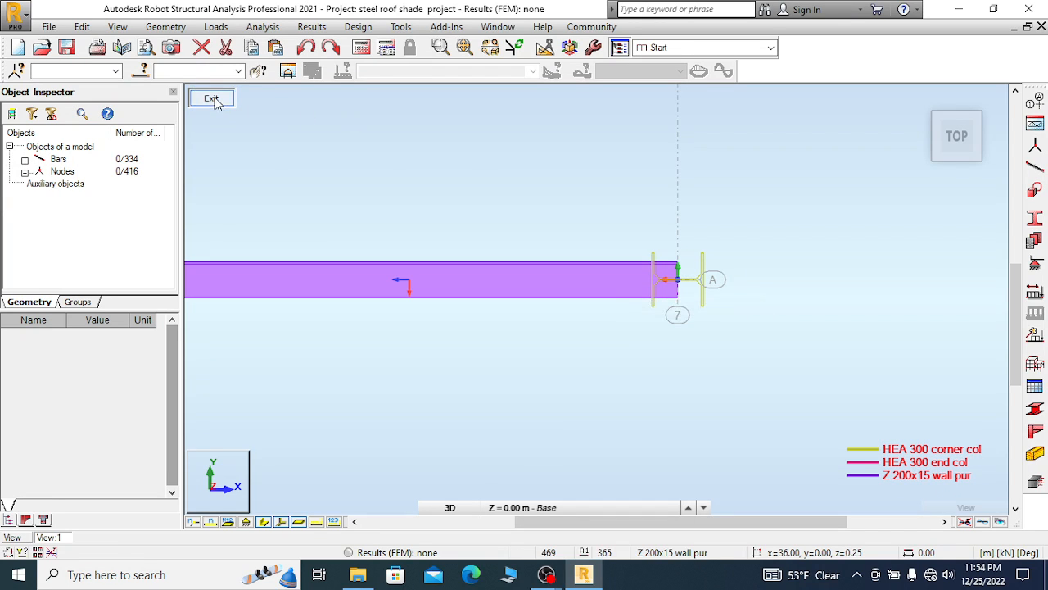
Leave the isolated editing mode and show the full model in 3D around the corner of axes 7 and A
right_click(615, 181)
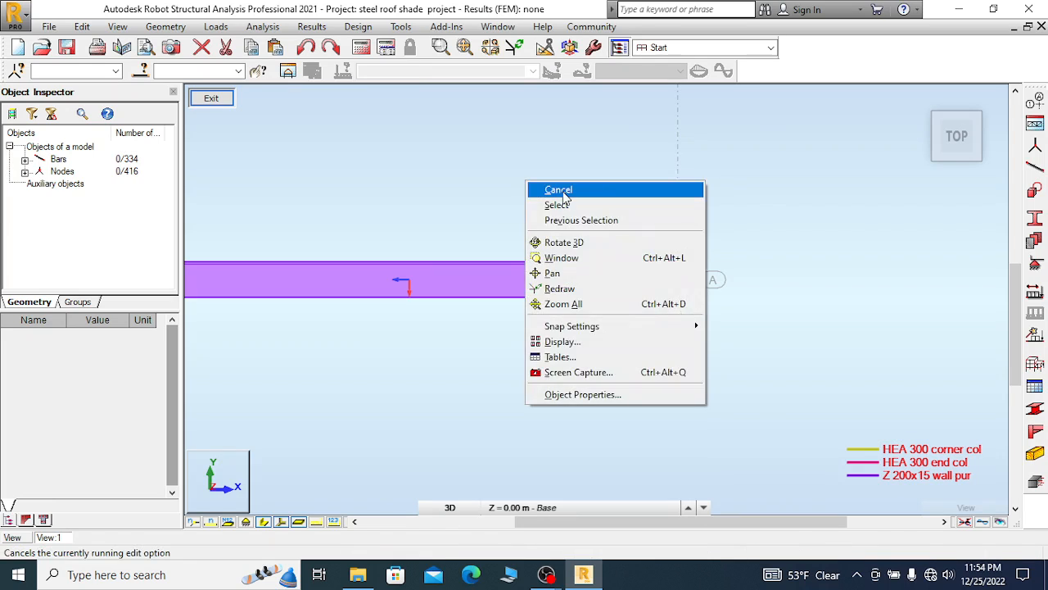
left_click(567, 191)
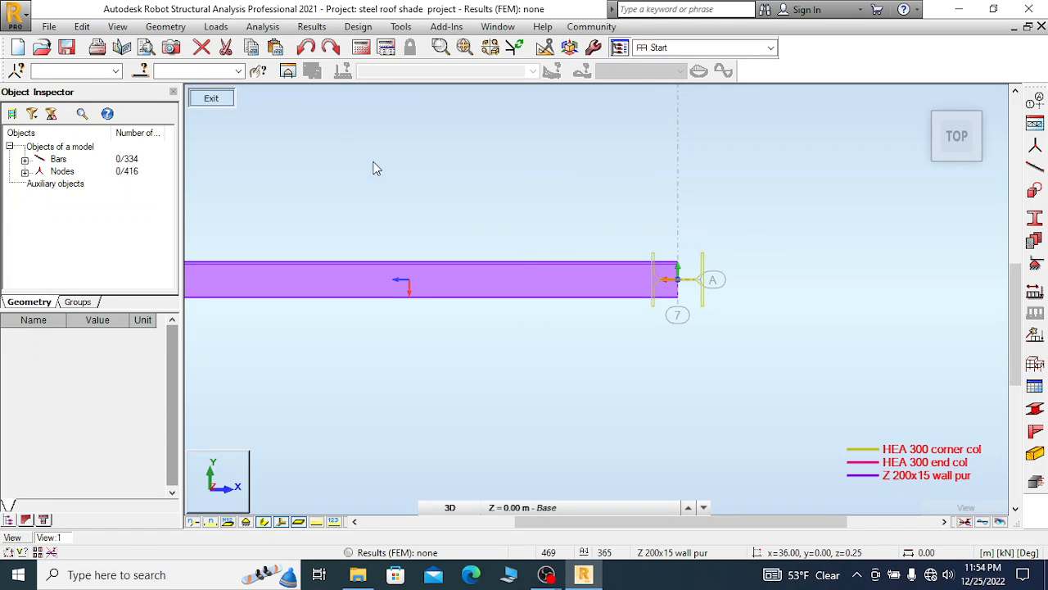
left_click_drag(534, 221, 428, 351)
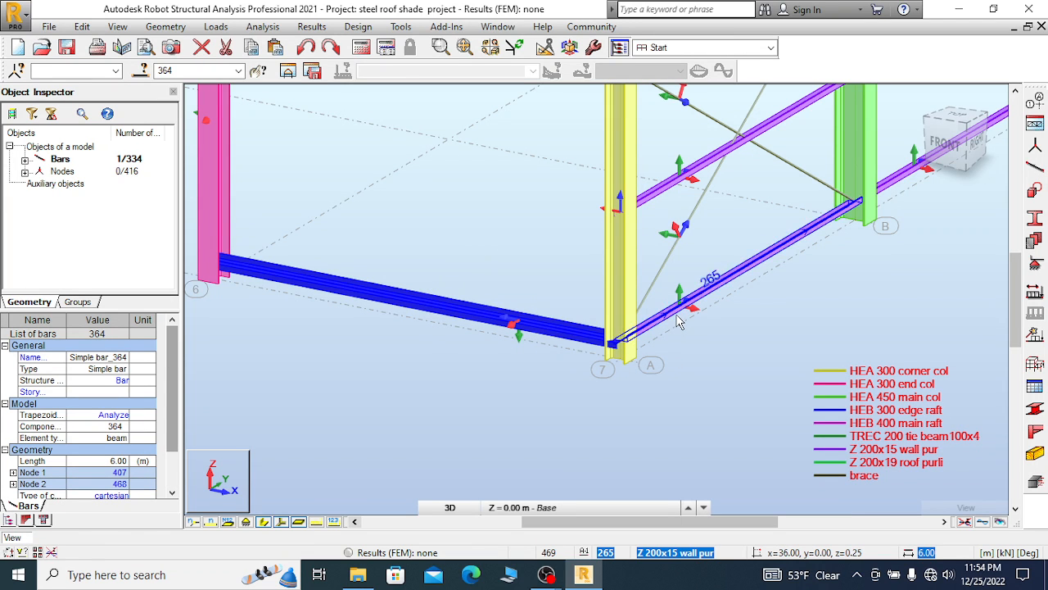
Set the Gamma angle of the HEA 300 corner column at axes 7 and A to 180 degrees
left_click(648, 237)
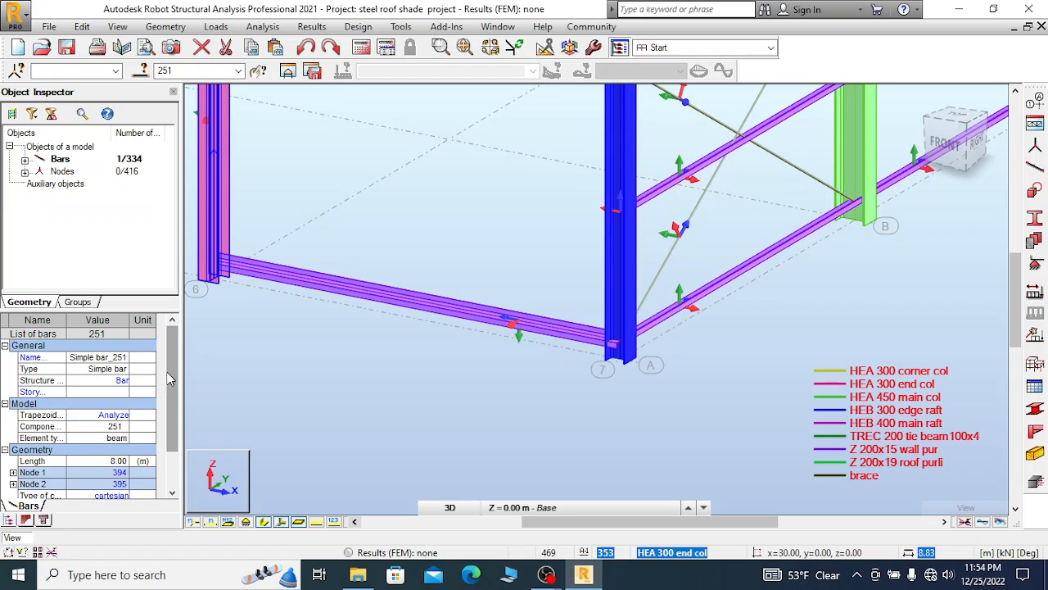
scroll(169, 379, "down", 4)
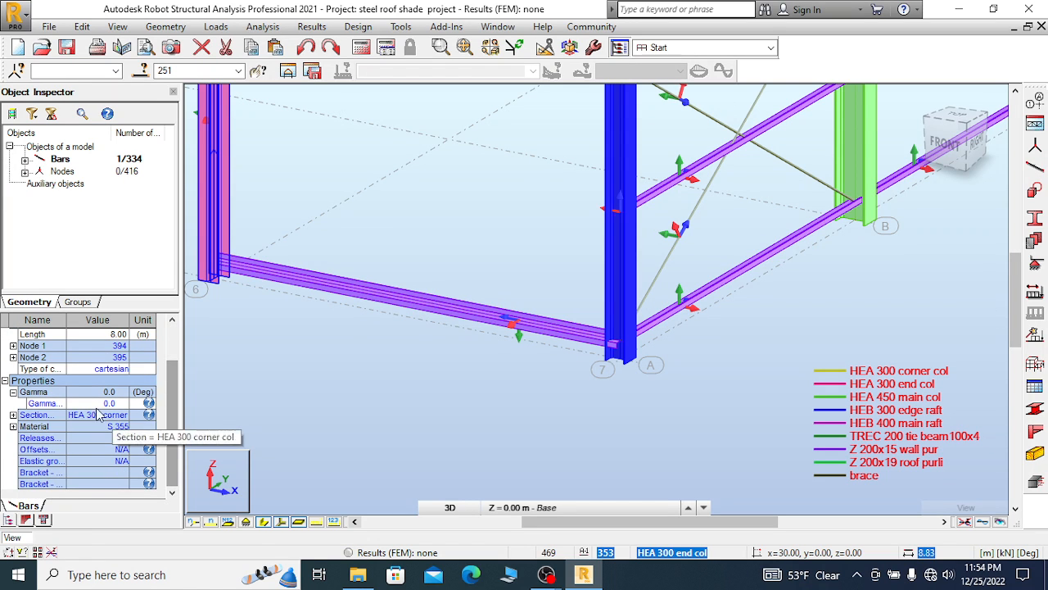
left_click(119, 403)
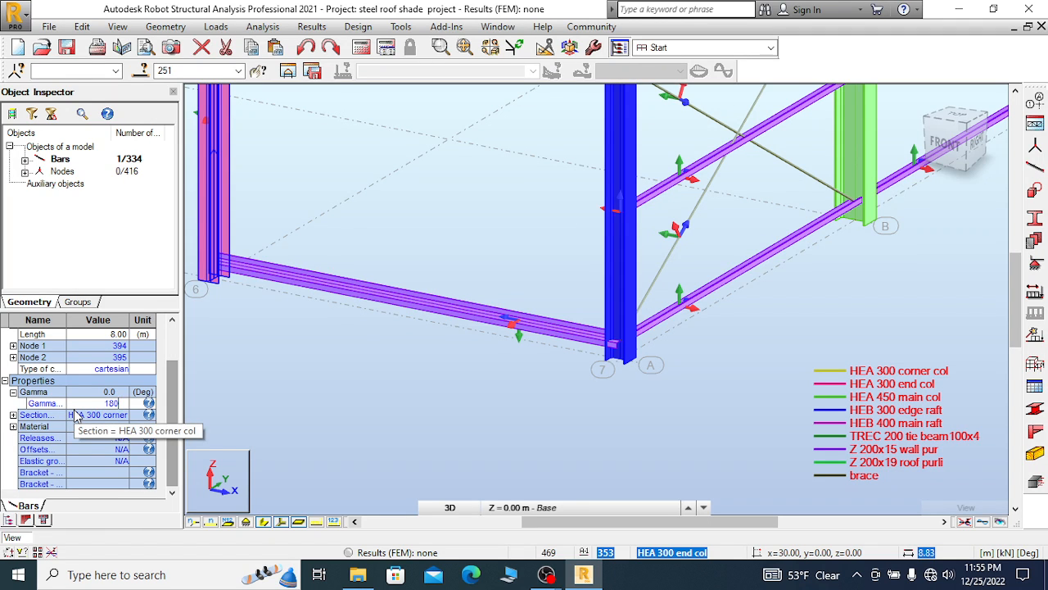
key("Return")
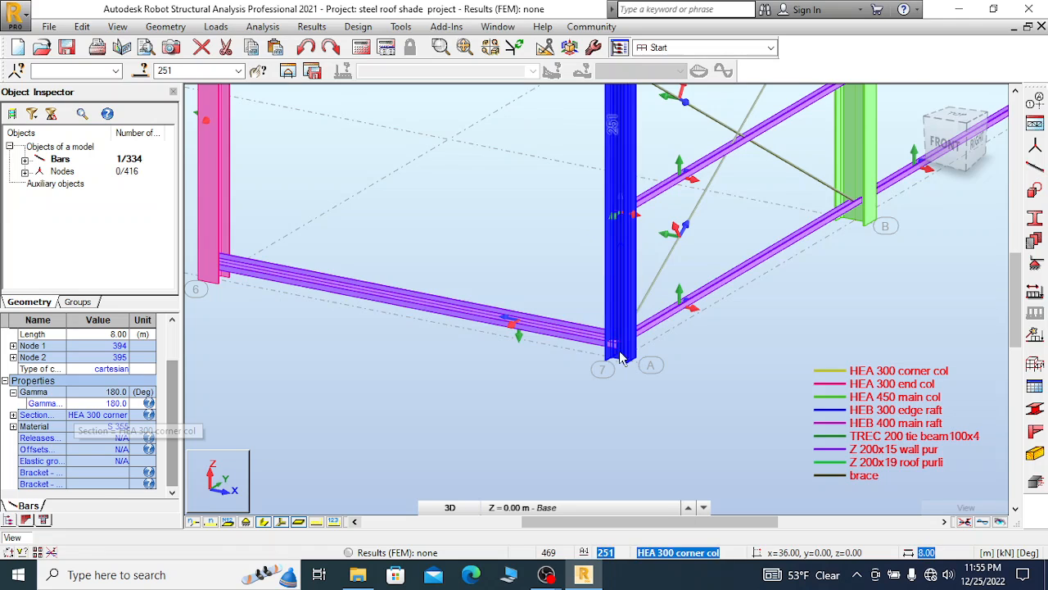
Start Copy Properties with the corner column at axes 7 and A, bar 251, as the reference object
scroll(613, 355, "down", 3)
right_click(627, 314)
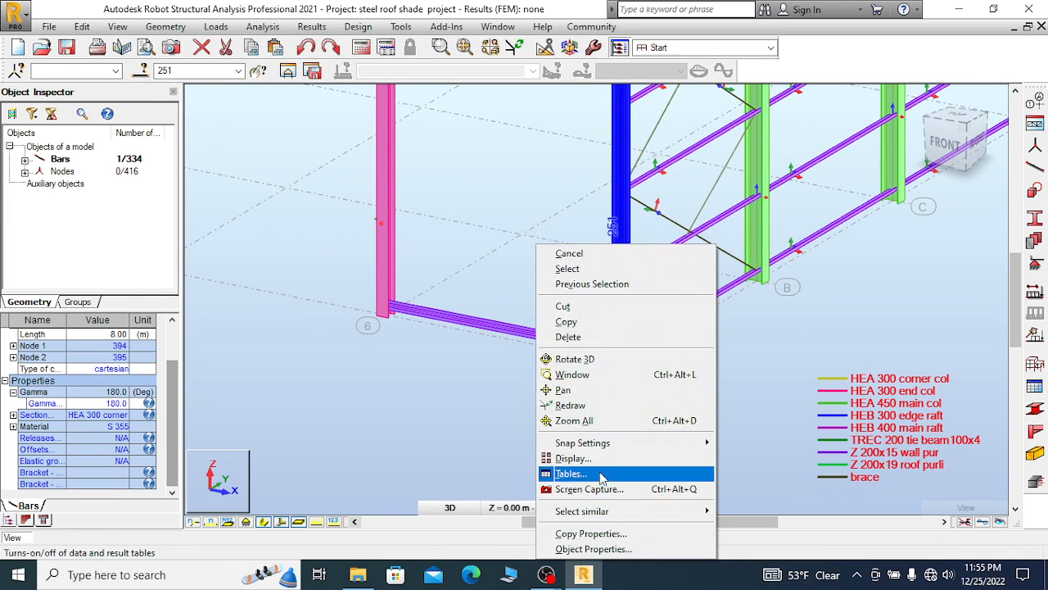
left_click(591, 533)
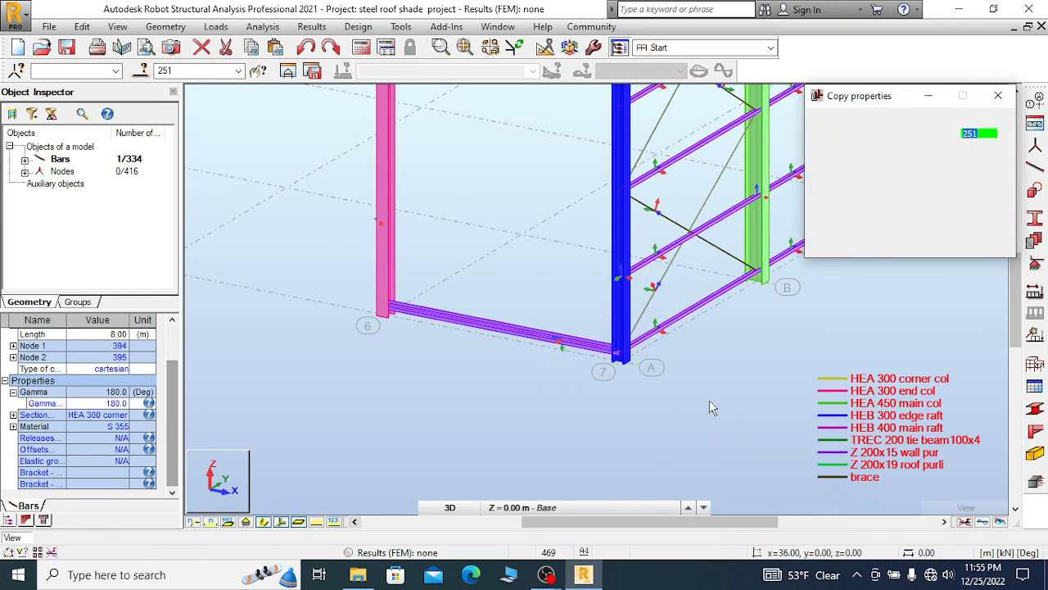
Examine the orientation of the corner column on axis 1 and its adjoining wall purlins from a rotated 3D view
scroll(709, 400, "down", 3)
scroll(583, 361, "down", 4)
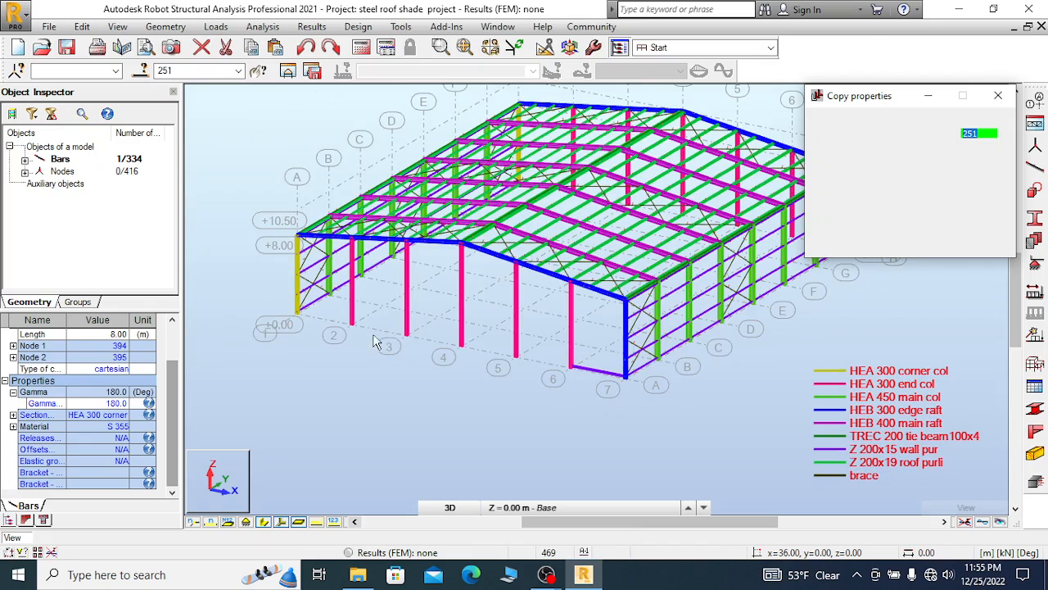
scroll(360, 344, "up", 3)
scroll(262, 279, "up", 3)
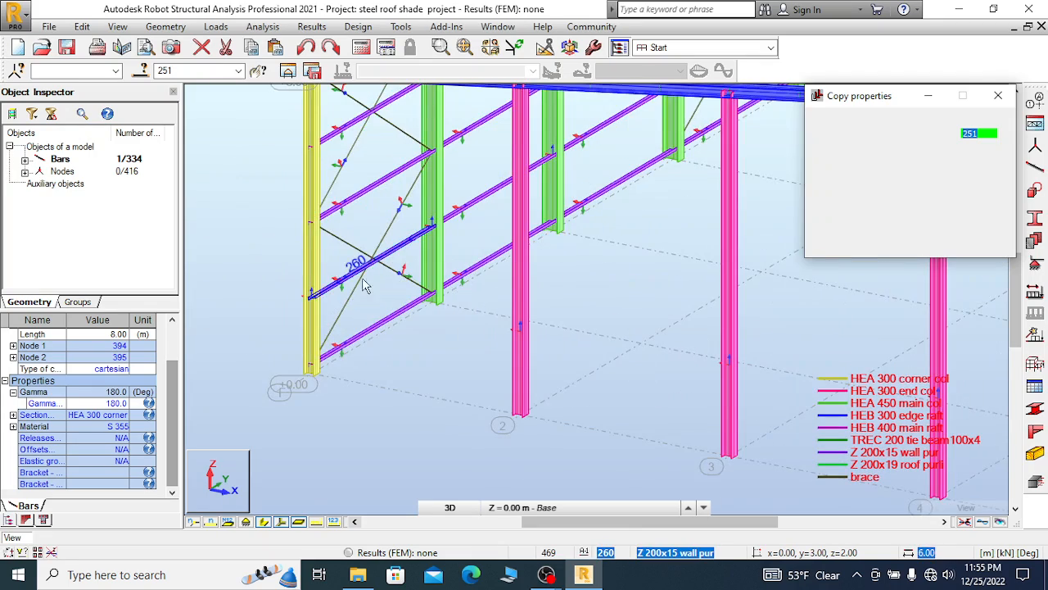
scroll(263, 271, "up", 3)
right_click(264, 258)
left_click(233, 317)
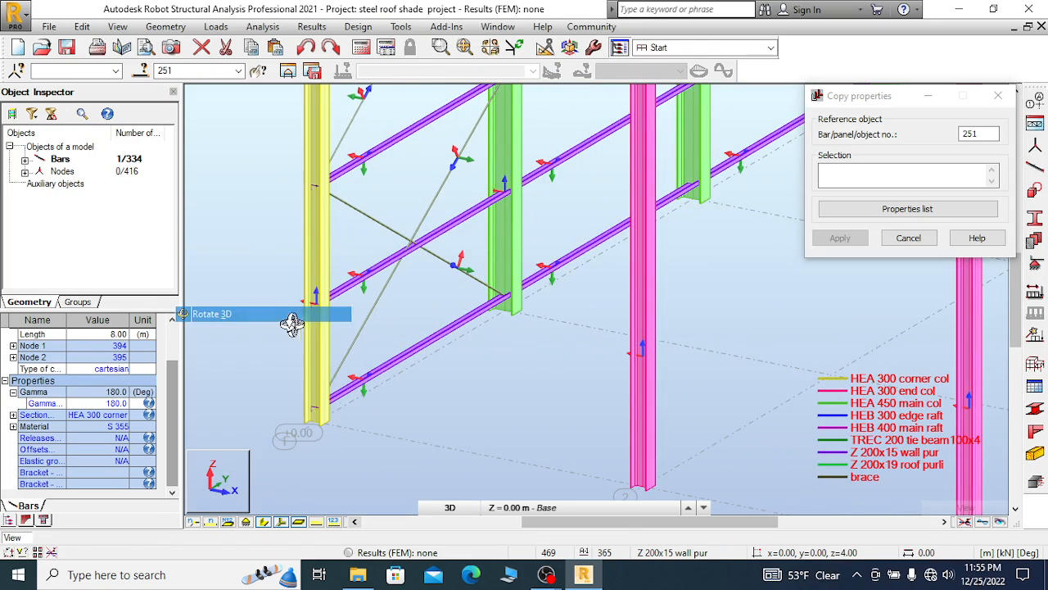
left_click_drag(290, 325, 309, 328)
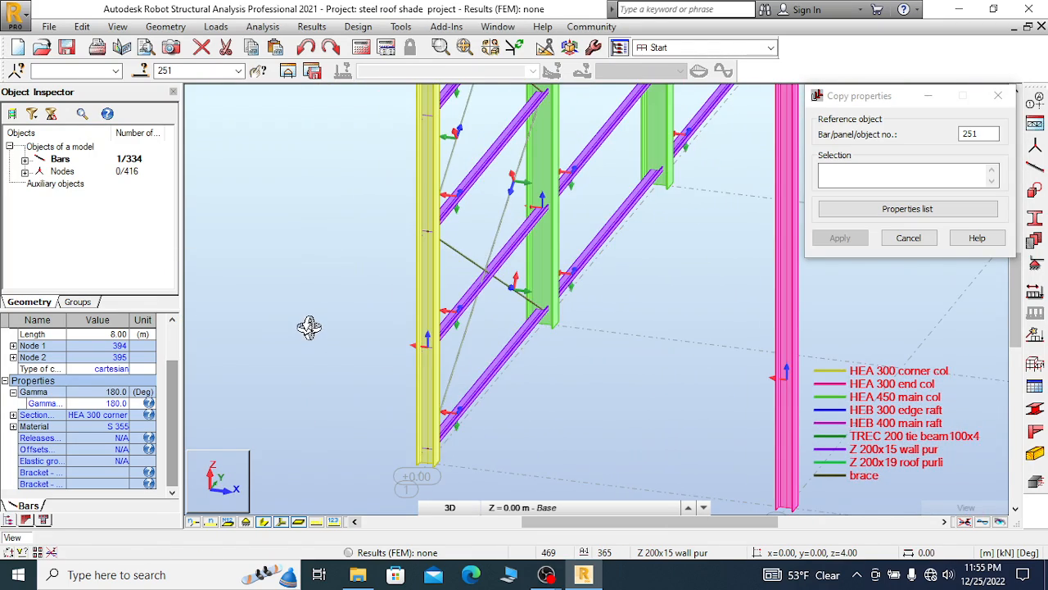
right_click(288, 265)
left_click(273, 284)
scroll(243, 249, "down", 6)
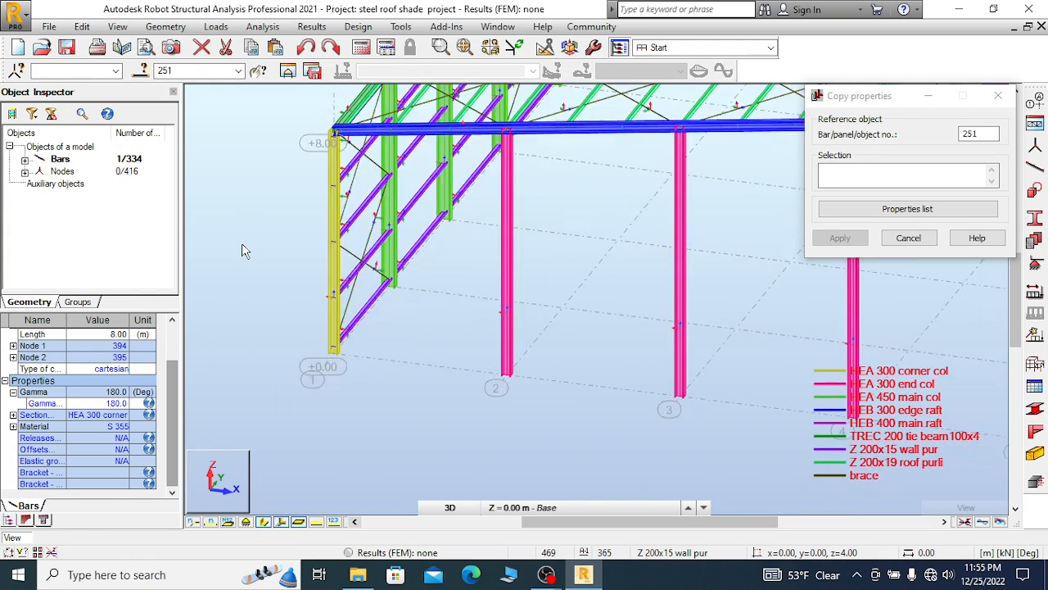
Examine the corner columns and wall purlins along the axis 7 side wall between axes A and H
scroll(688, 336, "down", 1)
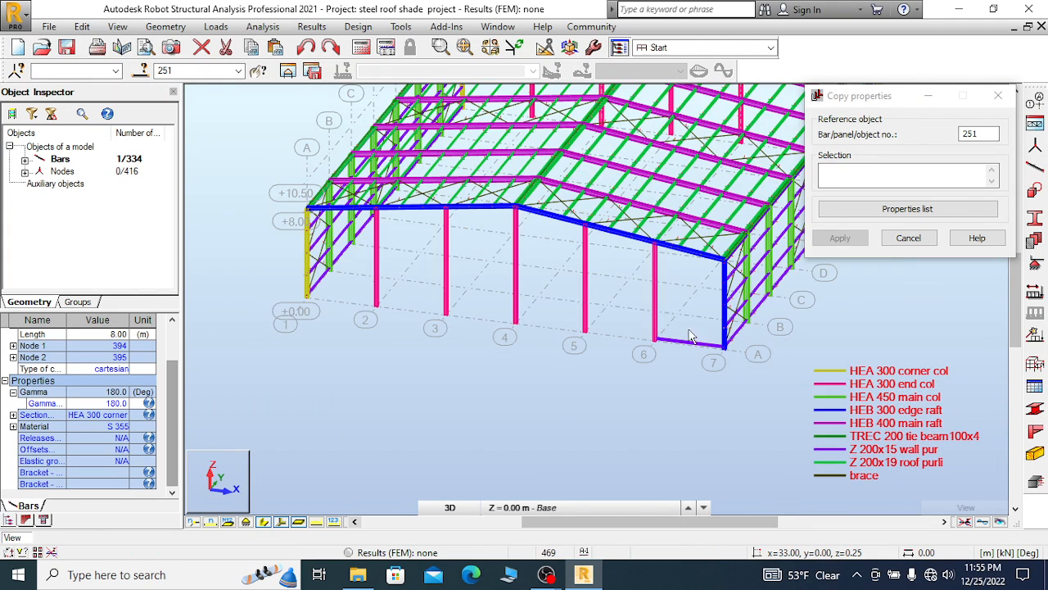
scroll(778, 340, "up", 3)
right_click(616, 297)
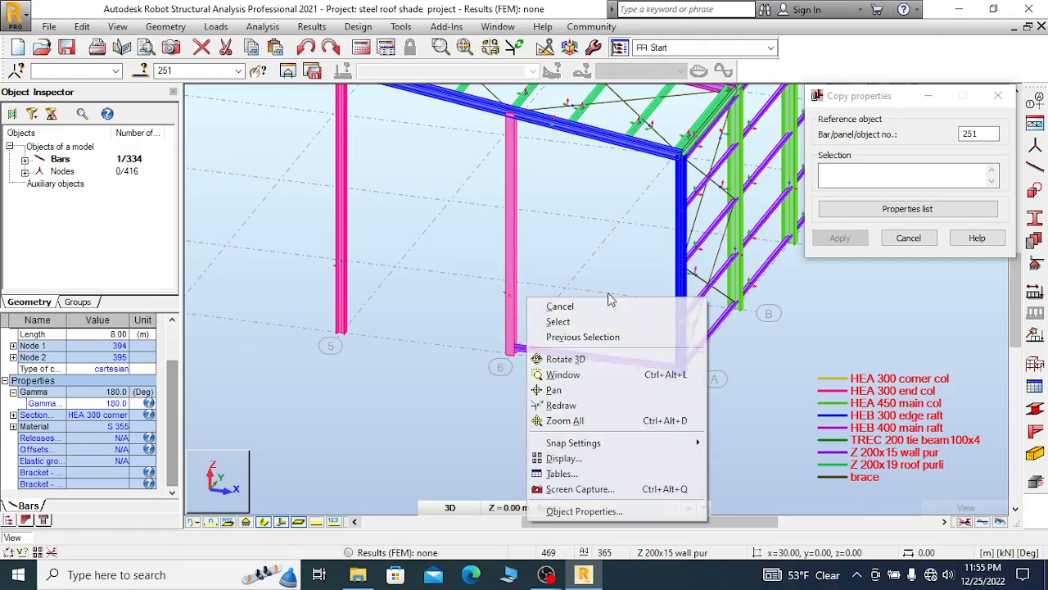
left_click(562, 306)
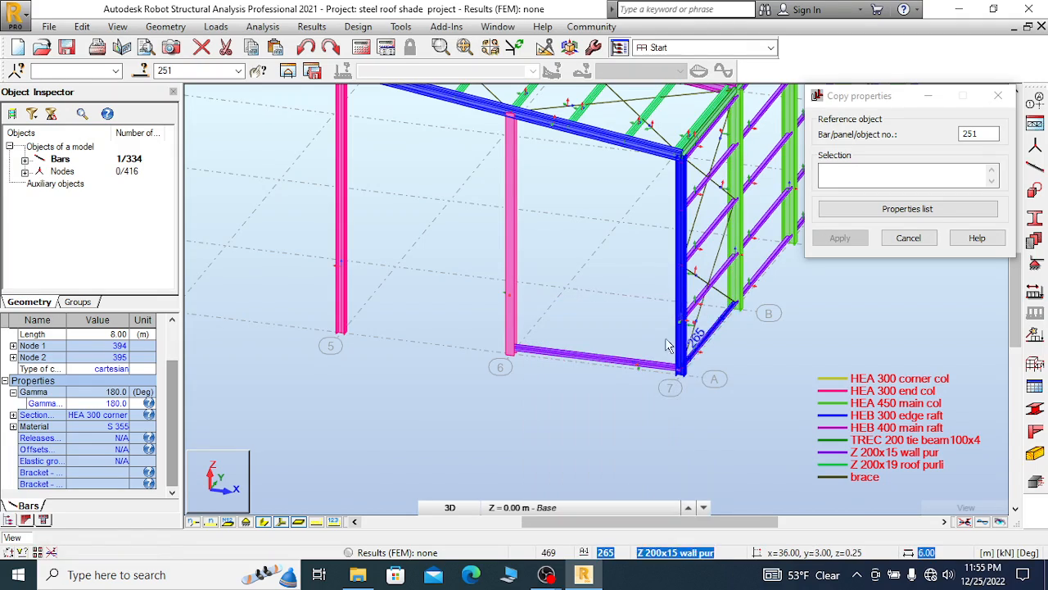
scroll(546, 369, "down", 3)
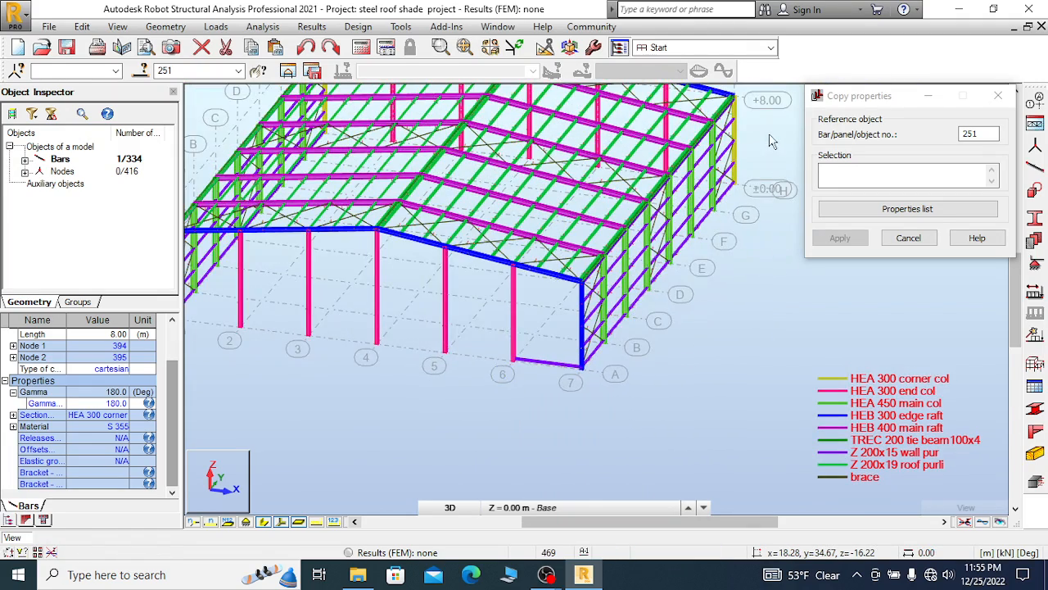
scroll(769, 142, "up", 5)
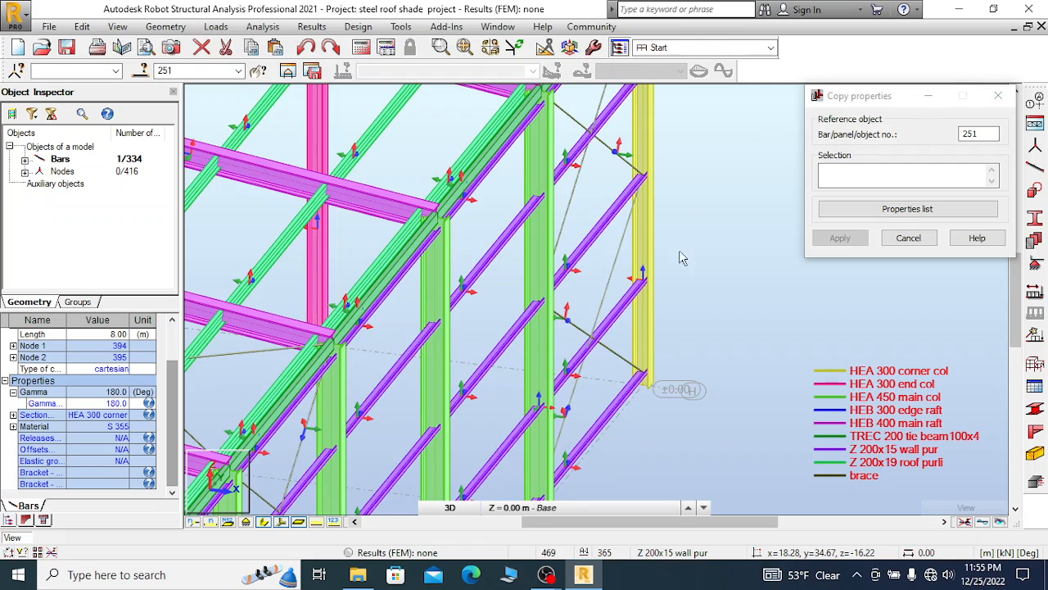
scroll(699, 189, "down", 3)
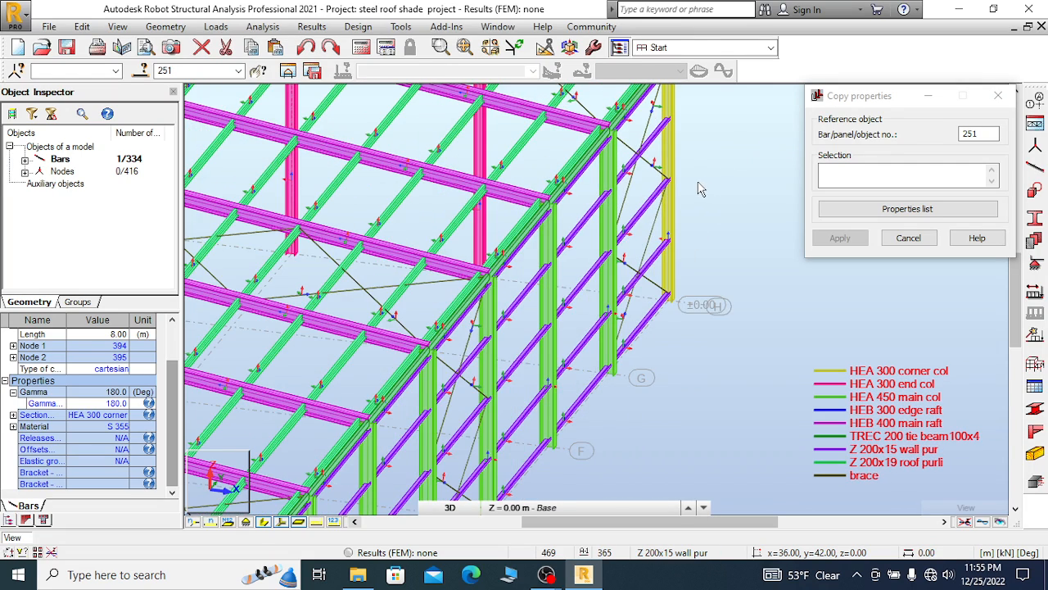
scroll(699, 189, "down", 1)
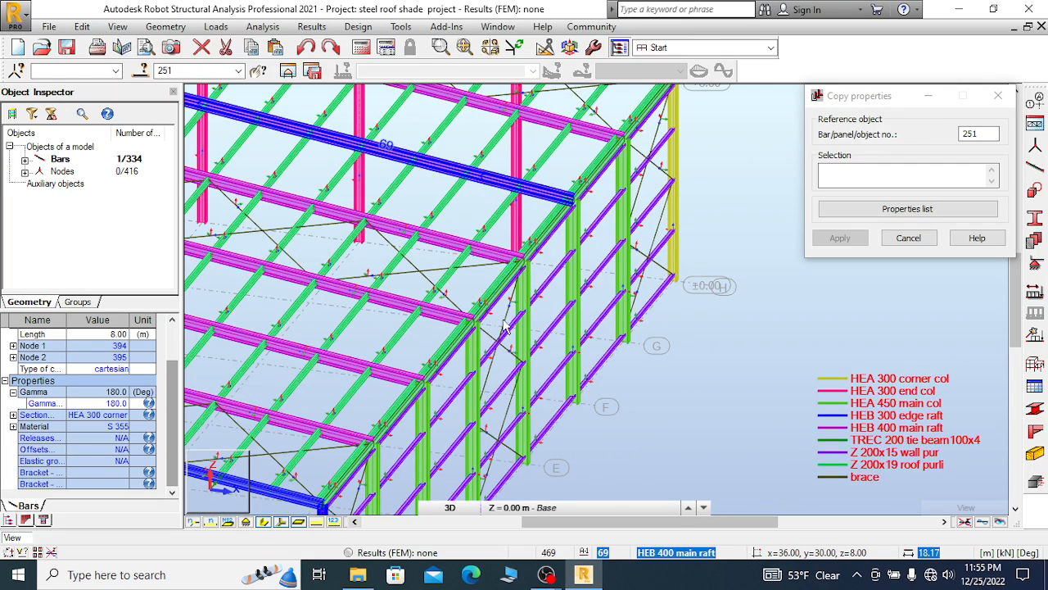
scroll(505, 328, "down", 1)
scroll(573, 344, "down", 1)
right_click(632, 359)
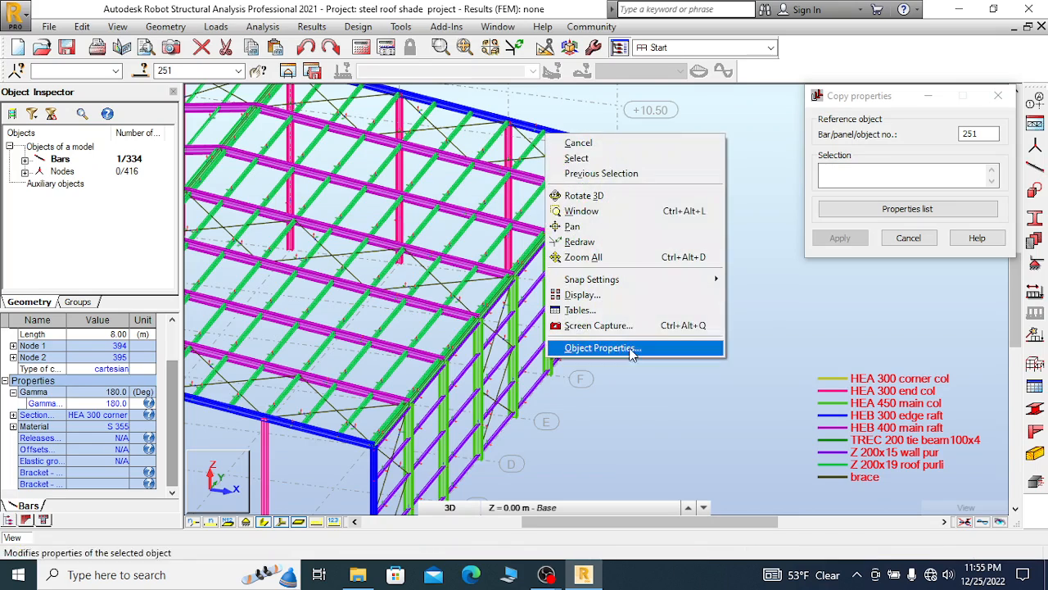
left_click(578, 143)
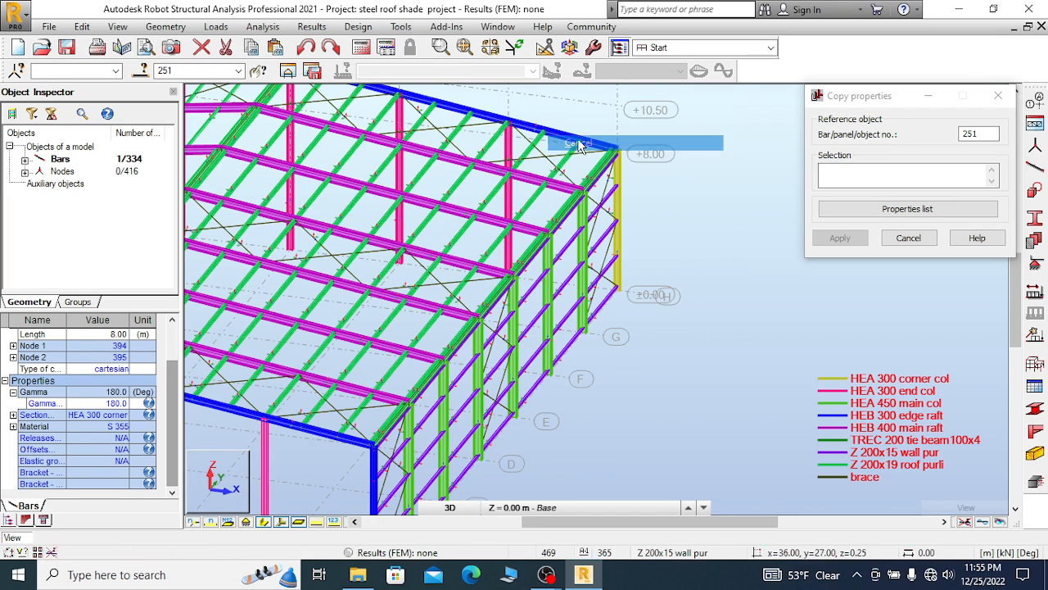
scroll(569, 150, "down", 2)
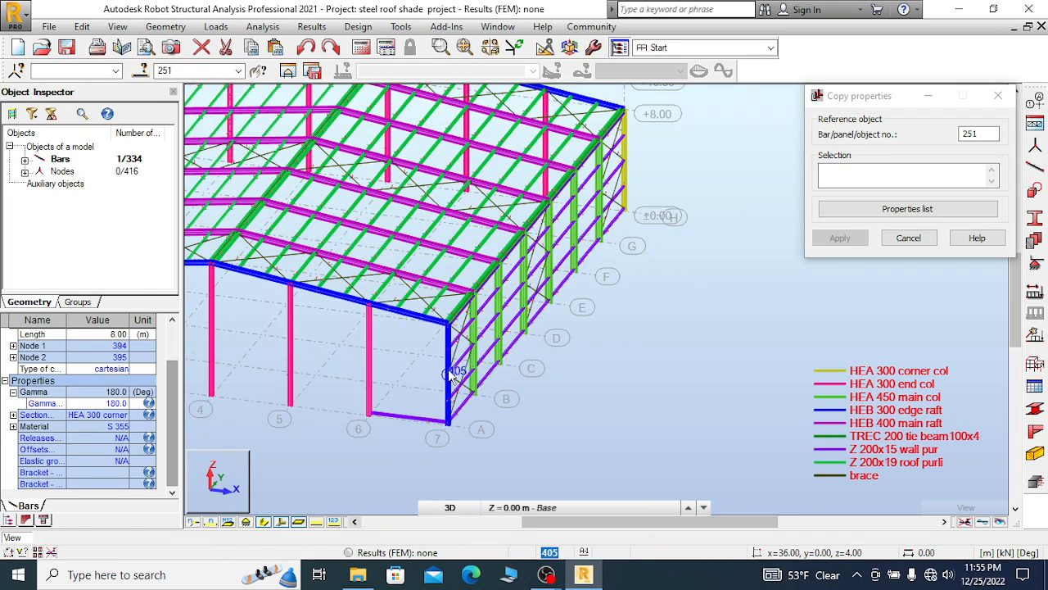
Cancel the pending Copy Properties command and clear the bar selection
scroll(455, 381, "up", 1)
right_click(465, 137)
left_click(498, 145)
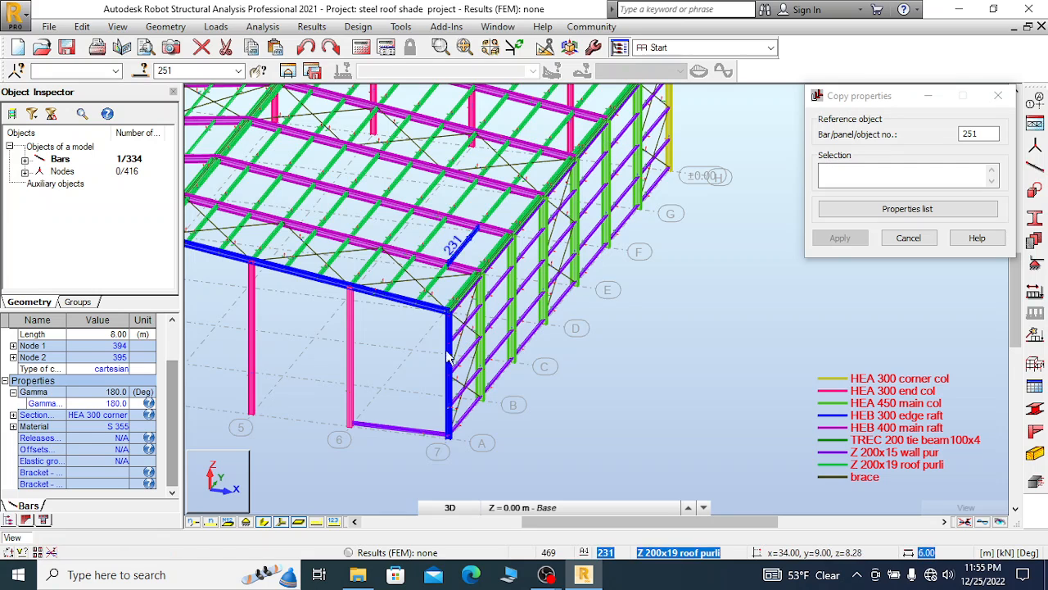
right_click(319, 139)
left_click(356, 151)
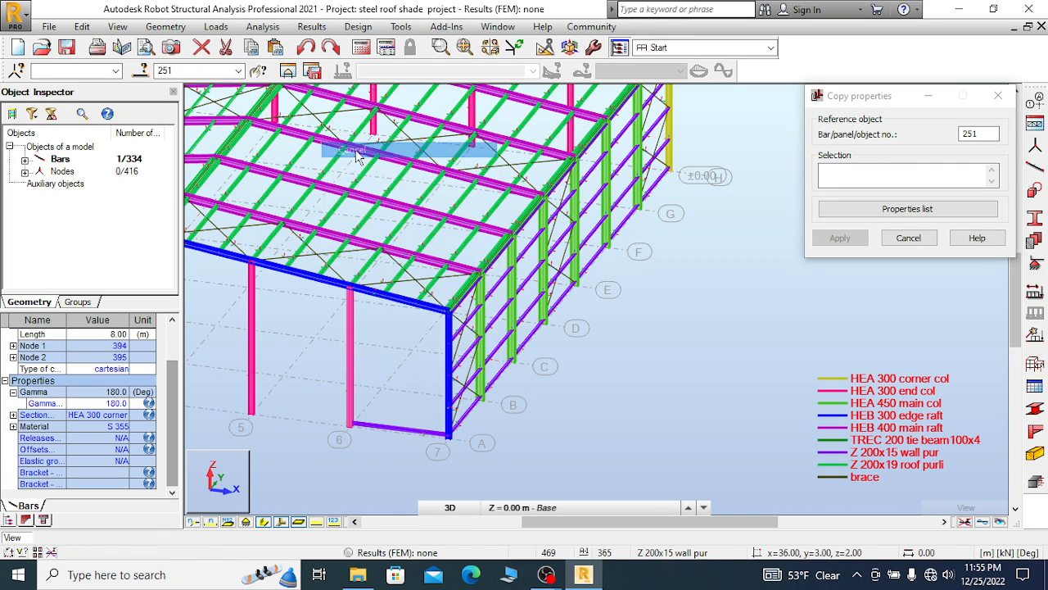
left_click(997, 96)
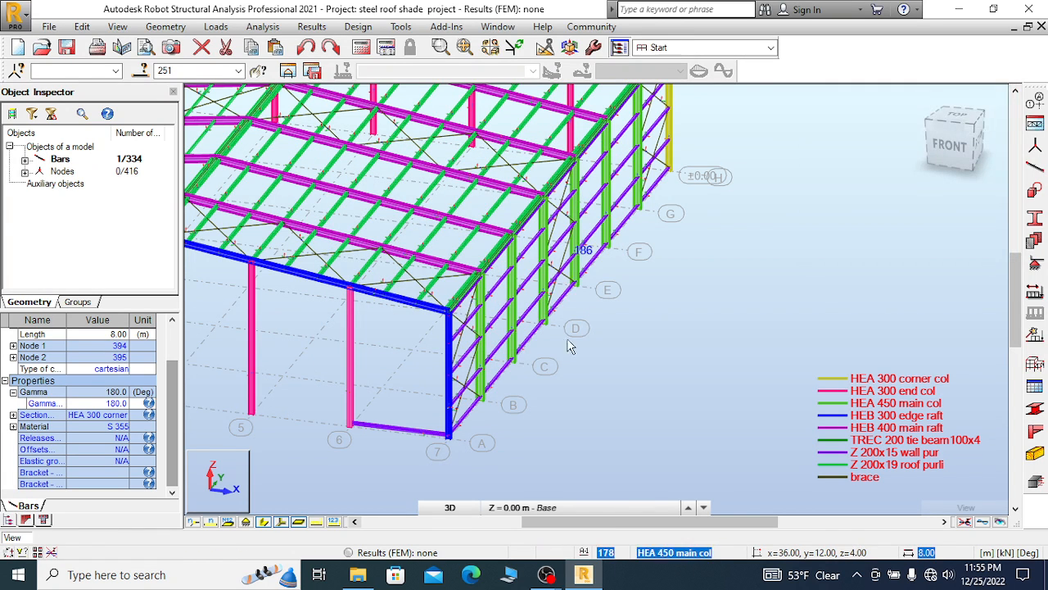
right_click(524, 350)
left_click(547, 139)
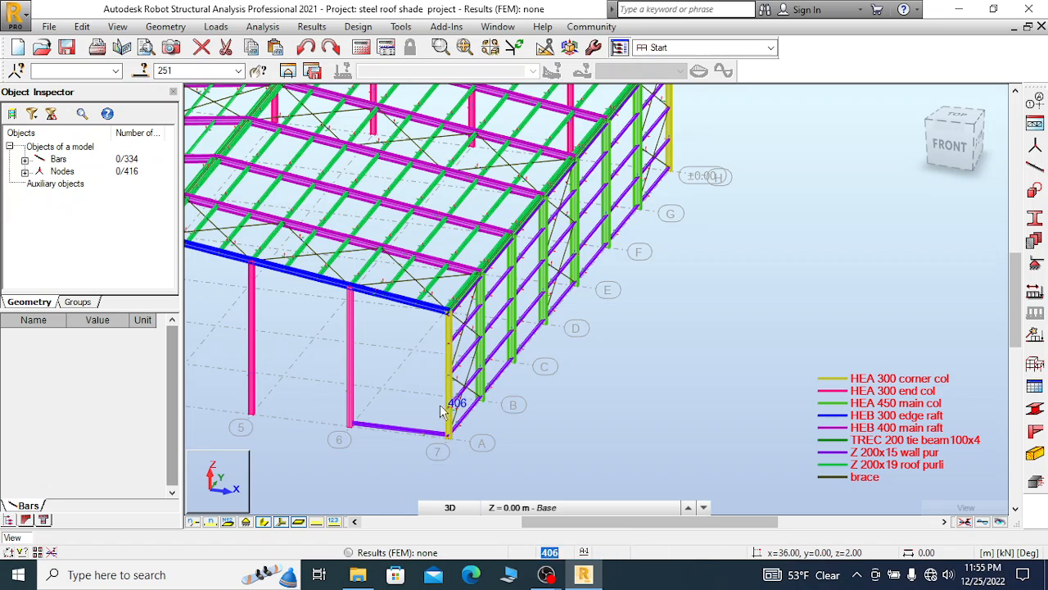
right_click(319, 330)
left_click(358, 339)
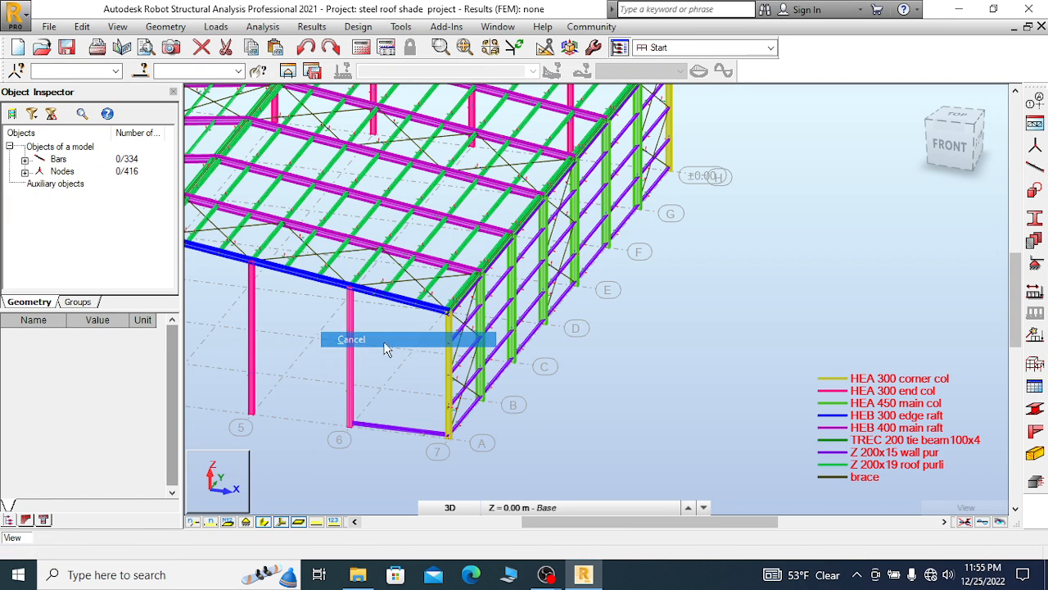
Copy the properties of the HEA 300 corner column at axes 7 and A to the corner column at axes 7 and H
scroll(667, 295, "down", 2)
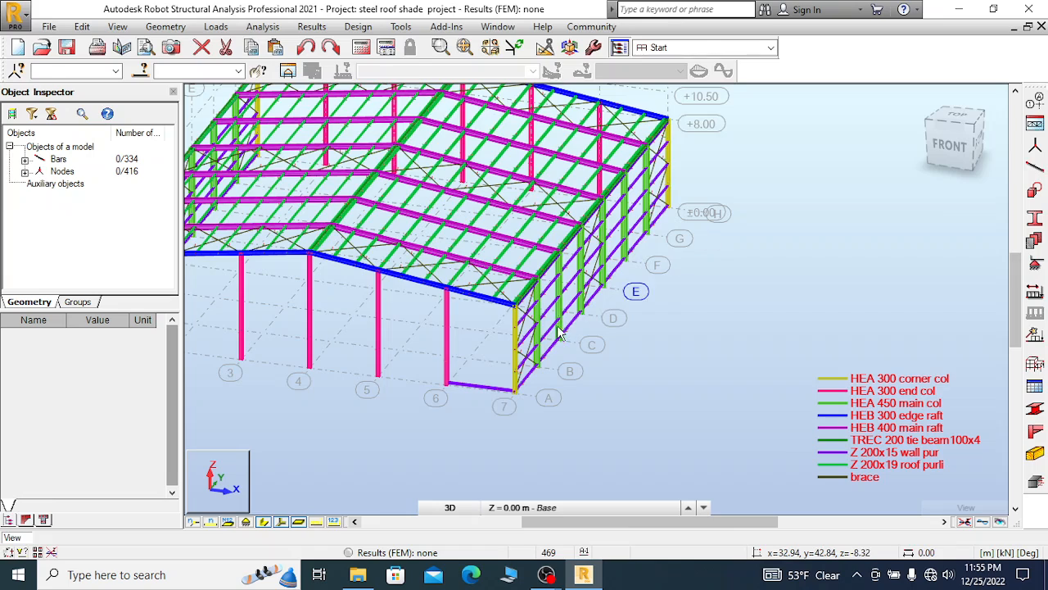
scroll(520, 369, "down", 1)
scroll(503, 361, "up", 3)
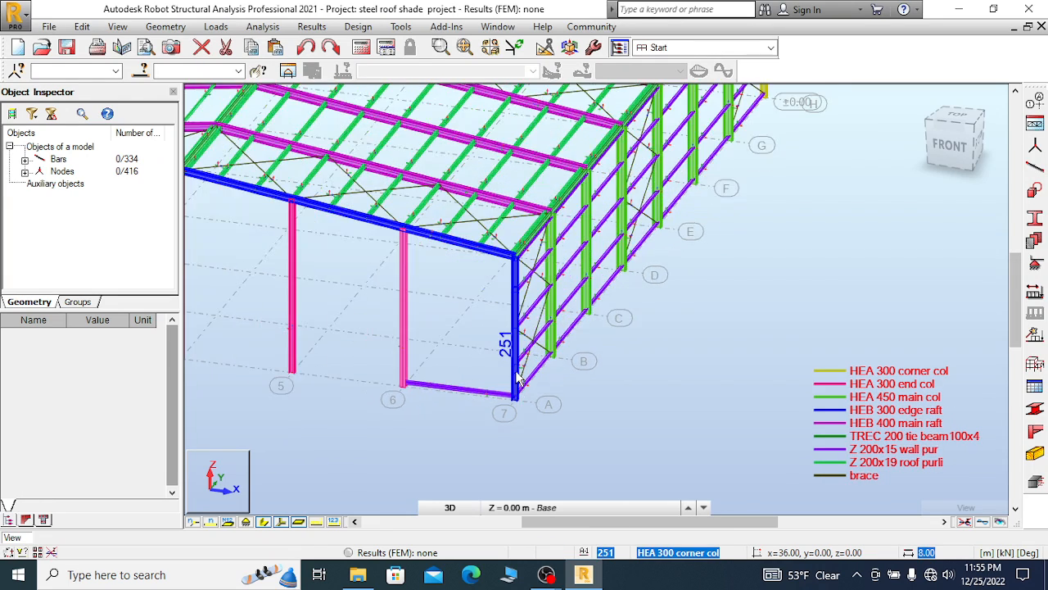
right_click(505, 342)
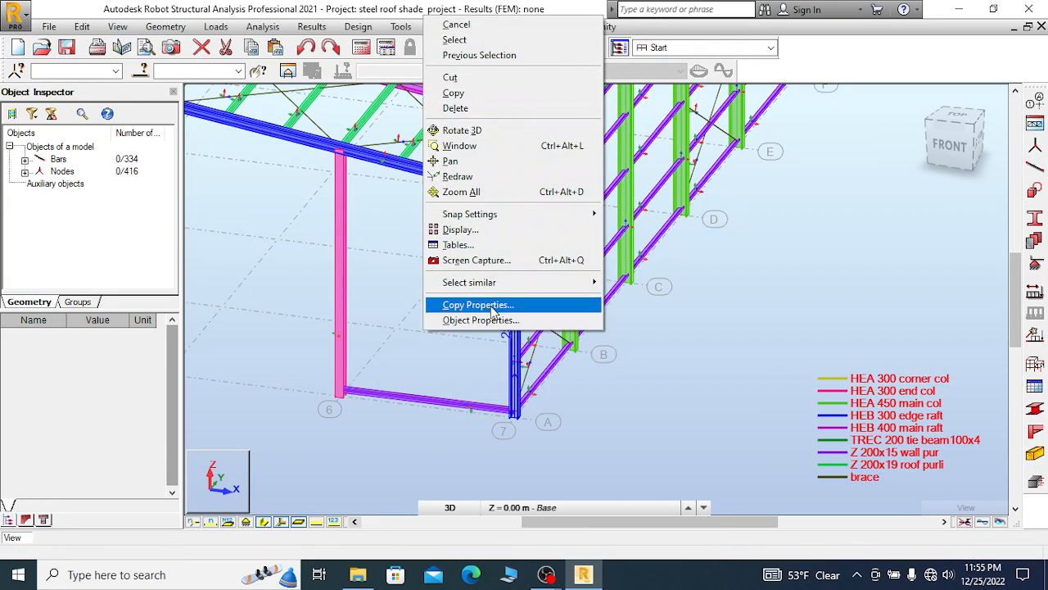
left_click(492, 305)
scroll(721, 172, "down", 5)
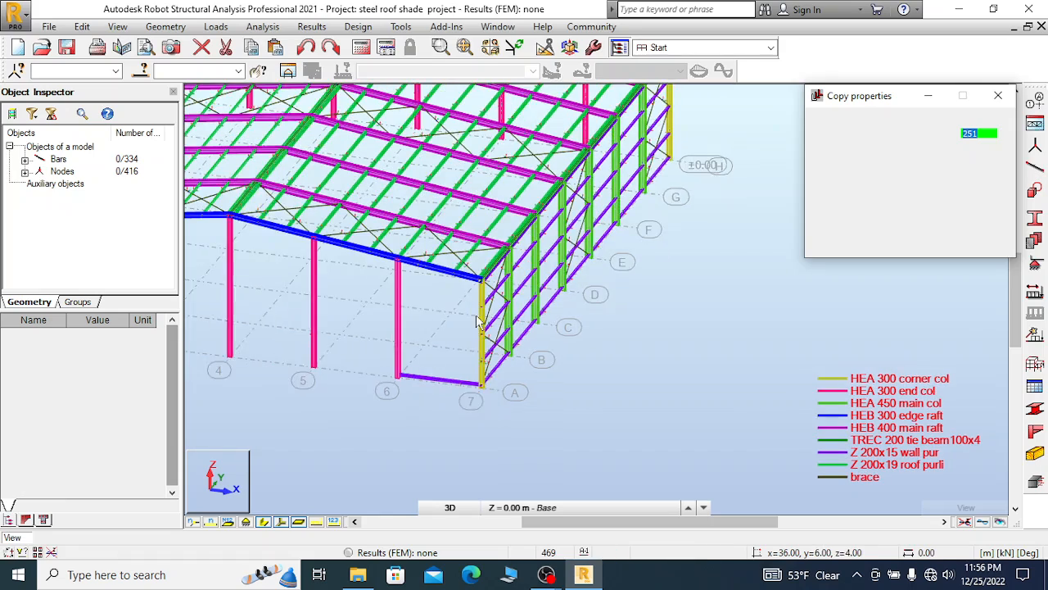
scroll(647, 150, "up", 5)
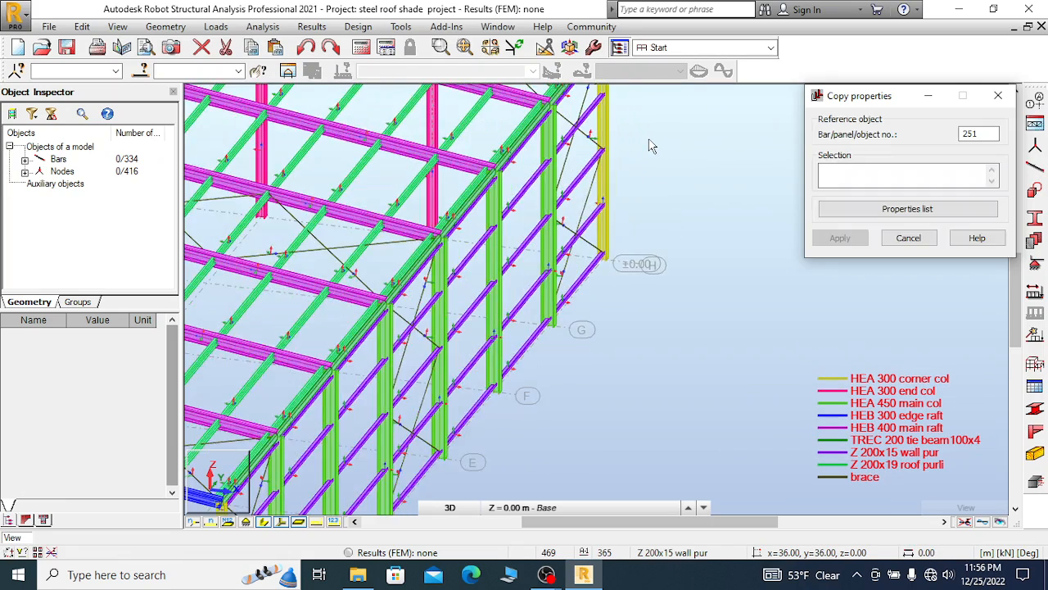
left_click(619, 227)
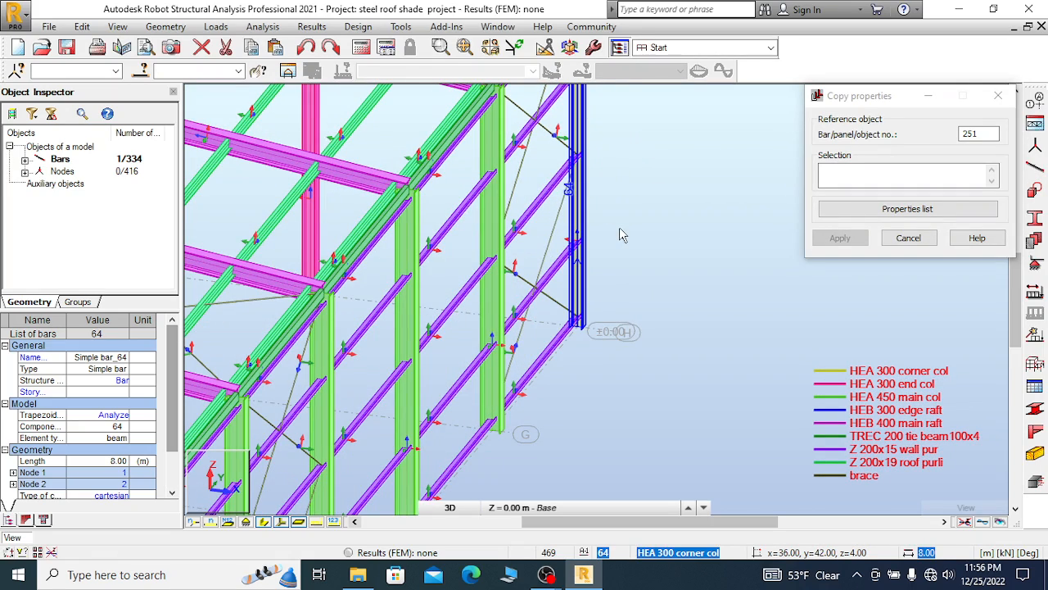
scroll(640, 218, "down", 1)
right_click(584, 193)
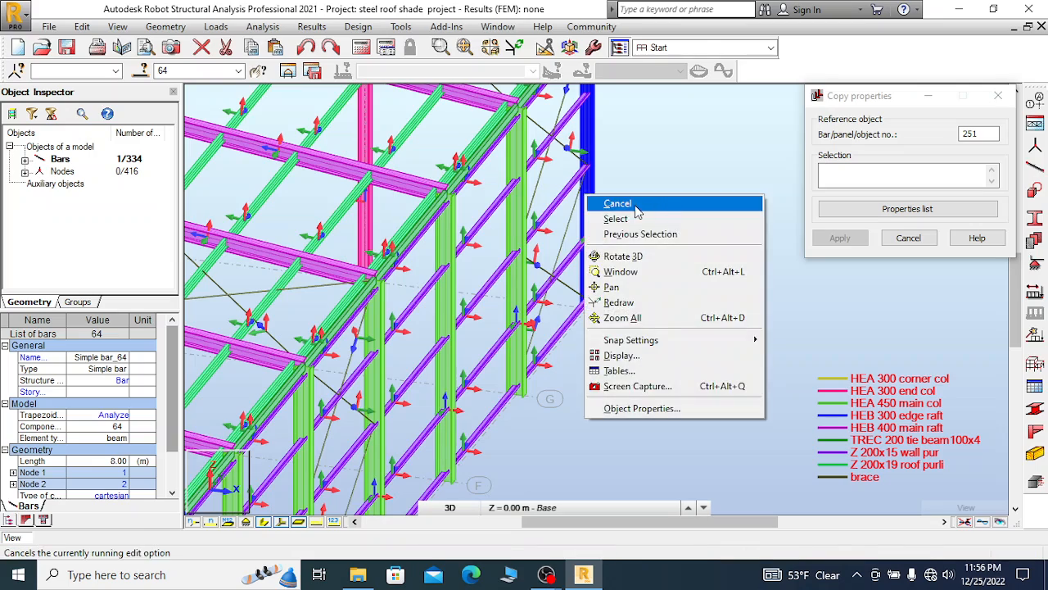
left_click(635, 205)
scroll(678, 221, "down", 4)
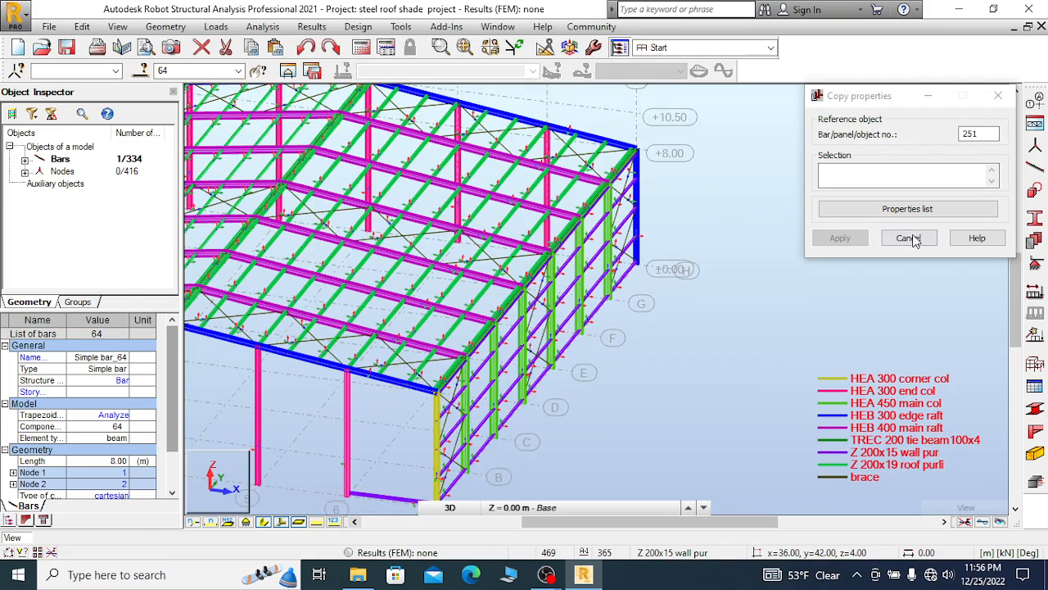
left_click(909, 238)
scroll(676, 207, "down", 3)
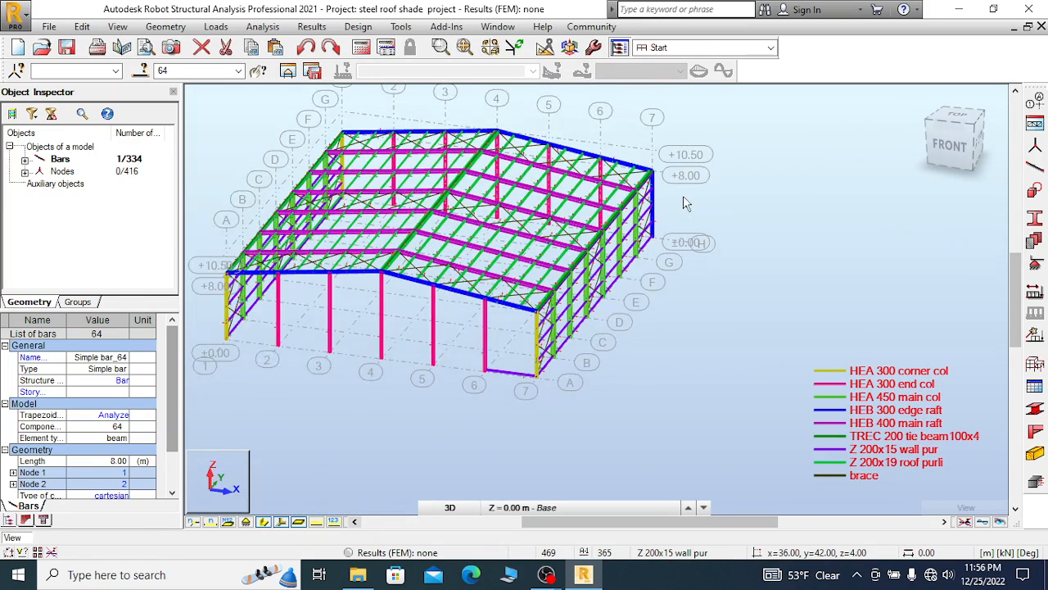
left_click(713, 145)
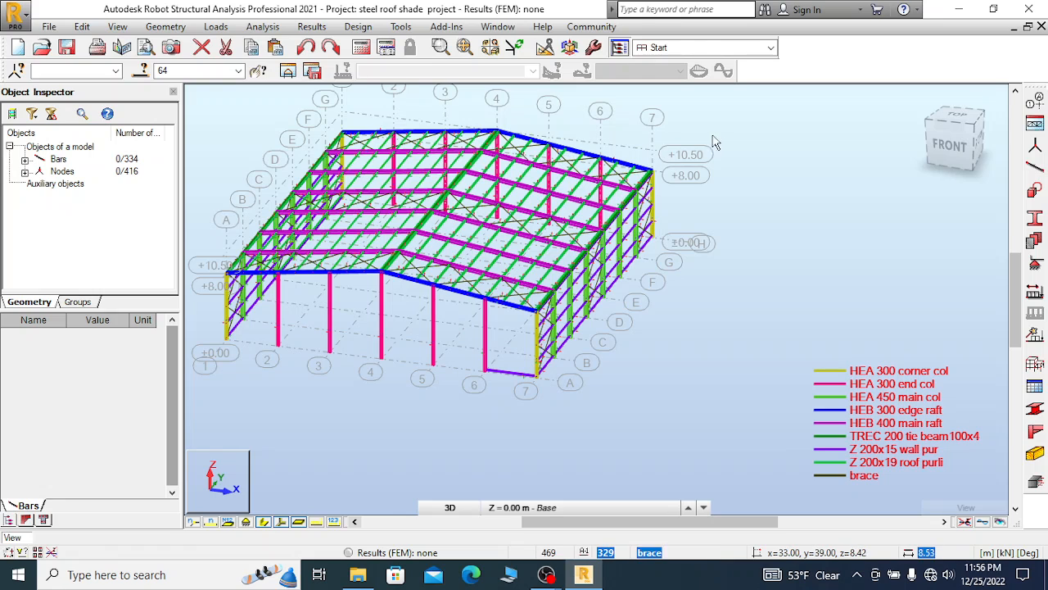
Isolate the corner column at axes 7 and A, the end column on axis 6 and the bottom wall purlin between them
scroll(689, 336, "up", 3)
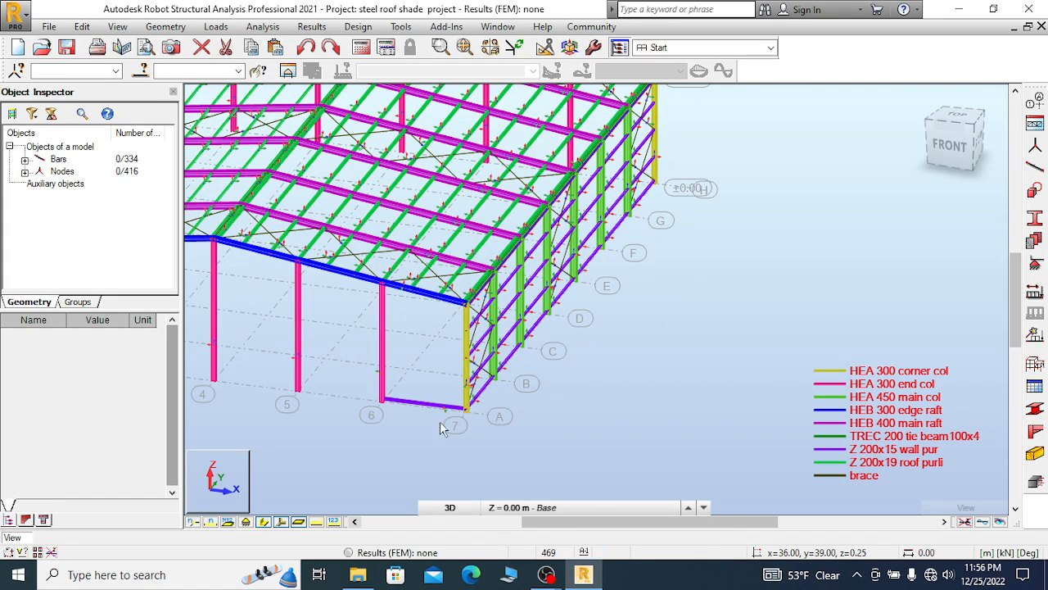
scroll(440, 426, "up", 4)
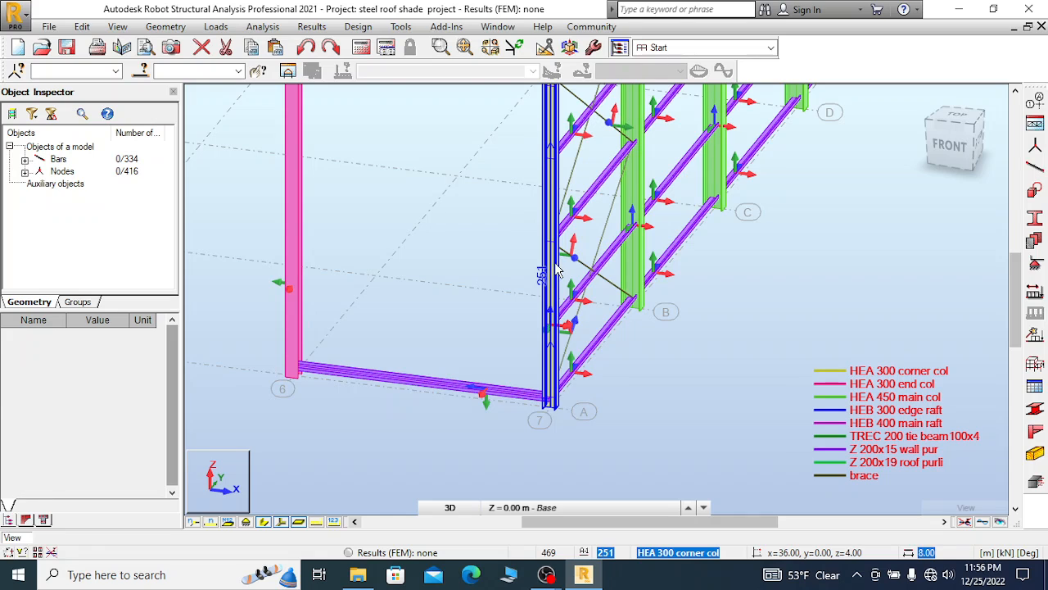
left_click(555, 270)
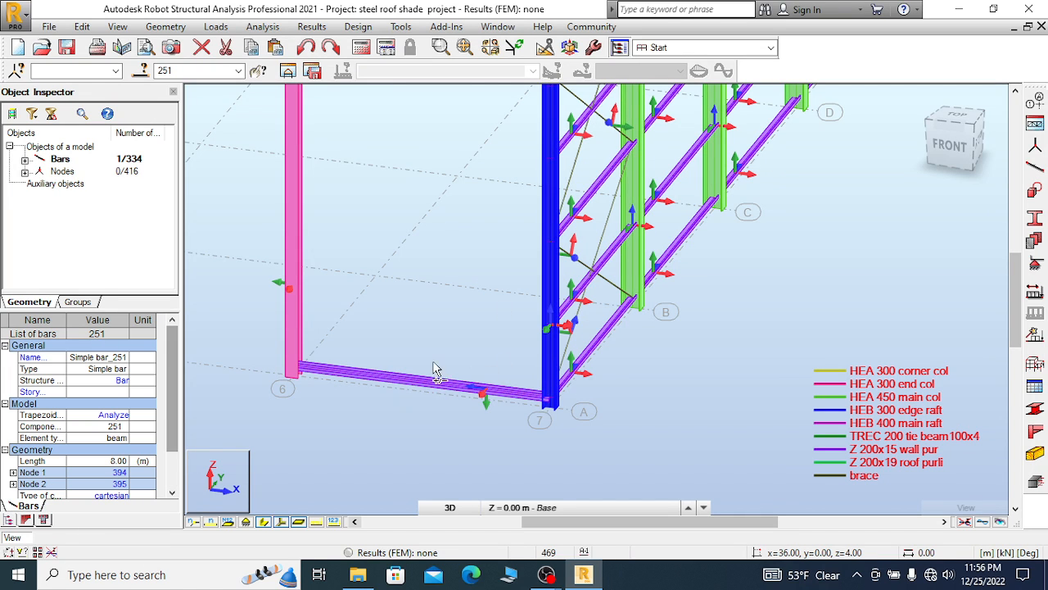
left_click(352, 429, "ctrl")
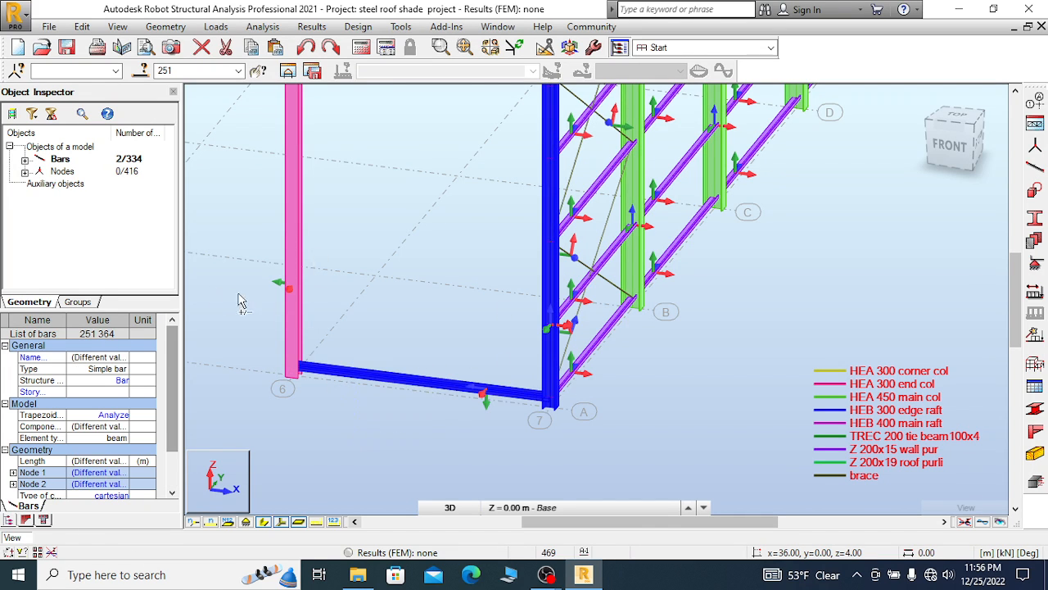
left_click_drag(213, 254, 315, 287, "ctrl")
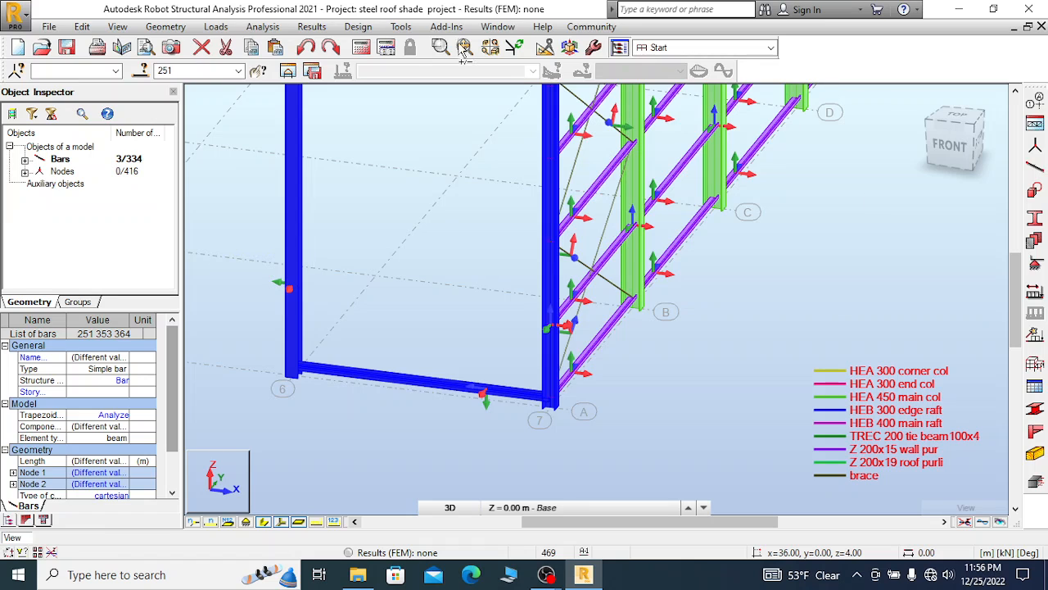
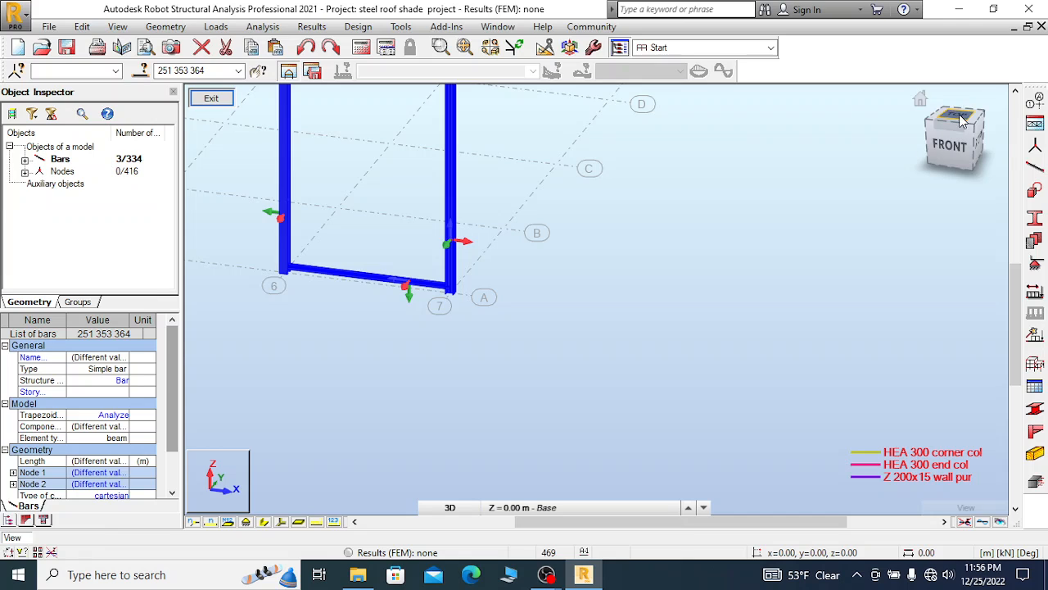
Examine the section orientation and local axes of the two isolated columns and the bottom purlin from the top view
left_click(963, 121)
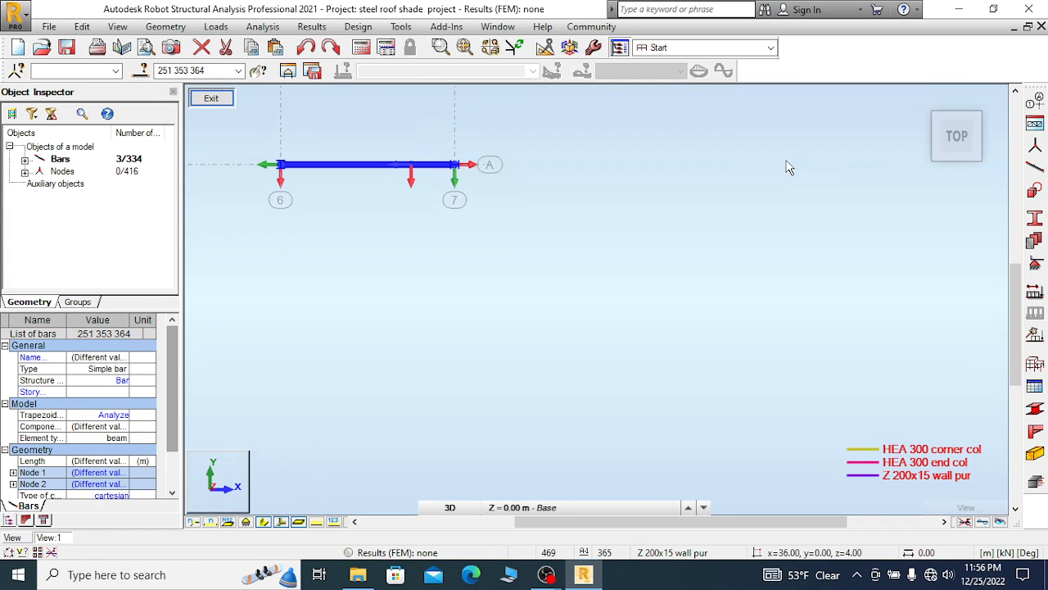
scroll(323, 138, "up", 4)
right_click(294, 134)
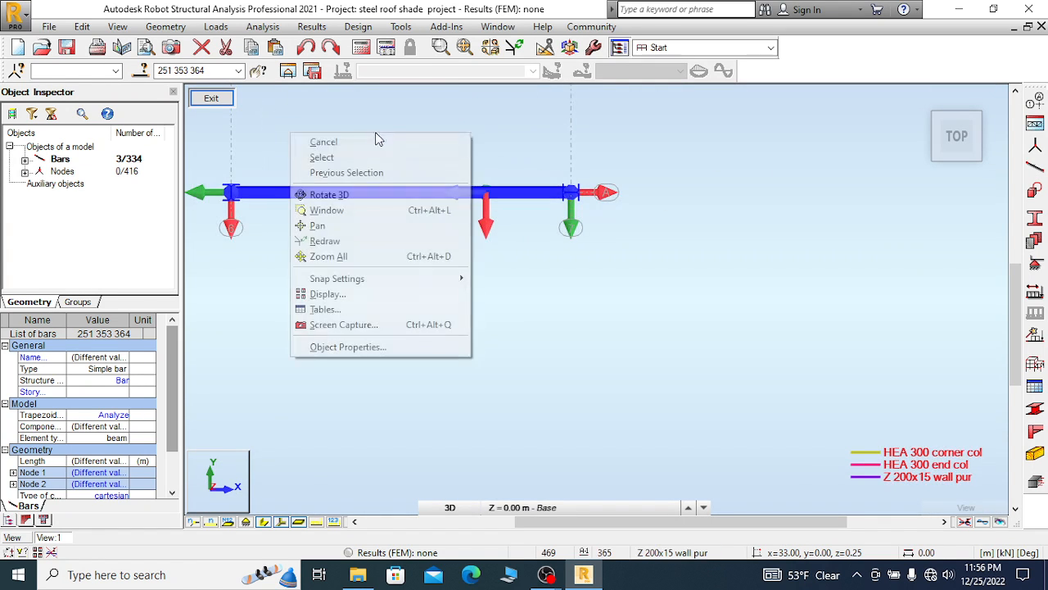
left_click(336, 144)
scroll(236, 174, "up", 3)
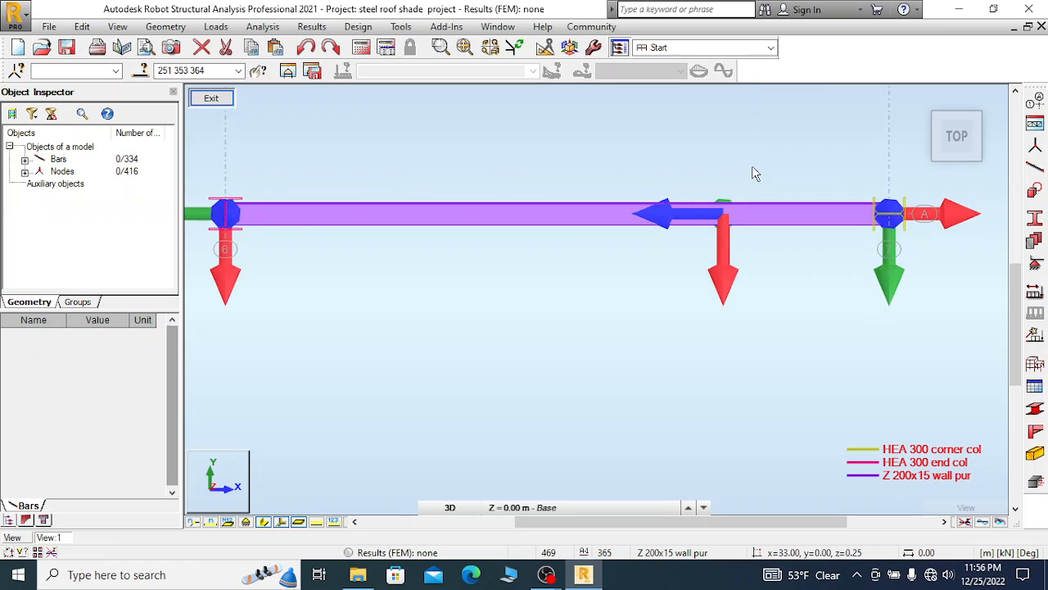
scroll(751, 166, "down", 1)
scroll(837, 197, "up", 1)
scroll(811, 165, "down", 2)
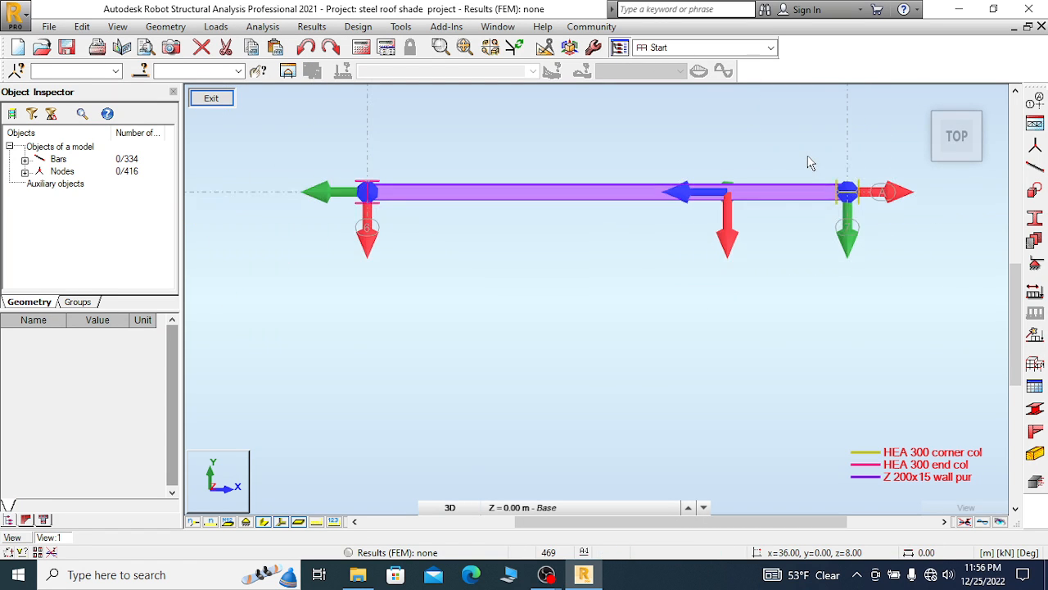
Compare from above how the flanges of the axis 7 corner column and the axis 6 end column align with the bottom purlin
scroll(372, 197, "up", 1)
scroll(307, 255, "down", 2)
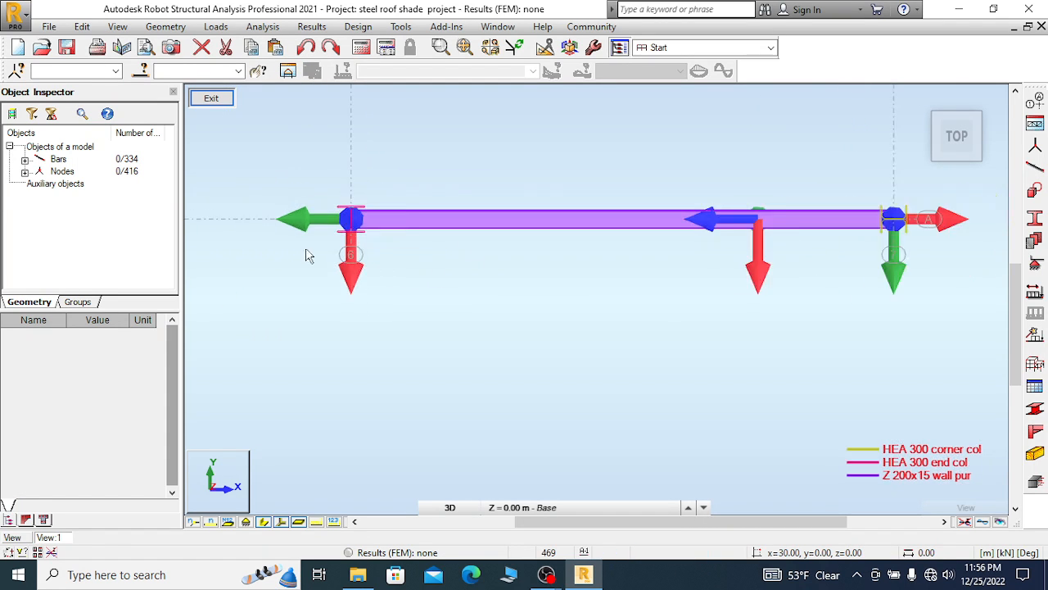
scroll(819, 246, "up", 4)
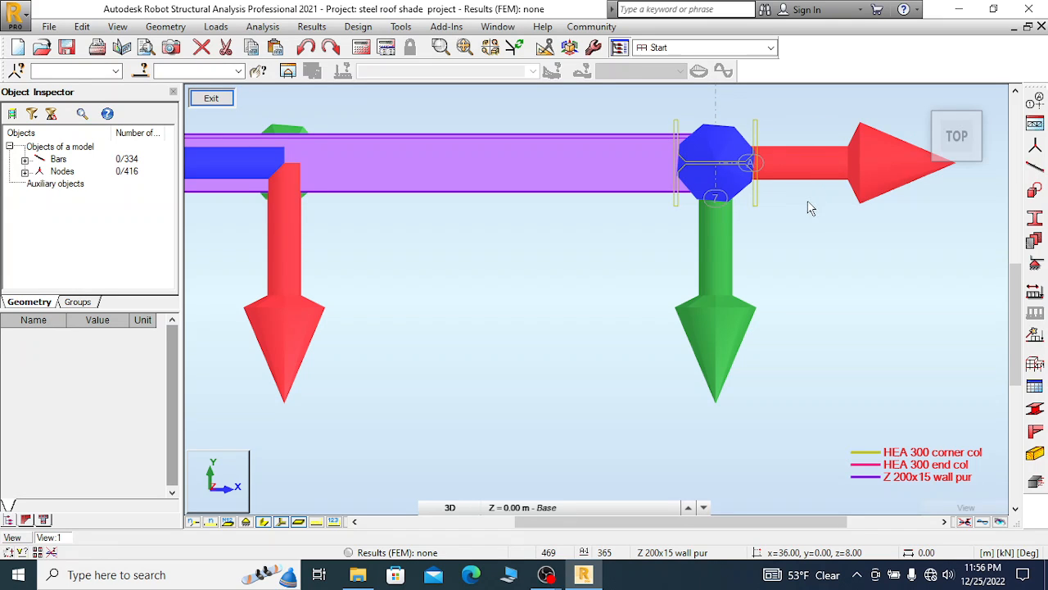
scroll(843, 231, "down", 2)
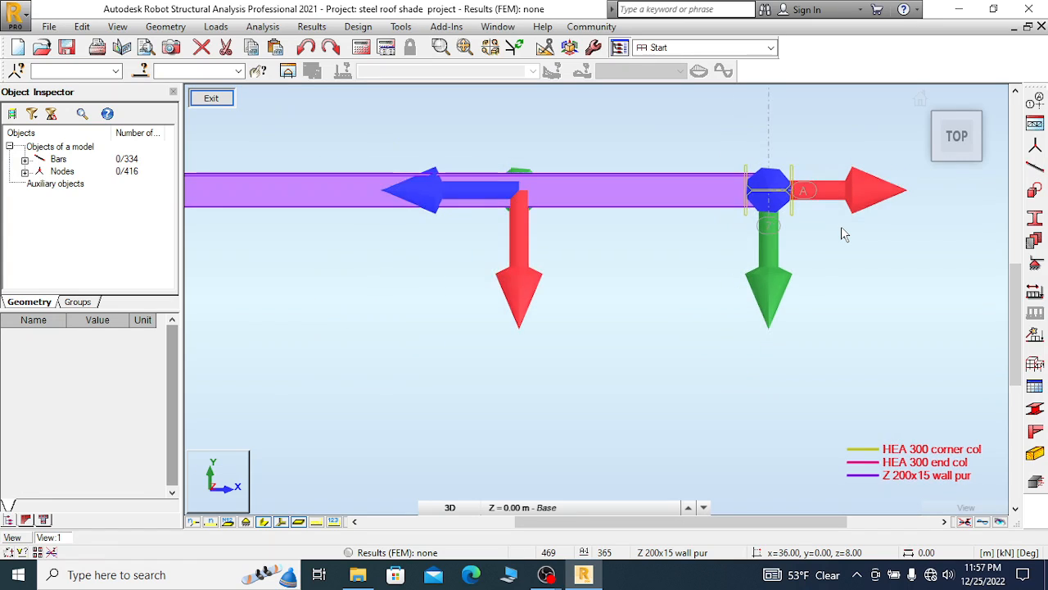
scroll(741, 154, "up", 2)
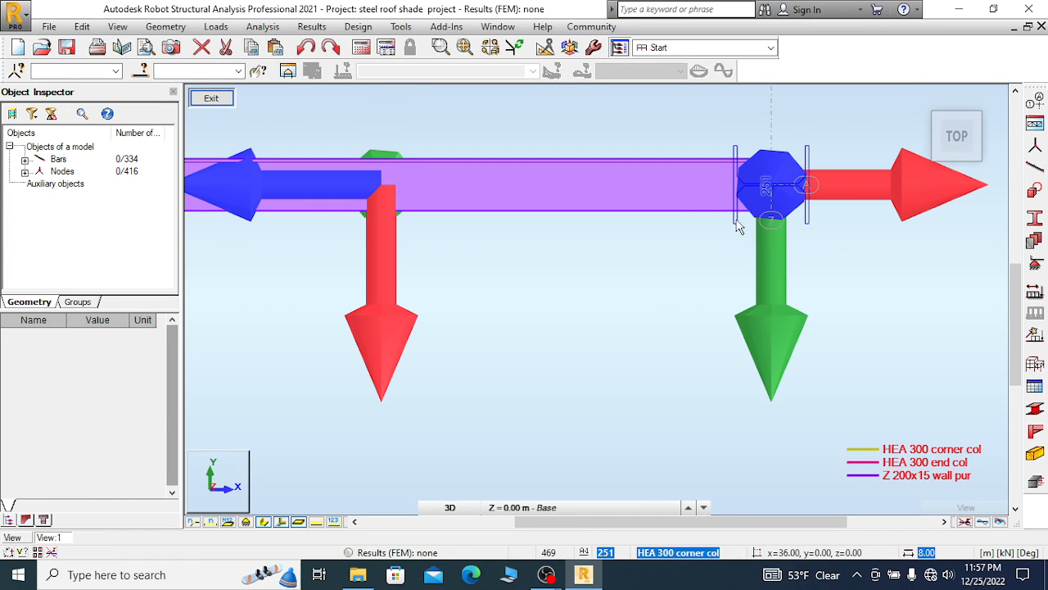
scroll(852, 141, "down", 2)
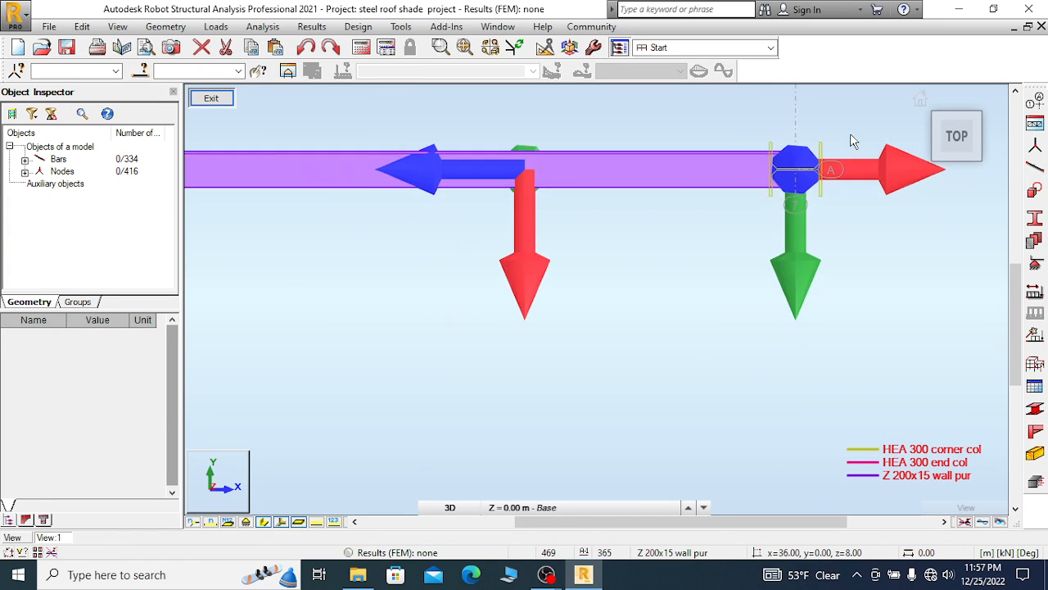
scroll(782, 176, "down", 3)
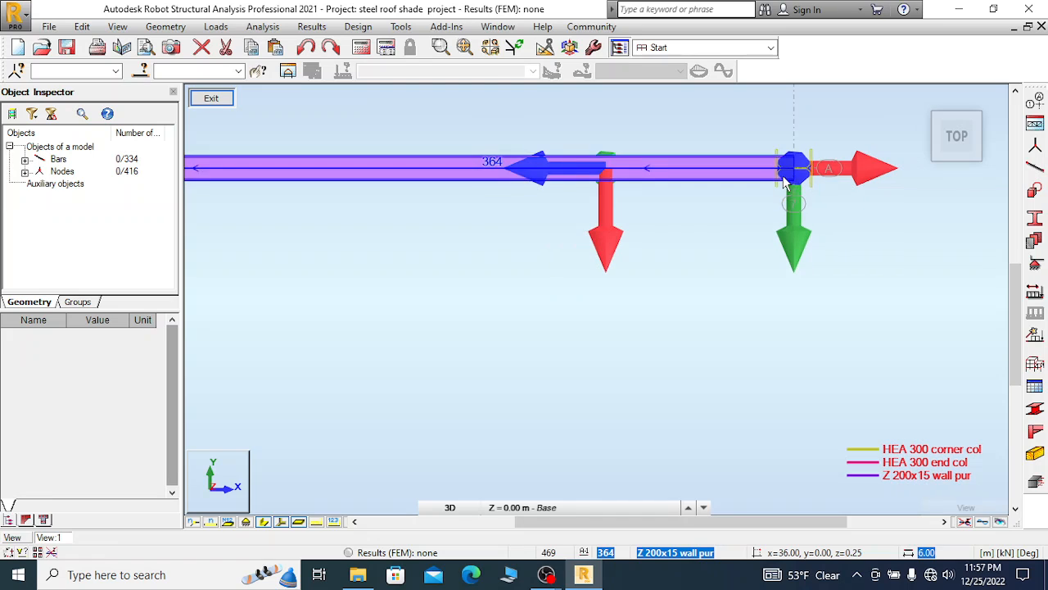
scroll(704, 186, "down", 1)
scroll(336, 155, "up", 5)
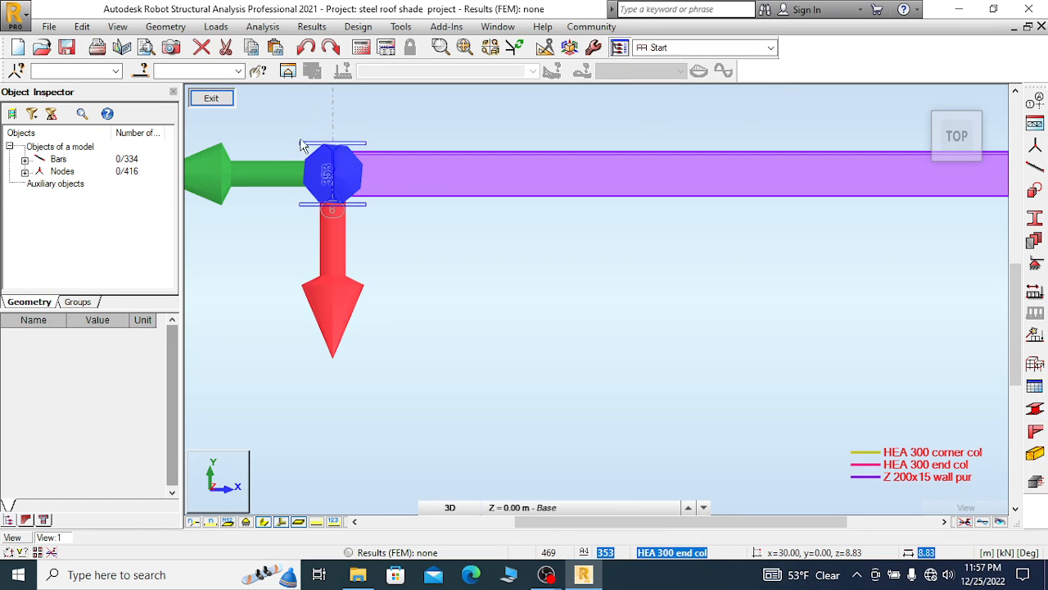
scroll(303, 209, "down", 3)
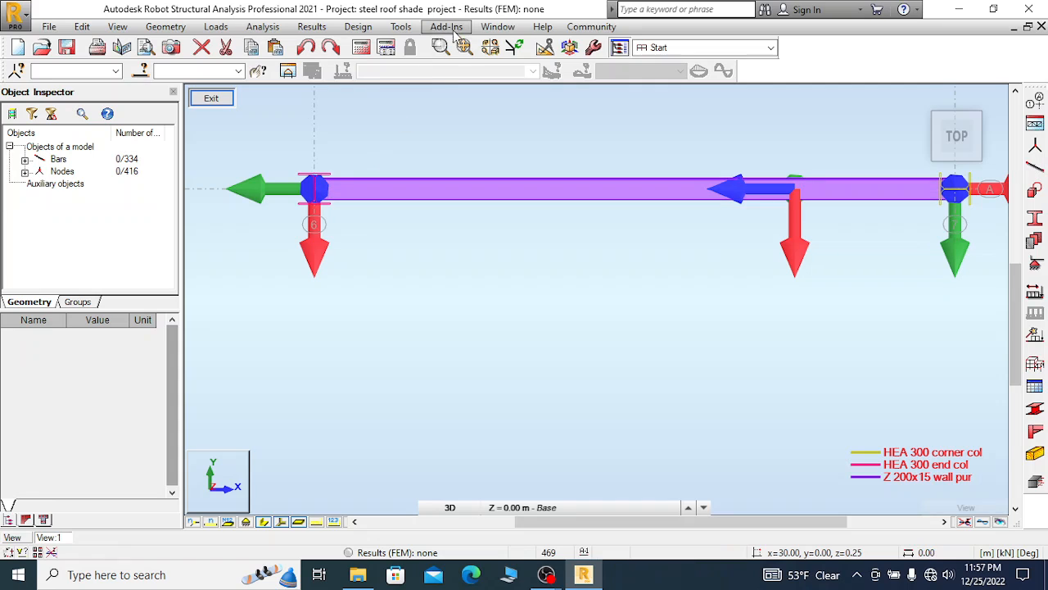
Calculate half the difference between the two column dimensions as (29 − 30) ÷ 2 with the built-in calculator
left_click(414, 30)
left_click(442, 215)
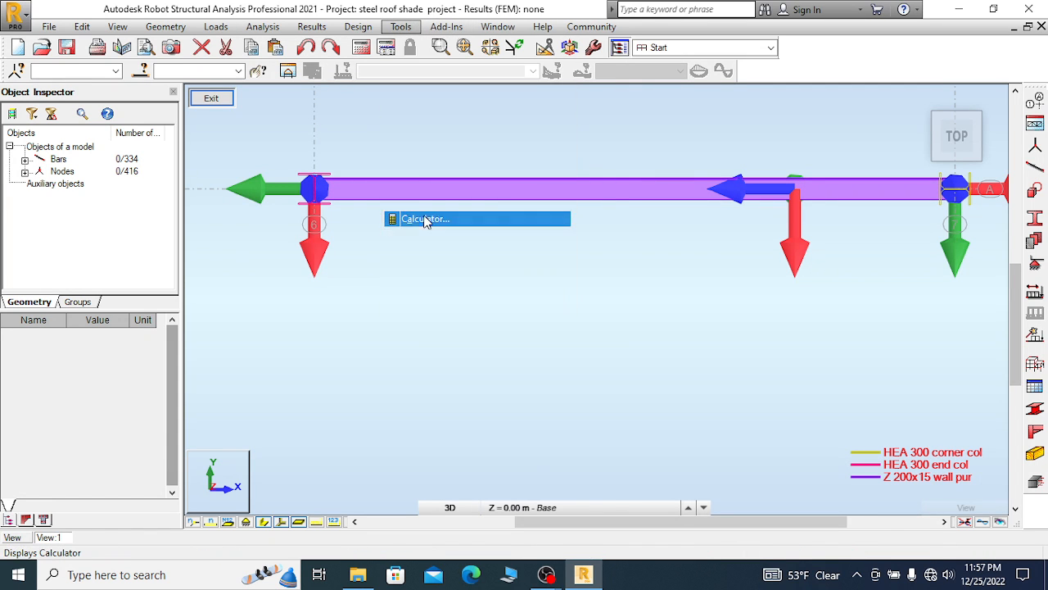
left_click(487, 337)
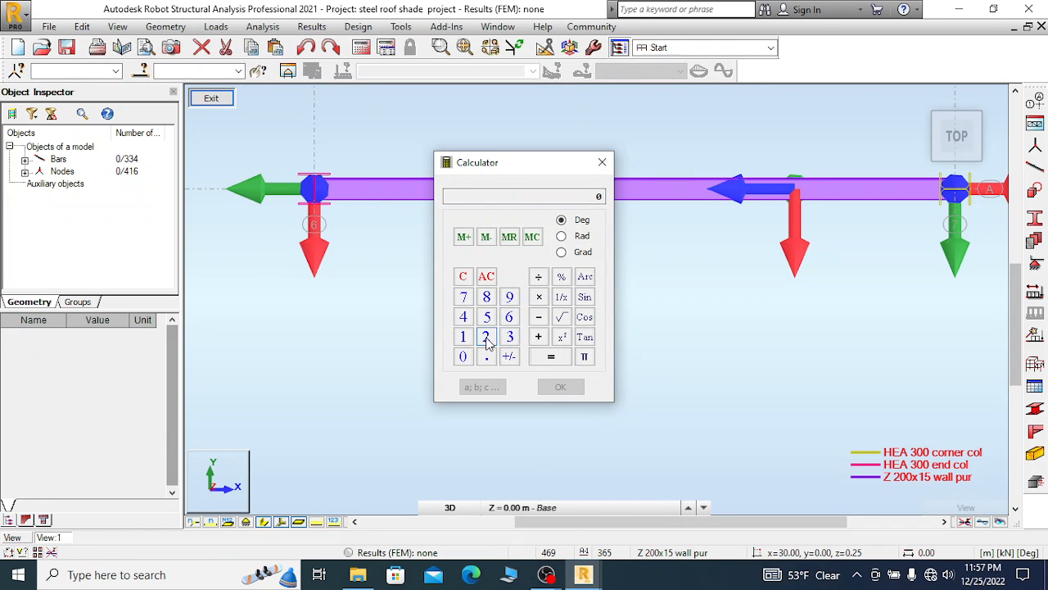
left_click(509, 298)
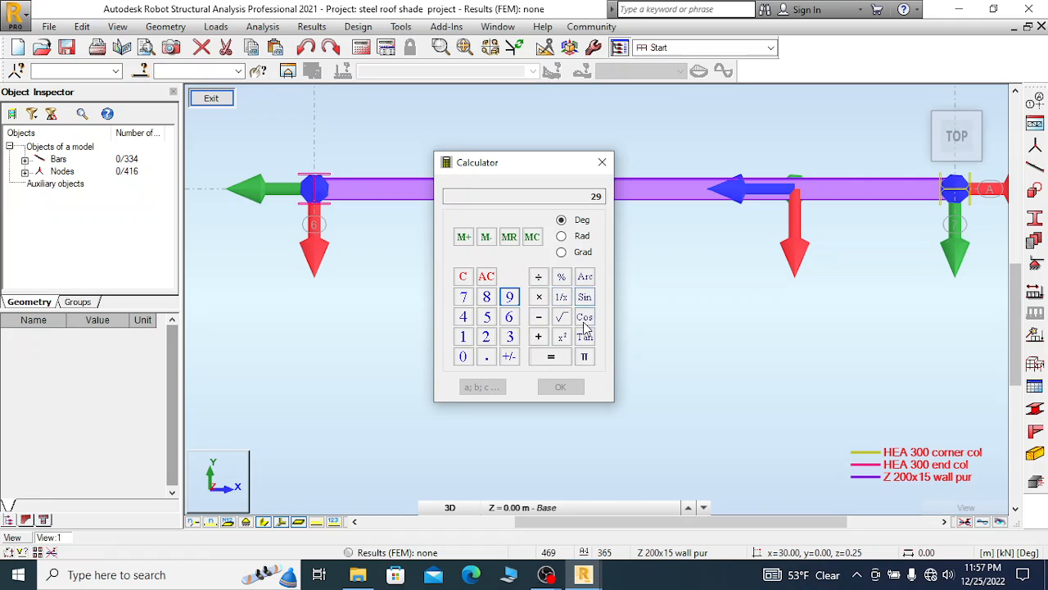
left_click(538, 317)
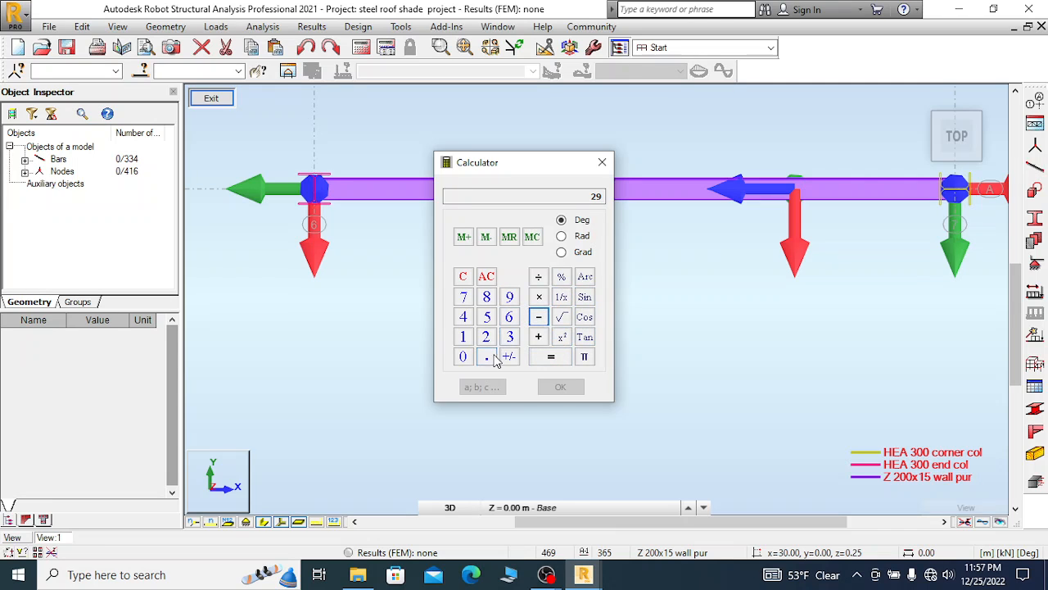
left_click(509, 337)
left_click(463, 357)
left_click(550, 356)
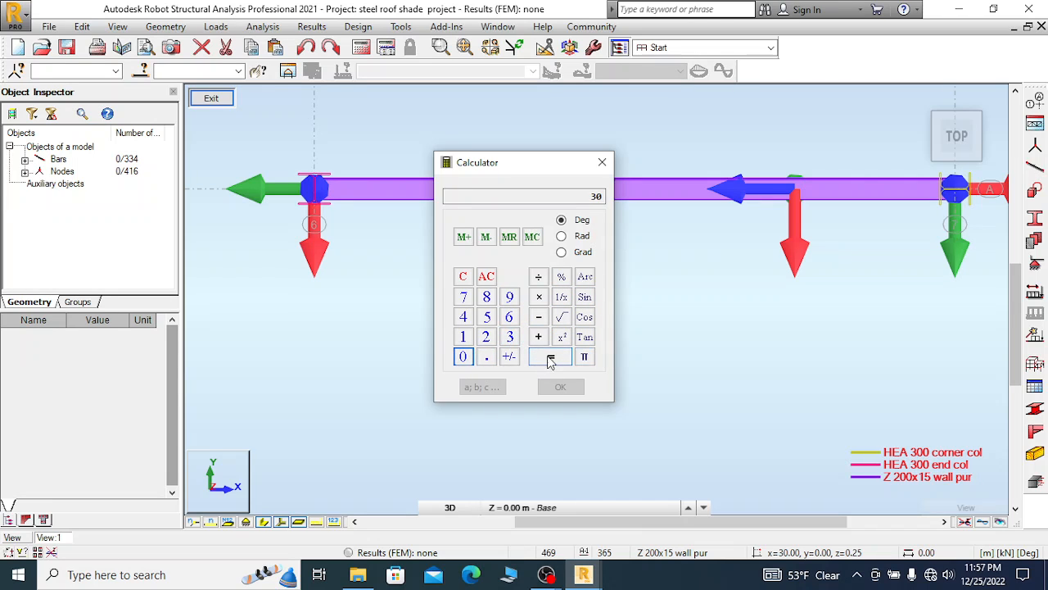
left_click(538, 276)
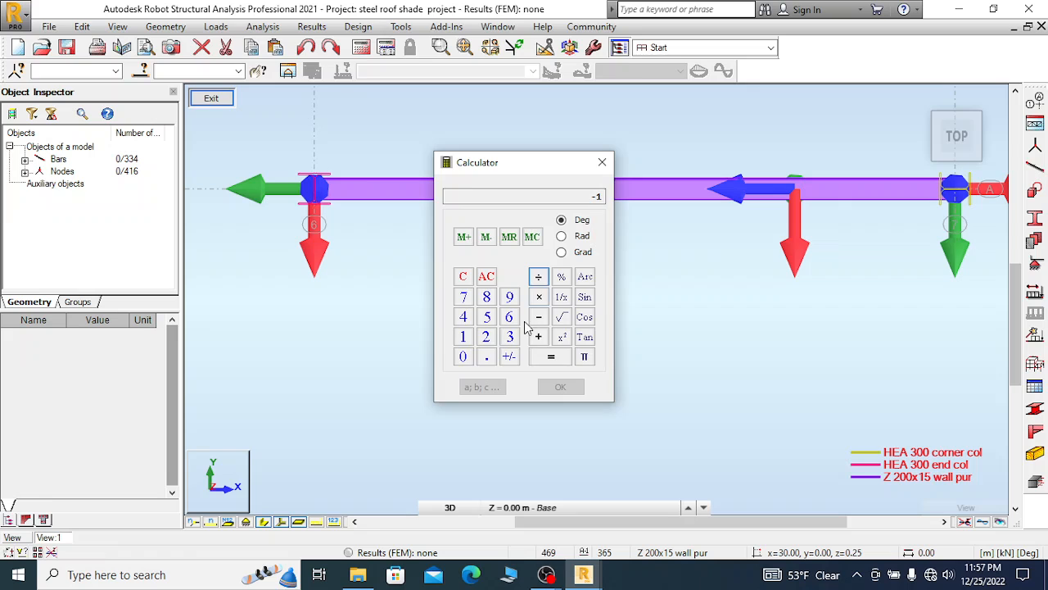
left_click(485, 336)
left_click(553, 361)
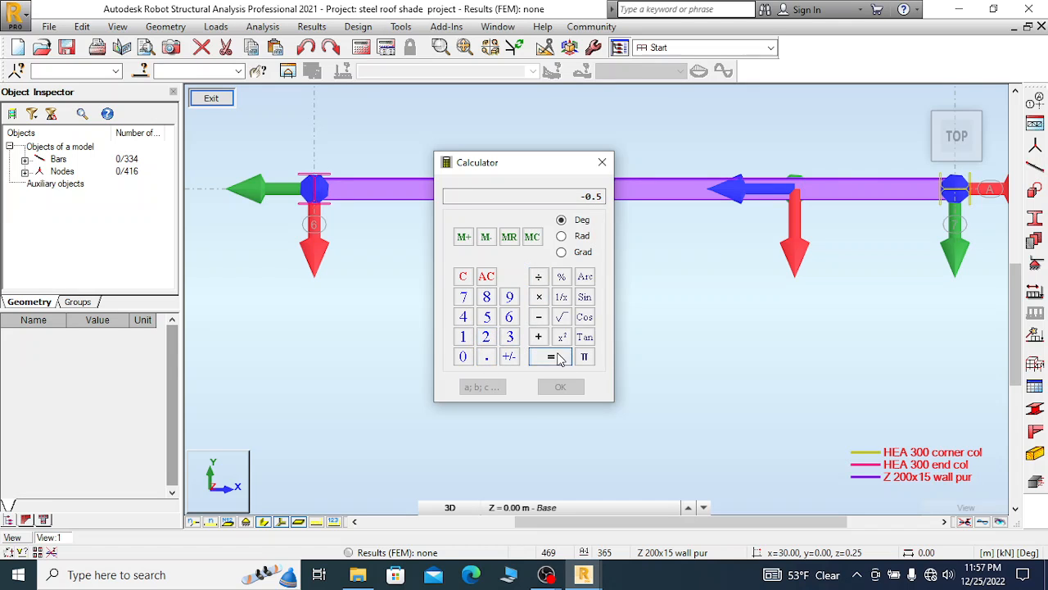
left_click(611, 167)
Recheck the local axis directions of the axis 6 end column to decide which way it has to be offset
scroll(511, 228, "down", 1)
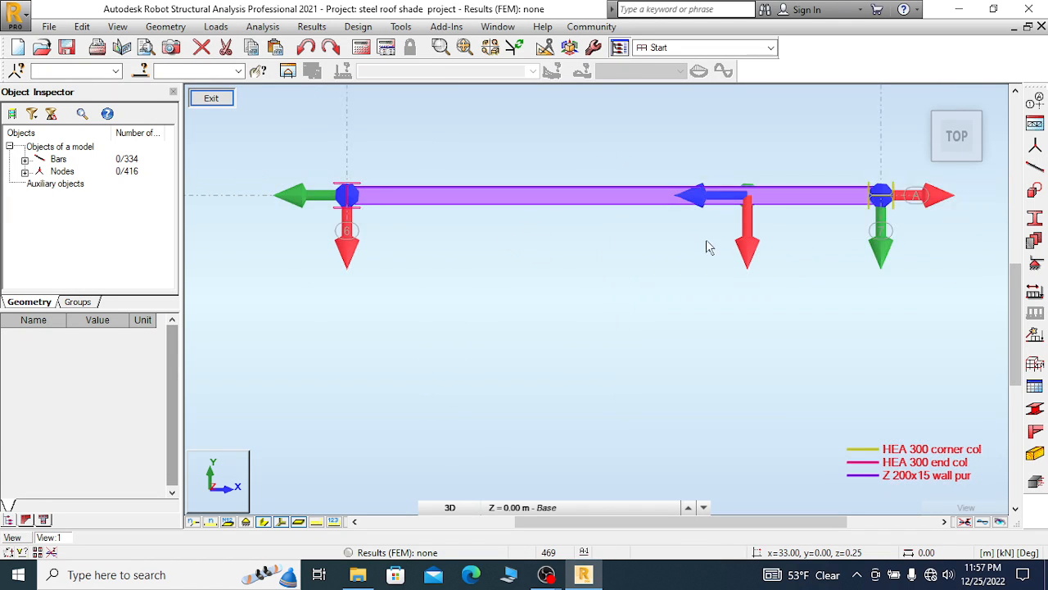
scroll(916, 217, "up", 1)
scroll(662, 183, "down", 2)
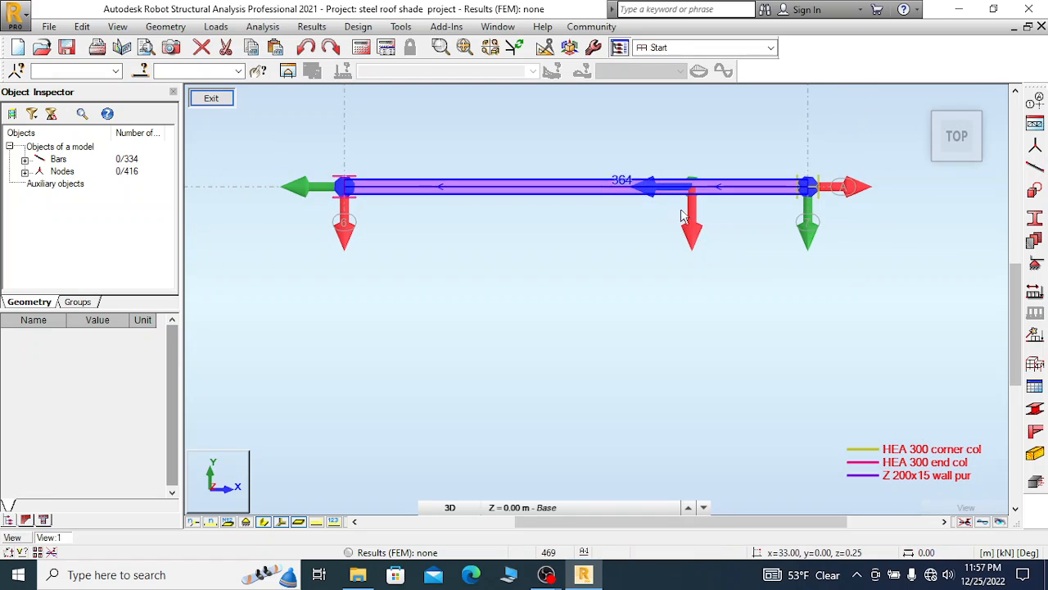
scroll(416, 215, "up", 1)
scroll(448, 228, "up", 1)
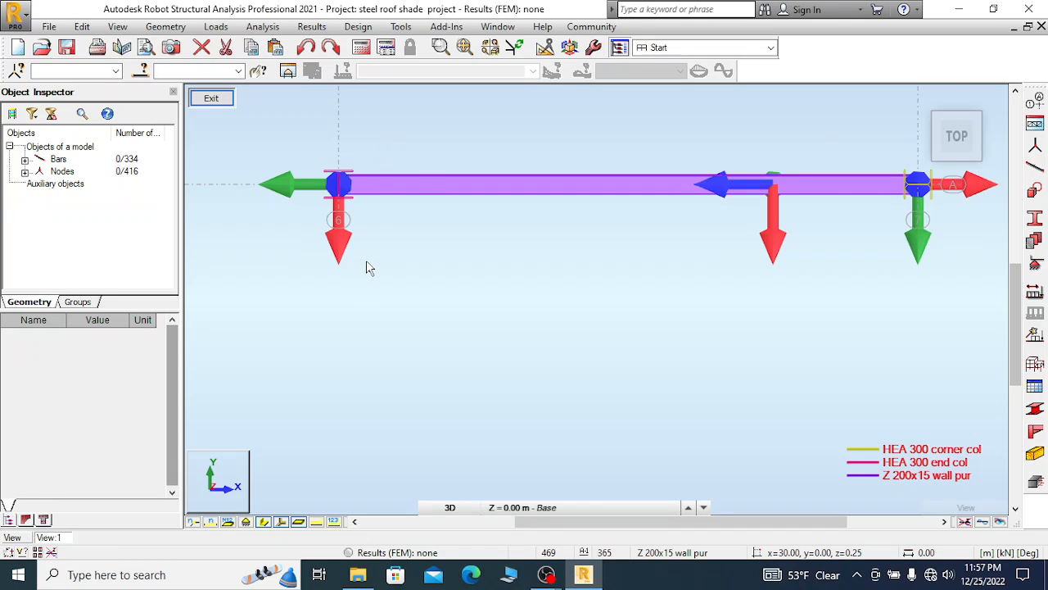
scroll(367, 268, "down", 1)
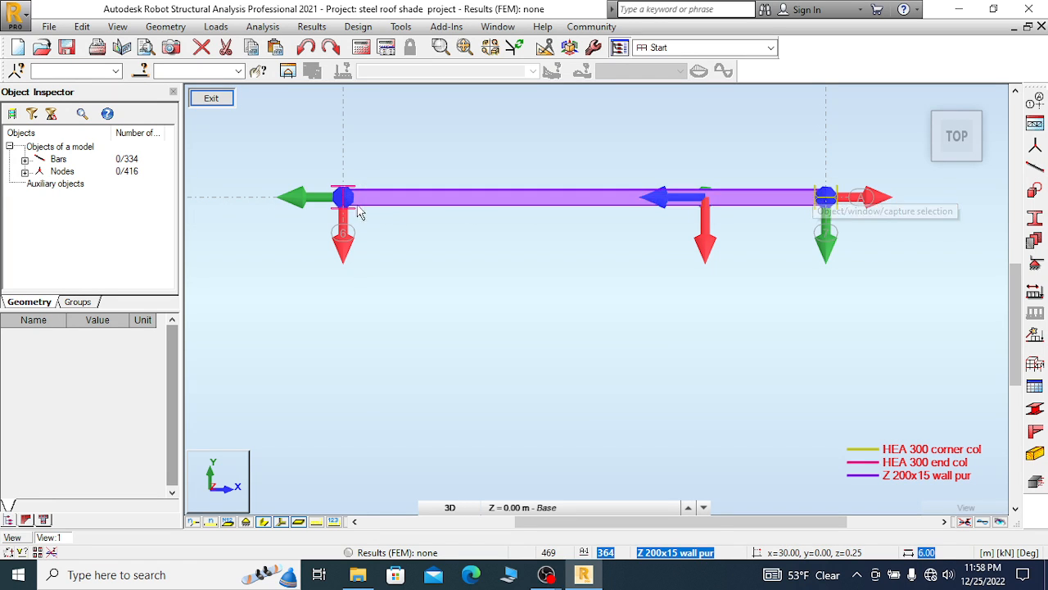
scroll(337, 228, "up", 1)
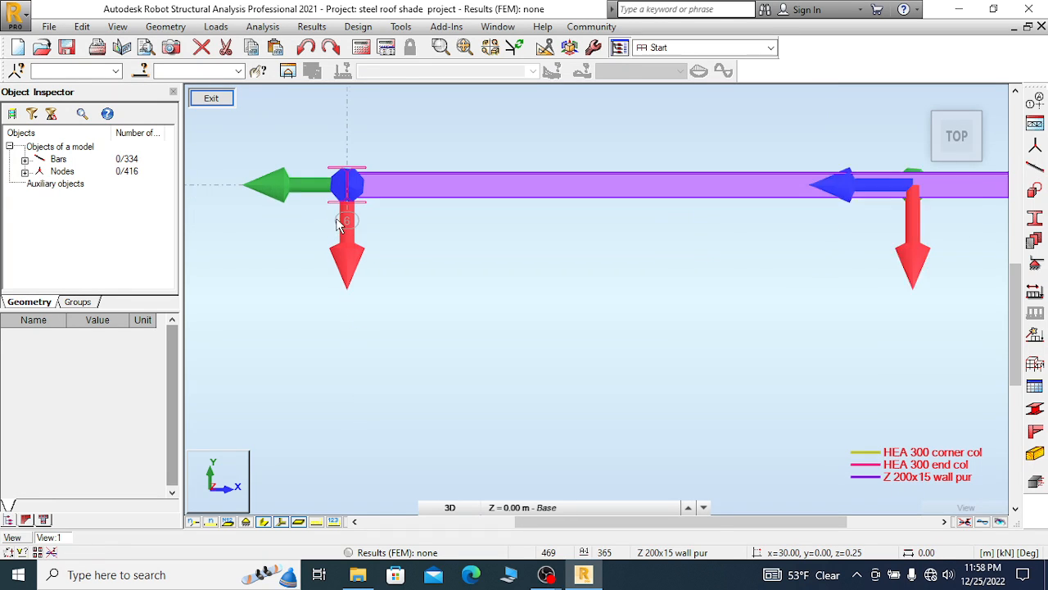
Select the HEA 300 end column on axis 6 and open the bar offset definitions
scroll(337, 228, "up", 1)
scroll(402, 155, "up", 2)
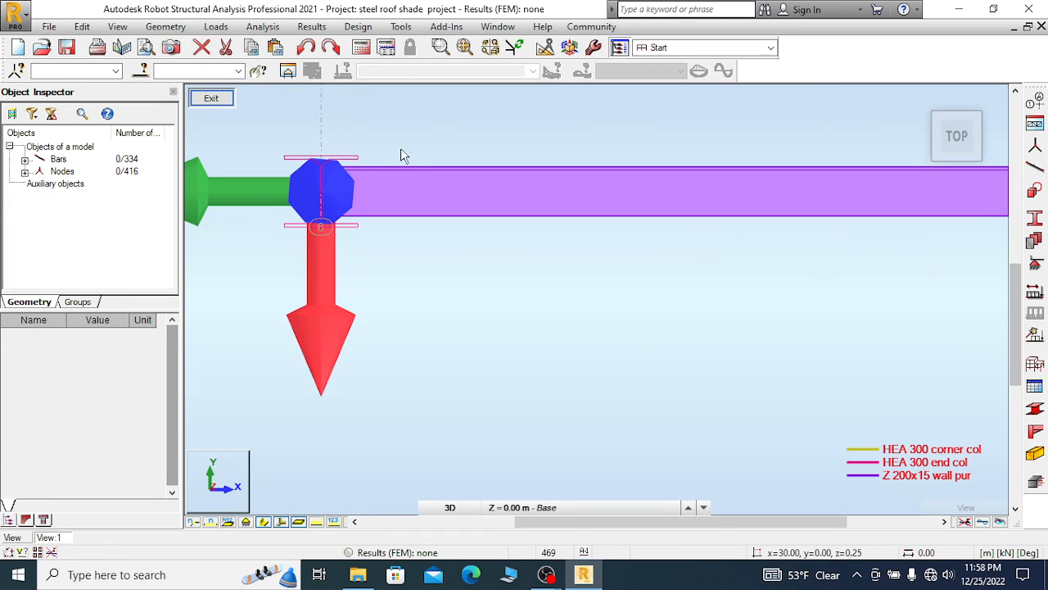
left_click(352, 161)
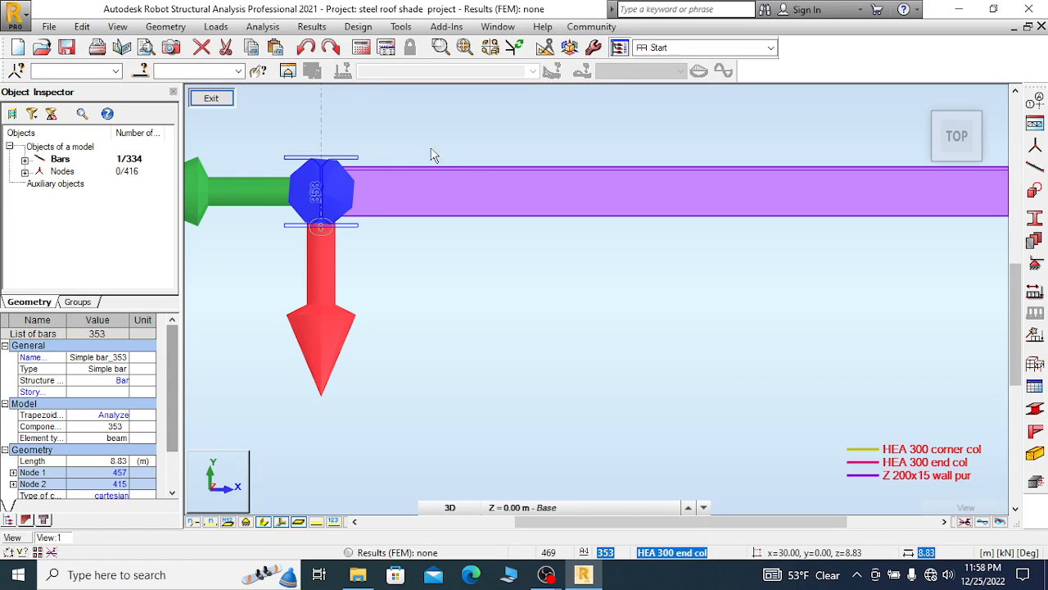
left_click(164, 27)
mouse_move(230, 237)
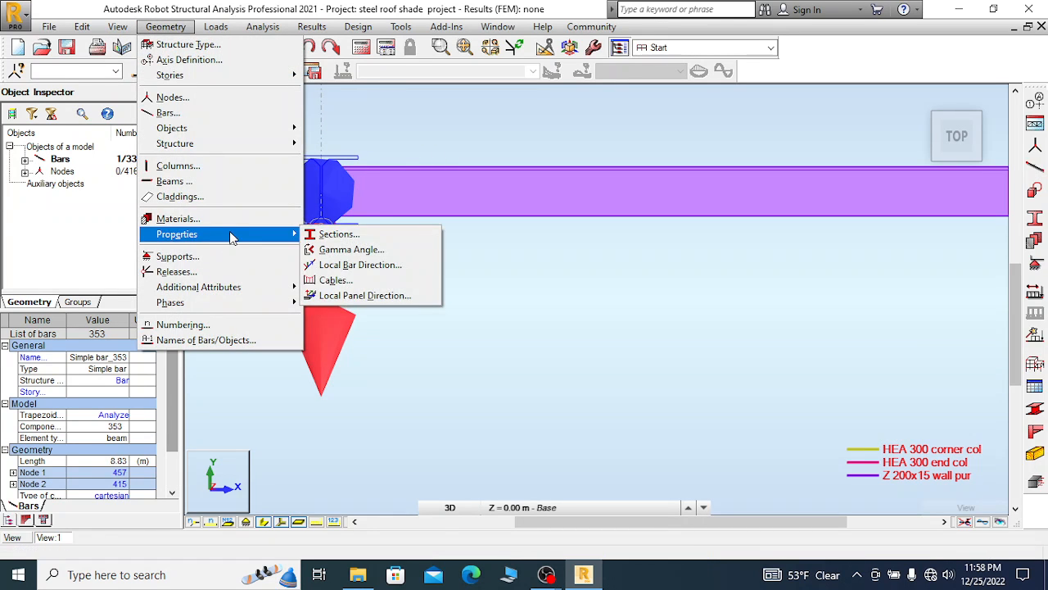
mouse_move(290, 286)
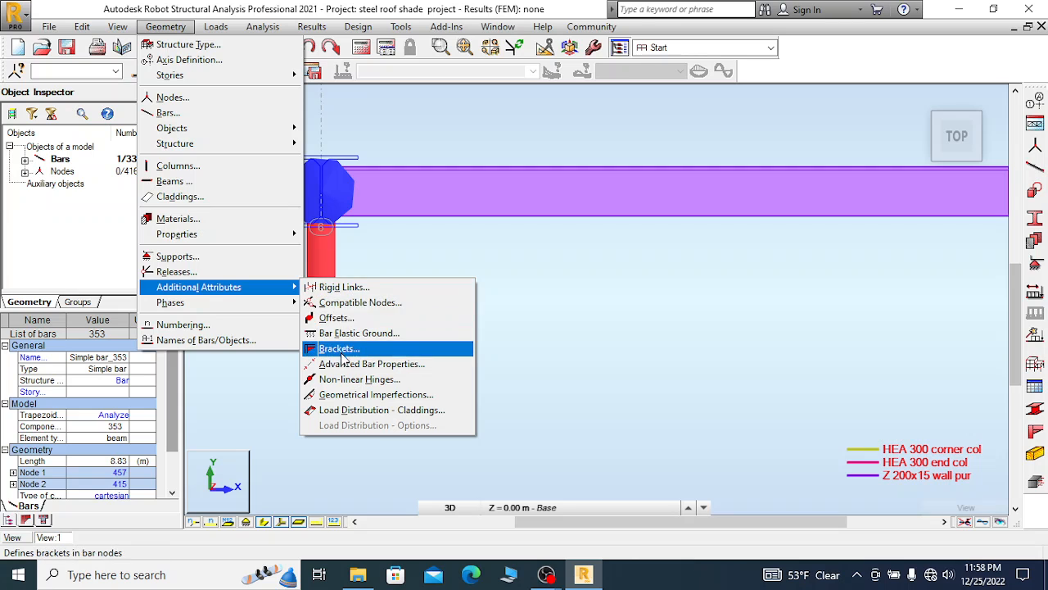
left_click(335, 317)
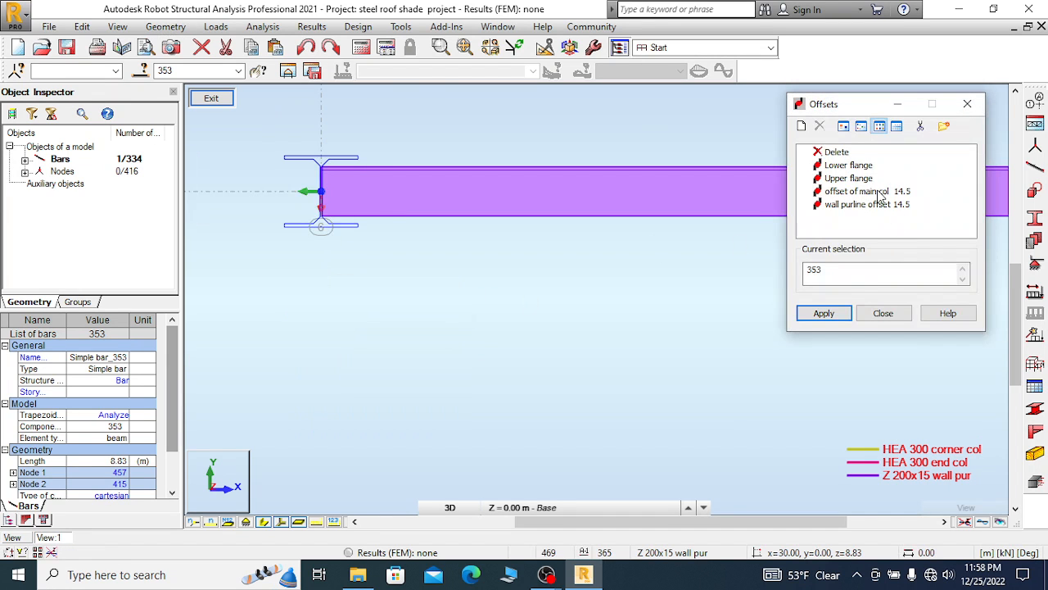
Add a new offset definition labelled "offset of end col 5cm out"
left_click(801, 125)
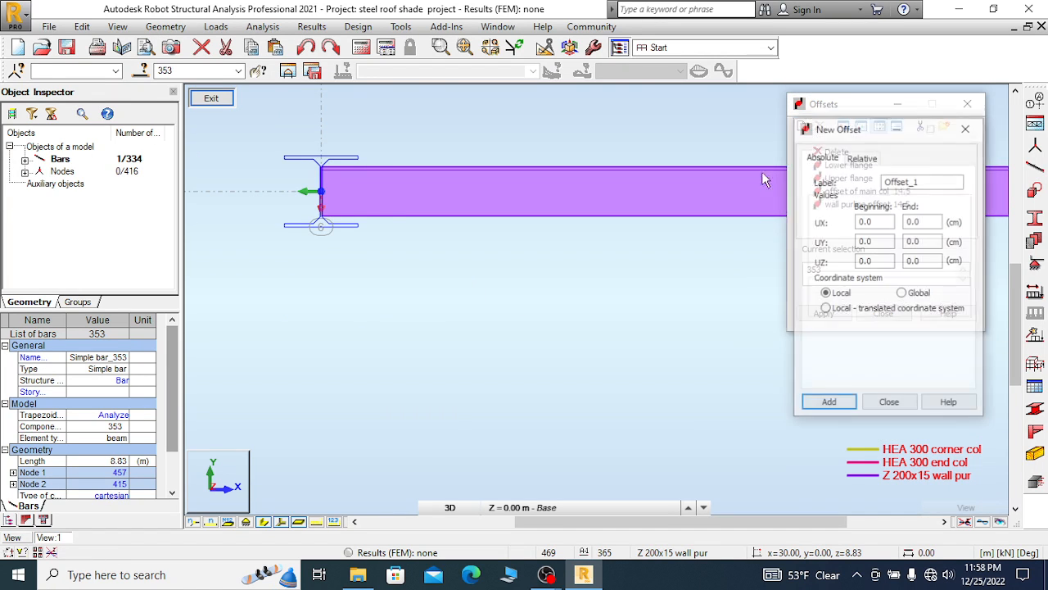
double_click(909, 183)
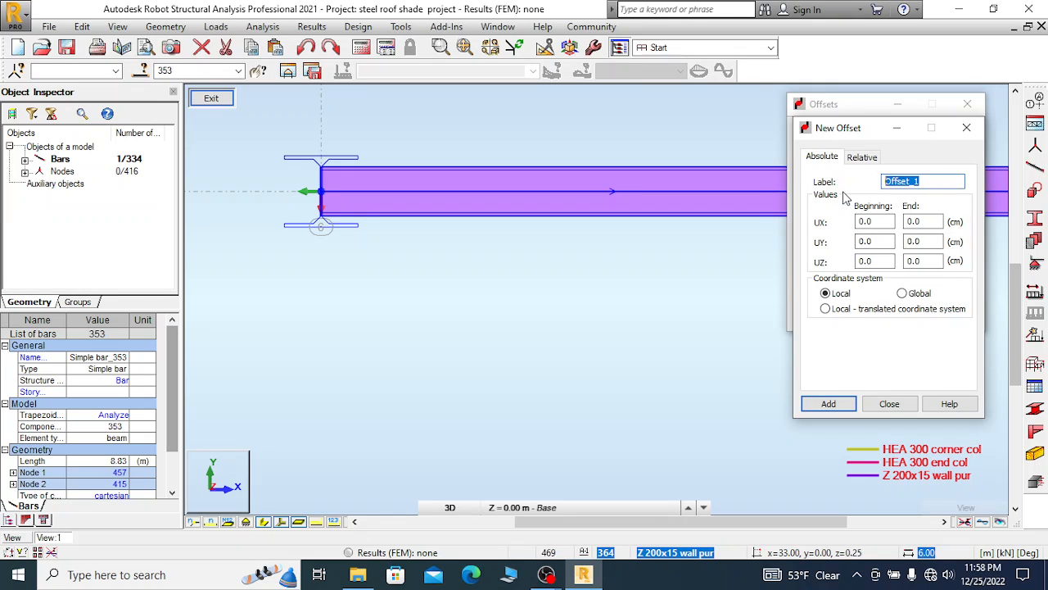
type("o")
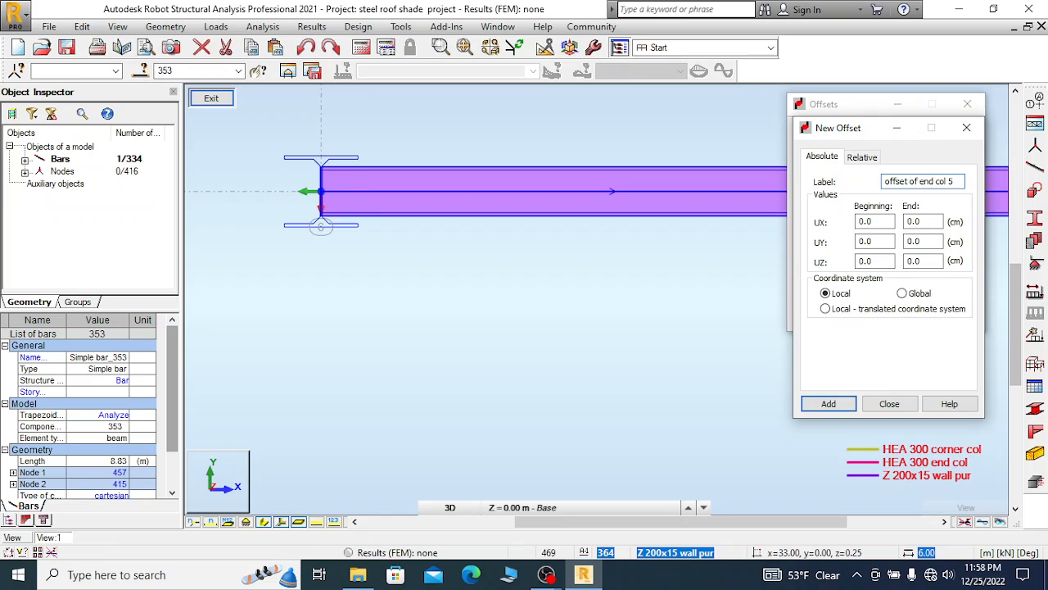
type("m out")
left_click(827, 403)
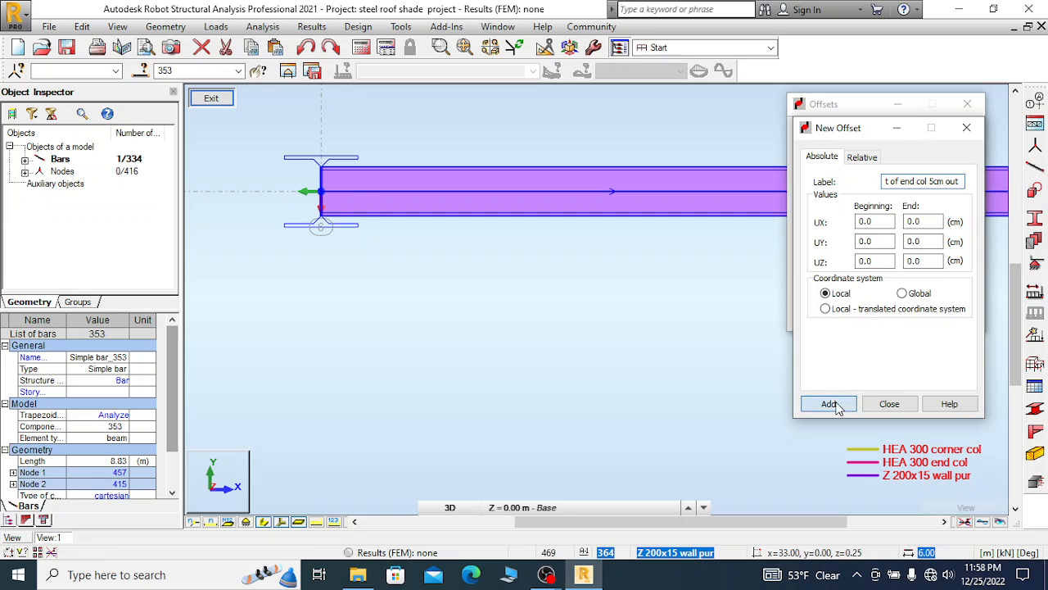
left_click(889, 403)
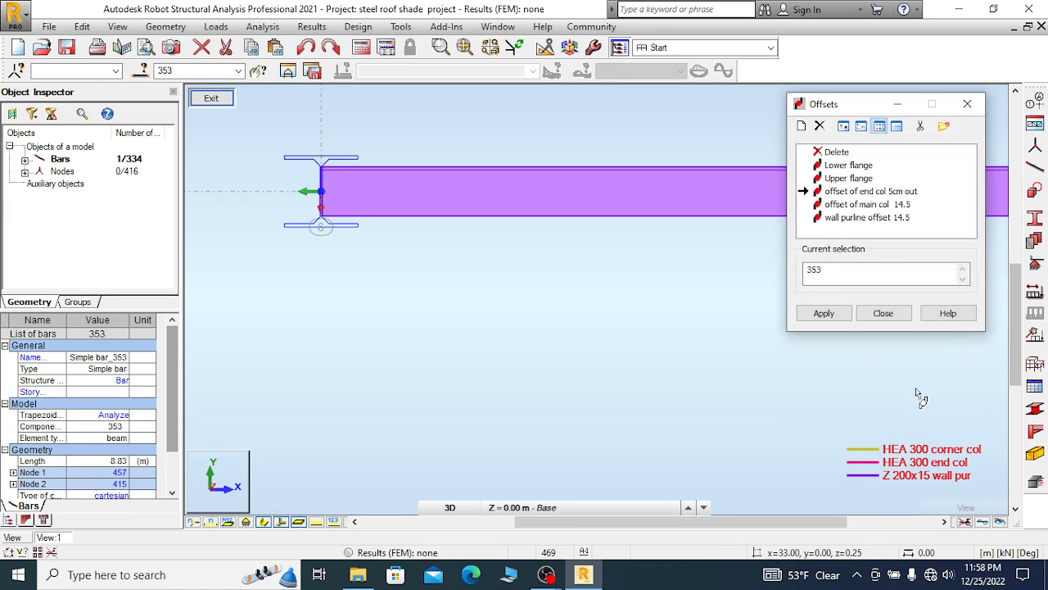
Set UZ to 0.5 cm at both the beginning and end of the "offset of end col 5cm out" definition, overwriting the existing one
left_click(864, 194)
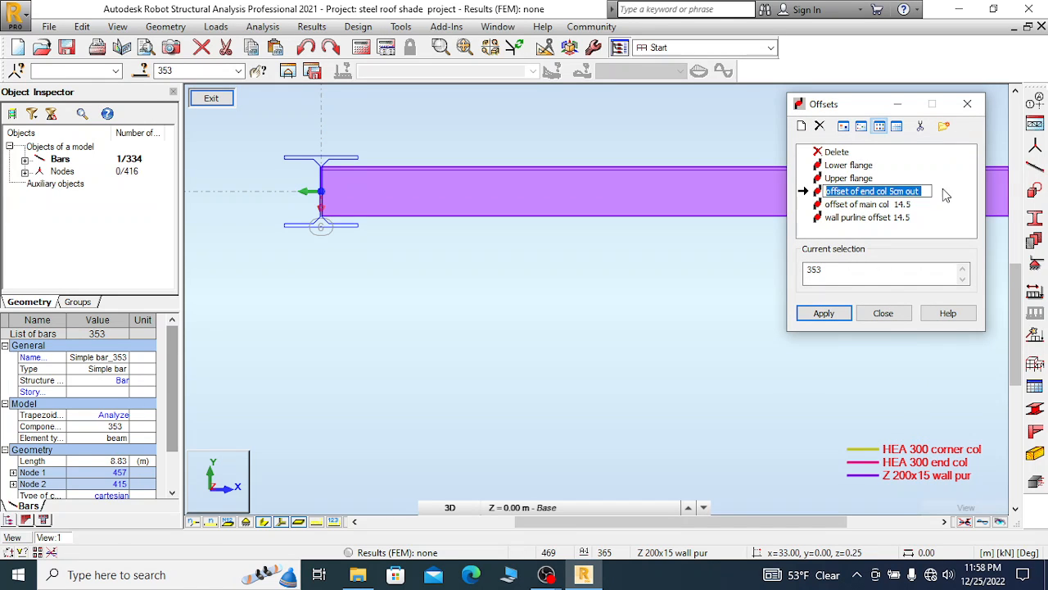
left_click(945, 187)
double_click(909, 189)
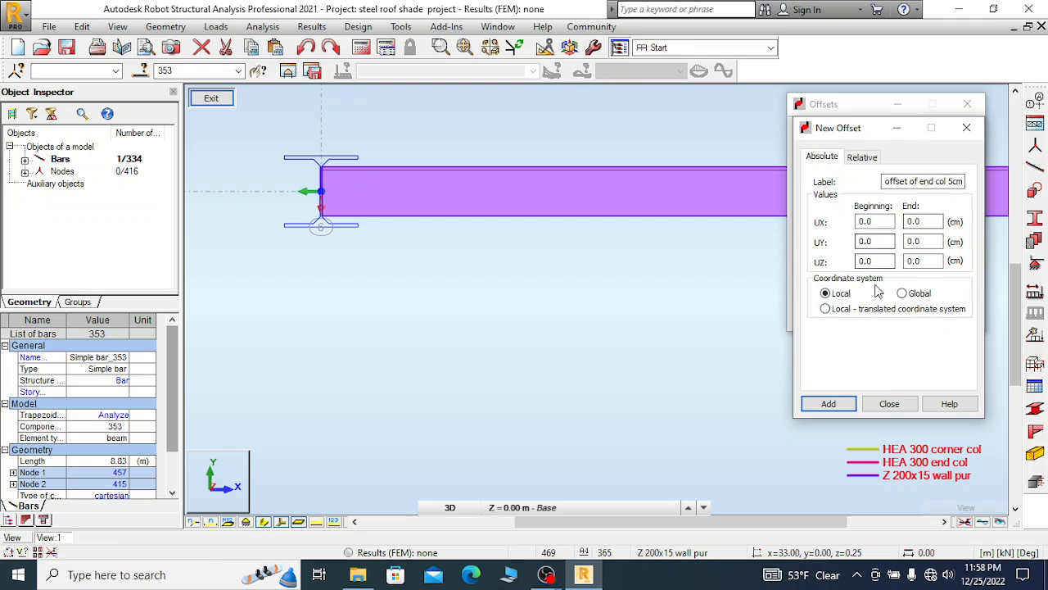
left_click_drag(880, 261, 791, 266)
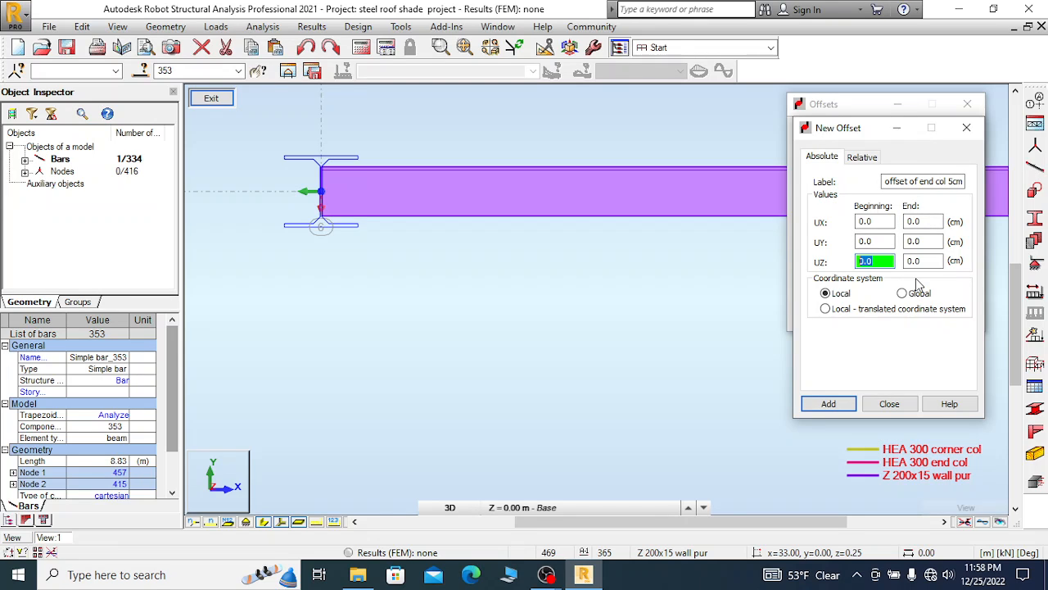
type("0.")
key("Tab")
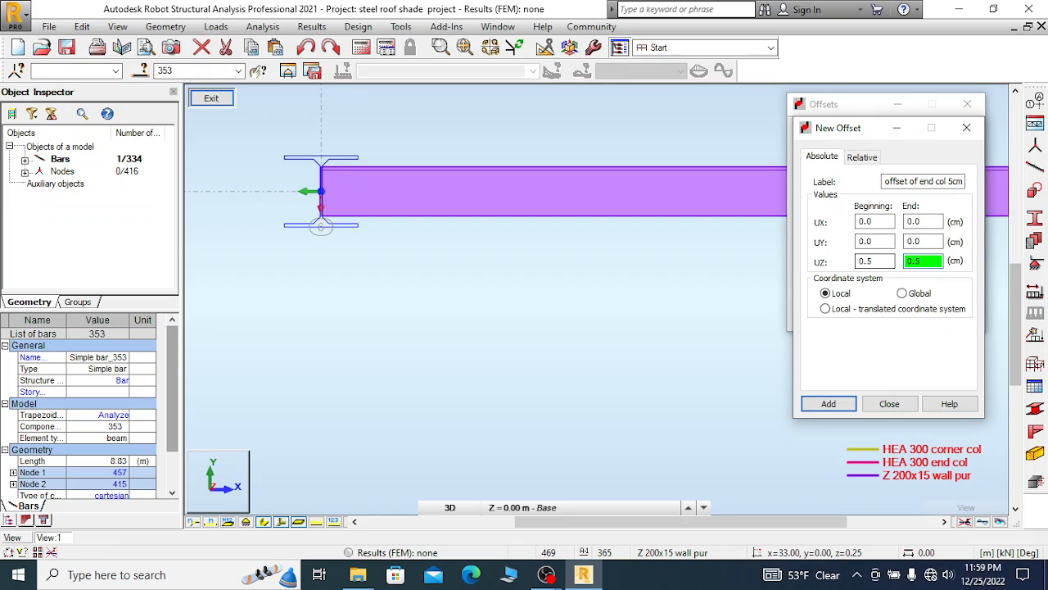
left_click(828, 403)
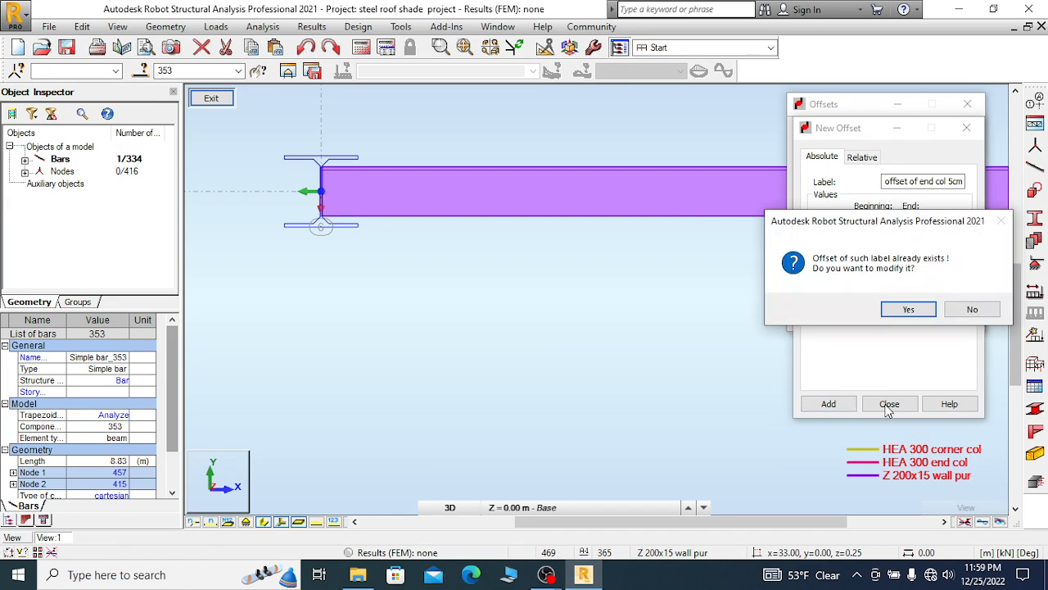
left_click(905, 308)
left_click(891, 405)
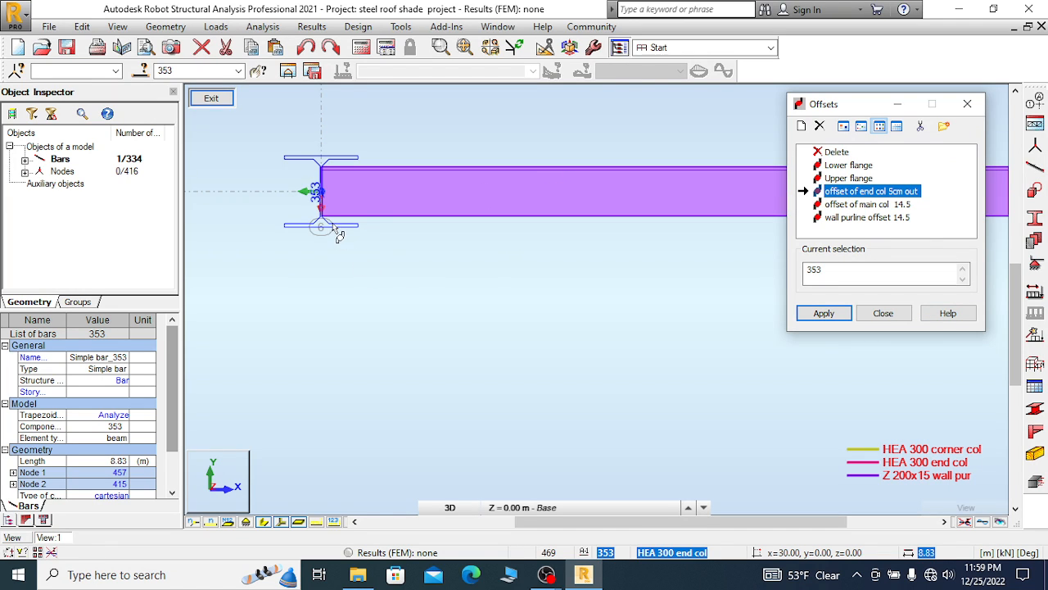
Apply the "offset of end col 5cm out" definition to the HEA 300 end column on axis 6
scroll(341, 272, "down", 1)
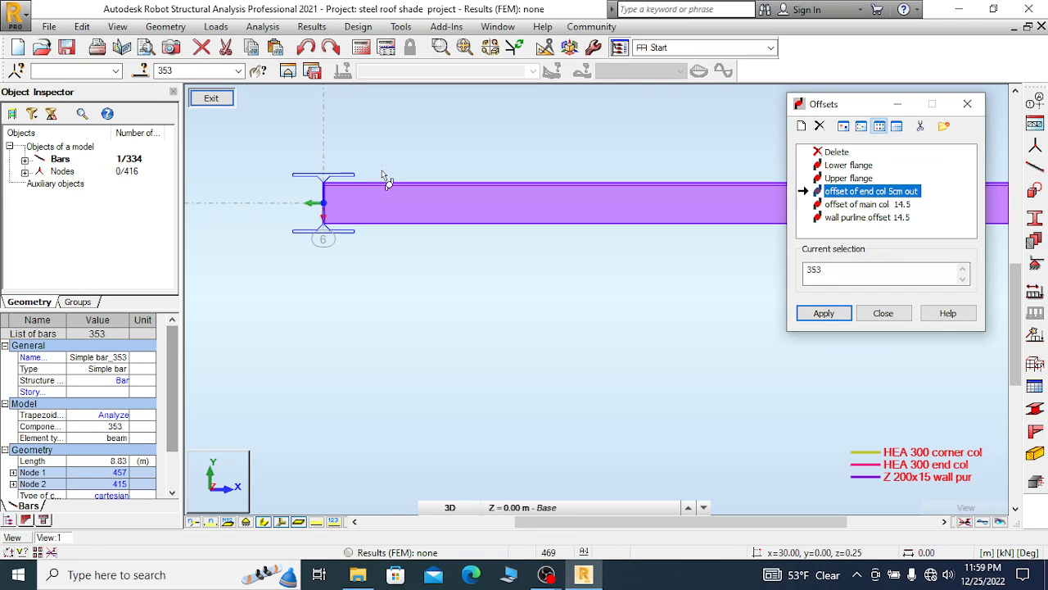
scroll(389, 176, "up", 1)
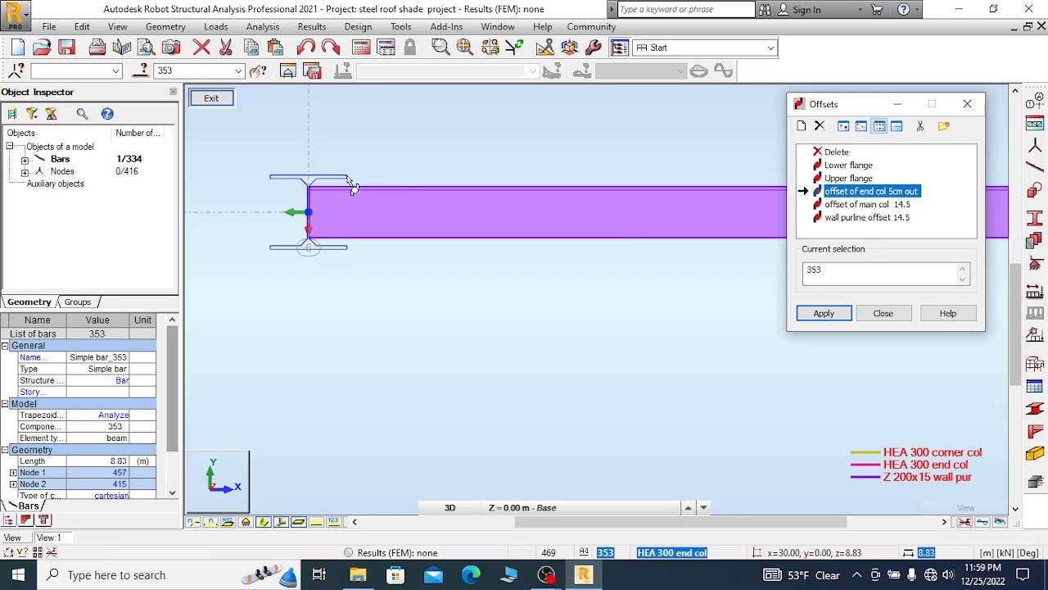
scroll(294, 267, "down", 3)
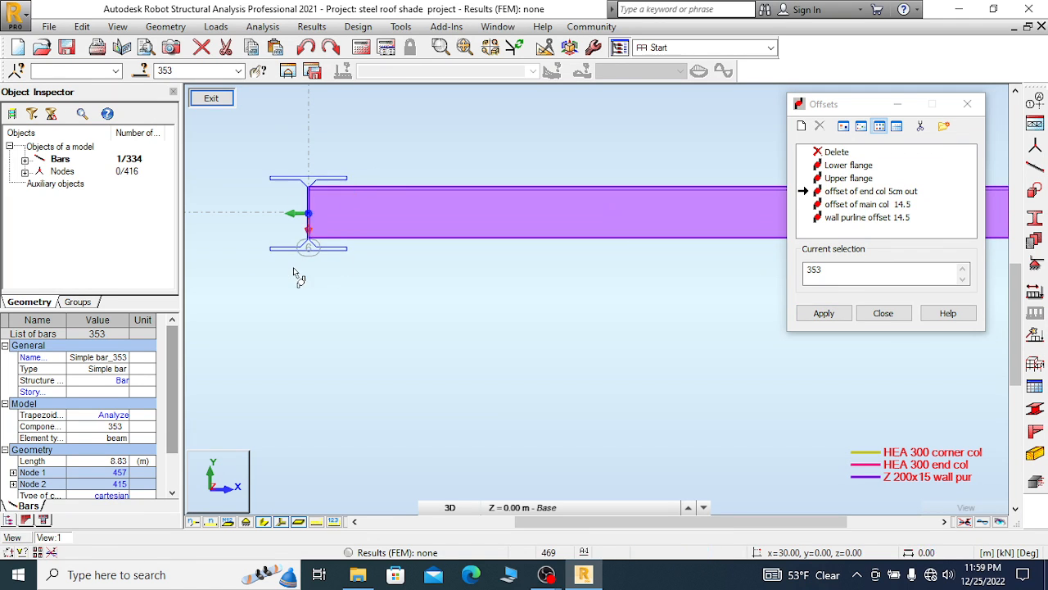
scroll(393, 206, "down", 1)
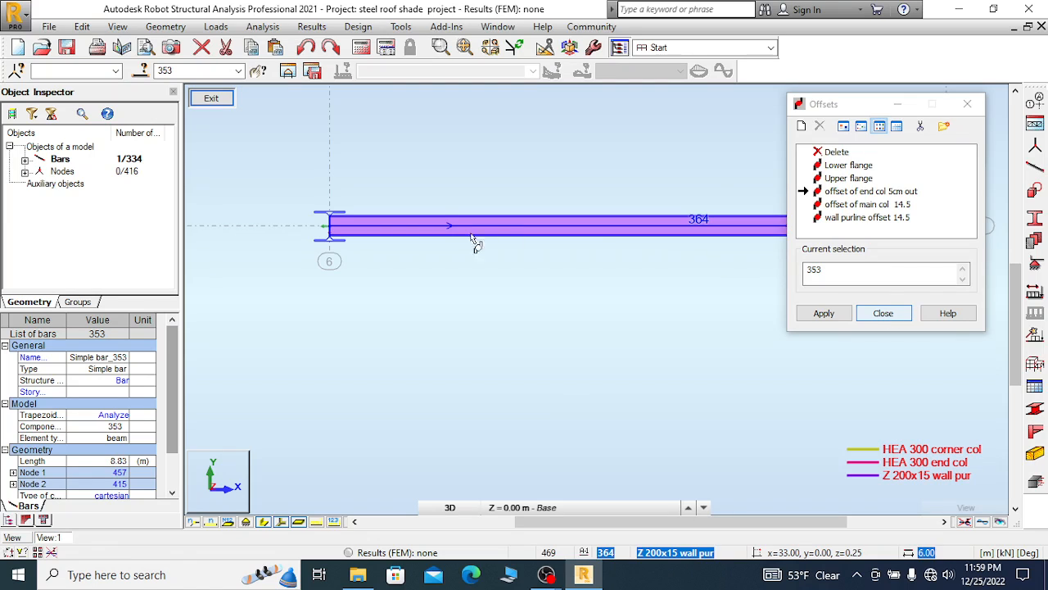
scroll(428, 280, "down", 2)
scroll(319, 249, "down", 2)
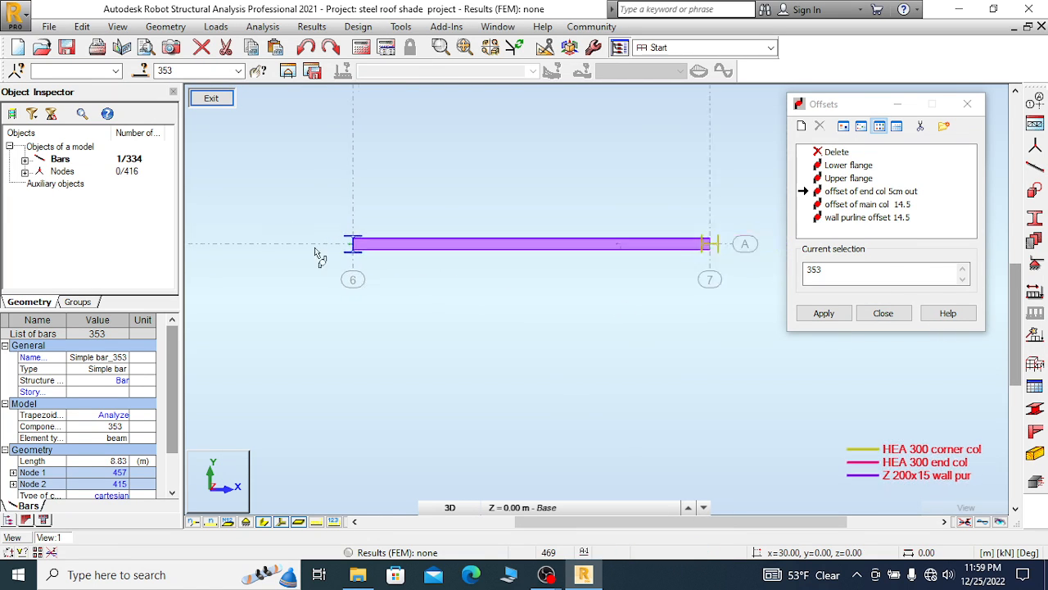
scroll(488, 244, "up", 2)
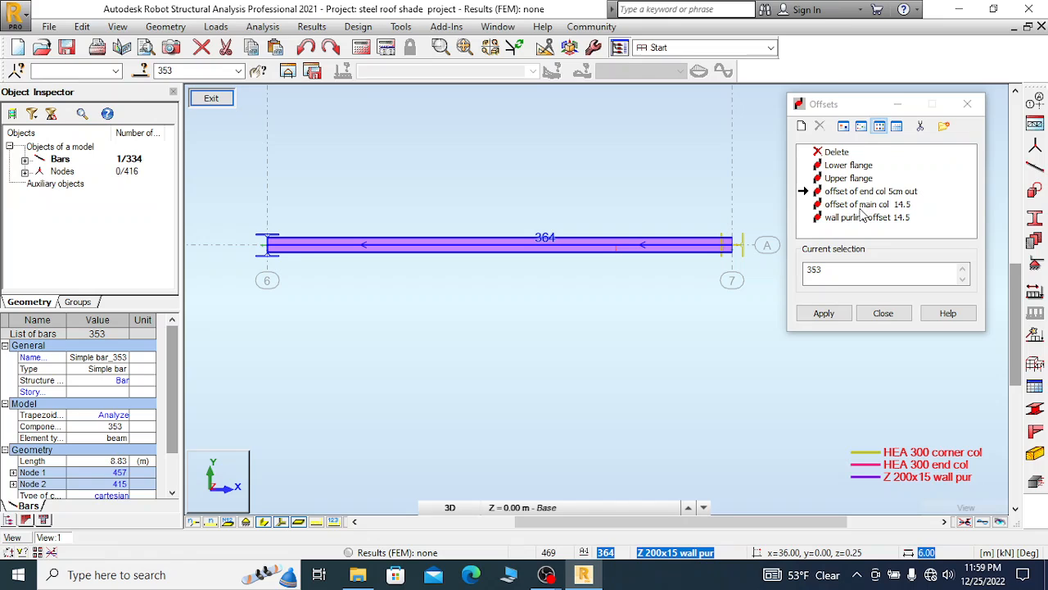
left_click(850, 165)
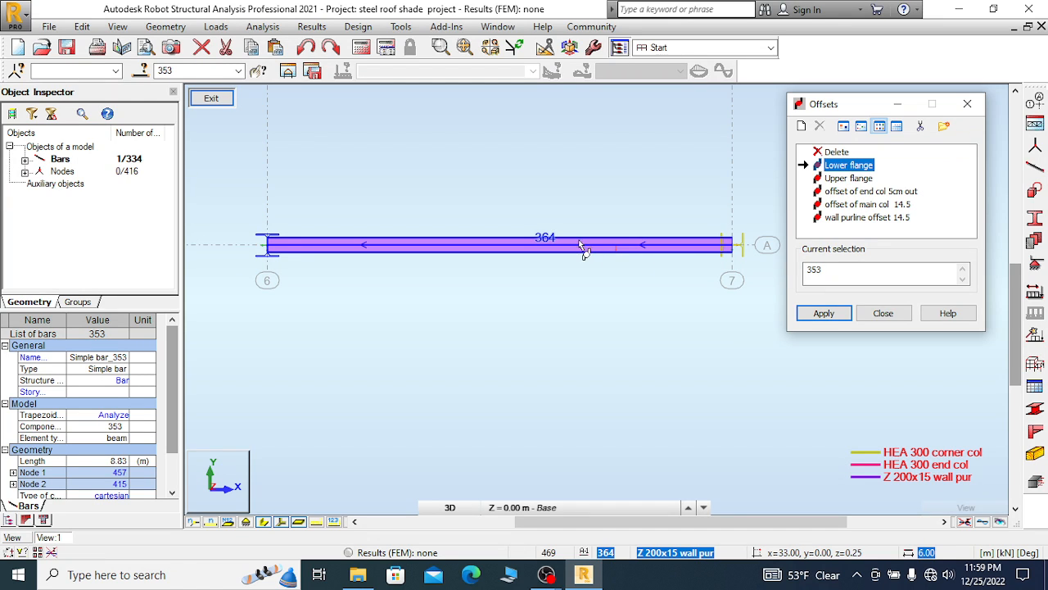
left_click(824, 313)
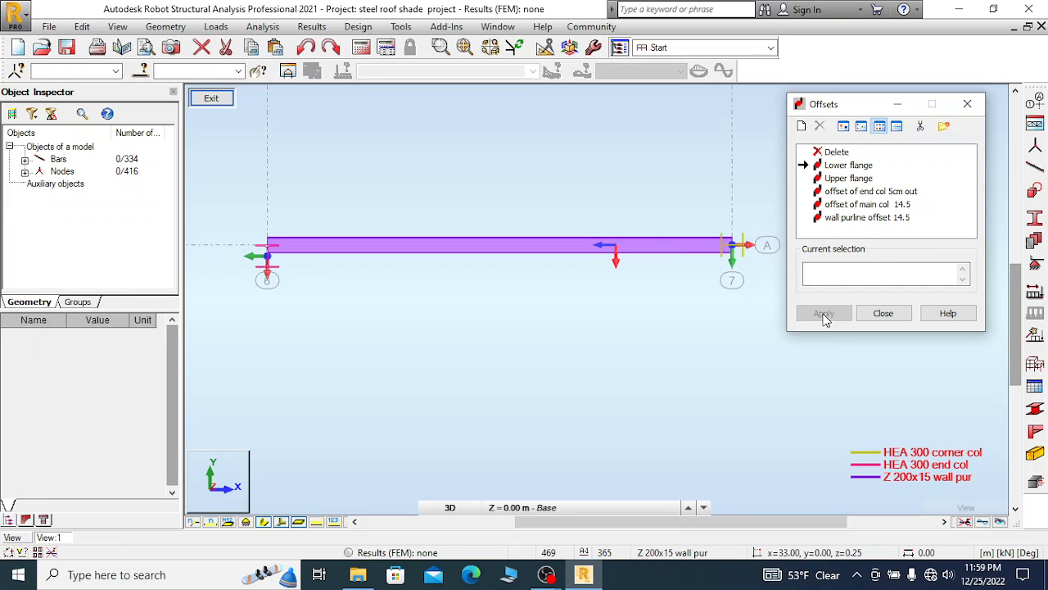
left_click(307, 47)
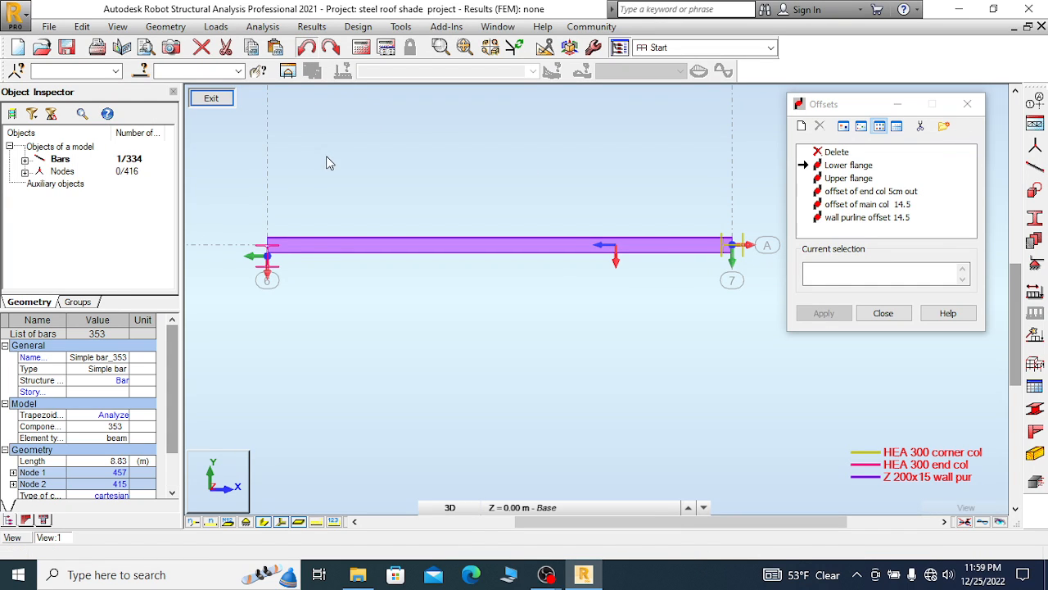
Try the Lower flange offset on the Z 200x15 wall purlin between axes 6 and 7 and check its fit against the end column
scroll(571, 289, "up", 1)
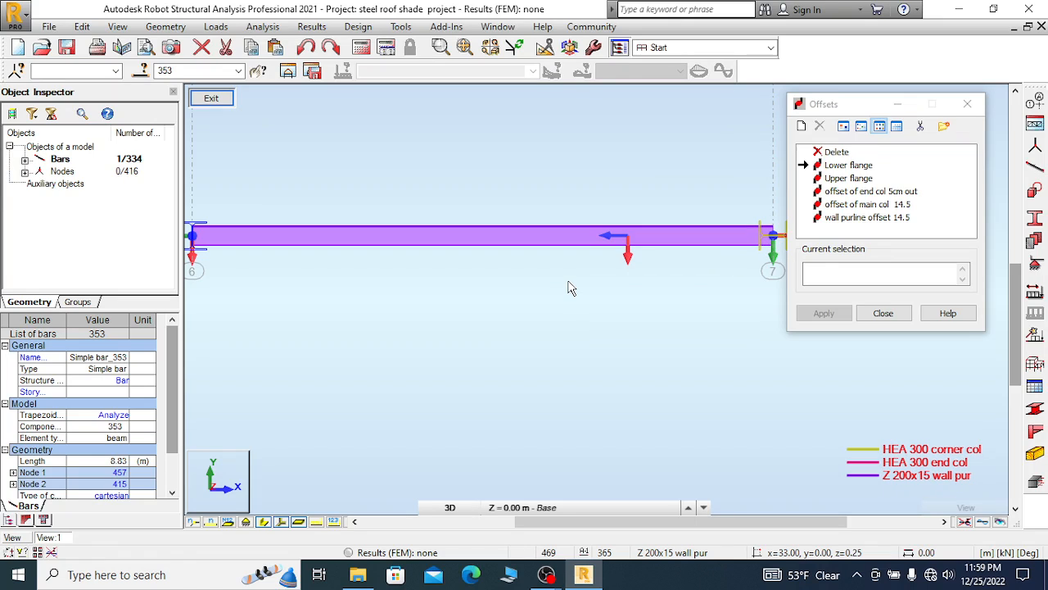
scroll(563, 268, "down", 1)
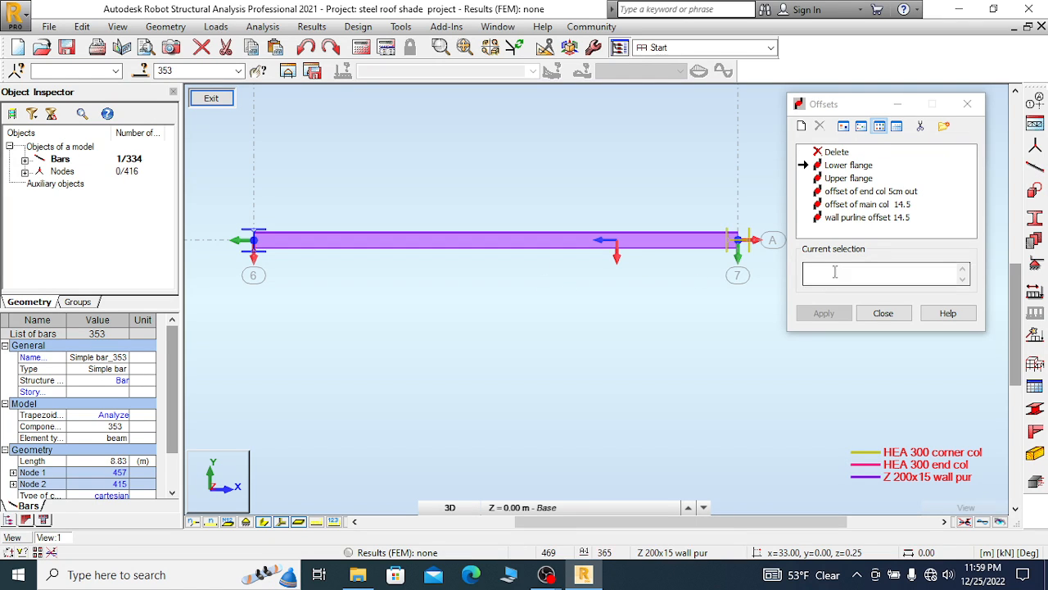
left_click(849, 165)
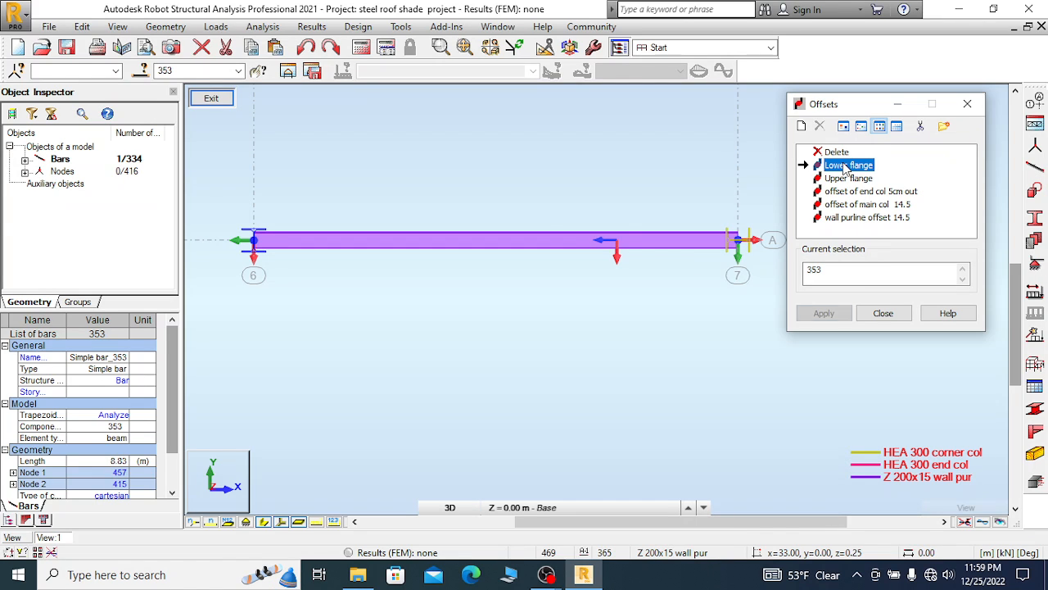
left_click(545, 250)
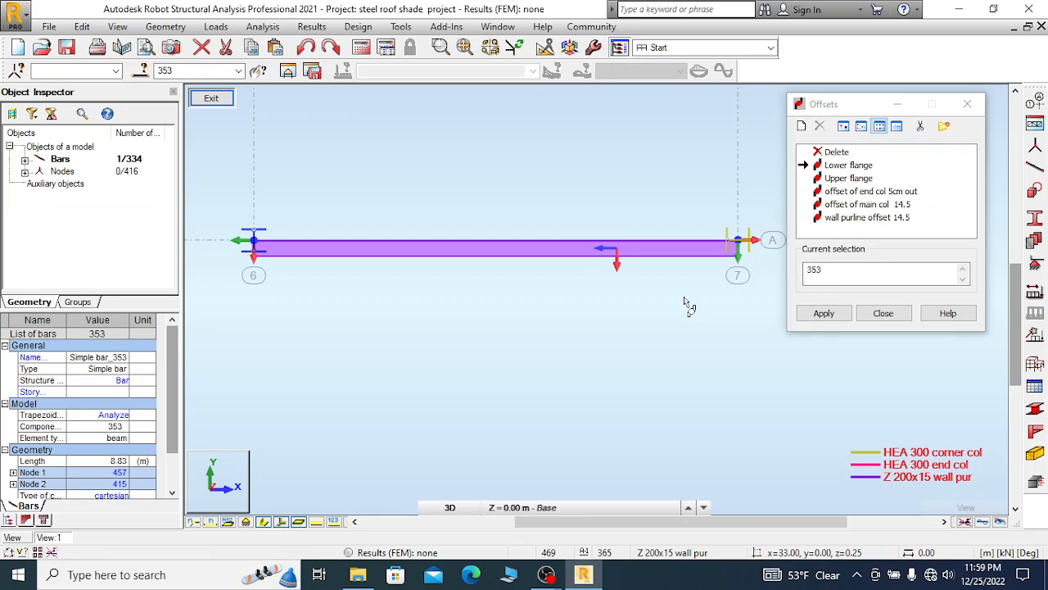
scroll(276, 273, "up", 1)
scroll(272, 263, "up", 1)
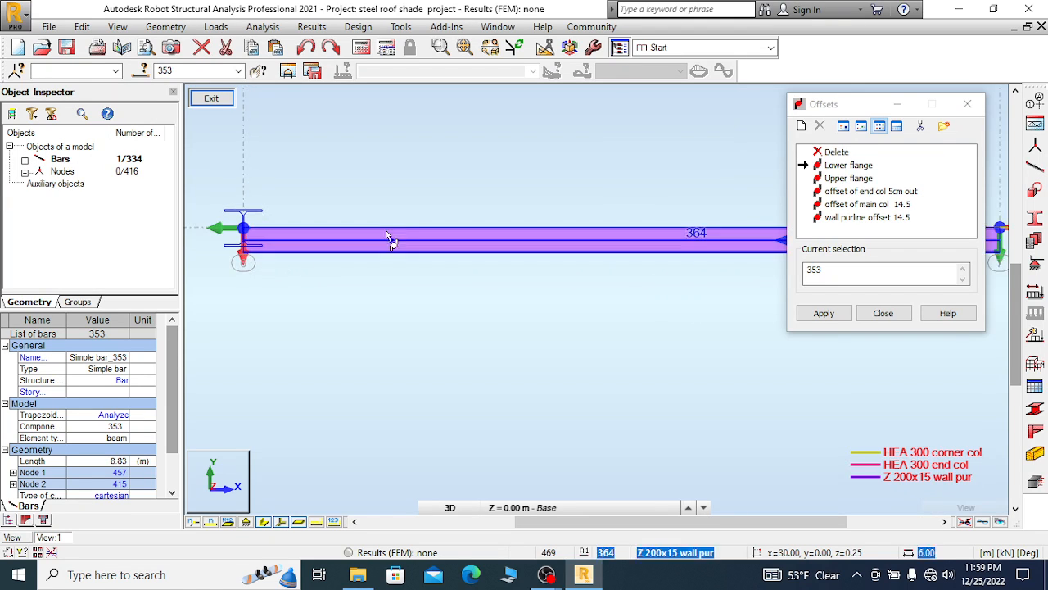
scroll(419, 179, "down", 1)
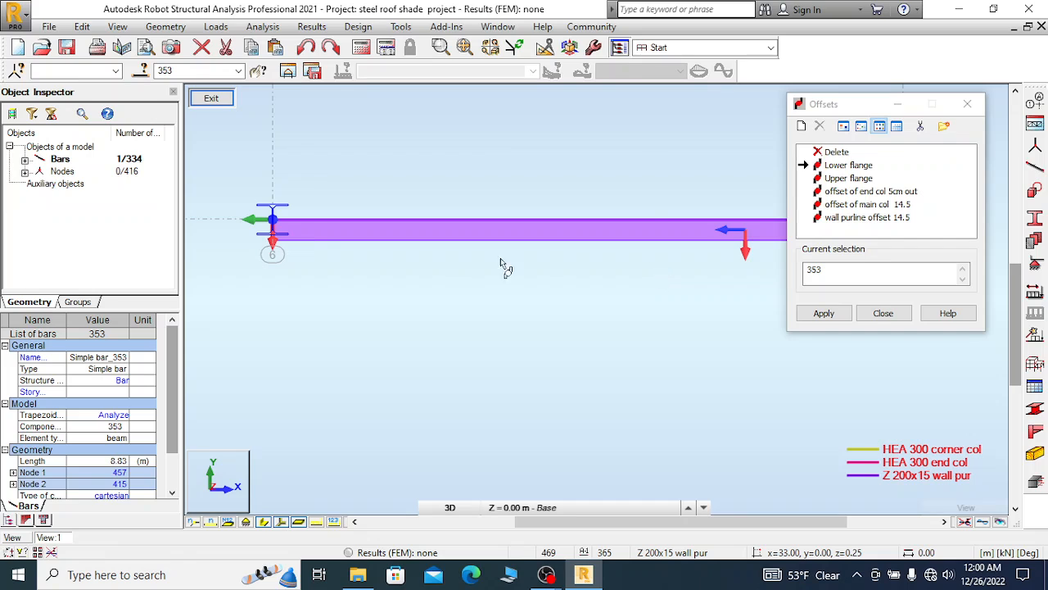
scroll(361, 244, "up", 1)
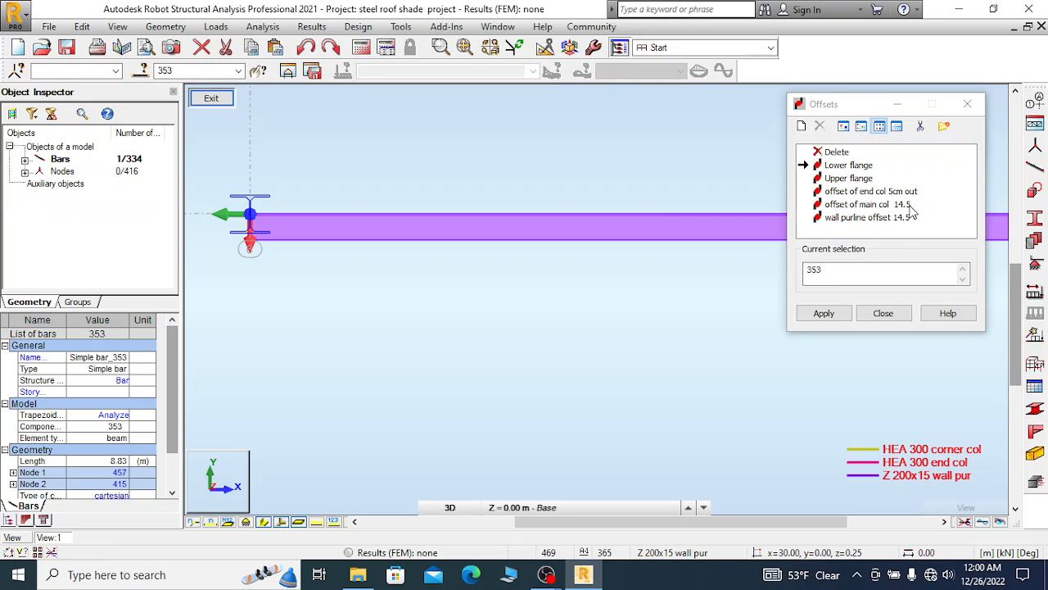
Try the "offset of main col 14.5" definition on the Z 200x15 wall purlin and undo it
left_click(864, 205)
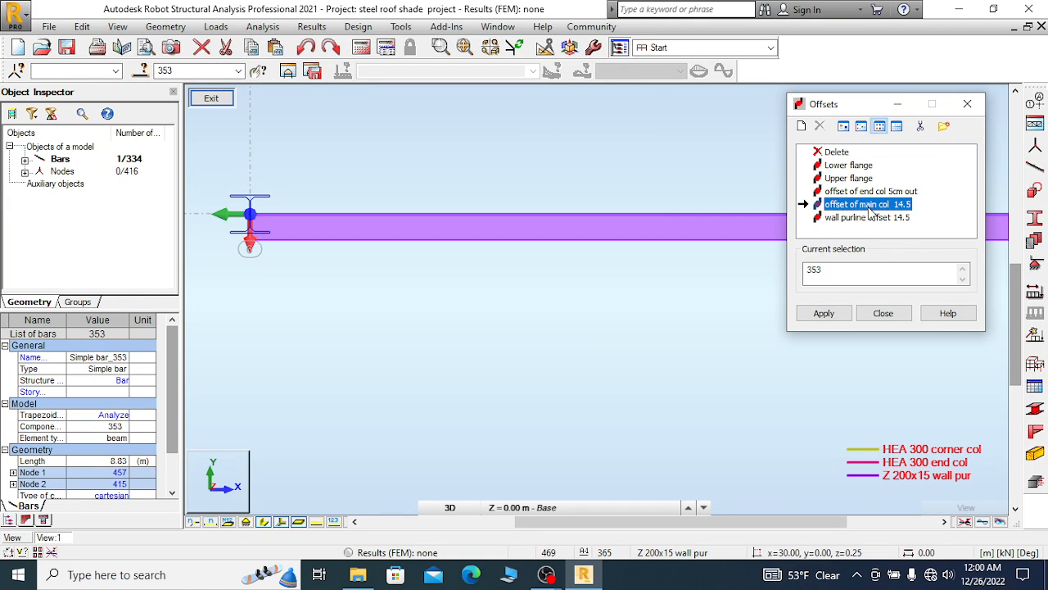
left_click(533, 227)
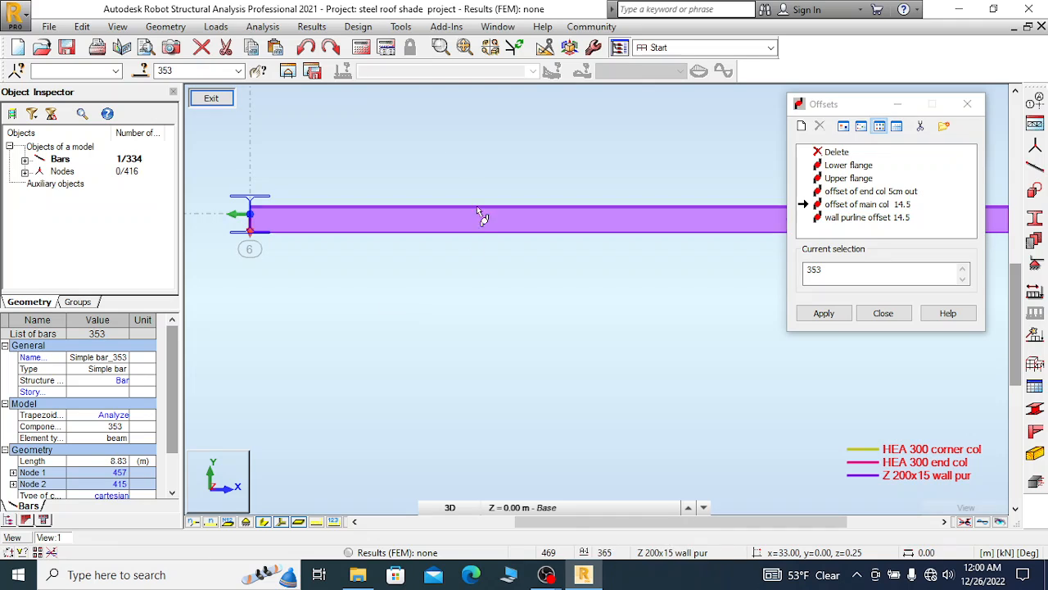
left_click(308, 48)
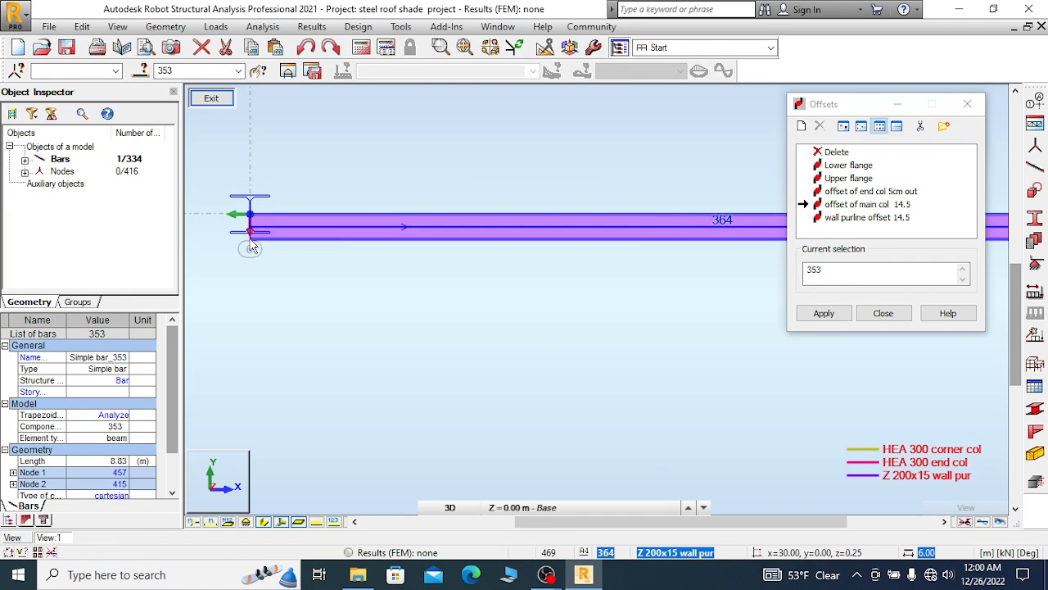
Apply the "wall purline offset 14.5" definition to the Z 200x15 wall purlin between axes 6 and 7
left_click(879, 220)
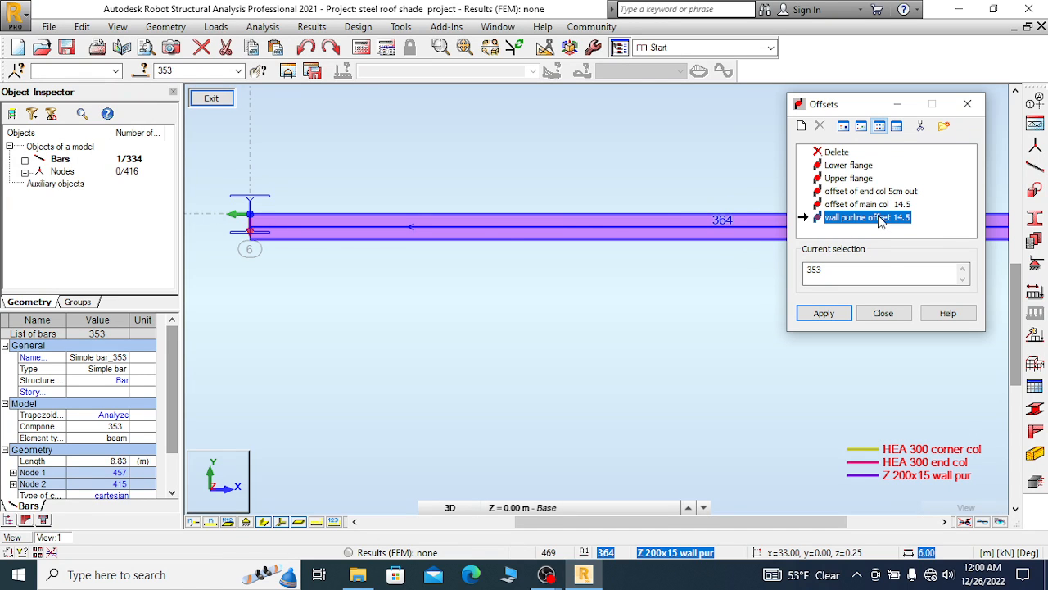
left_click(492, 233)
scroll(257, 234, "up", 3)
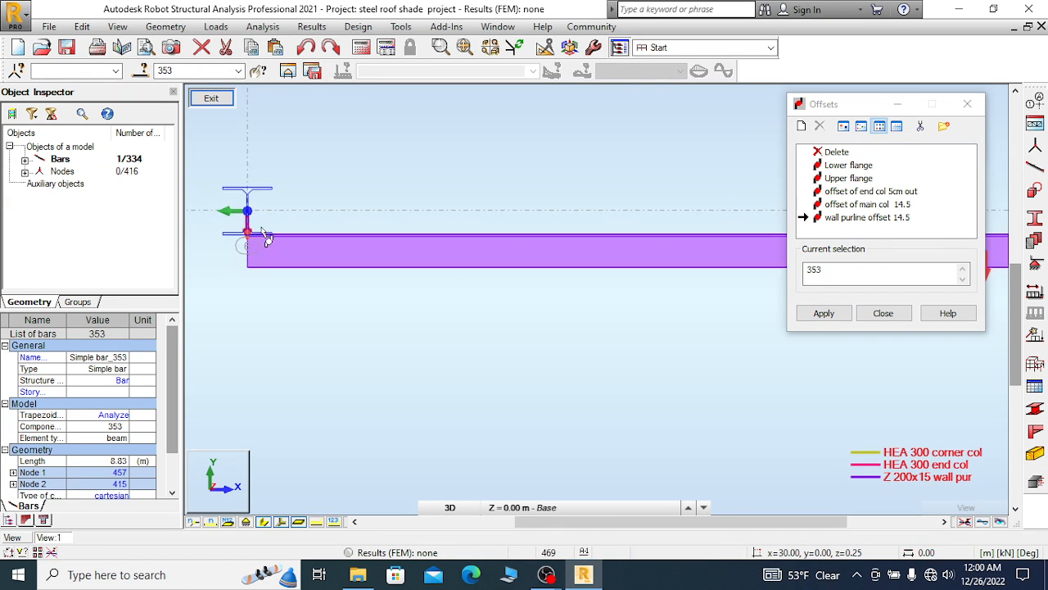
Examine how the wall purlin meets the flange of the end column on axis 6 and the edge of the corner column on axis 7
scroll(282, 239, "up", 4)
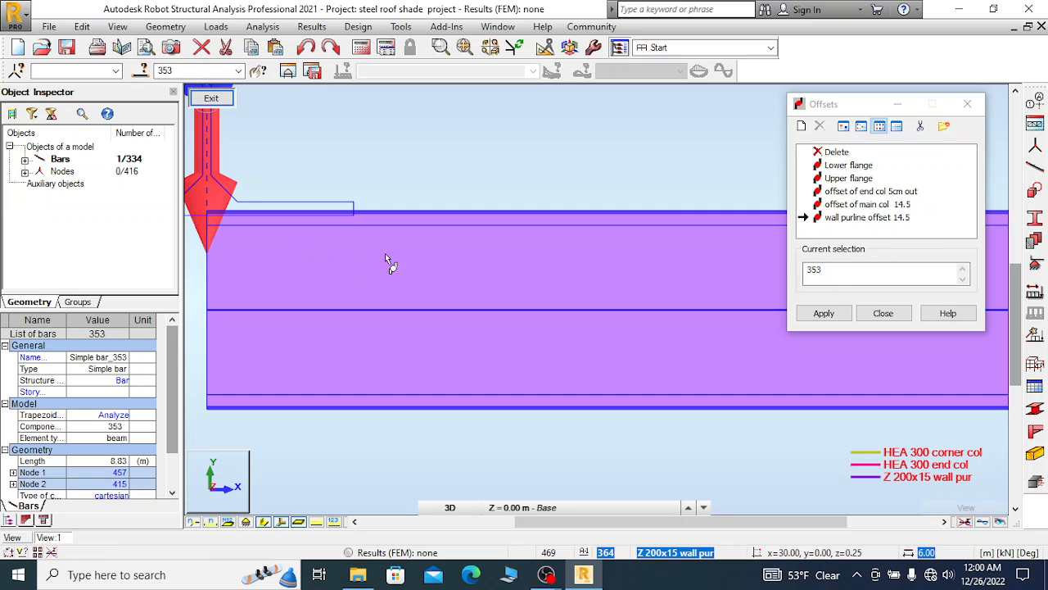
scroll(492, 241, "down", 2)
scroll(297, 223, "up", 4)
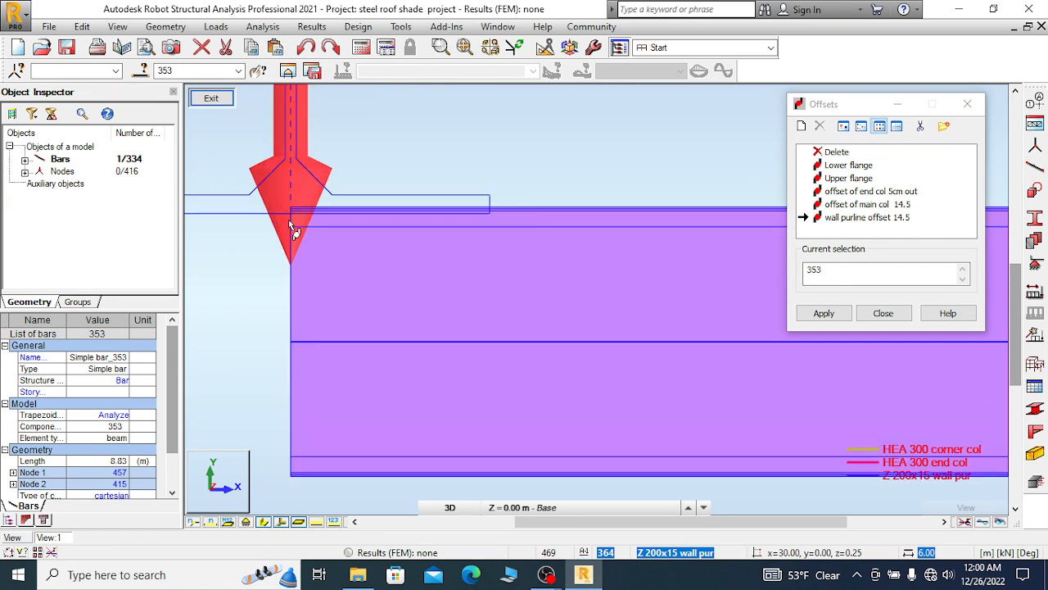
scroll(262, 241, "down", 3)
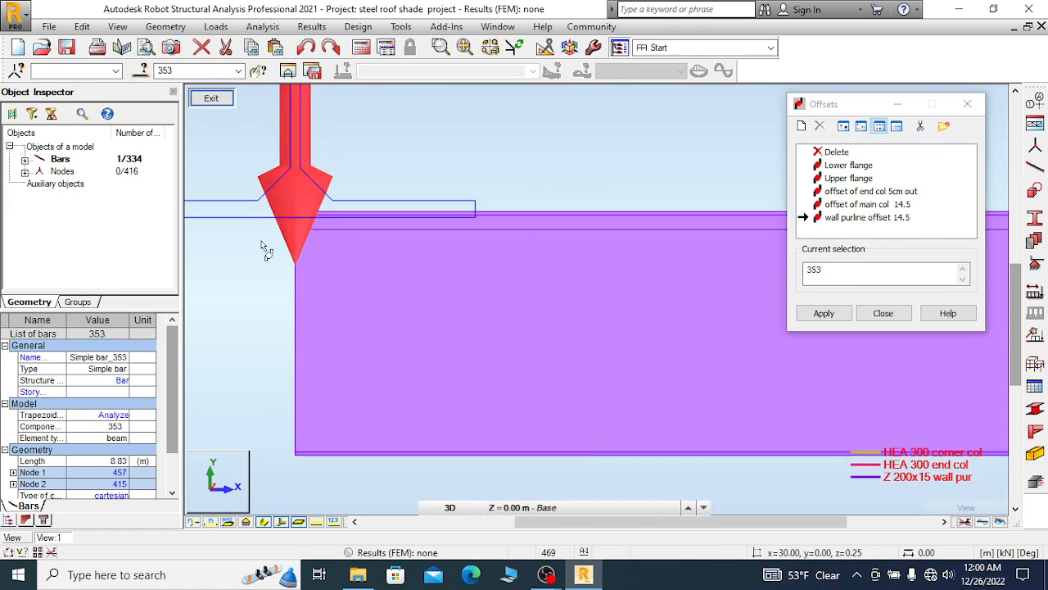
scroll(228, 260, "down", 5)
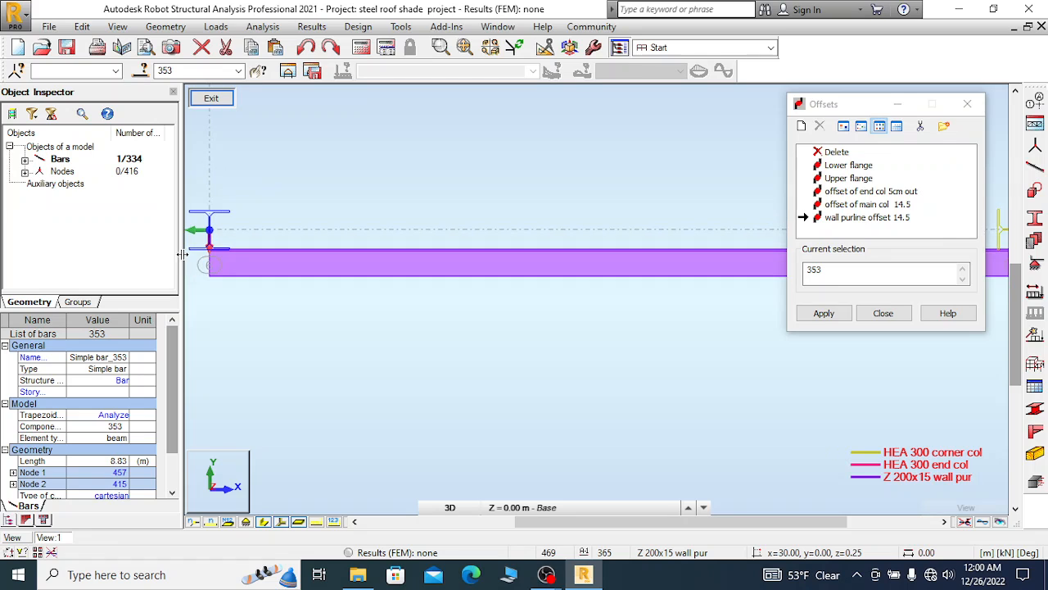
scroll(278, 252, "down", 3)
scroll(643, 258, "up", 5)
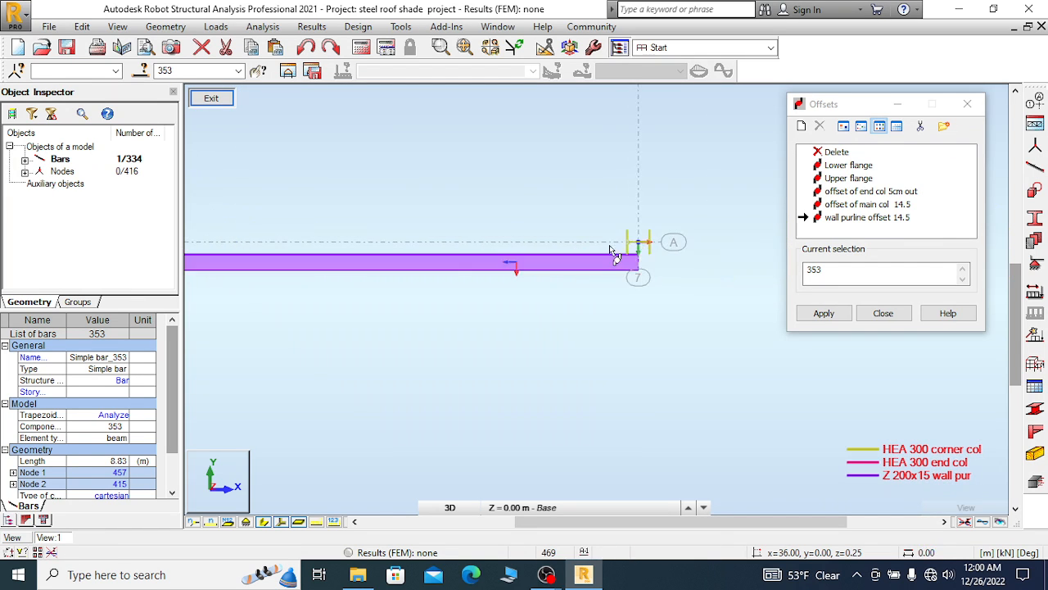
scroll(651, 261, "up", 6)
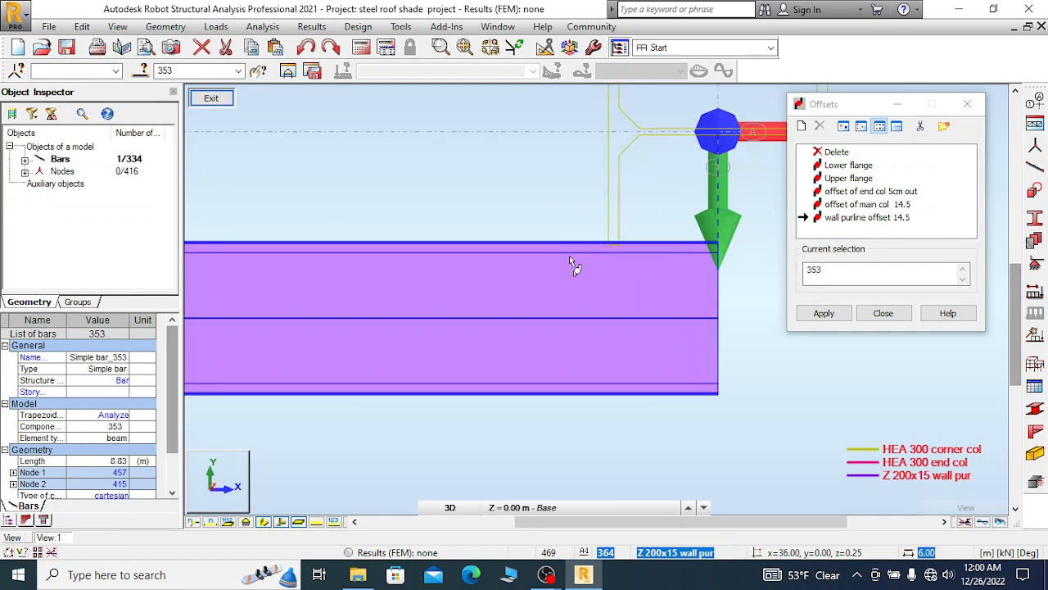
scroll(655, 242, "up", 3)
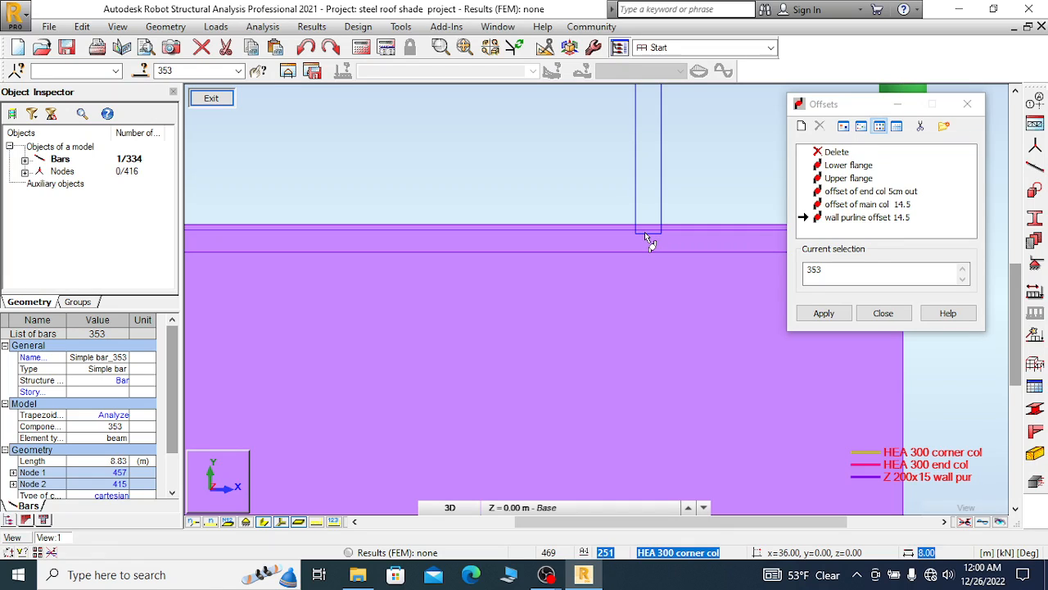
scroll(679, 196, "down", 2)
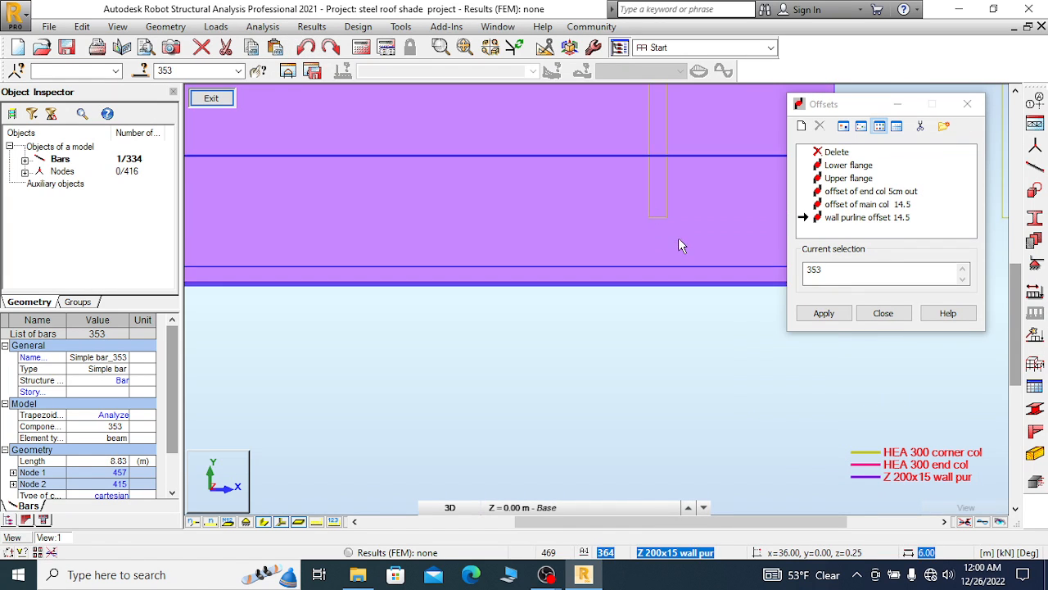
Review the relative section position in the "wall purline offset 14.5" definition without changing it, and close the offset settings
scroll(679, 245, "down", 4)
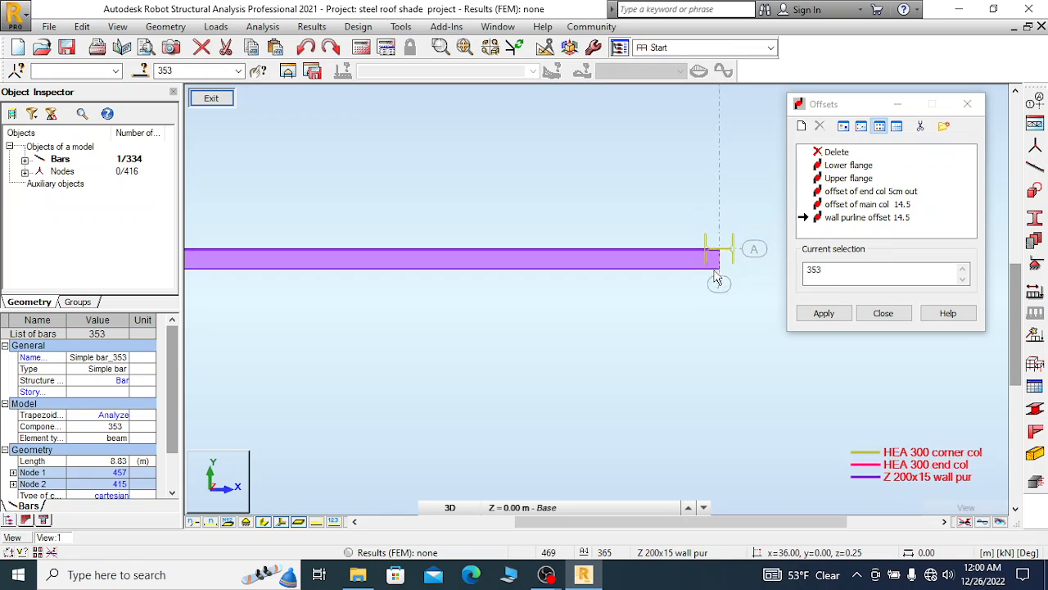
scroll(715, 278, "down", 3)
scroll(336, 250, "up", 2)
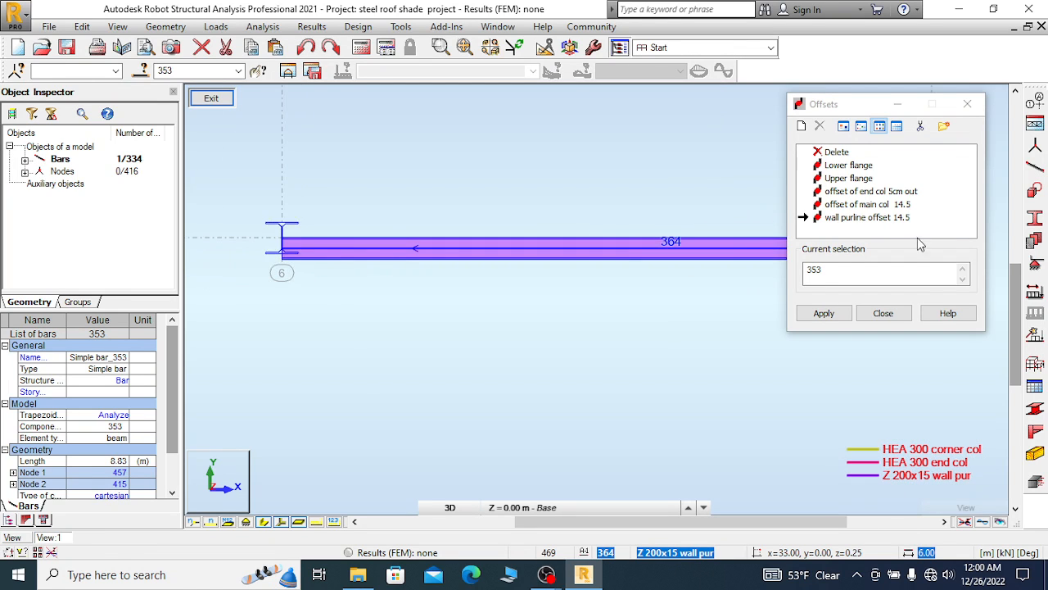
left_click(887, 219)
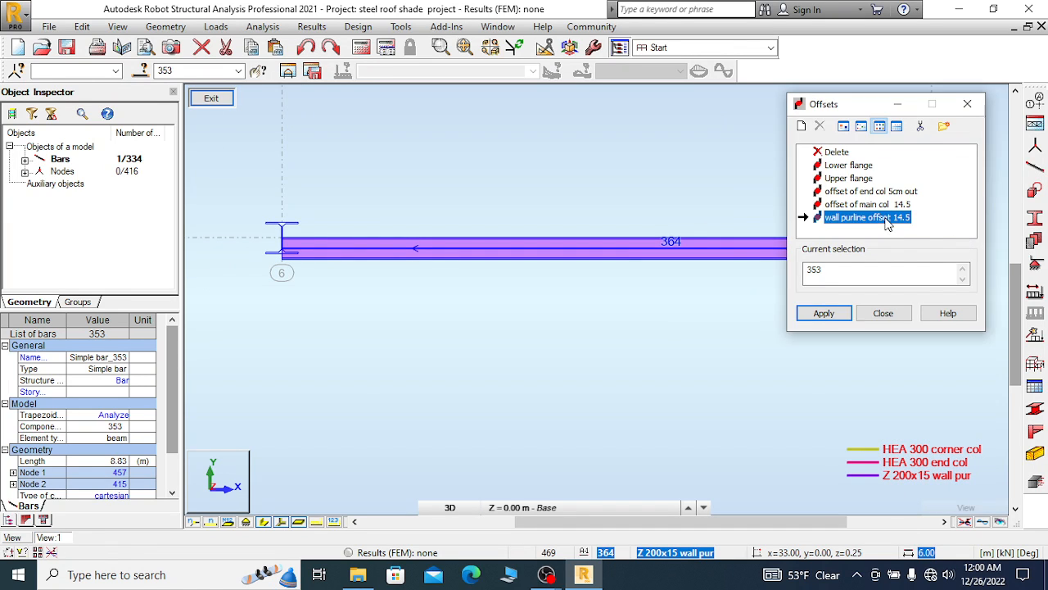
double_click(887, 219)
left_click(863, 157)
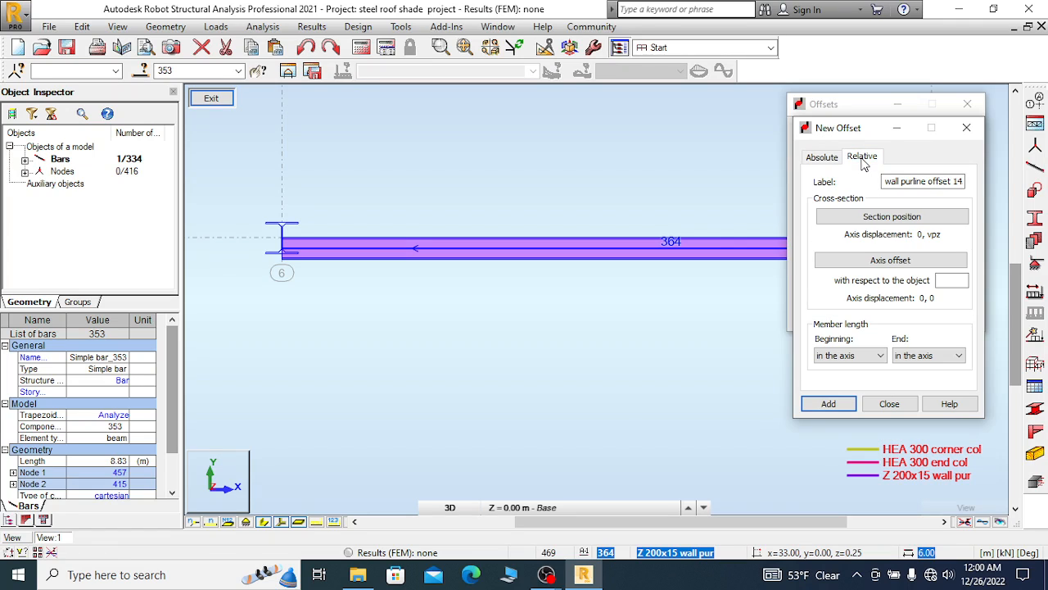
left_click(892, 216)
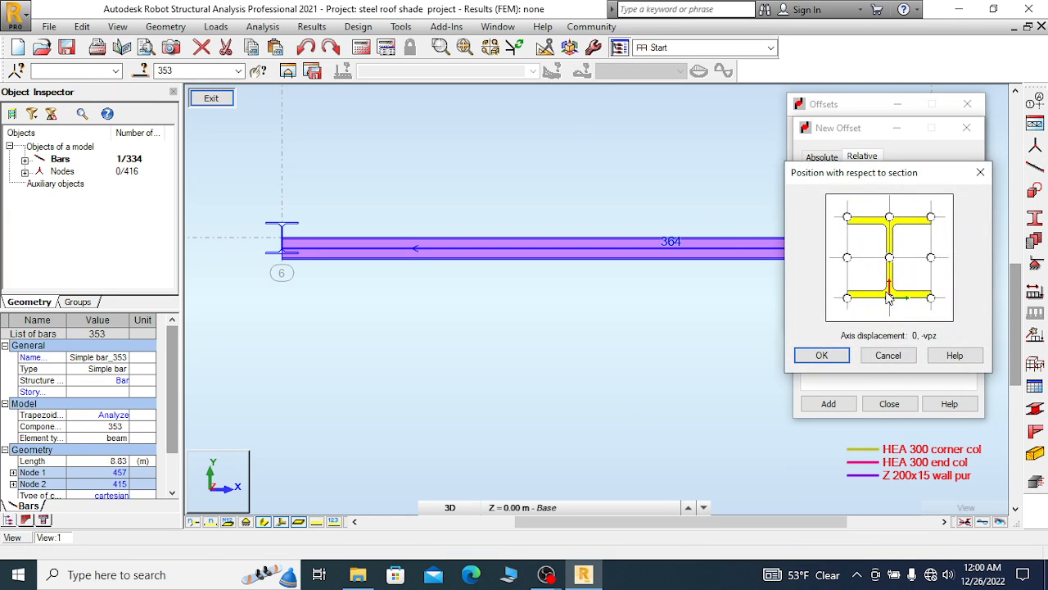
left_click(821, 355)
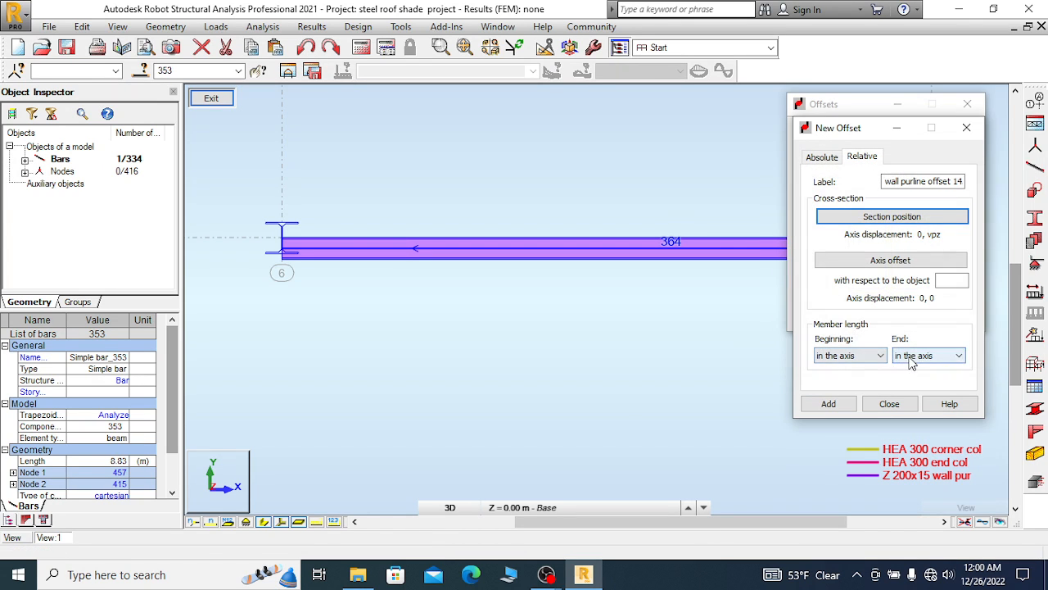
left_click(889, 404)
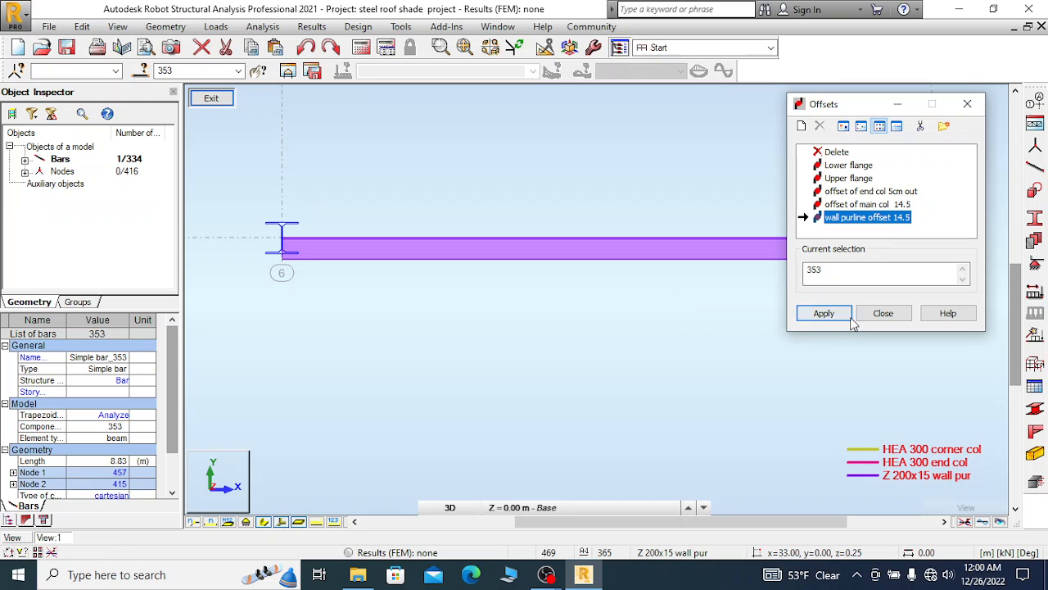
left_click(883, 312)
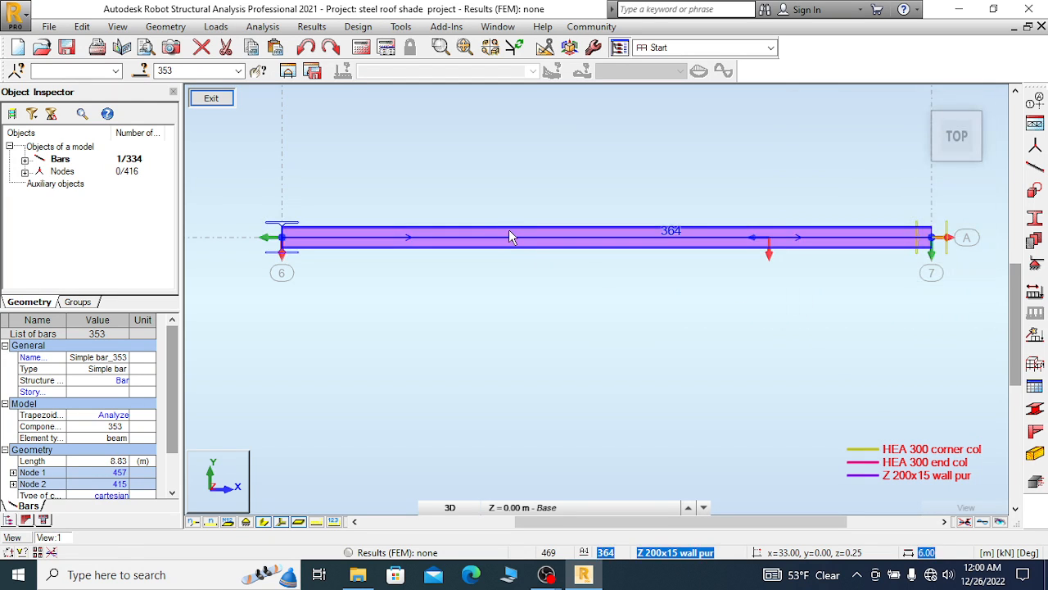
Examine the local axis directions of the wall purlin, the corner column on axis 7 and the end column on axis 6
scroll(950, 250, "up", 2)
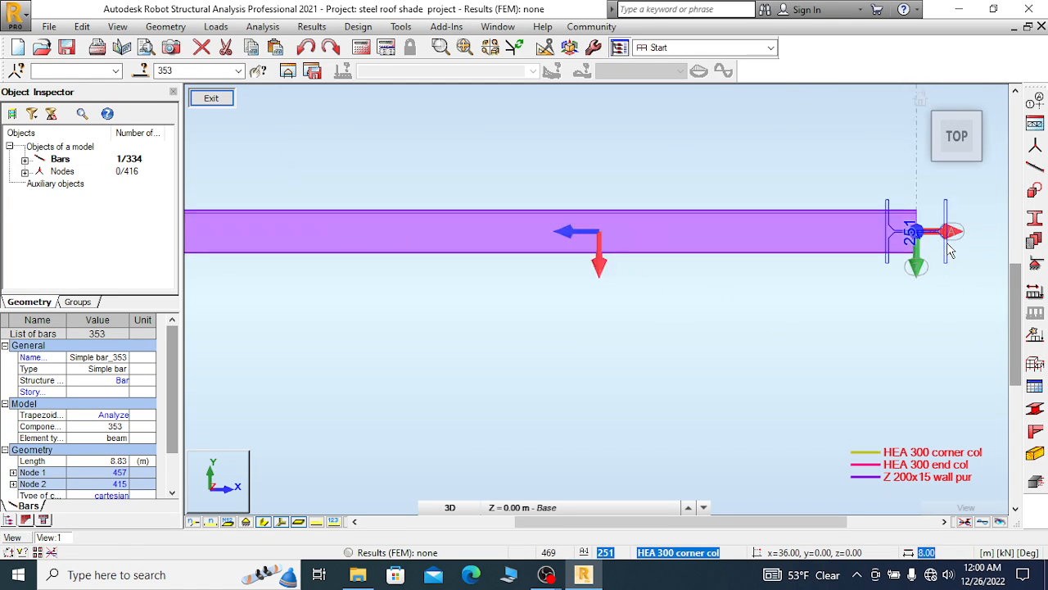
scroll(892, 230, "up", 1)
scroll(909, 223, "down", 4)
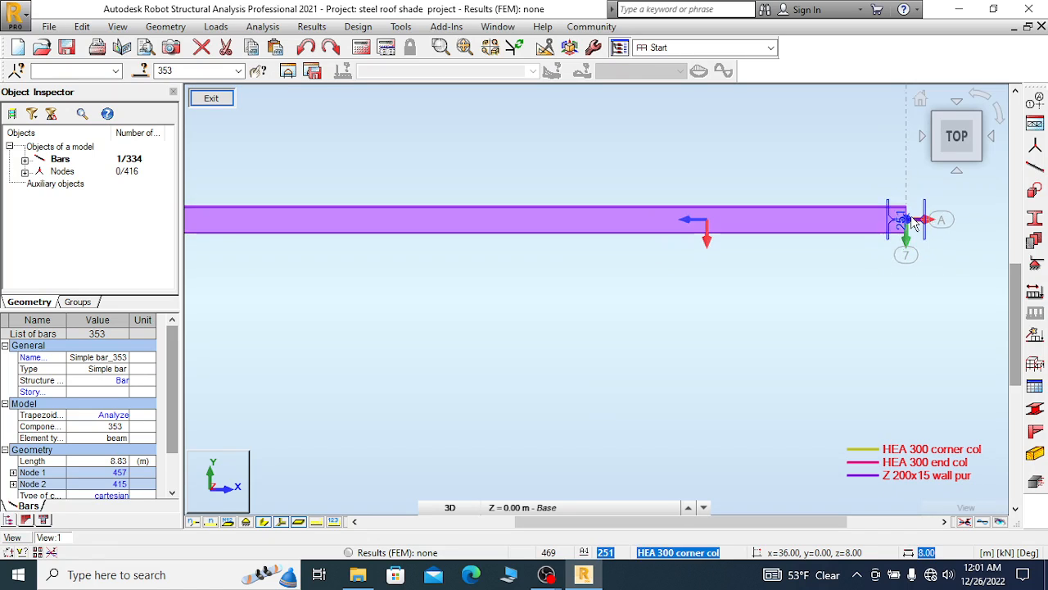
scroll(915, 224, "down", 3)
scroll(237, 231, "up", 4)
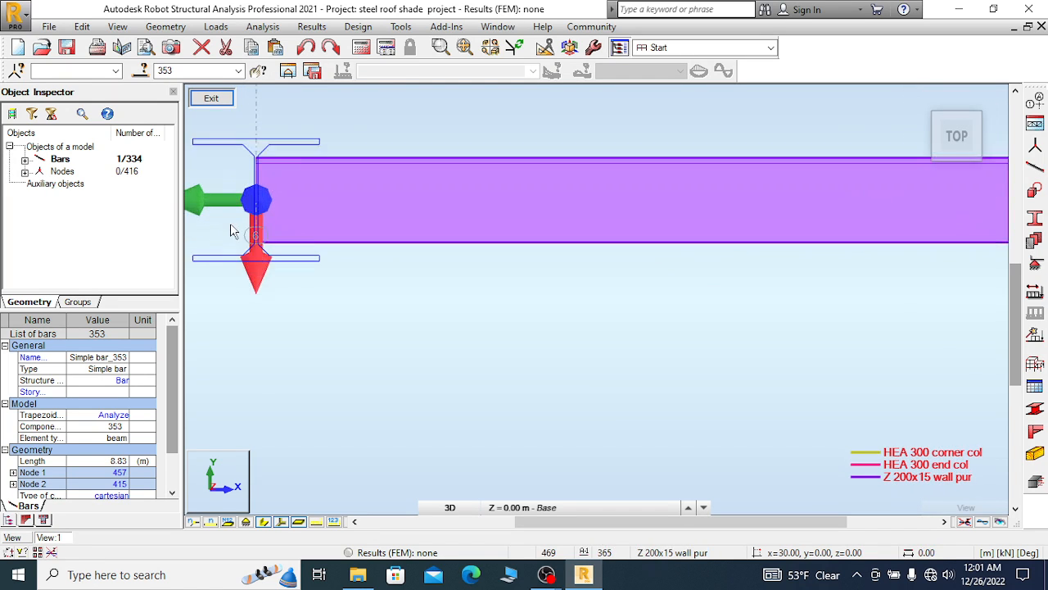
scroll(232, 230, "up", 1)
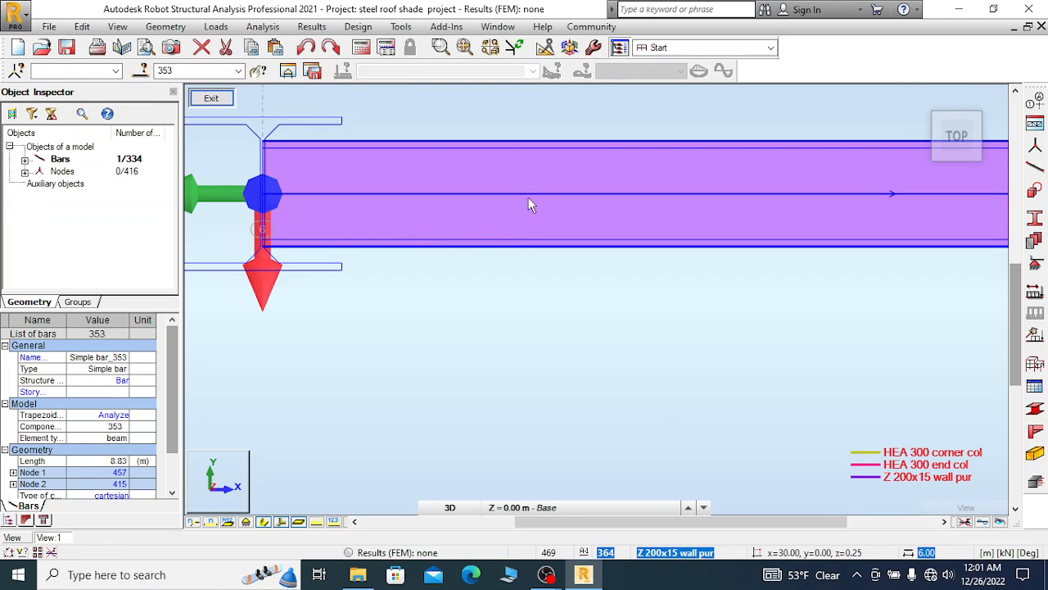
Try the Lower flange offset on the Z 200x15 wall purlin between axes 6 and 7
left_click_drag(497, 119, 413, 260)
left_click(166, 26)
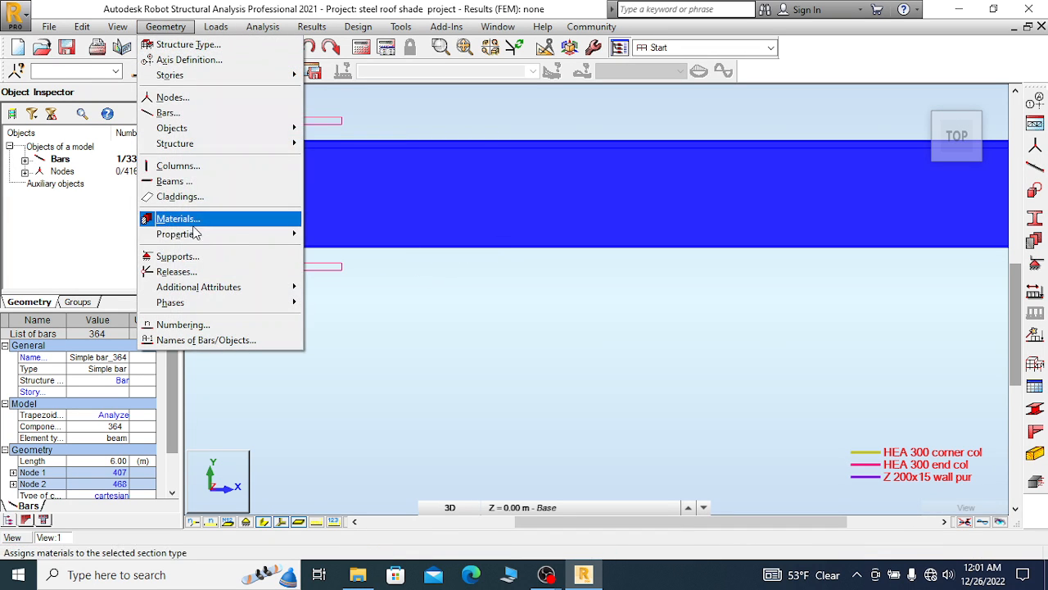
mouse_move(222, 287)
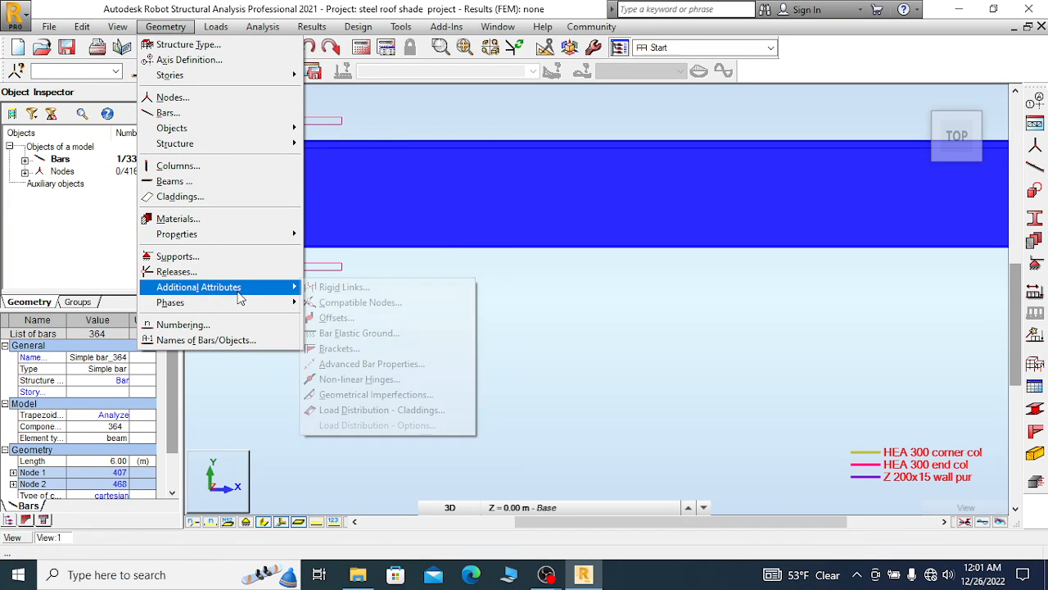
left_click(345, 318)
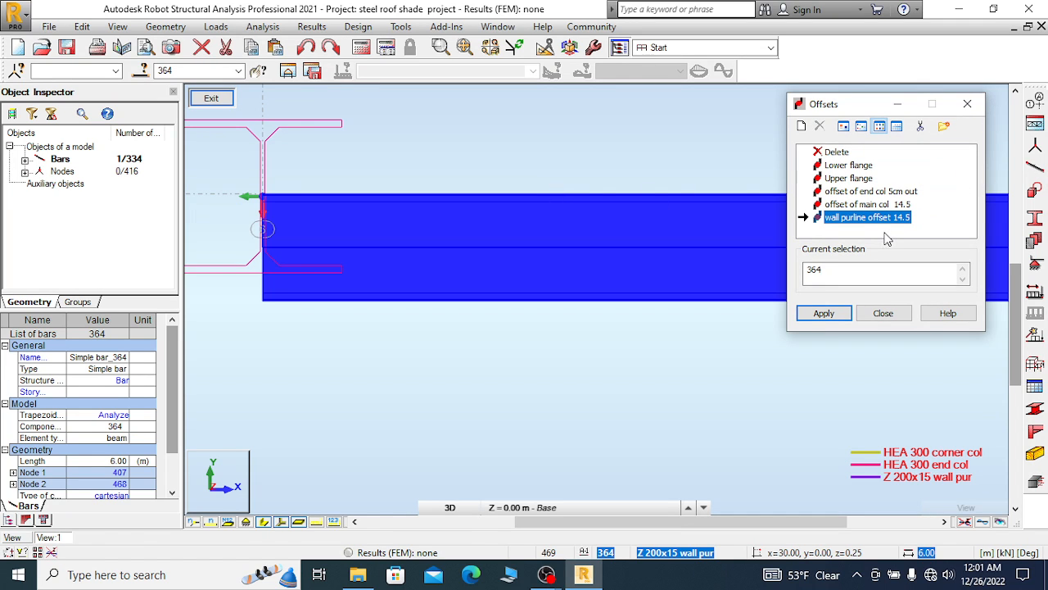
left_click(844, 166)
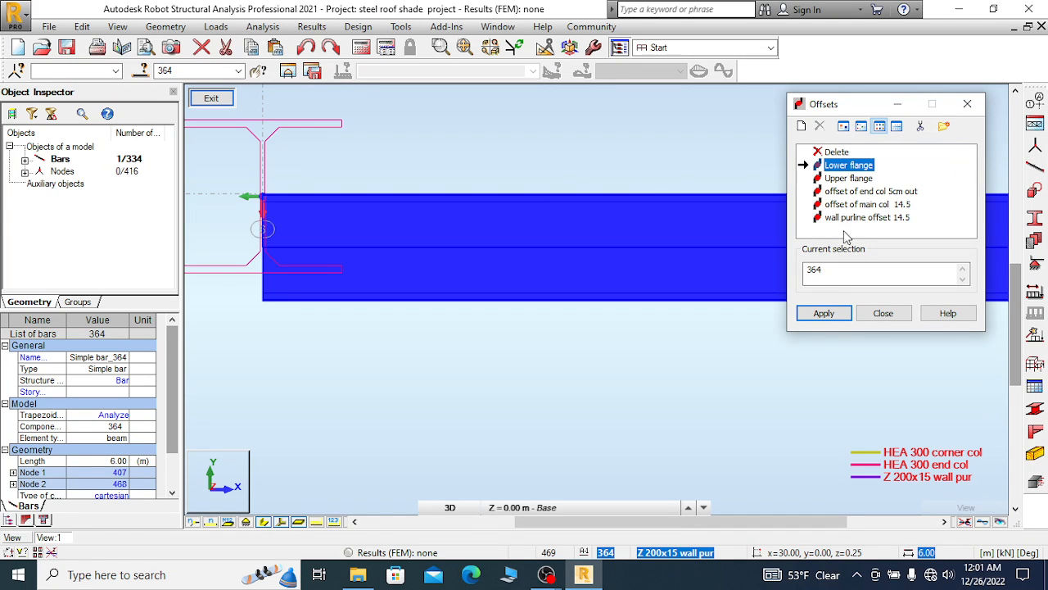
left_click(826, 314)
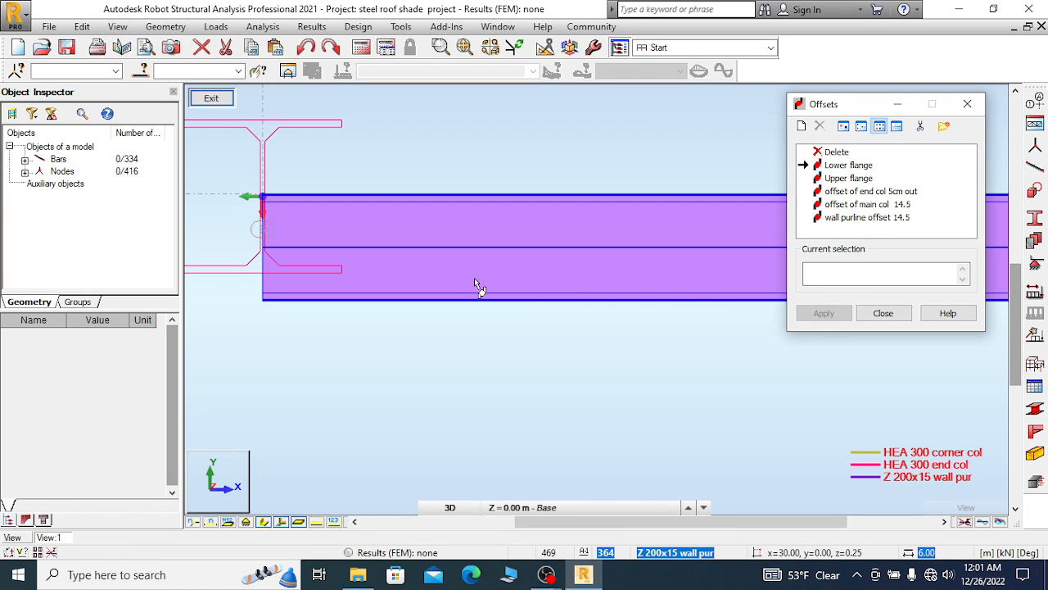
Check the relative section position of the "wall purline offset 14.5" definition again and cancel it without choosing another point
left_click(800, 125)
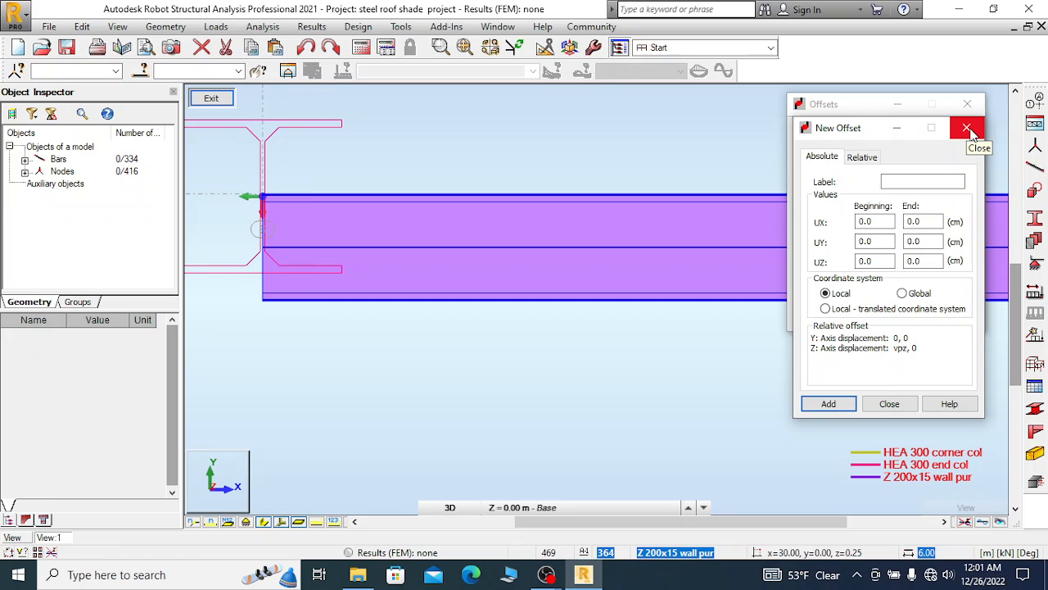
left_click(967, 128)
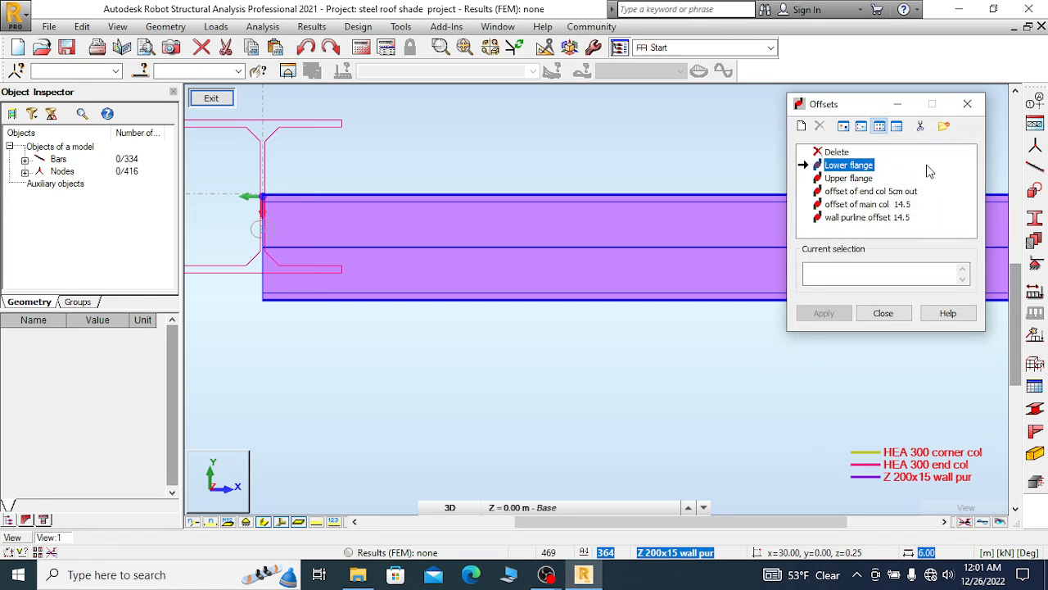
double_click(869, 219)
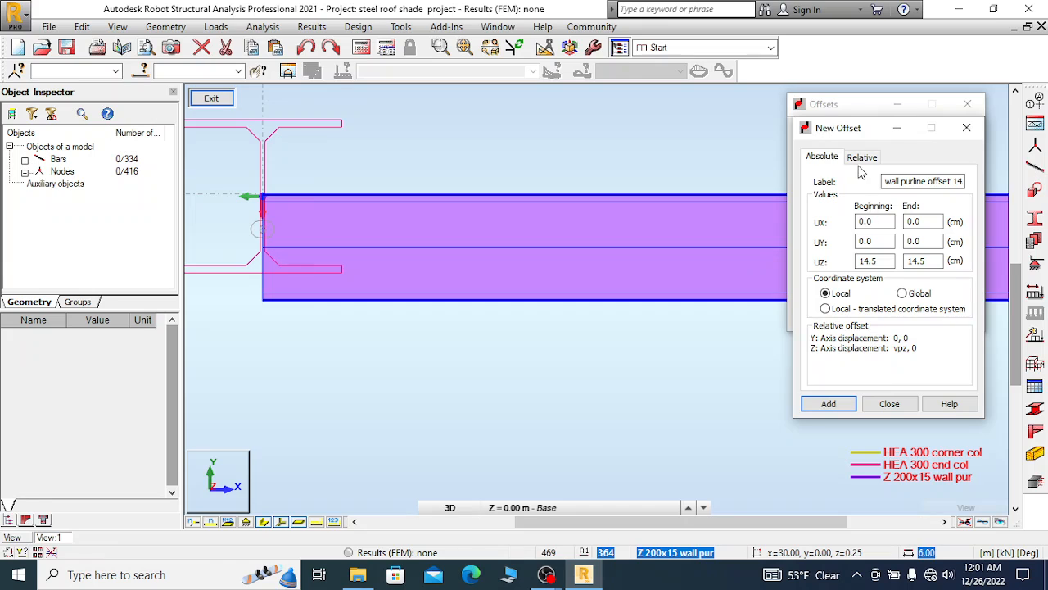
left_click(862, 157)
left_click(891, 219)
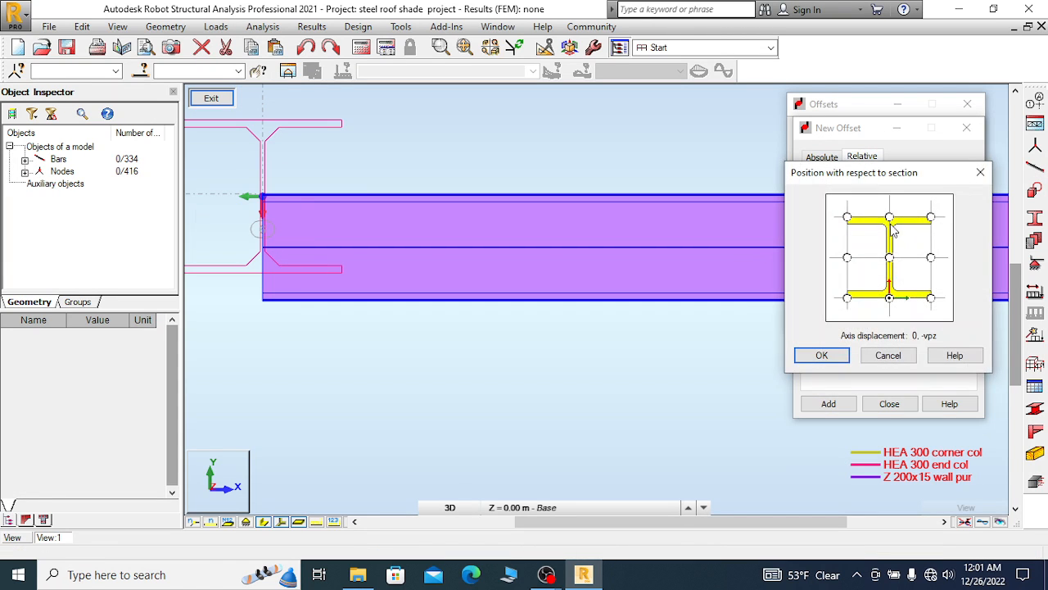
left_click(981, 173)
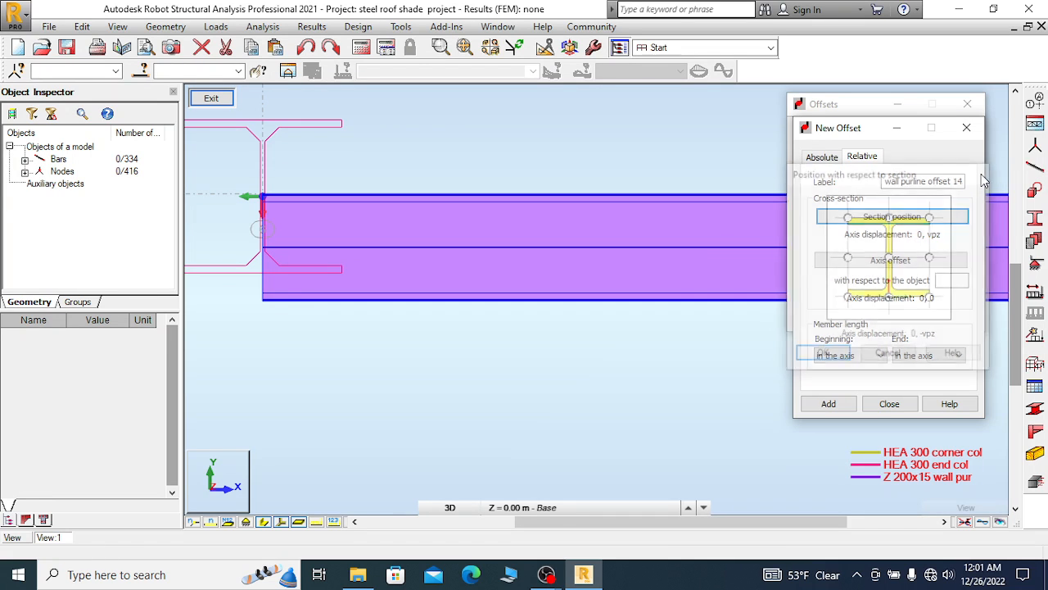
Resave "wall purline offset 14.5" with UZ 14.5 cm at both ends, try it on the wall purlin against the end column and undo it
left_click(829, 159)
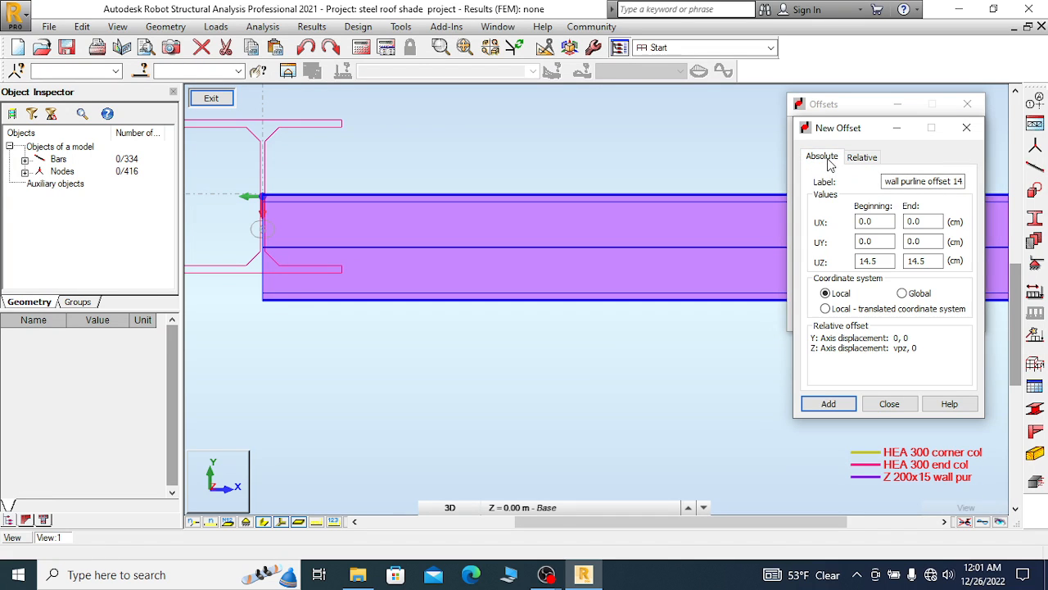
double_click(932, 260)
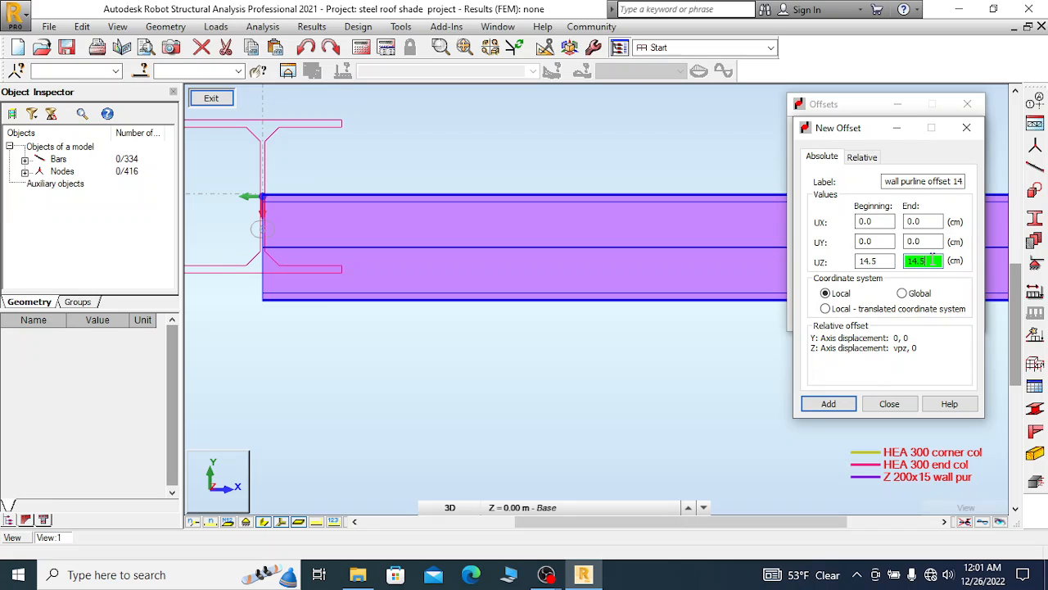
left_click(829, 404)
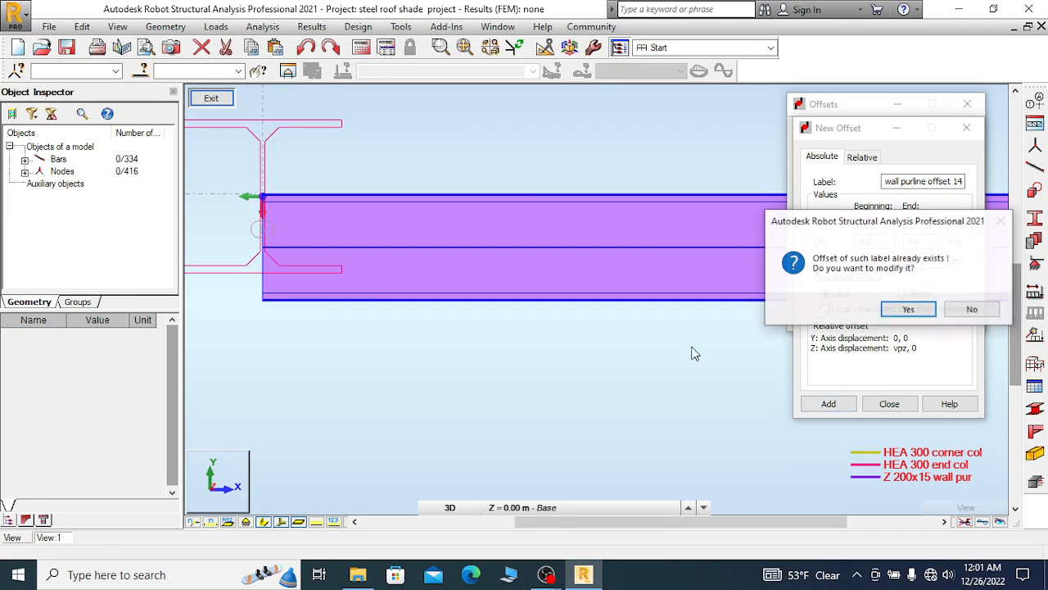
left_click(907, 309)
left_click(522, 202)
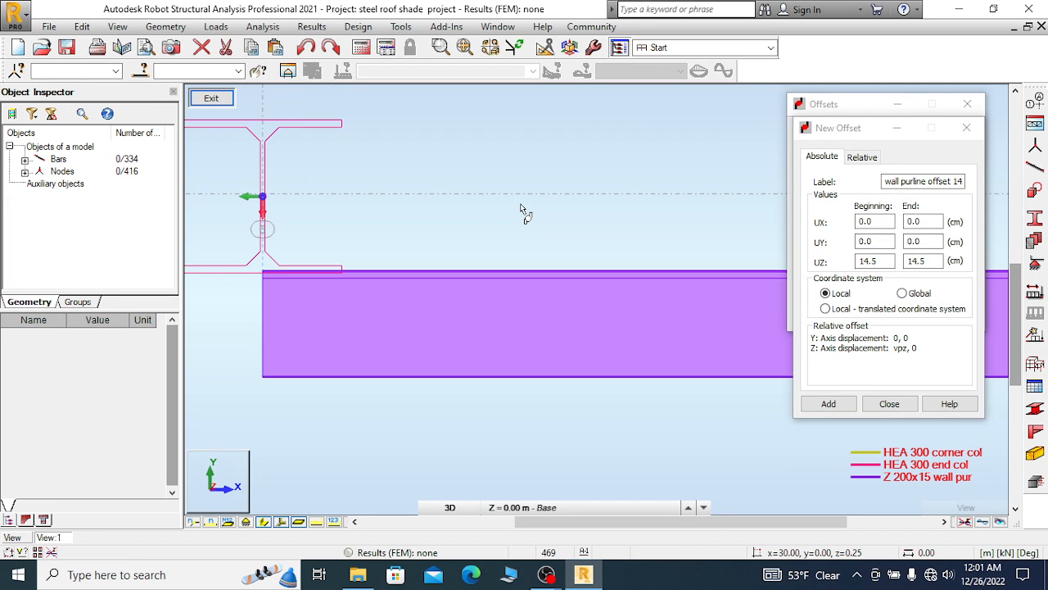
scroll(208, 275, "up", 3)
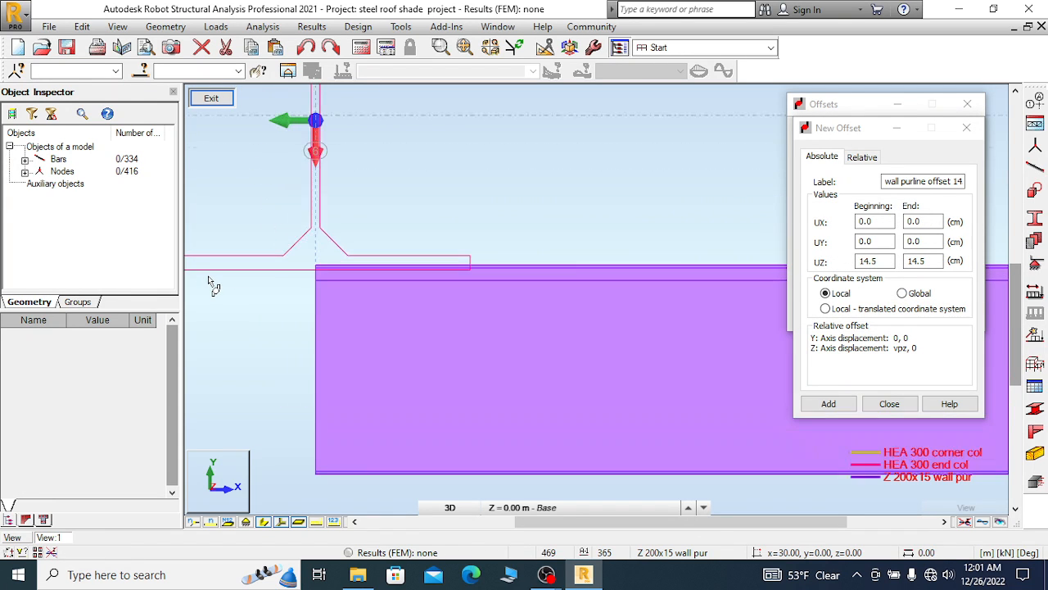
left_click(889, 403)
left_click(883, 313)
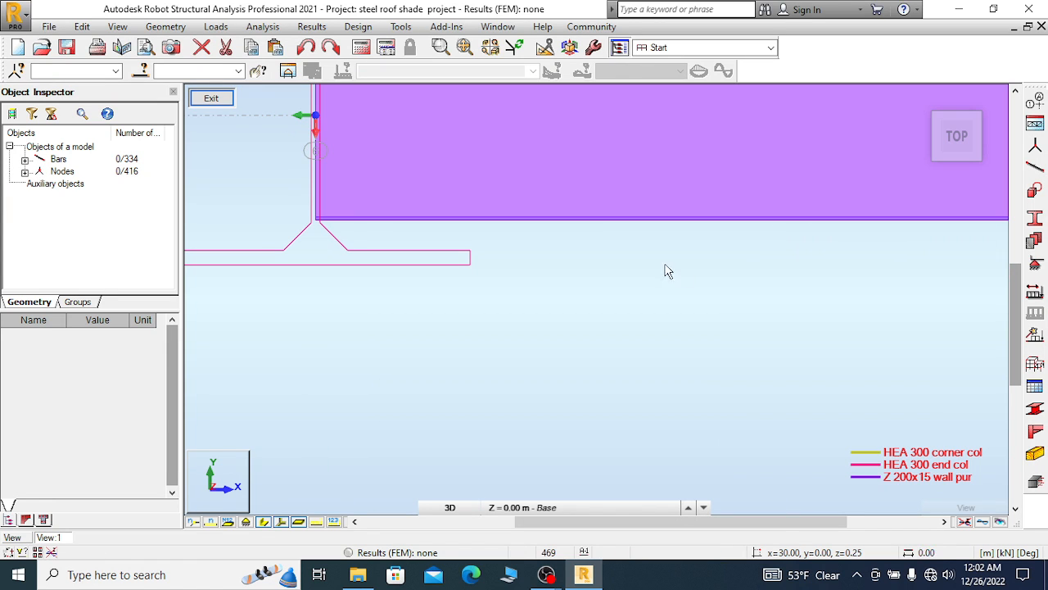
Inspect the wall purlin's position between the axis 6 and axis 7 columns and display the bars' local axes
scroll(538, 305, "down", 2)
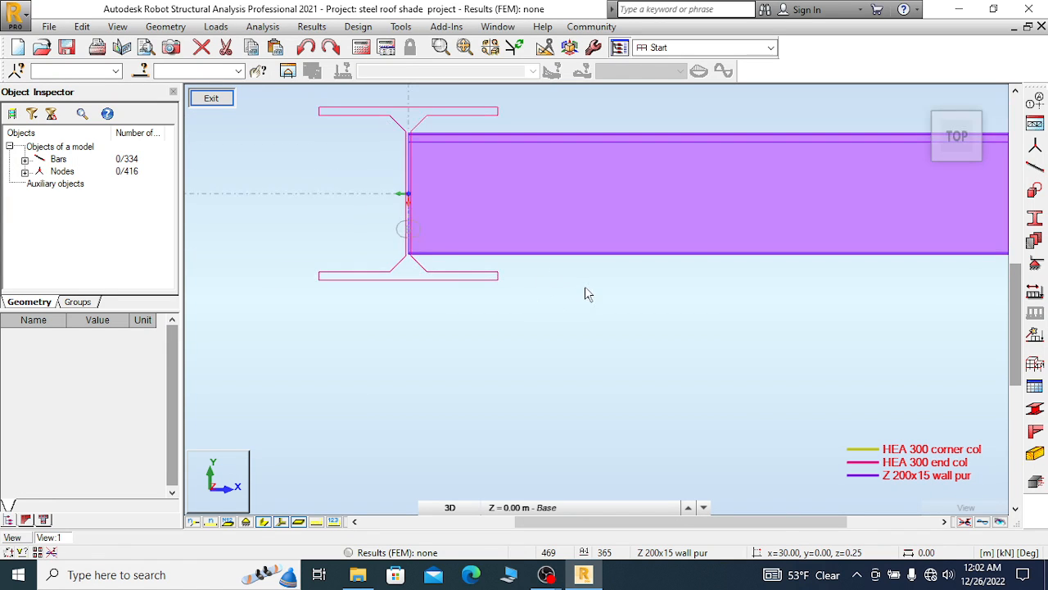
scroll(261, 235, "down", 2)
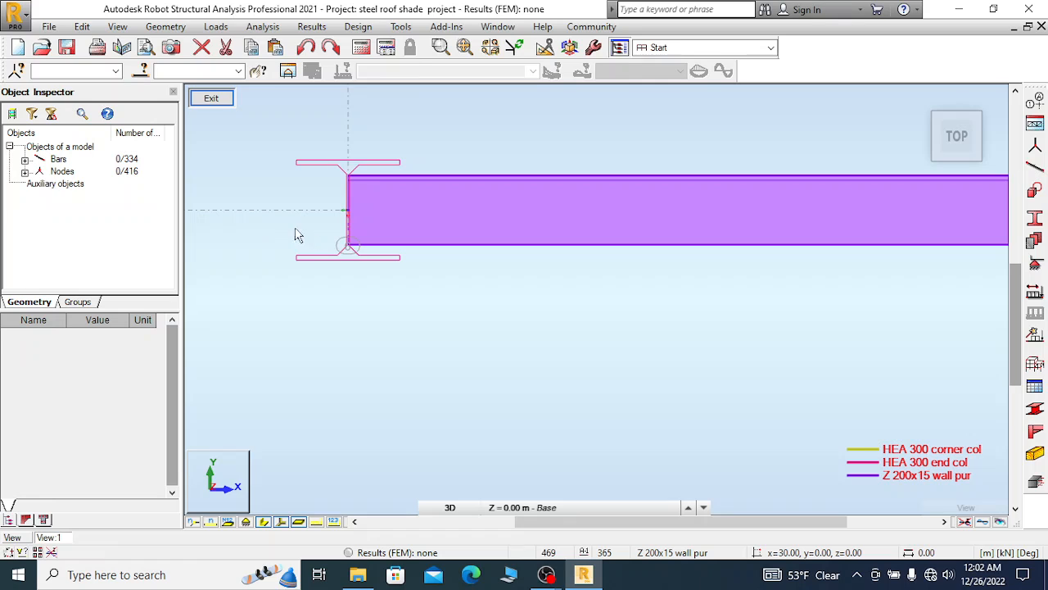
scroll(260, 231, "down", 3)
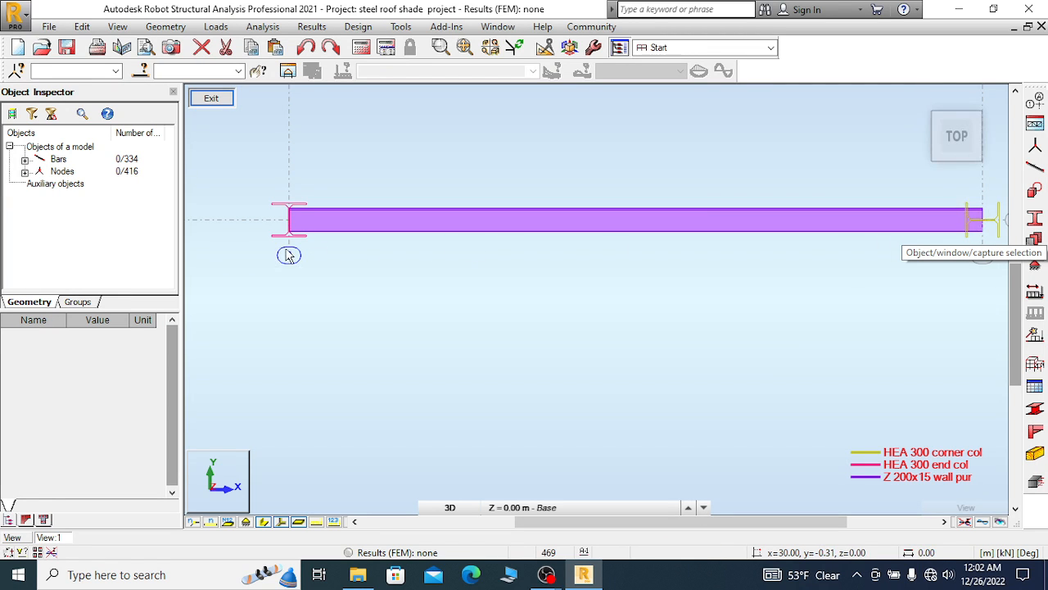
scroll(288, 255, "up", 2)
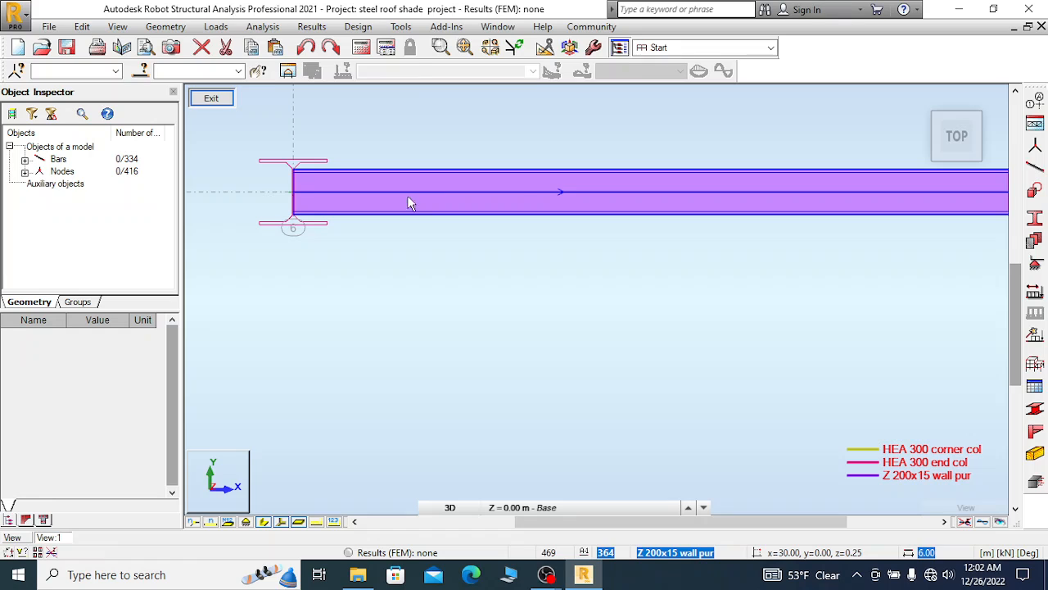
scroll(342, 211, "down", 1)
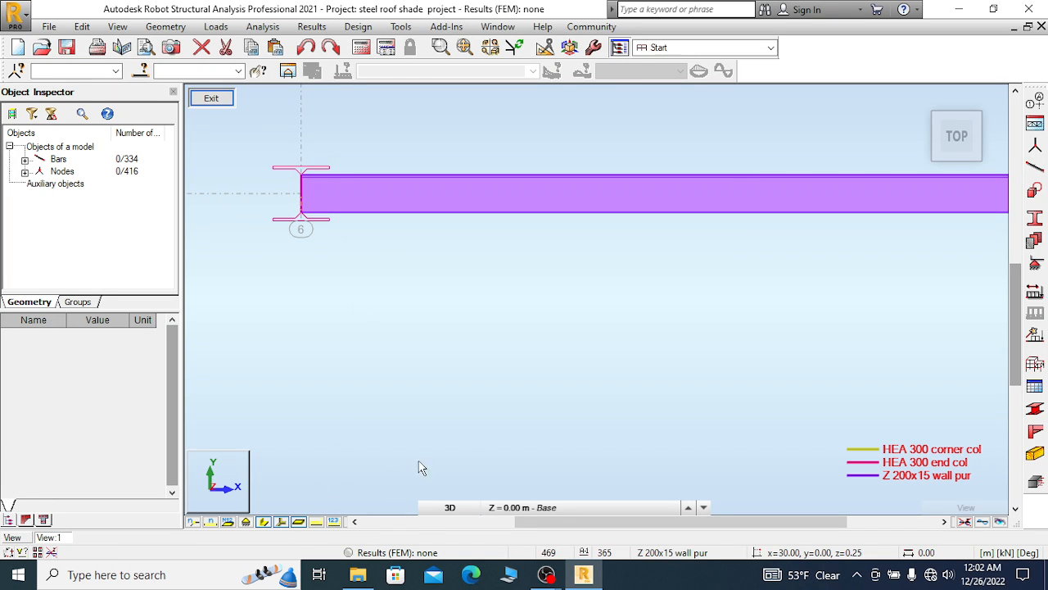
scroll(306, 328, "down", 2)
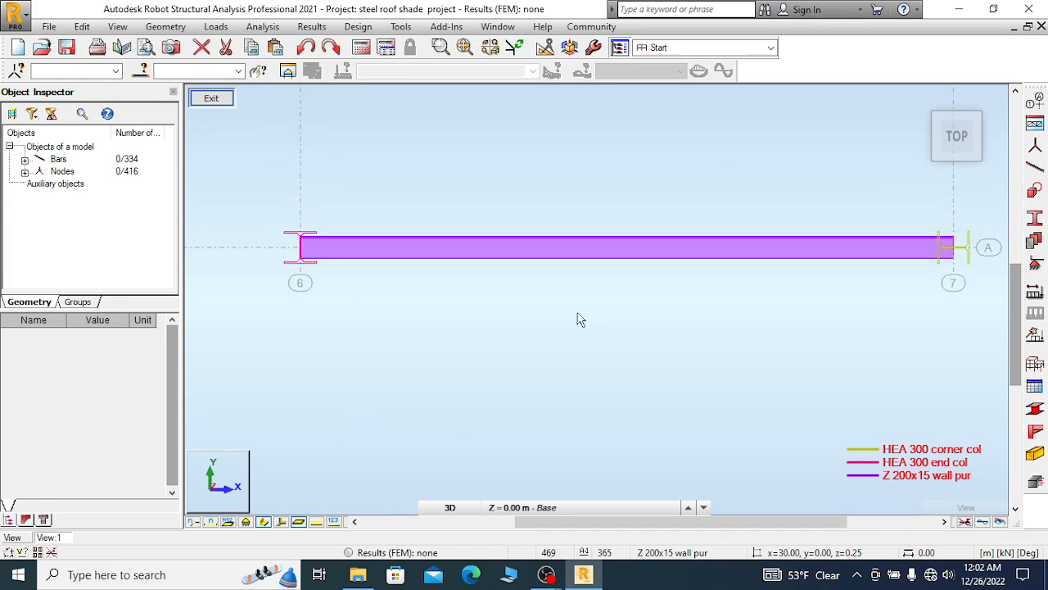
left_click(281, 524)
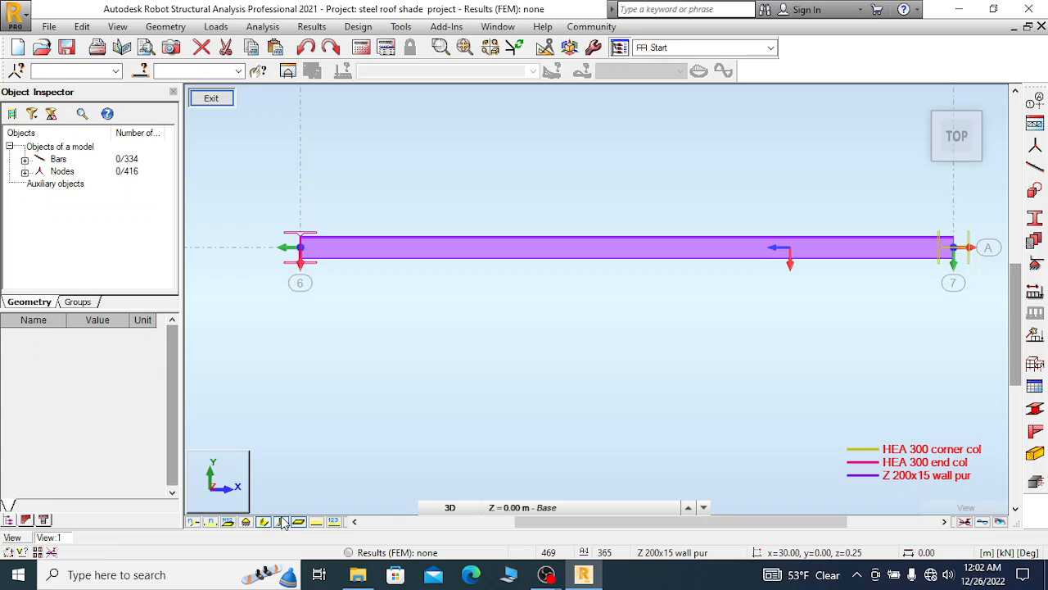
Apply the "wall purline offset 14.5" definition to the Z 200x15 wall purlin between axes 6 and 7
scroll(778, 278, "up", 2)
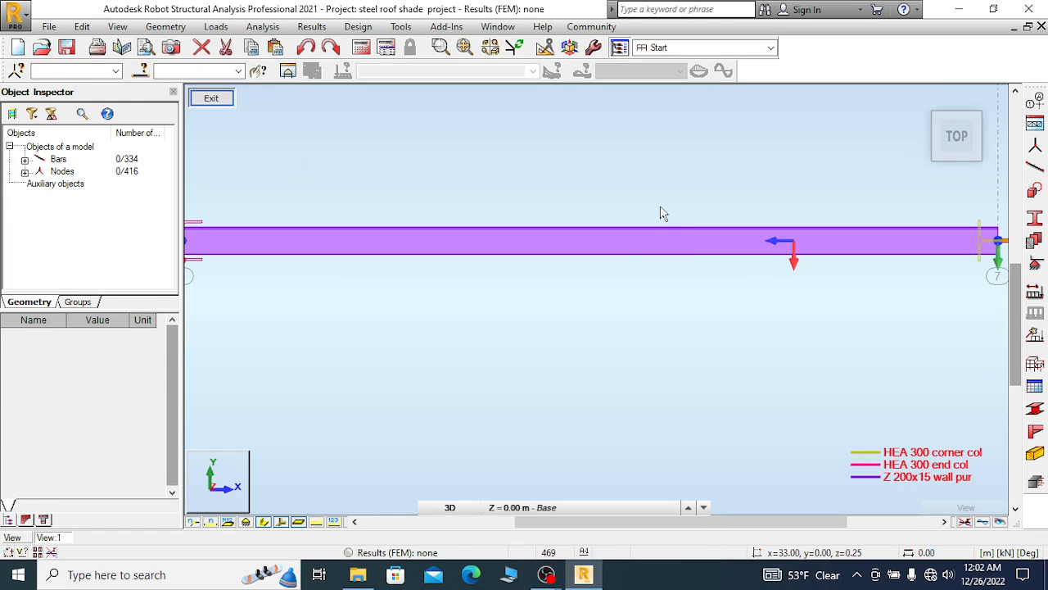
left_click_drag(660, 207, 541, 318)
scroll(637, 194, "down", 2)
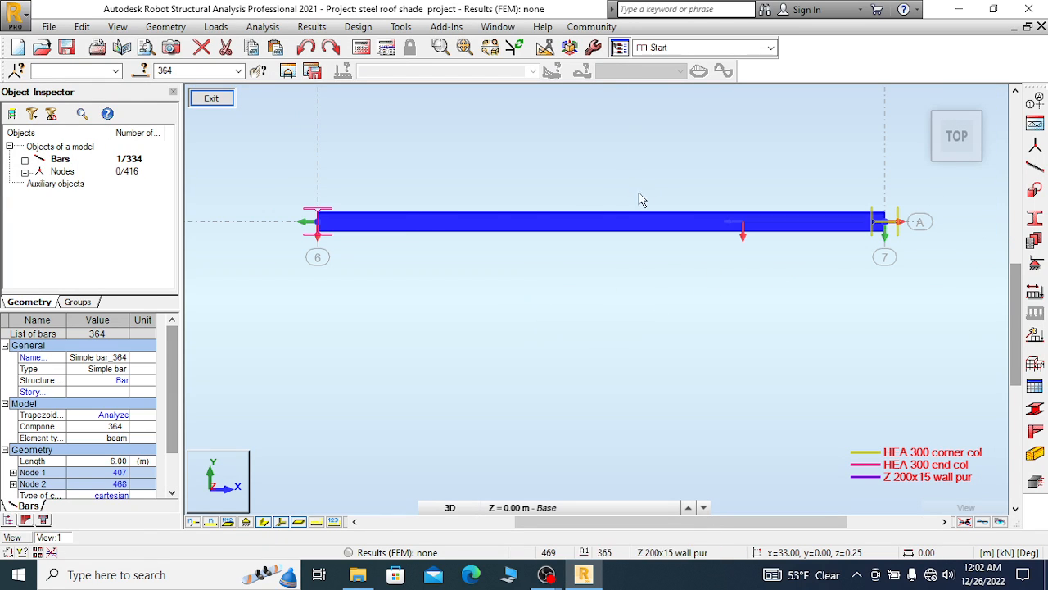
left_click(165, 26)
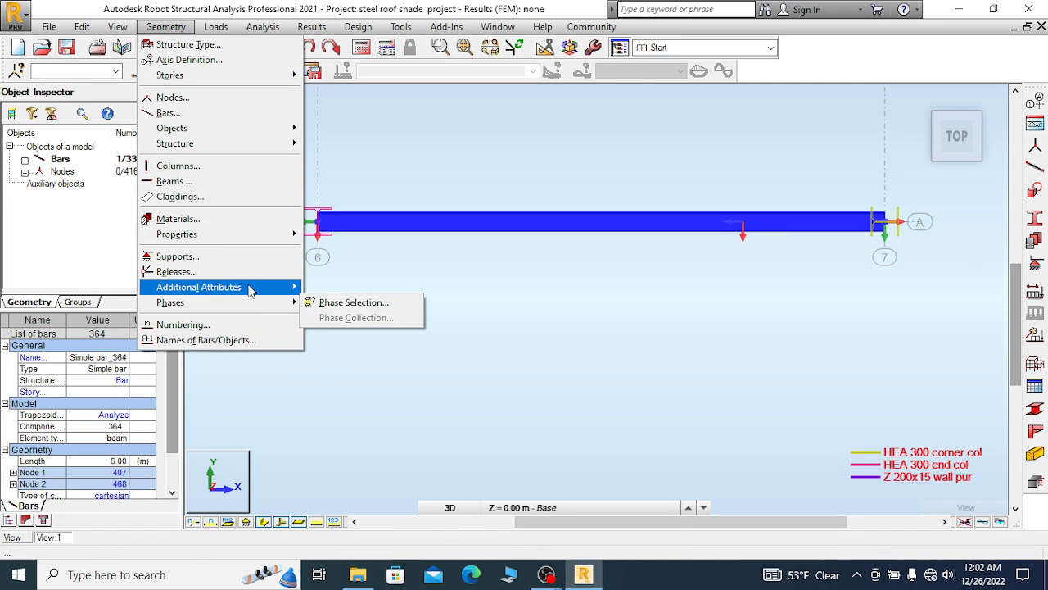
mouse_move(250, 288)
left_click(336, 318)
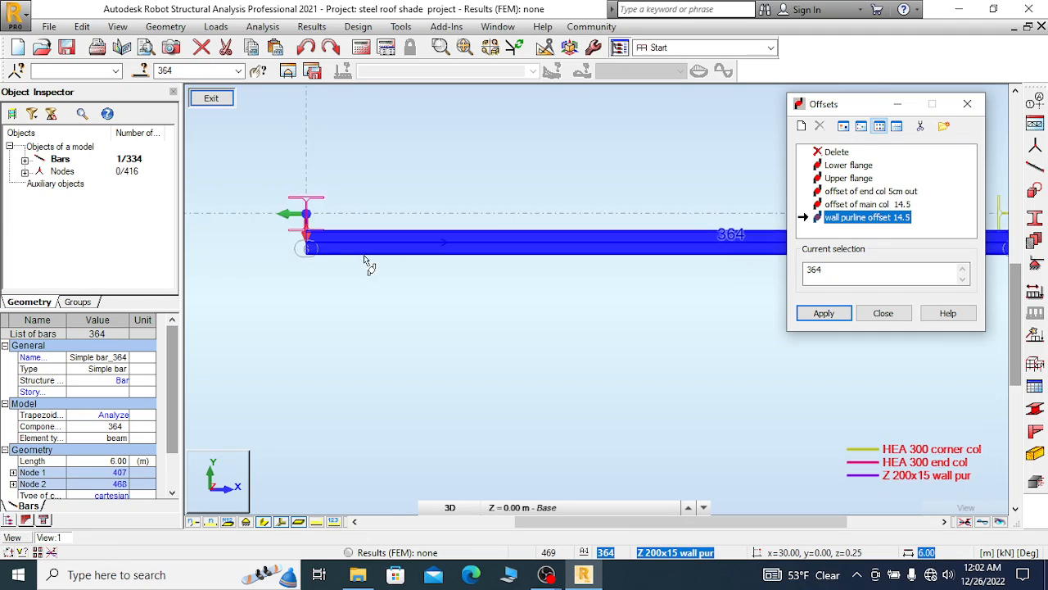
scroll(303, 231, "up", 5)
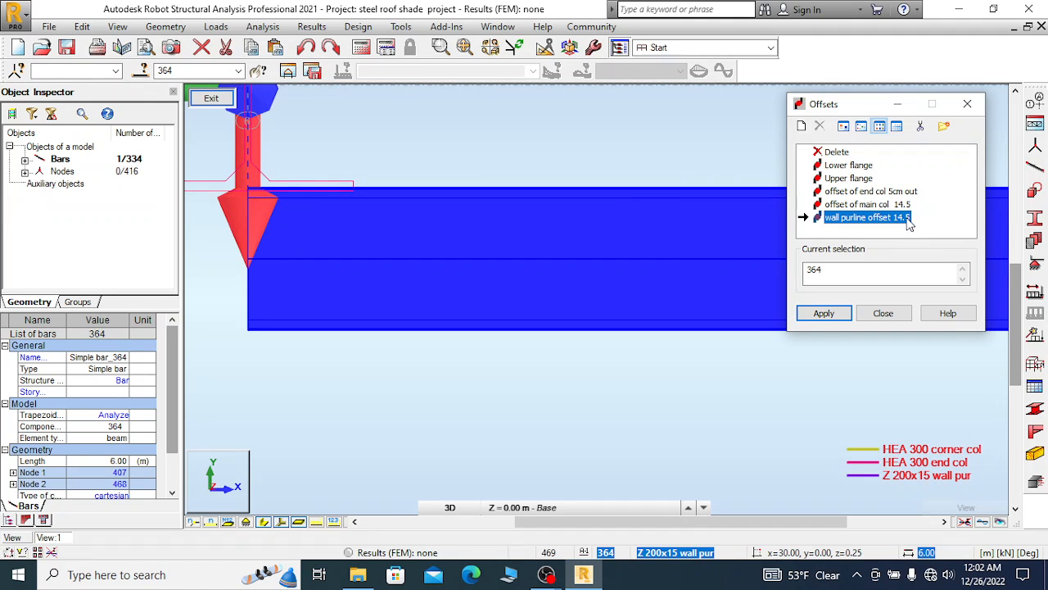
Check the "wall purline offset 14.5" values and start a new offset labelled "offset gable pur" with UZ 14.5 cm at both ends
double_click(868, 218)
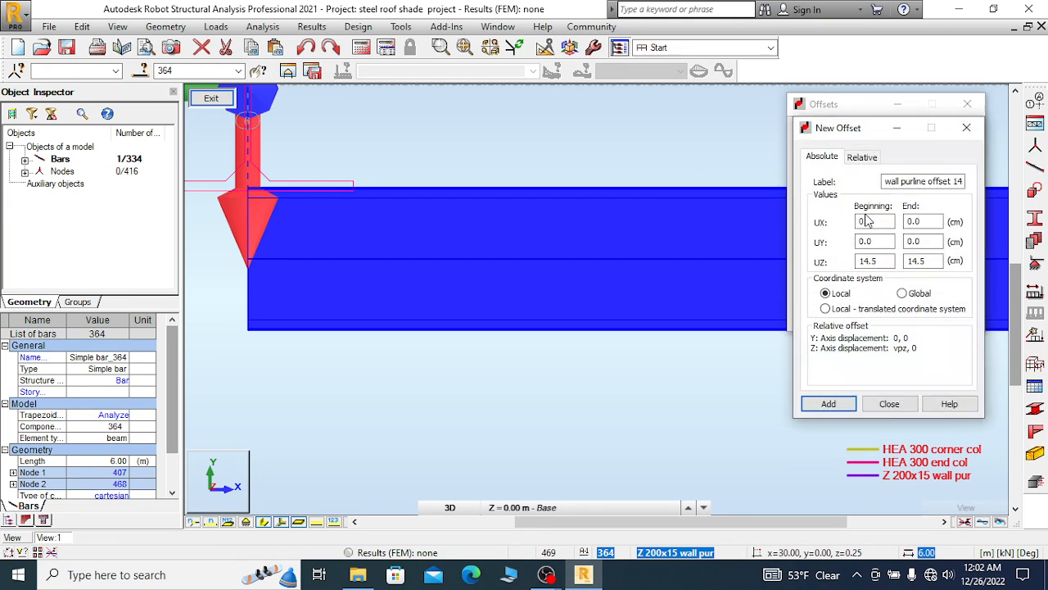
left_click(968, 129)
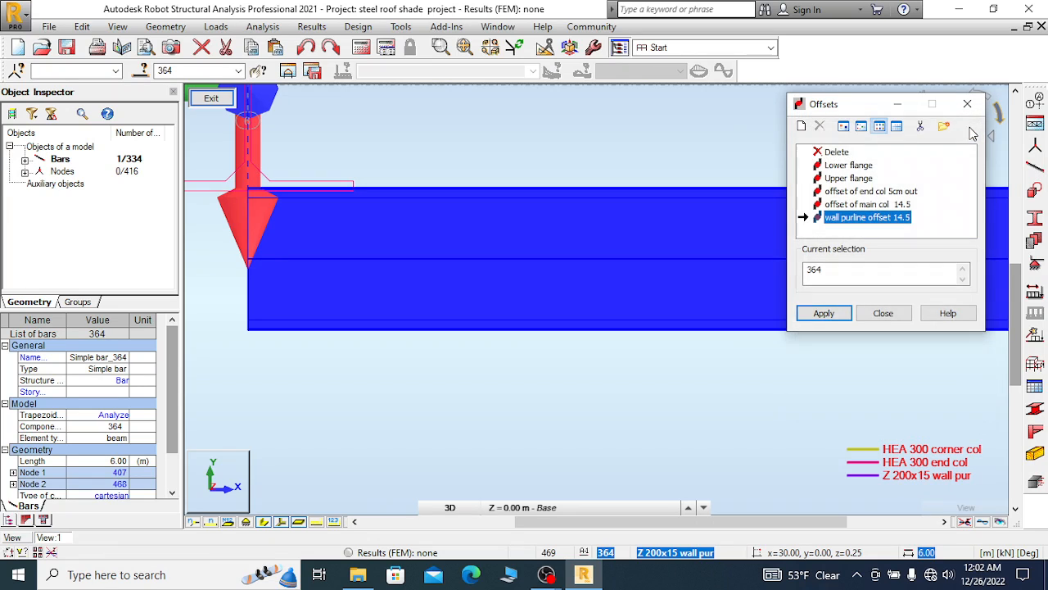
left_click(801, 126)
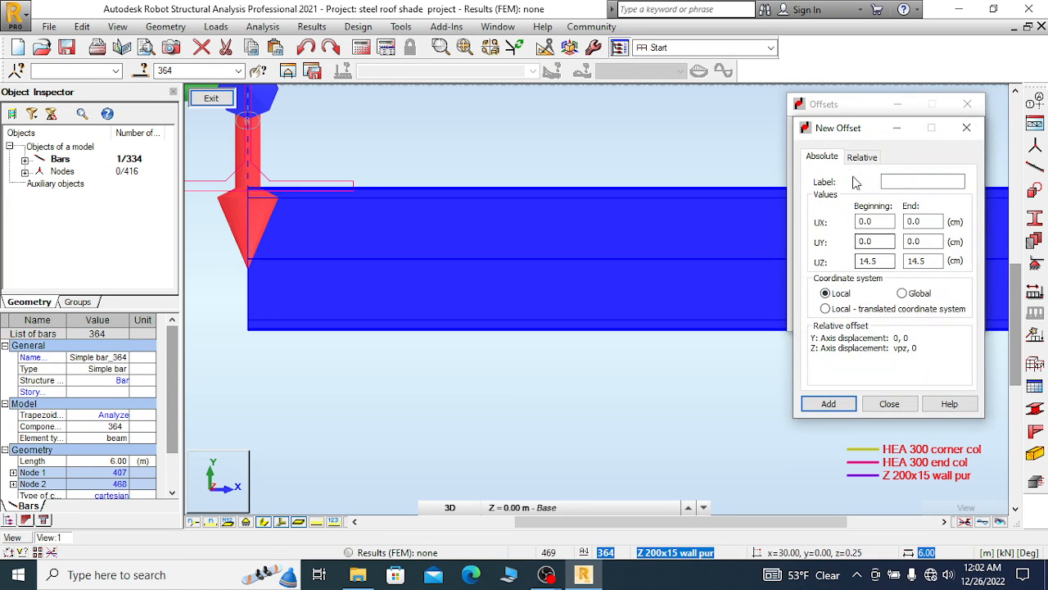
left_click(899, 181)
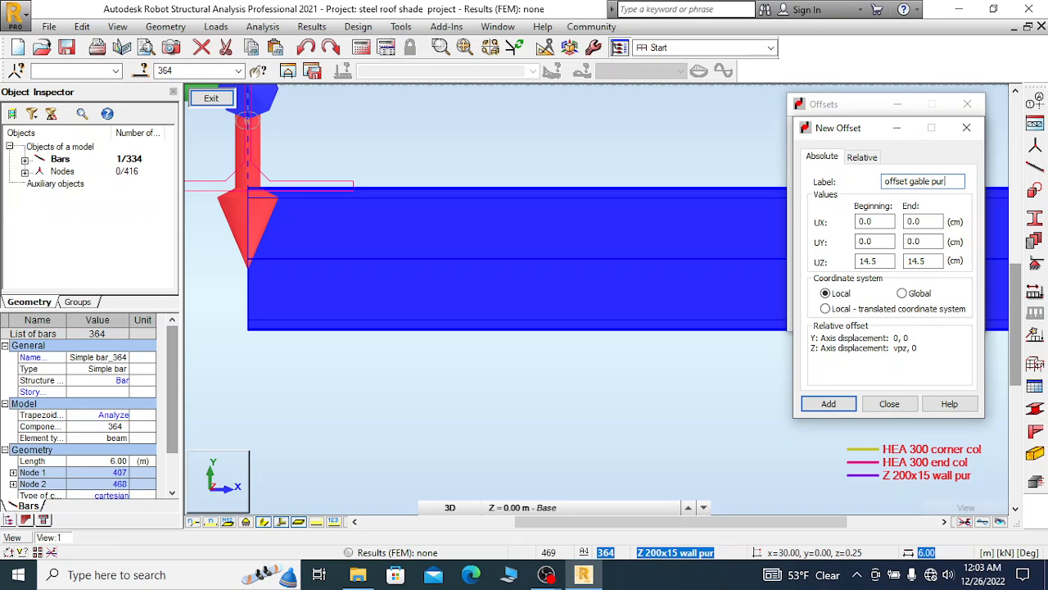
double_click(885, 257)
key("Tab")
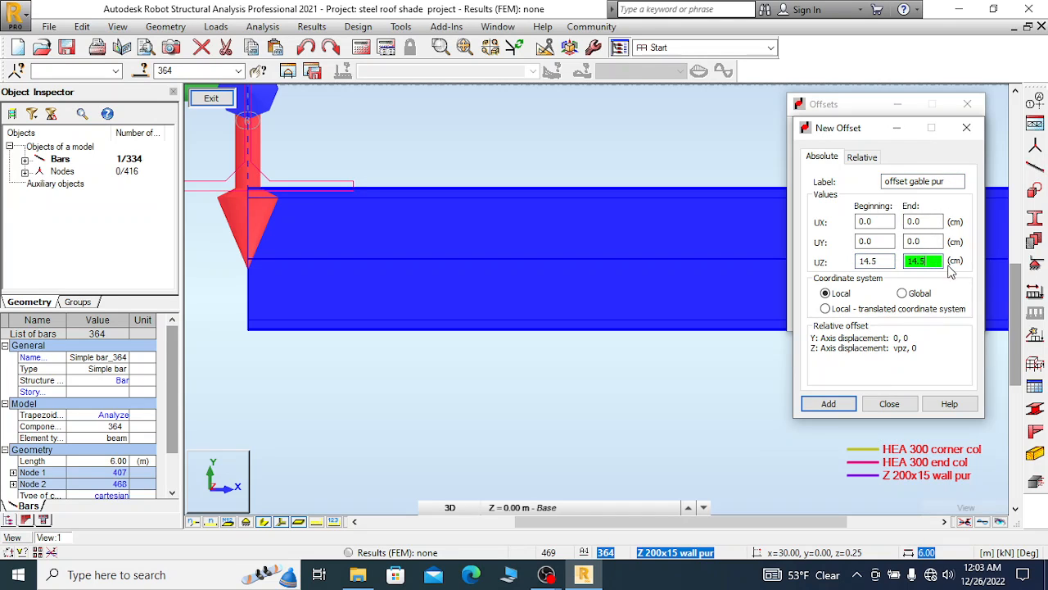
Set the relative section position of "offset gable pur" to the middle of the lower flange and add the definition
left_click(863, 158)
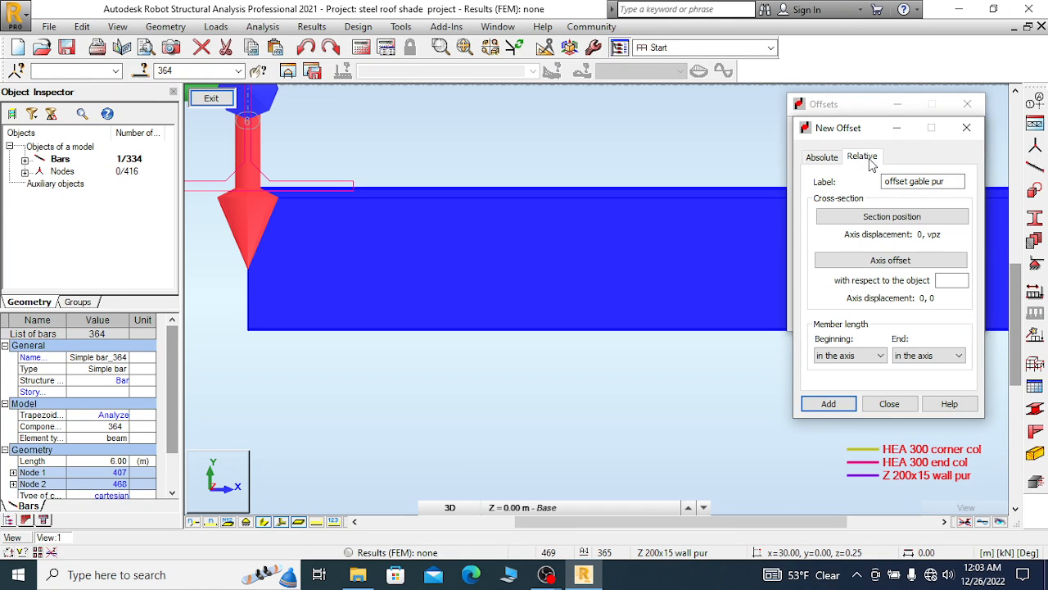
left_click(892, 217)
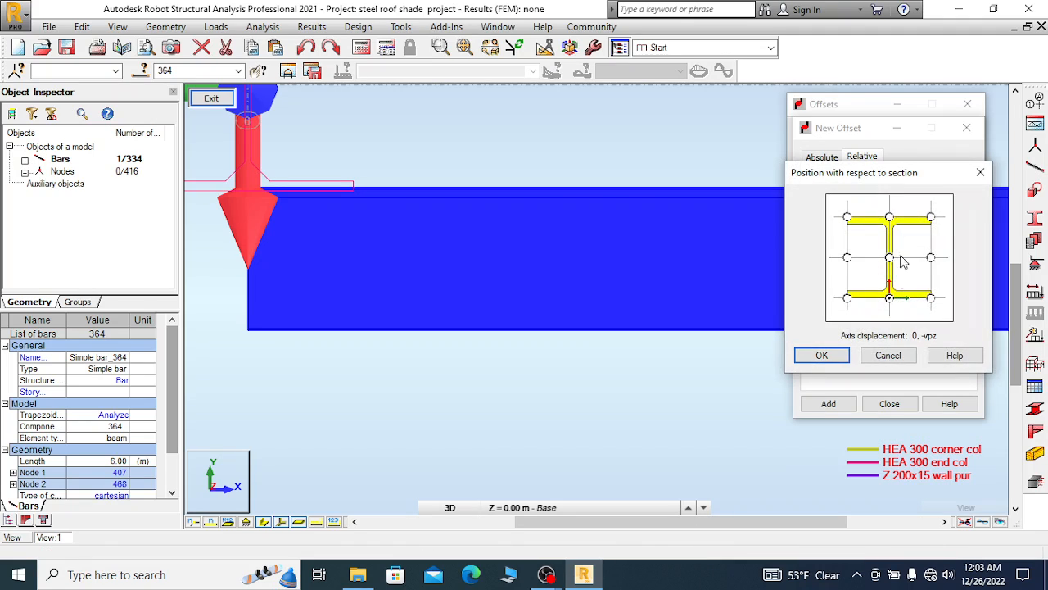
left_click(895, 218)
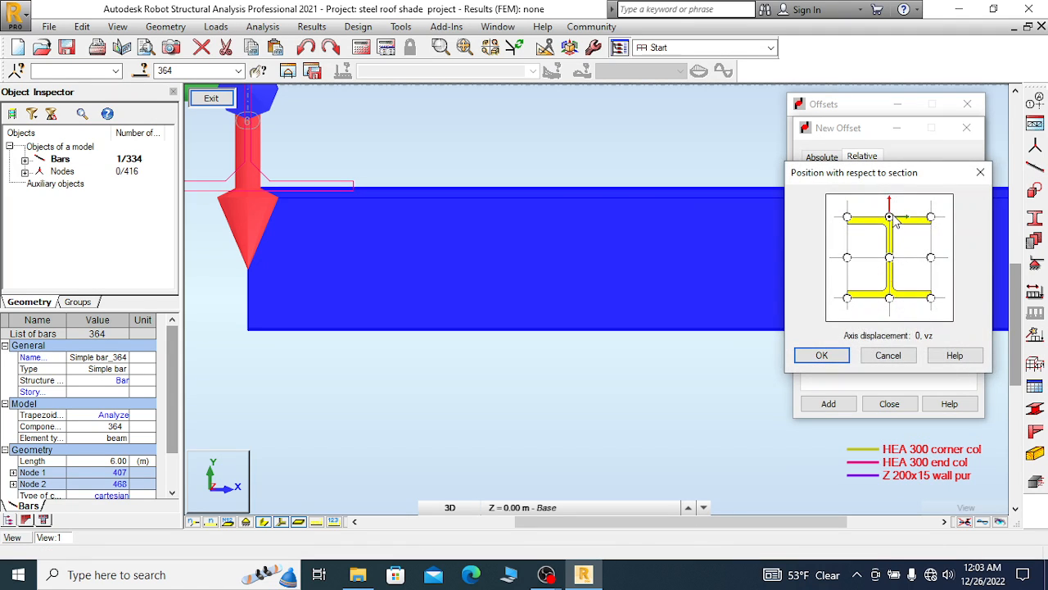
left_click(890, 298)
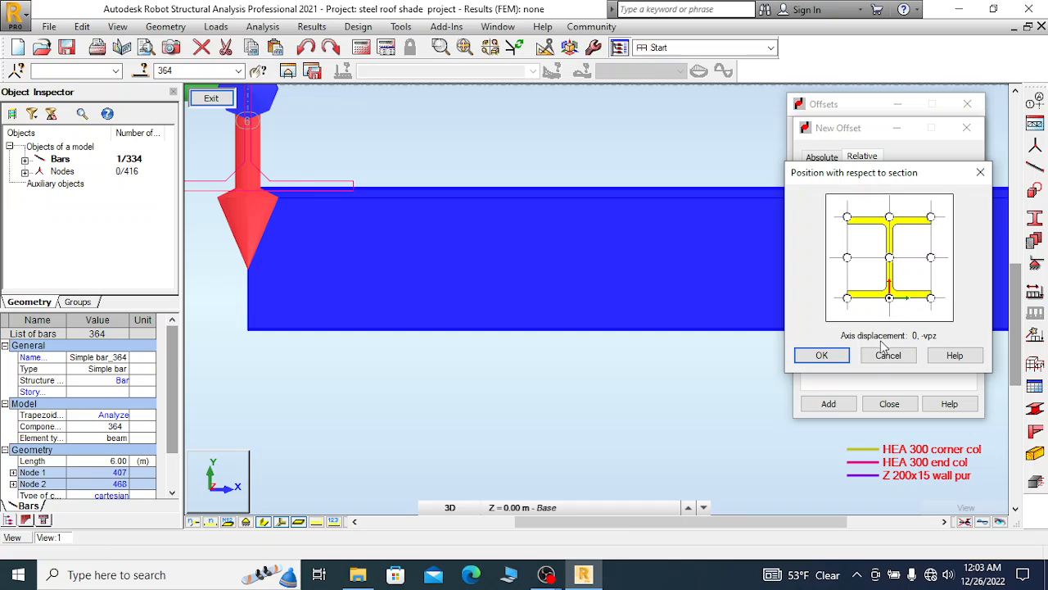
left_click(846, 357)
left_click(841, 407)
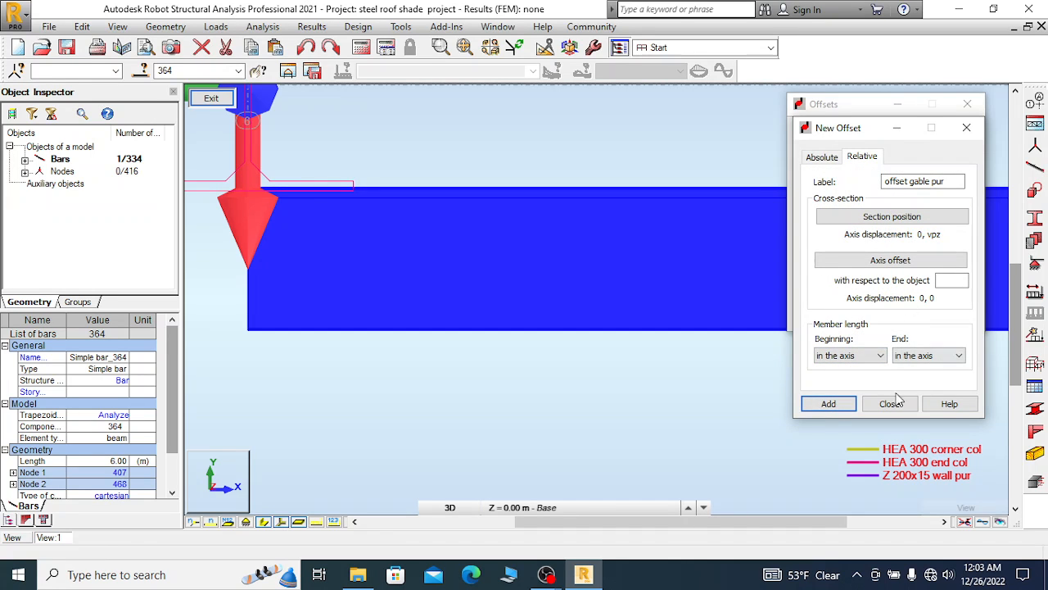
Check the axis offset of "offset gable pur", leave it at the centre point and add the definition again
left_click(888, 261)
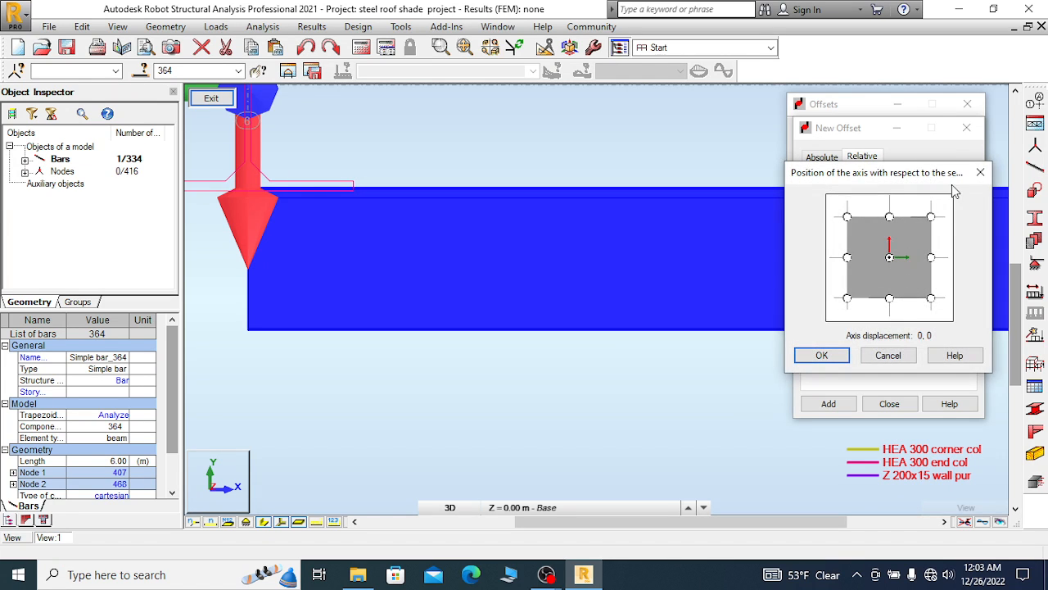
left_click(980, 172)
left_click(828, 404)
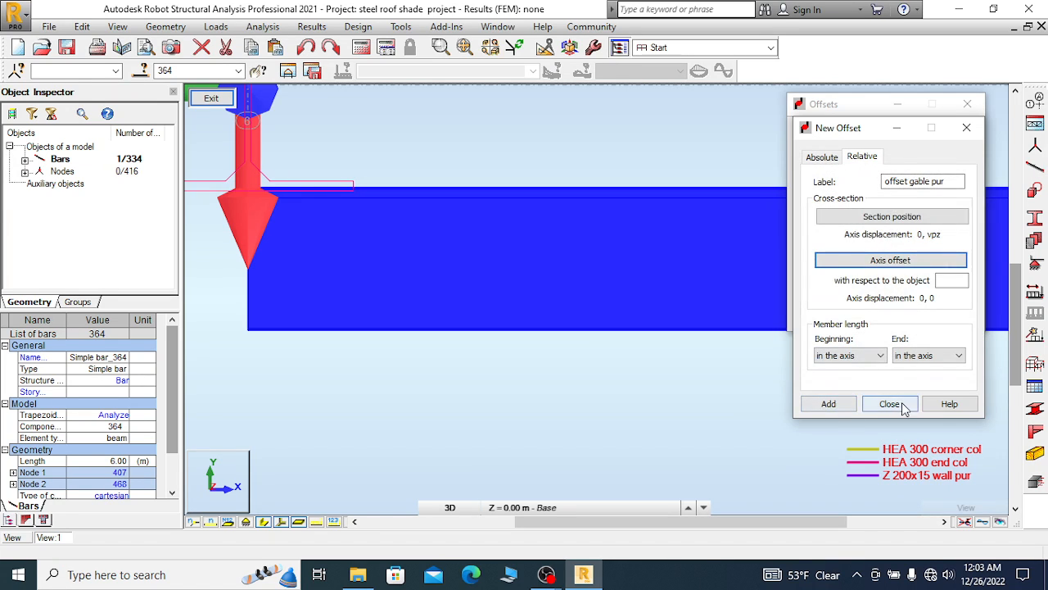
Apply the "offset gable pur" offset to the gable wall purlin, bar 364, close the offset definitions and clear the selection
left_click(890, 404)
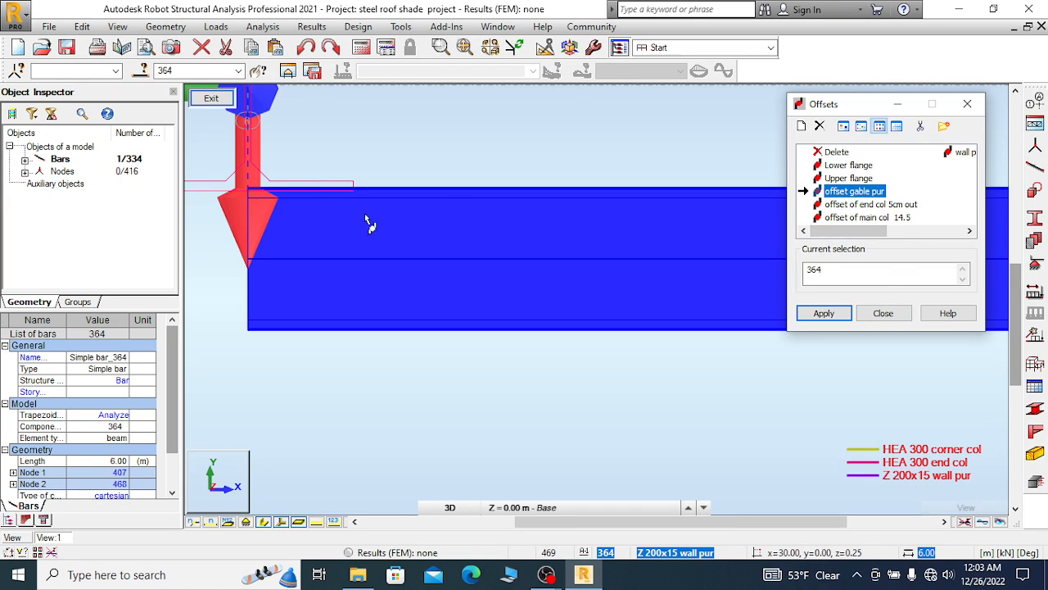
left_click(436, 232)
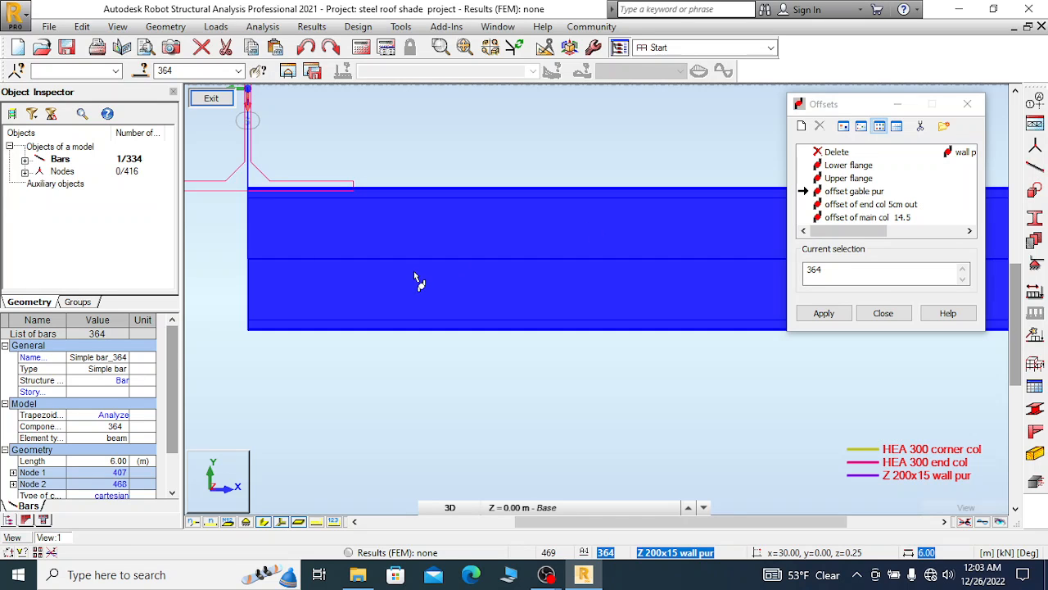
left_click(970, 105)
right_click(302, 152)
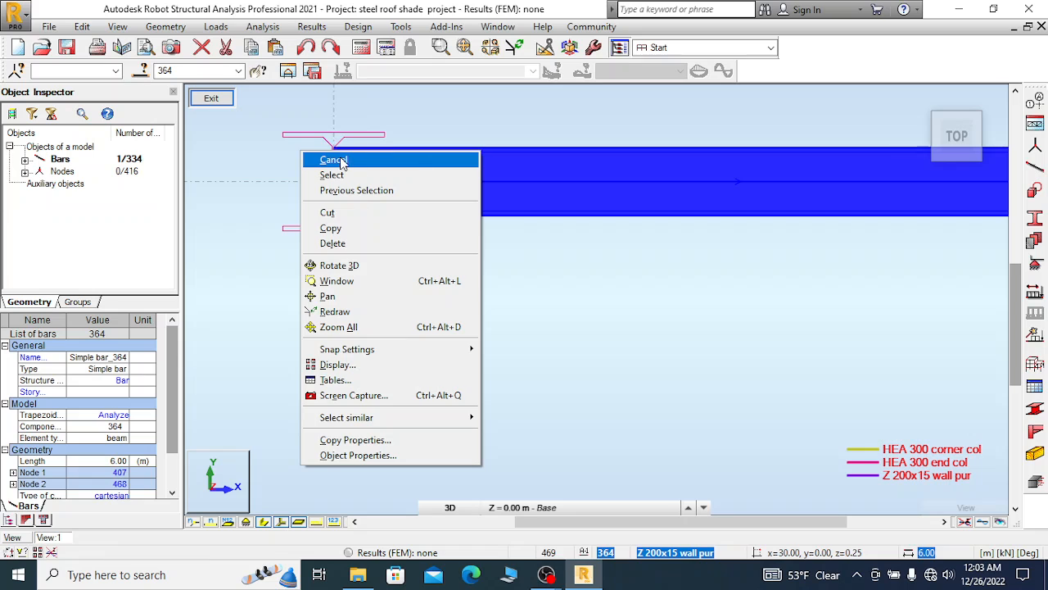
left_click(333, 160)
Check the section dimensions of the HEA 300 end column at axis 6 in its bar properties
right_click(354, 142)
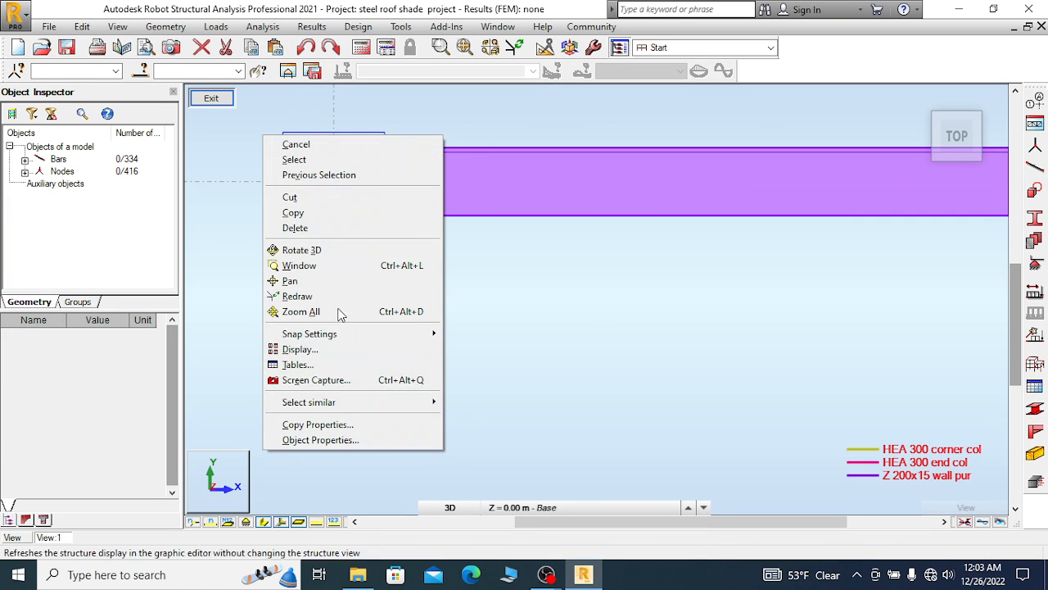
left_click(329, 440)
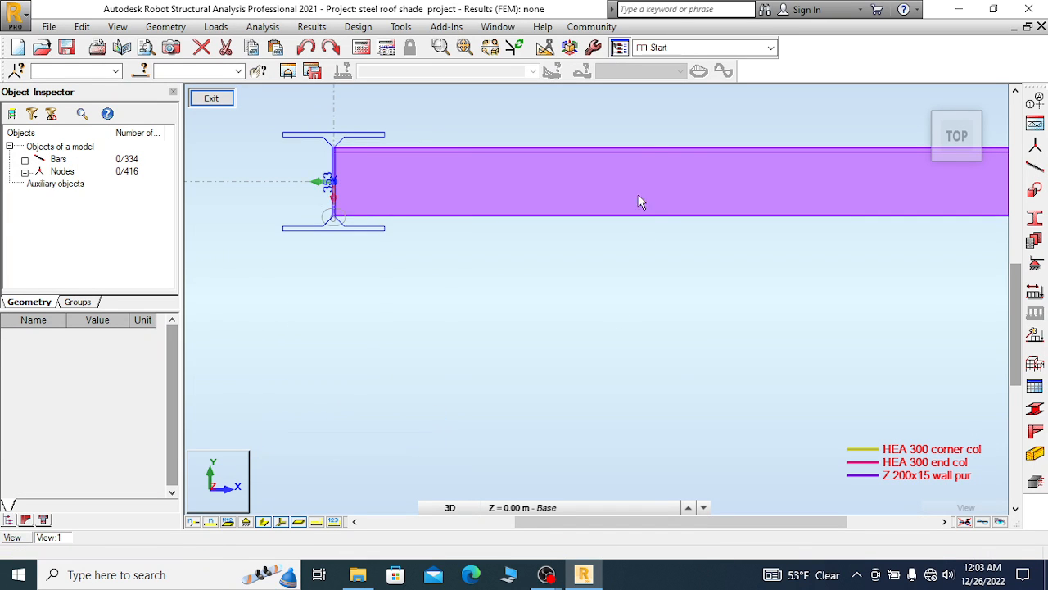
left_click(776, 125)
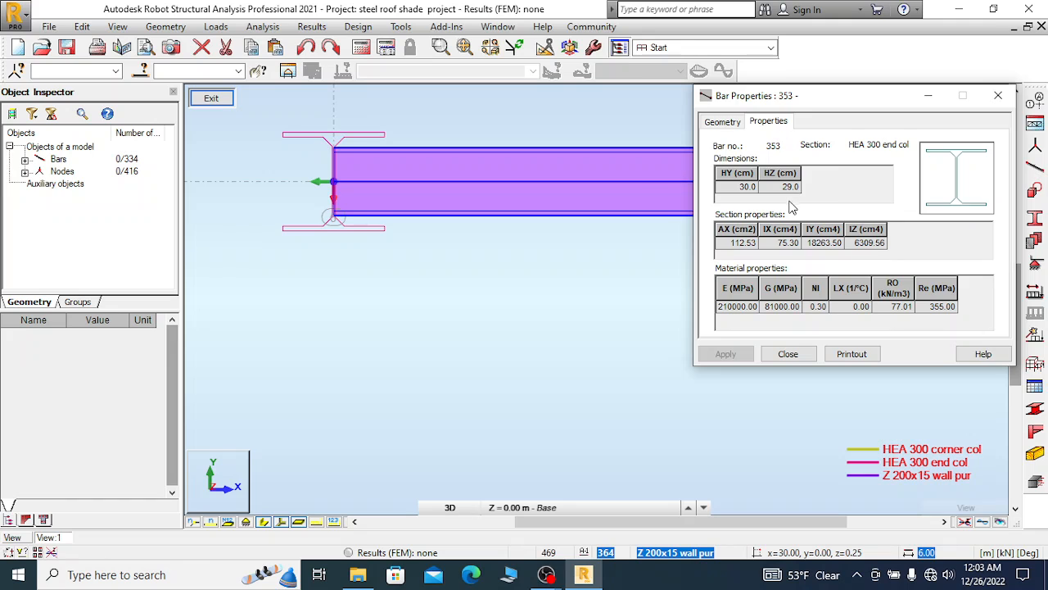
left_click(998, 95)
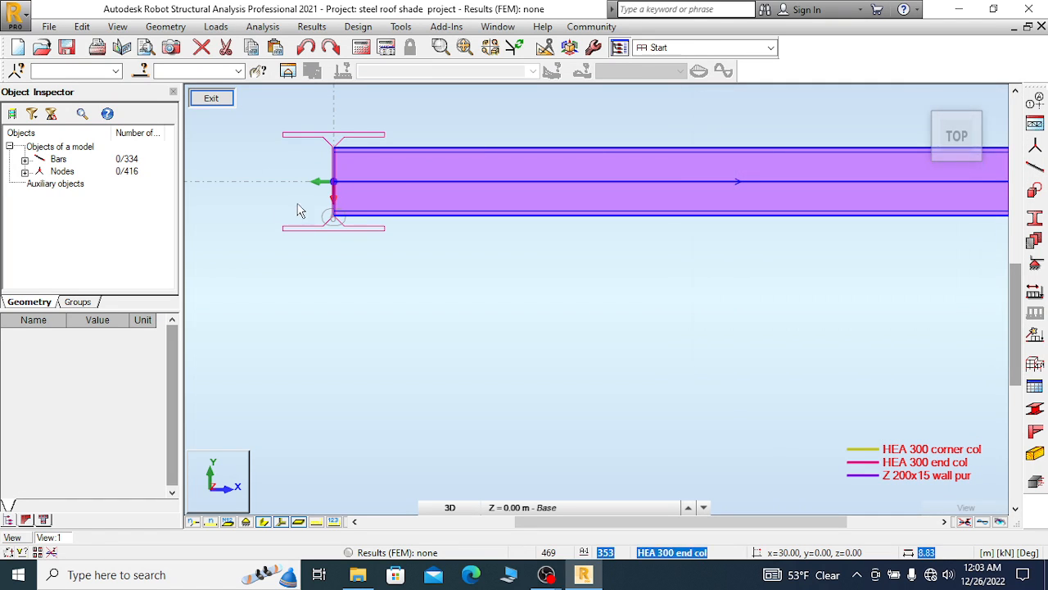
Check the section dimensions of the HEA 300 corner column at axis 7 in its bar properties
scroll(233, 229, "down", 2)
scroll(233, 229, "down", 3)
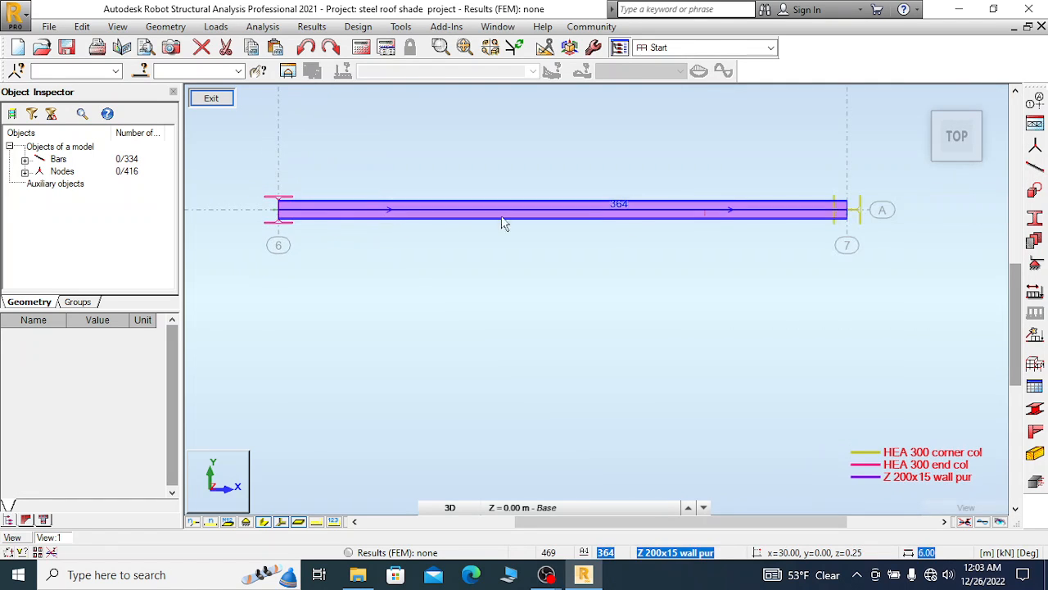
scroll(851, 221, "up", 2)
right_click(866, 201)
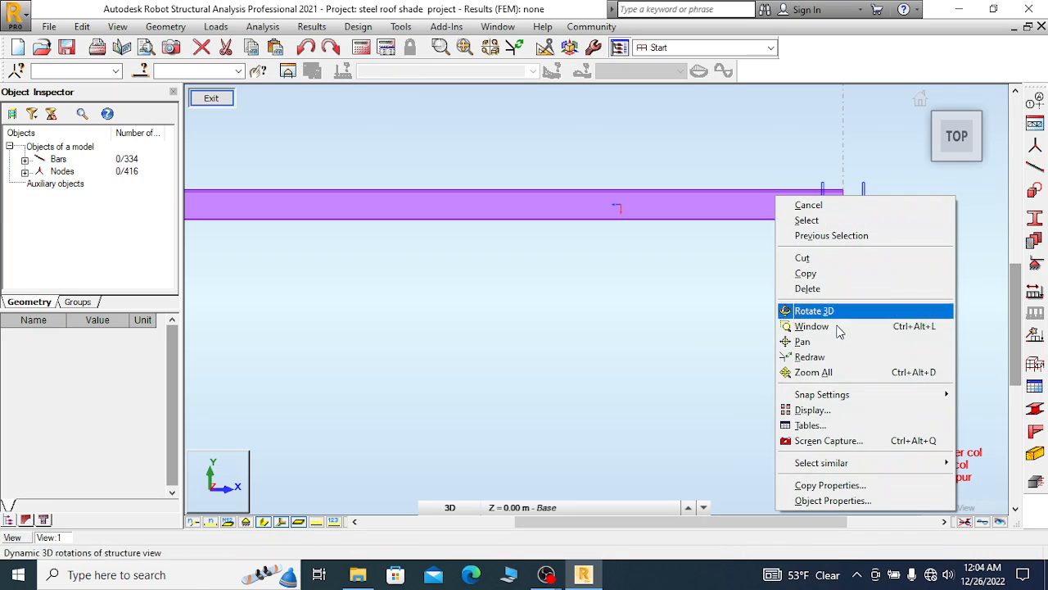
left_click(829, 501)
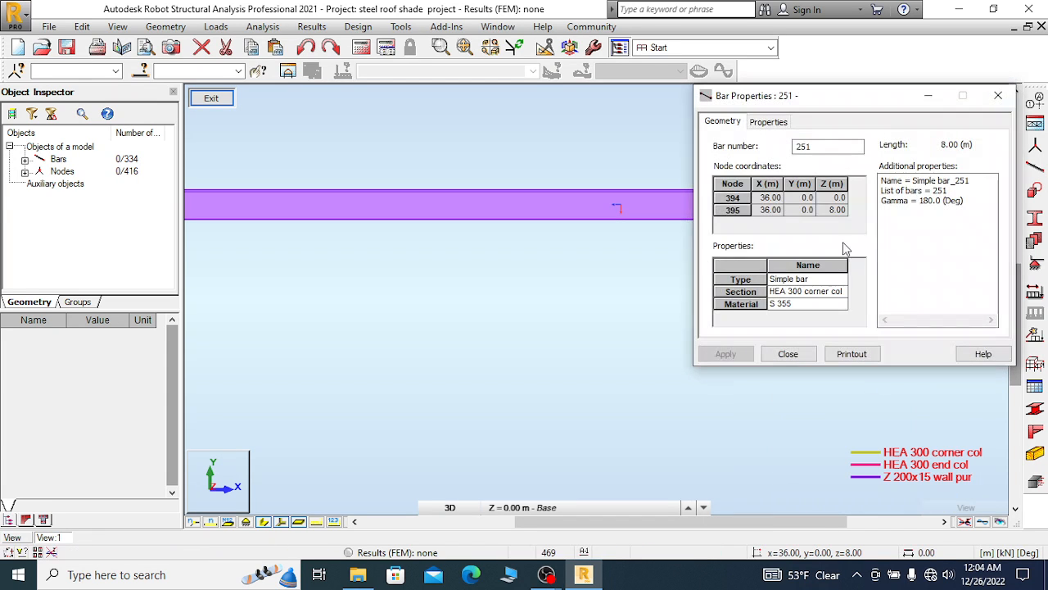
left_click(769, 123)
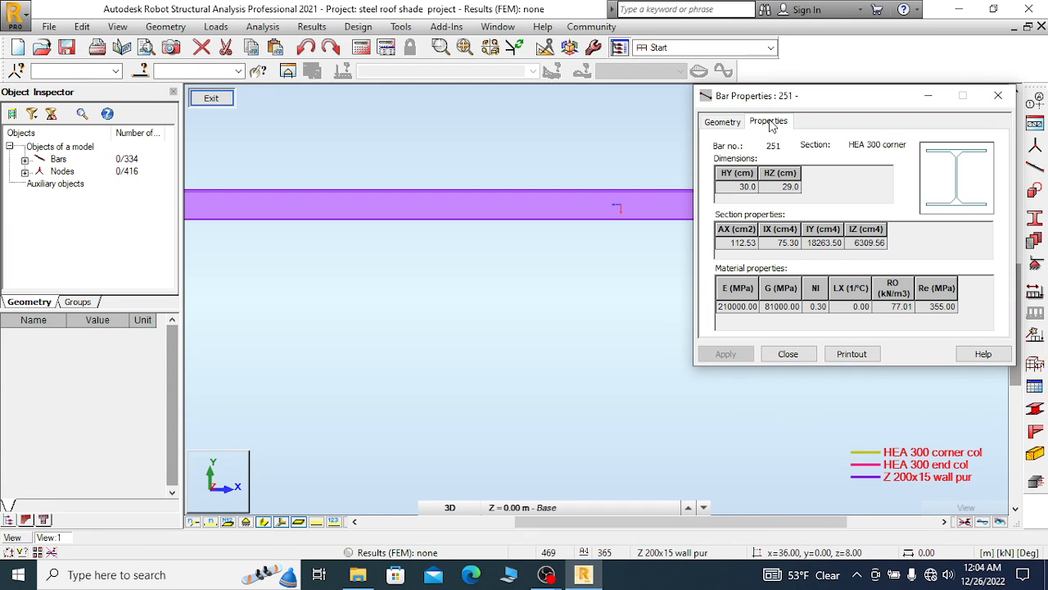
left_click(998, 95)
Examine in plan how both ends of the gable purlin meet the columns at axes 6 and 7
scroll(849, 218, "up", 2)
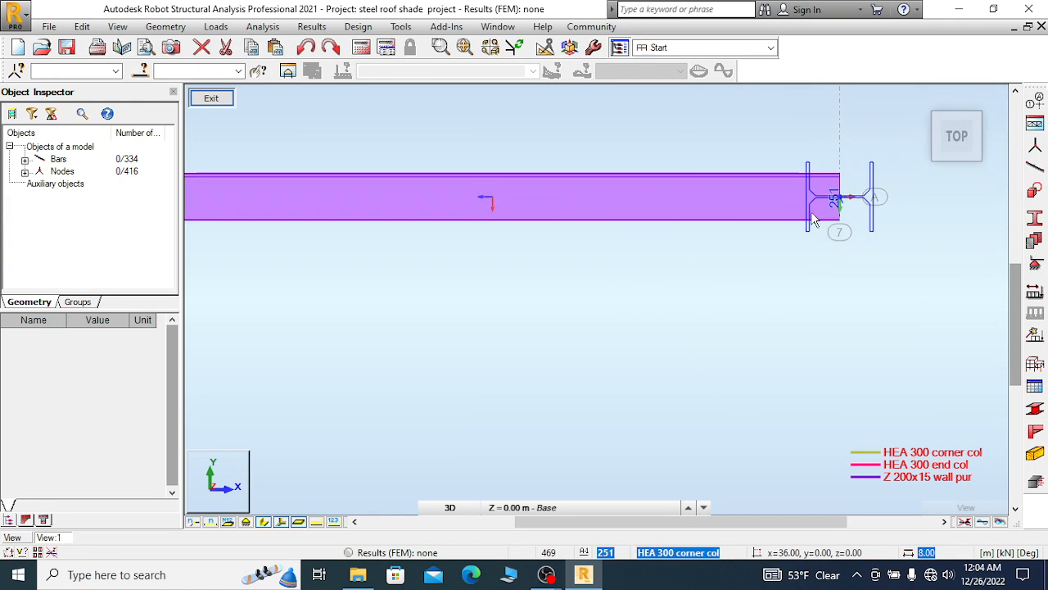
scroll(882, 155, "down", 3)
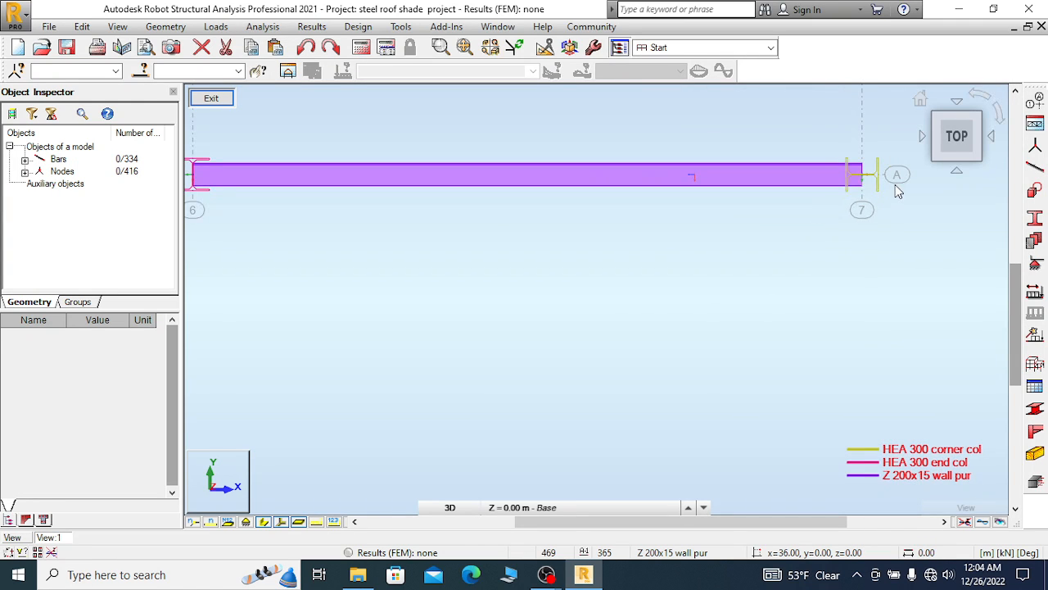
scroll(732, 217, "down", 2)
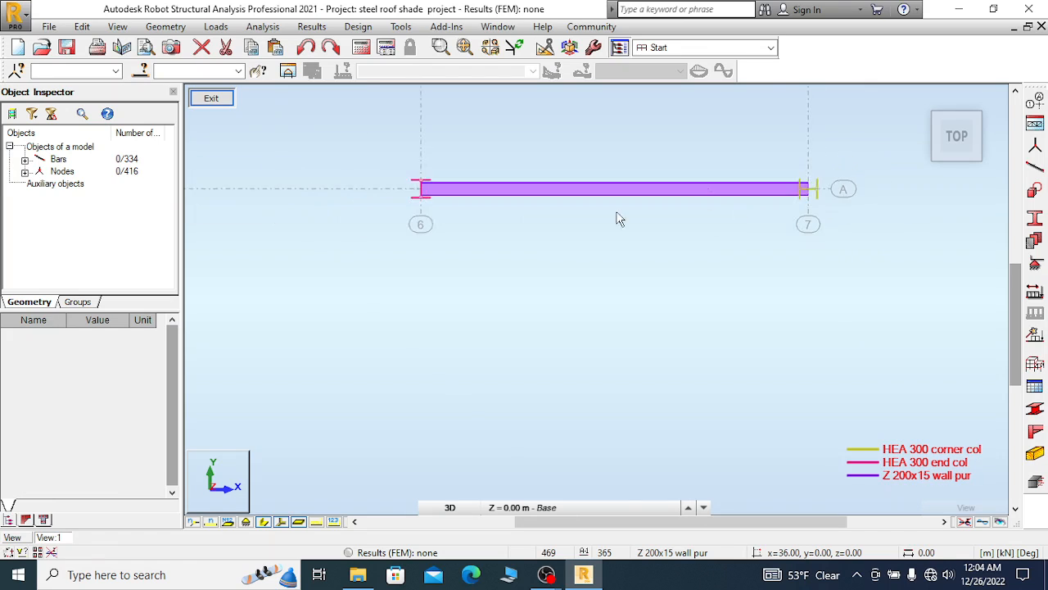
scroll(417, 195, "up", 1)
scroll(417, 195, "up", 2)
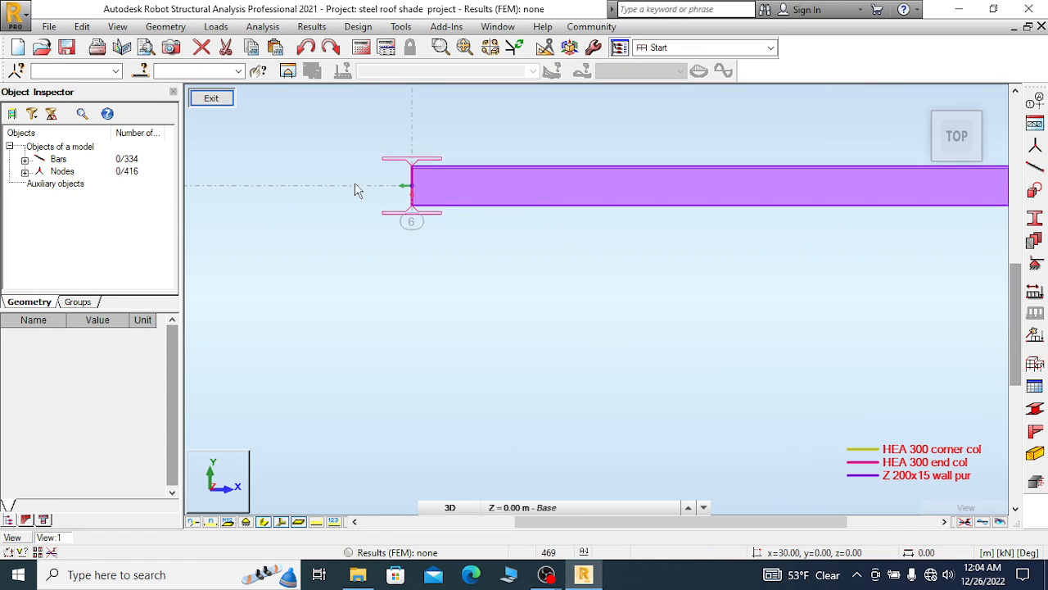
scroll(358, 189, "up", 1)
scroll(389, 253, "down", 4)
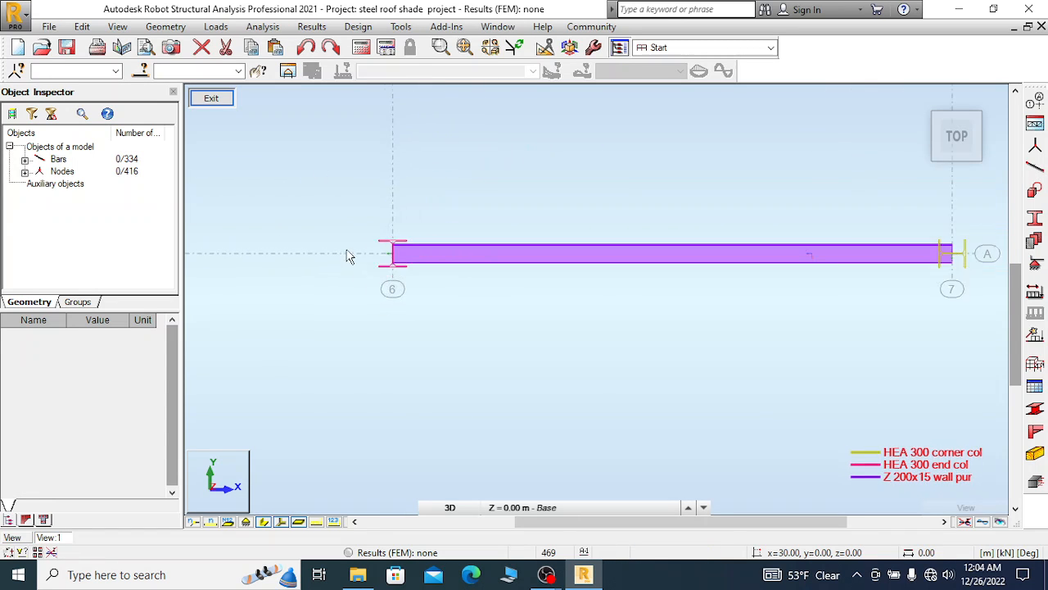
scroll(417, 263, "down", 1)
scroll(431, 270, "up", 3)
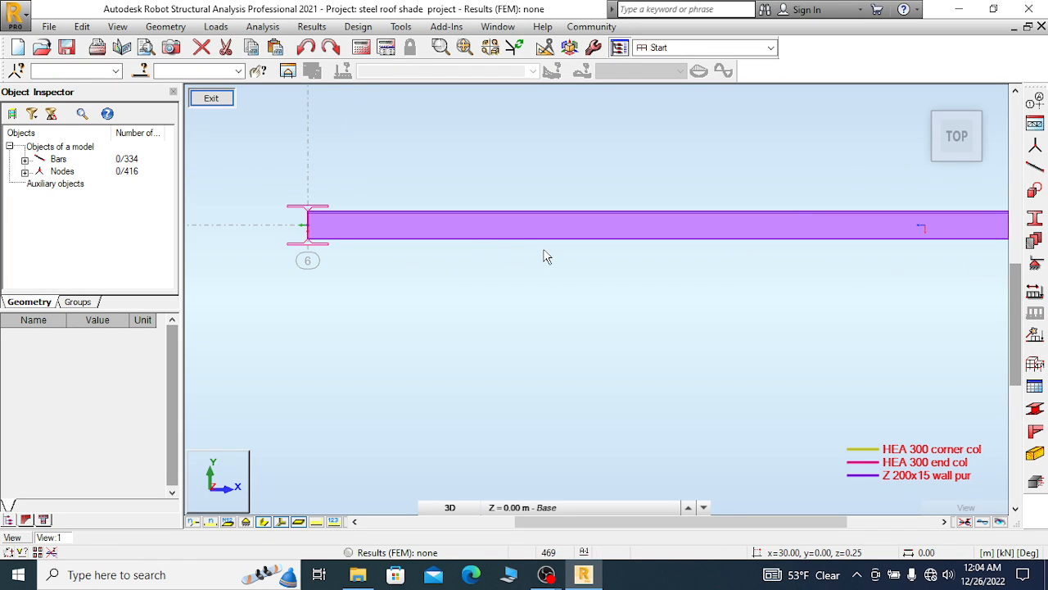
scroll(385, 202, "down", 2)
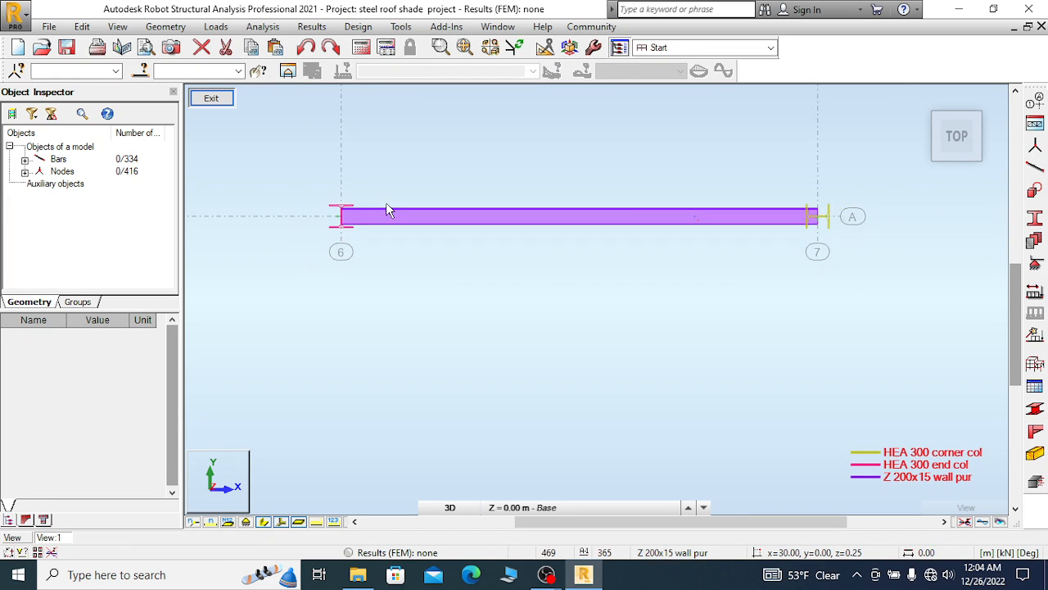
scroll(563, 261, "up", 1)
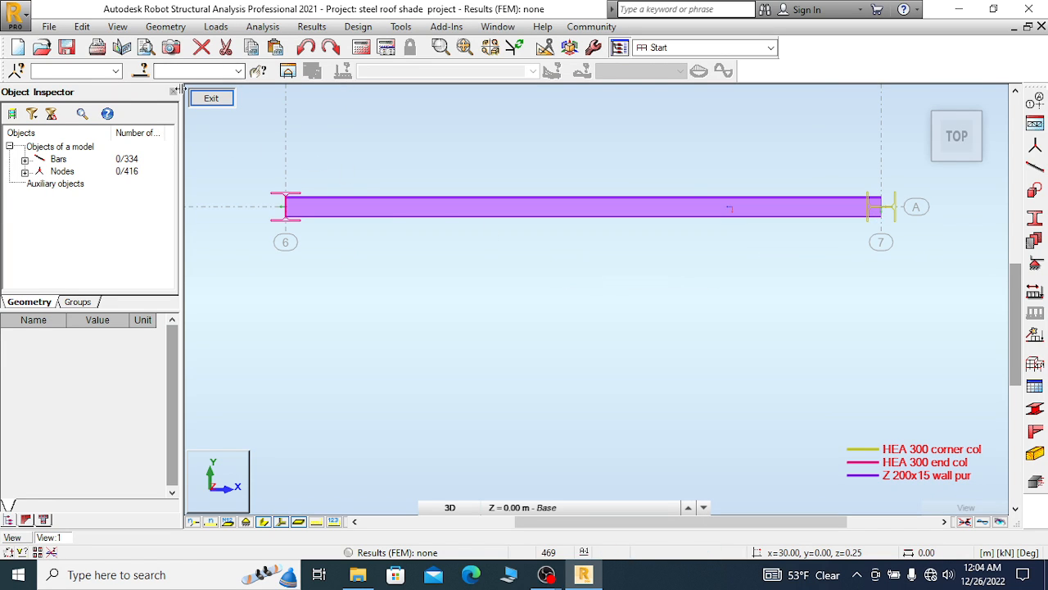
Select the gable purlin between axes 6 and 7 and return to the 3D view of the full structure
left_click(426, 206)
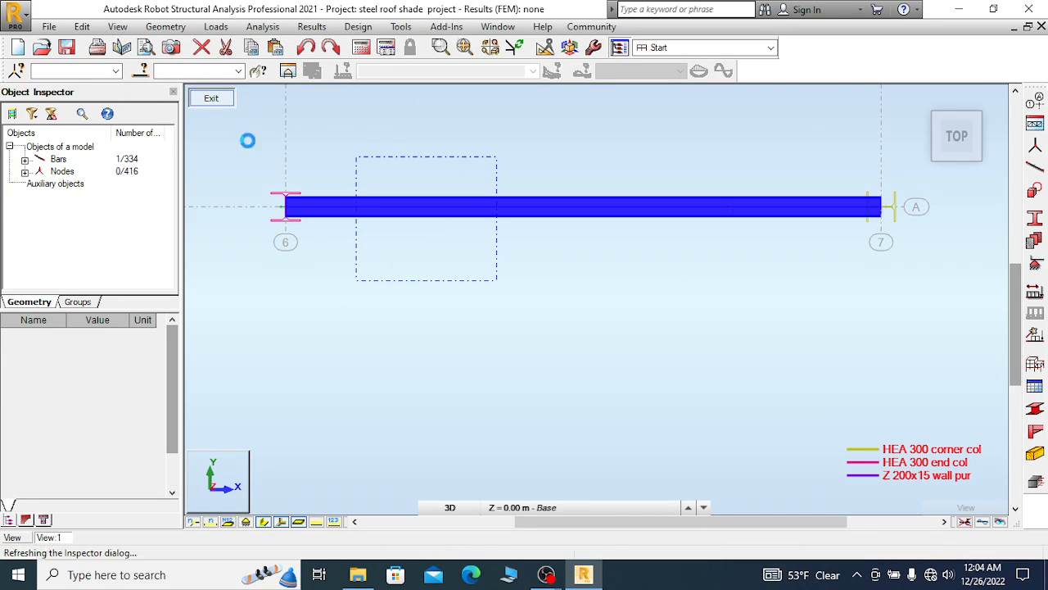
key("Escape")
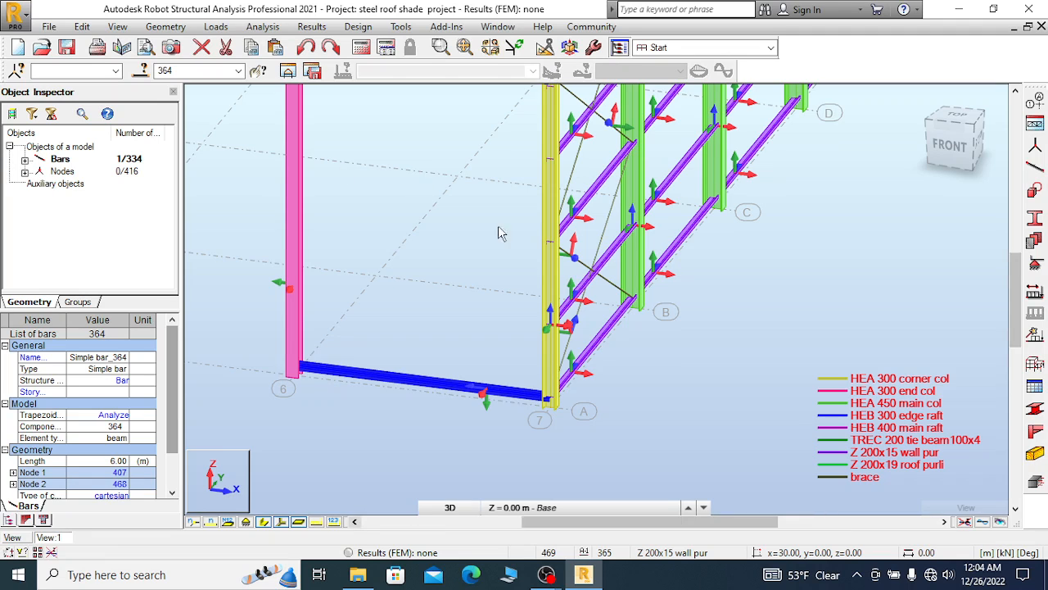
scroll(593, 361, "up", 2)
scroll(593, 365, "up", 1)
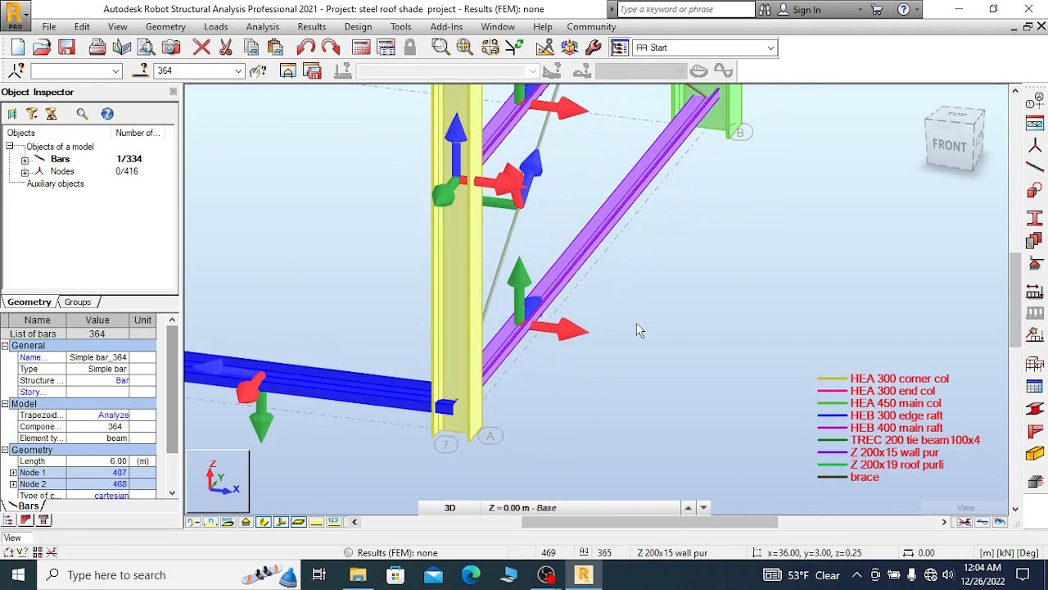
Copy the properties of the lowest side-wall purlin between axes A and B, bar 265, to gable purlin 364
right_click(547, 322)
left_click(588, 336)
right_click(582, 259)
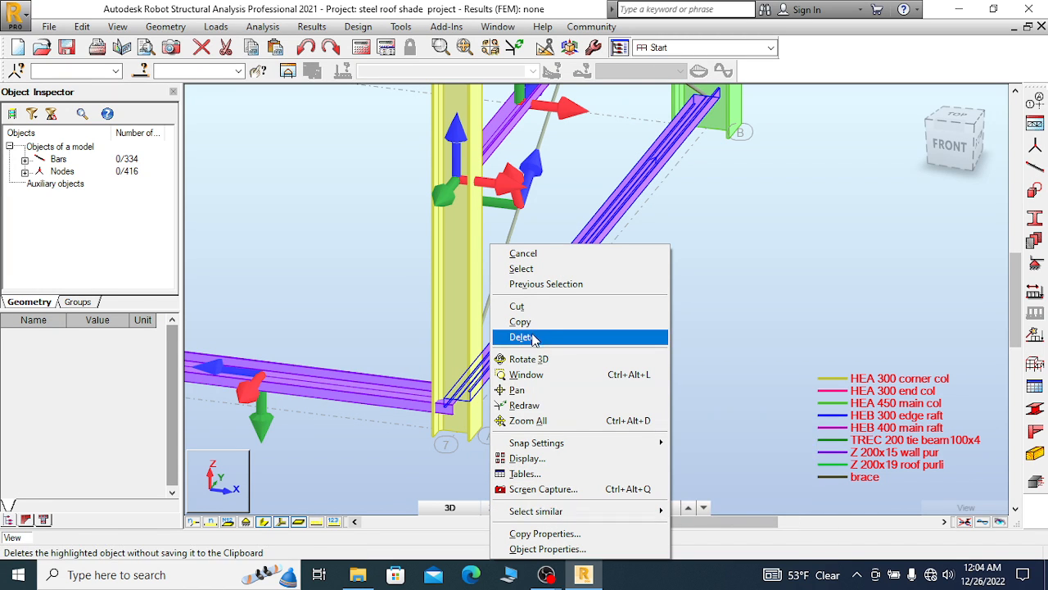
left_click(545, 534)
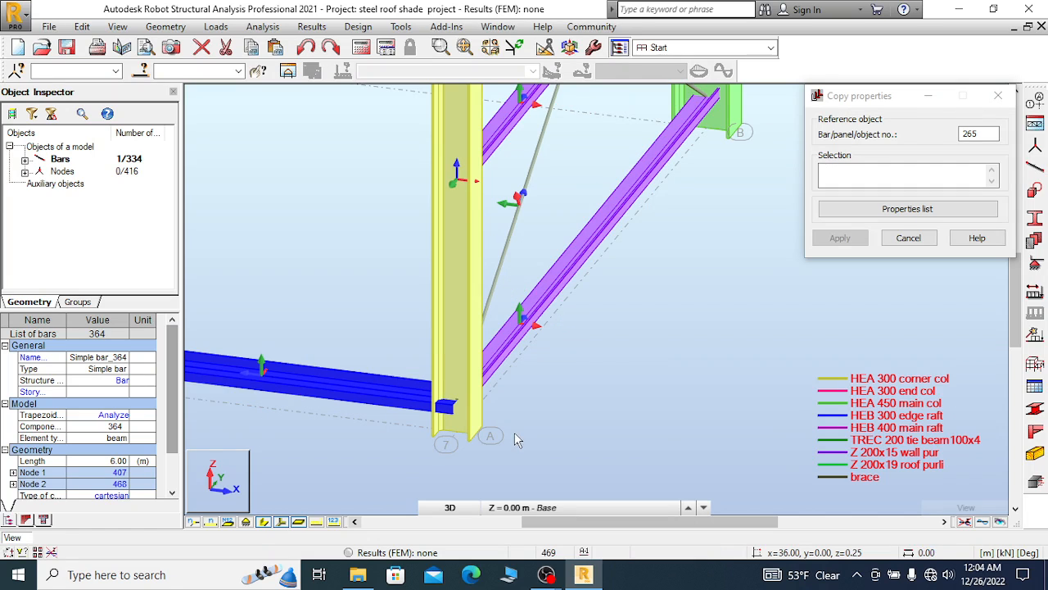
Turn on the display of bar offsets in the model view
scroll(622, 339, "down", 3)
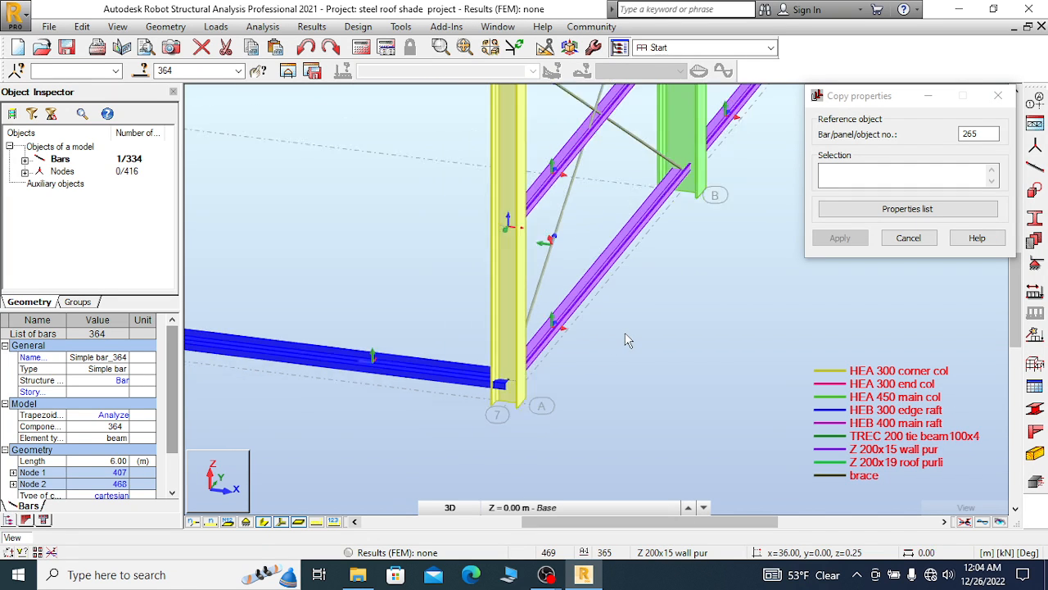
right_click(656, 293)
left_click(618, 458)
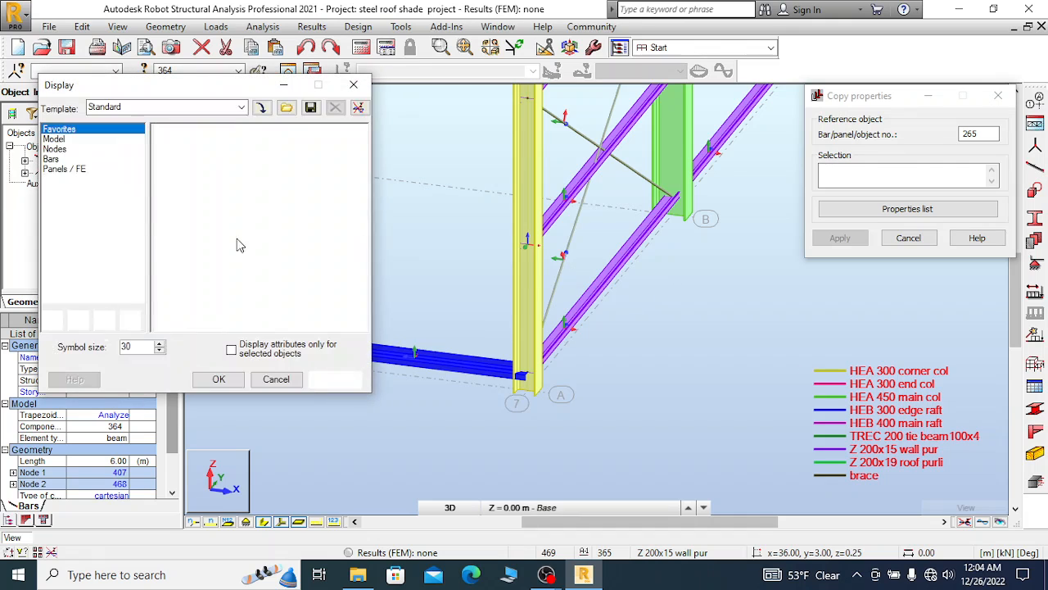
left_click(318, 243)
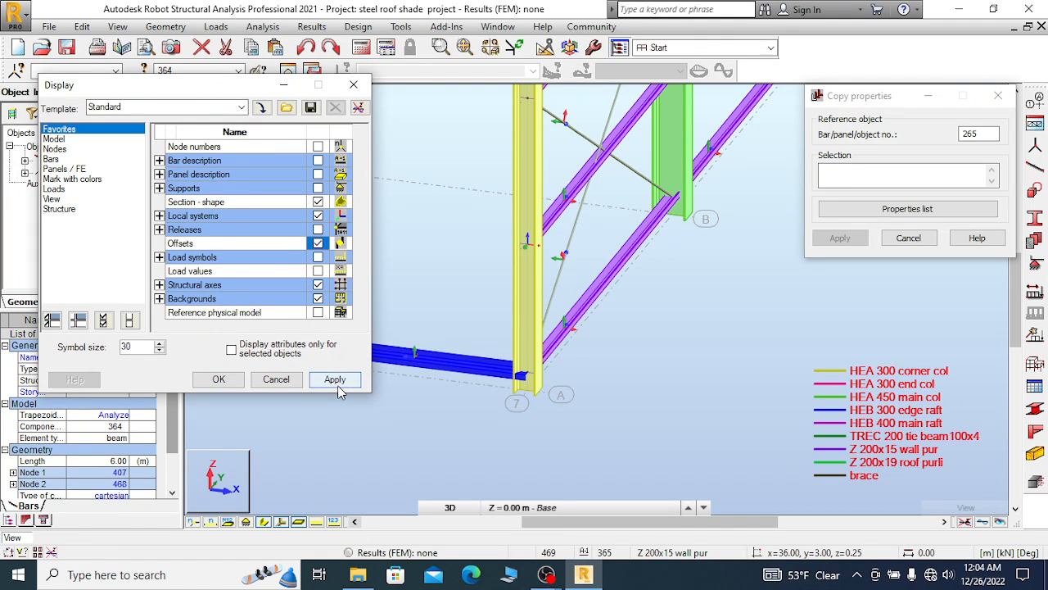
left_click(334, 381)
left_click(218, 380)
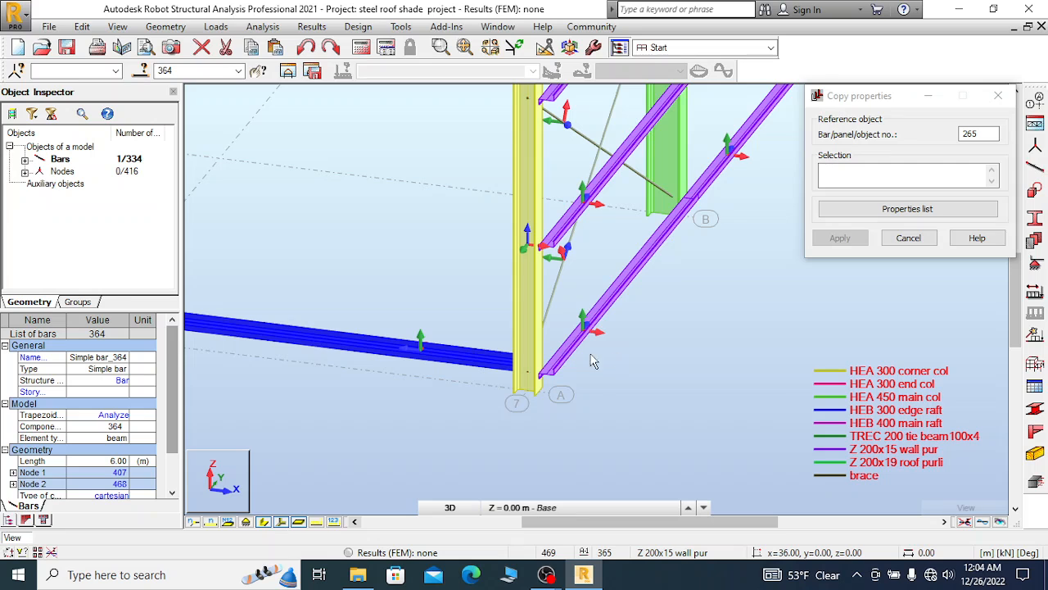
Undo the last property copy on the gable purlin and inspect its ends at the corner and end columns
left_click(306, 47)
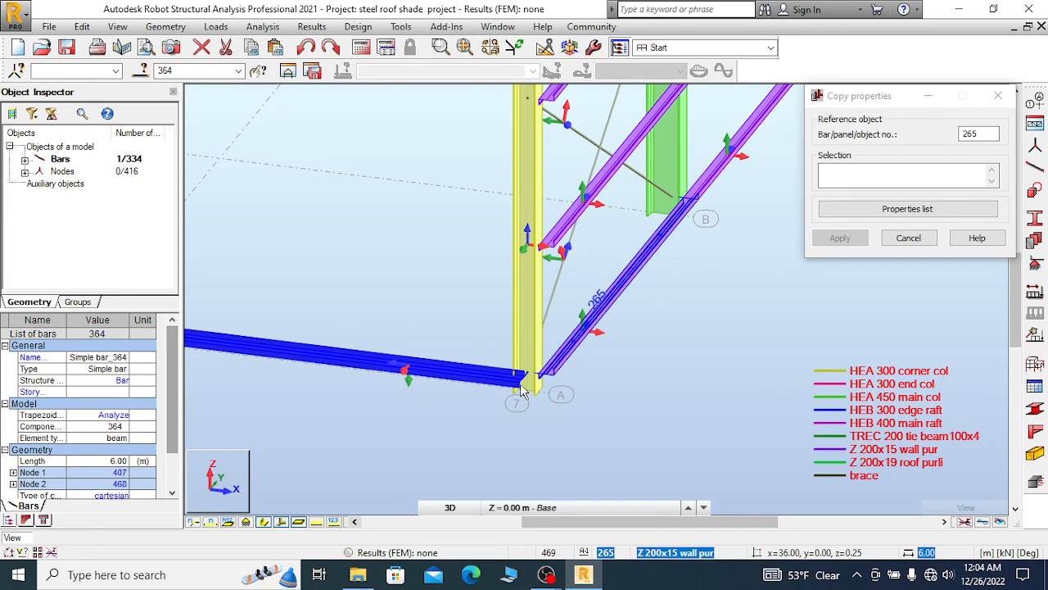
scroll(446, 382, "up", 2)
scroll(747, 354, "down", 5)
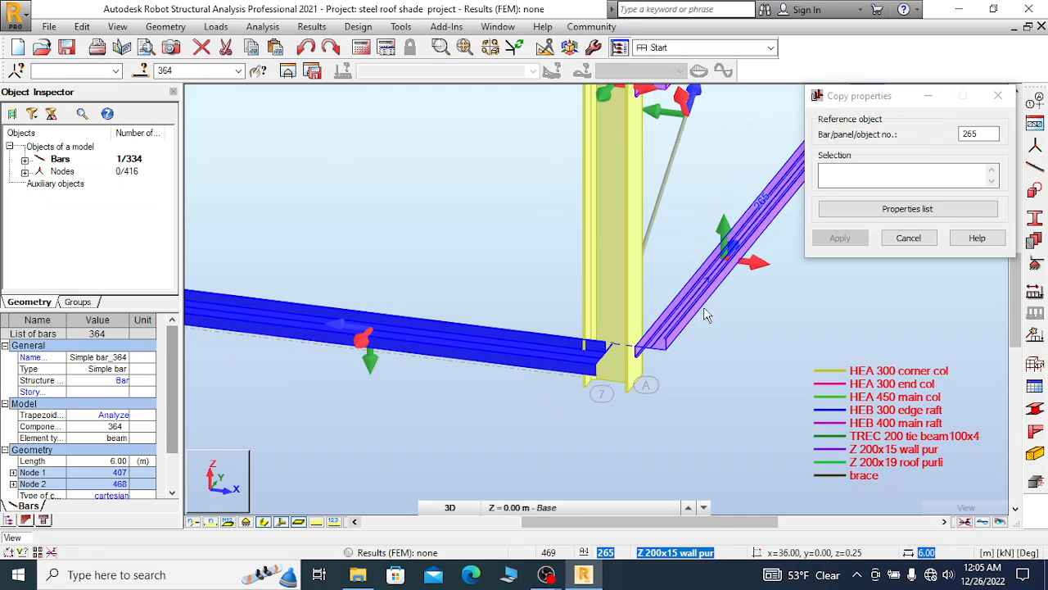
scroll(426, 332, "up", 4)
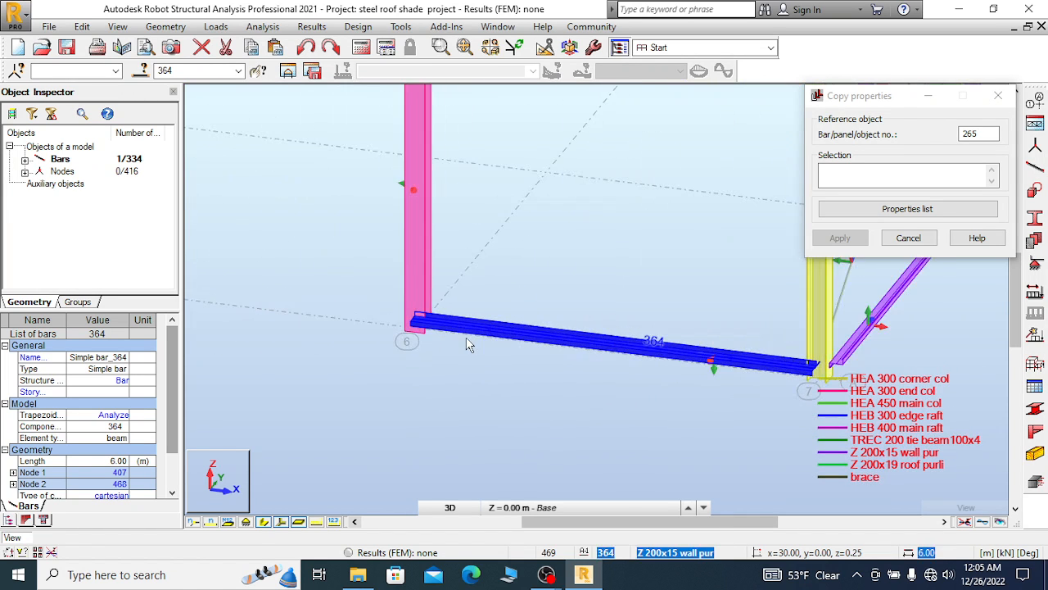
scroll(425, 336, "up", 1)
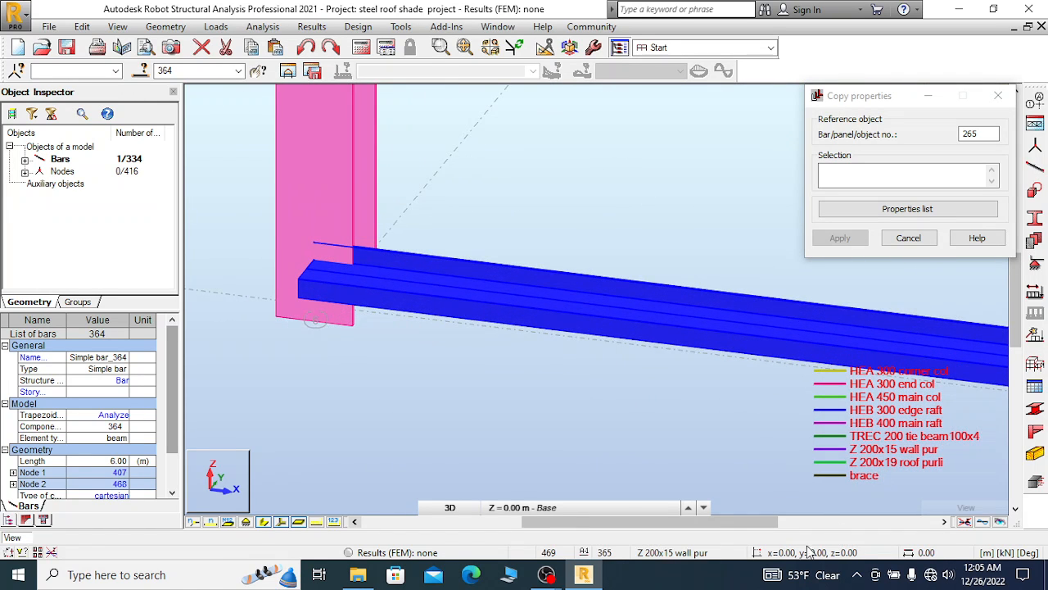
mouse_move(545, 574)
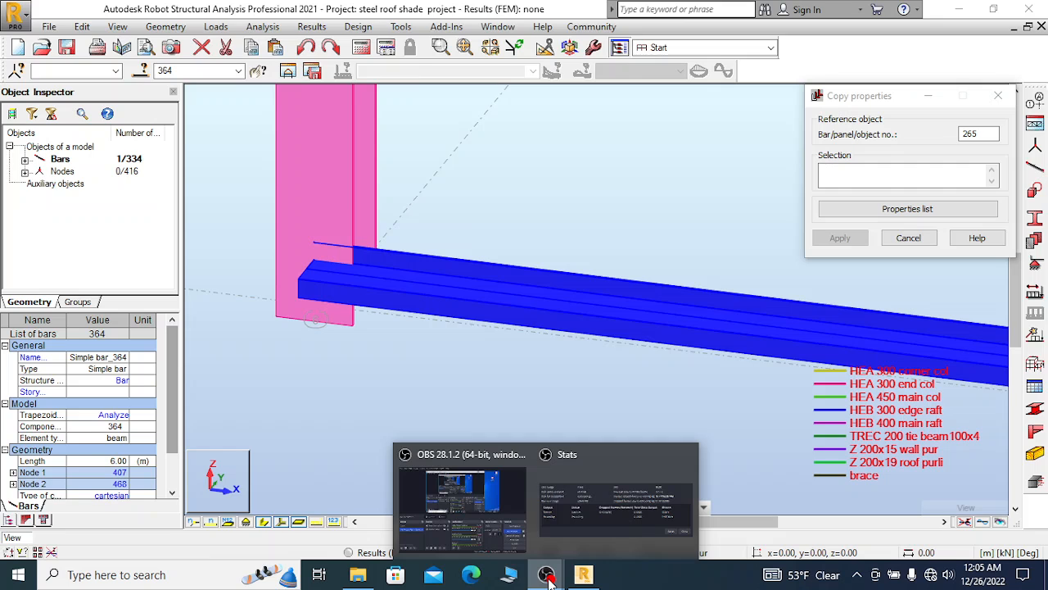
left_click(506, 519)
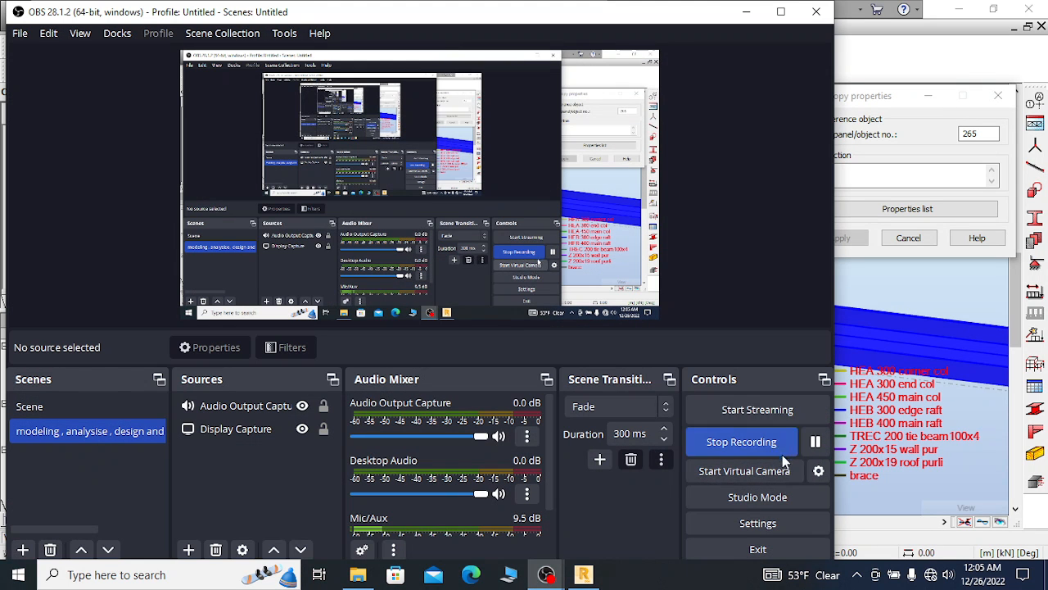
left_click(815, 442)
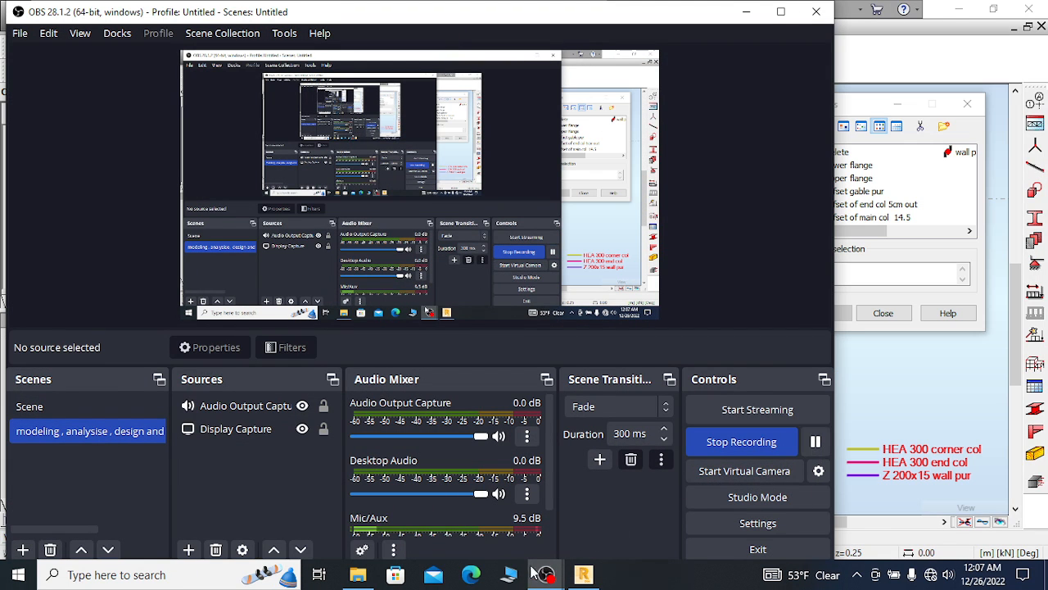
Switch back to Robot Structural Analysis and examine how the gable purlin meets the end column on axis 6
left_click(583, 575)
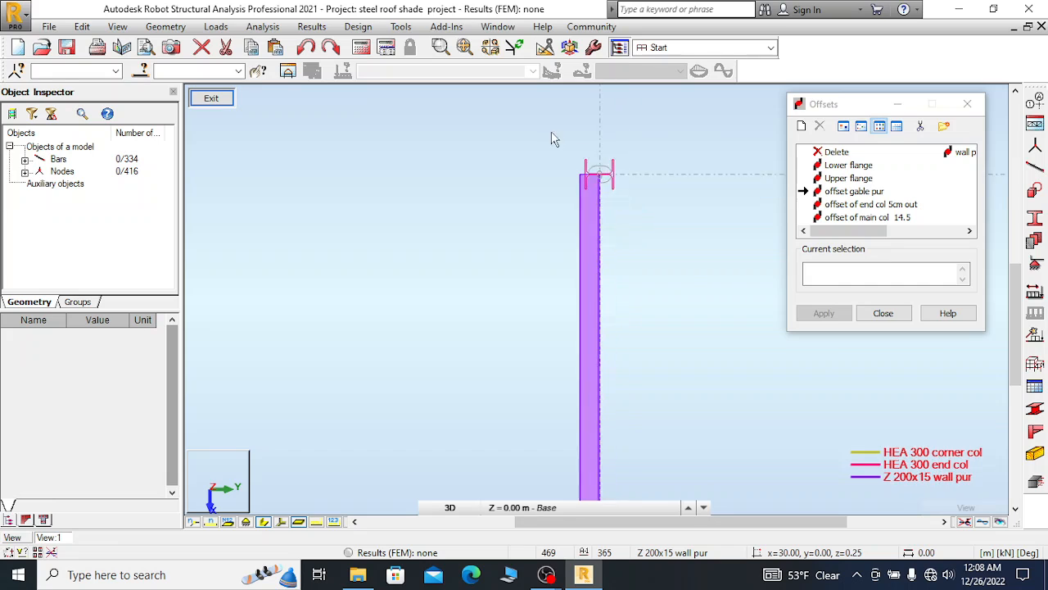
scroll(627, 360, "up", 2)
scroll(578, 196, "down", 2)
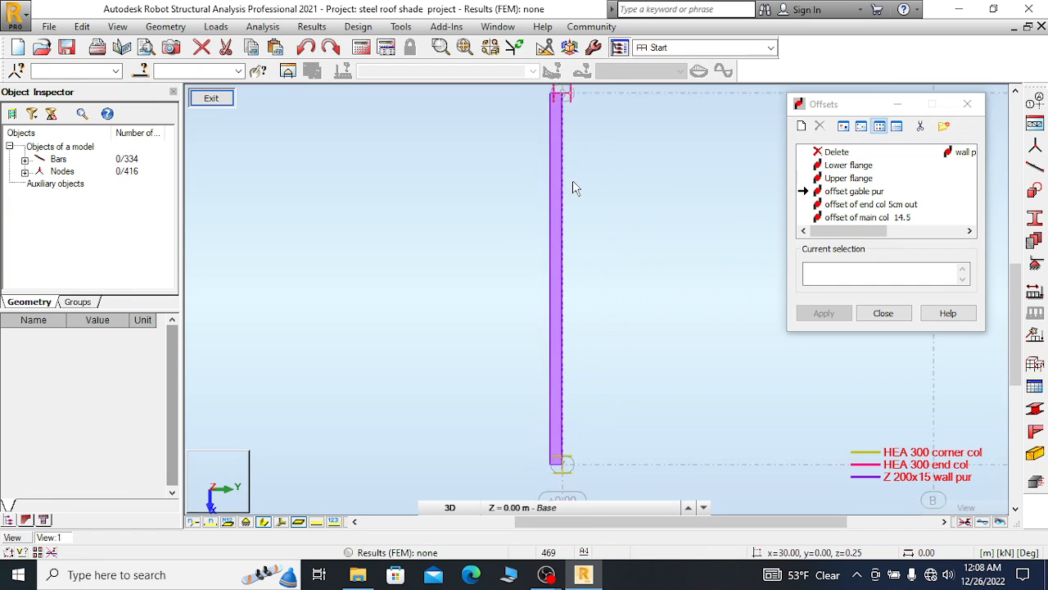
scroll(583, 108, "up", 2)
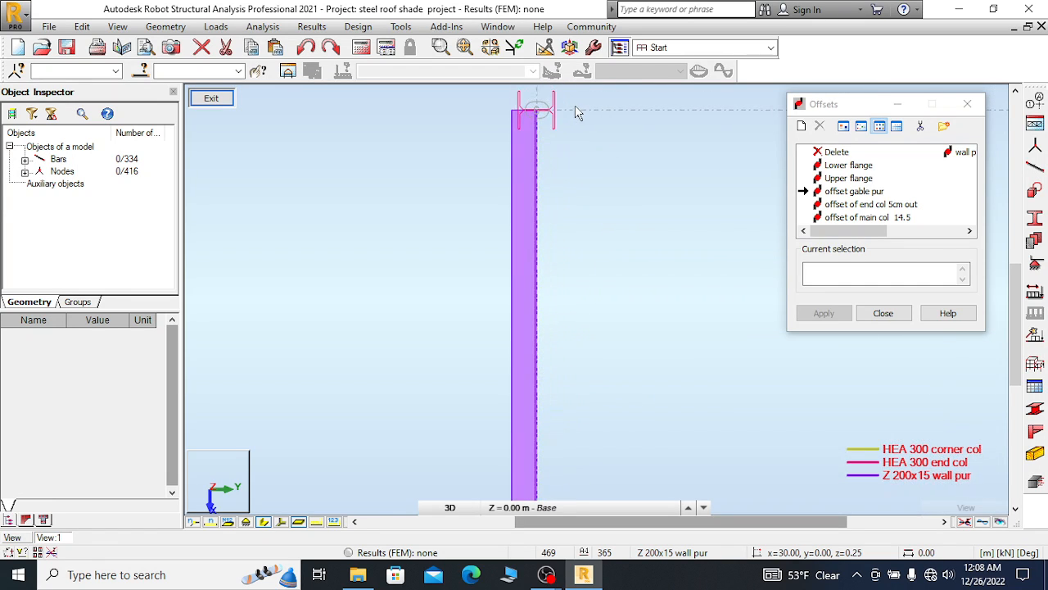
scroll(548, 123, "up", 2)
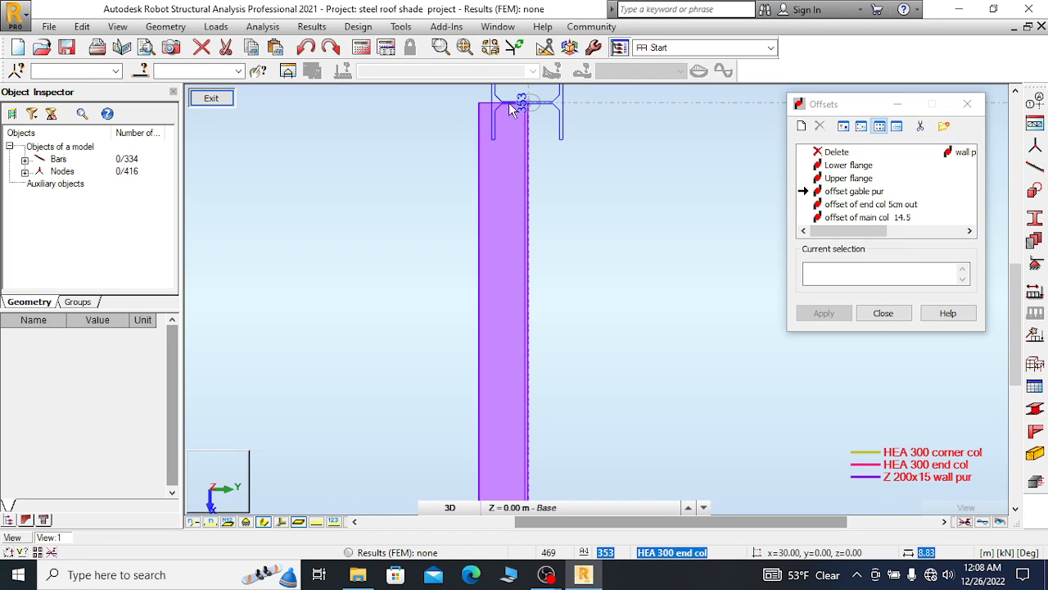
left_click(541, 133)
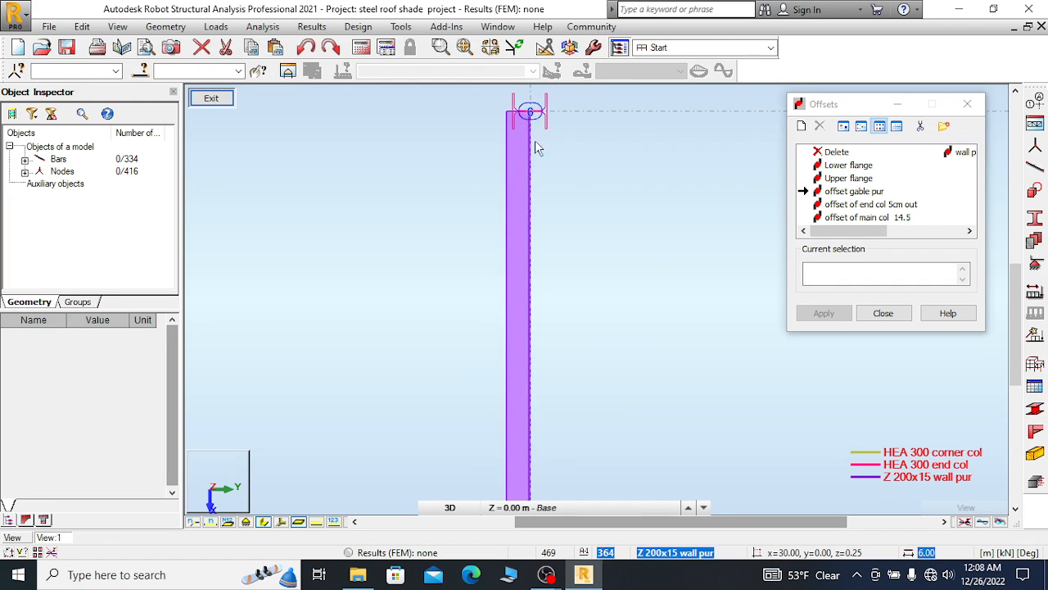
scroll(533, 129, "up", 2)
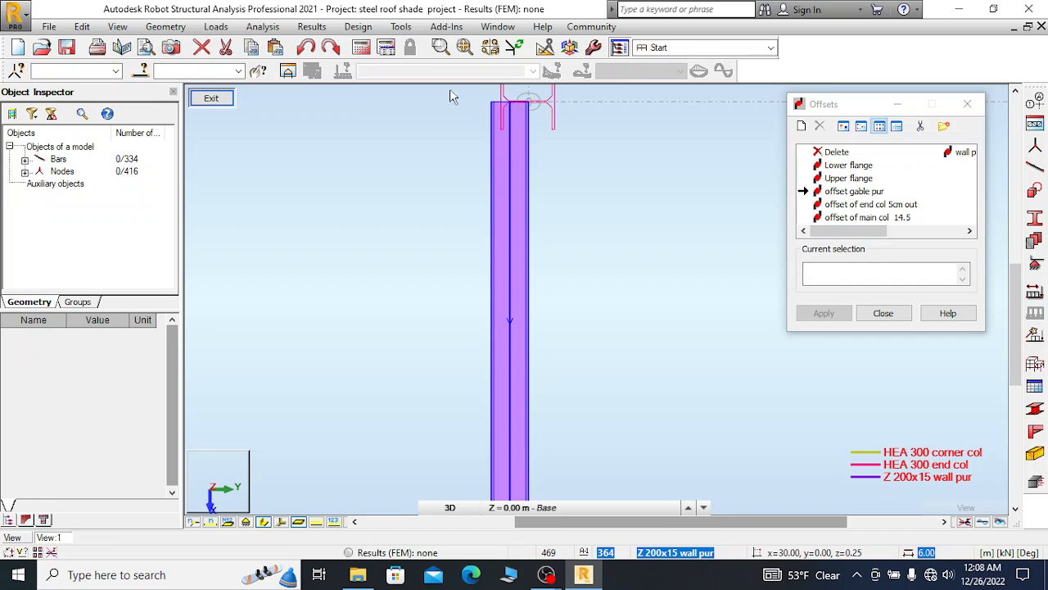
Undo the last offset of gable purlin 364 and give it the Lower flange offset instead
left_click(307, 49)
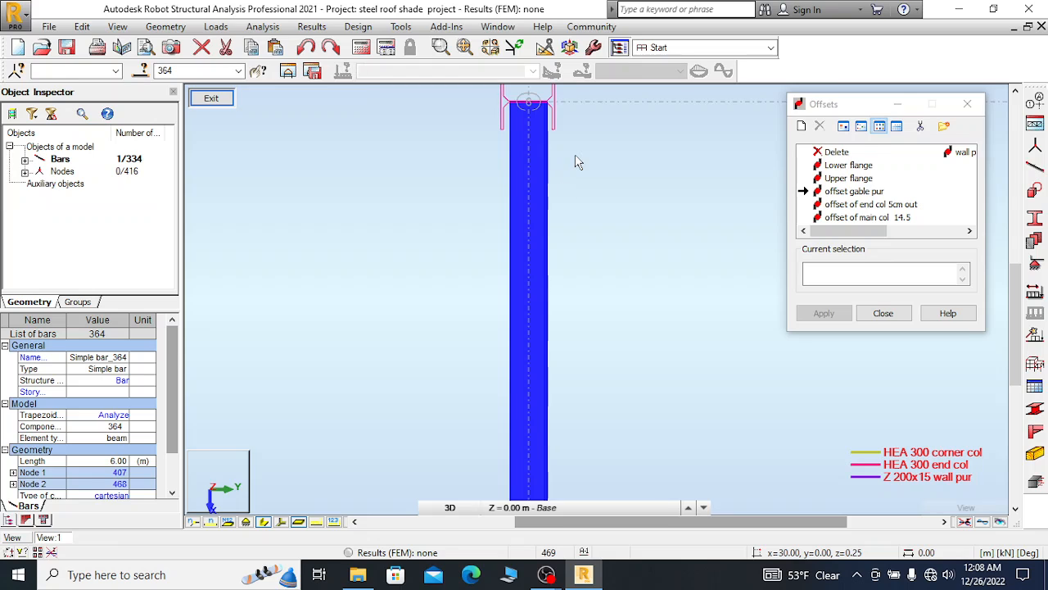
left_click(852, 165)
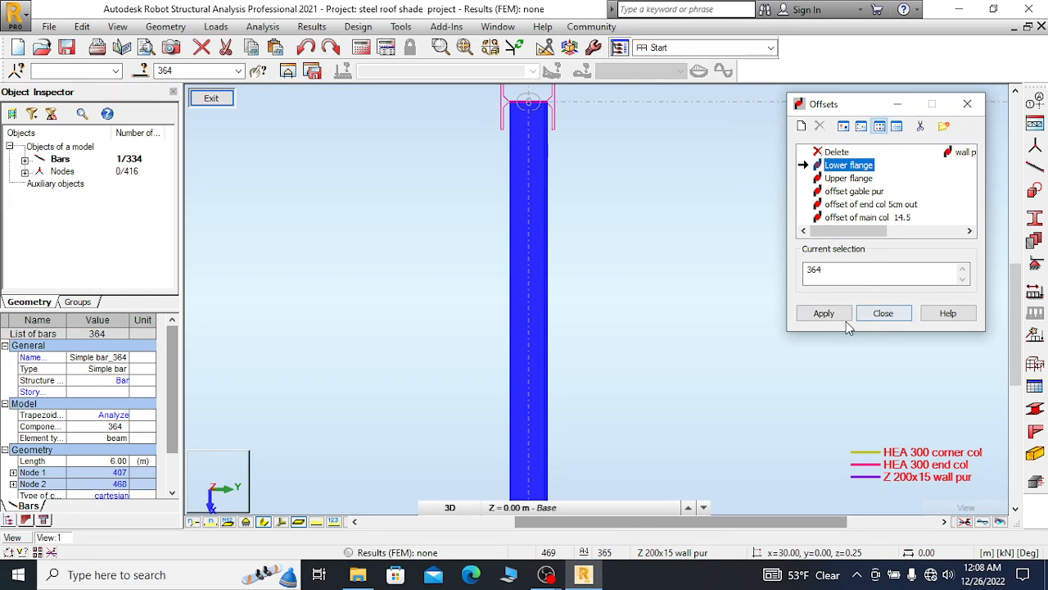
left_click(824, 313)
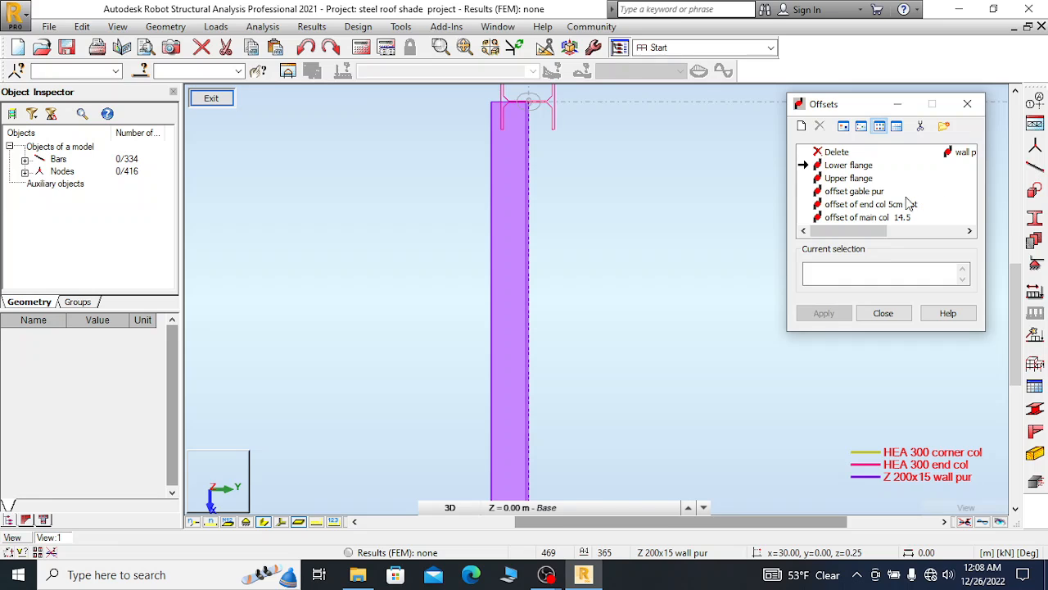
Save the "offset gable pur" definition with UZ 15.0 cm at both ends in local coordinates, overwriting the existing label
double_click(862, 192)
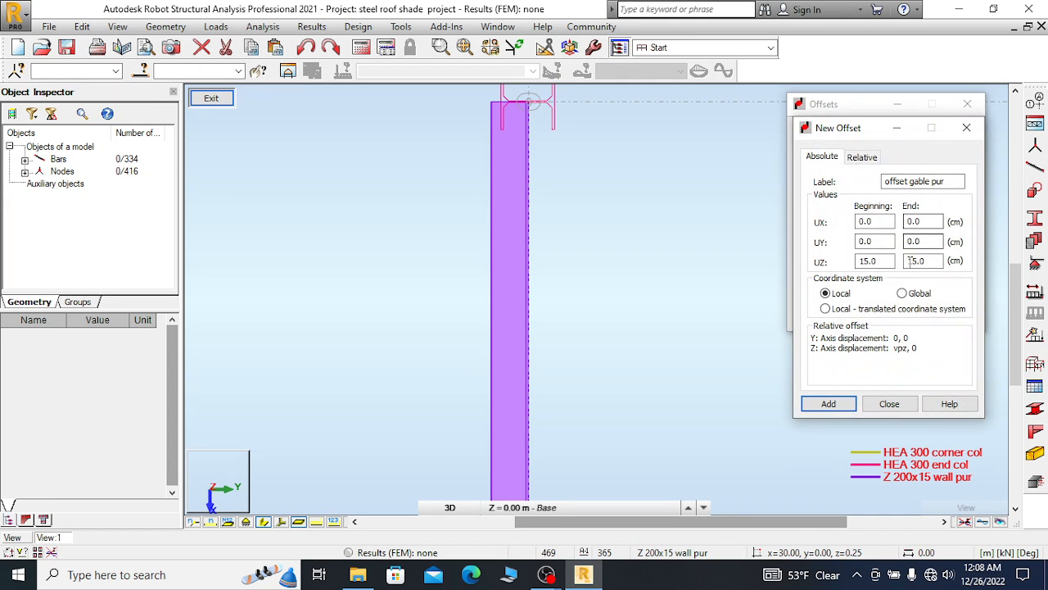
double_click(880, 261)
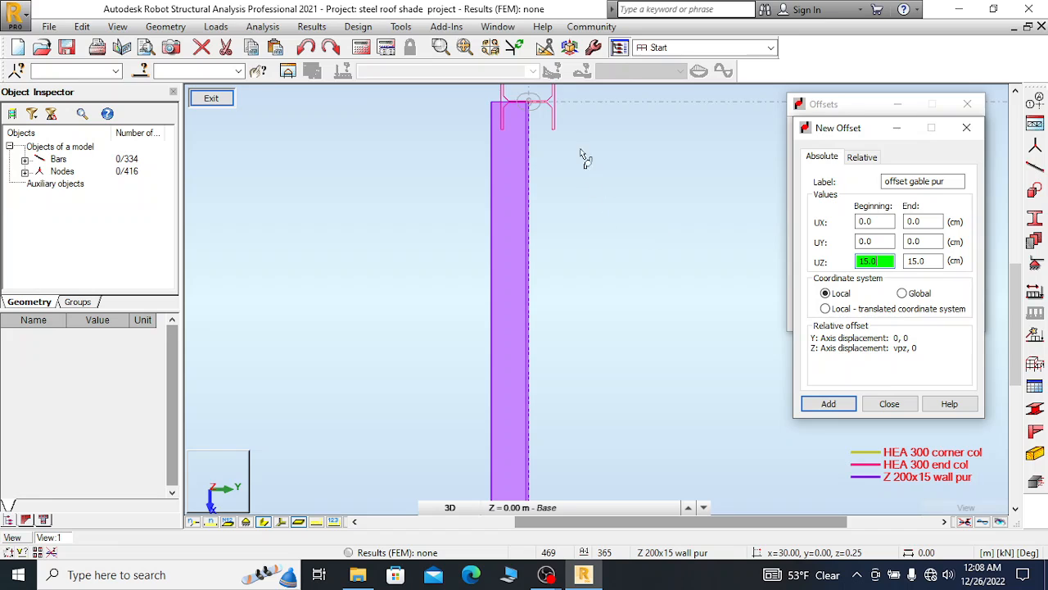
scroll(581, 150, "down", 5)
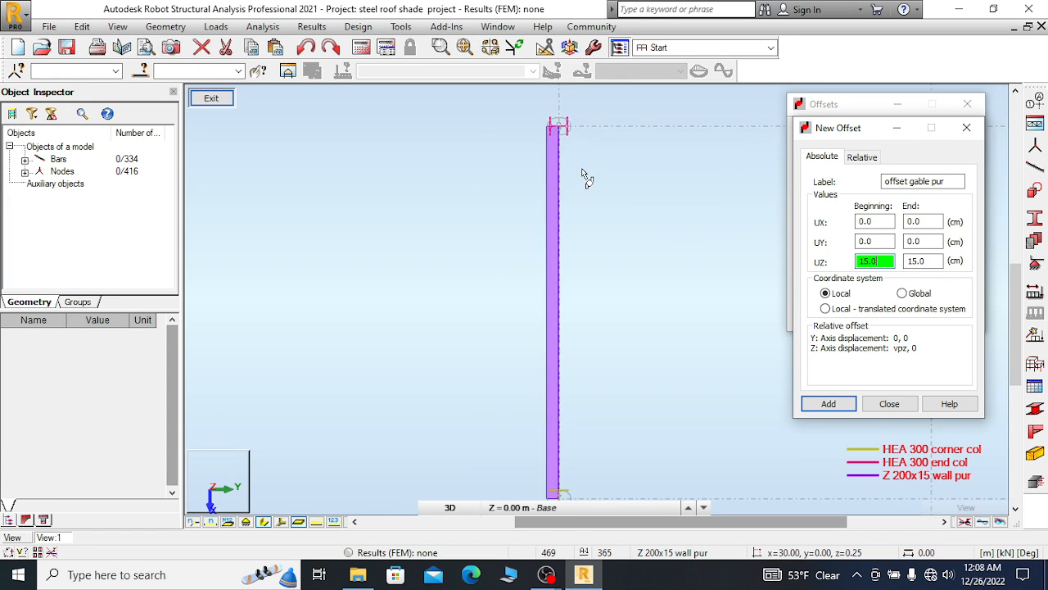
scroll(582, 176, "down", 1)
scroll(573, 361, "up", 3)
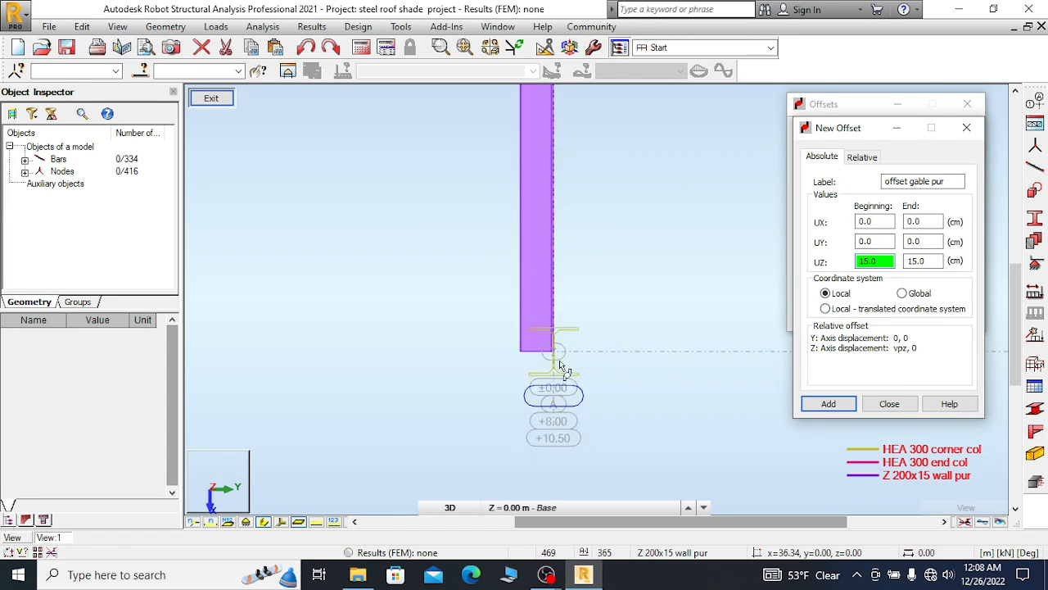
scroll(563, 368, "up", 1)
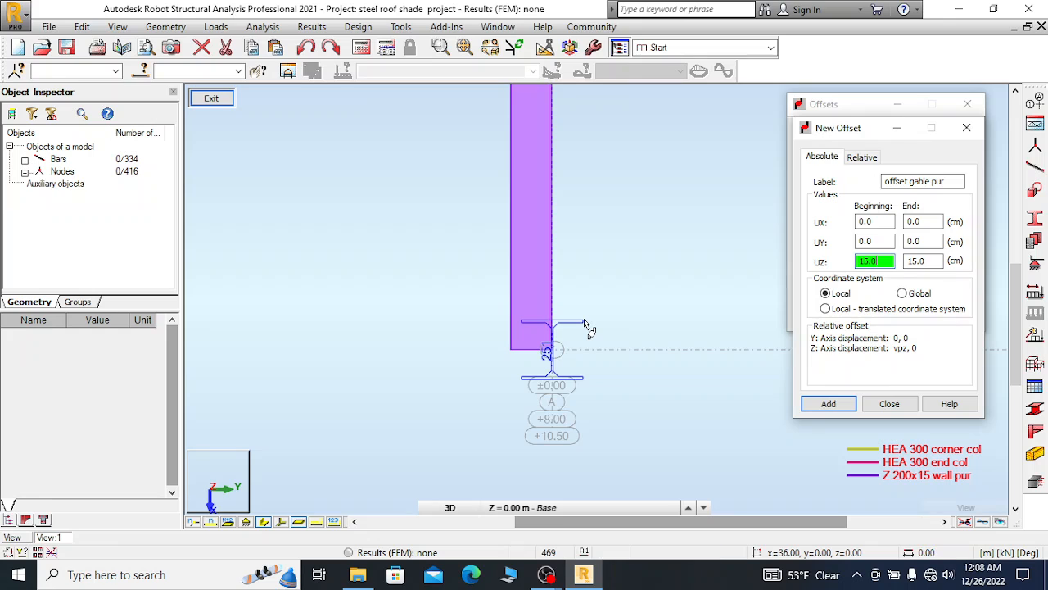
scroll(542, 266, "down", 1)
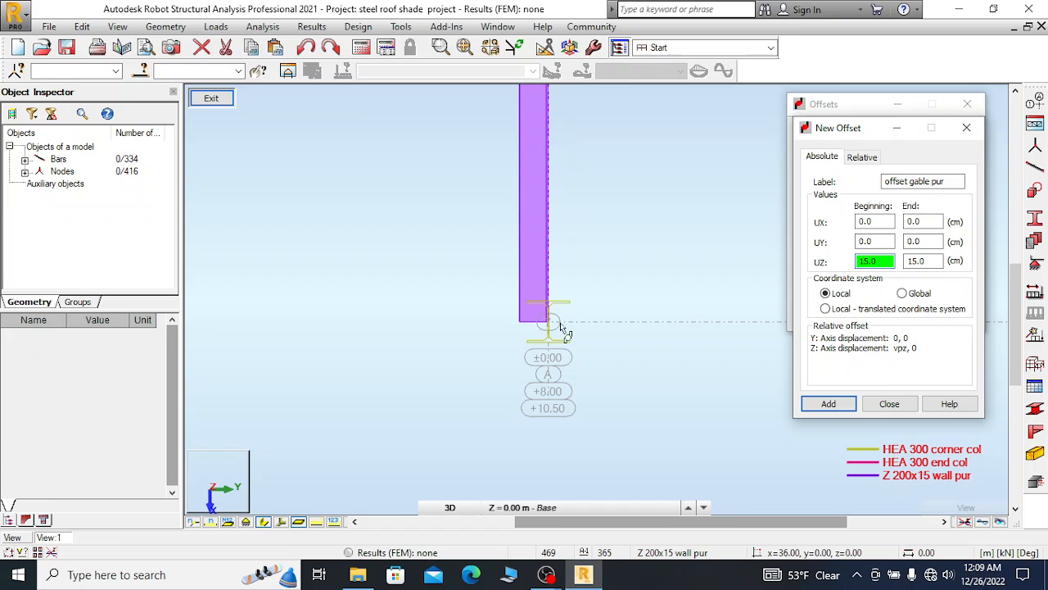
scroll(561, 326, "down", 8)
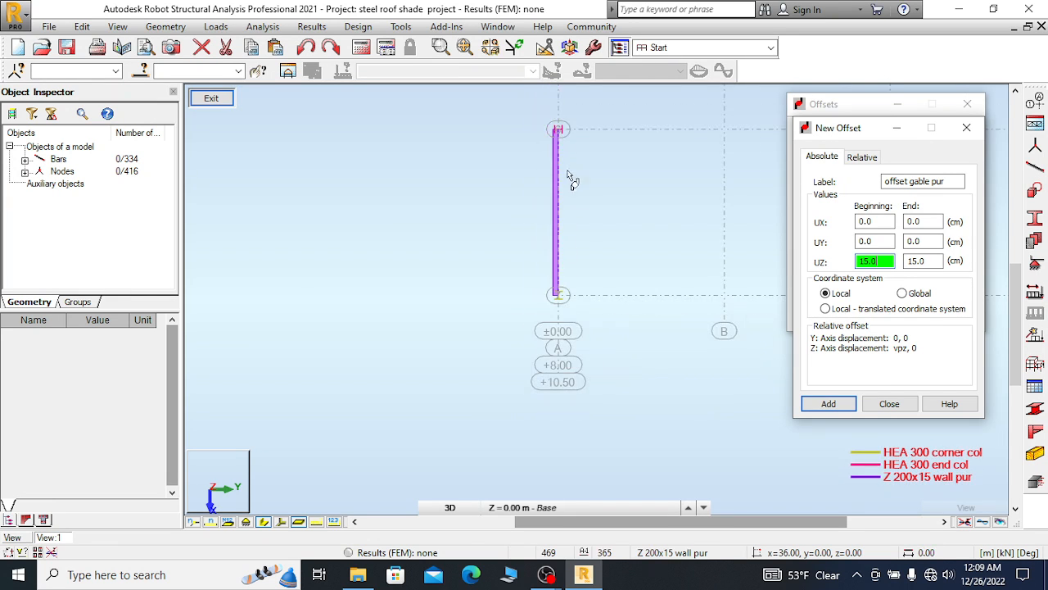
scroll(563, 143, "up", 4)
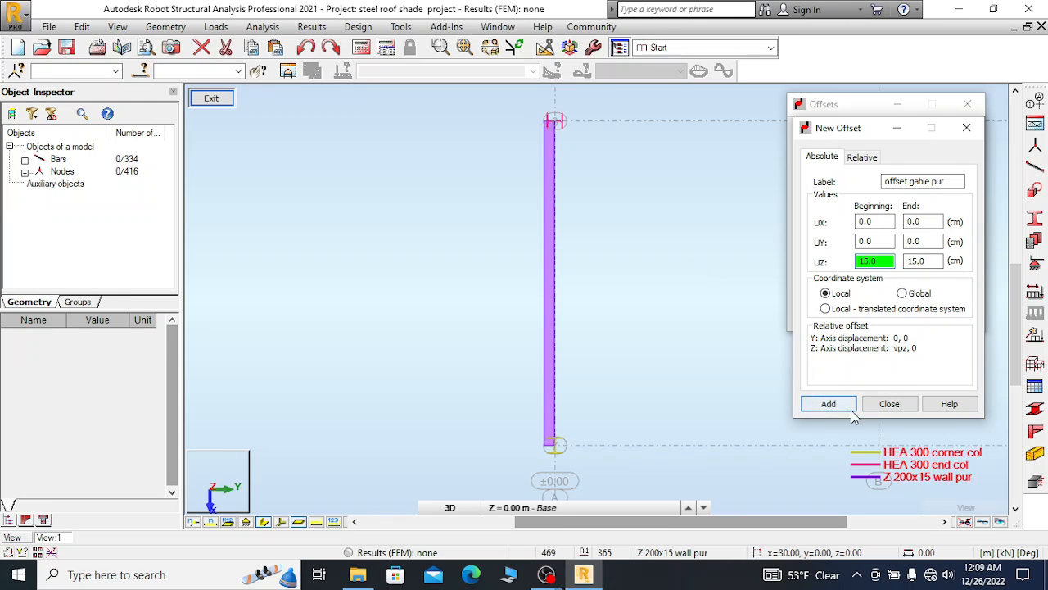
left_click(829, 404)
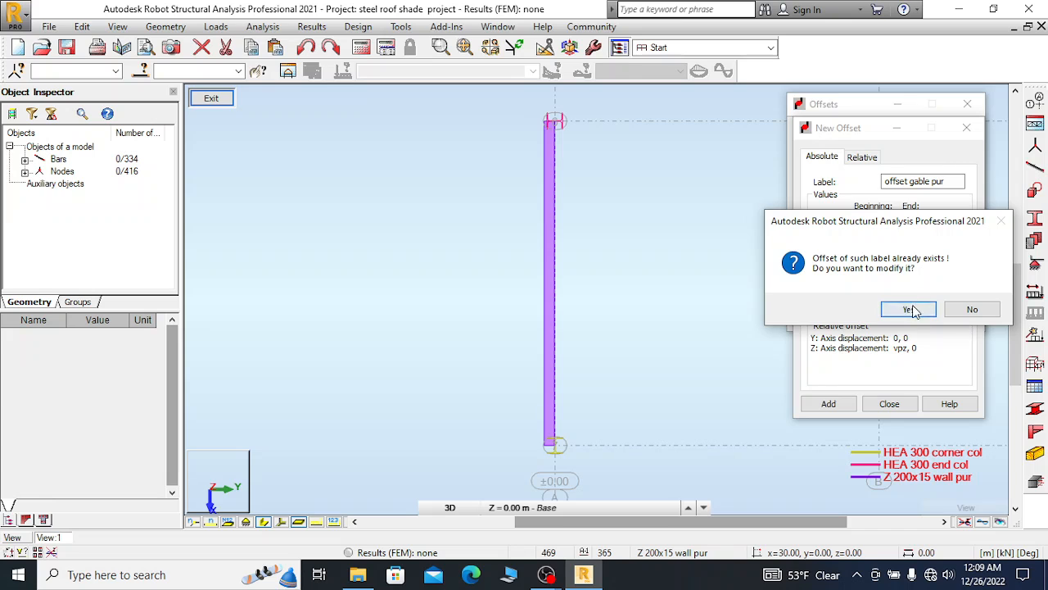
left_click(909, 310)
left_click(890, 404)
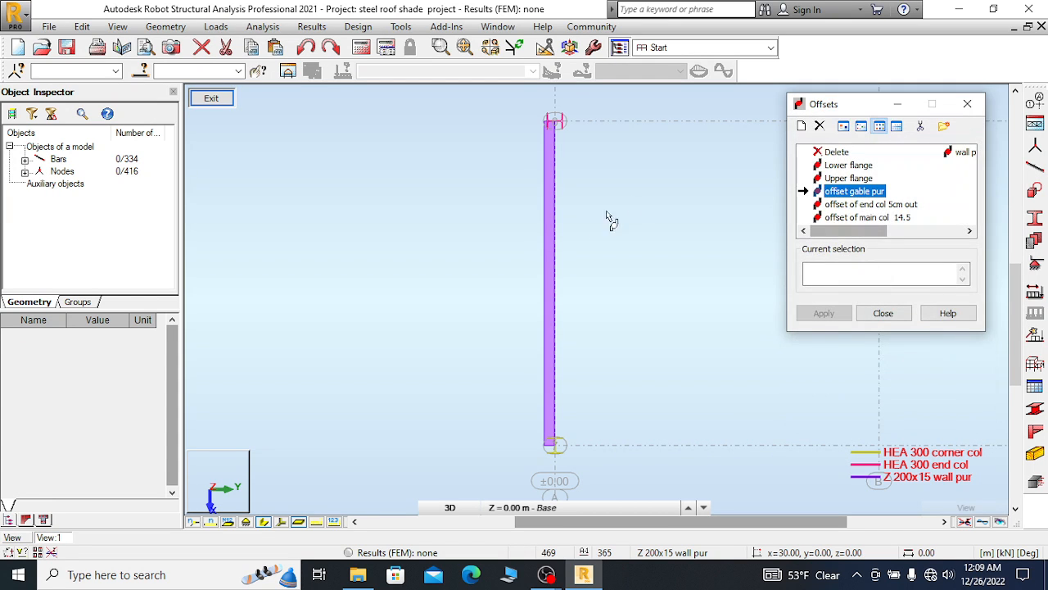
Apply "offset gable pur" to gable purlin 364, check its fit against the end column's flange and close the offsets dialog
scroll(559, 111, "up", 1)
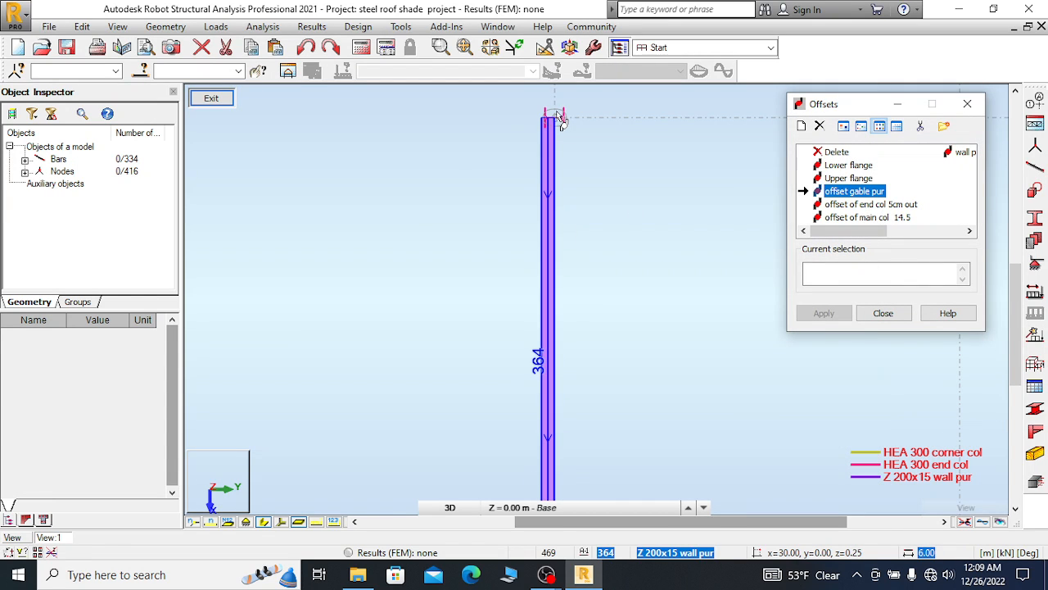
scroll(577, 107, "up", 2)
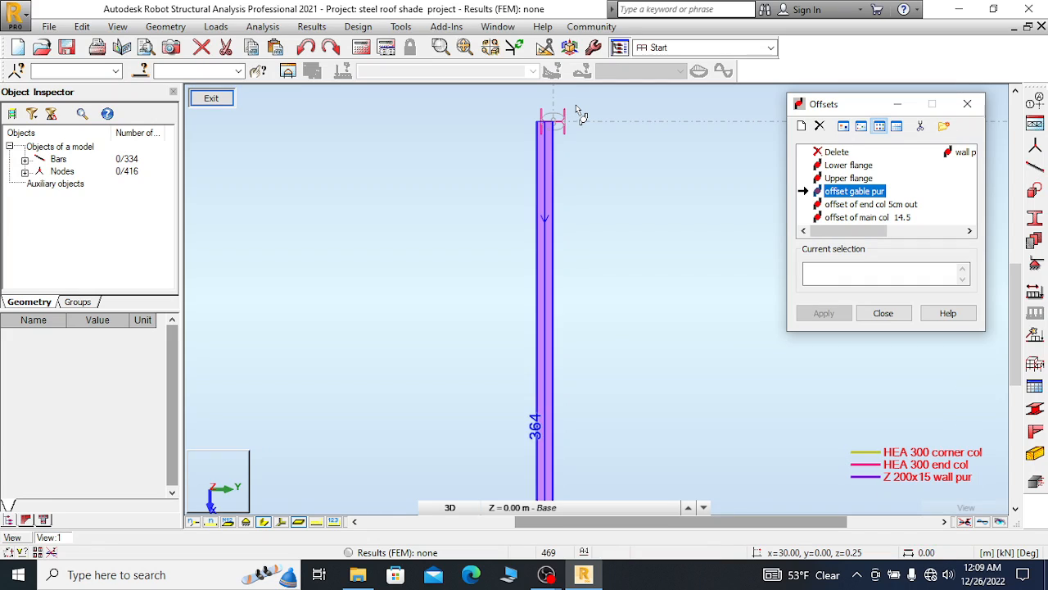
scroll(537, 198, "up", 3)
left_click(536, 200)
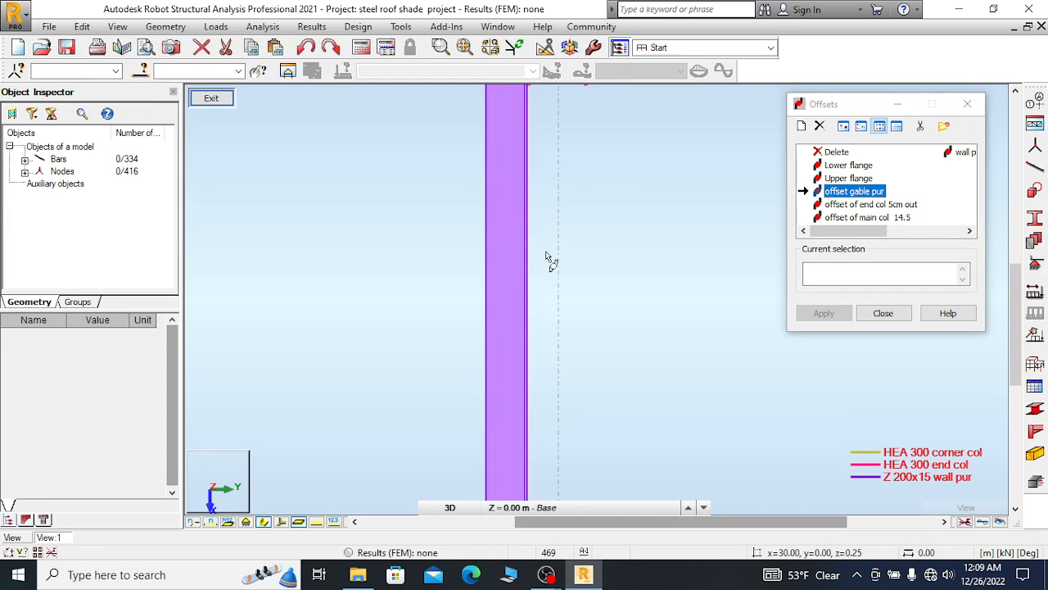
scroll(540, 286, "down", 3)
scroll(533, 156, "up", 3)
scroll(542, 160, "up", 4)
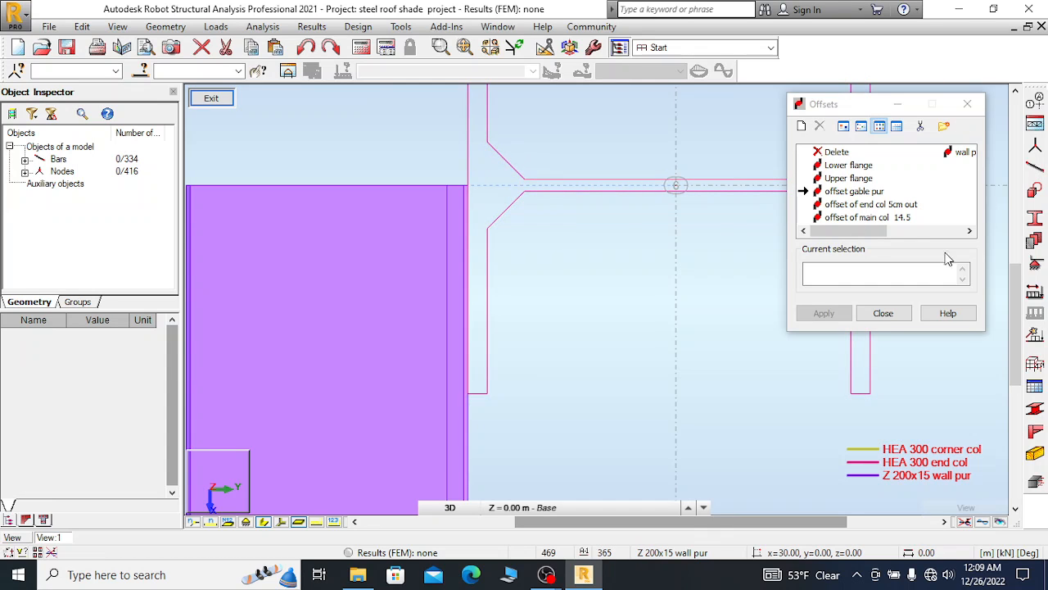
left_click(884, 314)
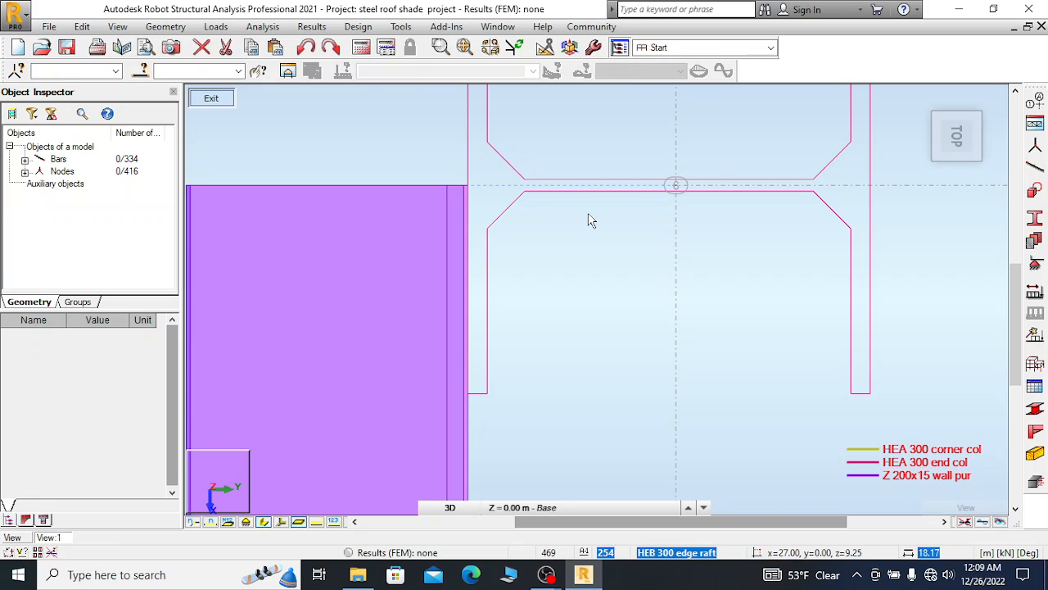
Leave the isolated top view for the full 3D structure and inspect the gable purlin between axes 6 and 7
key("Escape")
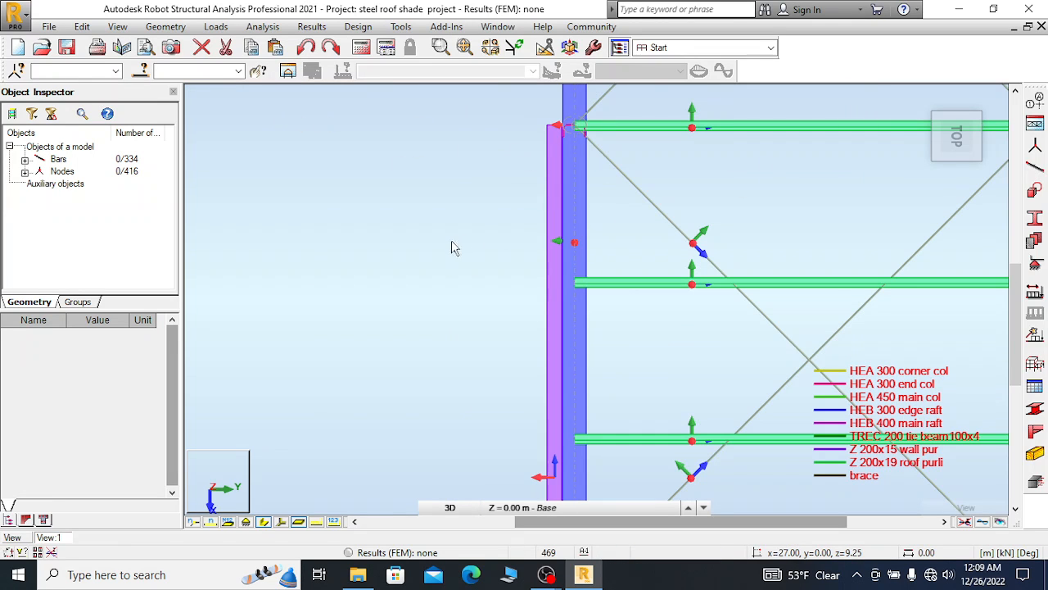
scroll(898, 166, "down", 1)
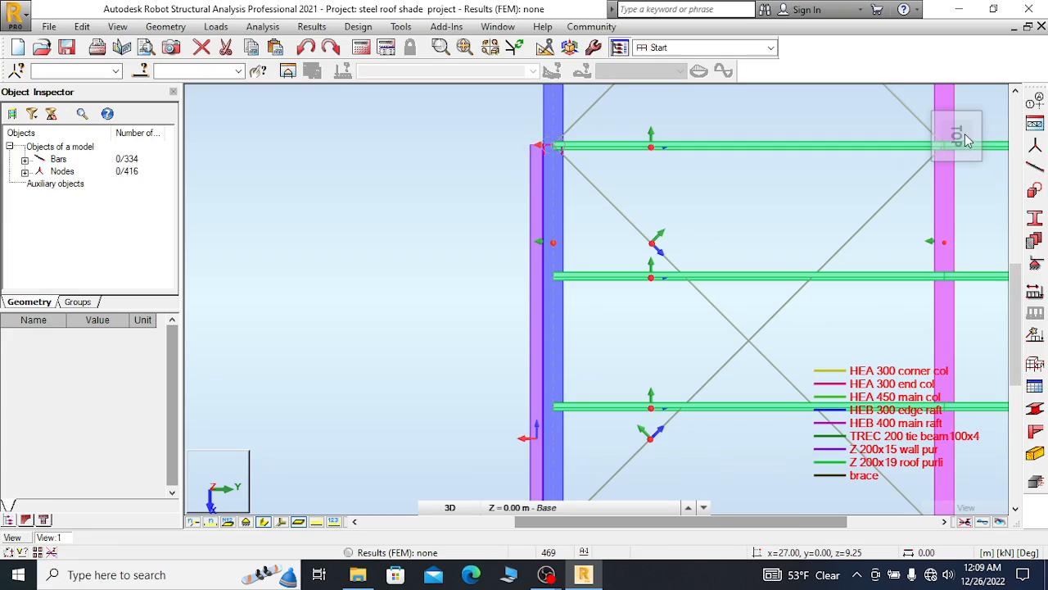
left_click(920, 101)
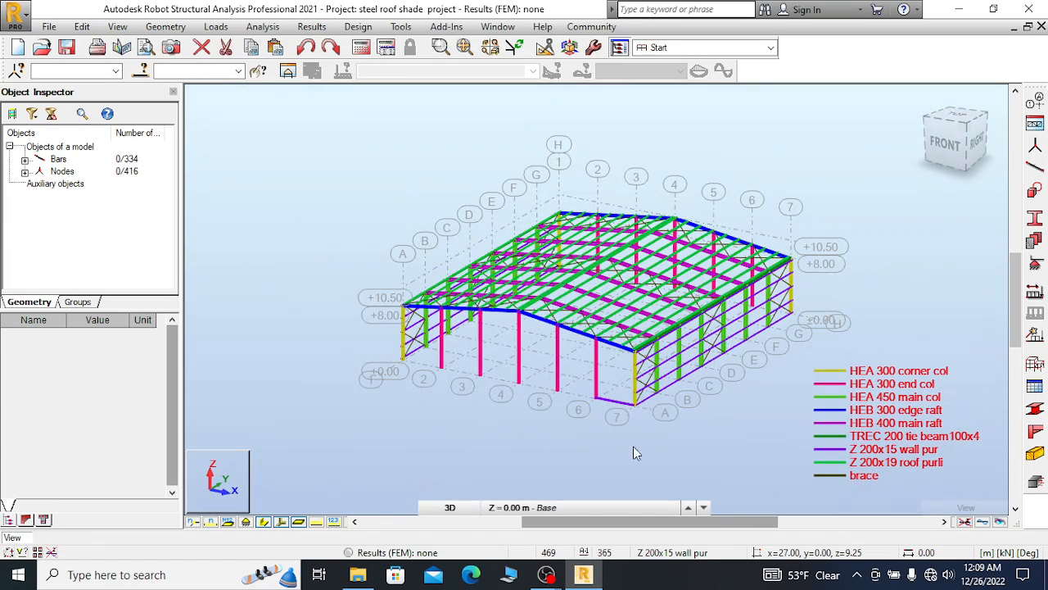
scroll(593, 440, "up", 8)
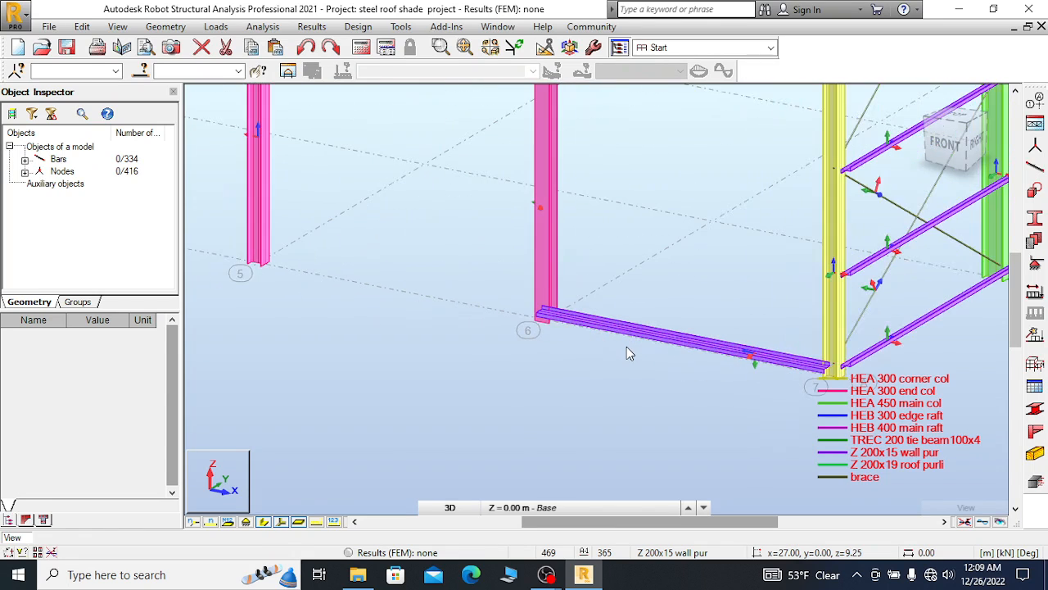
scroll(645, 198, "down", 2)
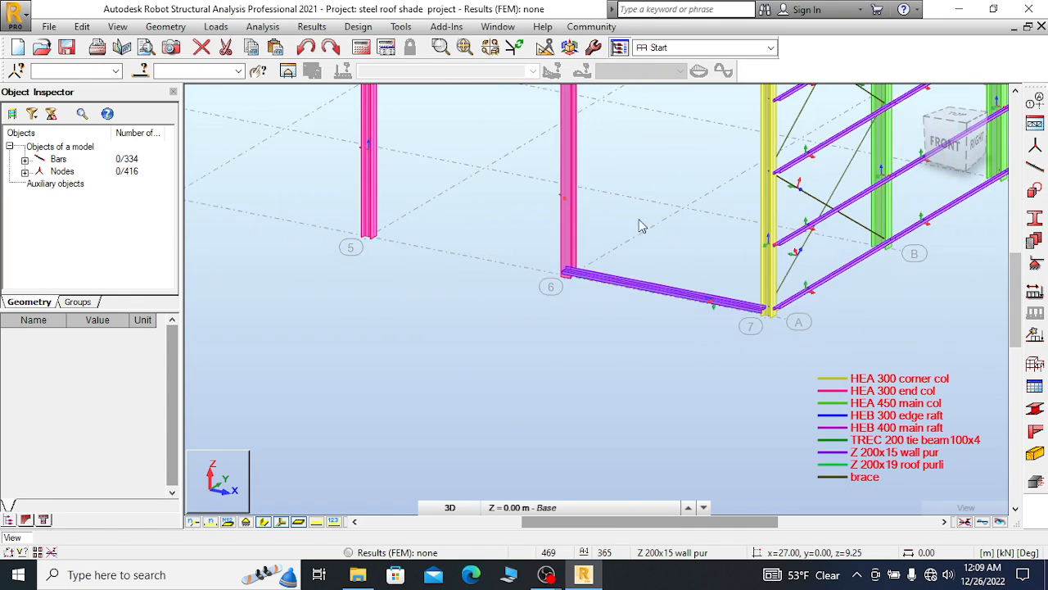
scroll(630, 296, "up", 3)
scroll(713, 250, "down", 4)
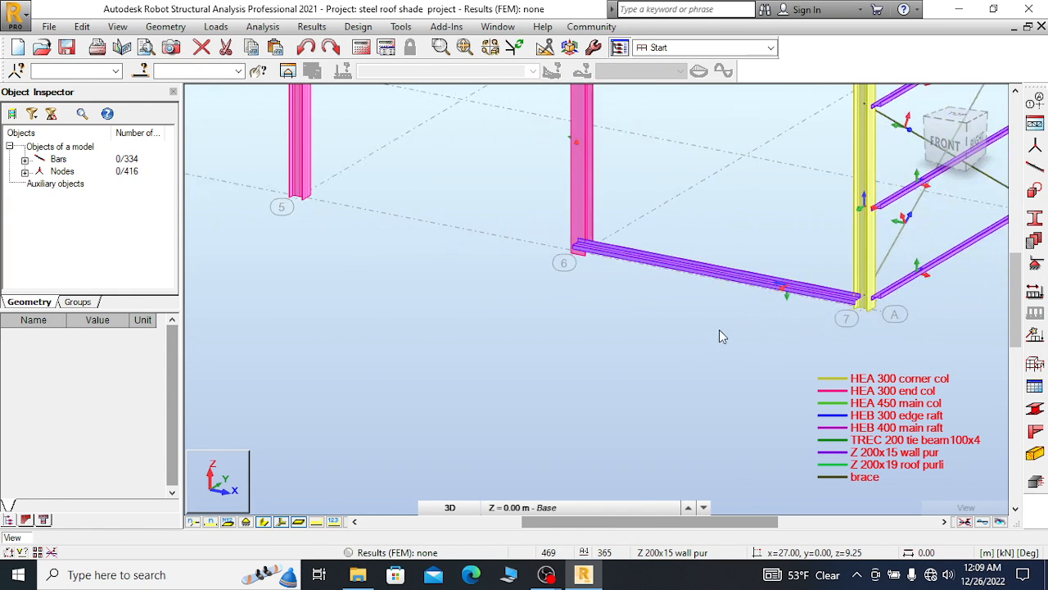
right_click(606, 187)
left_click(654, 200)
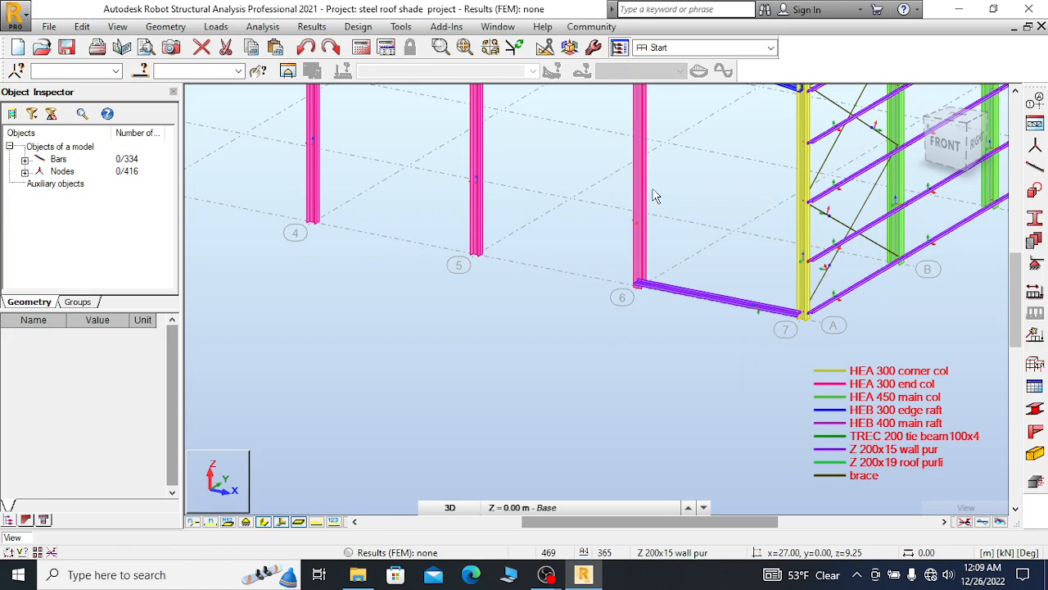
Copy the properties of the axis 6 end column to the end columns on axes 5, 4, 3 and 2
right_click(551, 189)
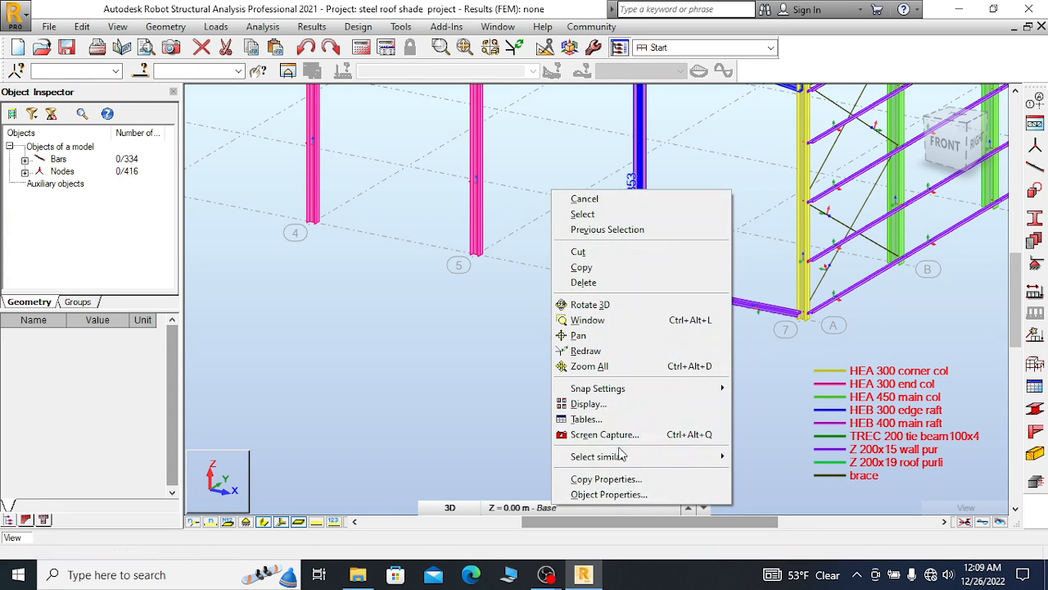
left_click(605, 481)
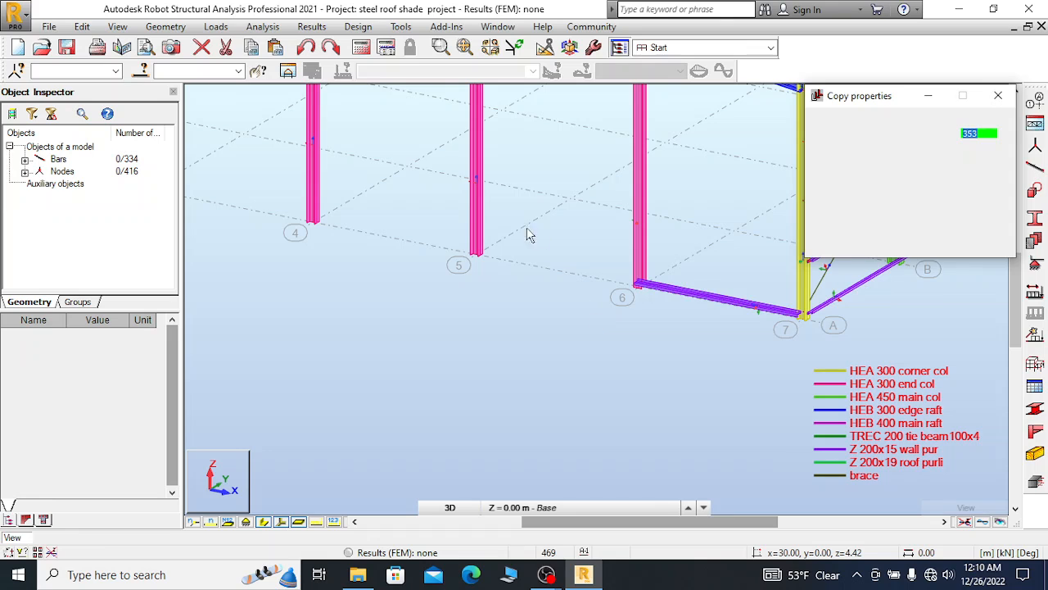
scroll(491, 217, "down", 2)
left_click(493, 213)
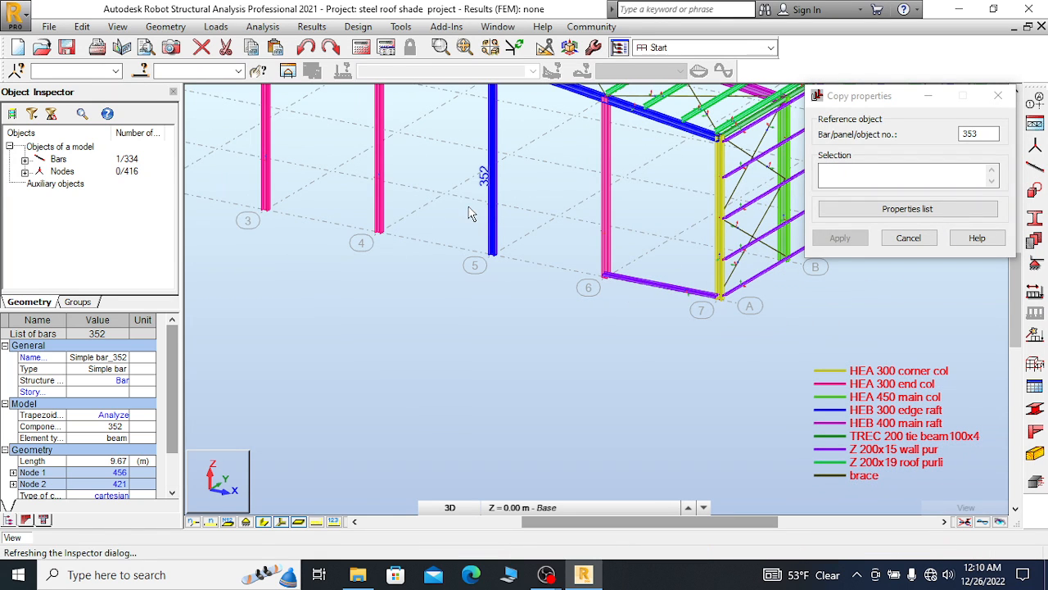
left_click(379, 192)
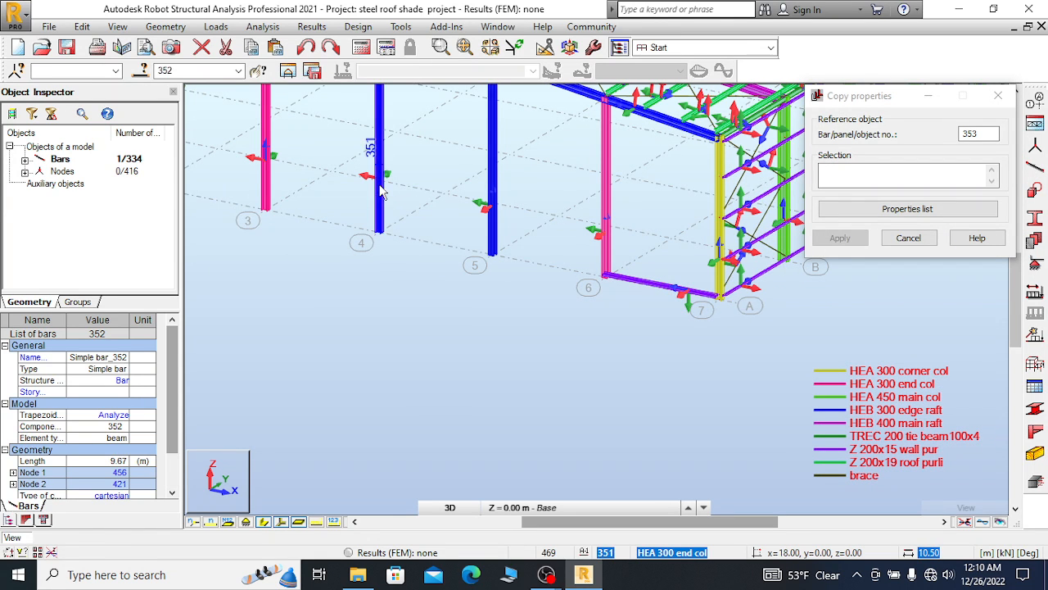
left_click(265, 176)
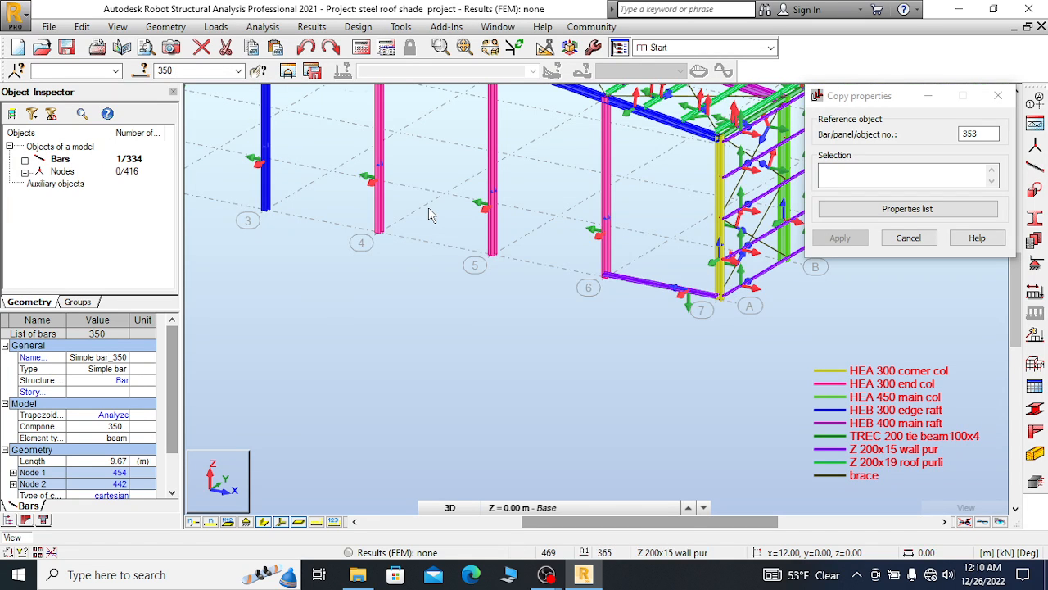
scroll(432, 216, "down", 2)
left_click(267, 185)
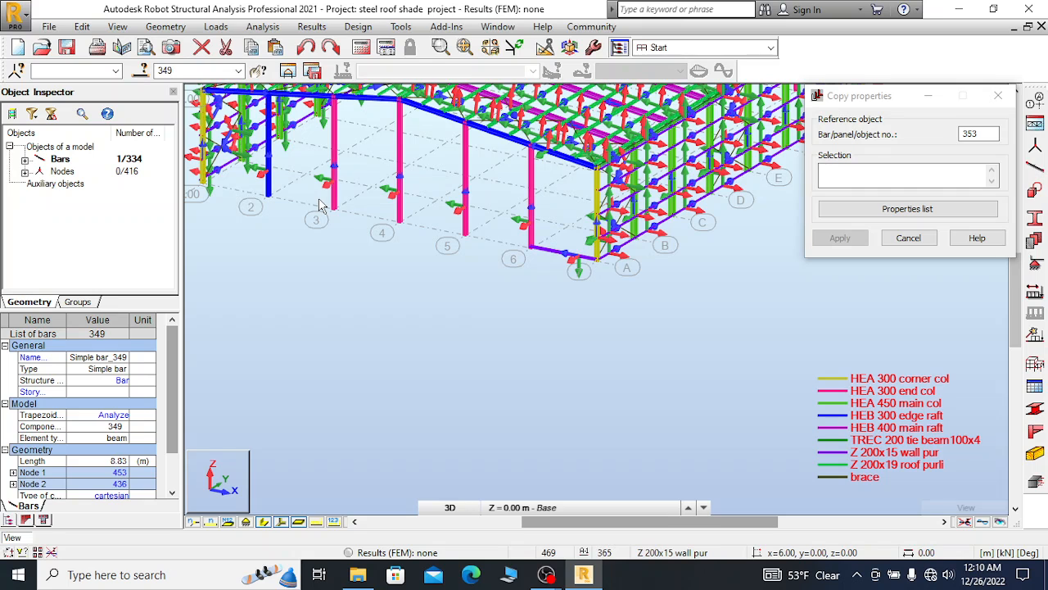
scroll(565, 266, "up", 2)
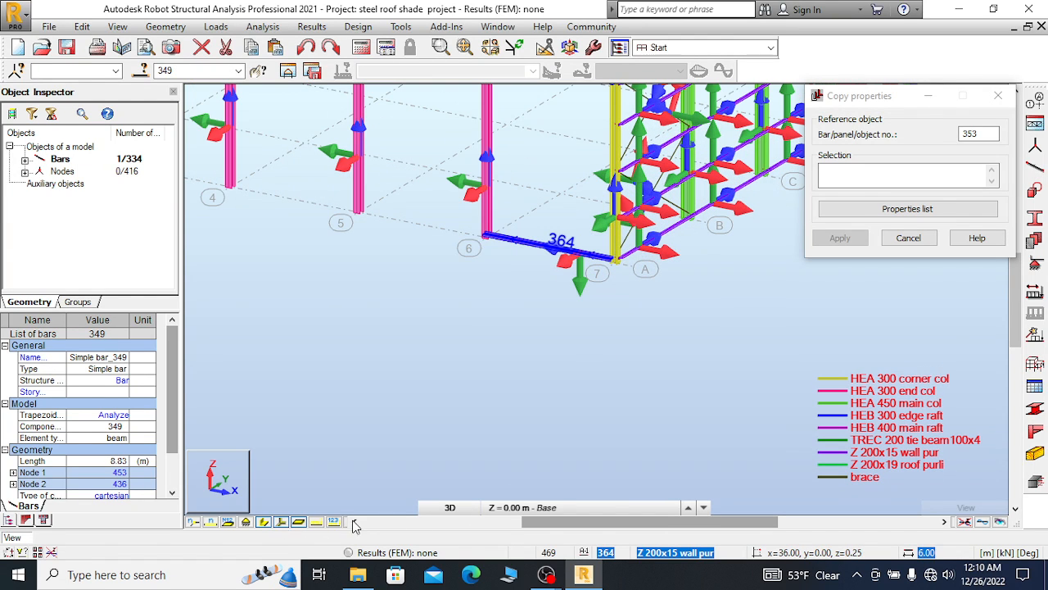
scroll(620, 228, "up", 2)
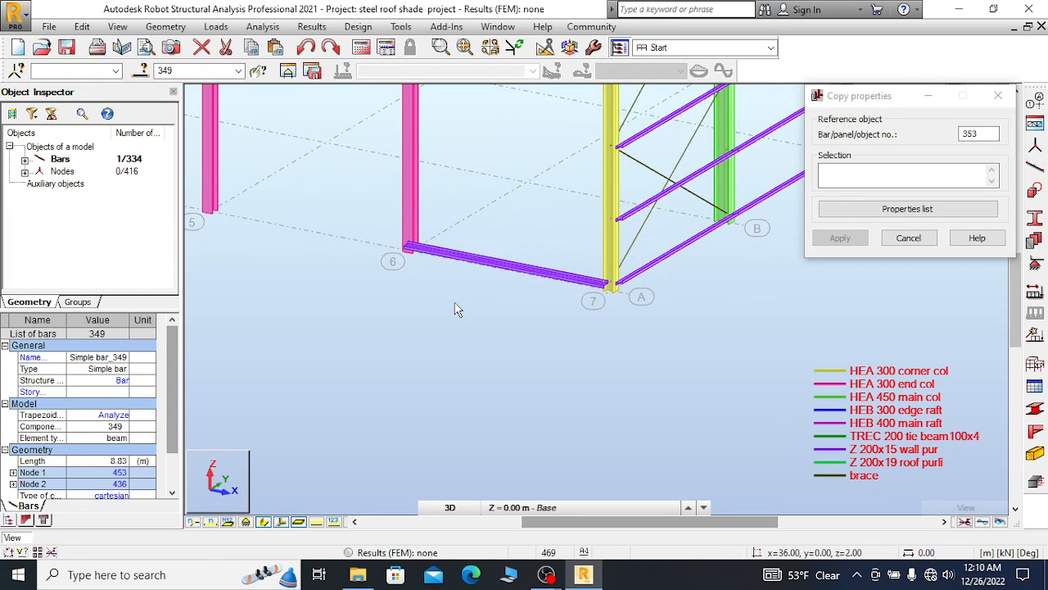
right_click(511, 268)
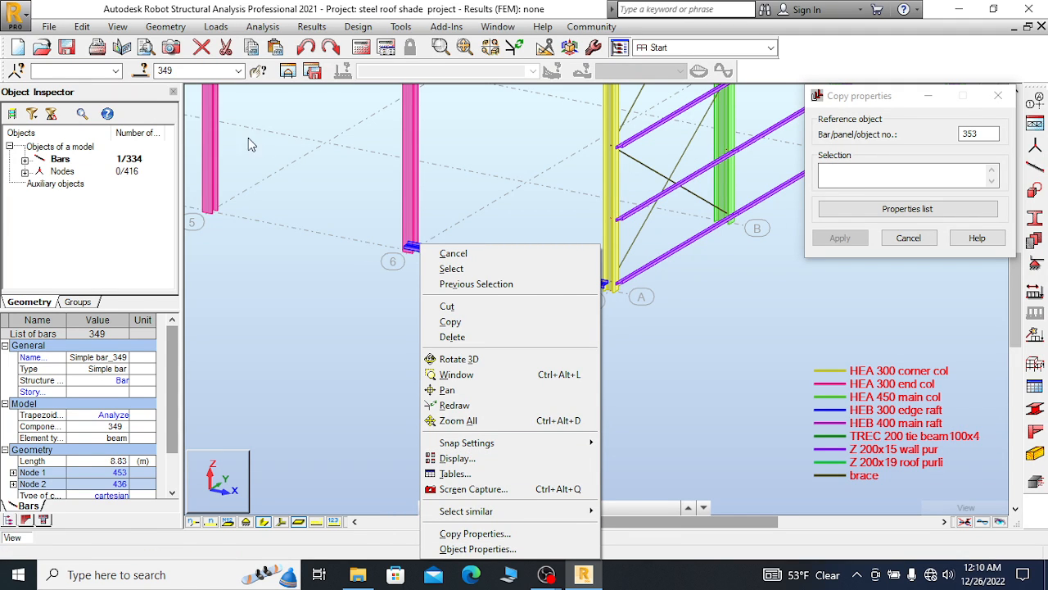
left_click(82, 27)
left_click(81, 27)
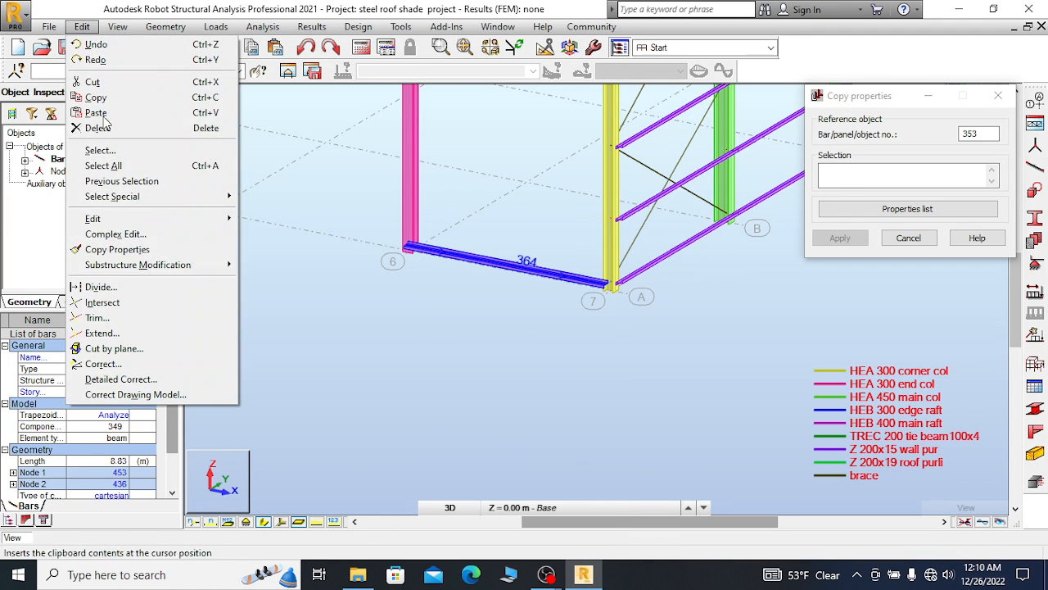
mouse_move(217, 220)
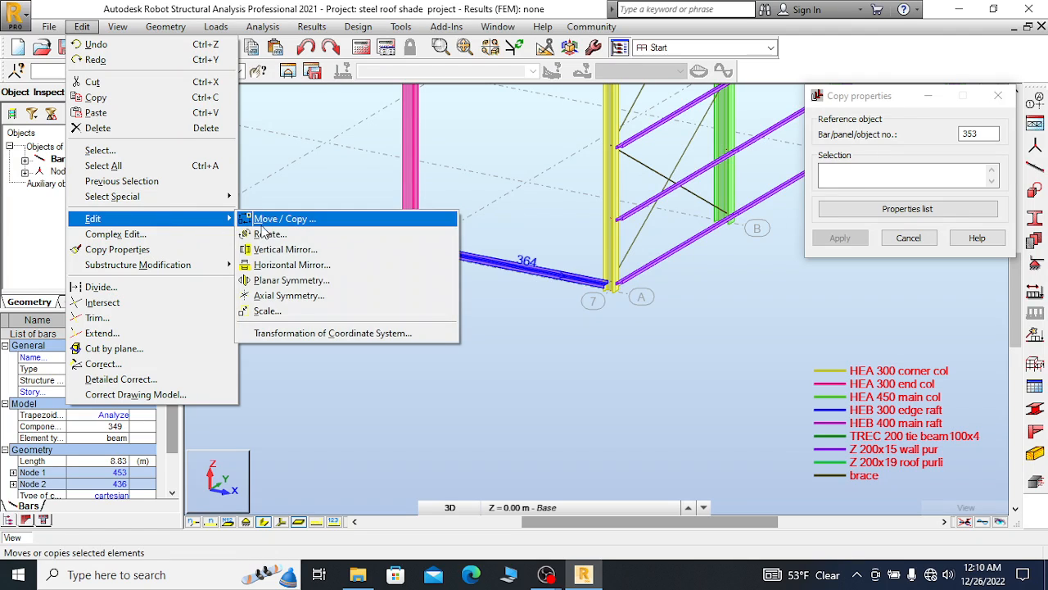
left_click(284, 219)
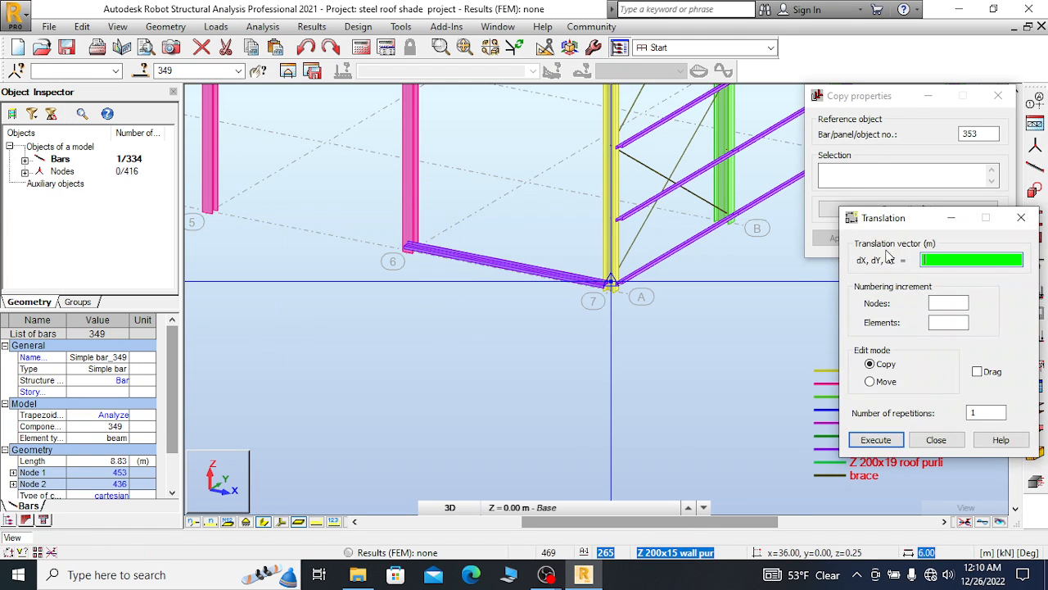
scroll(623, 303, "down", 2)
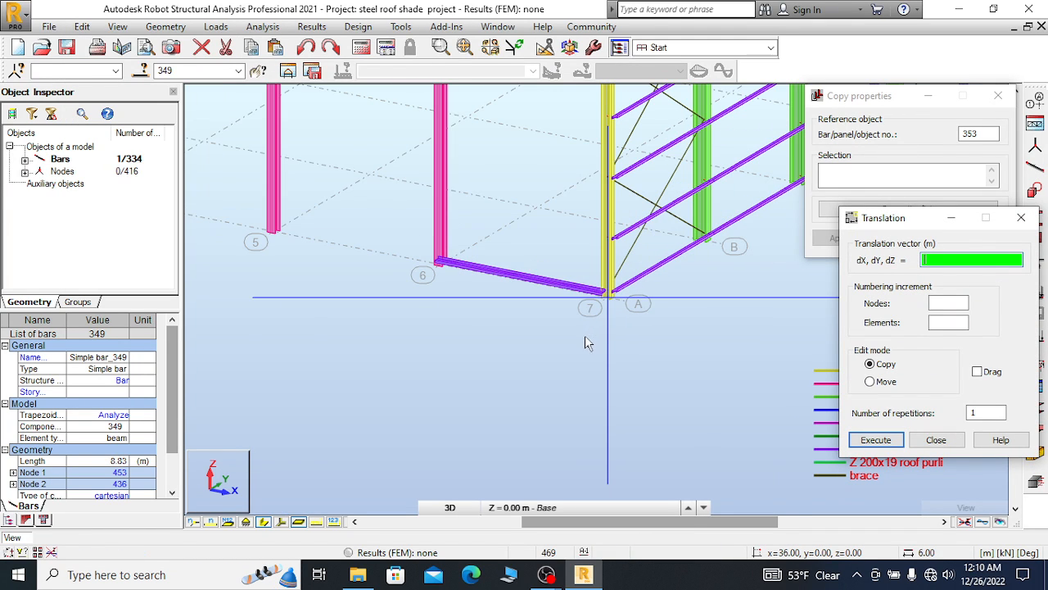
scroll(624, 303, "down", 1)
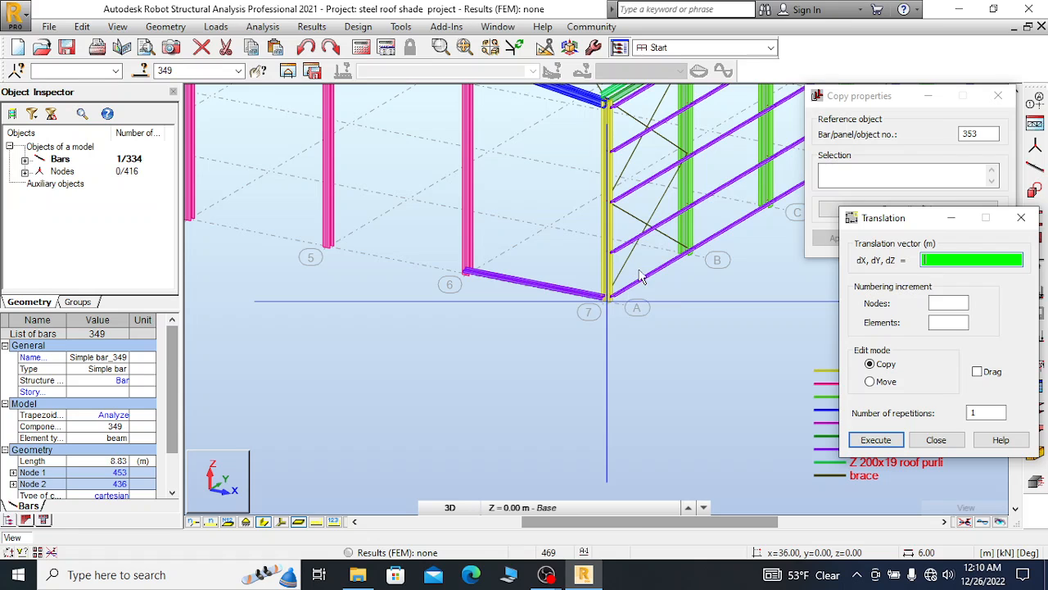
scroll(641, 269, "down", 2)
scroll(650, 272, "up", 2)
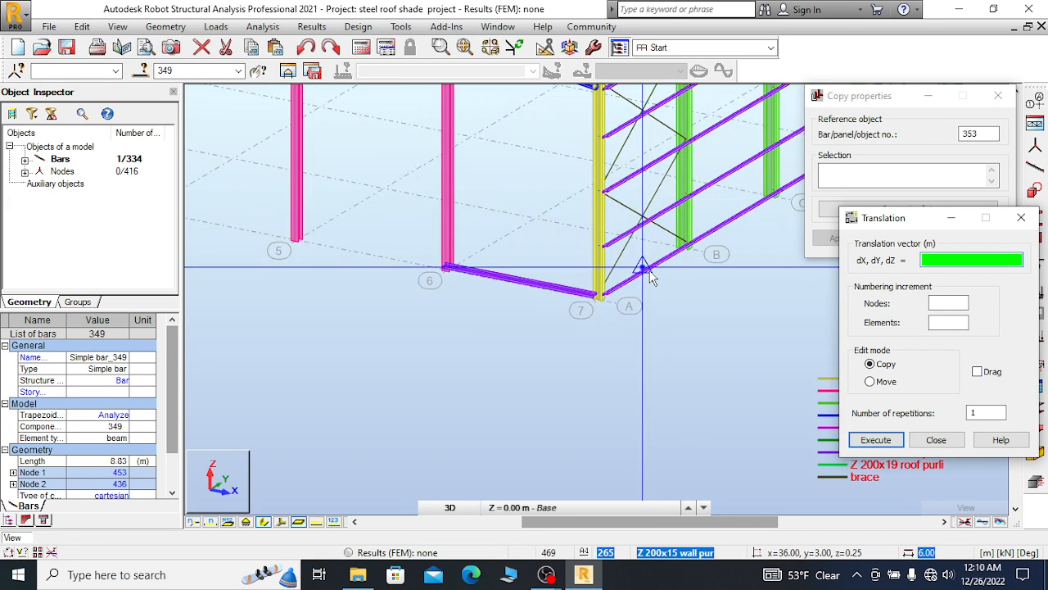
scroll(647, 276, "up", 5)
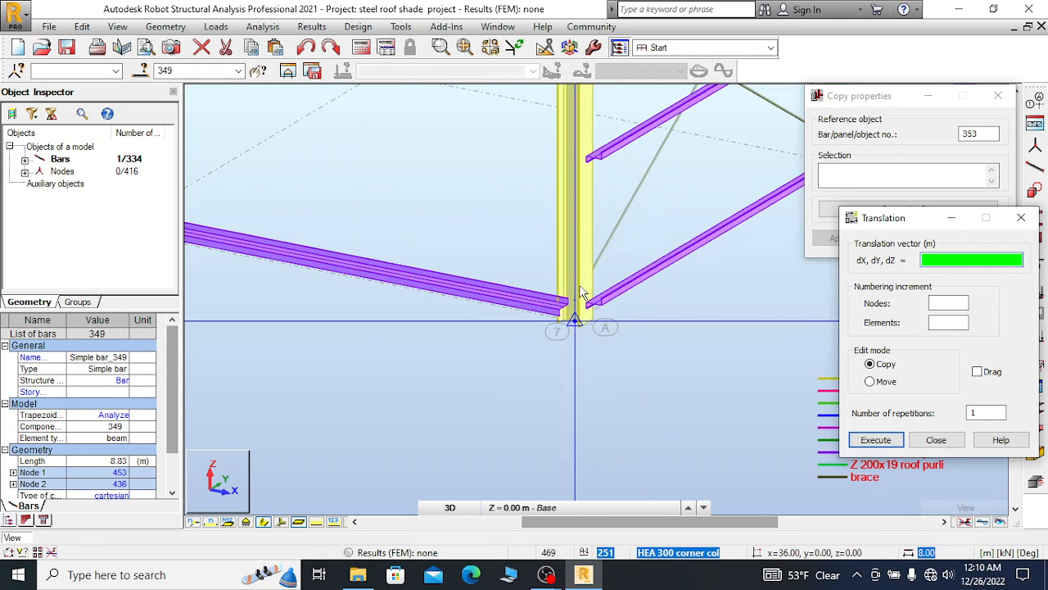
left_click(576, 323)
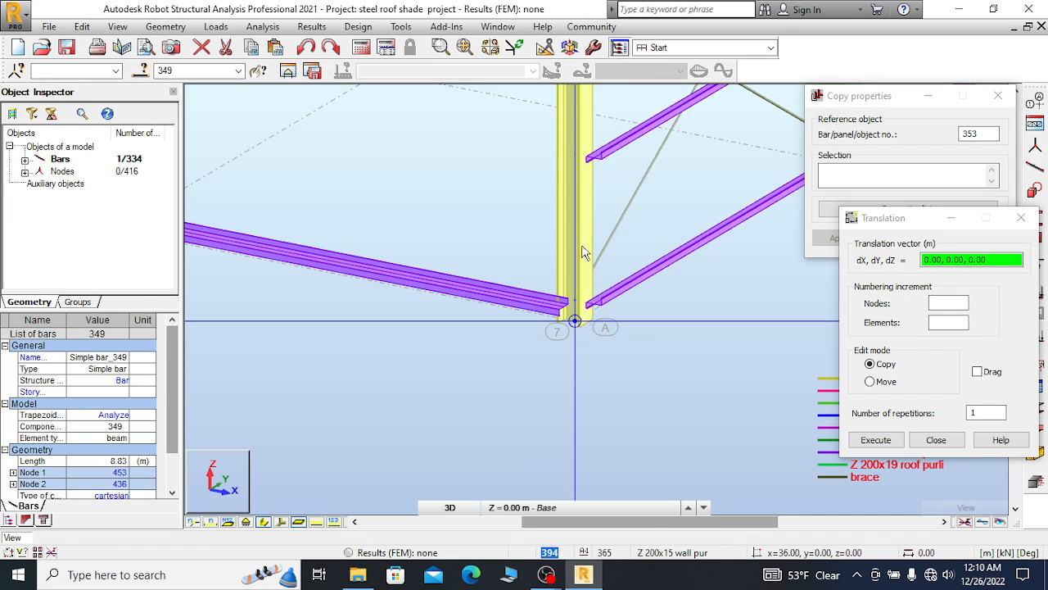
right_click(501, 210)
left_click(469, 216)
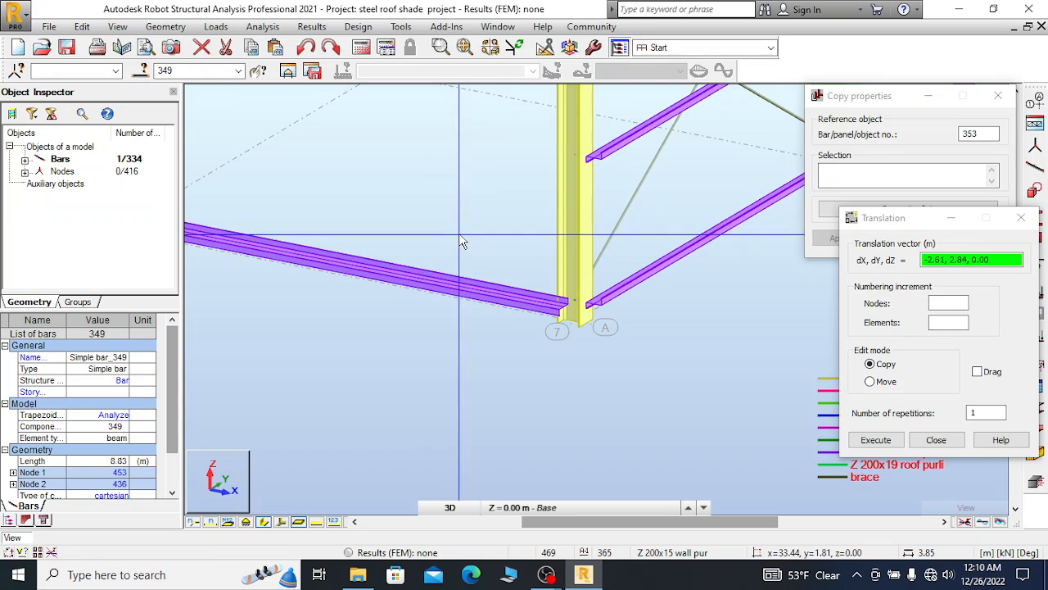
left_click(1020, 217)
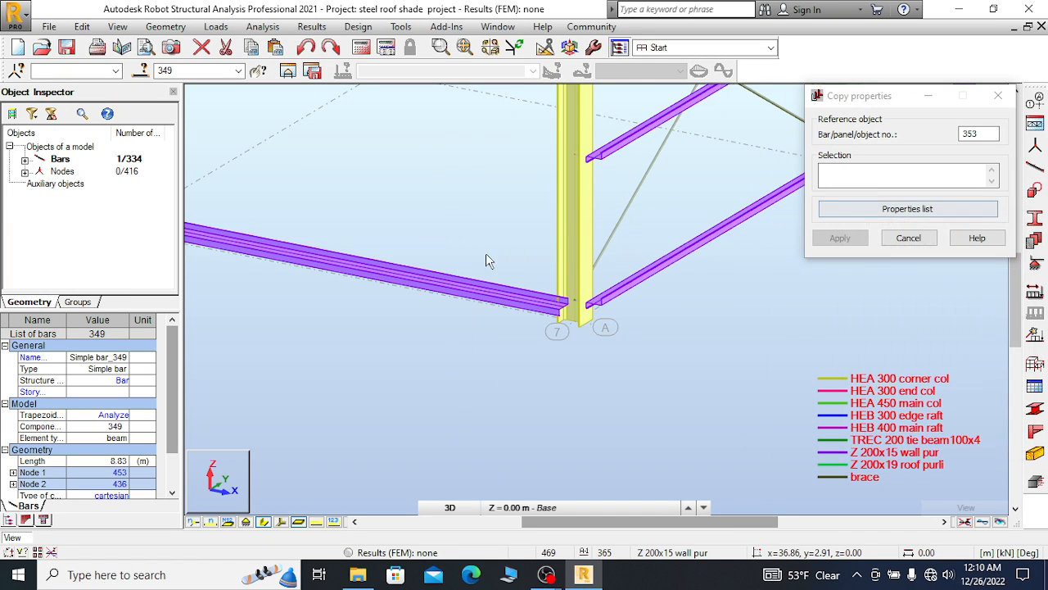
Copy the bottom gable purlin between axes 6 and 7 upward by 1.75 m, to the Z 2.00 m node of the corner column
left_click(421, 278)
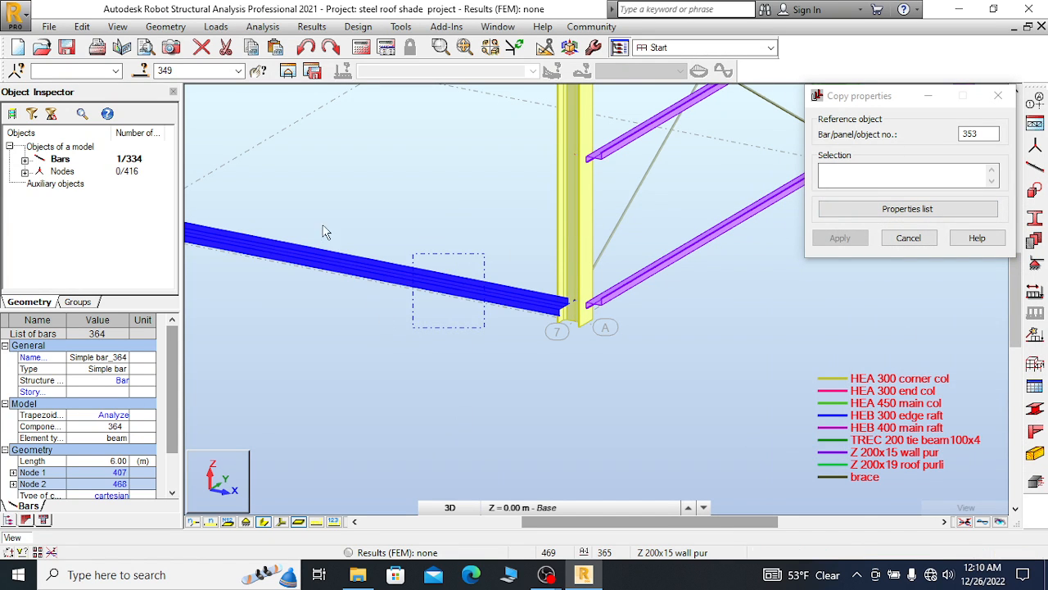
left_click(82, 26)
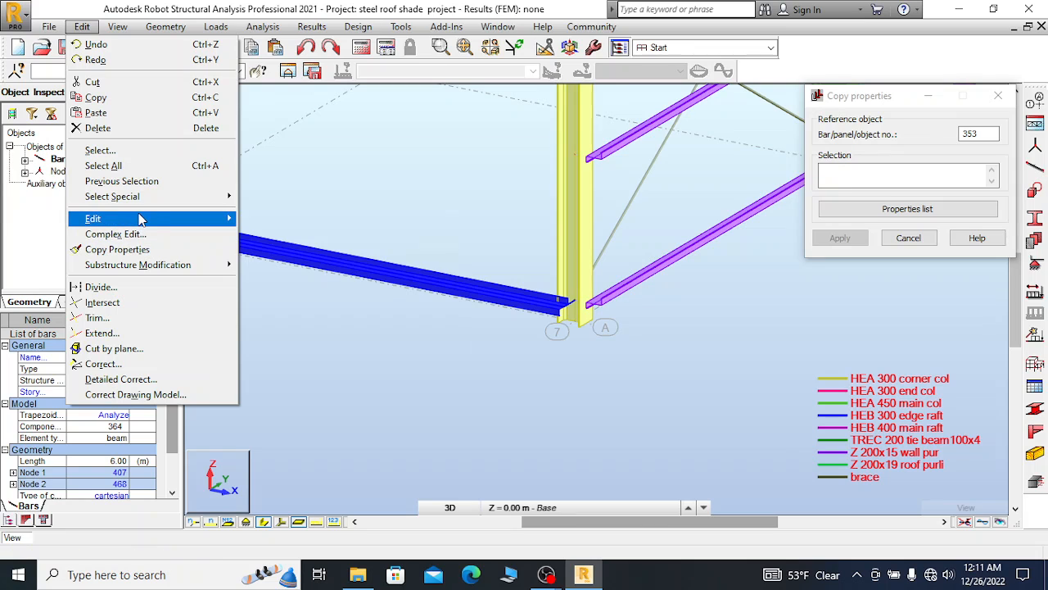
mouse_move(106, 218)
left_click(278, 221)
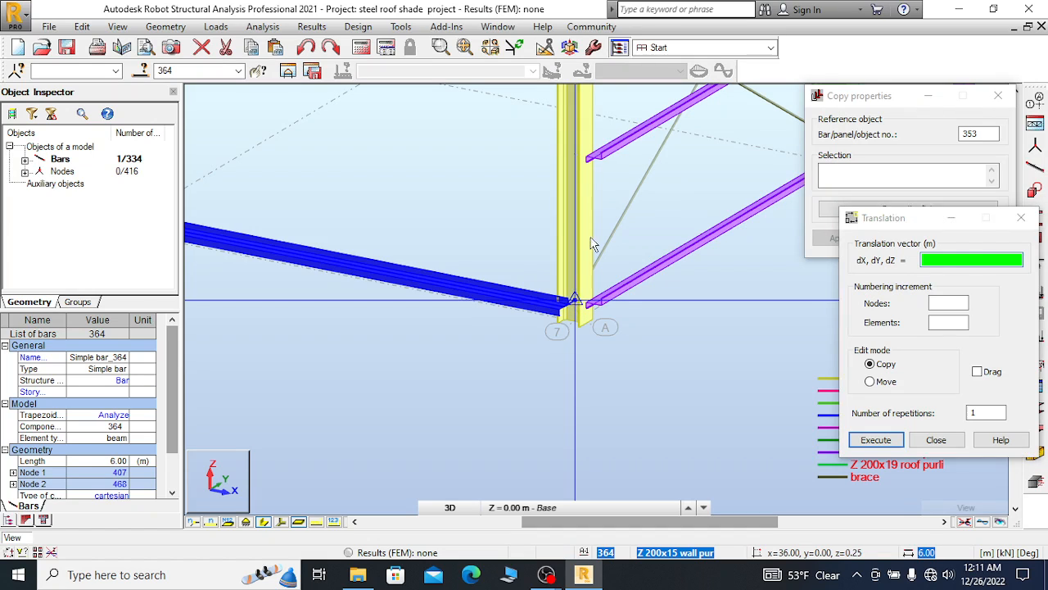
left_click(571, 299)
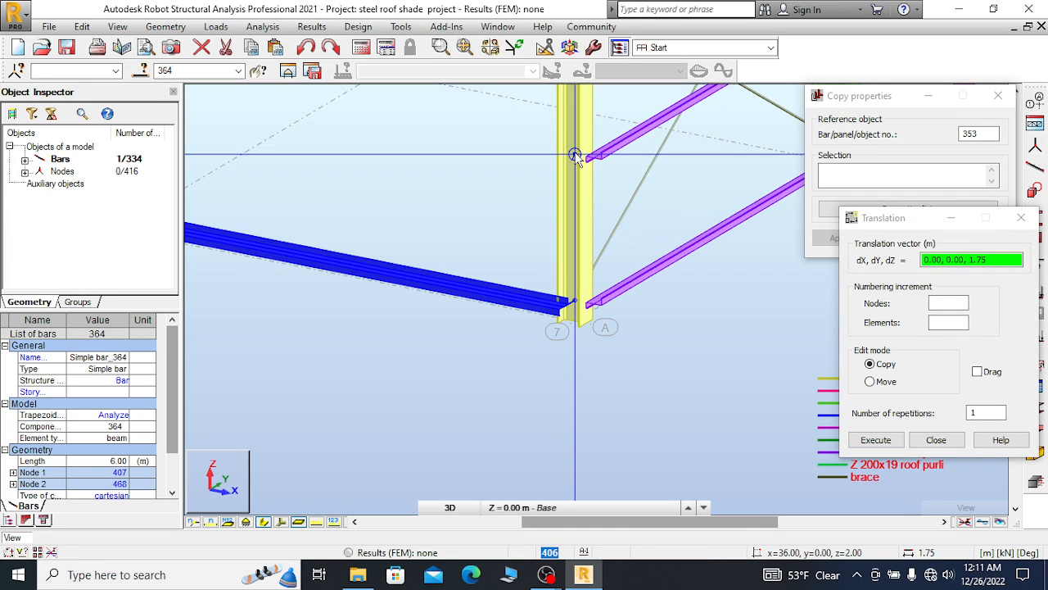
left_click(575, 155)
Add two more gable purlin copies between axes 6 and 7 at 2.00 m spacing, at Z 4.00 m and 6.00 m
scroll(594, 295, "down", 5)
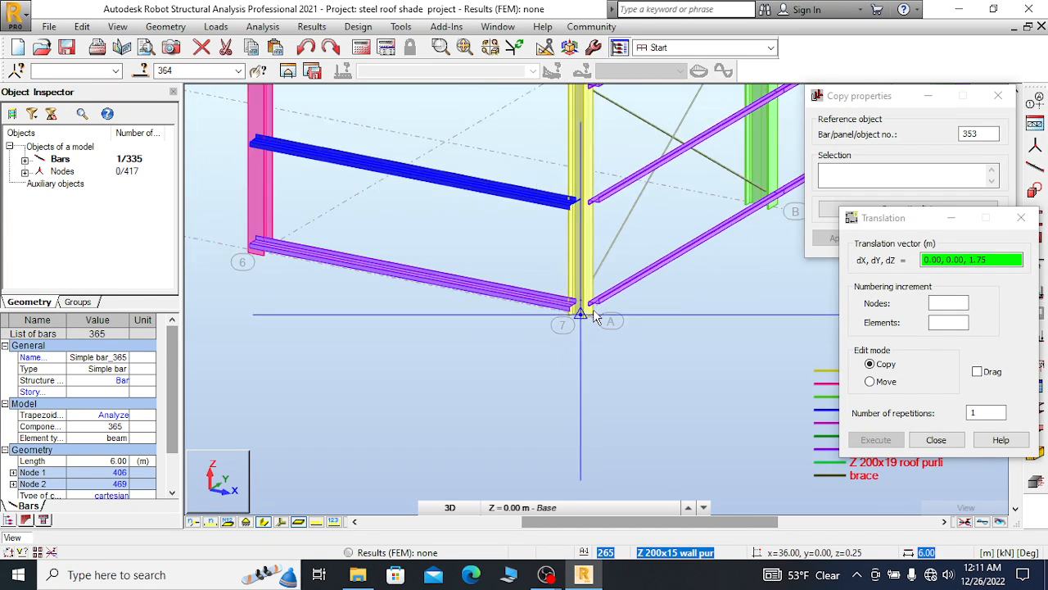
left_click(586, 229)
left_click(585, 194)
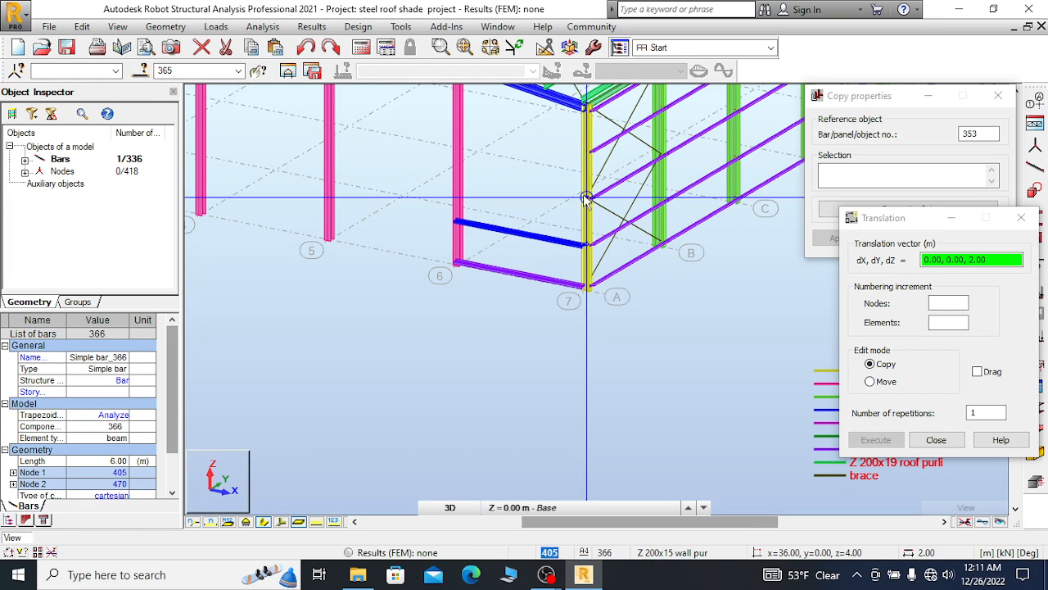
left_click(586, 182)
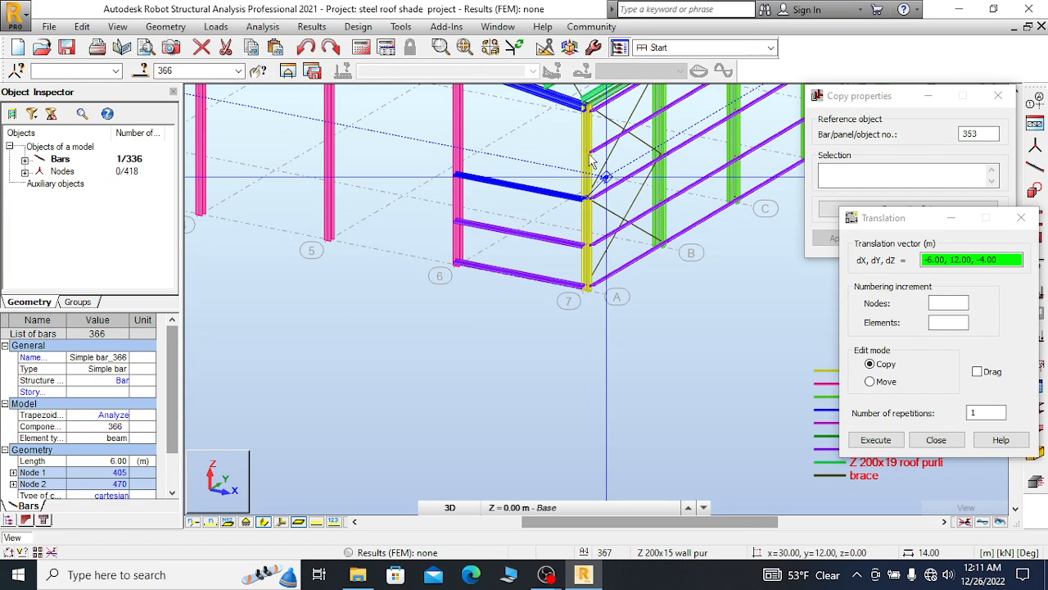
left_click(587, 152)
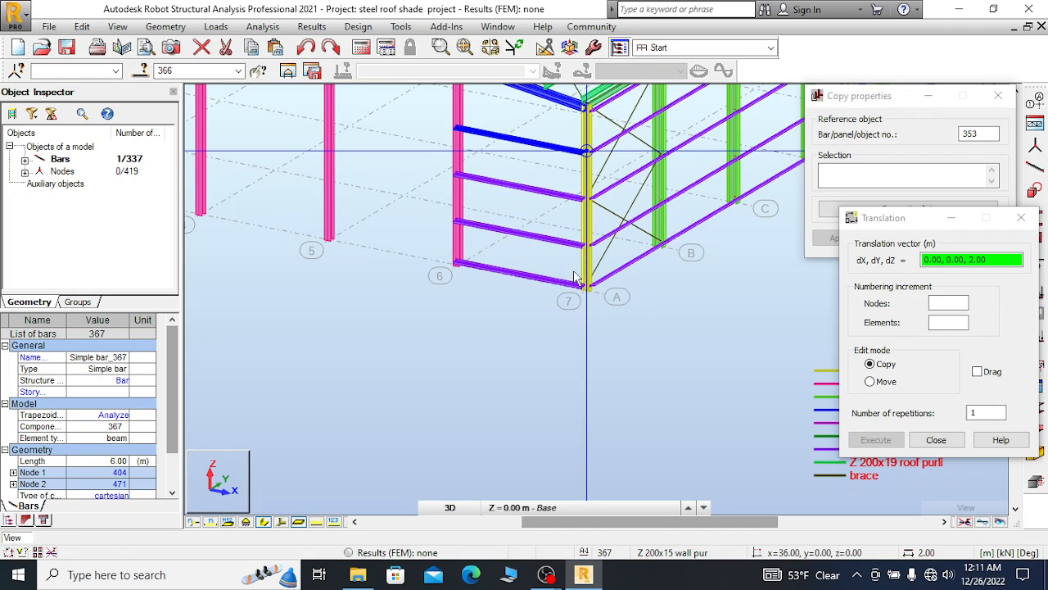
Copy the uppermost gable purlin 1.75 m up to the Z 7.75 m node beneath the edge rafter, and end the translation
scroll(582, 148, "up", 3)
scroll(582, 131, "up", 2)
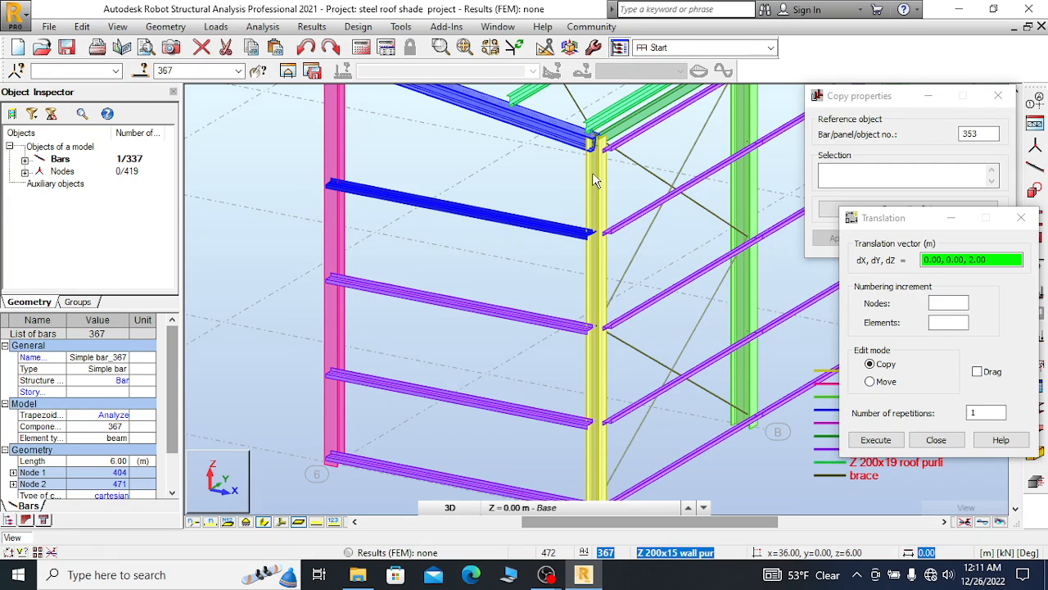
scroll(598, 135, "up", 1)
scroll(597, 134, "up", 2)
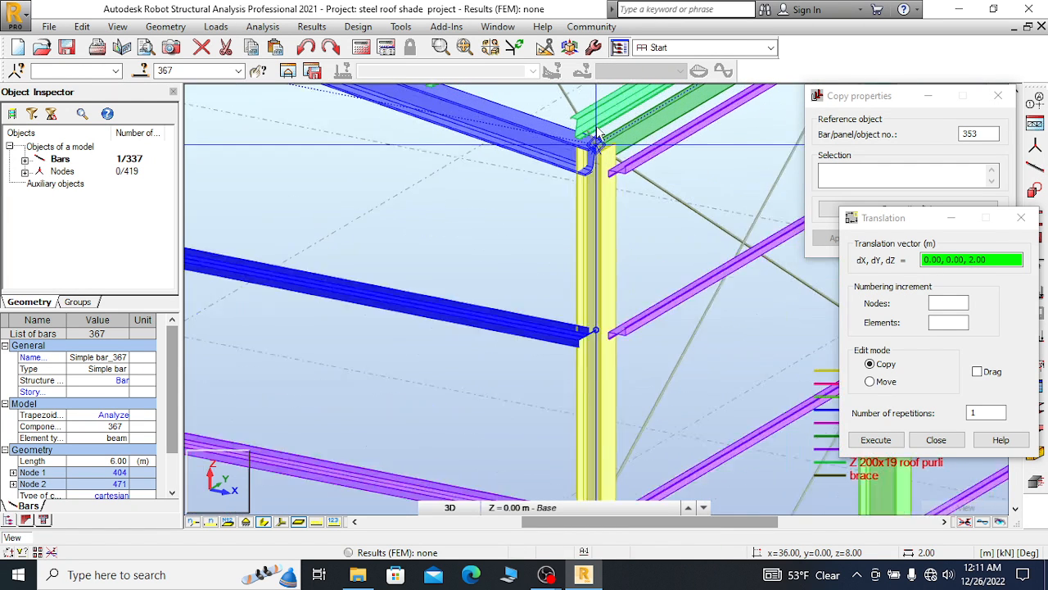
left_click(595, 213)
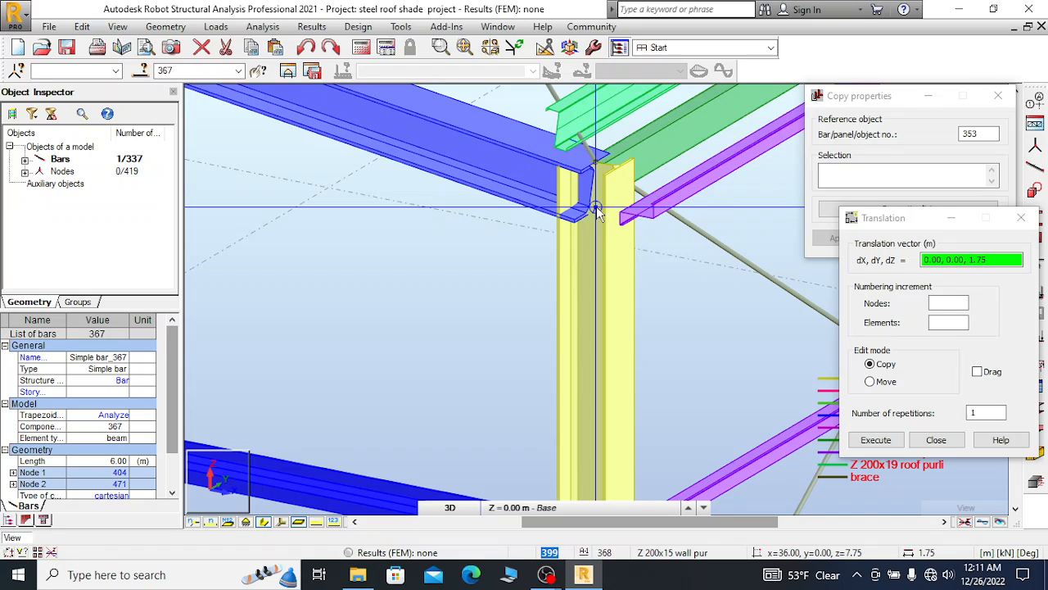
scroll(682, 233, "down", 3)
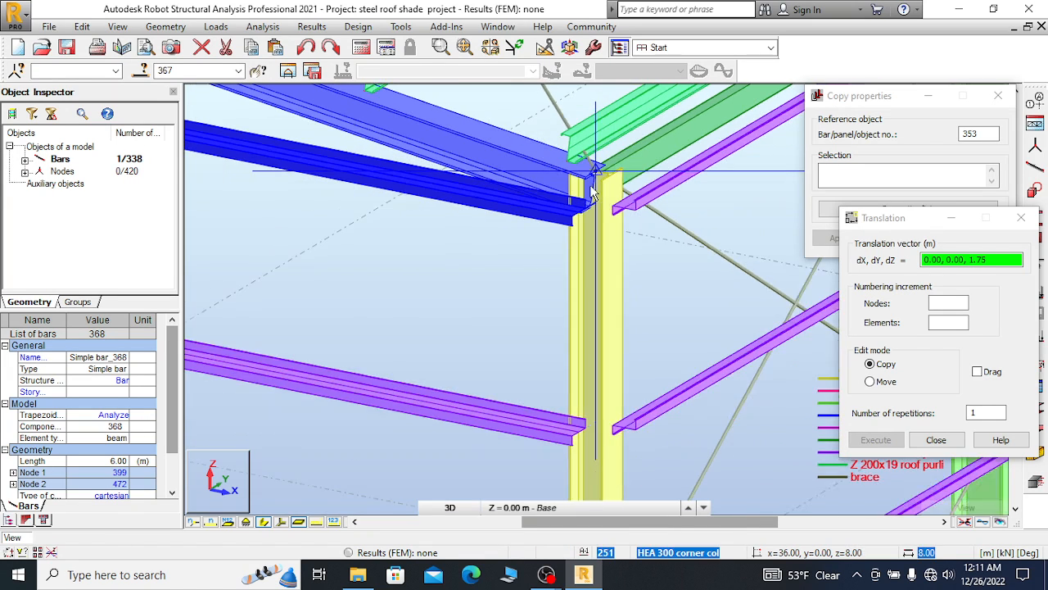
scroll(682, 233, "down", 4)
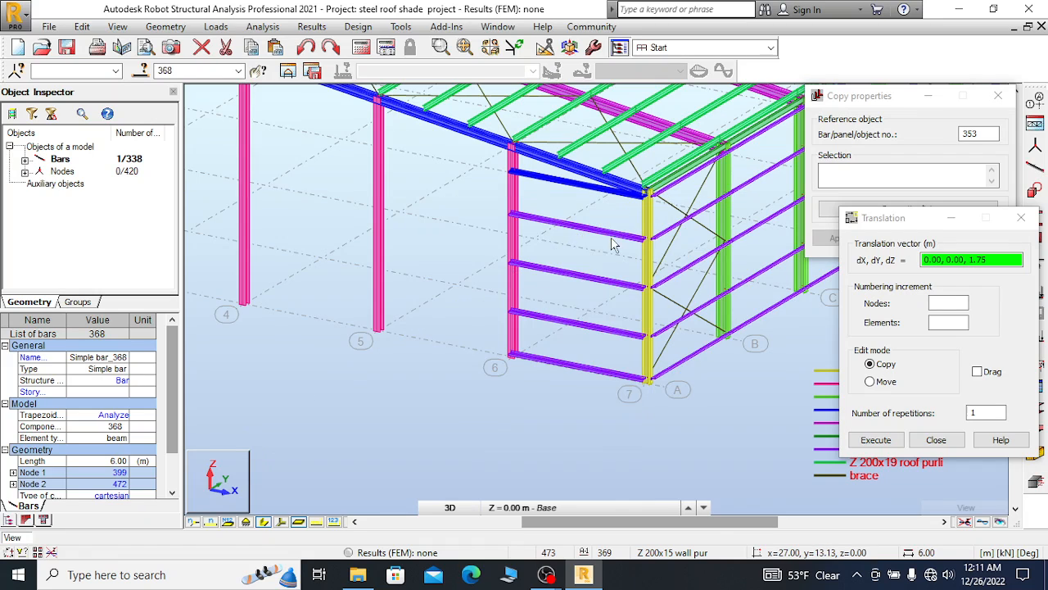
right_click(600, 222)
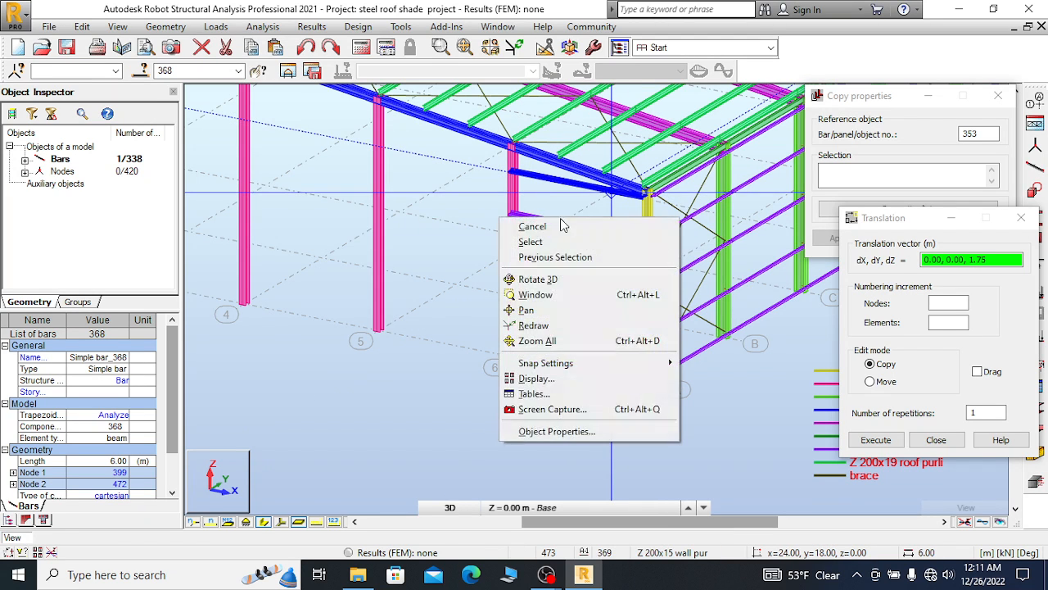
left_click(537, 228)
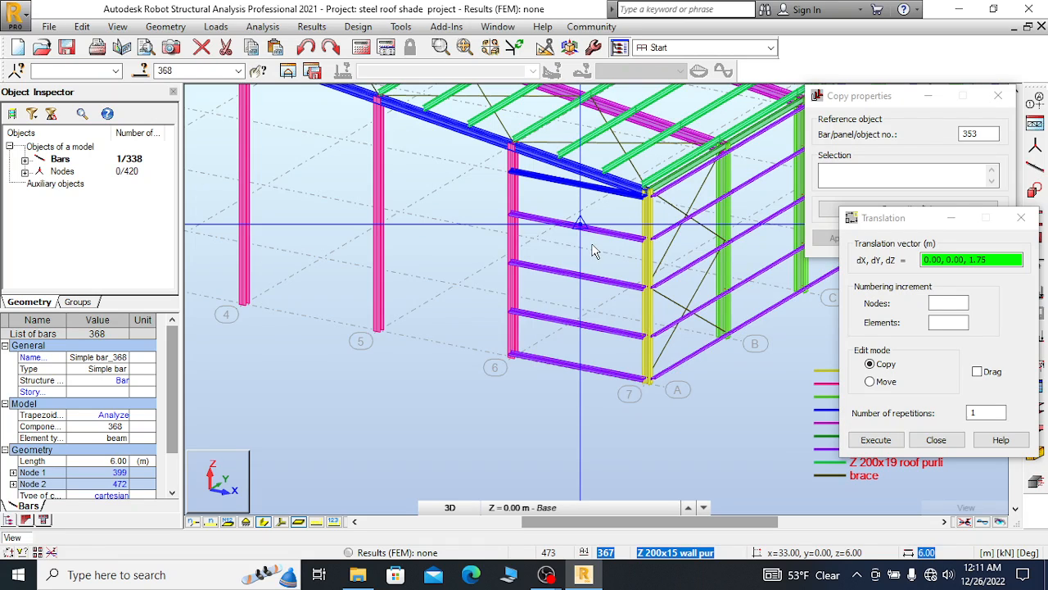
left_click(1021, 217)
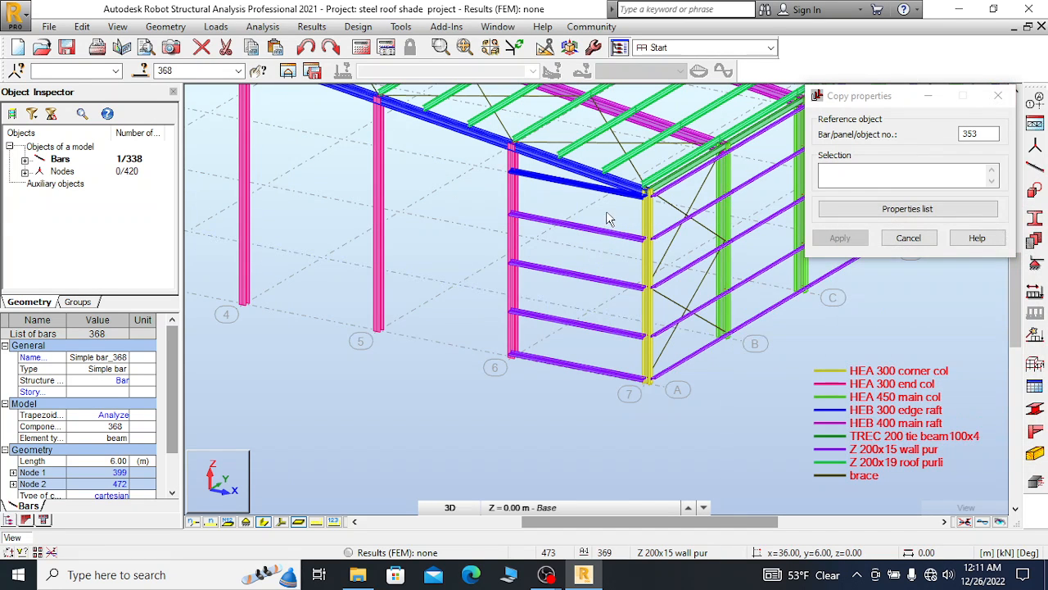
Copy the five gable purlins between axes 6 and 7 by -6.00 m in X with 5 repetitions, and end the translation
left_click_drag(565, 373, 562, 398, "ctrl")
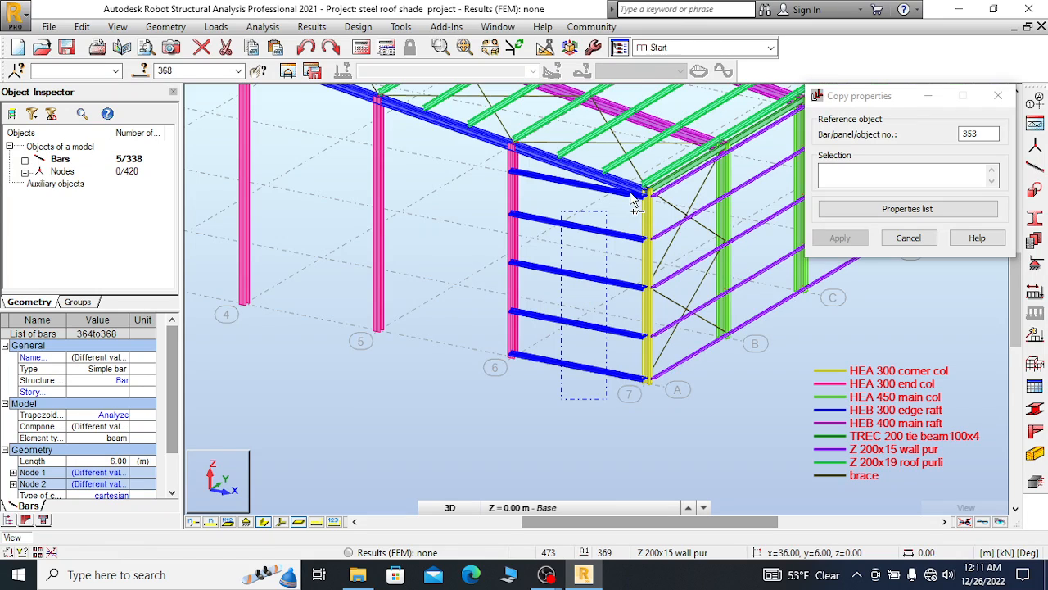
scroll(631, 203, "down", 3)
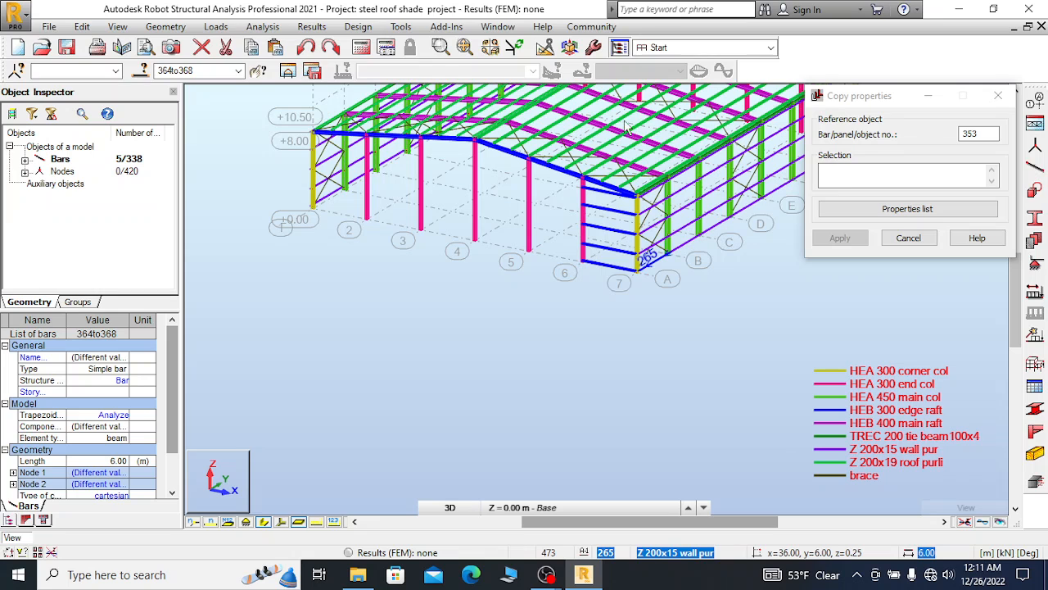
left_click(49, 26)
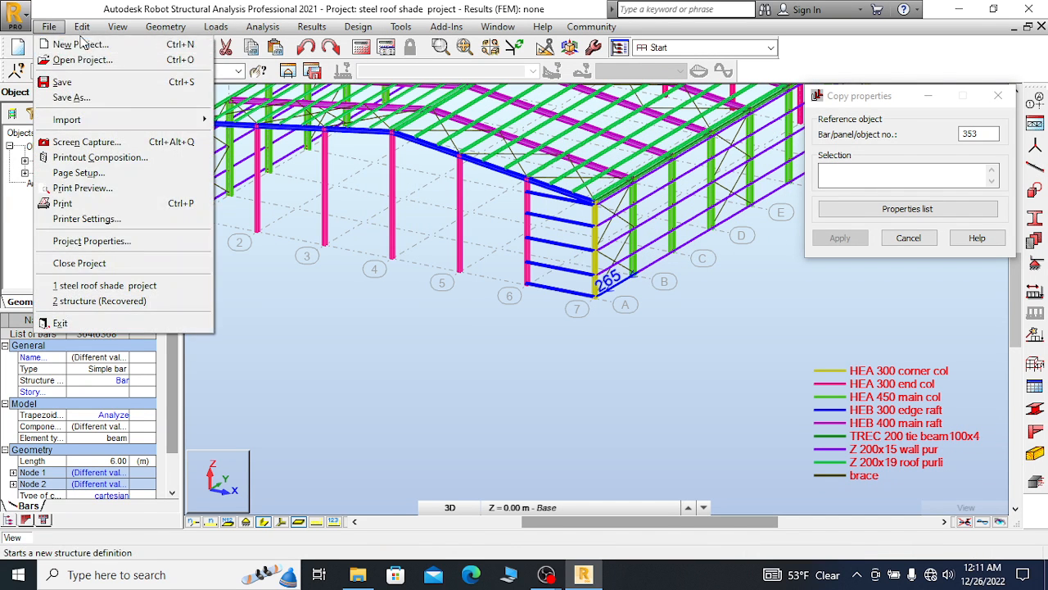
left_click(257, 219)
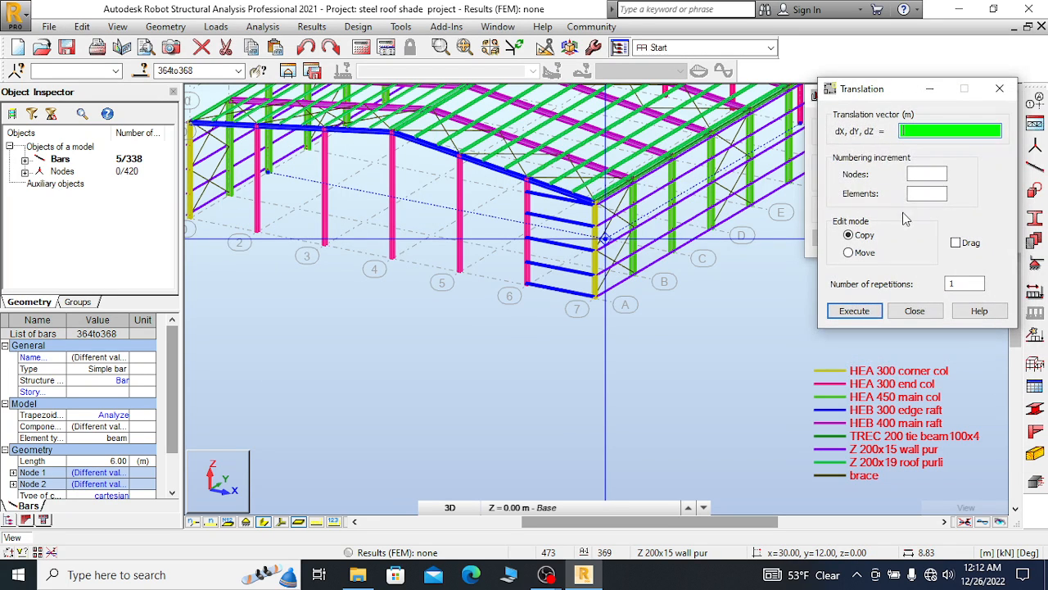
left_click(964, 282)
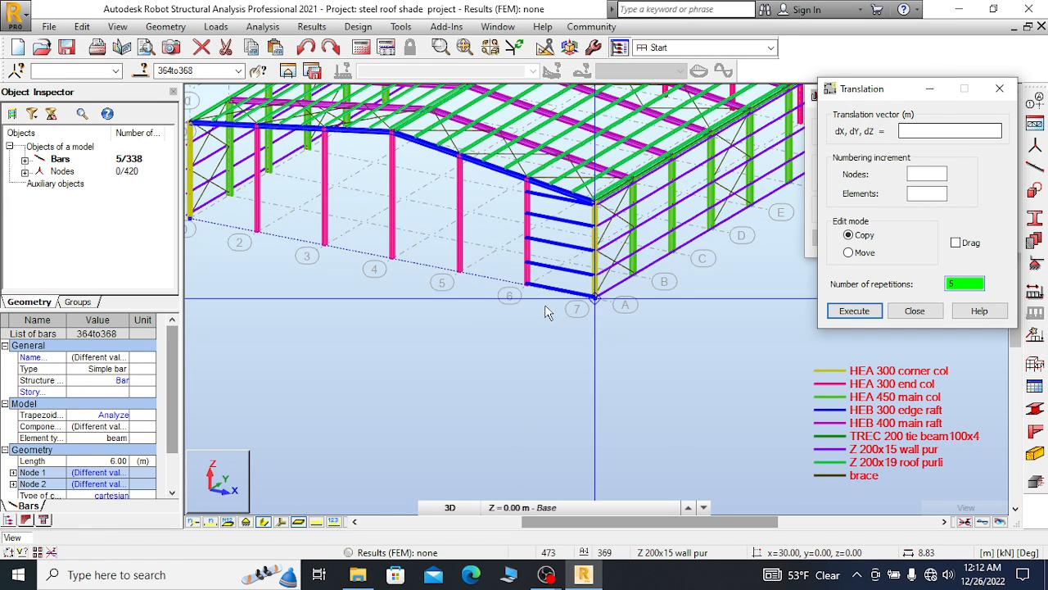
scroll(601, 299, "up", 6)
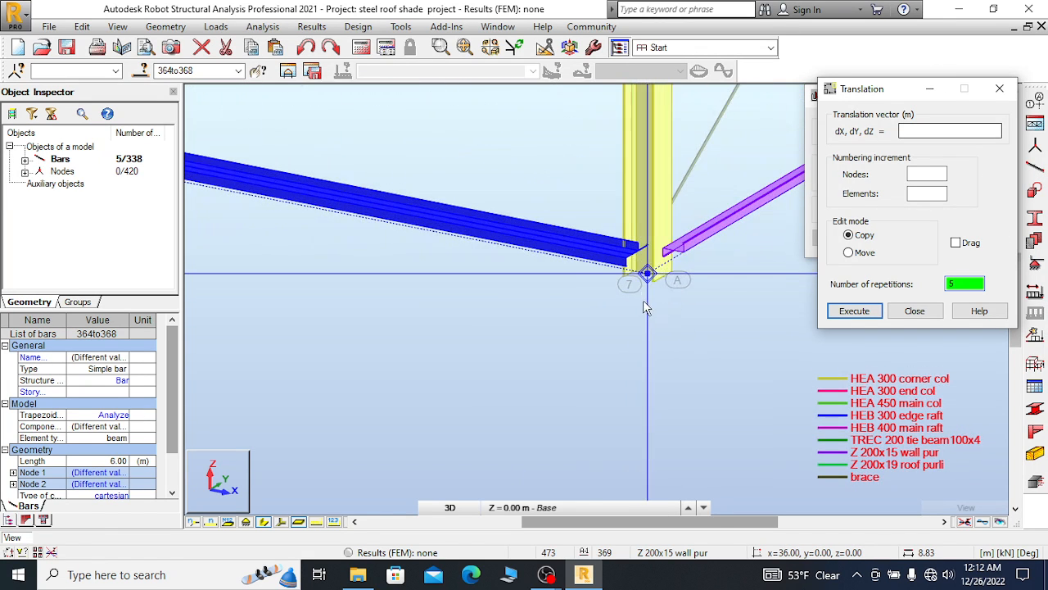
scroll(645, 307, "up", 4)
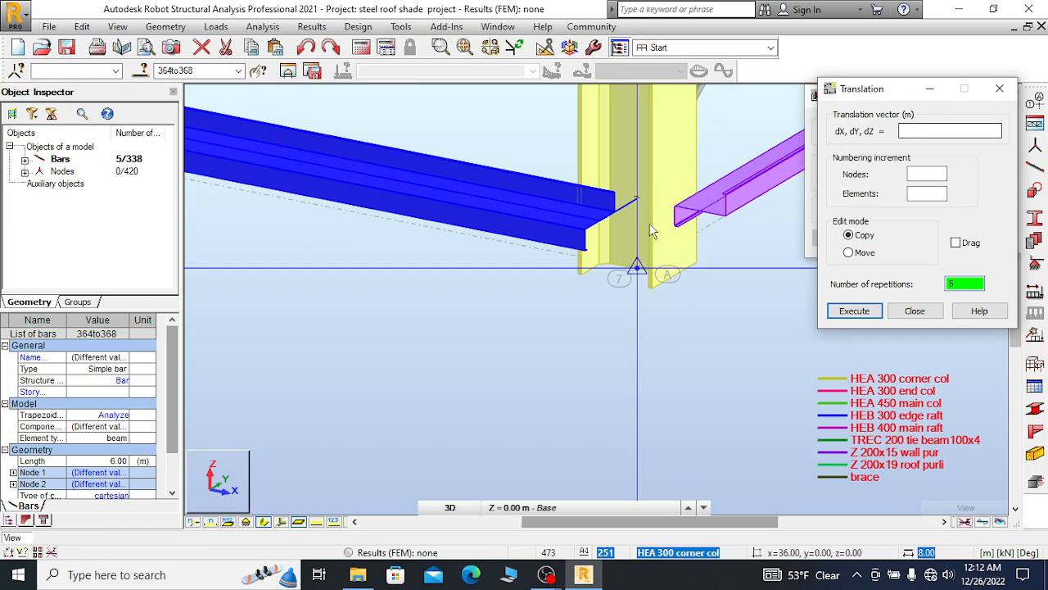
left_click(637, 200)
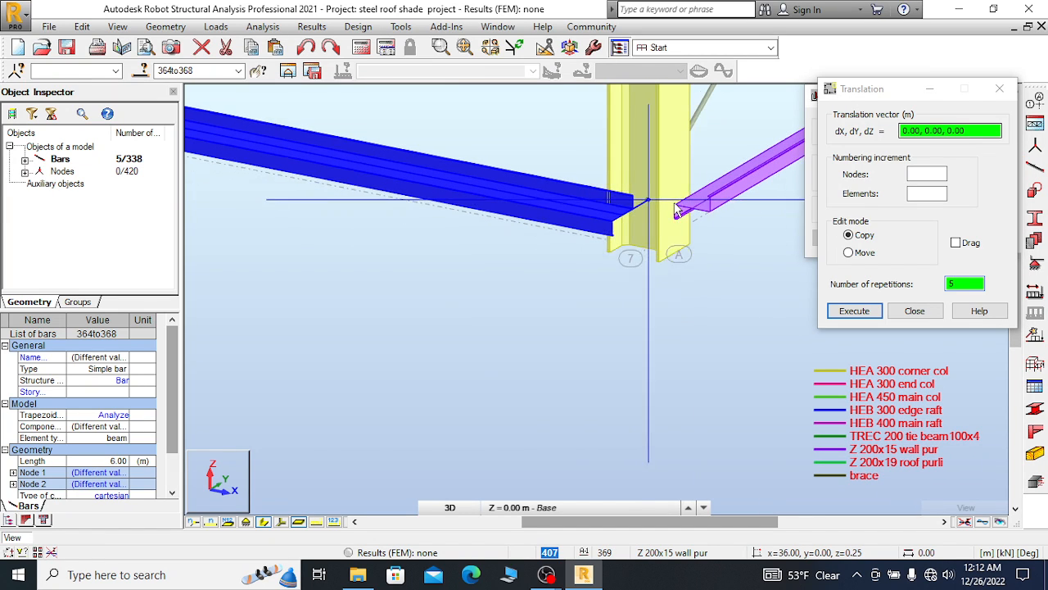
scroll(677, 210, "down", 1)
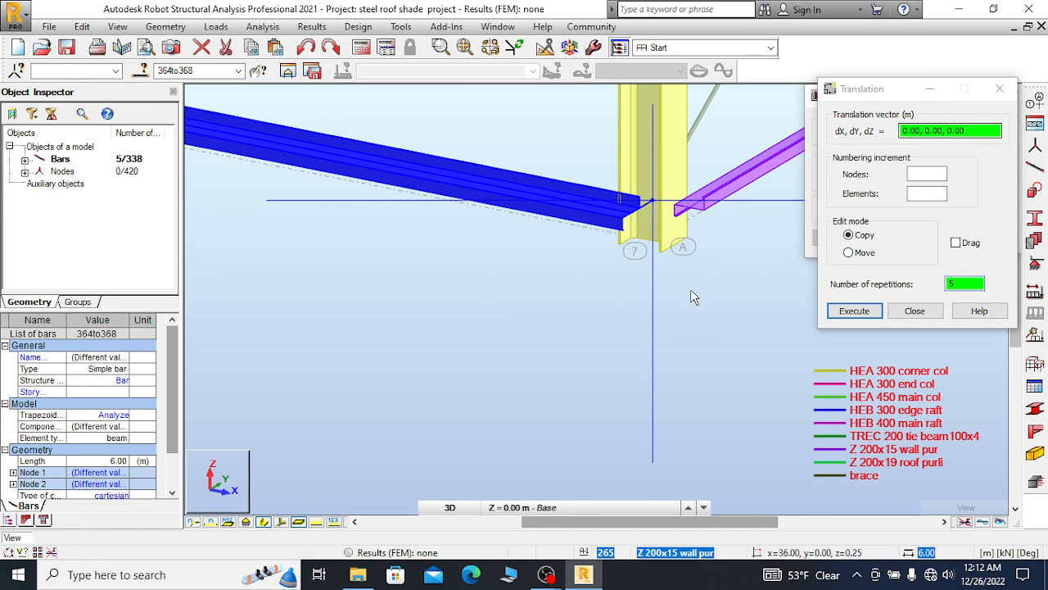
scroll(700, 292, "up", 1)
scroll(700, 292, "down", 3)
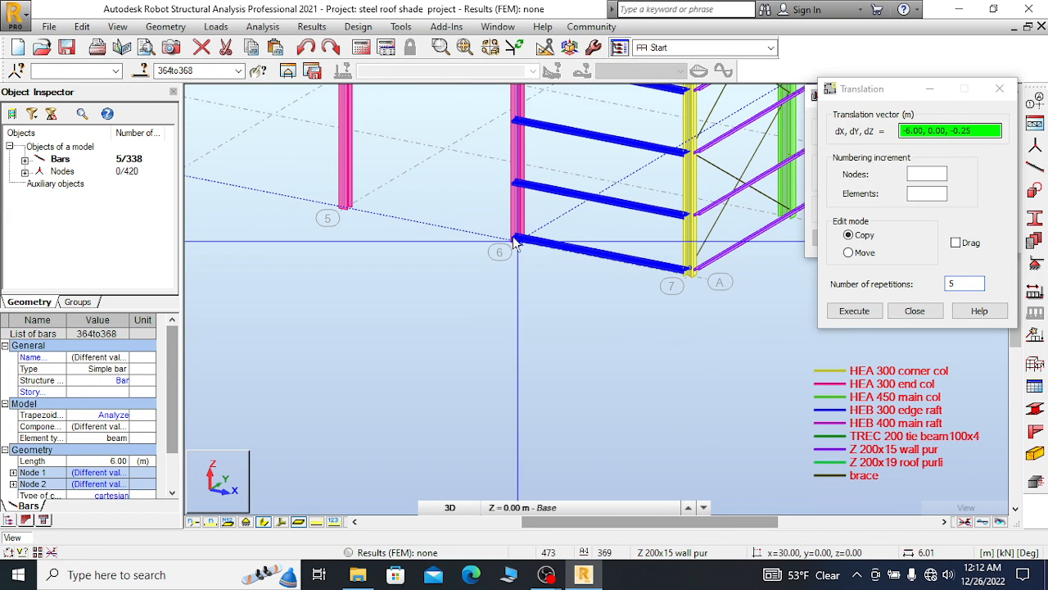
scroll(515, 240, "up", 3)
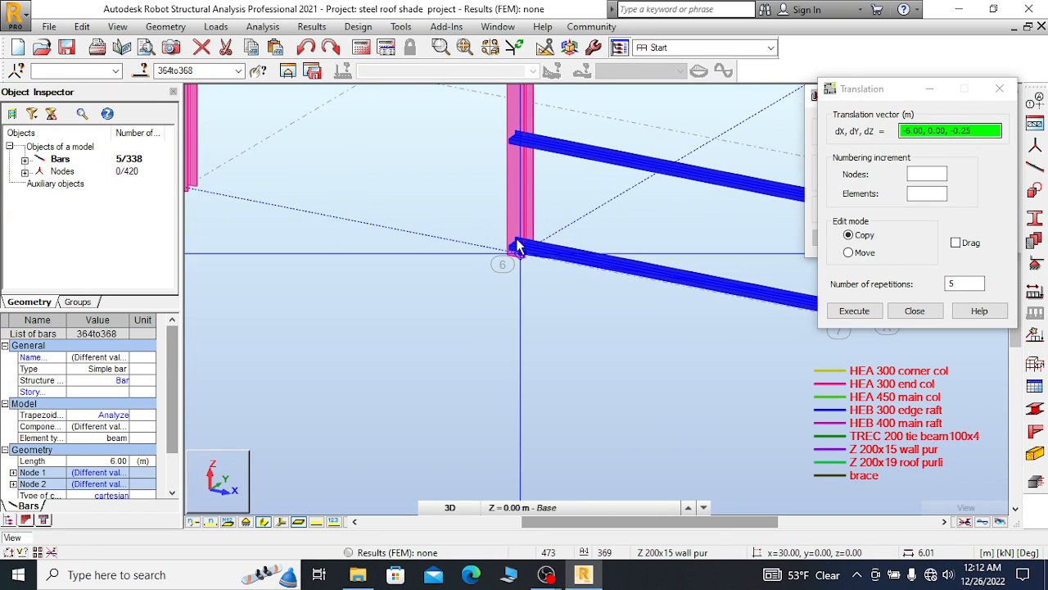
left_click(518, 239)
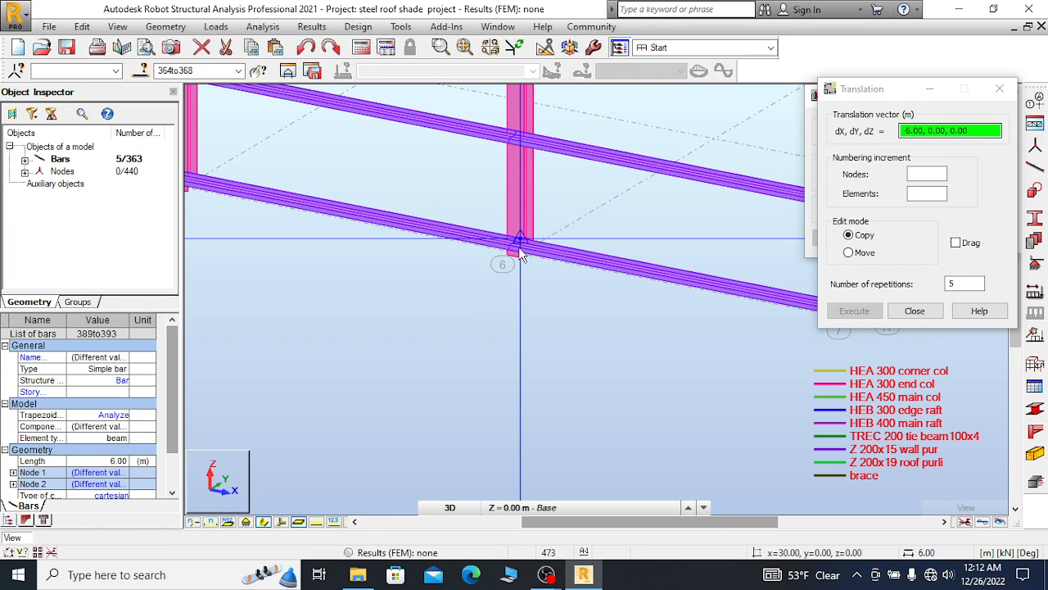
scroll(629, 264, "down", 2)
scroll(628, 264, "down", 2)
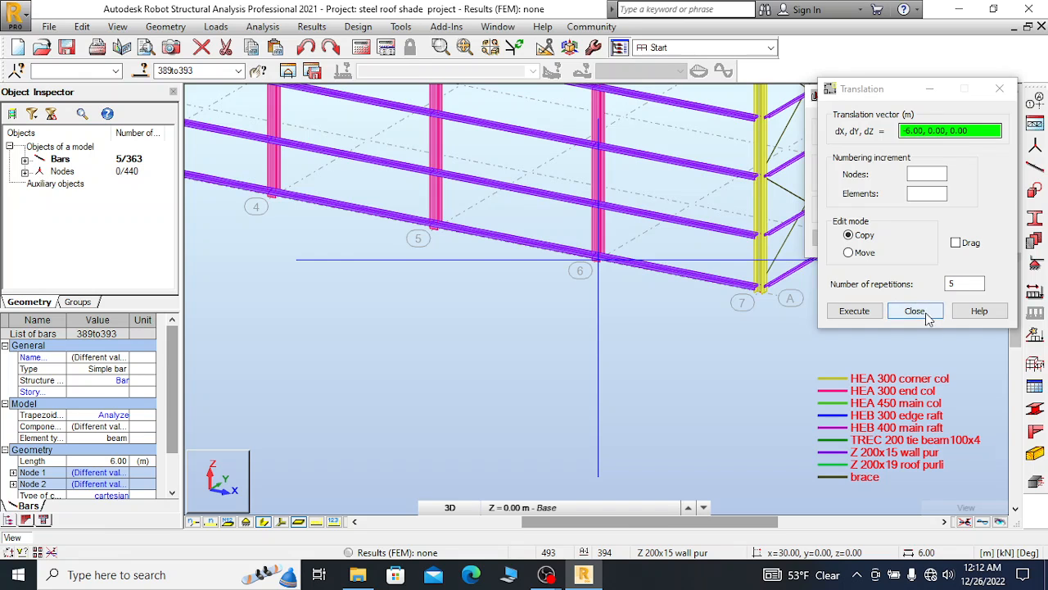
left_click(915, 310)
Add the gable purlins in every bay from axis 2 to axis 7 to the selected purlins between axes 1 and 2
scroll(673, 279, "down", 3)
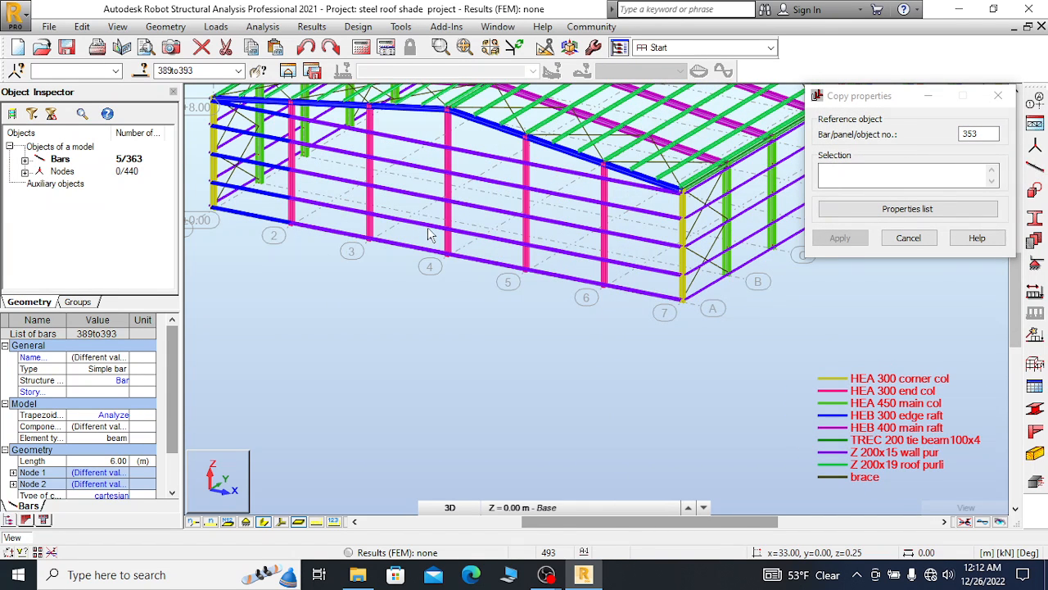
scroll(367, 167, "up", 1)
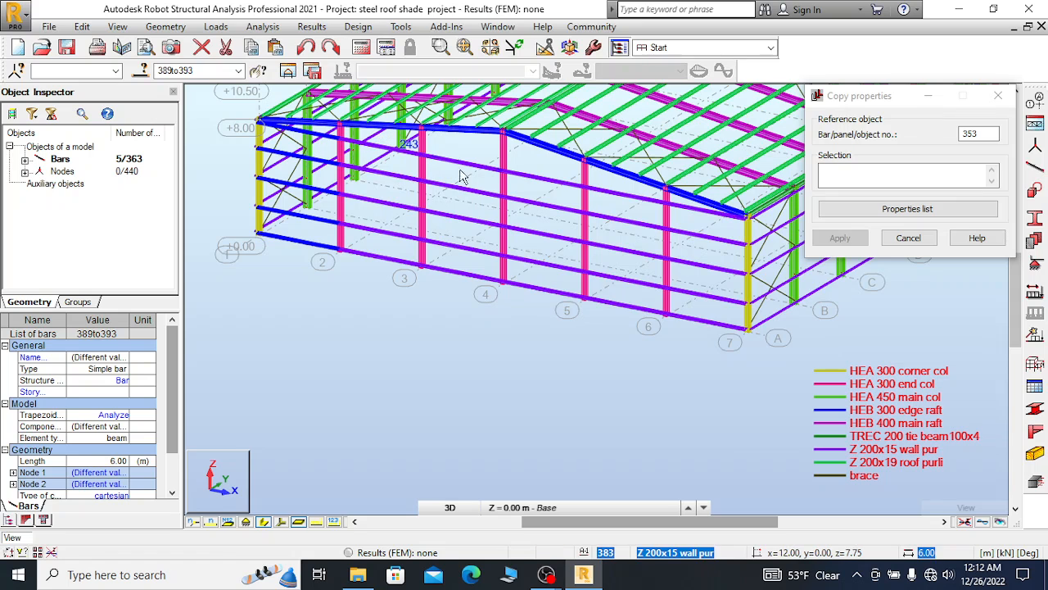
scroll(421, 164, "up", 2)
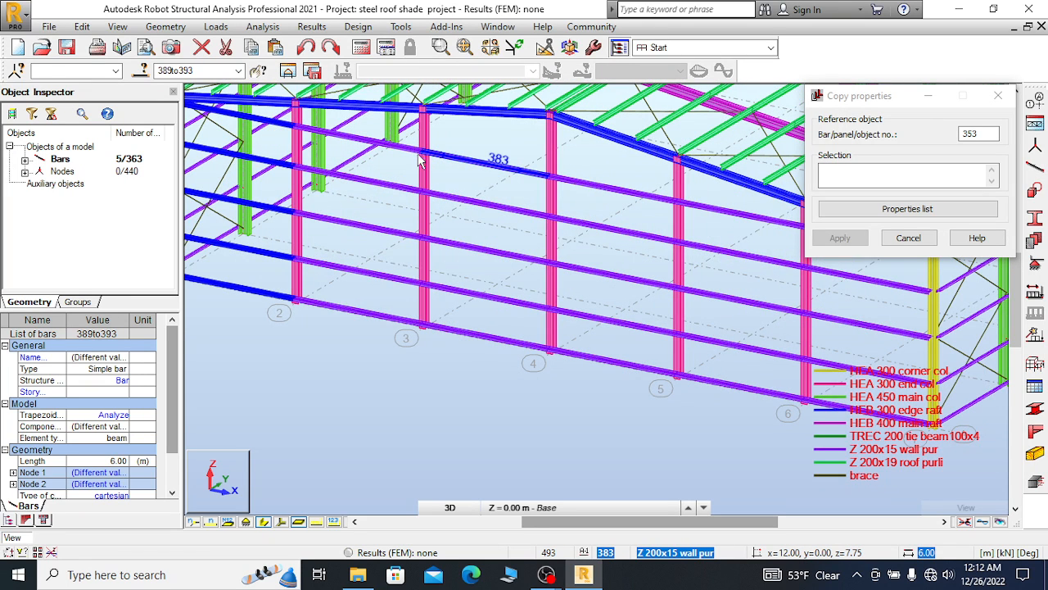
scroll(417, 156, "up", 3)
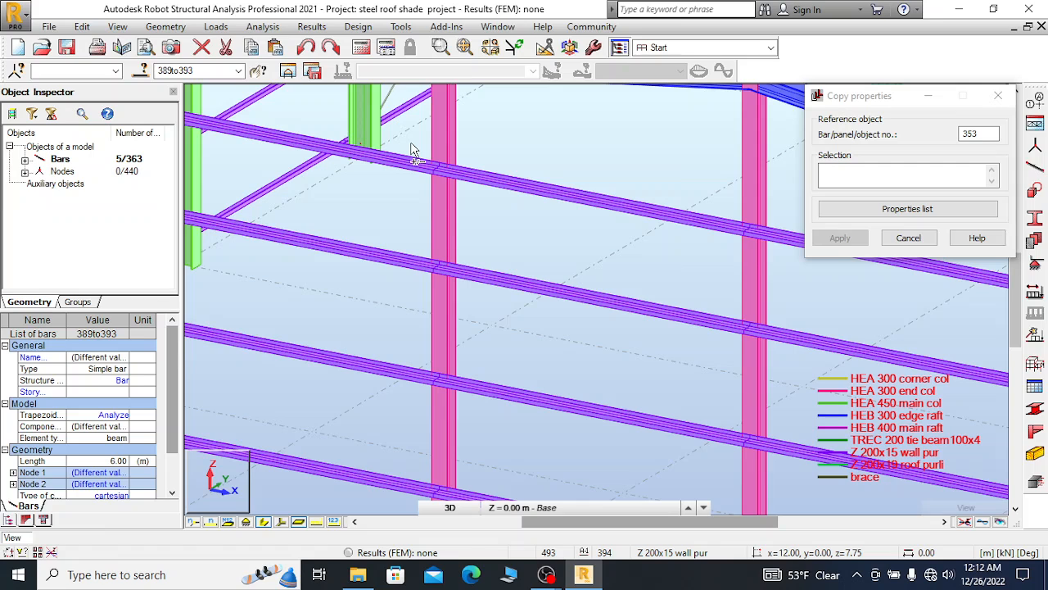
left_click_drag(412, 146, 362, 514)
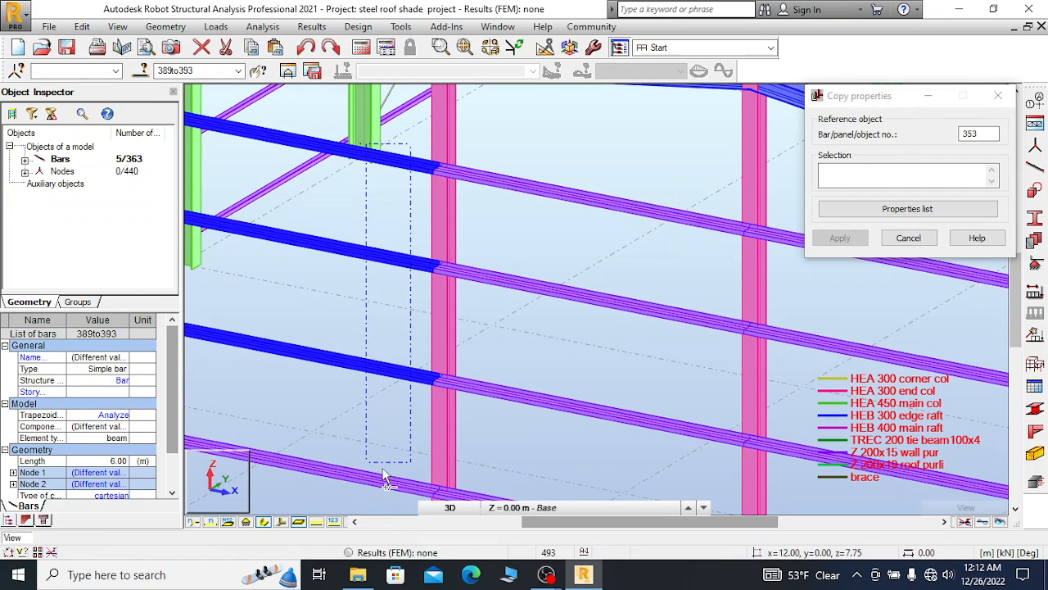
left_click_drag(365, 504, 365, 498, "ctrl")
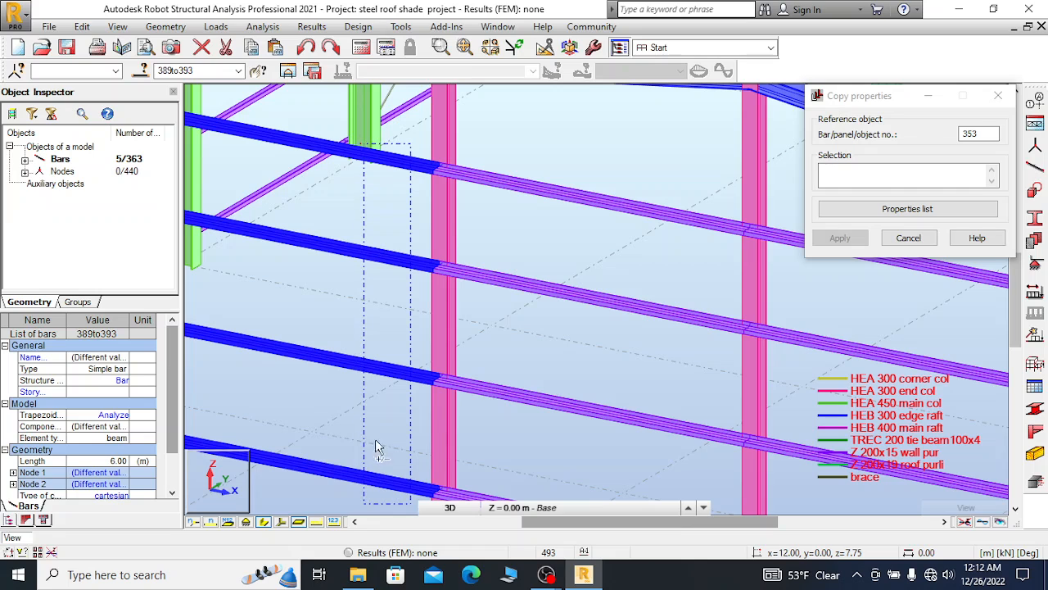
scroll(352, 166, "down", 4)
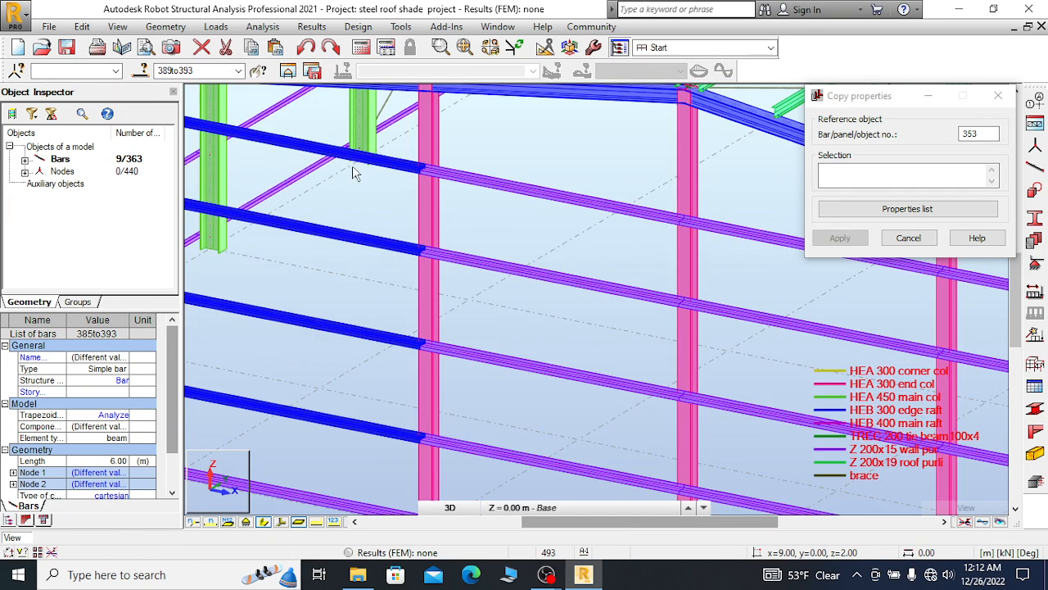
scroll(350, 167, "down", 3)
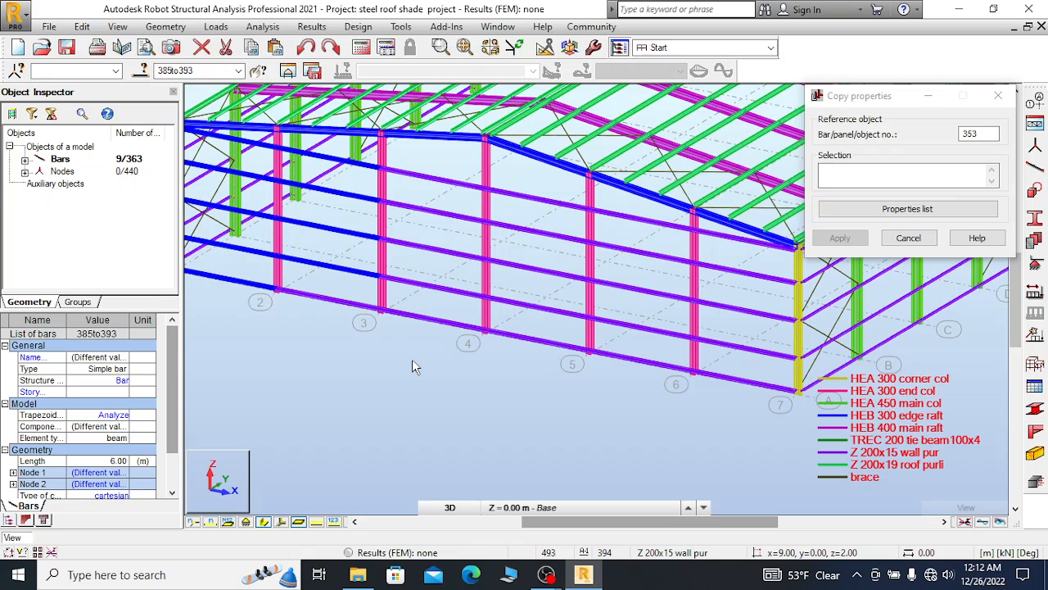
left_click_drag(414, 373, 518, 274)
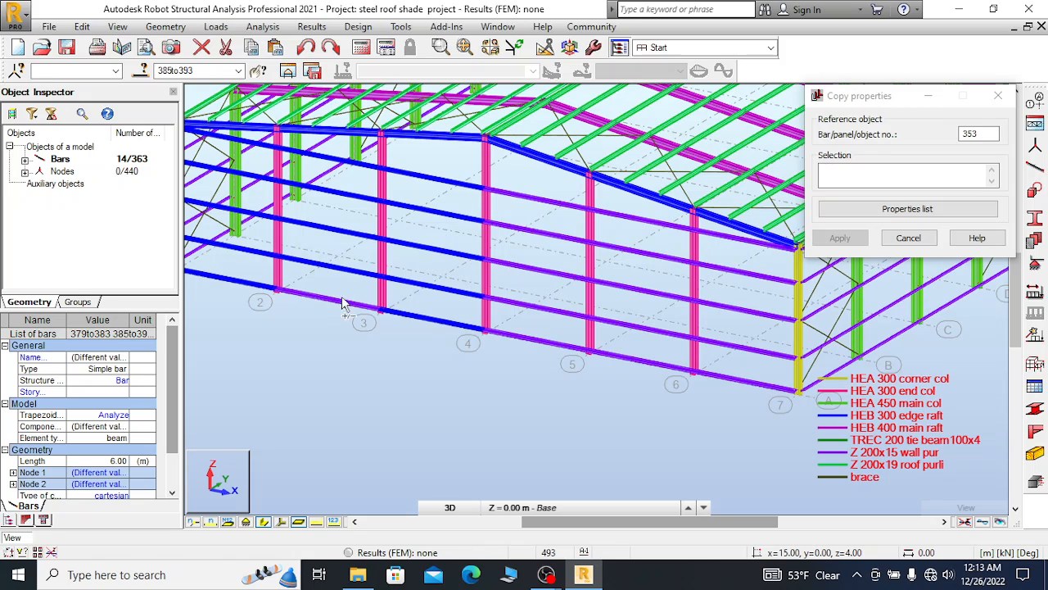
left_click_drag(346, 287, 312, 341, "ctrl")
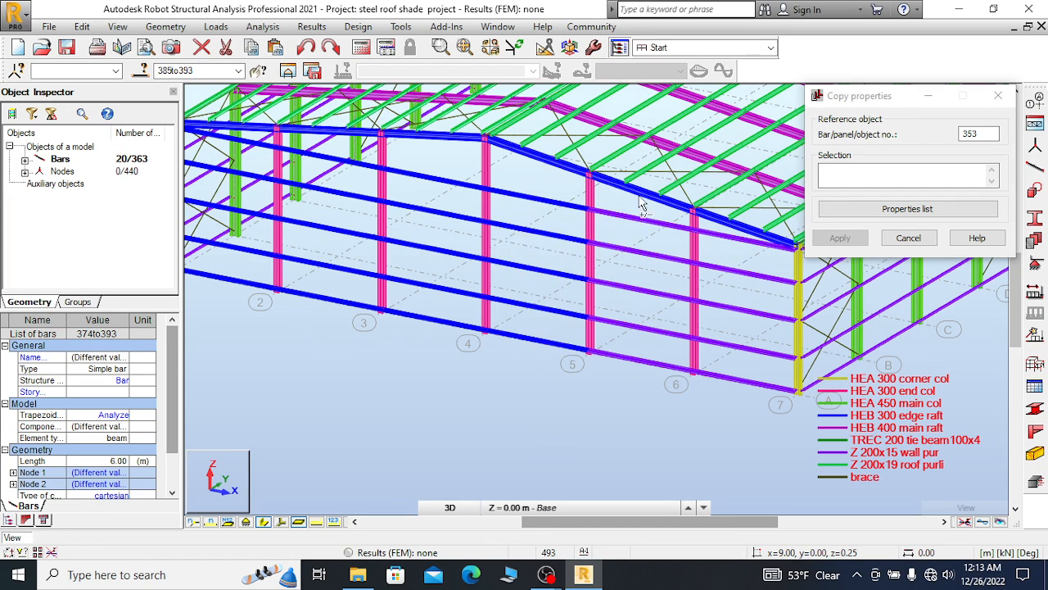
left_click_drag(669, 214, 634, 410)
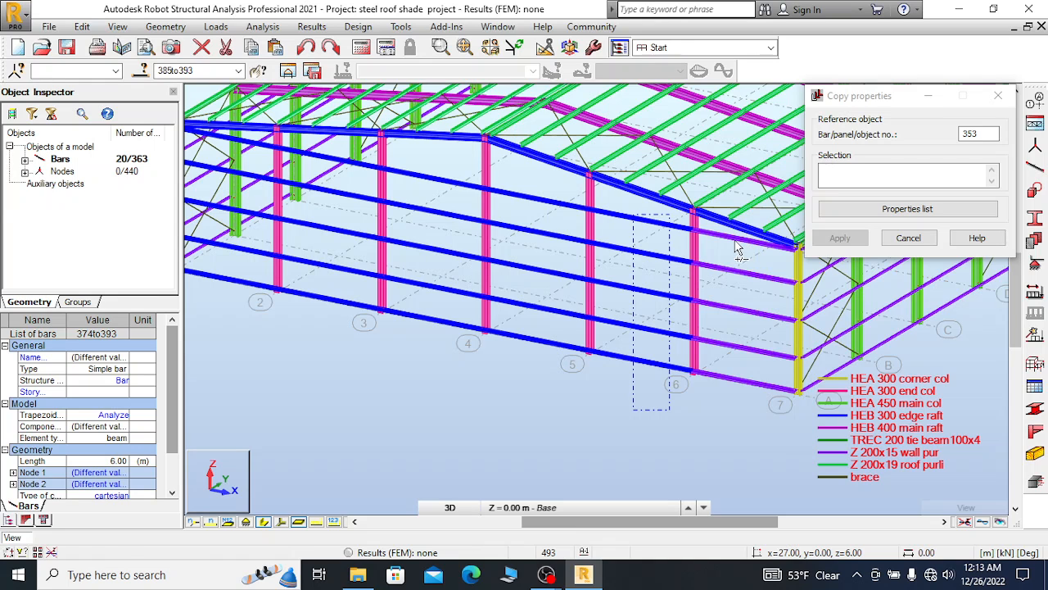
scroll(739, 240, "up", 1)
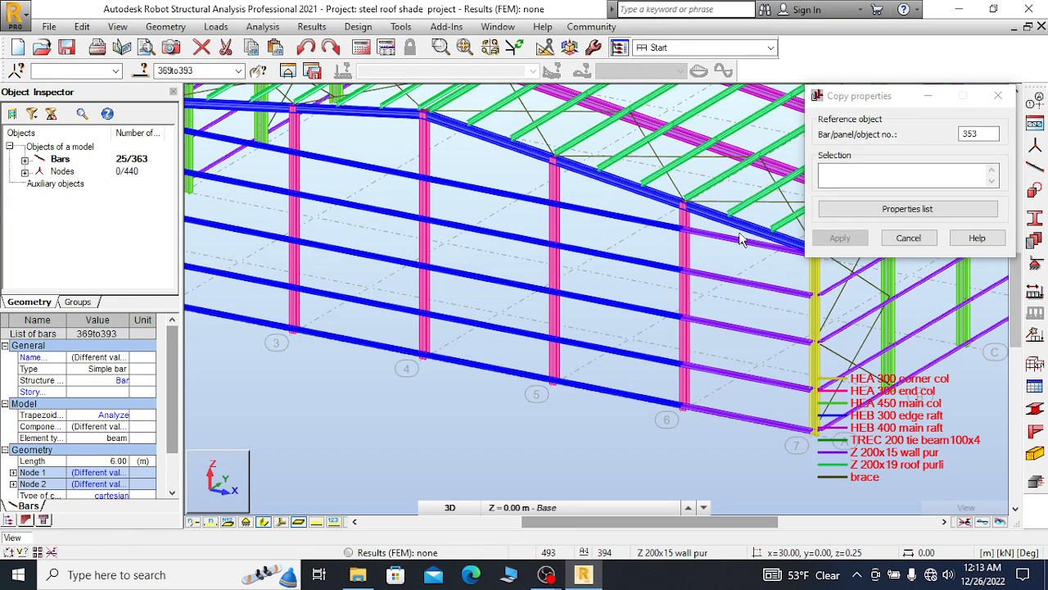
left_click_drag(721, 314, 700, 442)
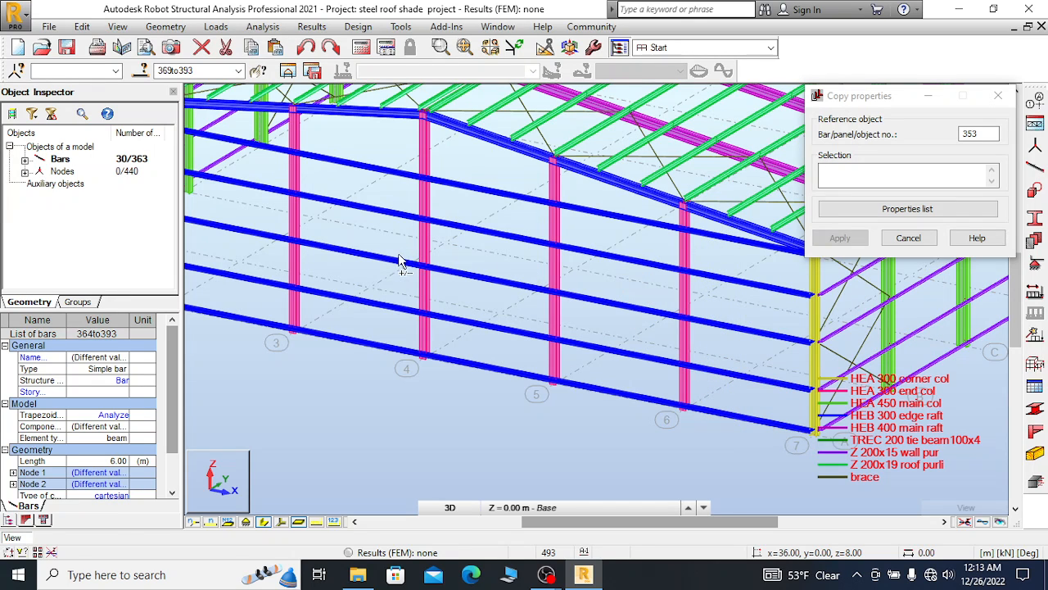
Start a translation copy of the selected gable purlins with its base point at the corner column base at axes 7 and A
left_click(82, 26)
mouse_move(150, 221)
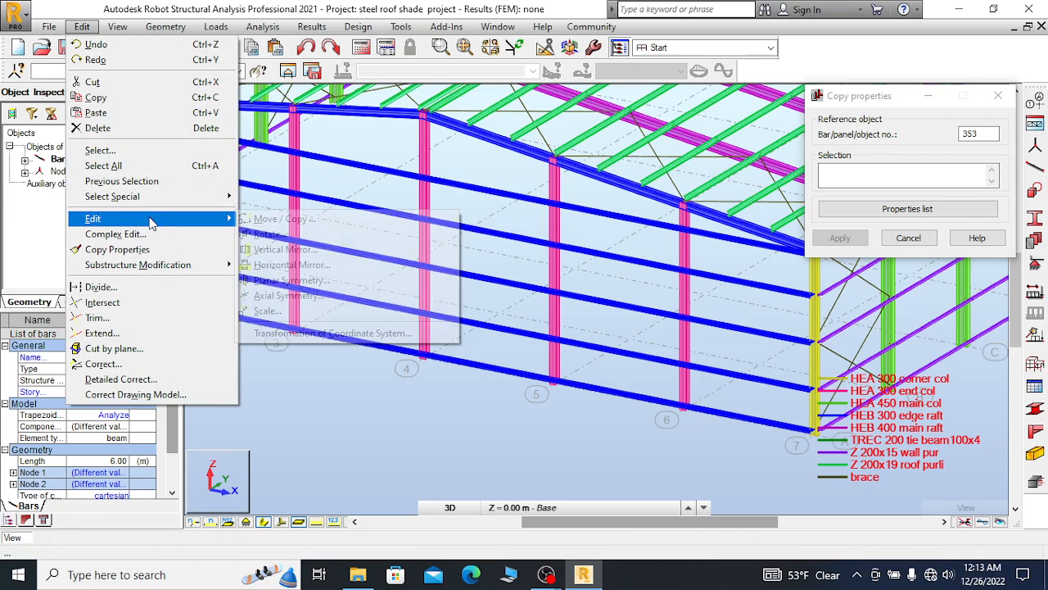
left_click(276, 221)
scroll(266, 281, "down", 2)
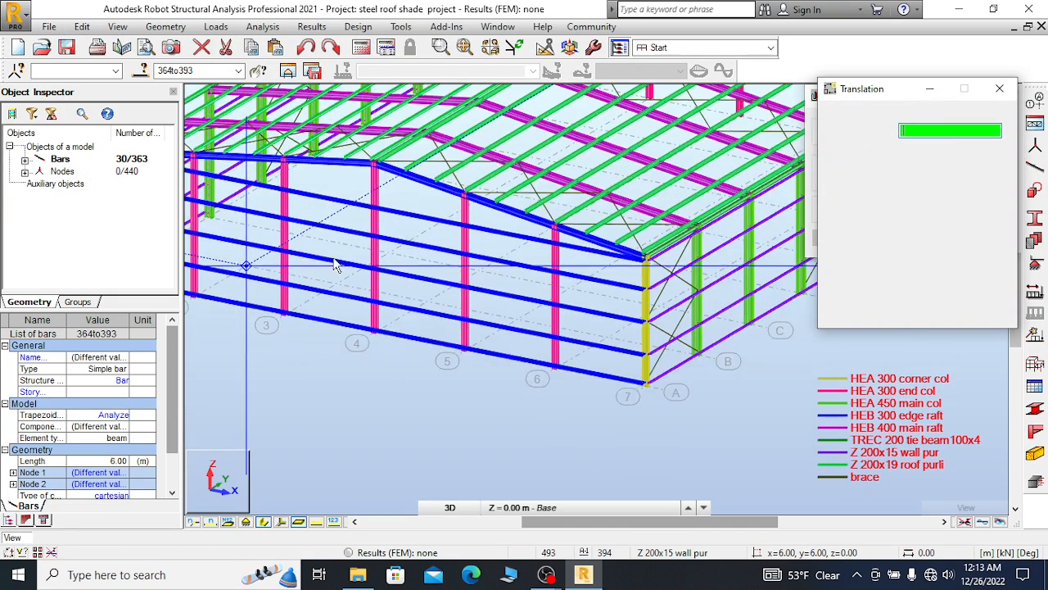
scroll(334, 263, "down", 3)
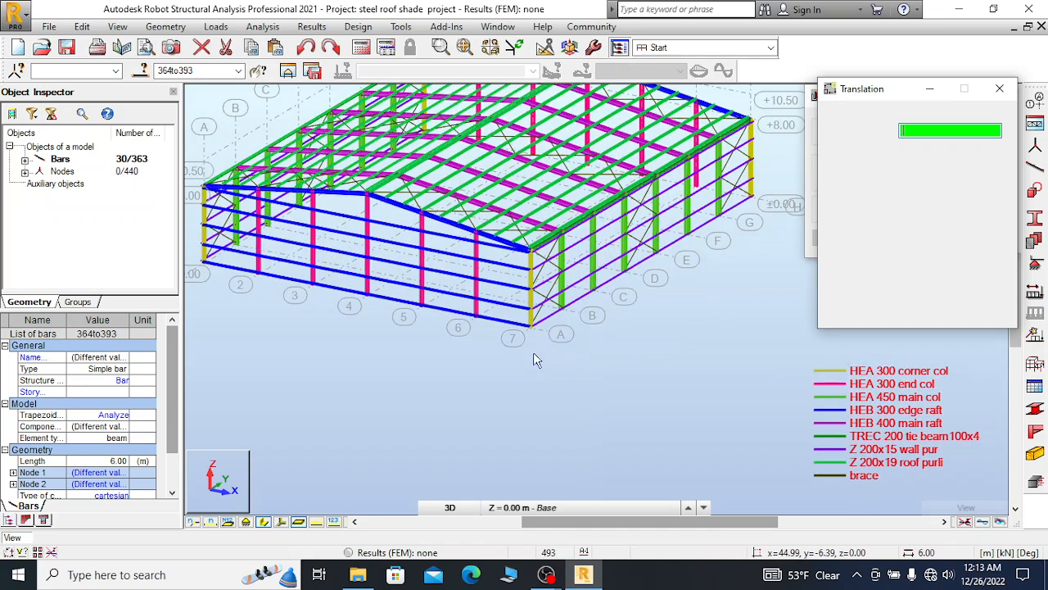
scroll(533, 359, "up", 3)
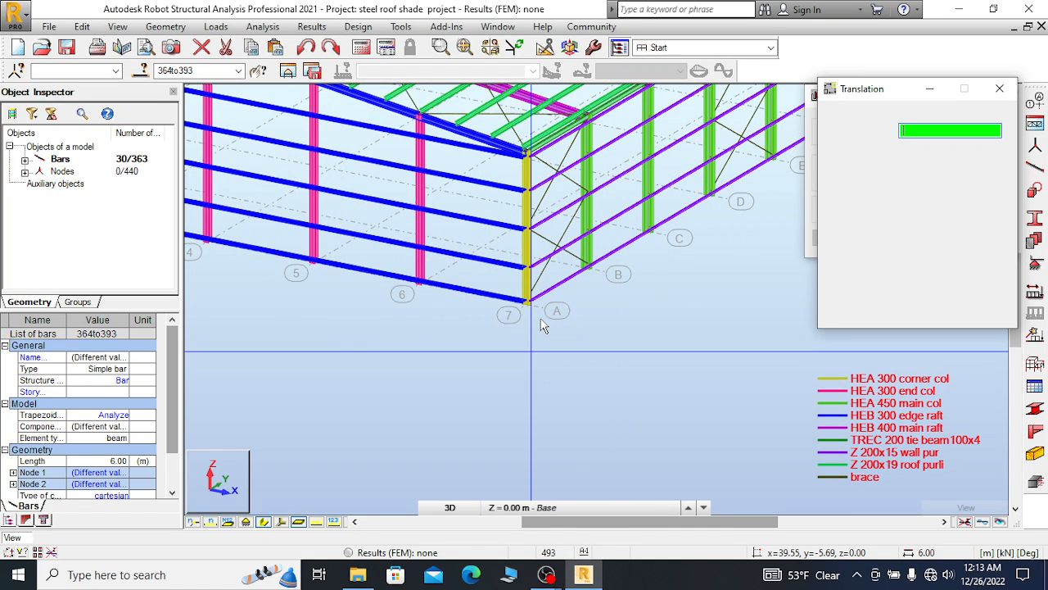
scroll(541, 326, "up", 1)
scroll(531, 321, "up", 1)
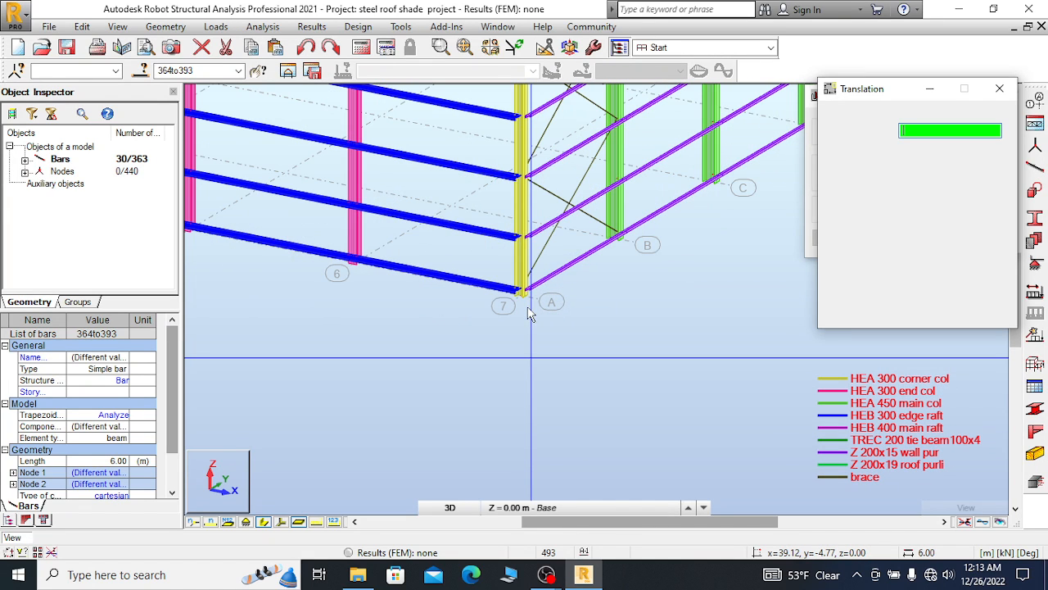
scroll(524, 299, "up", 3)
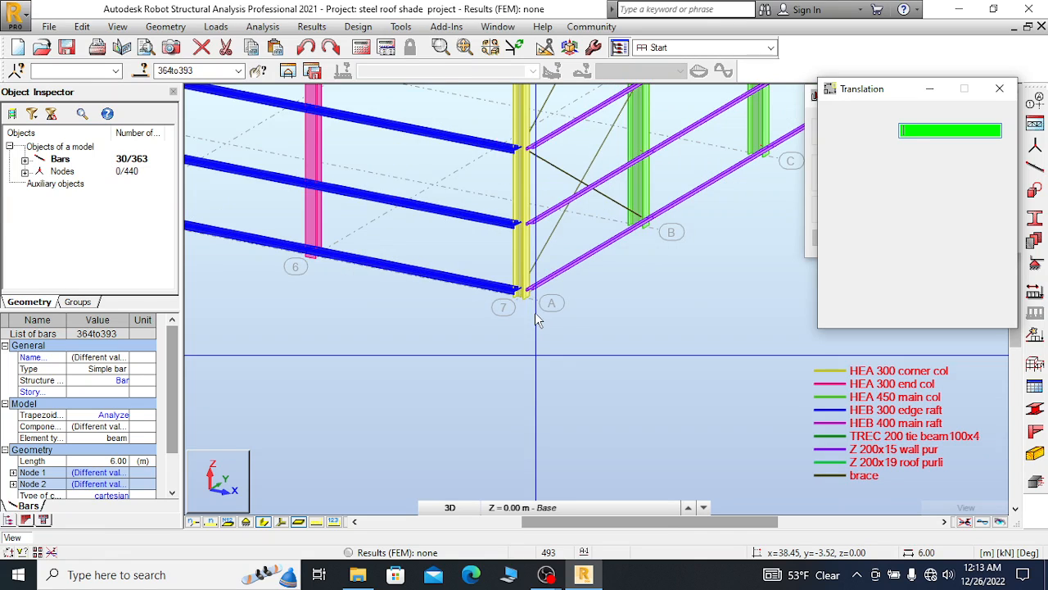
scroll(508, 304, "up", 2)
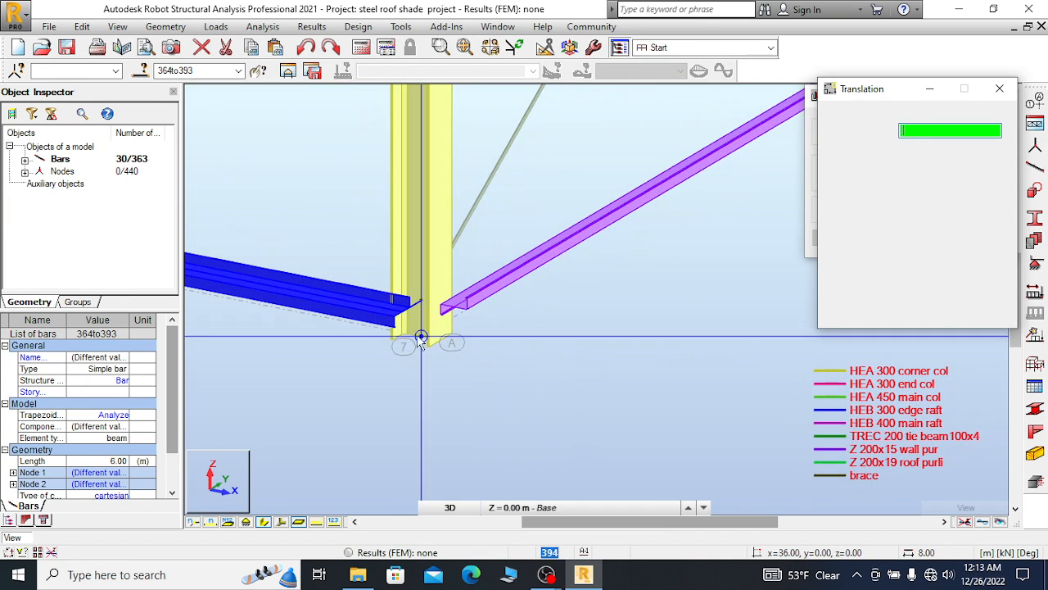
left_click(421, 339)
Try to extend the purlins' translation vector 42.00 m in Y to the corner column base at axes 7 and H
scroll(376, 358, "down", 3)
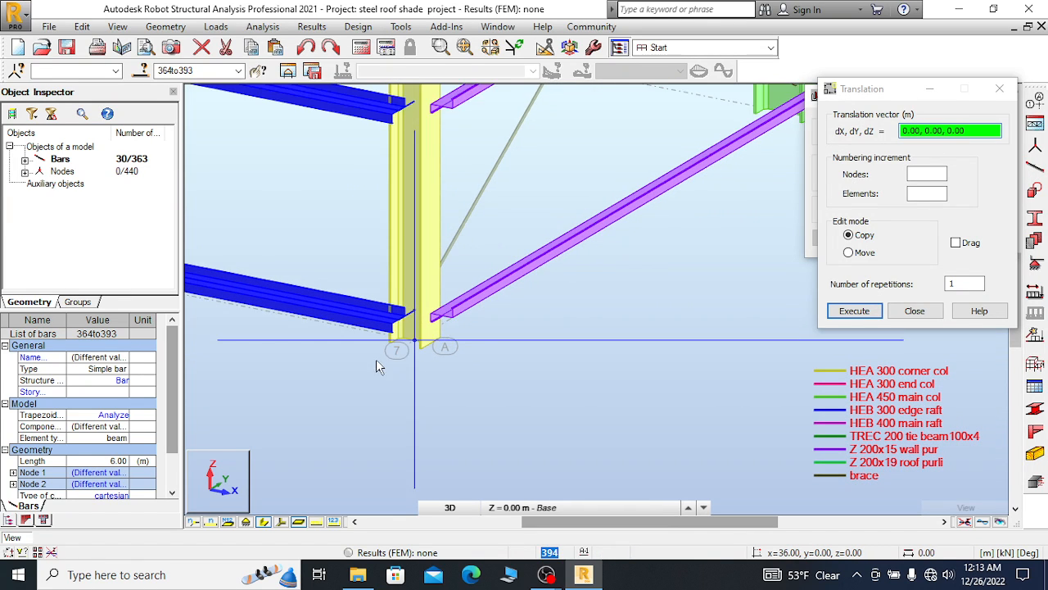
scroll(336, 340, "down", 5)
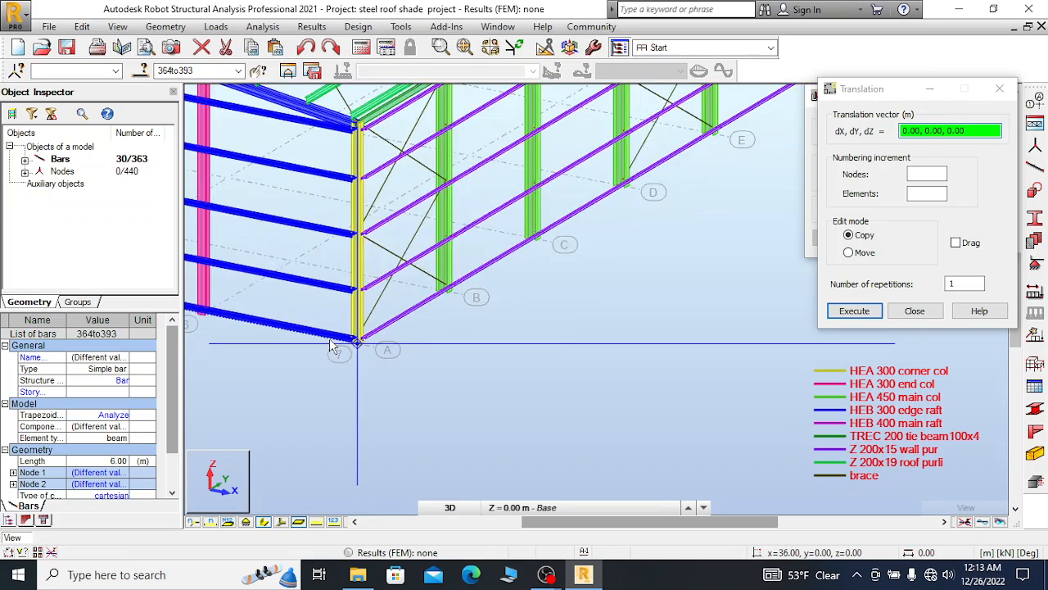
scroll(331, 344, "down", 3)
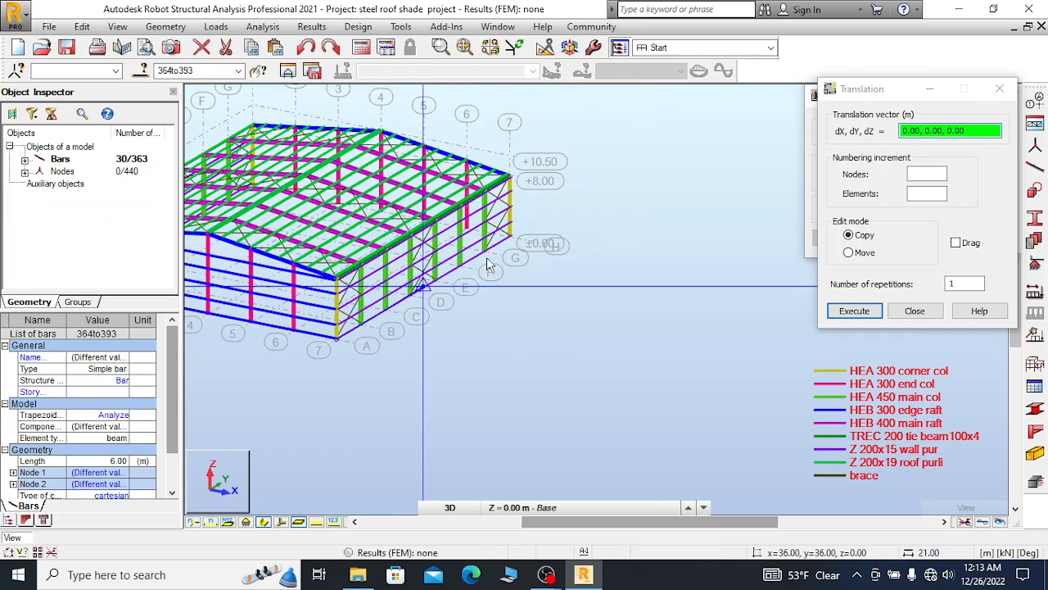
scroll(516, 259, "up", 4)
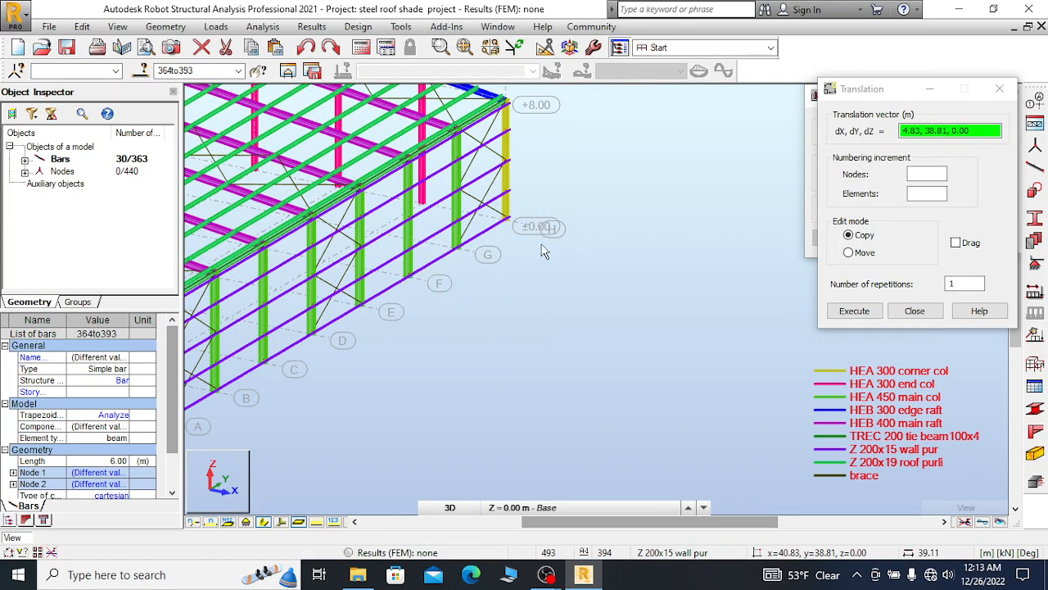
scroll(524, 217, "up", 2)
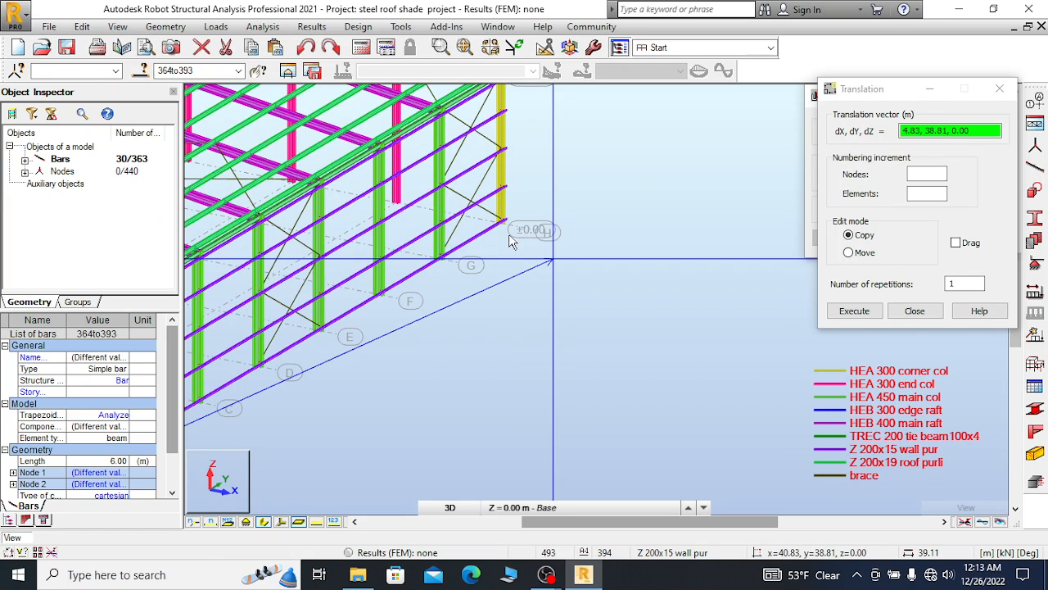
scroll(505, 238, "up", 4)
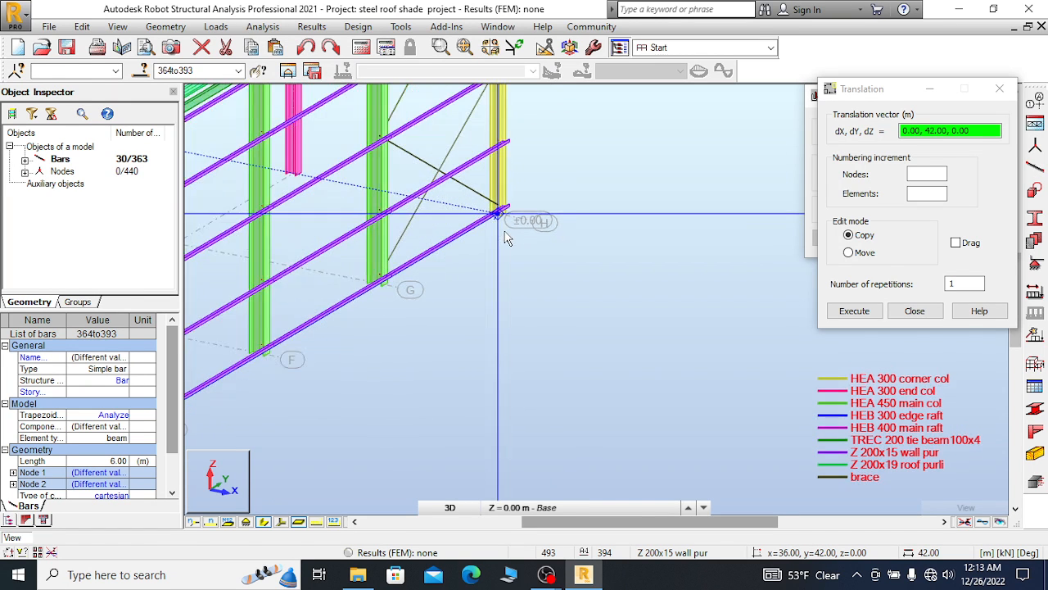
scroll(511, 200, "up", 1)
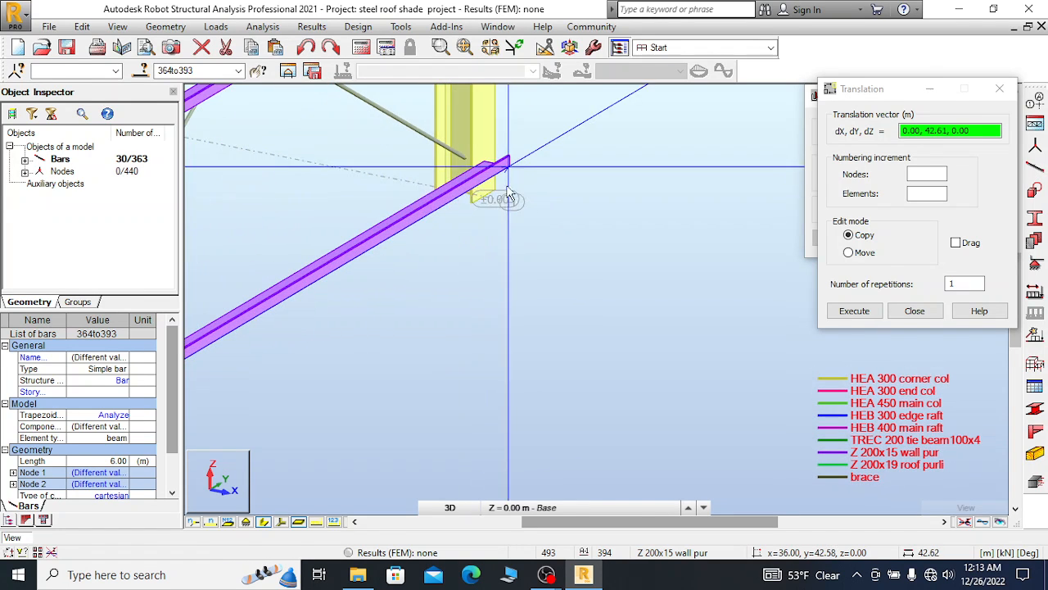
Move the Translation and Copy properties windows clear of the view cube and turn the model towards its right side
left_click(954, 90)
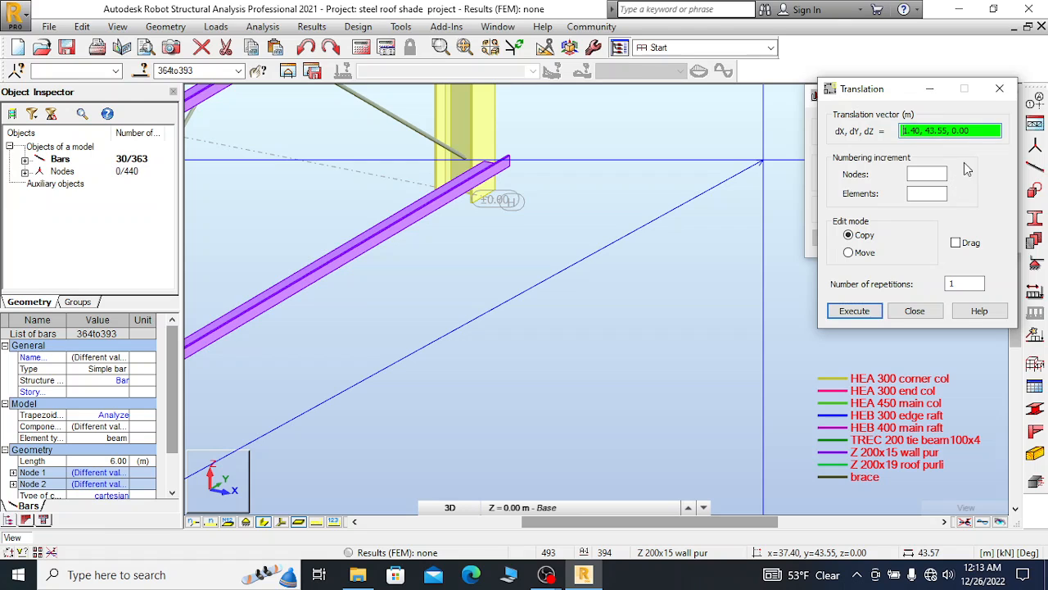
left_click_drag(894, 98, 899, 205)
left_click(950, 95)
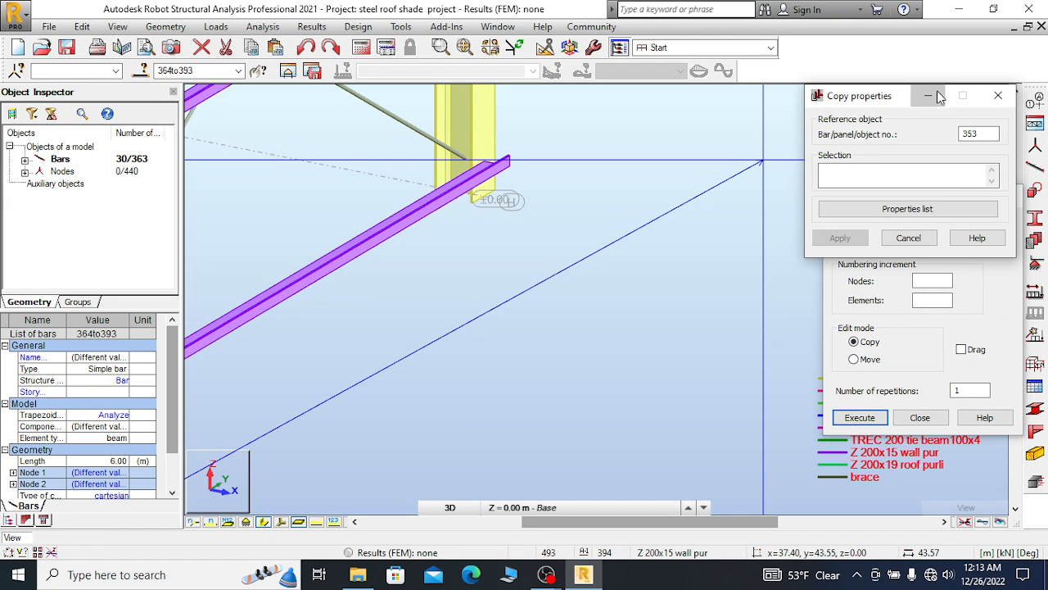
left_click_drag(868, 97, 882, 205)
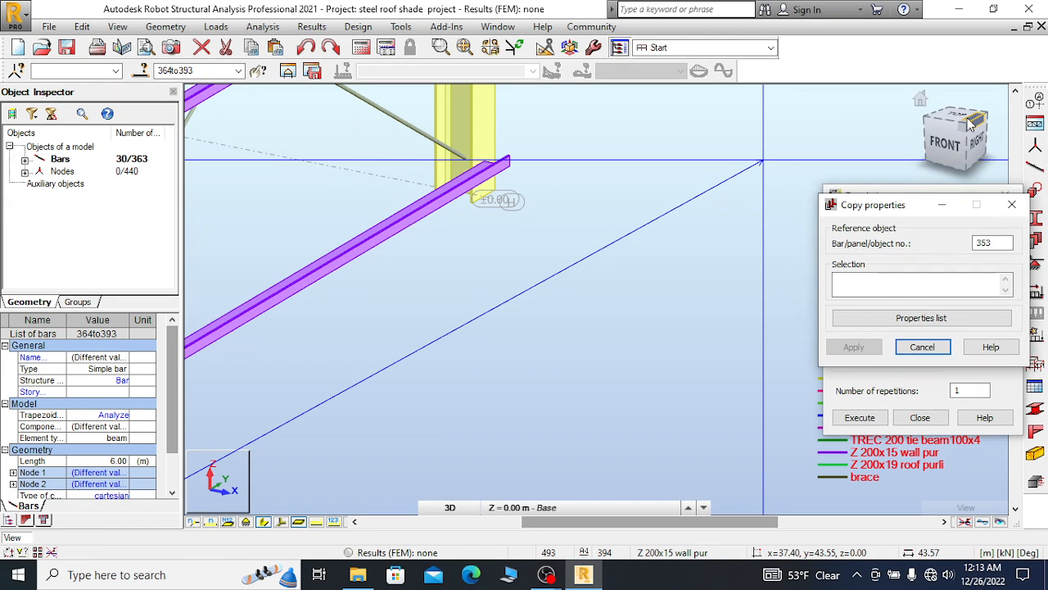
left_click_drag(964, 131, 921, 122)
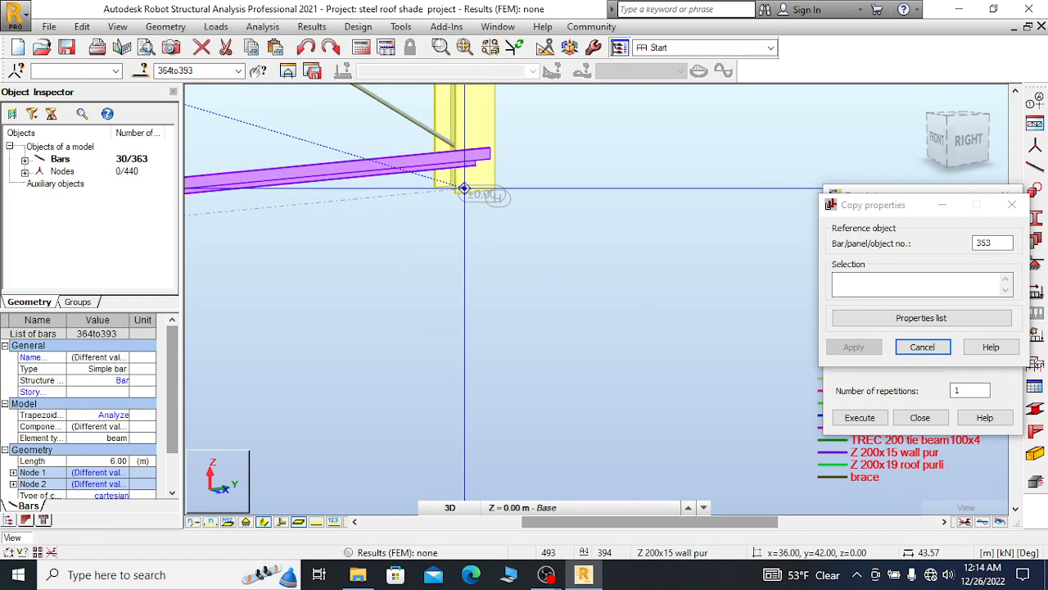
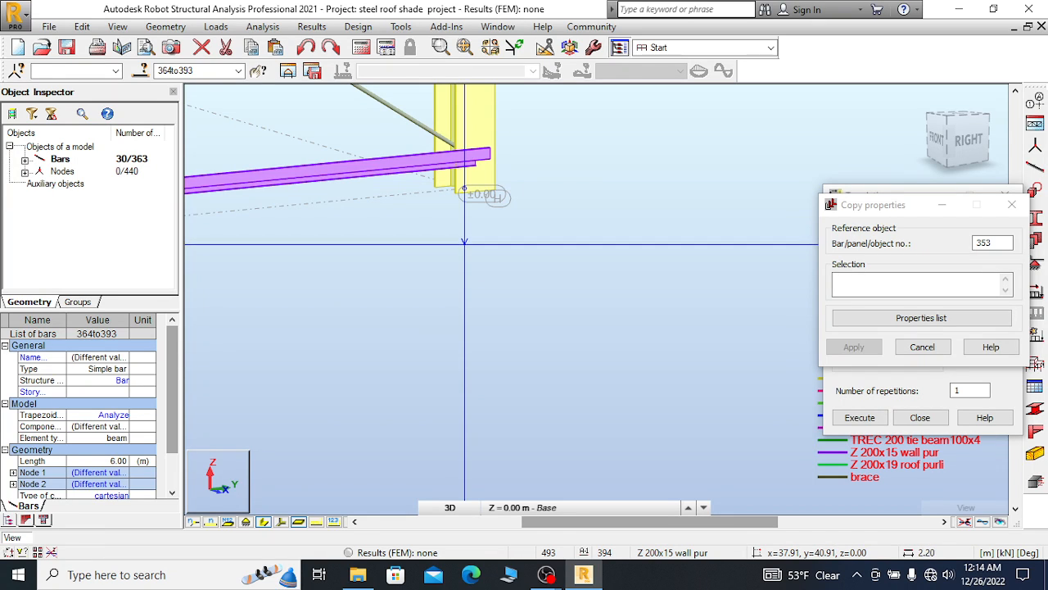
Try to pick the corner column base at axes 7 and H as the translation's end point, viewed from the rear corner
scroll(464, 242, "down", 1)
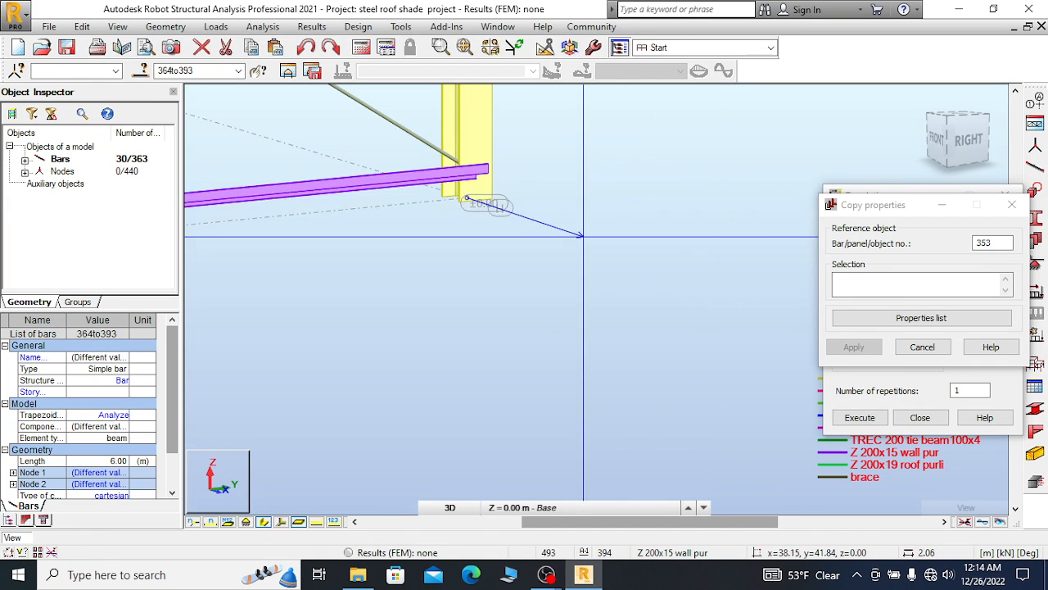
scroll(583, 243, "down", 1)
scroll(583, 244, "down", 4)
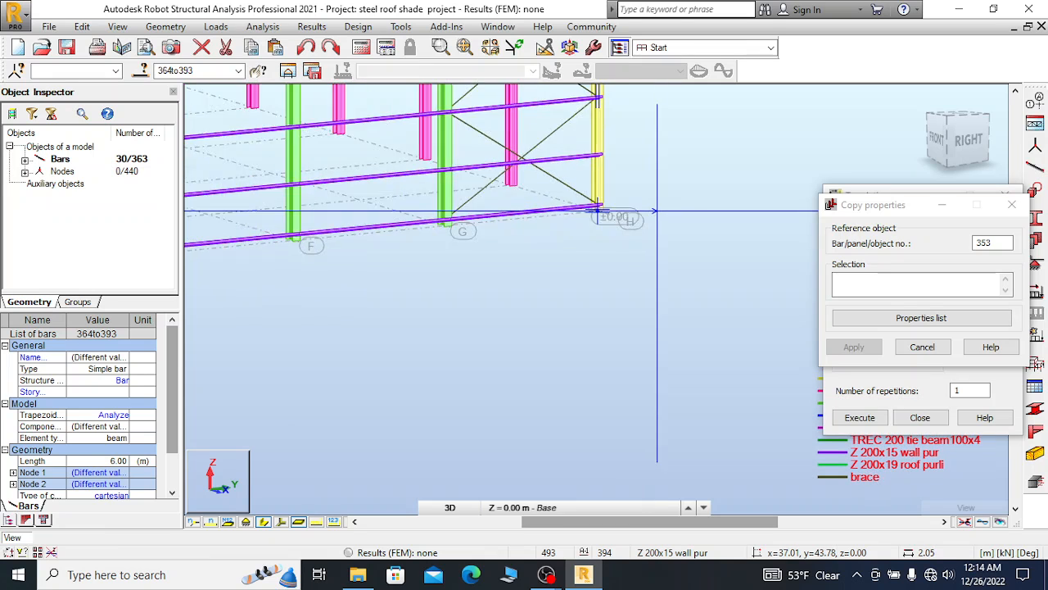
scroll(658, 207, "down", 2)
scroll(657, 207, "down", 2)
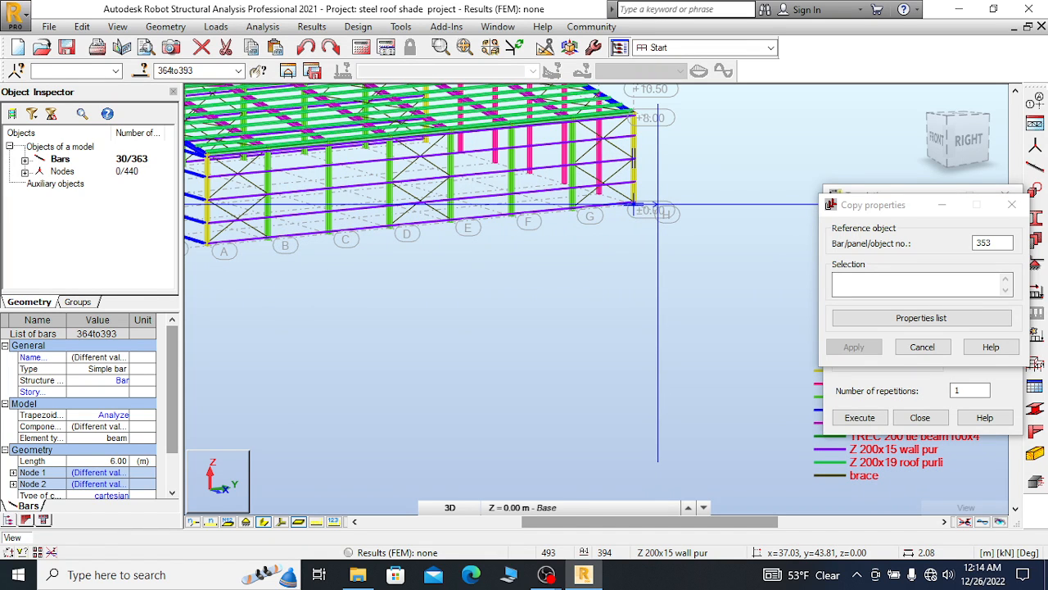
scroll(658, 205, "down", 1)
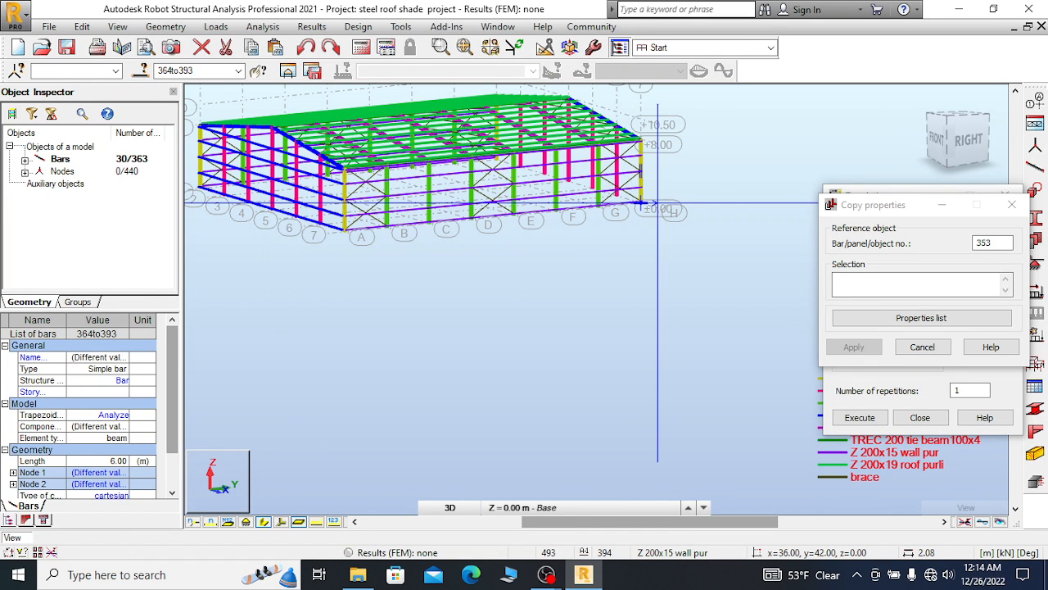
scroll(658, 205, "up", 3)
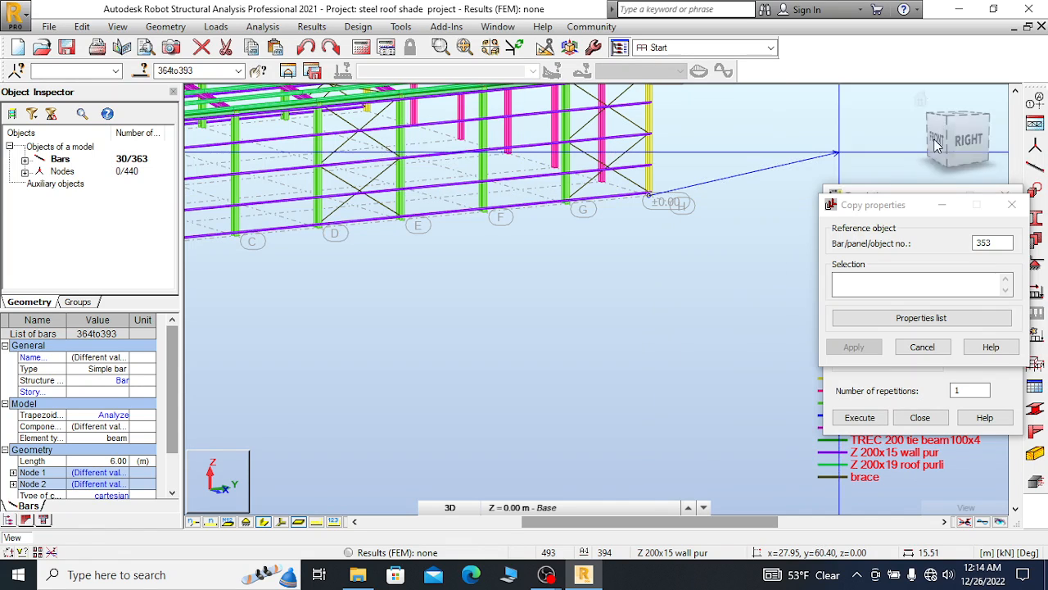
left_click(985, 164)
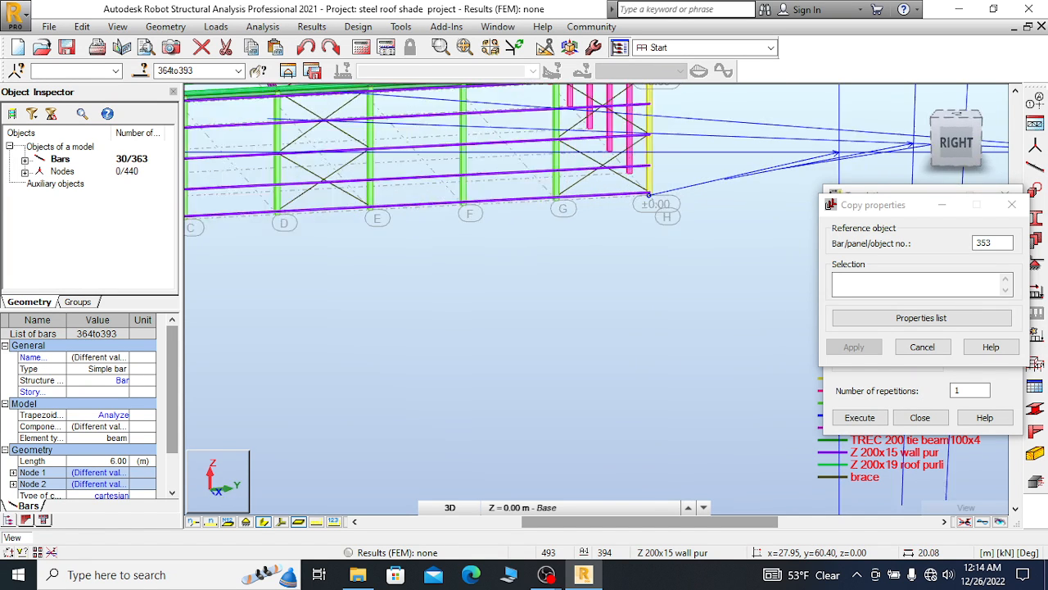
scroll(595, 228, "up", 3)
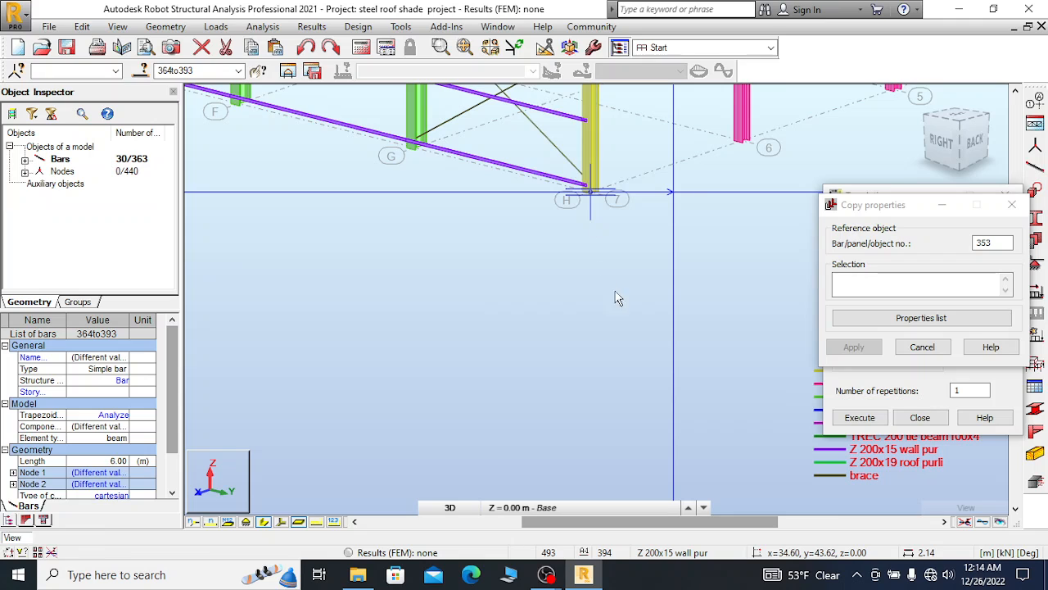
scroll(497, 301, "up", 1)
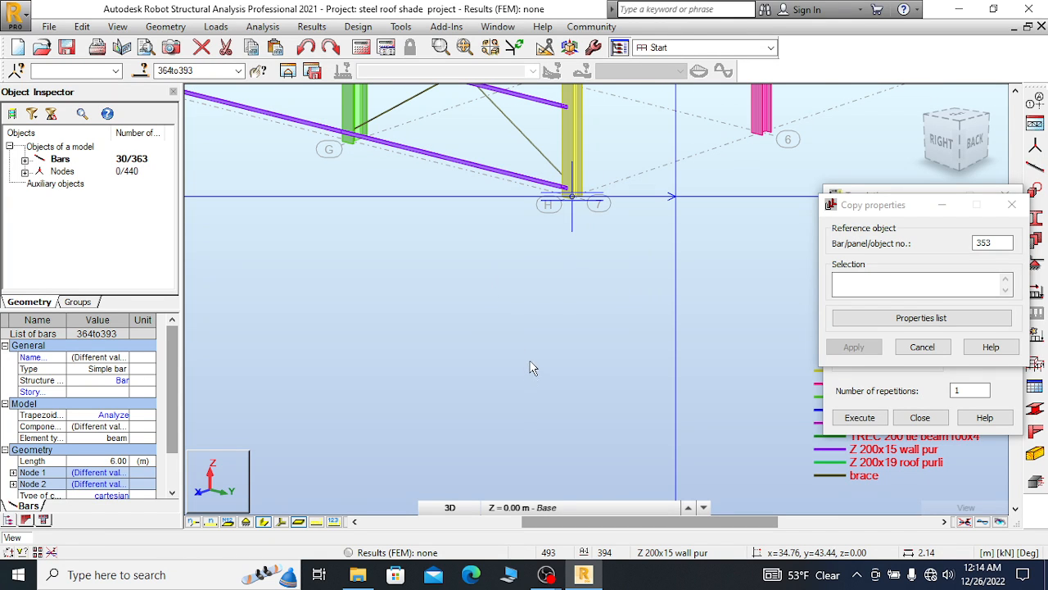
scroll(580, 304, "up", 1)
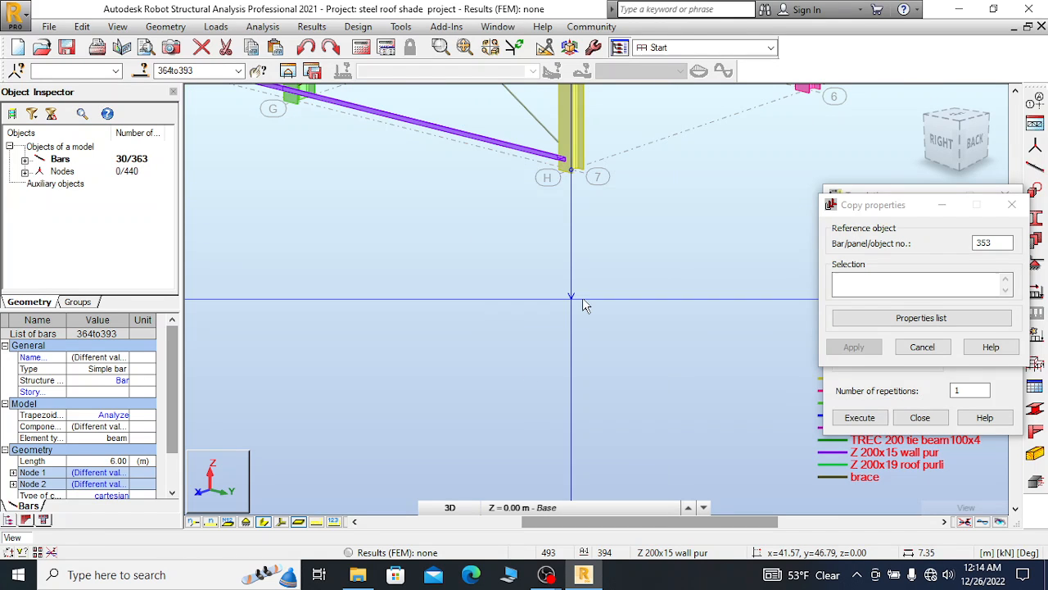
left_click(572, 170)
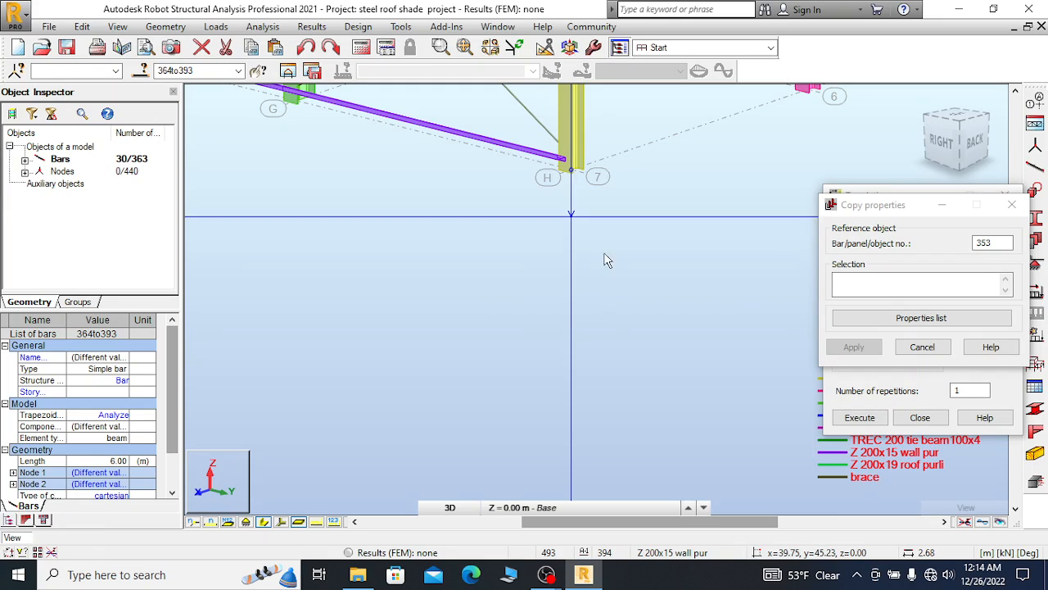
Restart the purlins' translation vector with its base point at the corner column base at axes 7 and H
left_click(907, 195)
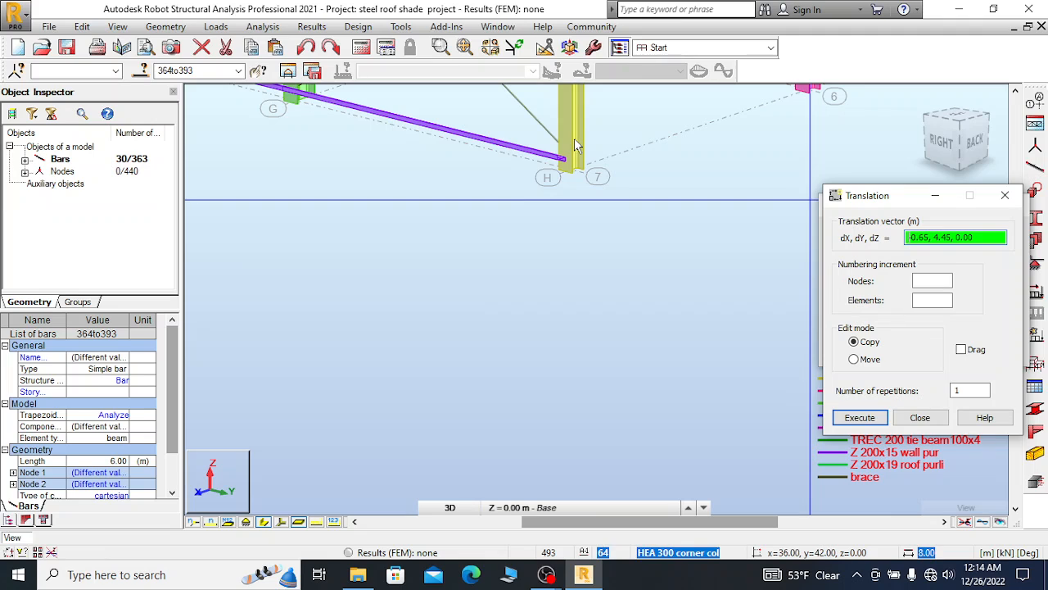
left_click(573, 174)
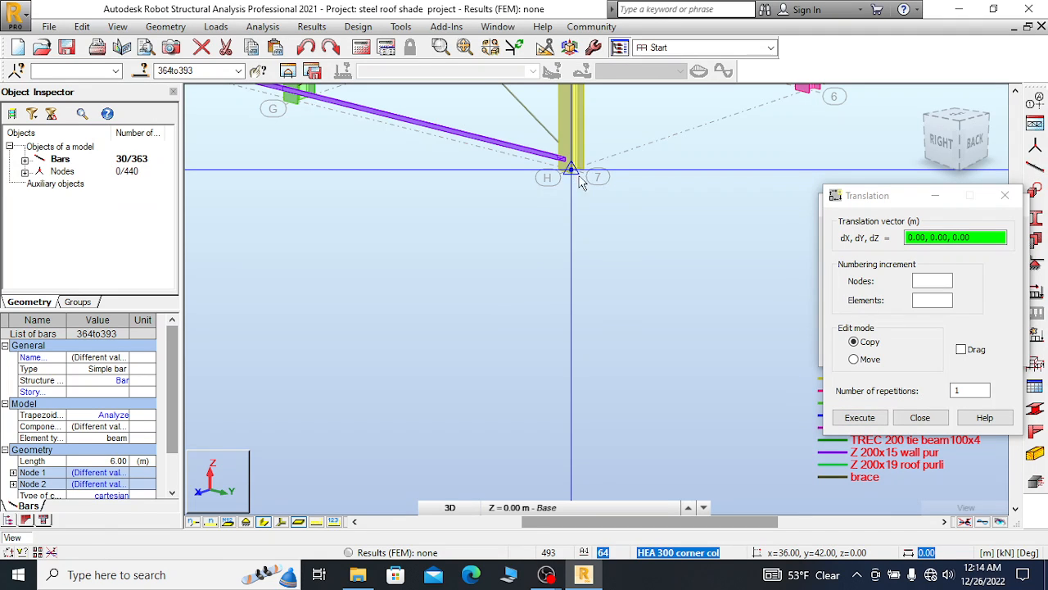
scroll(673, 196, "down", 3)
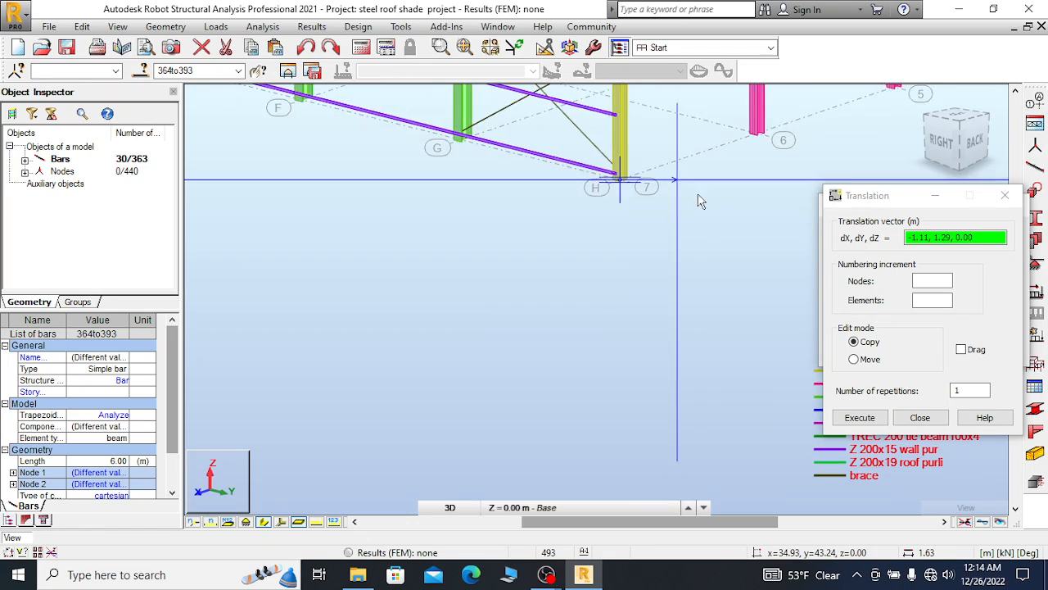
scroll(700, 201, "down", 2)
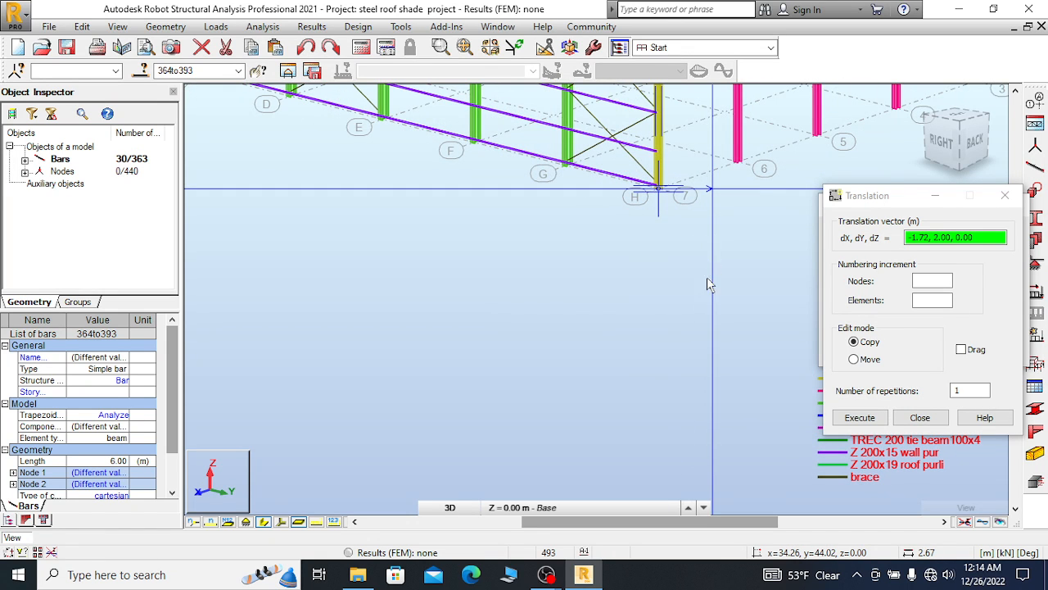
scroll(706, 303, "down", 4)
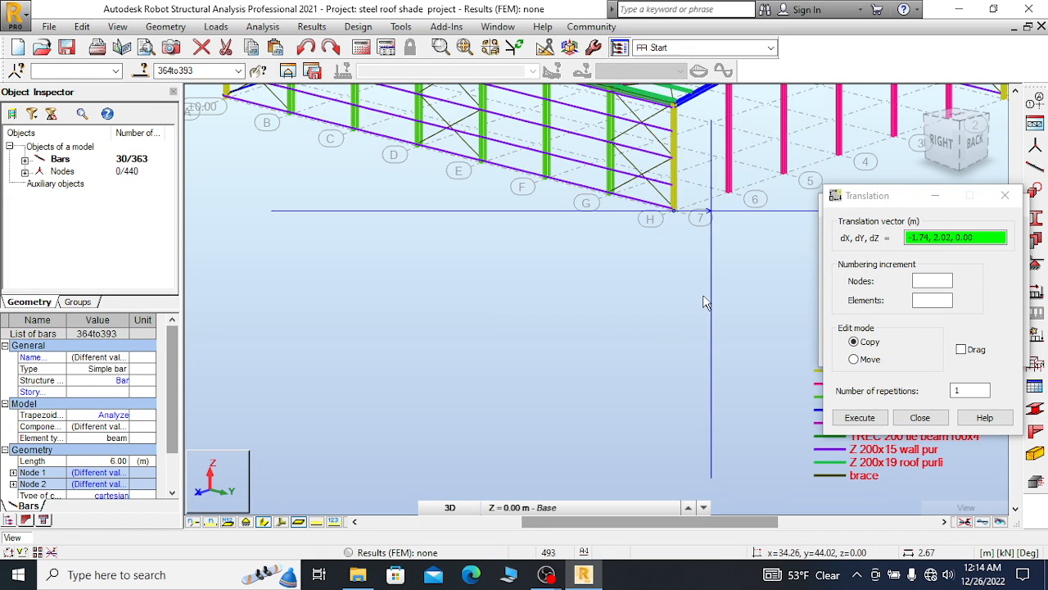
scroll(707, 303, "down", 2)
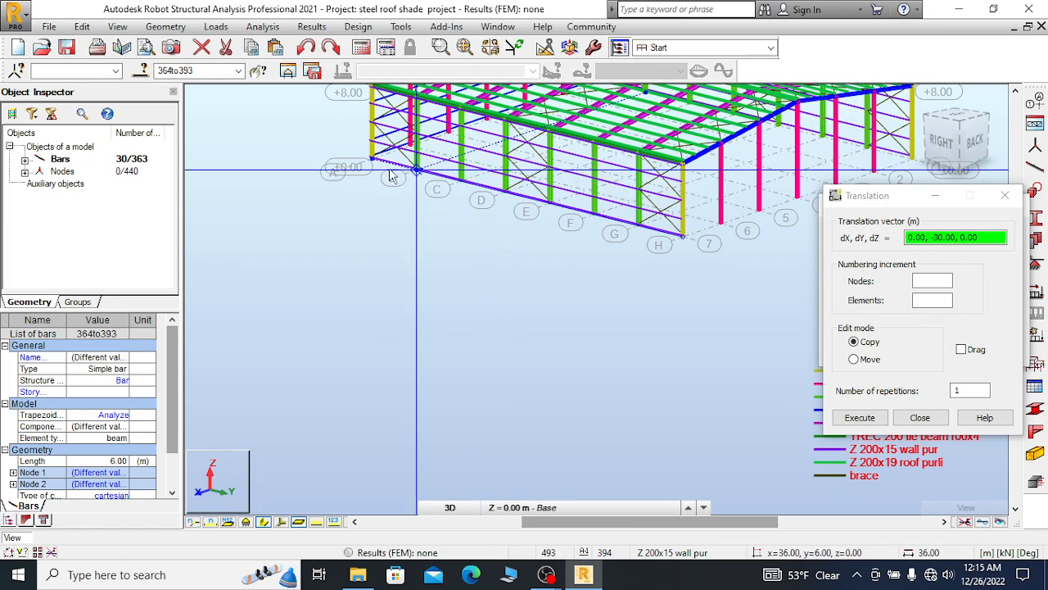
Copy the purlins -42.00 m in Y, ending the vector at the corner column base at axes 7 and A, and close the Translation window
scroll(374, 161, "up", 5)
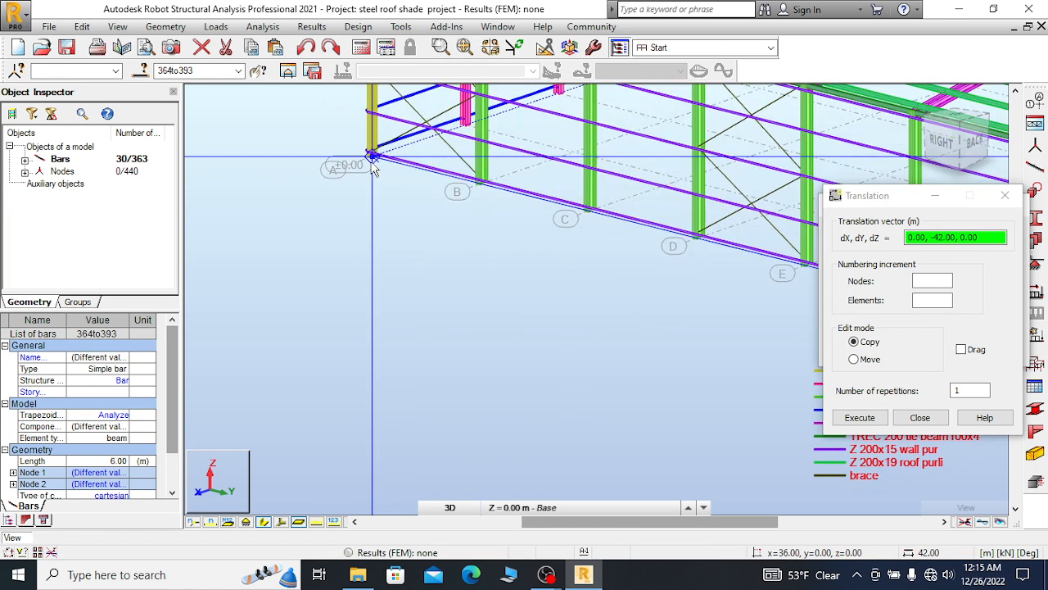
scroll(374, 160, "up", 3)
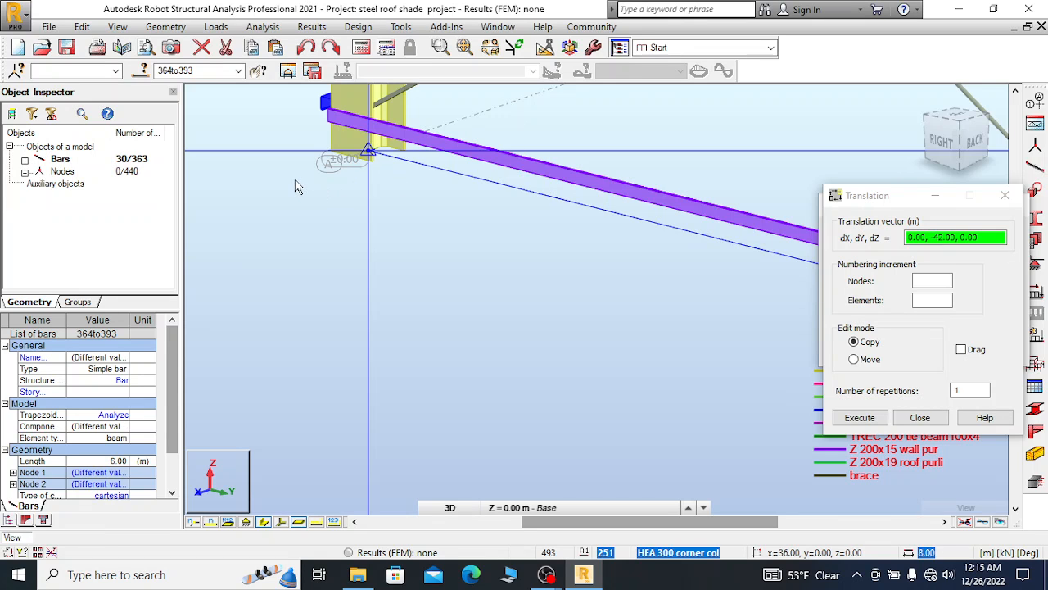
key("Return")
scroll(361, 247, "down", 4)
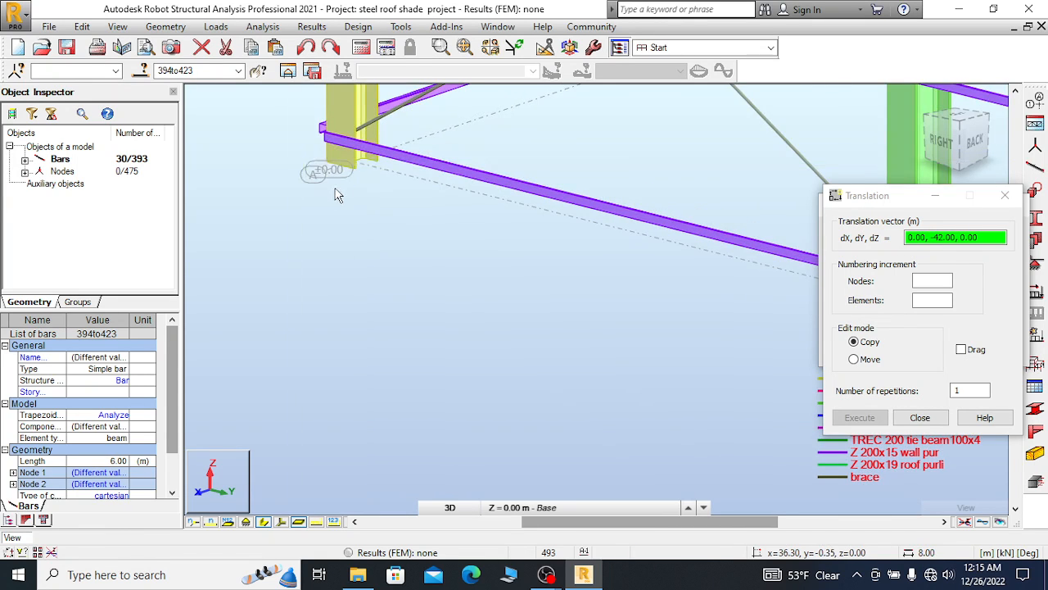
scroll(361, 247, "down", 6)
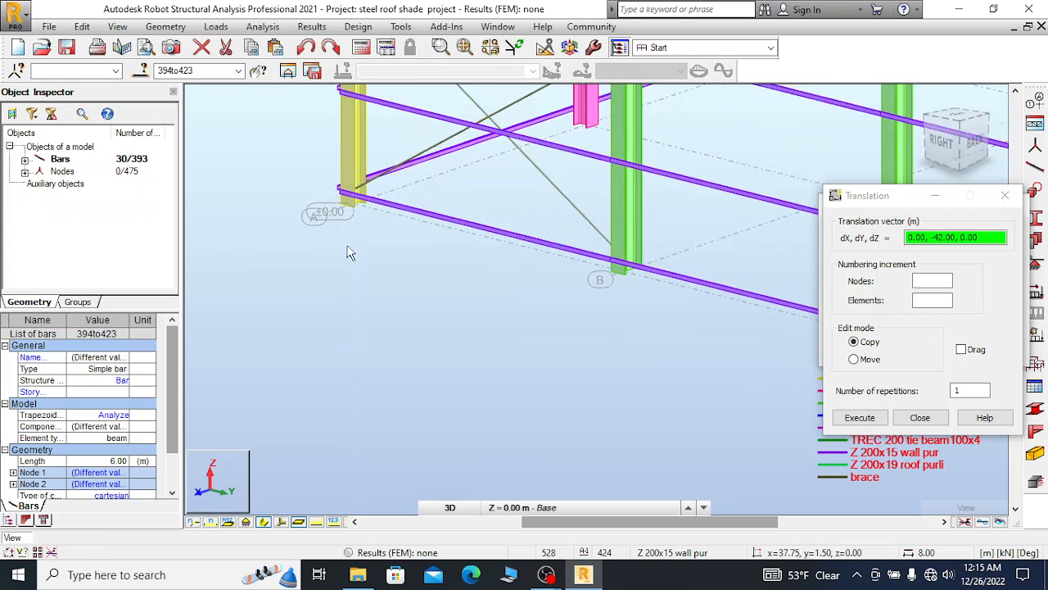
scroll(348, 251, "down", 4)
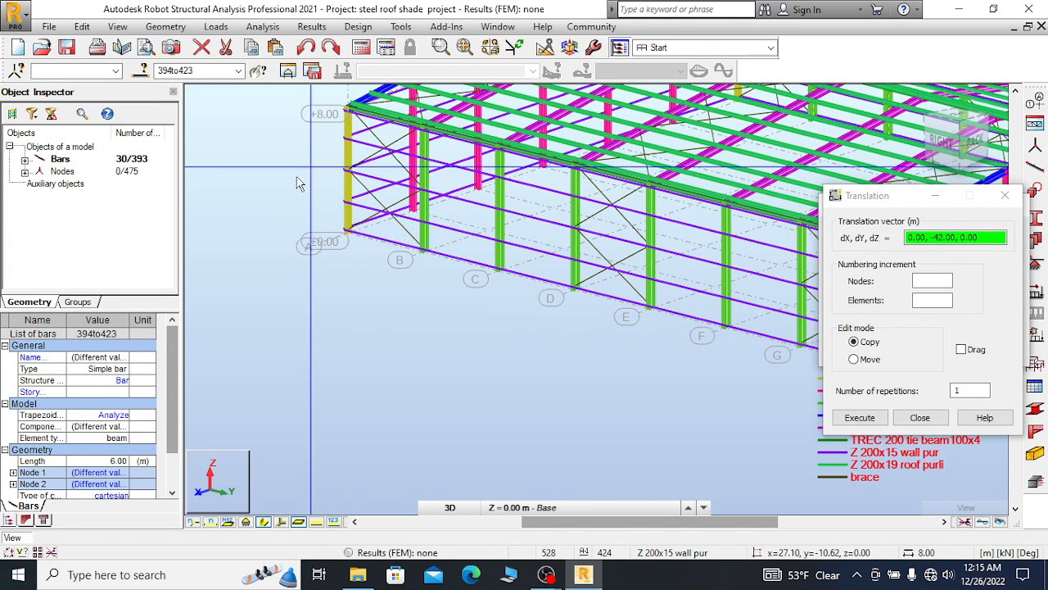
right_click(194, 178)
left_click(226, 188)
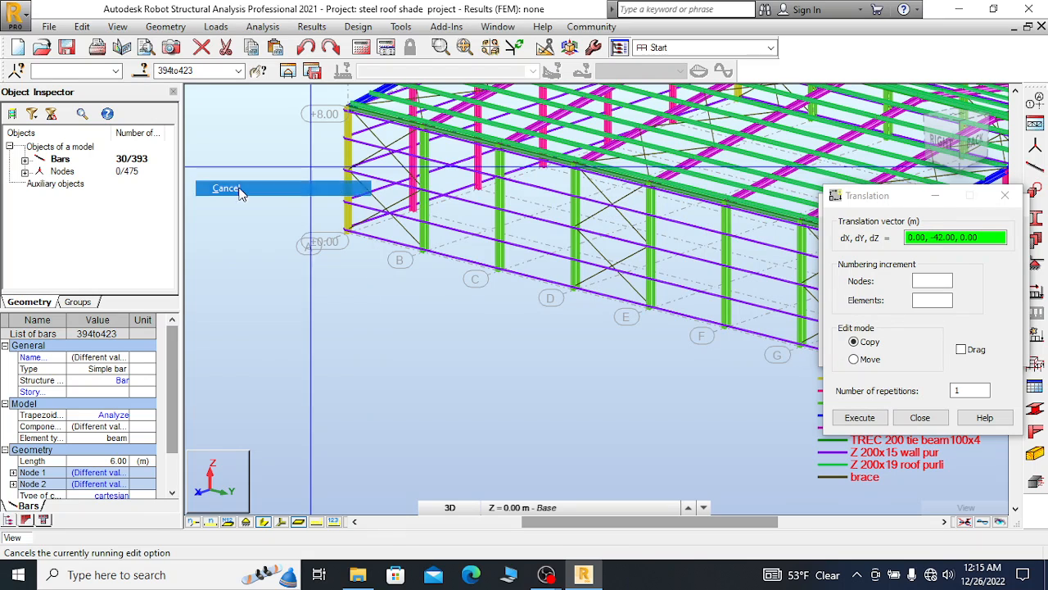
left_click(1009, 198)
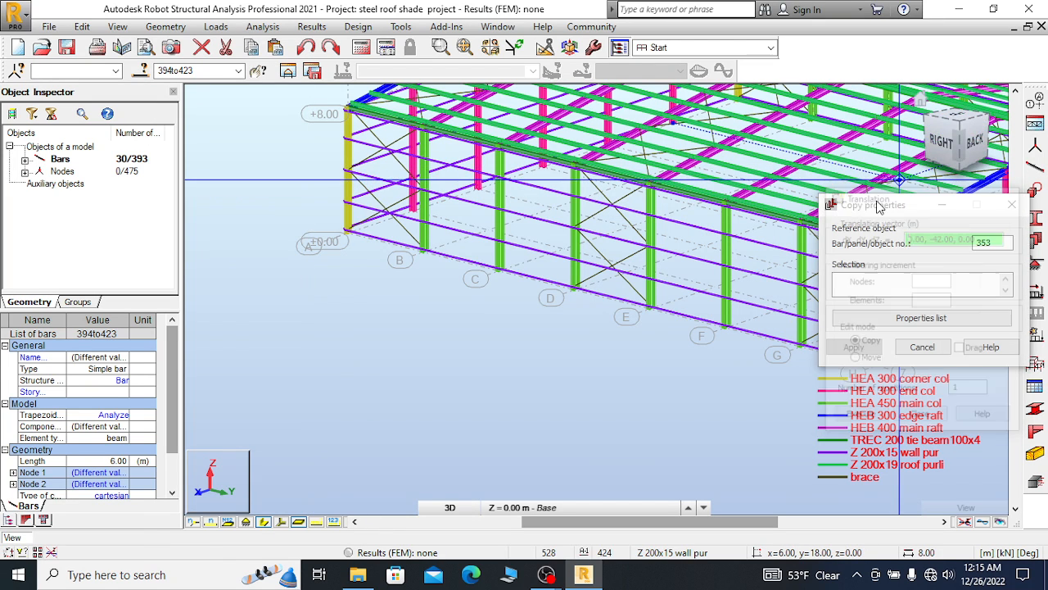
Turn the model to its front, clear the selection and undo the last translation copy of the purlins
right_click(294, 147)
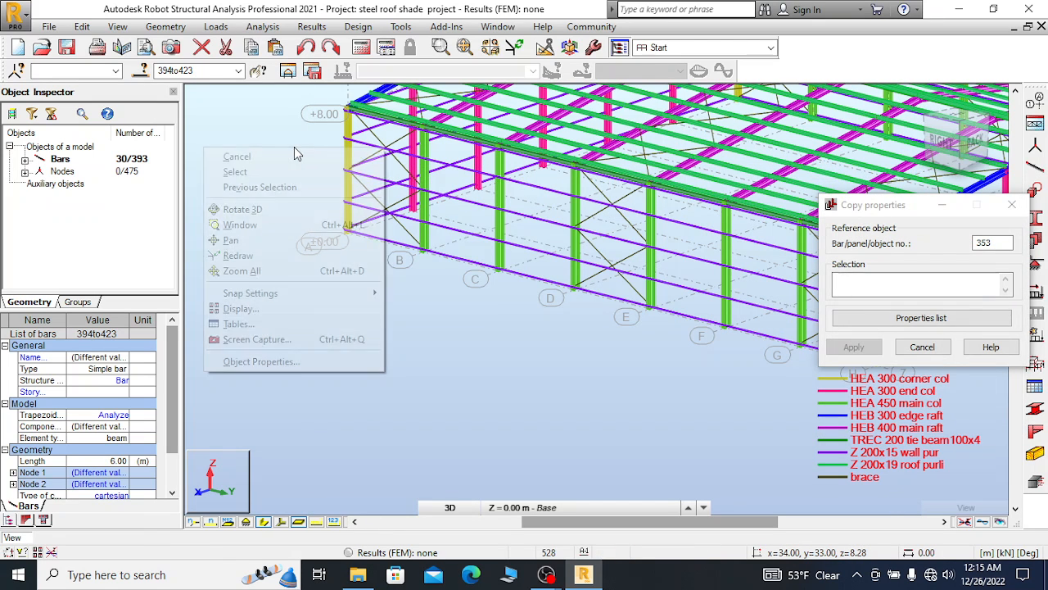
left_click(331, 209)
left_click_drag(352, 215, 524, 196)
scroll(621, 156, "down", 5)
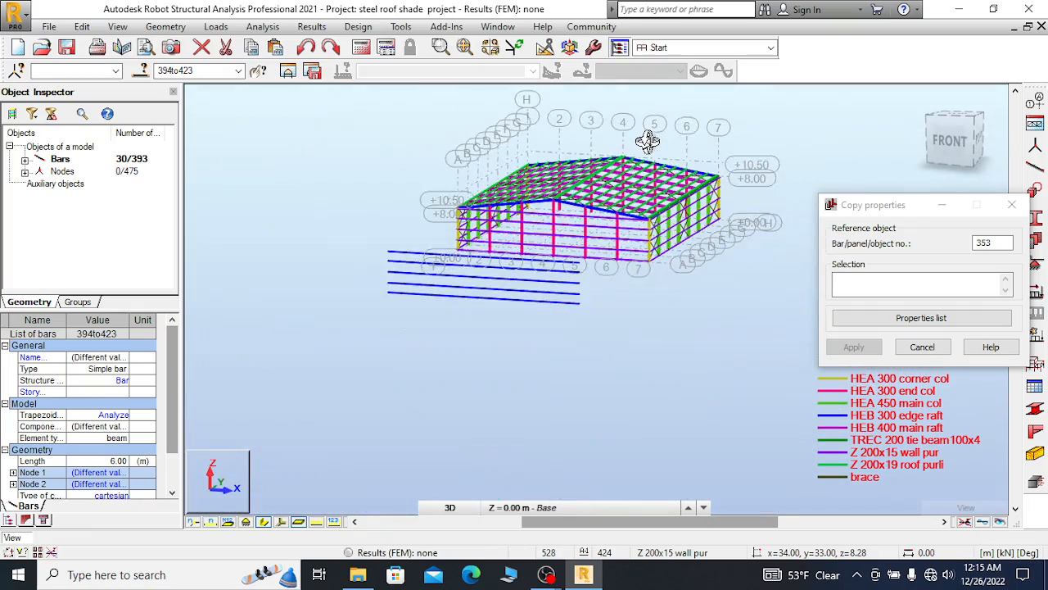
right_click(380, 131)
left_click(434, 139)
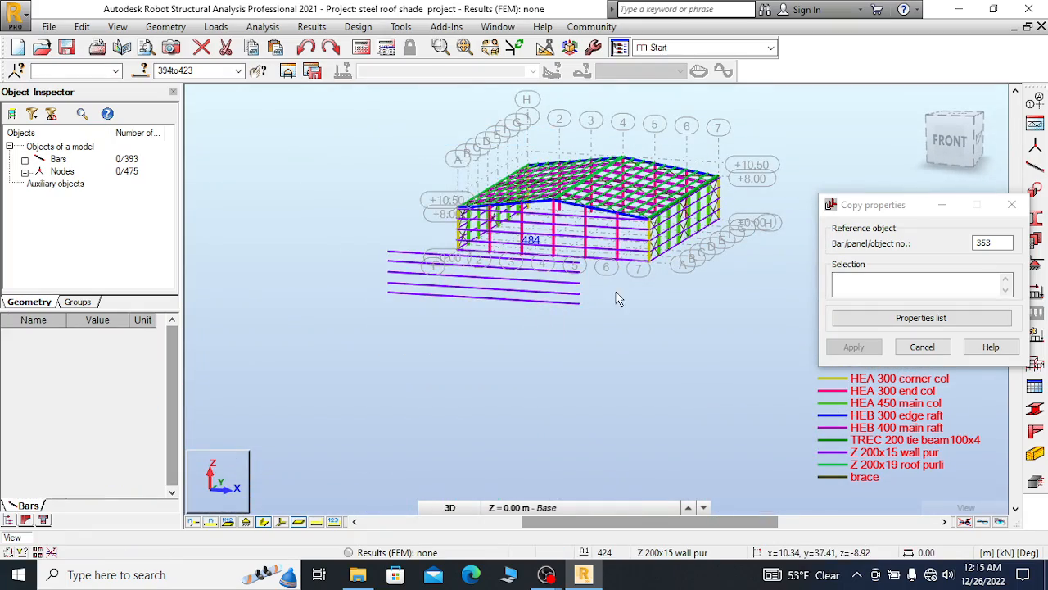
left_click(305, 49)
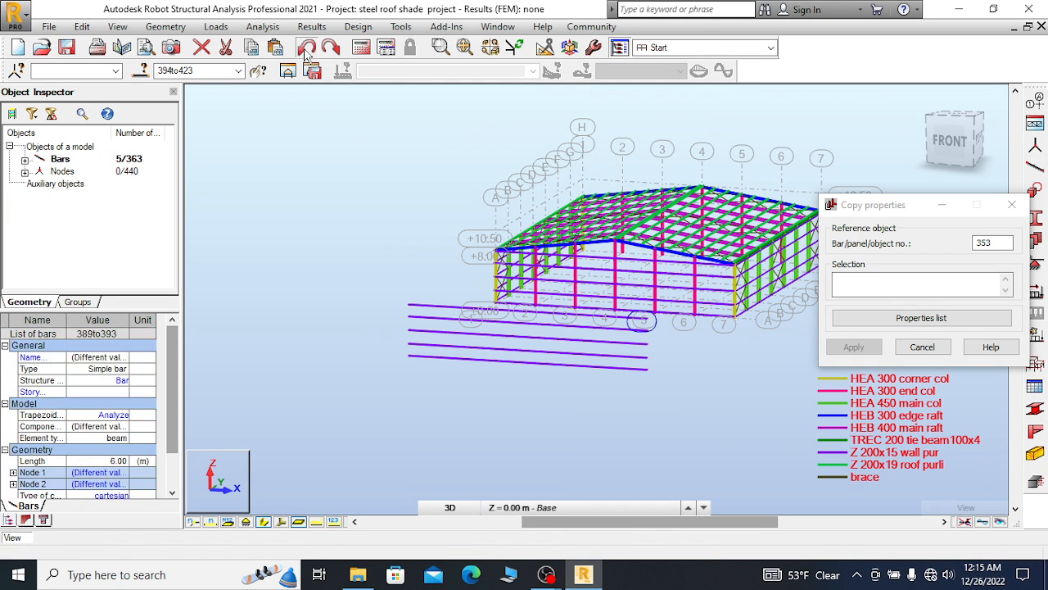
Select the front gable's Z 200x15 wall purlins in the bays between axes 3 and 7
scroll(686, 264, "up", 5)
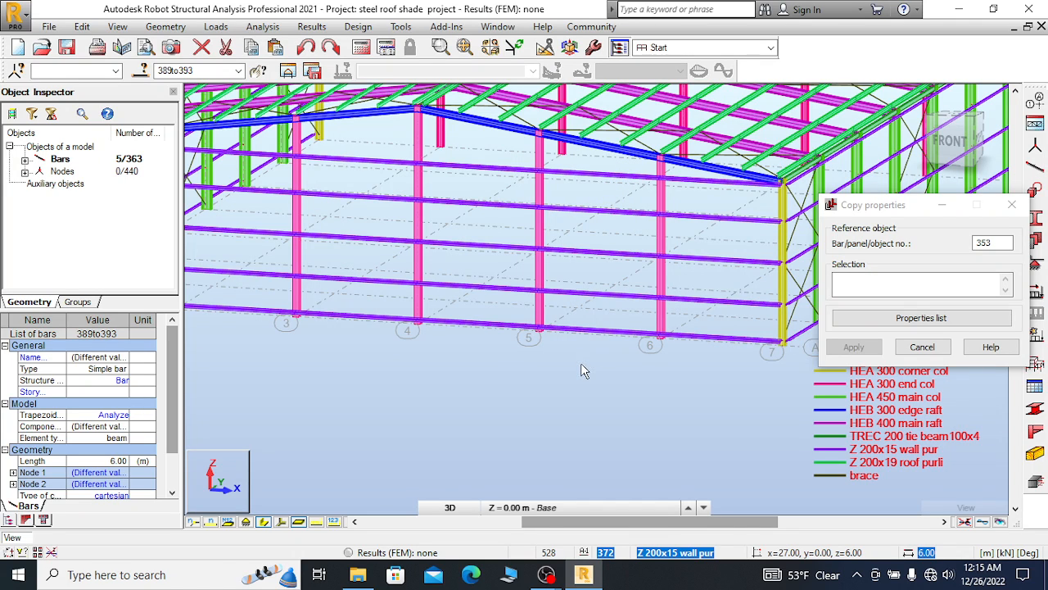
left_click_drag(581, 363, 616, 163)
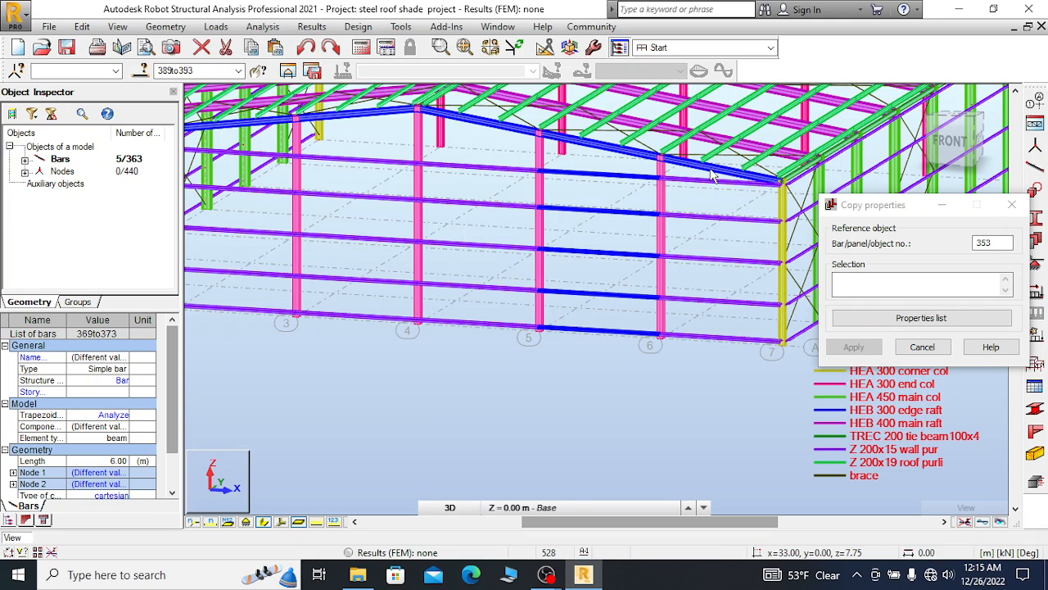
scroll(705, 190, "up", 2)
left_click_drag(704, 181, 679, 441)
left_click(679, 508)
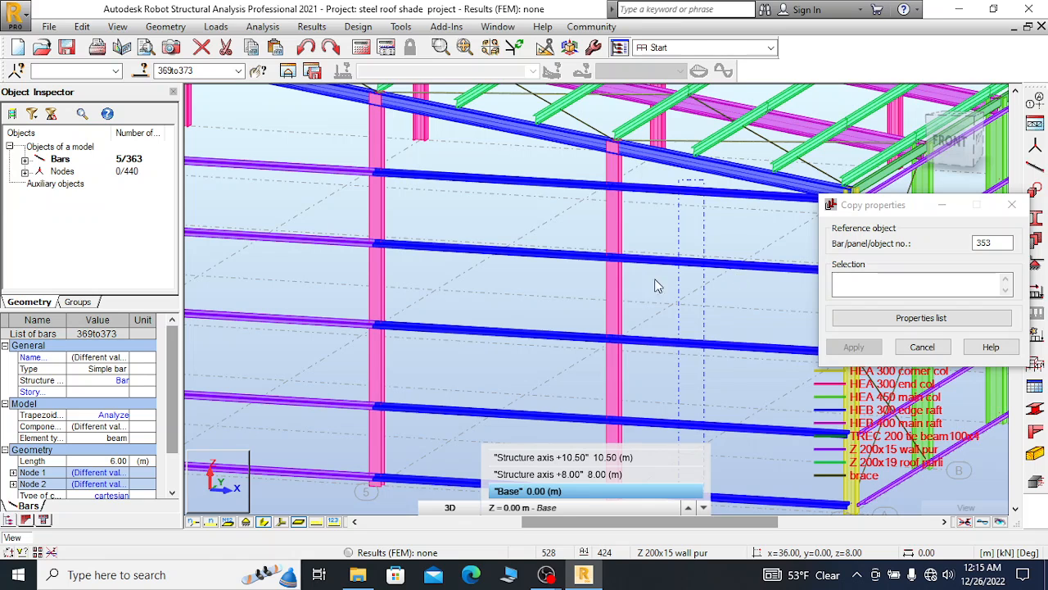
left_click(573, 298)
scroll(604, 274, "down", 3)
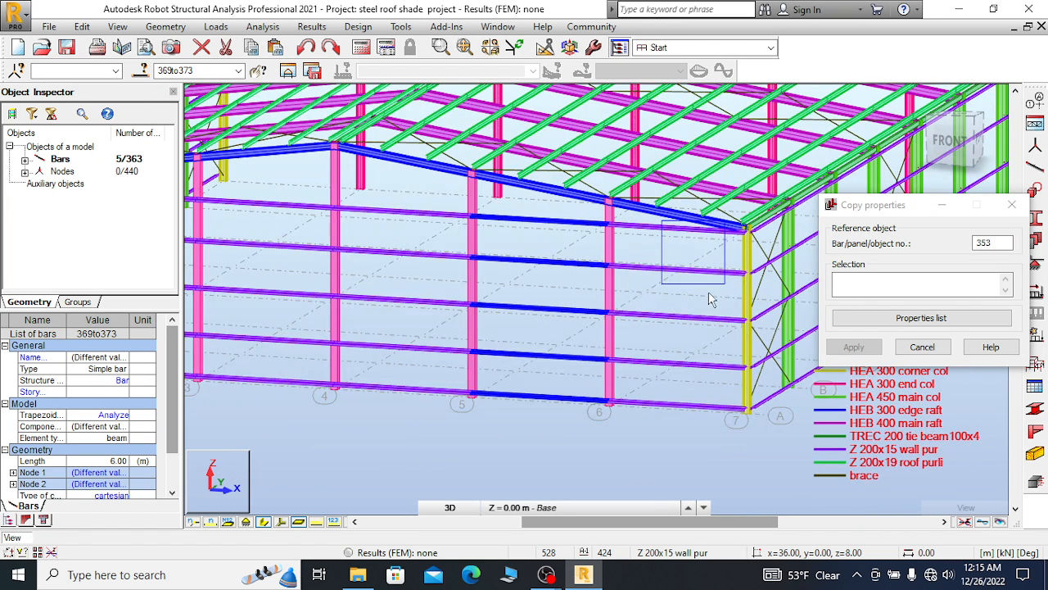
left_click_drag(708, 292, 639, 413)
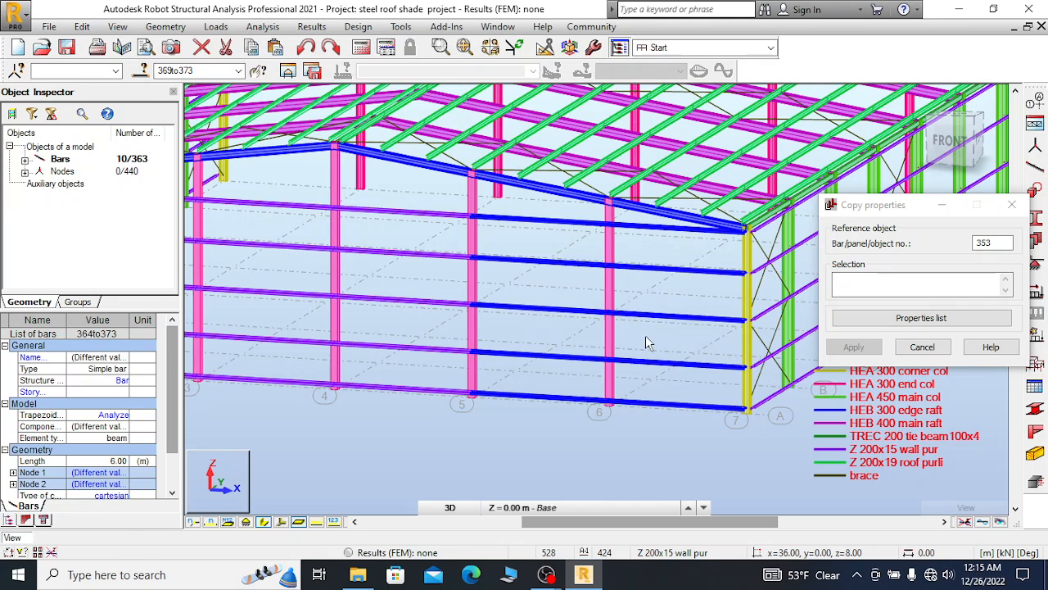
left_click_drag(425, 200, 386, 447, "ctrl")
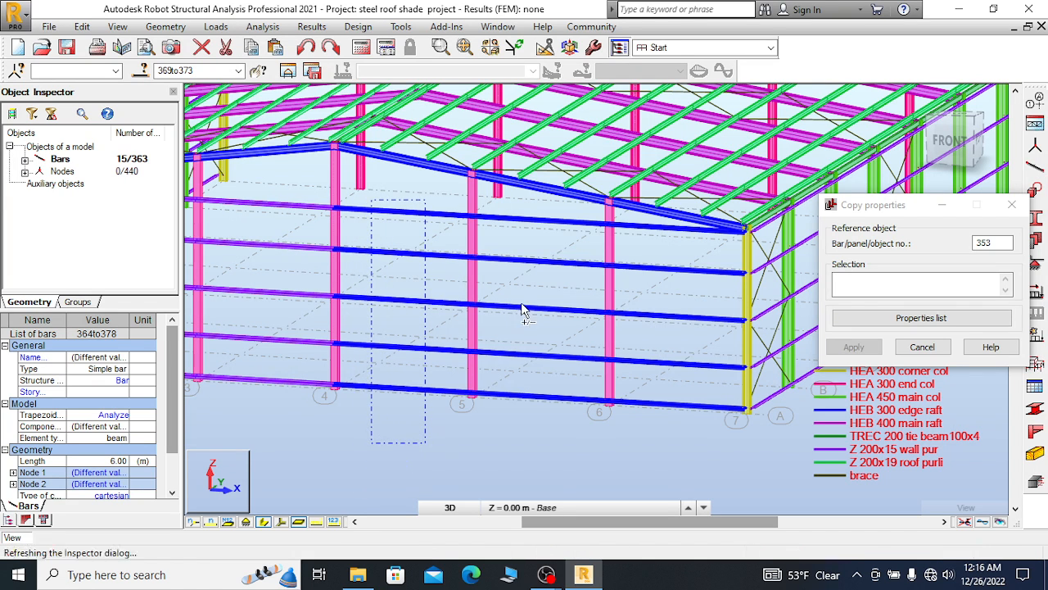
scroll(569, 281, "down", 5)
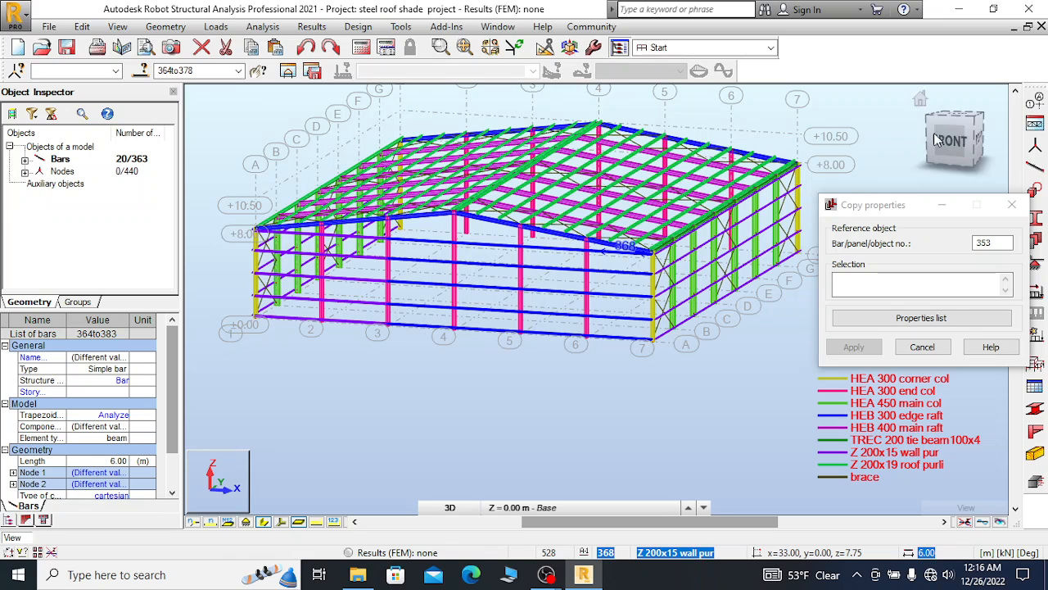
Clear the gable purlin selection and turn off the display of section shapes for the model
middle_click_drag(924, 449, 996, 472, "shift")
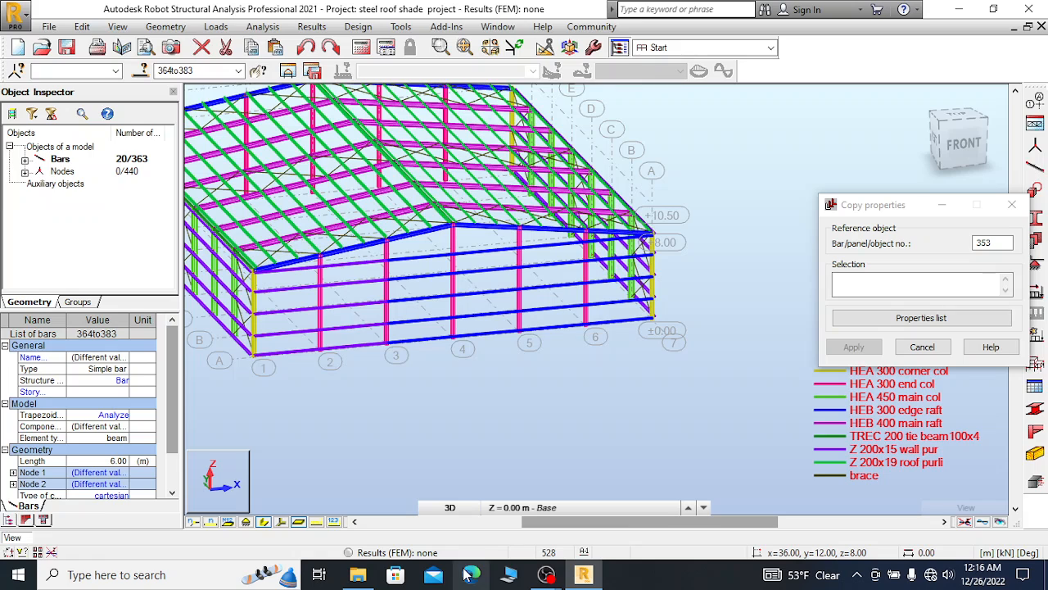
left_click(450, 507)
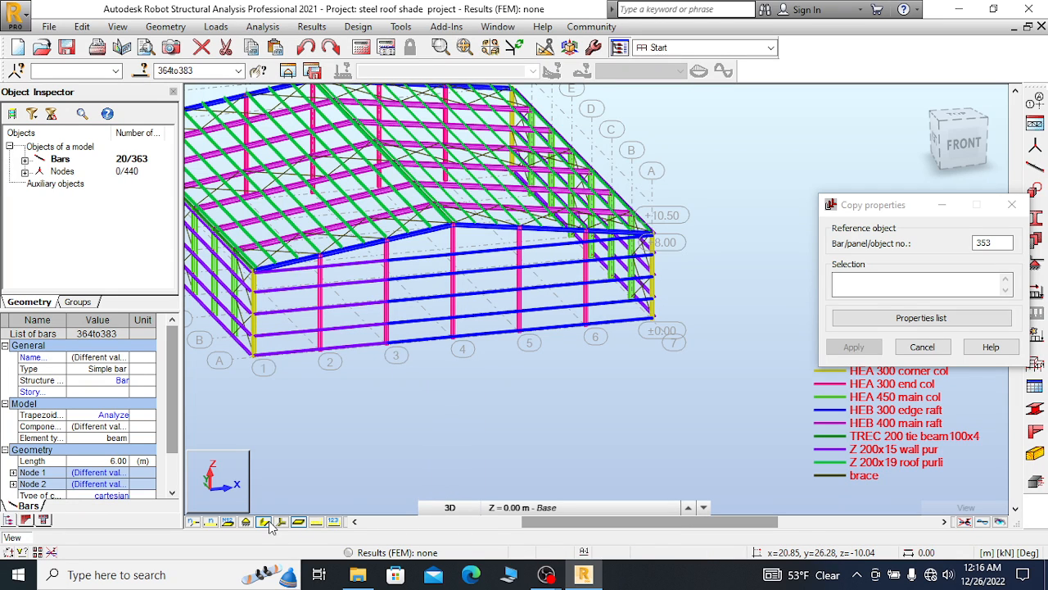
left_click(449, 368)
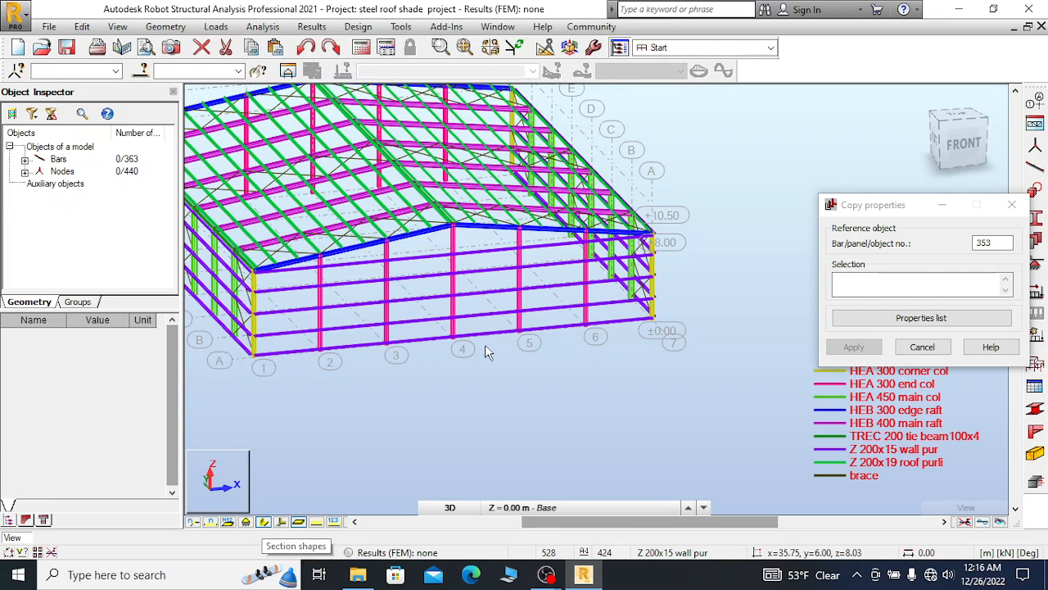
scroll(668, 215, "down", 3)
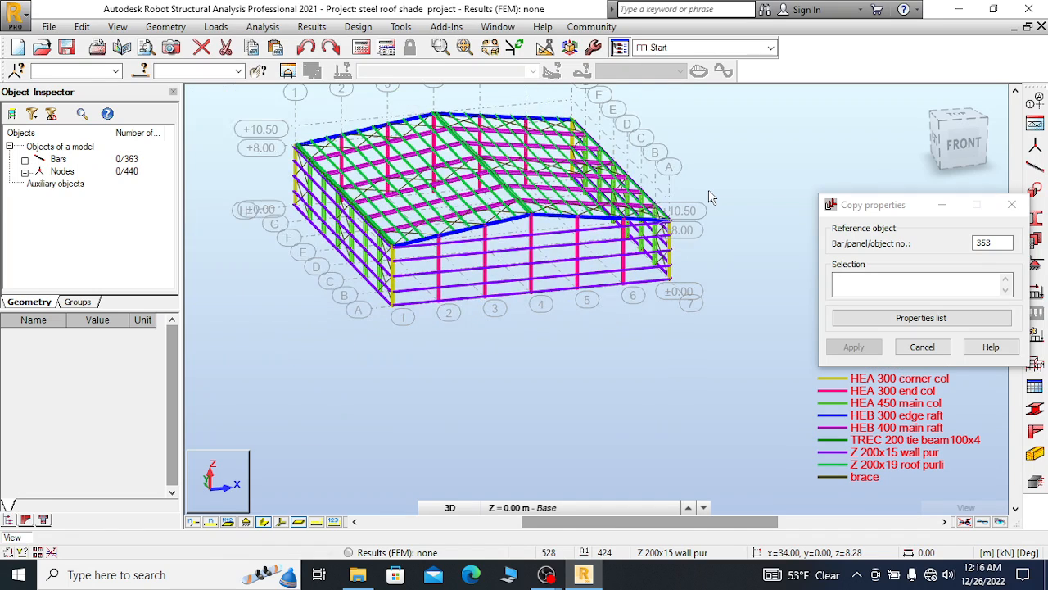
scroll(674, 283, "up", 2)
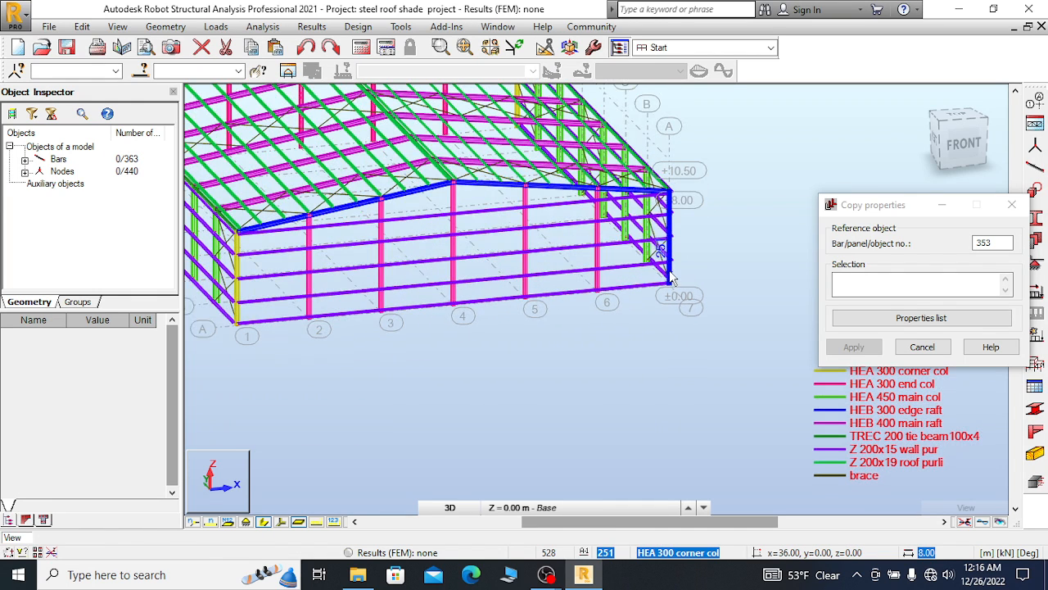
scroll(438, 307, "up", 1)
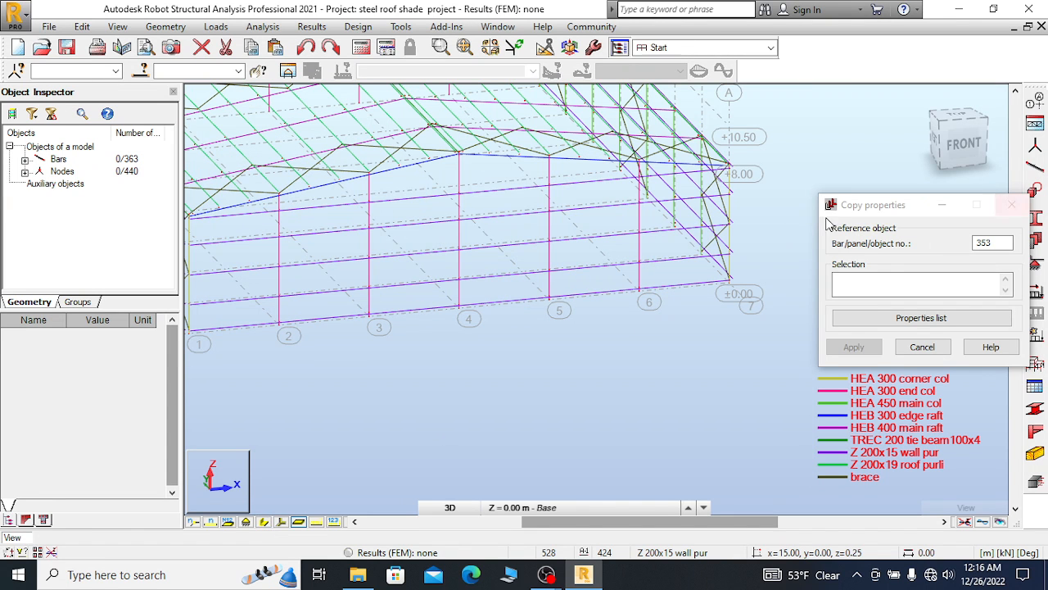
scroll(535, 194, "down", 2)
Select the front gable's Z 200x15 wall purlins in the four bays between axes 1 and 5
scroll(375, 228, "up", 5)
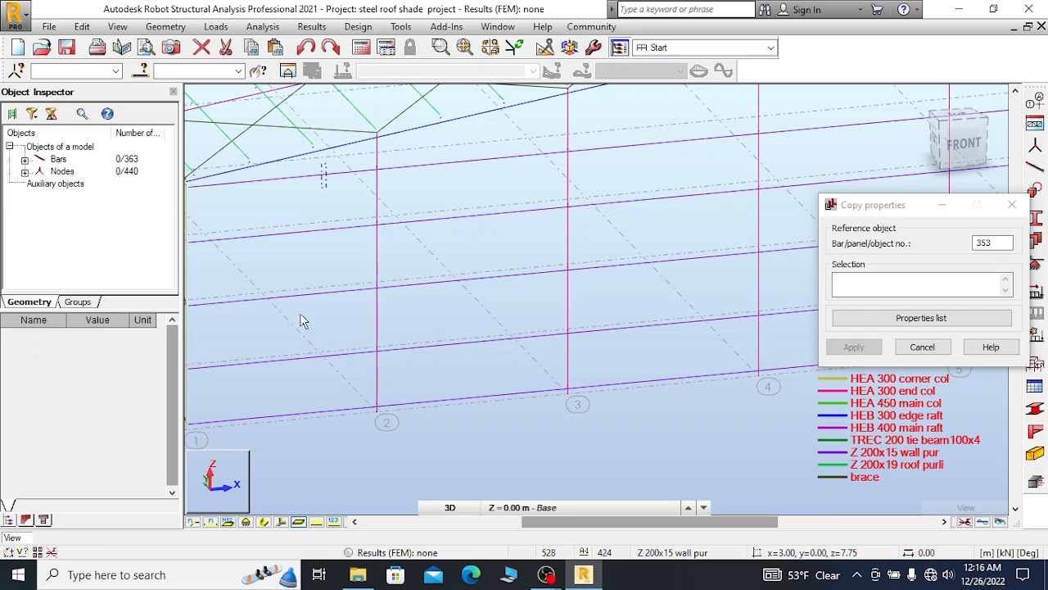
left_click_drag(288, 424, 287, 428)
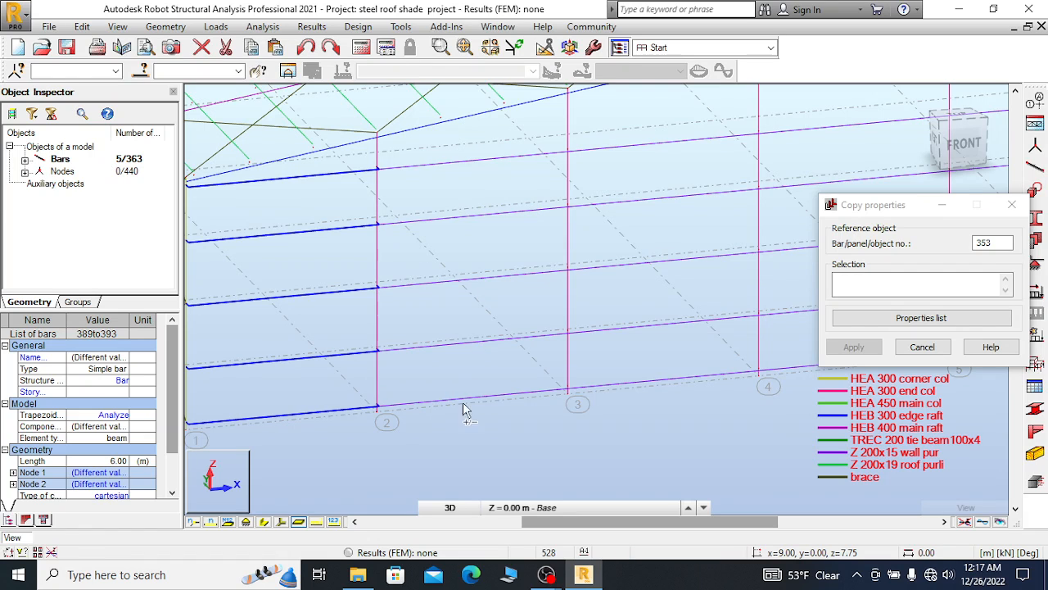
left_click_drag(461, 420, 562, 411, "ctrl")
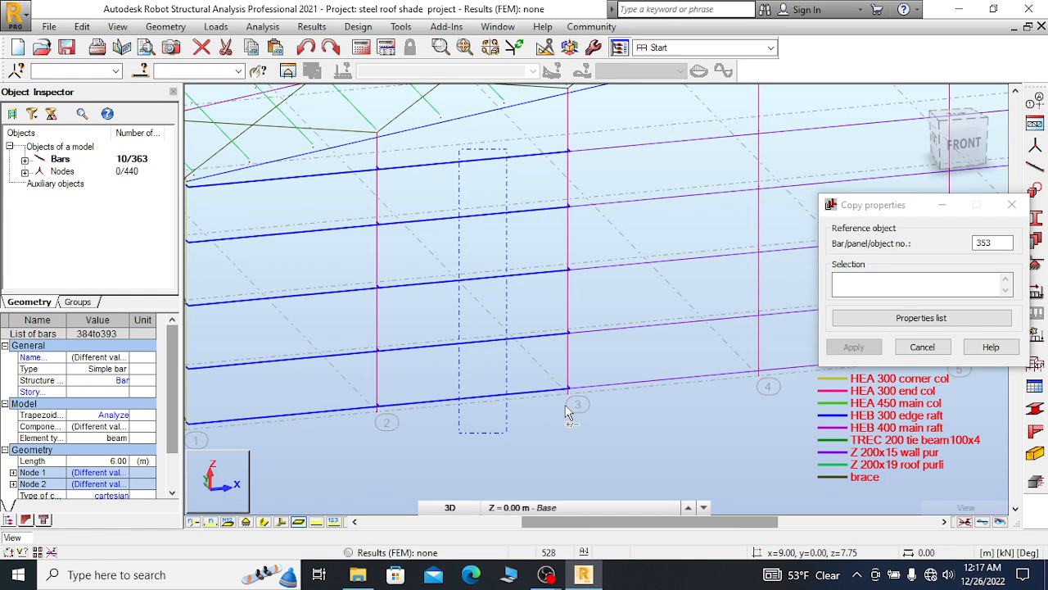
scroll(434, 342, "down", 5)
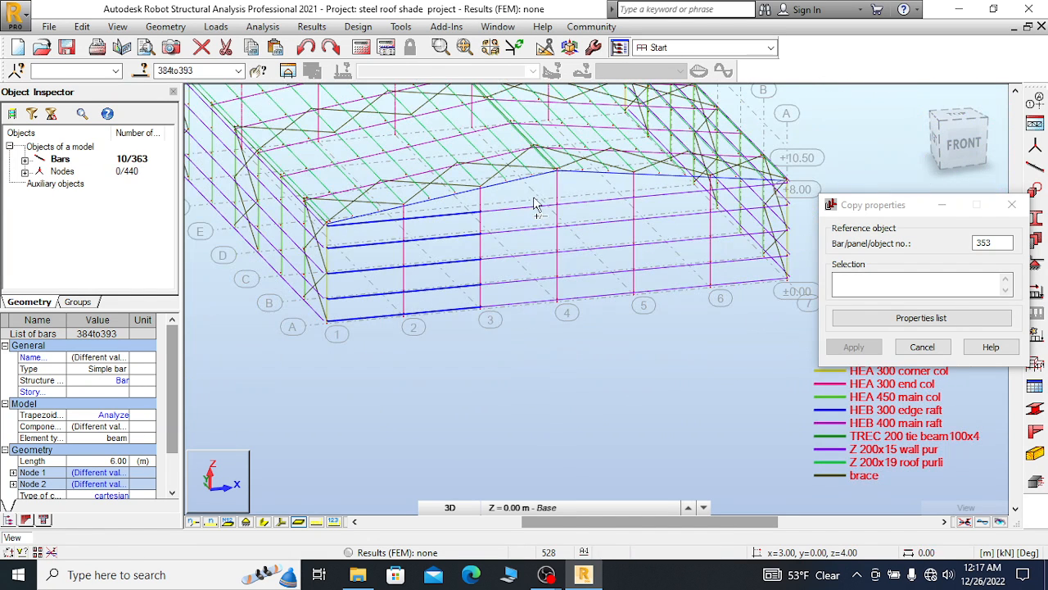
left_click_drag(518, 303, 513, 329, "ctrl")
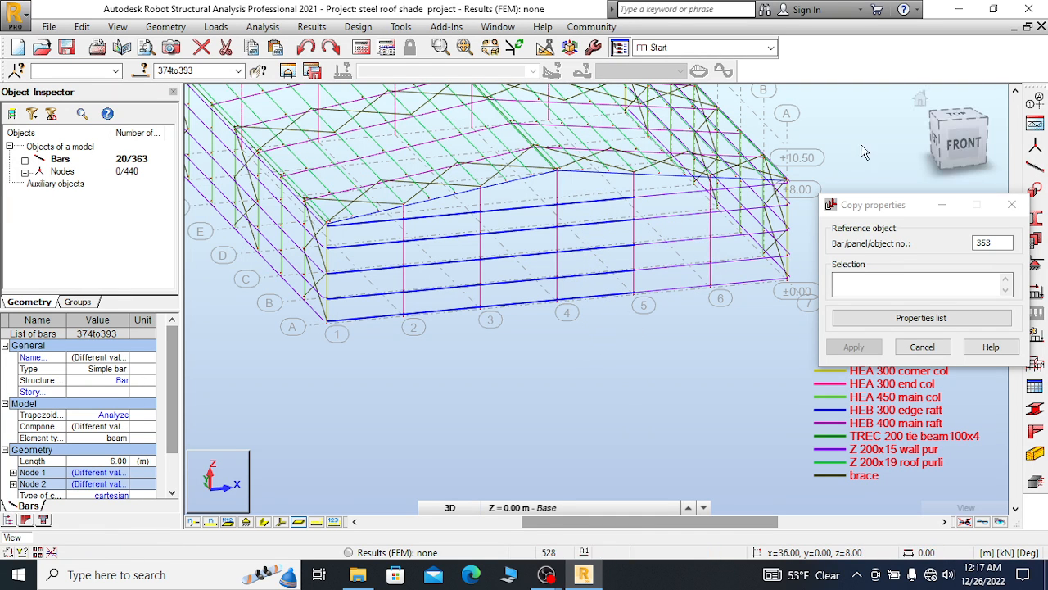
Add the front gable's wall purlins in the bays between axes 5 and 7 to the selection
left_click(941, 121)
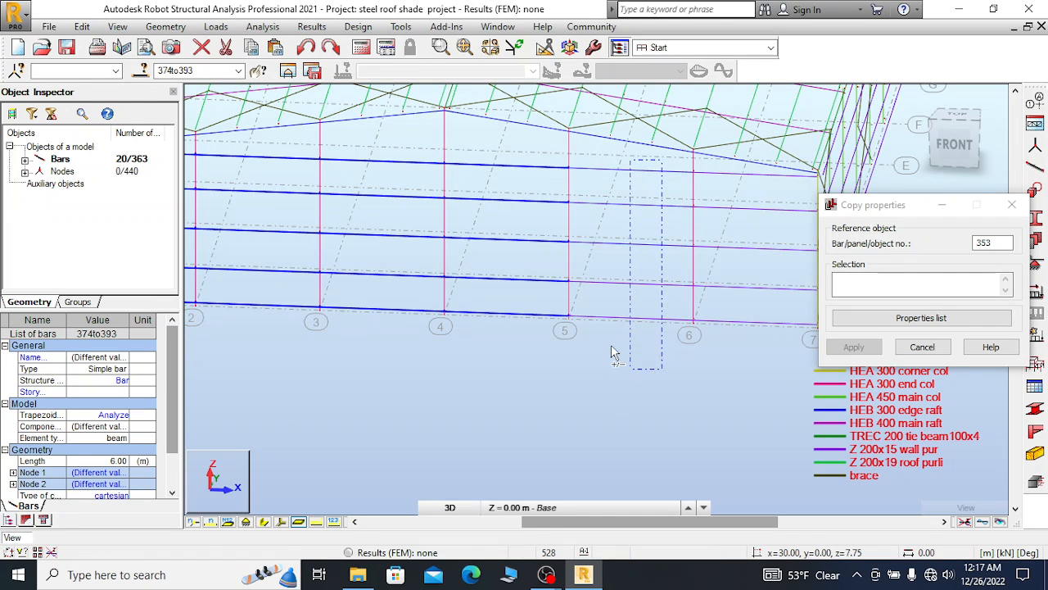
left_click_drag(630, 352, 624, 353, "ctrl")
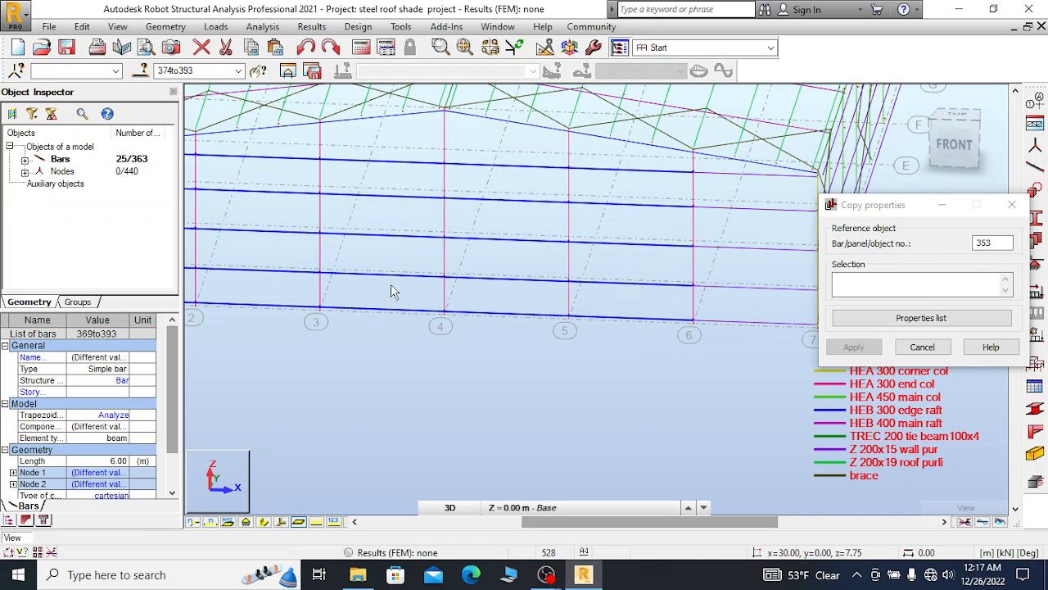
scroll(326, 261, "down", 3)
scroll(597, 223, "up", 5)
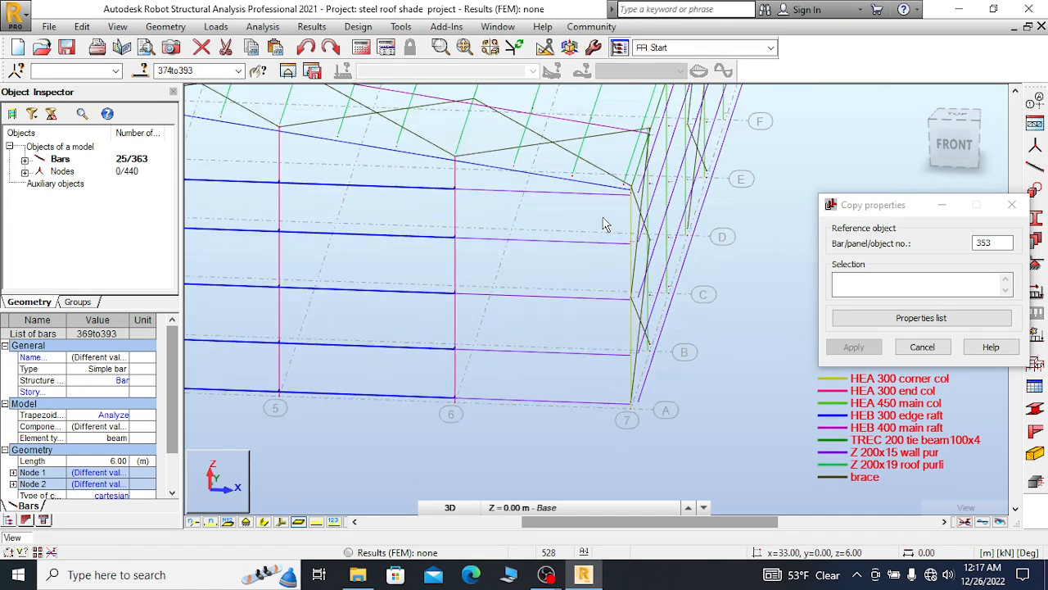
scroll(564, 205, "up", 2)
left_click_drag(556, 176, 576, 365, "ctrl")
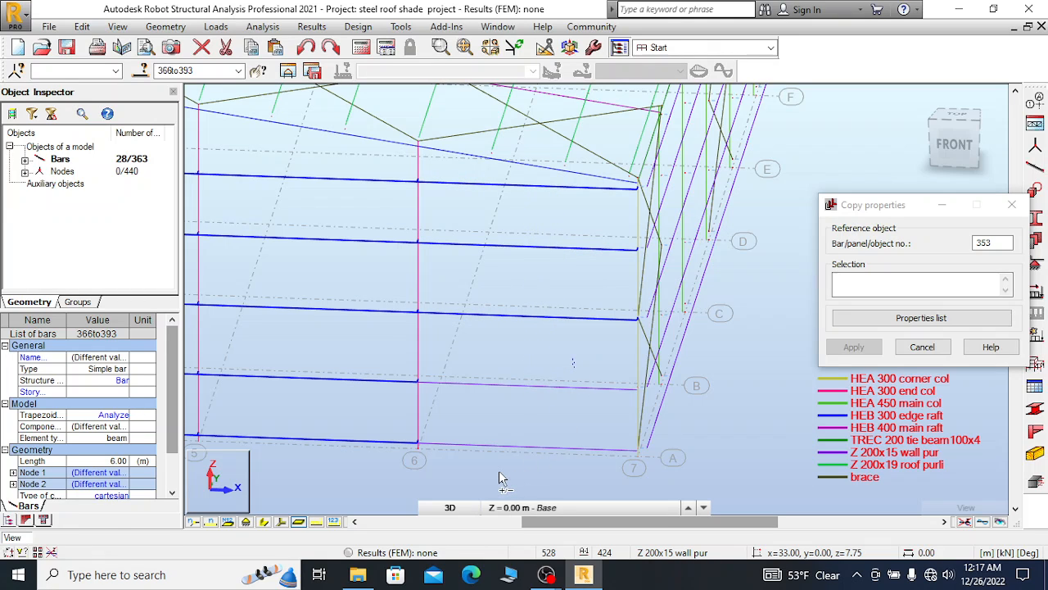
left_click_drag(496, 474, 532, 468, "ctrl")
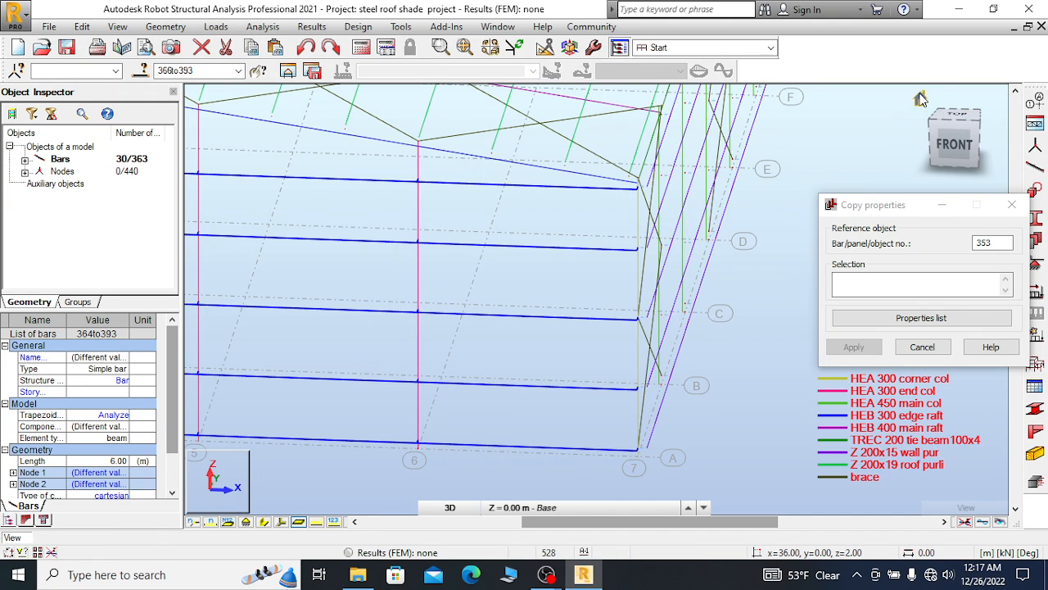
Return to the home view and select the front gable's wall purlins afresh, bay by bay from axis 7 to axis 3
left_click(921, 98)
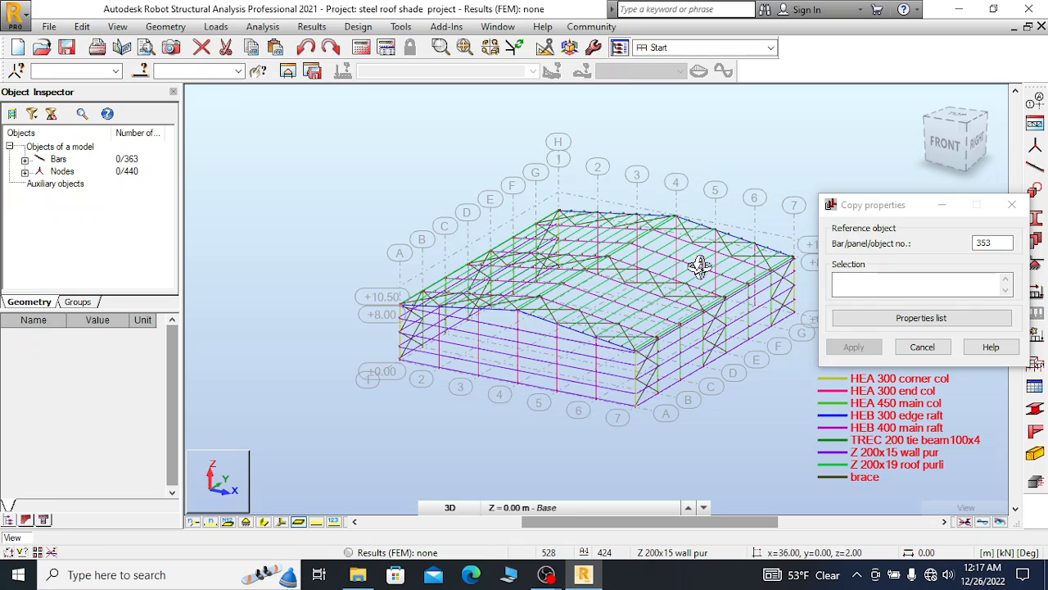
scroll(573, 425, "up", 3)
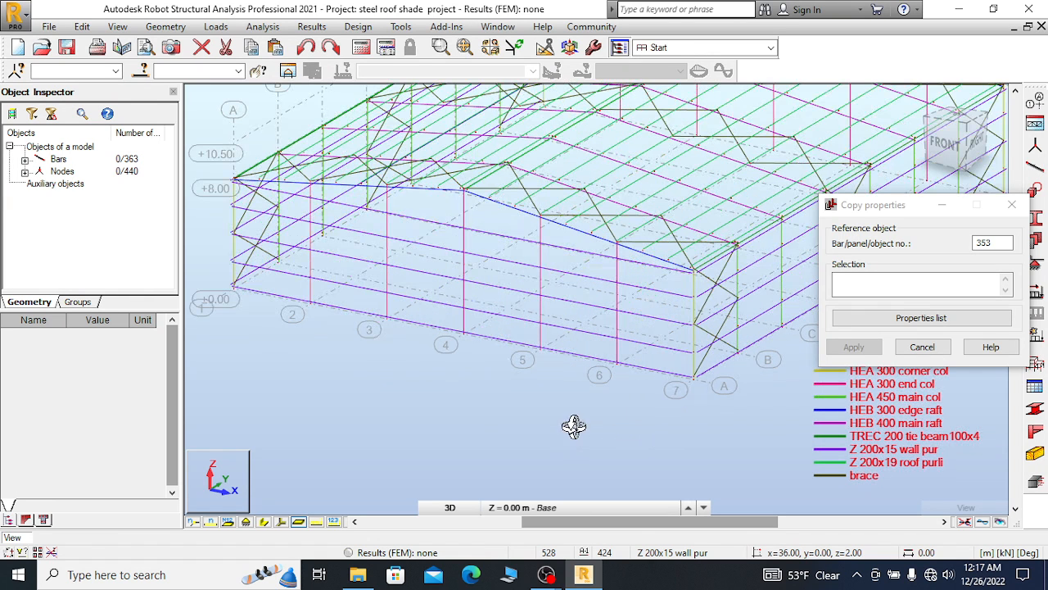
right_click(573, 298)
left_click(528, 311)
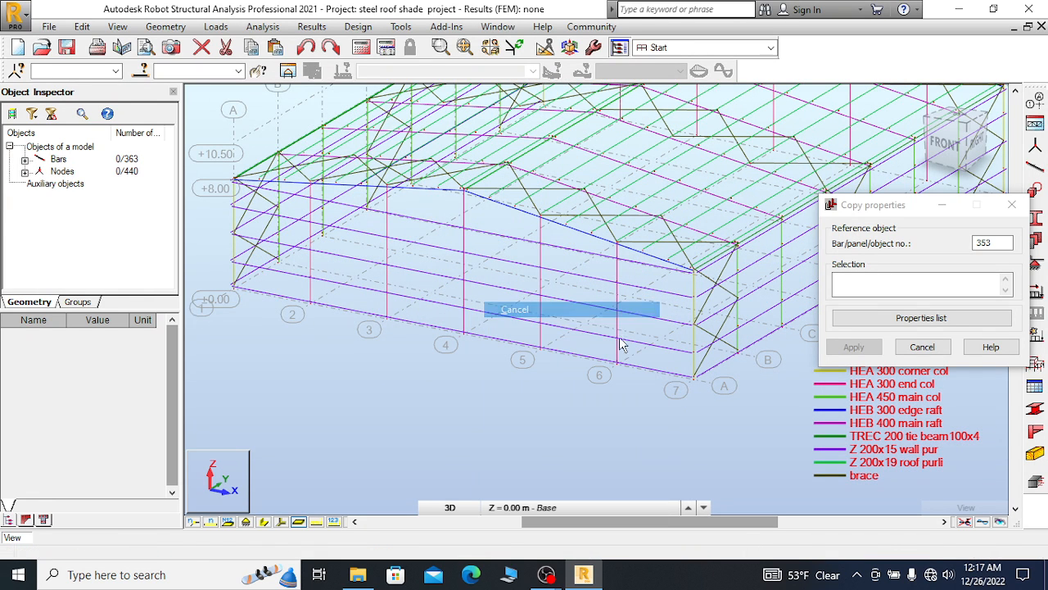
left_click(658, 302)
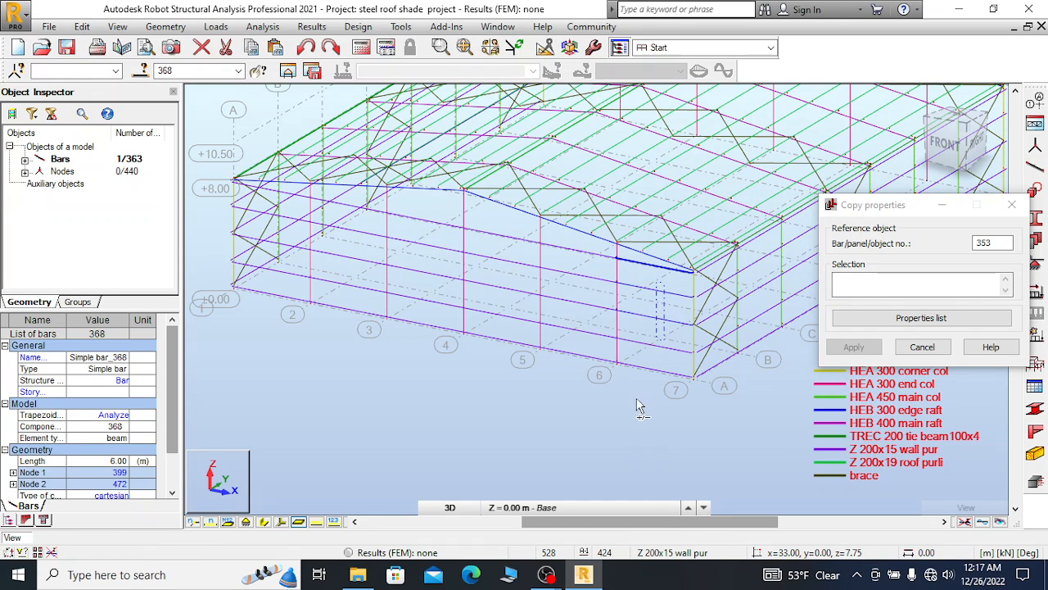
mouse_move(636, 399)
left_mouse_down("ctrl")
mouse_move(622, 416)
mouse_move(634, 400)
left_mouse_up("ctrl")
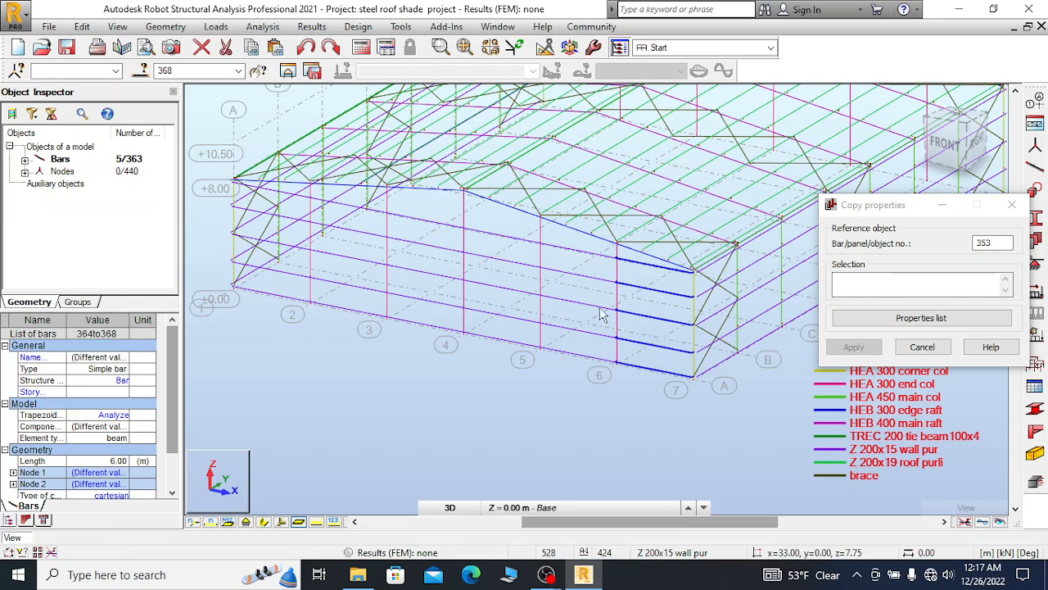
left_click_drag(571, 241, 559, 378, "ctrl")
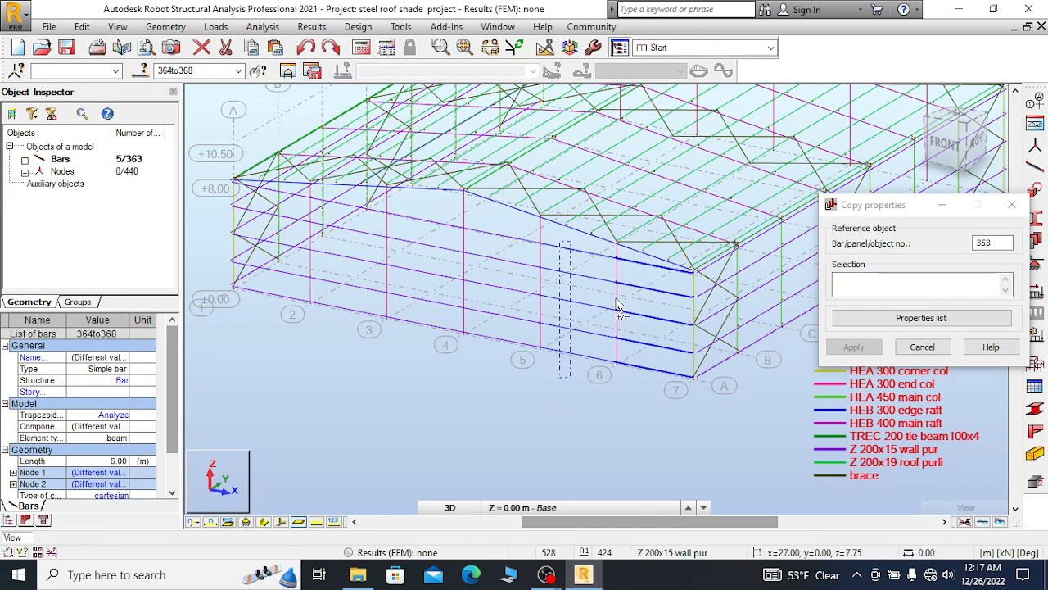
left_click_drag(574, 246, 504, 276, "ctrl")
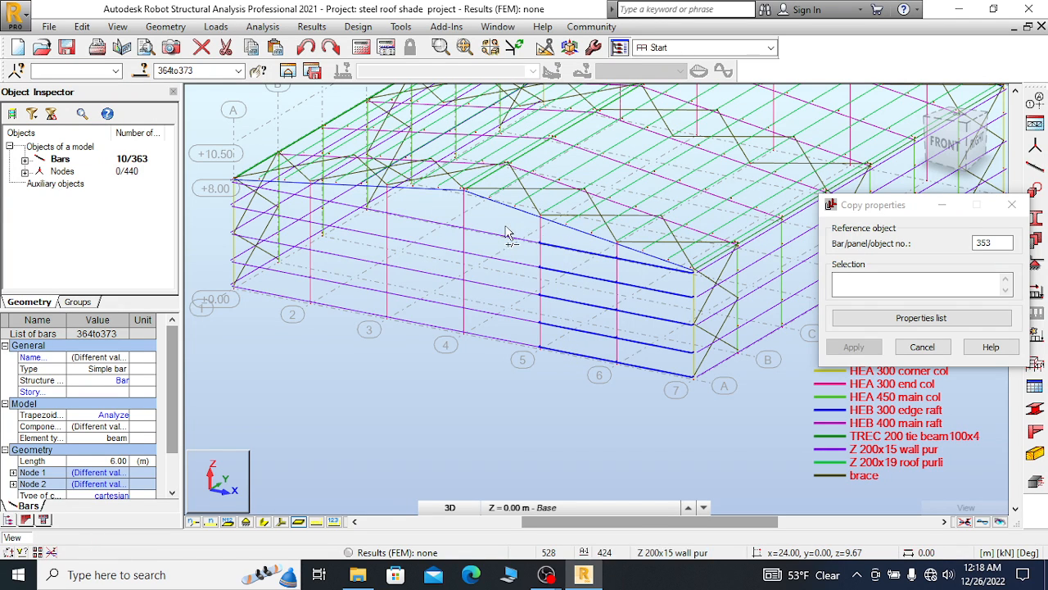
left_click_drag(506, 226, 471, 330, "ctrl")
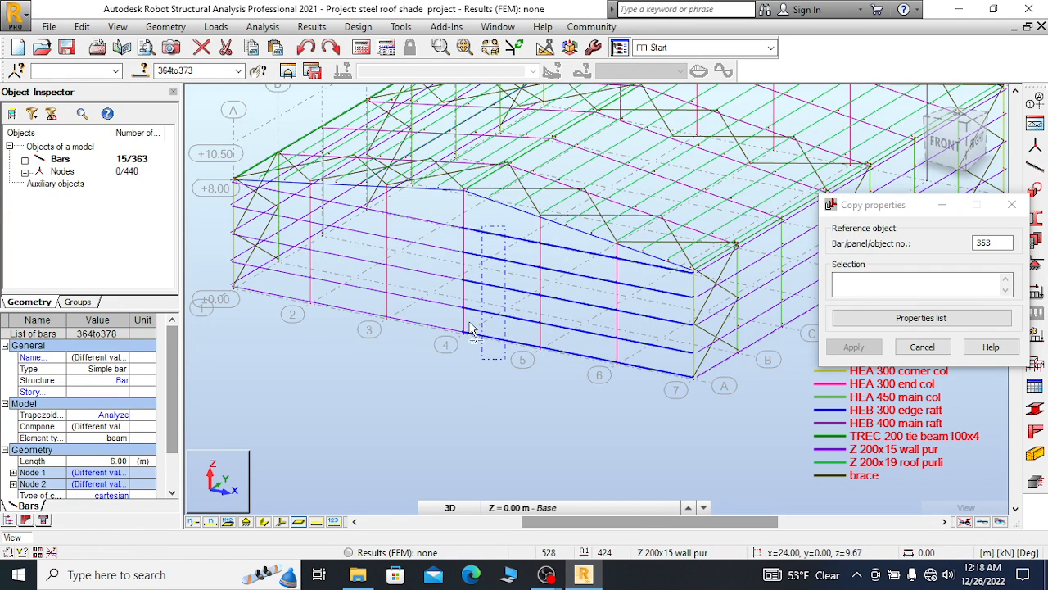
left_click_drag(427, 213, 409, 350, "ctrl")
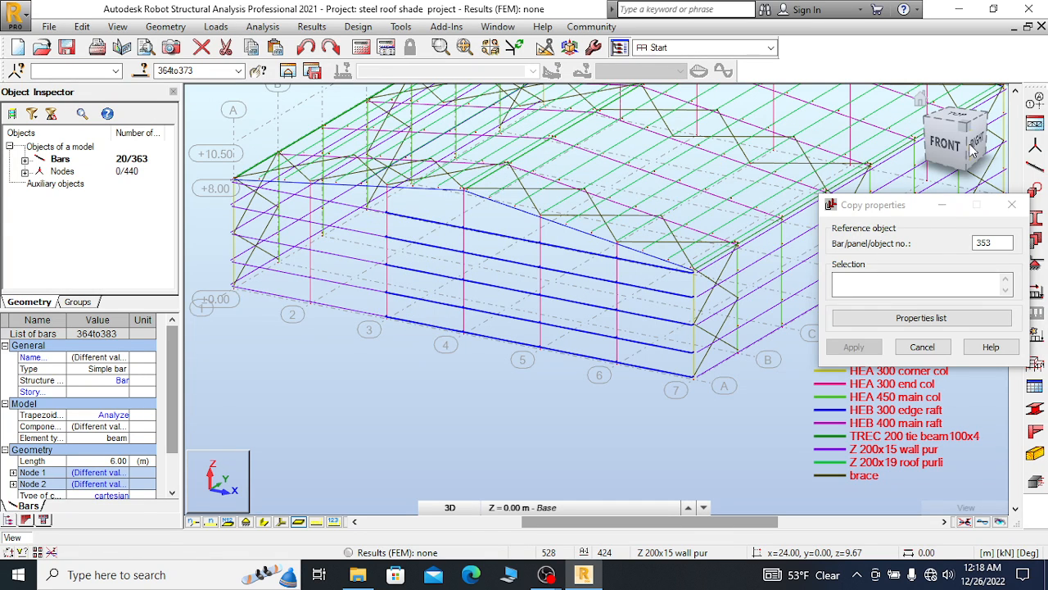
Add the front gable's wall purlins in the two bays between axes 3 and 1 to the selection
left_click_drag(967, 126, 999, 129)
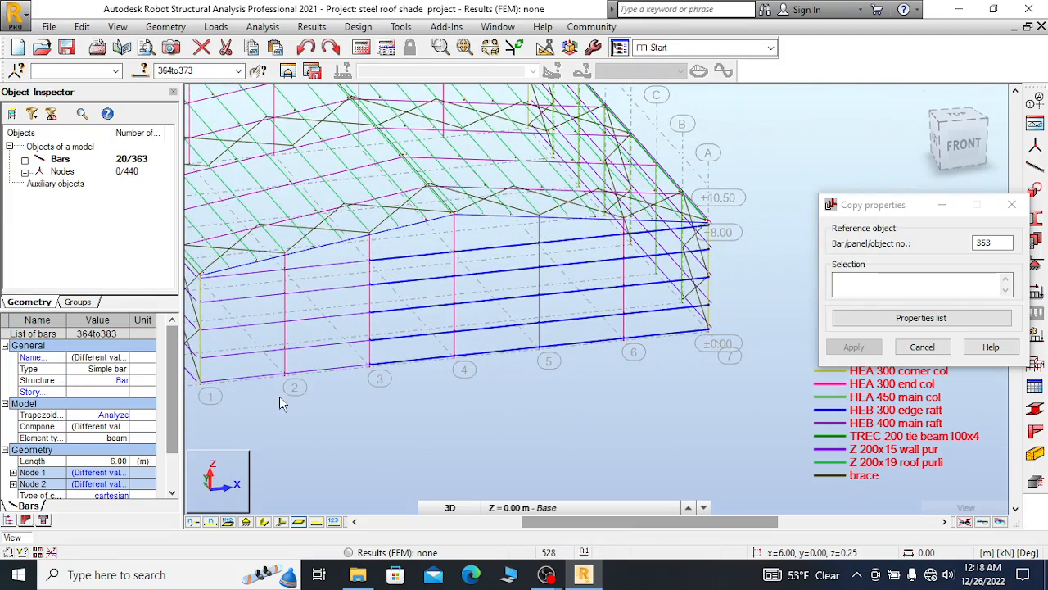
scroll(632, 199, "down", 2)
scroll(464, 265, "up", 4)
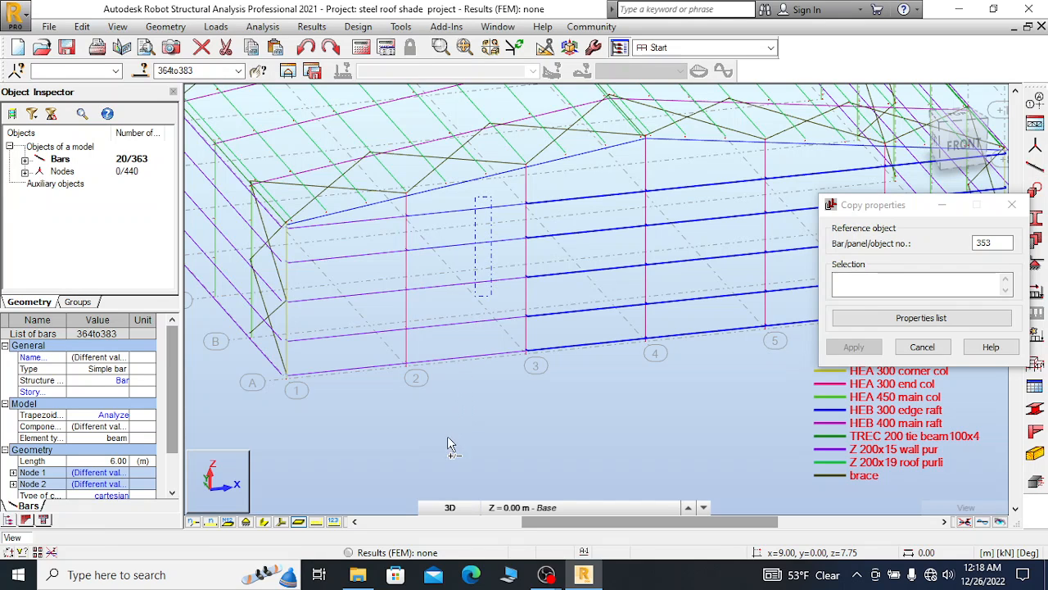
left_click_drag(447, 442, 459, 422)
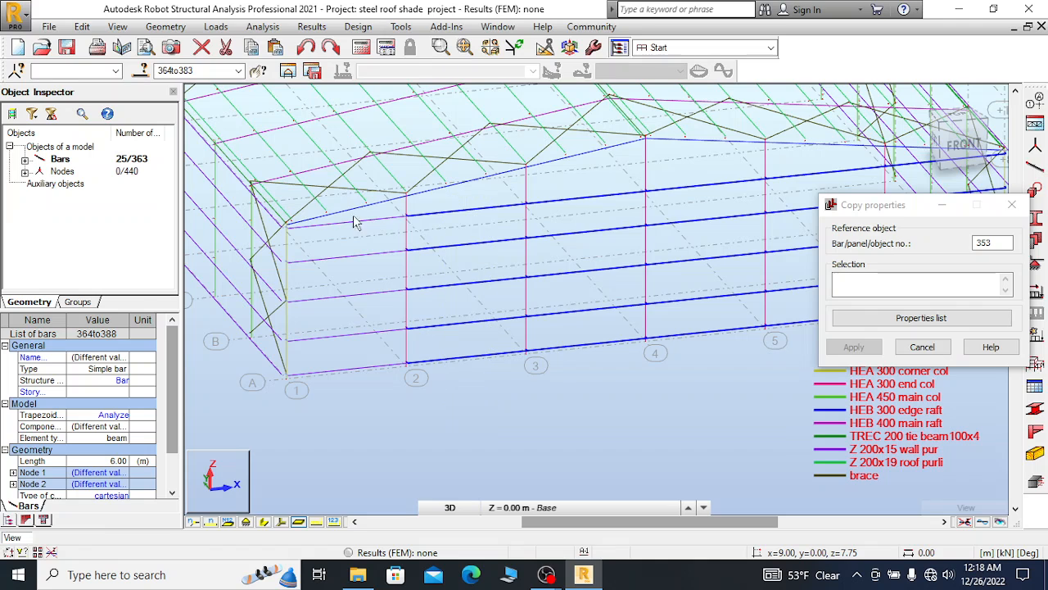
scroll(375, 216, "up", 2)
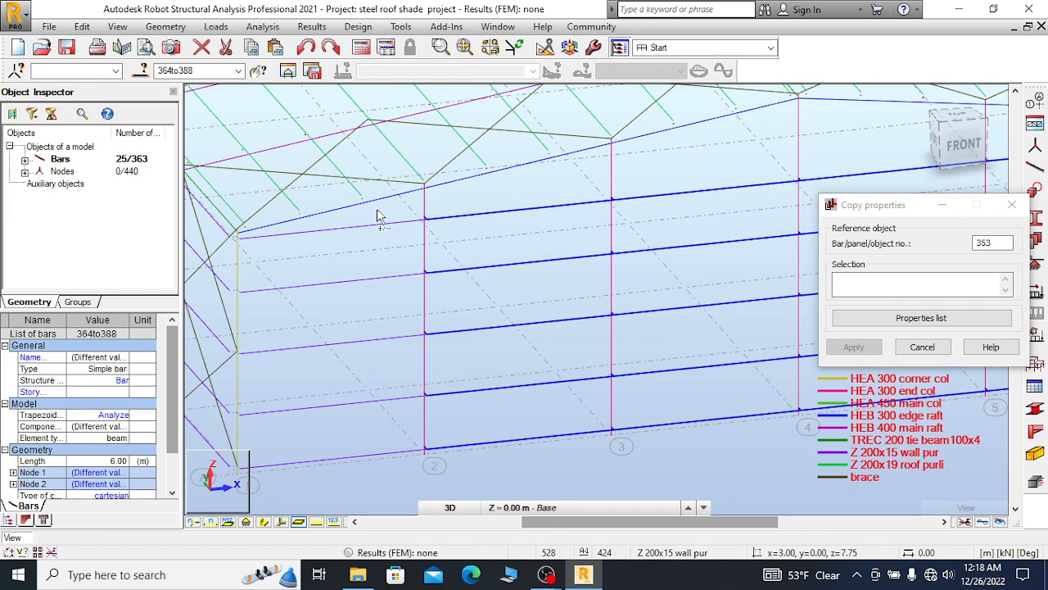
left_click_drag(378, 217, 360, 475)
scroll(589, 278, "down", 2)
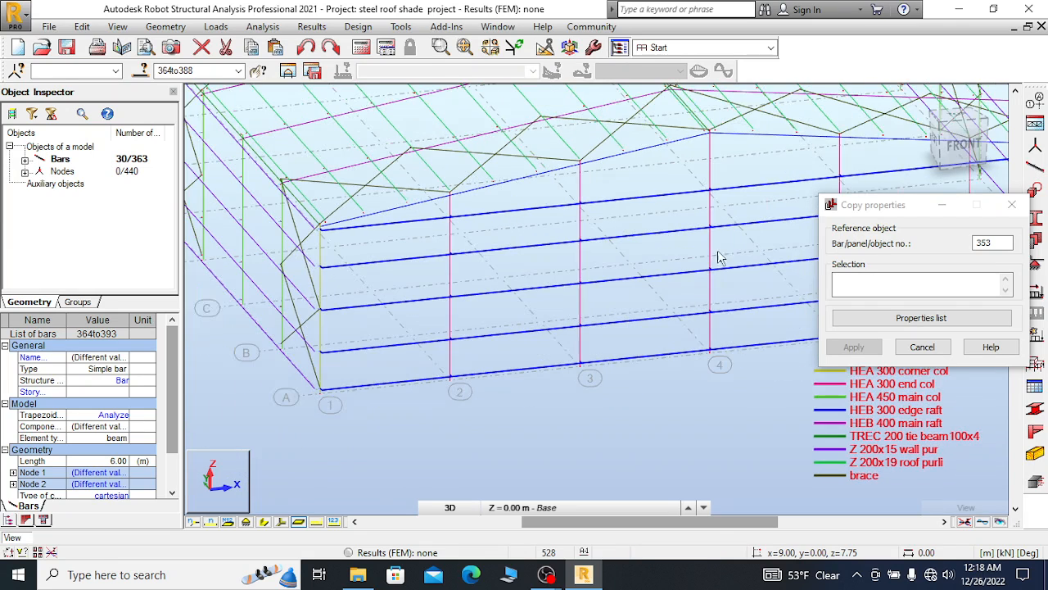
Close the Copy properties window and start the Move/Copy translation for the selected gable purlins
left_click(888, 207)
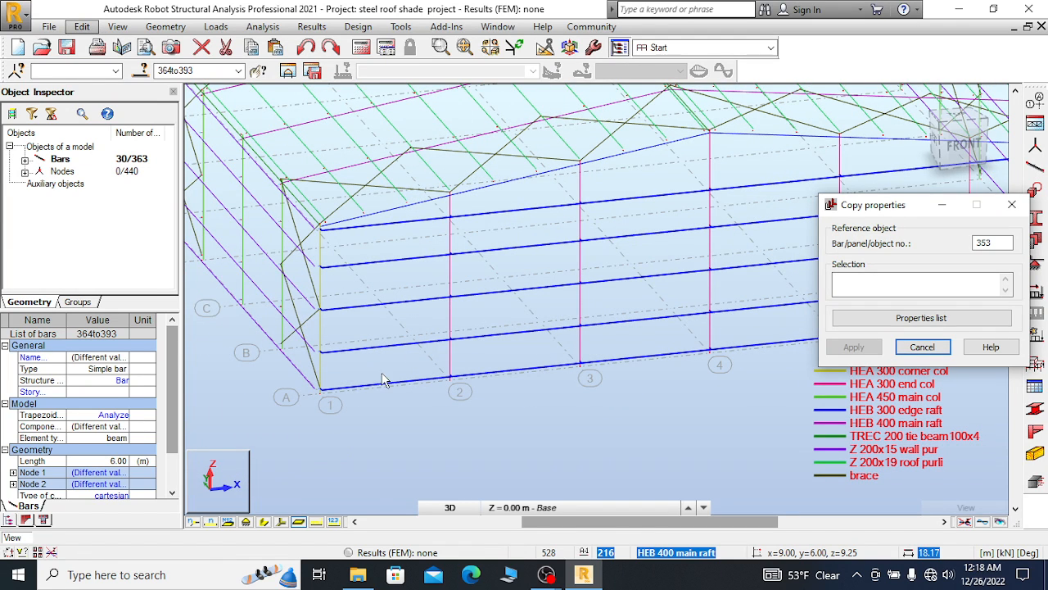
scroll(318, 397, "up", 4)
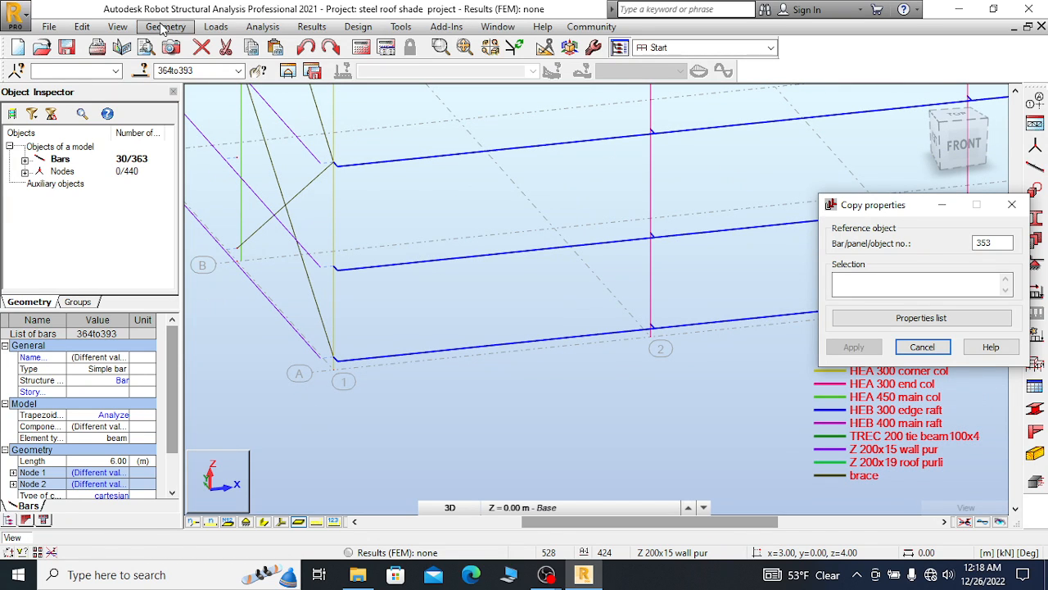
left_click(82, 26)
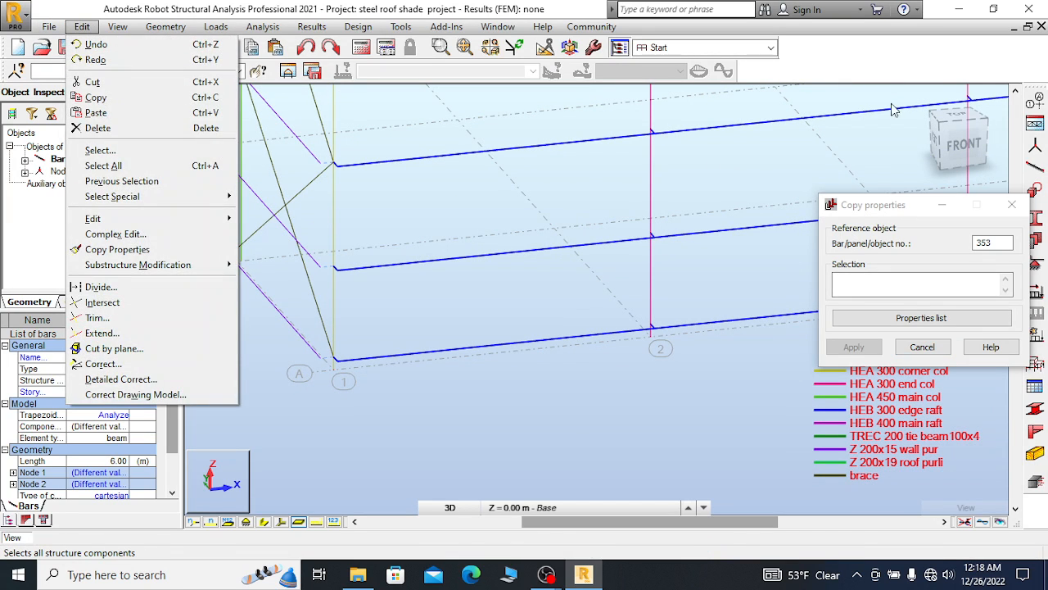
left_click(1012, 204)
left_click(1012, 204)
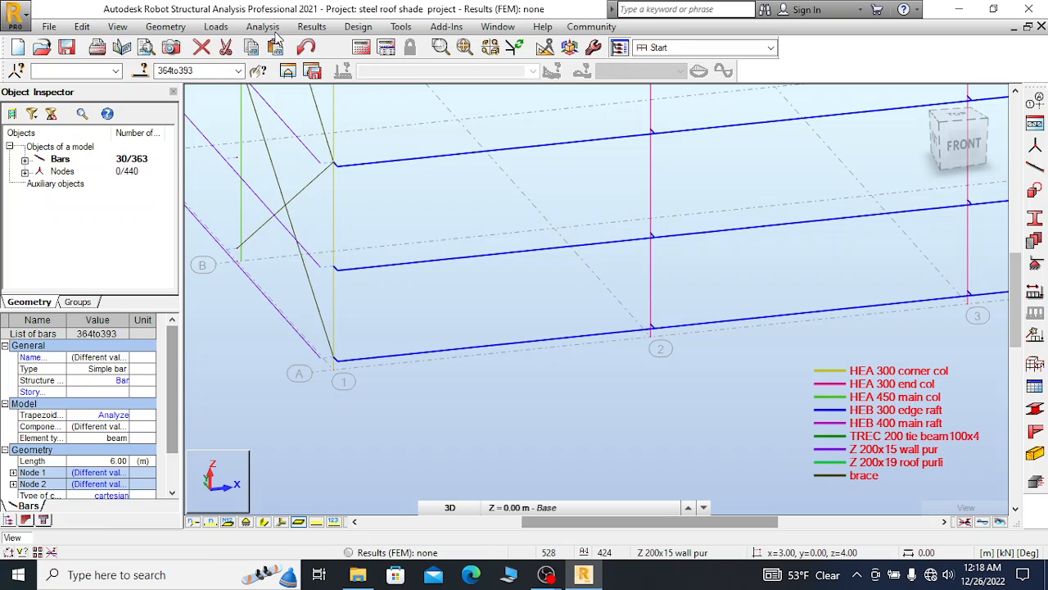
left_click(82, 26)
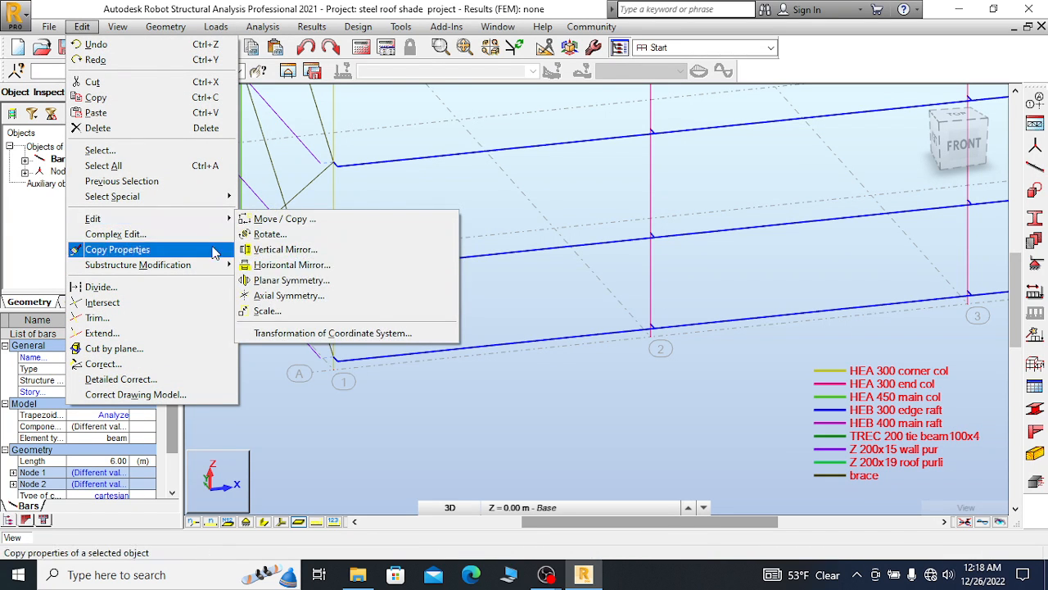
mouse_move(164, 219)
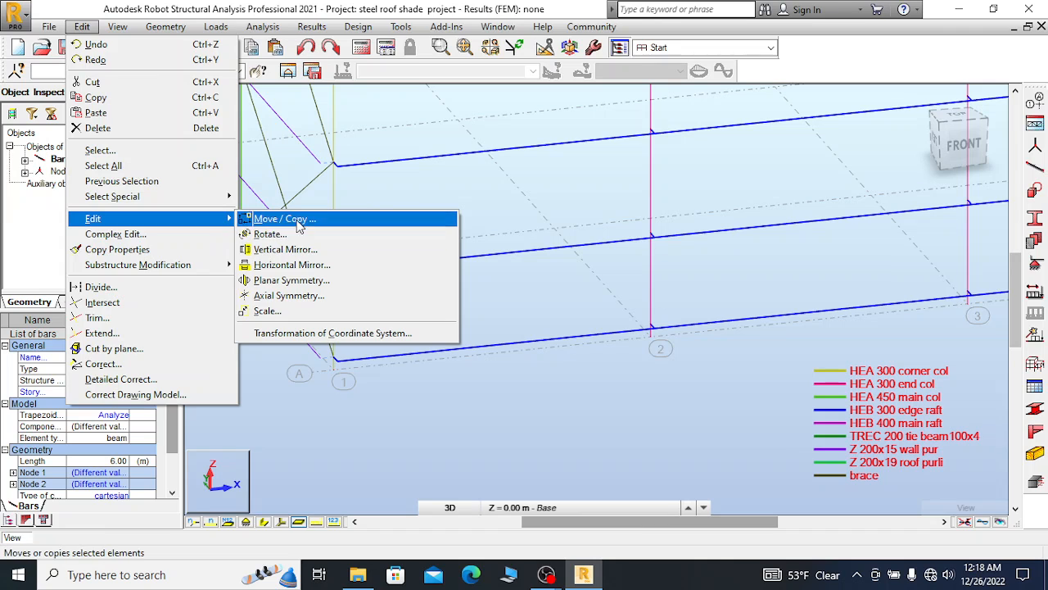
left_click(383, 219)
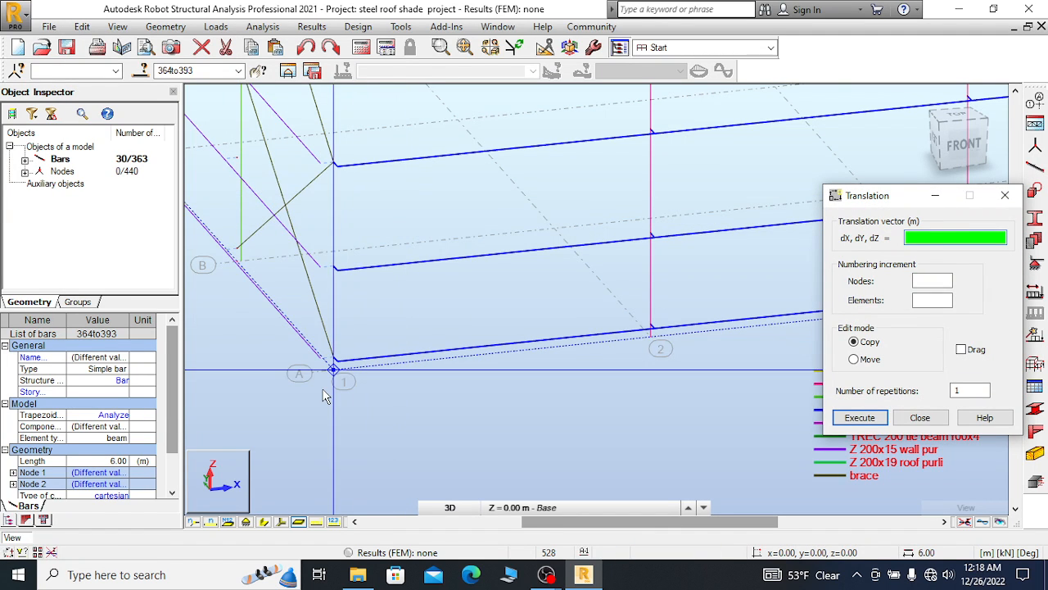
Set the base point of the translation vector at the axis A/1 grid intersection at ground level
scroll(344, 360, "up", 5)
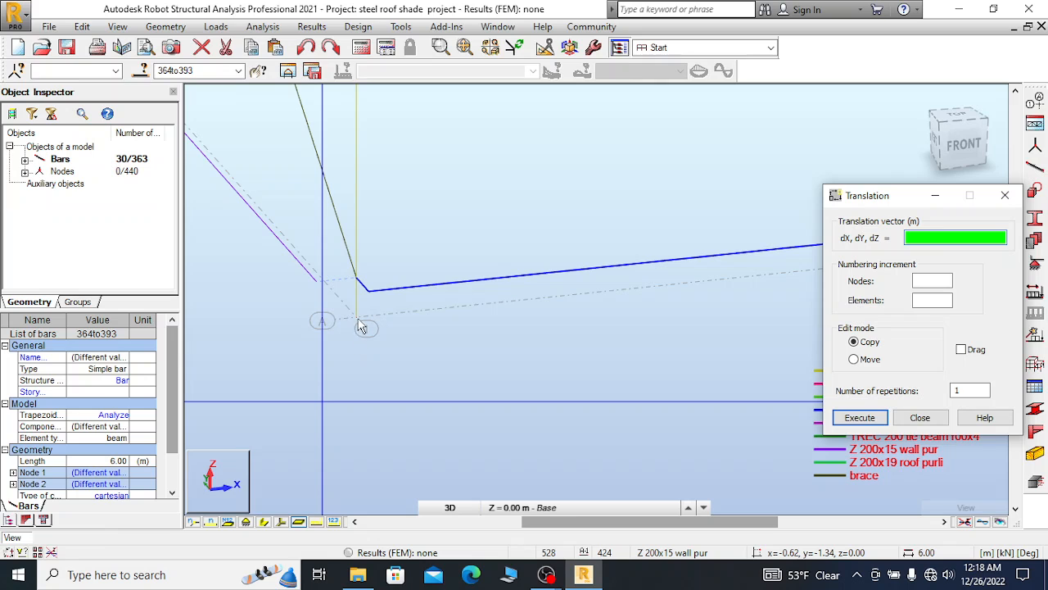
scroll(362, 328, "up", 1)
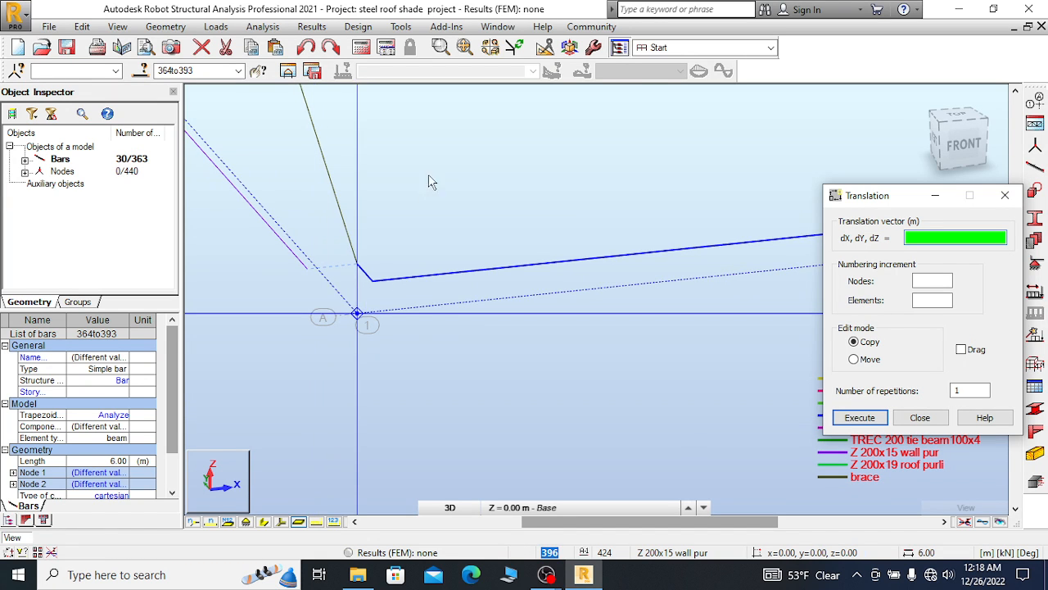
scroll(433, 167, "down", 1)
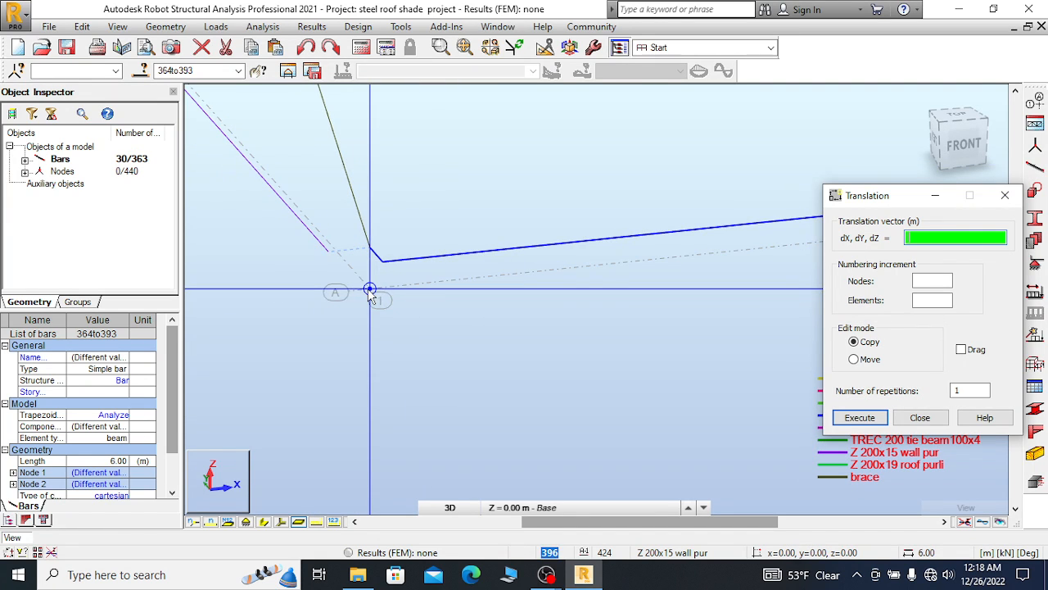
left_click(369, 290)
Copy the selected purlins once by 0, 42, 0 m, ending the vector at the axis H/1 ground point, and close the Translation window
scroll(561, 348, "down", 3)
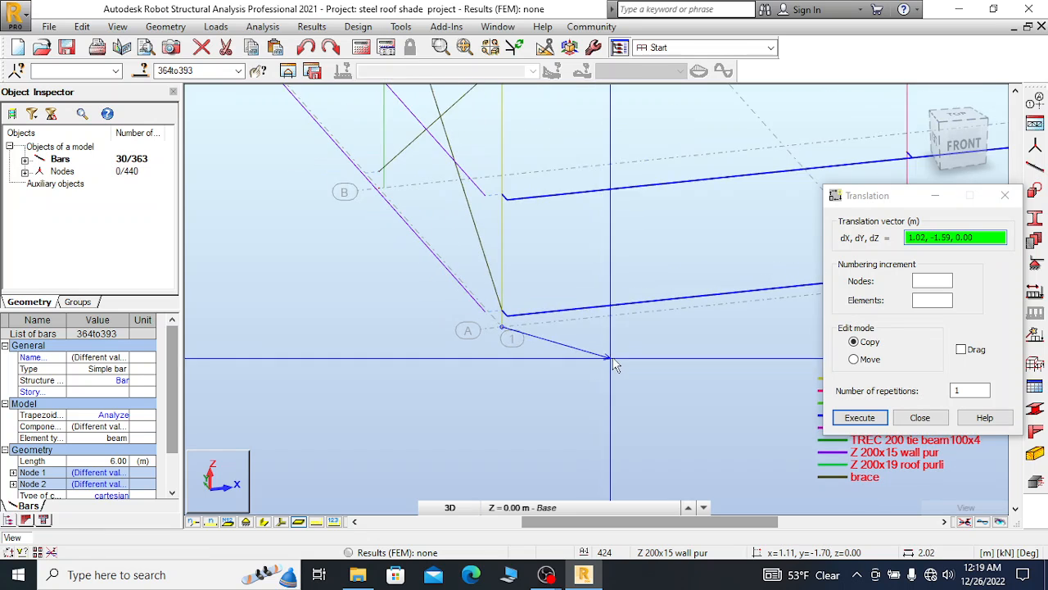
scroll(653, 378, "down", 1)
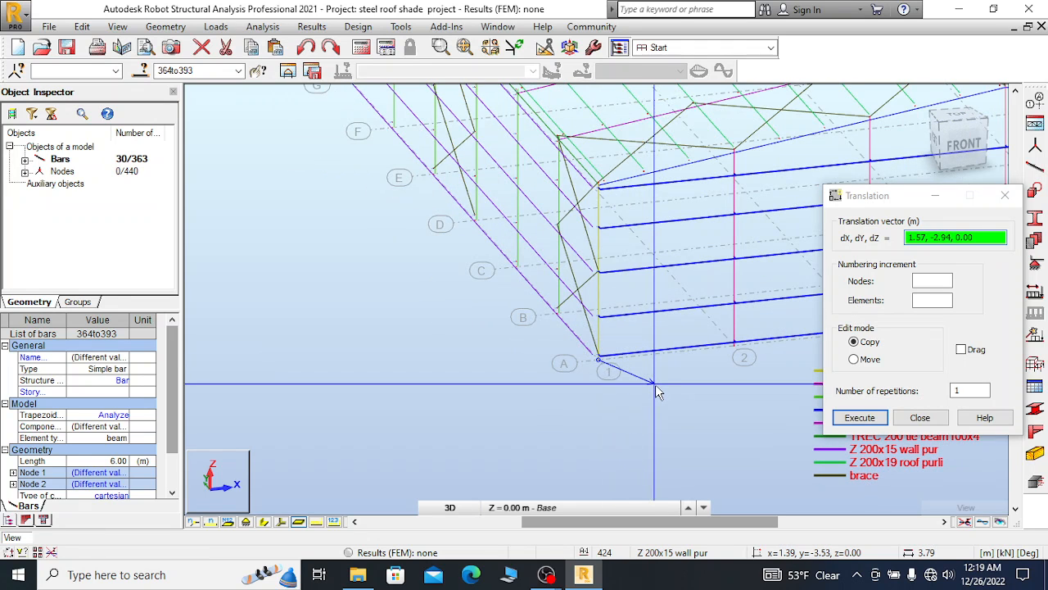
scroll(655, 384, "down", 1)
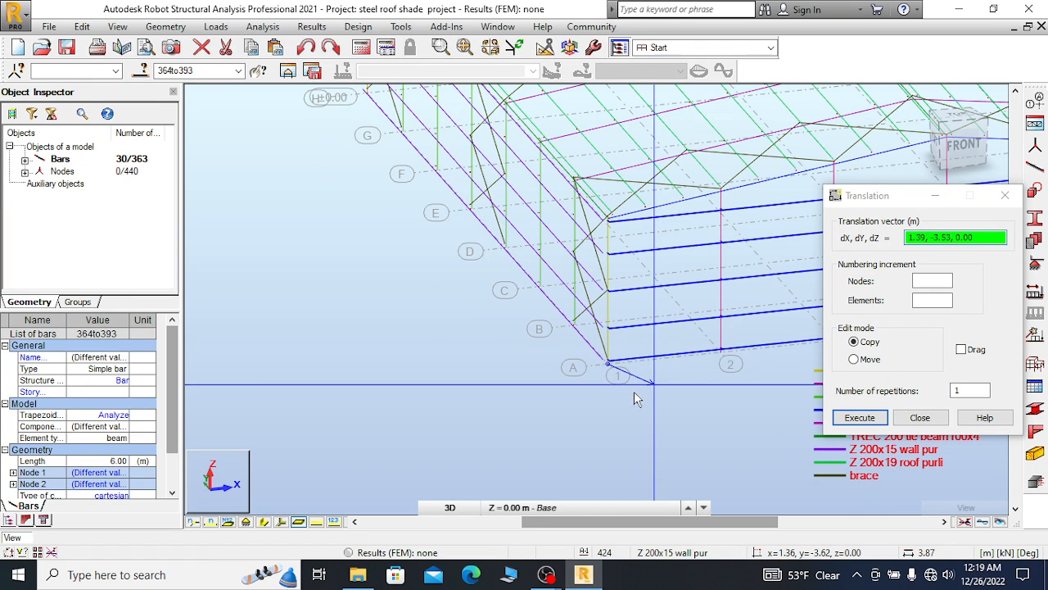
scroll(634, 393, "down", 1)
scroll(416, 133, "down", 2)
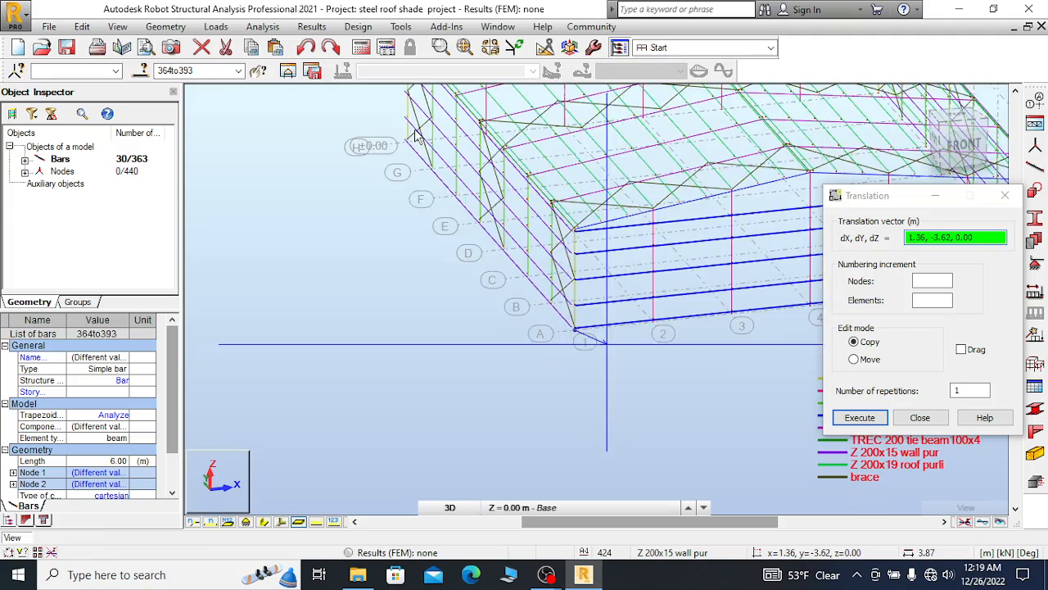
scroll(407, 143, "up", 3)
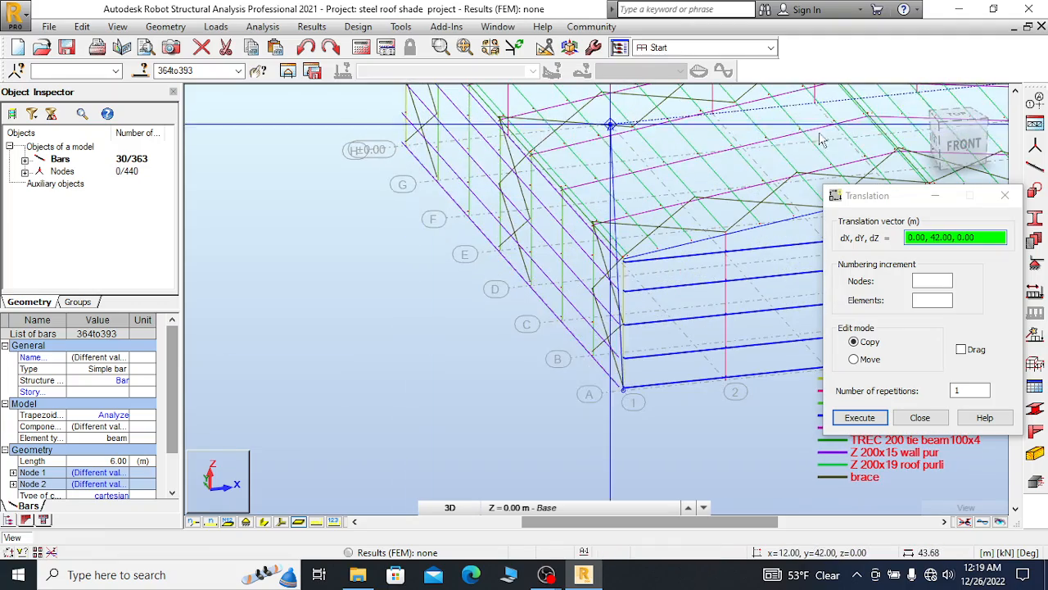
left_click(943, 140)
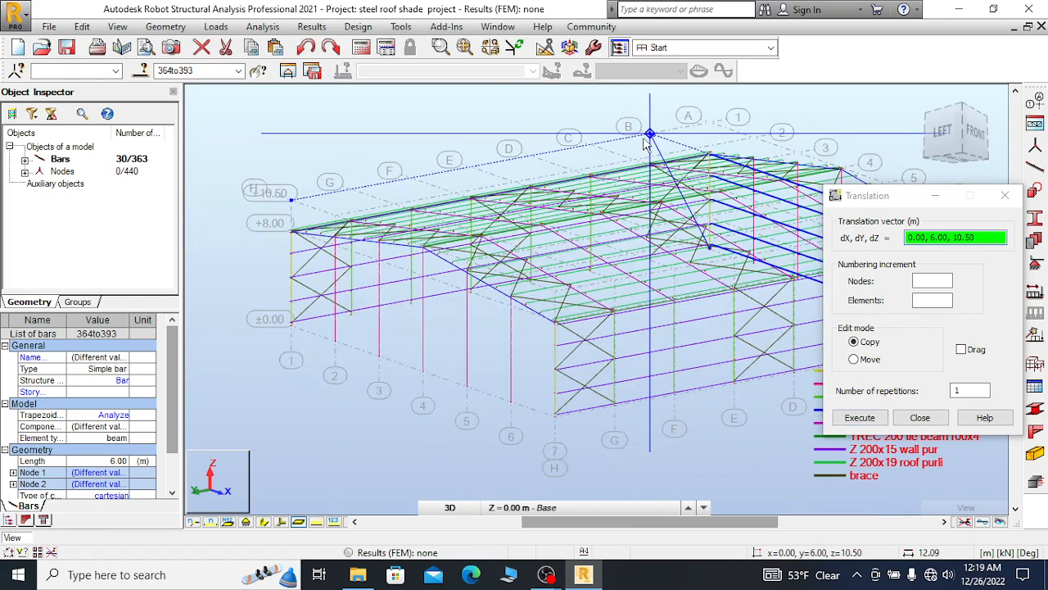
scroll(630, 139, "down", 1)
scroll(365, 177, "down", 2)
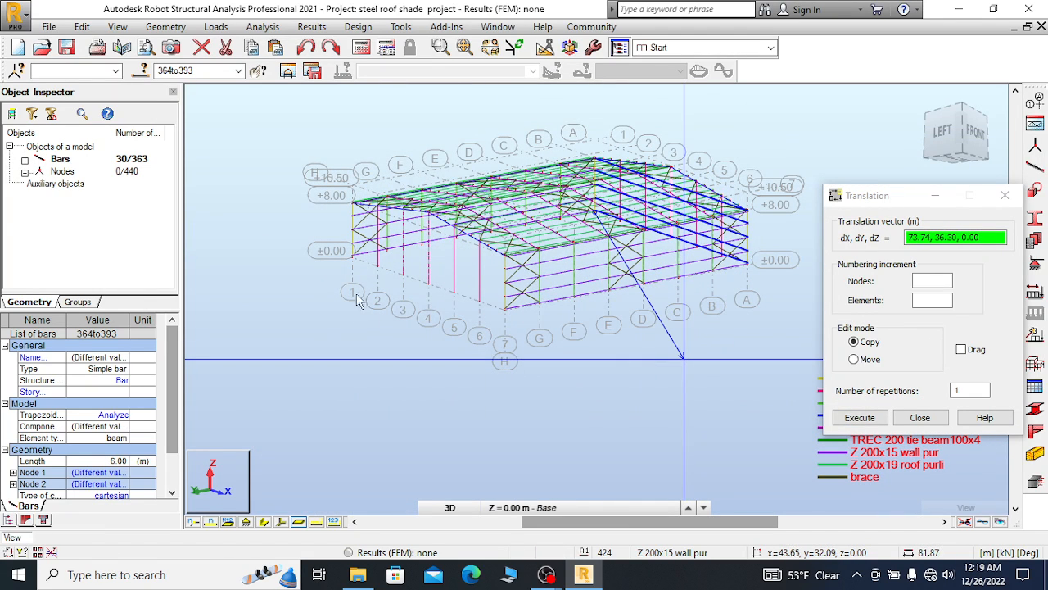
scroll(354, 272, "up", 1)
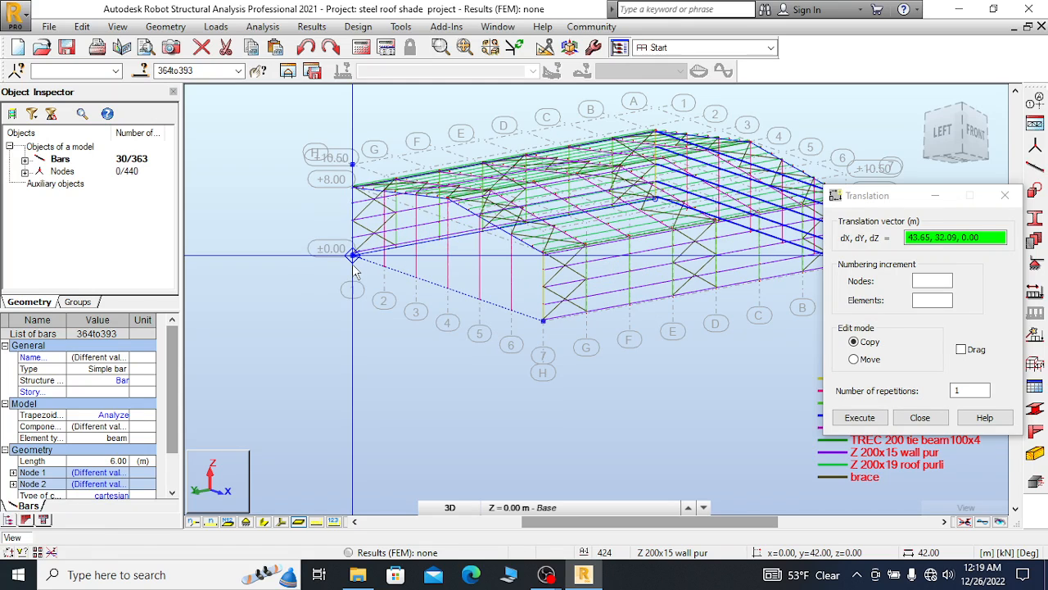
scroll(358, 283, "up", 1)
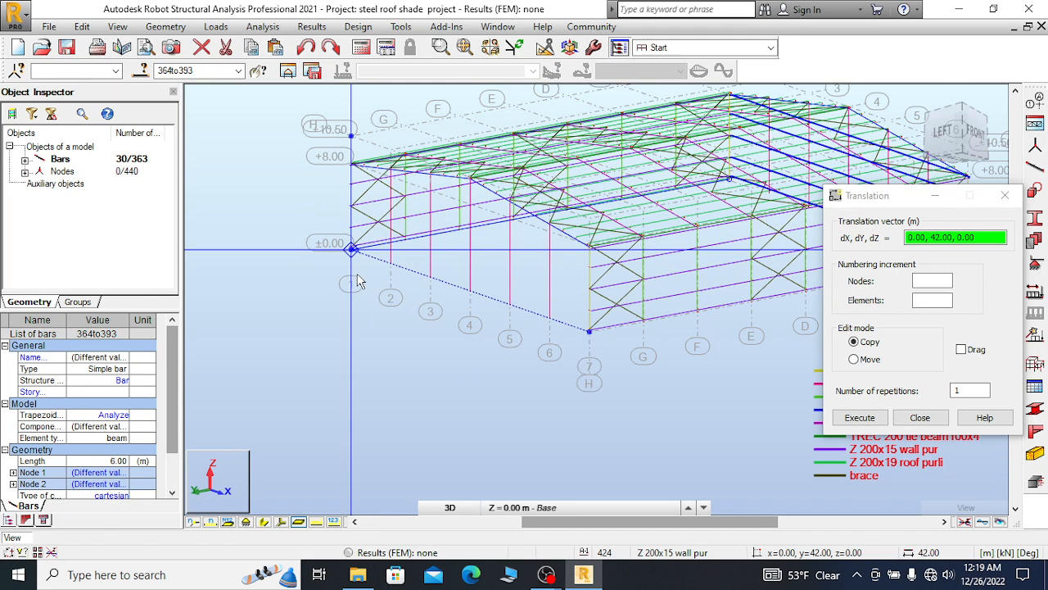
scroll(358, 278, "up", 2)
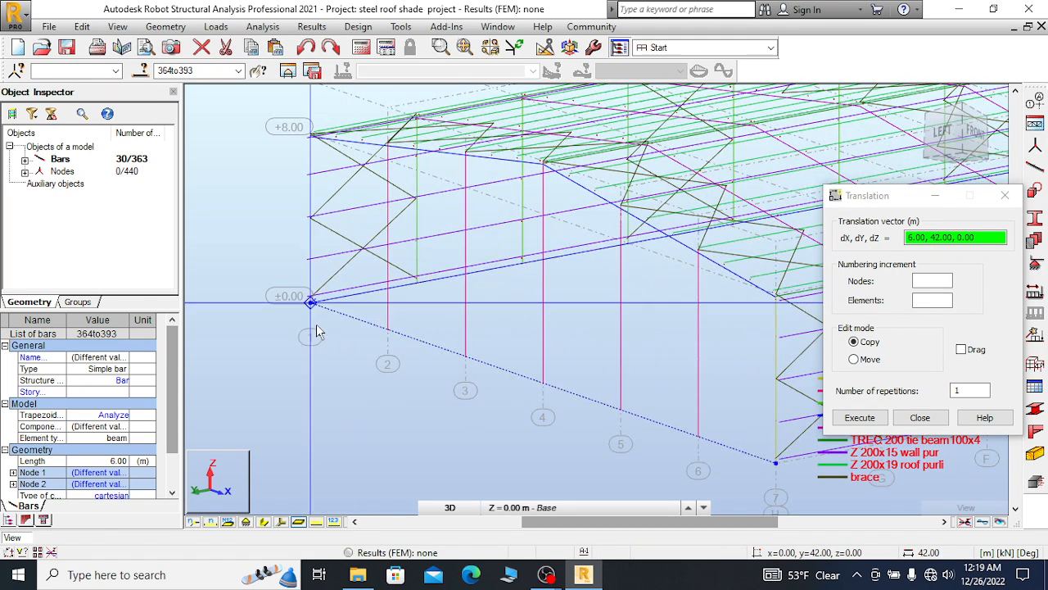
scroll(317, 324, "up", 2)
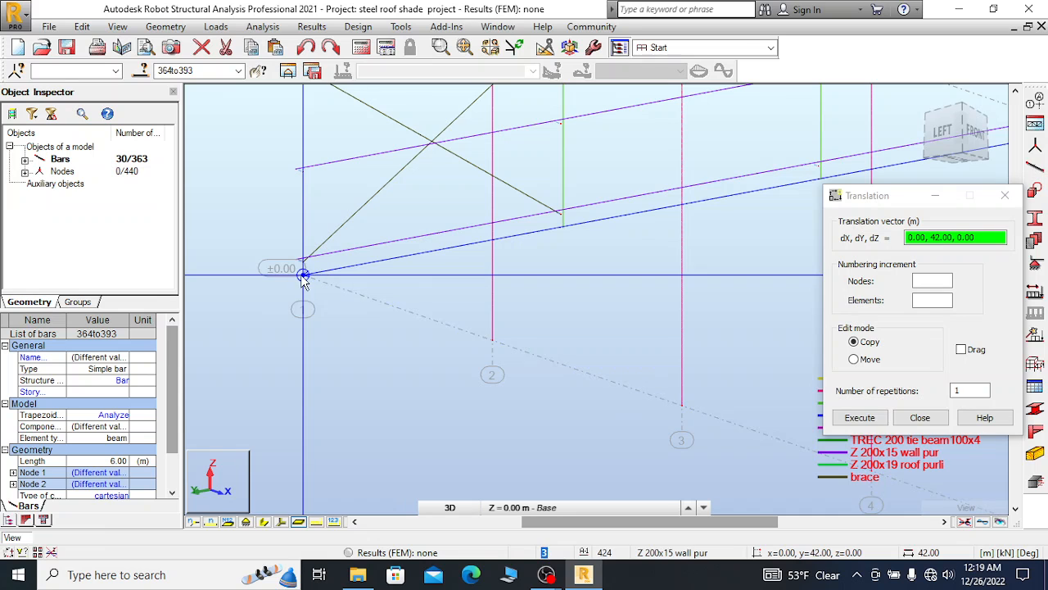
key("Return")
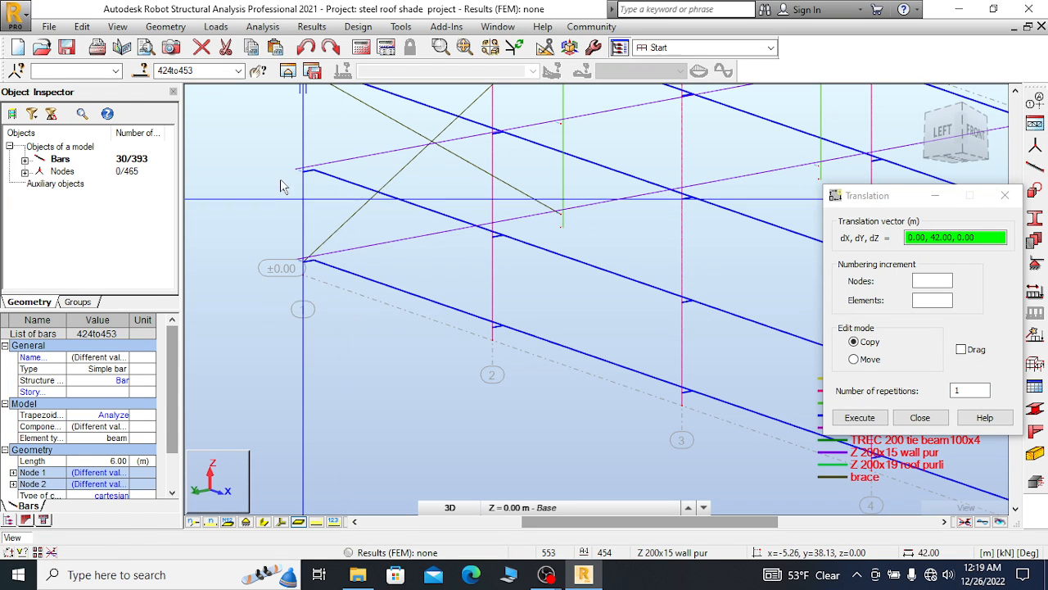
scroll(278, 177, "down", 3)
scroll(249, 182, "down", 3)
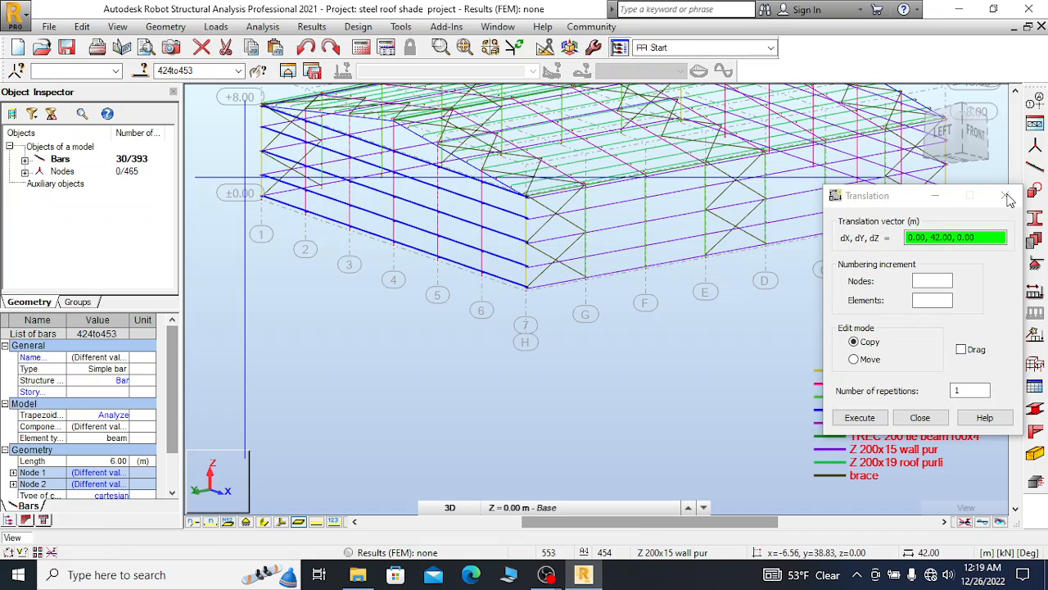
key("Escape")
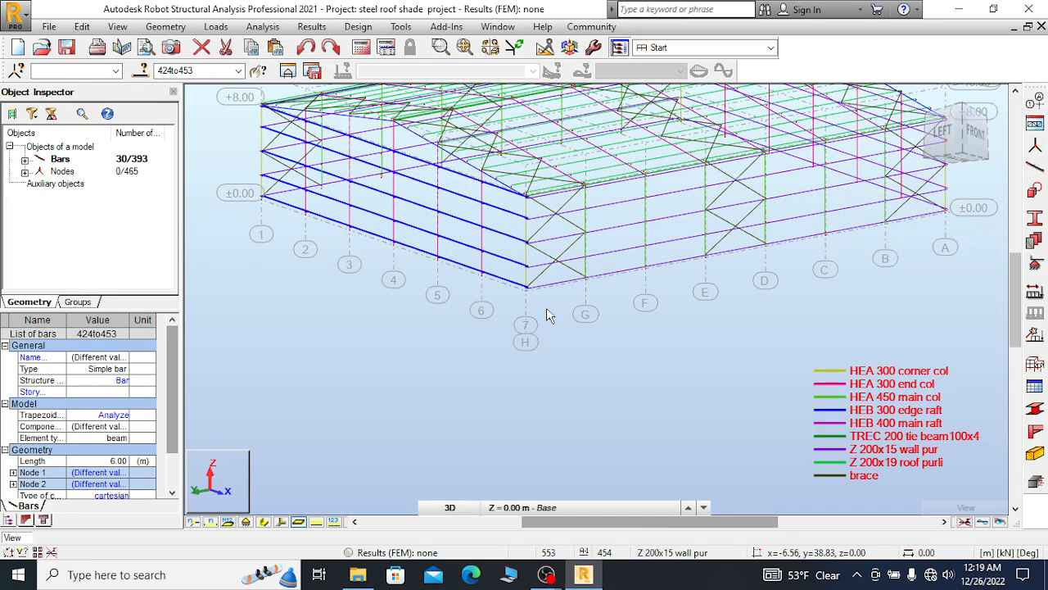
Examine the copied rear gable purlins with section shapes displayed, especially how they meet the H/7 corner column and the neighbouring end columns
scroll(549, 311, "up", 2)
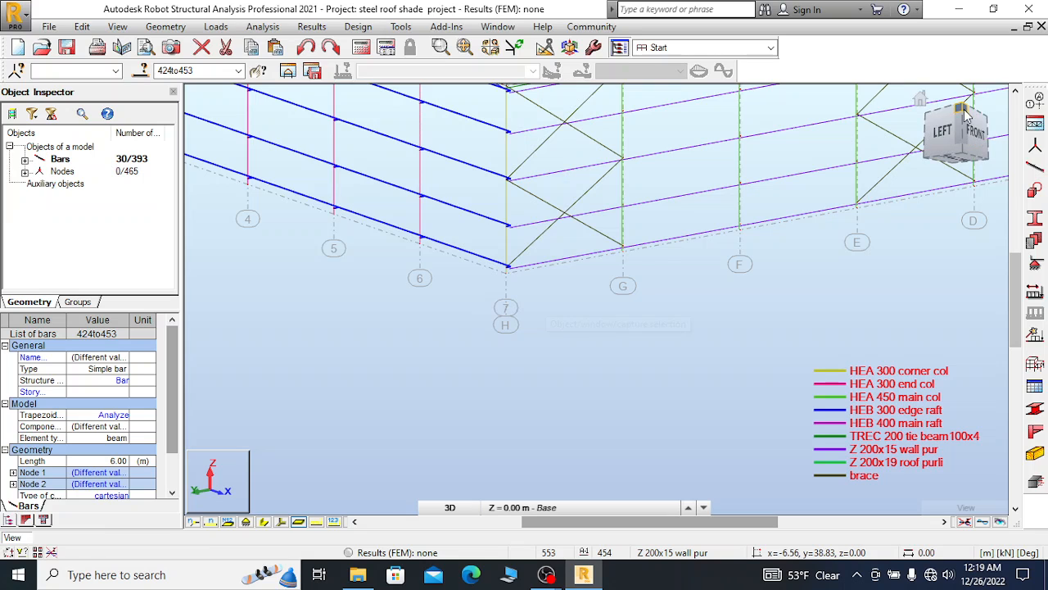
left_click_drag(959, 137, 959, 91)
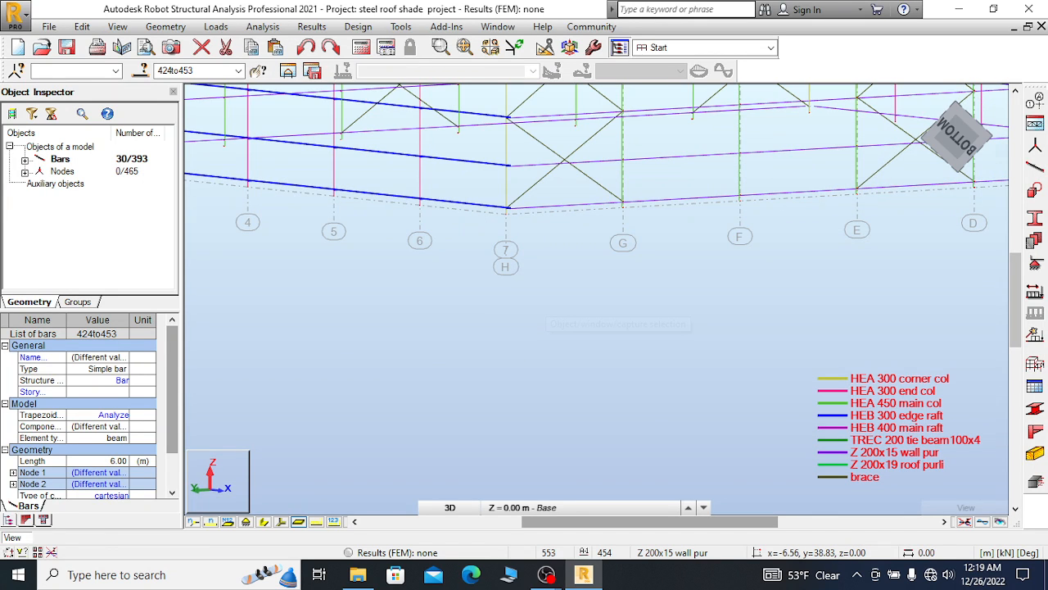
left_click(946, 127)
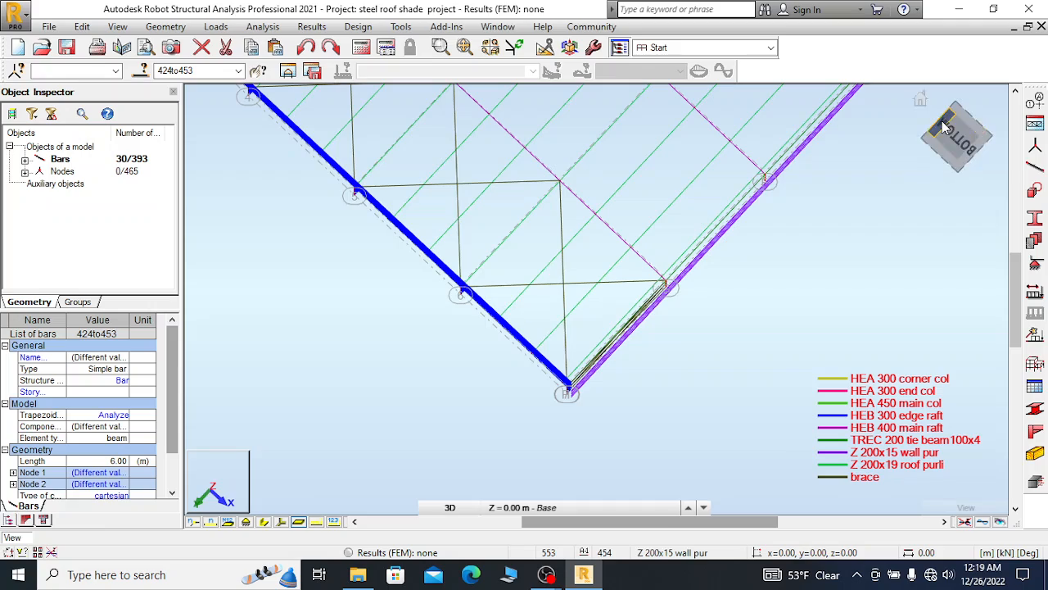
left_click(919, 106)
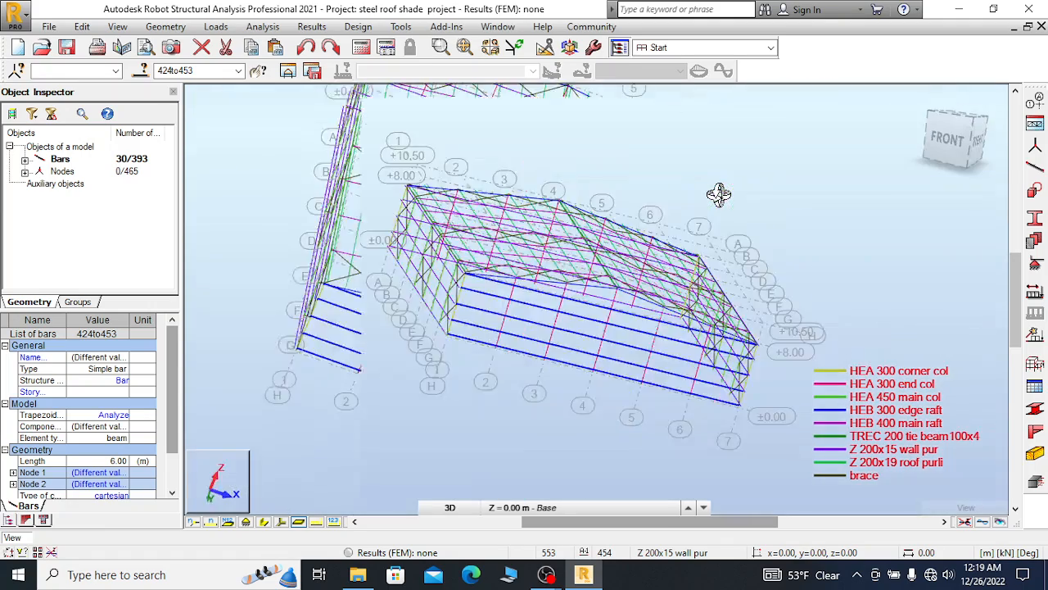
left_click_drag(846, 306, 610, 342)
scroll(610, 342, "up", 1)
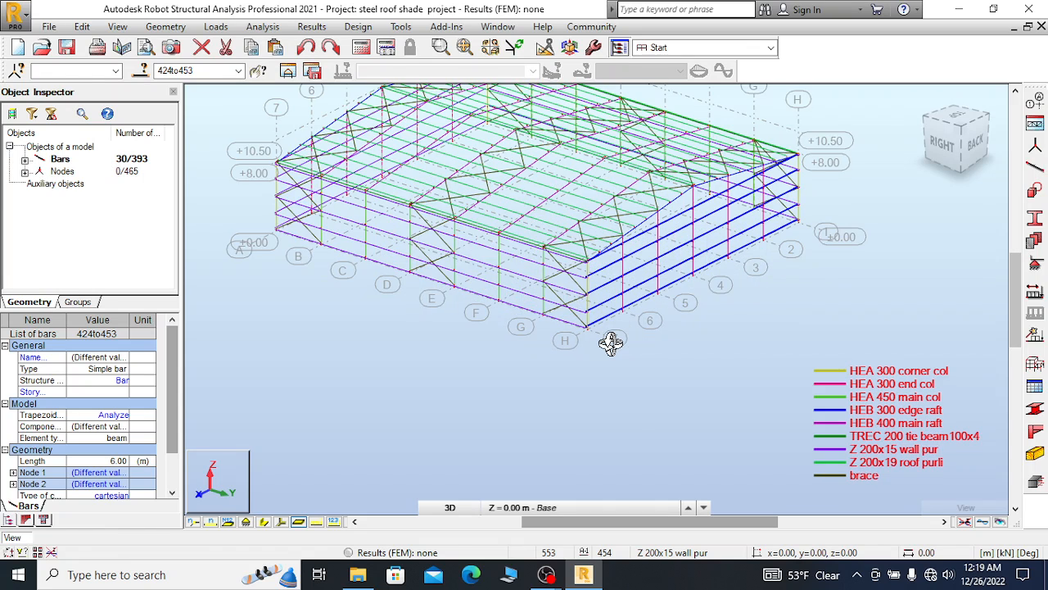
scroll(610, 342, "up", 2)
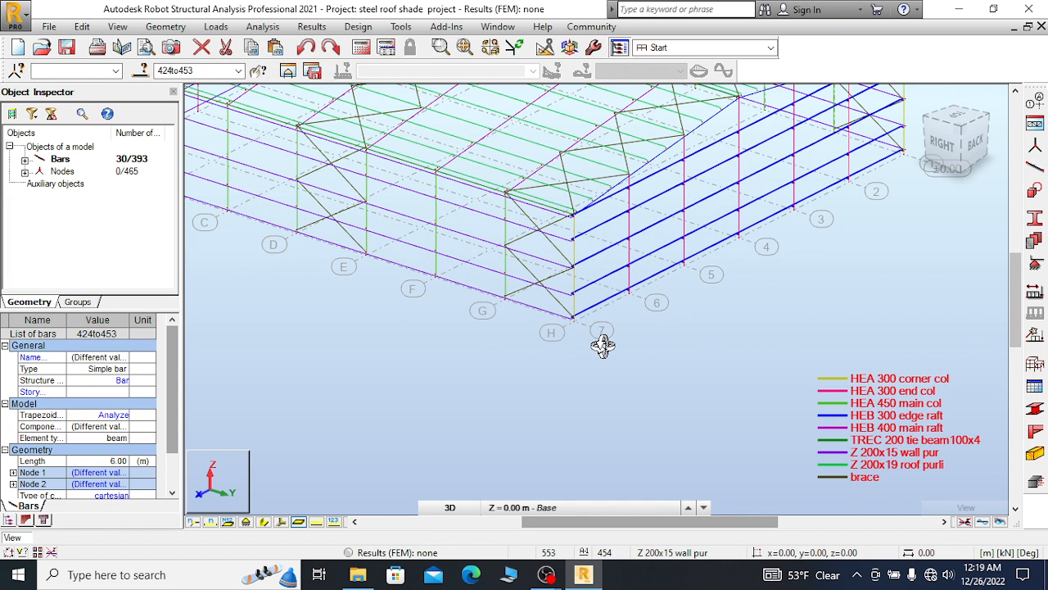
scroll(603, 344, "up", 1)
scroll(599, 341, "up", 3)
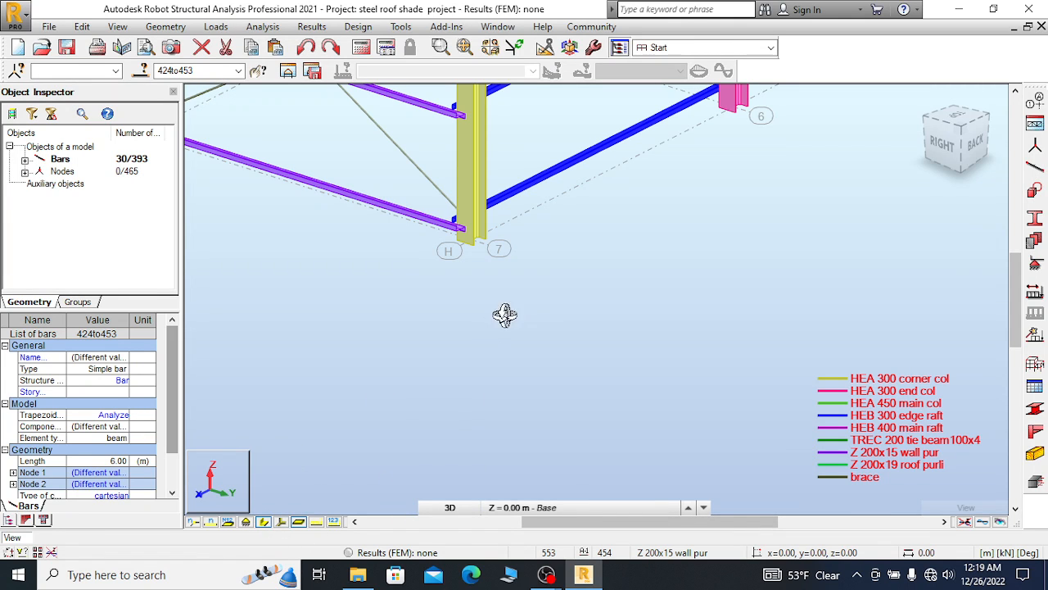
scroll(527, 336, "down", 3)
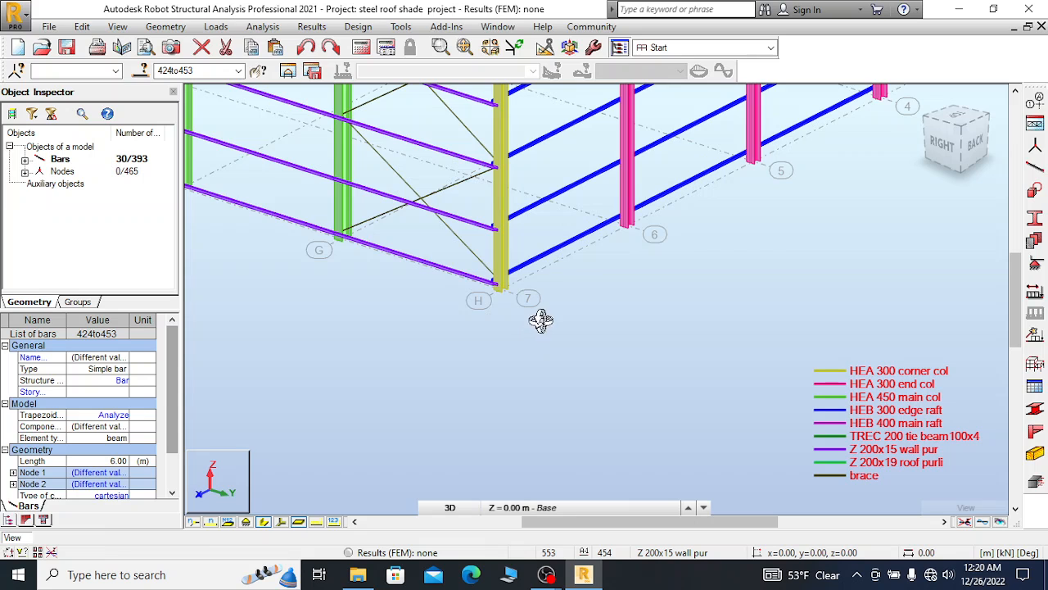
scroll(556, 259, "up", 3)
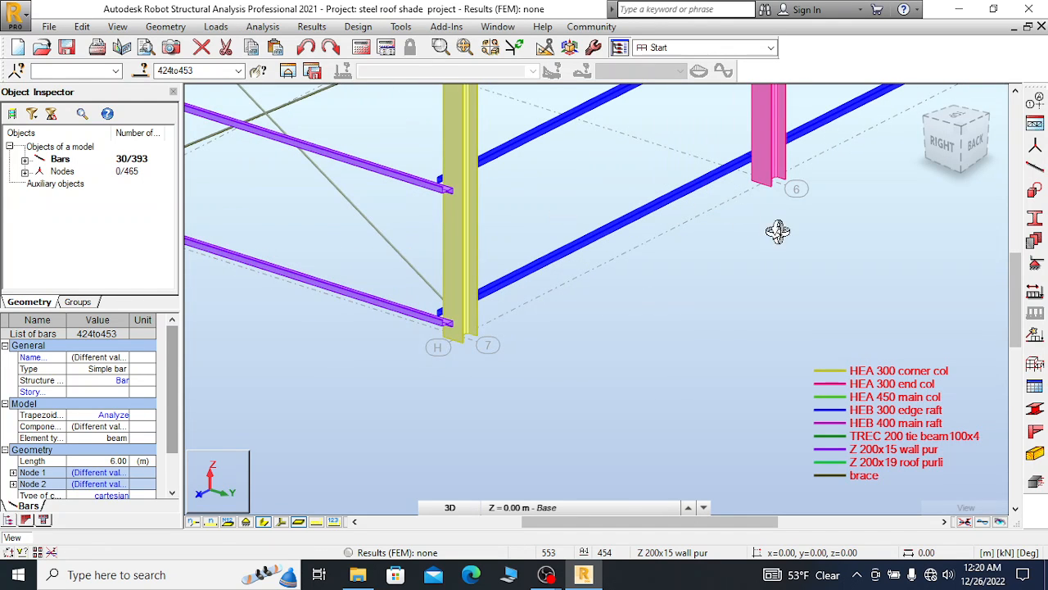
scroll(680, 299, "down", 2)
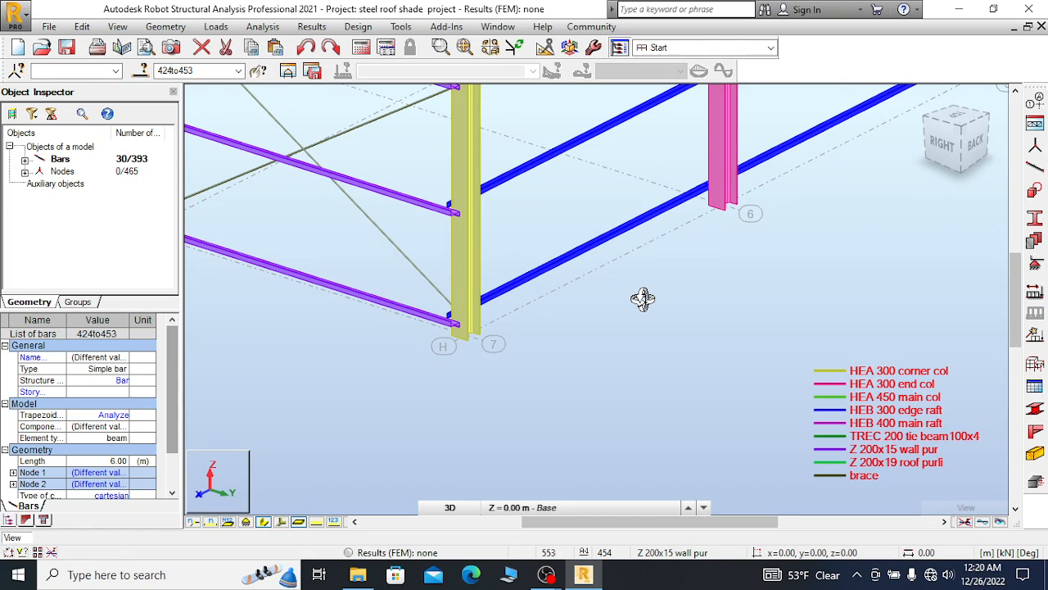
scroll(783, 300, "down", 2)
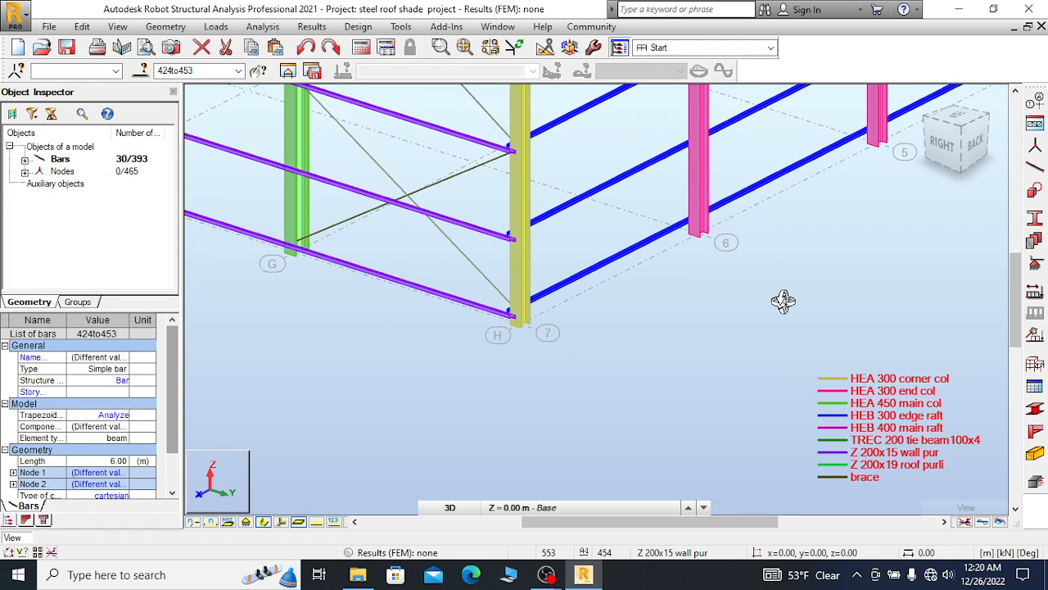
scroll(784, 258, "down", 3)
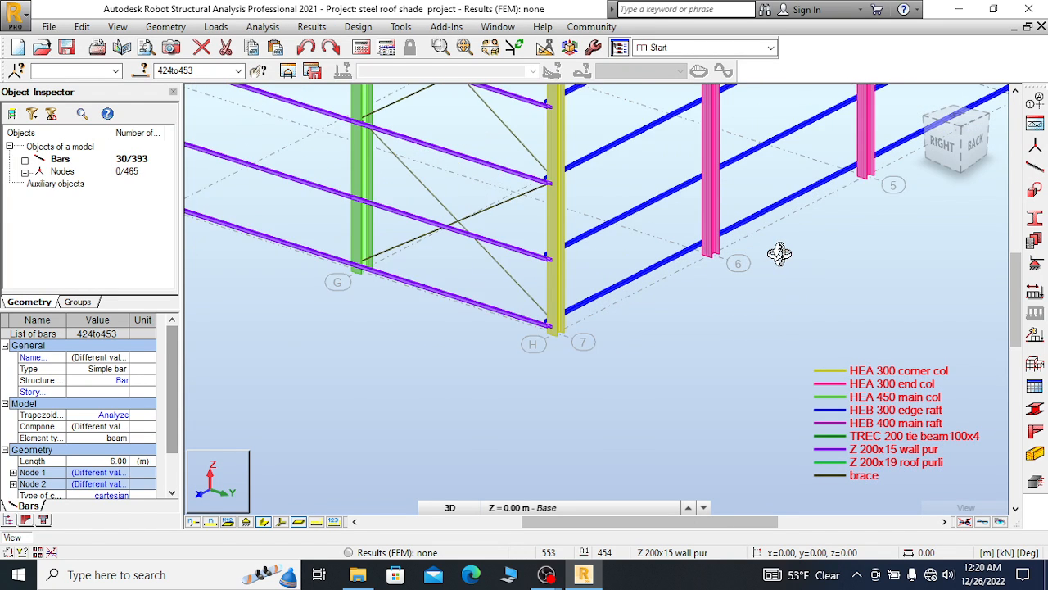
scroll(813, 286, "down", 3)
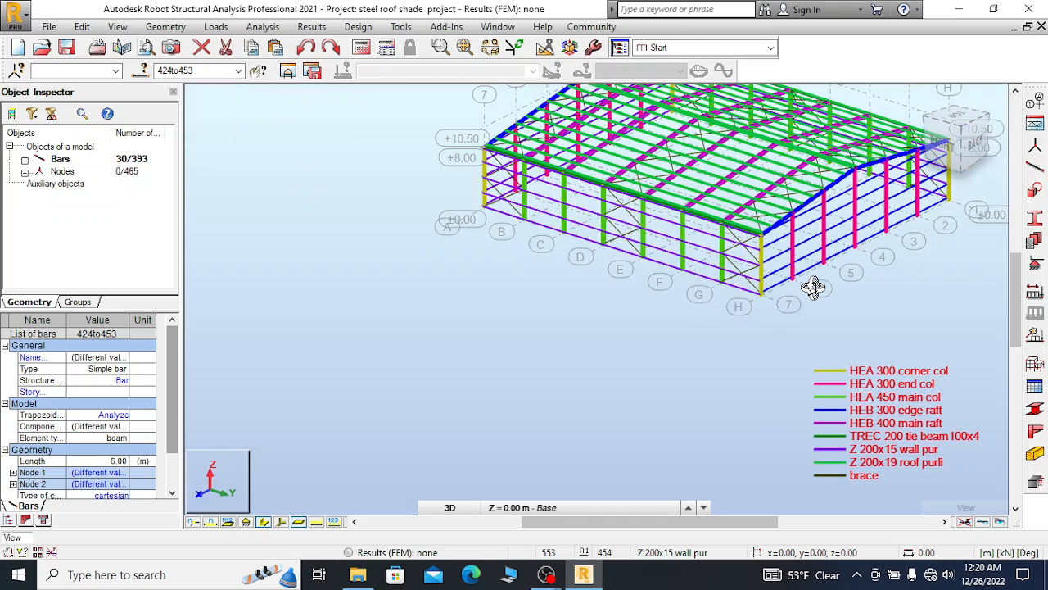
scroll(540, 205, "up", 3)
right_click(532, 161)
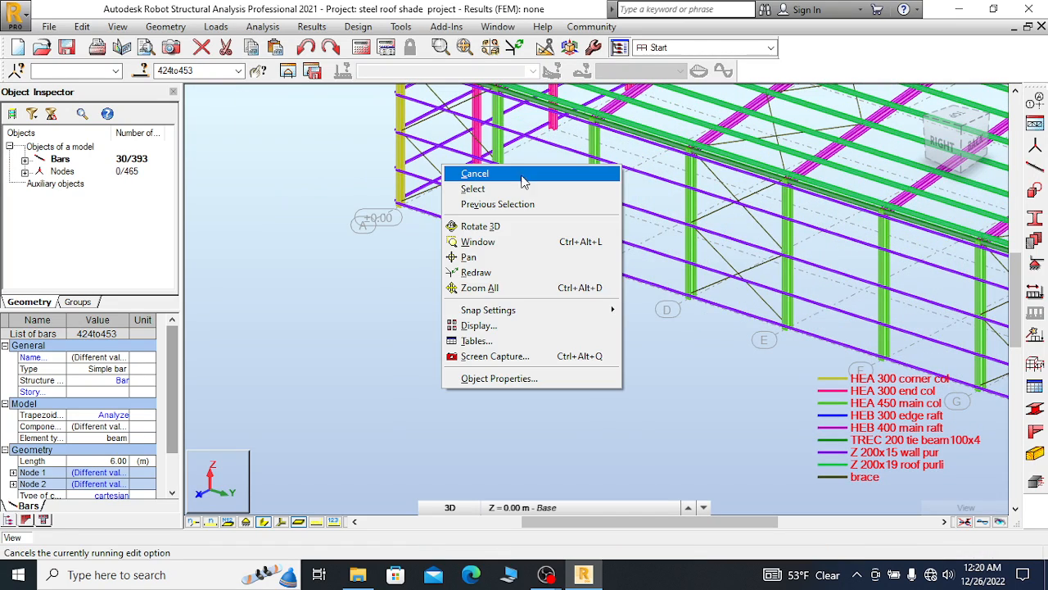
left_click(519, 175)
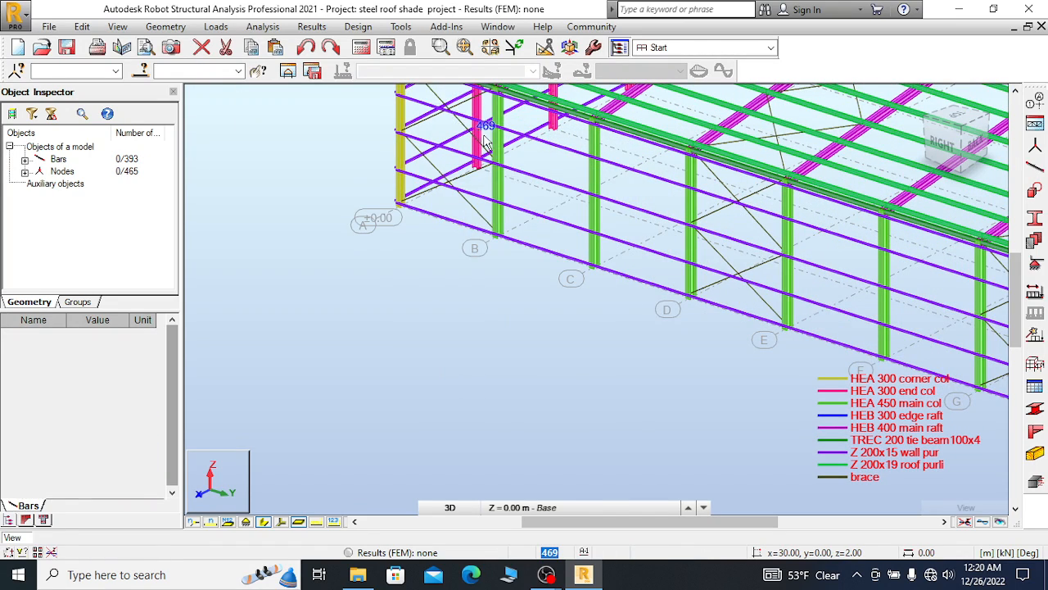
scroll(473, 156, "up", 1)
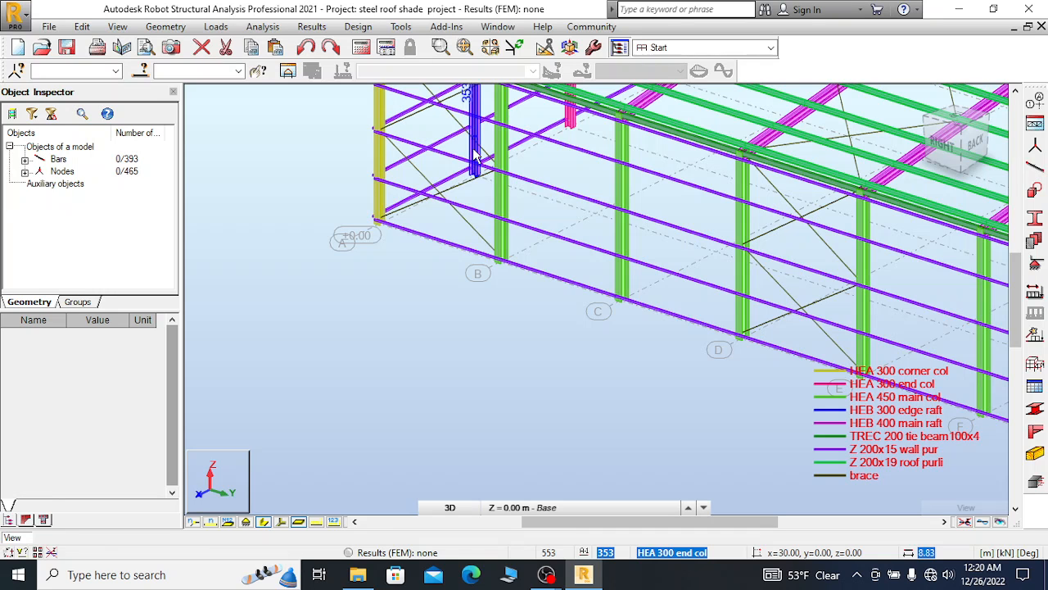
right_click(475, 151)
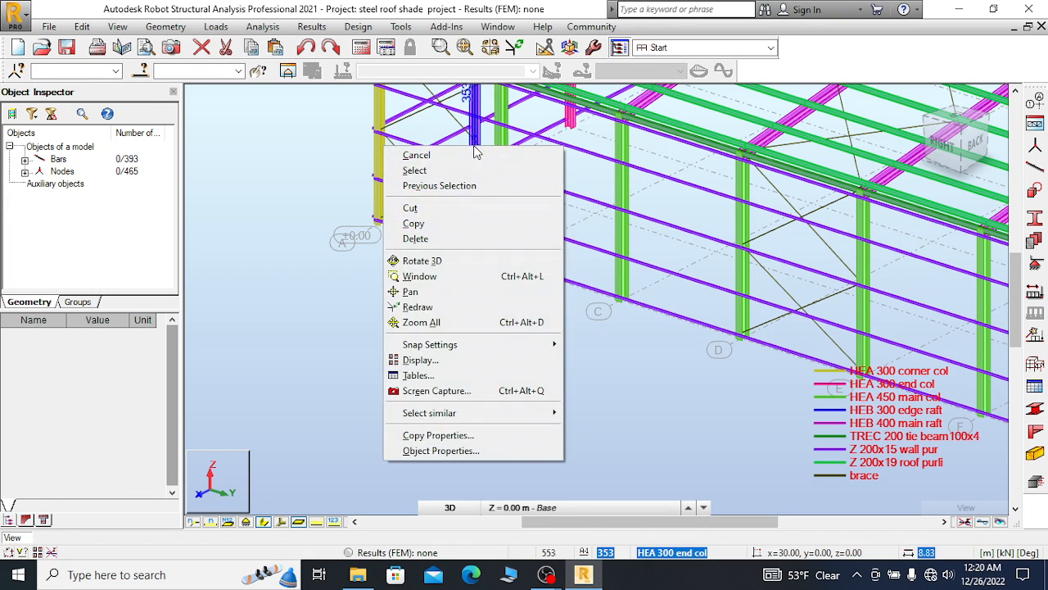
left_click(458, 435)
scroll(261, 185, "down", 4)
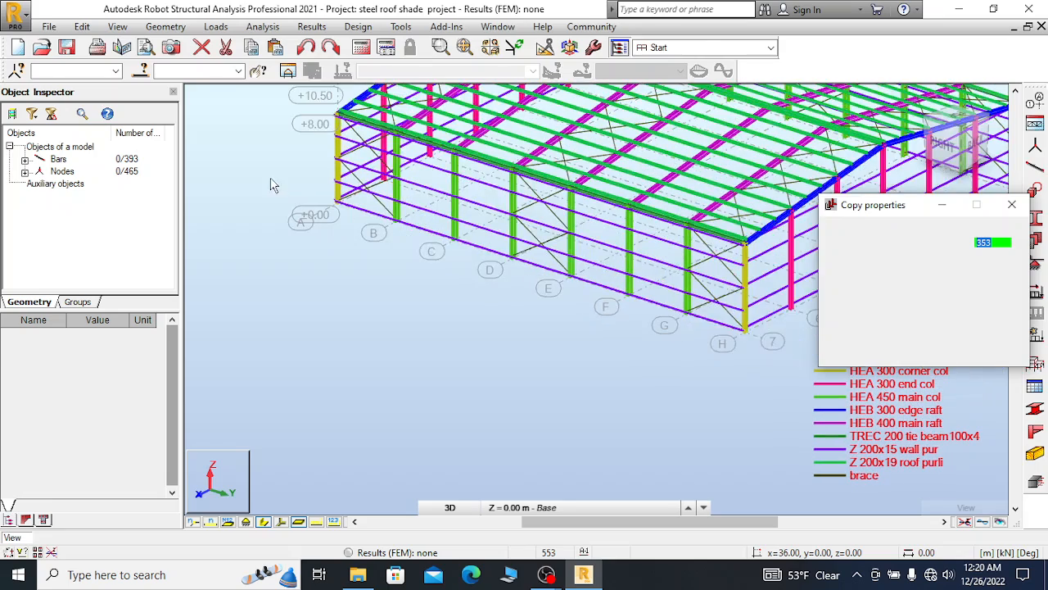
scroll(260, 185, "down", 2)
scroll(578, 235, "up", 6)
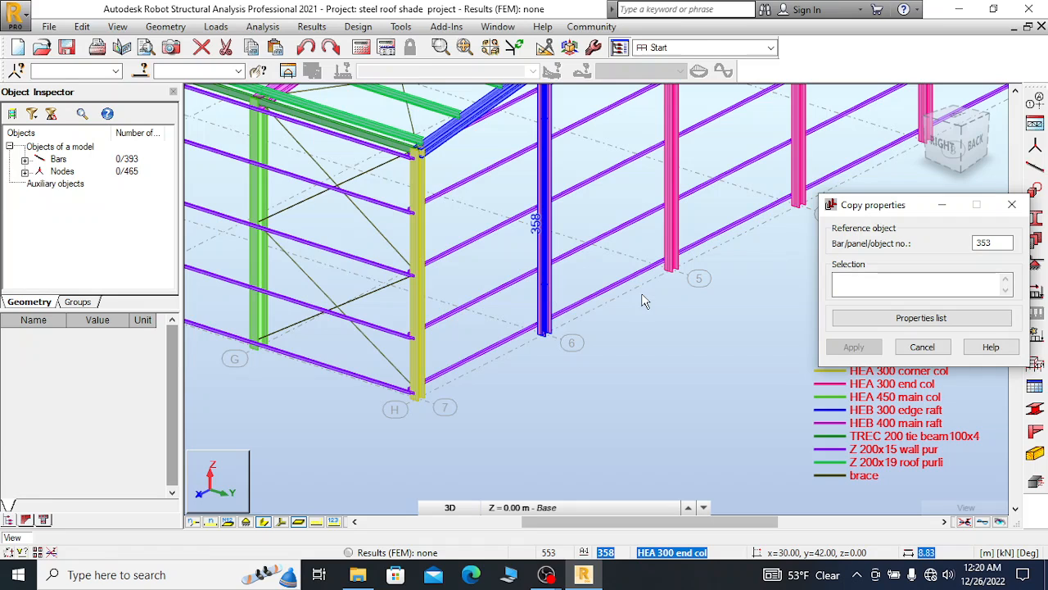
left_click(643, 300)
left_click(574, 270)
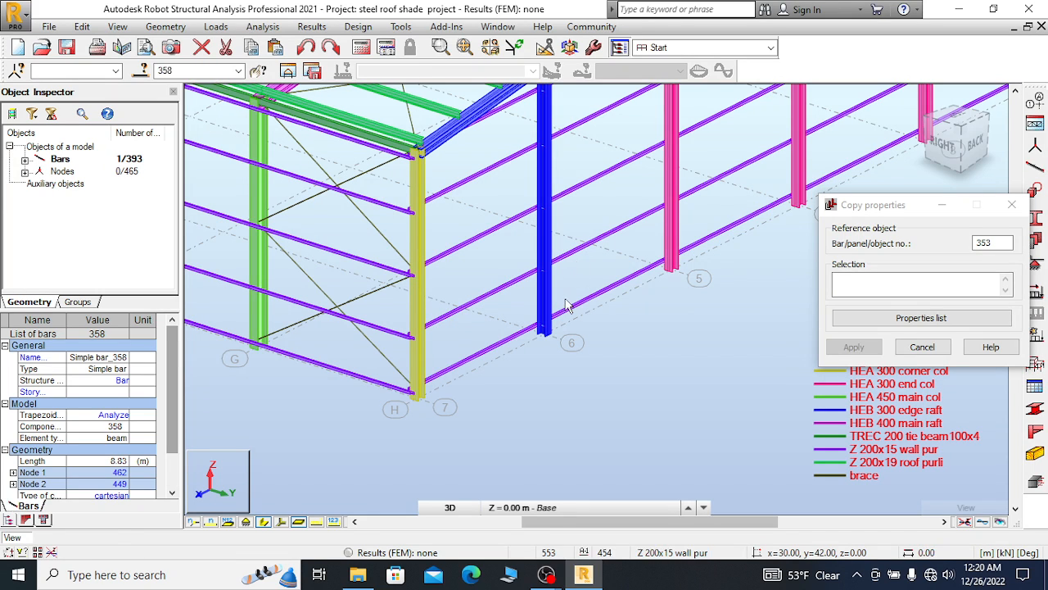
scroll(586, 348, "up", 3)
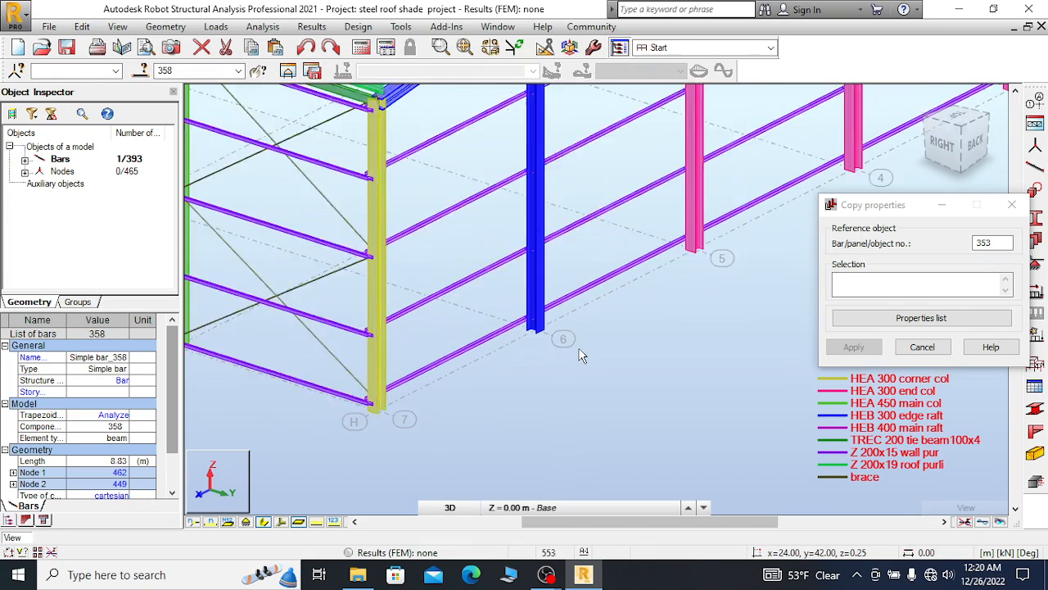
left_click(1013, 206)
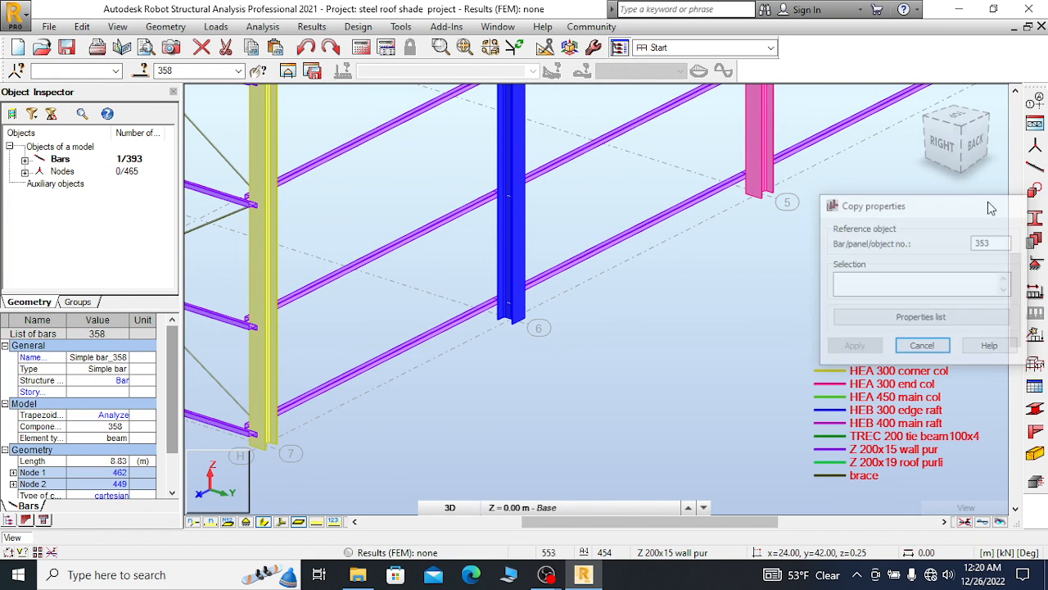
Undo the last selection change and clear the bar selection
key("ctrl+z")
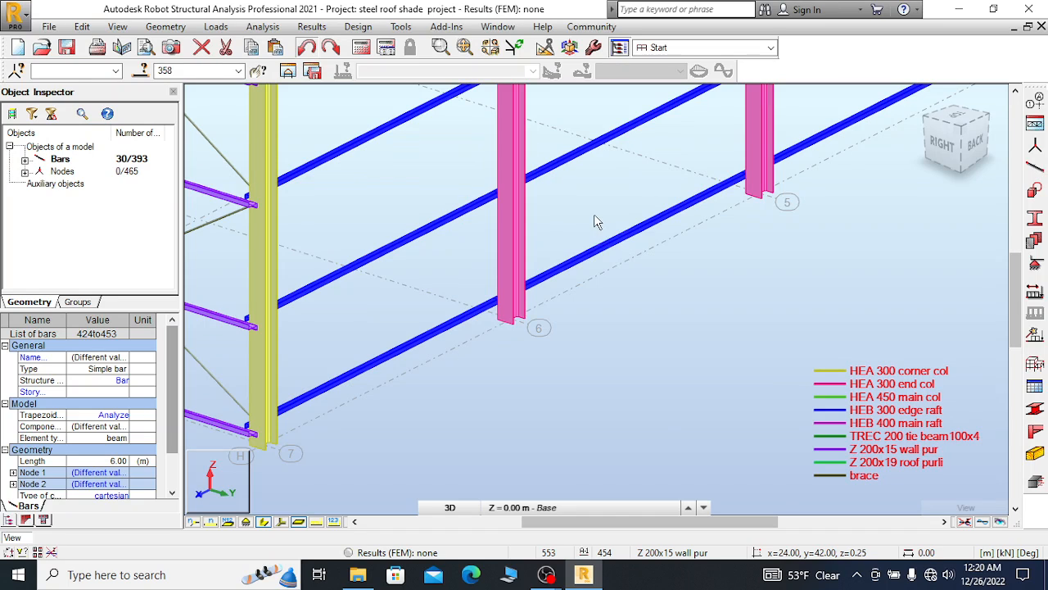
right_click(491, 216)
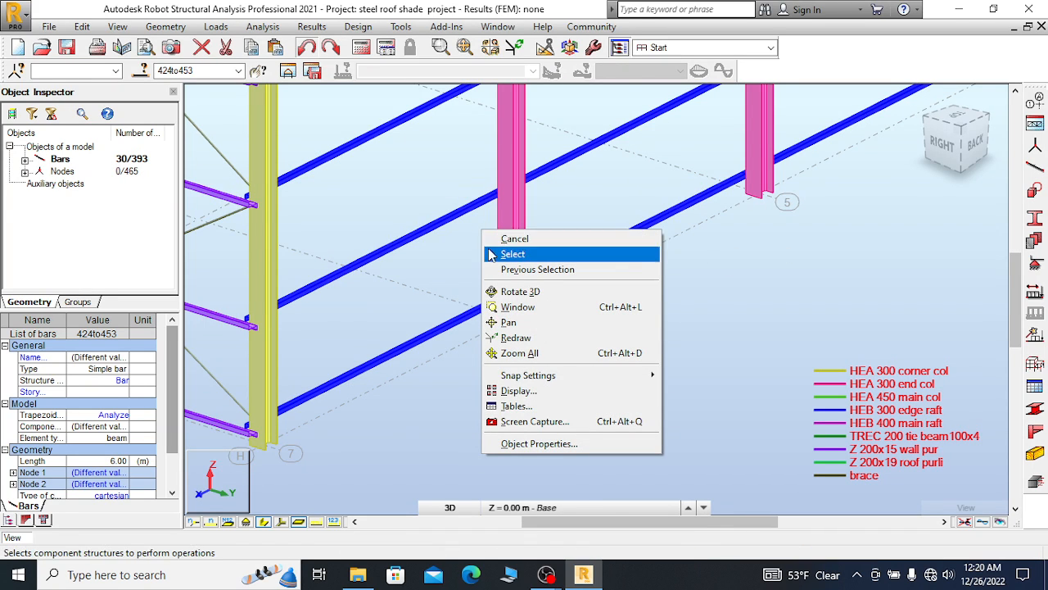
left_click(511, 238)
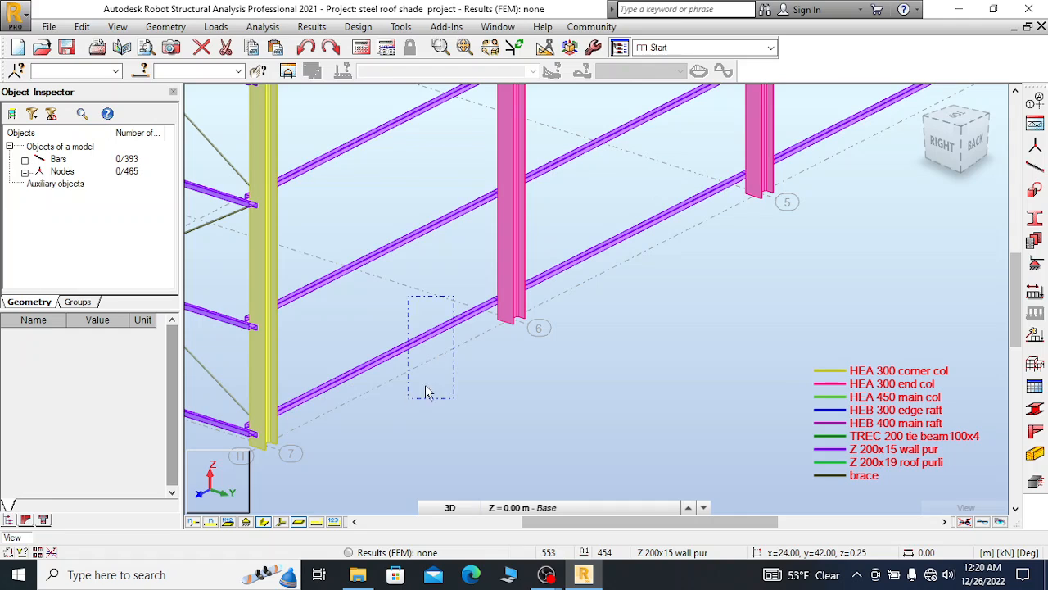
Isolate the lowest rear gable purlin between axes 7 and 6 together with the H/7 corner column and the H/6 end column
left_click_drag(425, 392, 426, 397)
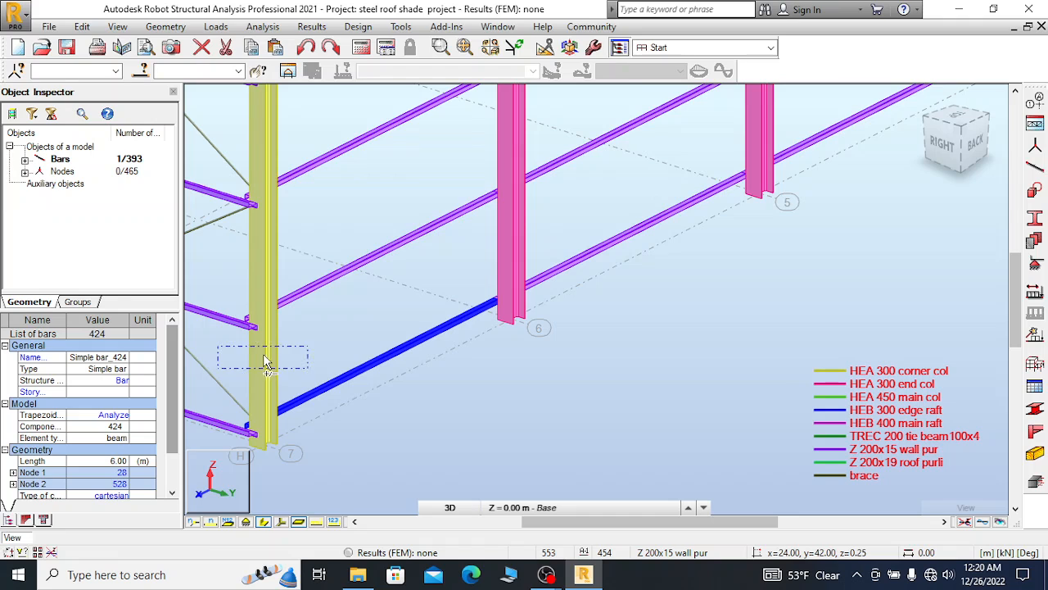
left_click_drag(264, 360, 267, 365, "ctrl")
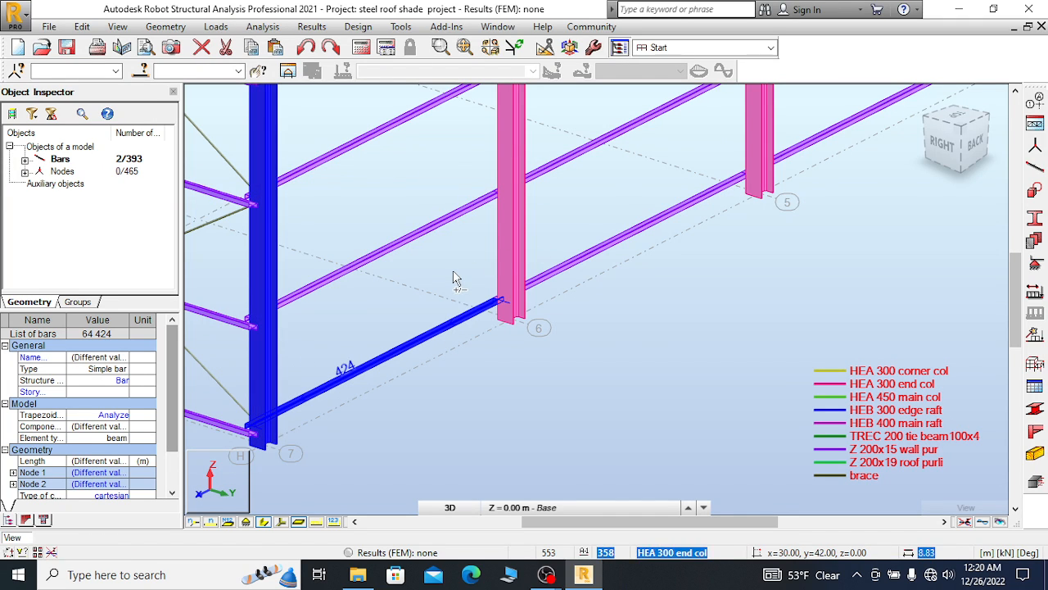
left_click_drag(535, 232, 496, 256, "ctrl")
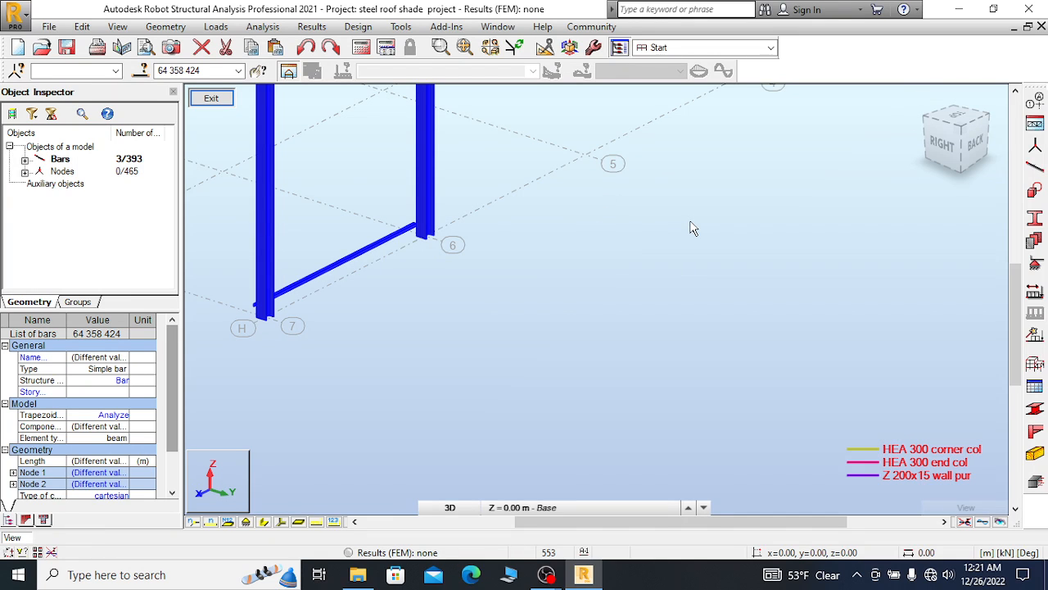
left_click(547, 348)
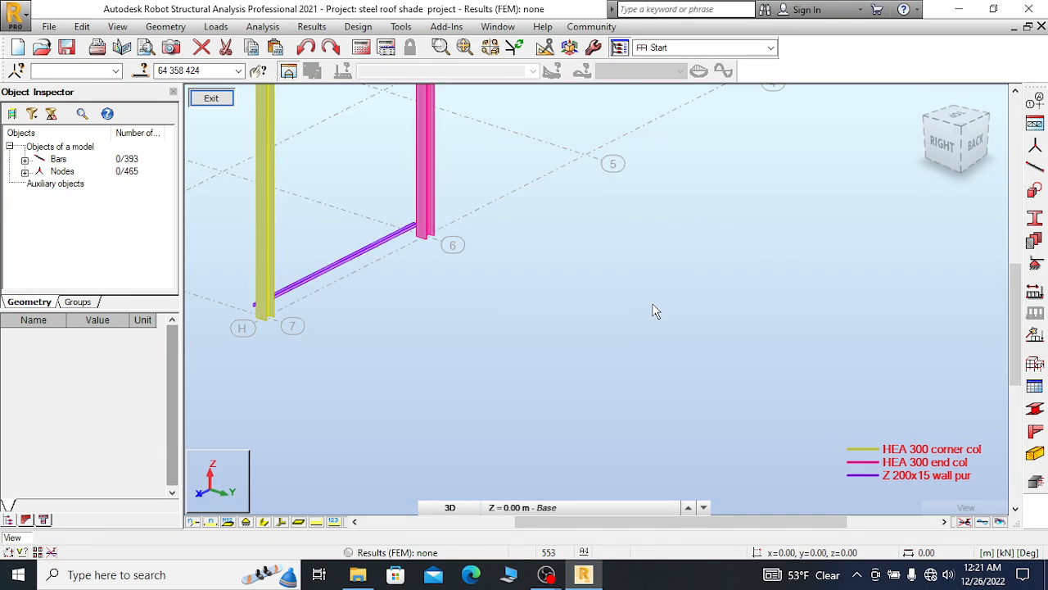
Examine in top view how the isolated purlin's end meets the corner column section at H/7
left_click(955, 118)
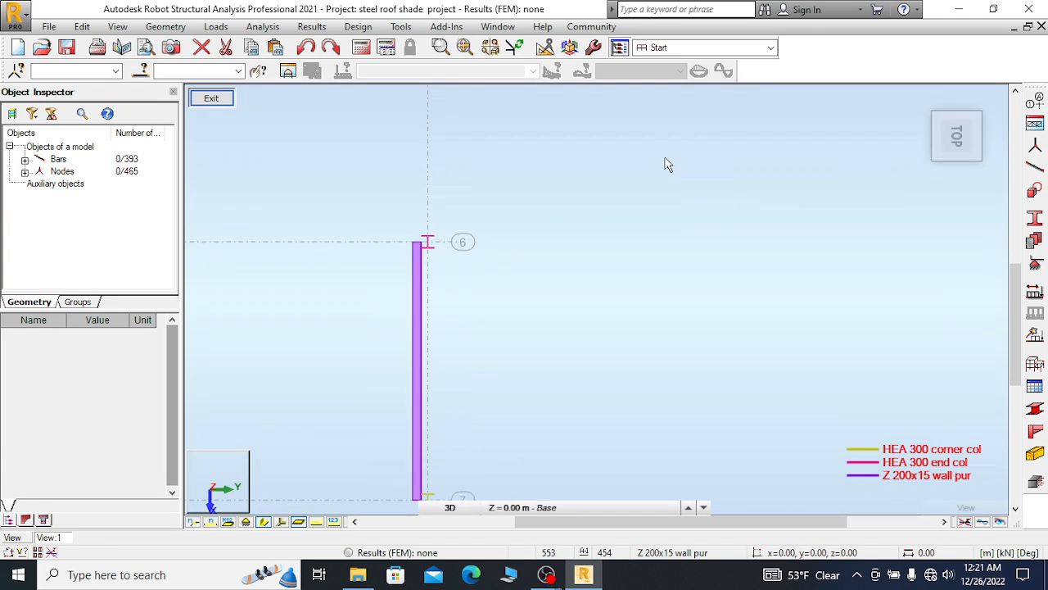
scroll(665, 162, "down", 3)
scroll(533, 375, "up", 5)
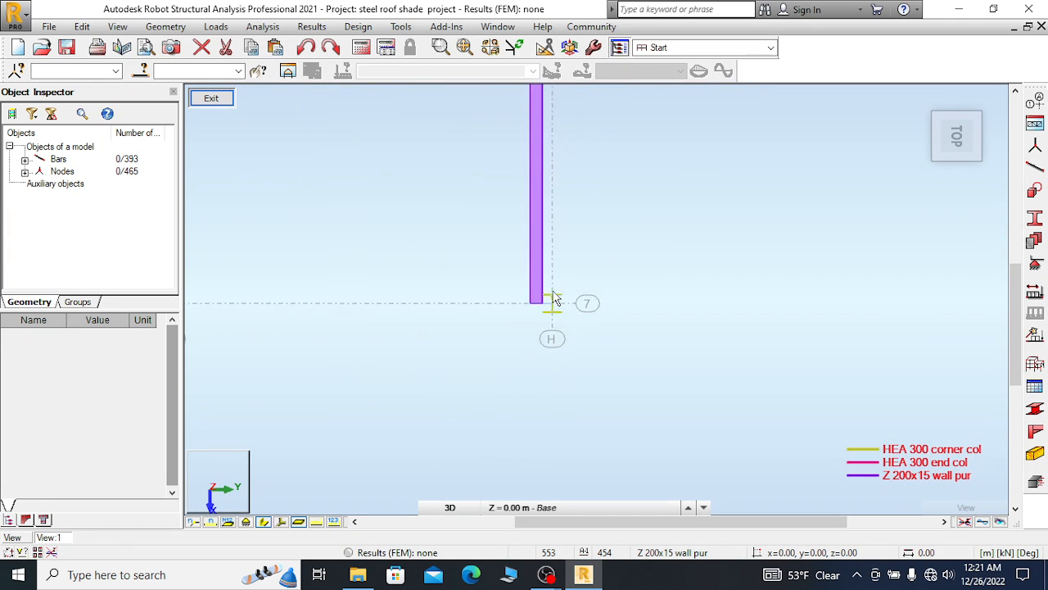
scroll(537, 318, "up", 5)
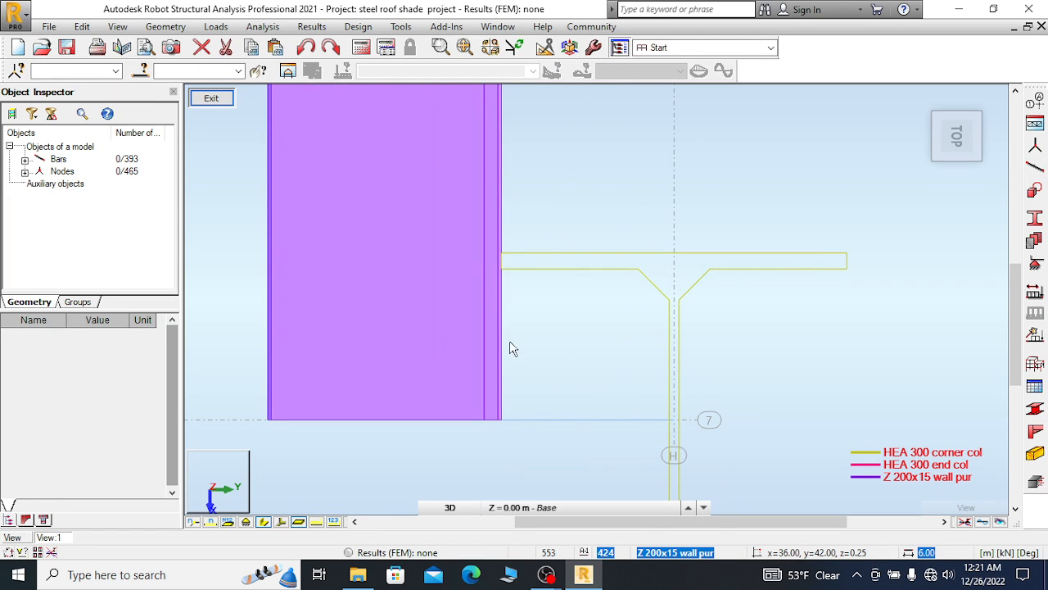
scroll(525, 335, "down", 1)
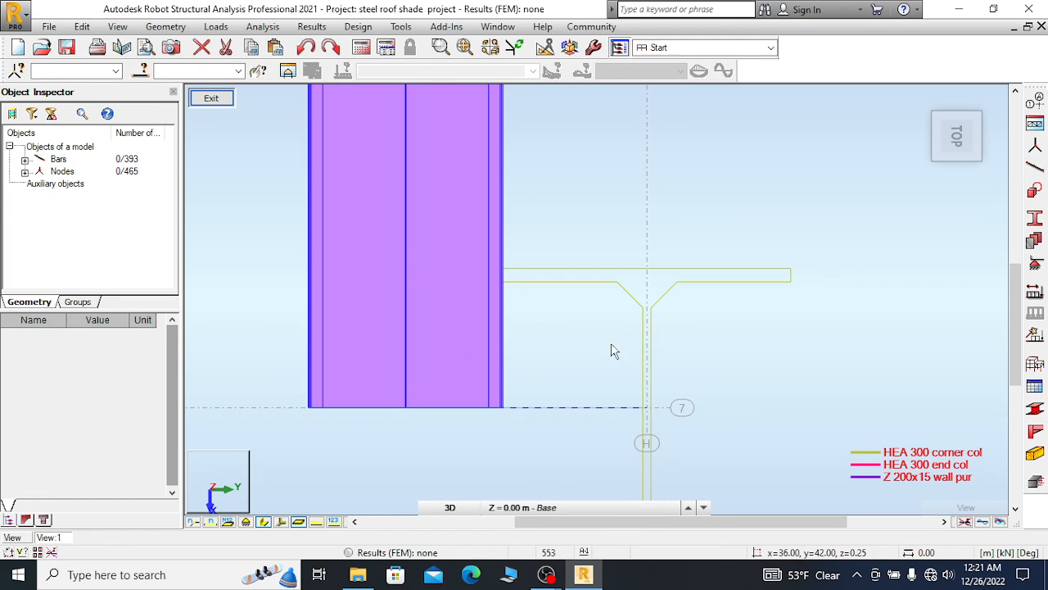
scroll(627, 339, "down", 1)
scroll(942, 127, "down", 1)
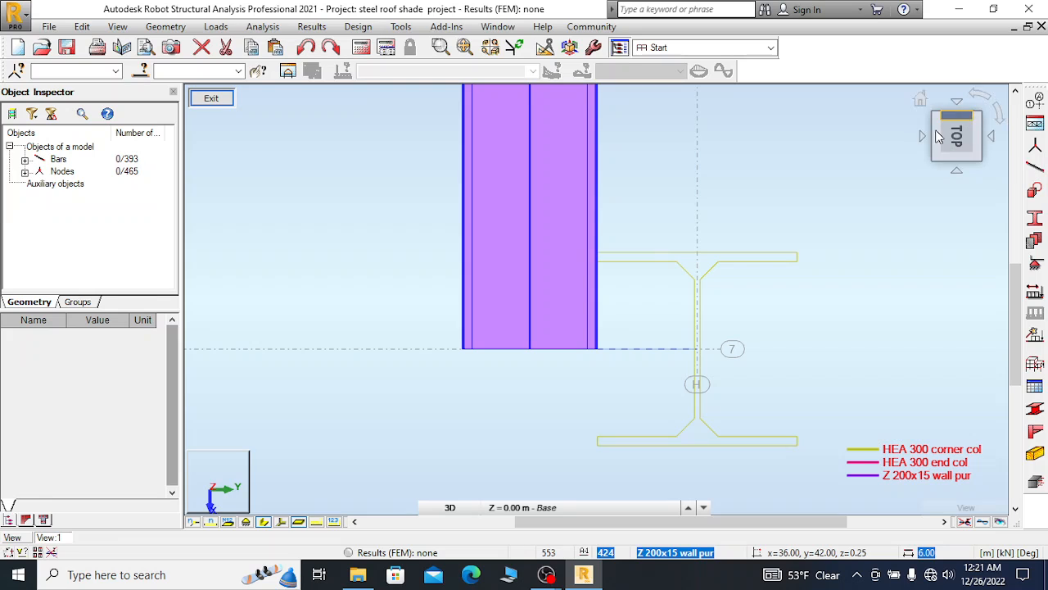
scroll(503, 309, "down", 1)
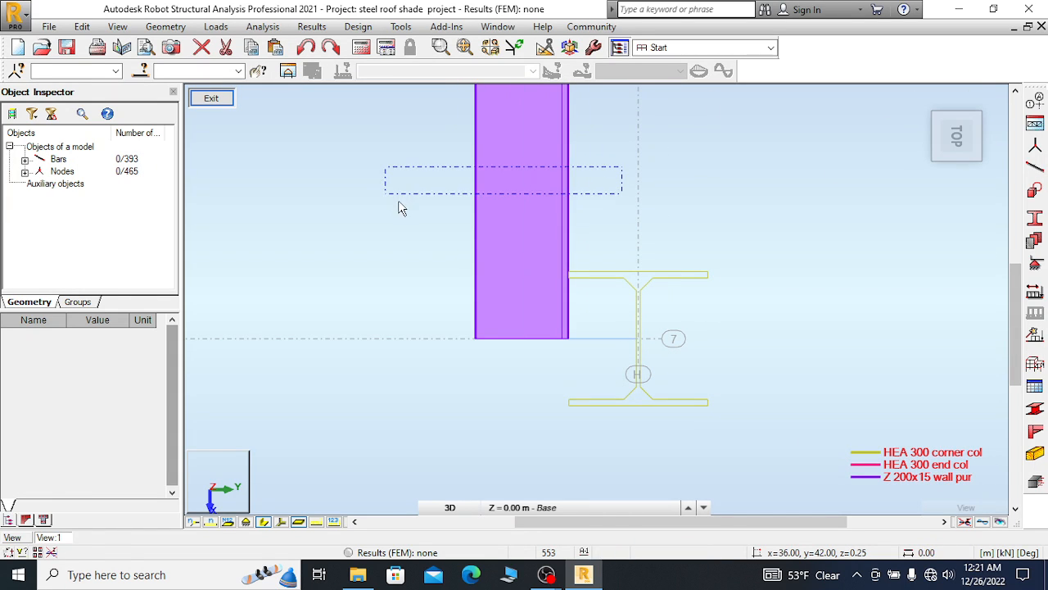
Display the local axis systems of the isolated bars and leave the purlin unselected
left_click(564, 300)
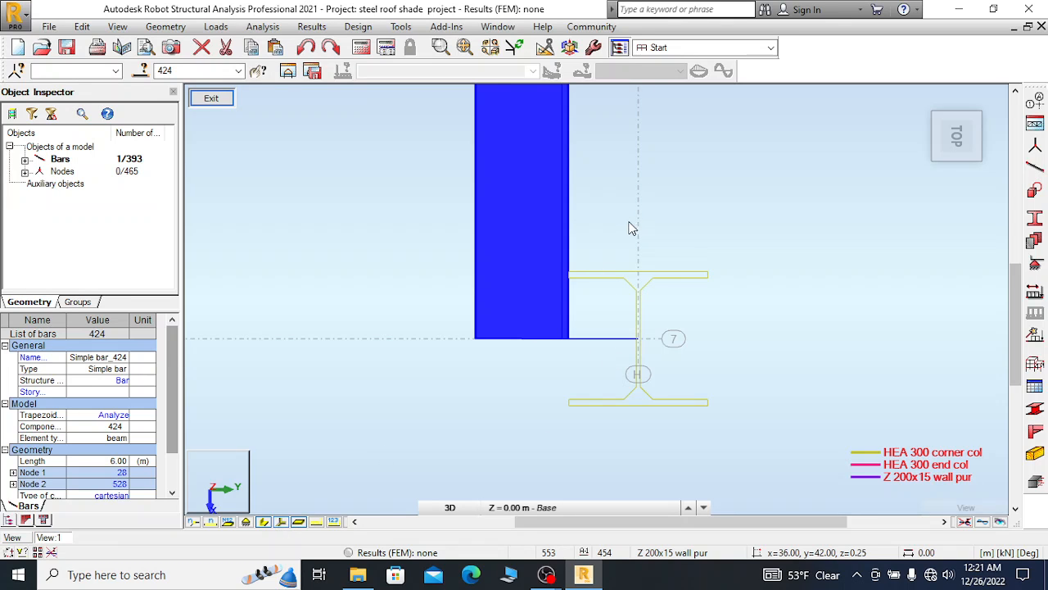
scroll(631, 228, "down", 1)
right_click(535, 390)
left_click(478, 171)
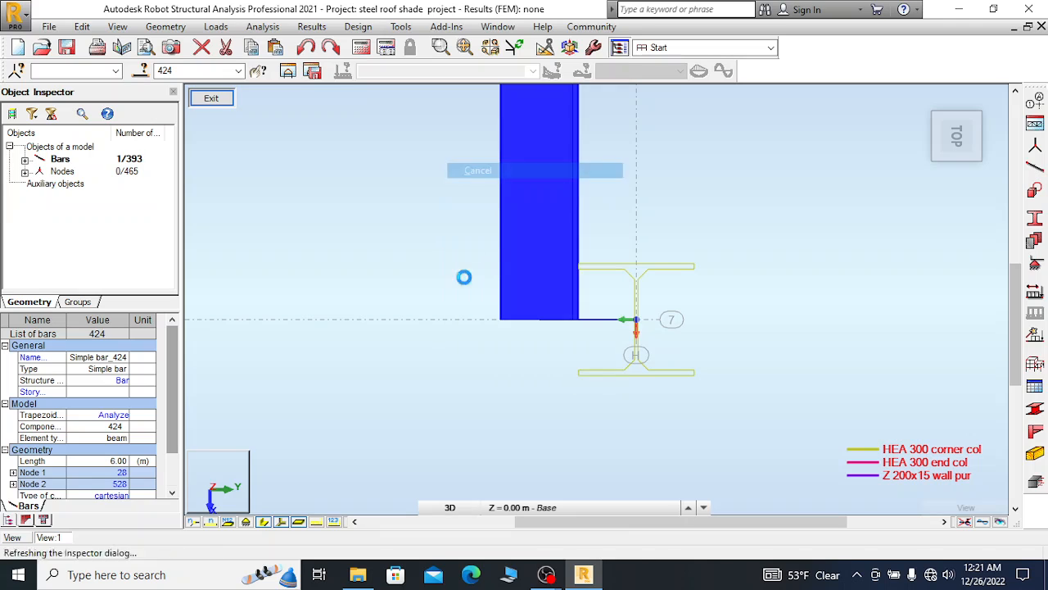
left_click(281, 523)
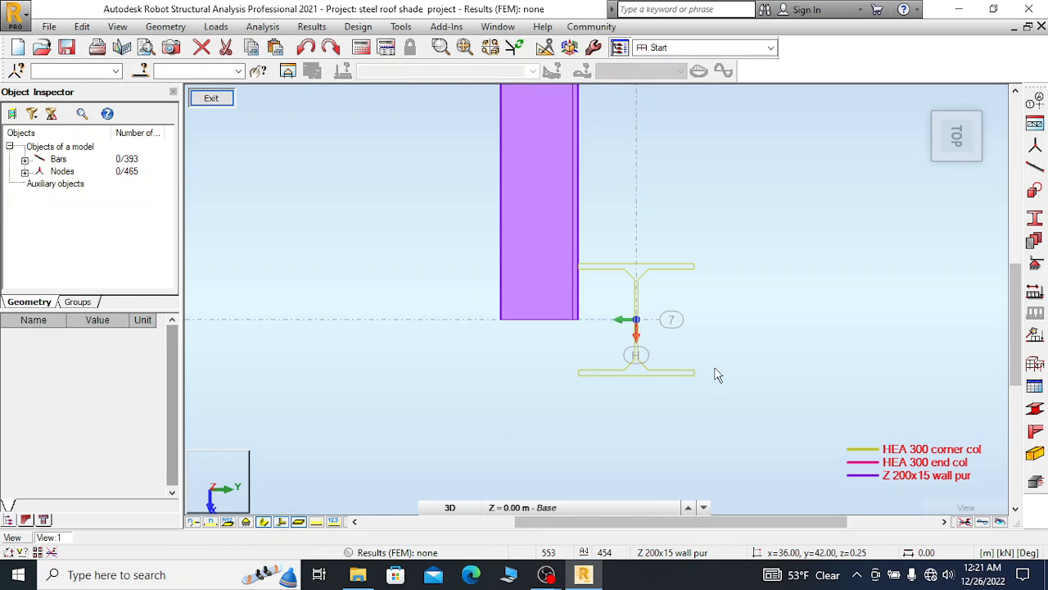
Examine in plan the purlin's local axes and its offset from the columns along axis H between 6 and 7
scroll(646, 424, "down", 5)
scroll(643, 430, "down", 3)
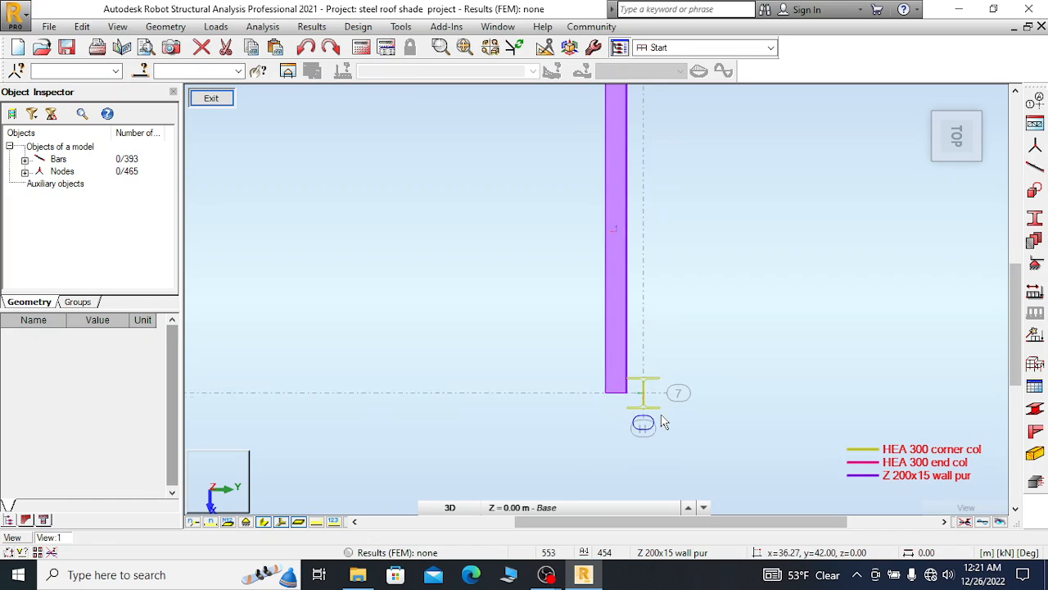
scroll(673, 261, "up", 2)
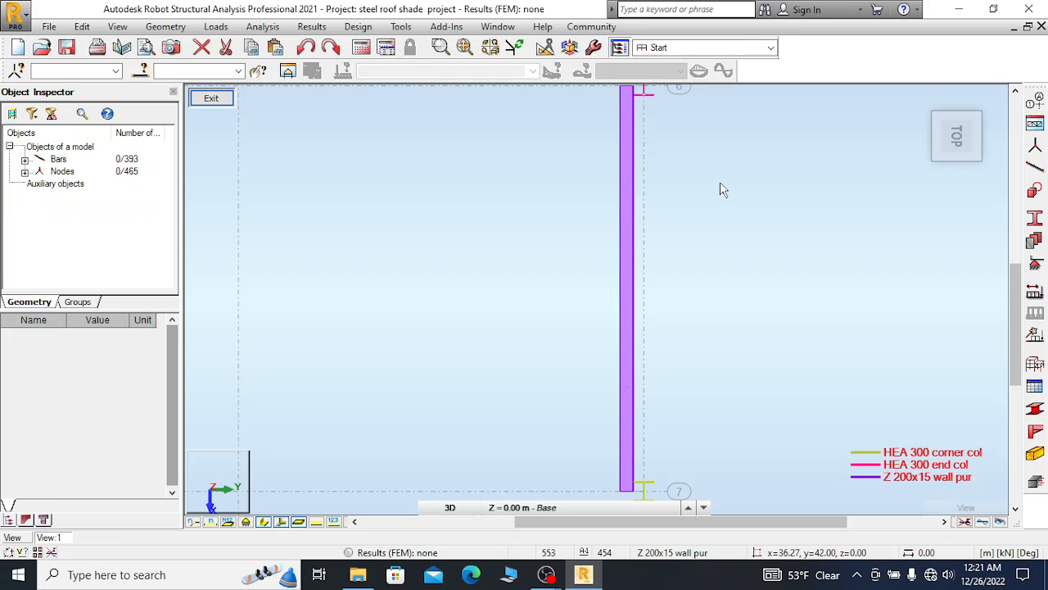
scroll(720, 189, "up", 1)
right_click(569, 233)
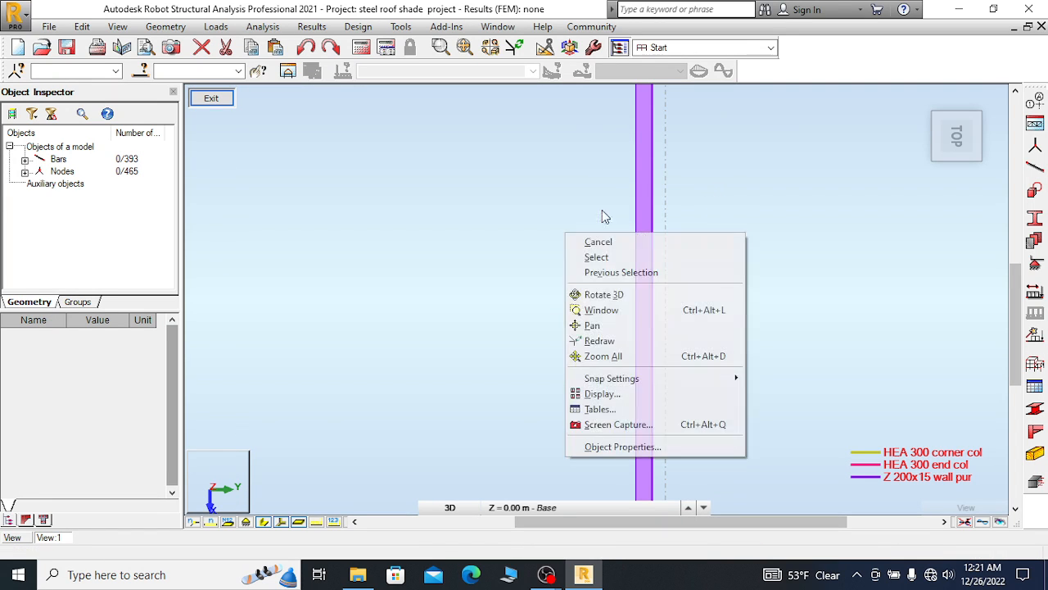
left_click(619, 241)
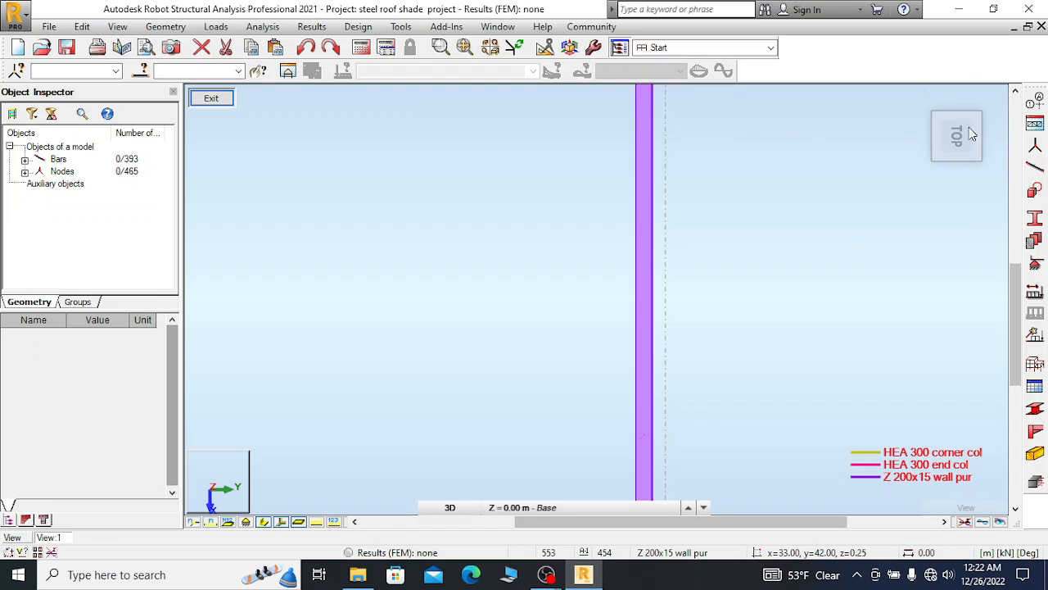
scroll(587, 218, "down", 1)
scroll(586, 218, "down", 1)
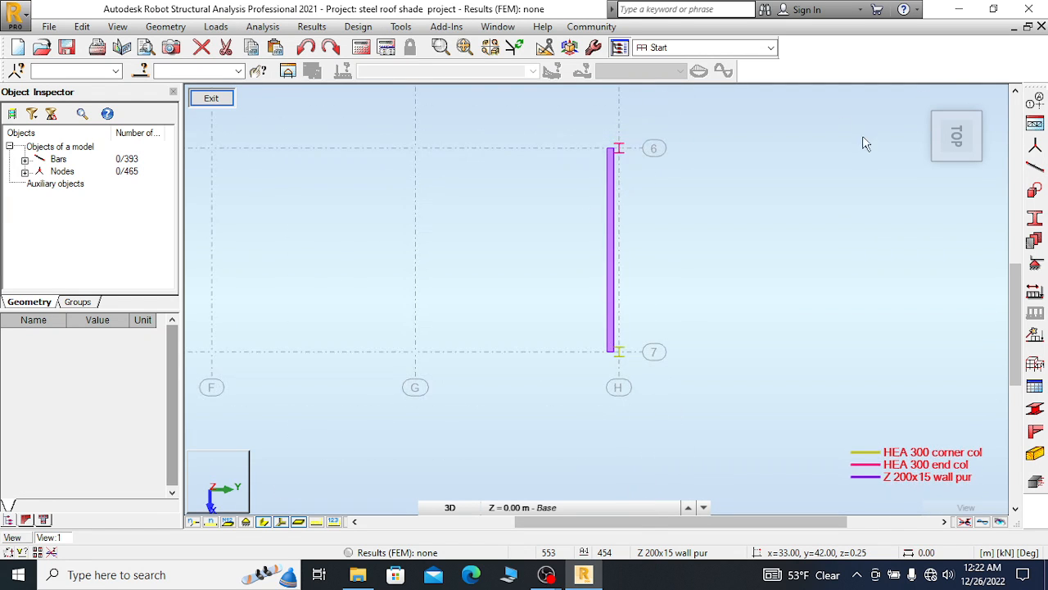
Examine in 3D the Z-section purlin's orientation and which side of the corner and end columns it sits on
middle_click_drag(762, 171, 688, 218, "shift")
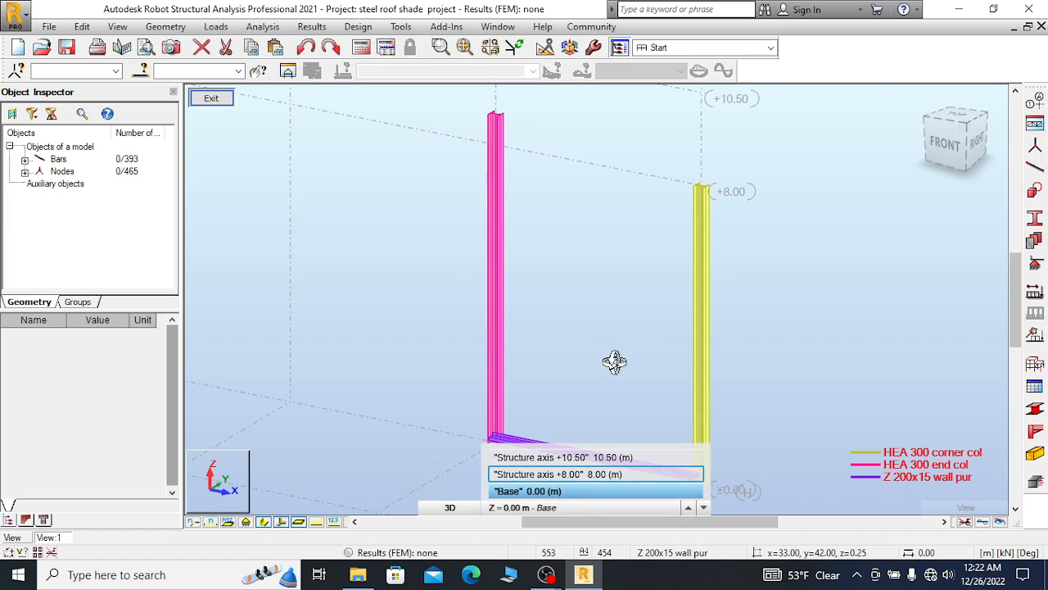
scroll(647, 145, "down", 1)
scroll(610, 398, "up", 3)
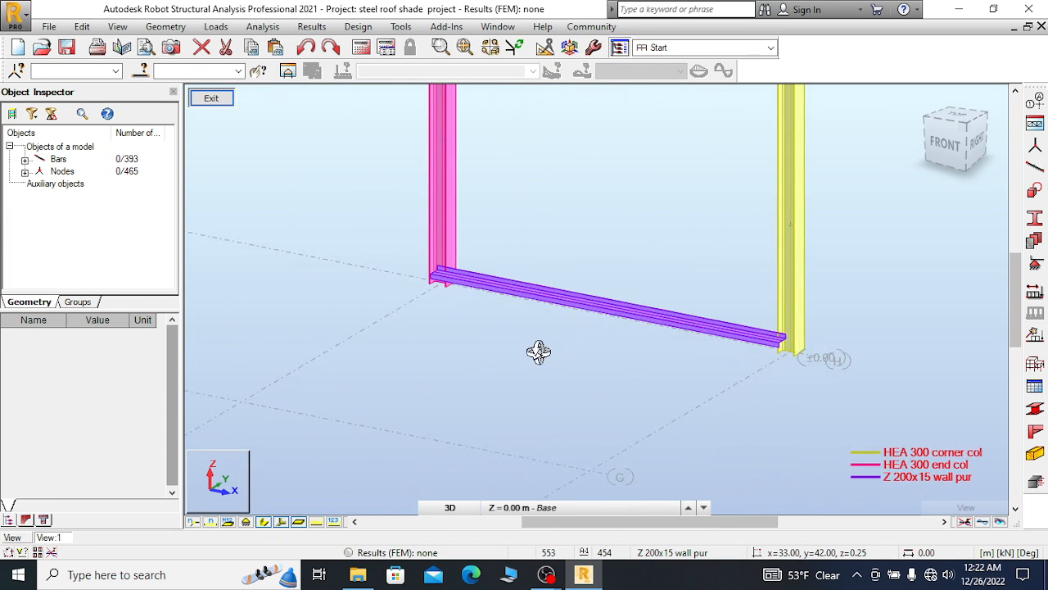
scroll(480, 419, "up", 1)
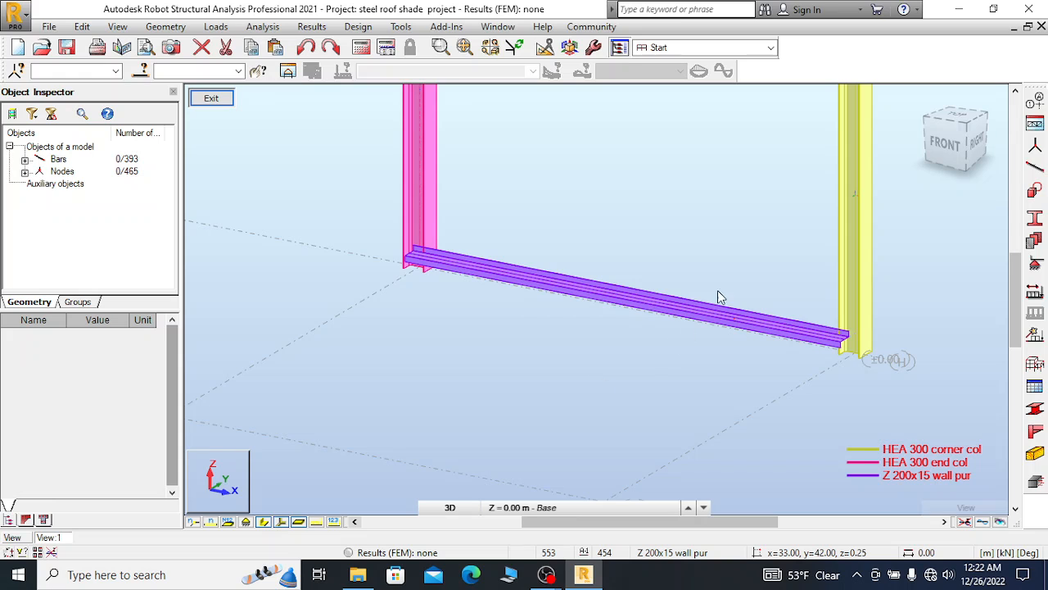
scroll(627, 290, "up", 2)
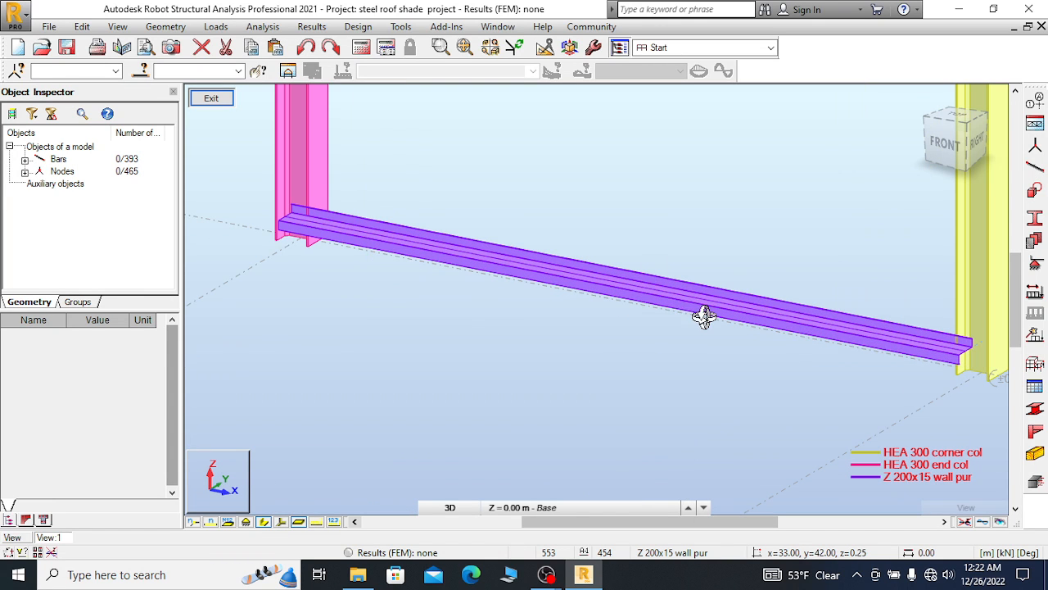
left_click_drag(753, 267, 742, 227)
mouse_move(734, 293)
left_mouse_down()
mouse_move(803, 300)
mouse_move(765, 311)
left_mouse_up()
scroll(587, 364, "down", 2)
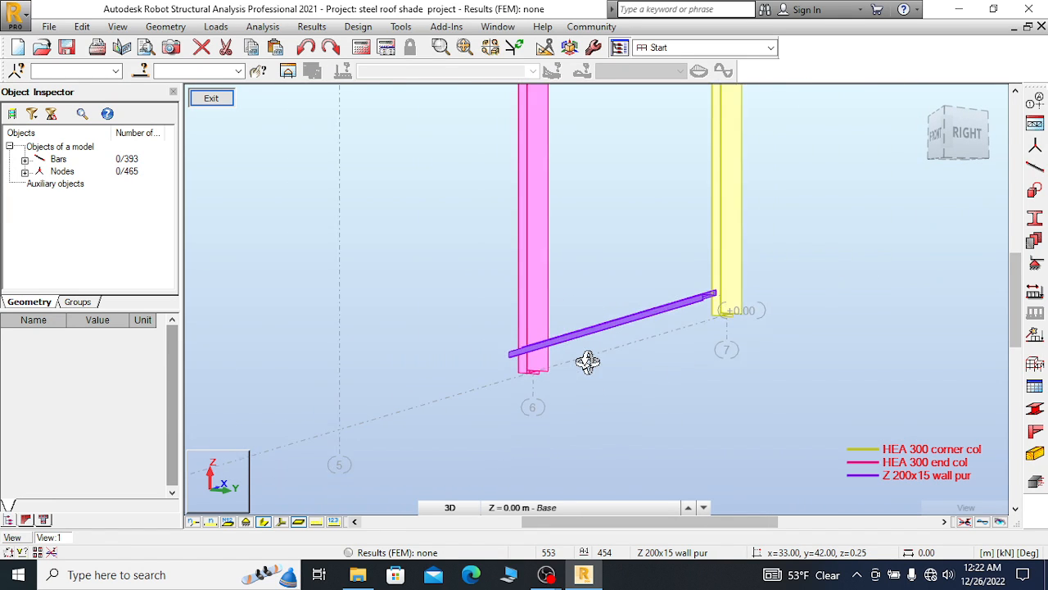
Display the bars' local axis systems and examine the isolated purlin's axes against the two columns in 3D and from above
scroll(587, 364, "down", 2)
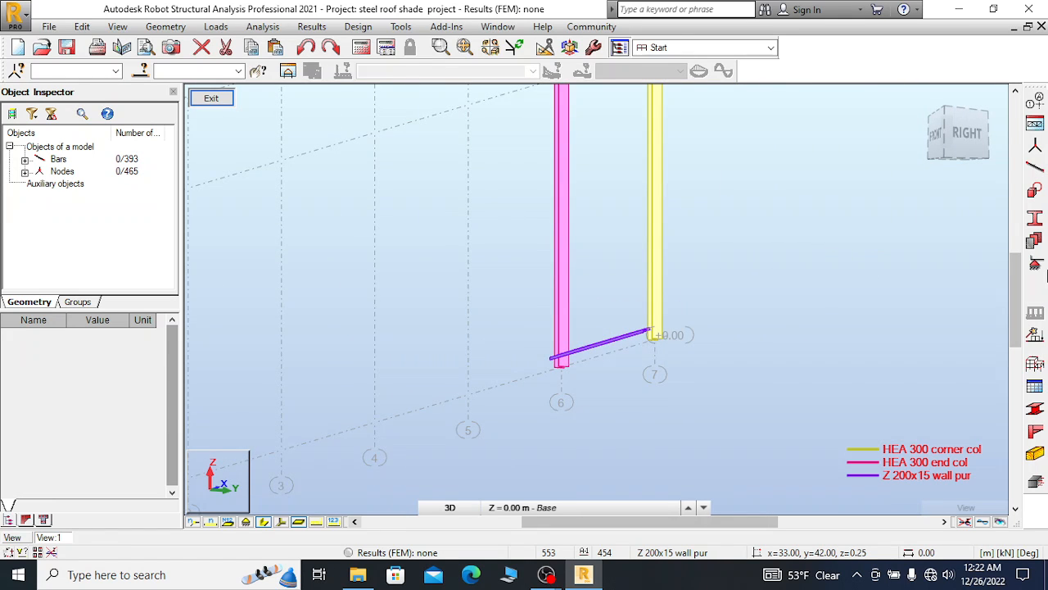
left_click(279, 523)
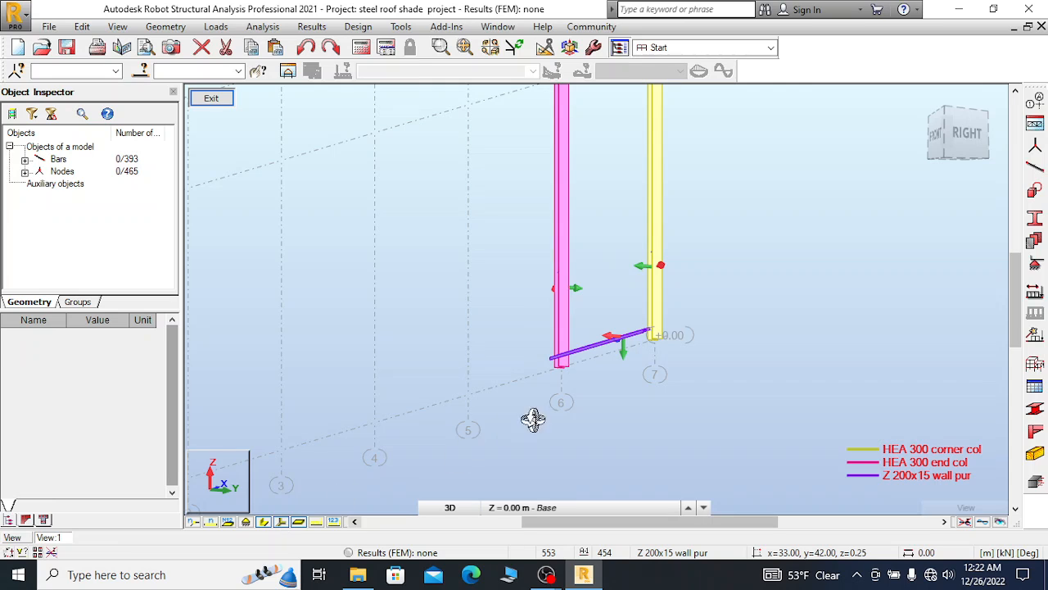
scroll(576, 355, "up", 3)
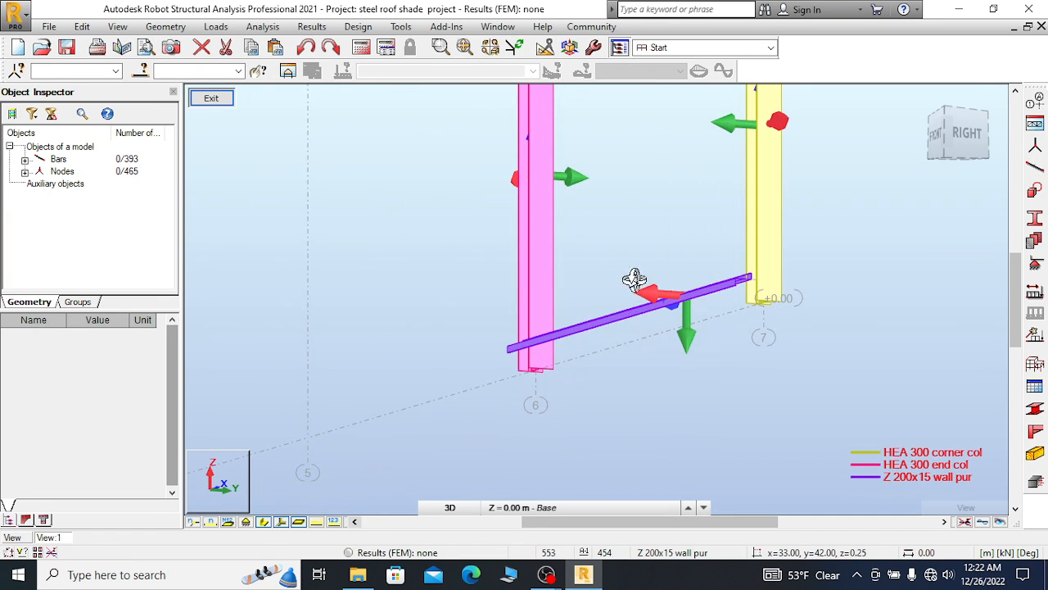
scroll(909, 214, "down", 1)
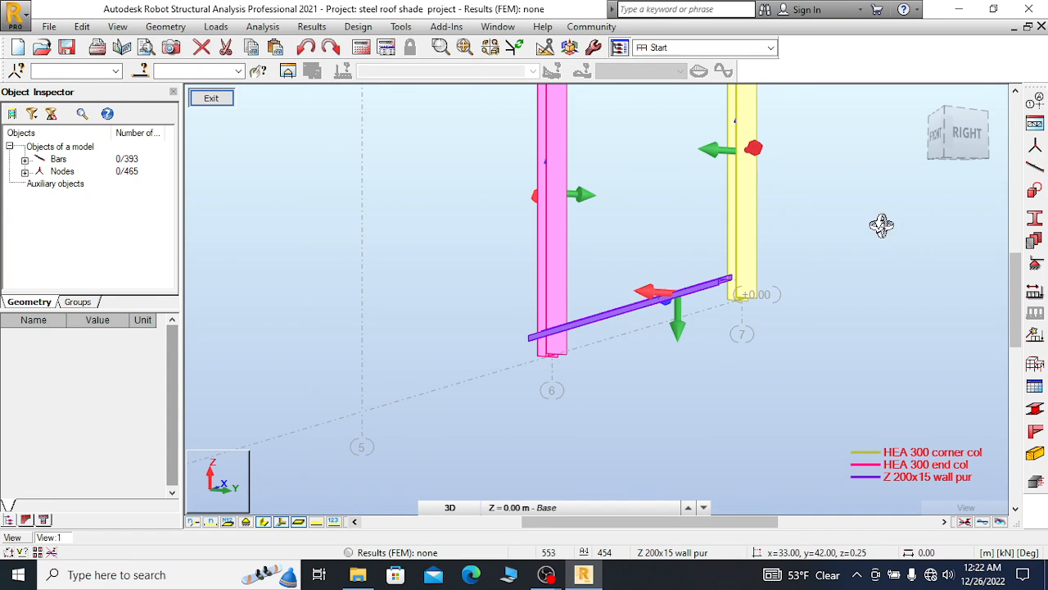
left_click(946, 127)
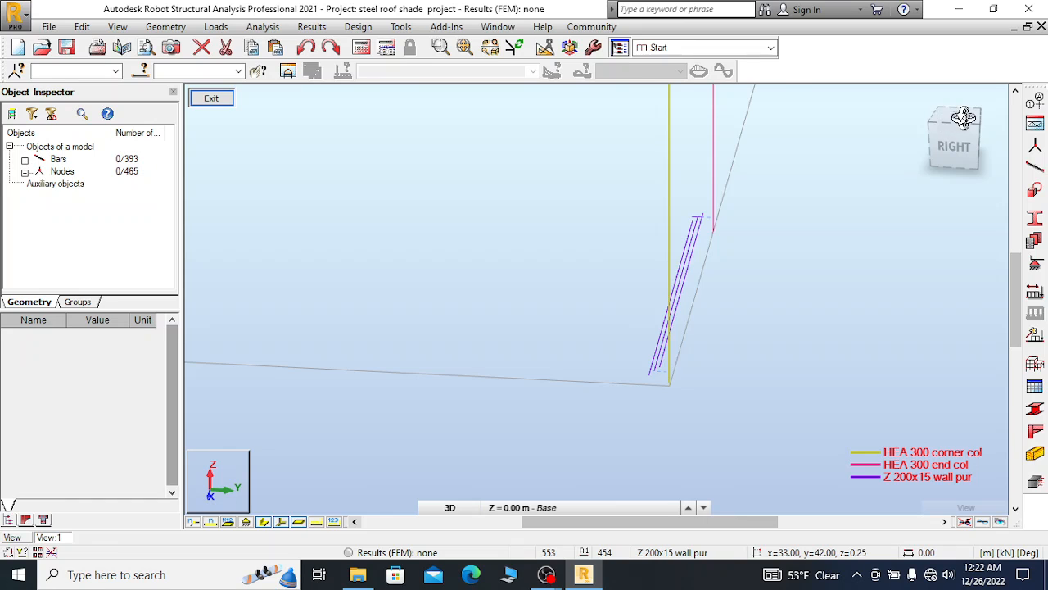
left_click(969, 134)
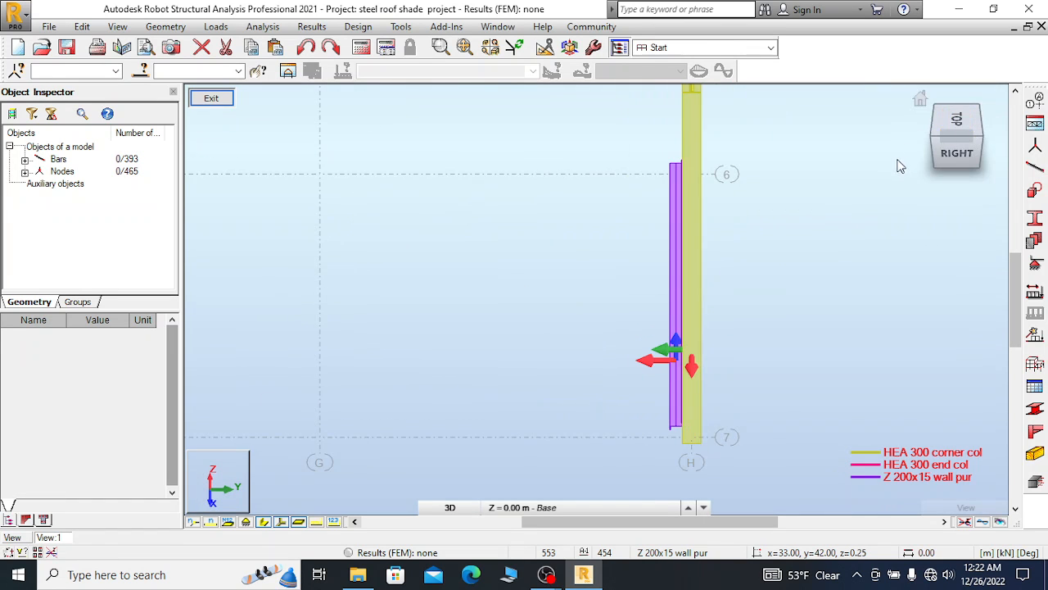
middle_click_drag(766, 281, 771, 265, "shift")
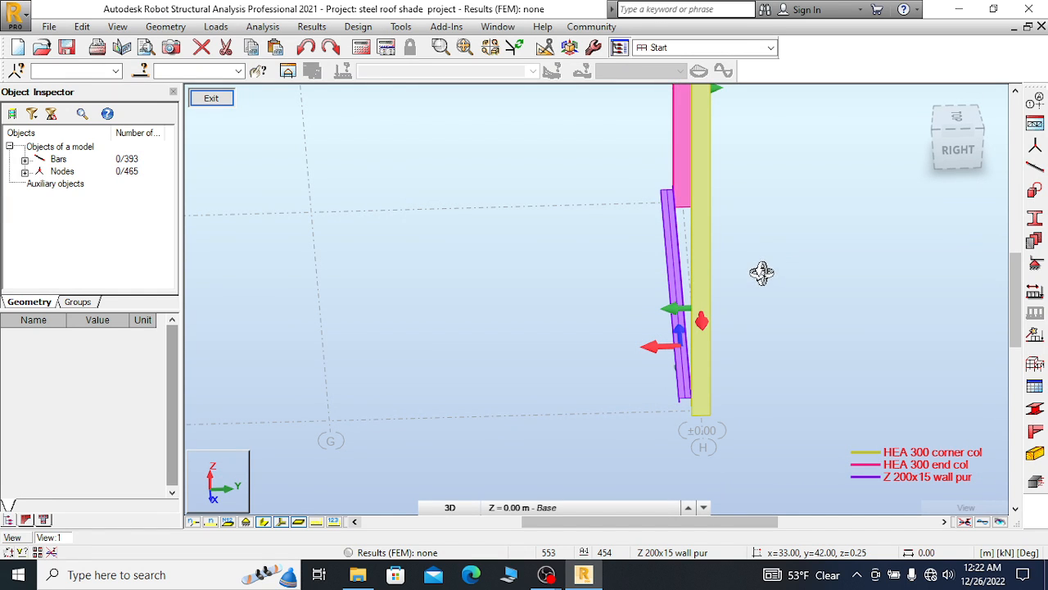
Try a gamma angle of 270° on the isolated wall purlin between axes 6 and 7, and undo the change
right_click(762, 272)
left_click(726, 286)
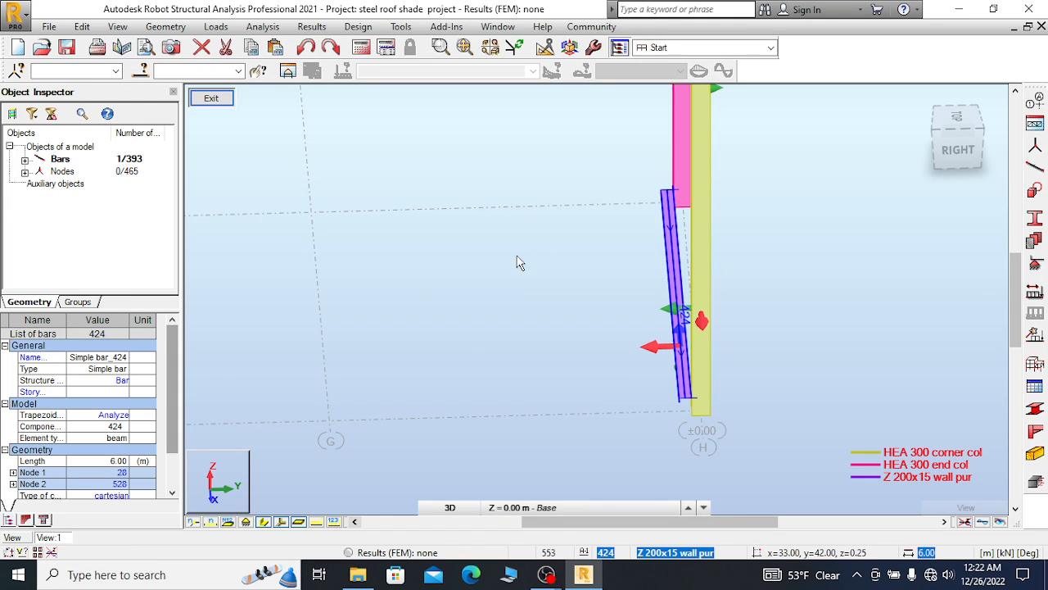
right_click(185, 209)
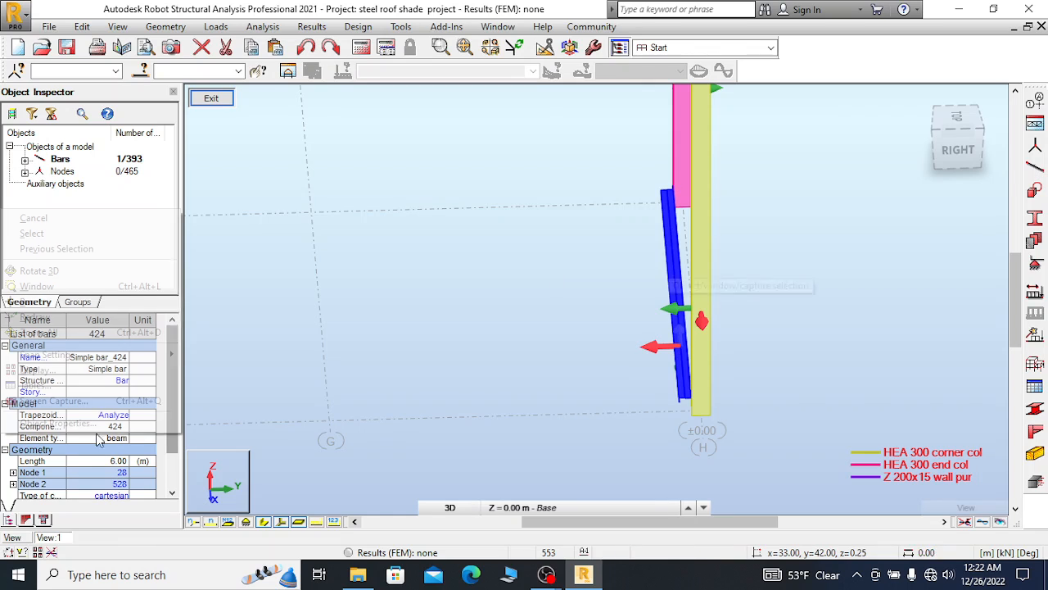
left_click(253, 276)
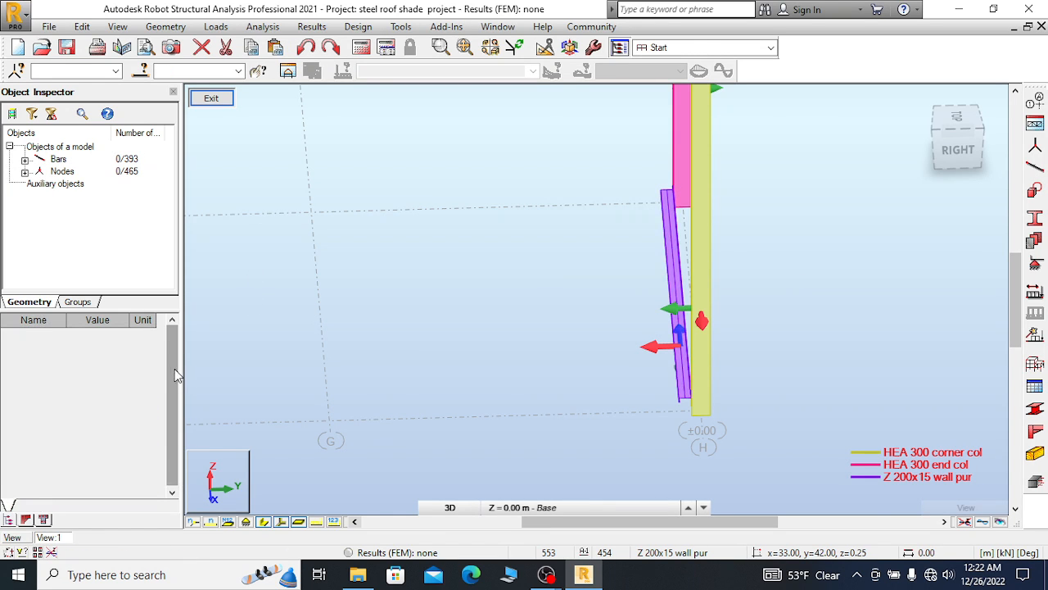
left_click(597, 284)
left_click_drag(173, 366, 172, 399)
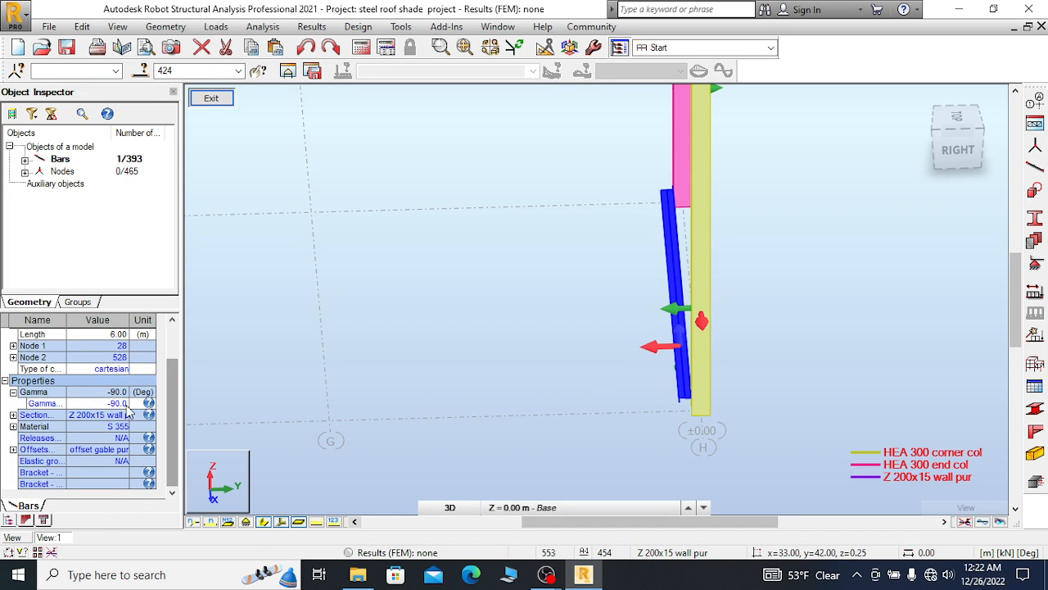
left_click(123, 403)
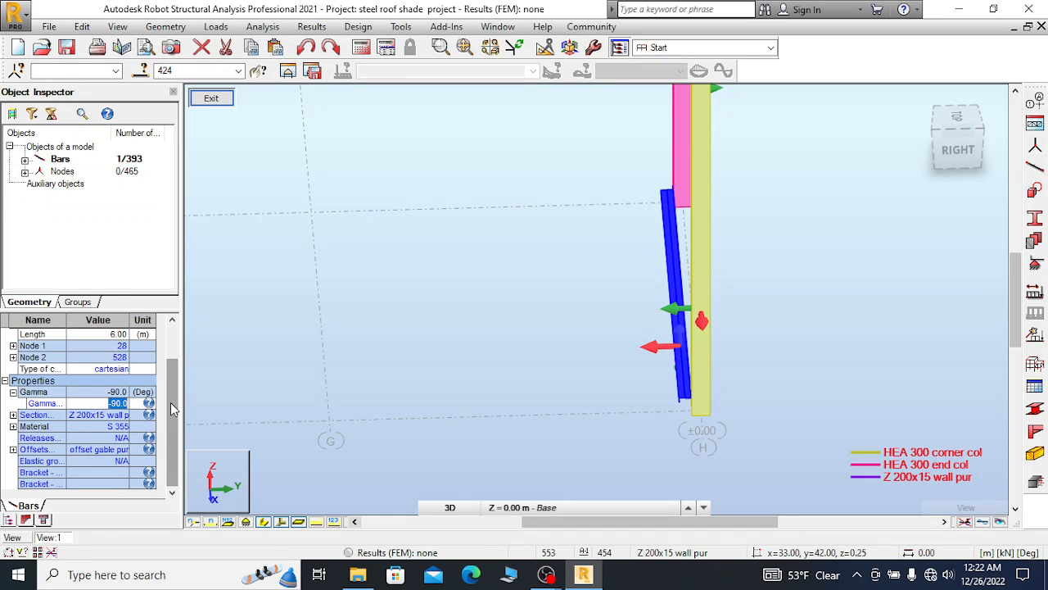
type("270")
key("Return")
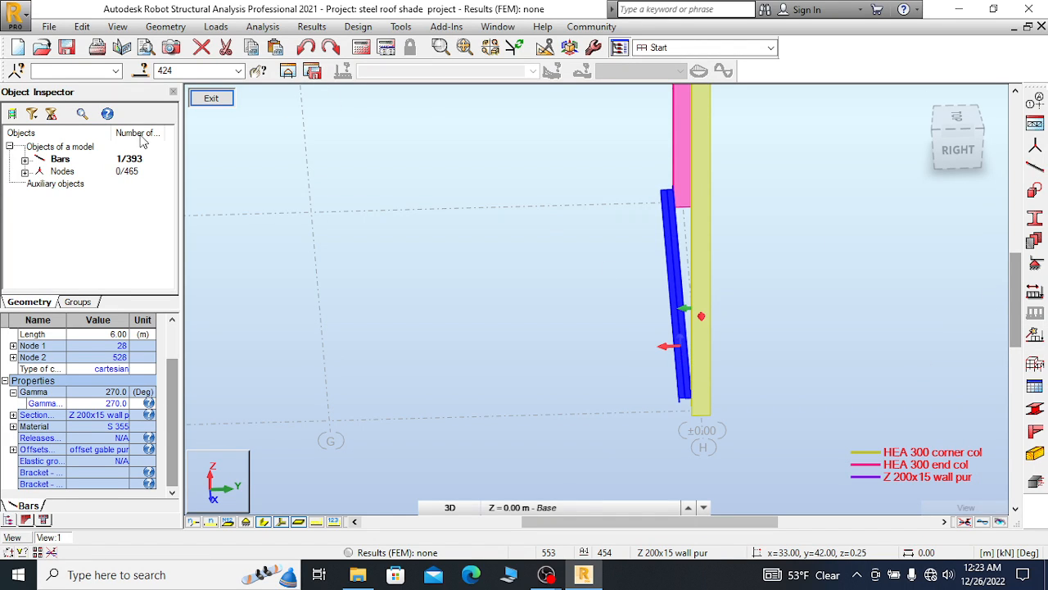
left_click(306, 47)
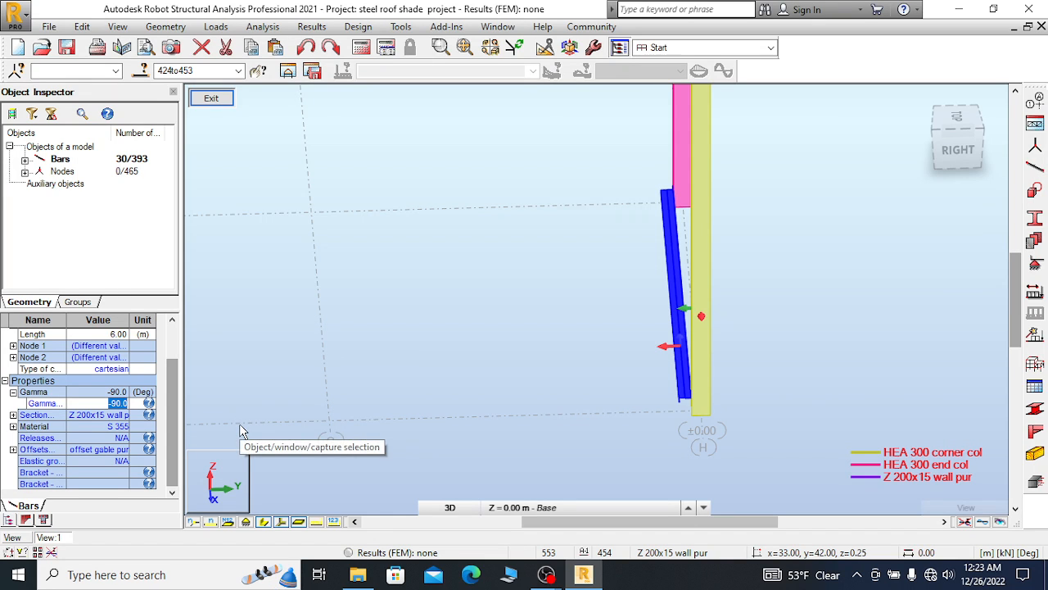
Try a gamma angle of 180° on all rear gable wall purlins, bars 424 to 453, and inspect the section in 3D
type("180")
key("Return")
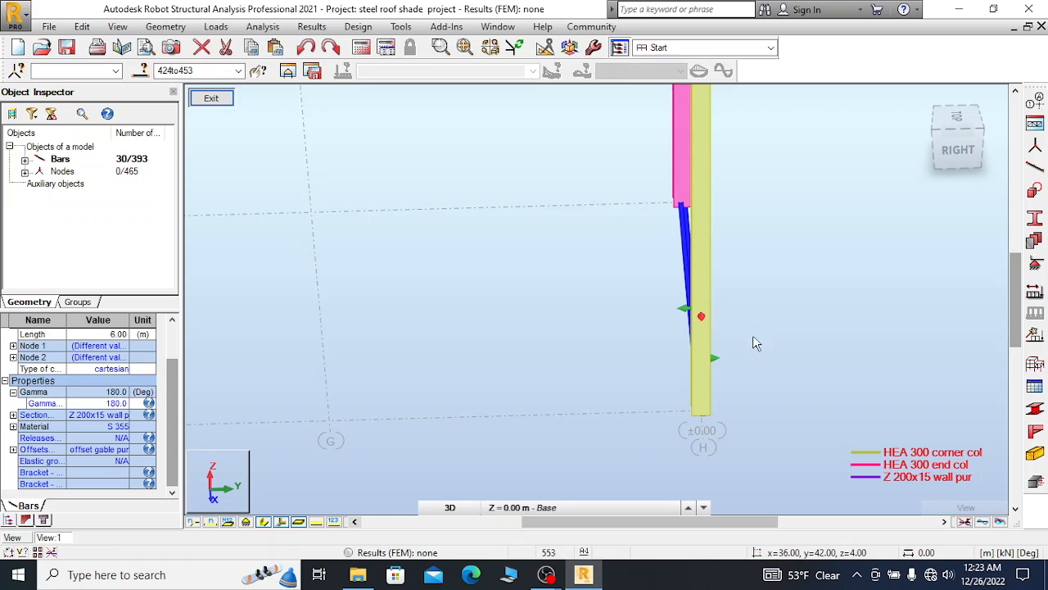
right_click(744, 313)
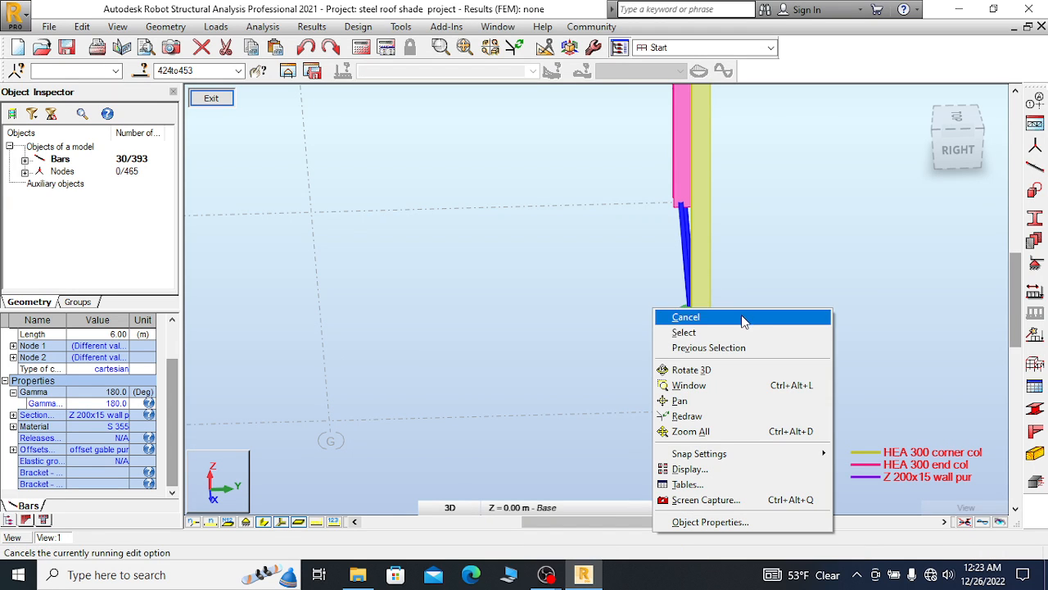
left_click(712, 373)
mouse_move(714, 367)
left_mouse_down()
mouse_move(693, 361)
mouse_move(709, 362)
left_mouse_up()
scroll(663, 379, "up", 2)
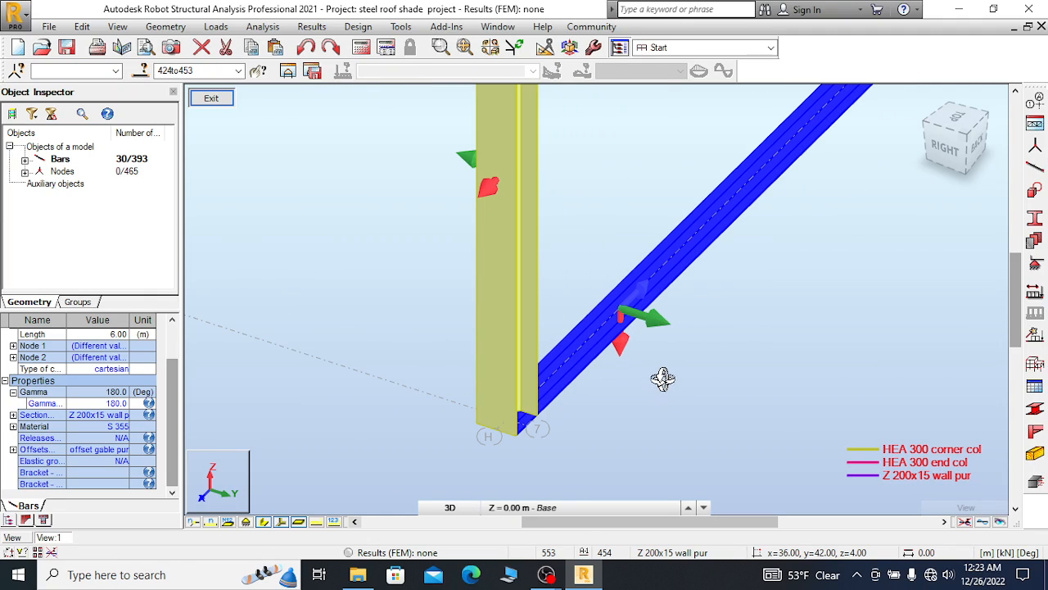
Set the gamma angle of purlin bars 424 to 453 to 90° and clear the selection
left_click(117, 402)
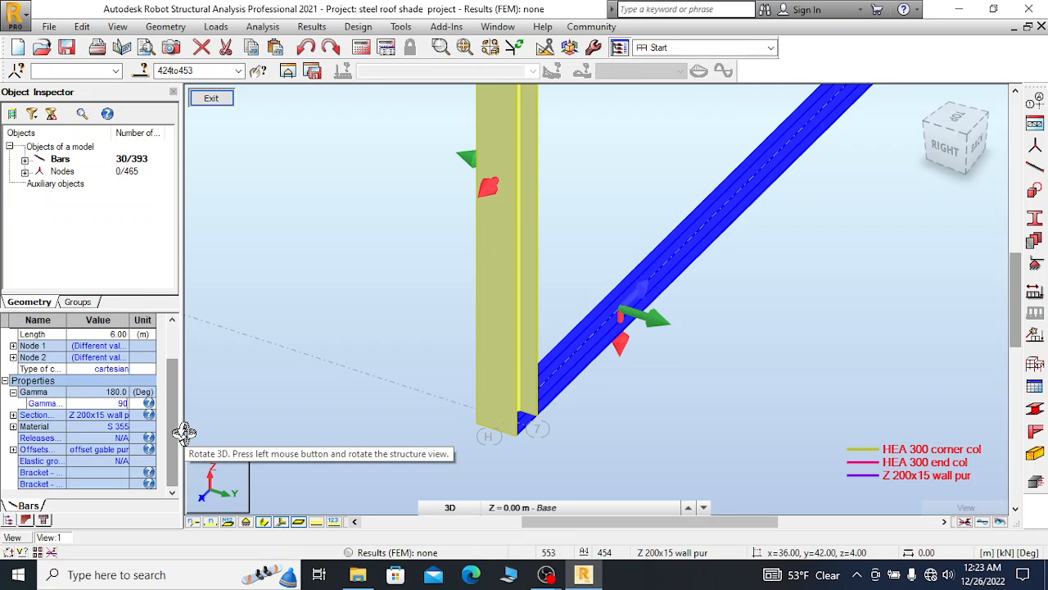
key("Return")
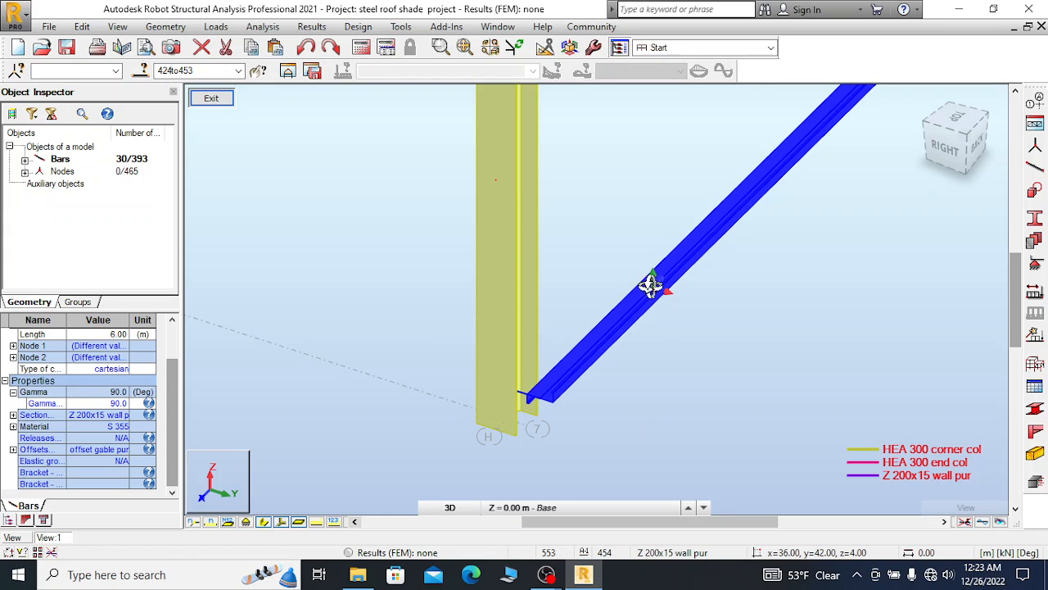
scroll(681, 291, "up", 3)
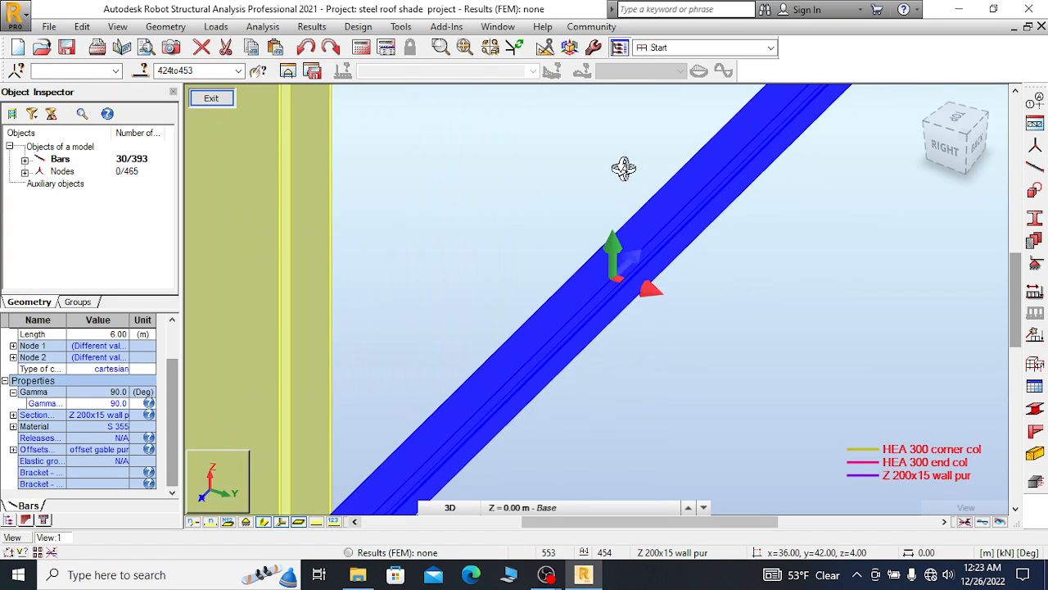
scroll(623, 168, "down", 1)
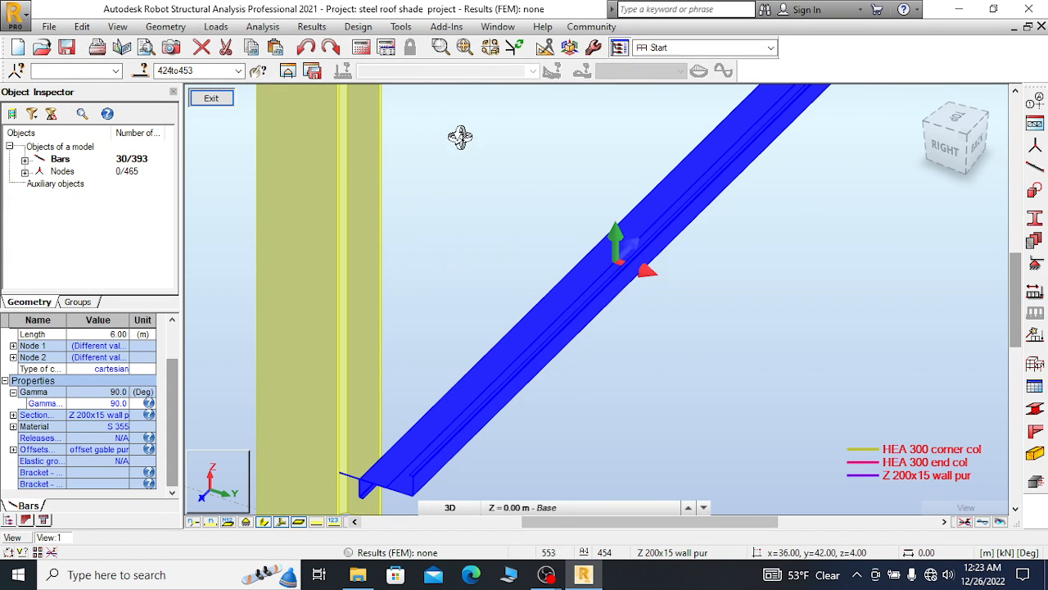
scroll(452, 162, "down", 1)
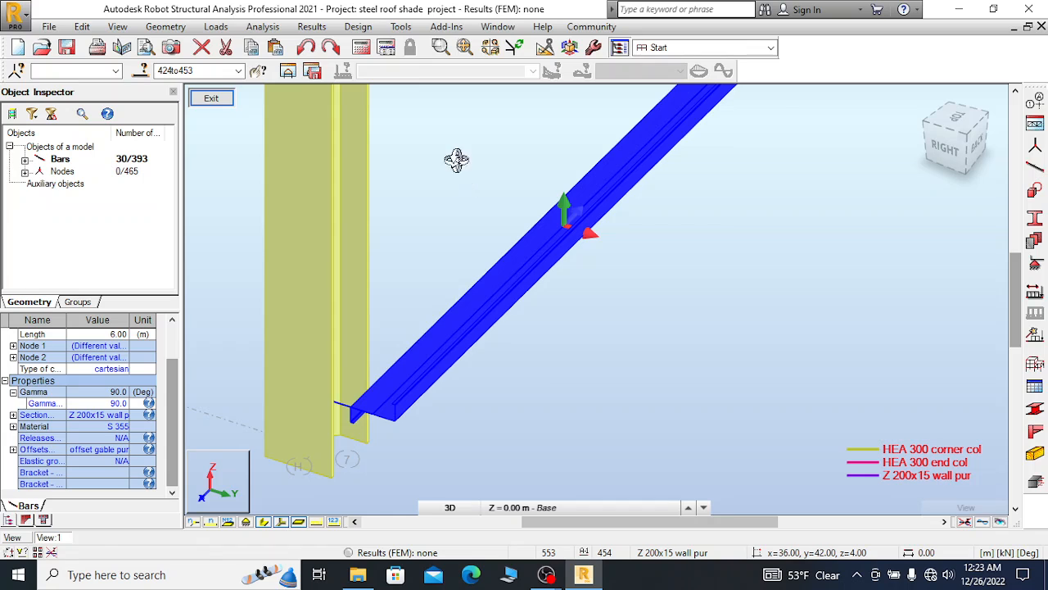
right_click(456, 164)
left_click(455, 167)
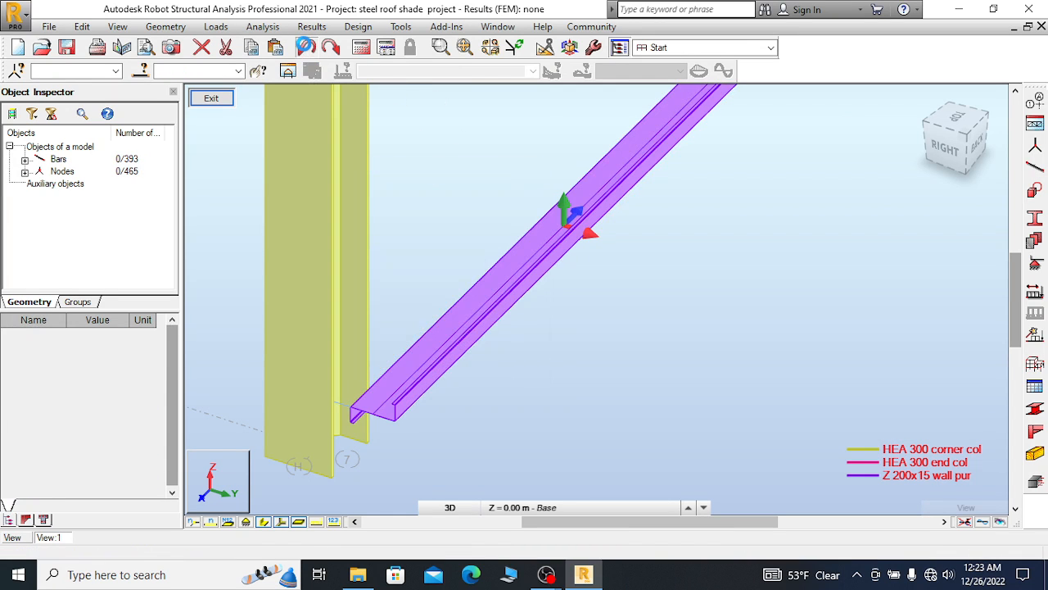
Undo and redo the last gamma change to compare the purlin's two orientations at the corner column
left_click(306, 48)
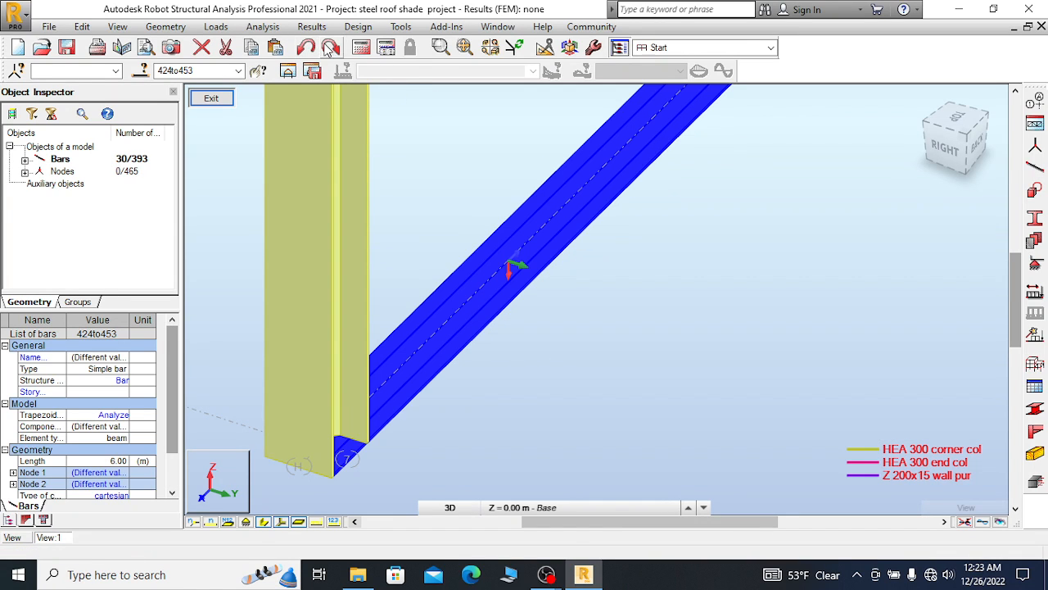
left_click(331, 48)
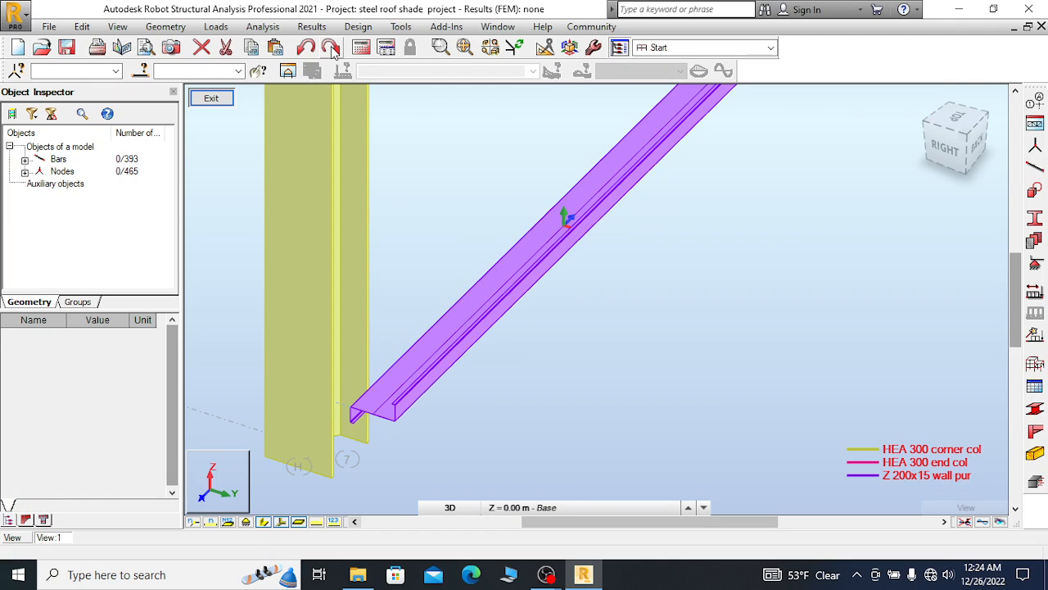
scroll(596, 252, "up", 5)
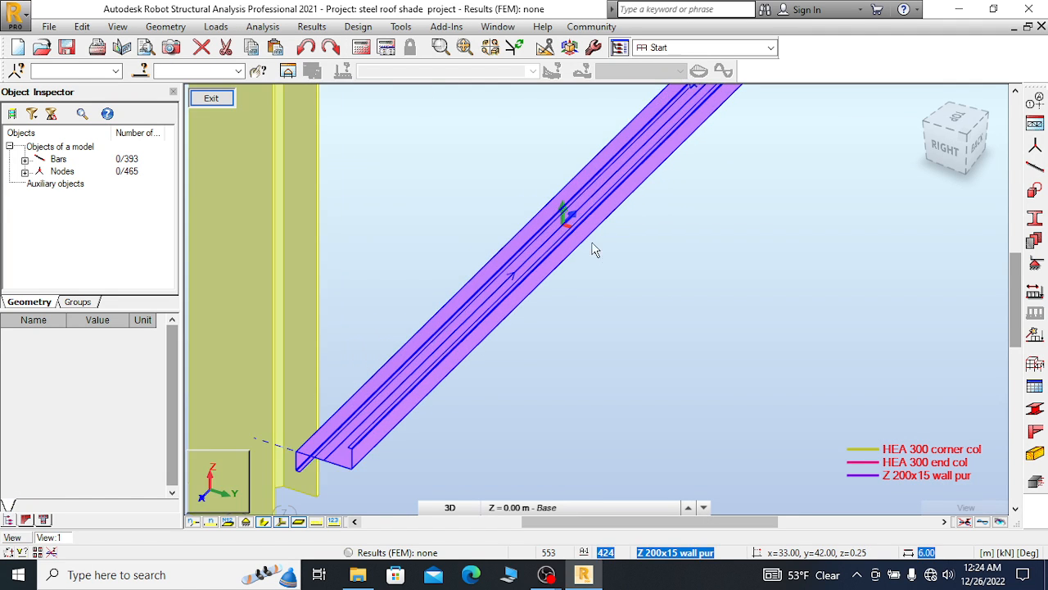
scroll(597, 247, "up", 1)
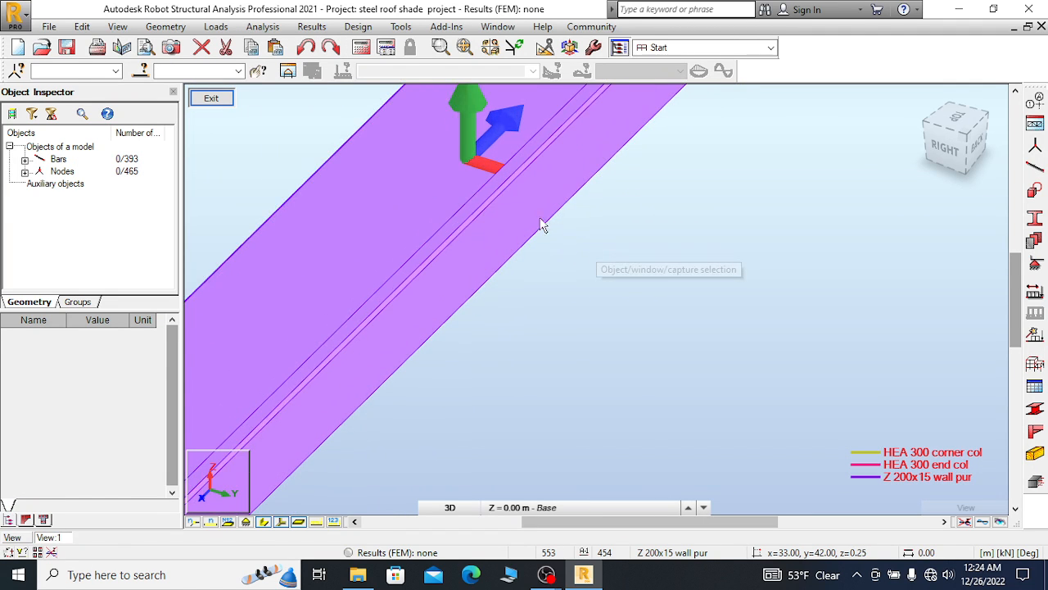
scroll(531, 213, "down", 2)
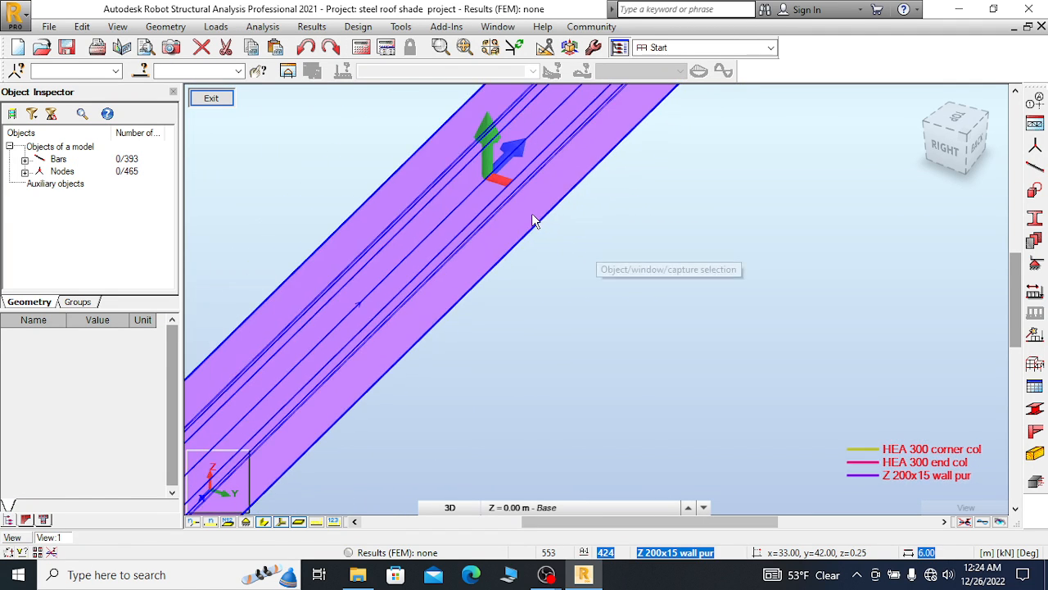
Examine from several 3D directions how the rotated Z-section purlin sits against the corner and end columns
right_click(608, 196)
left_click(578, 255)
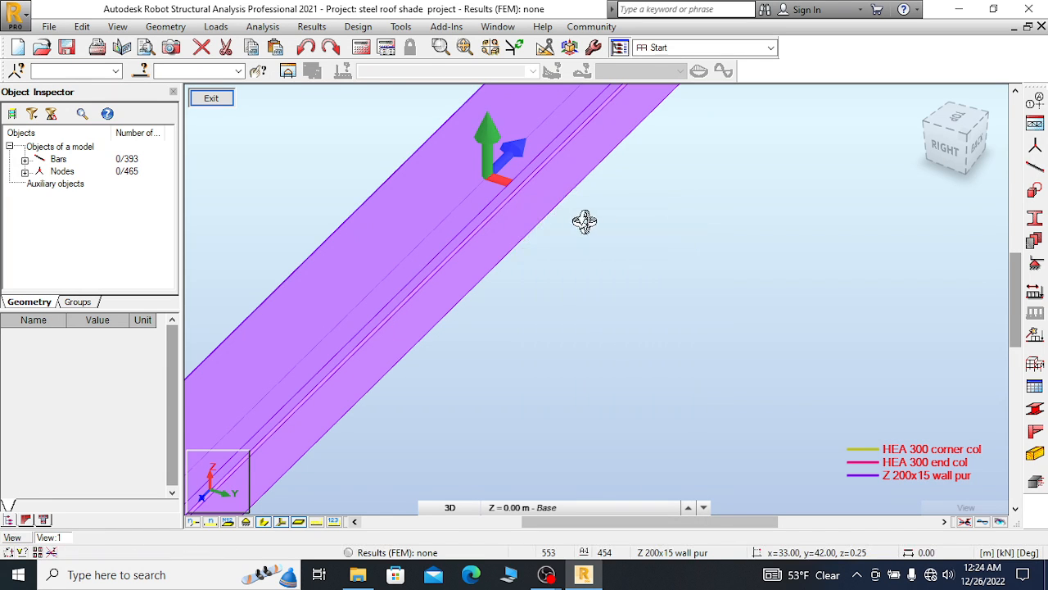
left_click_drag(585, 221, 587, 248)
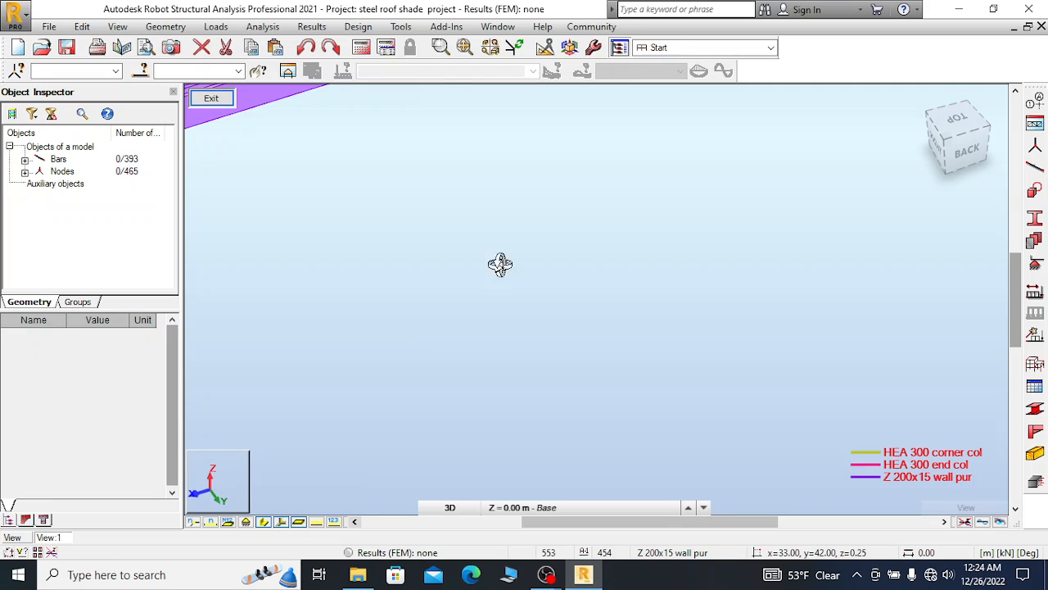
left_click_drag(500, 264, 531, 251)
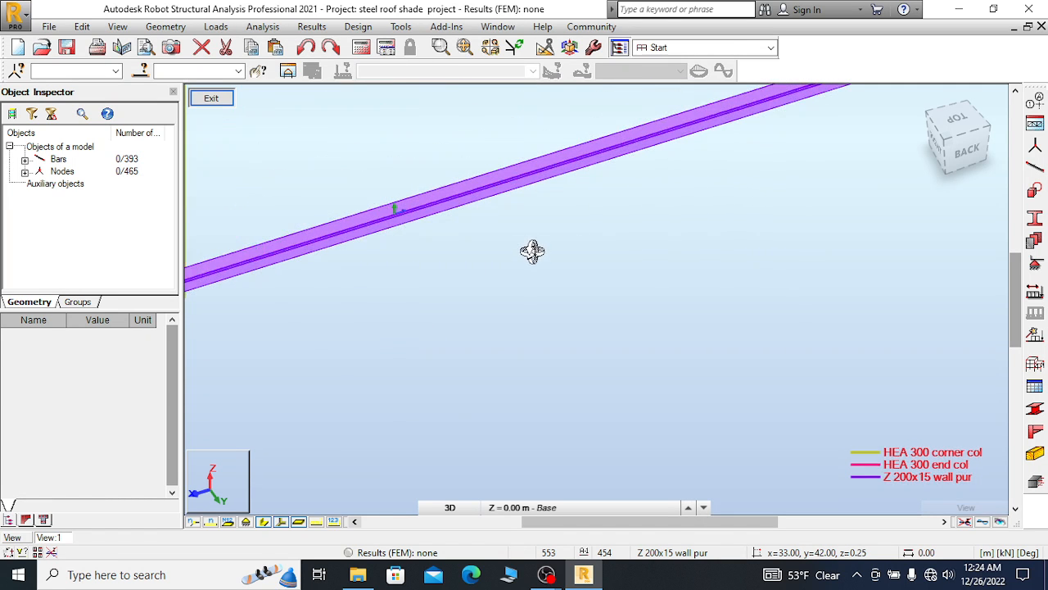
right_click(371, 397)
left_click(327, 177)
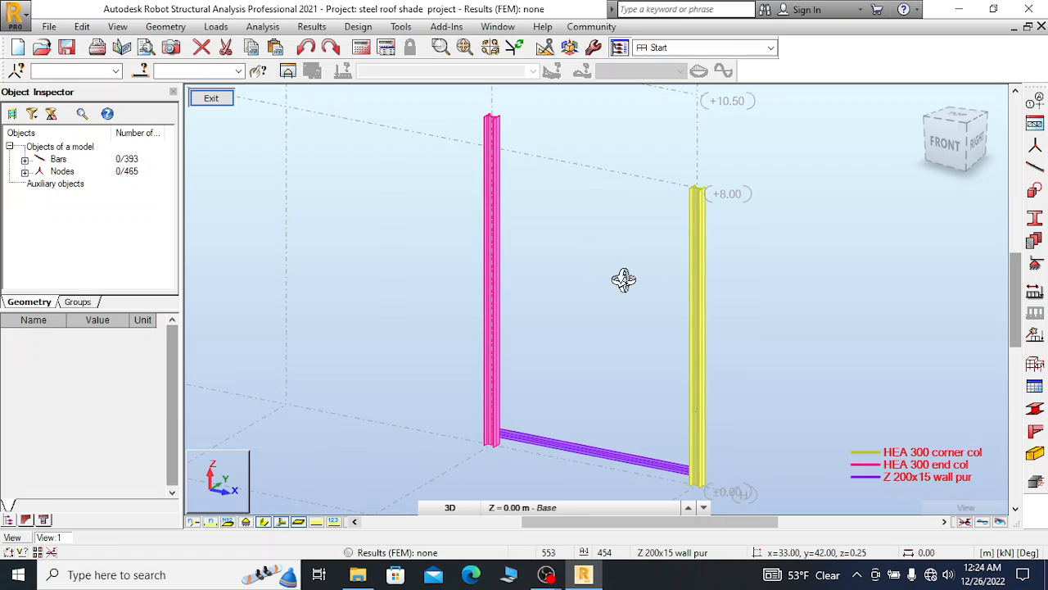
scroll(590, 488, "up", 2)
scroll(590, 489, "up", 2)
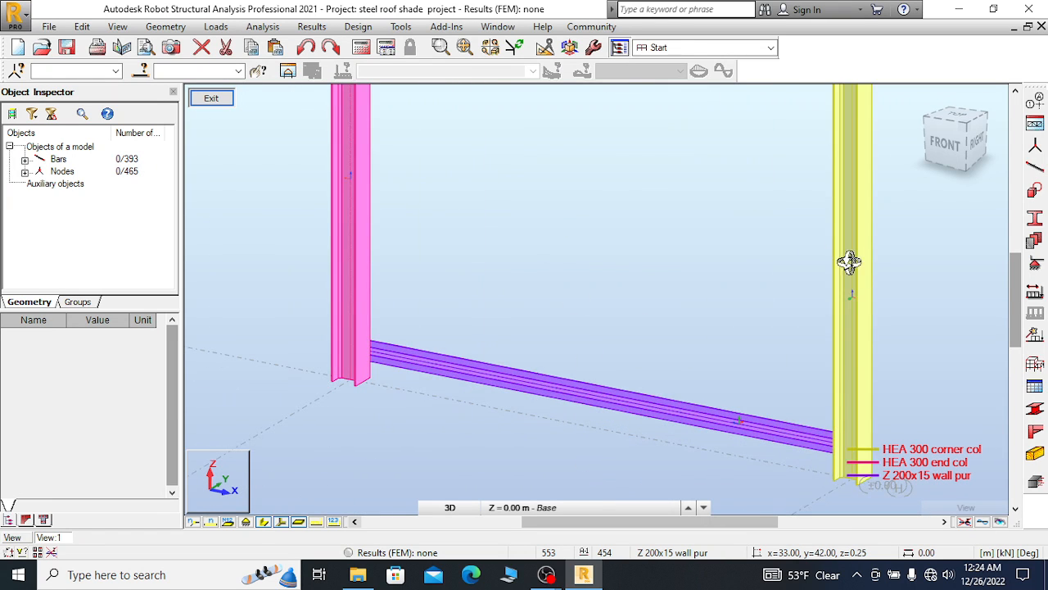
left_click_drag(871, 273, 795, 279)
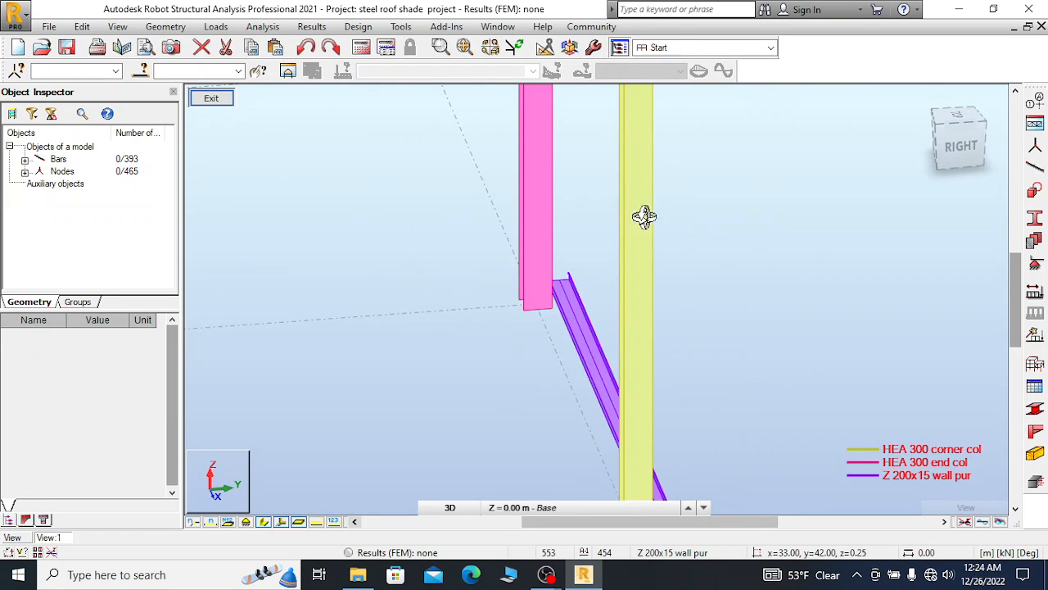
left_click_drag(612, 410, 698, 375)
scroll(603, 306, "up", 5)
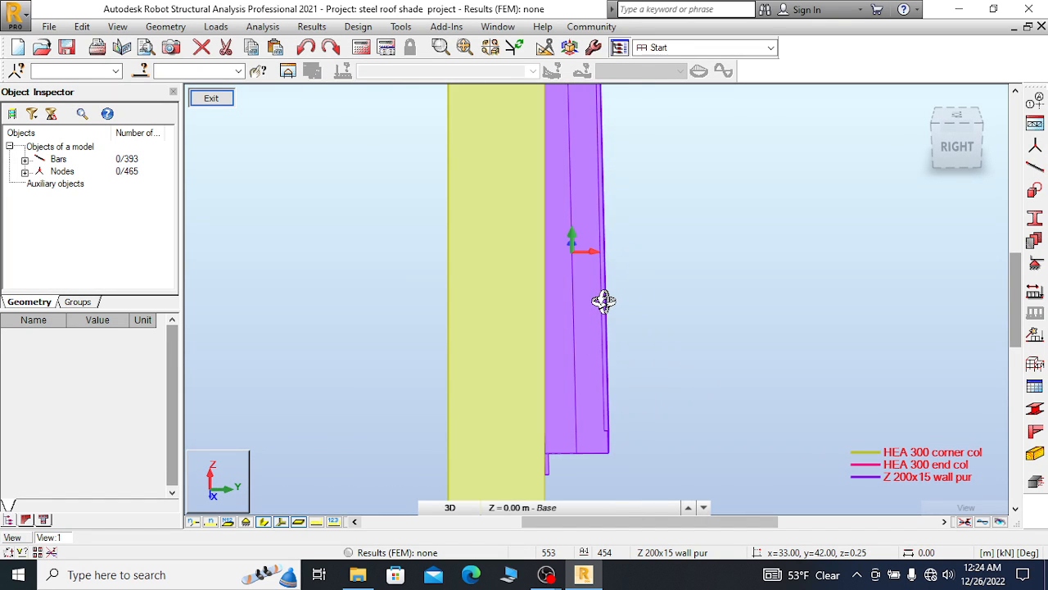
Examine the isolated wall purlin against the corner and end columns in the right, corner and plan views
scroll(564, 221, "down", 5)
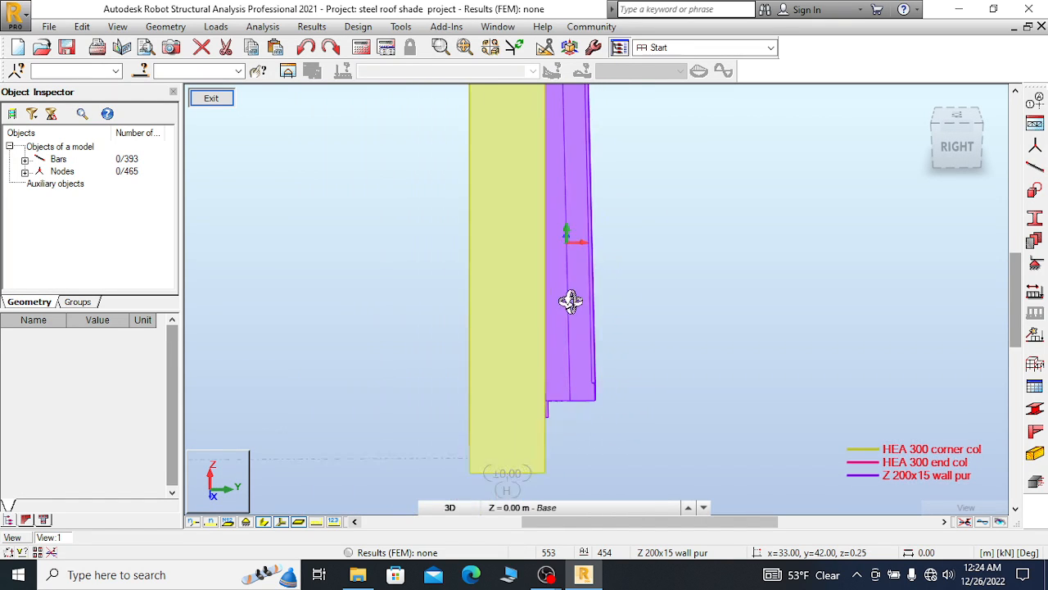
left_click(987, 125)
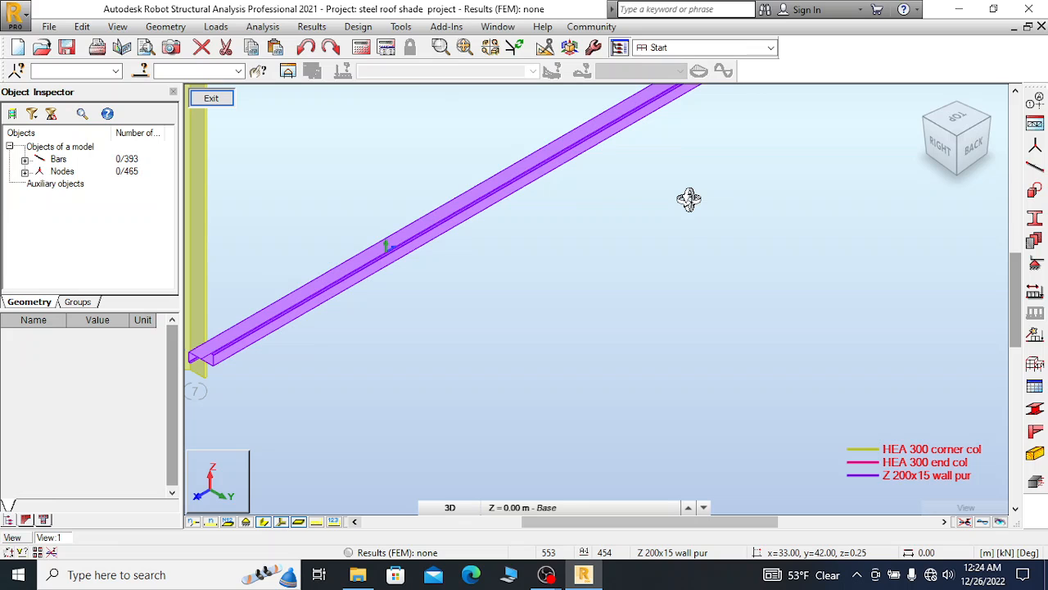
left_click(958, 120)
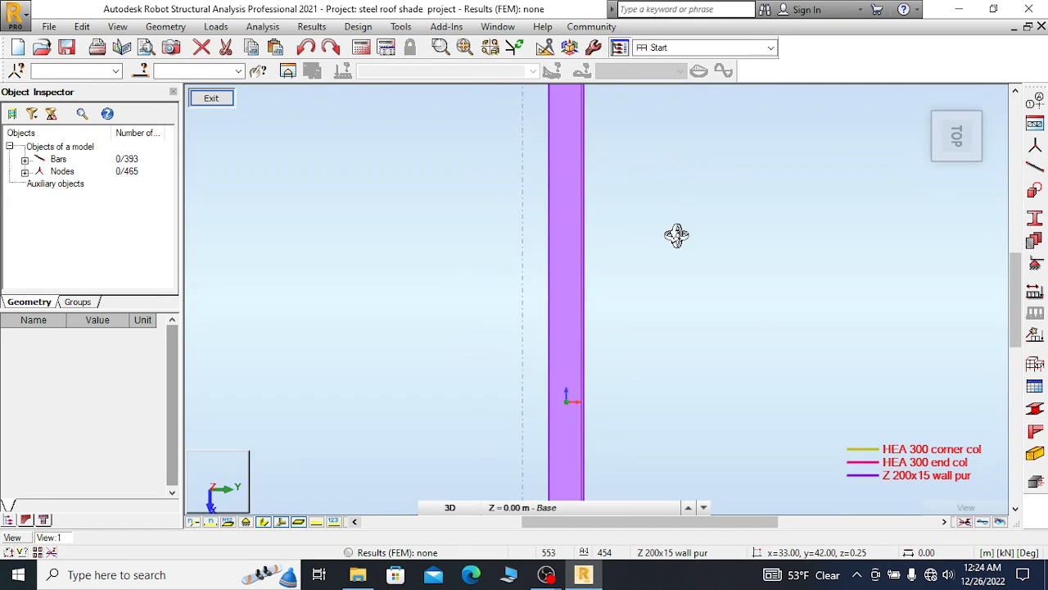
scroll(676, 236, "down", 3)
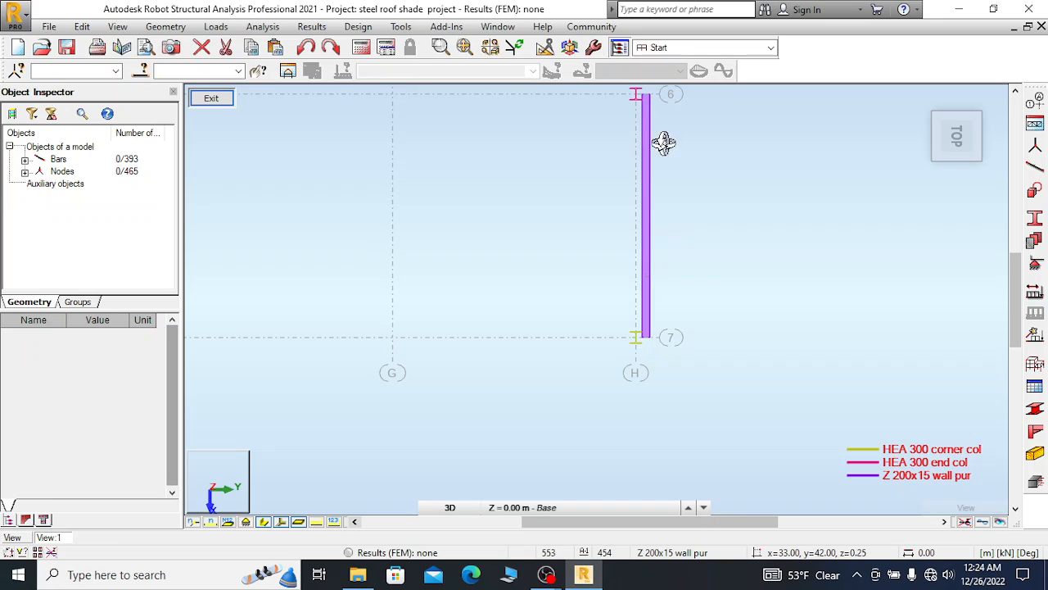
scroll(655, 99, "up", 3)
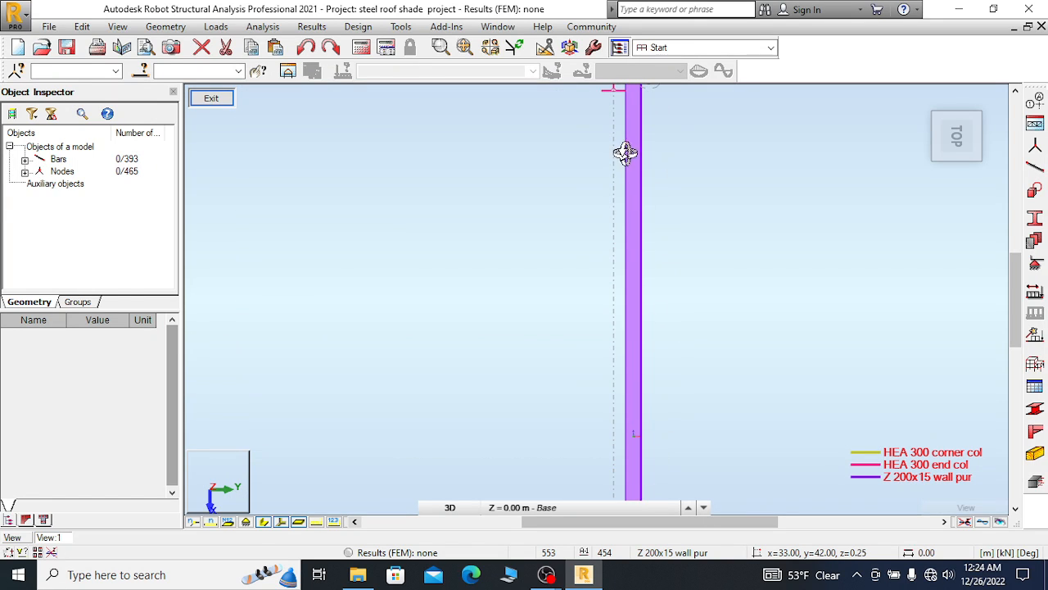
scroll(651, 381, "down", 2)
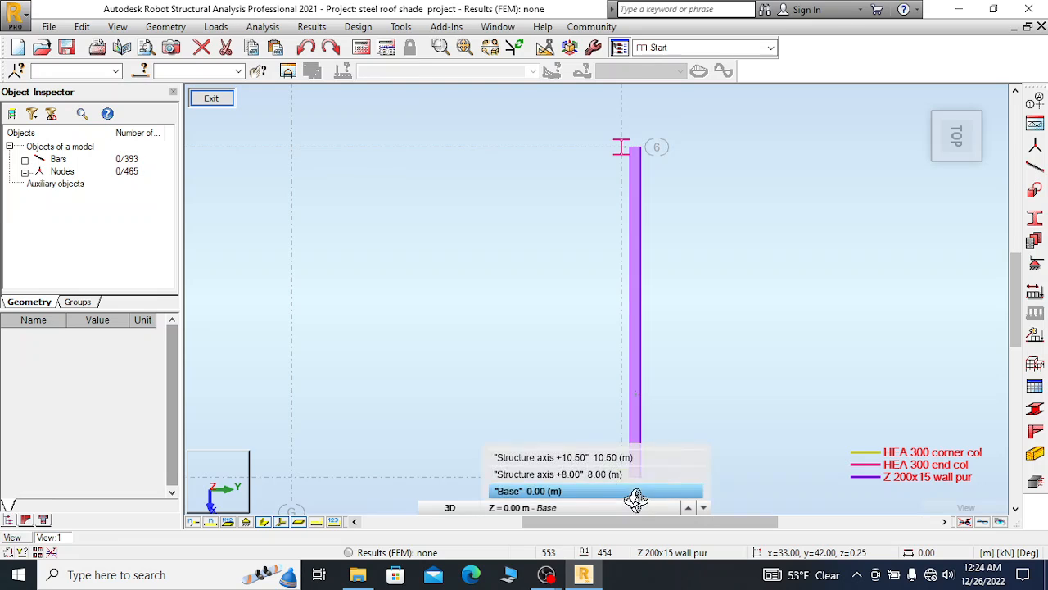
Inspect in plan the contact between the purlin and the end column flange at axis 6, then restore the full model
scroll(638, 147, "up", 6)
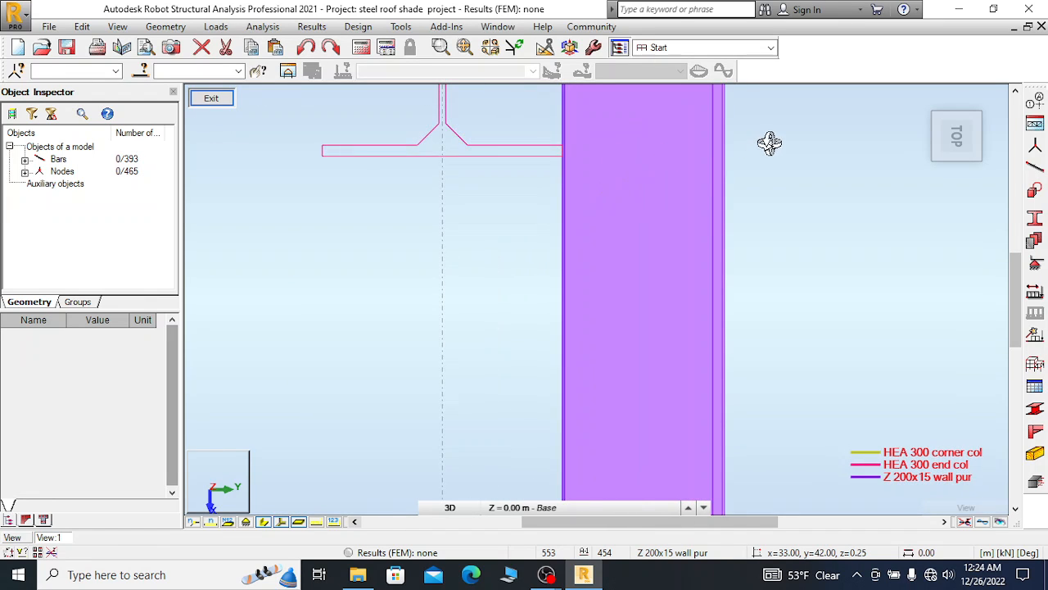
right_click(682, 144)
left_click(709, 152)
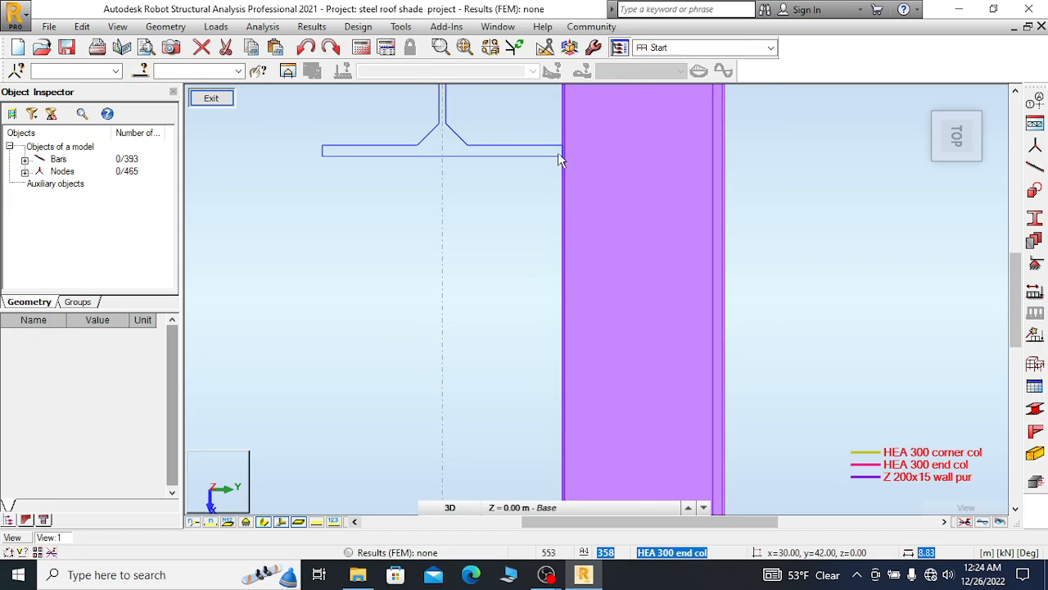
scroll(558, 153, "up", 4)
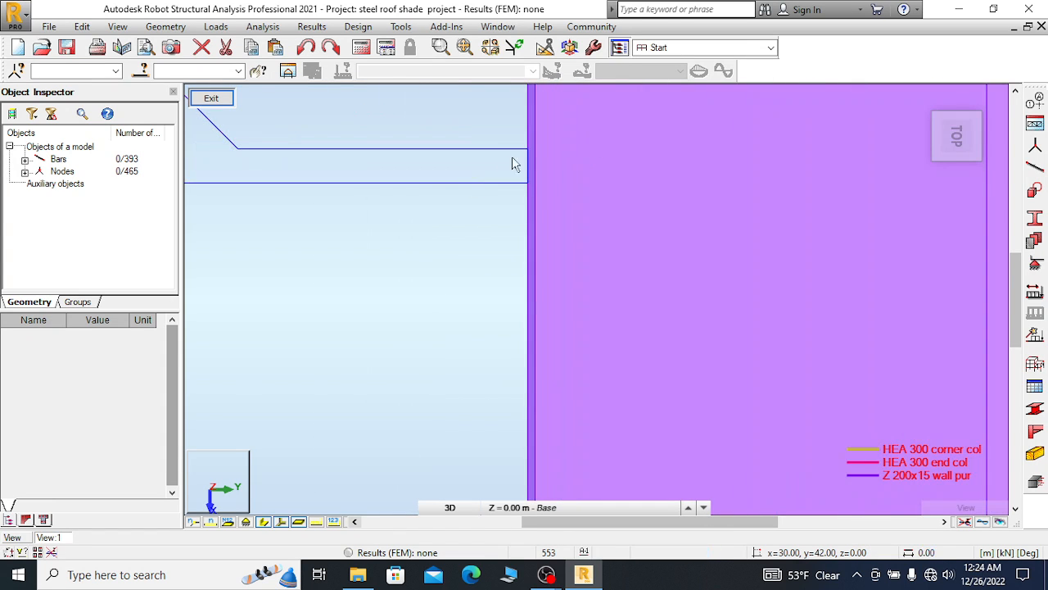
scroll(548, 119, "up", 3)
scroll(553, 124, "up", 3)
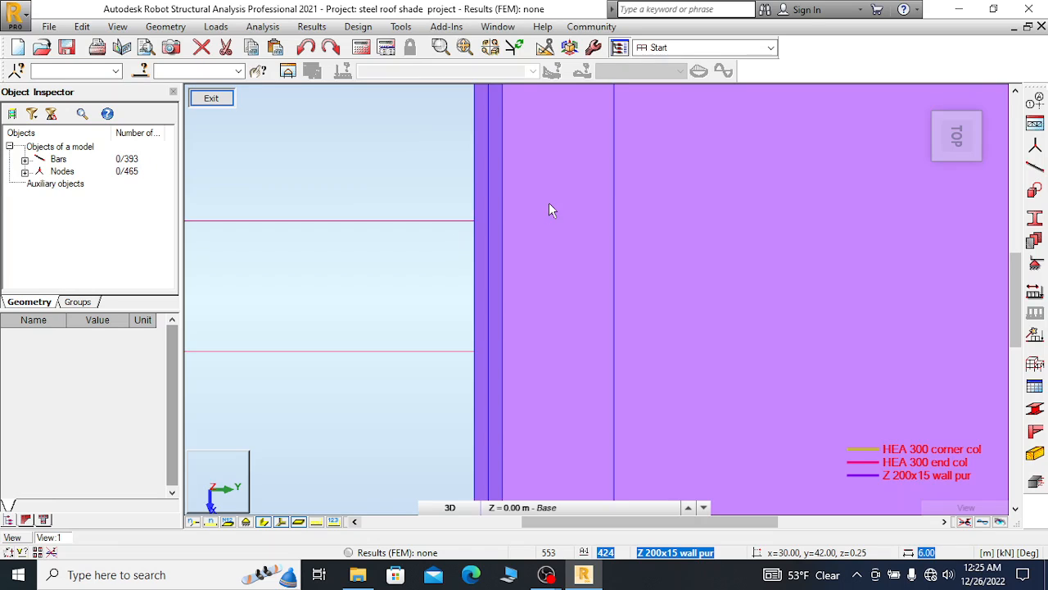
scroll(549, 199, "down", 4)
scroll(450, 192, "down", 2)
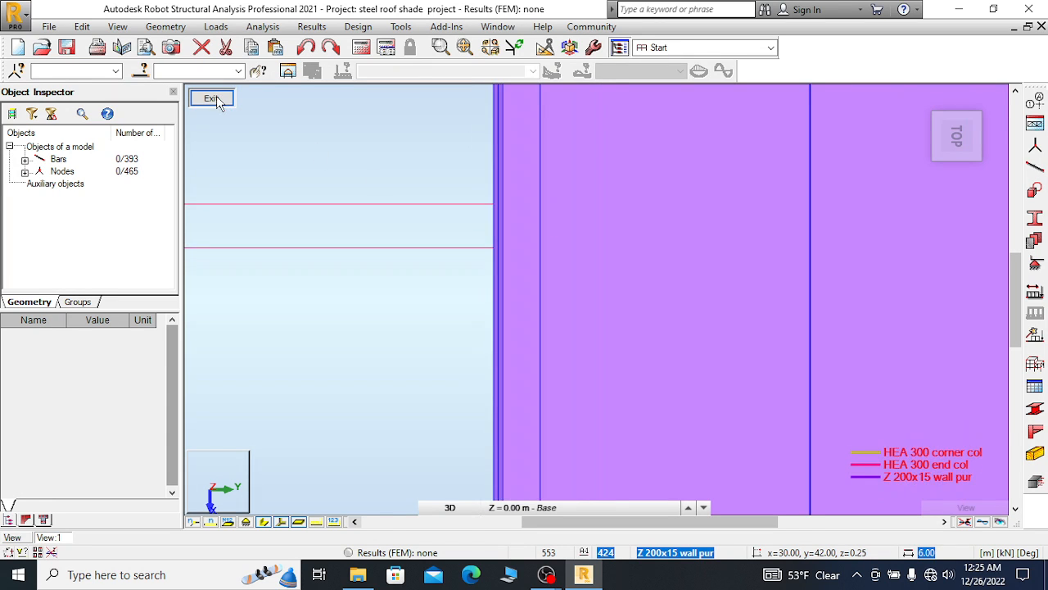
scroll(524, 168, "down", 1)
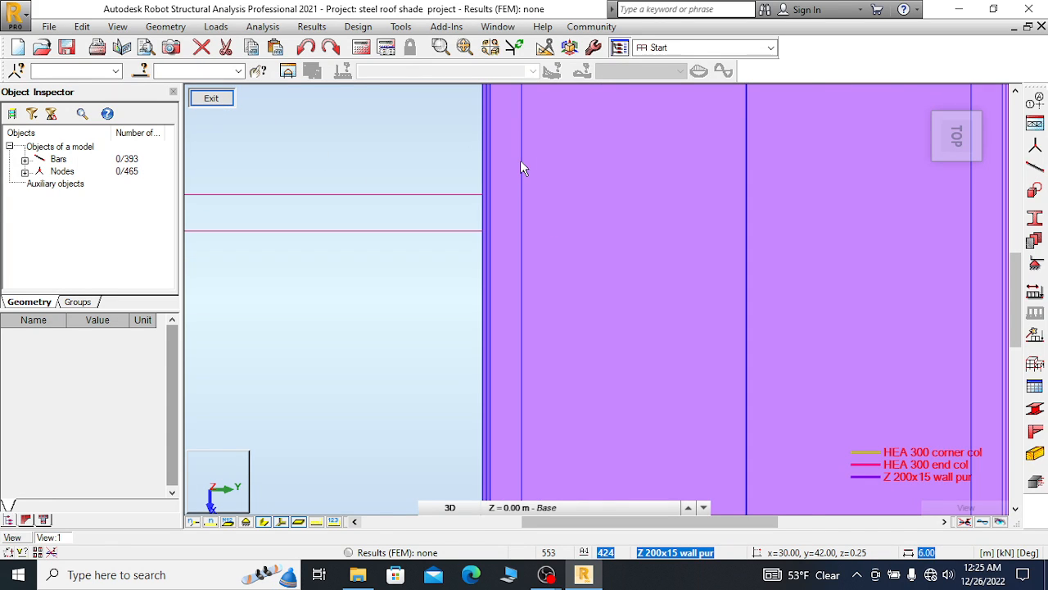
scroll(520, 162, "down", 1)
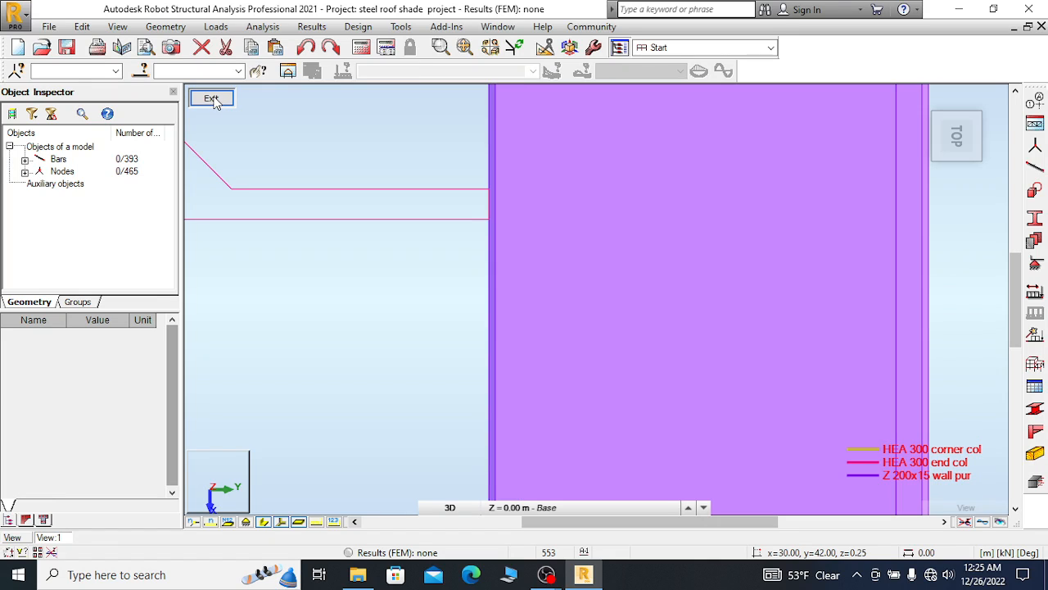
left_click(212, 99)
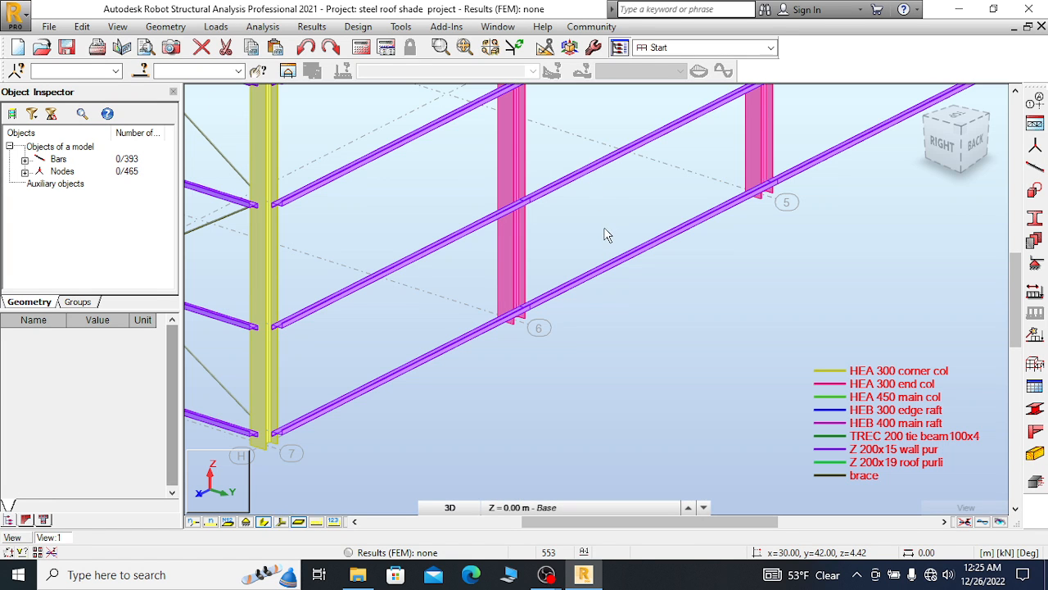
Examine the rear gable wall purlins in the full model, from the corner column at axis 7 along to axis 1
scroll(659, 262, "down", 2)
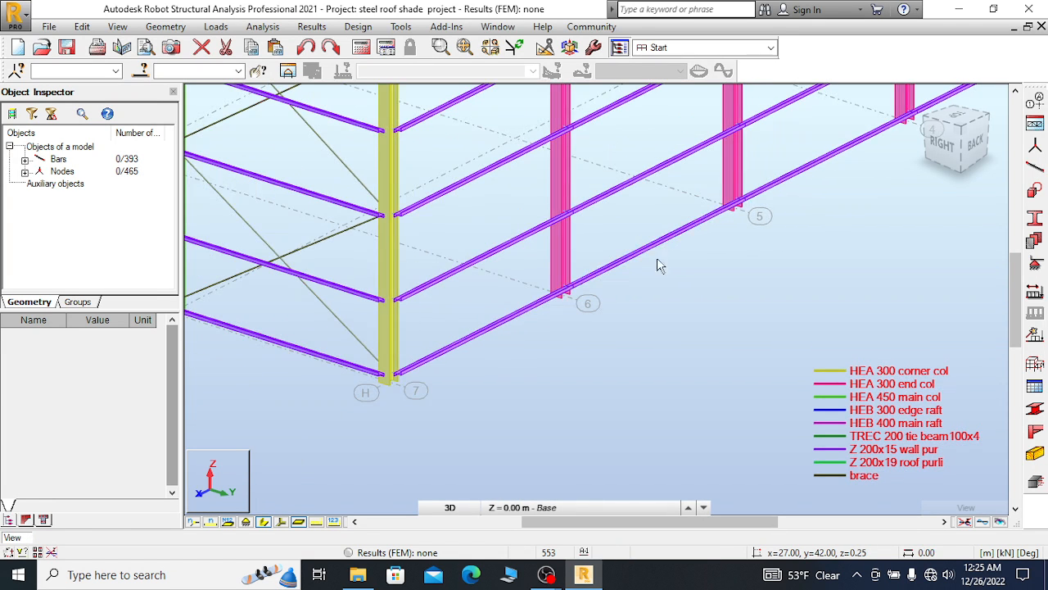
scroll(375, 310, "up", 4)
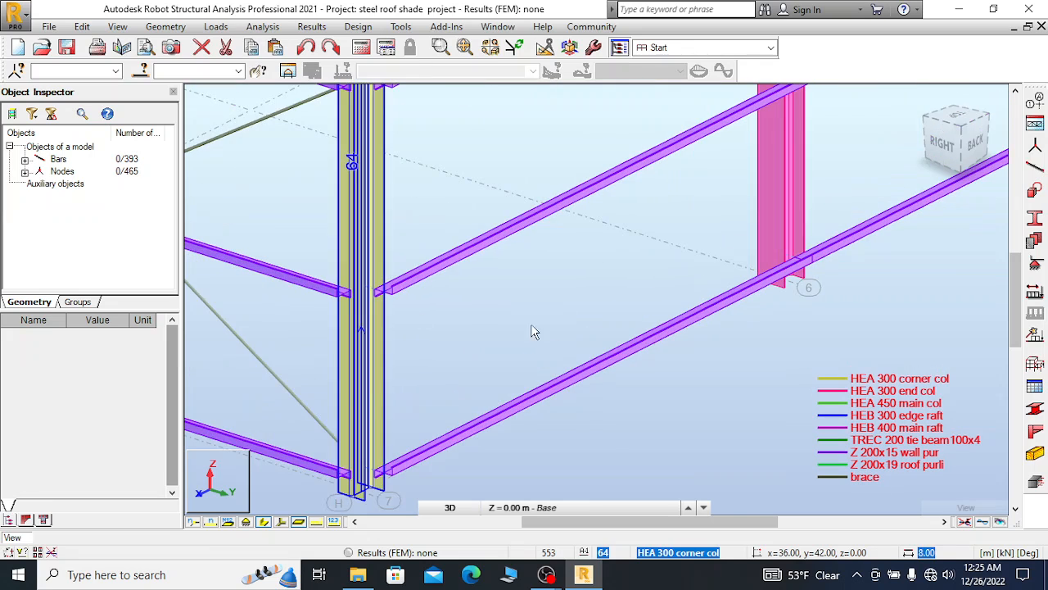
scroll(437, 339, "down", 2)
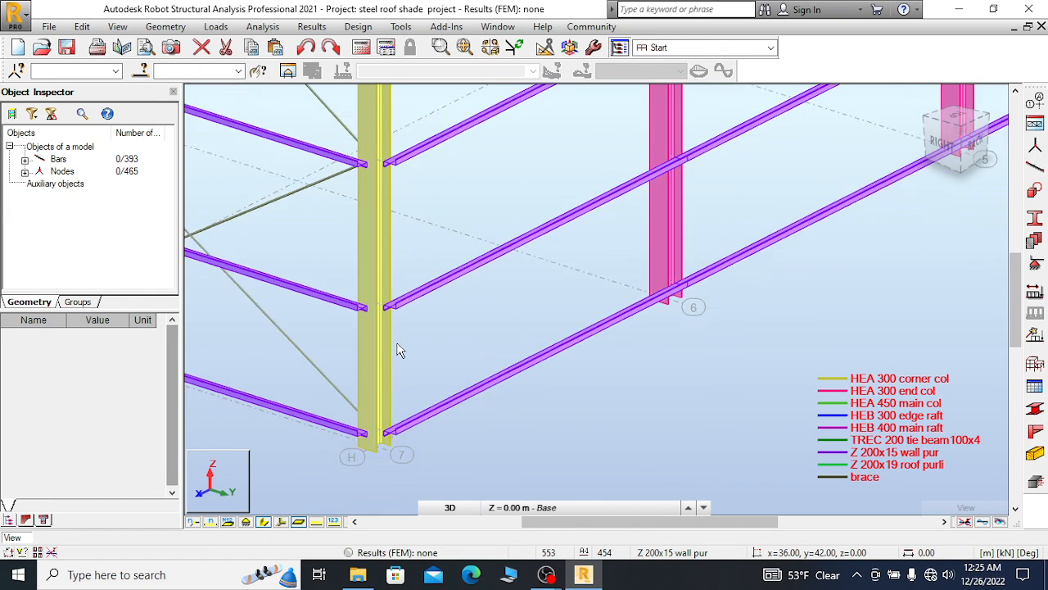
scroll(470, 352, "down", 2)
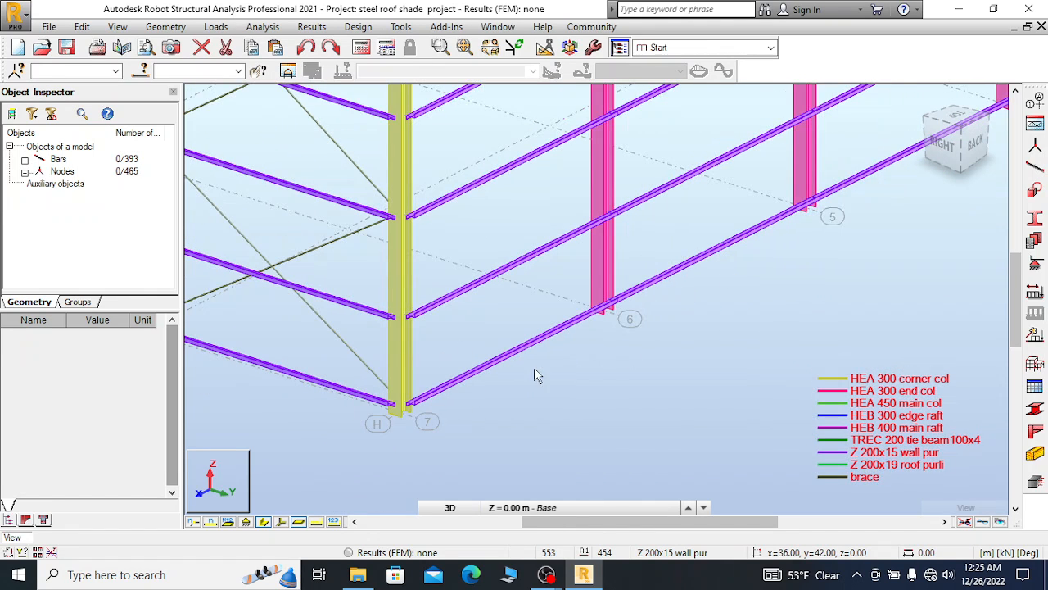
scroll(541, 359, "down", 1)
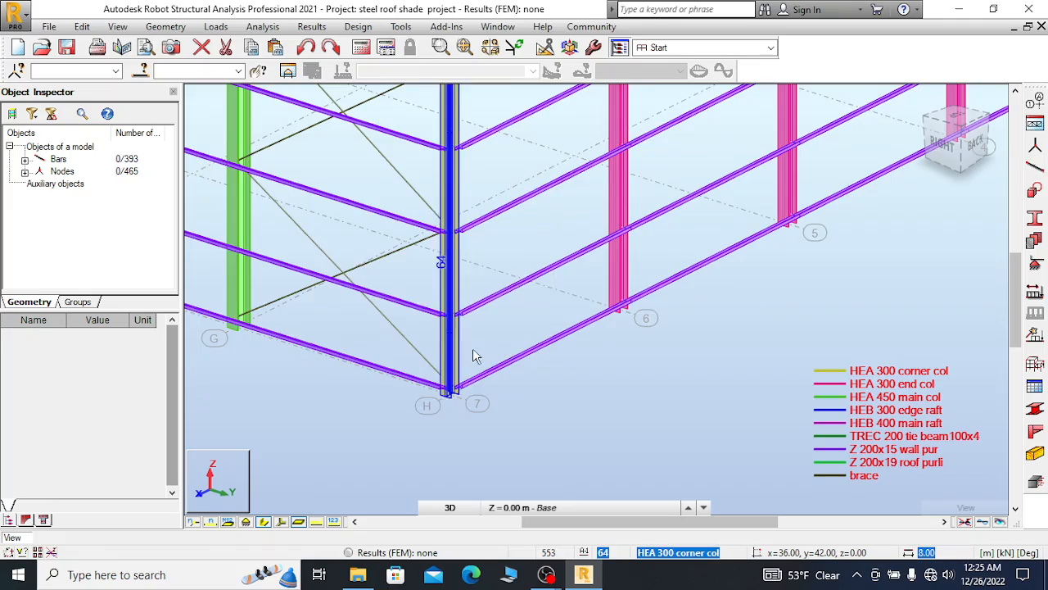
scroll(466, 340, "down", 5)
scroll(550, 334, "down", 1)
scroll(704, 245, "down", 2)
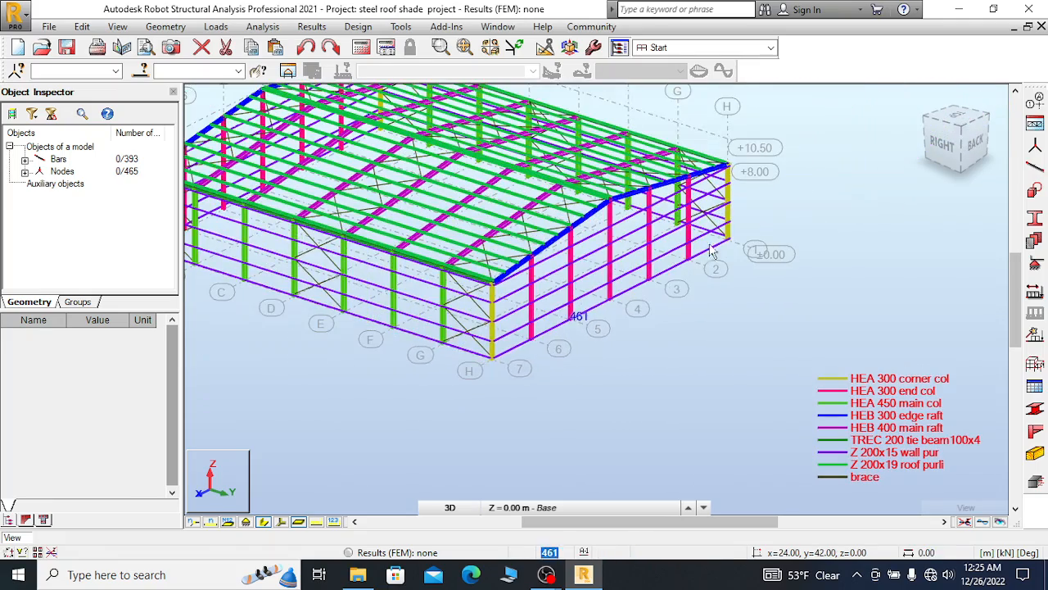
scroll(739, 208, "up", 4)
scroll(739, 208, "up", 6)
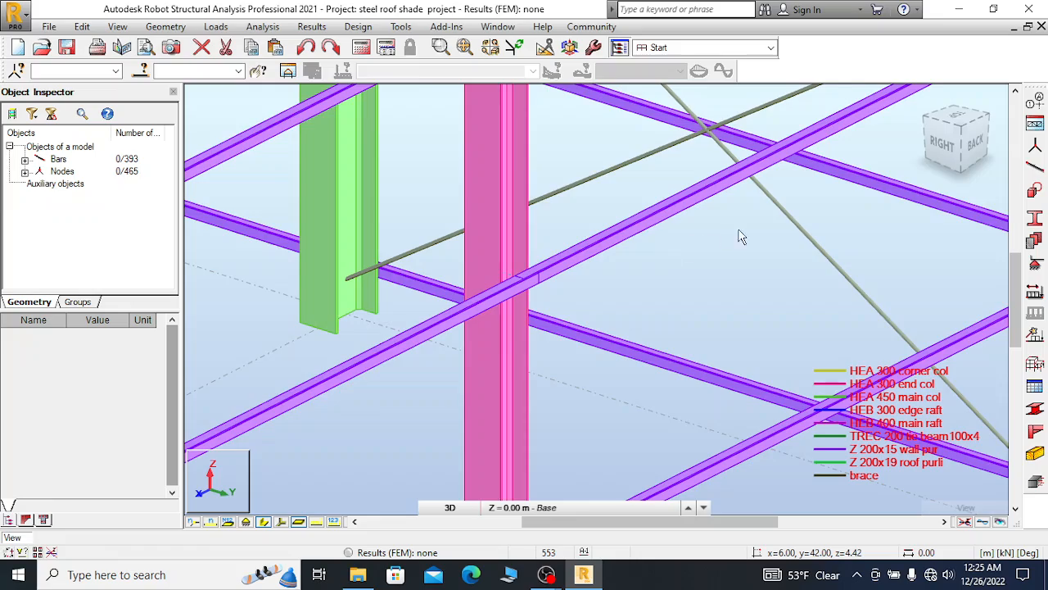
scroll(824, 210, "down", 5)
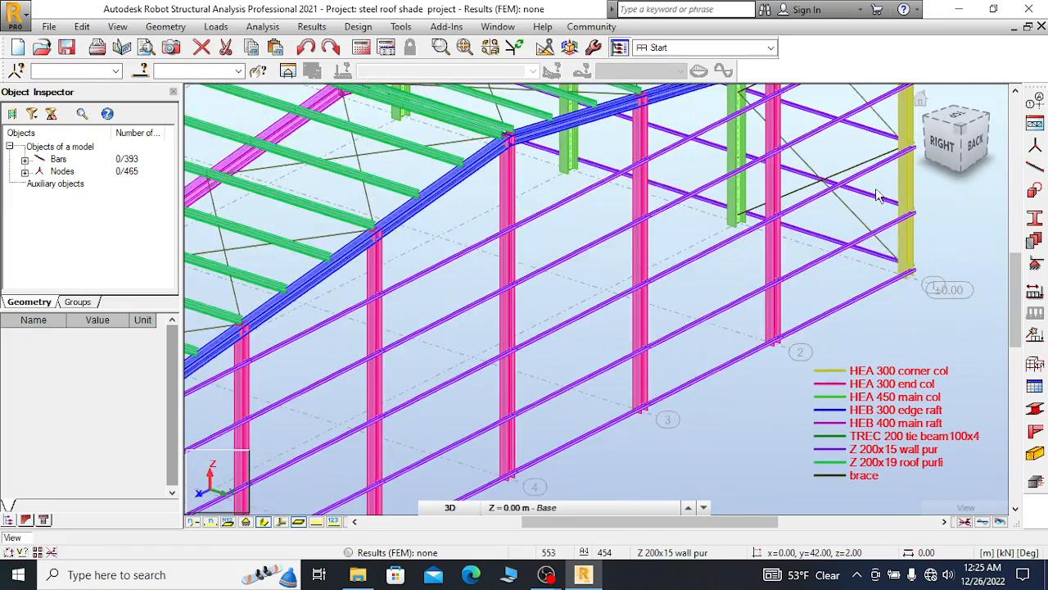
scroll(877, 195, "down", 4)
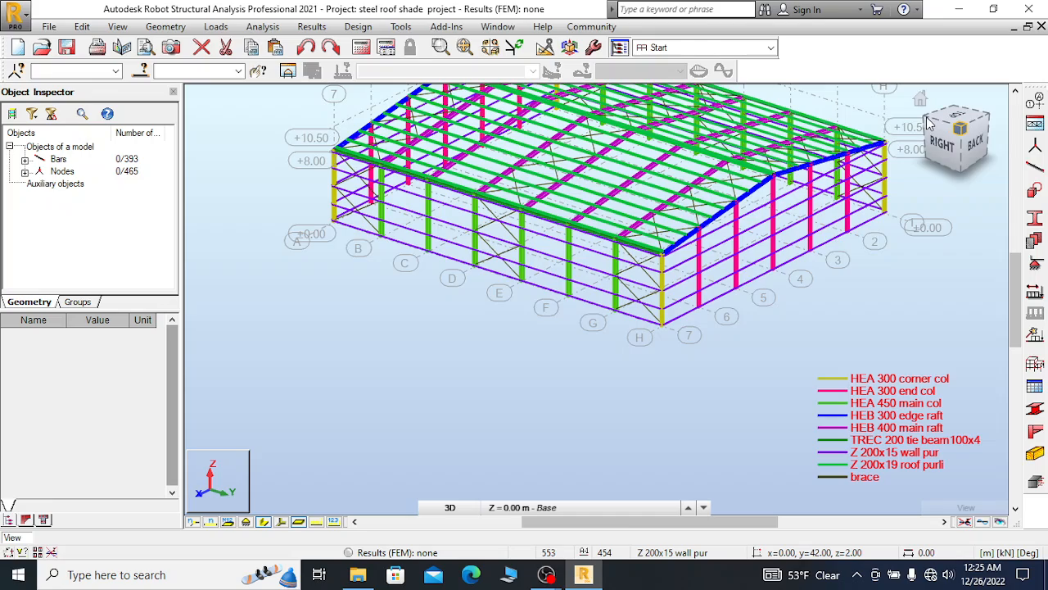
Turn the model to the front gable and inspect the wall purlins around the corner column at axes A and 7
left_click_drag(950, 128, 962, 131)
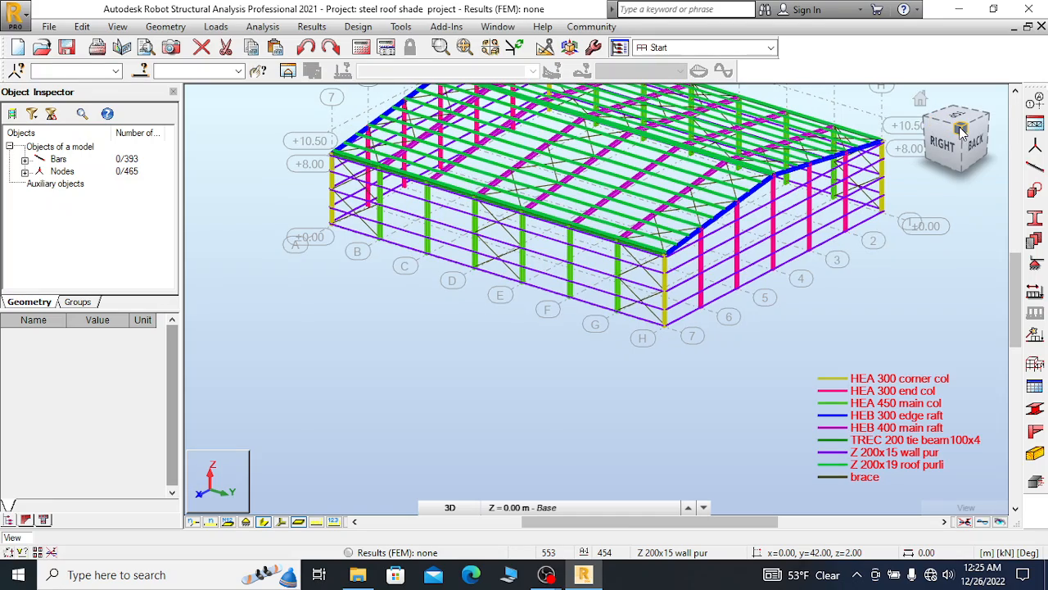
left_click(963, 131)
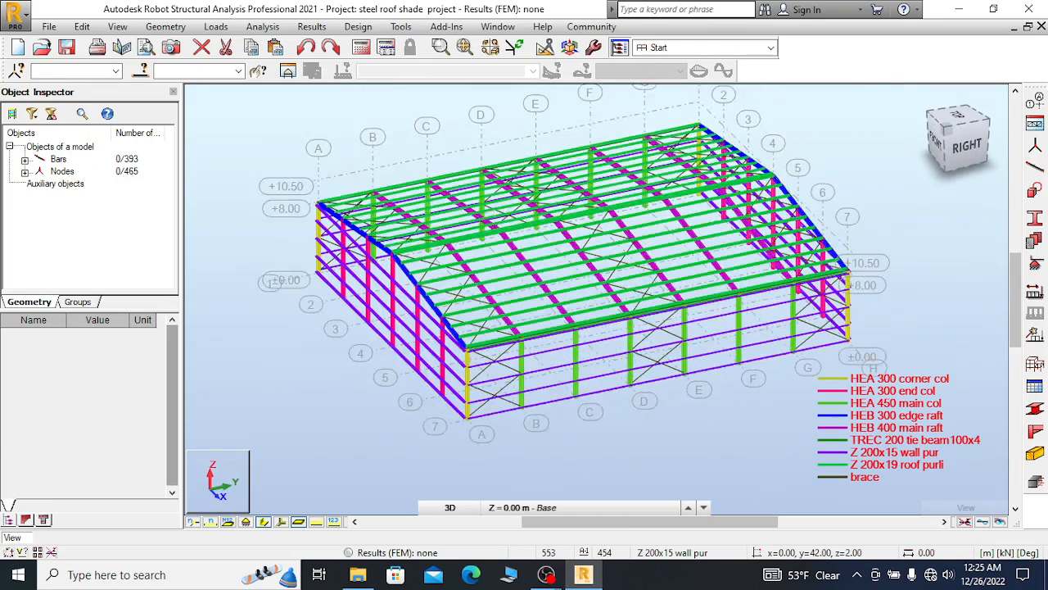
scroll(454, 354, "up", 5)
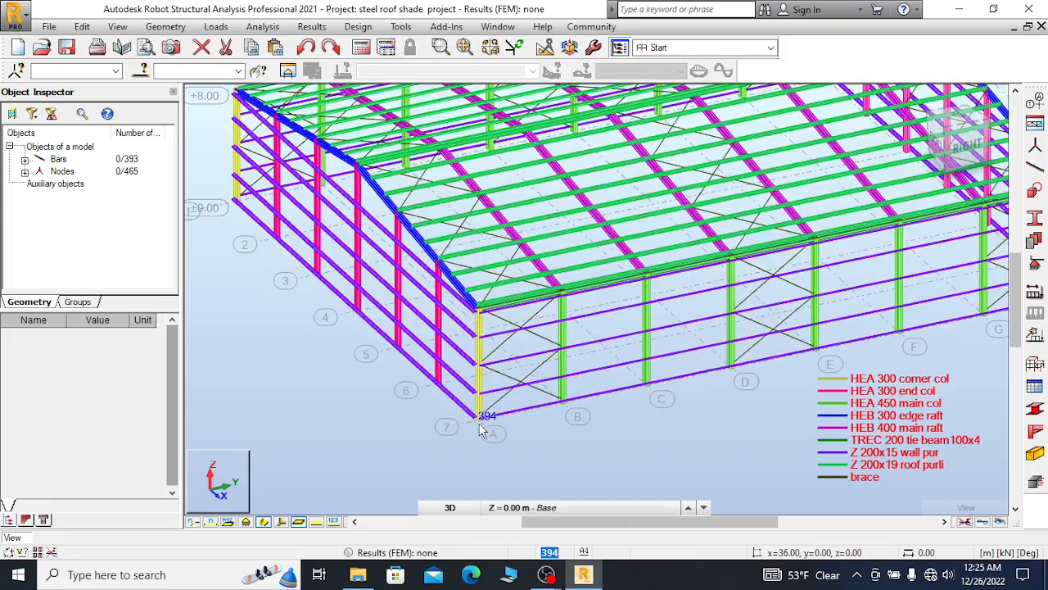
scroll(454, 353, "up", 3)
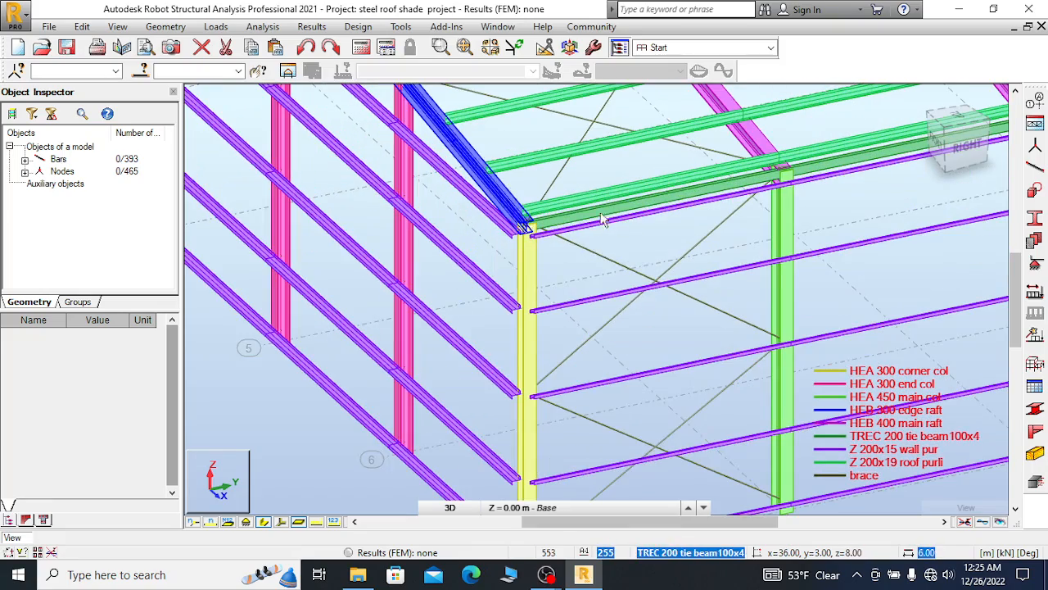
scroll(393, 278, "down", 6)
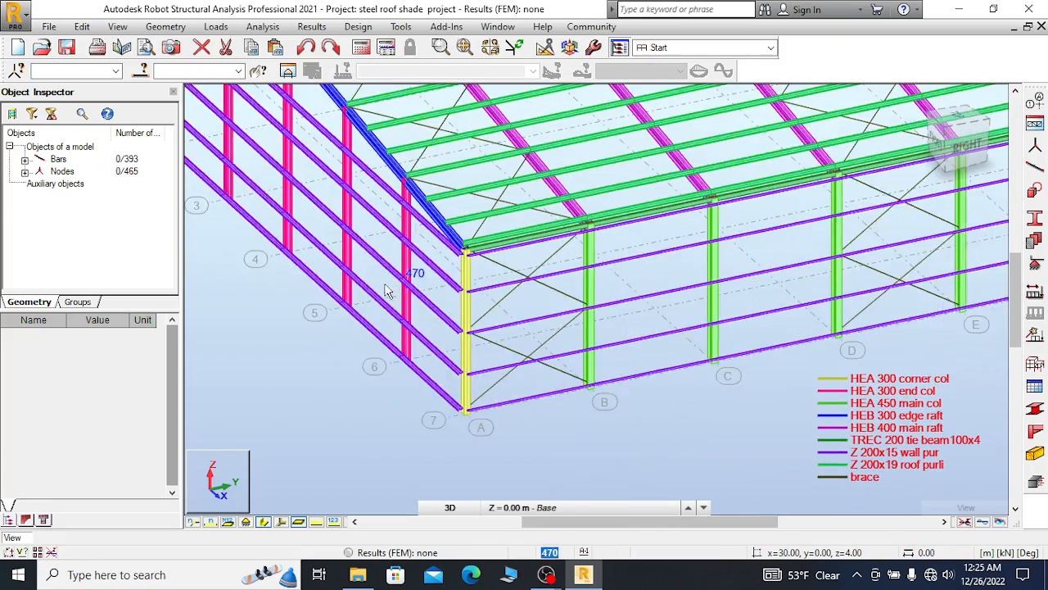
scroll(375, 304, "down", 6)
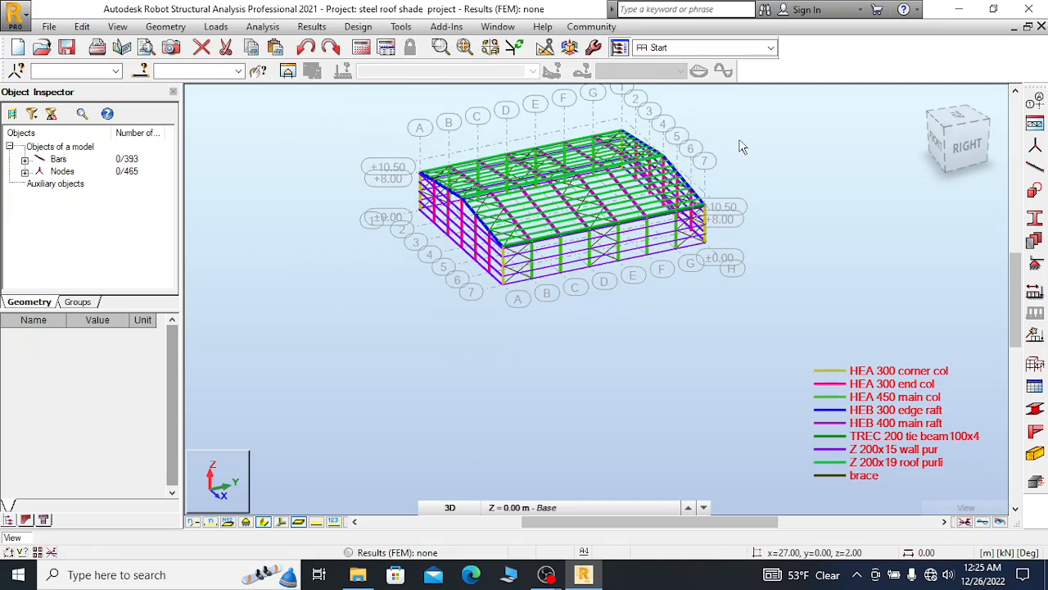
scroll(595, 270, "up", 6)
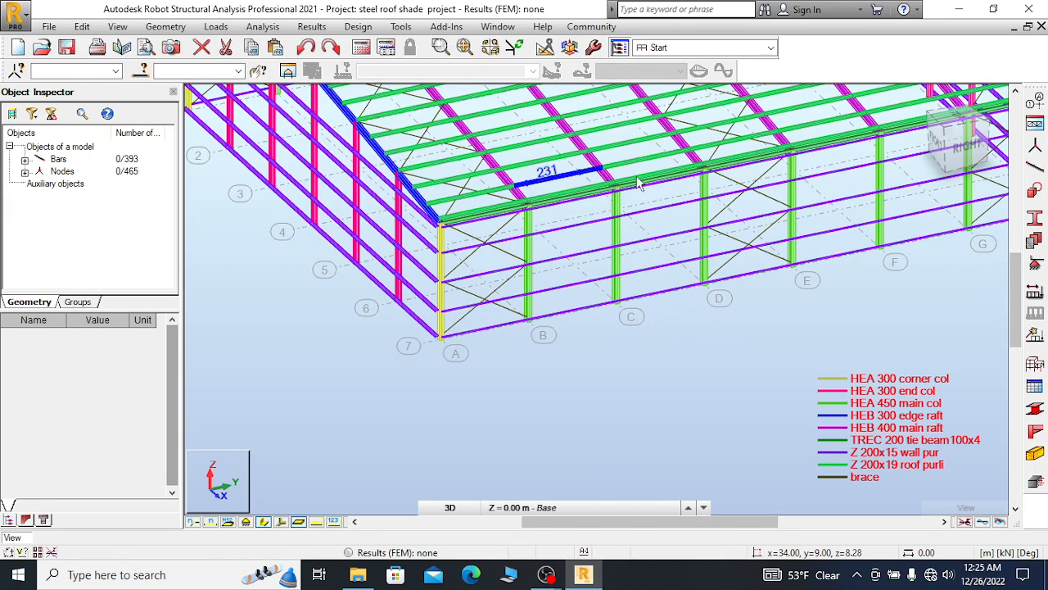
scroll(573, 260, "down", 1)
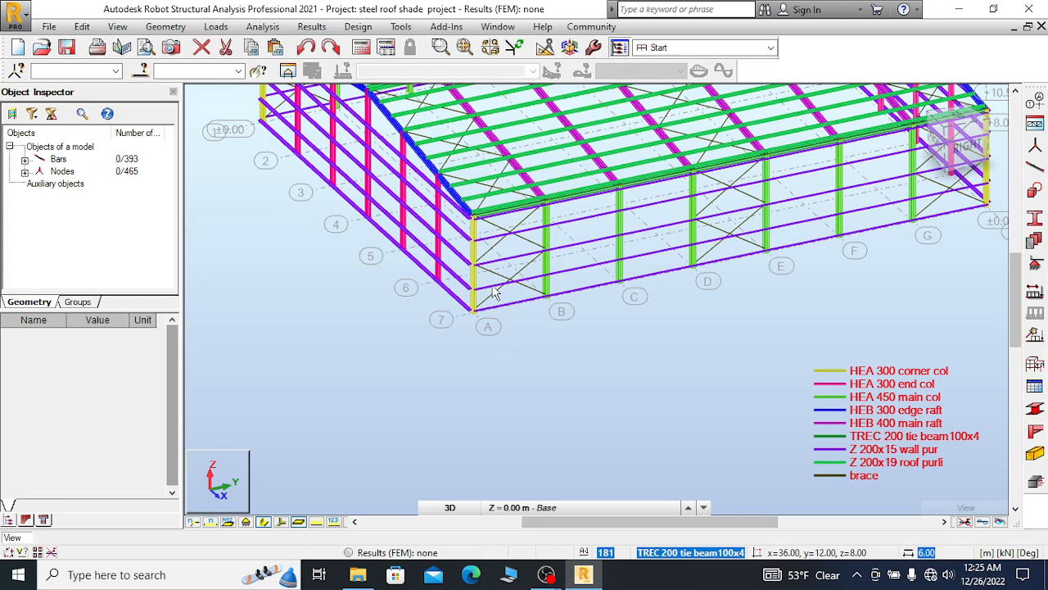
scroll(484, 295, "down", 3)
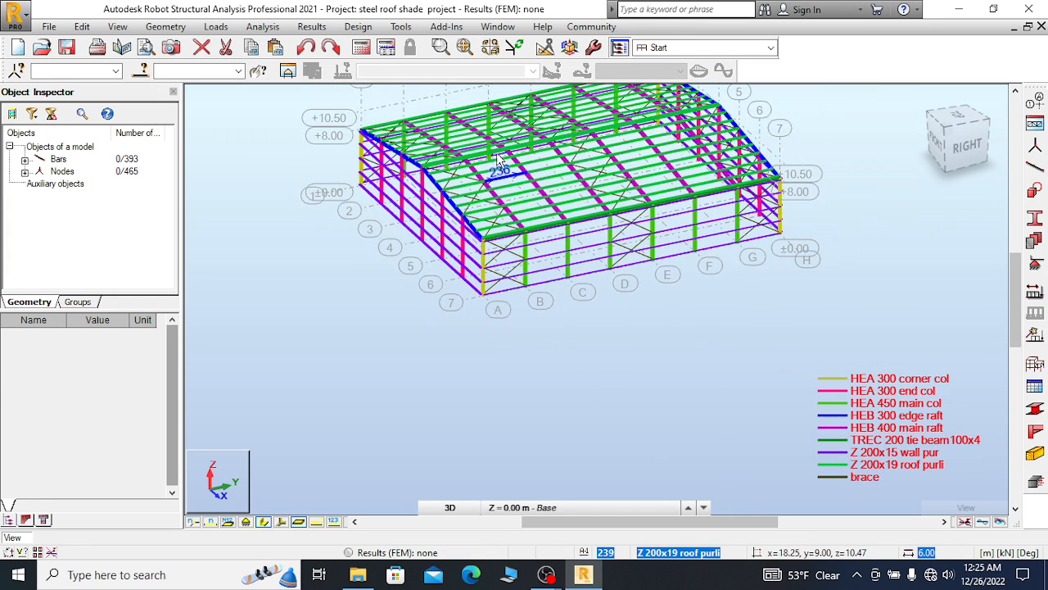
Save the steel roof shade project
left_click(66, 47)
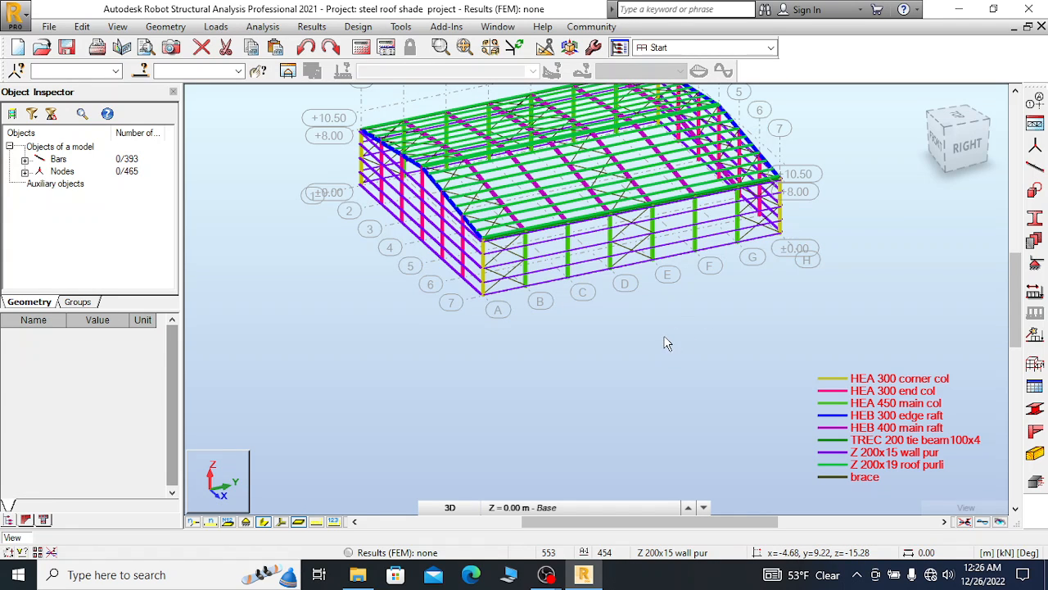
left_click(67, 47)
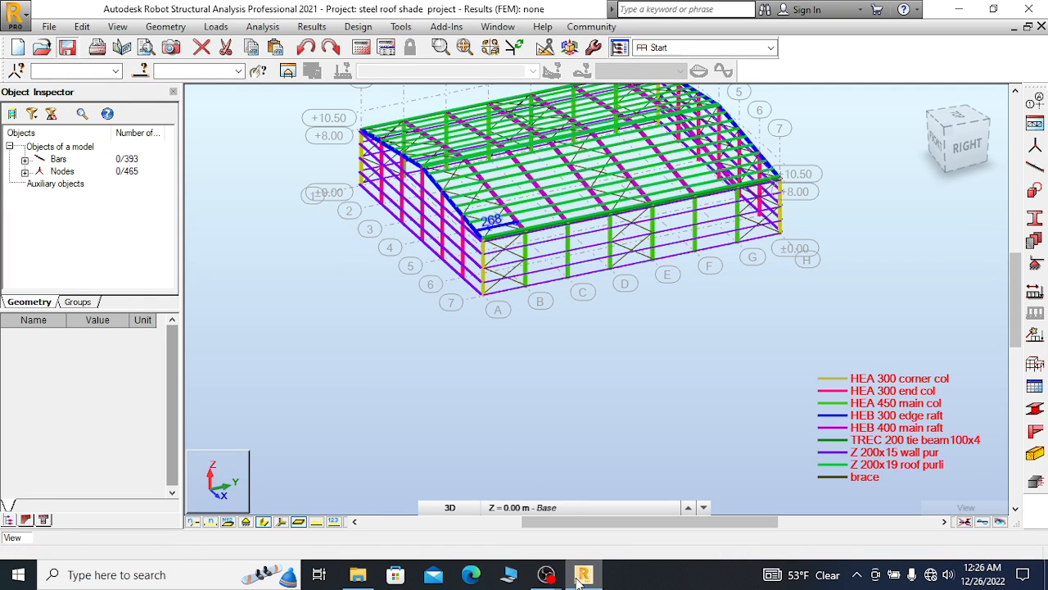
mouse_move(547, 572)
left_click(462, 504)
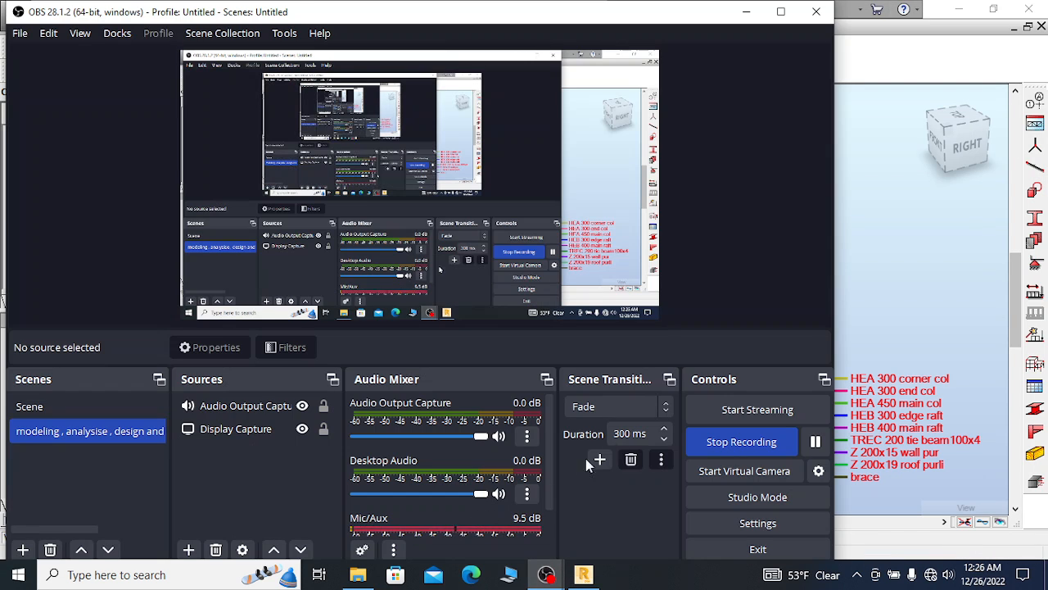